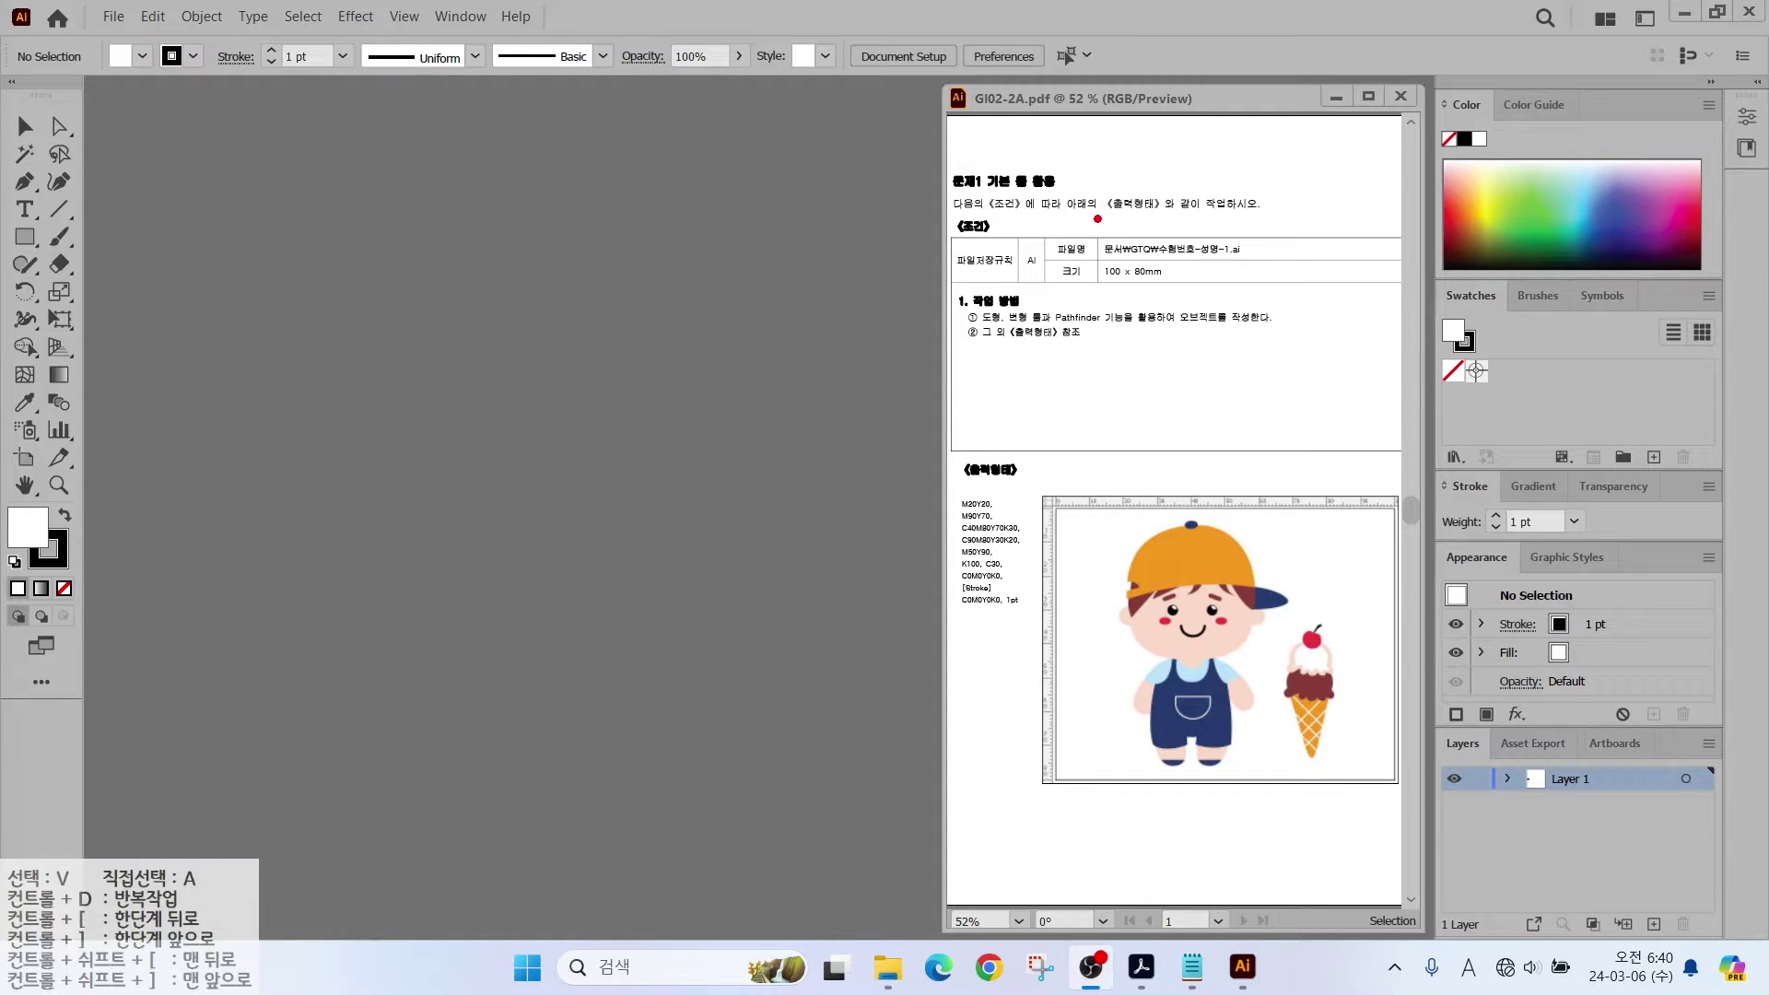
Step: Highlight the required file name and 100 × 80 mm size on the task sheet
left_click_drag(1085, 226, 1262, 291)
mouse_move(1241, 183)
left_mouse_down()
mouse_move(1176, 234)
mouse_move(1181, 325)
mouse_move(1207, 350)
left_mouse_up()
key("Escape")
Step: Open the New Document dialog with Ctrl+N
left_click(113, 17)
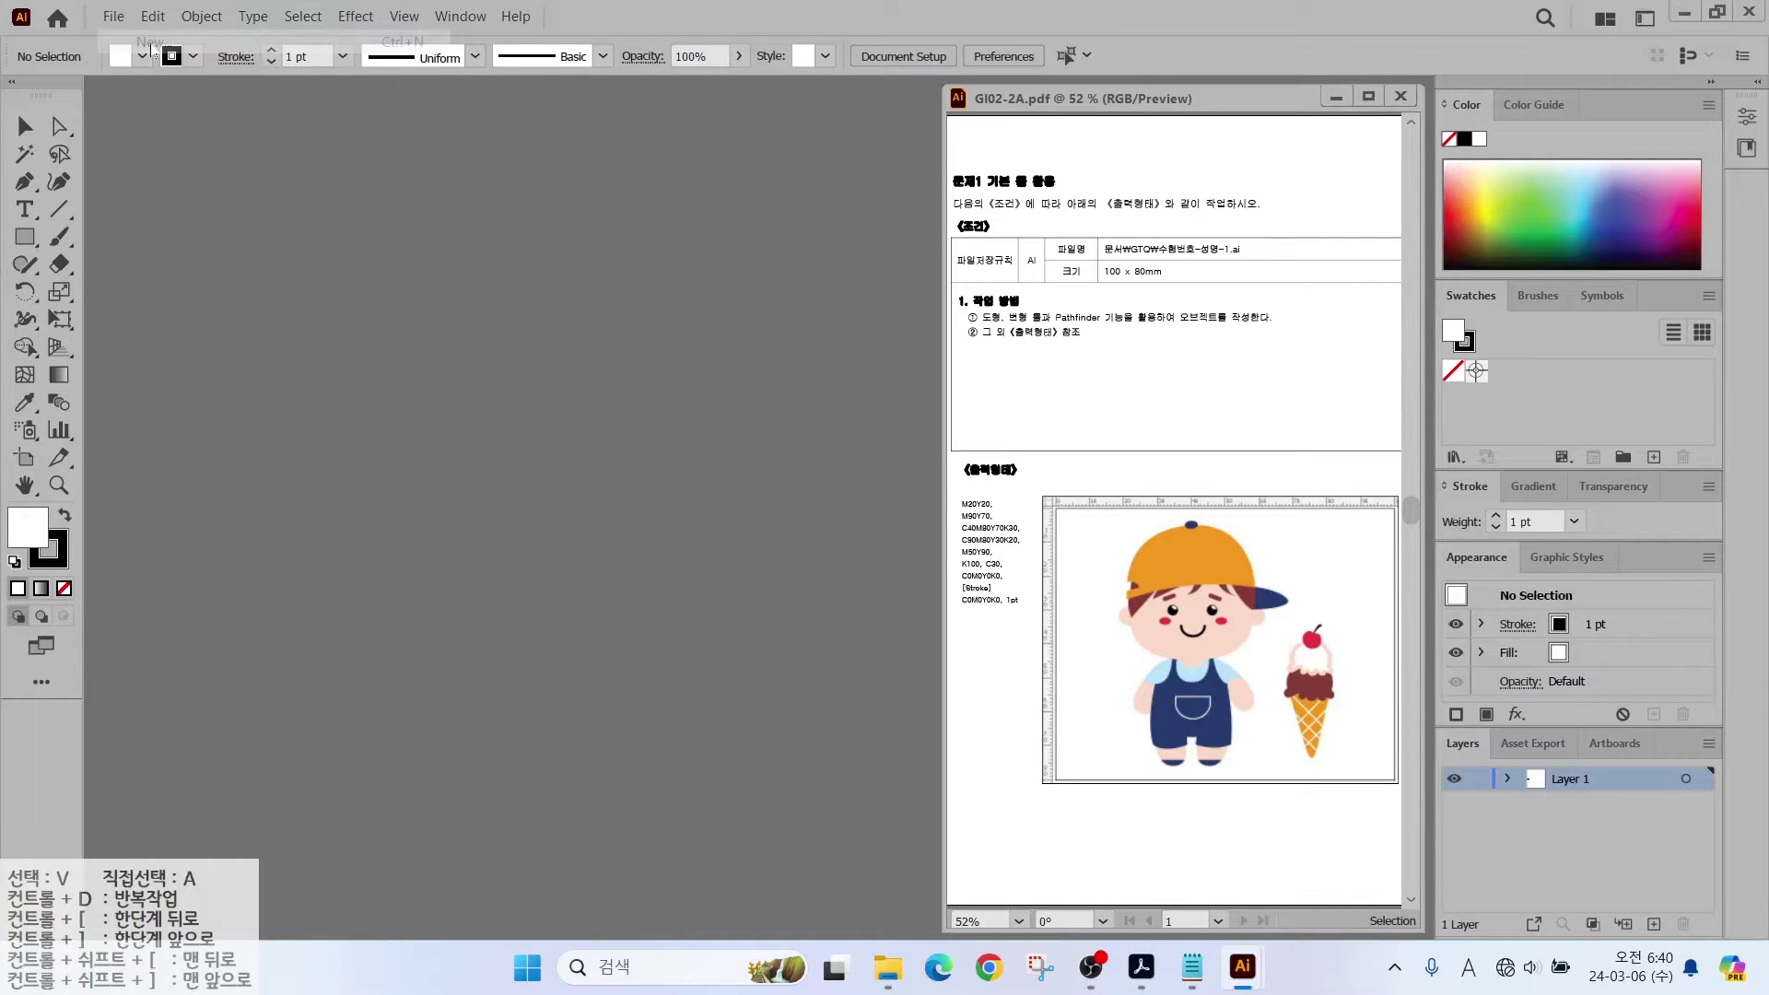
key("Escape")
key("ctrl+n")
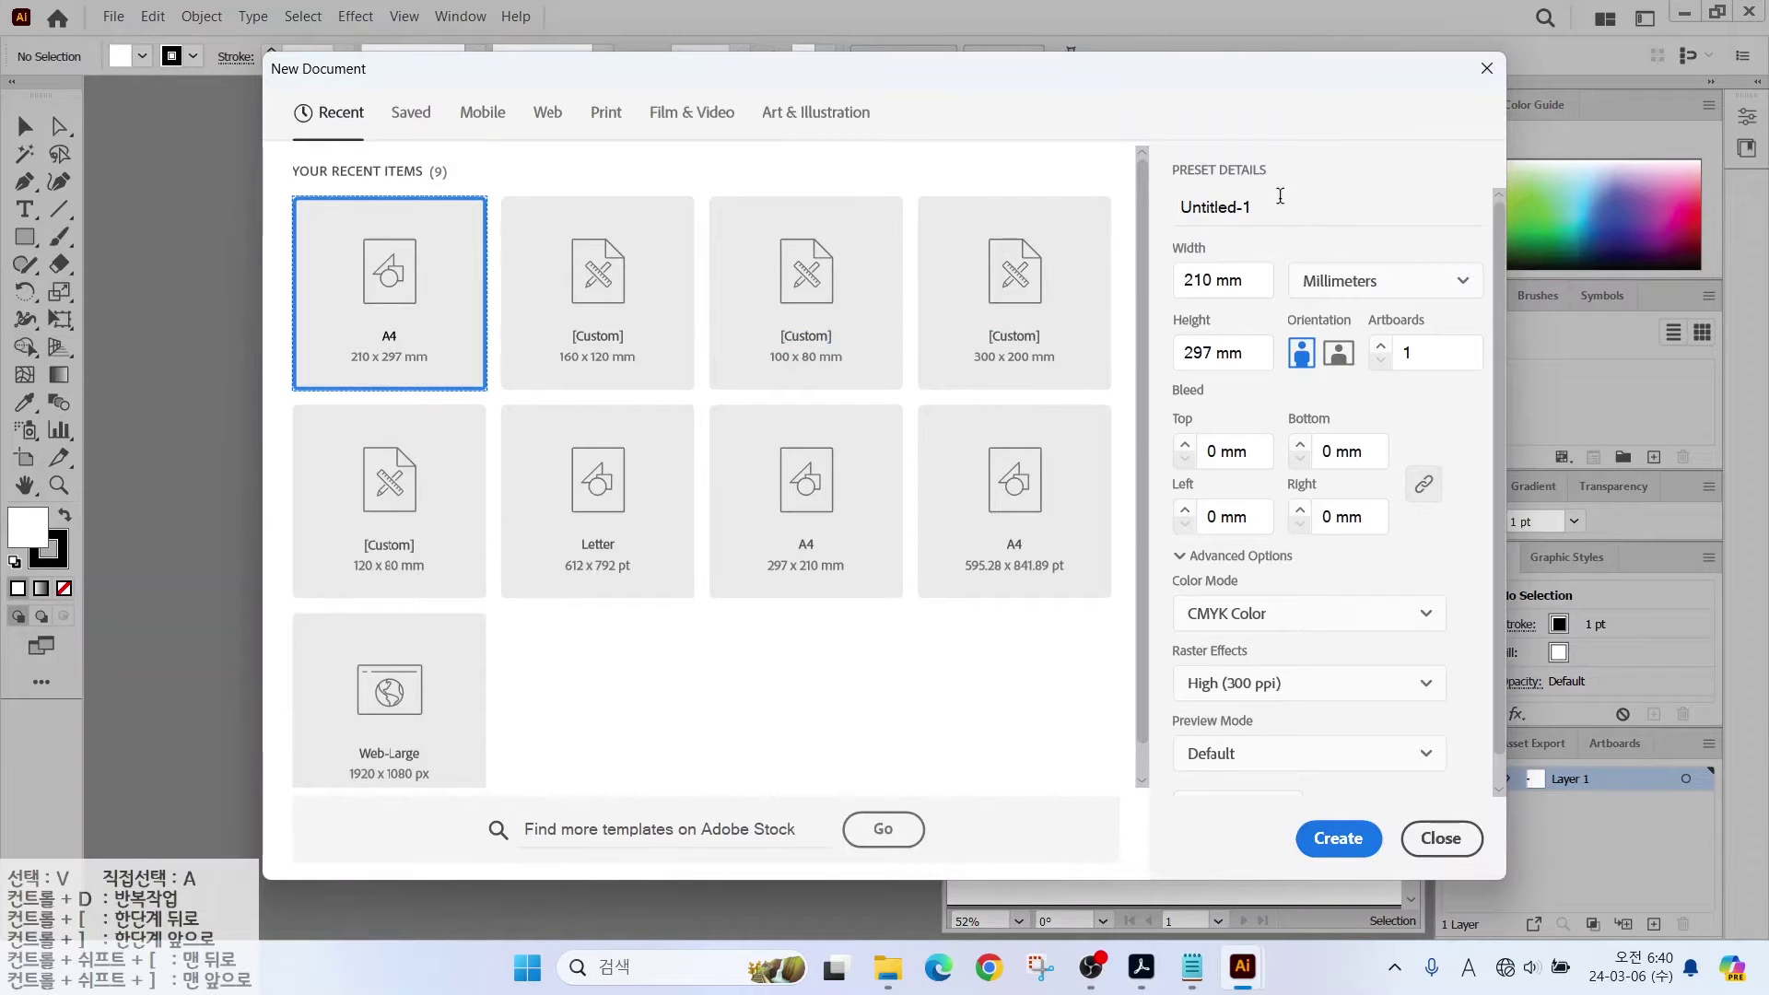
Step: Enter the candidate's number and name as the document name
left_click(1266, 205)
type("123")
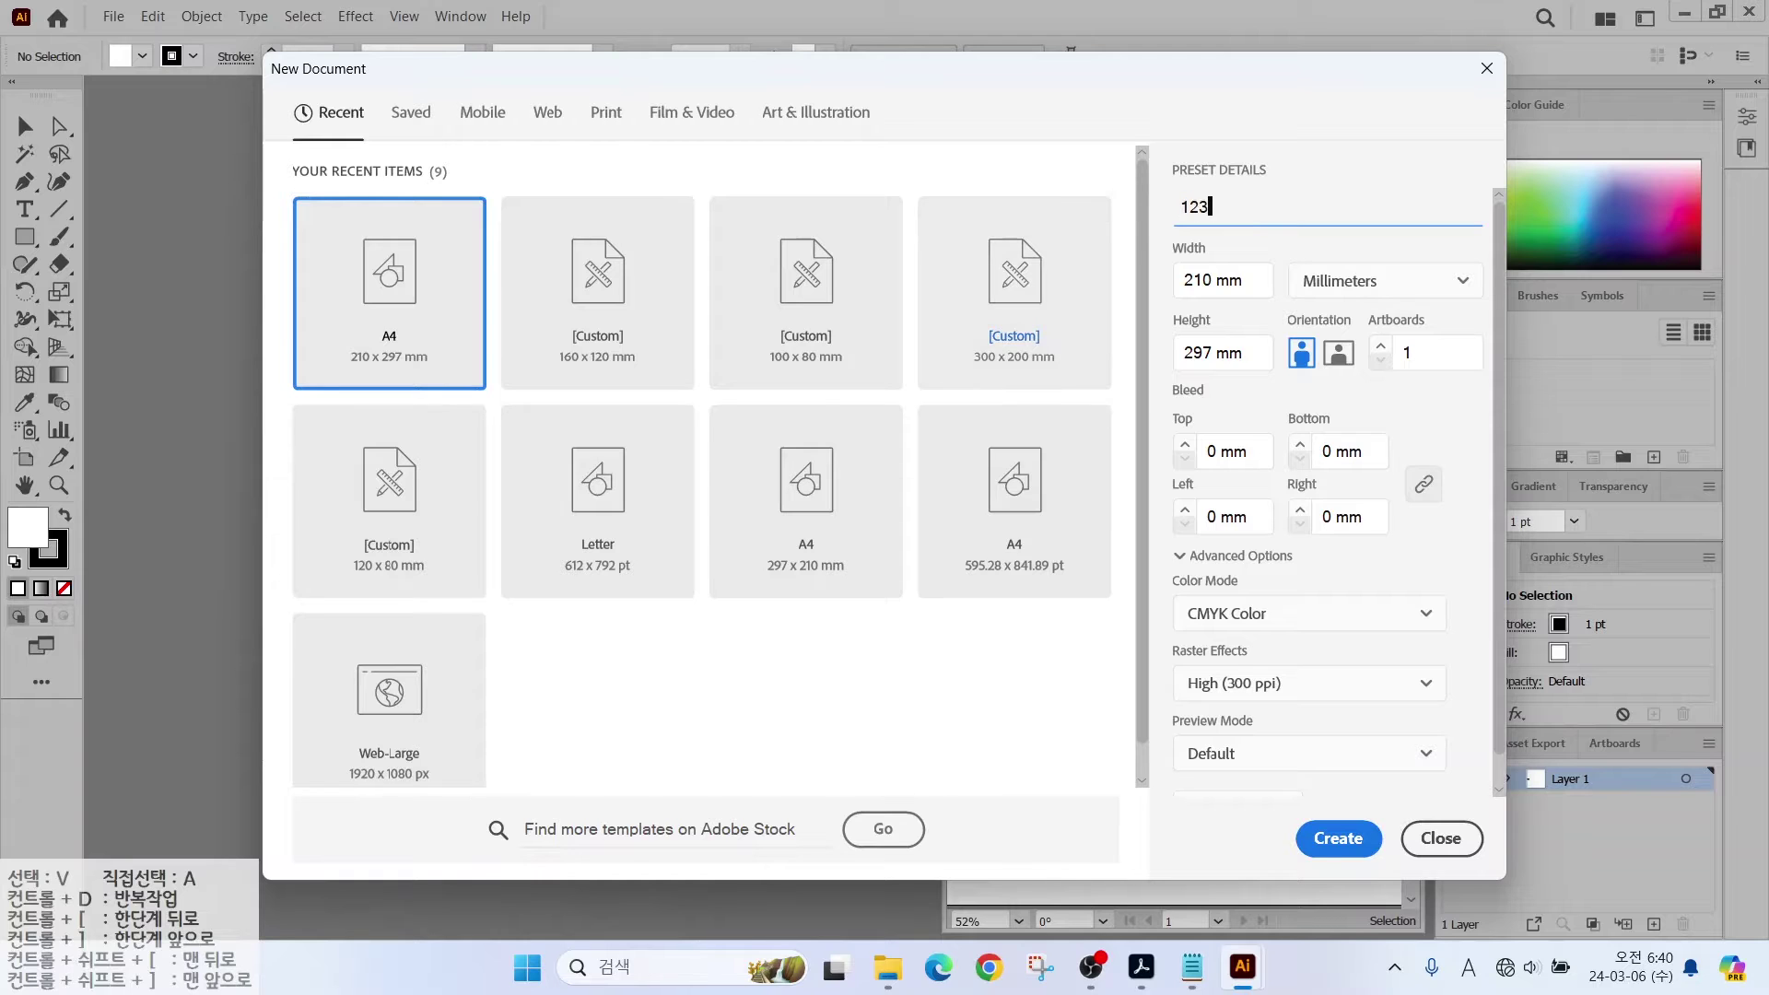
type("4-")
key("Hangul")
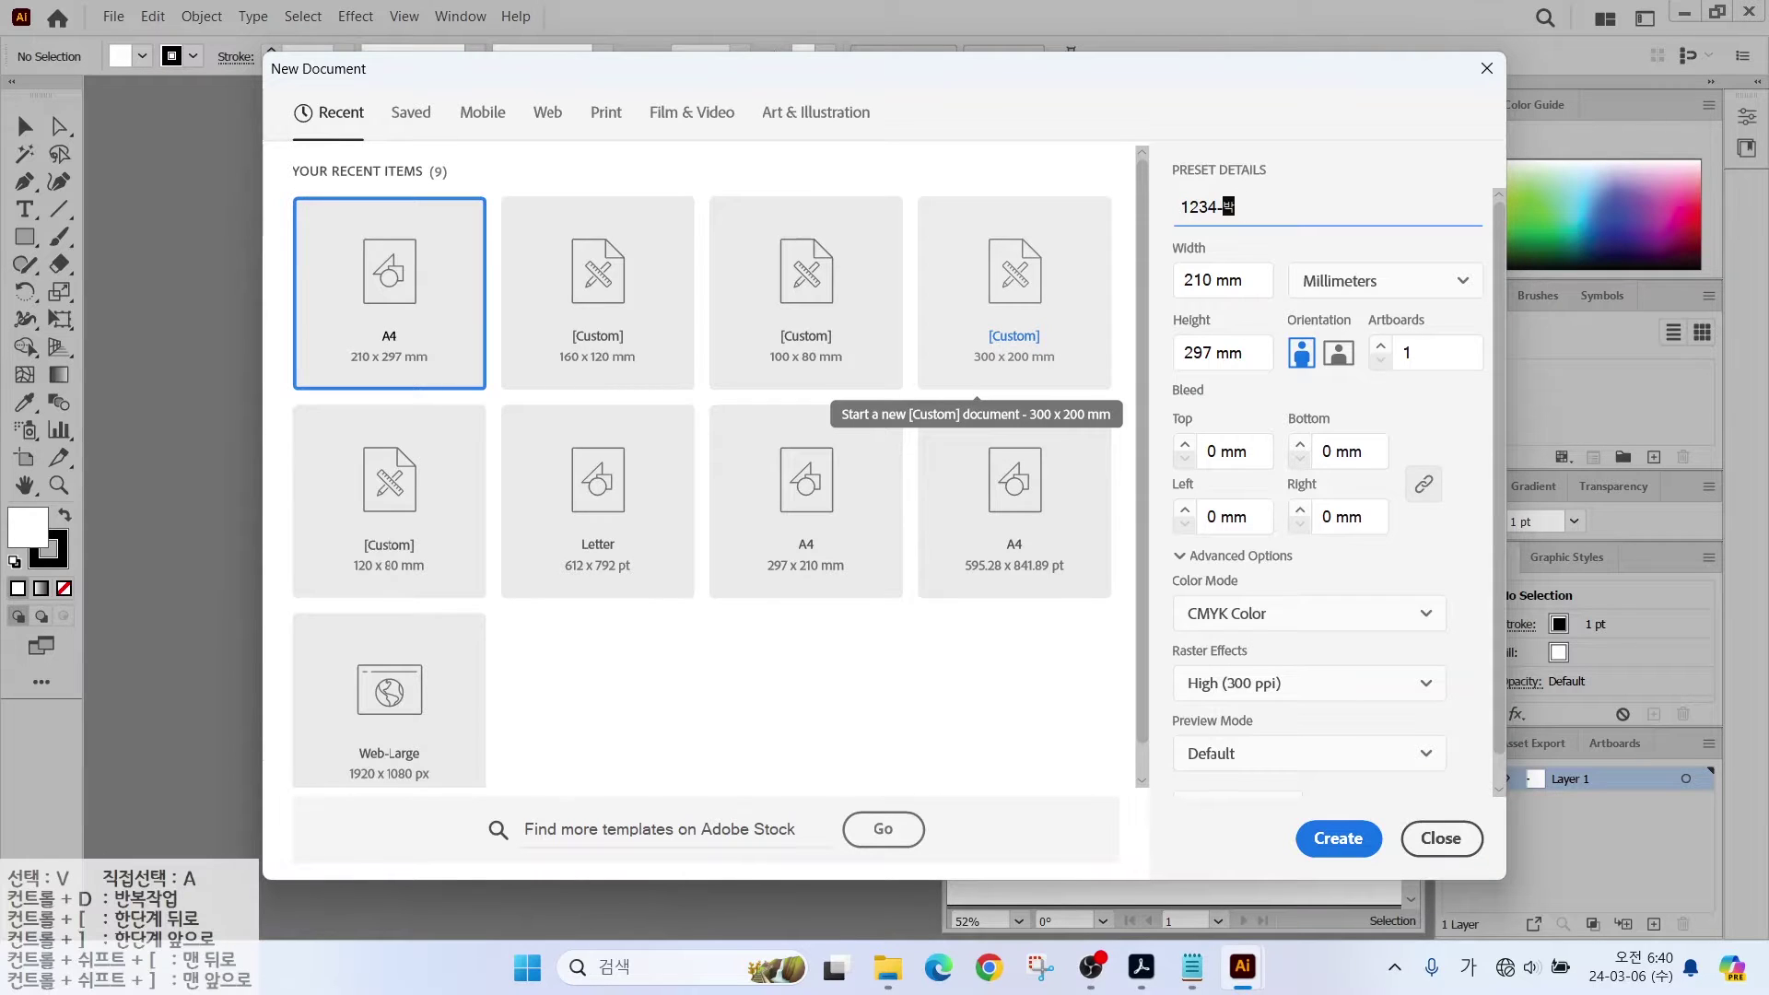
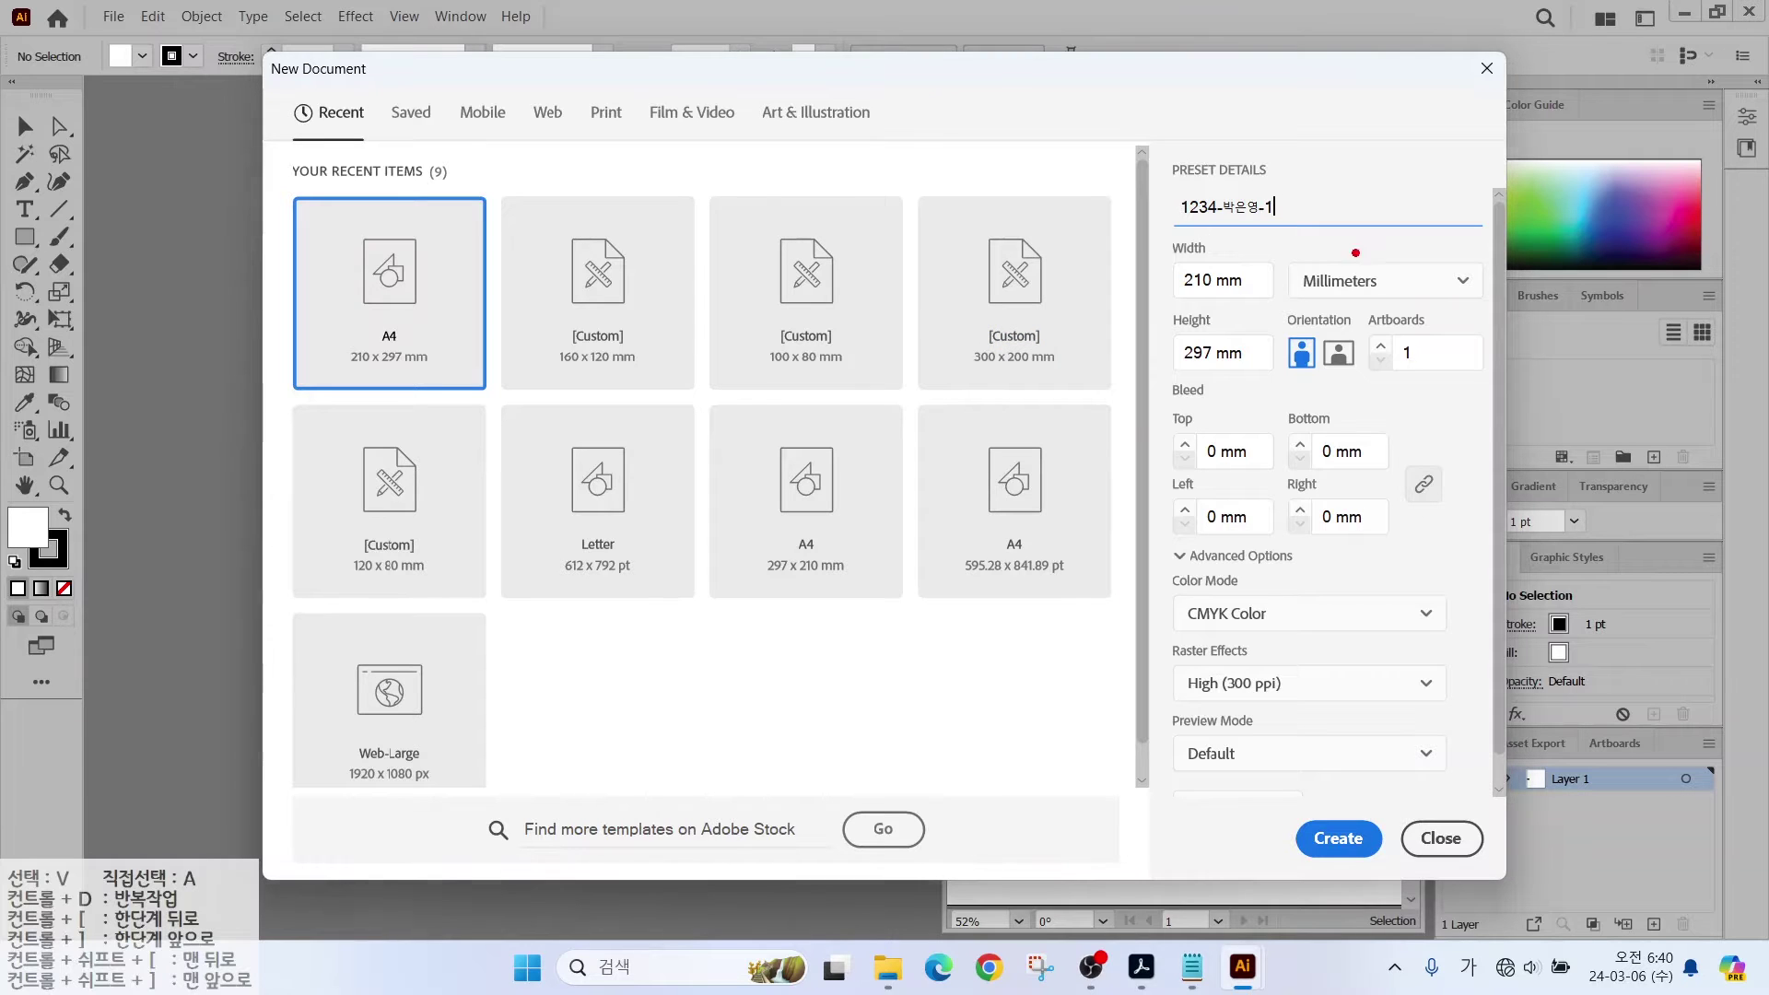
Step: Set the size to 100 × 80 mm, keep CMYK Color, and create the document
left_click_drag(1295, 257, 1394, 313)
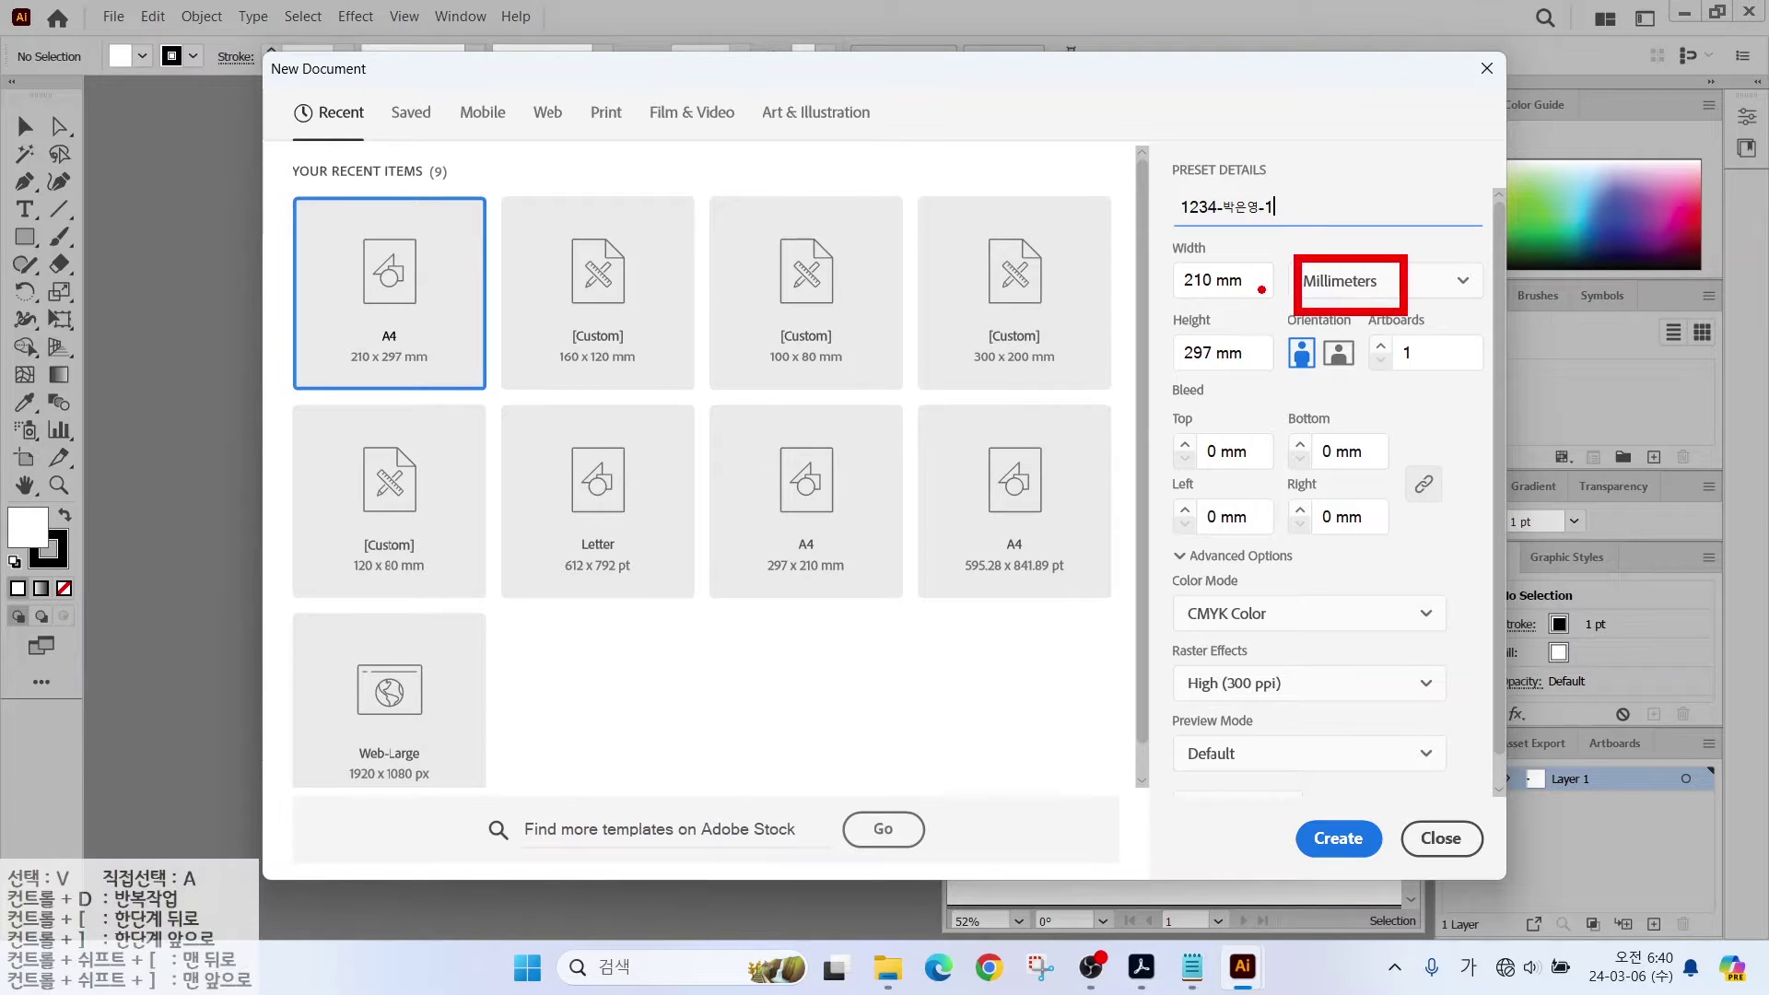
left_click_drag(1249, 279, 1136, 288)
type("100")
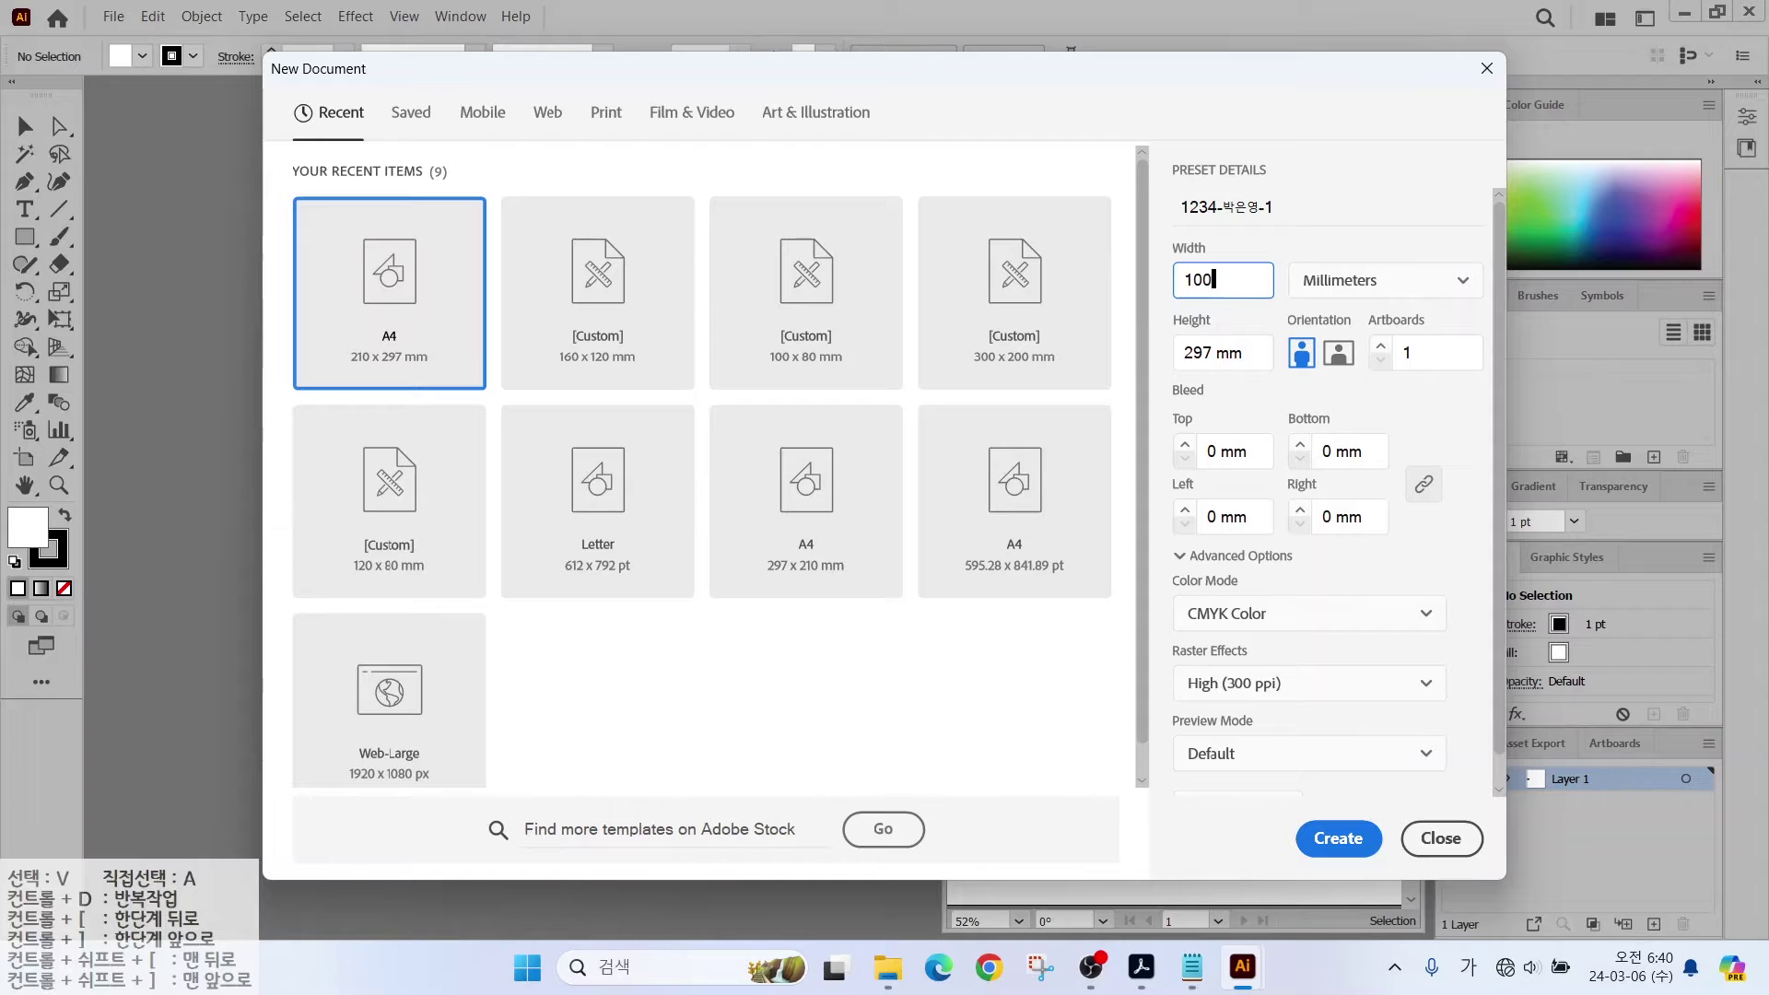
key("Tab")
key("Tab")
type("80")
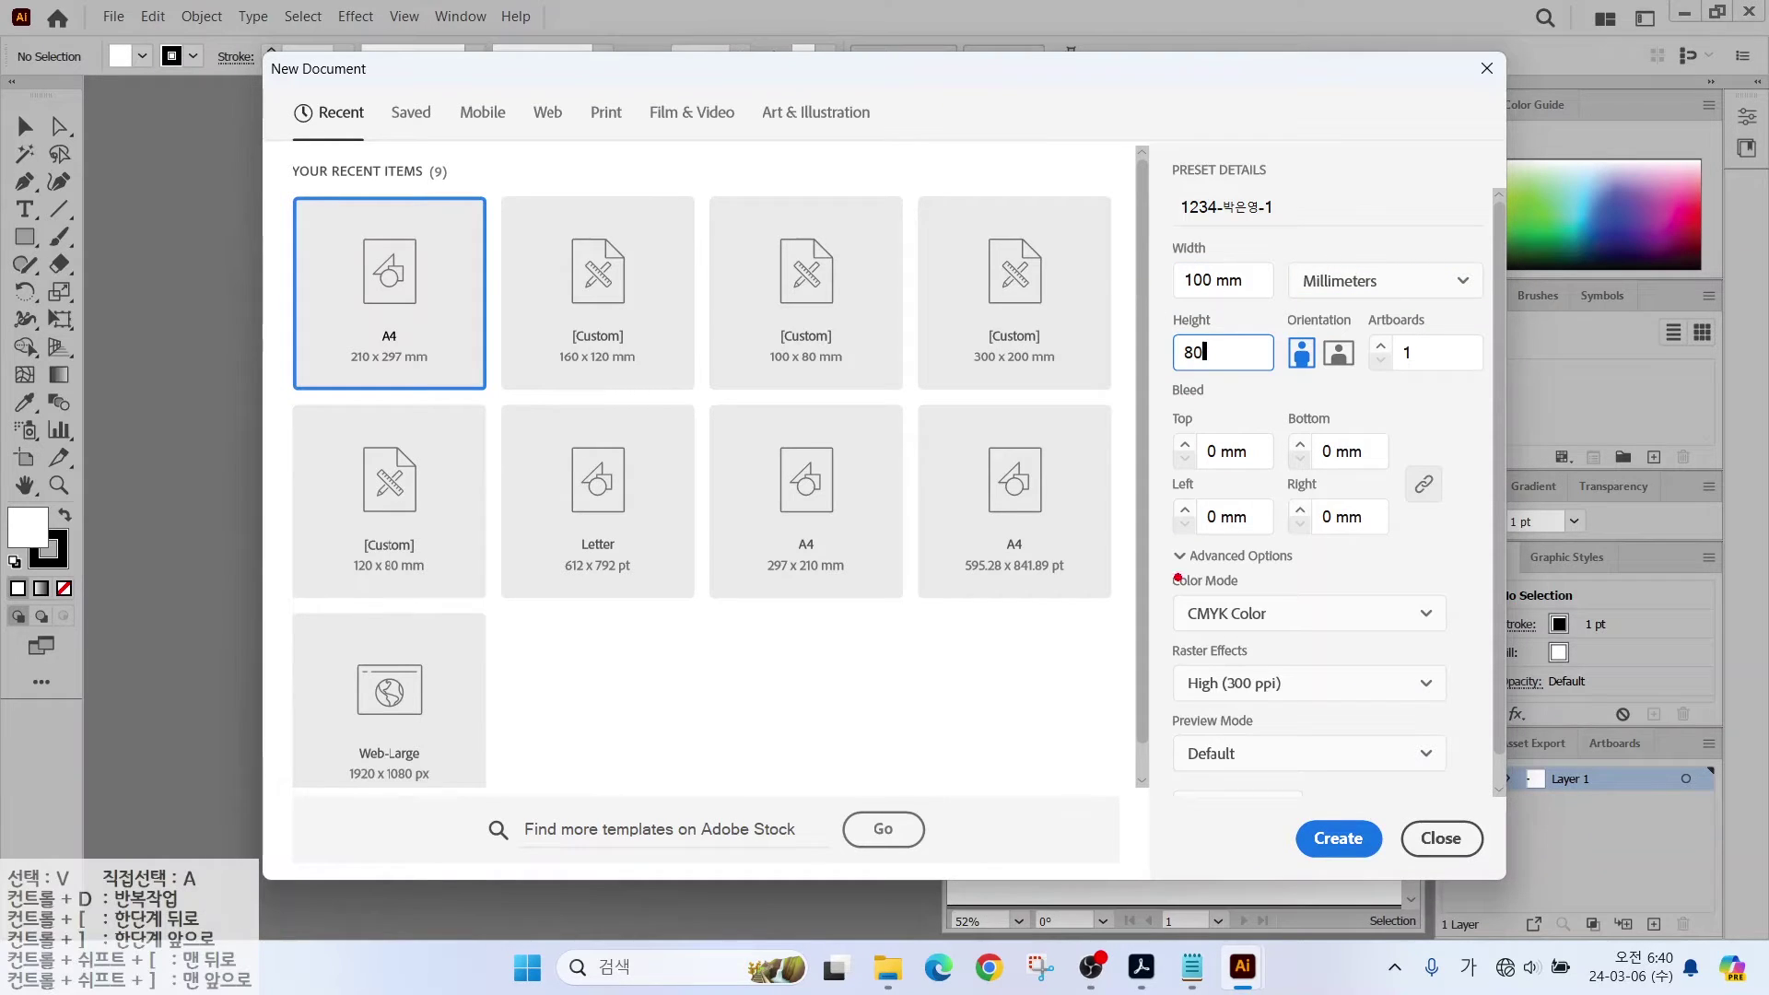
left_click_drag(1177, 577, 1318, 634)
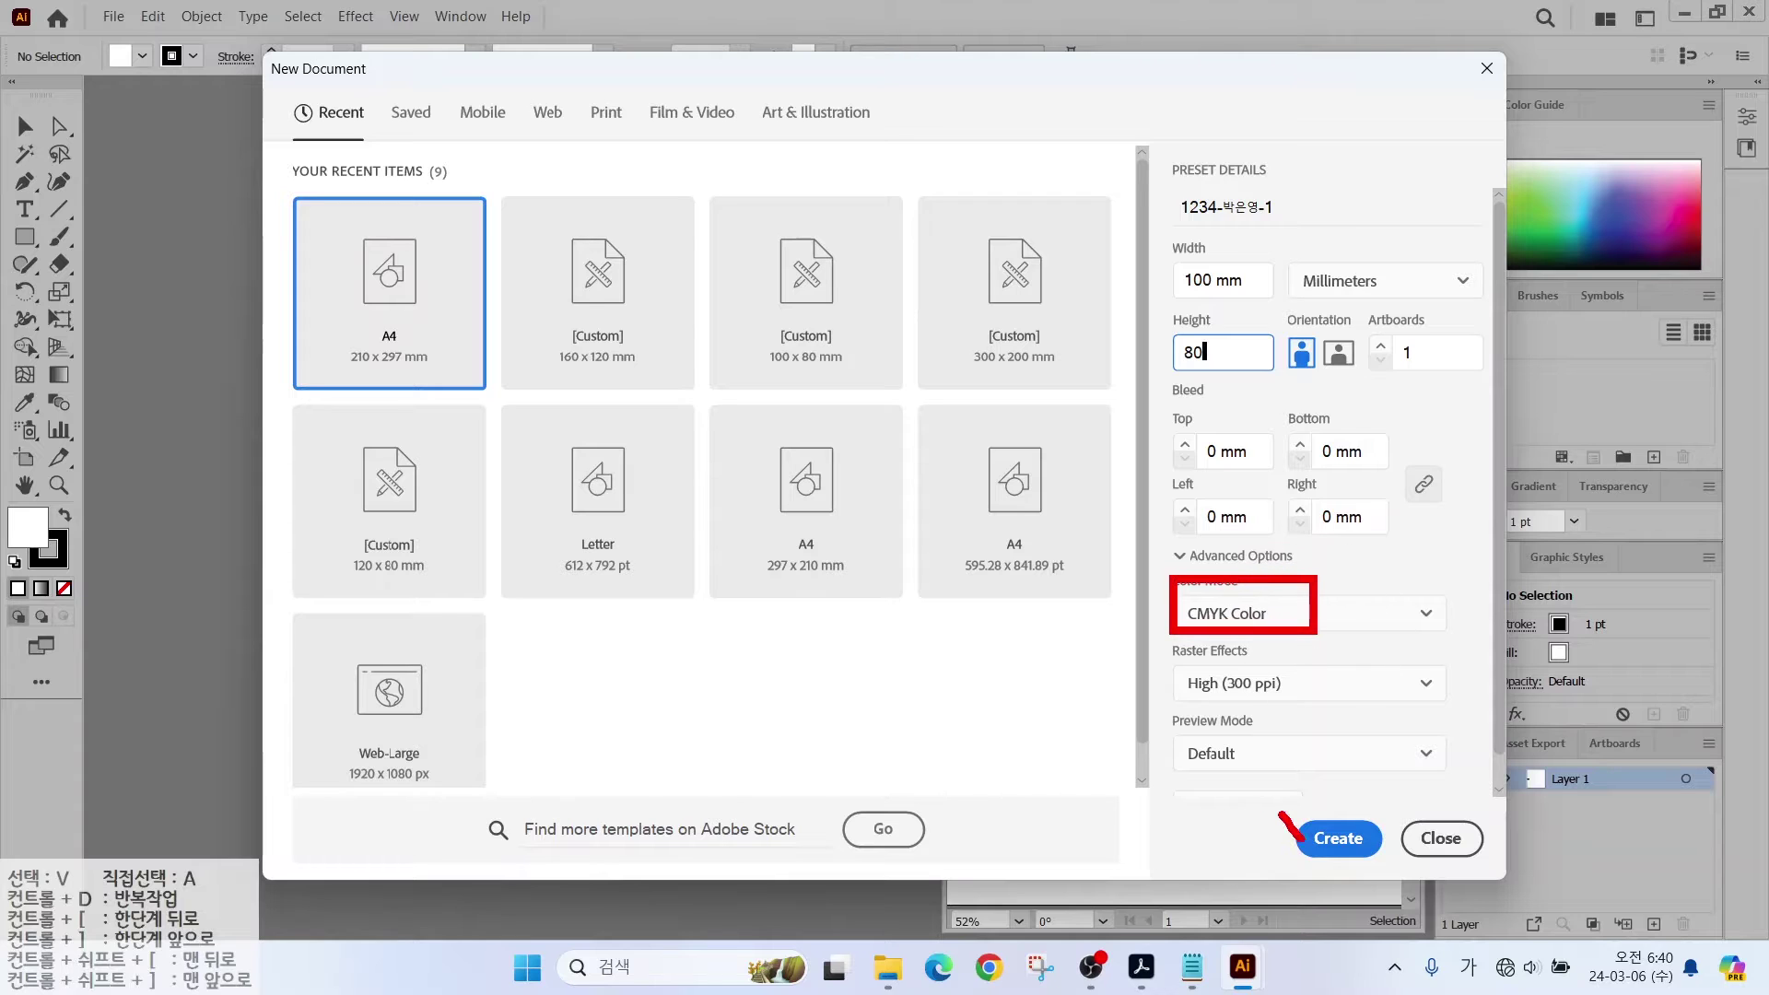
left_click_drag(1299, 839, 1359, 805)
left_click(1337, 837)
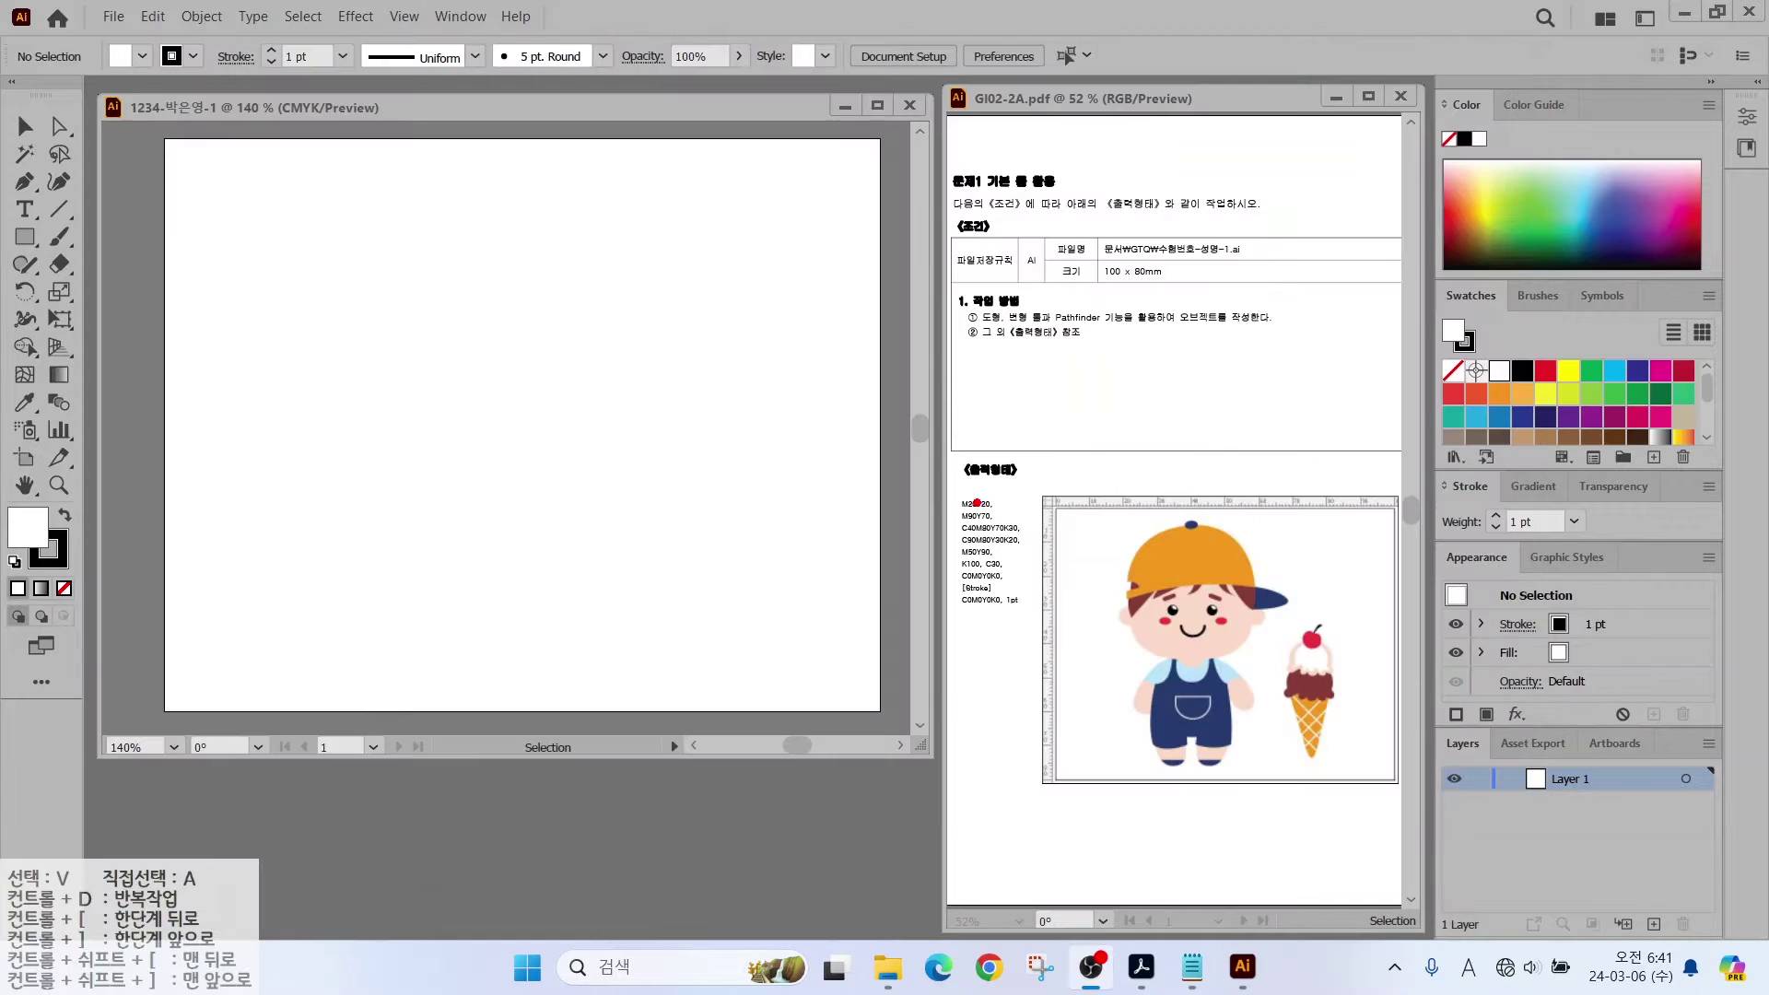
Step: Mark the character's left and right edges against the reference sheet's ruler
left_click_drag(1124, 497, 1186, 429)
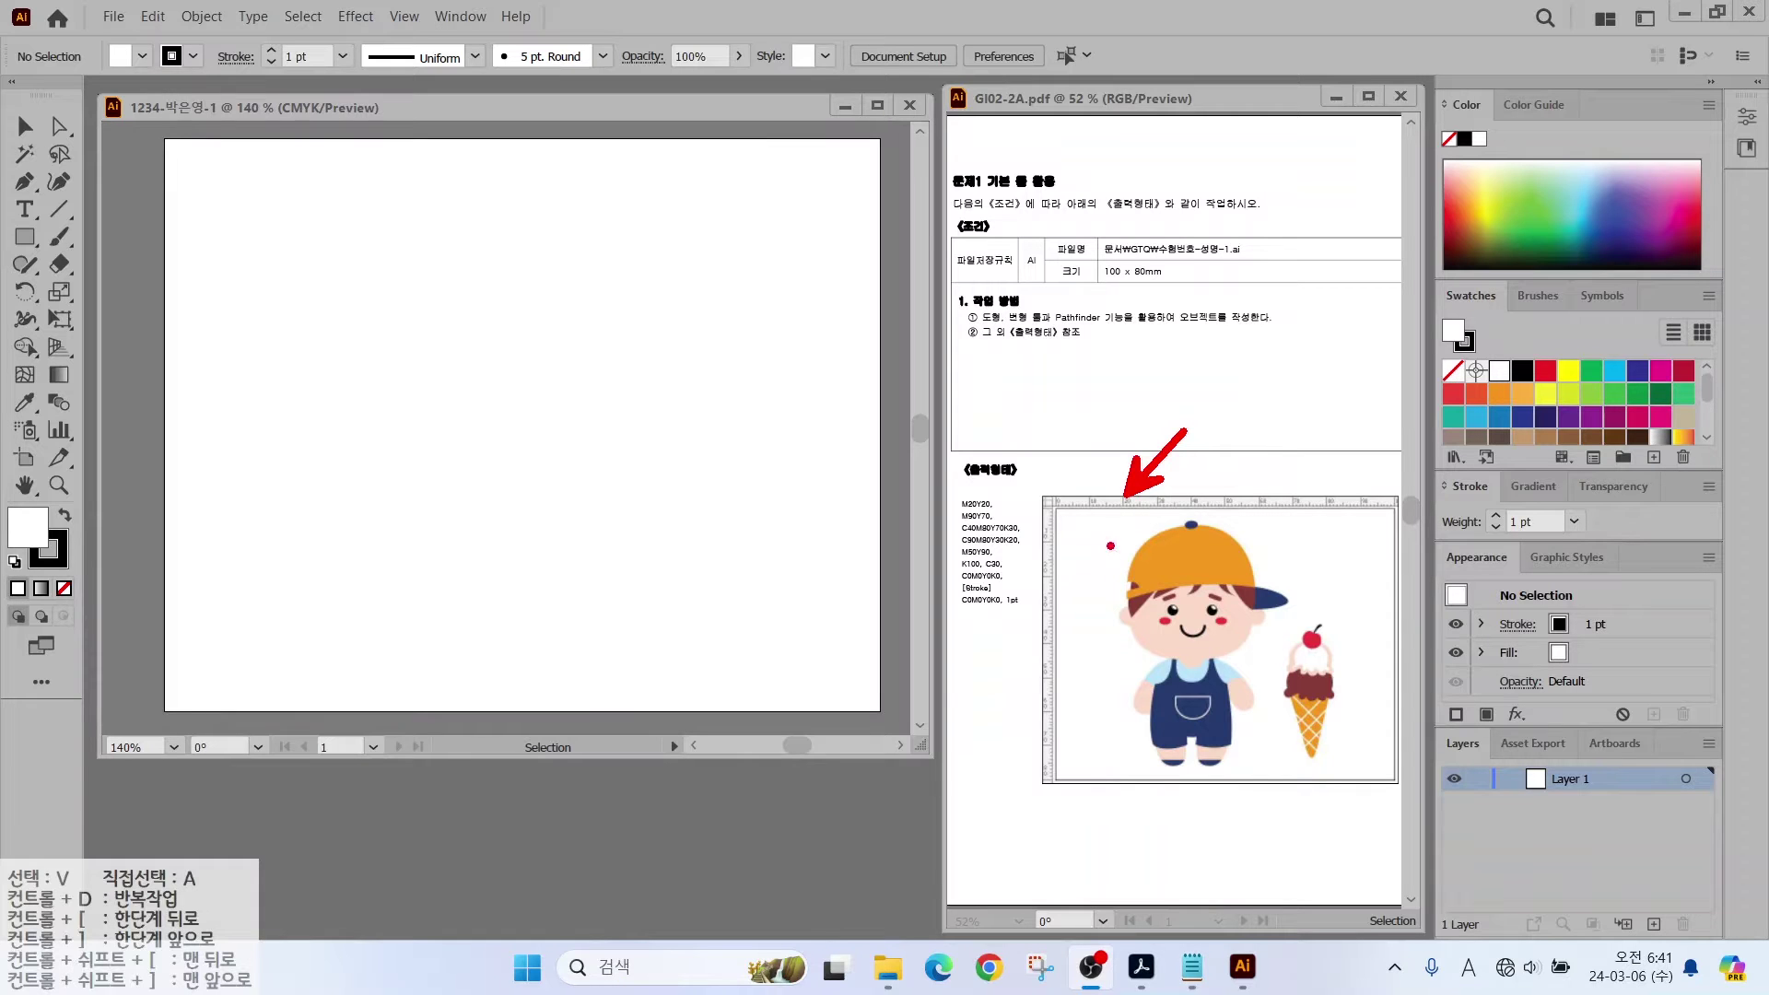
mouse_move(1131, 517)
left_mouse_down()
mouse_move(1155, 774)
mouse_move(1131, 815)
left_mouse_up()
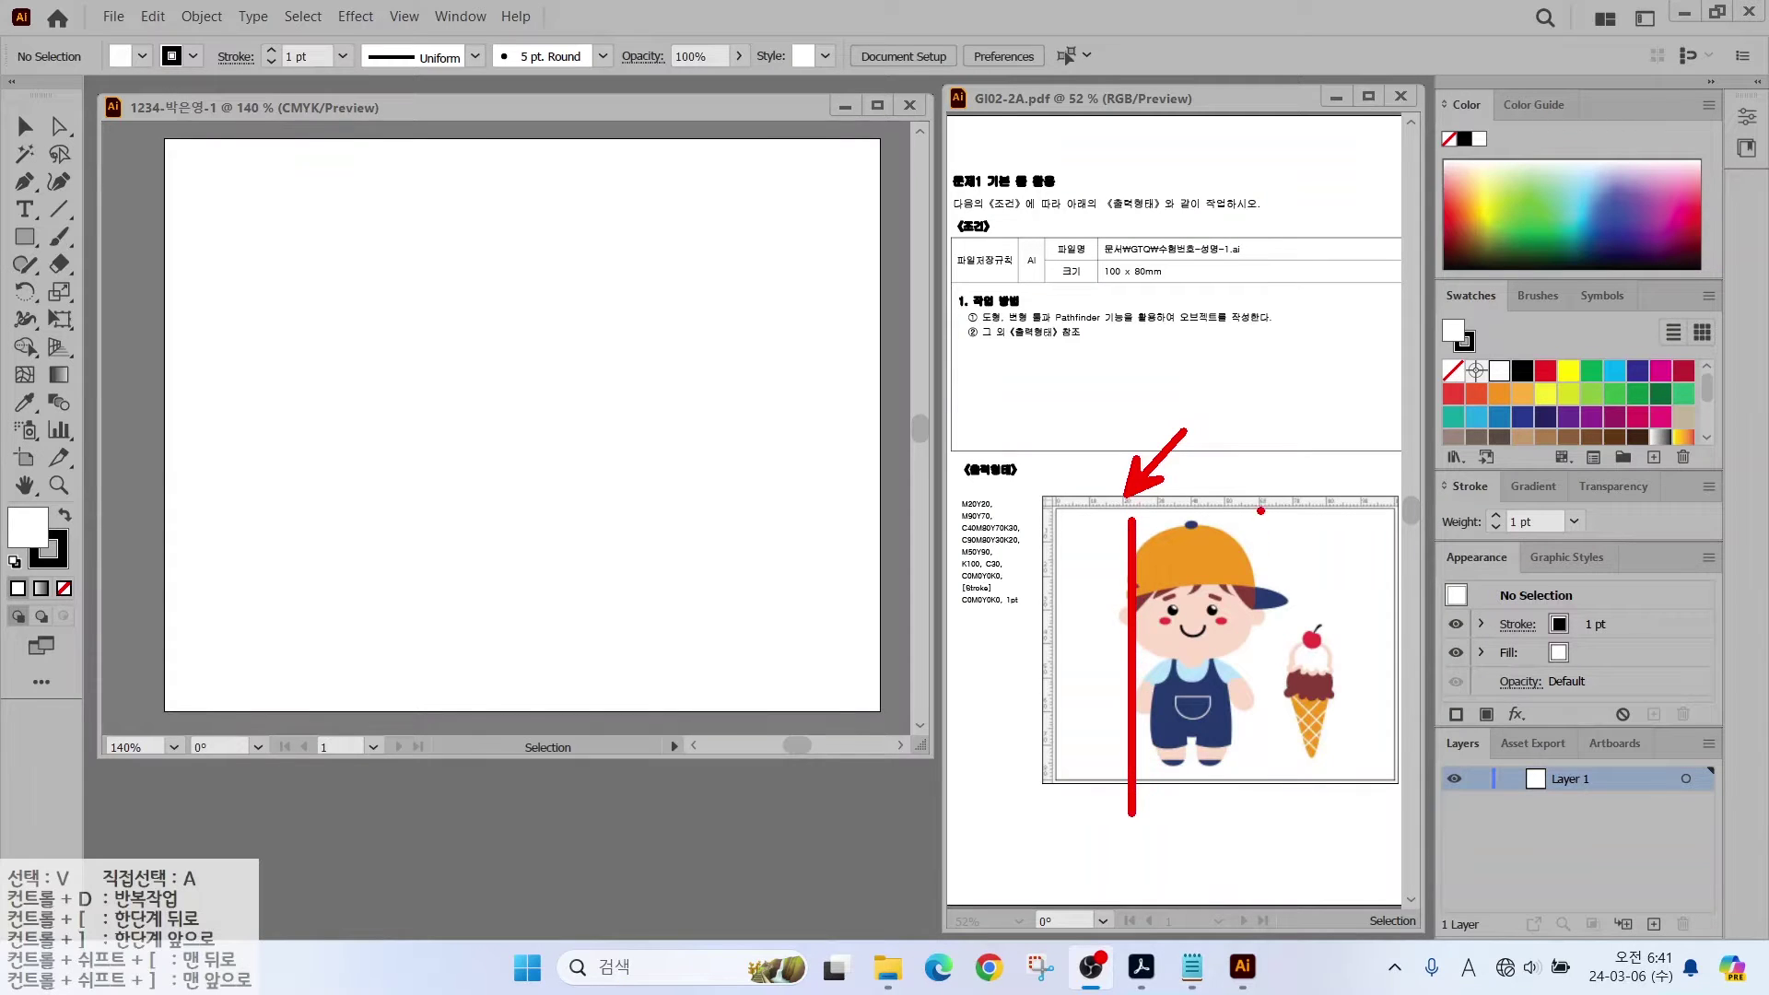
left_click_drag(1267, 488, 1268, 804)
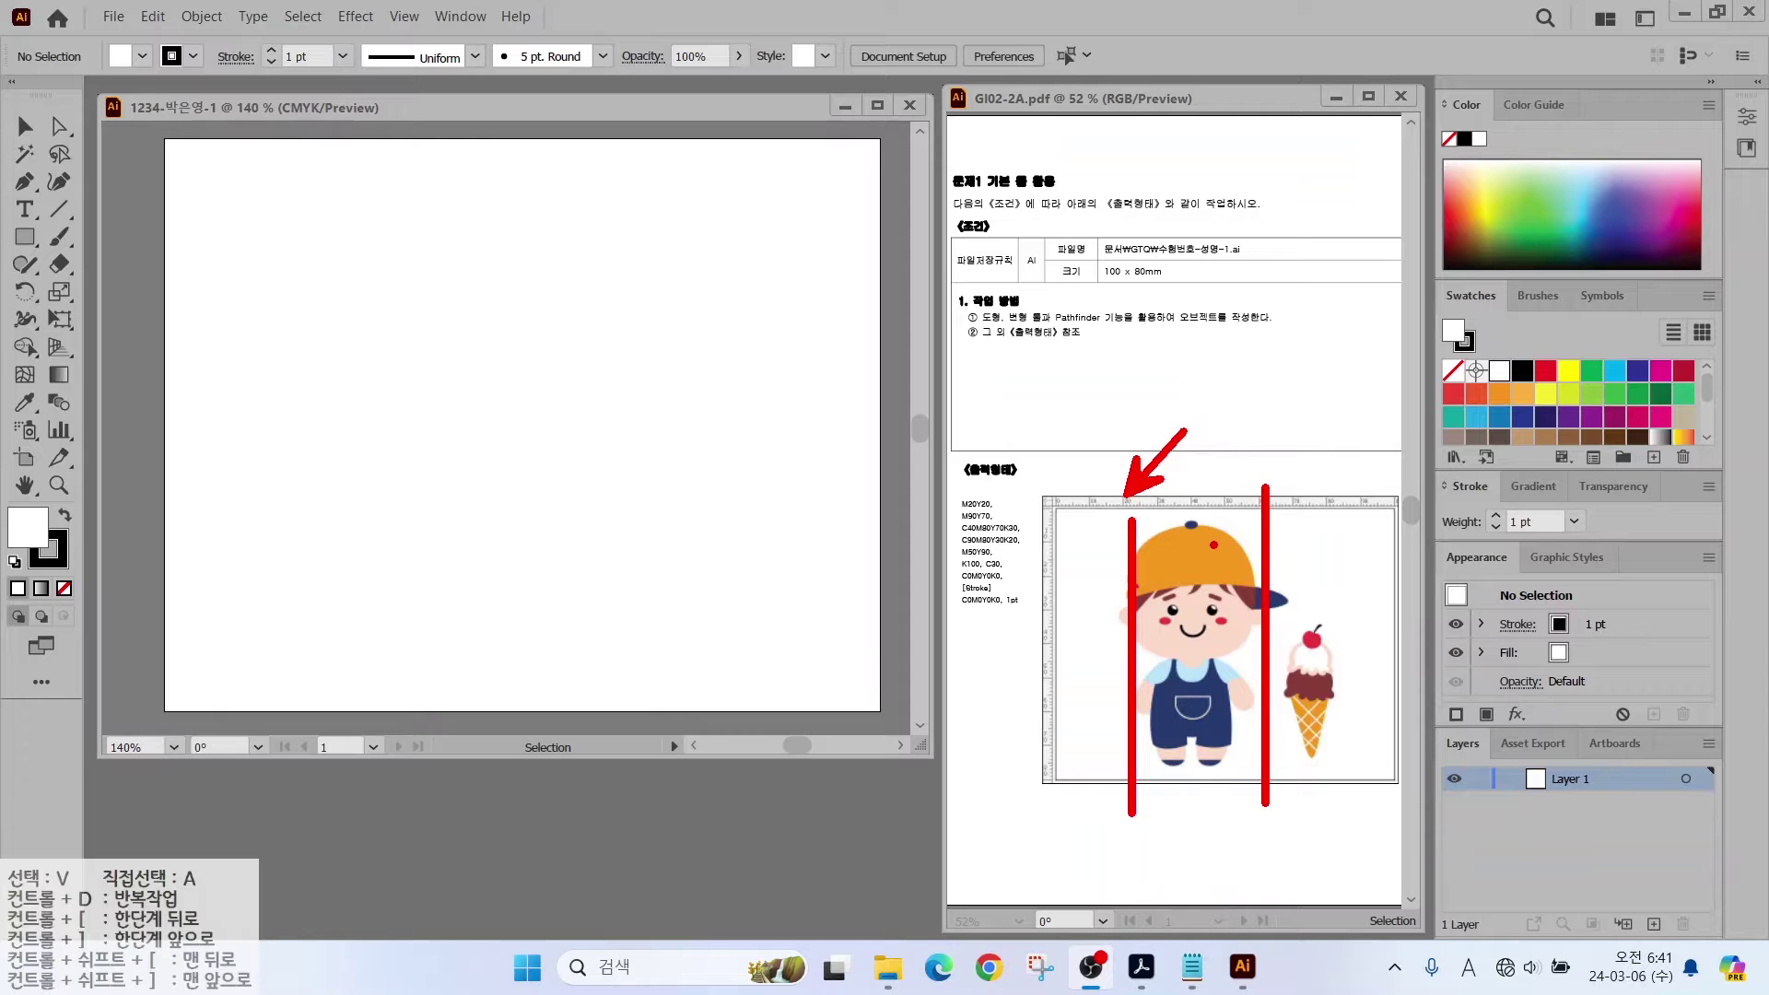
key("Escape")
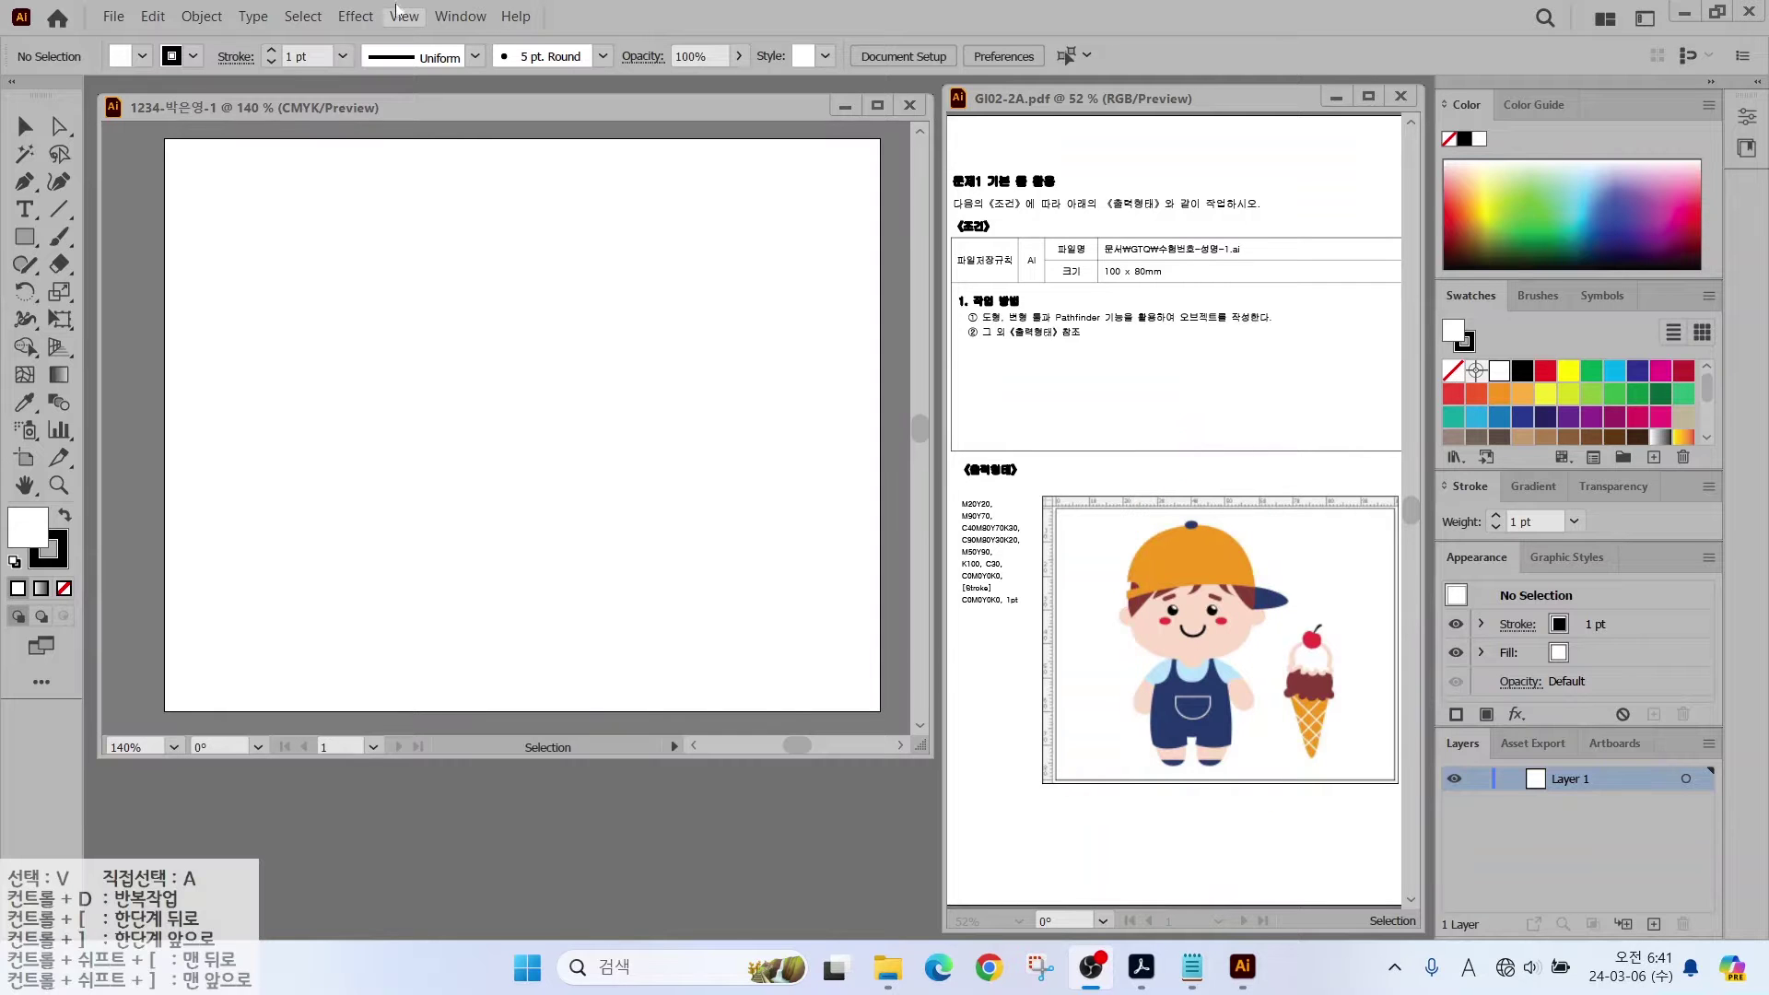
Step: Turn on rulers via View > Rulers > Show Rulers
left_click(400, 15)
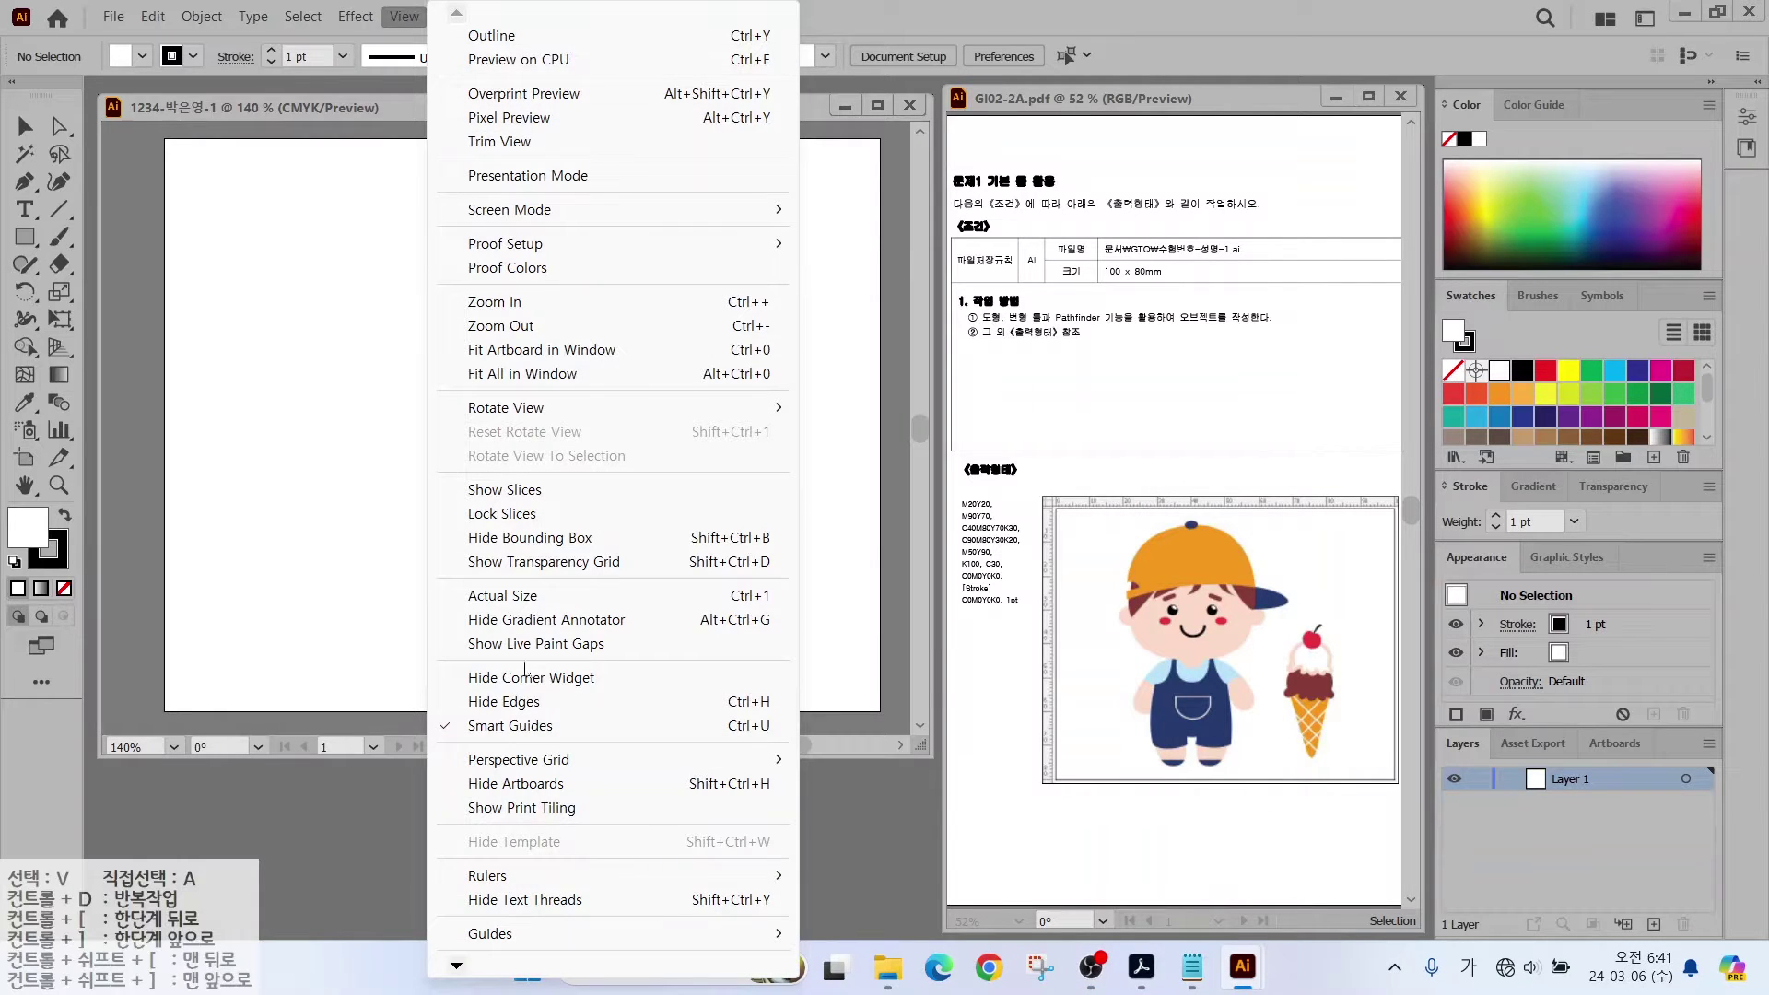
mouse_move(497, 877)
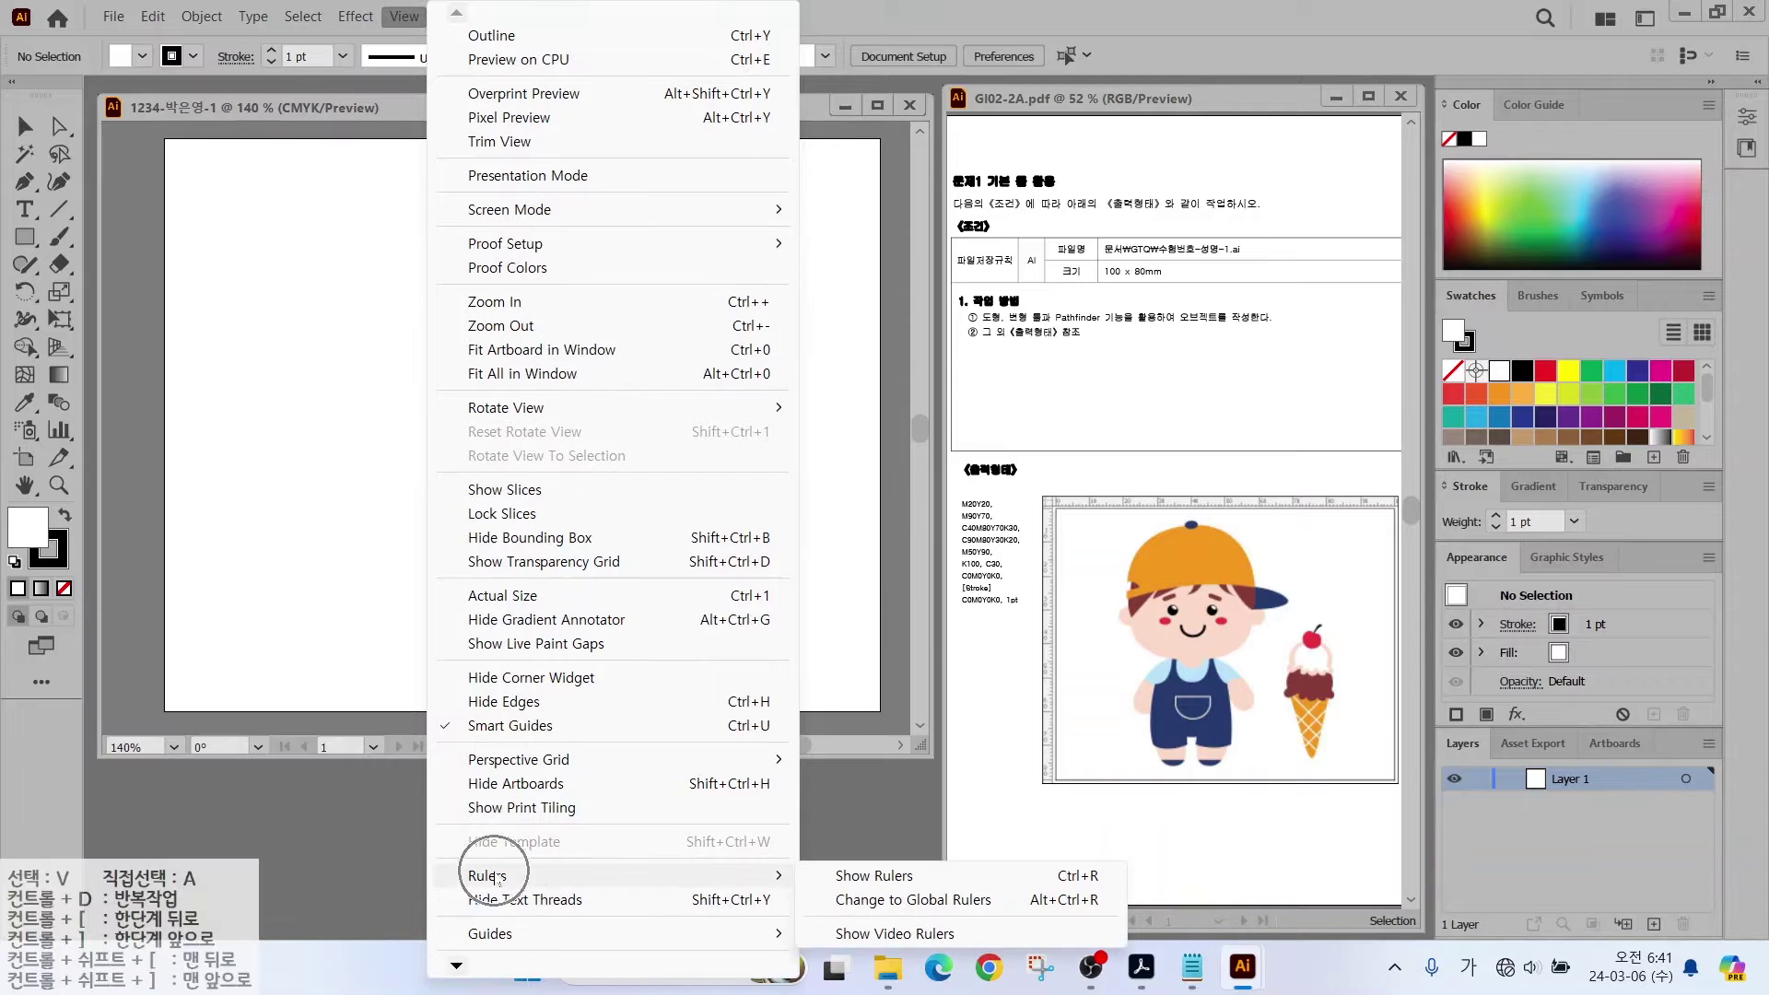
left_click(872, 876)
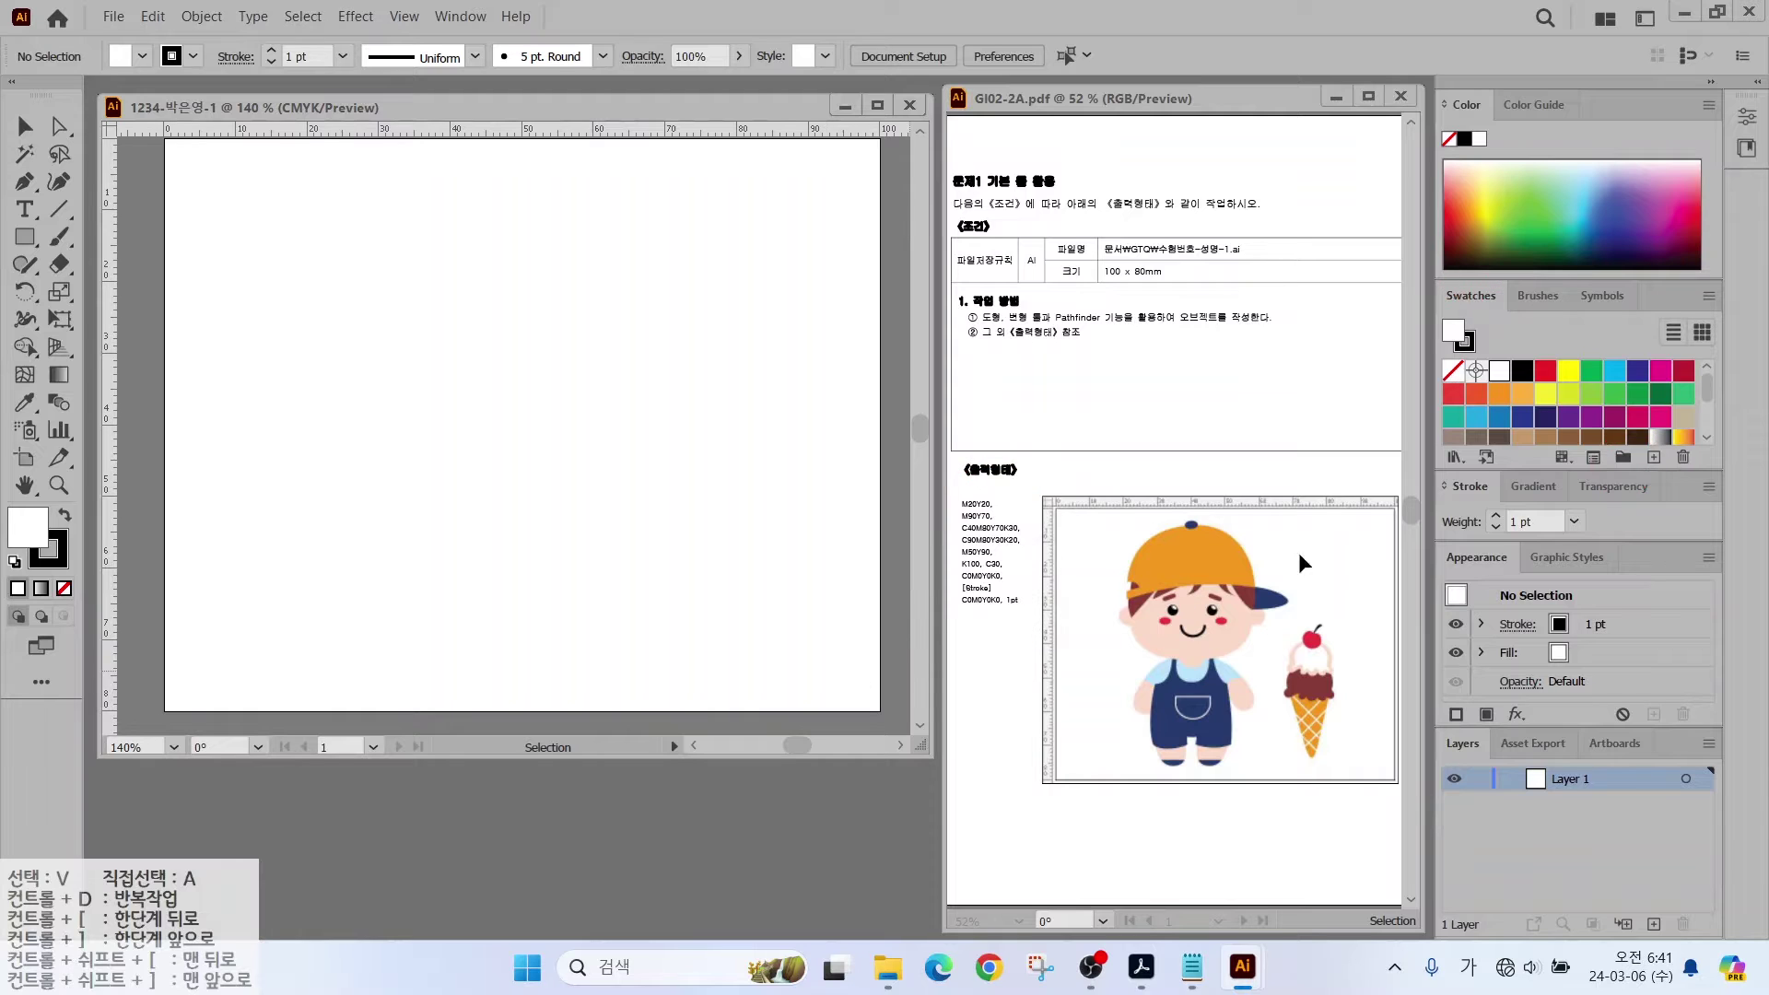
Step: Create a new colour group and add a C0 M20 Y20 K0 skin swatch
left_click(1617, 458)
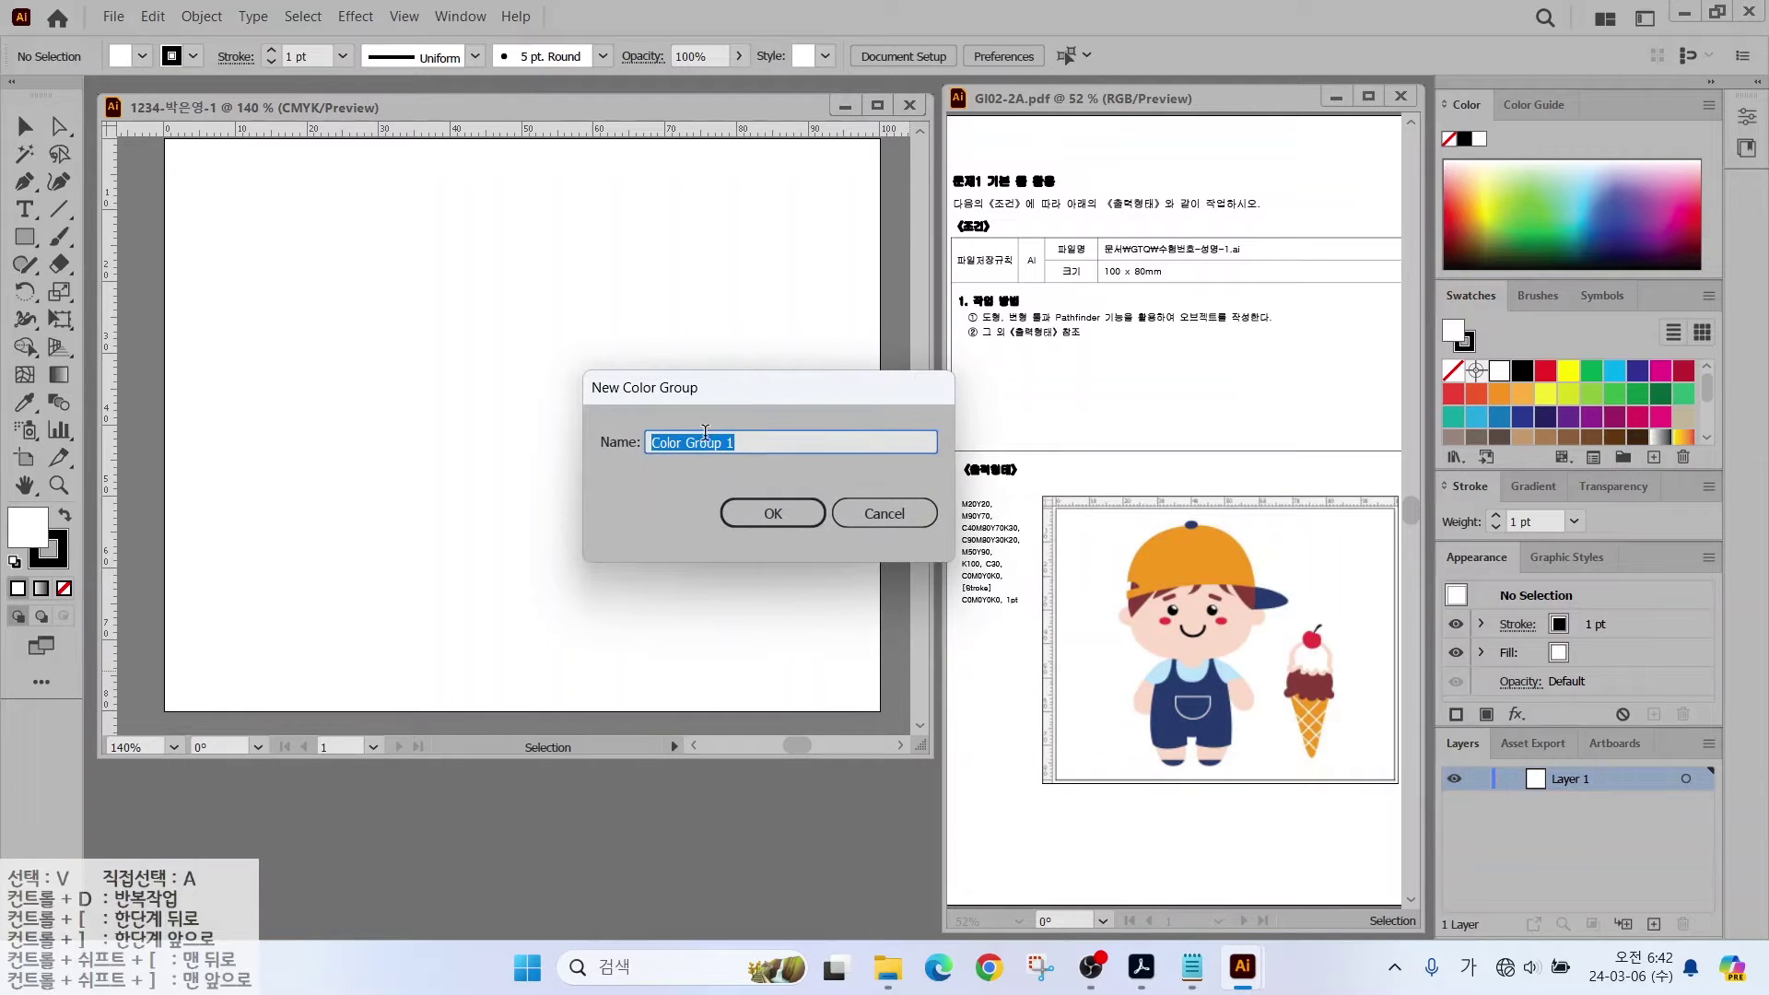
left_click(764, 518)
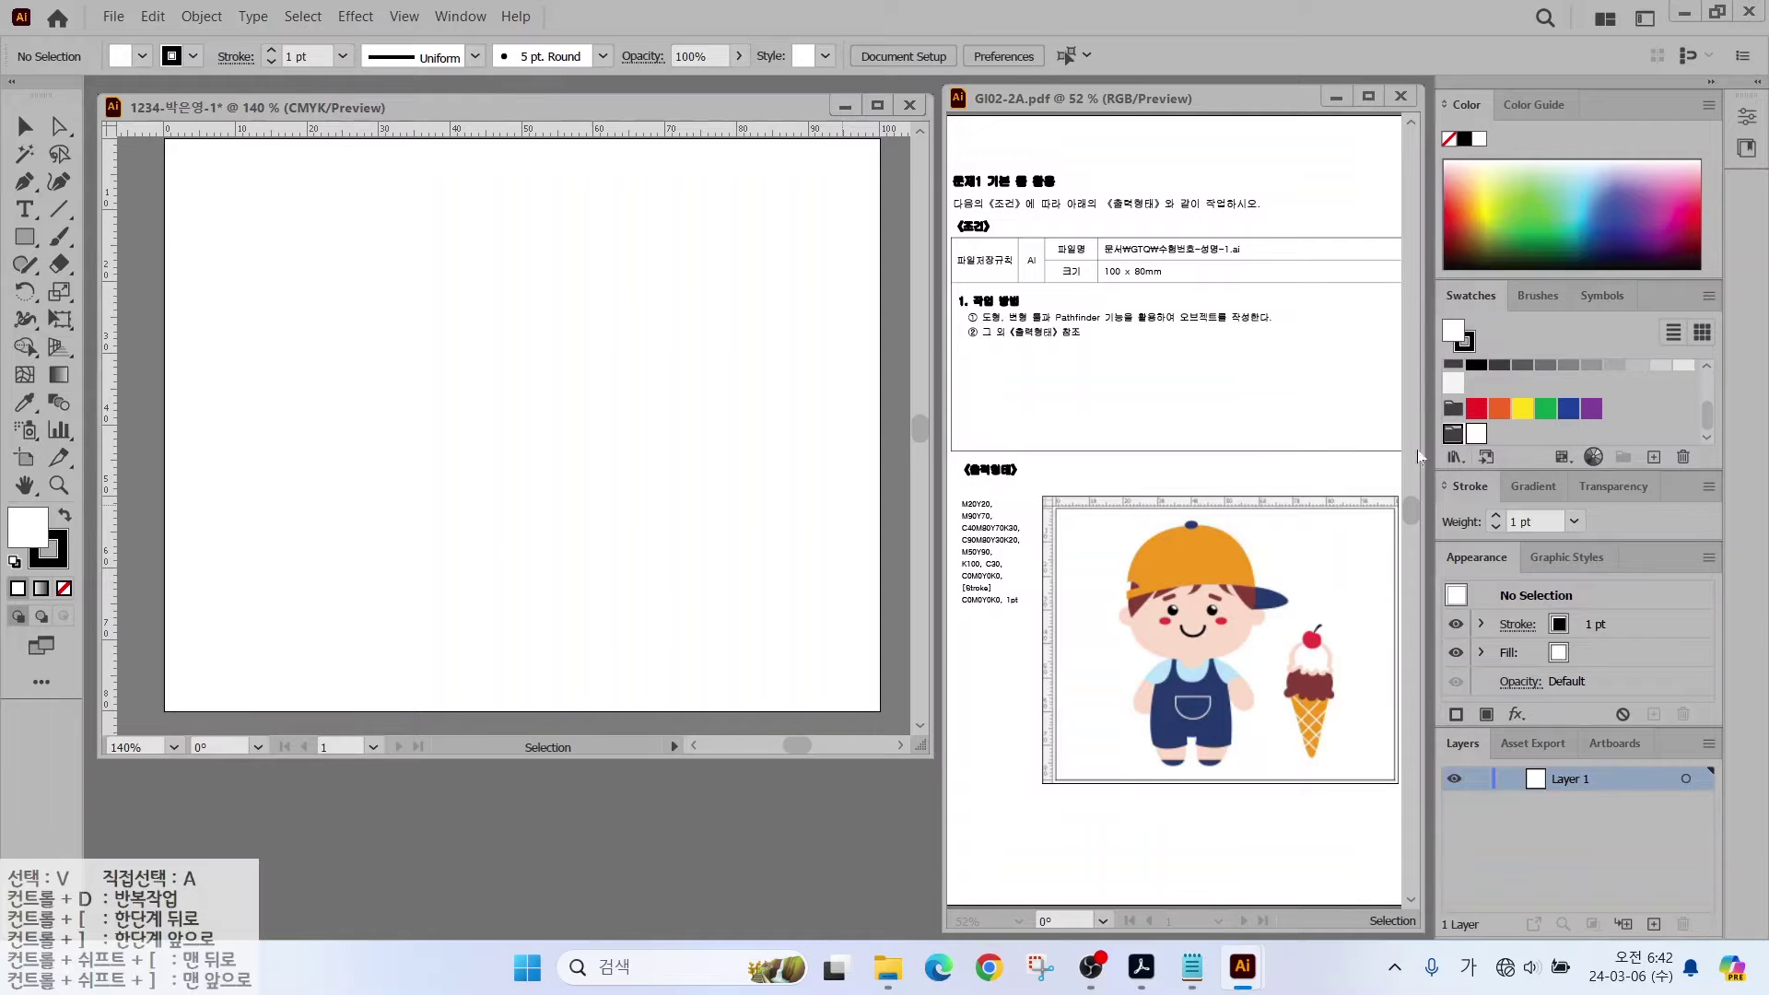
left_click(1654, 456)
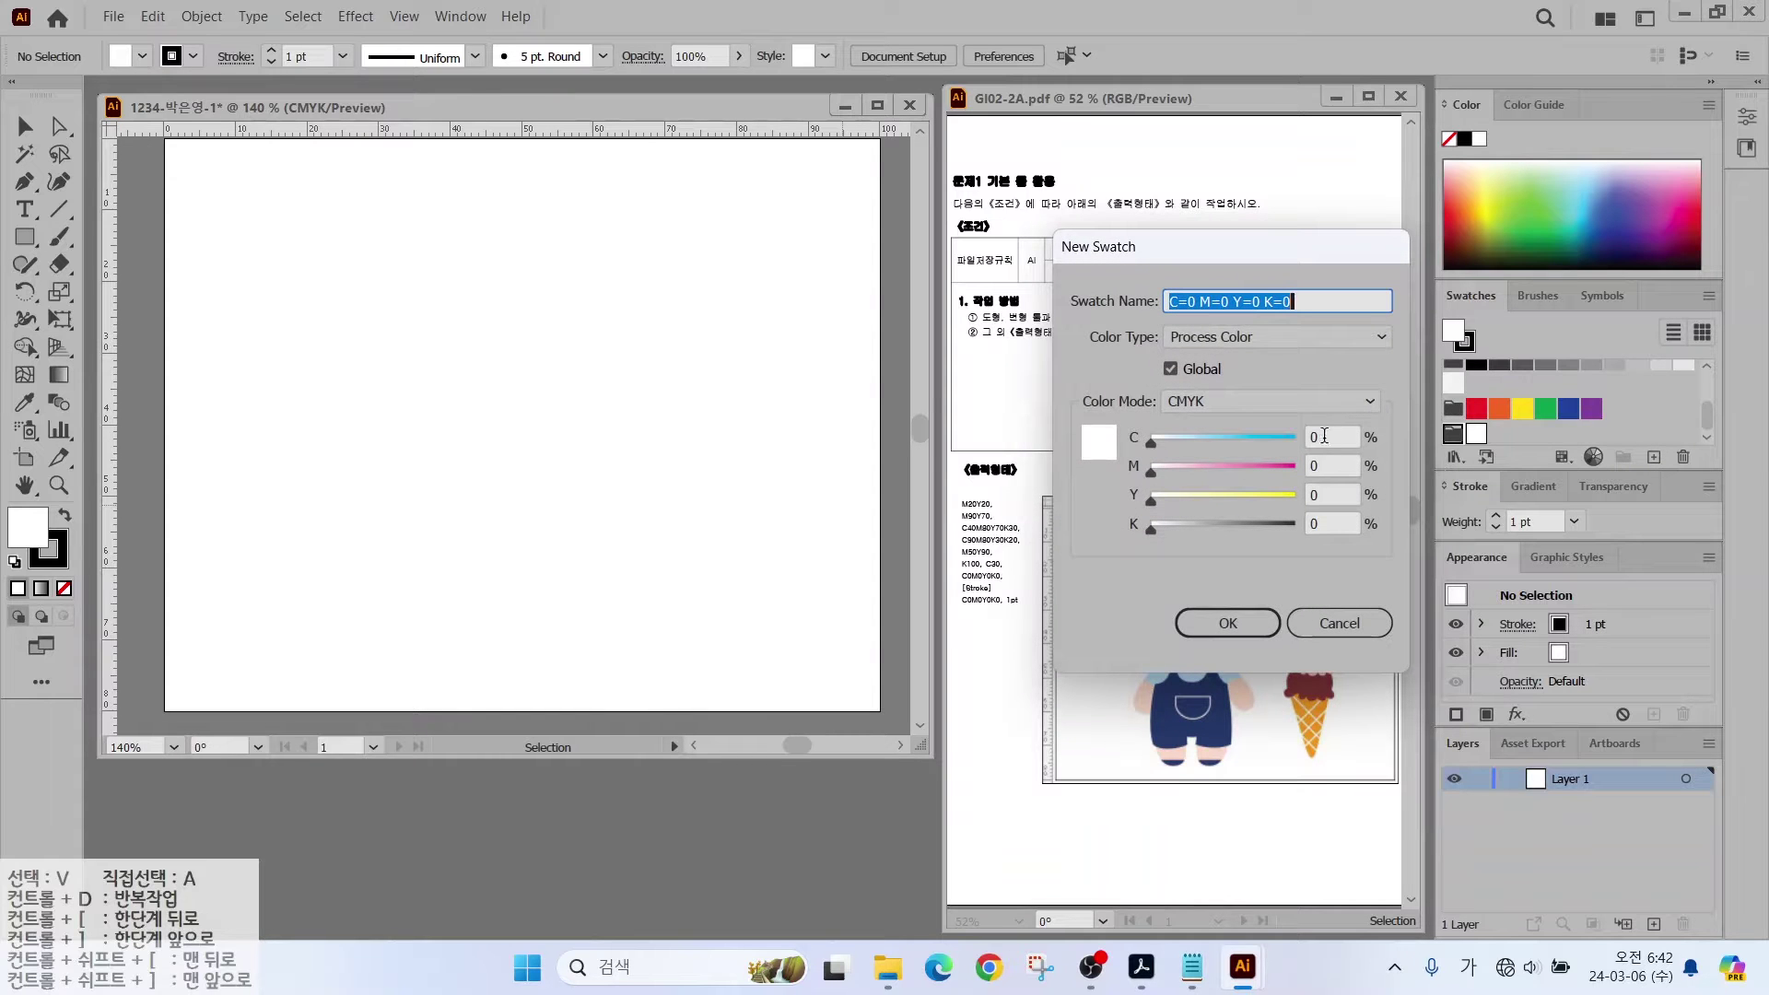
left_click(1317, 436)
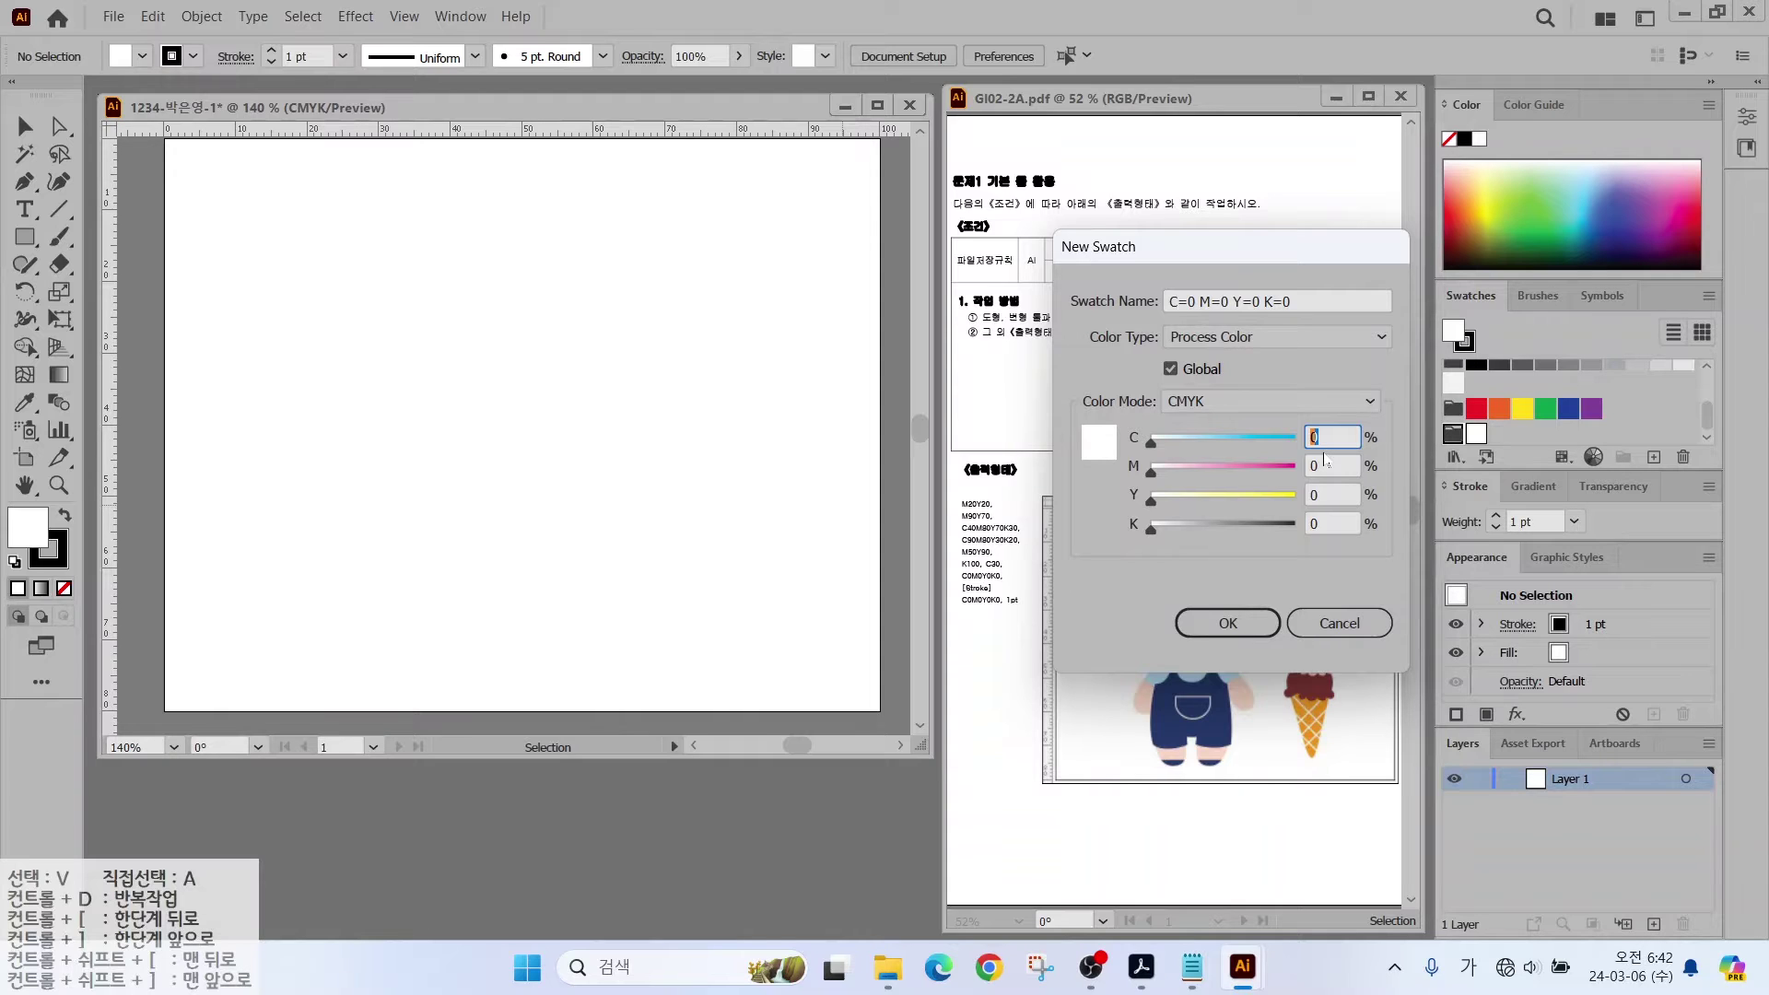
key("Tab")
type("20")
key("Tab")
type("20")
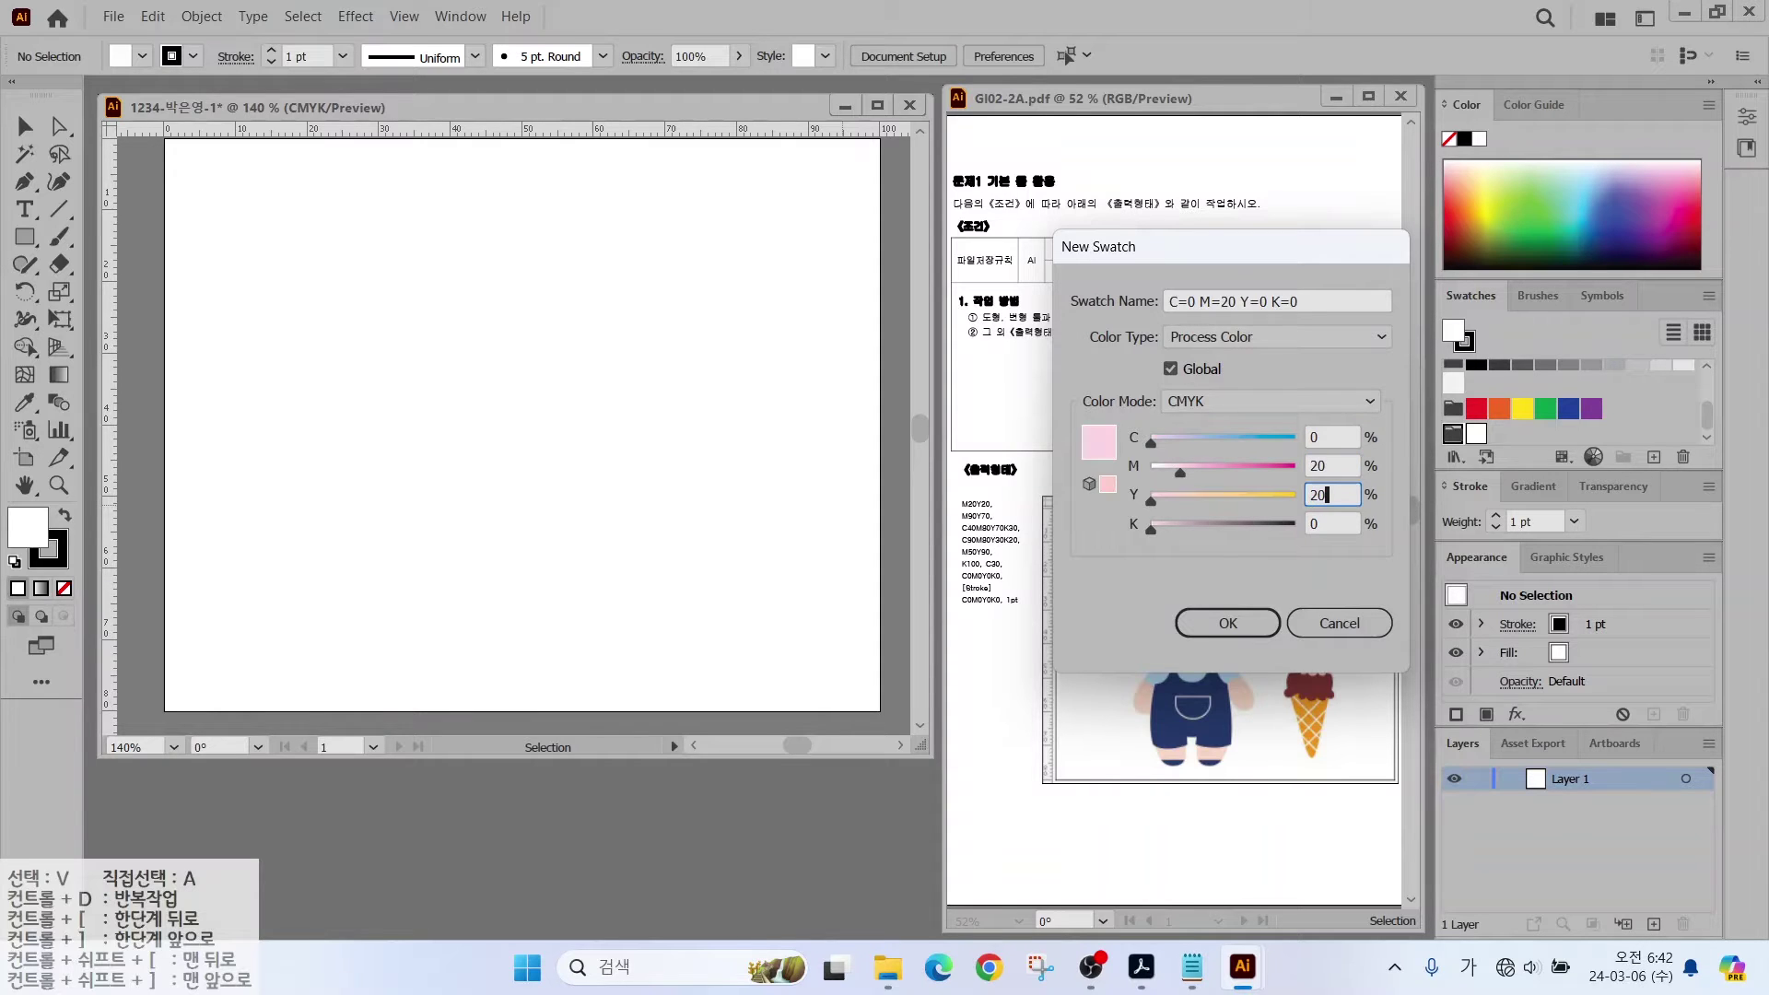
key("Tab")
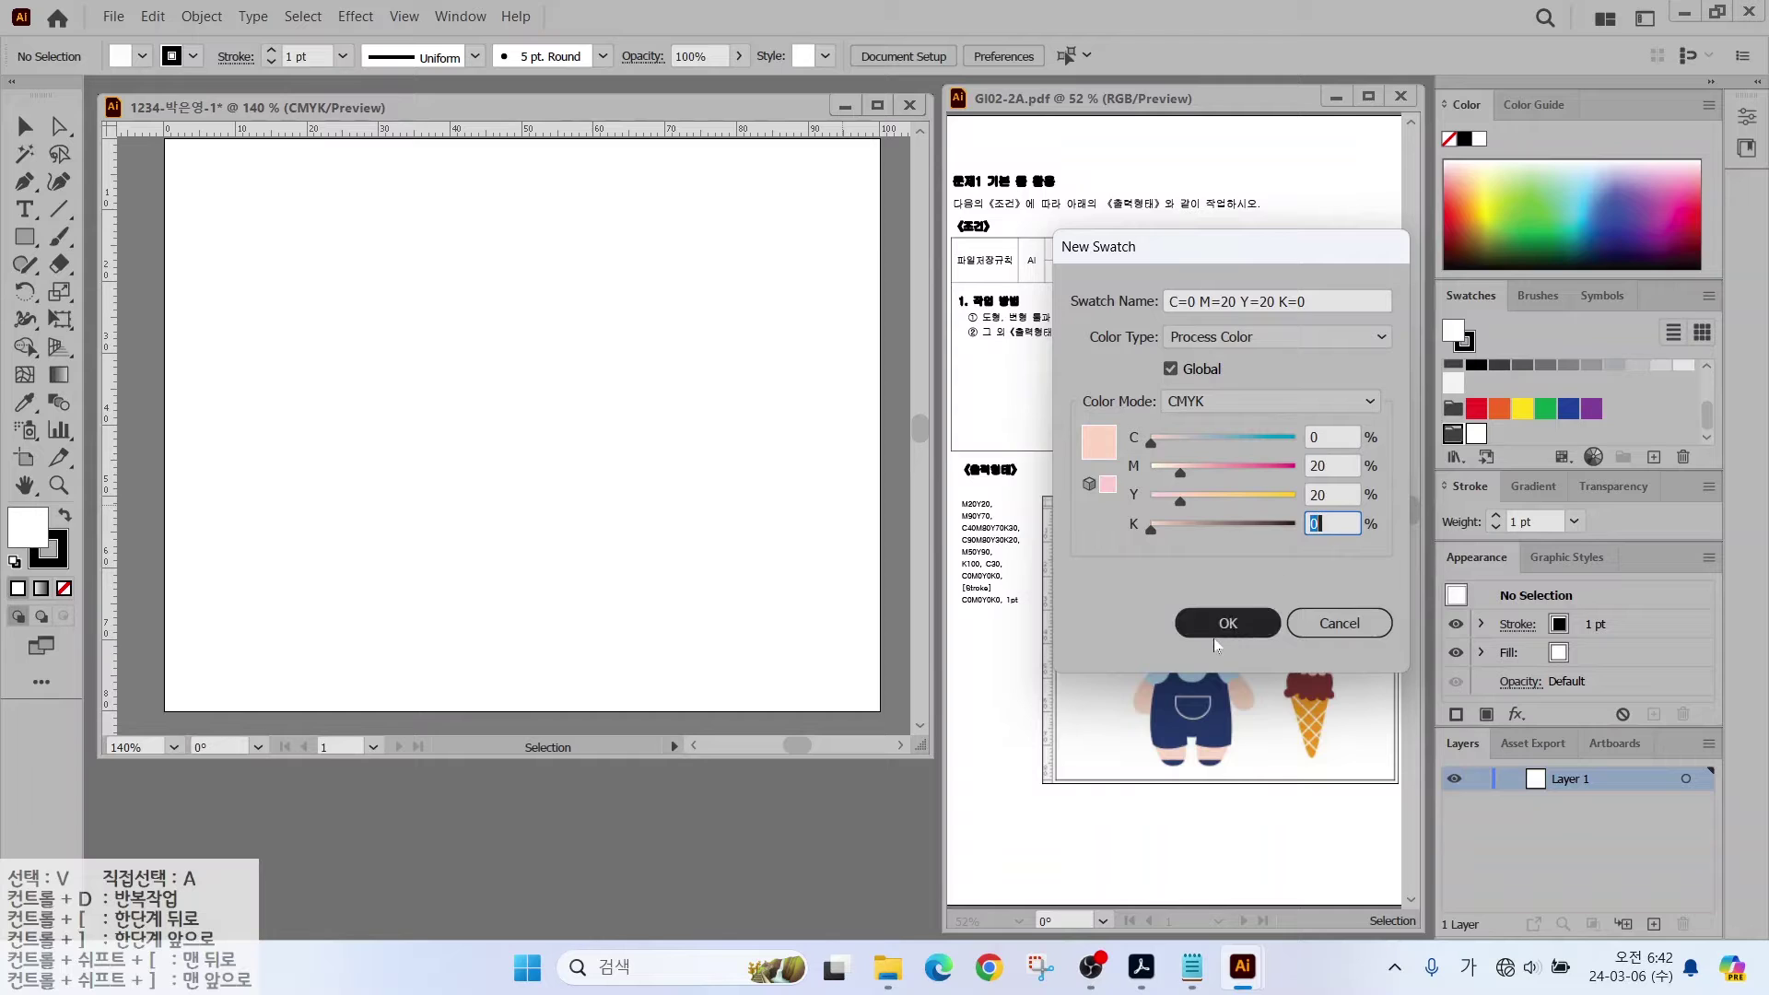
left_click(1214, 623)
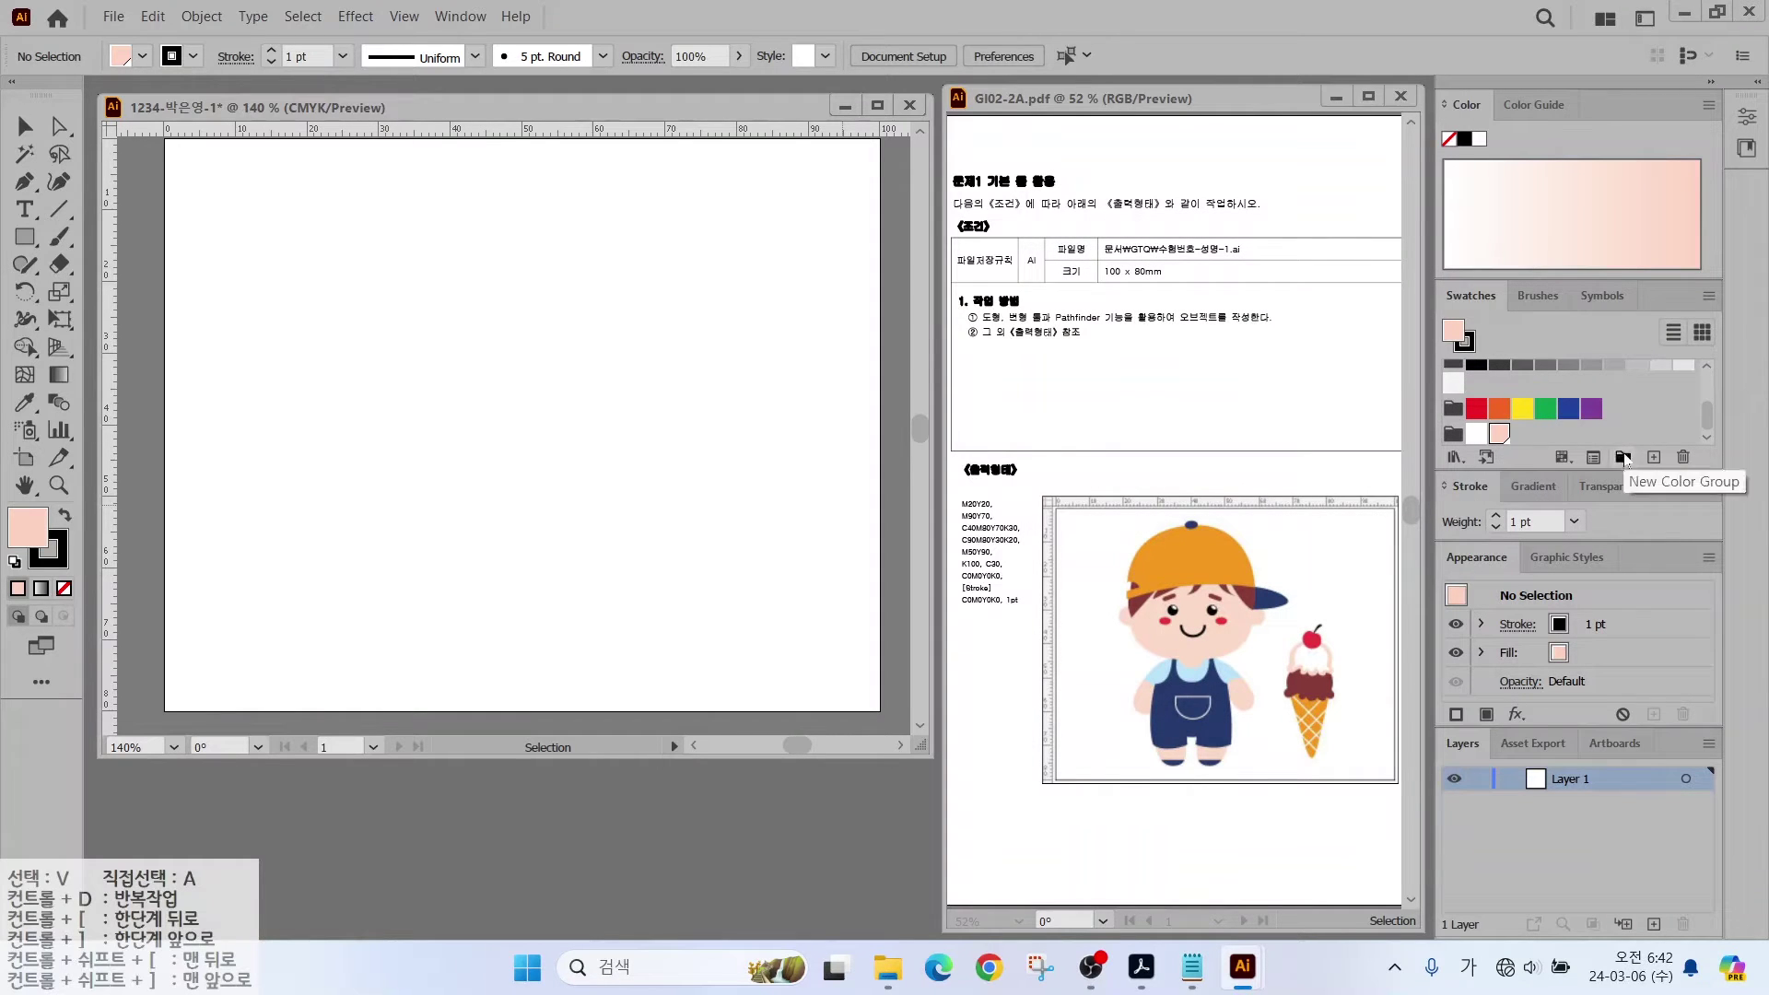
Step: Add a red swatch with M90 Y70
left_click(1654, 457)
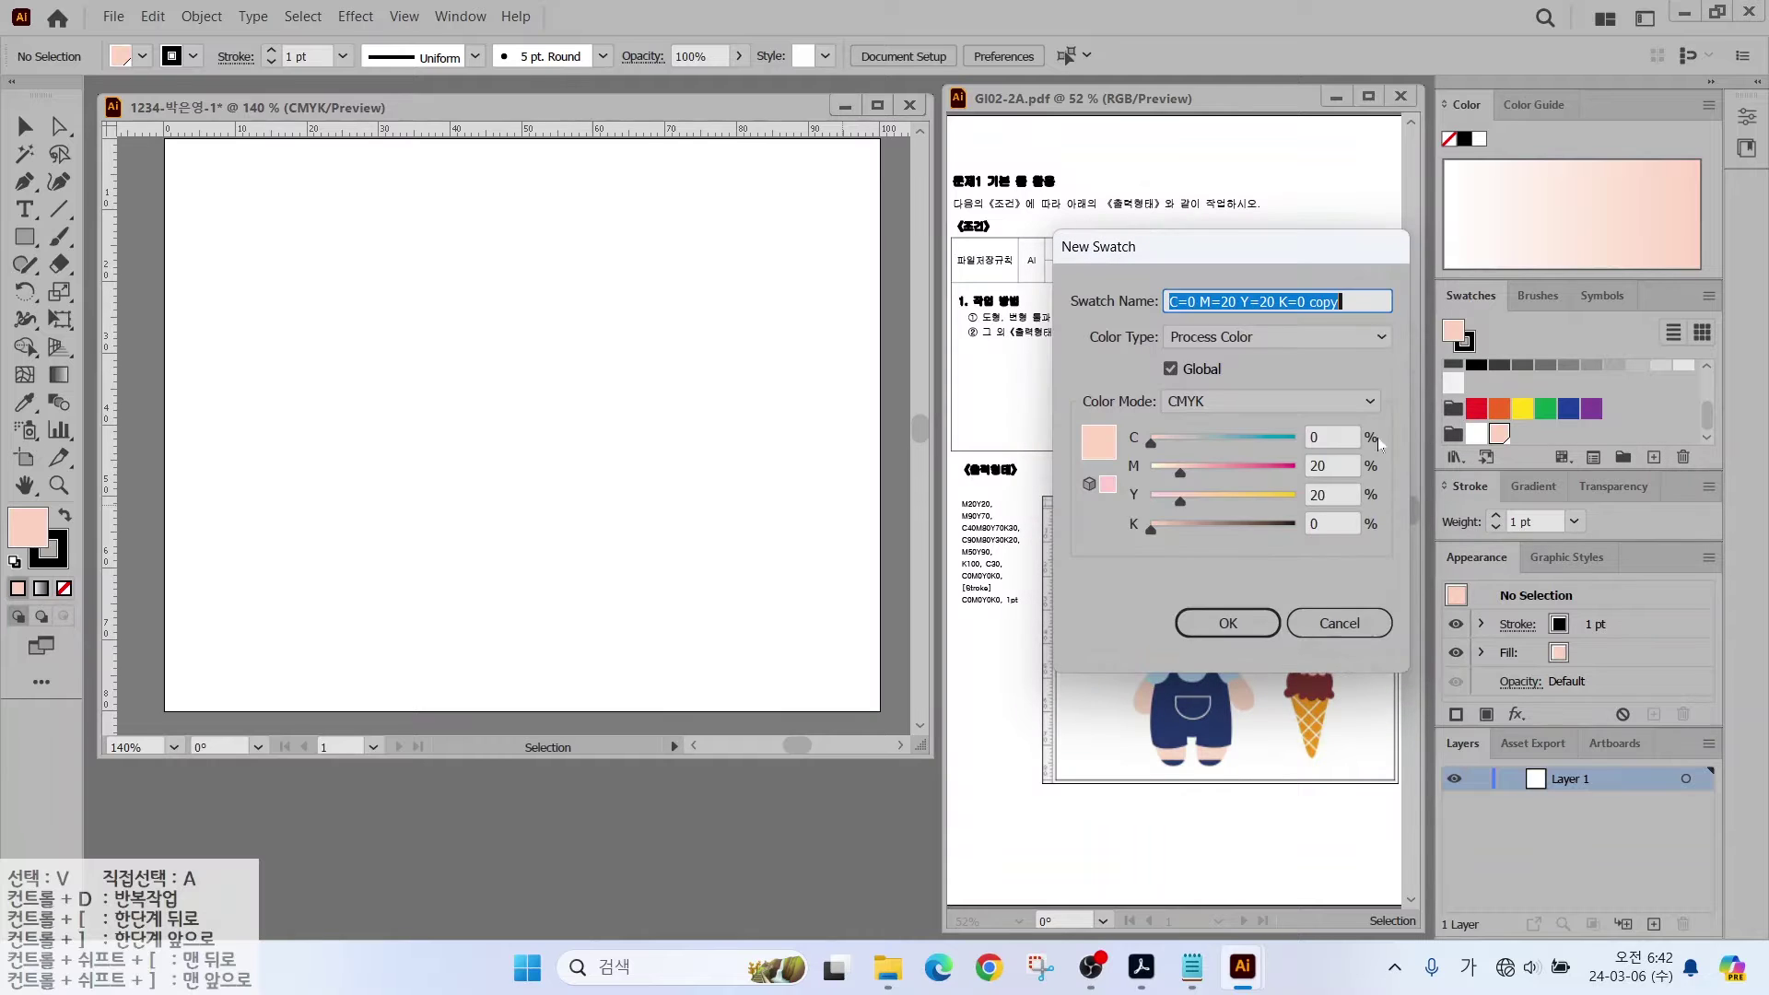
left_click(1331, 437)
key("Tab")
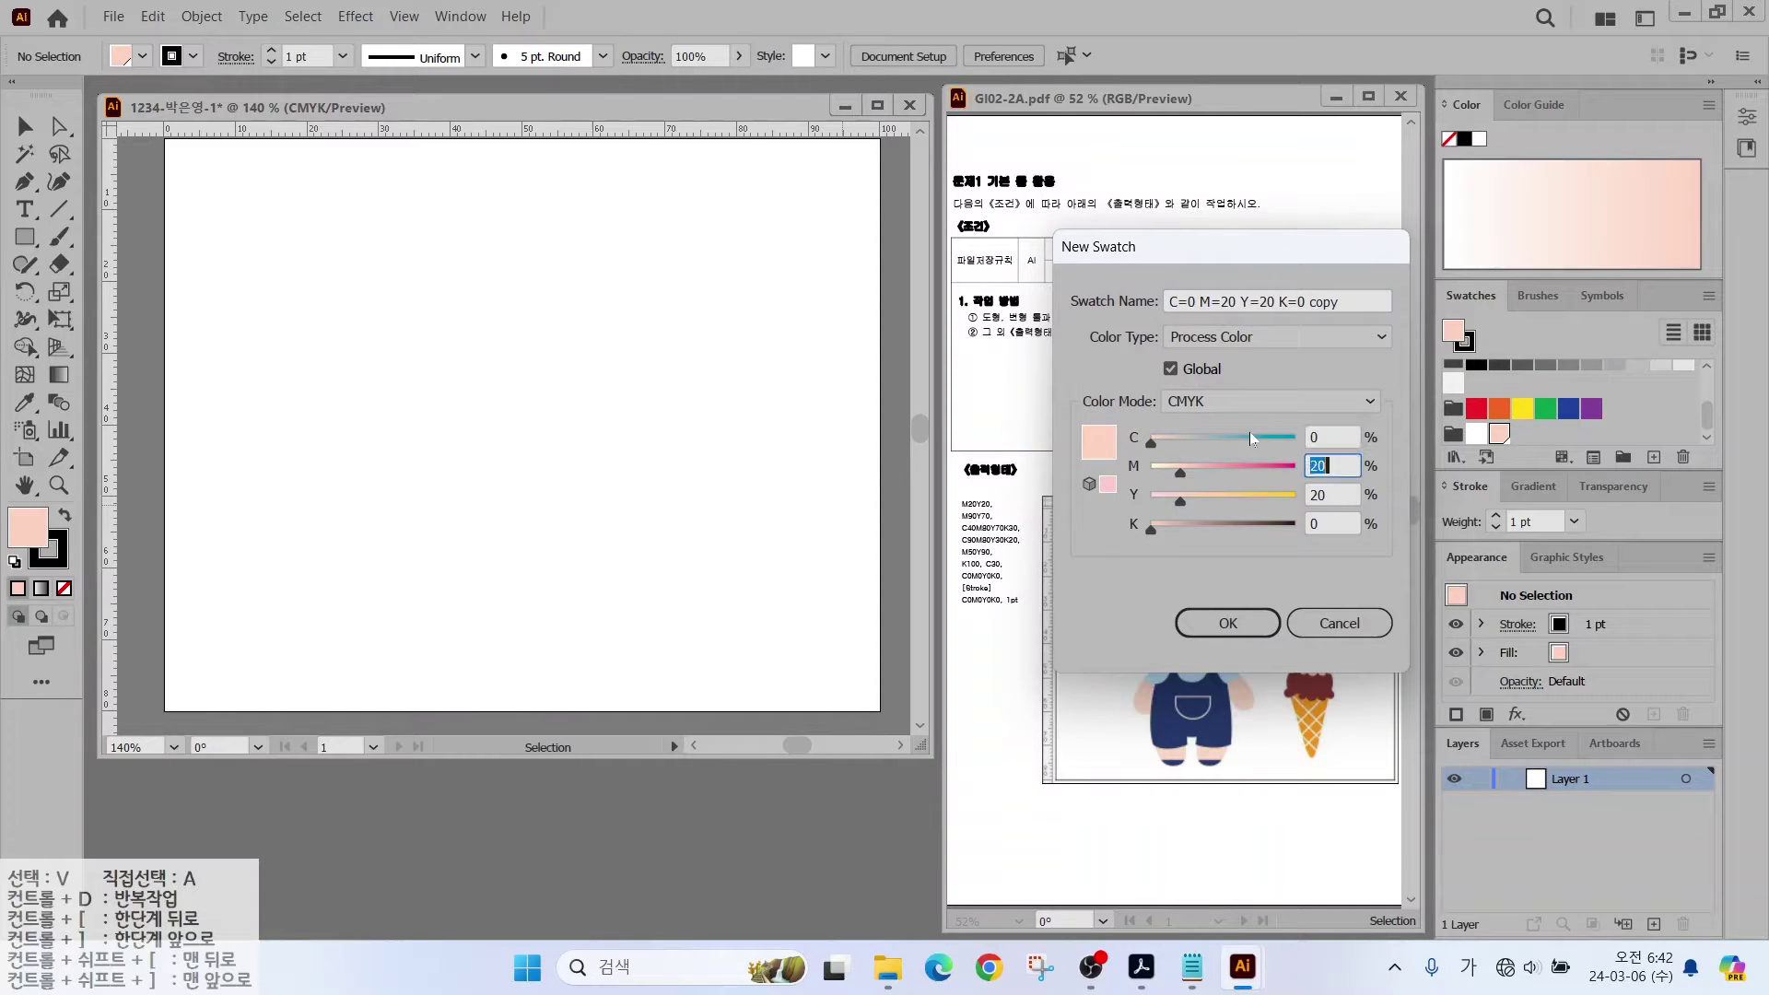
type("90")
key("Tab")
type("70")
key("Return")
Step: Add a dark red swatch, C40 M80 Y70 K30
left_click(1653, 458)
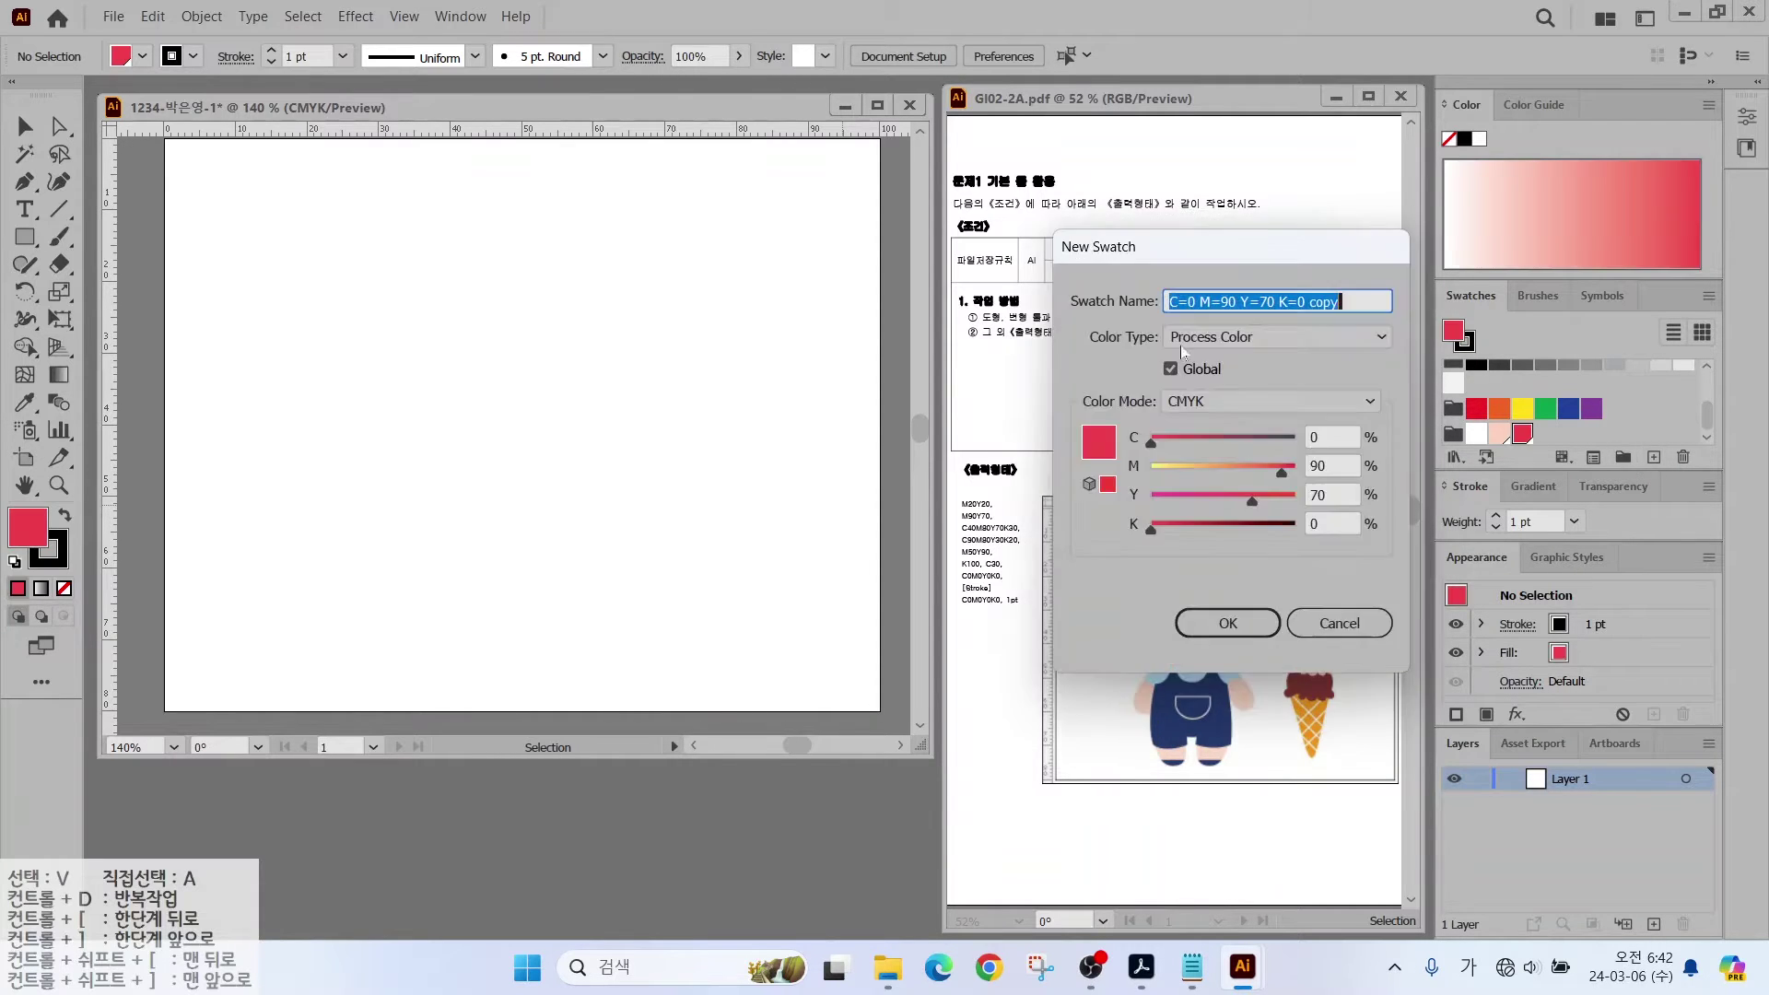
key("Tab")
type("40")
key("Tab")
type("80")
key("Tab")
key("Tab")
type("30")
key("Return")
Step: Add a dark blue swatch, C90 M80 Y30 K20
left_click(1654, 458)
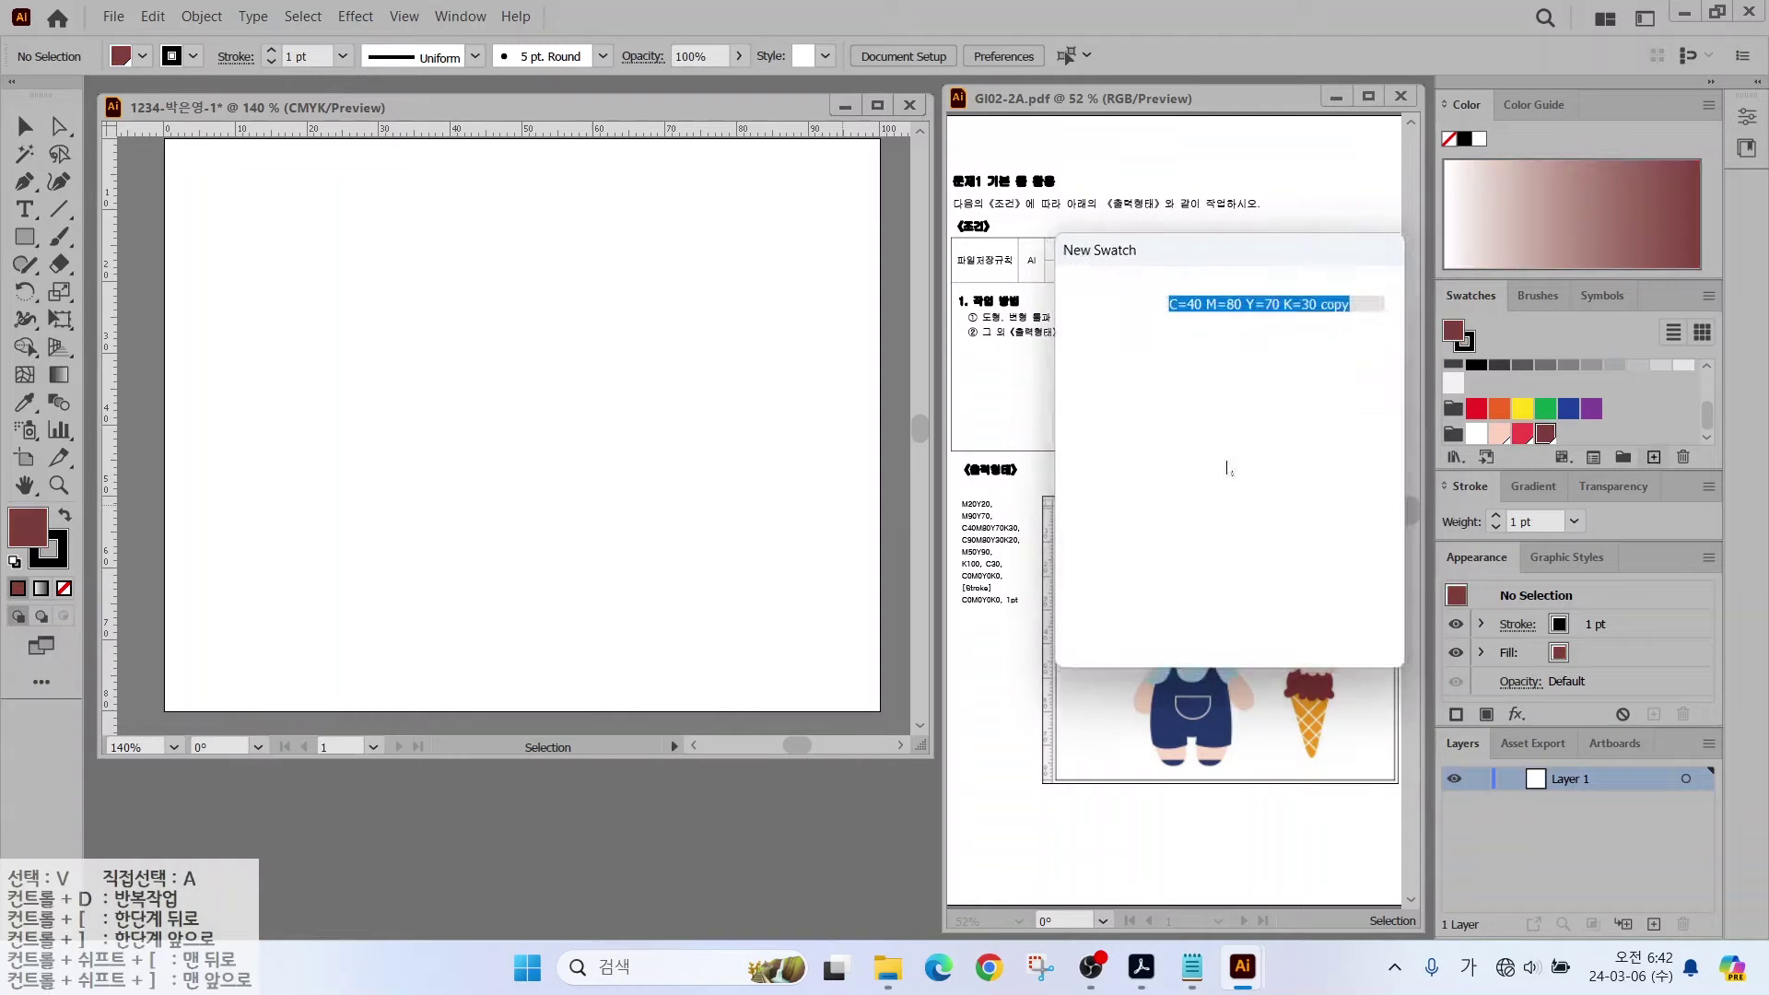
key("Tab")
type("90")
key("Tab")
key("Tab")
type("30")
key("Tab")
type("20")
key("Return")
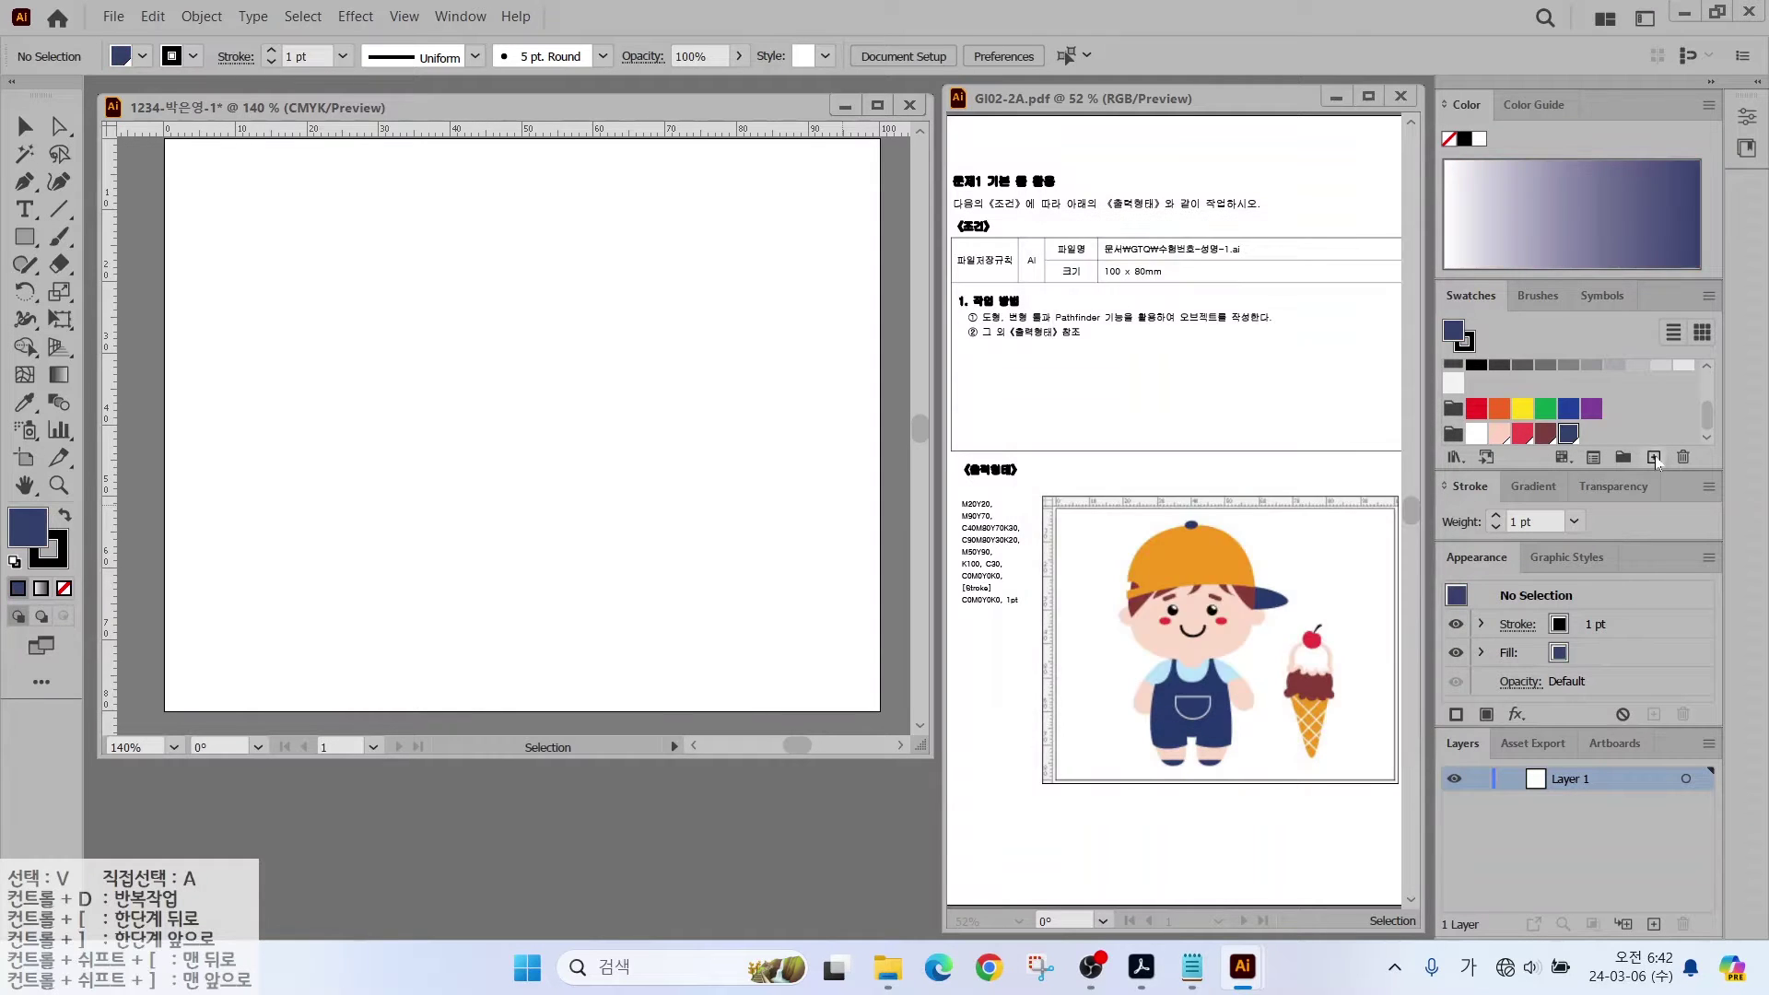
Step: Add an orange swatch, C0 M50 Y90 K20
left_click(1653, 458)
key("Tab")
type("0")
key("Tab")
type("50")
key("Tab")
type("90")
key("Return")
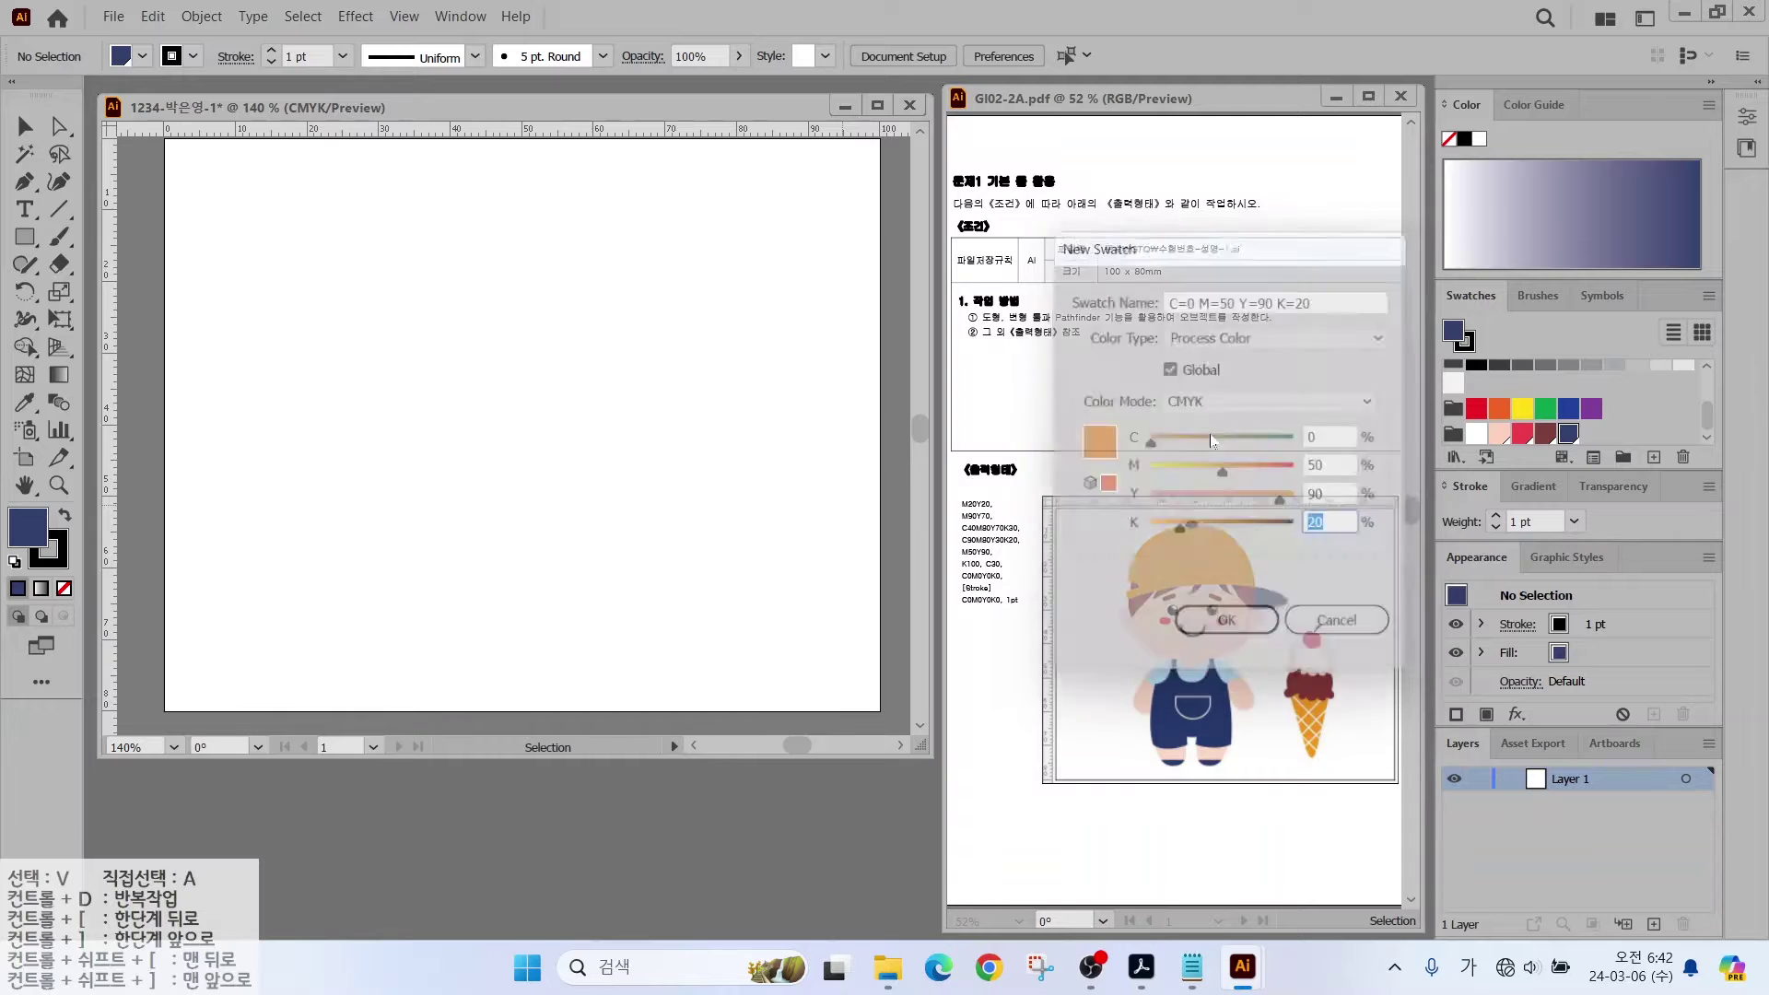
double_click(1593, 439)
key("Escape")
Step: Add a white swatch, C0 M0 Y0 K0
left_click(1654, 457)
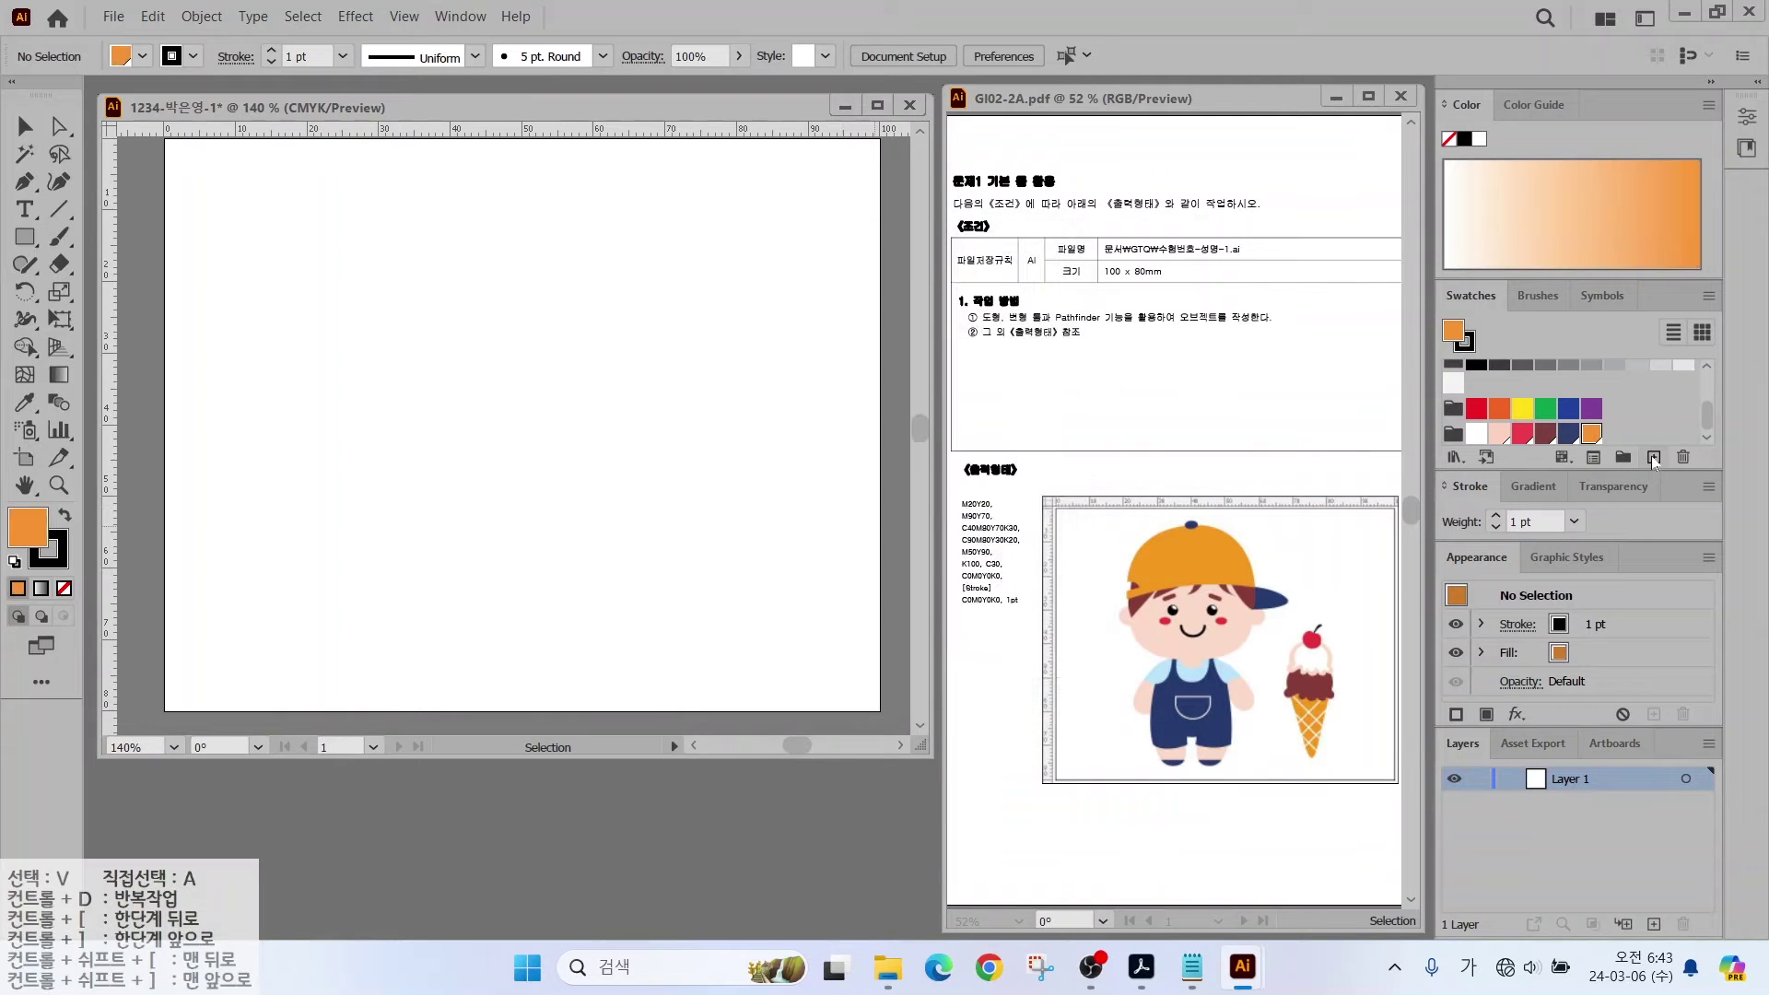
key("Tab")
key("Tab")
type("0")
key("Tab")
type("0")
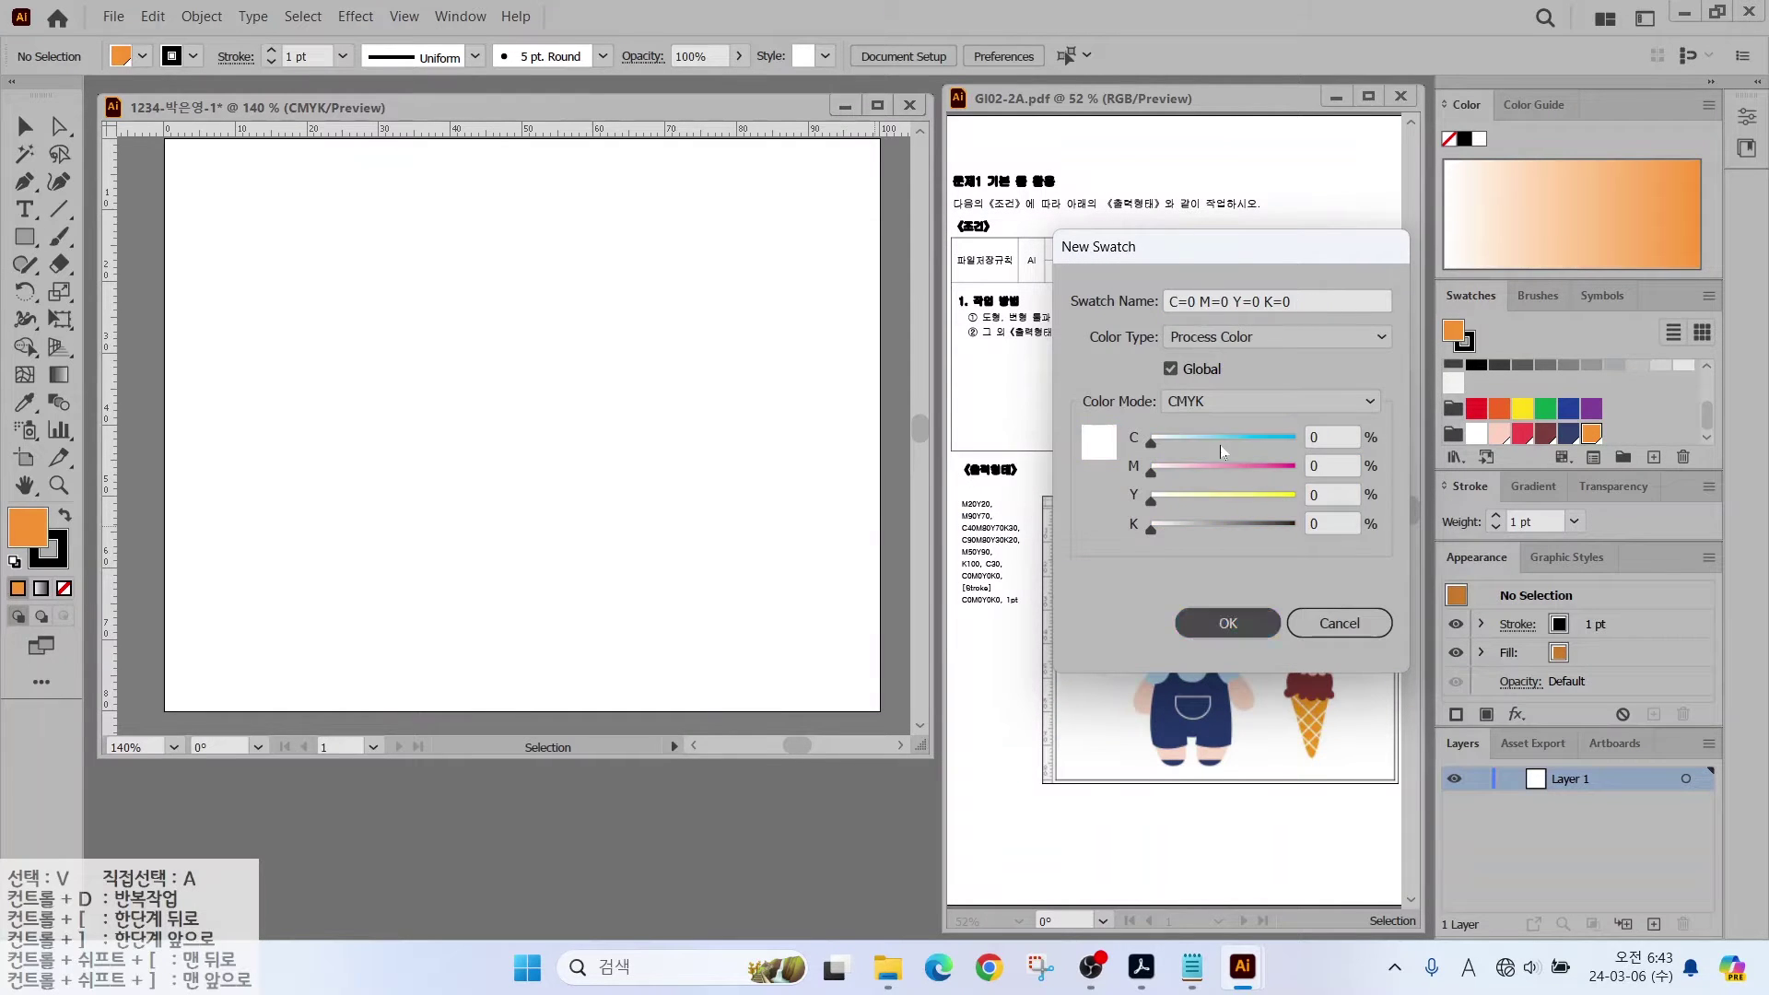
key("Return")
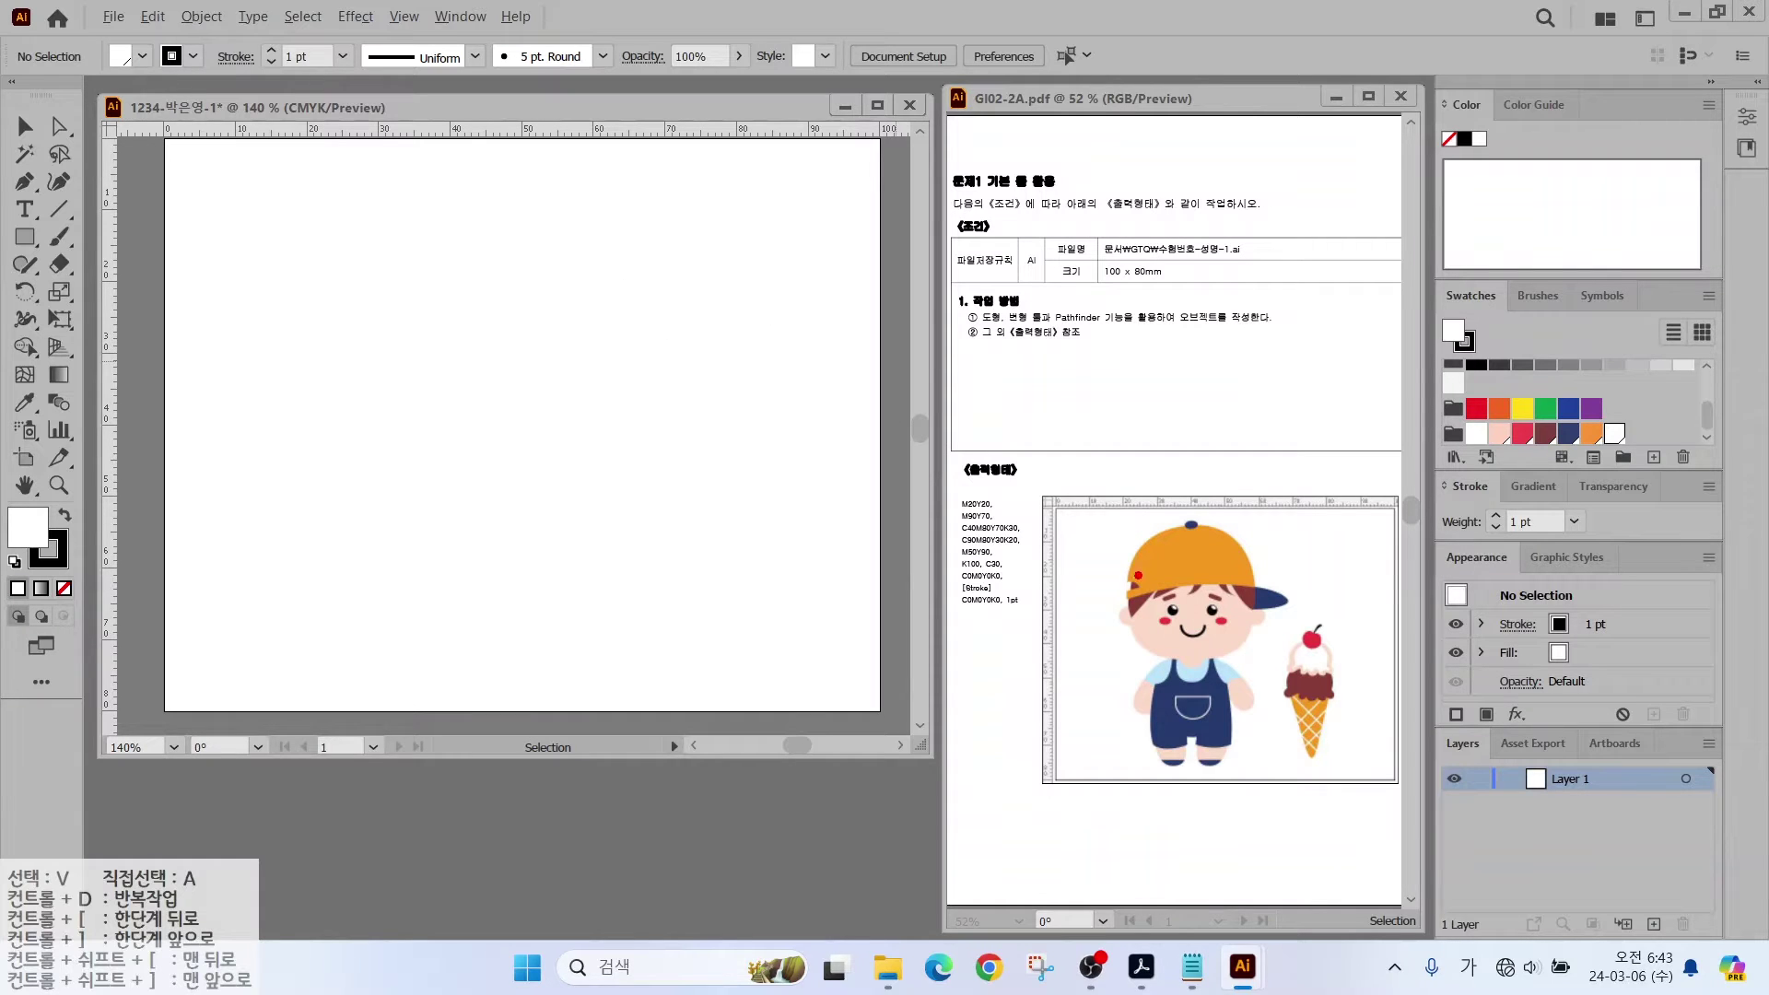
Step: Drag two vertical and two horizontal guides to box in the face area
left_click_drag(1125, 475, 1125, 815)
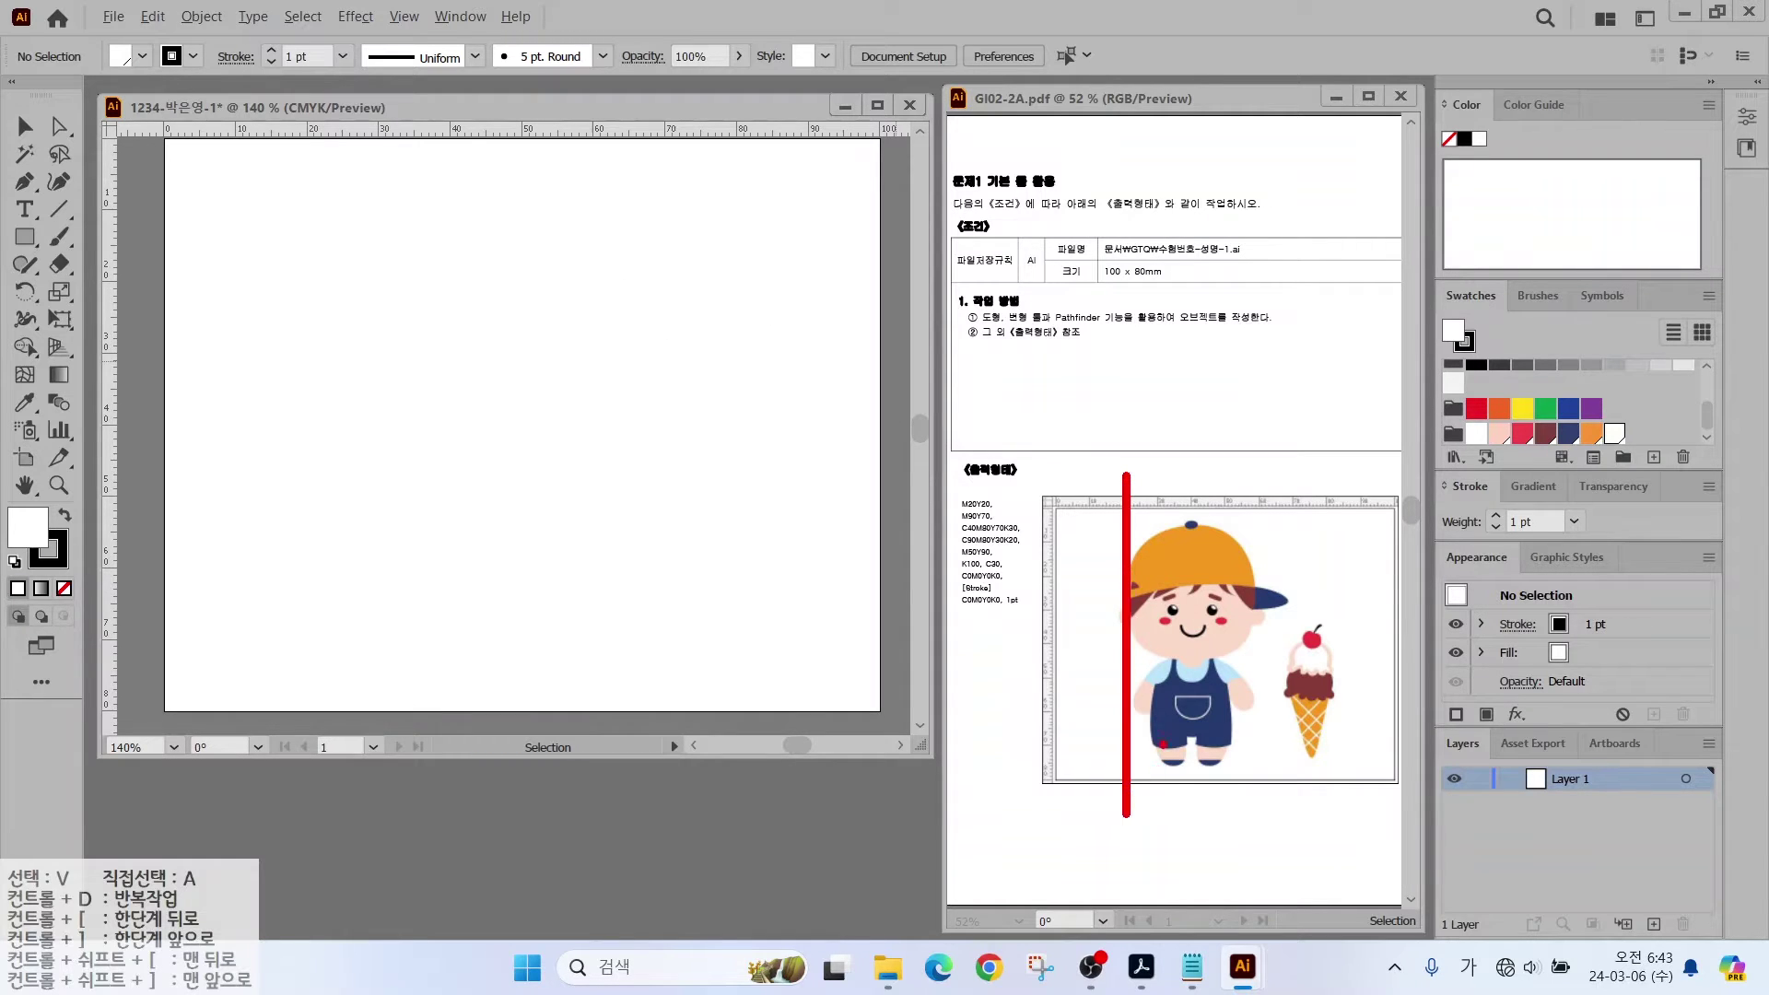
key("Escape")
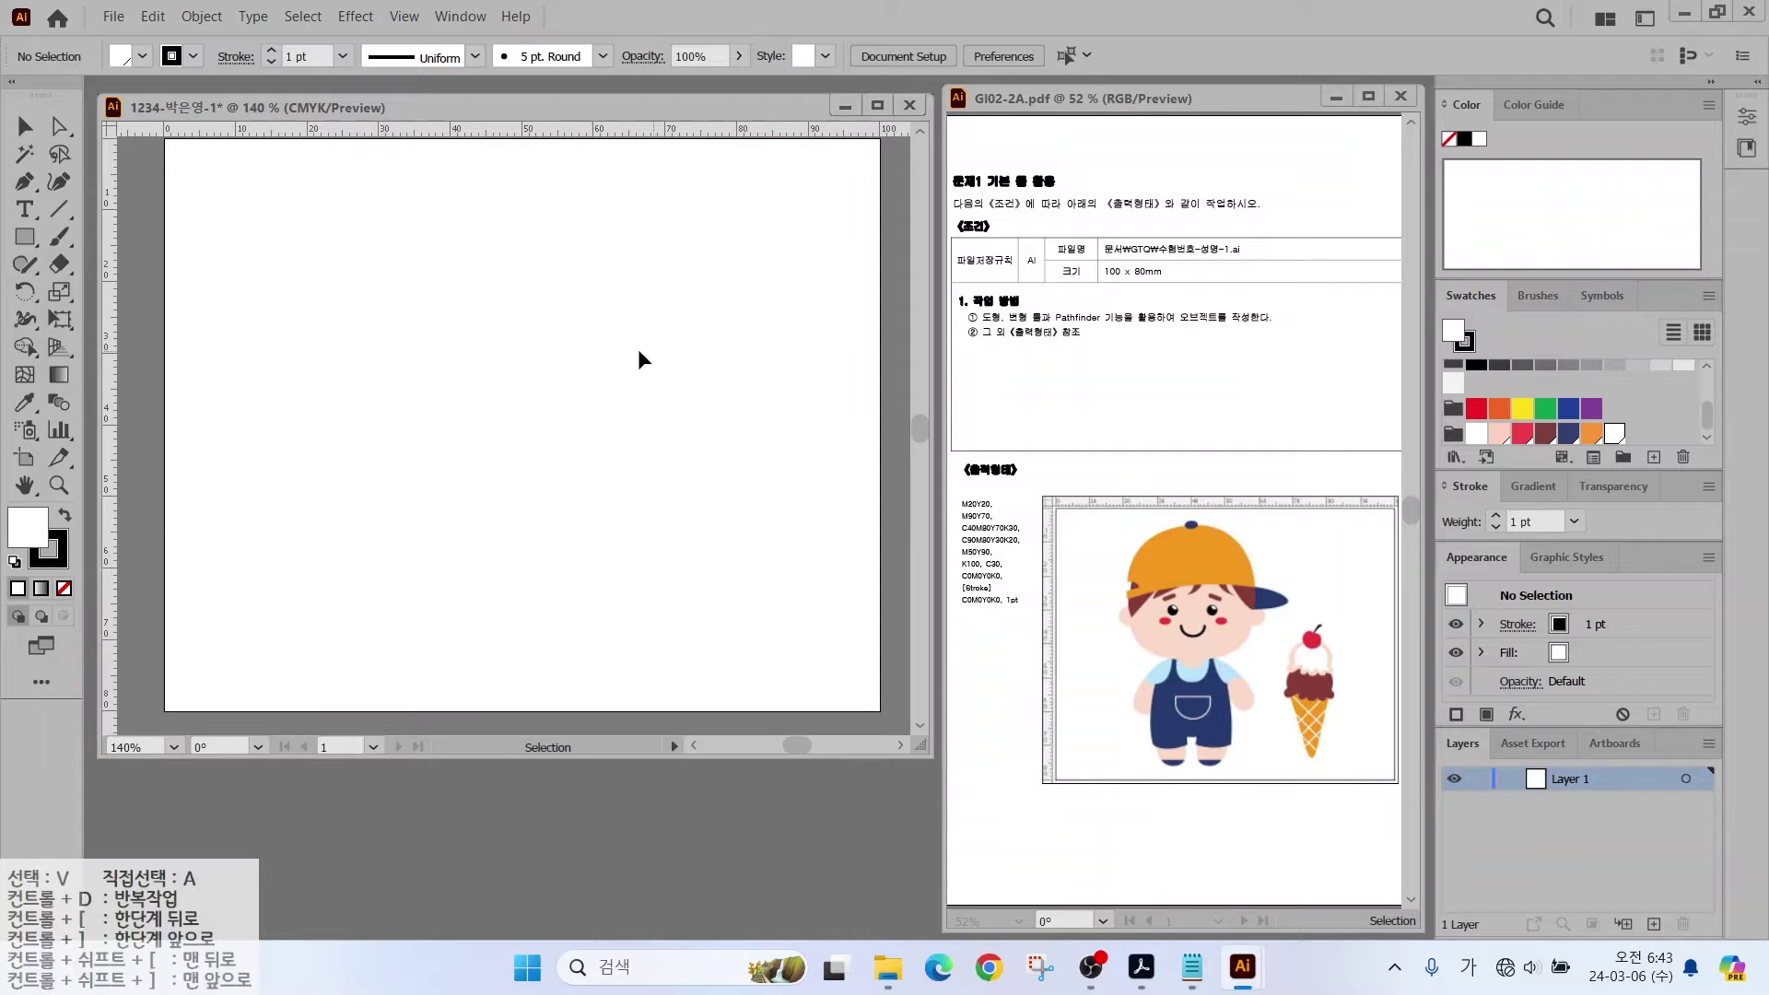
left_click_drag(119, 370, 207, 326)
key("Escape")
left_click_drag(106, 332, 301, 359)
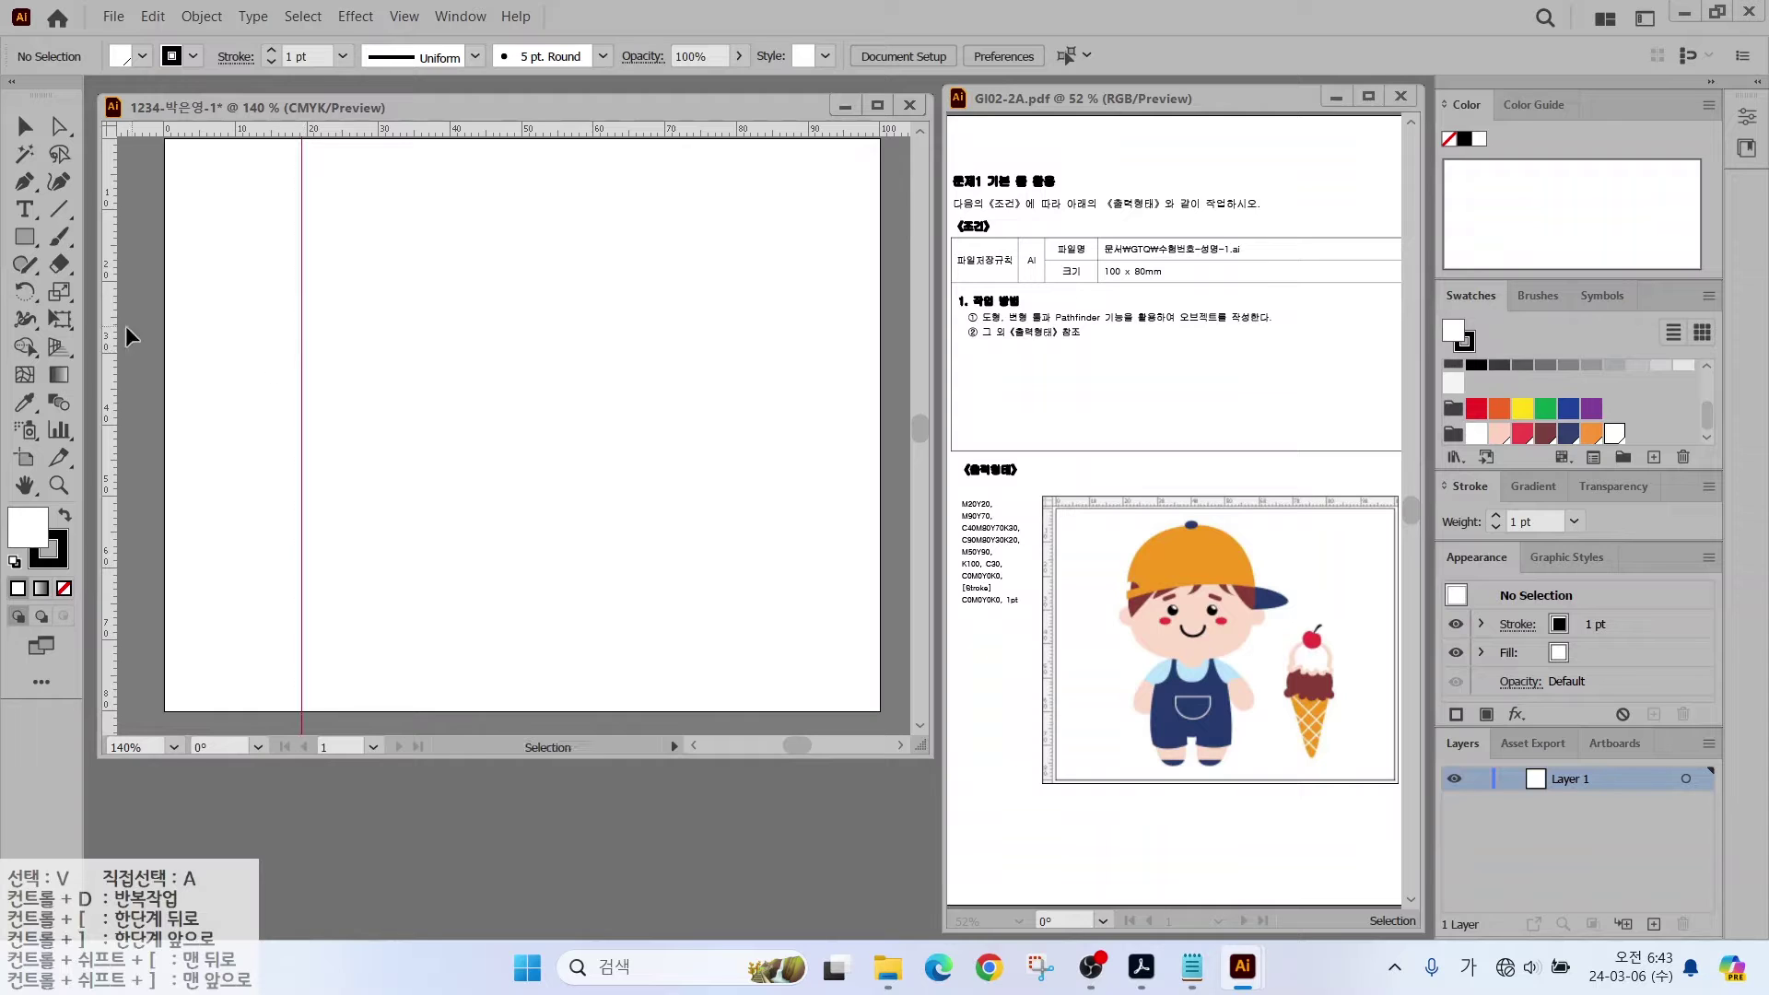
left_click_drag(109, 344, 594, 365)
left_click_drag(345, 130, 332, 453)
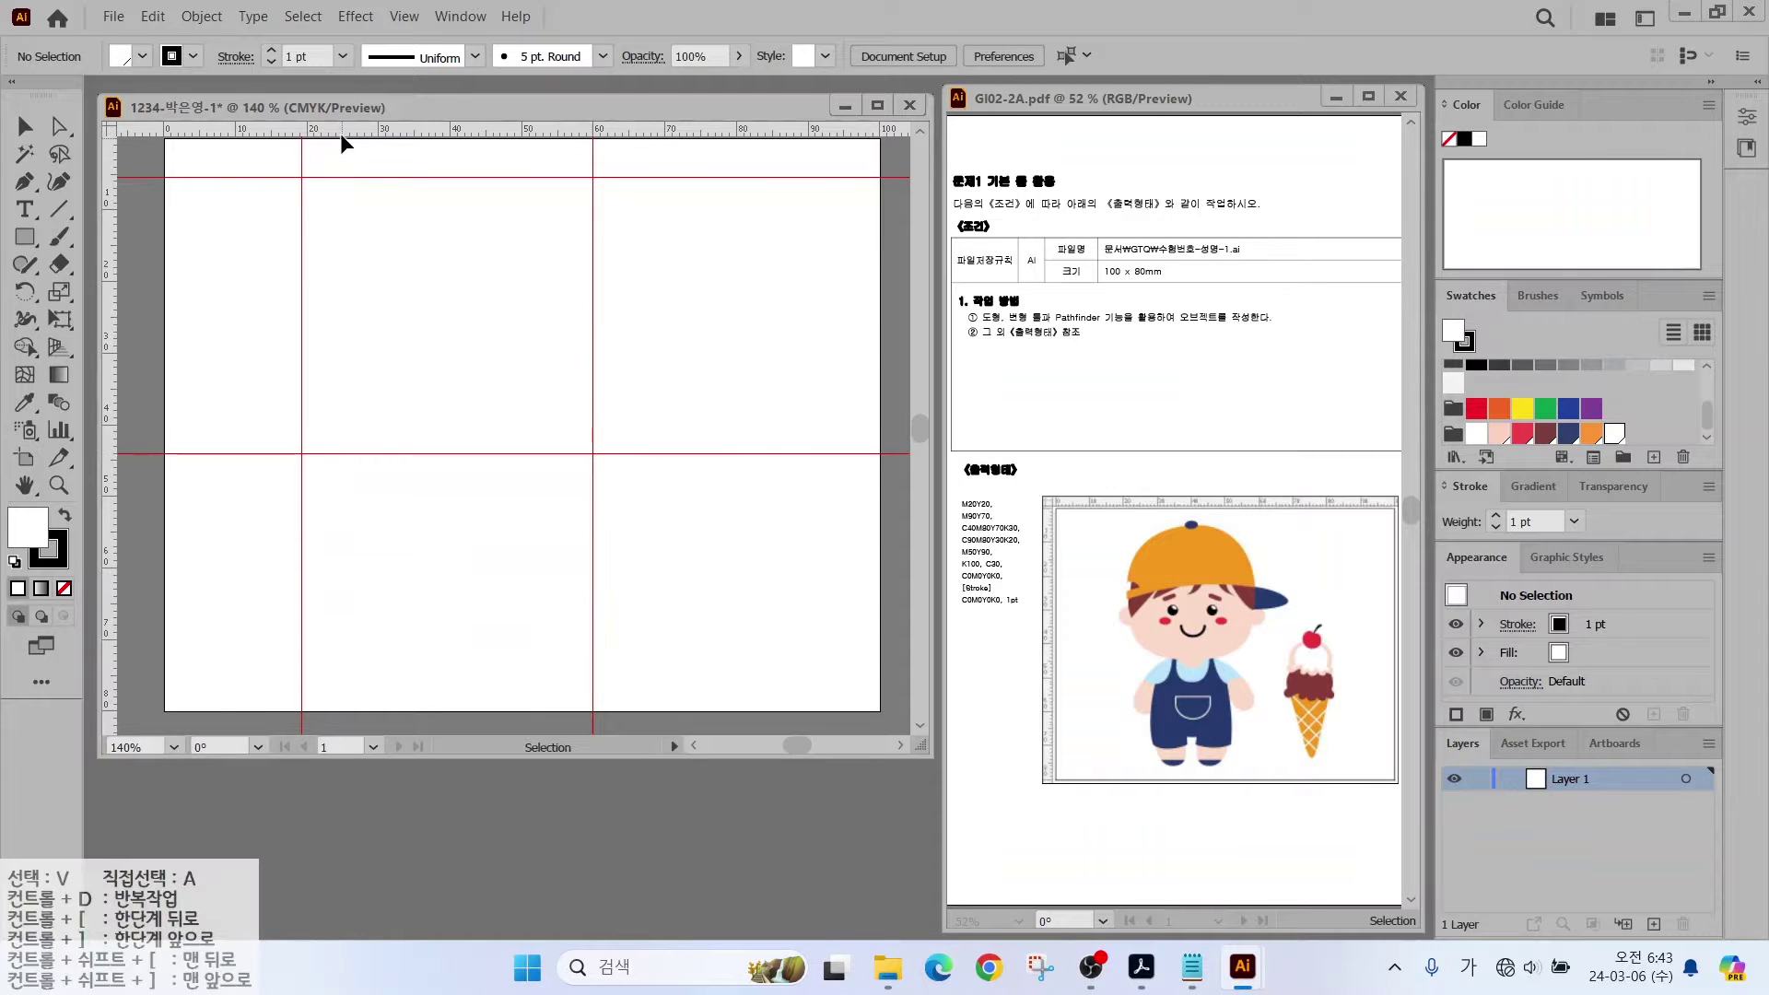
left_click_drag(340, 134, 337, 679)
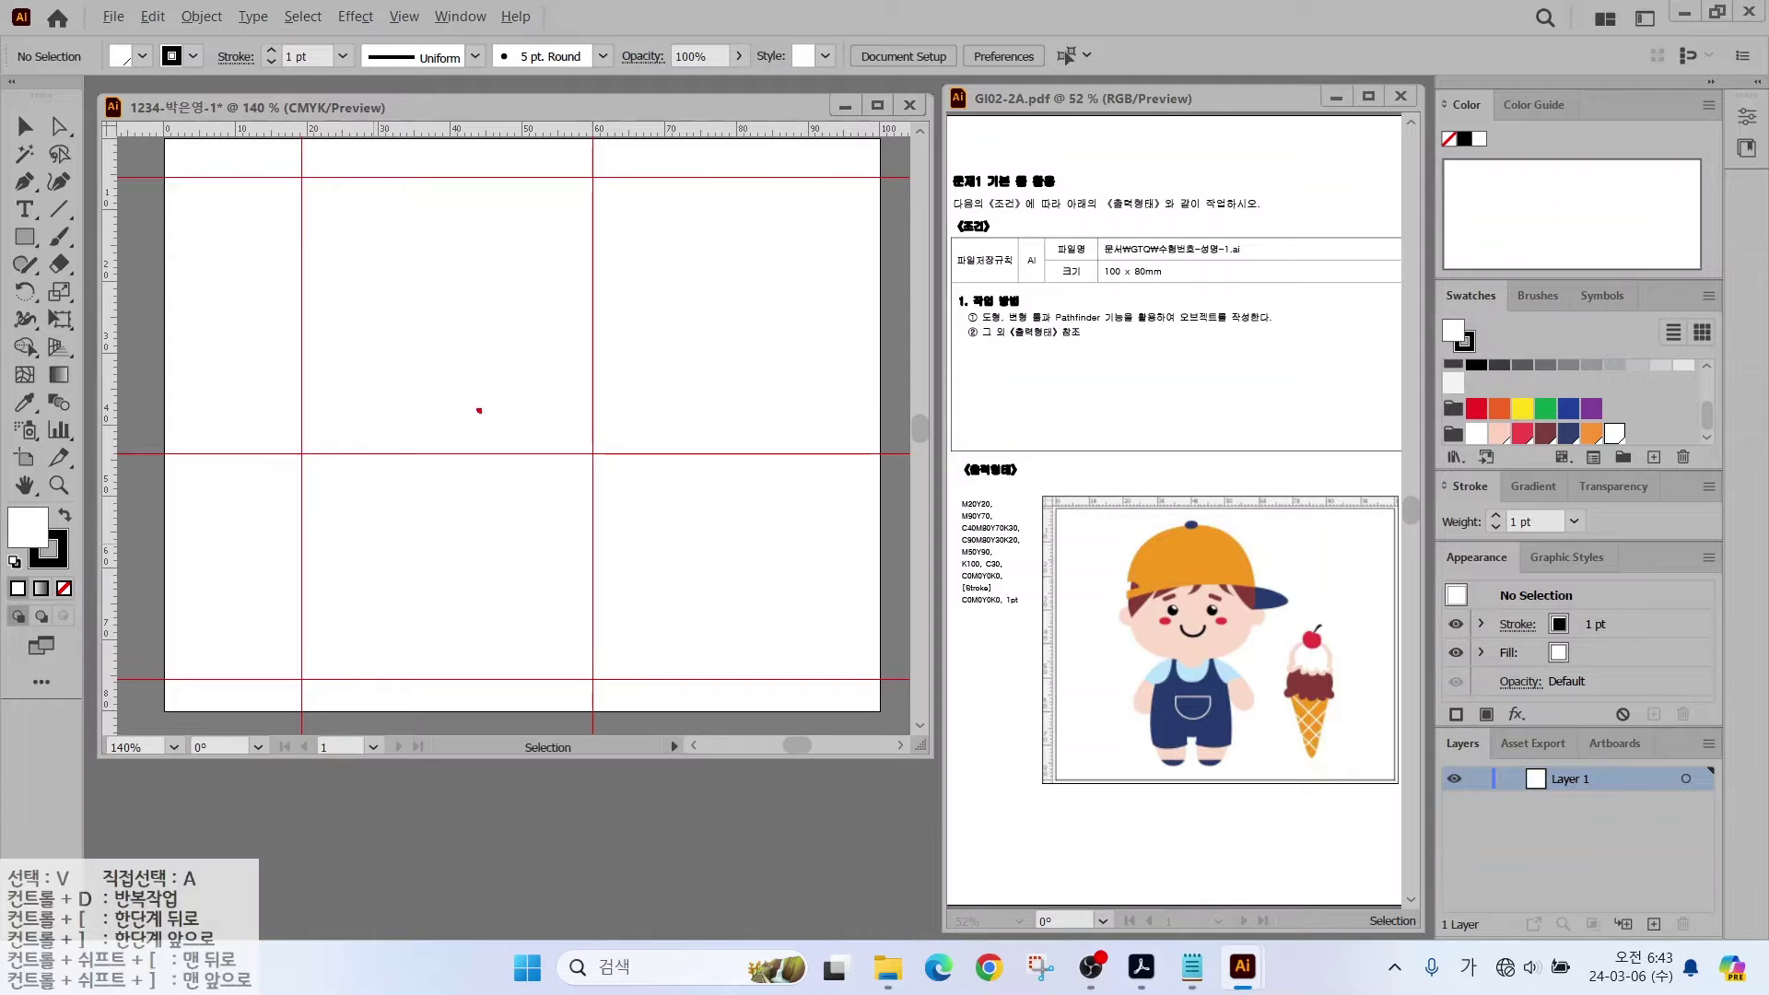
Step: Bring the guide box into view and pick the Ellipse tool
mouse_move(511, 423)
left_mouse_down()
mouse_move(433, 446)
mouse_move(297, 272)
mouse_move(547, 191)
mouse_move(518, 354)
left_mouse_up()
mouse_move(486, 481)
left_mouse_down()
mouse_move(345, 526)
mouse_move(411, 641)
mouse_move(545, 562)
mouse_move(478, 483)
left_mouse_up()
key("Escape")
scroll(359, 357, "up", 5)
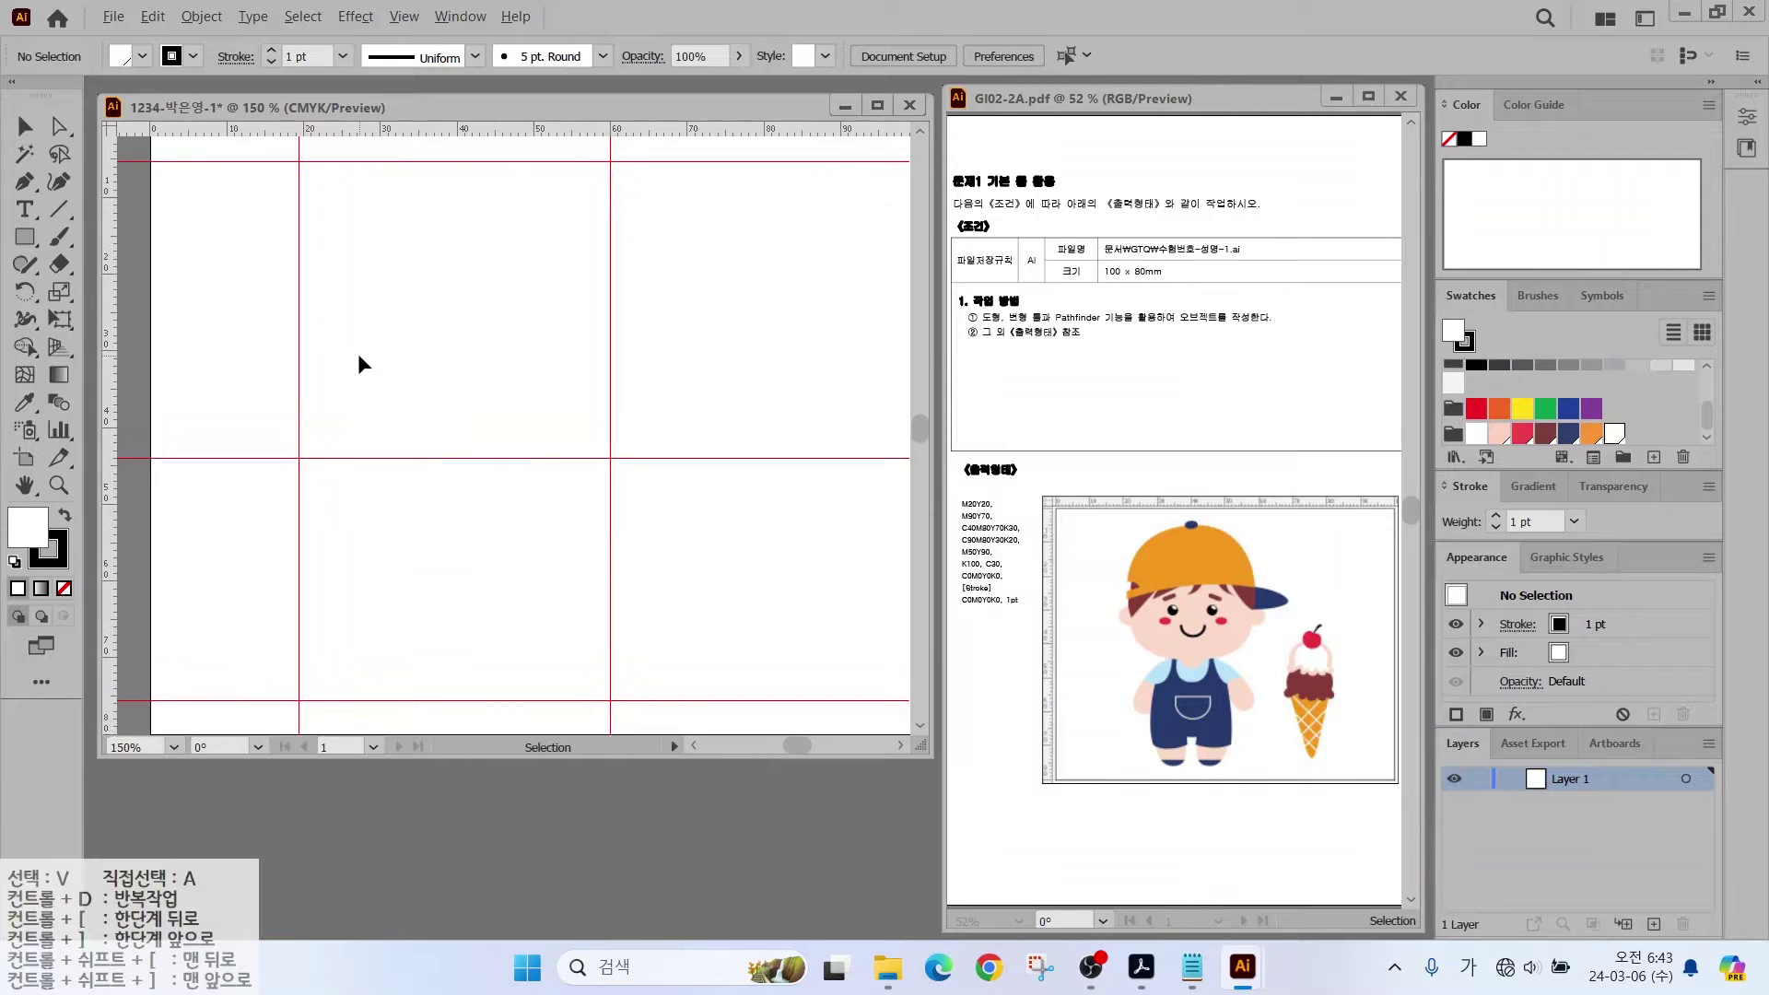
left_click_drag(373, 343, 389, 479)
scroll(385, 477, "down", 2)
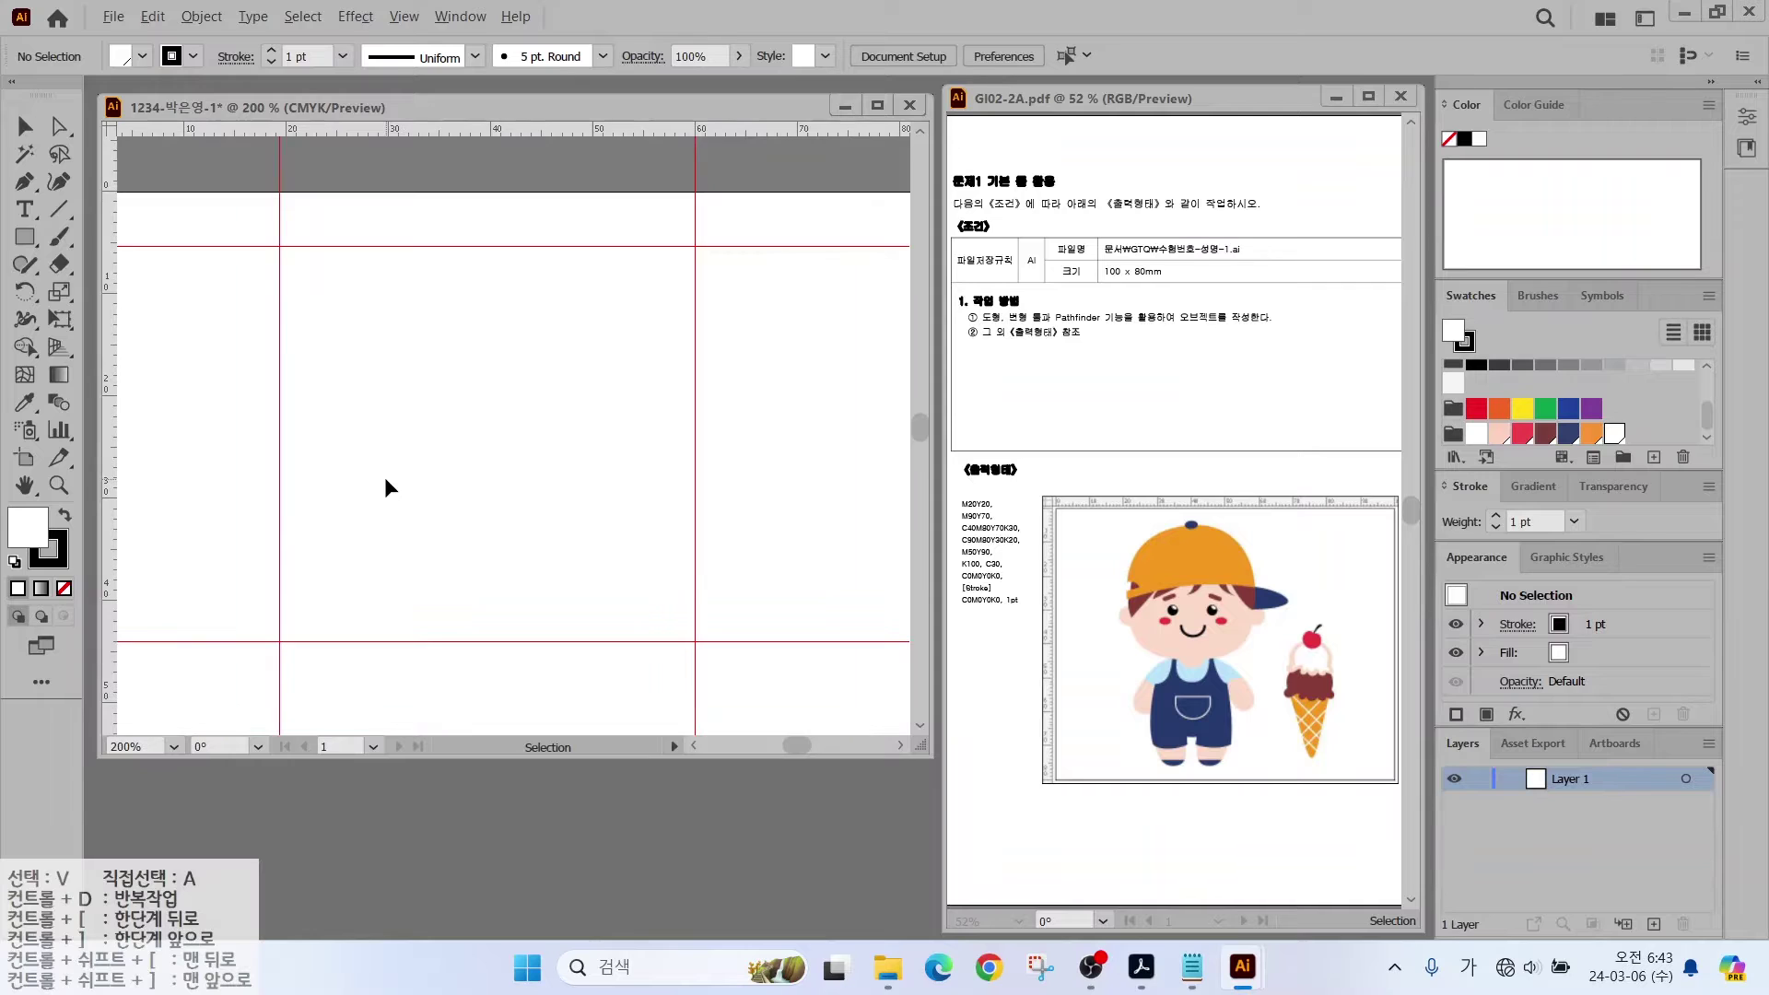
left_click_drag(25, 236, 120, 291)
Step: Draw a circle filling the guide box, with a light pink fill and no stroke
left_click_drag(293, 275, 618, 594)
left_click_drag(675, 629, 673, 640)
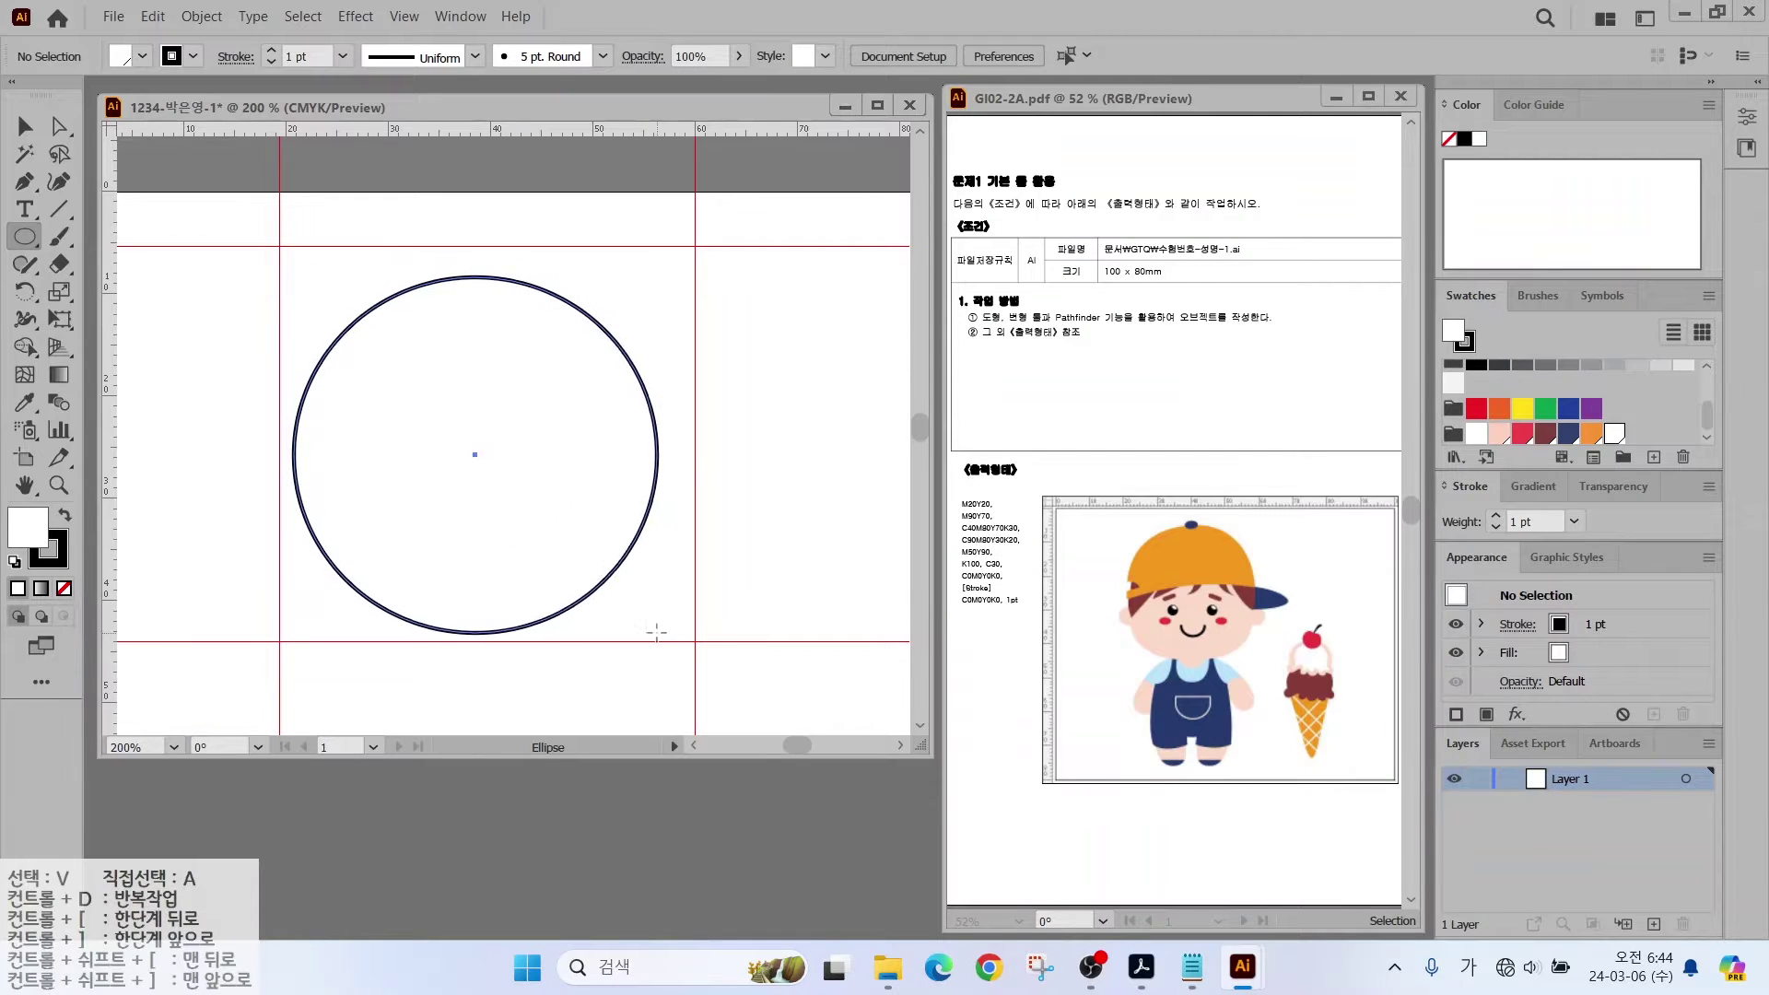
left_click(1499, 437)
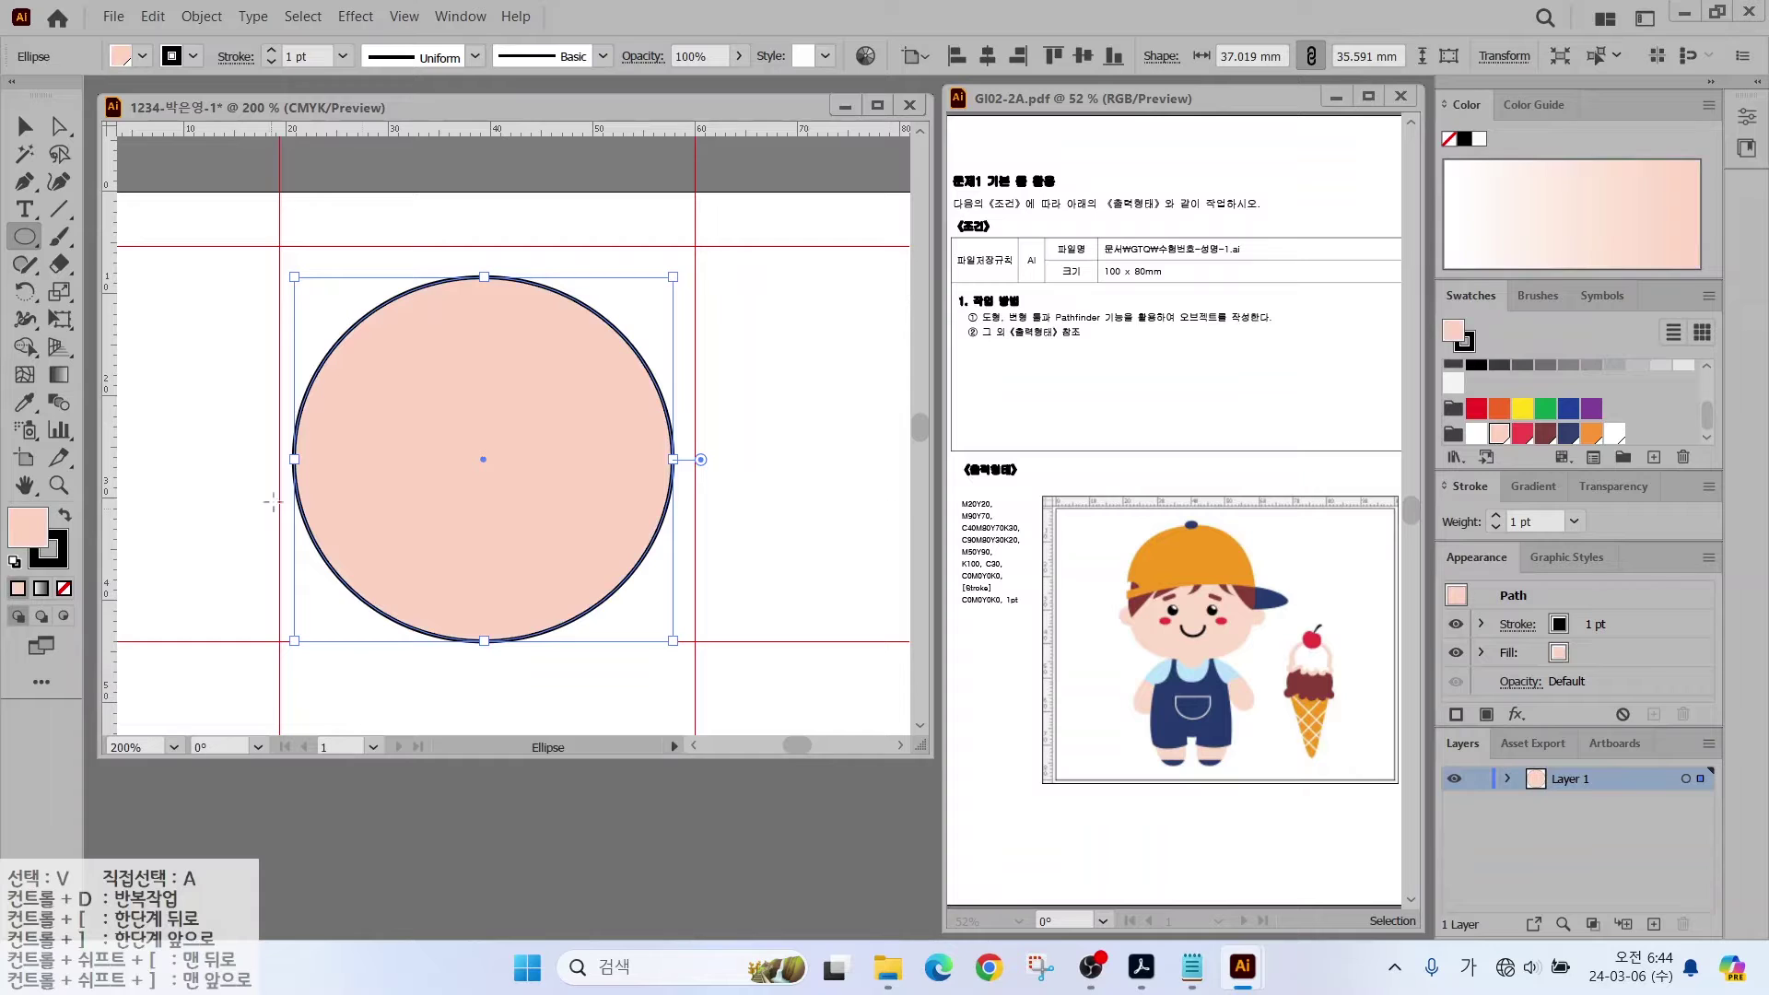
left_click(56, 551)
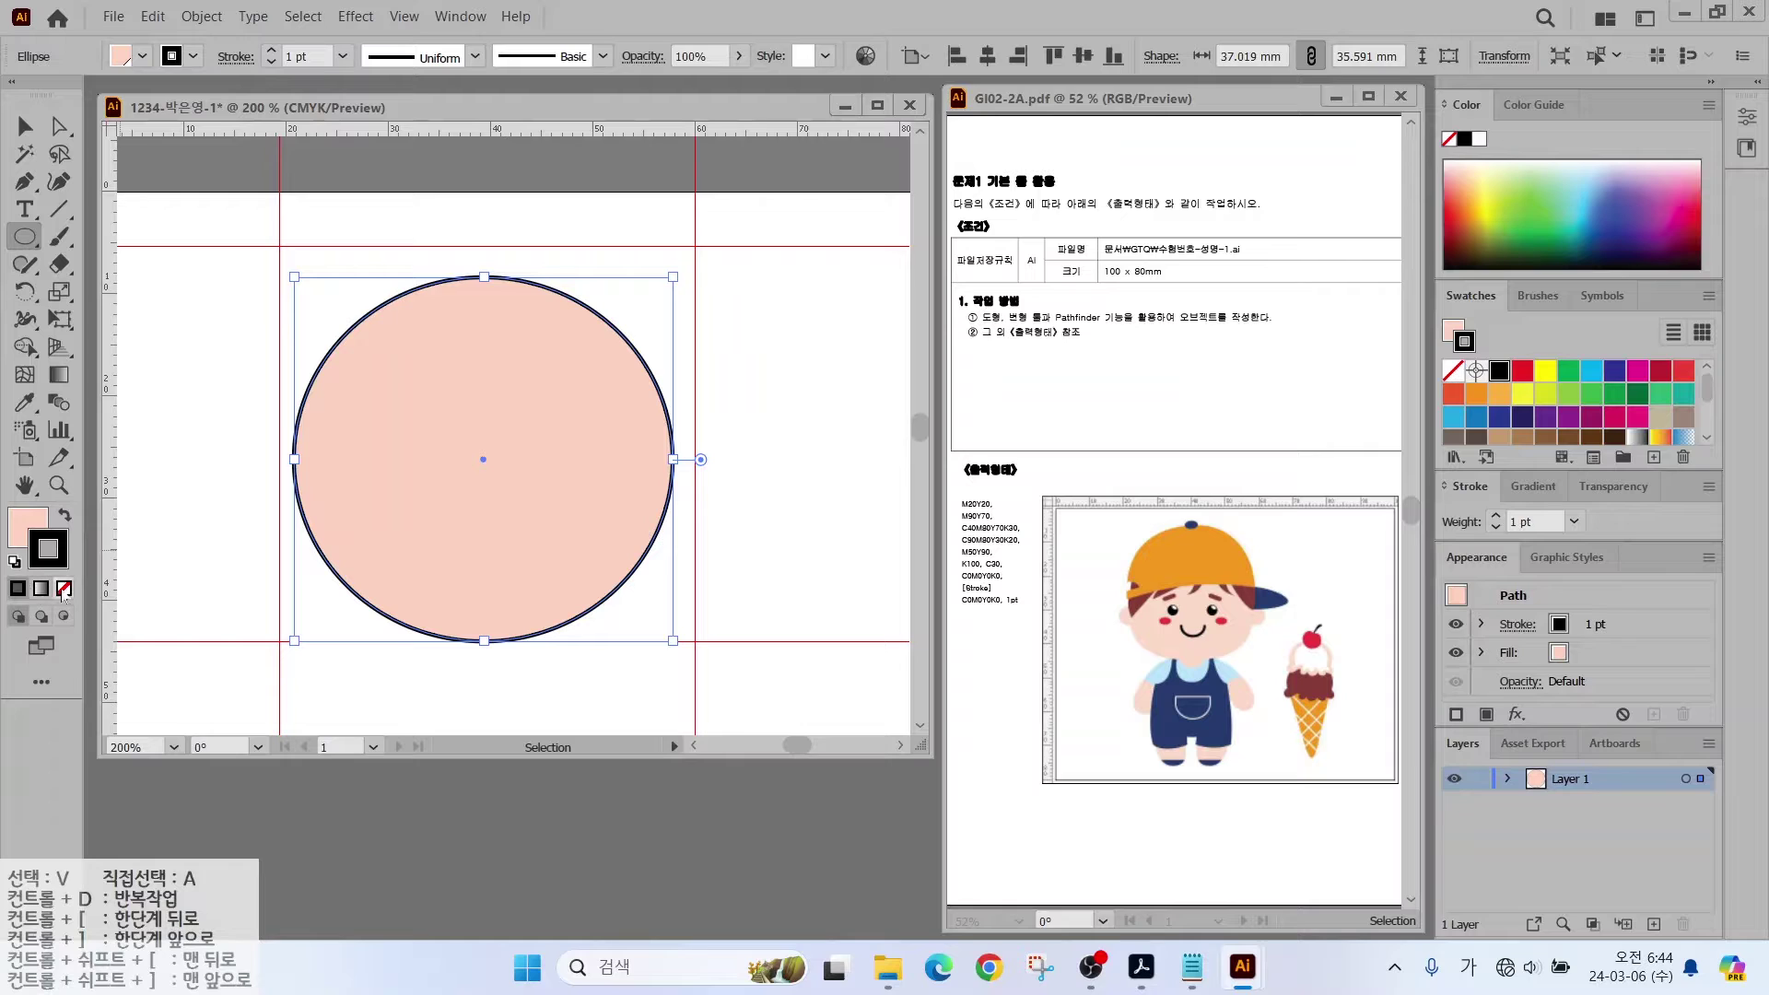
left_click(64, 587)
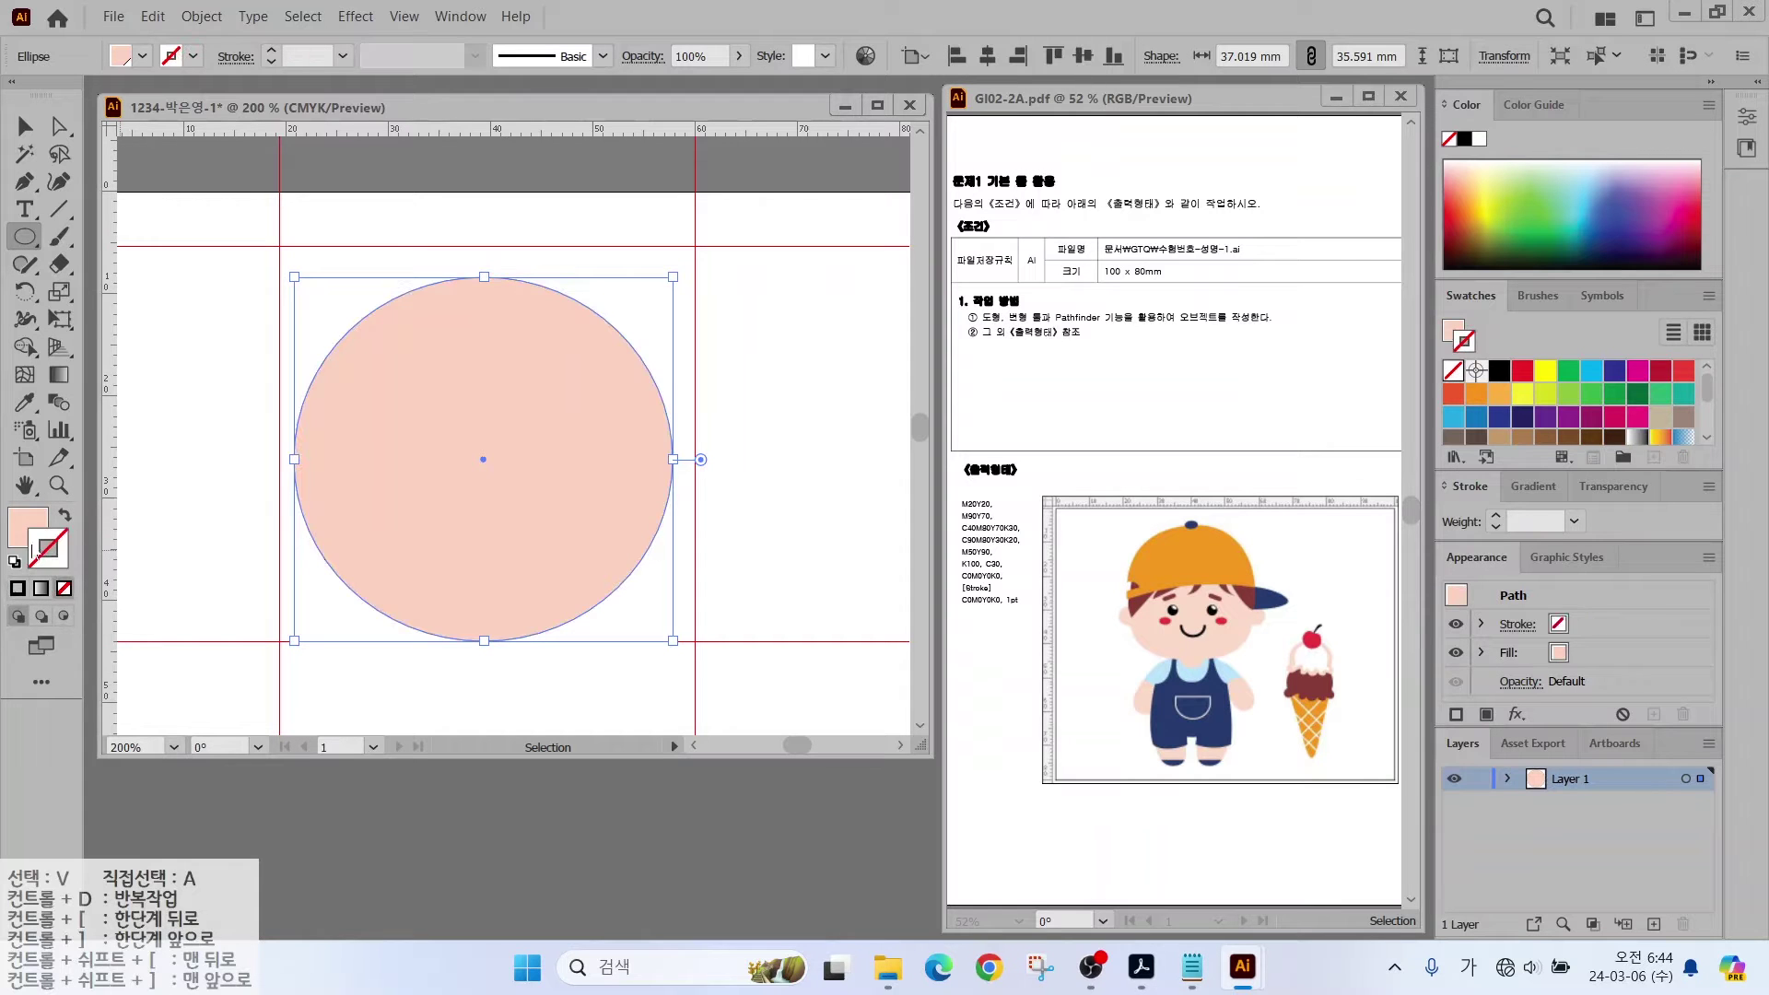
left_click(20, 534)
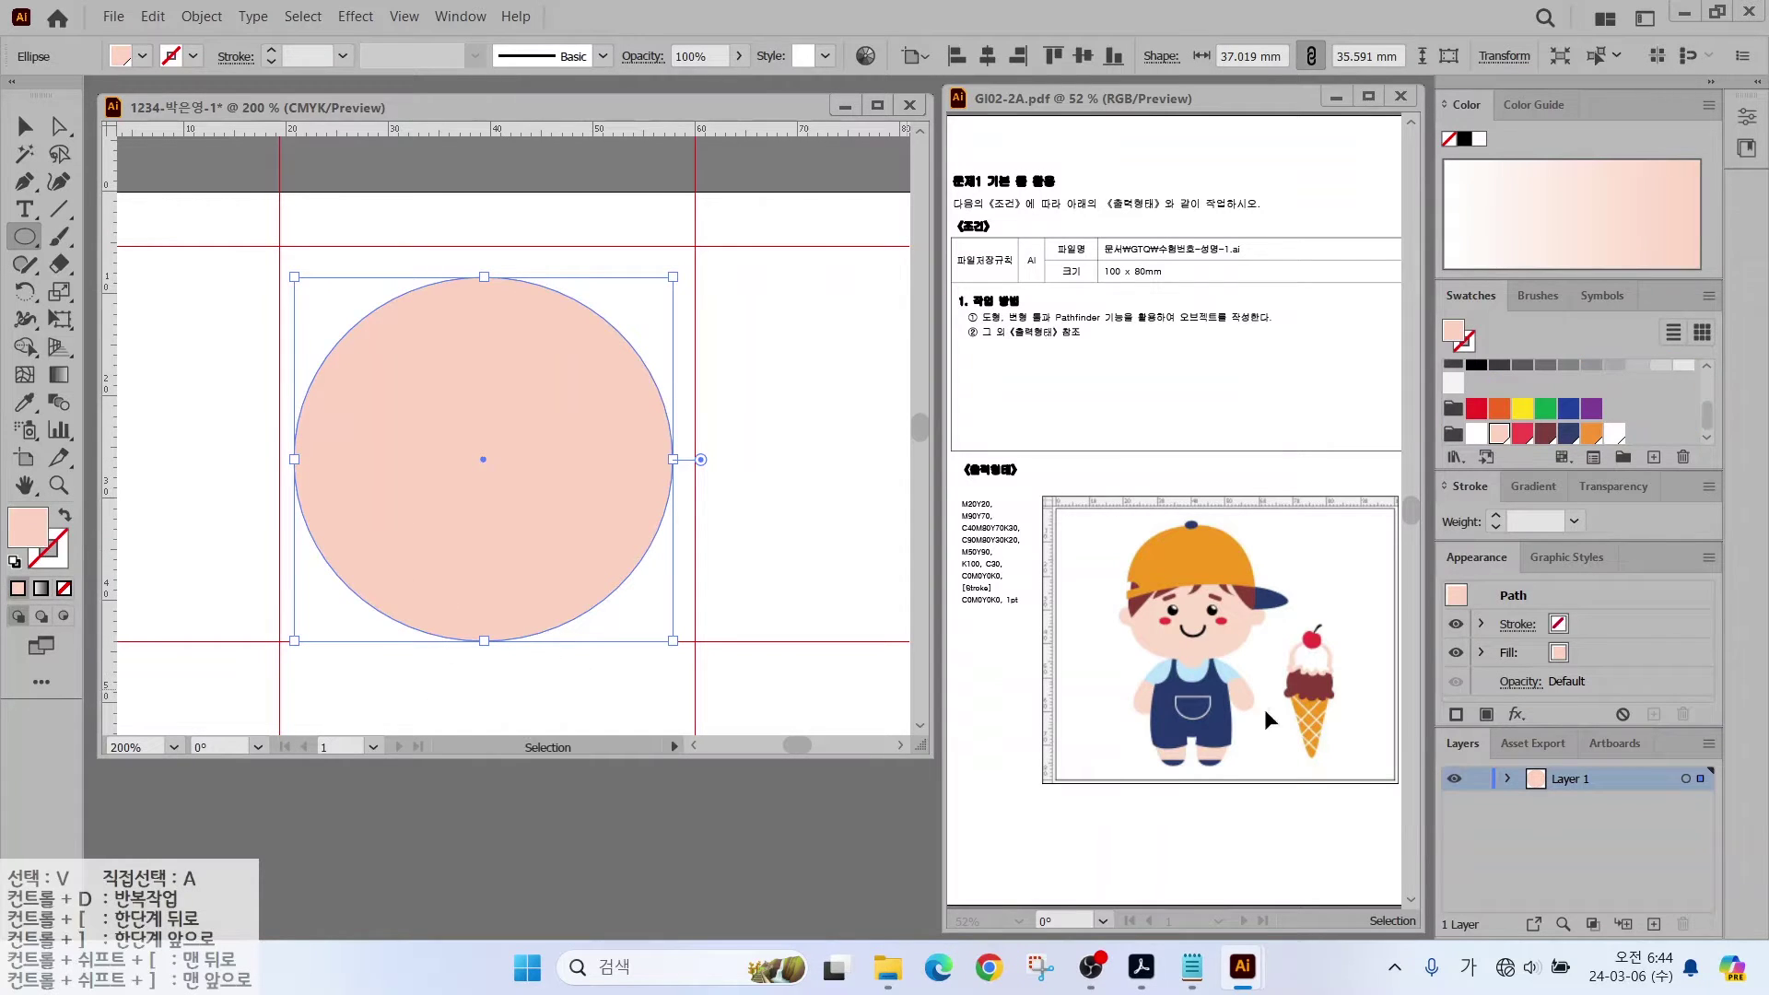
Step: Pull the bottom and top anchor handles outward to form a wide, rounded-square head
left_click(59, 127)
left_click(484, 642)
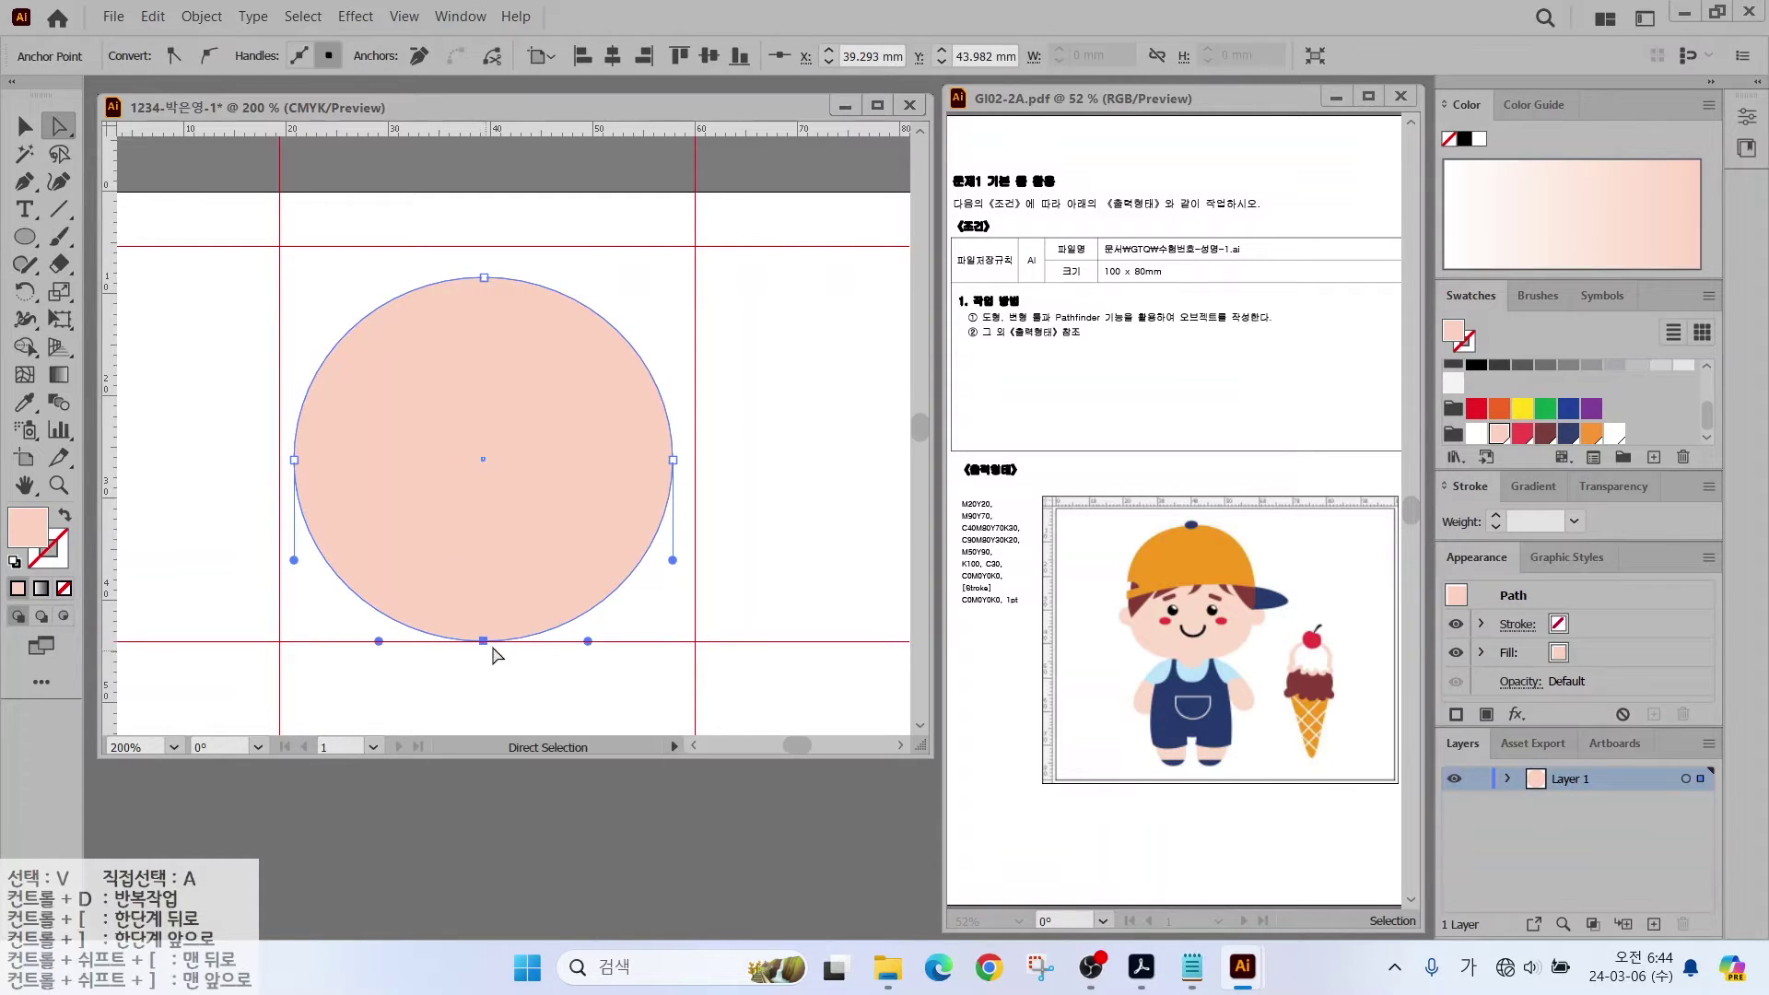
left_click_drag(594, 643, 627, 647)
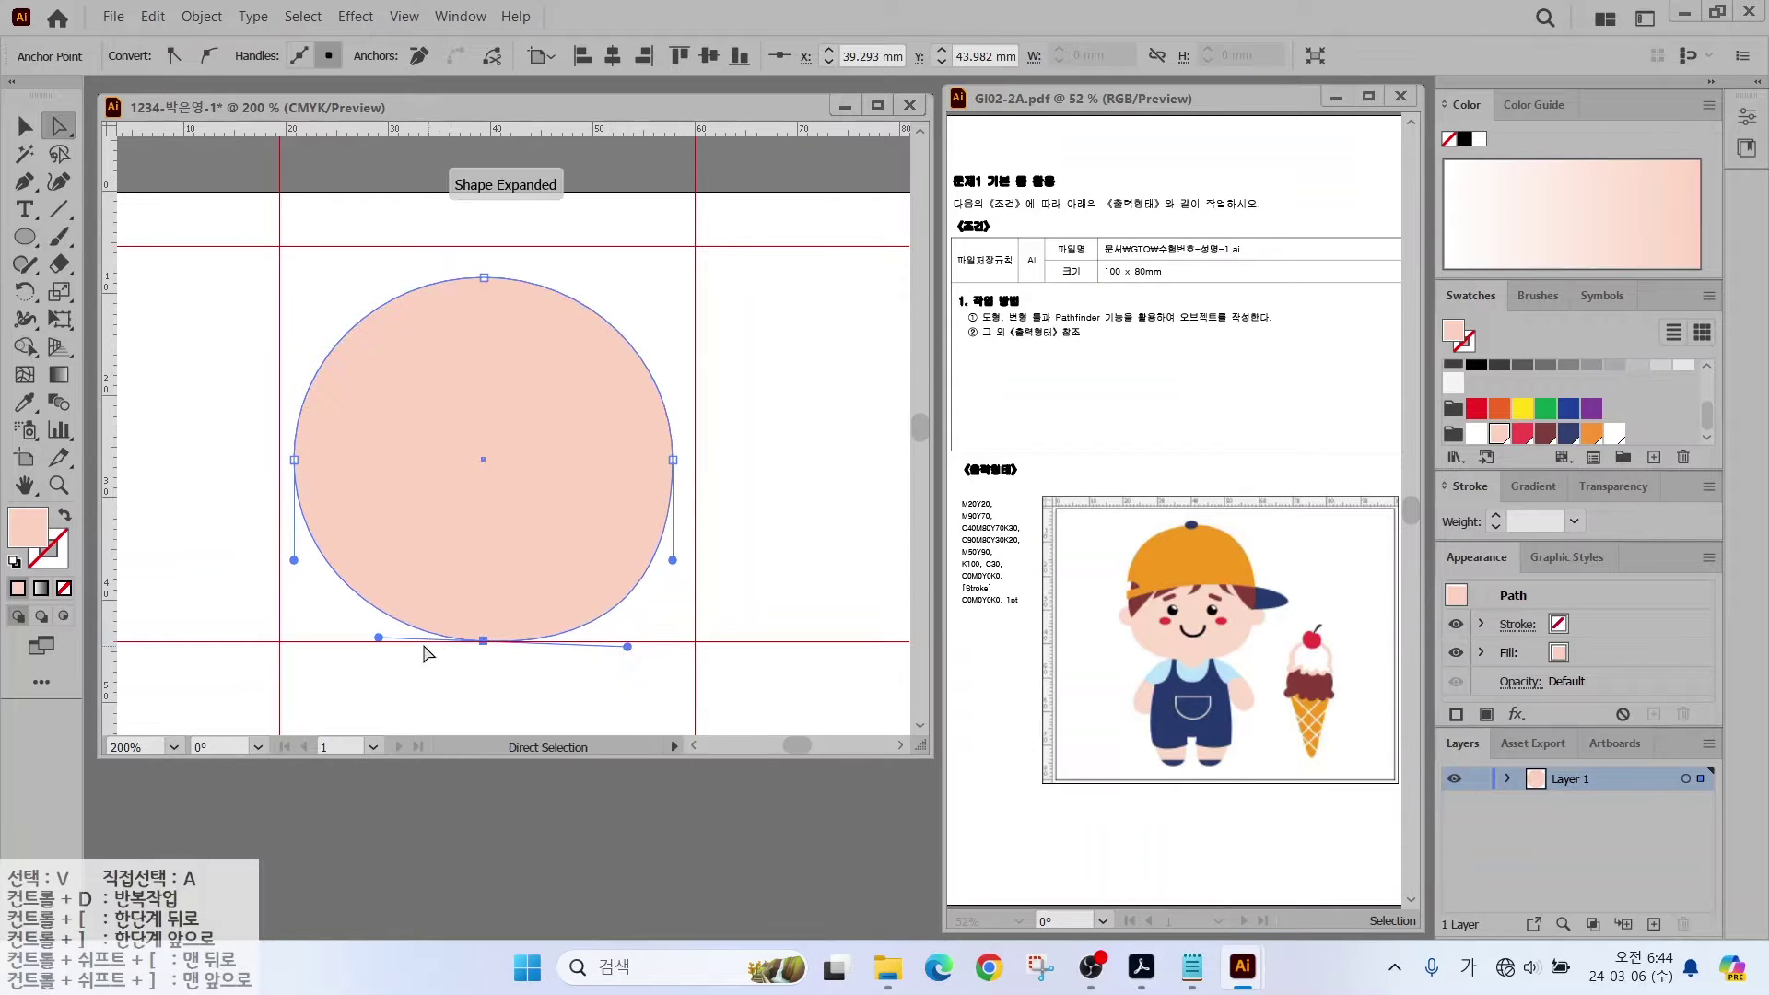
left_click_drag(378, 638, 315, 637)
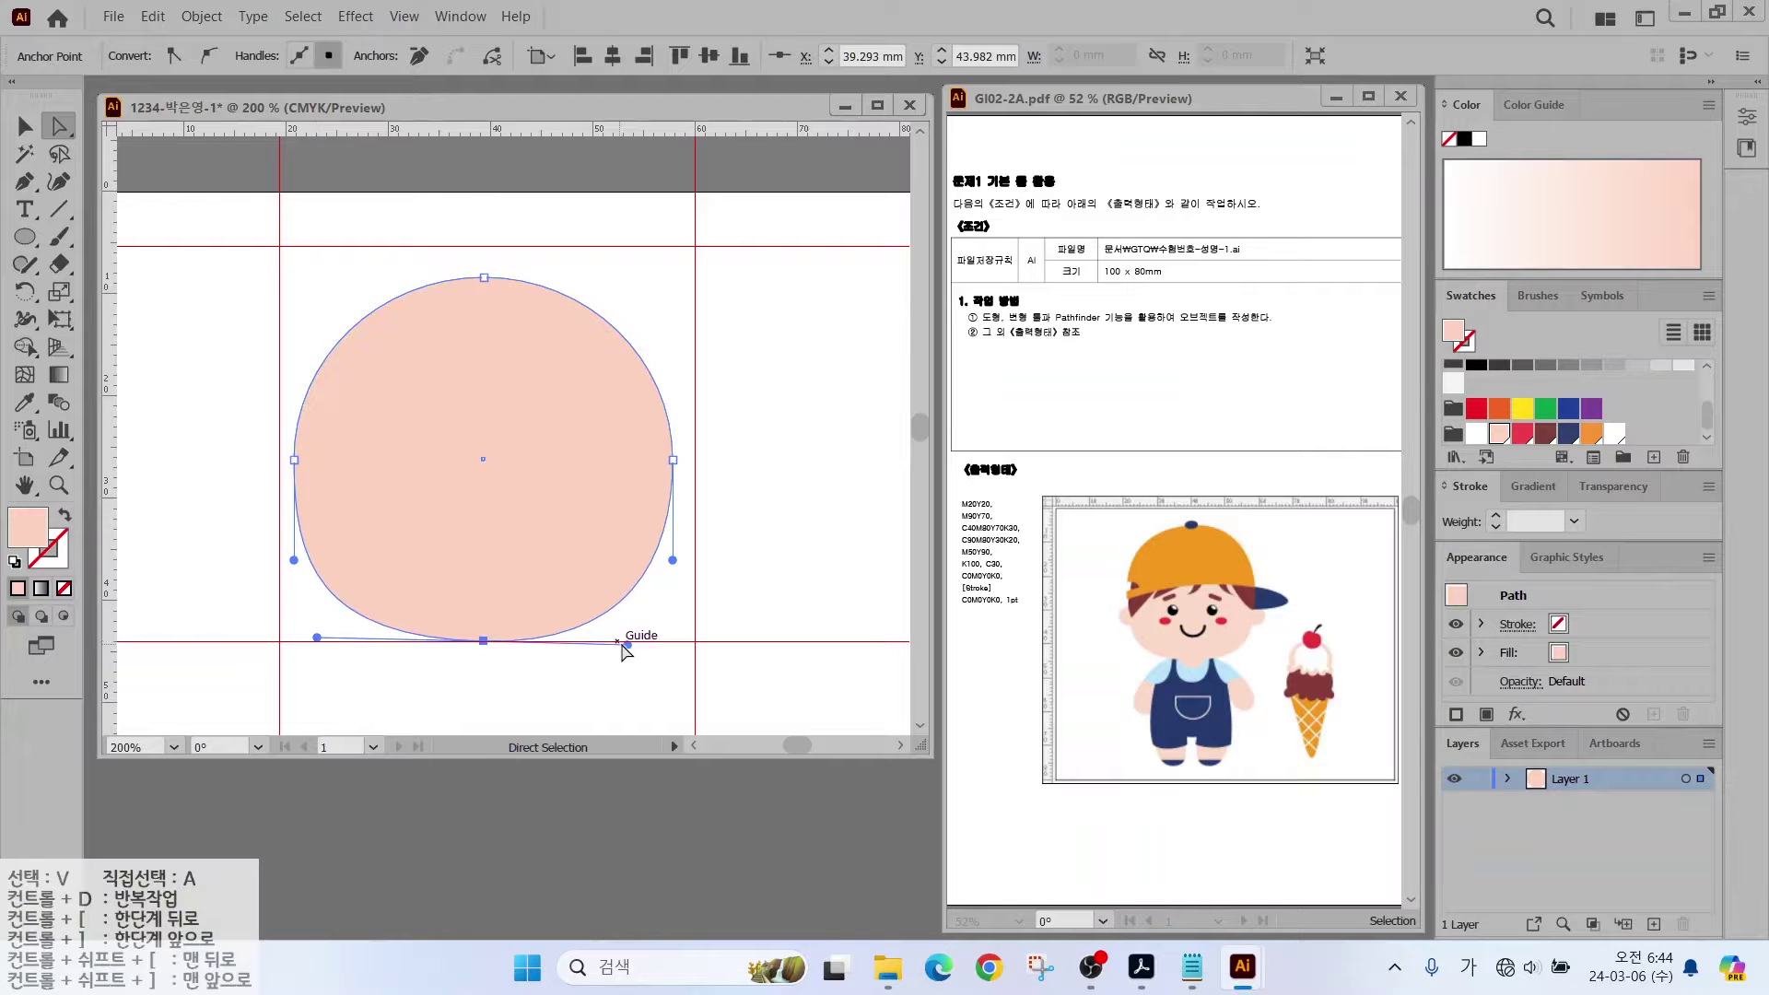
left_click(484, 276)
left_click_drag(389, 276, 343, 275)
key("ctrl+z")
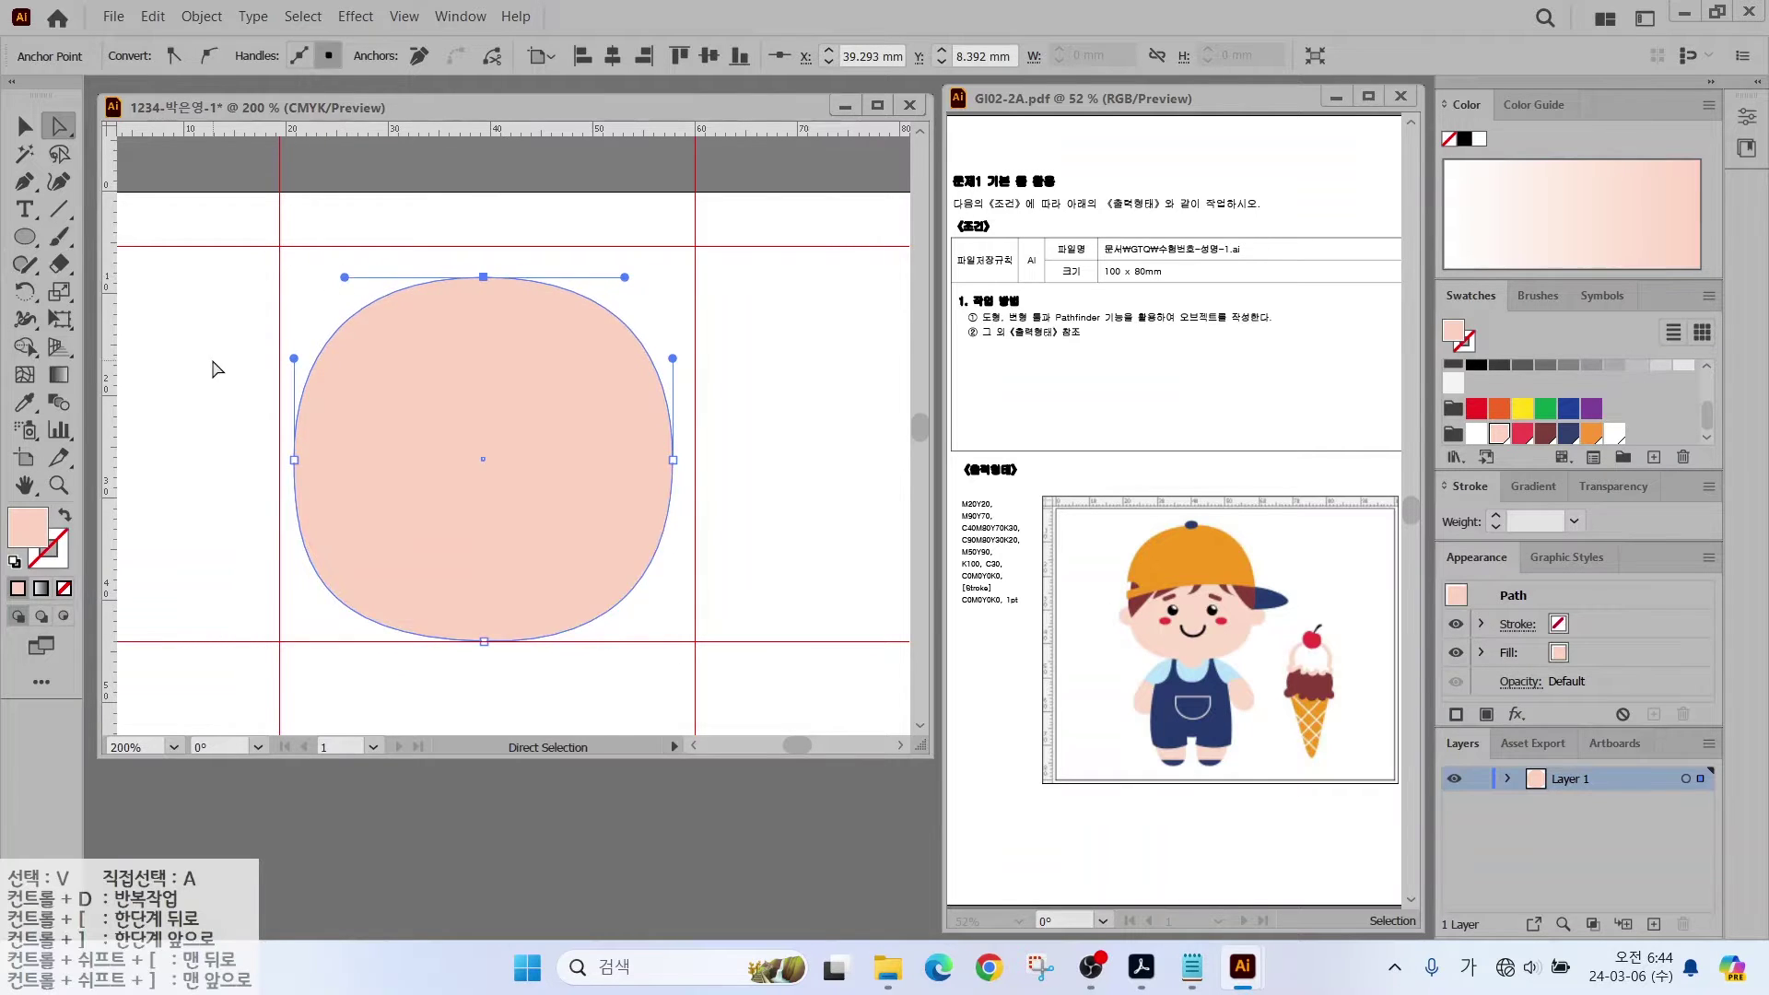
Step: Draw a small circle for the left eye
left_click(212, 368)
key("l")
left_click_drag(398, 458, 443, 502)
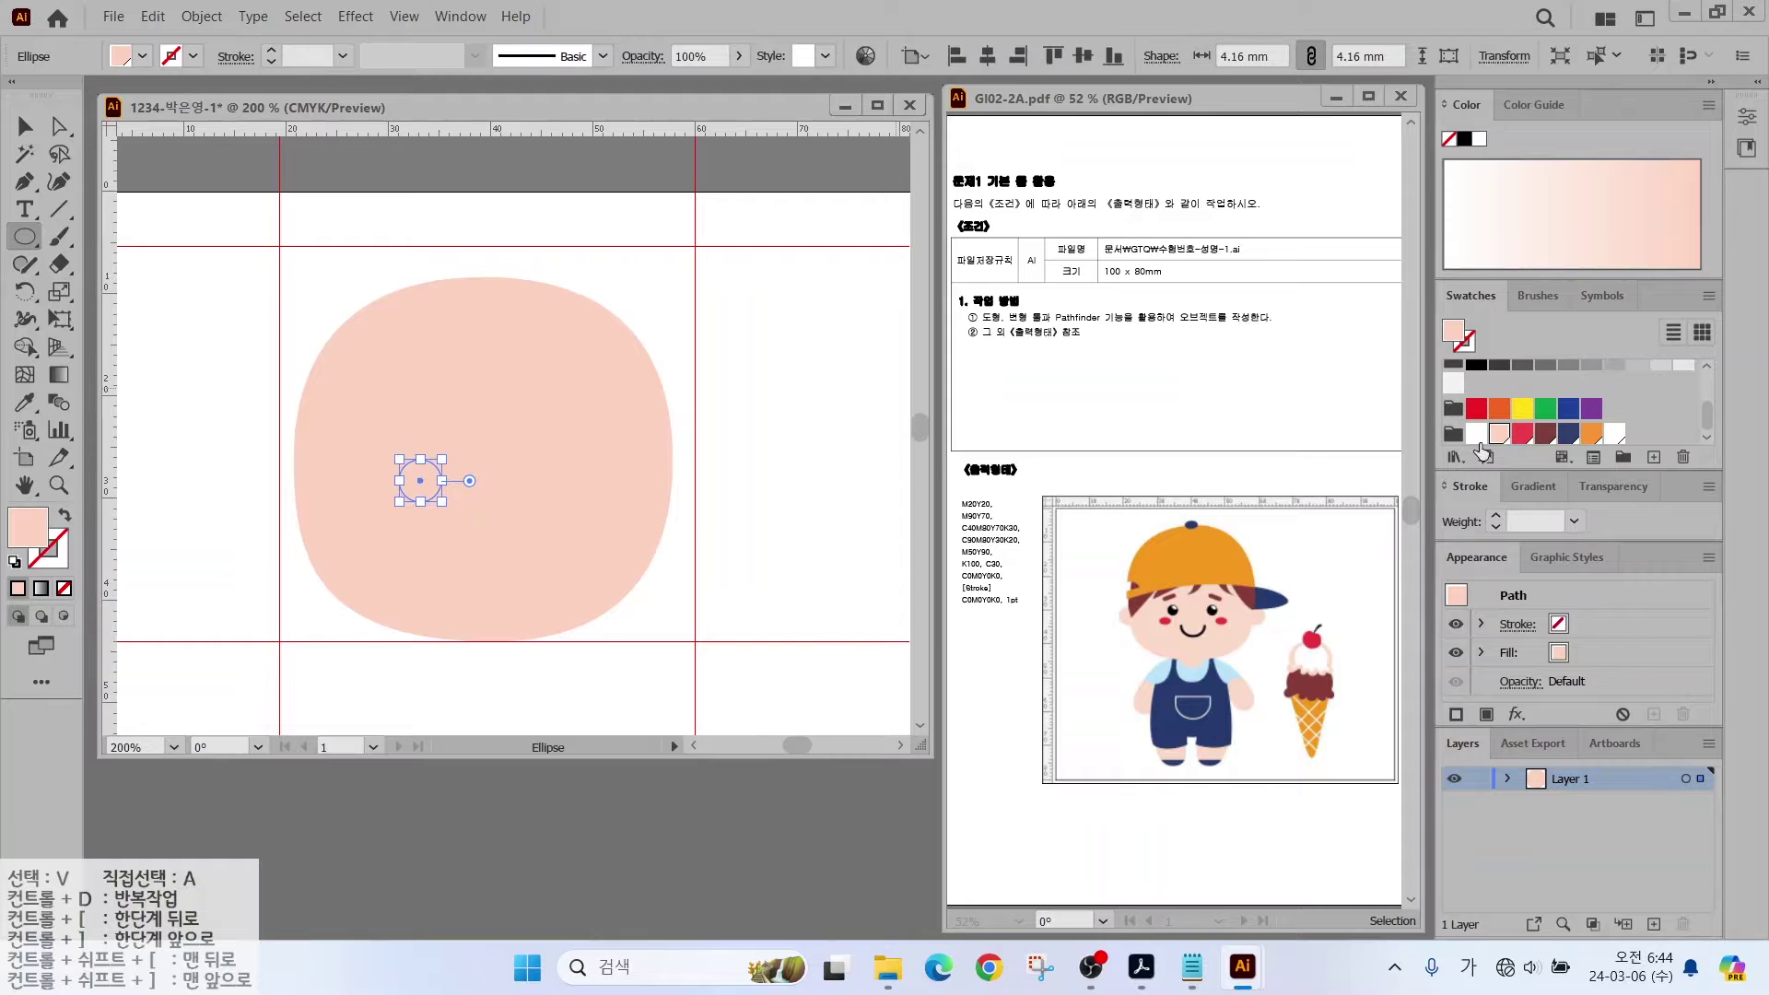
Step: Make the eye black with a tilted white highlight, and copy it to the right
left_click(1464, 139)
key("v")
key("ctrl+shift+a")
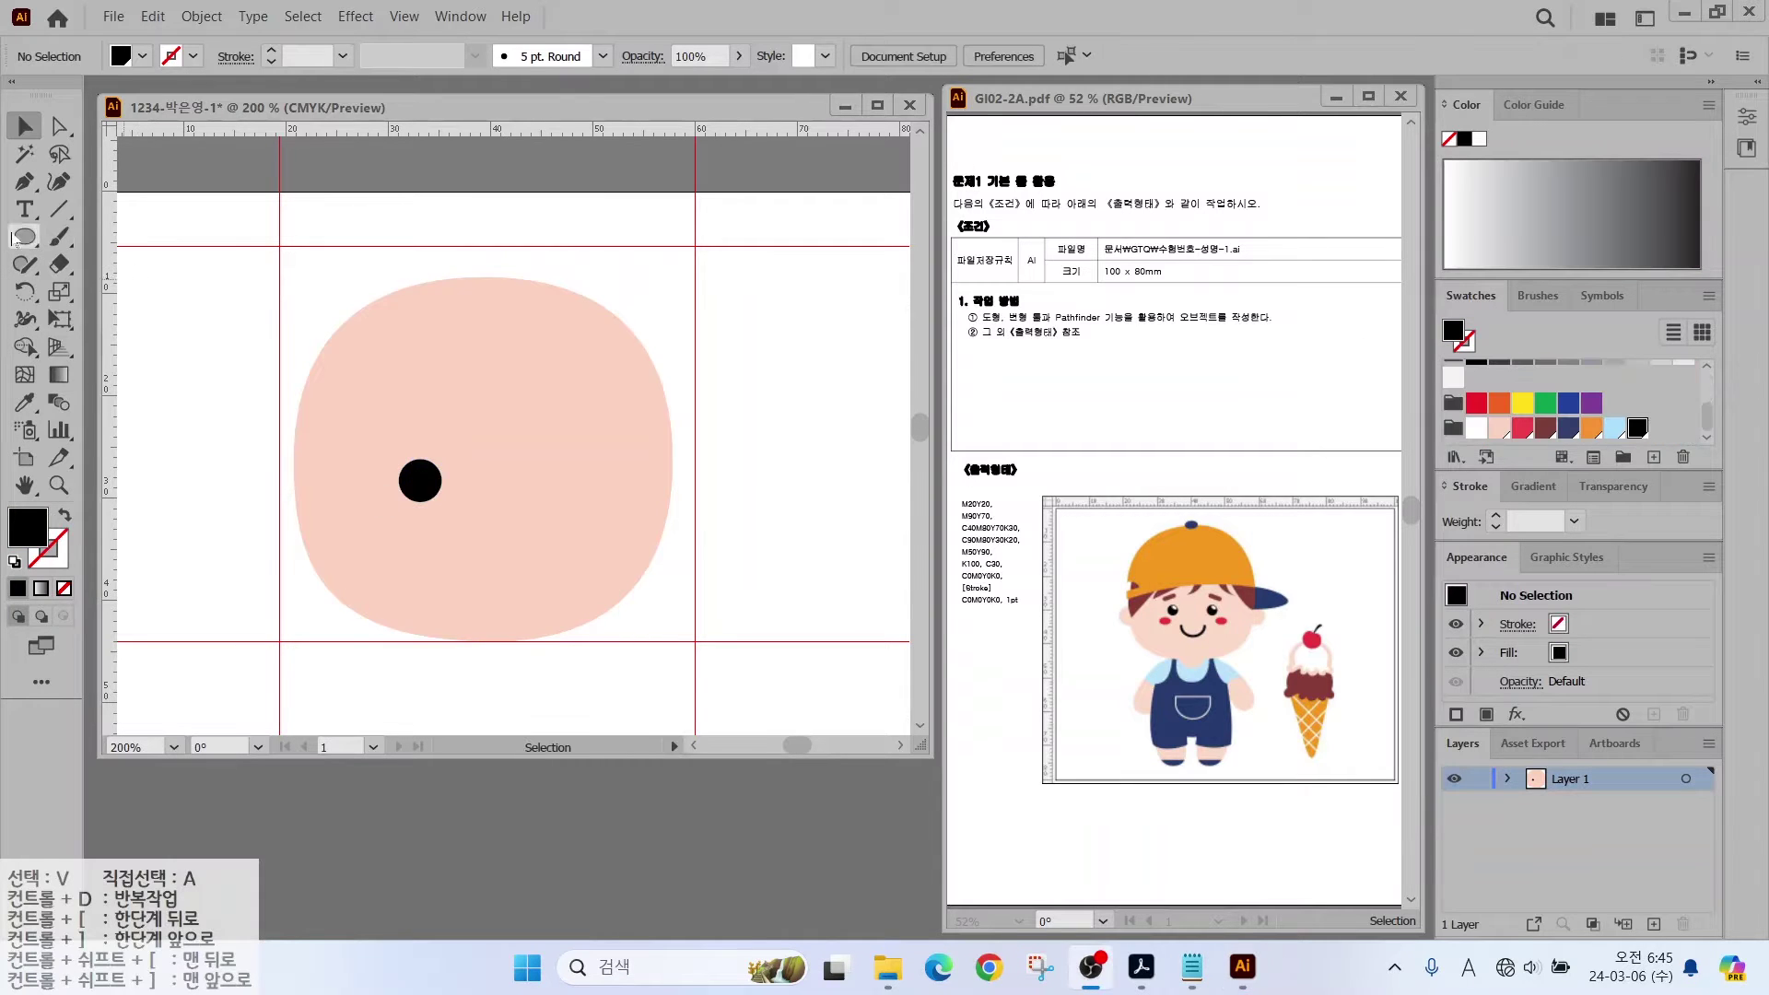
key("l")
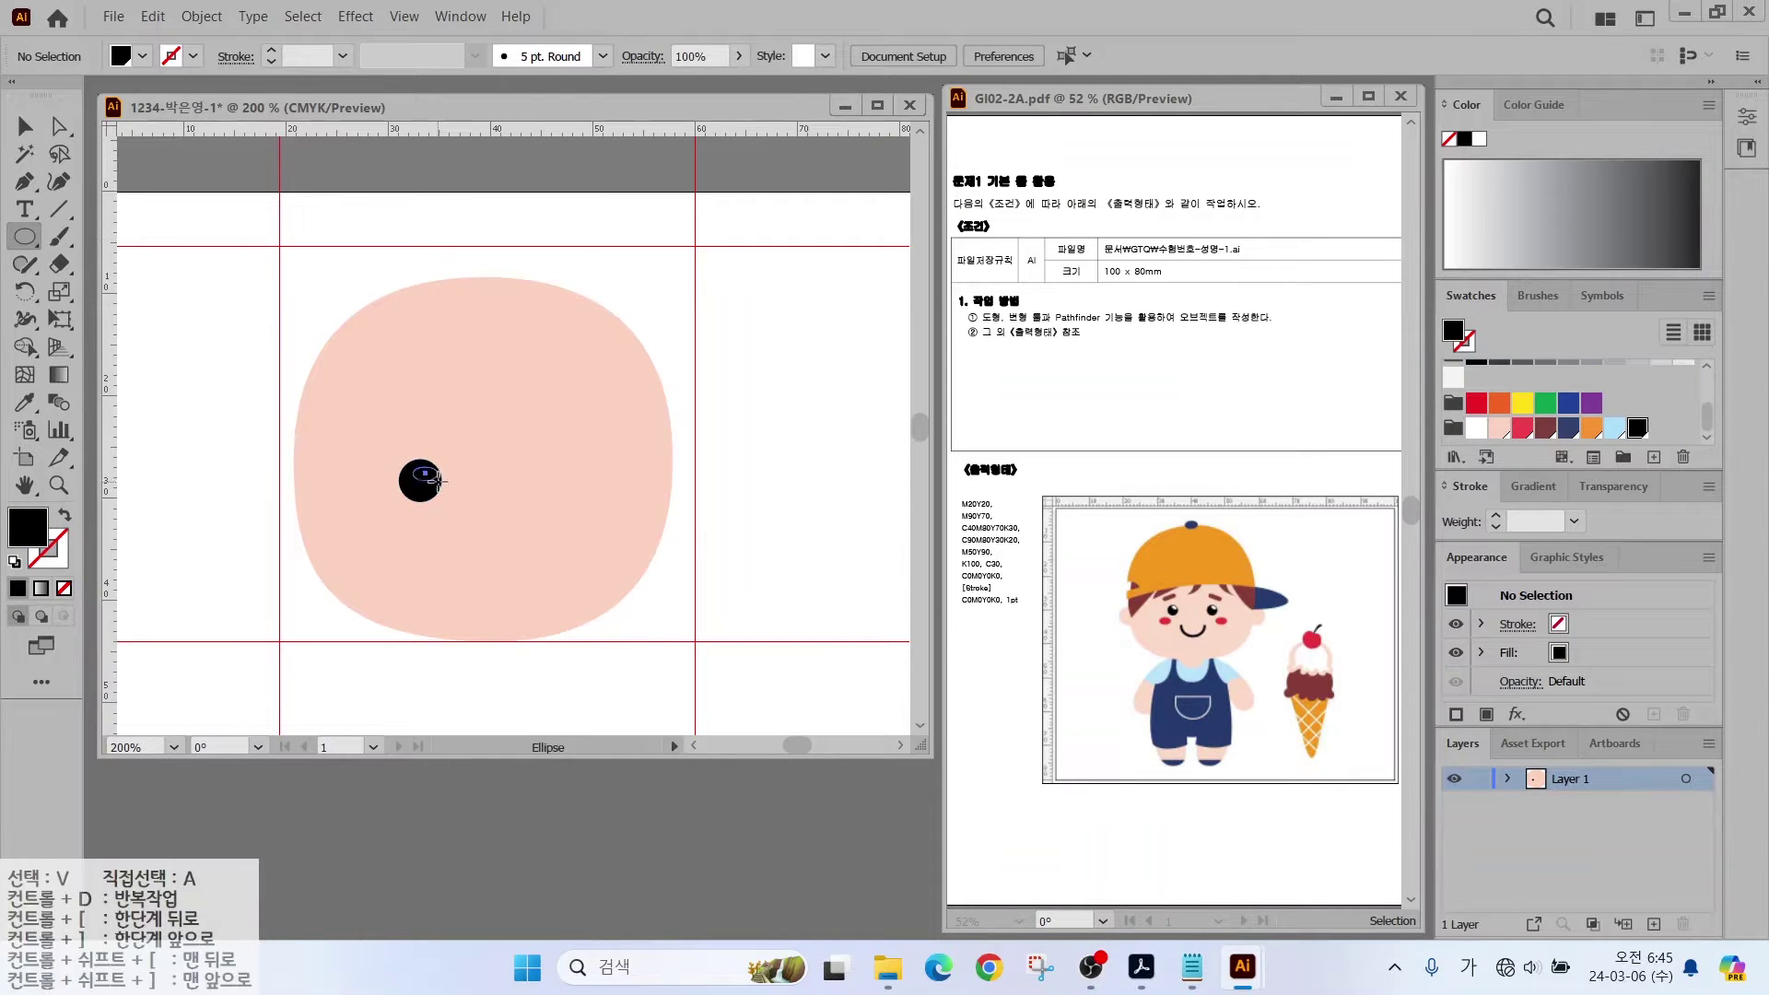
left_click_drag(436, 480, 439, 482)
left_click(1477, 427)
scroll(438, 486, "up", 2)
left_click_drag(389, 416, 660, 485)
key("v")
left_click(25, 237)
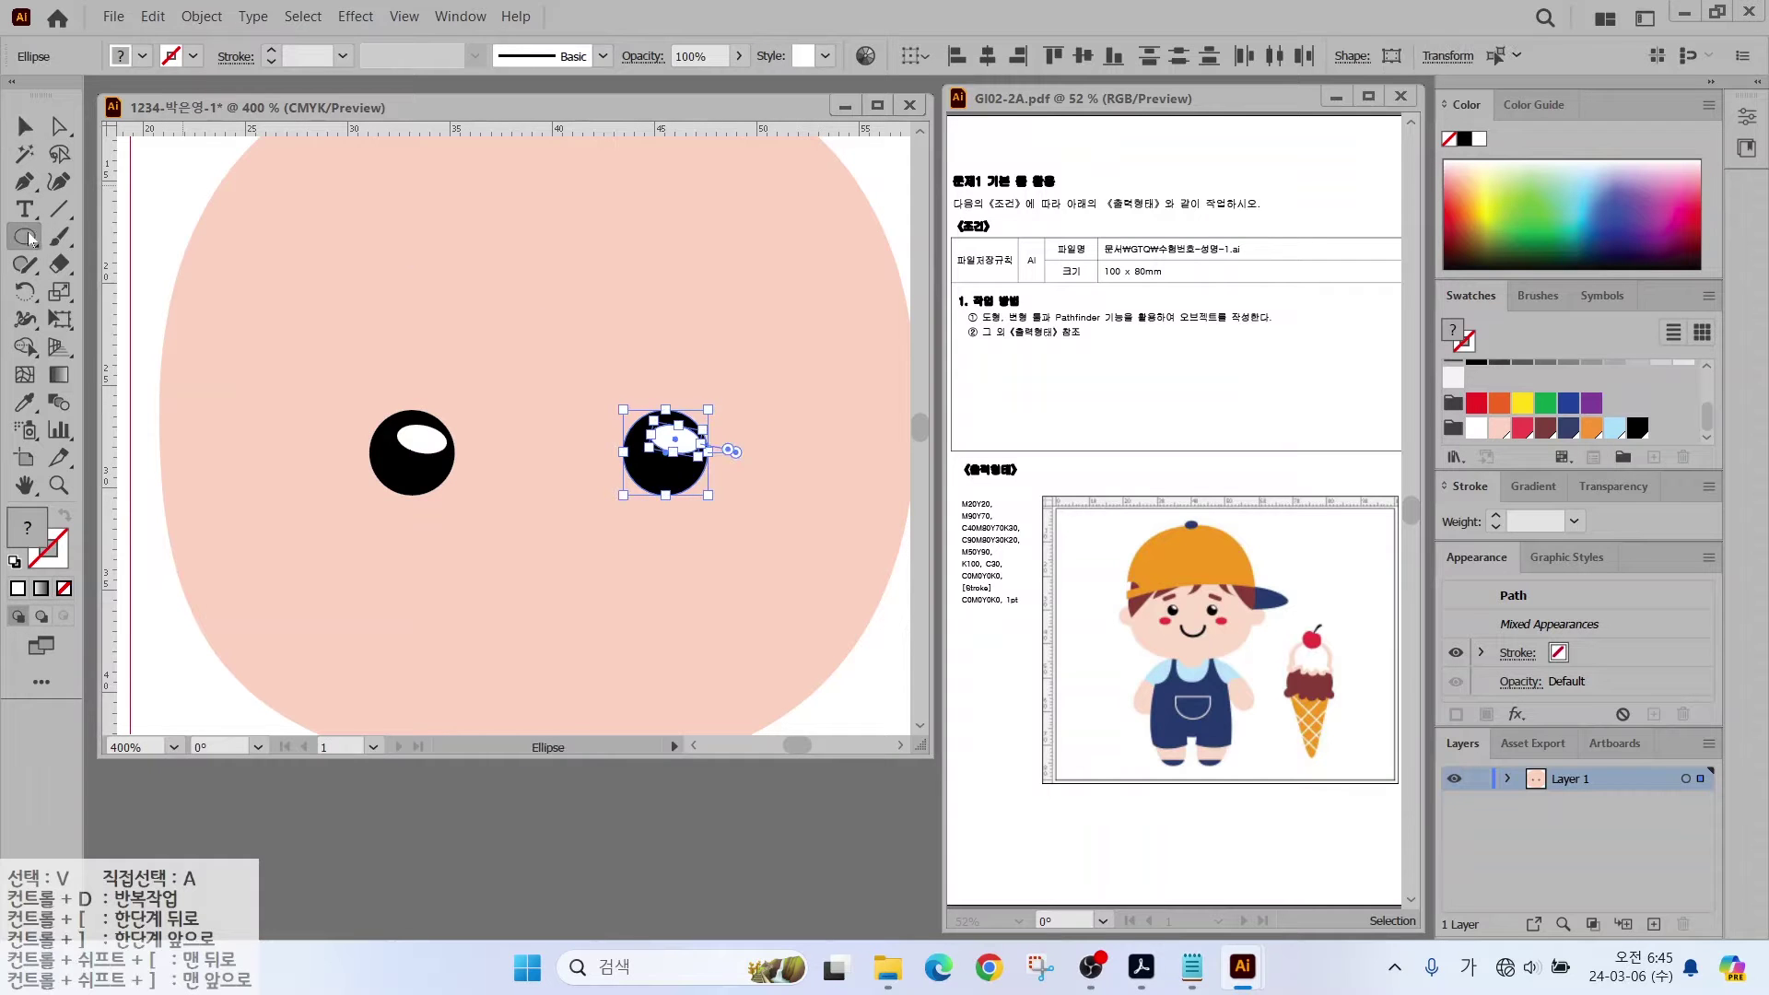
Step: Draw a tilted dark red eyebrow above the left eye
left_click_drag(300, 356, 723, 379)
key("v")
scroll(525, 506, "down", 2)
Step: Add red oval cheeks below both eyes
key("l")
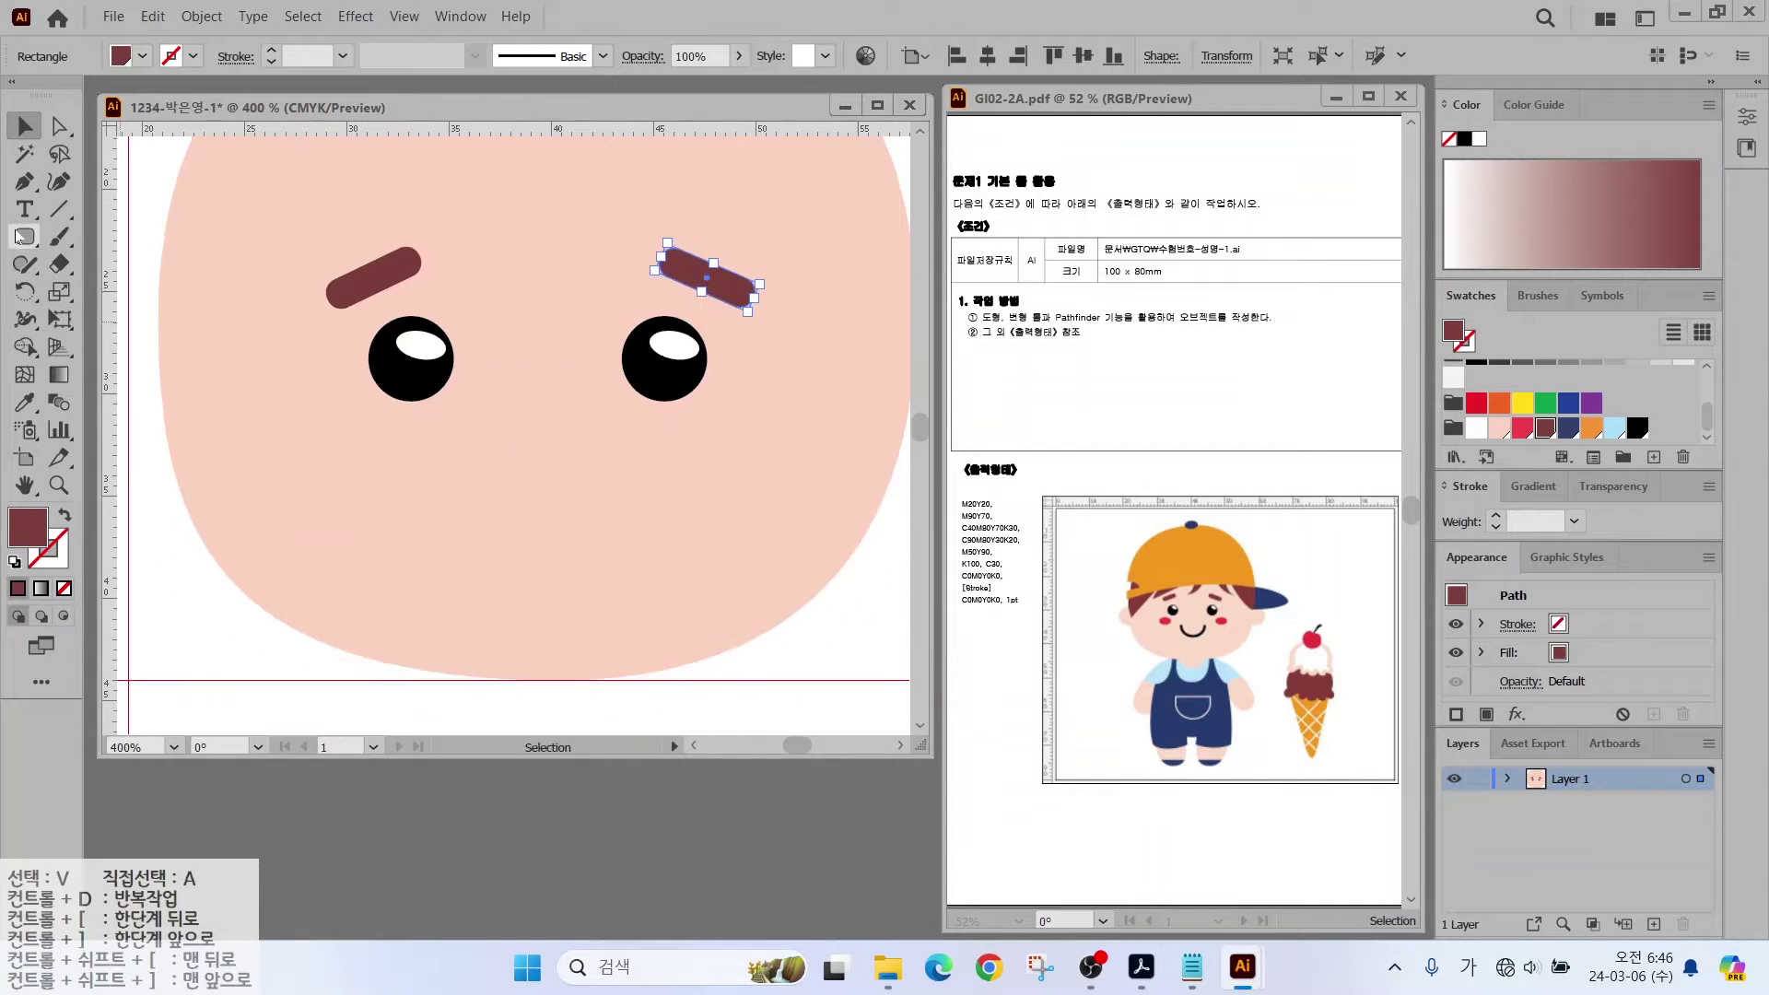
mouse_move(316, 414)
left_mouse_down()
mouse_move(411, 466)
mouse_move(720, 450)
left_mouse_up()
left_click(1522, 427)
key("v")
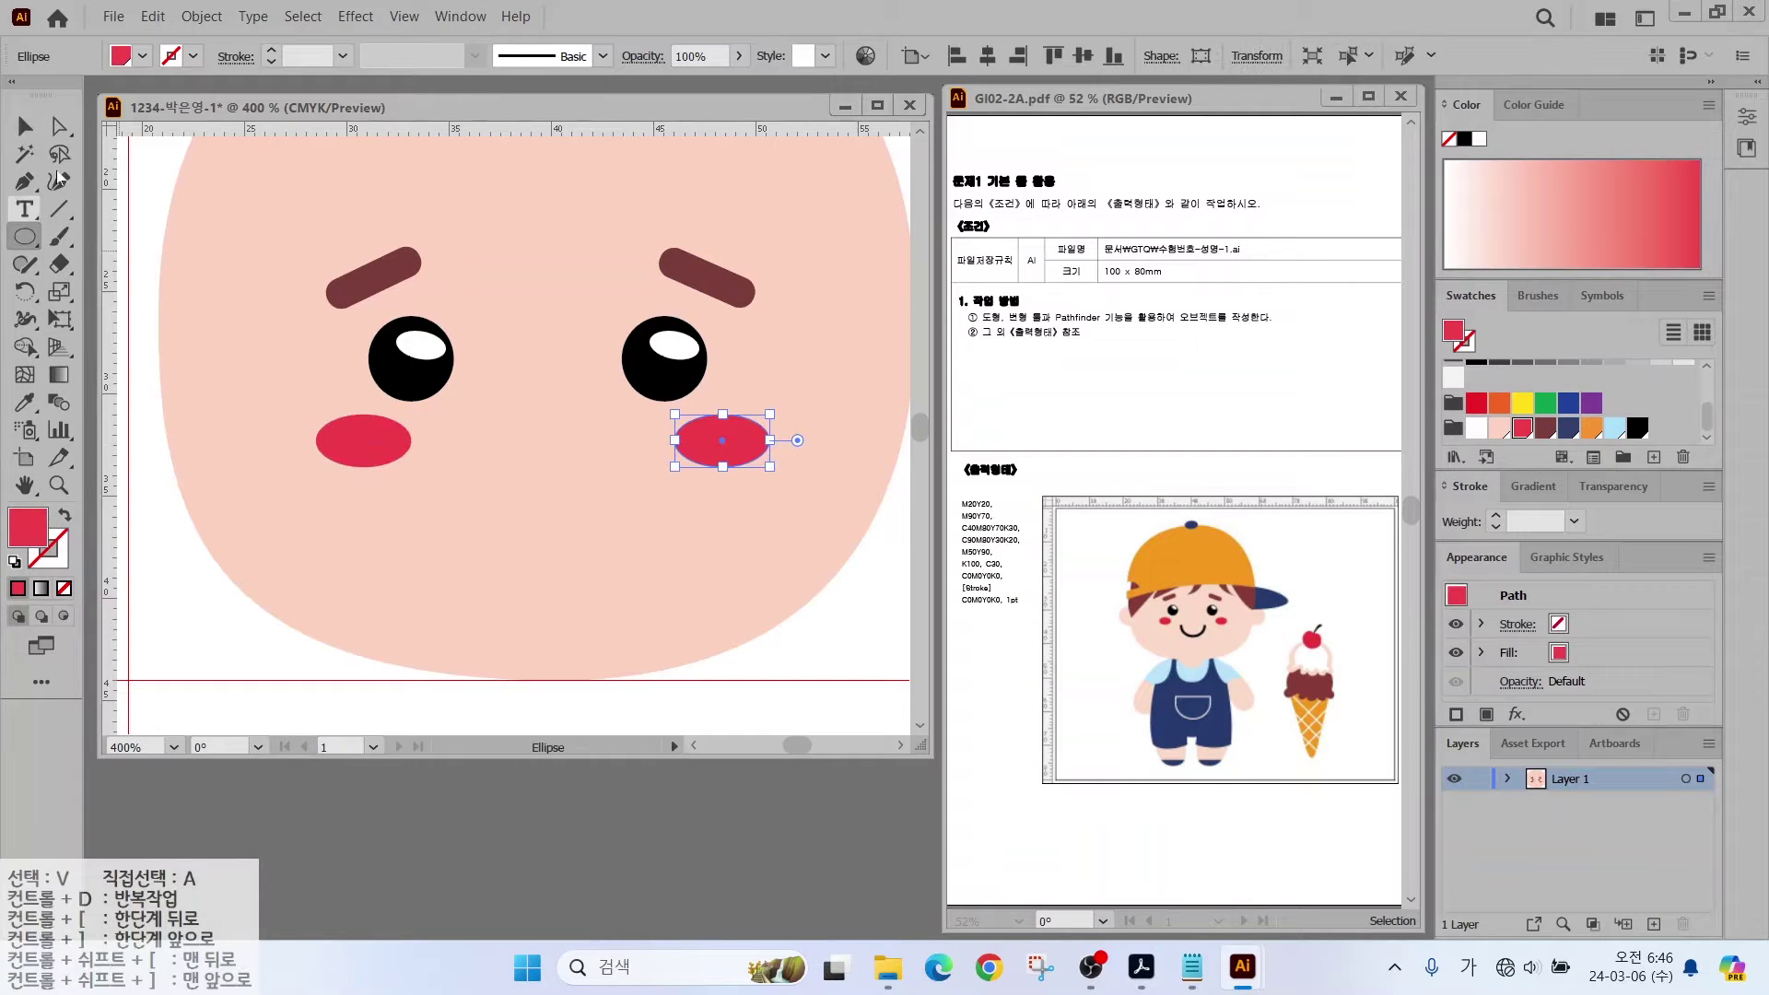
key("l")
left_click_drag(473, 415, 664, 606)
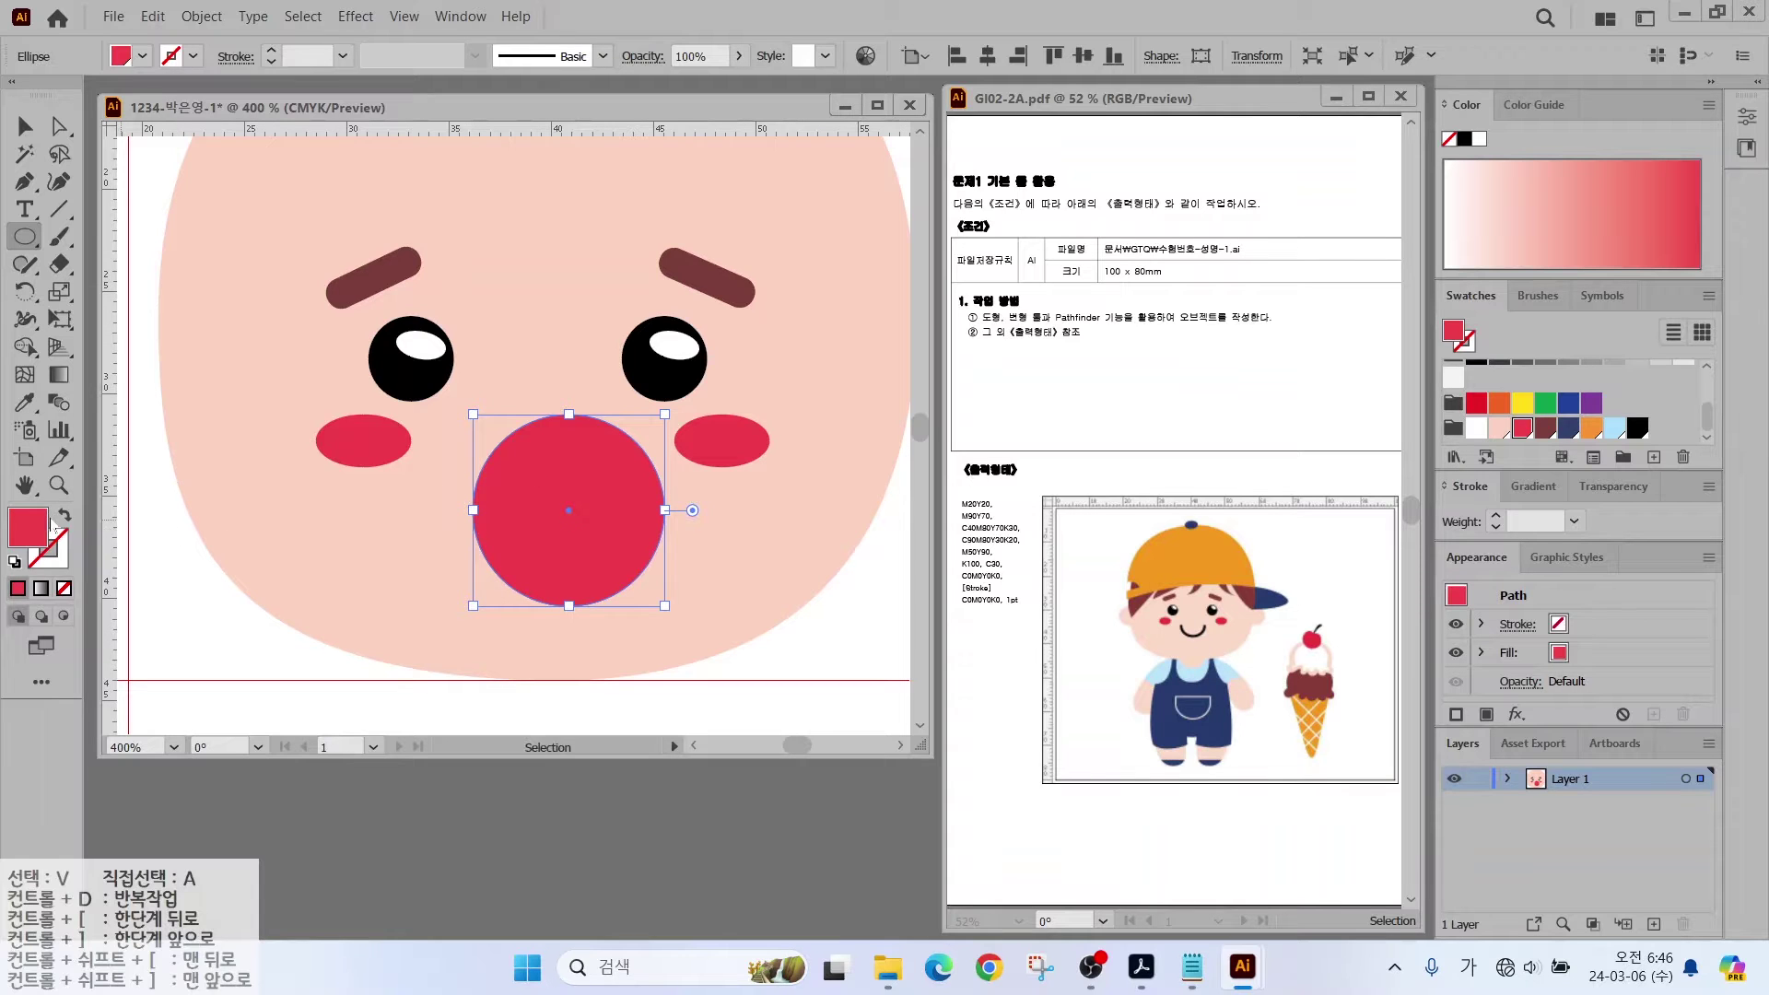
Step: Change the red circle to a black 2 pt outline with no fill
left_click(64, 516)
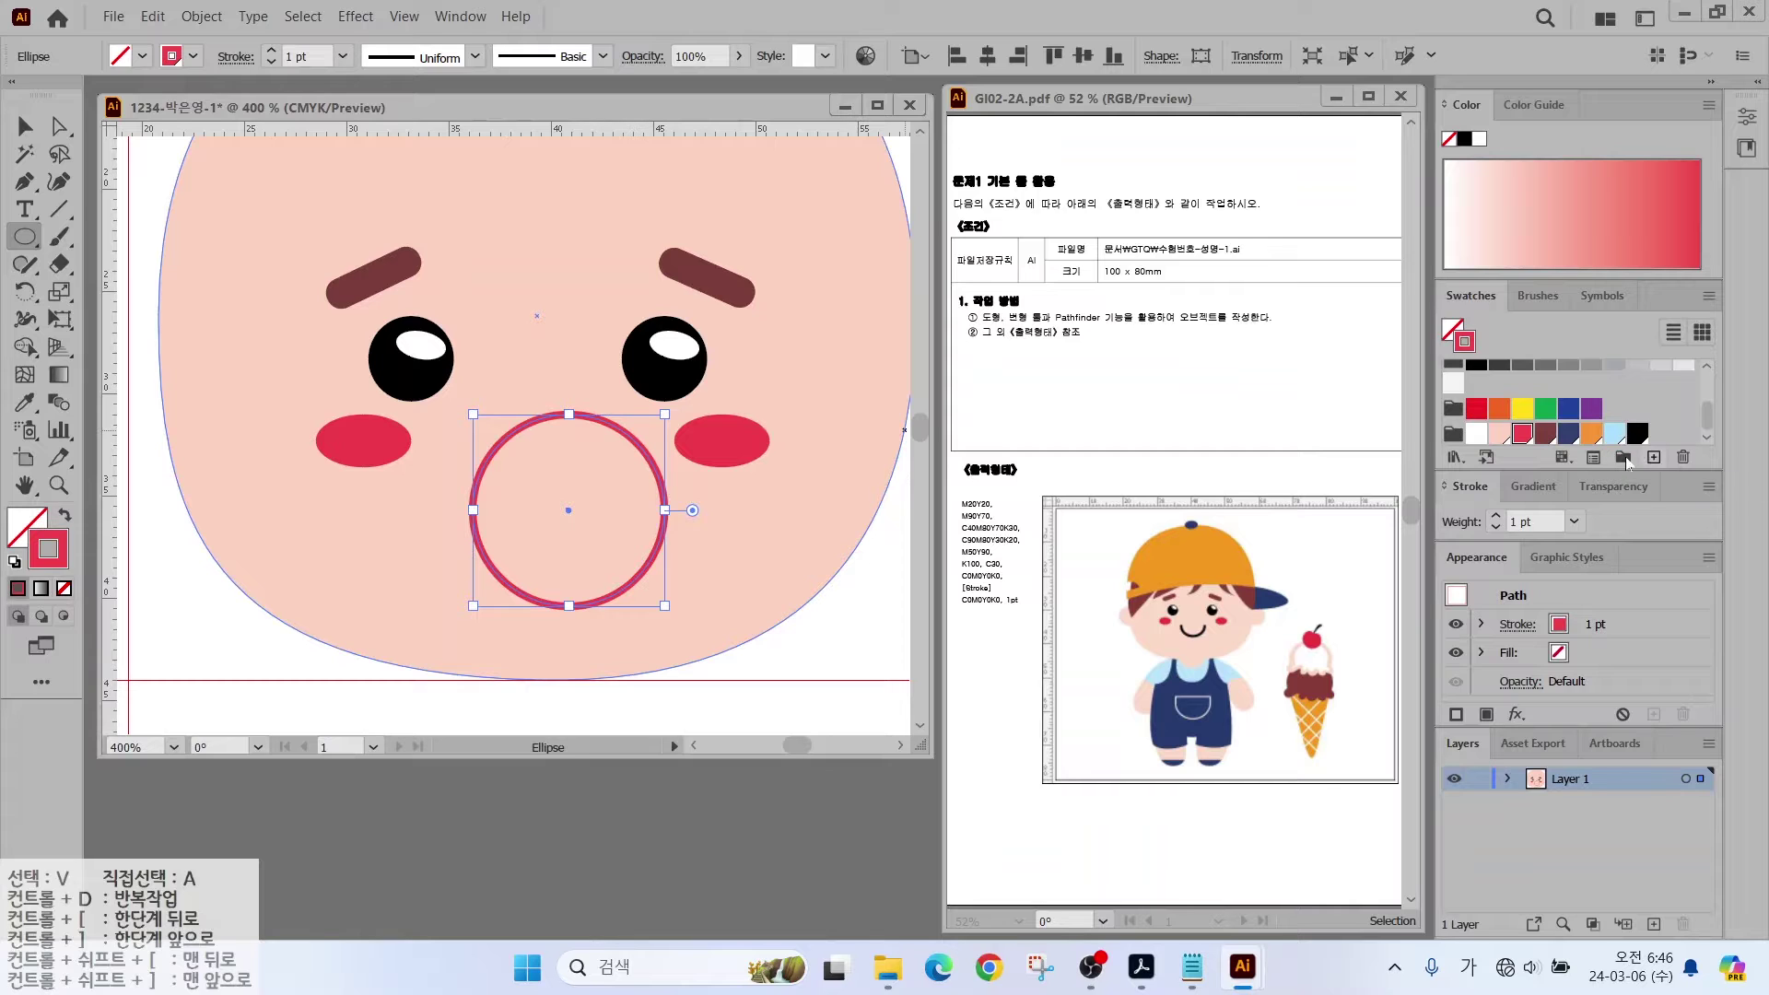
left_click(1639, 435)
left_click(1496, 518)
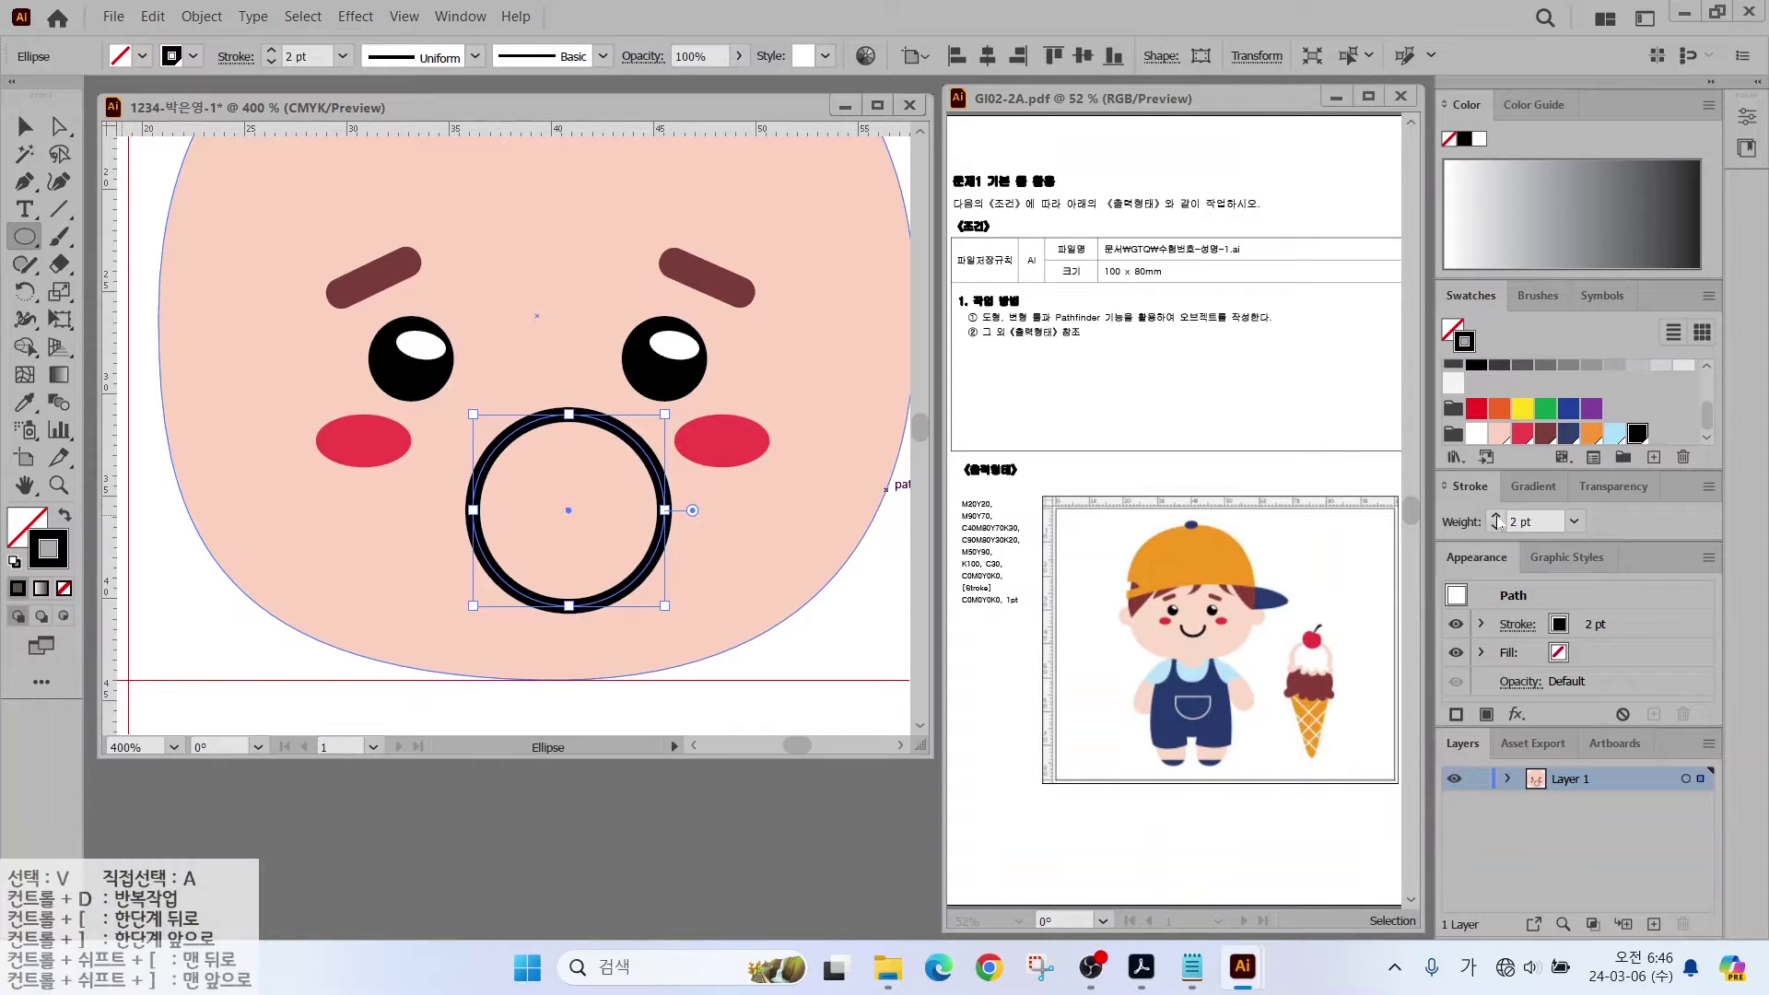
Step: Delete the circle's top anchor, then shrink the U-shape and move it up under the eyes
left_click(60, 129)
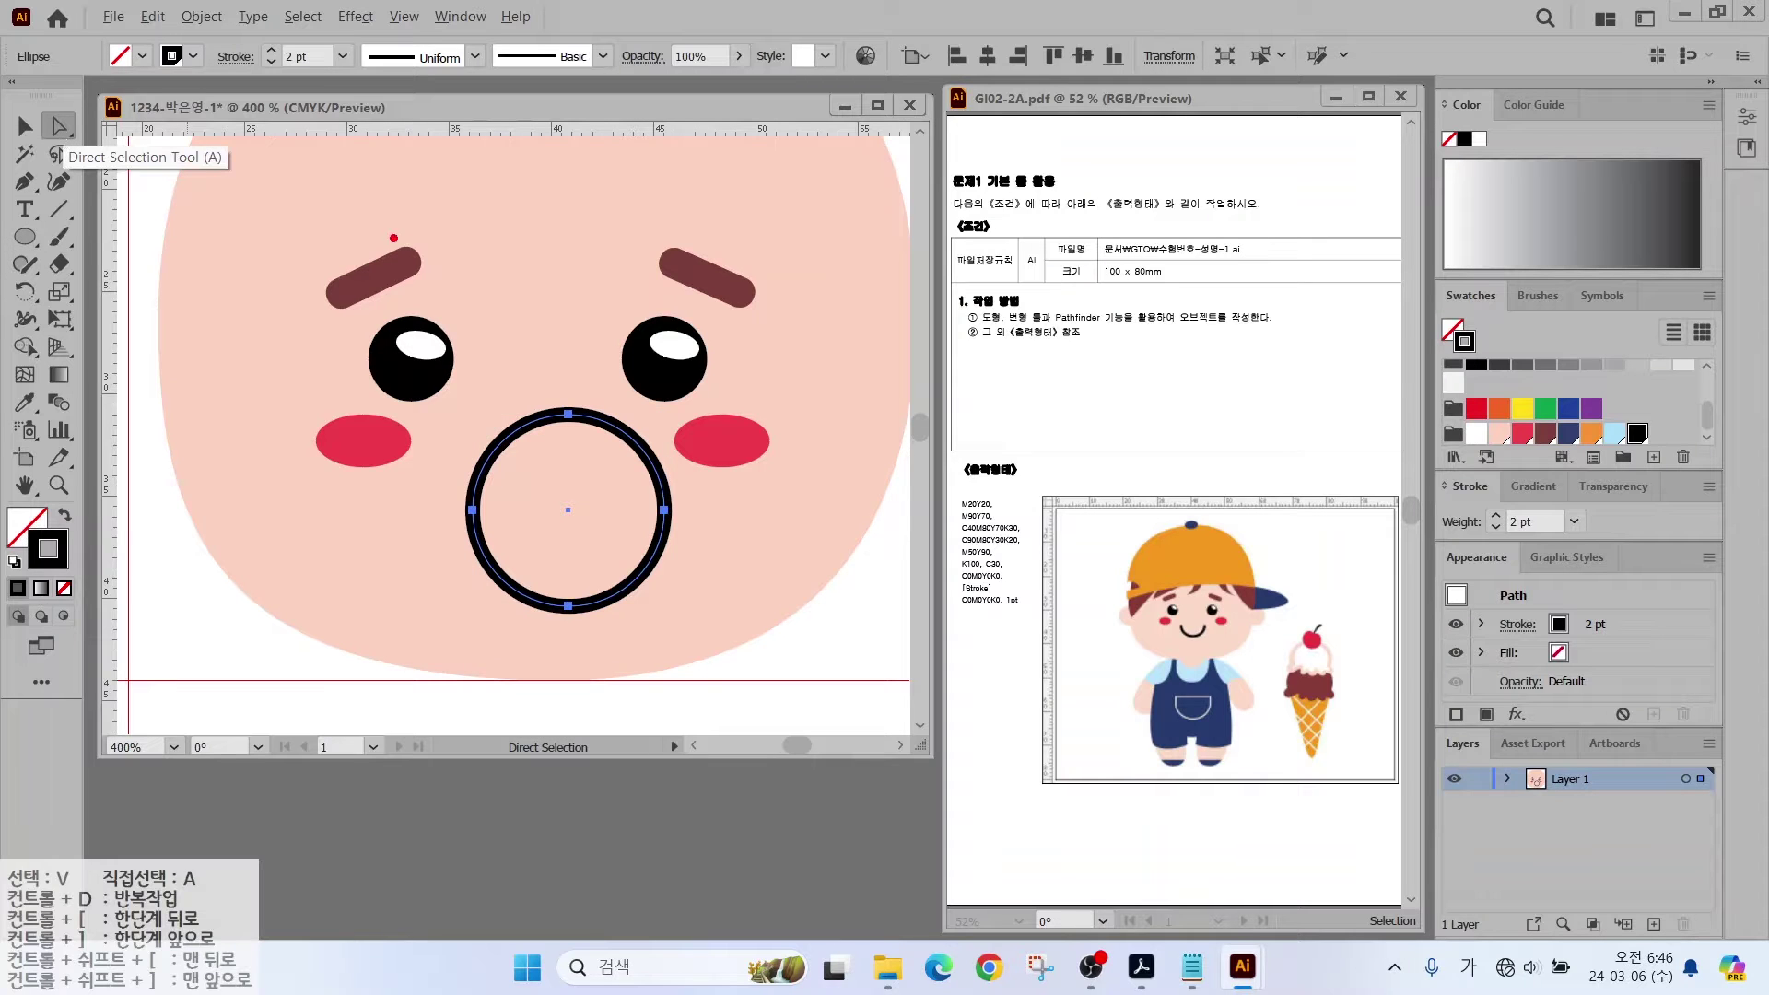
mouse_move(598, 409)
left_mouse_down()
mouse_move(557, 385)
mouse_move(599, 429)
left_mouse_up()
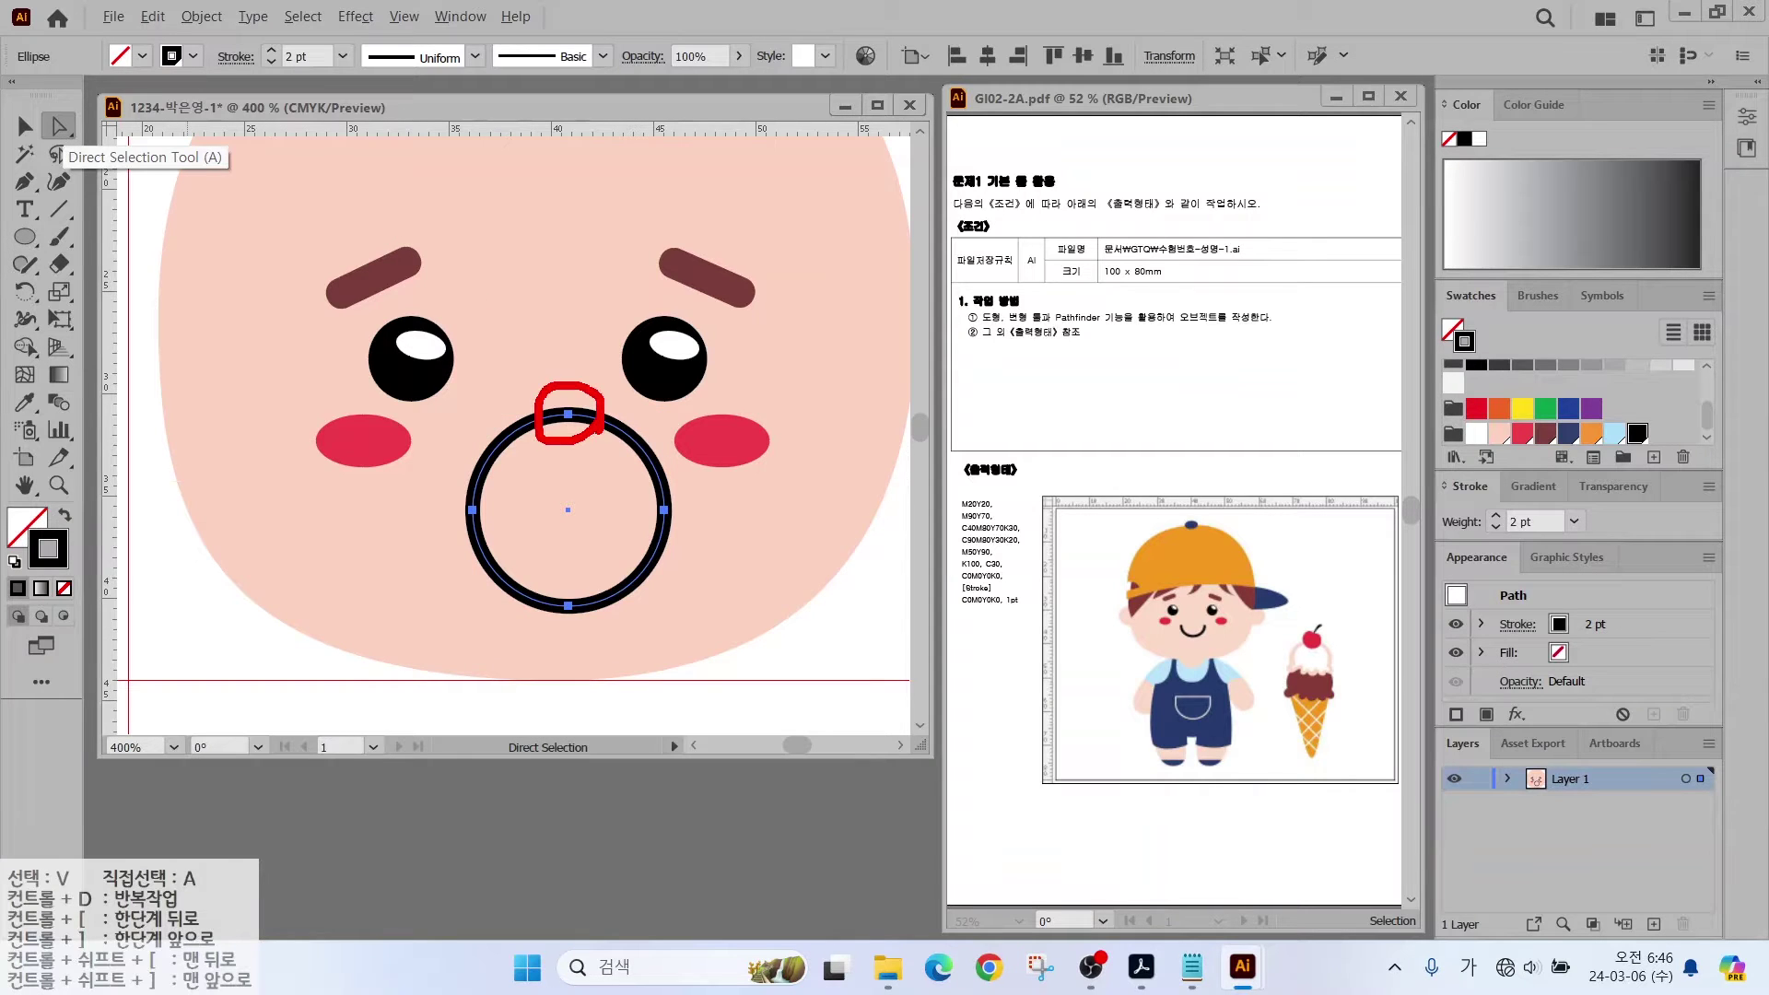
left_click(568, 415)
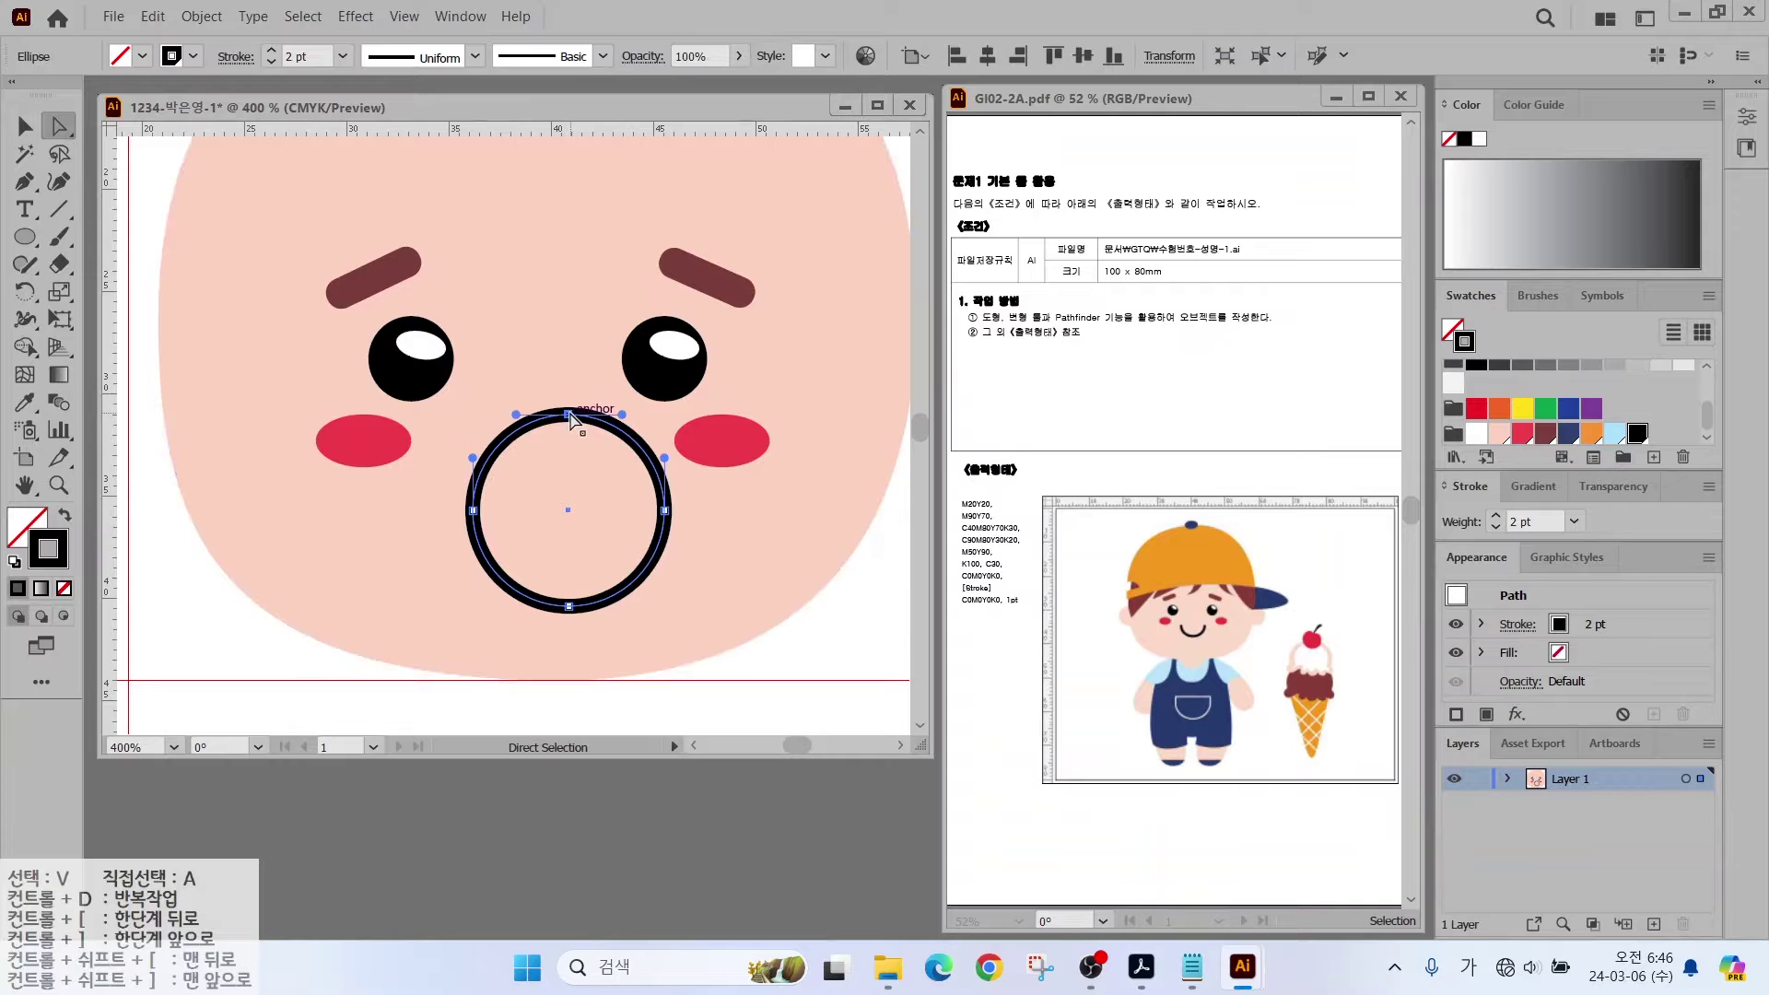
key("Delete")
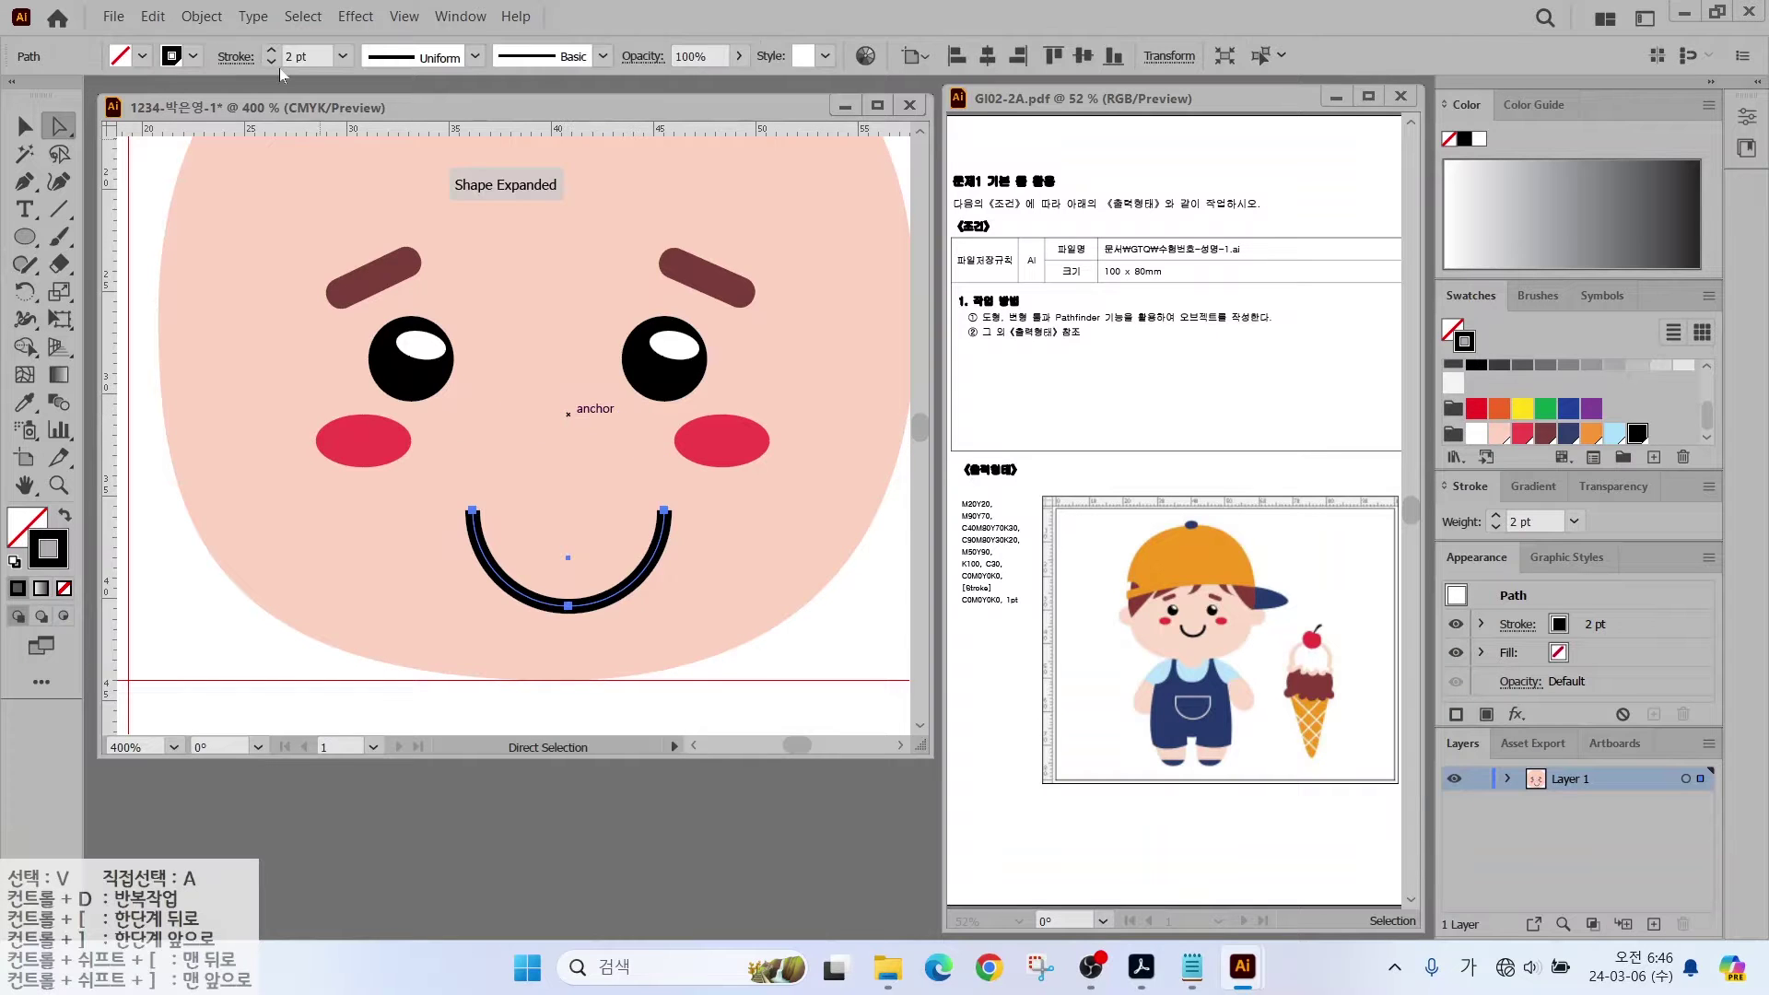
left_click(24, 126)
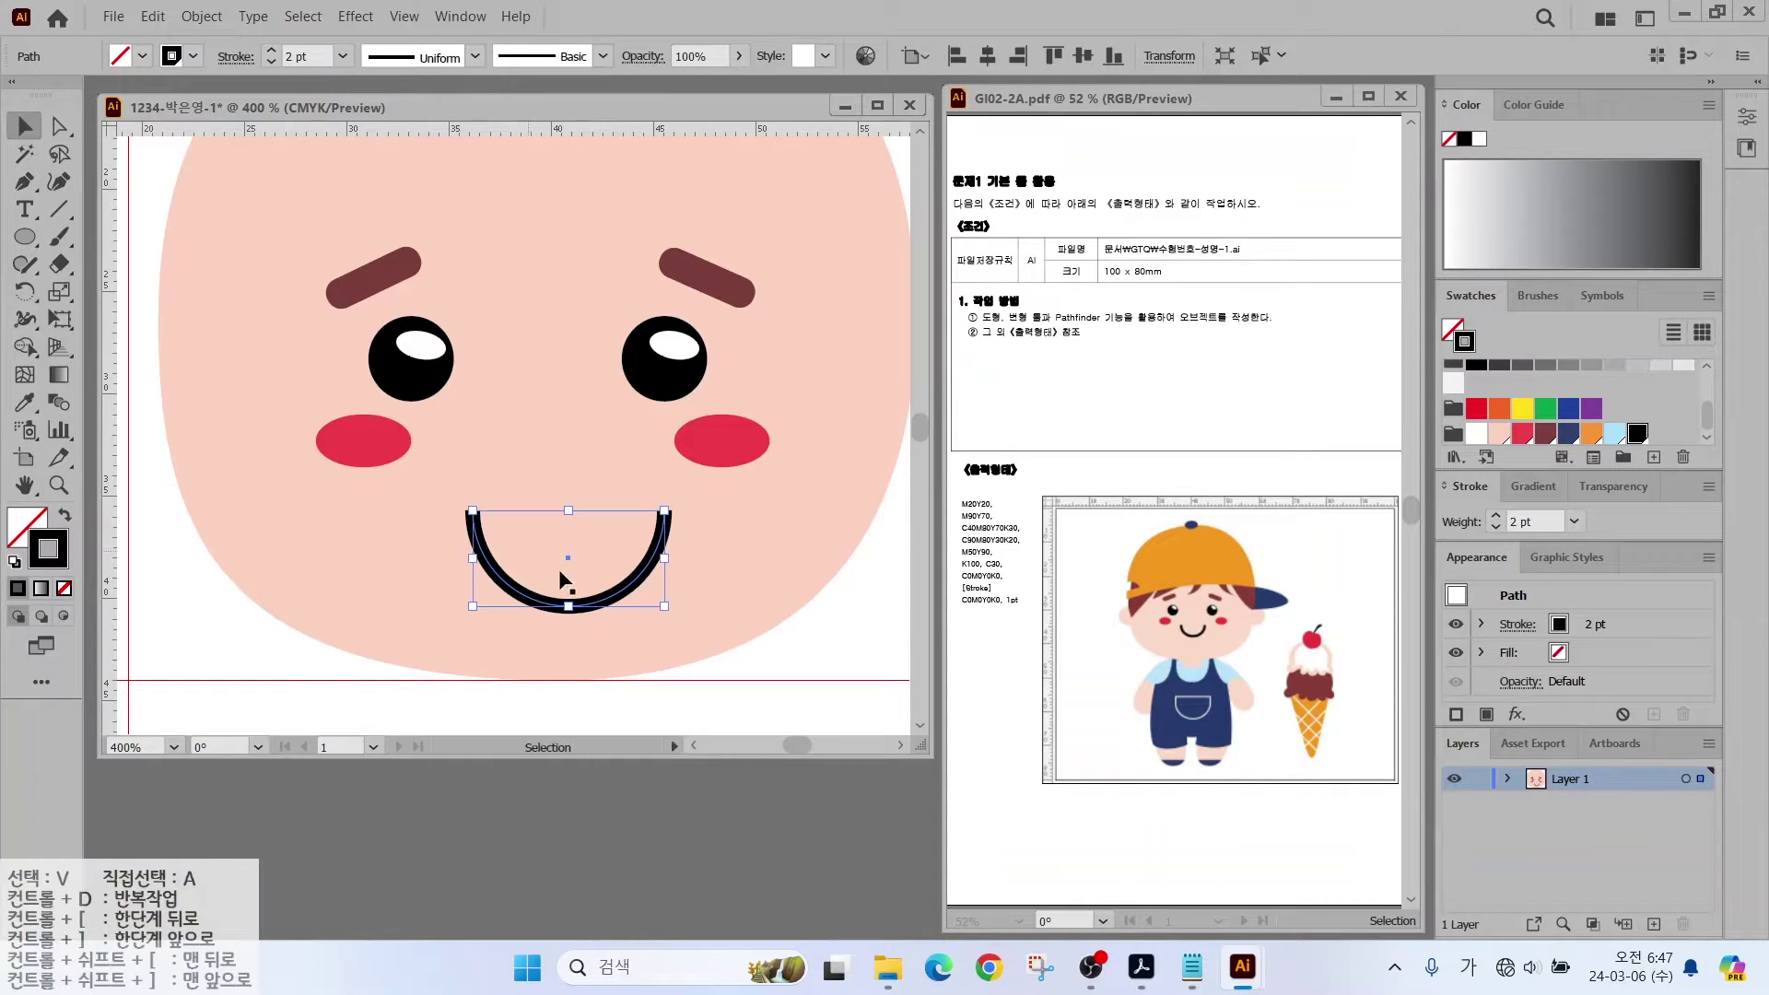
mouse_move(665, 568)
left_mouse_down()
mouse_move(613, 582)
mouse_move(585, 546)
mouse_move(597, 509)
left_mouse_up()
left_click(1496, 518)
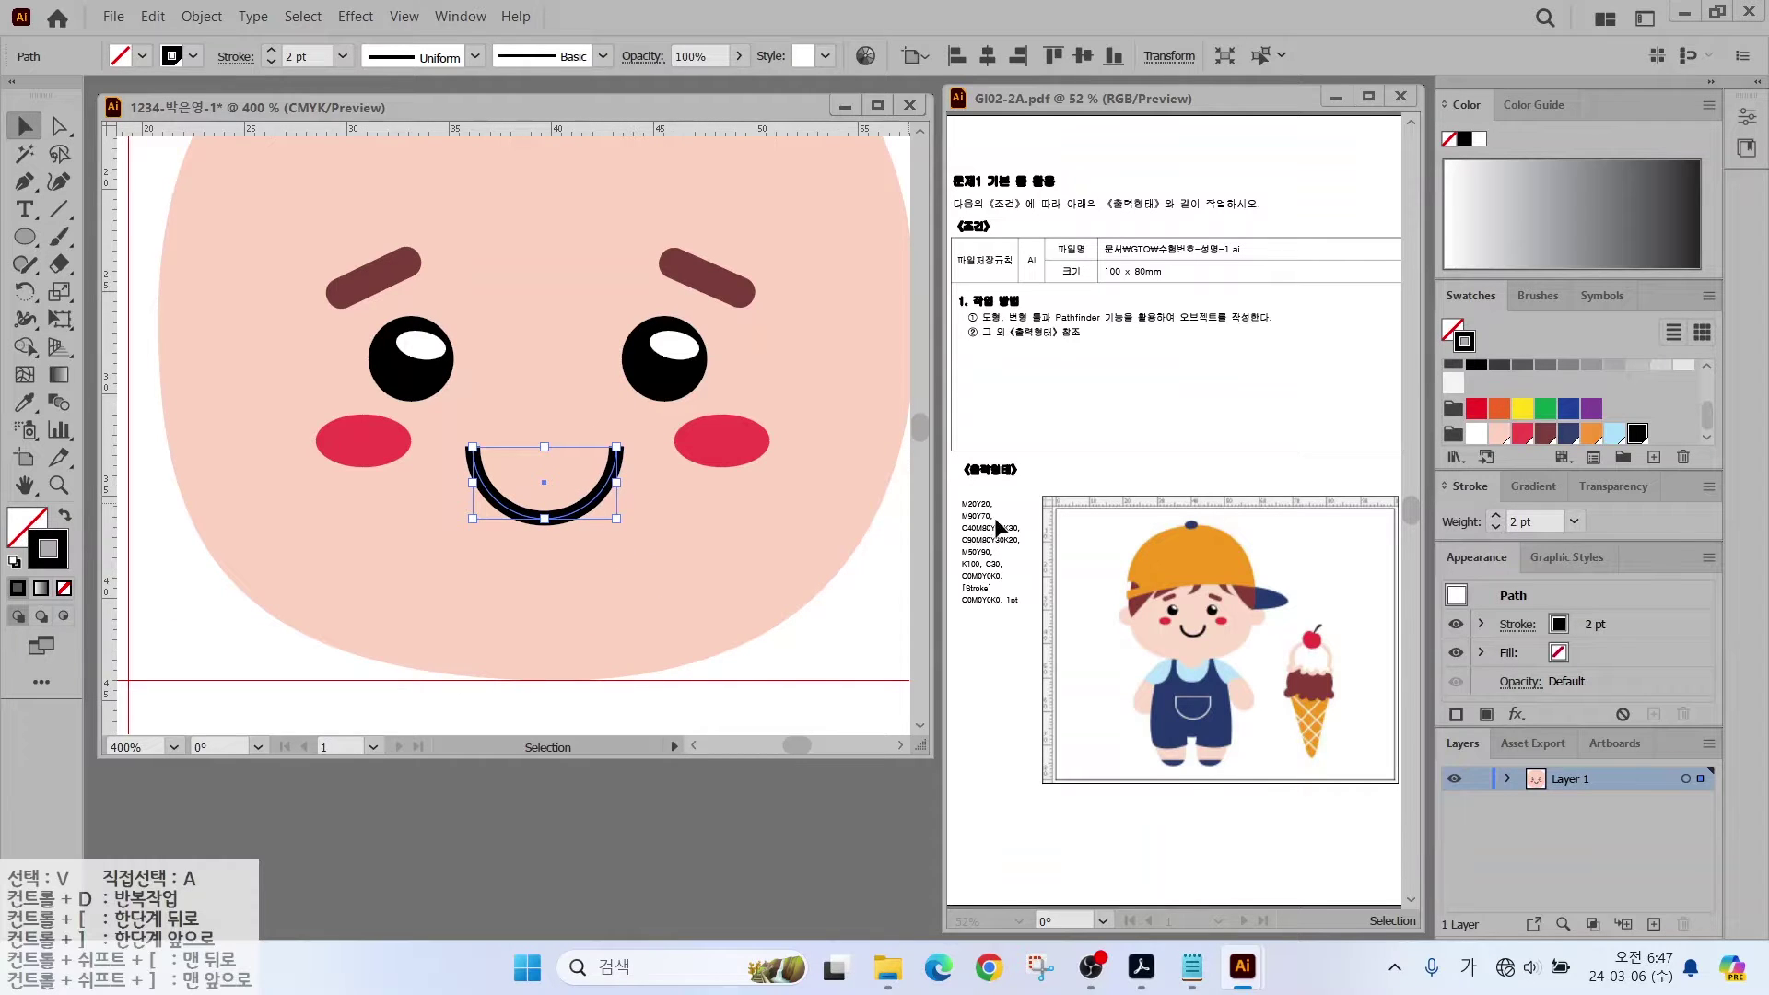
left_click(774, 667)
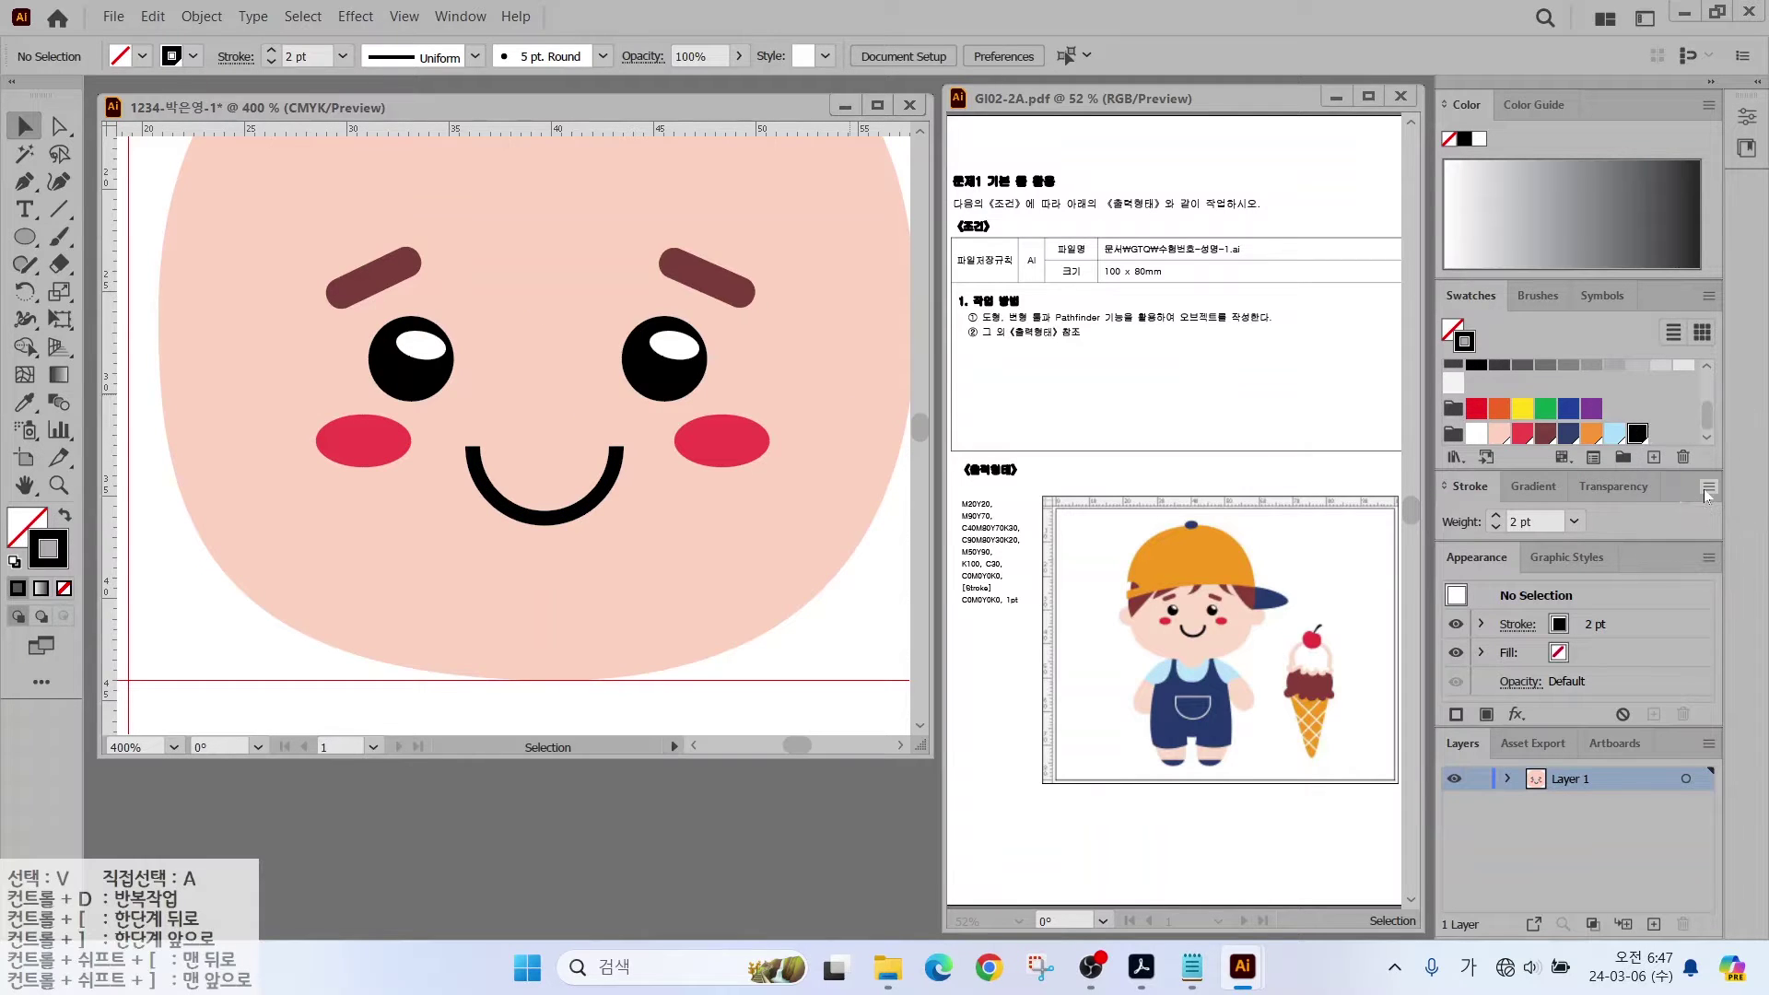
Step: Give the mouth stroke a Round Cap
left_click(1589, 494)
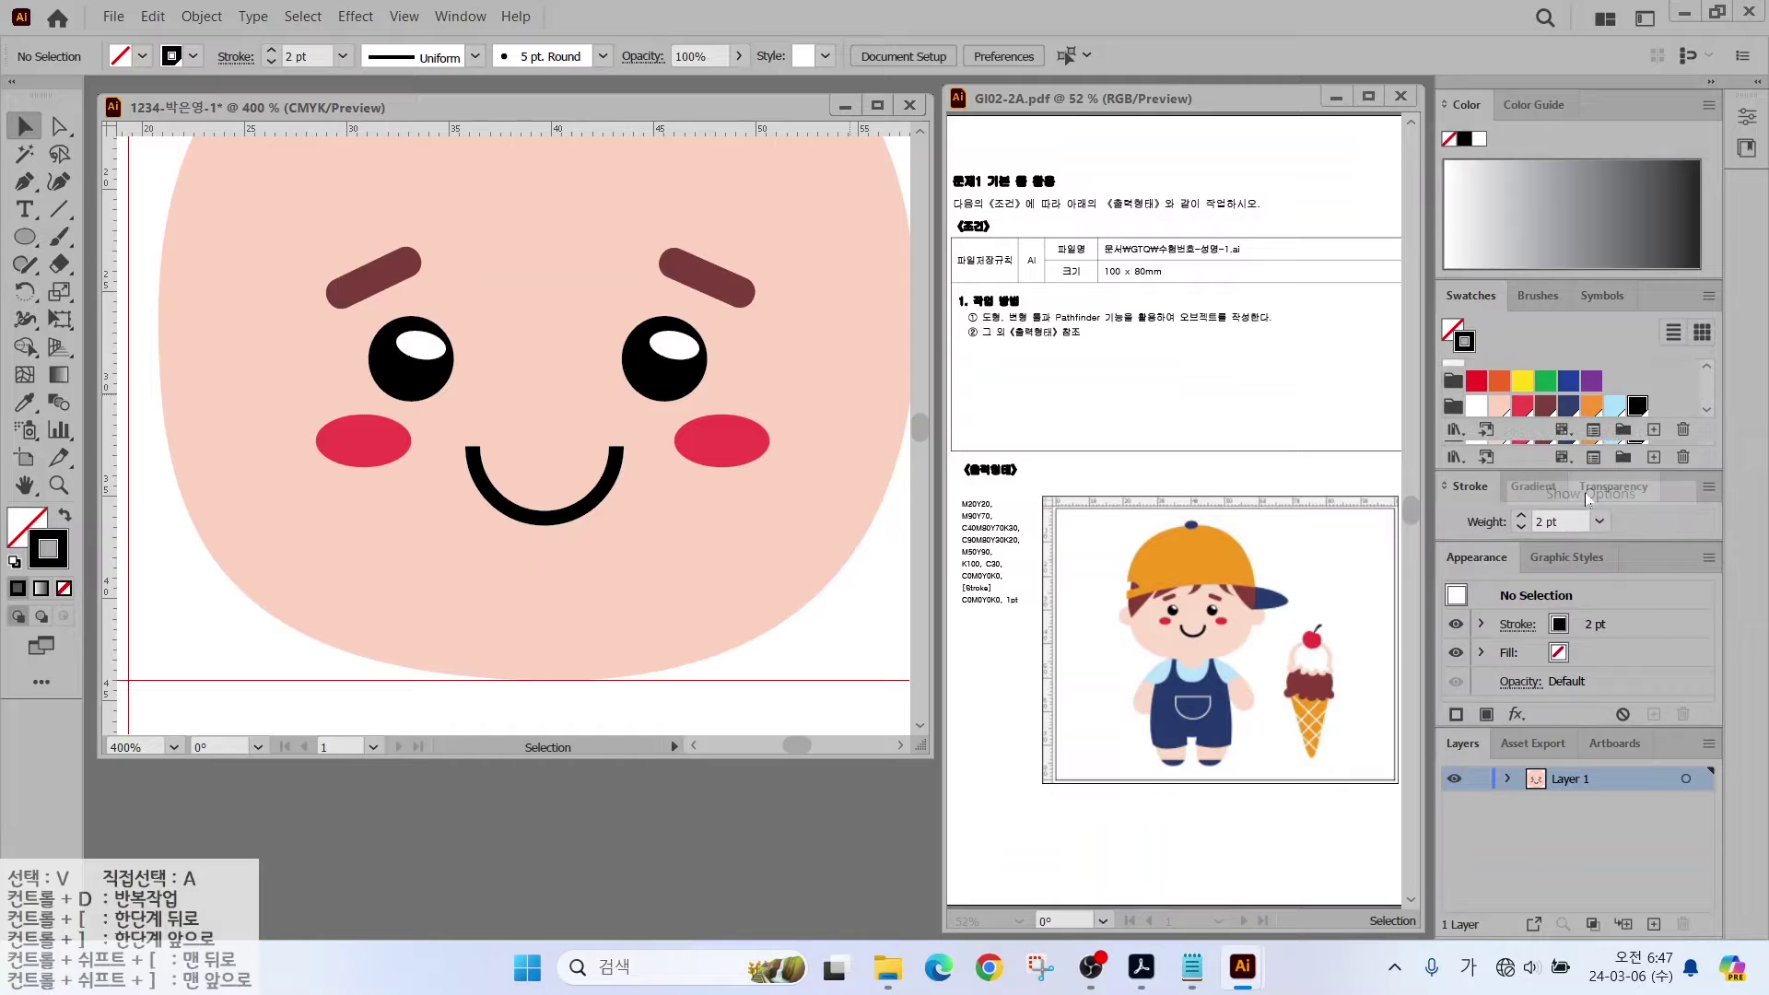
left_click(1548, 443)
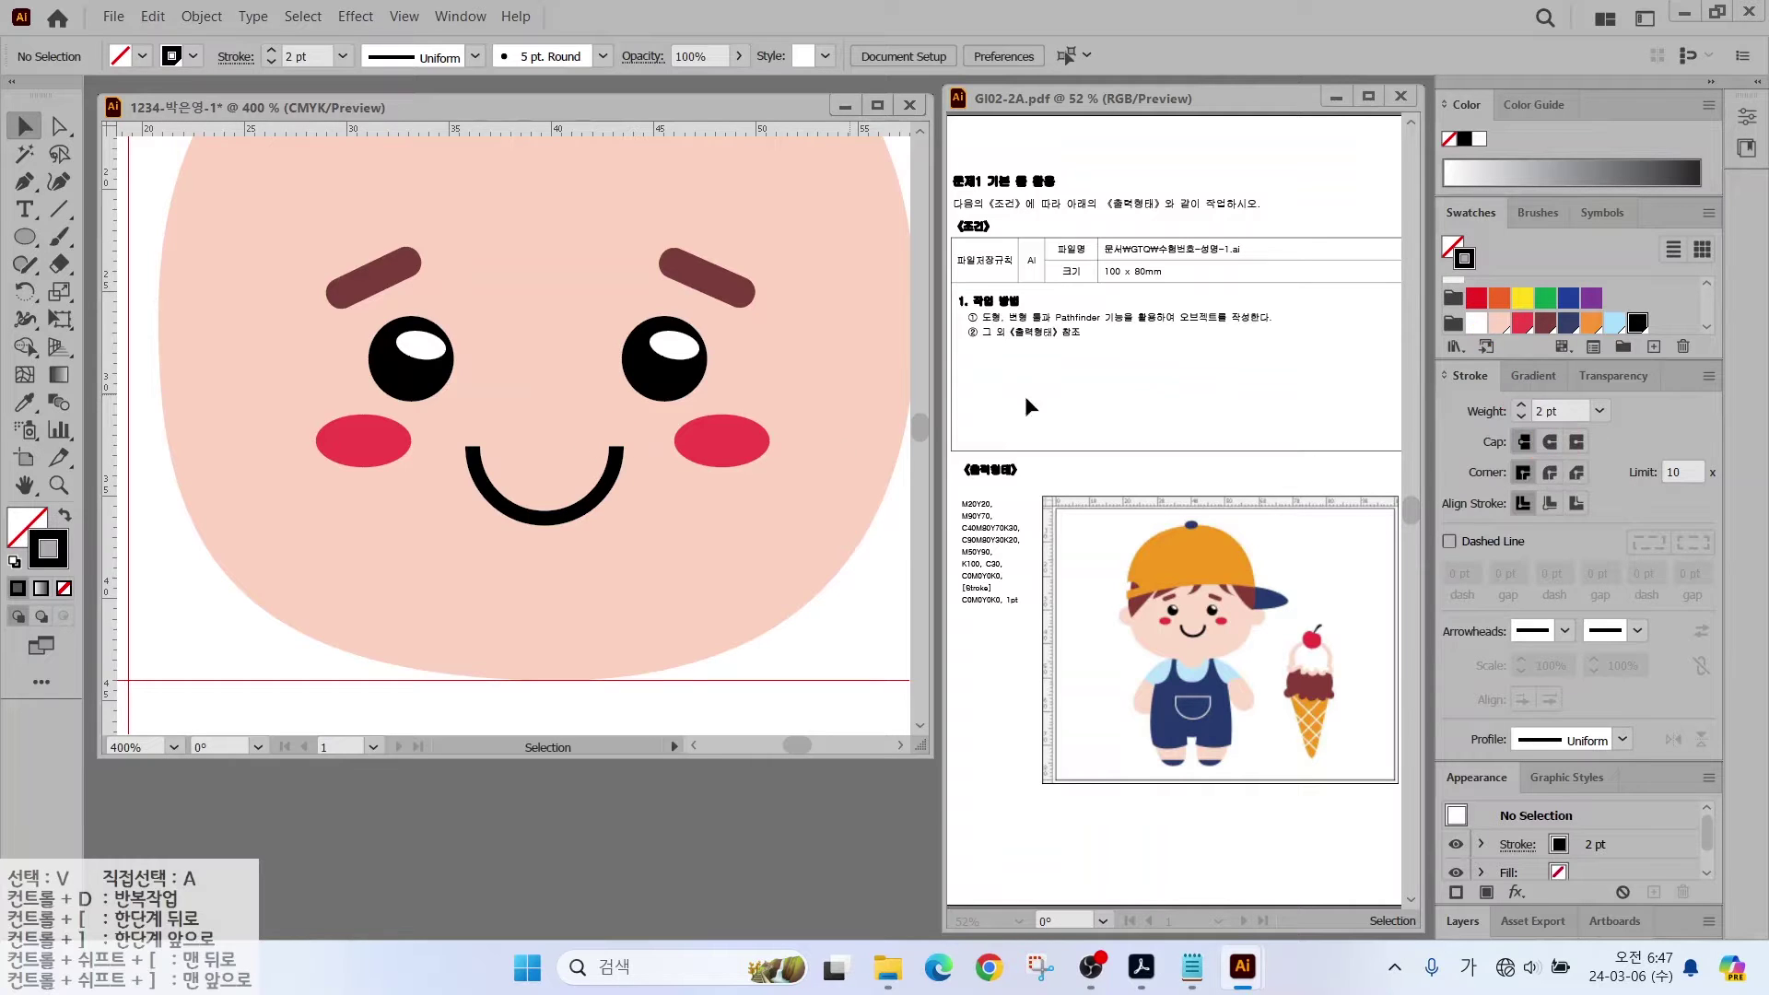
left_click(523, 516)
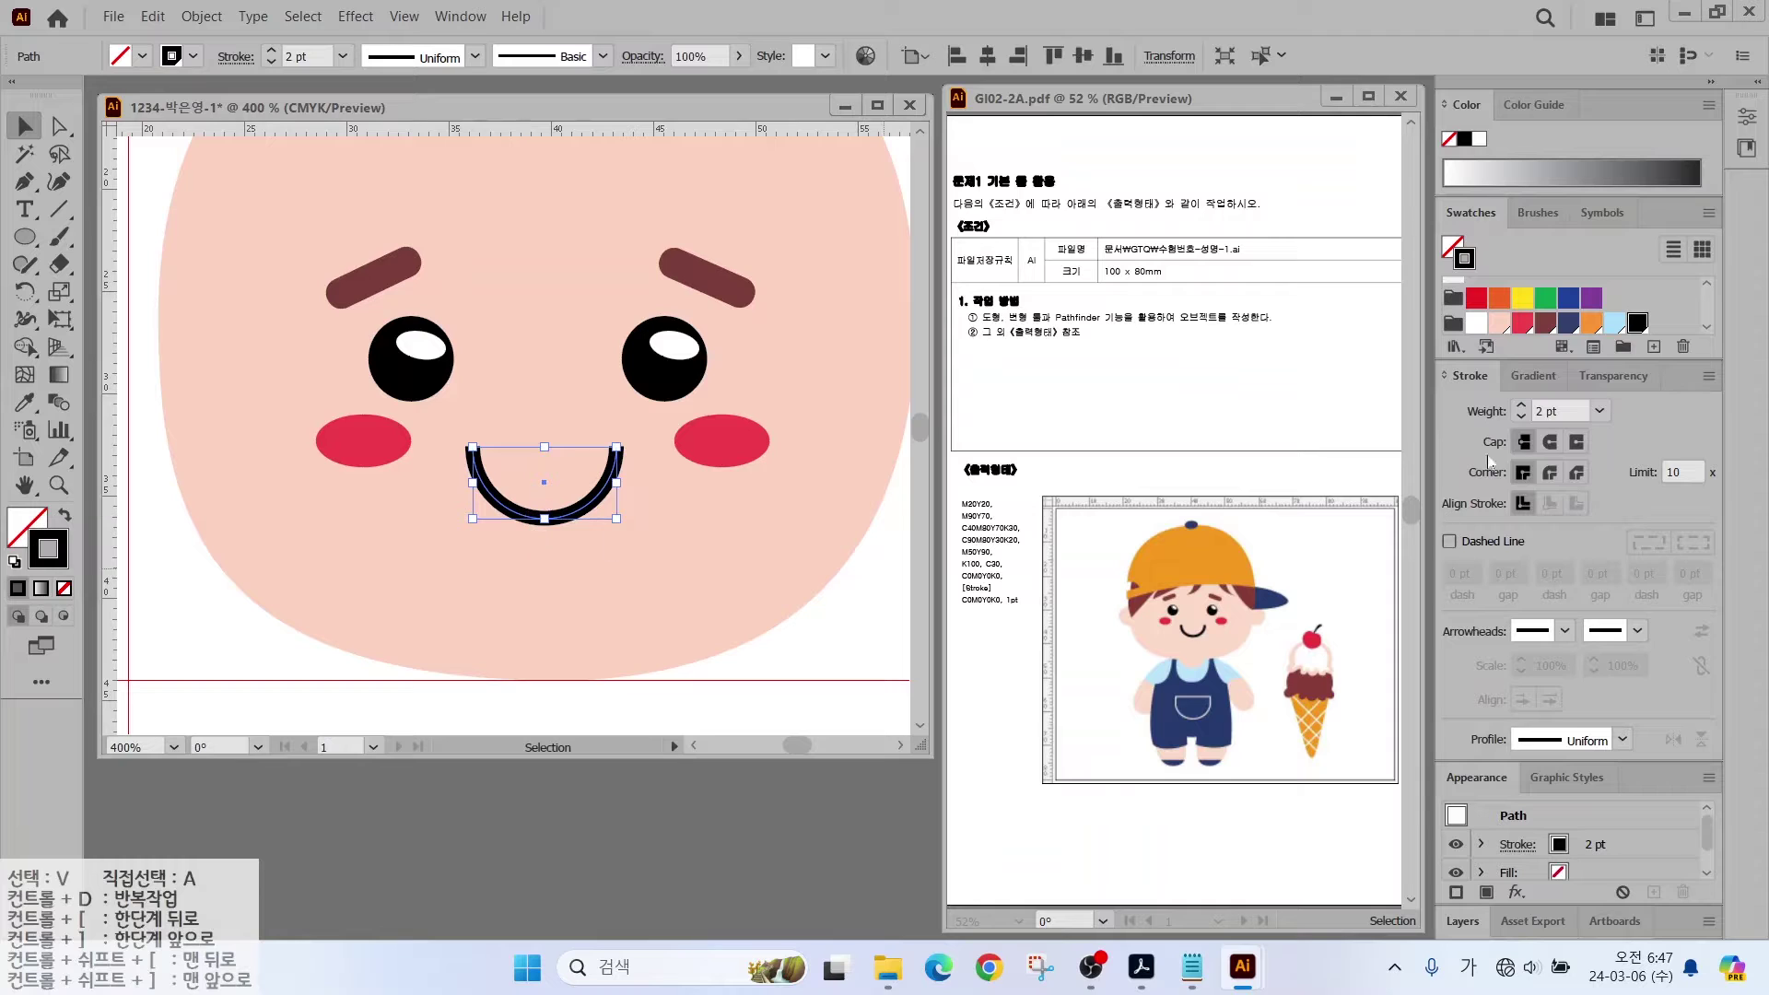
left_click(1550, 444)
left_click(235, 631)
Step: Draw a circular ear at the face's left edge and give it the face's peach colour
key("ctrl+minus")
key("ctrl+minus")
key("l")
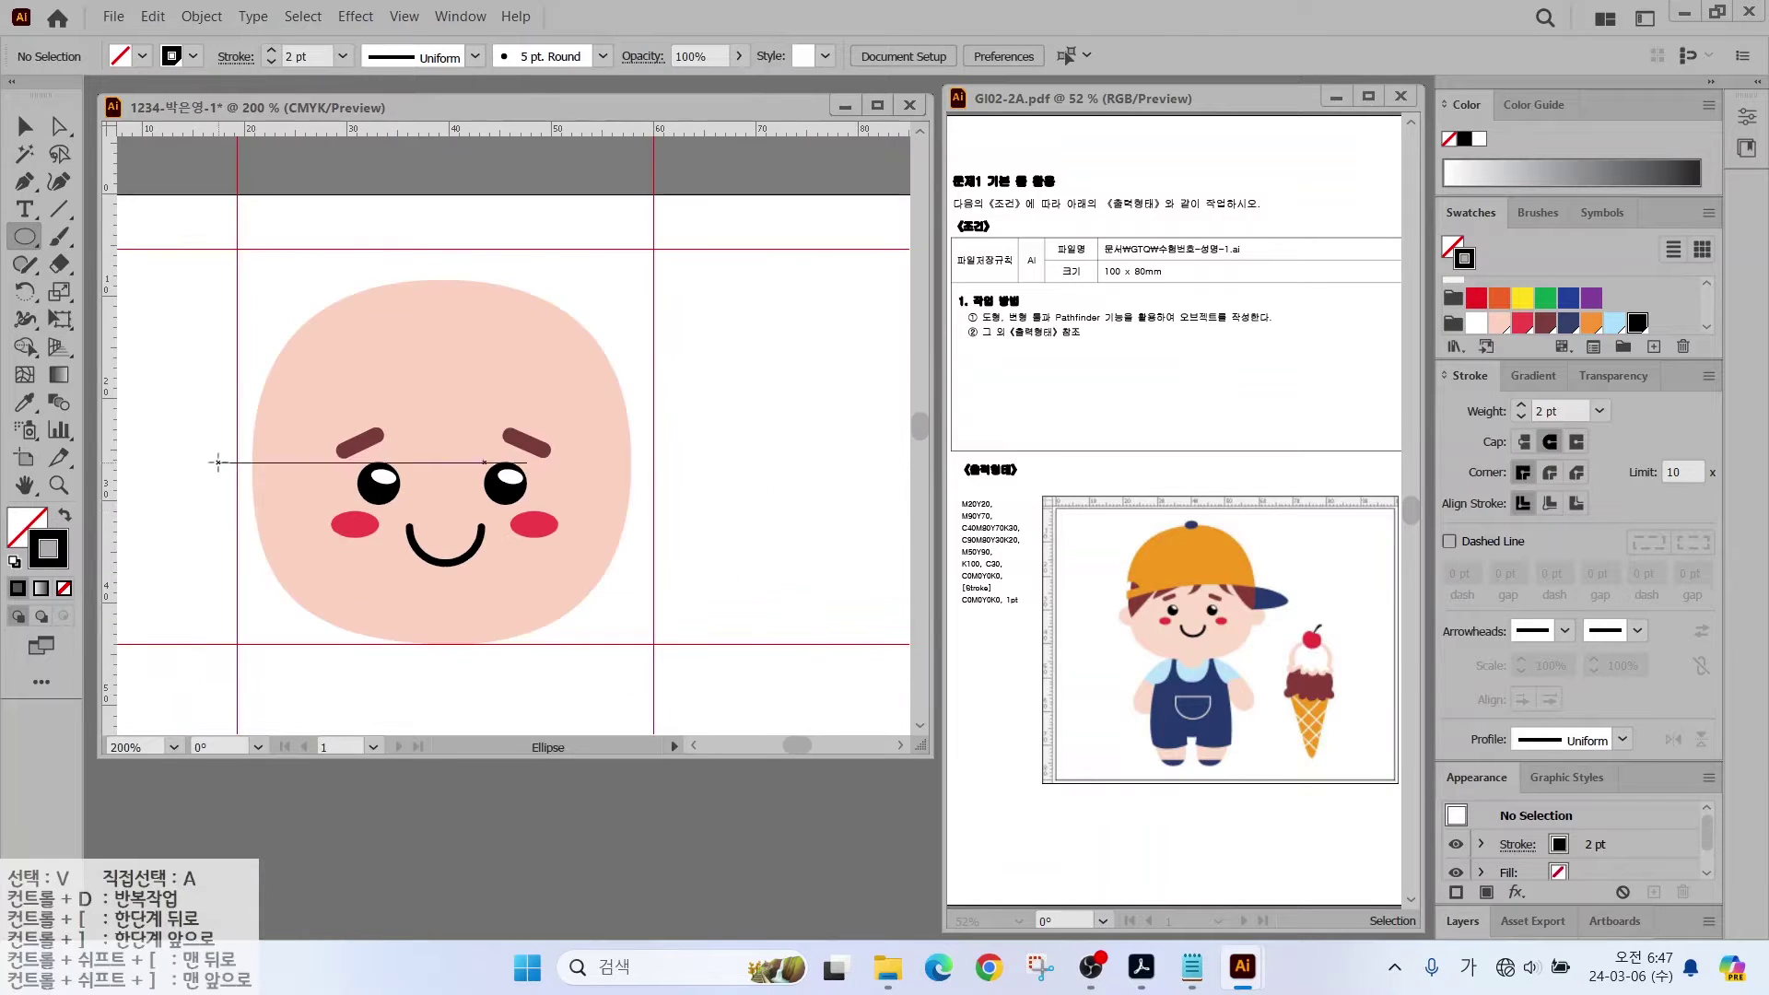
left_click_drag(213, 458, 278, 523)
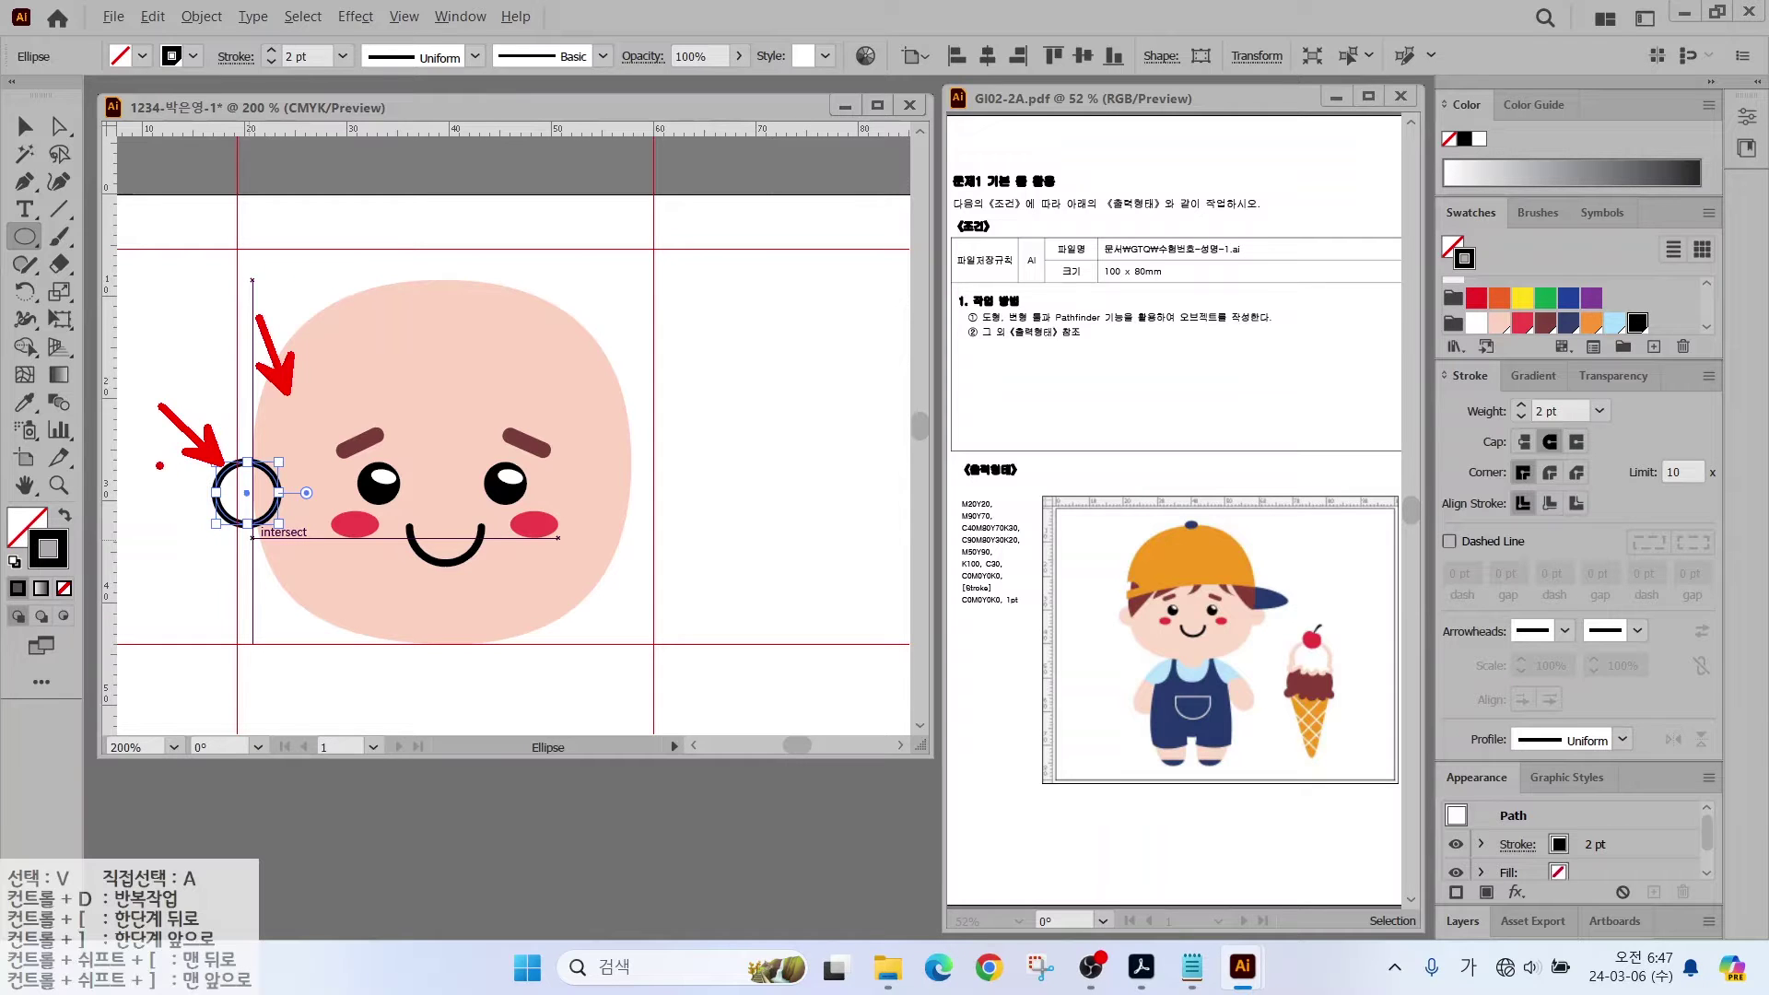
left_click(24, 403)
left_click(315, 394)
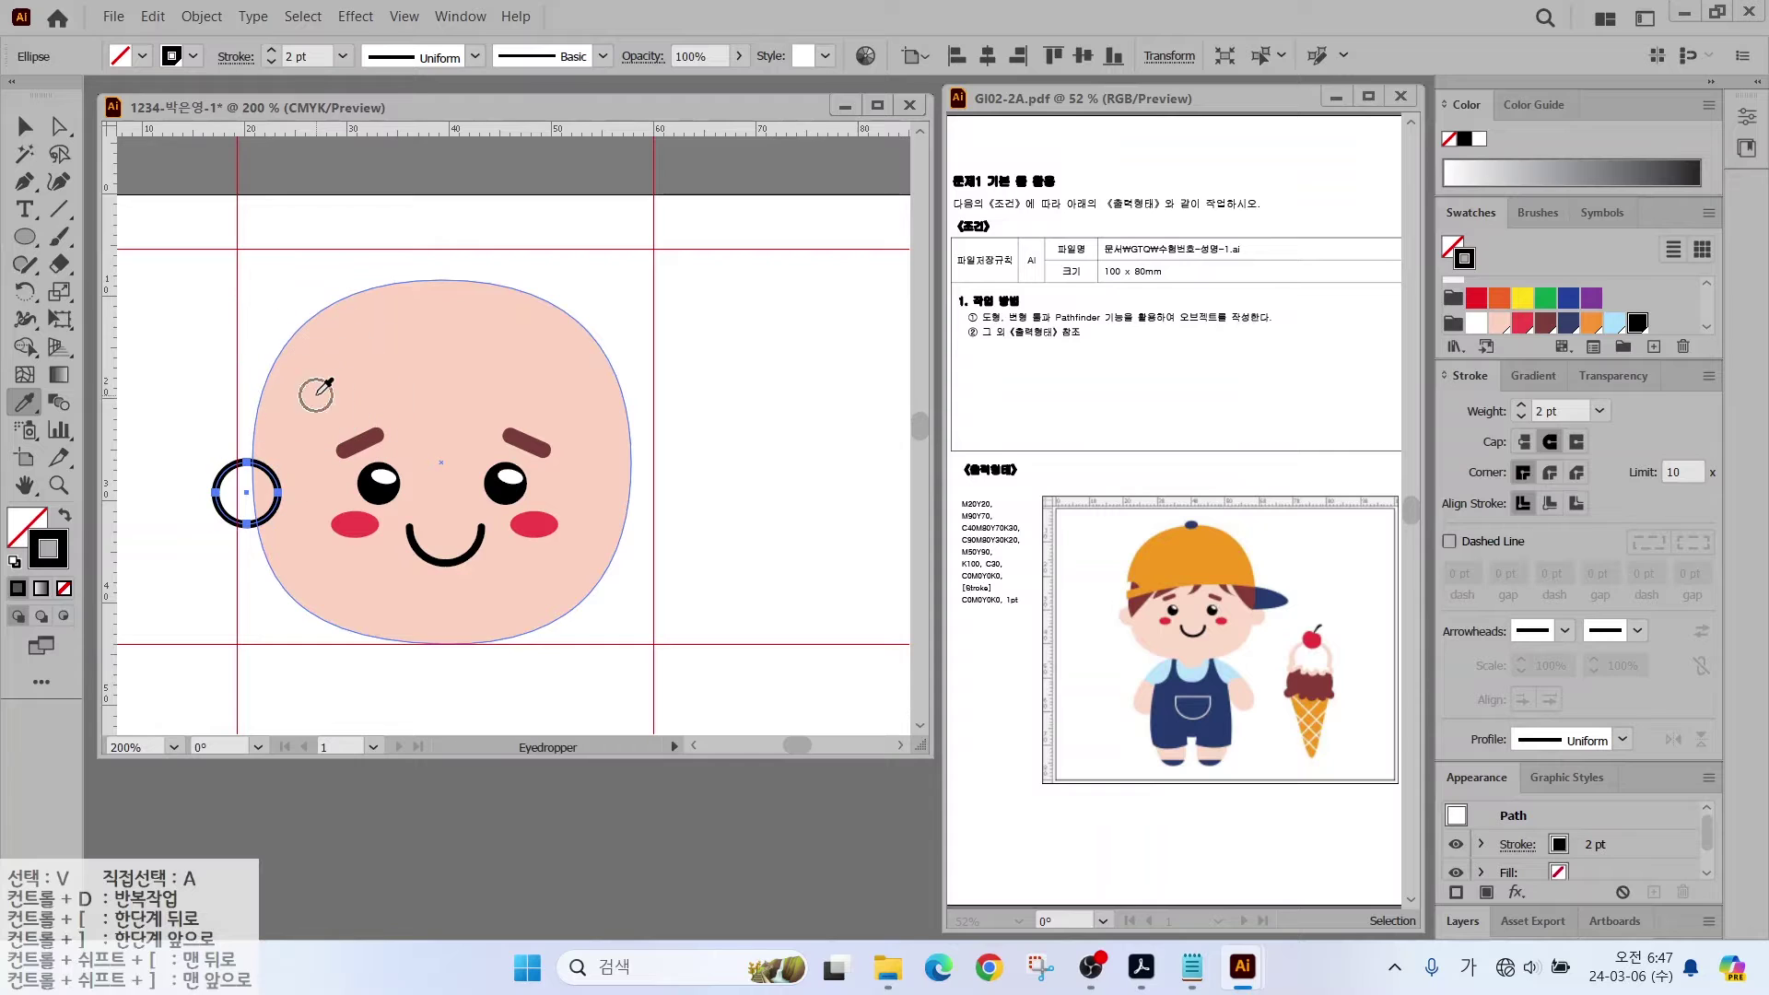
Step: Copy the ear to the face's right side, then select the face
left_click(24, 126)
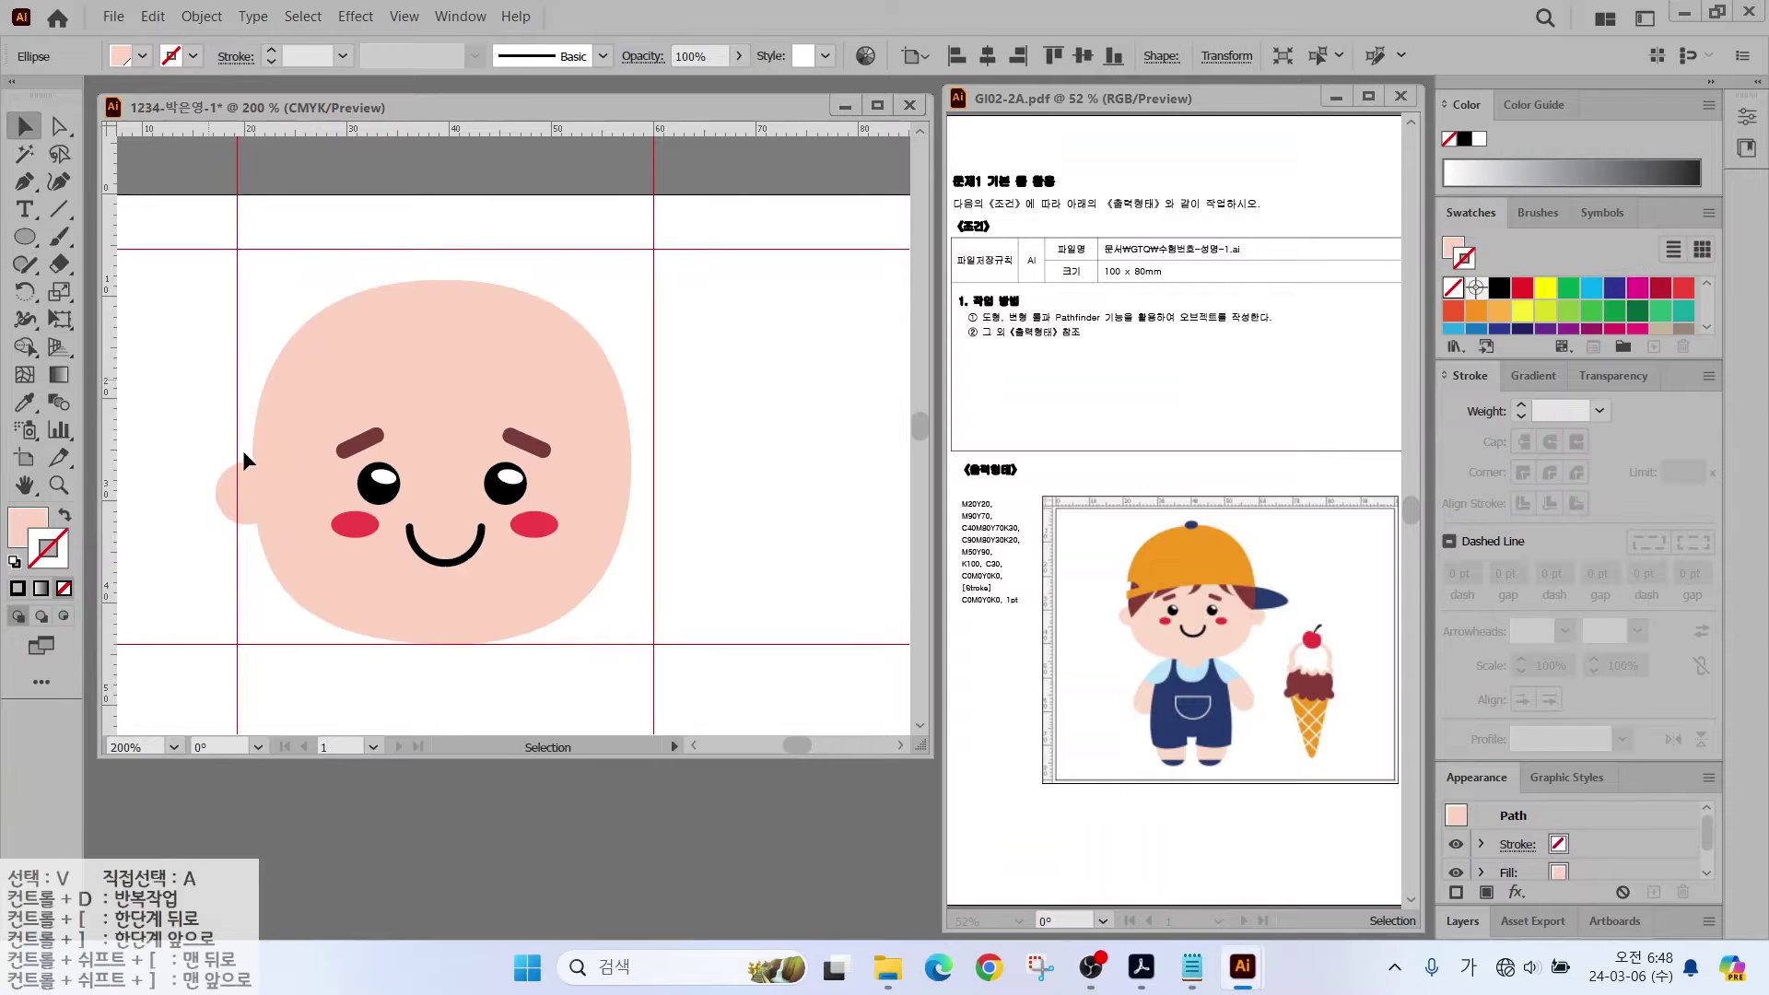
left_click_drag(238, 502, 652, 497)
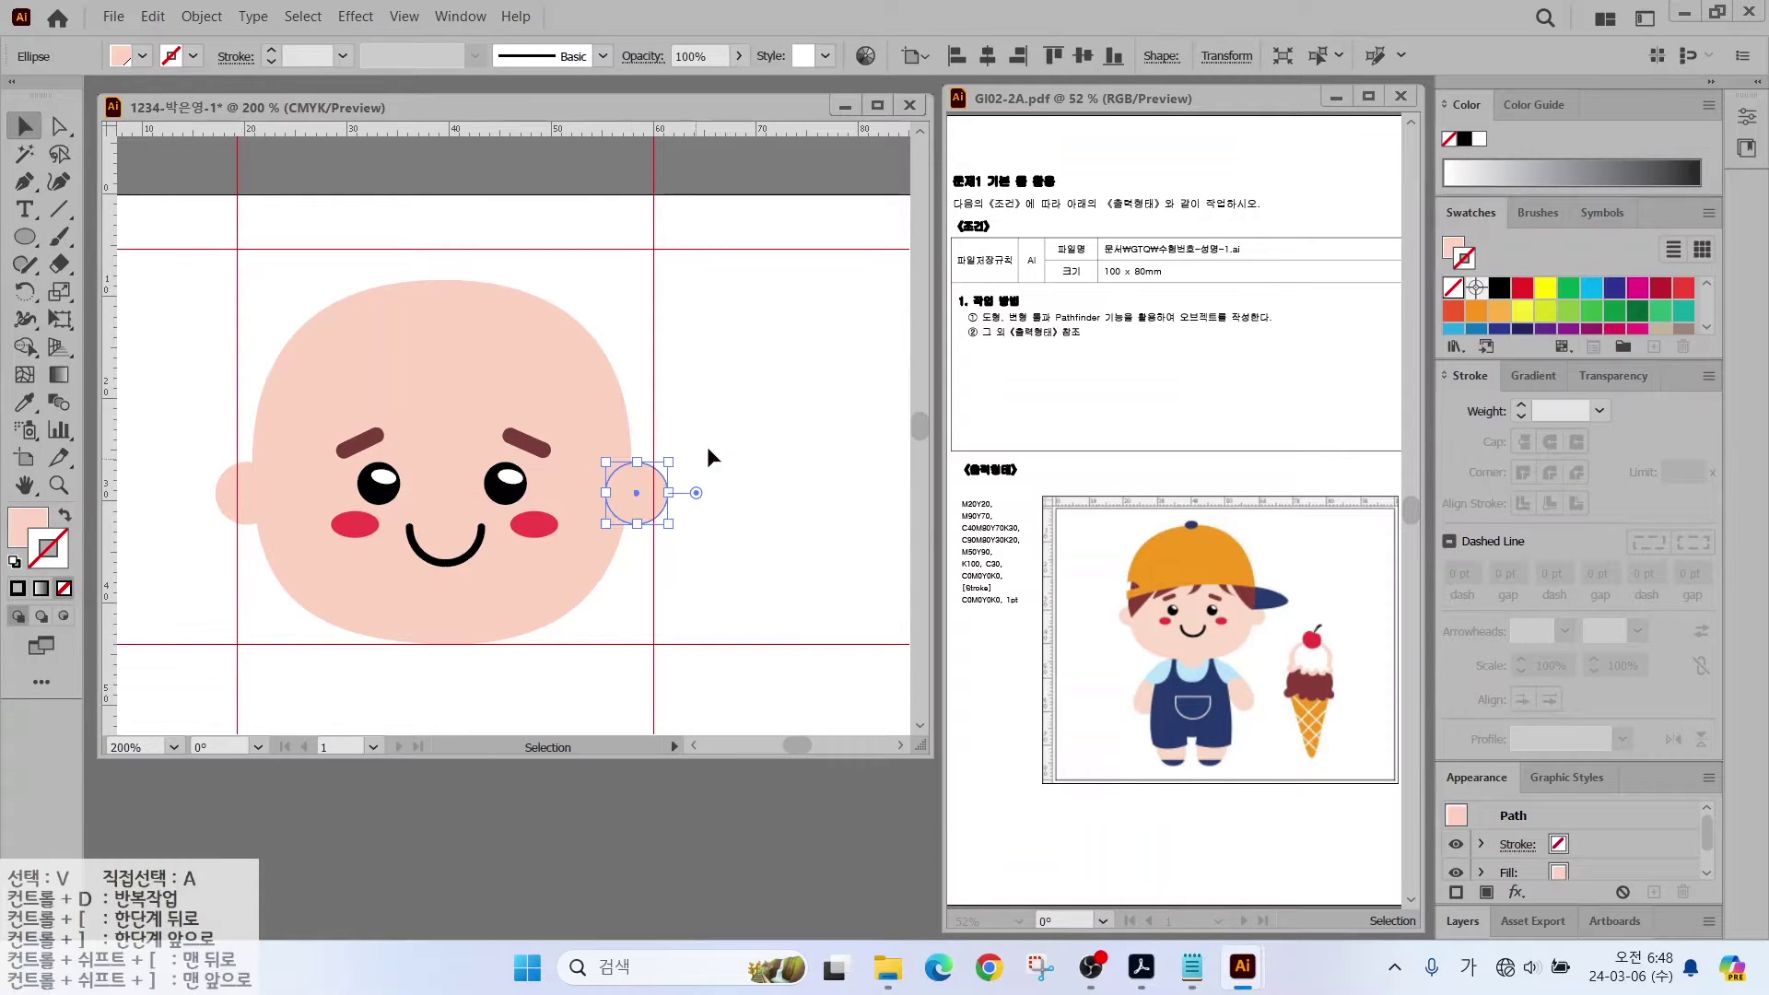
left_click(710, 461)
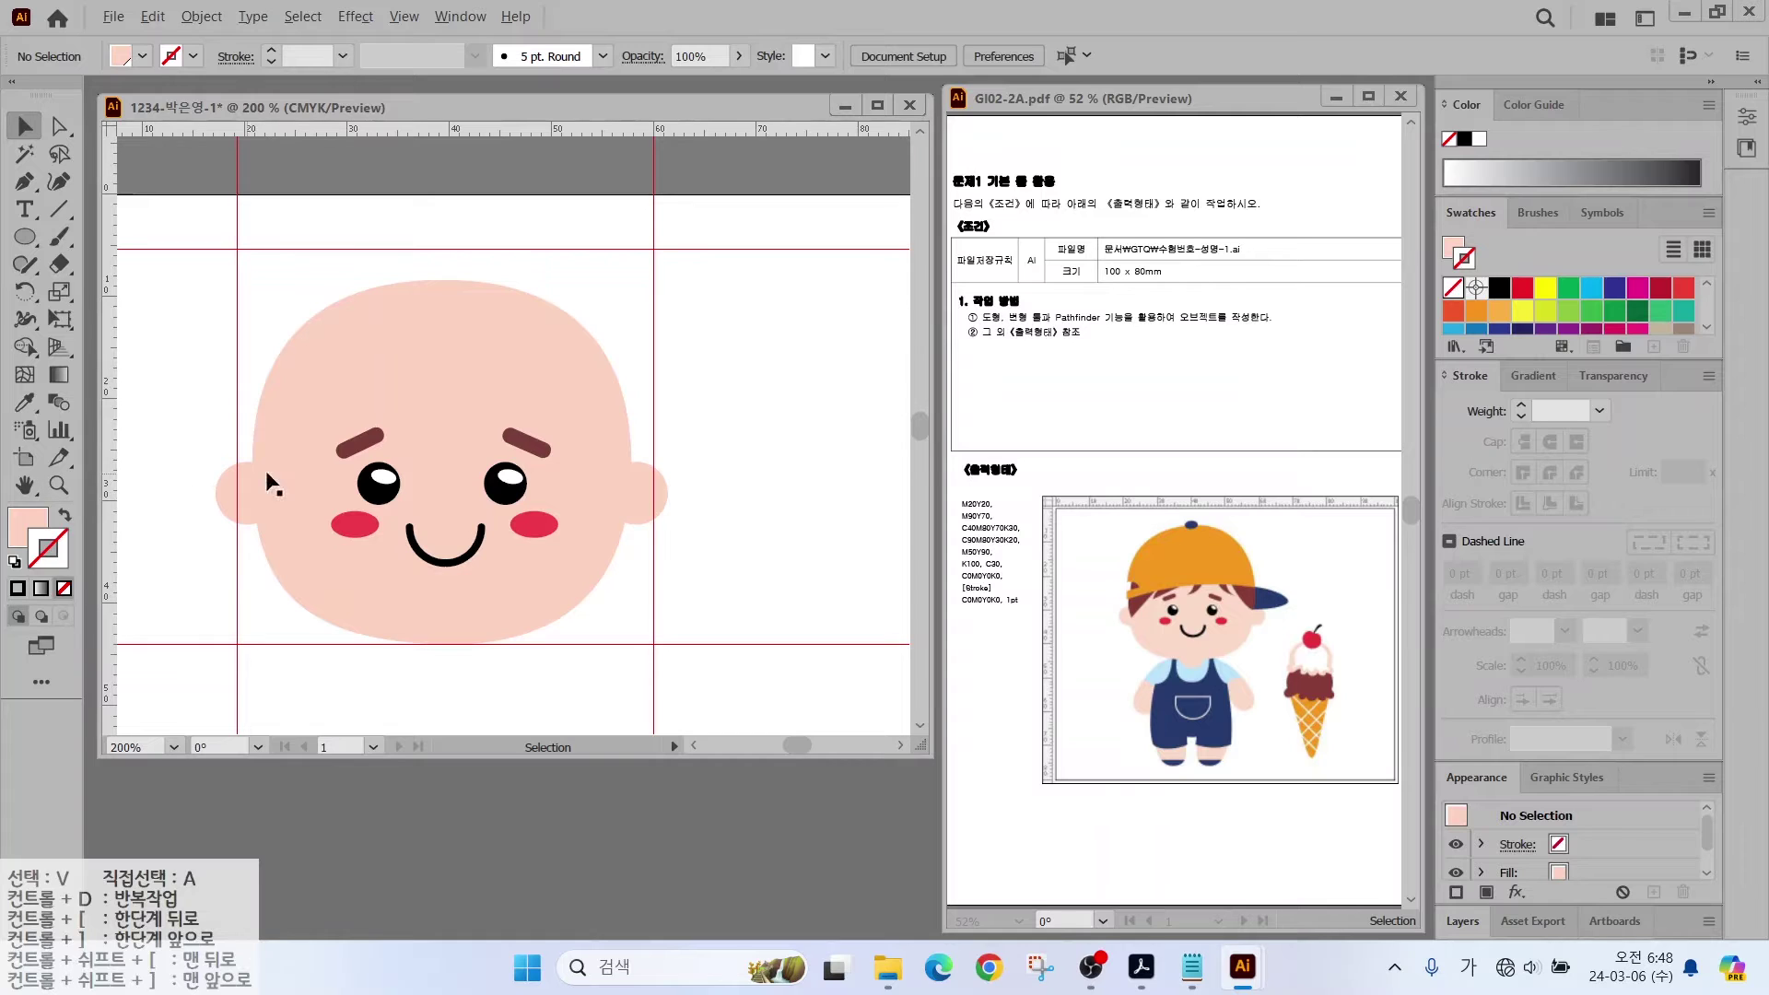
mouse_move(218, 424)
left_mouse_down()
mouse_move(682, 393)
mouse_move(682, 424)
left_mouse_up()
left_click(264, 381)
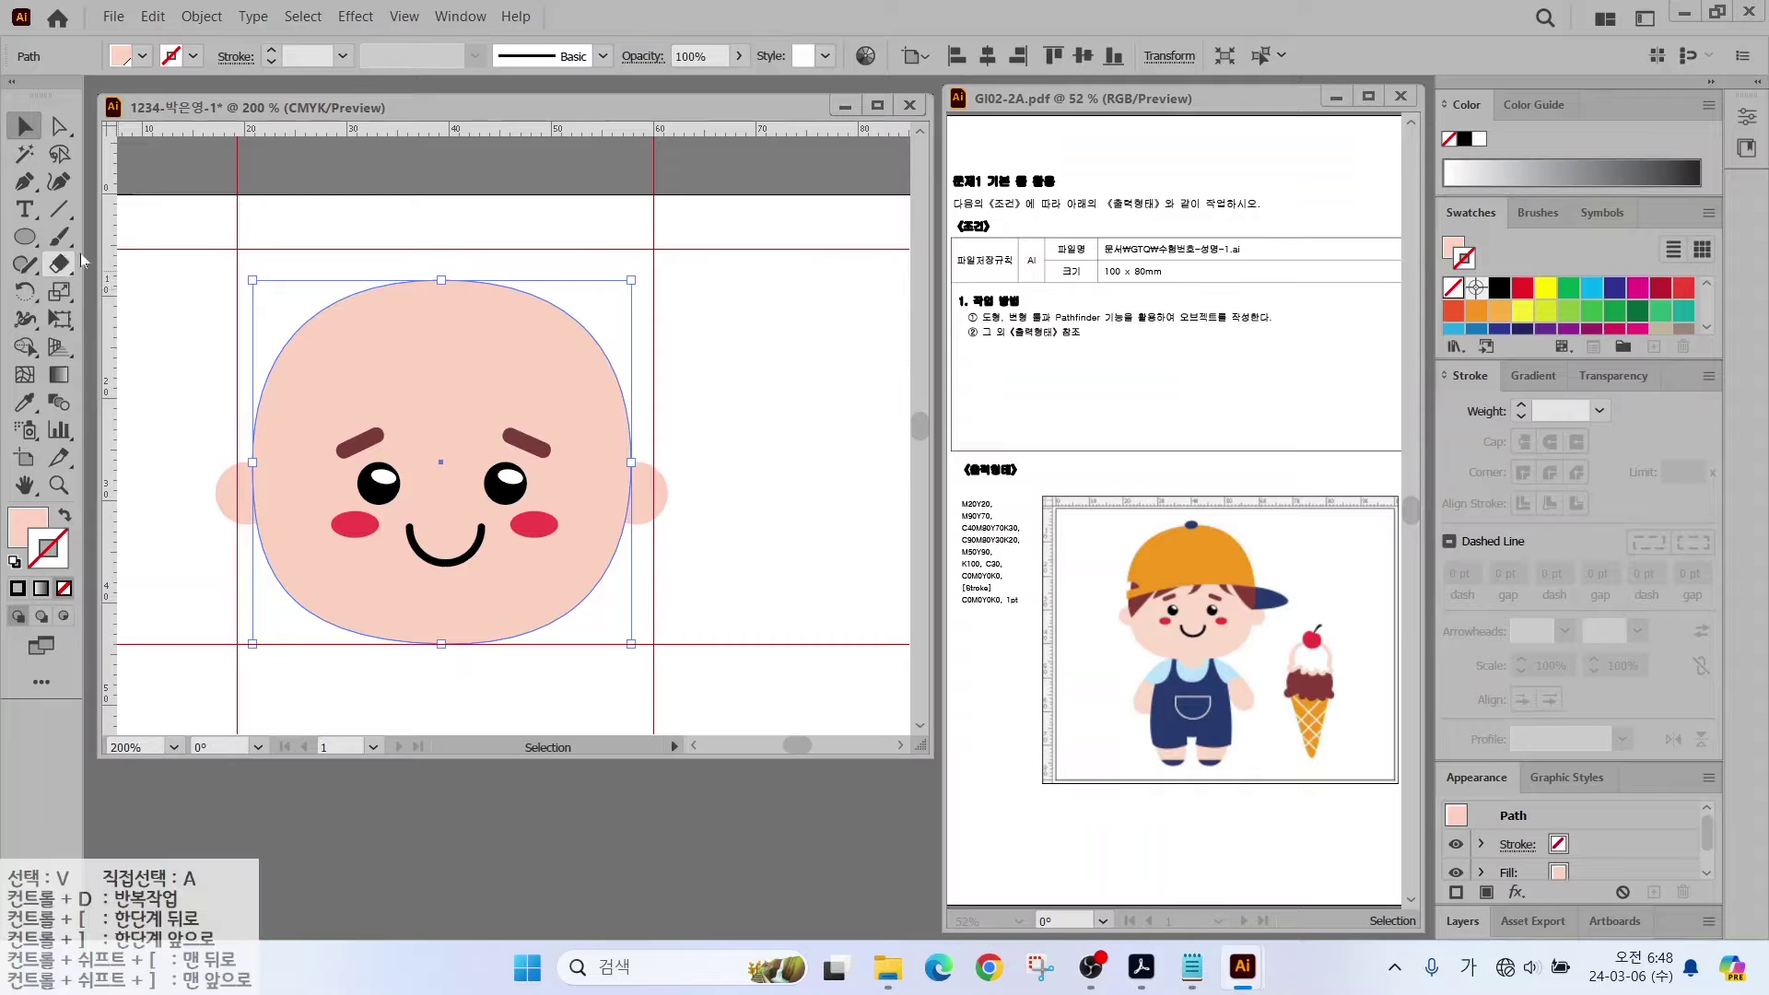
Step: Slice the head across the forehead with the Knife tool
left_click(69, 265)
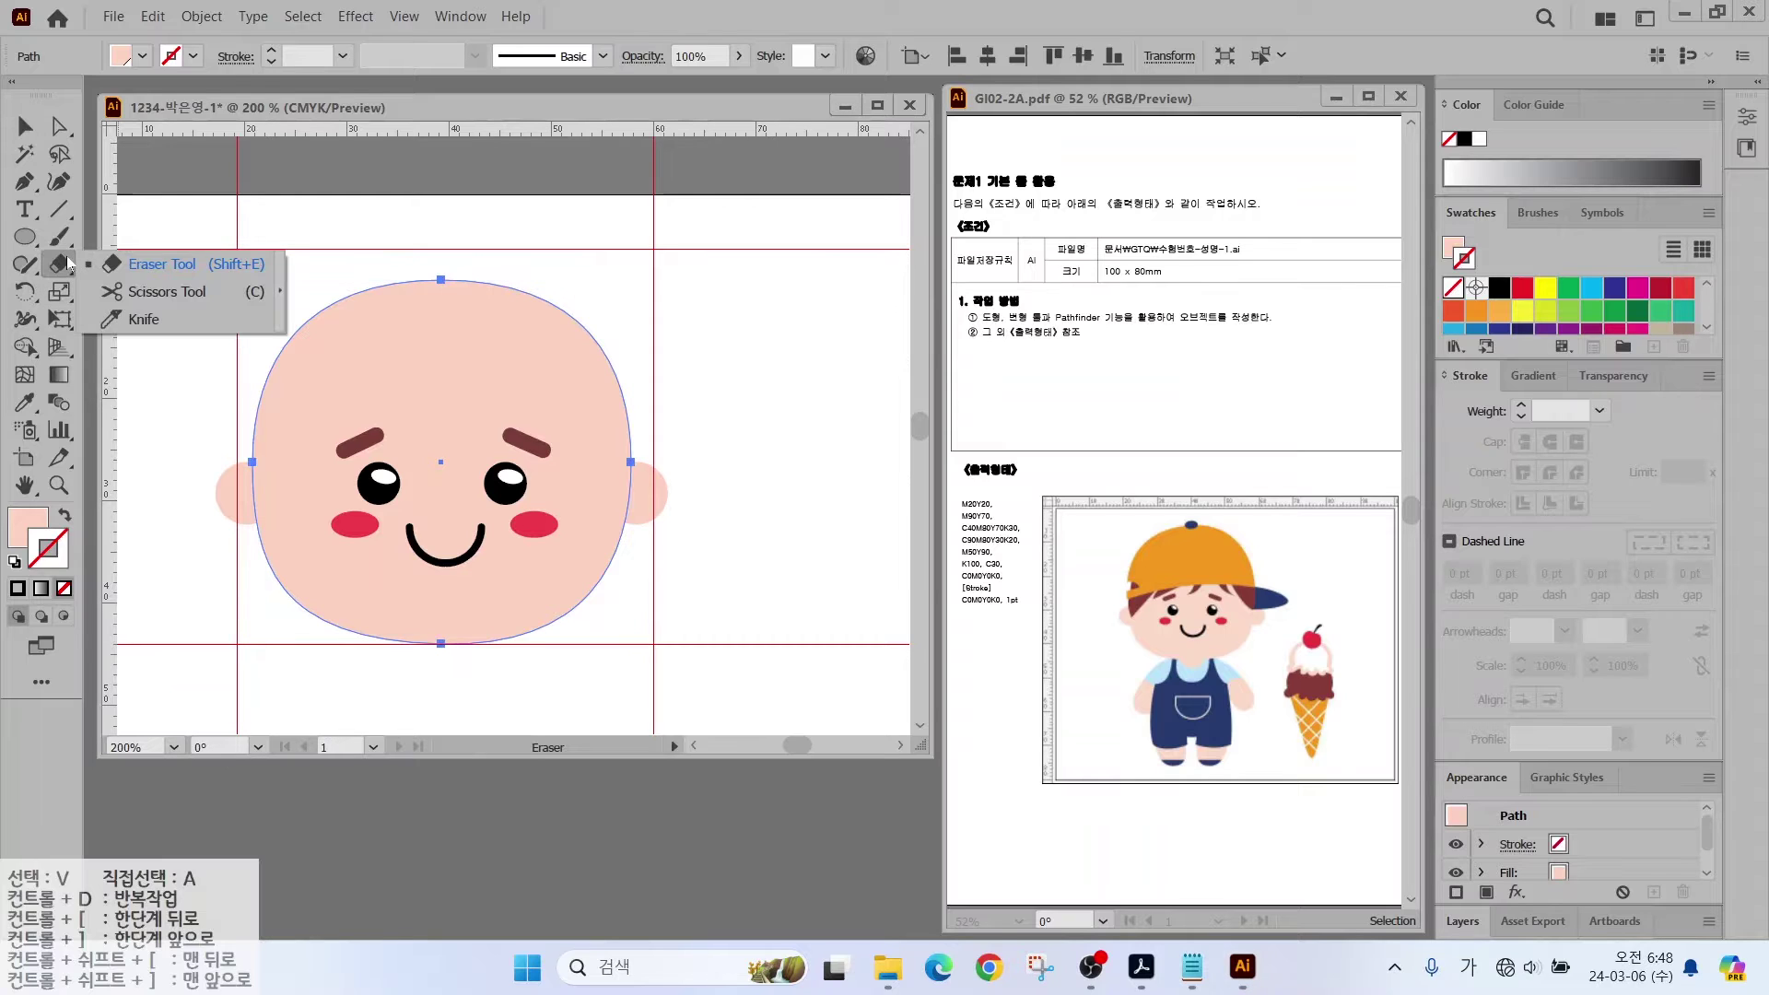
left_click(134, 327)
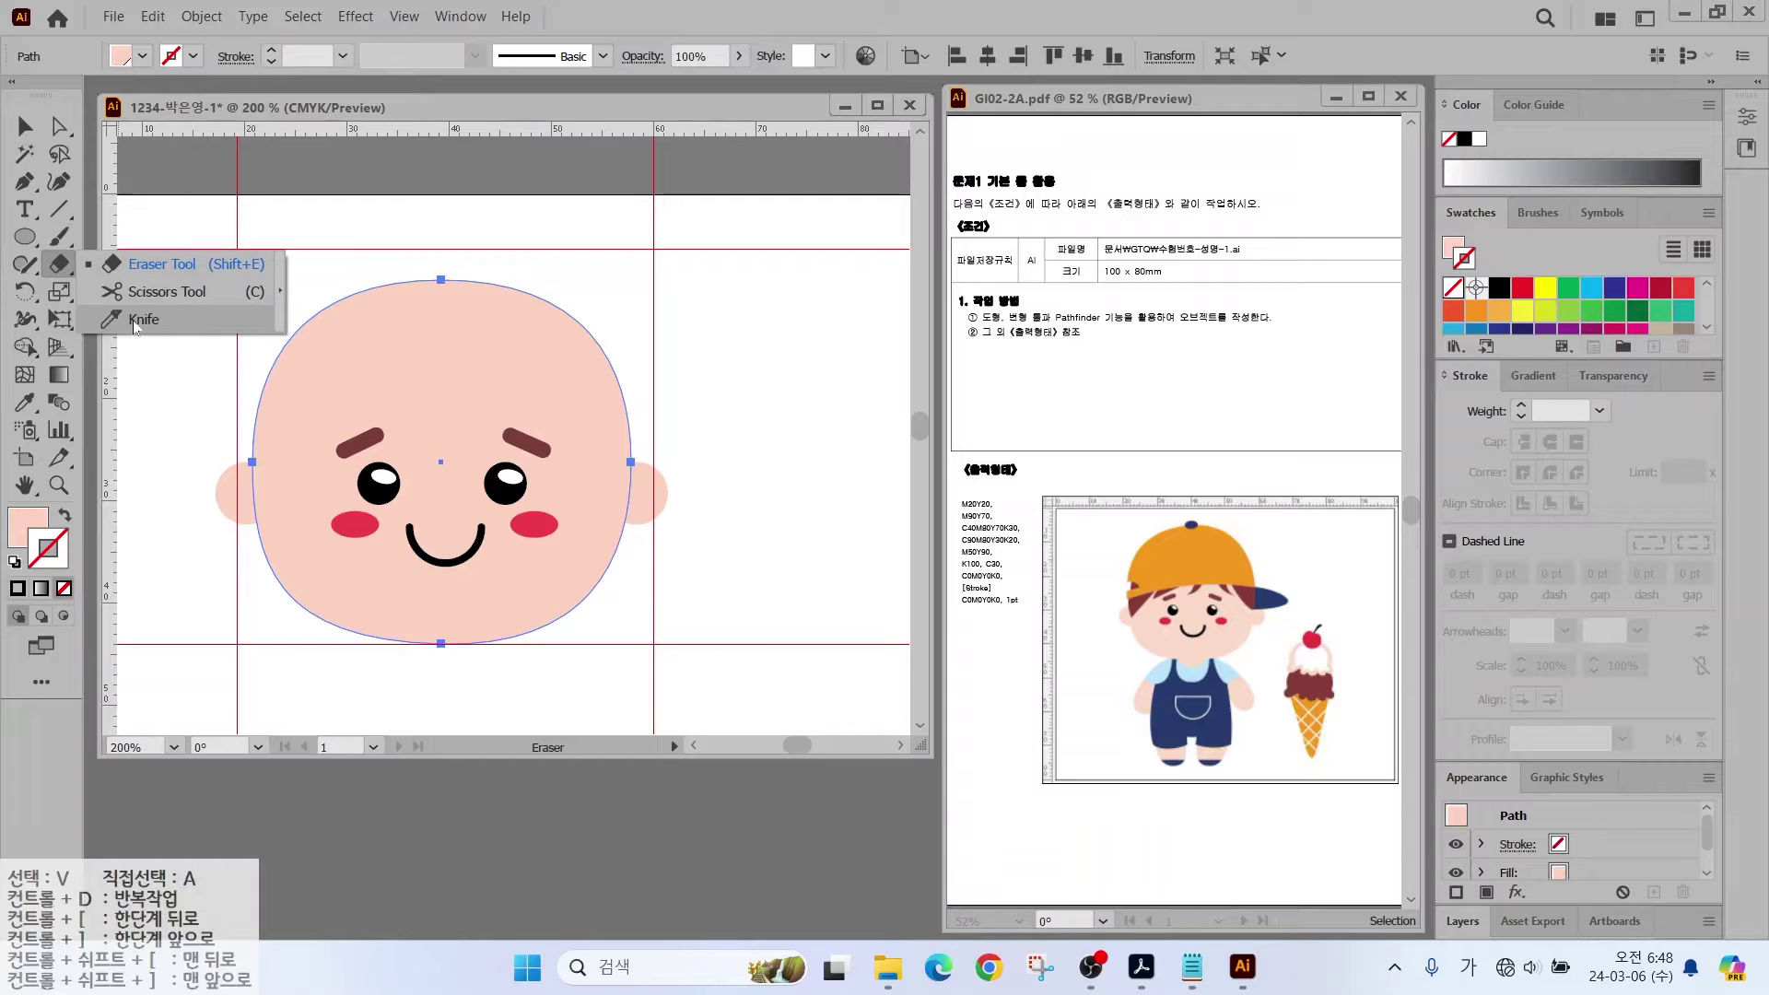
left_click(135, 322)
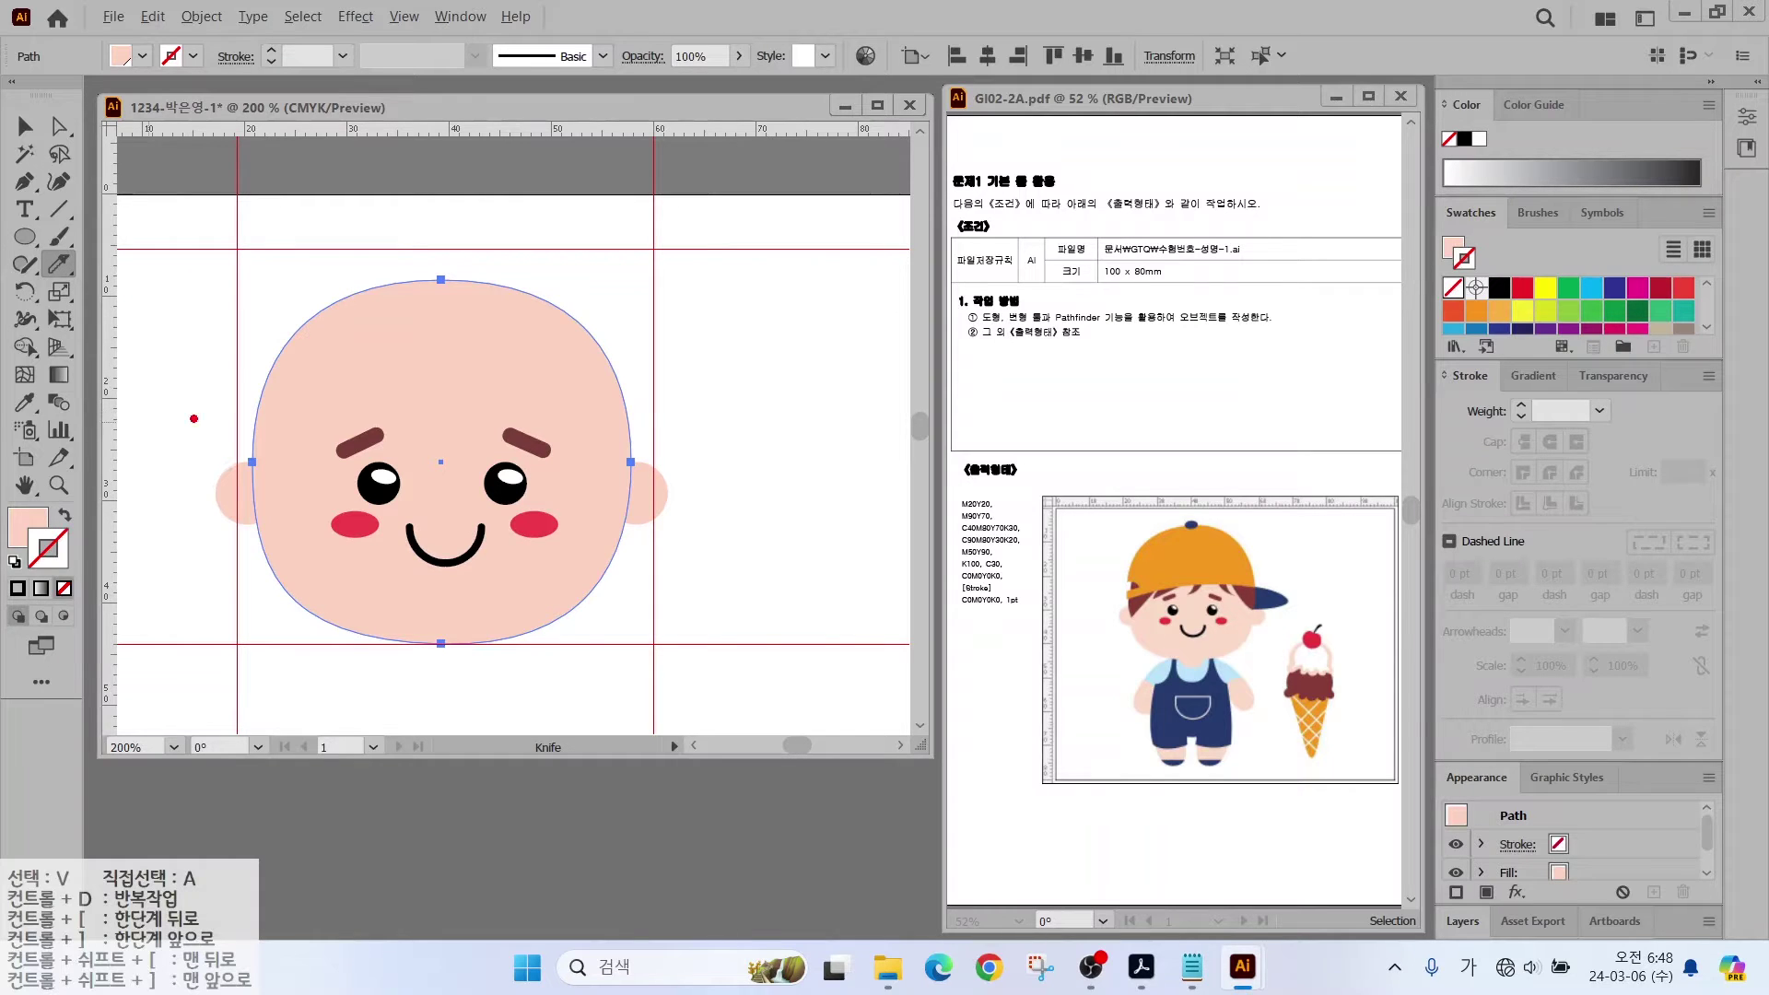
mouse_move(208, 431)
left_mouse_down()
mouse_move(601, 404)
mouse_move(764, 439)
left_mouse_up()
mouse_move(208, 451)
left_mouse_down()
mouse_move(399, 399)
mouse_move(593, 418)
mouse_move(642, 455)
left_mouse_up()
Step: Fill the cut-off top piece orange to form the cap
key("v")
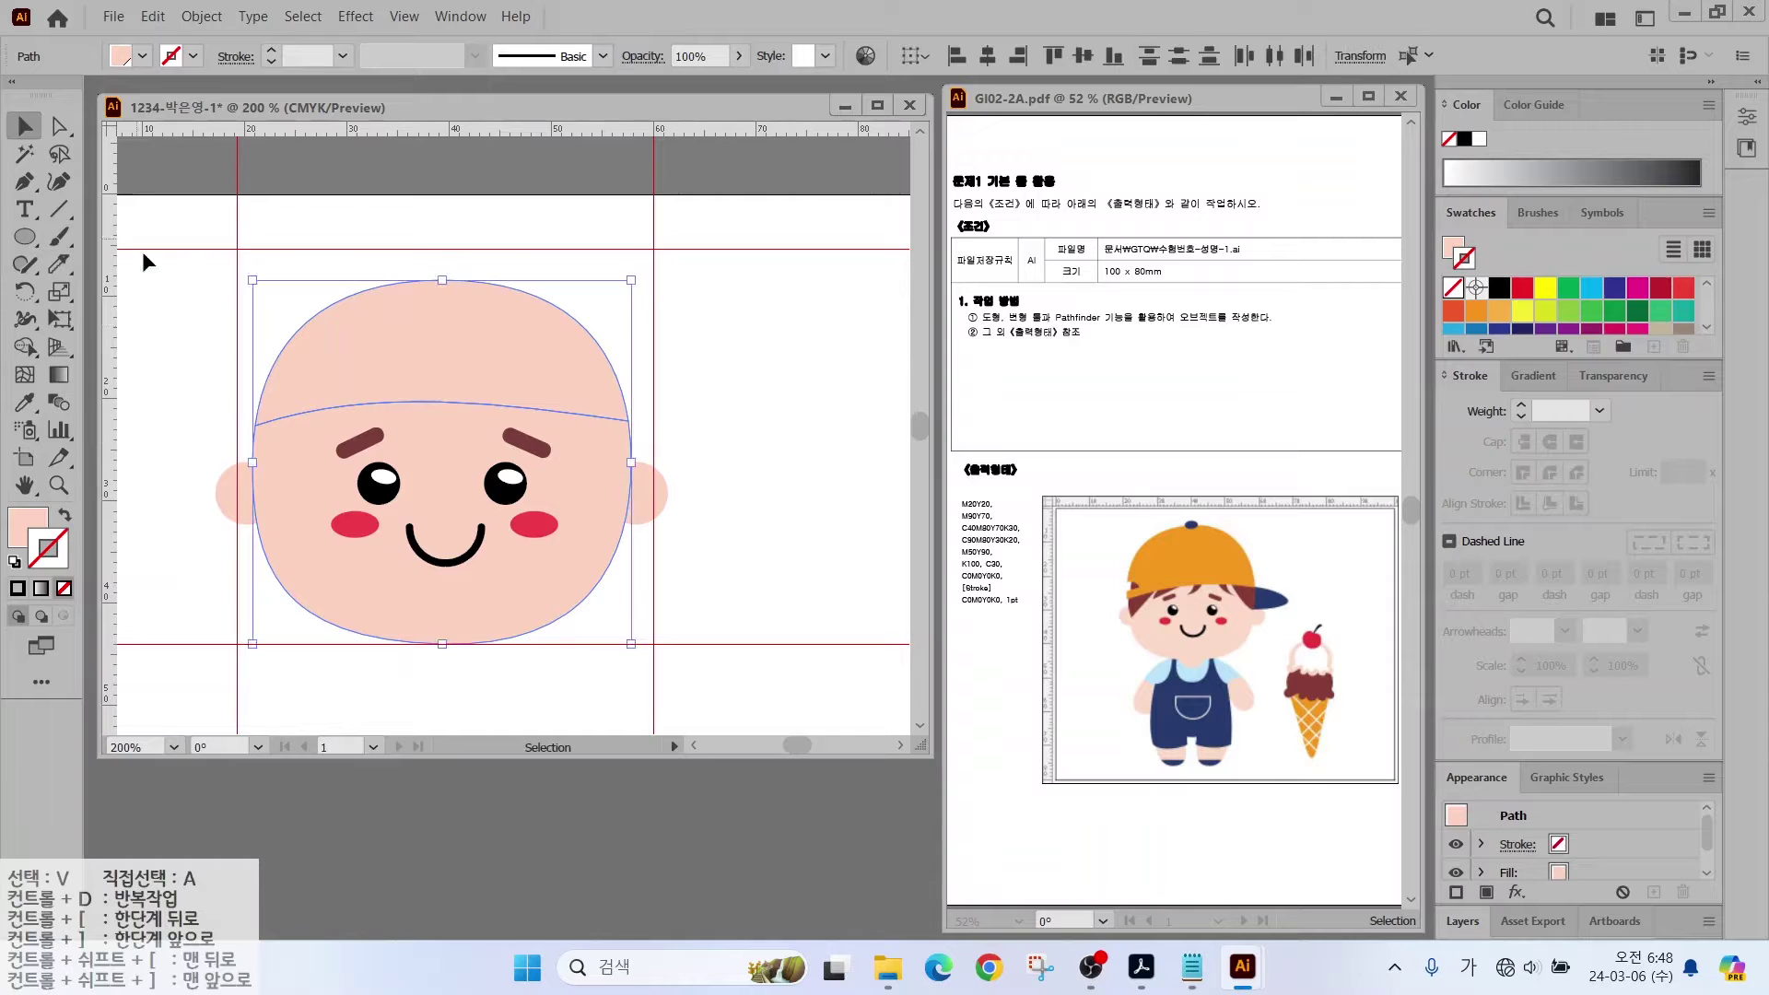
left_click(442, 330)
scroll(1566, 313, "down", 3)
left_click(1590, 317)
left_click(65, 514)
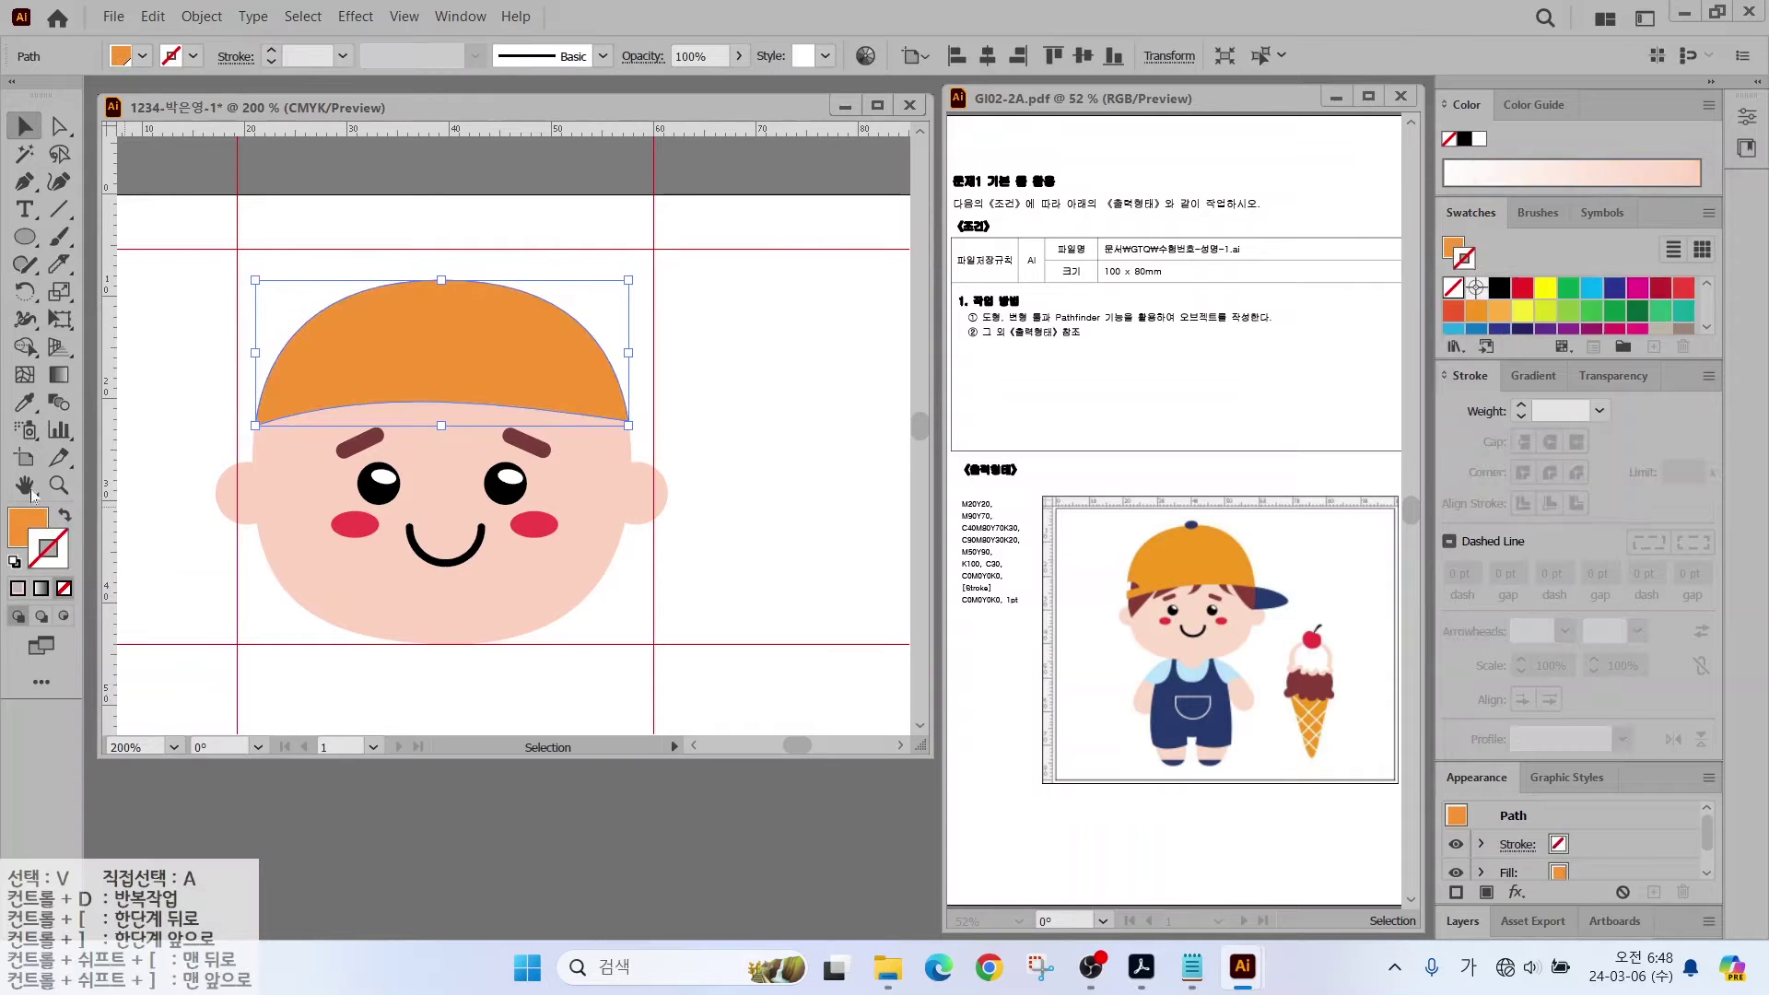
Step: Raise the cap's top anchor to make a higher, flatter crown
key("slash")
key("a")
left_click(442, 274)
left_click_drag(442, 274, 592, 251)
left_click(183, 456)
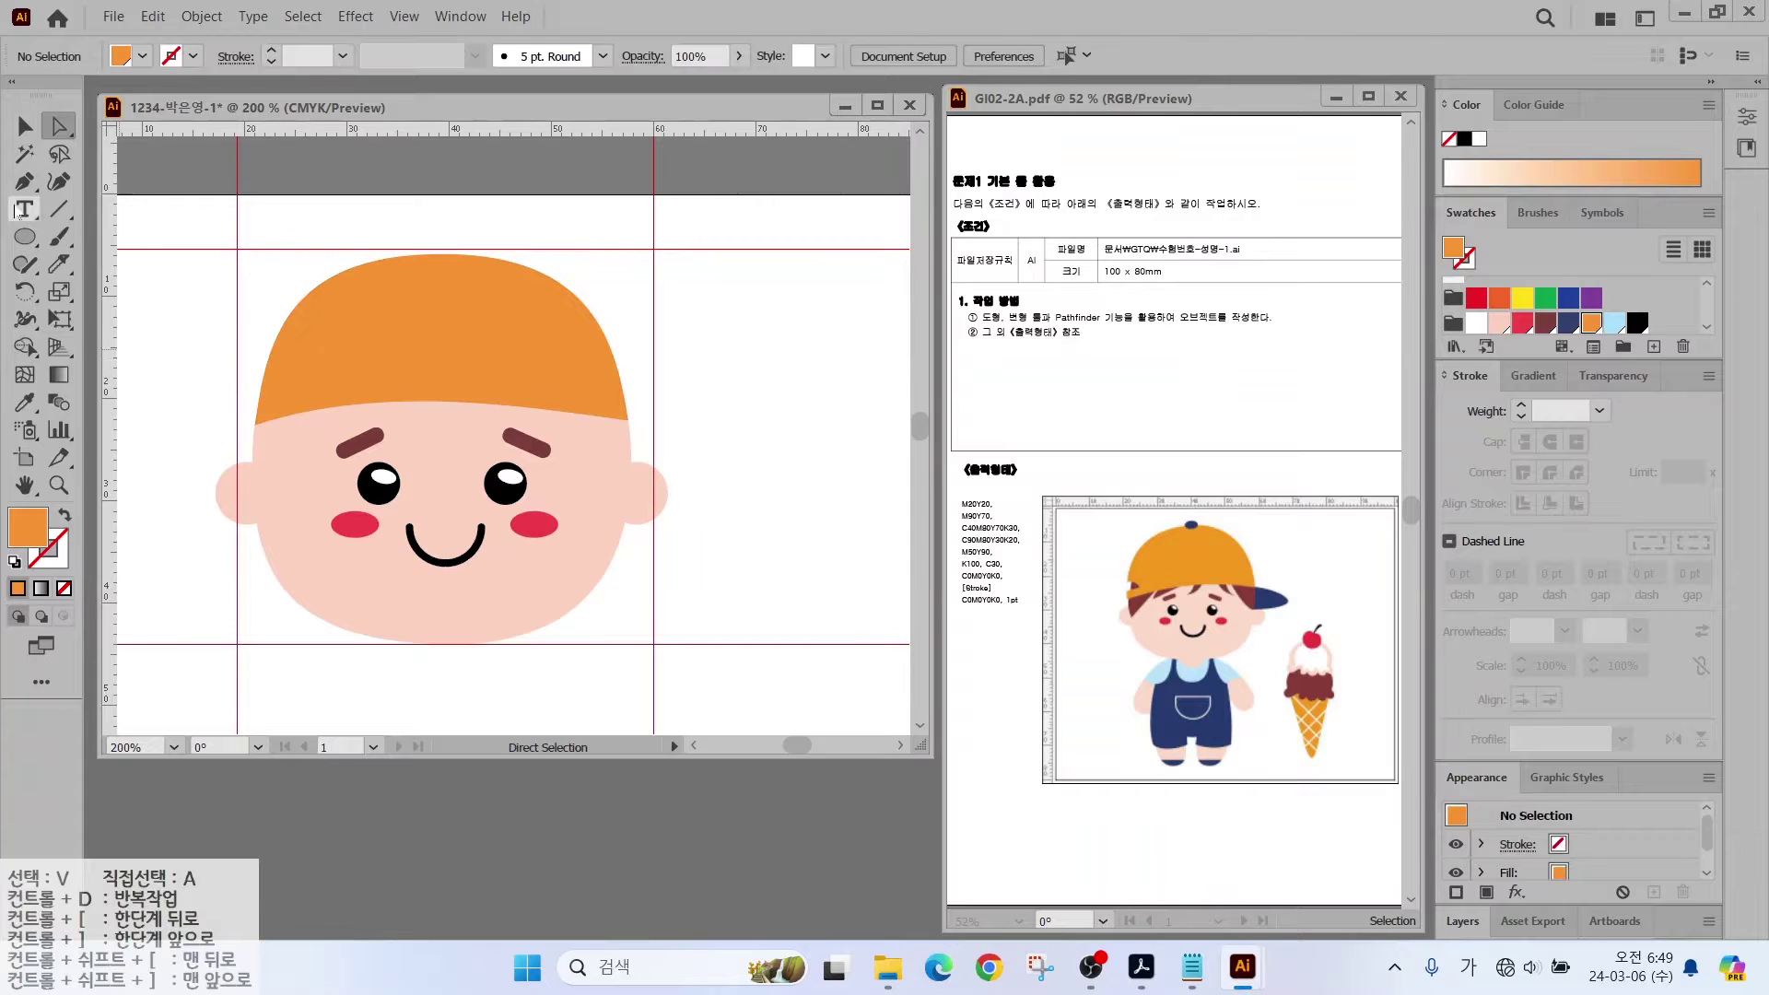
Step: Knife-cut the cap's upper-left edge and delete the small cut-off piece
left_click(282, 354)
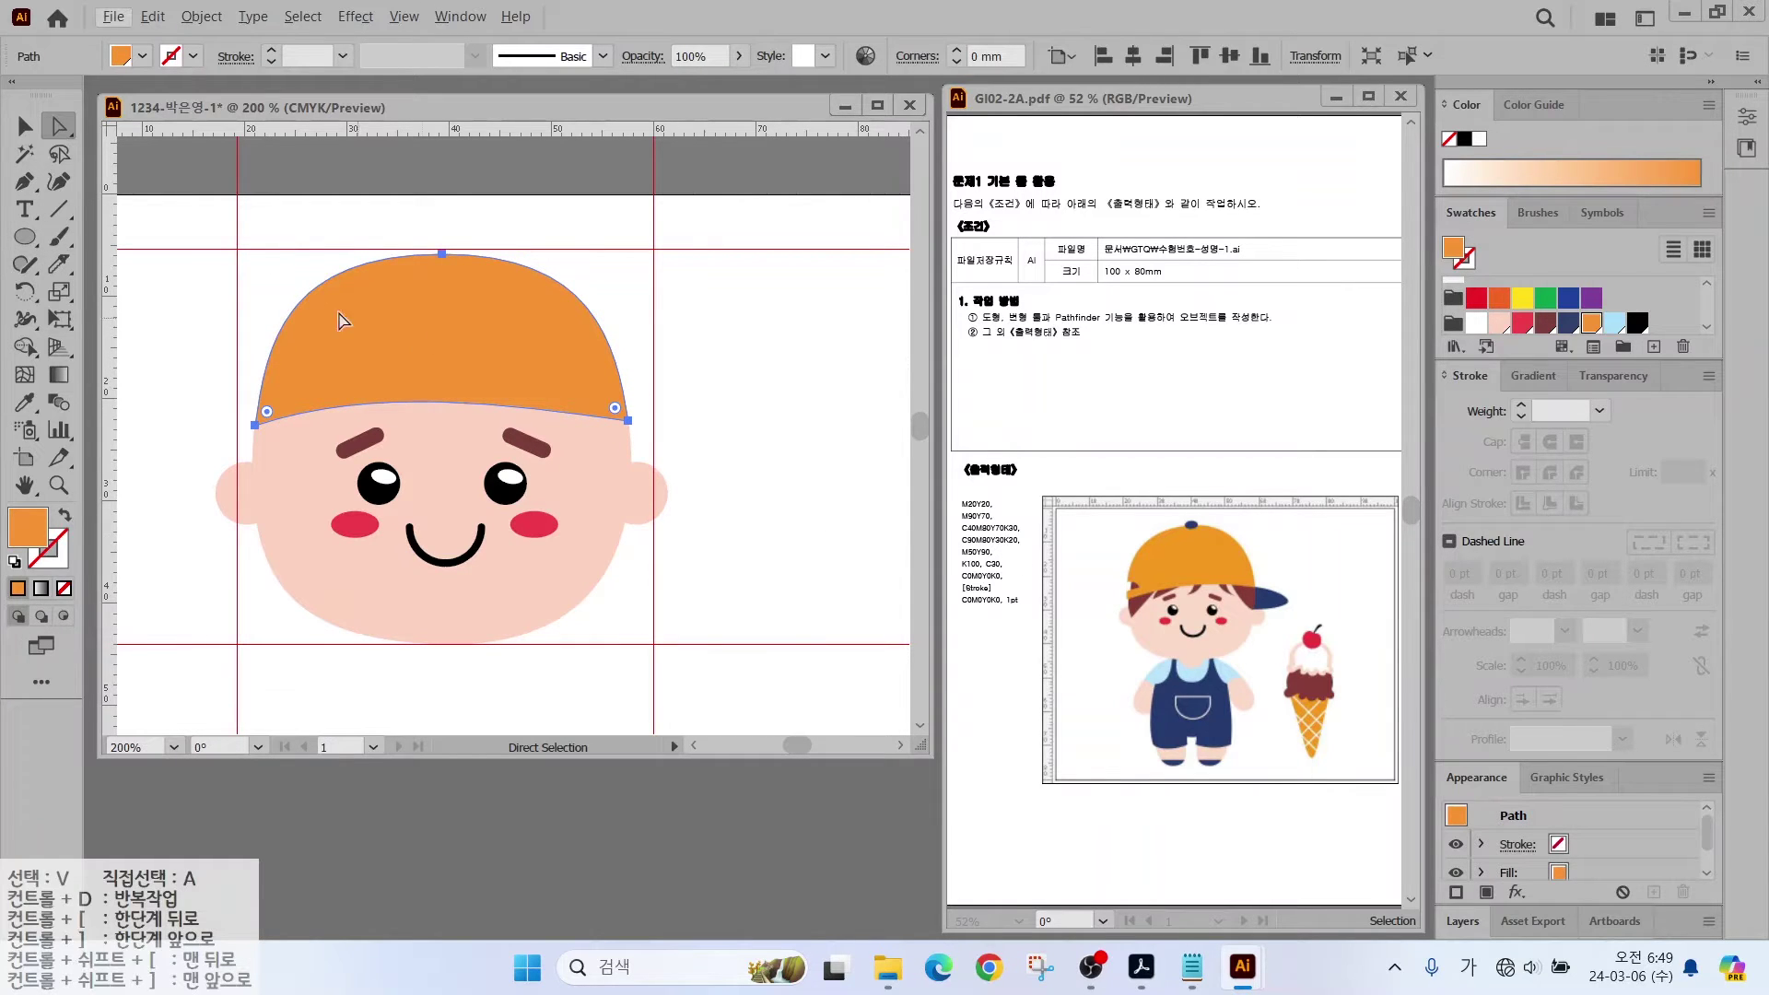
left_click(58, 265)
mouse_move(232, 346)
left_mouse_down()
mouse_move(296, 376)
mouse_move(230, 400)
mouse_move(204, 367)
left_mouse_up()
key("v")
left_click(237, 367)
left_click(285, 378)
key("Delete")
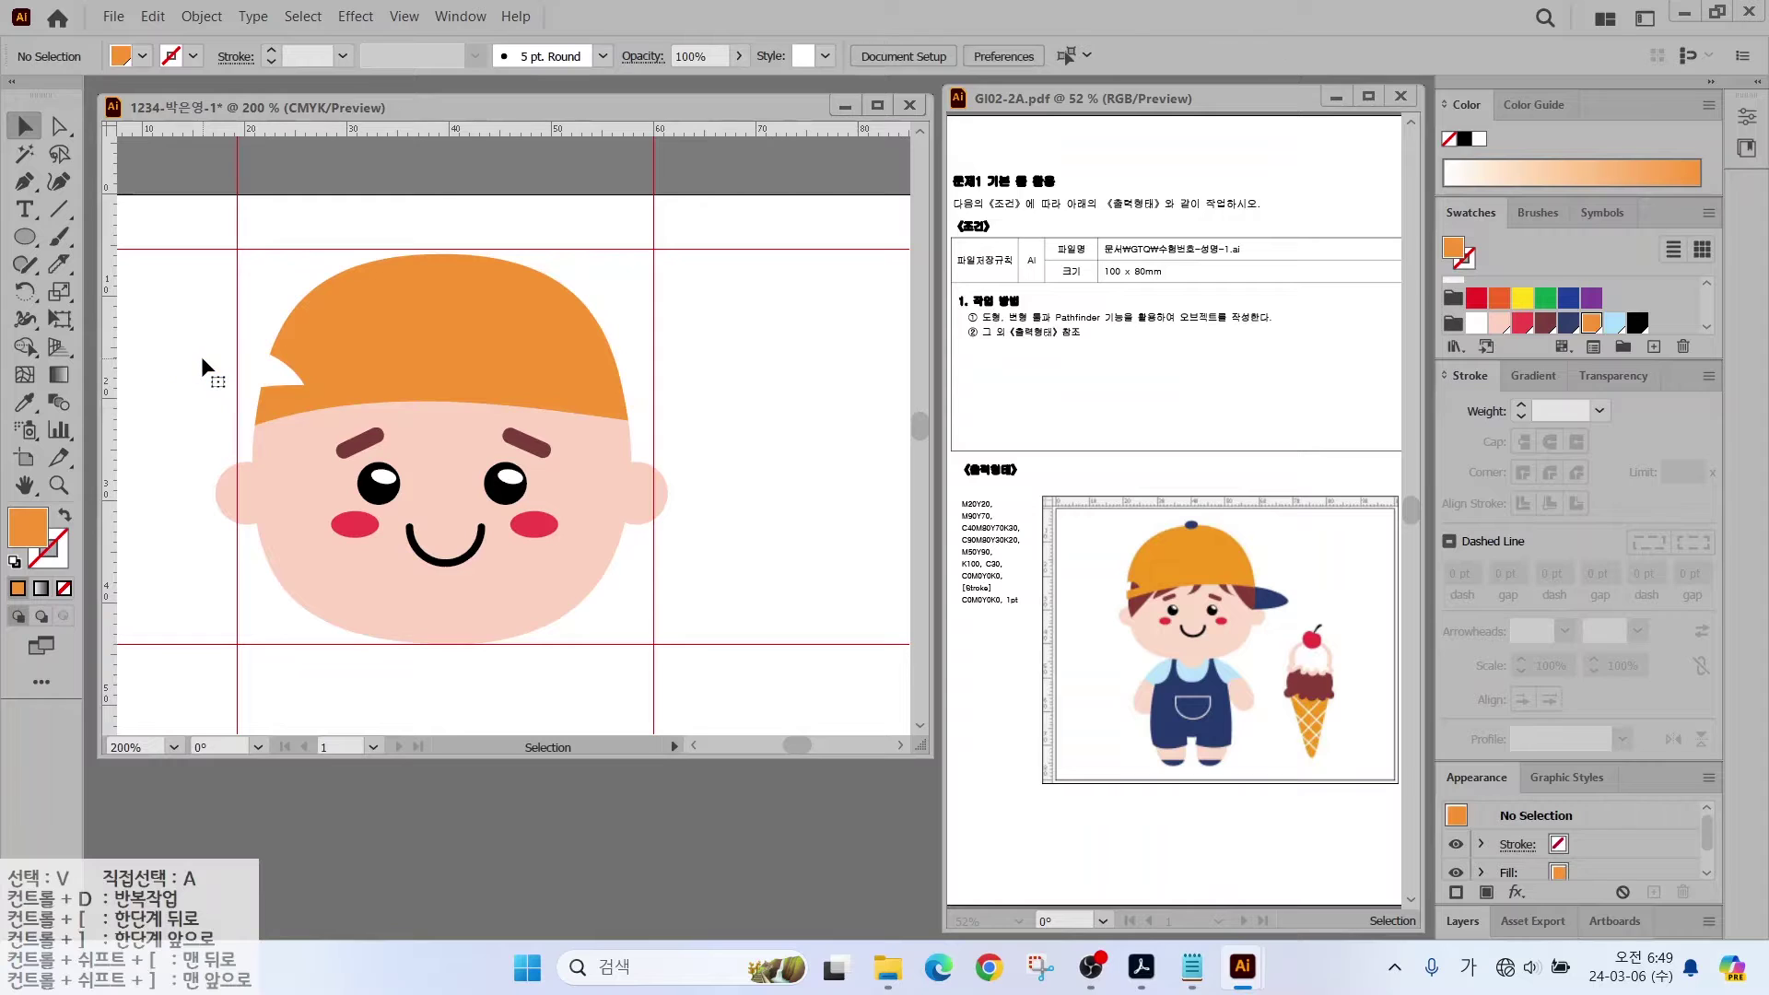
Step: Draw a navy oval brim and position it on the cap's right side
key("p")
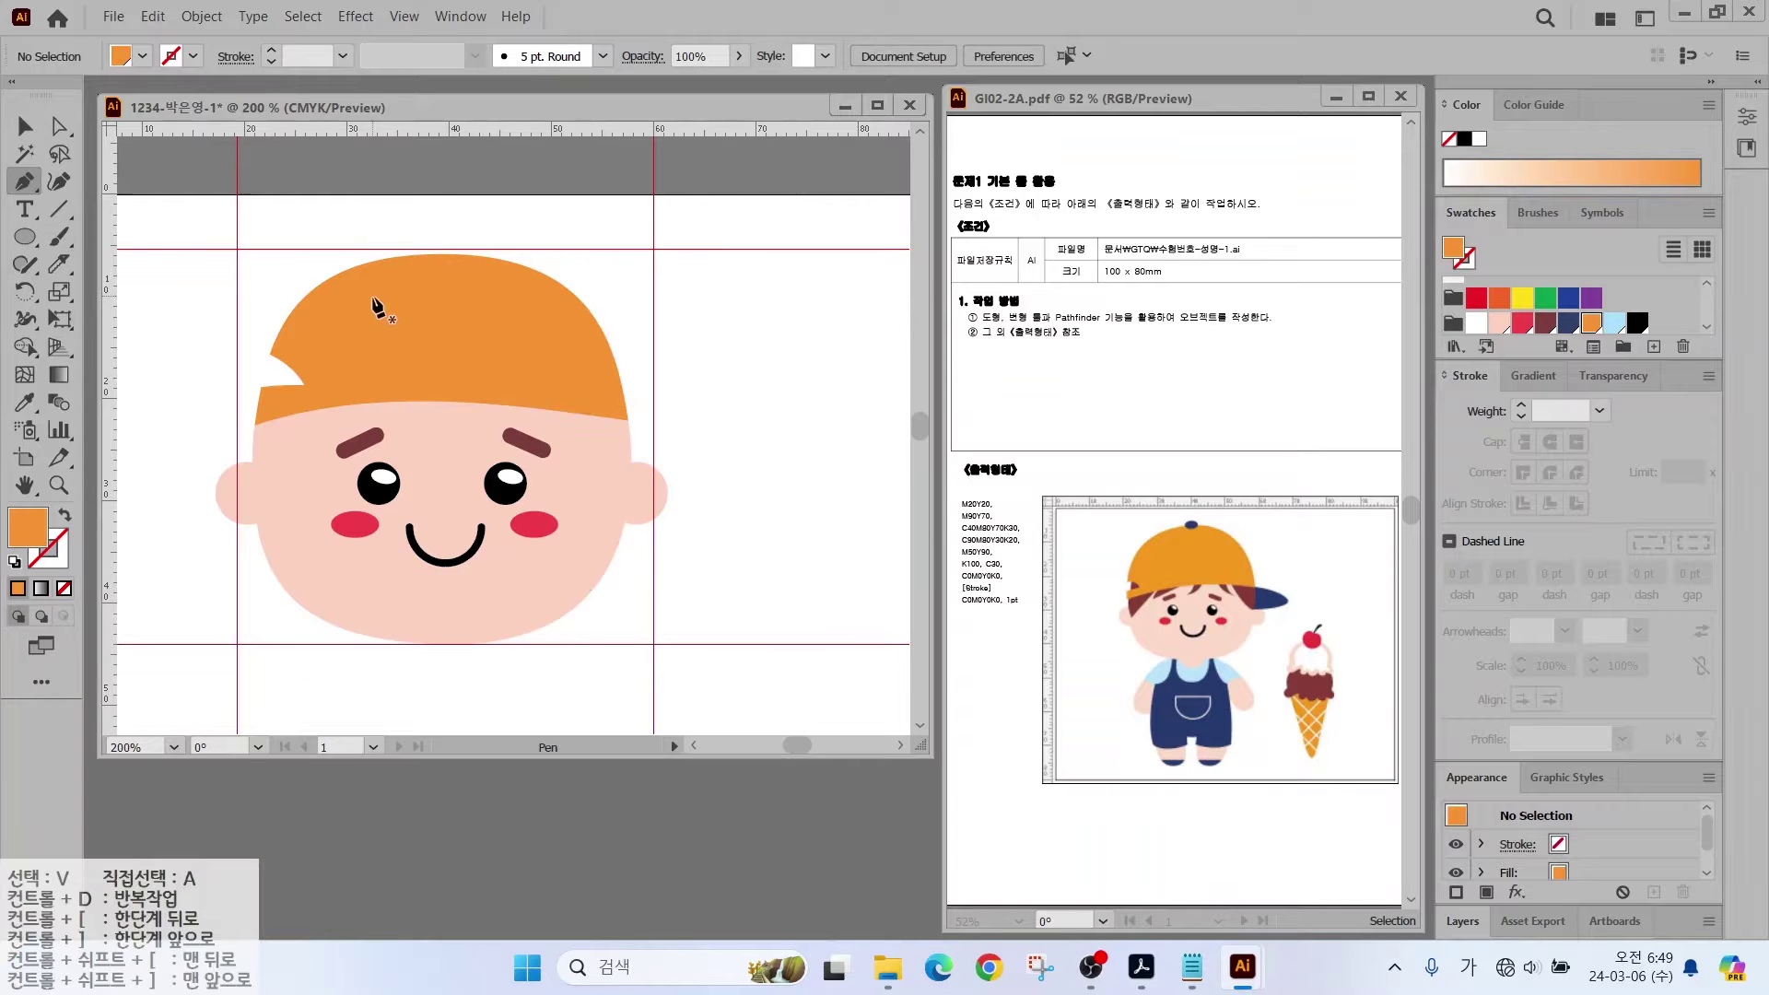
left_click(25, 237)
left_click_drag(586, 368, 770, 454)
left_click(1568, 322)
key("v")
left_click_drag(711, 395, 646, 394)
Step: Send the navy brim oval to the back, behind the cap
left_click(697, 426)
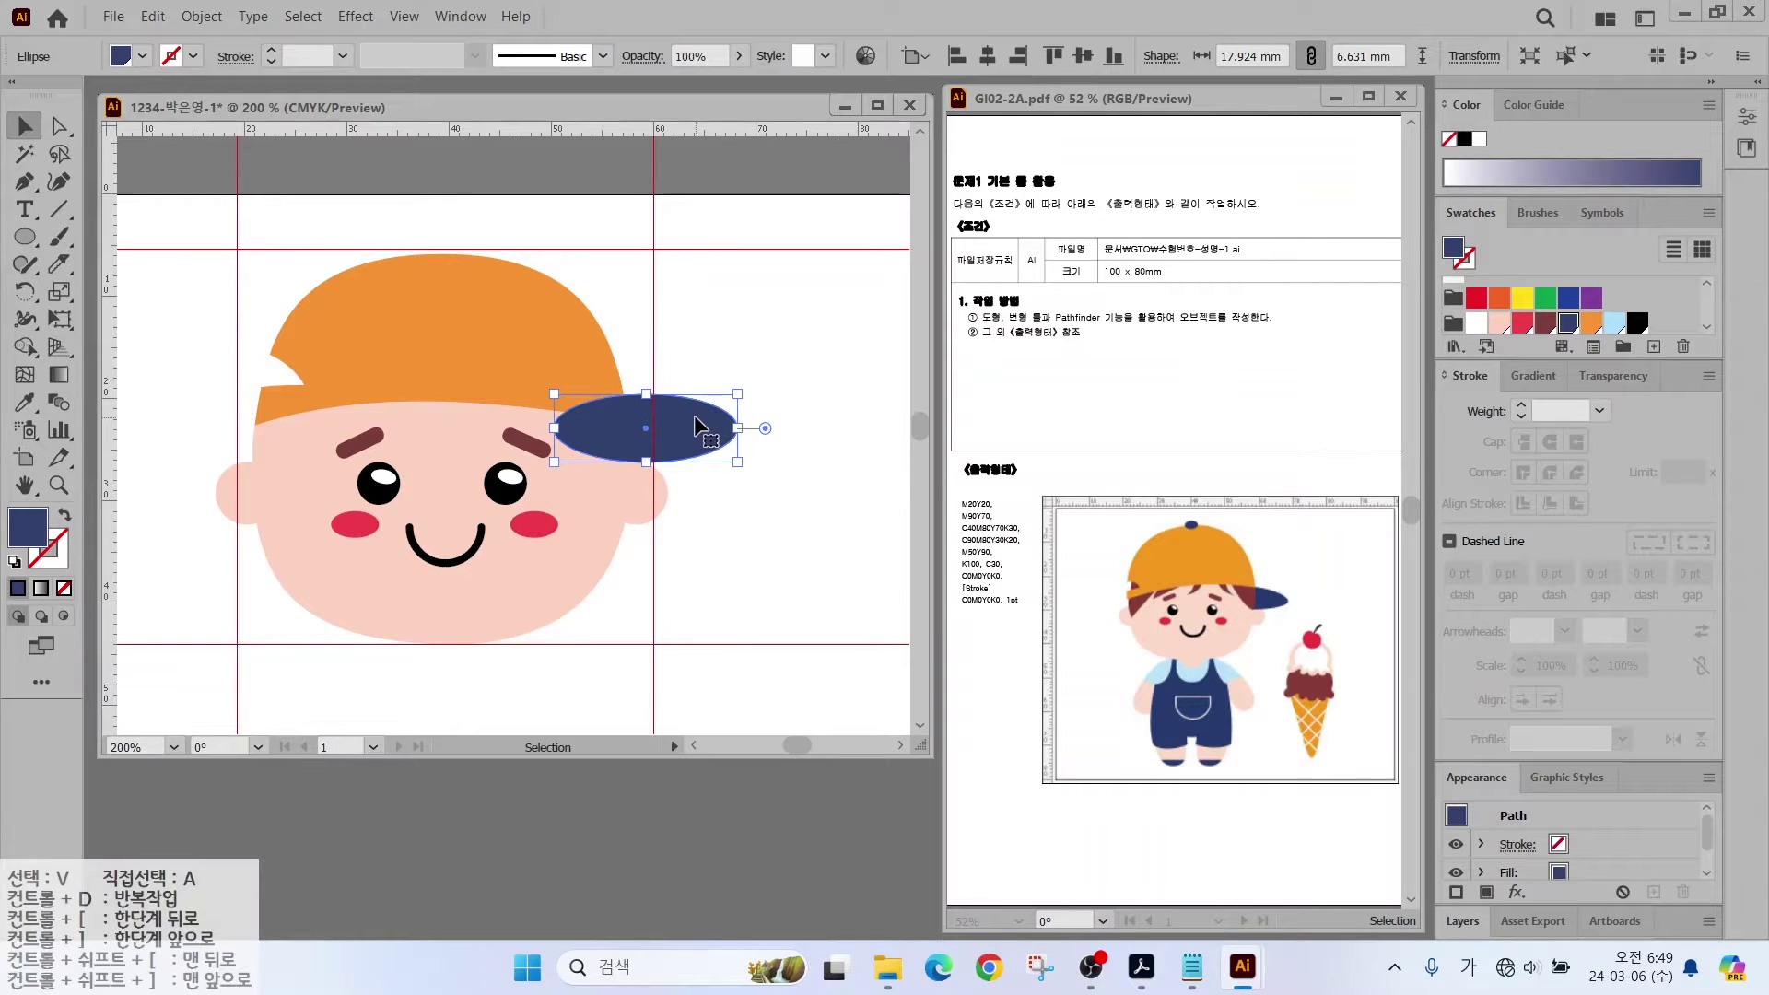
right_click(697, 426)
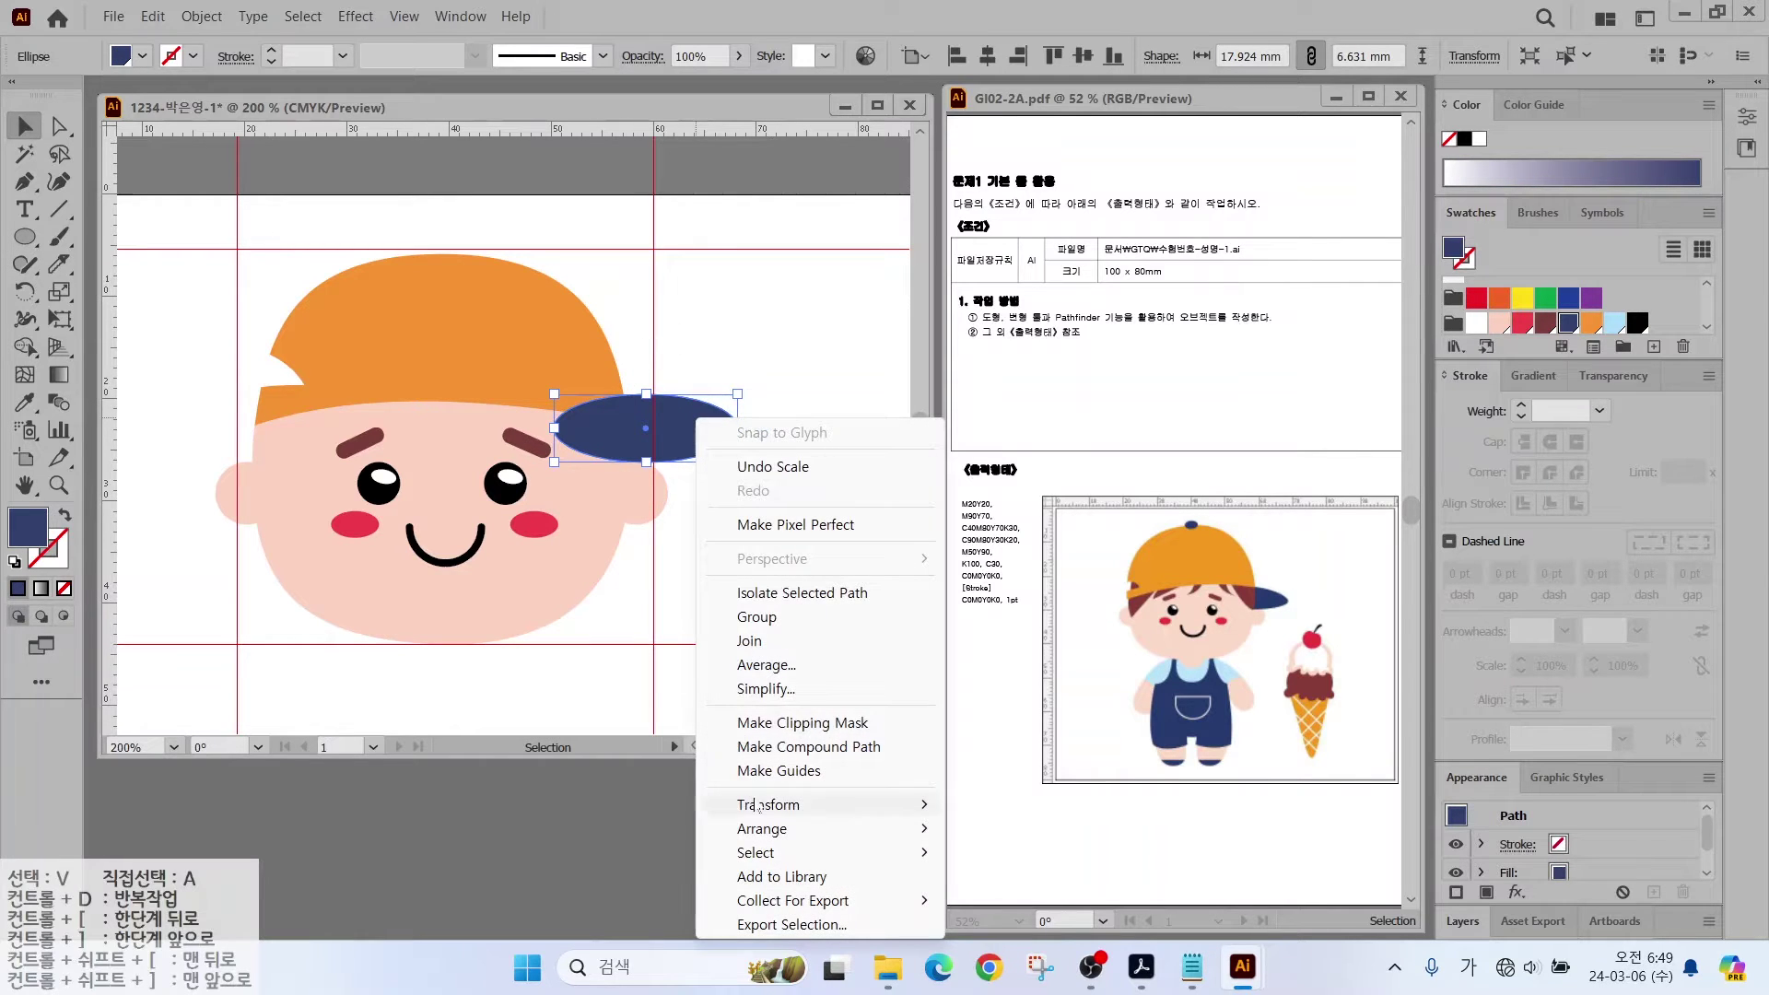
mouse_move(756, 834)
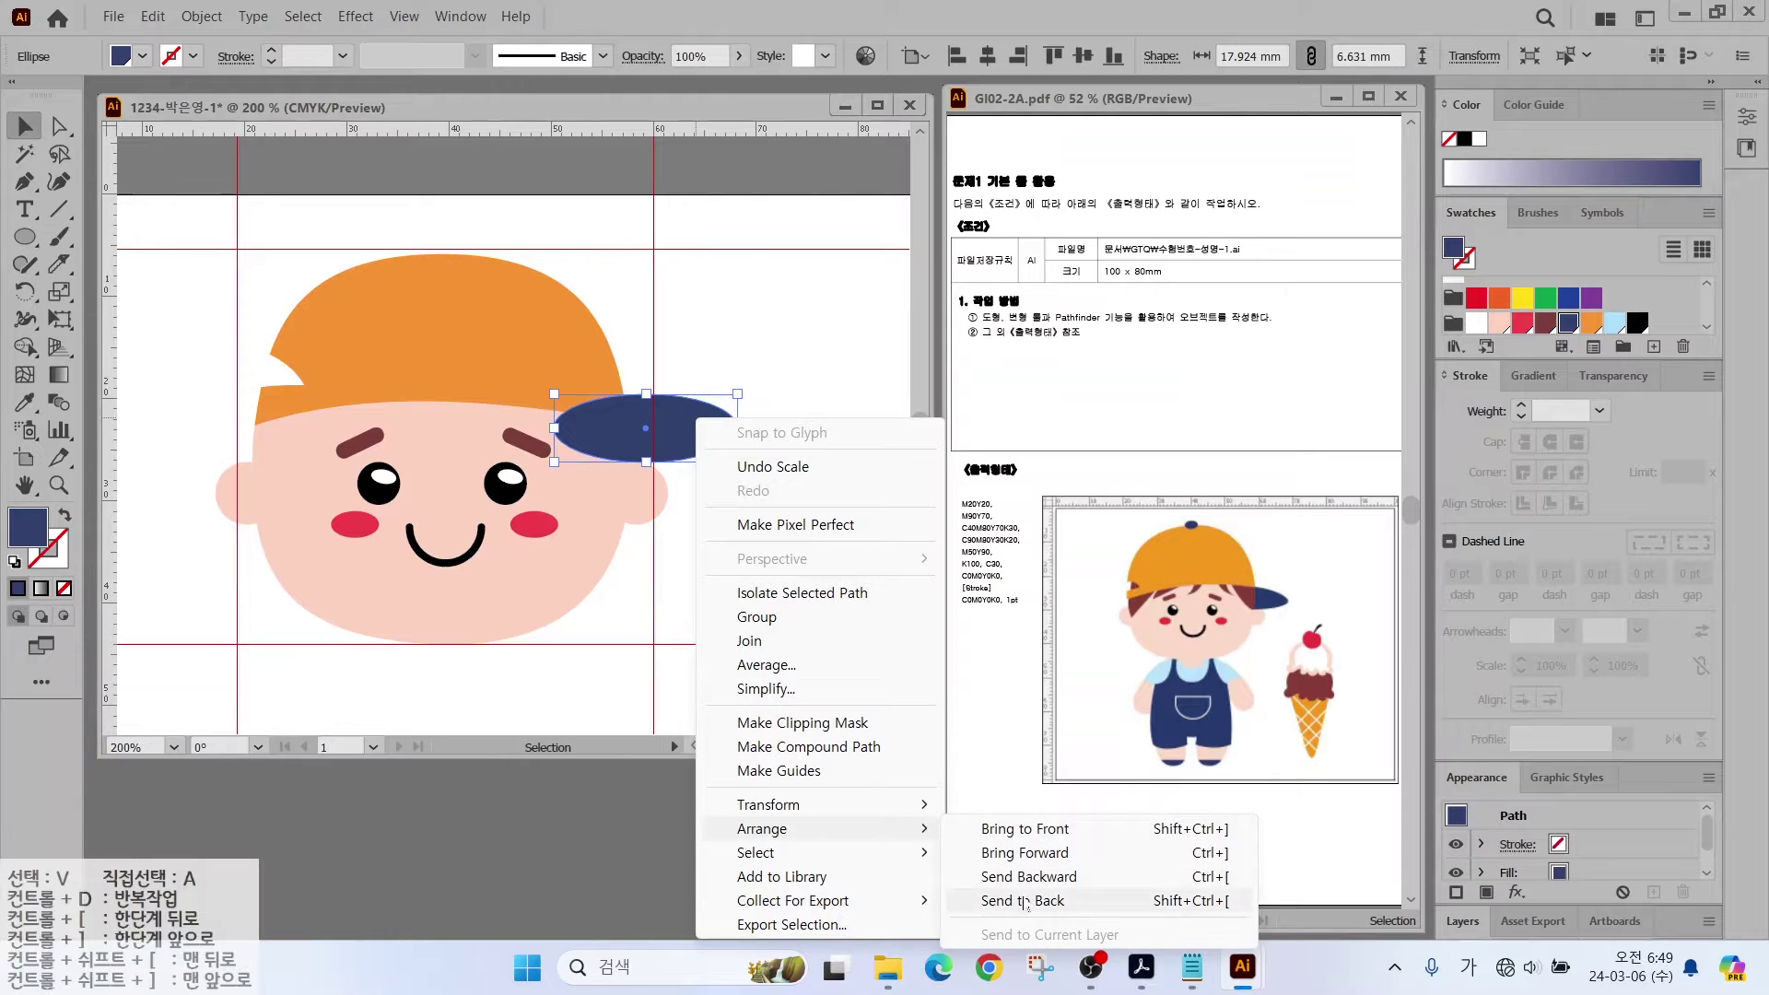
left_click(1025, 902)
Step: Knife off the face's upper-left and upper-right corners and fill both pieces maroon
left_click(599, 516)
left_click(59, 264)
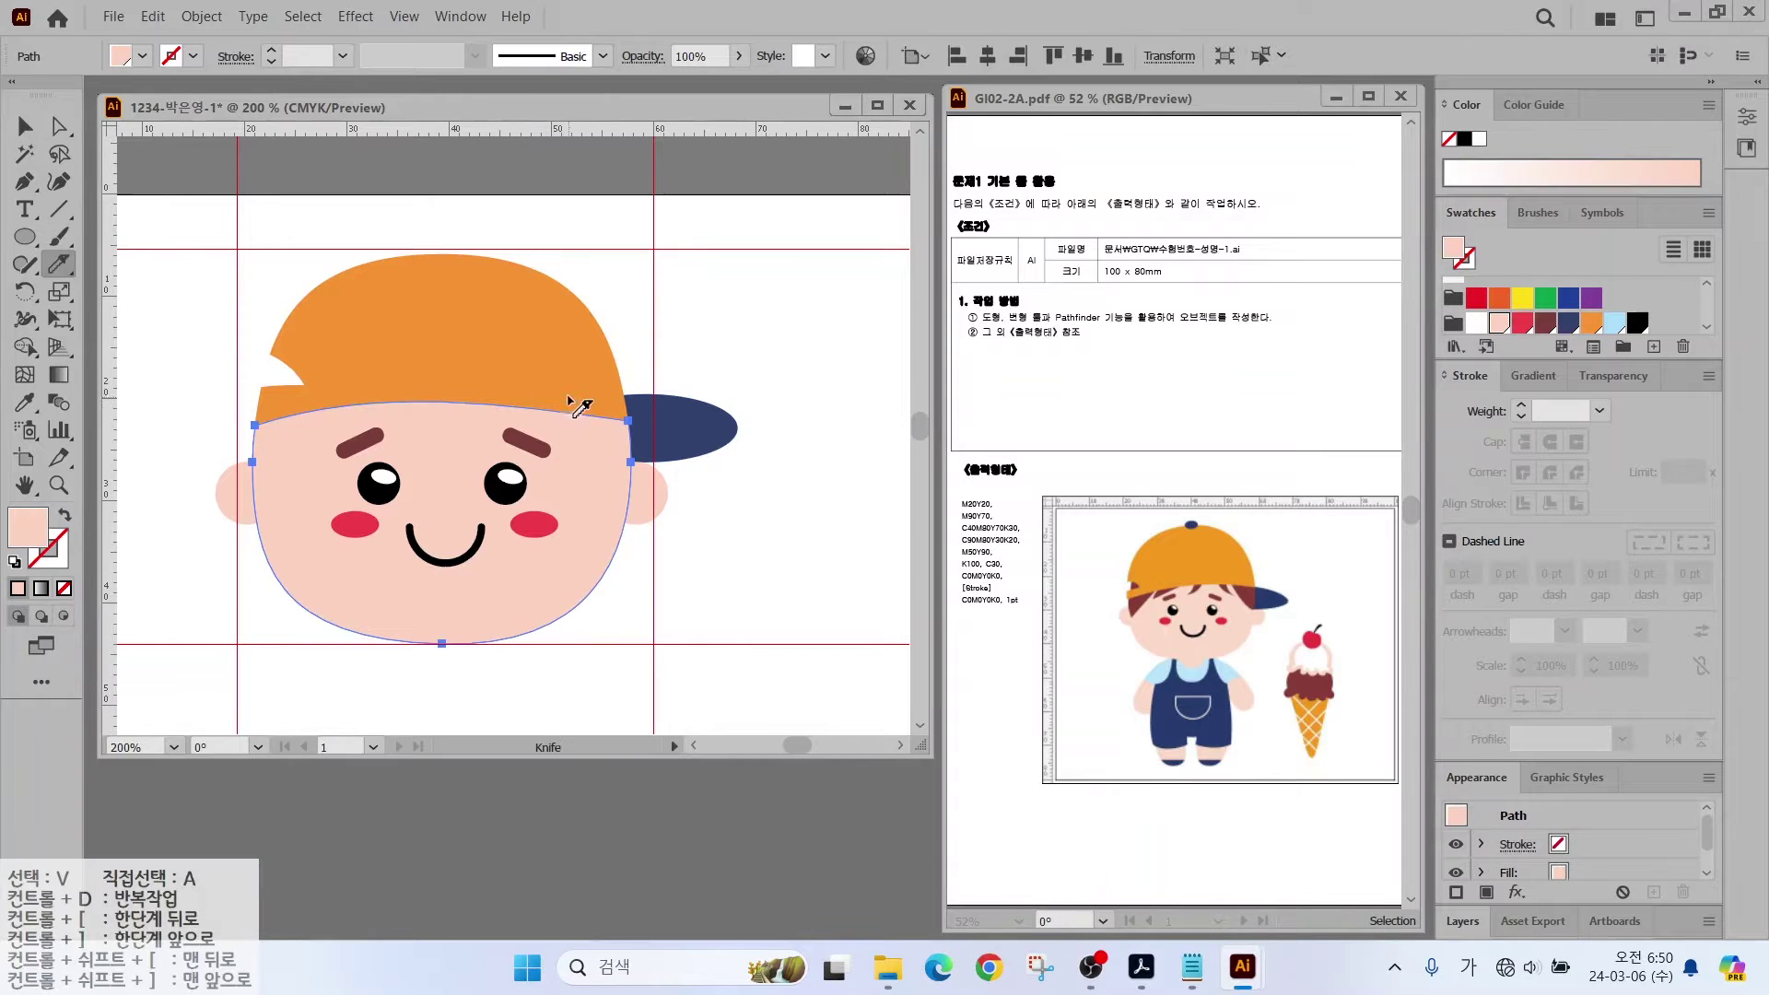
left_click_drag(555, 387, 586, 453)
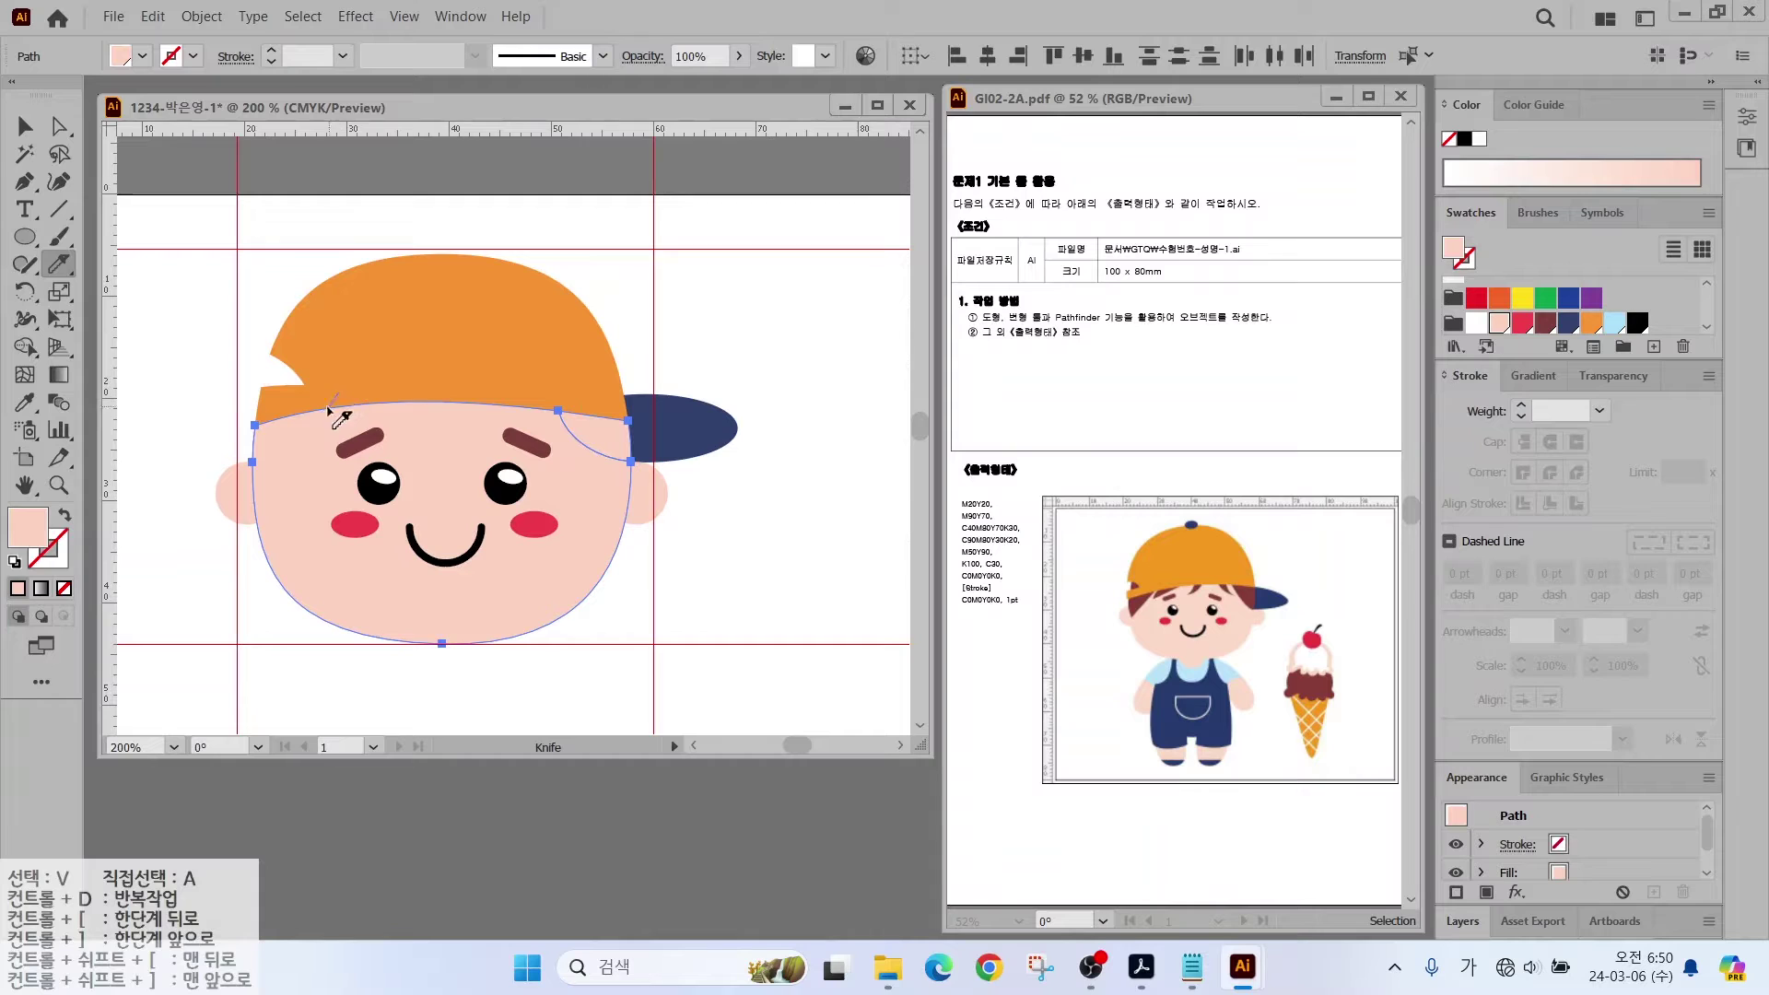
left_click_drag(329, 410, 231, 497)
key("v")
left_click(217, 360)
left_click(277, 438)
left_click(1544, 321)
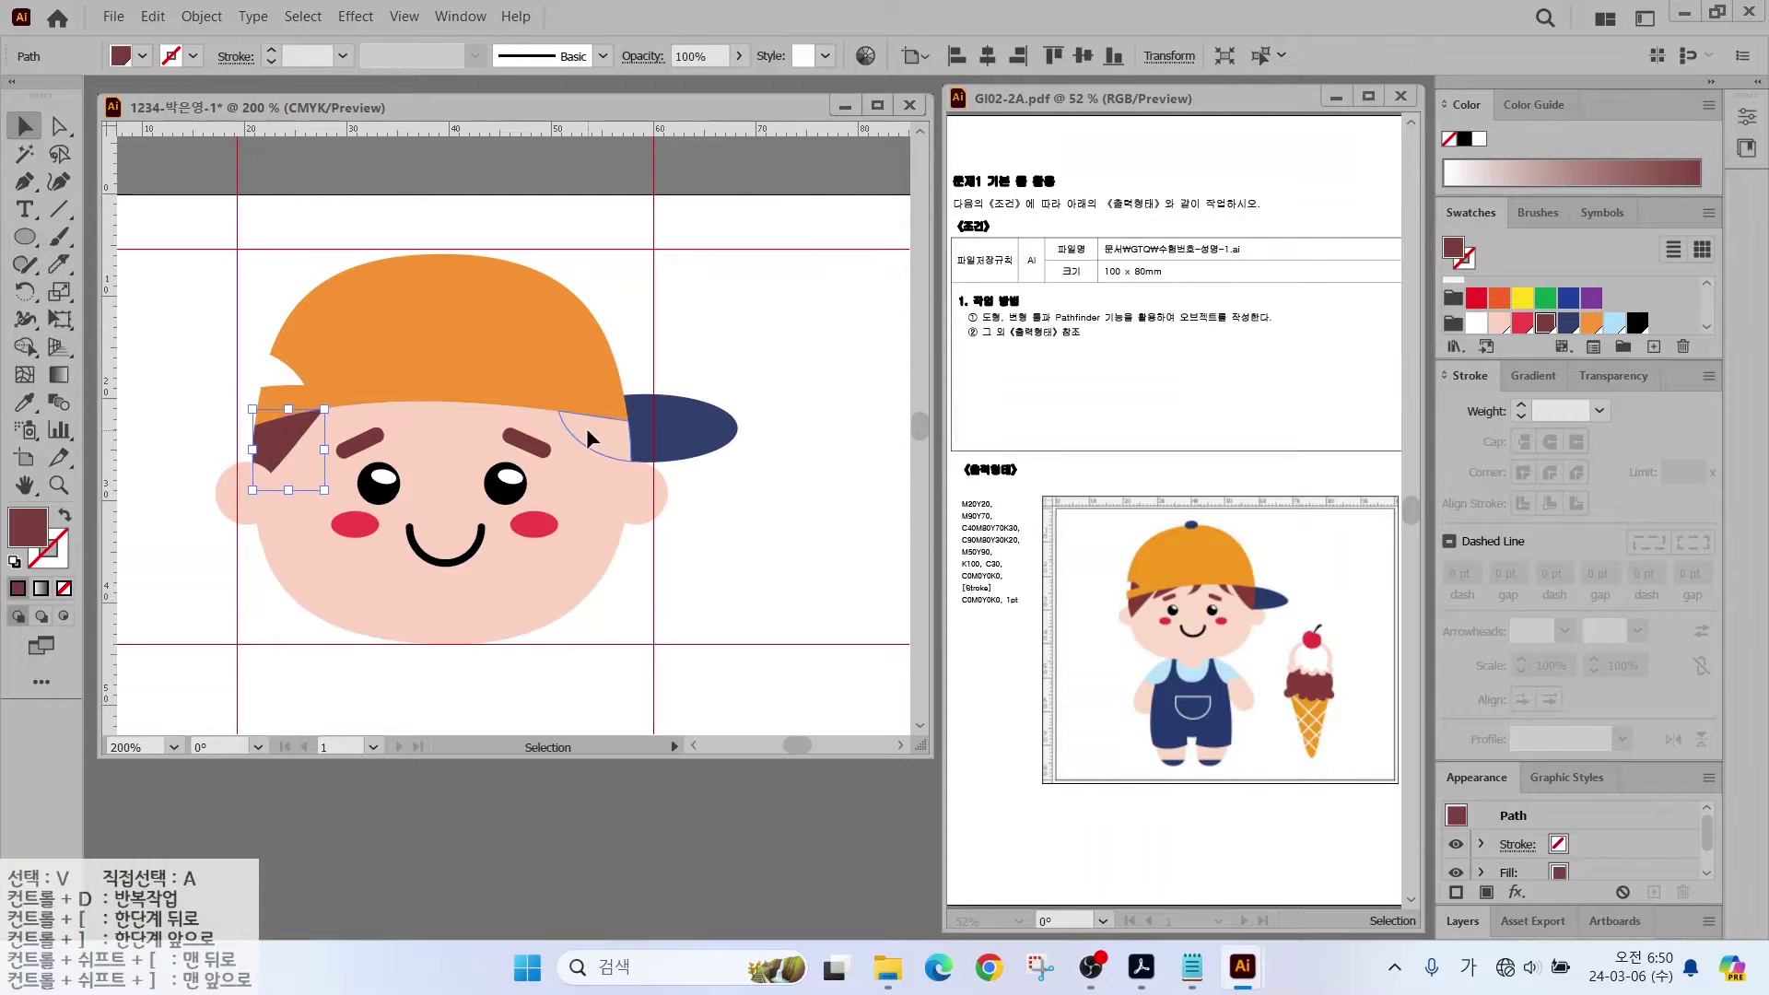
left_click(589, 438)
left_click(1545, 321)
Step: Draw a maroon hair ellipse at the face's upper left and send it behind the head
left_click(25, 237)
left_click_drag(238, 333, 339, 449)
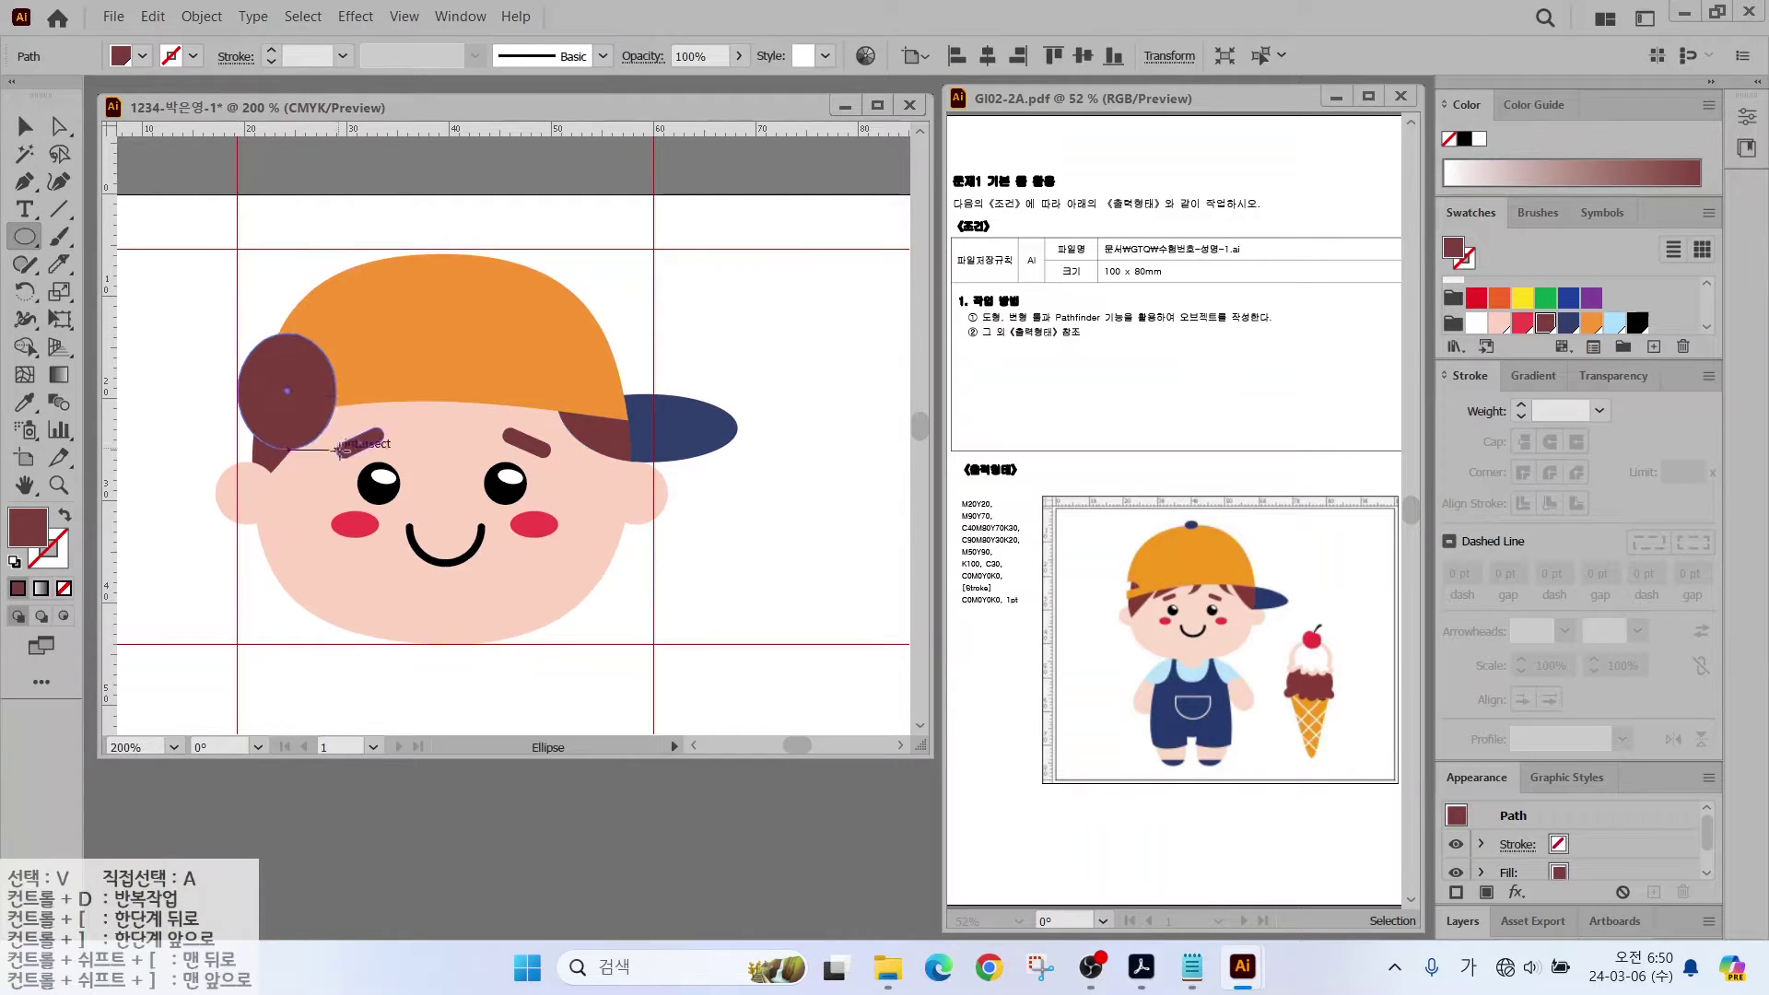
key("v")
left_click_drag(304, 386, 348, 377)
right_click(348, 378)
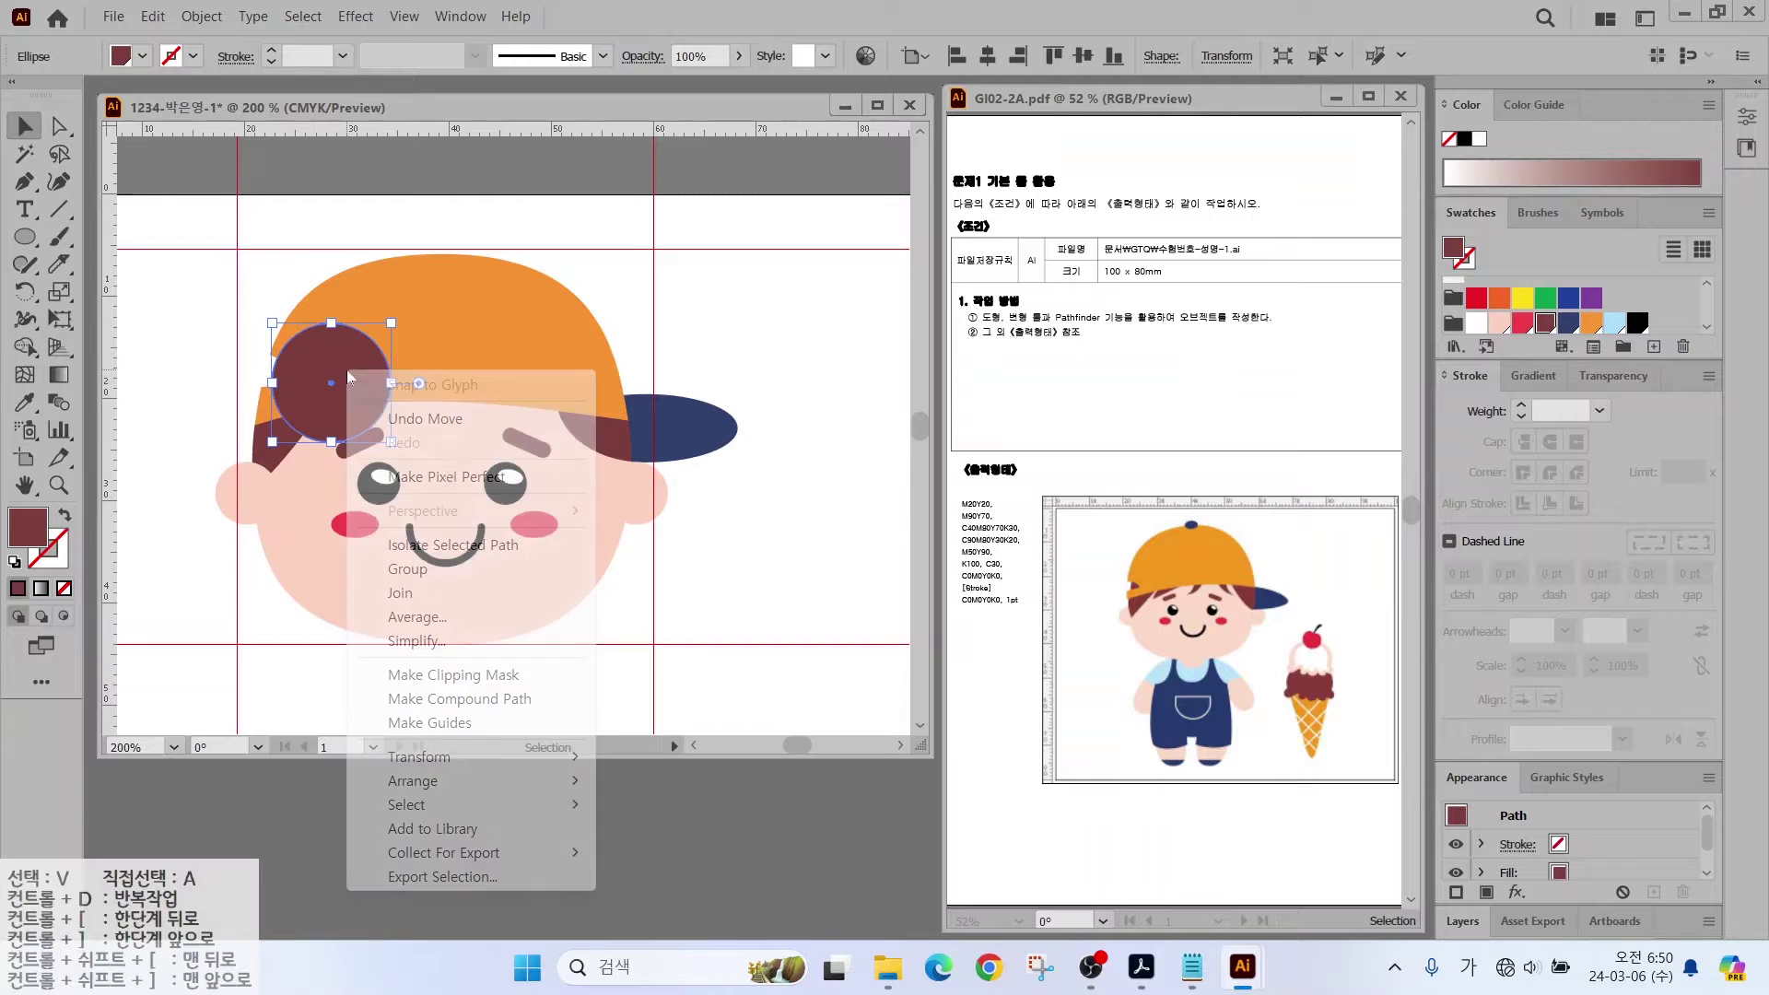
mouse_move(399, 778)
left_click(737, 852)
left_click(191, 270)
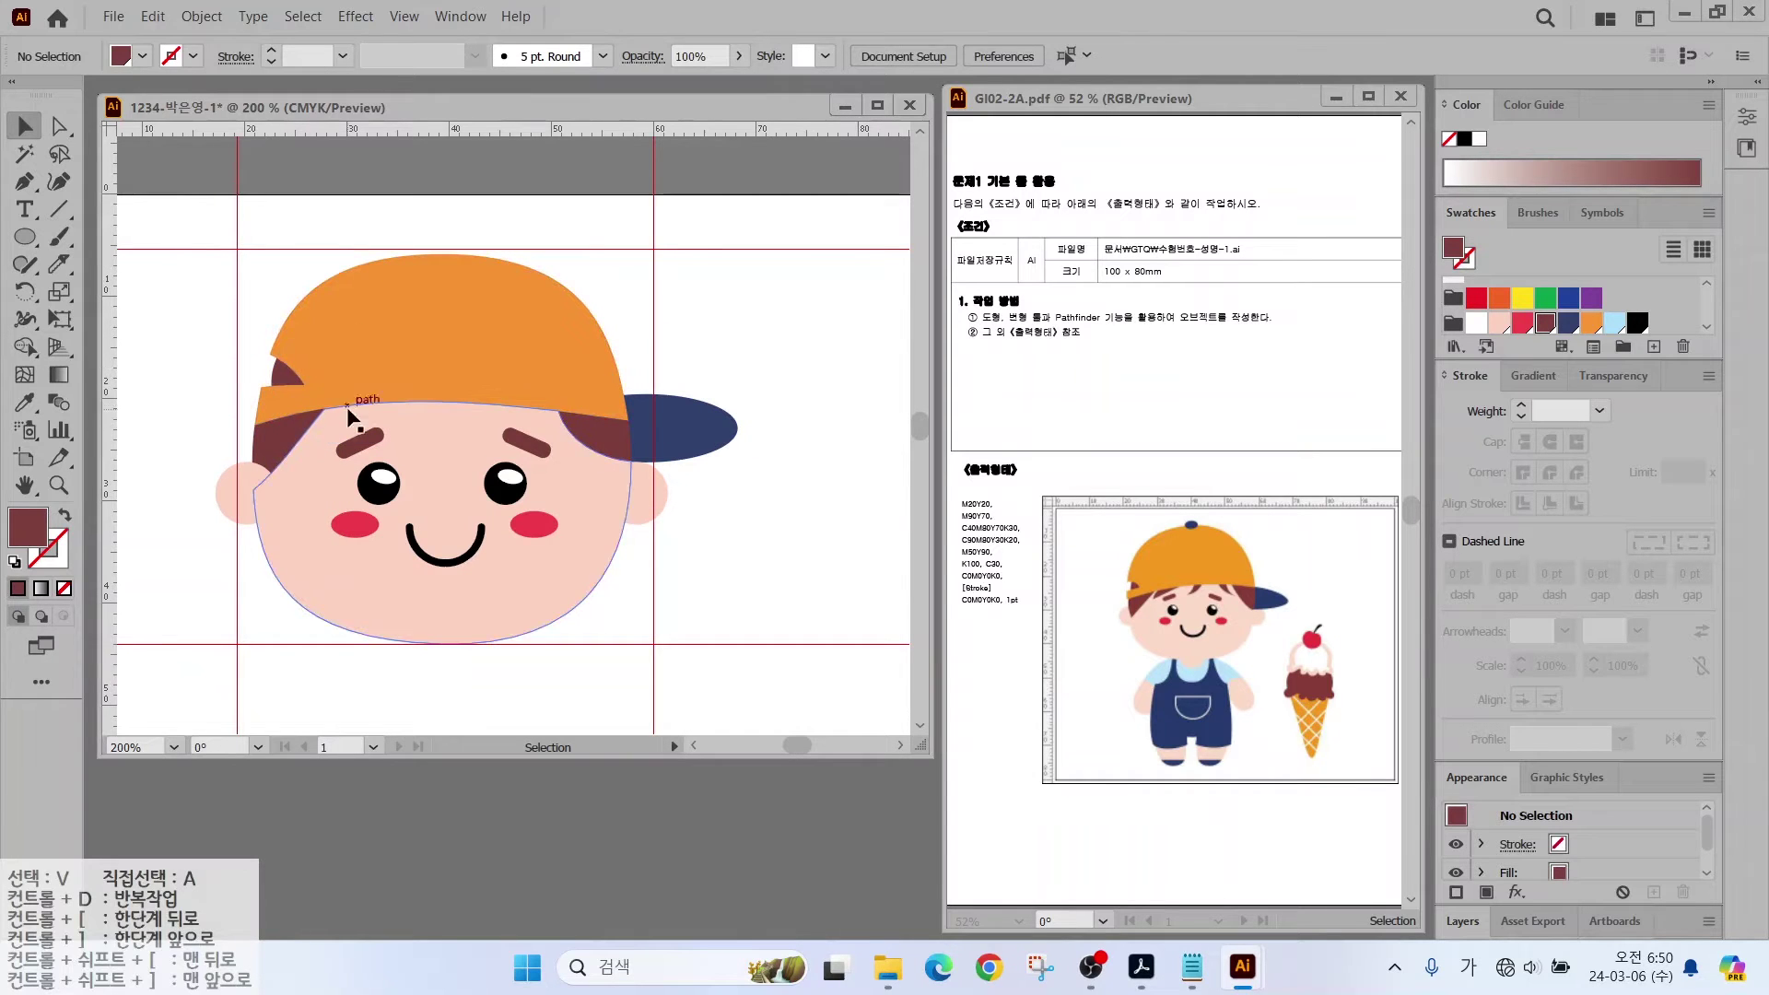
scroll(391, 406, "up", 2)
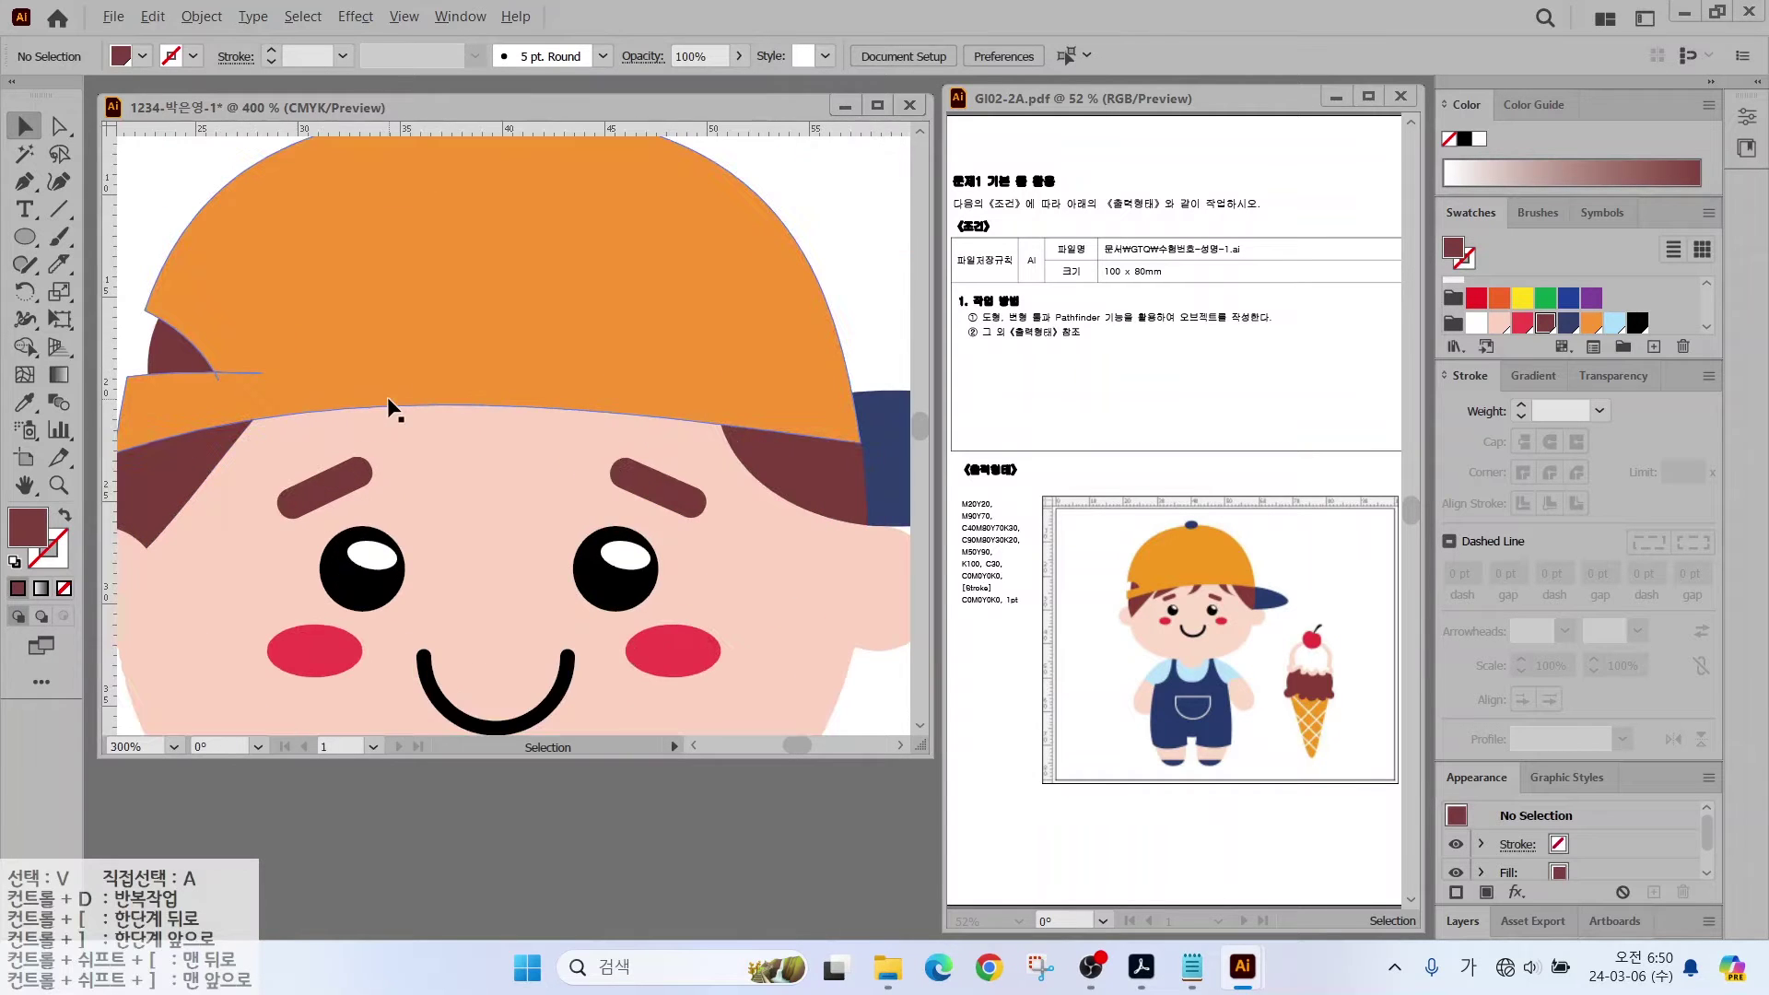
Step: Pen-draw a closed triangular maroon hair strand under the cap's left edge
left_click(20, 184)
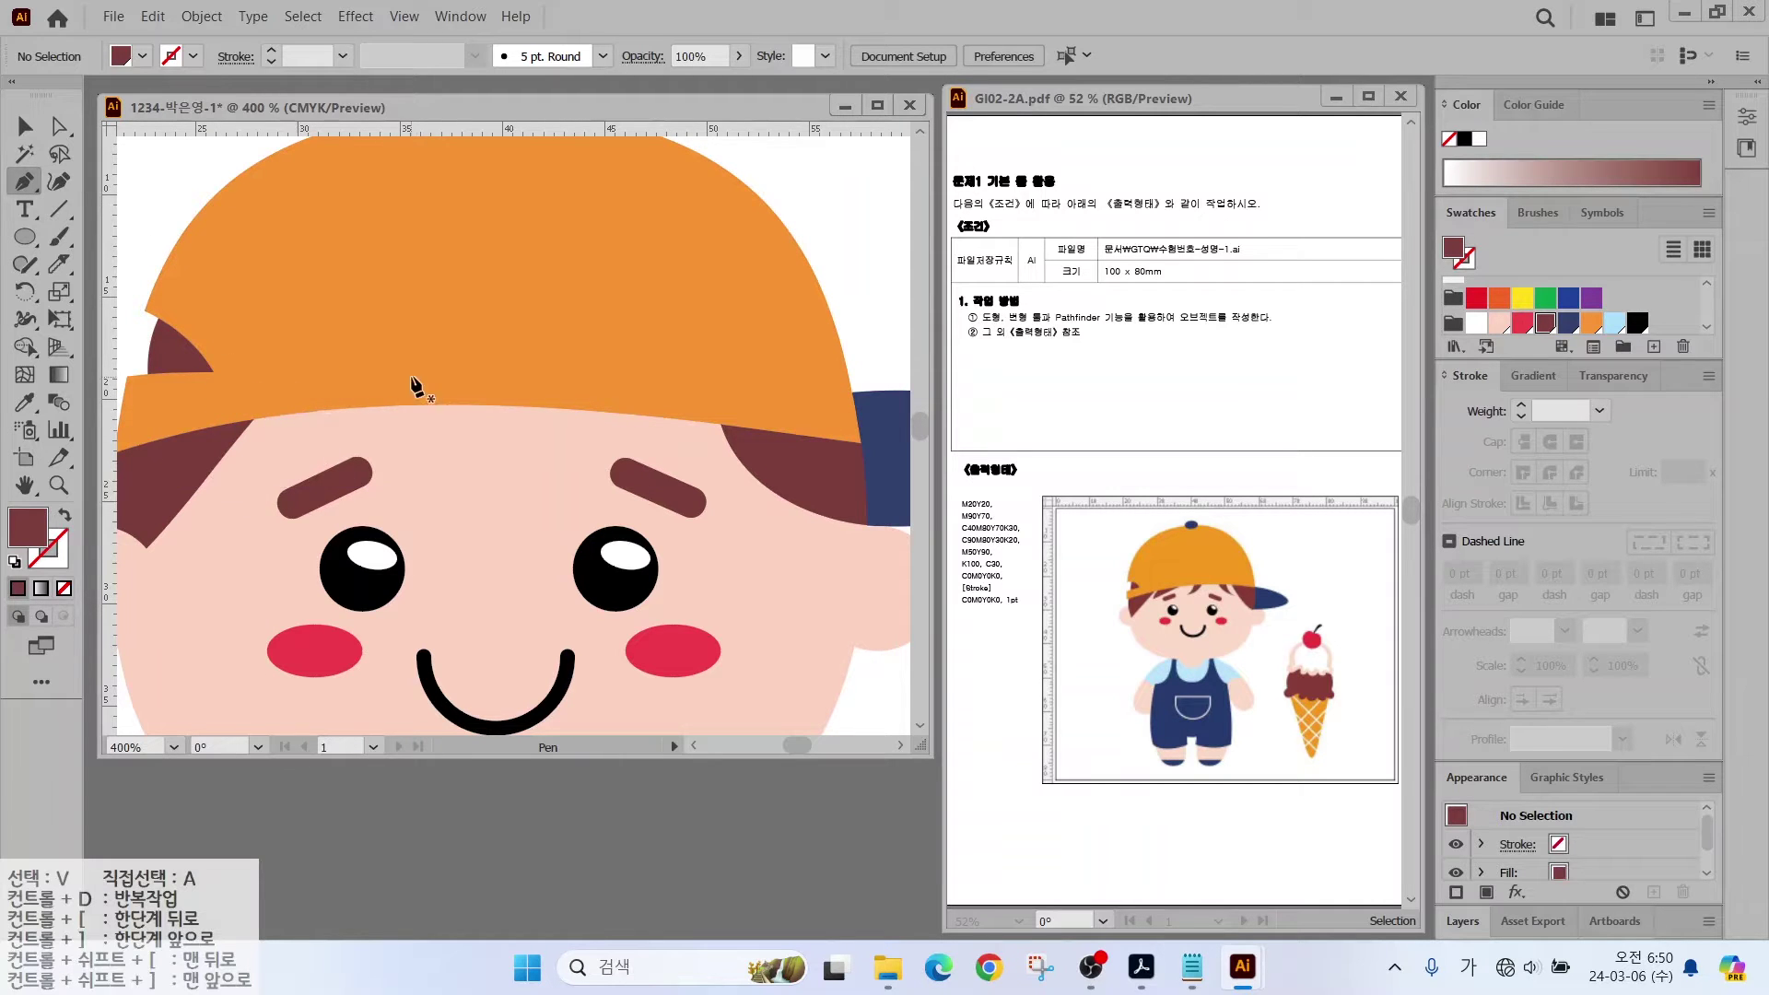
key("Escape")
left_click(291, 381)
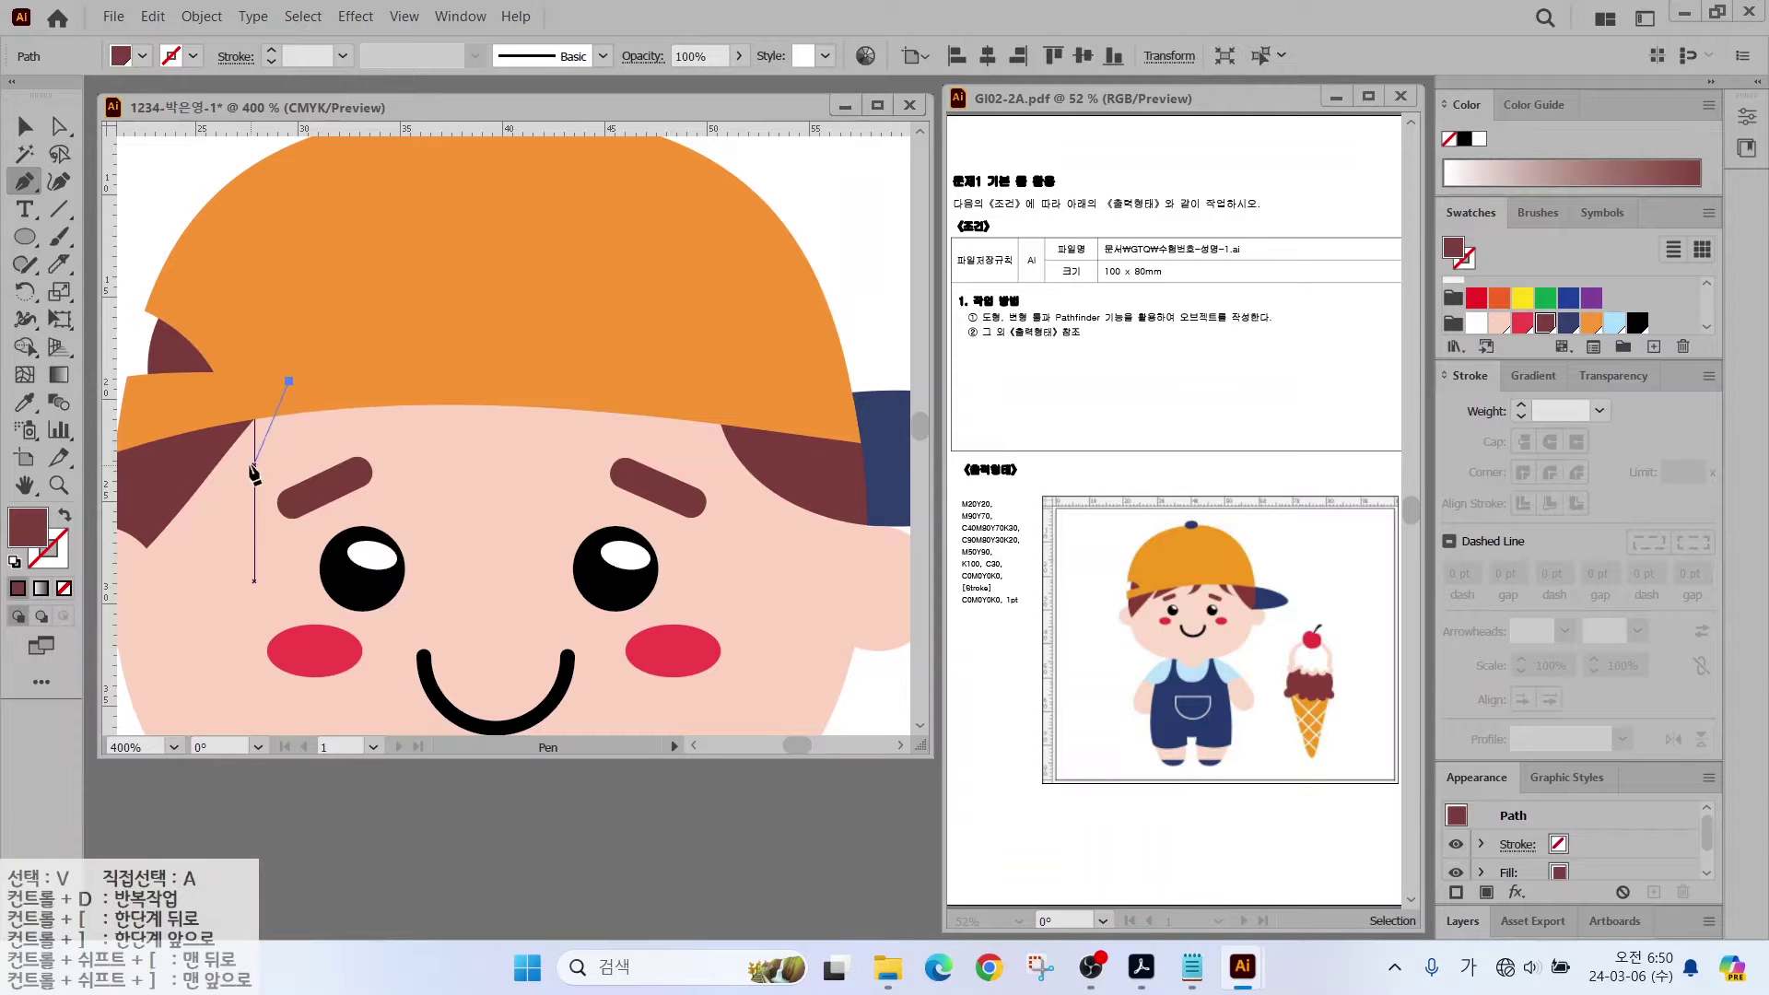
left_click(248, 467)
left_click(440, 390)
left_click(290, 381)
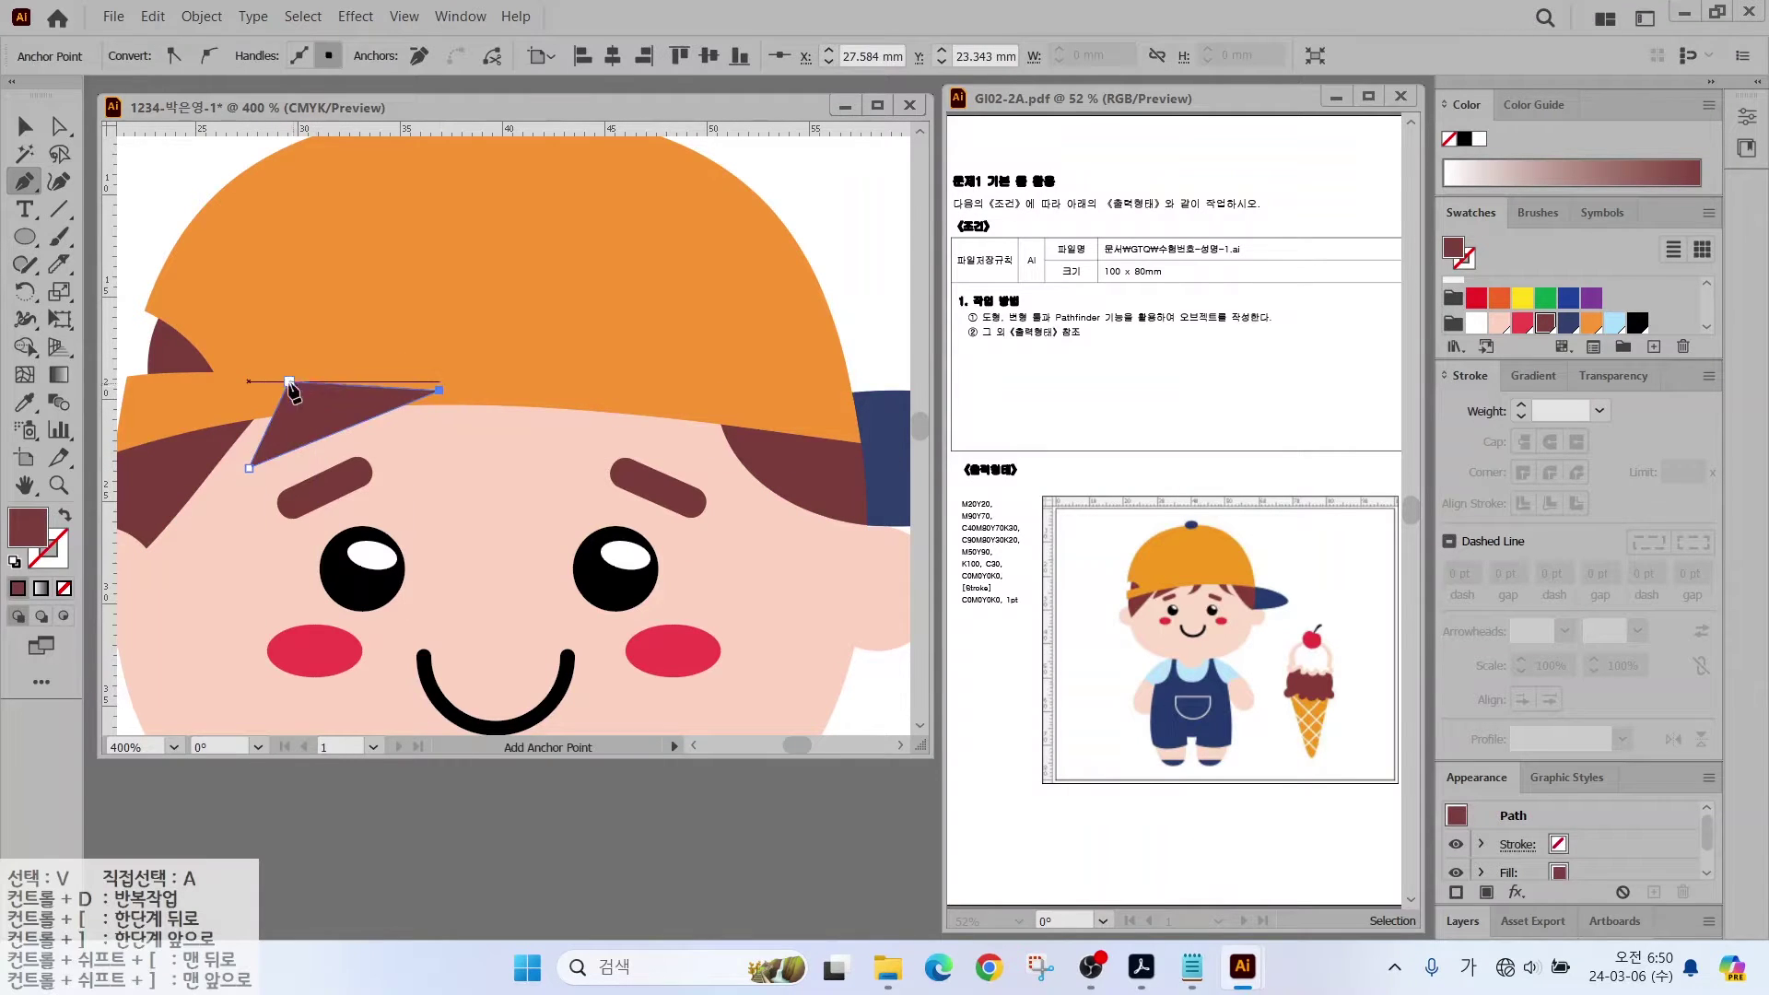
Step: Draw a curved hair strand from the cap edge down toward the left eyebrow
left_click(502, 381)
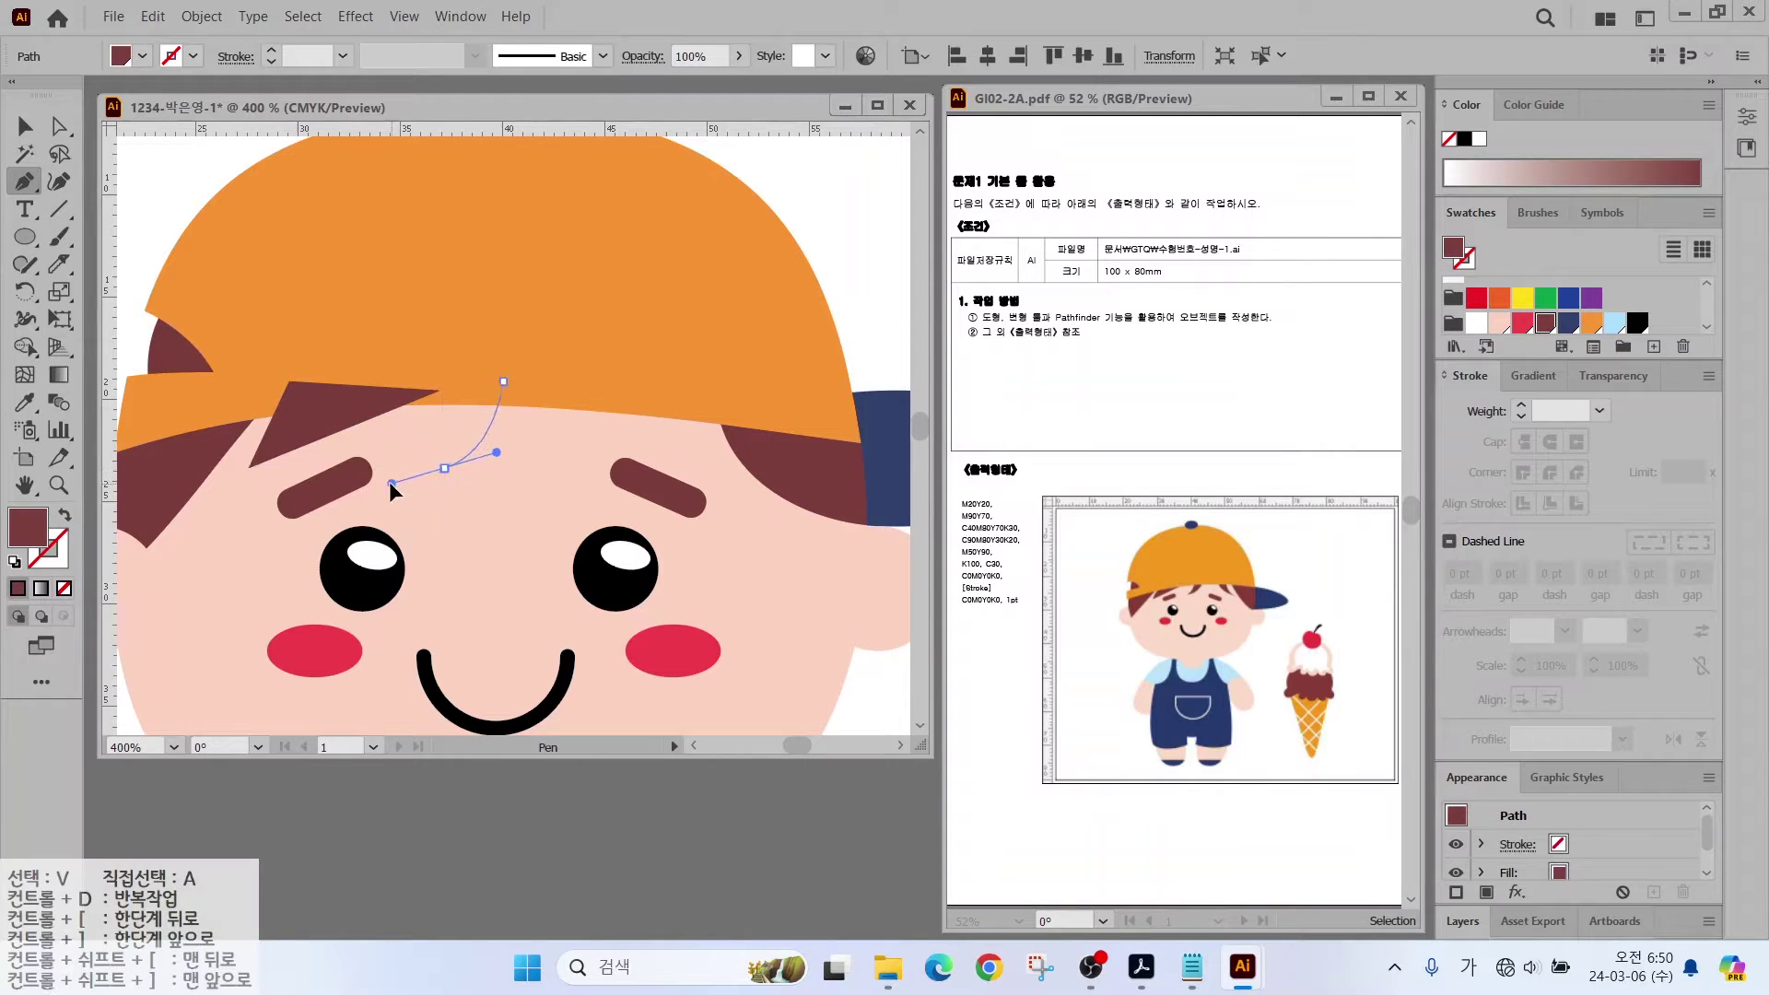
left_click_drag(391, 483, 374, 483)
key("alt")
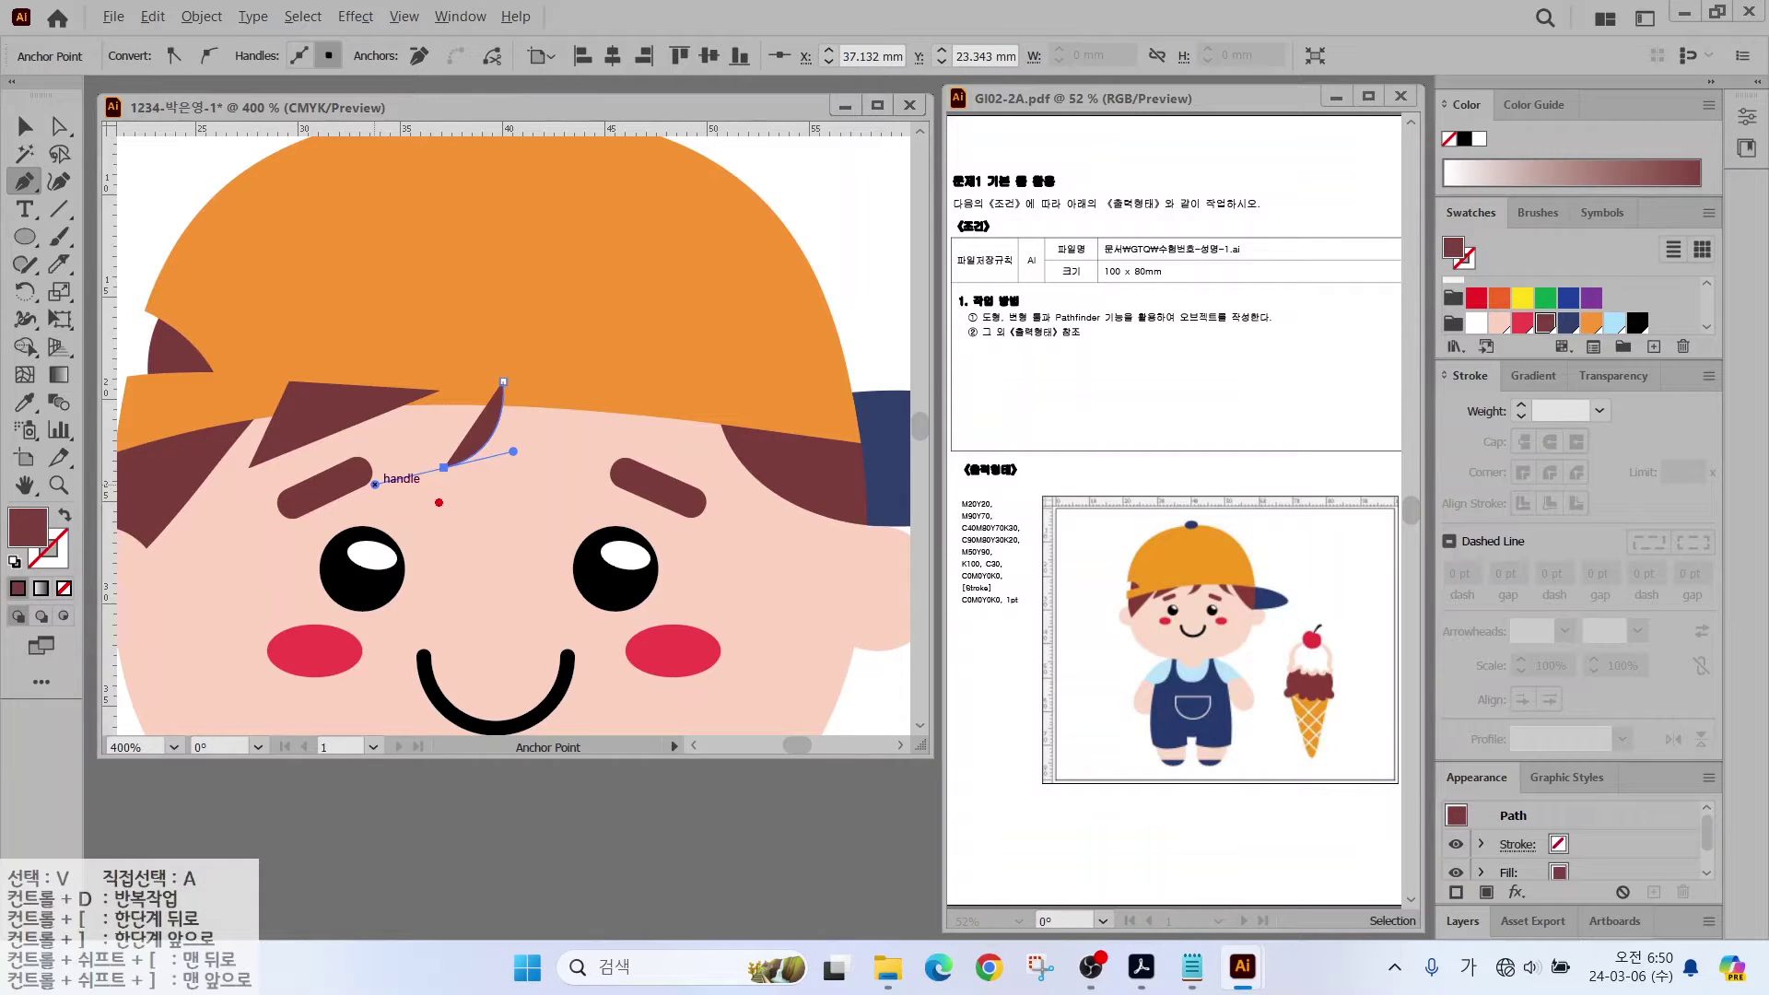
left_click_drag(439, 503, 365, 525)
left_click_drag(381, 453, 361, 506)
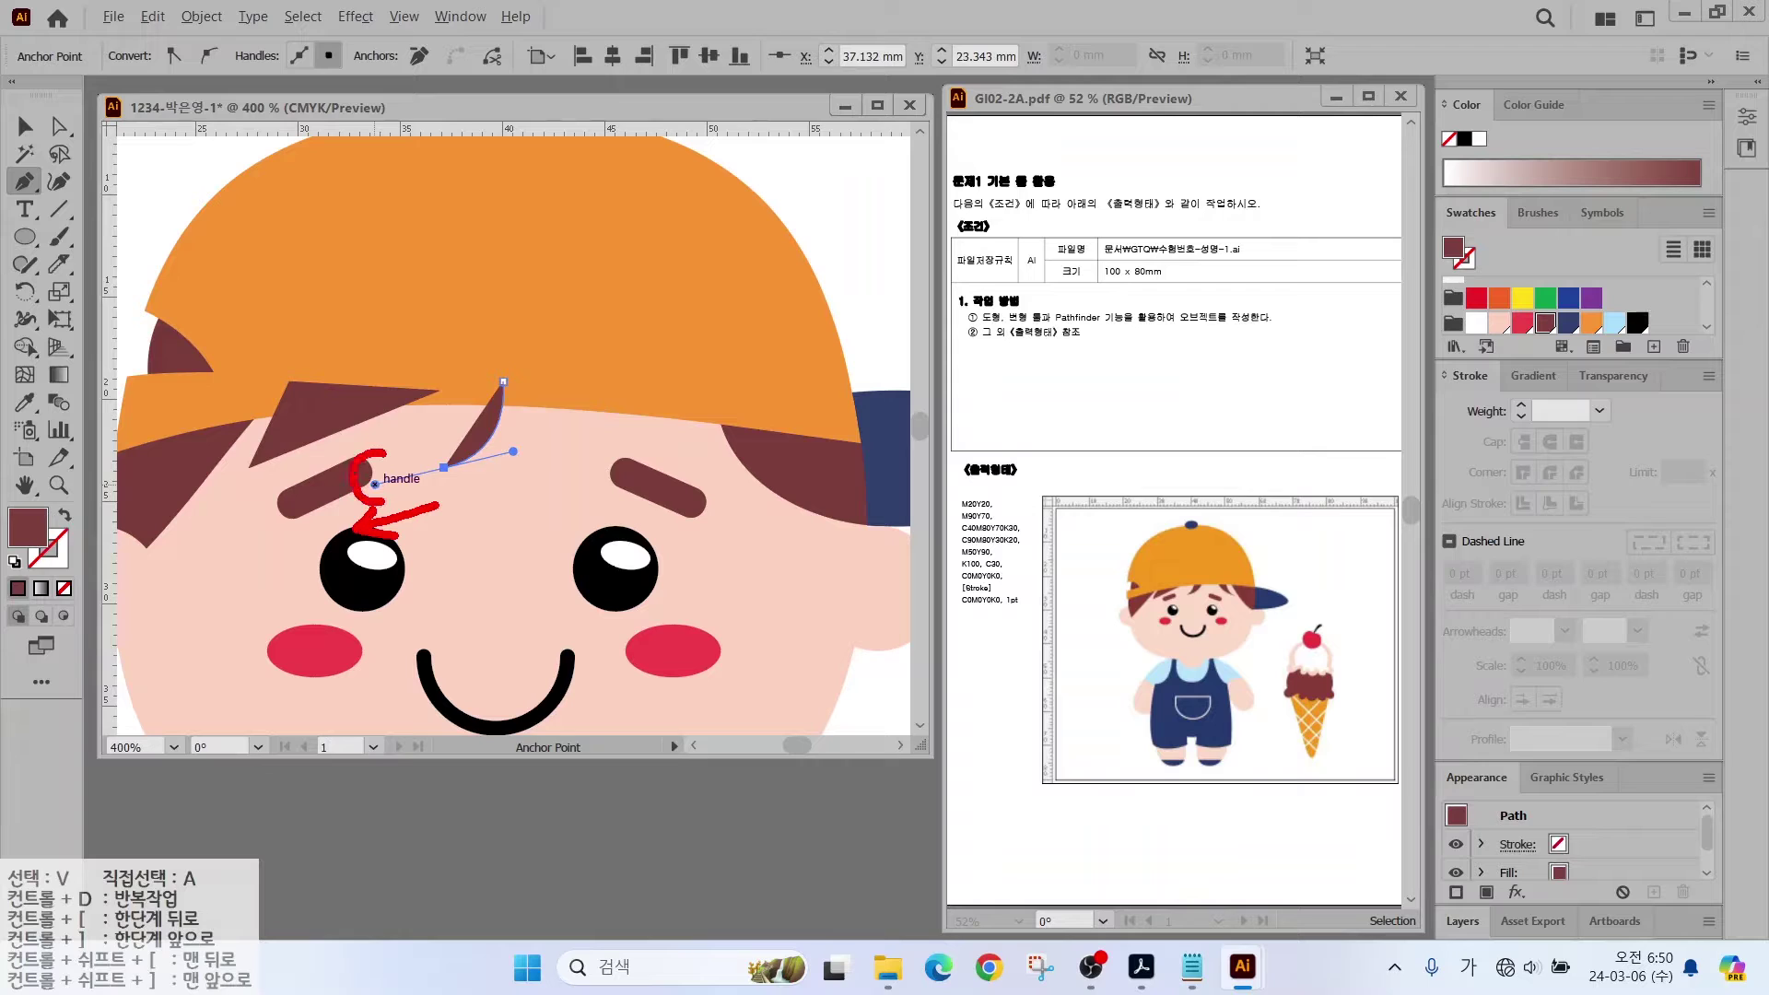
left_click_drag(465, 493, 564, 457)
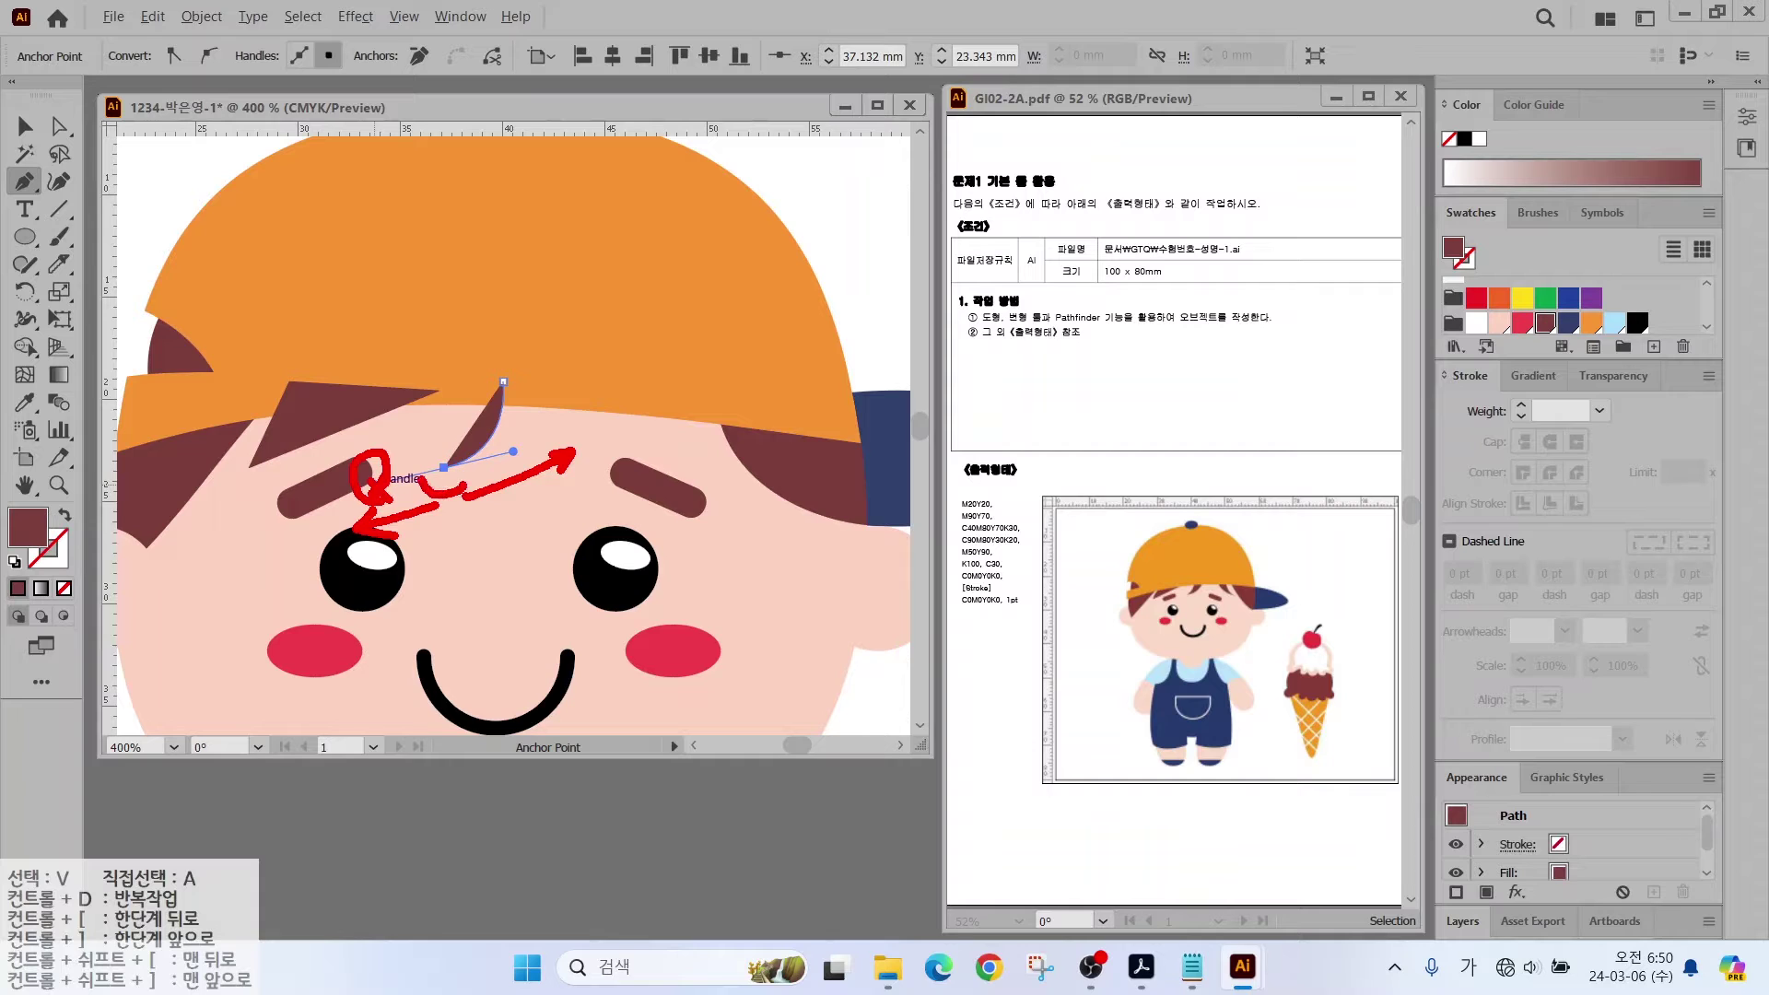
key("Escape")
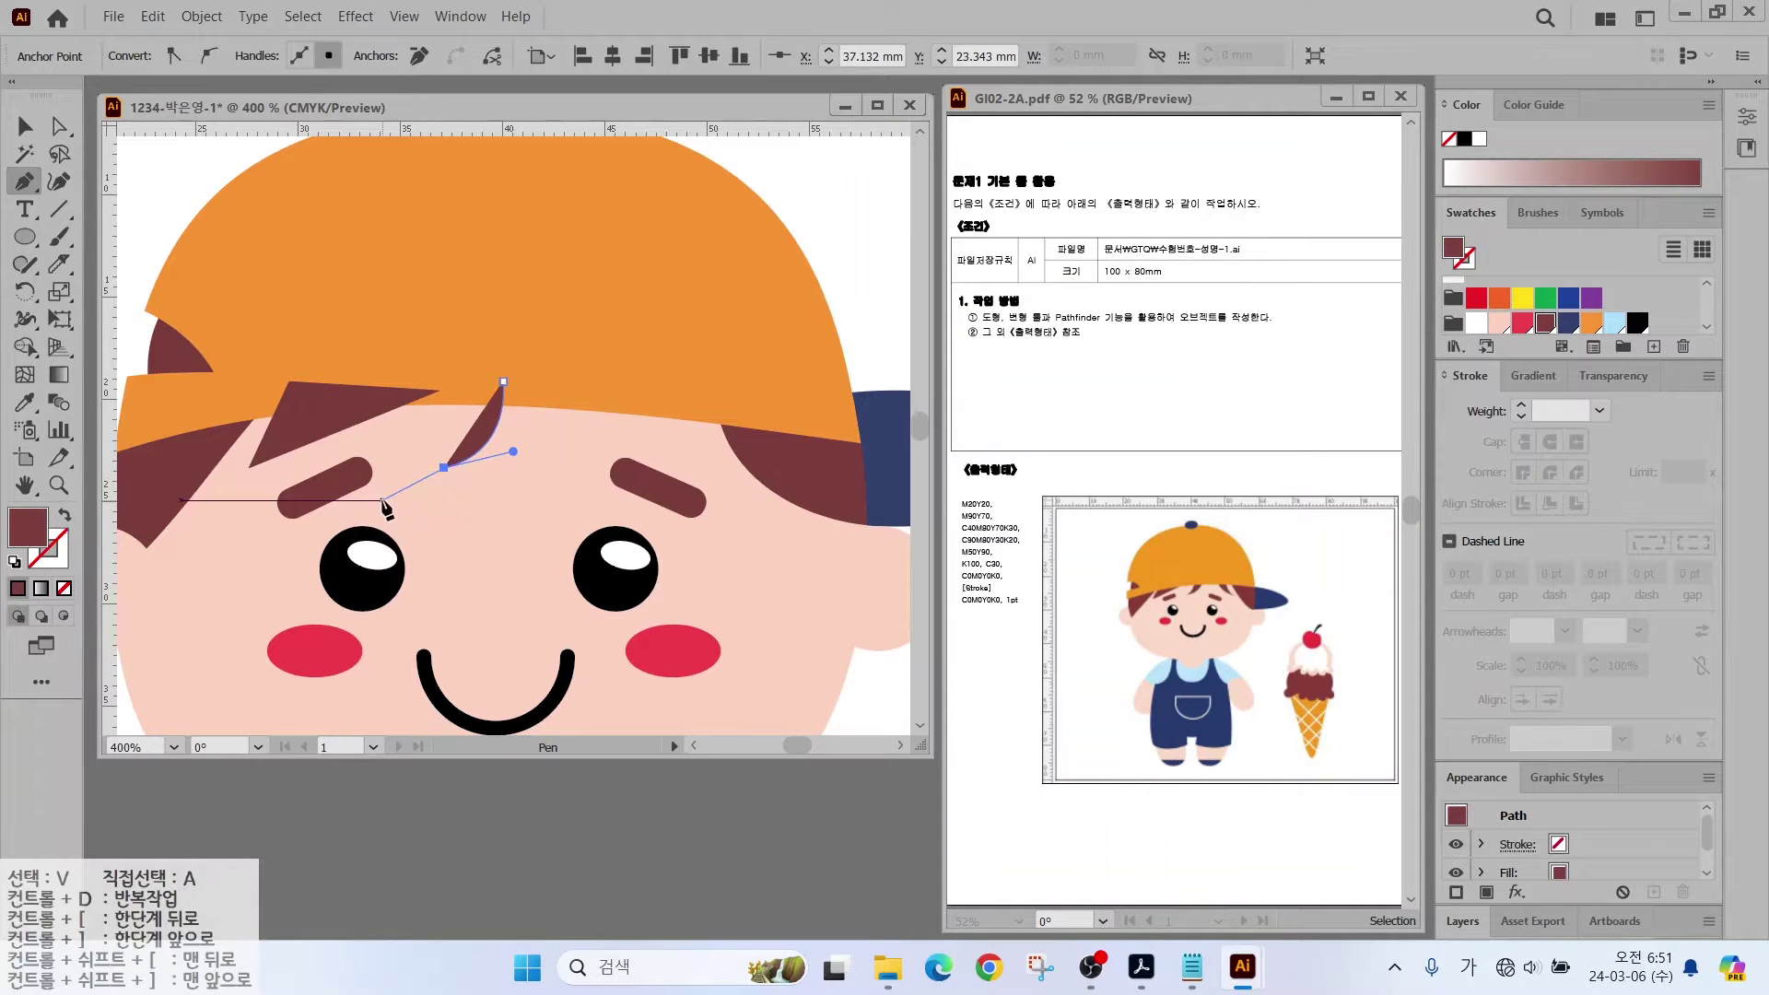
left_click(559, 398)
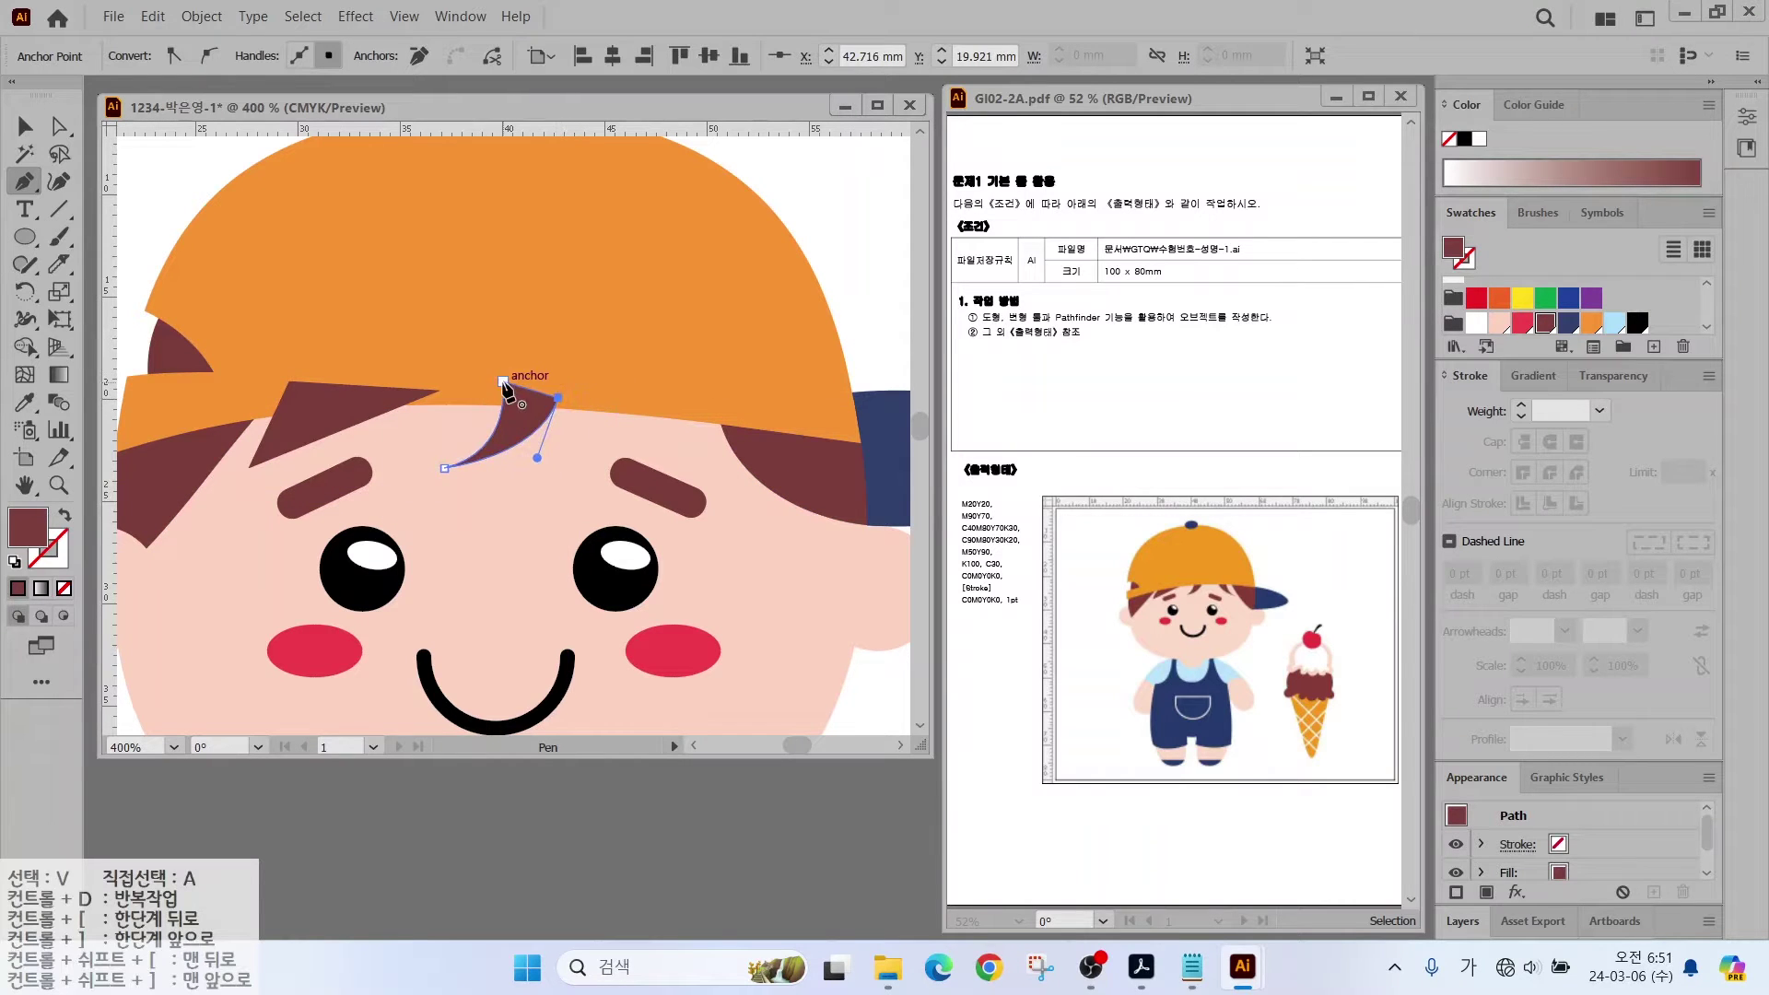
Step: Draw a curved strand from the cap down to the right eyebrow
left_click(623, 391)
left_click_drag(712, 493, 789, 519)
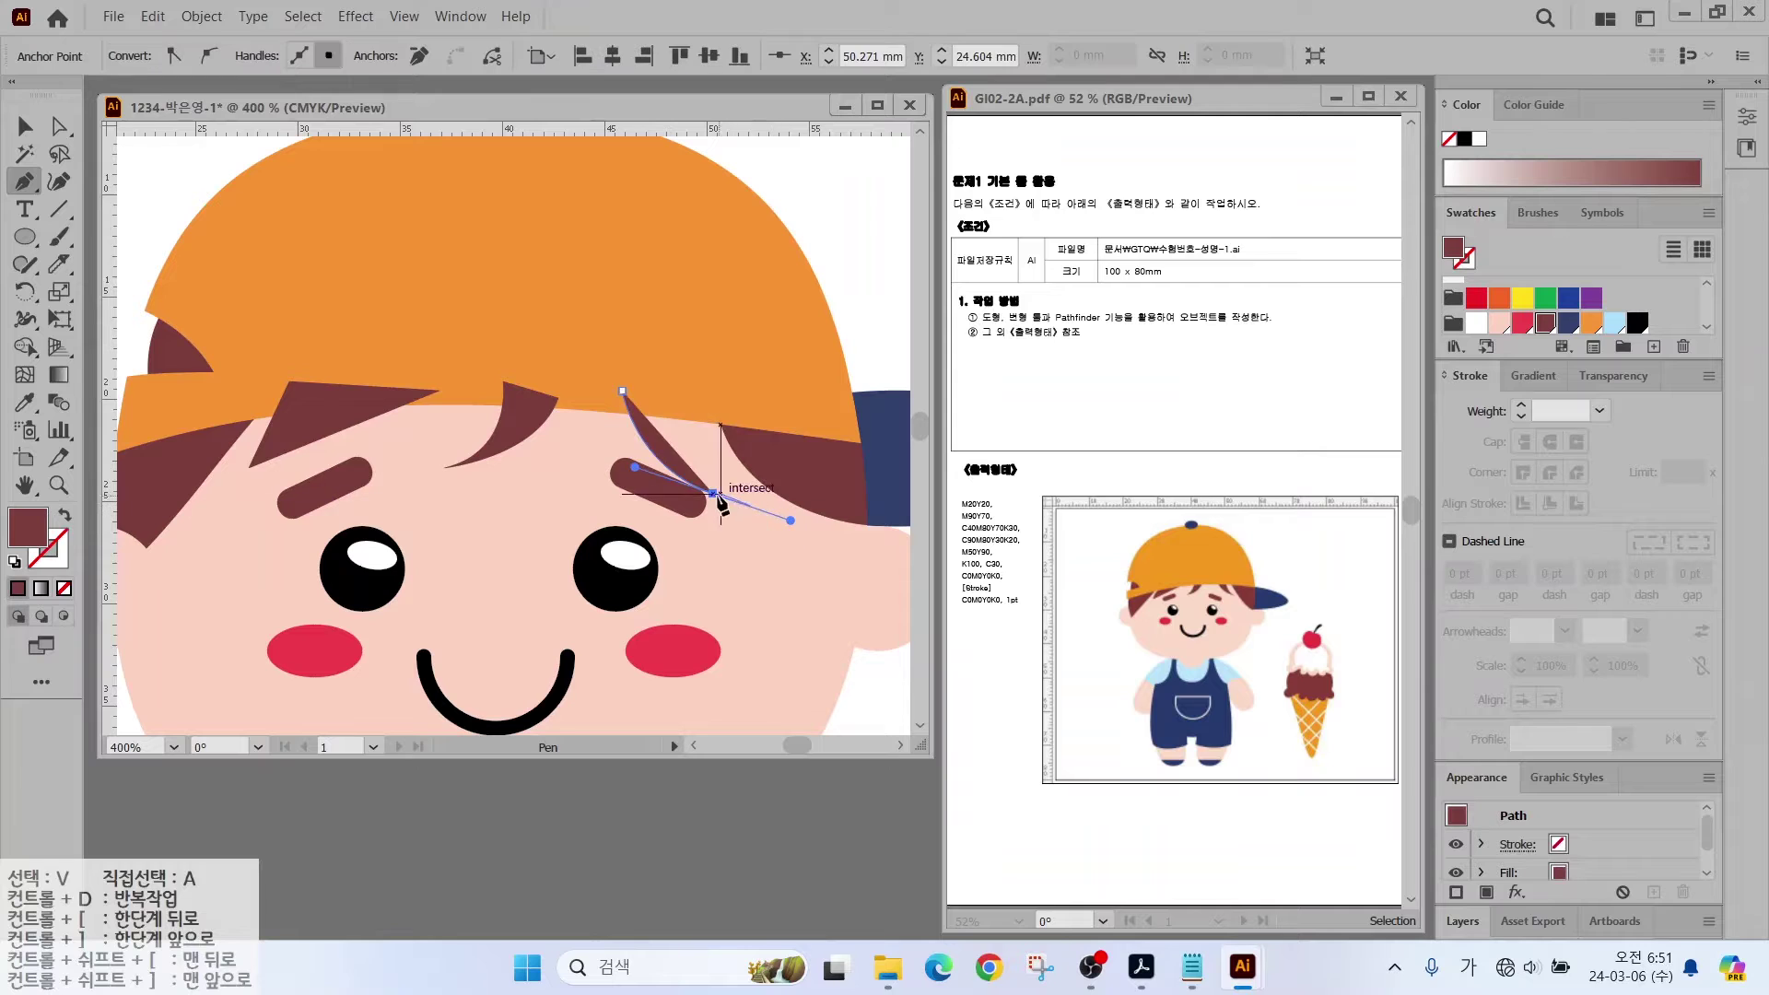
left_click_drag(623, 390, 677, 393)
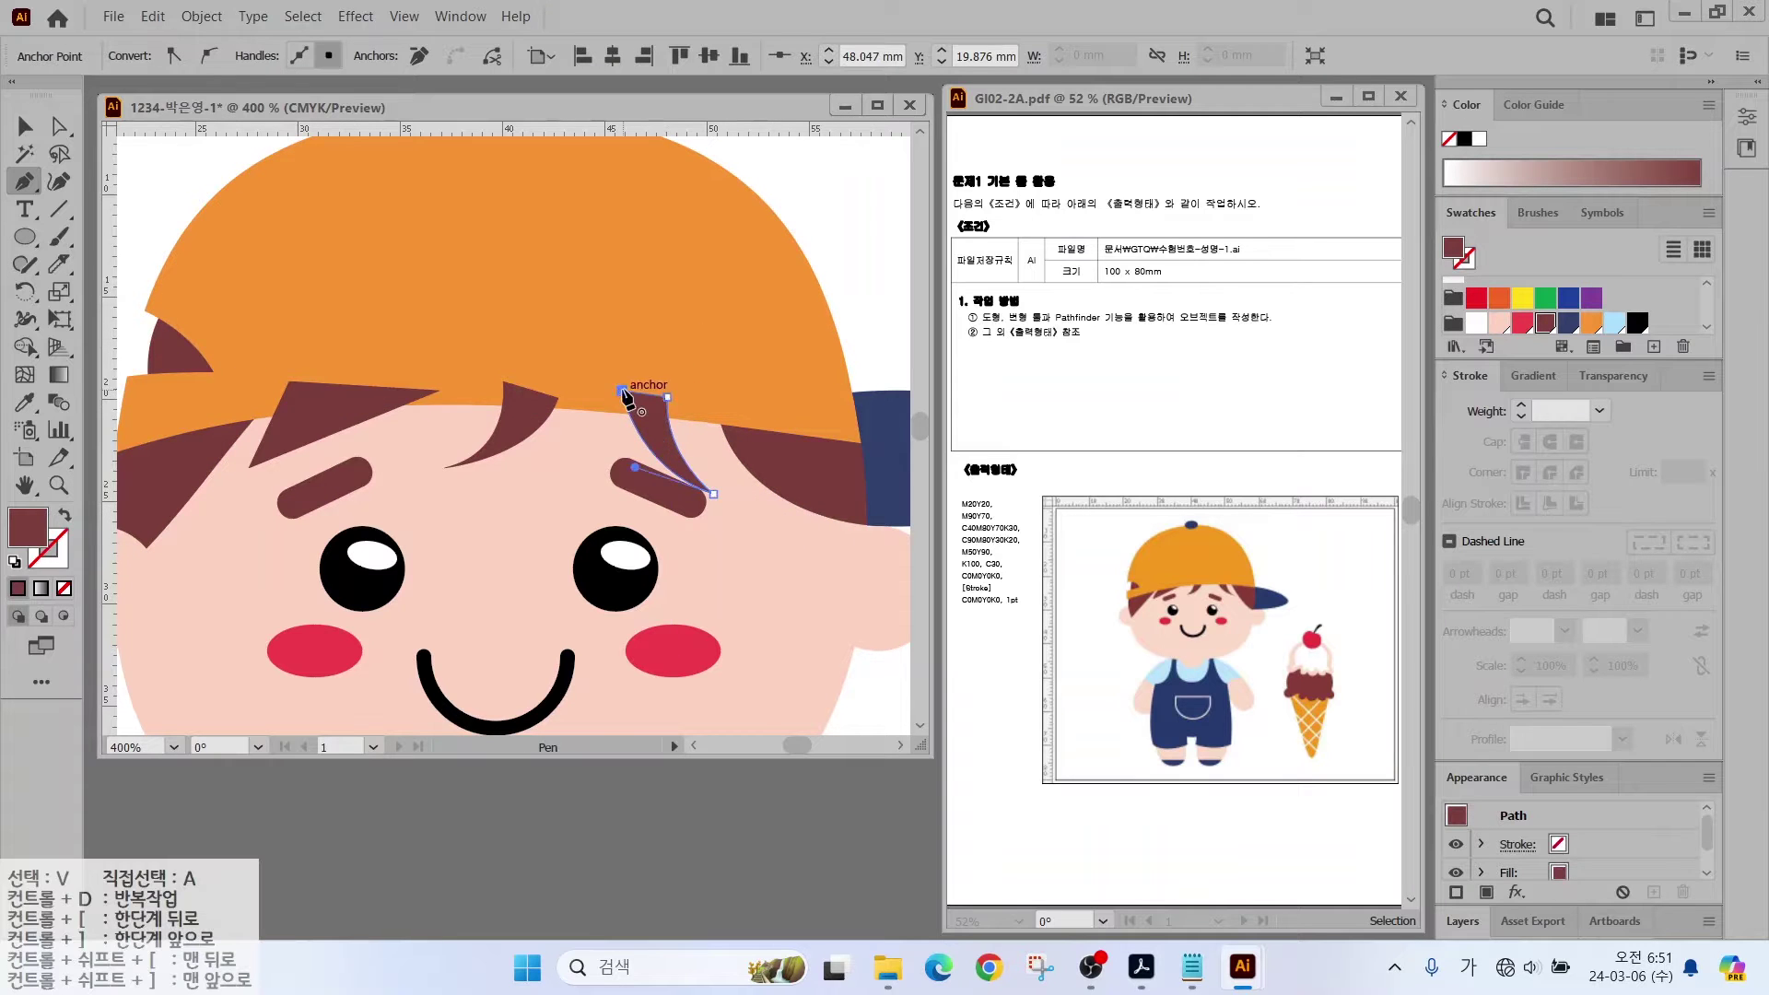
key("ctrl+minus")
left_click(25, 126)
left_click(221, 221)
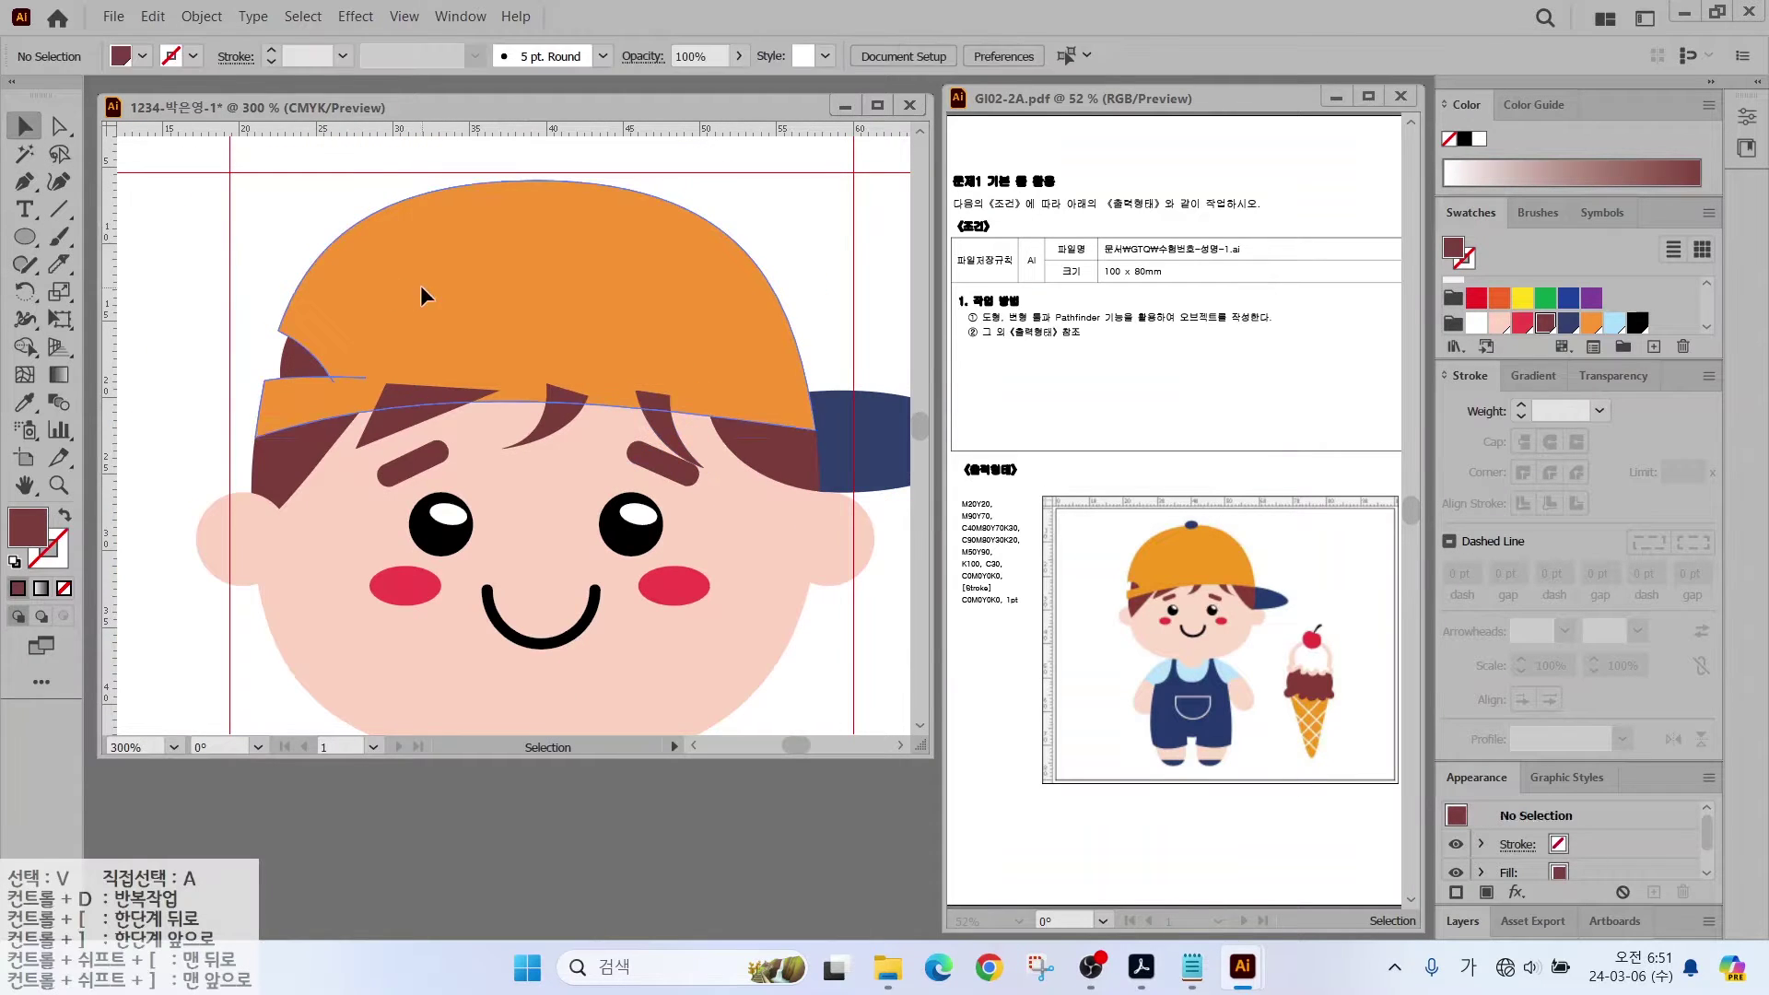
Step: Bring the orange cap in front of the hair
left_click(361, 273)
right_click(440, 307)
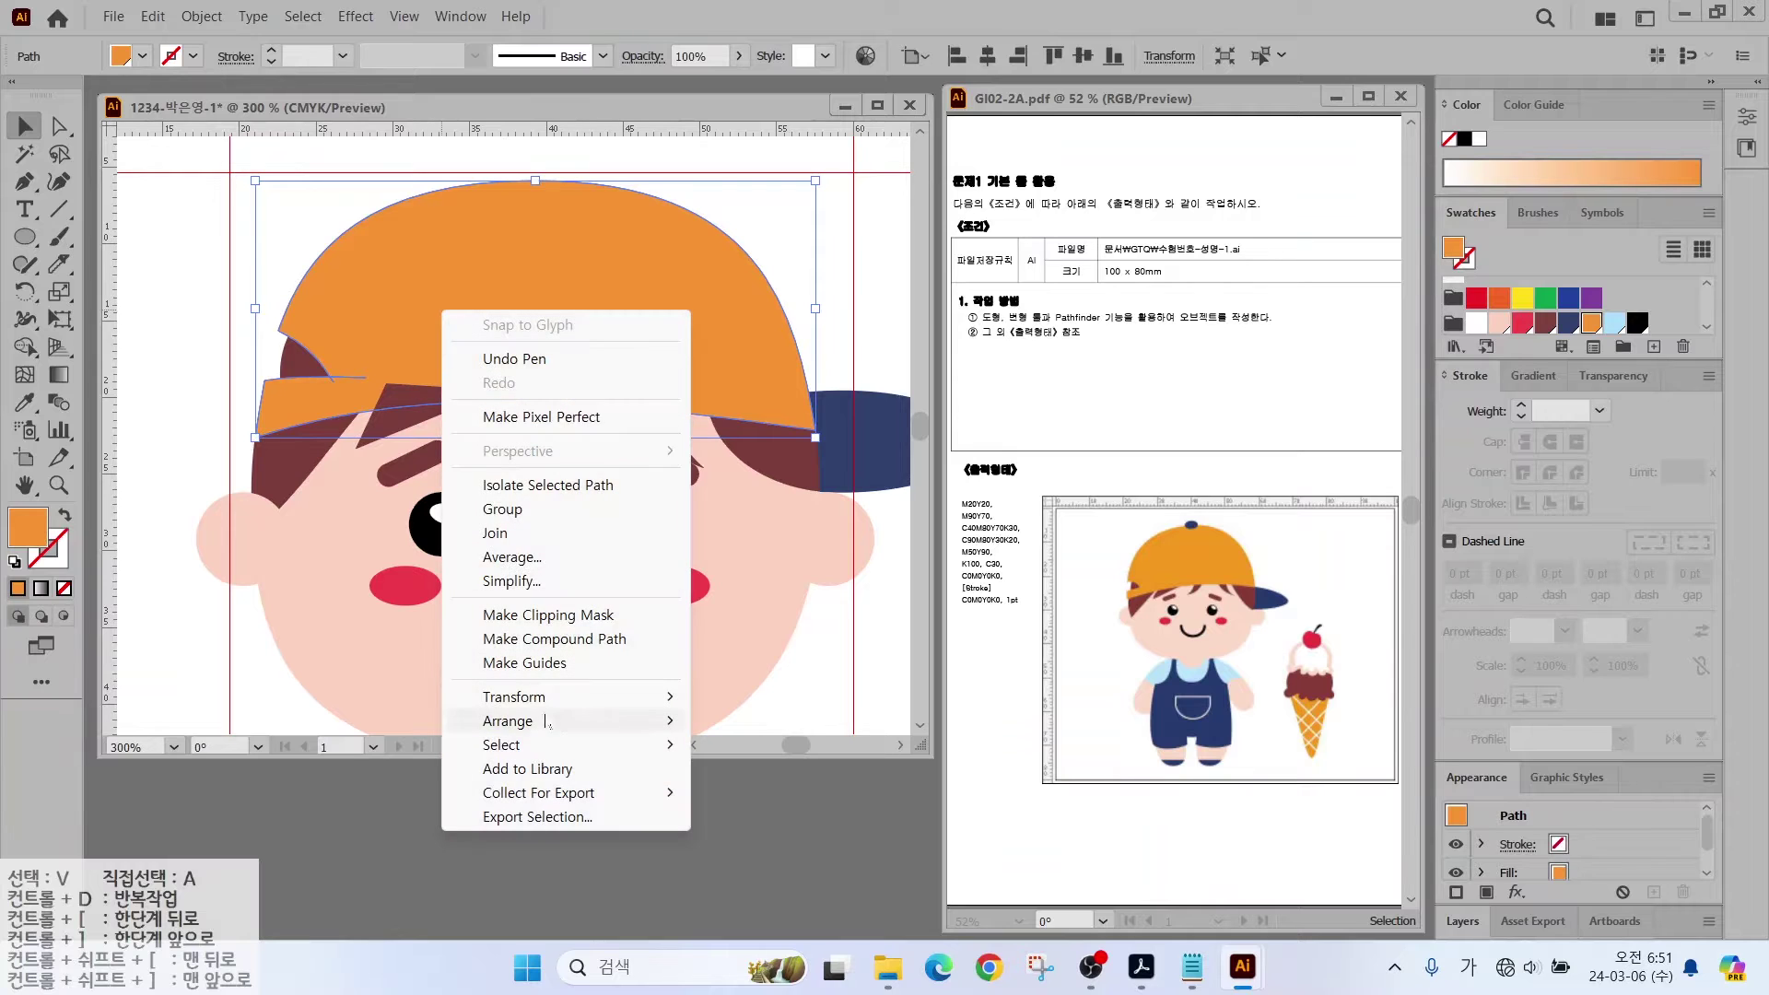
mouse_move(540, 727)
left_click(754, 723)
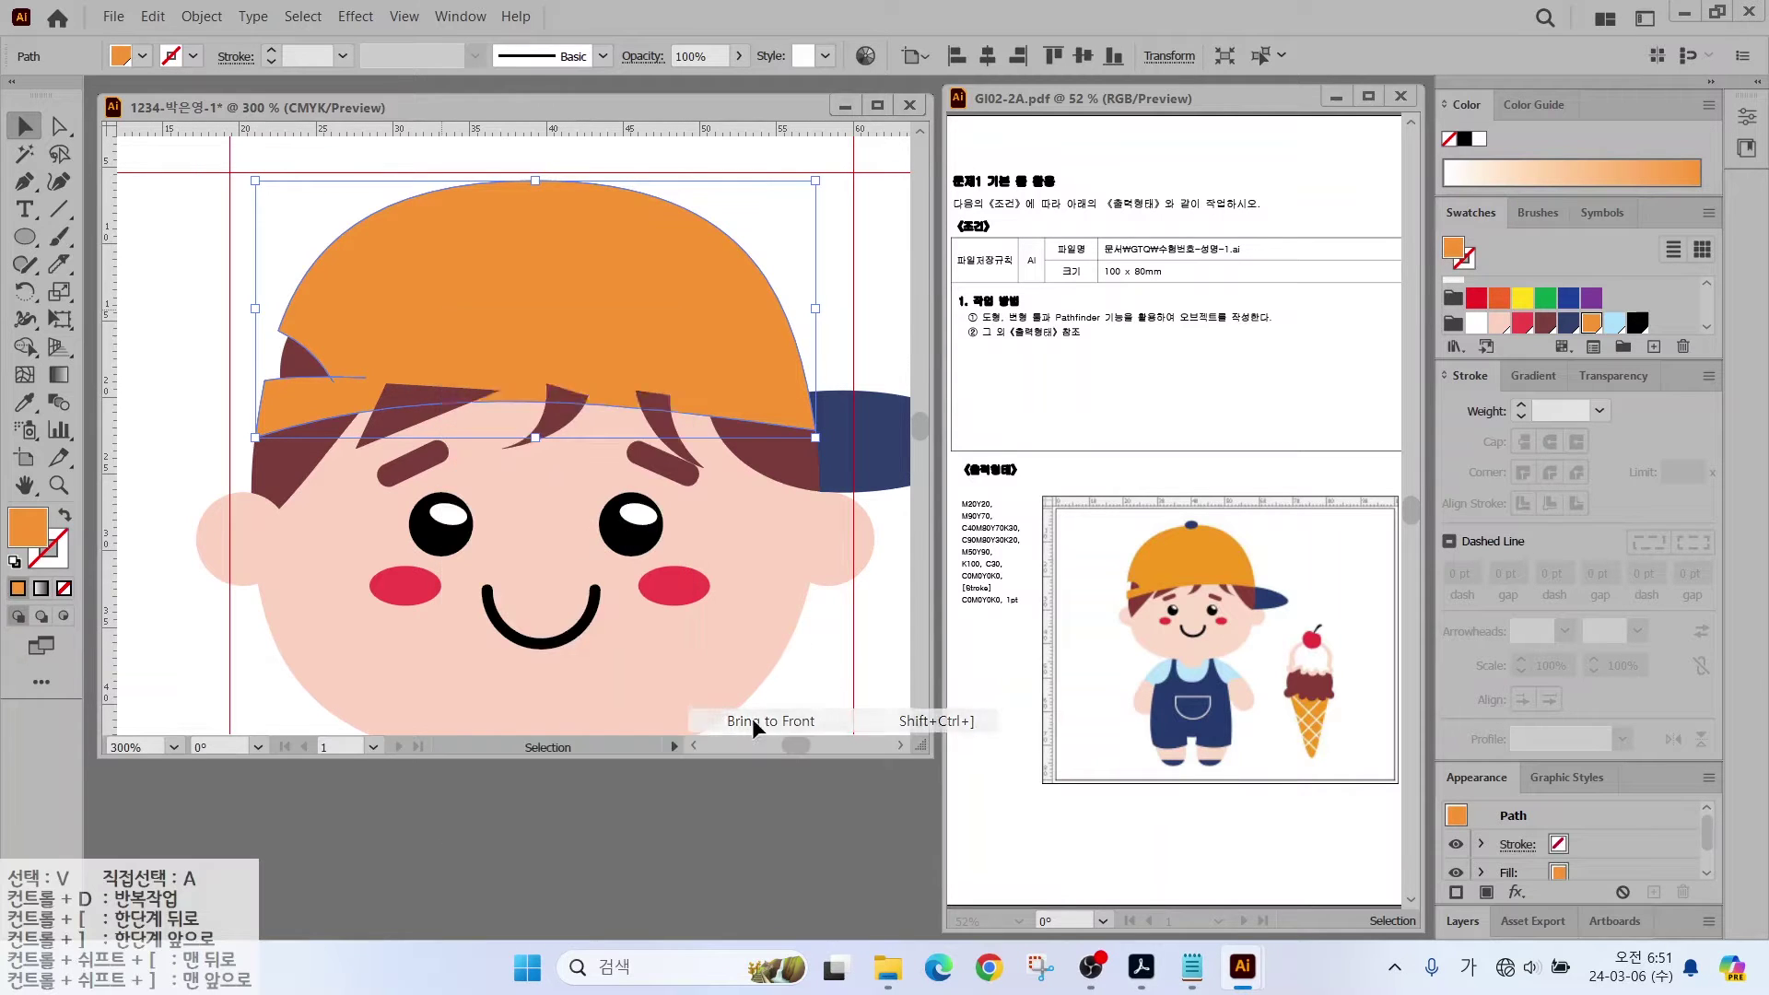
left_click(247, 290)
Step: Add a small navy ellipse button on top of the cap
scroll(644, 470, "down", 1)
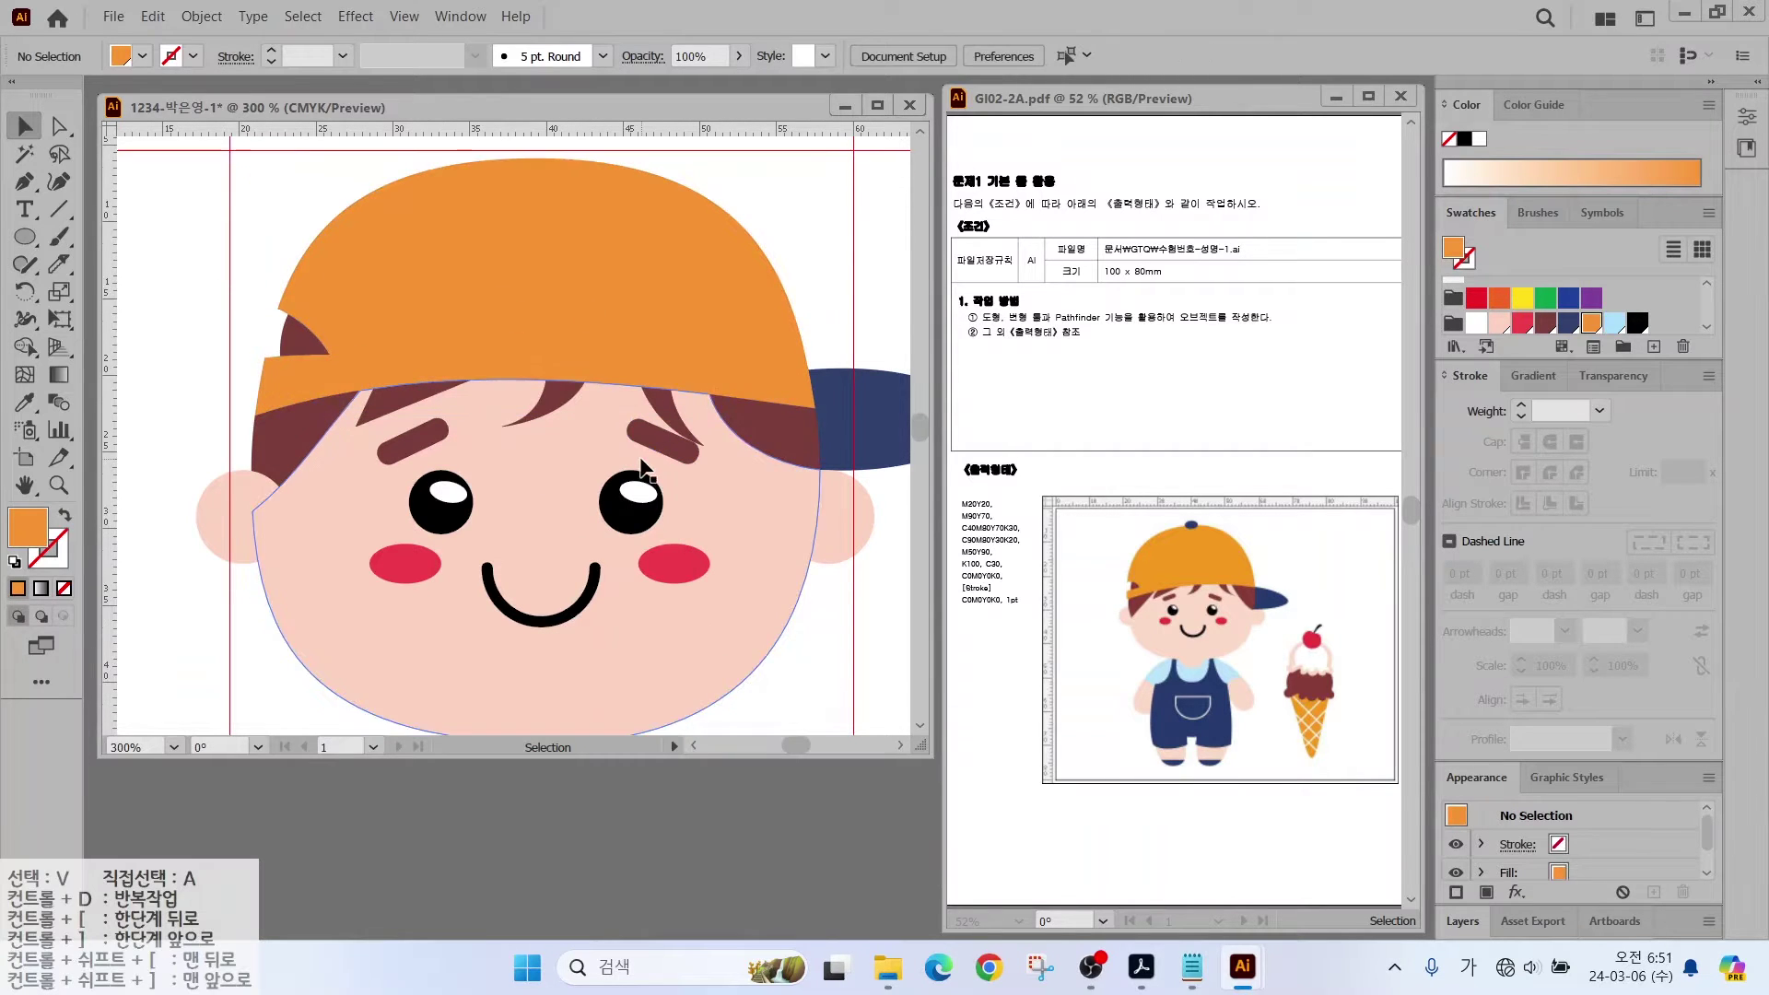
left_click(693, 401)
left_click_drag(539, 313, 539, 364)
key("l")
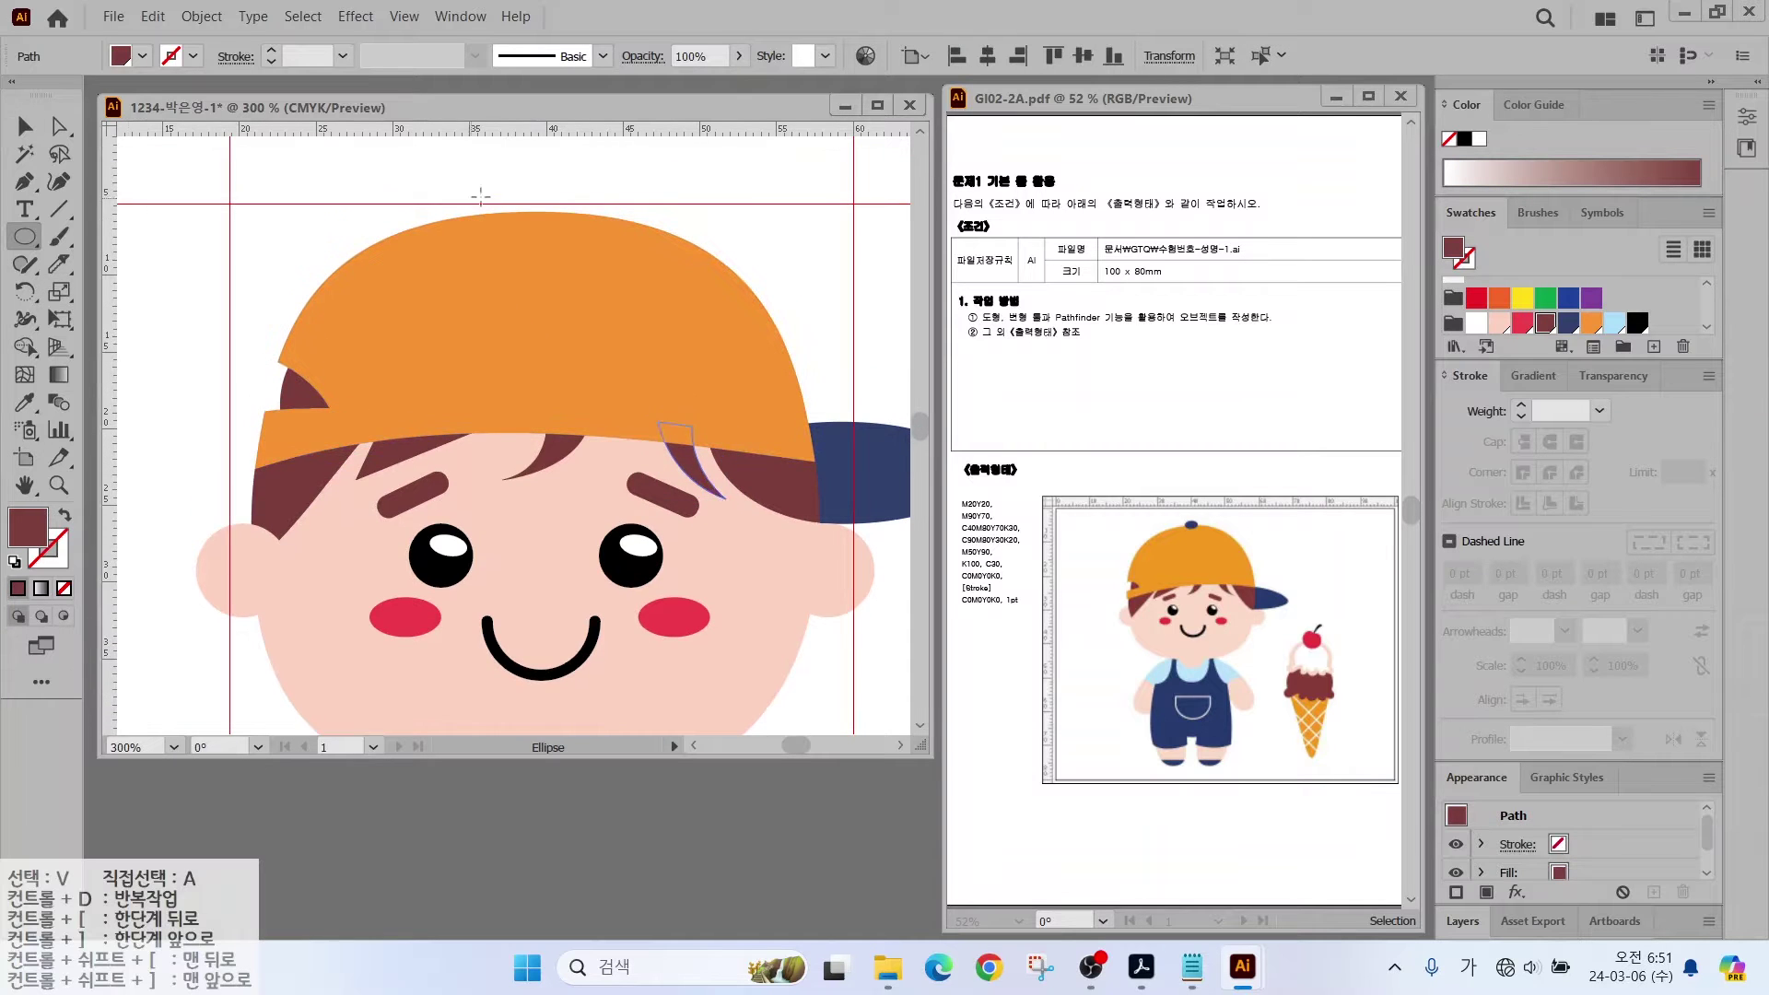
mouse_move(489, 196)
left_mouse_down()
mouse_move(551, 233)
mouse_move(526, 215)
left_mouse_up()
left_click(1568, 321)
left_click(26, 129)
scroll(517, 281, "down", 1)
left_click(189, 438)
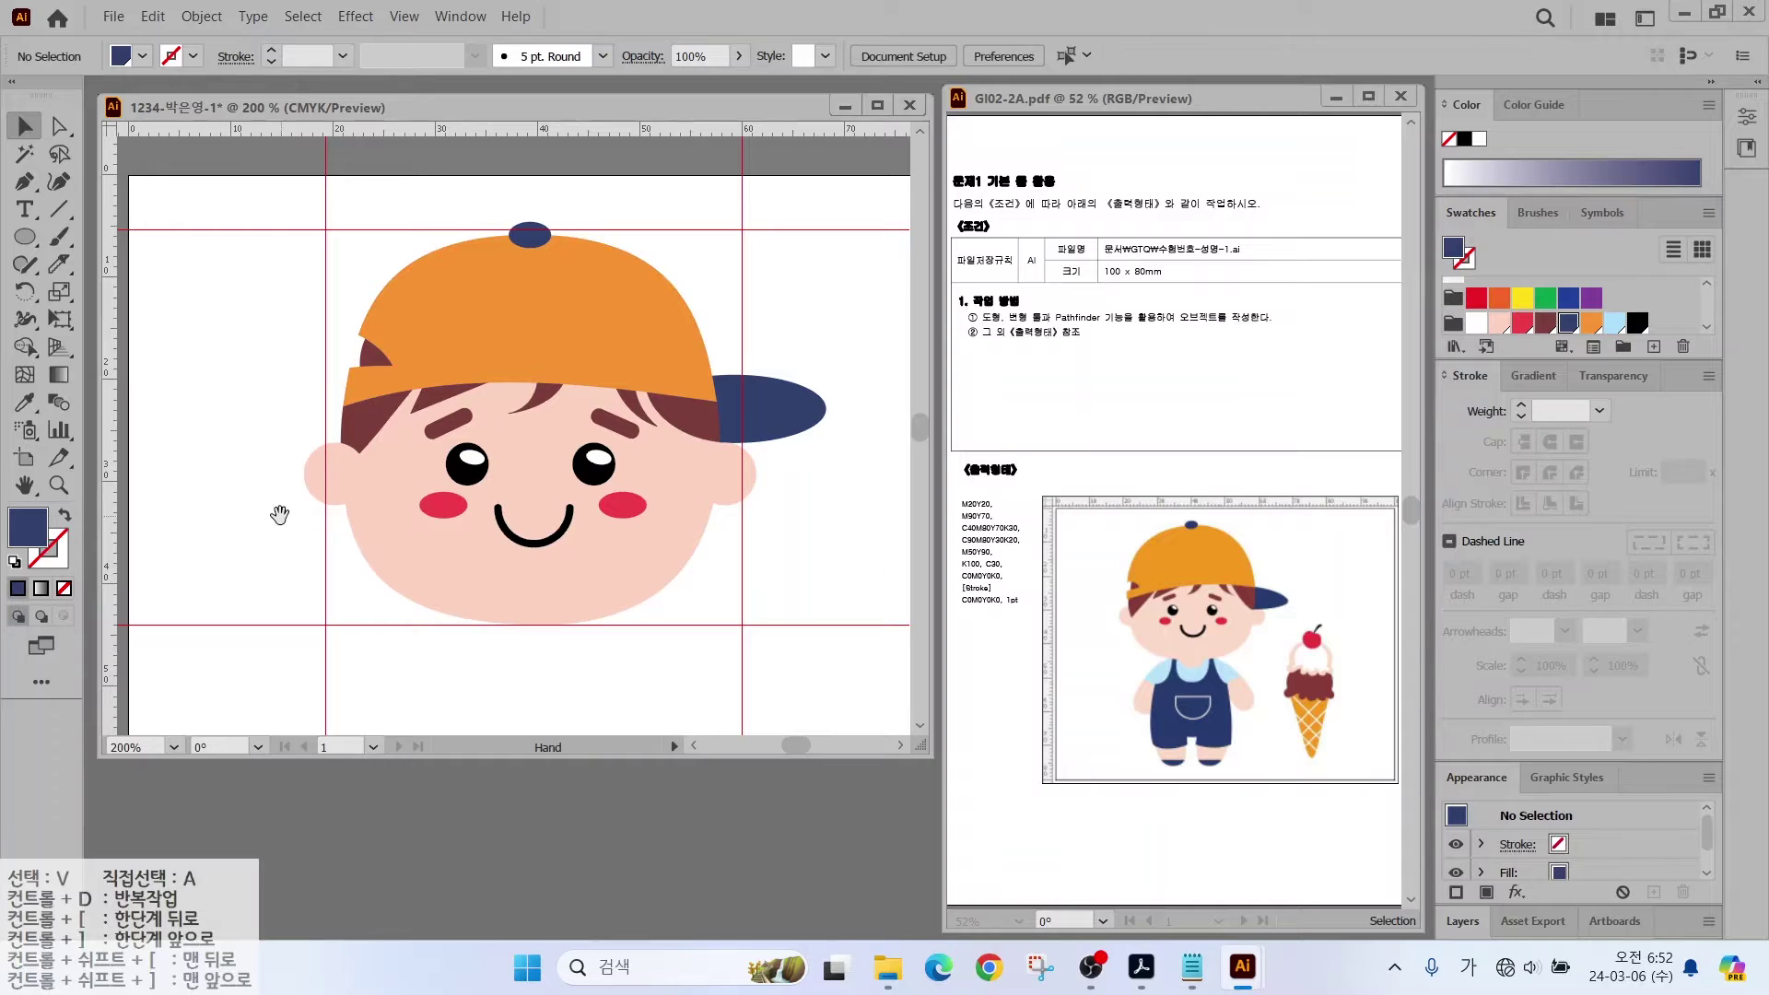
Step: Marquee-select every head part and group them into one object
scroll(198, 429, "down", 1)
scroll(198, 429, "right", 1)
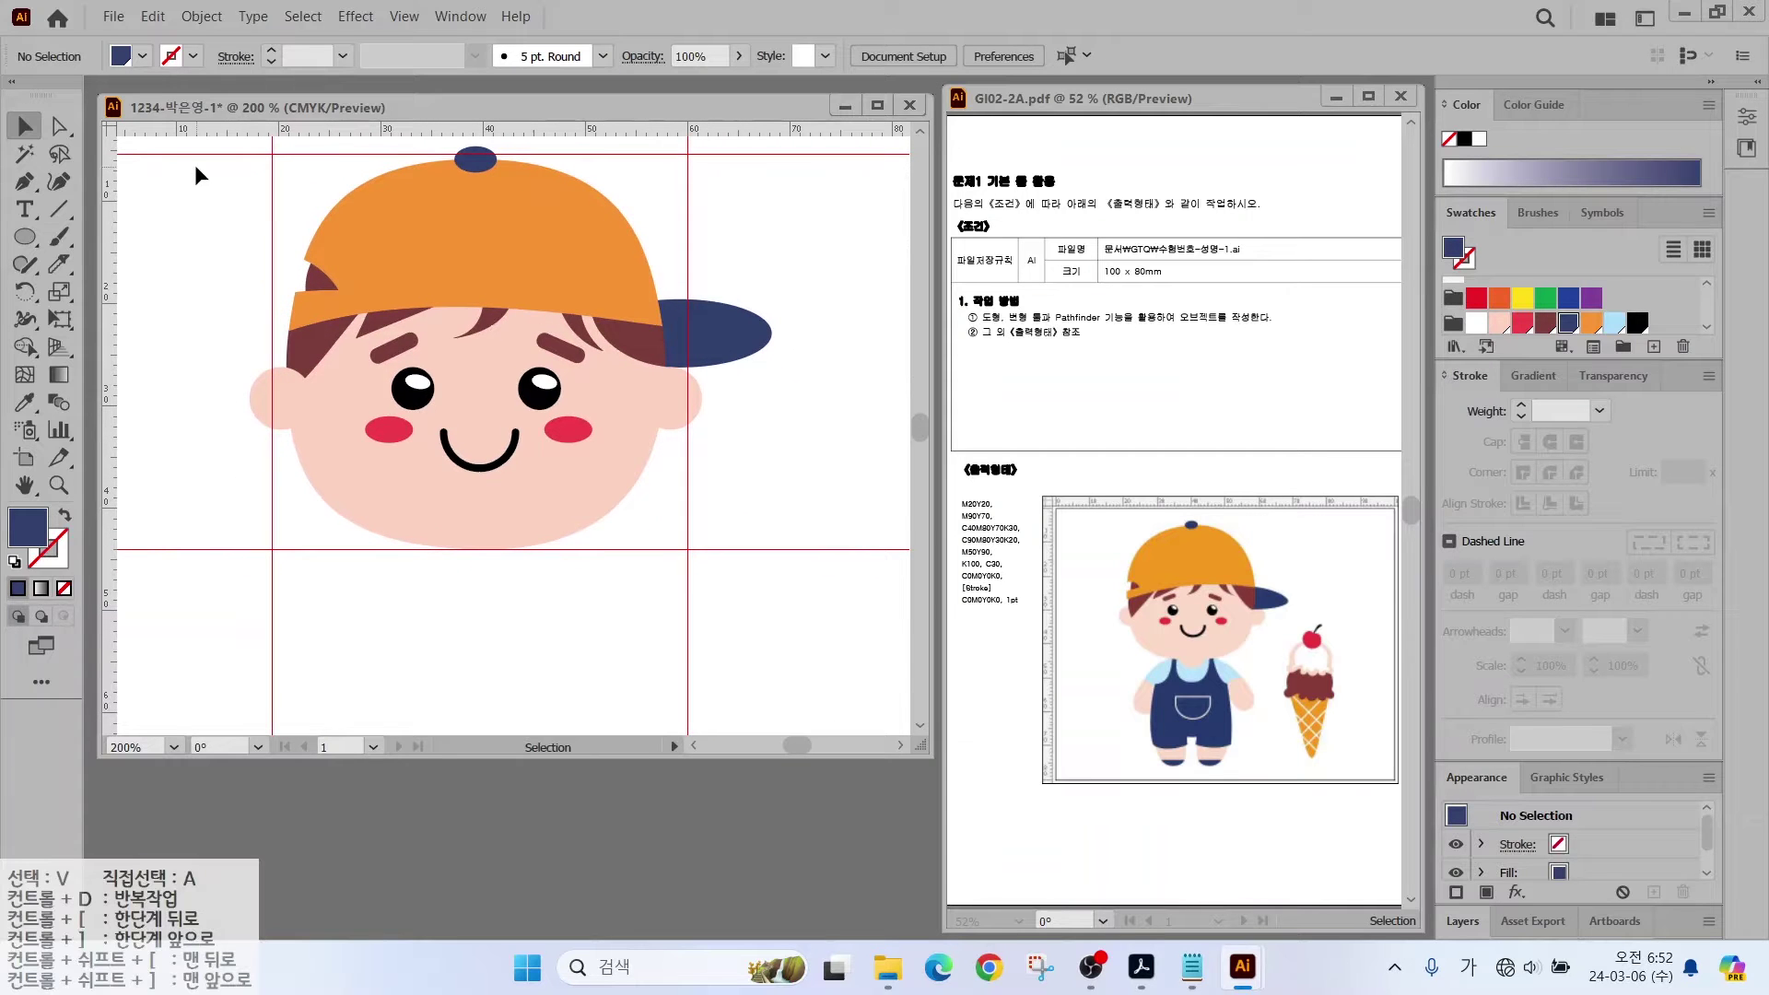
left_click_drag(201, 160, 764, 512)
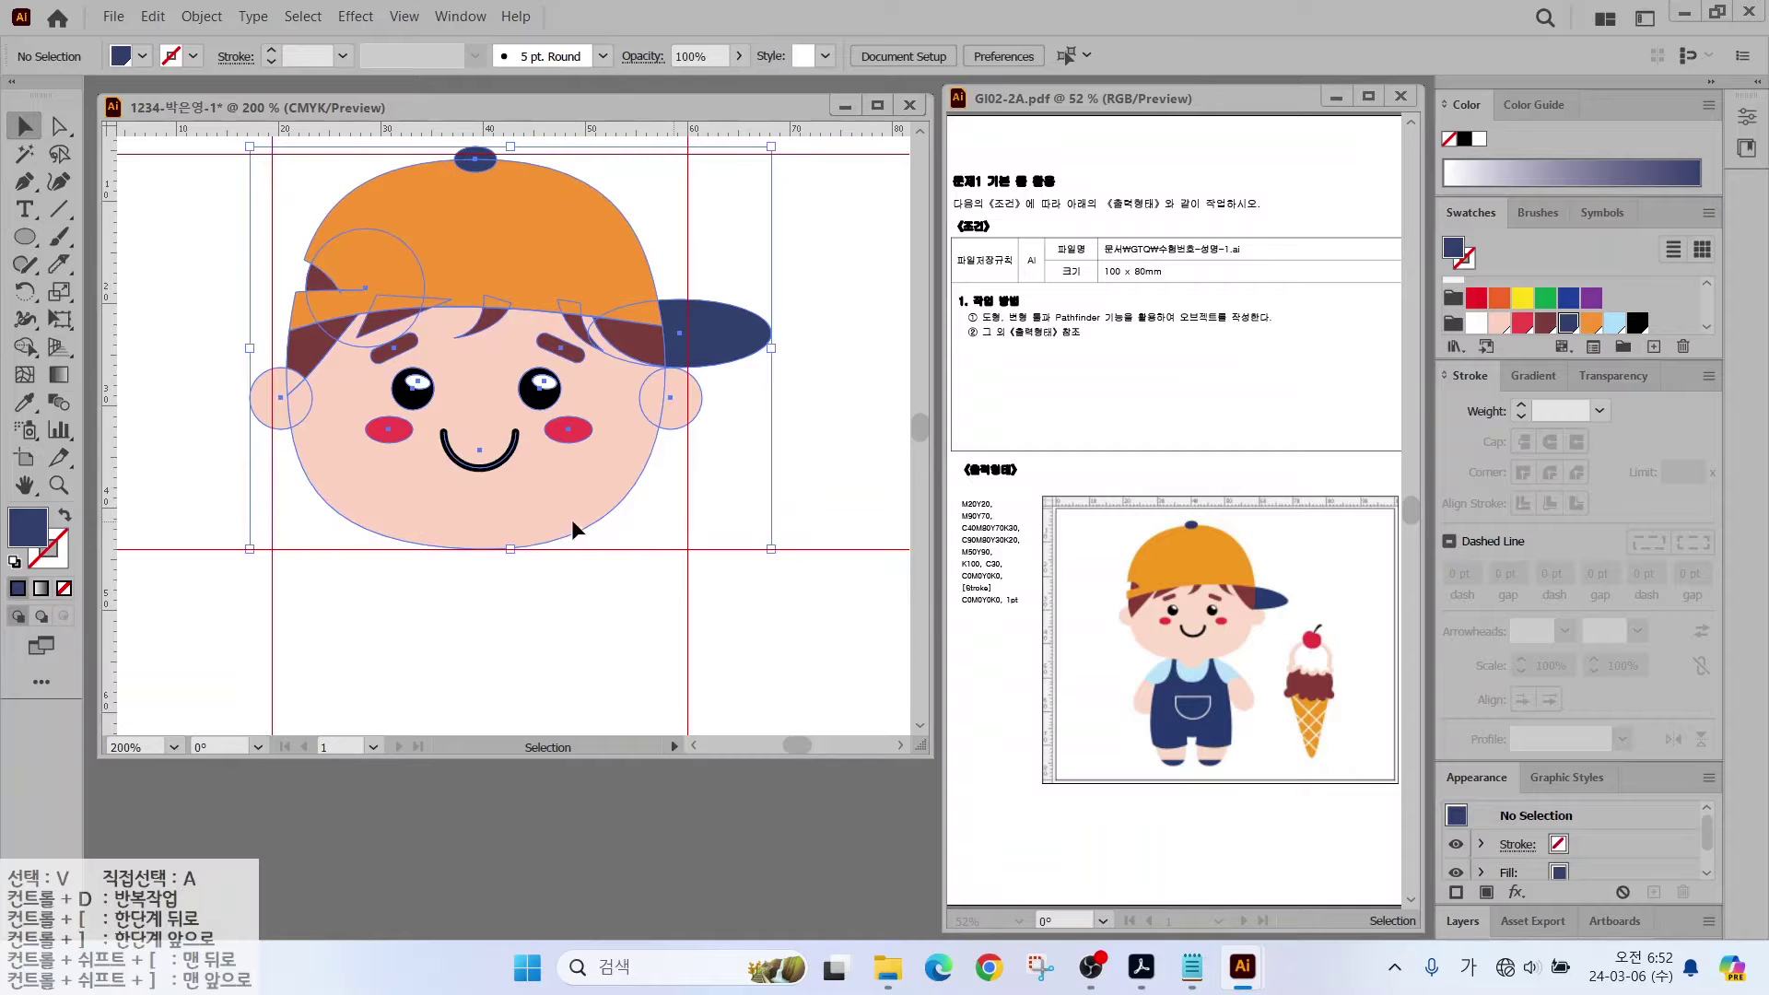
right_click(386, 472)
mouse_move(458, 822)
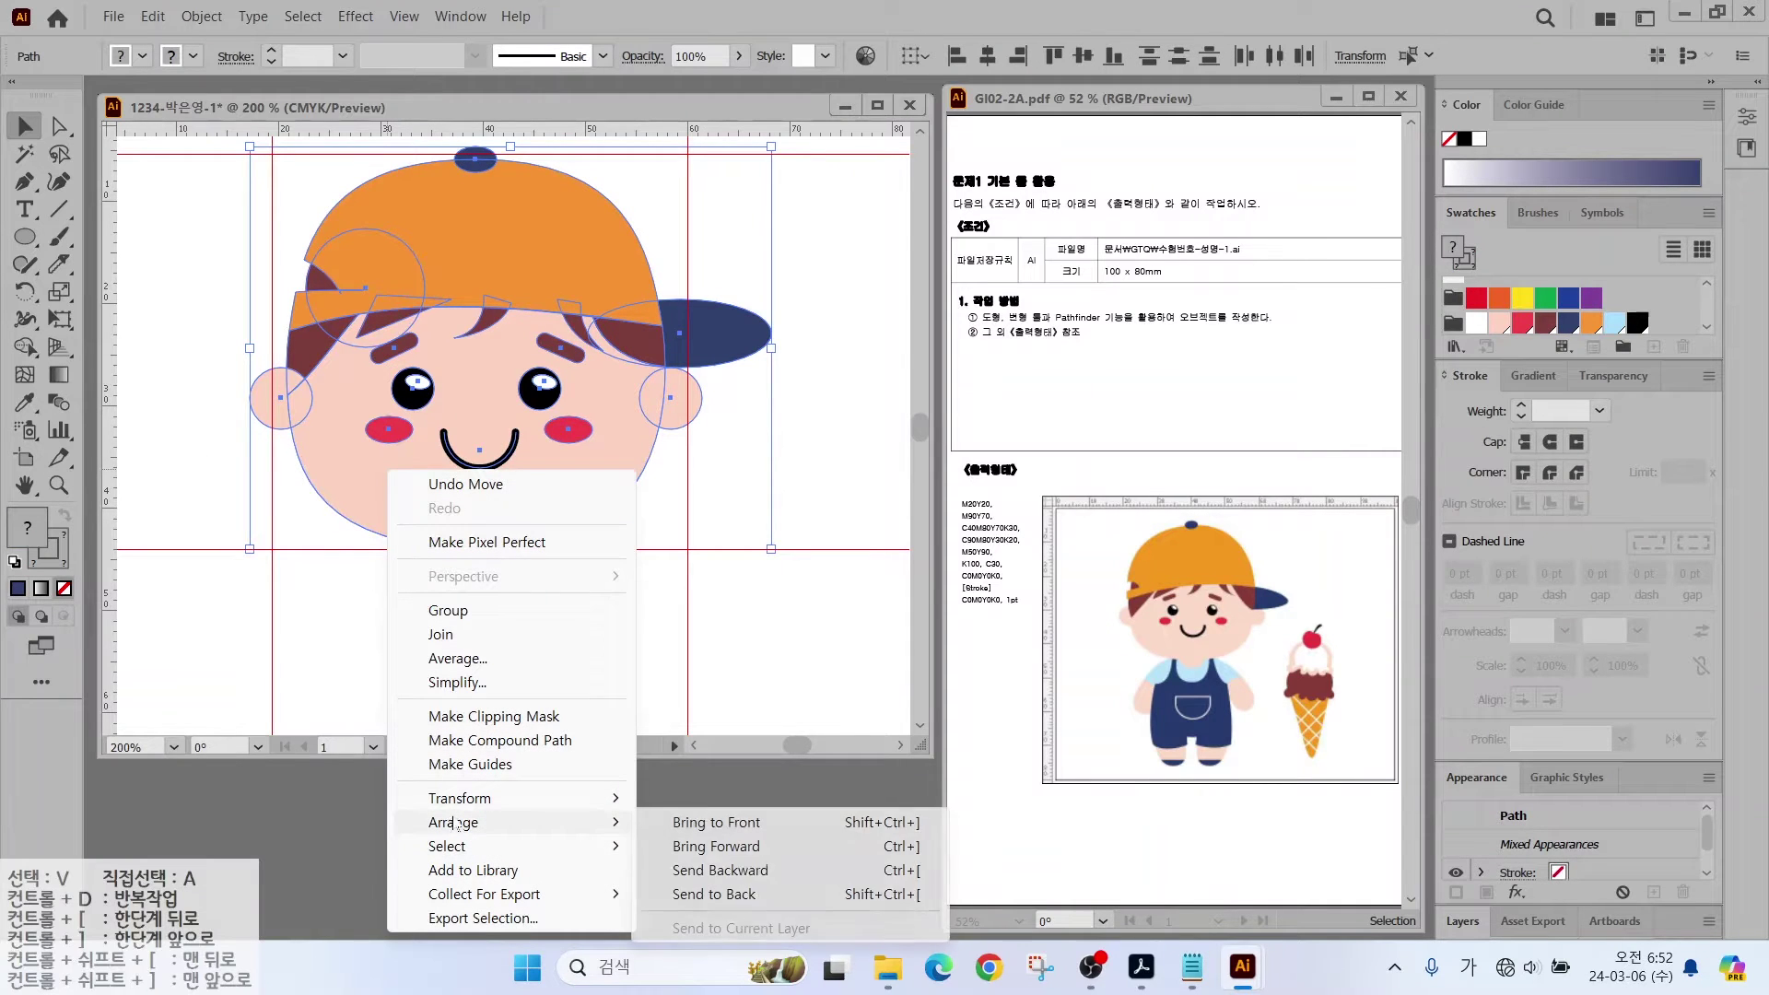
left_click(449, 610)
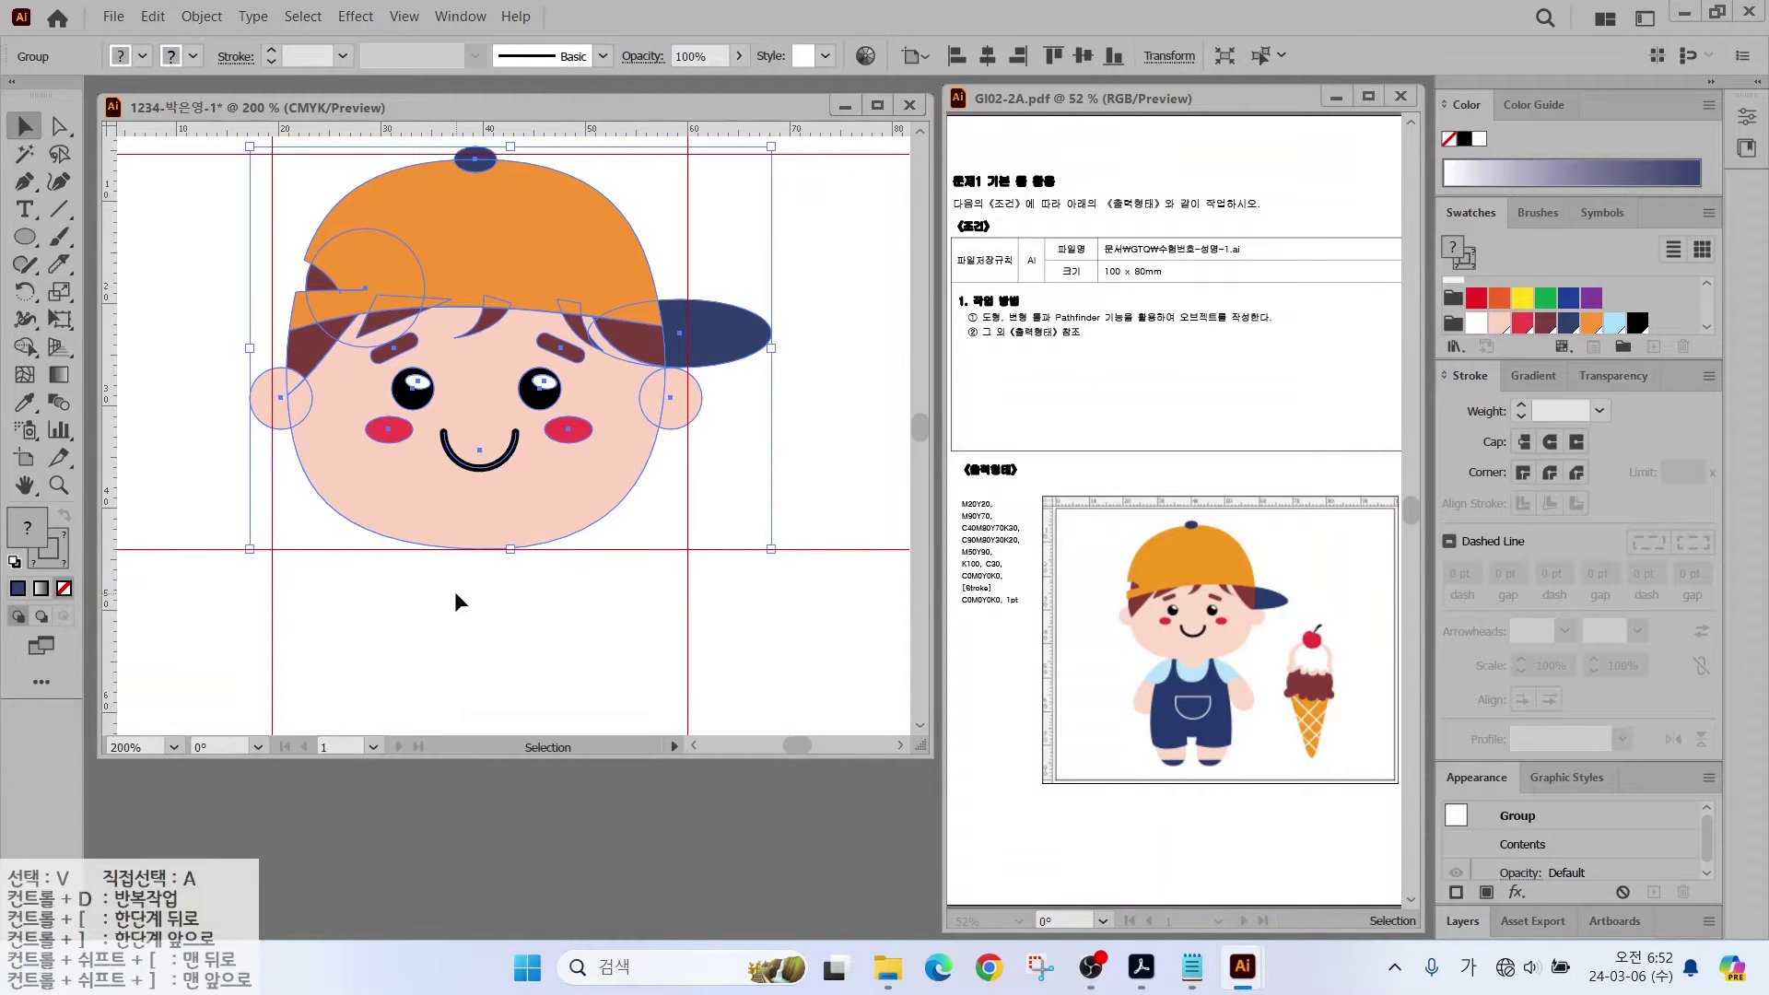
scroll(455, 600, "down", 3)
left_click(25, 181)
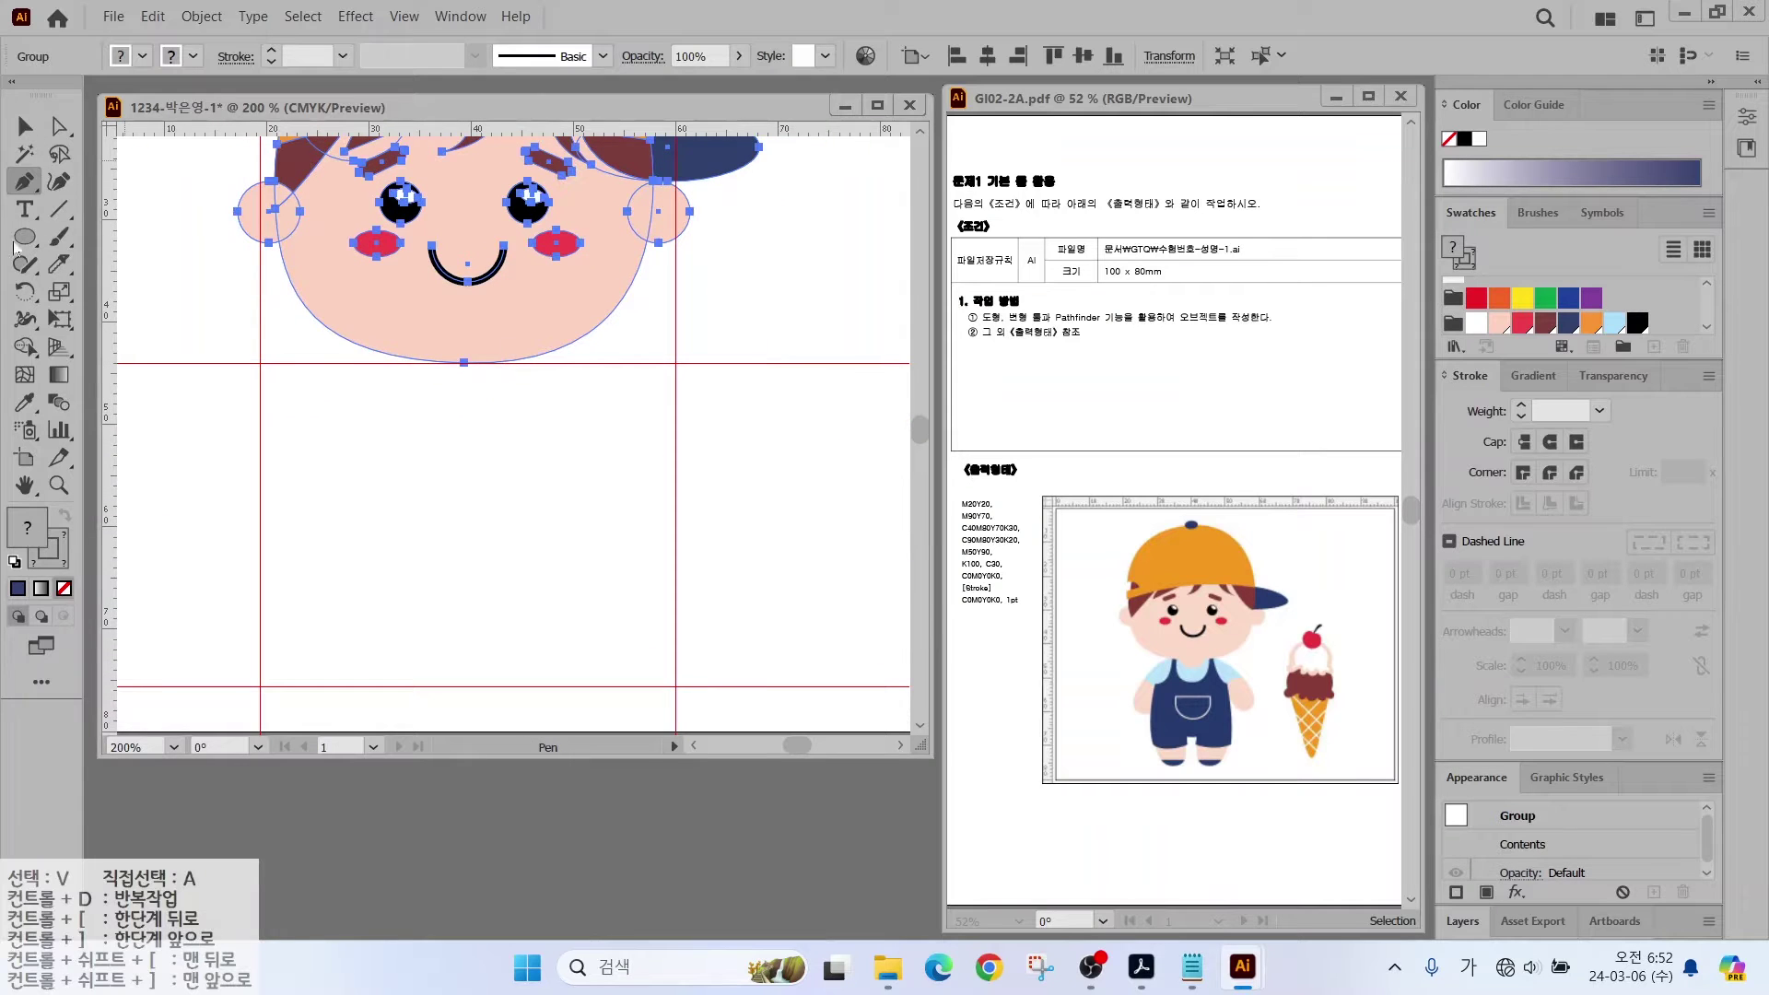
Step: Pen-draw the closed left shirt half with a rounded sleeve under the chin, filled light blue
left_click(413, 344)
left_click_drag(294, 412, 261, 454)
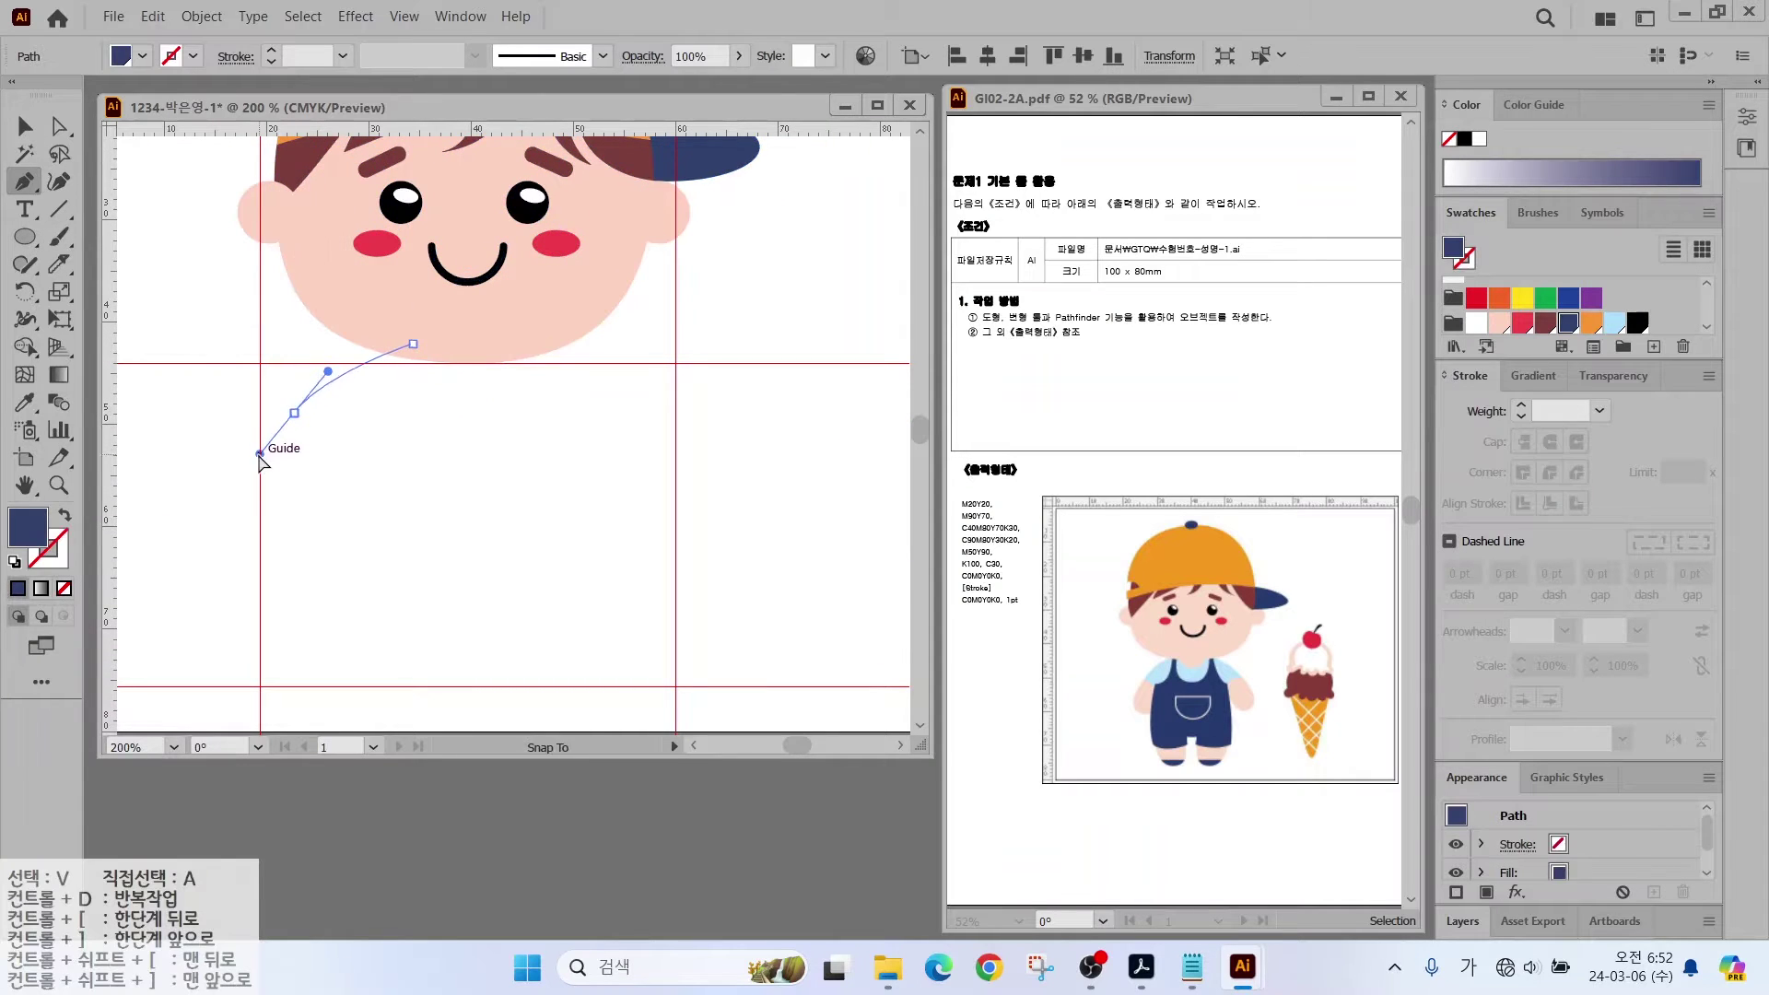
left_click_drag(261, 537, 329, 549)
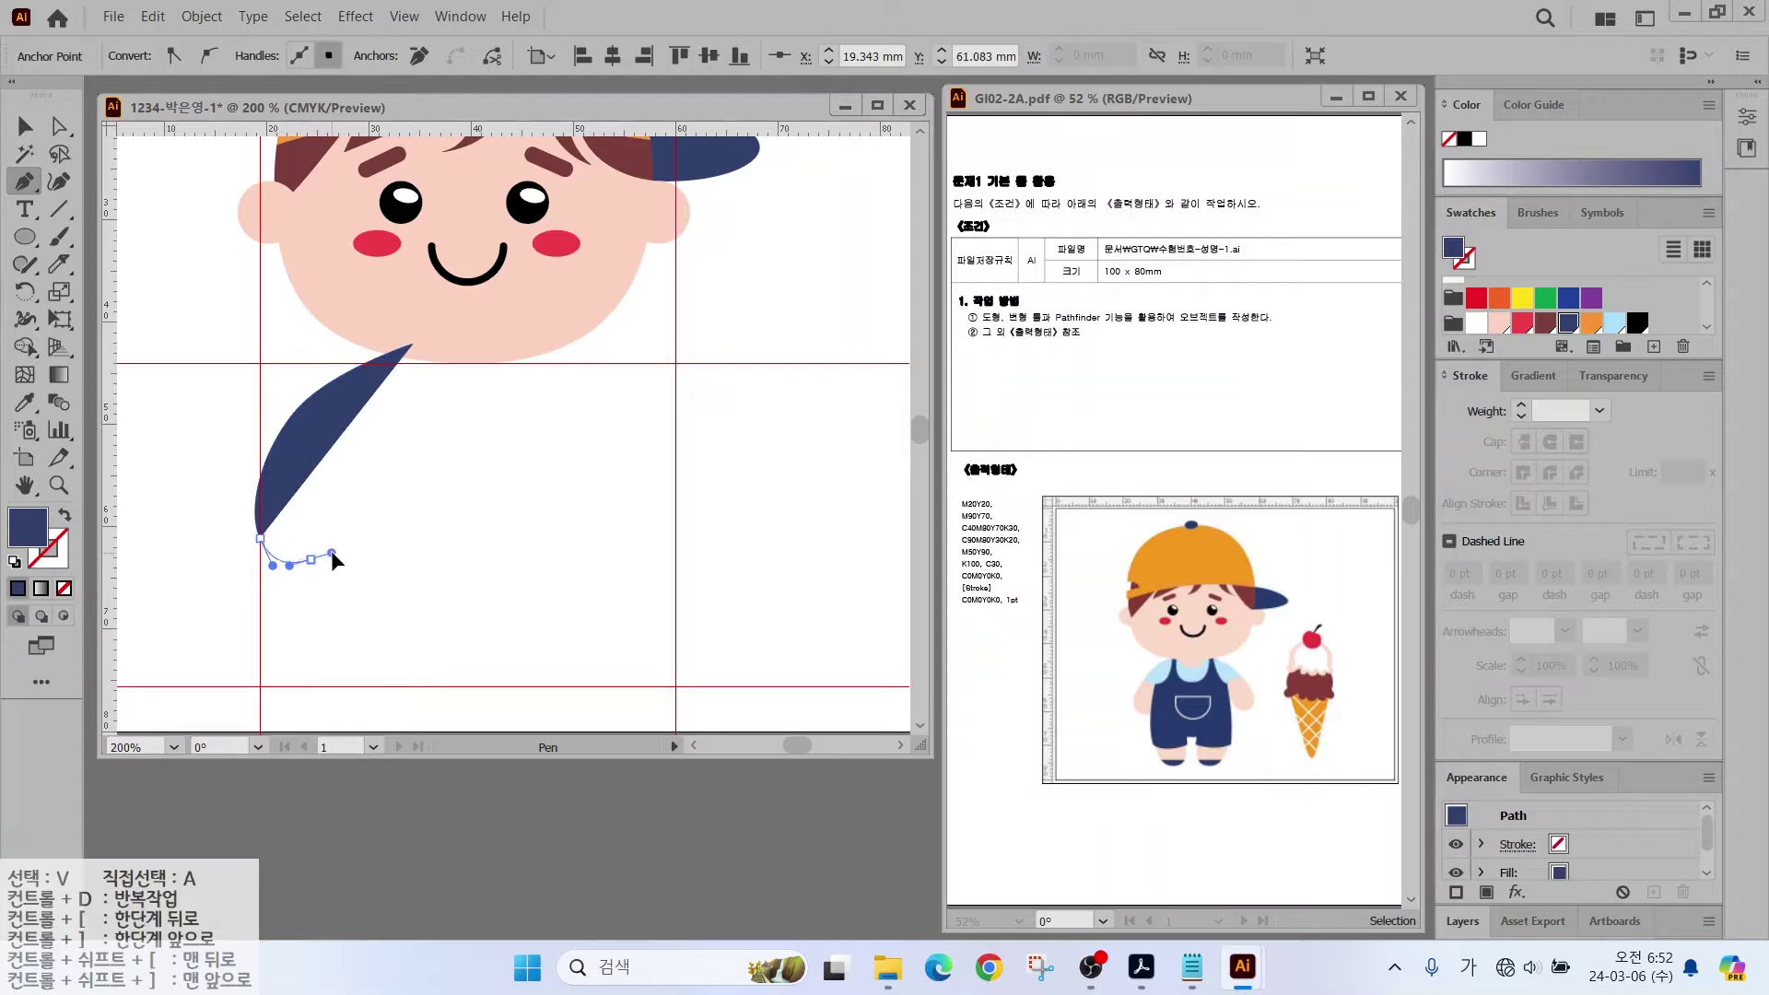
left_click(373, 504)
left_click(475, 504, "shift")
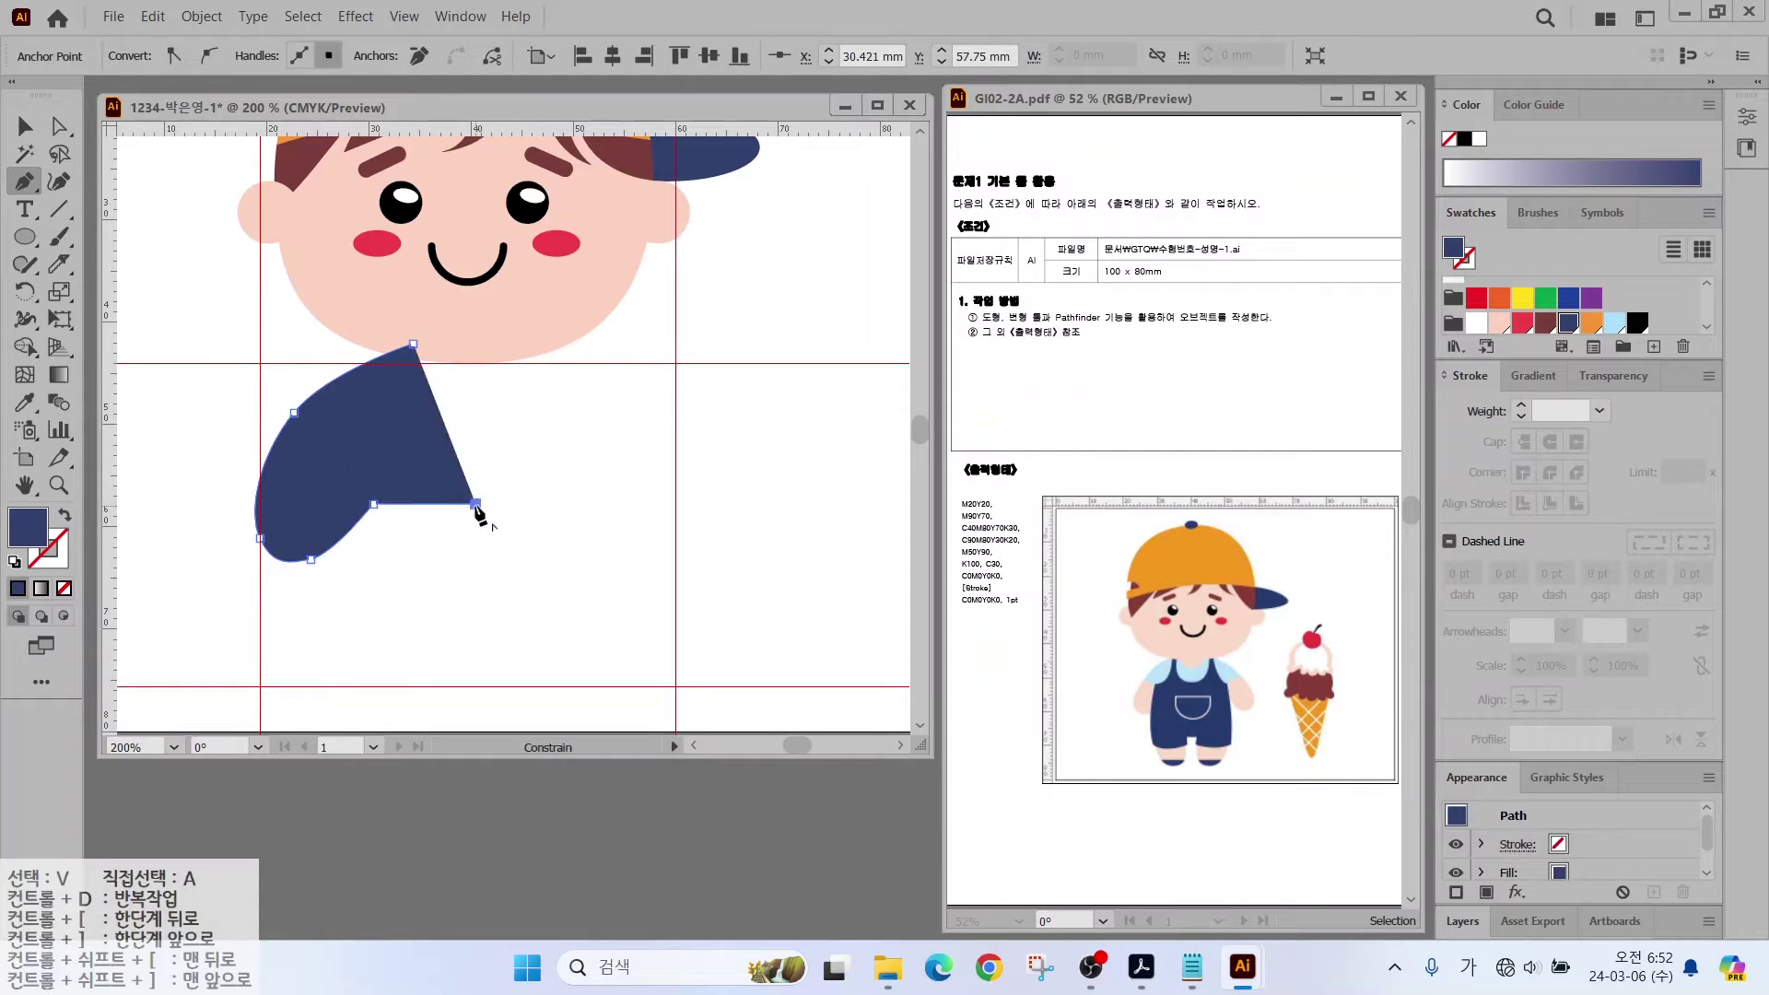
left_click(475, 343)
left_click(412, 343)
left_click(1613, 321)
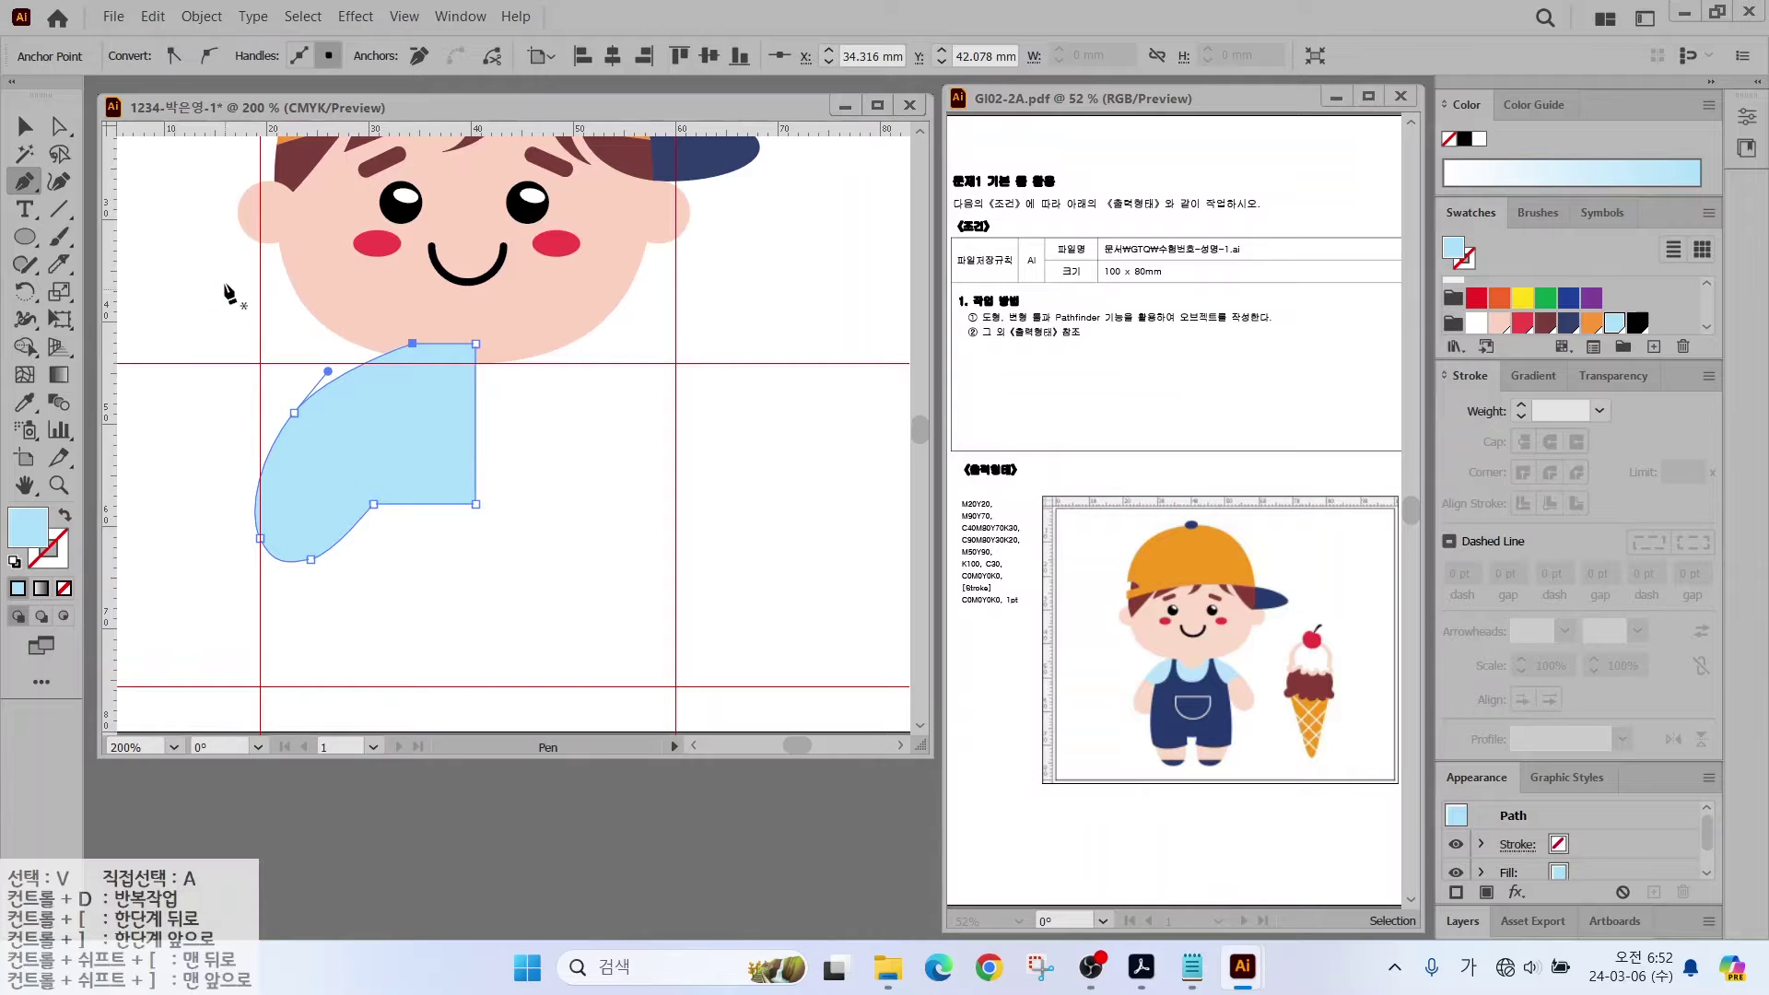
key("v")
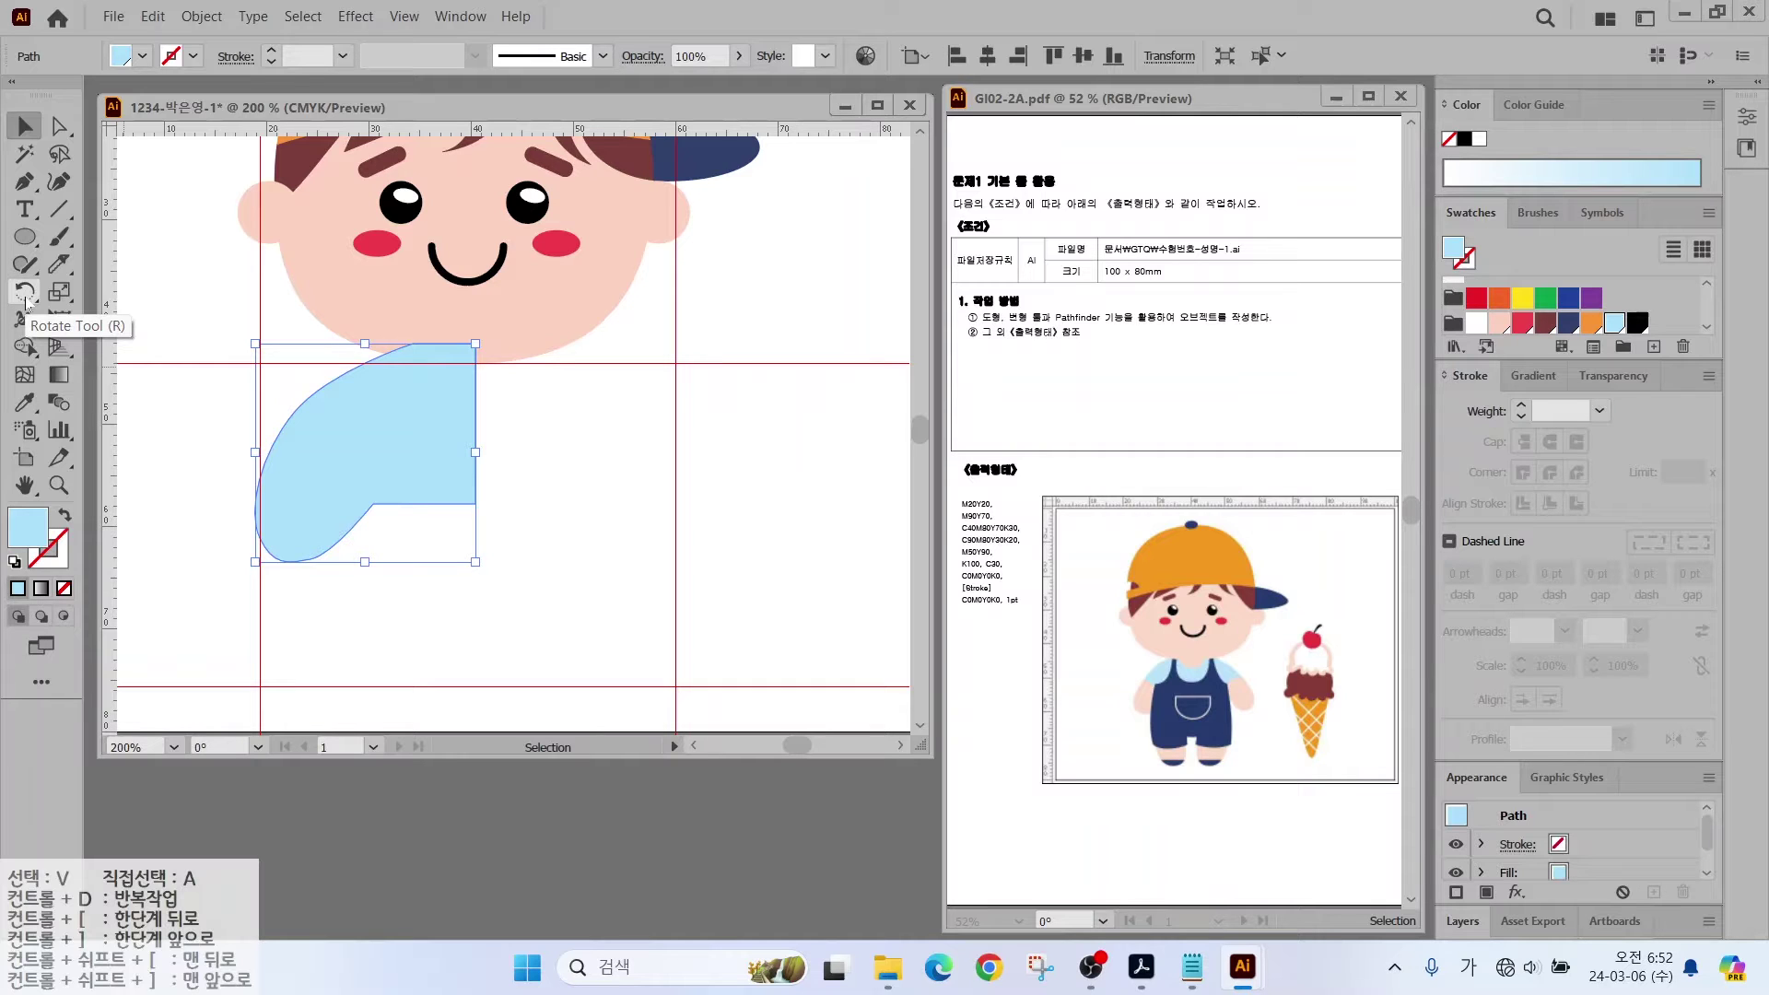
Step: Reflect a copy of the shirt half vertically about its inner bottom corner, then select both halves
left_click(26, 294)
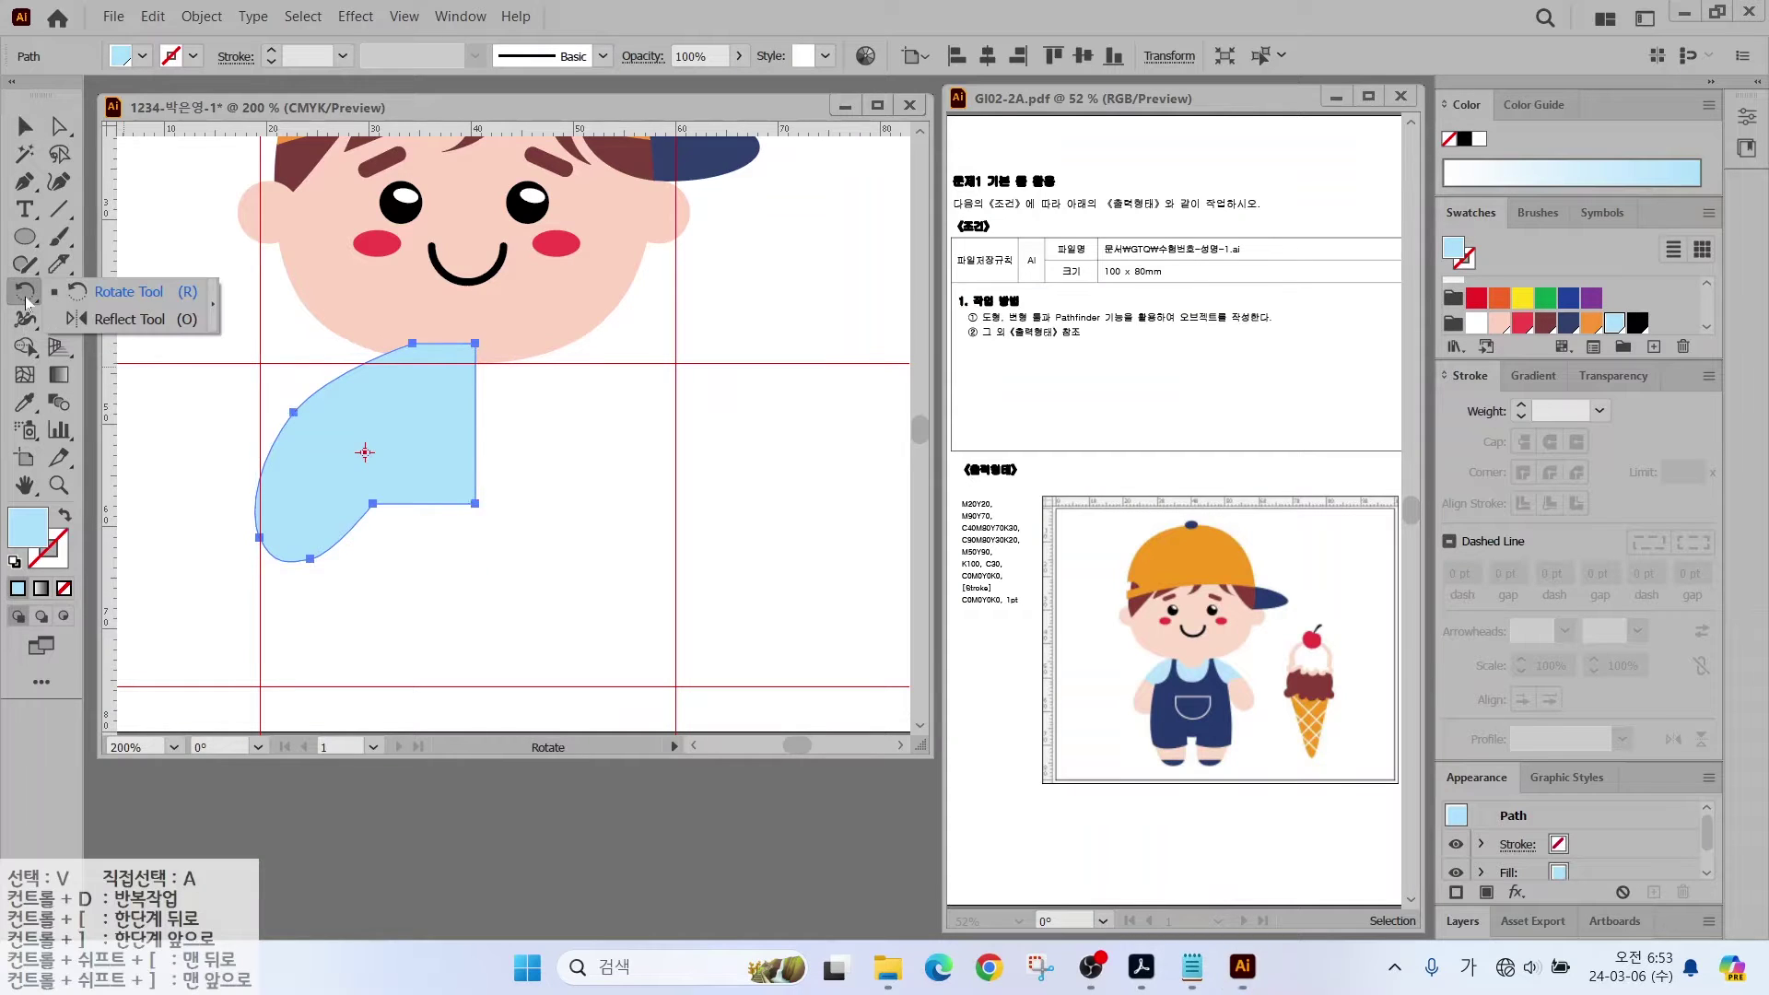
left_click(113, 320)
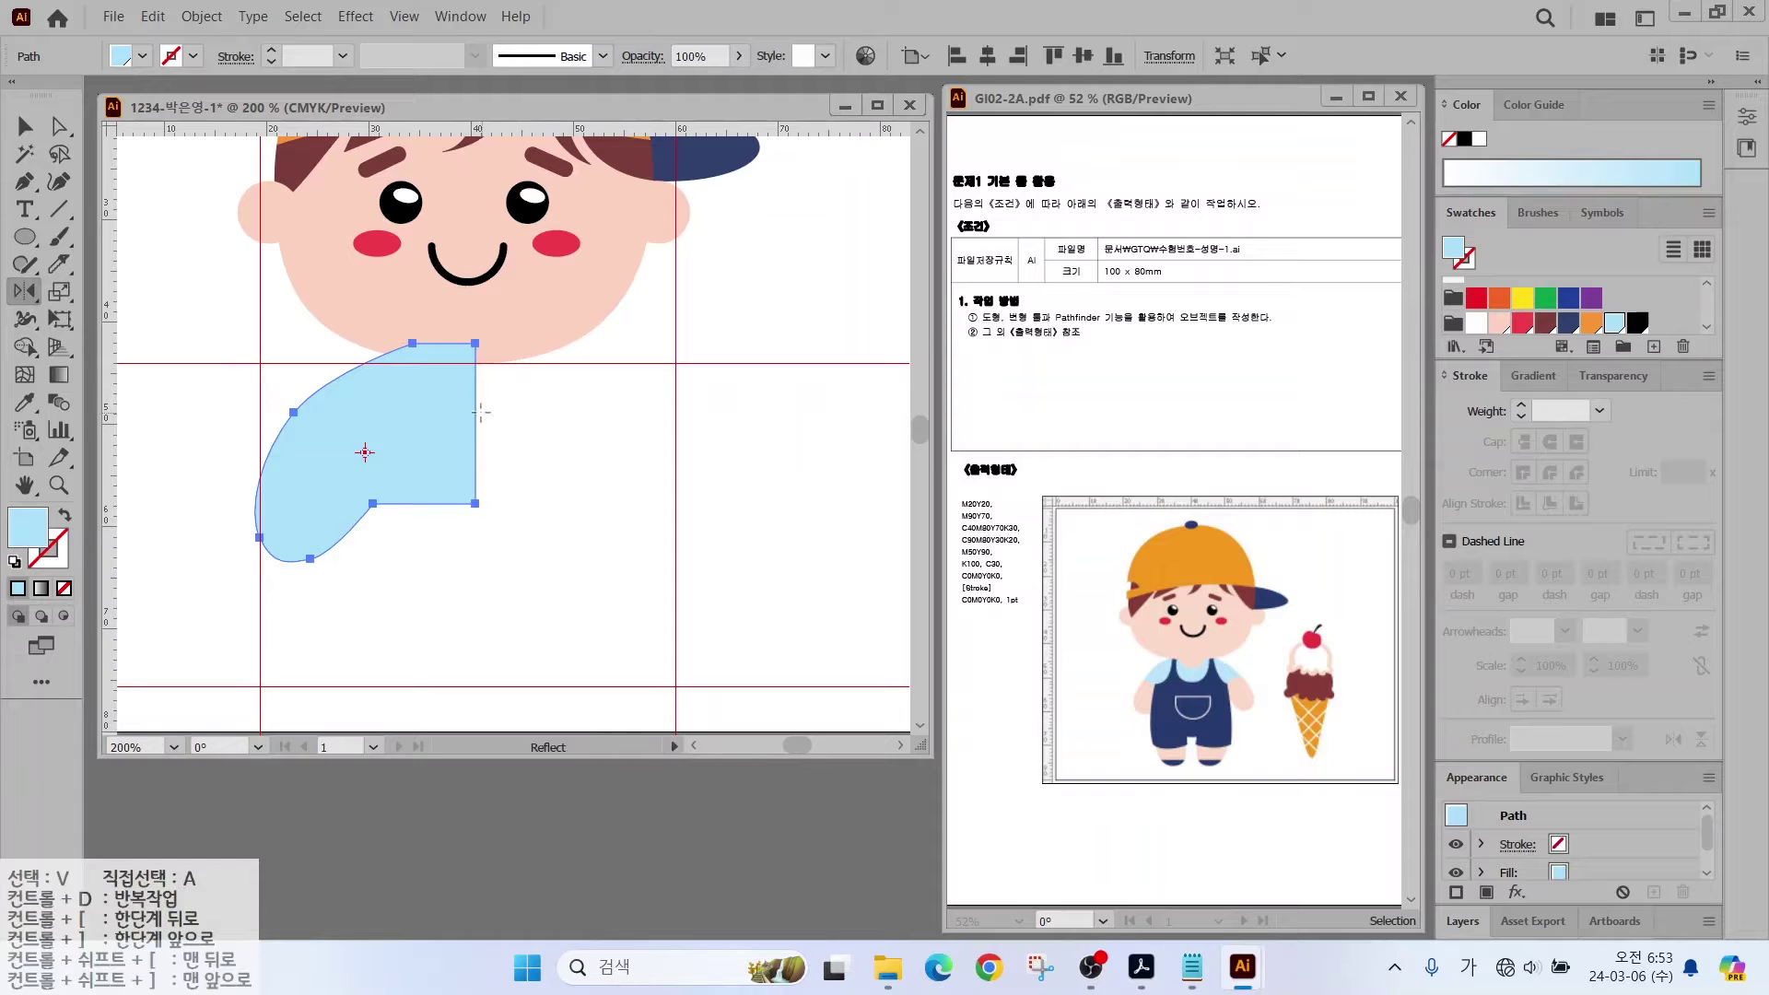
left_click_drag(473, 315, 473, 594)
mouse_move(445, 408)
left_mouse_down()
mouse_move(481, 385)
mouse_move(518, 426)
left_mouse_up()
left_click(494, 411)
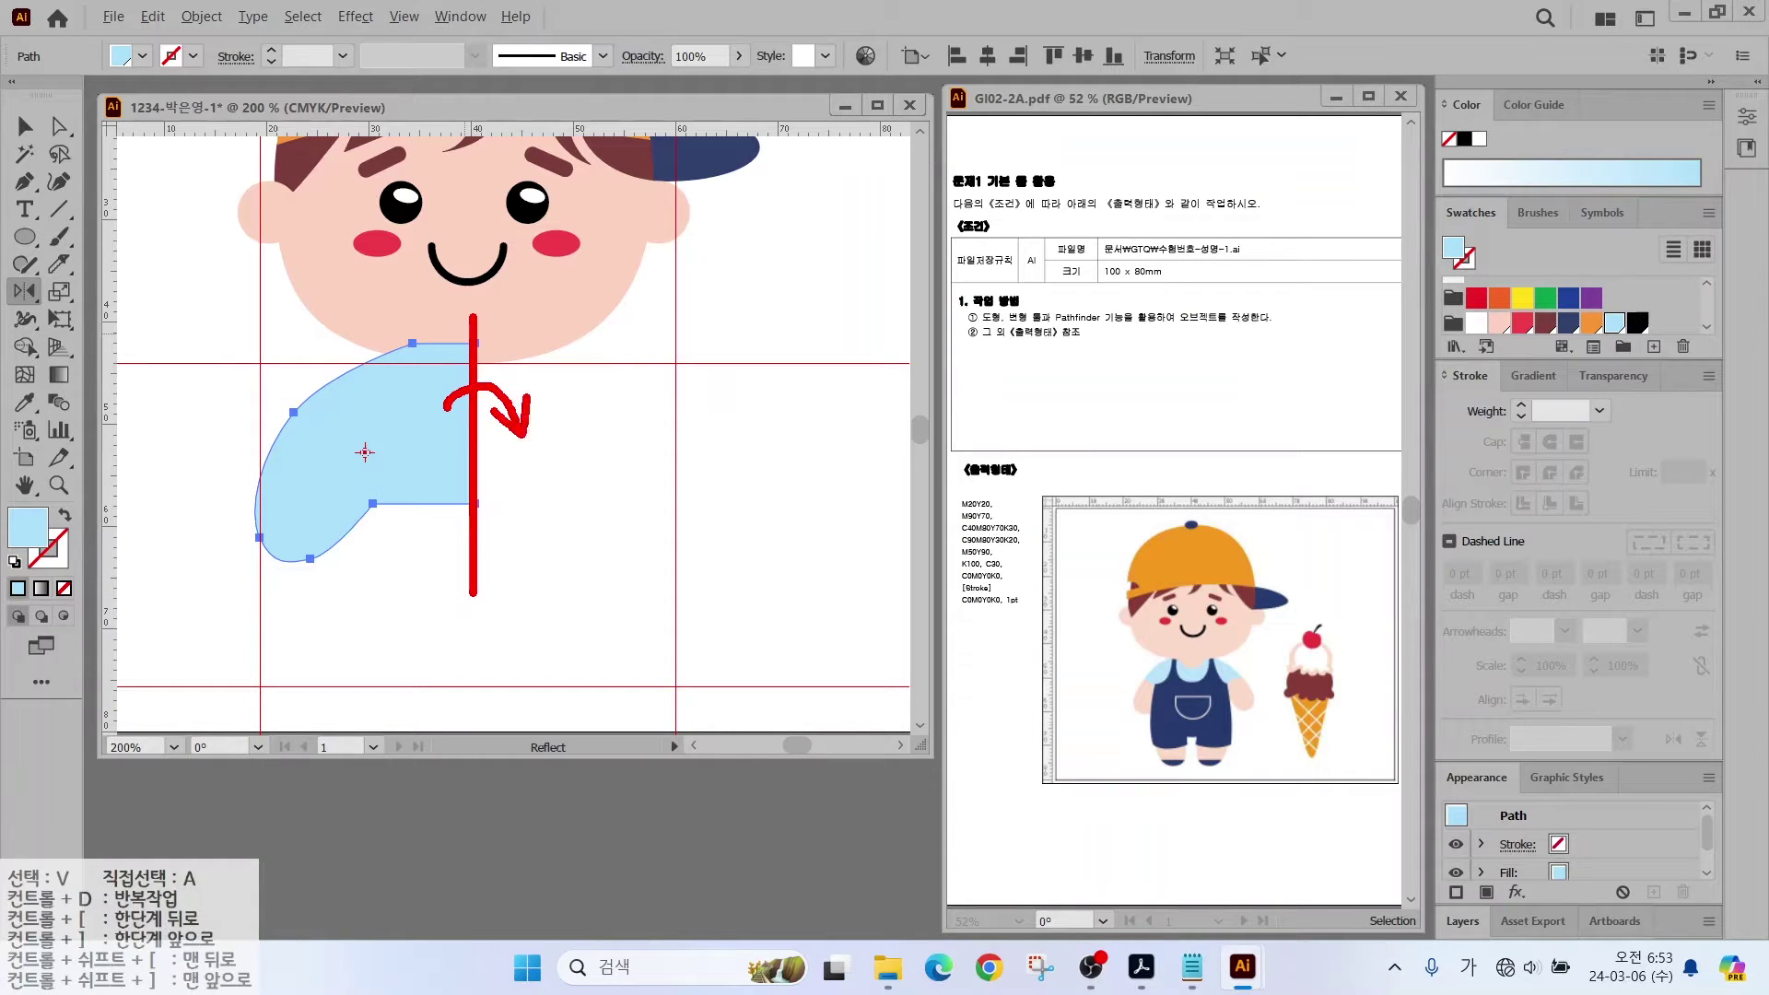
key("Escape")
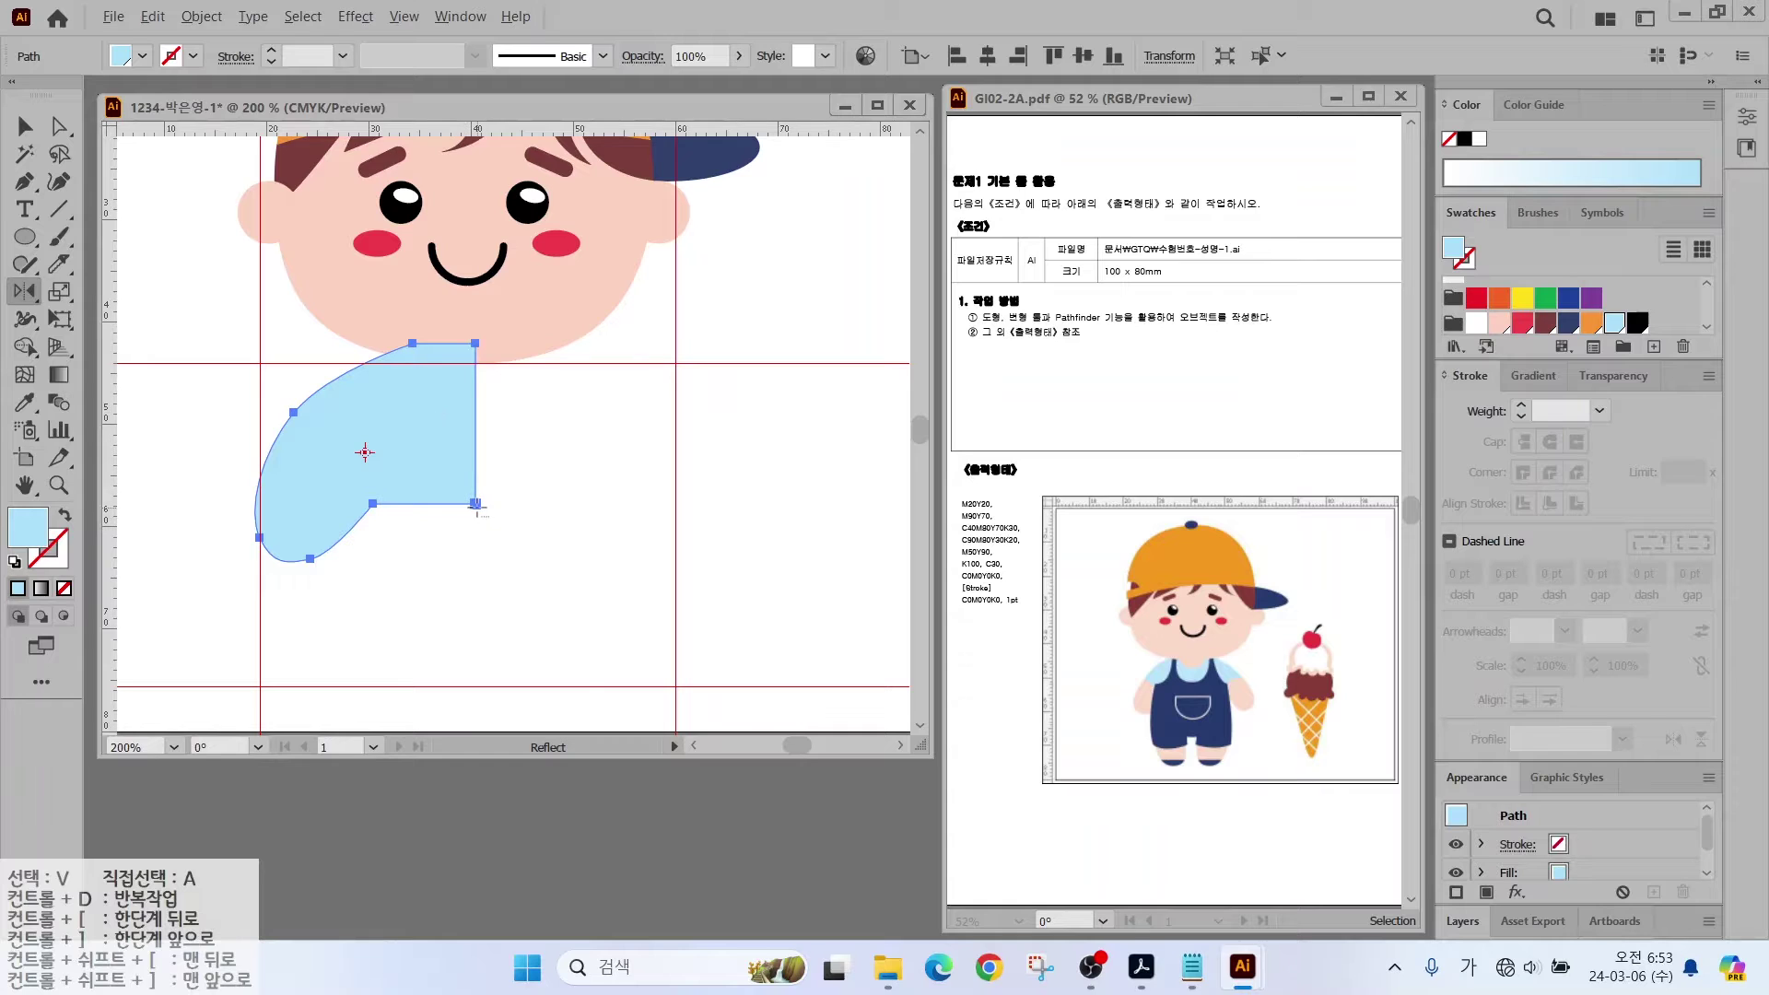
left_click(475, 504, "alt")
left_click(1066, 559)
left_click(1066, 559)
left_click(1067, 559)
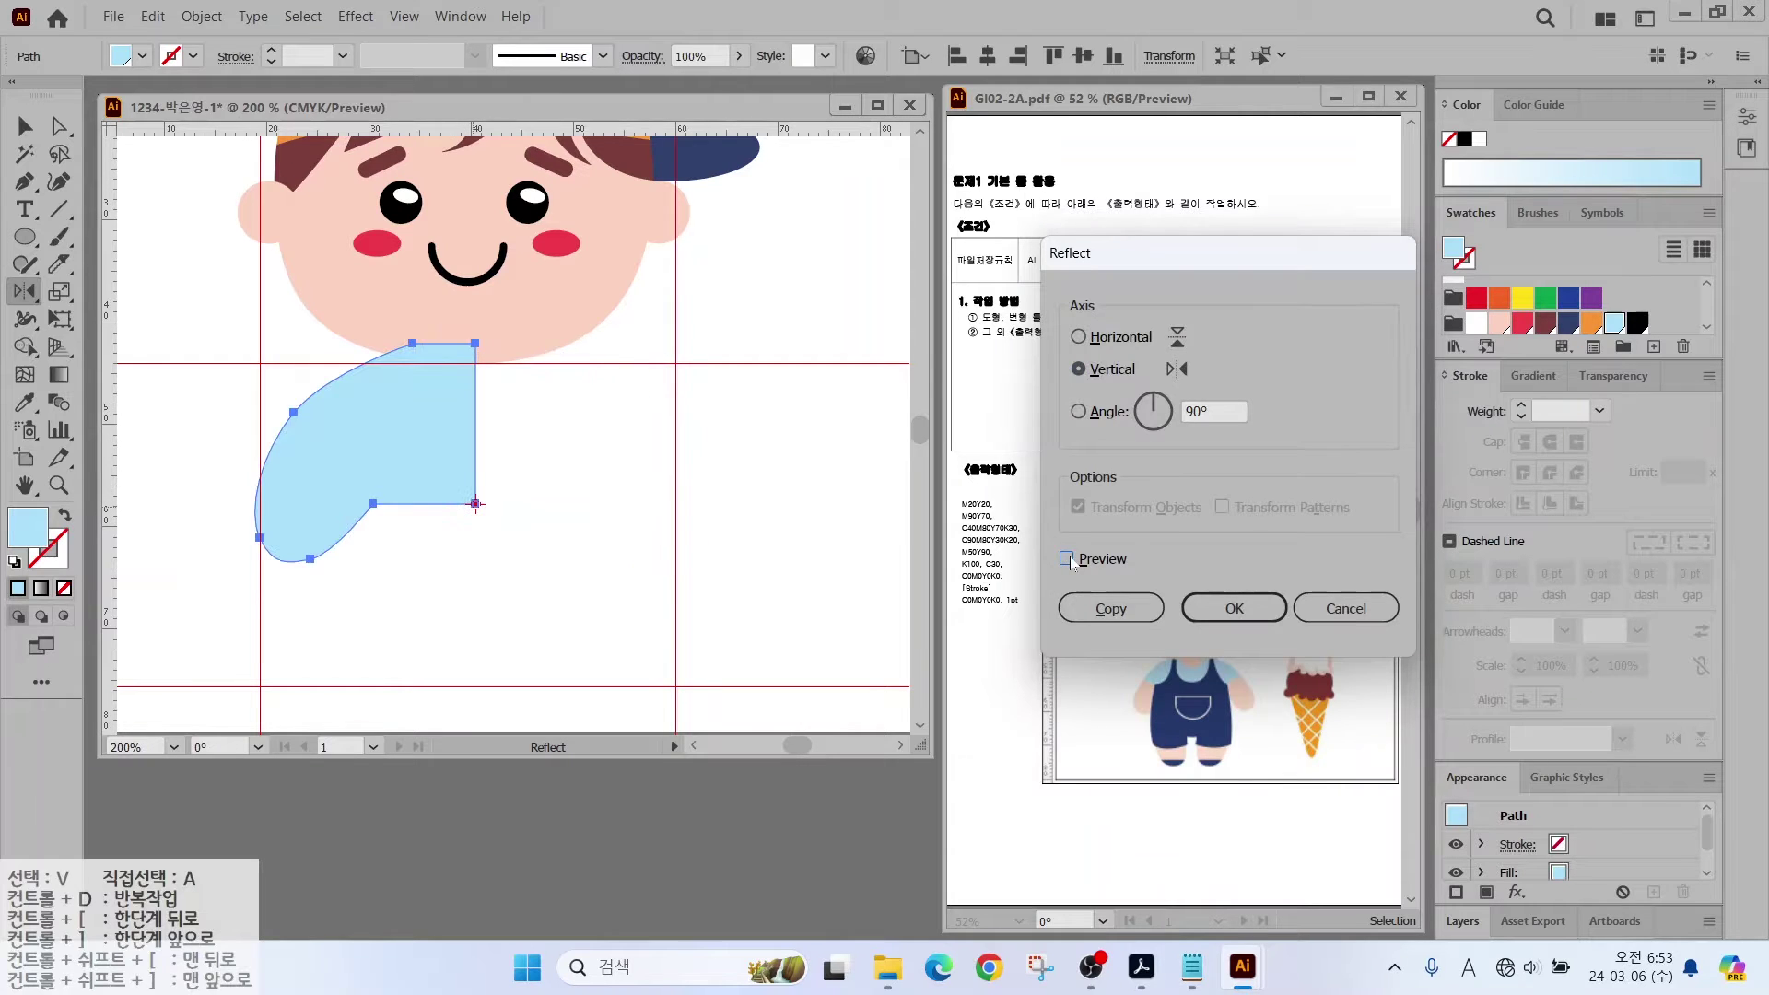
left_click(1066, 559)
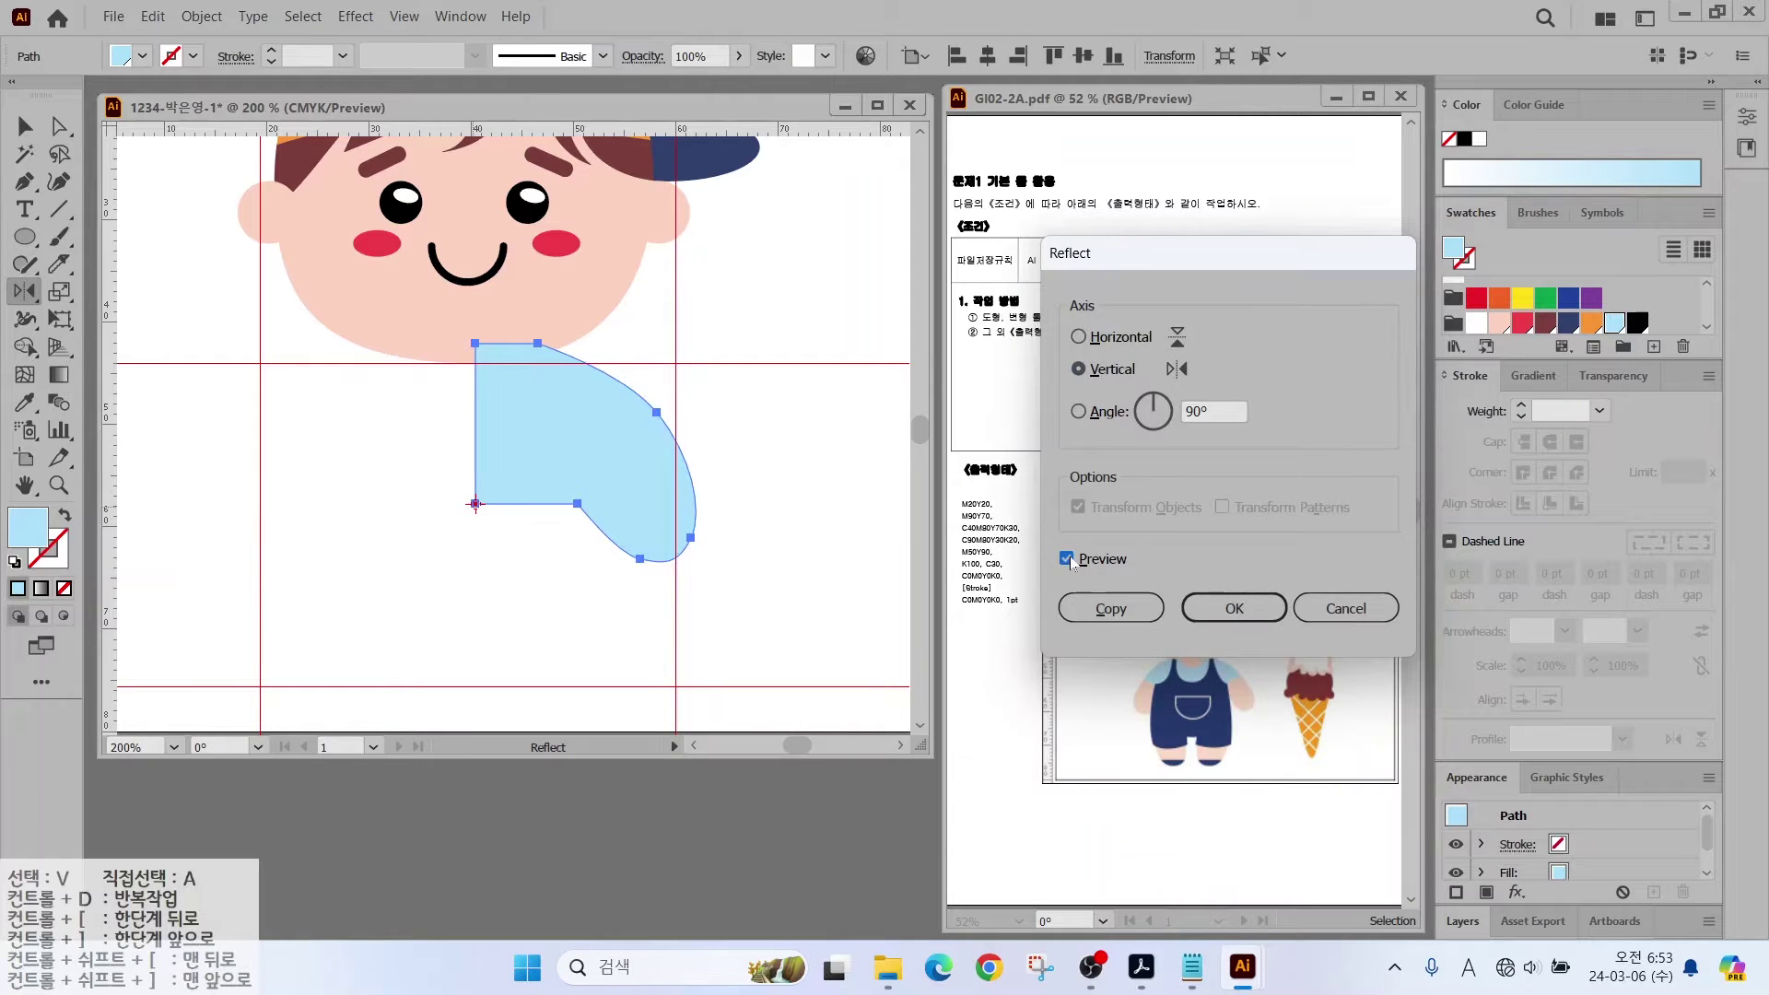
left_click(1108, 608)
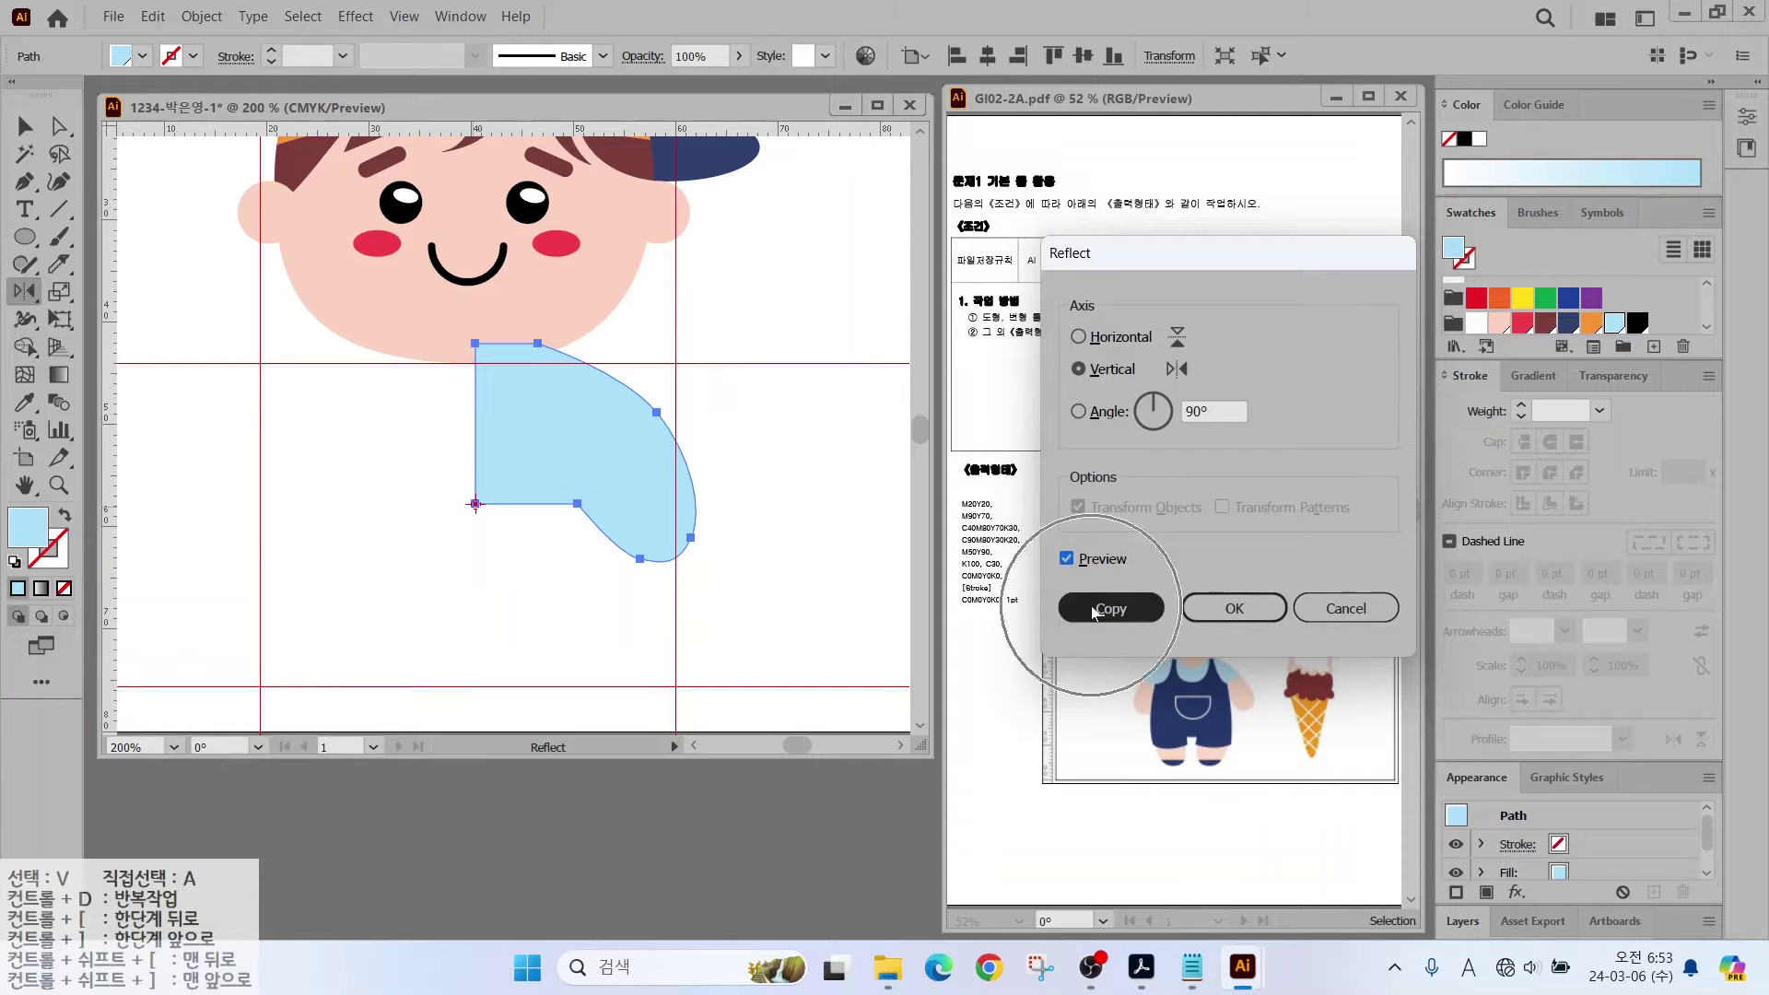
key("v")
left_click(600, 477)
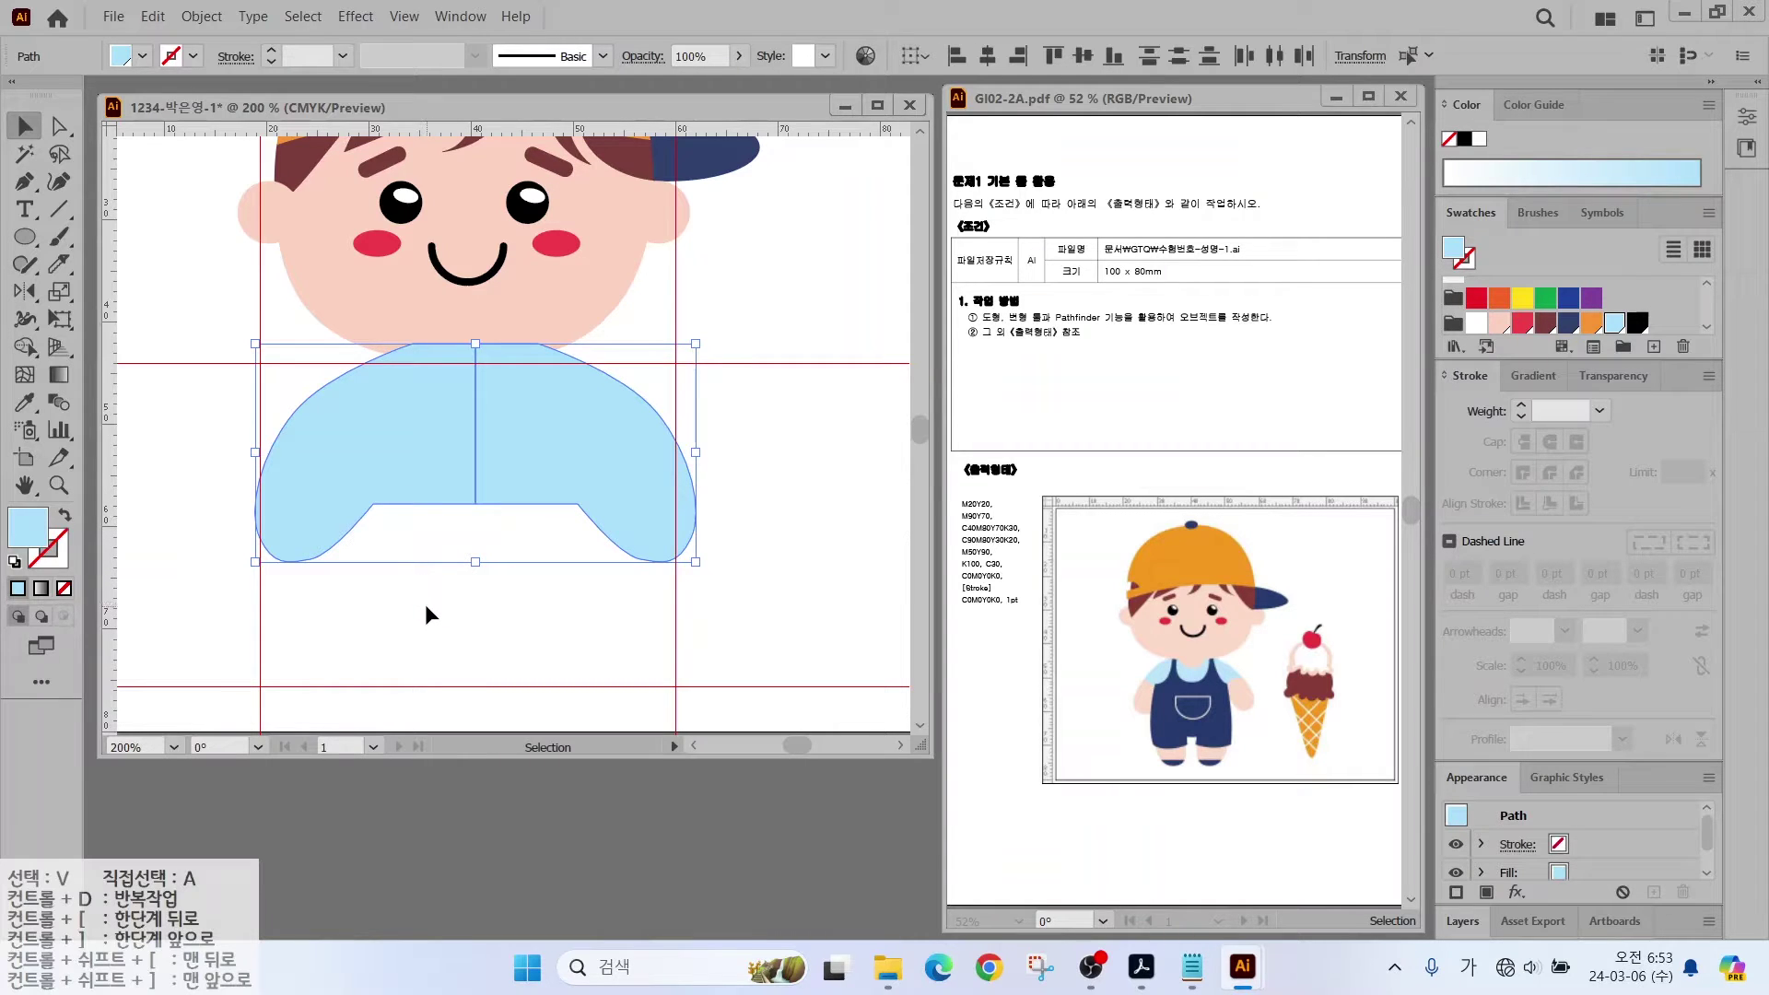
Step: Unite the shirt halves with Pathfinder and nudge the merged shirt up under the head
left_click(451, 21)
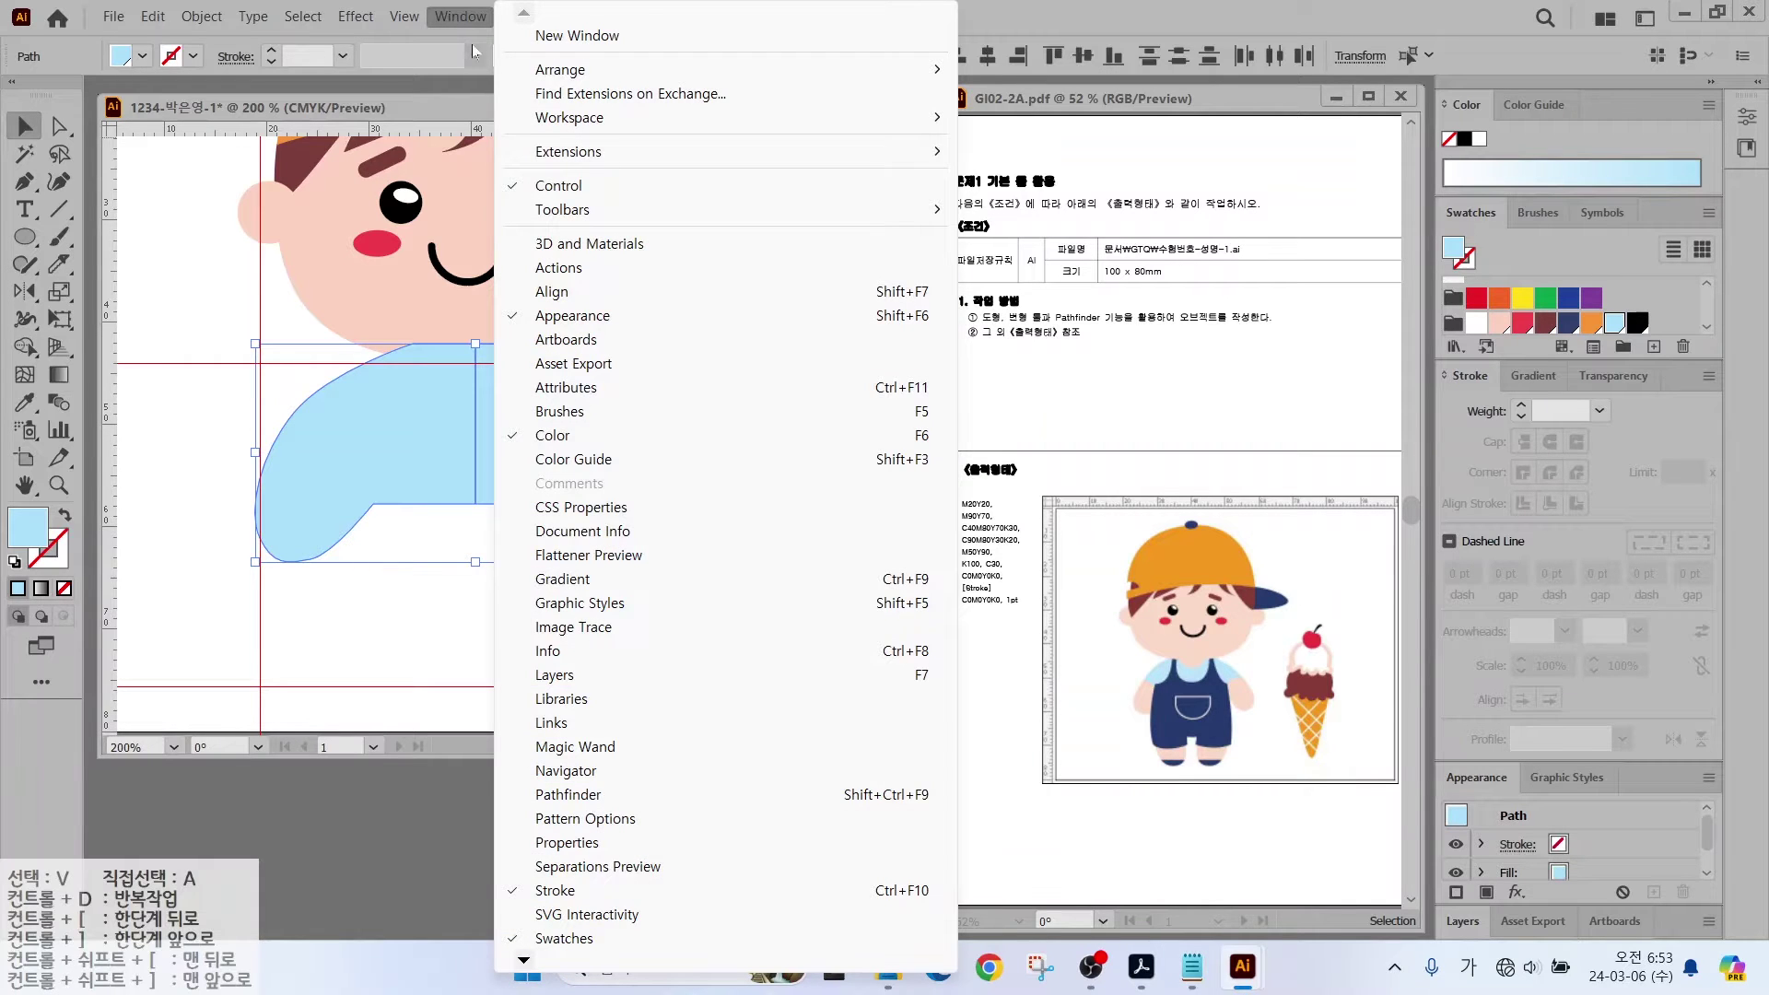
left_click(552, 798)
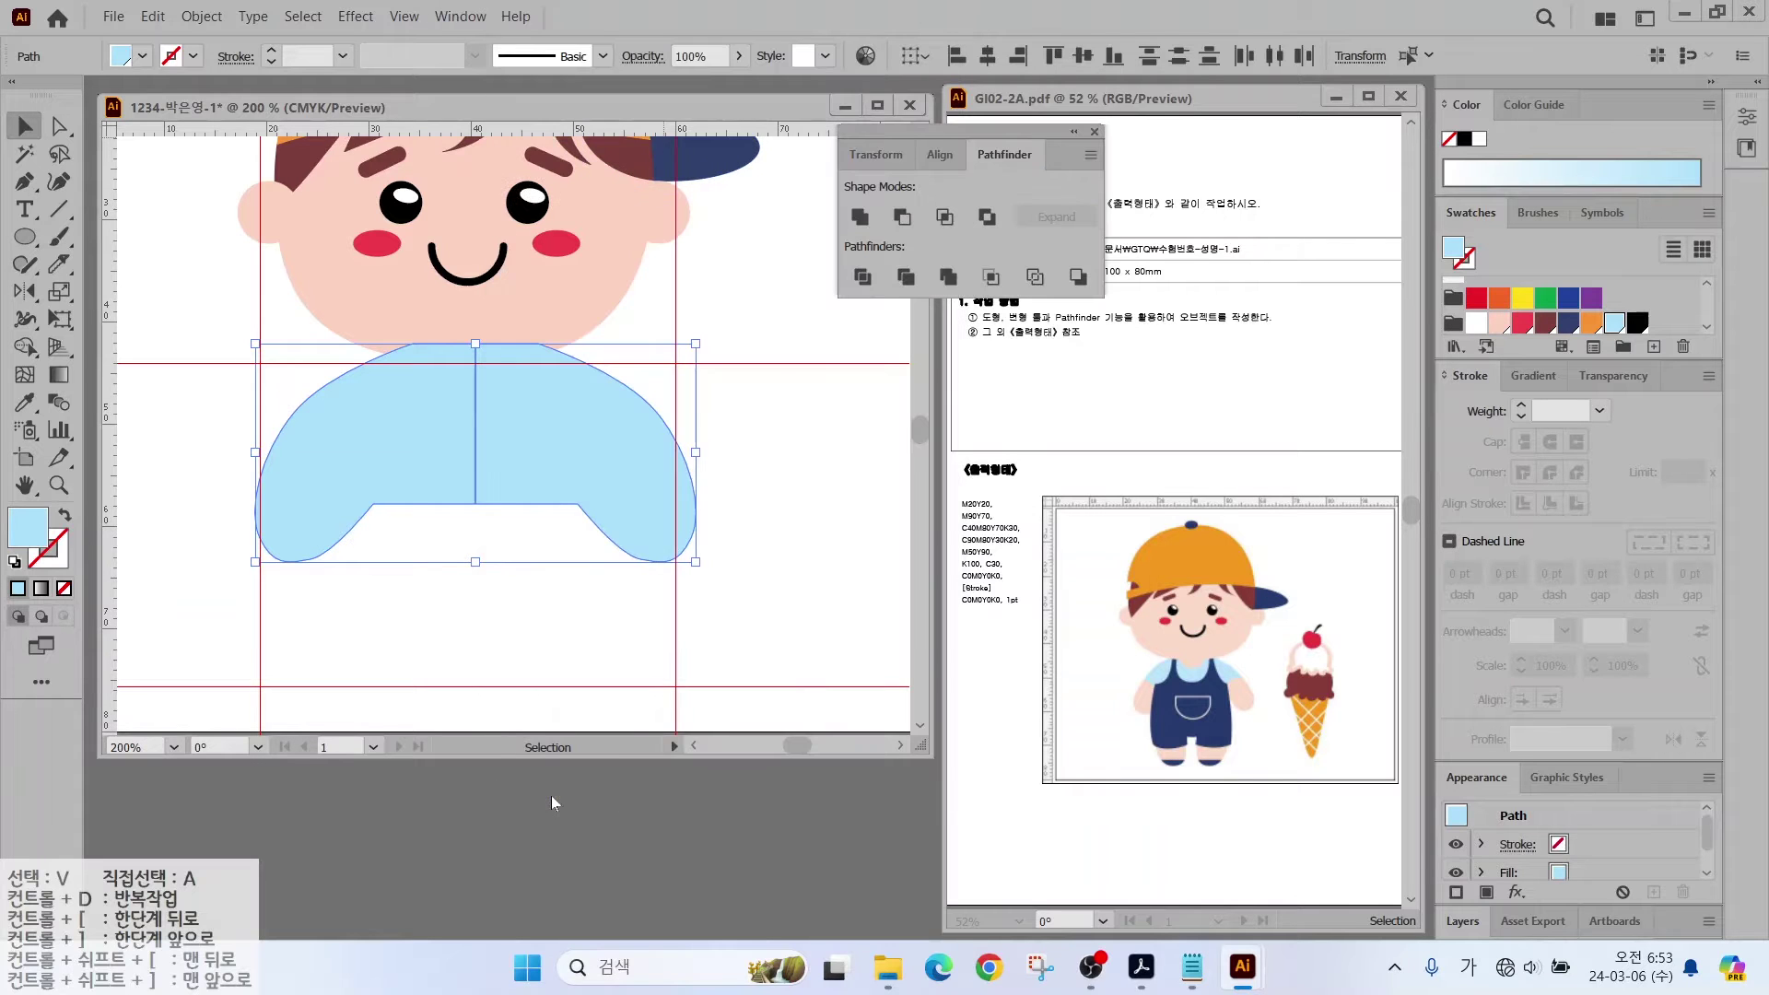
left_click_drag(906, 129, 693, 735)
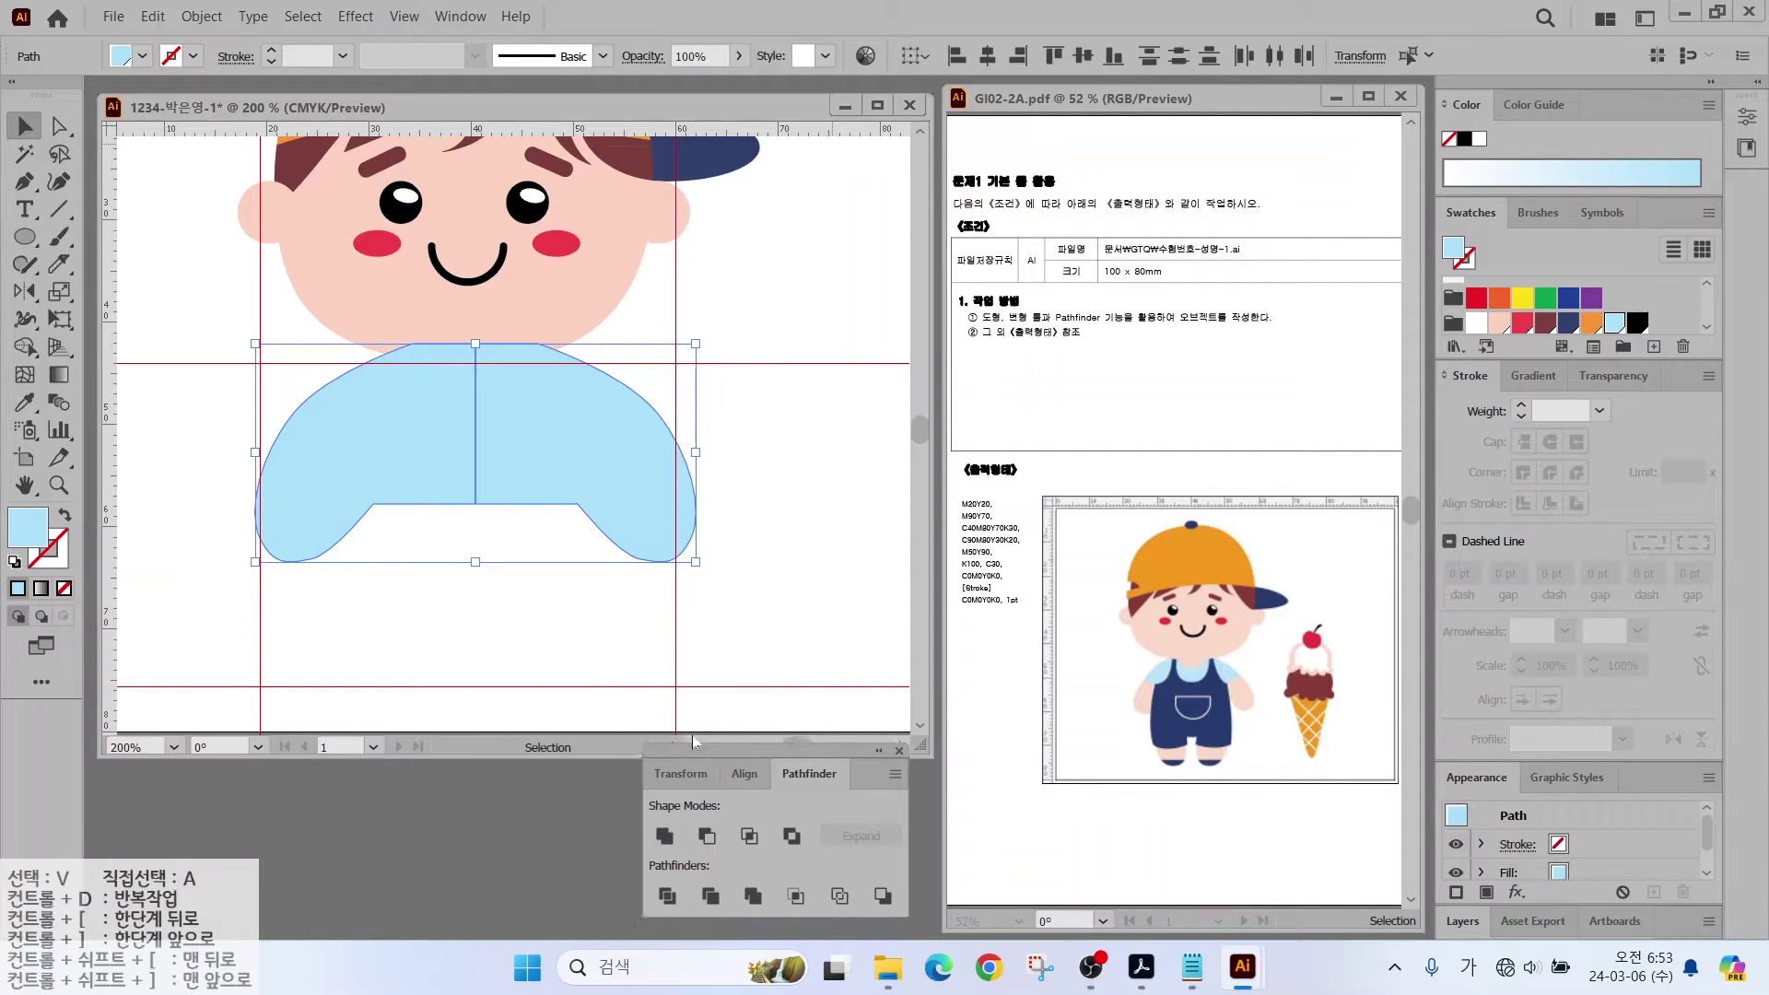
left_click(665, 834)
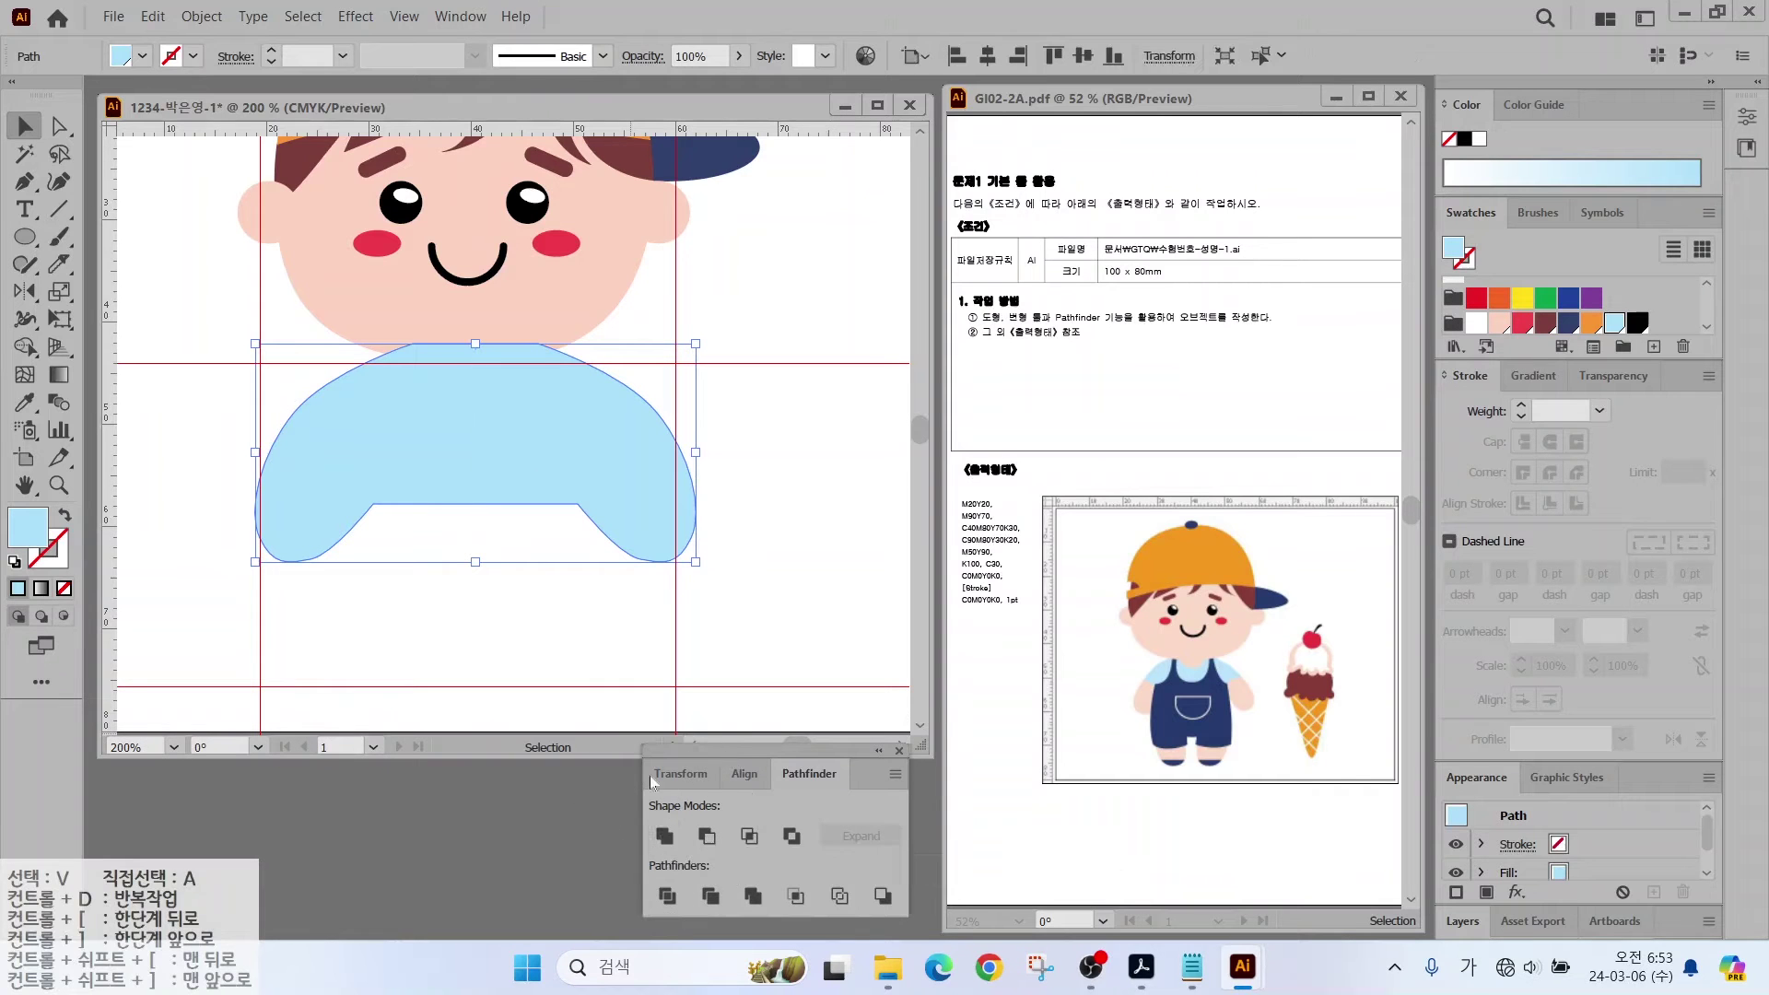
left_click_drag(445, 391, 478, 420)
key("ctrl+shift+a")
Step: Pen-draw the closed navy left overalls panel over the shirt's left front and select it
key("a")
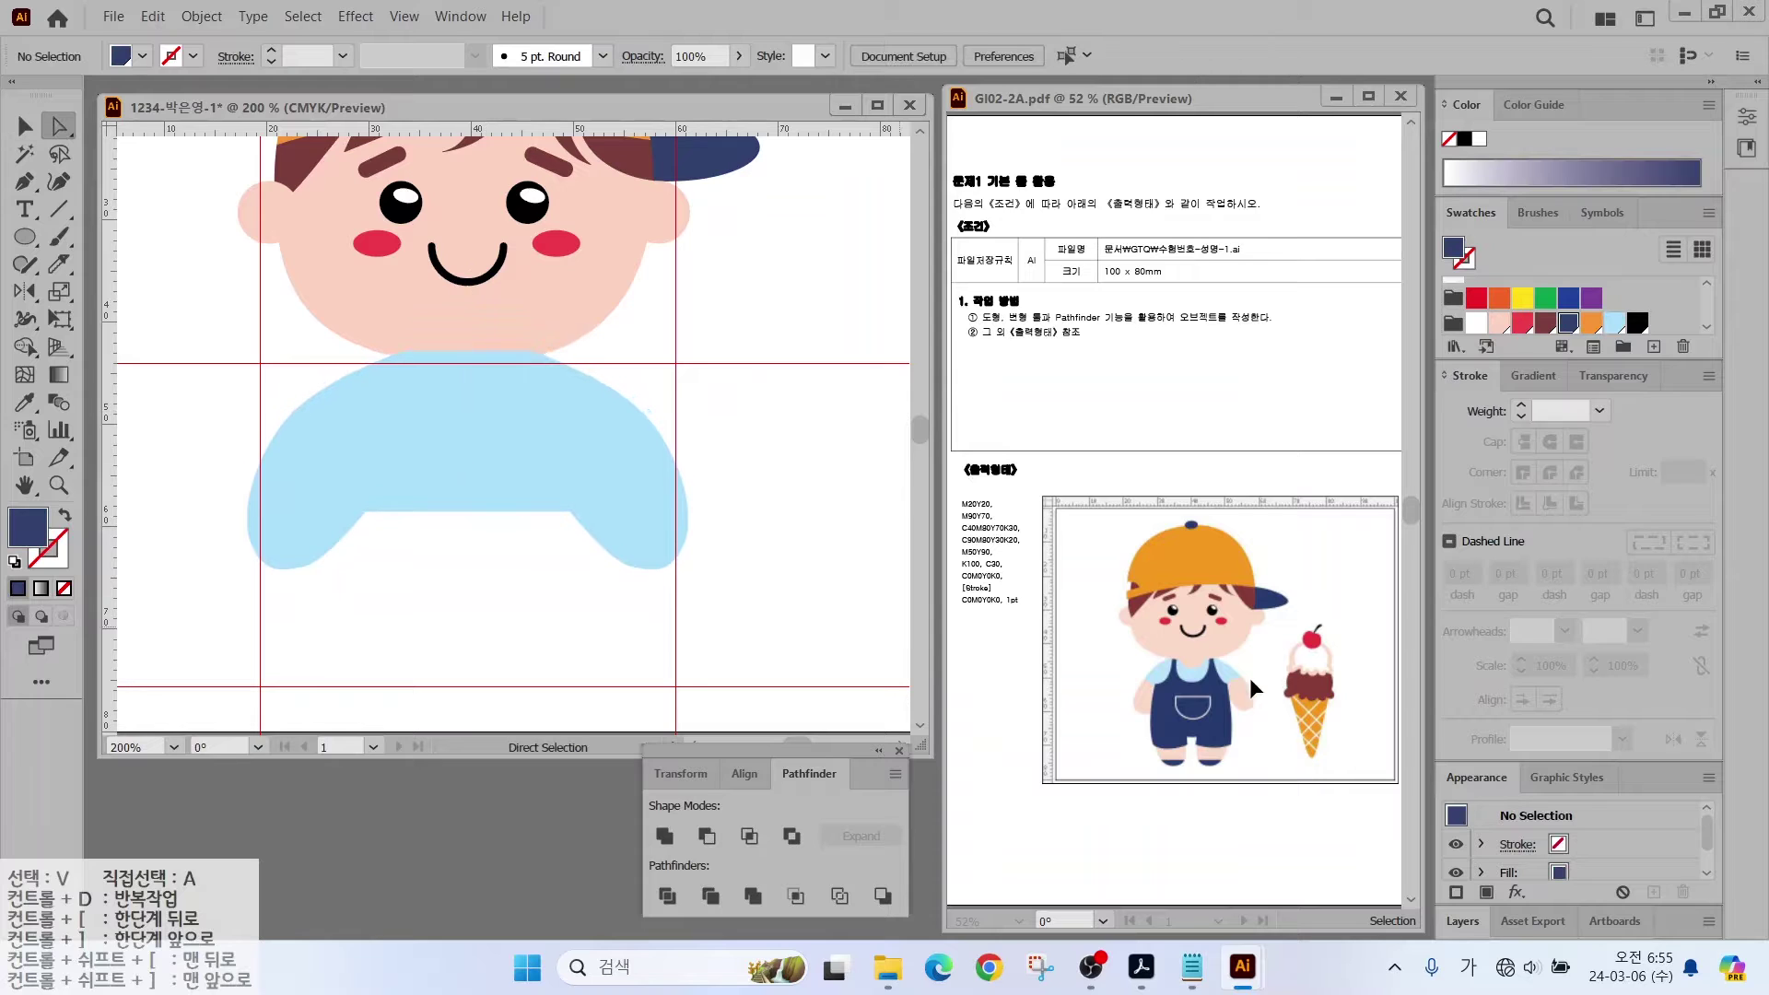
left_click(24, 181)
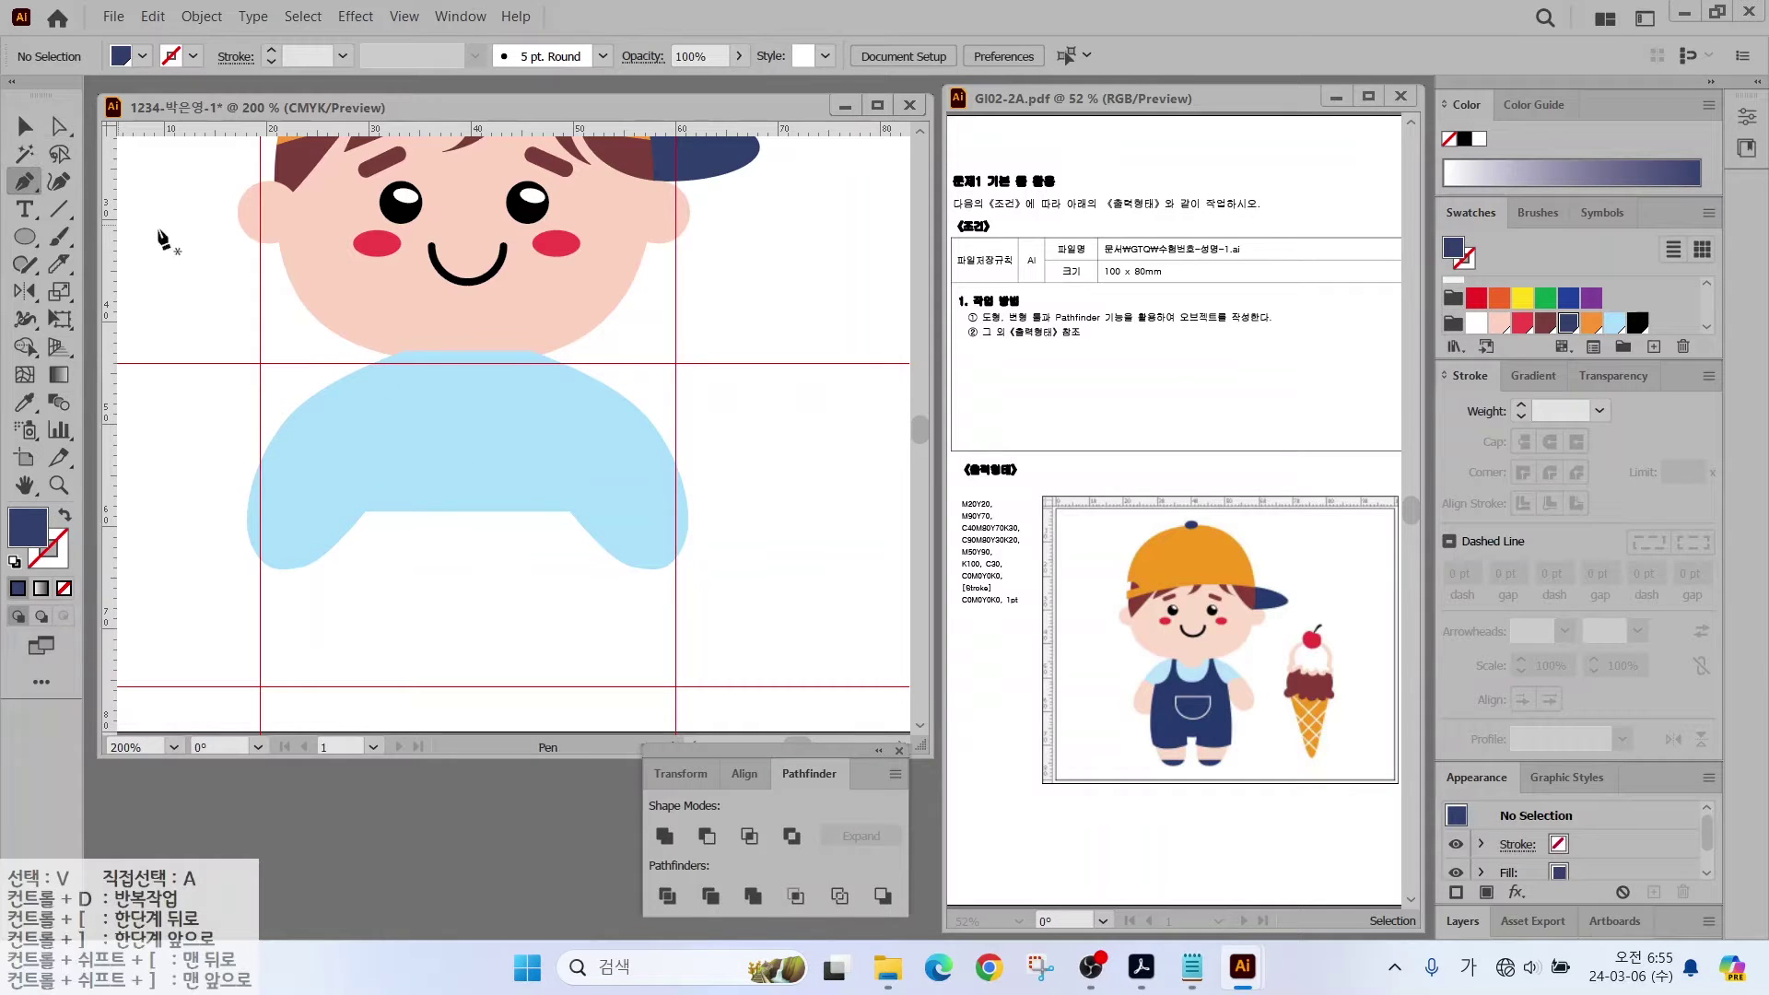
left_click(381, 358)
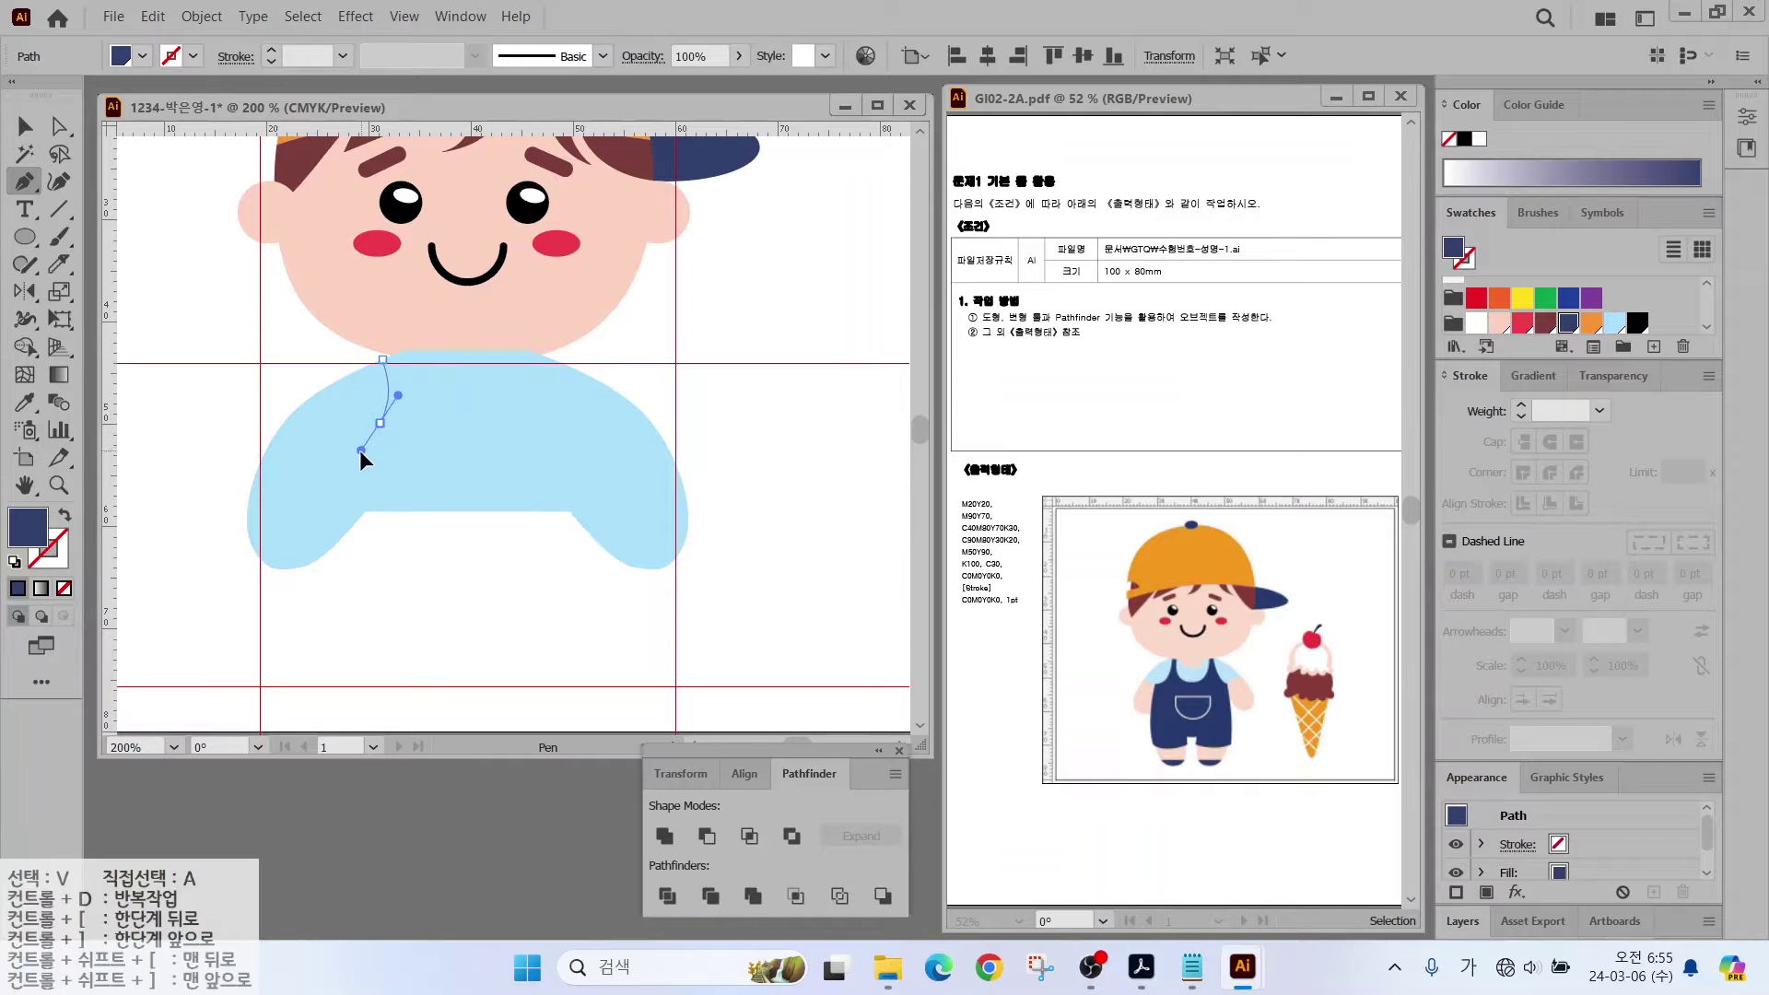
left_click(329, 451)
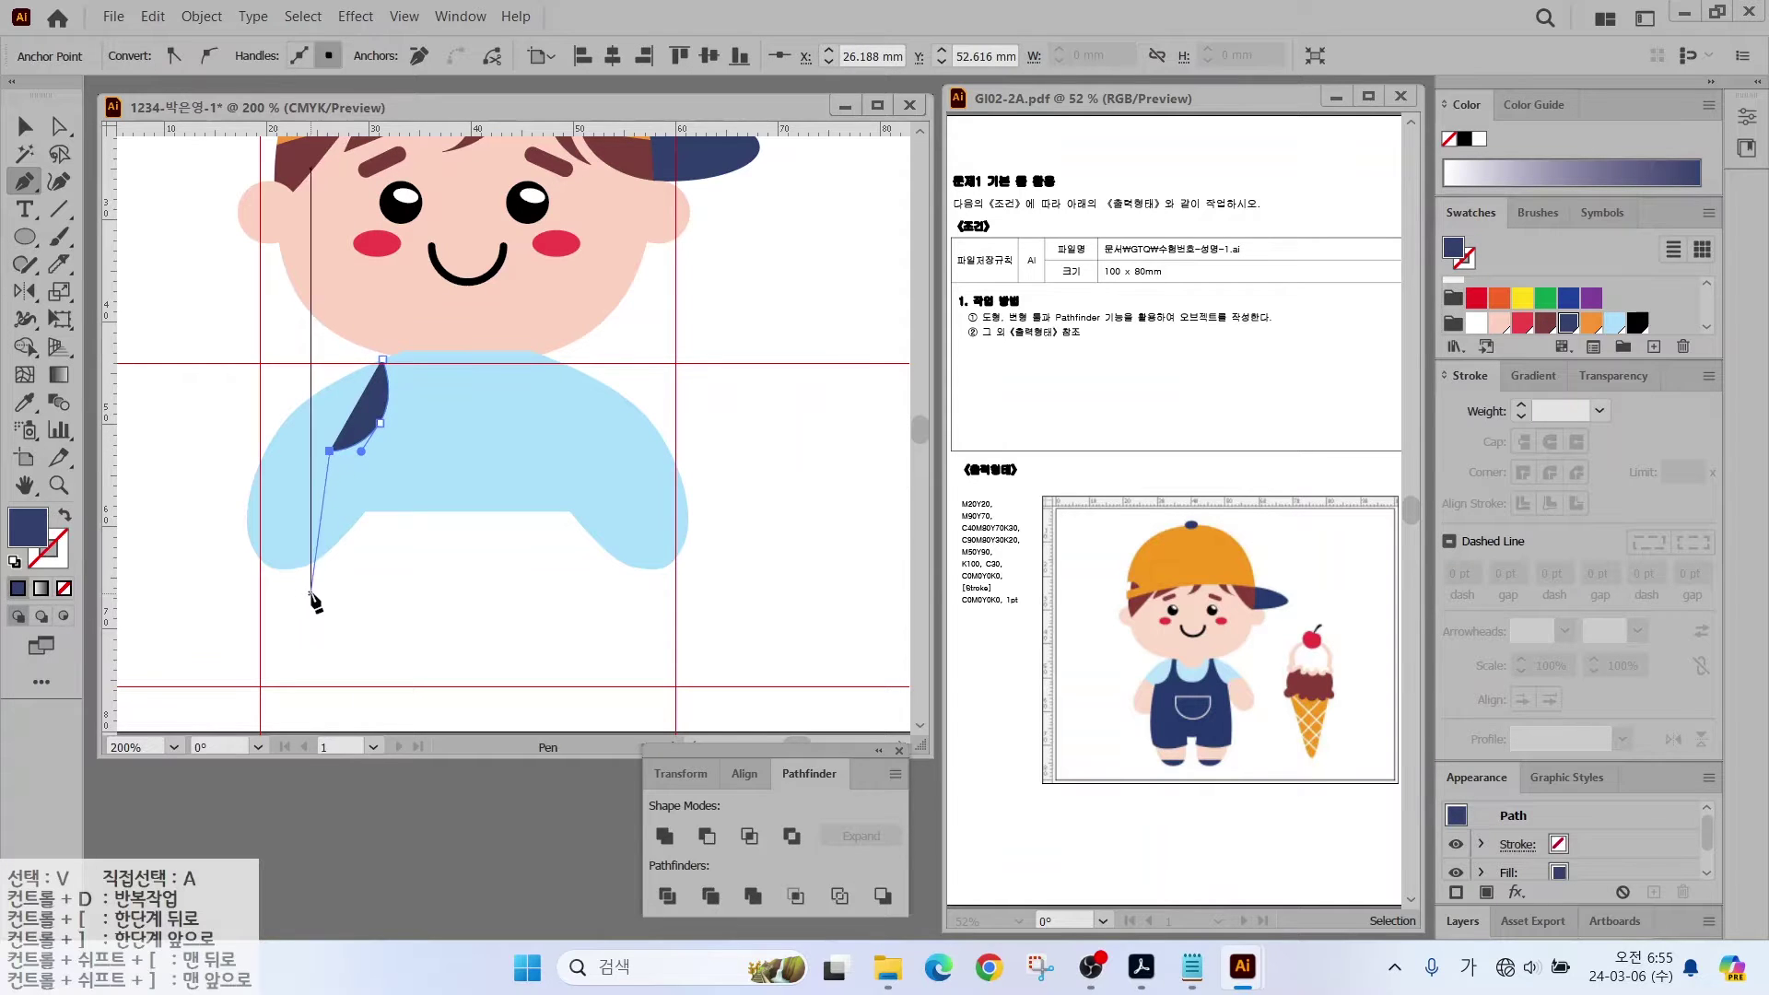
left_click(313, 592)
left_click_drag(331, 637, 487, 599)
left_click(458, 421)
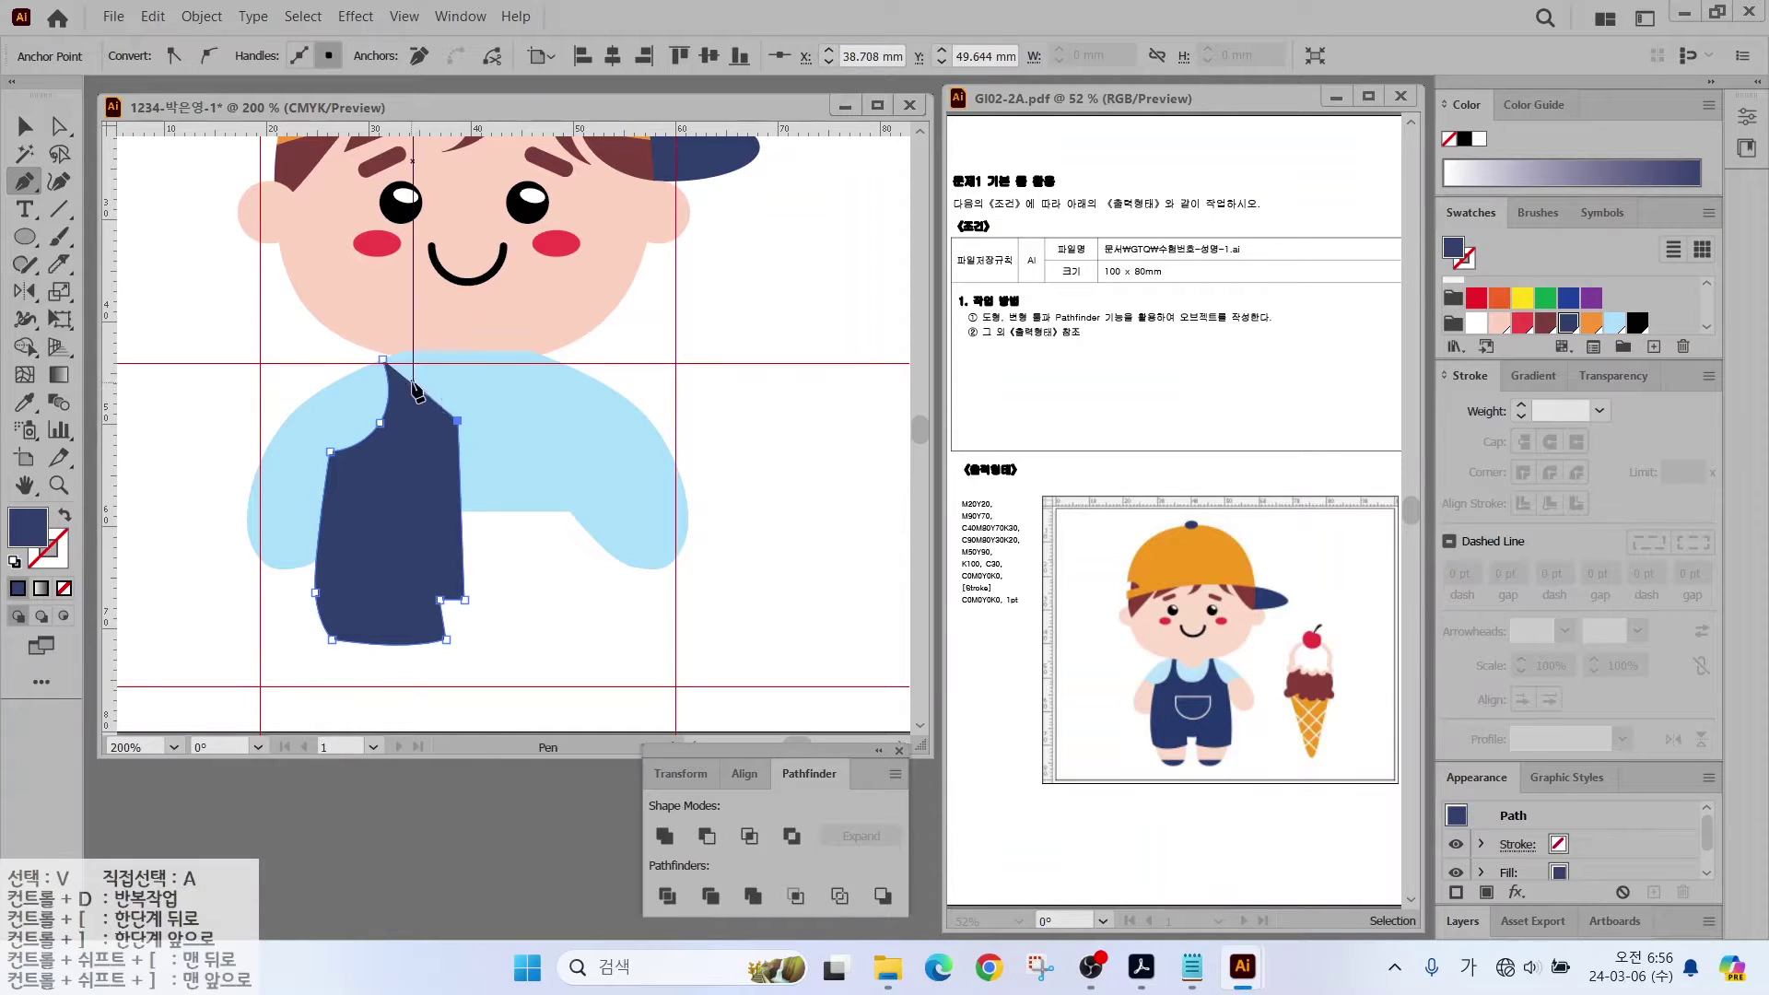
mouse_move(406, 357)
left_mouse_down()
mouse_move(400, 285)
mouse_move(381, 297)
mouse_move(396, 350)
left_mouse_up()
key("a")
key("v")
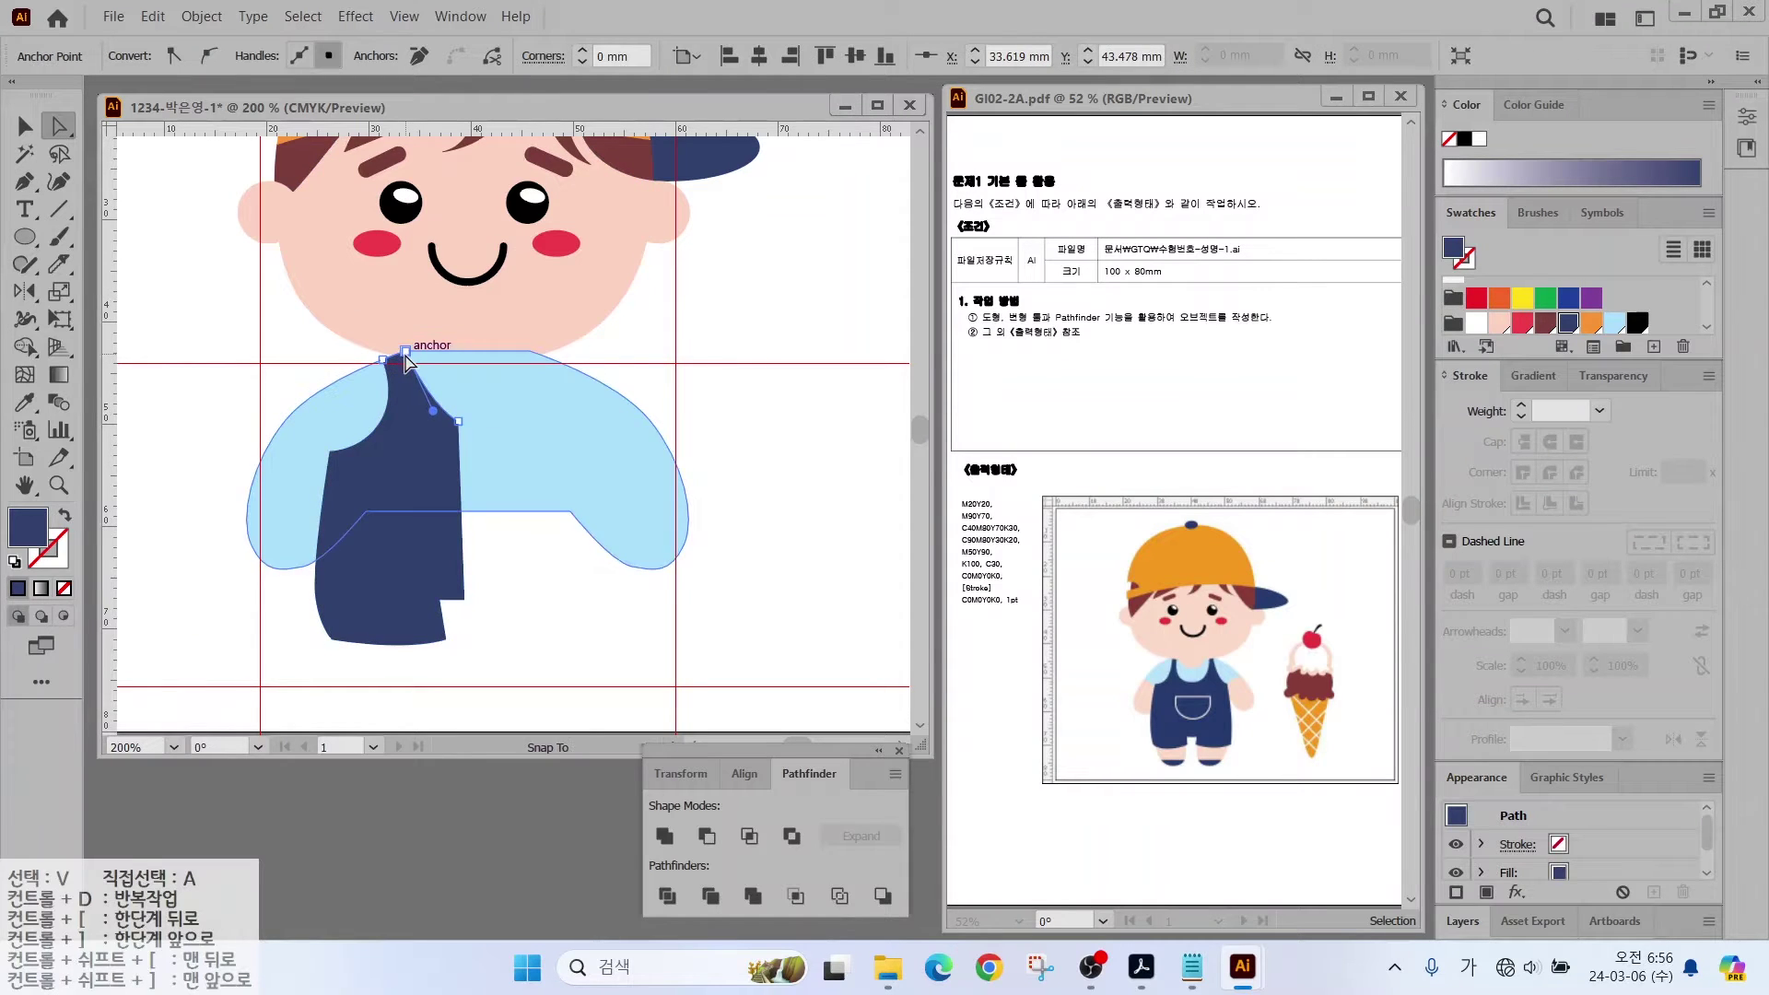
left_click(363, 599)
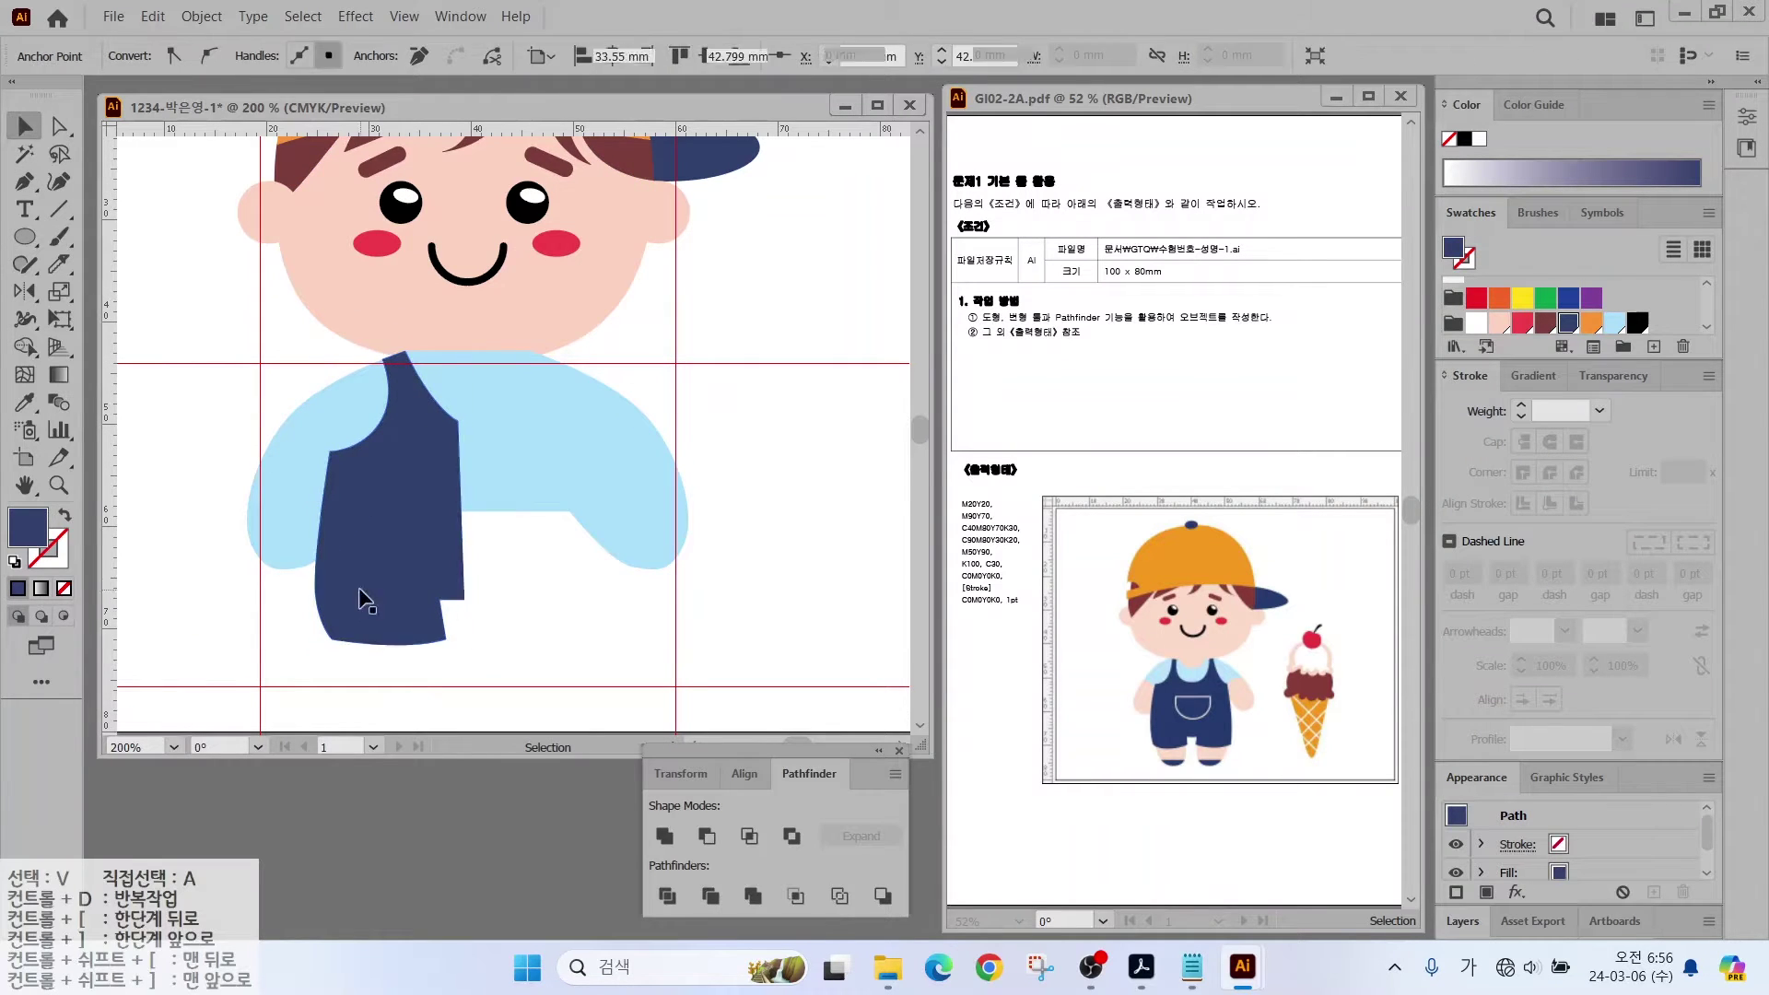
Step: Draw a skin-pink leg ellipse under the overalls leg and send it behind the overalls
left_click(25, 237)
left_click_drag(353, 584, 466, 715)
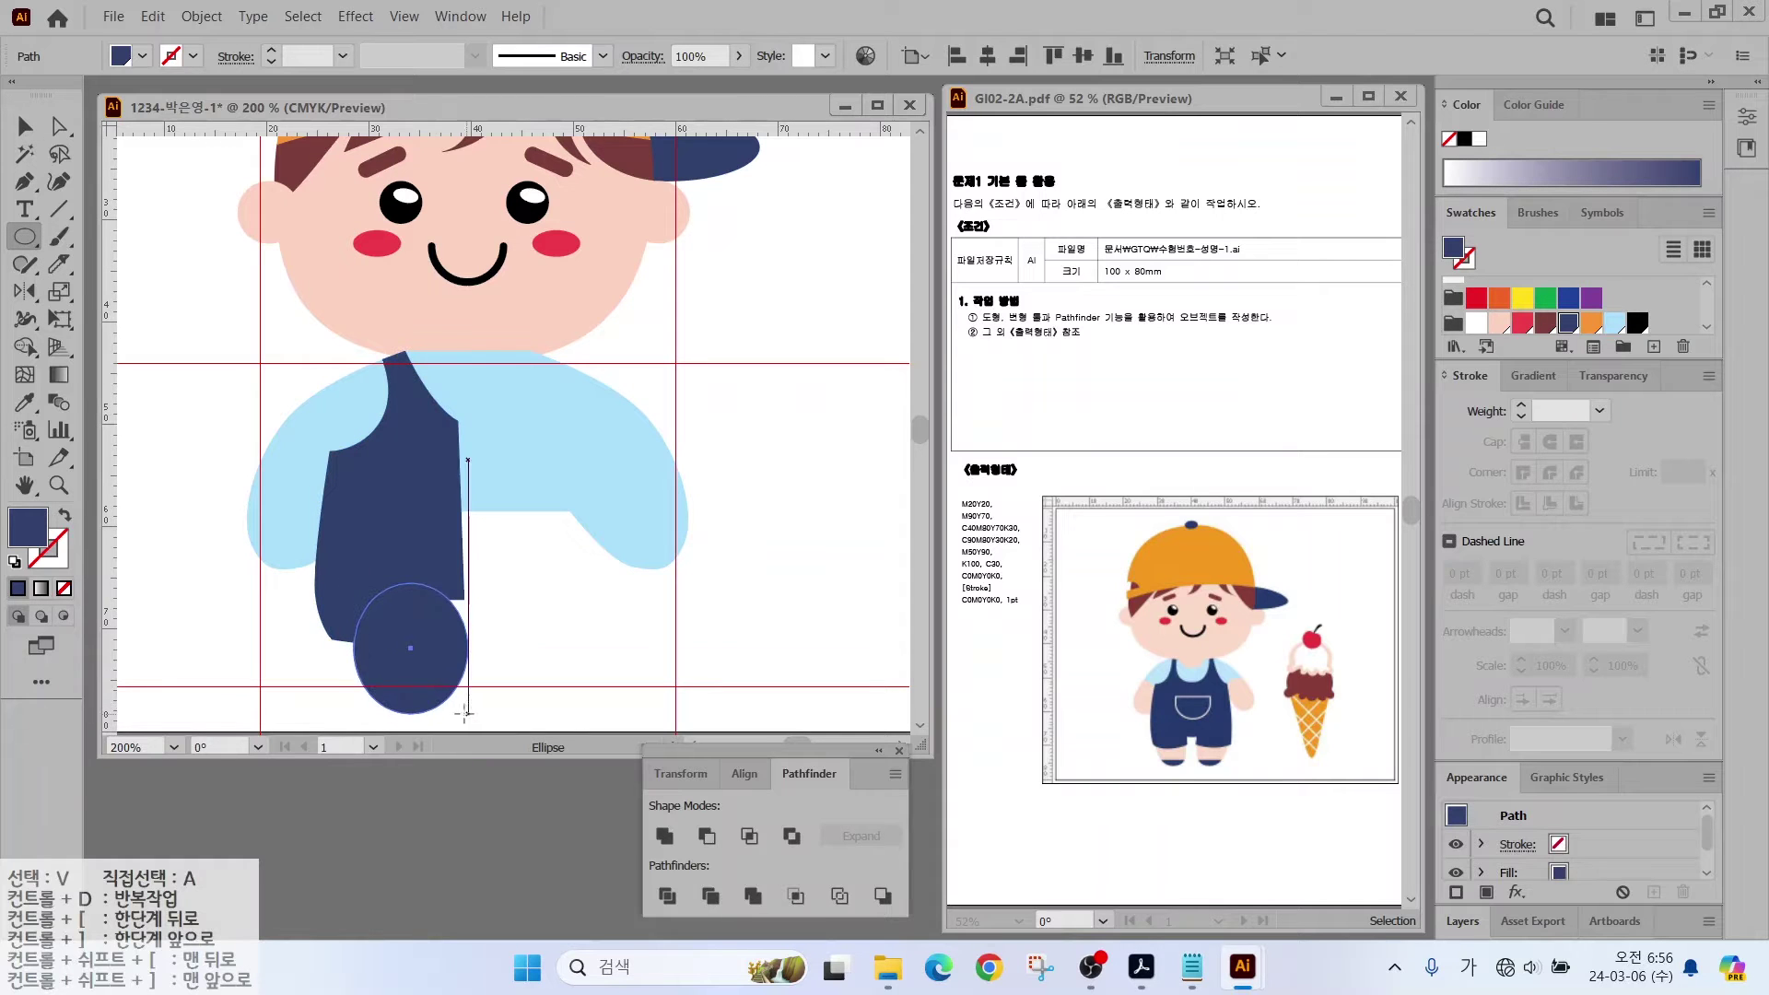
left_click(1498, 321)
key("v")
left_click_drag(375, 622, 340, 641)
right_click(418, 652)
mouse_move(516, 552)
left_click(747, 625)
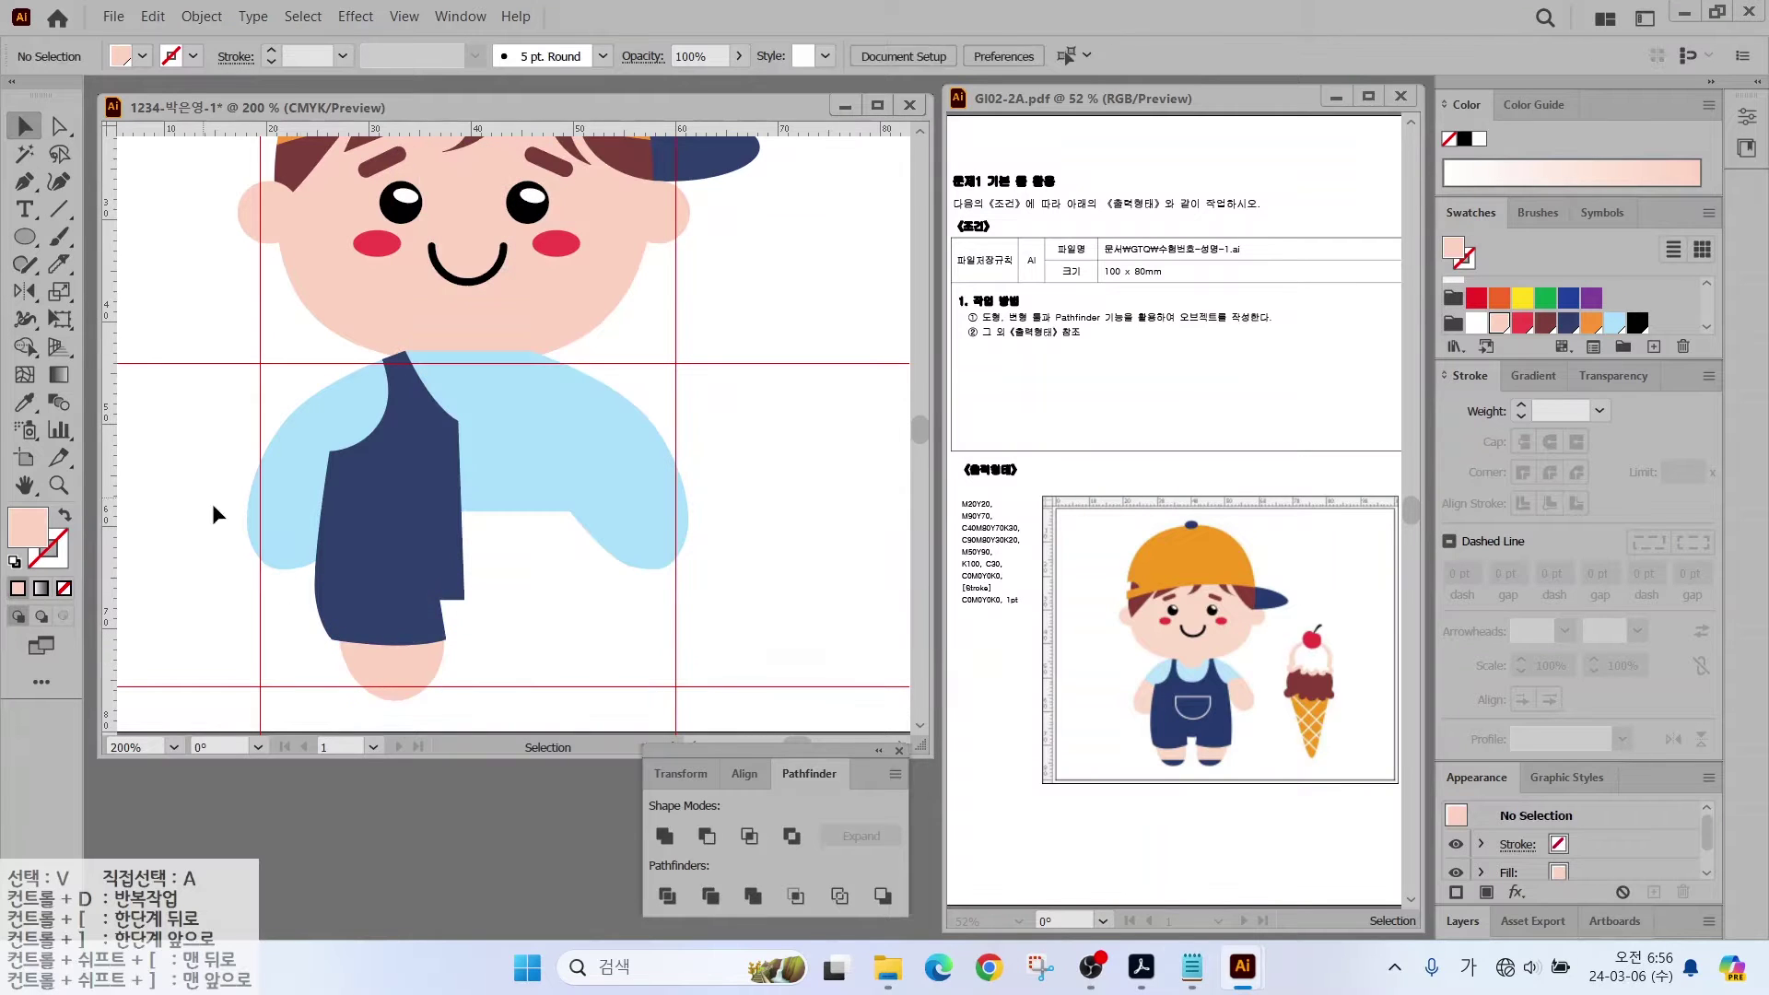
Step: Slice off the bottom of the leg ellipse and fill that slice navy as a shoe
left_click(59, 264)
left_click_drag(330, 683, 466, 687)
key("v")
left_click(393, 690)
left_click(1568, 322)
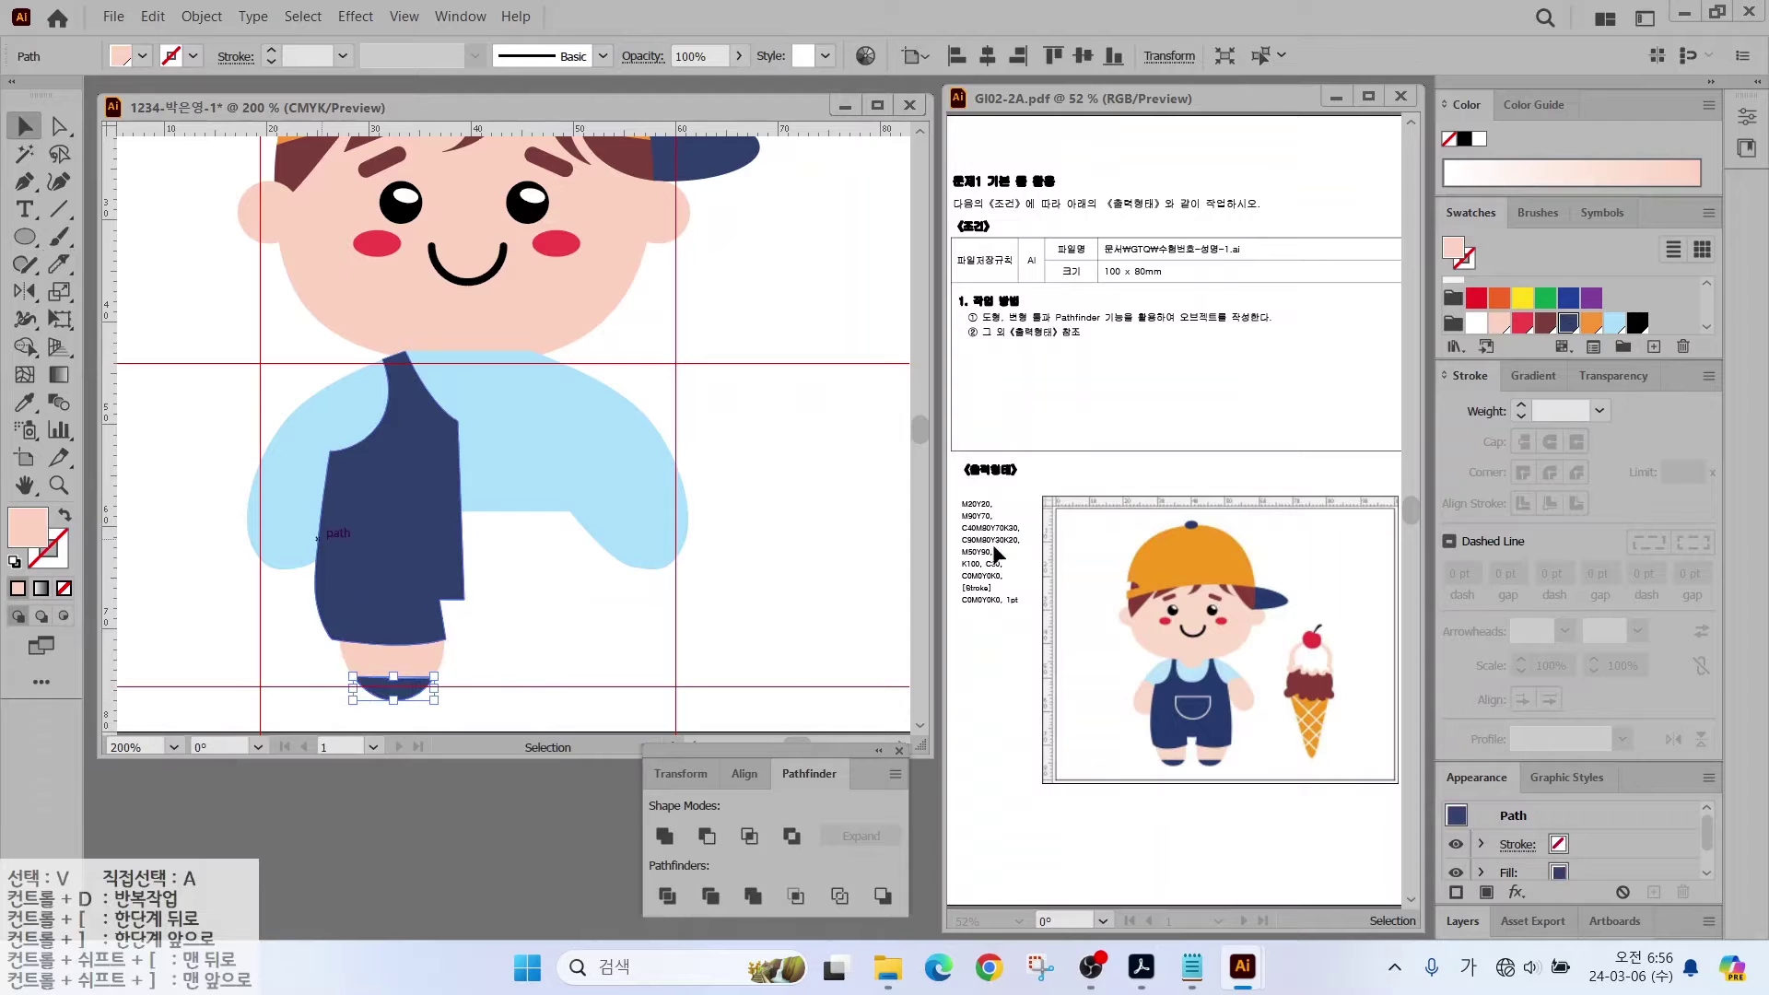
Step: Select the overalls half together with its leg and shoe for mirroring
key("ctrl+shift+a")
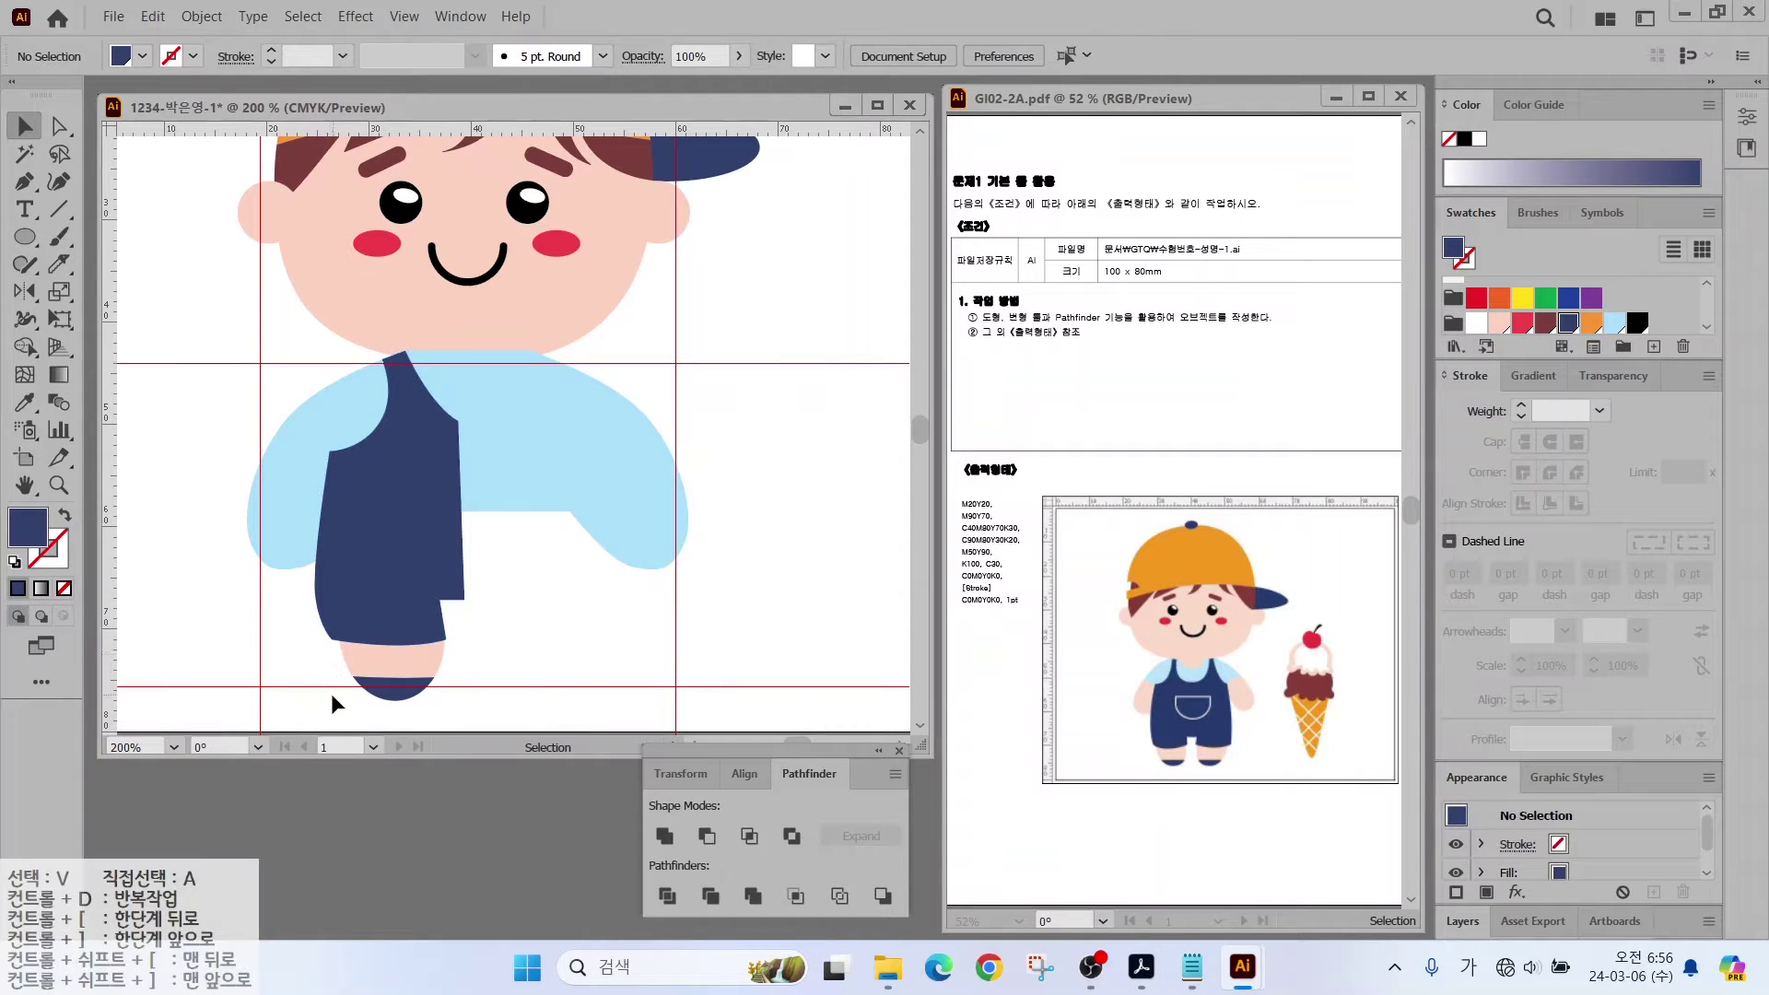
left_click(377, 615)
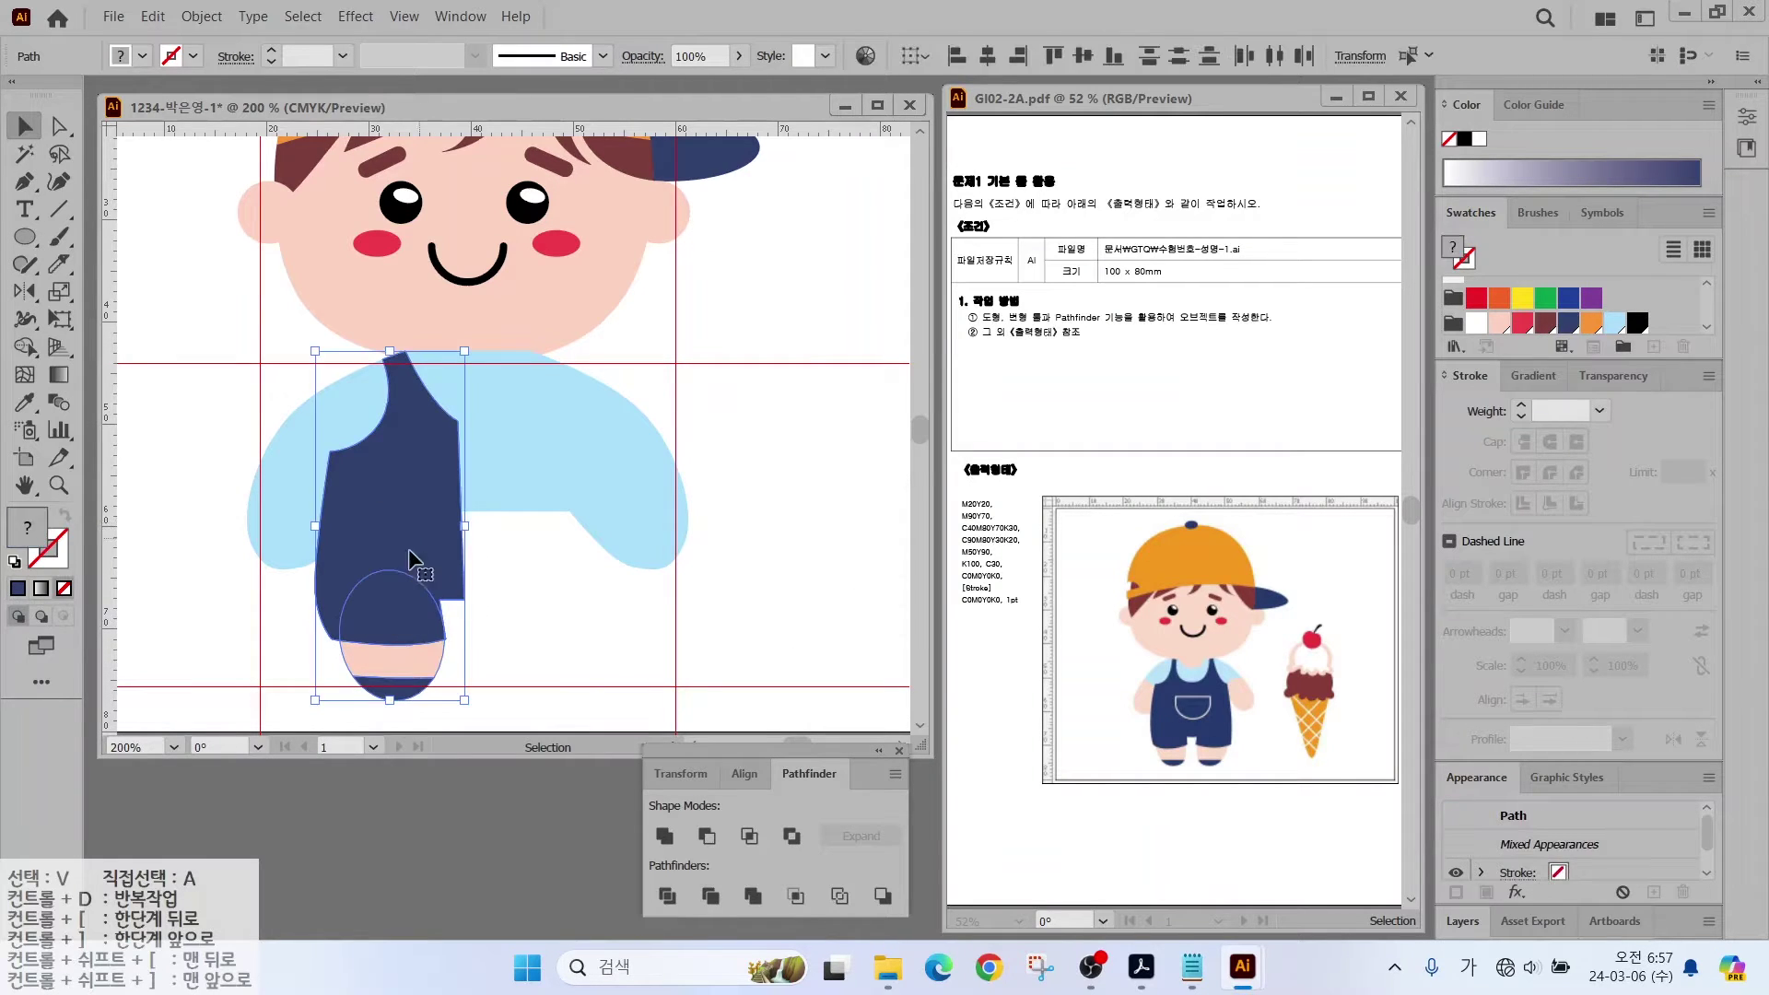
left_click(304, 677)
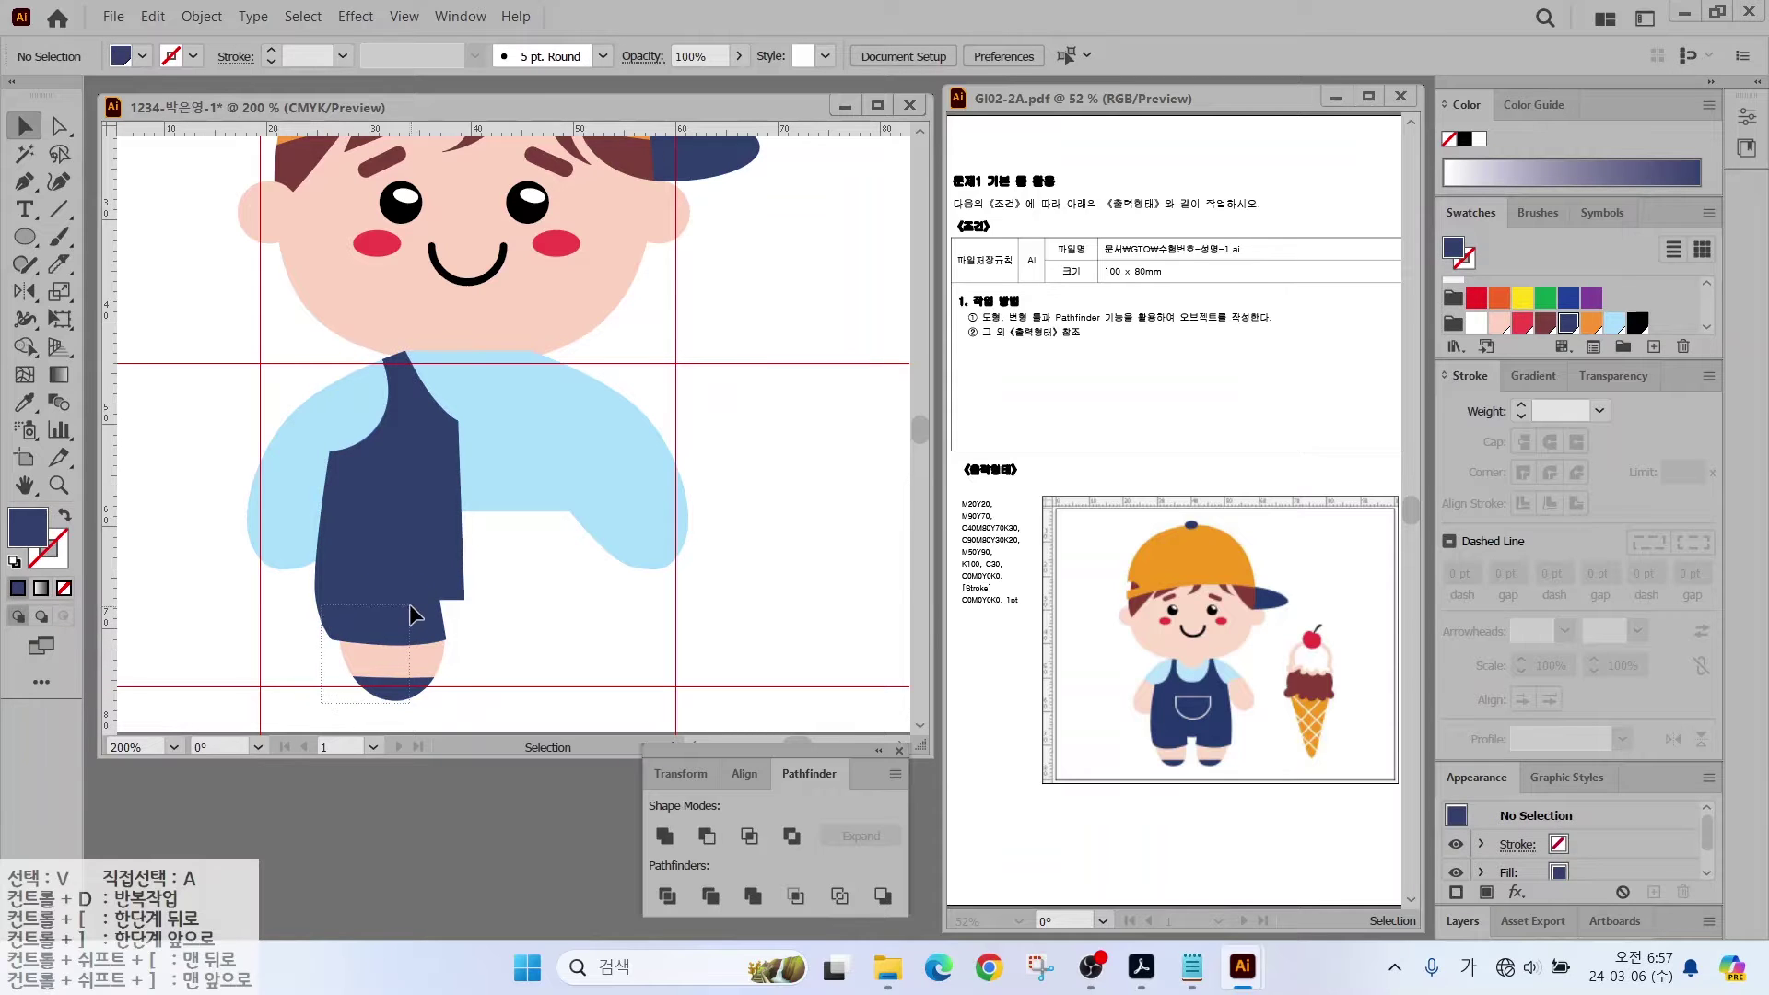
left_click(385, 616)
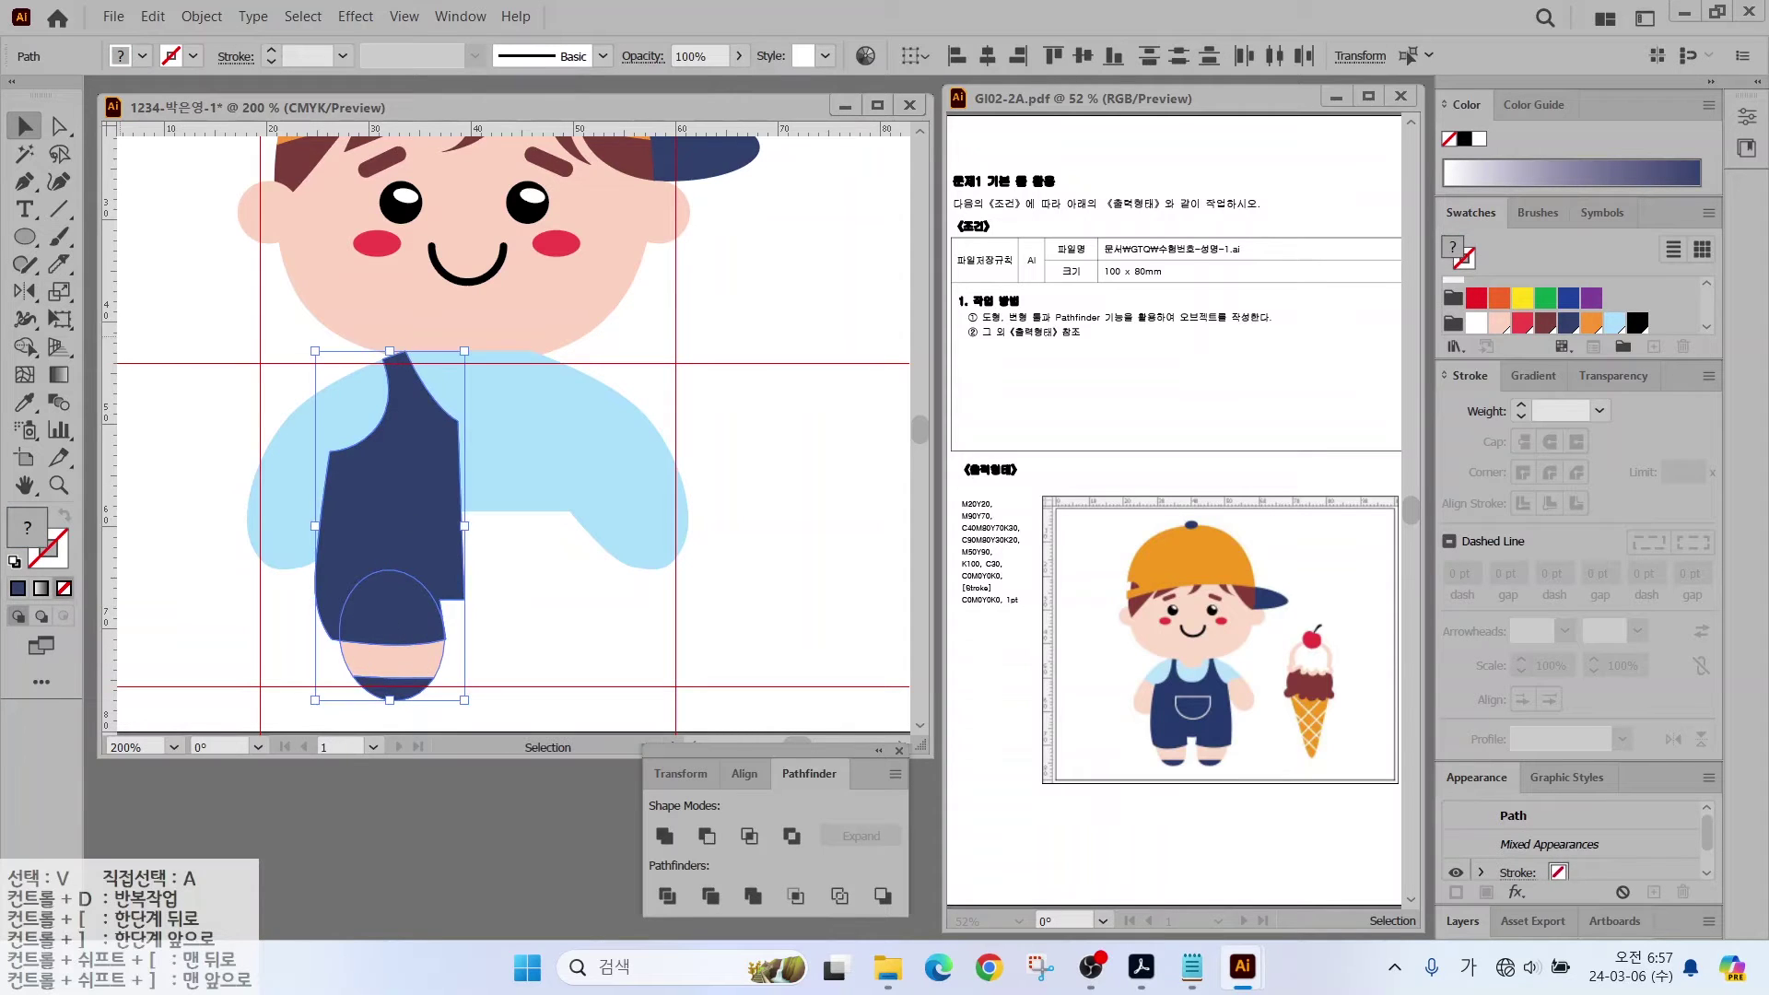
left_click(25, 291)
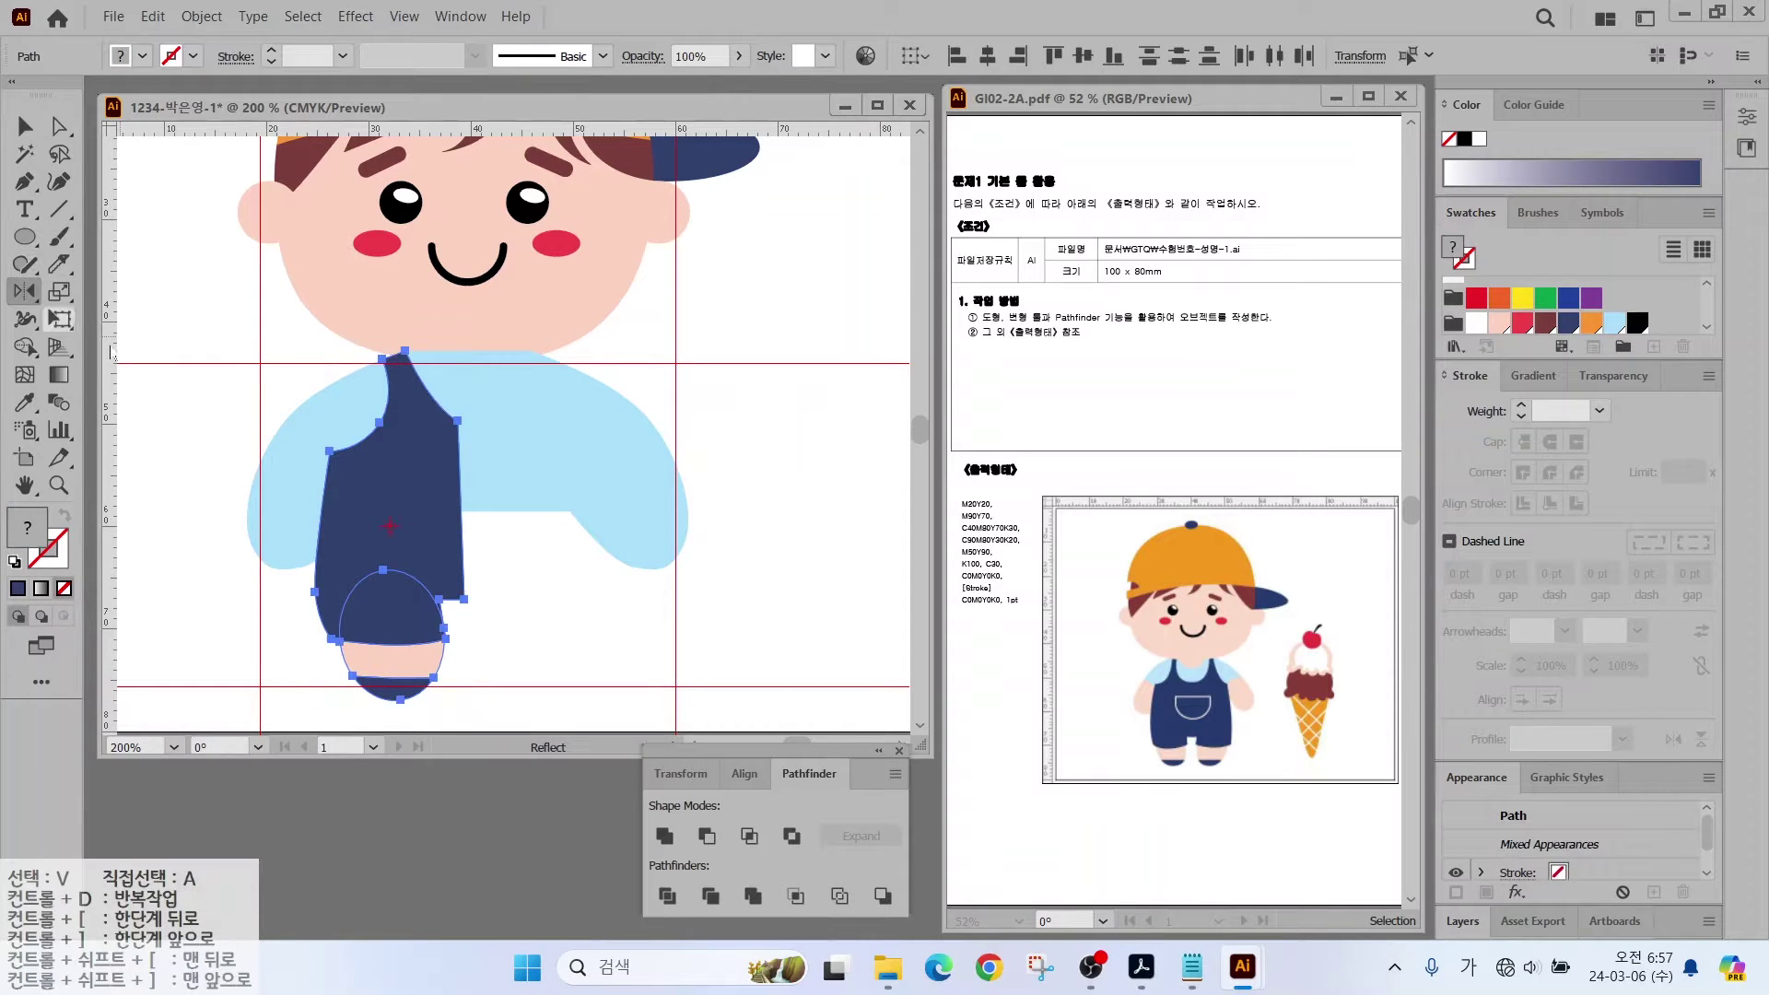
Step: Reflect a vertical copy of the overalls half, leg and shoe across the inner edge
left_click(465, 598, "alt")
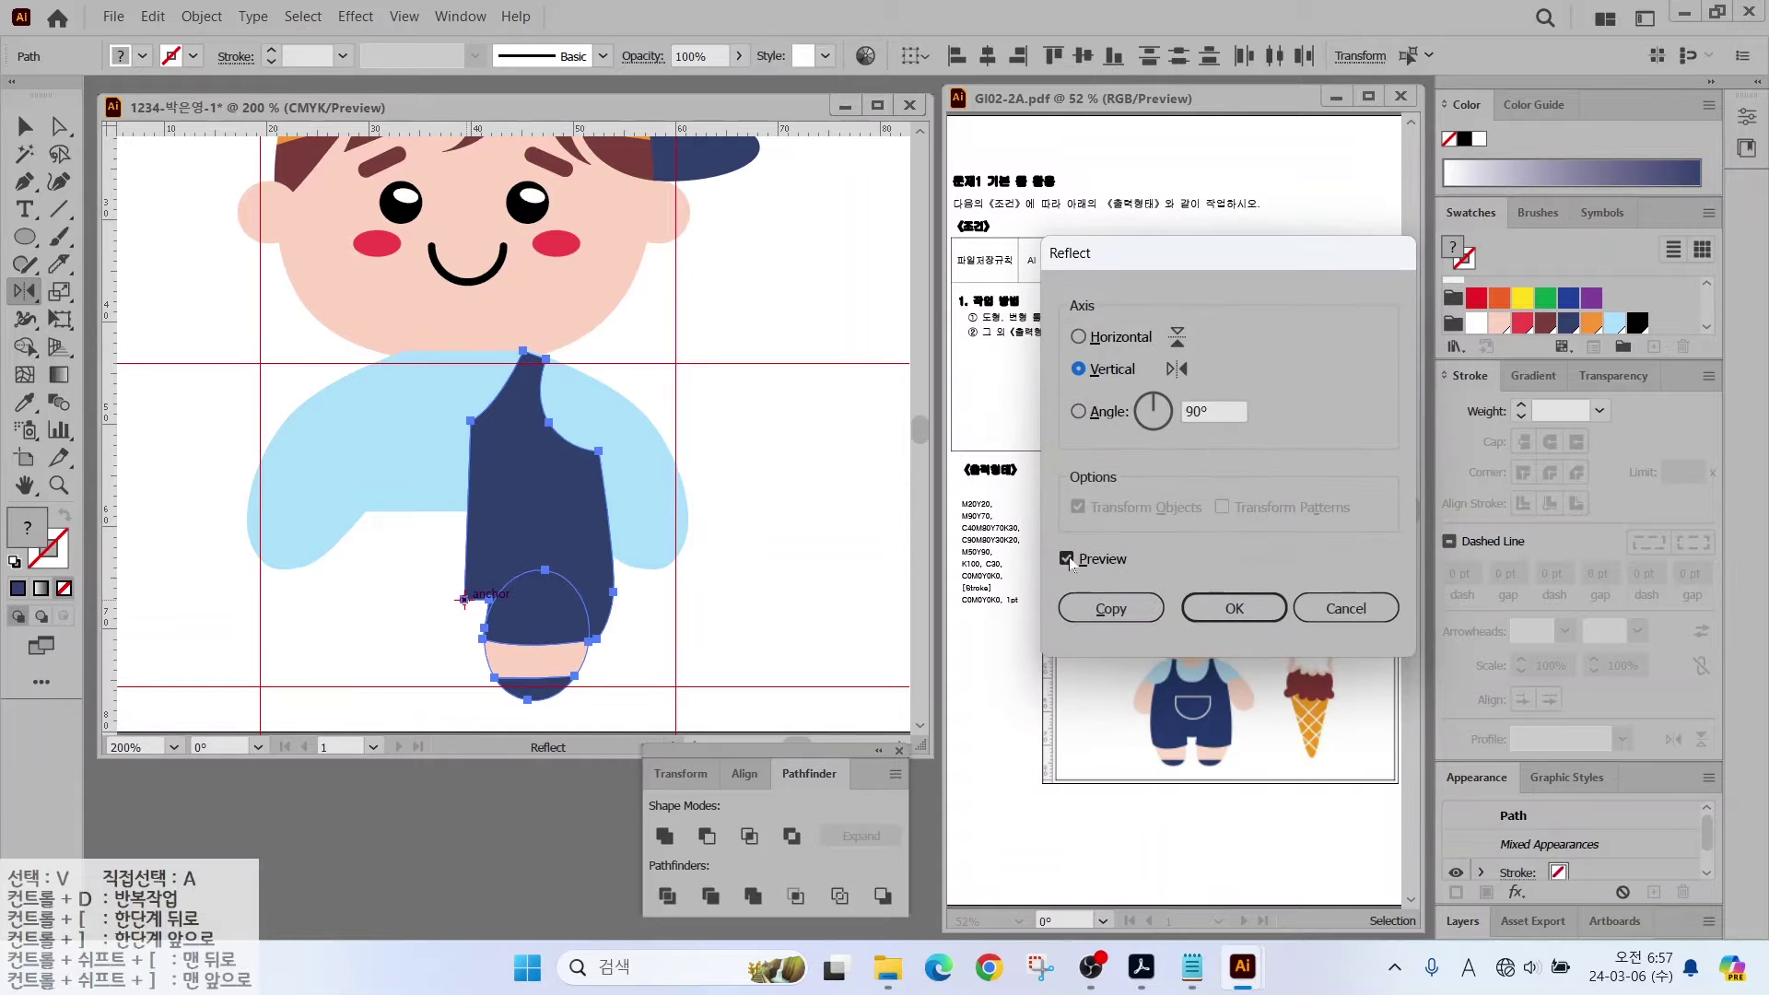
left_click(1067, 559)
left_click(1067, 559)
left_click(1067, 559)
left_click(1067, 560)
left_click(1110, 608)
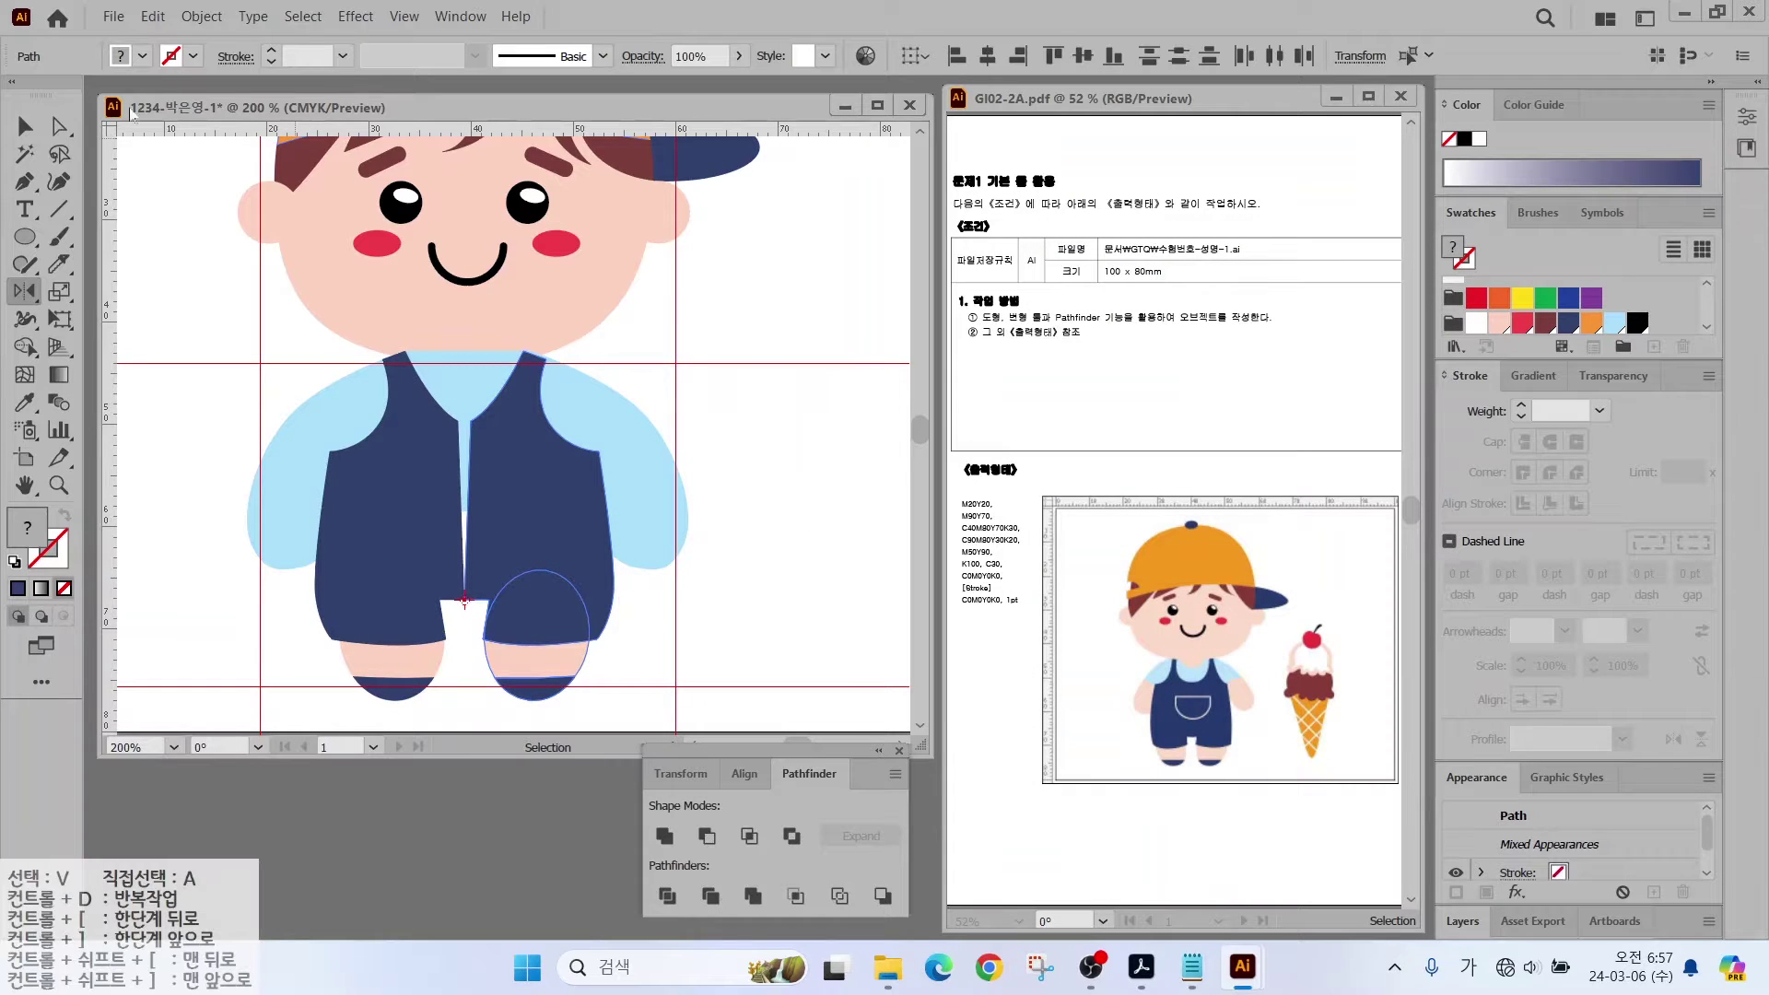
key("a")
left_click(472, 427)
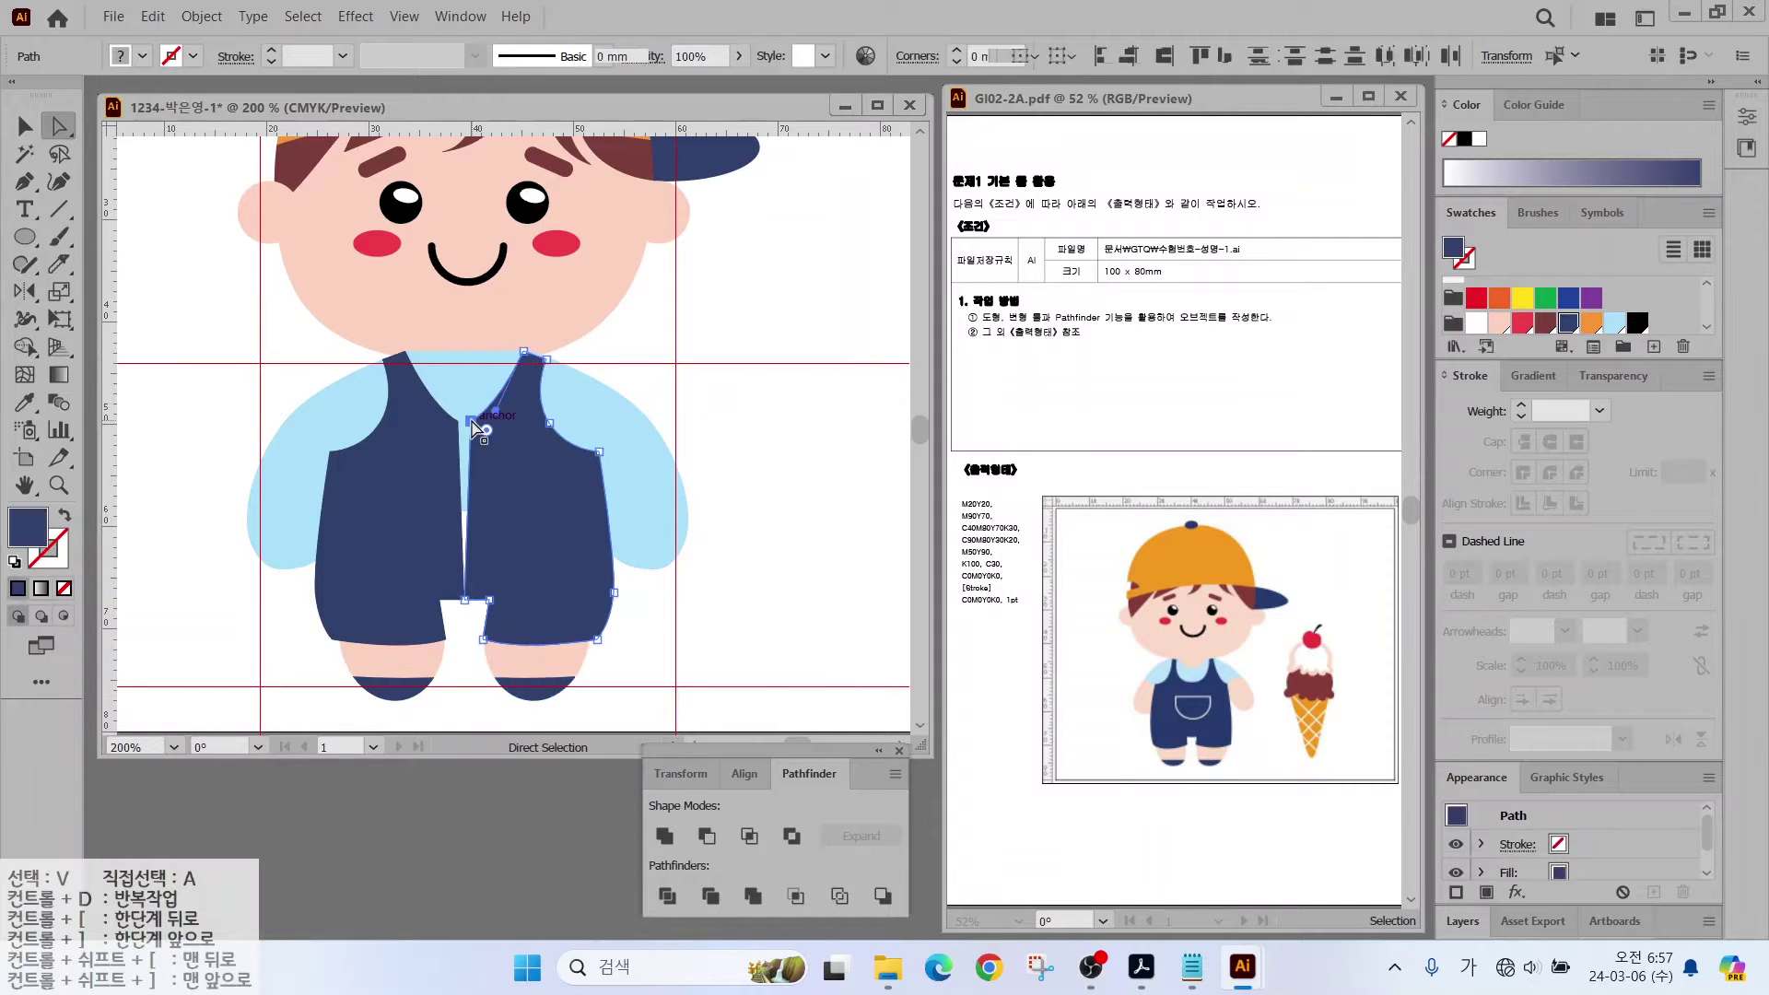
Step: Close the seam gap and unite both overalls halves into one shape
left_click_drag(473, 426, 460, 426)
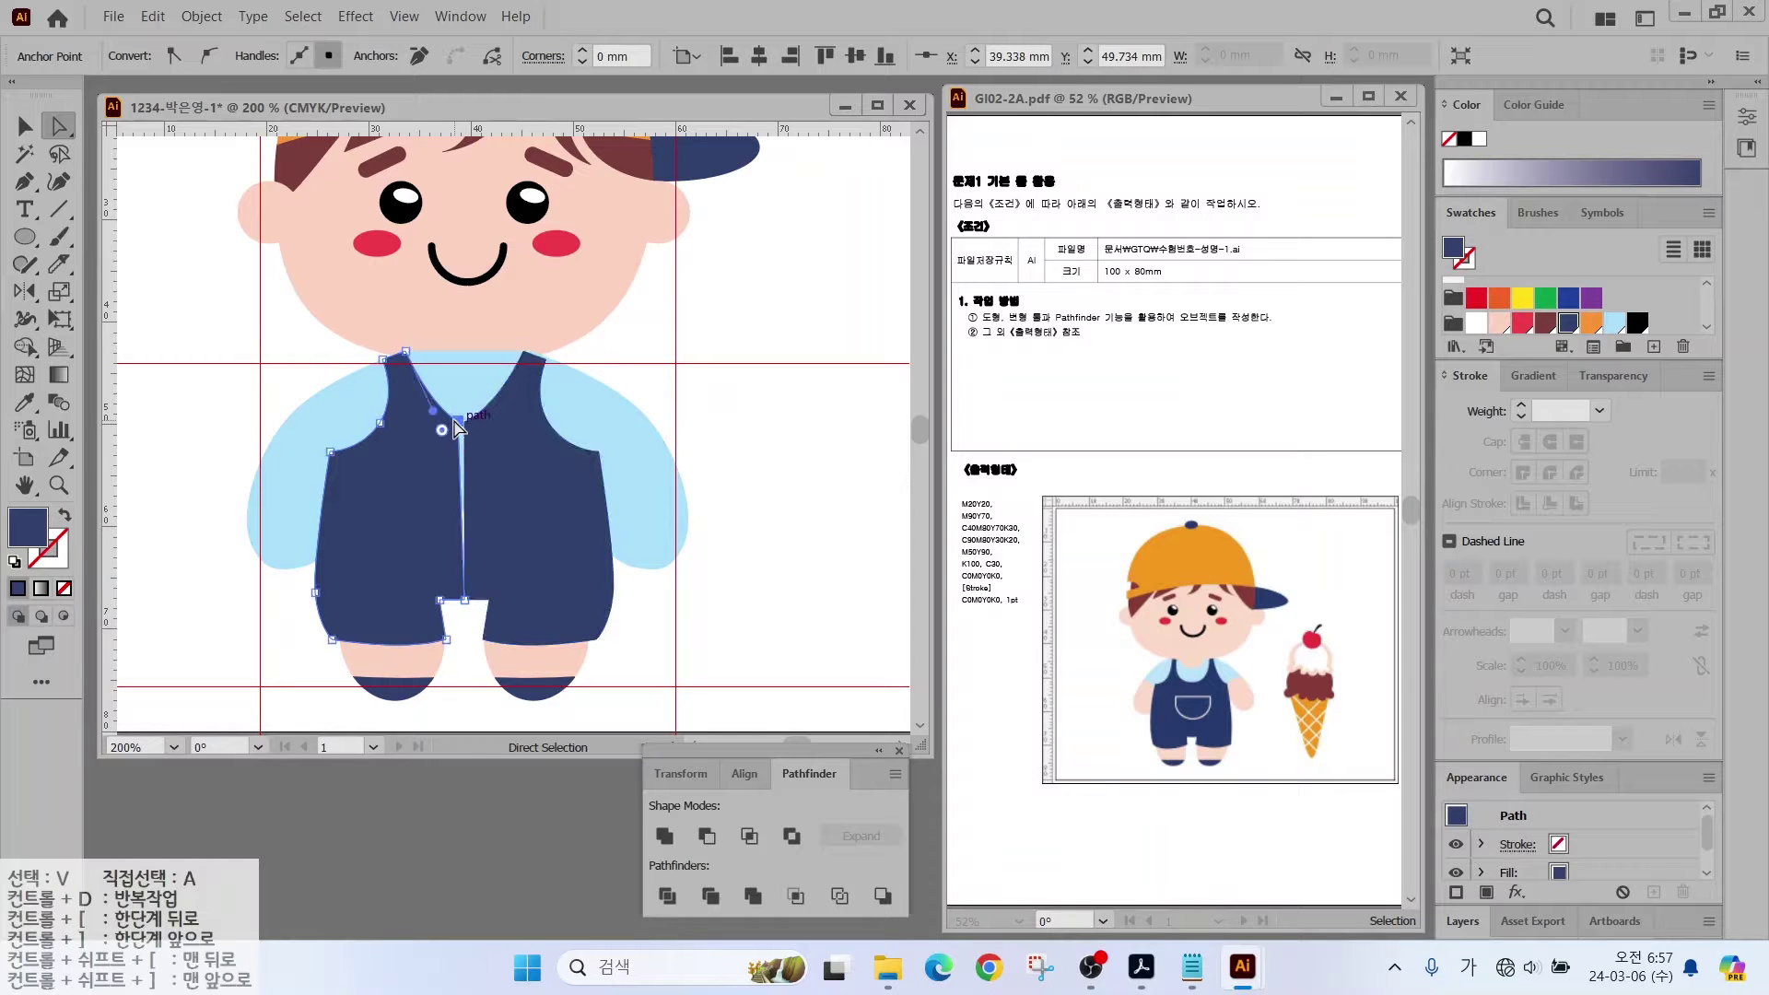
left_click(463, 423)
key("v")
left_click(534, 562, "shift")
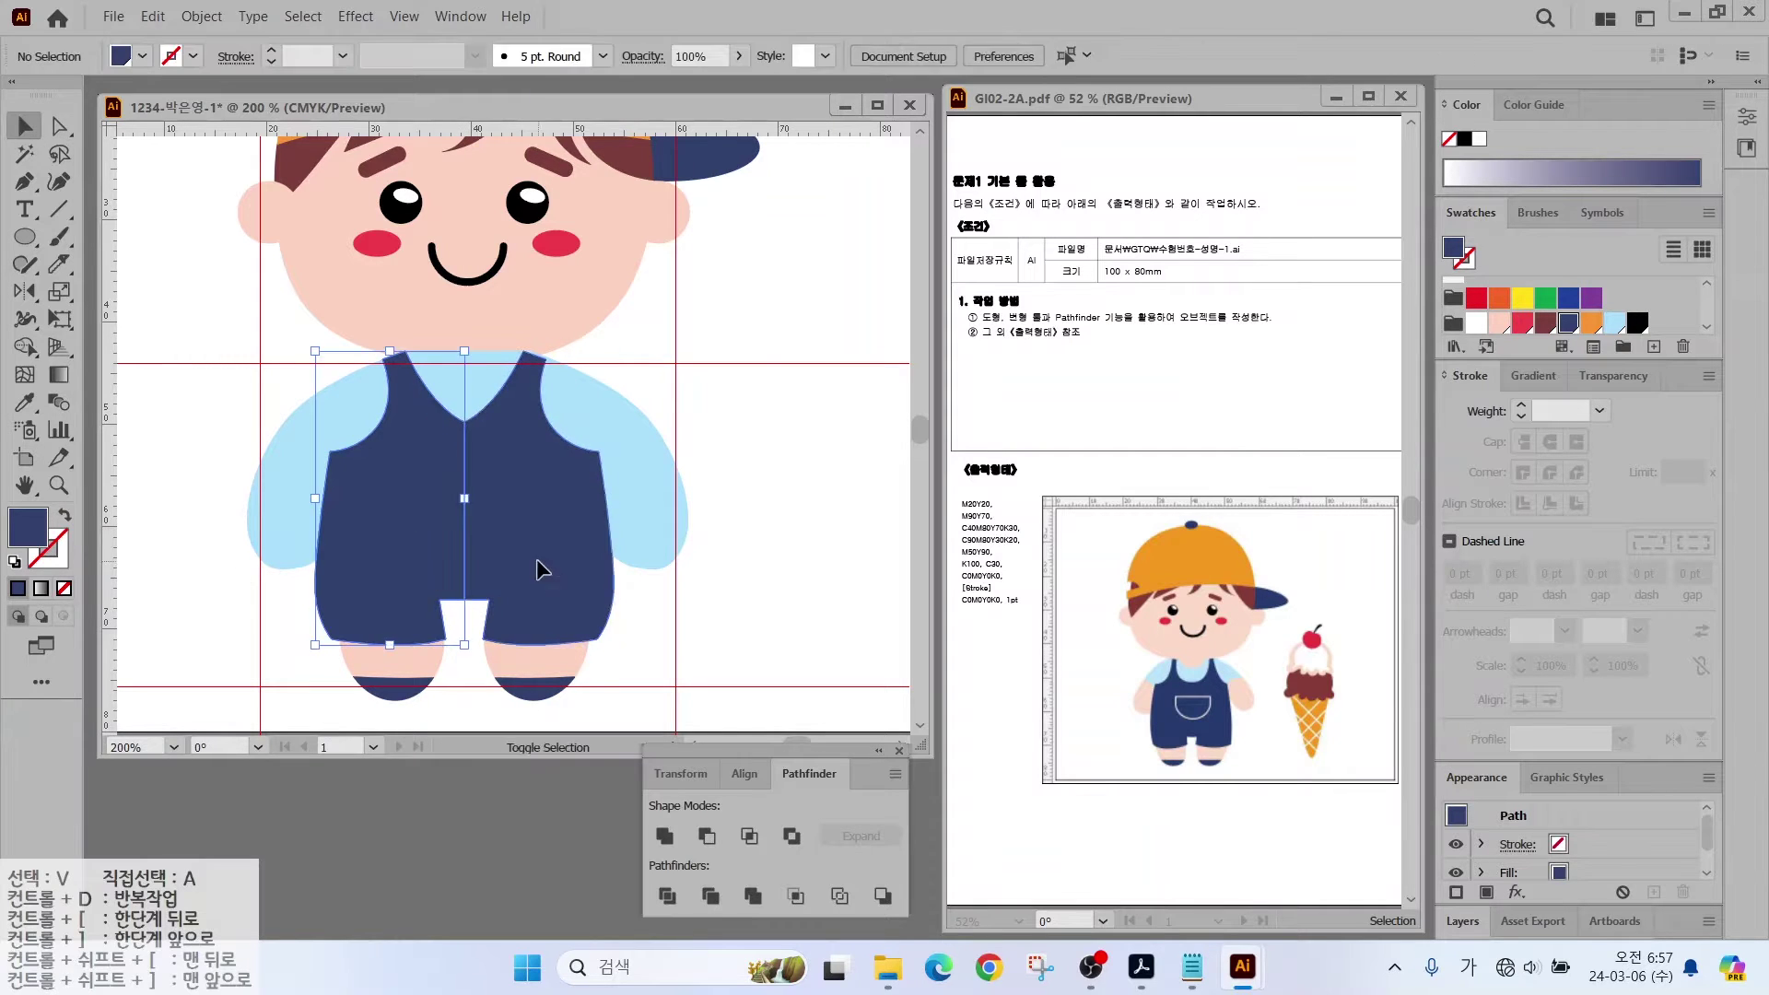
left_click(664, 835)
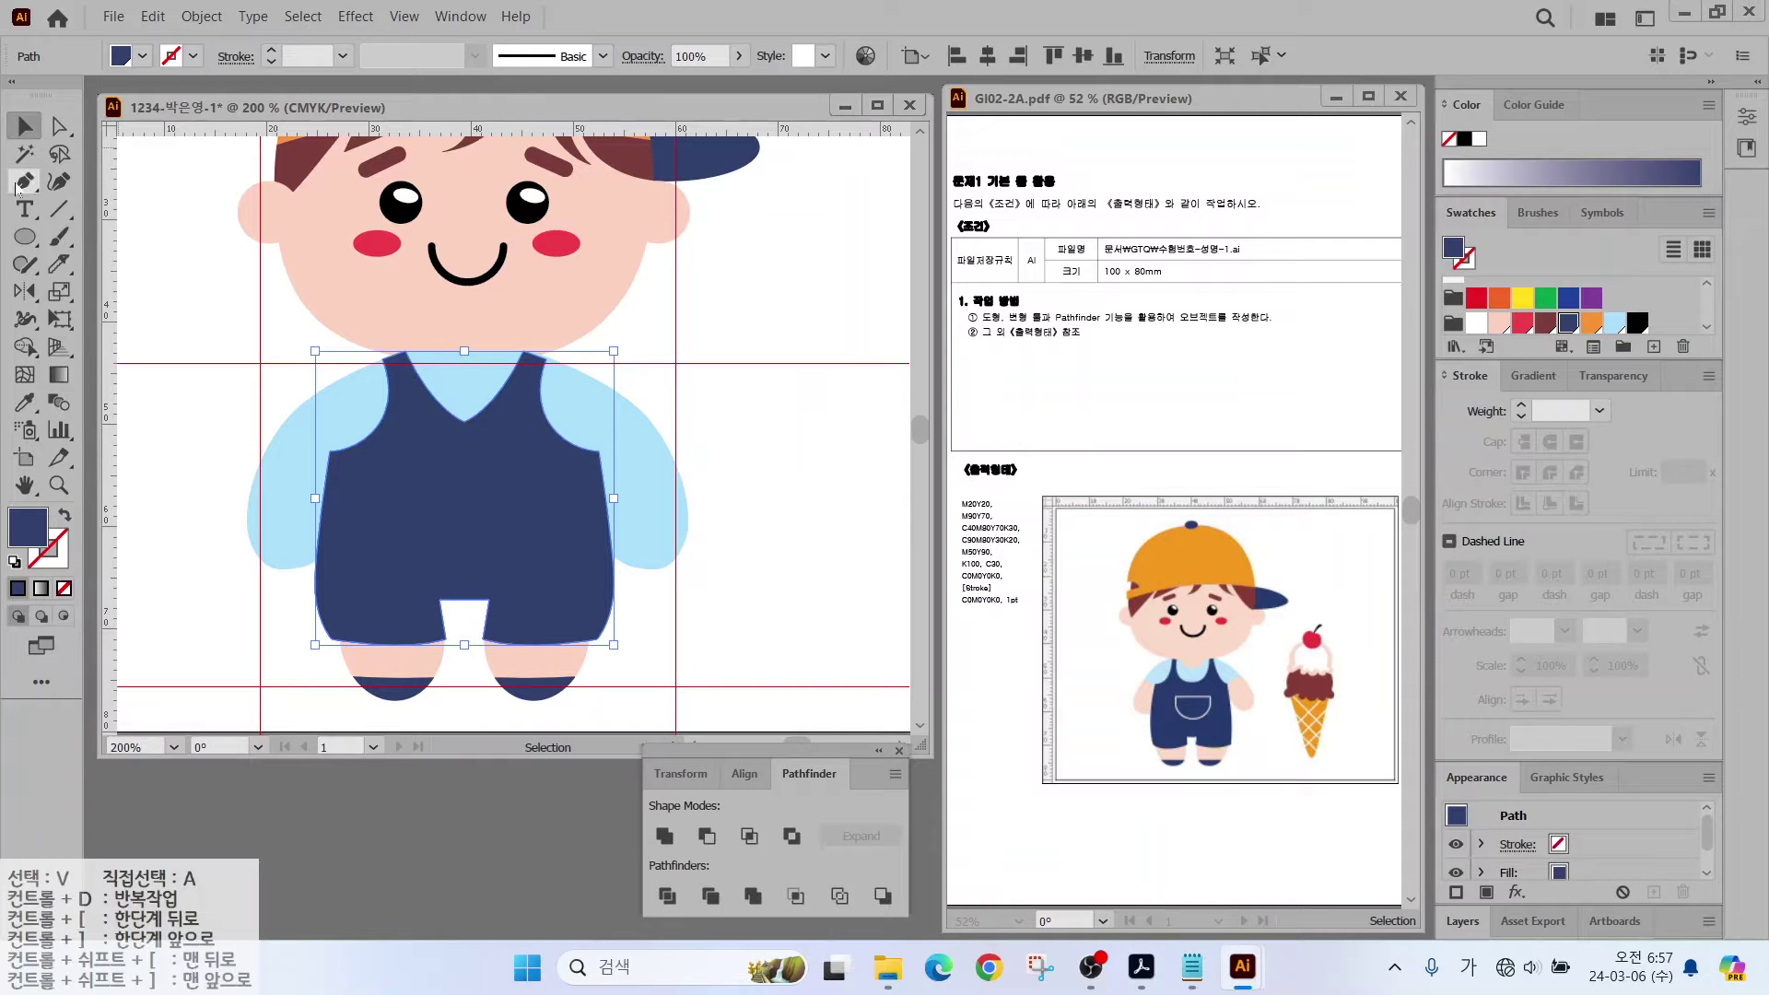
Step: Convert the overalls' pointed V-neck anchor into a rounded scoop
left_click_drag(19, 187, 135, 261)
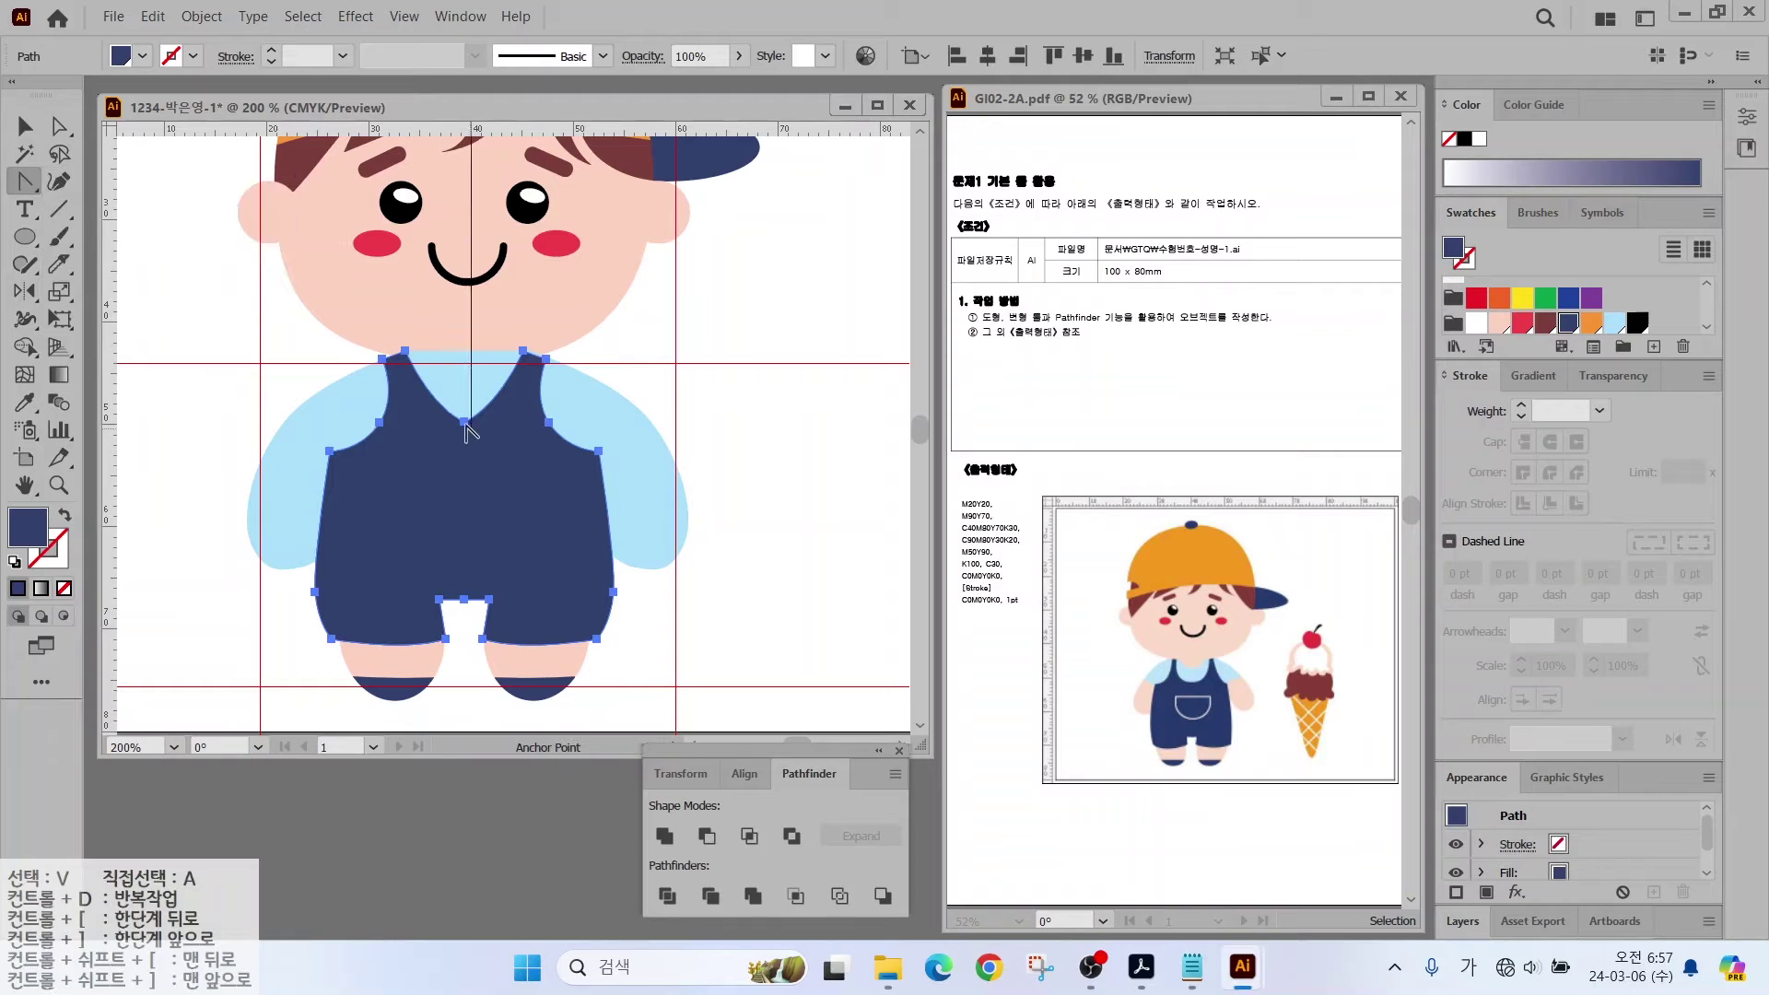
left_click_drag(464, 424, 421, 422)
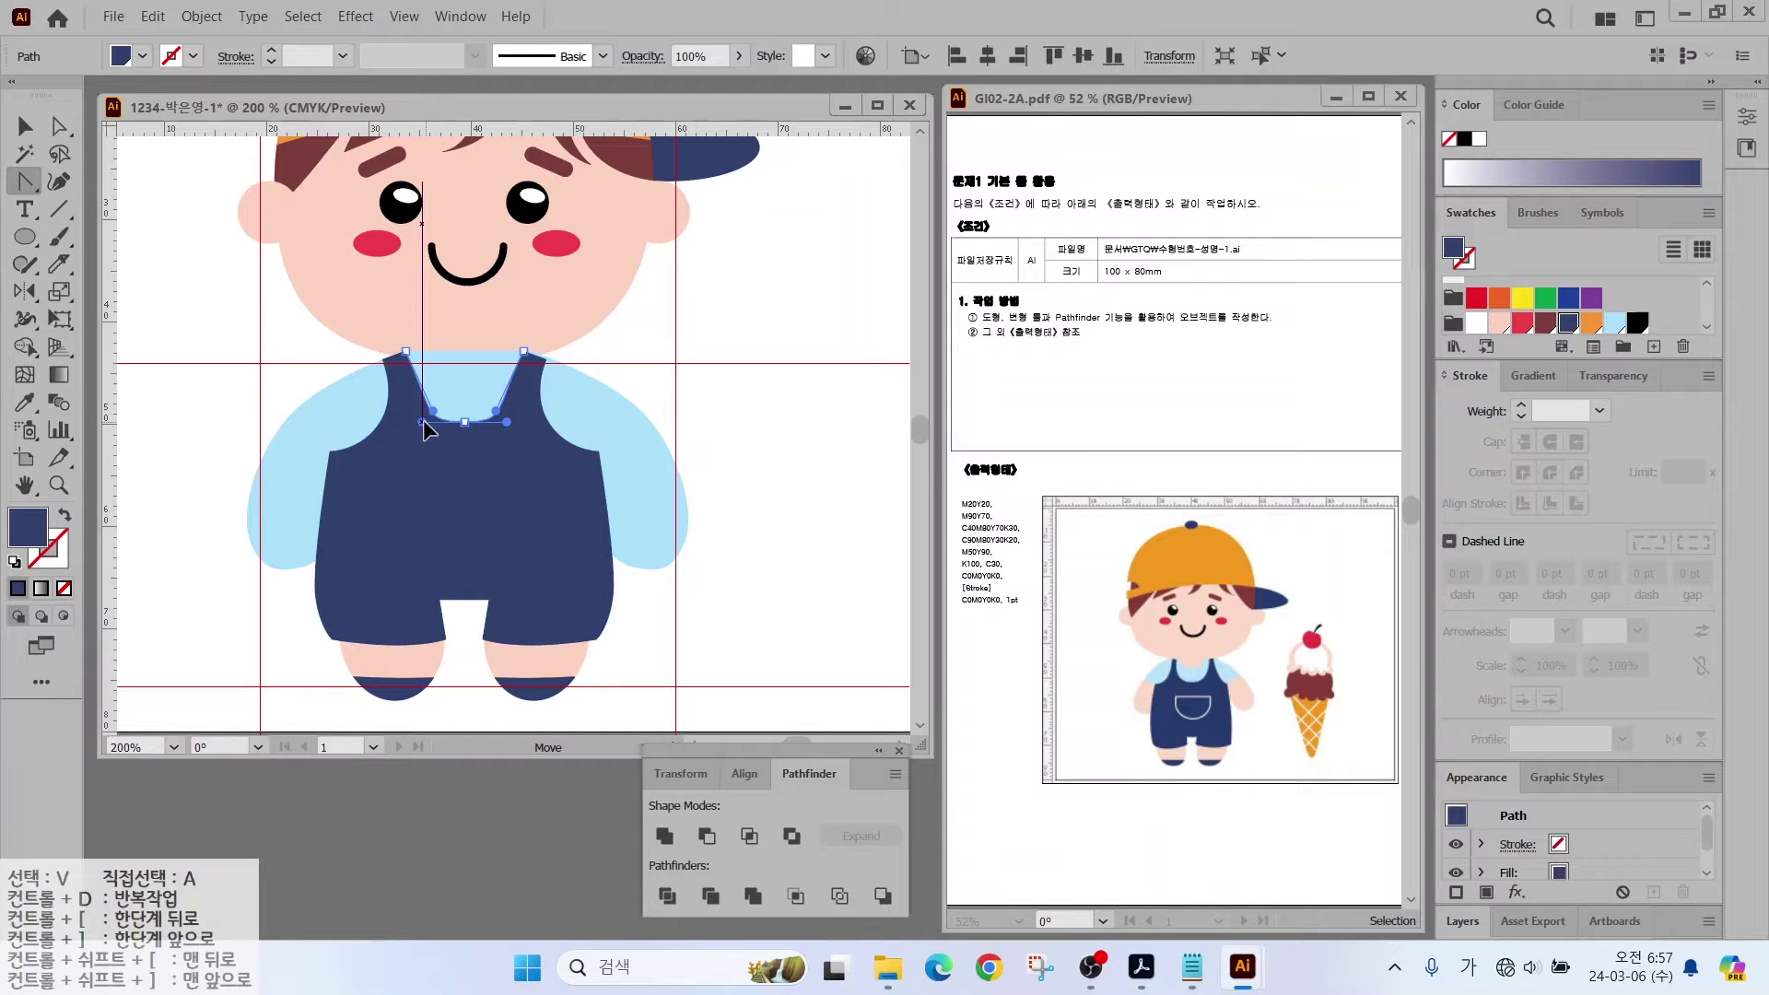
key("a")
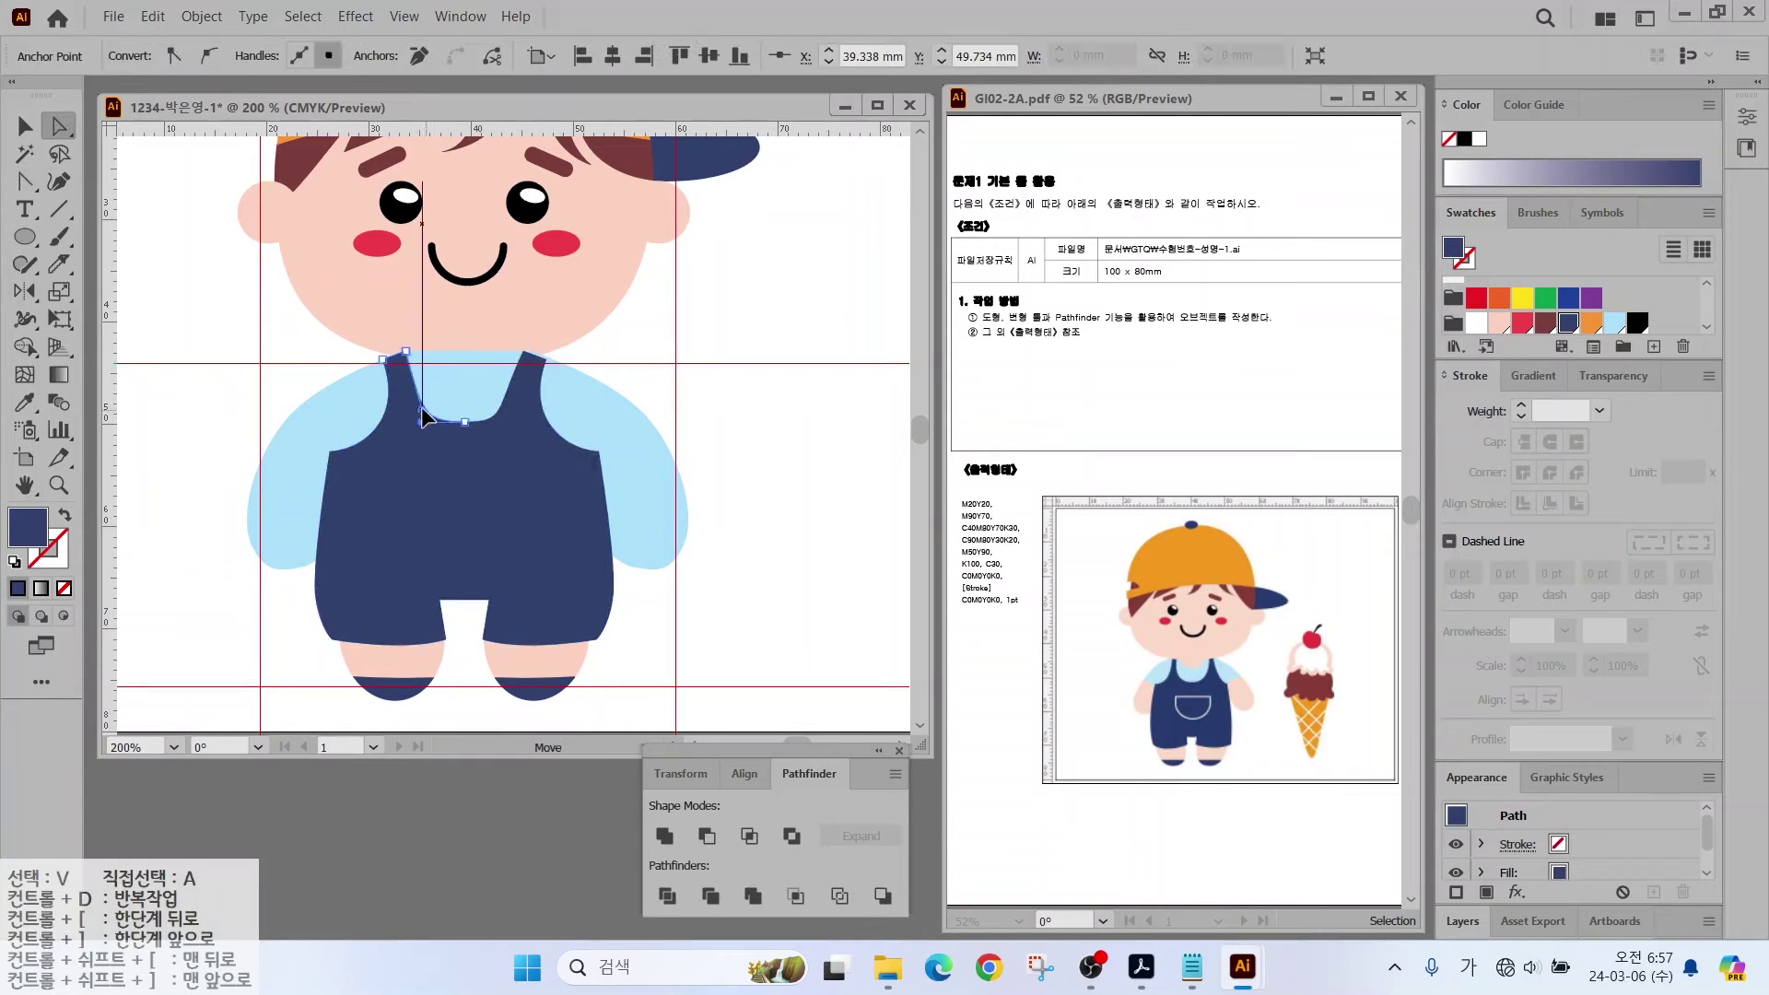
left_click(25, 126)
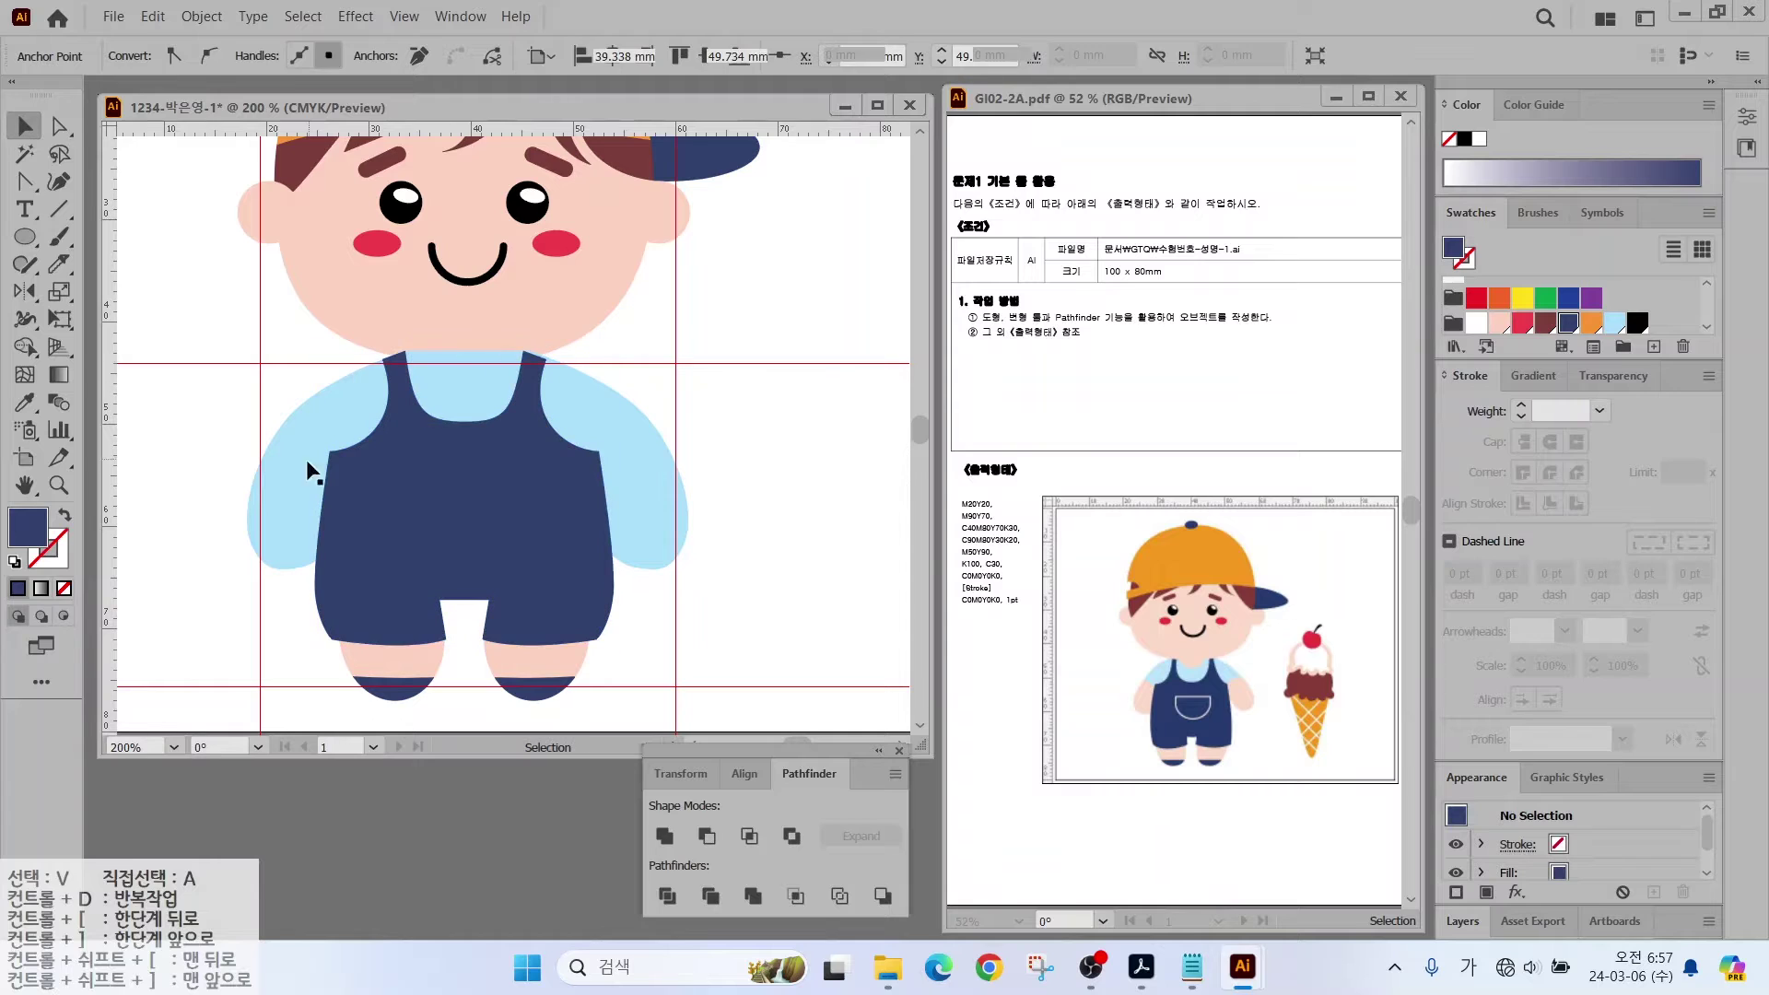
Step: Draw a rounded rectangle beside the figure and round its corners fully into a circle
key("ctrl+shift+a")
left_click_drag(24, 237, 92, 264)
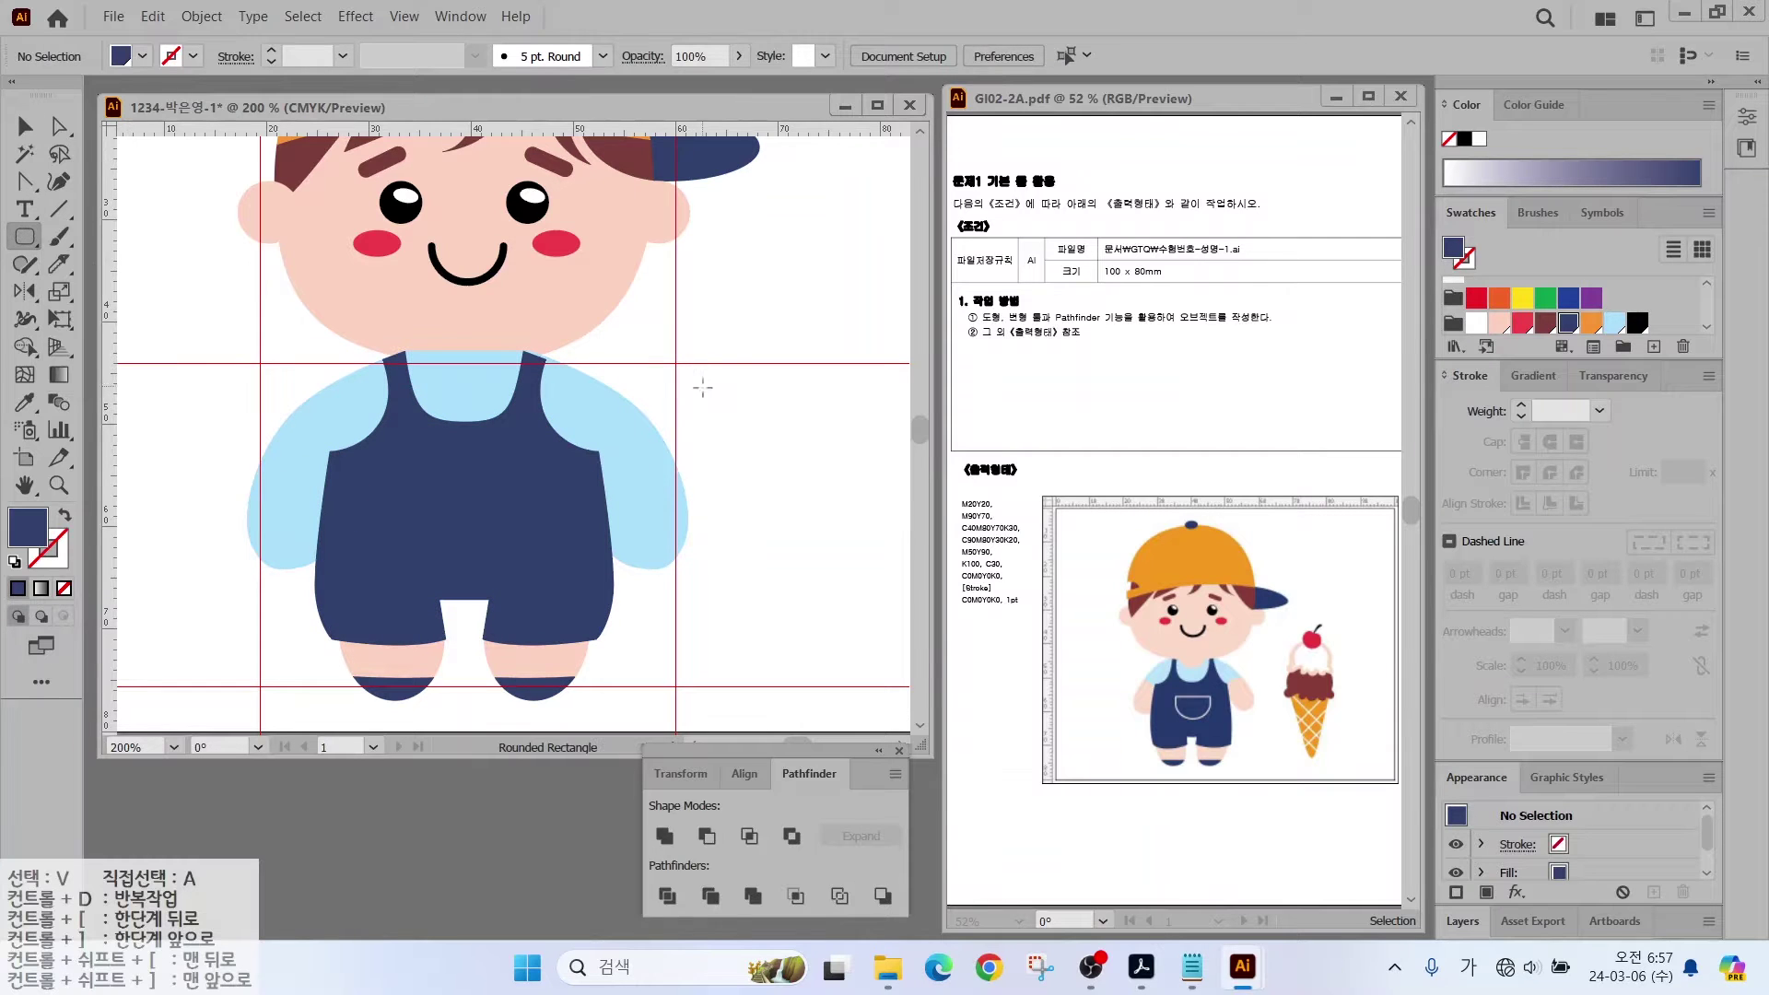
left_click_drag(711, 403, 823, 513)
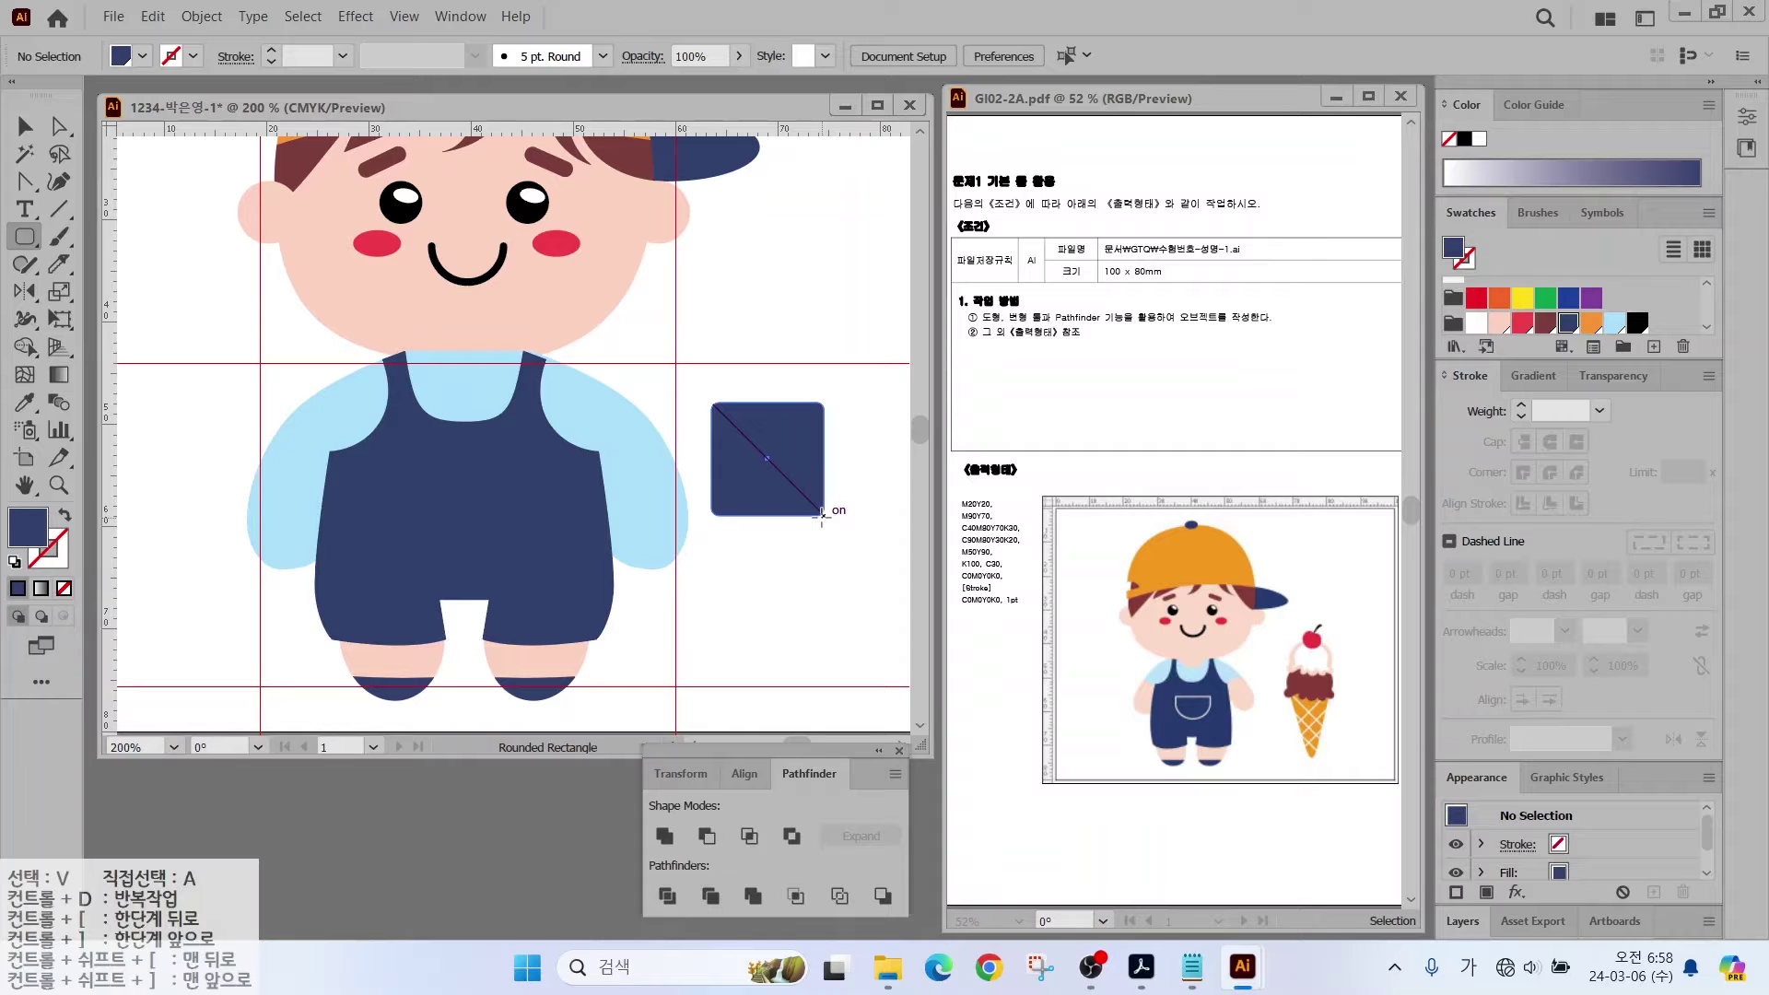
left_click_drag(822, 513, 809, 523)
mouse_move(818, 507)
left_mouse_down()
mouse_move(815, 539)
mouse_move(815, 475)
mouse_move(834, 540)
left_mouse_up()
key("Up")
key("Up")
key("Up")
key("Up")
key("Up")
key("Up")
key("Down")
key("Down")
key("Down")
key("Down")
key("Up")
key("Up")
key("Up")
key("Up")
key("Up")
Step: Delete the circle's top anchor, give the half-arc a white stroke, and move it onto the bib
key("a")
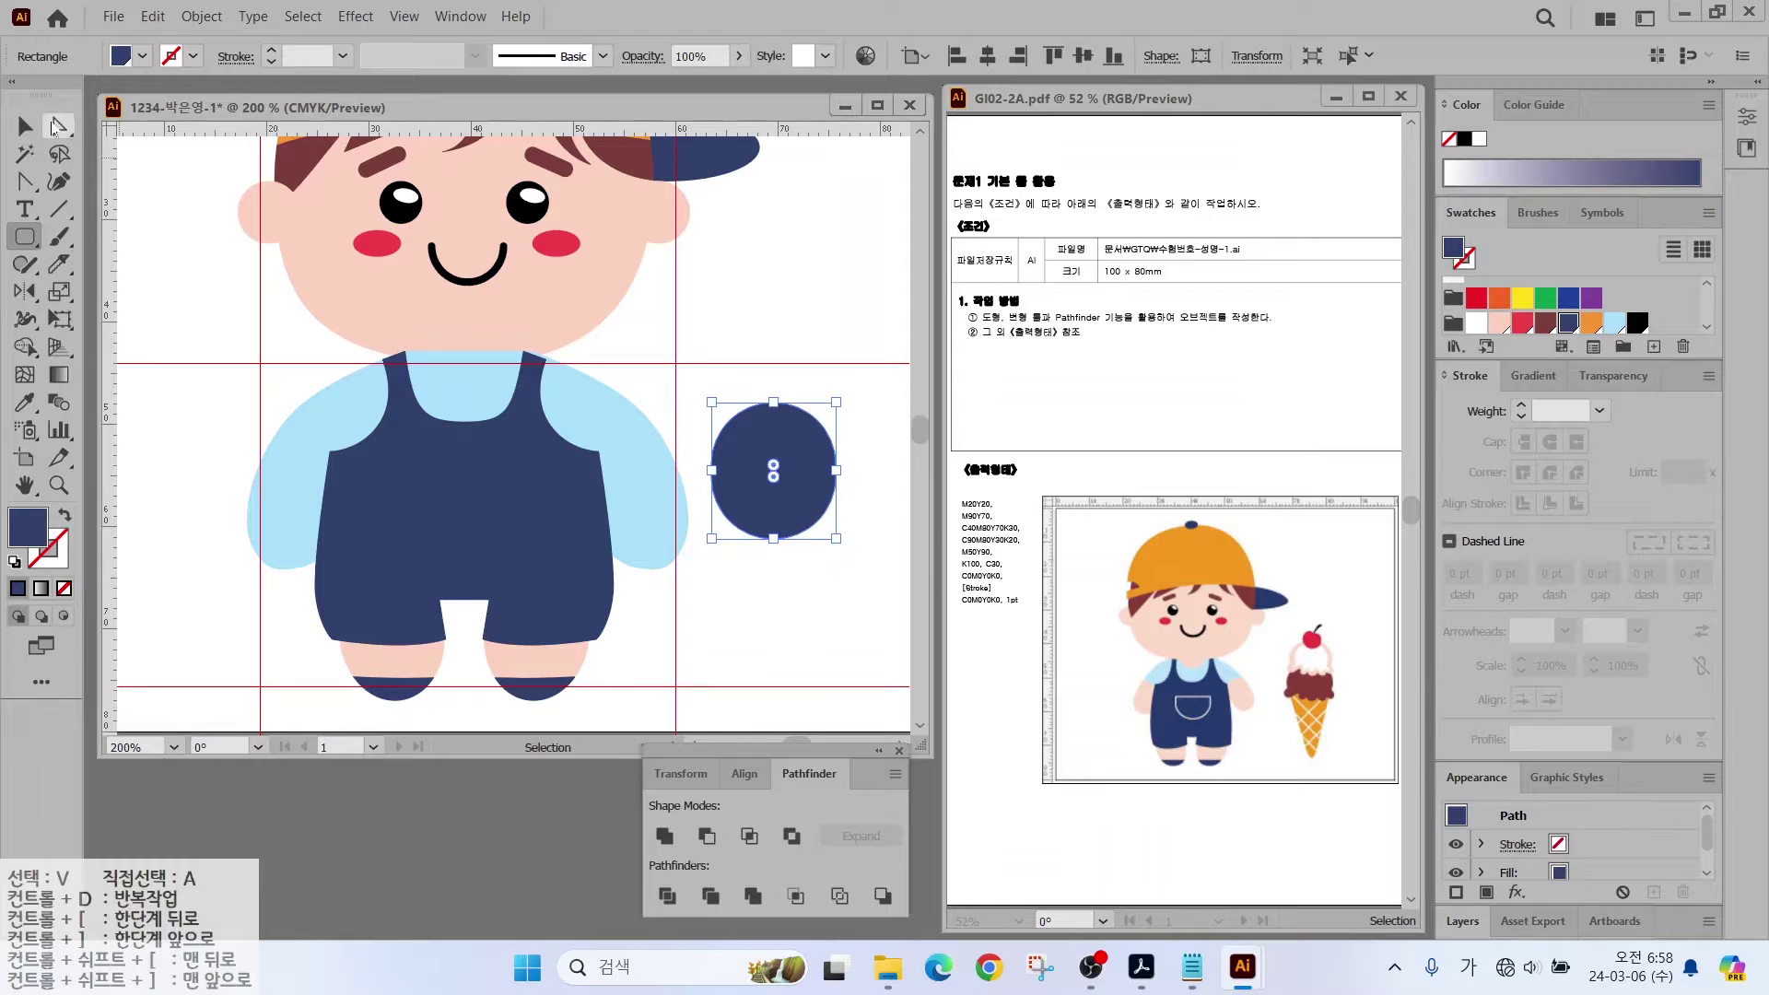
left_click(777, 436)
key("Delete")
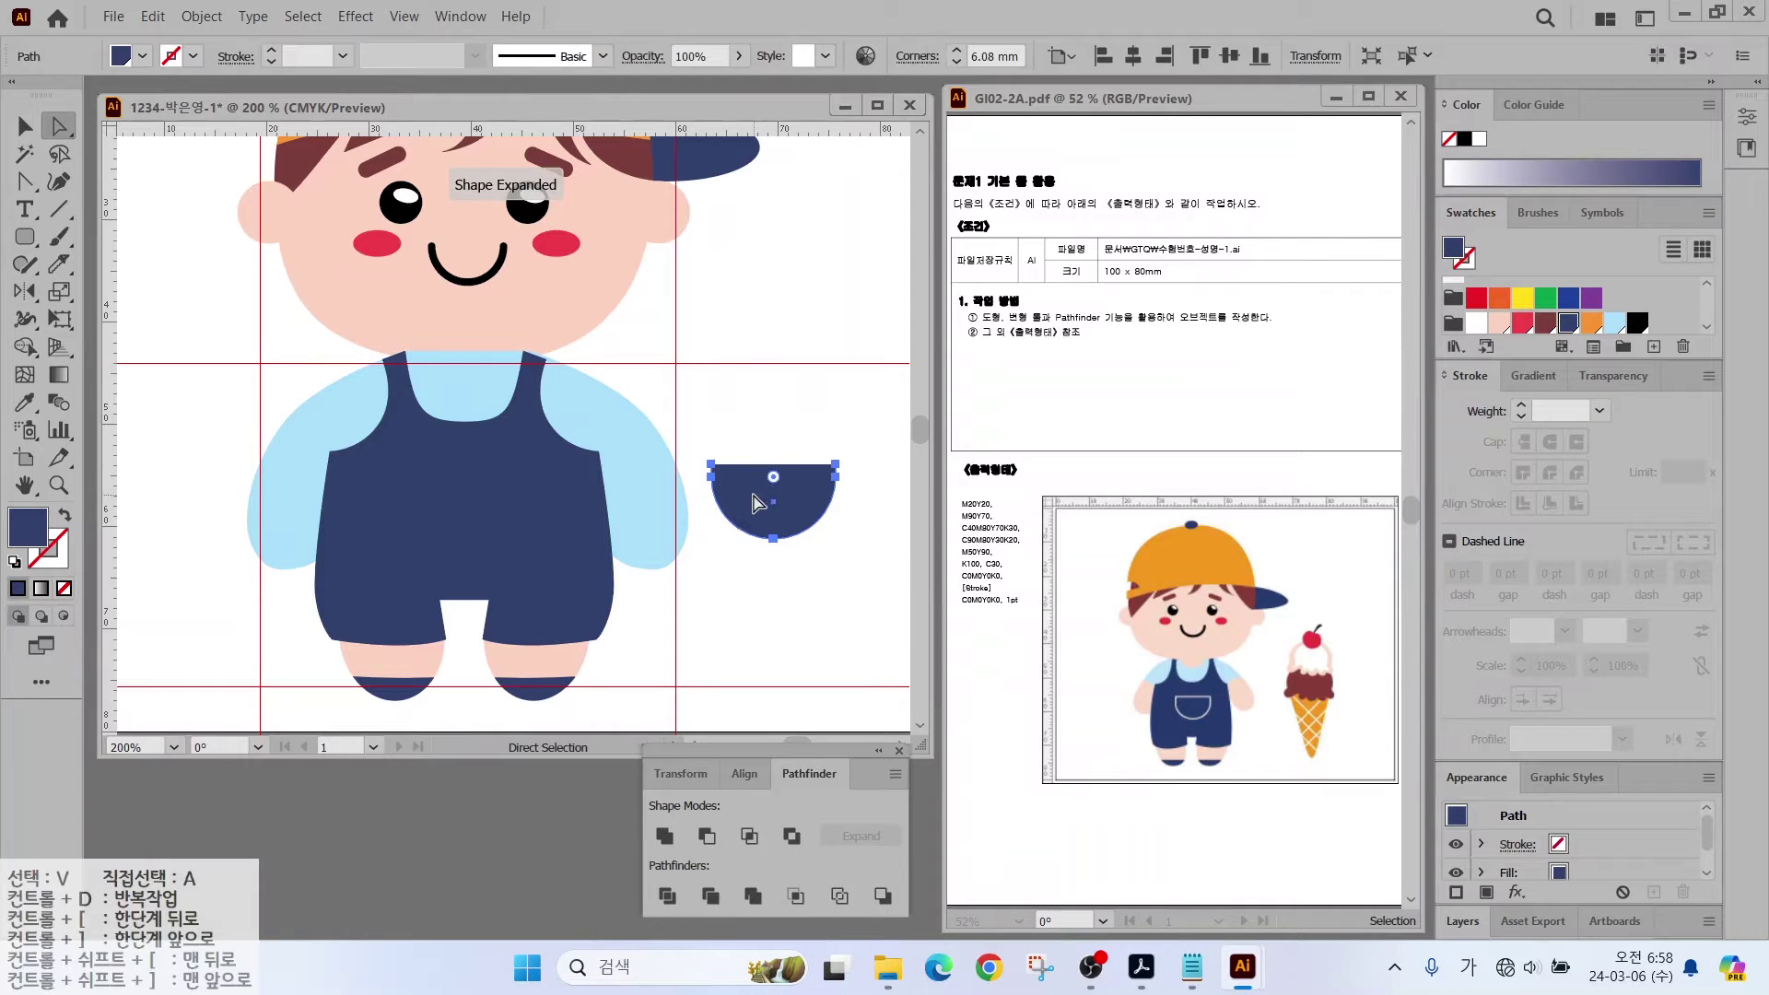
left_click(63, 517)
left_click(1475, 323)
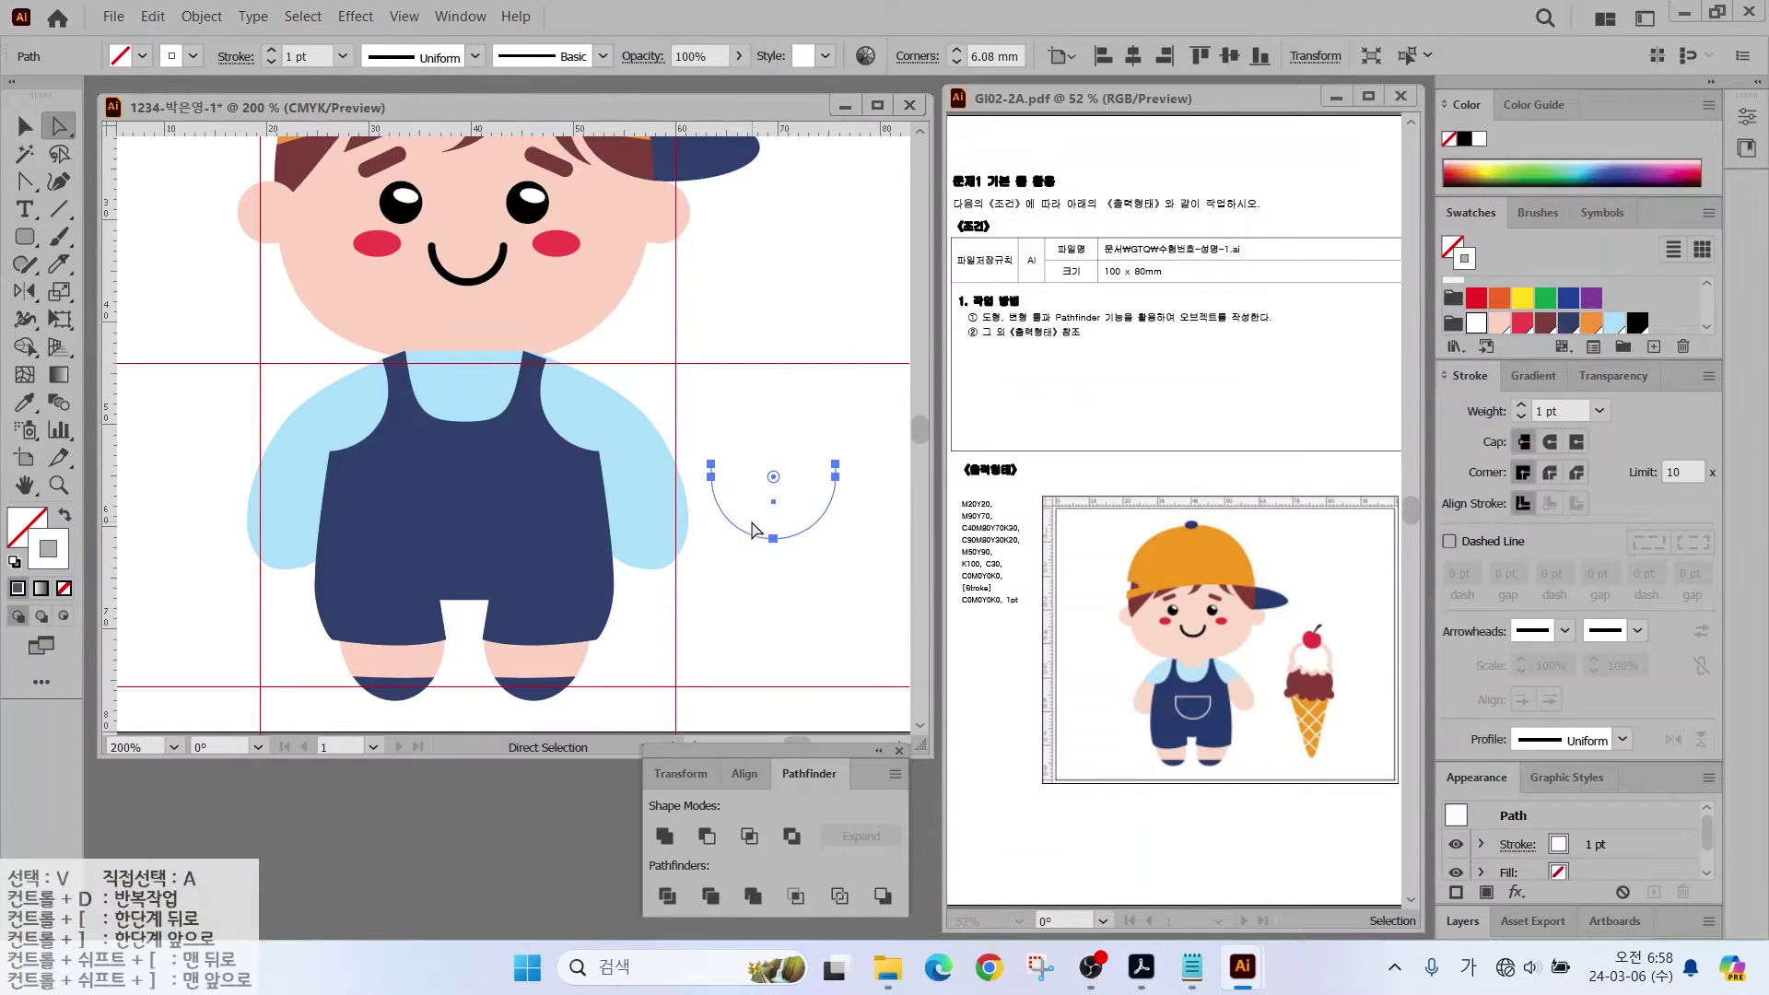
mouse_move(743, 539)
left_mouse_down()
mouse_move(479, 599)
mouse_move(433, 564)
left_mouse_up()
Step: Draw a straight line closing the top of the pocket arc
key("backslash")
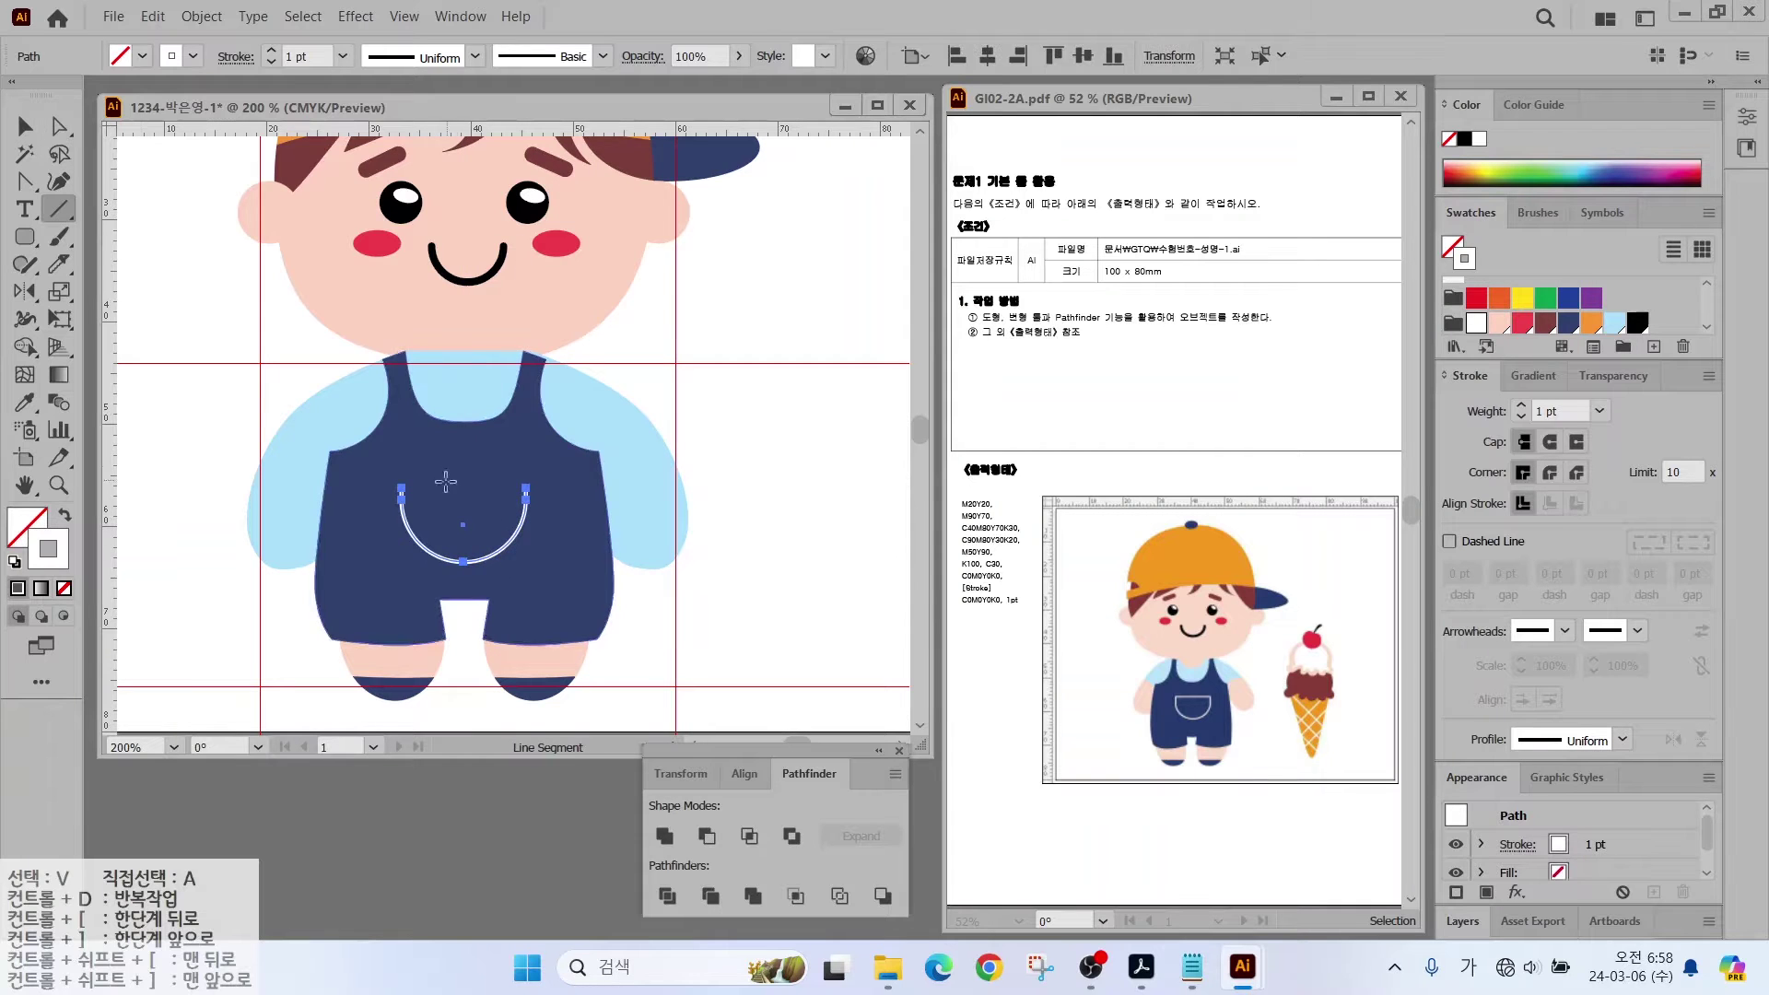
left_click_drag(401, 487, 525, 487)
left_click(13, 132)
left_click(249, 543)
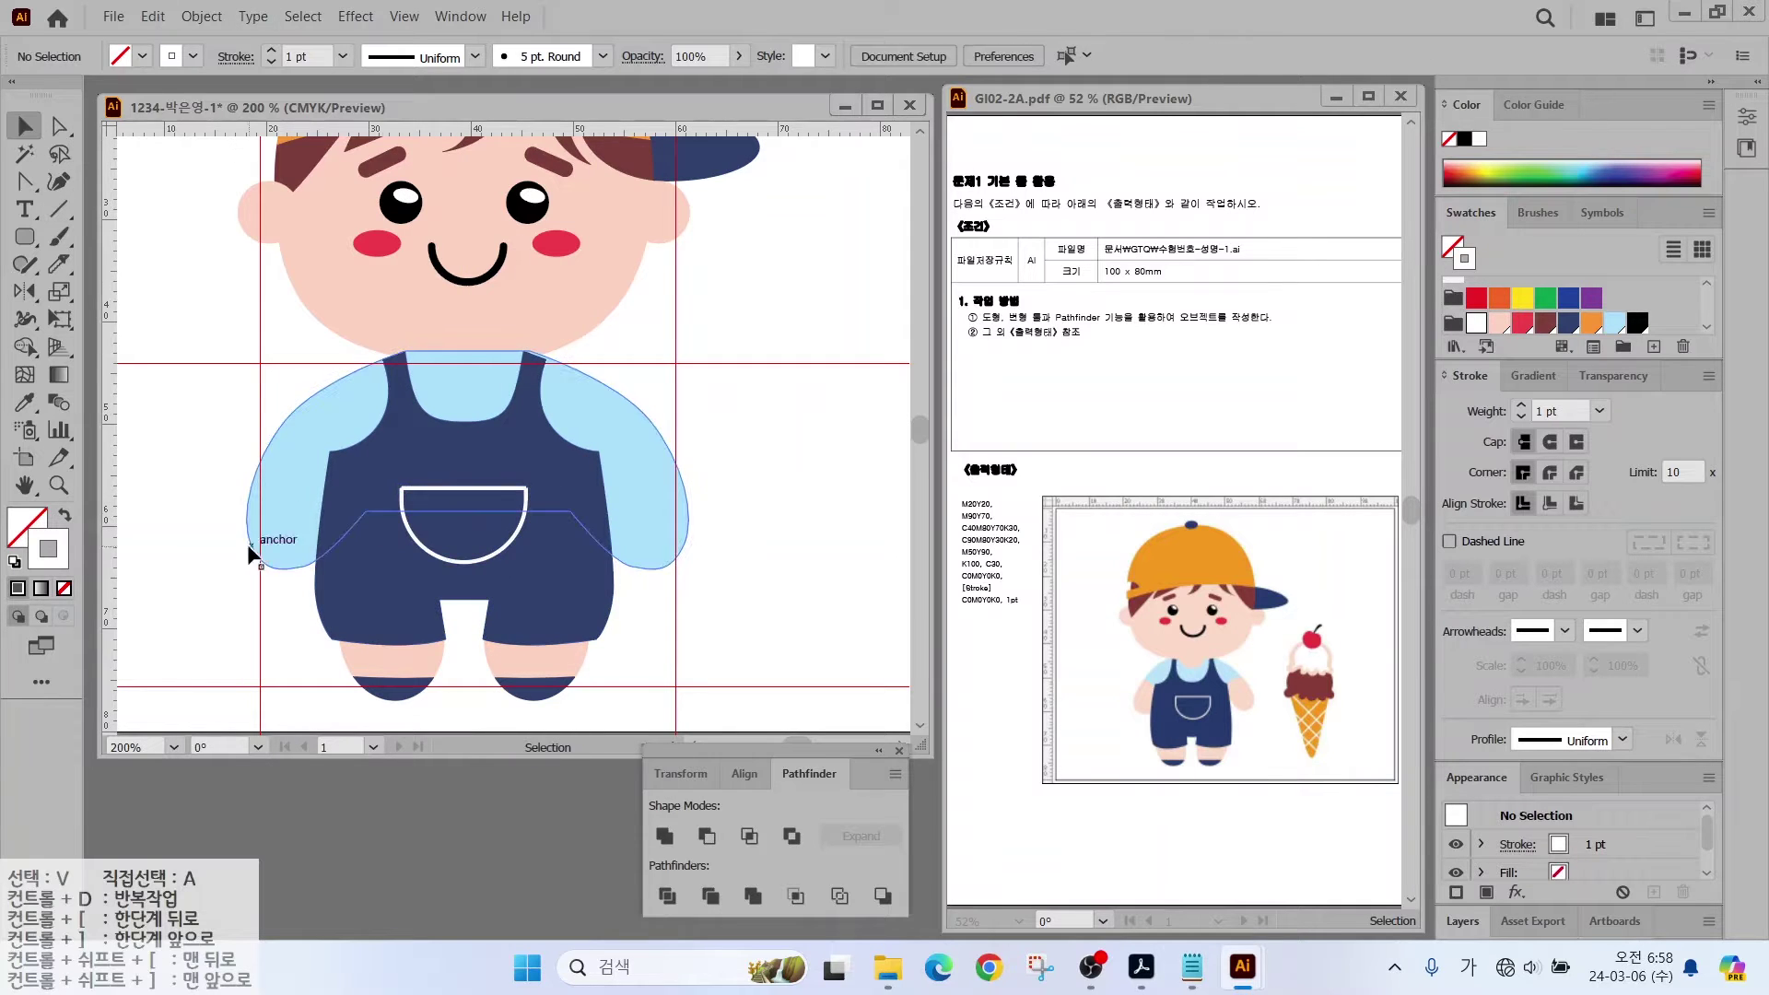
Step: Knife-cut the shirt above the elbows and eyedrop the face's skin pink onto the lower arms
key("i")
mouse_move(242, 428)
left_mouse_down()
mouse_move(394, 473)
mouse_move(612, 462)
mouse_move(668, 414)
left_mouse_up()
key("v")
left_click(263, 512)
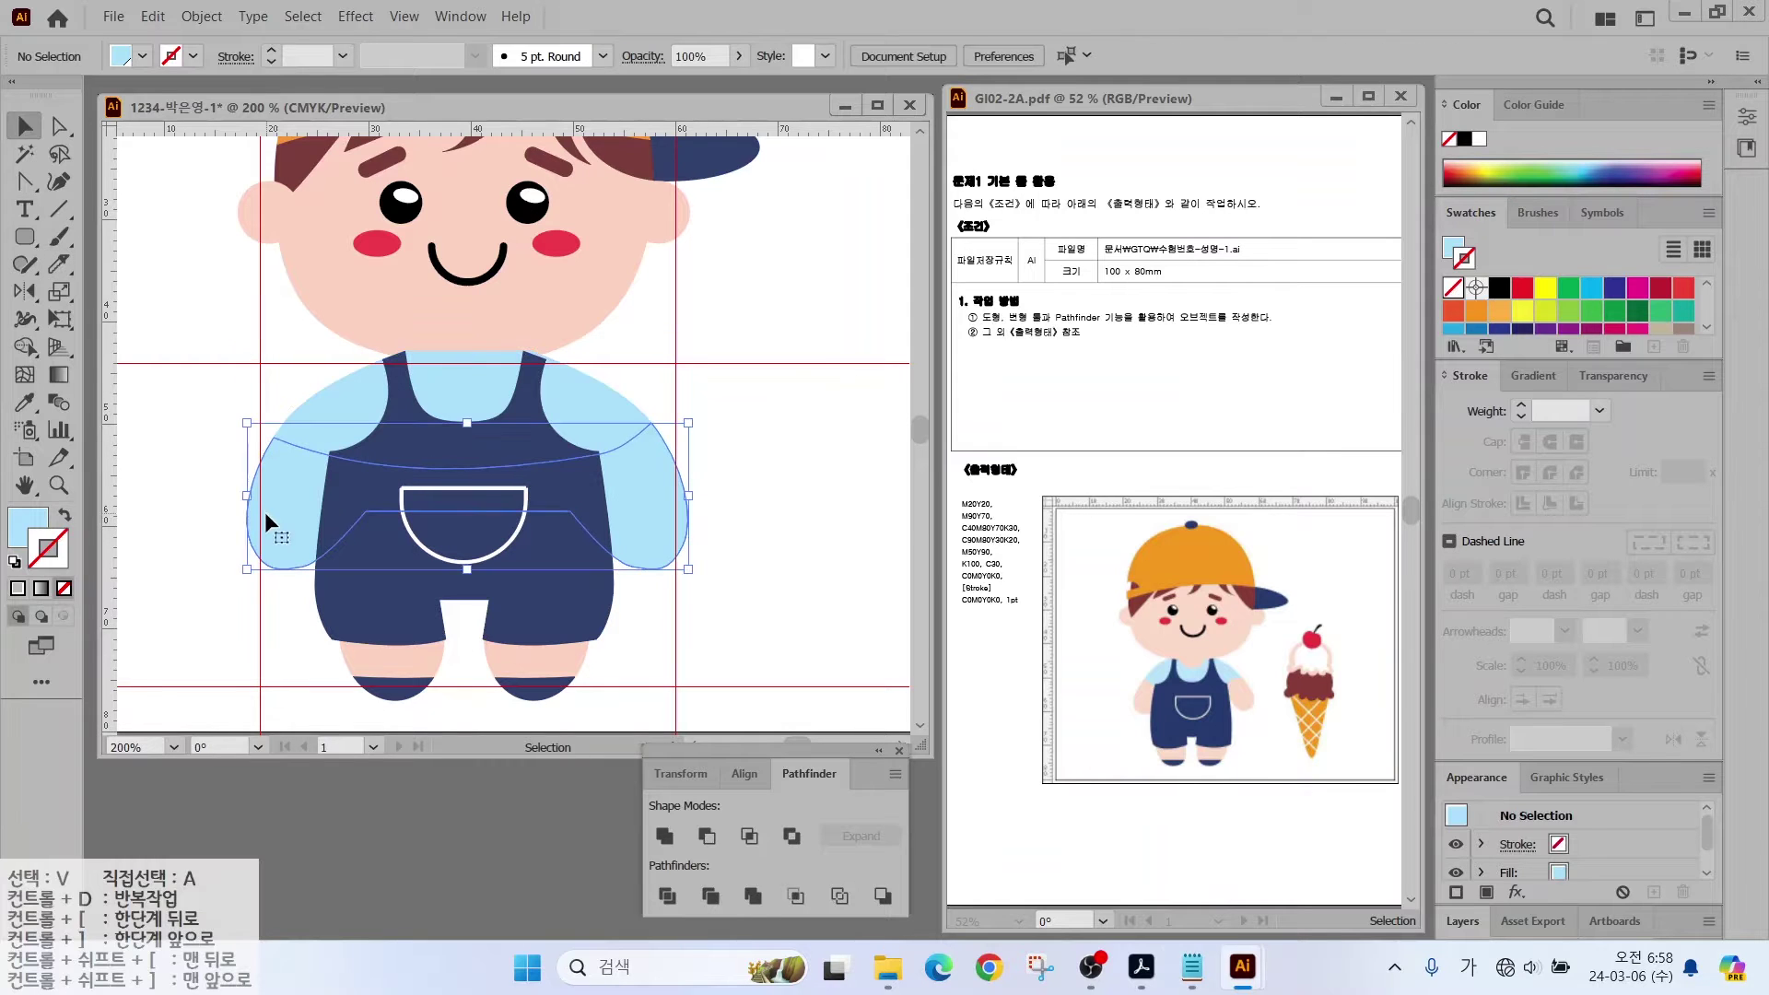
key("i")
left_click(304, 304)
key("v")
left_click(728, 550)
Step: Clear all old guides and drag new vertical and horizontal guides right of the boy
key("ctrl+minus")
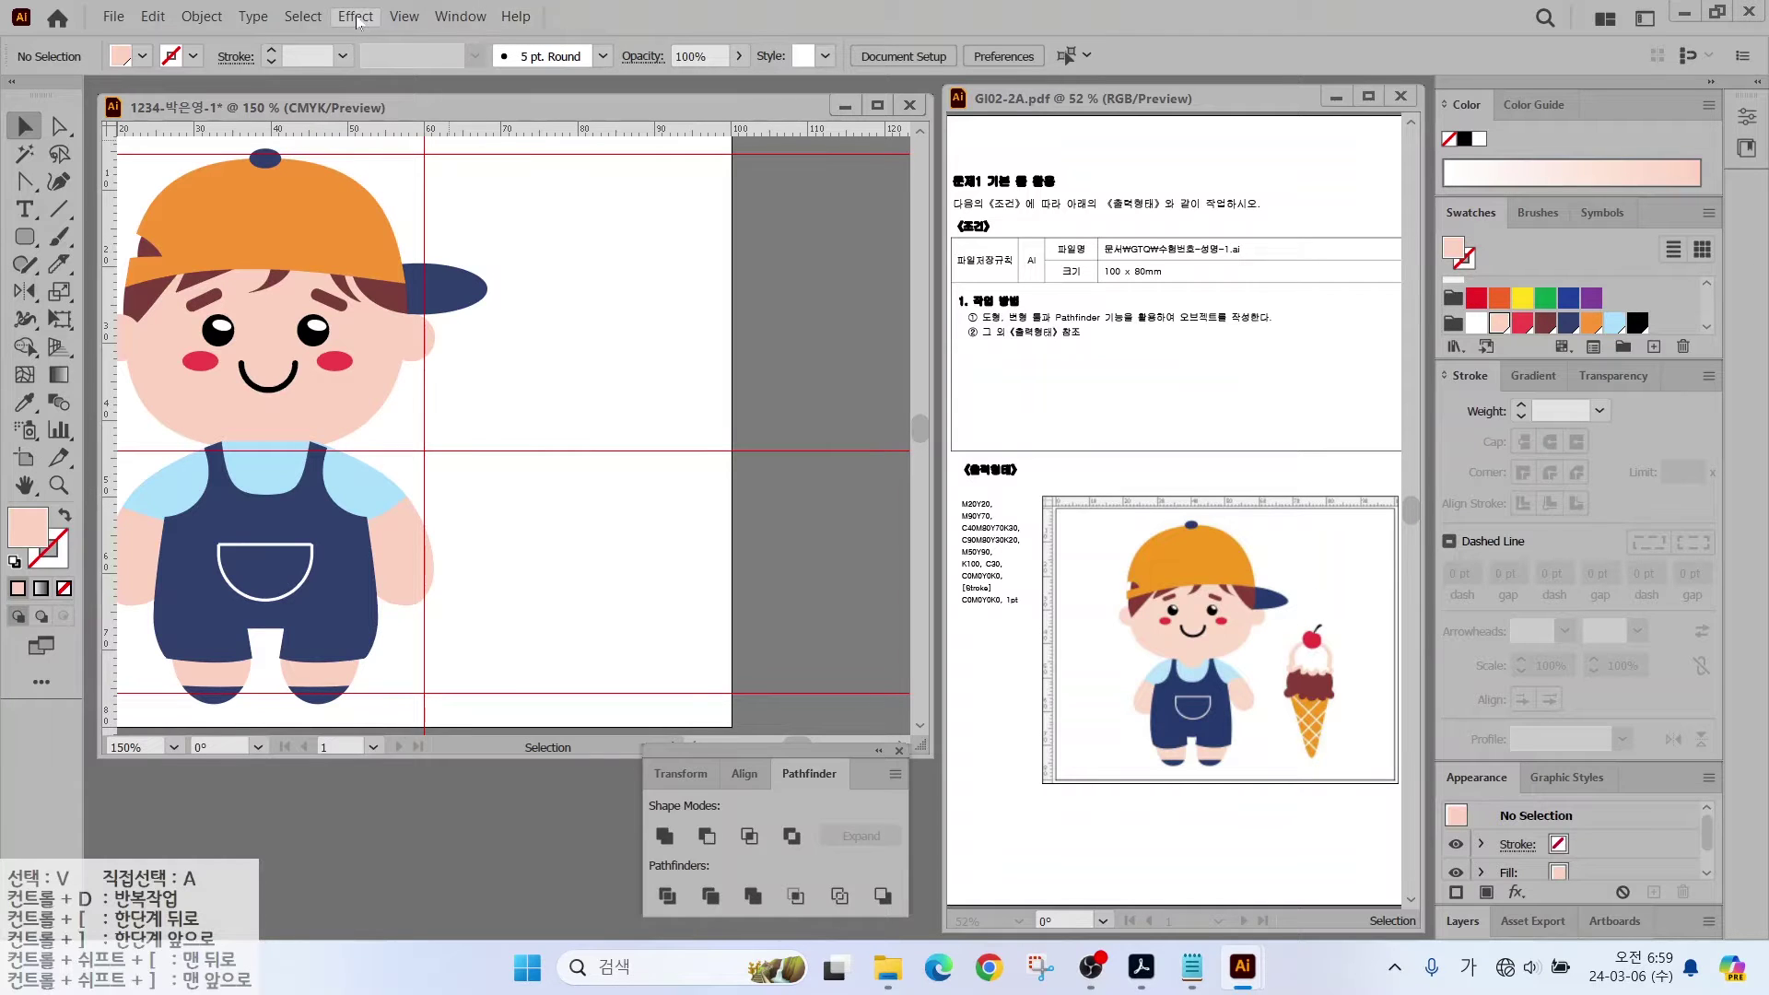
left_click(404, 17)
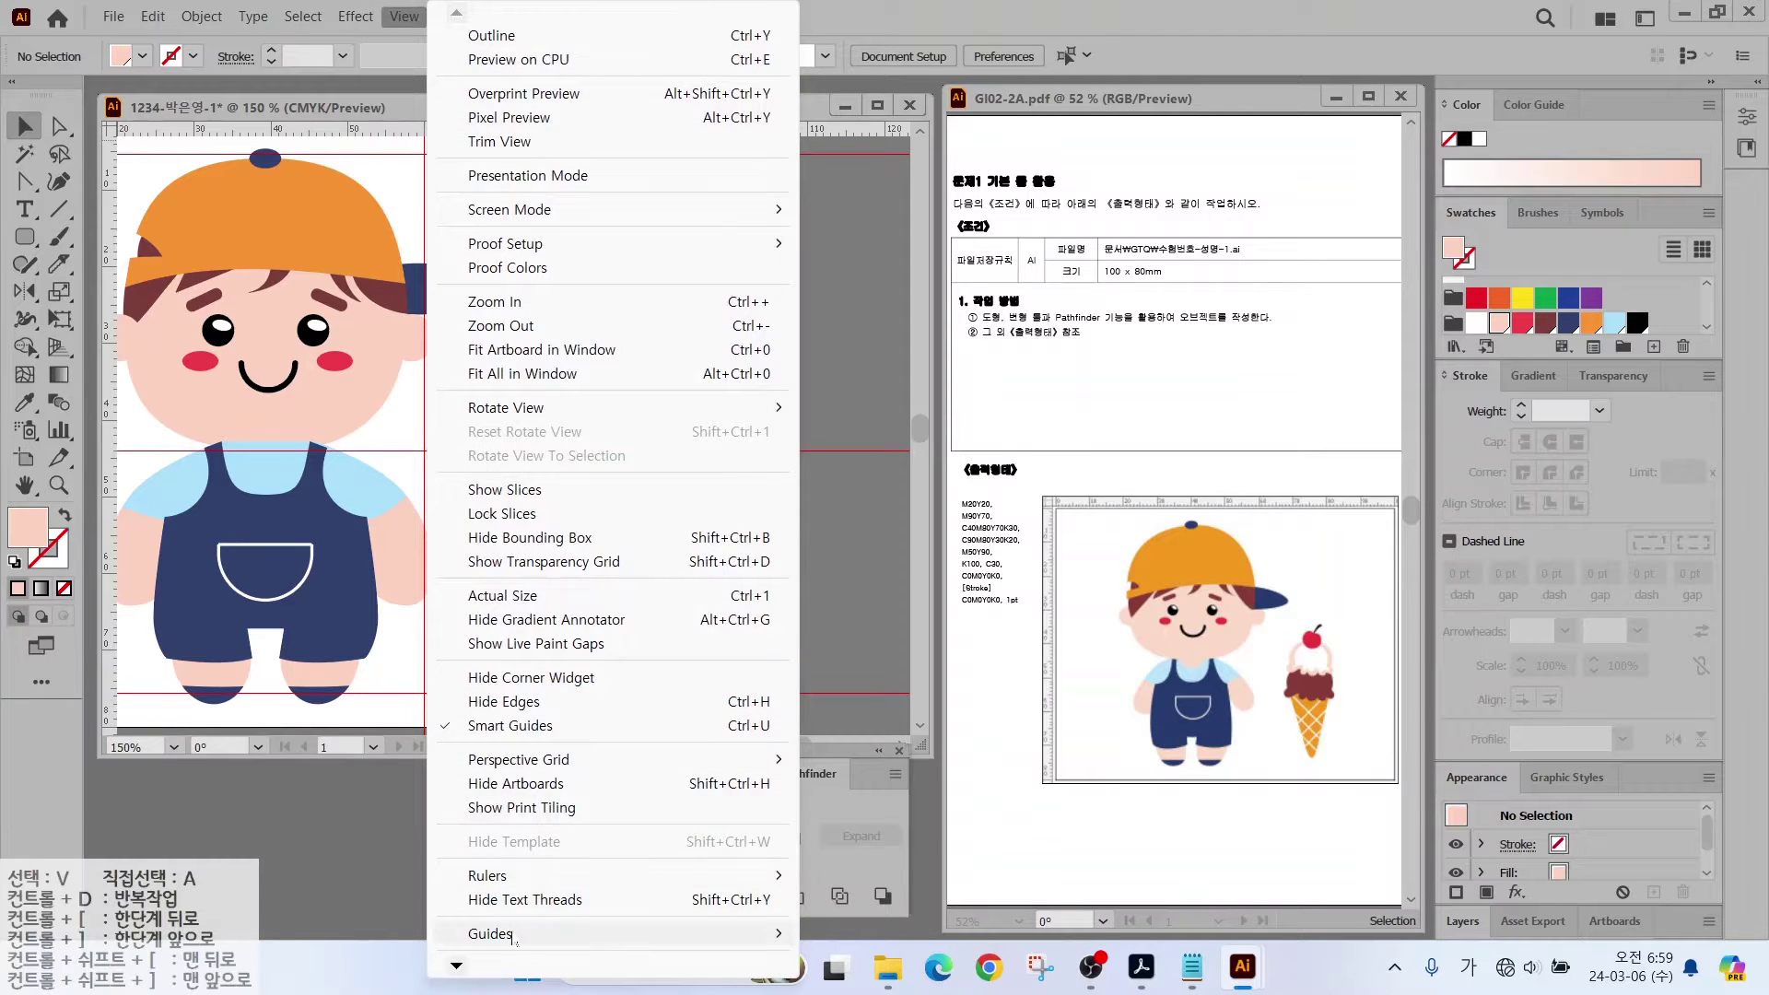
mouse_move(645, 933)
left_click(839, 934)
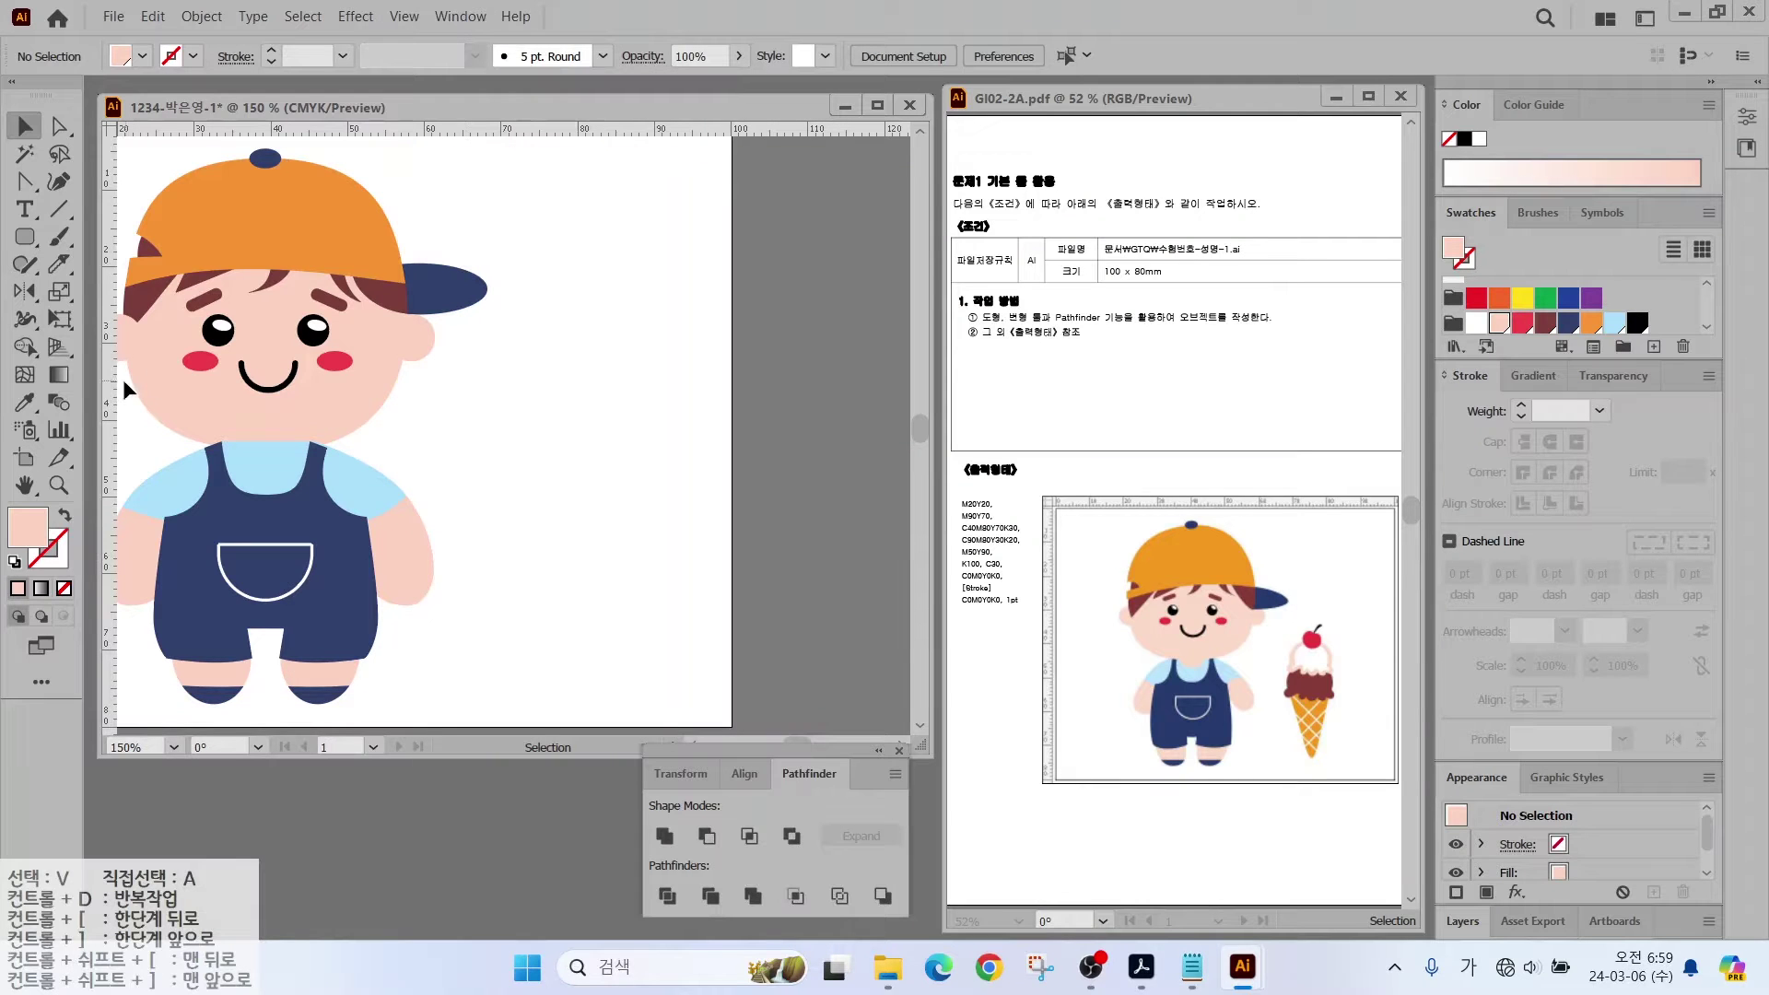
left_click_drag(111, 396, 487, 400)
left_click_drag(111, 433, 596, 446)
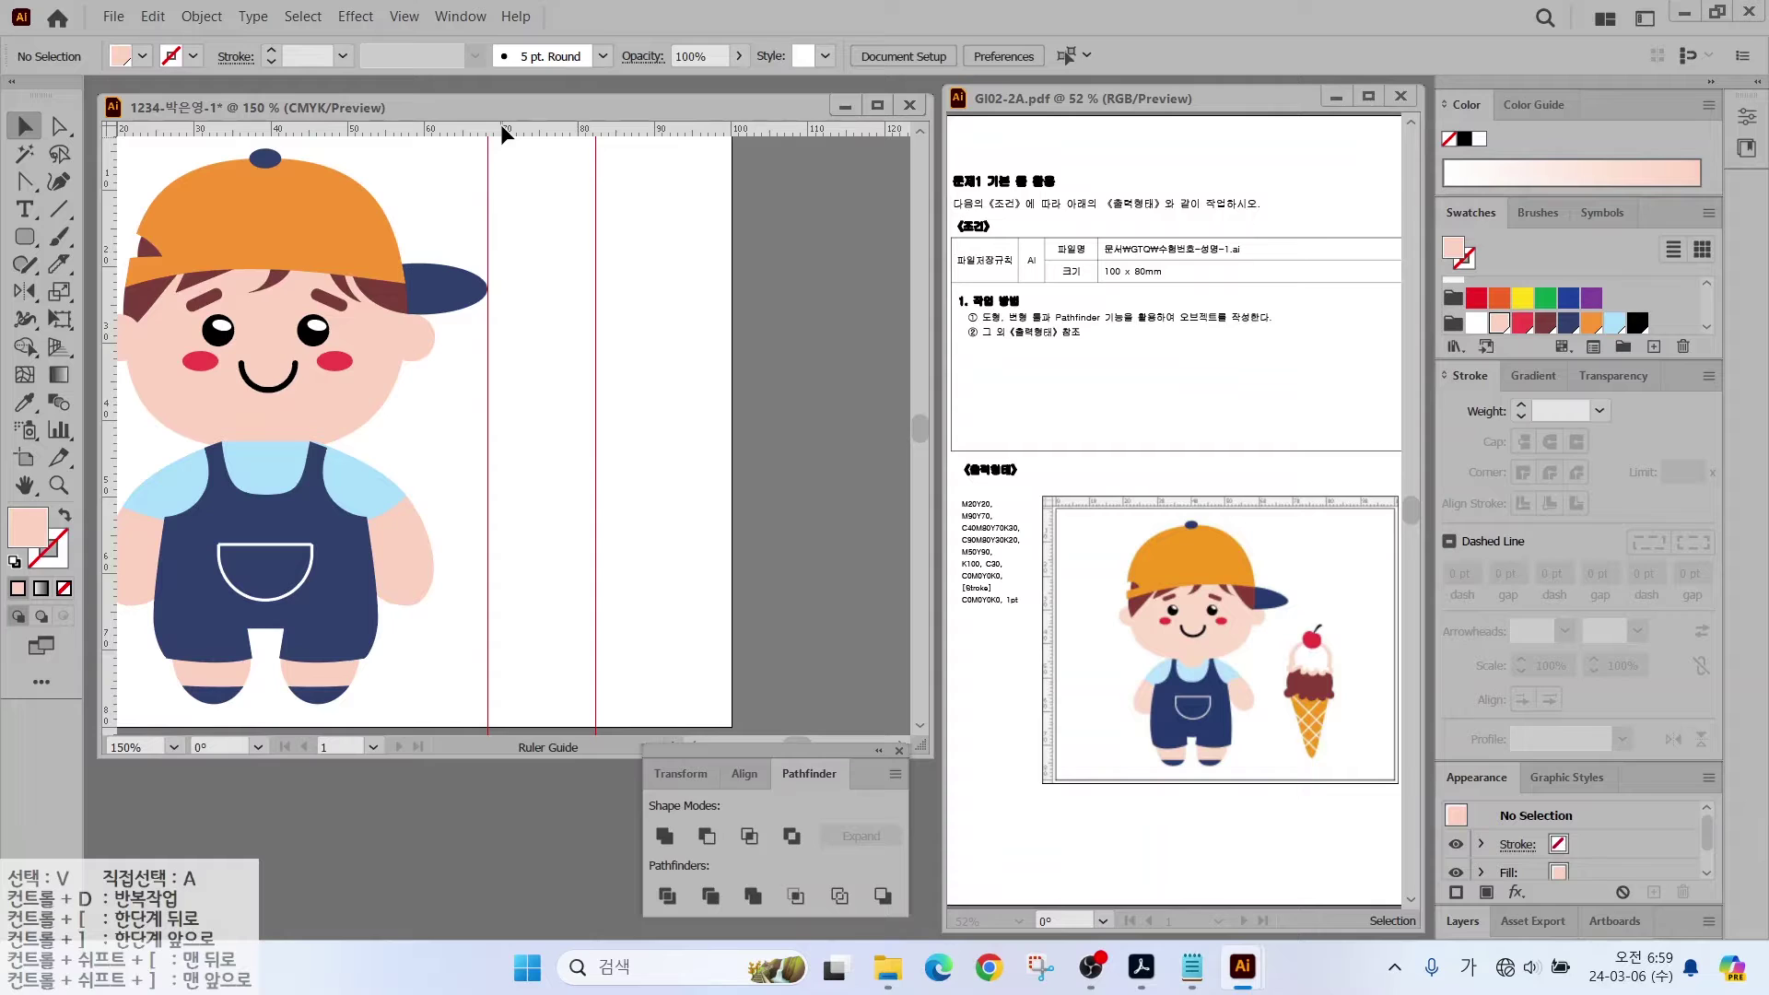
left_click_drag(502, 135, 509, 691)
key("ctrl+plus")
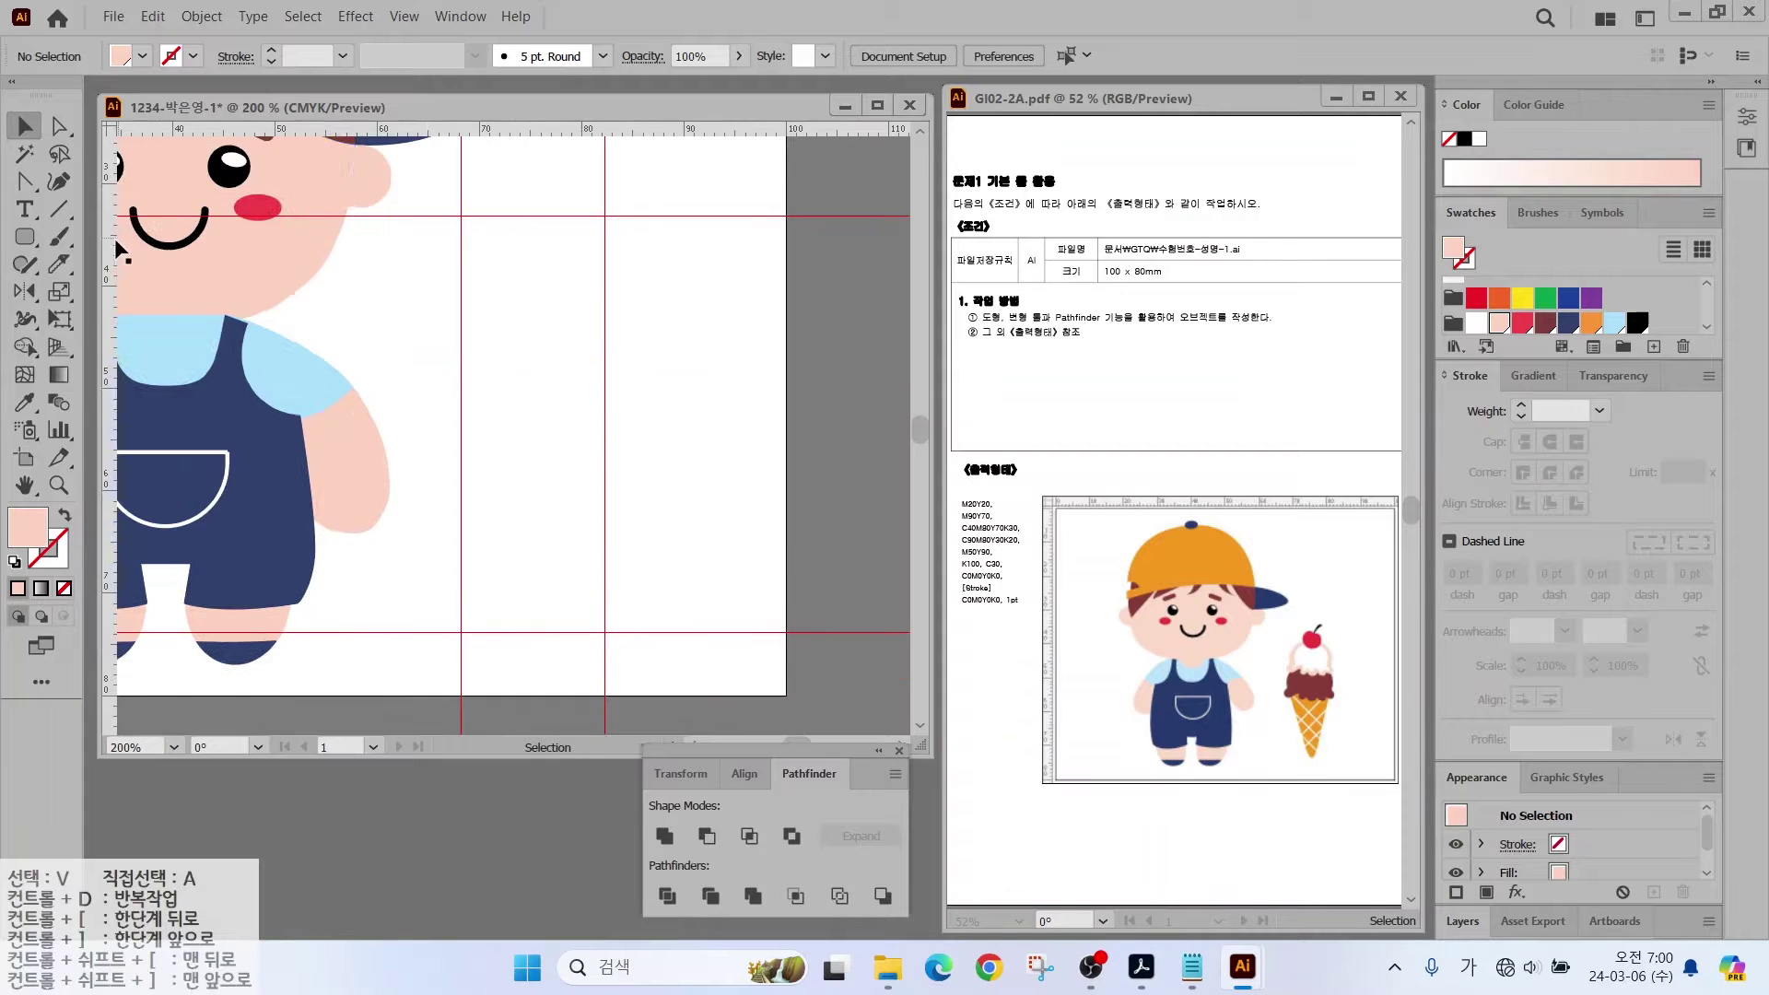
Step: Draw a downward-pointing three-sided polygon beside the boy
left_click(27, 238)
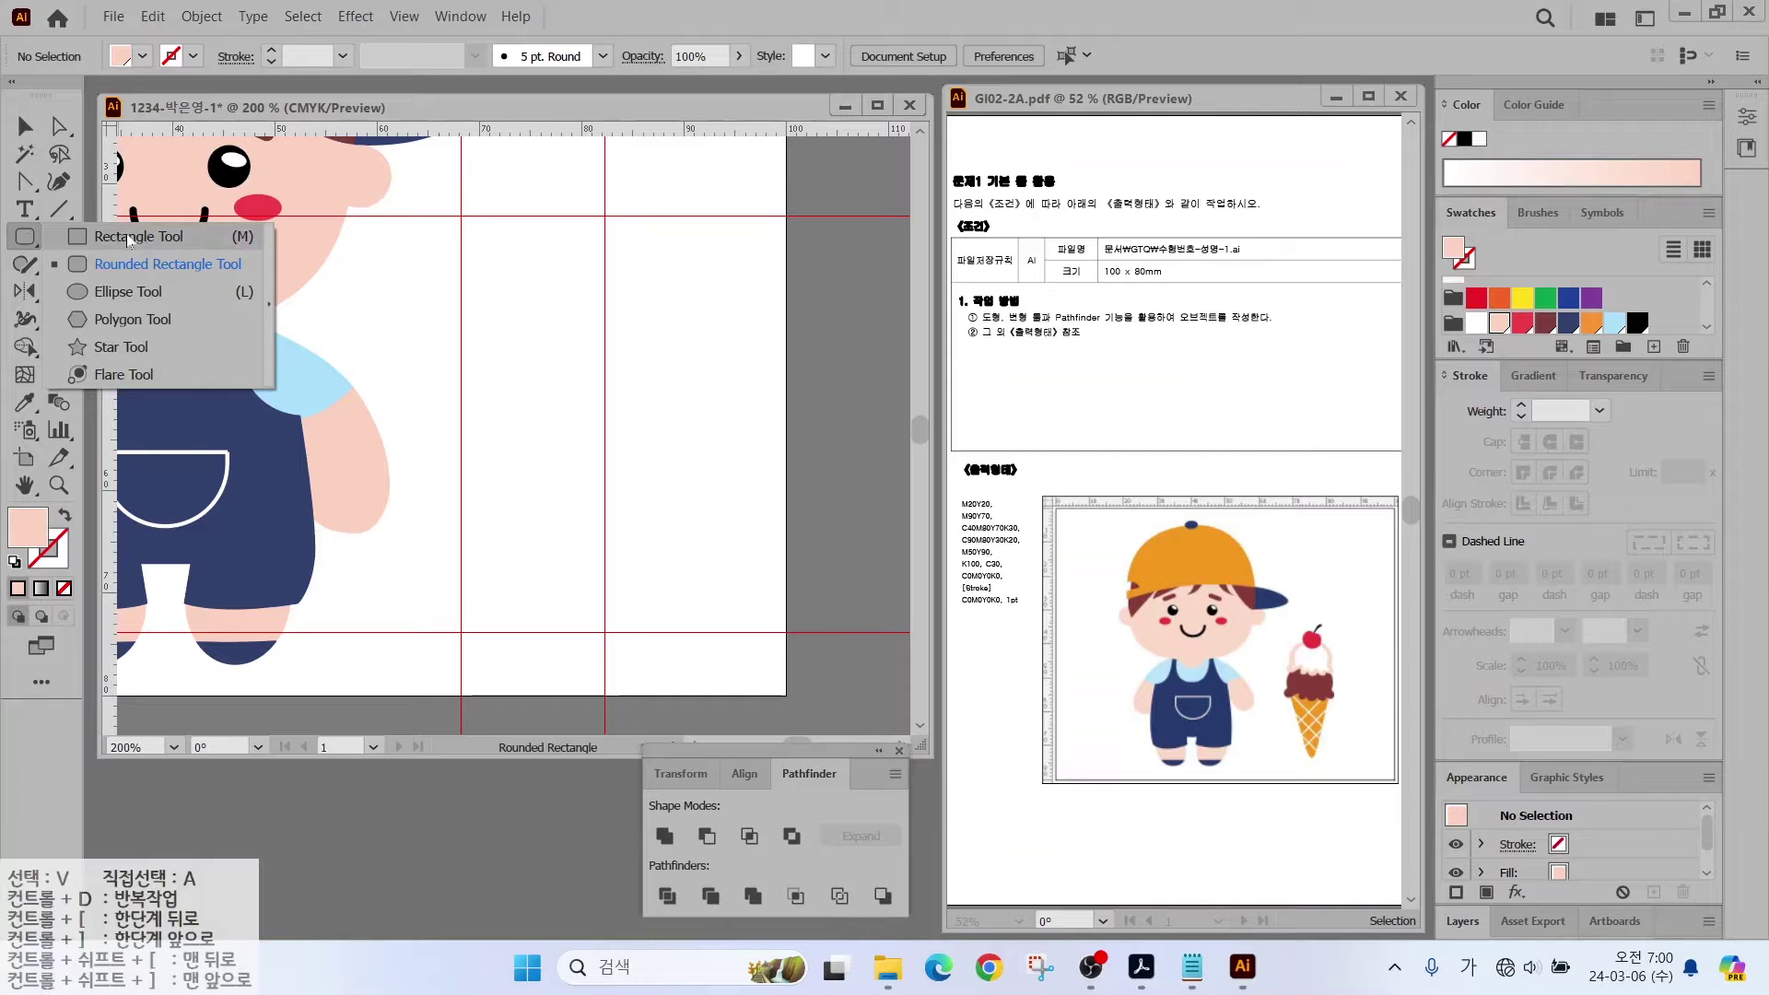
left_click(108, 322)
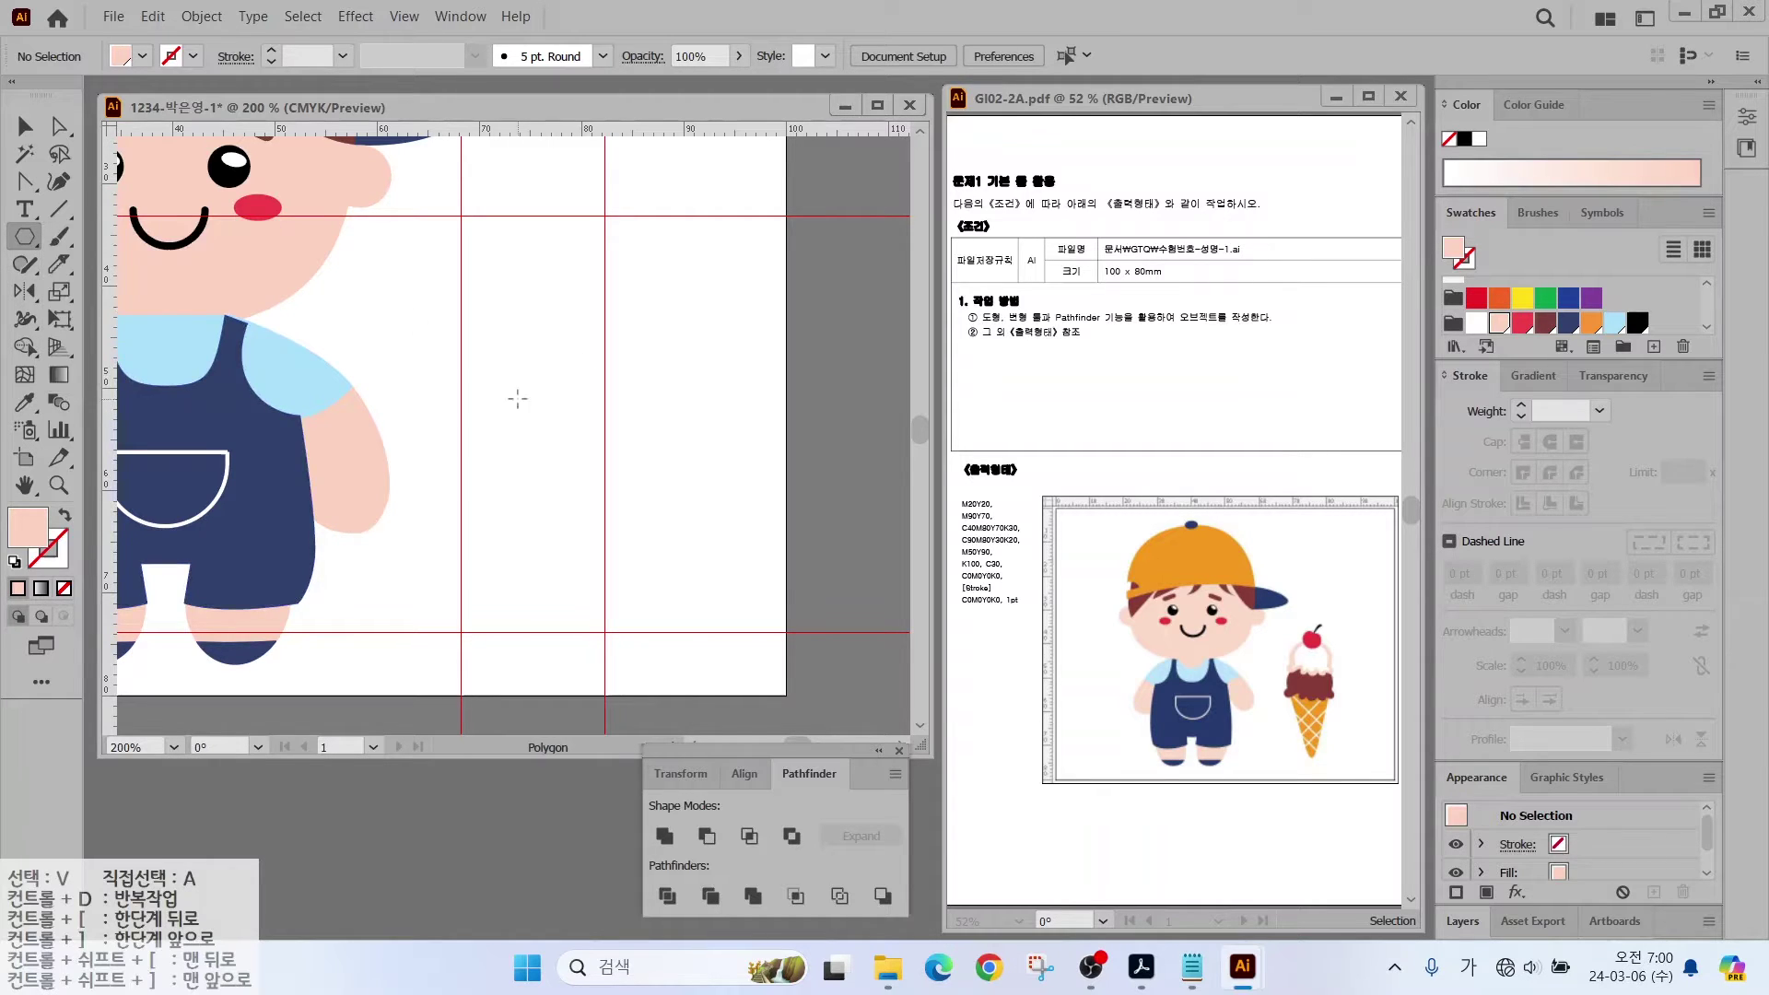
left_click_drag(517, 397, 518, 458)
key("Up")
key("Up")
key("Up")
key("Down")
key("Down")
key("Down")
key("Down")
key("Down")
key("Down")
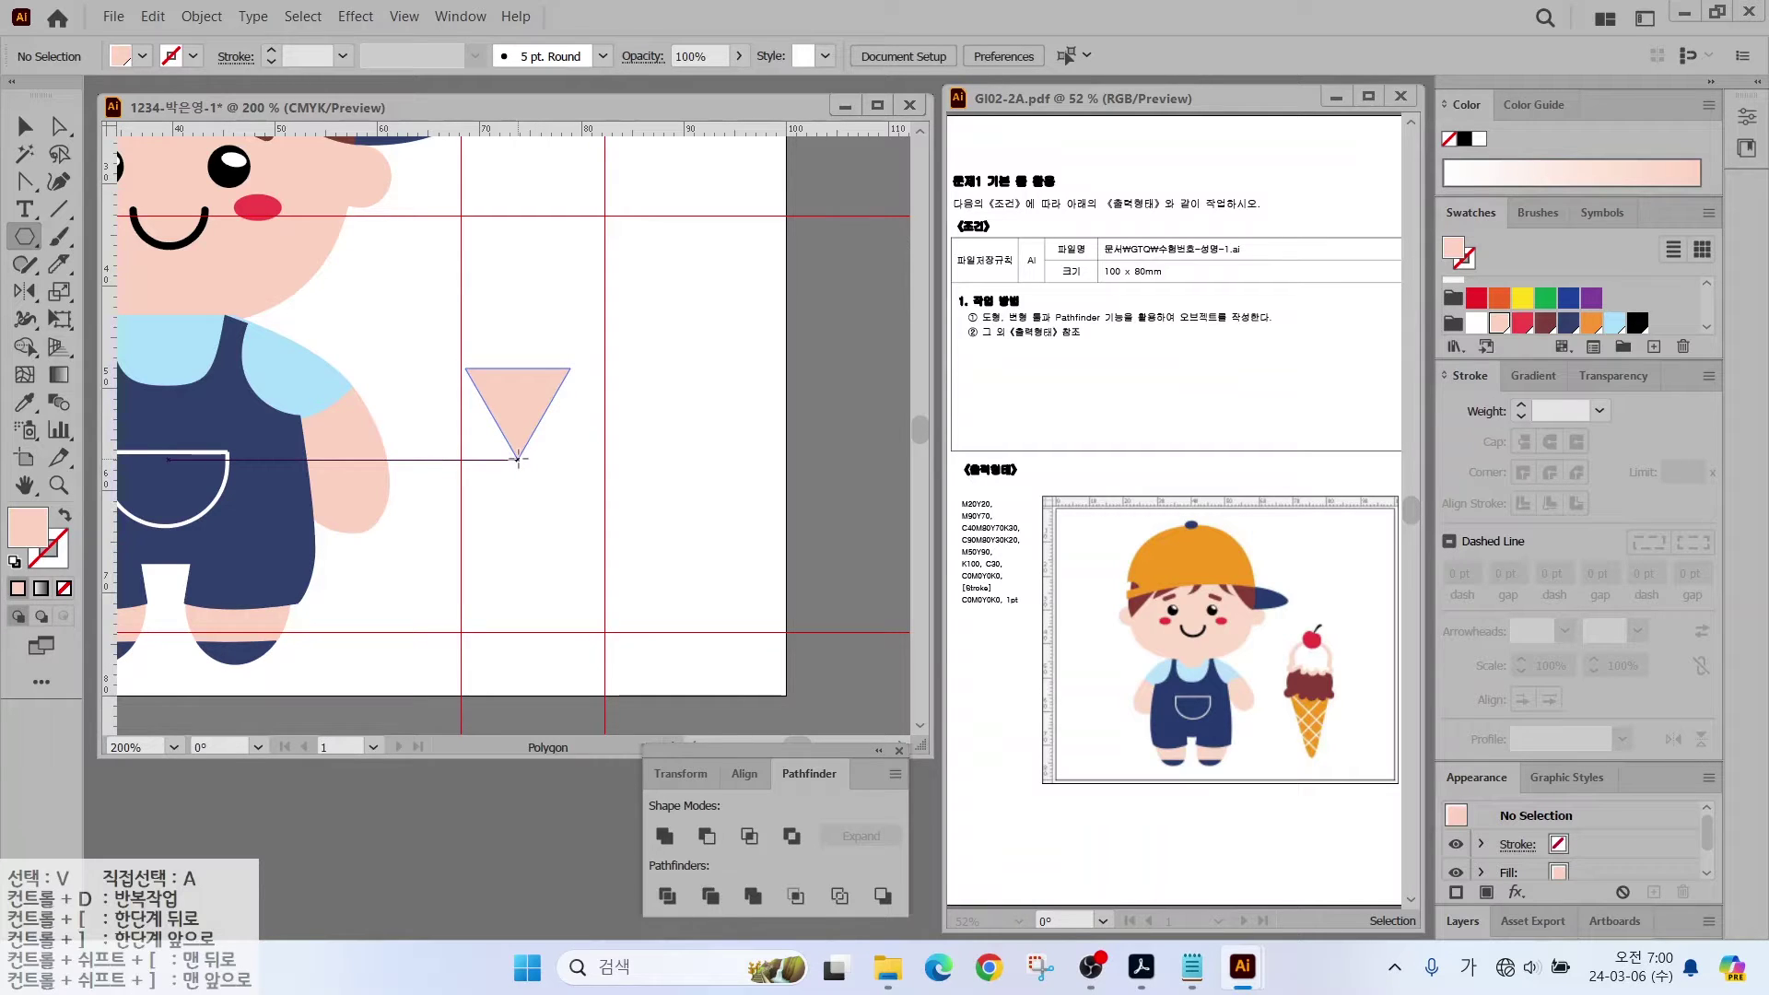
left_click_drag(517, 458, 517, 592)
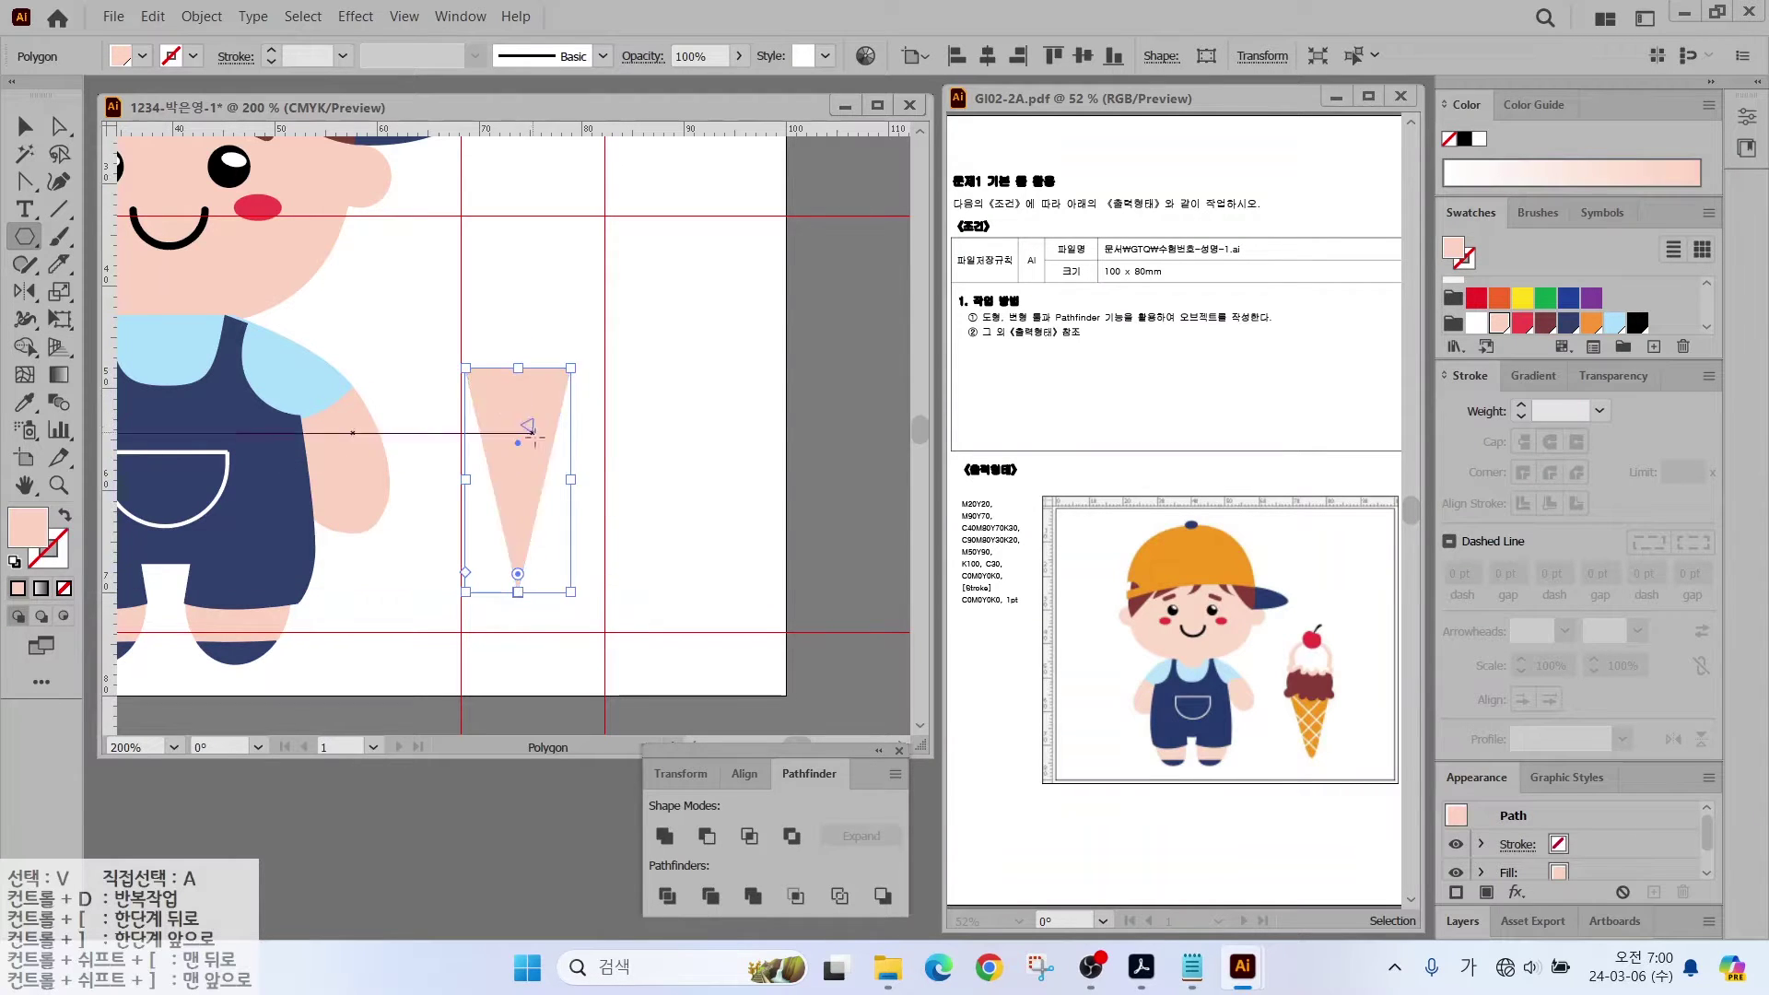
Step: Resize the triangle to the guides, fill it orange, and round its corners
key("v")
left_click_drag(523, 394, 611, 357)
left_click_drag(480, 358, 538, 399)
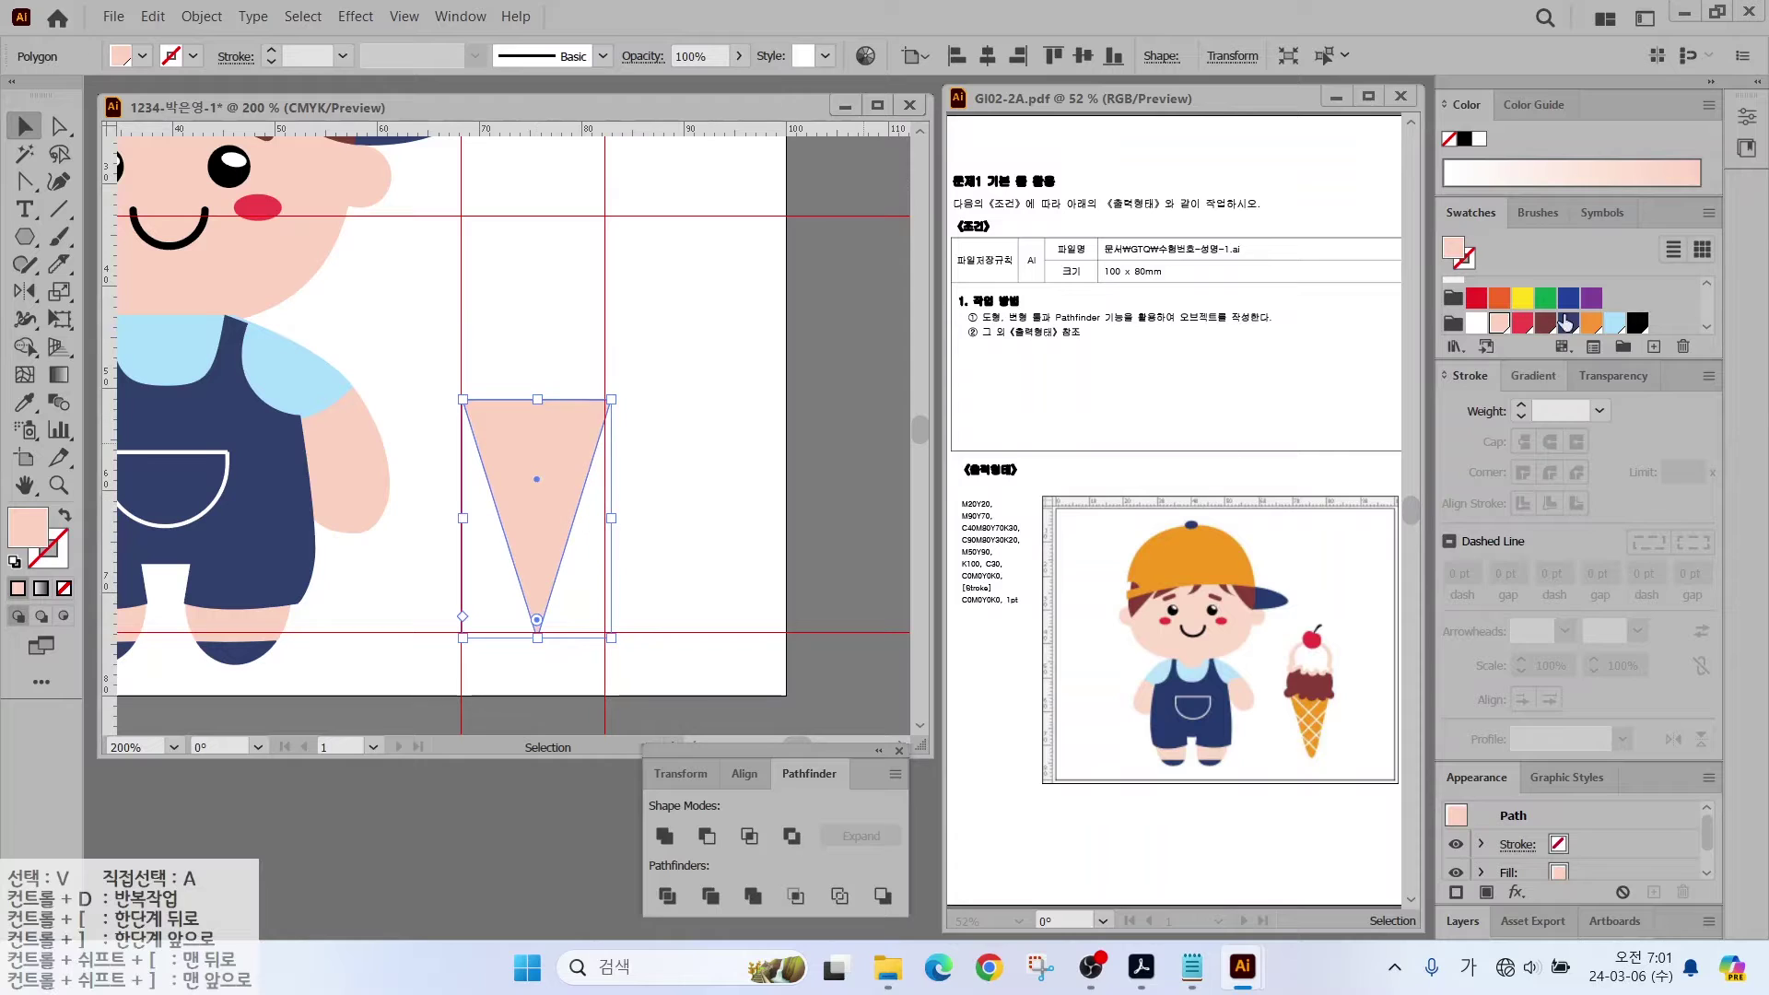
left_click(1591, 321)
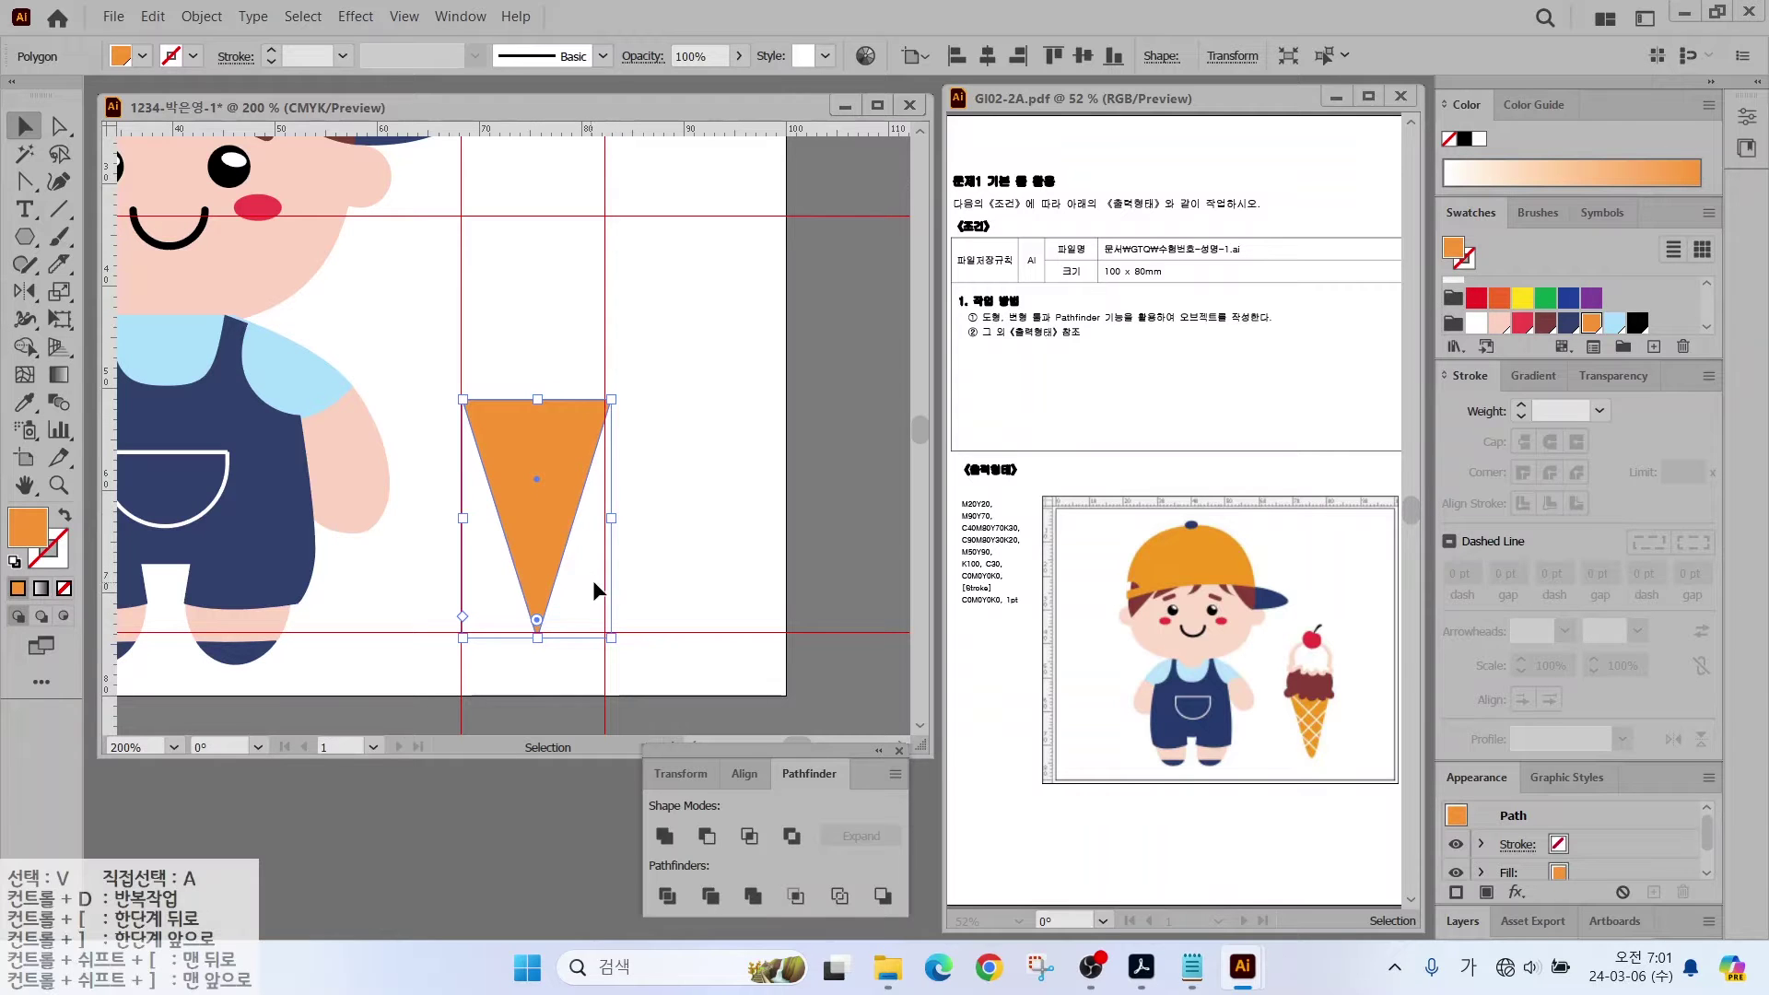
left_click_drag(547, 619, 617, 553)
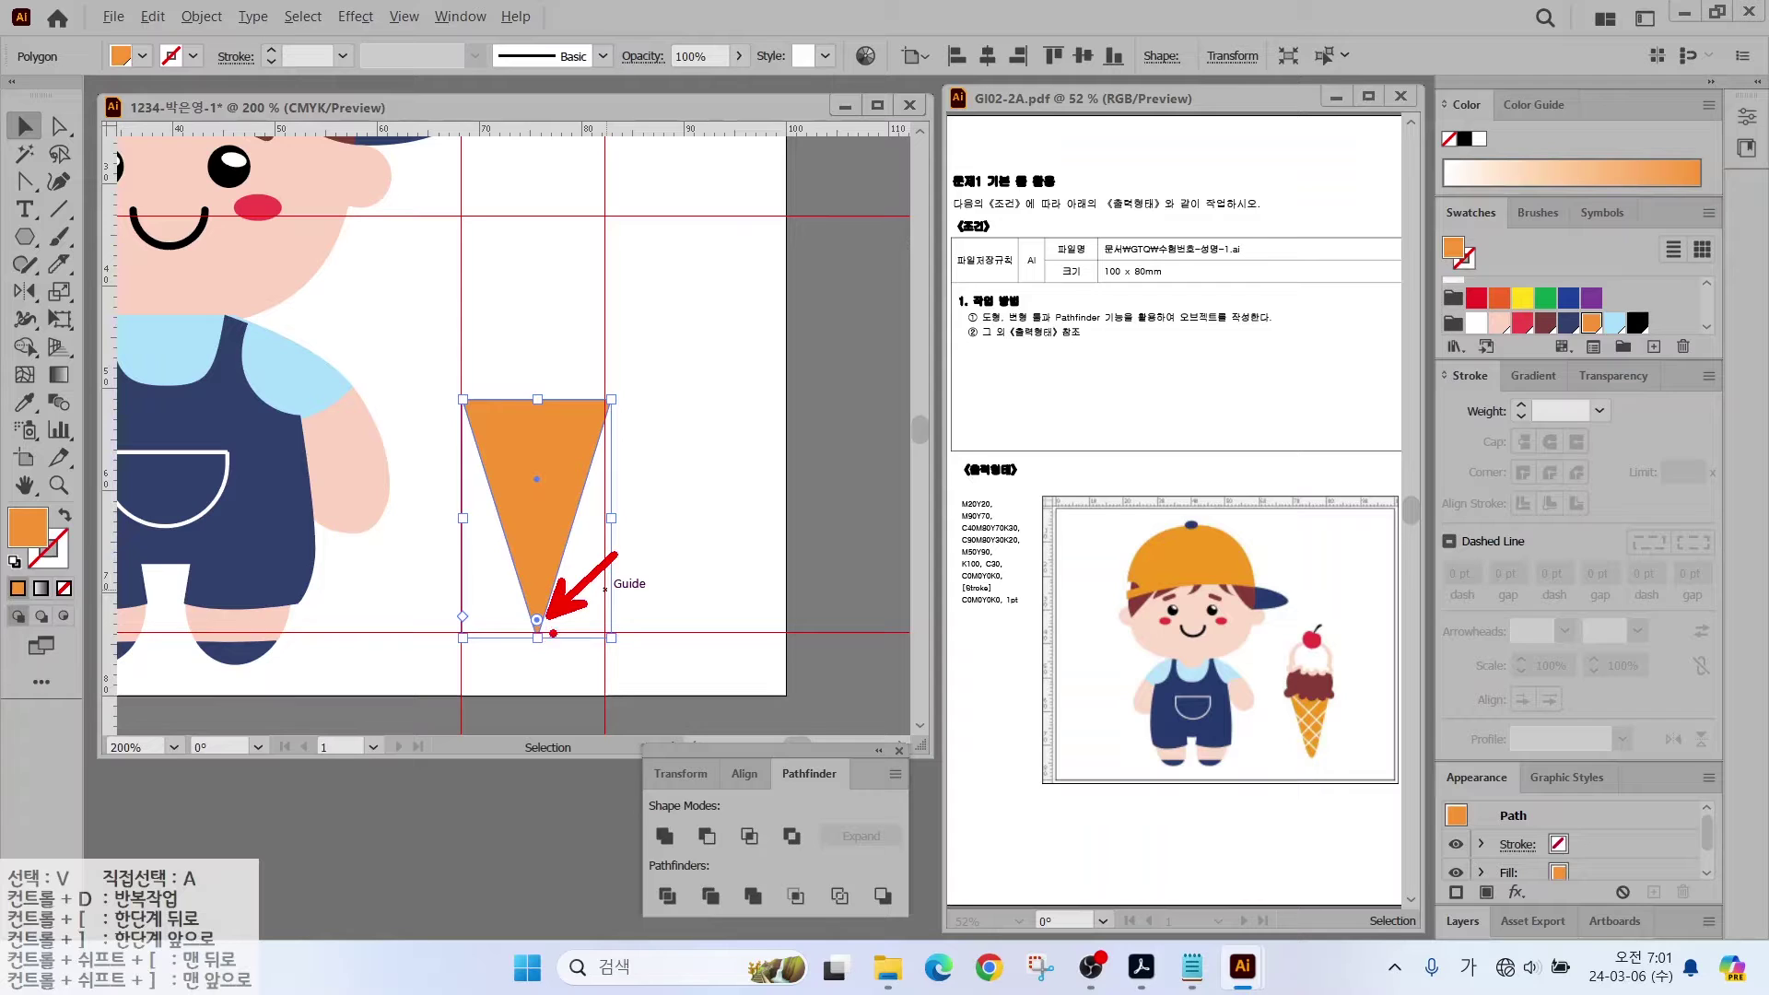
left_click_drag(539, 615, 537, 608)
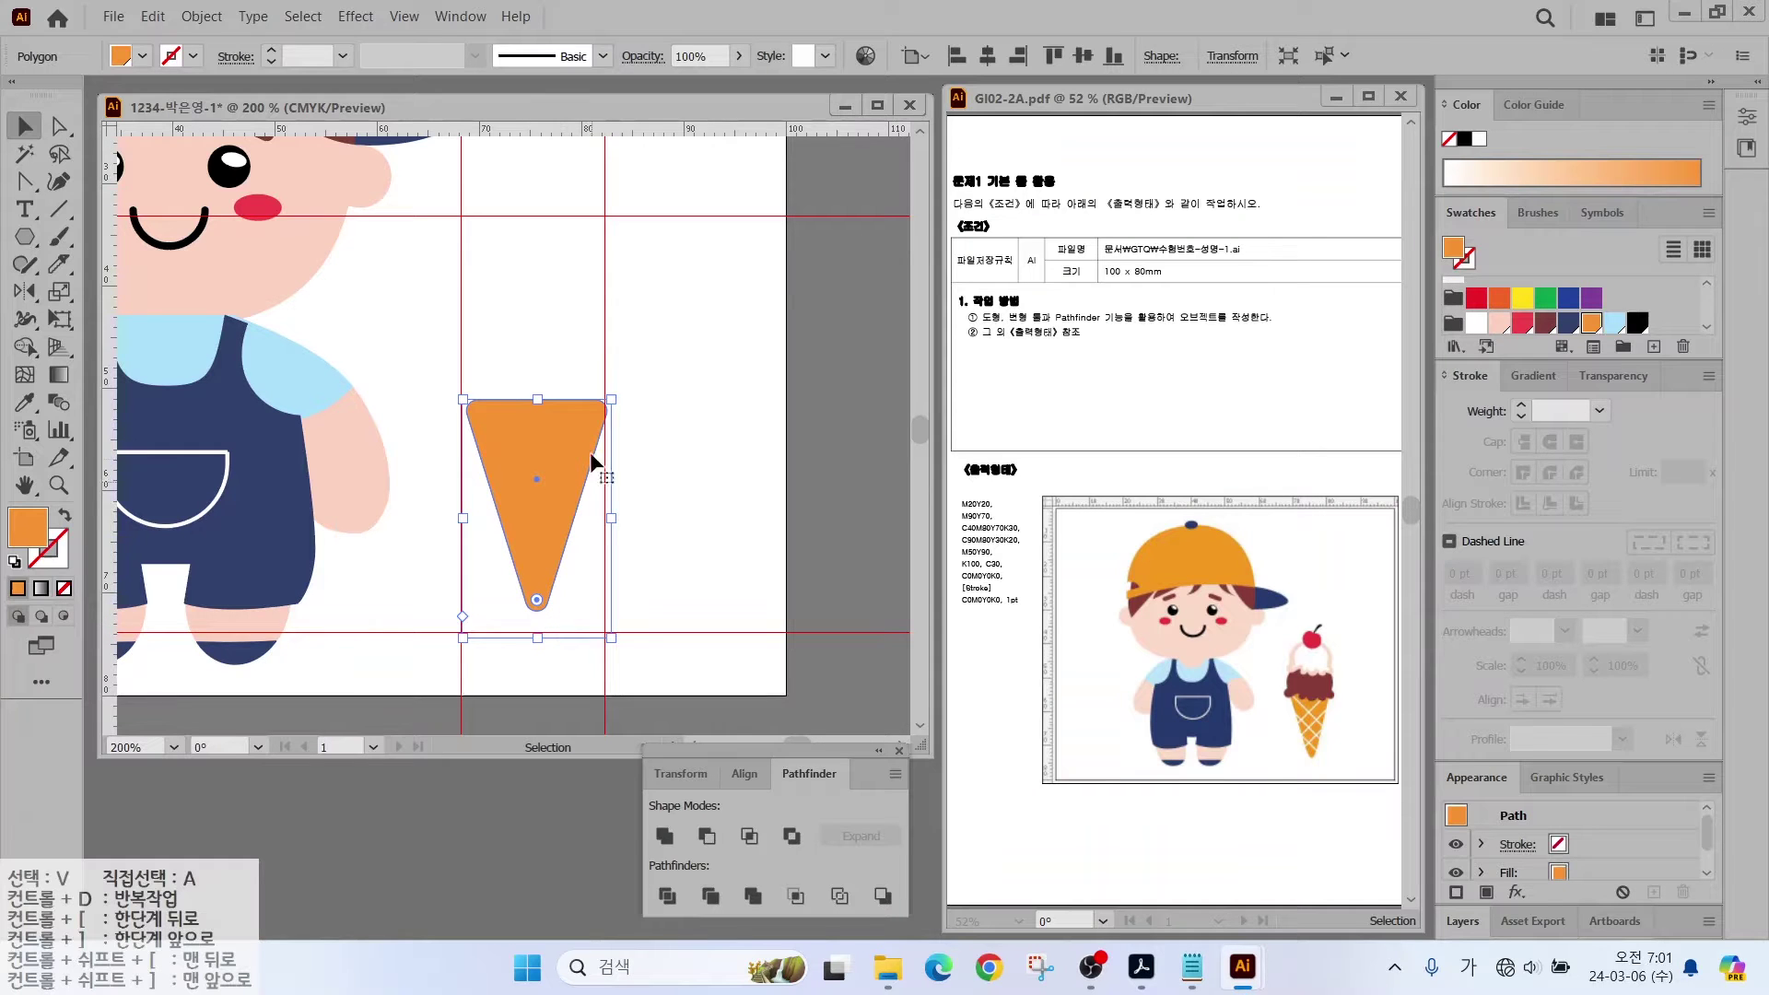
Step: Preview the Stylize > Round Corners effect on the cone, then cancel it
left_click(356, 18)
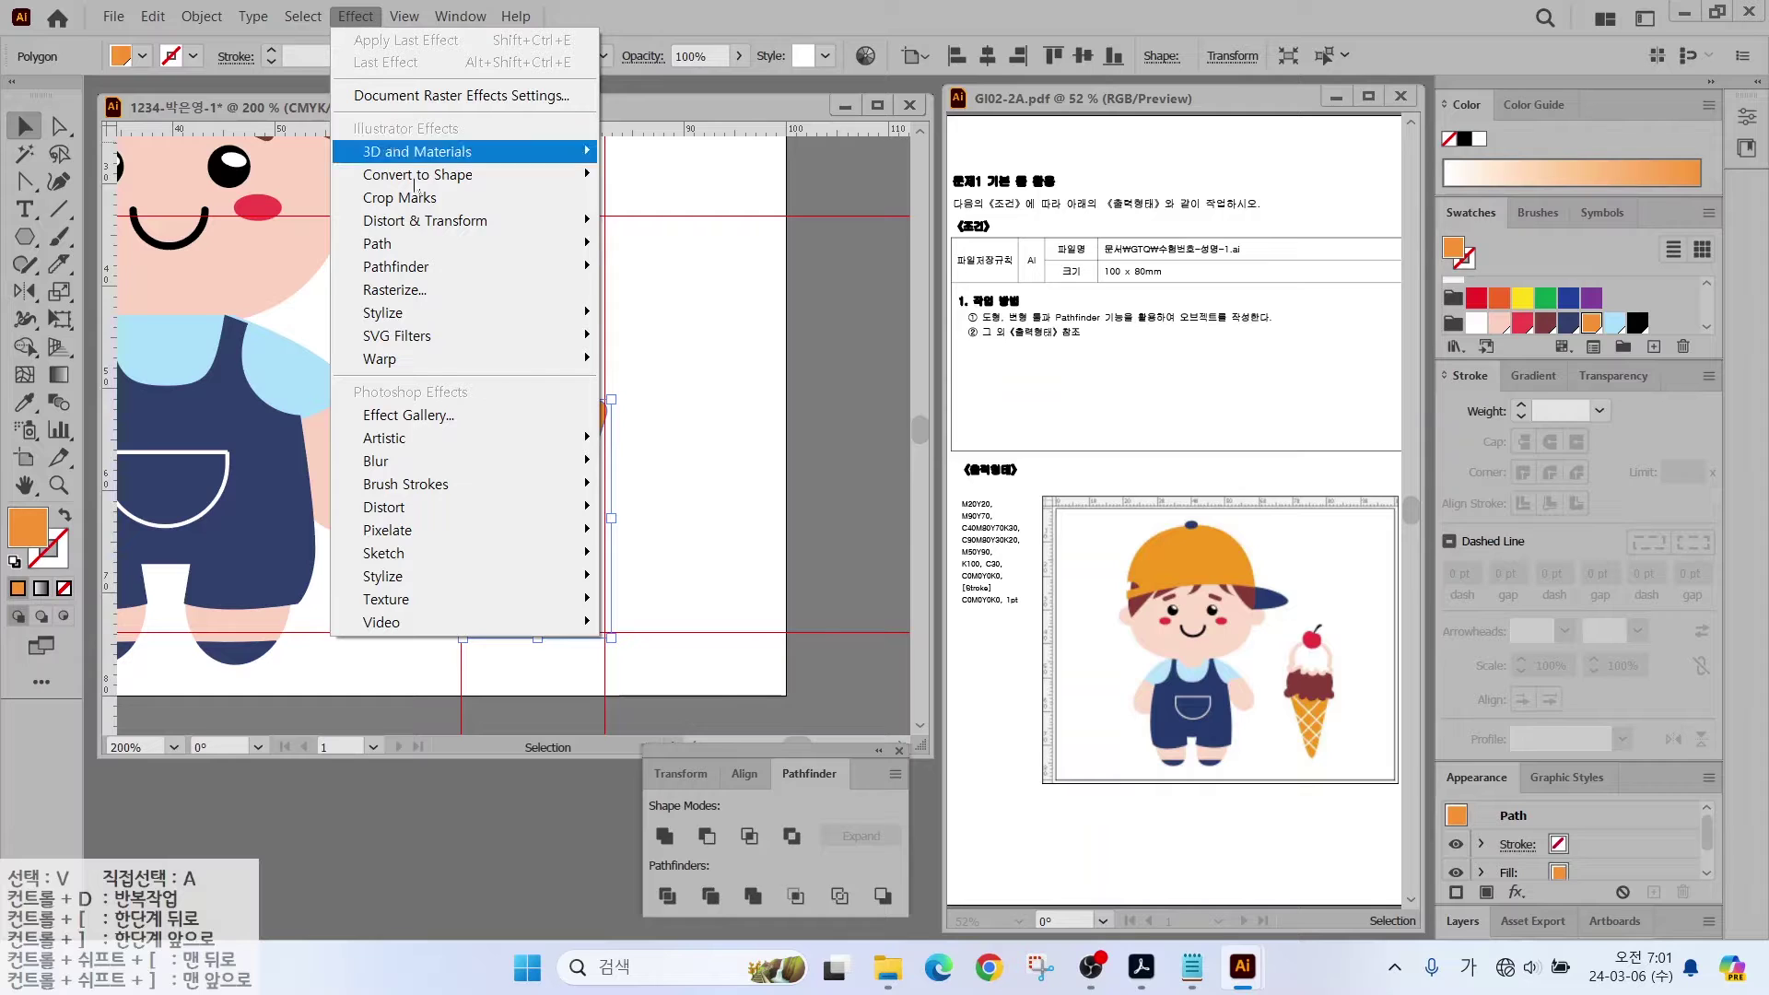
mouse_move(412, 322)
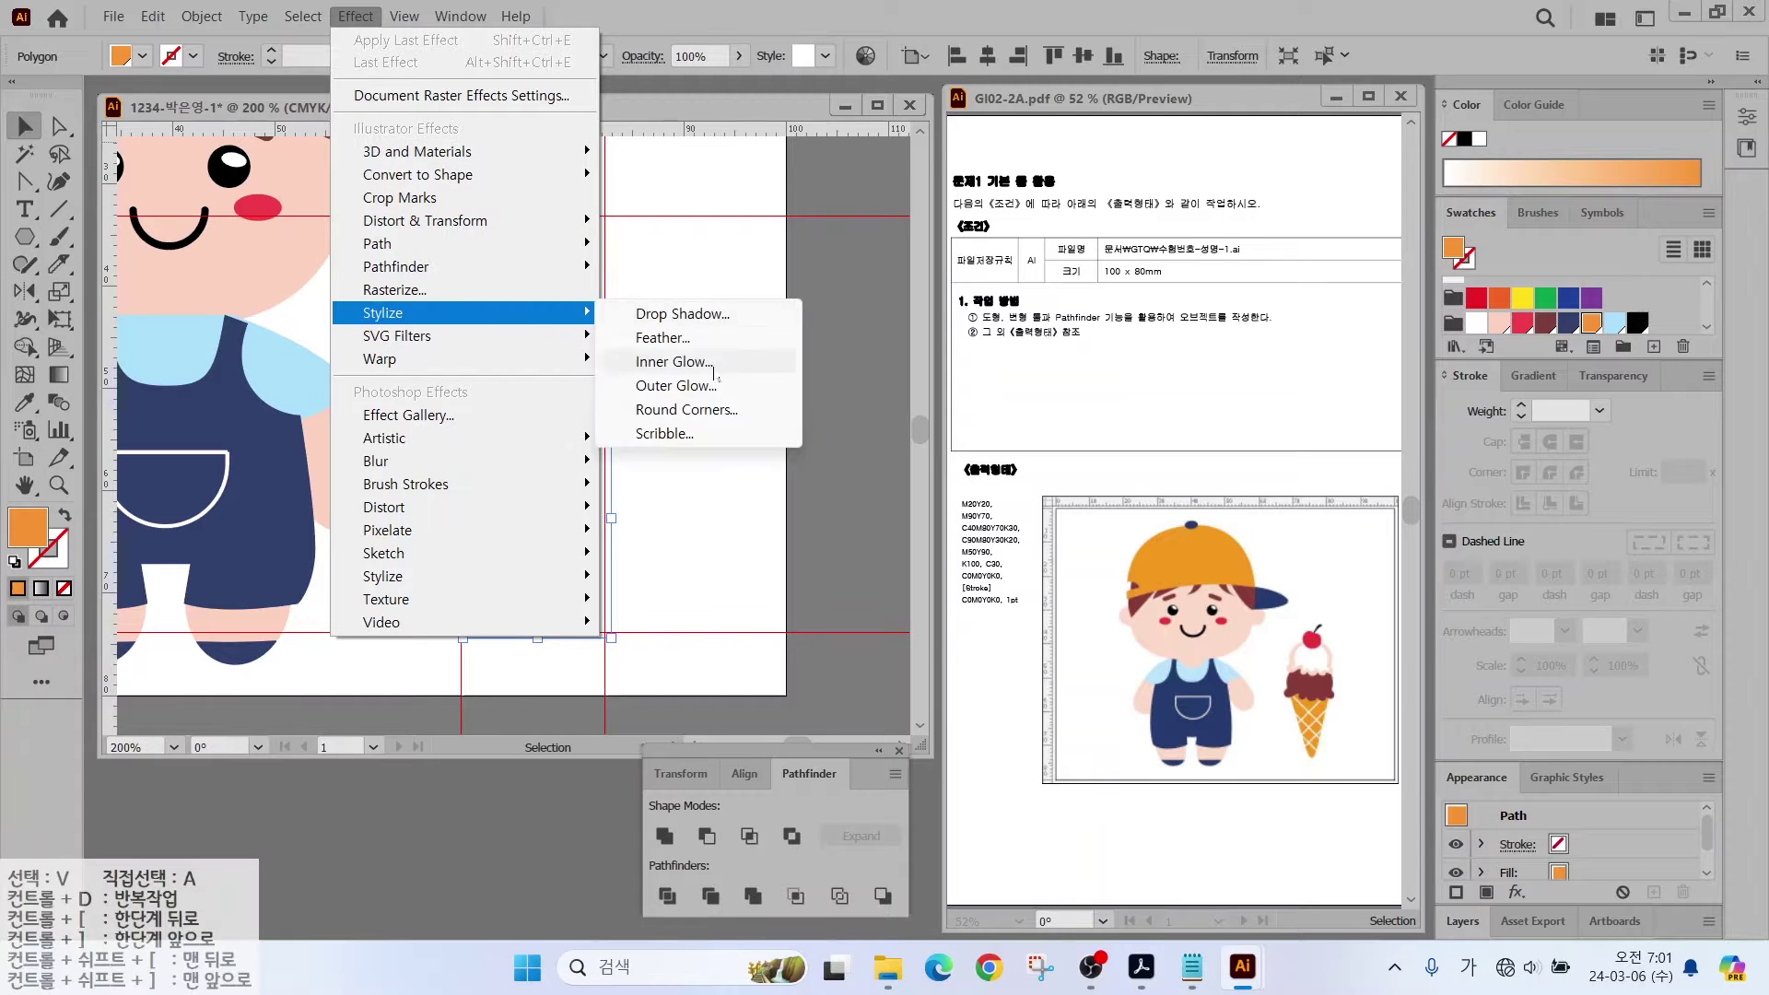
left_click(680, 421)
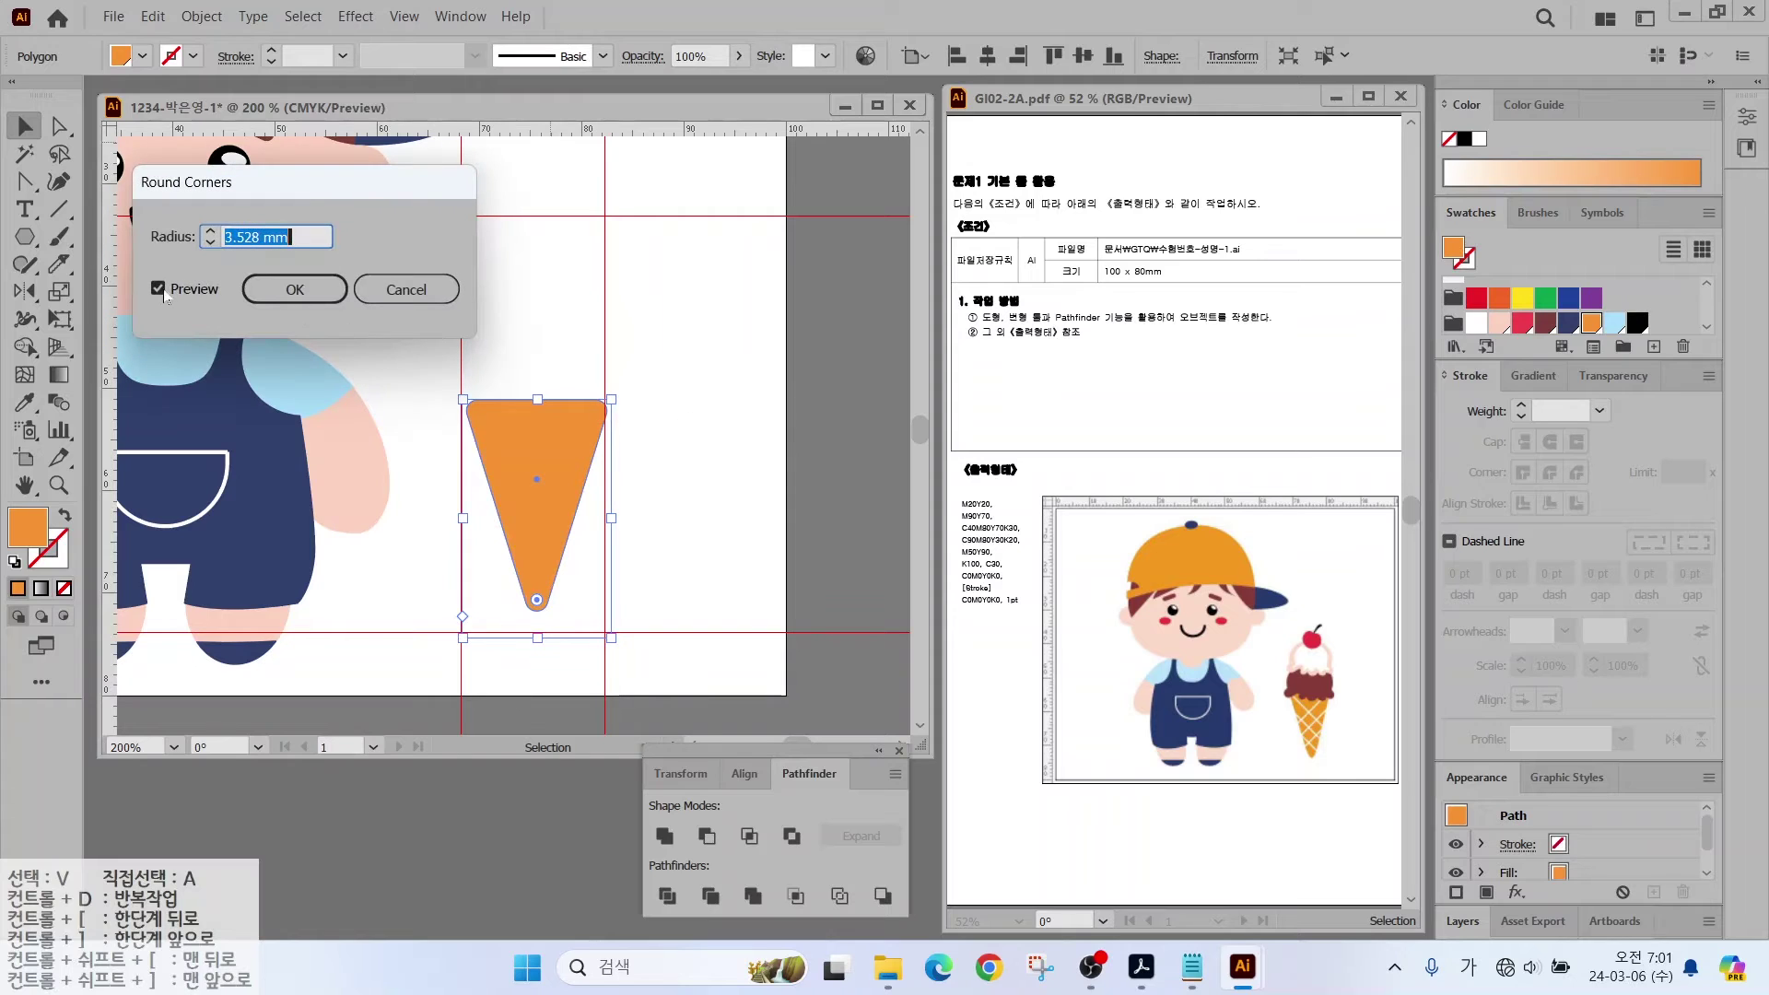
left_click(158, 288)
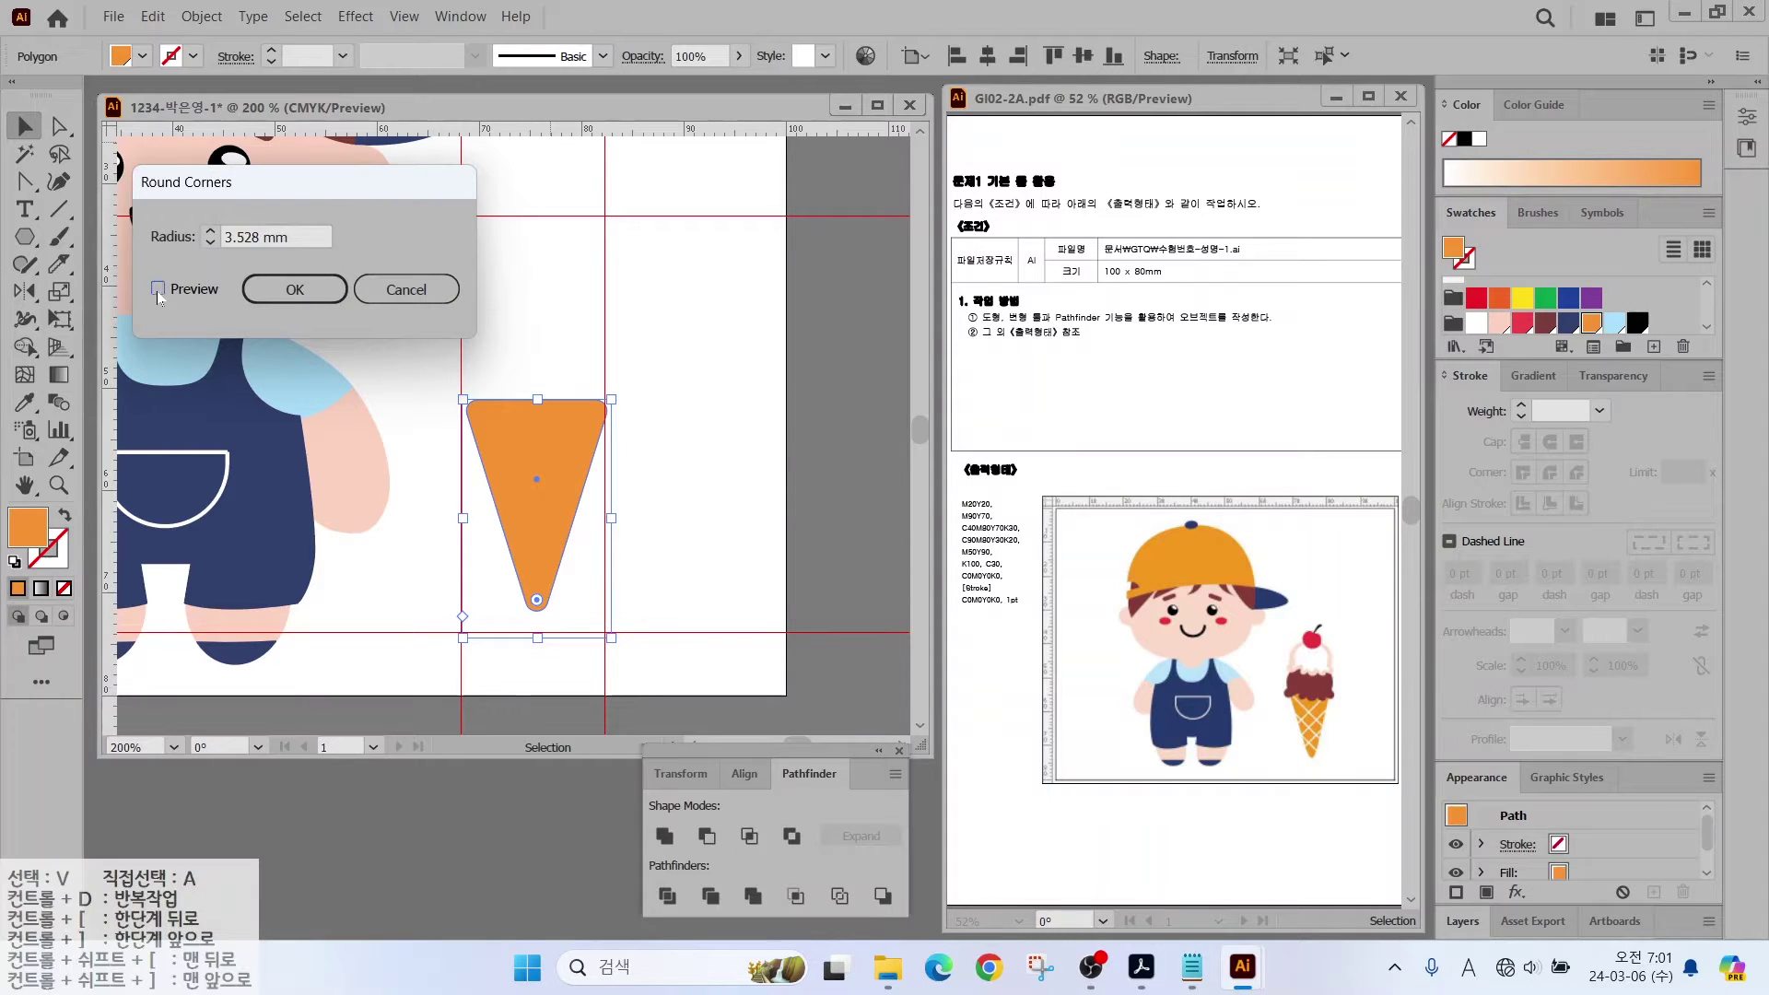
left_click(211, 236)
left_click(157, 288)
left_click(405, 289)
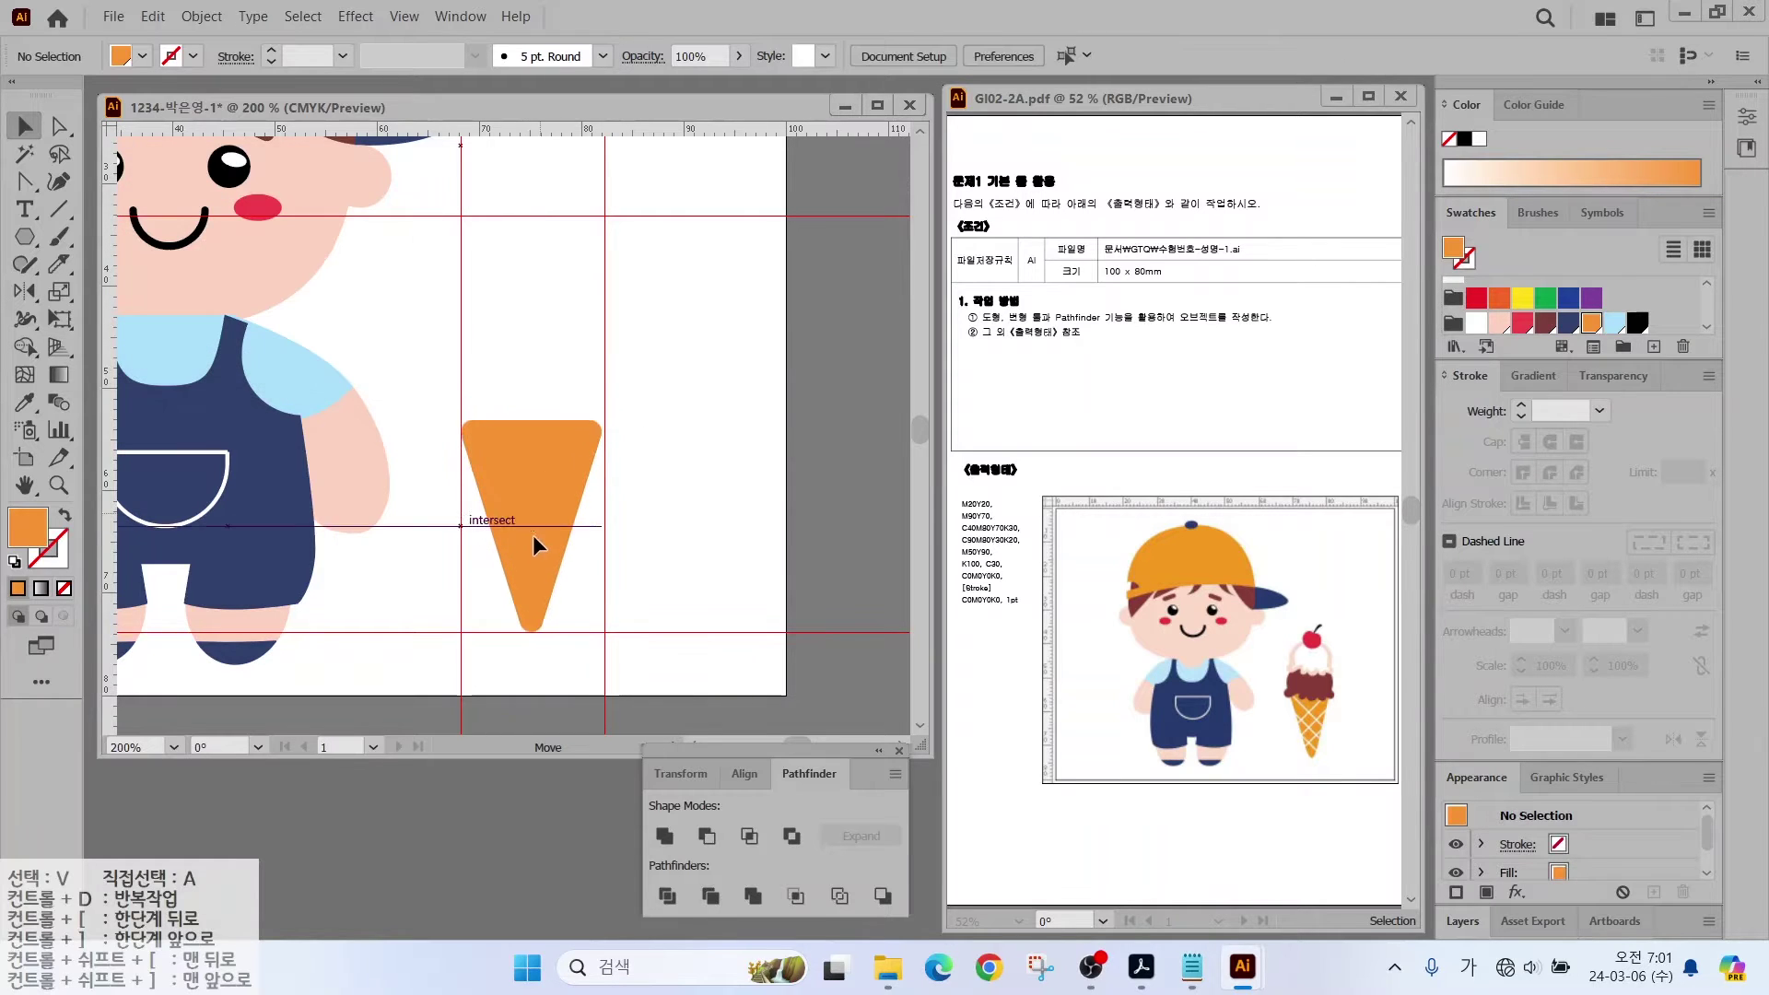
Step: Nudge the cone down and draw a small maroon circle at its top edge
left_click_drag(534, 534, 531, 562)
left_click(656, 456)
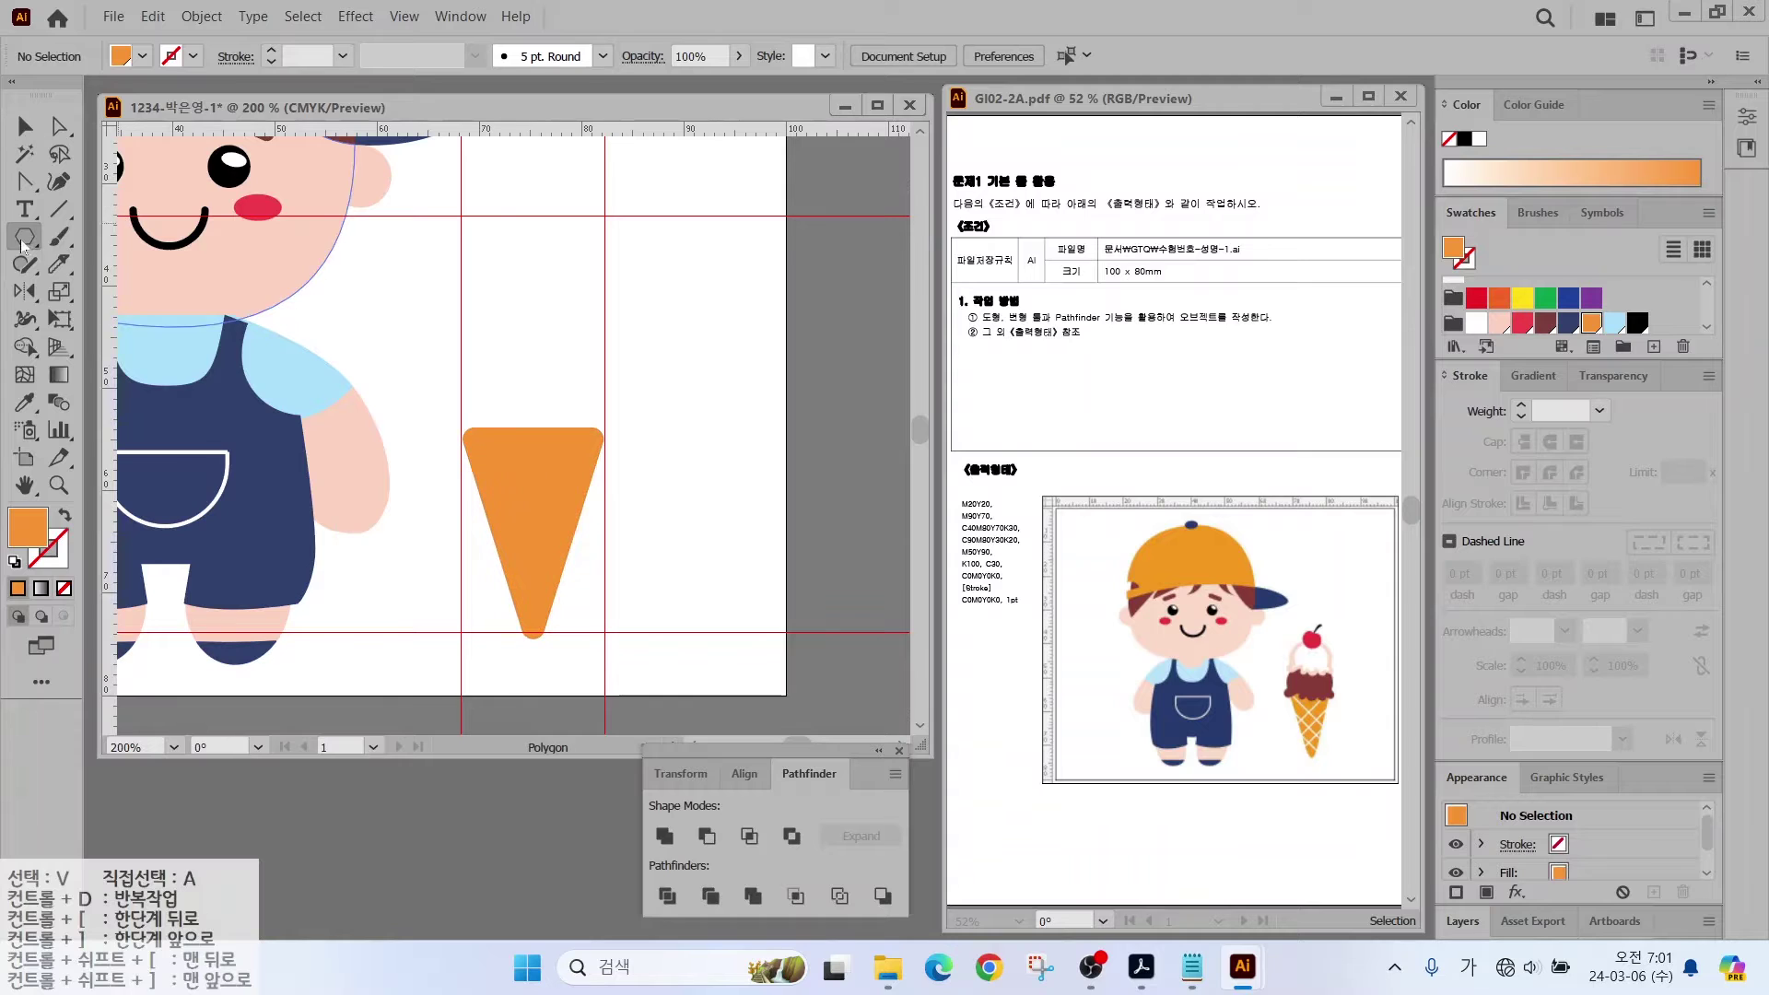
left_click_drag(24, 237, 102, 288)
left_click_drag(504, 394, 529, 440)
left_click(1544, 321)
scroll(642, 449, "up", 1)
Step: Alt-drag copies of the maroon circle into a row along the cone's rim
key("v")
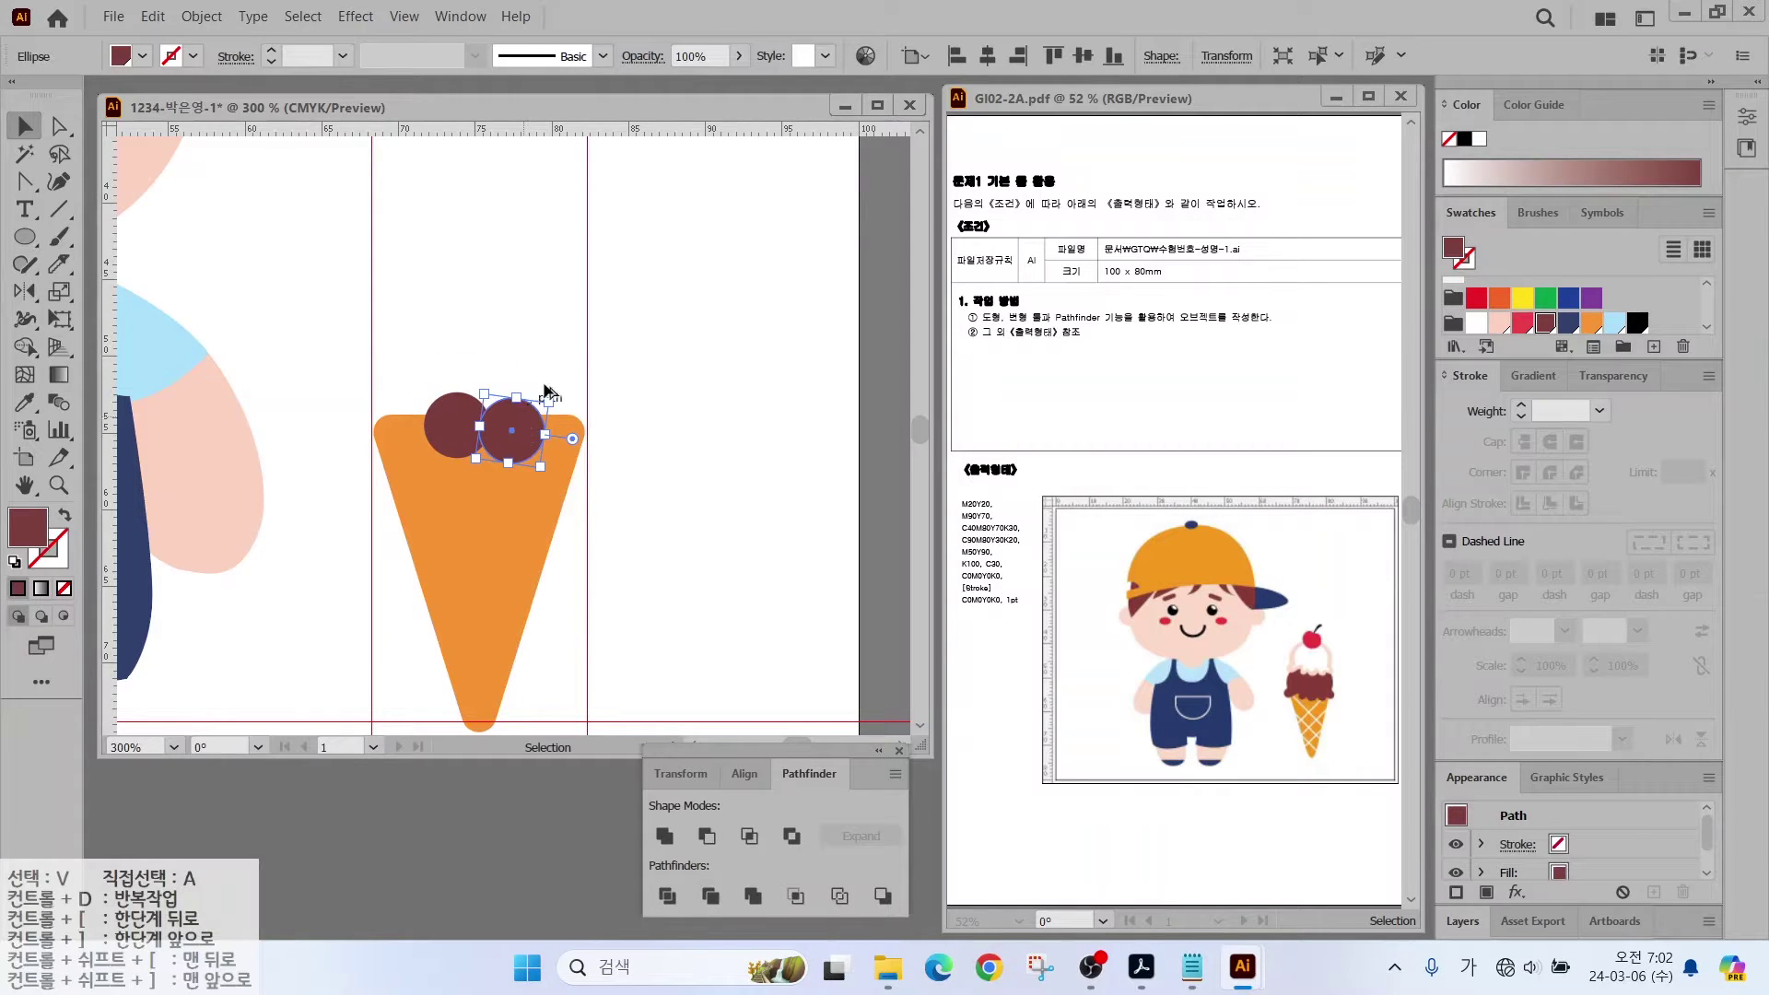
left_click(544, 412)
left_click_drag(529, 430, 627, 415)
left_click_drag(465, 474, 615, 395)
left_click(516, 369)
left_click_drag(447, 431, 364, 432, "alt")
Step: Draw a large 16.2 × 14.5 mm maroon ellipse over the rim and raise its bottom anchor
key("l")
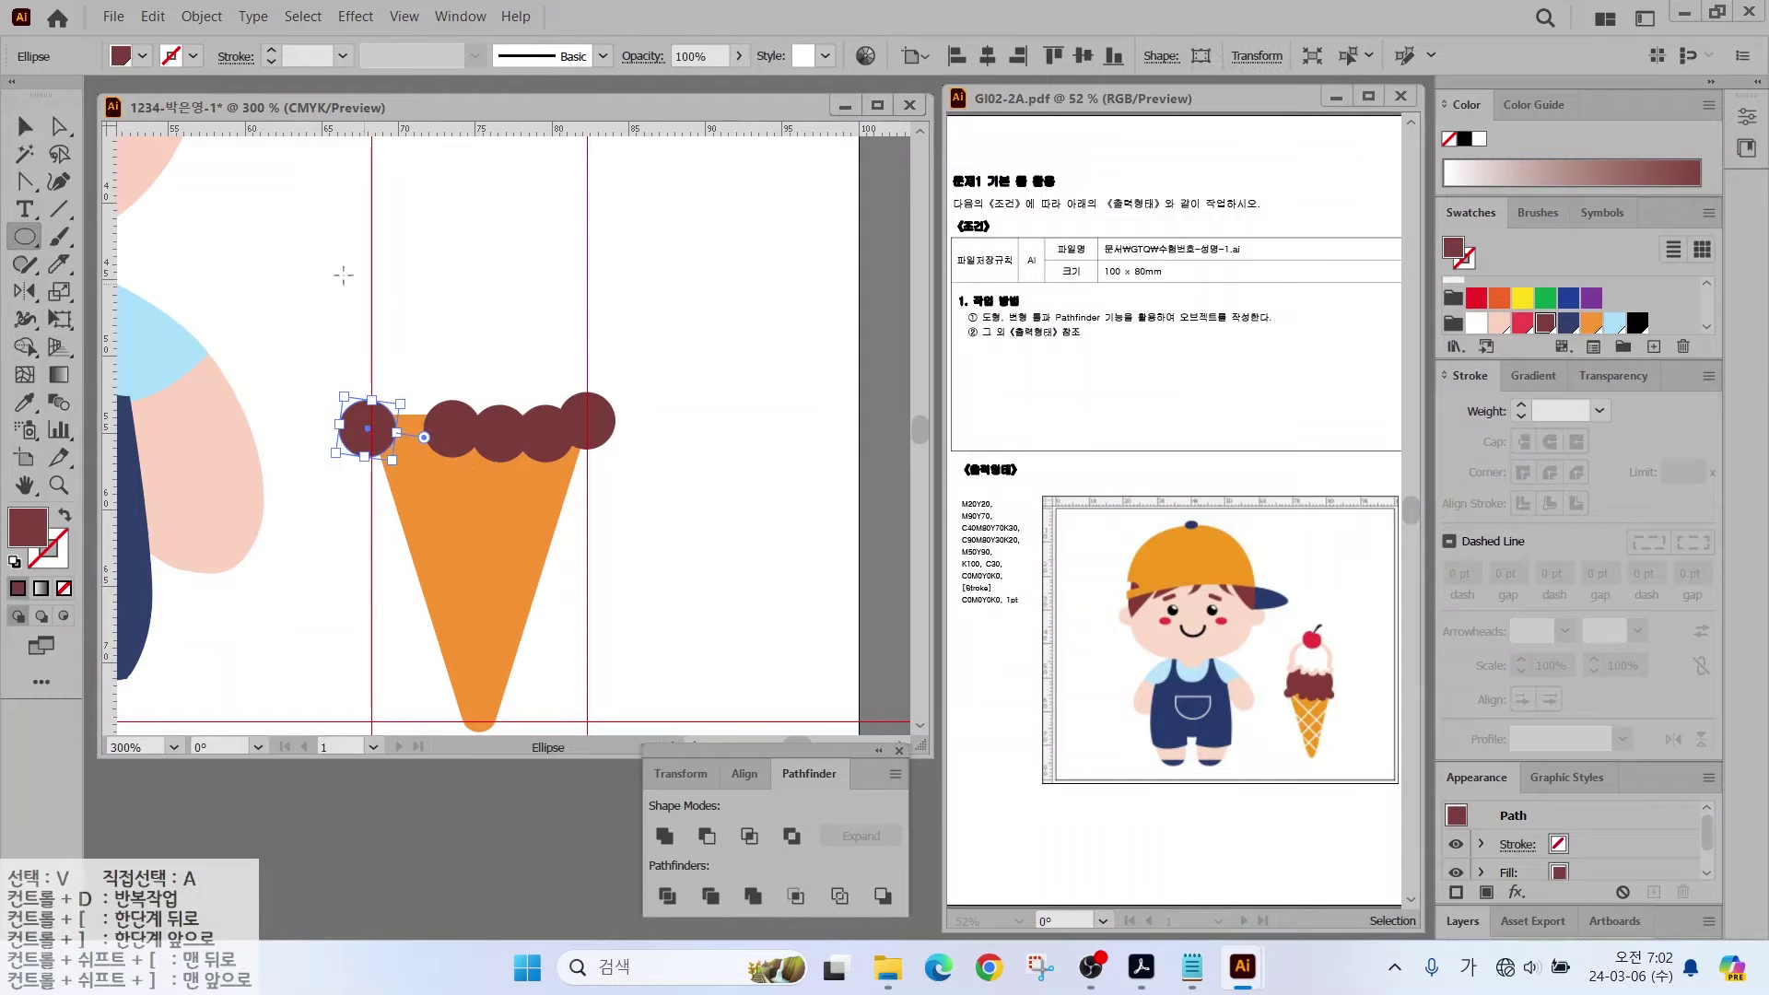
left_click_drag(332, 246, 556, 459)
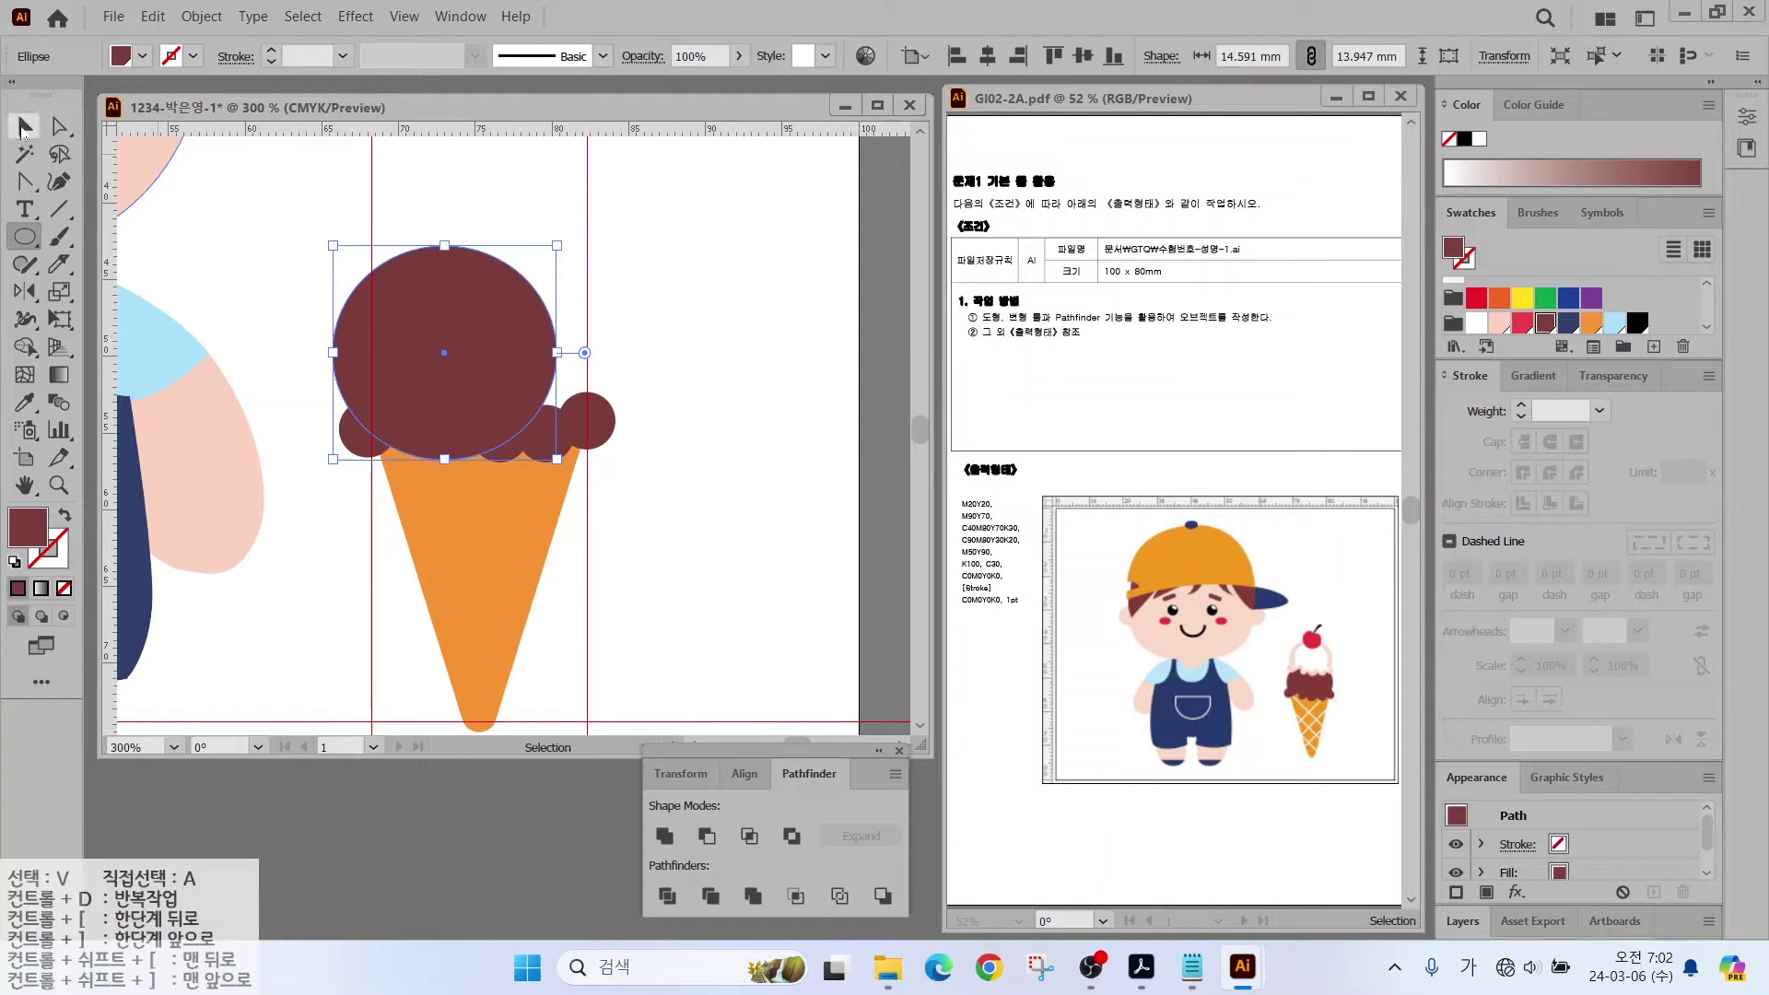
left_click(26, 125)
left_click_drag(466, 322, 598, 360)
left_click_drag(474, 253, 474, 245)
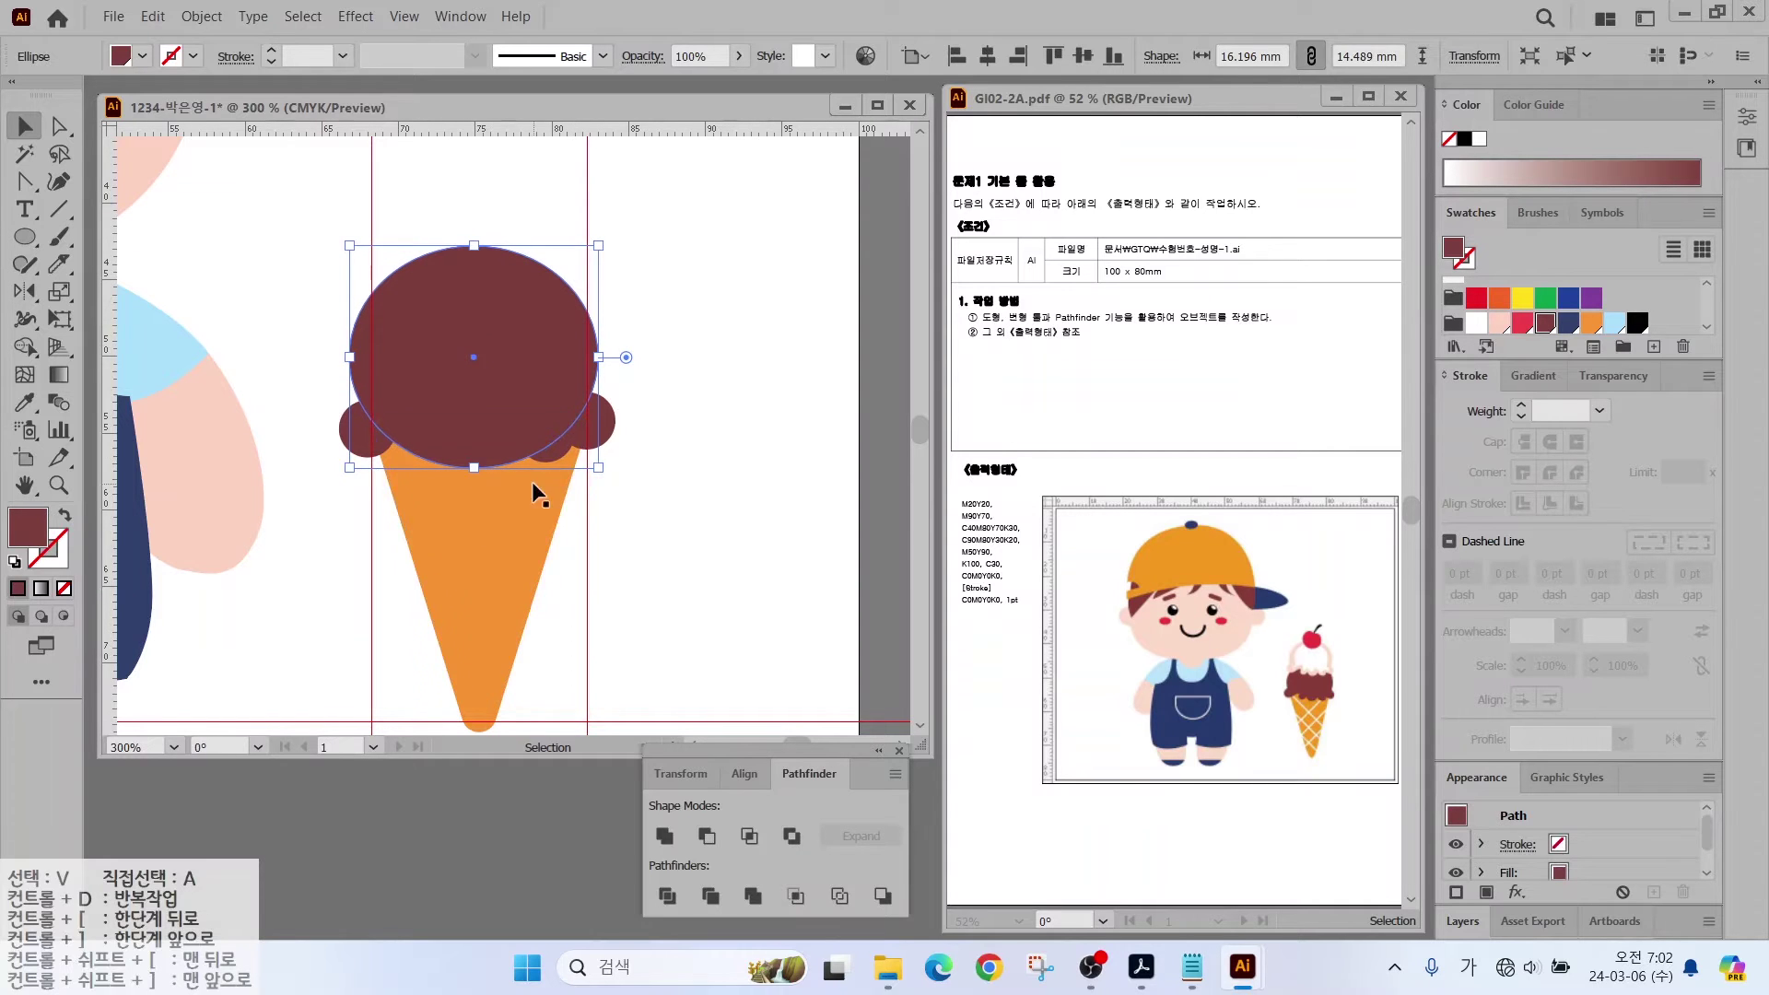
left_click(58, 126)
left_click_drag(473, 467, 472, 429)
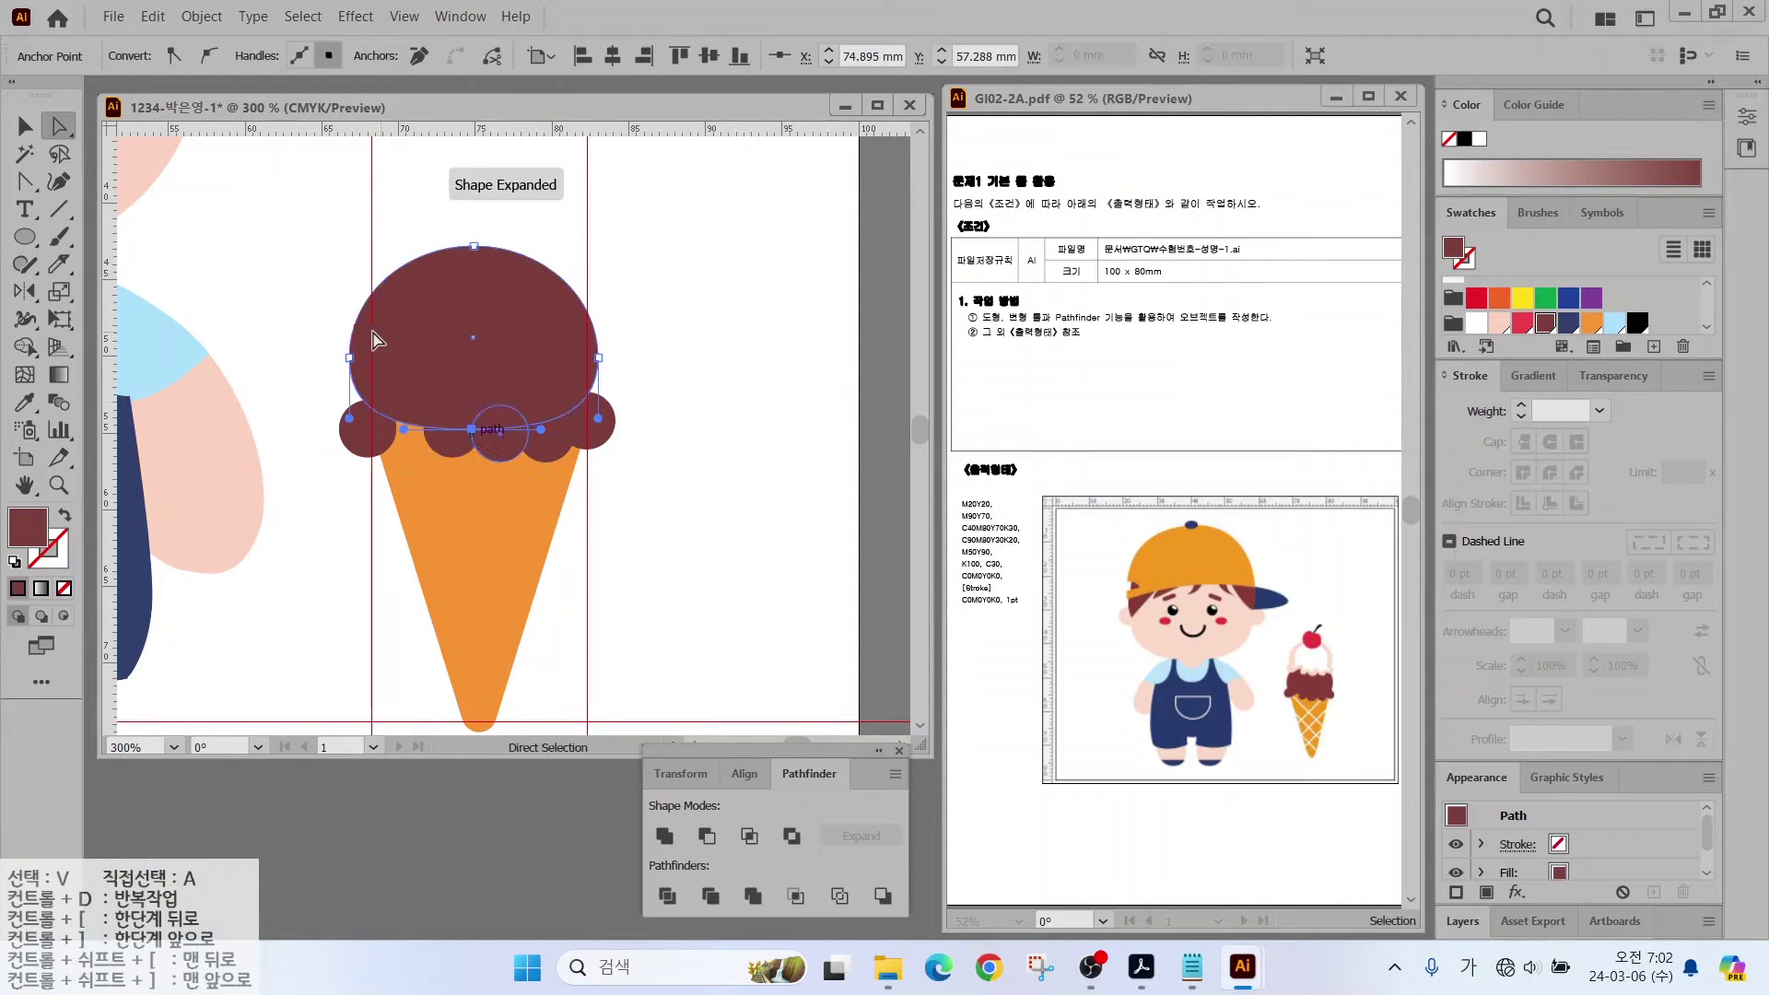
left_click(703, 359)
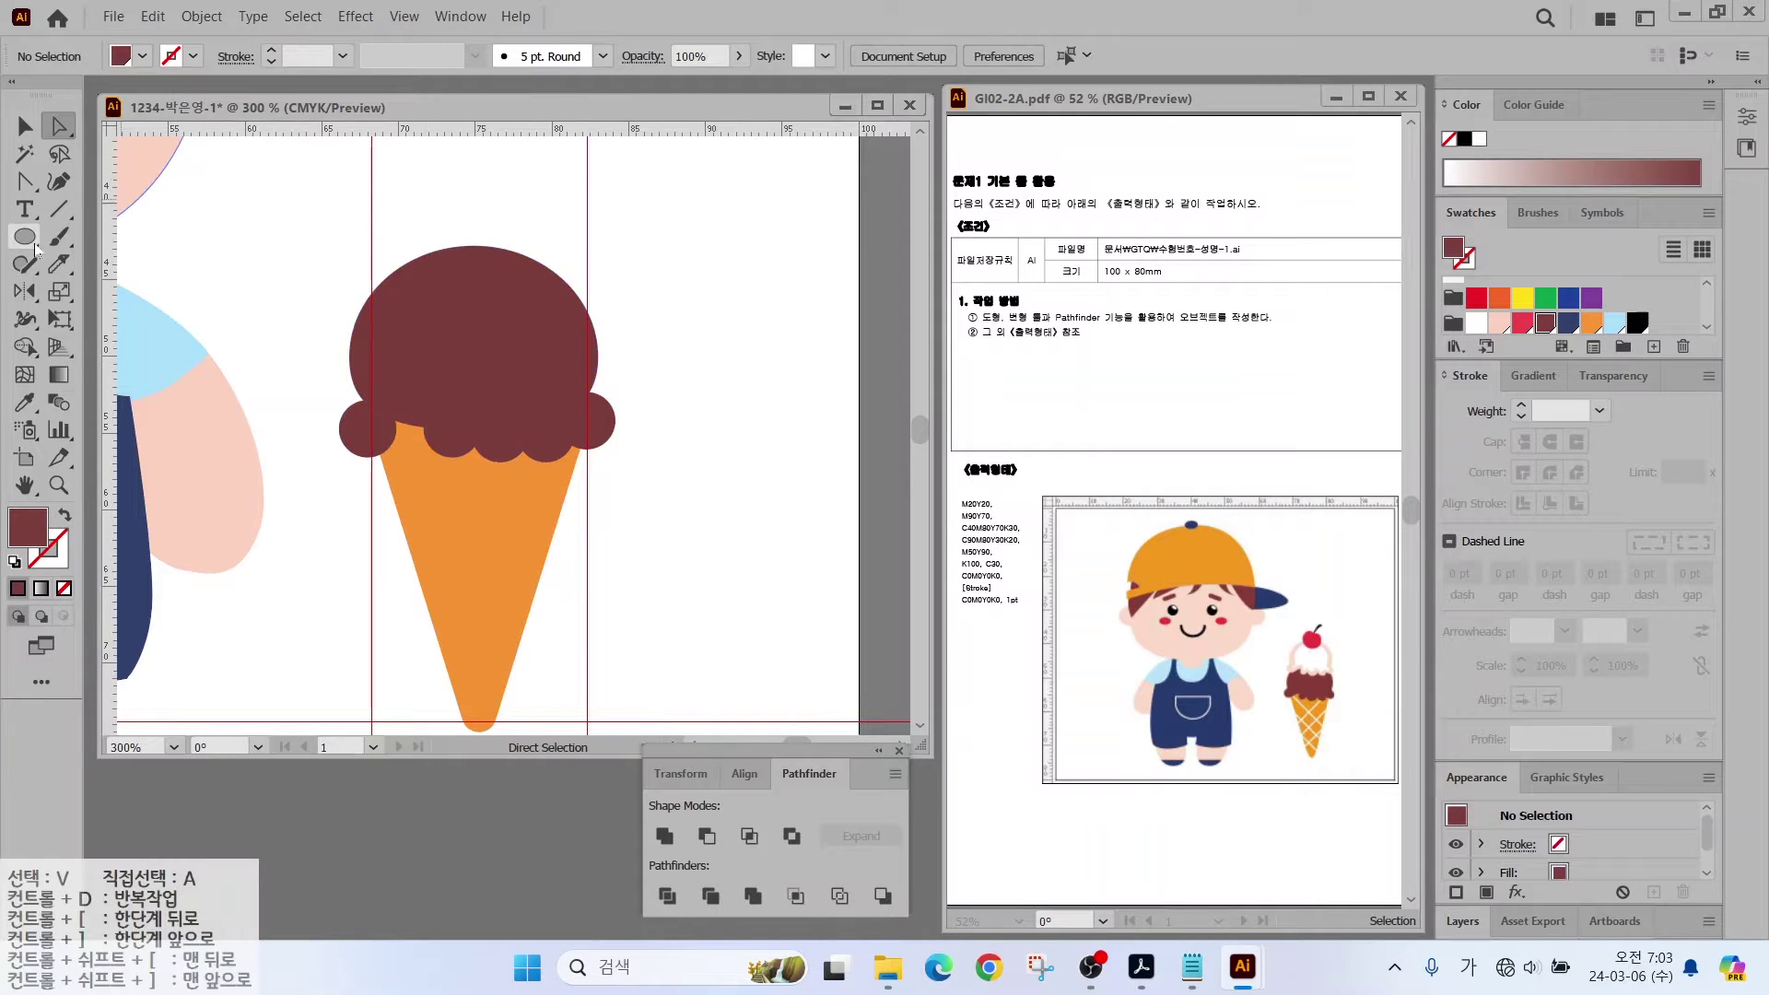
Step: Select all maroon scoop circles and dome, excluding the hair, and unite them
left_click(25, 154)
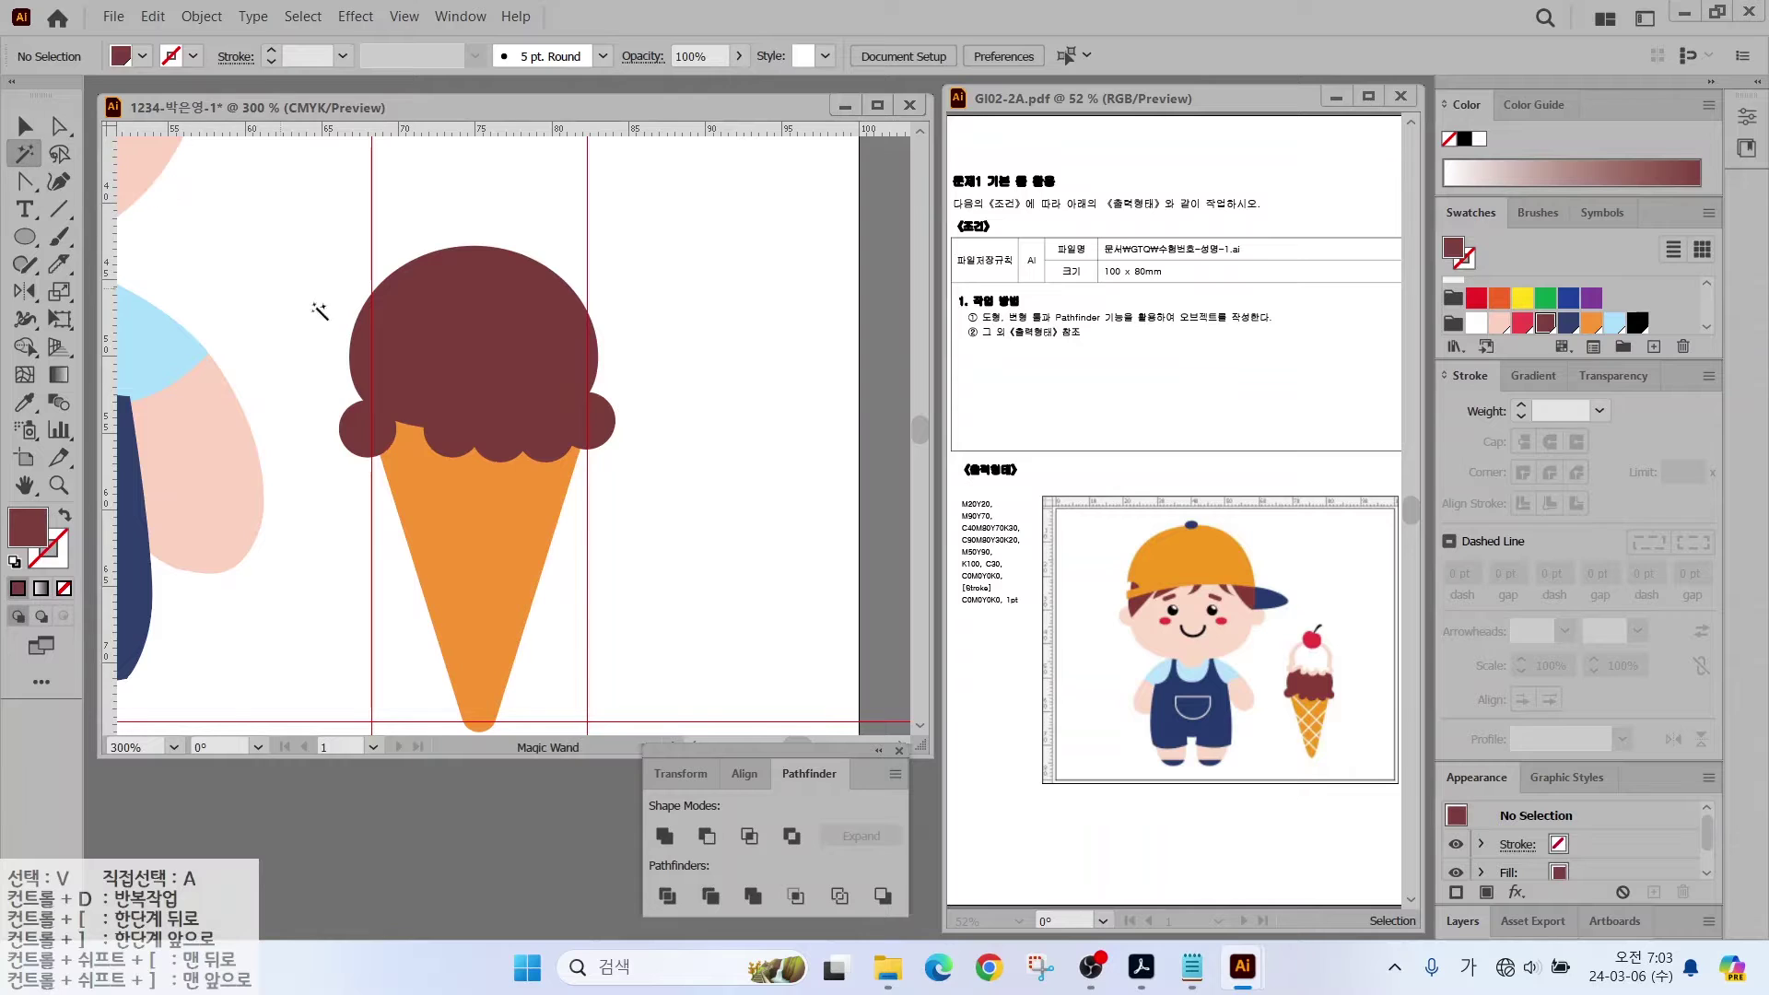
left_click(466, 361)
key("ctrl+minus")
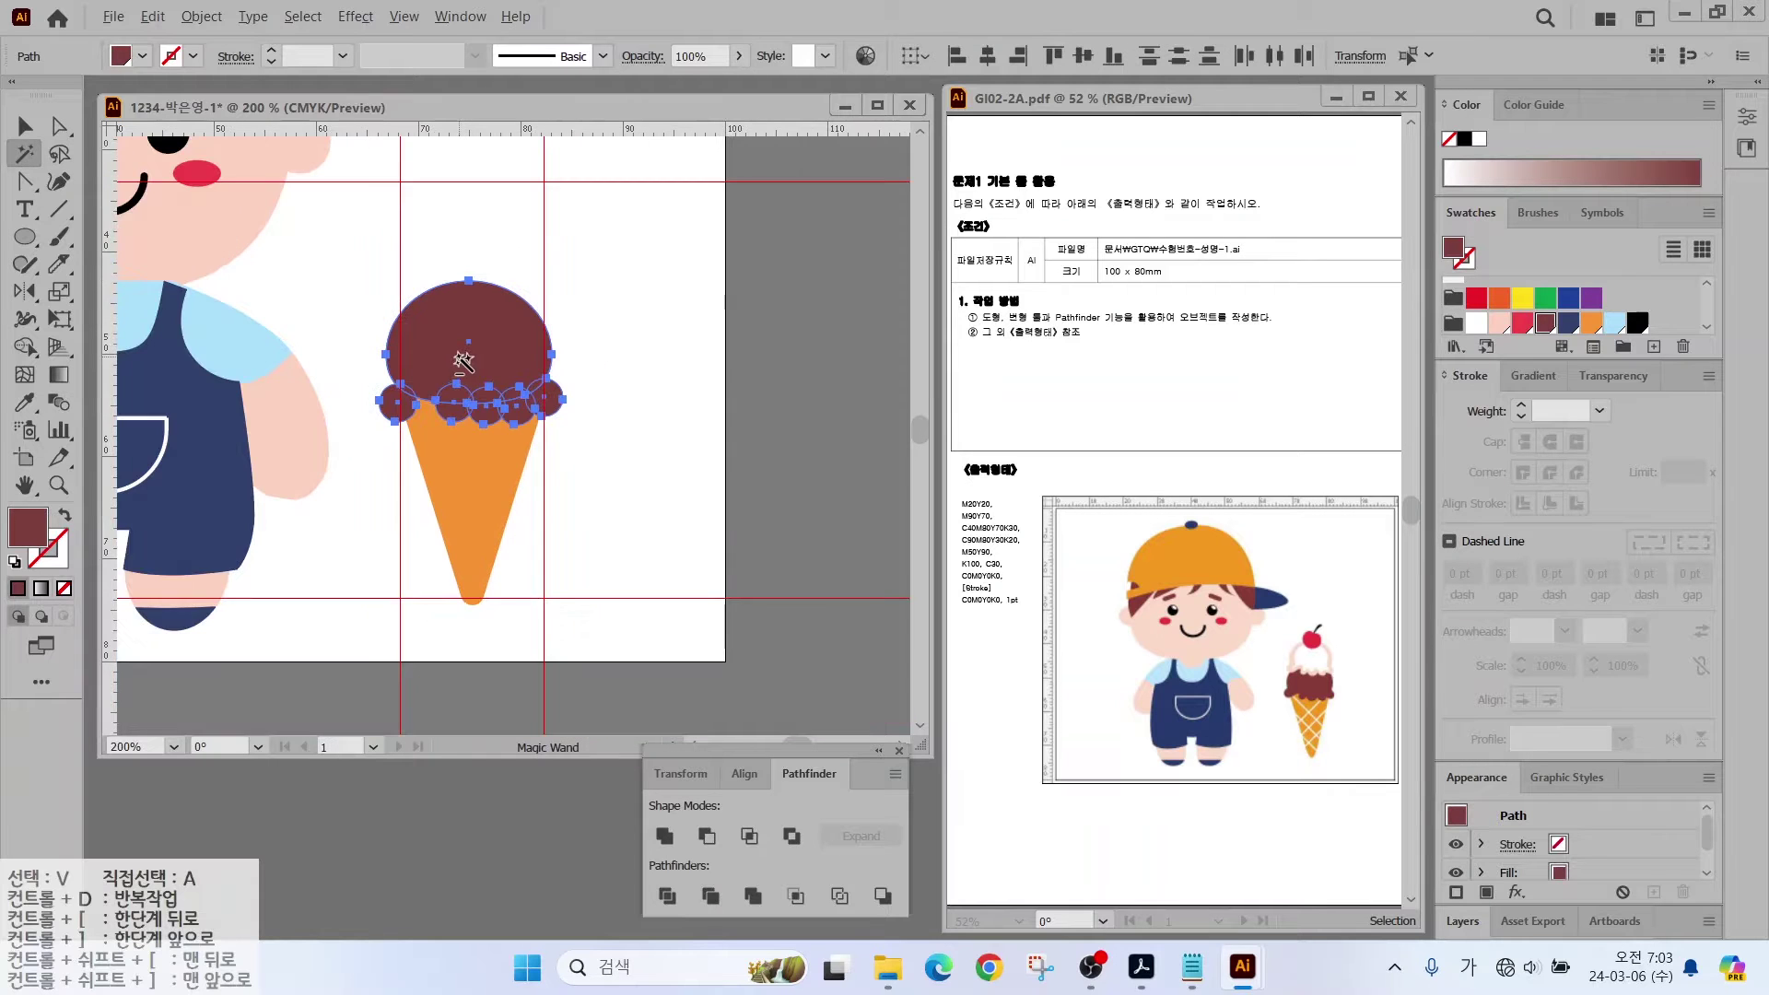
scroll(427, 513, "up", 5)
scroll(426, 514, "left", 3)
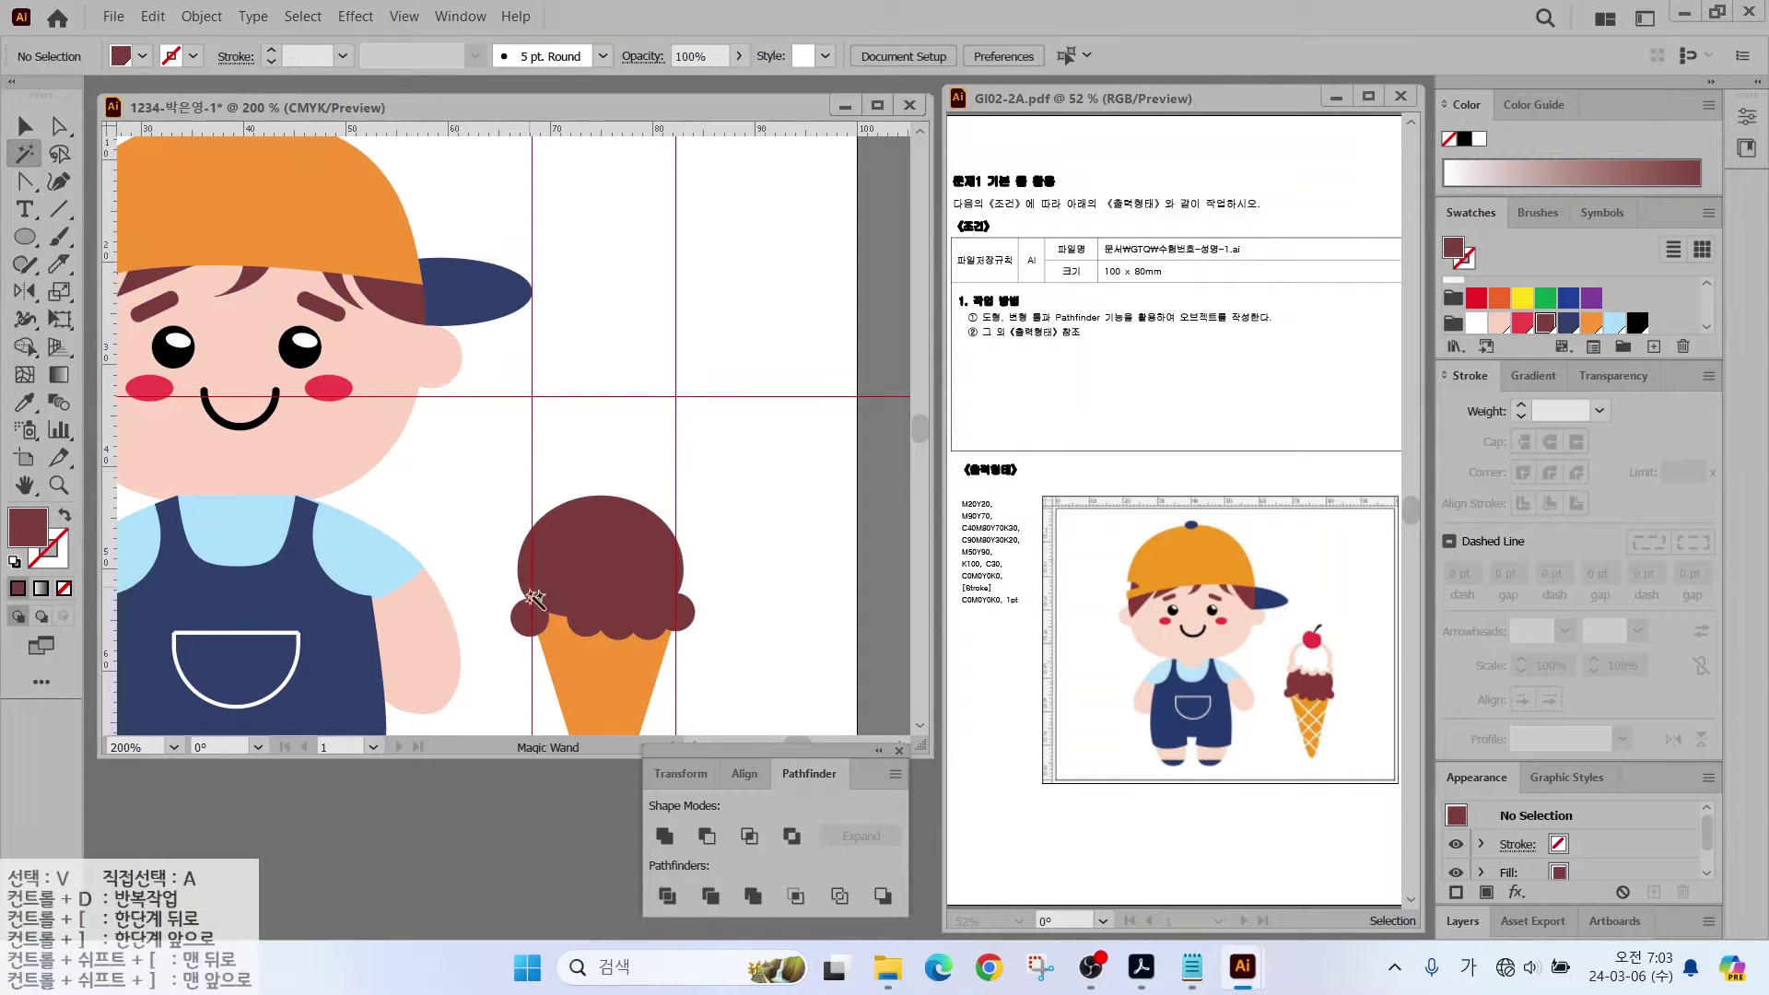
key("v")
left_click(589, 636)
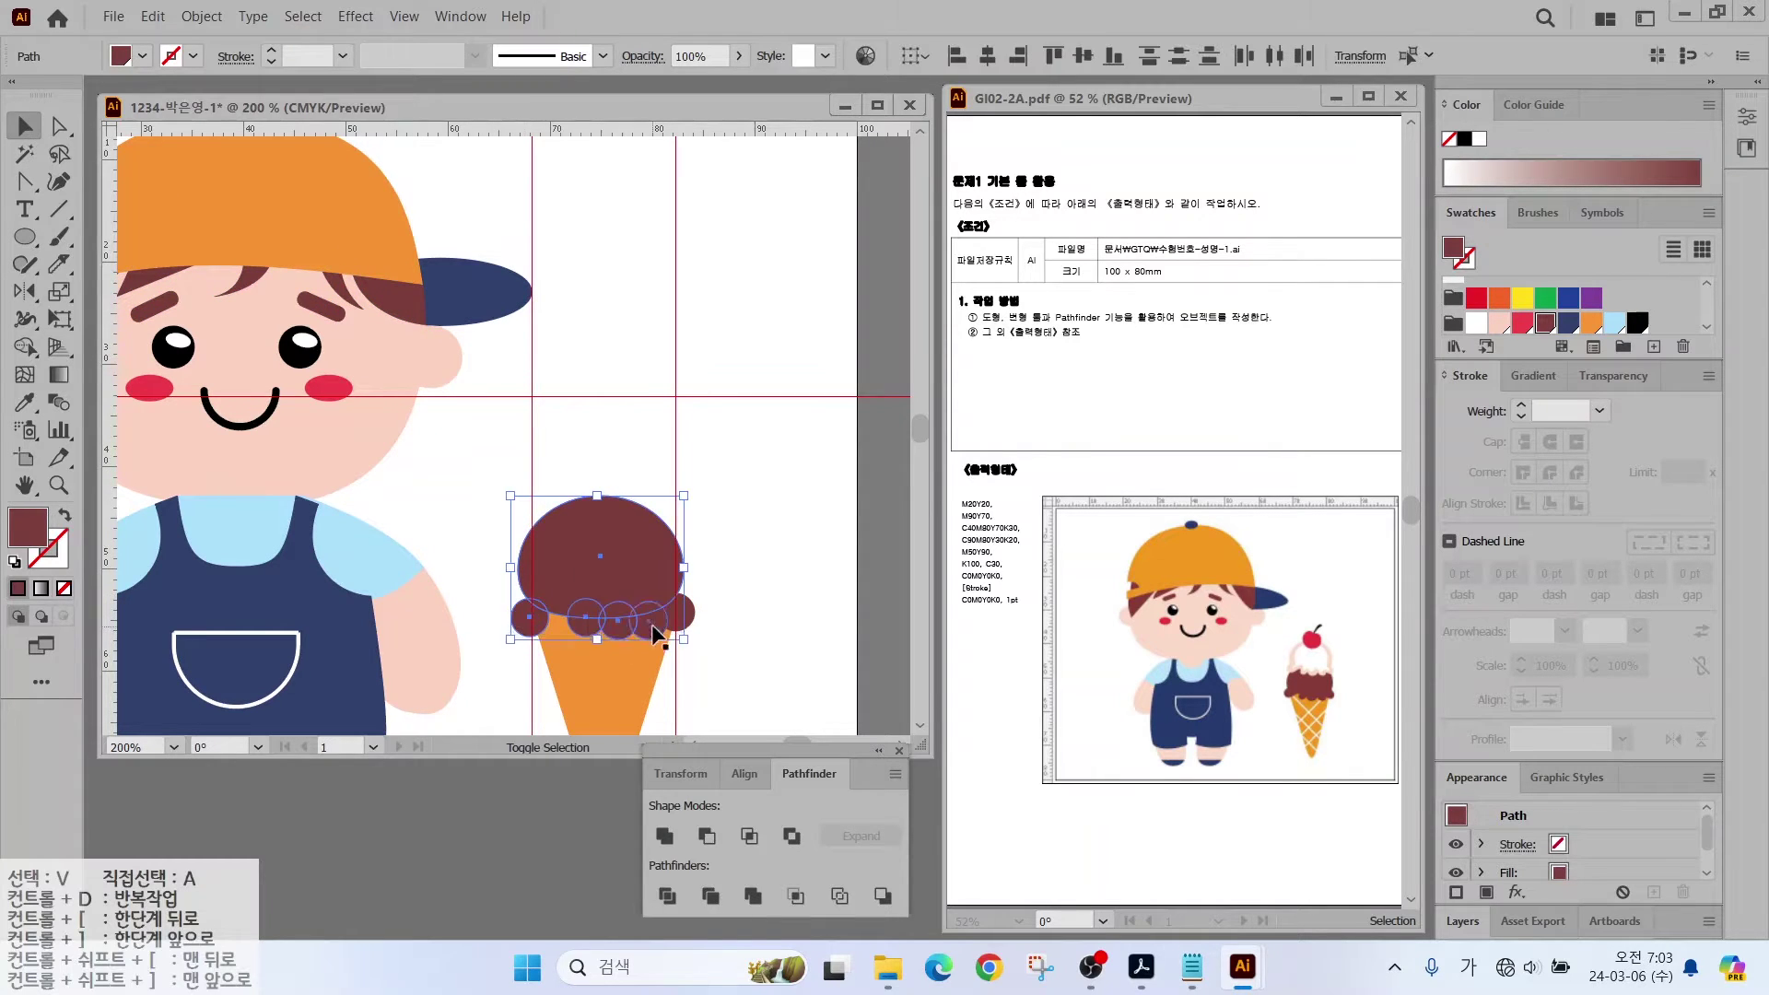
left_click(681, 613, "shift")
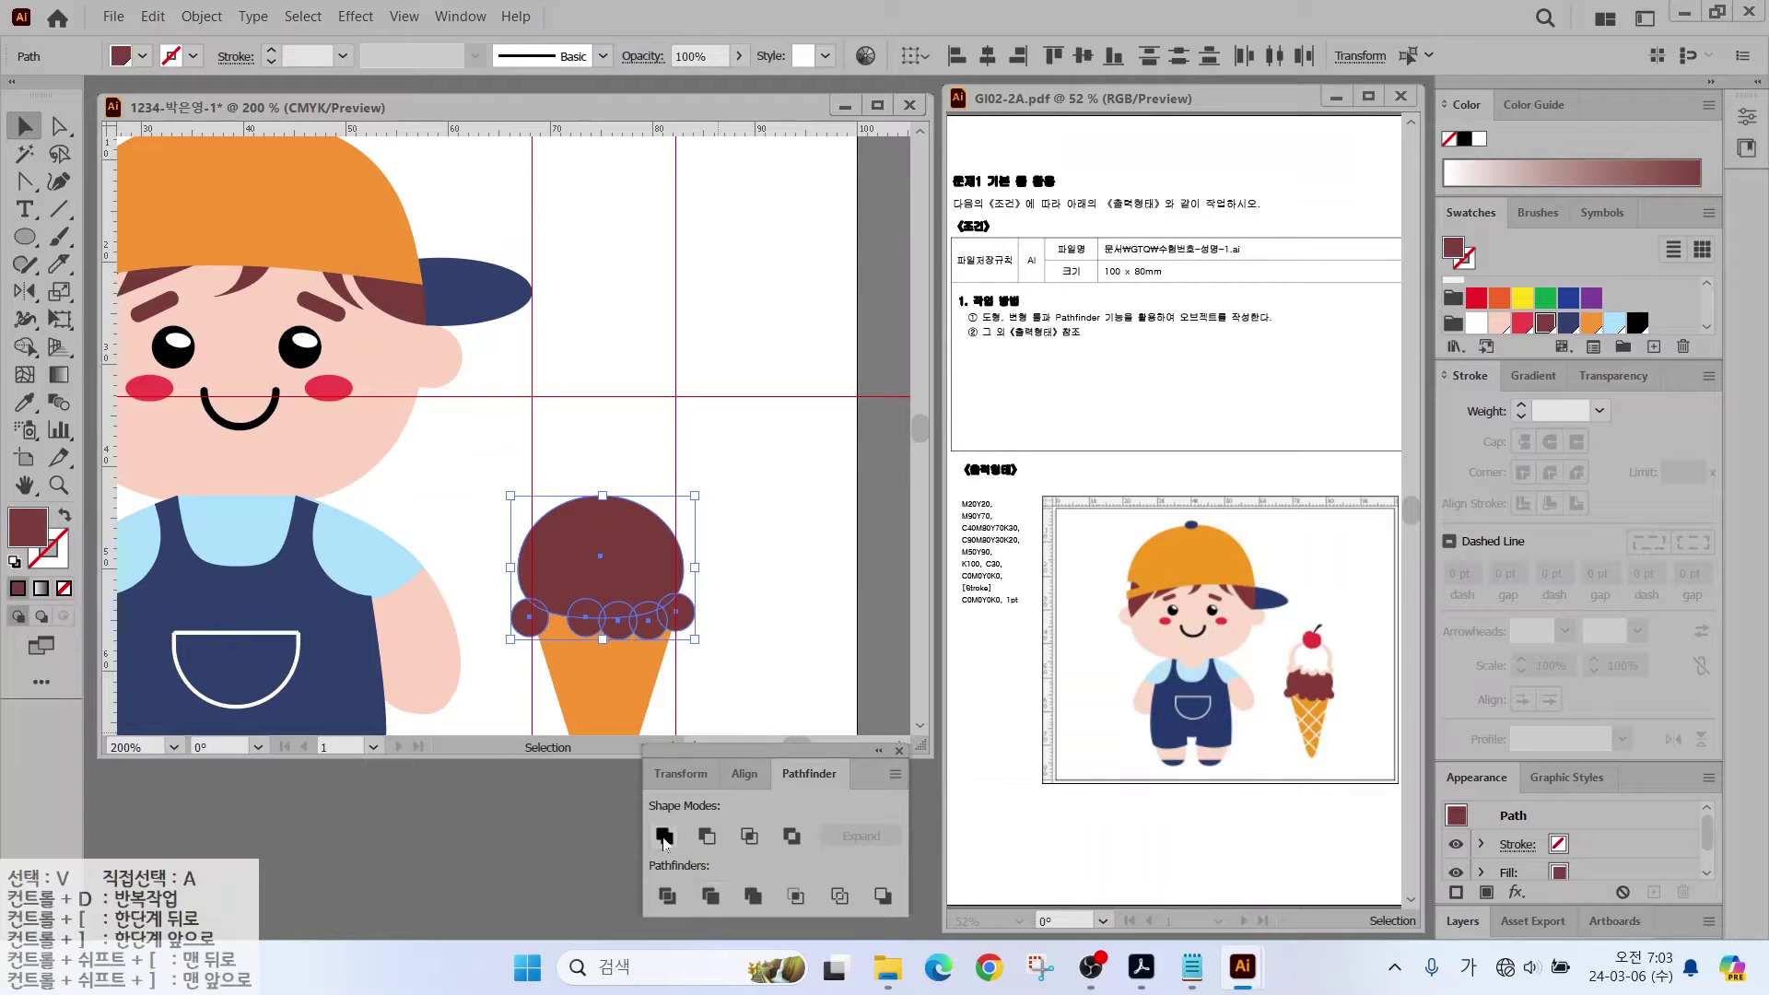
left_click(663, 837)
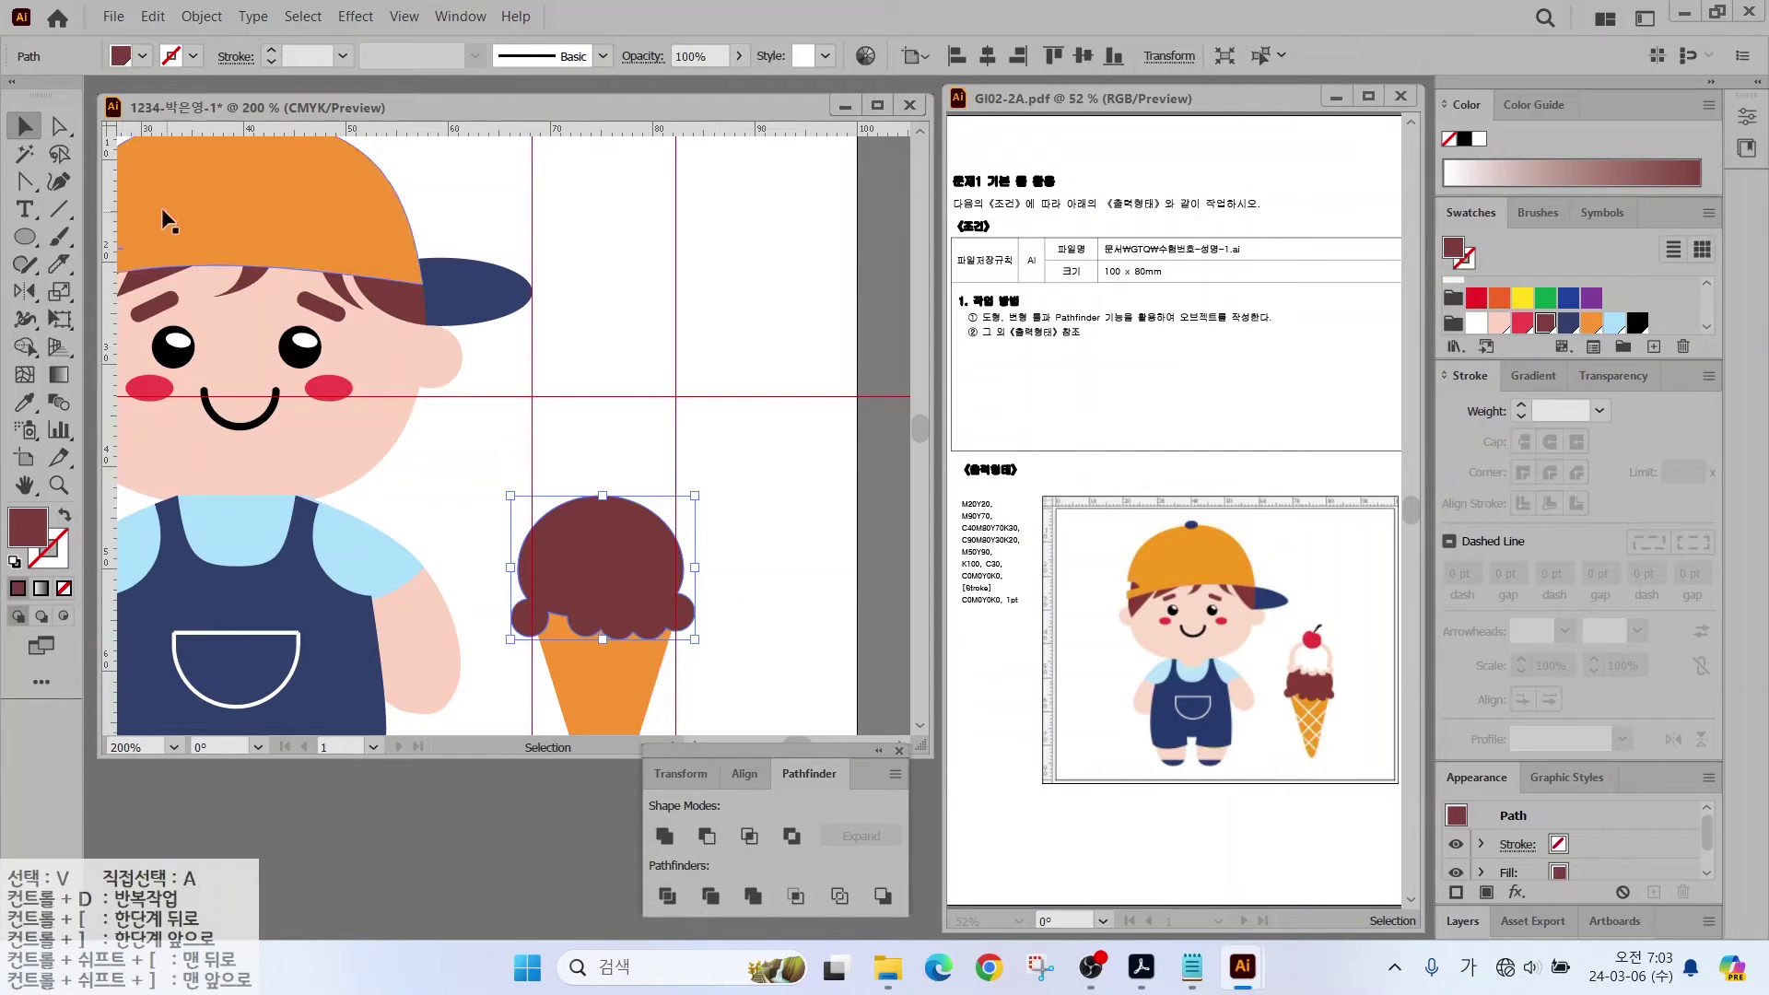
left_click(673, 356)
Step: Convert the anchor where the left scallop meets the dome to smooth the scoop's lower edge
scroll(713, 633, "up", 2)
left_click_drag(25, 182, 129, 246)
left_click(412, 594)
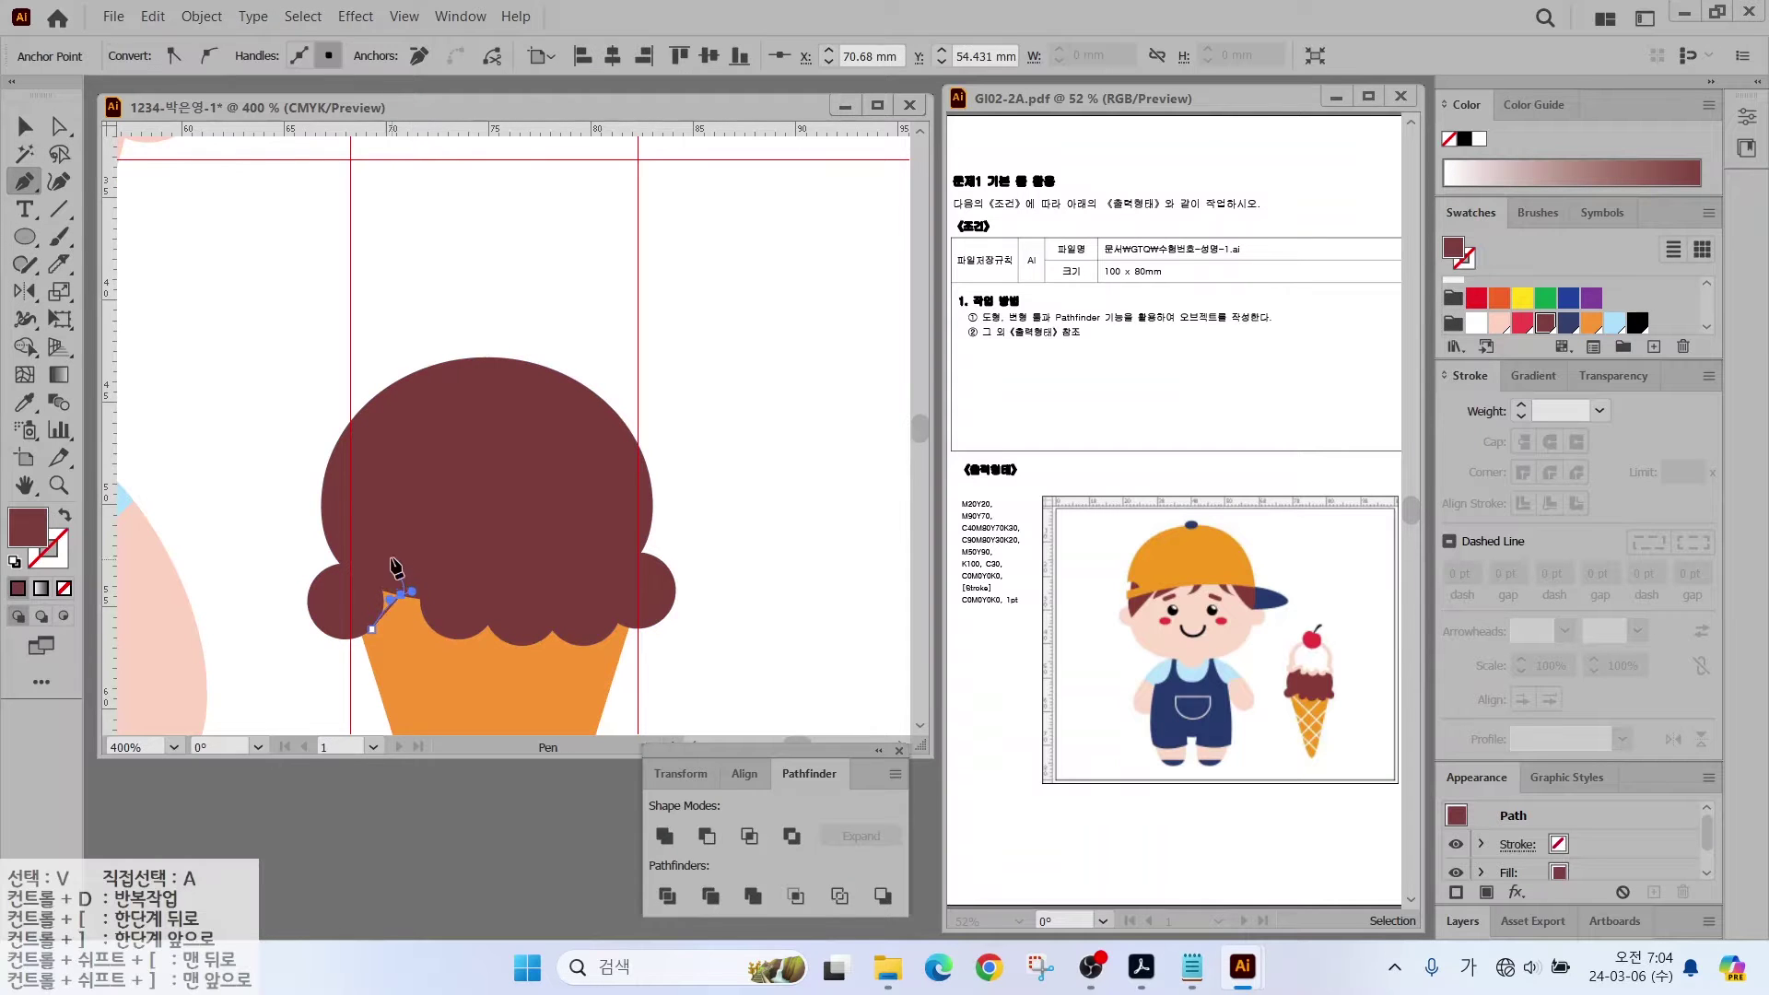
left_click(372, 629)
key("v")
key("shift+c")
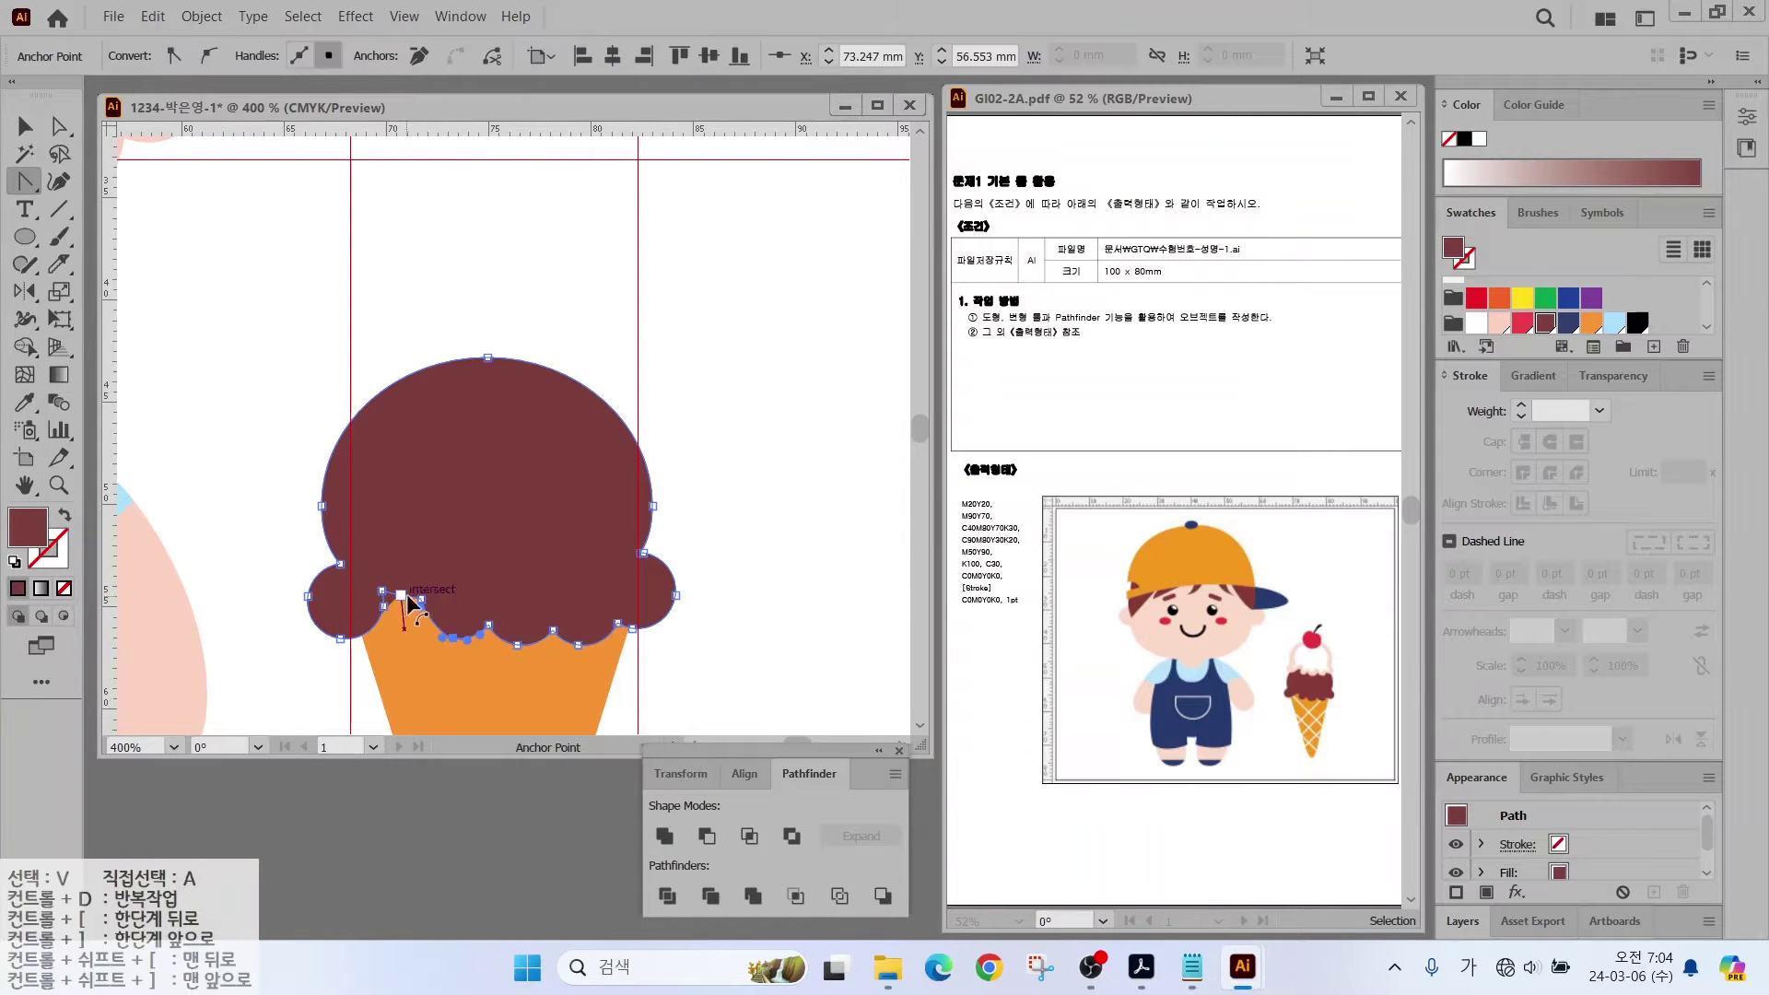
left_click(385, 594)
left_click(25, 124)
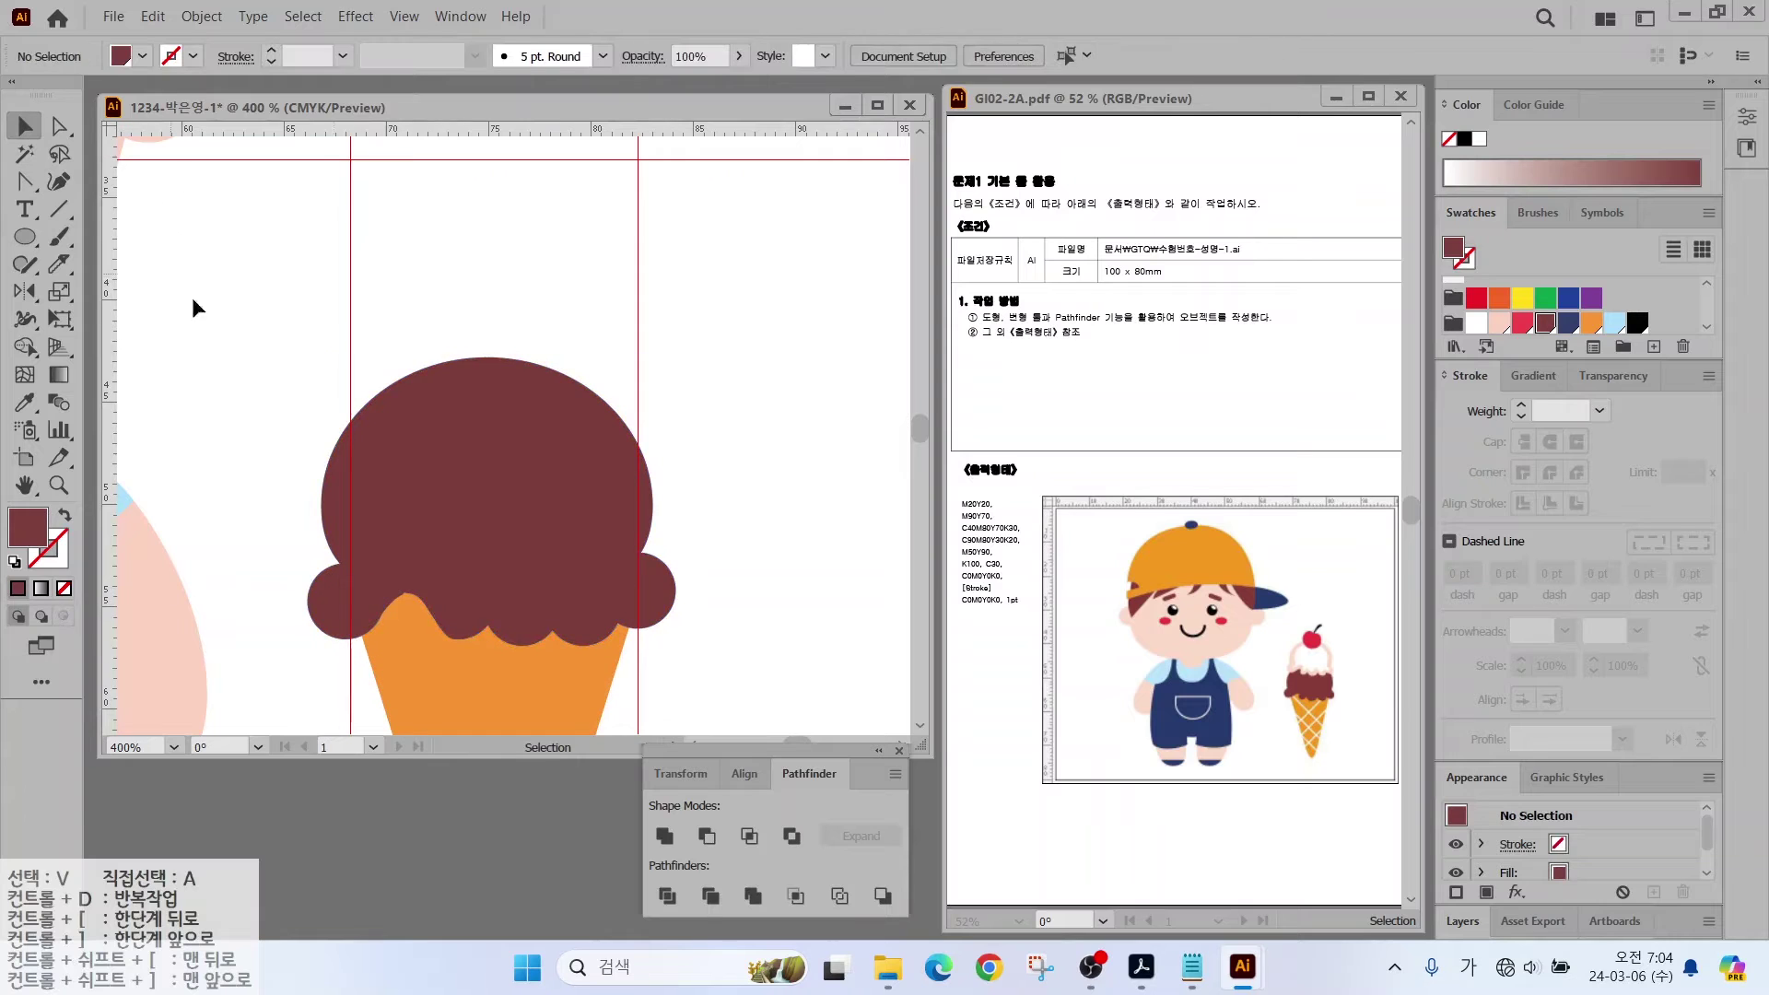
left_click(369, 590)
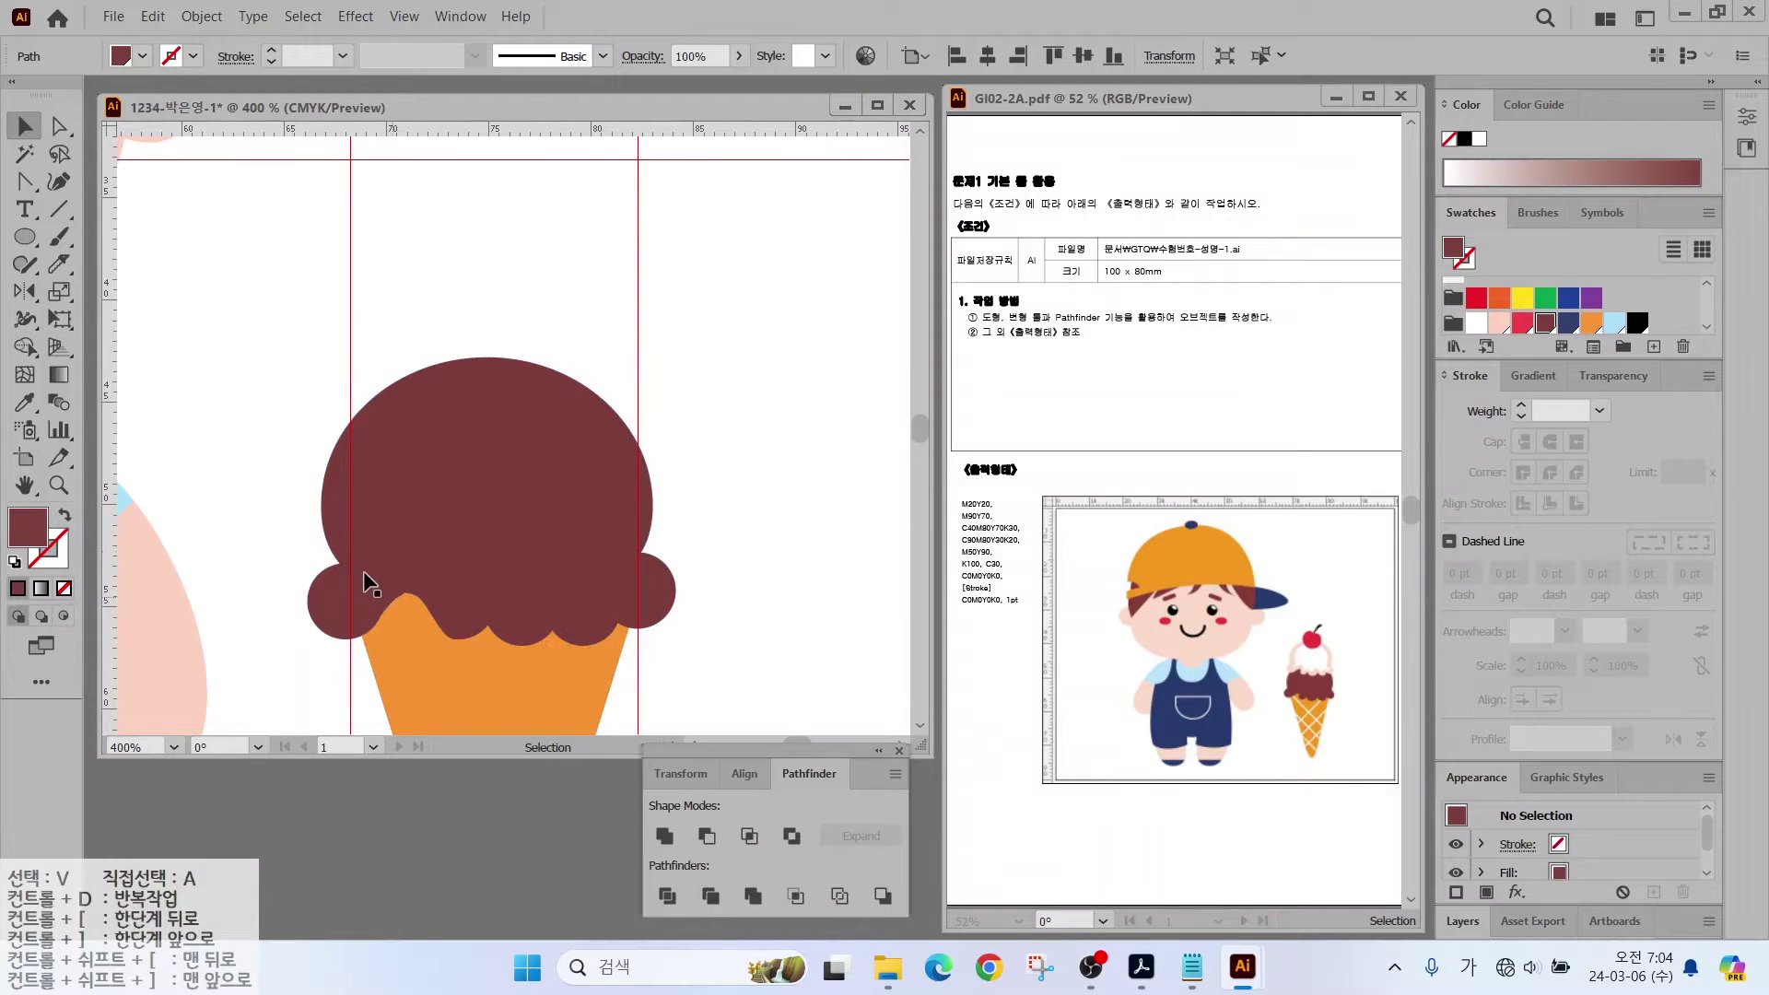
Step: Duplicate the scoop upward, fill it light pink, and add a white −1 mm inset offset path inside it
left_click_drag(477, 550, 474, 363)
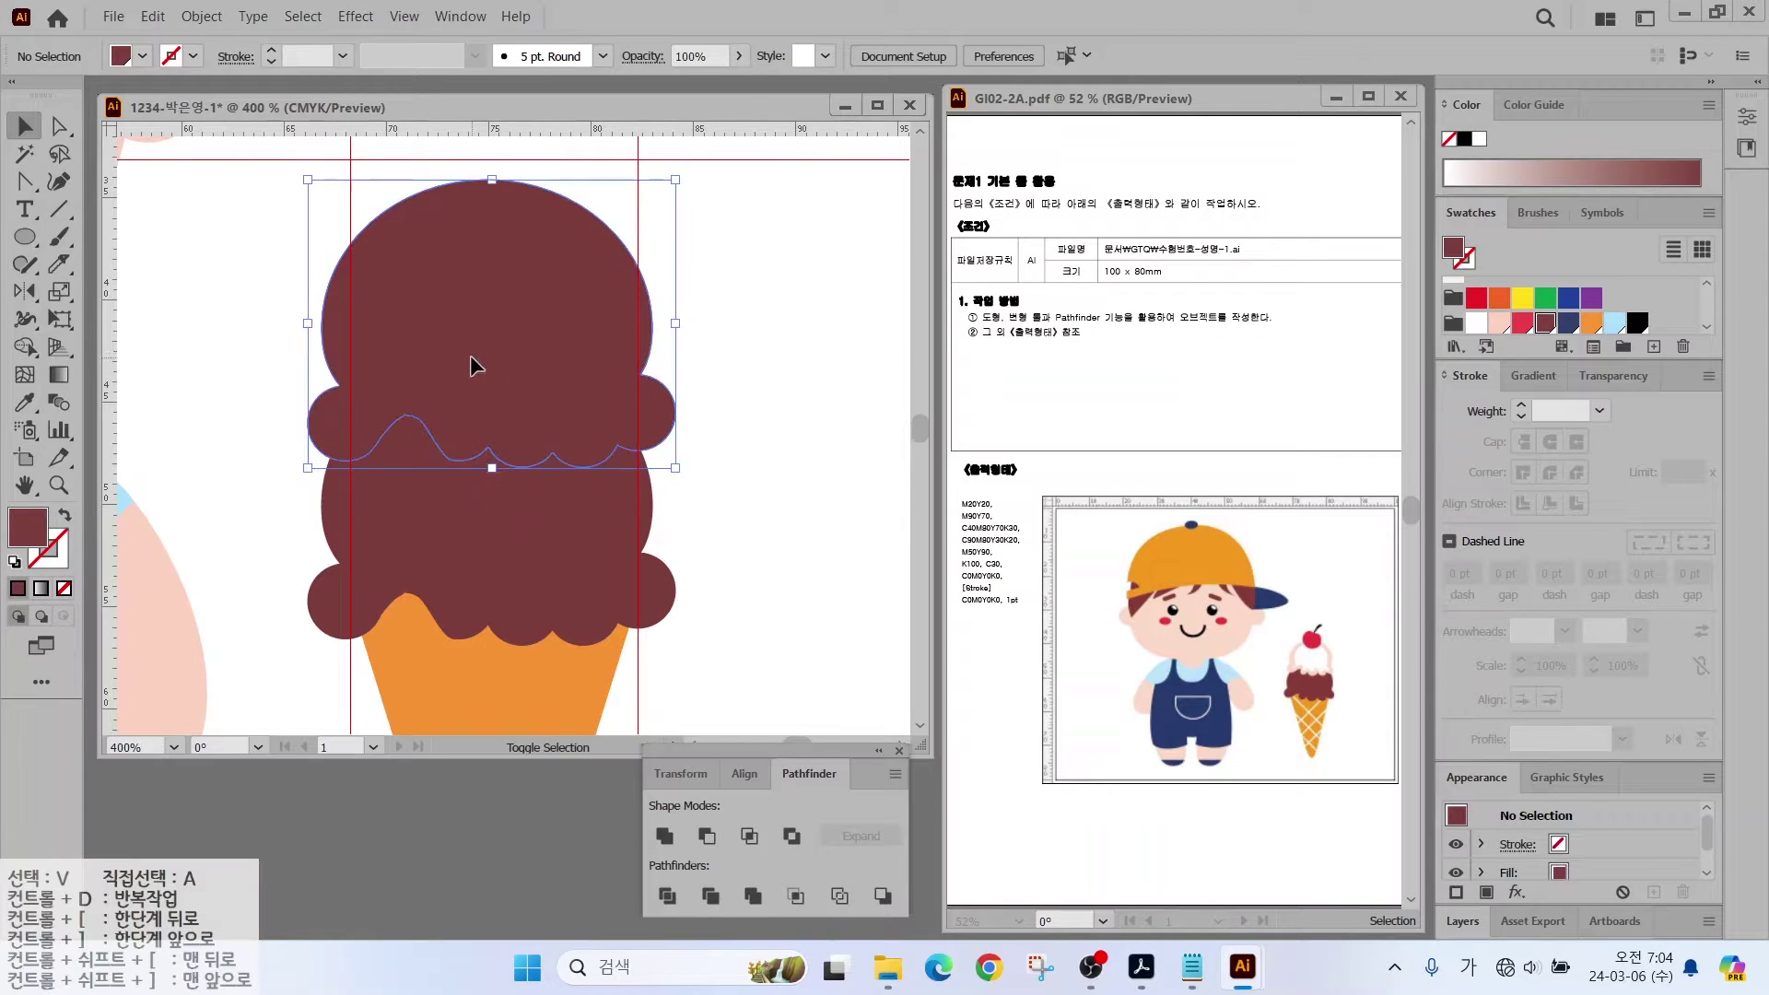
left_click(1498, 322)
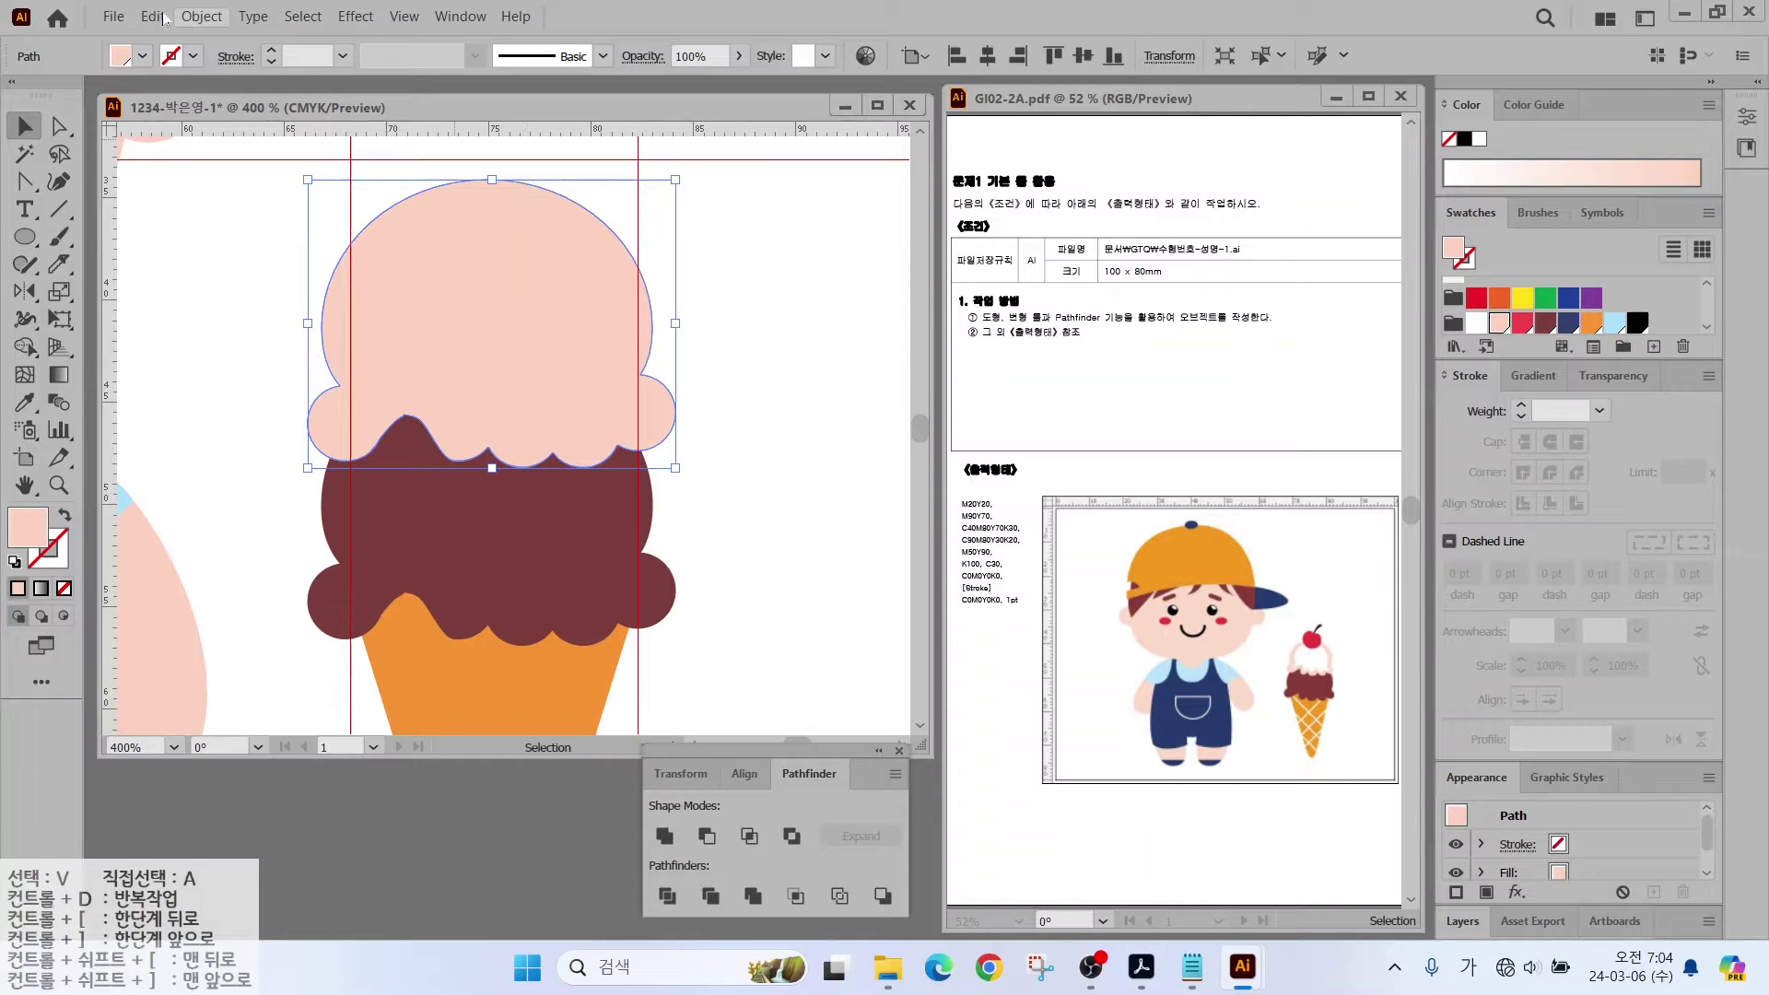
left_click(194, 17)
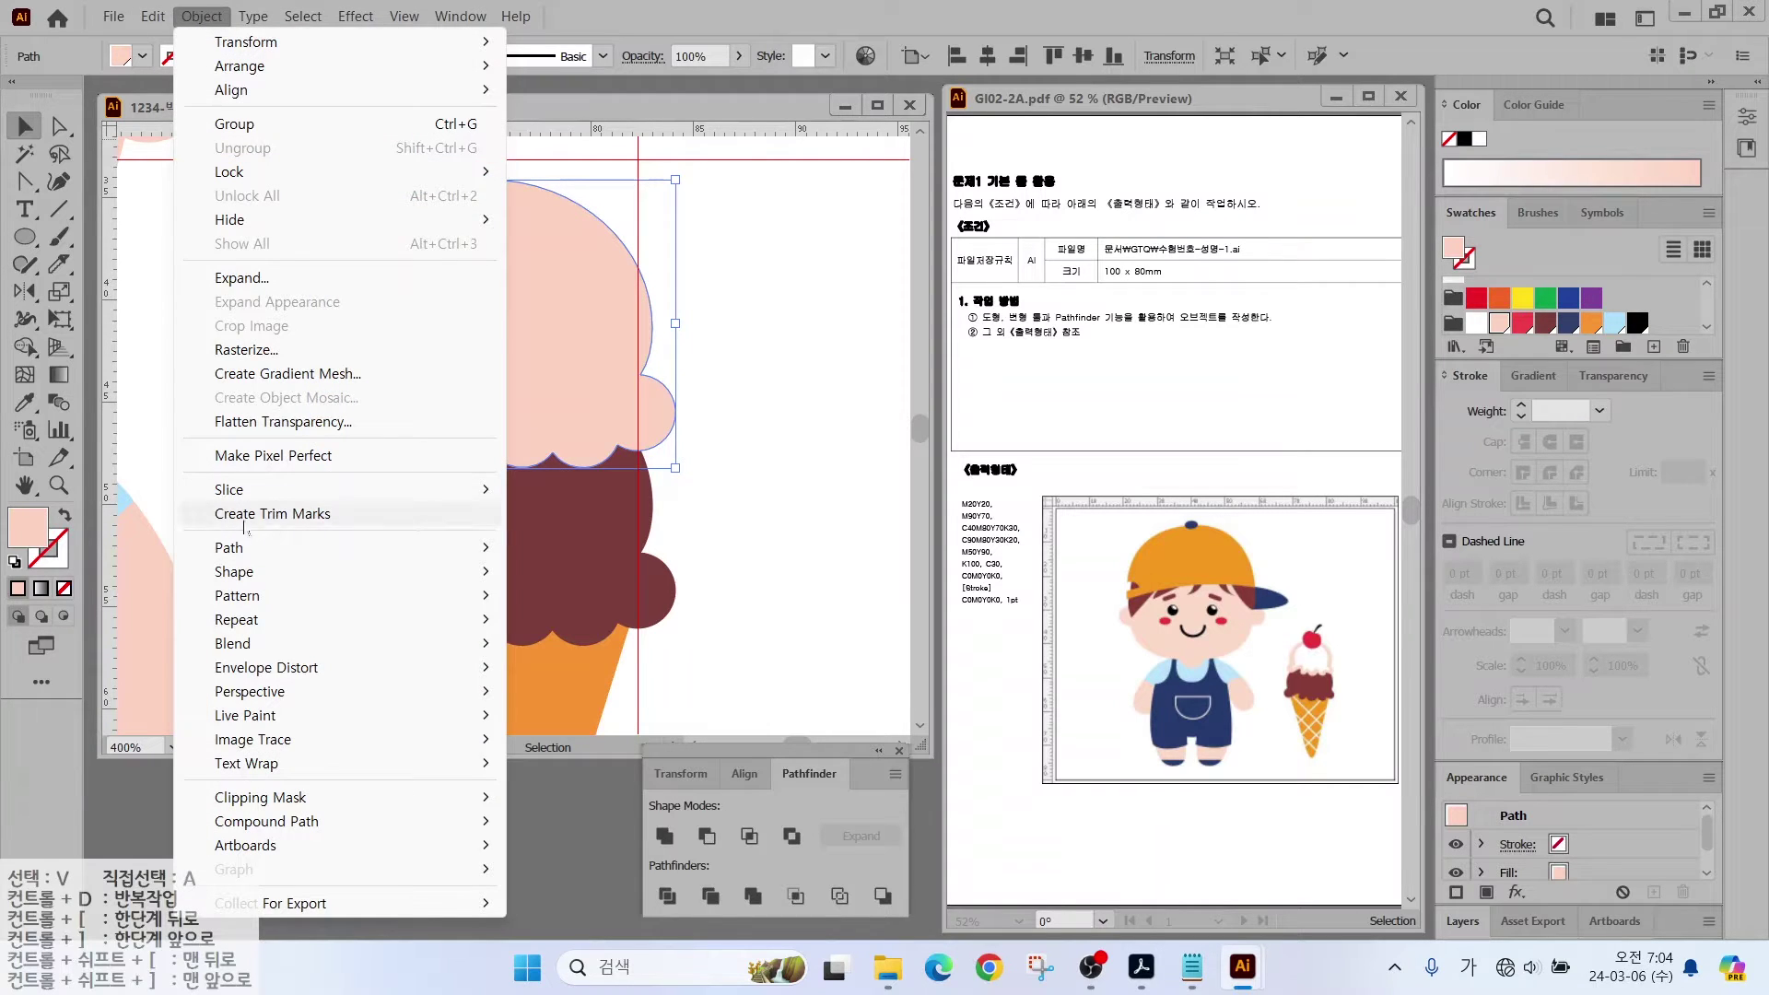
mouse_move(452, 553)
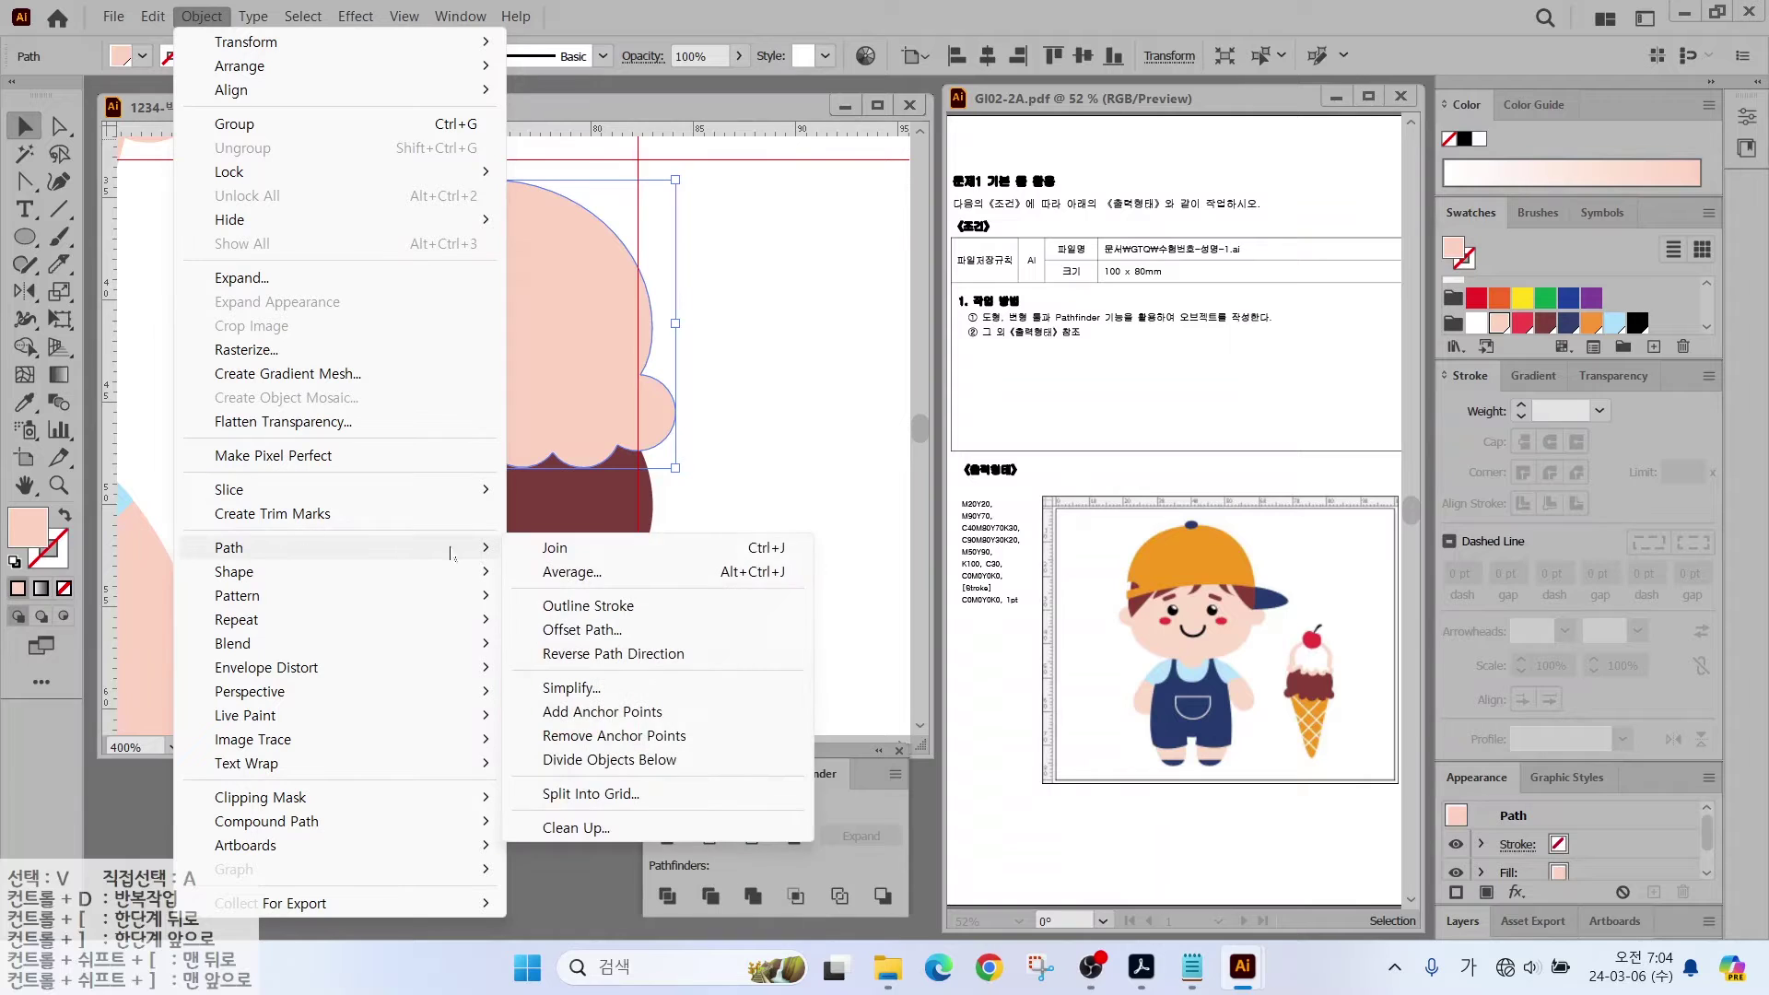
left_click(584, 632)
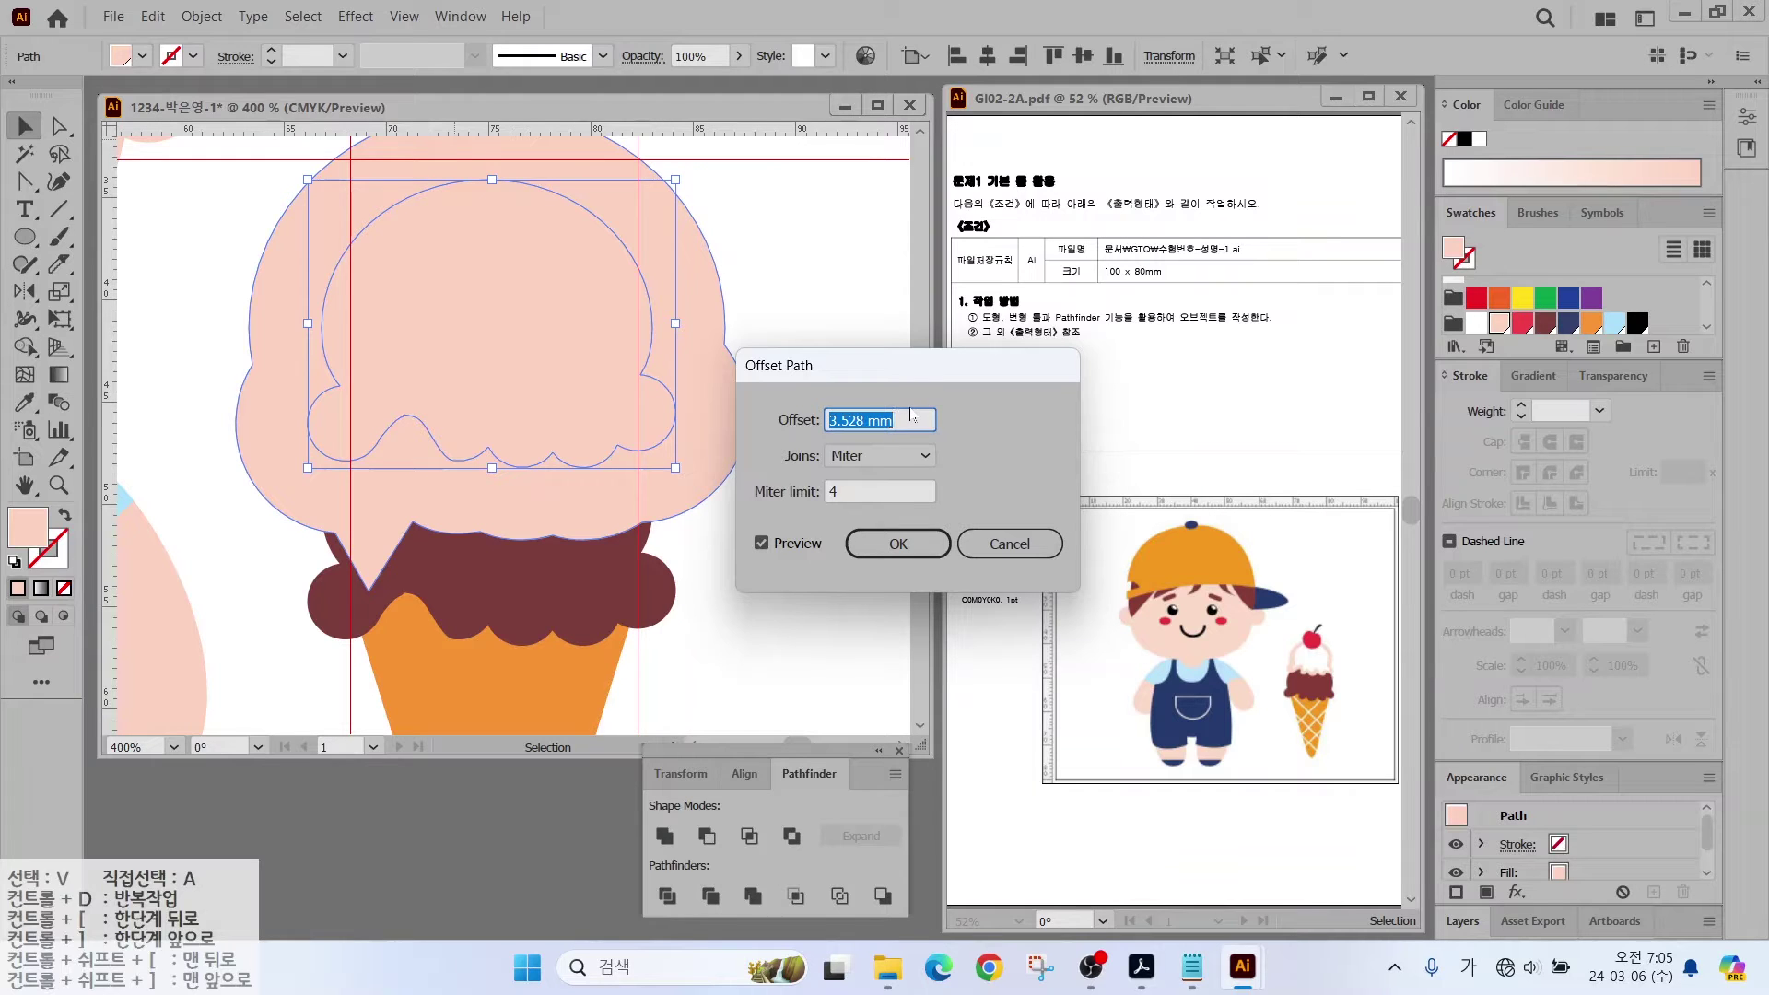
type("-1")
left_click(761, 543)
left_click(760, 543)
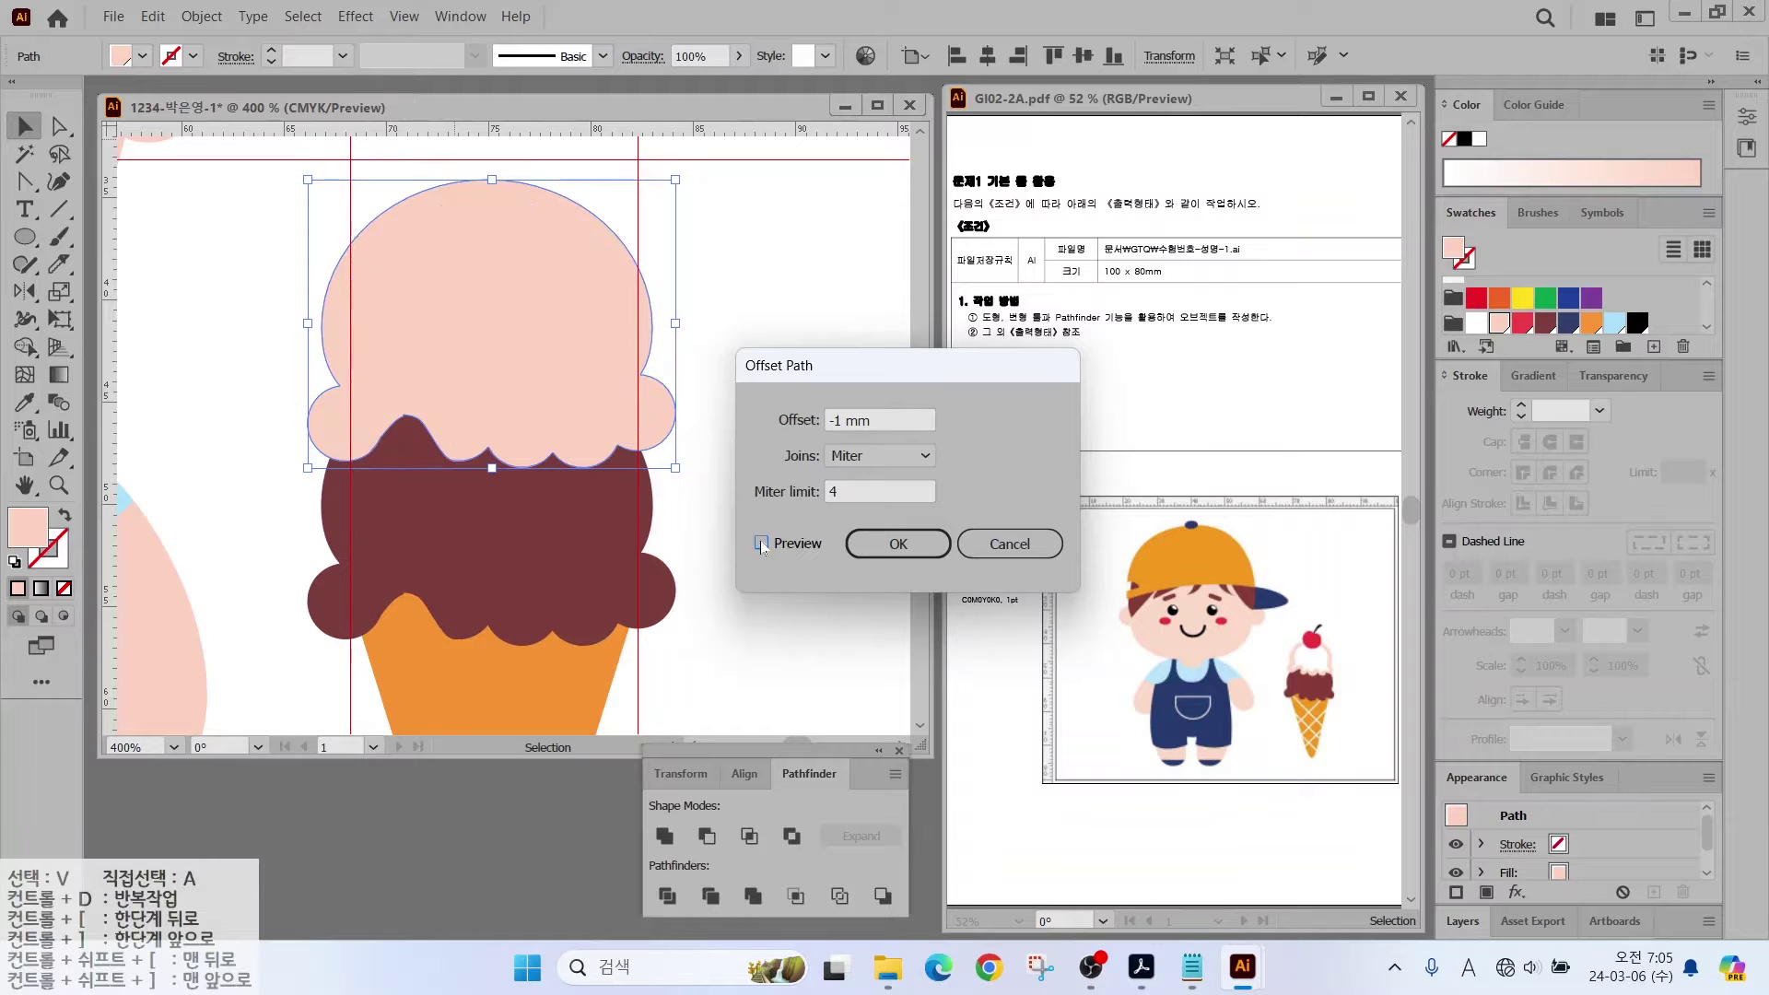
left_click(869, 538)
left_click(1476, 322)
left_click(741, 308)
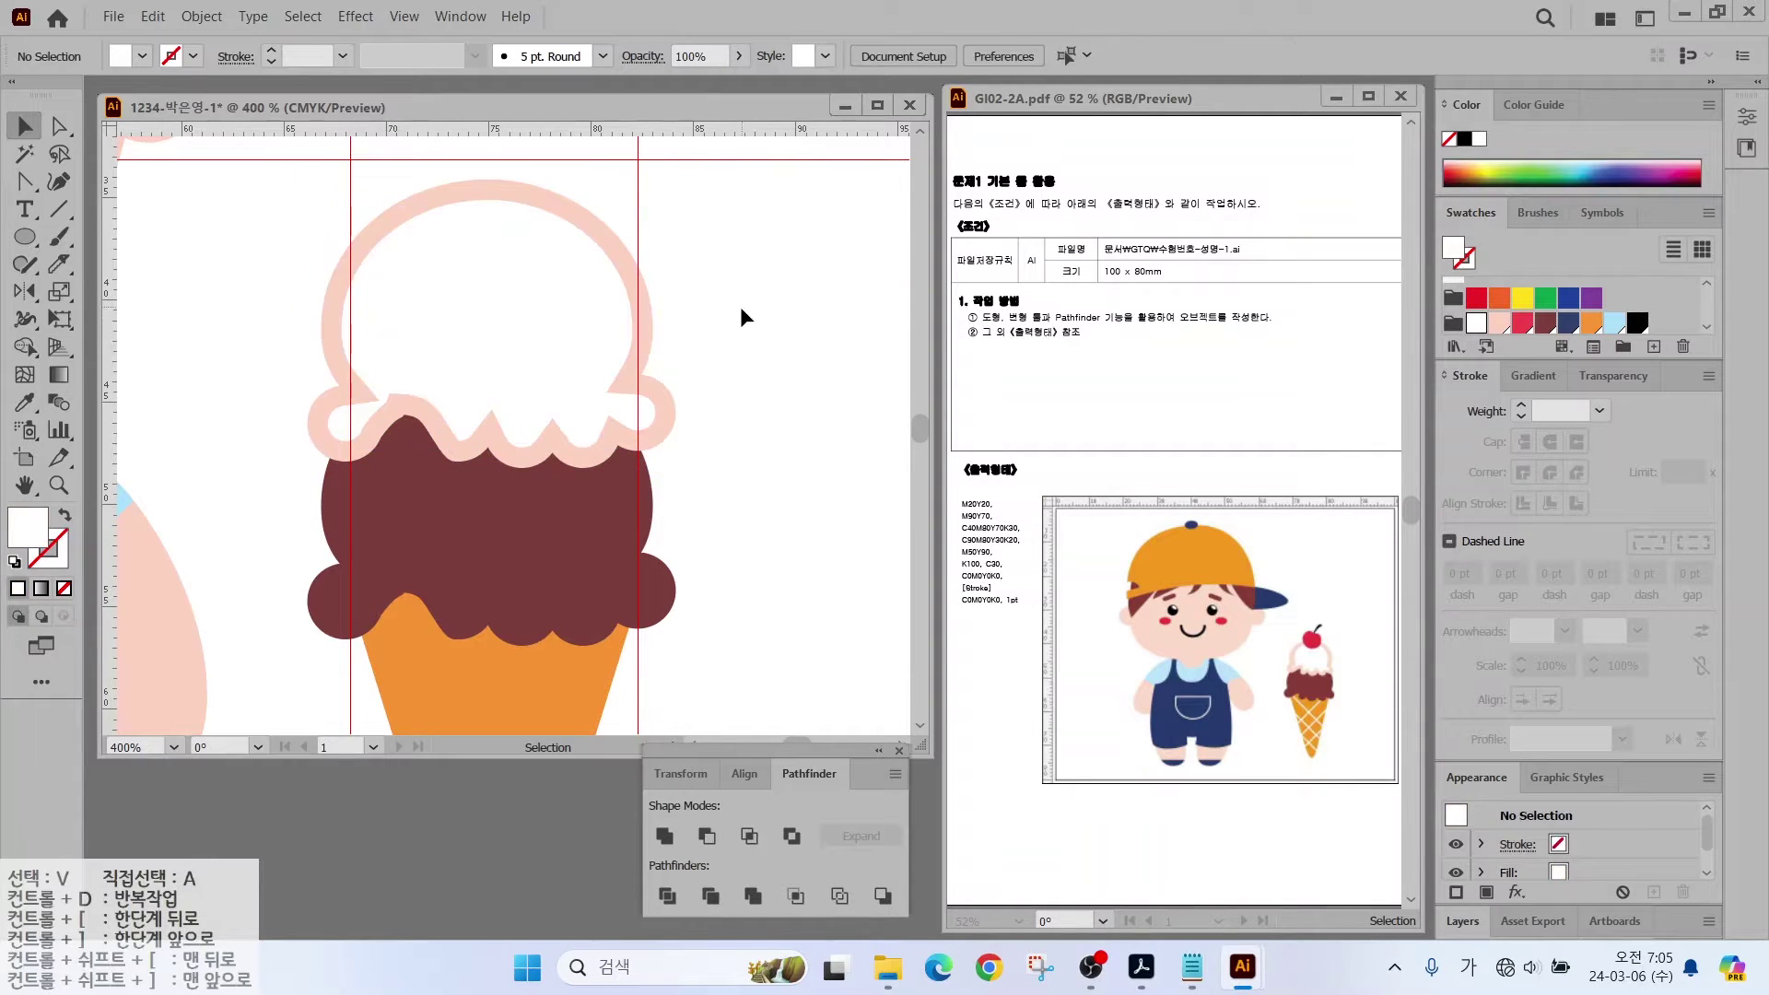
Step: Shrink the pink rim and white scoop slightly
left_click(330, 268)
mouse_move(679, 173)
left_mouse_down()
mouse_move(655, 185)
mouse_move(707, 375)
left_mouse_up()
left_click(743, 363)
Step: Draw a red circle above the scoop and reshape its top anchors into a cherry
key("l")
left_click_drag(441, 283, 550, 393)
left_click(1522, 322)
left_click(61, 127)
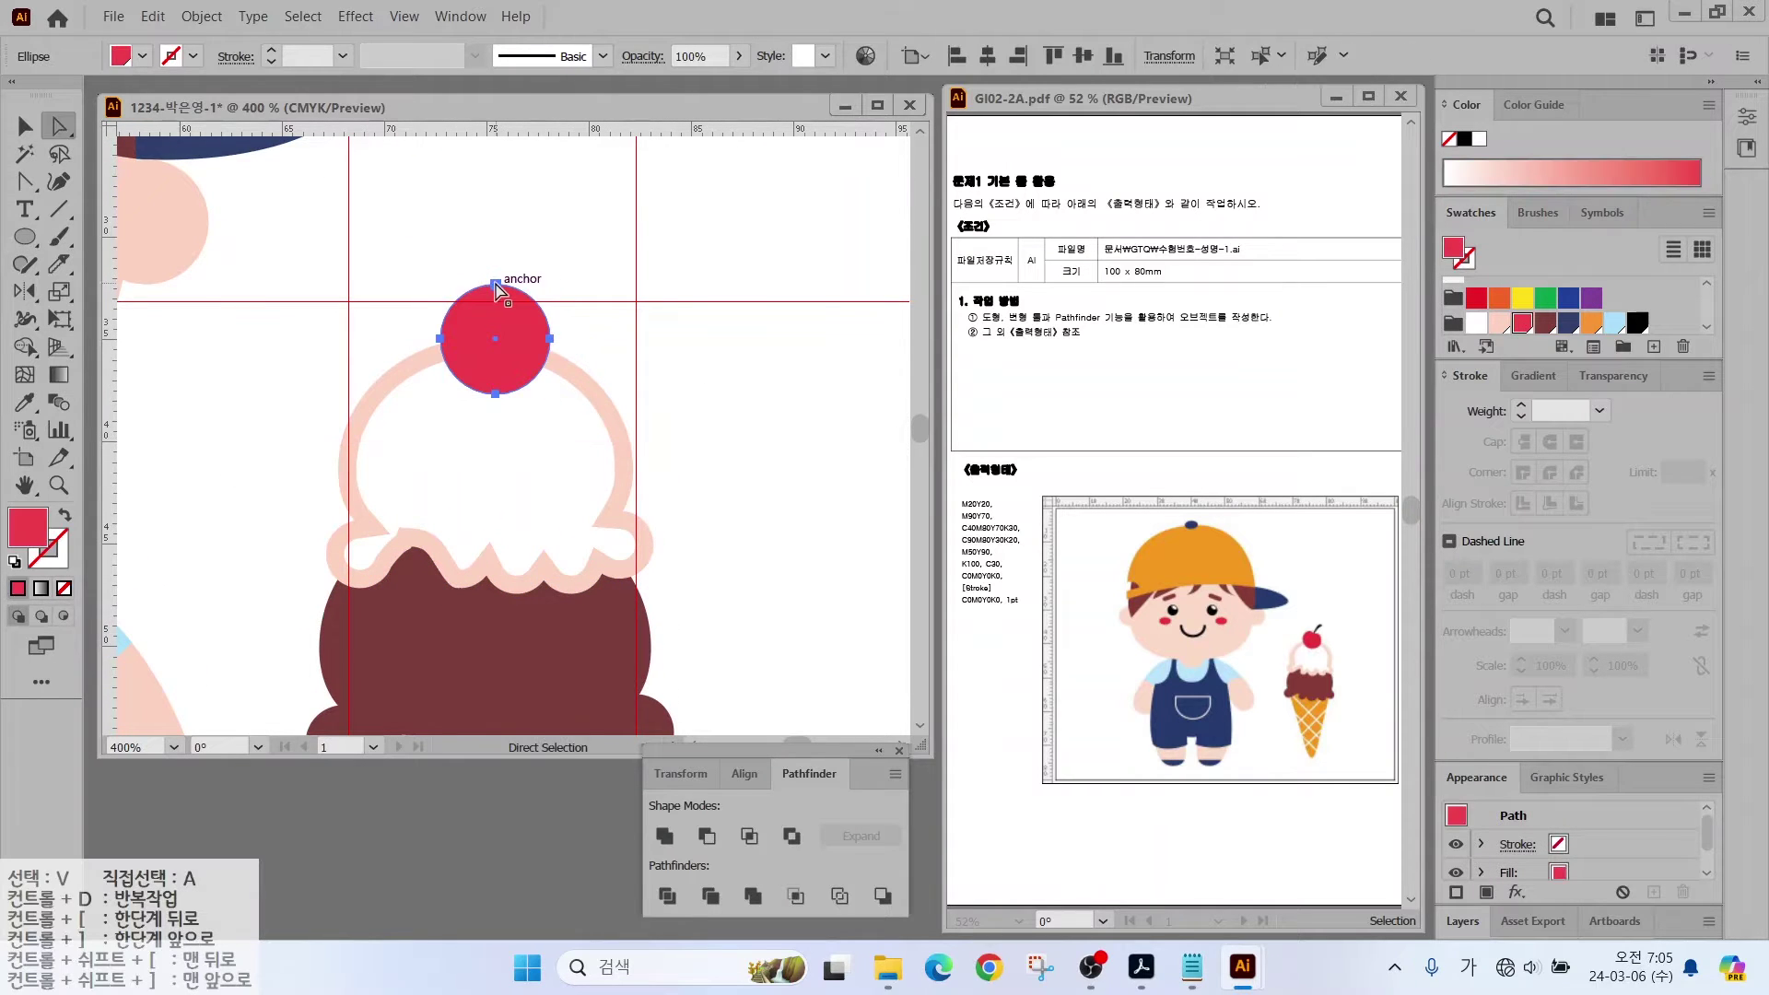
left_click(495, 286)
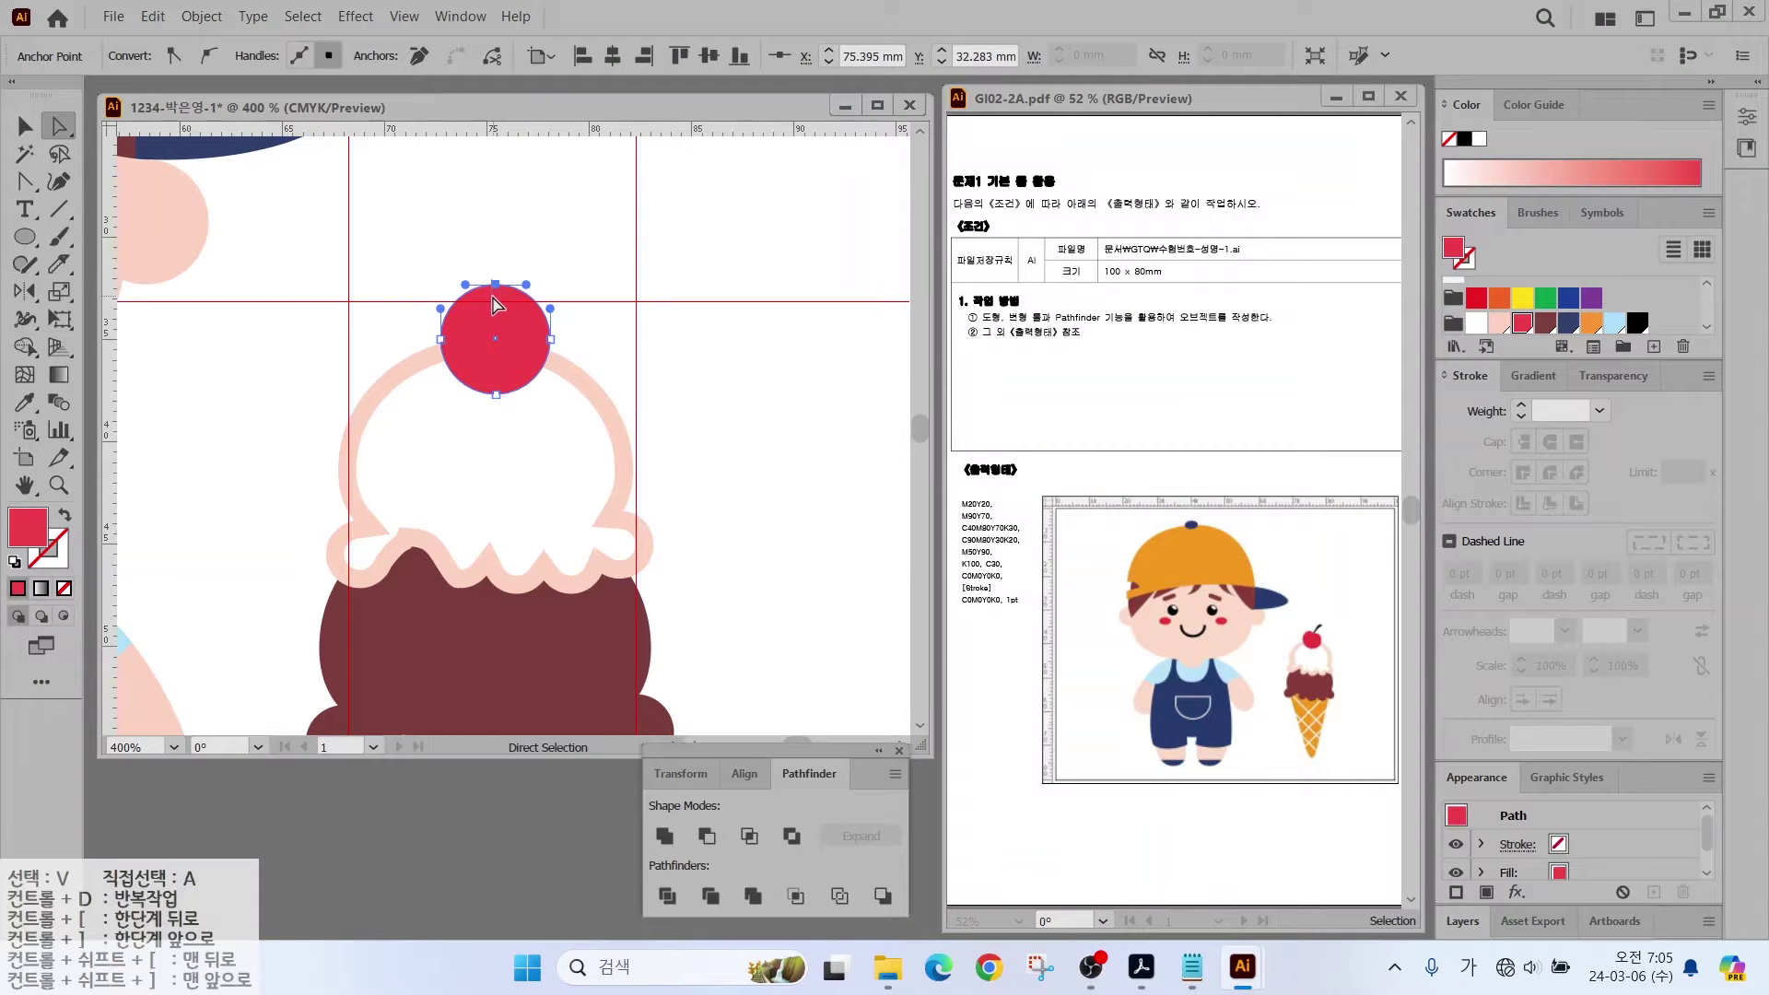
left_click_drag(496, 285, 494, 301)
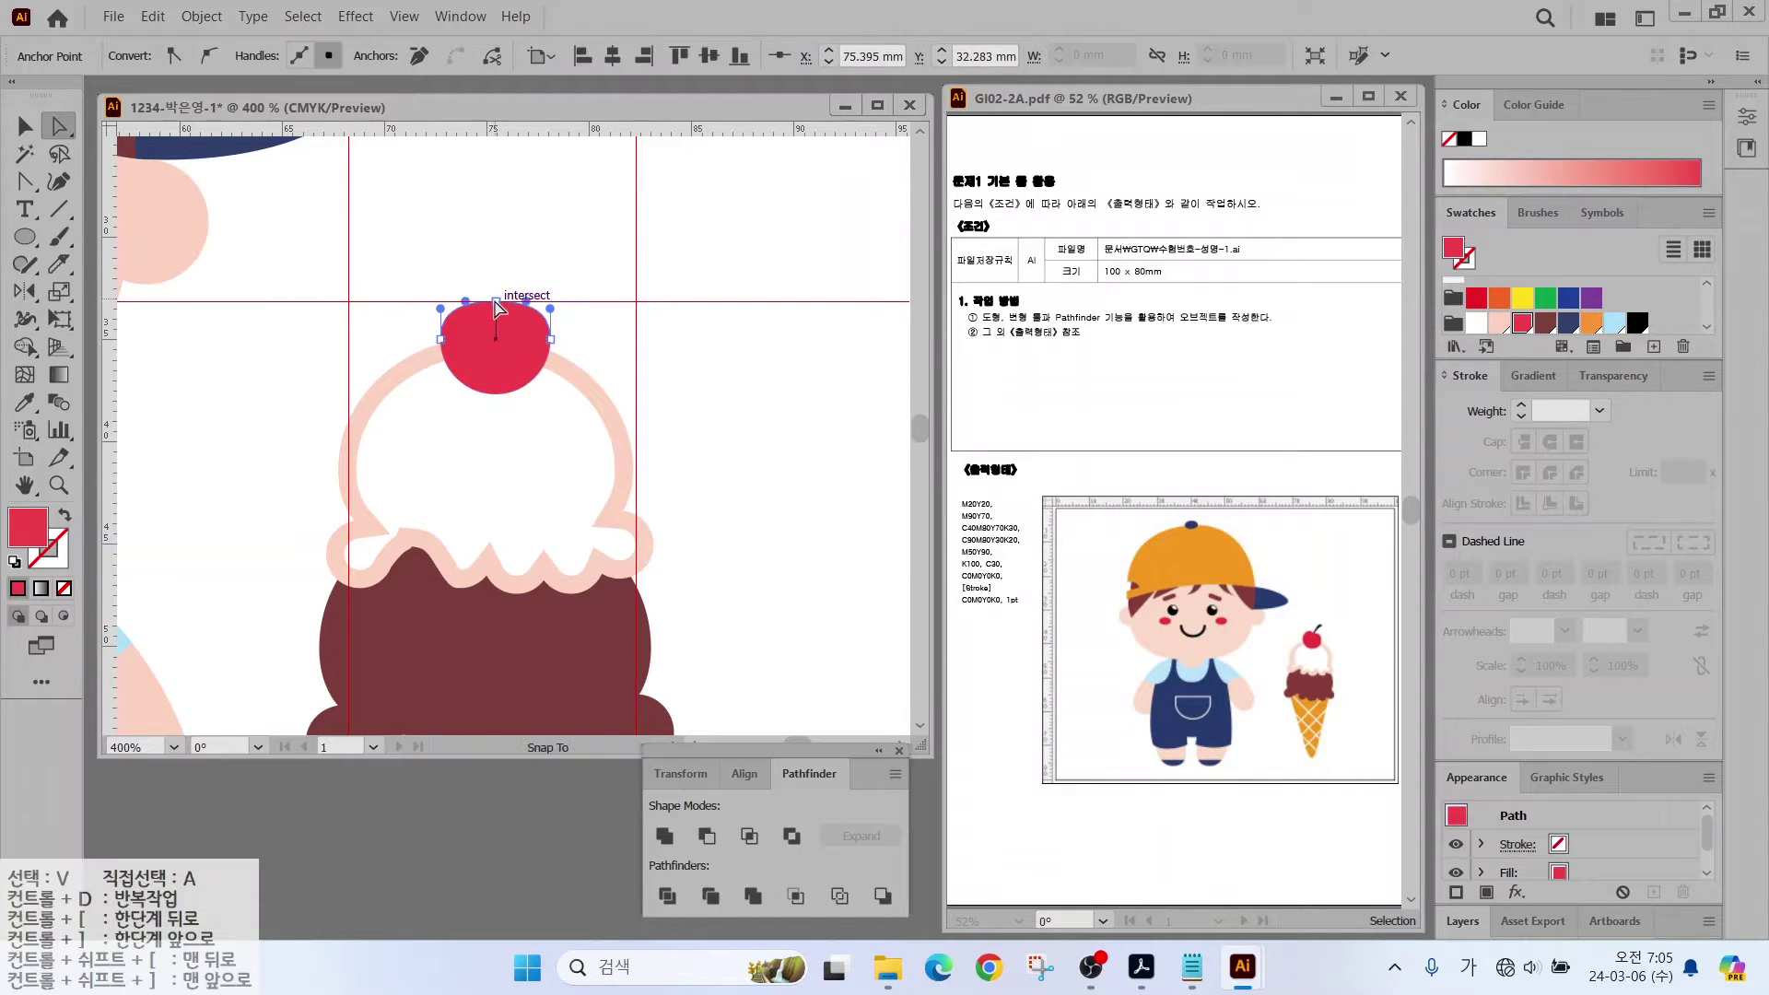
left_click_drag(496, 307, 467, 293)
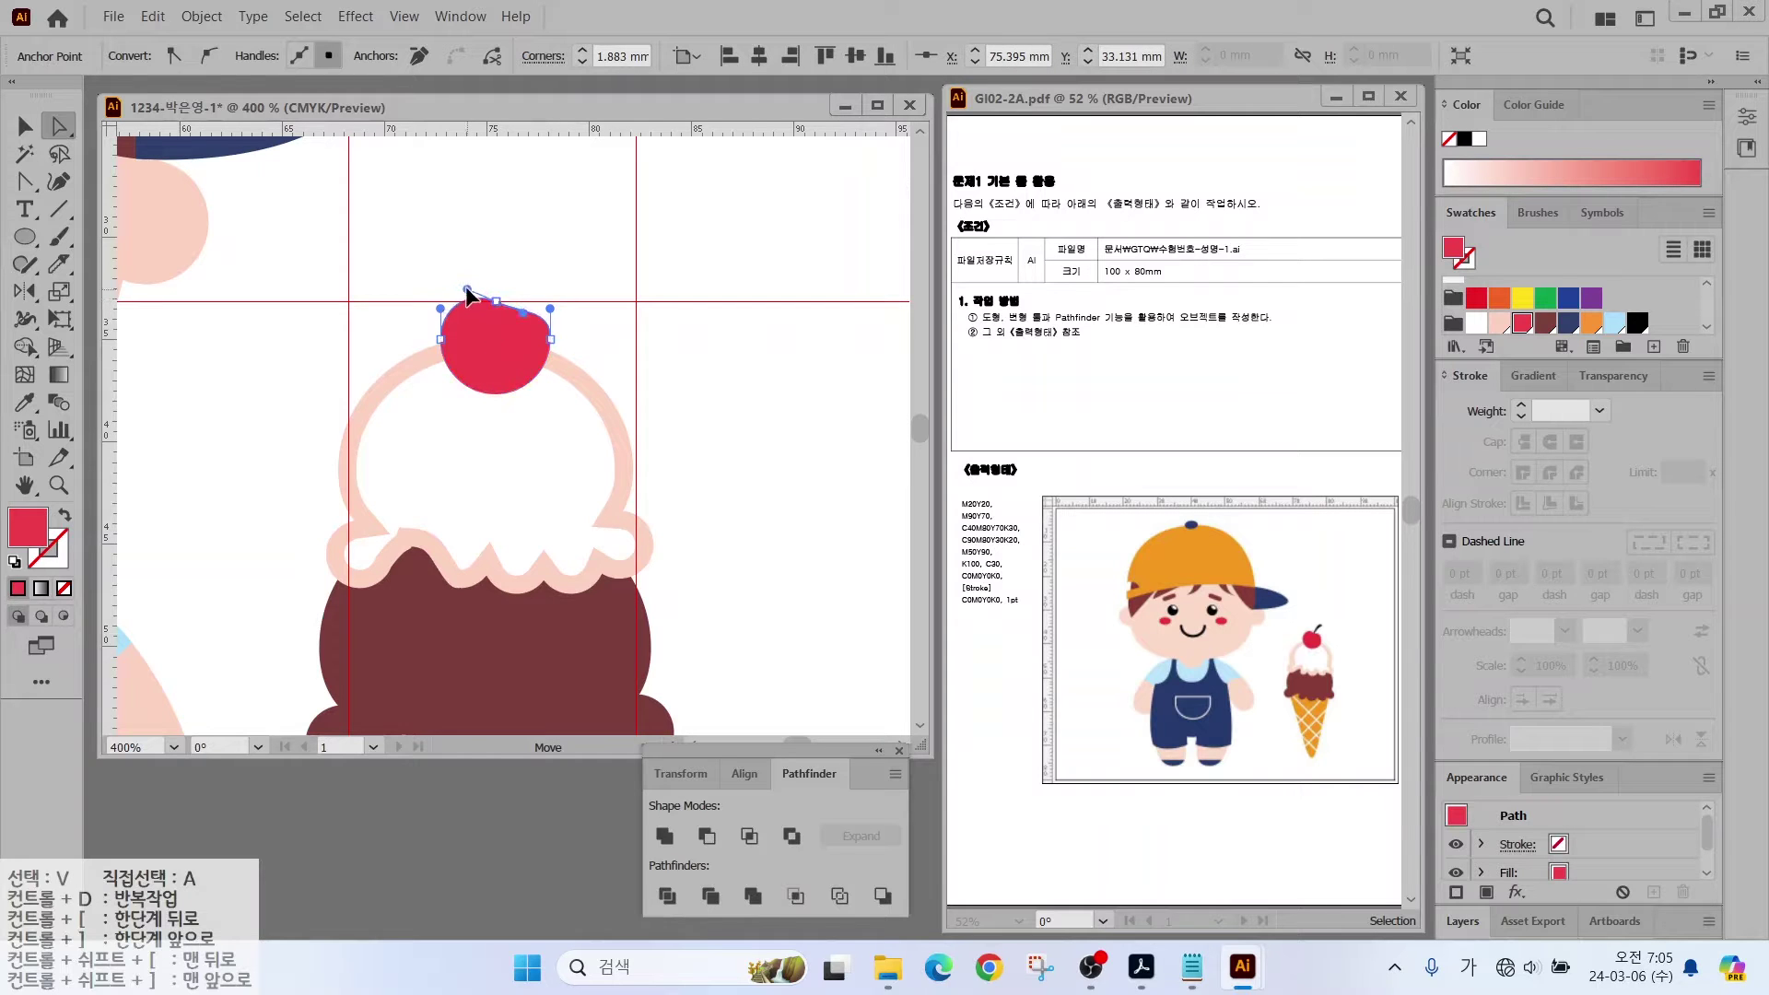
key("ctrl+z")
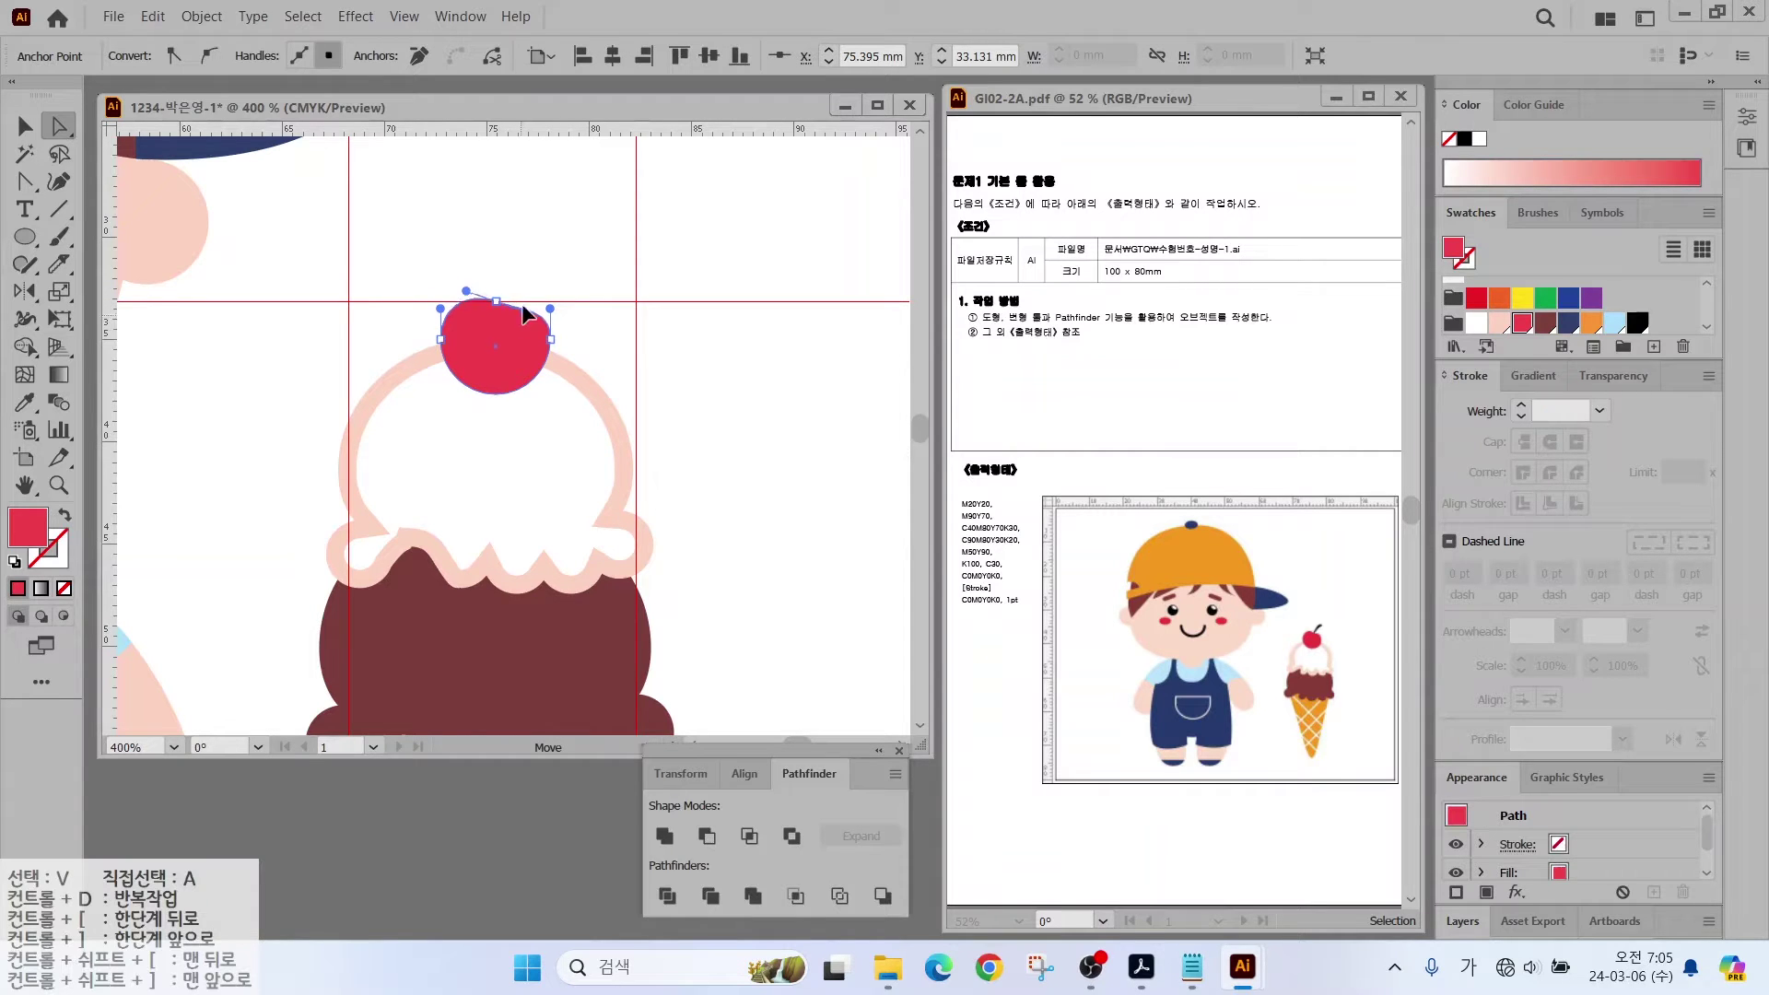
mouse_move(522, 313)
left_mouse_down()
mouse_move(512, 324)
mouse_move(500, 299)
mouse_move(540, 269)
left_mouse_up()
key("alt")
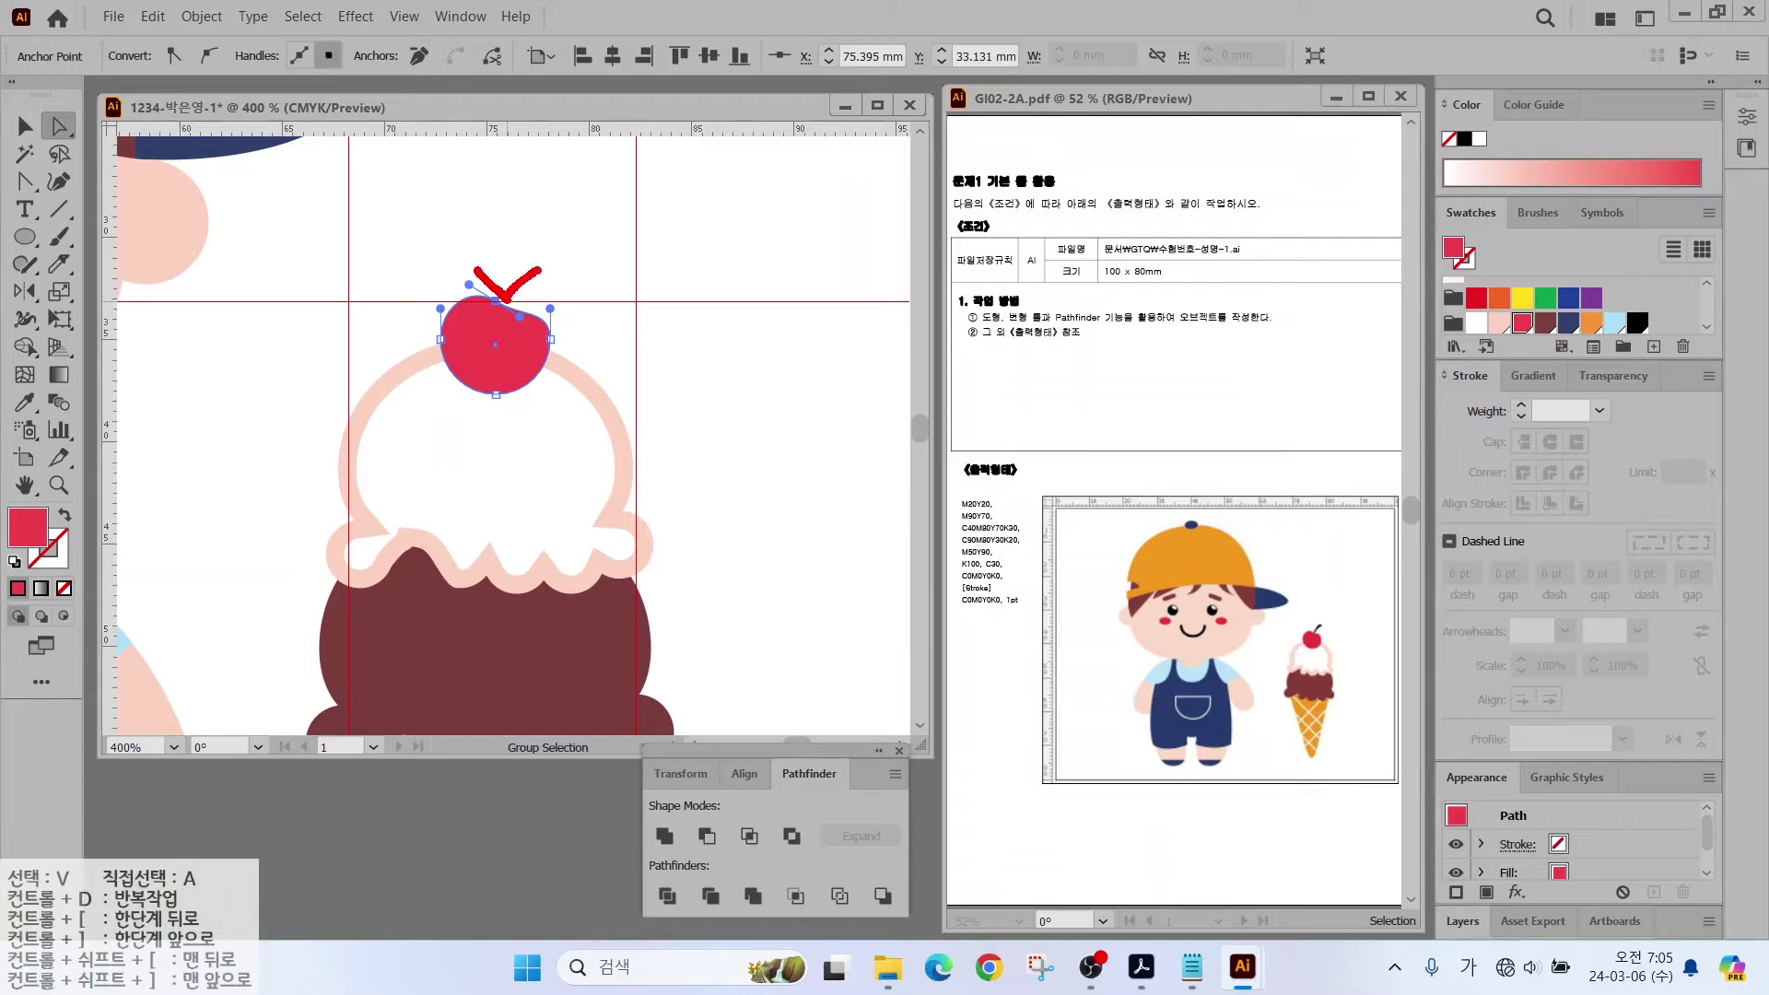
left_click(523, 325)
left_click_drag(522, 324, 530, 289)
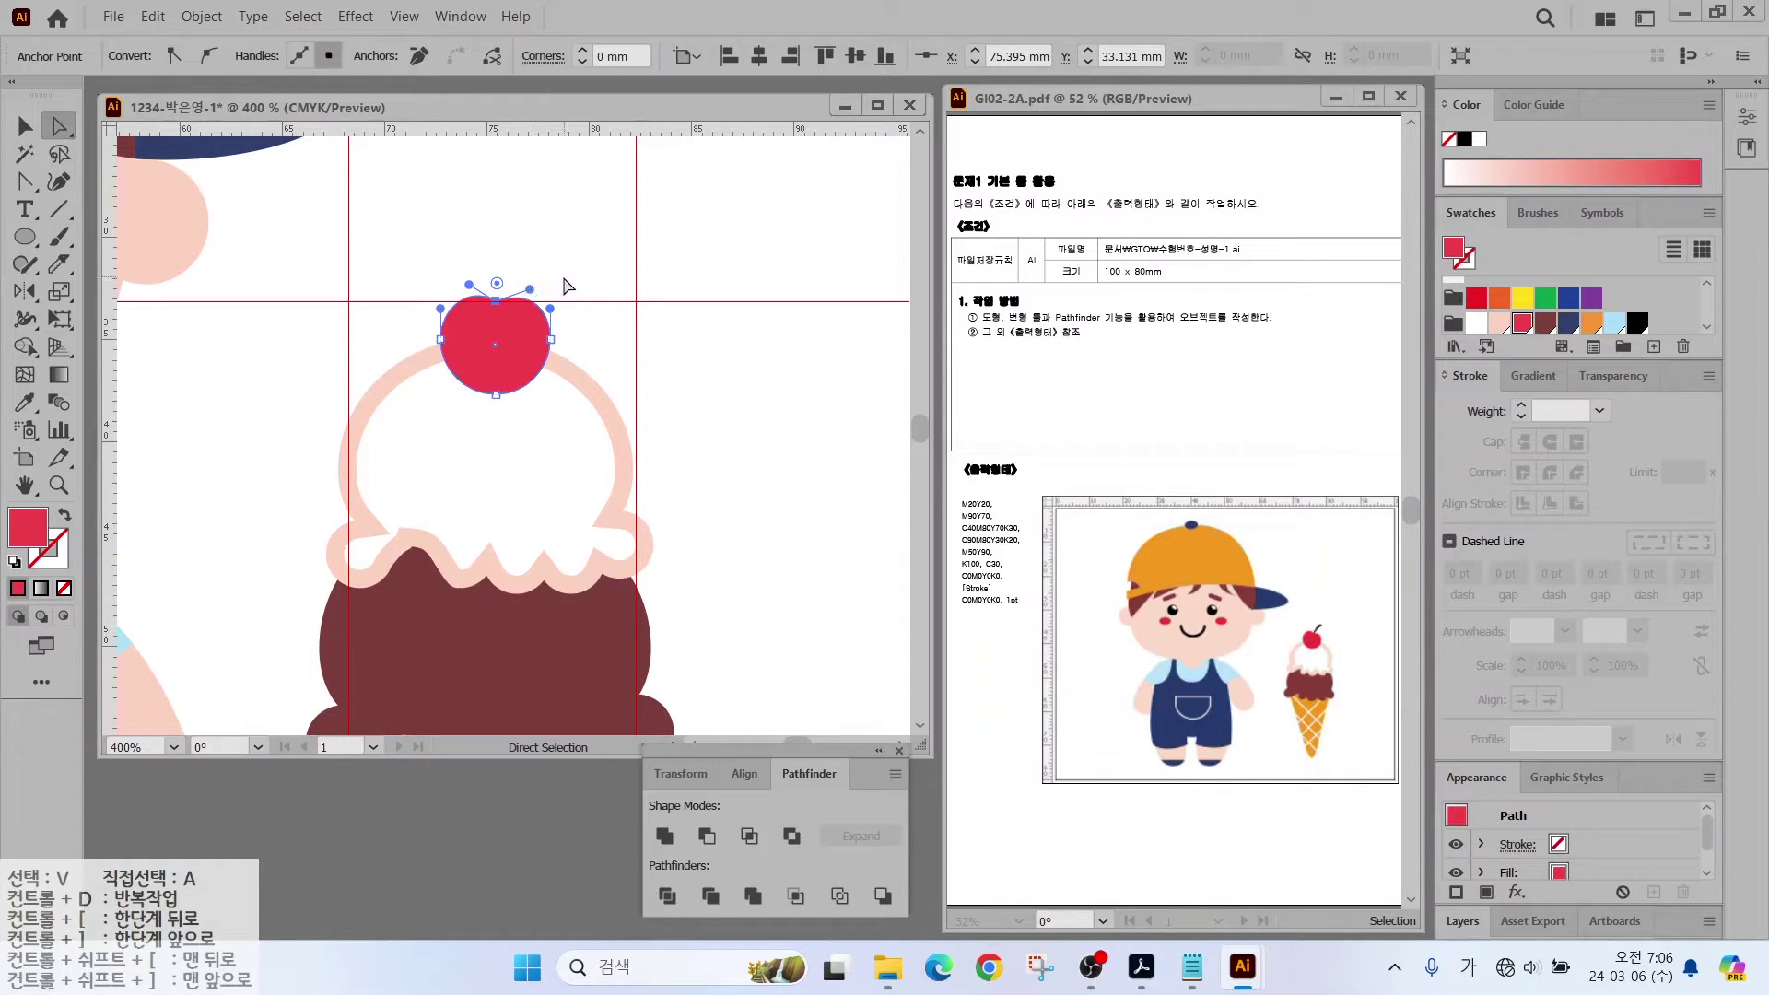
left_click(592, 268)
Step: Draw a curved black stem from the cherry's top and rotate it to lean right
left_click(24, 181)
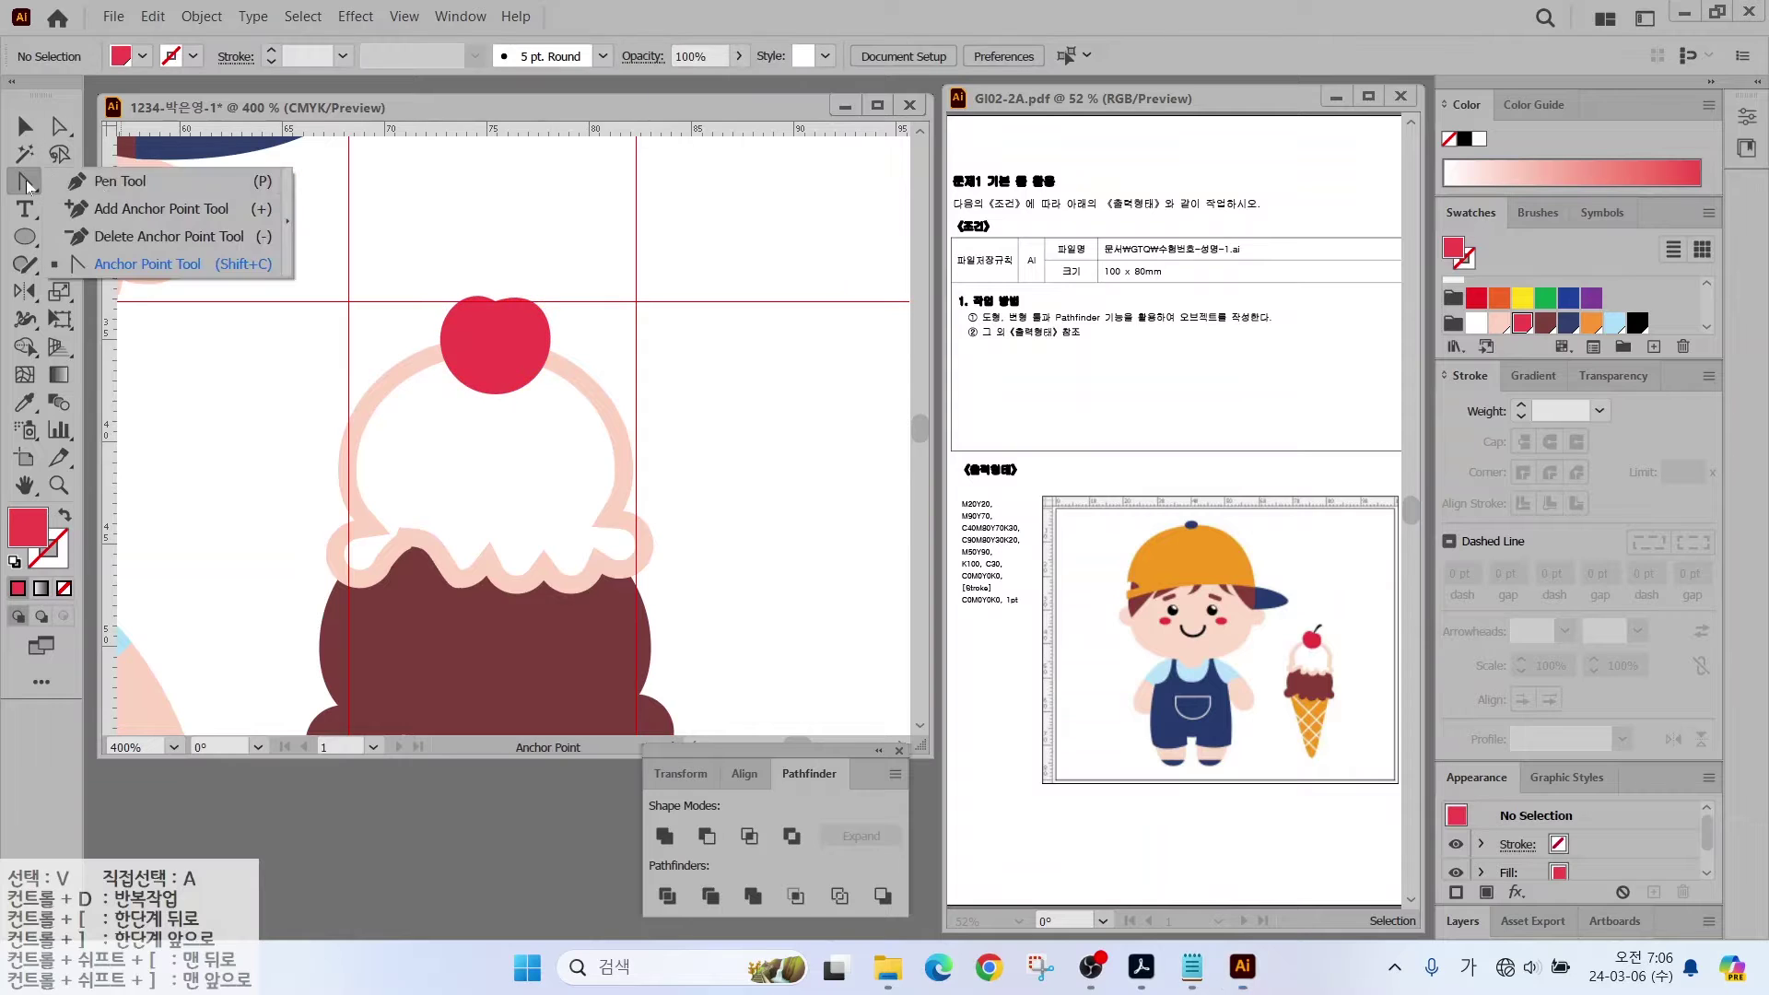
left_click(88, 177)
left_click(496, 295)
left_click_drag(525, 246, 544, 243)
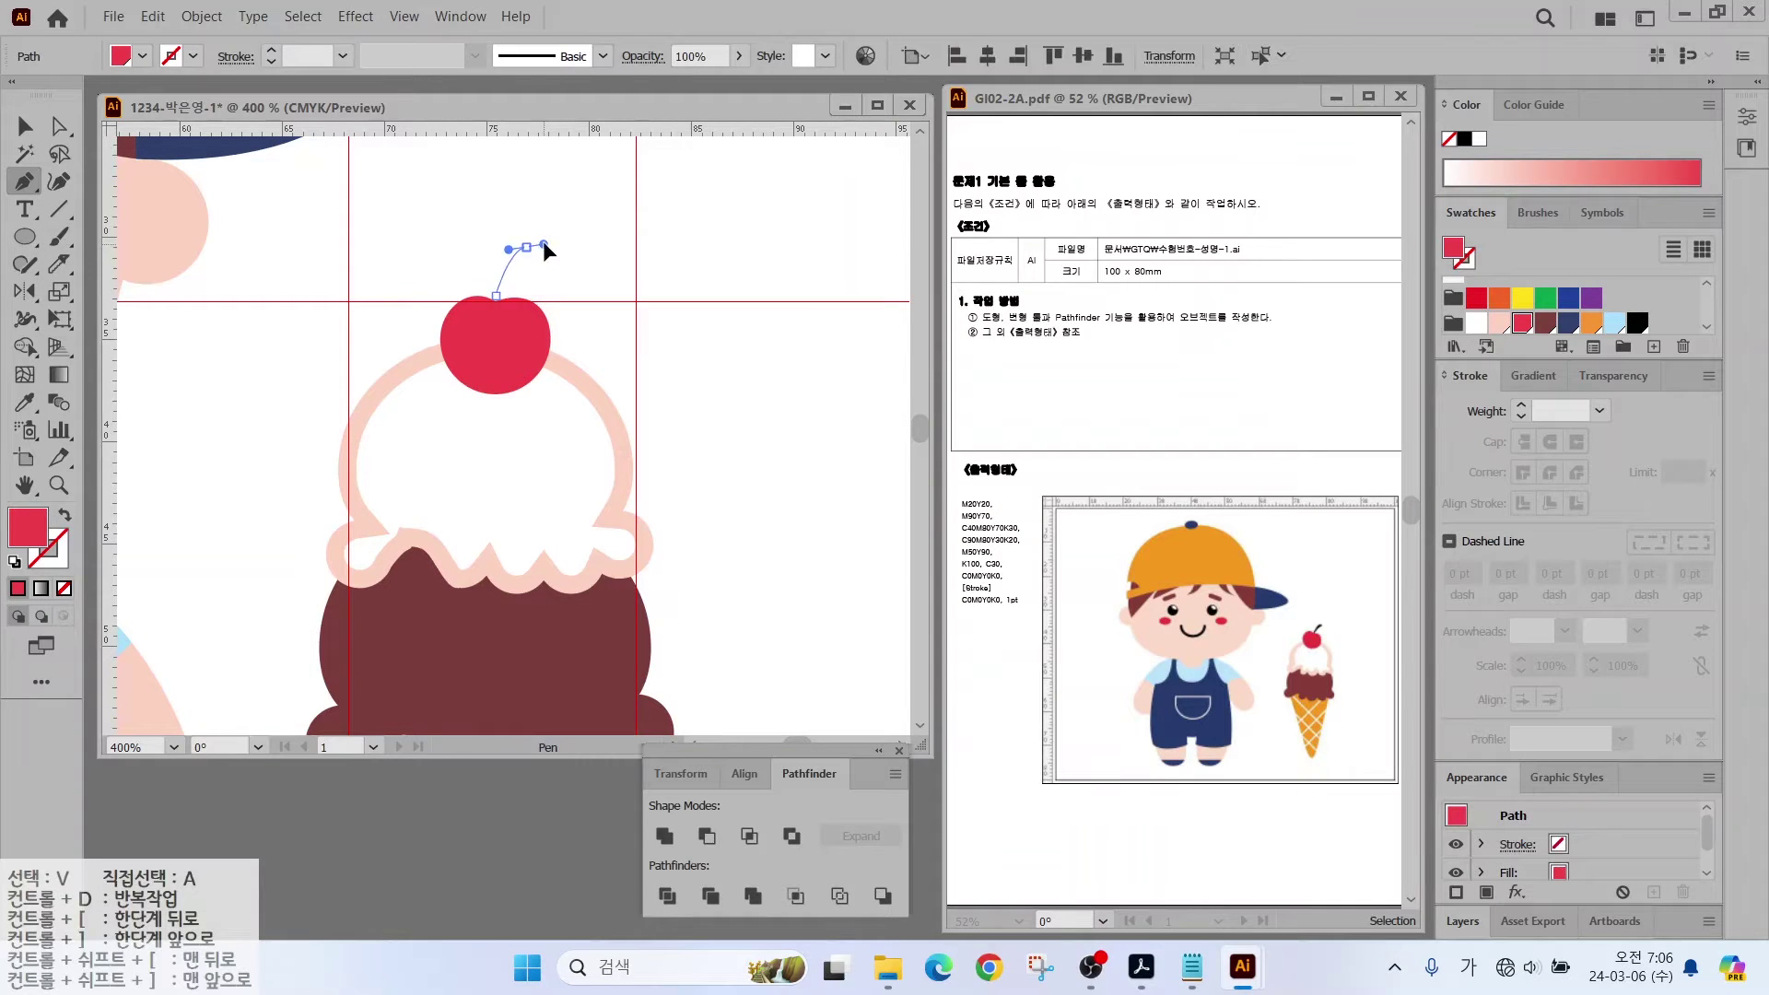
left_click(515, 266)
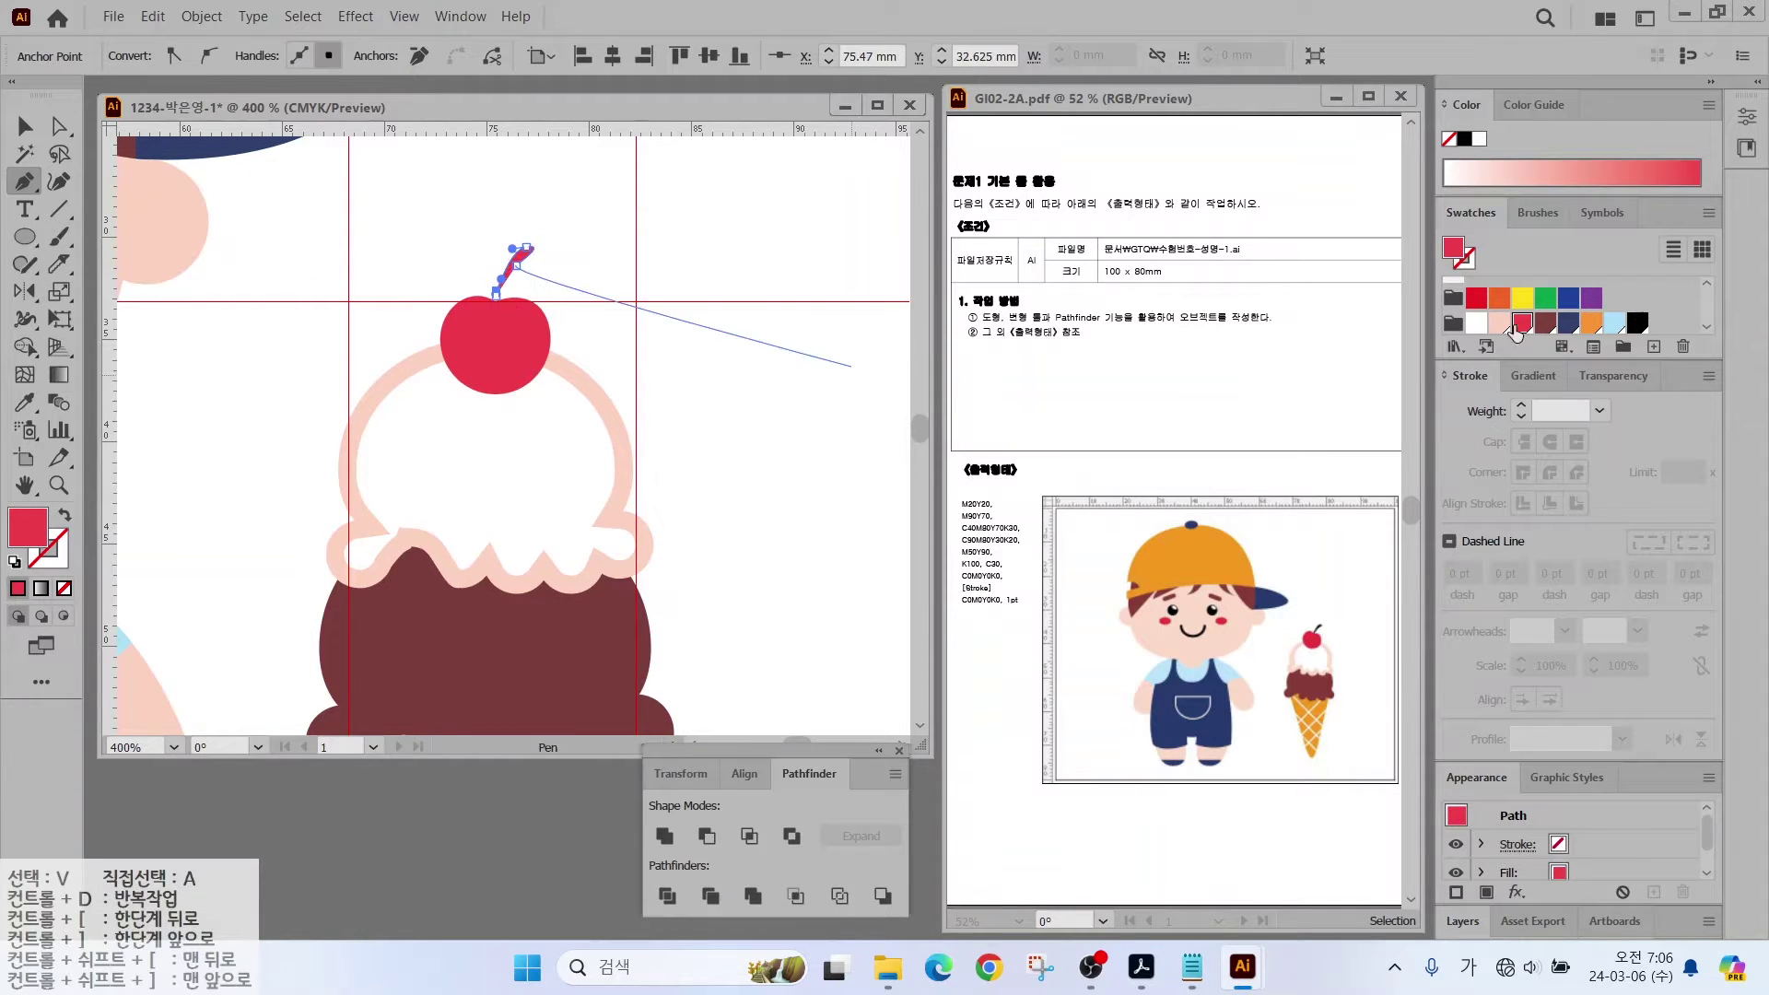
left_click(1637, 321)
key("v")
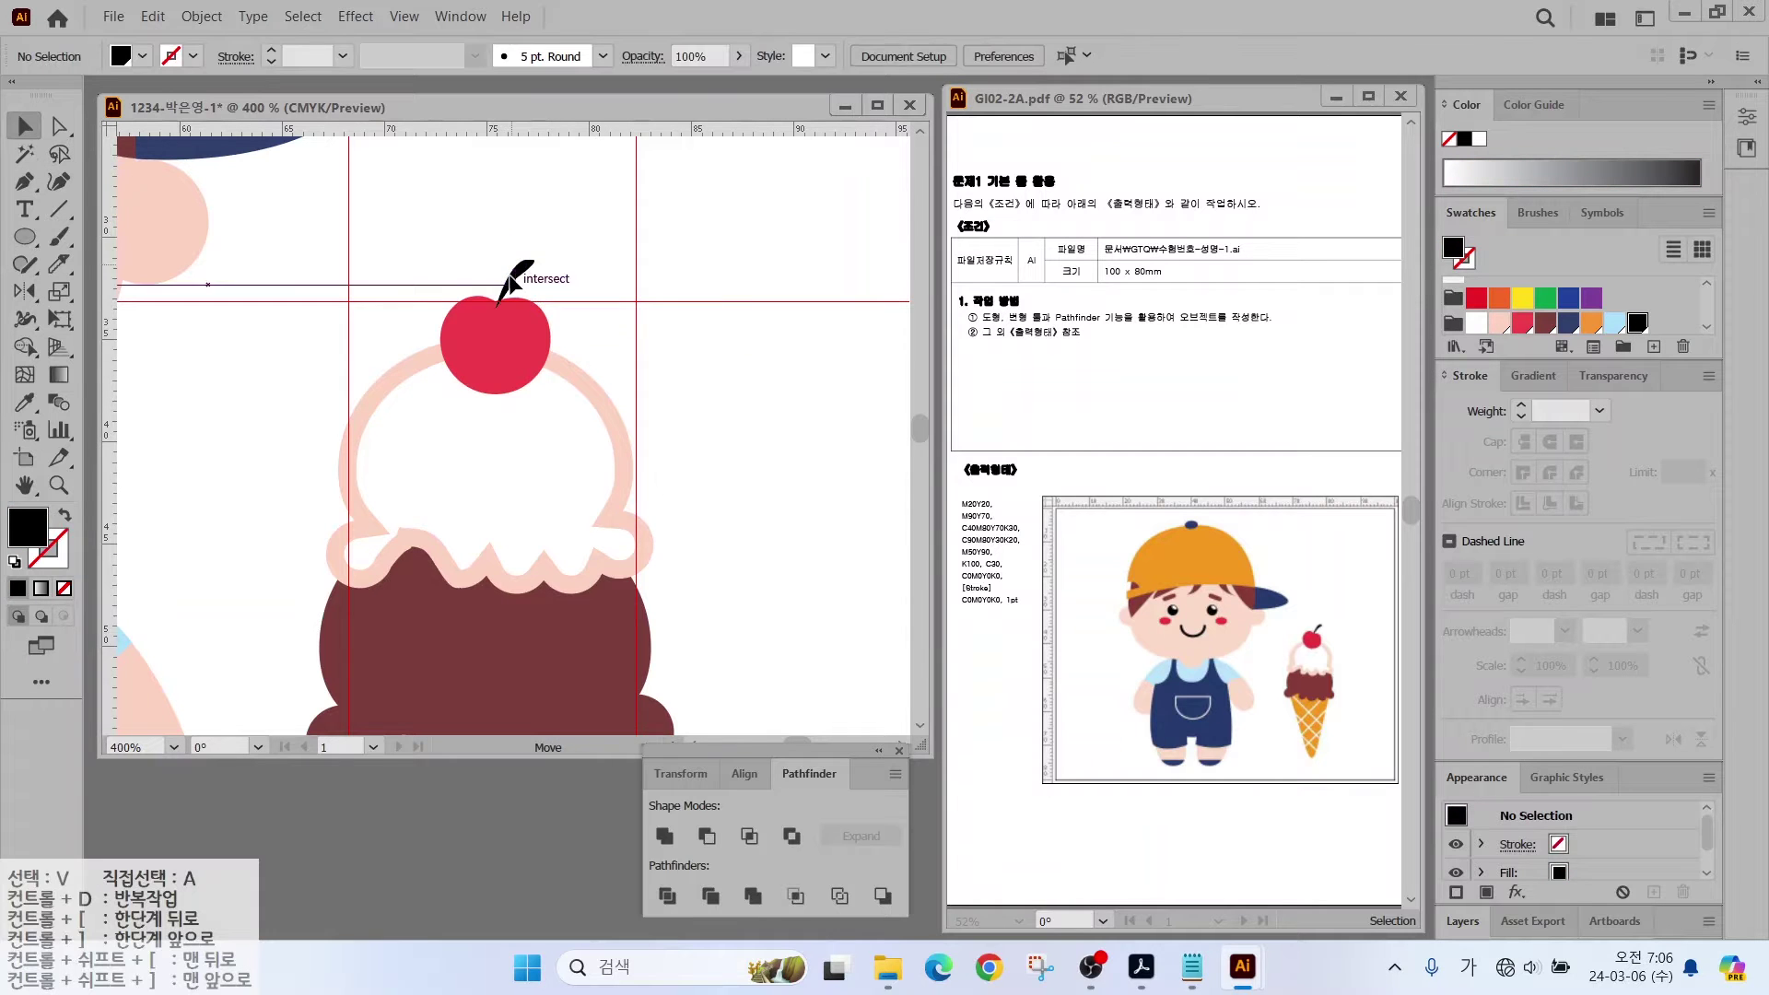
left_click_drag(553, 268, 553, 284)
left_click(575, 313)
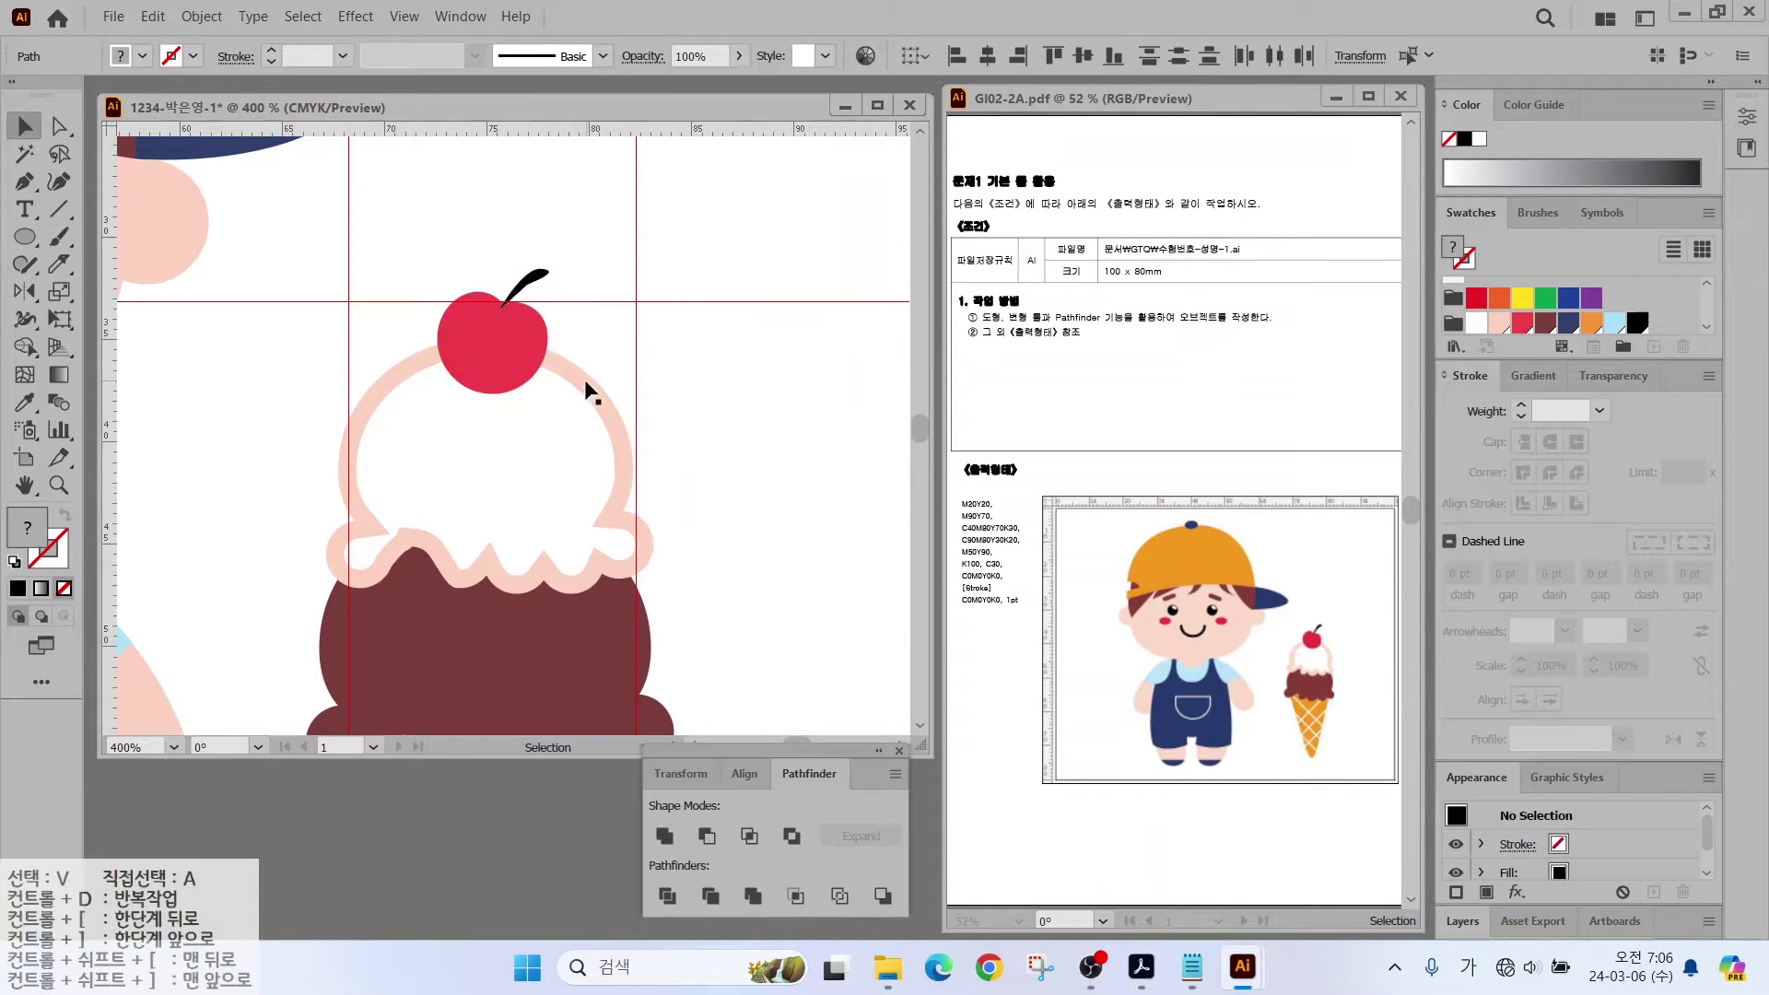
scroll(396, 262, "down", 4)
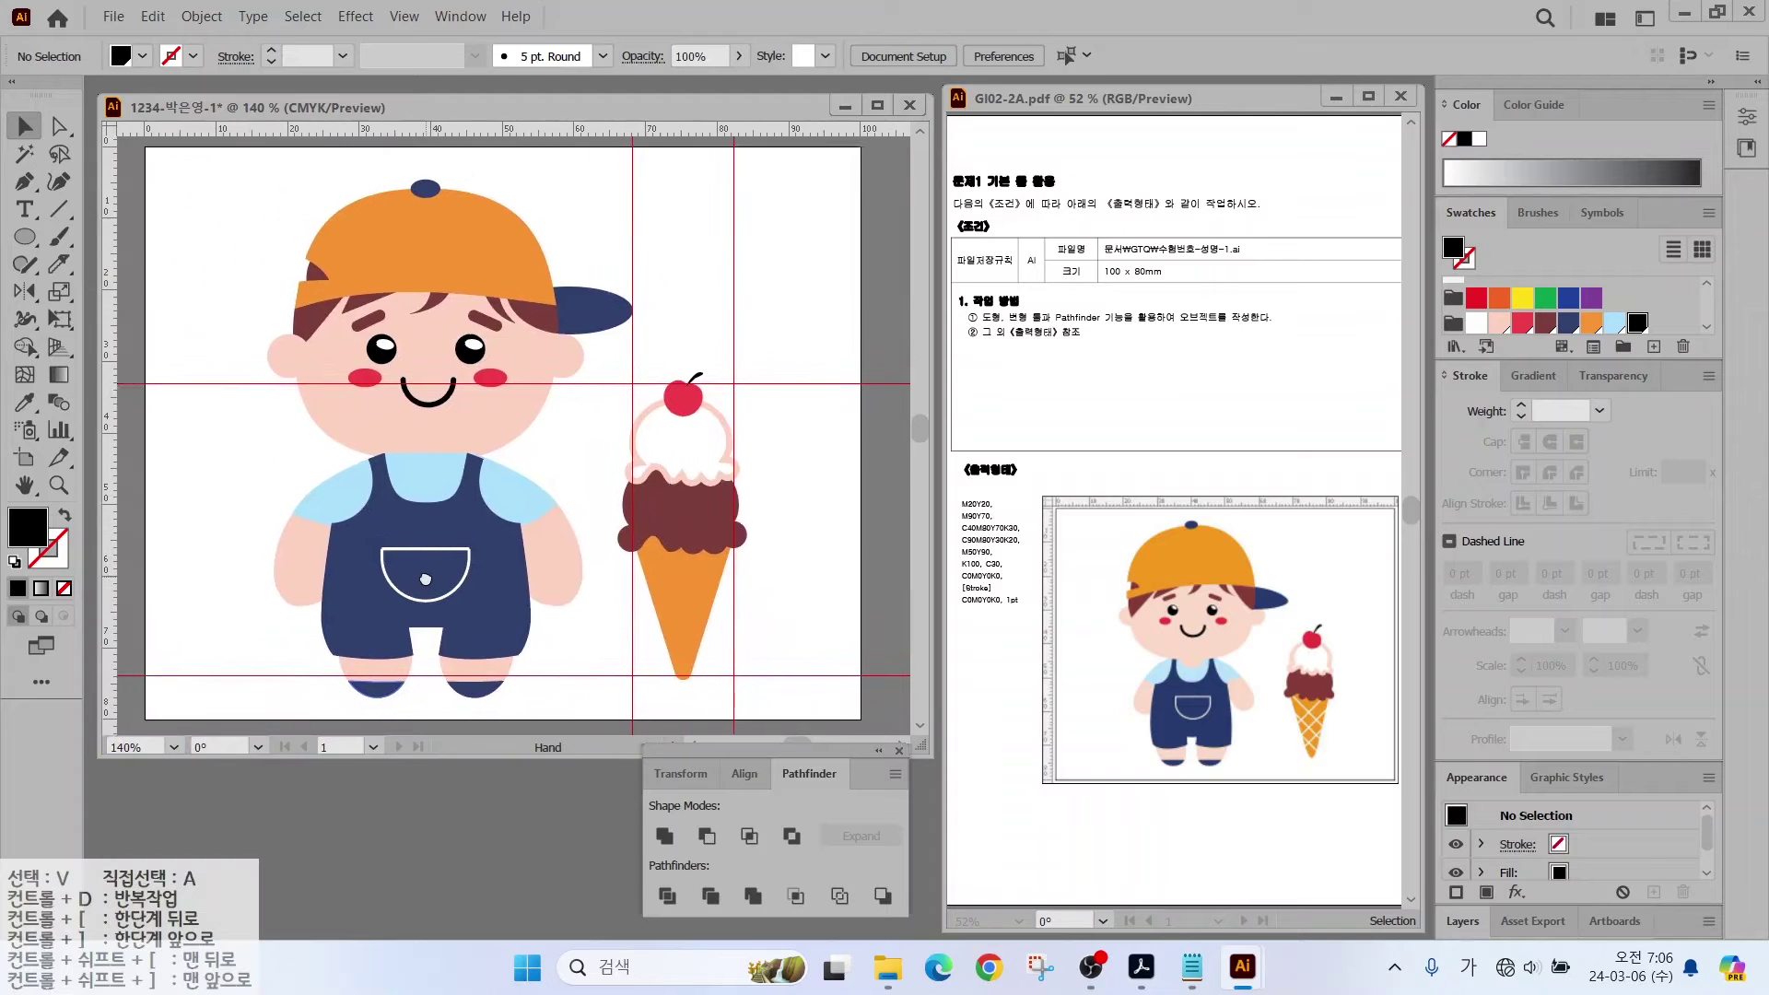
Step: Draw a diagonal line across the orange cone with a white 1 pt stroke
scroll(396, 263, "up", 1)
key("backslash")
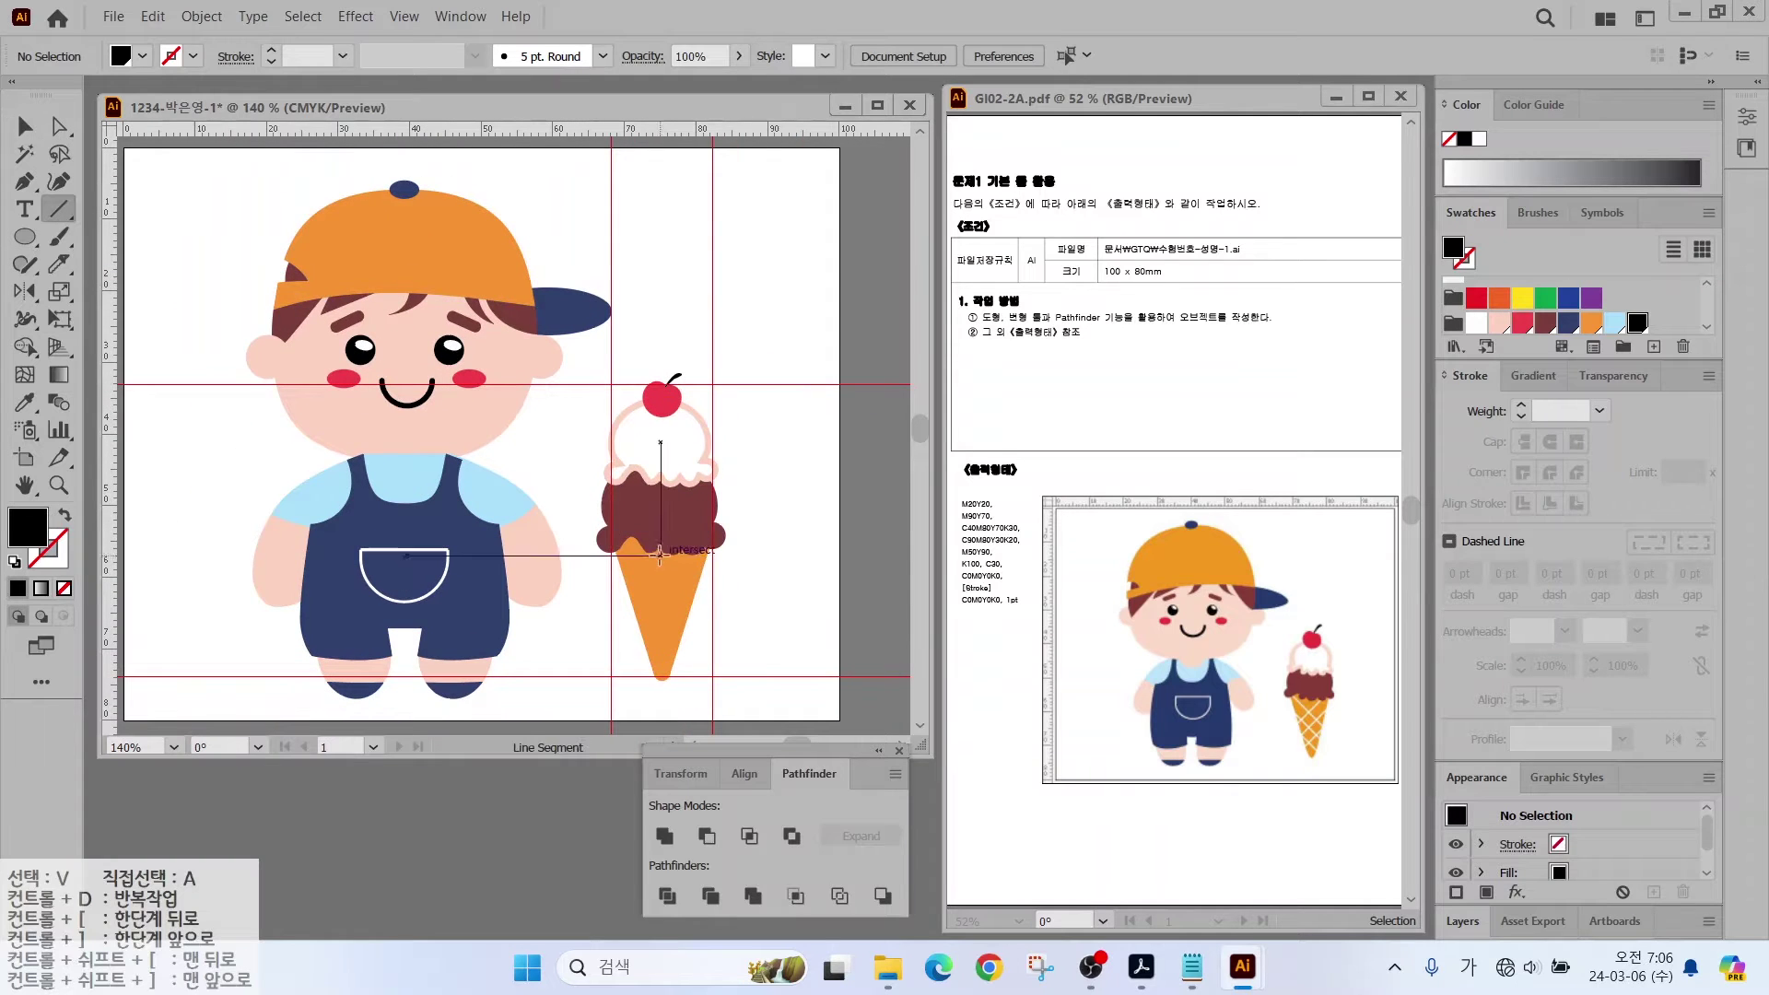
left_click_drag(670, 554, 622, 614)
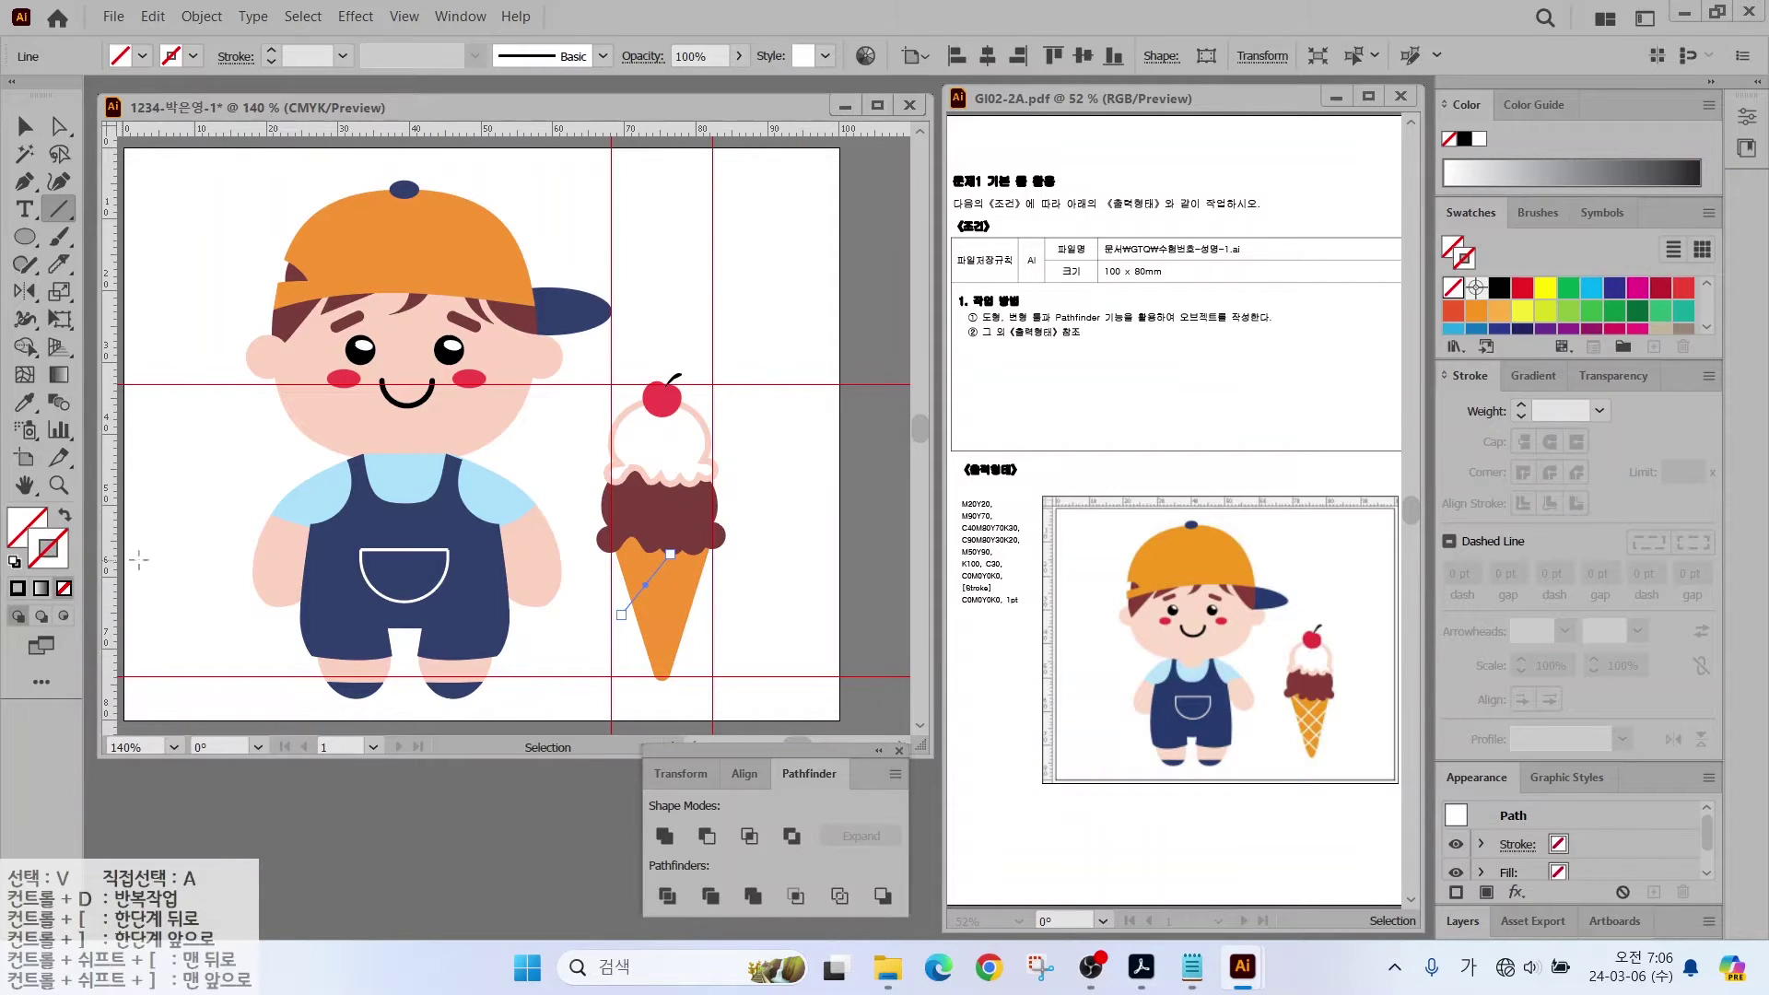
left_click(1477, 139)
key("v")
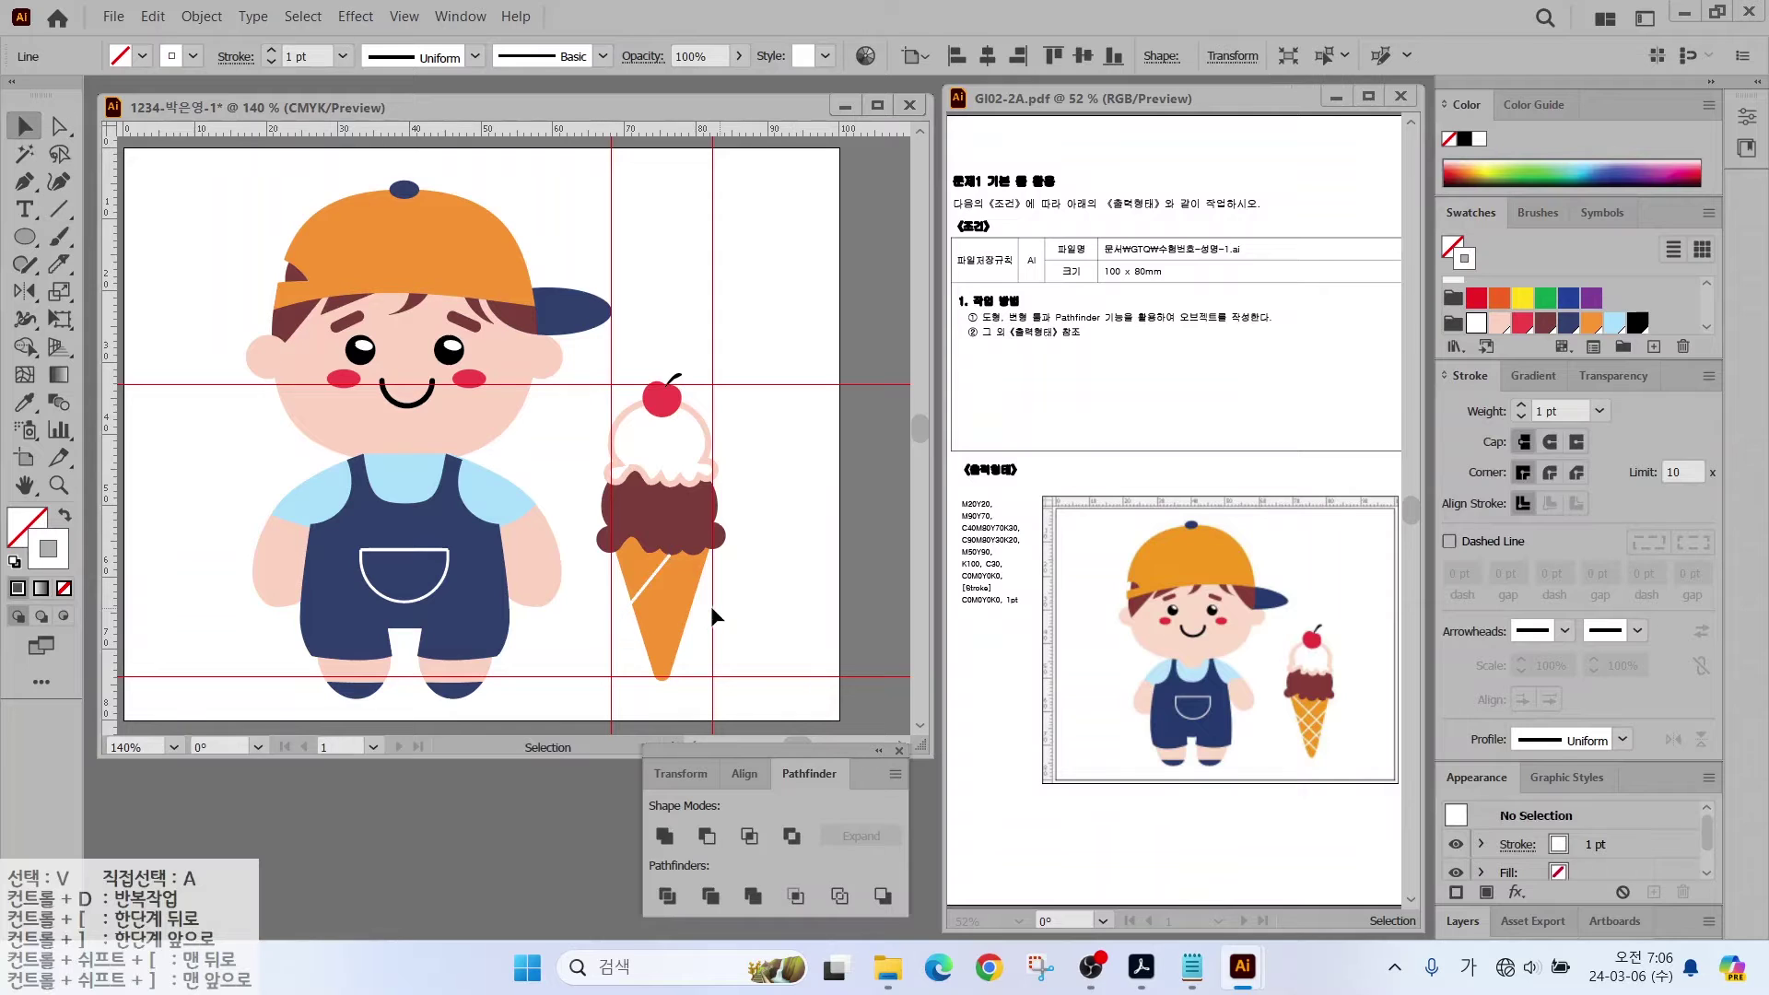
left_click(710, 605)
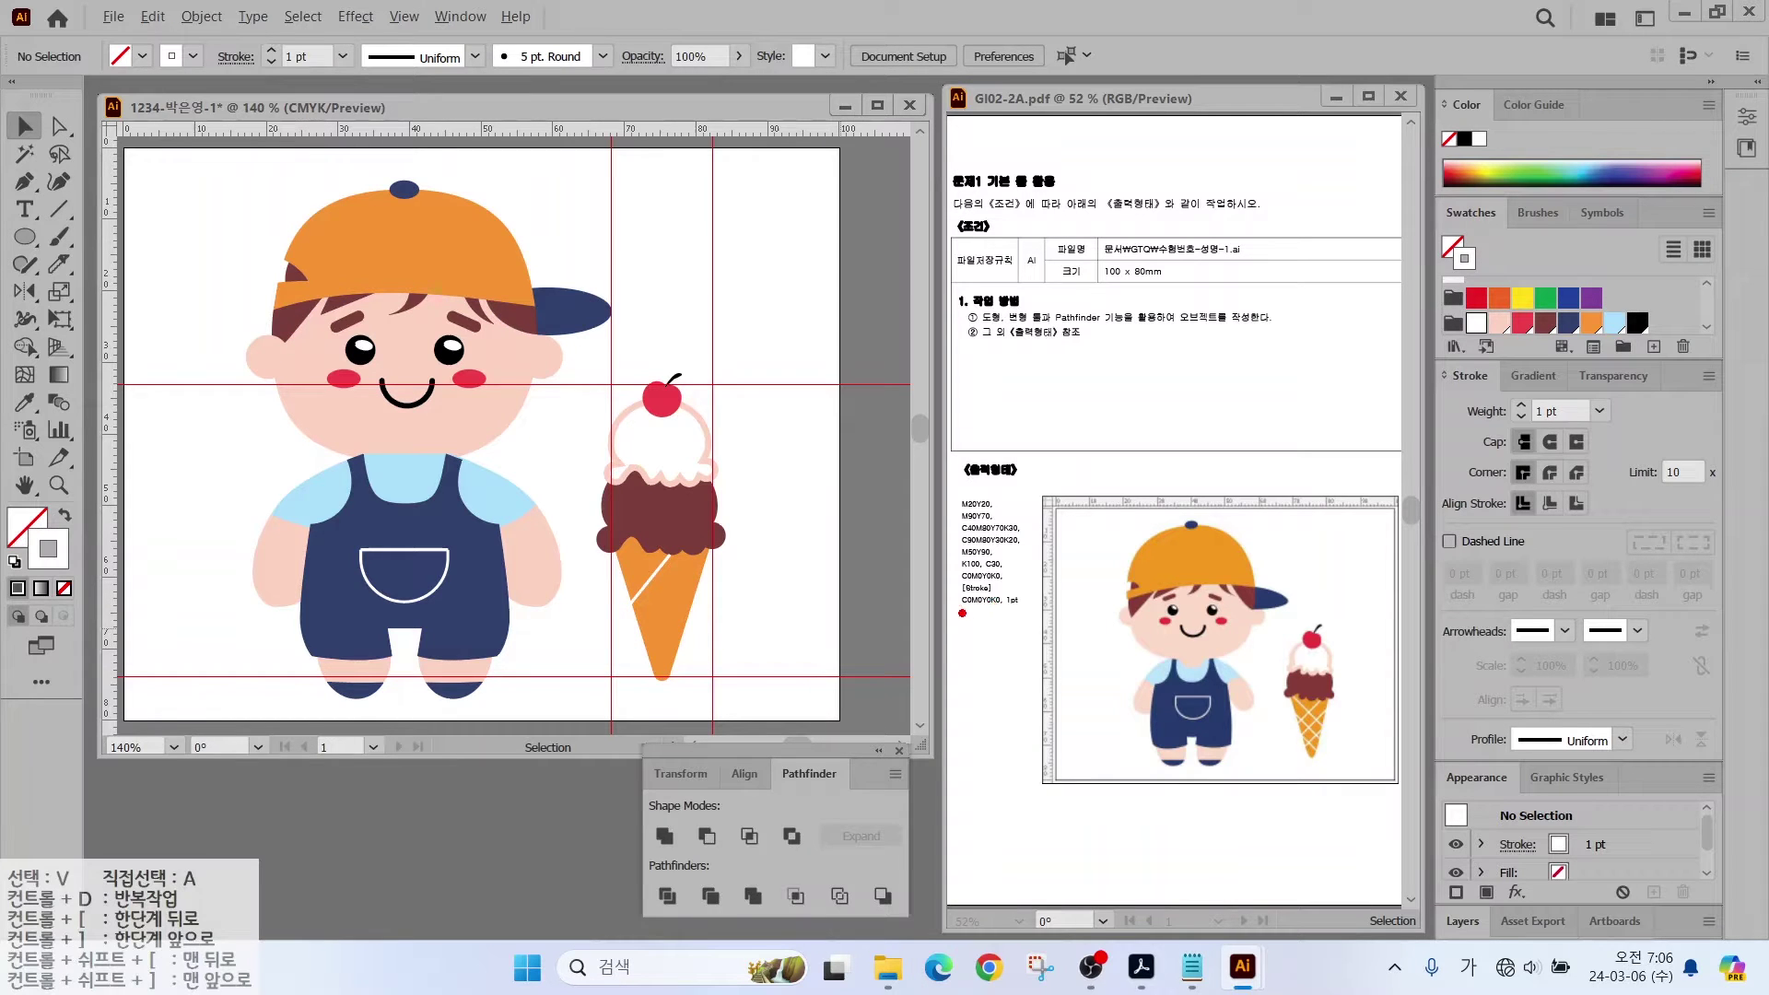
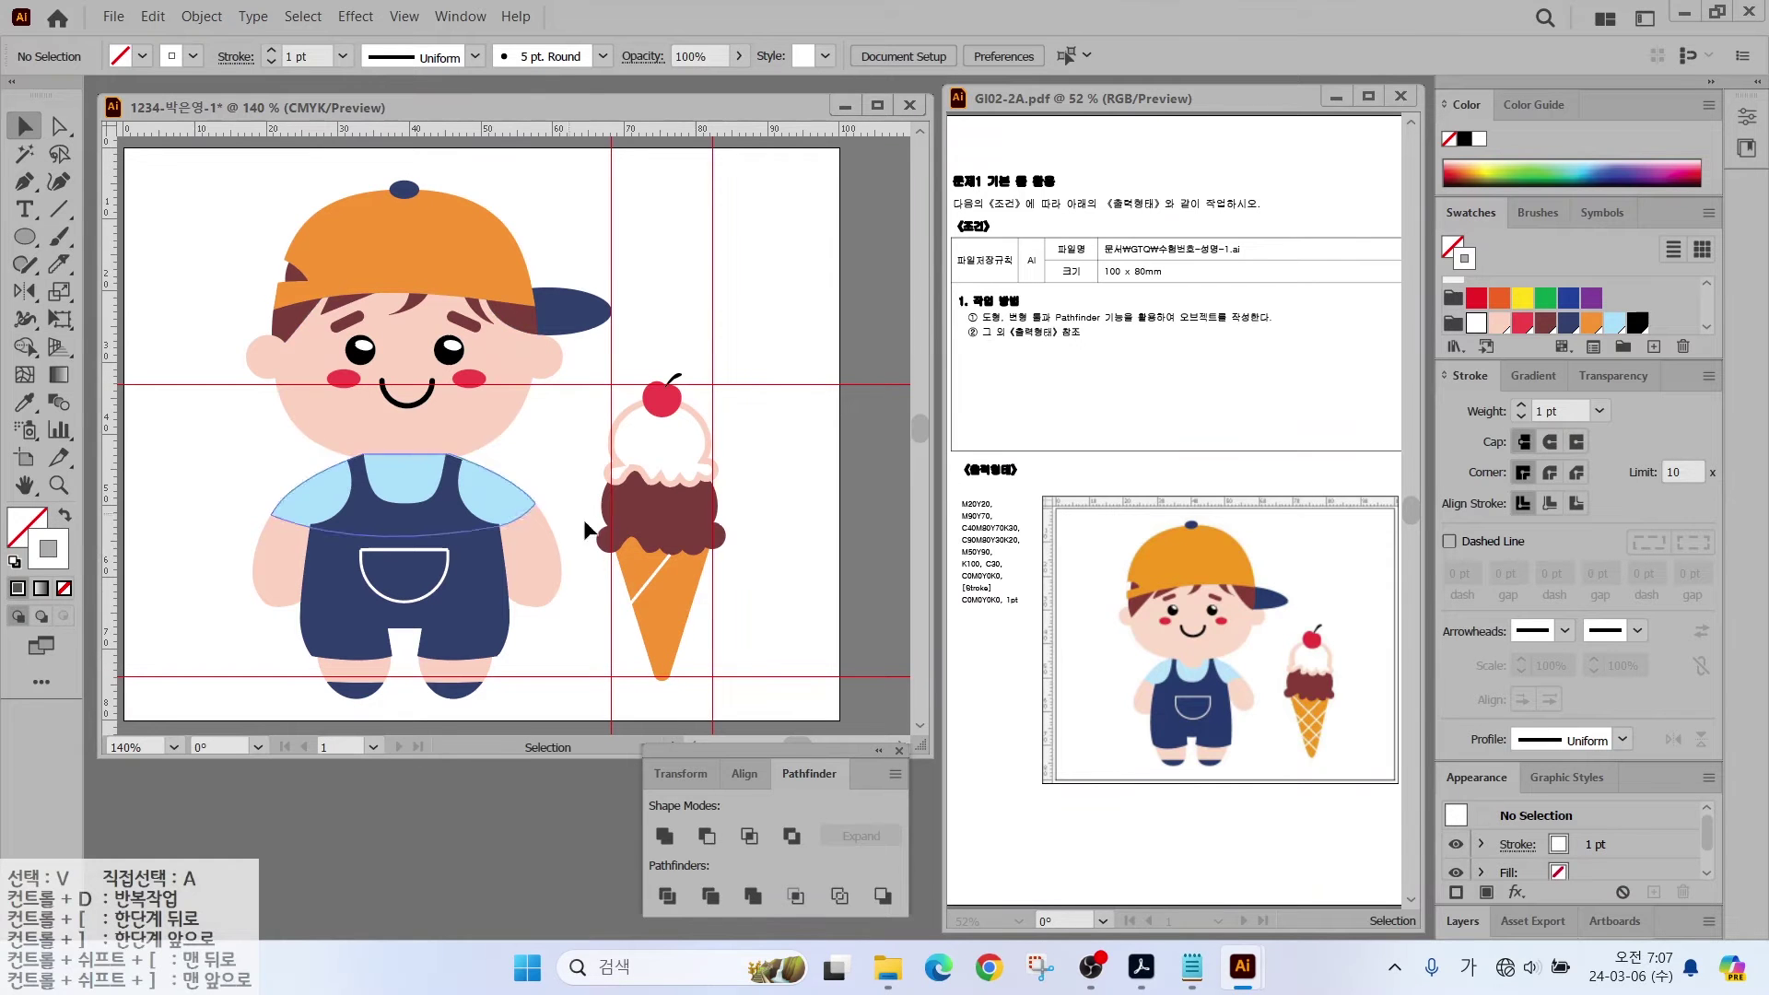
Step: Copy the white line into several parallel diagonal stripes across the cone
left_click_drag(798, 738, 830, 771)
left_click_drag(662, 608, 767, 451)
key("ctrl+plus")
key("ctrl+plus")
key("ctrl+plus")
key("ctrl+plus")
scroll(681, 489, "down", 3)
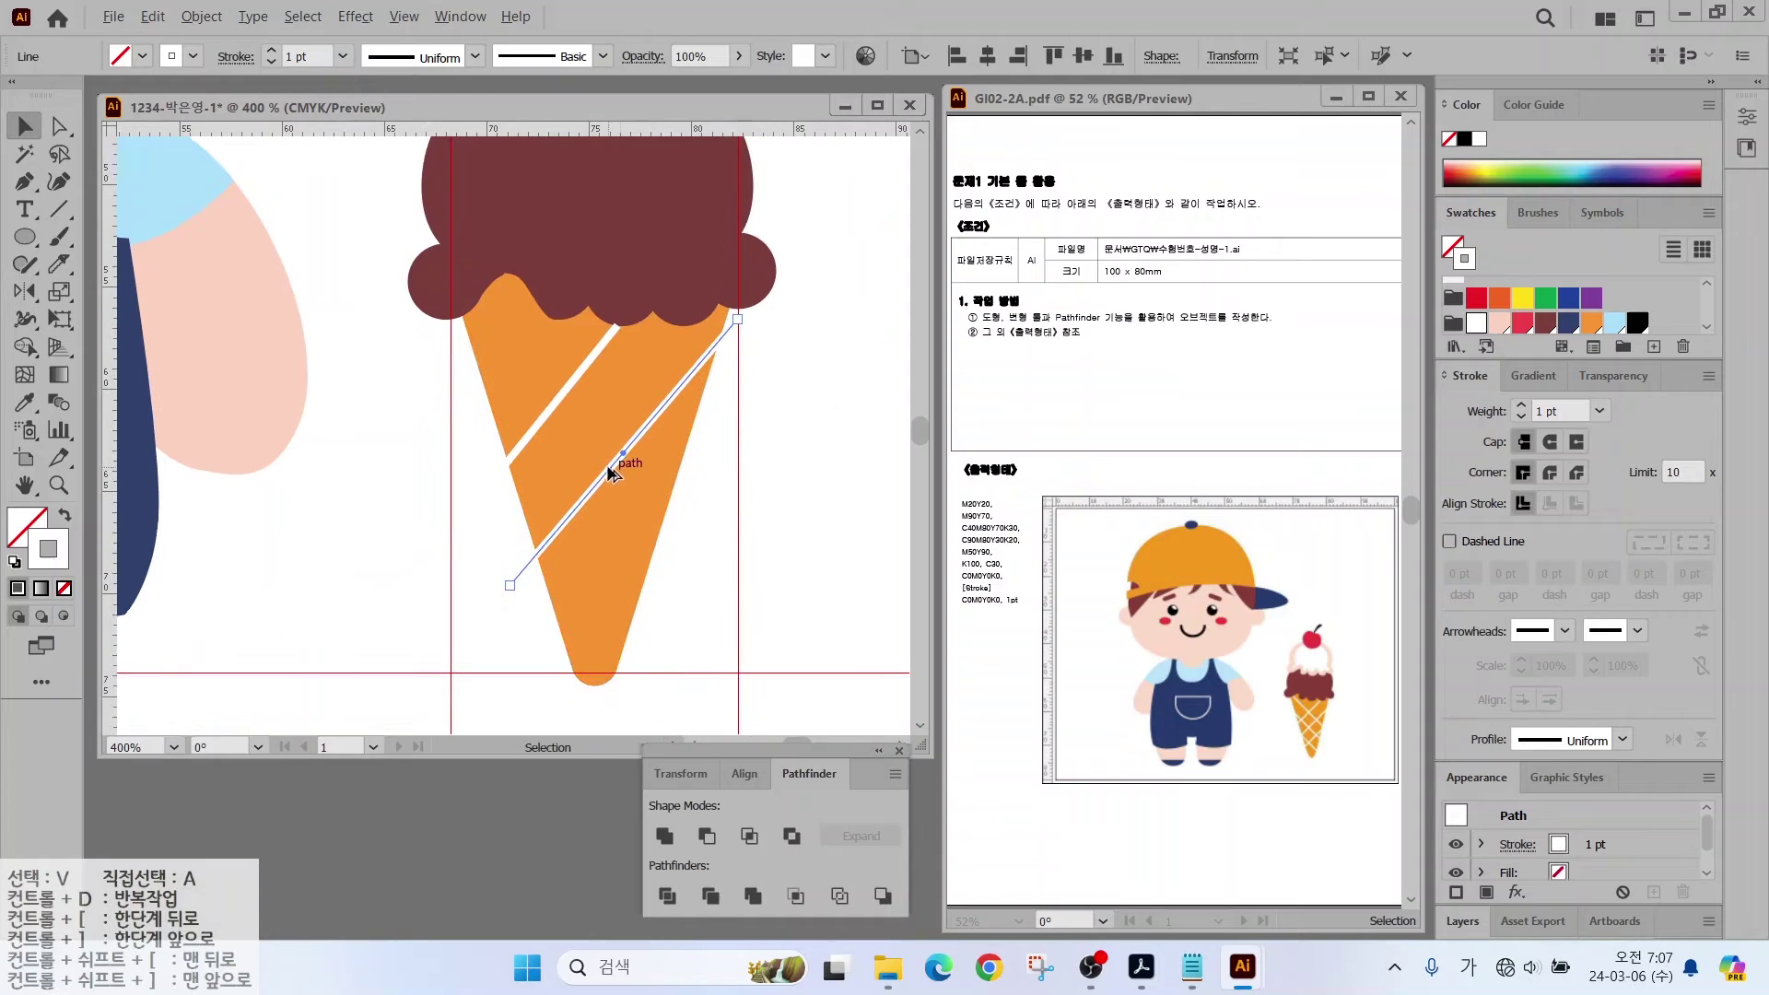
left_click_drag(611, 462, 631, 568)
left_click_drag(544, 413, 561, 417)
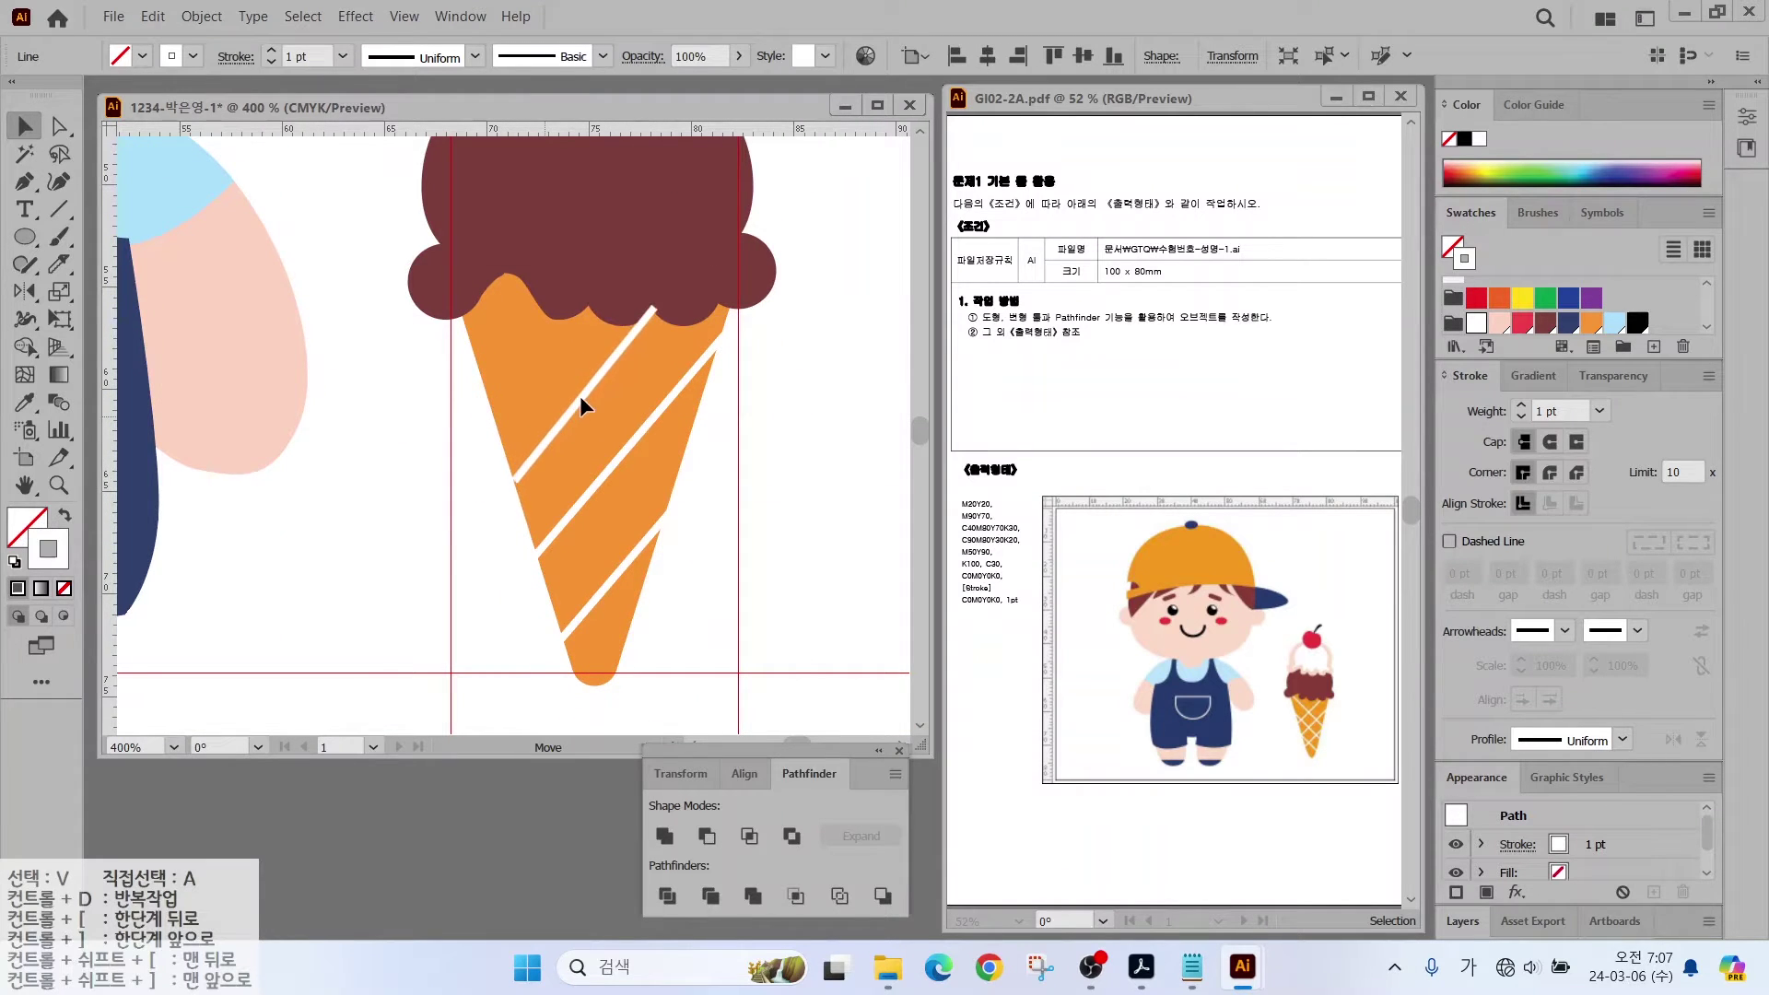
left_click_drag(514, 479, 504, 491)
Step: Rotate a stripe about 140° and duplicate it into crossing stripes over the cone
left_click_drag(667, 290, 630, 535)
left_click_drag(501, 428, 573, 389)
left_click_drag(677, 455, 672, 511)
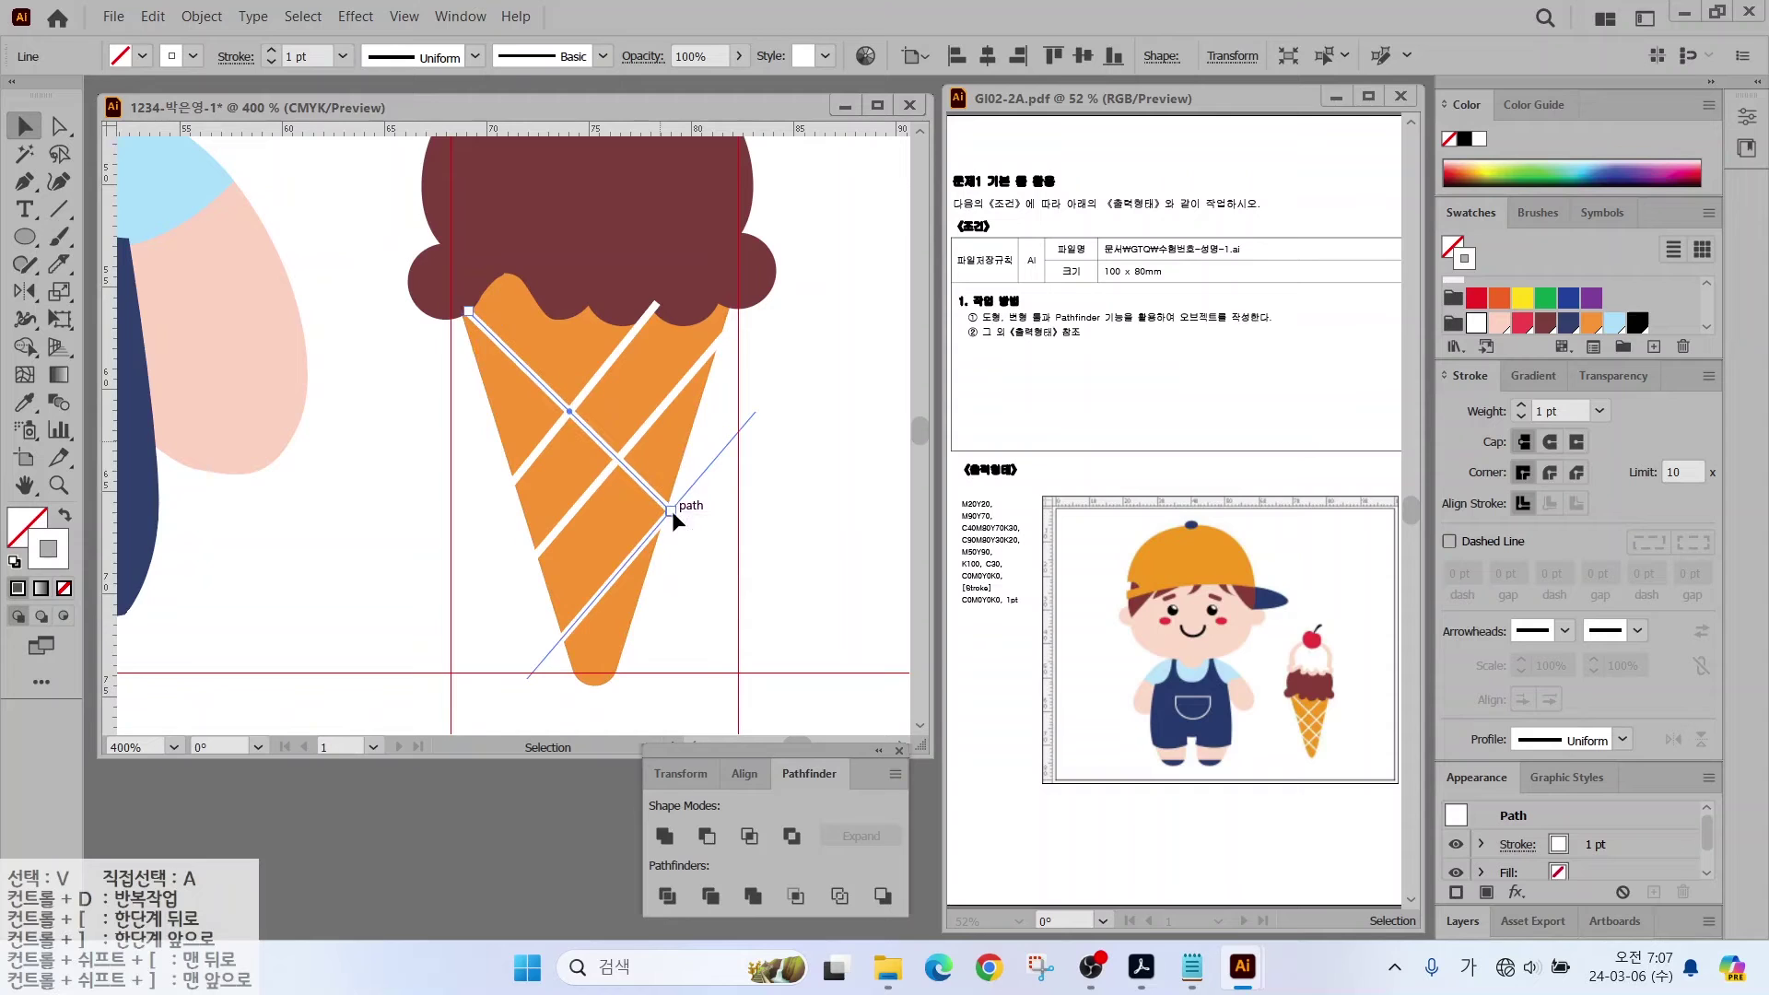
left_click_drag(525, 460, 541, 572)
scroll(450, 346, "down", 2)
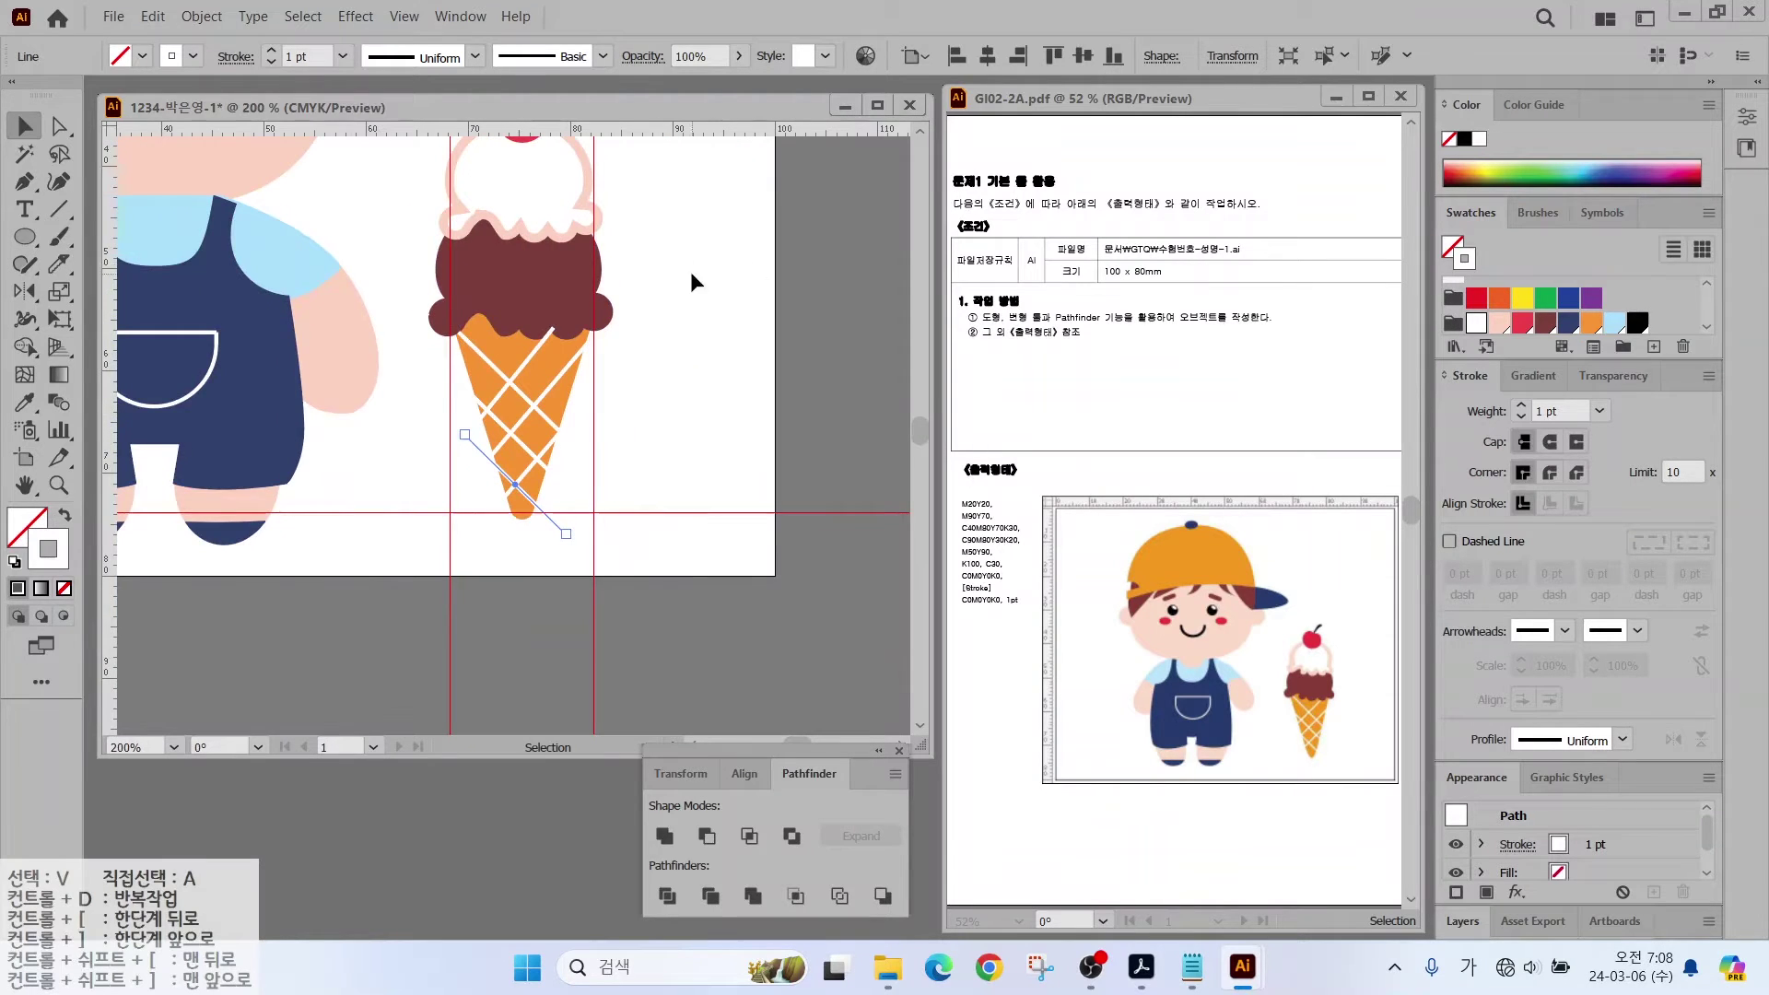
scroll(689, 271, "up", 2)
Step: Delete the stray extra diagonal line
right_click(626, 600)
key("Escape")
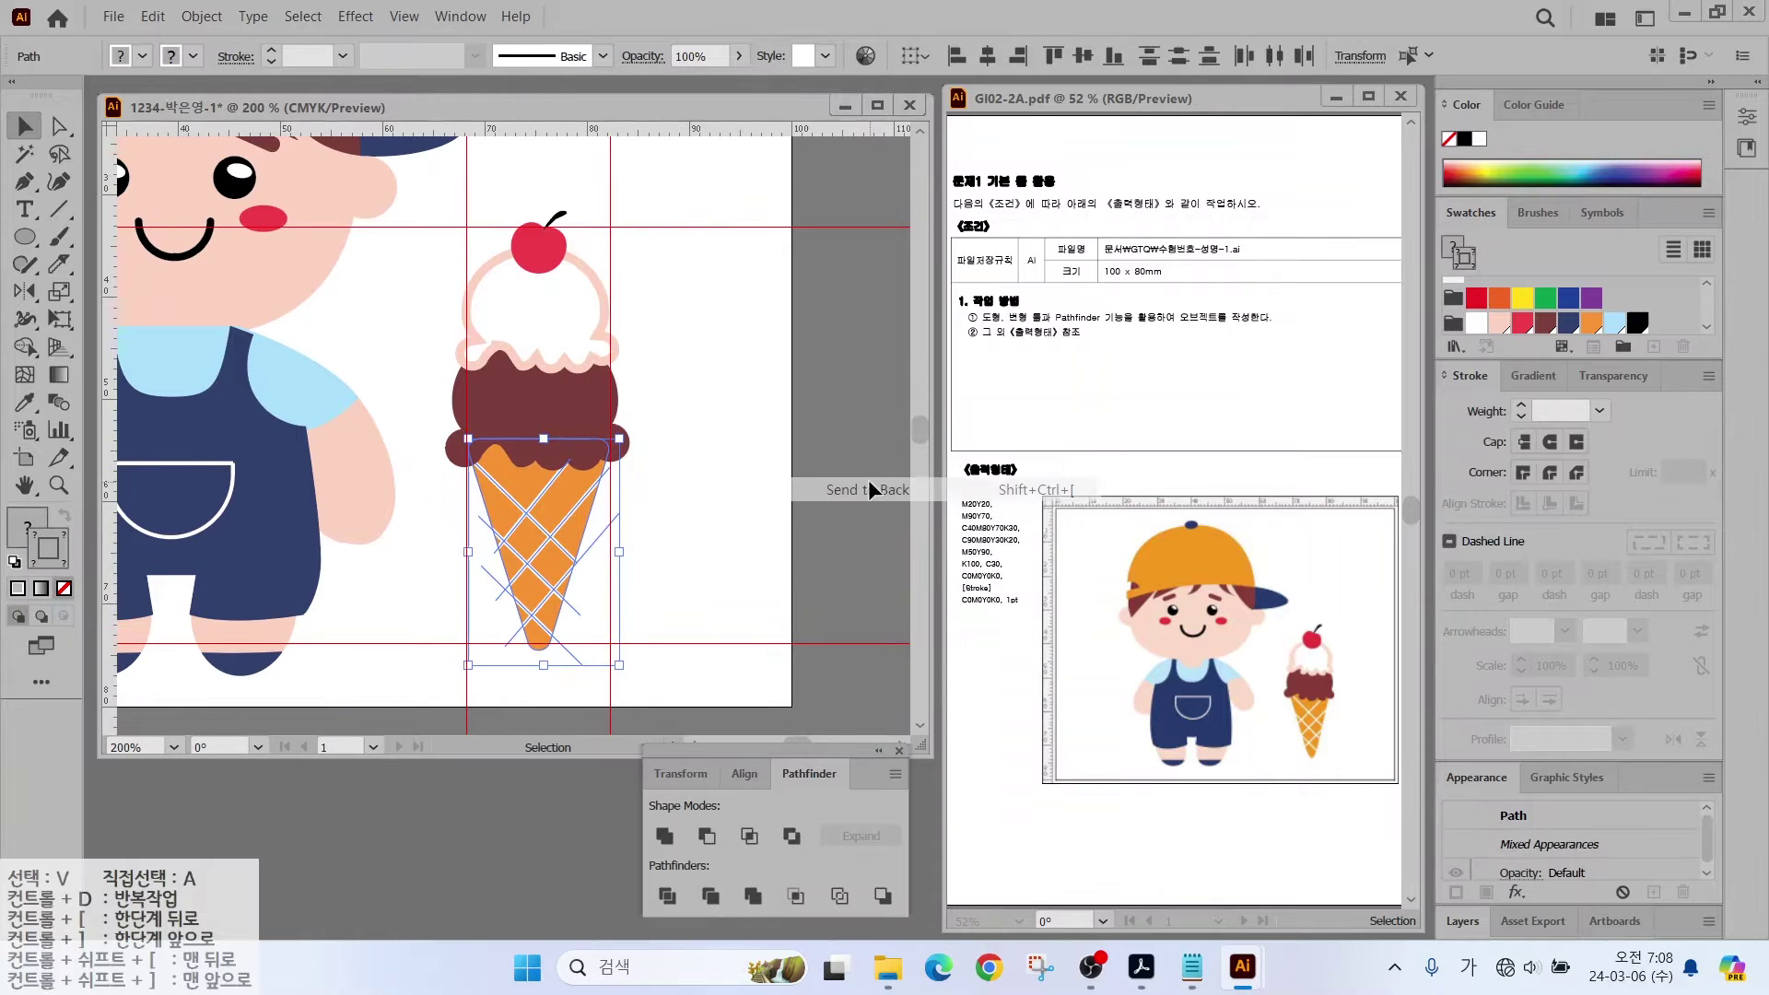
key("Delete")
double_click(25, 486)
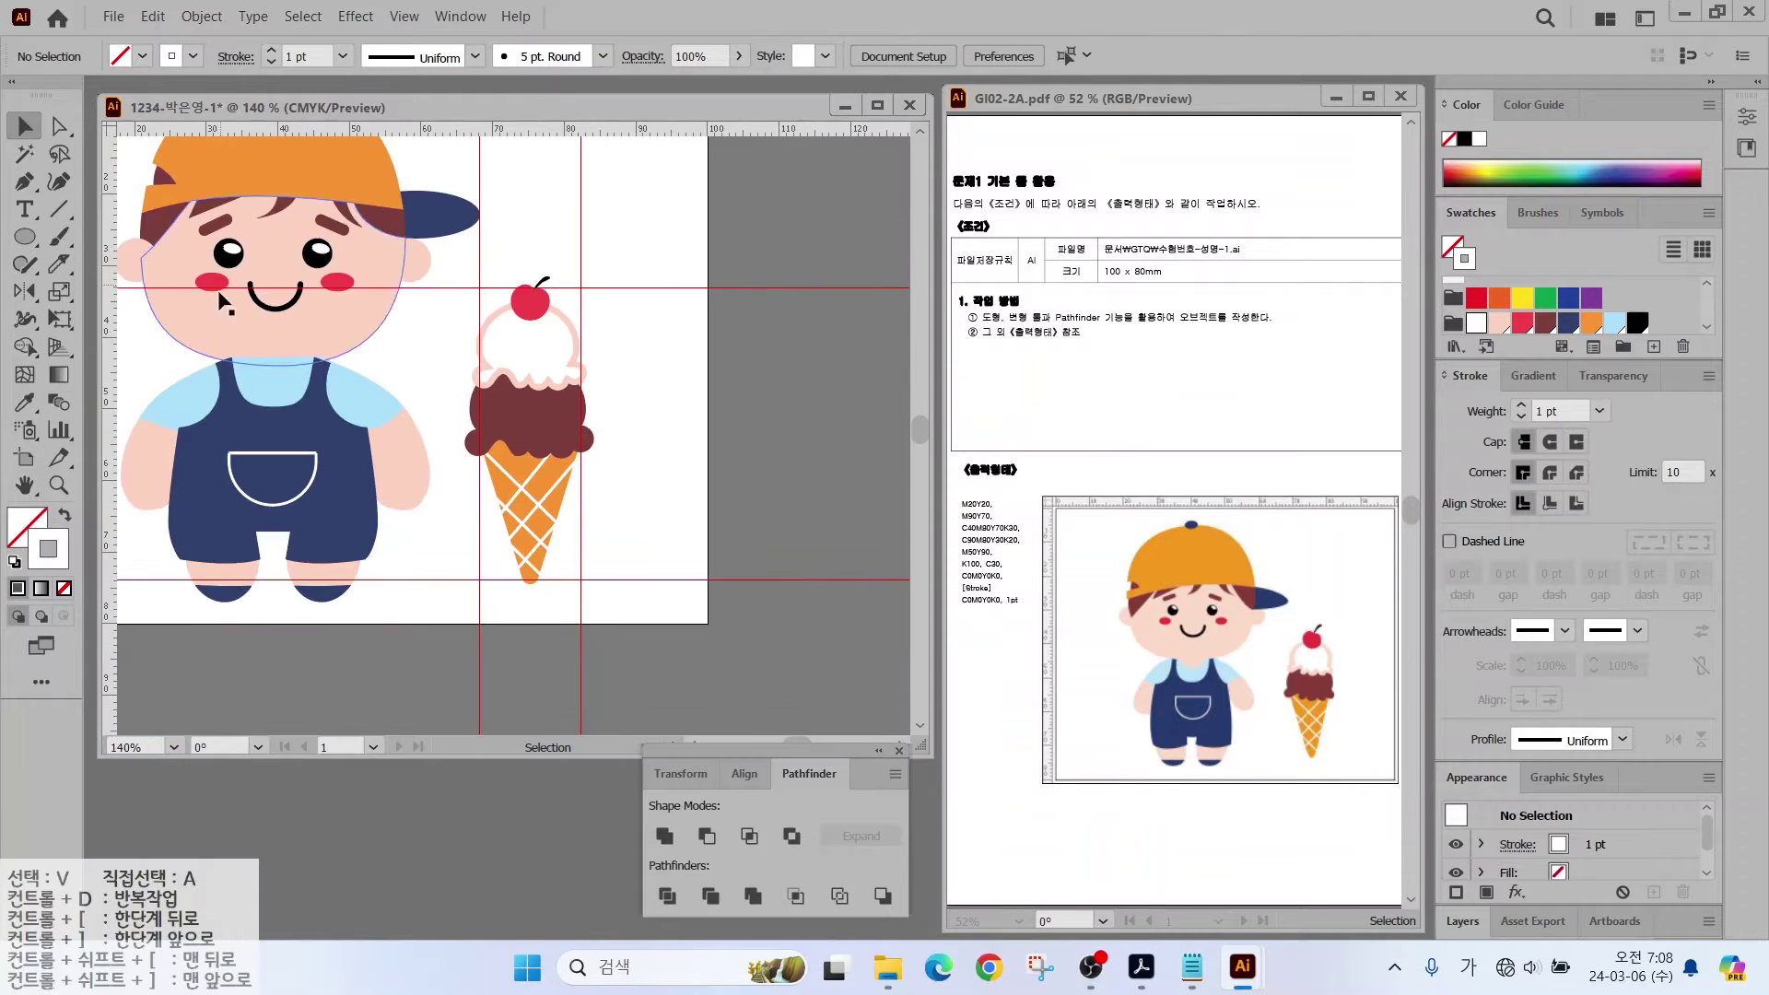
Step: Bring the boy's hat to the front so it sits over his head
right_click(363, 313)
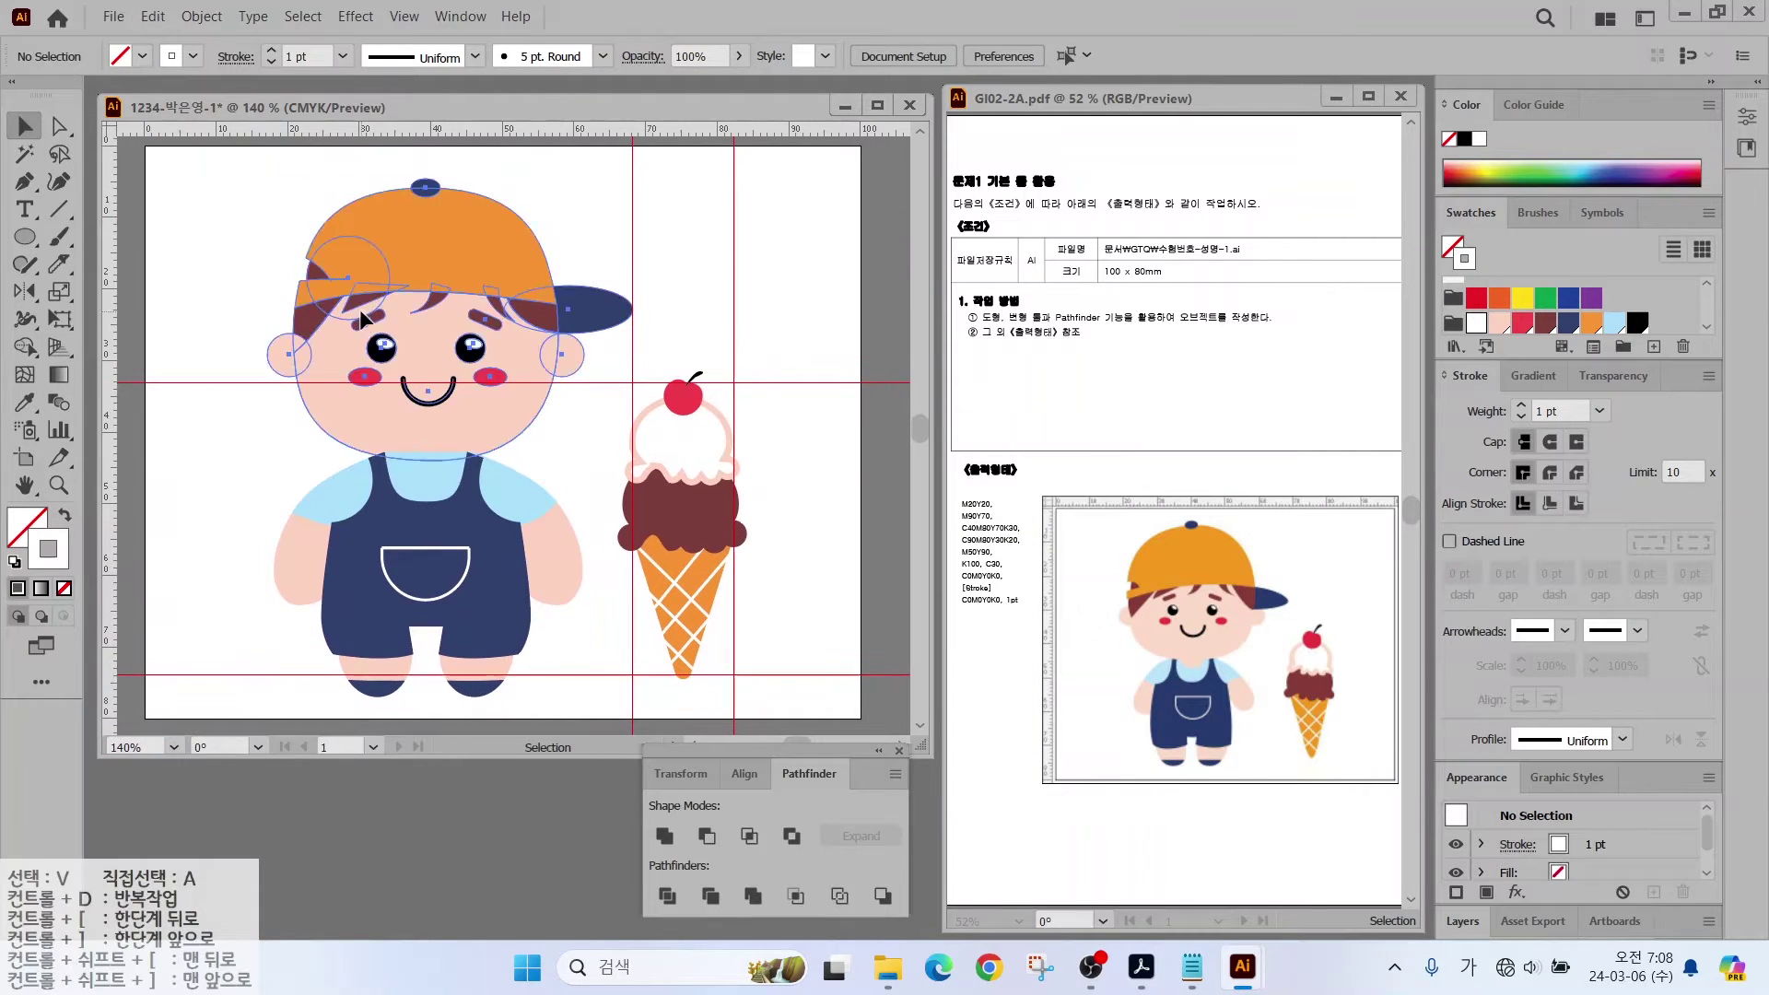
mouse_move(516, 592)
left_click(706, 597)
Step: Draw a skin-pink ellipse of about 8.2 × 7.3 mm at the boy's neck
key("l")
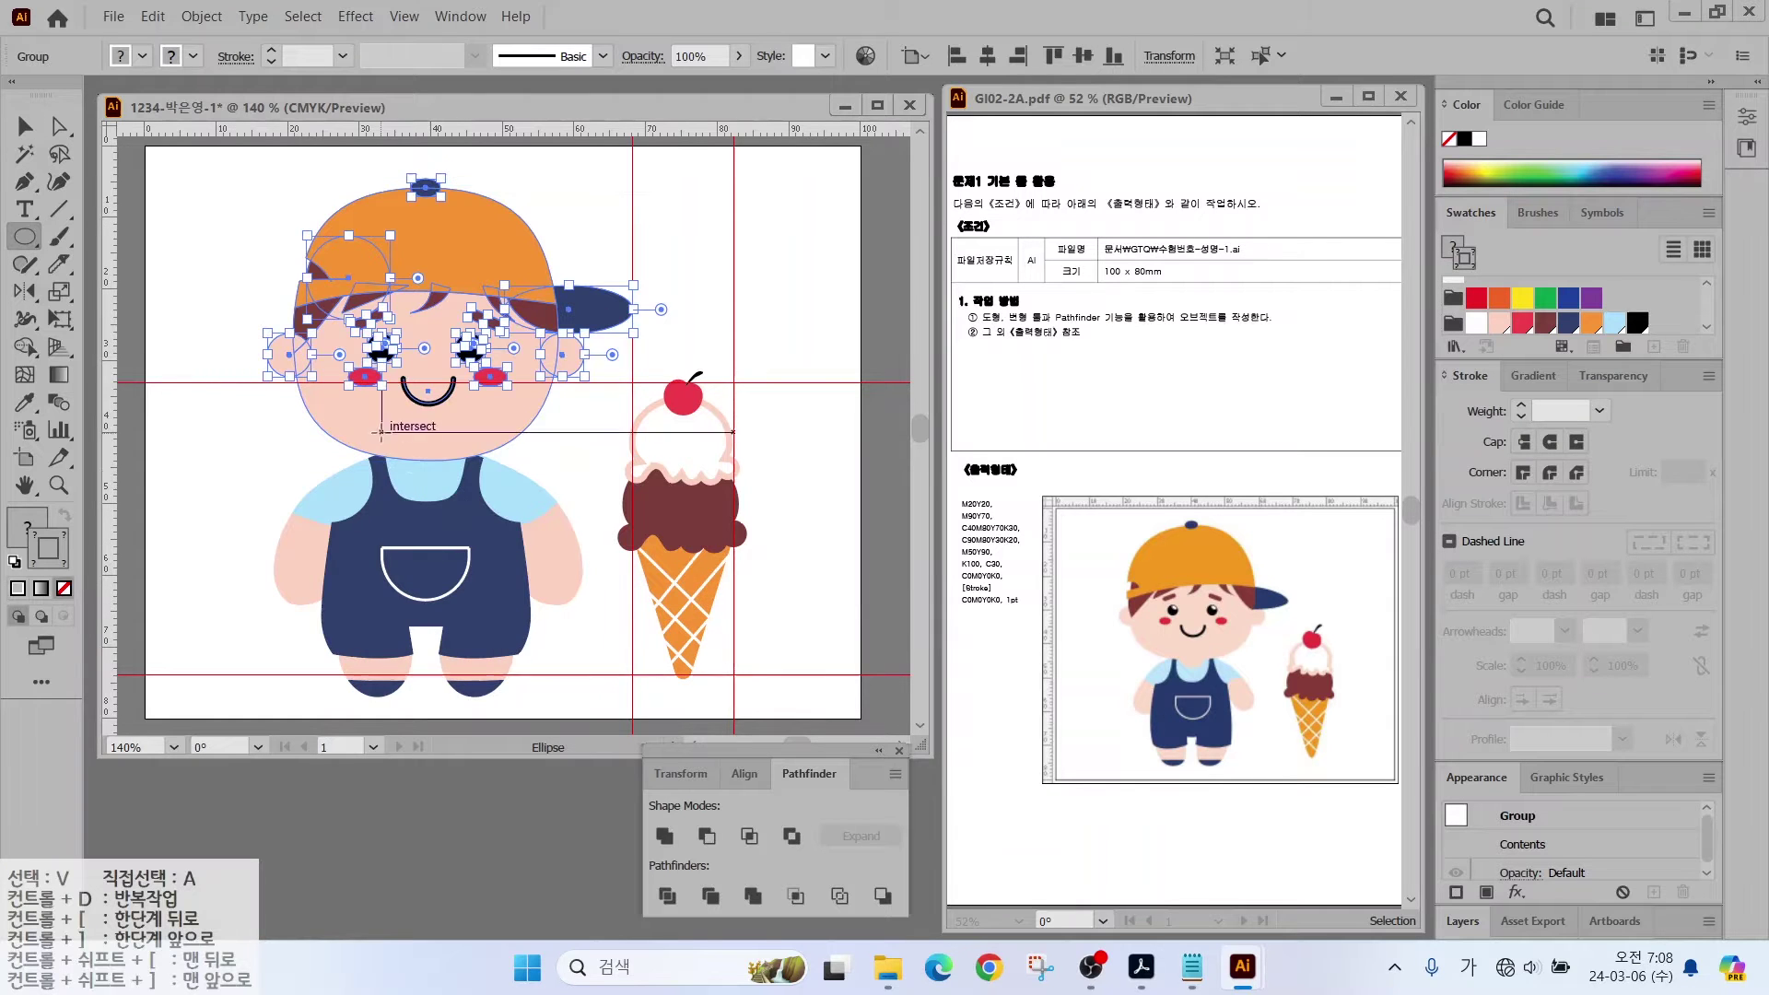
left_click_drag(396, 440, 455, 490)
left_click(66, 519)
left_click(1499, 322)
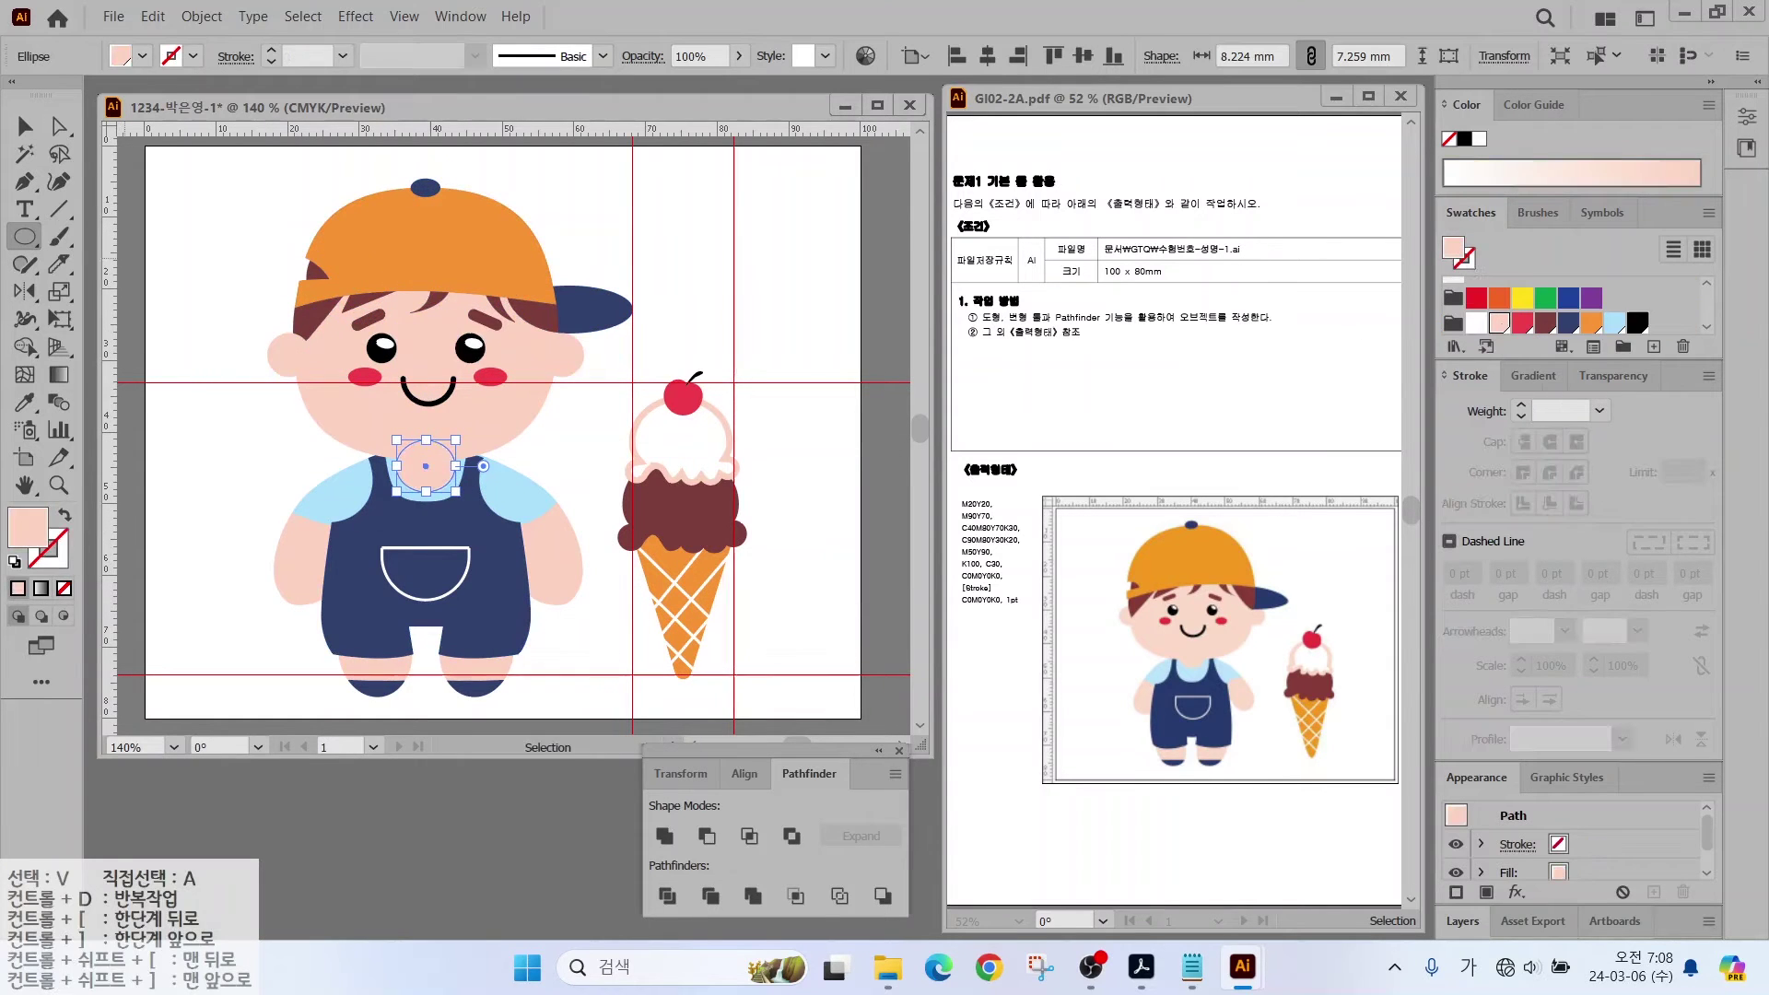
key("v")
key("ctrl+shift+a")
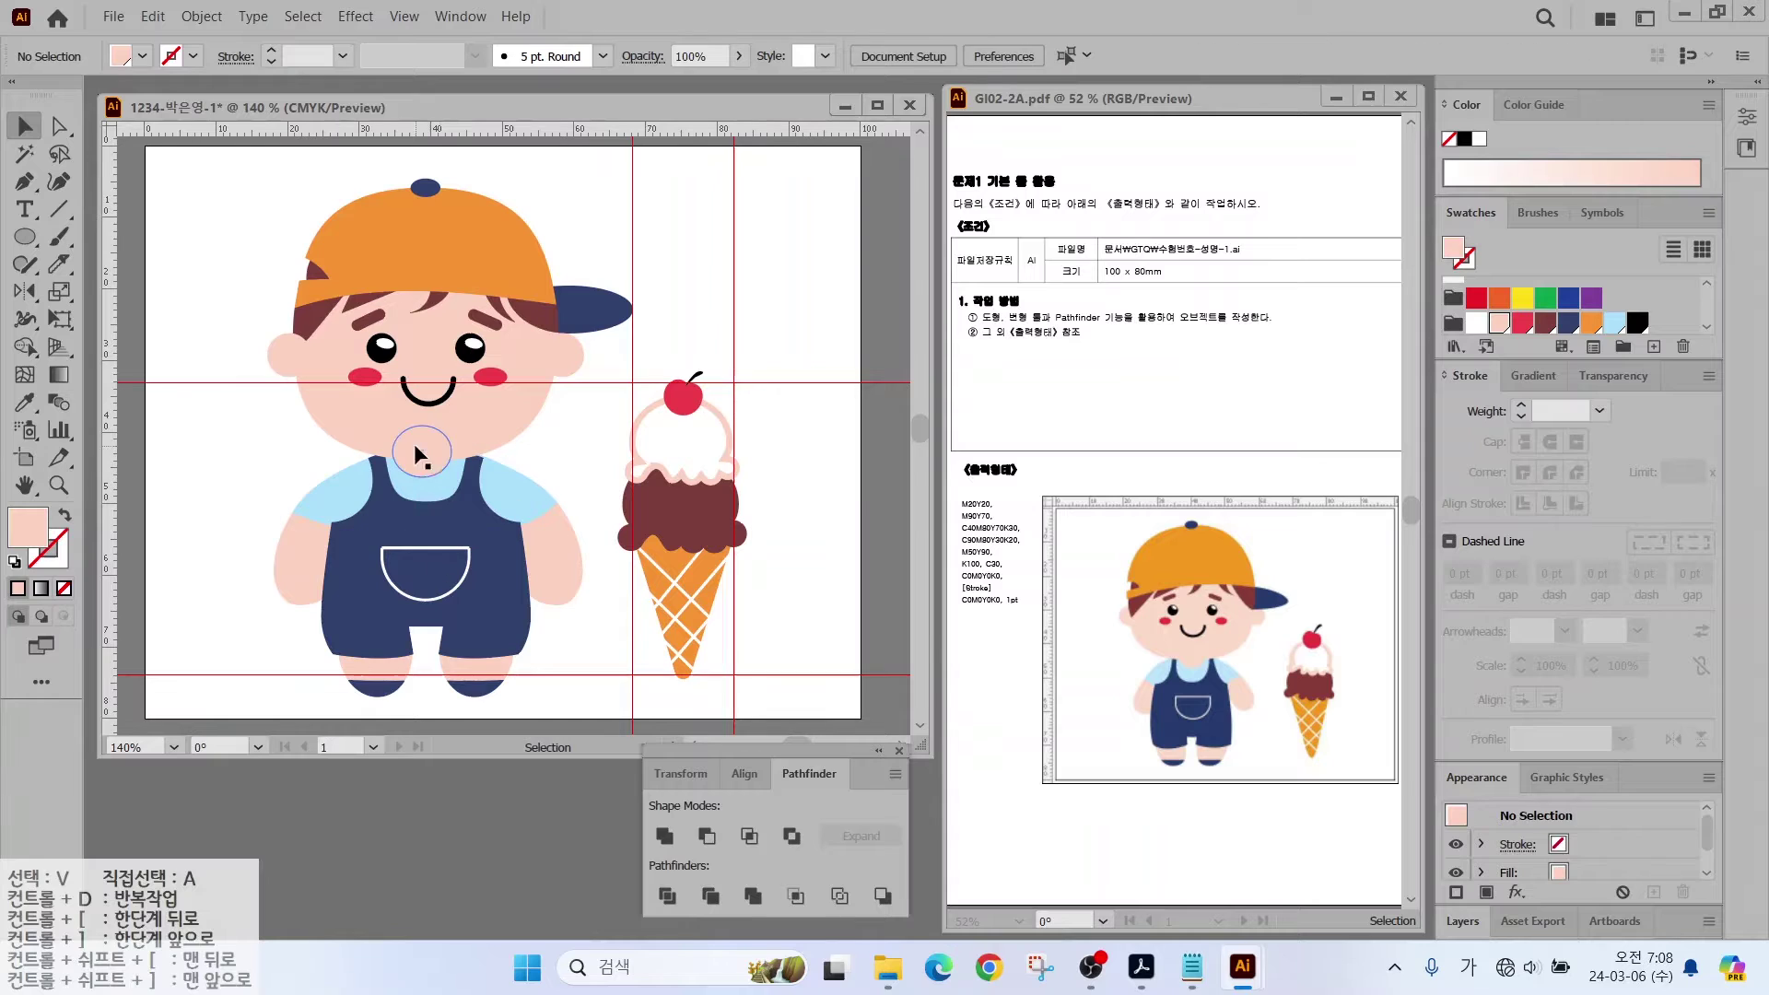
left_click(431, 455)
left_click(151, 479)
Step: Hide the red guides with View > Guides > Hide Guides
left_click(407, 18)
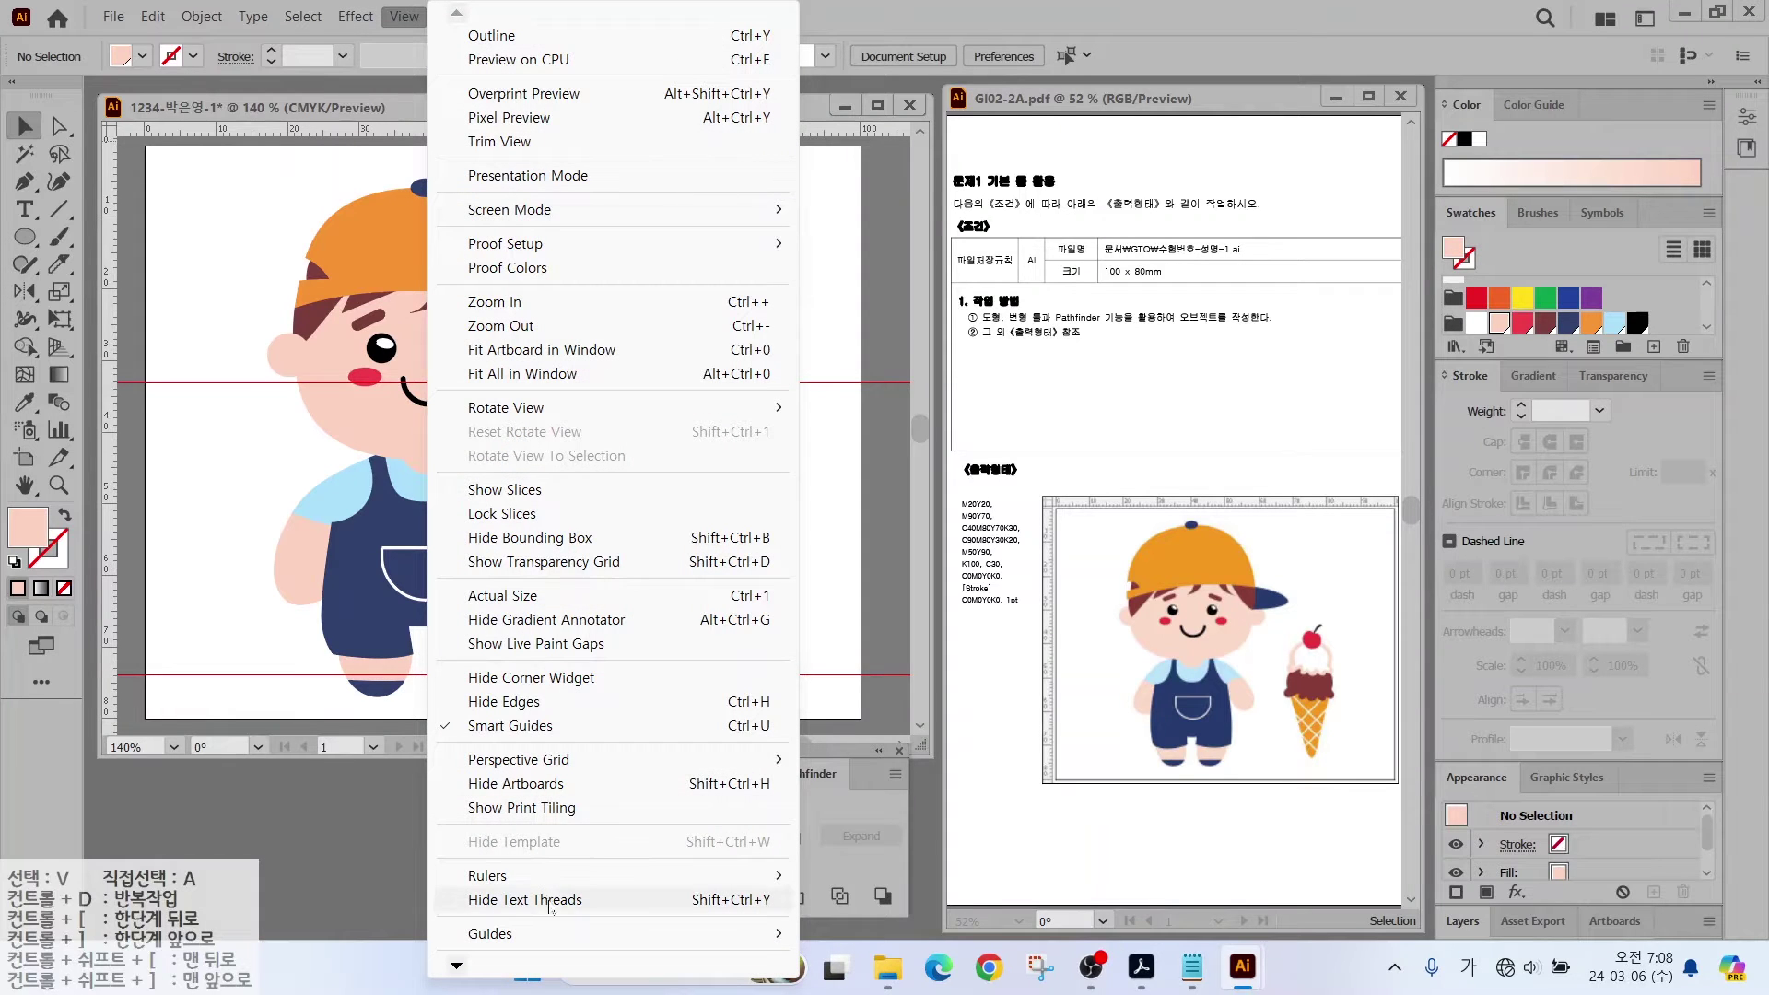
mouse_move(515, 933)
left_click(875, 841)
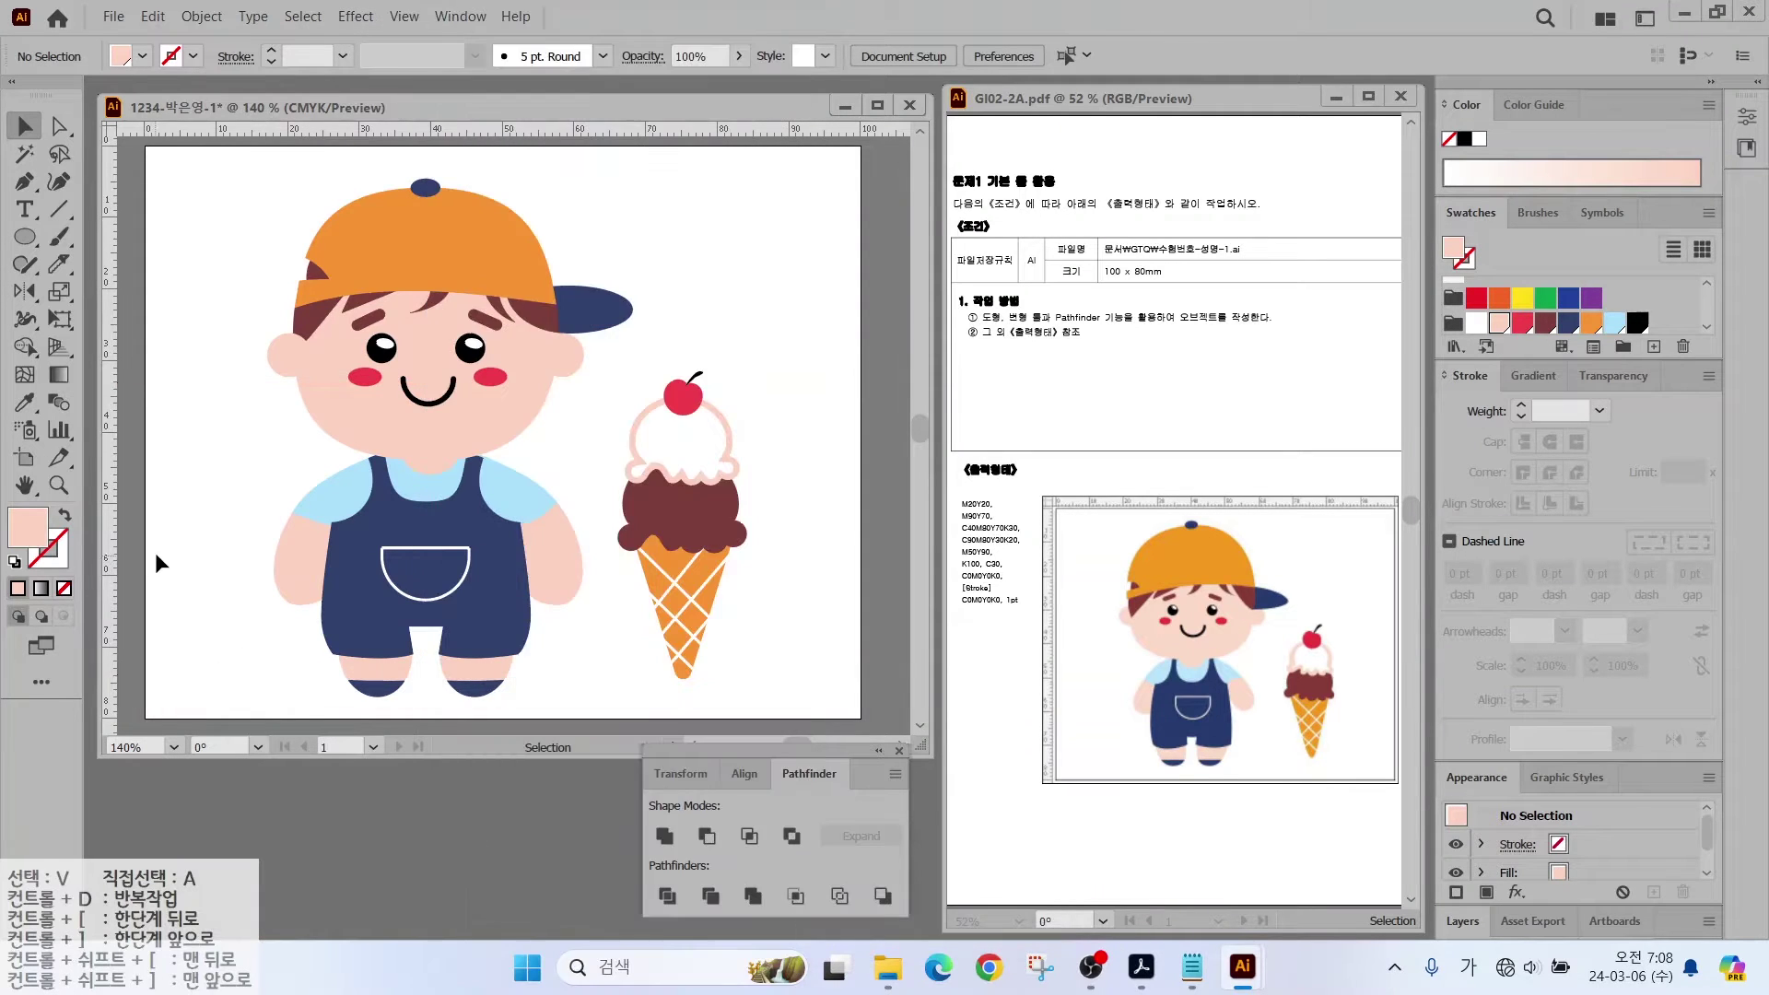
left_click(115, 18)
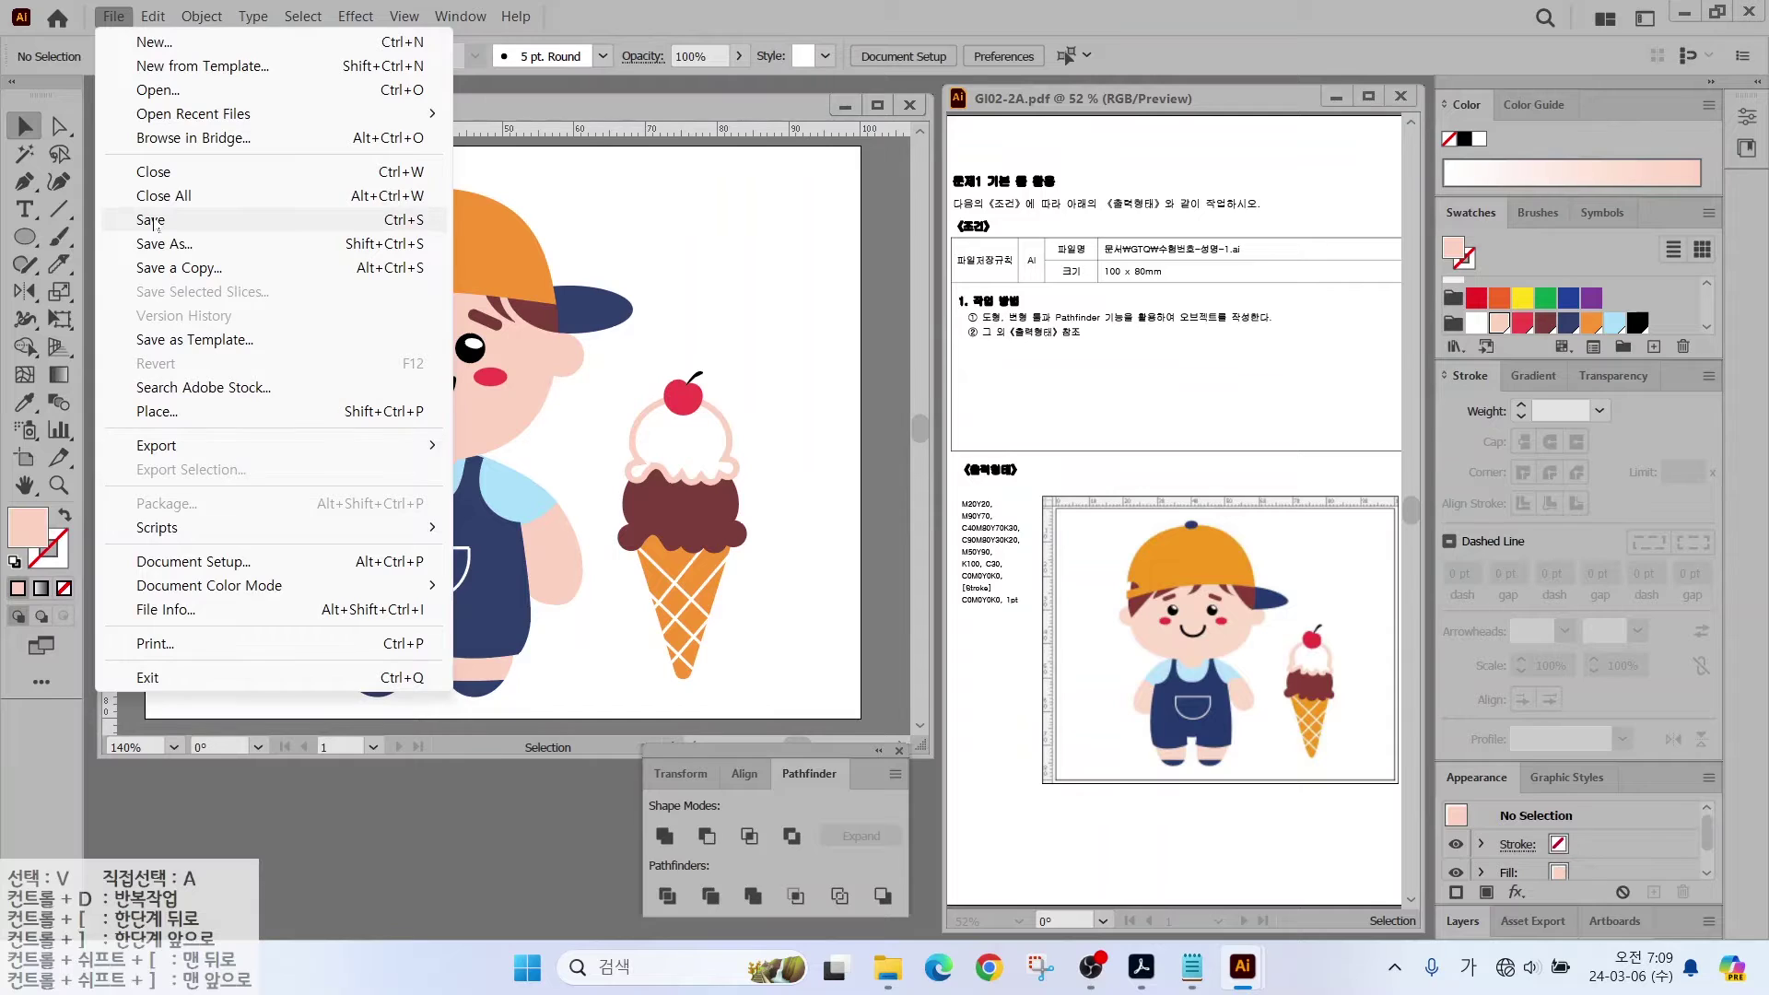
Step: Save the drawing as an .ai file in Documents > GTQ and close it
left_click(150, 222)
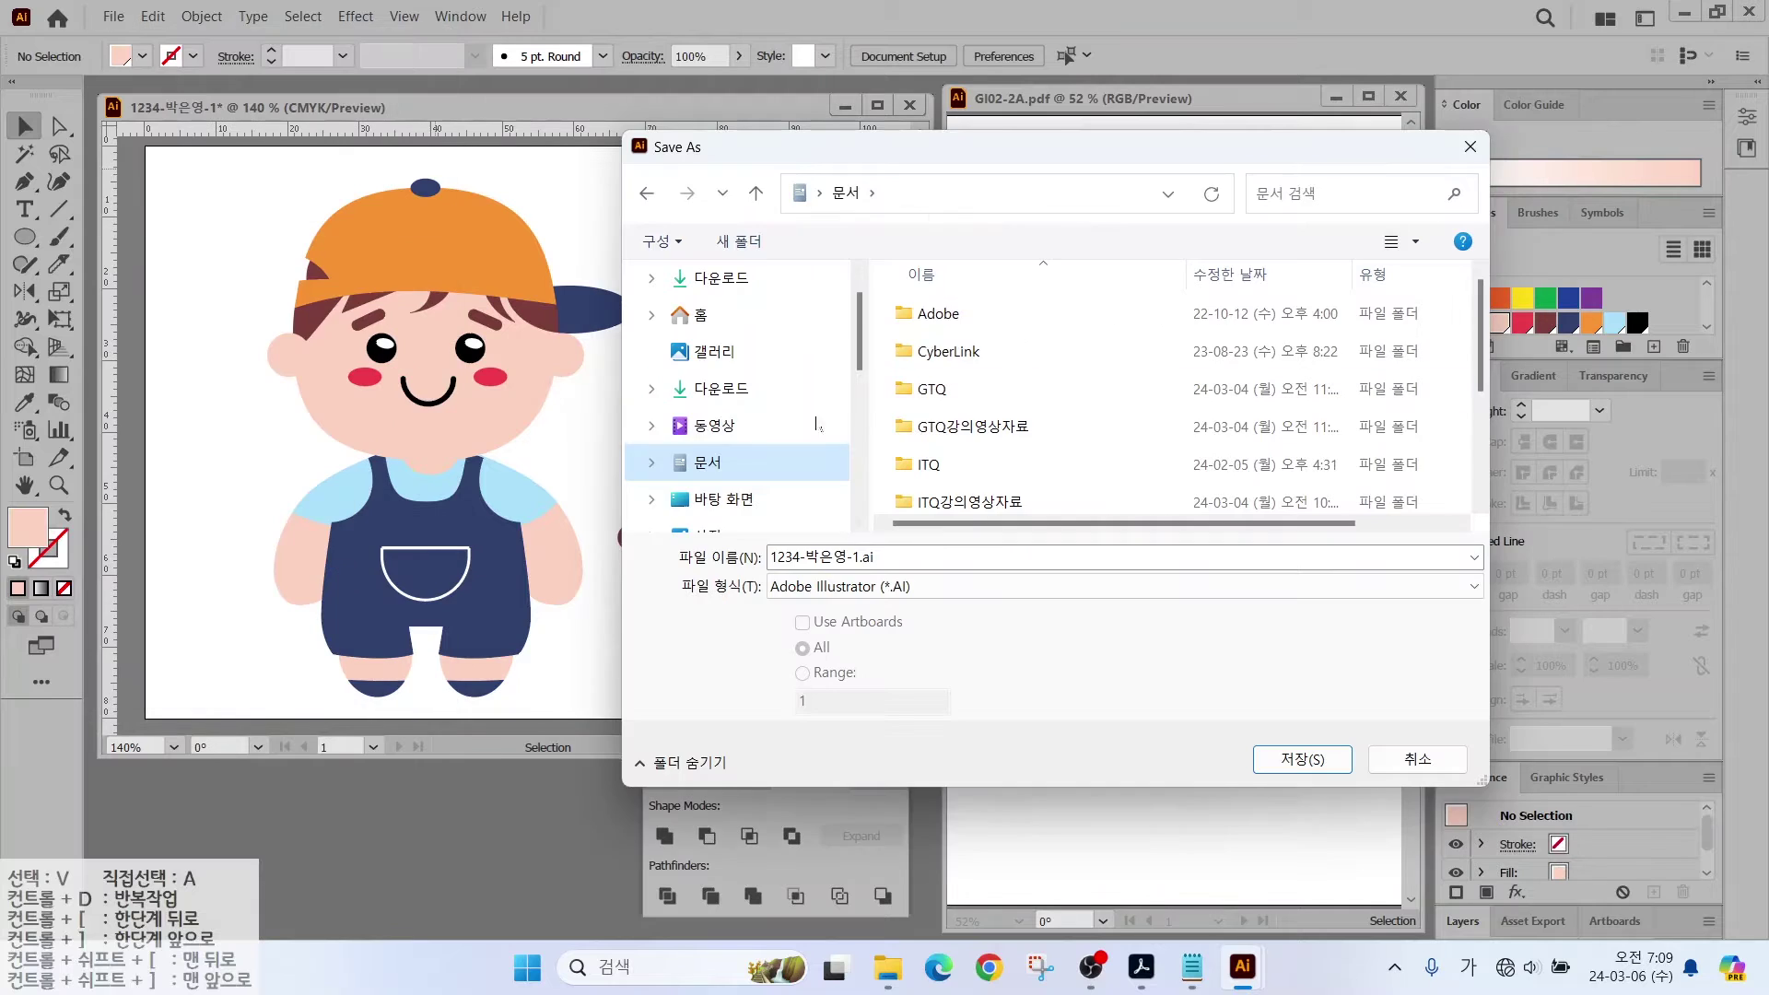
left_click(735, 466)
double_click(932, 390)
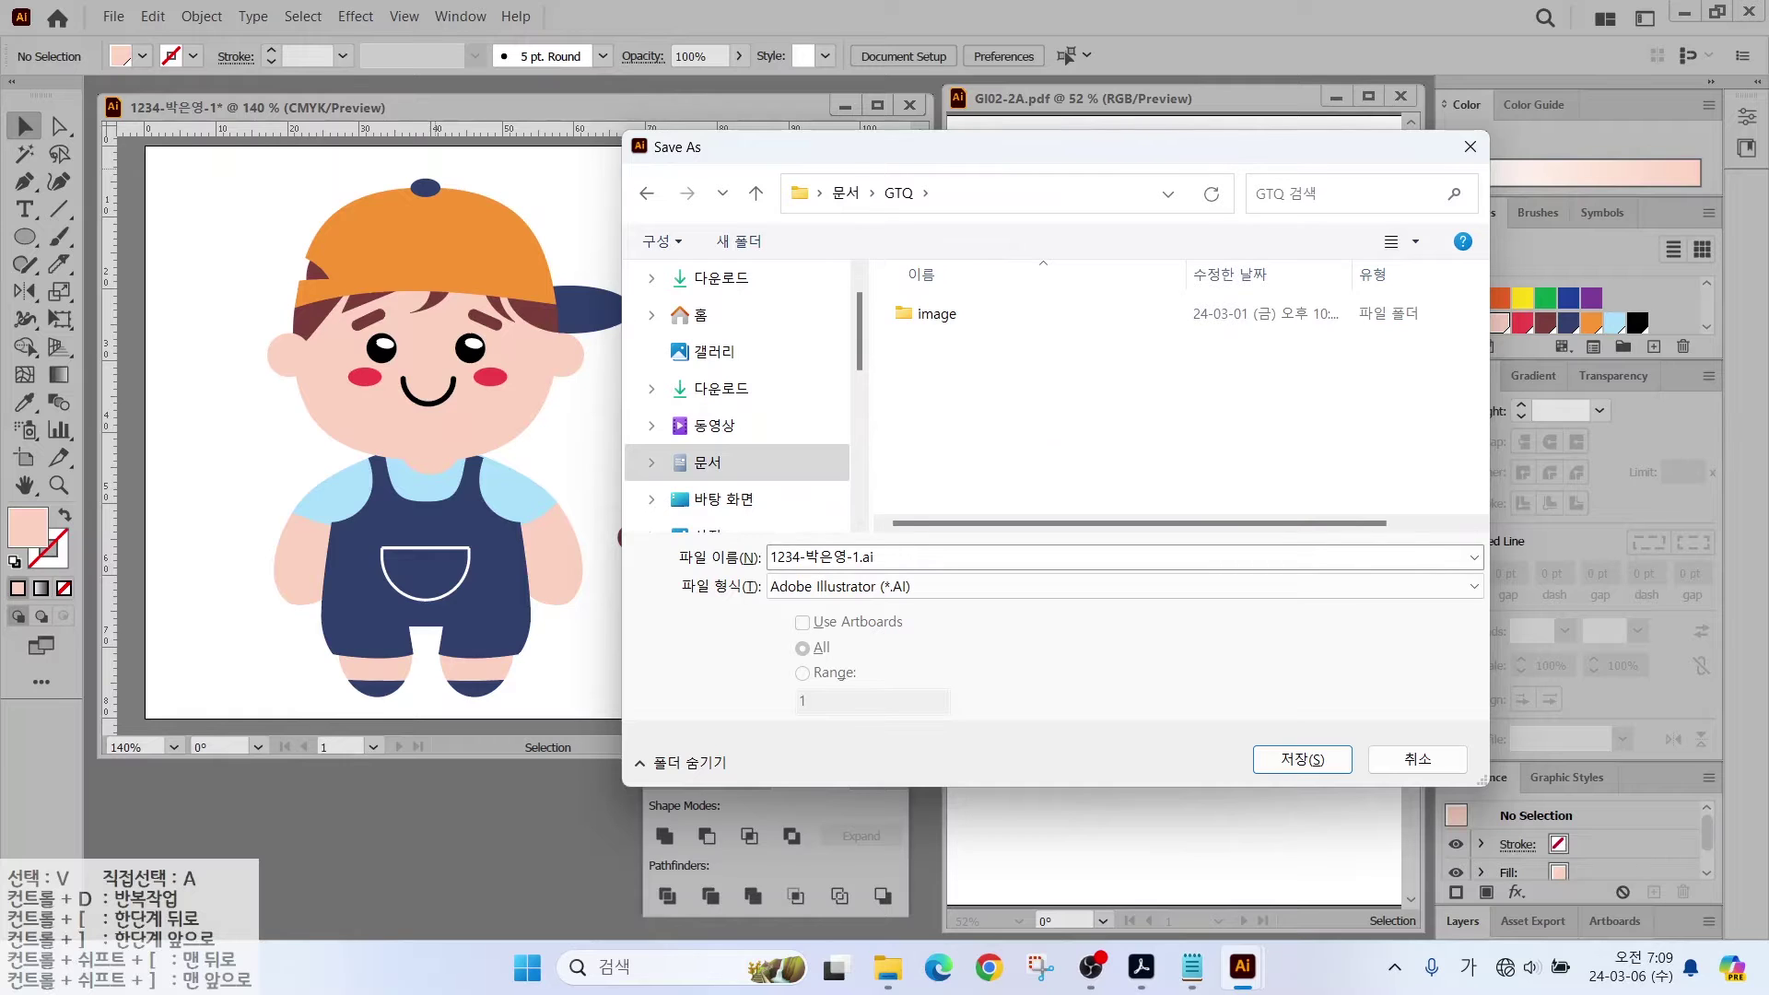
mouse_move(907, 570)
left_mouse_down()
mouse_move(748, 546)
mouse_move(826, 508)
mouse_move(918, 565)
left_mouse_up()
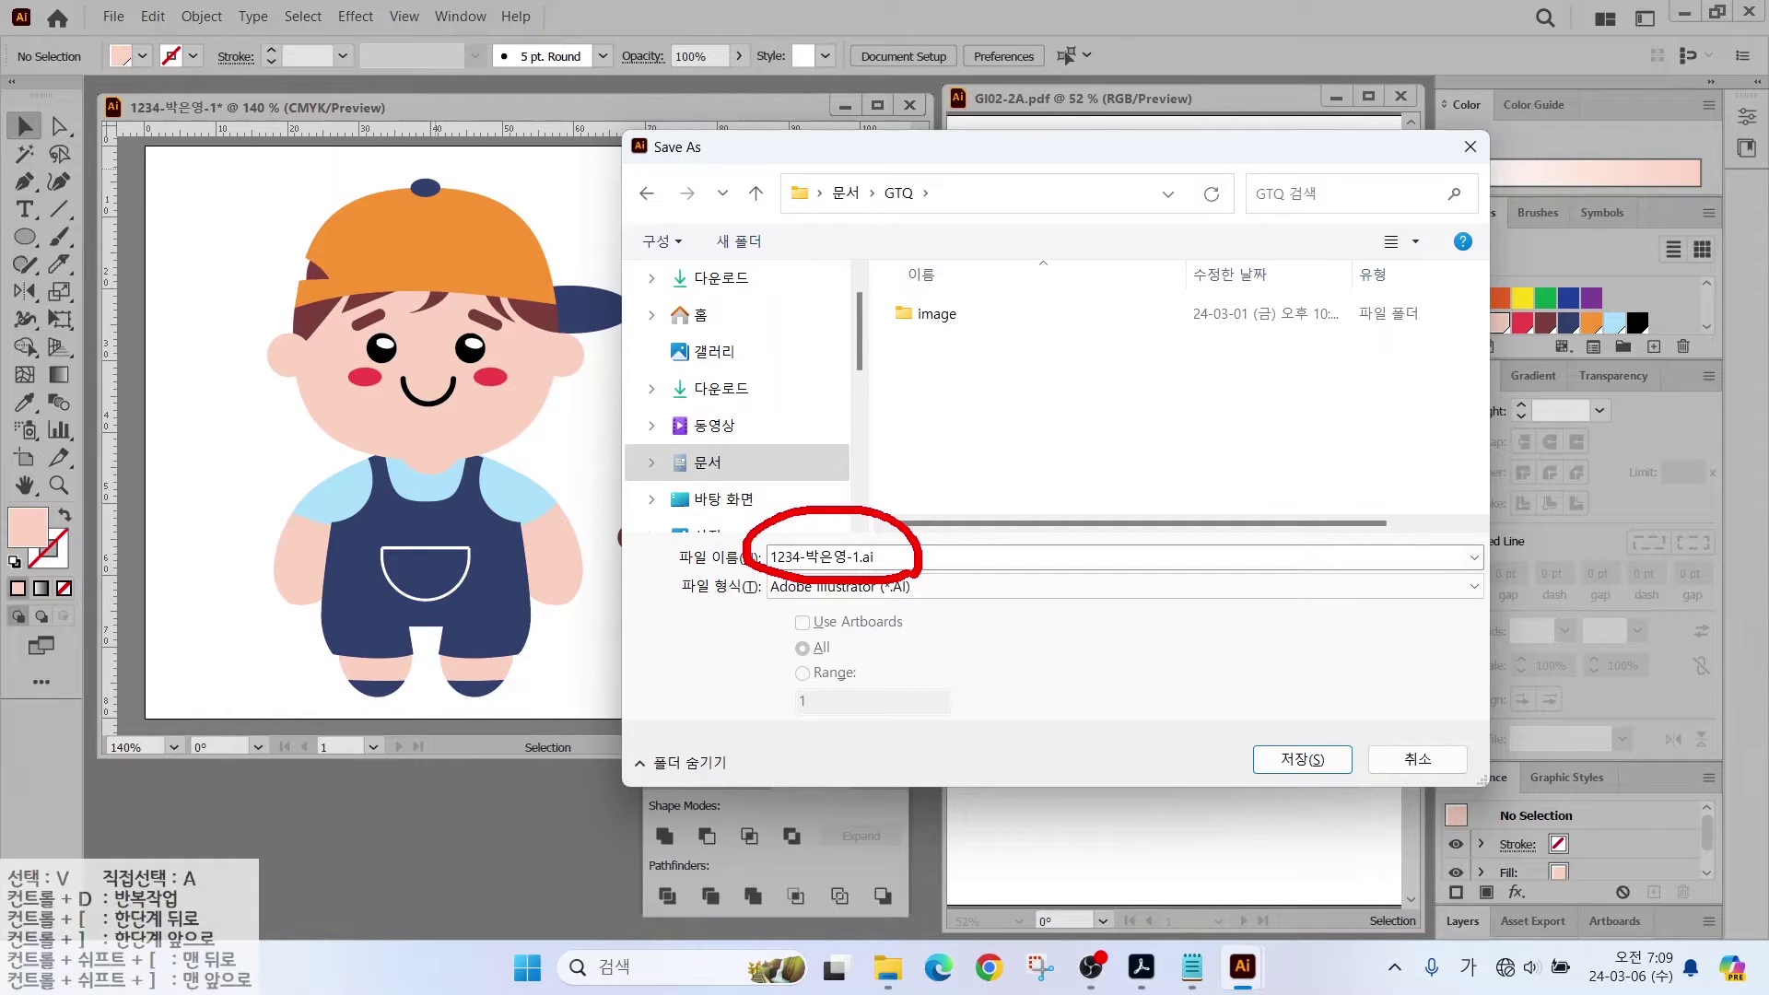
left_click(1301, 759)
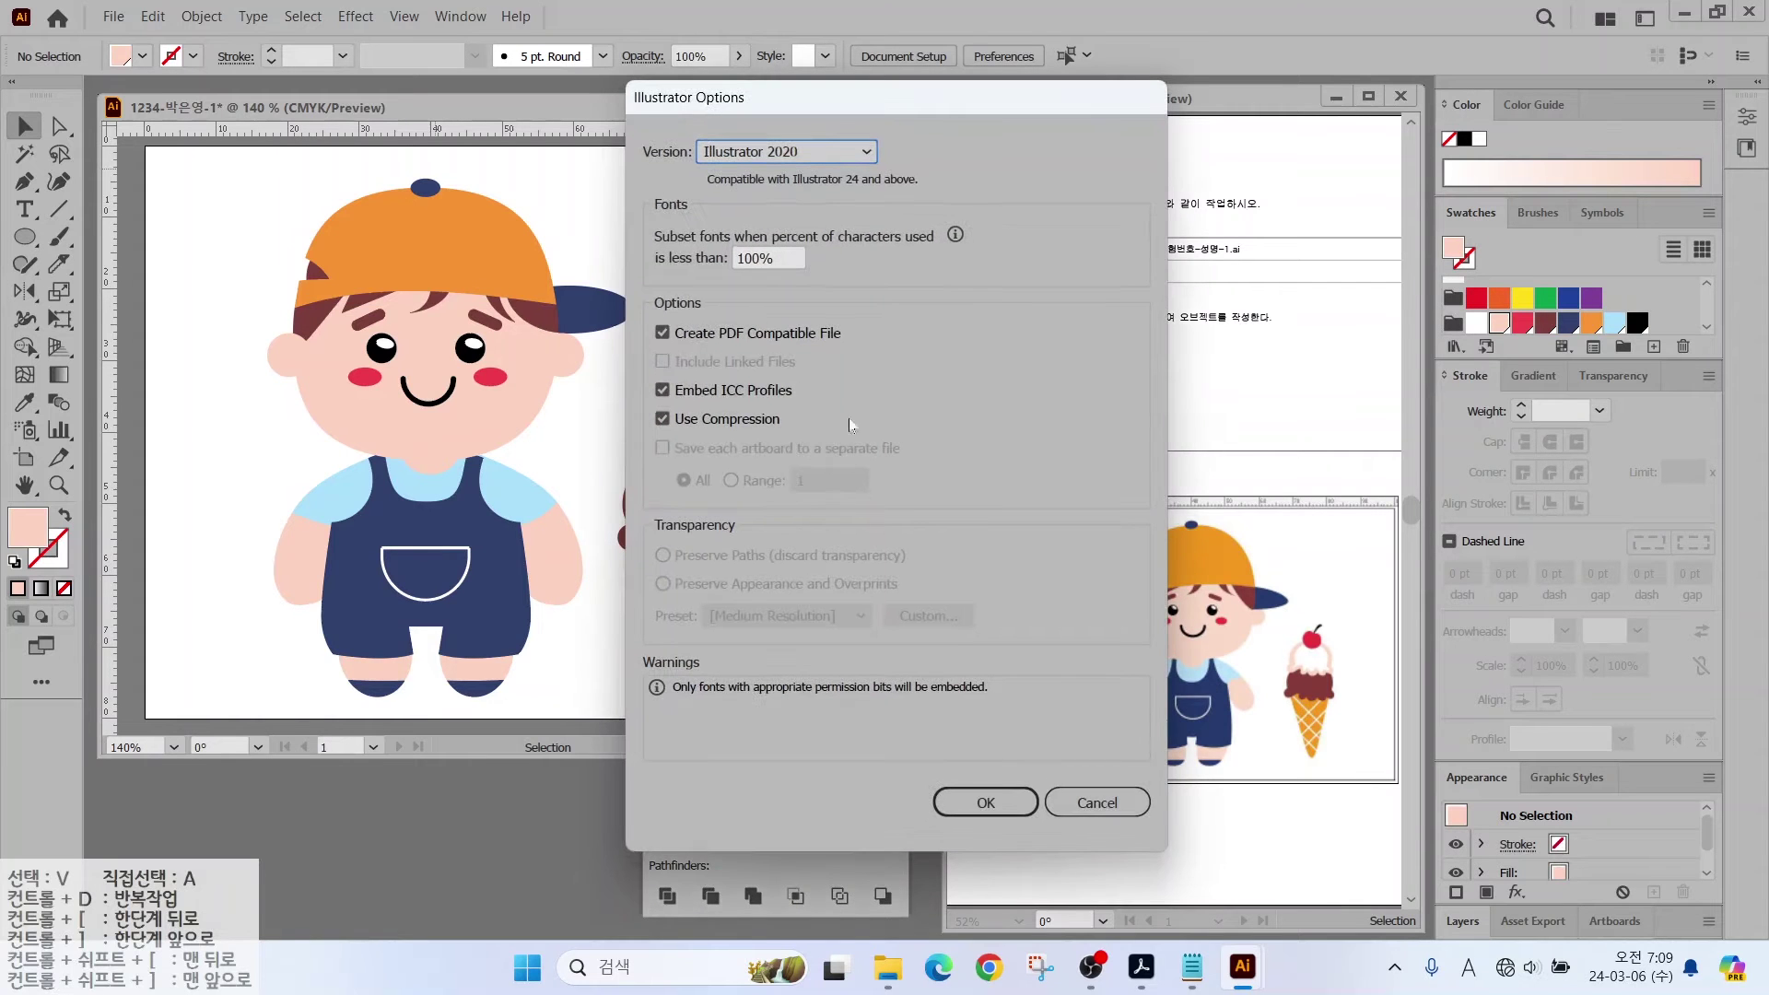
left_click(983, 800)
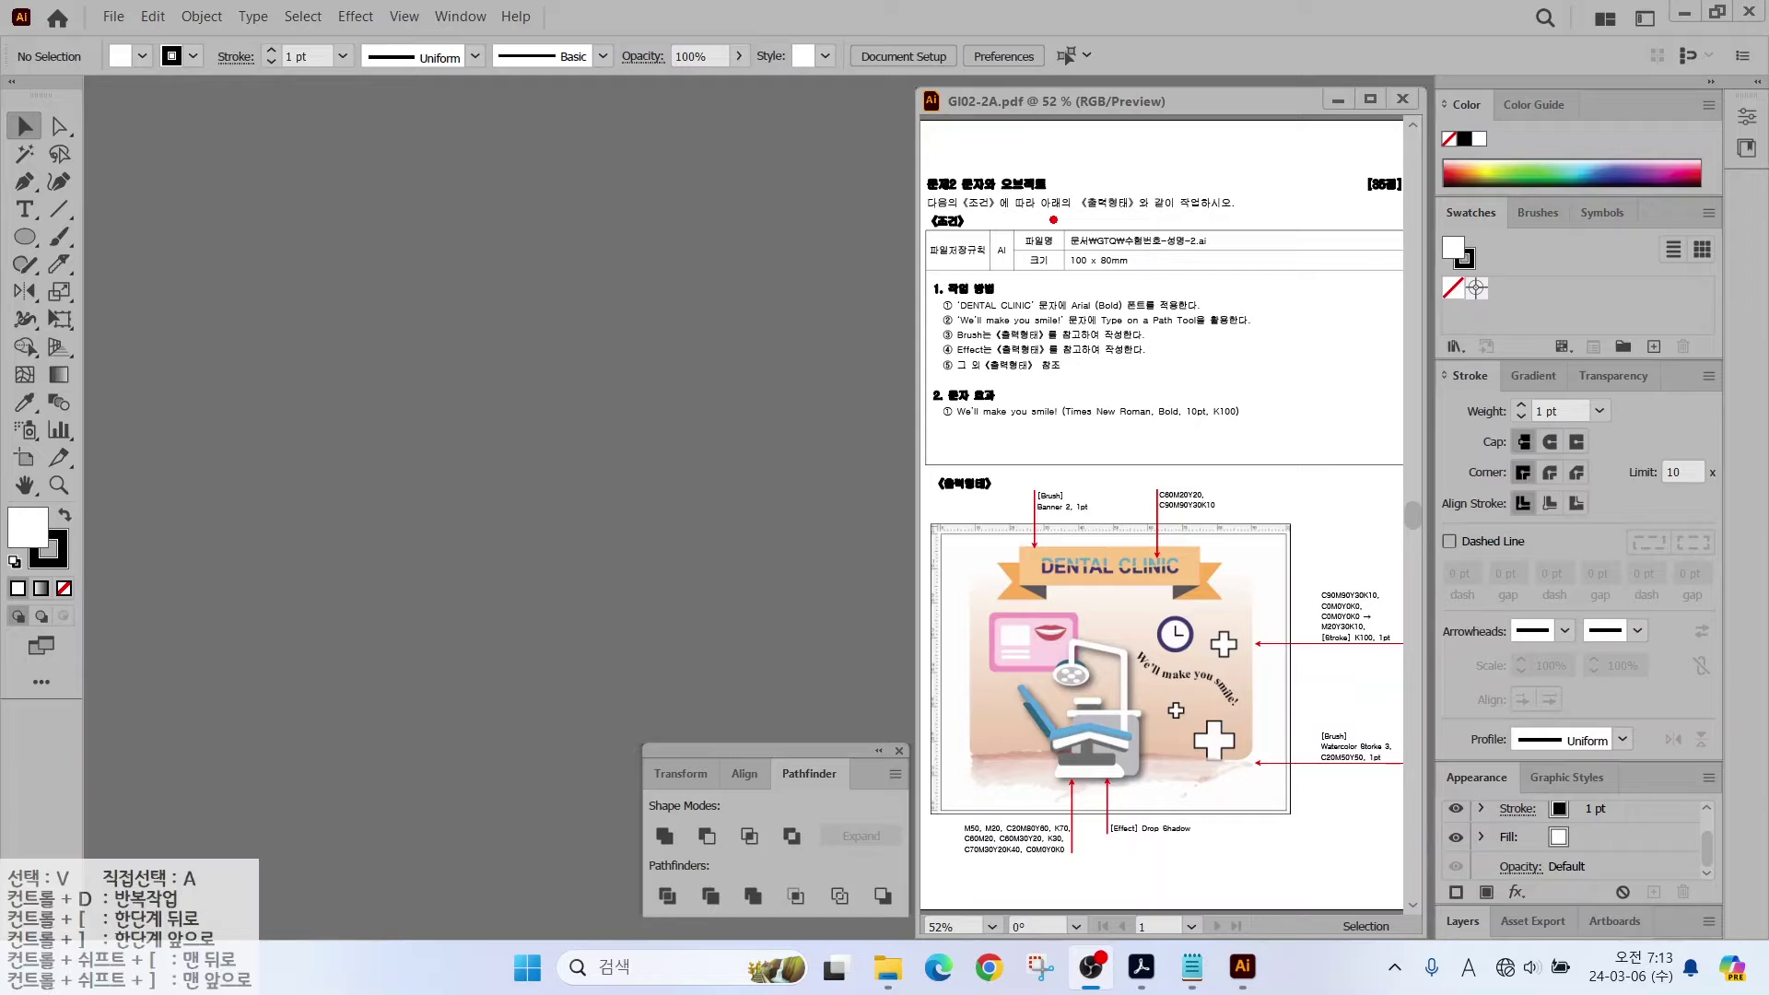
Step: Create a 100 × 80 mm CMYK document in millimetres, named with the candidate's number and name
mouse_move(1053, 220)
left_mouse_down()
mouse_move(1194, 280)
mouse_move(1149, 318)
left_mouse_up()
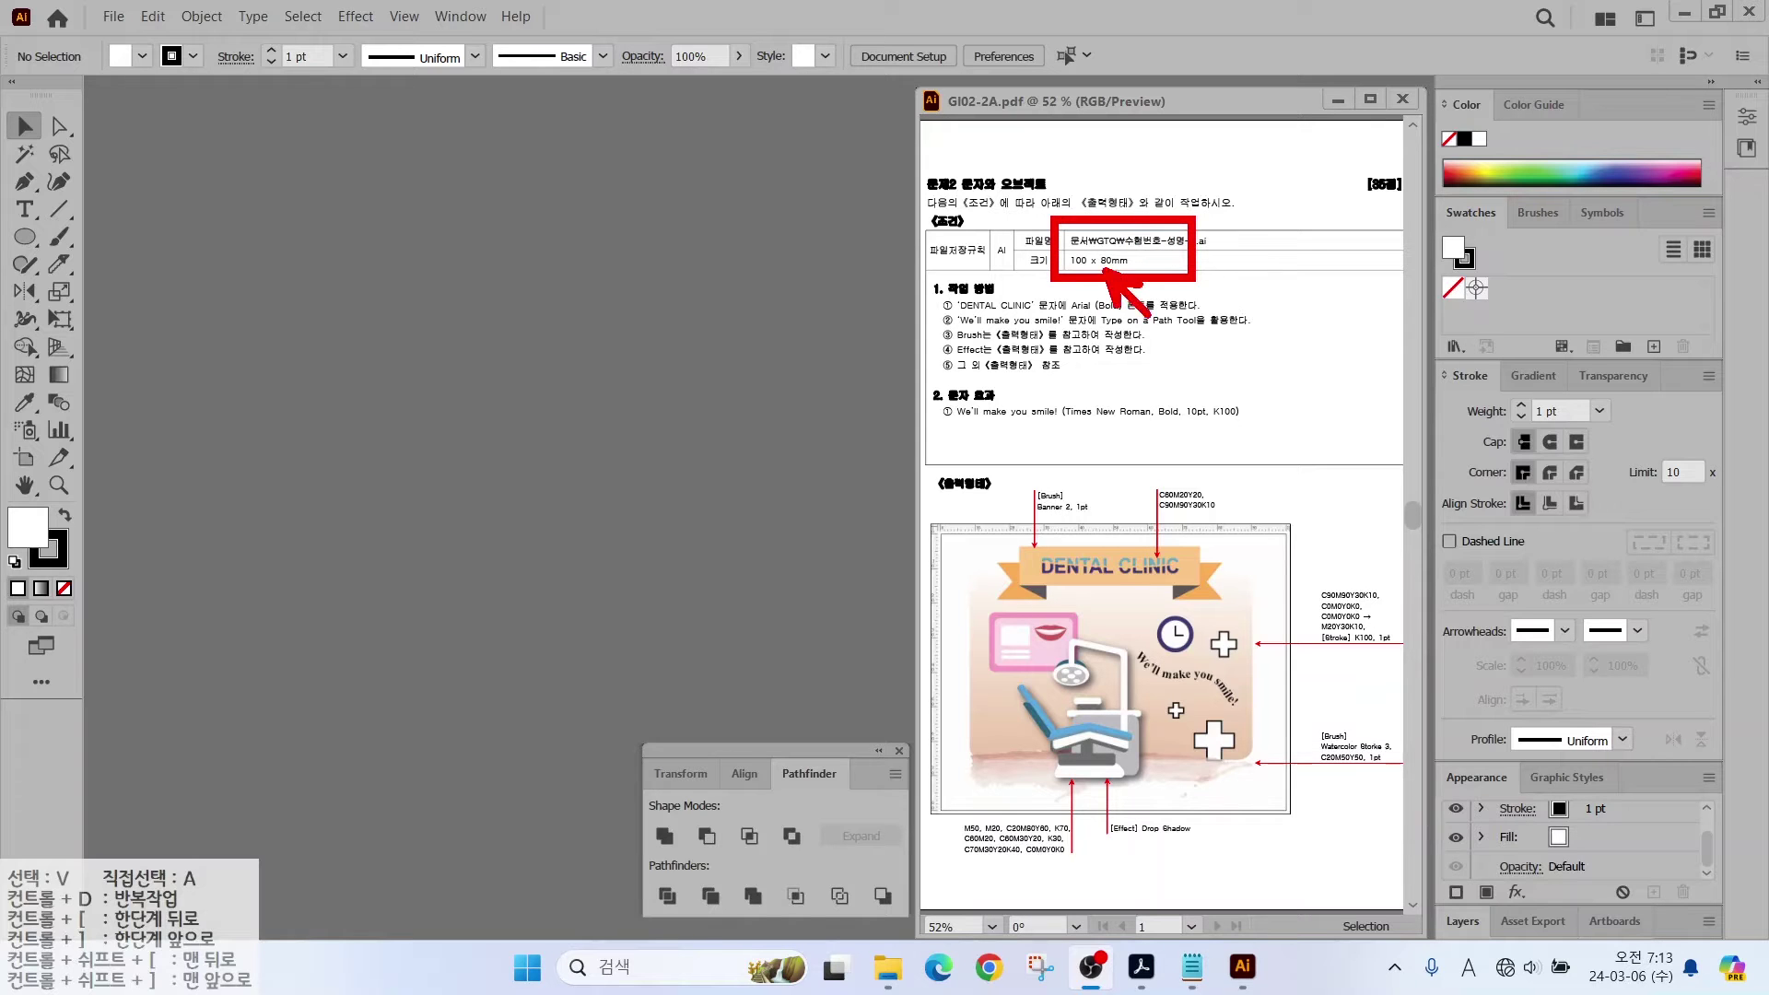
left_click(112, 16)
left_click(148, 43)
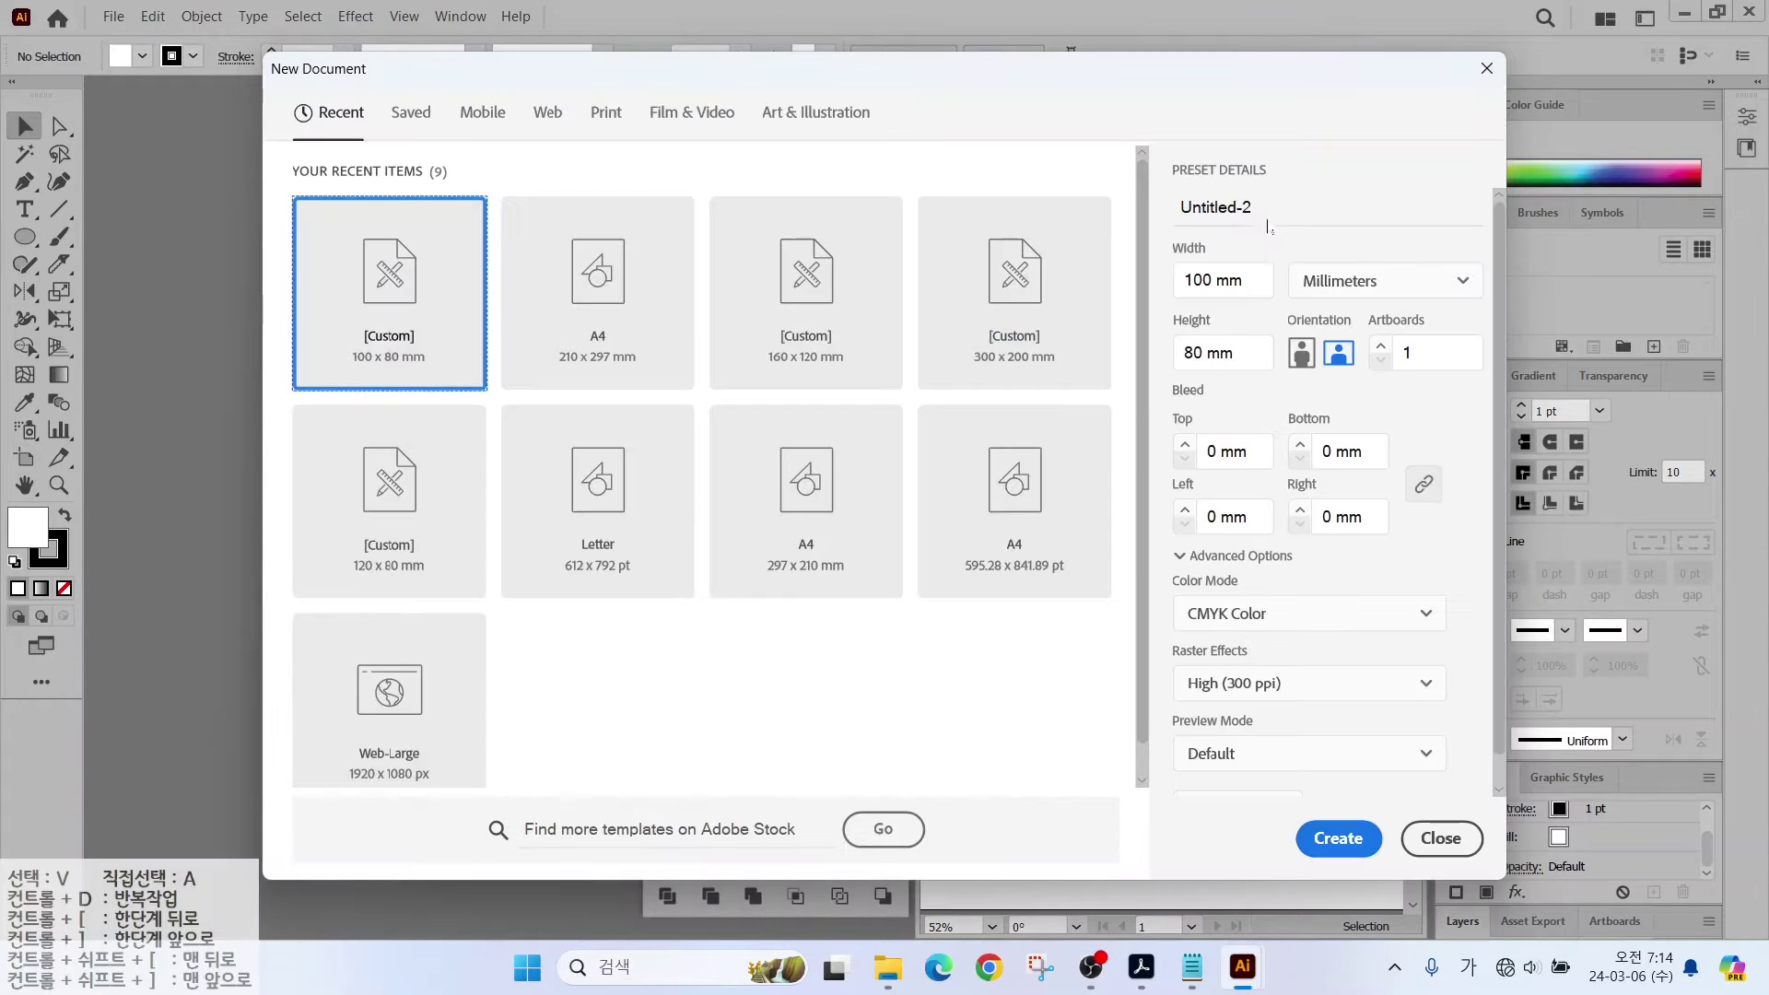
left_click(1267, 225)
type("1234")
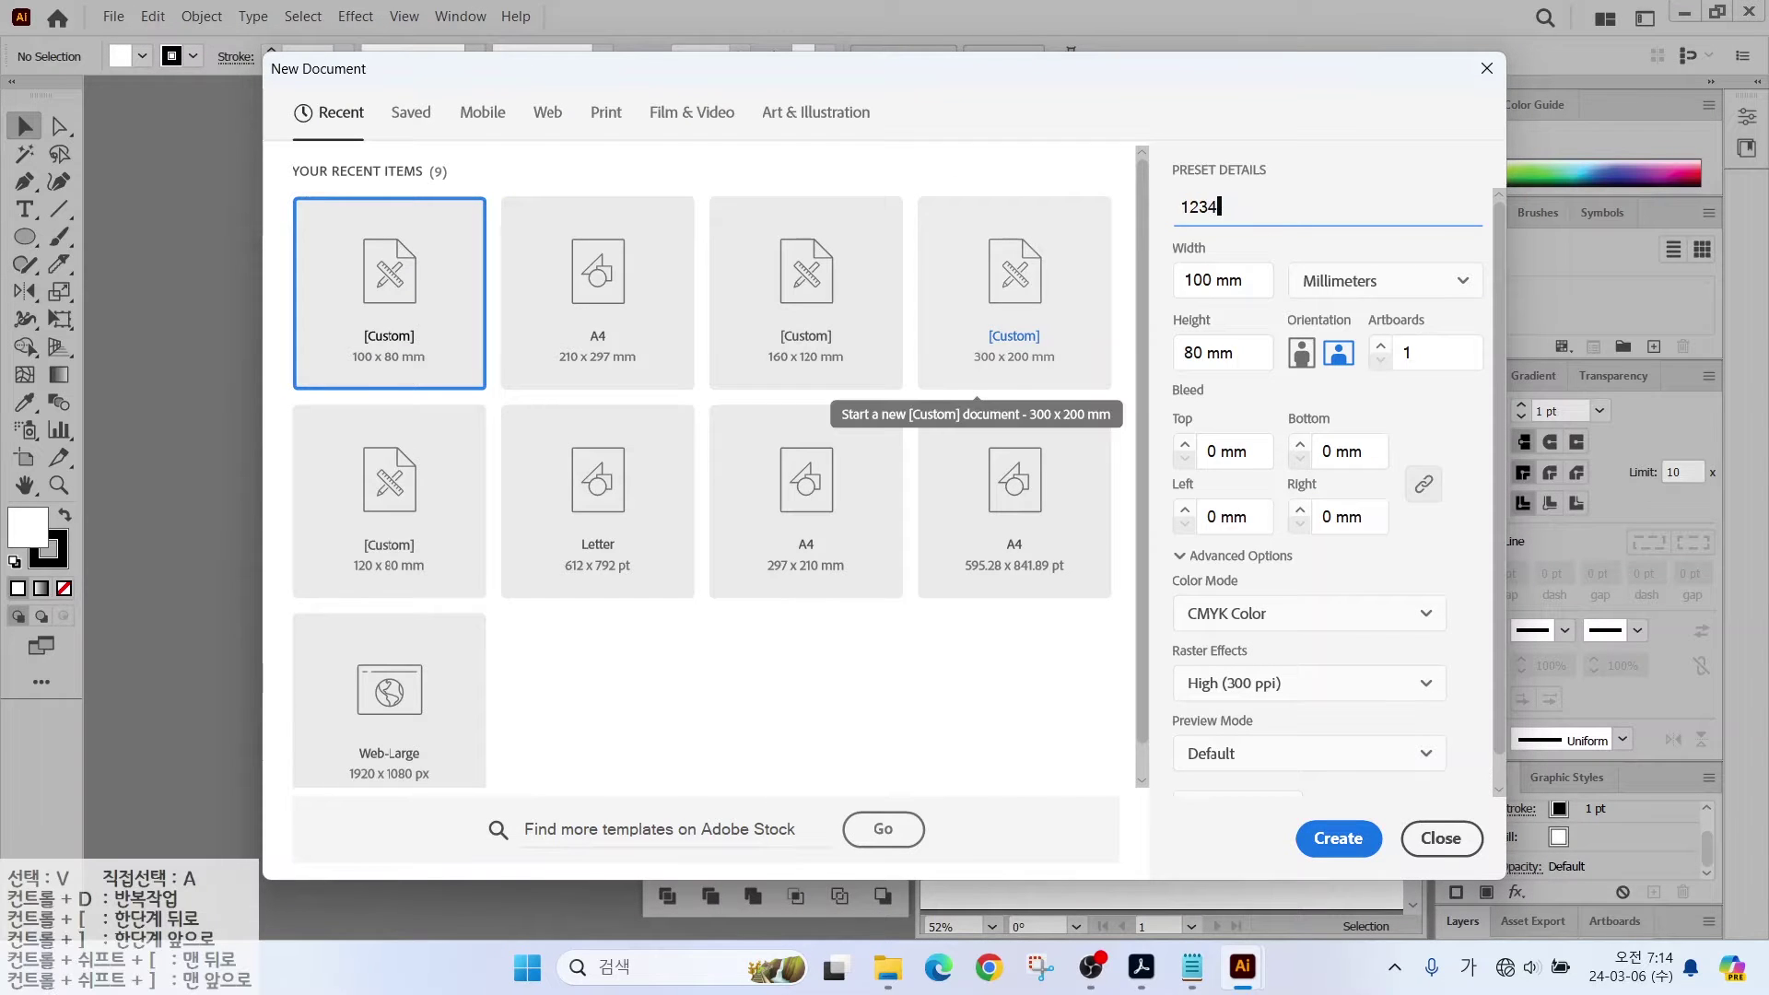
left_click(1311, 290)
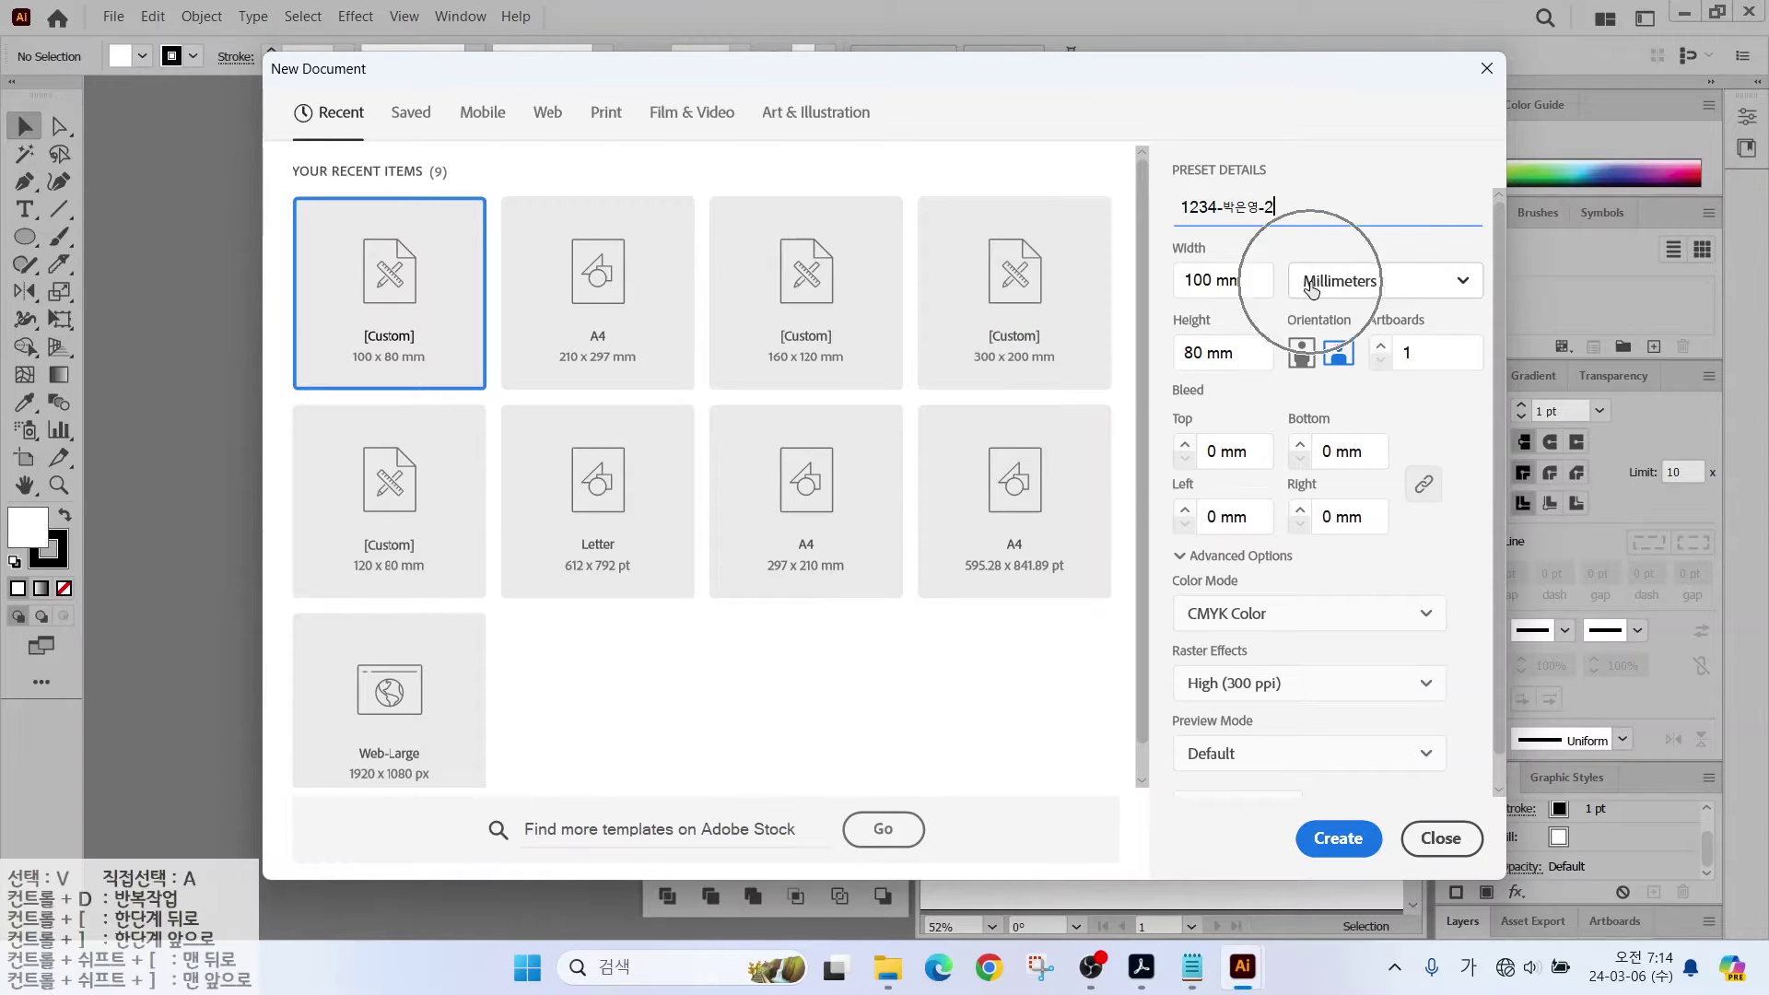
left_click(1207, 342)
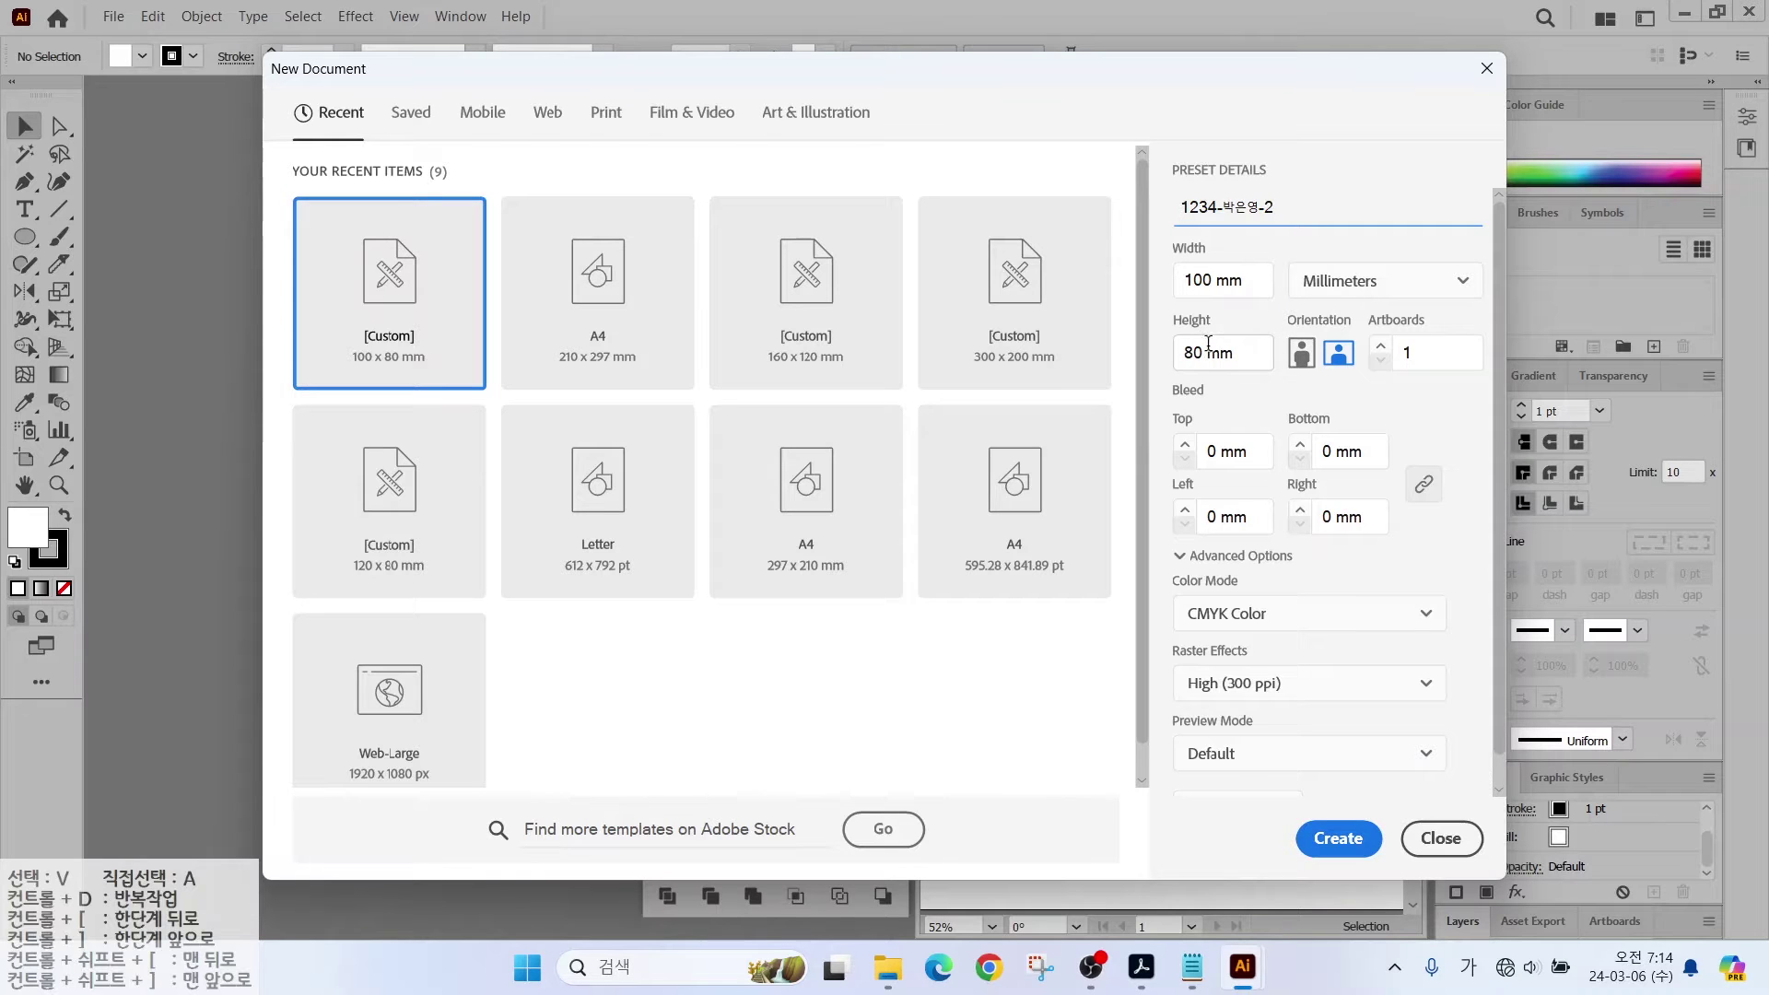
left_click(1248, 603)
left_click(1337, 837)
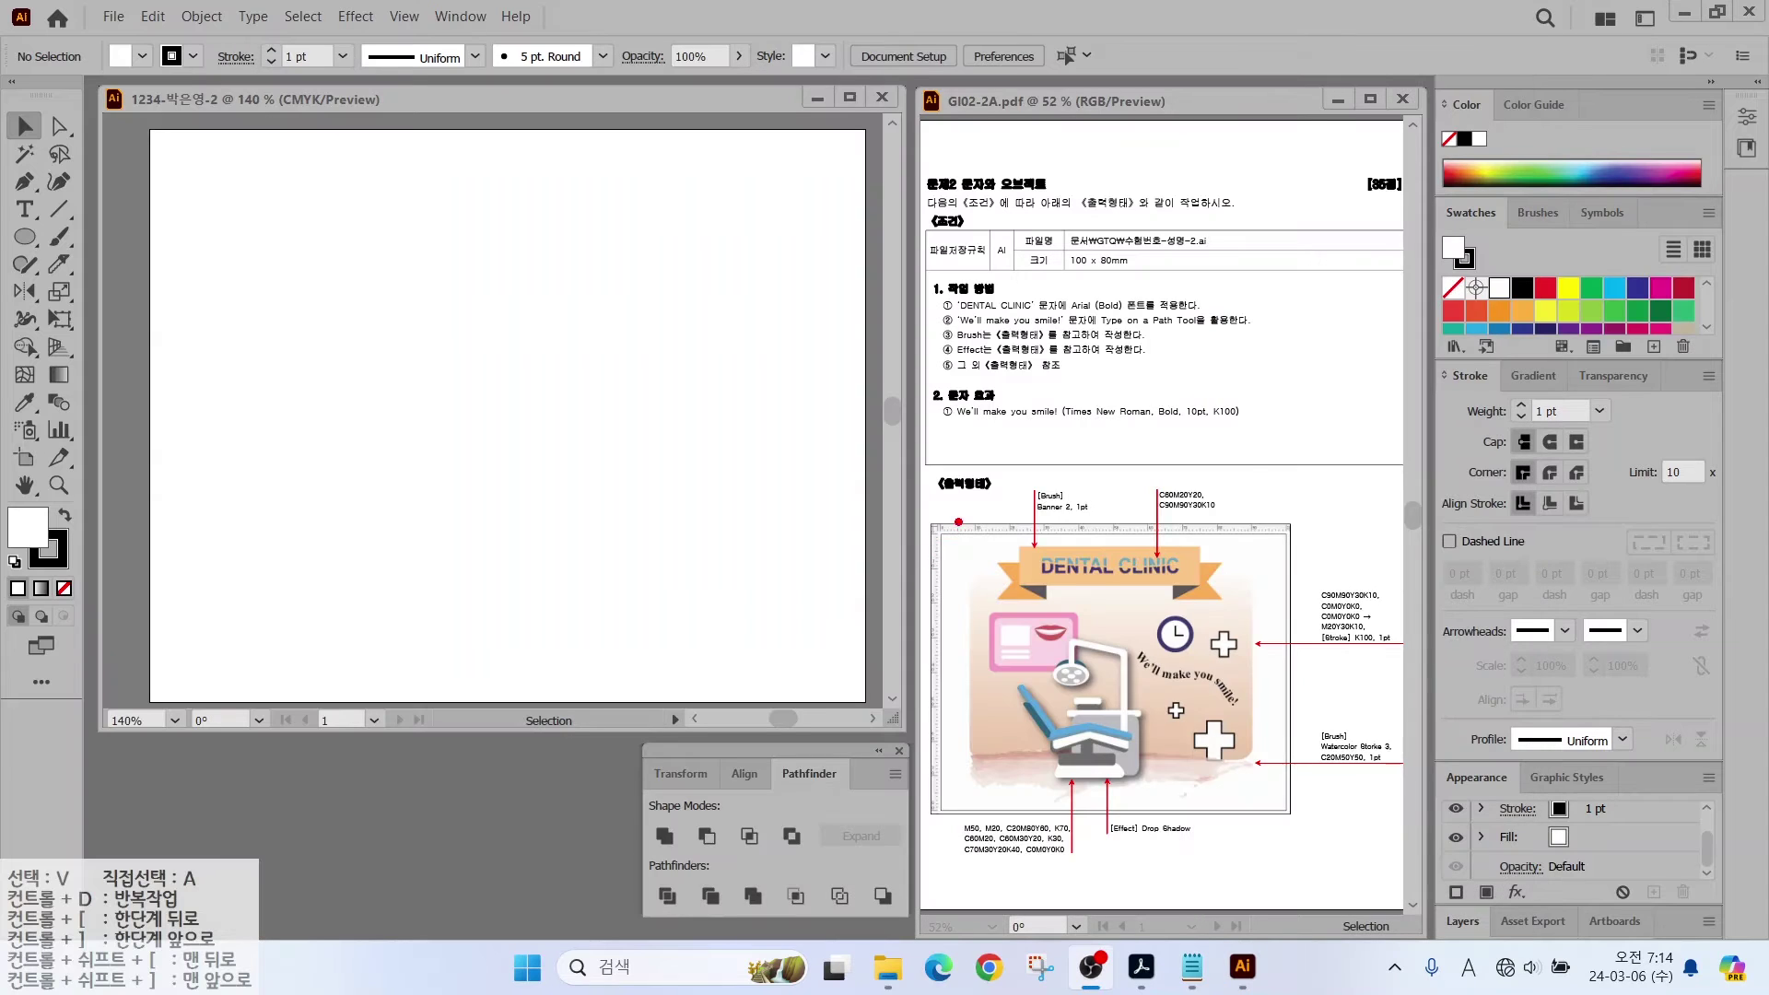
Step: Show the rulers around the new blank artboard with Ctrl+R
left_click_drag(957, 521, 1038, 450)
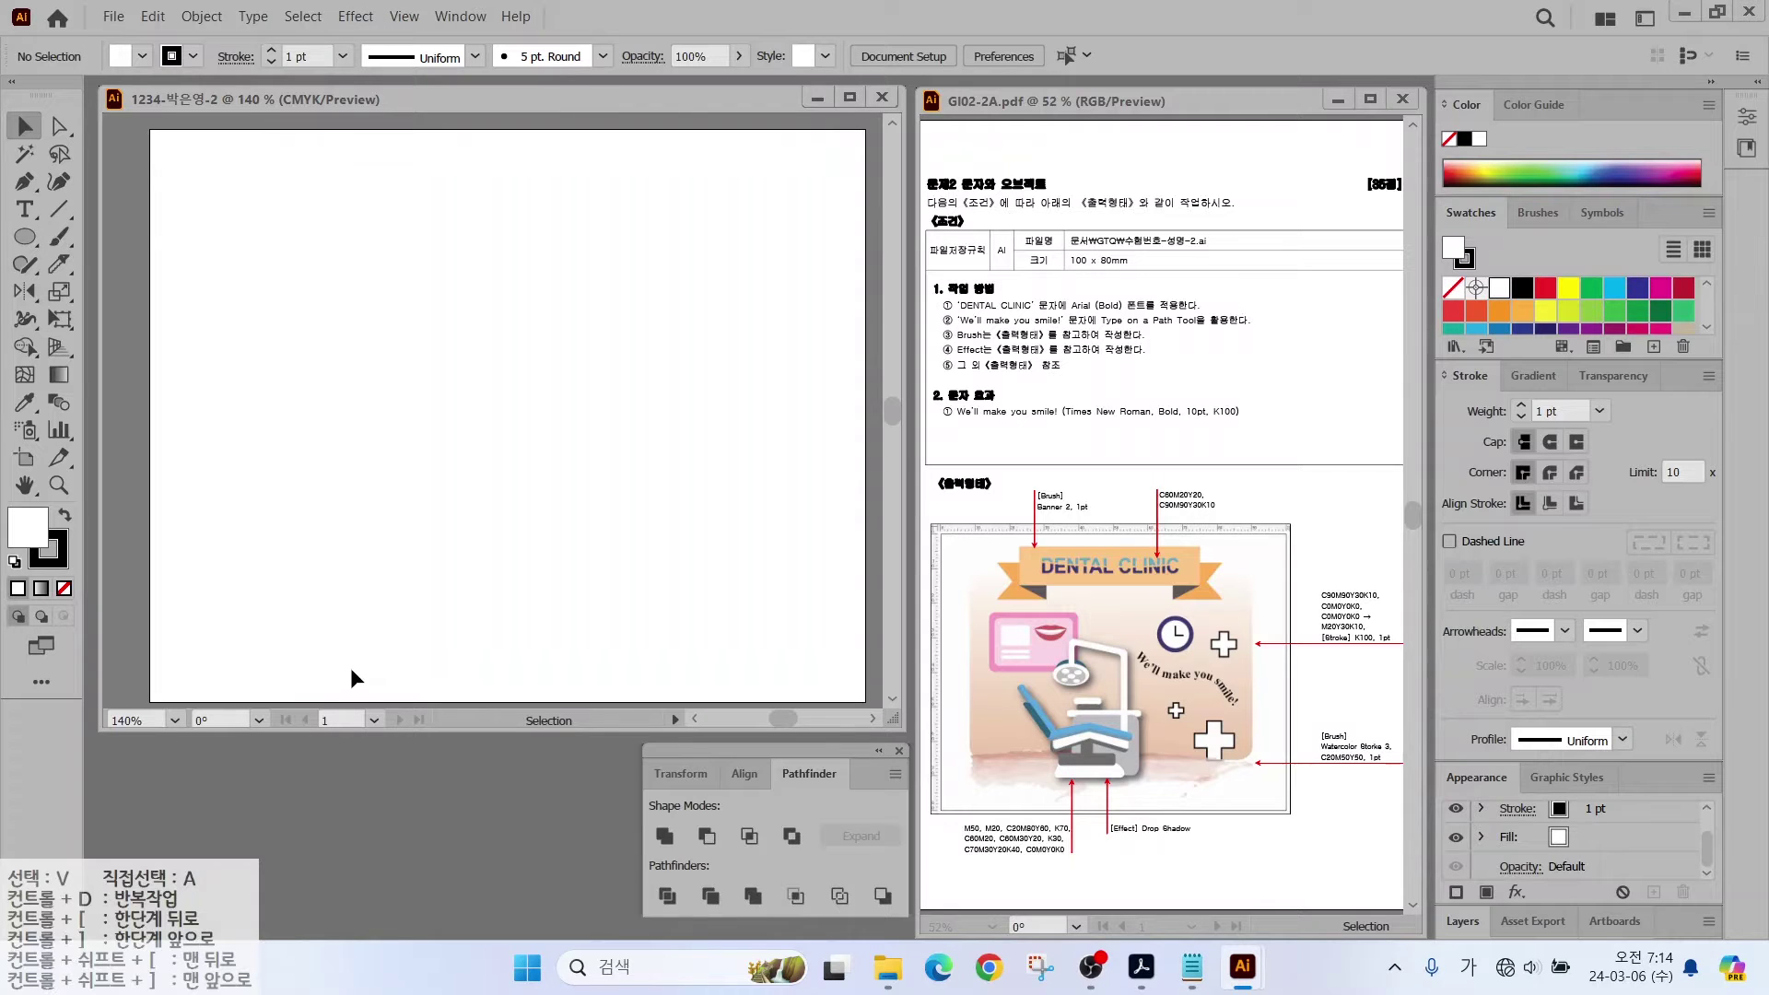
key("a")
key("v")
key("ctrl+r")
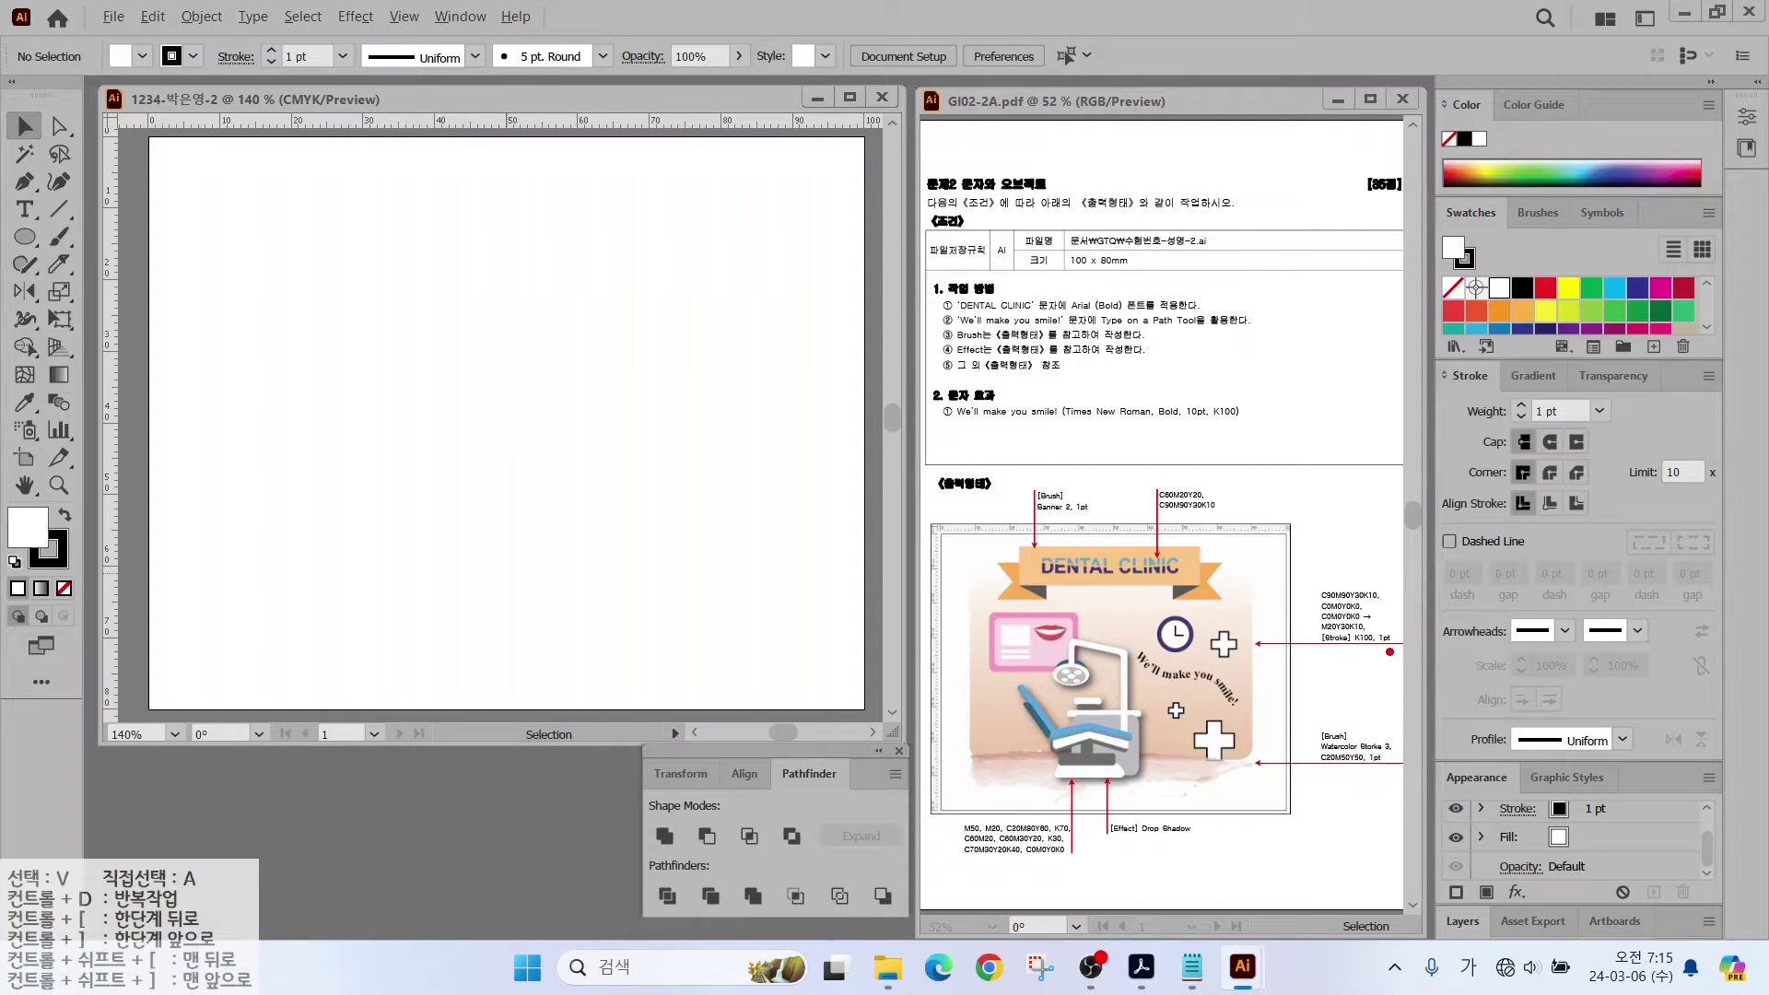
Step: Start a new colour group from the Swatches panel
mouse_move(1389, 652)
left_mouse_down()
mouse_move(1301, 685)
mouse_move(1272, 611)
mouse_move(1360, 562)
mouse_move(1380, 655)
left_mouse_up()
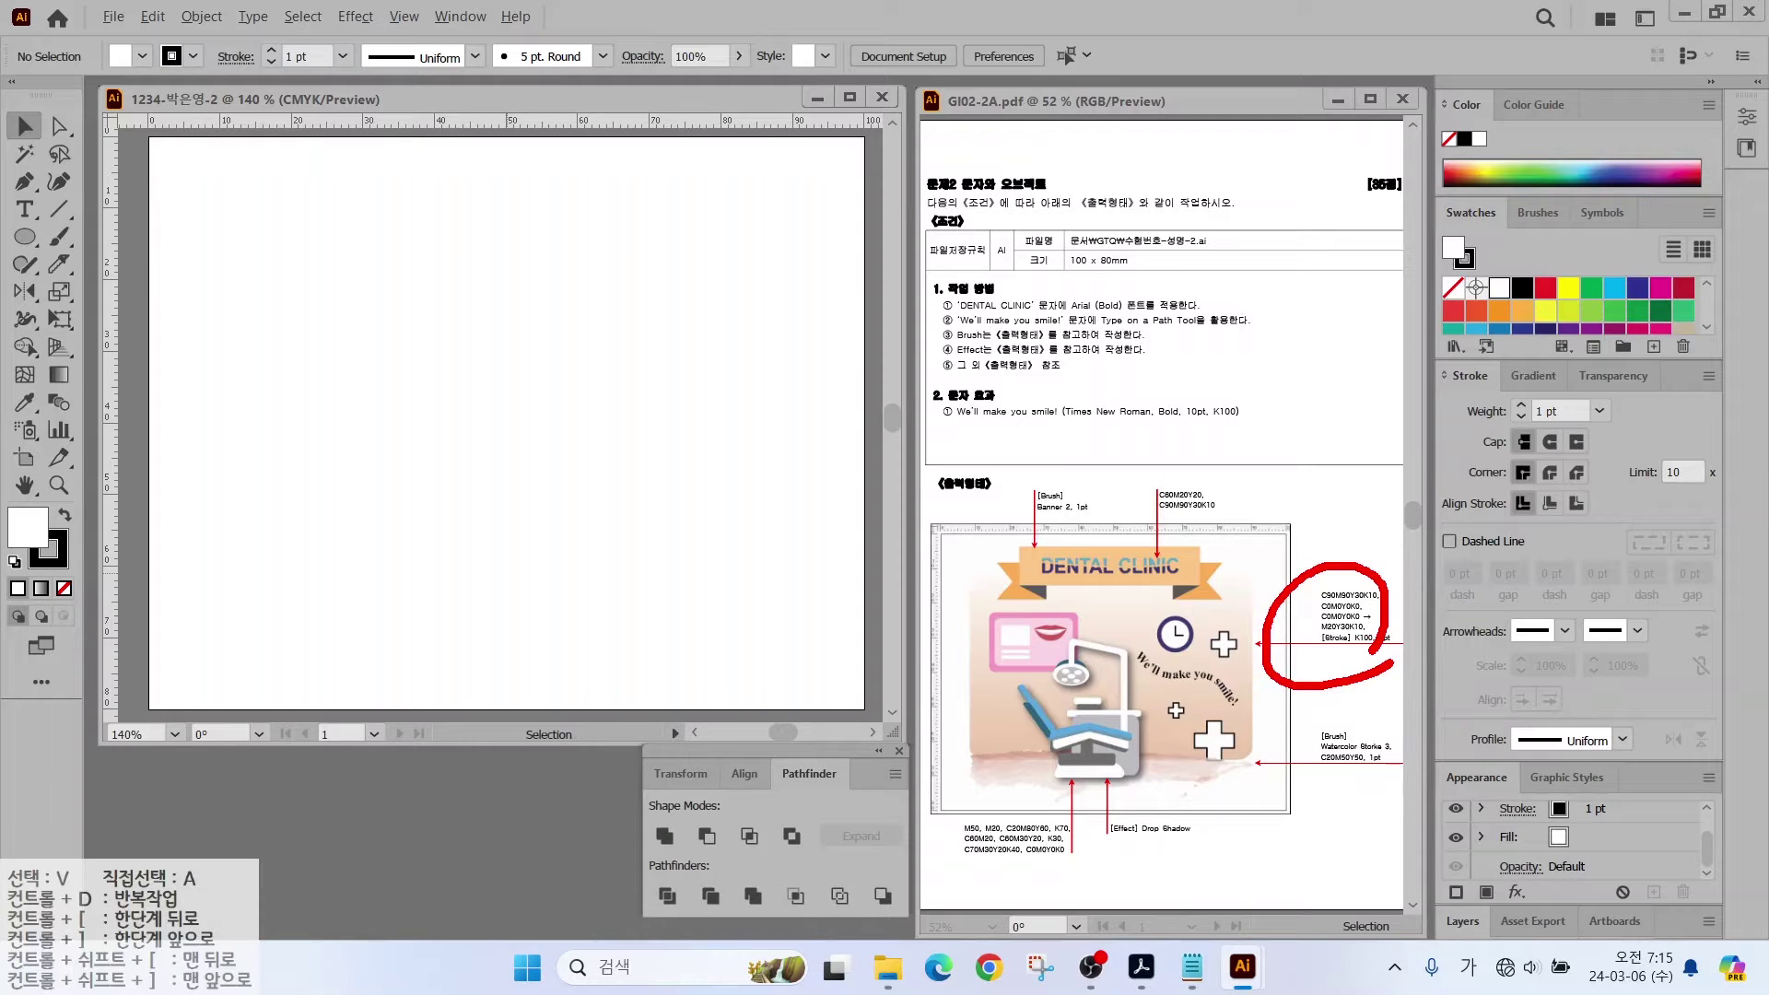
left_click_drag(1608, 370, 1638, 364)
key("Escape")
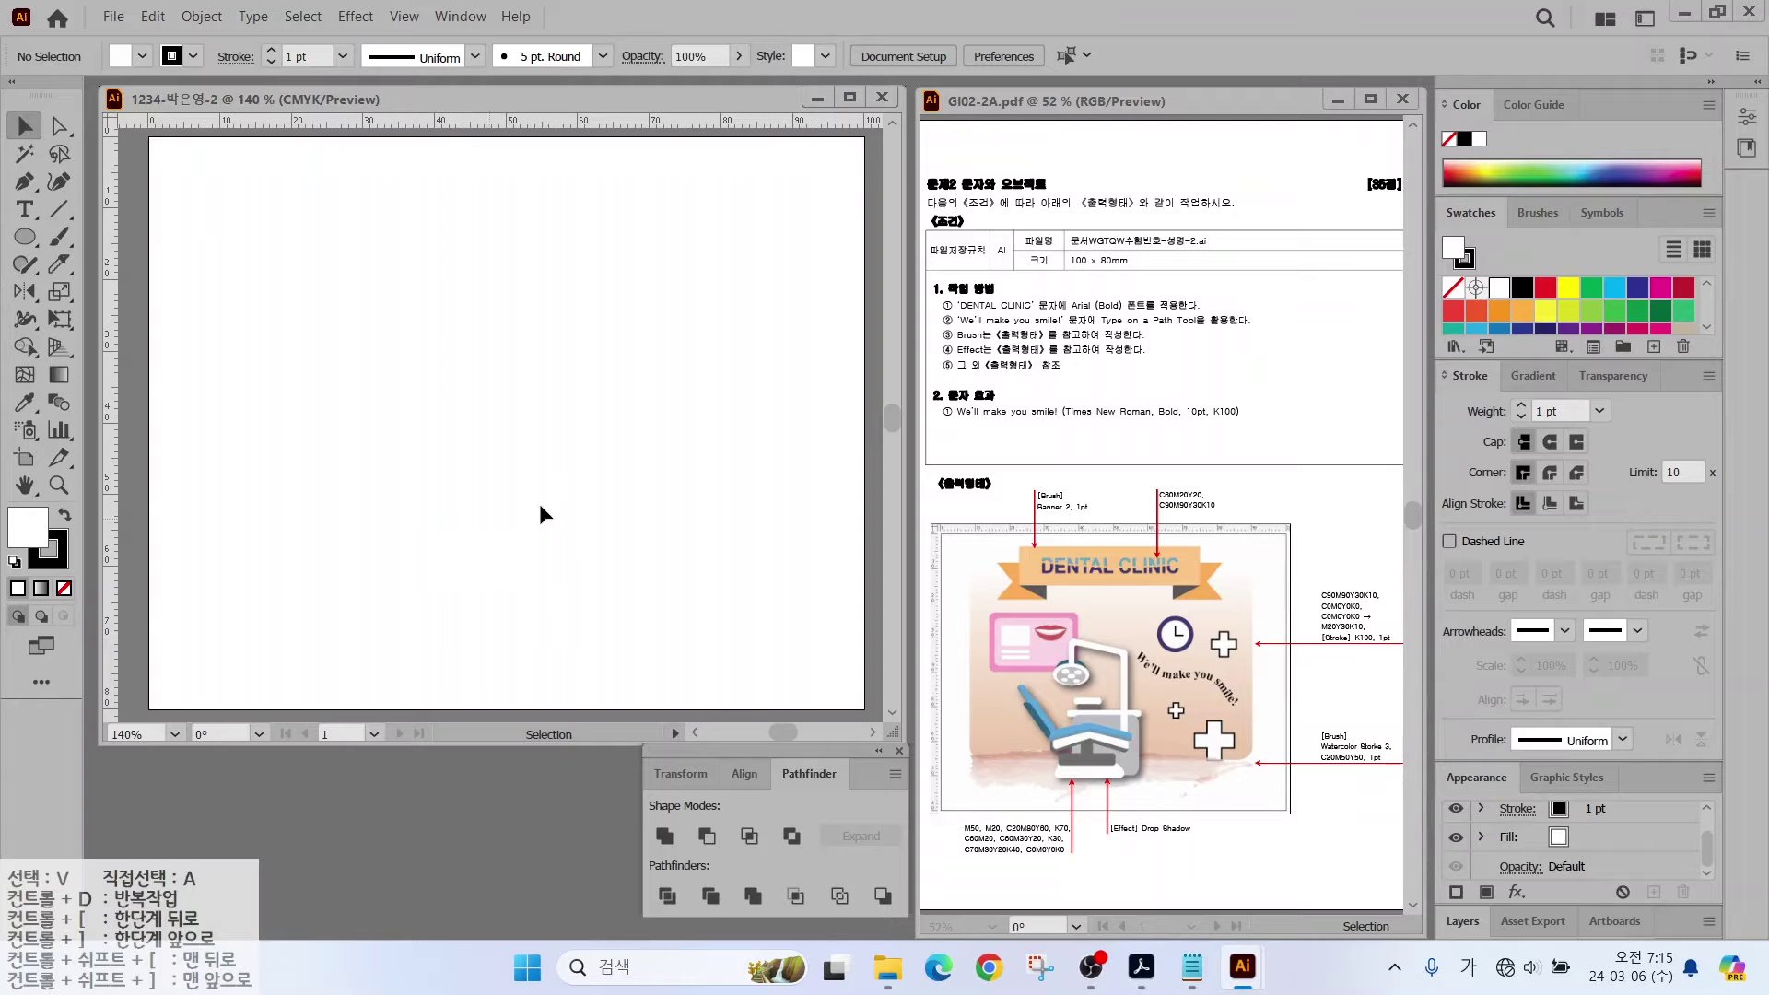
left_click(1623, 347)
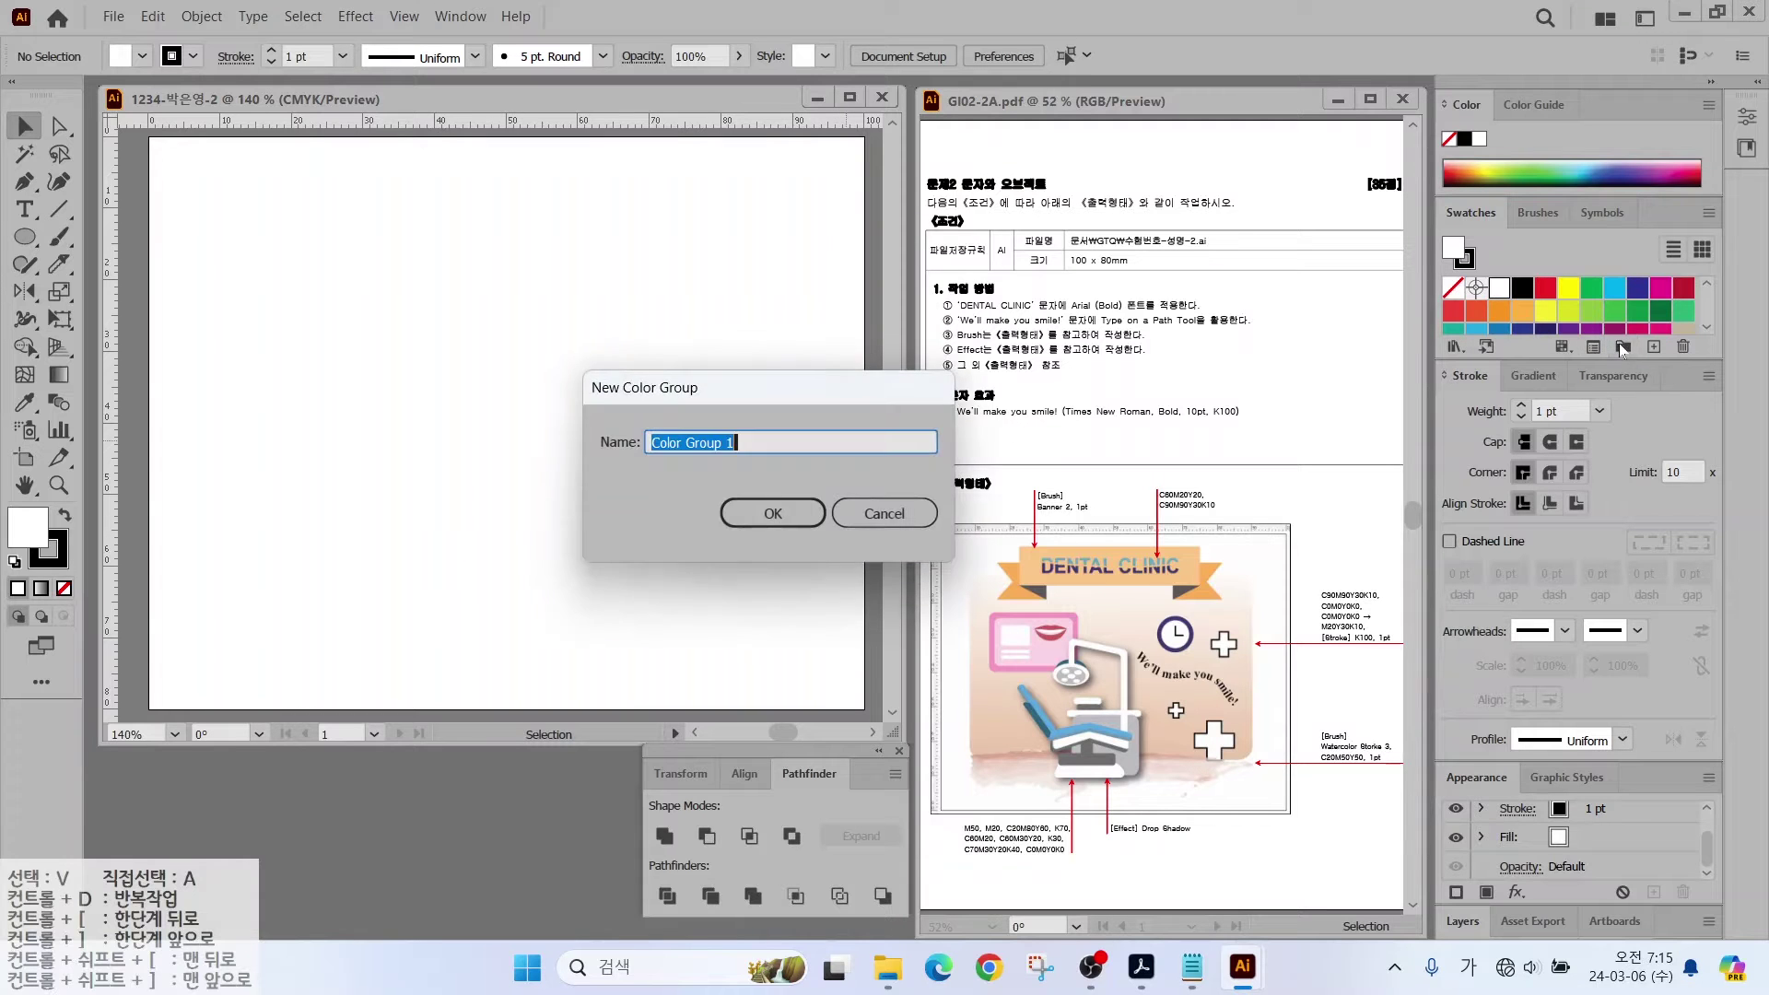
Step: Confirm Color Group 1 and add a dark purple C90 M90 Y30 K10 swatch as the fill
left_click(774, 513)
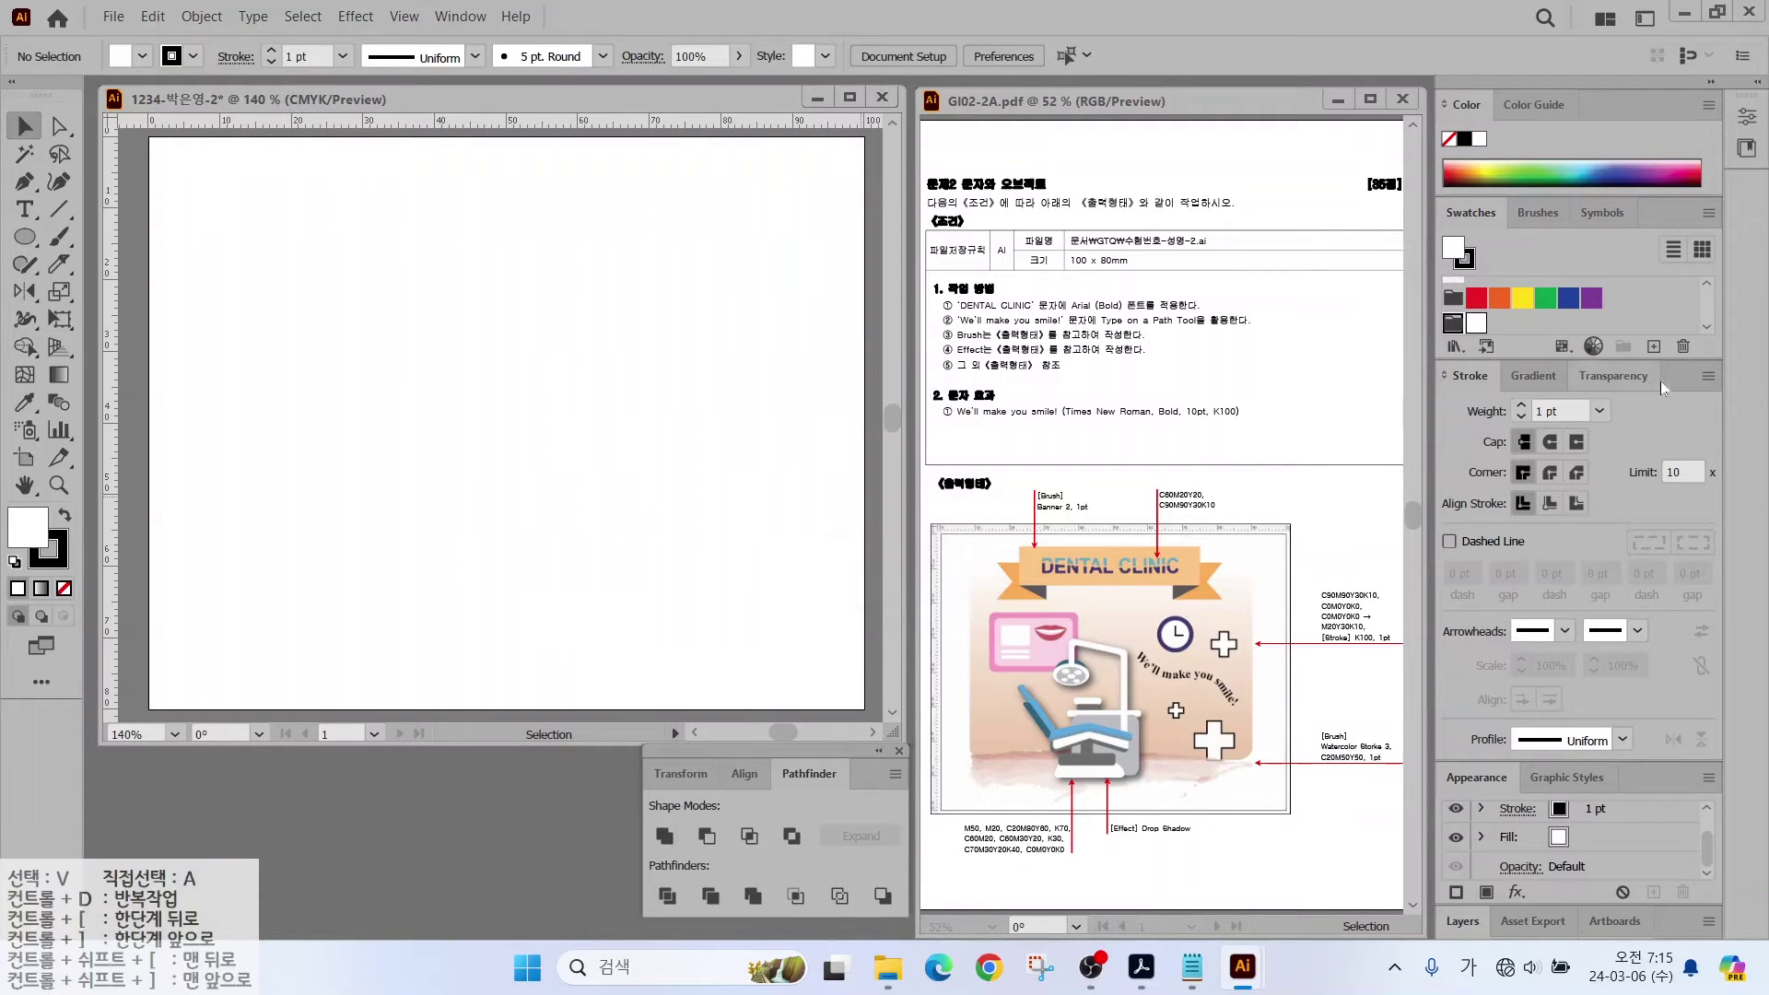
left_click(1654, 348)
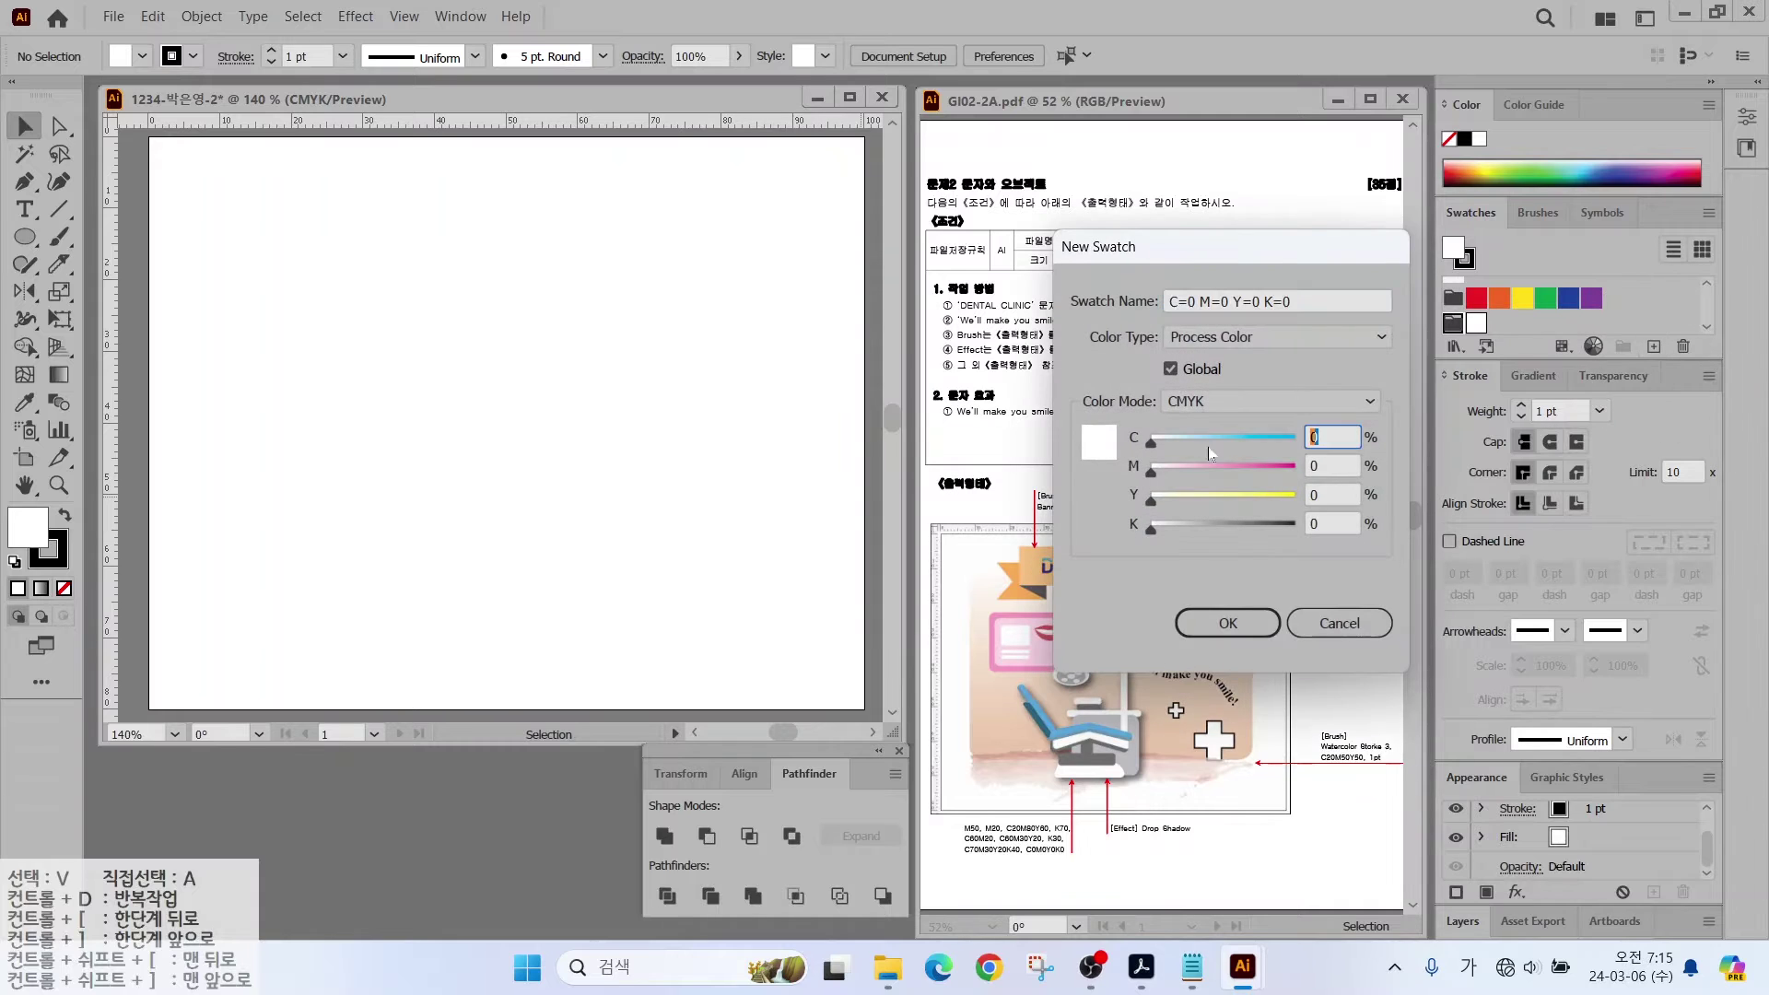
type("90")
key("Tab")
type("90")
key("Tab")
type("30")
key("Tab")
type("10")
key("Return")
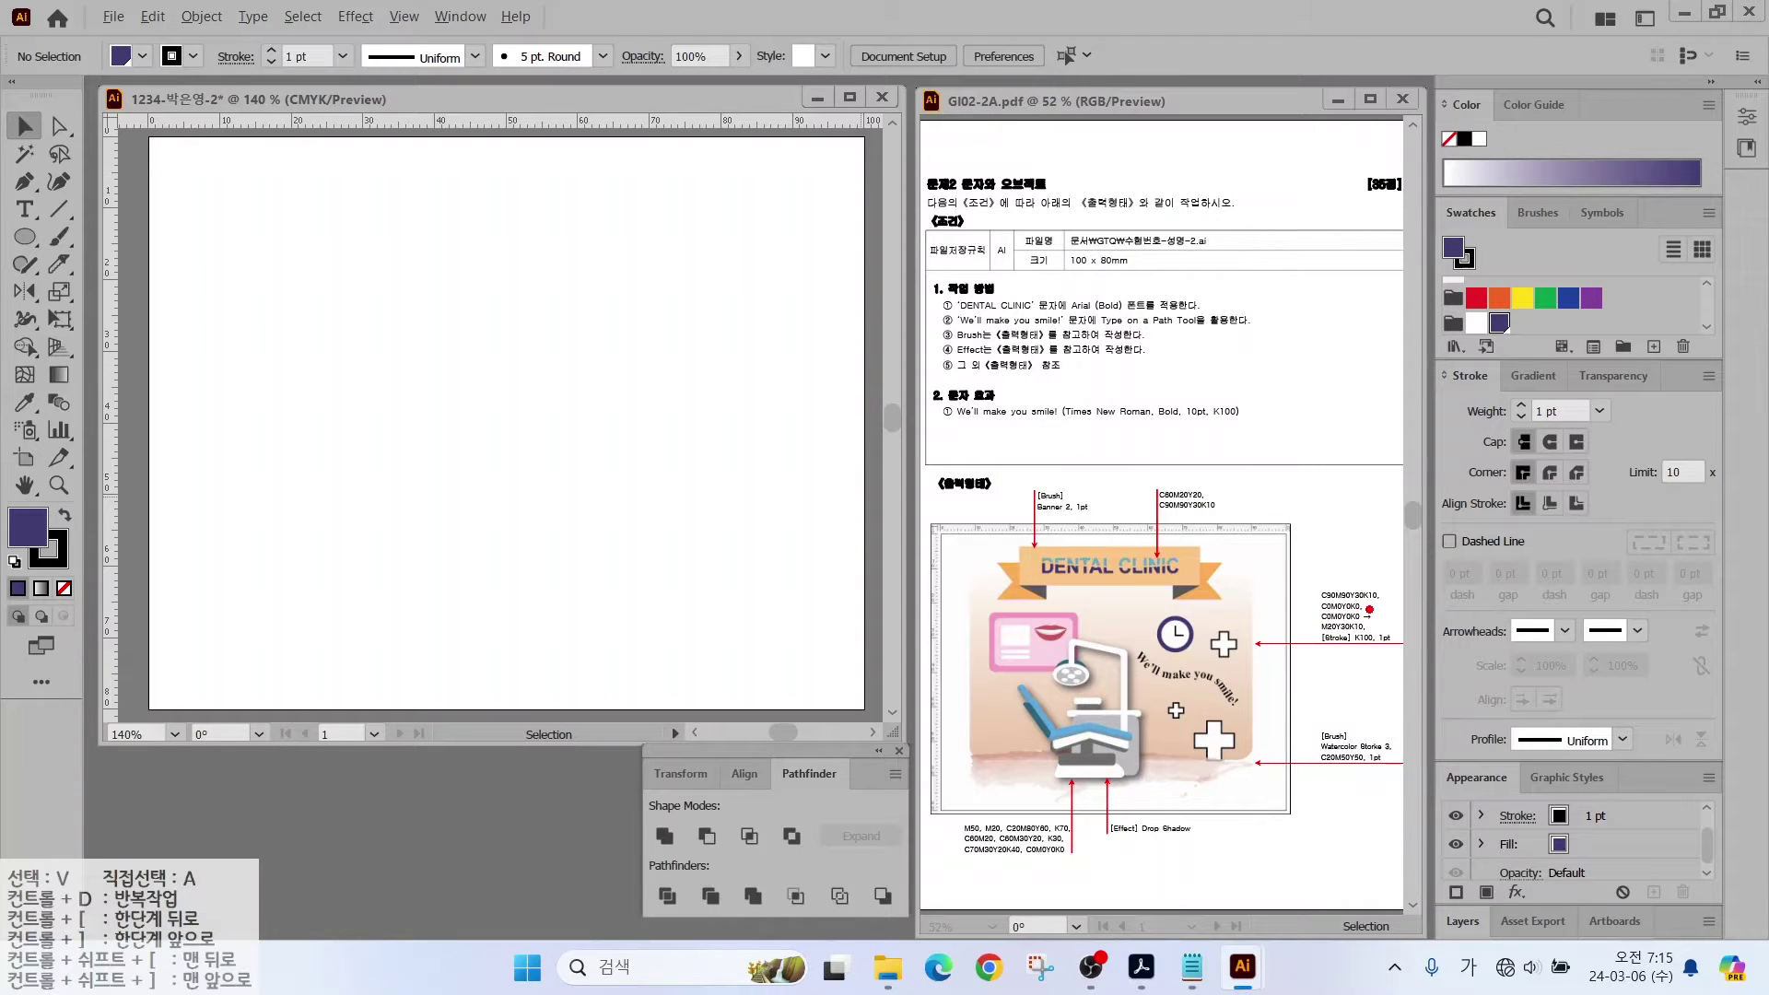
mouse_move(1375, 636)
left_mouse_down()
mouse_move(1316, 643)
mouse_move(1360, 604)
left_mouse_up()
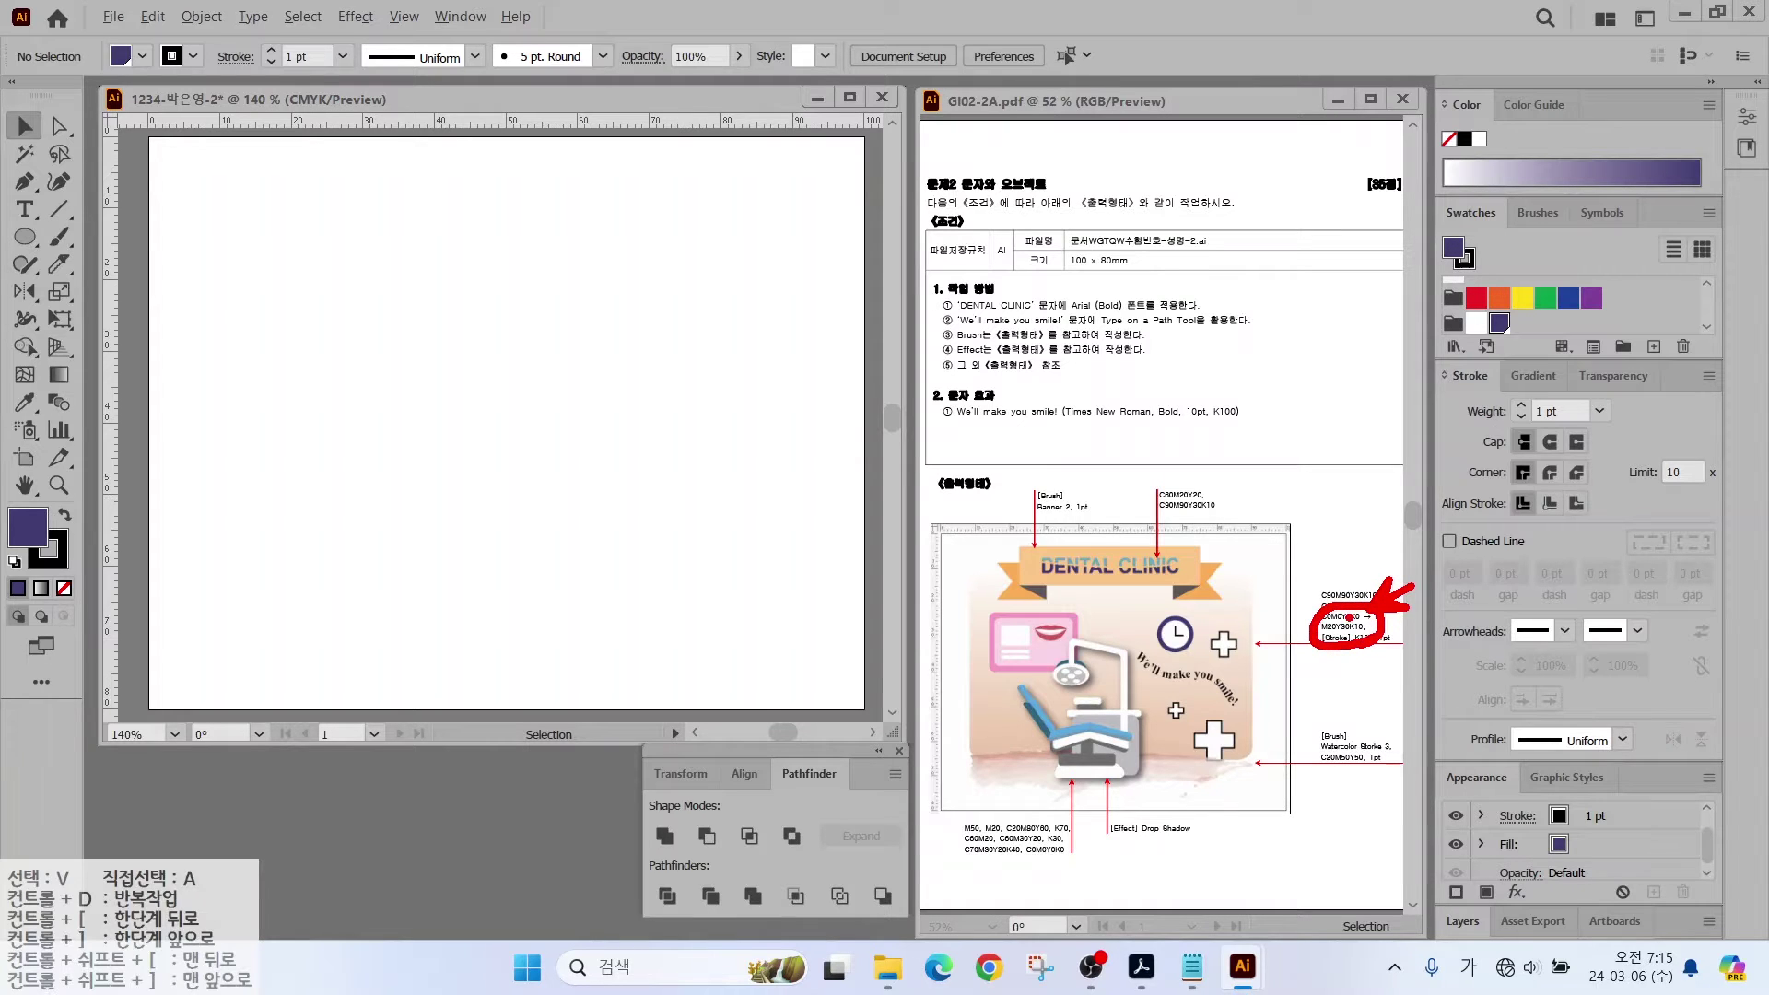
left_click(1518, 373)
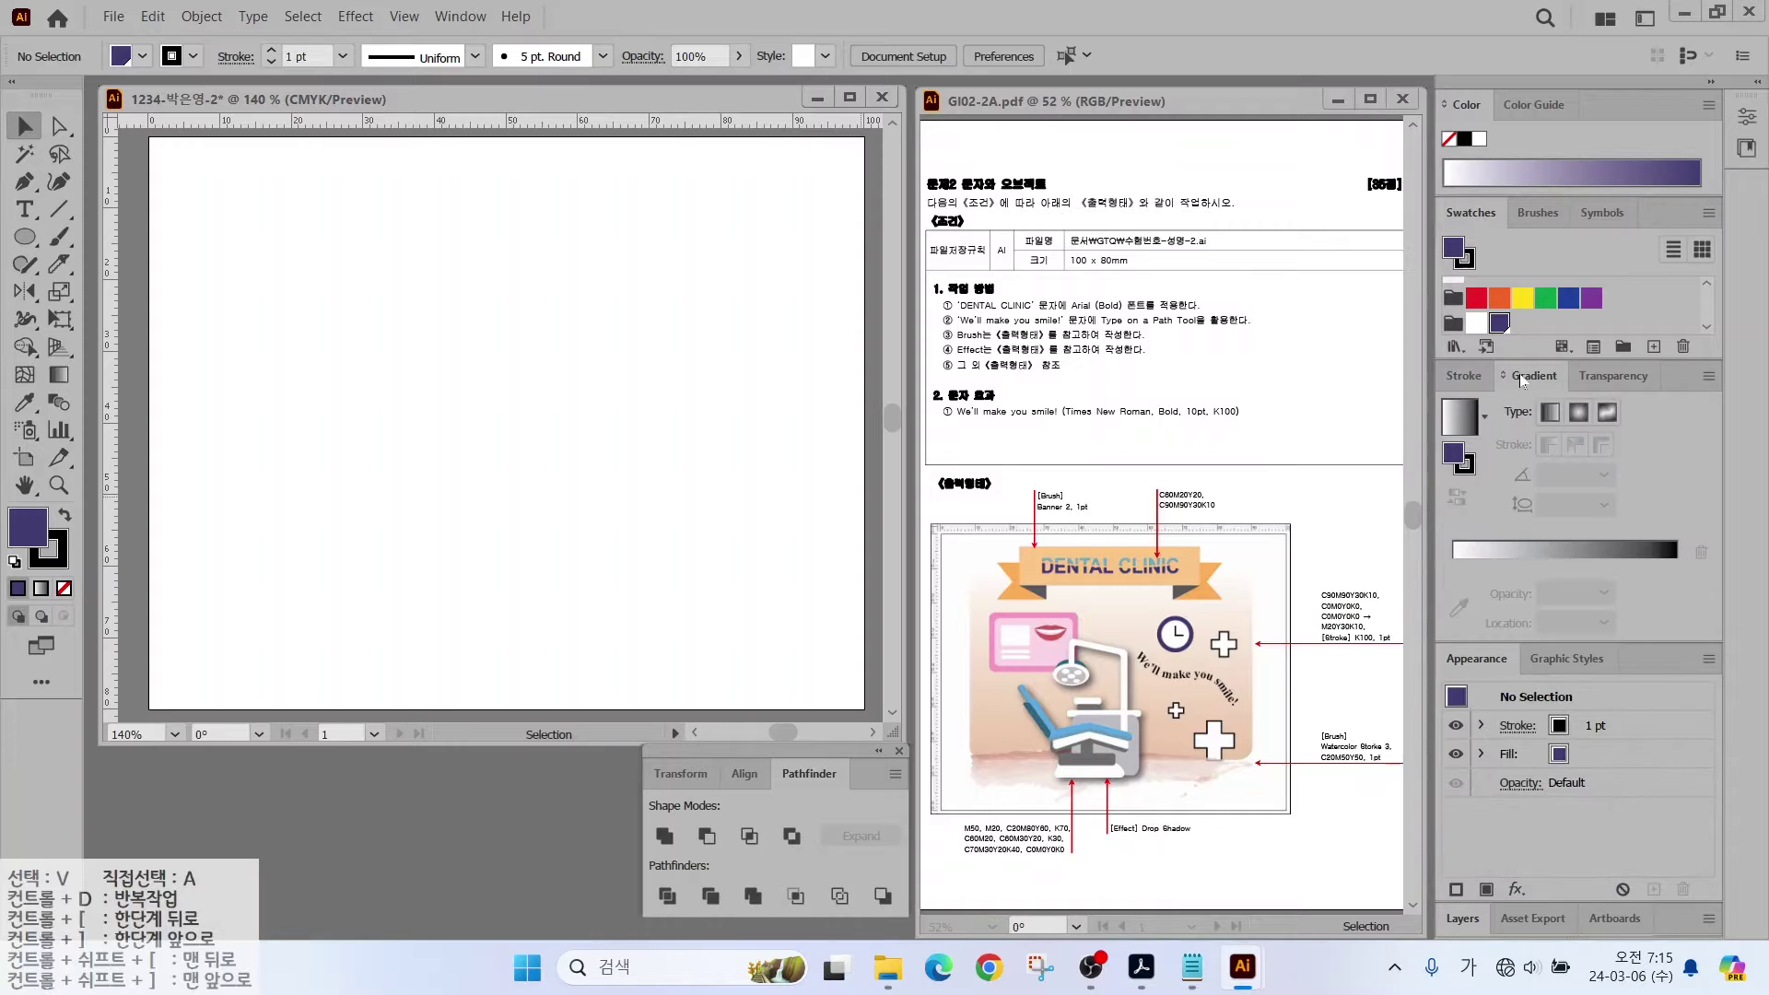
Step: Apply the default white-to-black gradient to the fill and check its white start stop
left_click(1462, 419)
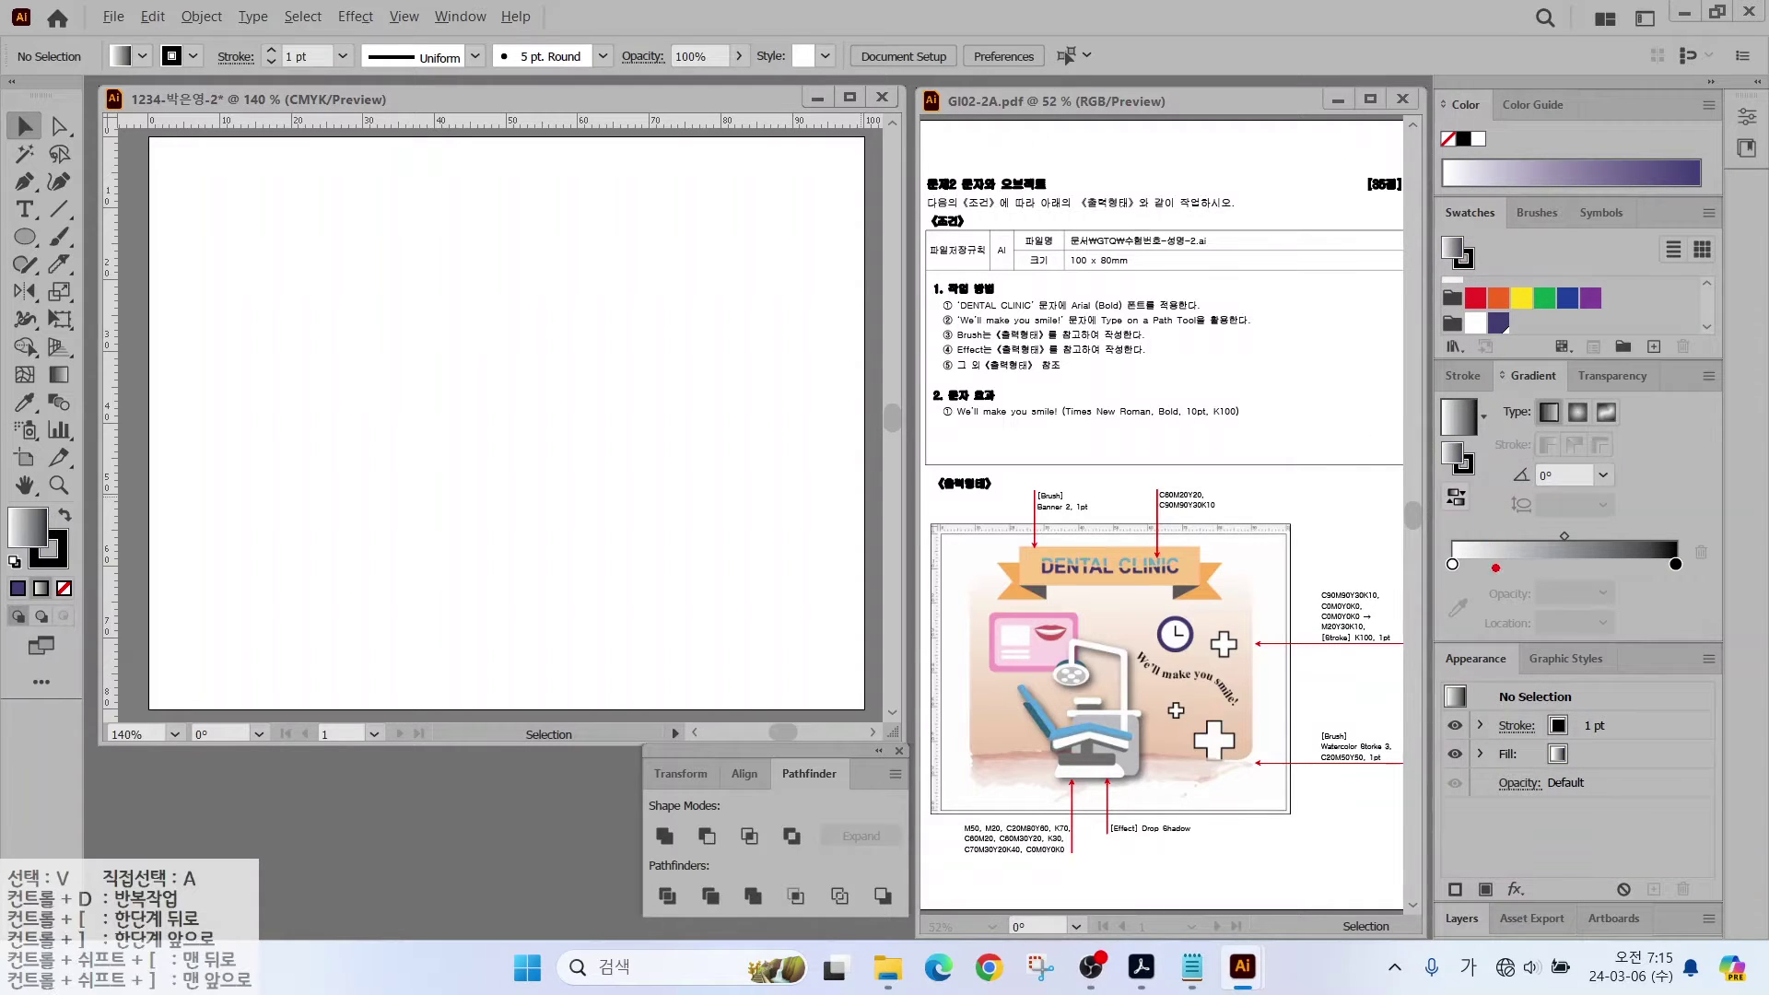
mouse_move(1488, 589)
left_mouse_down()
mouse_move(1432, 574)
mouse_move(1455, 532)
mouse_move(1485, 582)
left_mouse_up()
mouse_move(1705, 591)
left_mouse_down()
mouse_move(1666, 603)
mouse_move(1666, 537)
mouse_move(1701, 552)
mouse_move(1701, 606)
left_mouse_up()
key("Escape")
double_click(1452, 564)
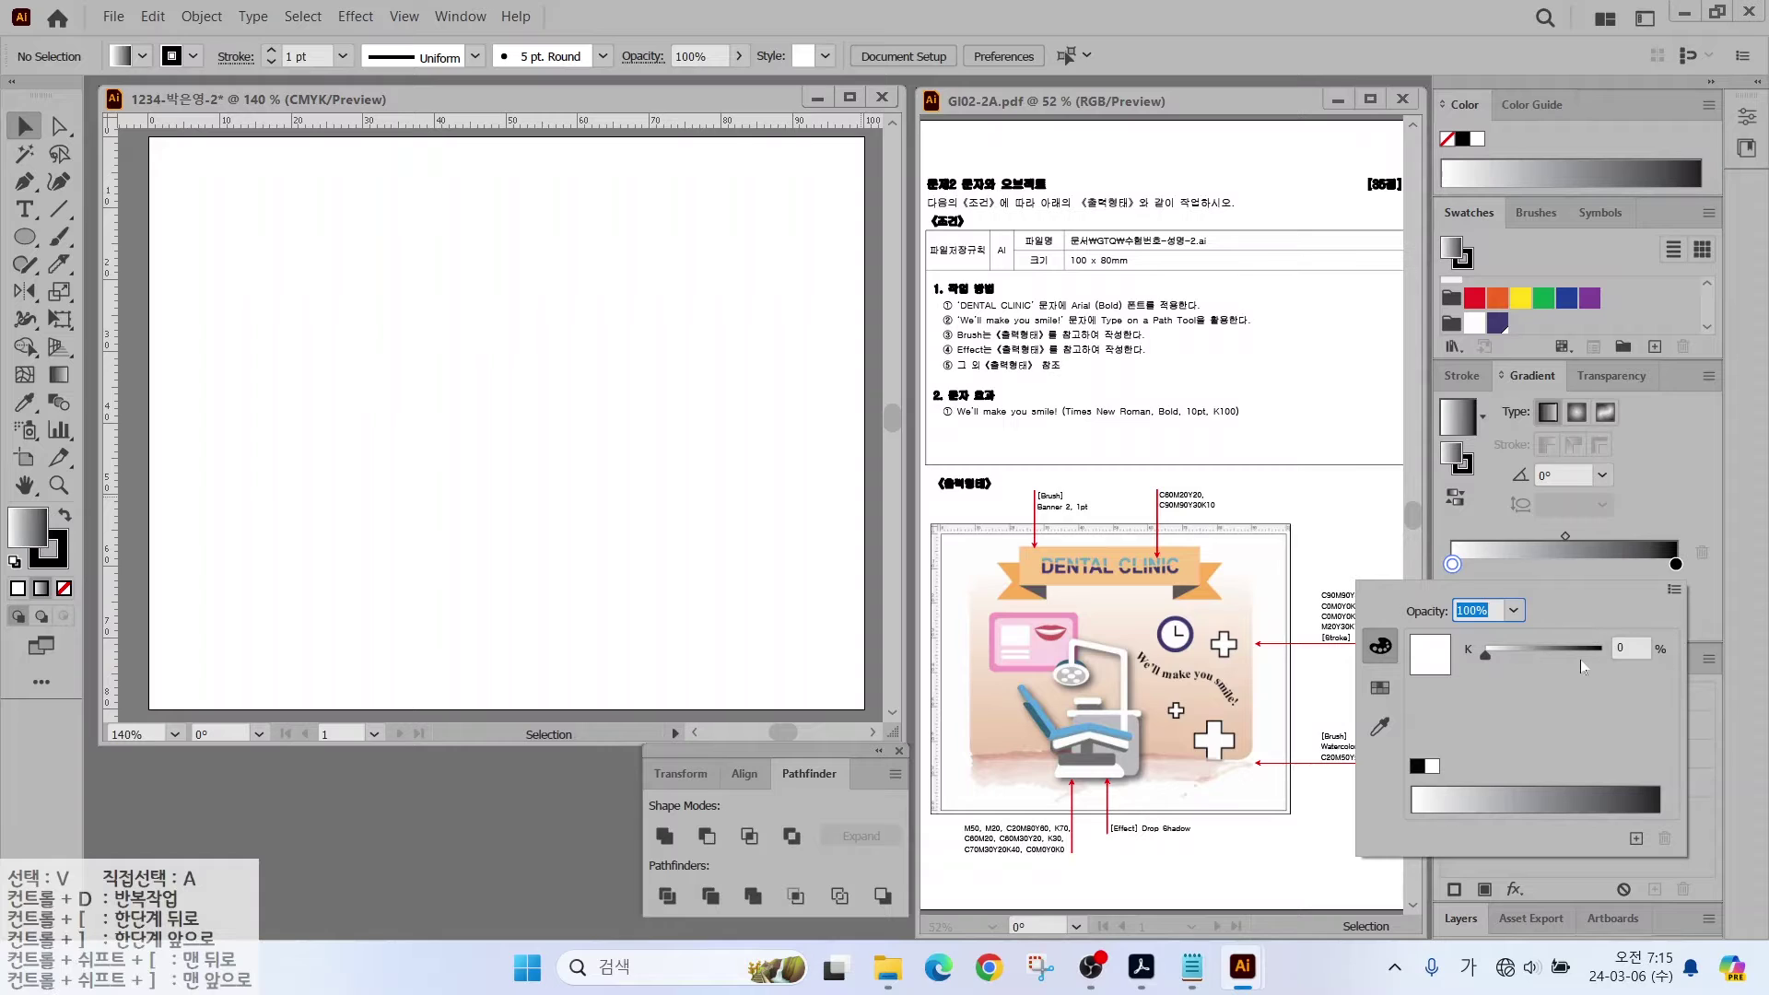
left_click(1676, 564)
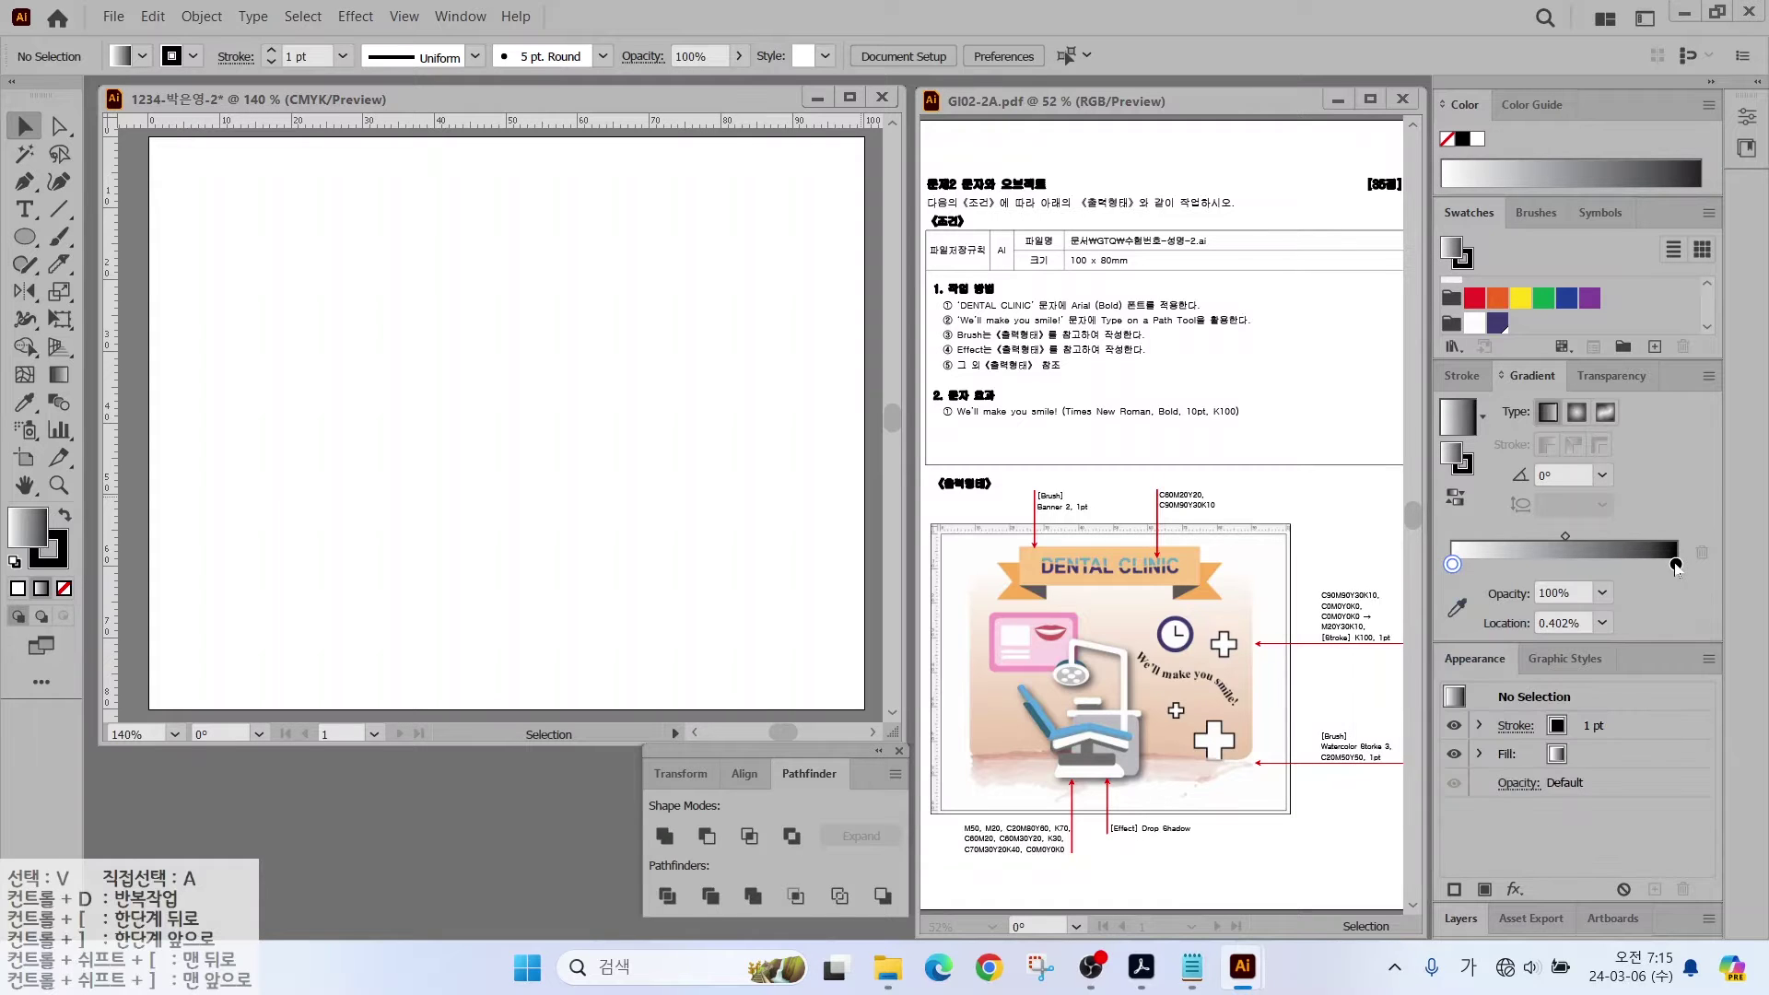
Step: Set the gradient's end stop to CMYK C0 M20 Y30 K10 peach
double_click(1676, 564)
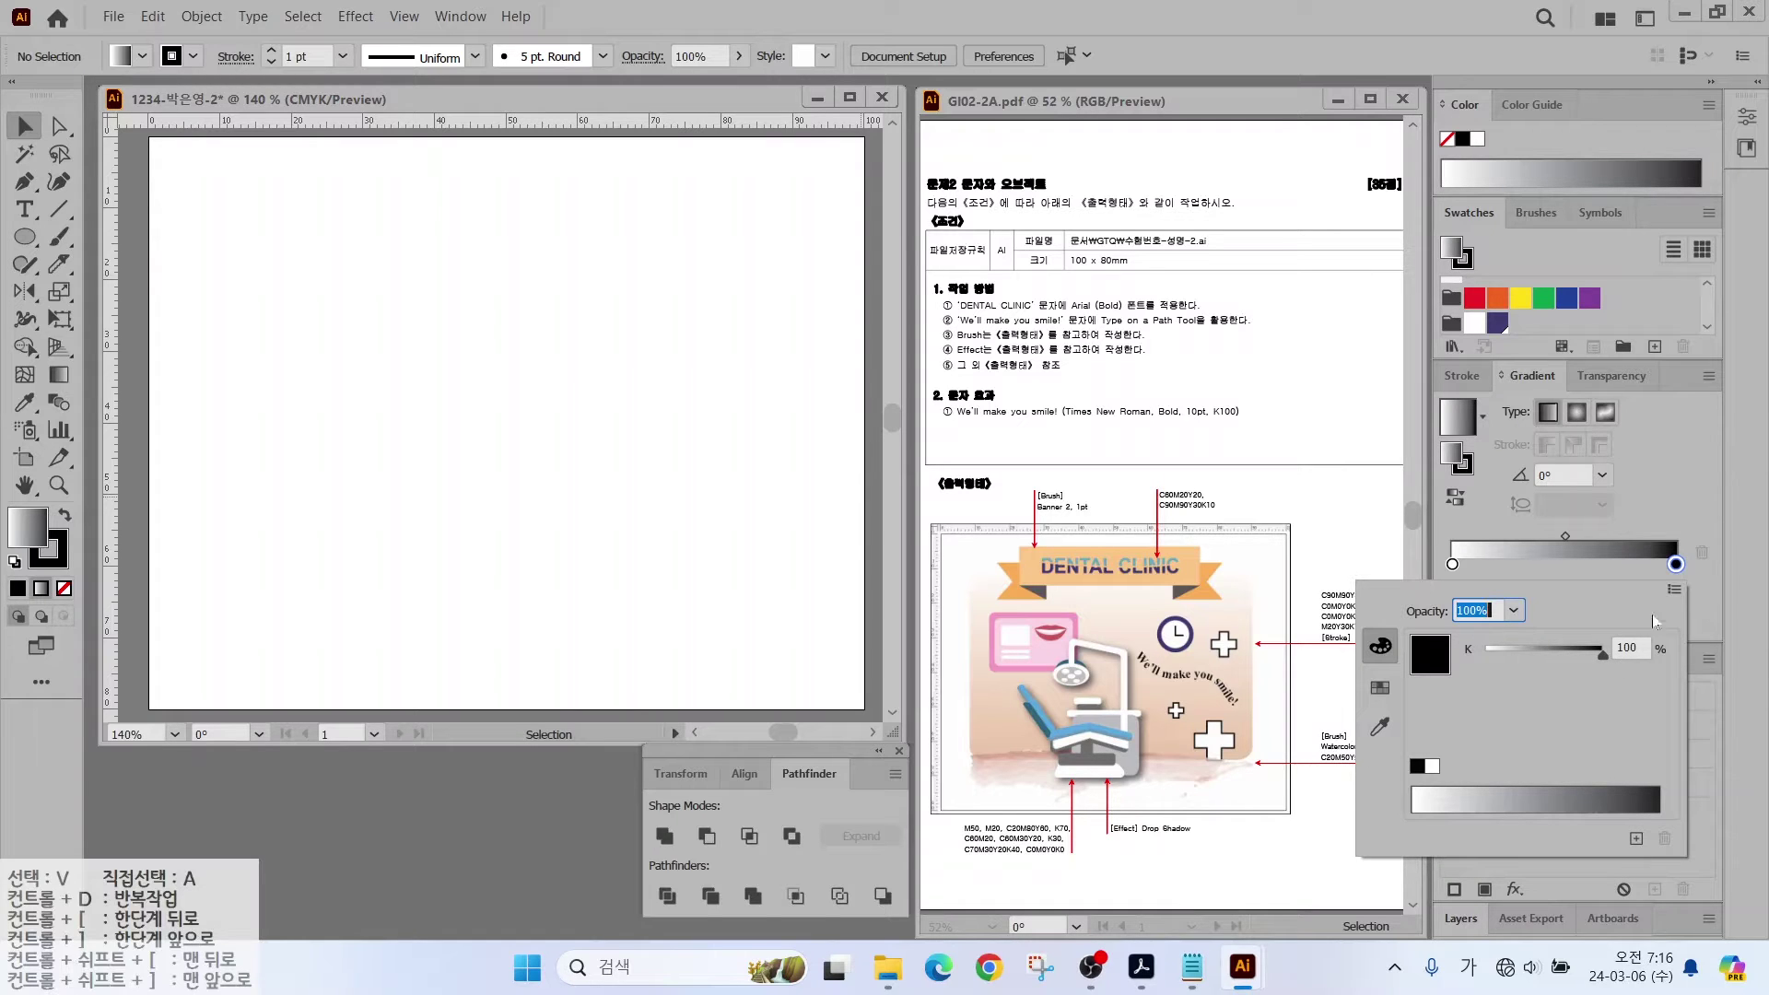
left_click(1676, 590)
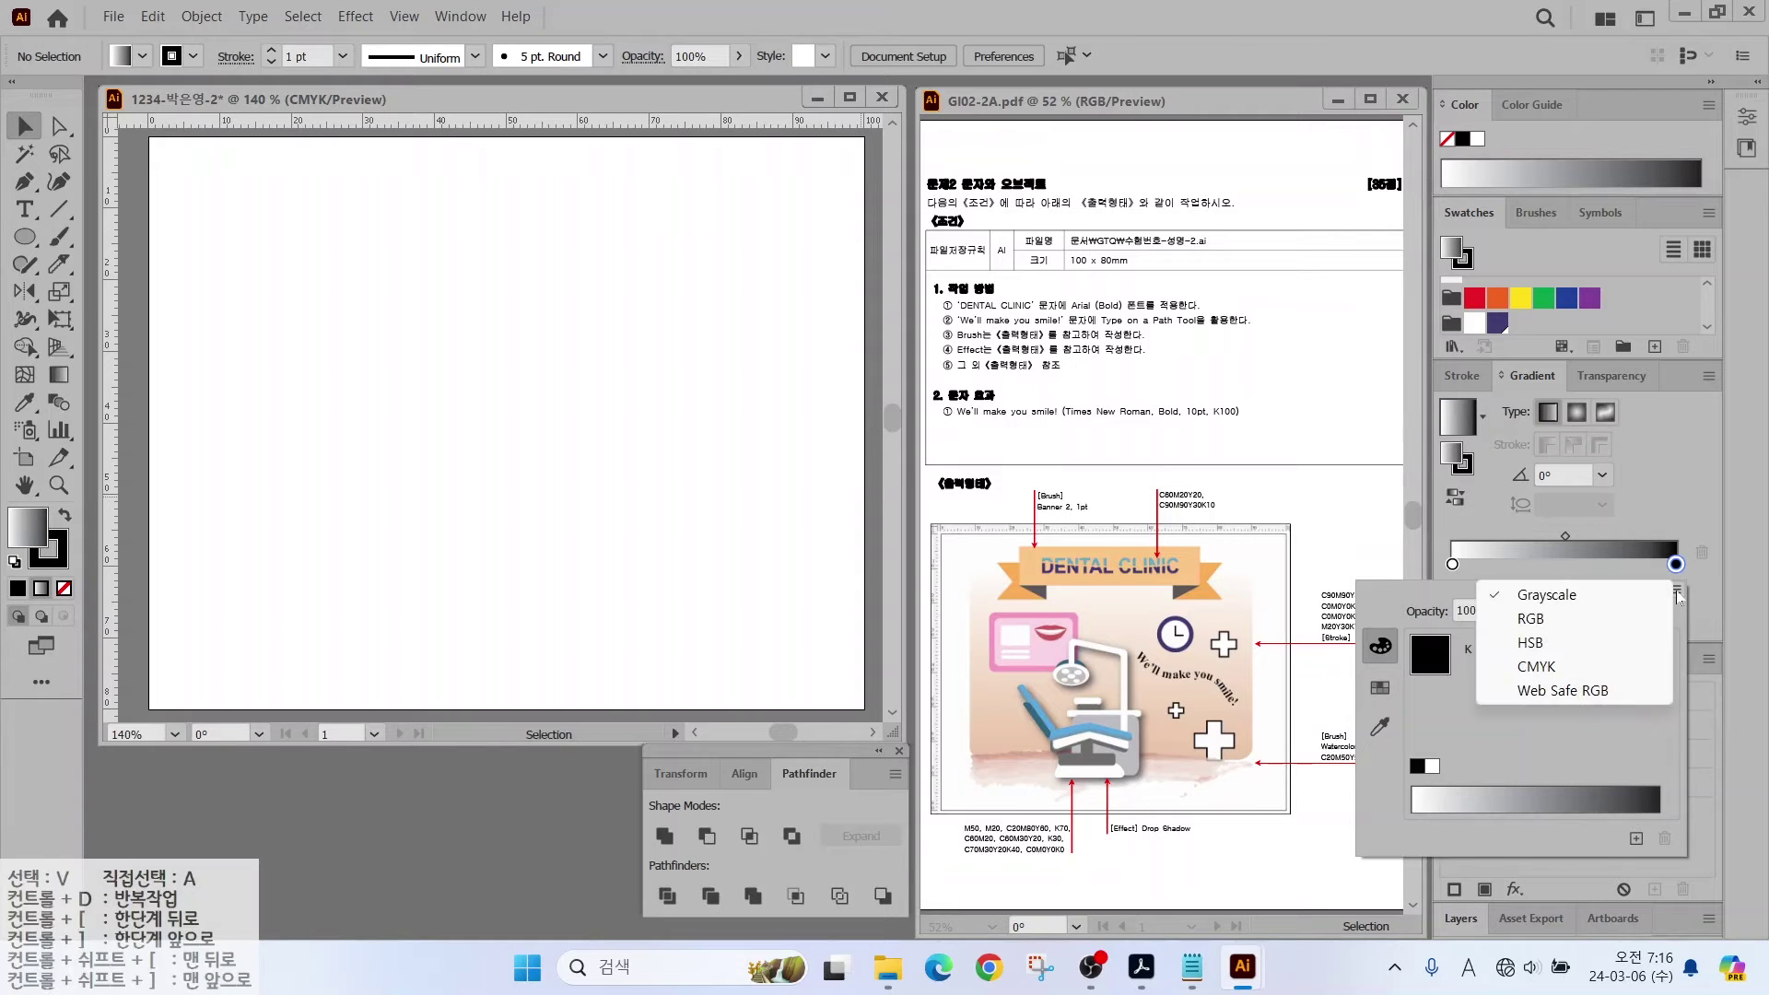
left_click(1559, 666)
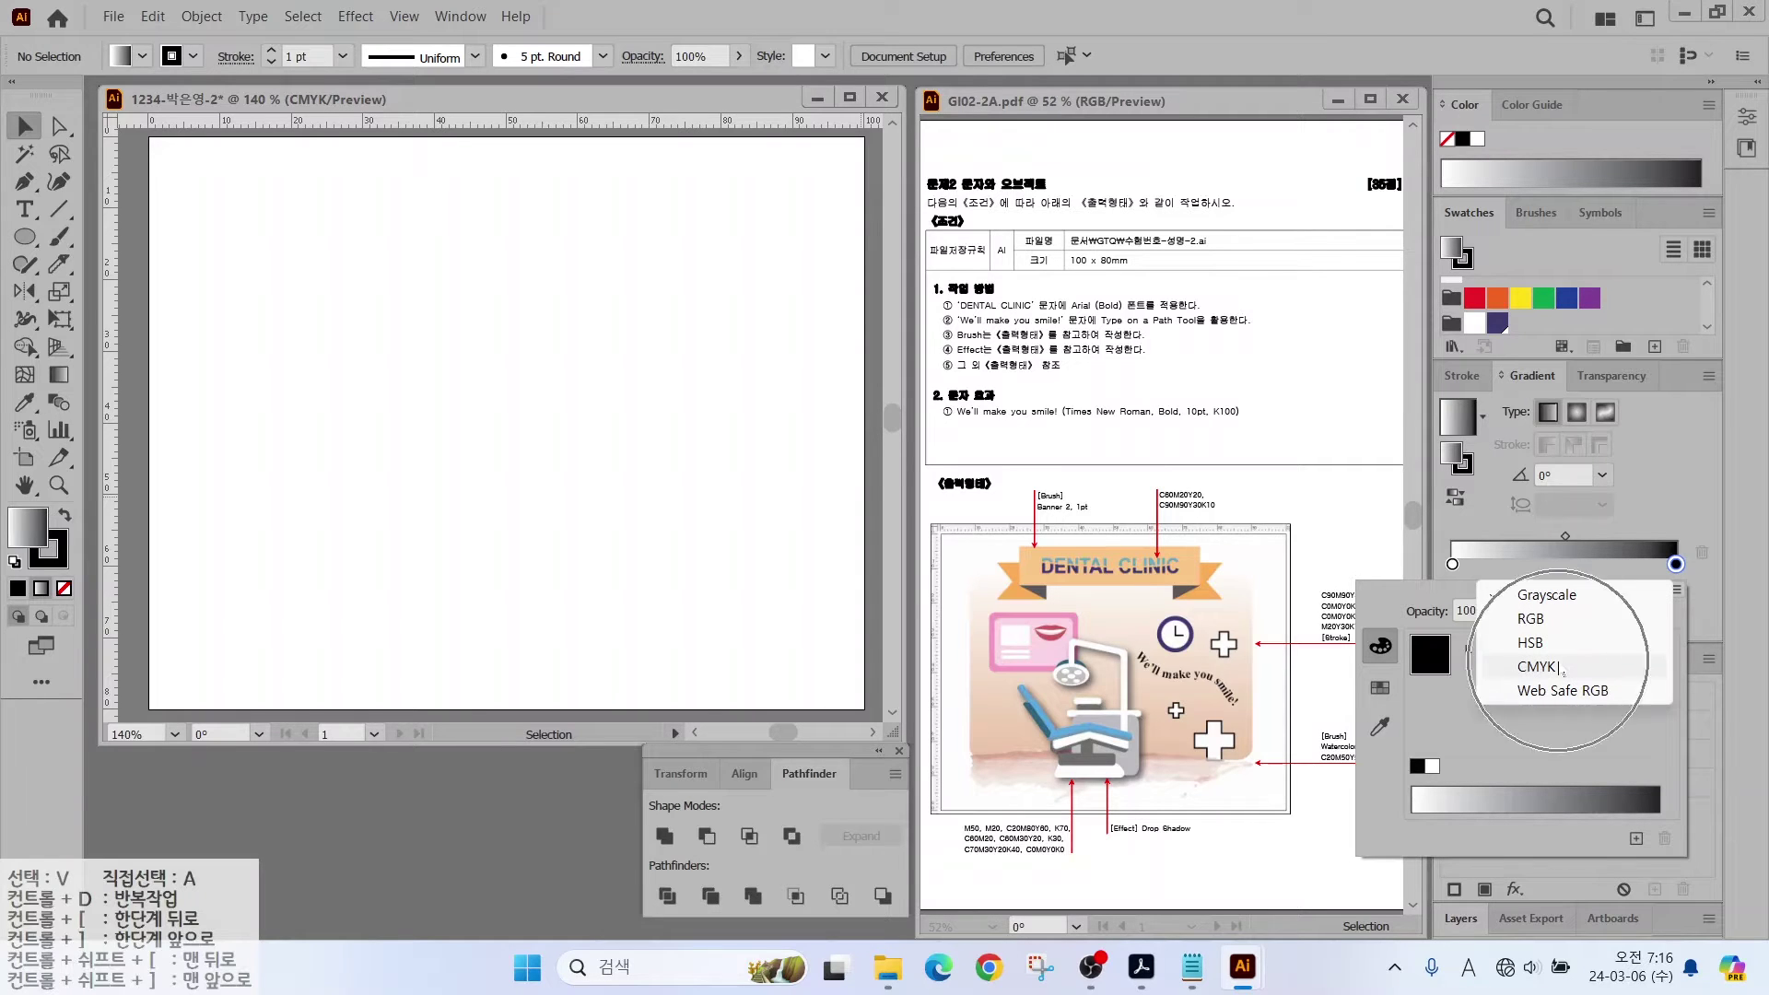
left_click(1561, 666)
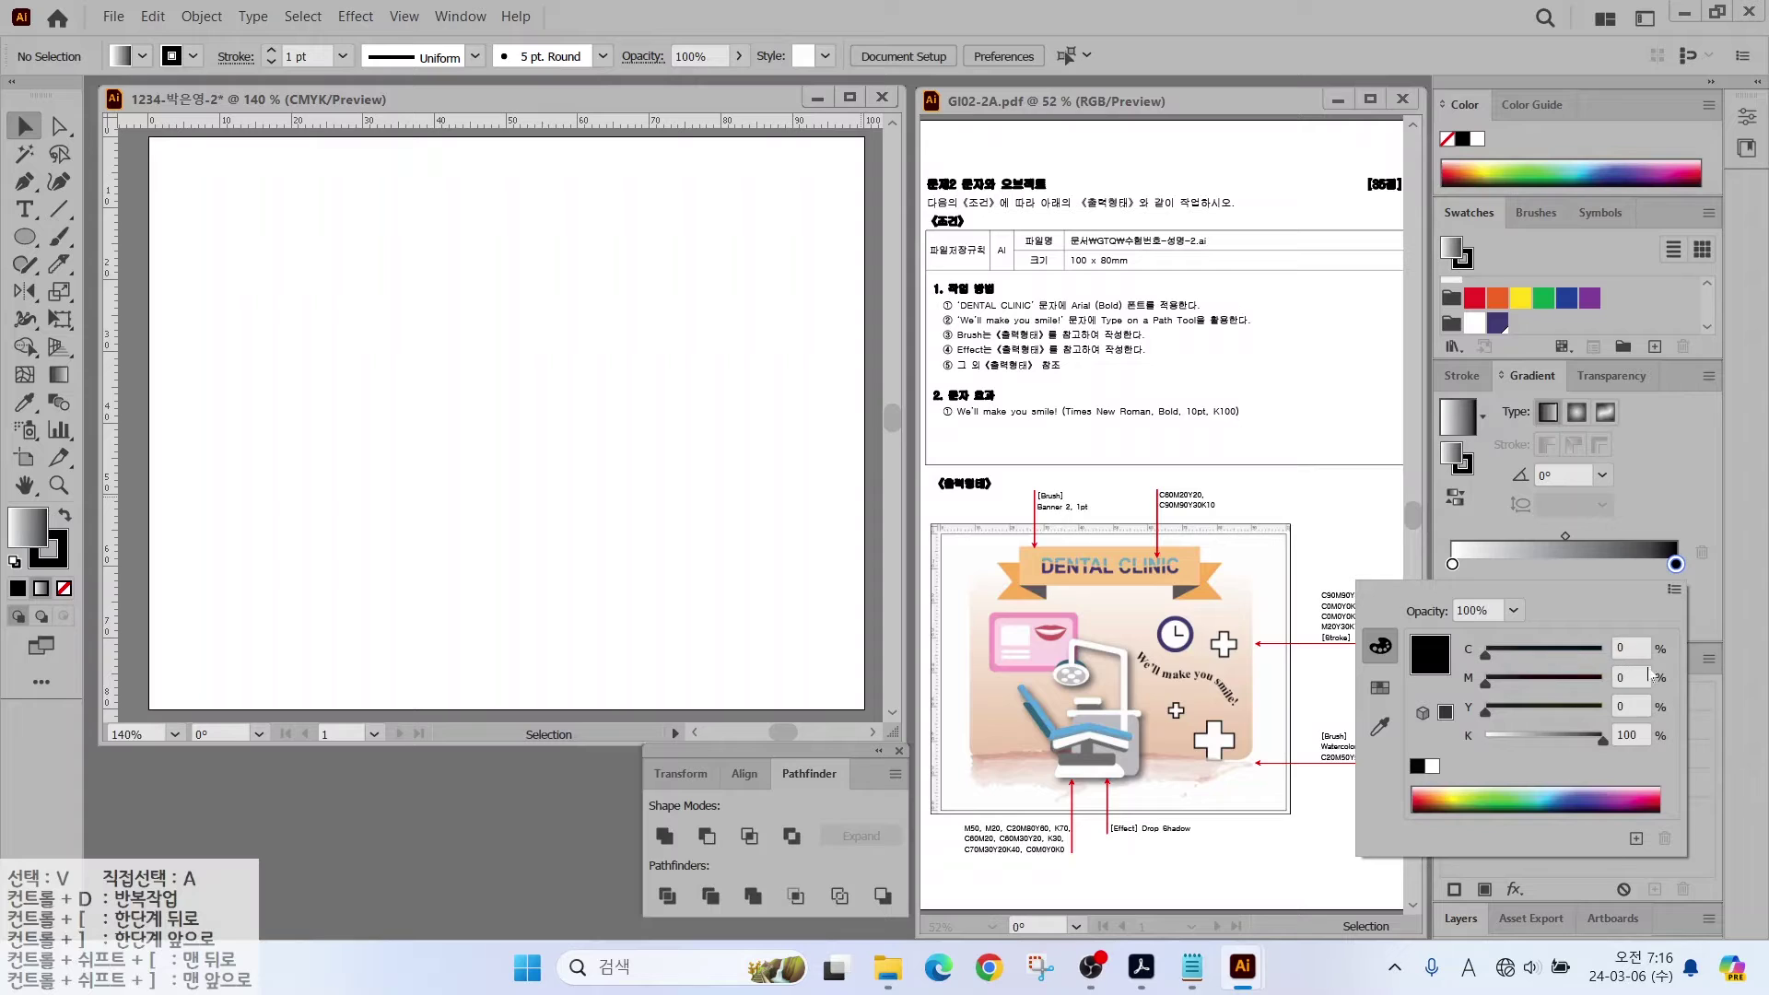
key("Tab")
type("20")
key("Tab")
type("30")
key("Tab")
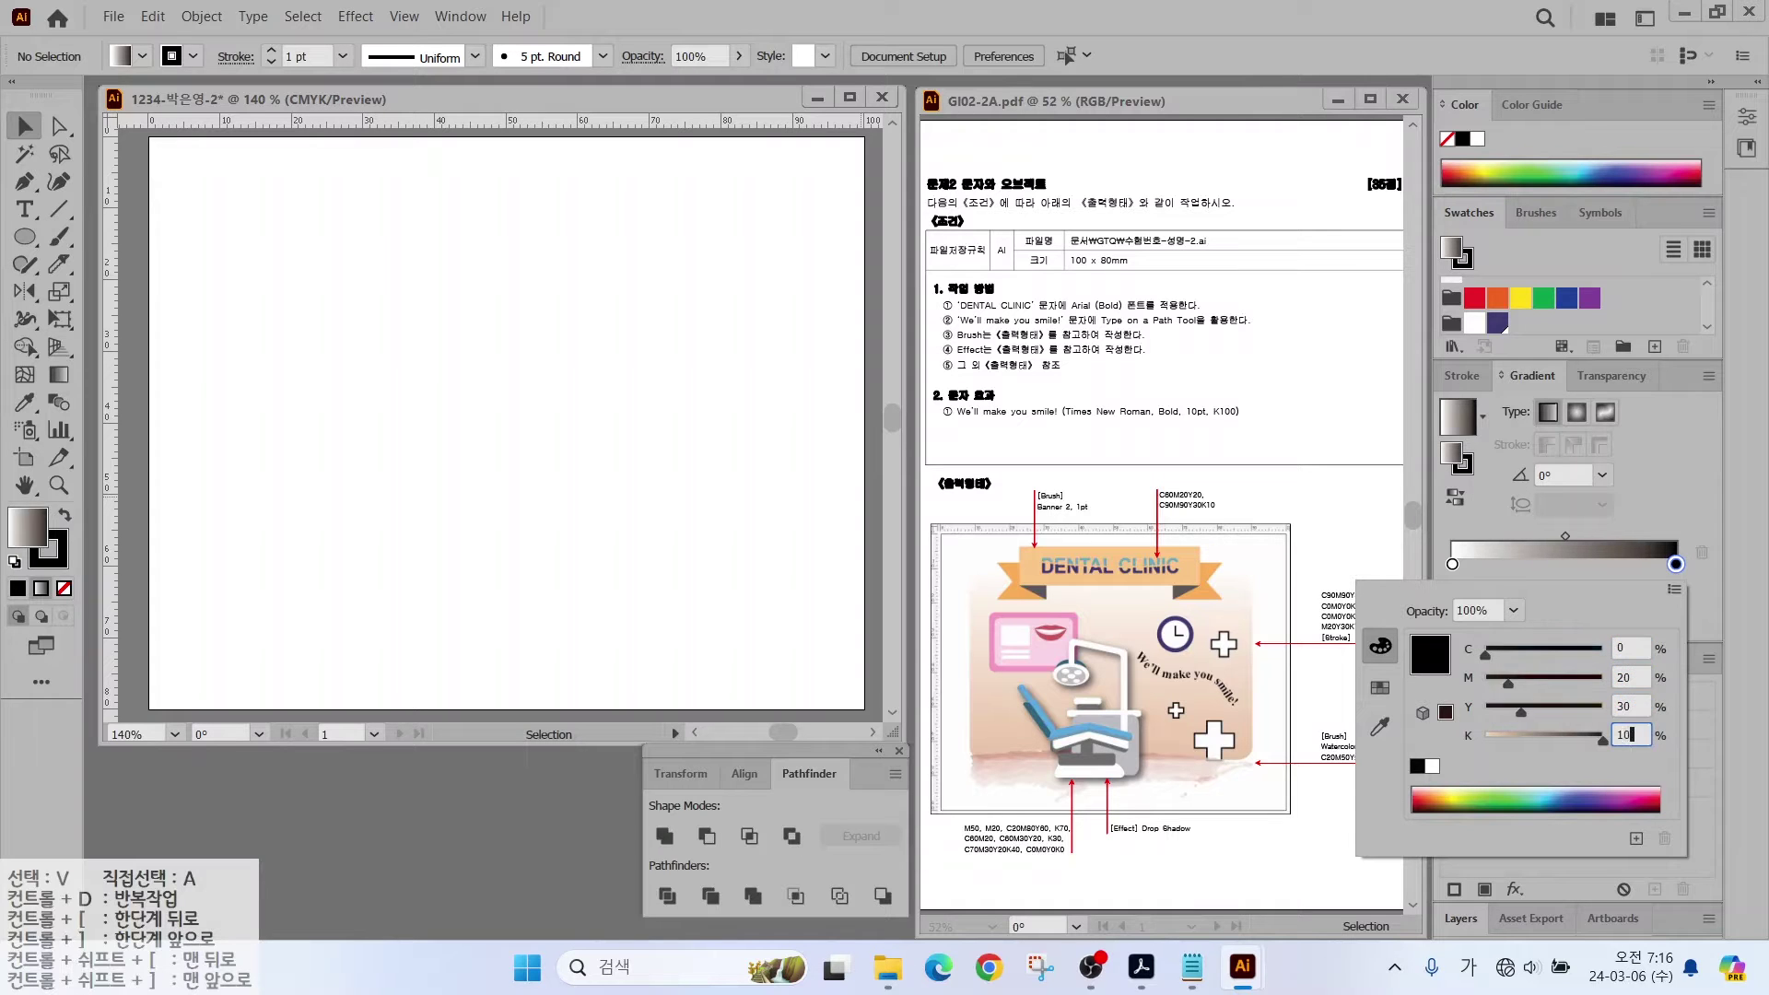
type("10")
key("Return")
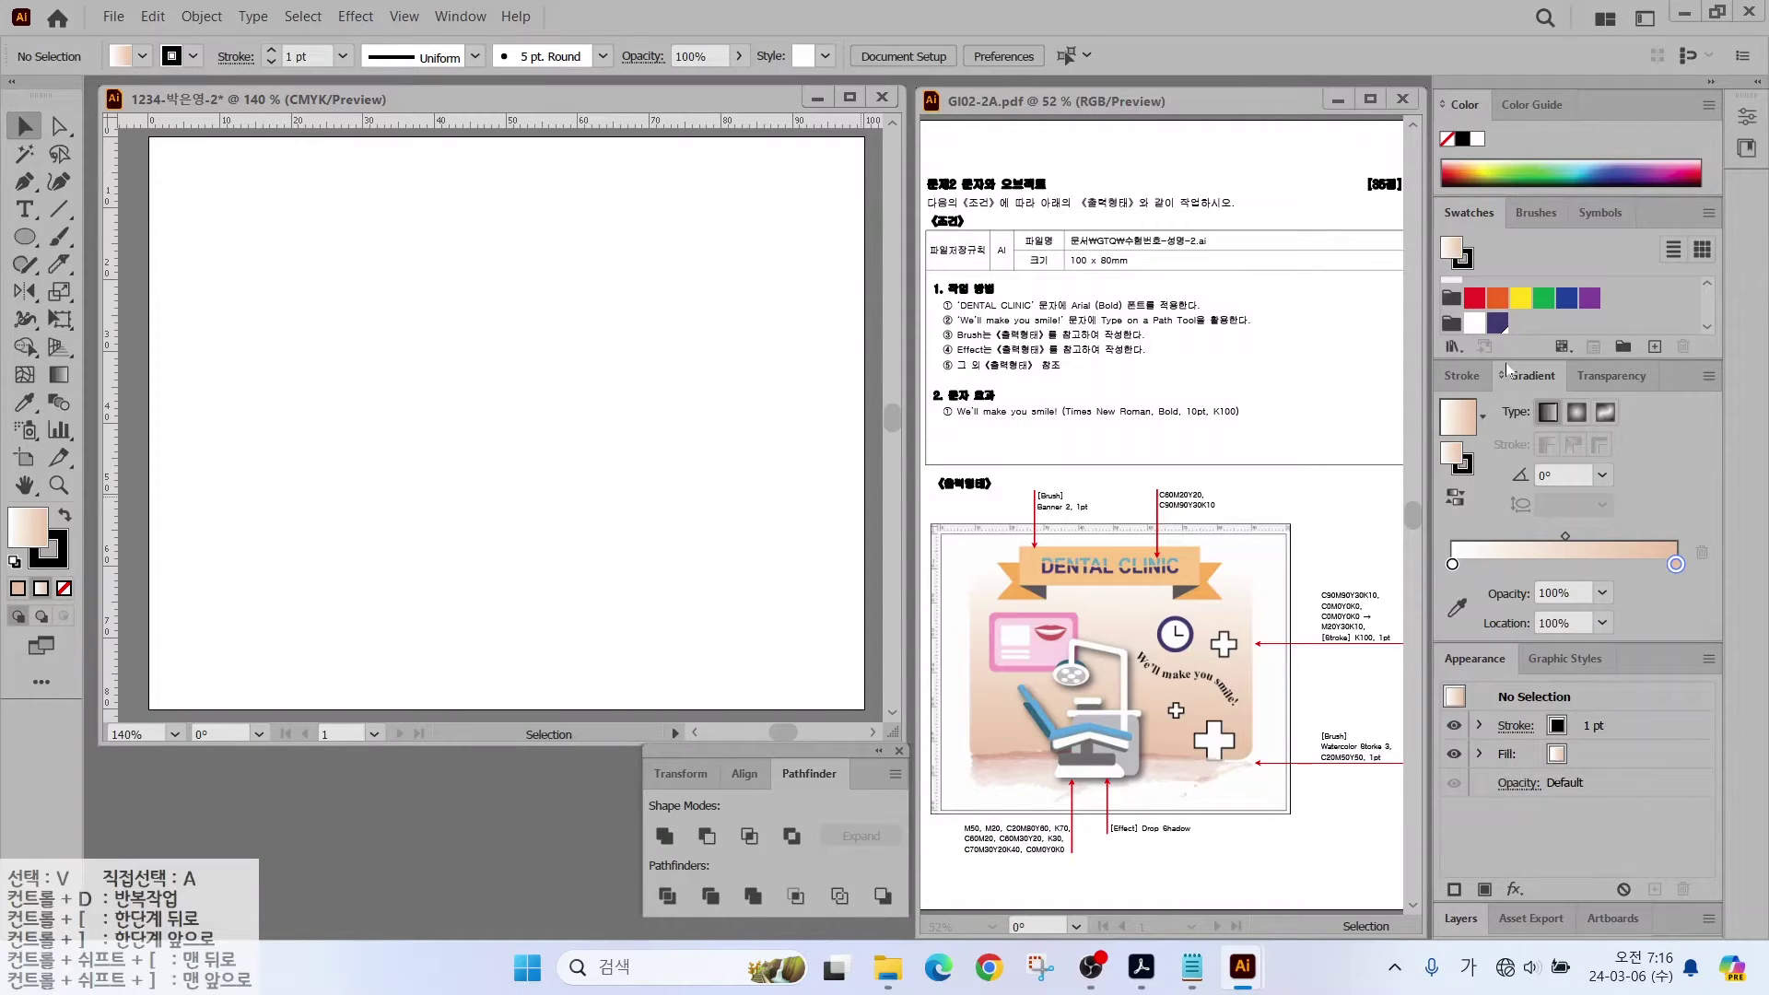
Step: Save the peach gradient as a swatch and reselect the dark purple swatch
left_click_drag(1529, 323, 1463, 415)
scroll(1584, 306, "down", 3)
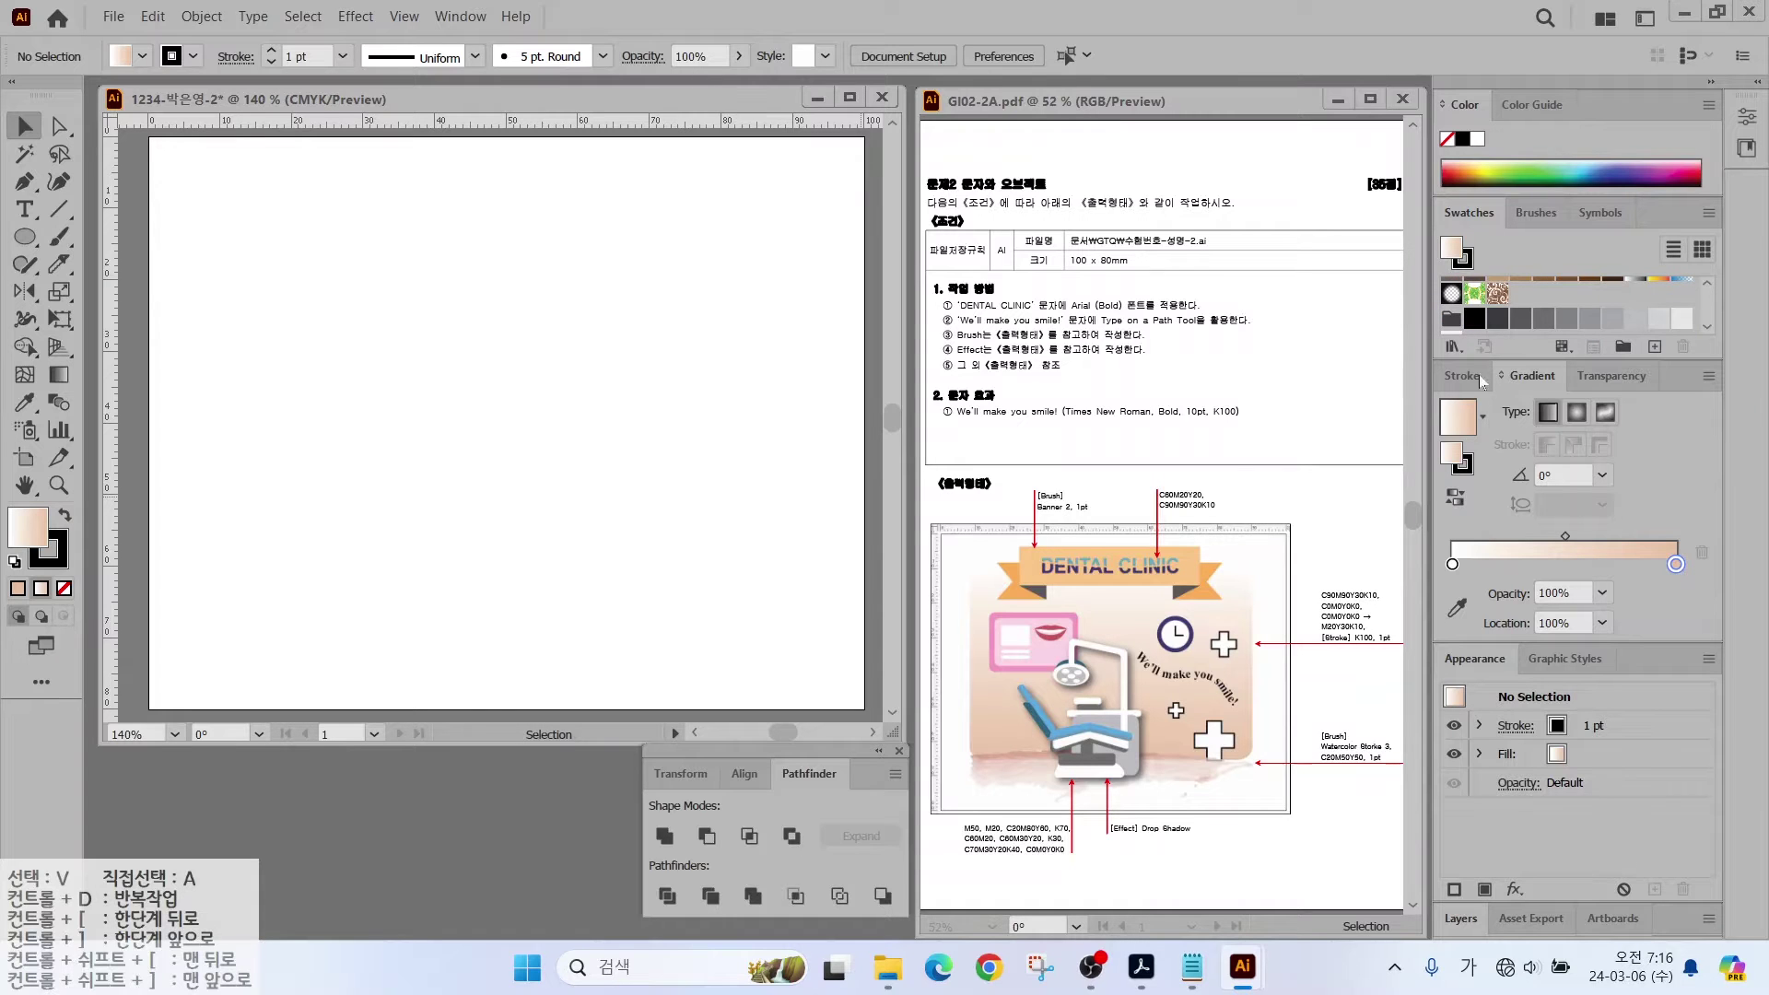
left_click_drag(1453, 429, 1520, 315)
scroll(1540, 315, "down", 3)
left_click(1496, 318)
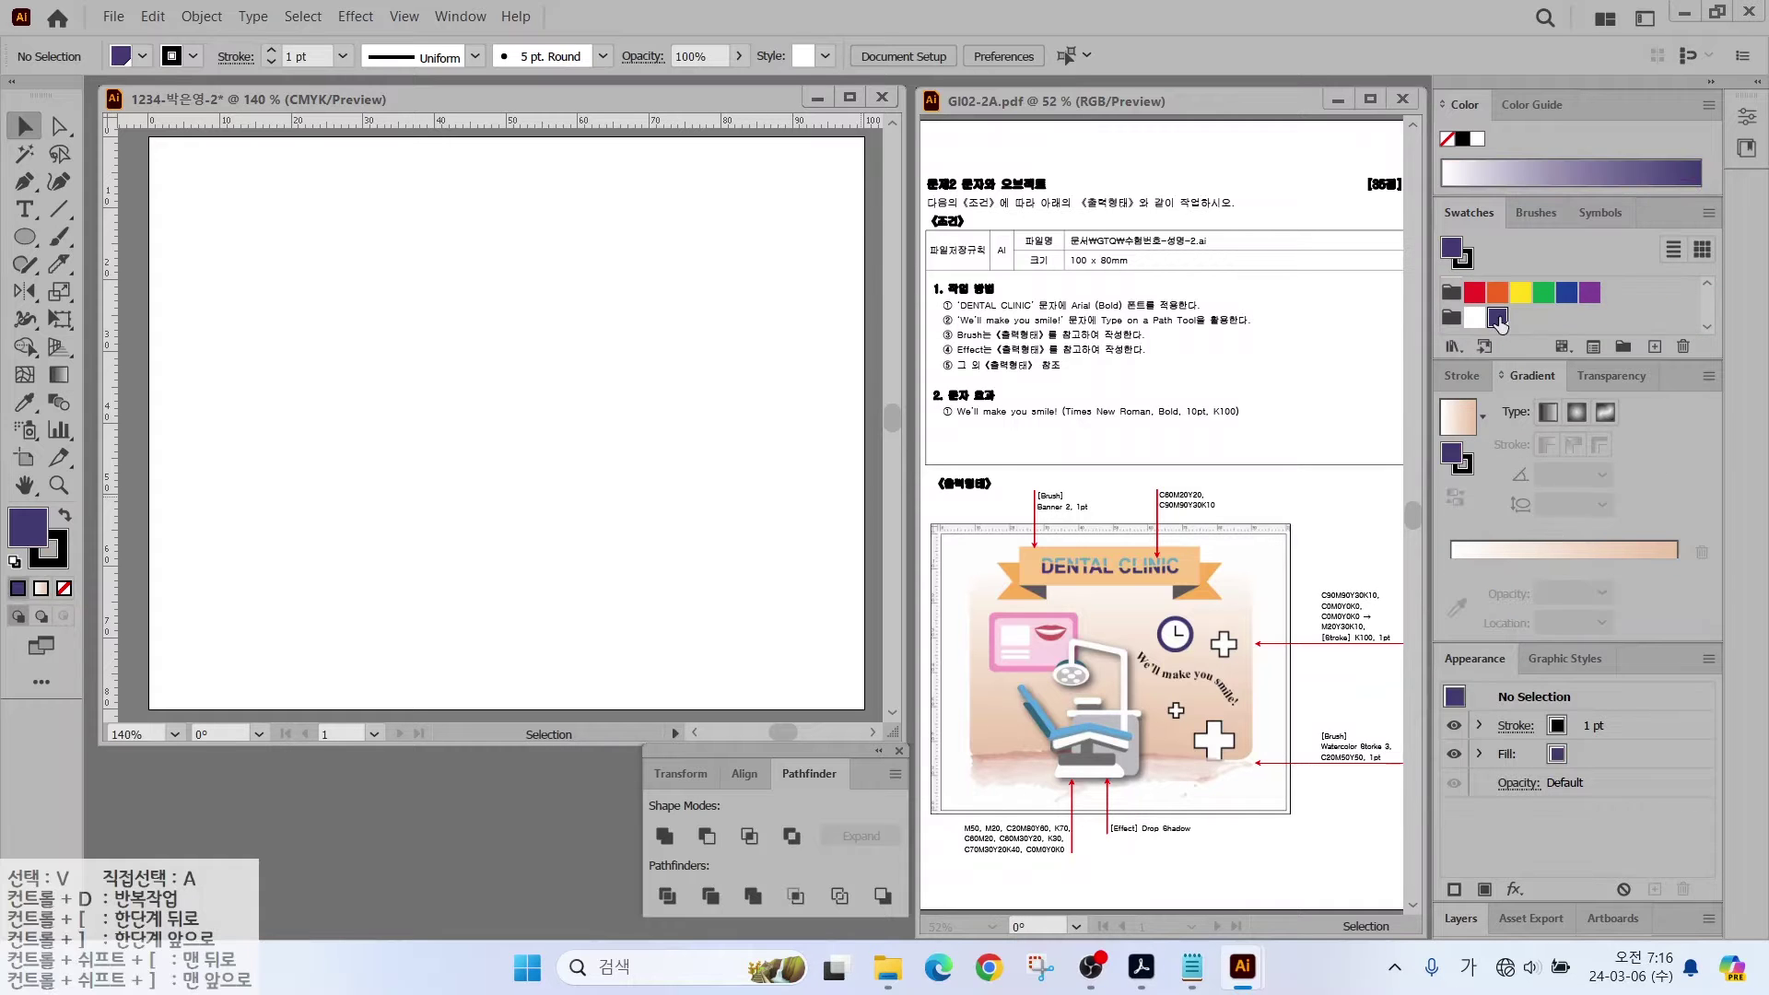
Step: Start a new black swatch, entering K100 in the New Swatch dialog
left_click(1654, 346)
type("0")
key("Tab")
type("0")
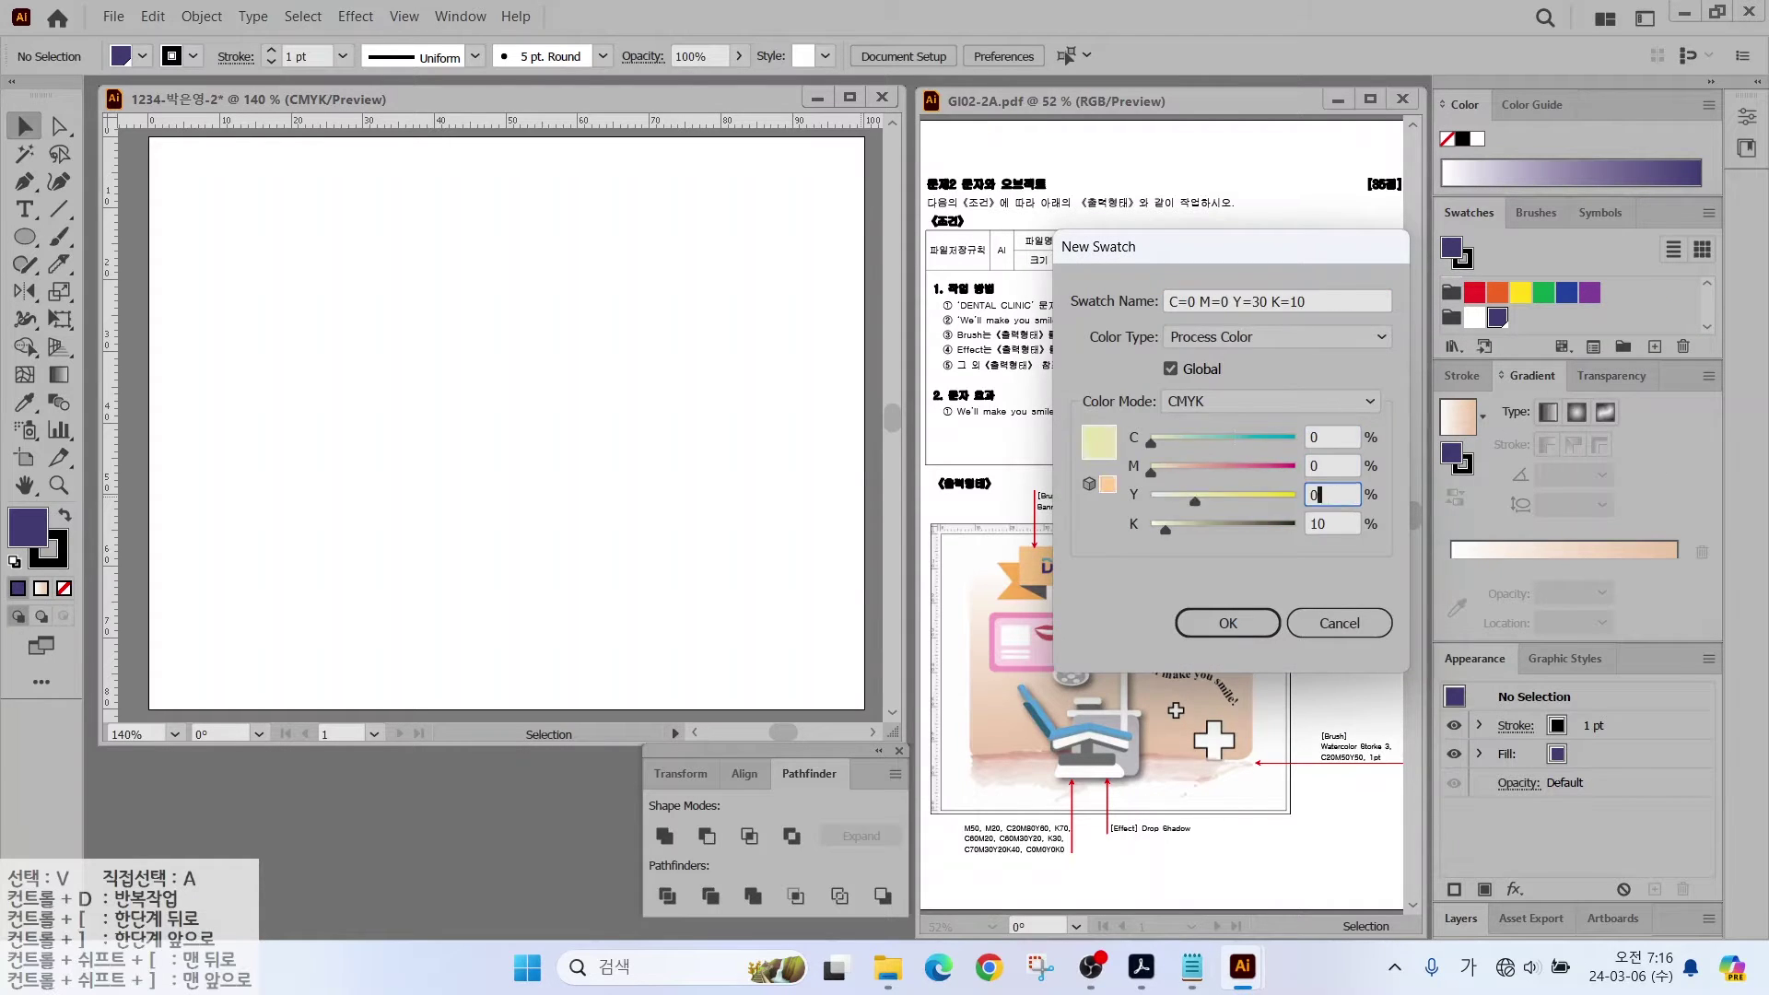
key("Tab")
key("Tab")
type("100")
key("Return")
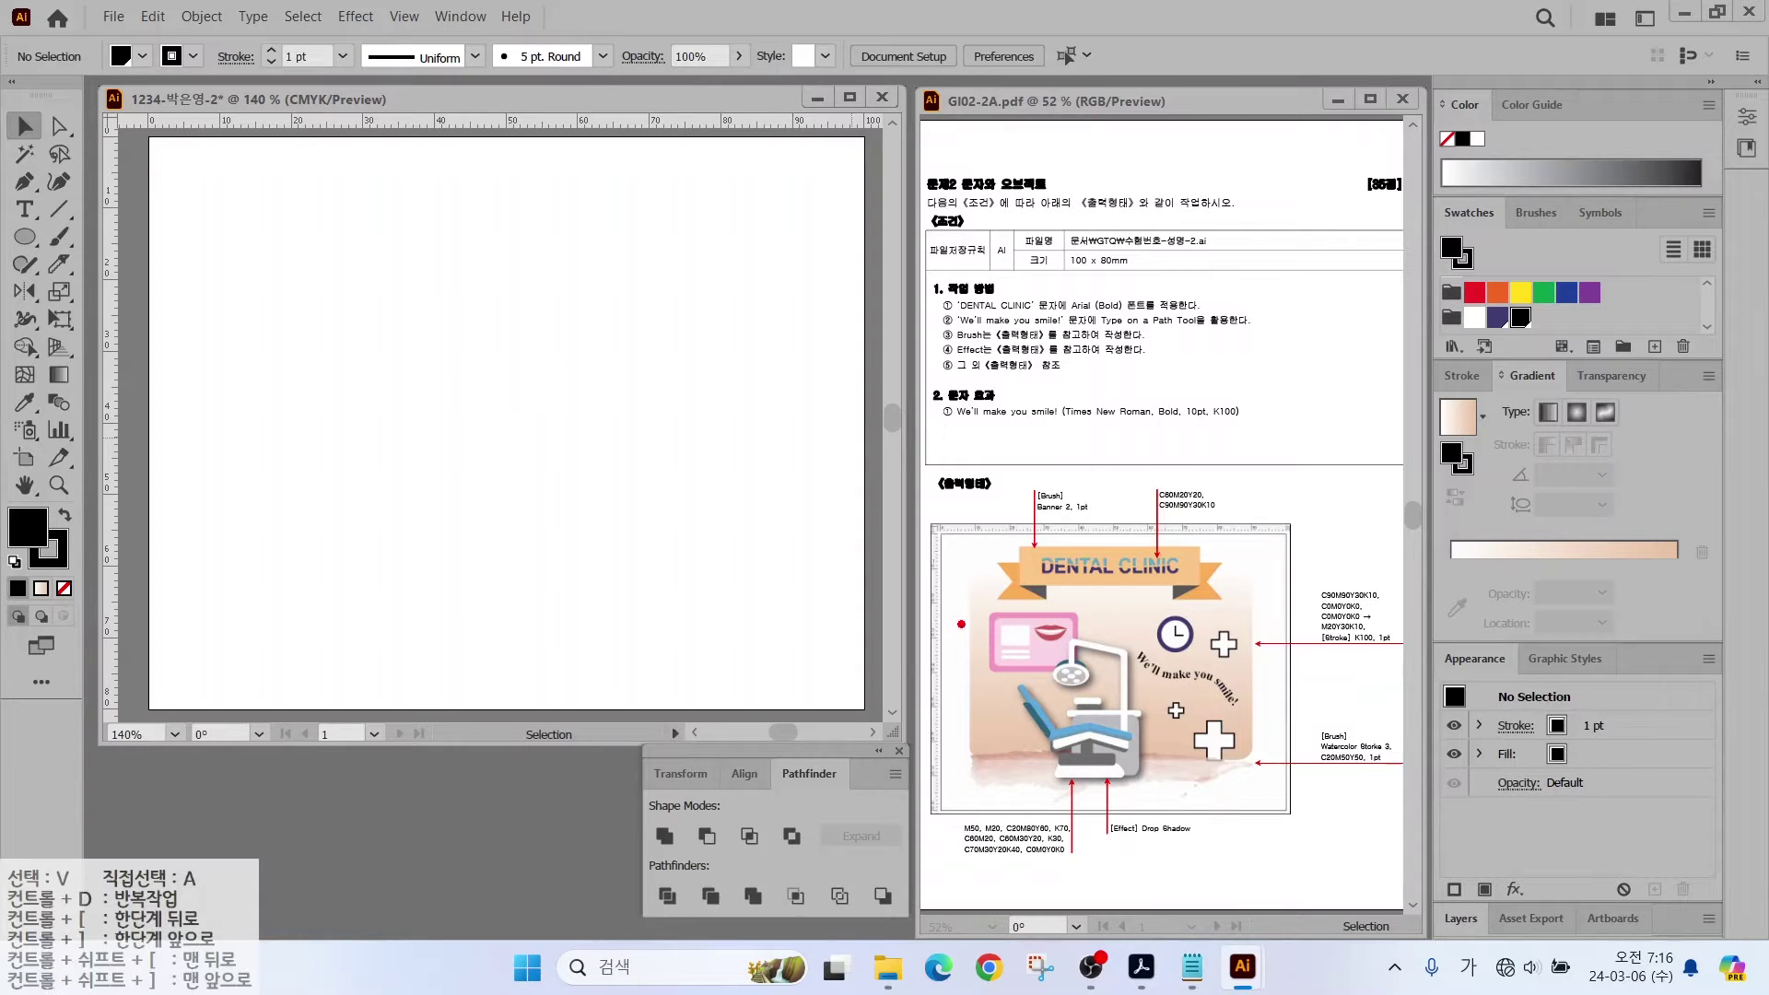
Step: Drag vertical guides near the artboard's left and right sides
mouse_move(977, 698)
left_mouse_down()
mouse_move(1000, 728)
mouse_move(855, 610)
left_mouse_up()
key("ctrl")
left_click_drag(110, 262, 218, 273)
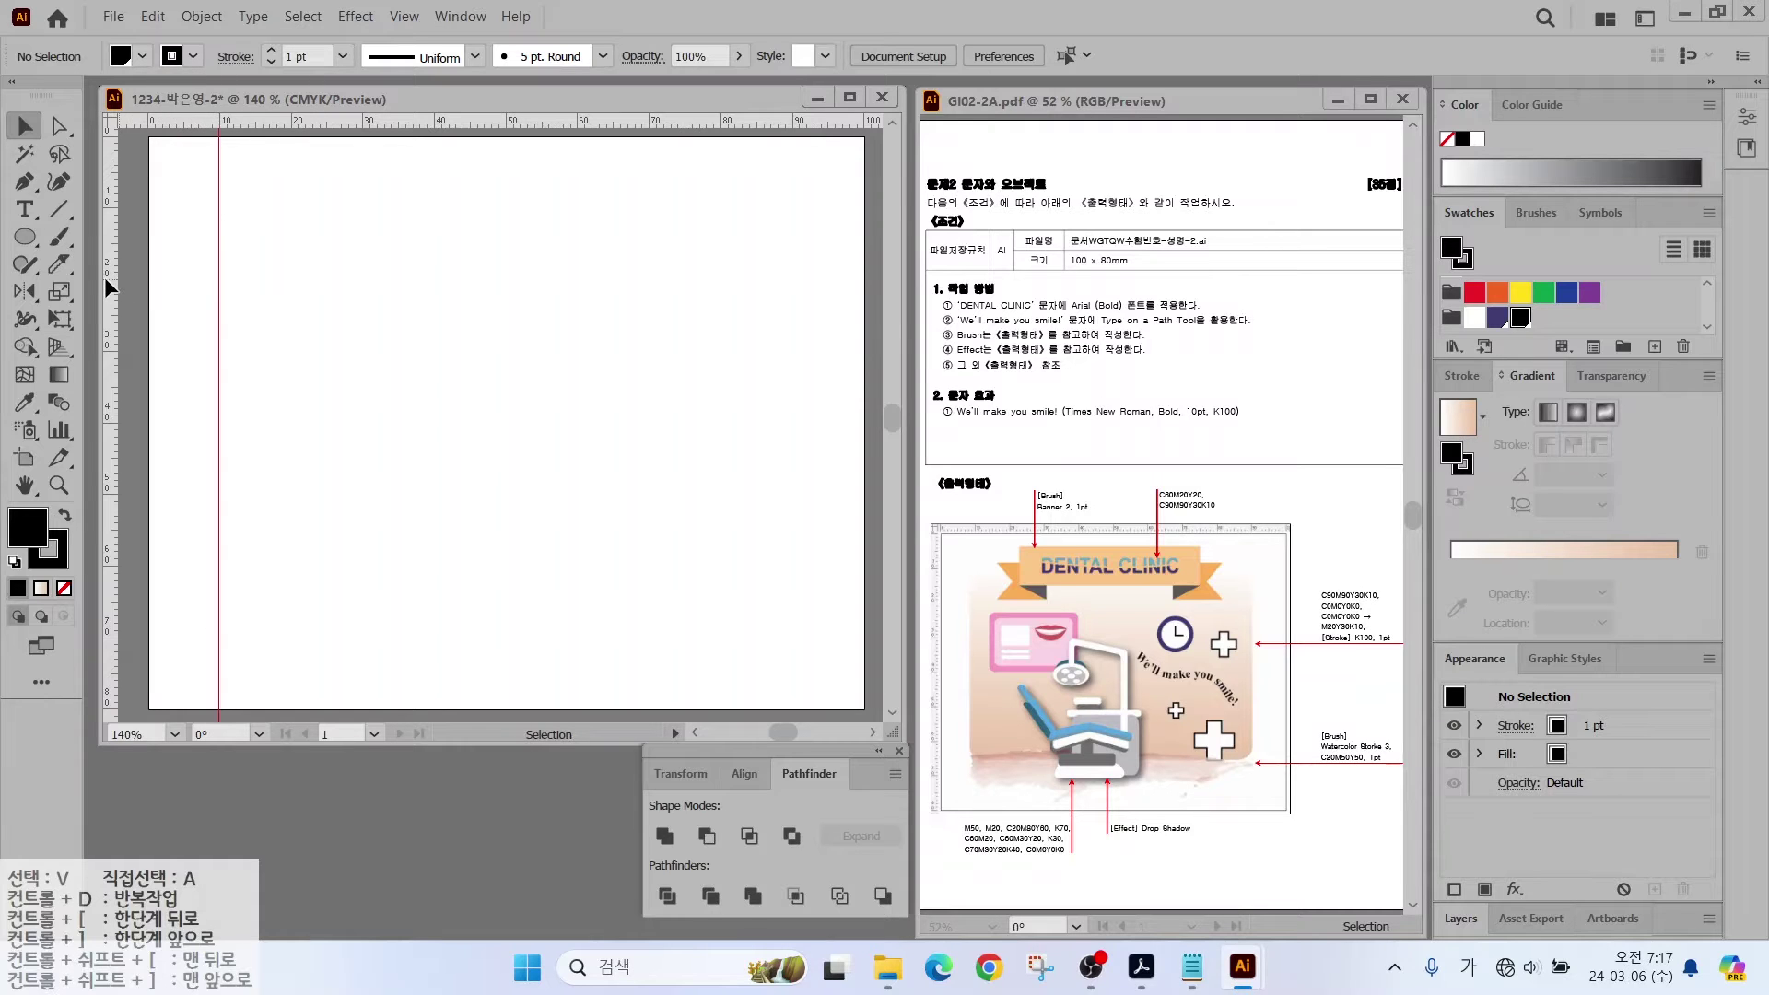
left_click_drag(107, 282, 792, 335)
Step: Add top and bottom horizontal guides and draw a rounded rectangle filling the framed area
left_click_drag(288, 182, 273, 233)
left_click_drag(273, 233, 277, 601)
left_click_drag(27, 241, 106, 242)
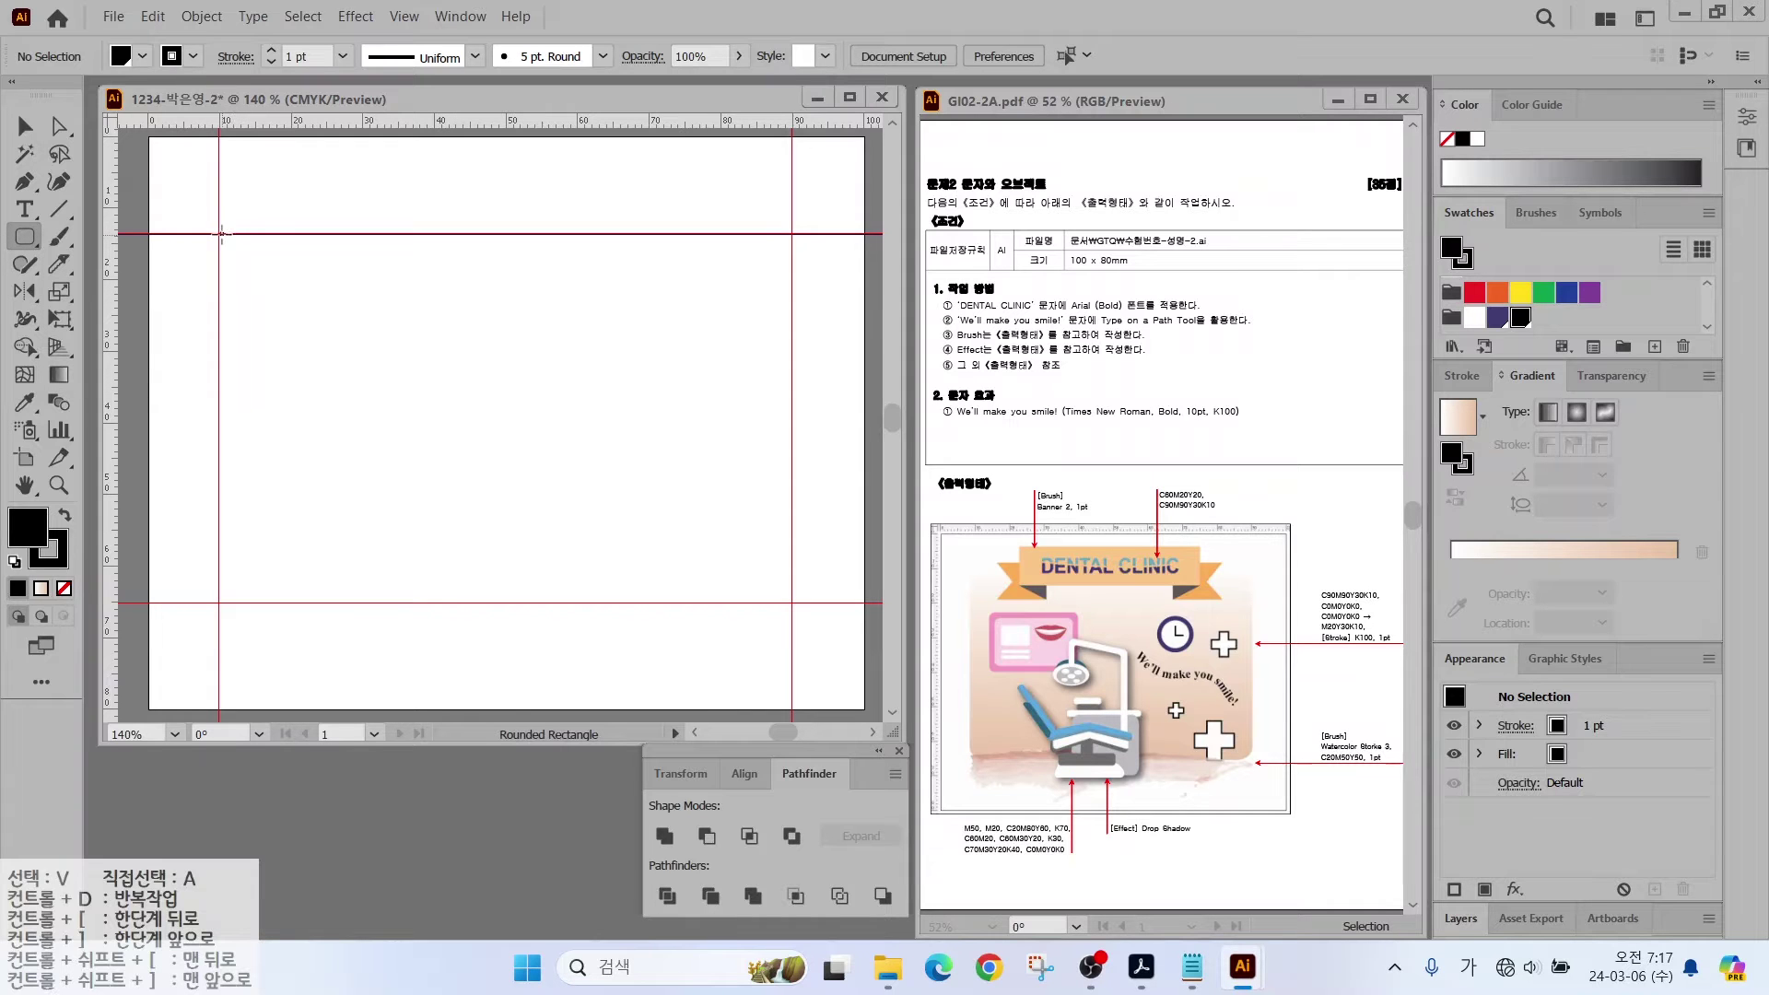
left_click_drag(221, 233, 792, 602)
Step: Fill the rounded rectangle with the peach gradient running vertically, white at top
key("Up")
key("Up")
key("Up")
key("Up")
key("Up")
key("Up")
key("Down")
key("Down")
key("Down")
key("Down")
key("Down")
key("Down")
key("Down")
key("Down")
key("Down")
key("Down")
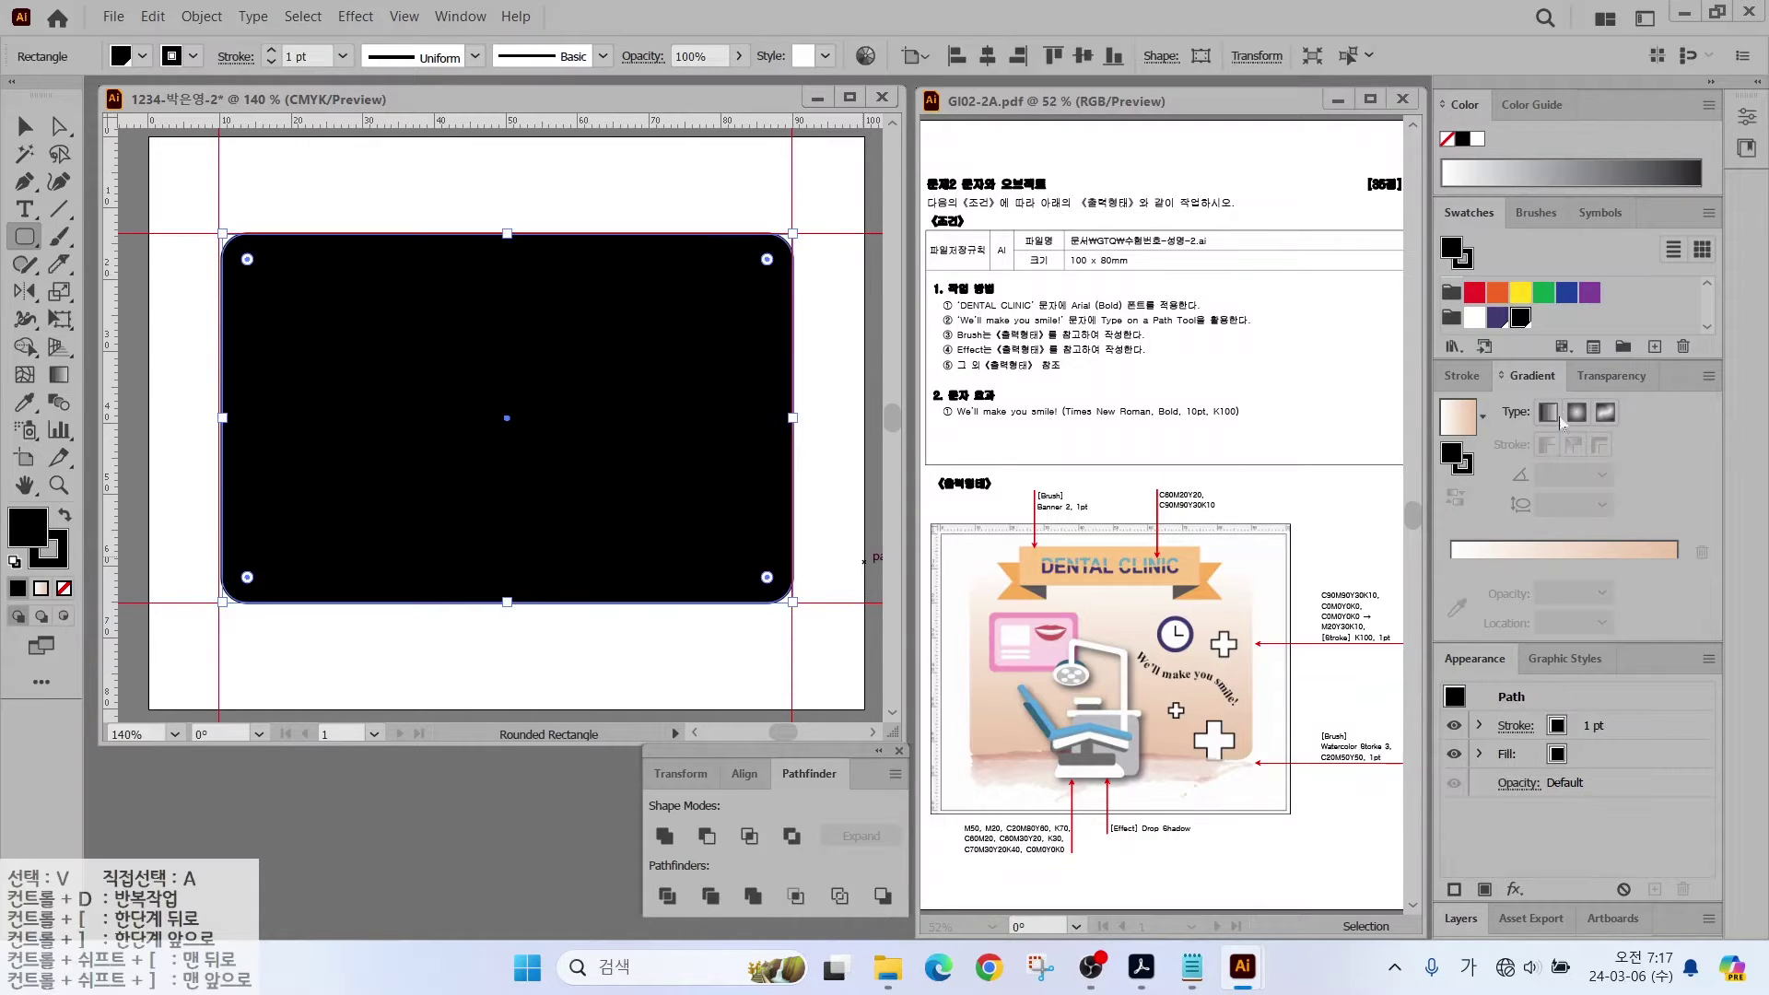
left_click(1460, 419)
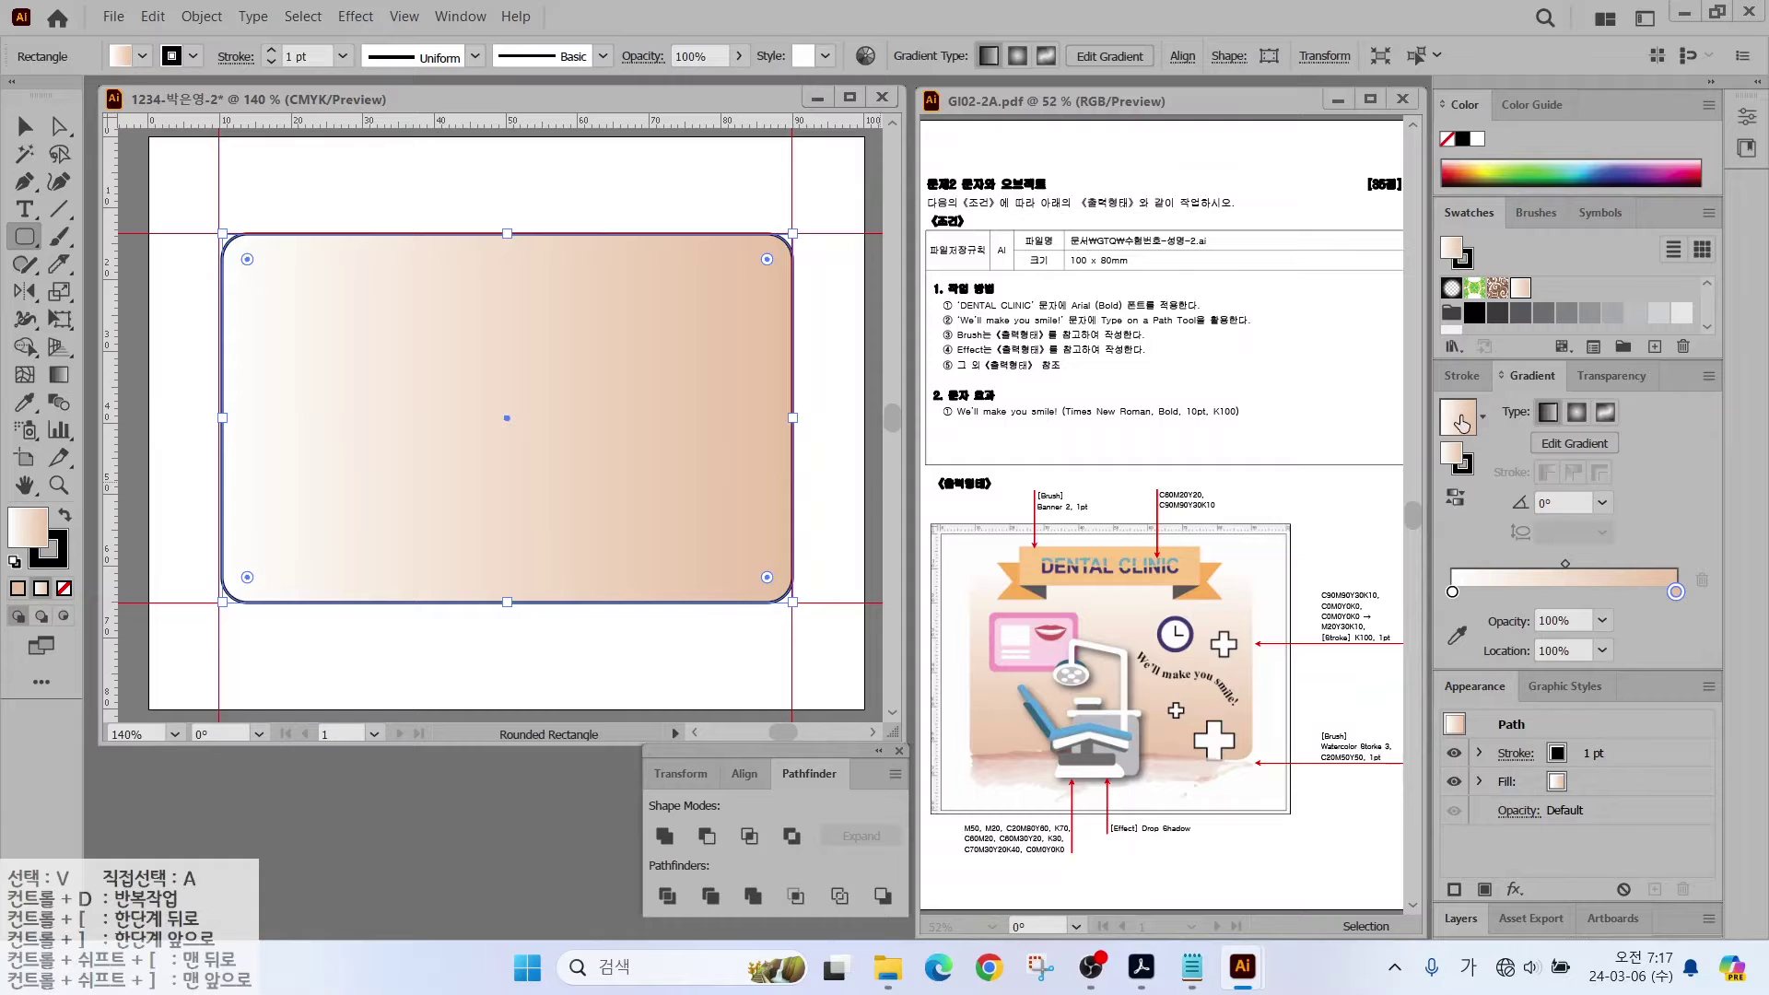
mouse_move(1676, 475)
left_mouse_down()
mouse_move(1392, 469)
mouse_move(1481, 348)
mouse_move(1671, 486)
mouse_move(1695, 425)
left_mouse_up()
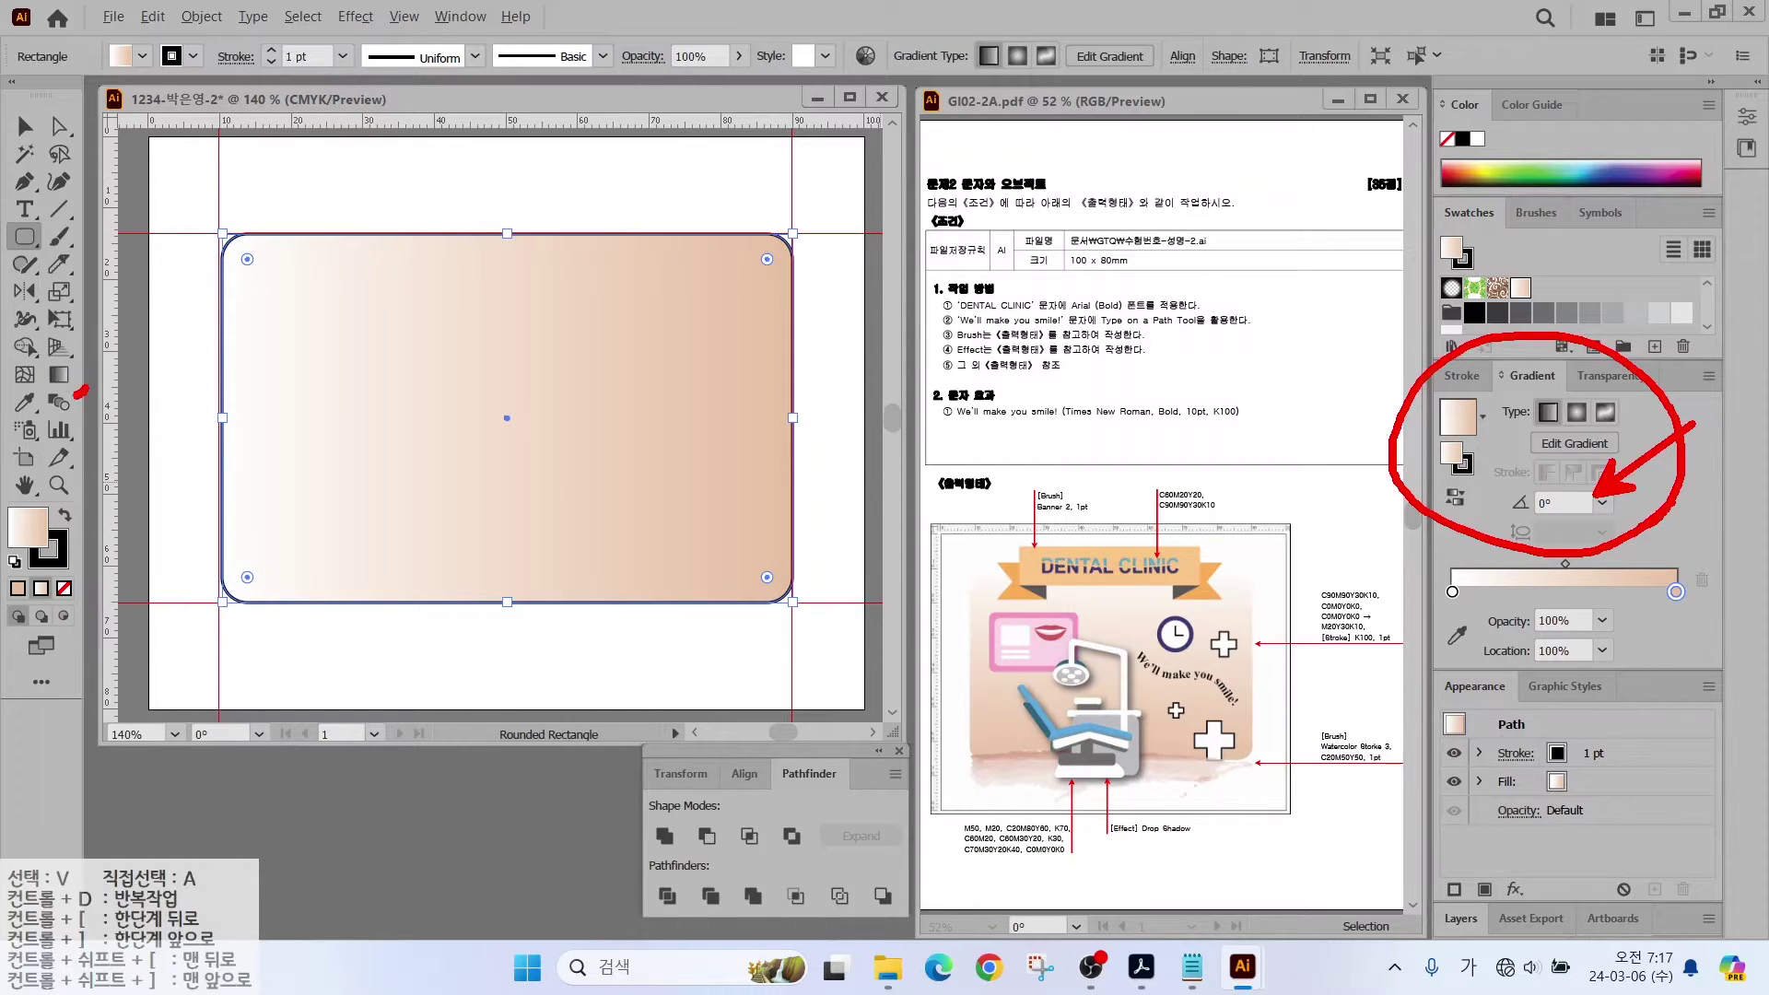
mouse_move(82, 392)
left_mouse_down()
mouse_move(42, 348)
mouse_move(82, 387)
left_mouse_up()
key("Escape")
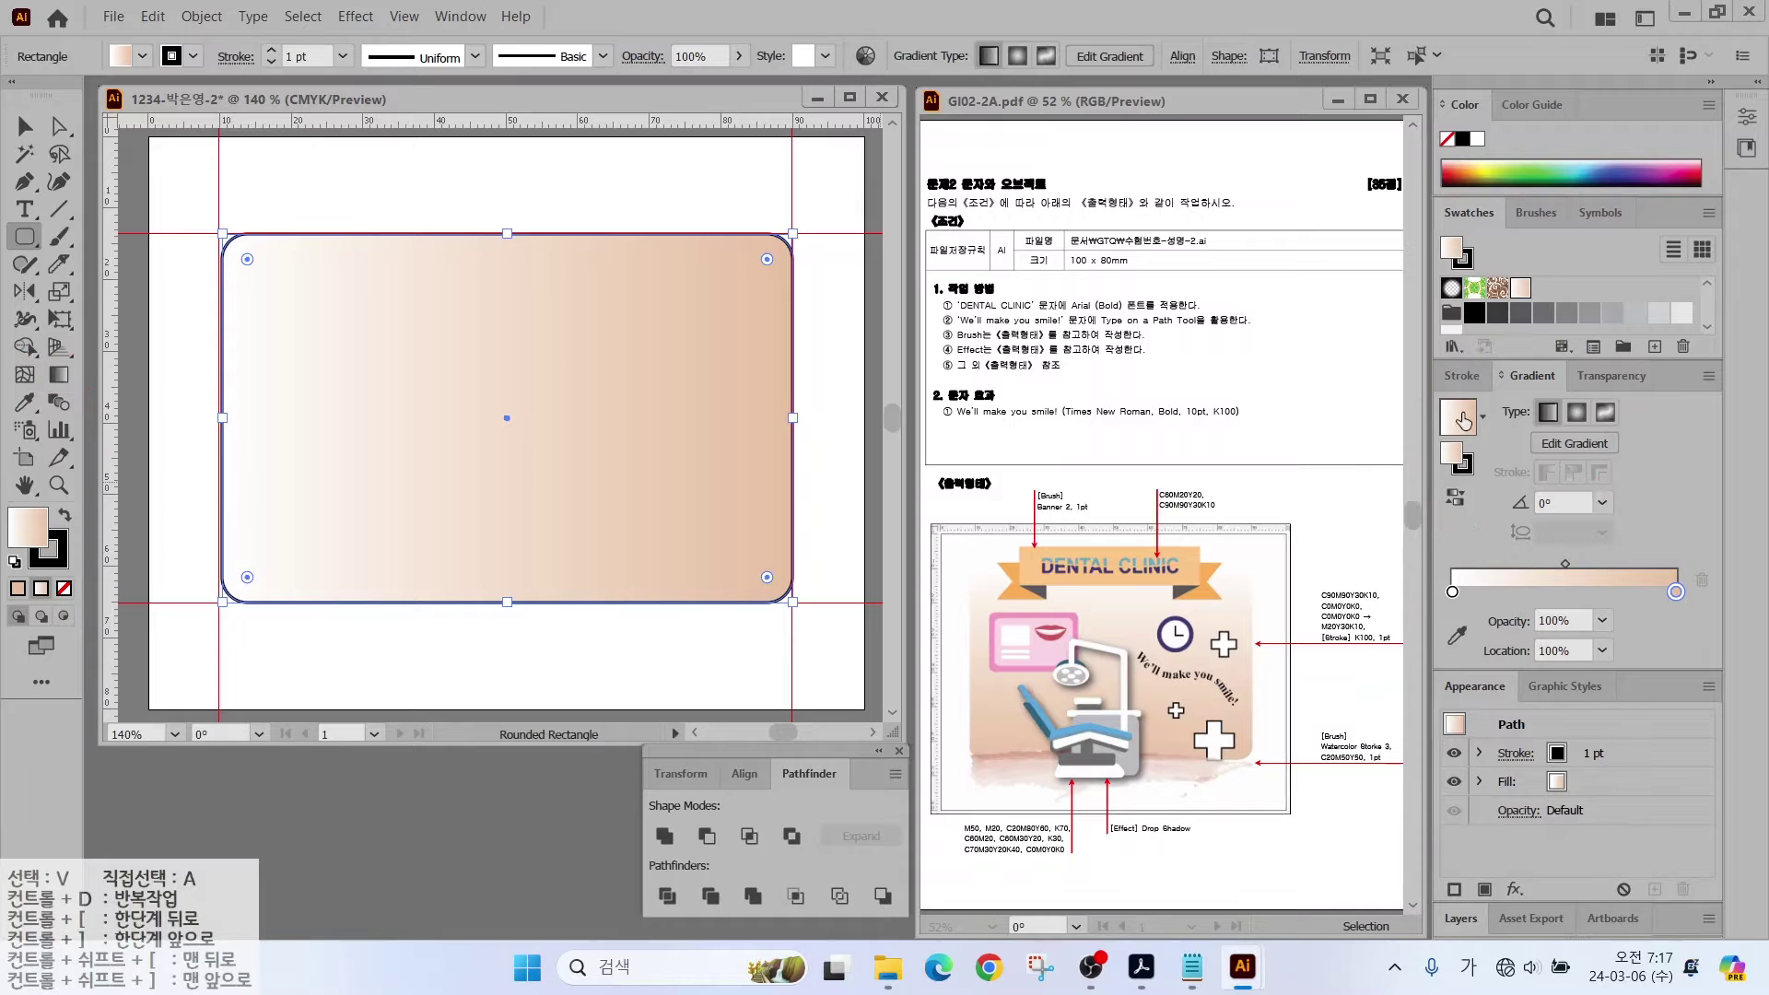
left_click(58, 374)
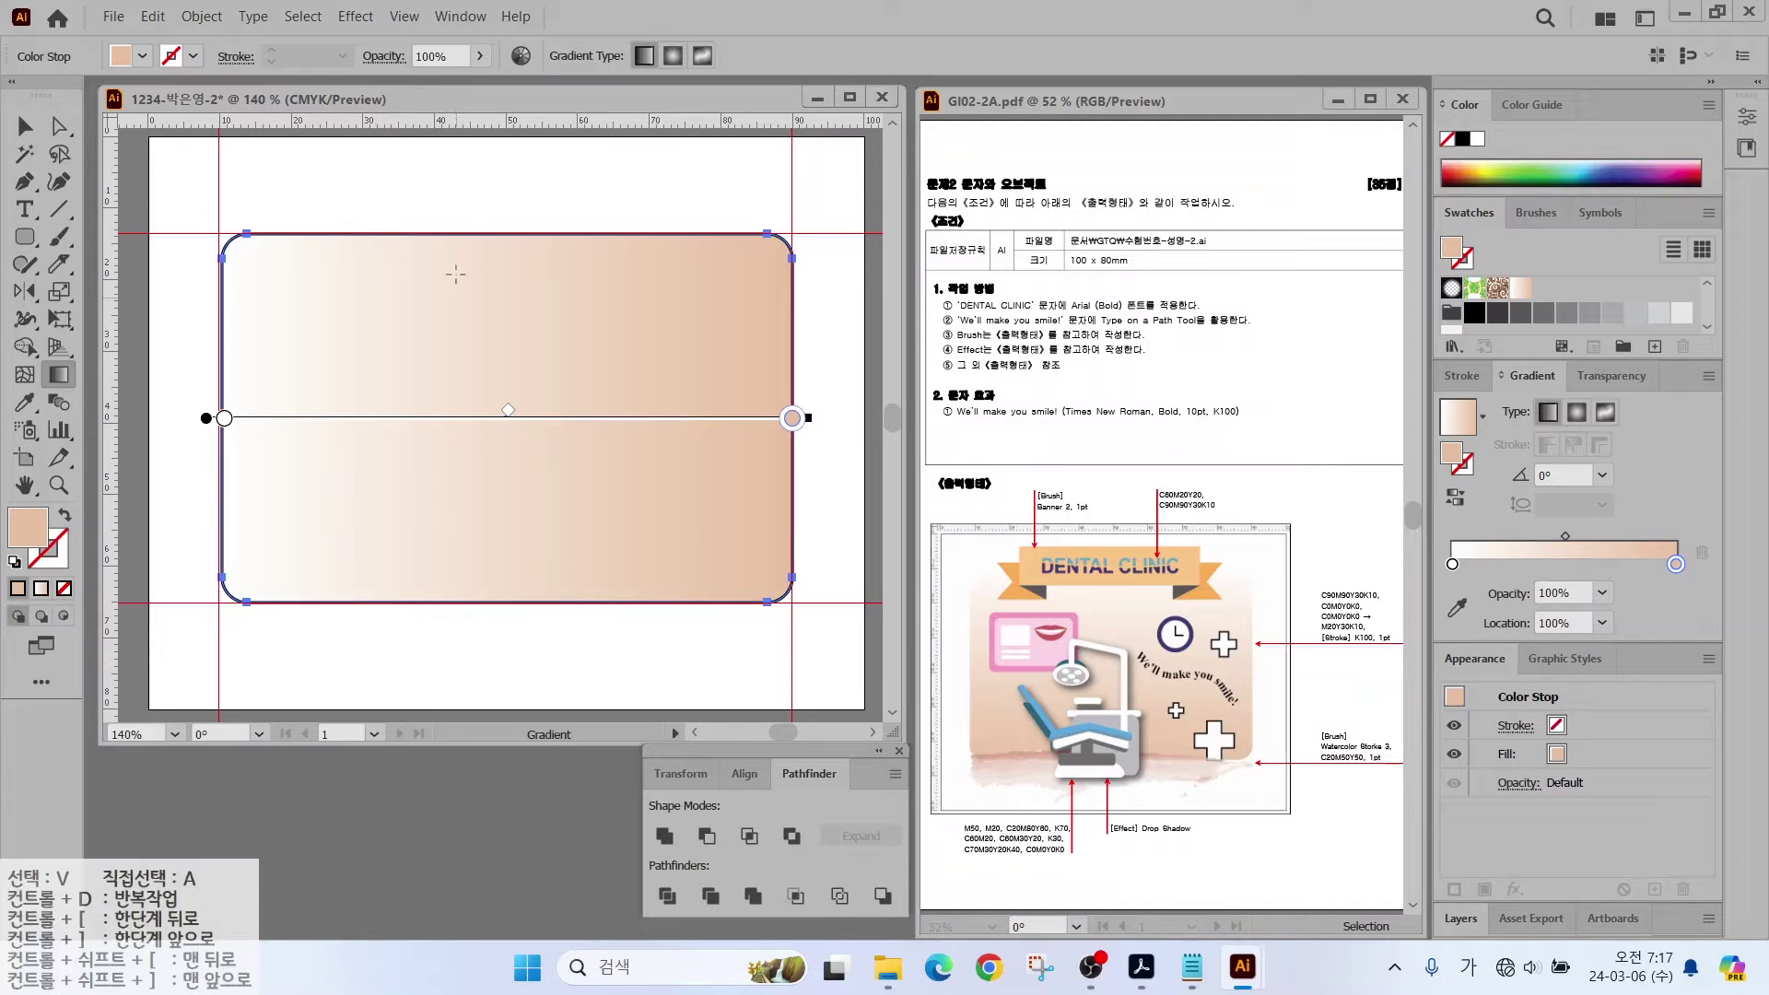
mouse_move(459, 260)
left_mouse_down()
mouse_move(465, 571)
mouse_move(511, 433)
mouse_move(499, 266)
mouse_move(449, 564)
left_mouse_up()
Step: Set the rectangle's stroke to None and lock it with Object > Lock > Selection
left_click(53, 567)
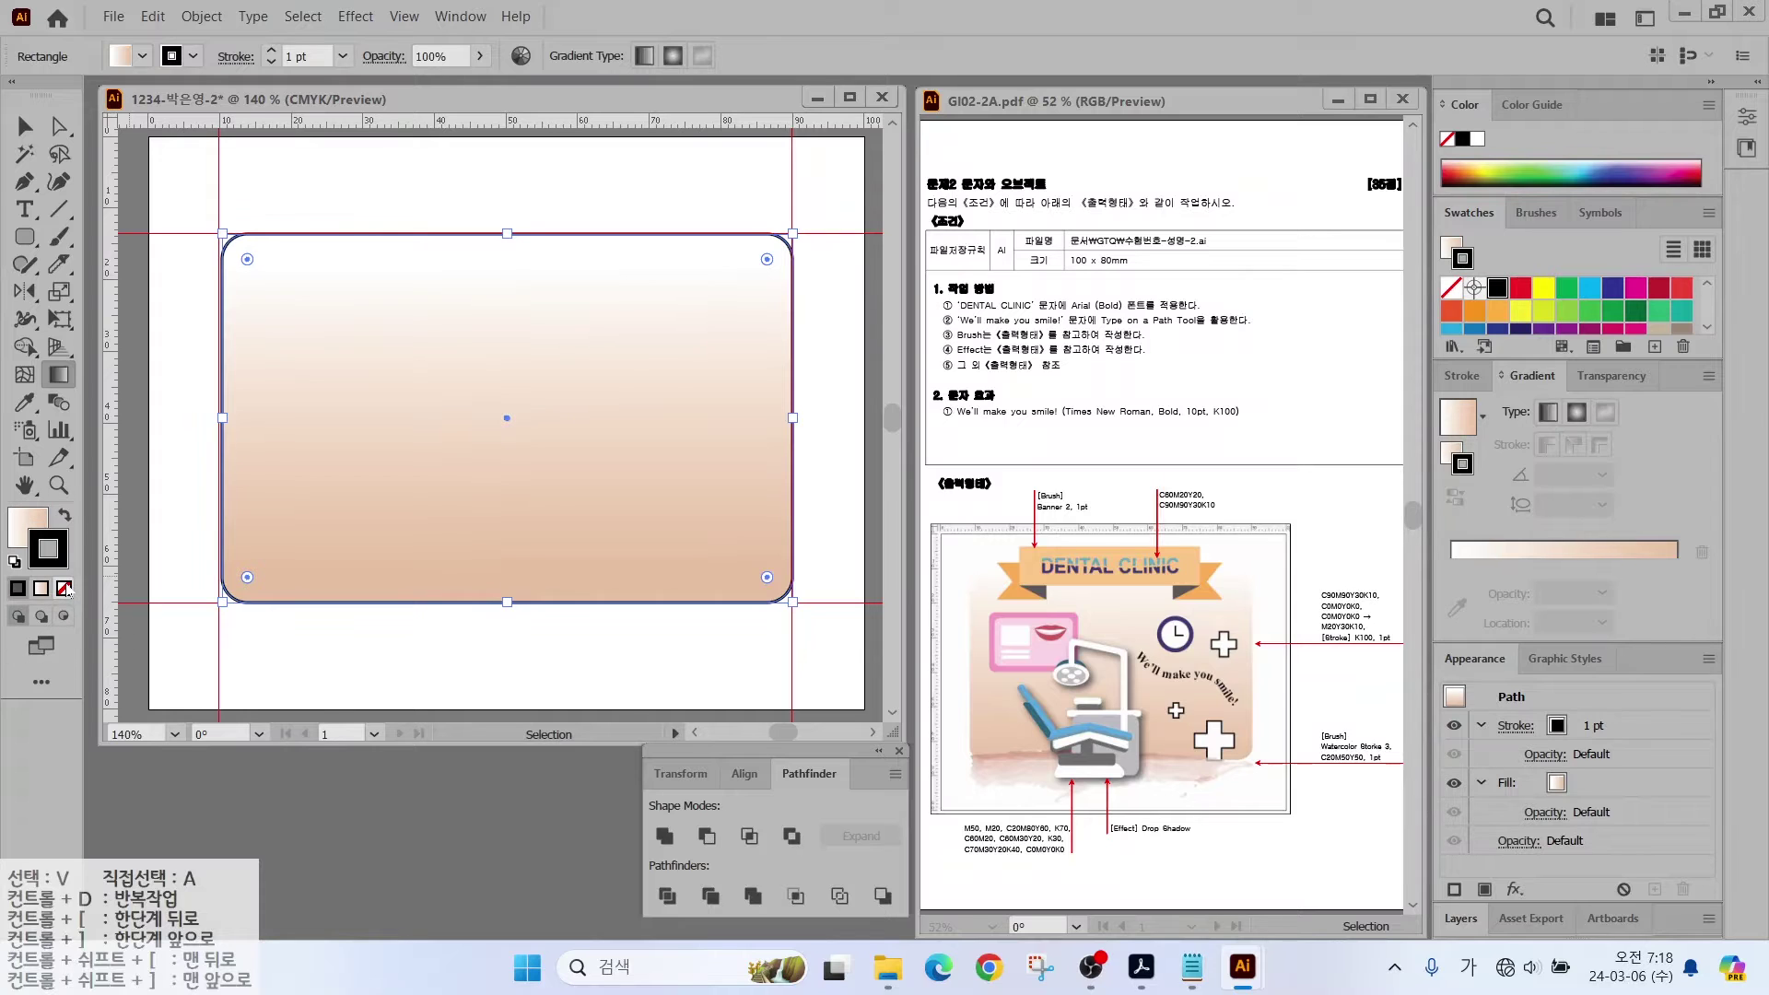
left_click(65, 587)
left_click(24, 542)
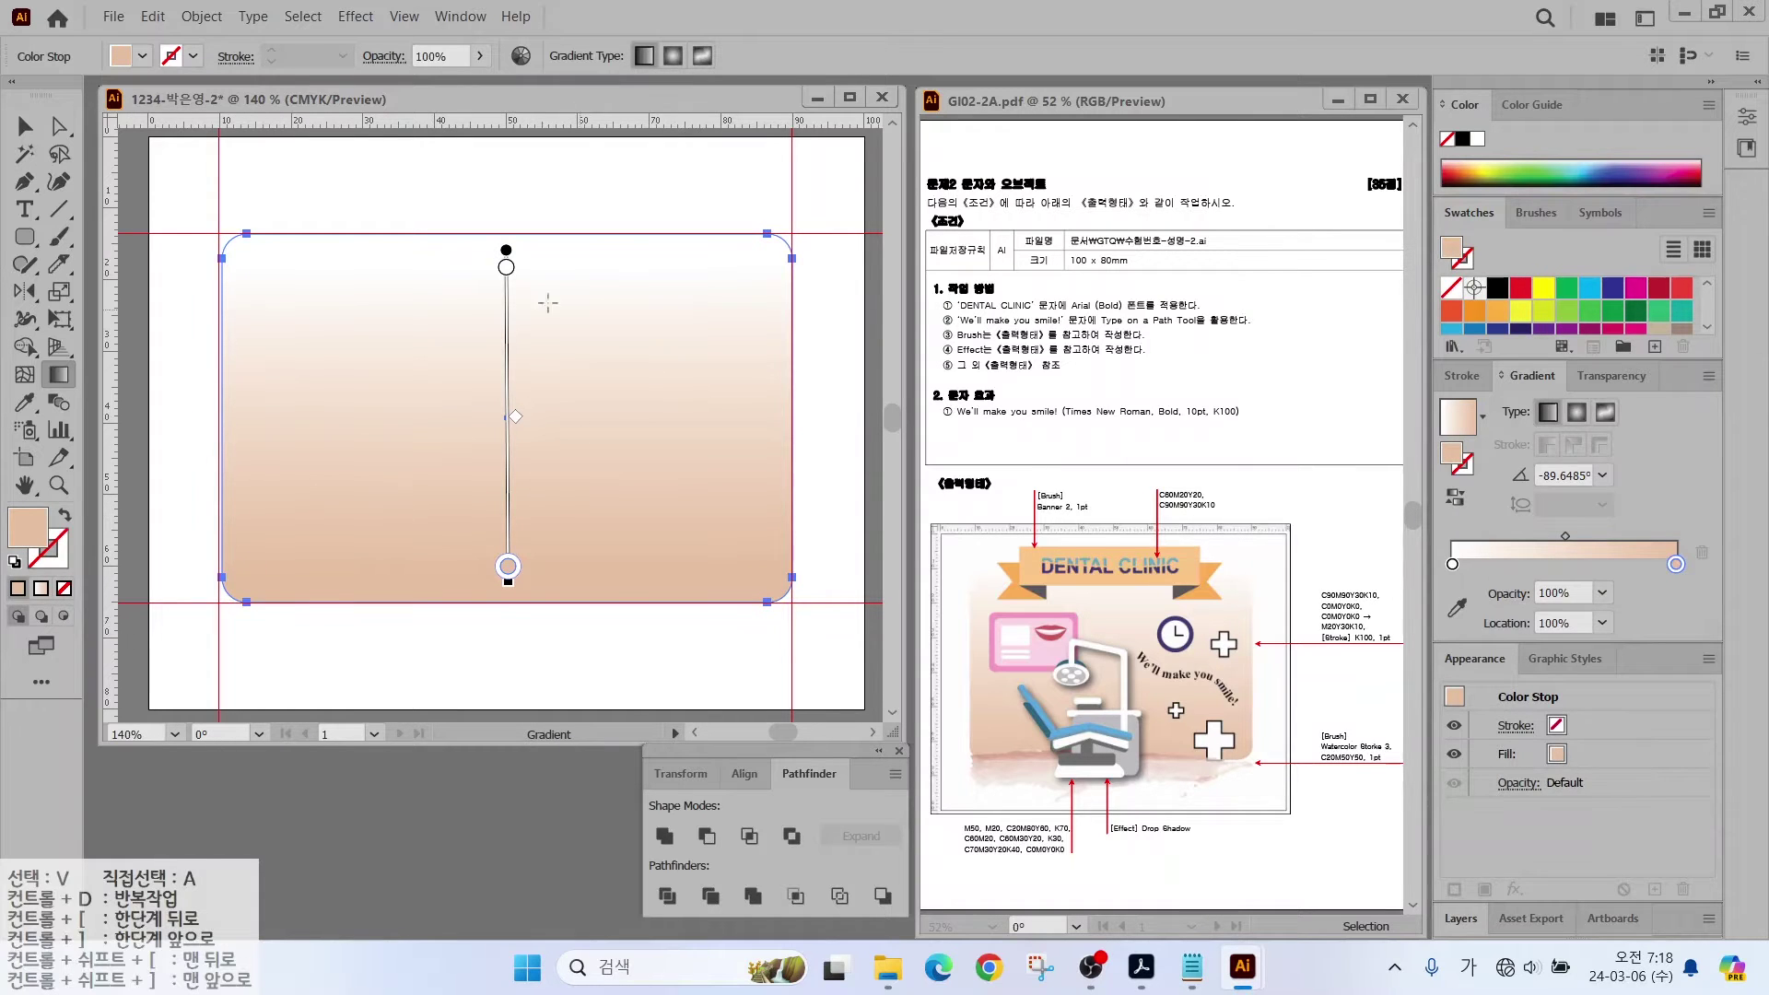
left_click(201, 16)
mouse_move(230, 171)
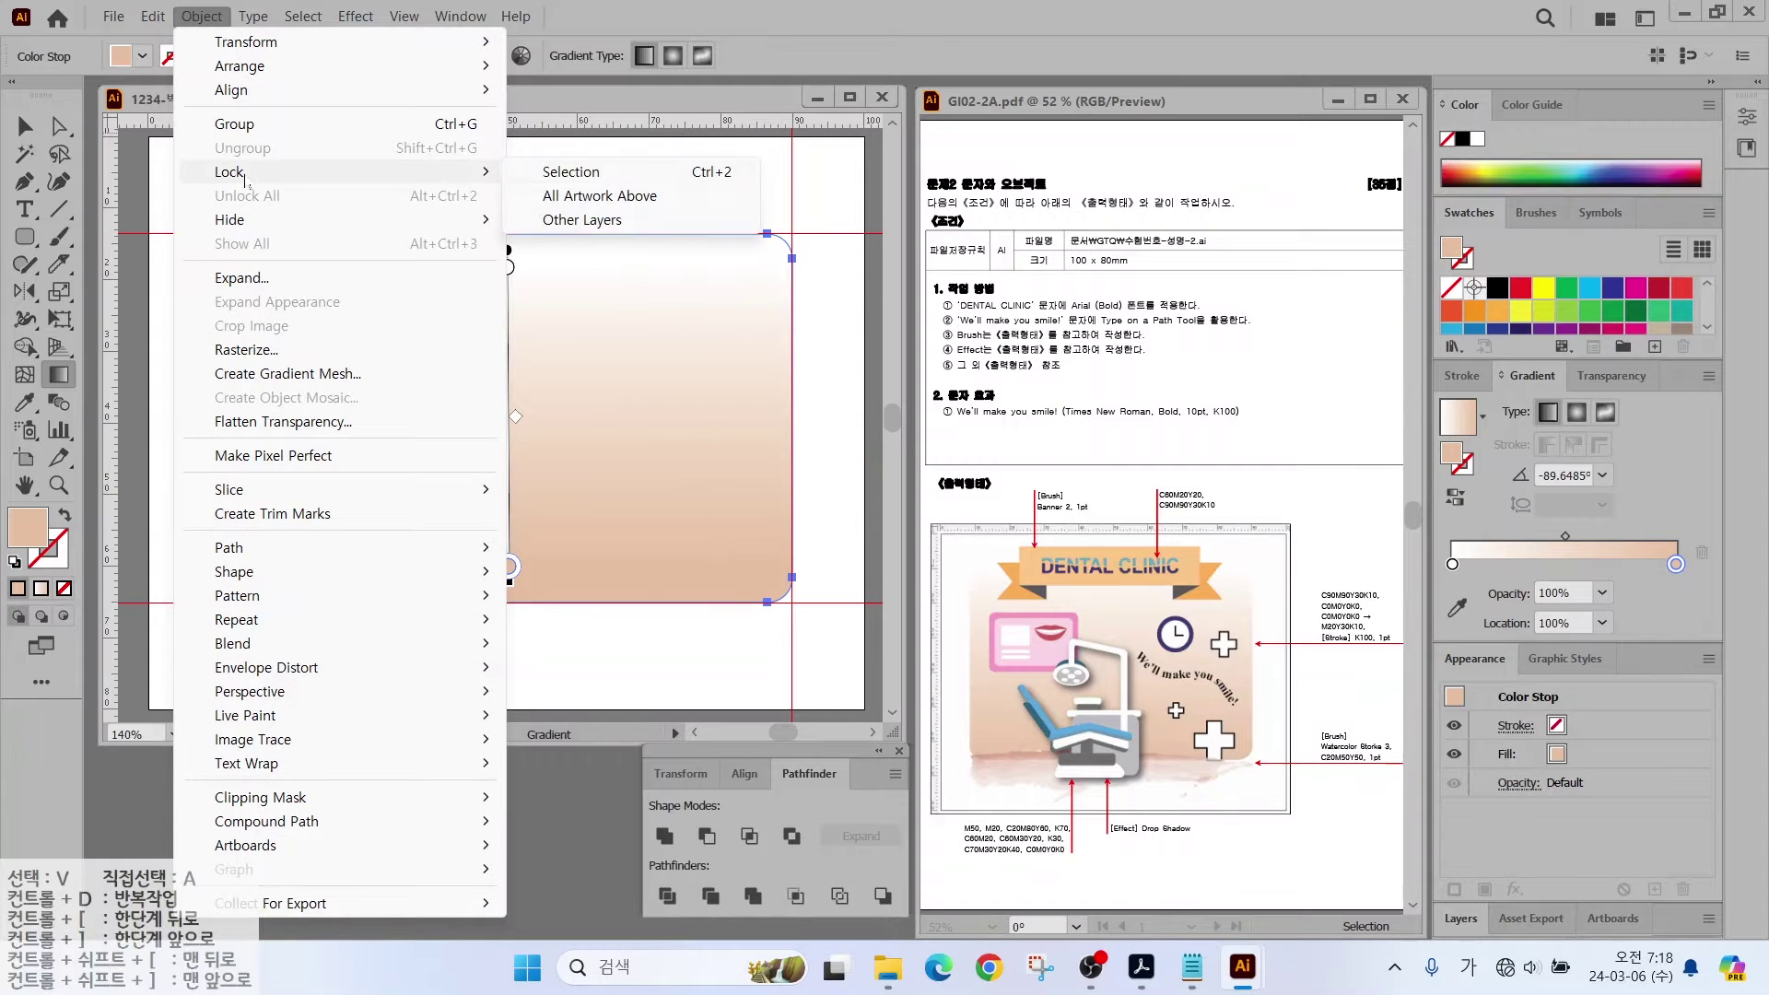
left_click(590, 171)
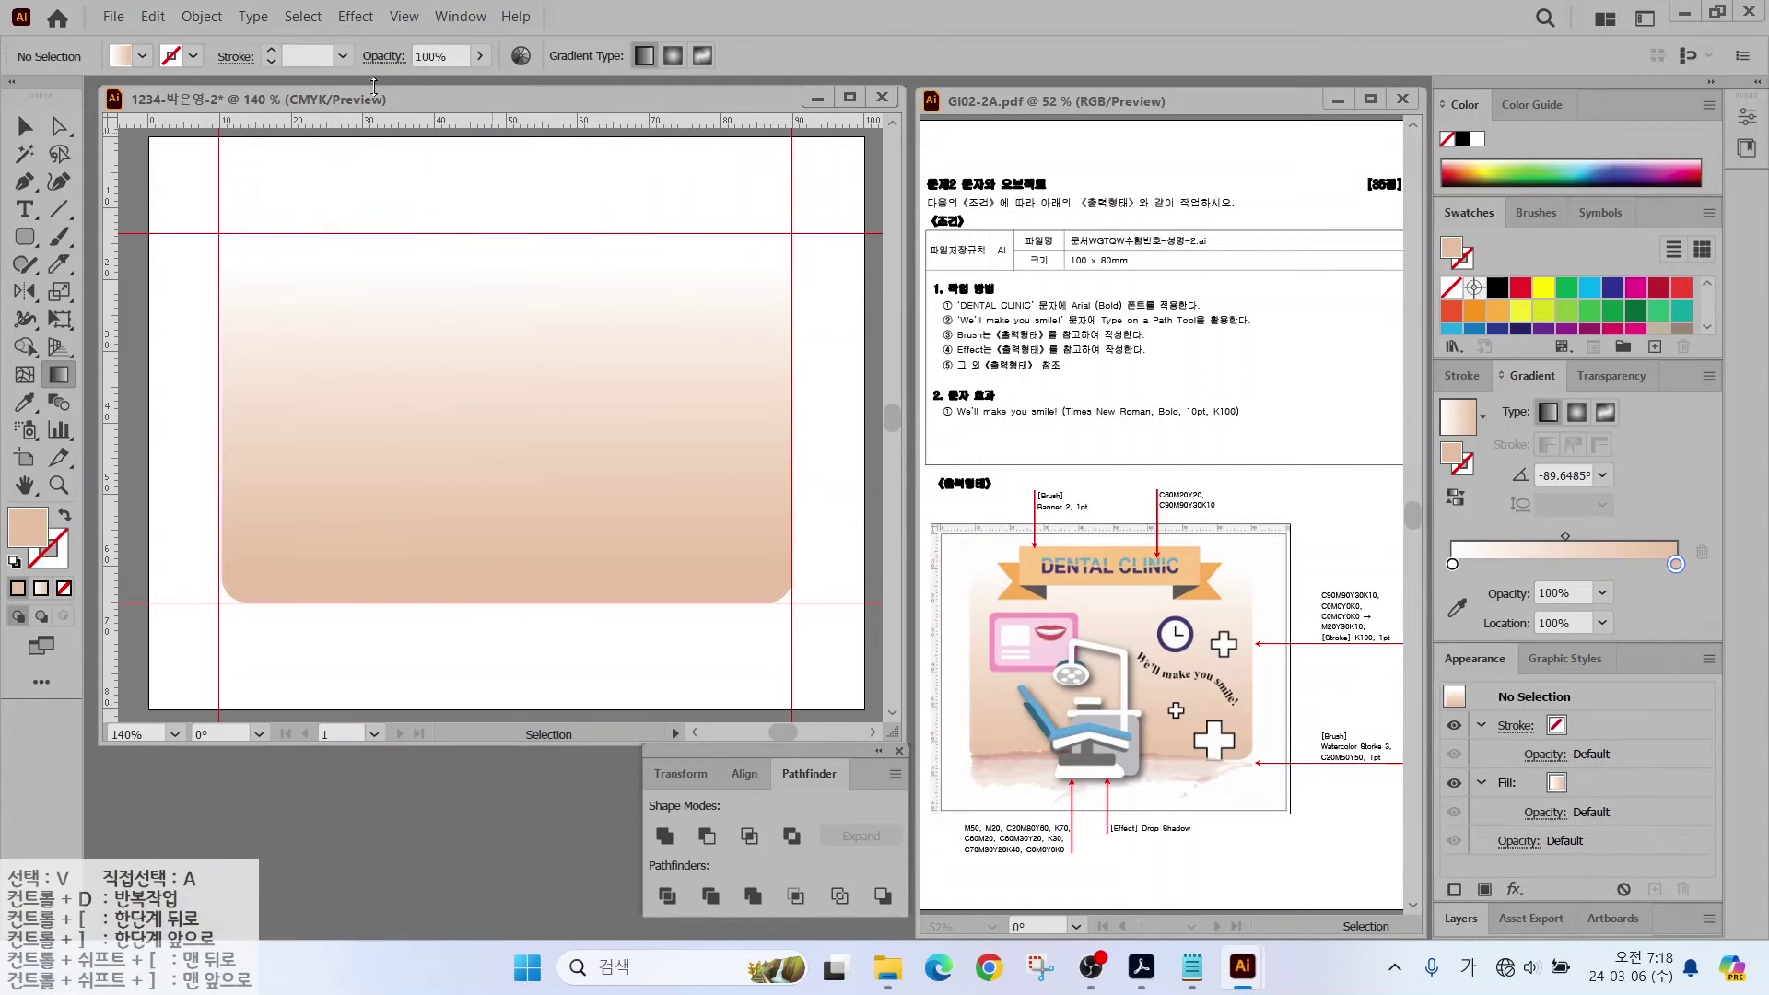
Step: Draw a circle near the top of the card and fill it dark blue
left_click_drag(25, 237, 127, 291)
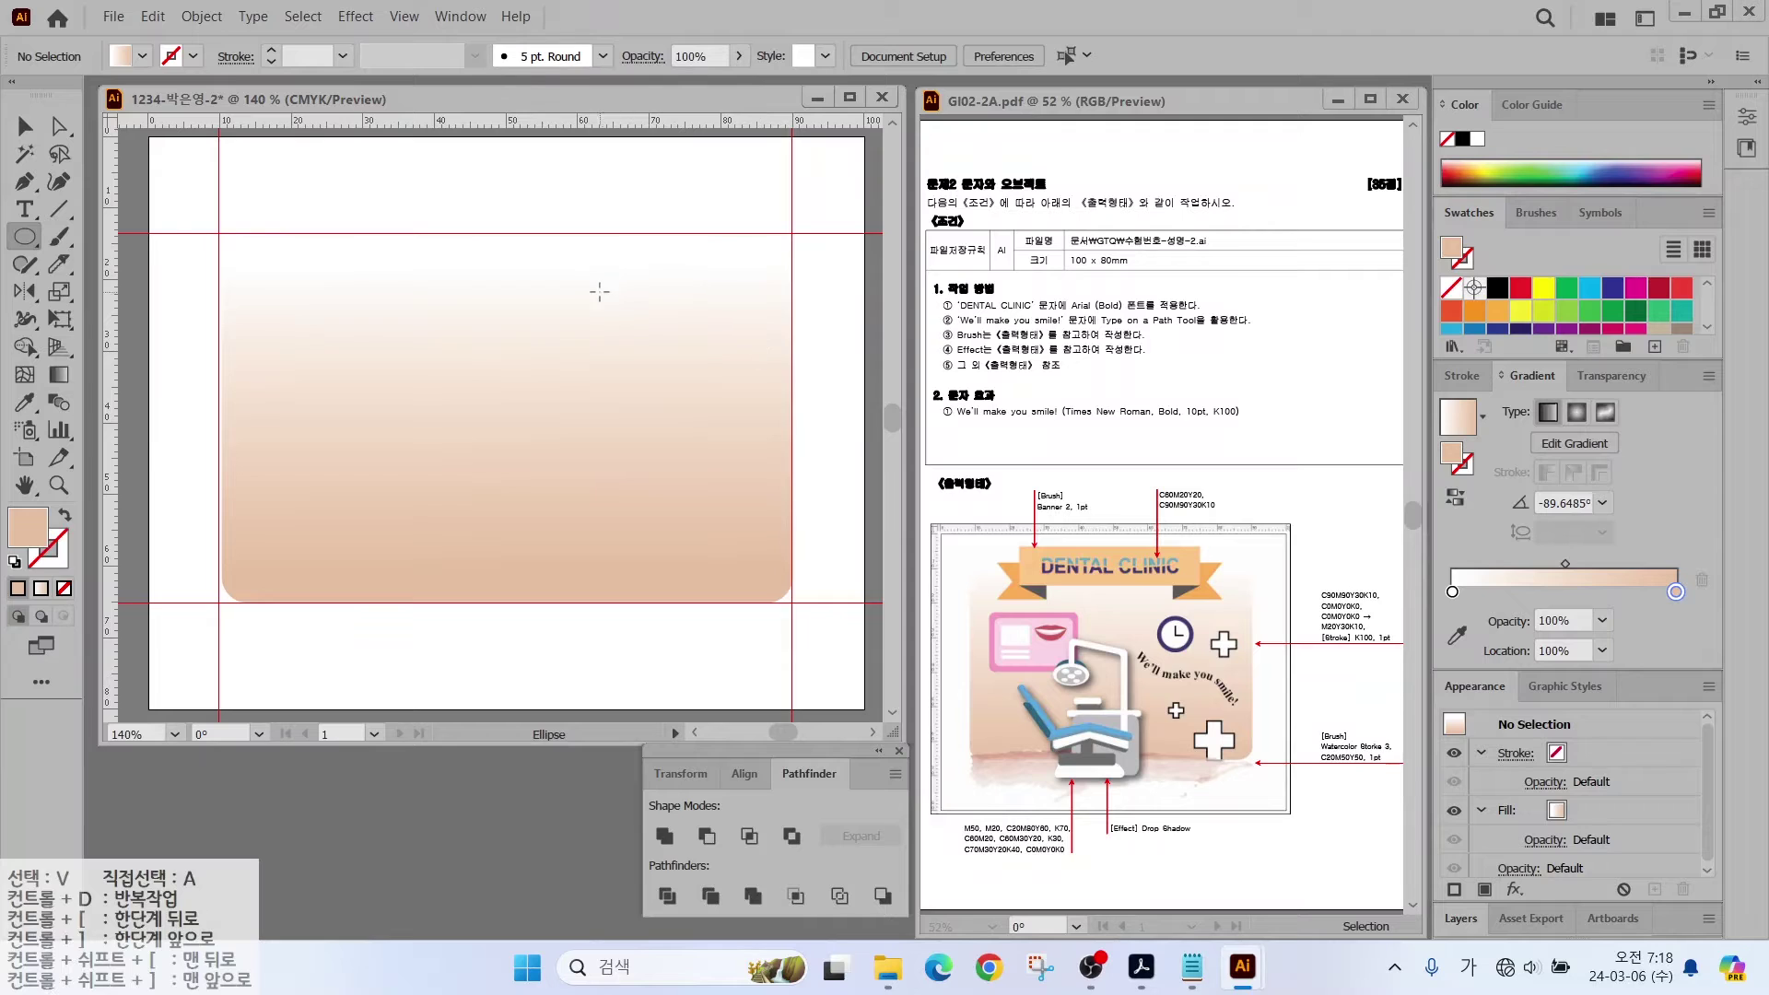
left_click_drag(588, 295, 670, 376)
scroll(1565, 303, "down", 5)
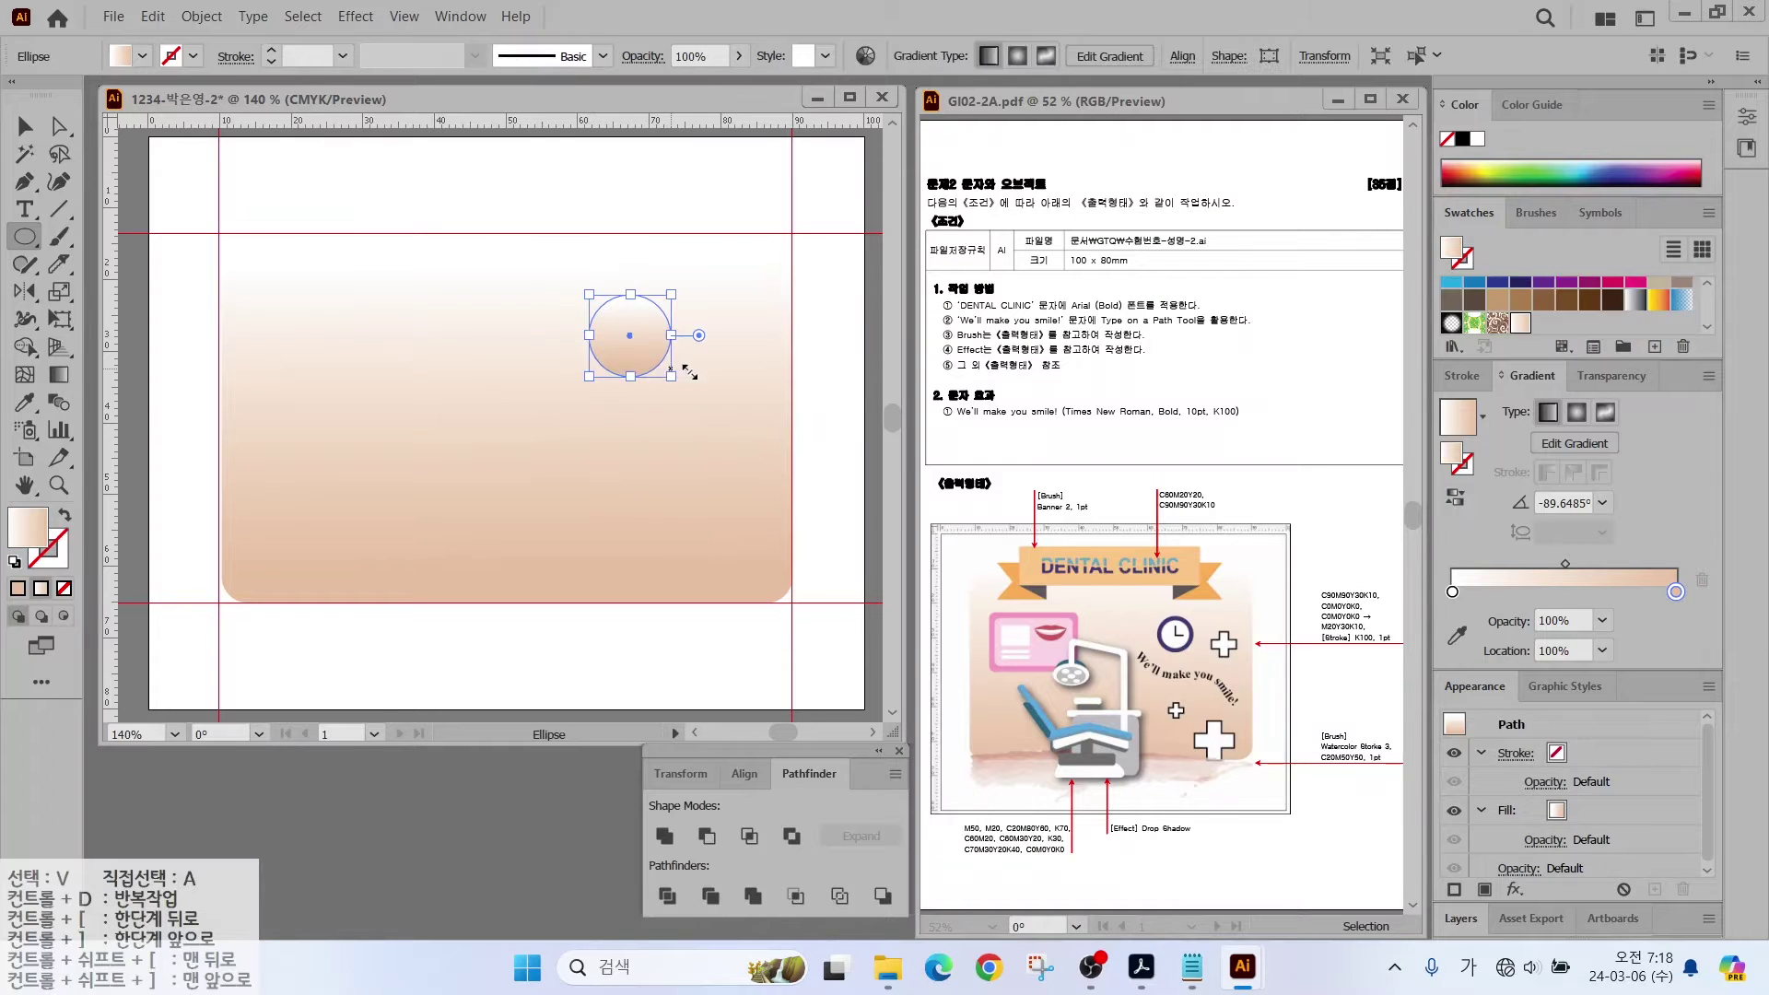
left_click(1497, 318)
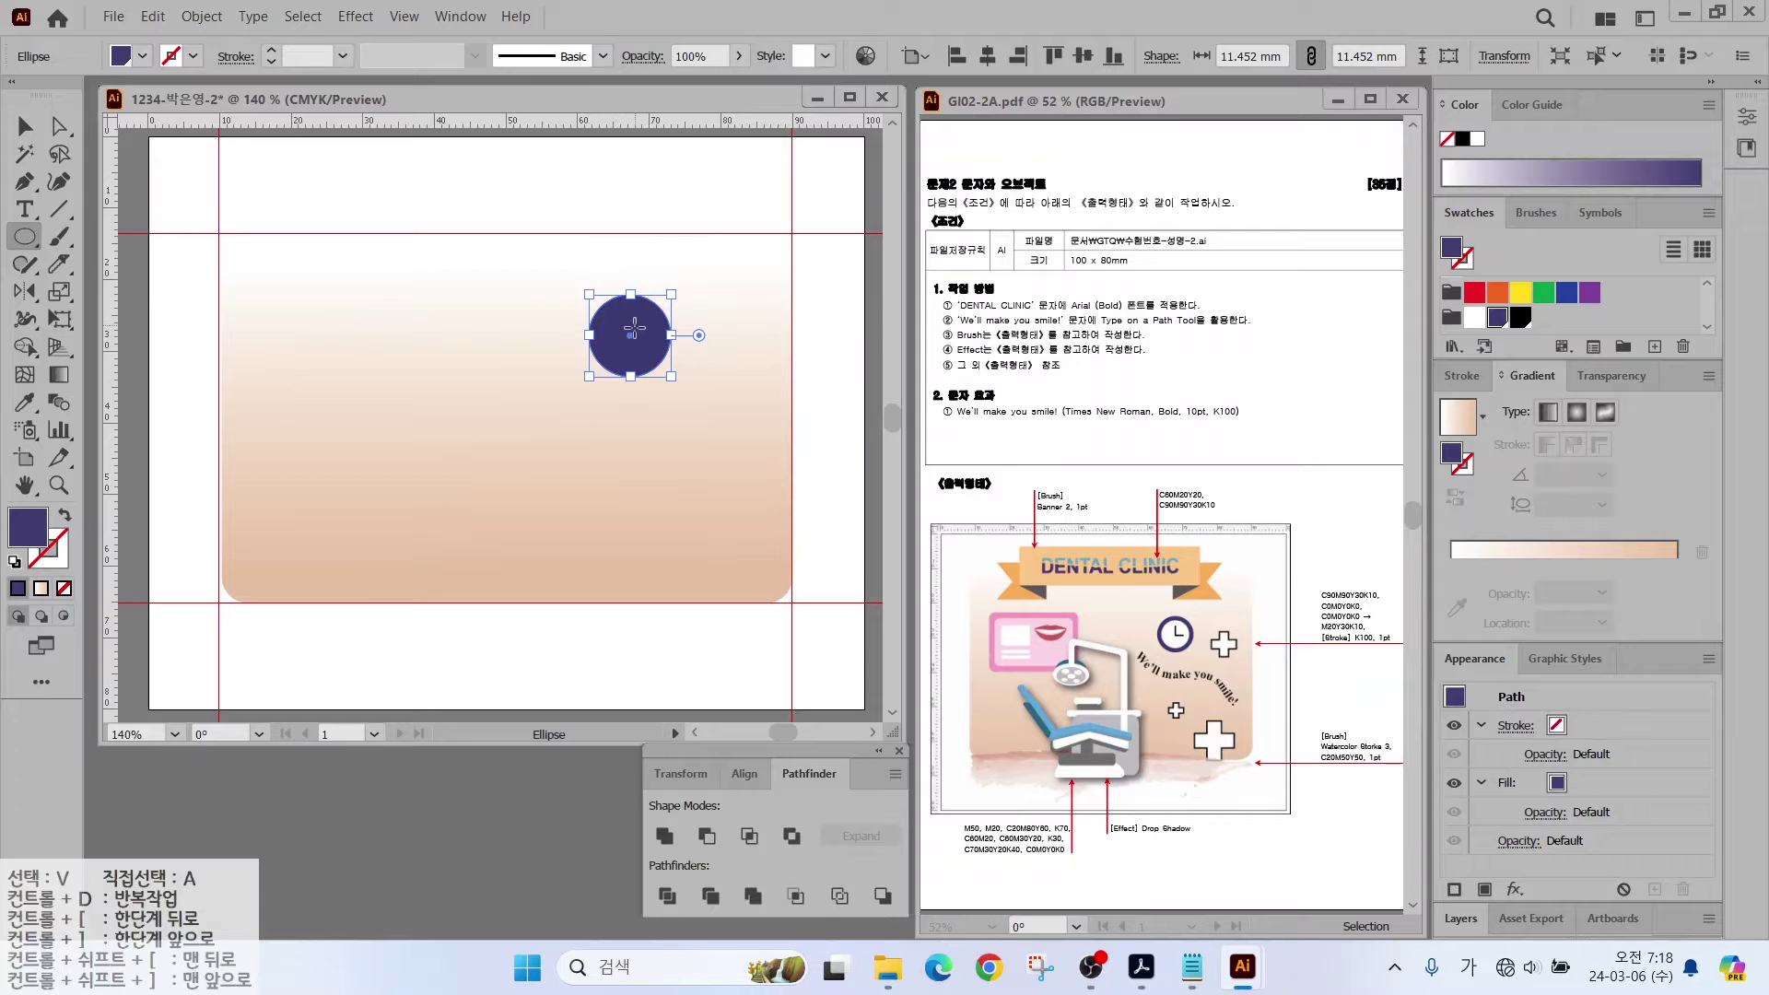
Step: Offset the circle's path by -1 mm and fill the inner circle white
left_click(199, 16)
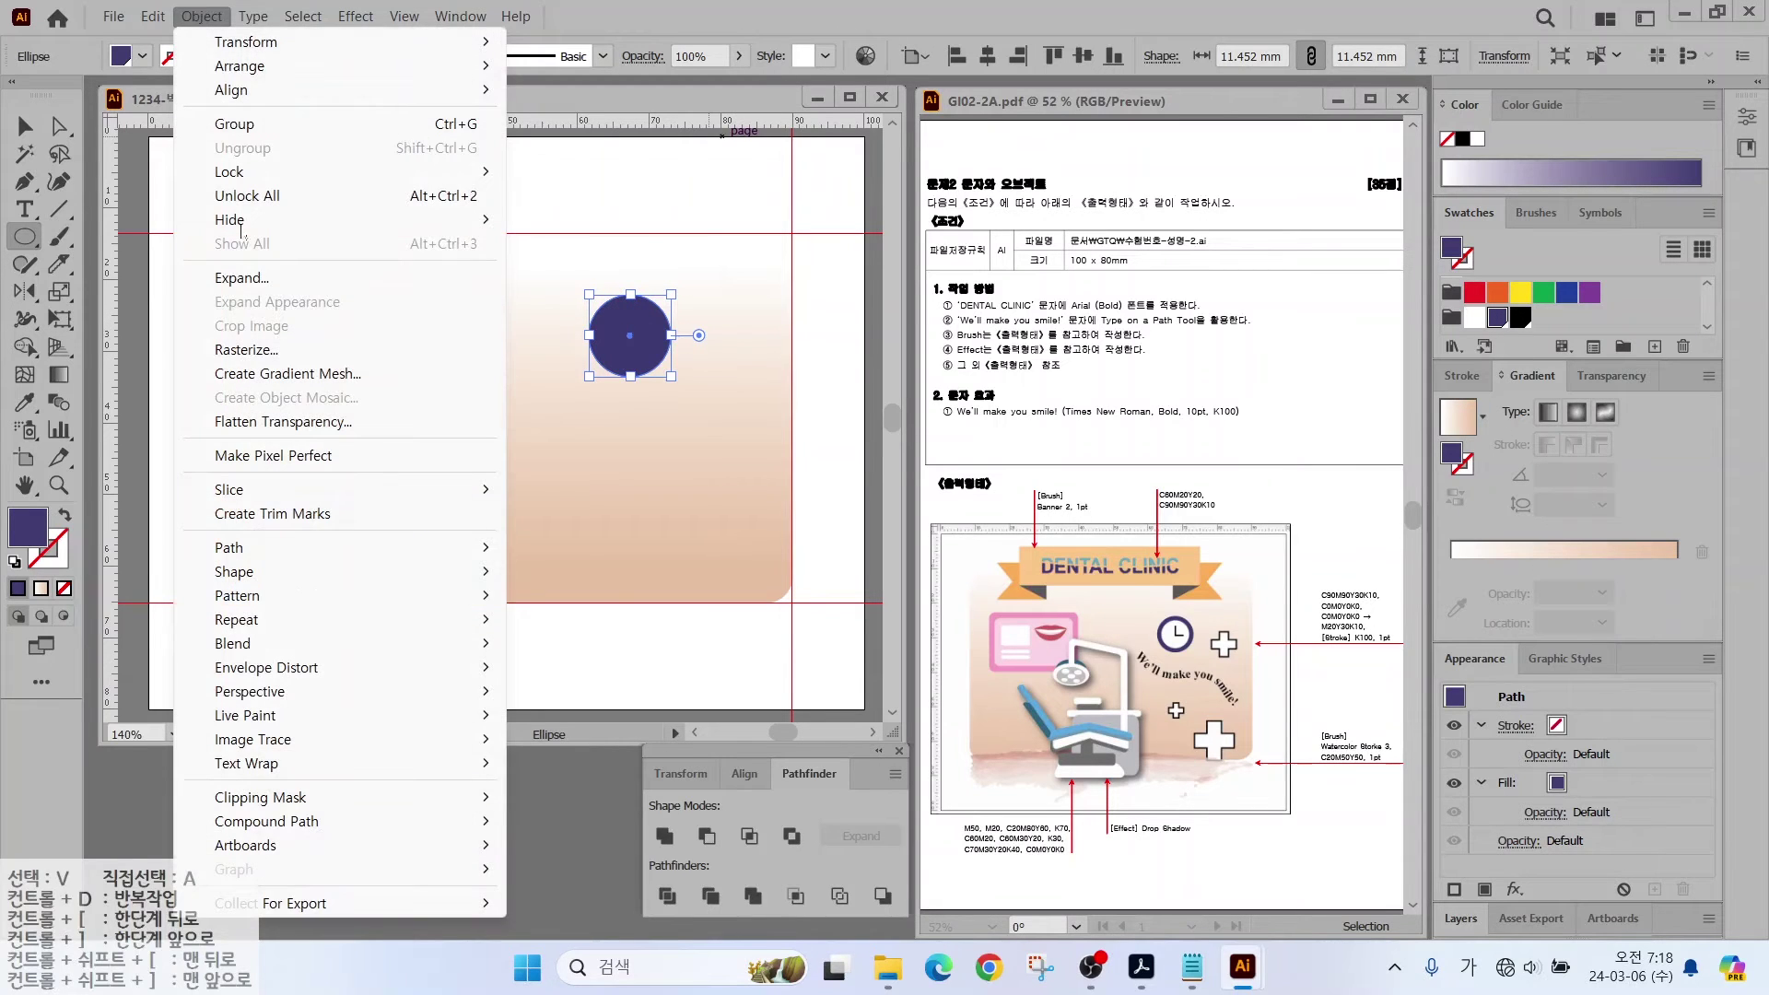
mouse_move(250, 549)
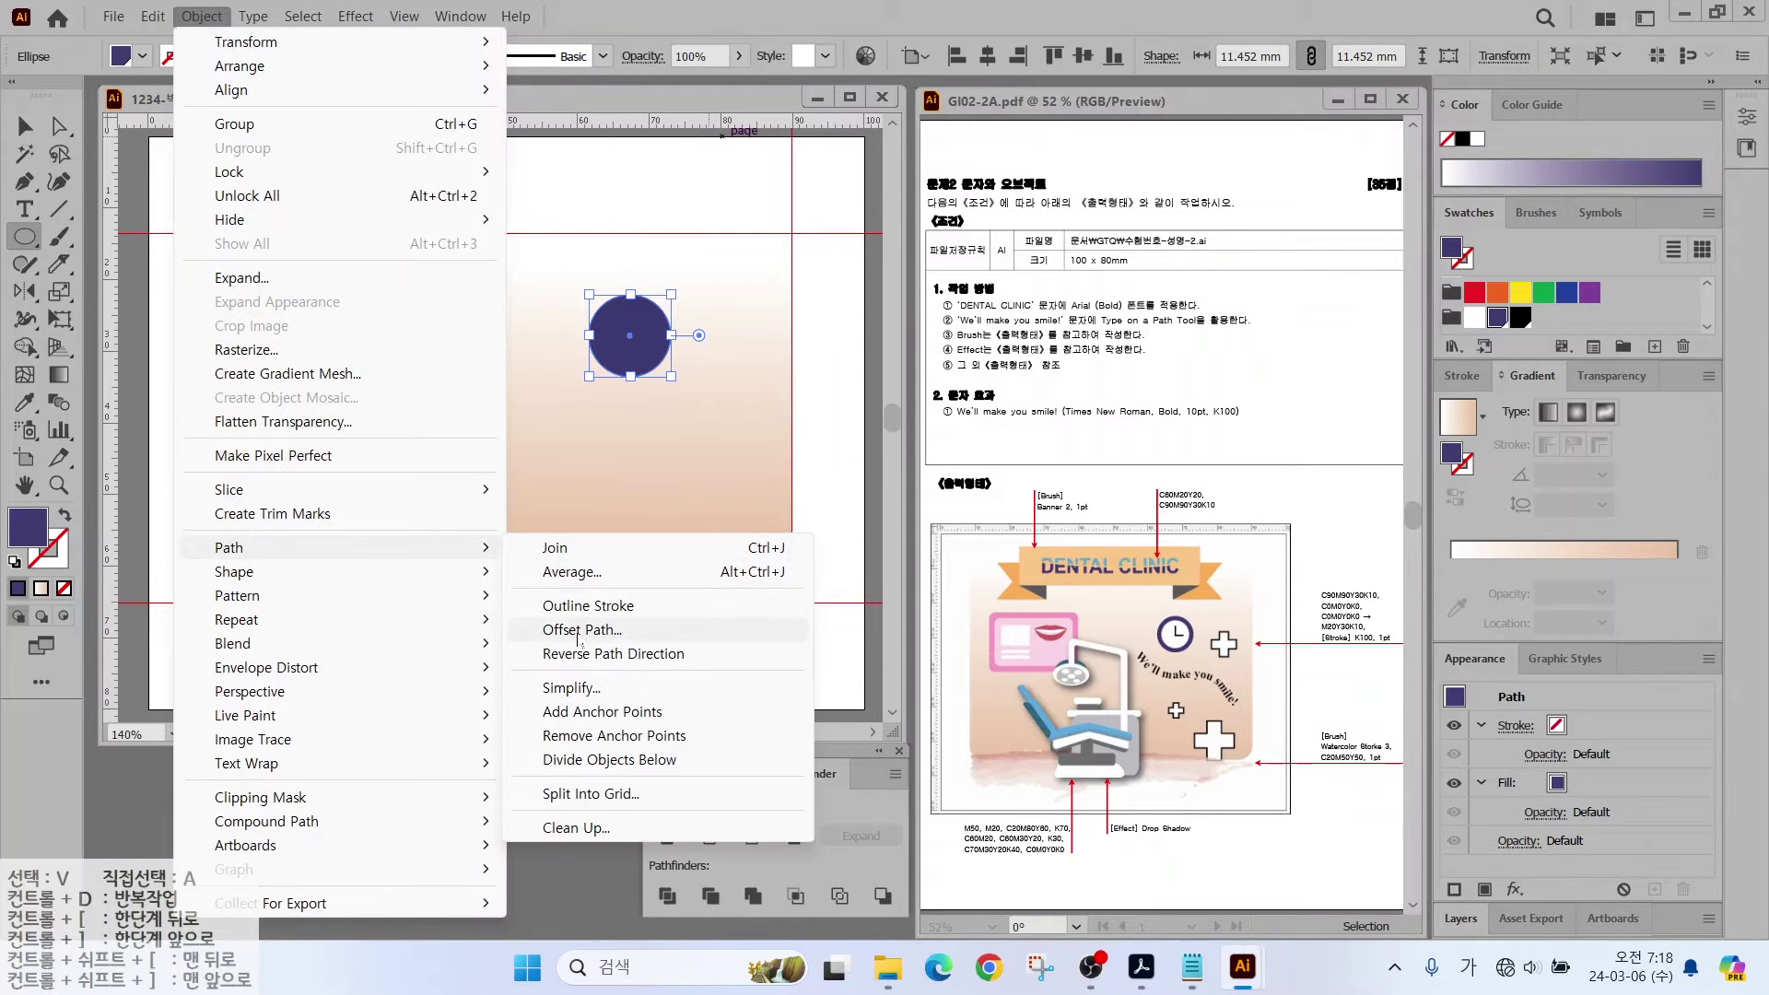
left_click(579, 633)
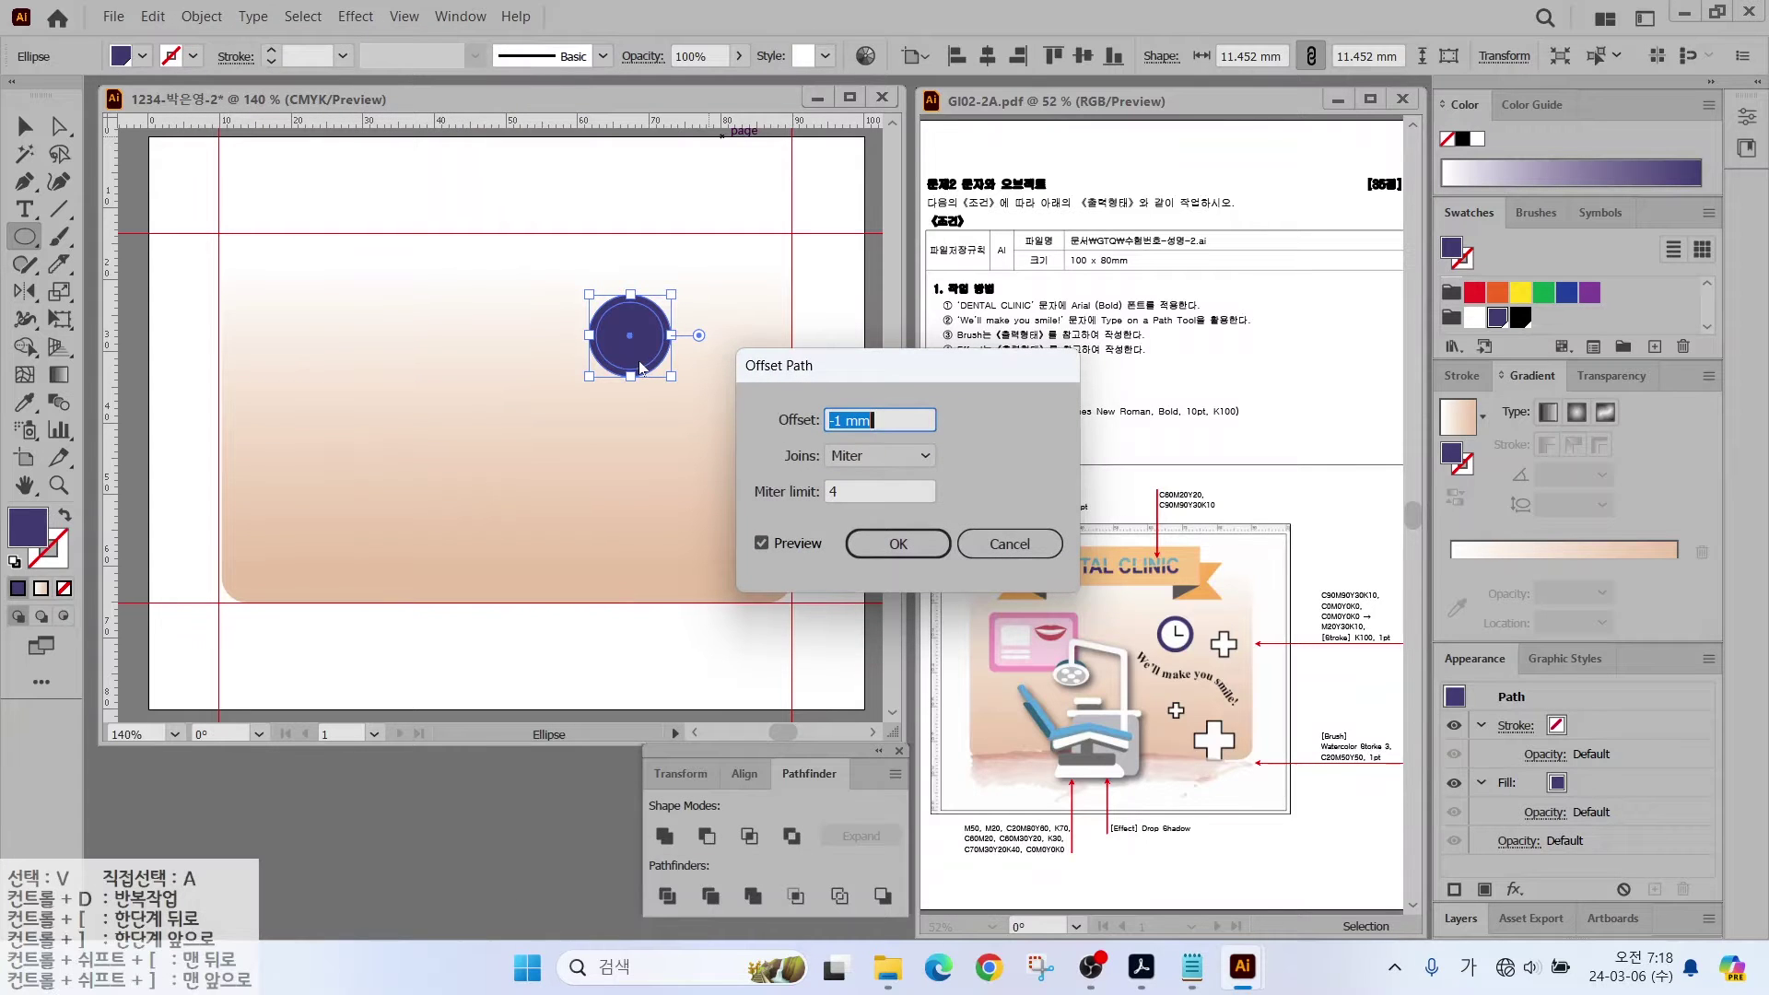
left_click(761, 543)
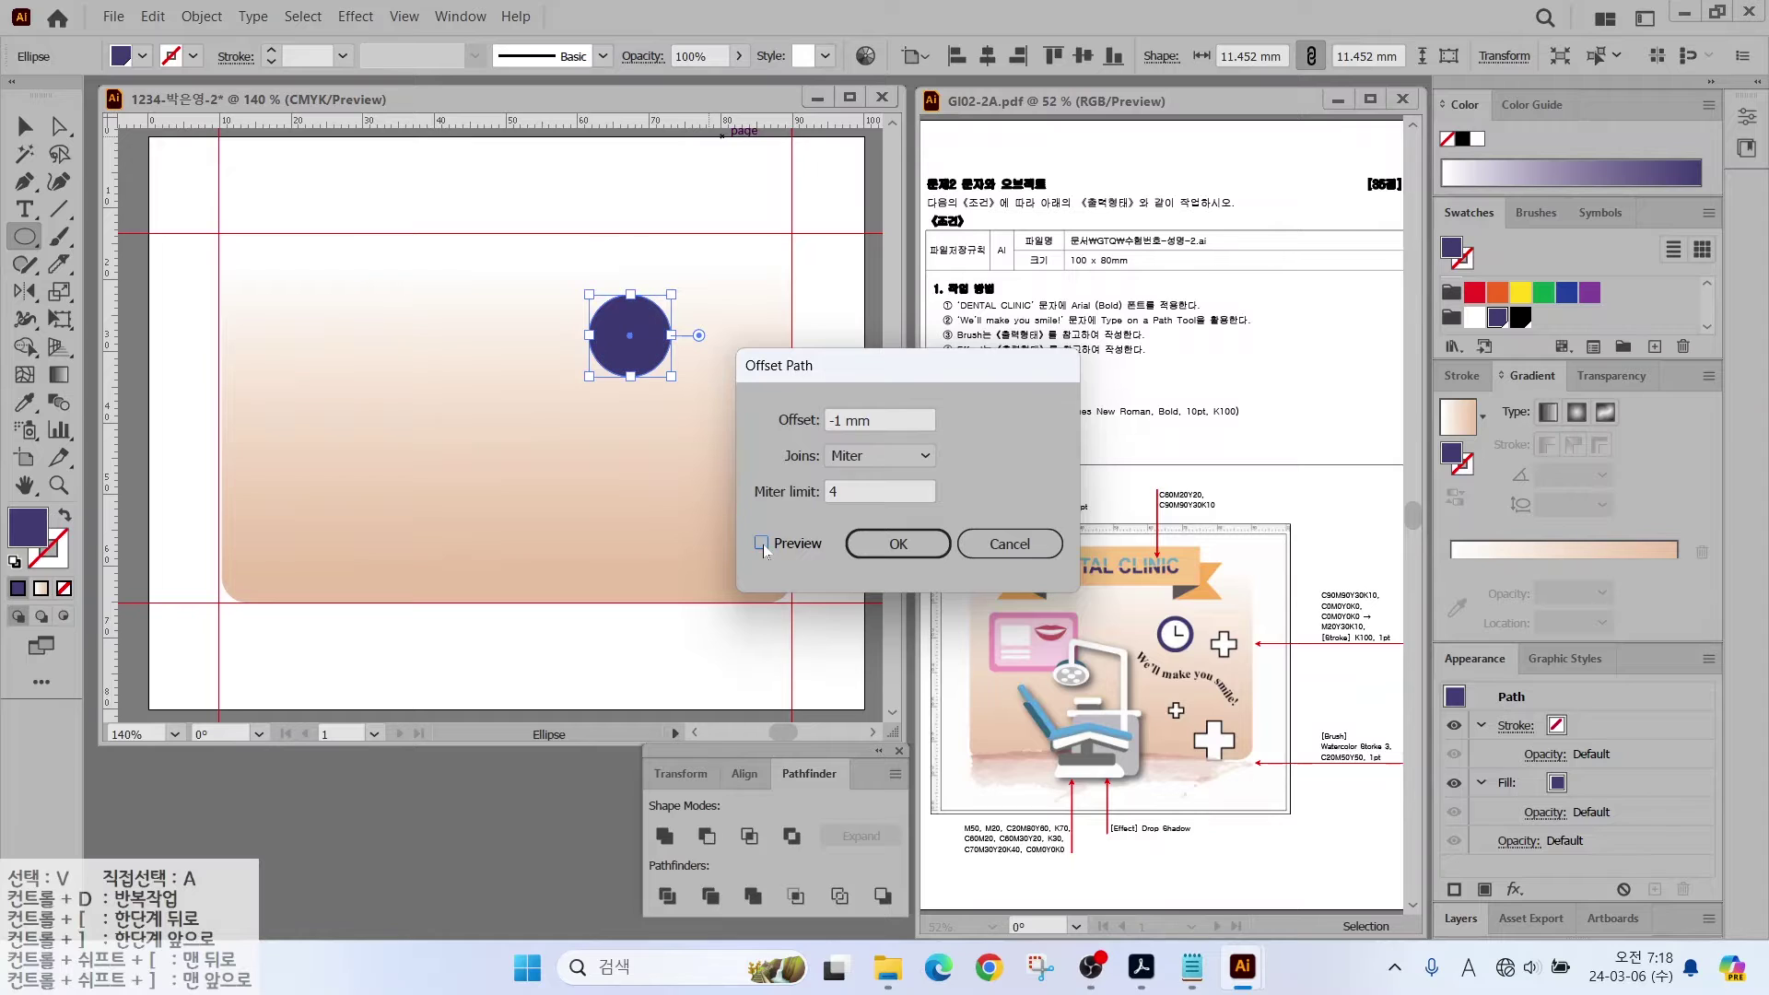
left_click(898, 544)
left_click(1474, 318)
Step: Draw black vertical and horizontal clock hands forming an L inside the ring
key("ctrl+equal")
key("ctrl+equal")
key("ctrl+equal")
key("ctrl+equal")
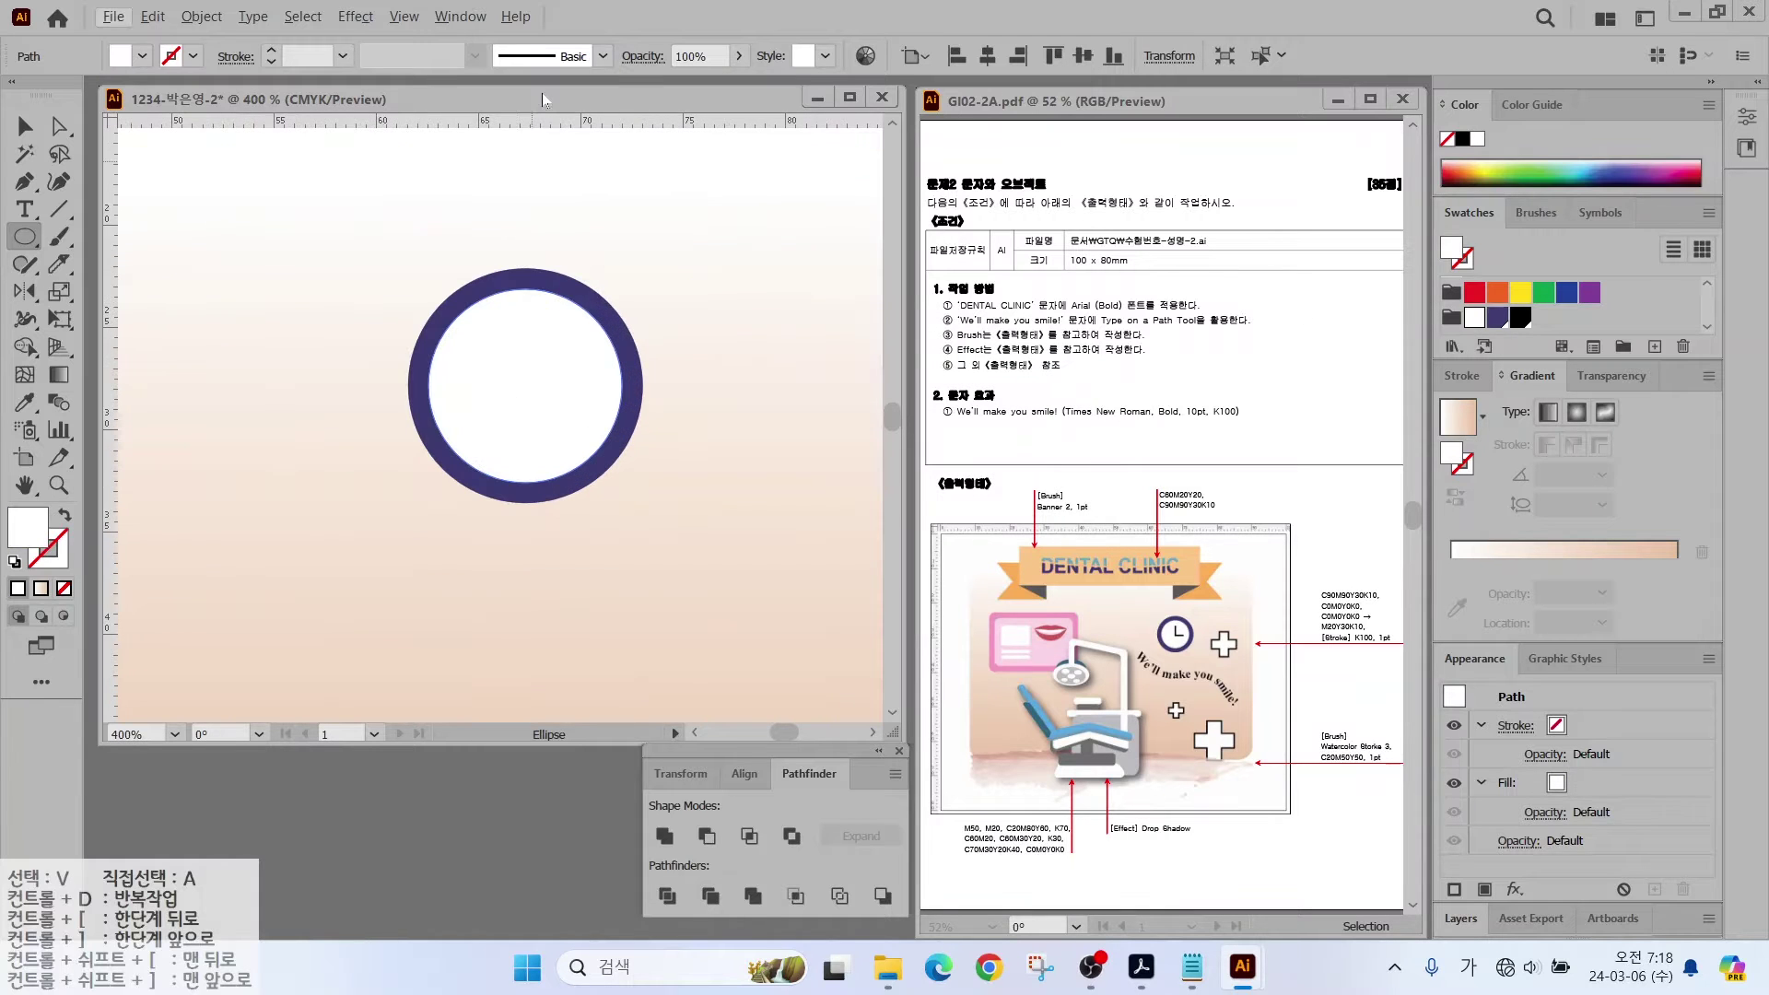
left_click(57, 224)
left_click_drag(525, 329, 525, 394)
scroll(1633, 329, "down", 3)
left_click(1520, 317)
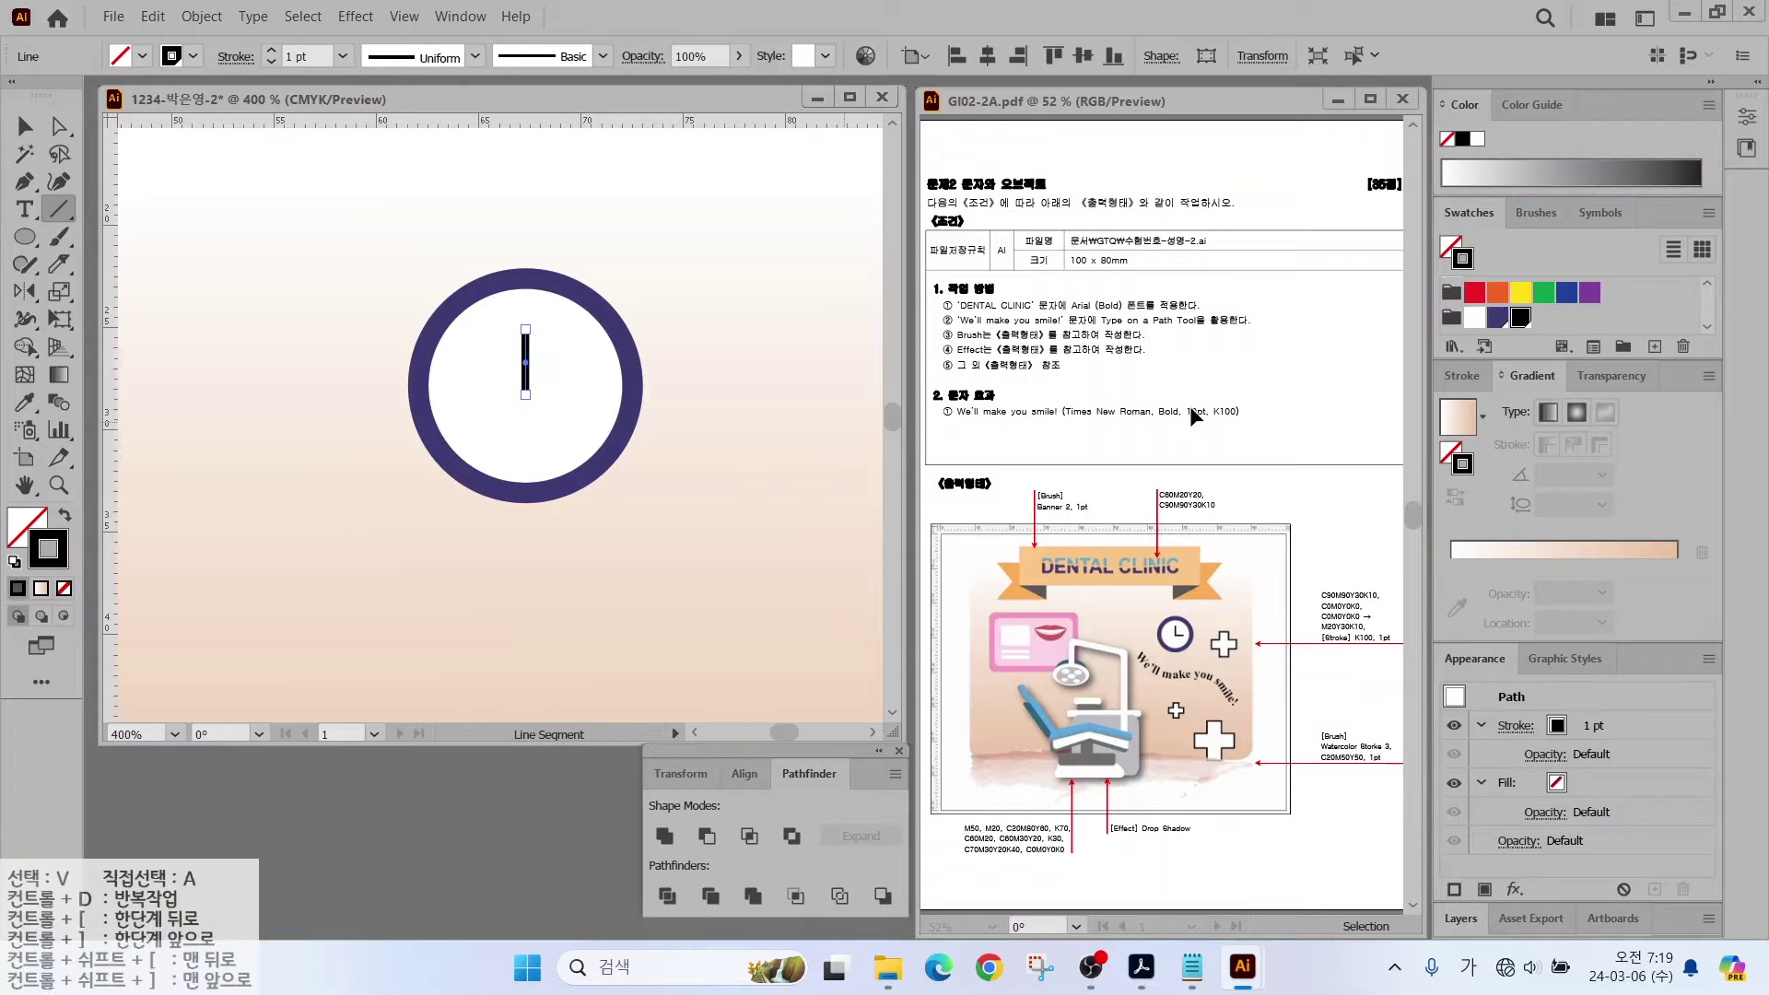
left_click_drag(1374, 629, 1343, 580)
key("Escape")
left_click_drag(525, 394, 575, 394)
Step: Draw a white bar beside the clock and place a rotated upright copy across it
key("ctrl+minus")
key("ctrl+minus")
key("ctrl+minus")
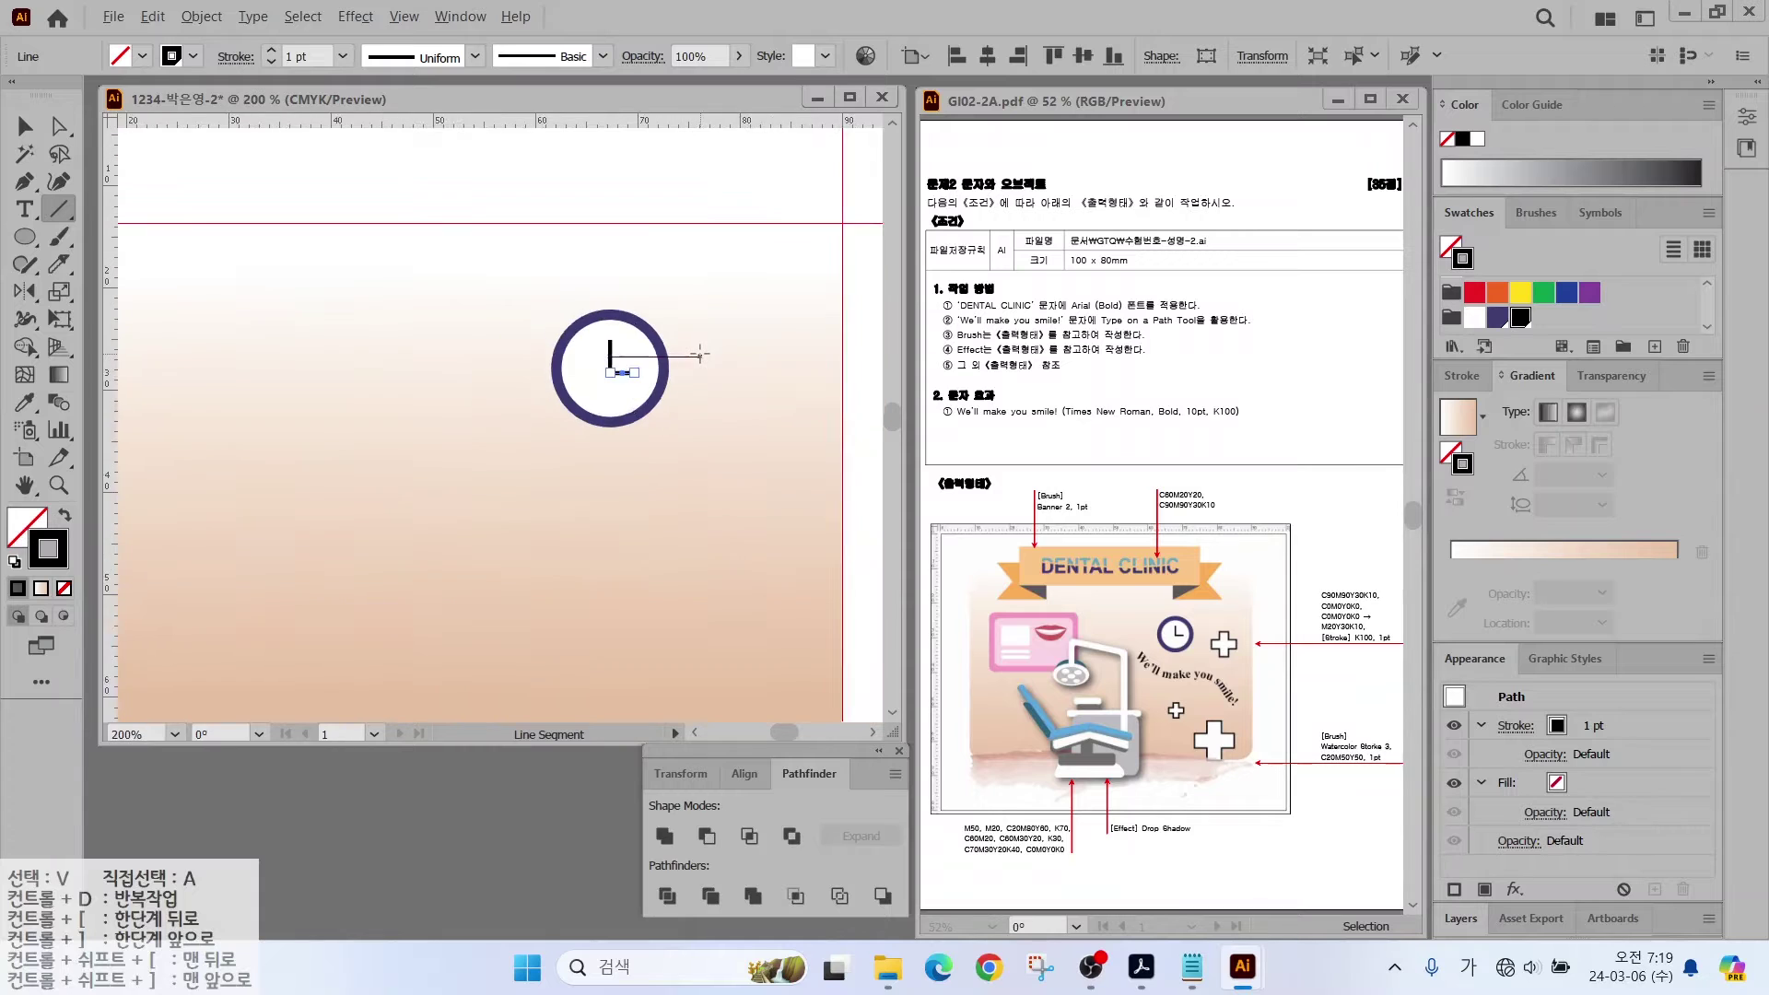
left_click_drag(25, 237, 93, 230)
key("d")
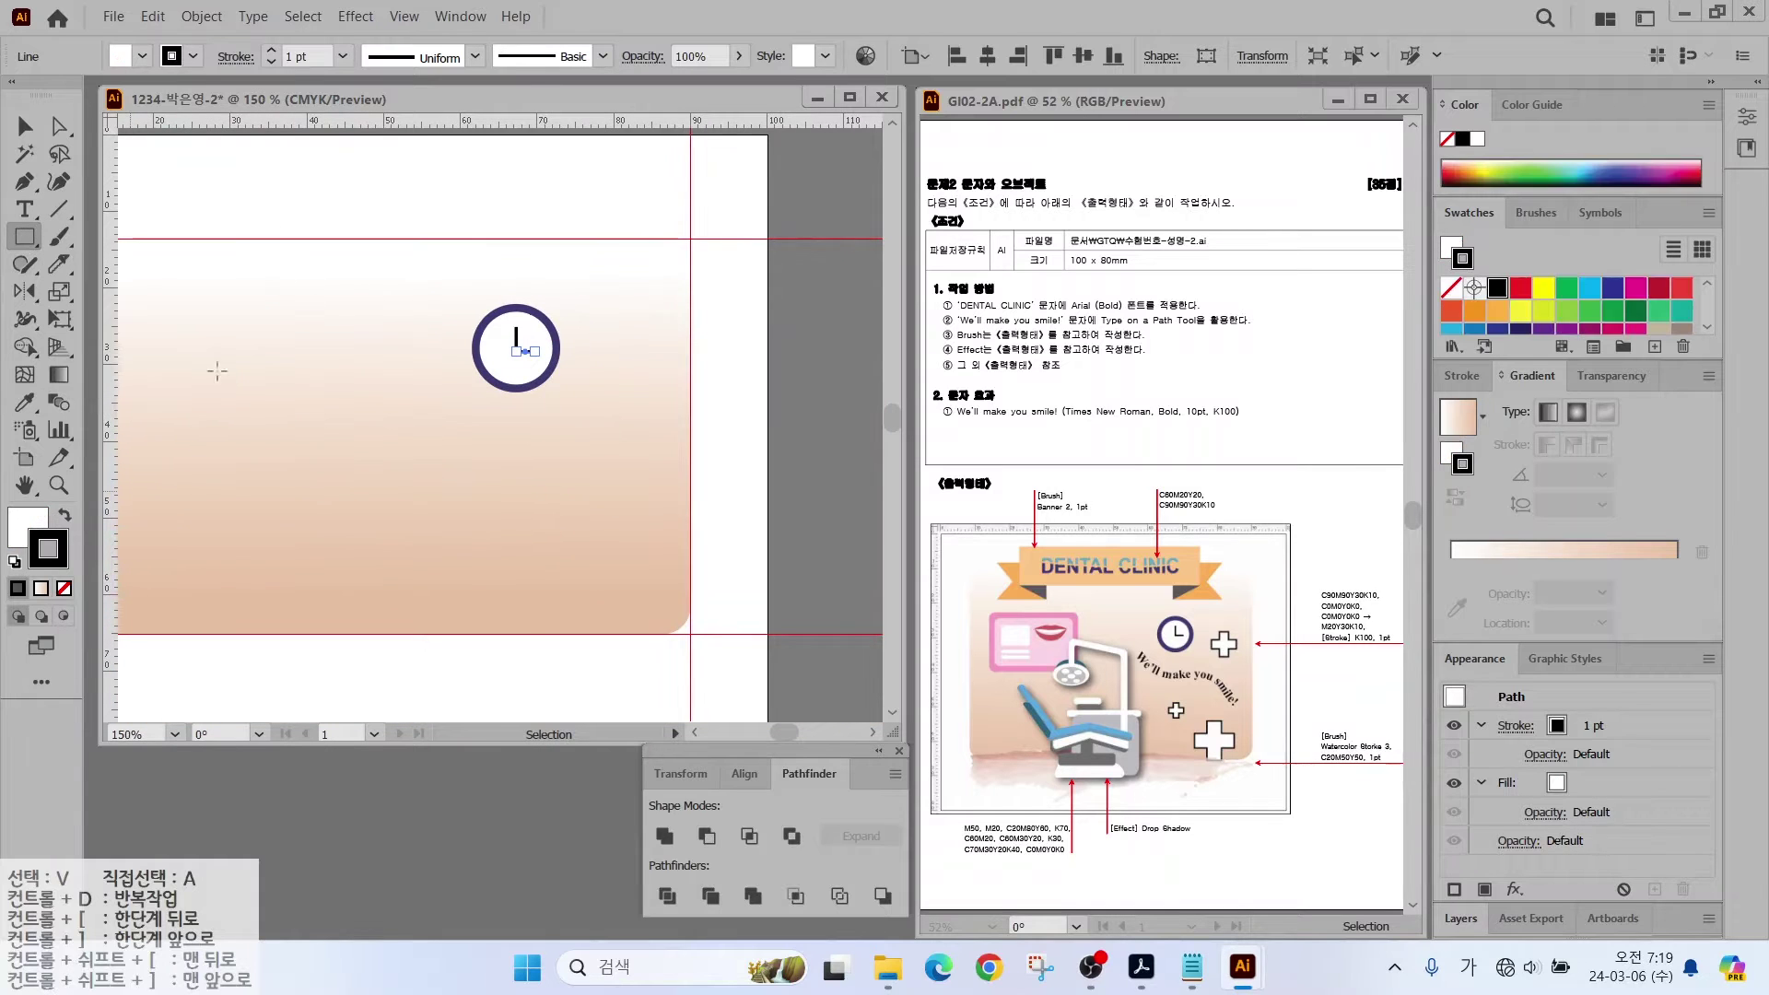
mouse_move(590, 348)
left_mouse_down()
mouse_move(624, 433)
mouse_move(690, 383)
left_mouse_up()
key("v")
left_click_drag(708, 441, 728, 396)
left_click_drag(690, 387, 635, 387)
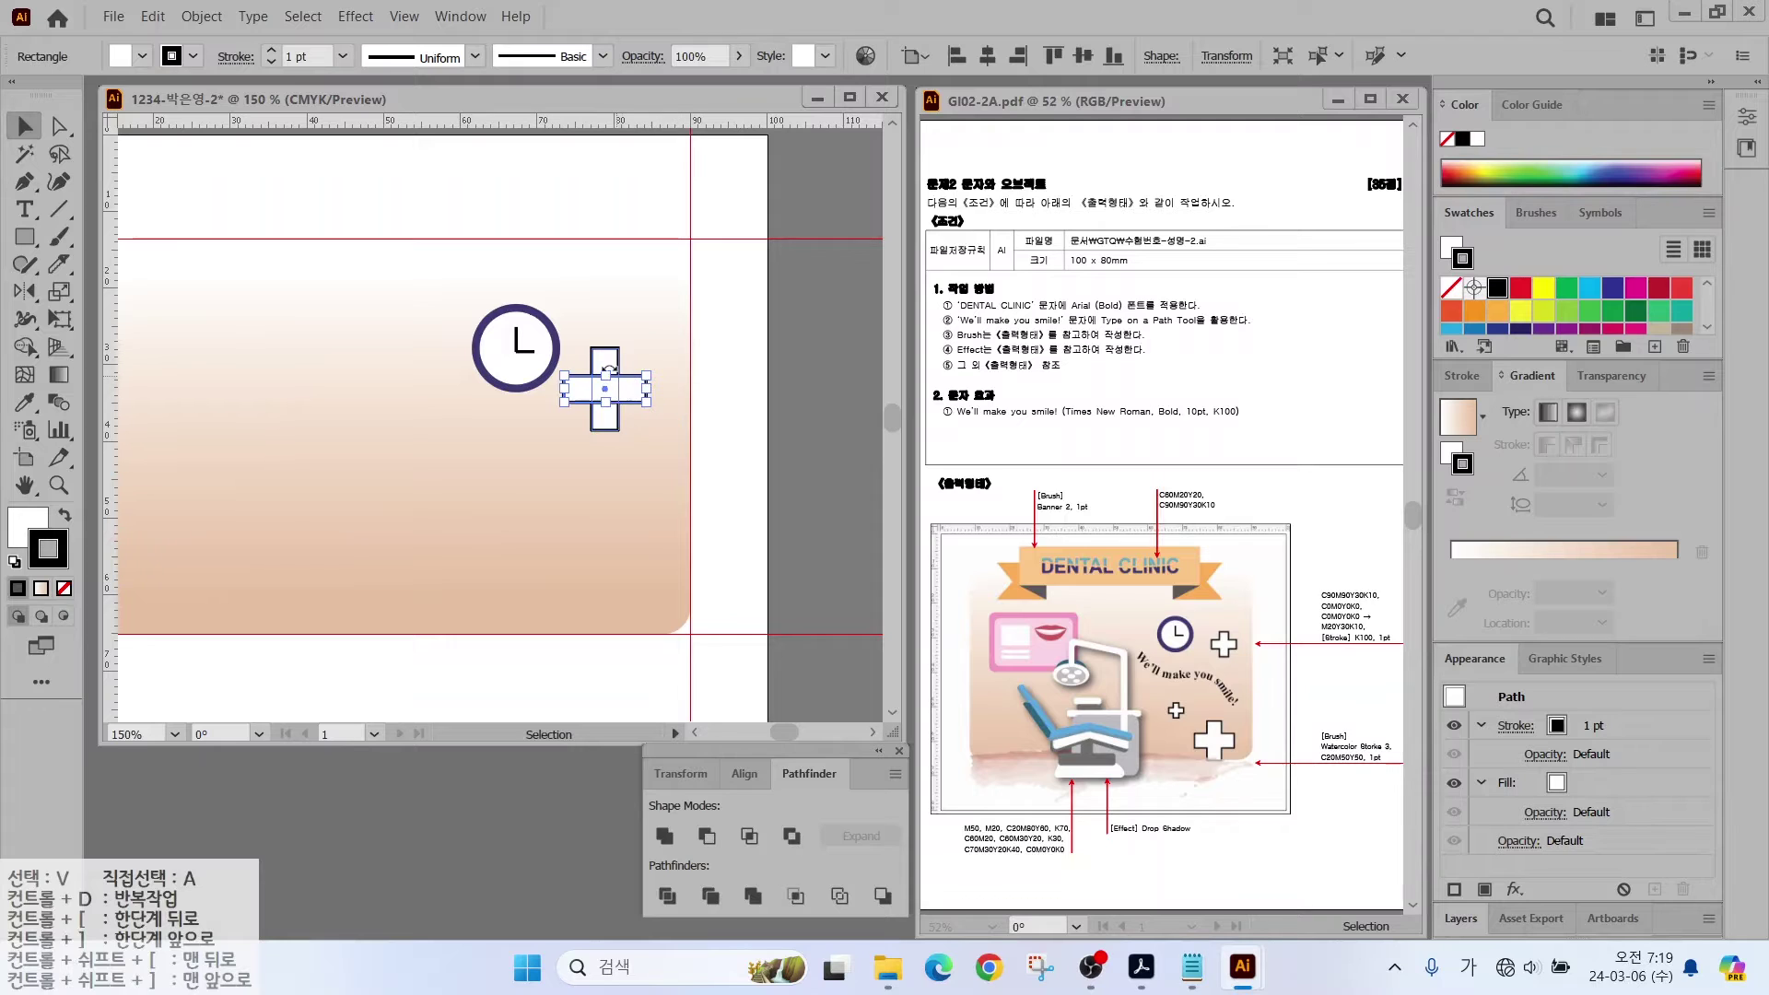
Step: Unite both bars into one cross, shrink it and move it right of the clock
left_click(605, 361, "shift")
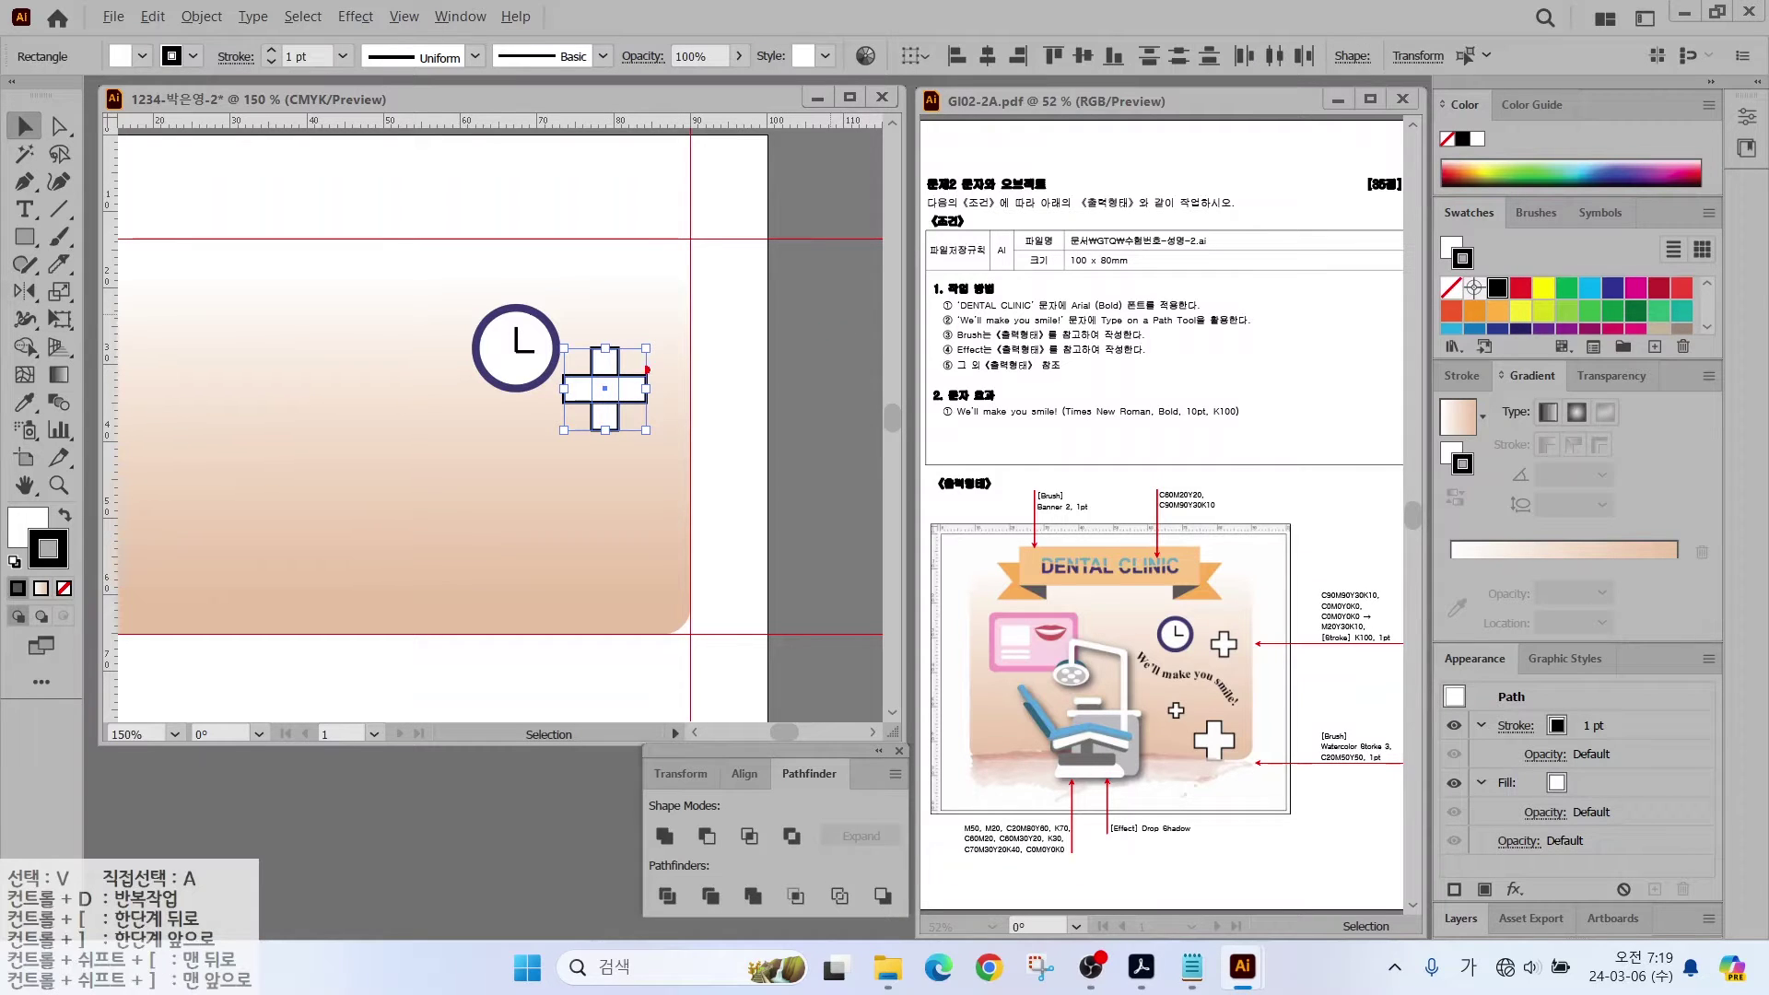
mouse_move(653, 439)
left_mouse_down()
mouse_move(580, 411)
mouse_move(598, 327)
mouse_move(662, 376)
mouse_move(650, 435)
left_mouse_up()
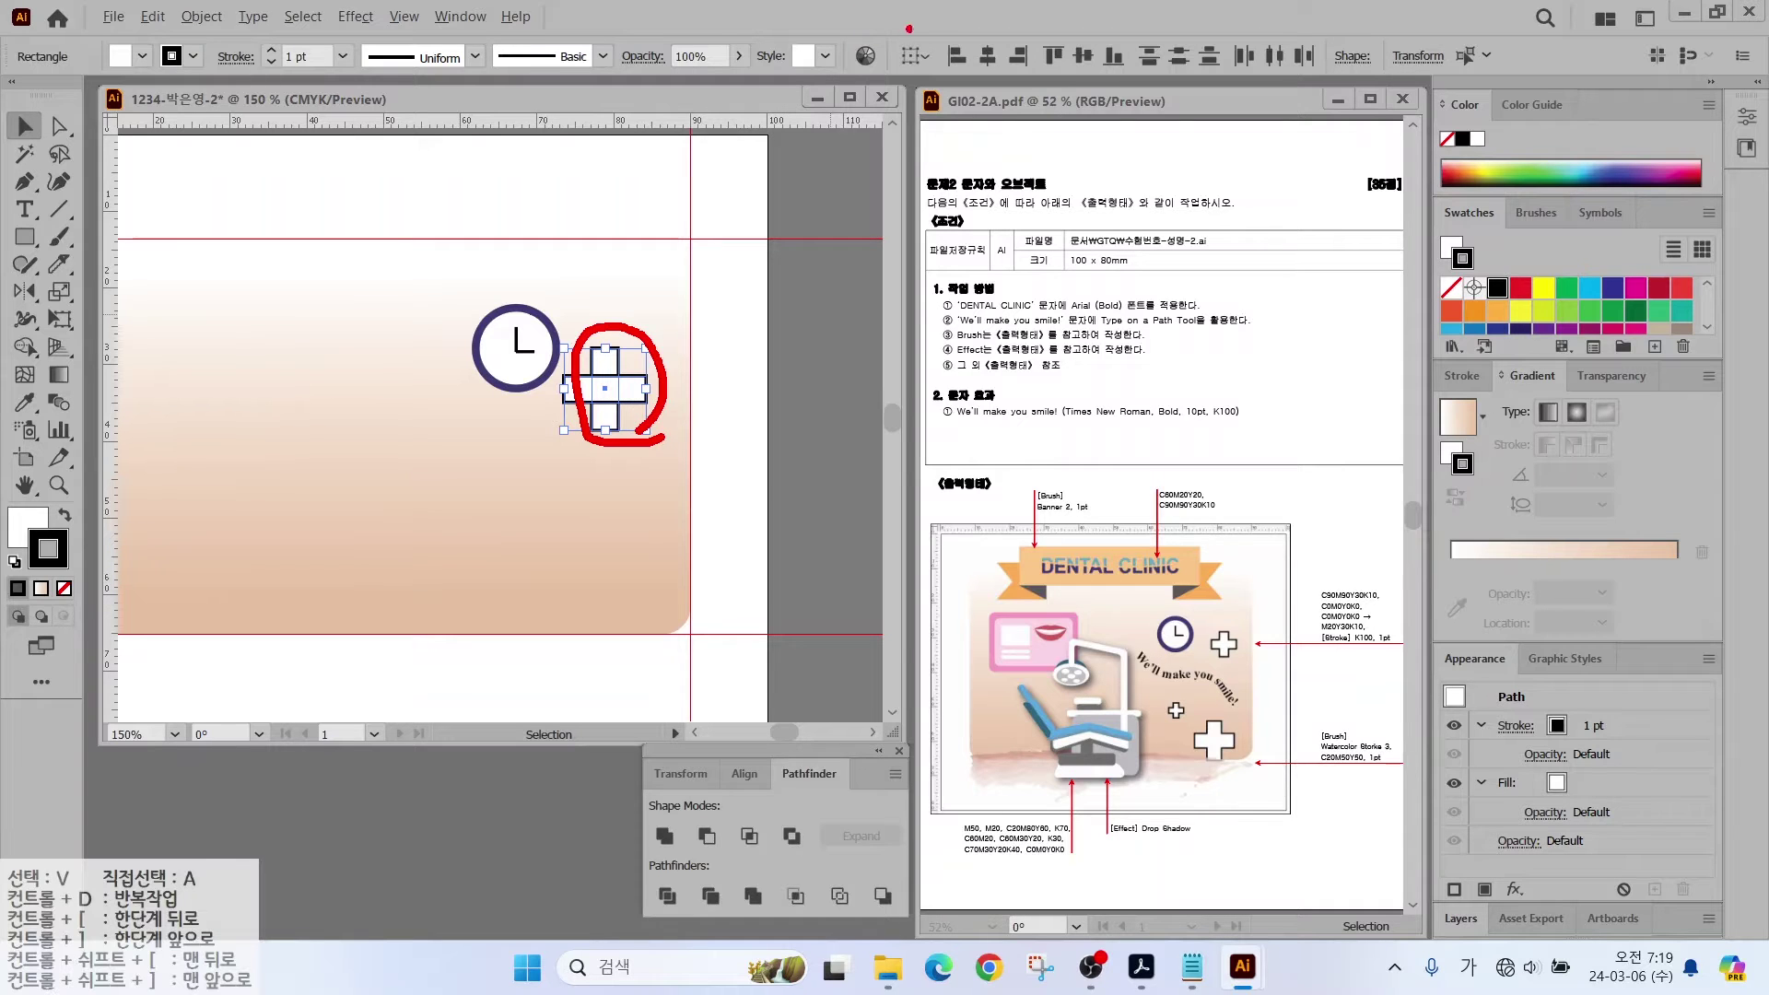
left_click_drag(910, 31, 1396, 93)
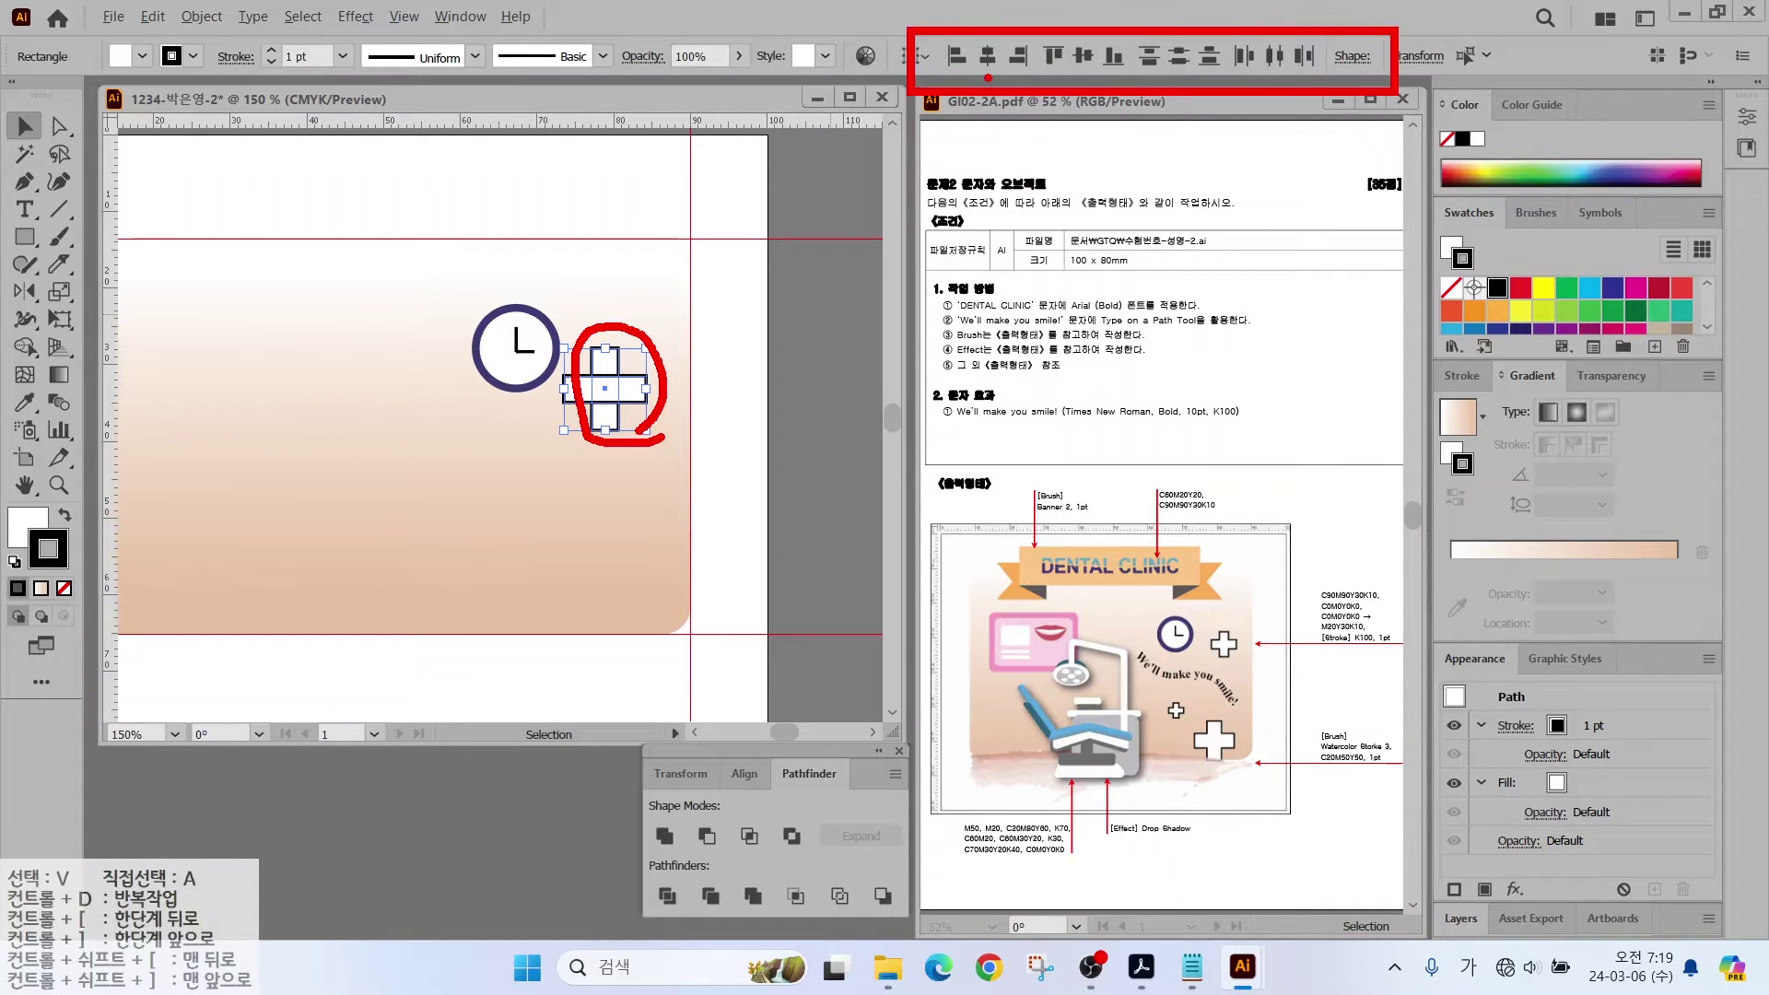
left_click_drag(943, 141, 988, 83)
key("Escape")
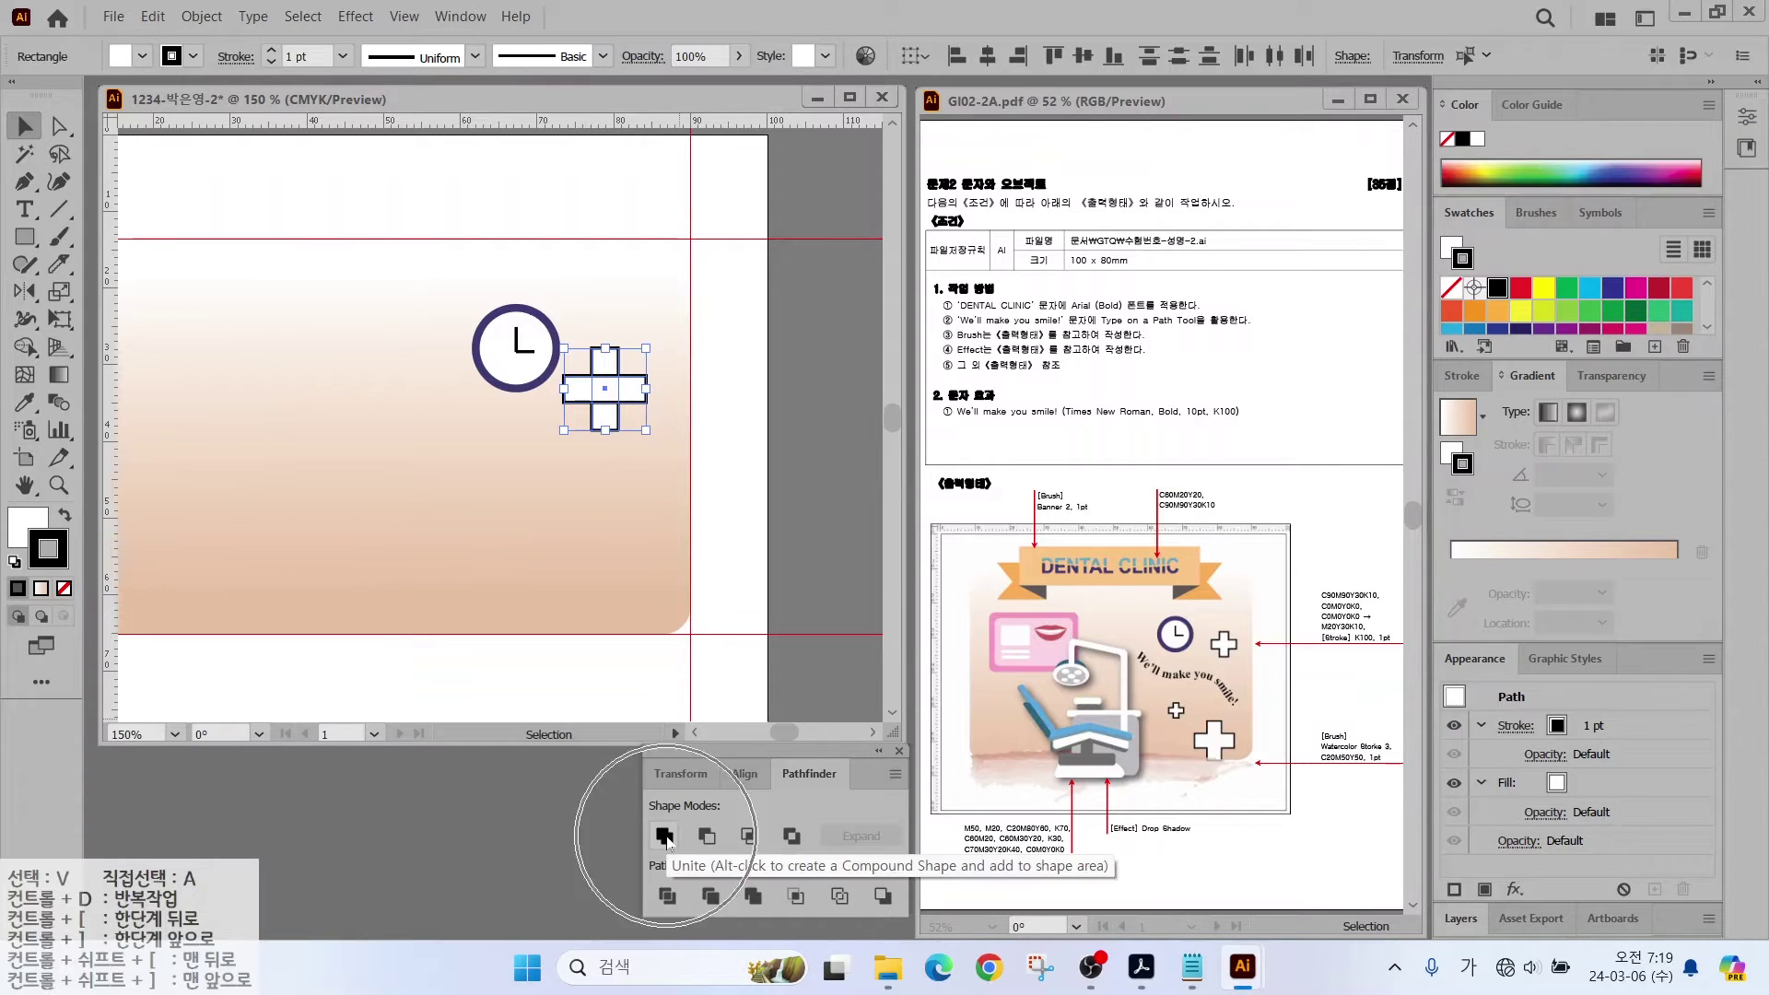
left_click(663, 835)
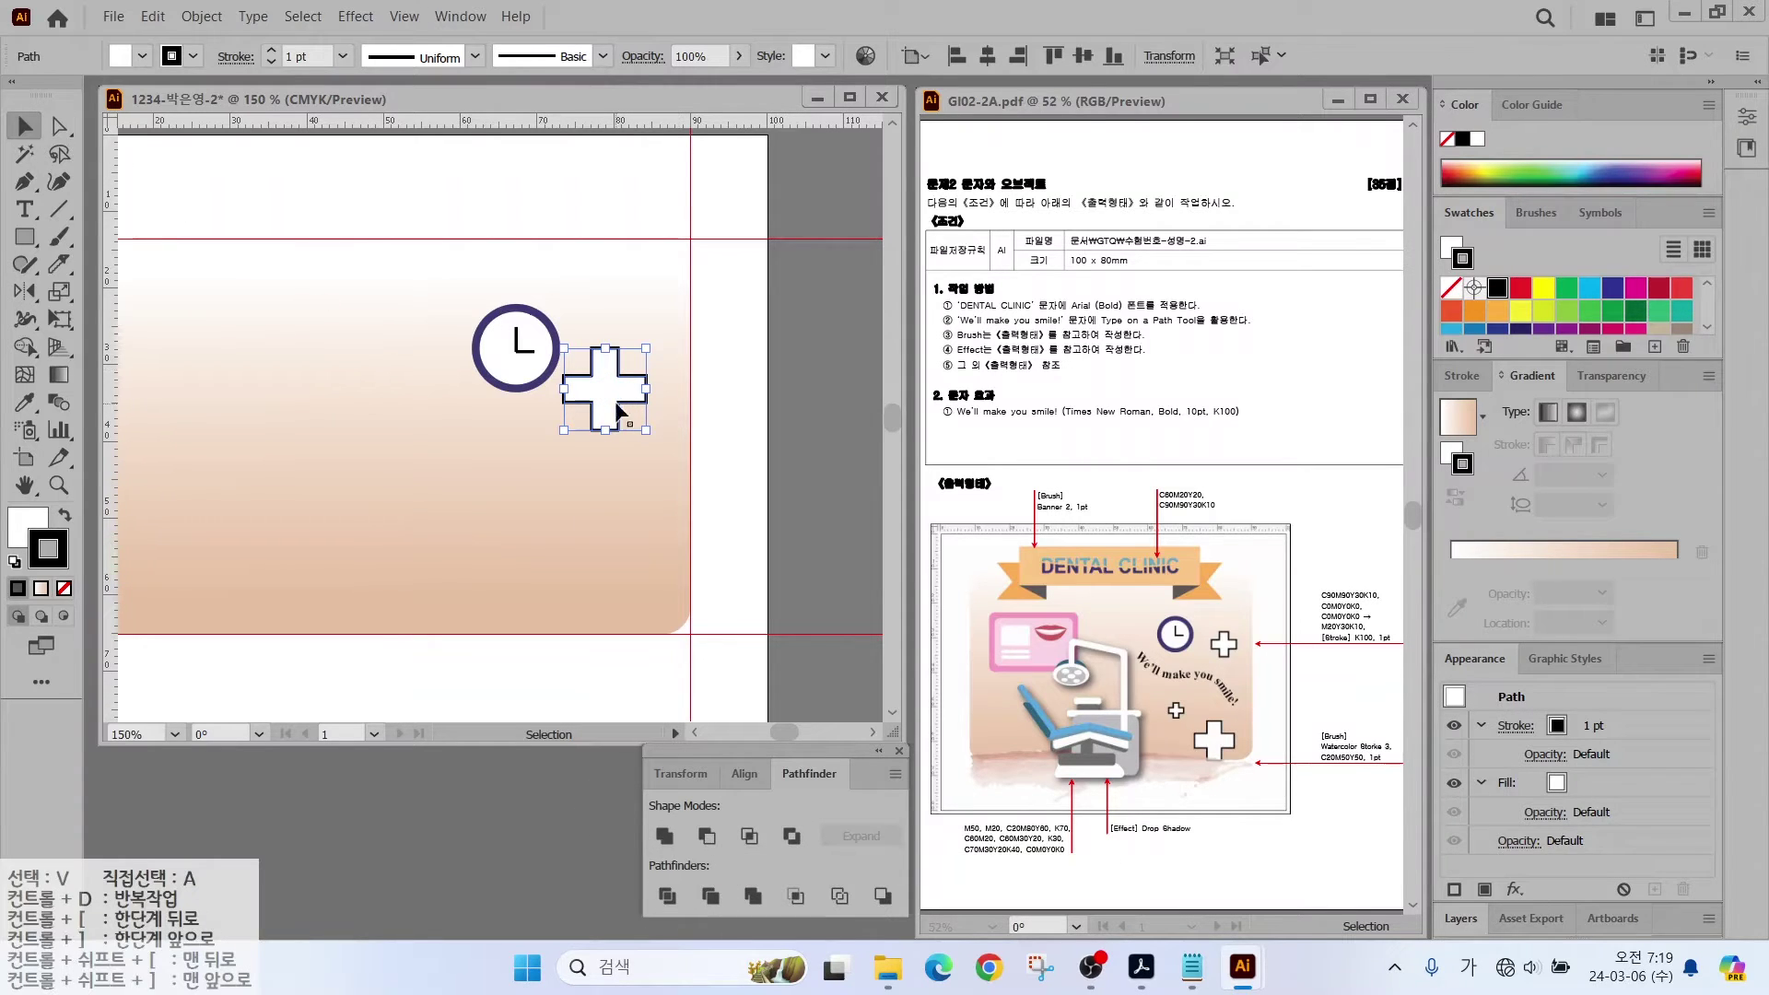
left_click_drag(564, 430, 614, 385)
left_click(1453, 375)
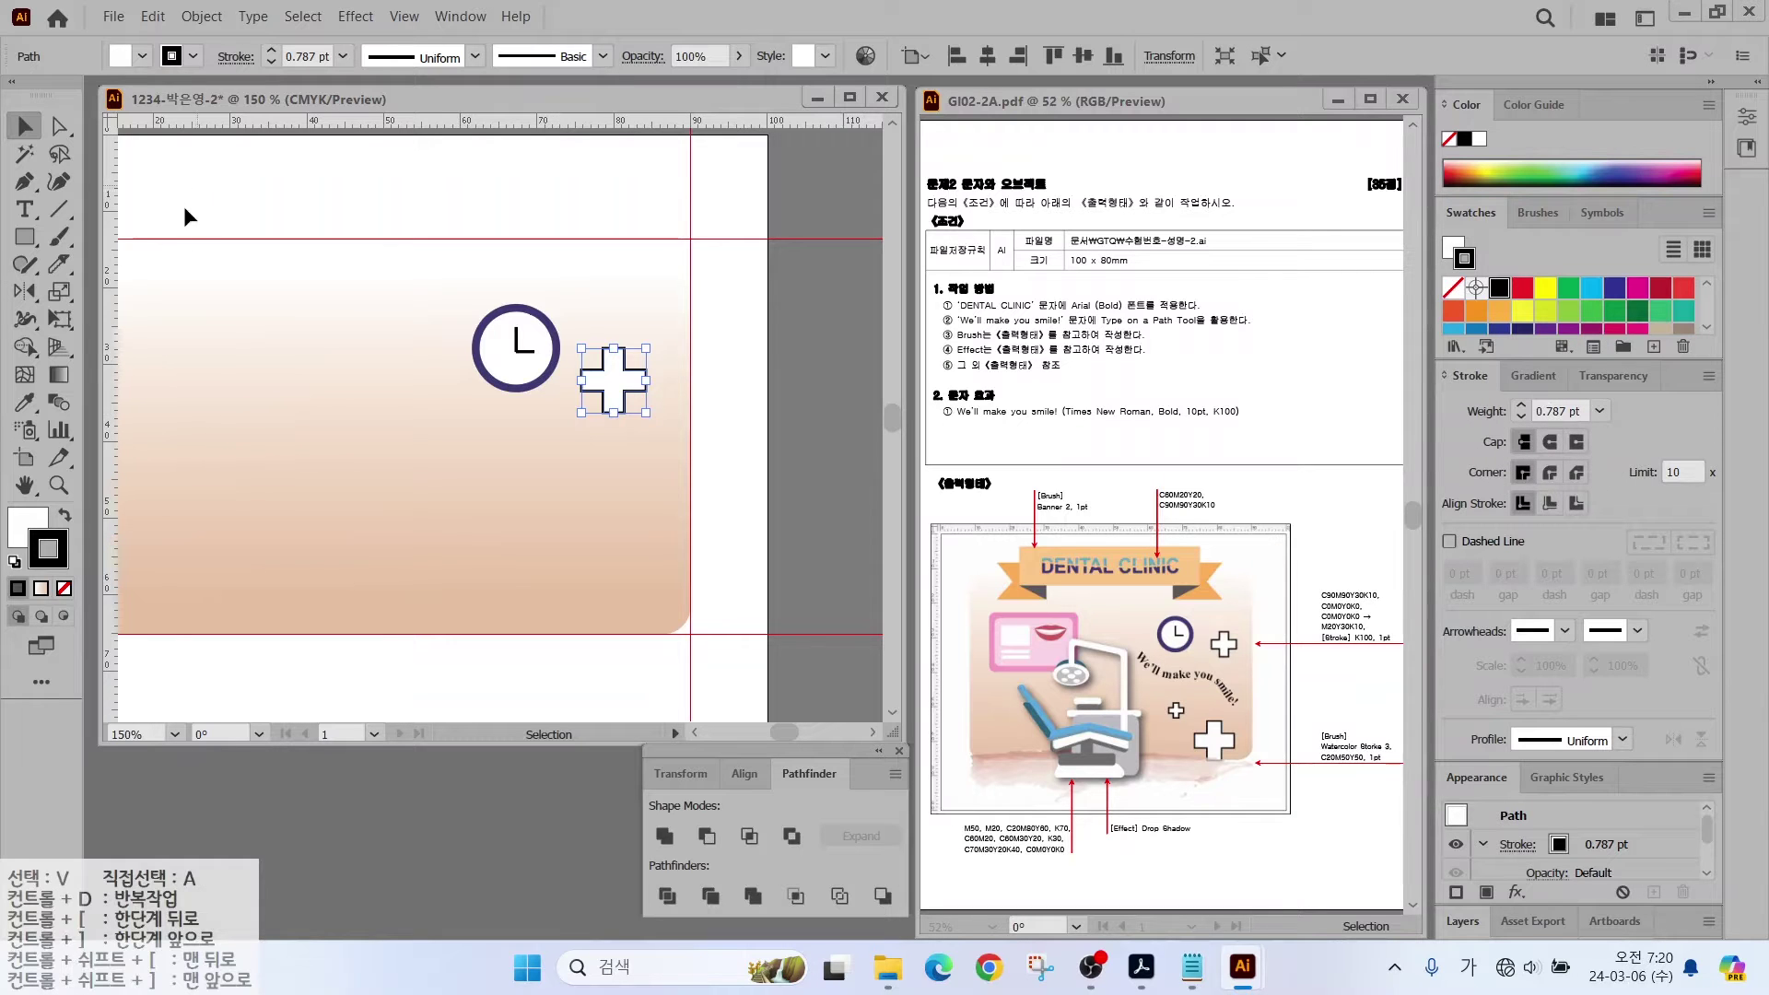
Step: Close the Scale dialog unchanged and set the cross outline to 1 pt
double_click(58, 293)
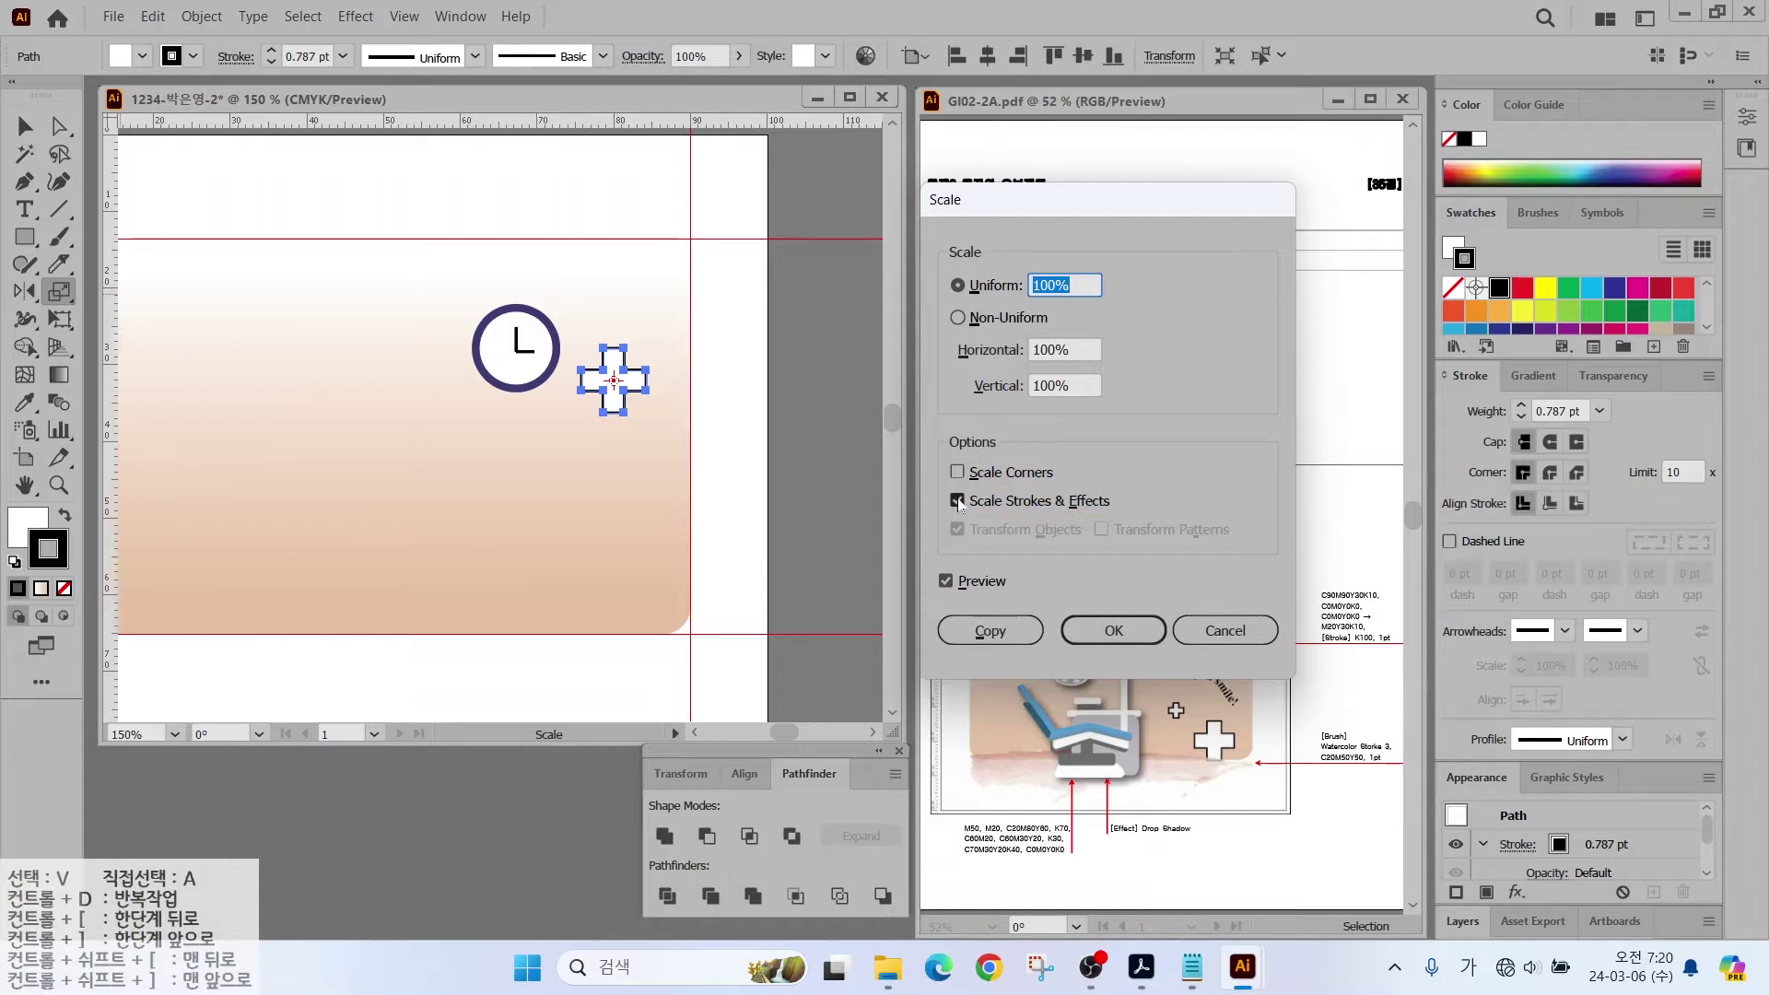
left_click(1096, 632)
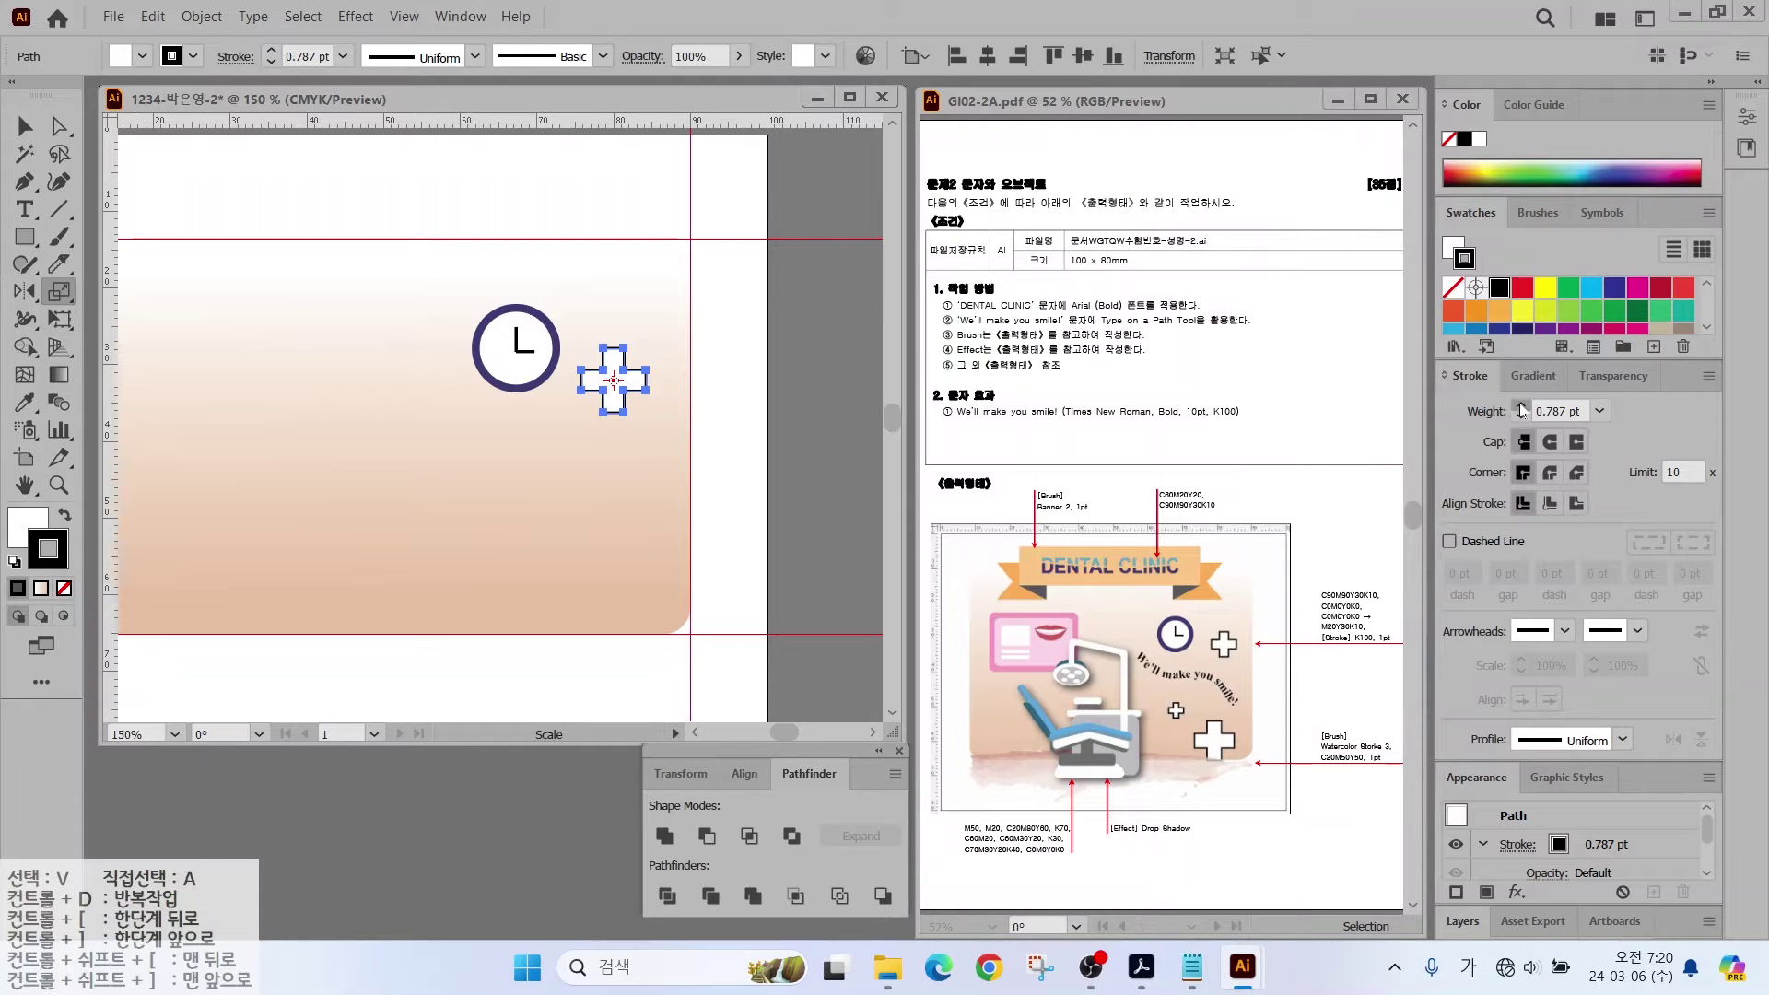
left_click(1520, 407)
key("v")
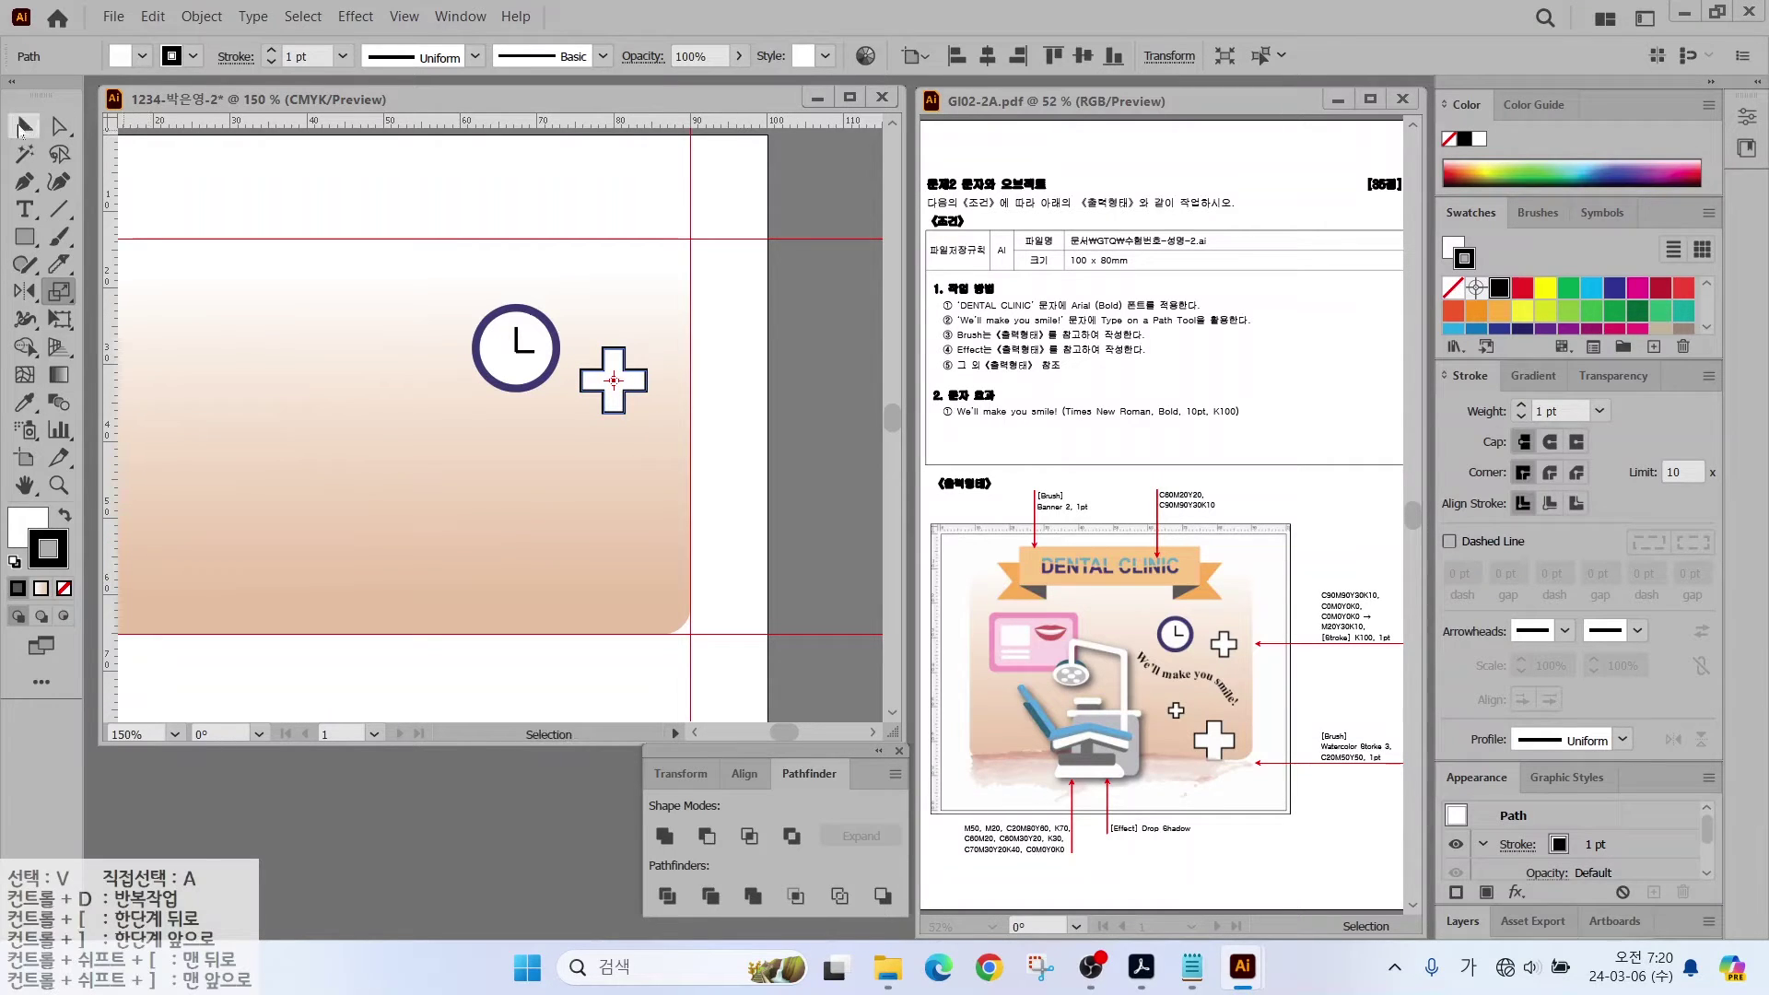
Step: Add a small copy of the cross down and to the left
left_click_drag(613, 396, 516, 498)
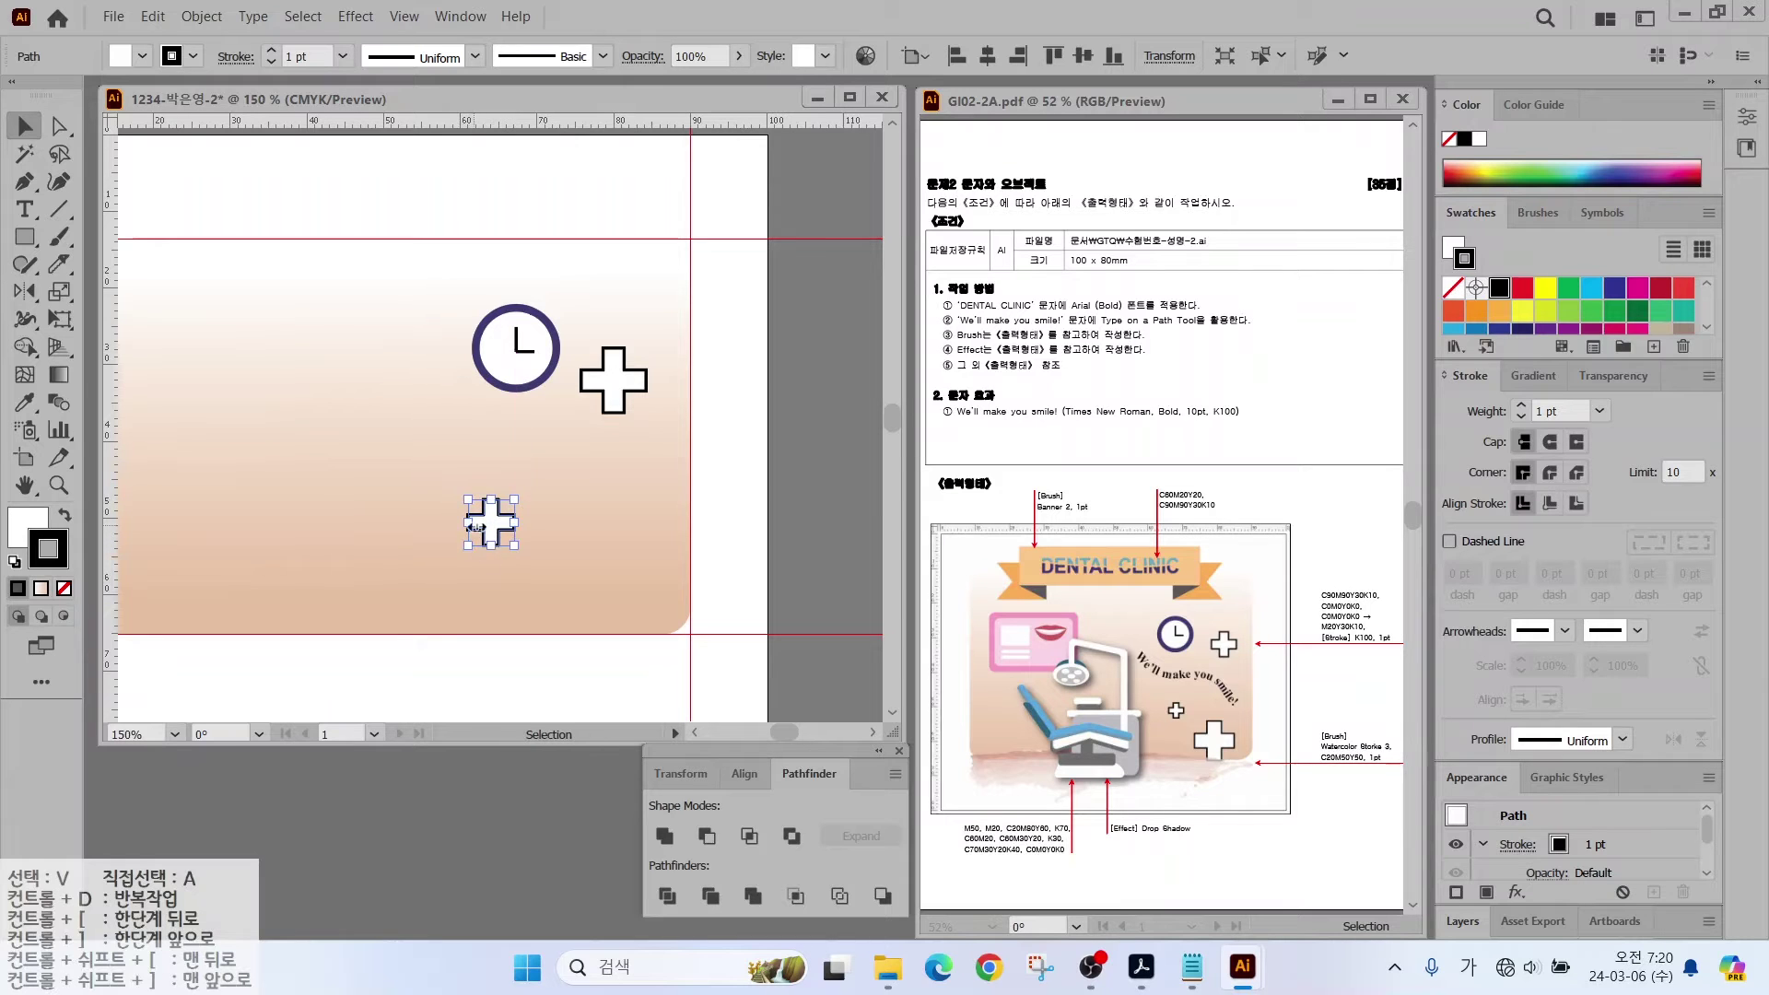
left_click(564, 572)
left_click(511, 518)
left_click(1564, 424)
Step: Add a large copy of the cross near the bottom of the card
left_click_drag(490, 523, 610, 582)
key("ctrl+shift+a")
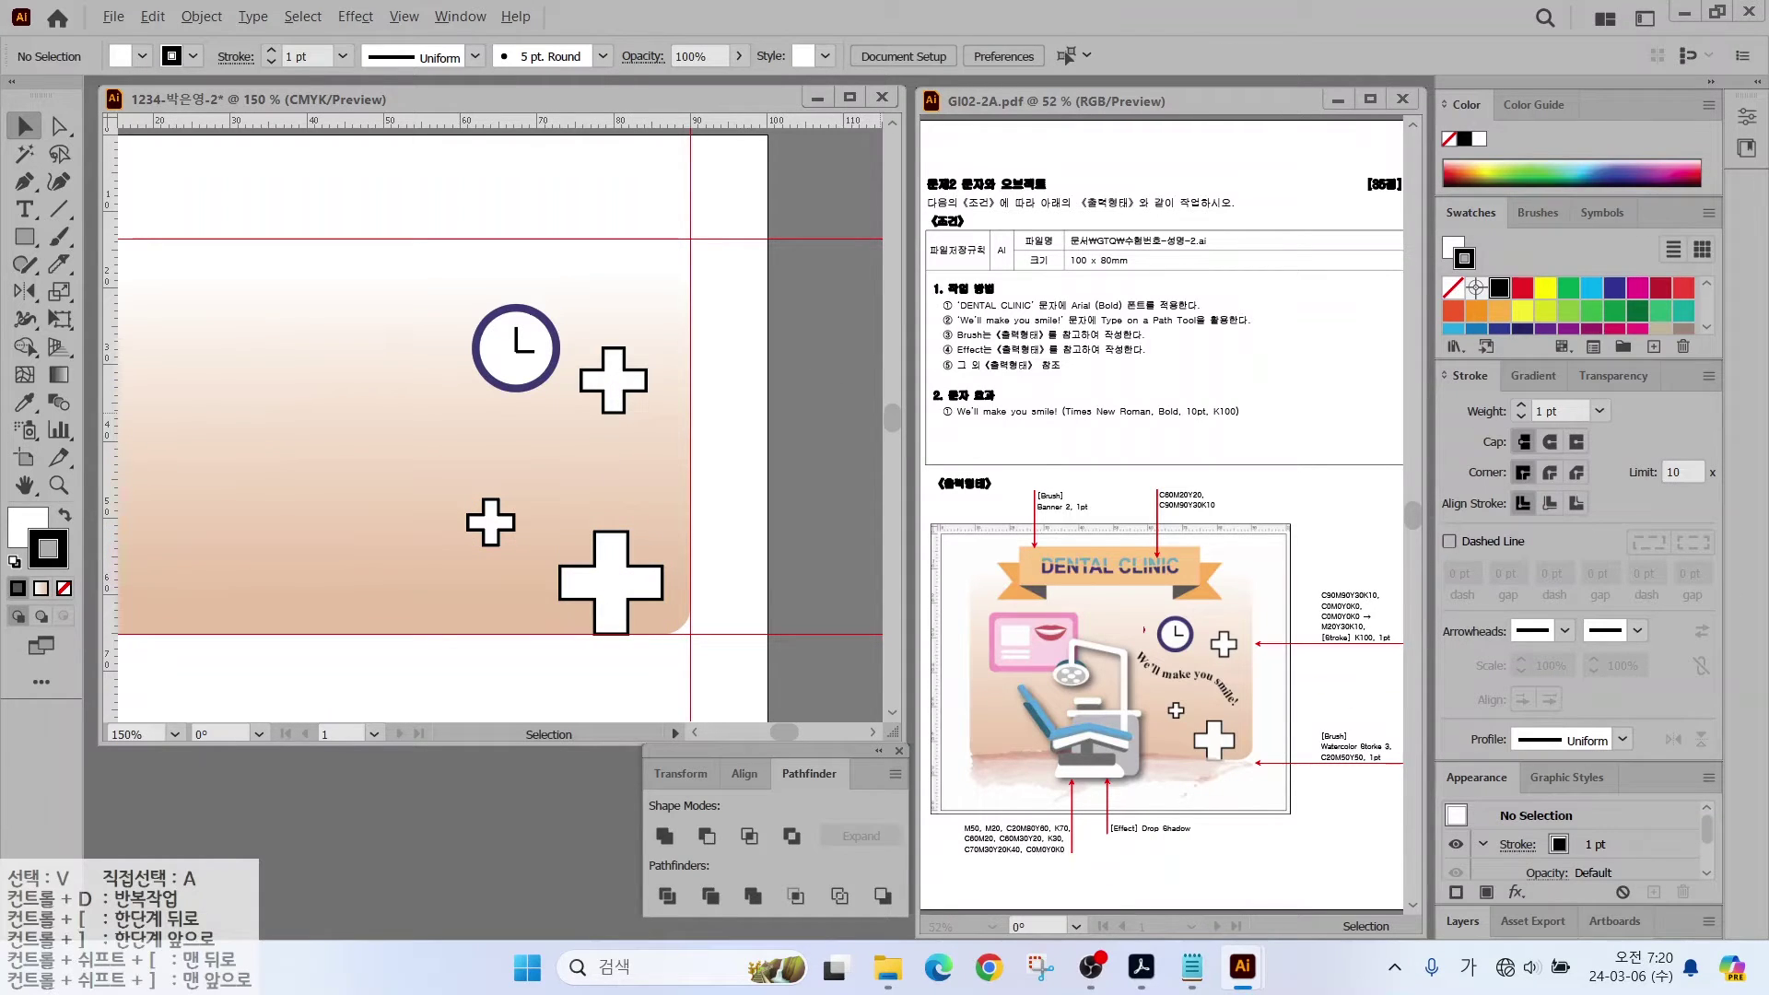
mouse_move(1132, 653)
left_mouse_down()
mouse_move(1170, 678)
mouse_move(1212, 670)
left_mouse_up()
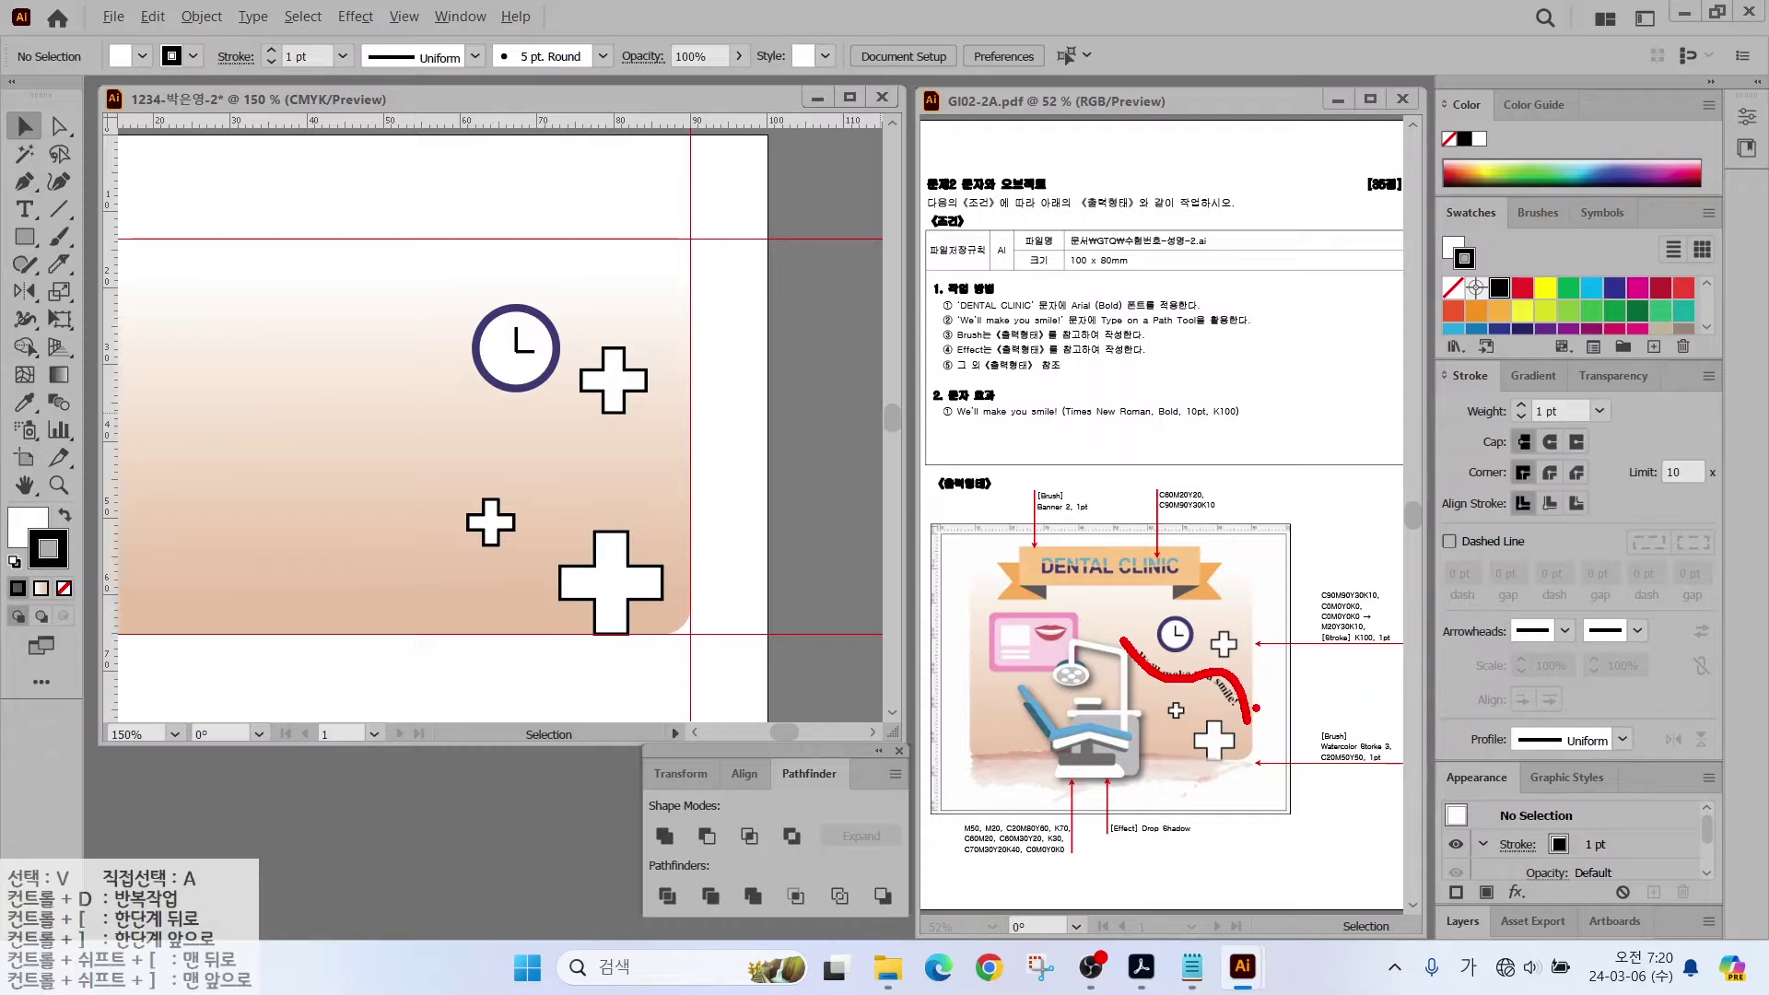
key("Escape")
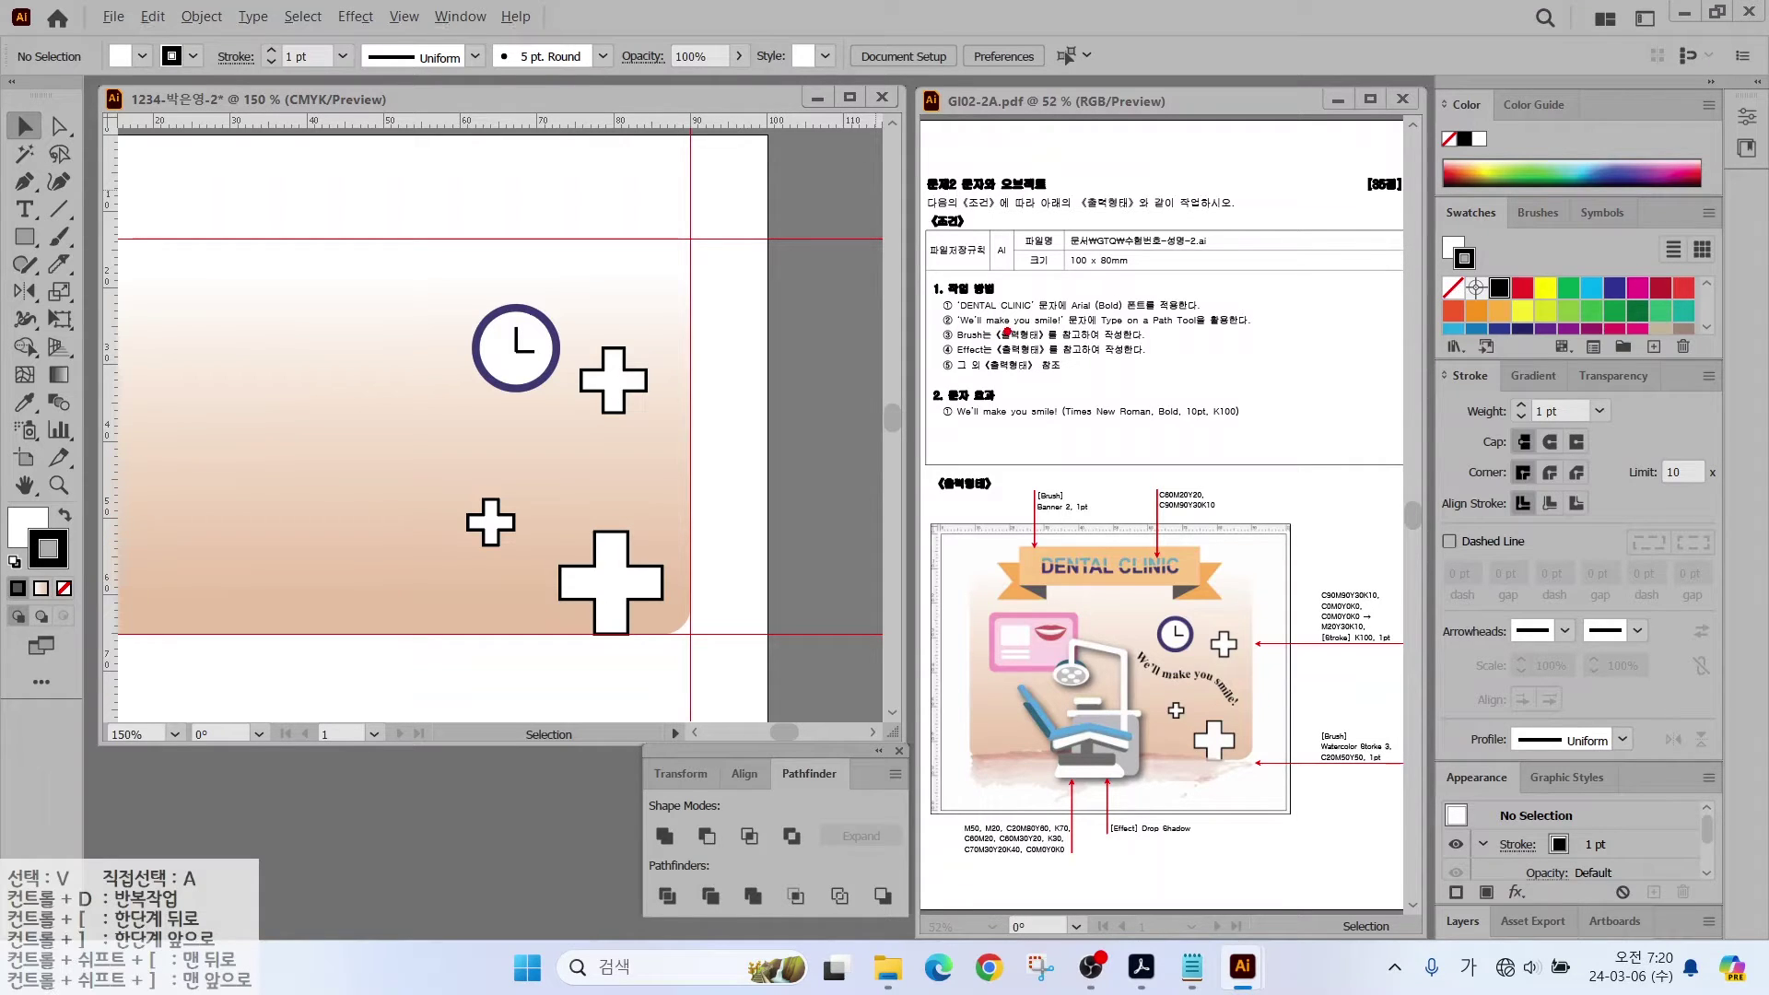
left_click_drag(1130, 309, 1182, 255)
left_click_drag(1083, 330, 1204, 328)
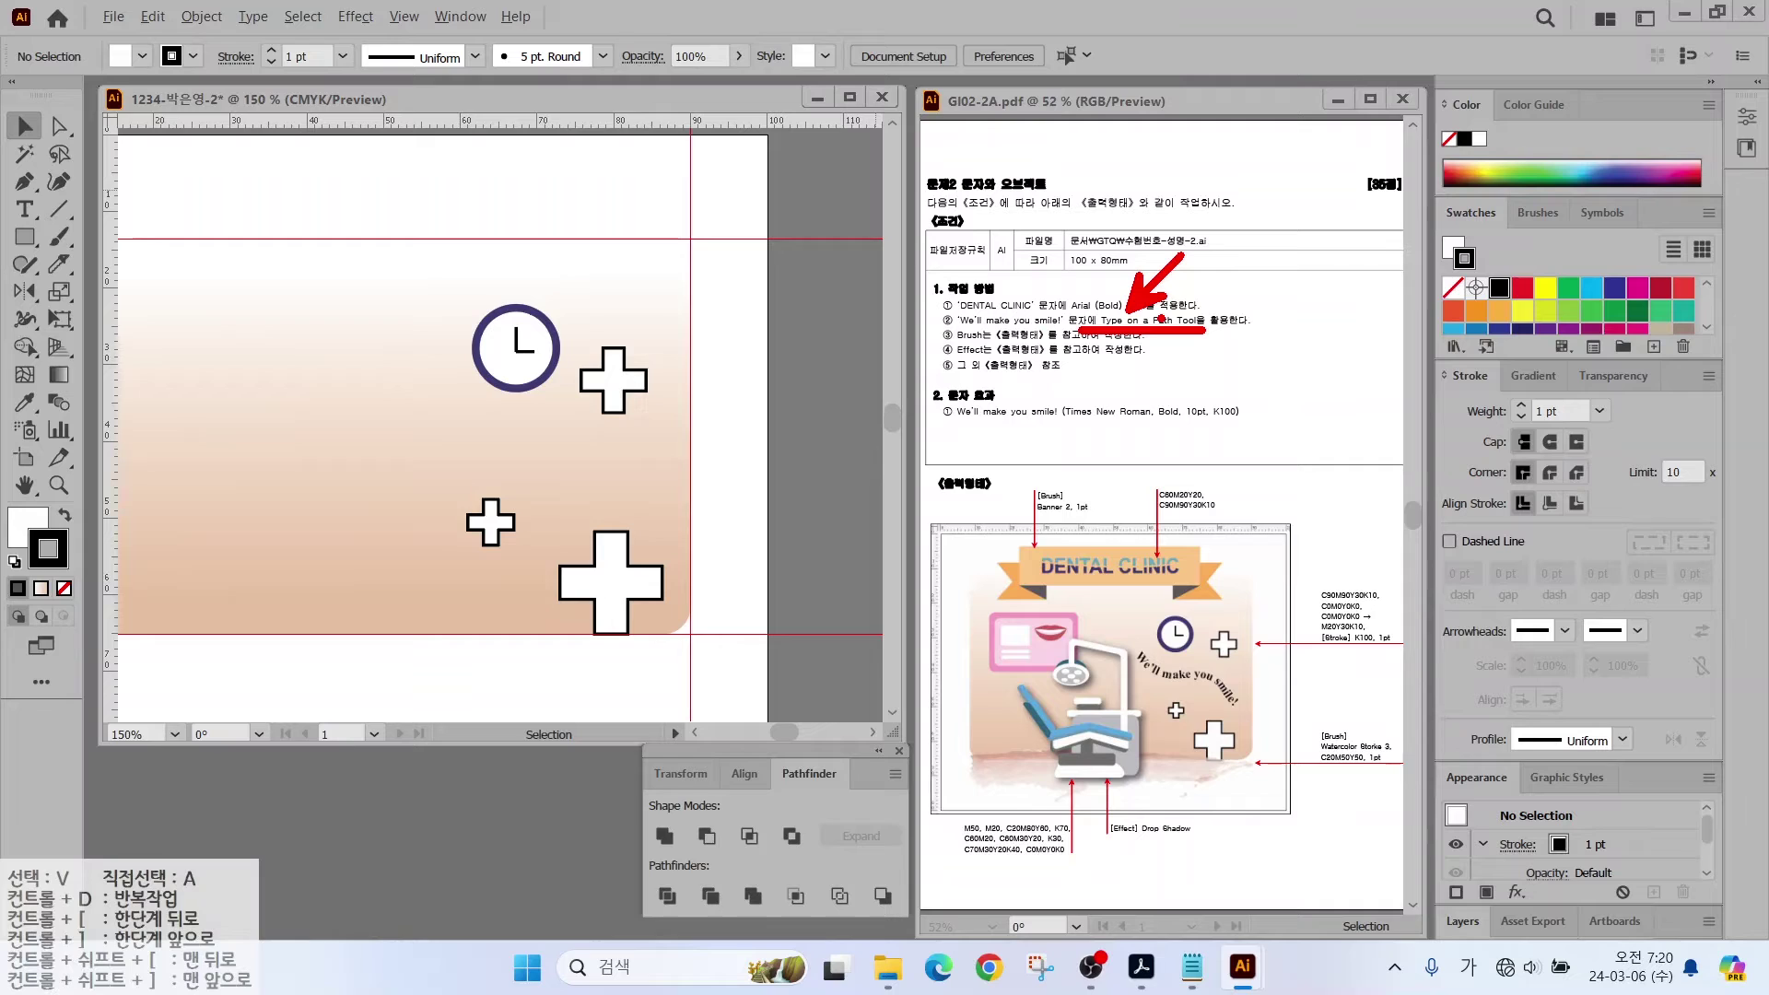
key("Escape")
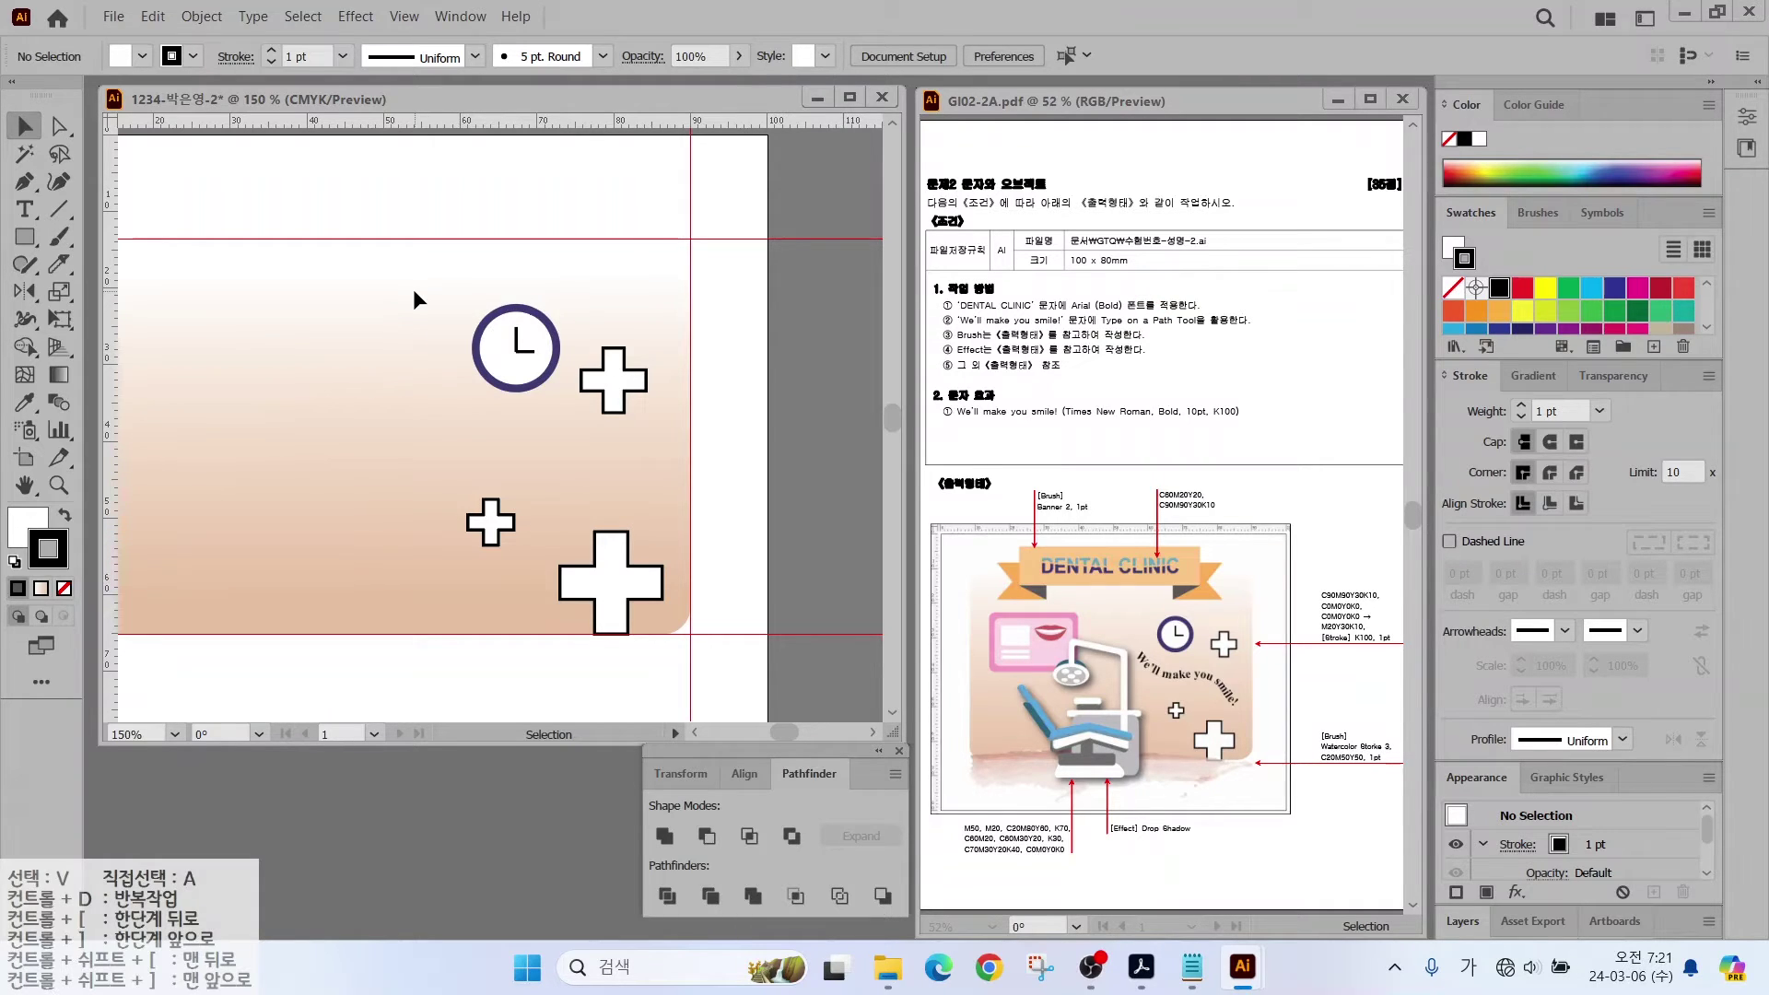
Step: Draw a four-point Curvature path beside the clock, then delete it
left_click(25, 182)
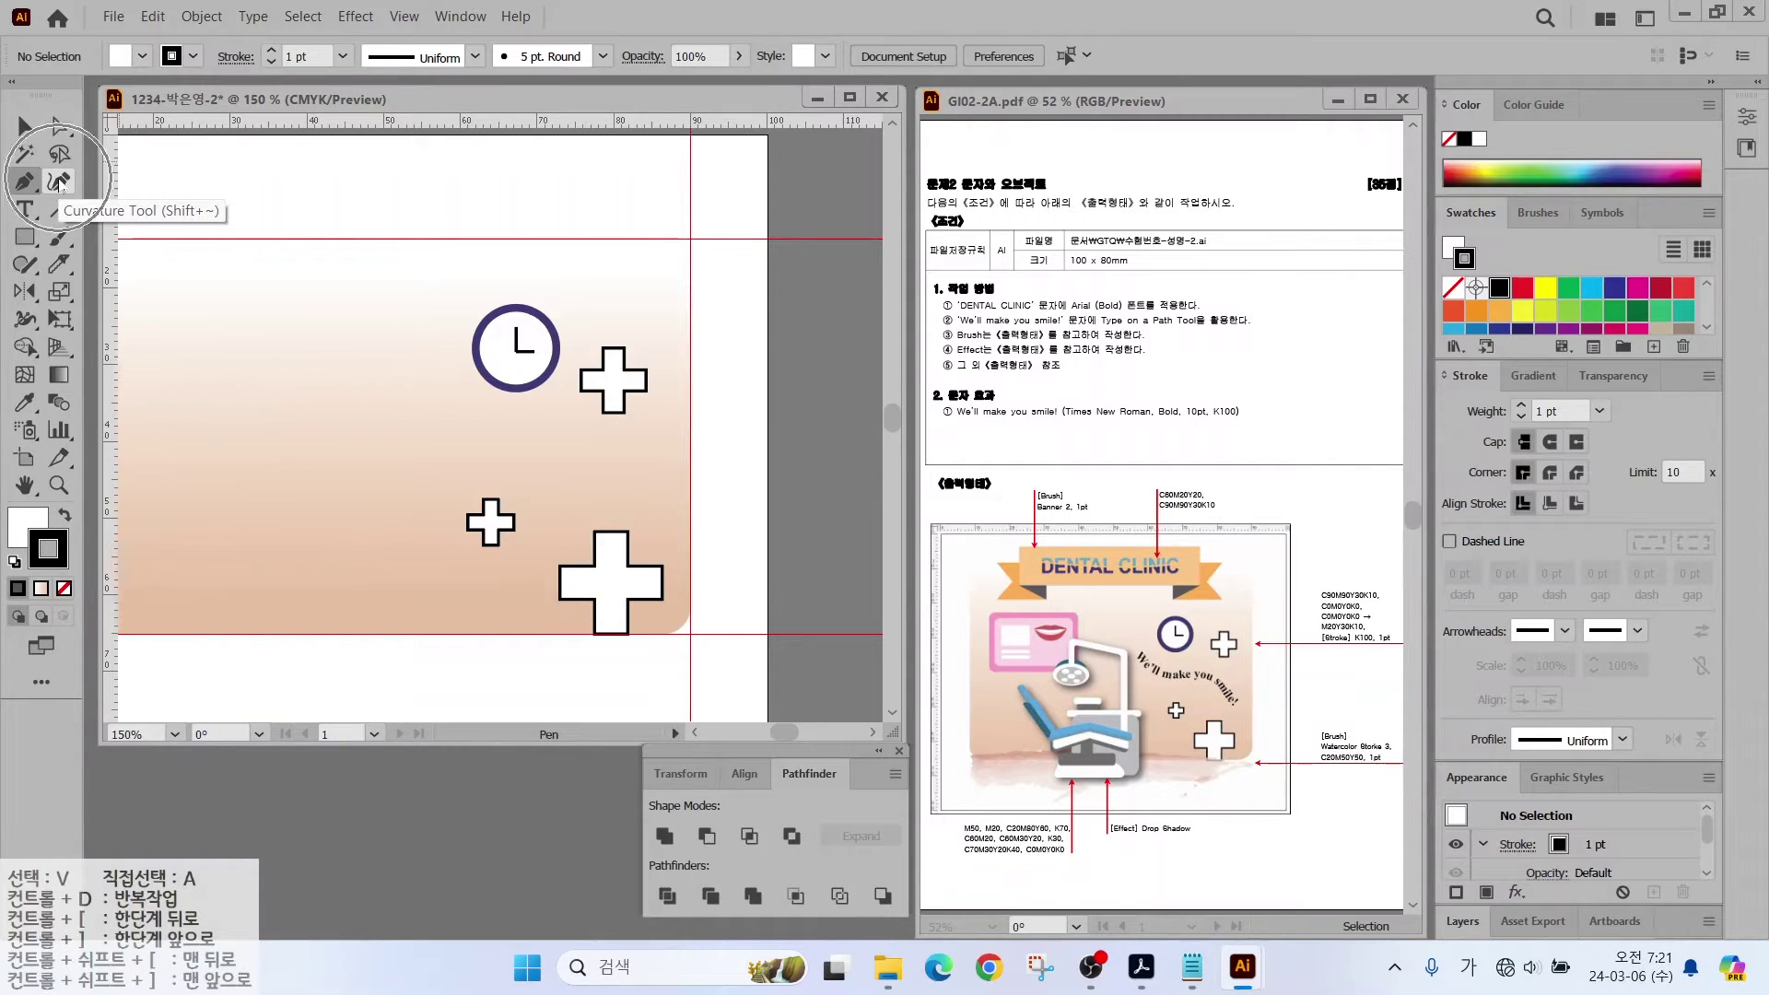
left_click(58, 183)
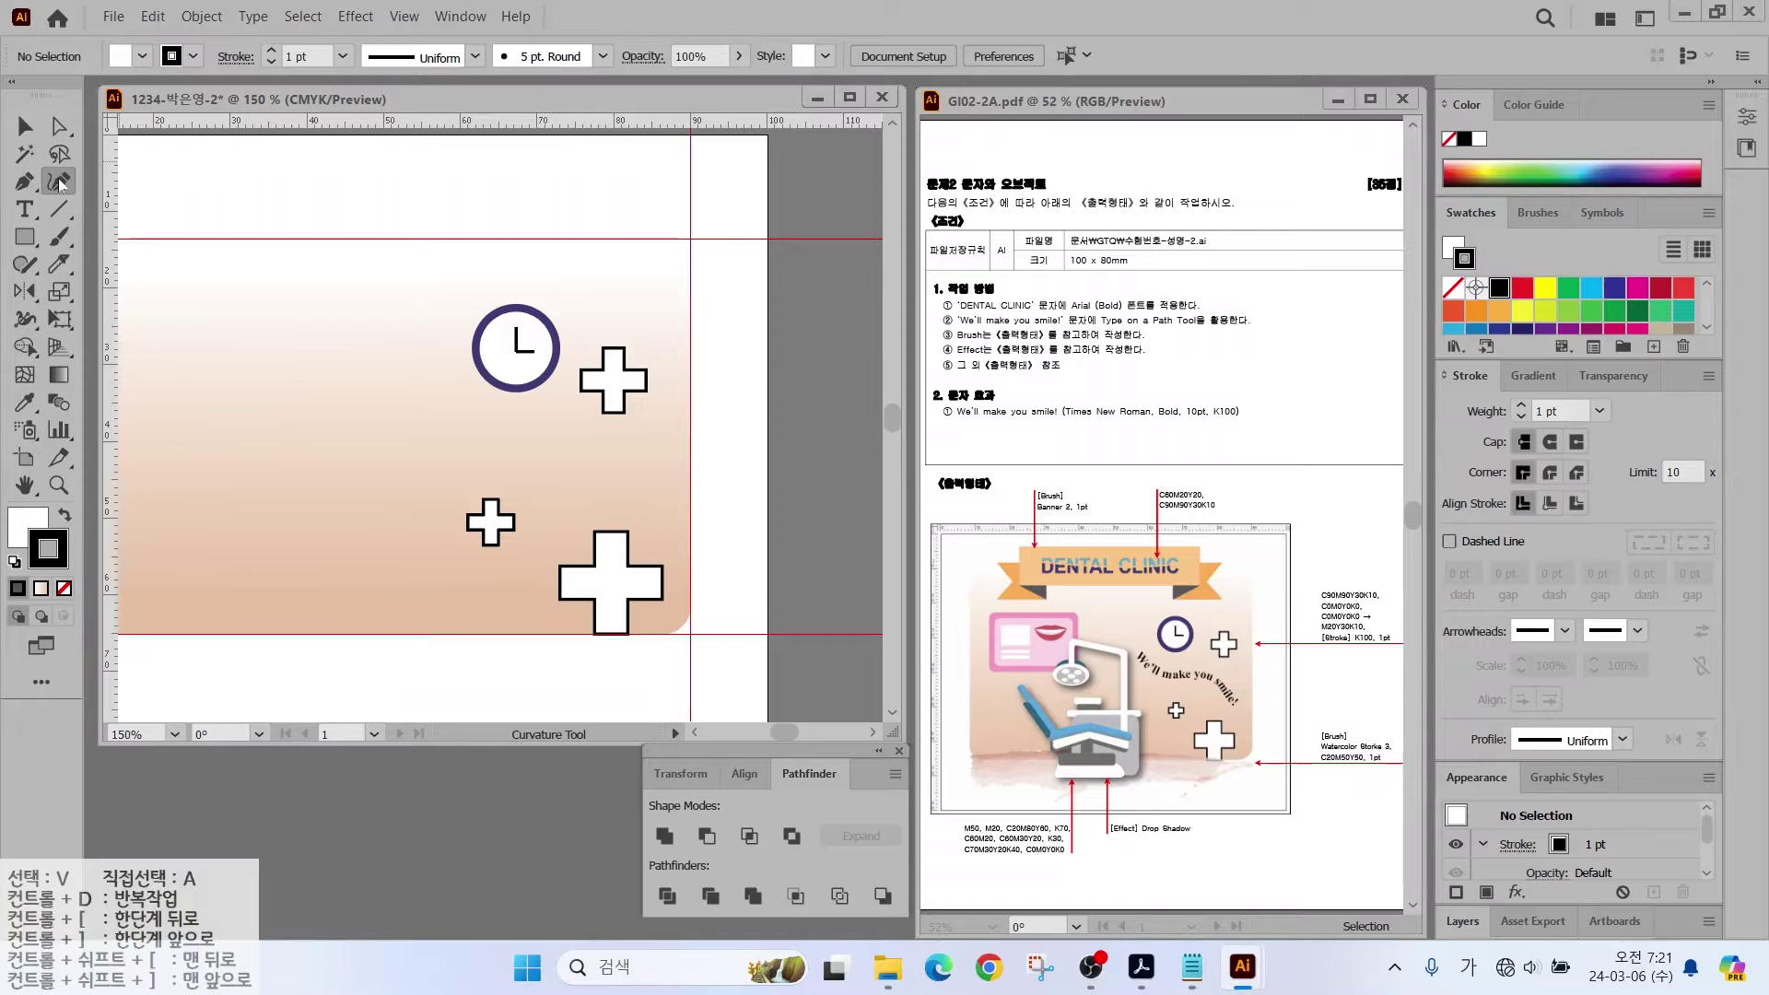
left_click(392, 373)
left_click(466, 455)
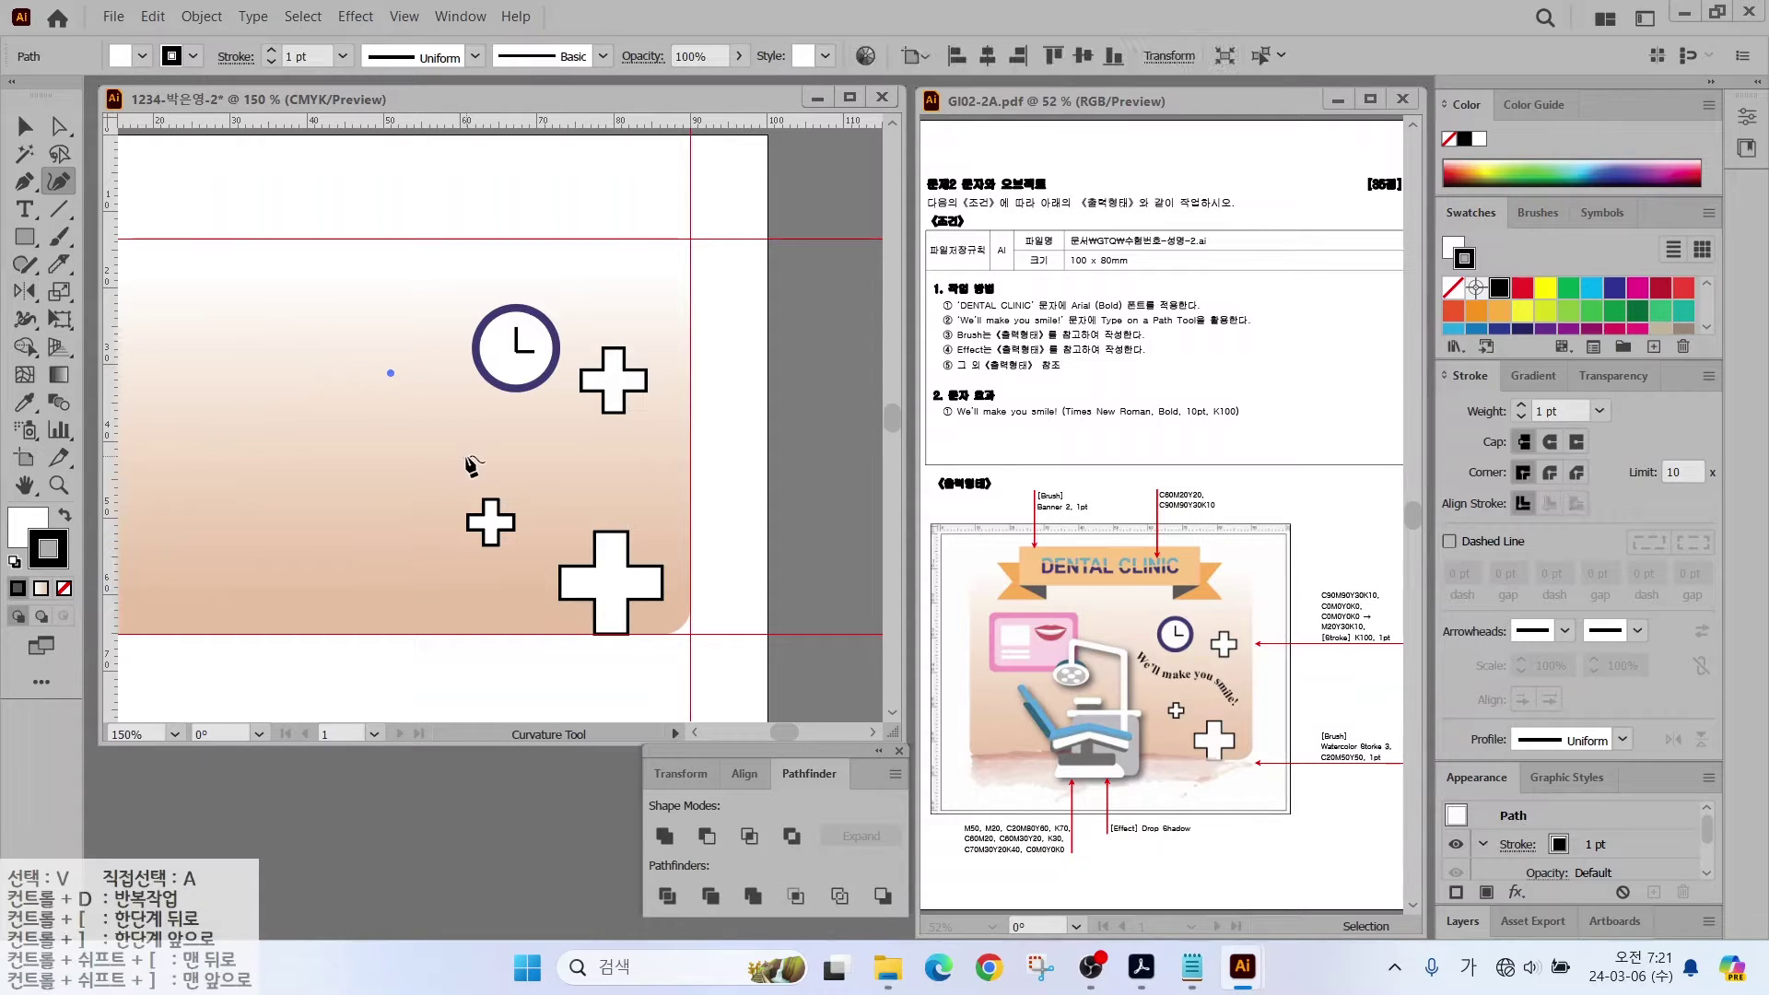
left_click(588, 443)
left_click(691, 514)
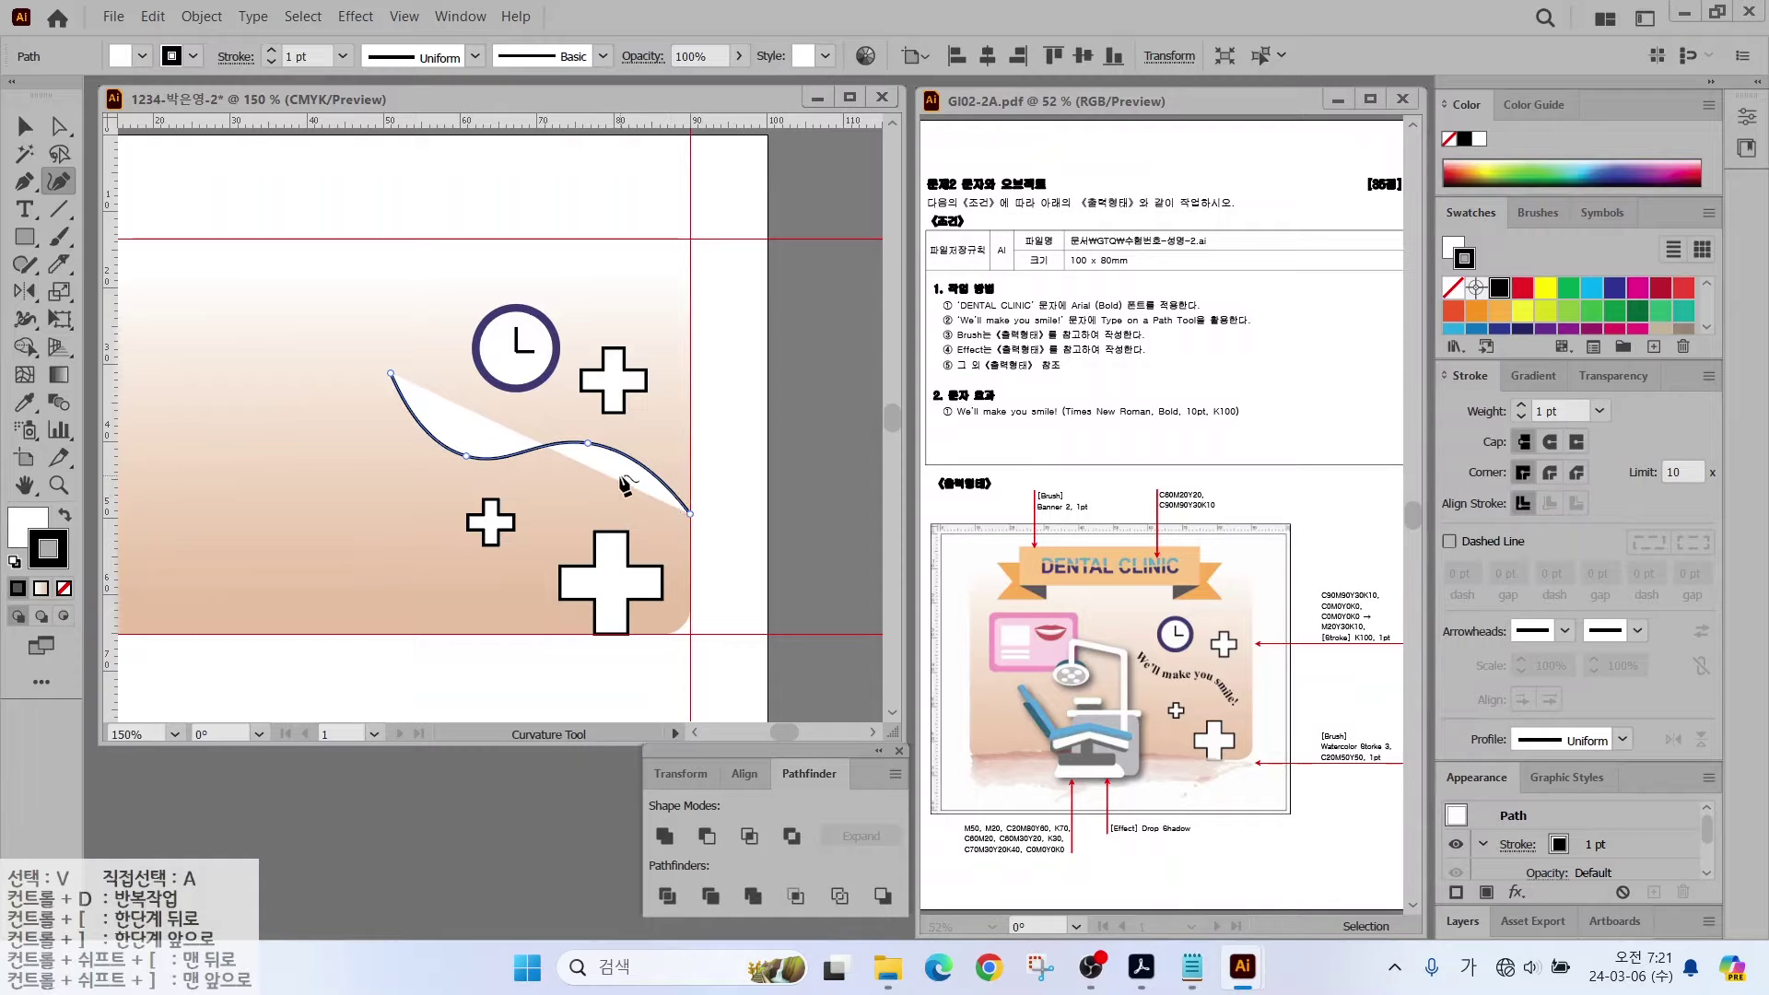
key("Delete")
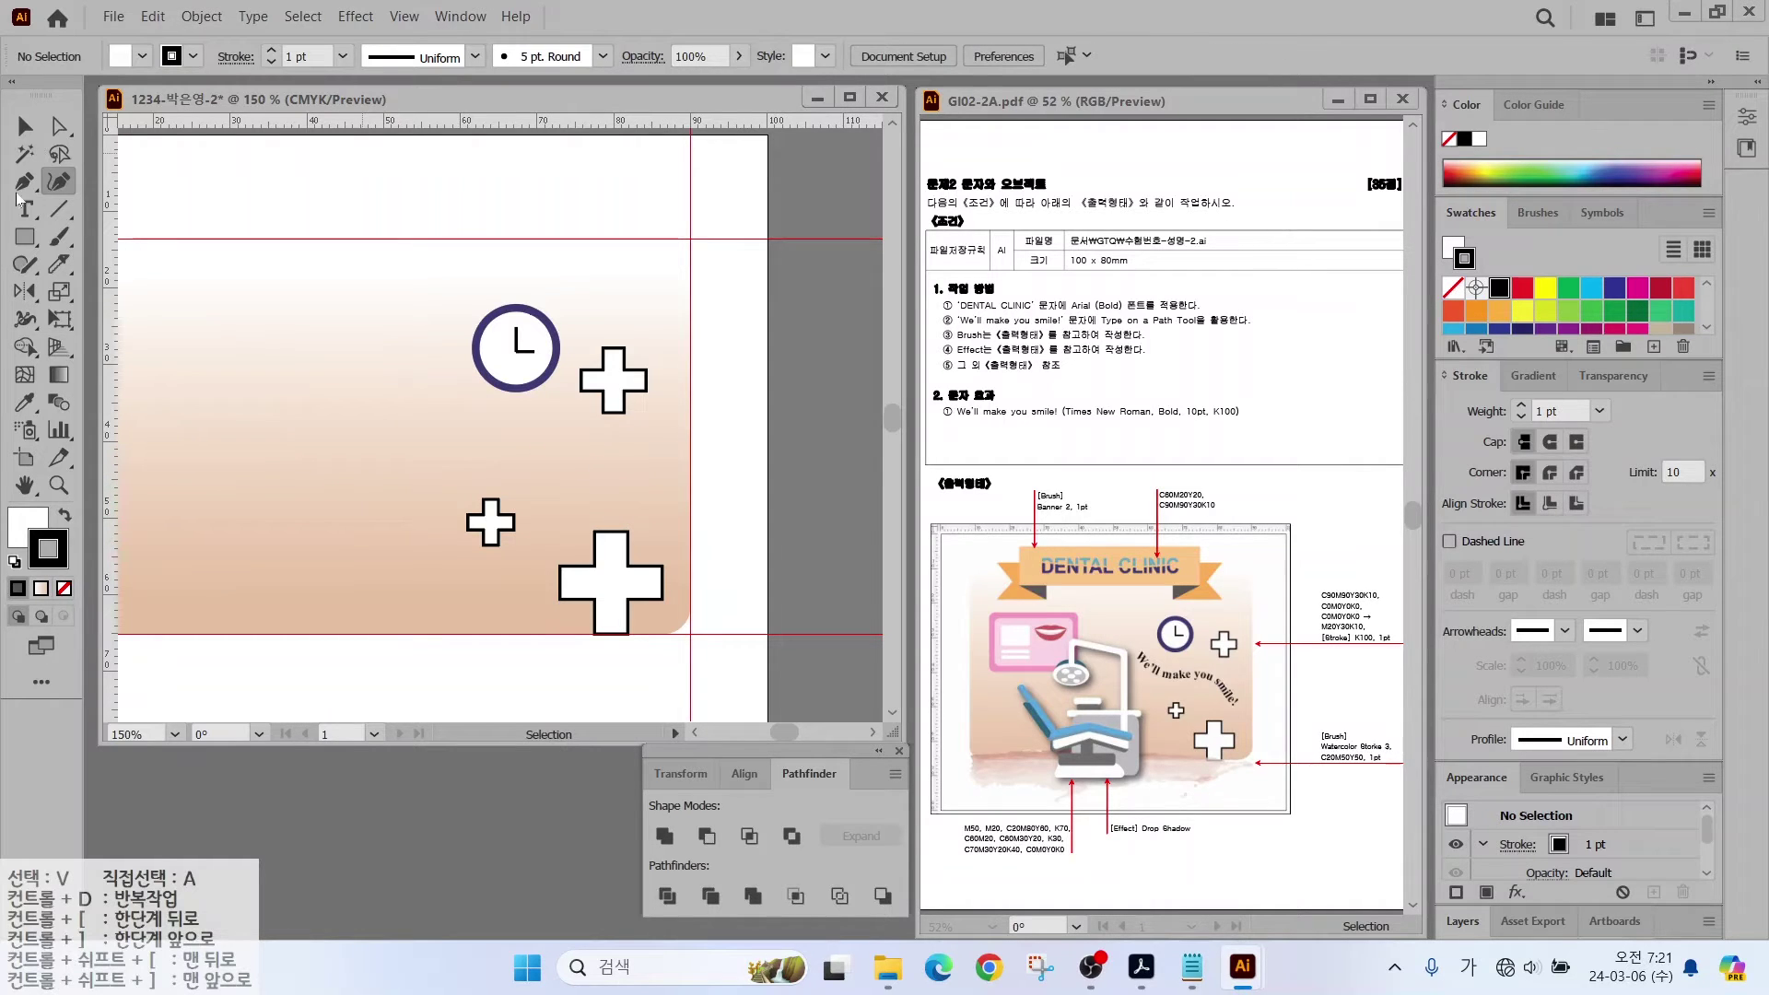
Step: Draw a wavy Pencil line from beside the clock down to the card's right edge
left_click(28, 266)
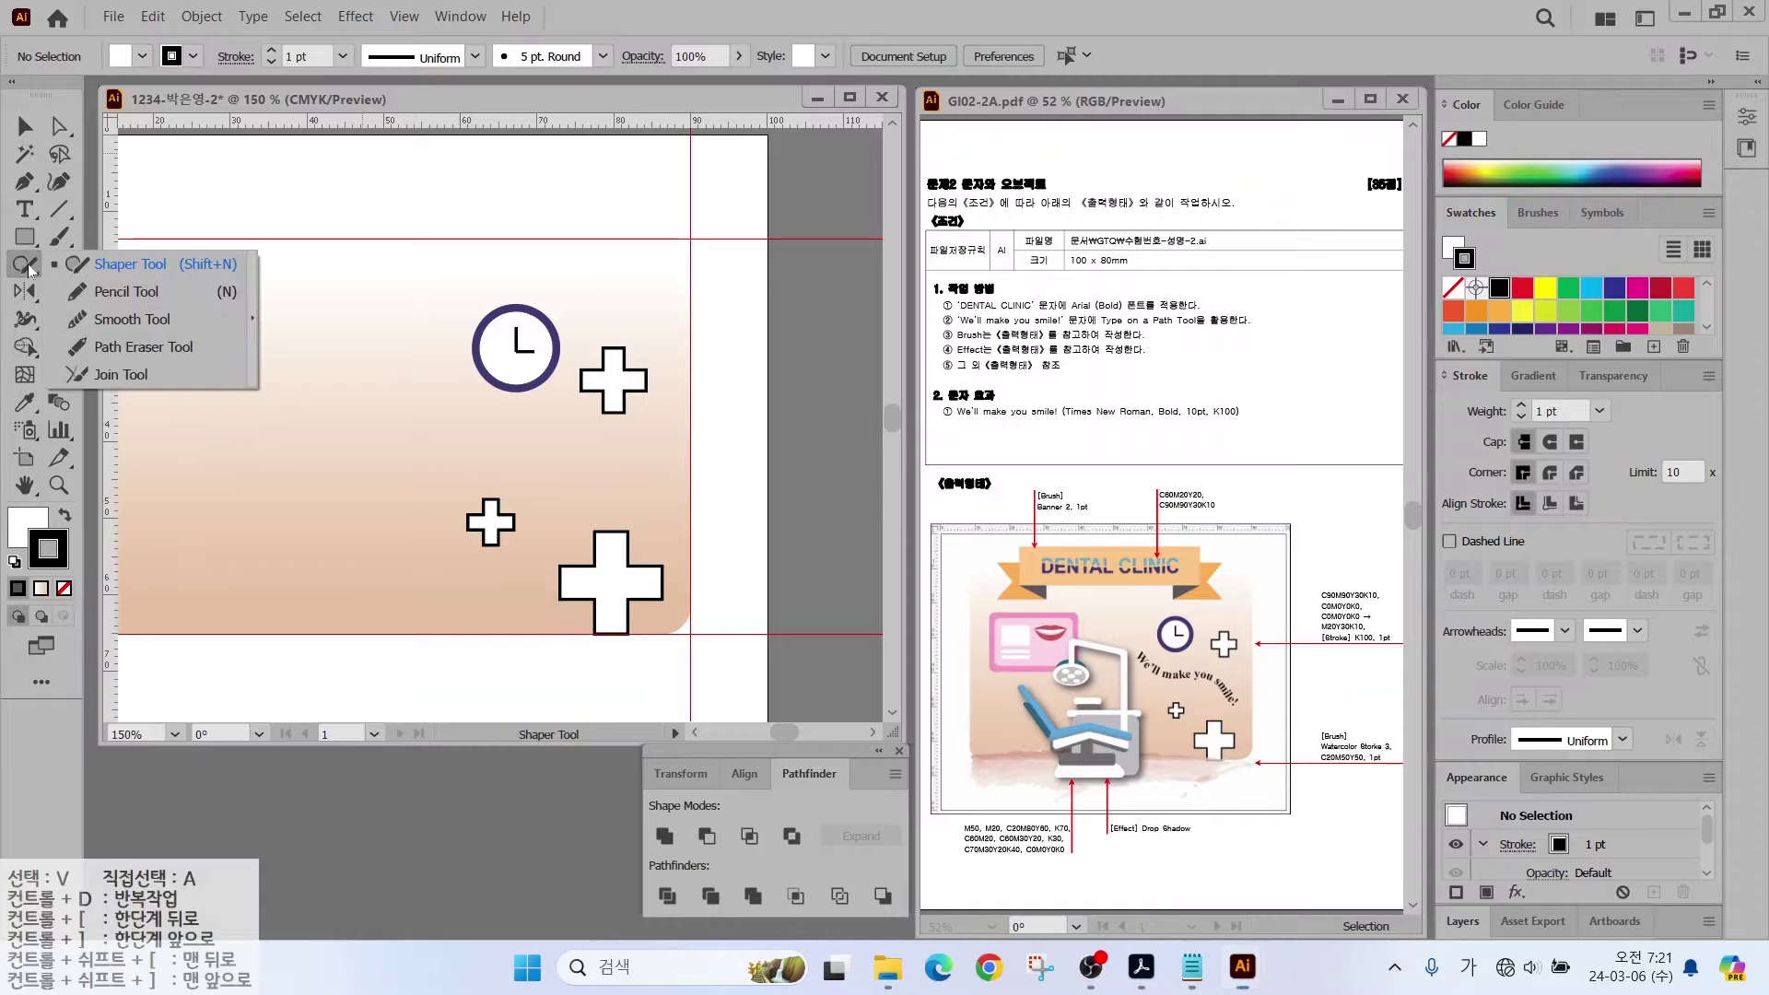
left_click(124, 291)
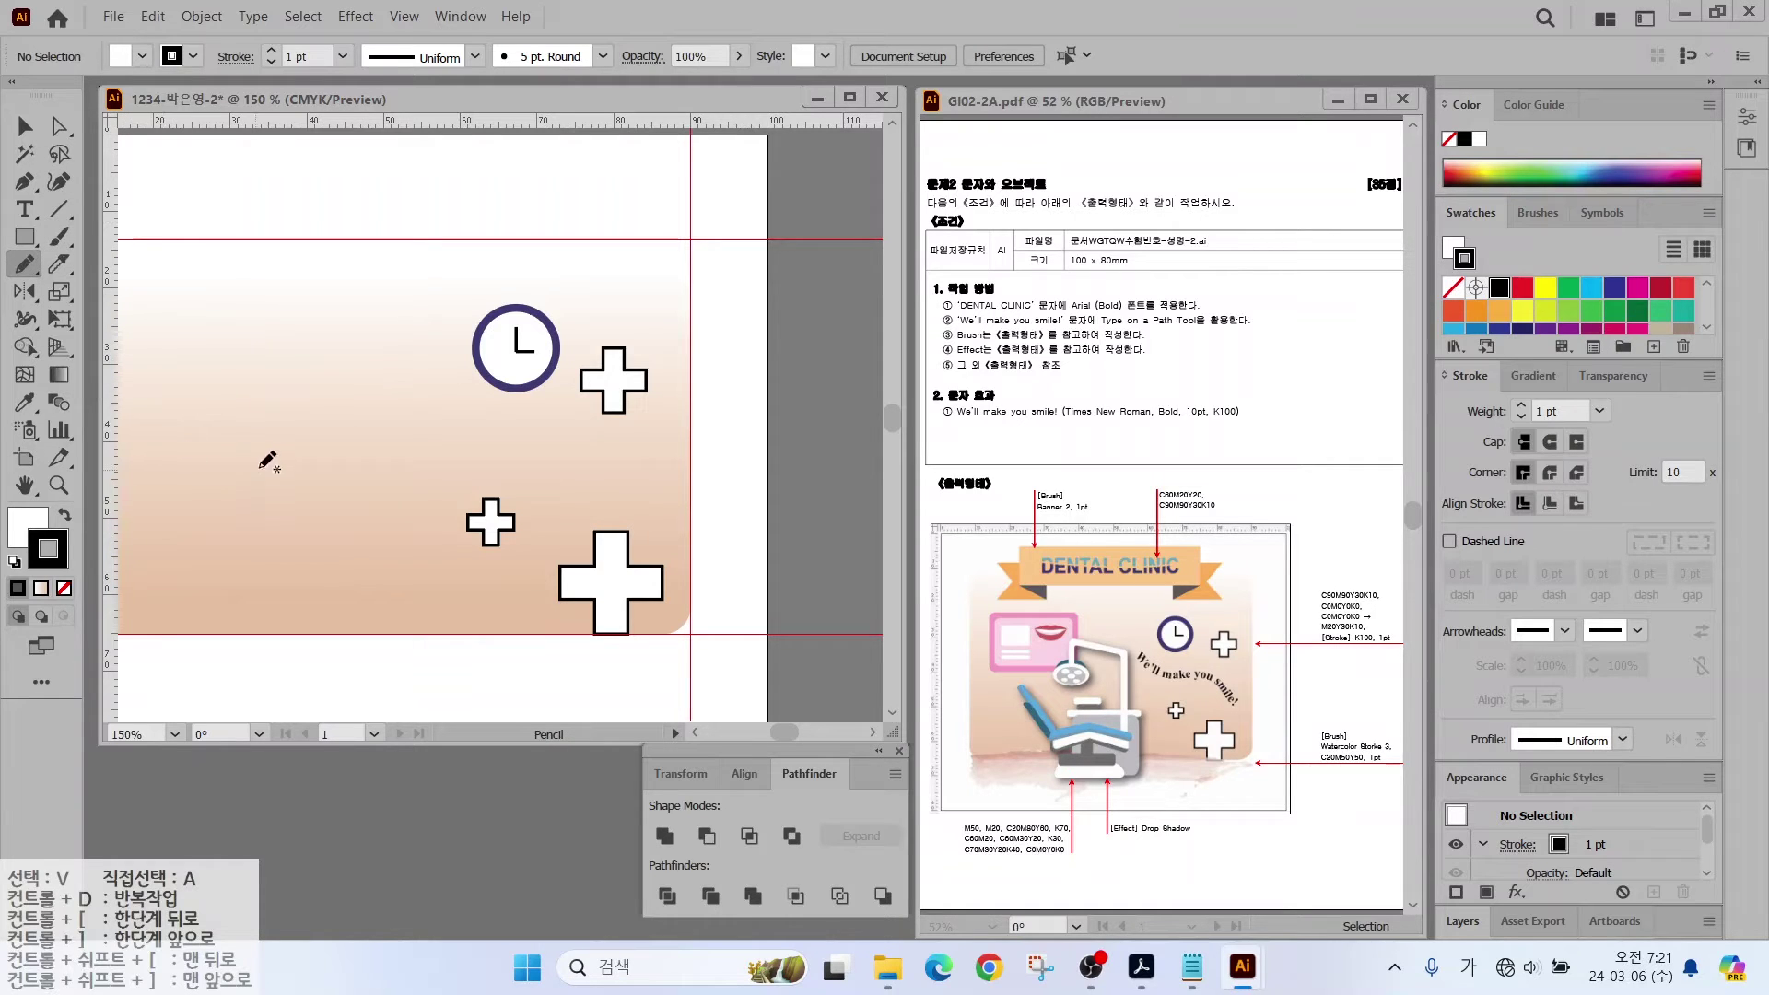
mouse_move(390, 364)
left_mouse_down()
mouse_move(456, 442)
mouse_move(618, 454)
mouse_move(695, 543)
left_mouse_up()
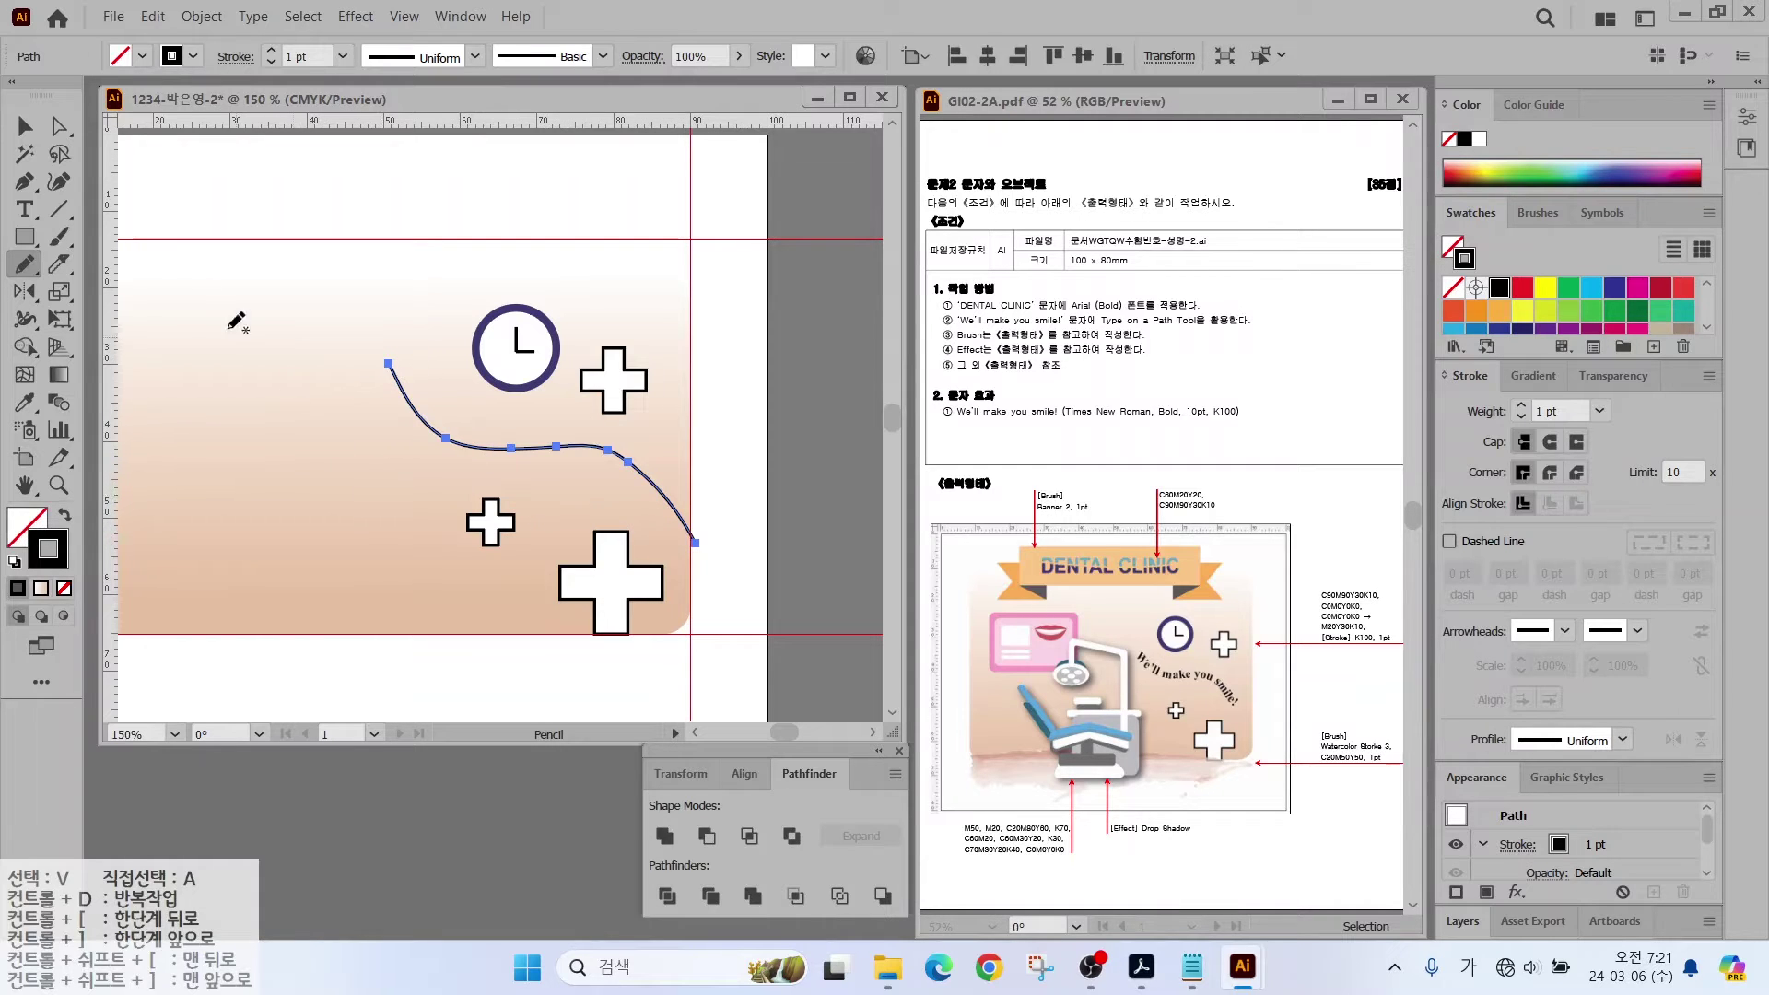
left_click(237, 321, "ctrl")
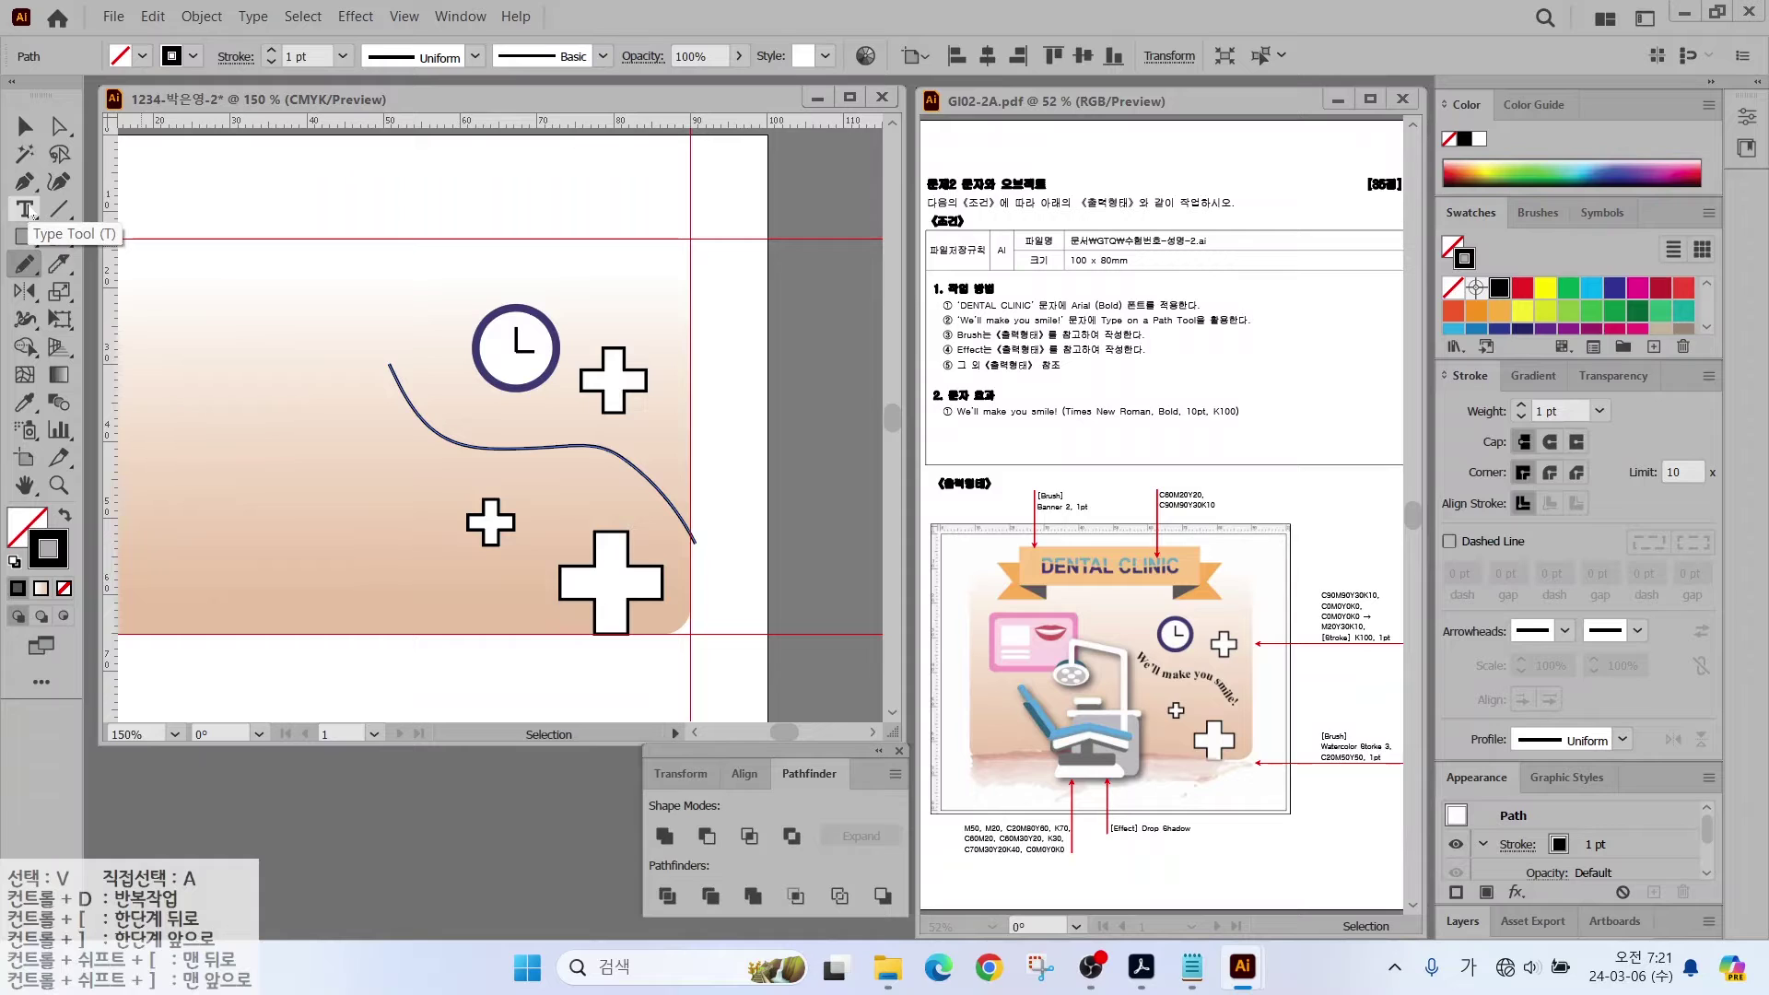
Step: Choose the Type on a Path tool and dismiss the path warning
left_click(32, 214)
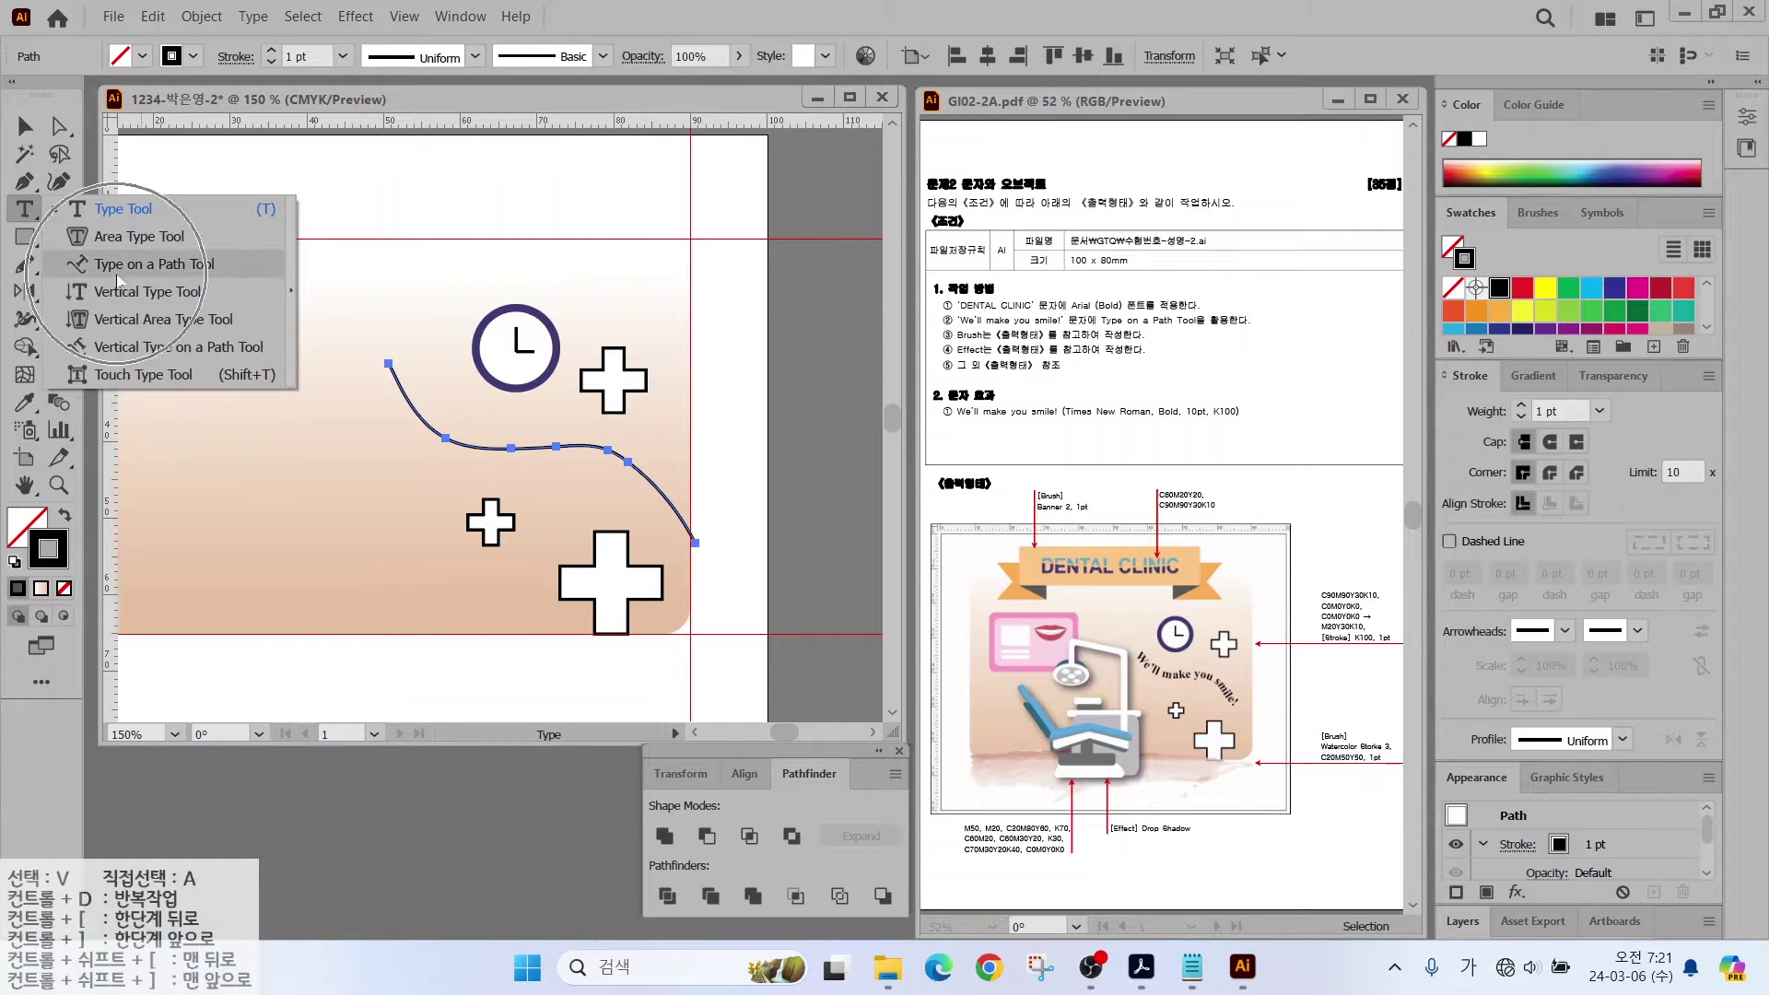
left_click(117, 267)
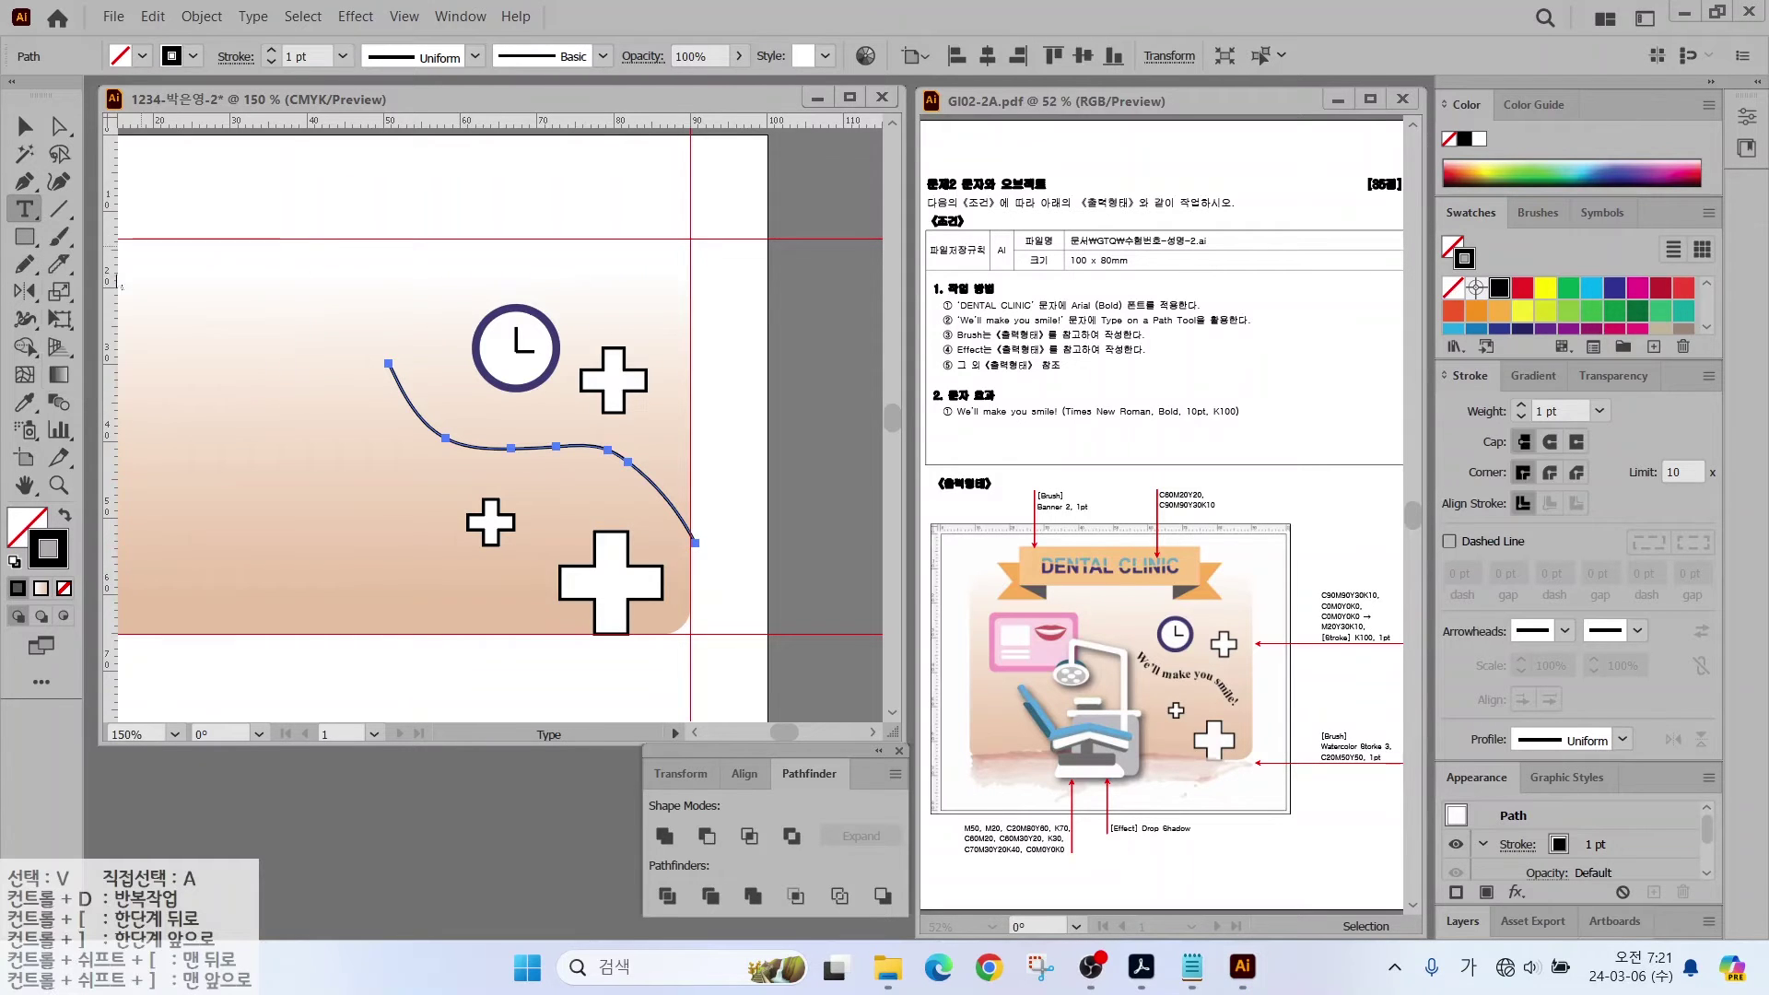
left_click(400, 368)
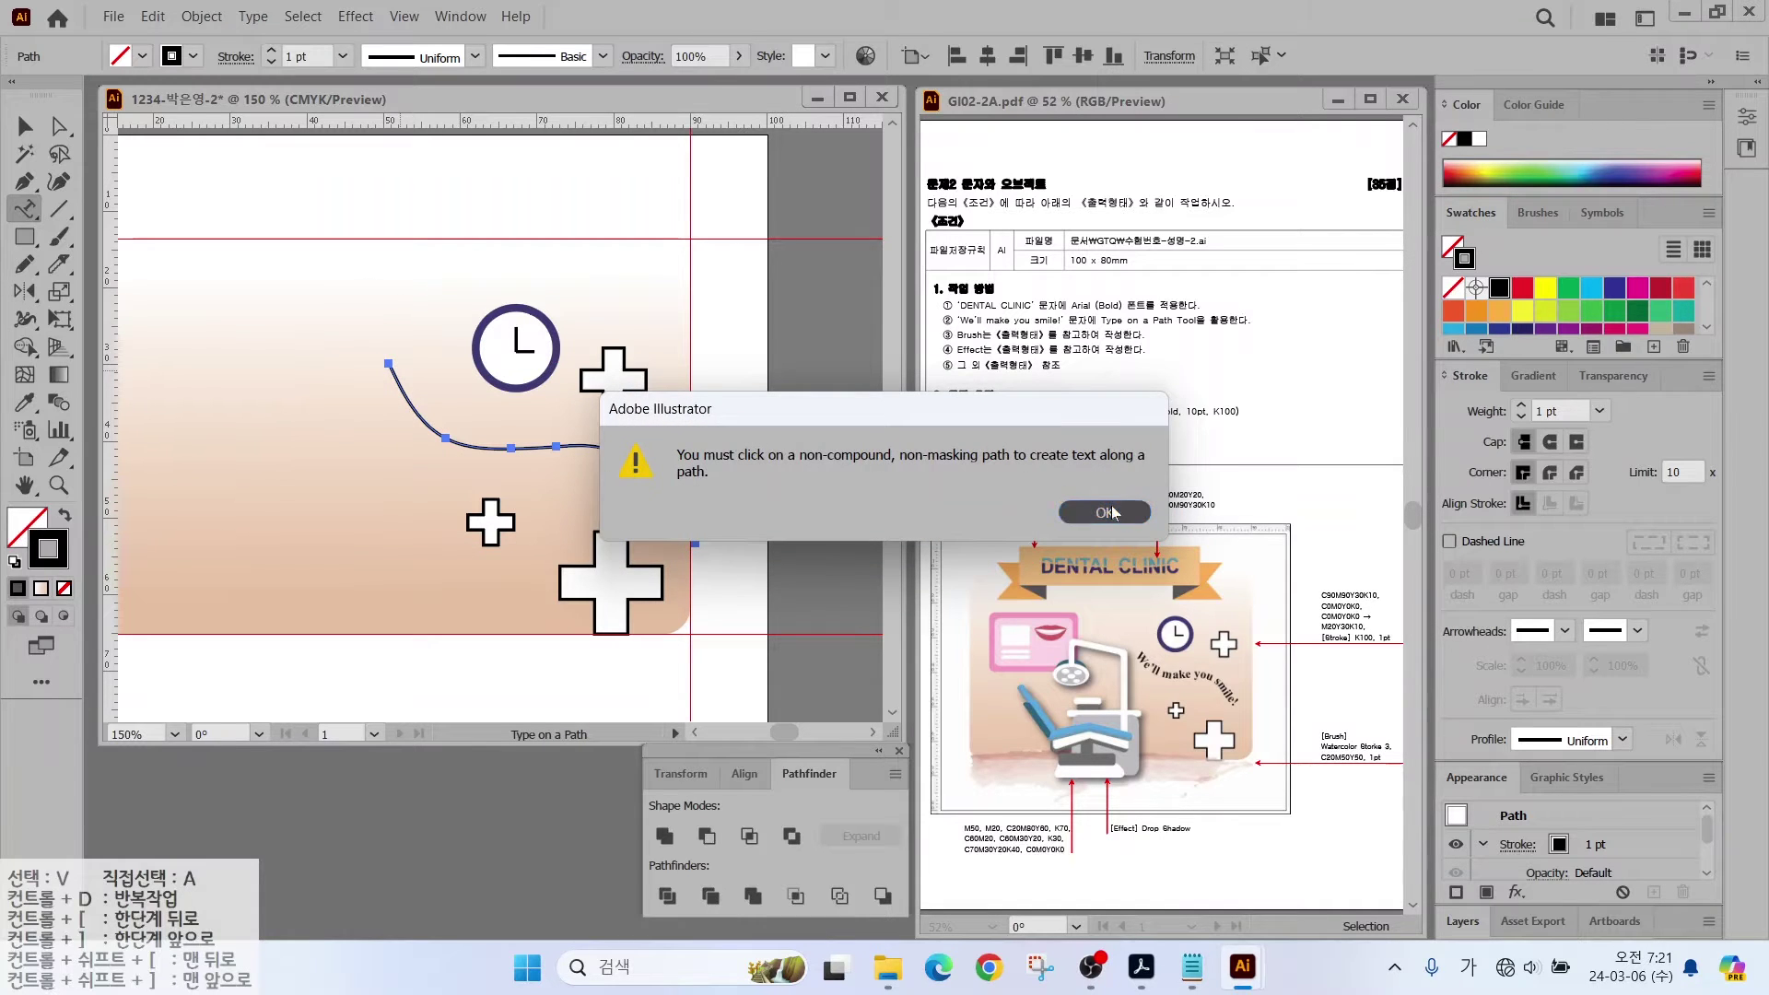
left_click(1124, 512)
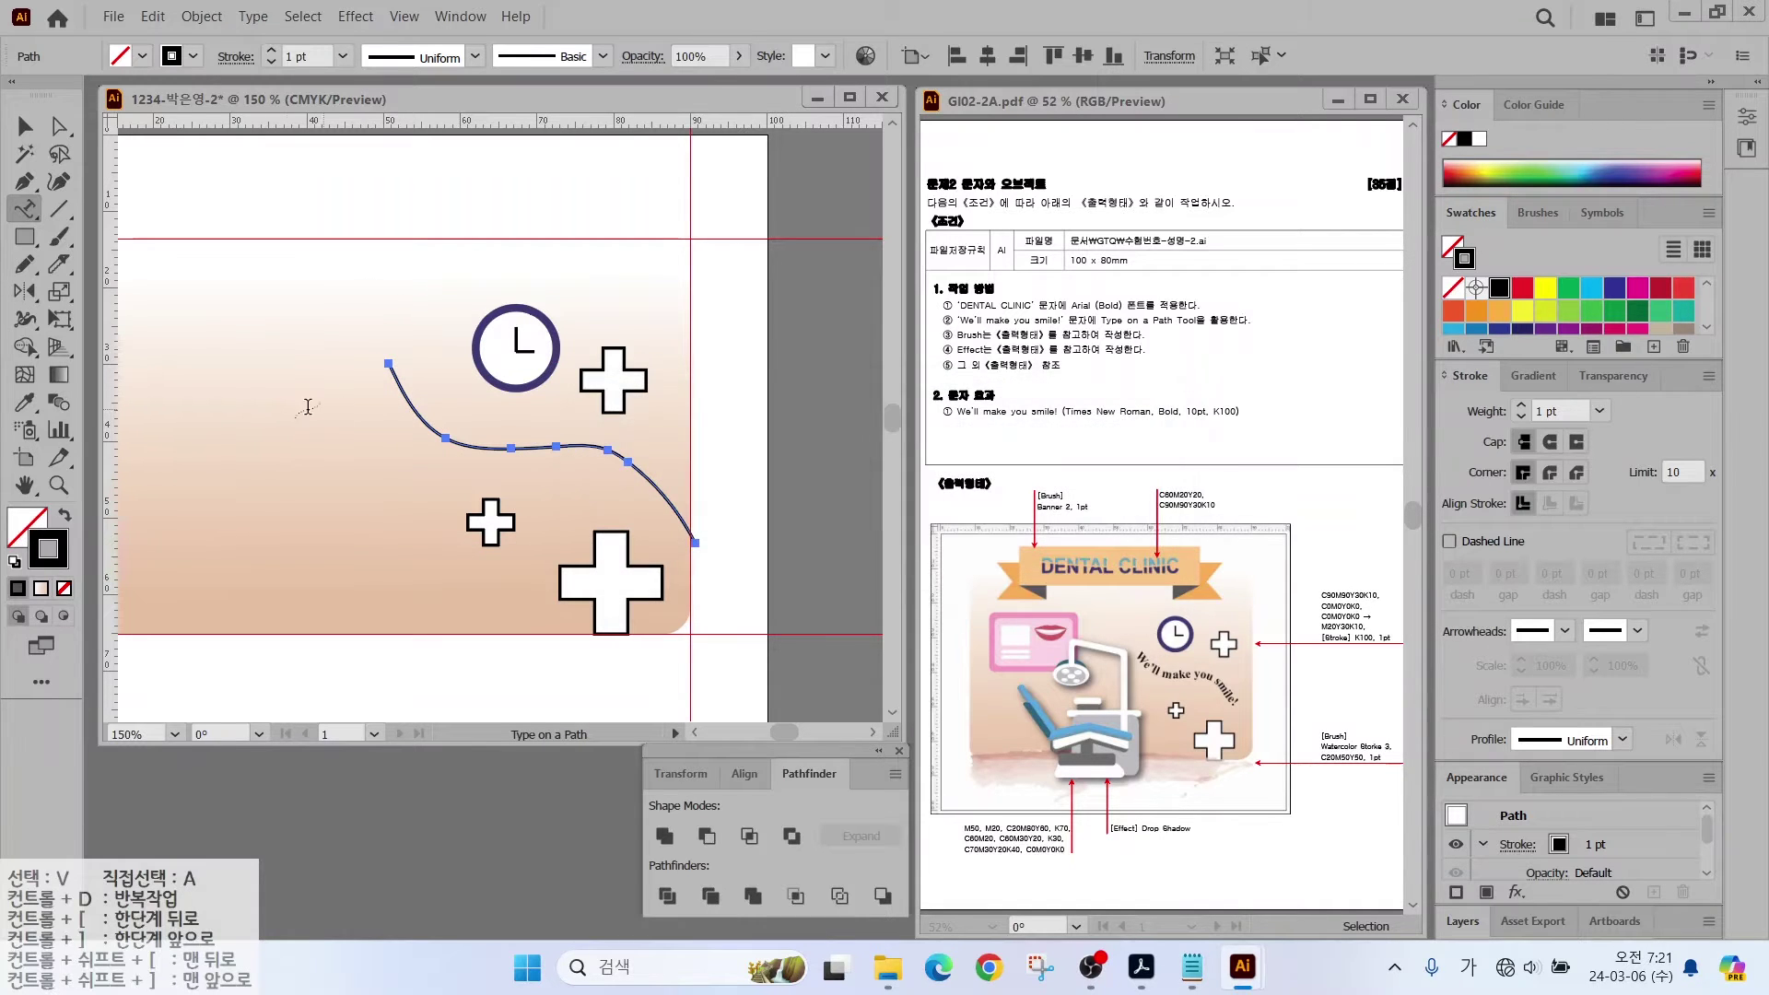
Step: Type "We'll make you" along the freehand curve
left_click(394, 371)
type("ㅈ")
key("Hangul")
key("BackSpace")
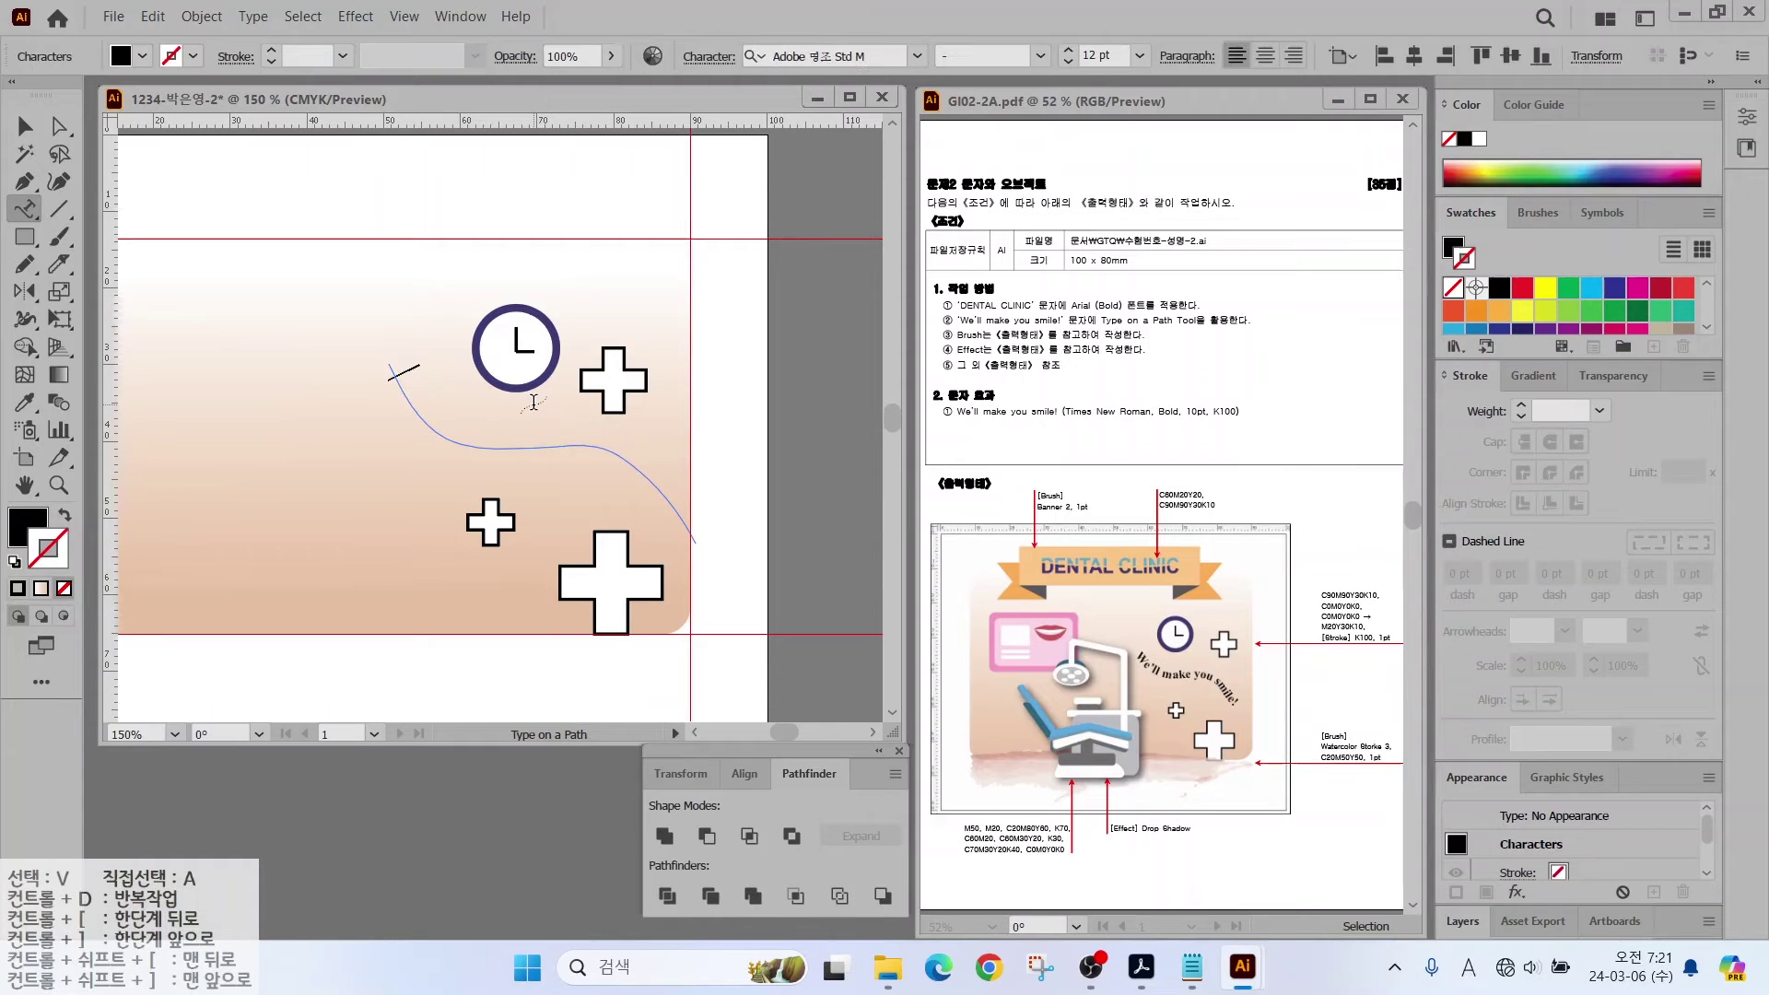
type("We'll make you")
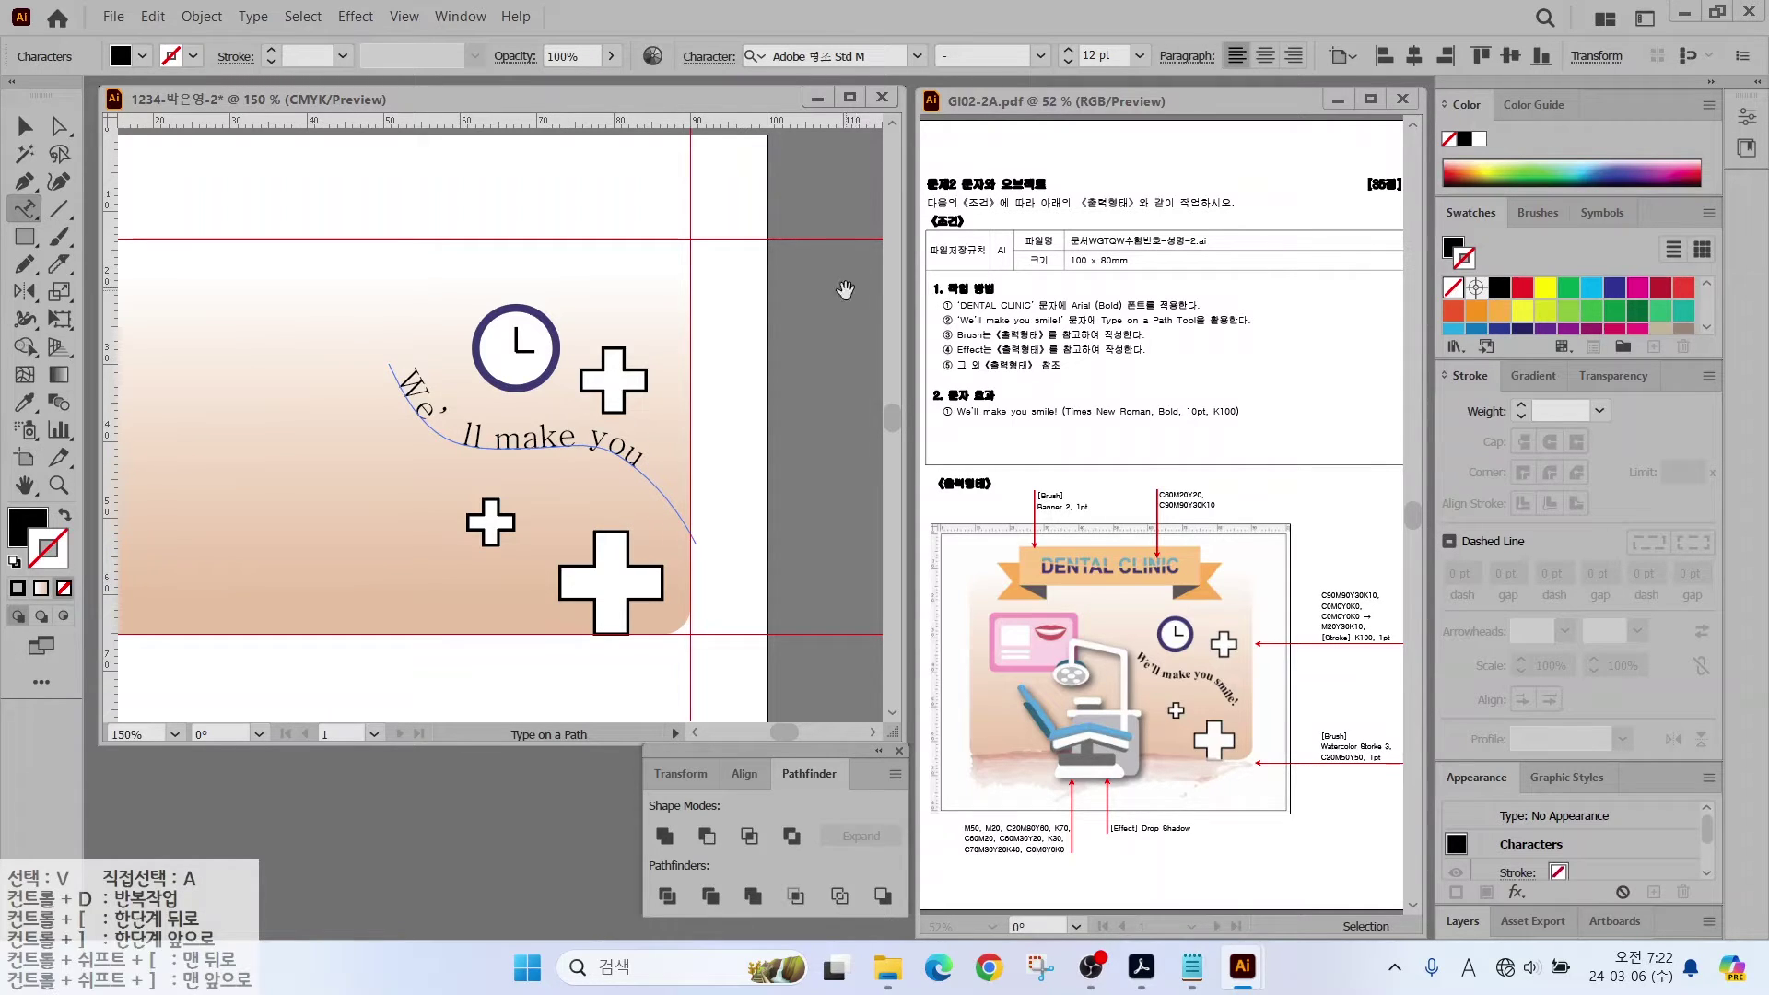
mouse_move(1123, 396)
left_mouse_down()
mouse_move(1116, 355)
mouse_move(1216, 357)
left_mouse_up()
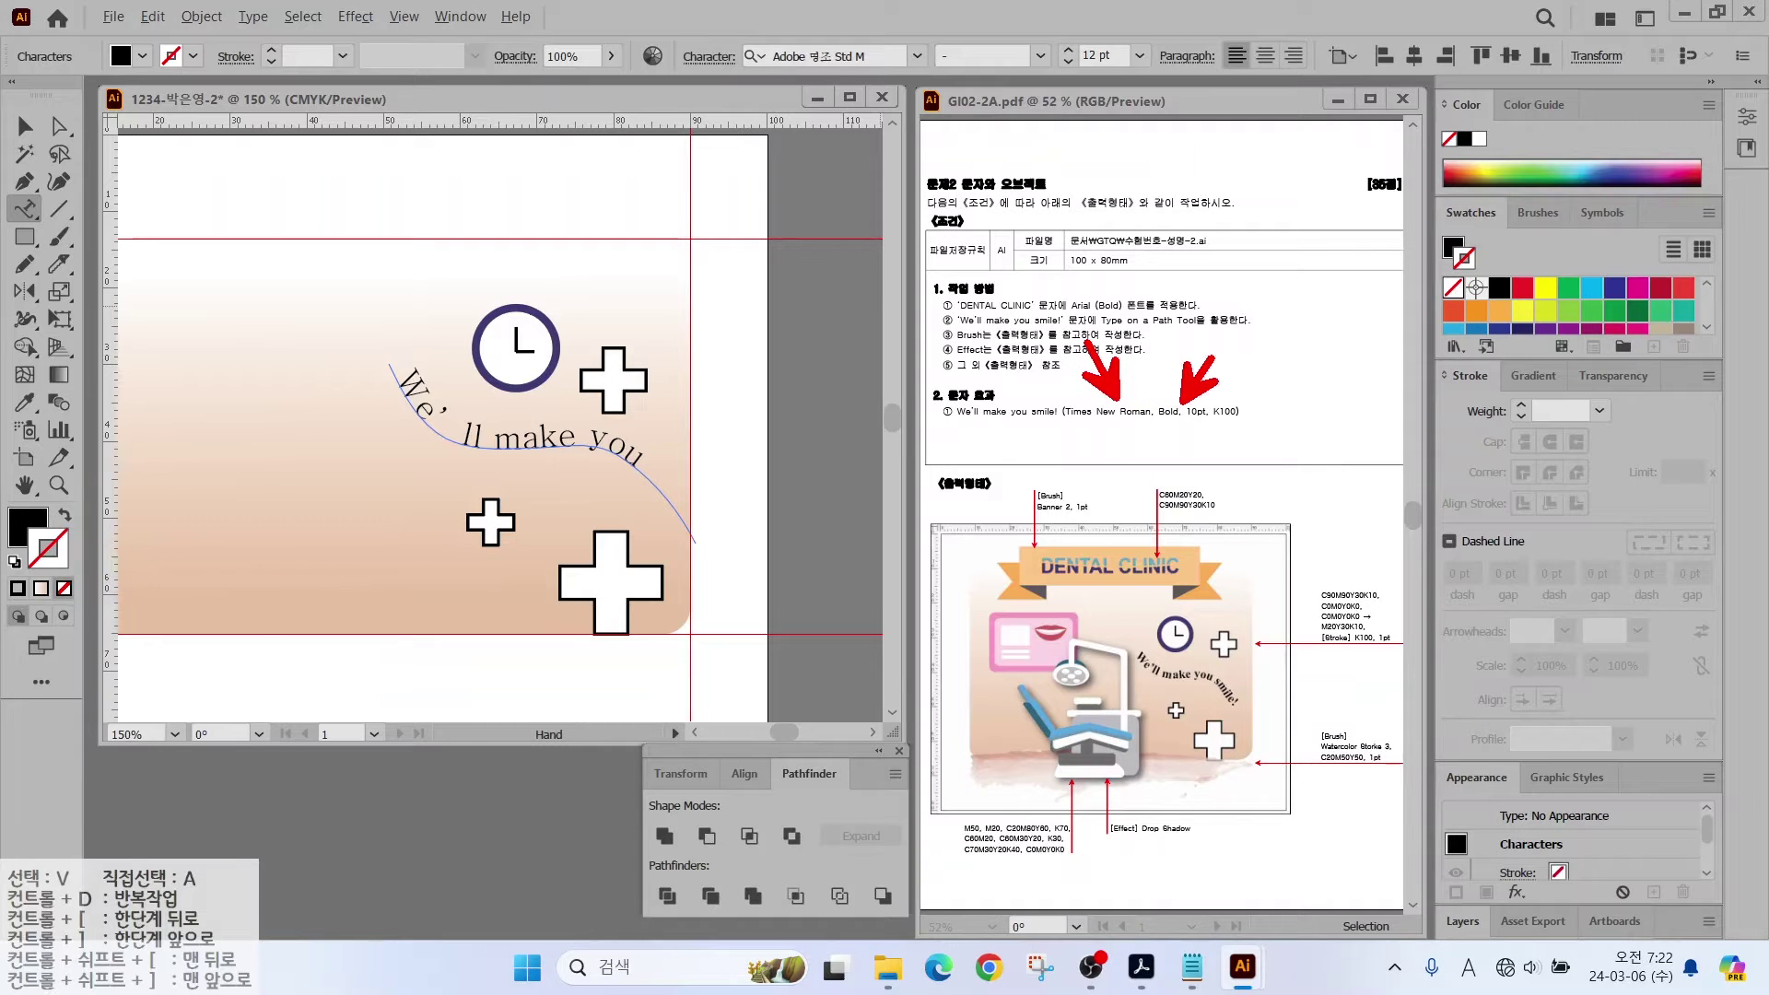
key("Escape")
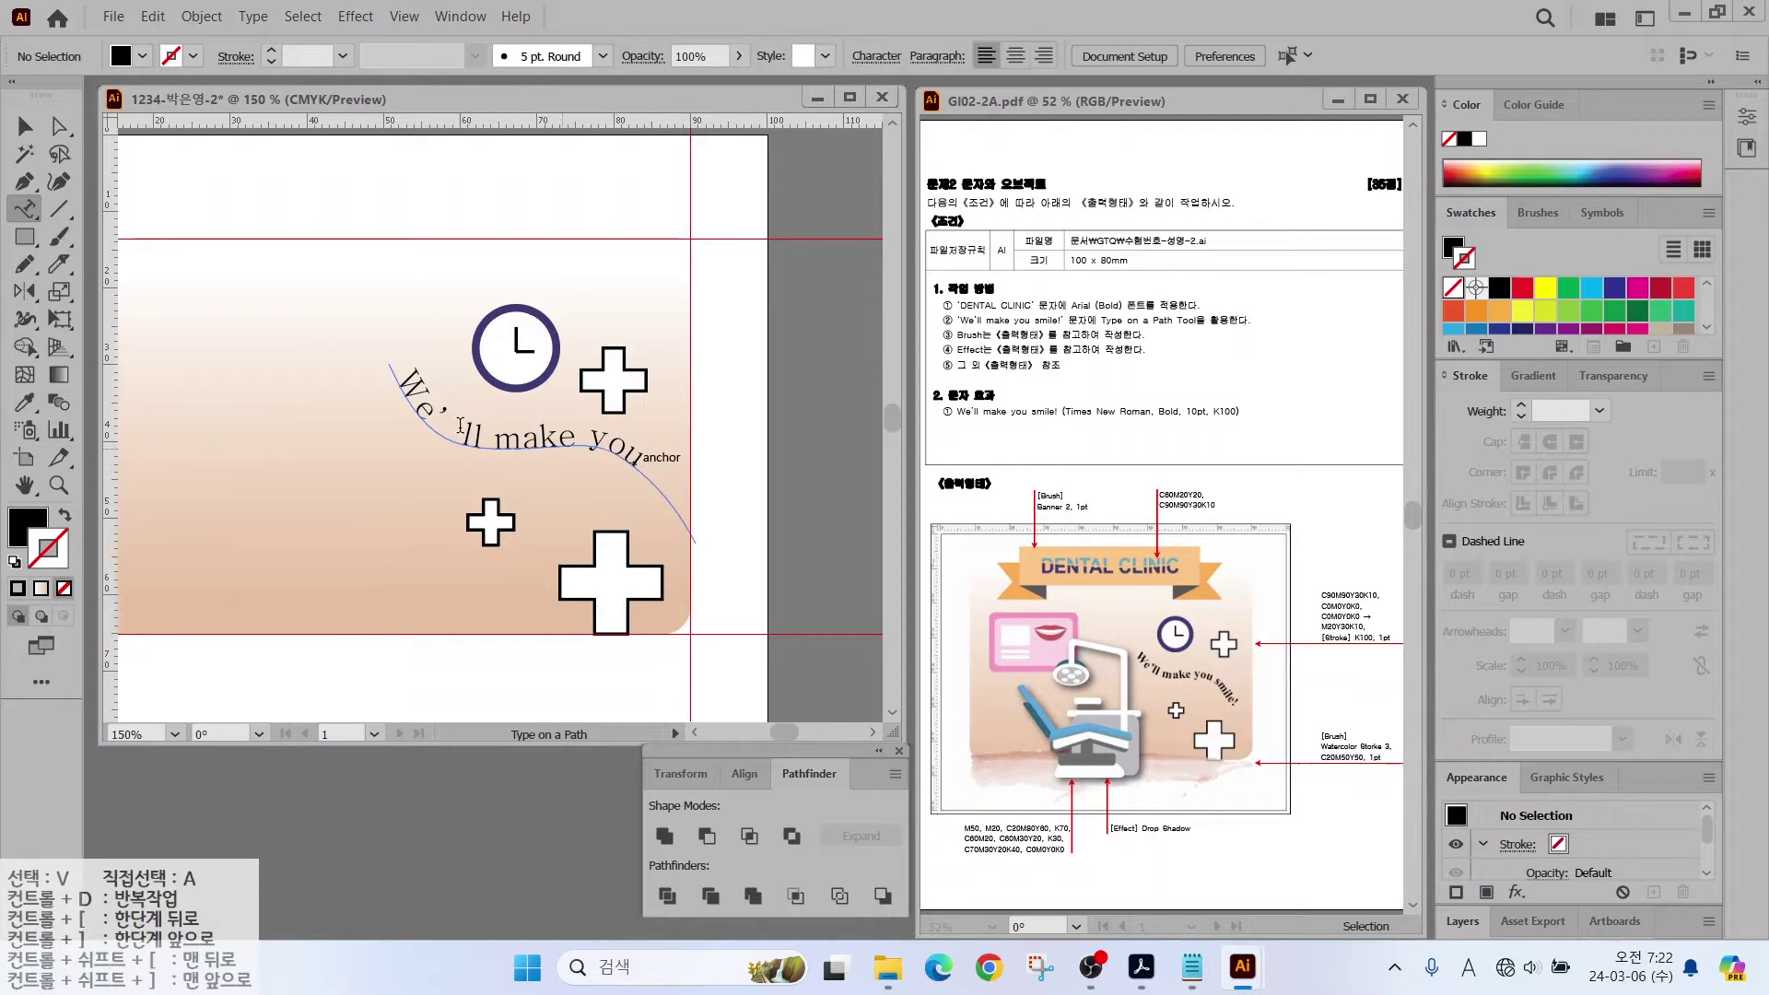
Step: Set the path text to Arial Bold 10 pt and append "smile!"
left_click_drag(403, 377, 599, 438)
left_click(829, 56)
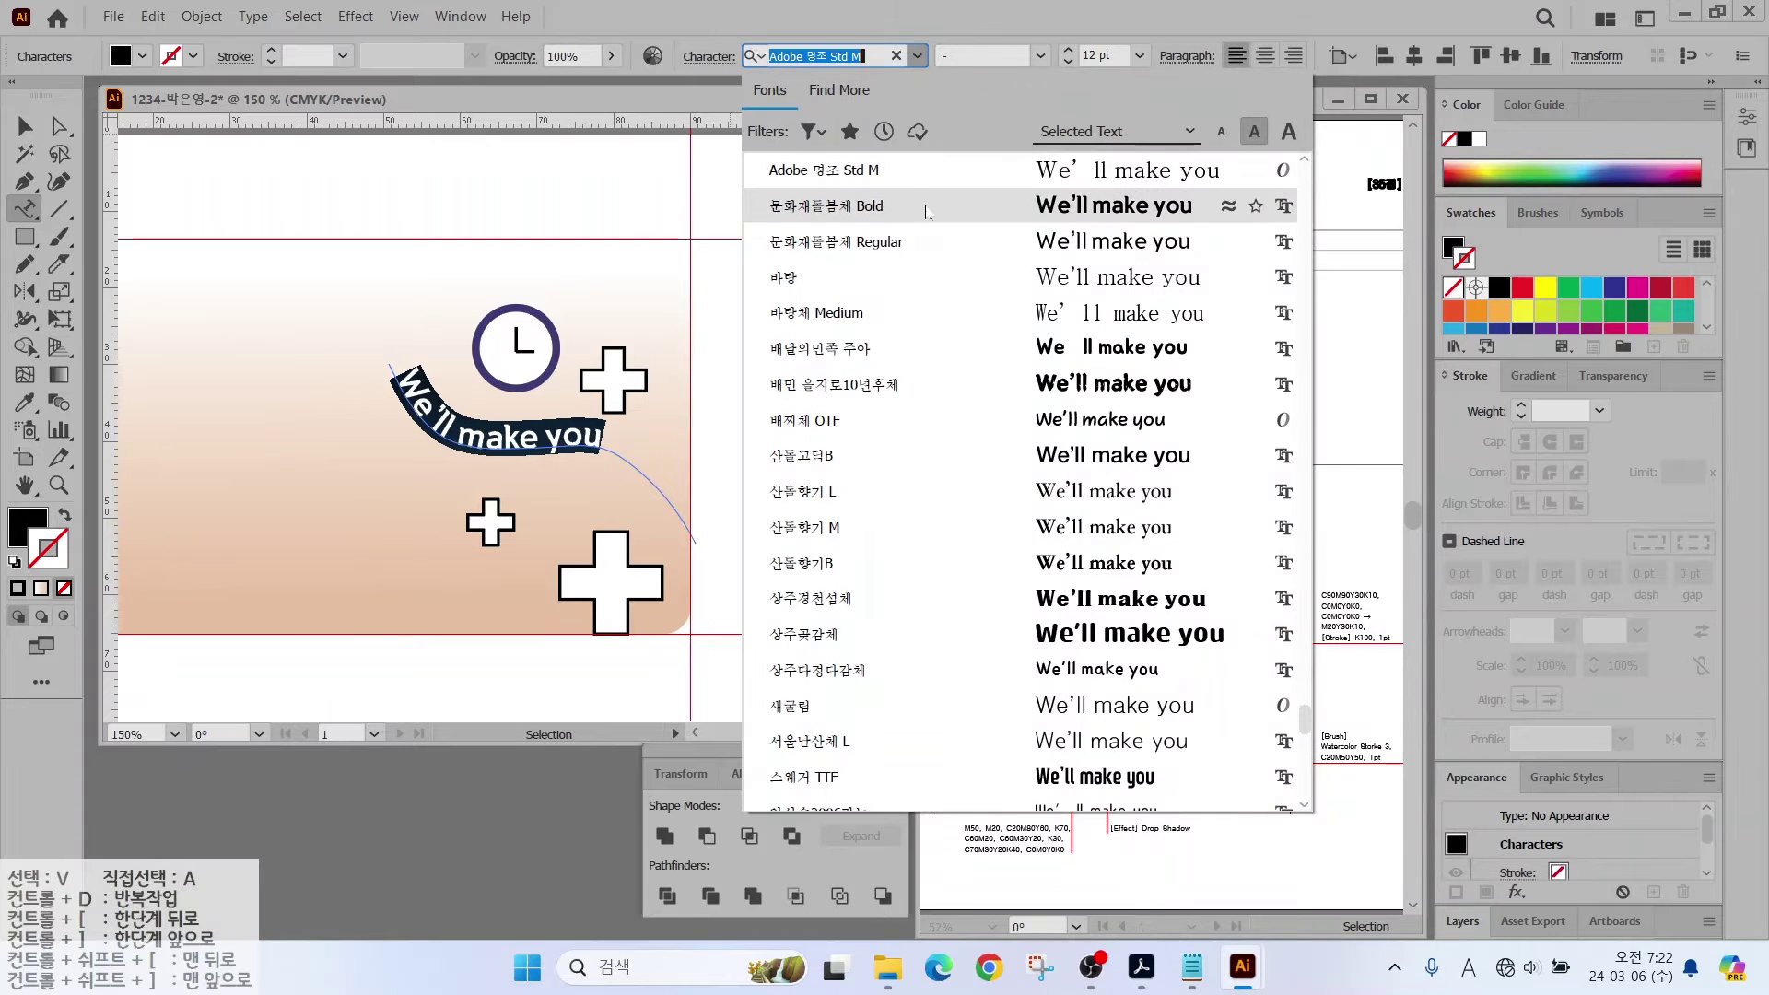
scroll(1076, 246, "up", 15)
left_click(793, 242)
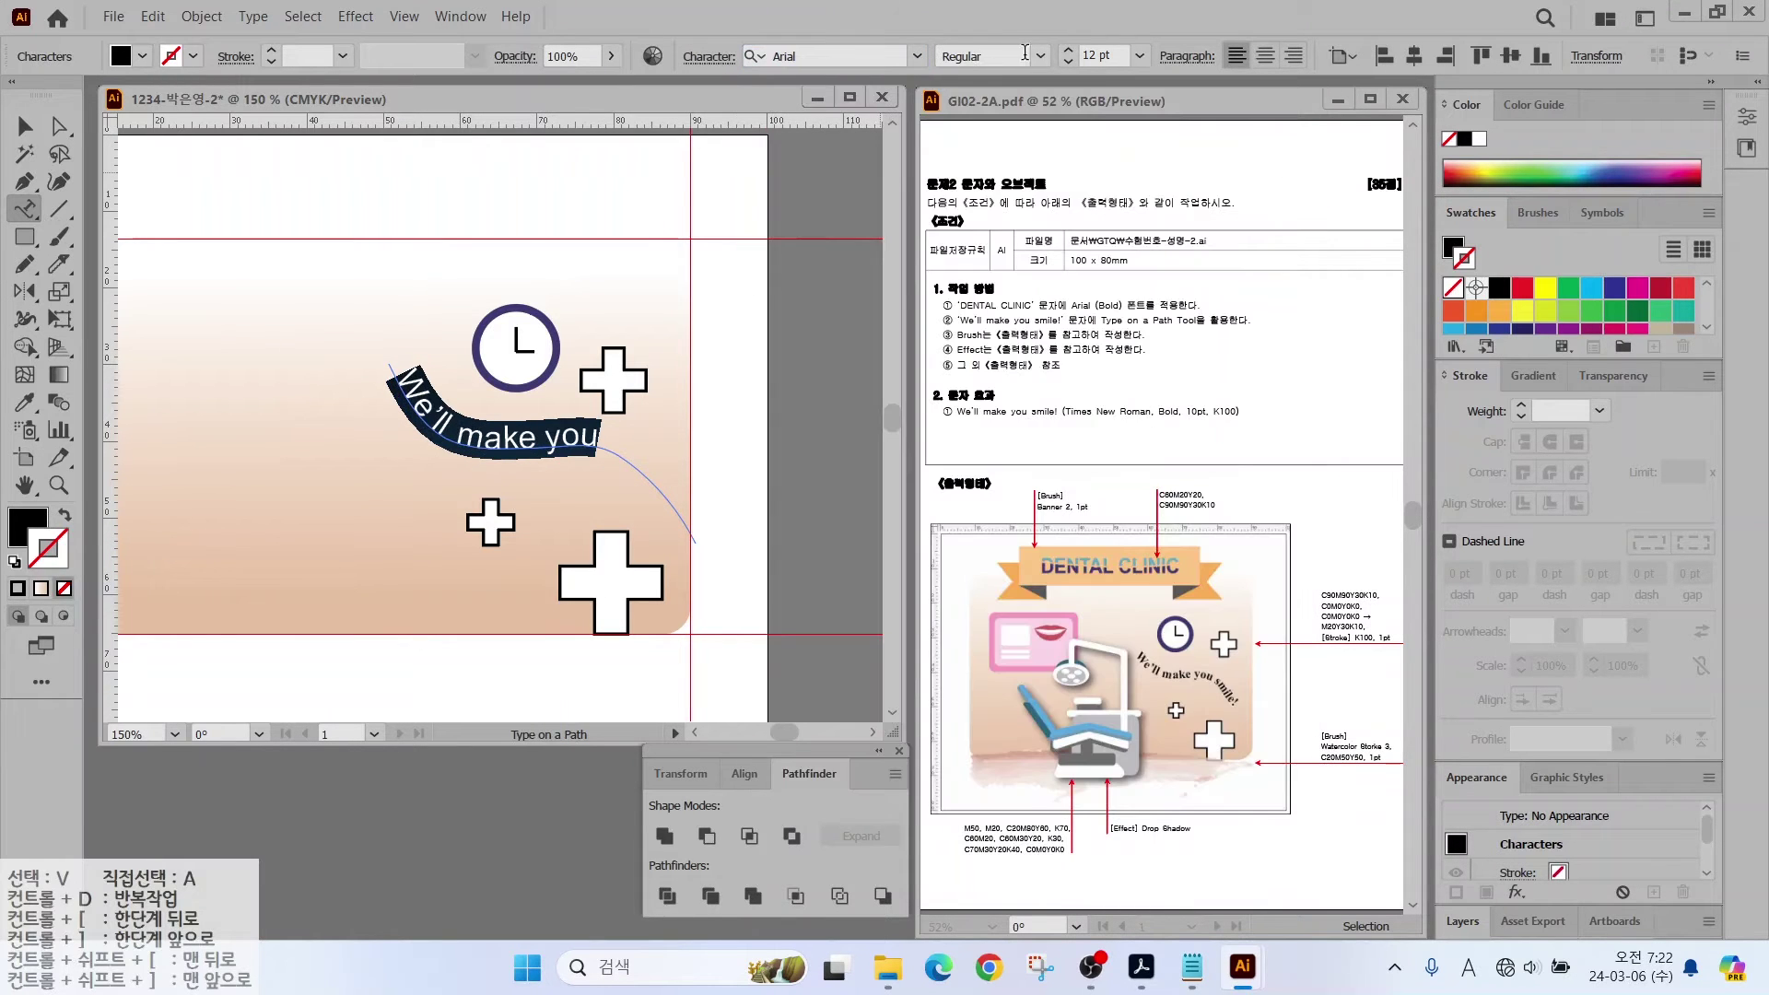
left_click(1039, 56)
left_click(967, 235)
left_click(1067, 62)
left_click(1067, 62)
left_click(571, 440)
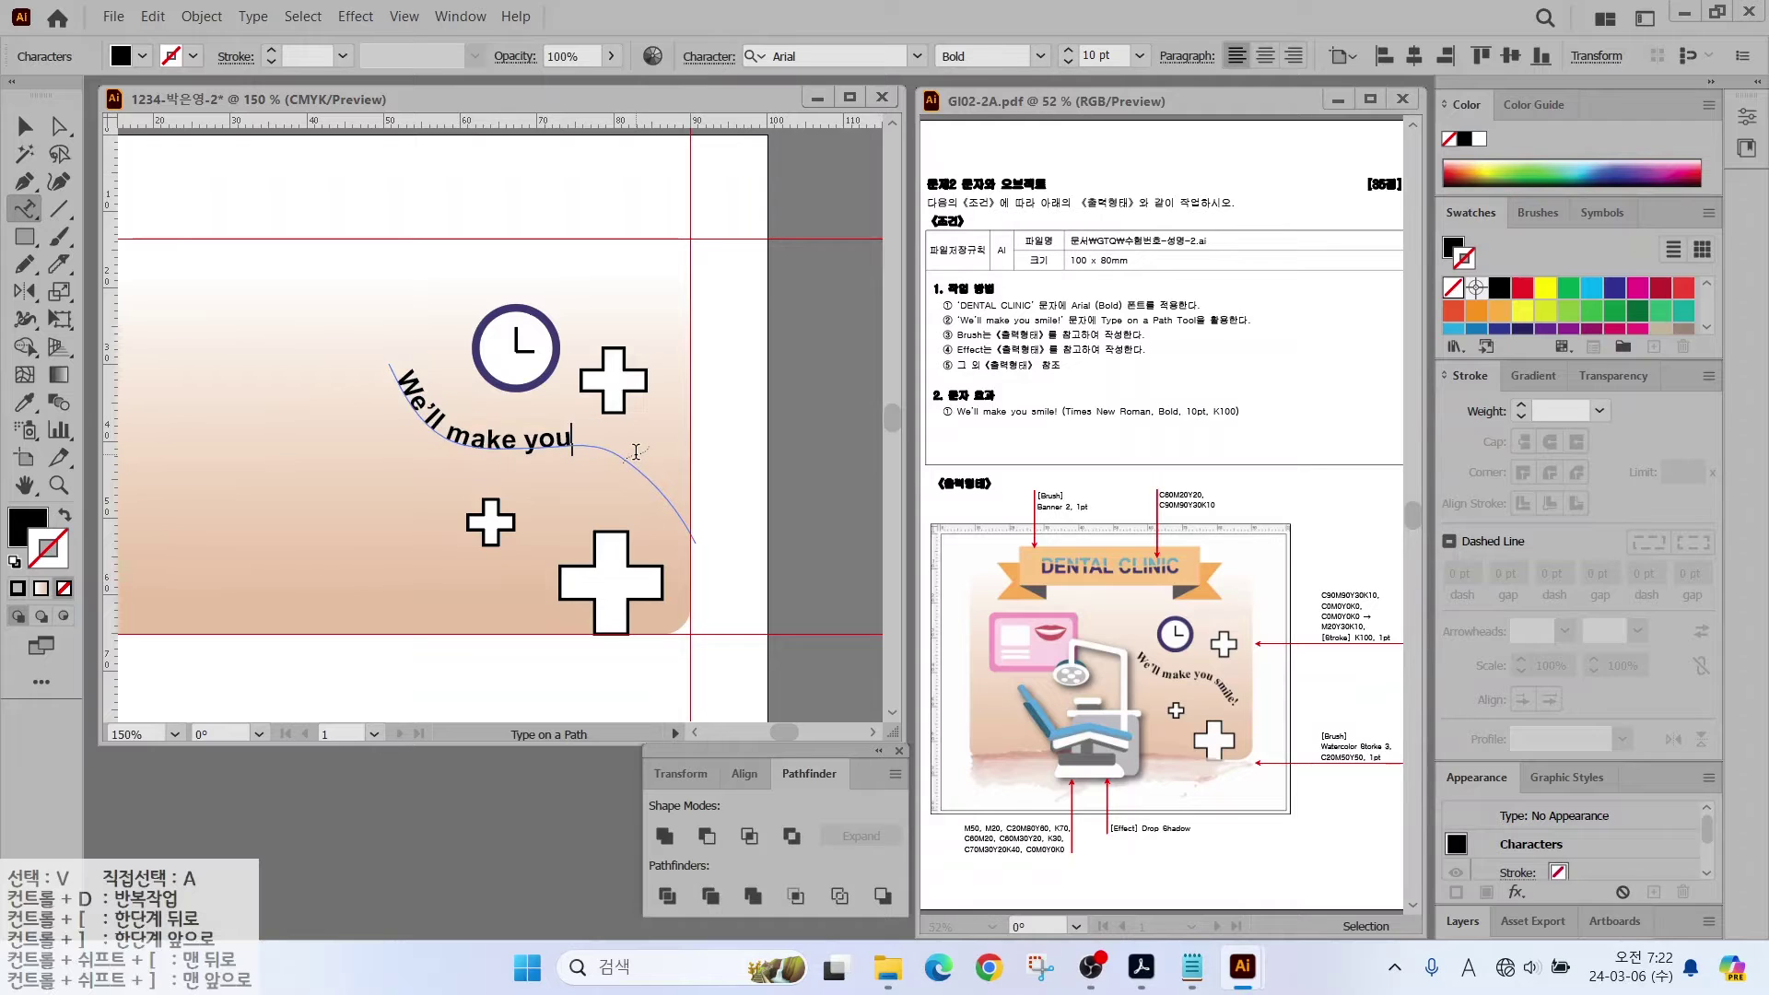
type("smile!")
Step: Change the slogan font to Times New Roman and move it lower right
left_click_drag(644, 441, 392, 370)
left_click(918, 57)
left_click(818, 247)
left_click(25, 126)
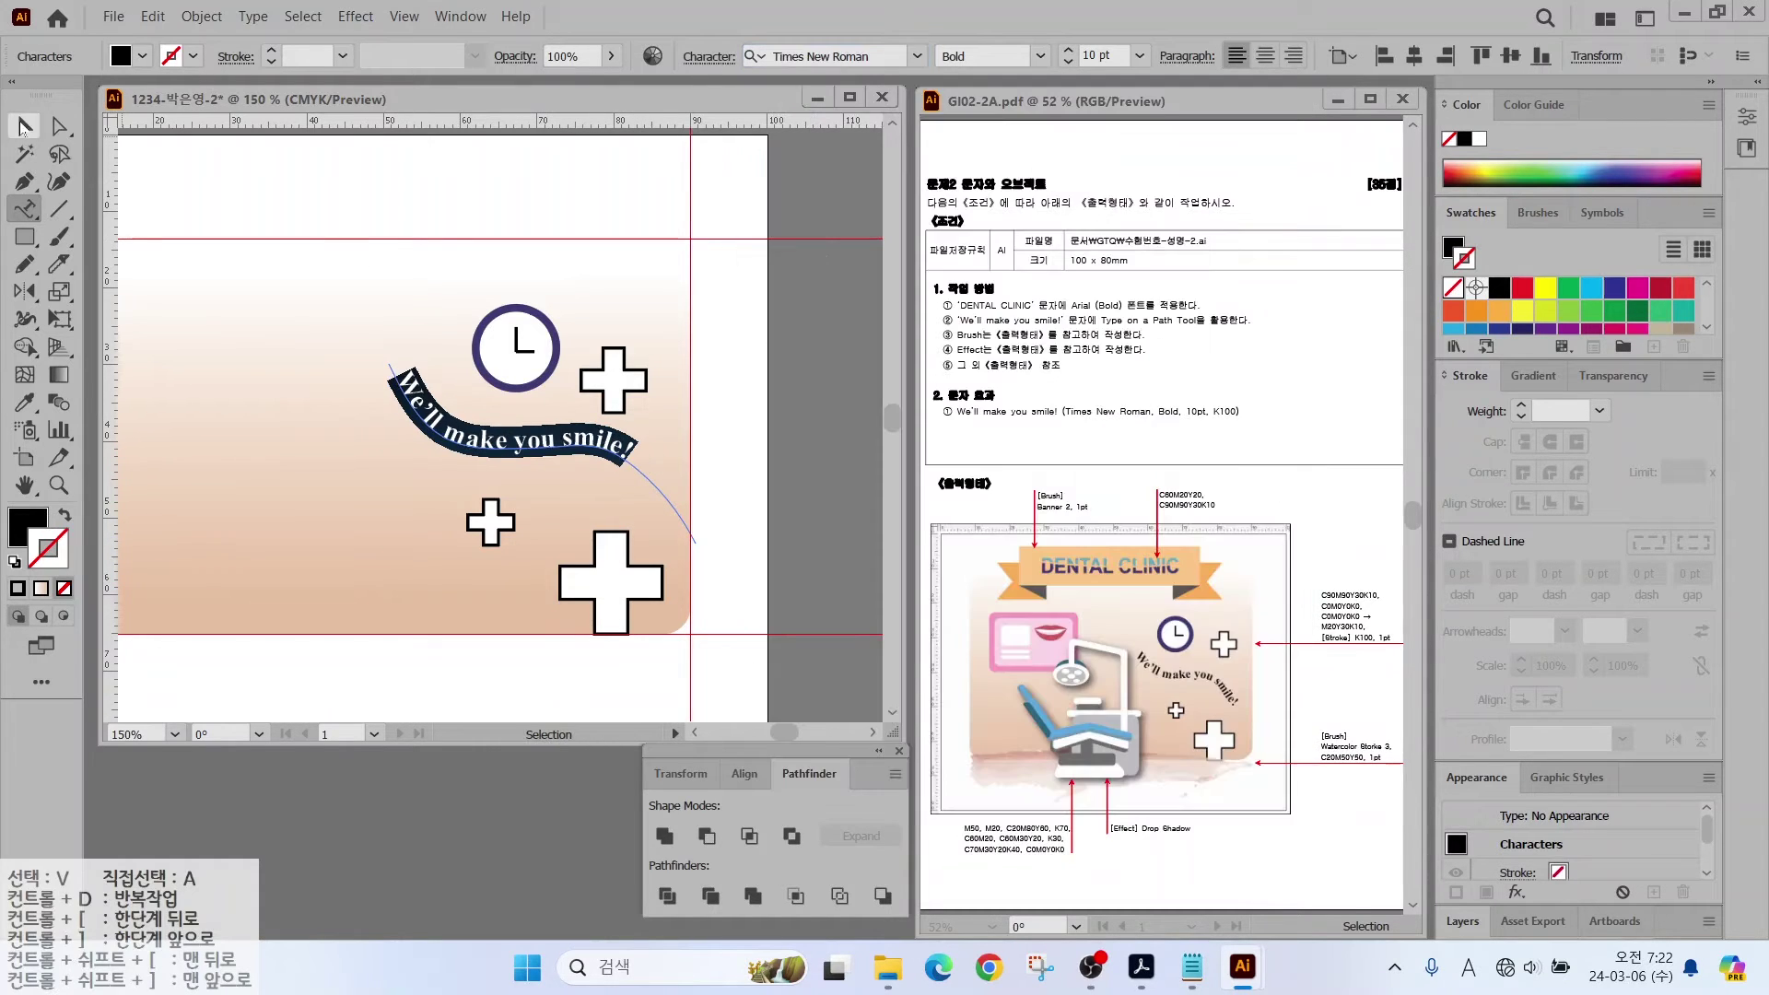
left_click_drag(481, 447, 521, 463)
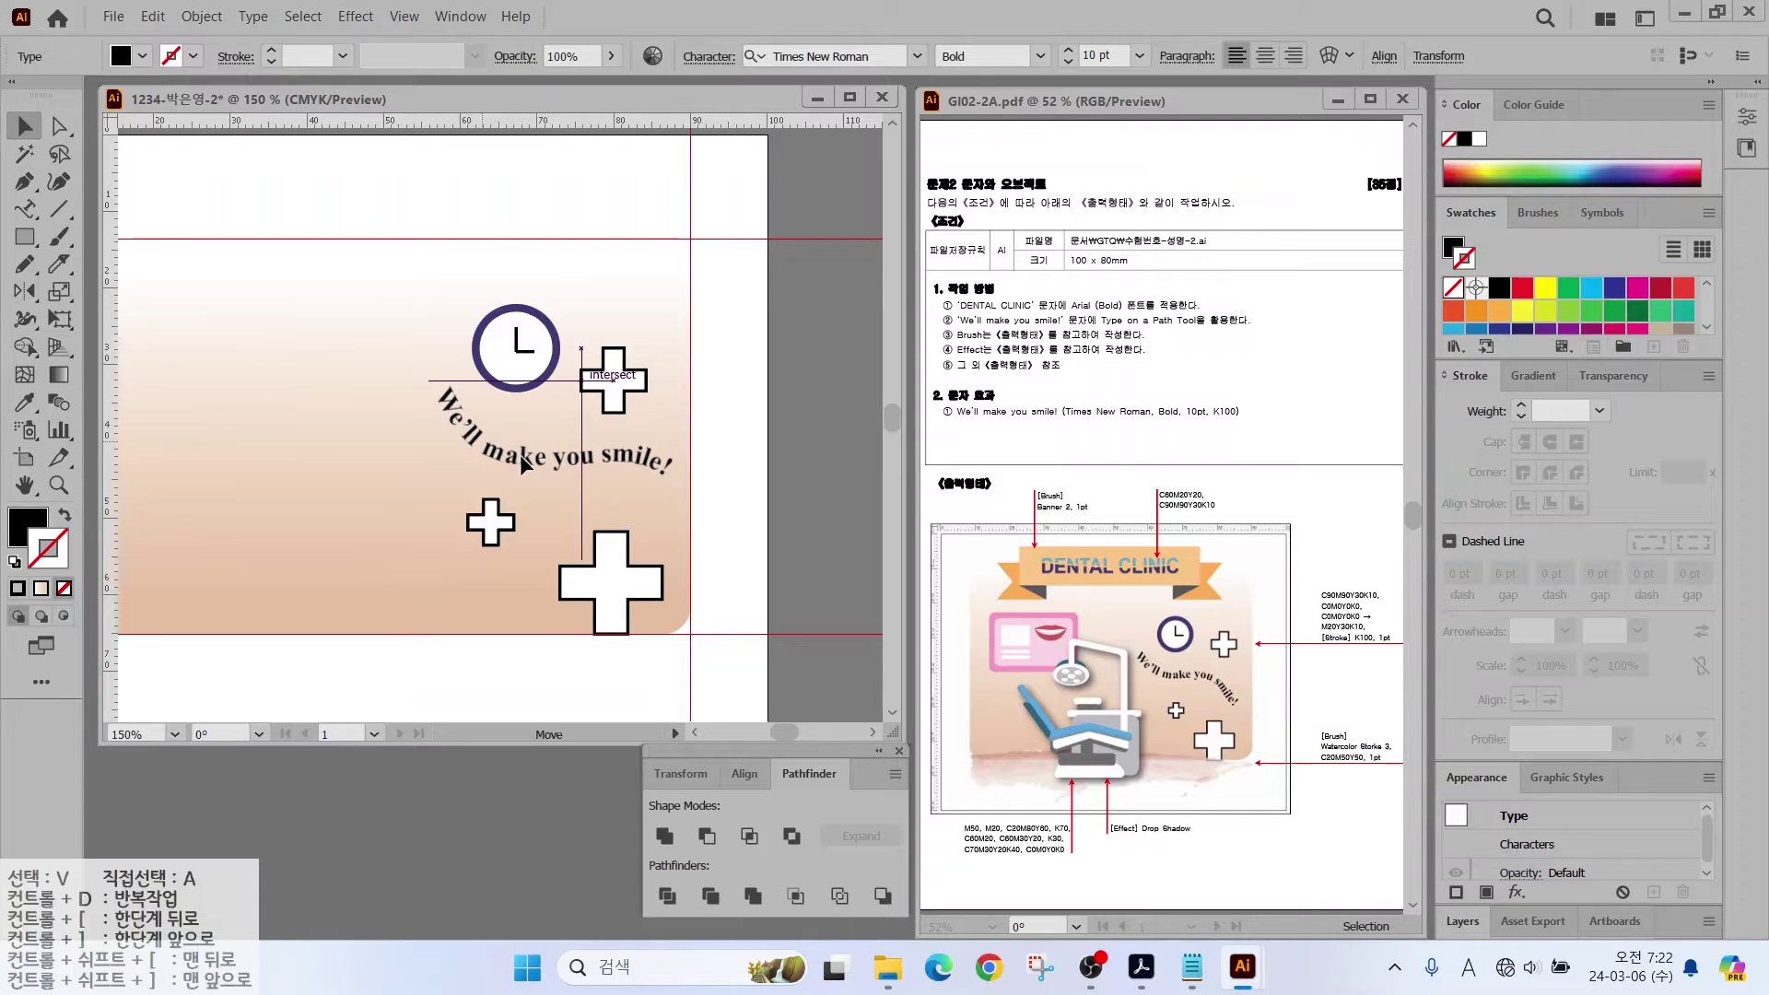
left_click(735, 316)
scroll(759, 391, "left", 2)
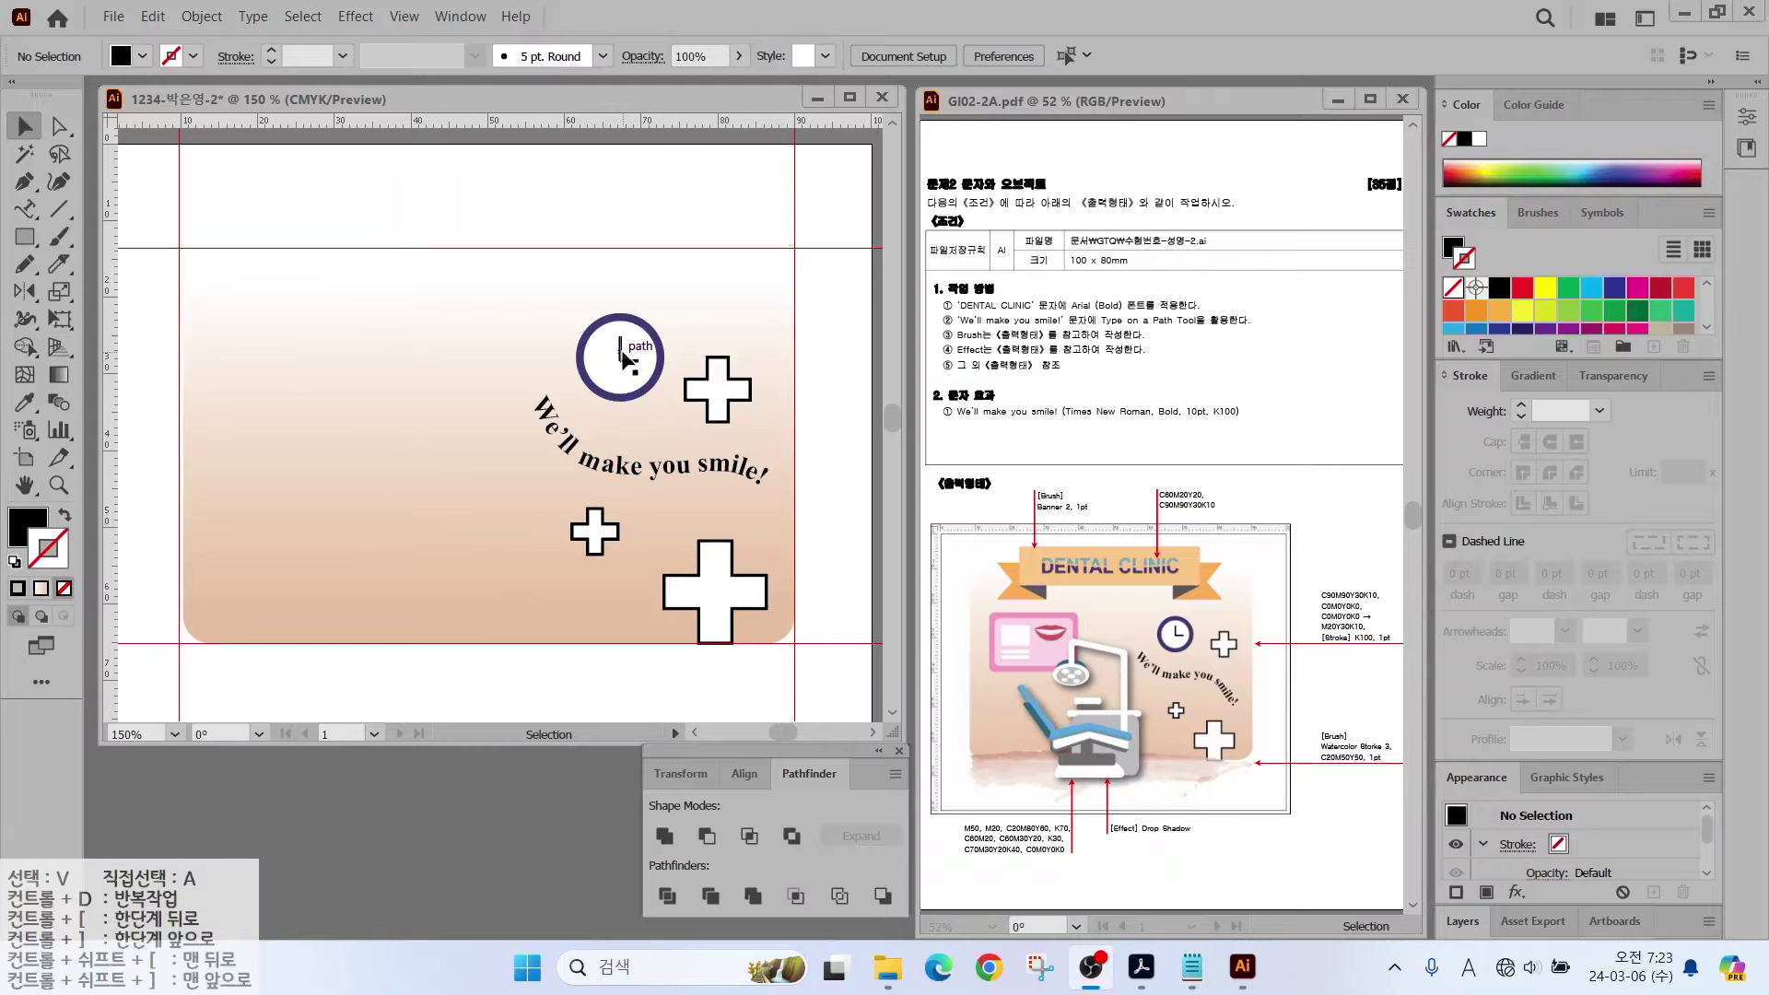
Step: Nudge the clock down, select clock, three crosses and slogan, and lock the selection
left_click_drag(488, 285, 379, 348)
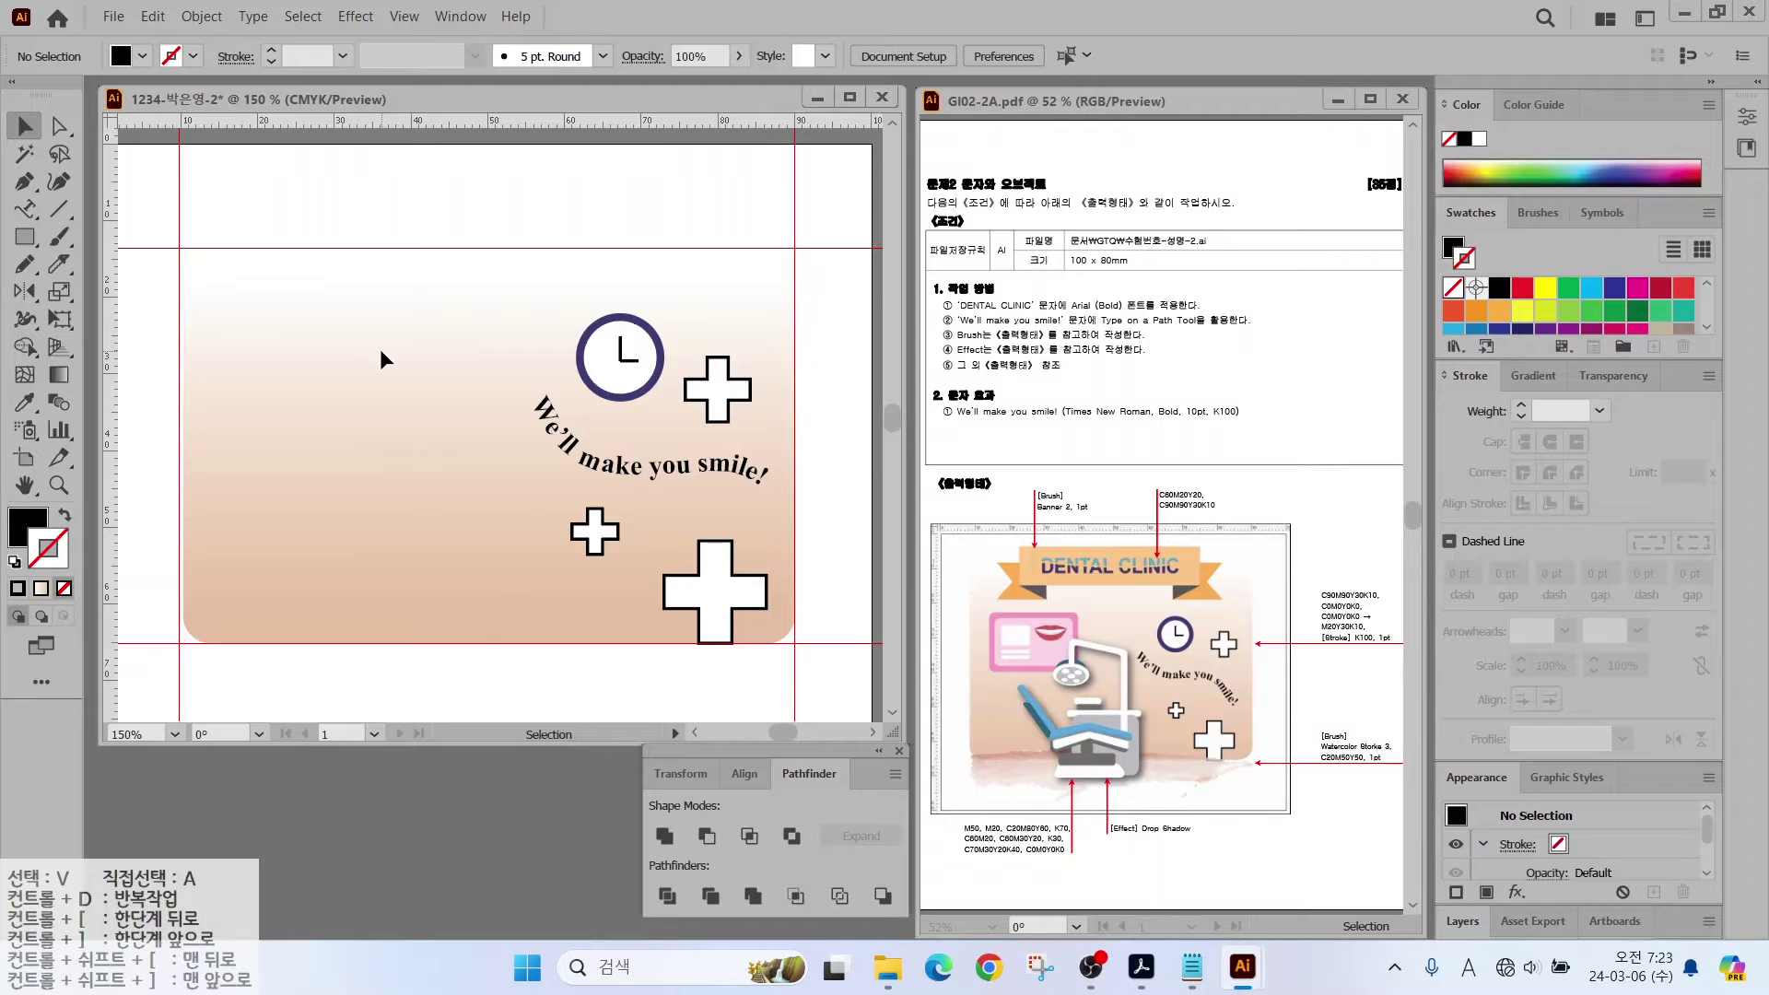
left_click_drag(629, 363, 629, 376)
left_click_drag(470, 293, 798, 651)
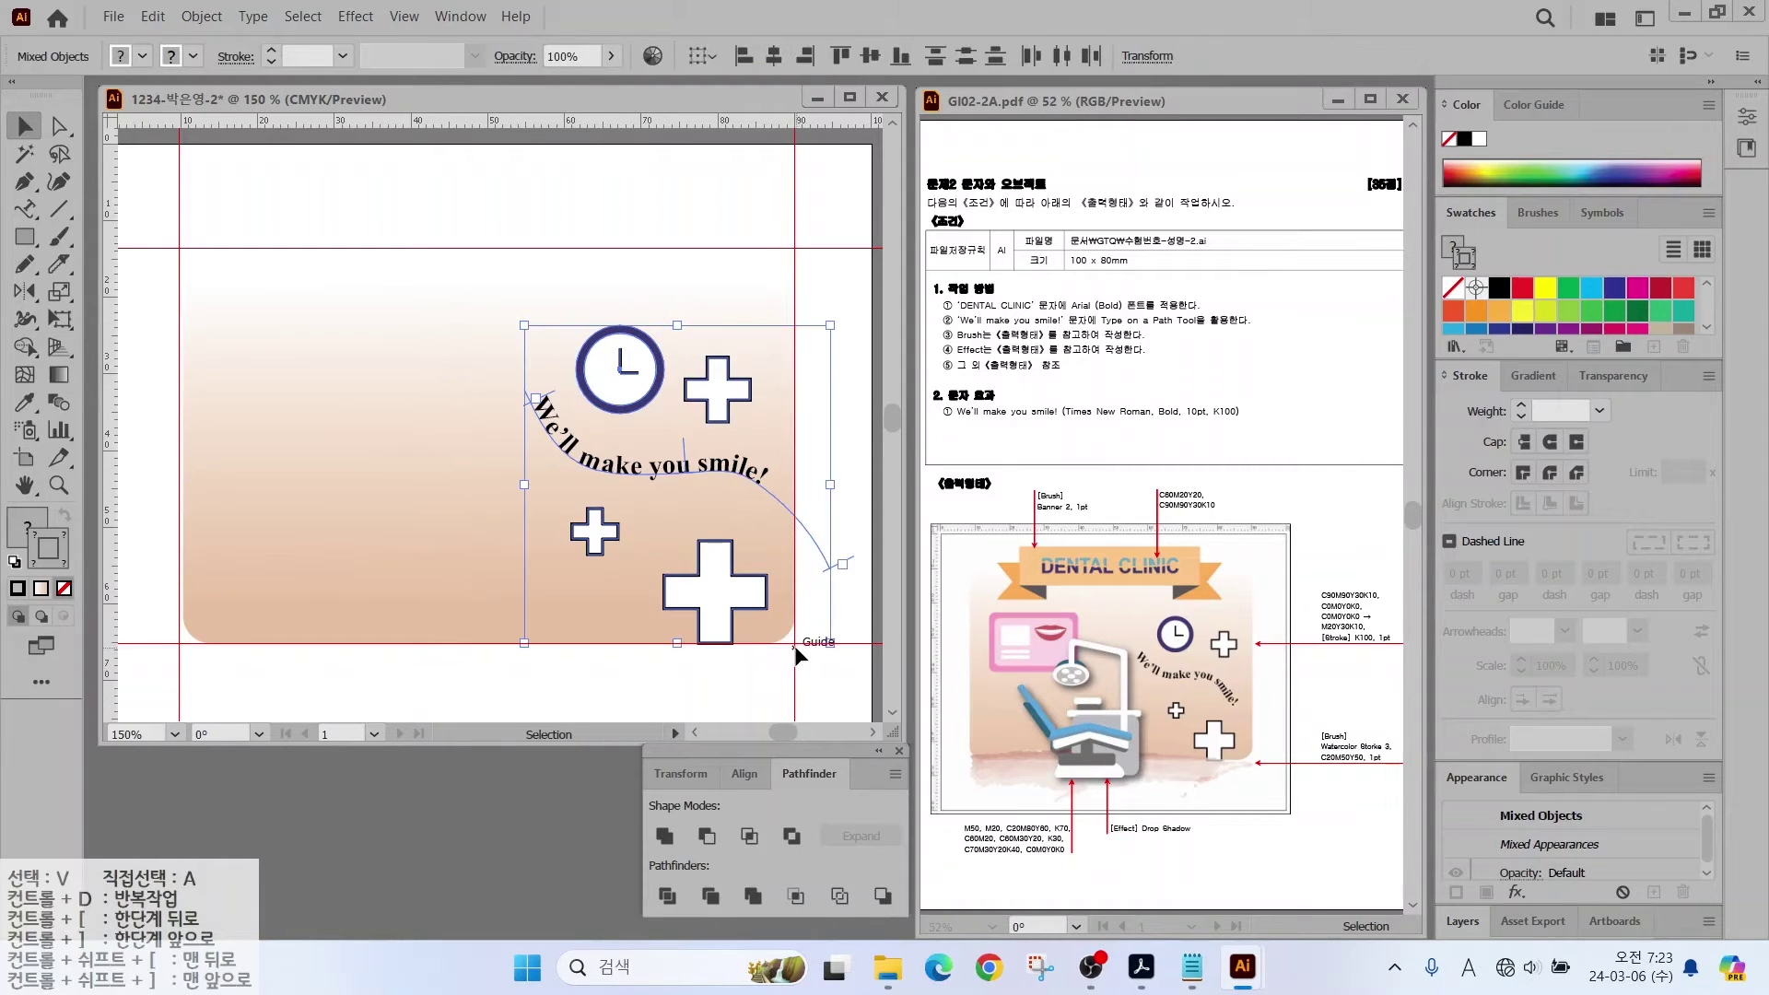
left_click(201, 16)
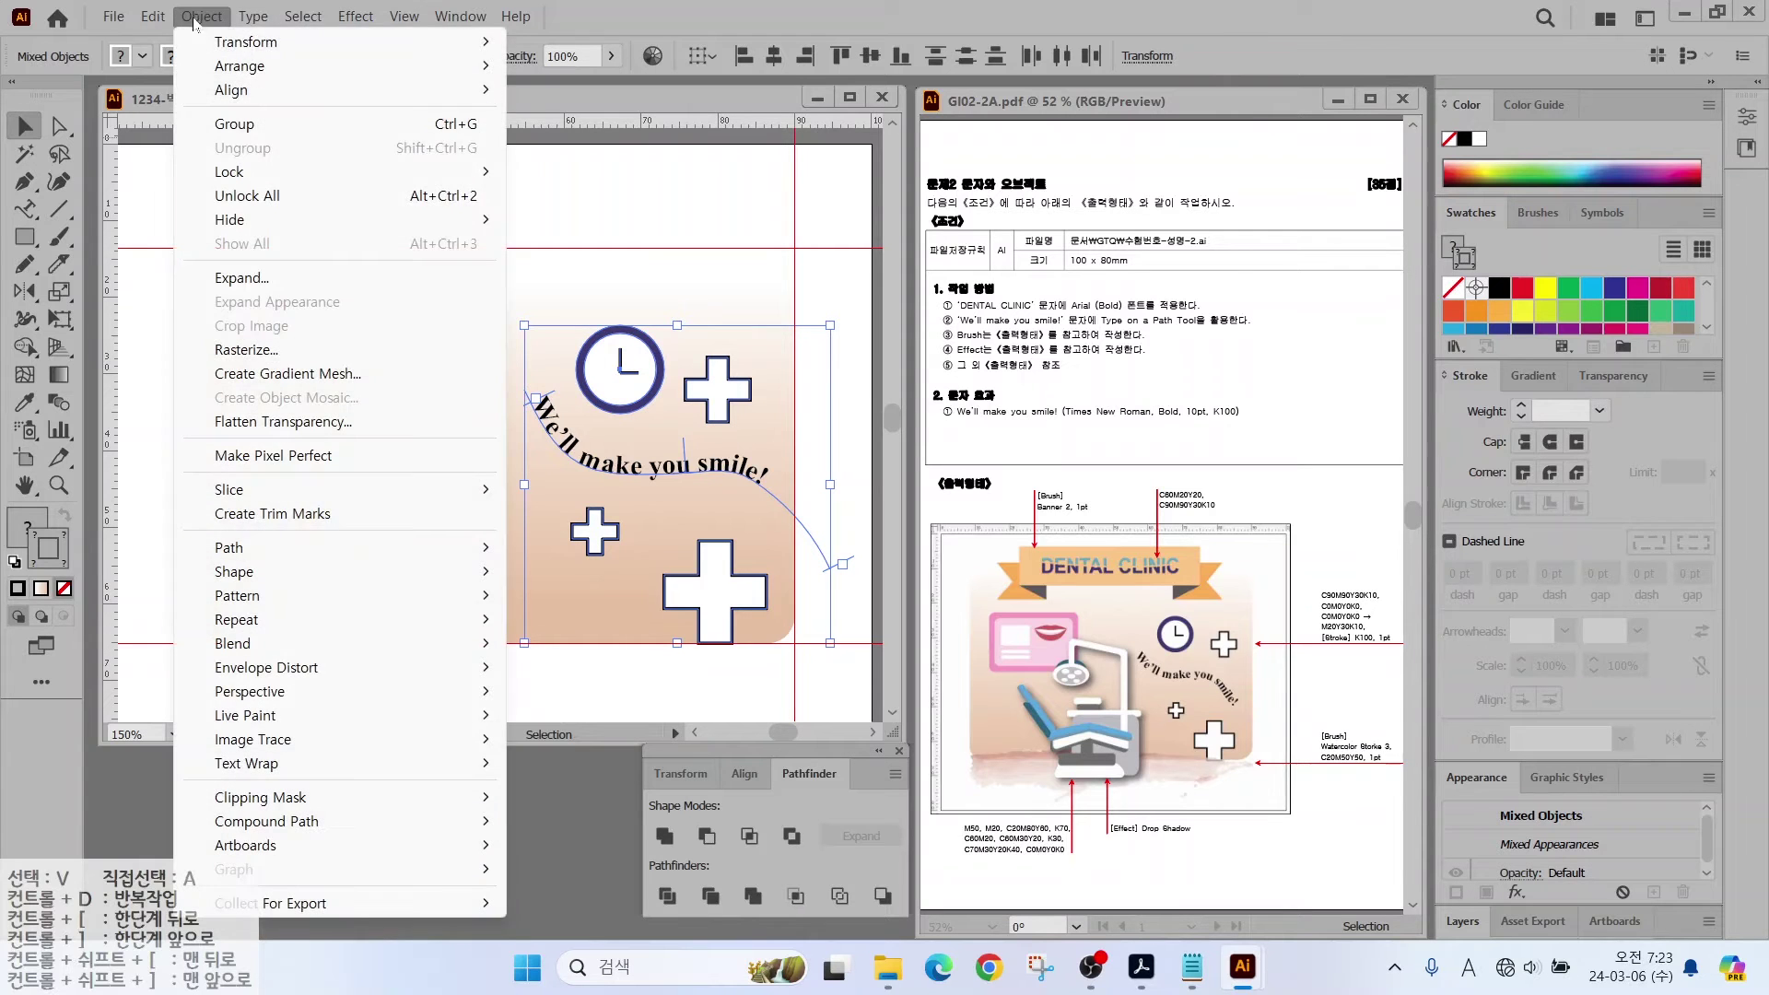
mouse_move(233, 173)
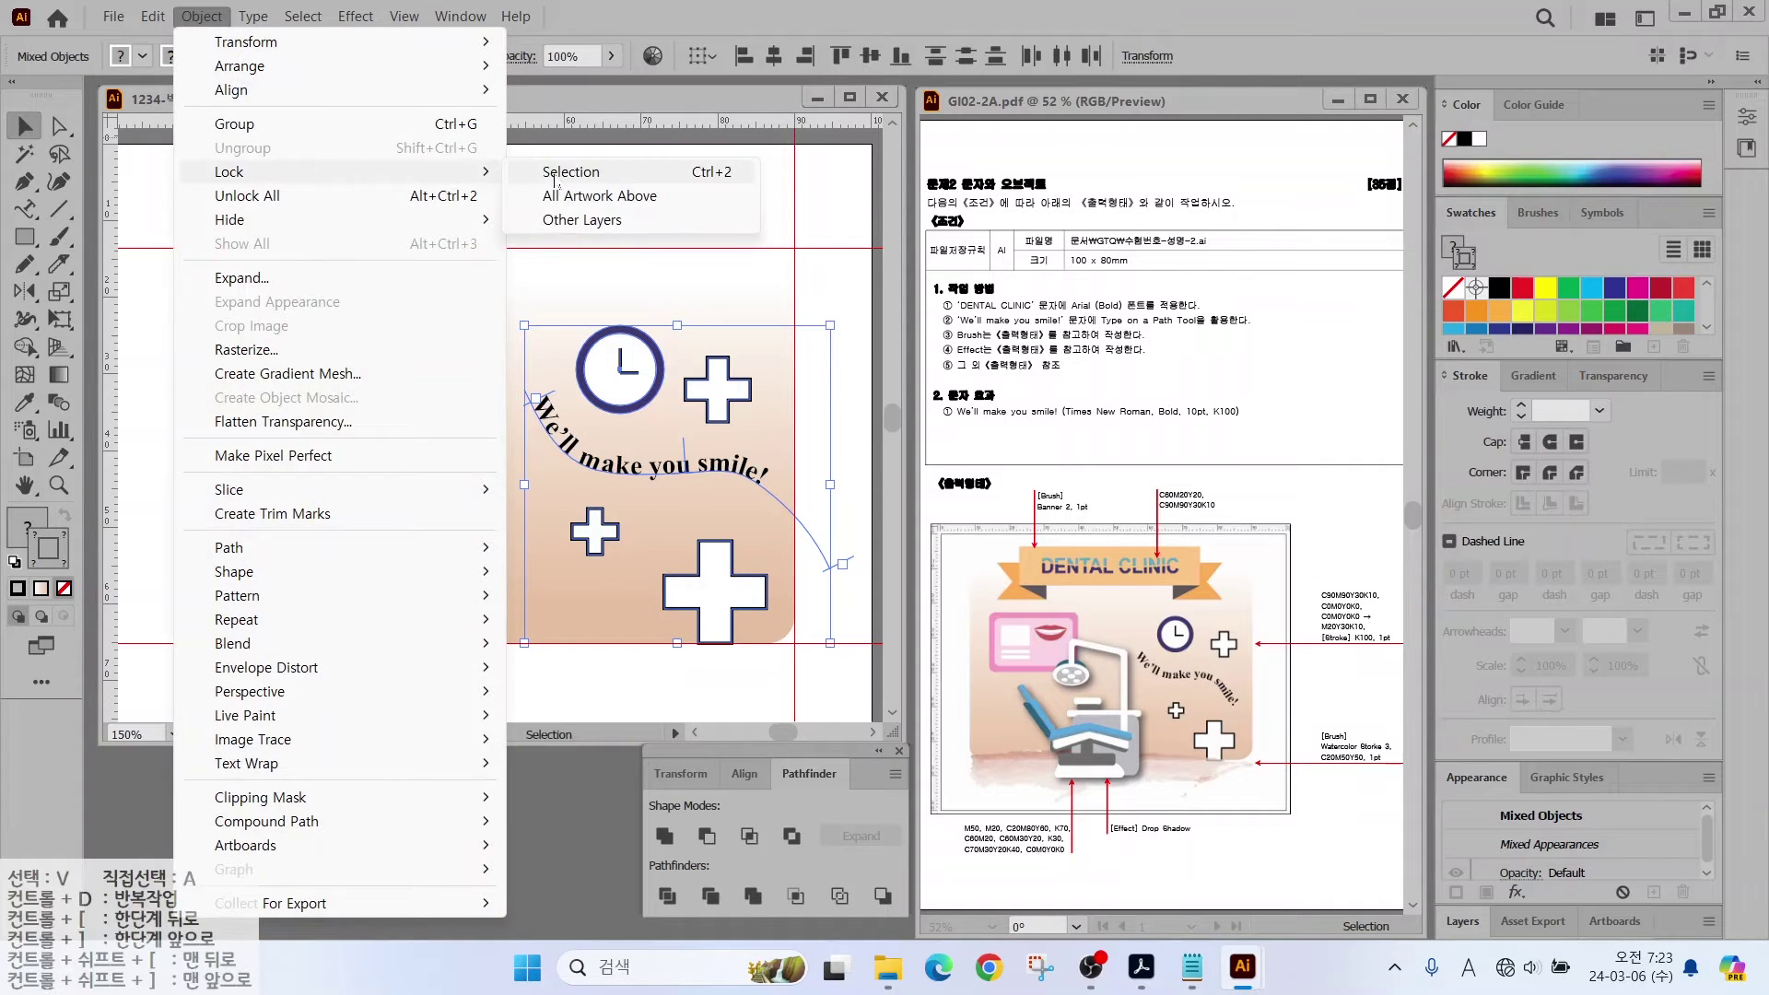
left_click(570, 172)
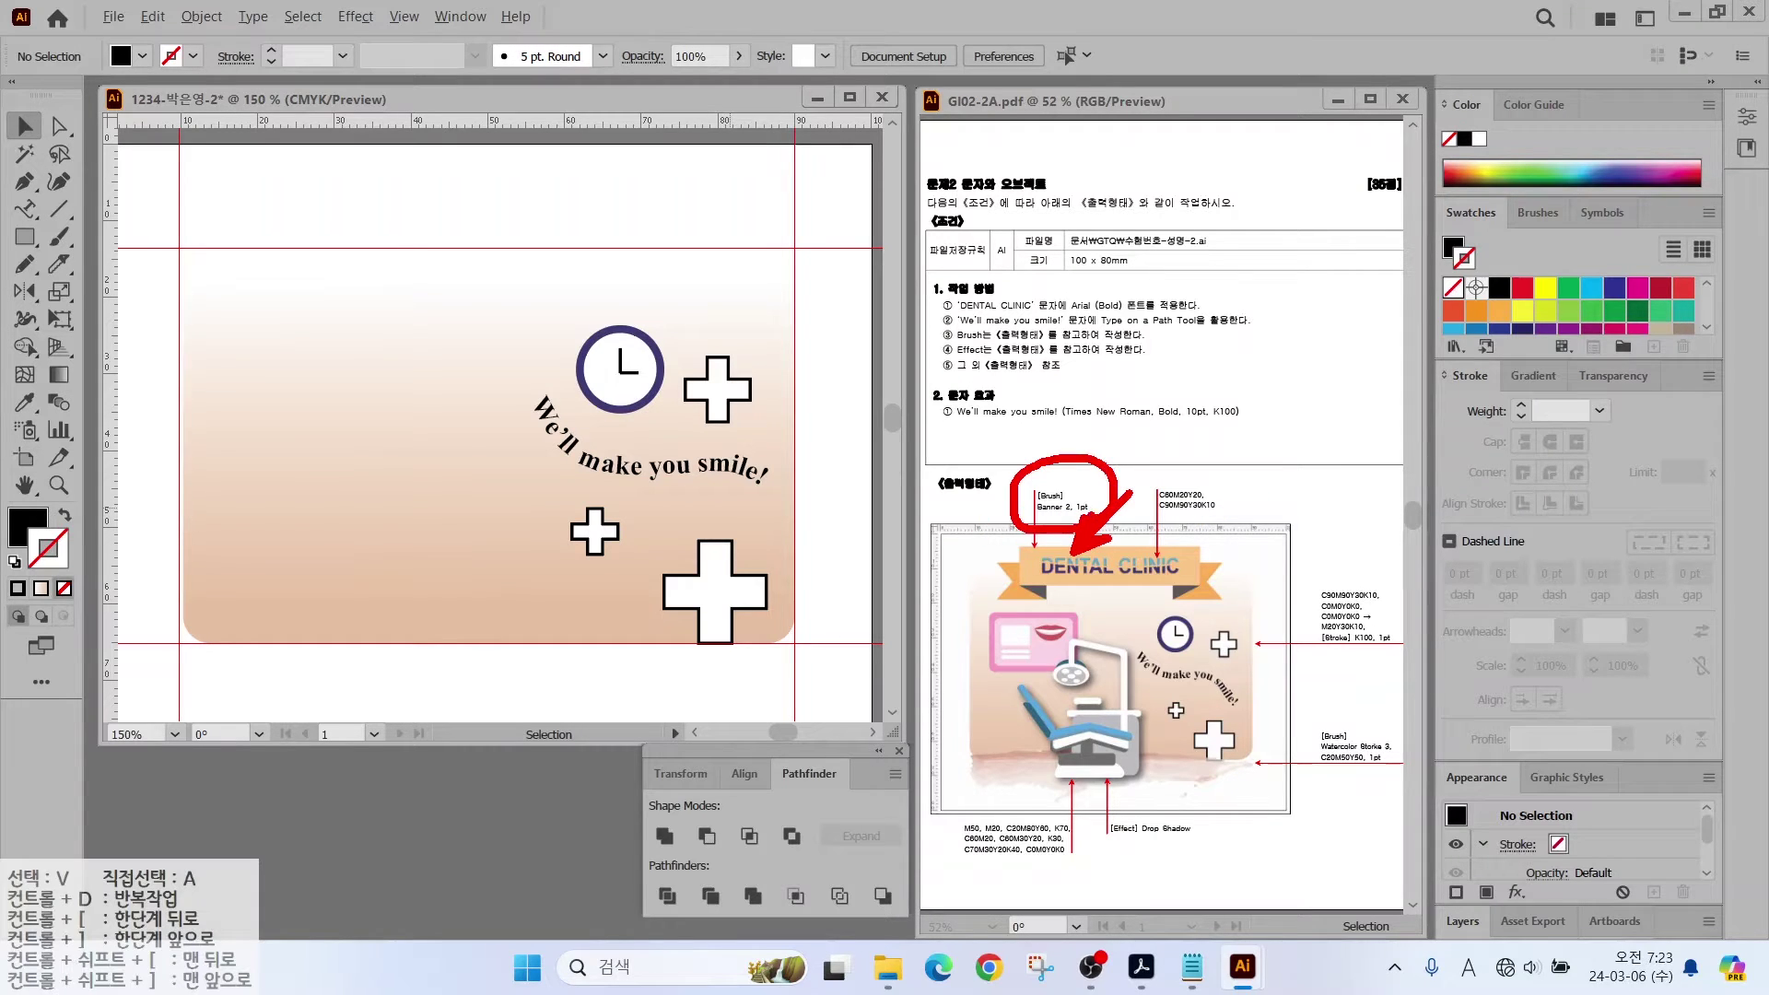
Step: Draw a horizontal line along the top guide with default fill and stroke
left_click(59, 208)
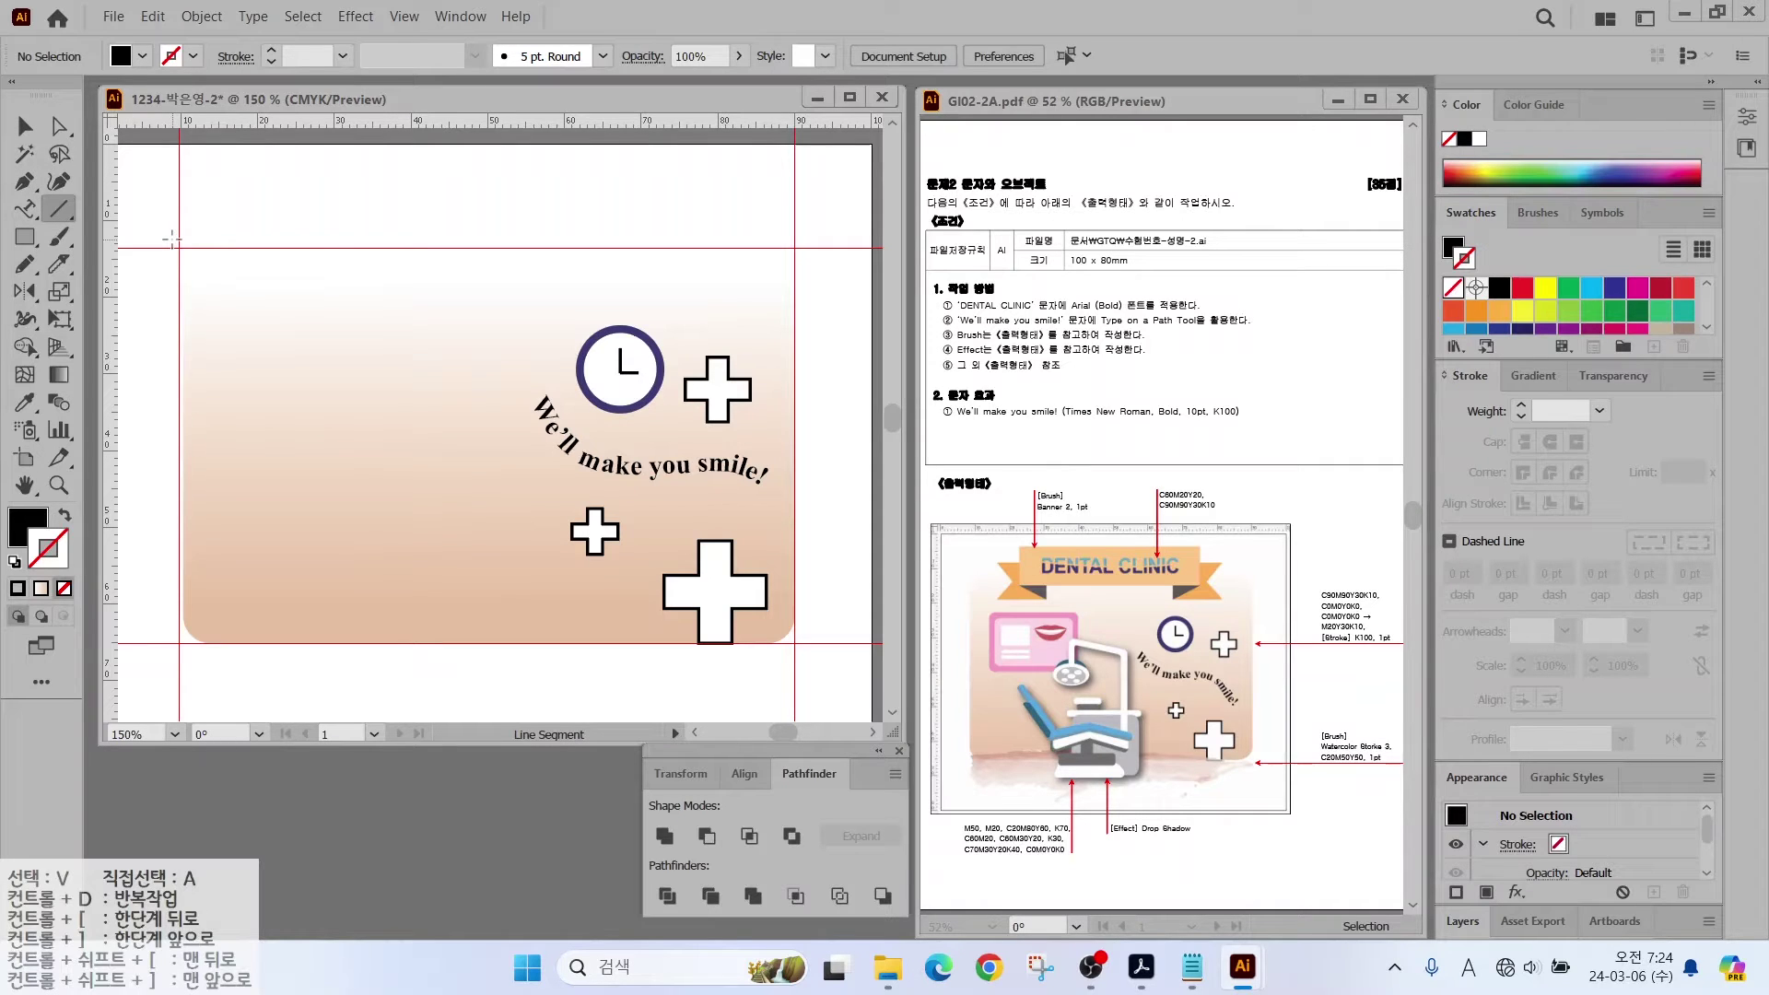
left_click_drag(172, 239, 816, 239)
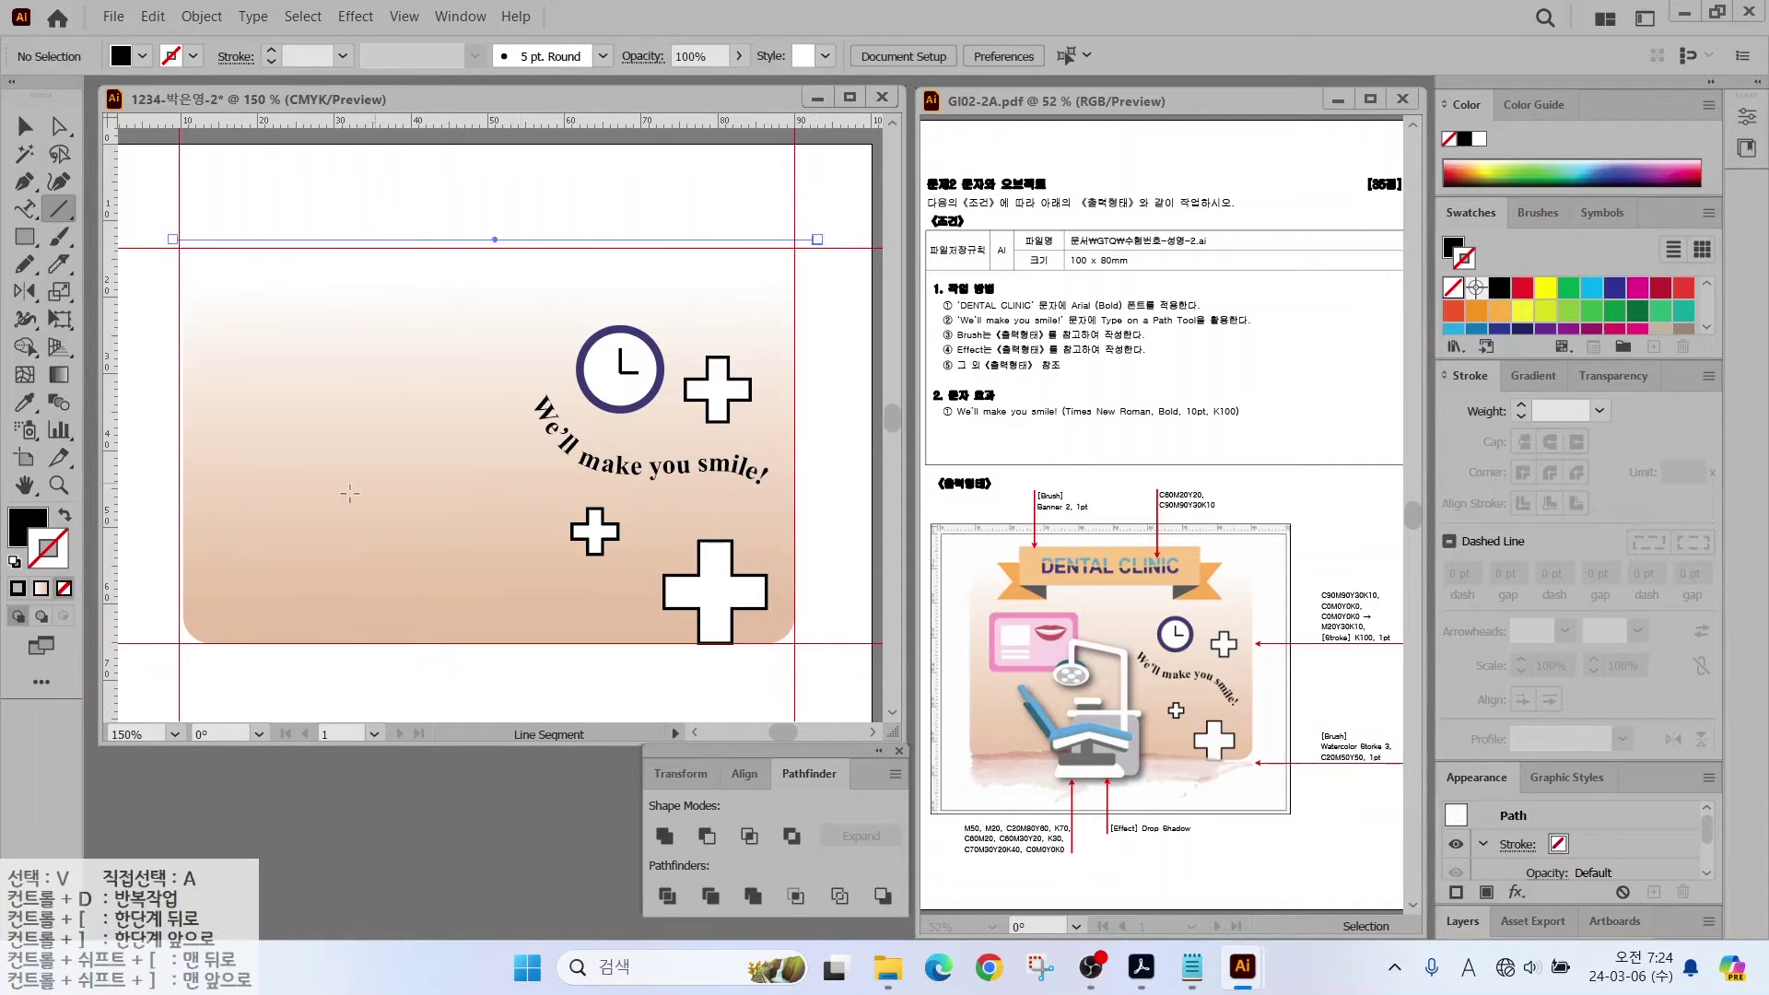
key("d")
key("v")
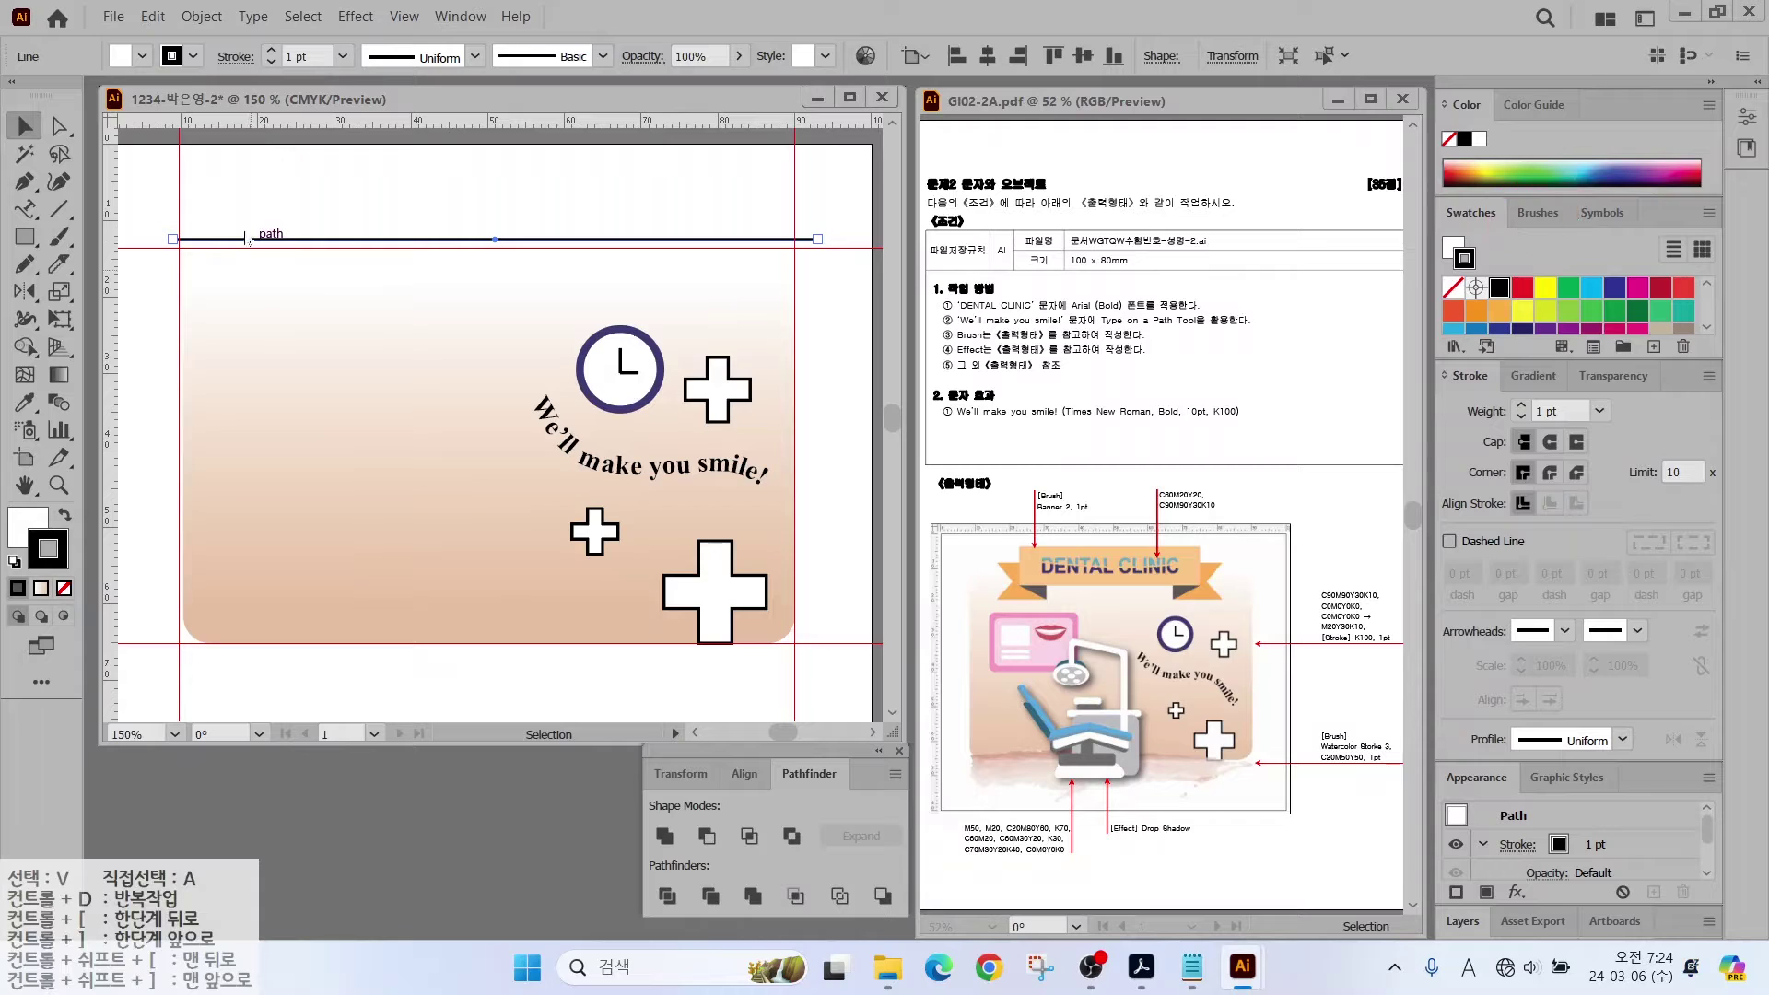
Step: Open the Borders_Dashed brush library and enlarge its panel
left_click(1512, 216)
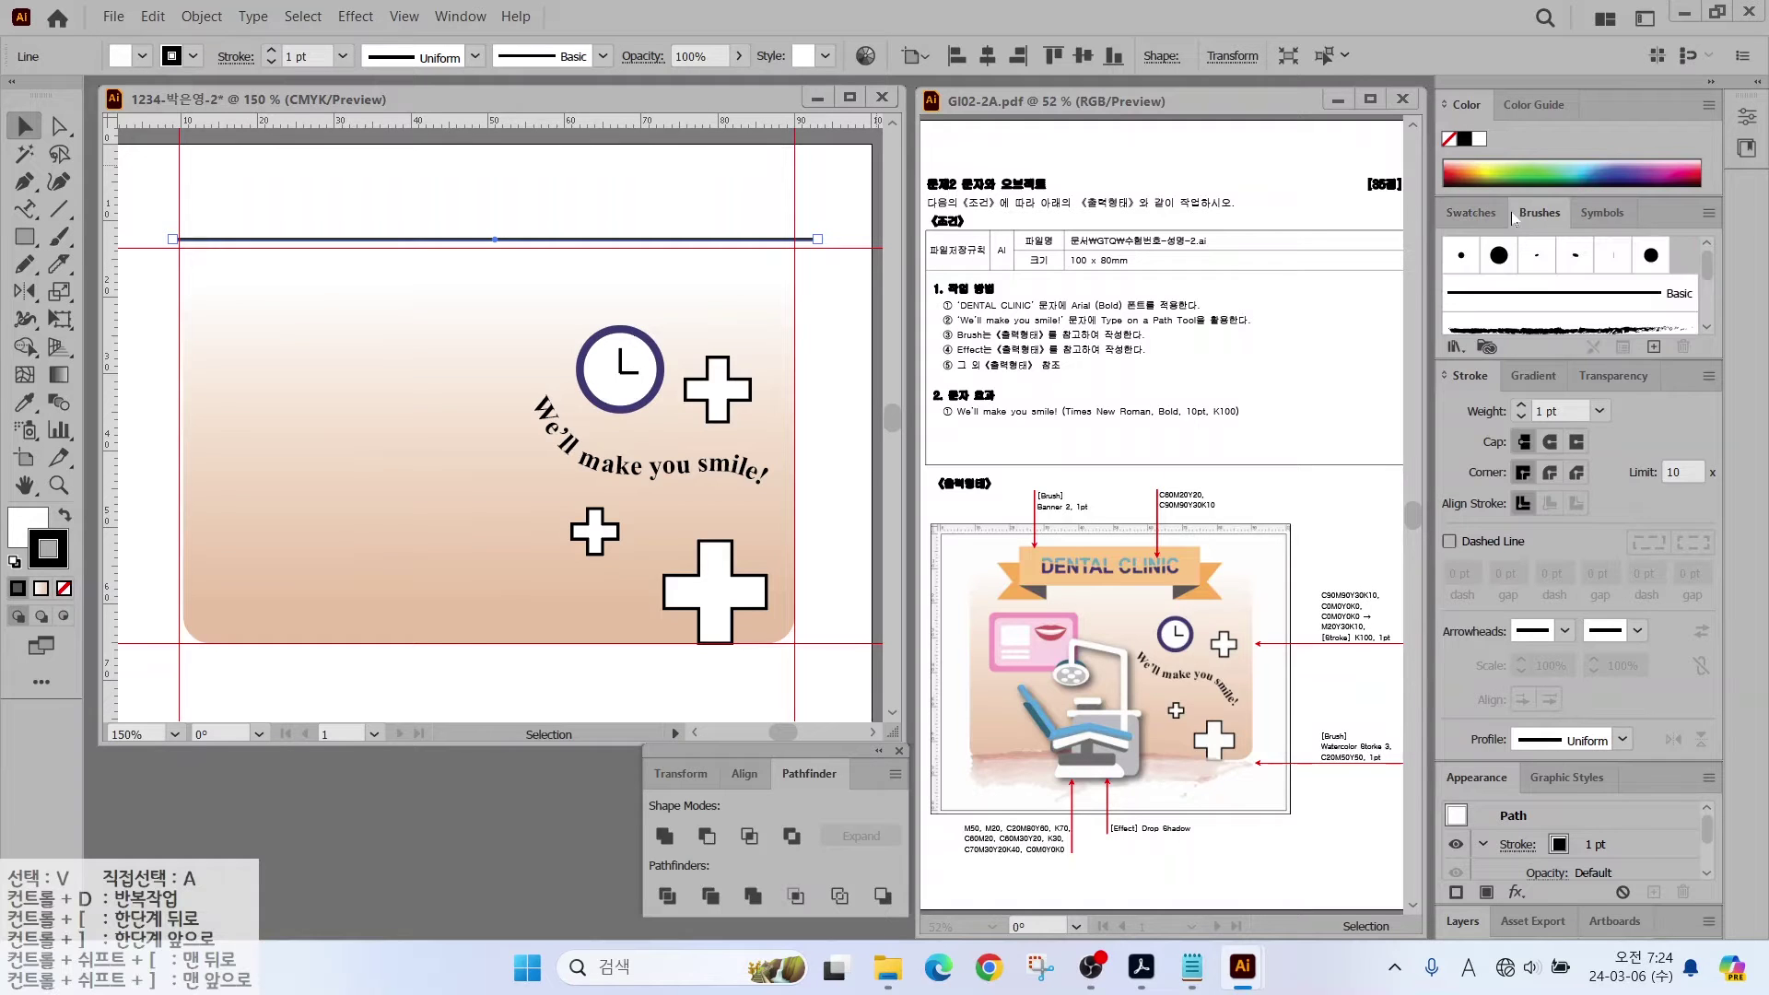
left_click_drag(1712, 264, 1714, 313)
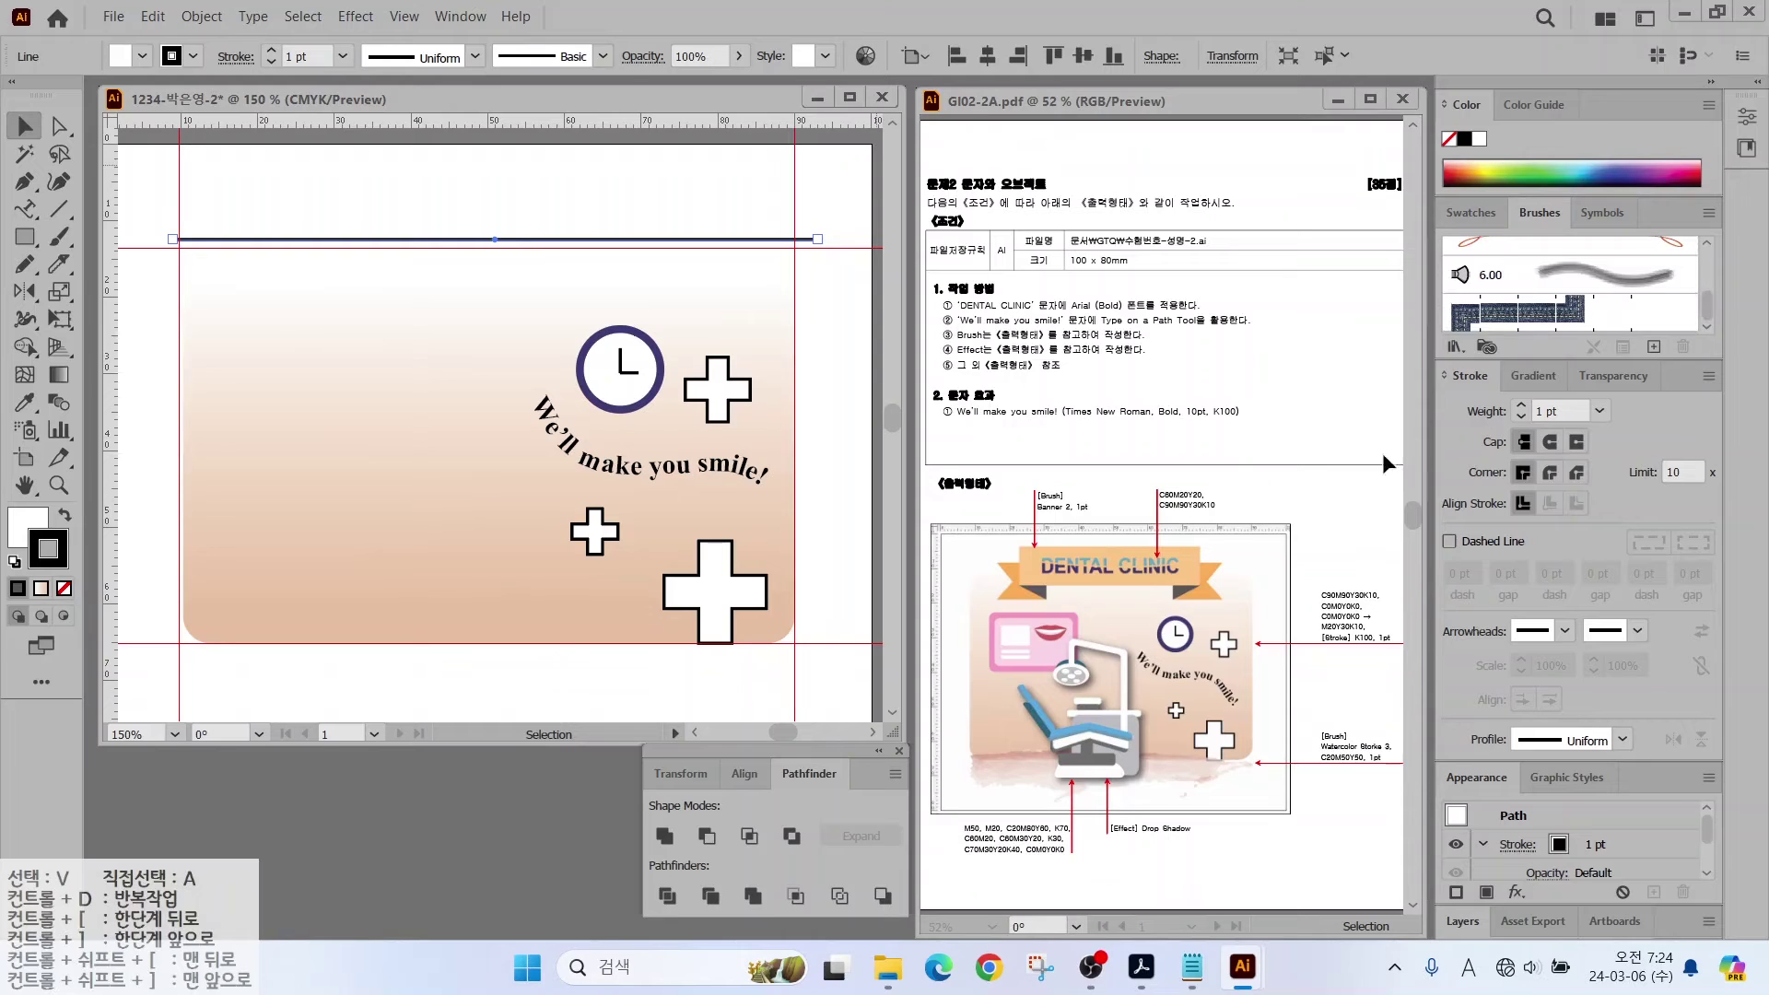
left_click_drag(1461, 361, 1424, 372)
left_click_drag(1521, 437, 1463, 361)
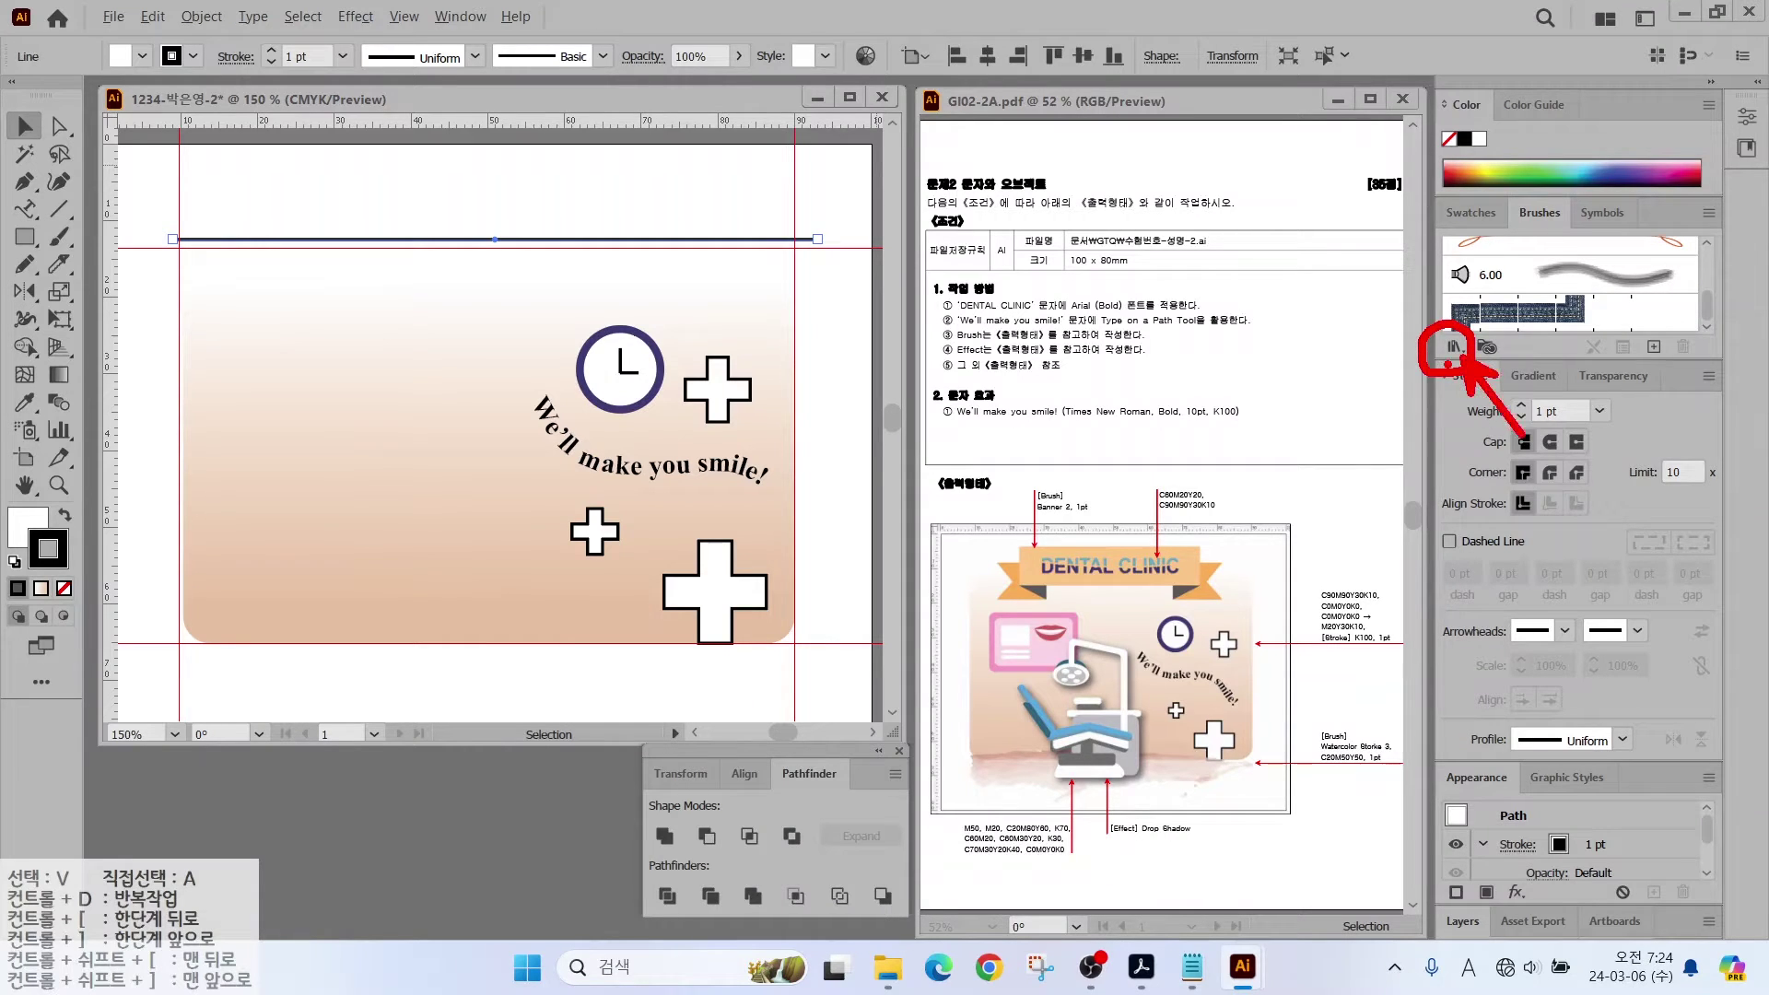
key("Escape")
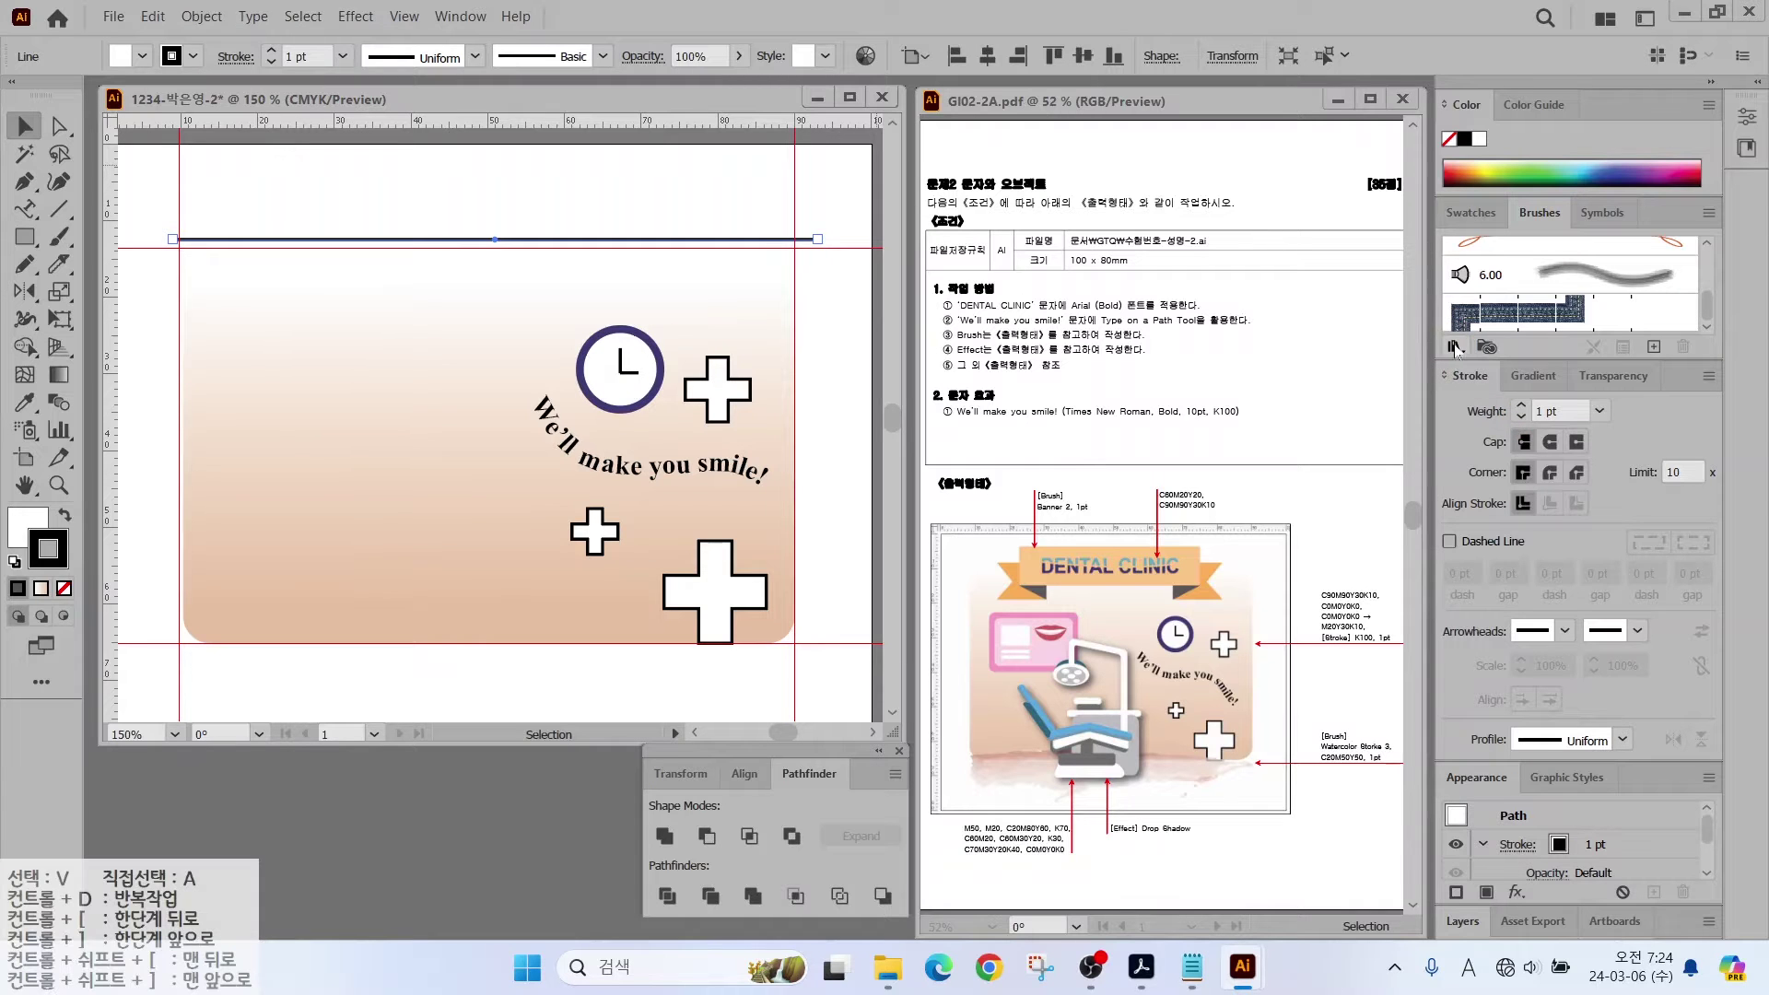
left_click(1456, 346)
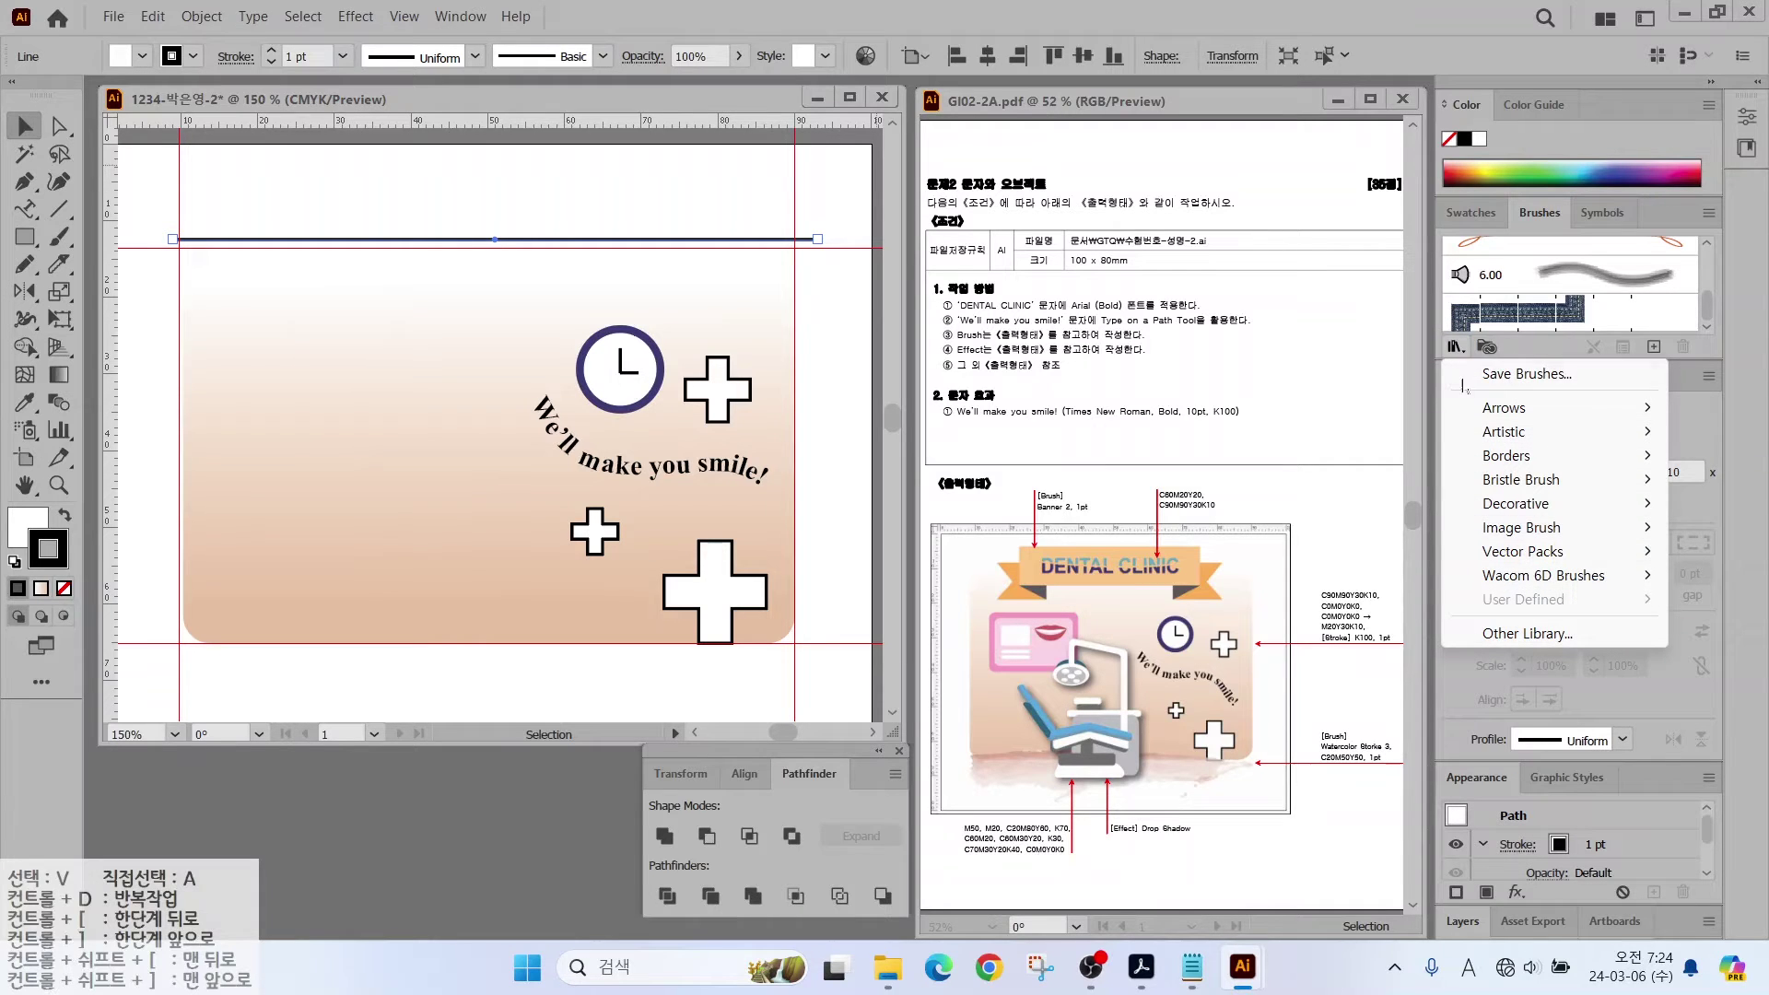
mouse_move(1580, 573)
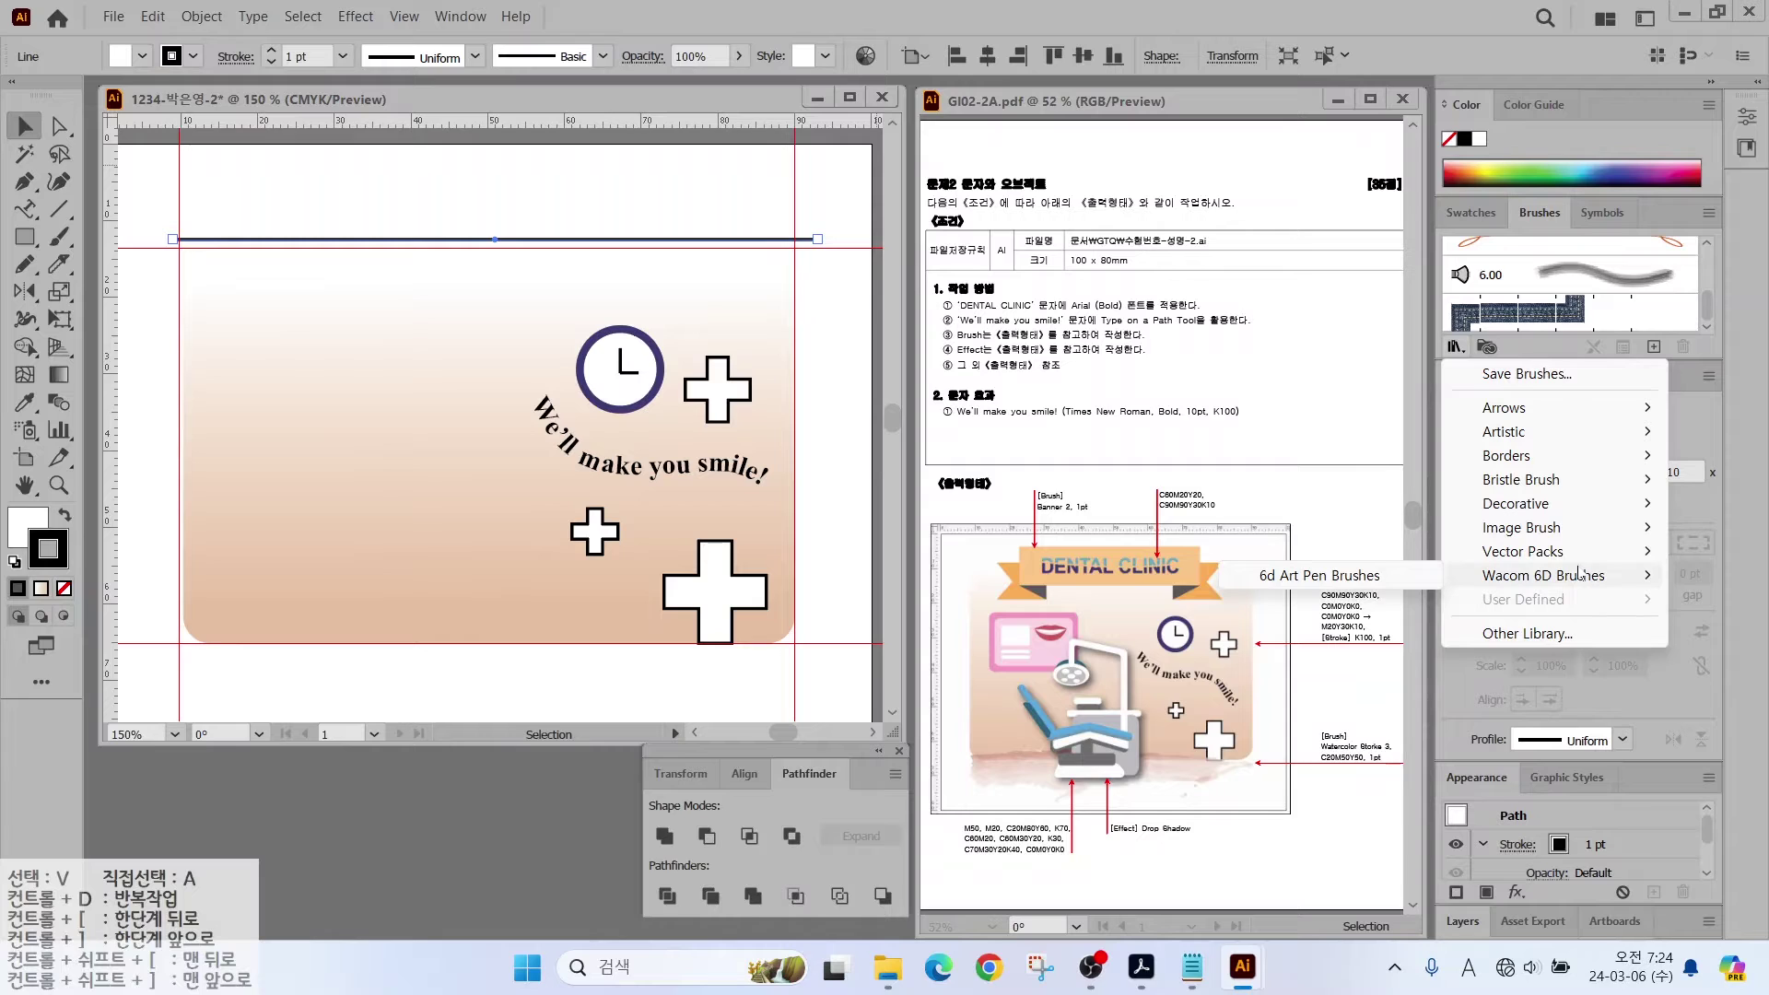
mouse_move(1532, 535)
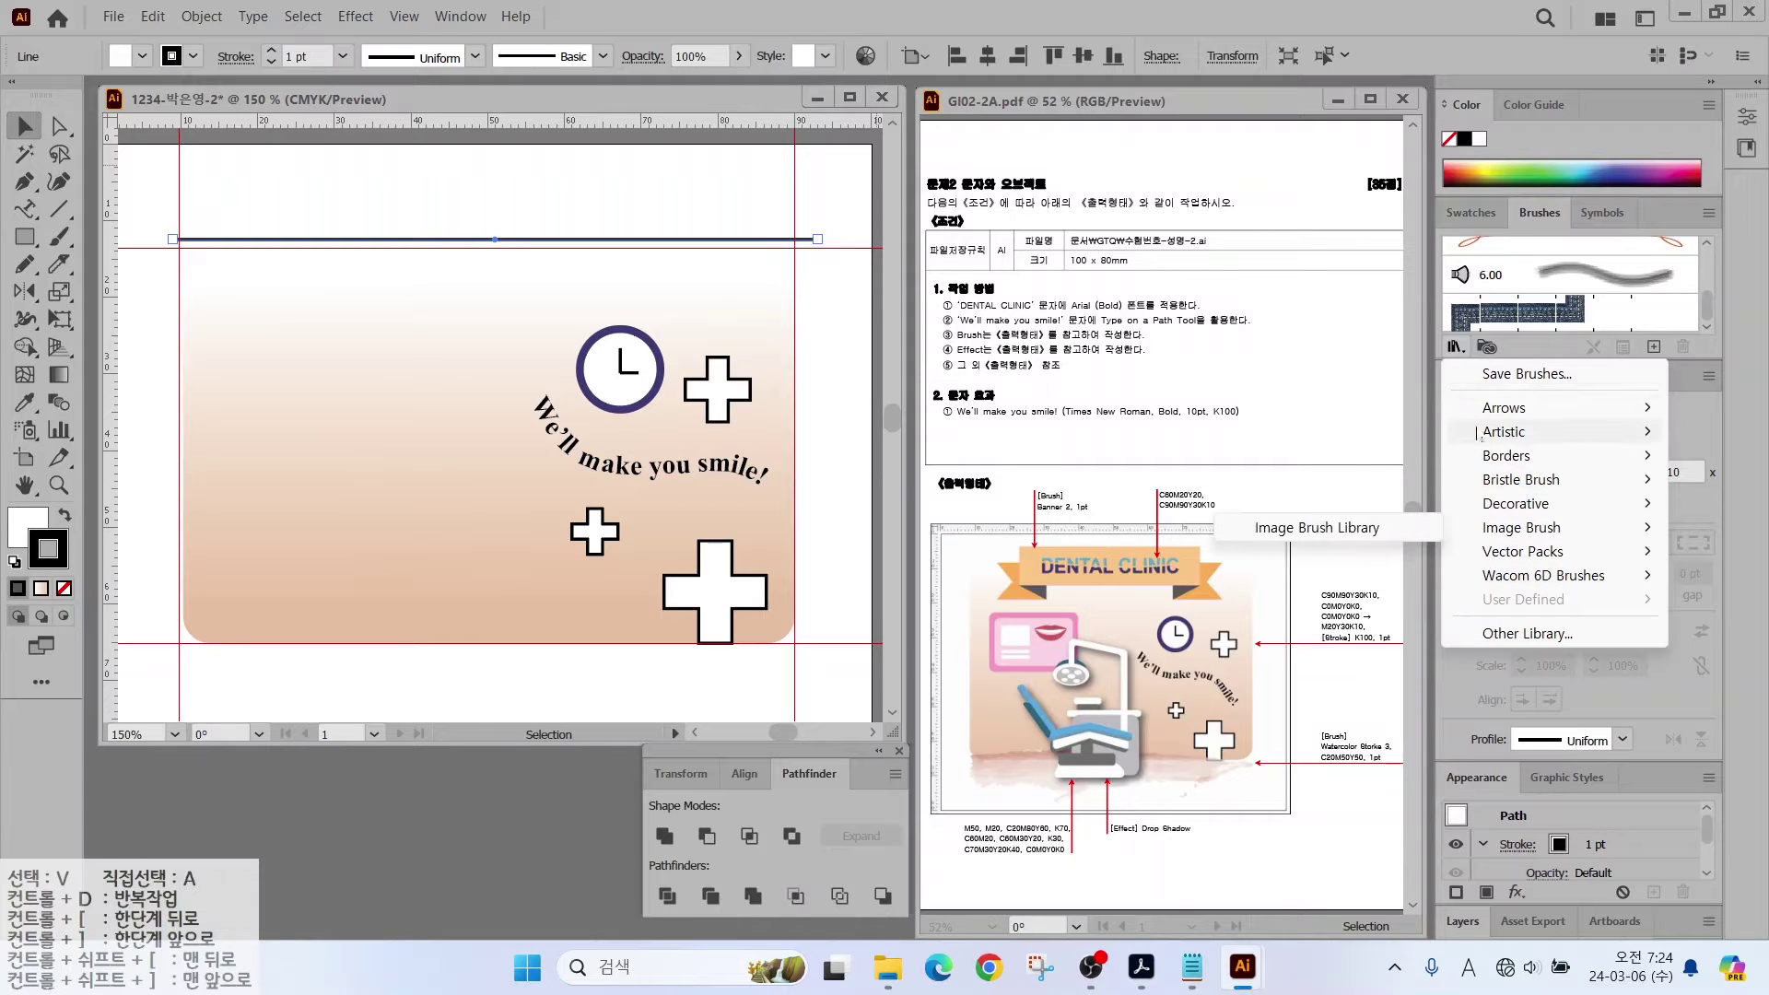
mouse_move(1520, 455)
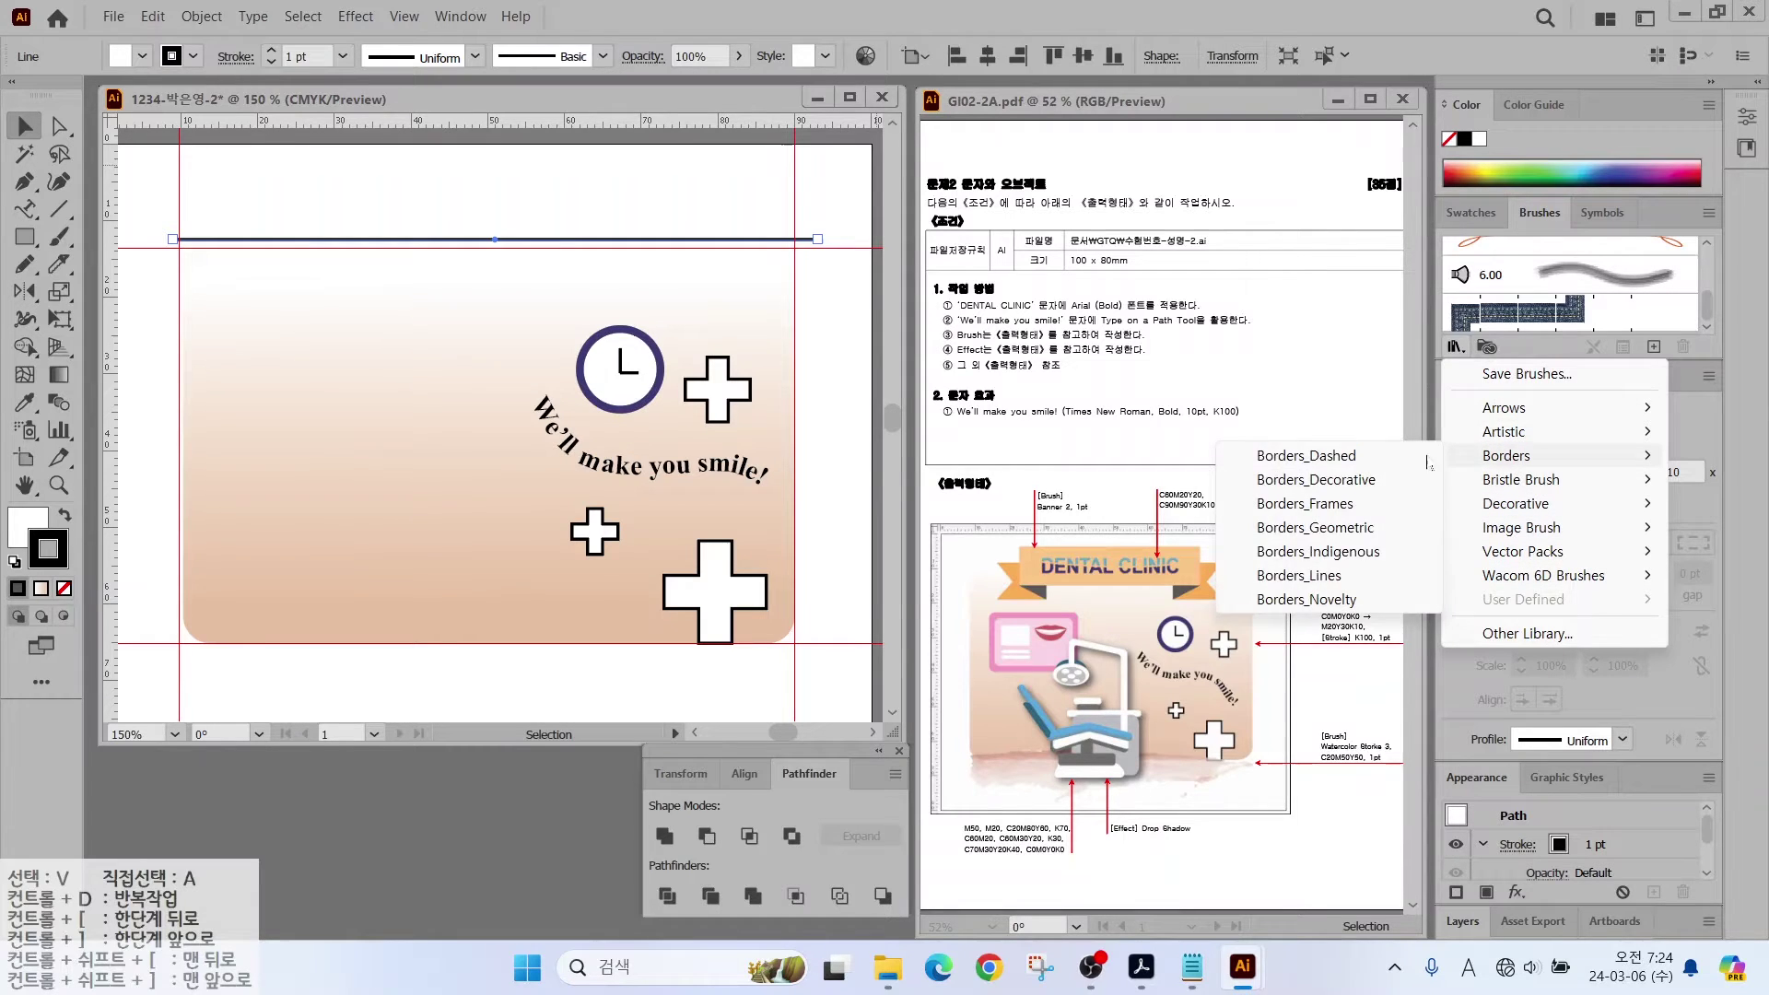
left_click(1340, 458)
mouse_move(947, 433)
left_mouse_down()
mouse_move(1142, 343)
mouse_move(1163, 162)
left_mouse_up()
mouse_move(1112, 344)
left_mouse_down()
mouse_move(1092, 503)
mouse_move(1055, 634)
mouse_move(1043, 624)
left_mouse_up()
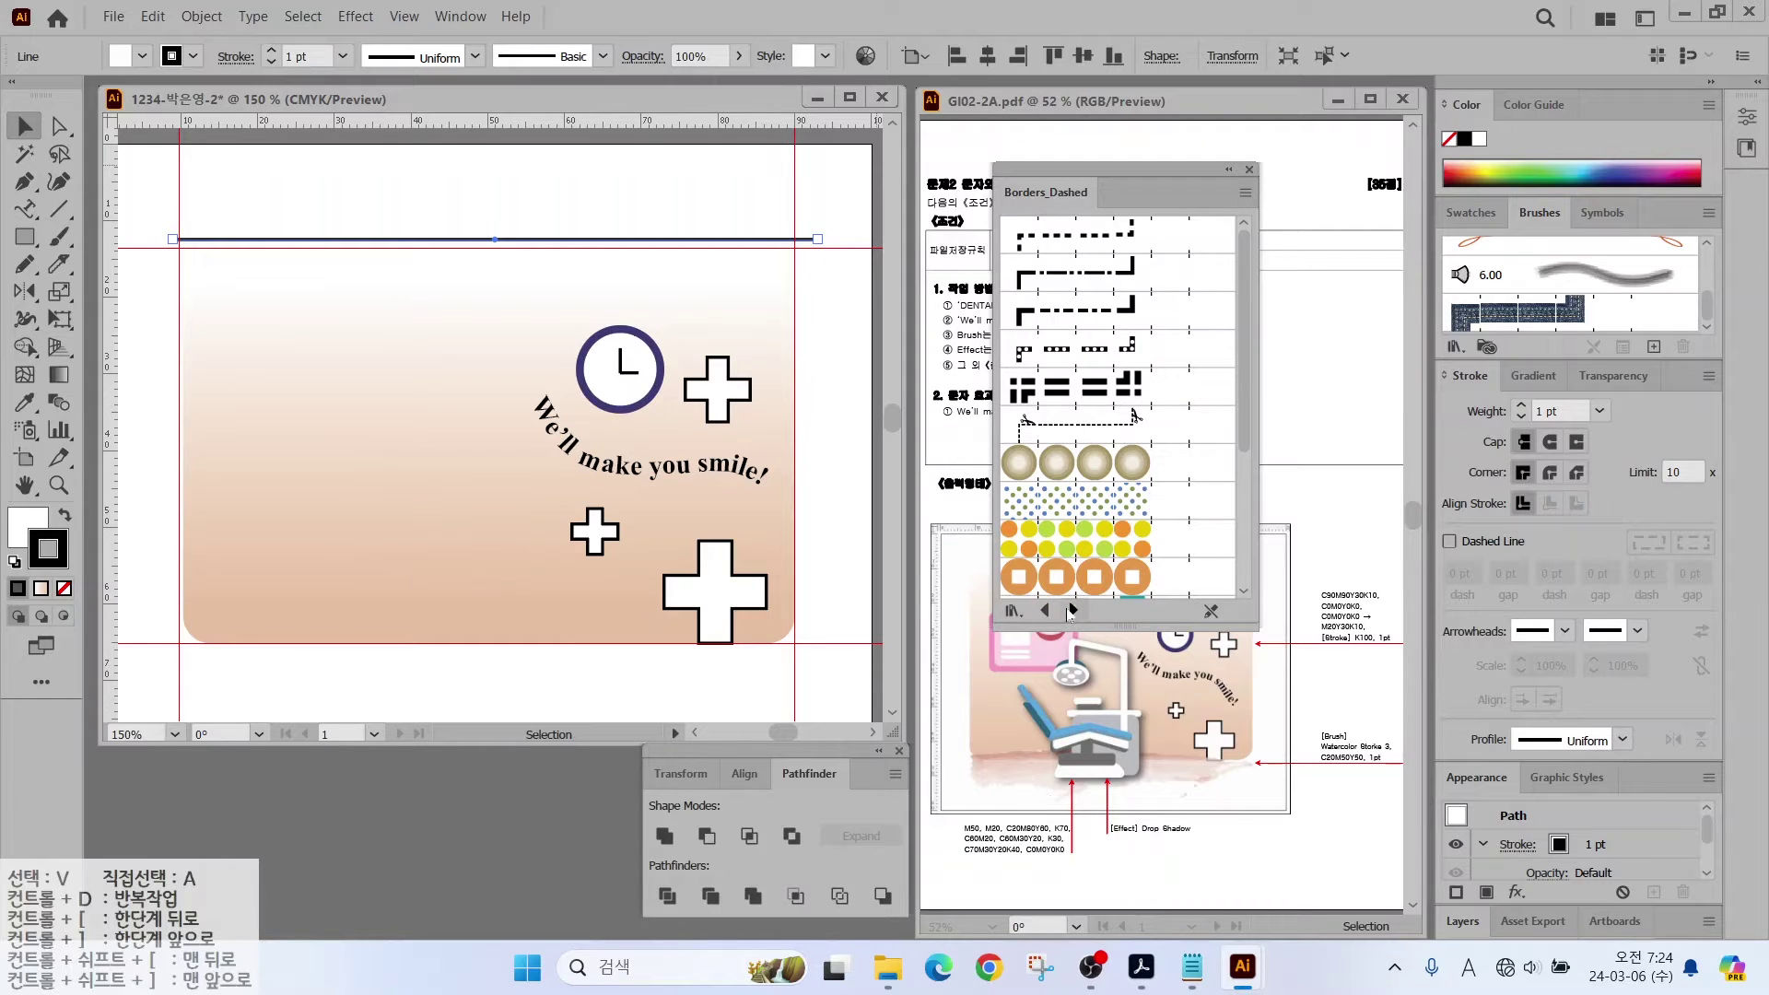
Step: Apply the orange banner brush from Decorative_Banners and Seals to the top line
left_click(1071, 610)
left_click(1072, 610)
left_click(1071, 610)
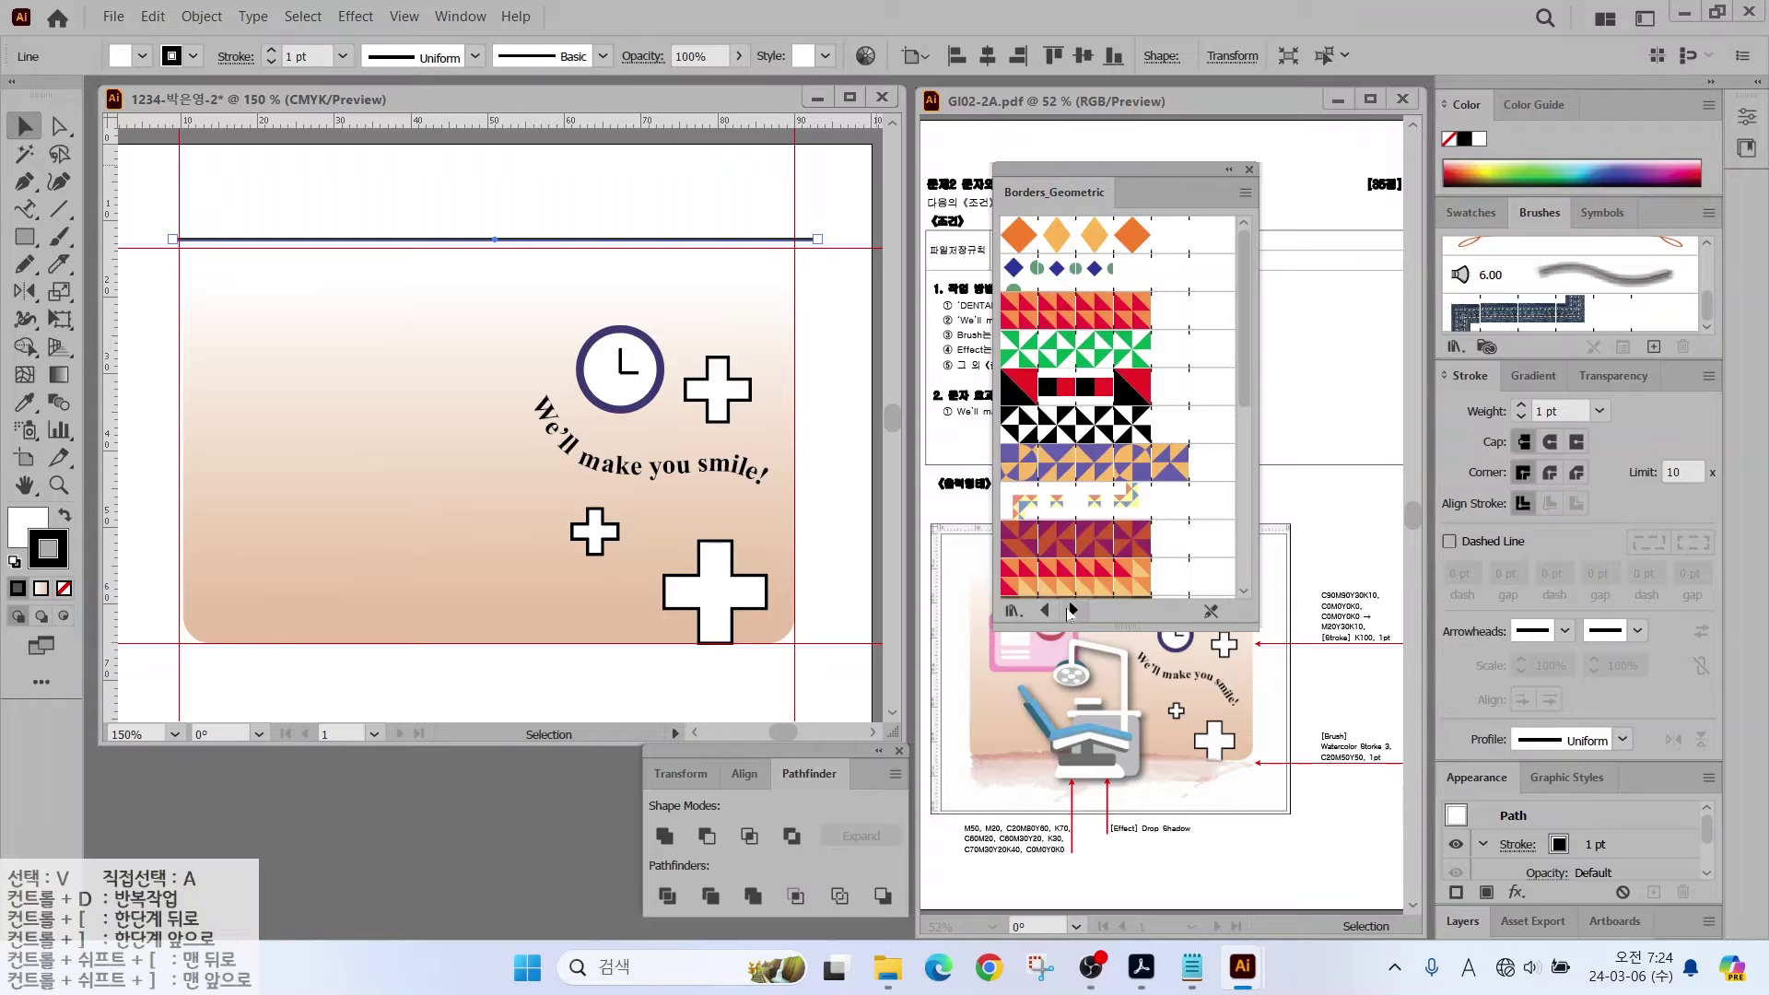
left_click(1071, 610)
left_click(1071, 609)
left_click(1071, 609)
left_click(1071, 610)
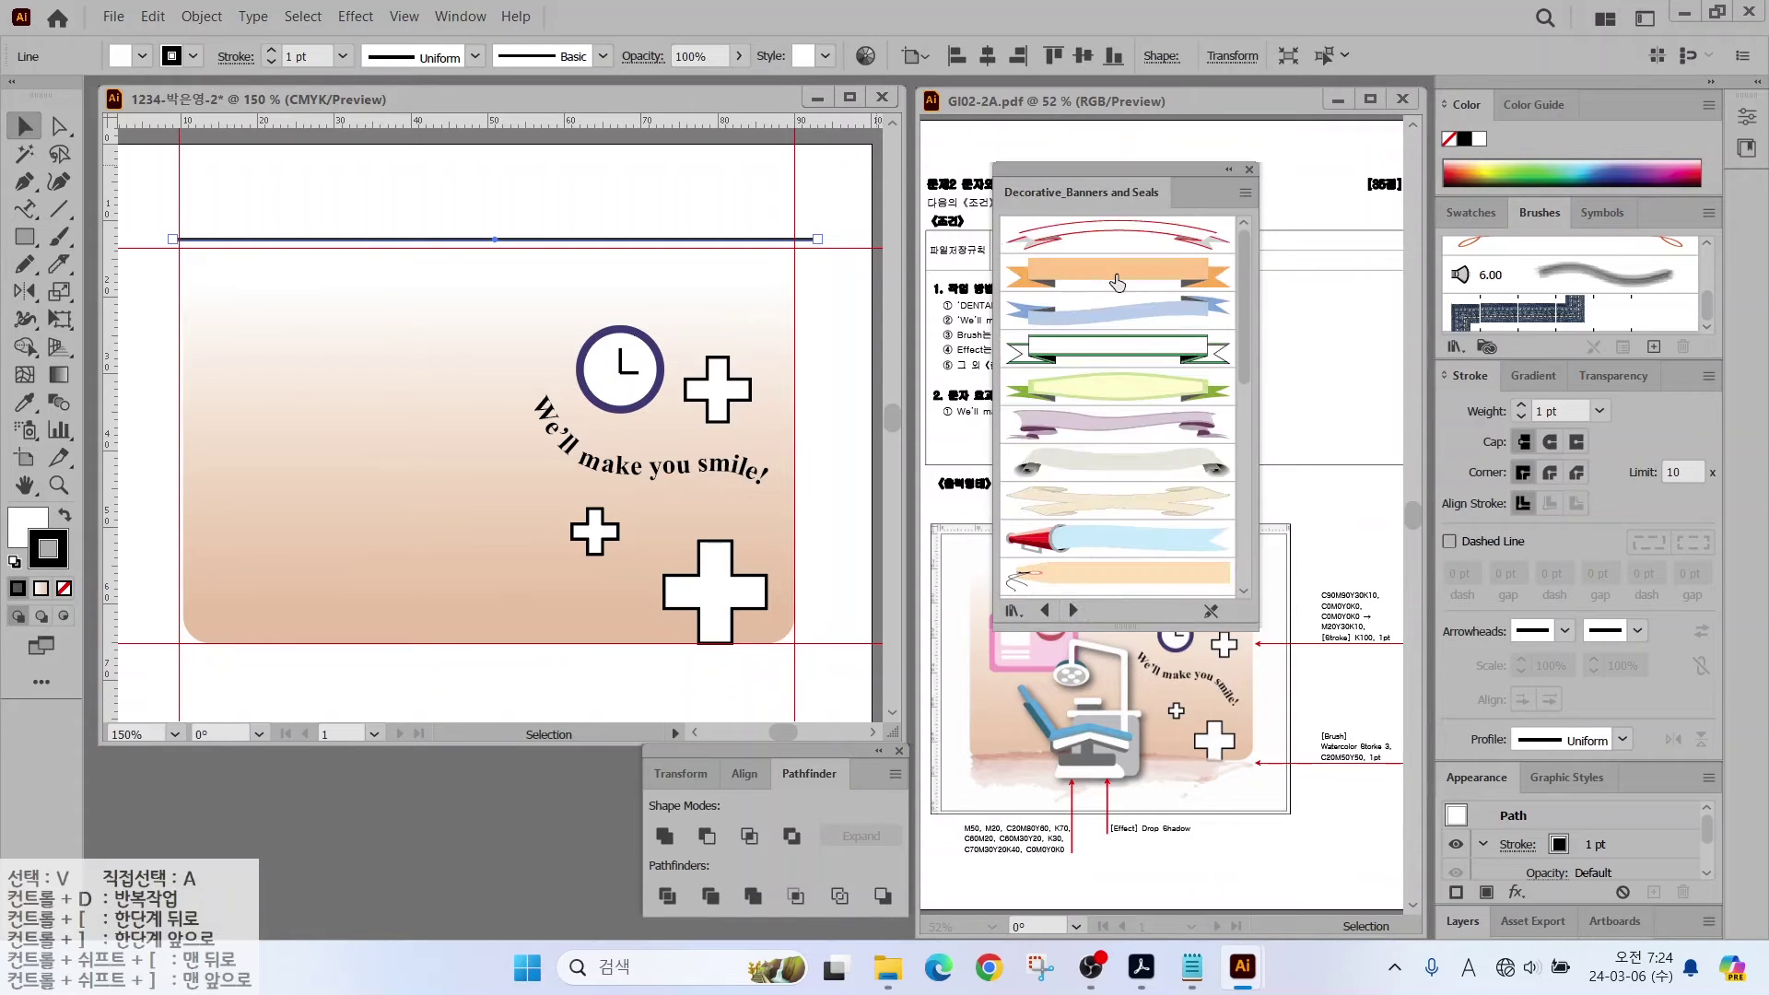
left_click(1091, 272)
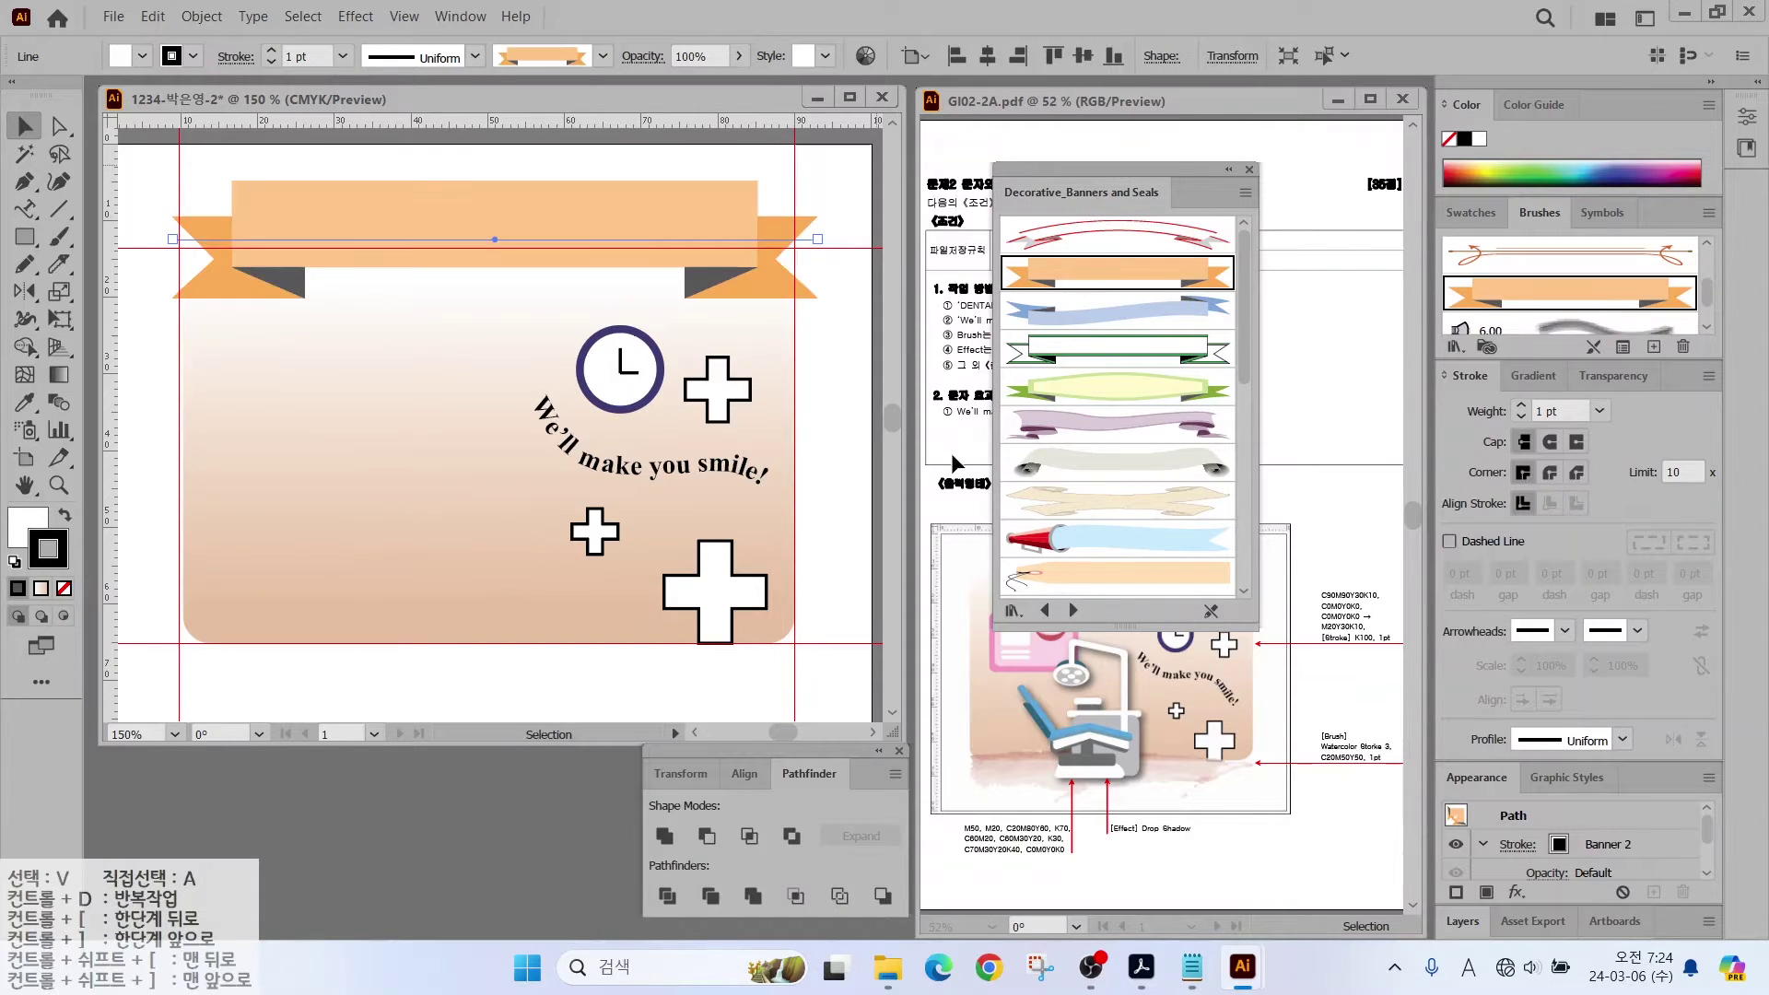
left_click(1249, 169)
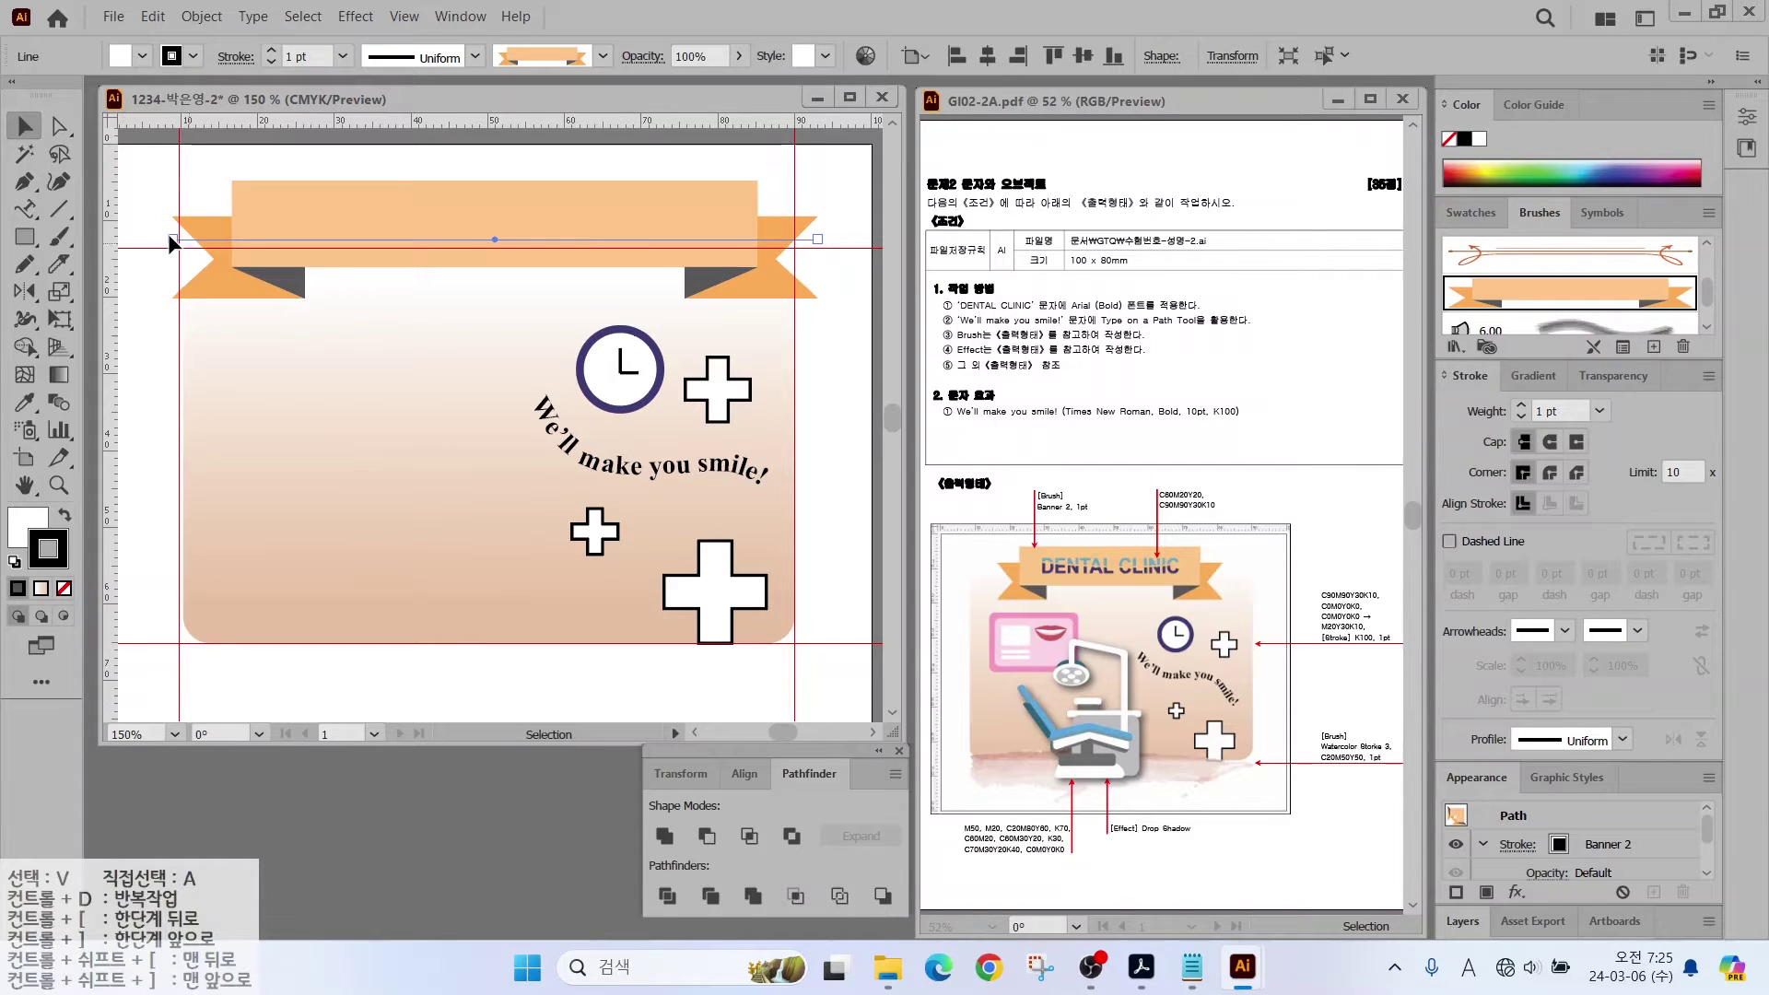
Step: Shorten both banner ends, raise it slightly, and lock it
left_click_drag(172, 239, 214, 238)
left_click_drag(818, 239, 760, 239)
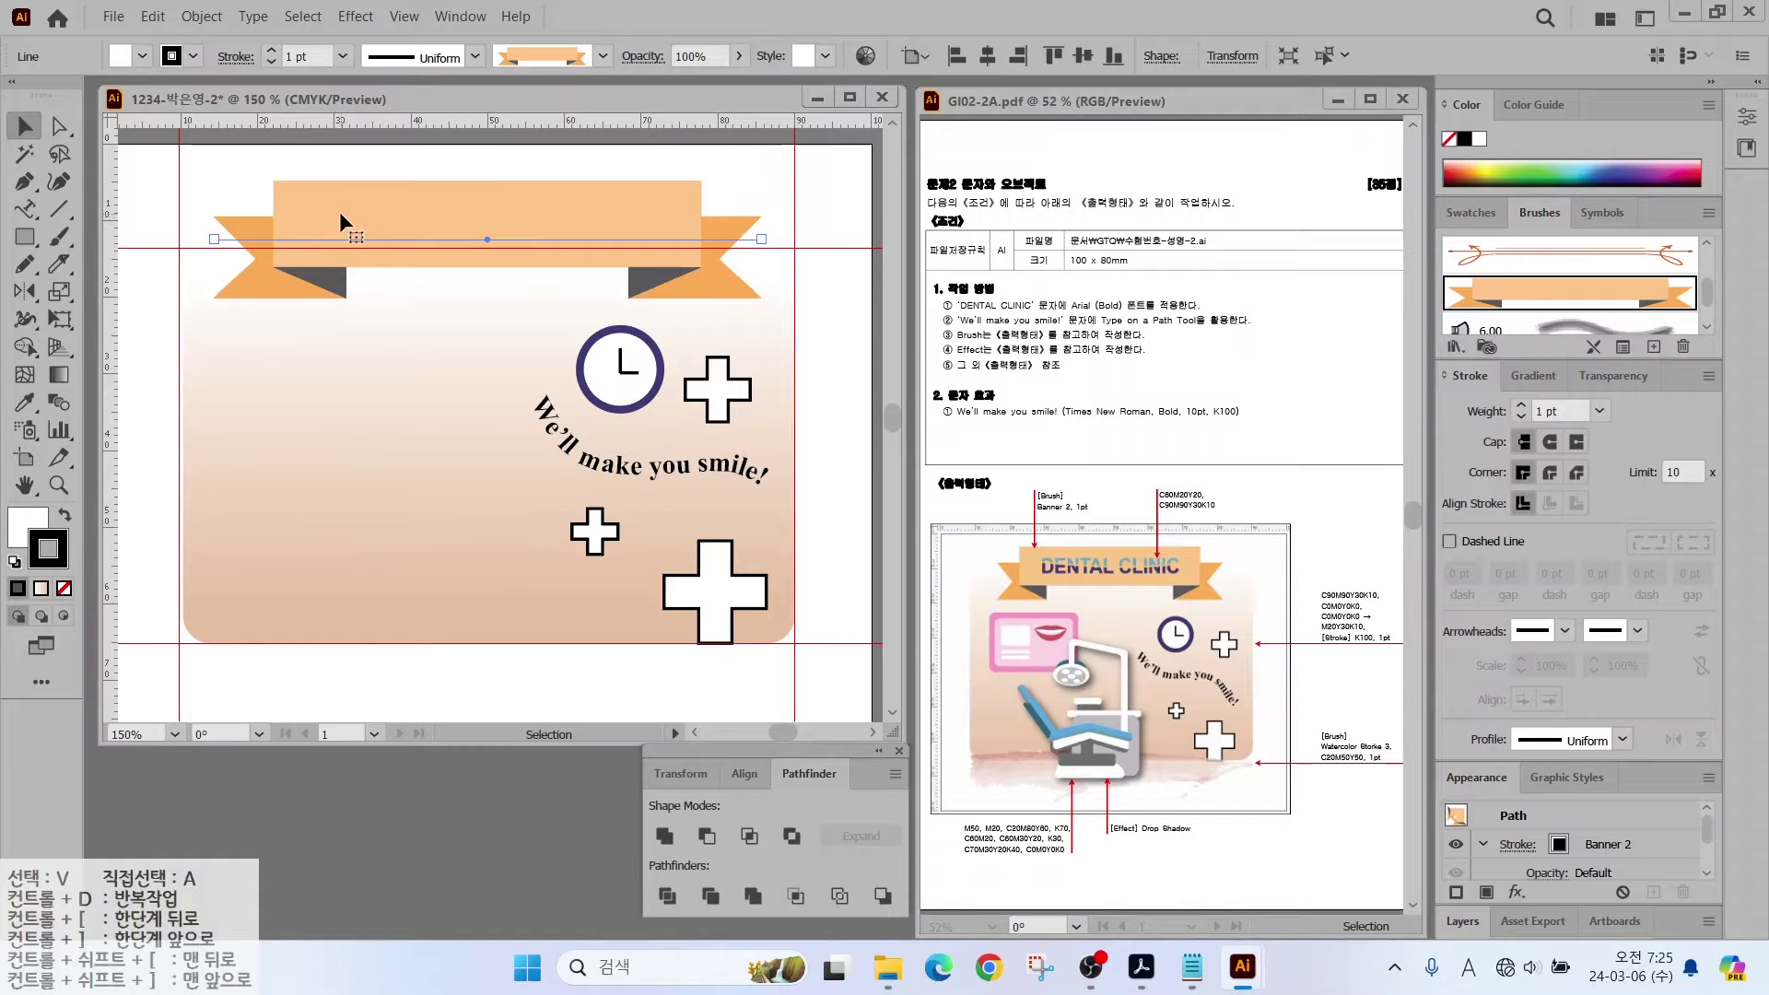
left_click_drag(339, 212, 339, 201)
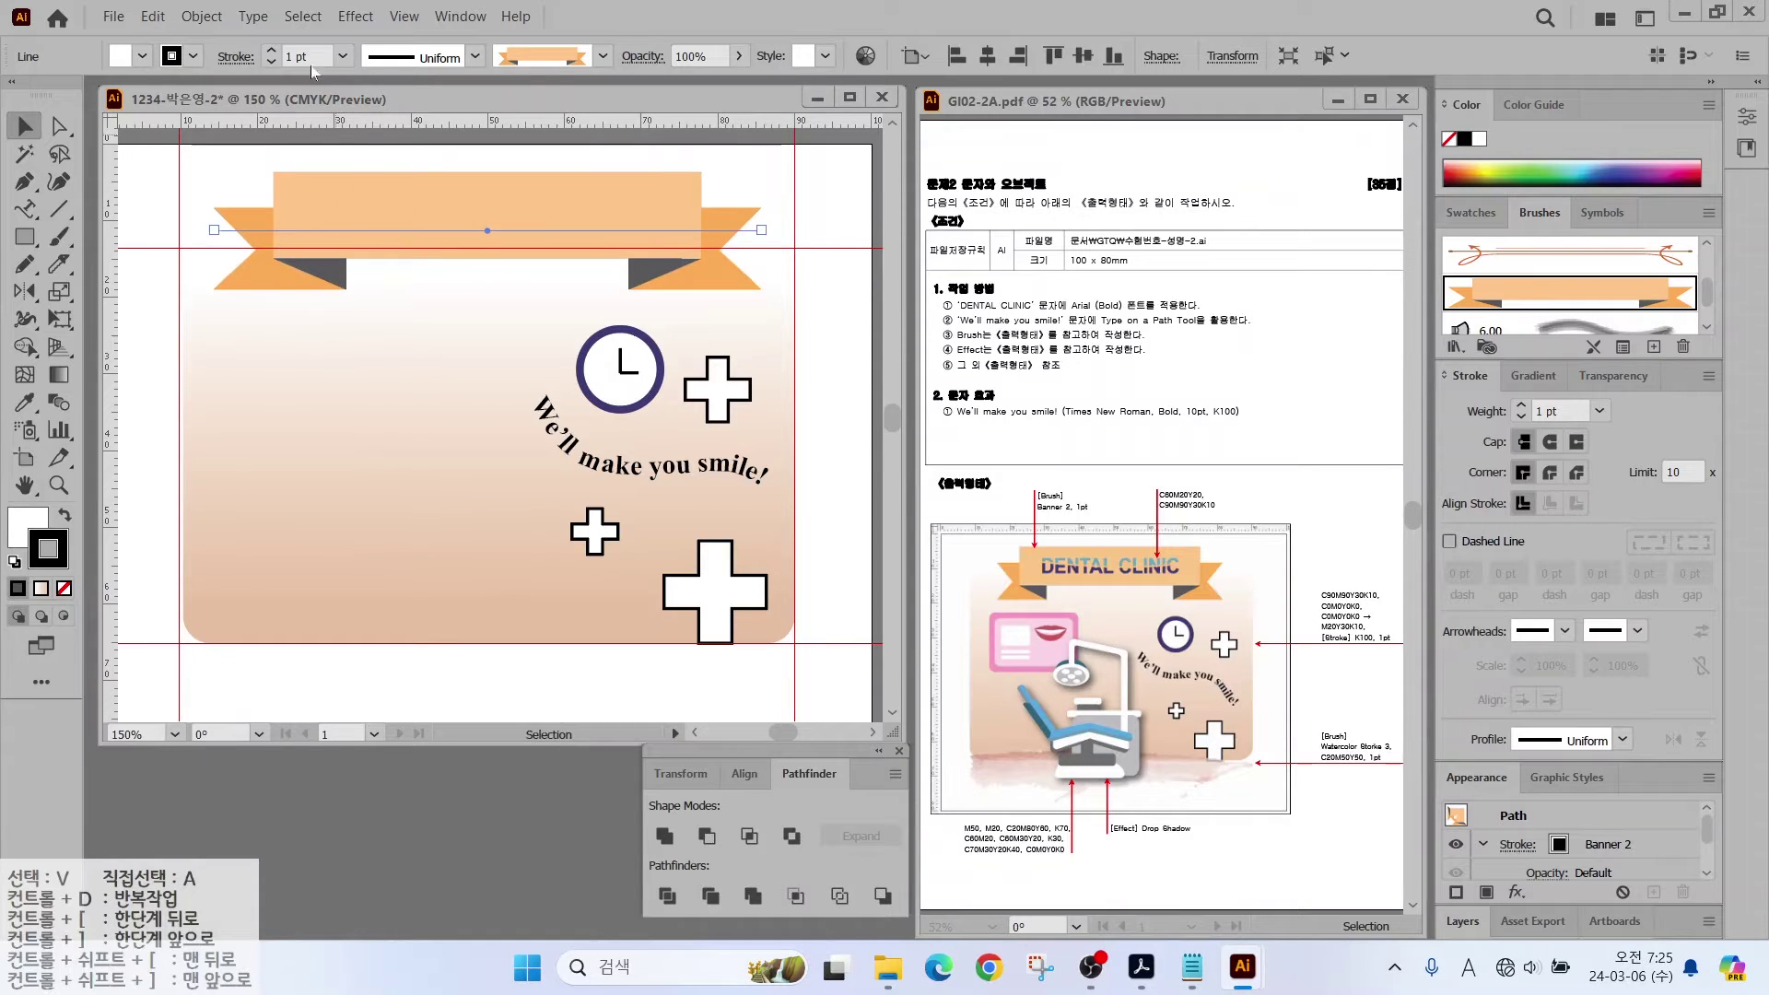
left_click(202, 16)
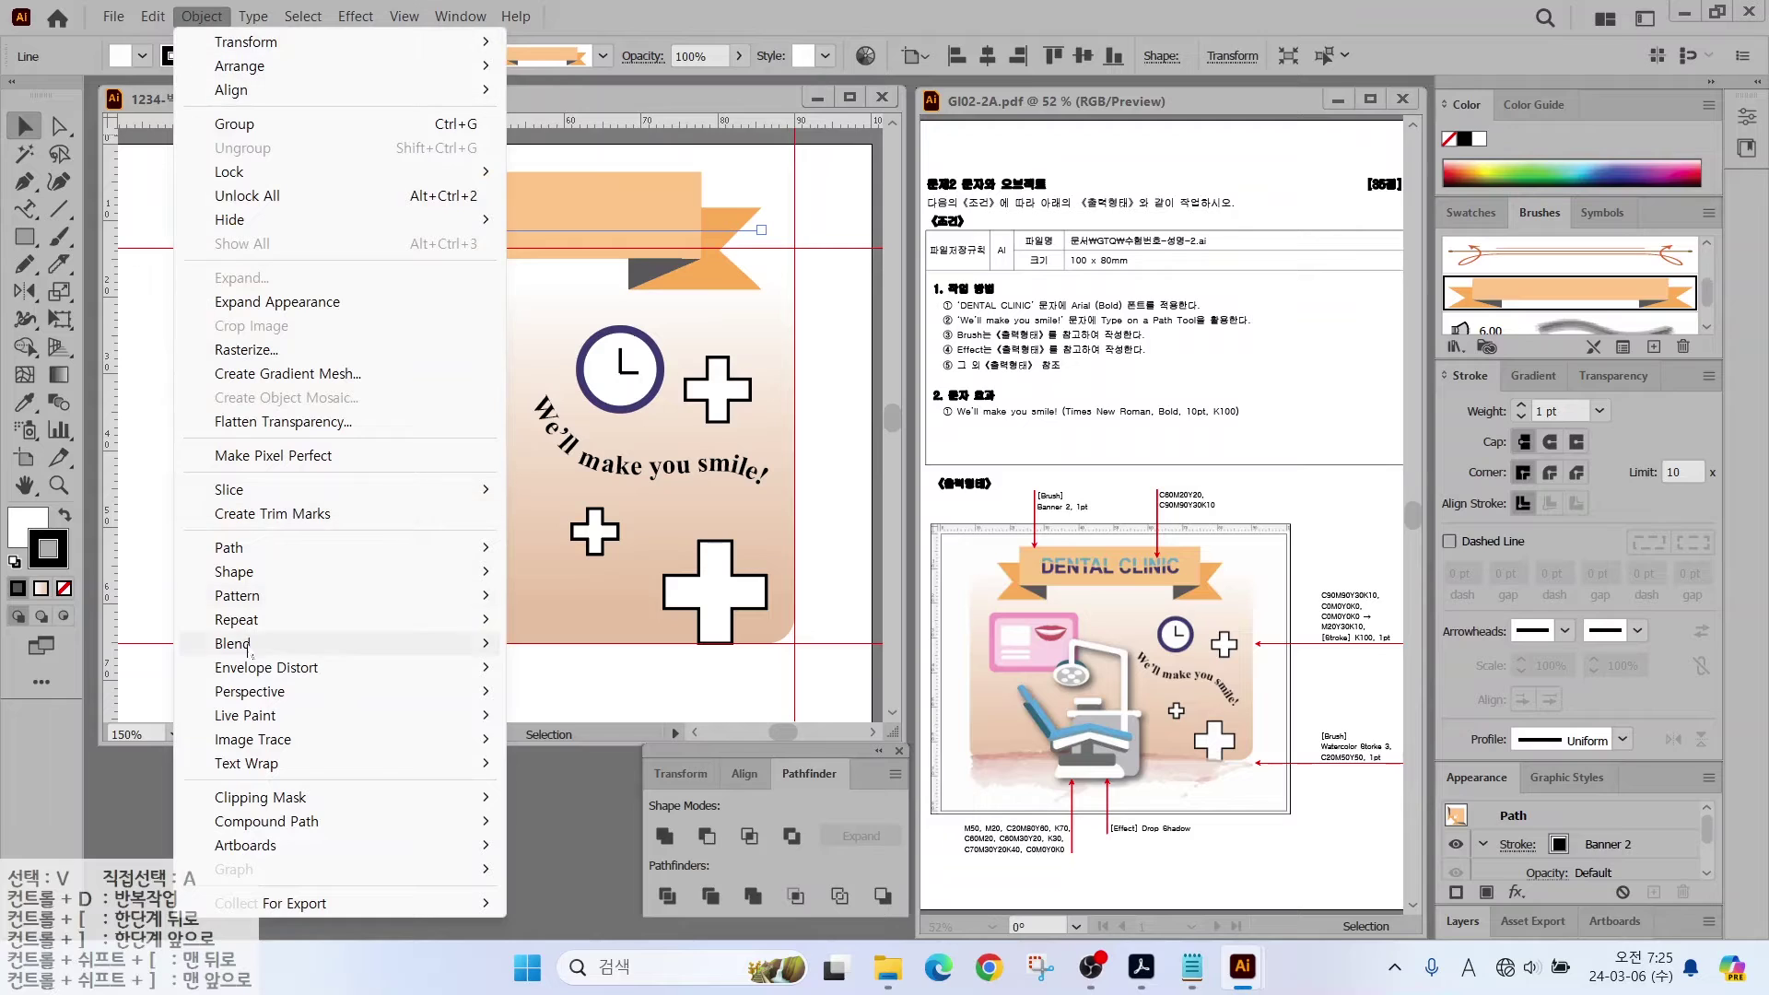
left_click(546, 172)
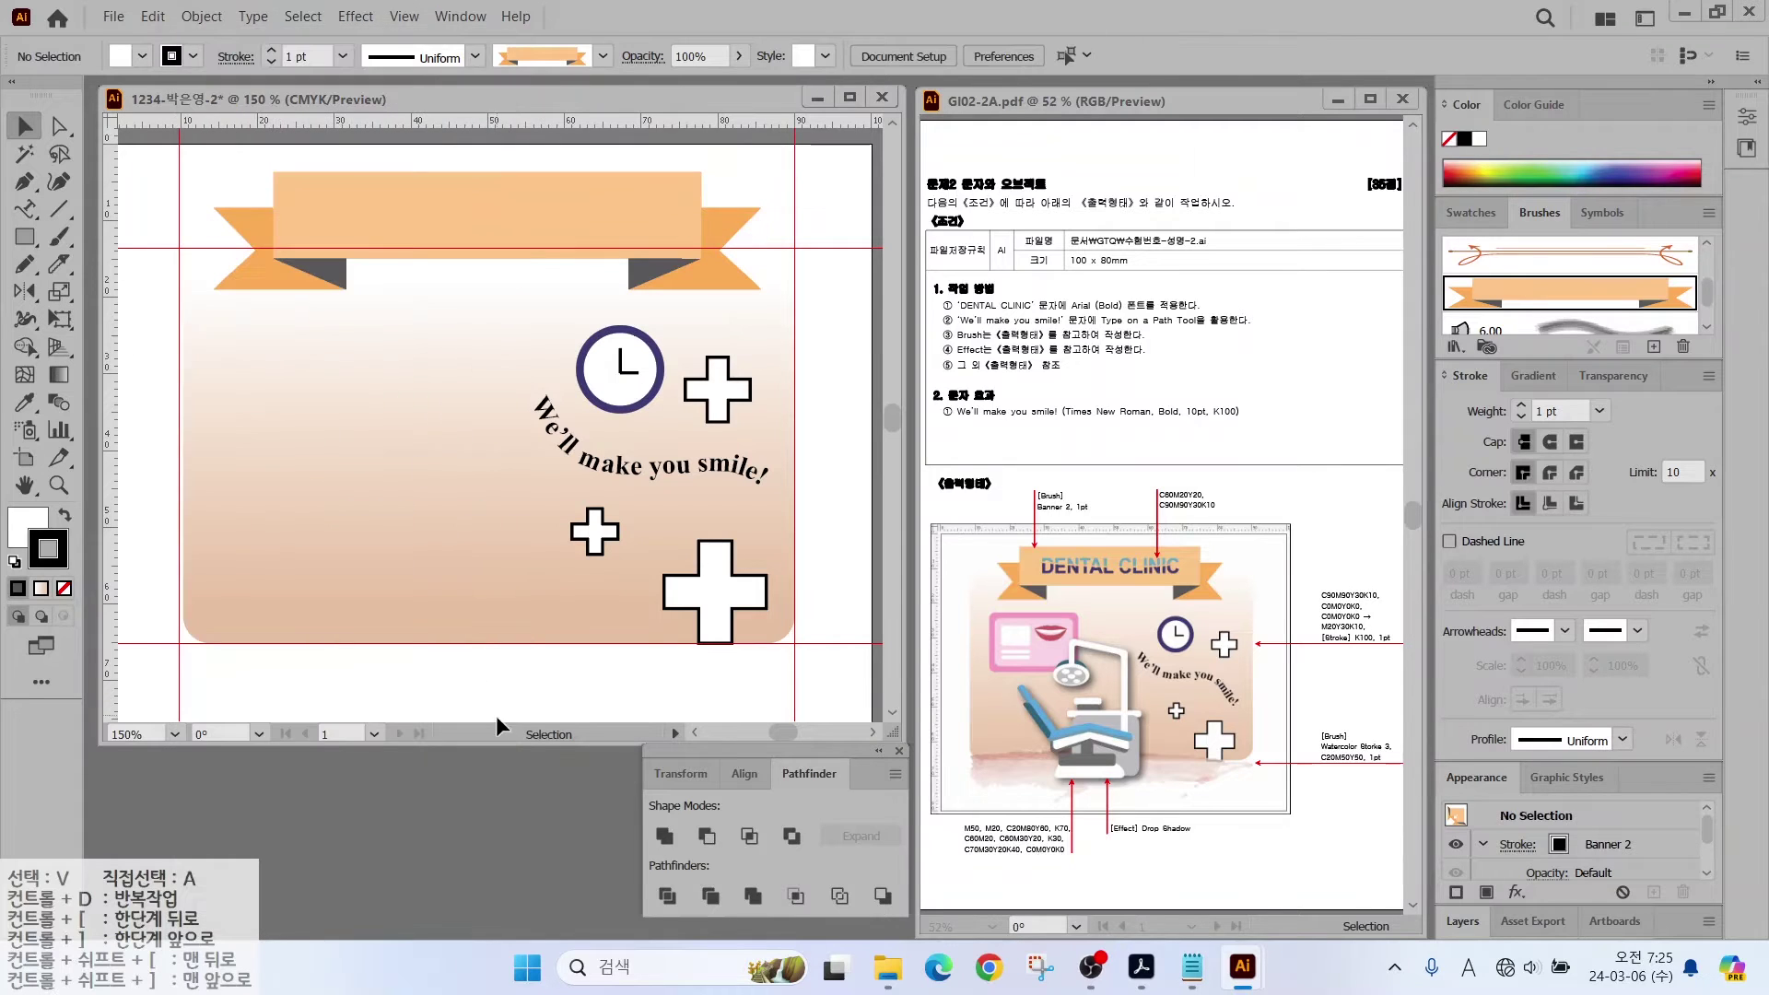
Step: Draw a straight line along the card's bottom edge and apply the Watercolor Stroke 3 brush
left_click(59, 209)
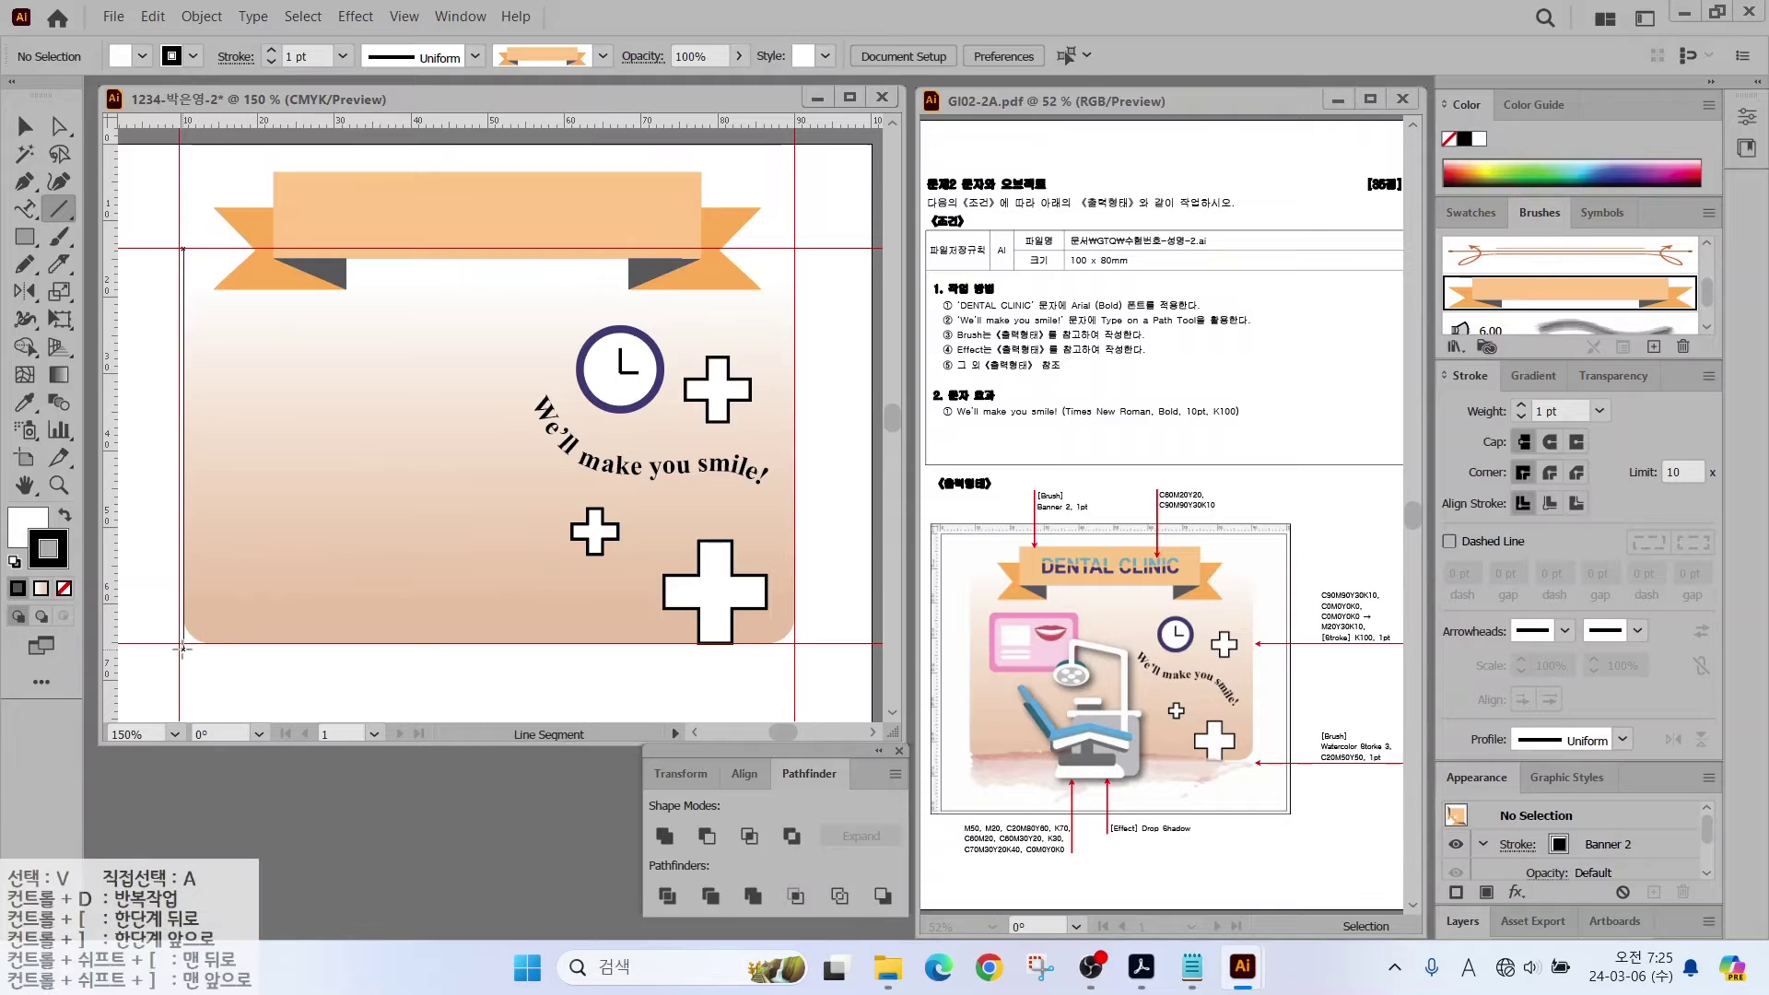
left_click_drag(184, 649, 788, 650)
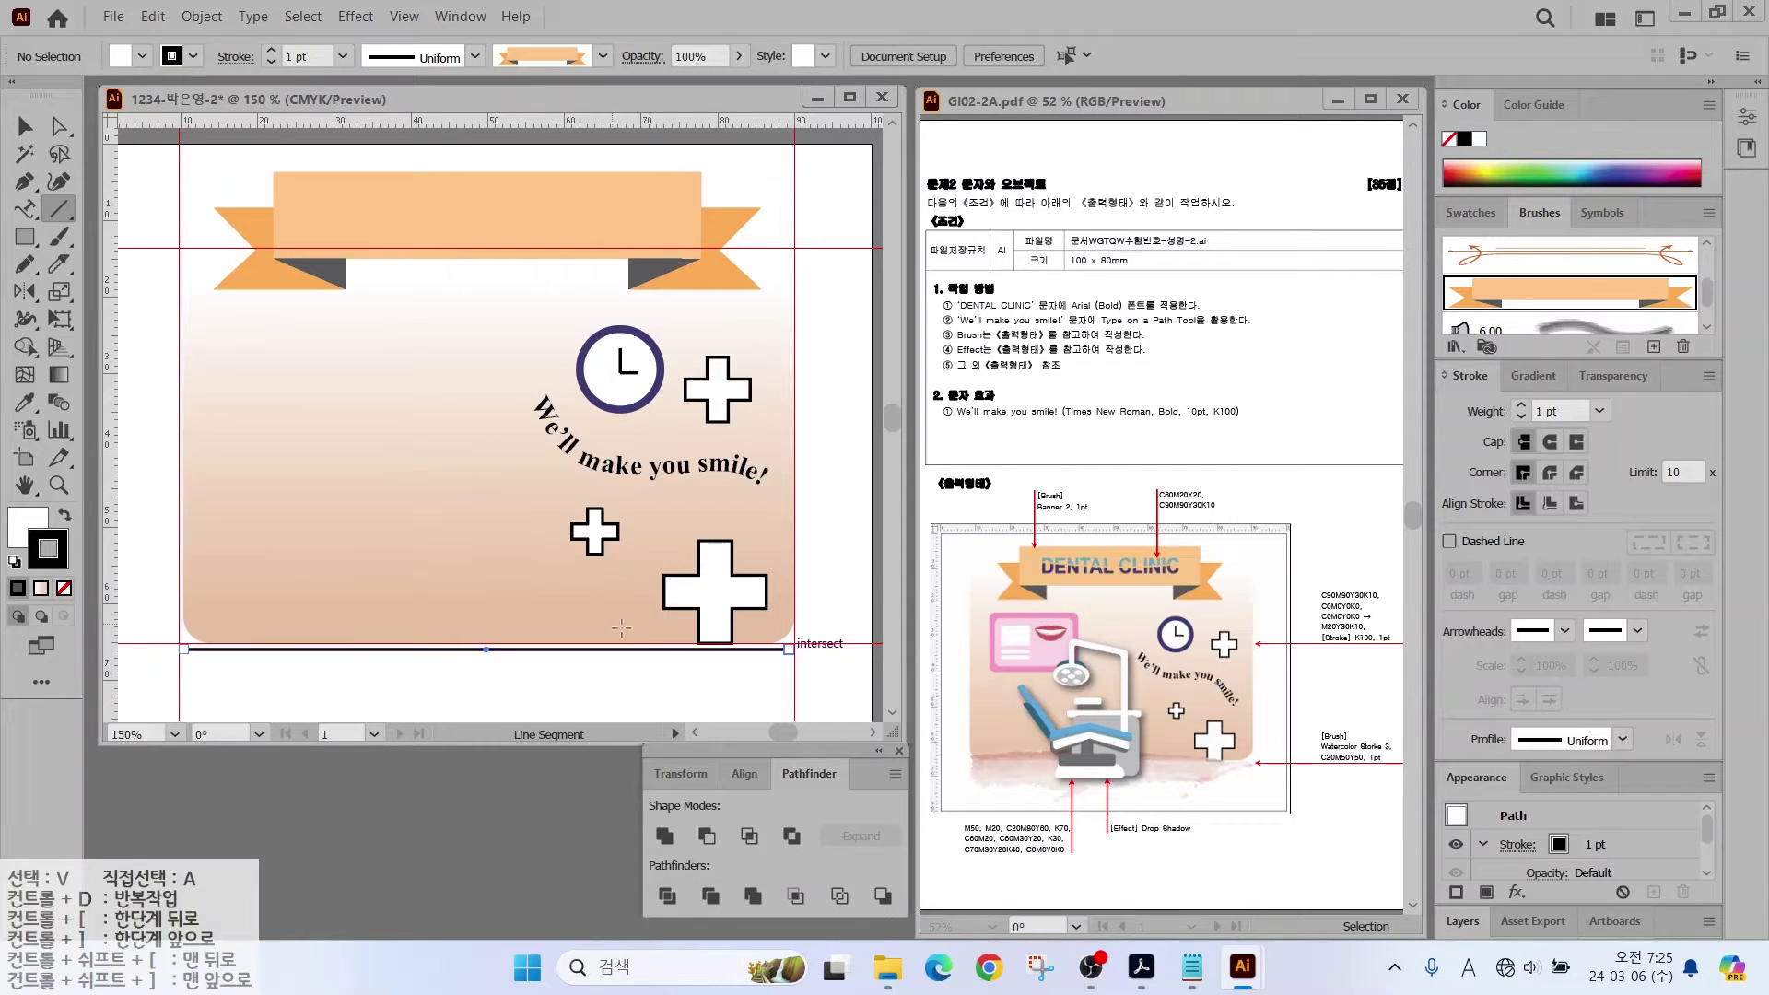
left_click(1454, 347)
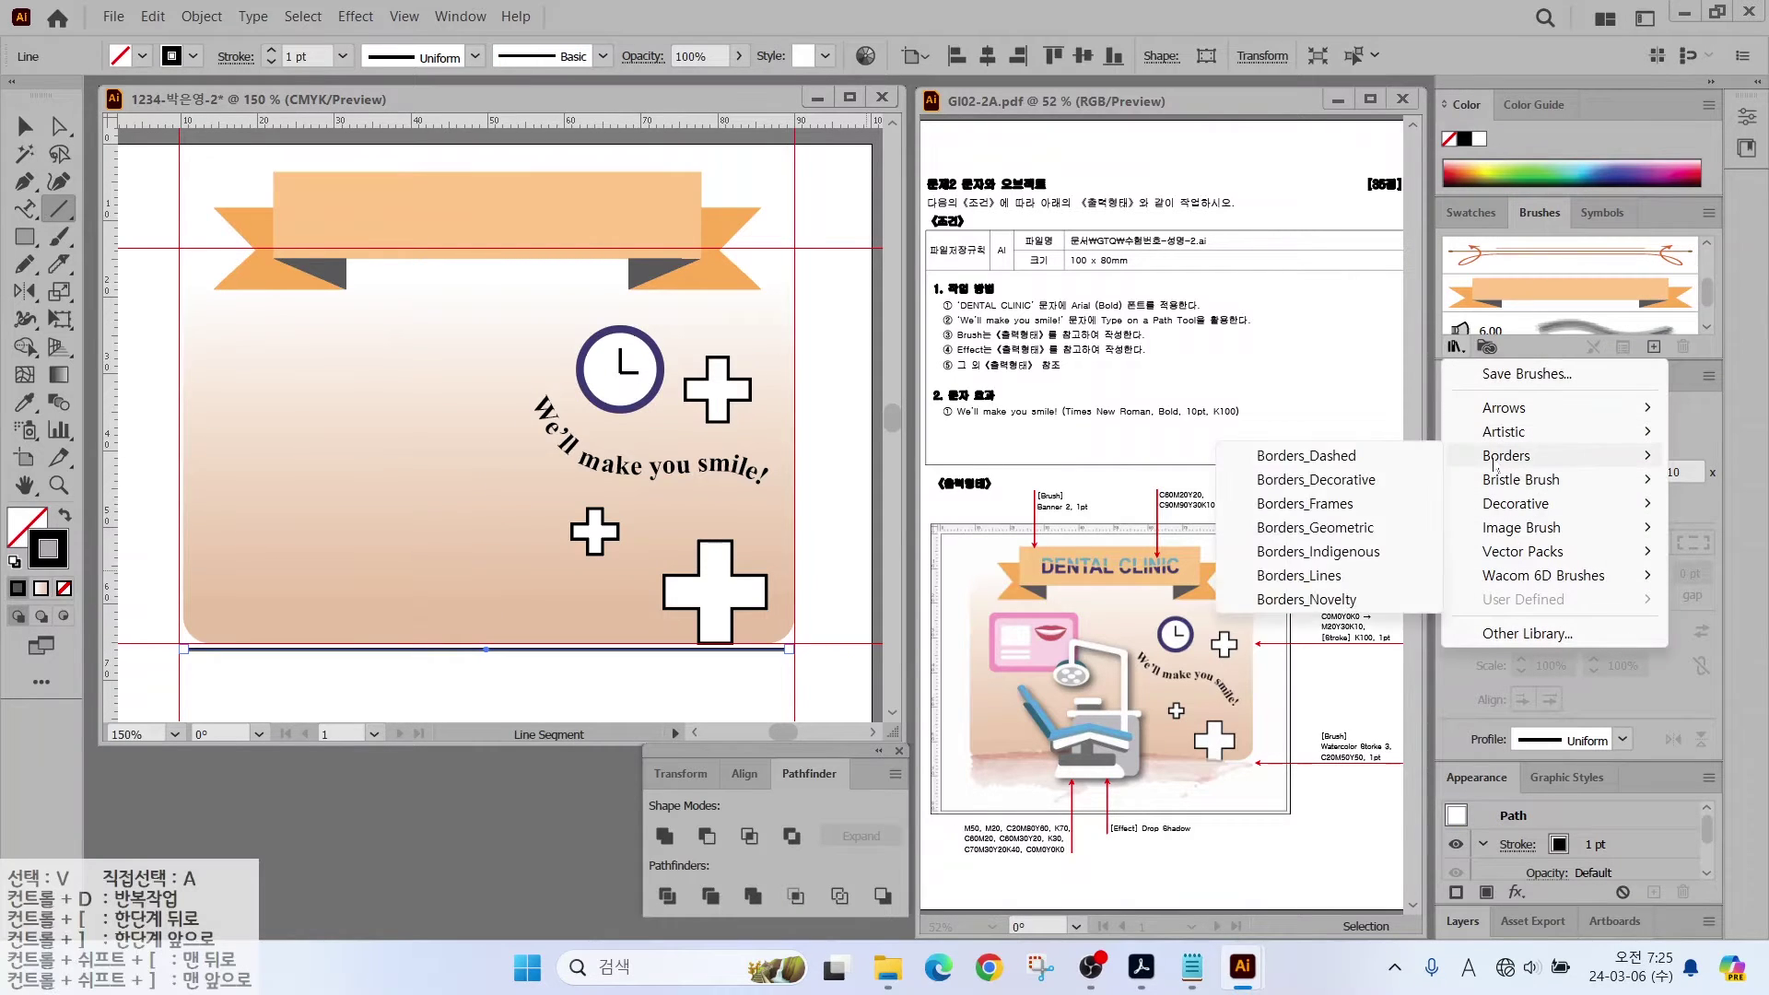
left_click(1313, 457)
left_click_drag(1090, 342, 1076, 712)
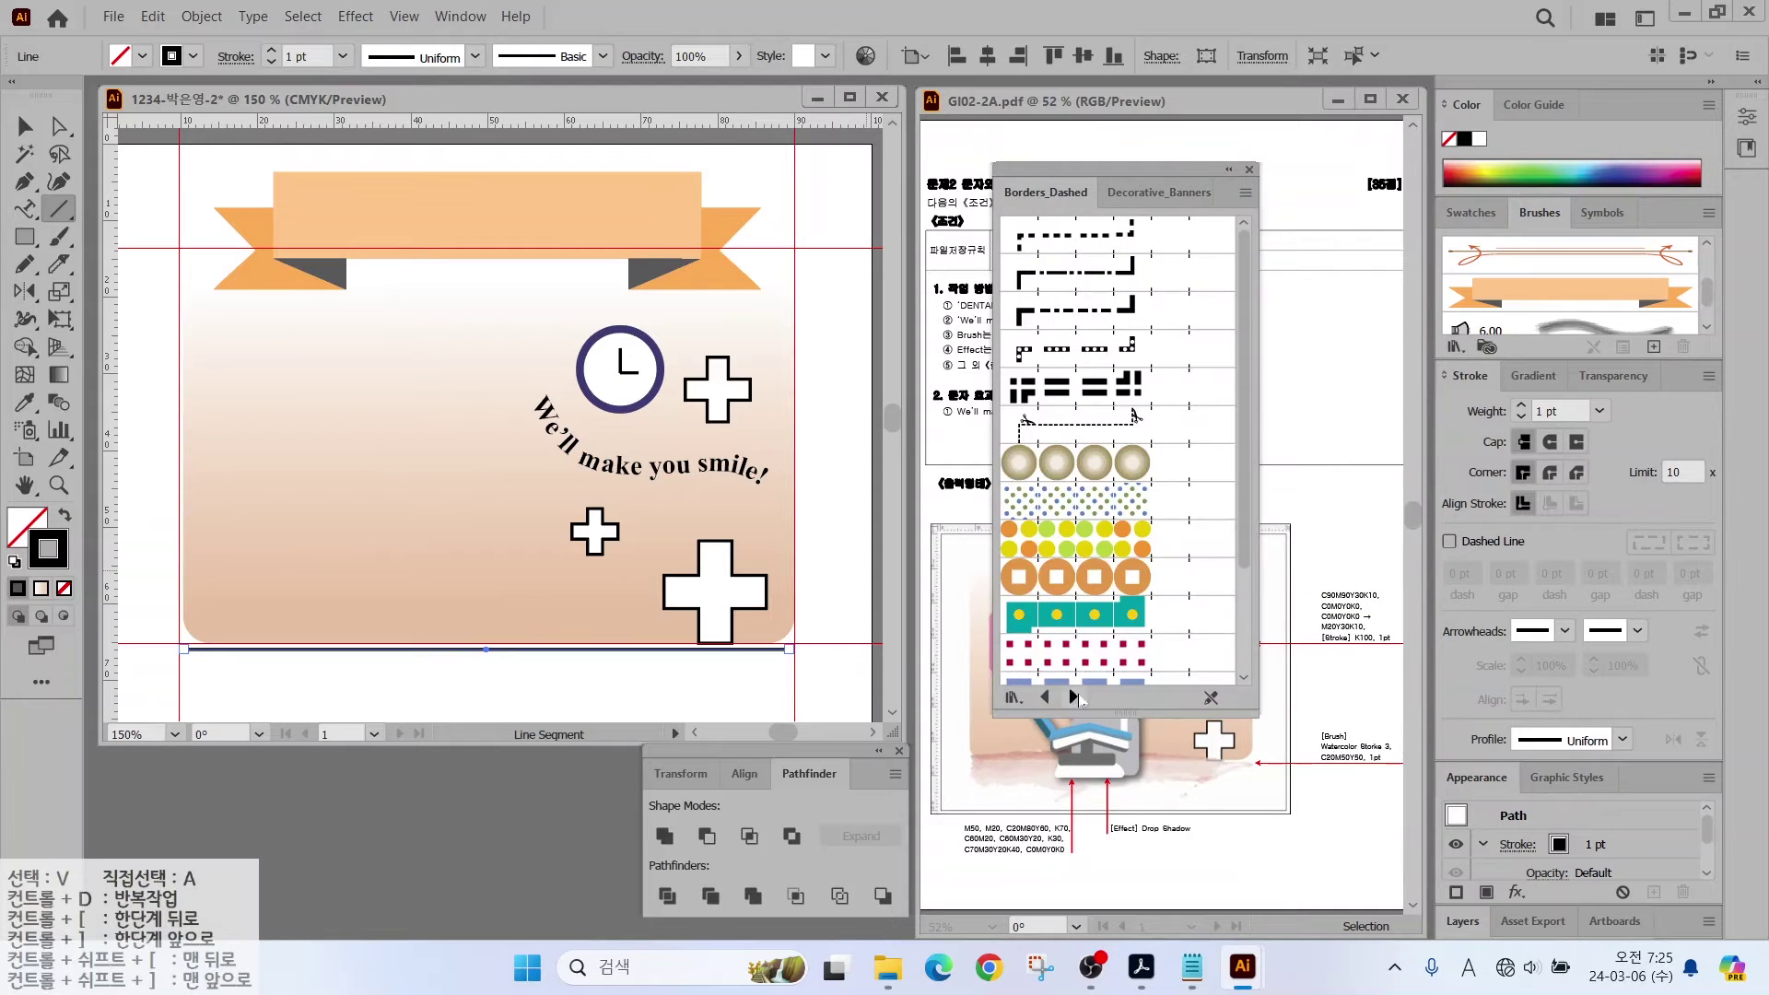
left_click(1073, 697)
left_click(1073, 698)
left_click(1044, 697)
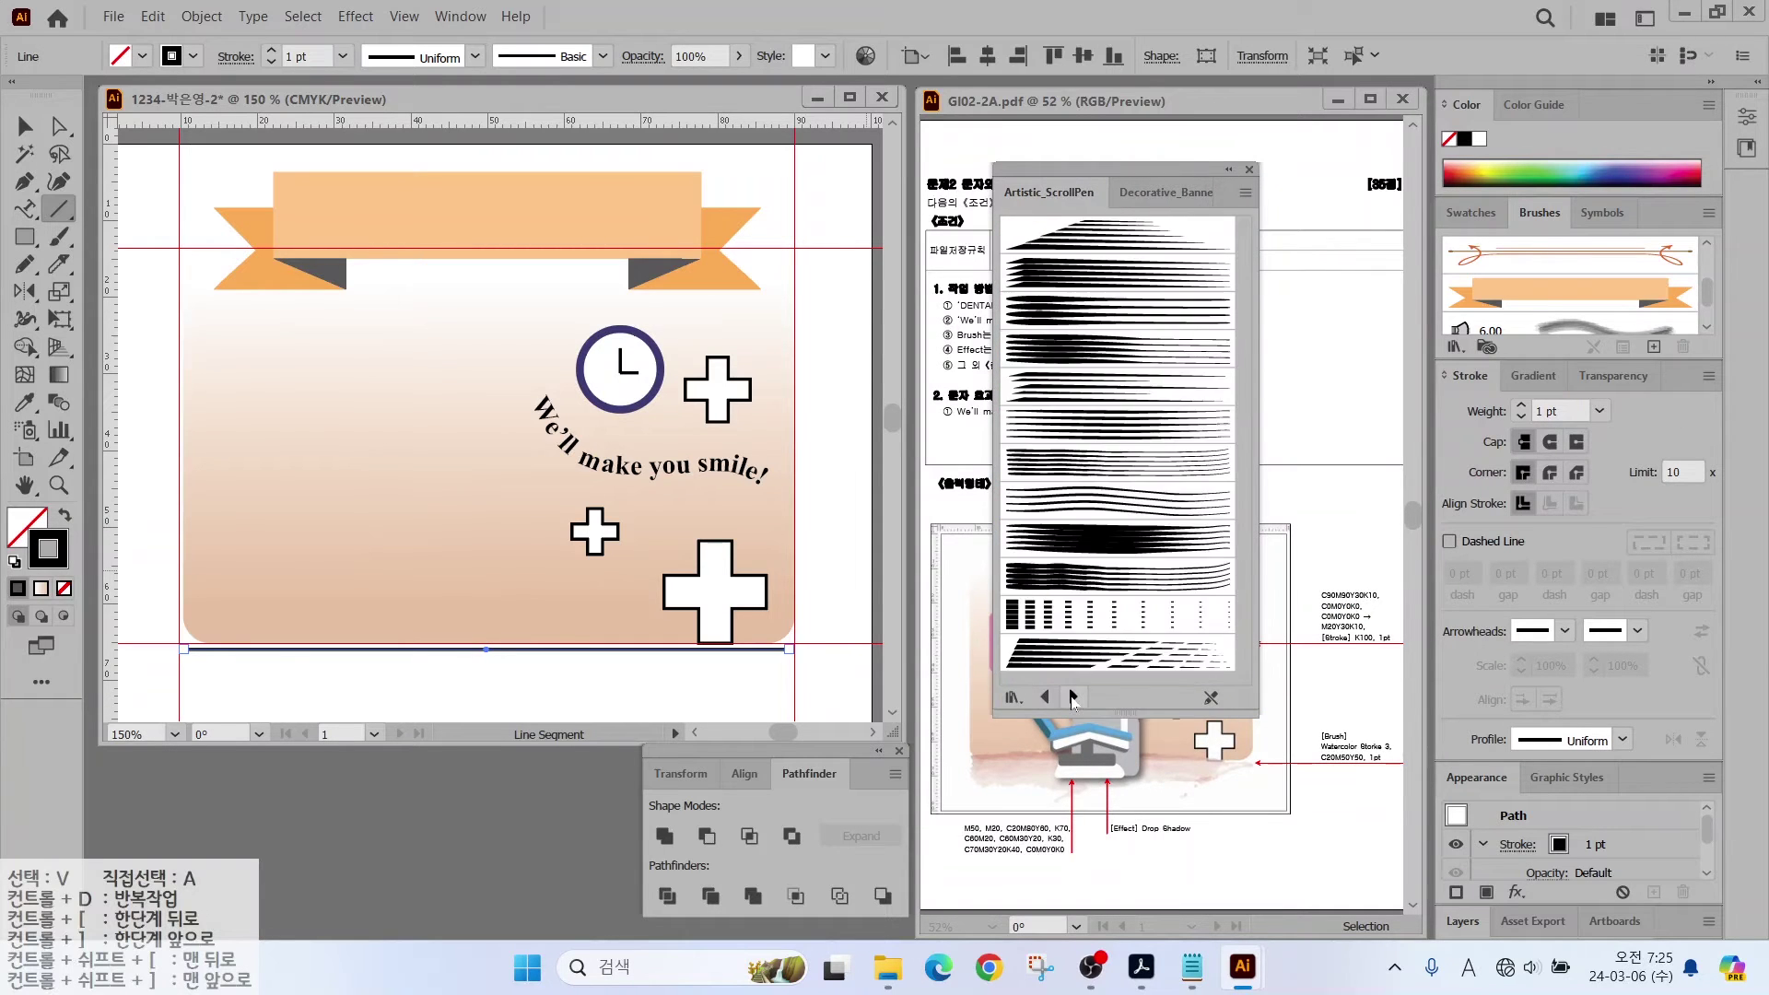
left_click(1073, 697)
left_click(1030, 552)
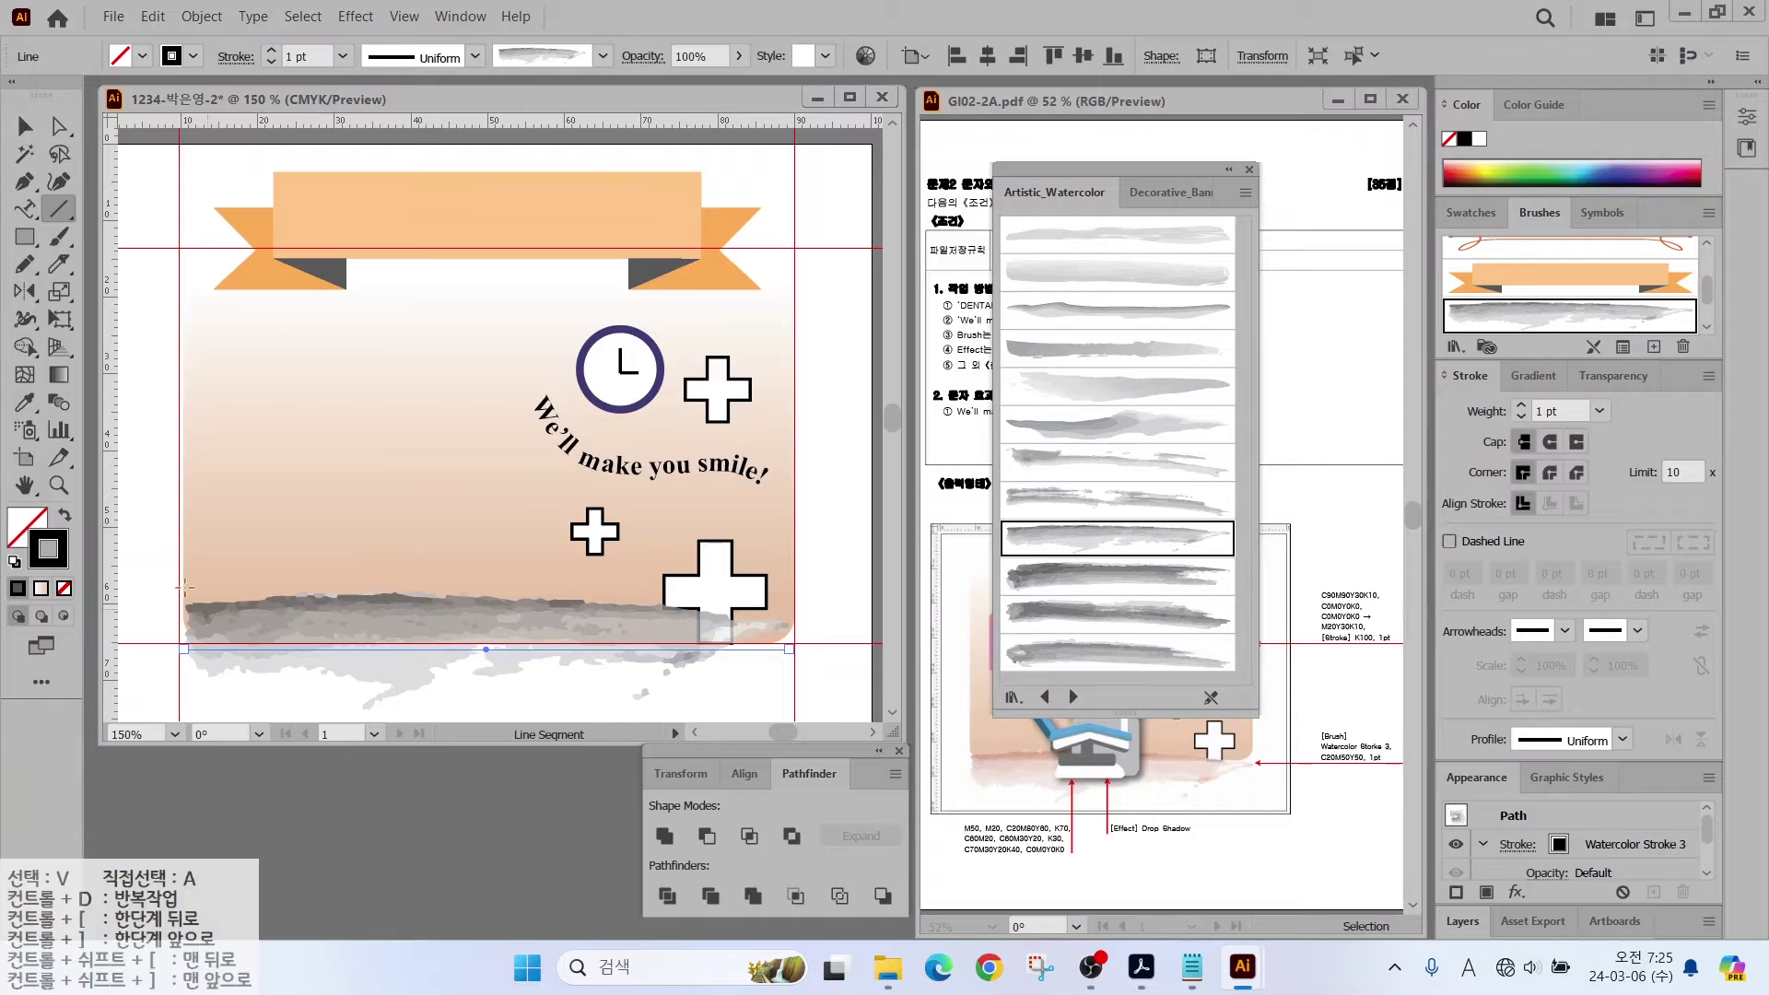
left_click_drag(1370, 752, 1318, 654)
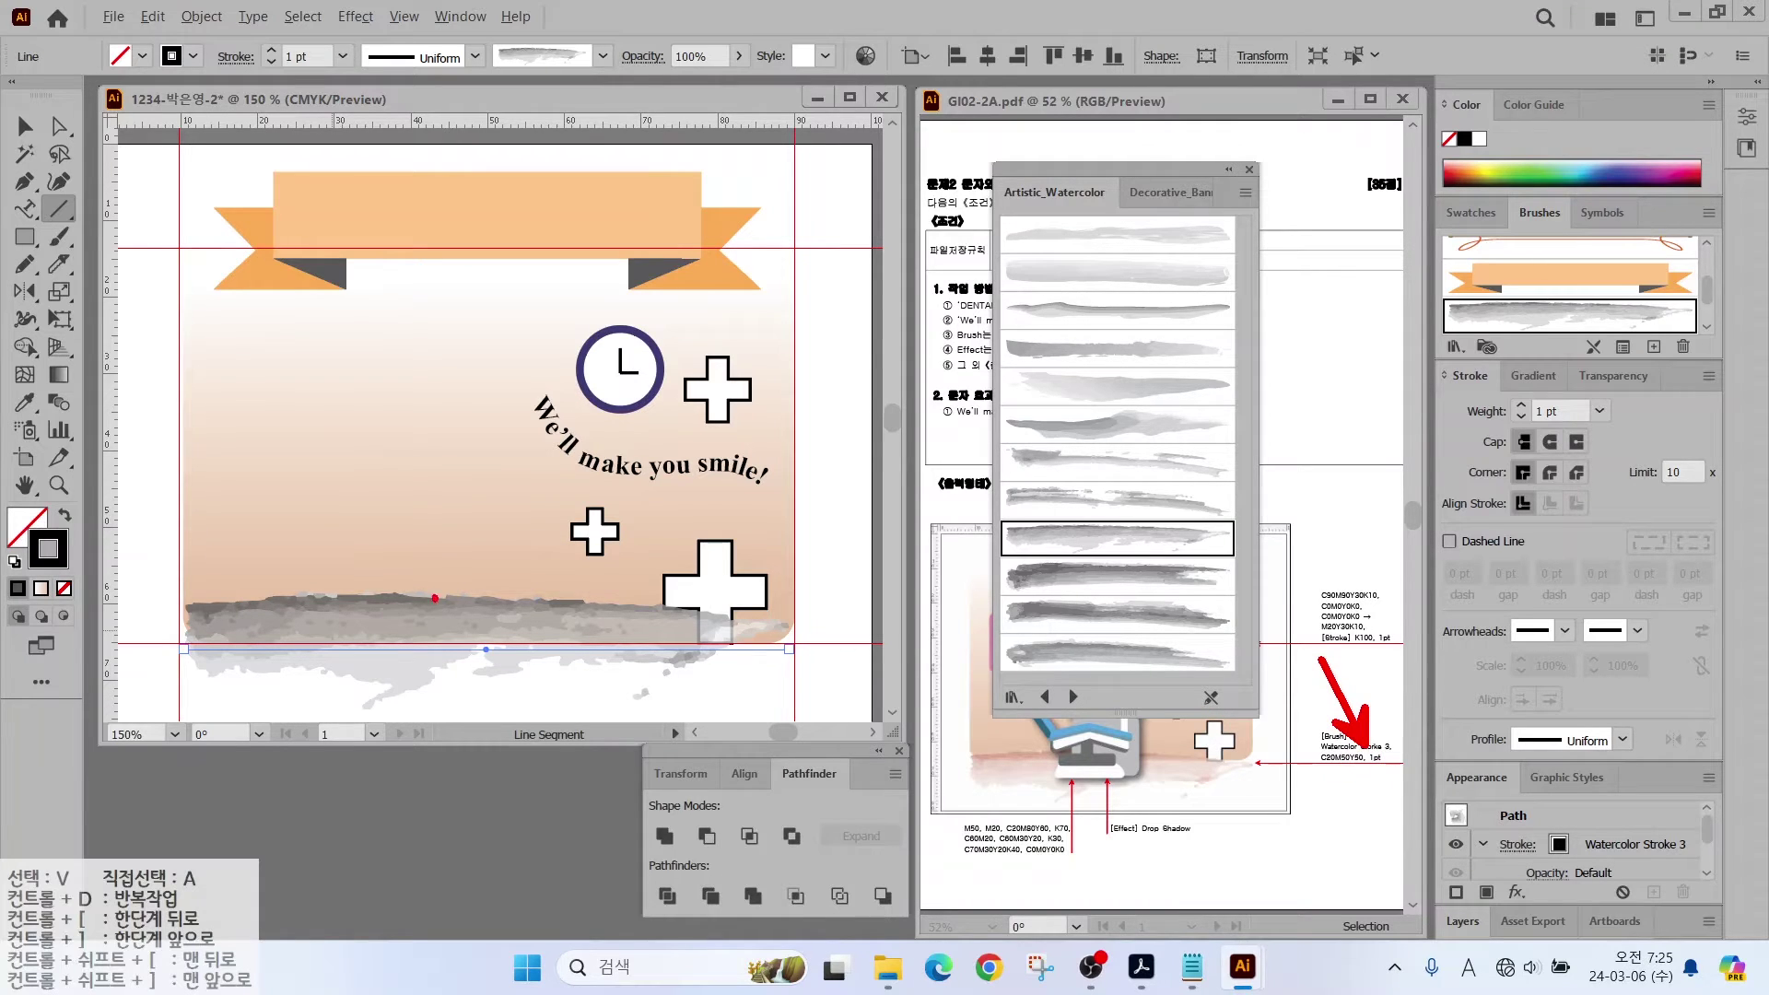
Step: Give the watercolour stroke a soft pink colour, move it slightly lower, and lock it
left_click(1249, 170)
double_click(48, 549)
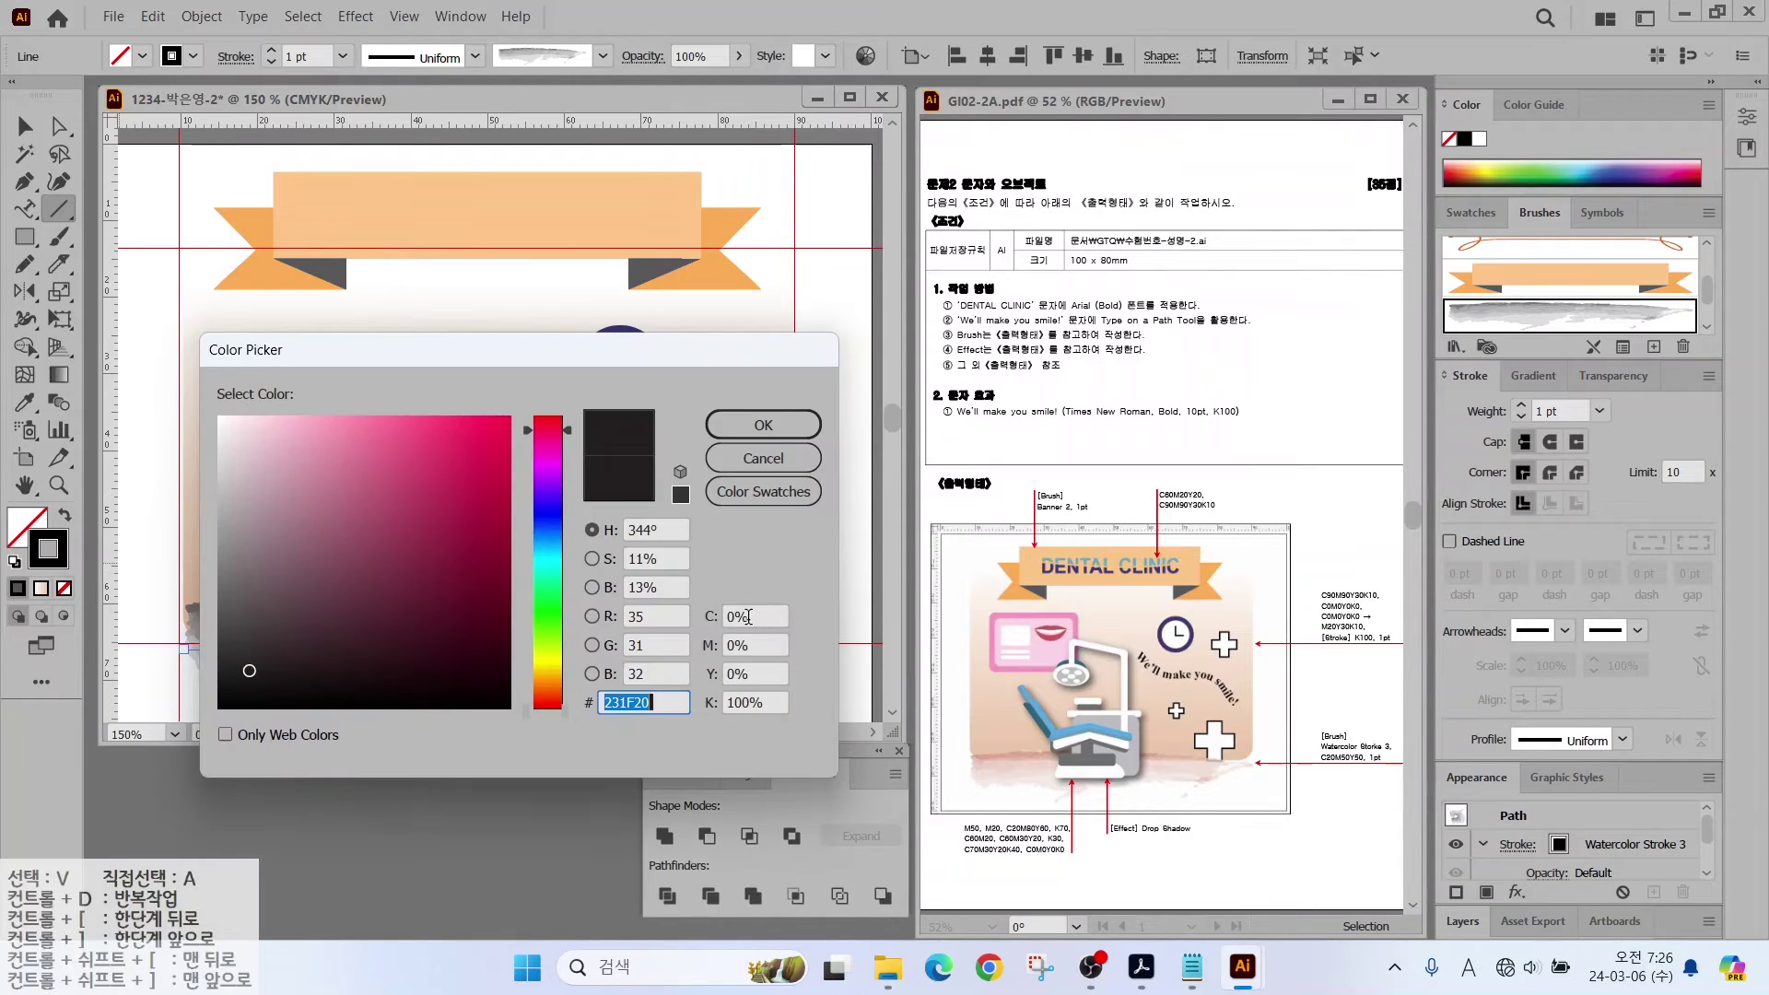
key("Escape")
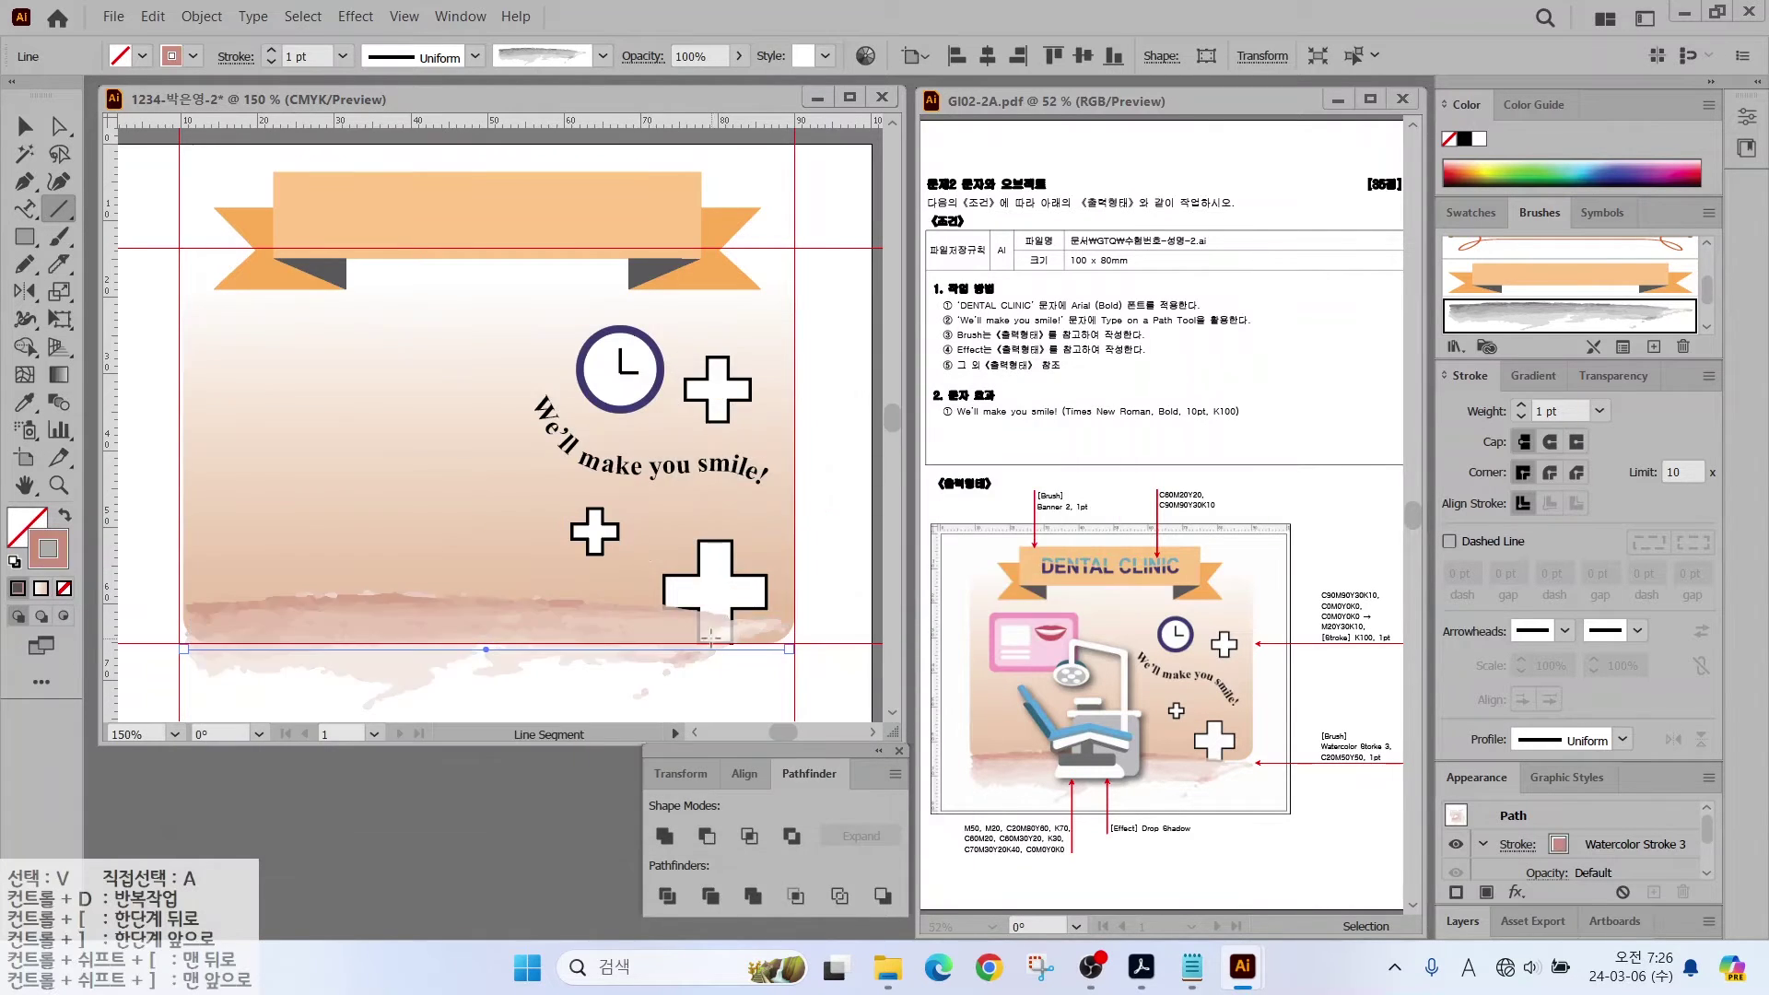
scroll(296, 406, "down", 2)
key("v")
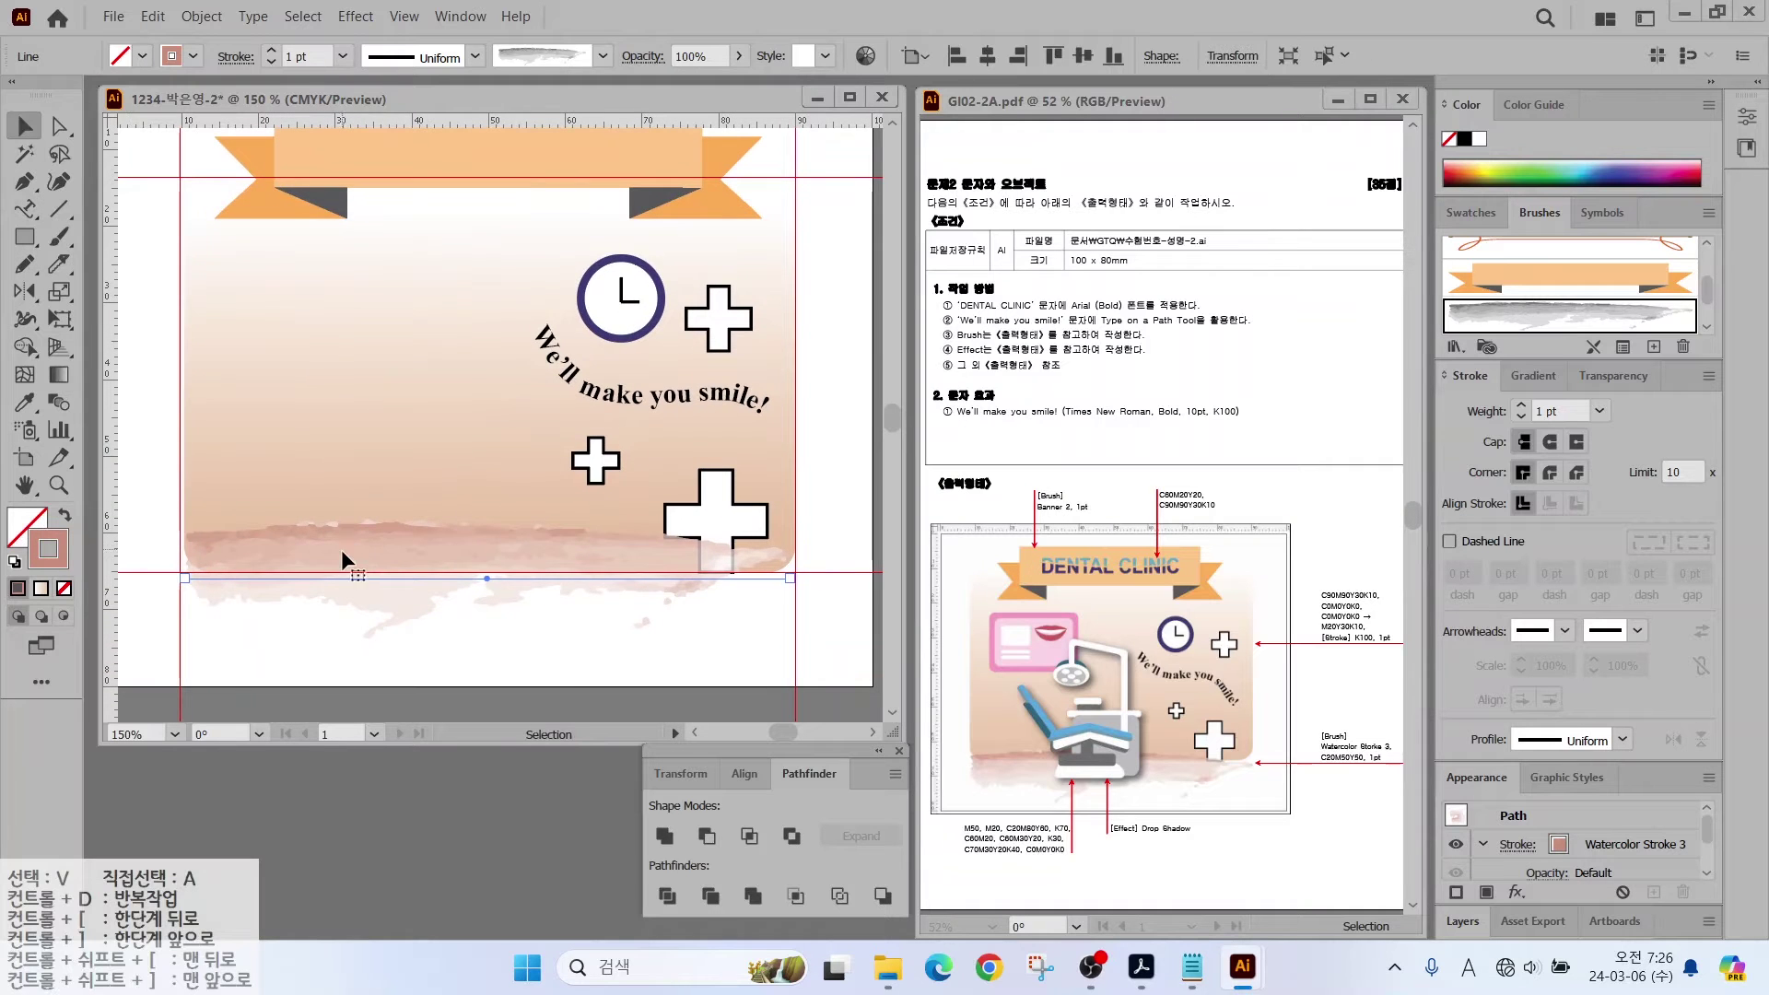
left_click_drag(341, 549, 339, 565)
left_click(201, 15)
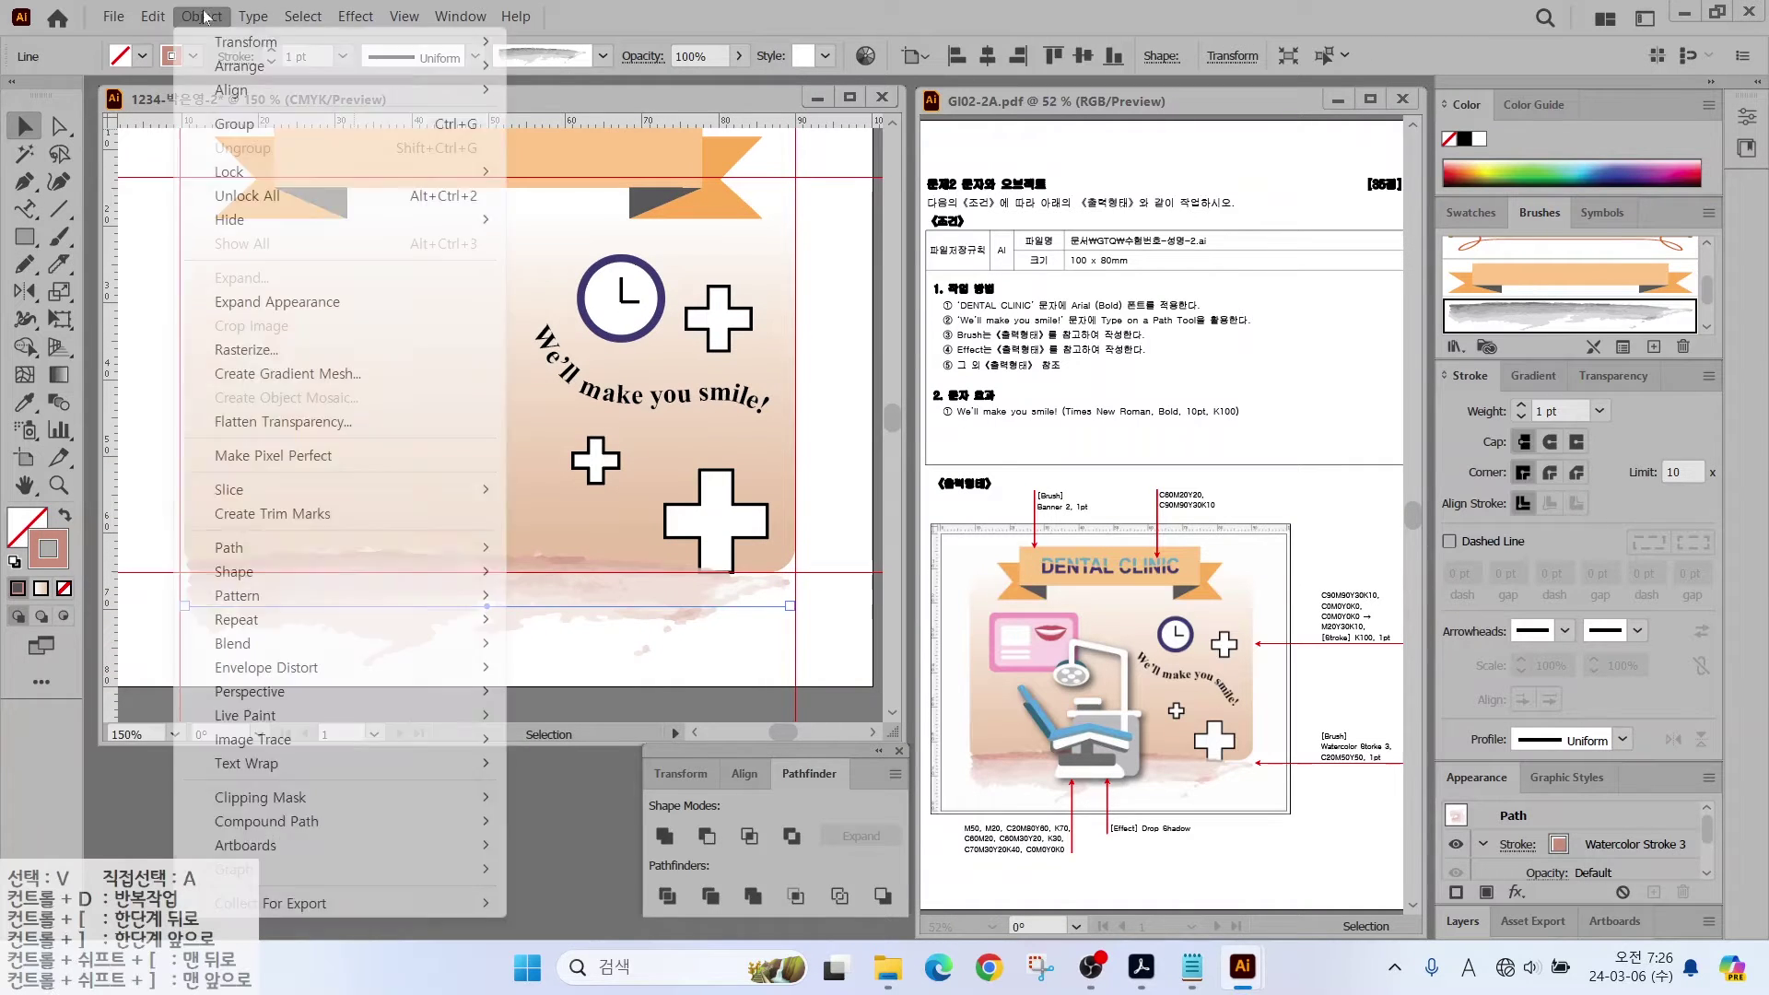
left_click(552, 166)
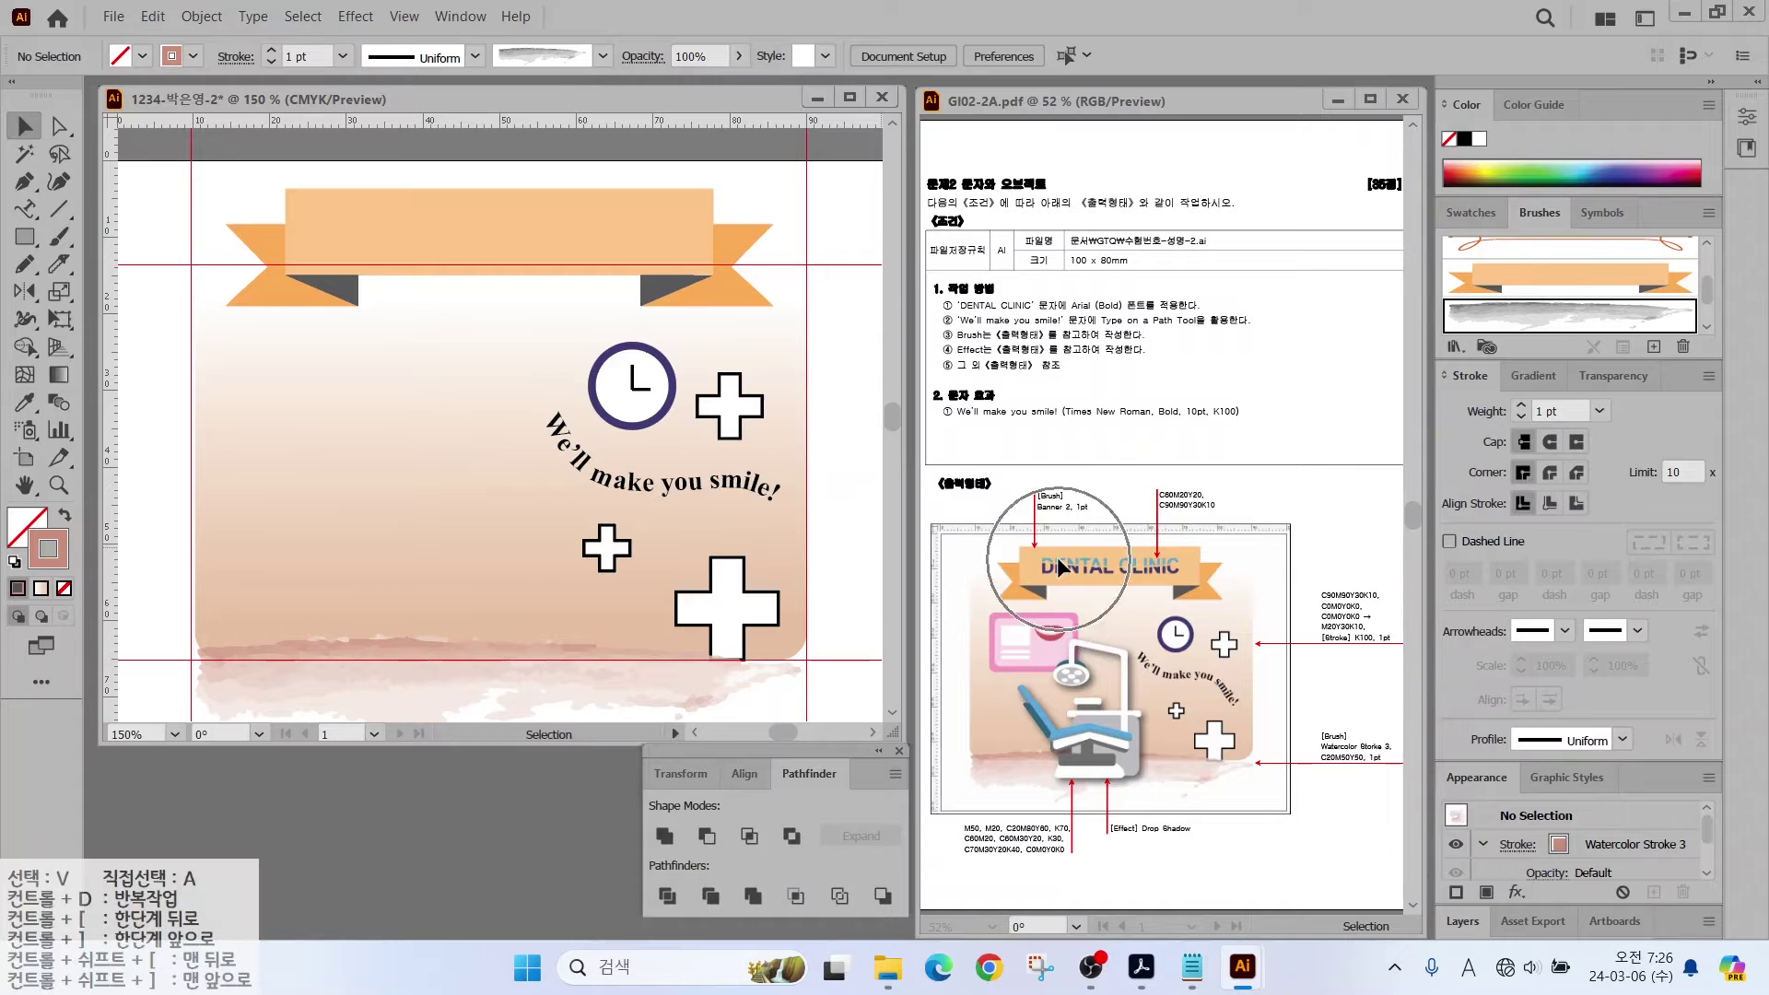
Step: Type the title 'DENTAL CLINIC' in capitals inside the banner
left_click(25, 208)
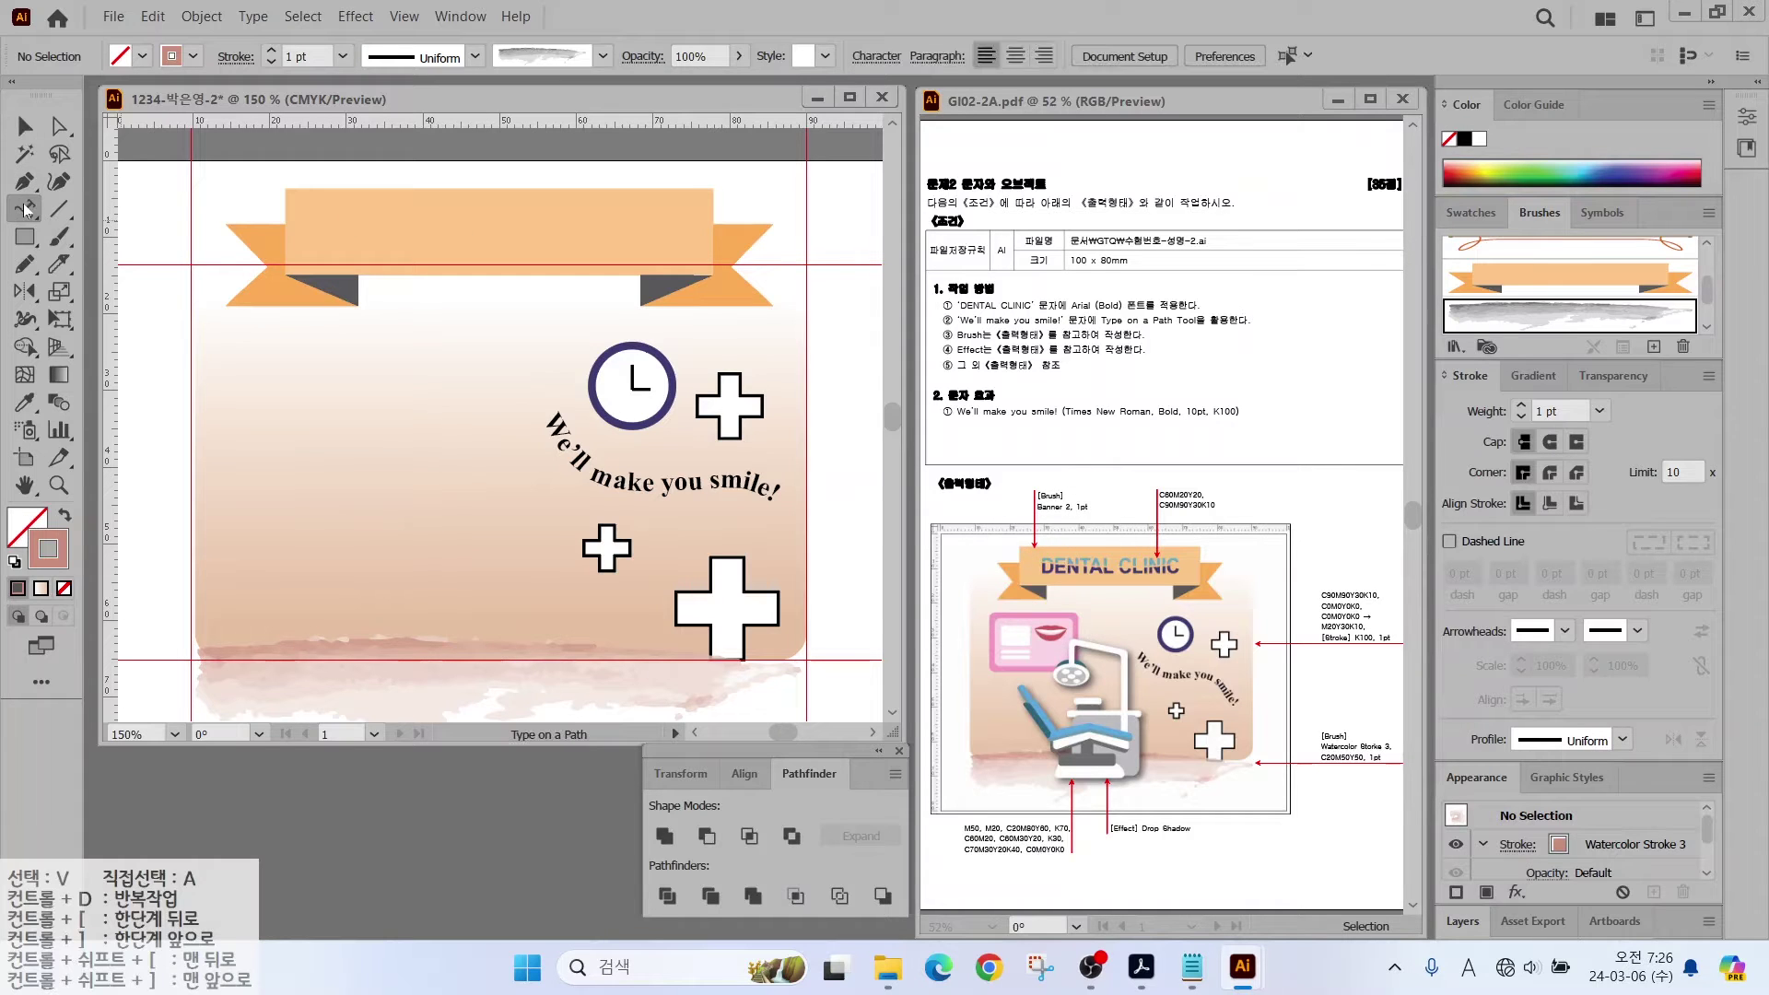
left_click(95, 211)
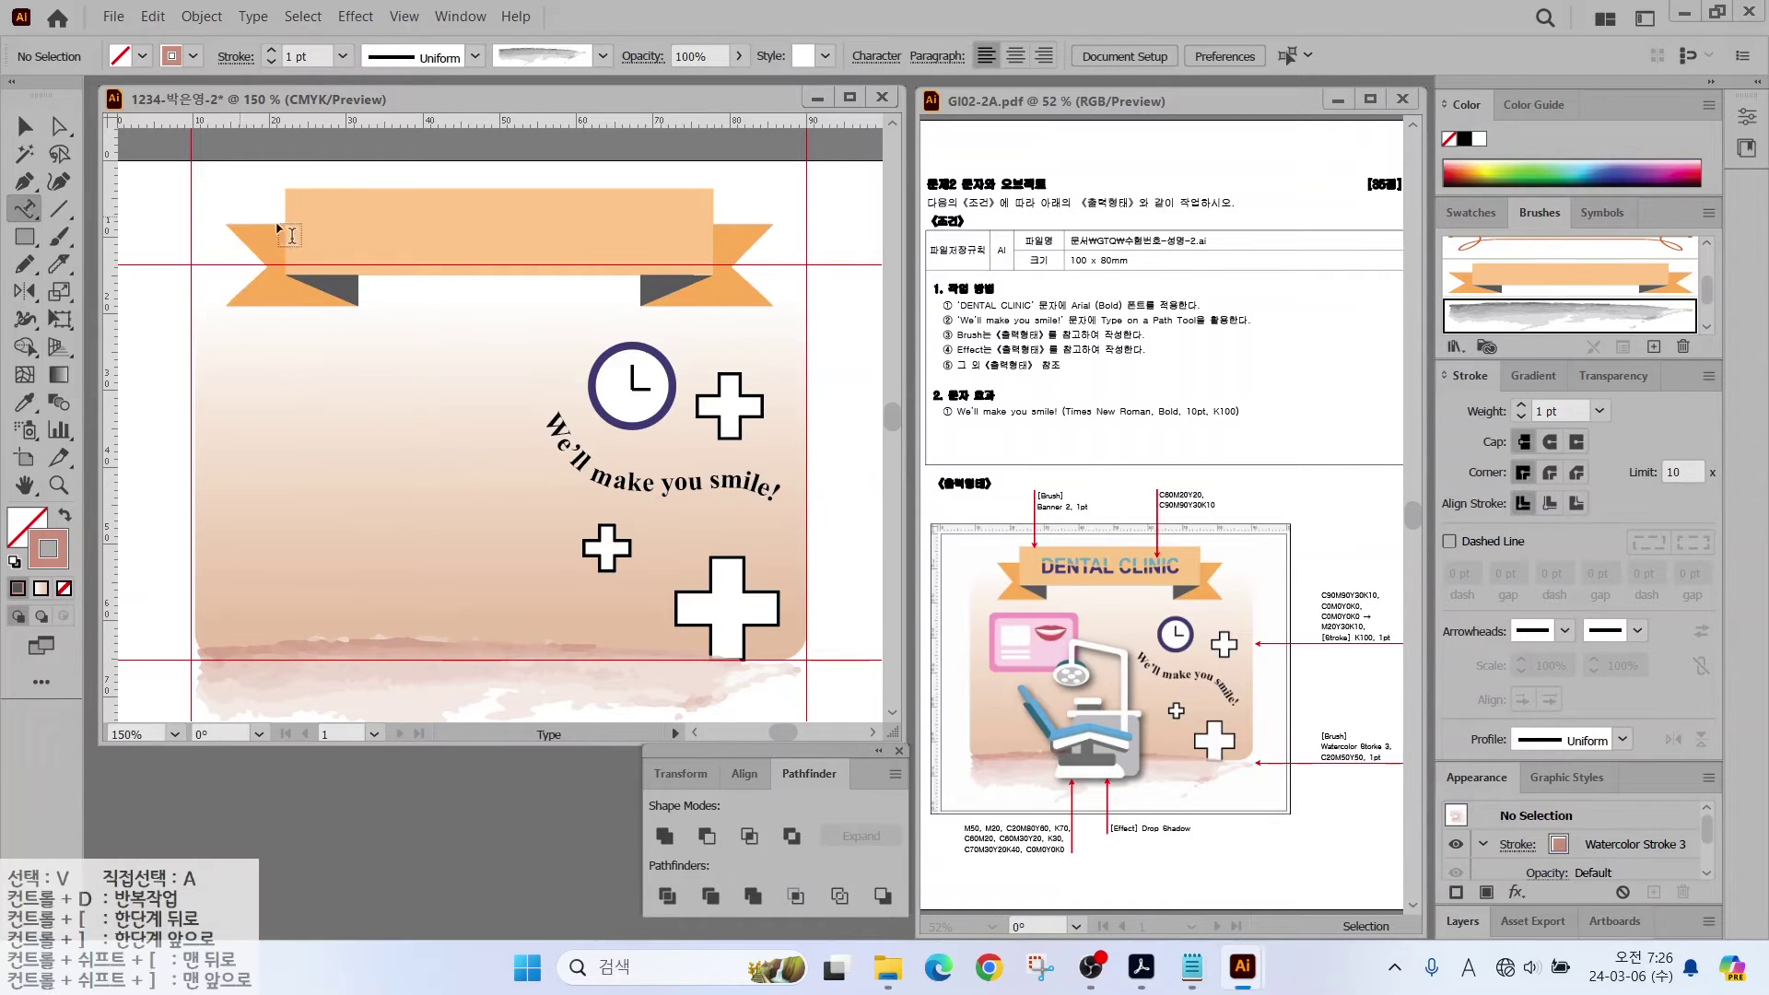
left_click(327, 245)
key("BackSpace")
key("Caps_Lock")
type("DENTAL CLINIC")
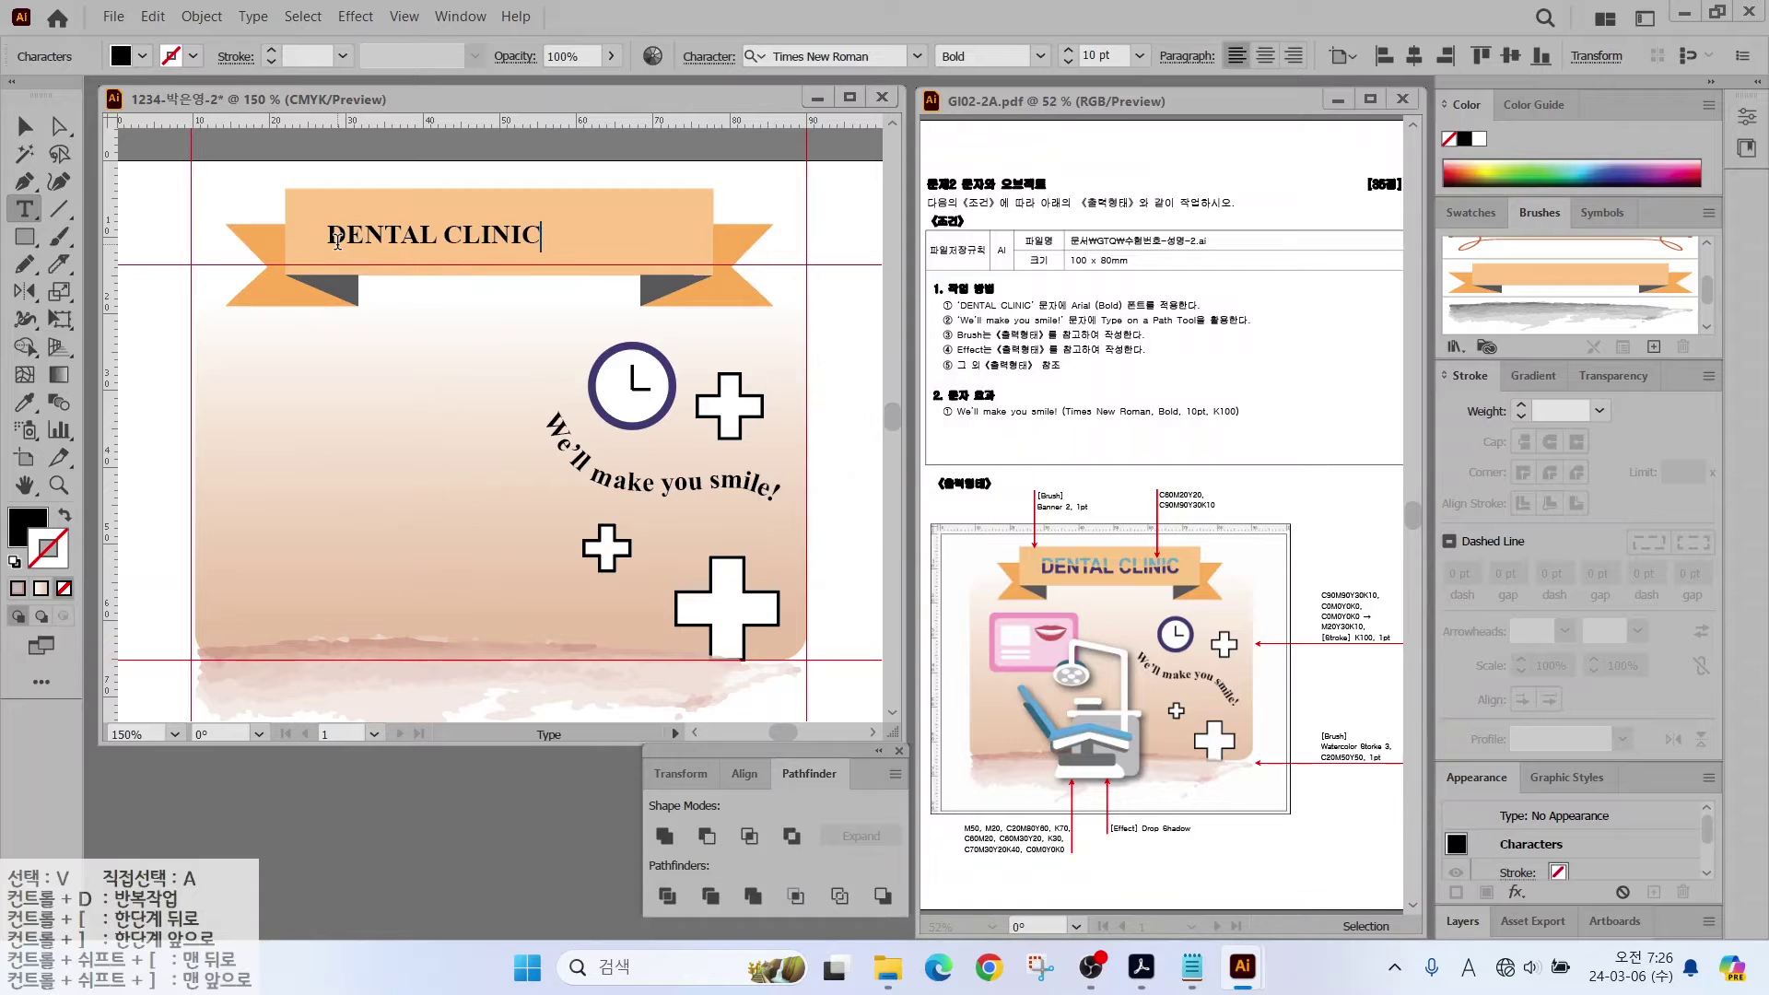
key("Escape")
Step: Set the title to Arial at 16 pt and centre it in the banner
left_click(917, 56)
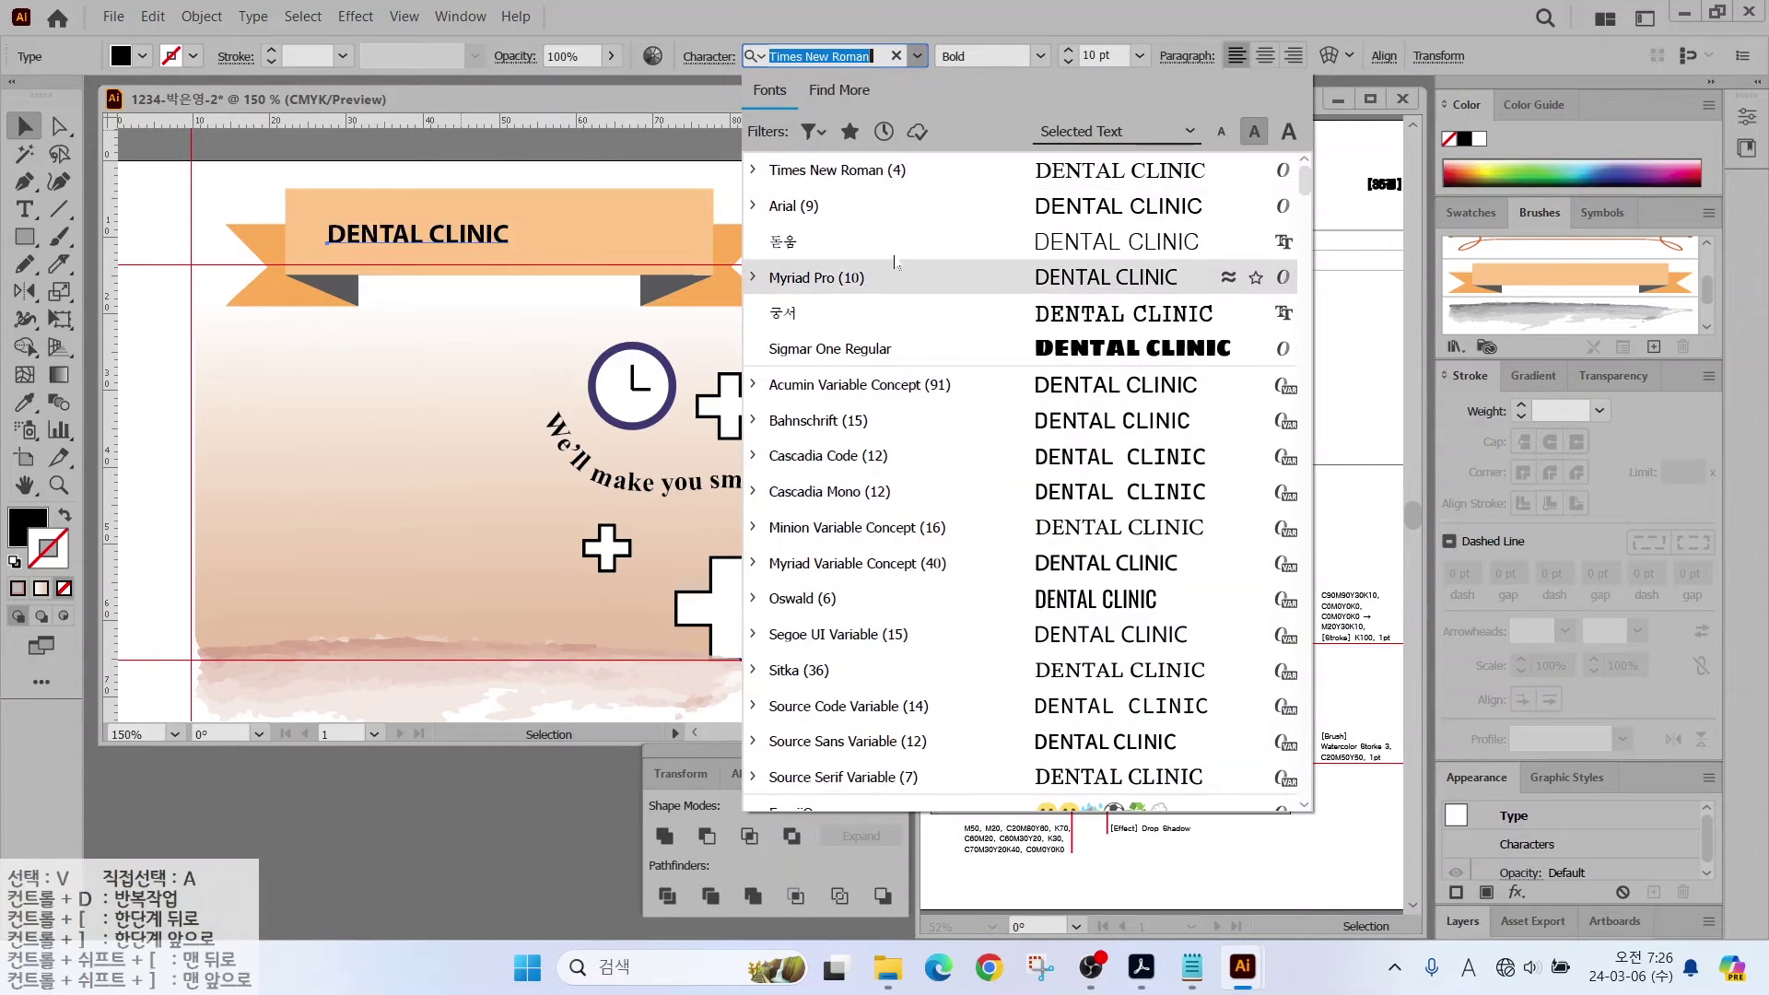
left_click(922, 202)
mouse_move(1083, 276)
left_mouse_down()
mouse_move(1080, 296)
mouse_move(1110, 254)
mouse_move(1120, 271)
left_mouse_up()
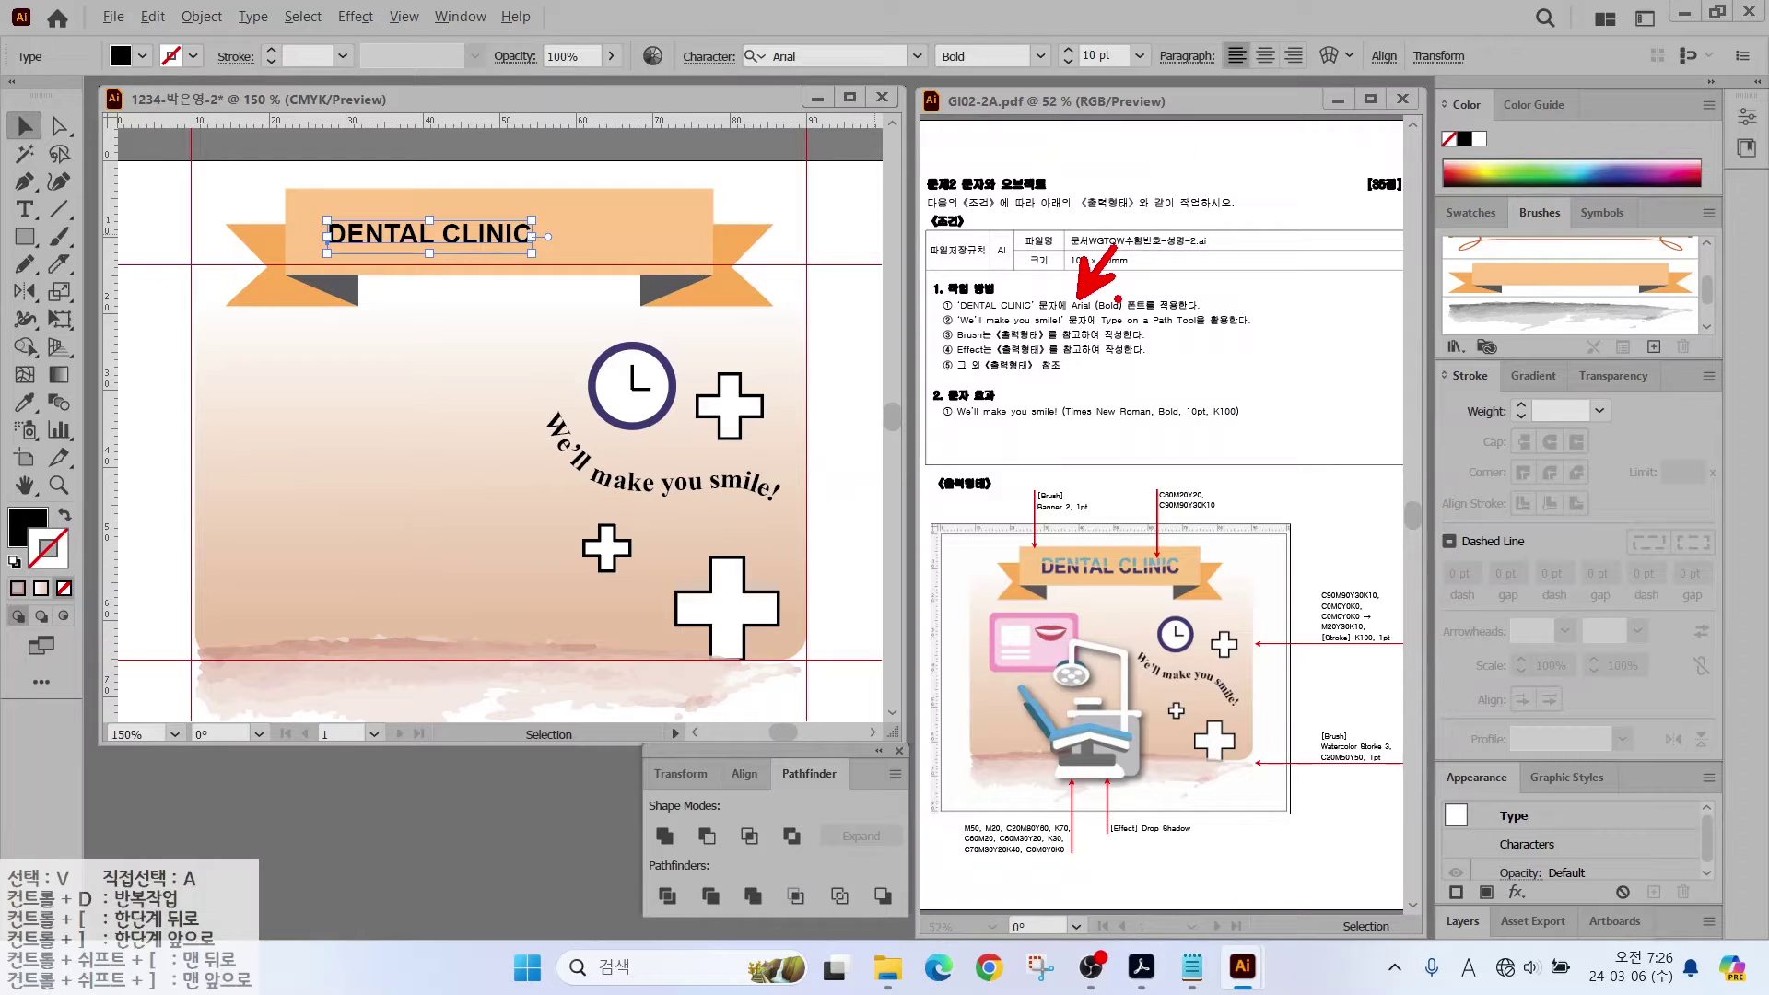
key("Escape")
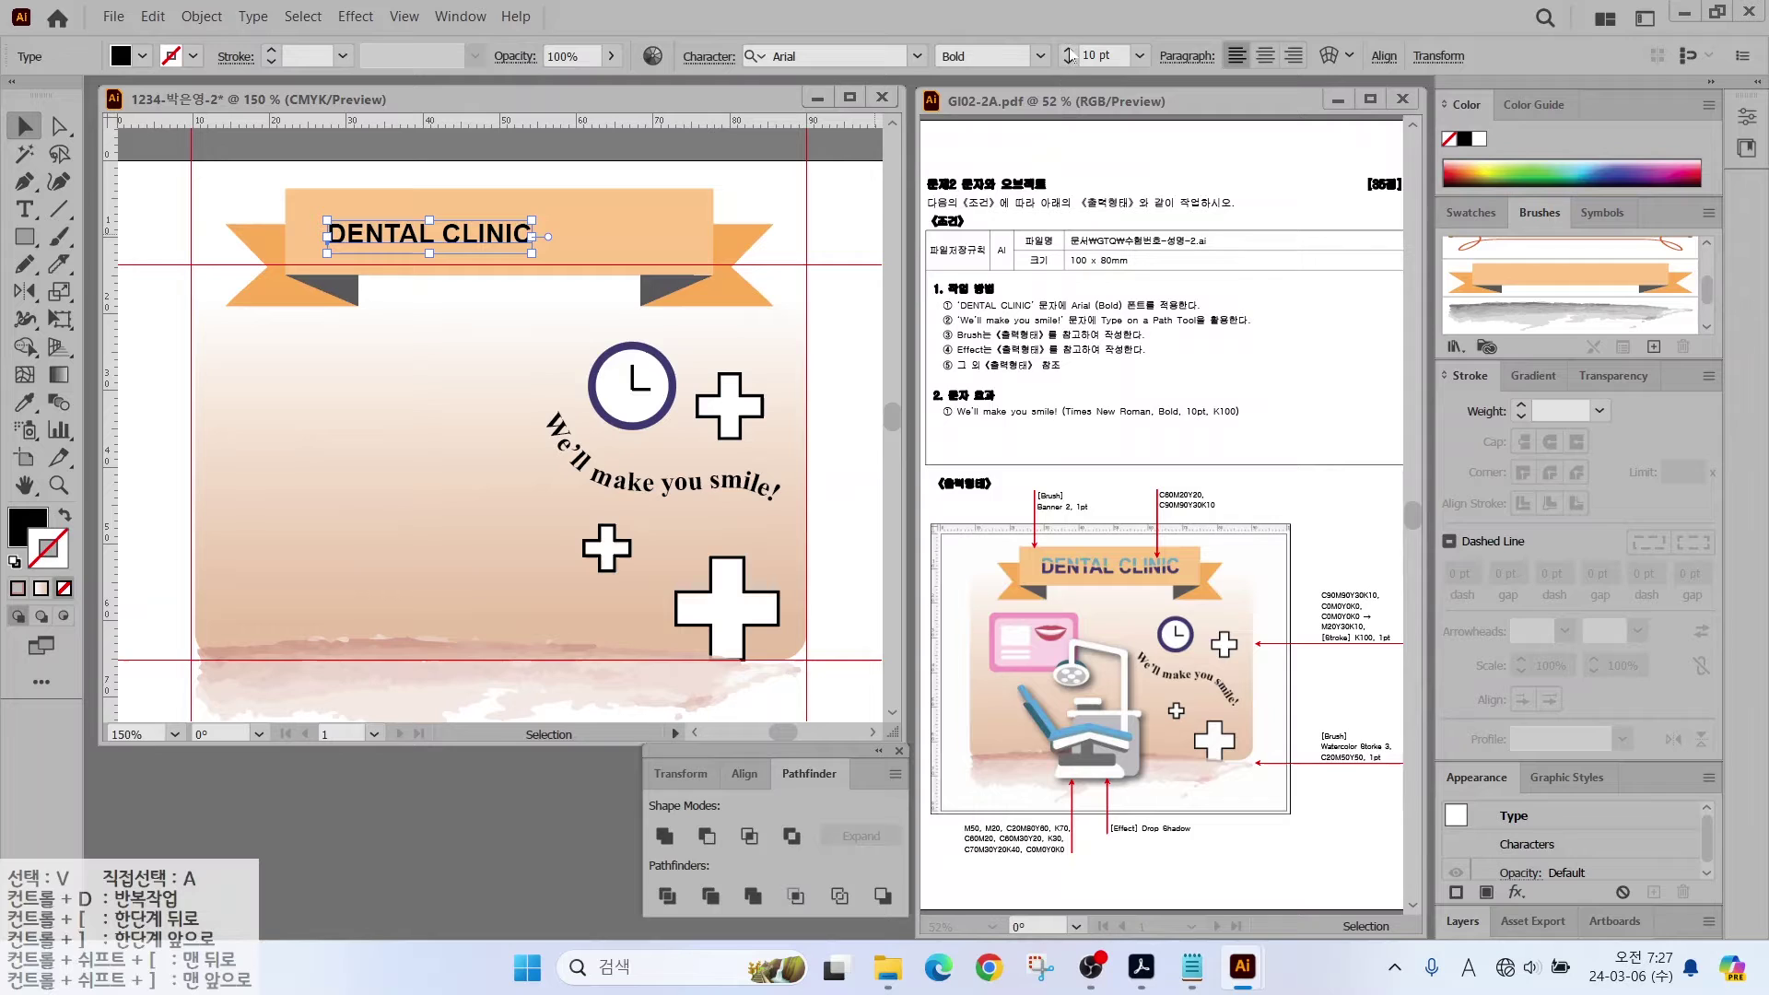
left_click(1068, 50)
left_click(1069, 50)
left_click(1069, 50)
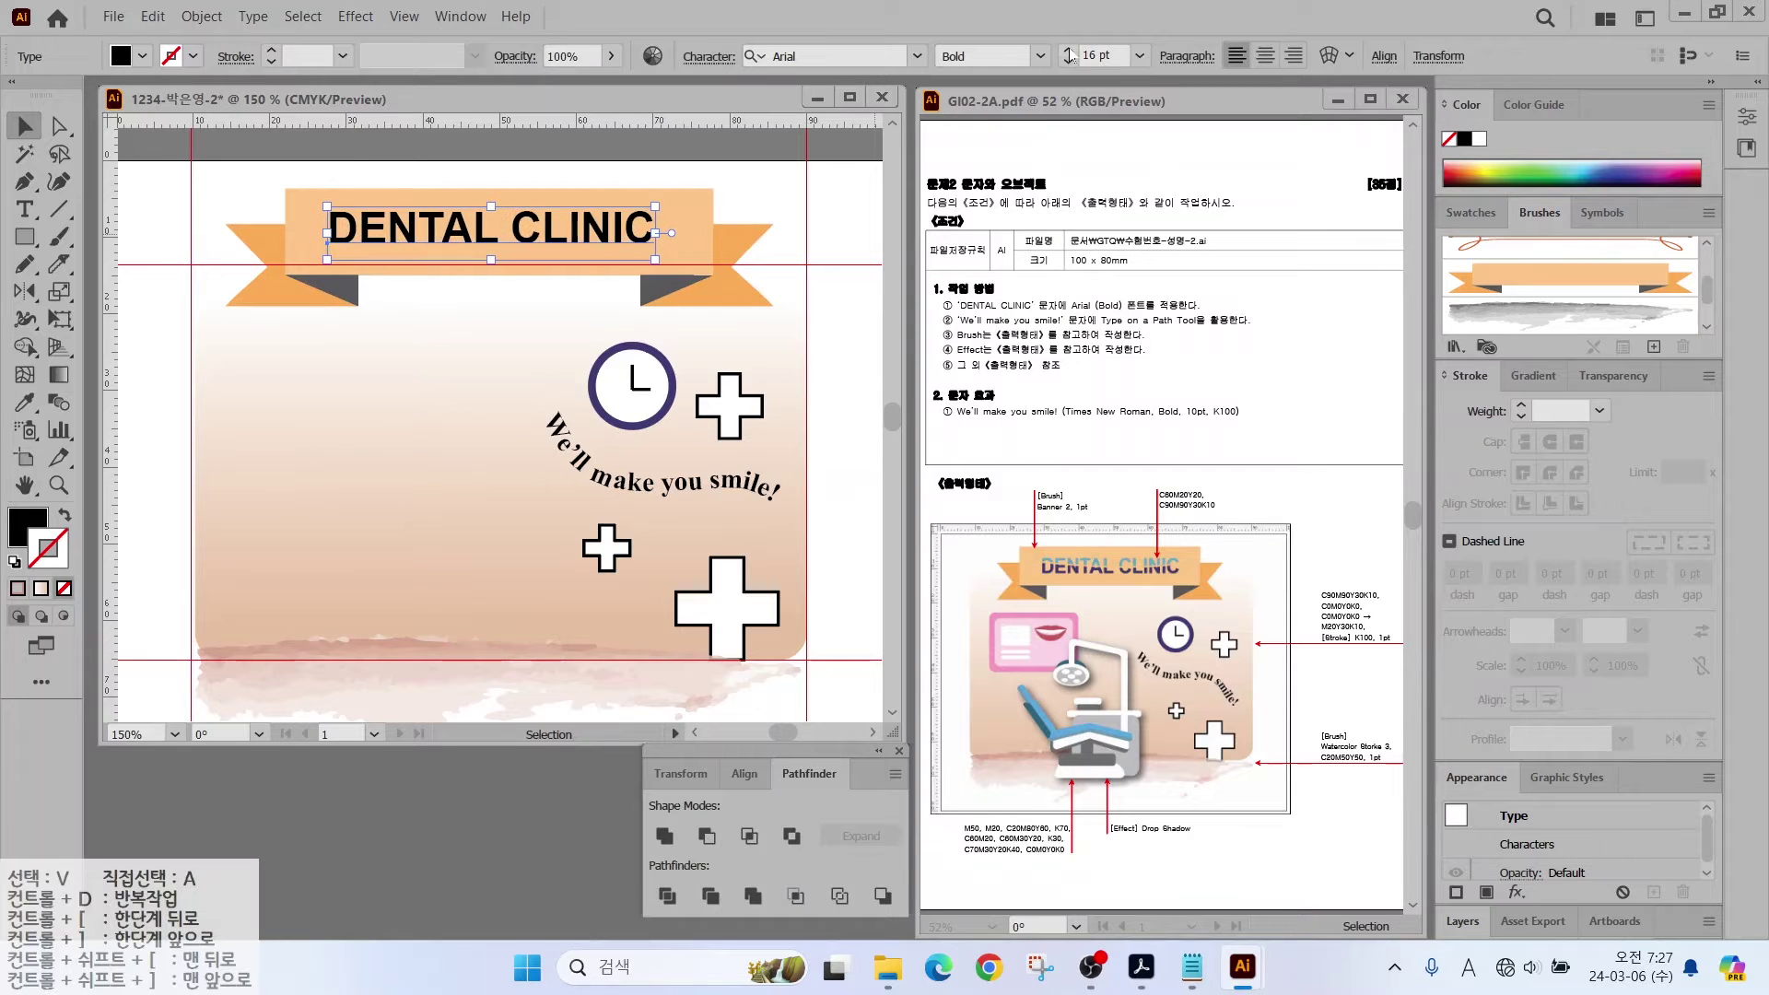
left_click_drag(590, 230, 600, 235)
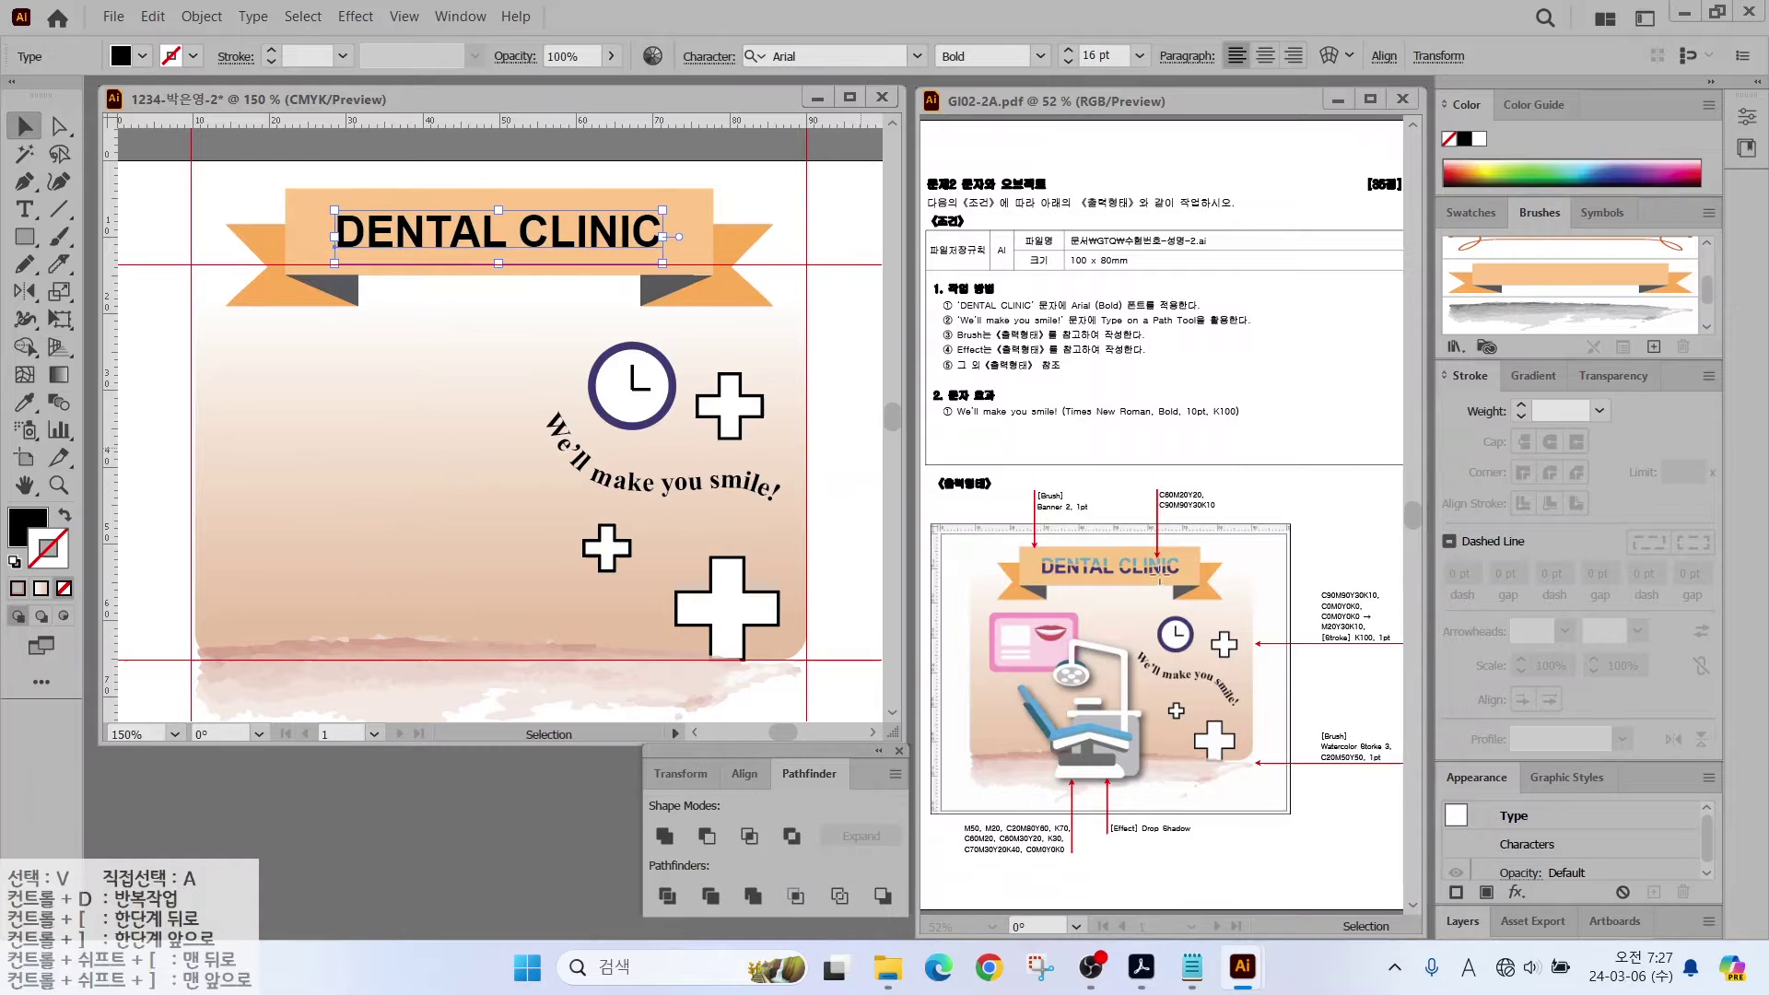
mouse_move(1223, 530)
left_mouse_down()
mouse_move(1192, 443)
mouse_move(1245, 522)
left_mouse_up()
Step: Fill the DENTAL CLINIC title with light teal C60 M20 Y20 K0
double_click(28, 527)
double_click(747, 615)
type("60")
key("Tab")
type("20")
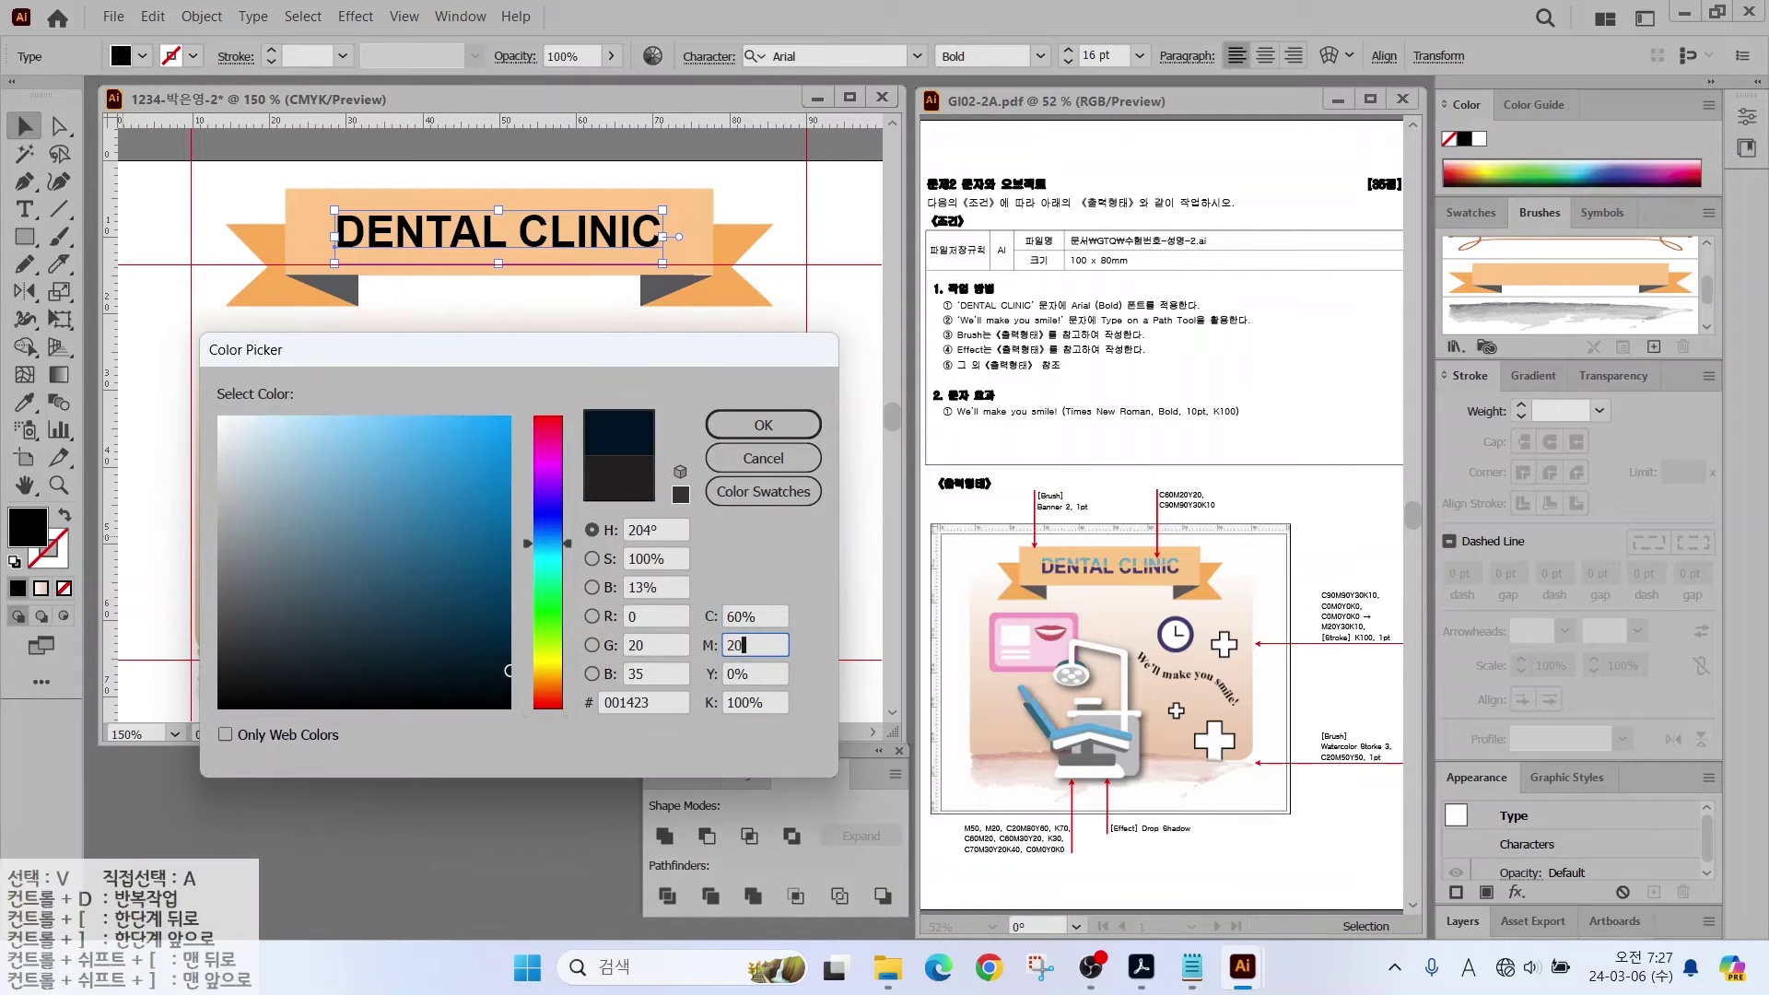
key("Tab")
type("20")
key("Tab")
type("0")
key("Return")
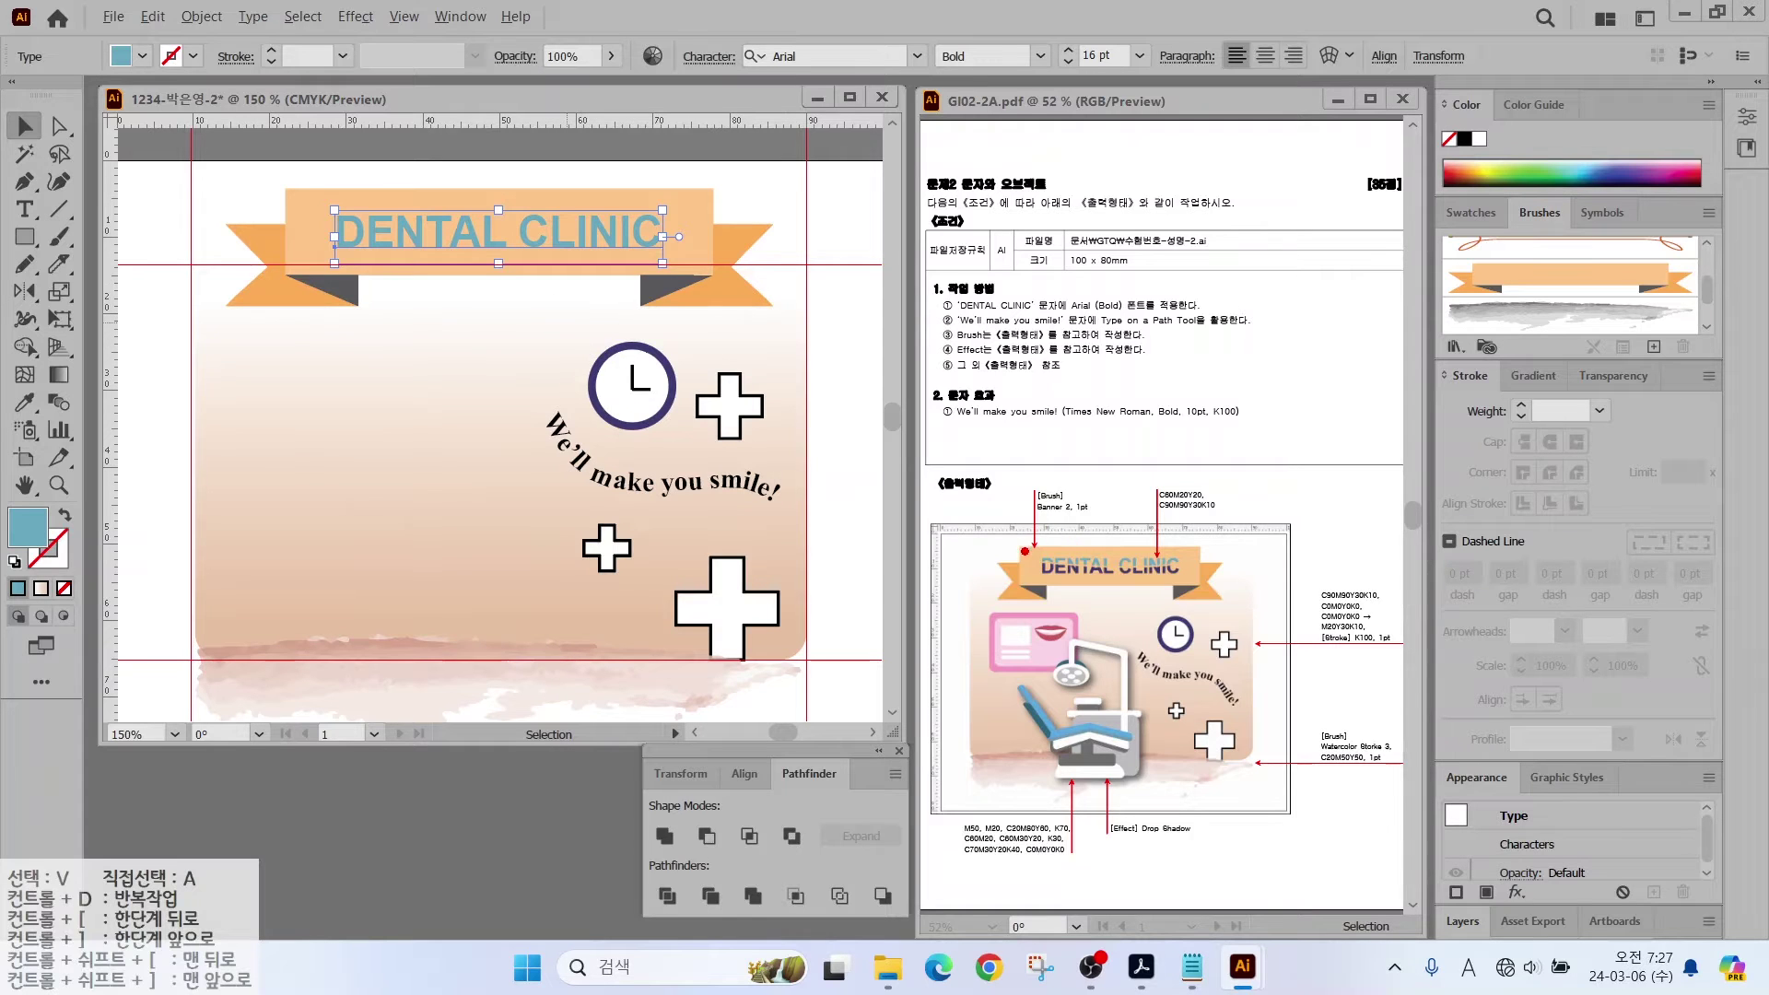
mouse_move(1024, 552)
left_mouse_down()
mouse_move(935, 518)
mouse_move(989, 624)
left_mouse_up()
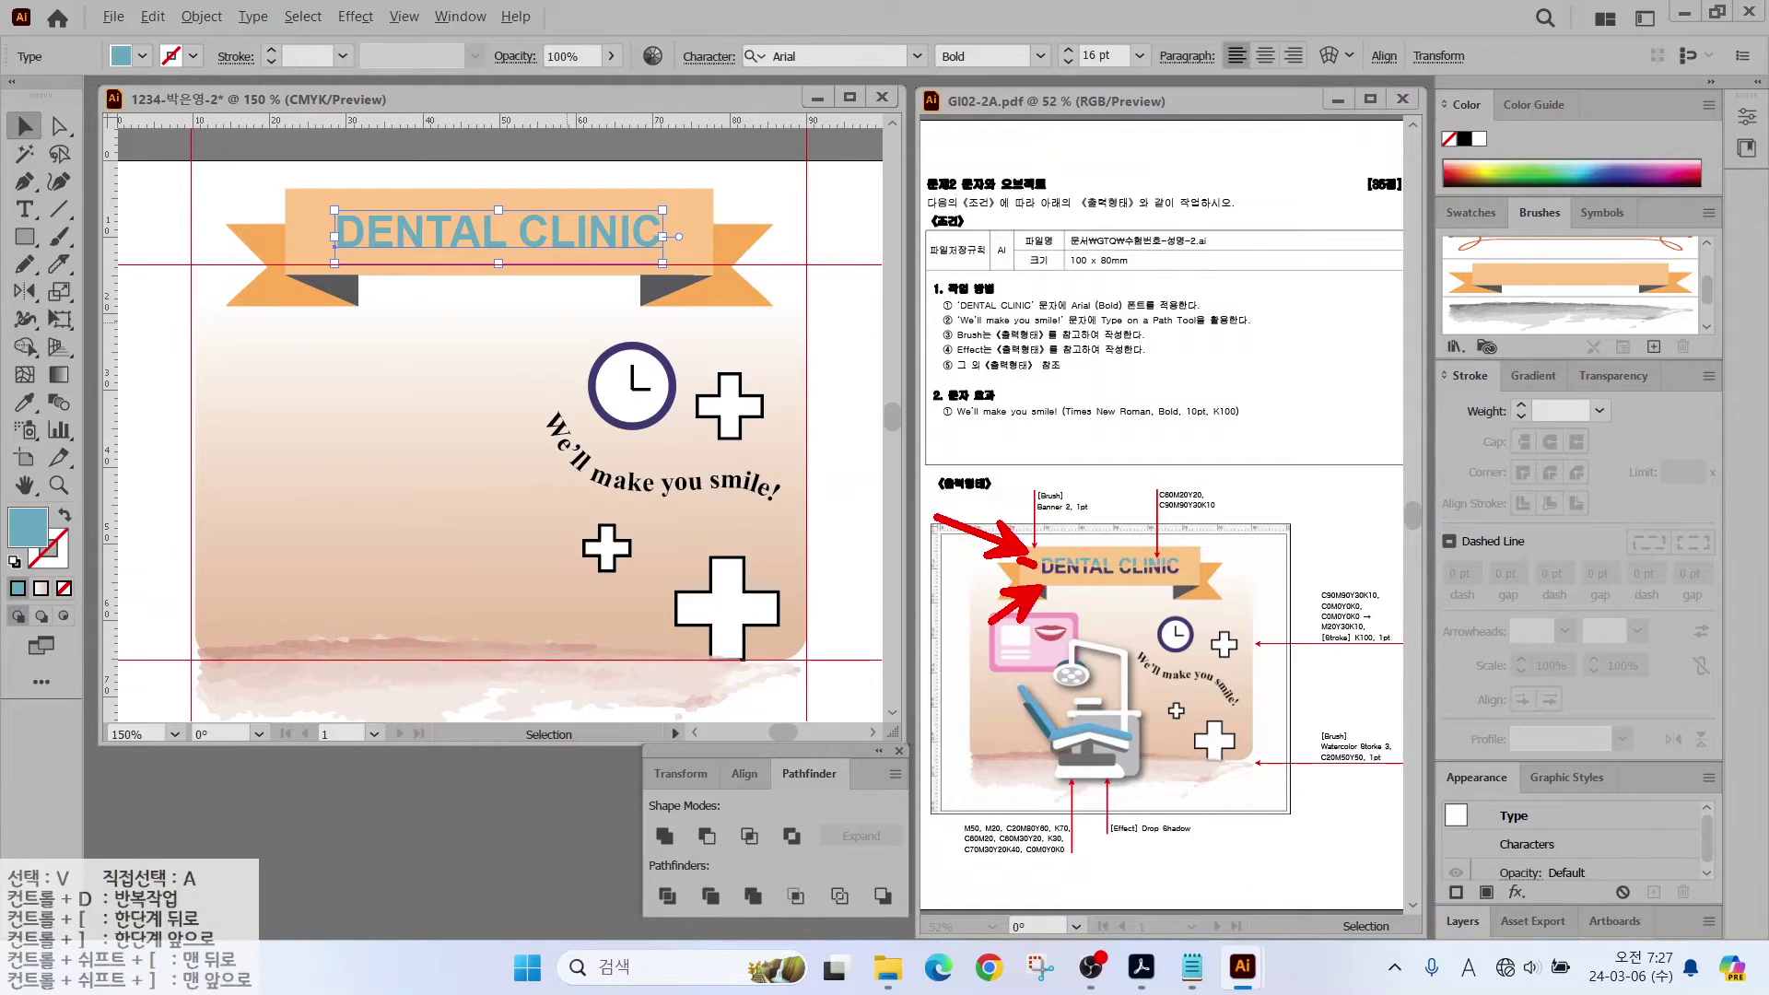
left_click_drag(1020, 565, 1205, 560)
key("Escape")
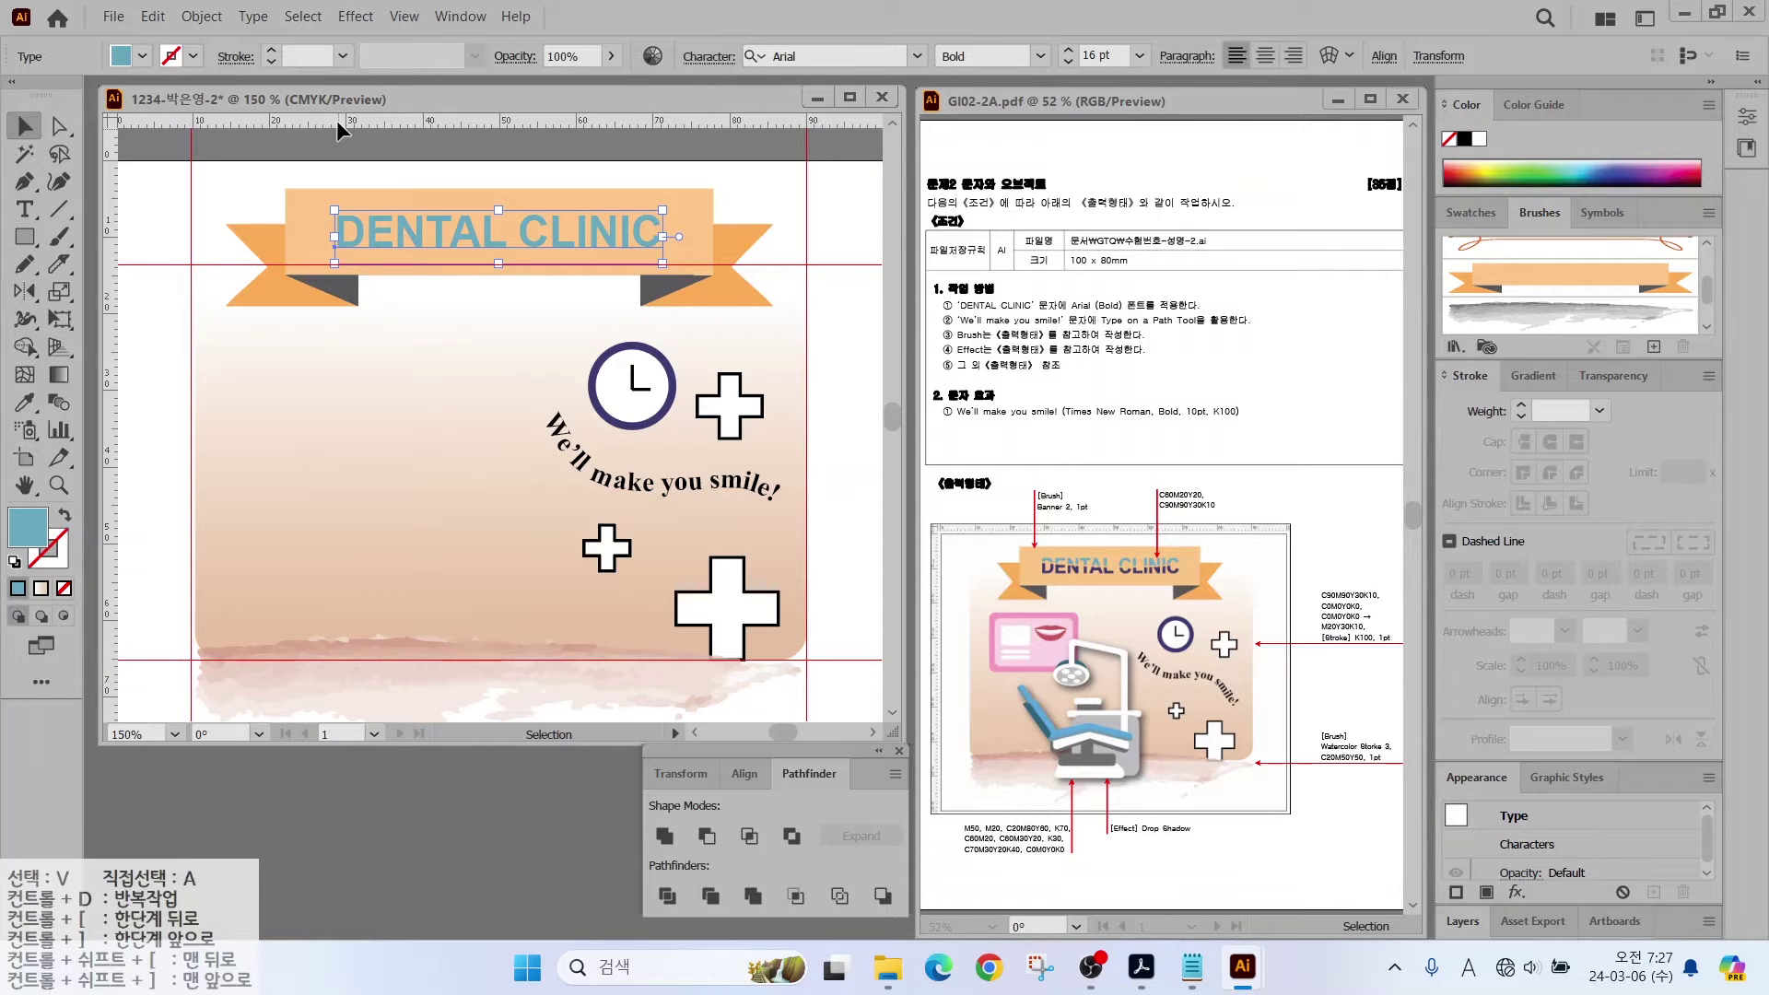
Step: Convert the title into outlined letter shapes with Type > Create Outlines
left_click(200, 16)
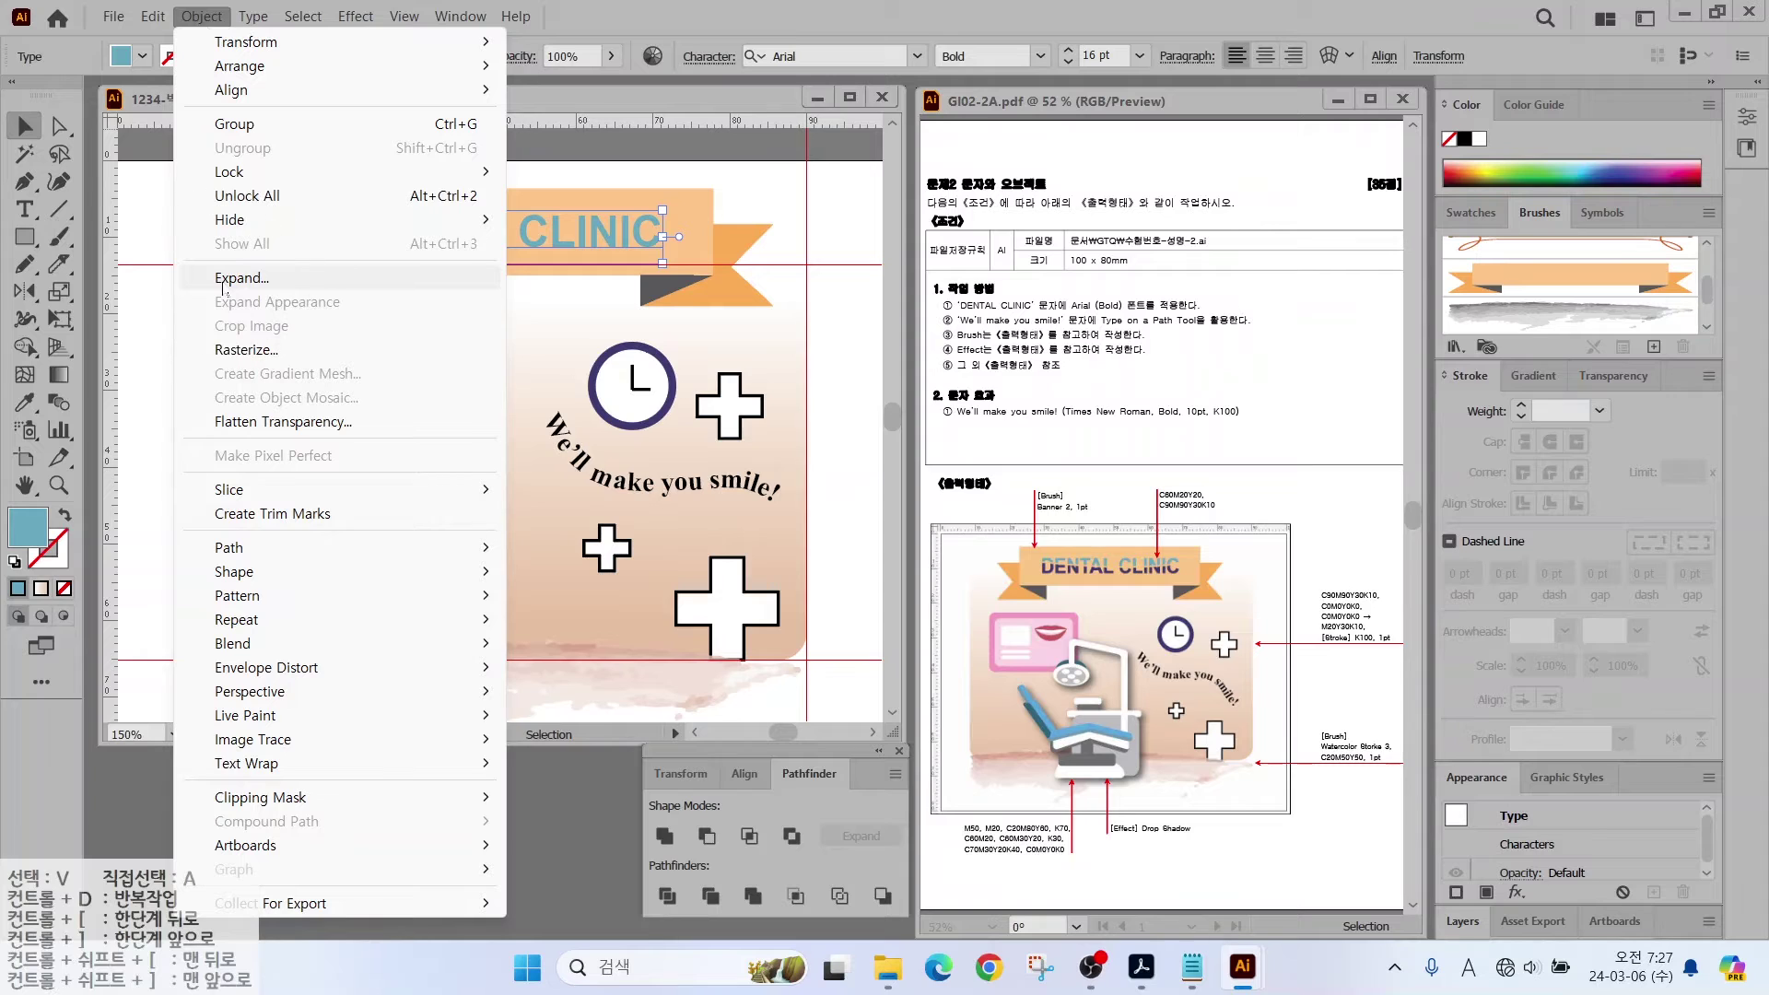
key("Escape")
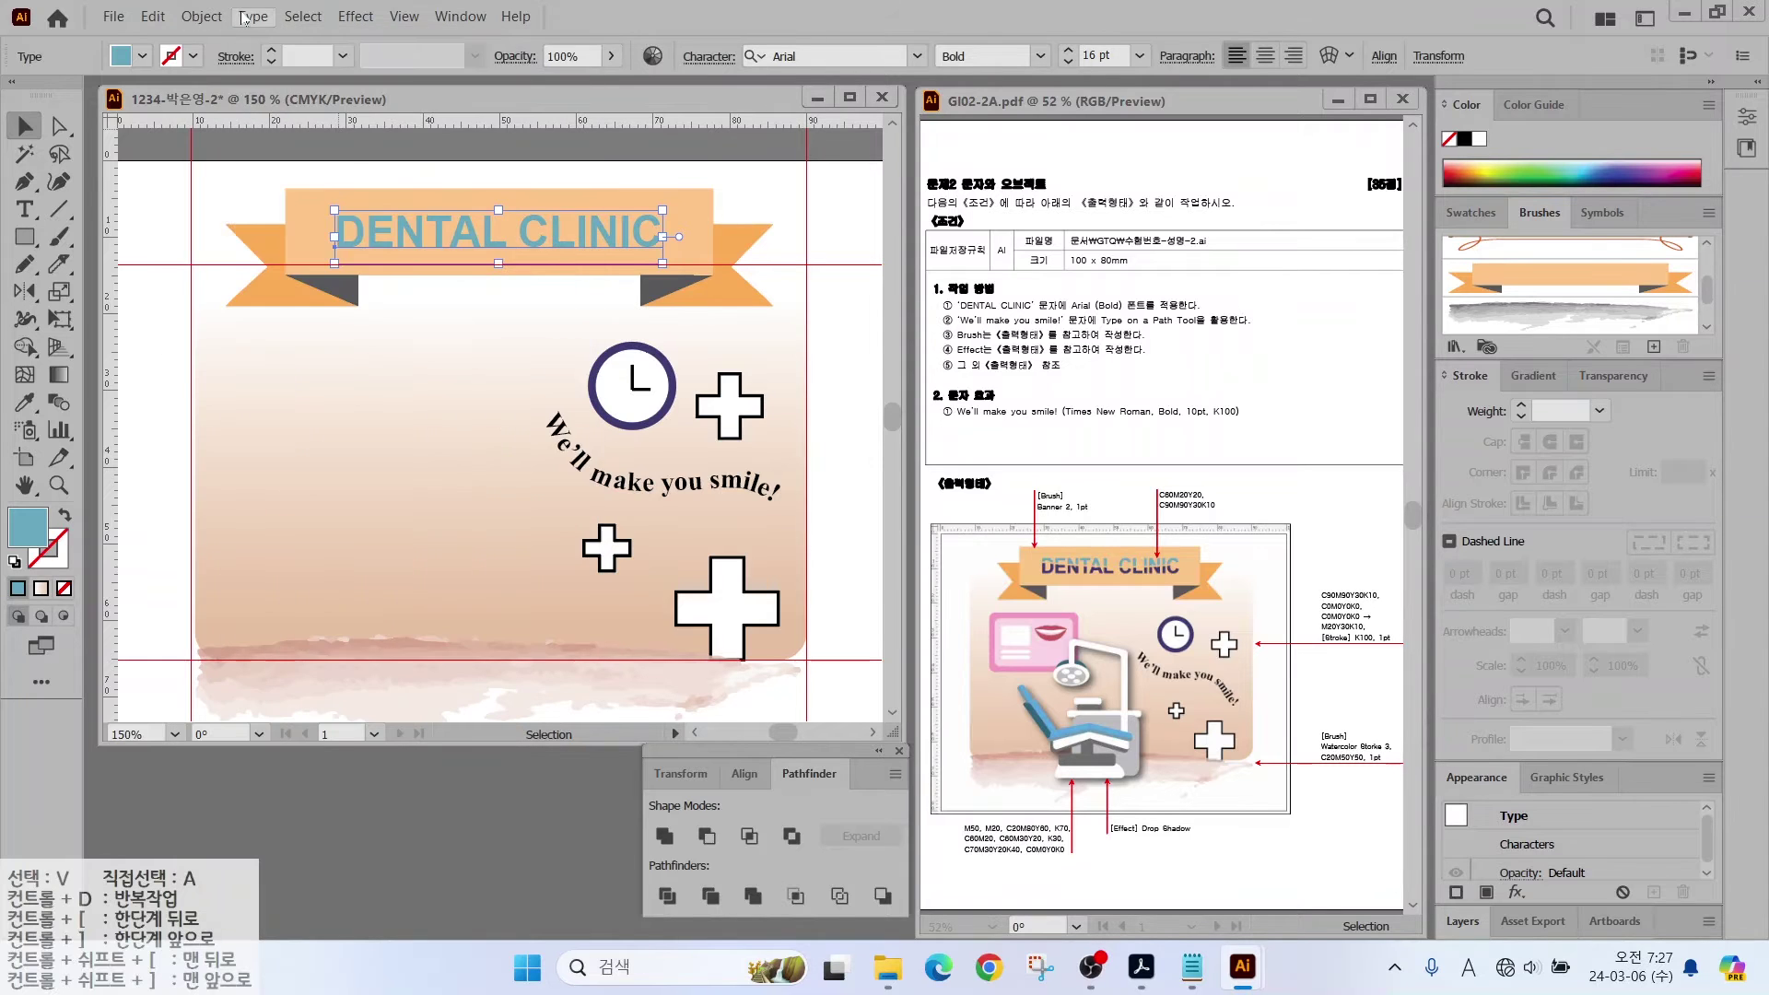
left_click(244, 19)
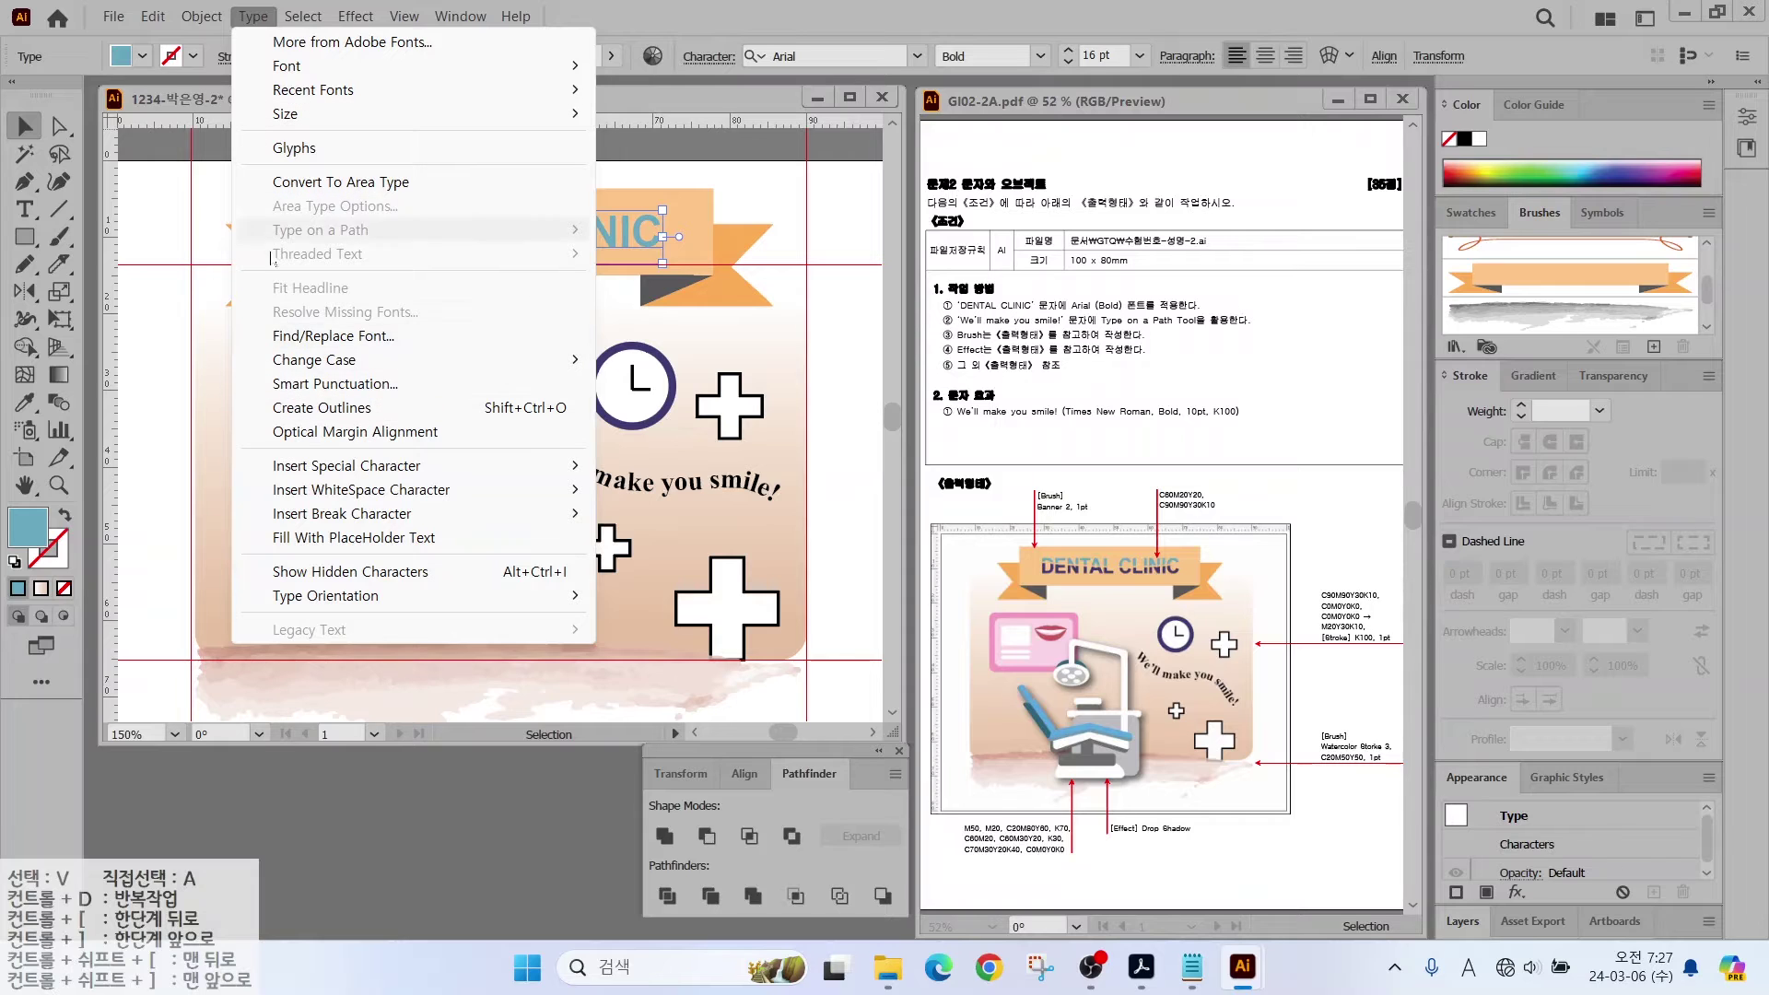
left_click(297, 411)
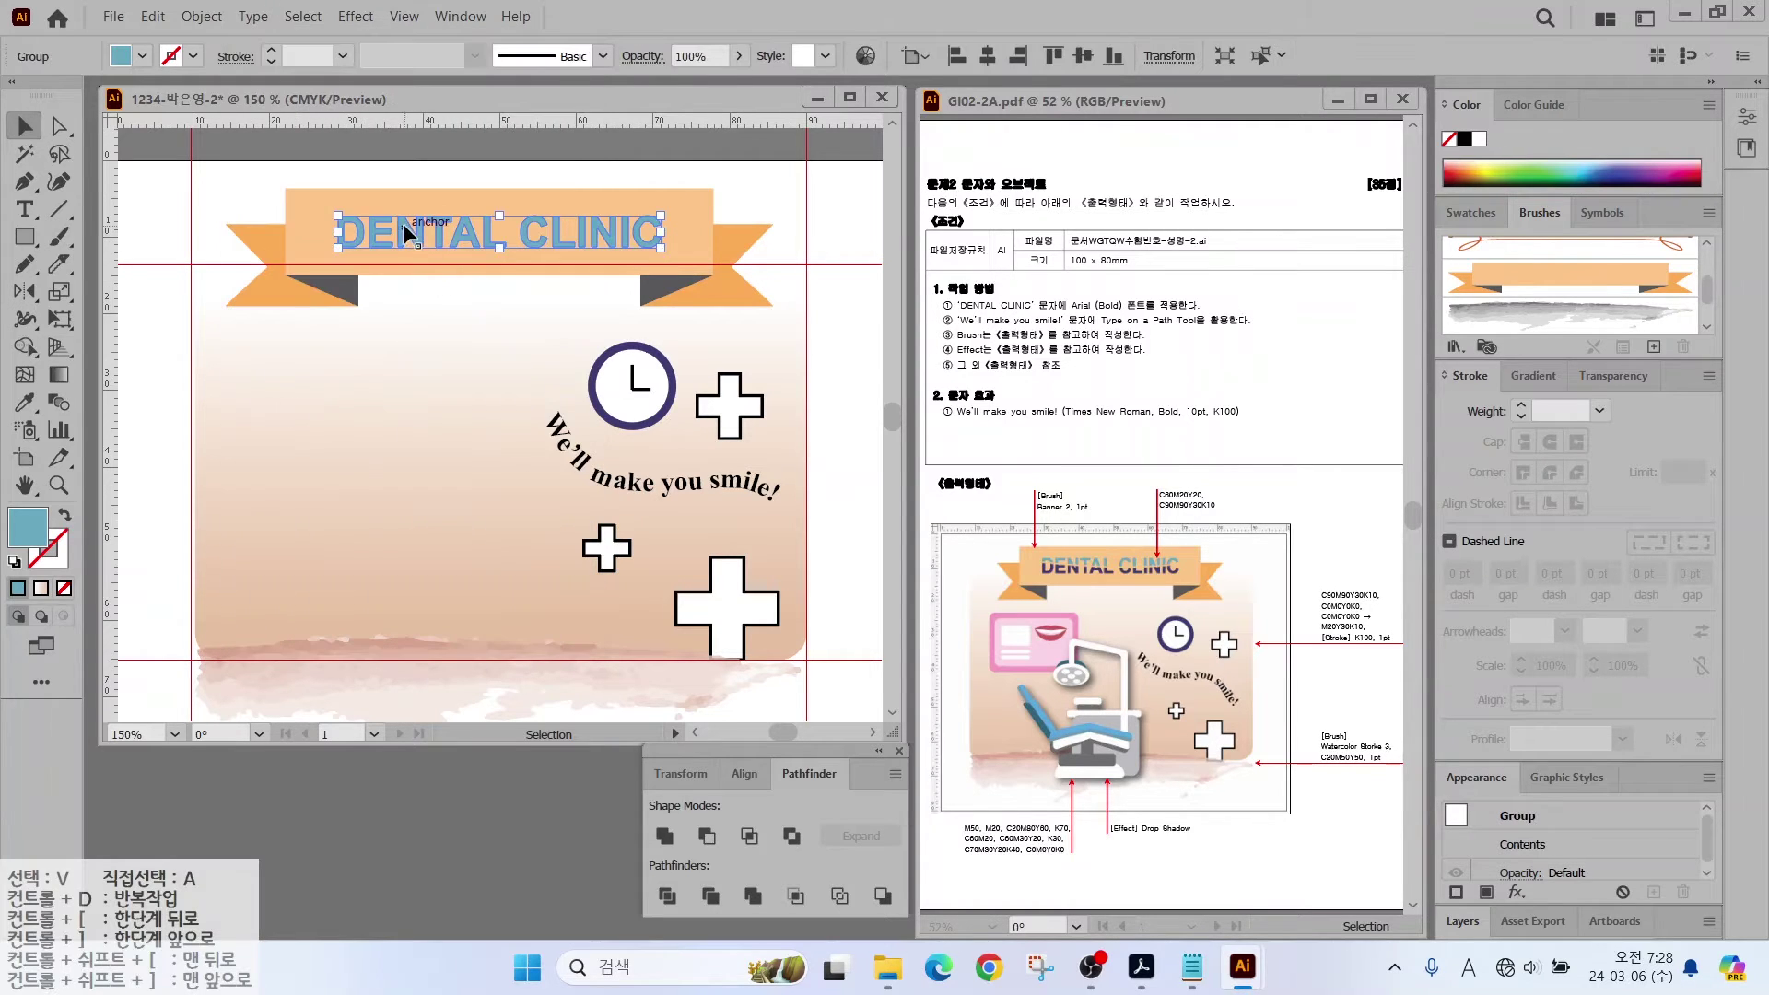
Step: Frame the banner in view and select the outlined DENTAL CLINIC title
scroll(411, 191, "up", 2)
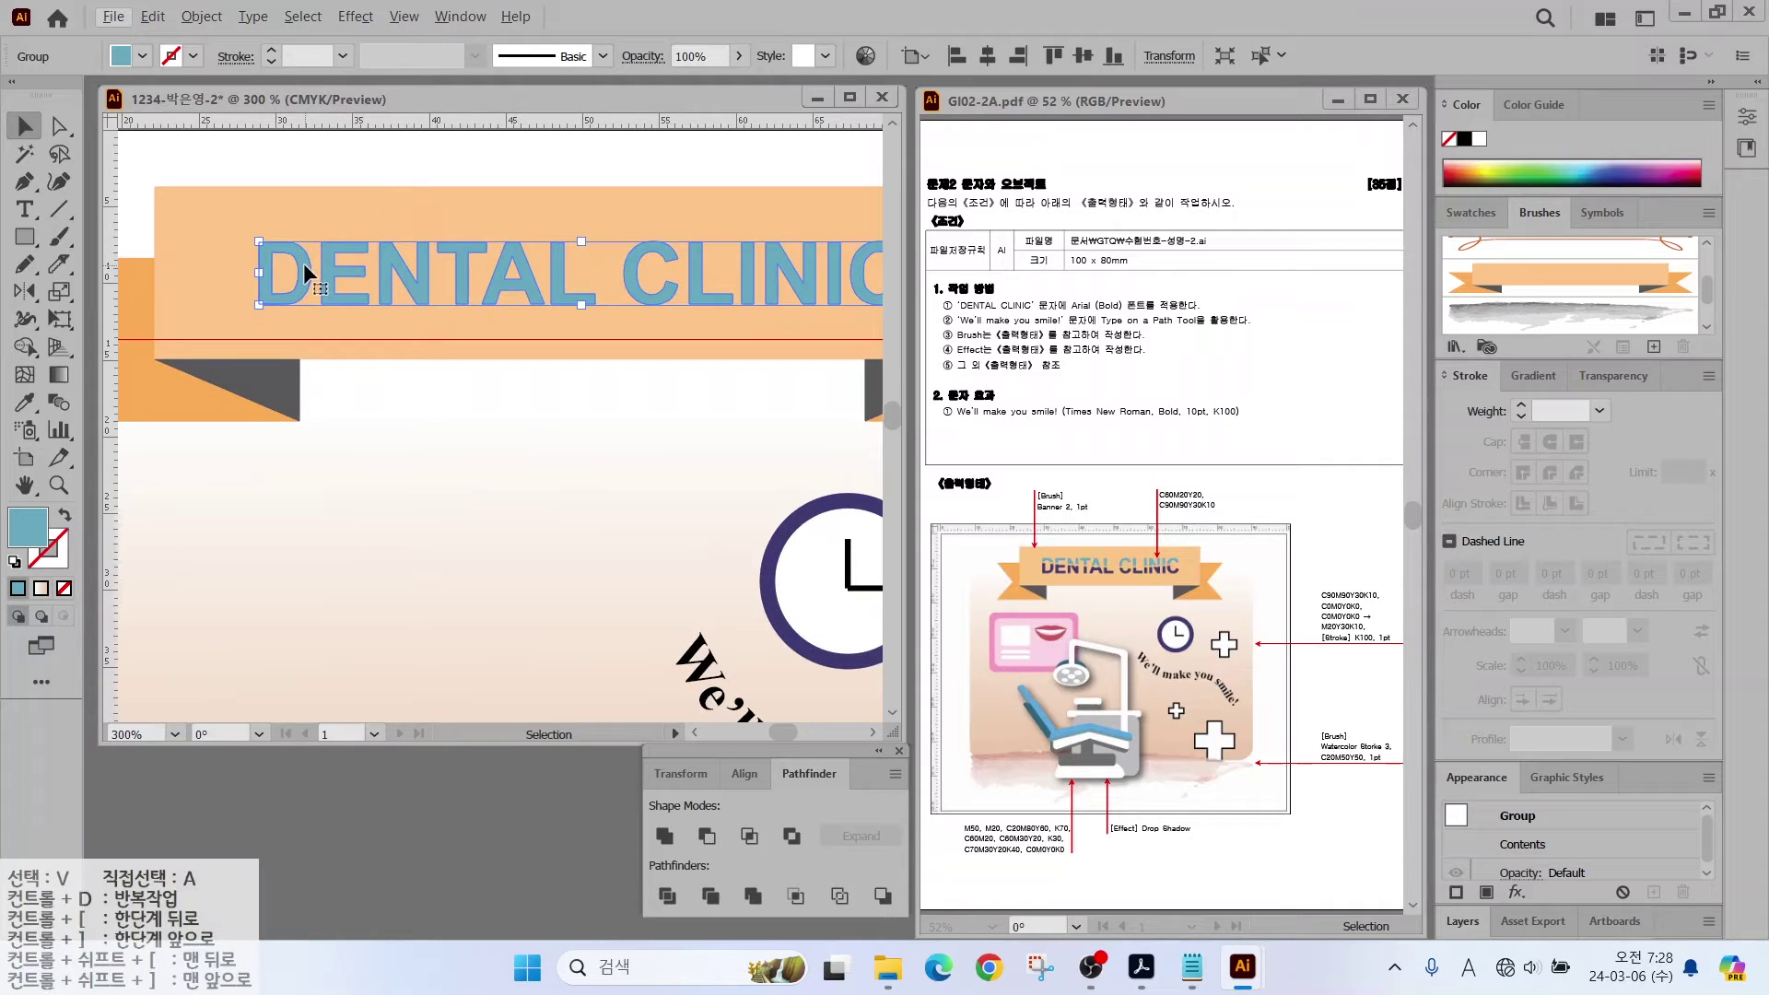
left_click(337, 387)
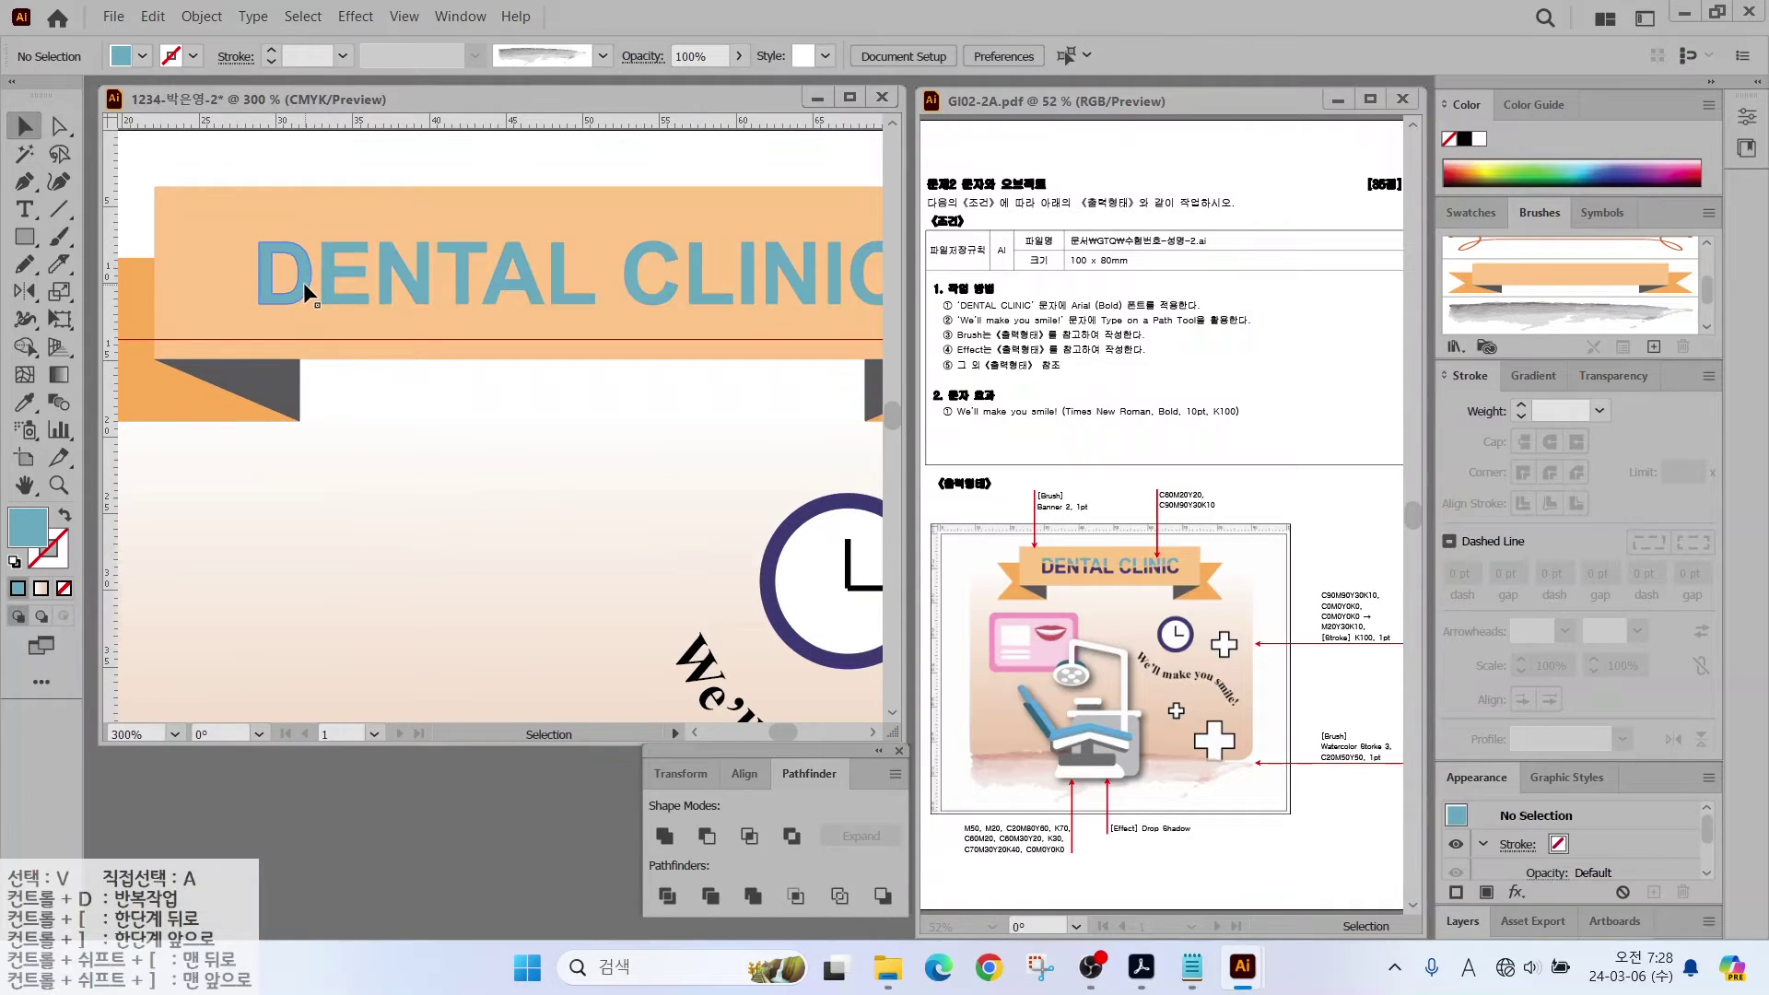
key("ctrl+y")
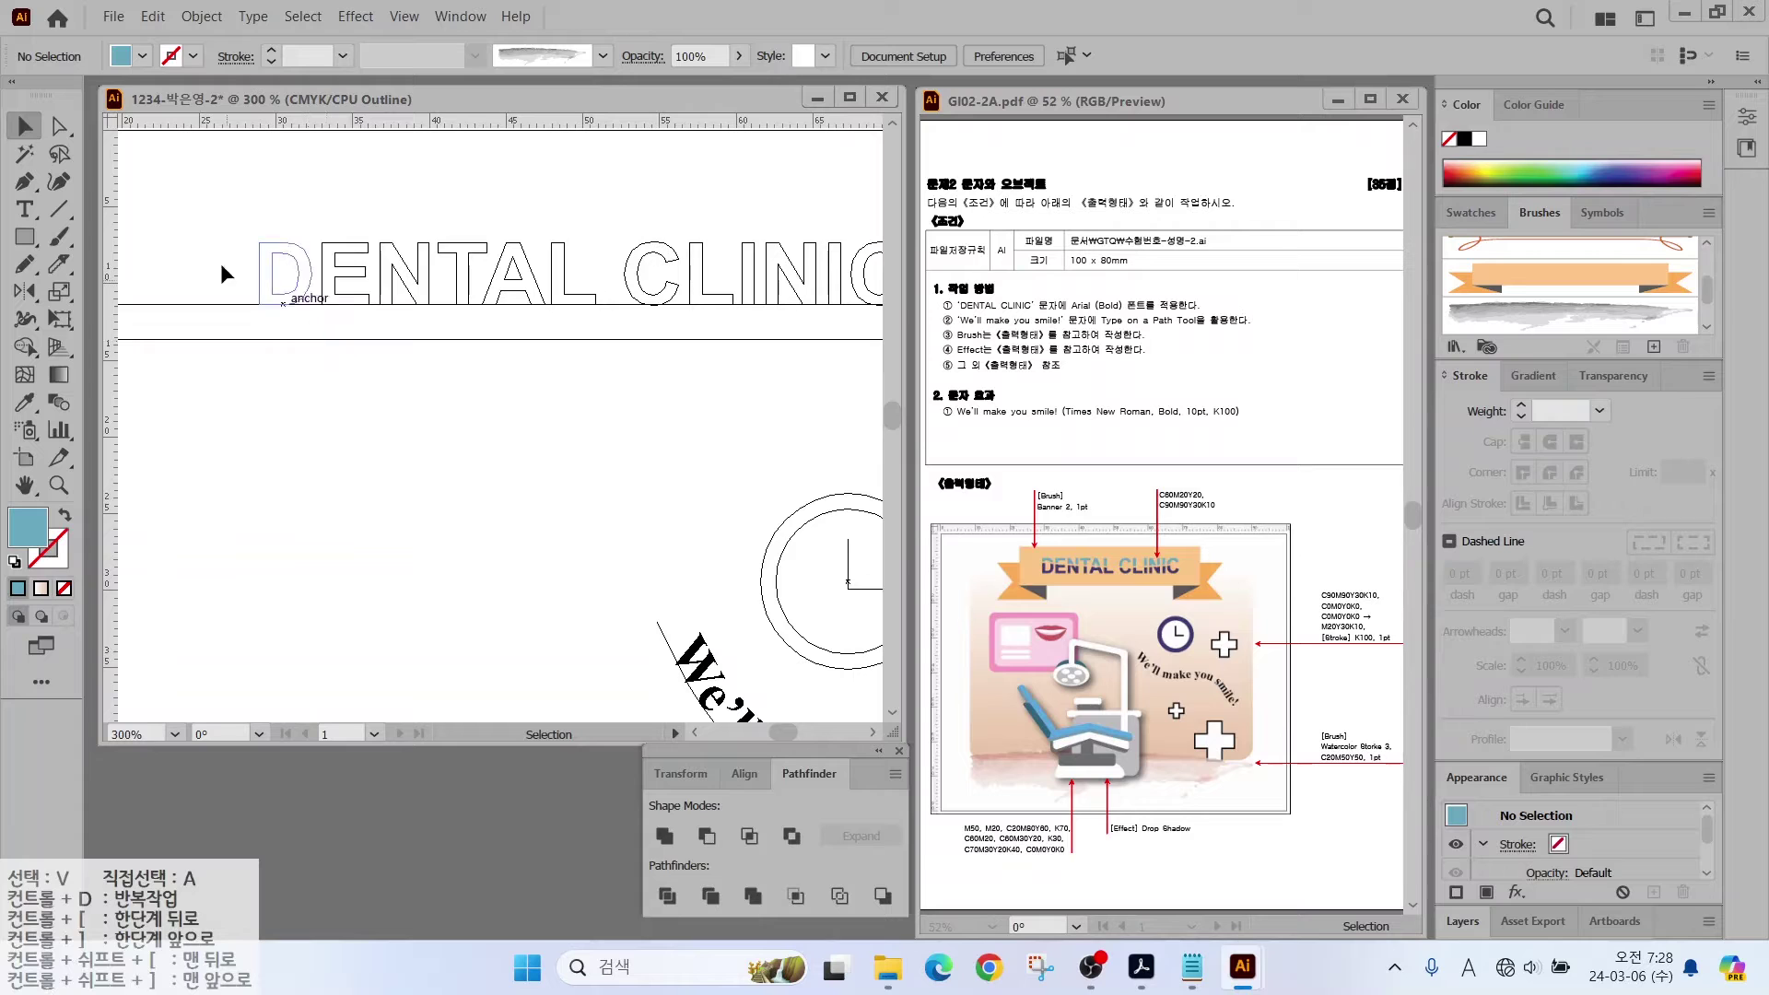
key("ctrl+y")
left_click_drag(416, 383, 341, 435)
left_click(243, 282)
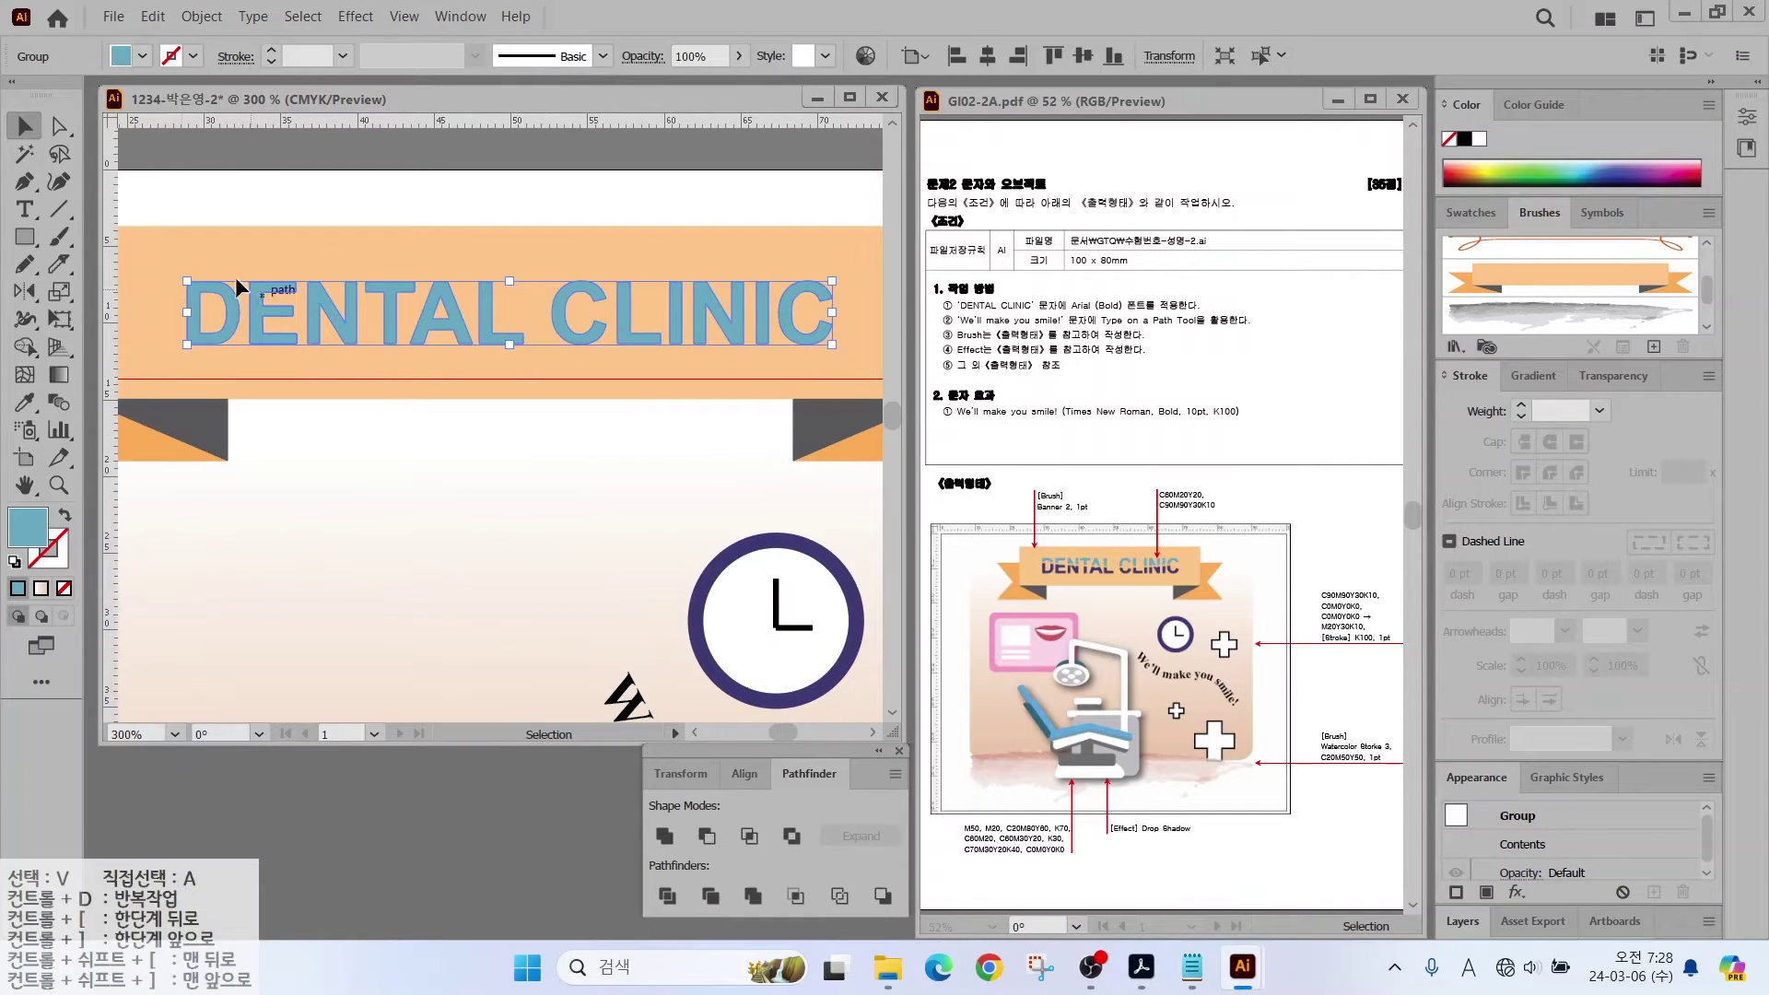
Step: Knife-cut the letters straight across their middle and select the lower halves
left_click(60, 263)
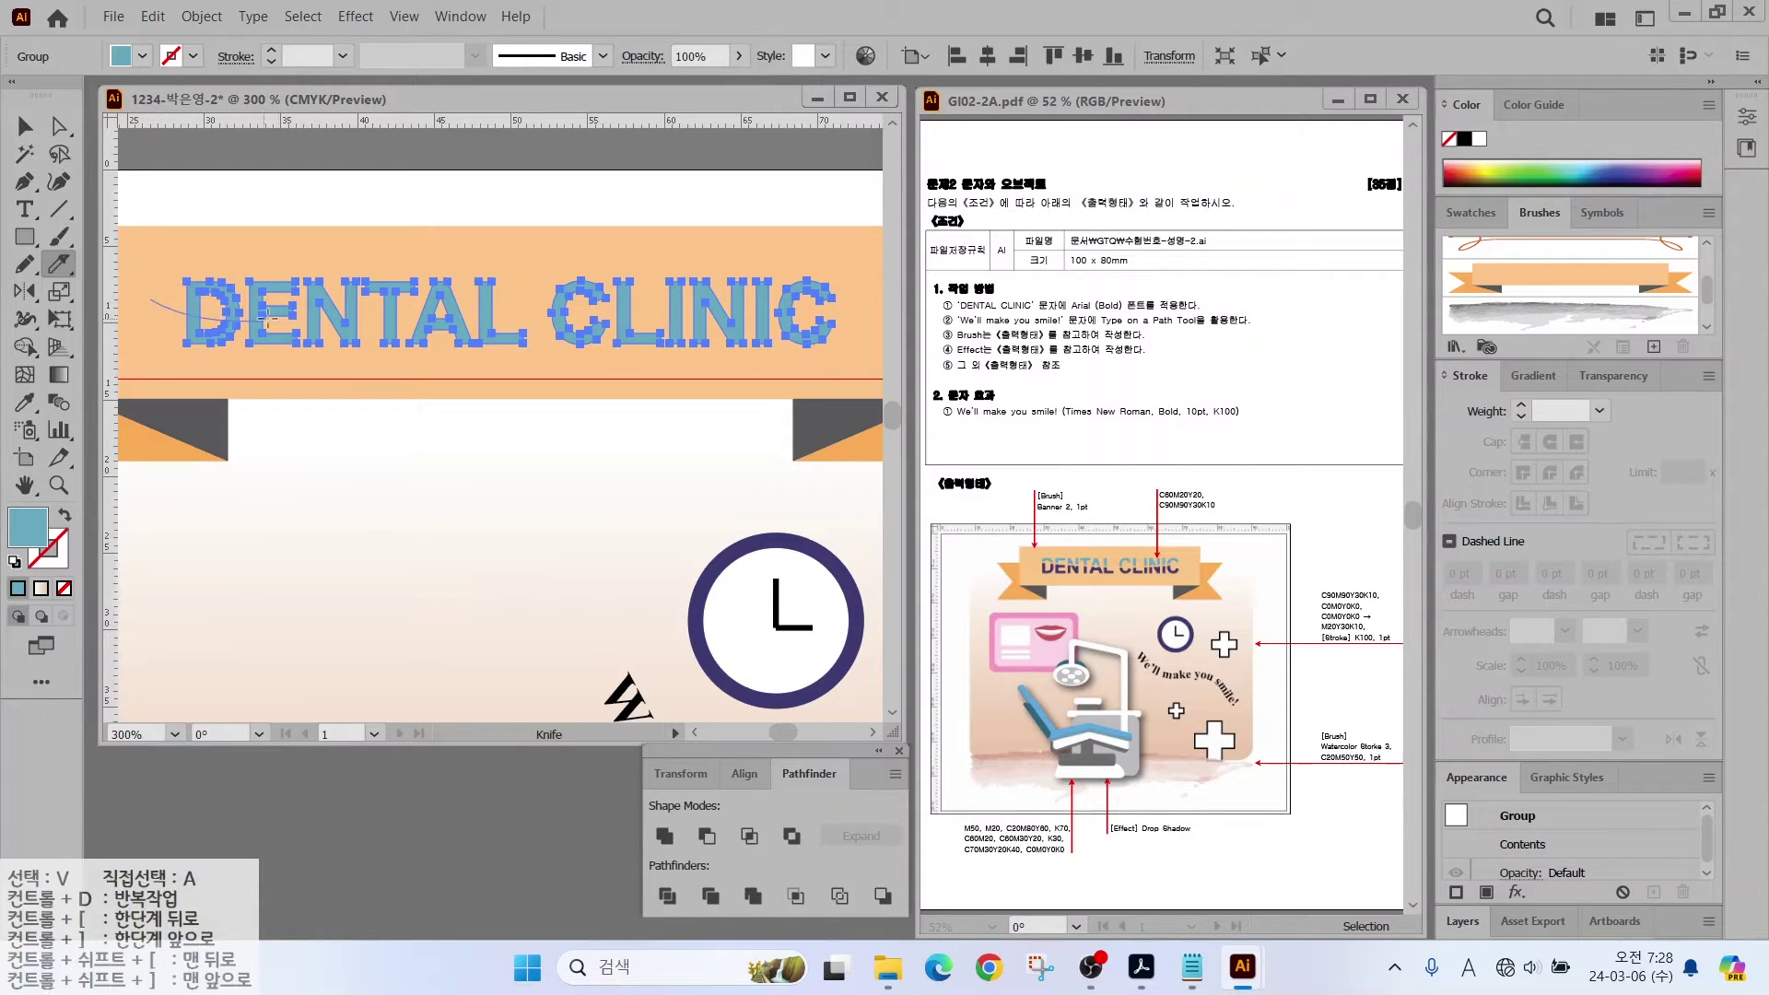
left_click_drag(269, 320, 880, 307)
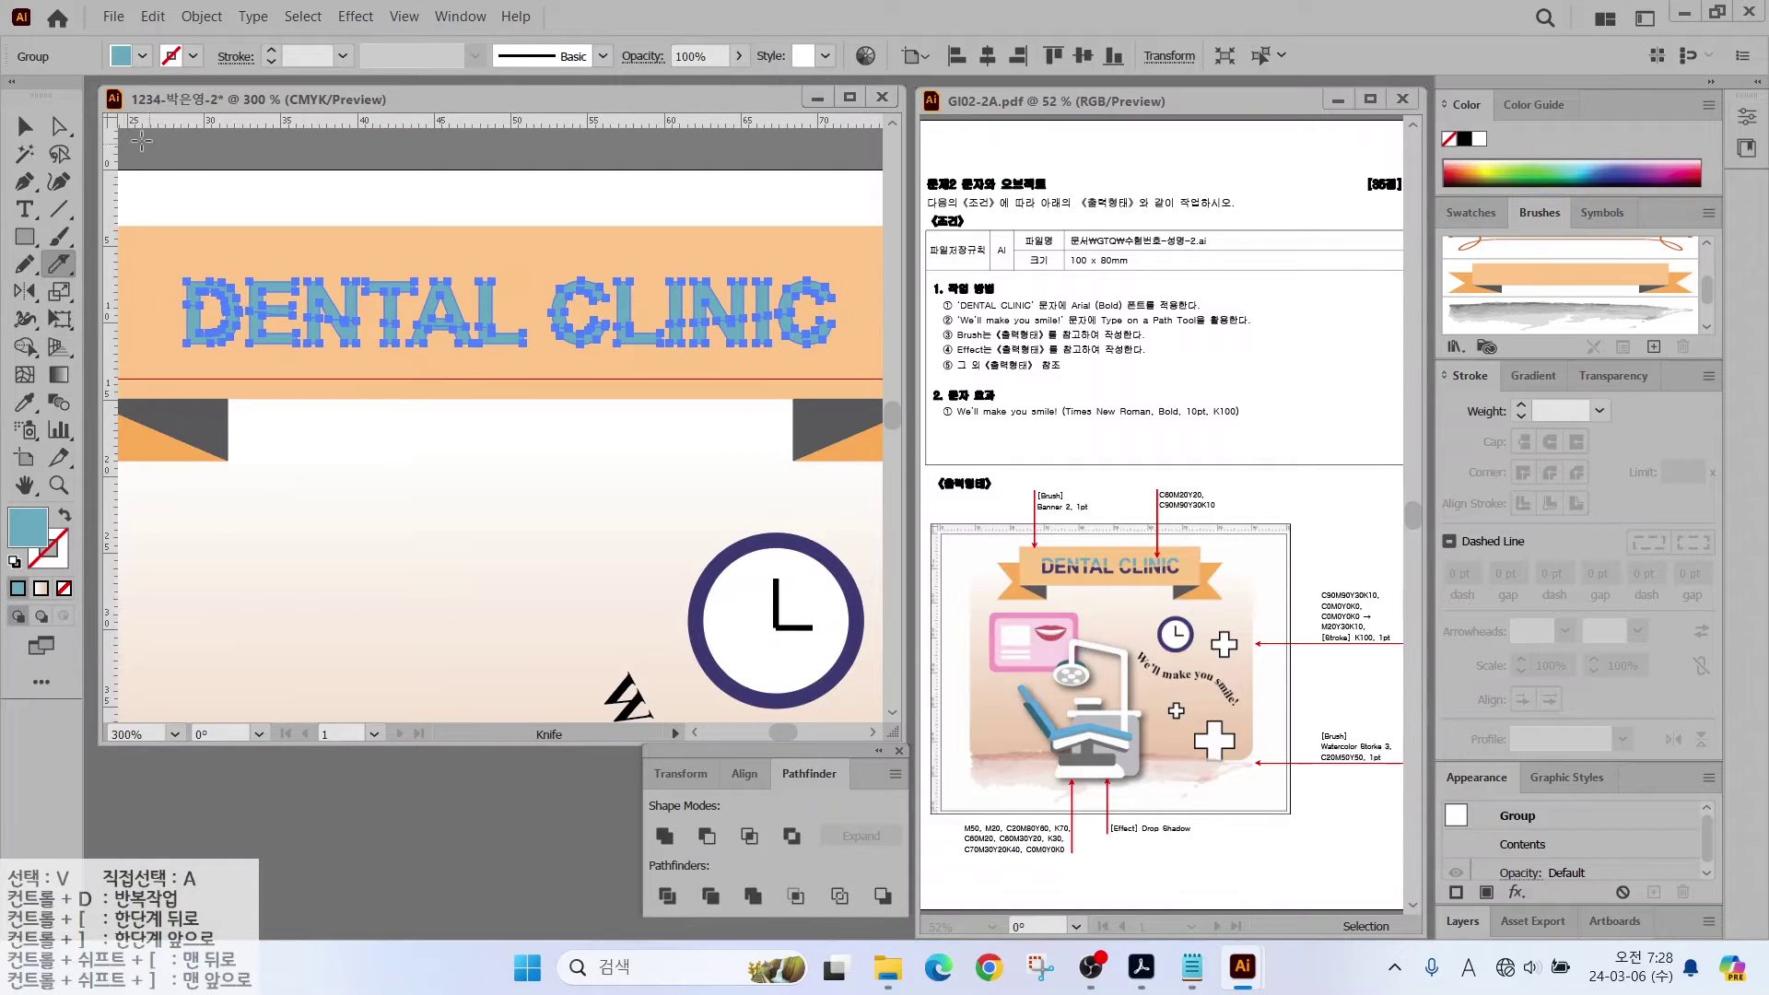
key("v")
left_click(221, 339)
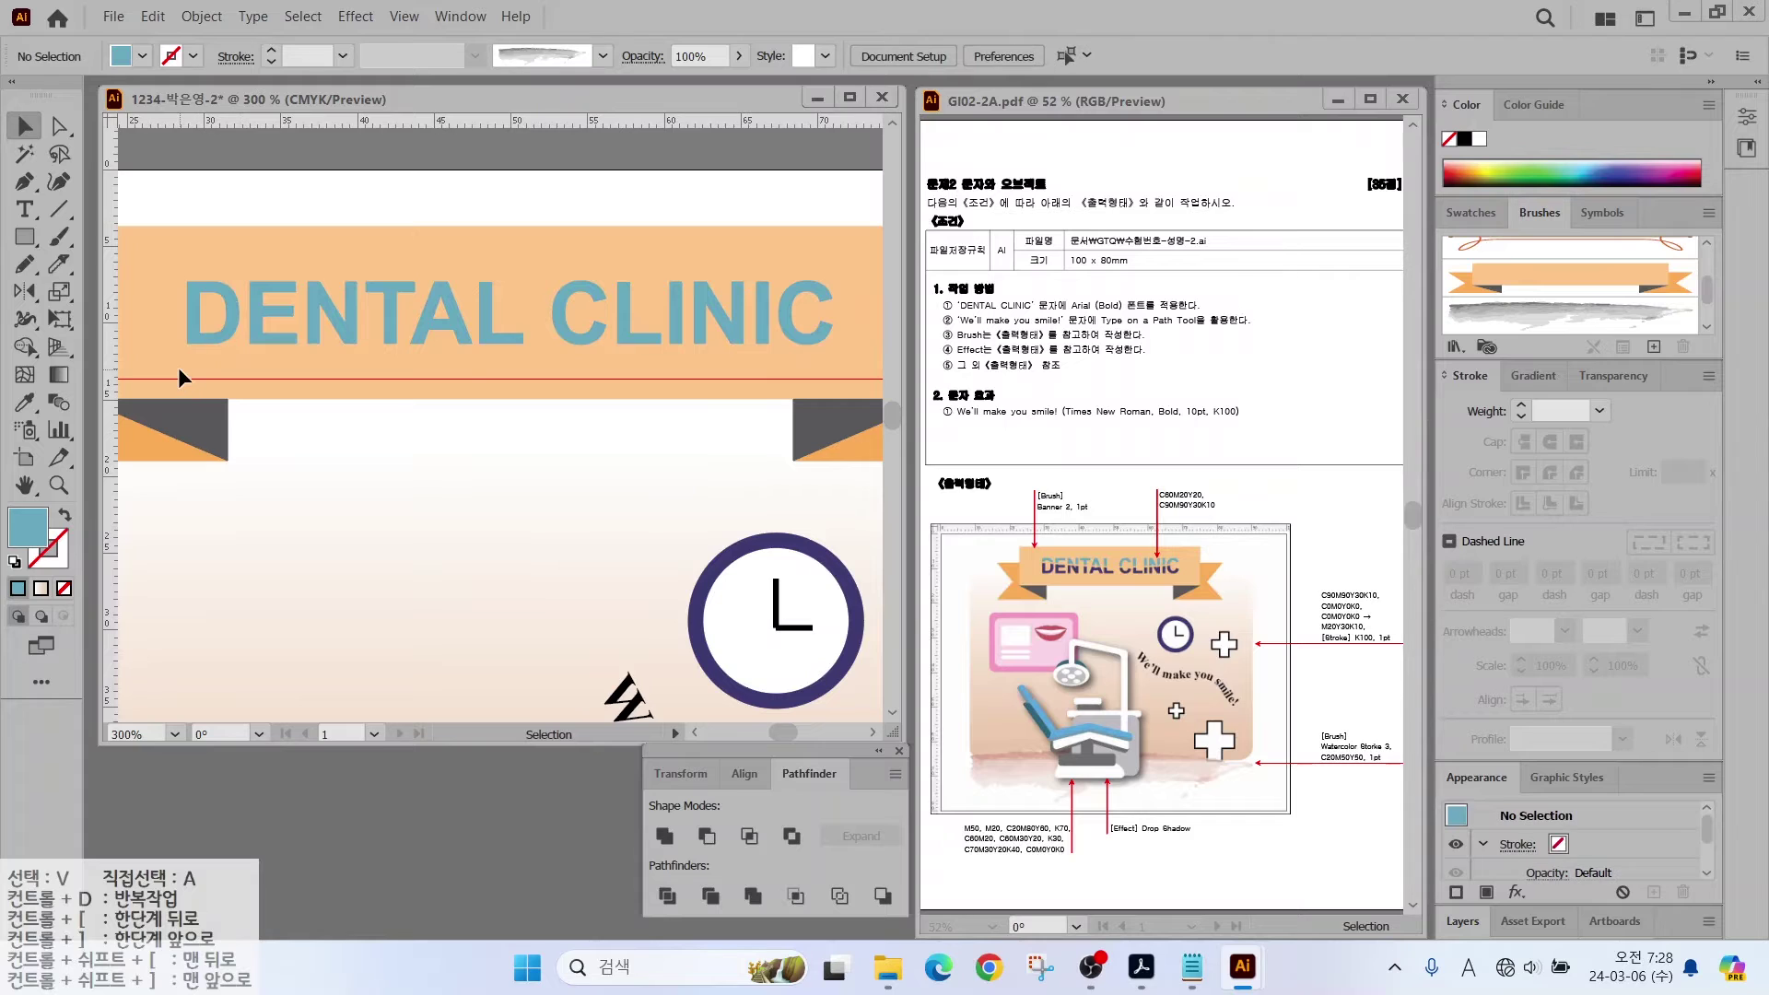
left_click(833, 326)
key("a")
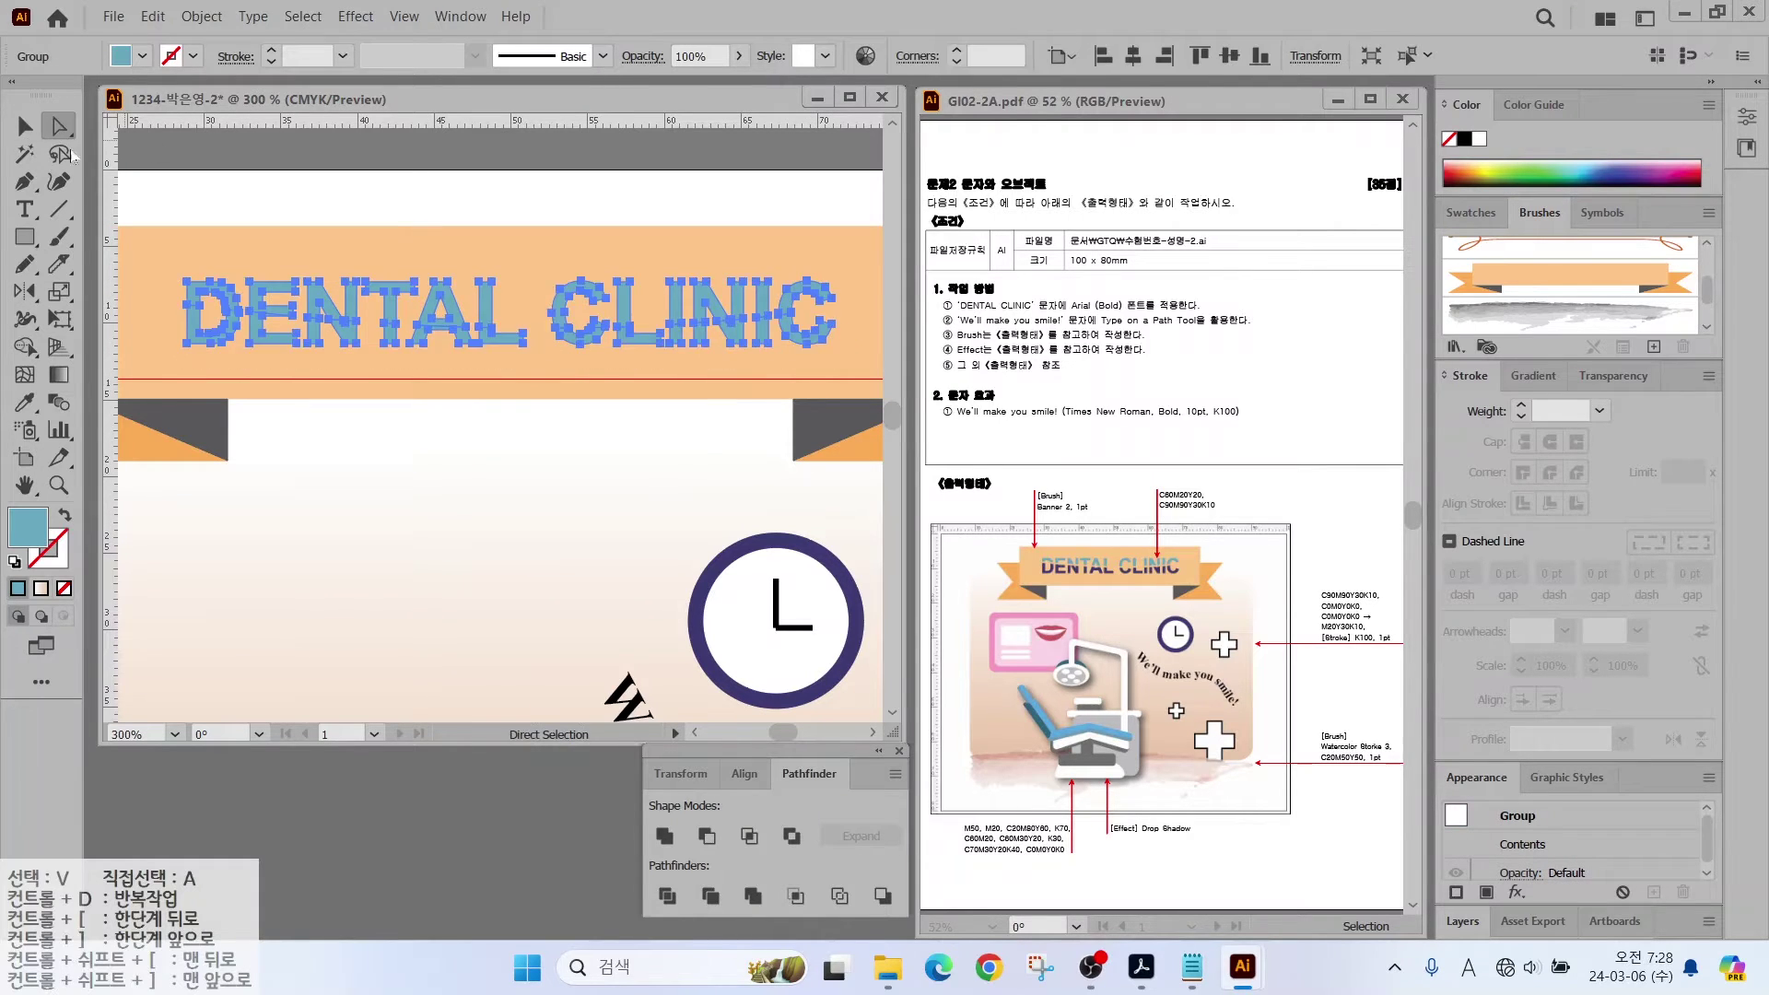
left_click(146, 369)
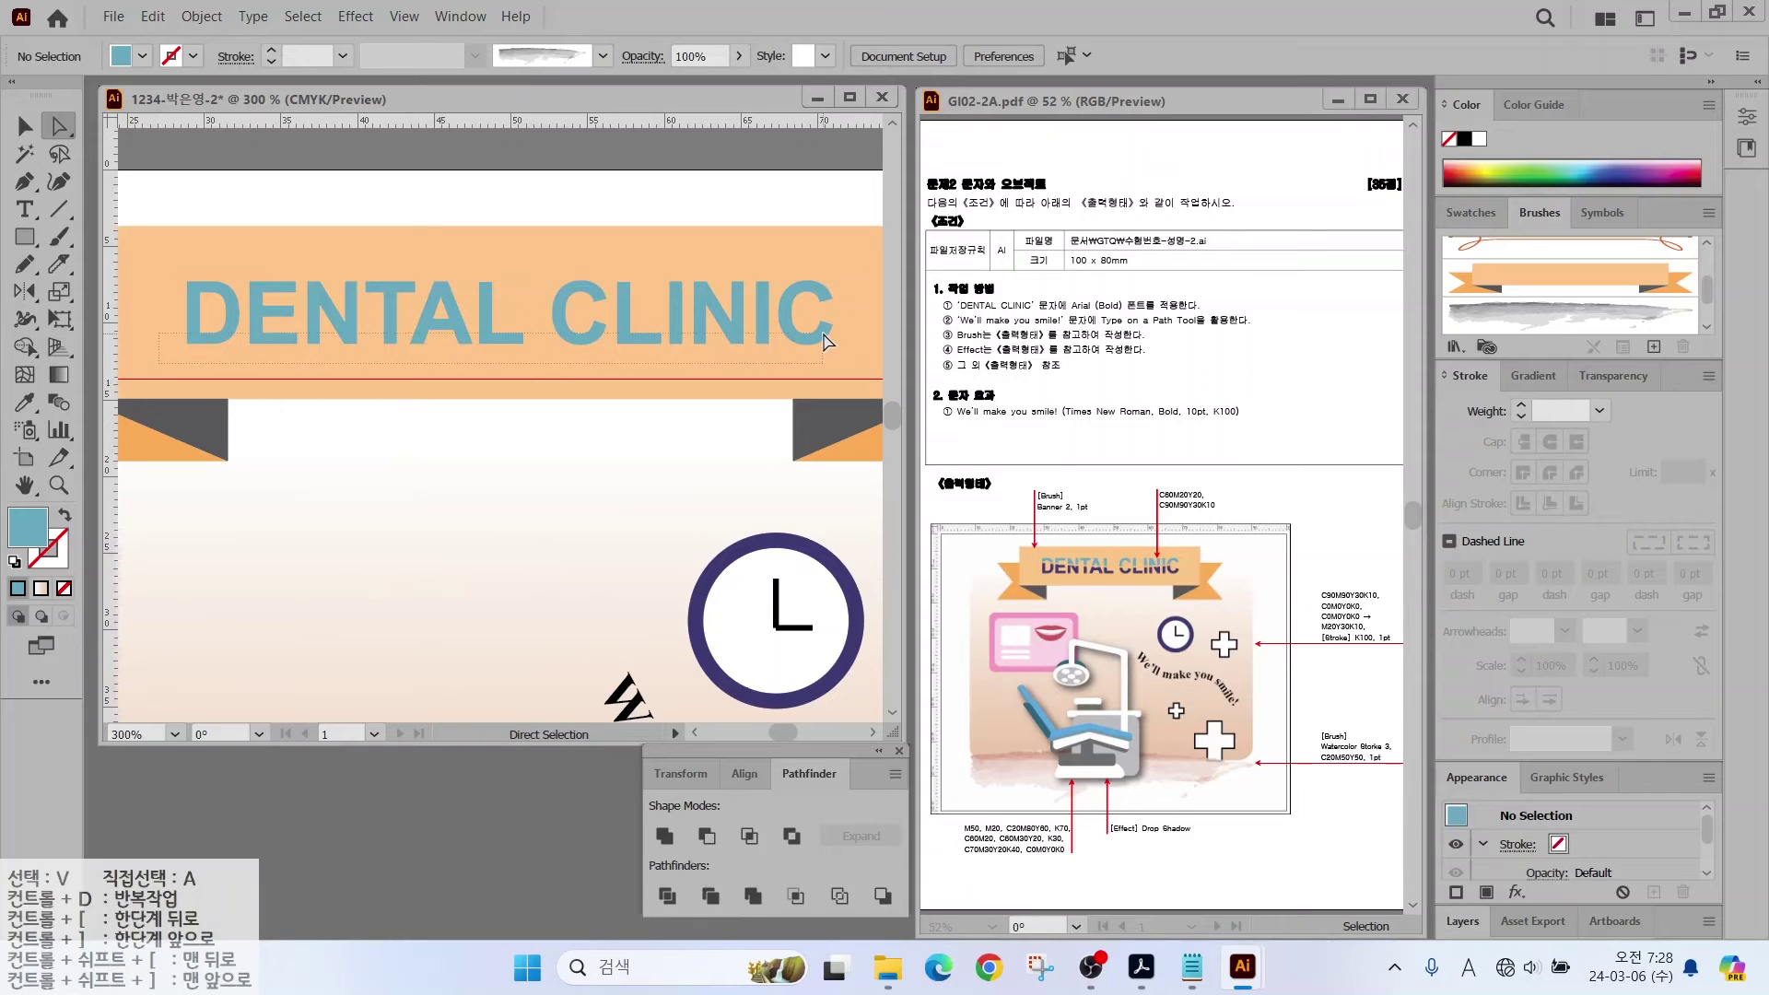
left_click_drag(840, 338, 177, 361)
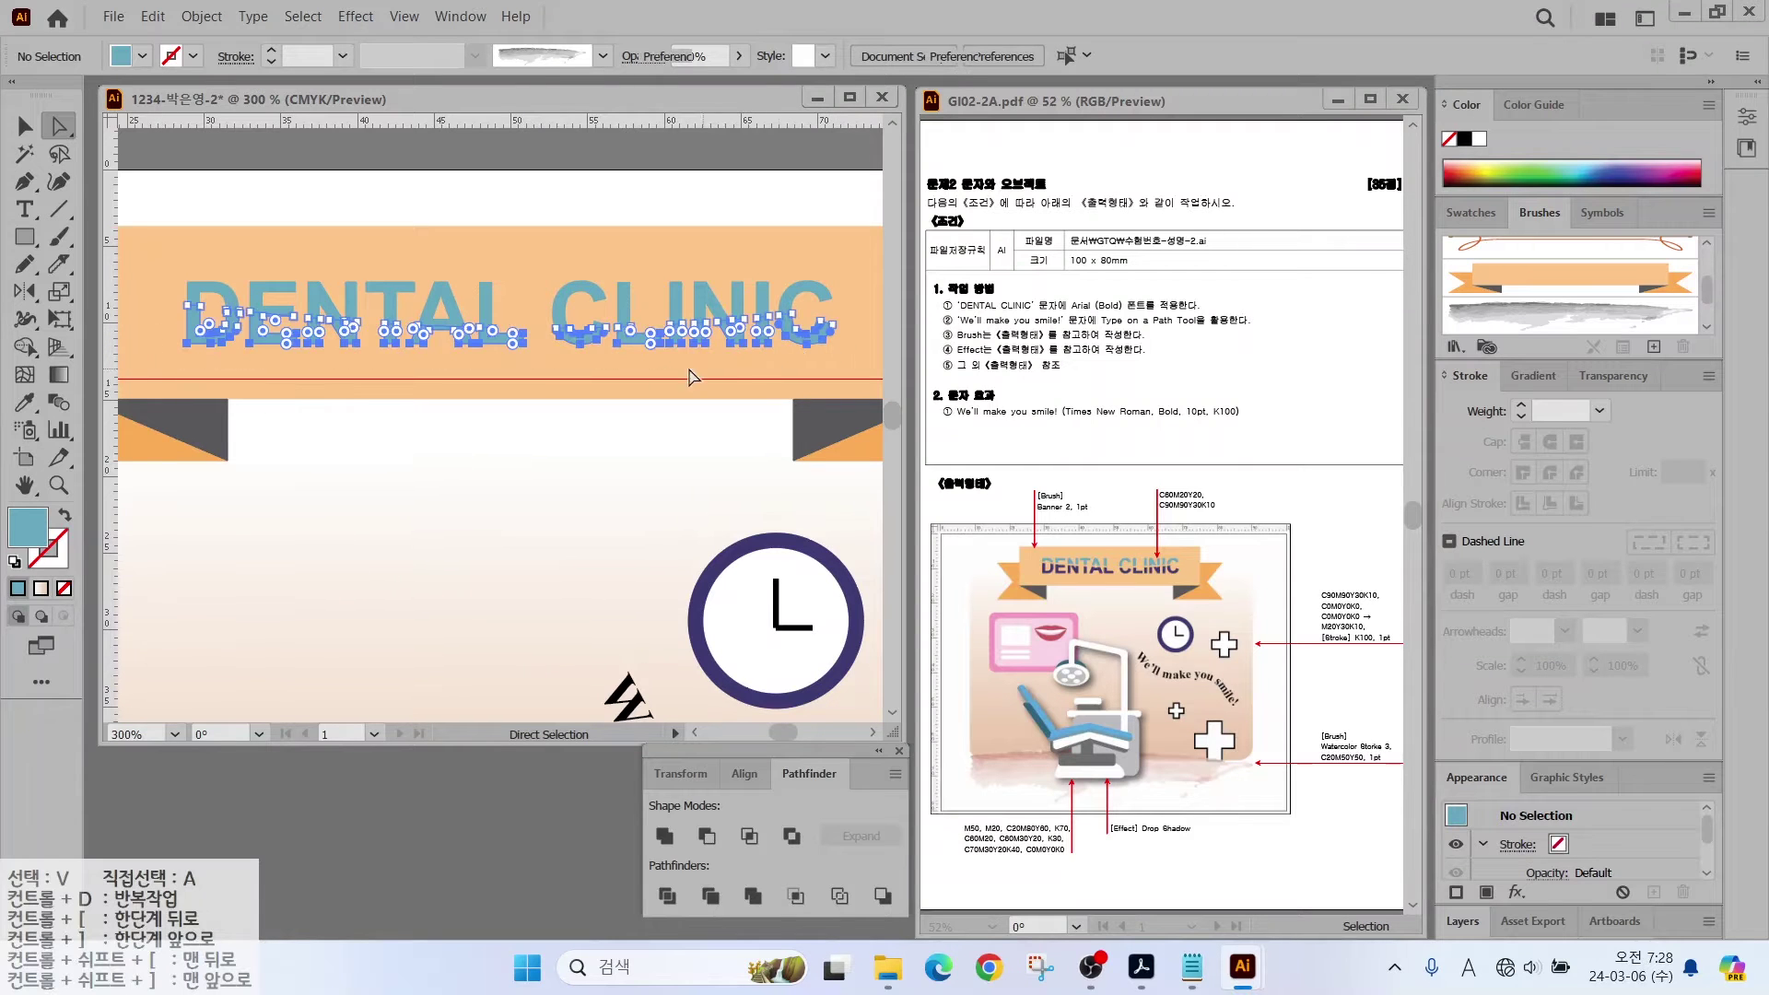
Step: Colour the lower letter halves dark purple (C90 M90 Y30 K10)
double_click(26, 533)
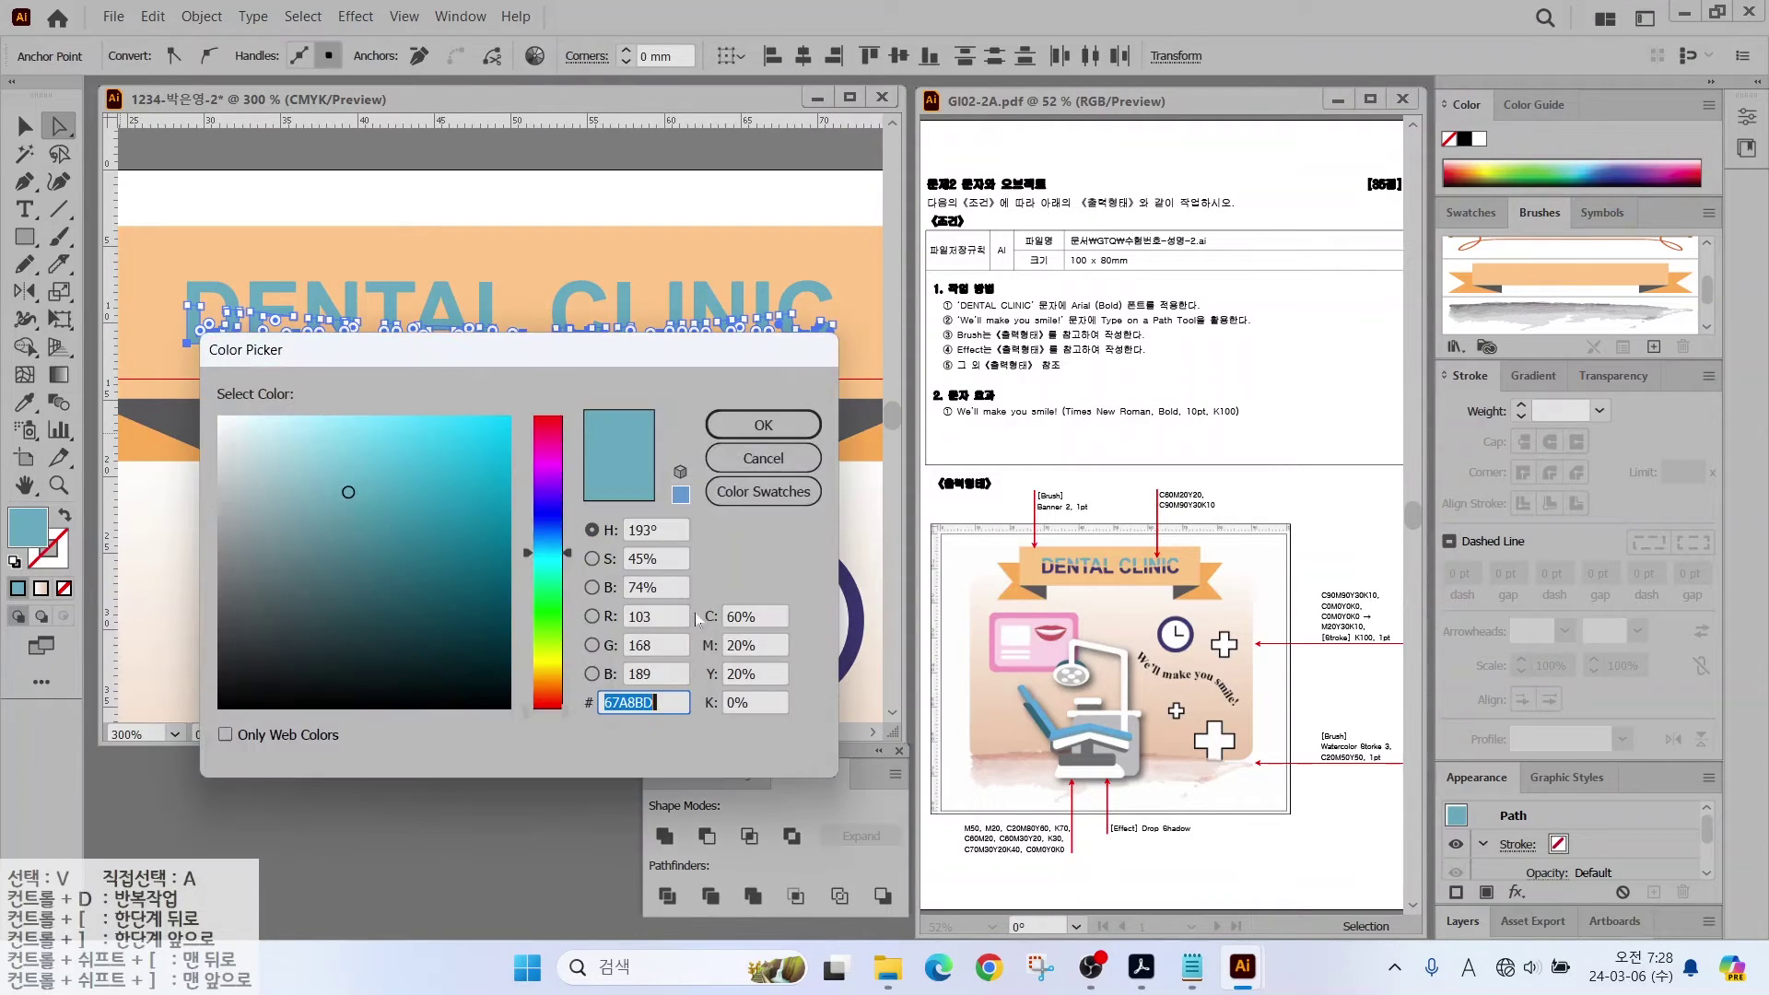
left_click(763, 617)
type("90")
key("Tab")
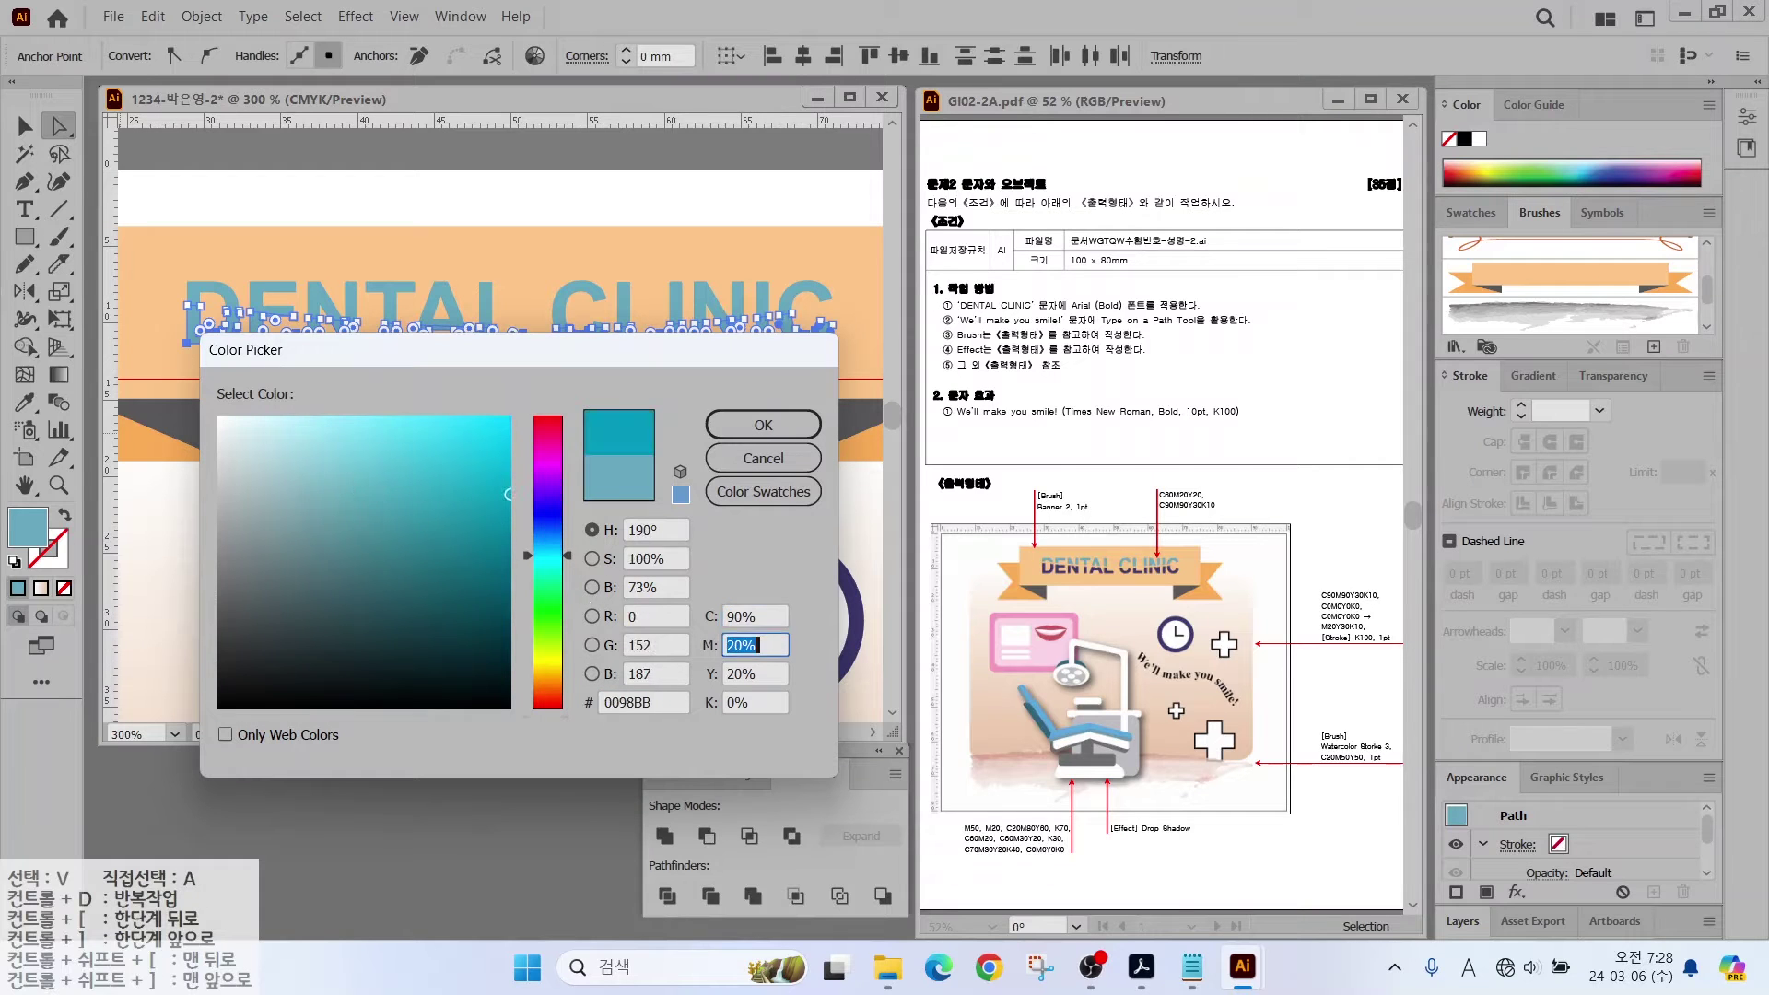
type("90")
key("Tab")
type("30")
key("Tab")
type("10")
key("Return")
left_click(402, 432)
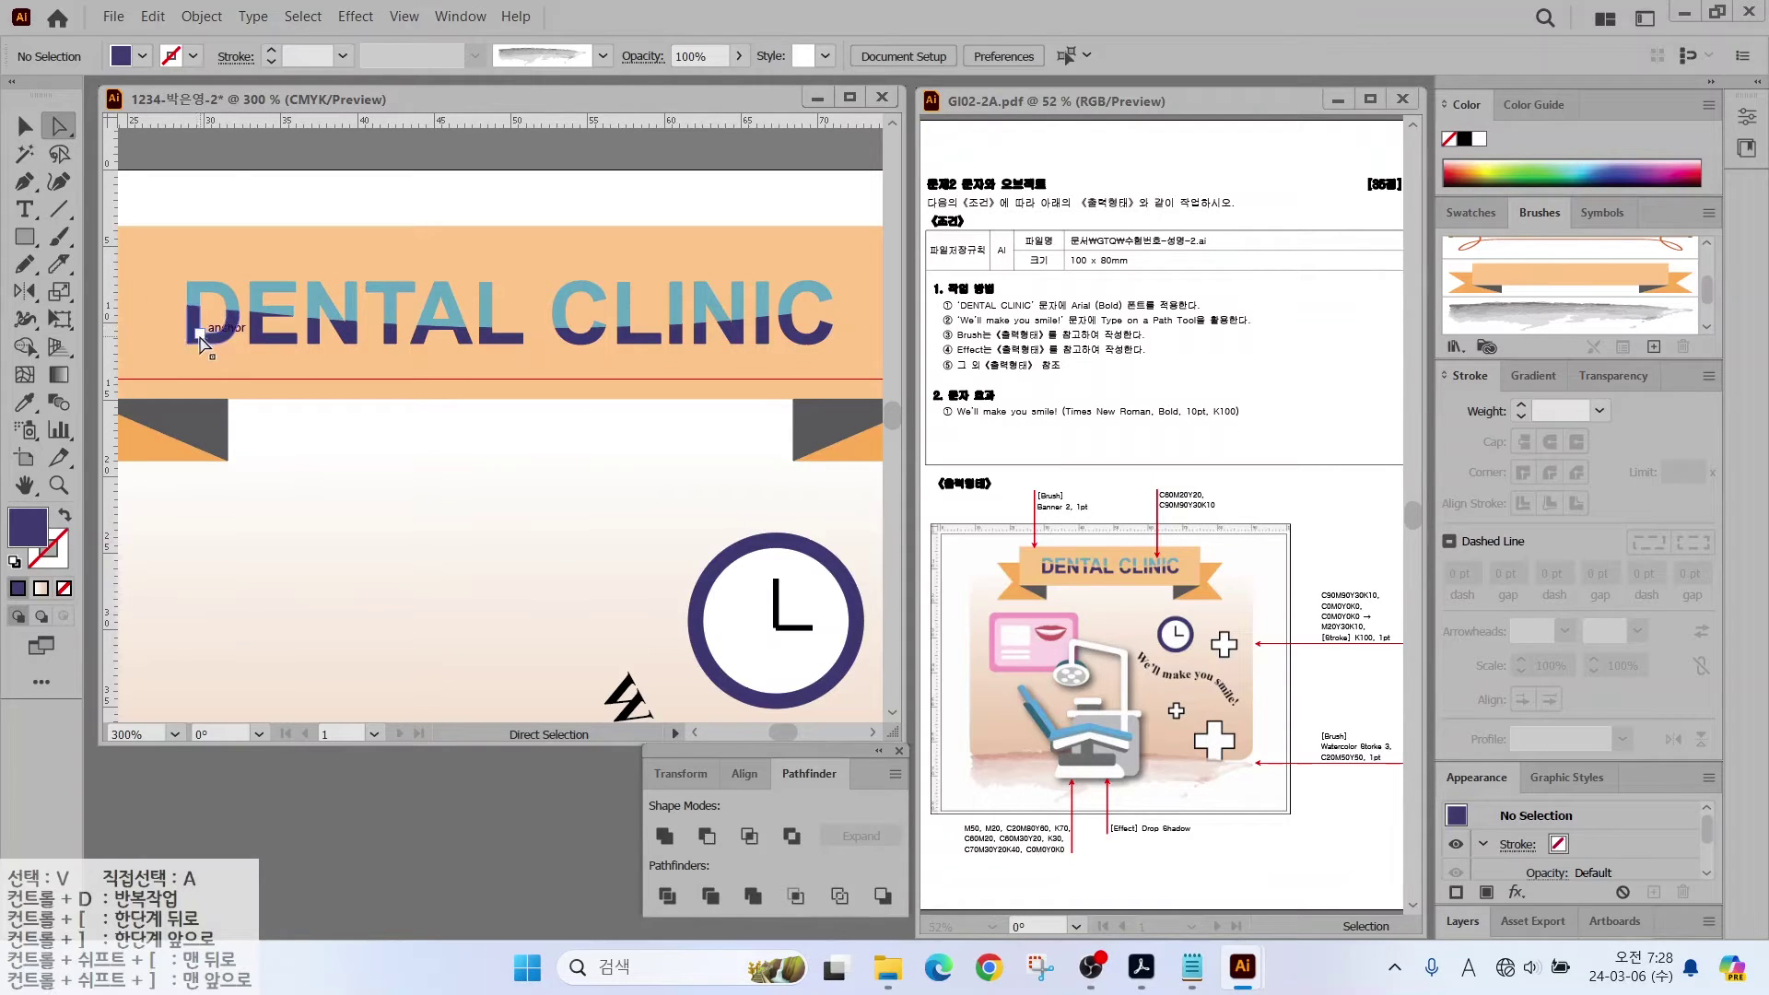
Step: Test nudging the title against the red guide, undoing the trial offsets
left_click_drag(169, 354, 866, 343)
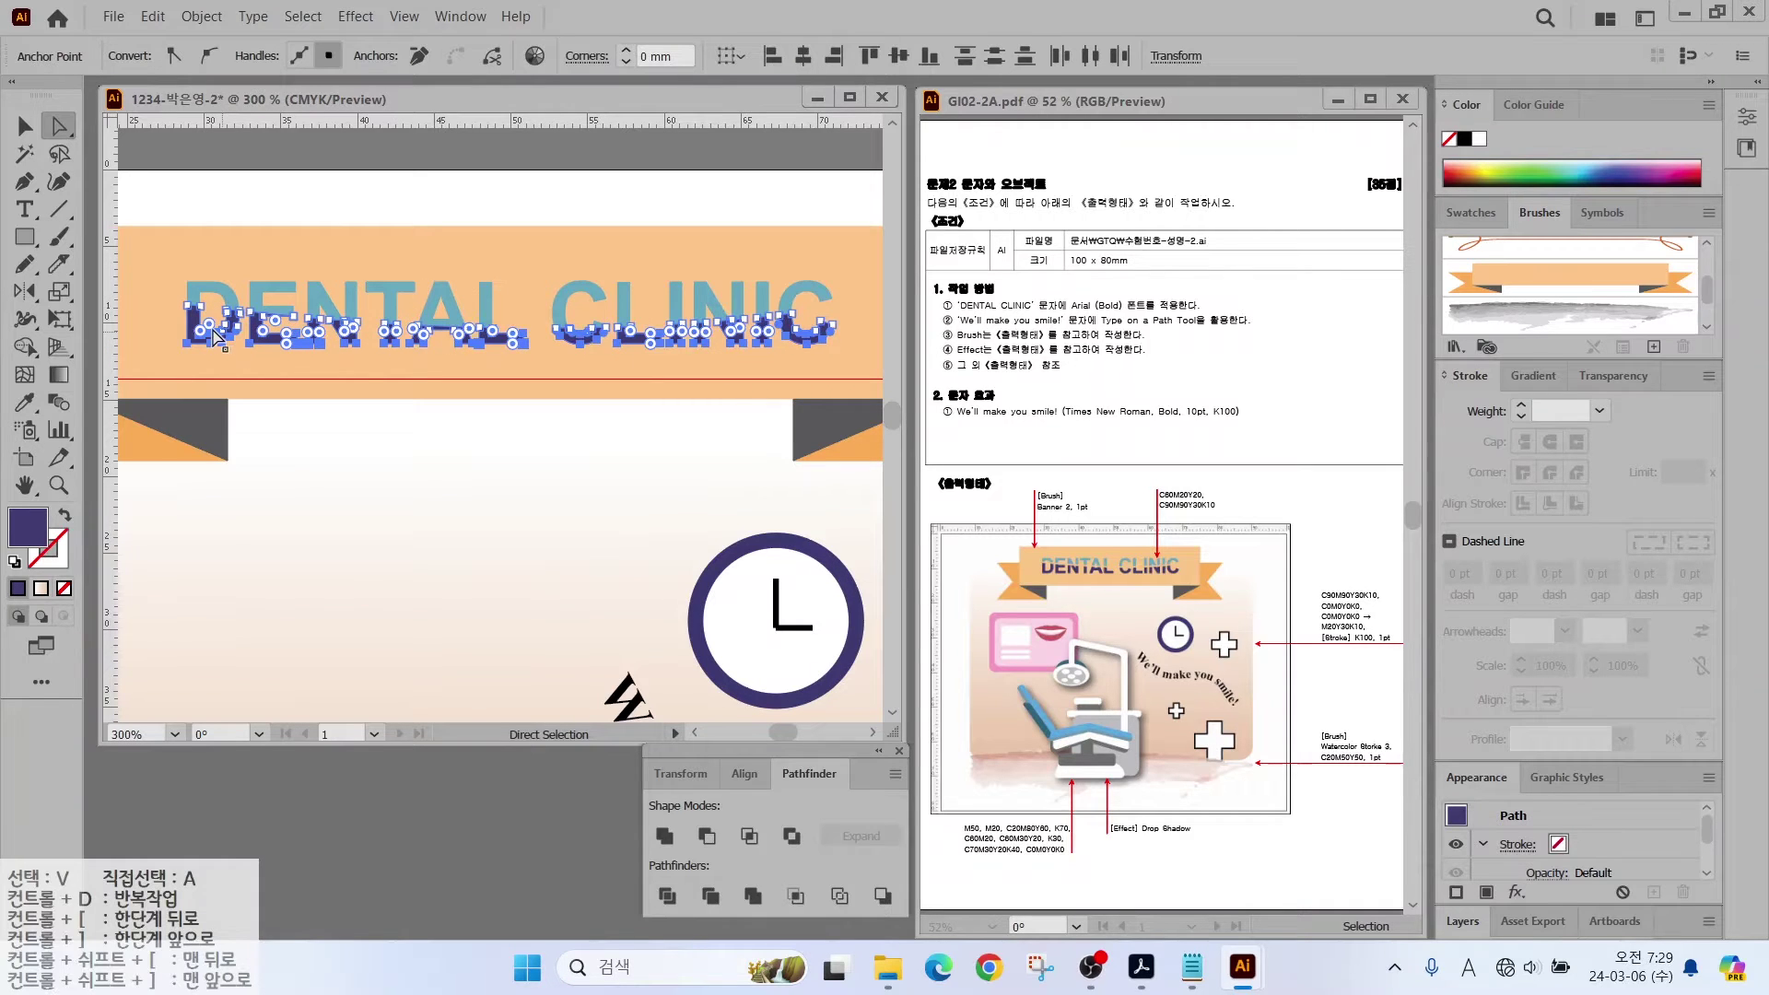
key("Down")
key("Down")
key("Down")
key("Down")
key("Down")
key("Down")
key("Down")
key("Down")
key("Down")
key("Down")
key("Down")
key("Down")
key("Down")
key("Down")
key("Down")
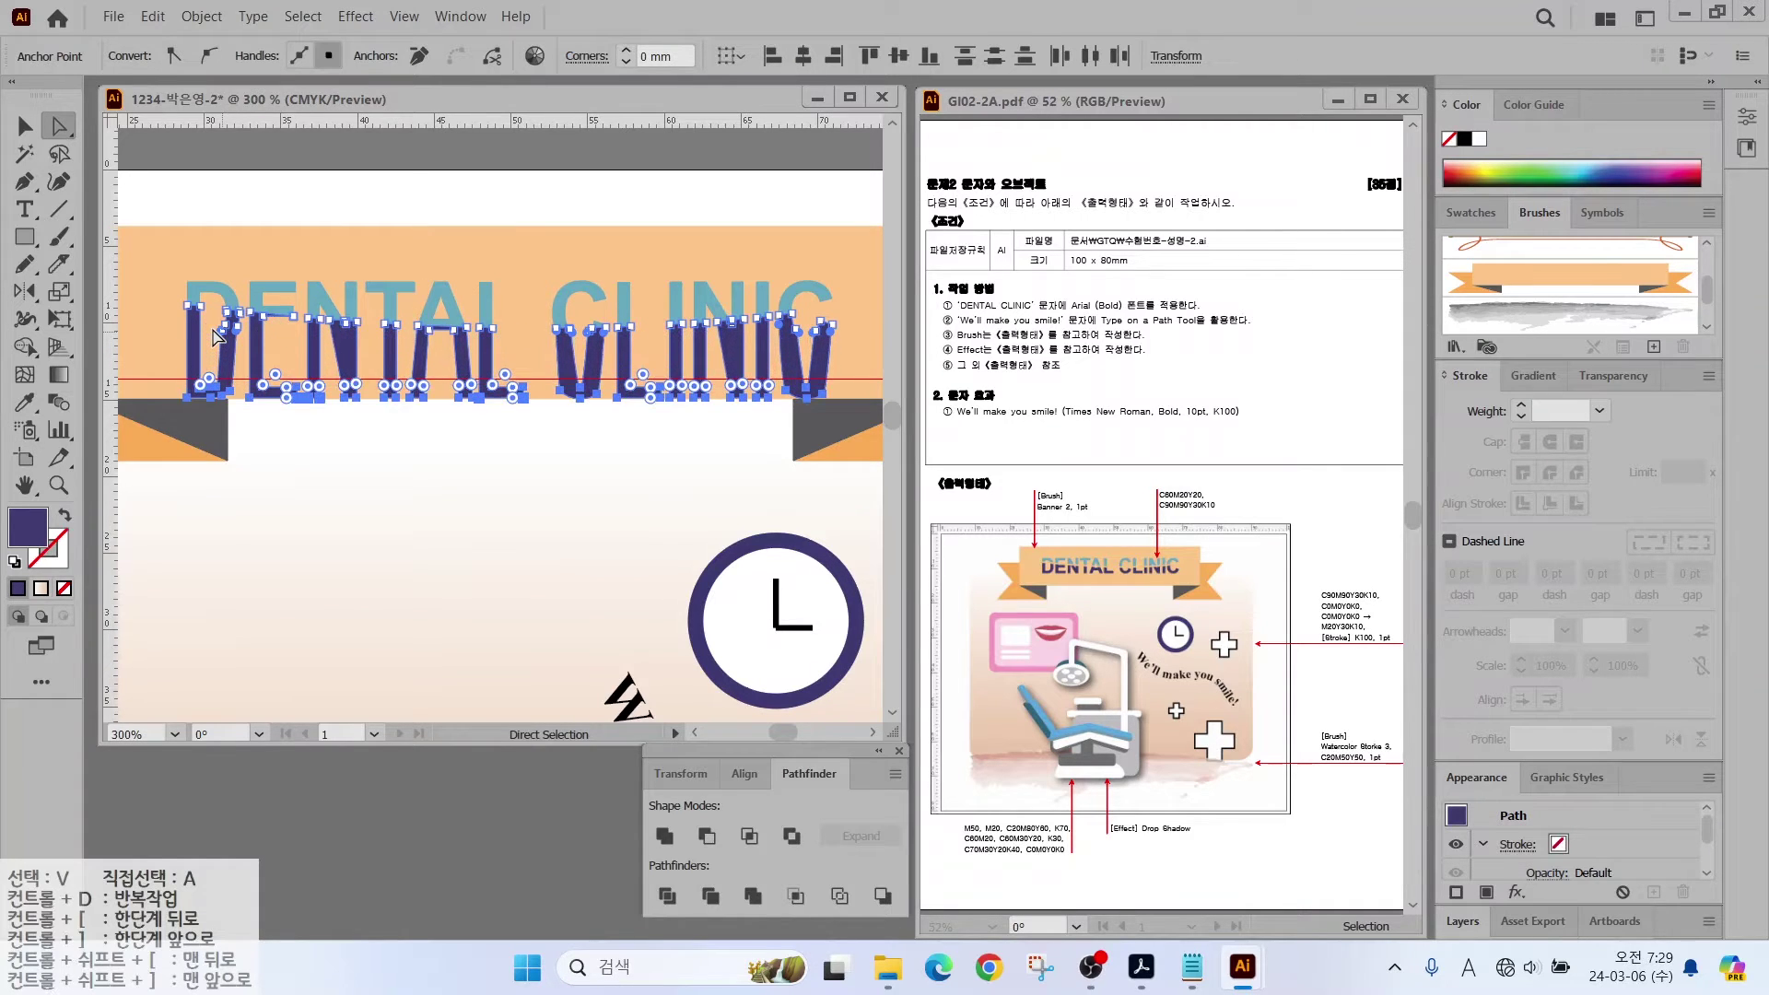
key("ctrl+z")
key("ctrl+z")
key("ctrl+z")
key("ctrl+z")
key("ctrl+z")
key("ctrl+z")
key("ctrl+z")
key("ctrl+z")
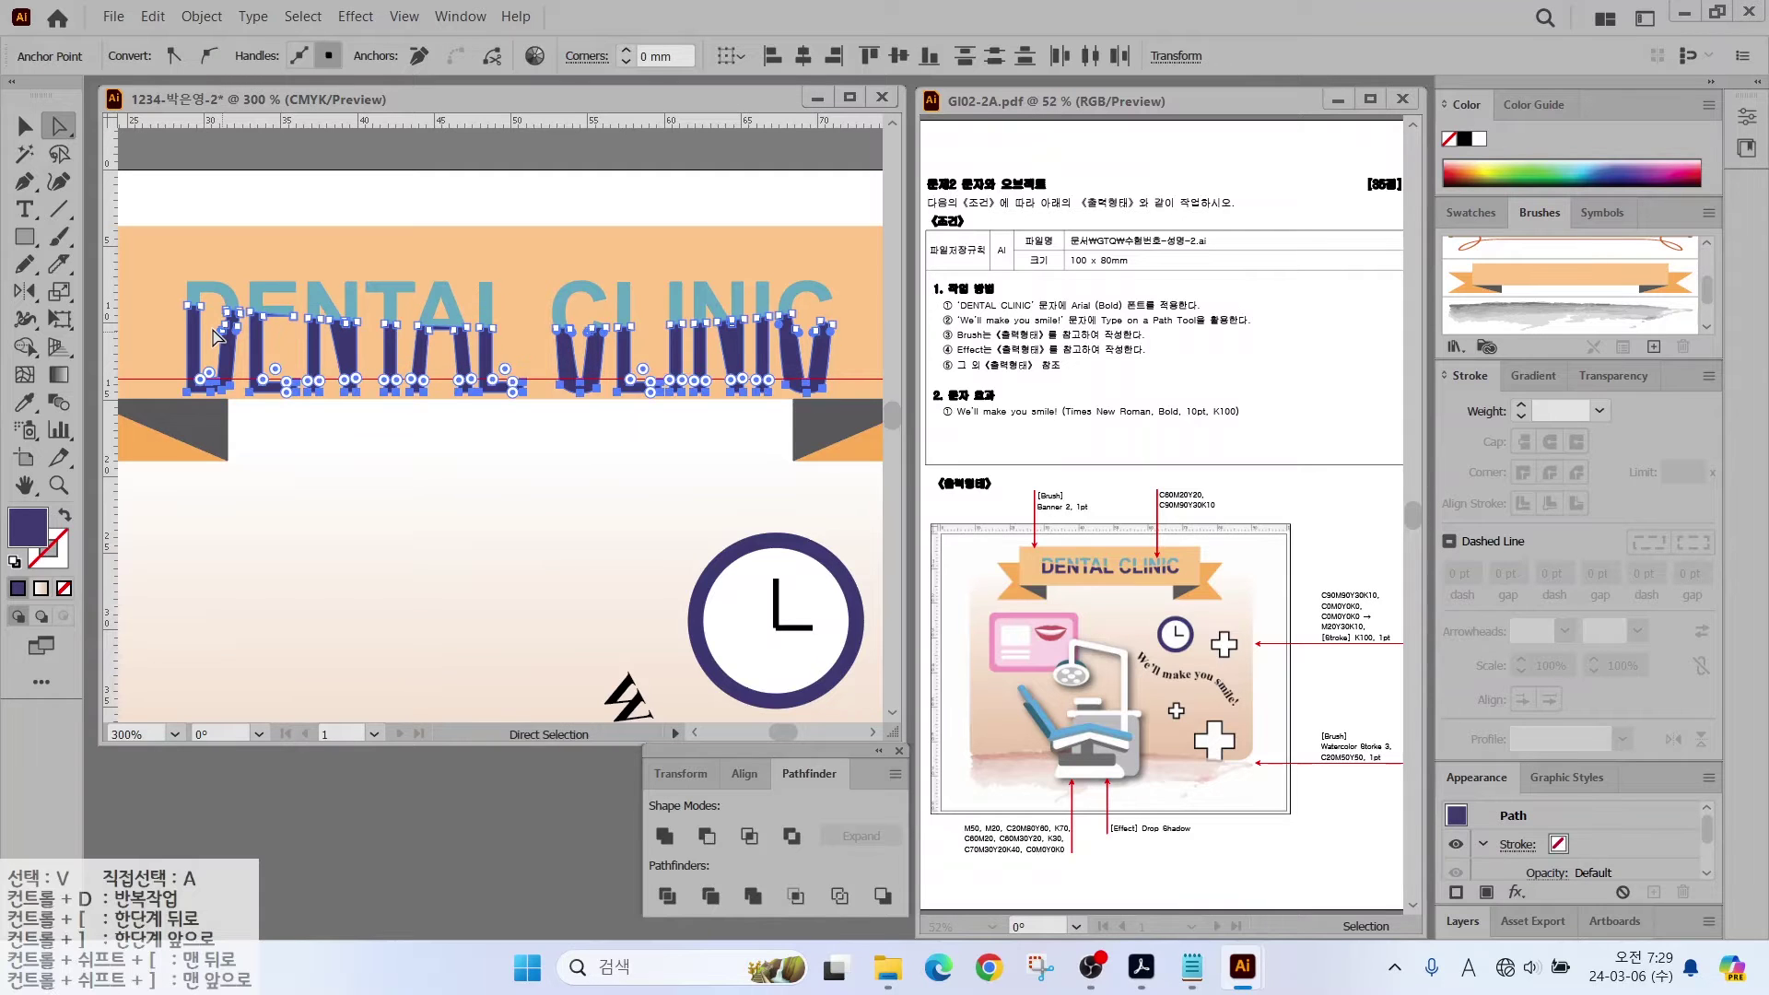
key("v")
key("ctrl+z")
key("ctrl+z")
key("ctrl+z")
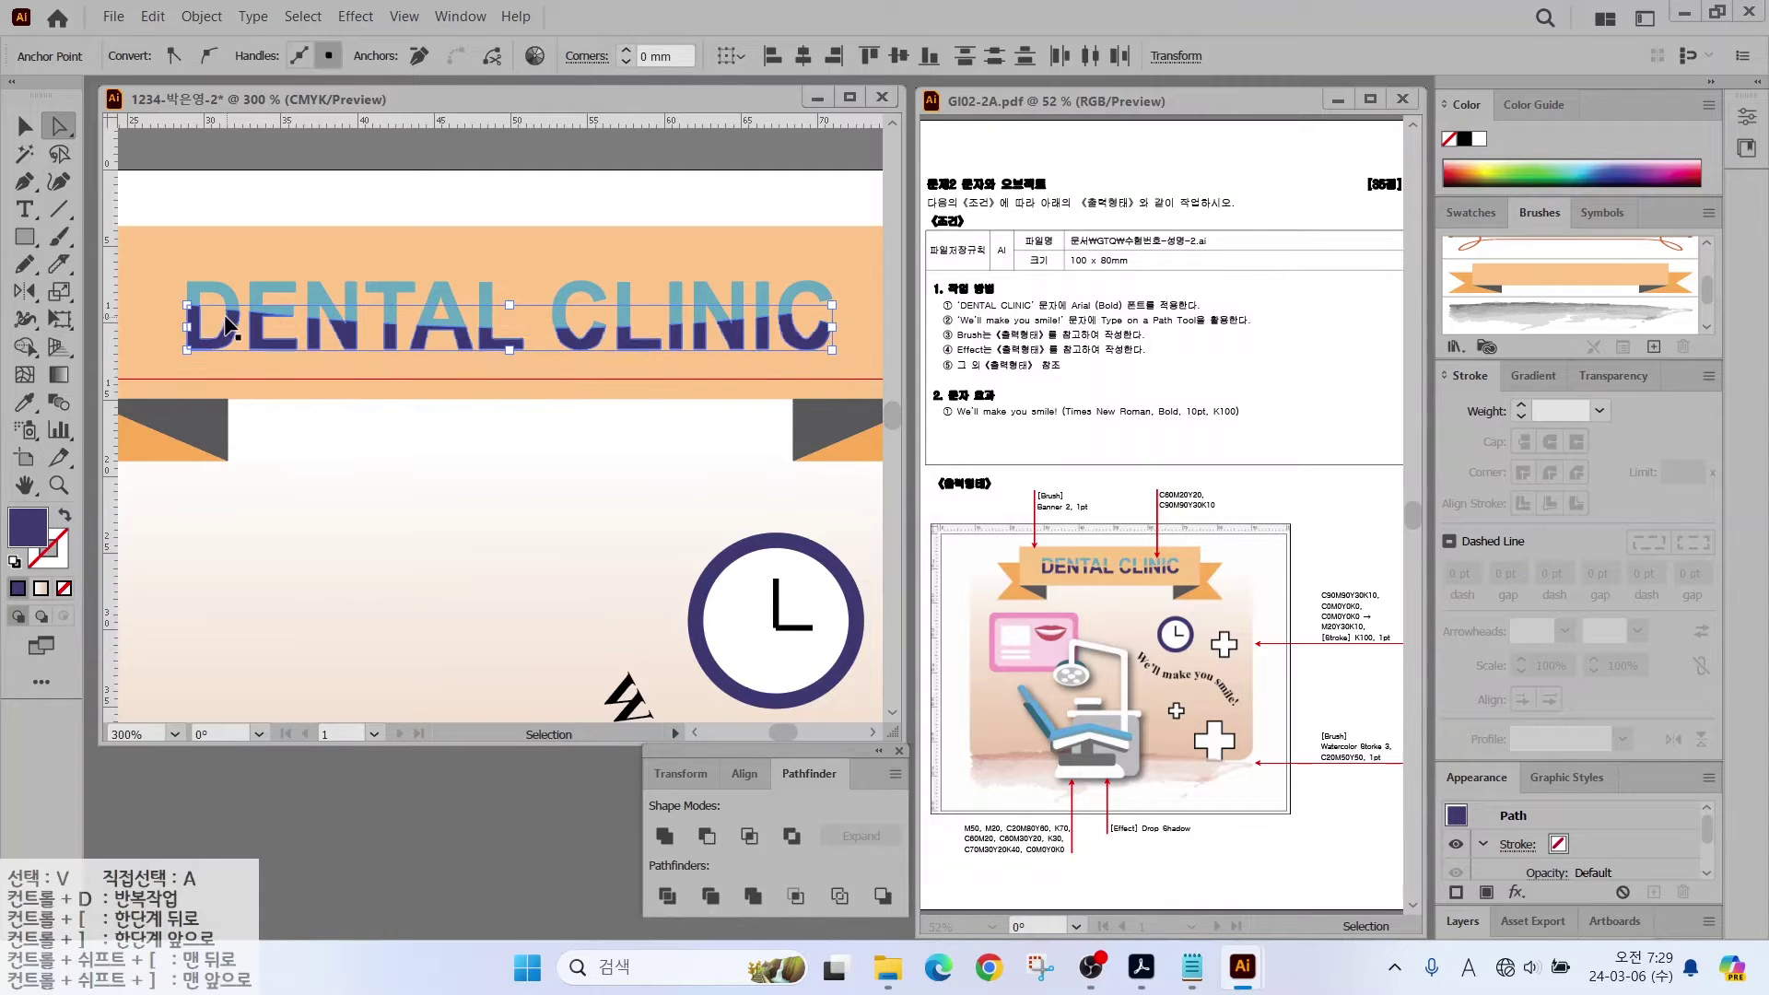
key("a")
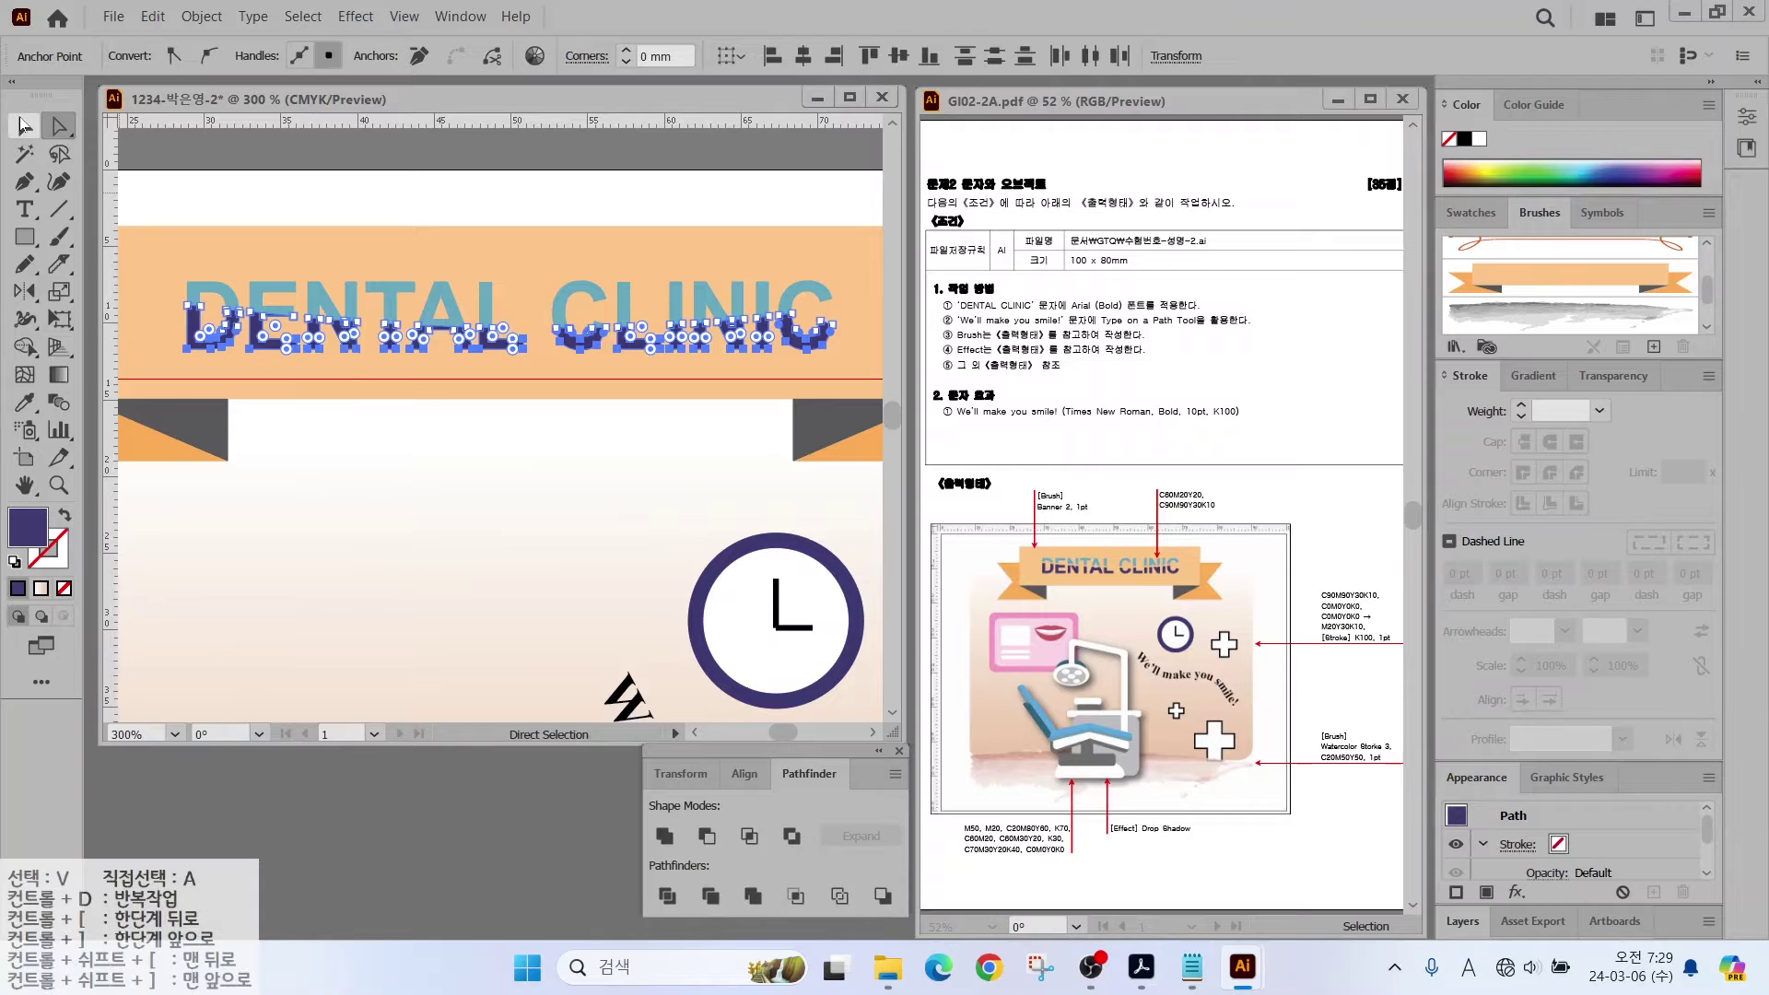
key("v")
left_click(311, 374)
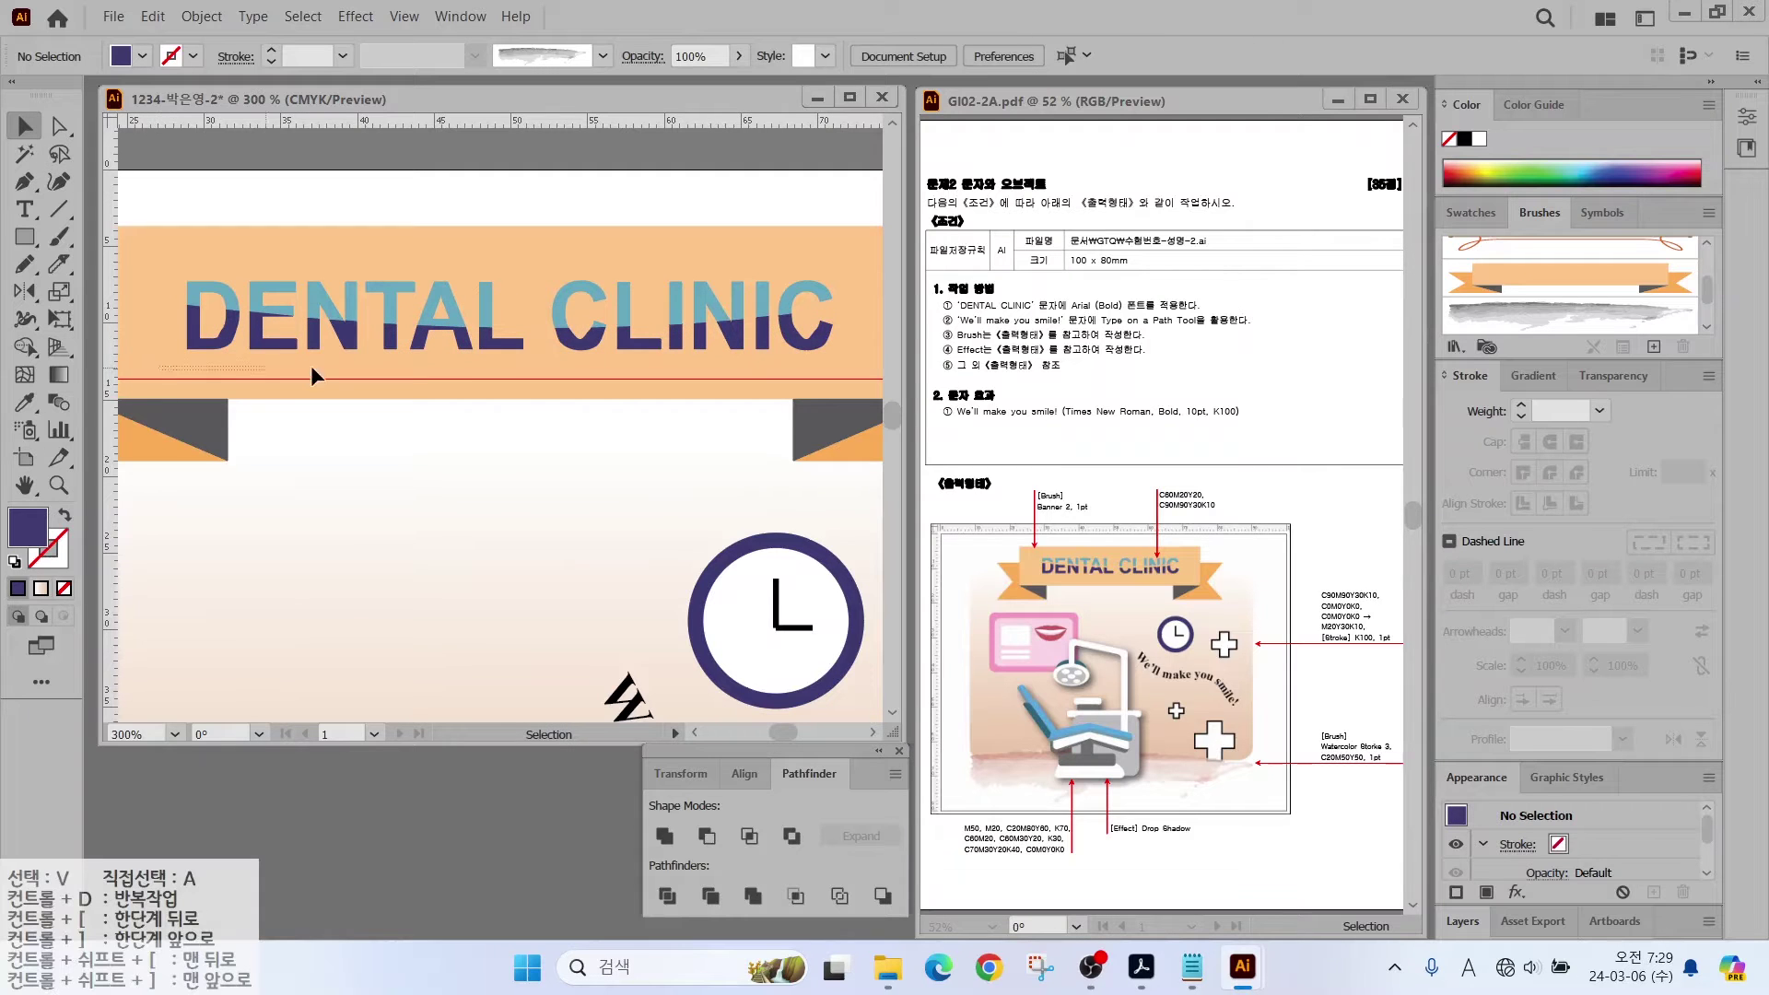
left_click(838, 328)
key("Down")
key("Down")
key("Down")
key("Down")
key("Down")
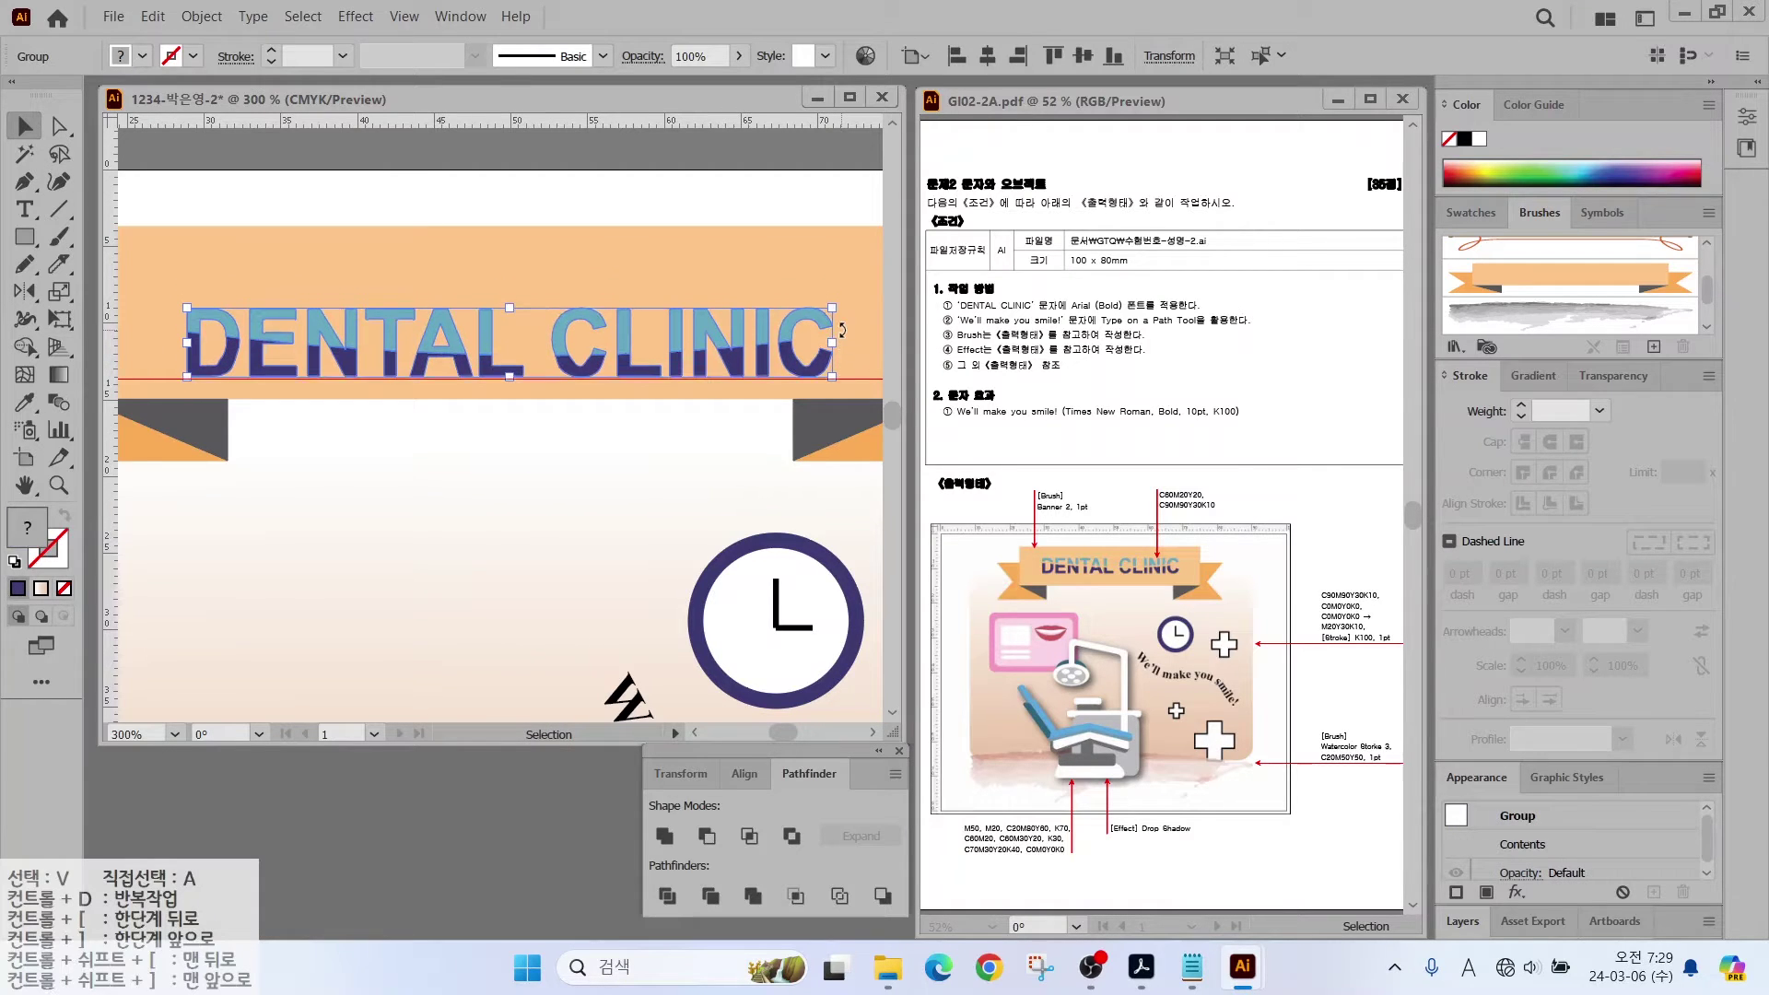
key("Up")
key("Up")
key("Up")
key("Up")
key("Up")
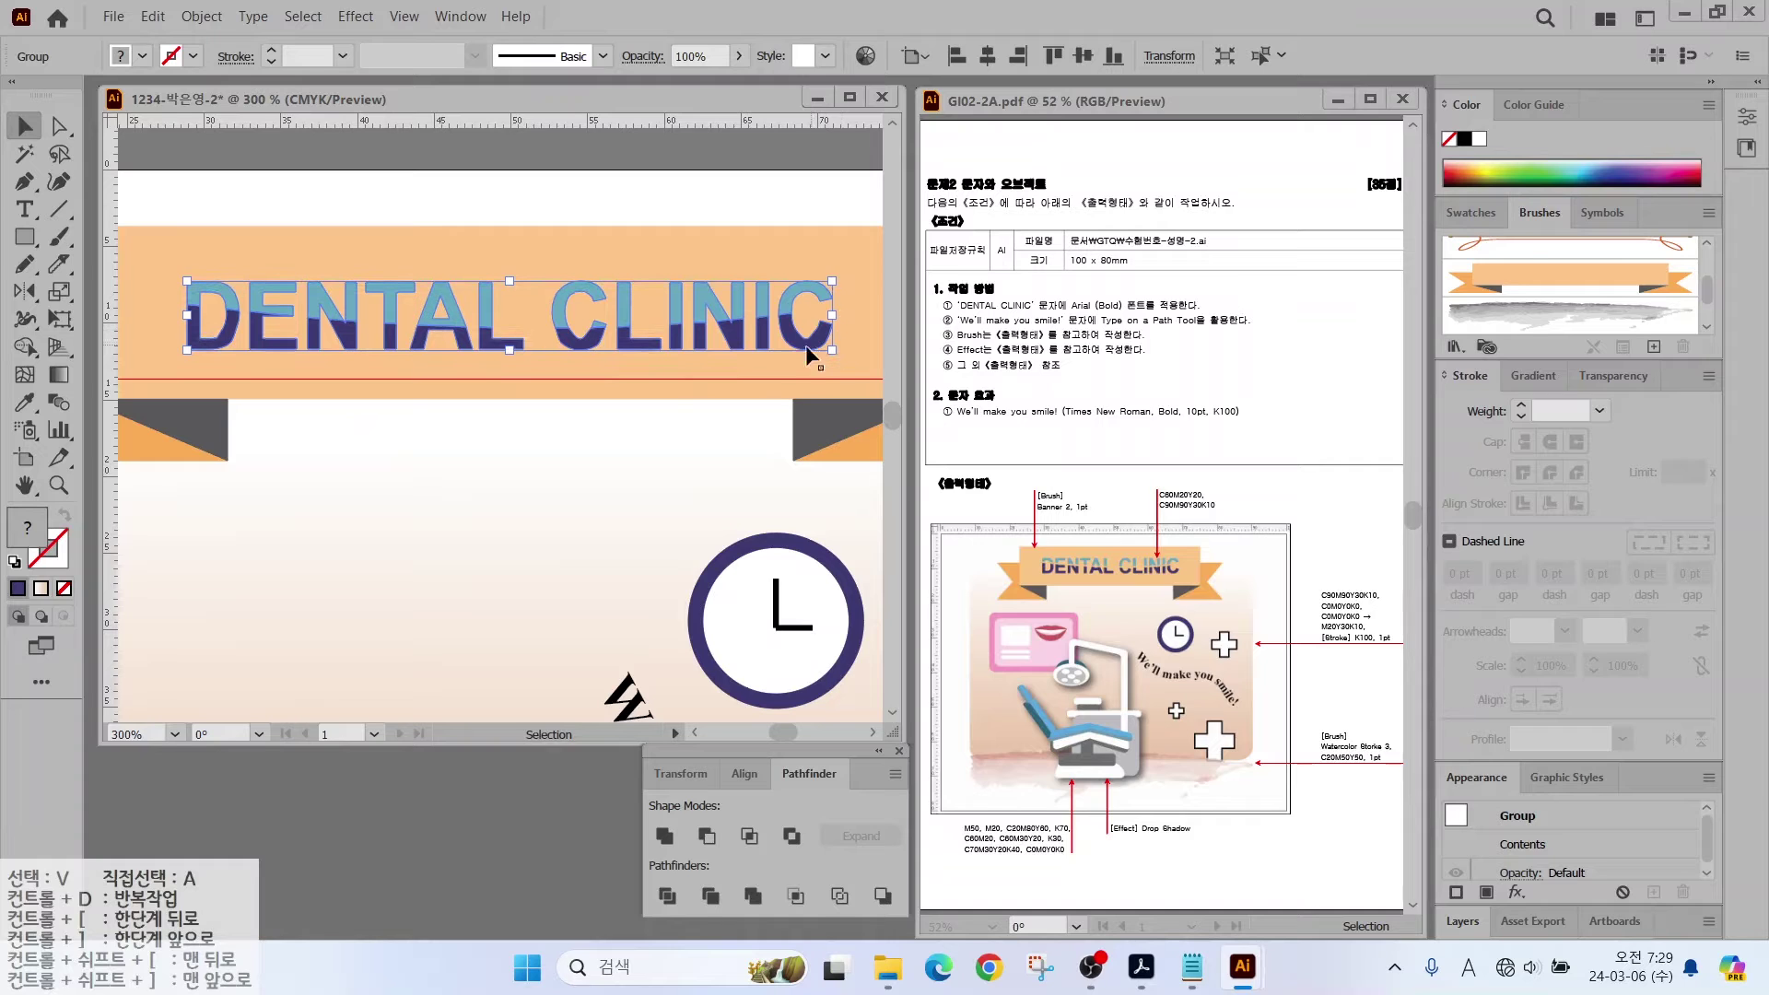
Step: Nudge the dark letter paths into place and send them behind the light-blue letters
key("a")
key("Down")
key("Down")
key("Down")
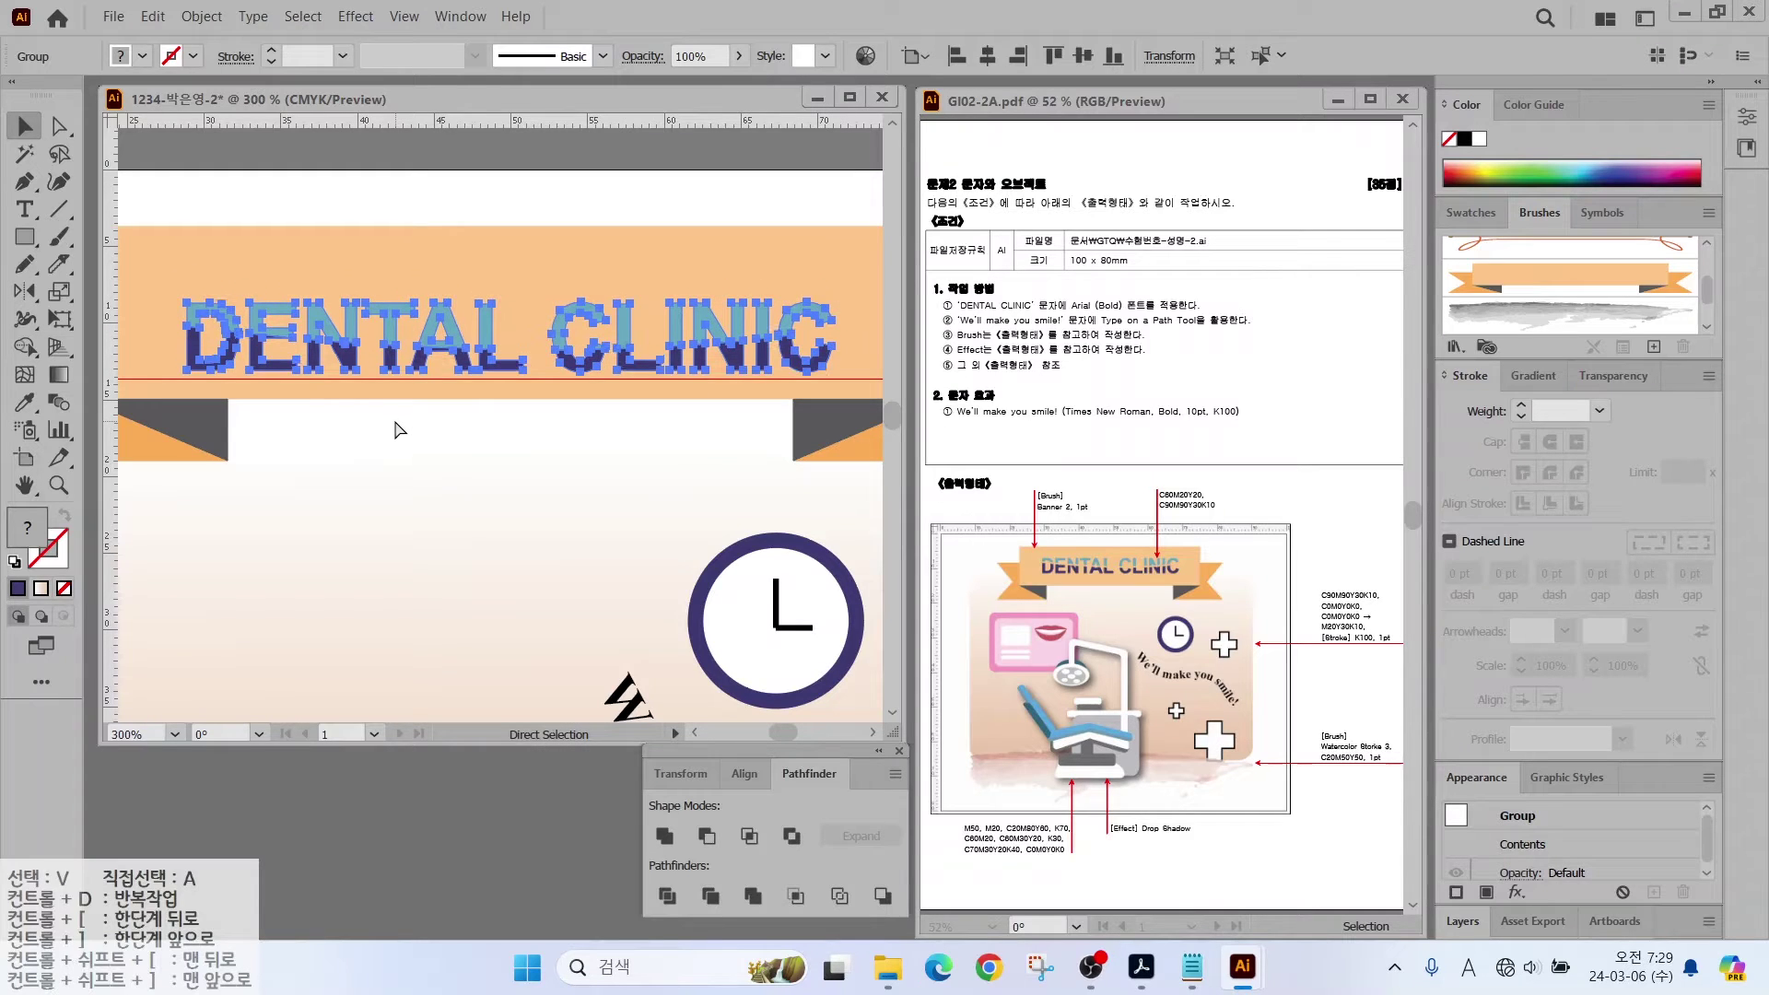
key("Up")
key("Up")
key("Up")
key("Up")
key("ctrl+shift+bracketleft")
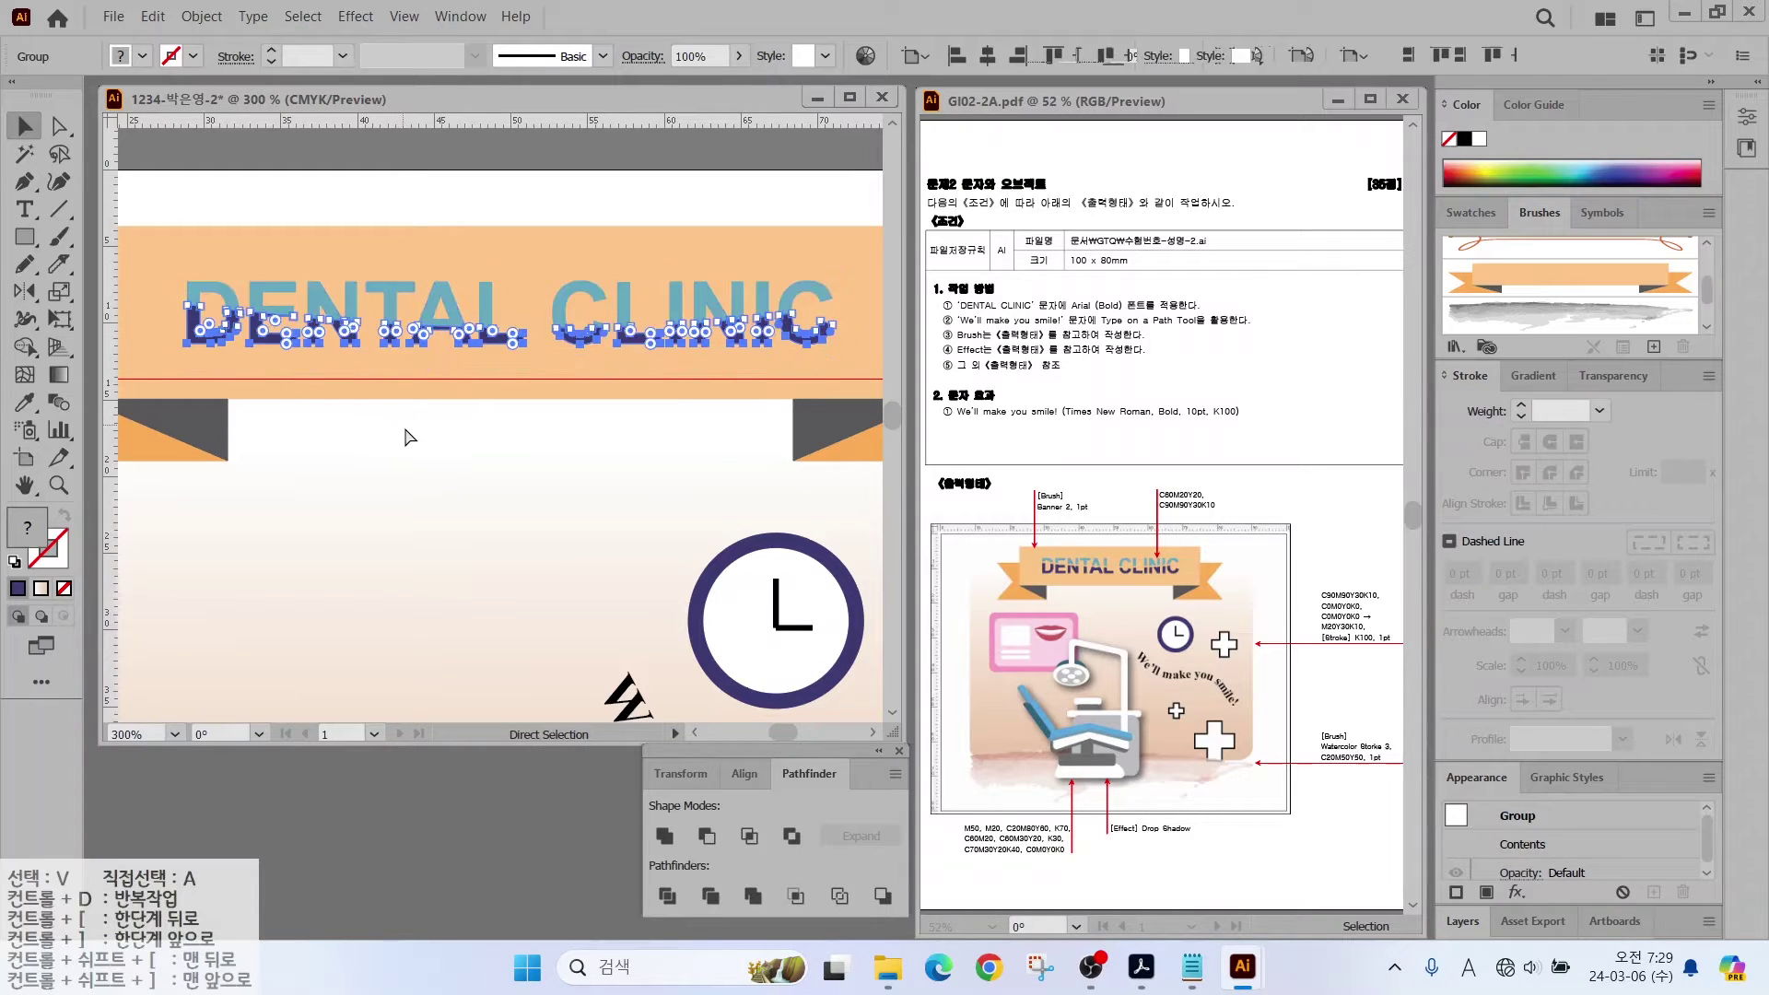
left_click(252, 260)
left_click(242, 318)
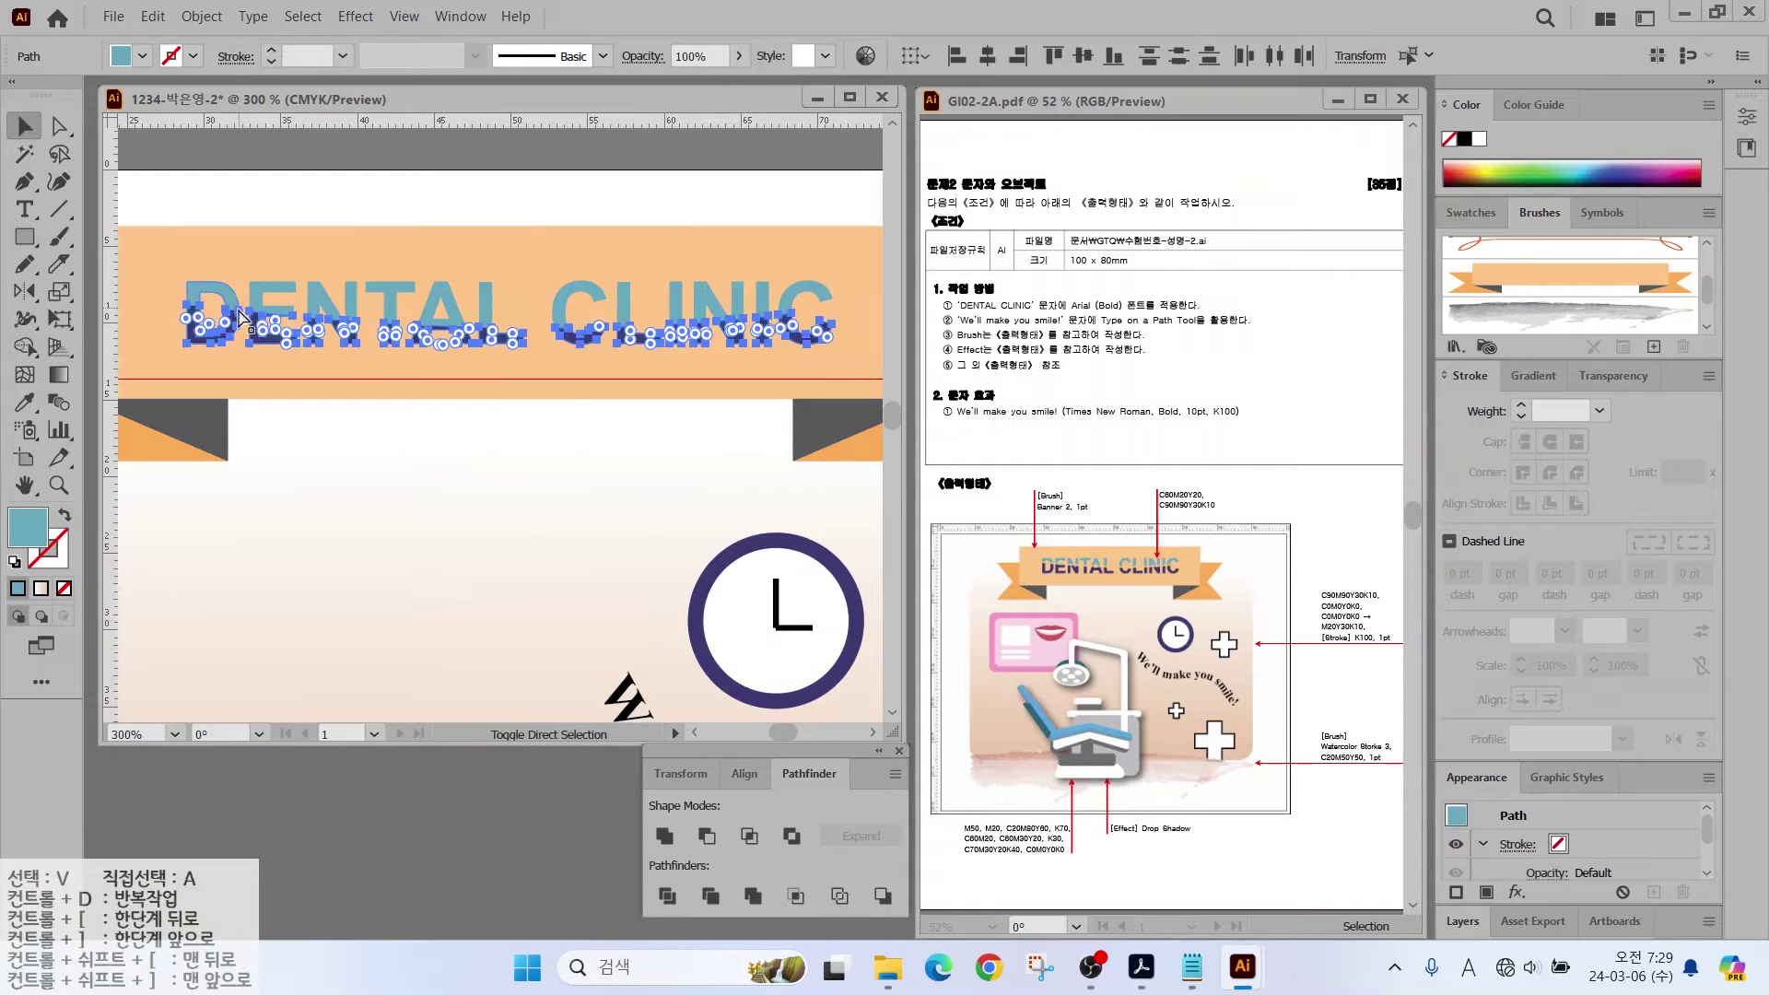
key("ctrl+shift+a")
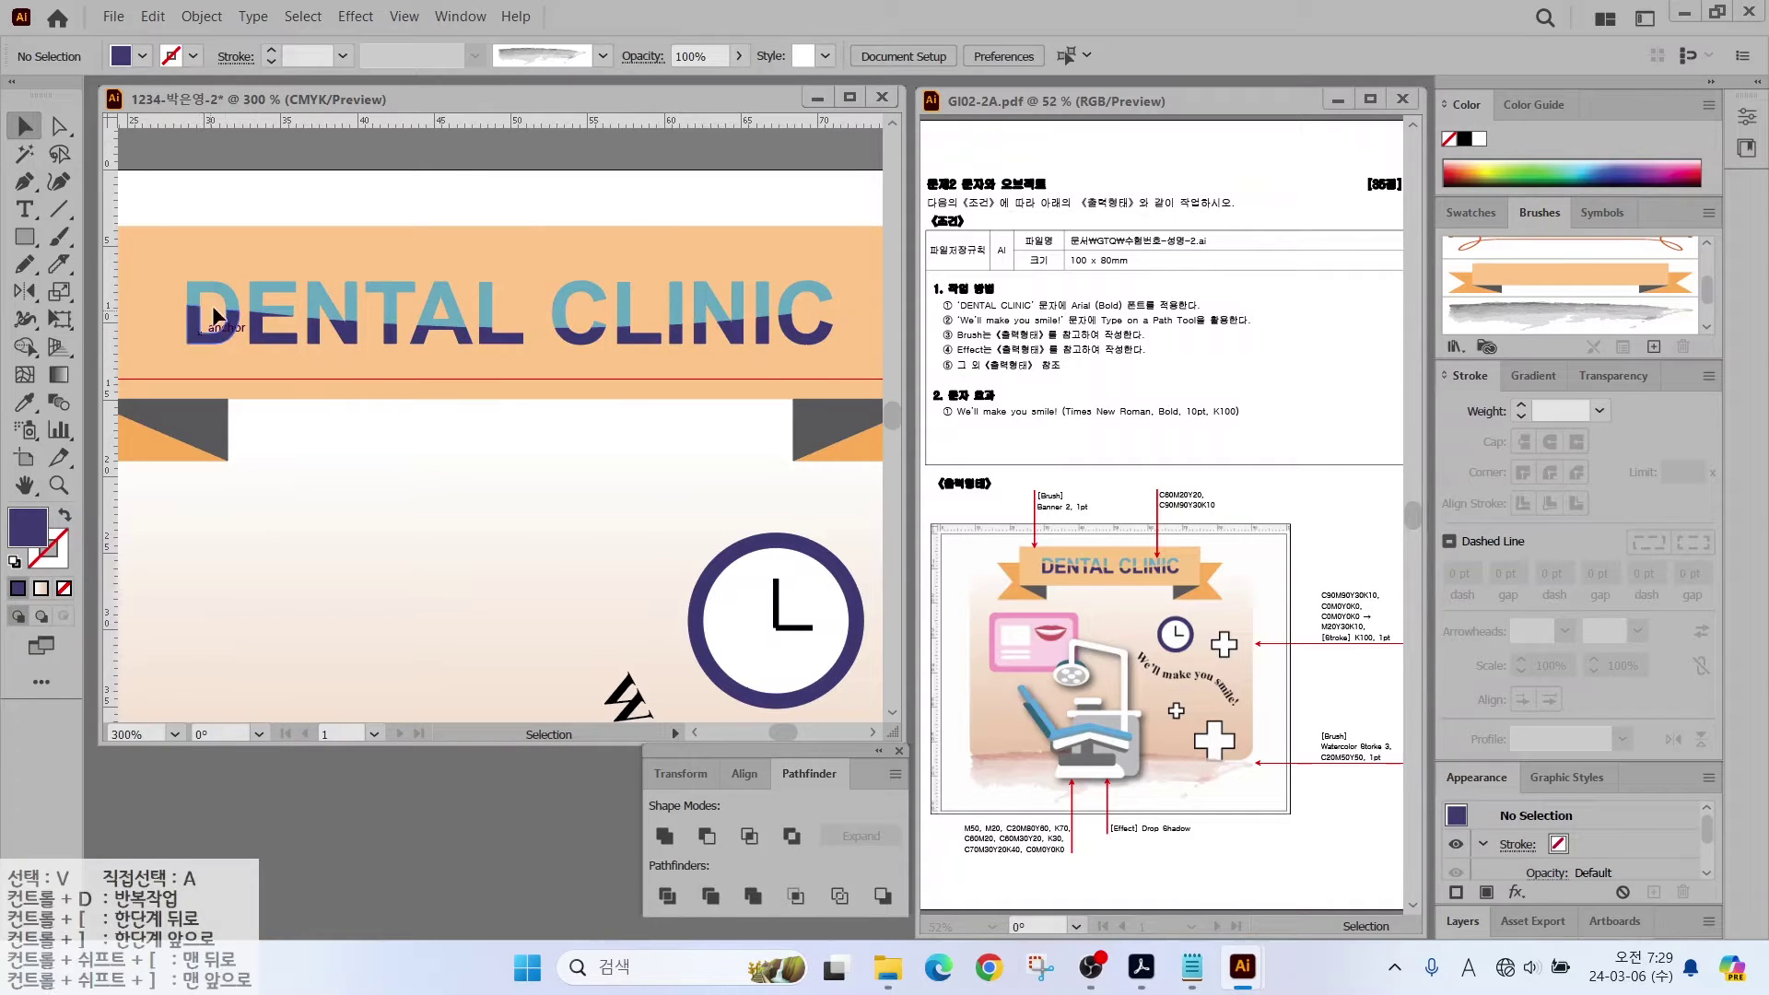
Step: Inside the title group, nudge the light-blue upper letters to line up with the dark halves
key("ctrl")
double_click(237, 316)
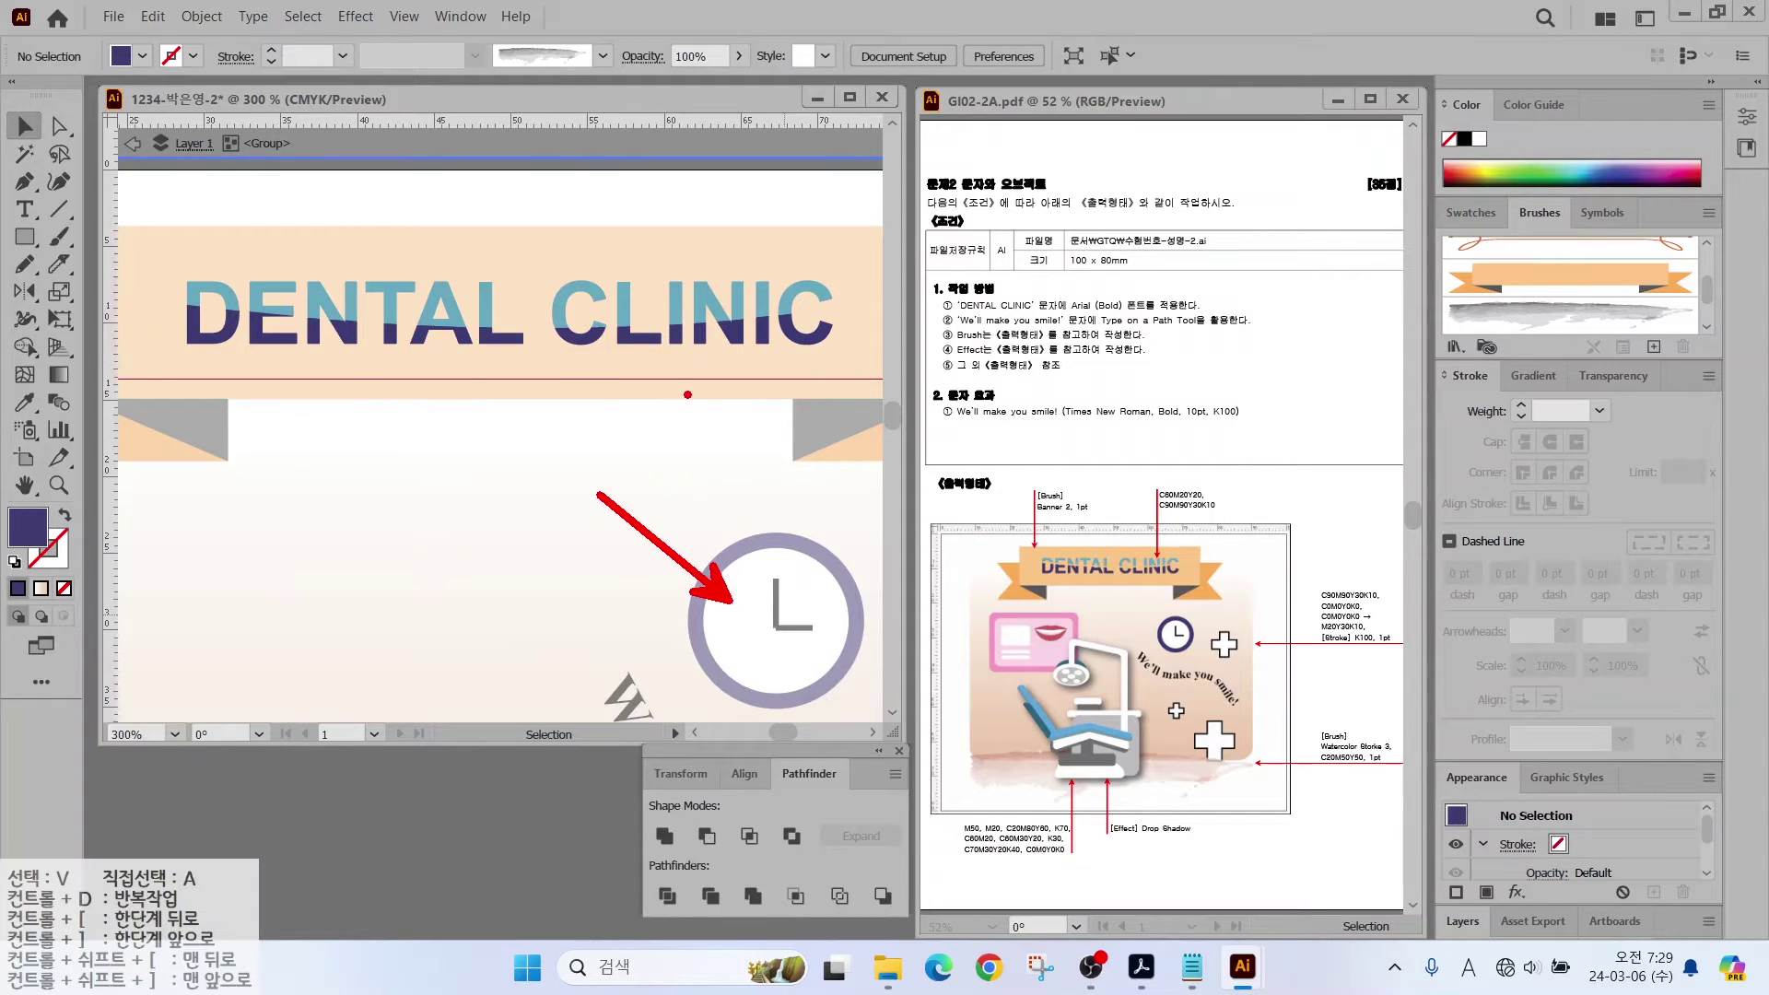
mouse_move(687, 395)
left_mouse_down()
mouse_move(367, 426)
mouse_move(113, 339)
mouse_move(334, 157)
mouse_move(811, 177)
mouse_move(921, 286)
mouse_move(768, 442)
mouse_move(671, 405)
left_mouse_up()
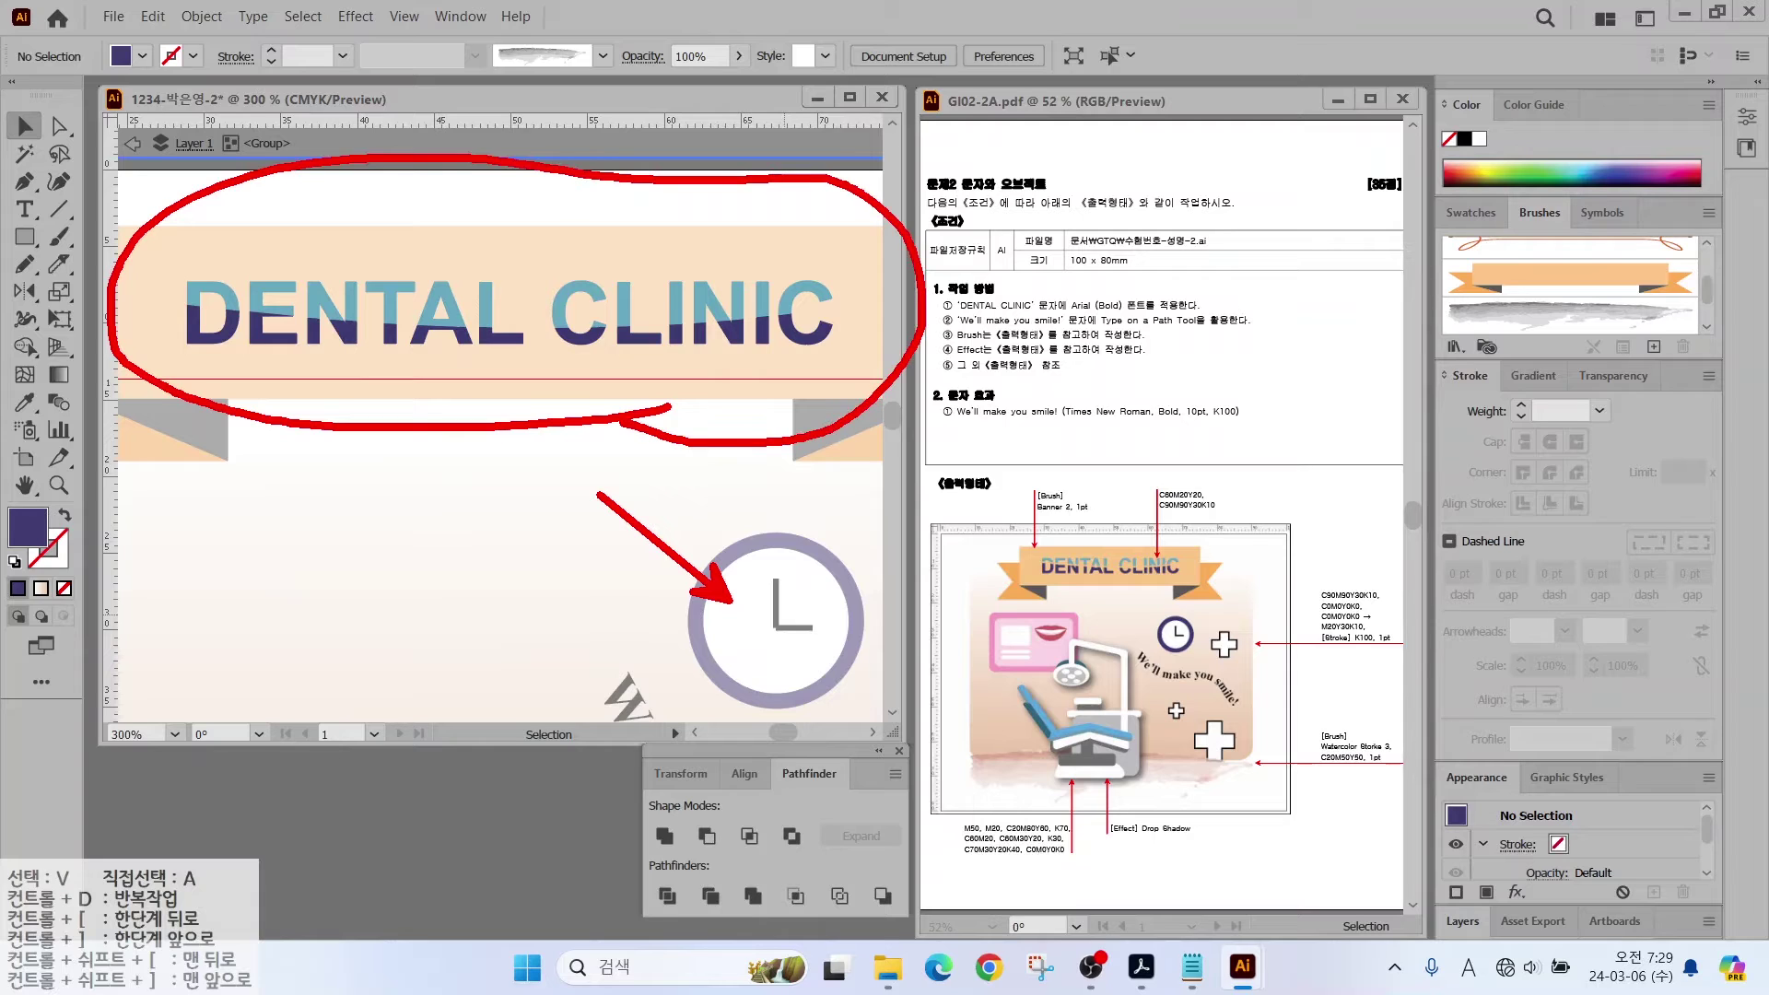
key("Escape")
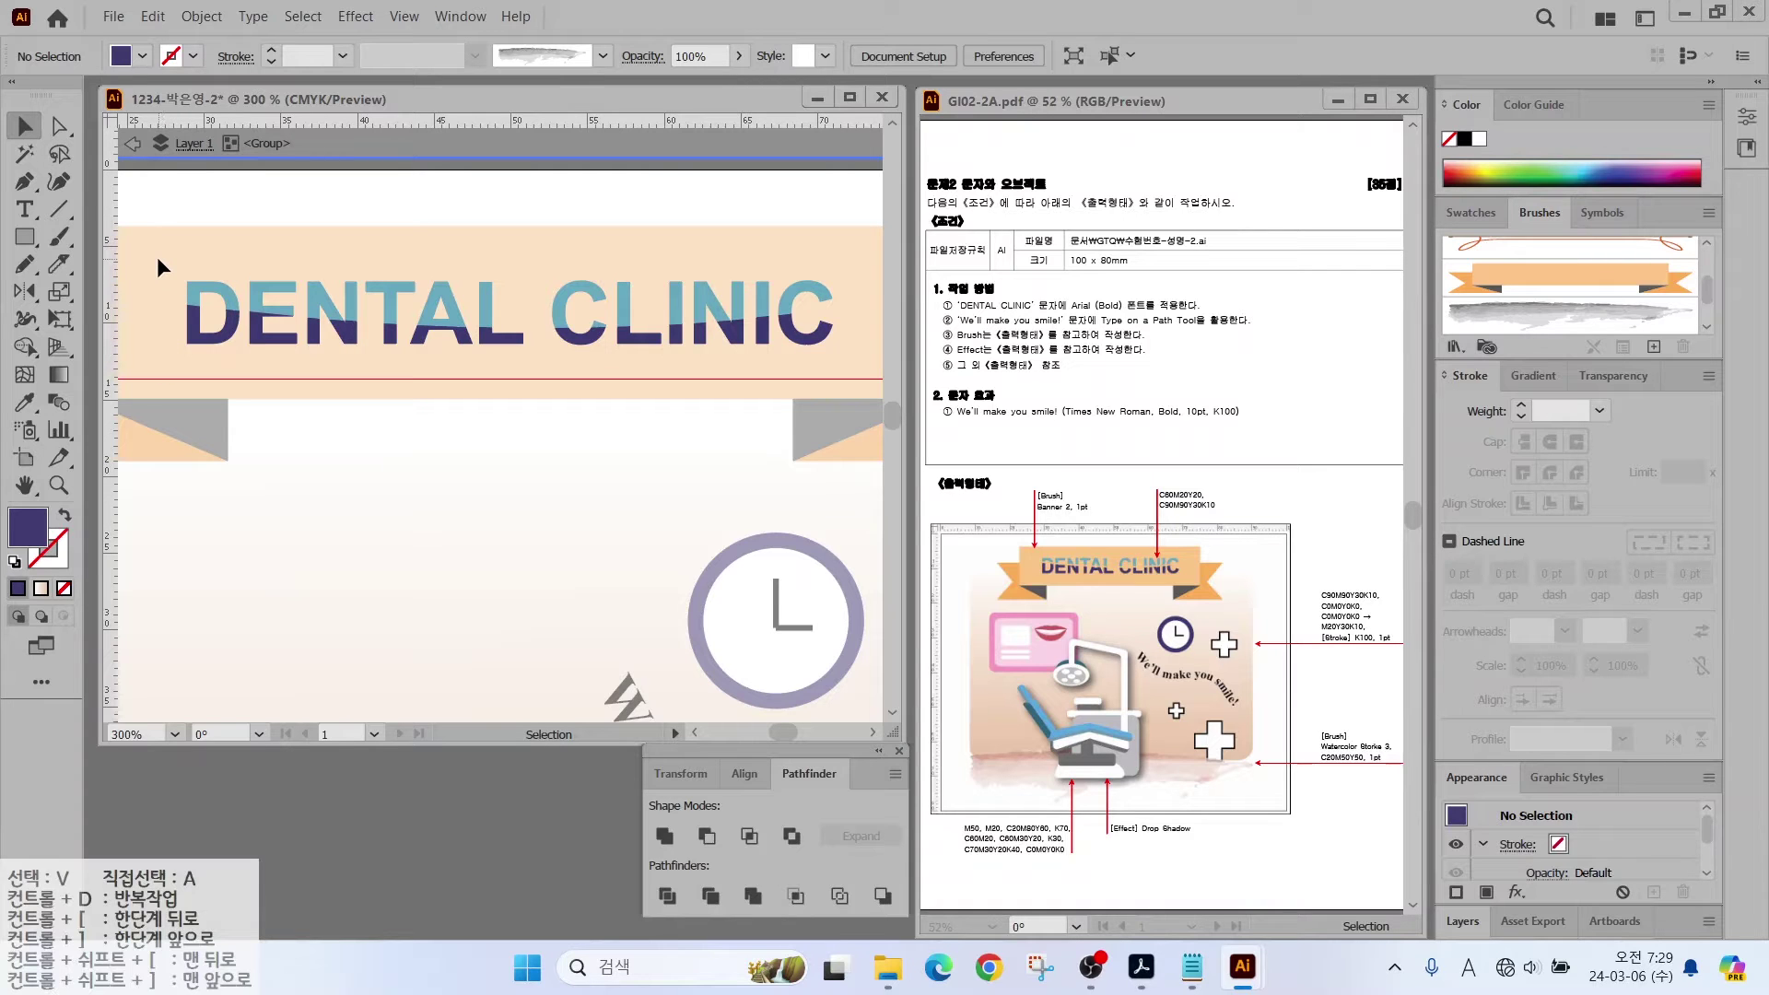
left_click_drag(157, 256, 844, 291)
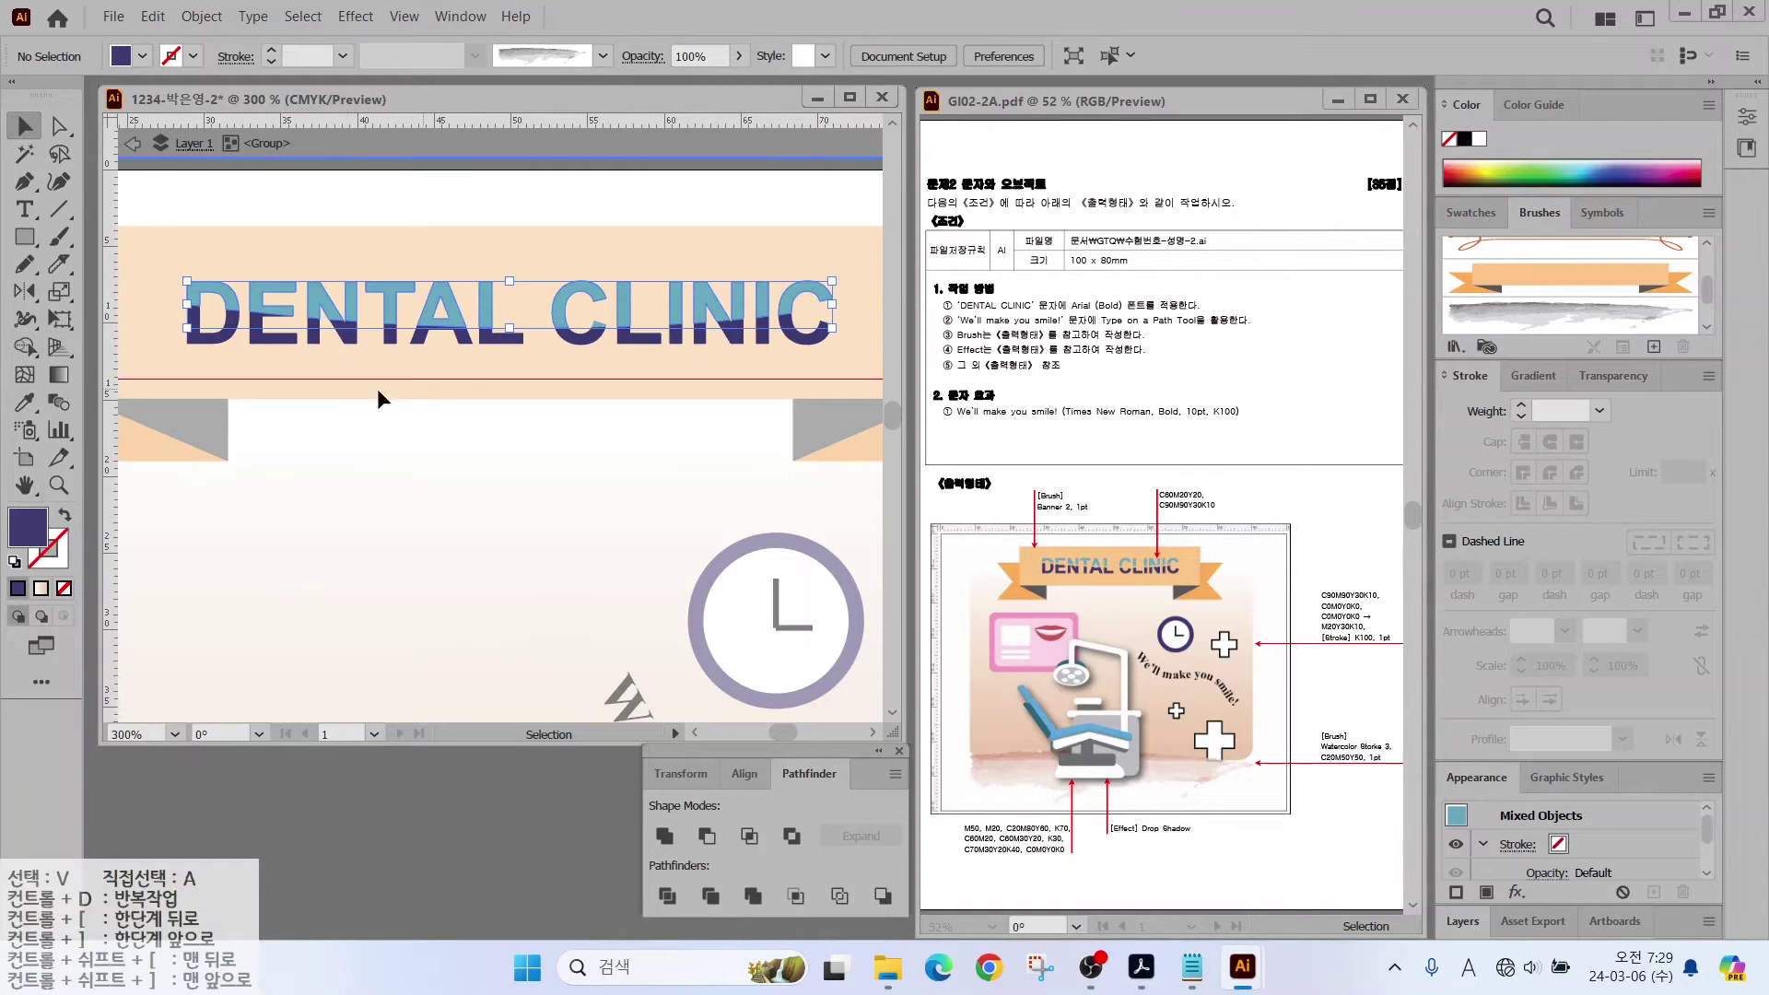
left_click(238, 392)
left_click_drag(147, 339, 838, 341)
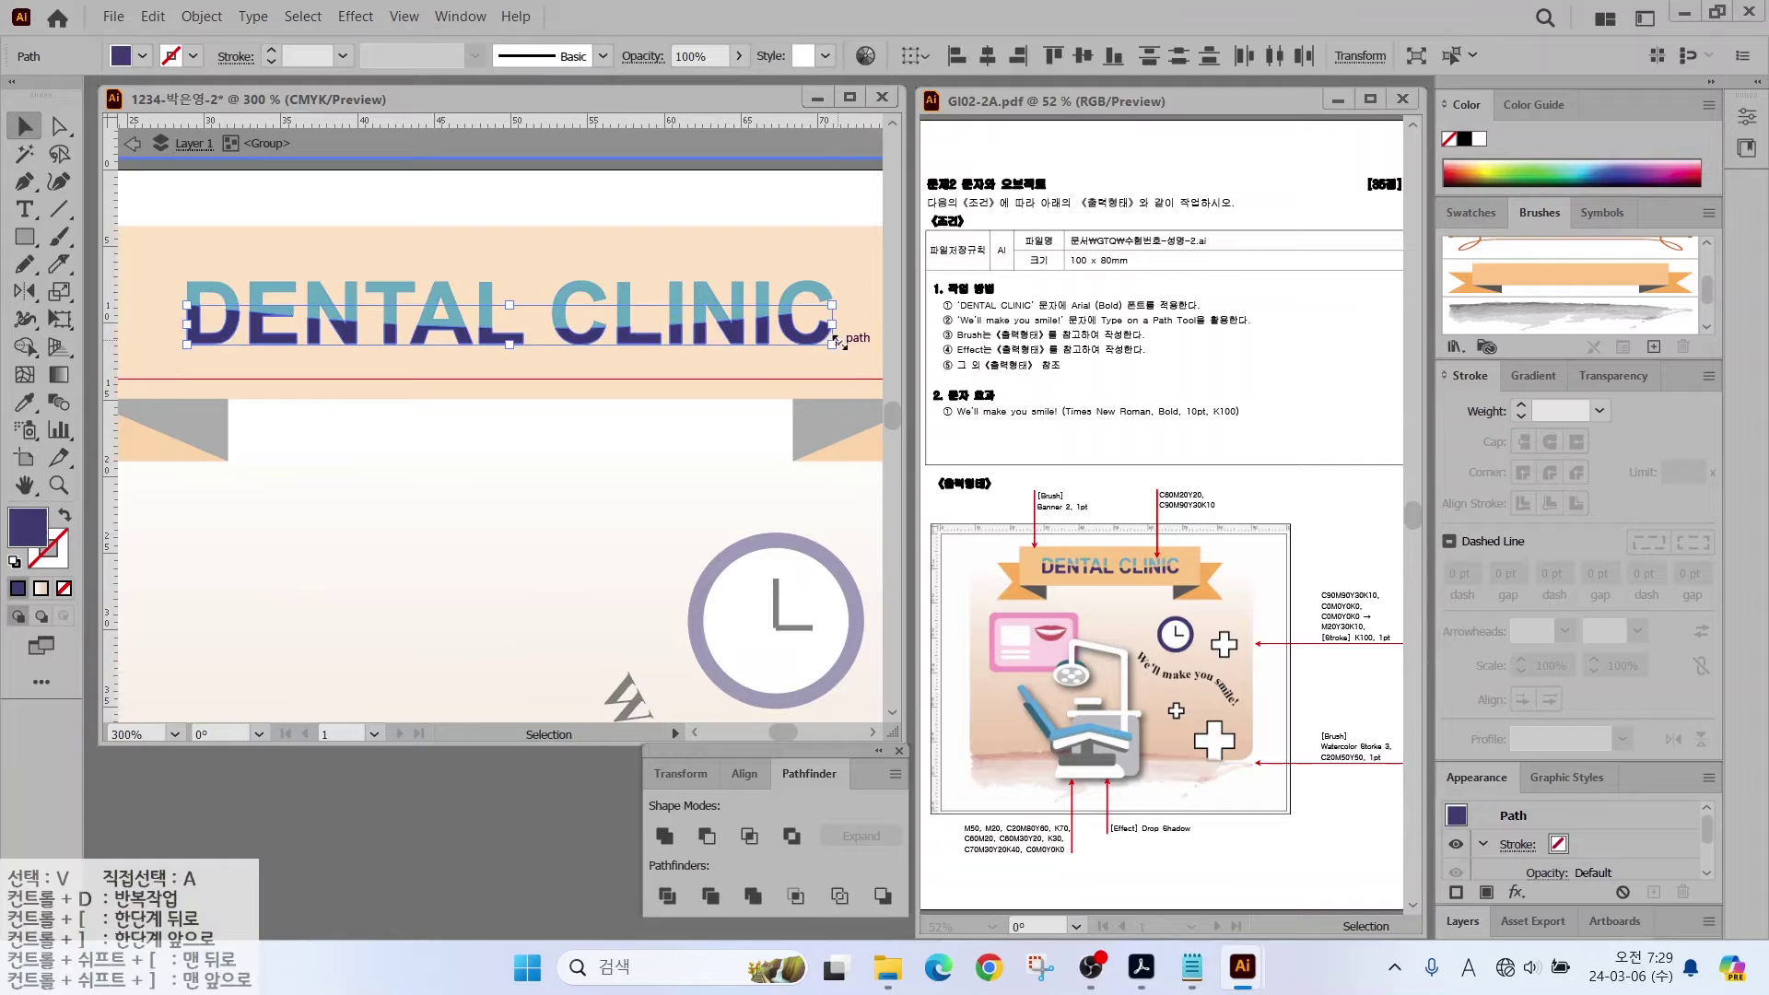
left_click_drag(169, 250, 854, 289)
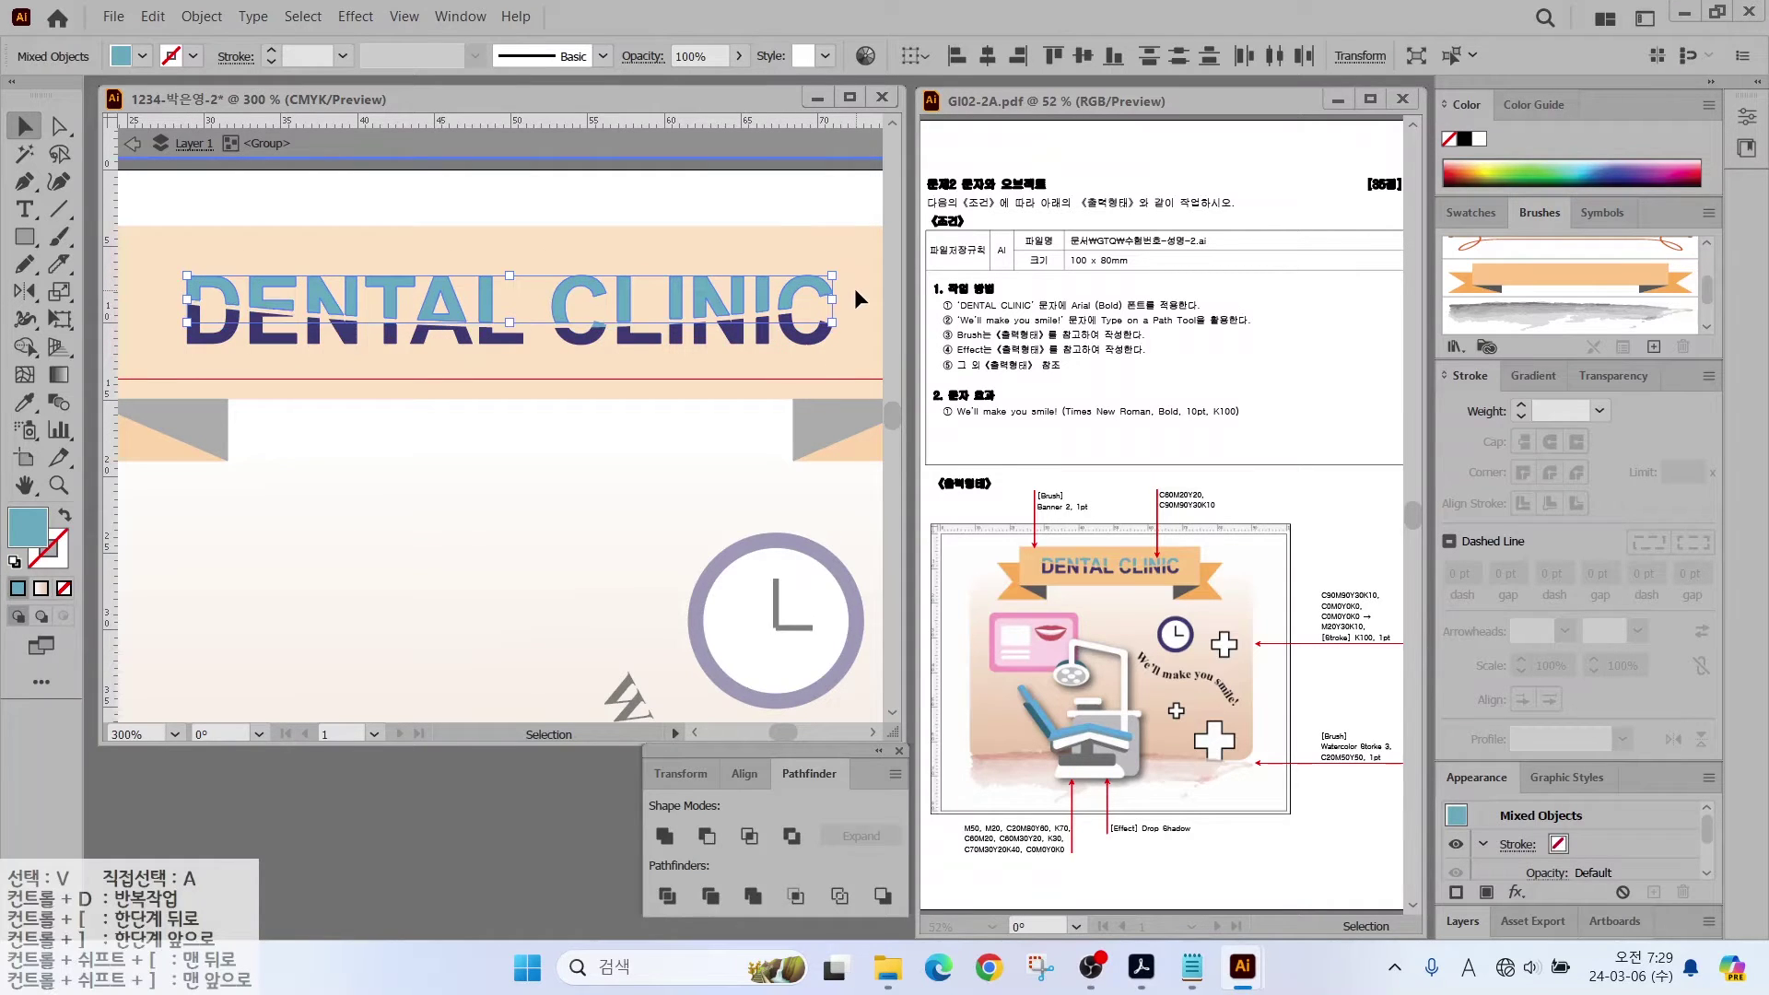
key("Up")
key("Up")
key("Up")
key("Up")
key("Up")
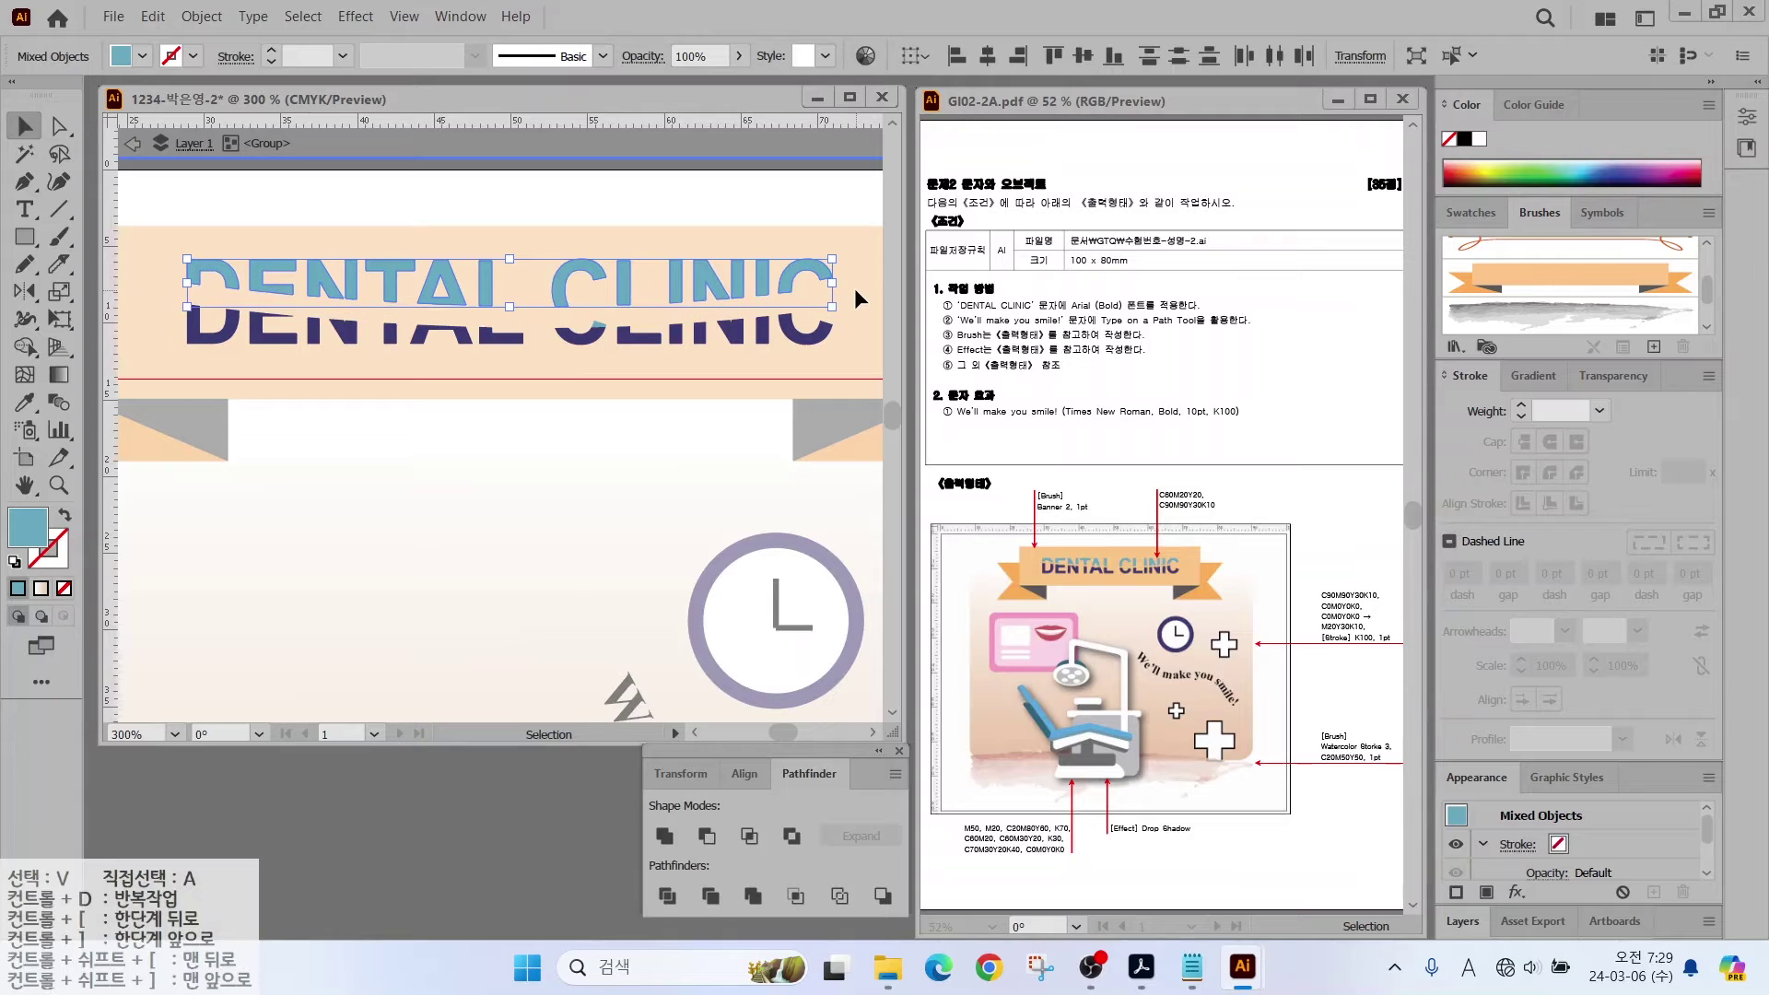
key("Down")
key("Down")
key("Down")
key("Down")
key("Down")
key("Up")
key("Up")
key("Up")
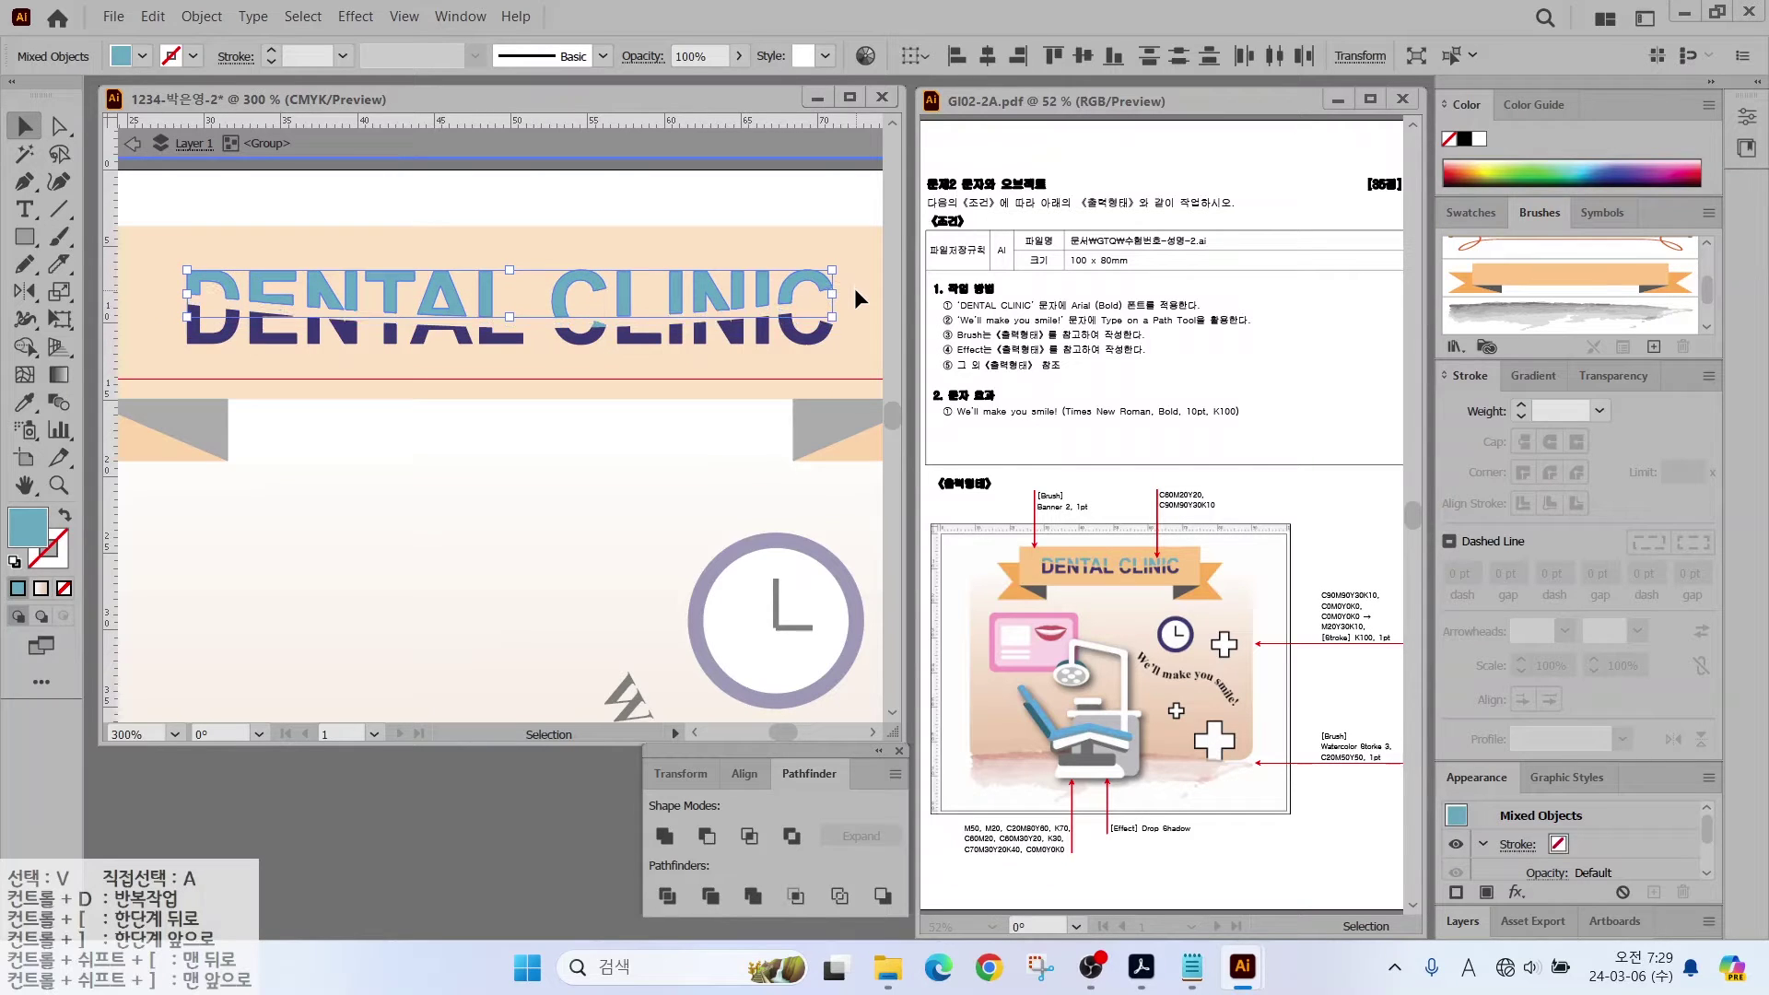
left_click(463, 420)
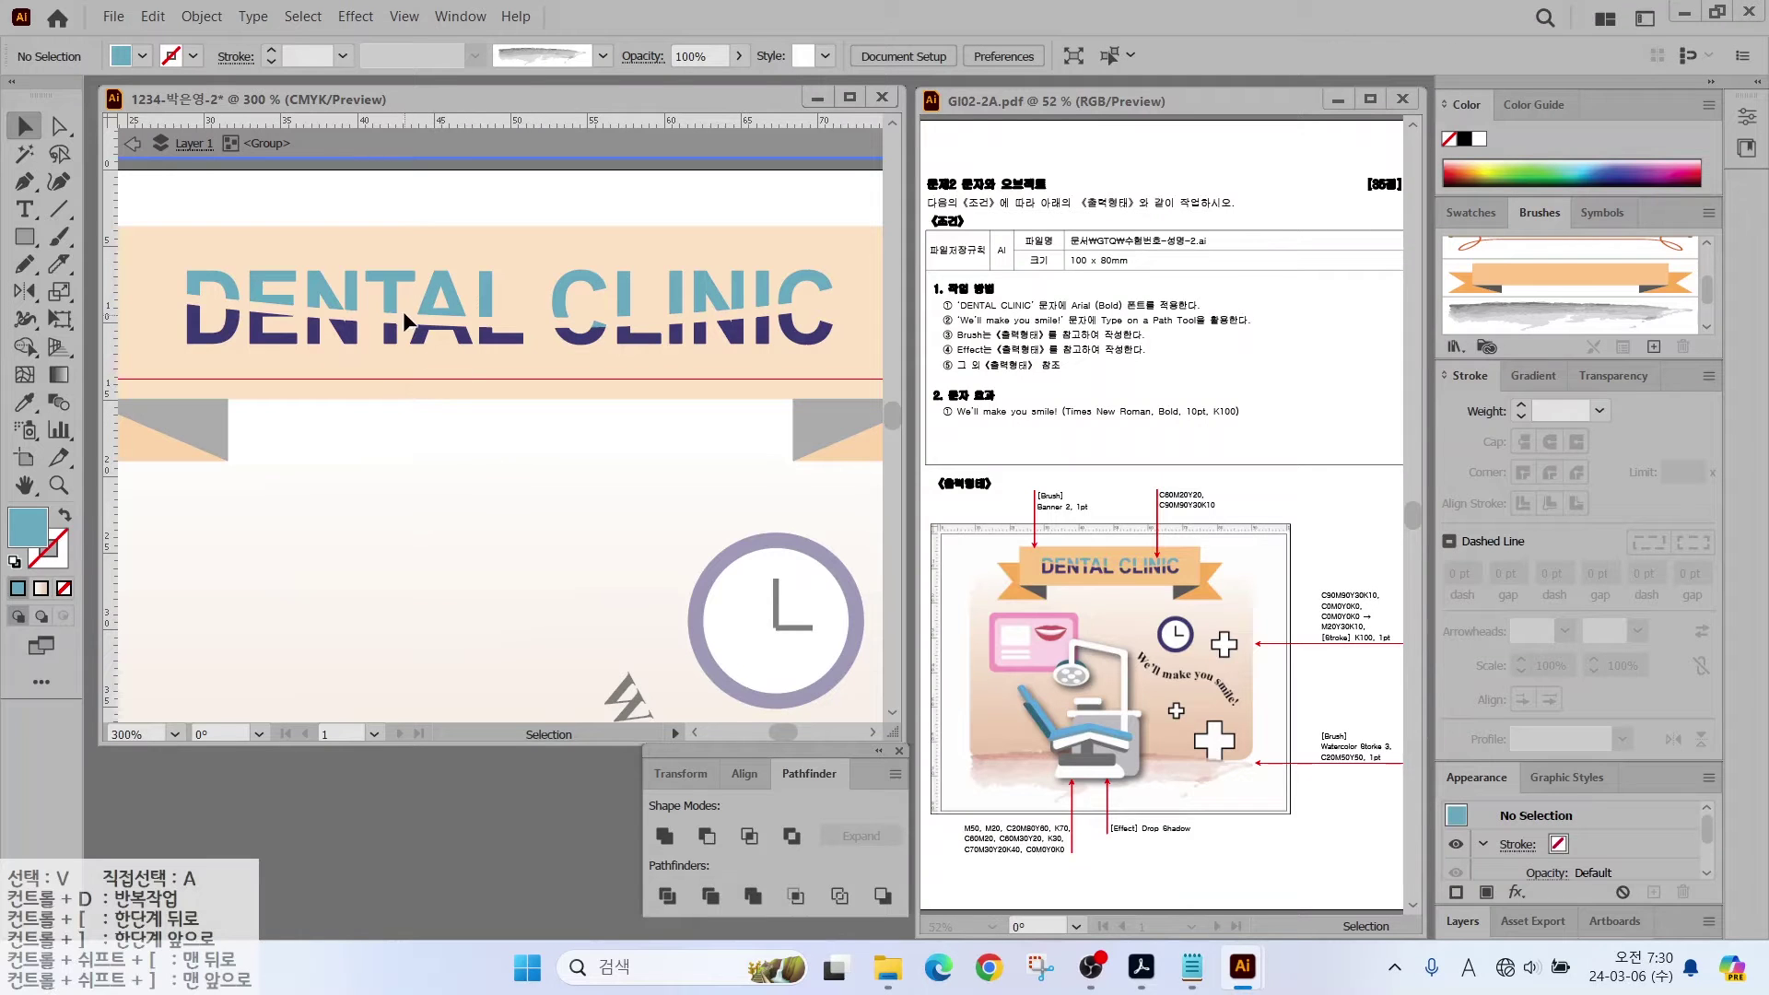
Step: Leave group editing mode and zoom out to see the whole design
double_click(446, 462)
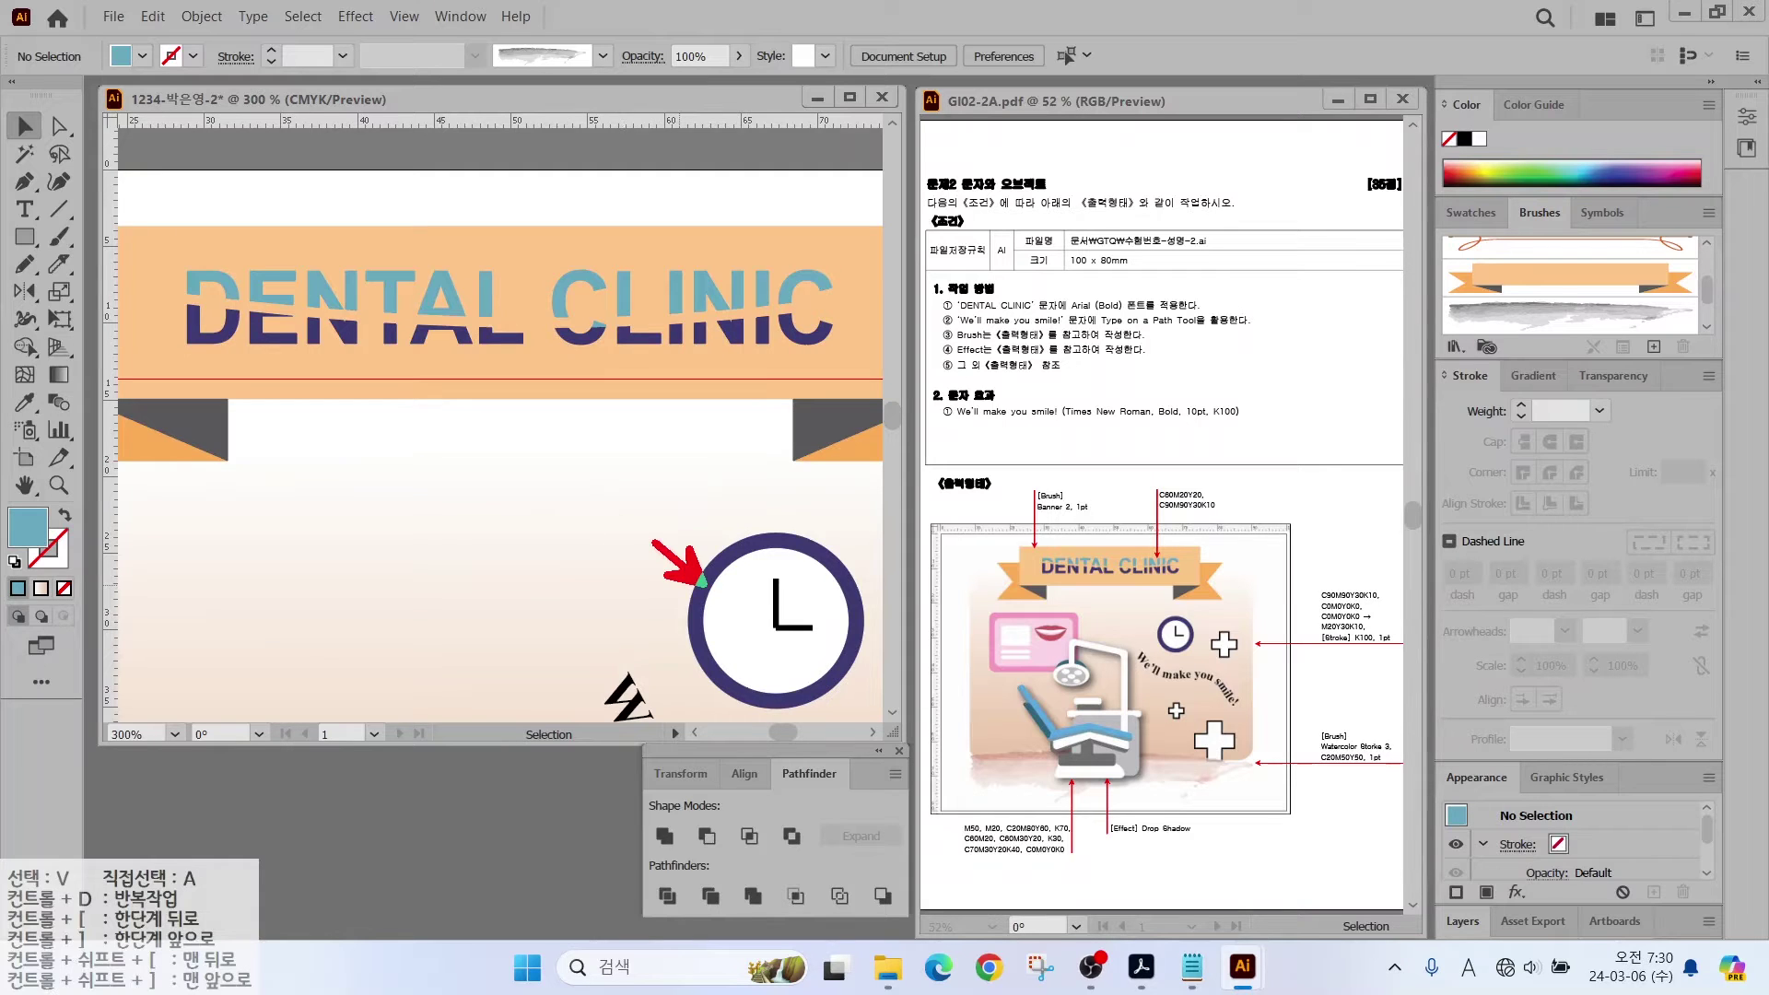
left_click_drag(250, 416, 155, 511)
left_click_drag(366, 273, 435, 223)
key("Escape")
key("ctrl+minus")
key("ctrl+minus")
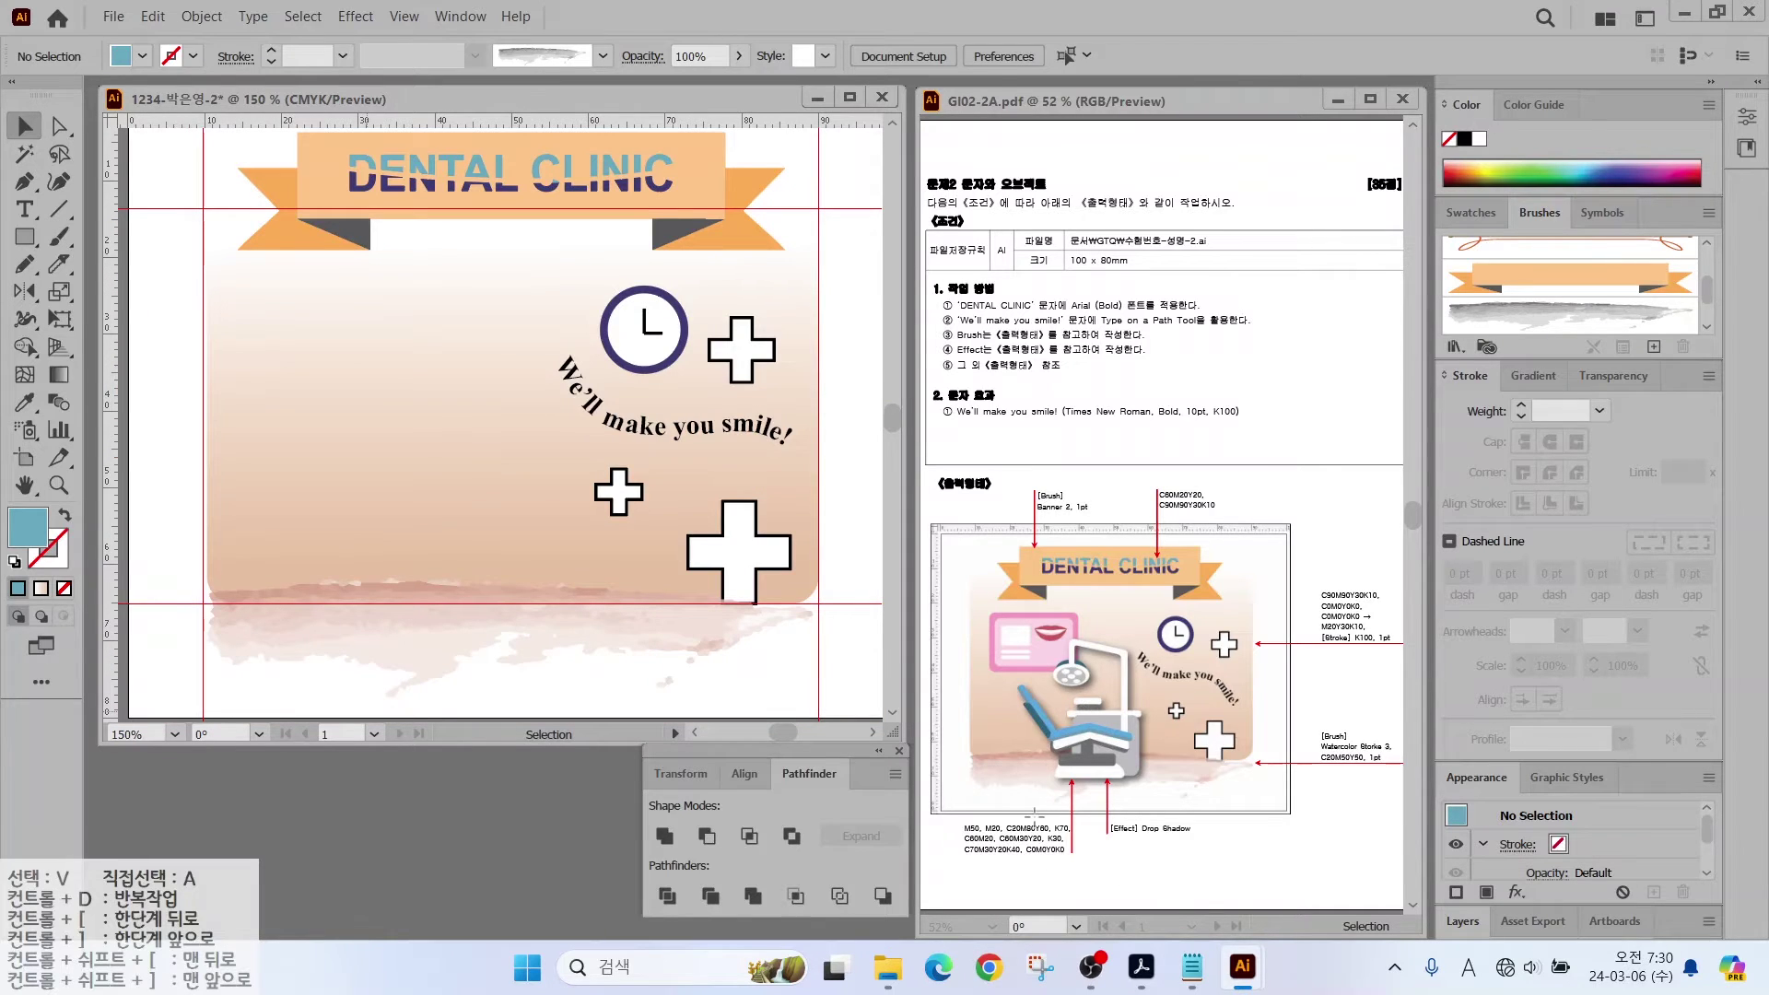
Step: Show the swatches and add a new pink CMYK swatch with magenta 50
mouse_move(1086, 866)
left_mouse_down()
mouse_move(933, 871)
mouse_move(947, 786)
mouse_move(1042, 847)
left_mouse_up()
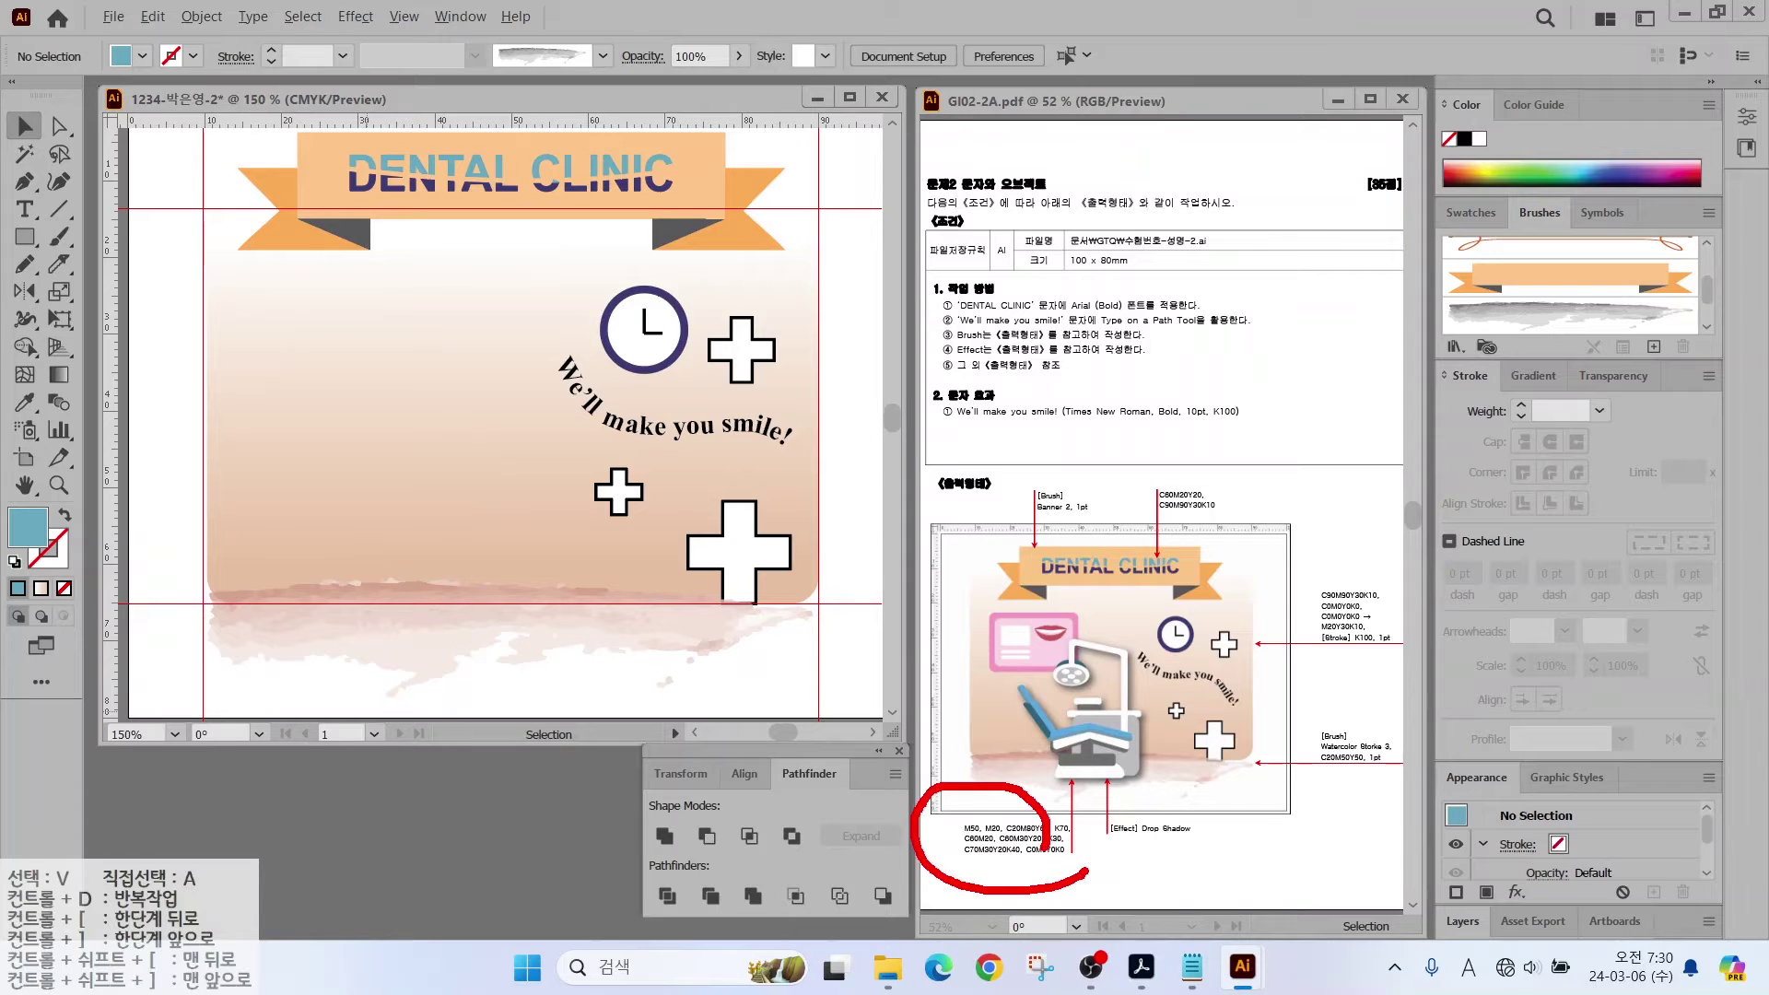
key("Escape")
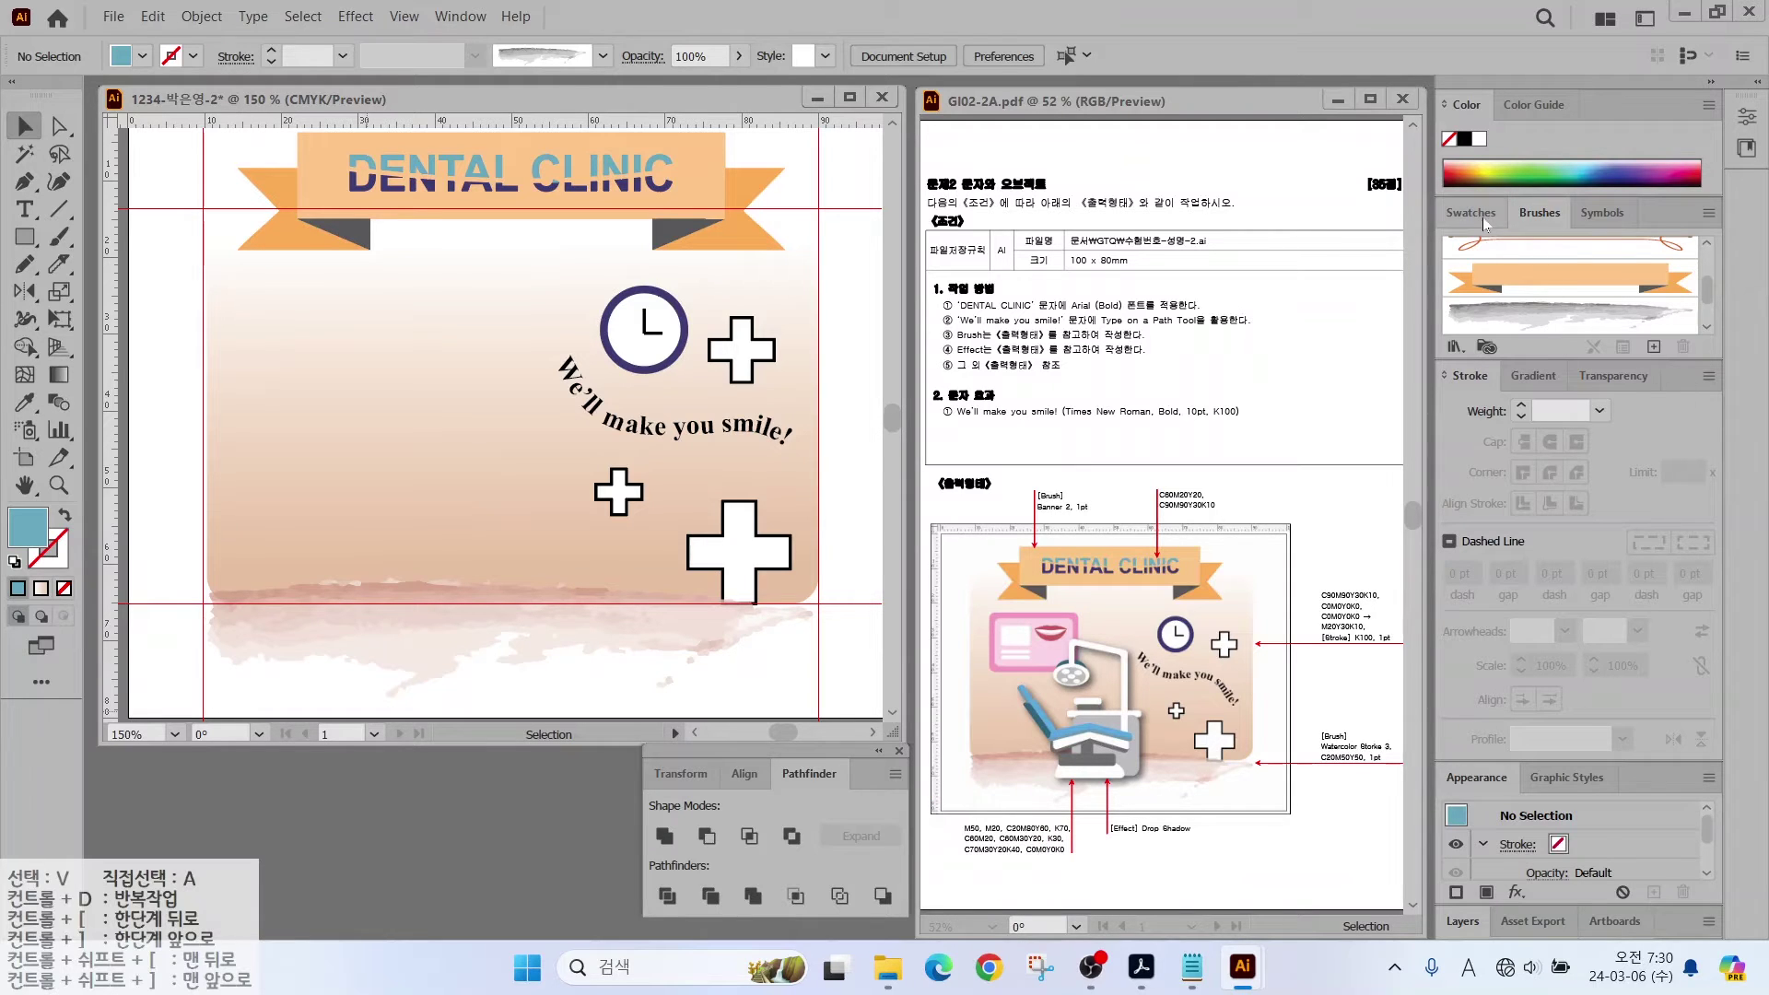
left_click(1471, 217)
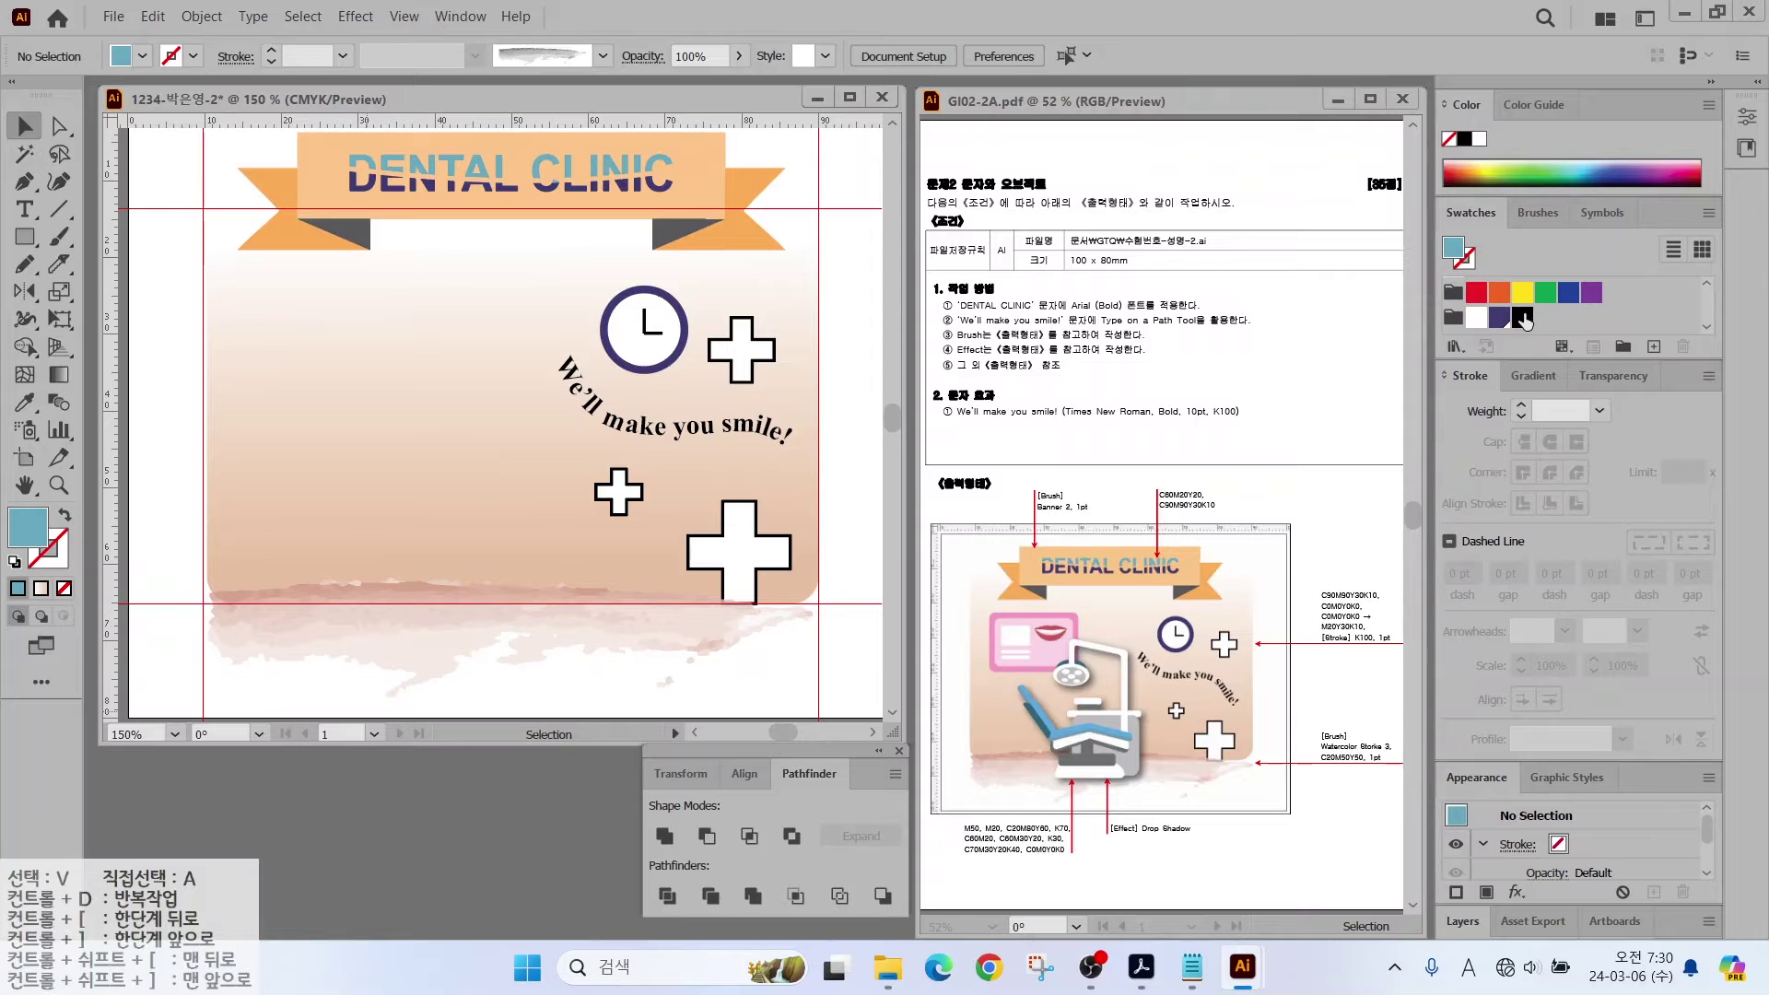
left_click(1521, 318)
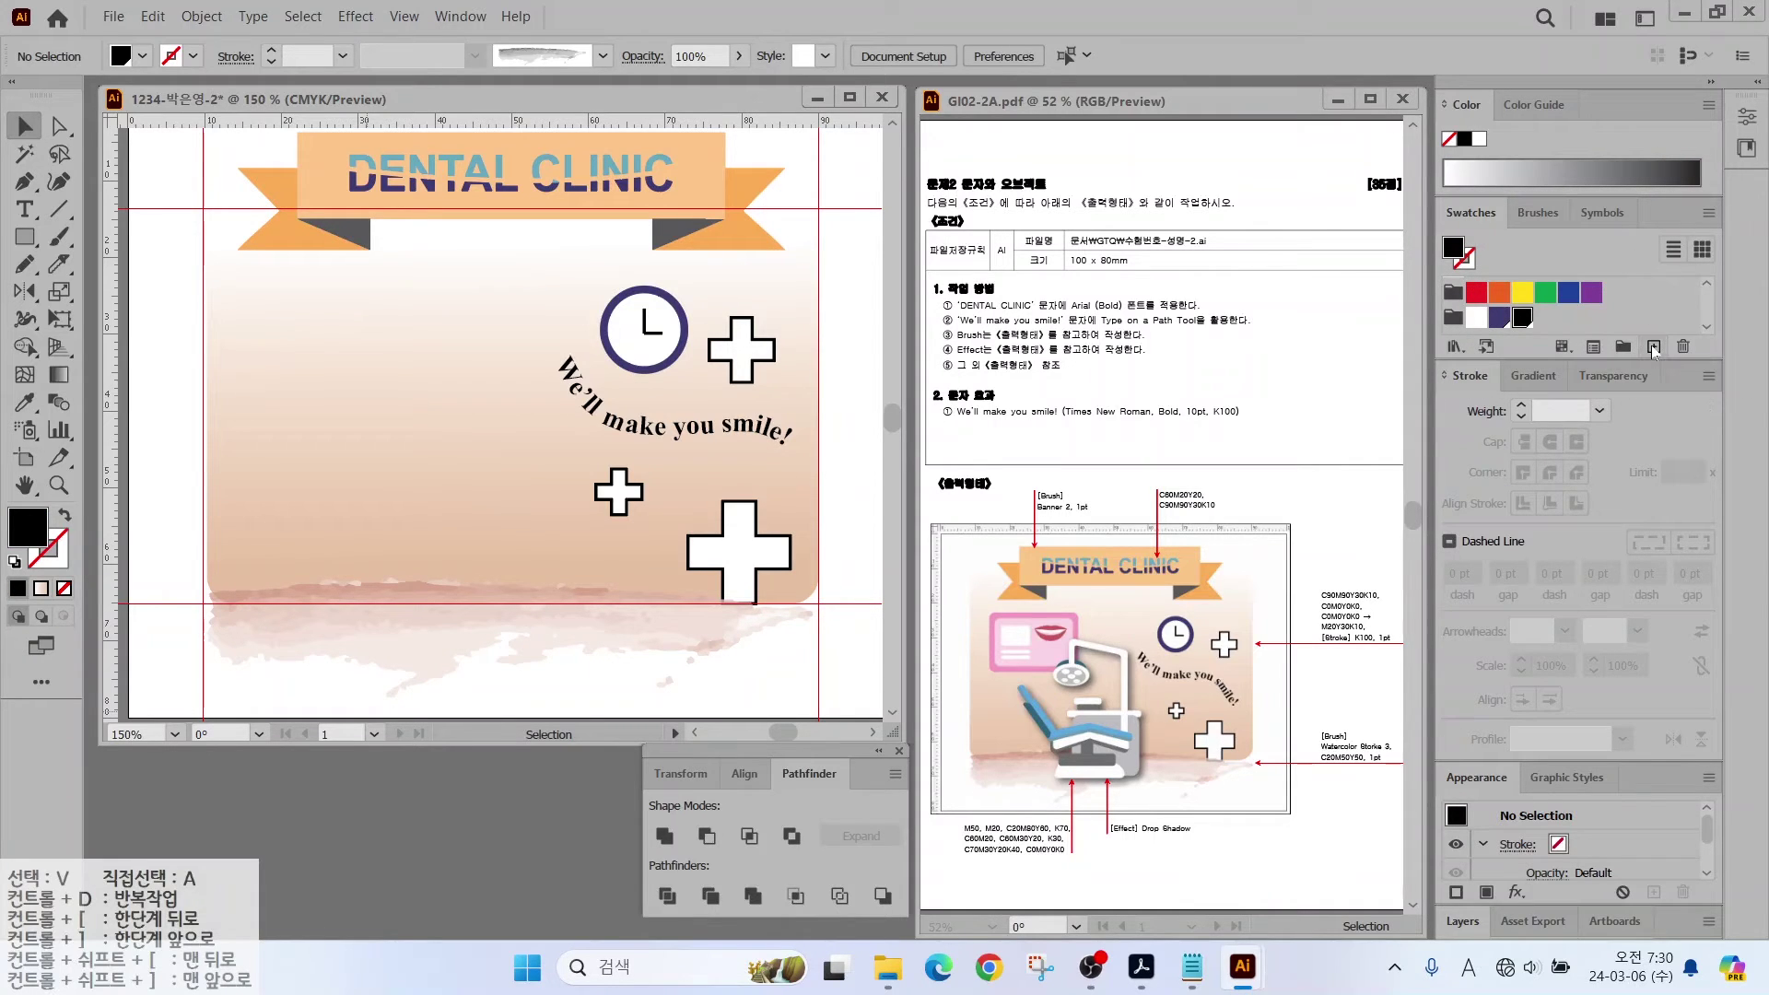
left_click(1653, 348)
left_click(1335, 439)
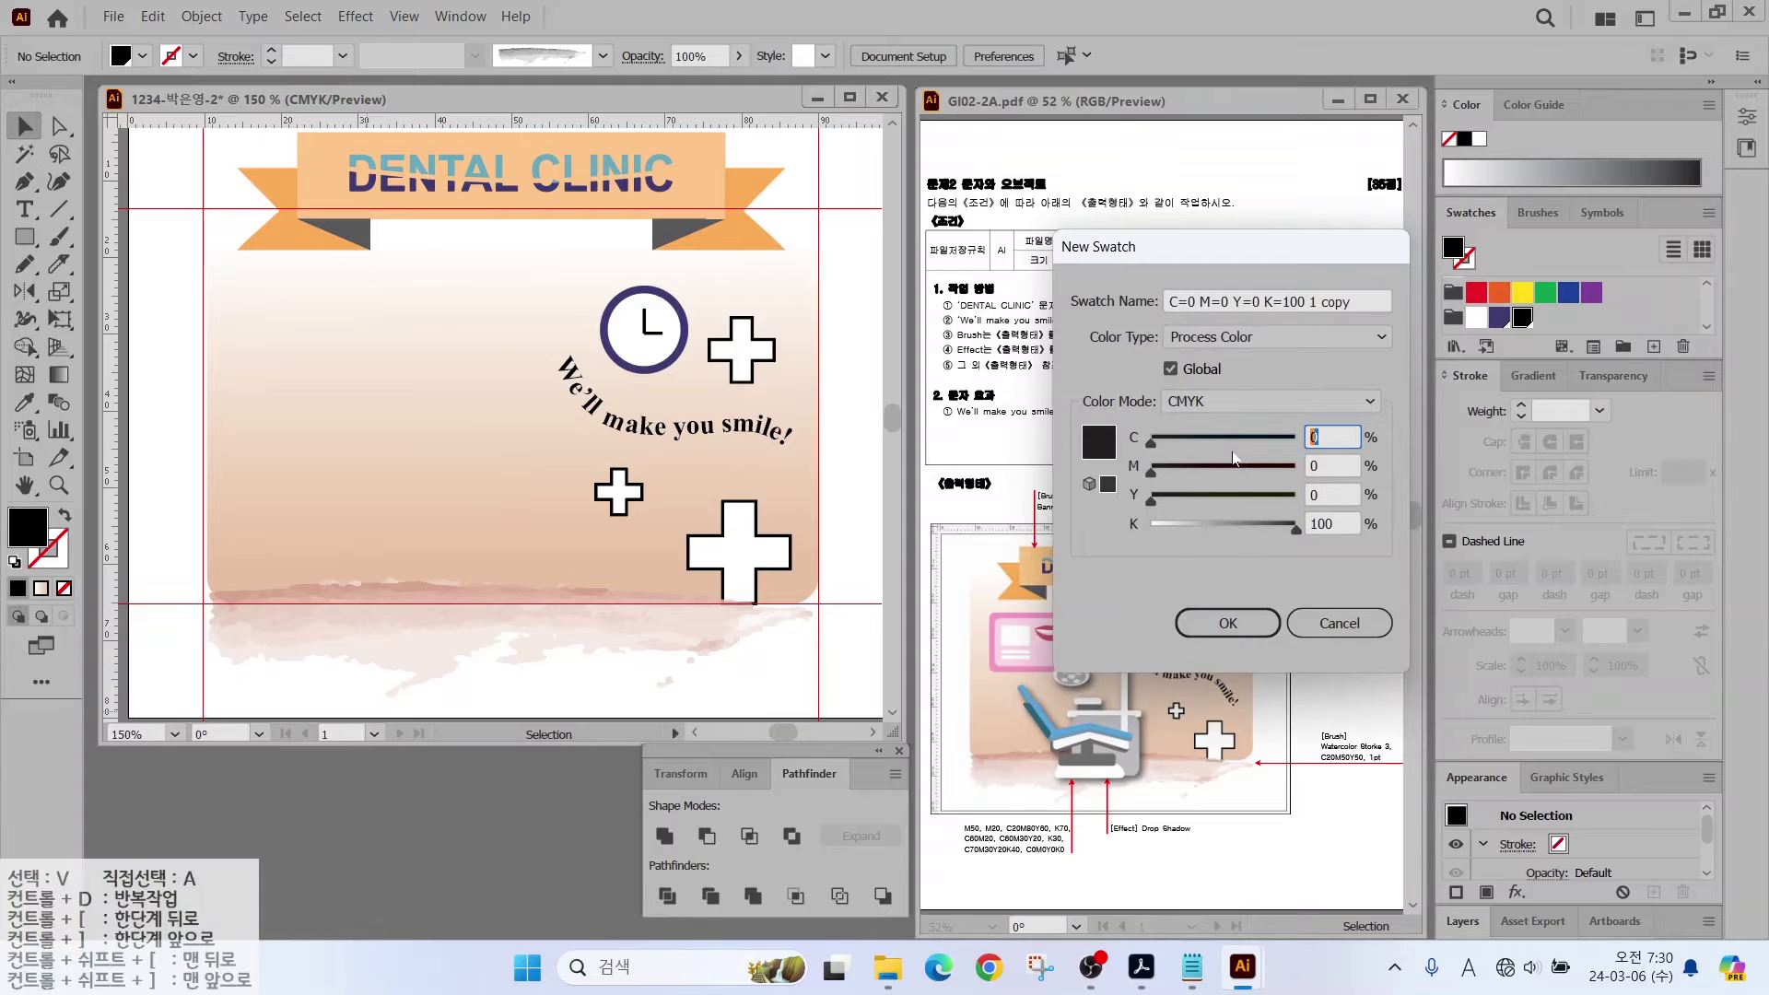
key("Tab")
type("50")
key("Tab")
key("Tab")
type("0")
key("Return")
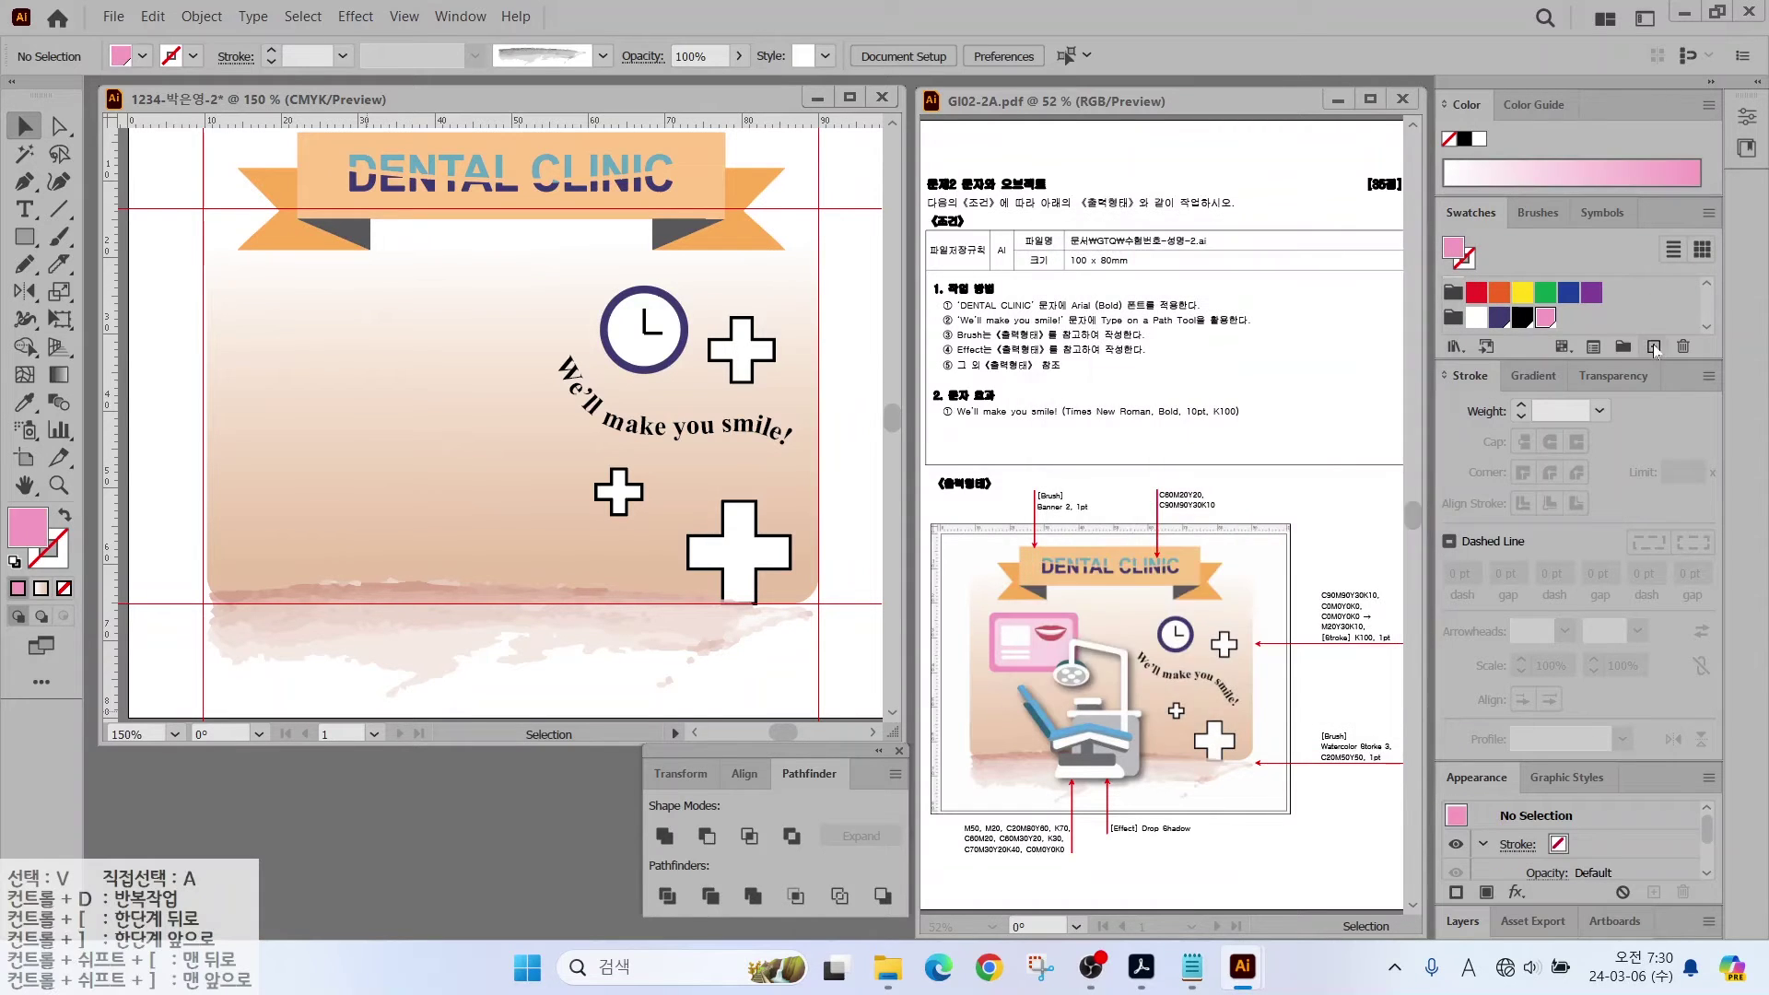
Step: Add a light pink swatch with magenta 20, then a red swatch
left_click(1653, 347)
left_click(1323, 436)
key("Tab")
type("20")
key("Return")
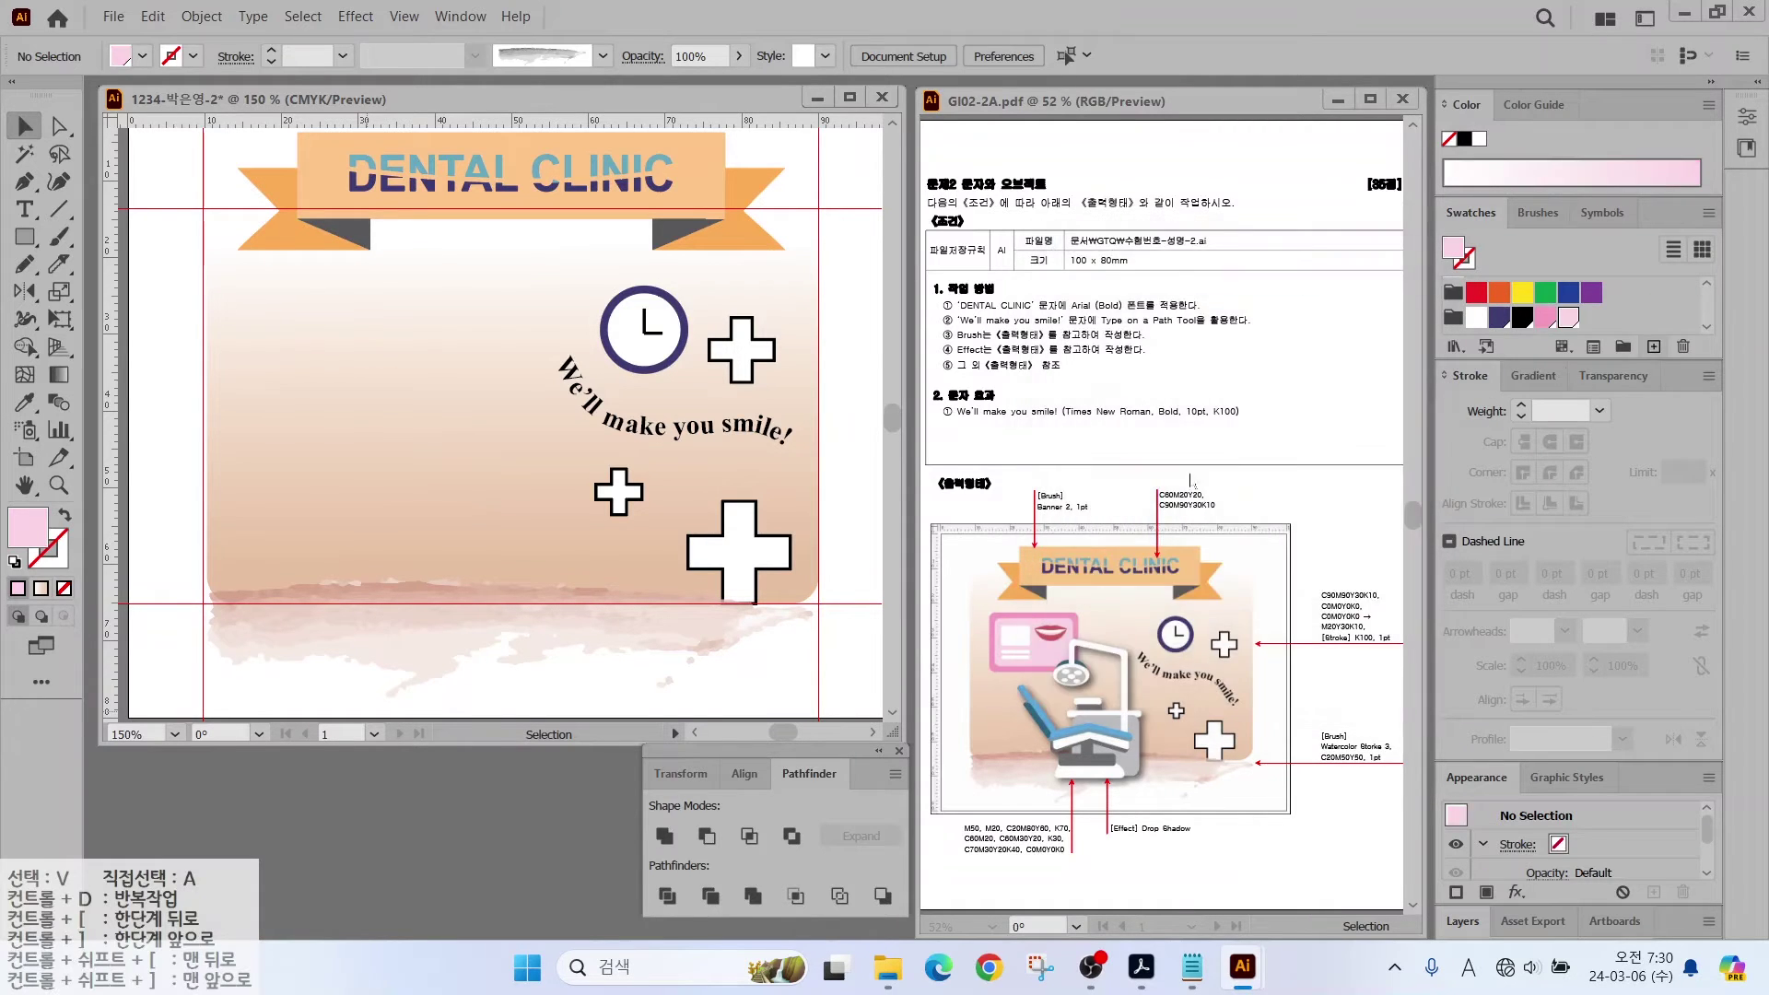
left_click(1654, 347)
left_click(1331, 438)
type("20")
key("Tab")
type("80")
key("Tab")
type("60")
key("Return")
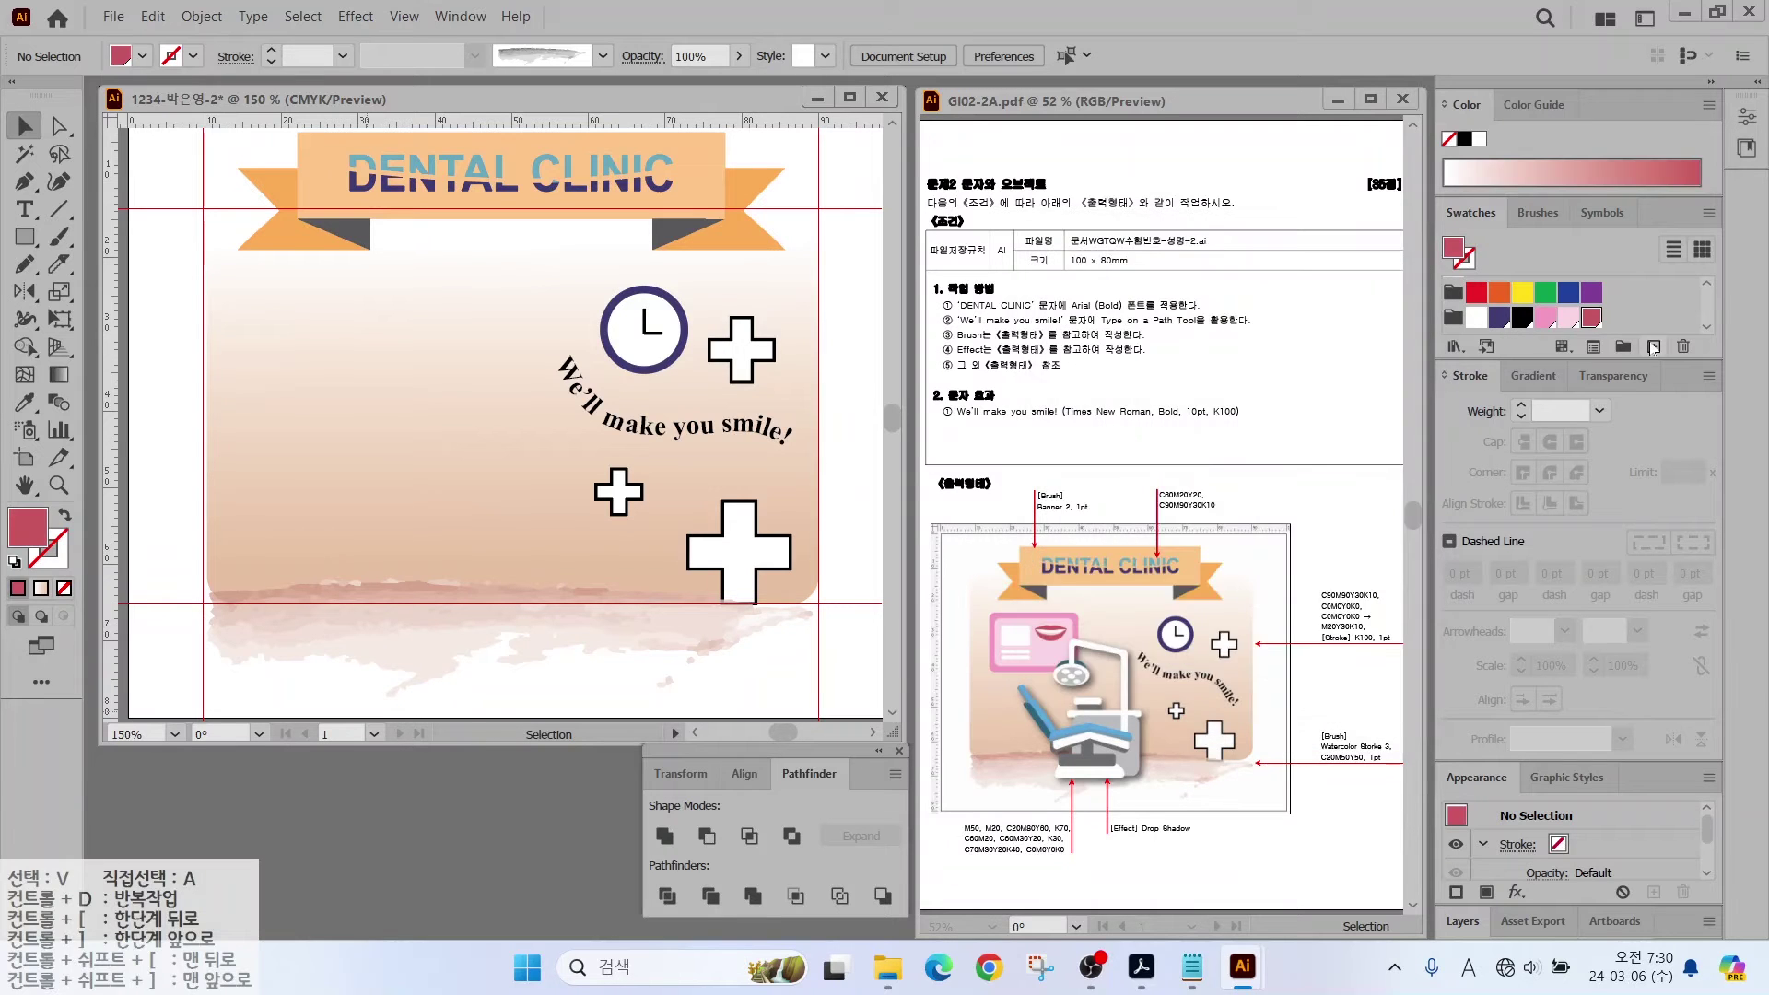
Step: Add a grey swatch at K 70, a light blue swatch and a C60 M30 Y20 swatch
left_click(1653, 348)
left_click(1327, 433)
type("0\t0\t0\t70")
key("Return")
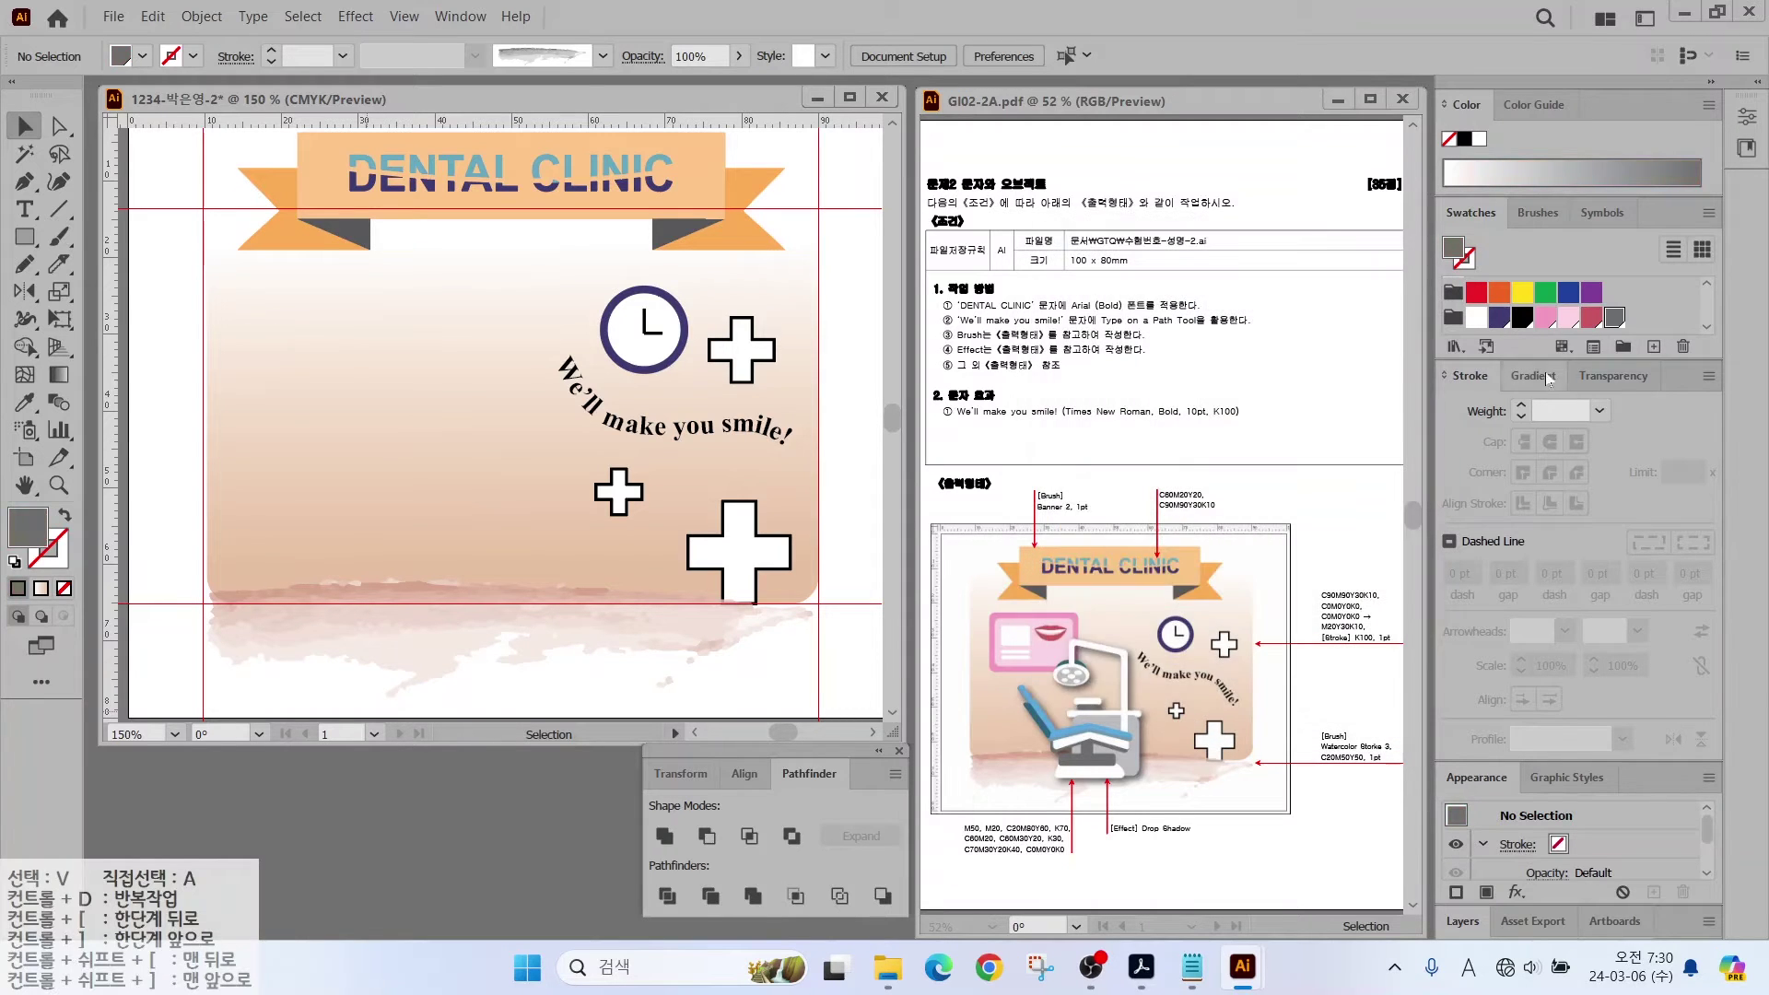
left_click(1653, 348)
type("0")
key("Tab")
key("Tab")
Step: Add a light grey swatch and a dark teal swatch at C70 M30 Y20 K40
type("0")
key("Return")
left_click(1653, 347)
key("Tab")
type("60")
key("Tab")
key("Tab")
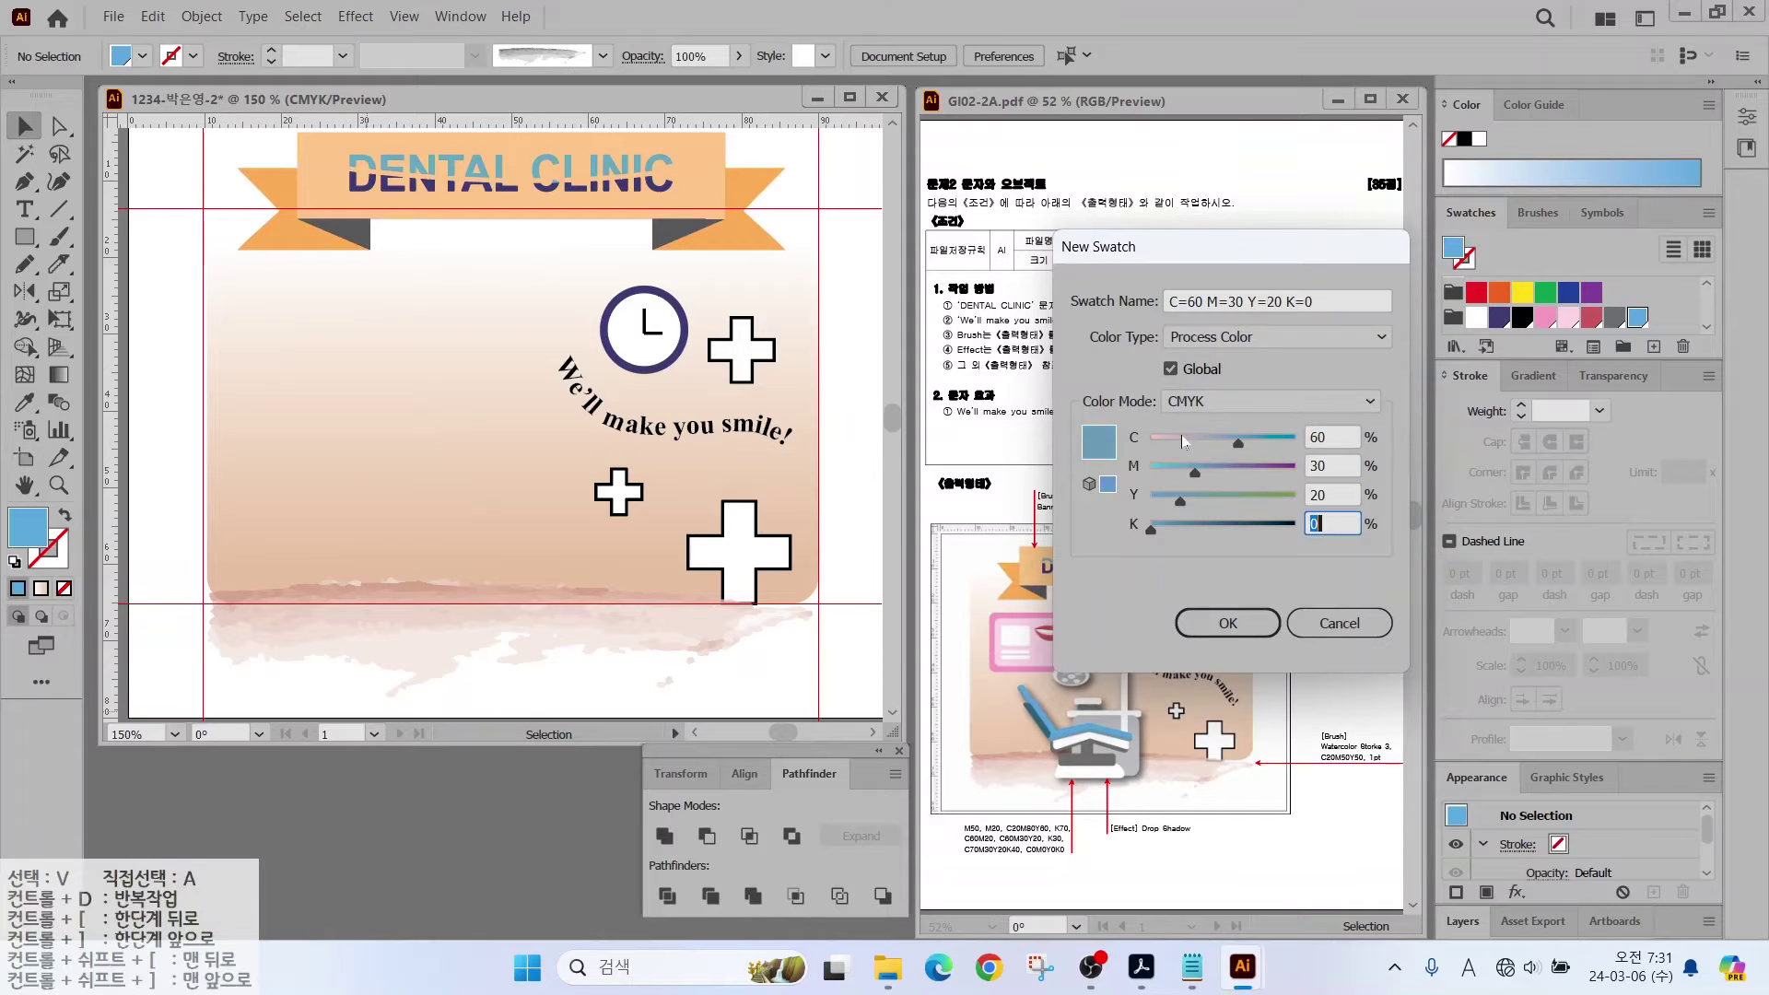
key("Return")
left_click(1653, 346)
key("Tab")
type("0")
key("Tab")
key("Tab")
type("20")
key("Tab")
key("Tab")
type("30")
key("Return")
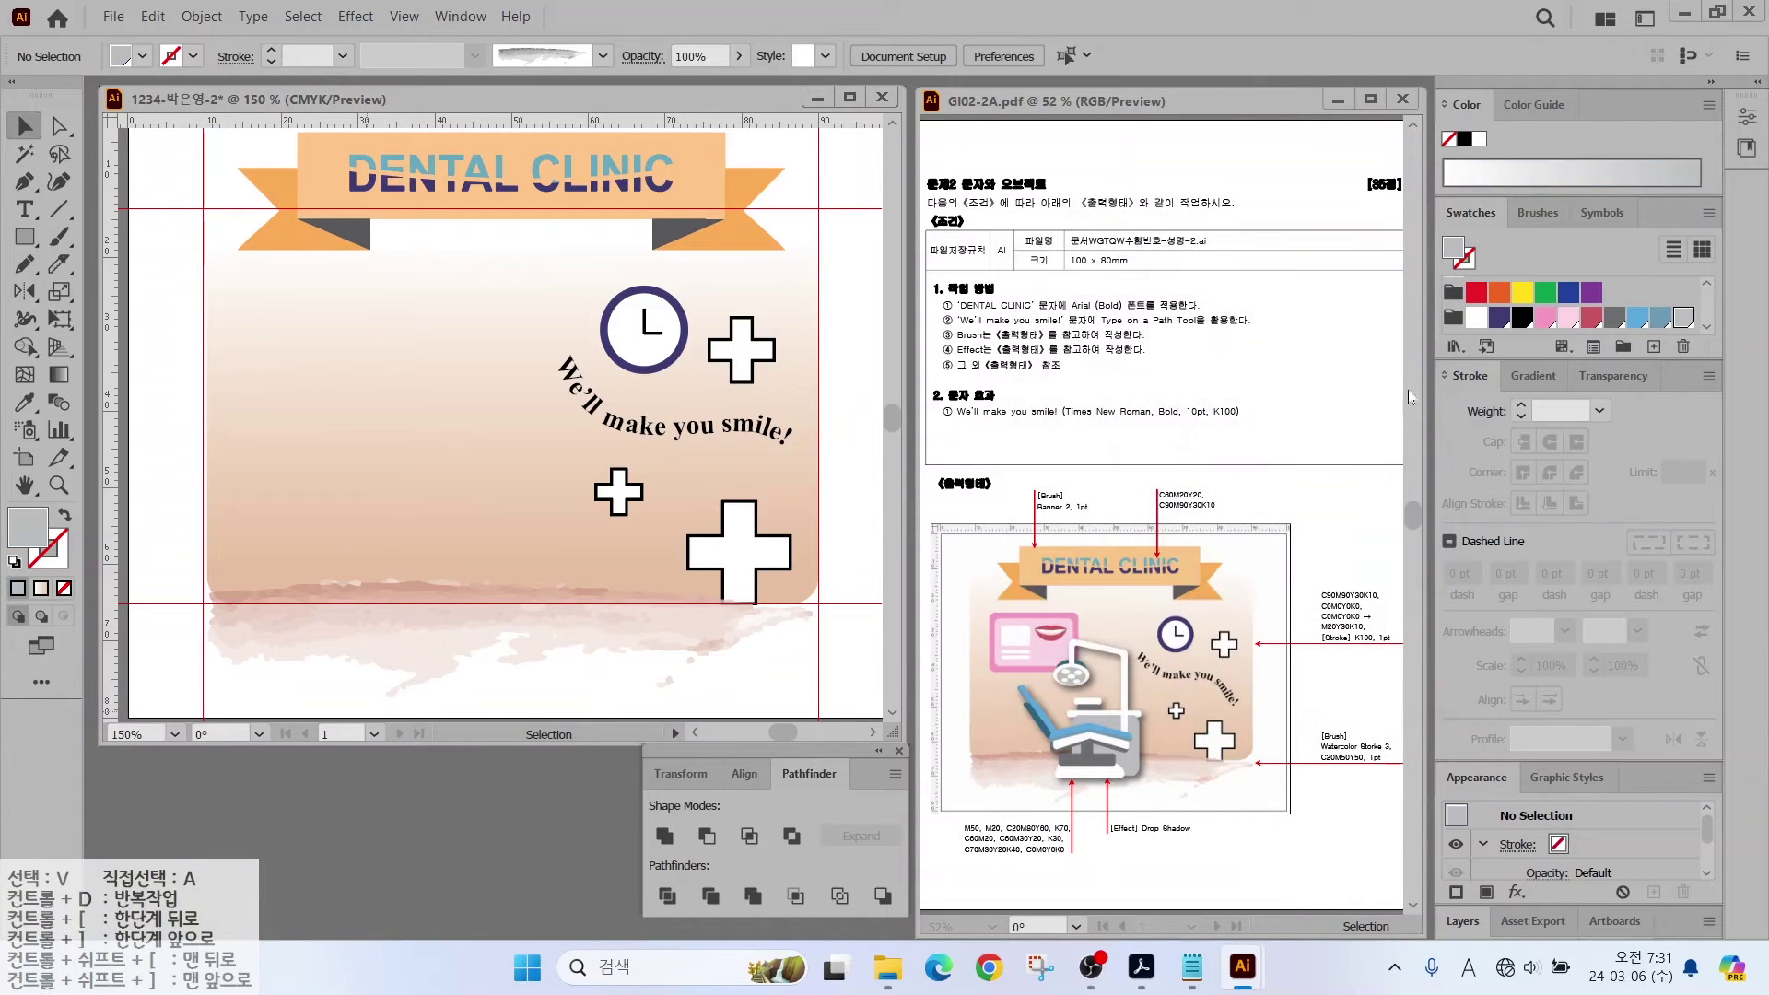
left_click(1653, 347)
key("Tab")
type("70")
key("Tab")
key("Tab")
type("30")
key("Return")
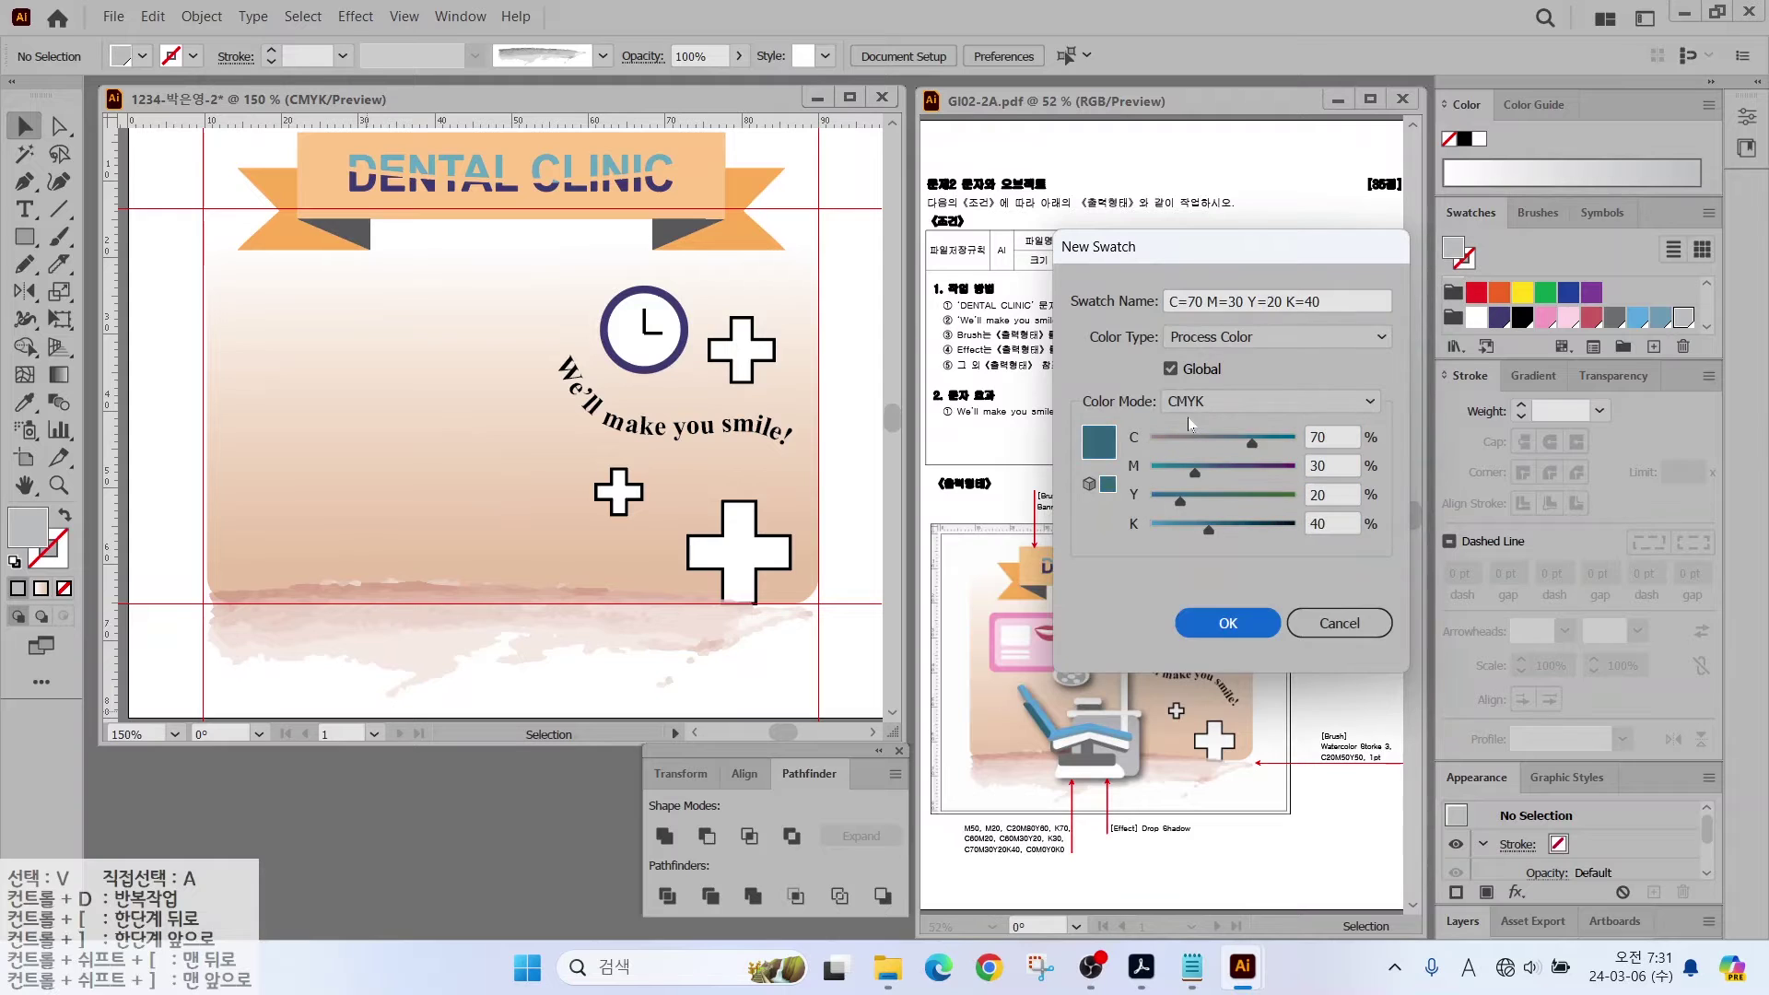
Step: Draw a pink rounded rectangle and add a -1.5 mm offset copy filled light pink
left_click_drag(25, 237, 435, 405)
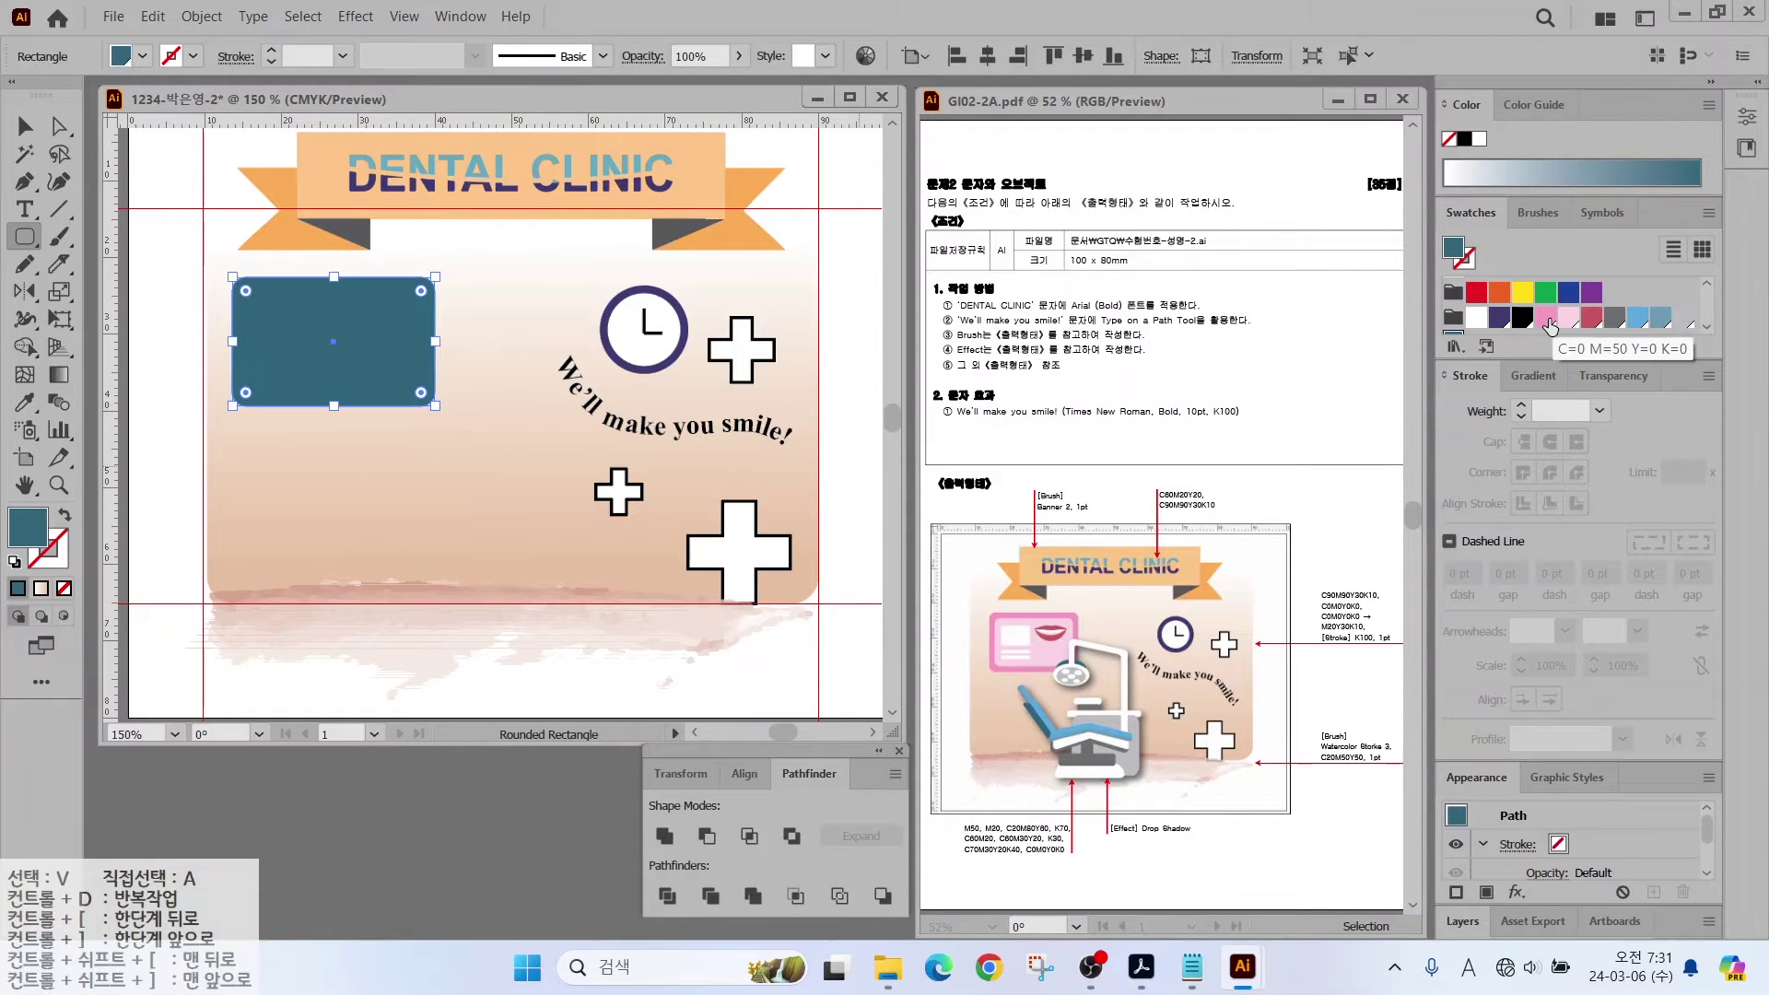
left_click(1544, 316)
left_click(201, 16)
mouse_move(267, 550)
left_click(626, 630)
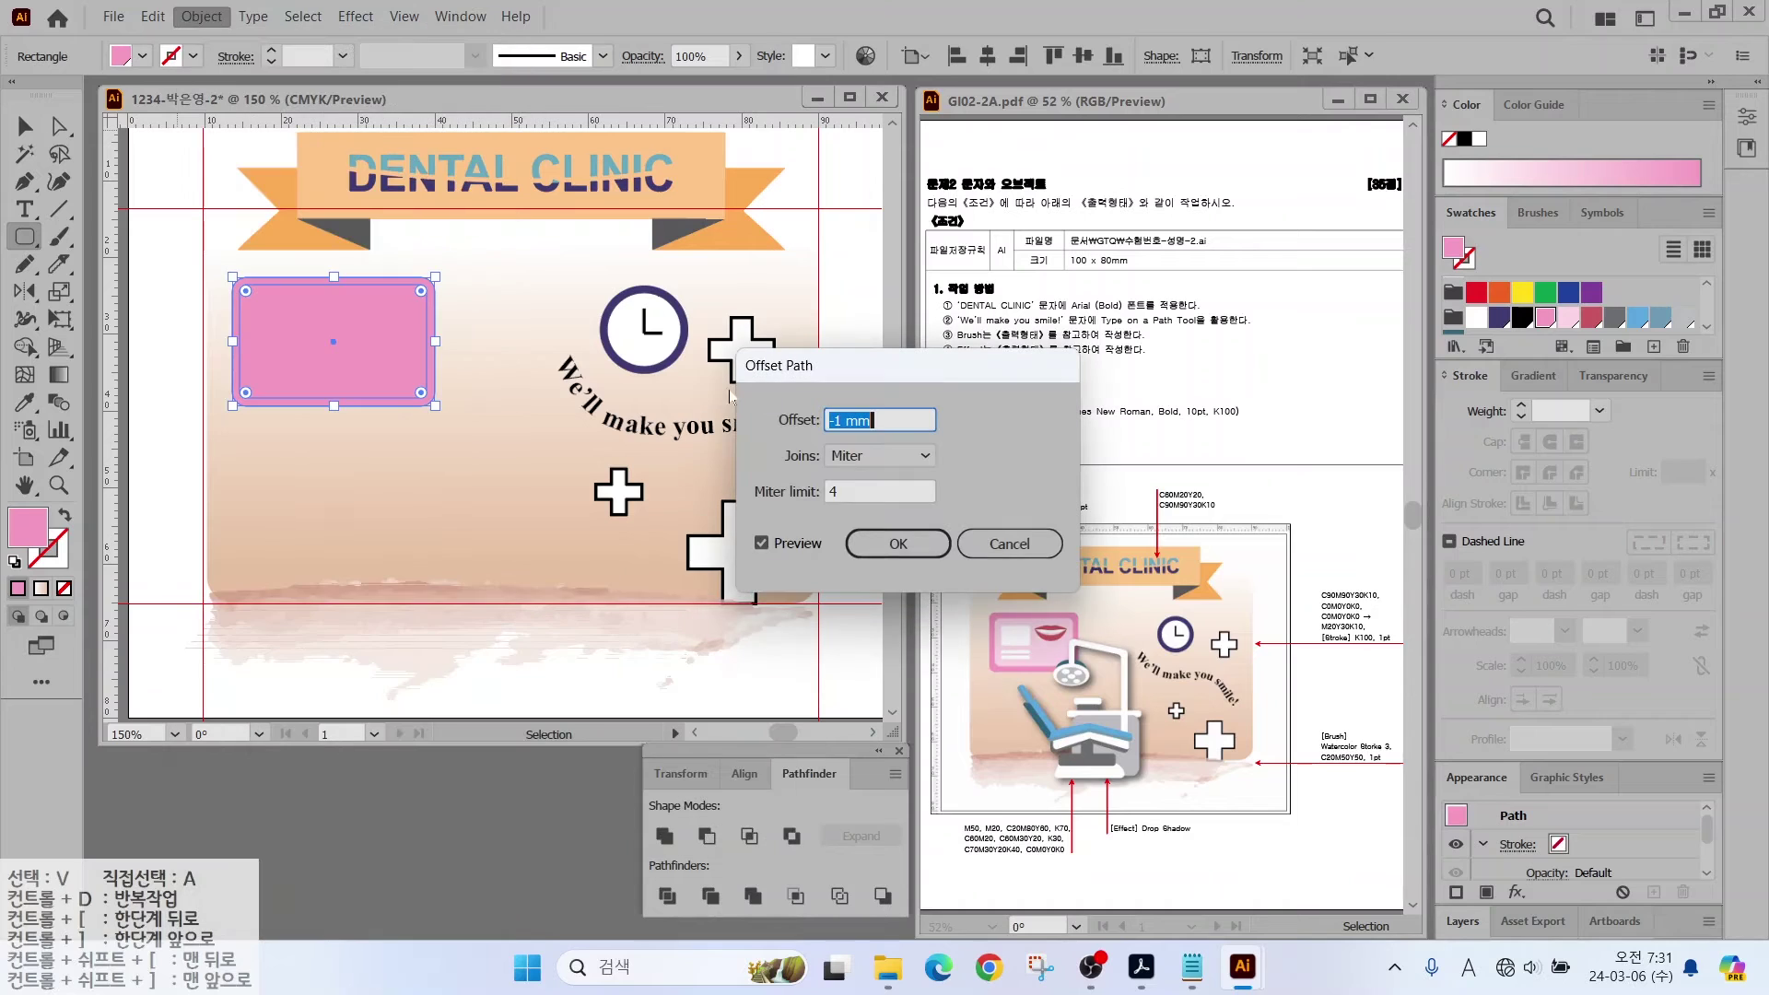
type("-1.5")
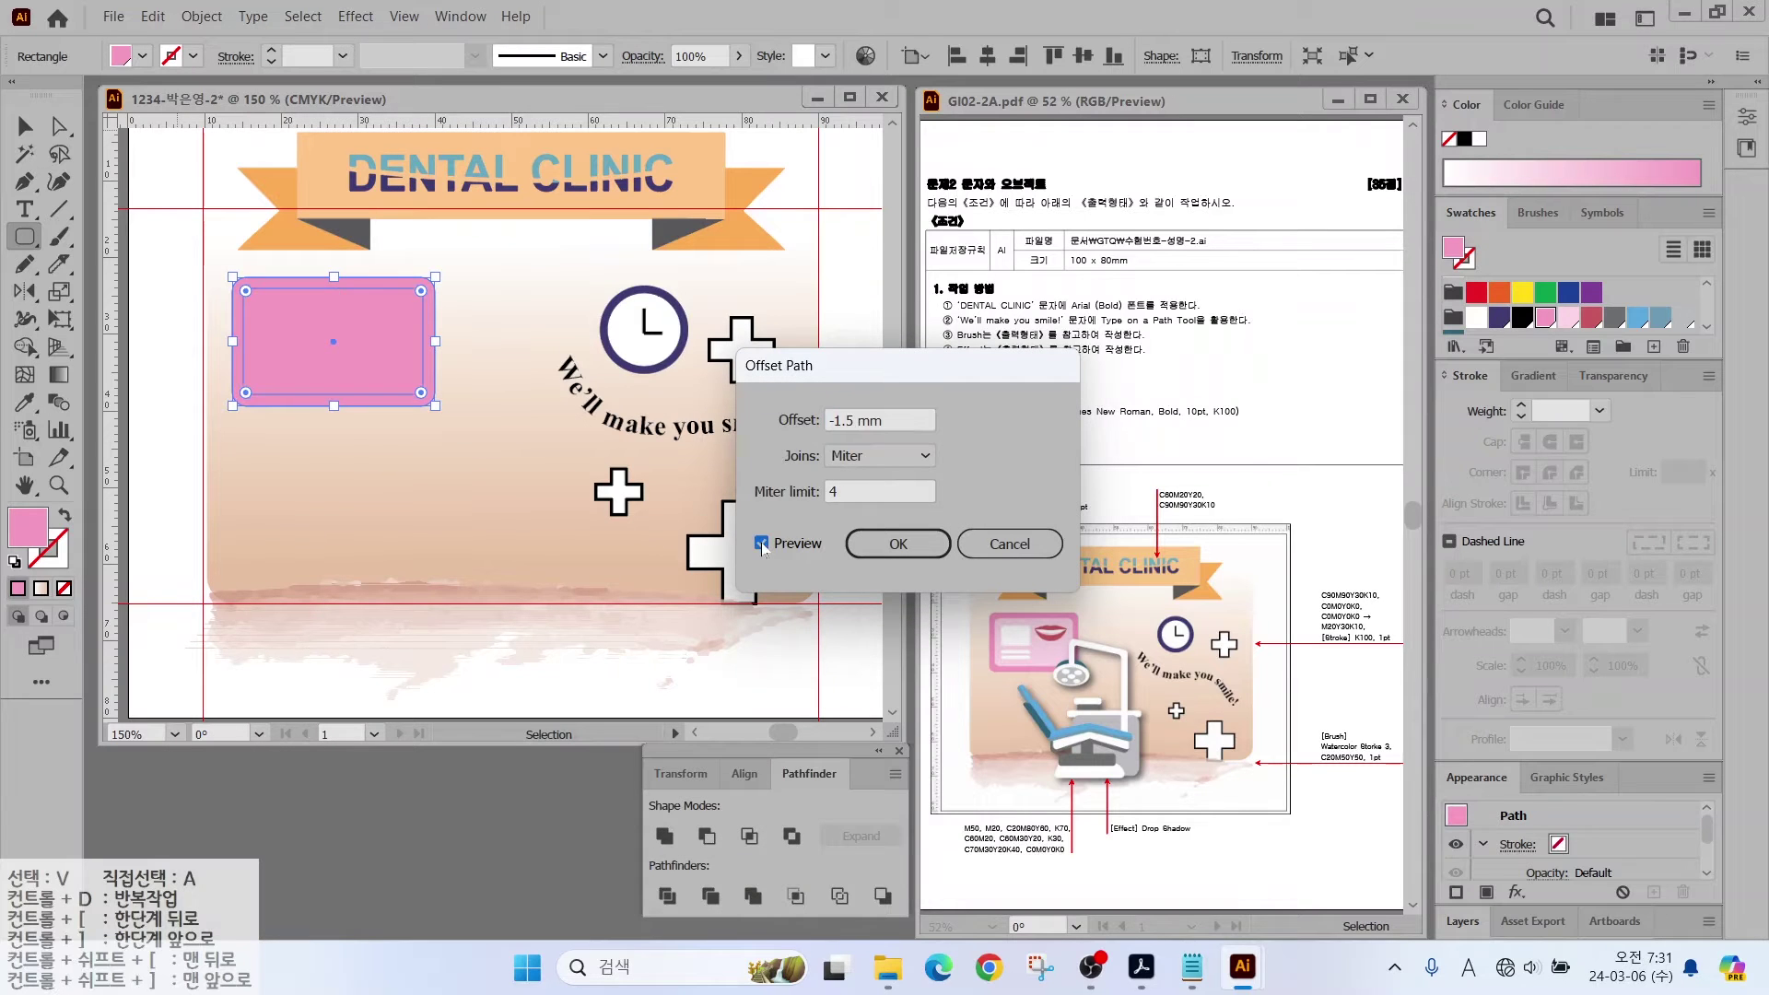
key("Return")
left_click(1567, 316)
Step: Draw a white box in the card's upper left and a rounded white bar below it
left_click(24, 126)
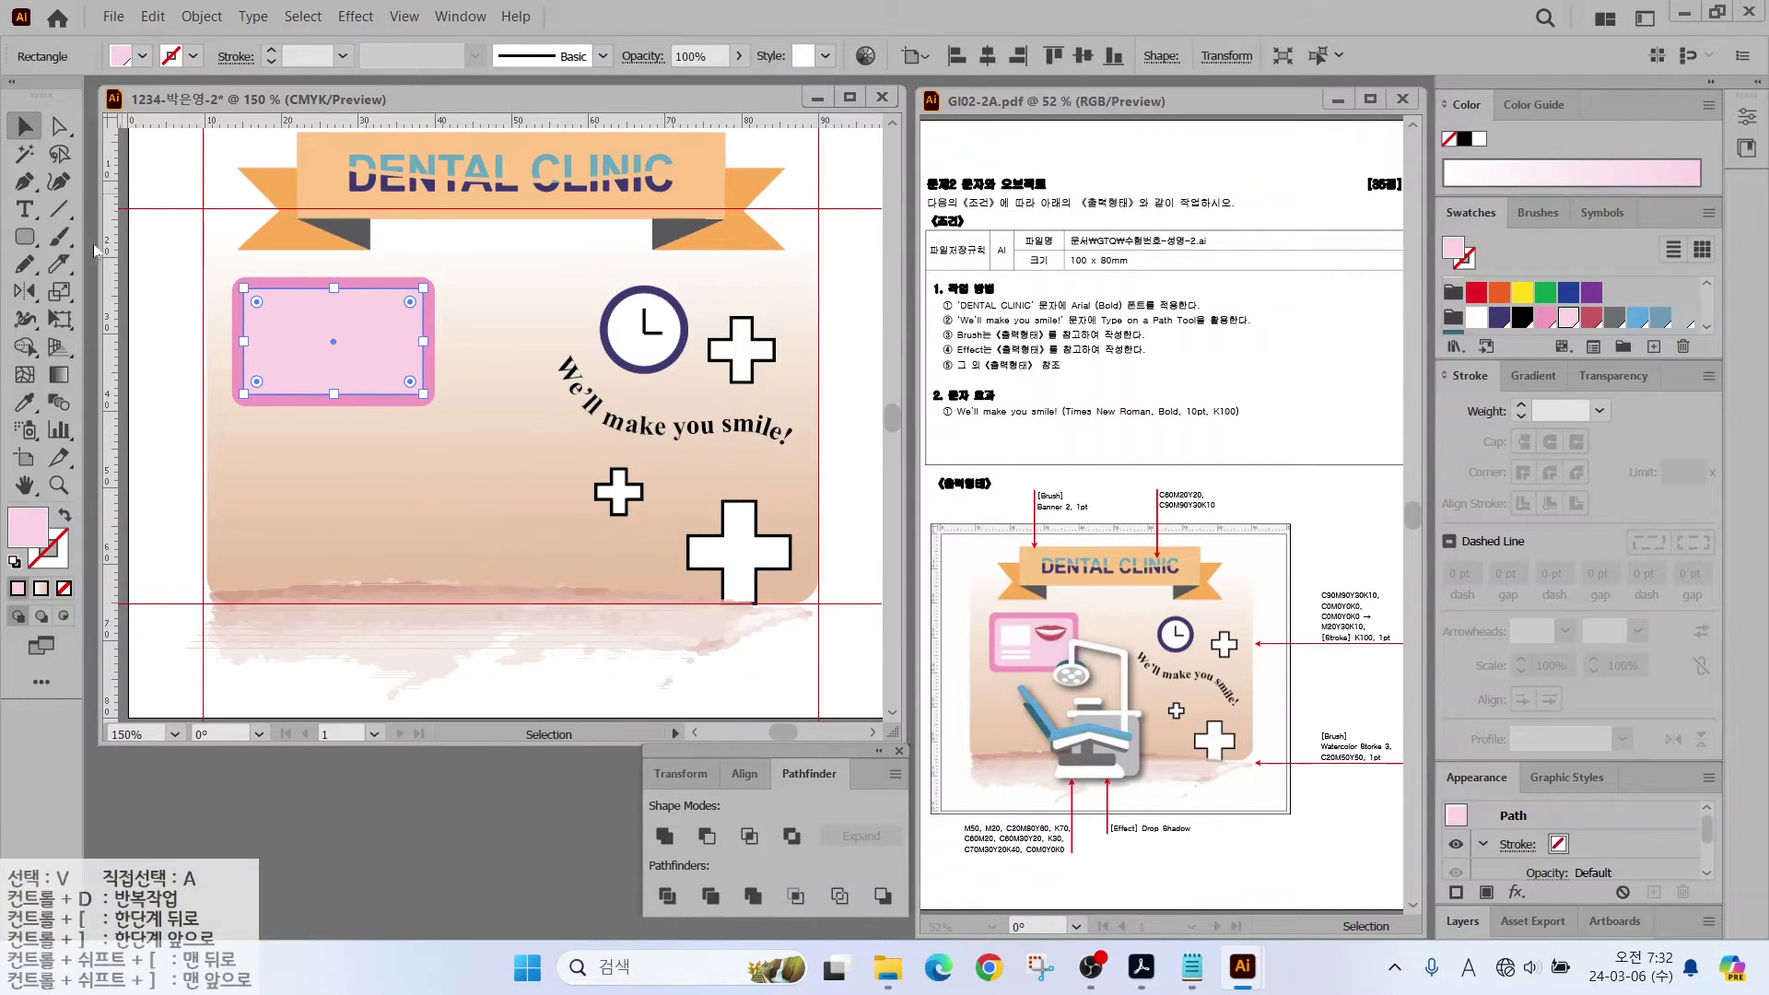
left_click(202, 341)
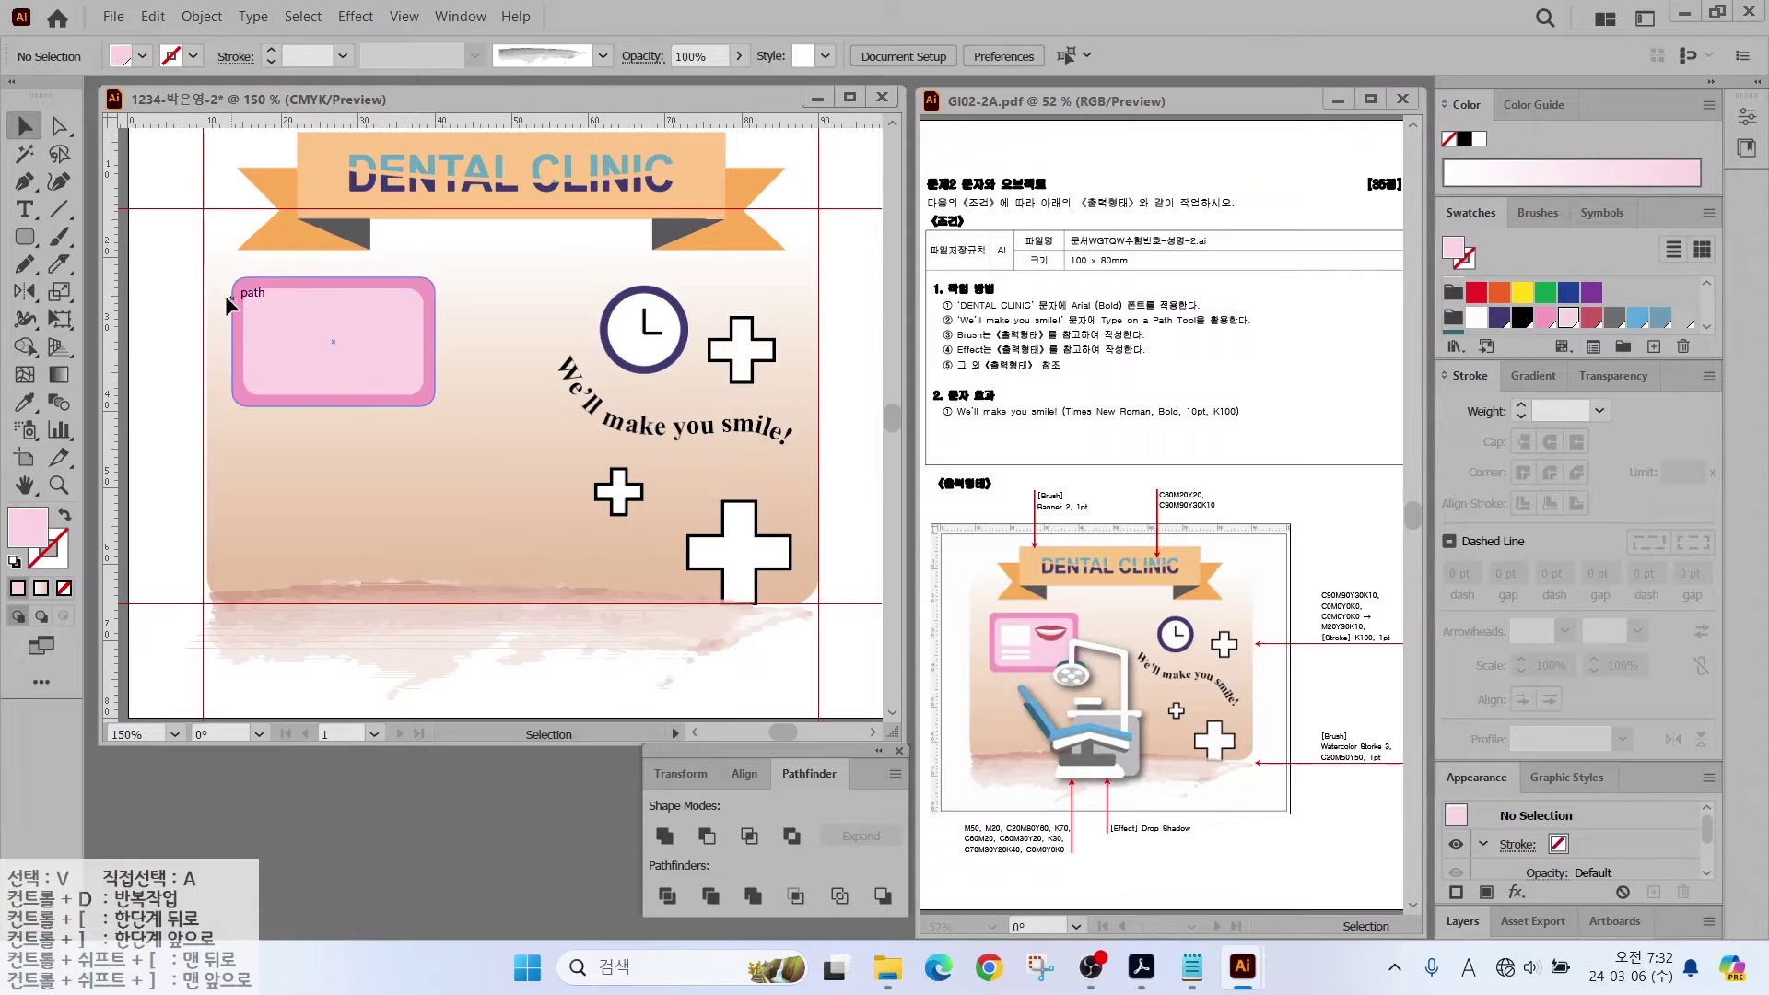
scroll(295, 350, "up", 4)
left_click(25, 237)
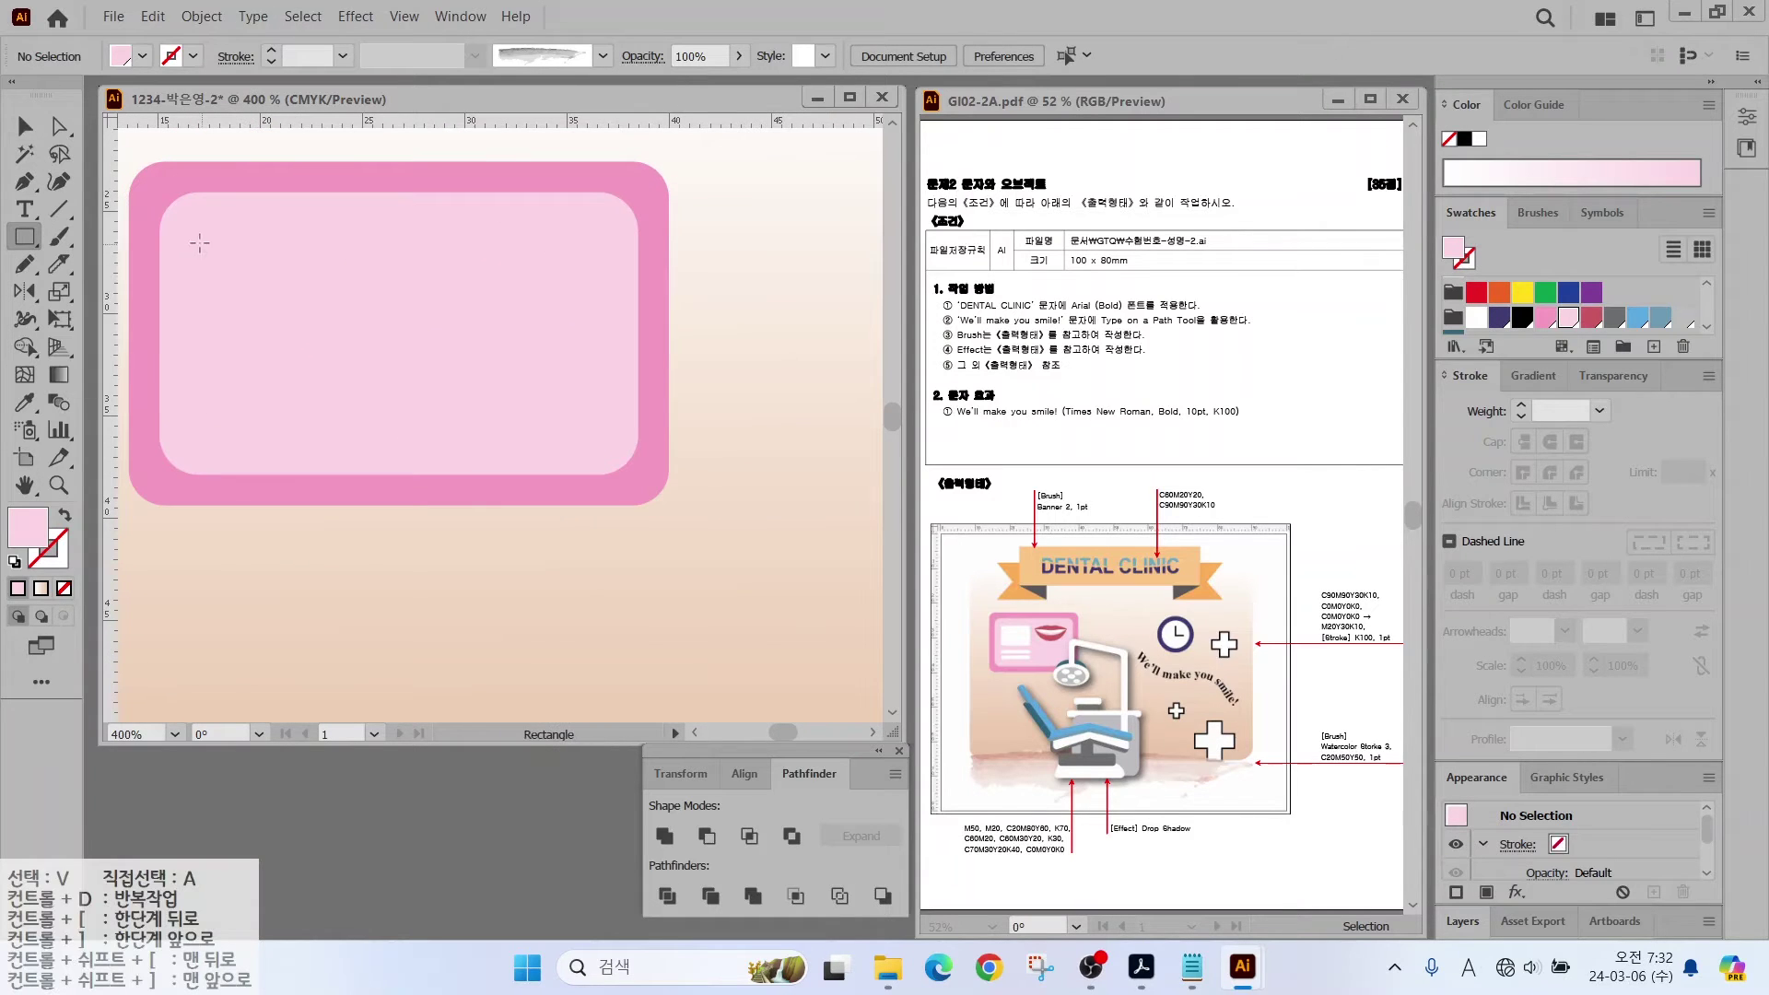
left_click_drag(316, 321, 365, 348)
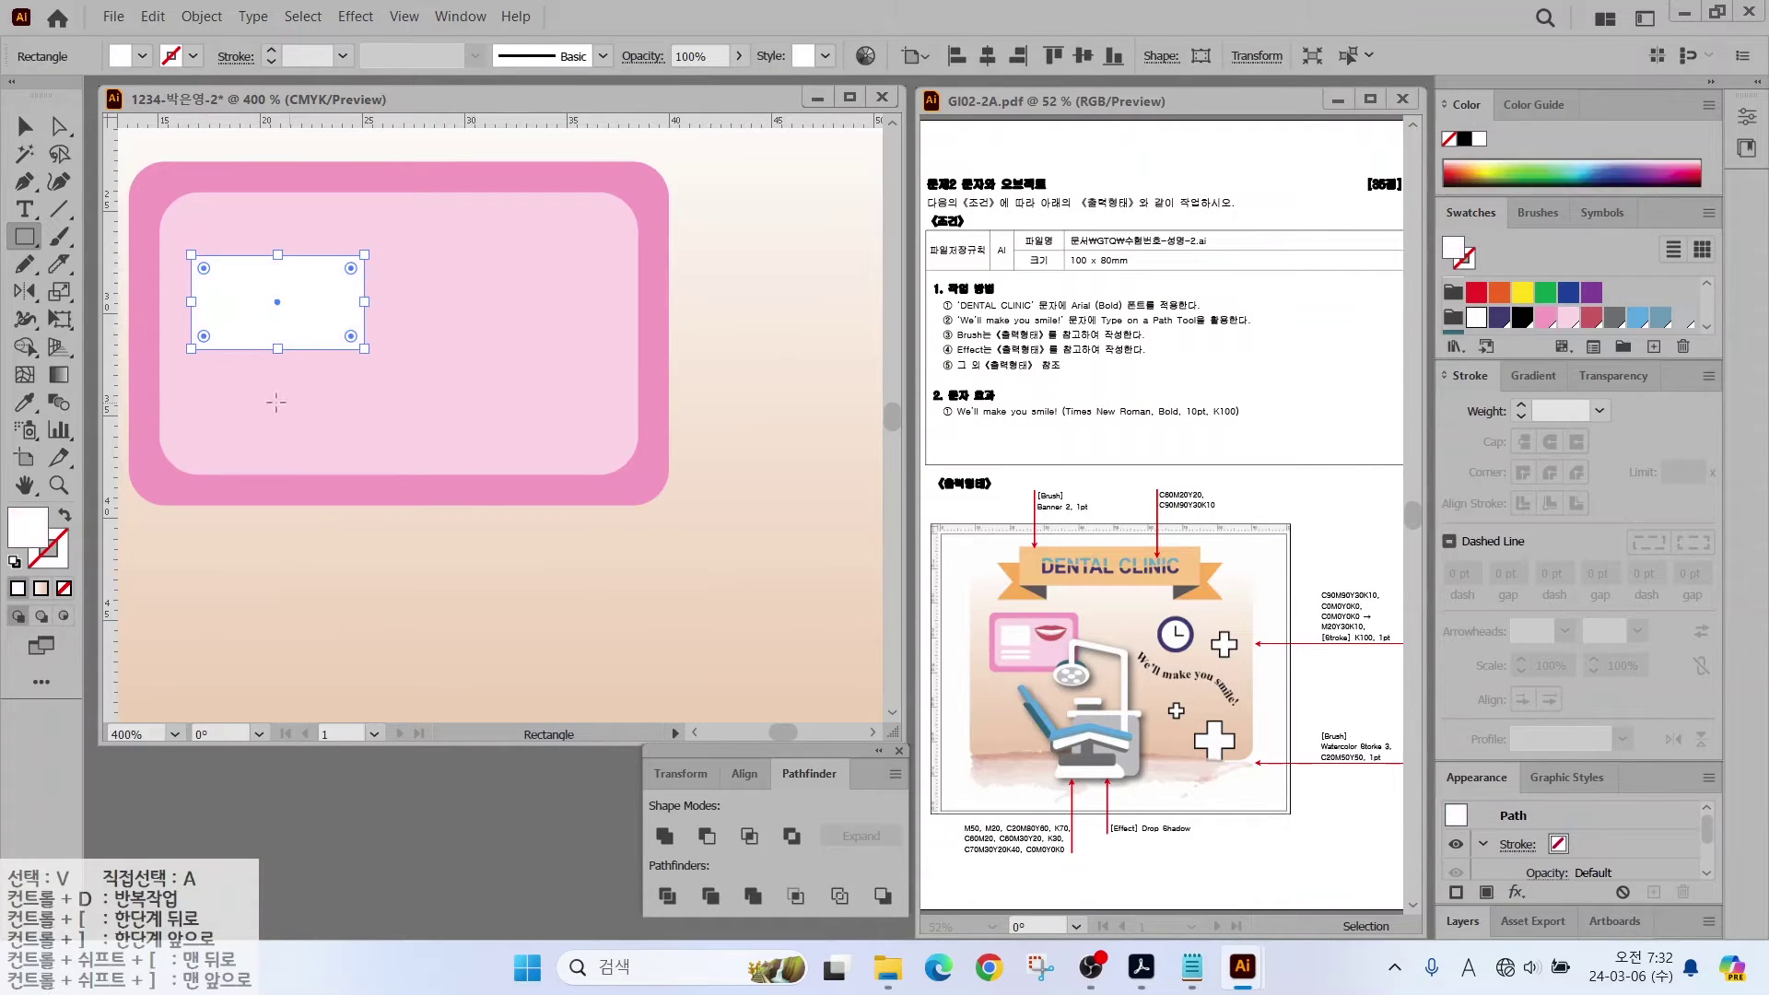
left_click_drag(26, 242, 110, 264)
left_click_drag(196, 372, 364, 395)
Step: Duplicate the bar just below, raise the white box, and group all the card pieces
key("v")
left_click_drag(238, 385, 241, 425)
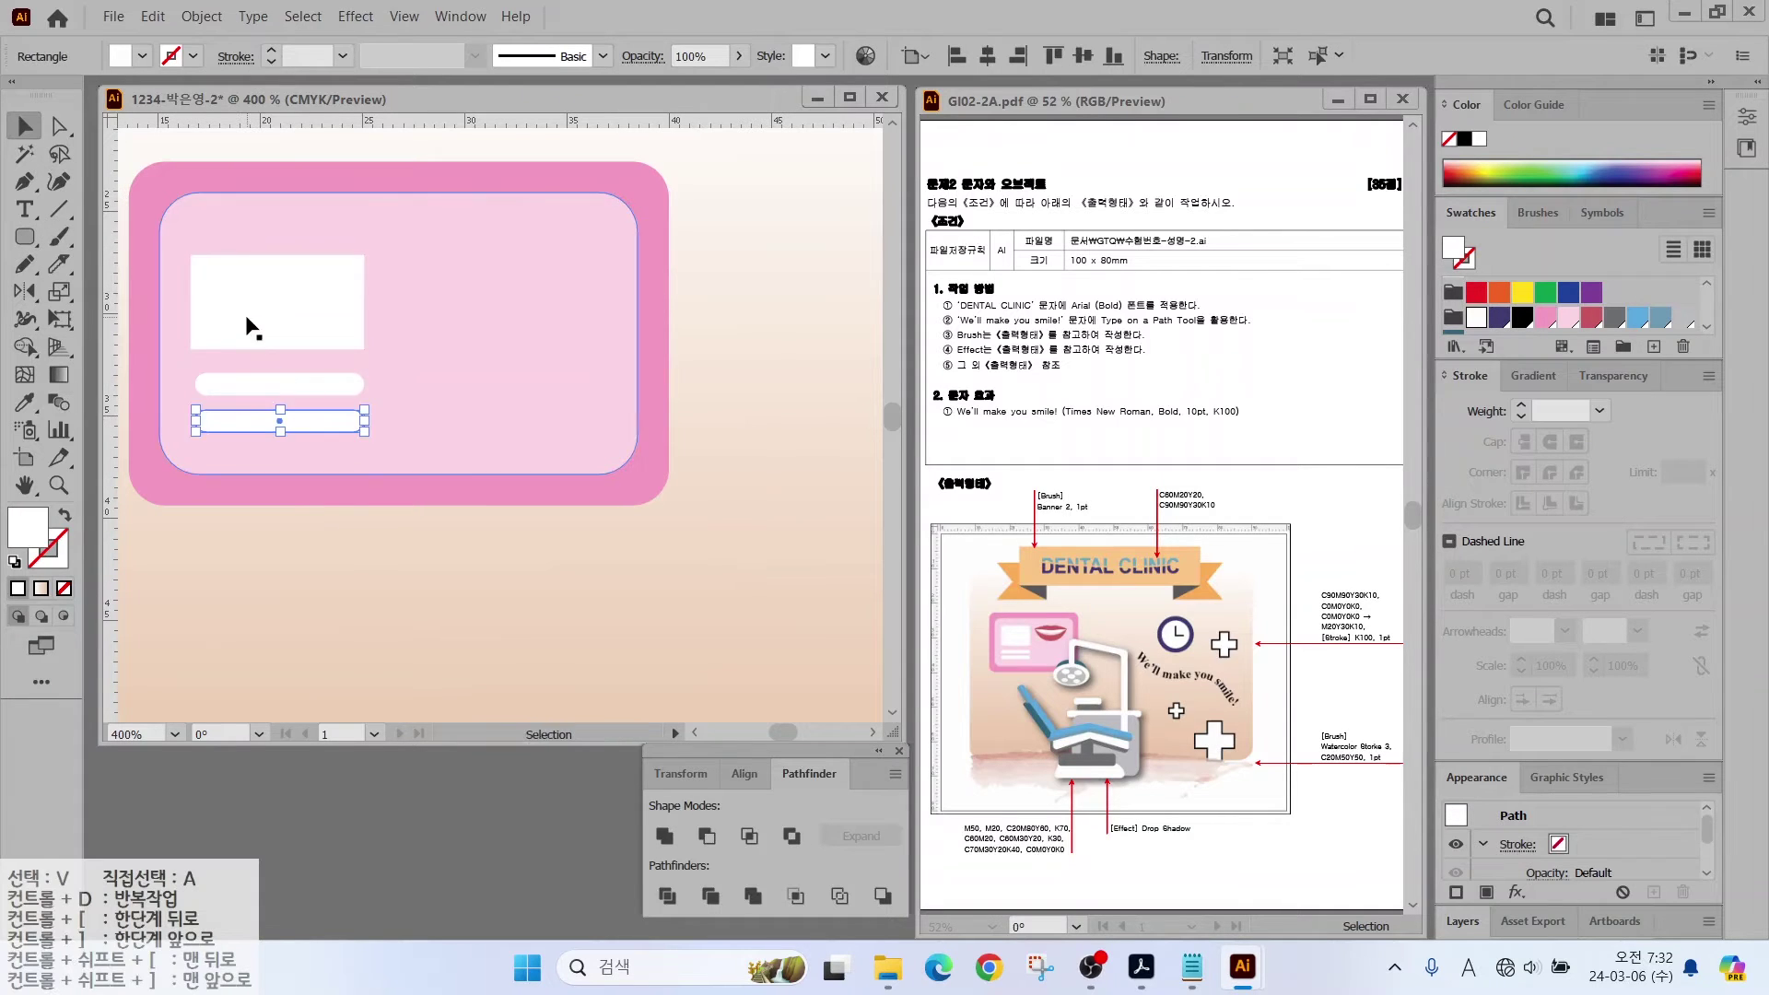
left_click_drag(245, 314, 245, 291)
left_click(300, 512)
left_click_drag(184, 147, 285, 545)
left_click(202, 15)
left_click(196, 265)
key("ctrl+shift+a")
Step: Draw a dark pink ellipse on the card's right and paste a squashed white copy in front
key("l")
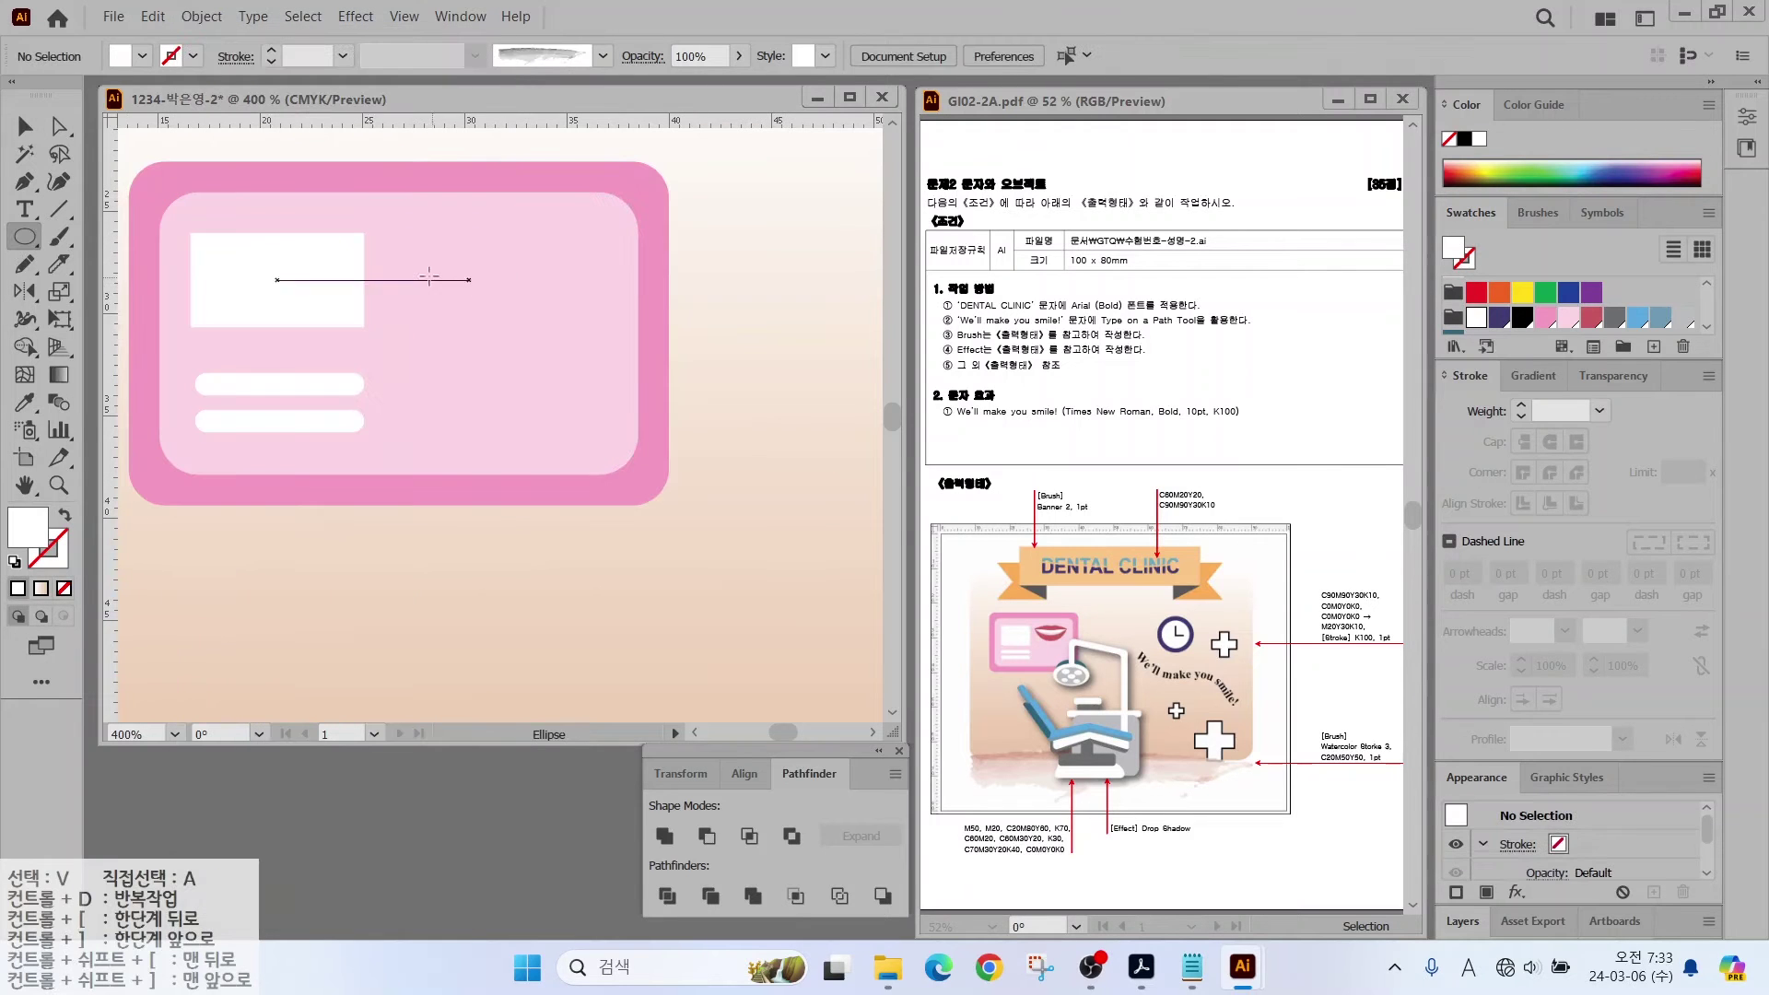
left_click_drag(417, 266, 506, 348)
left_click(1593, 318)
key("v")
key("ctrl+c")
key("ctrl+f")
left_click(1476, 318)
left_click_drag(505, 265, 505, 327)
Step: Reshape the anchor points of the ellipse and white copy into lips and teeth
key("a")
left_click_drag(505, 266, 456, 285)
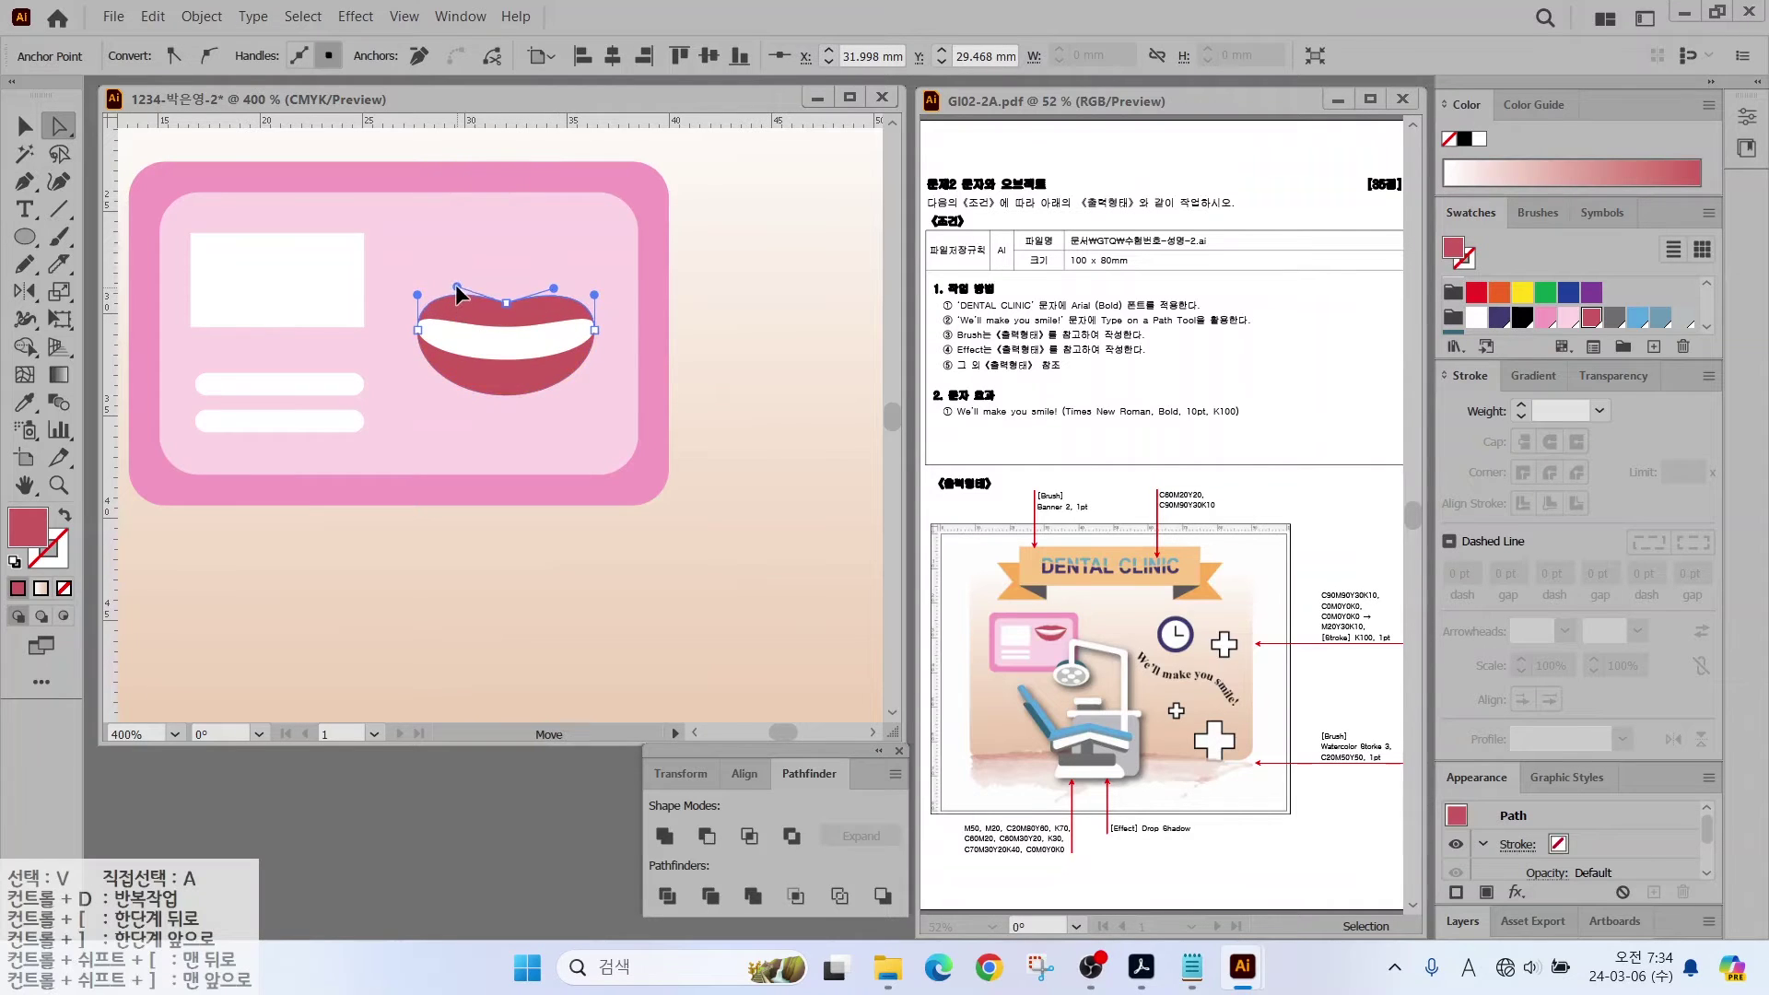
left_click(406, 307)
left_click(417, 323)
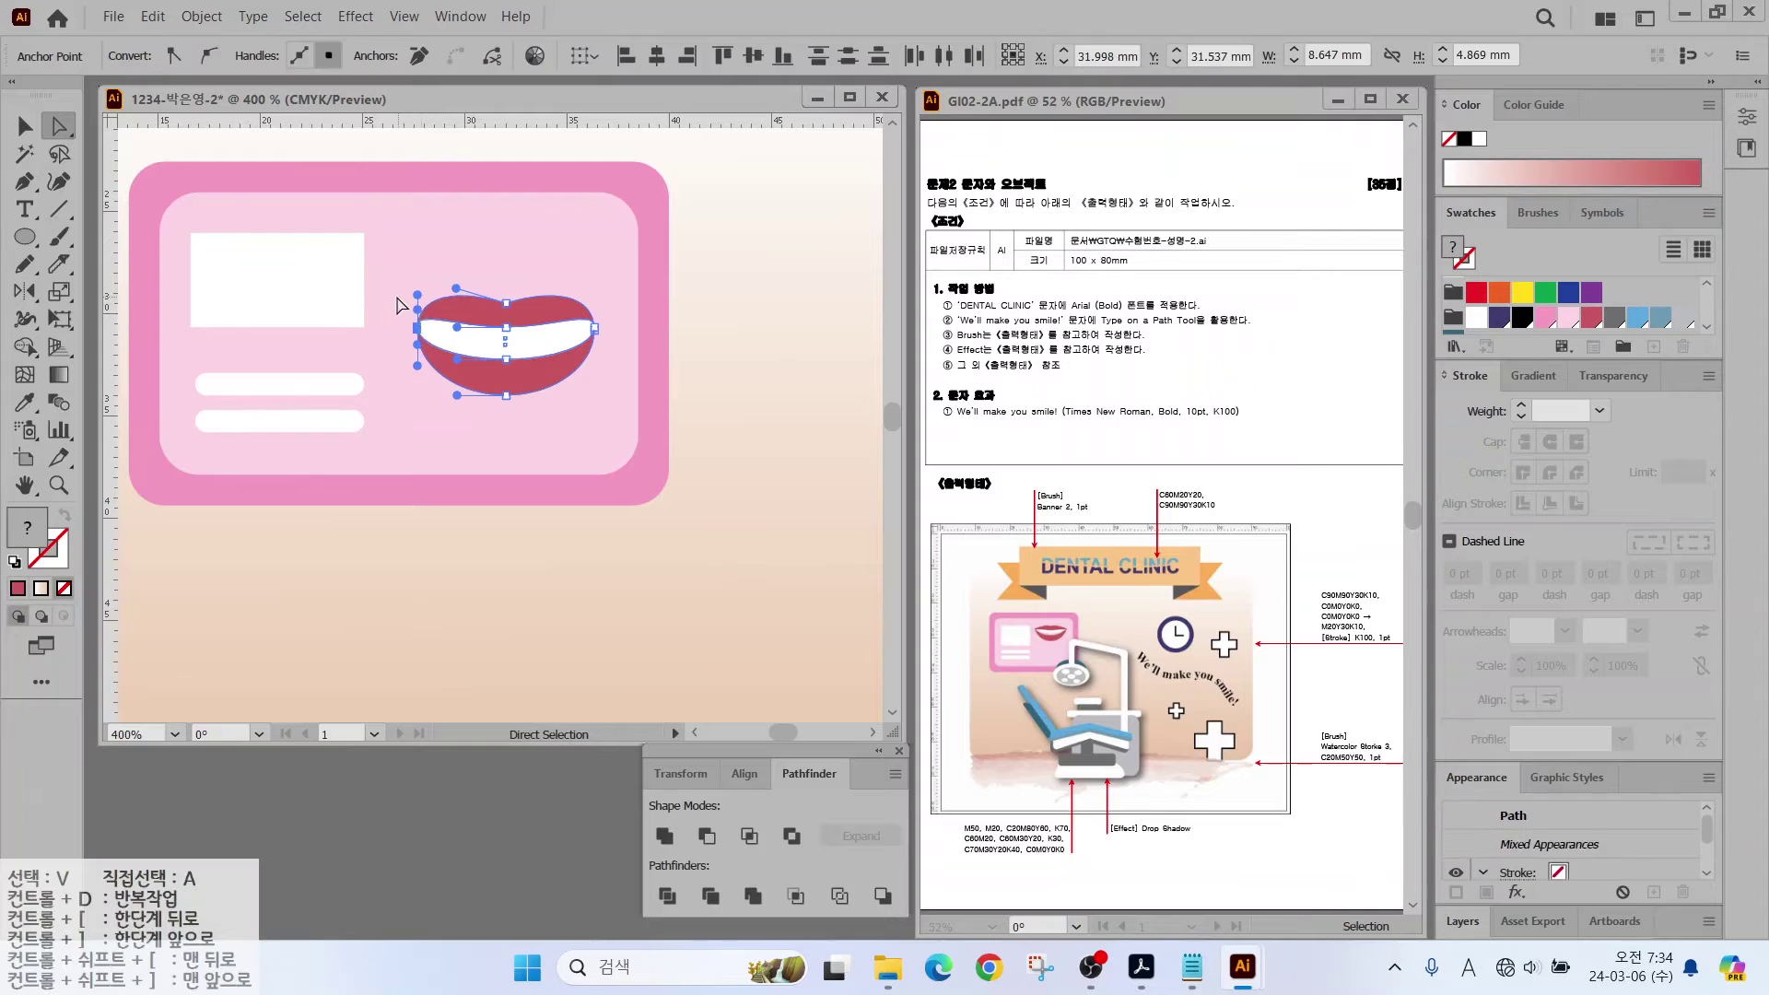
left_click(417, 328)
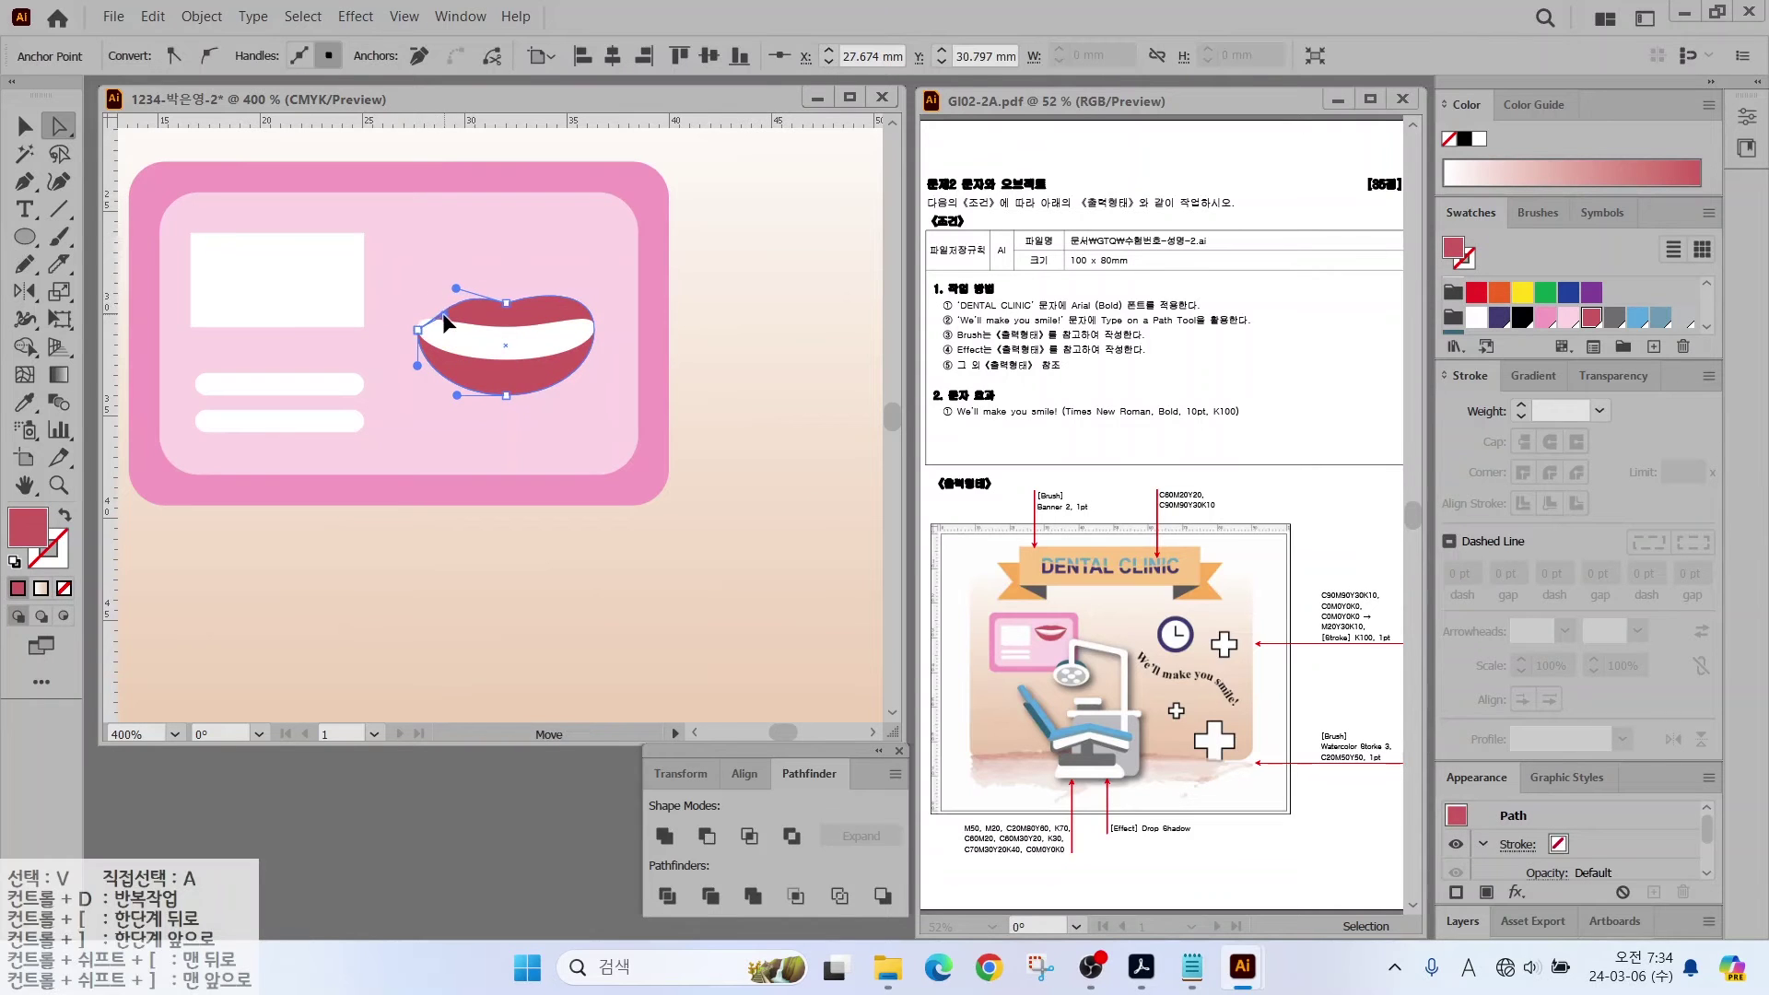
left_click(594, 329)
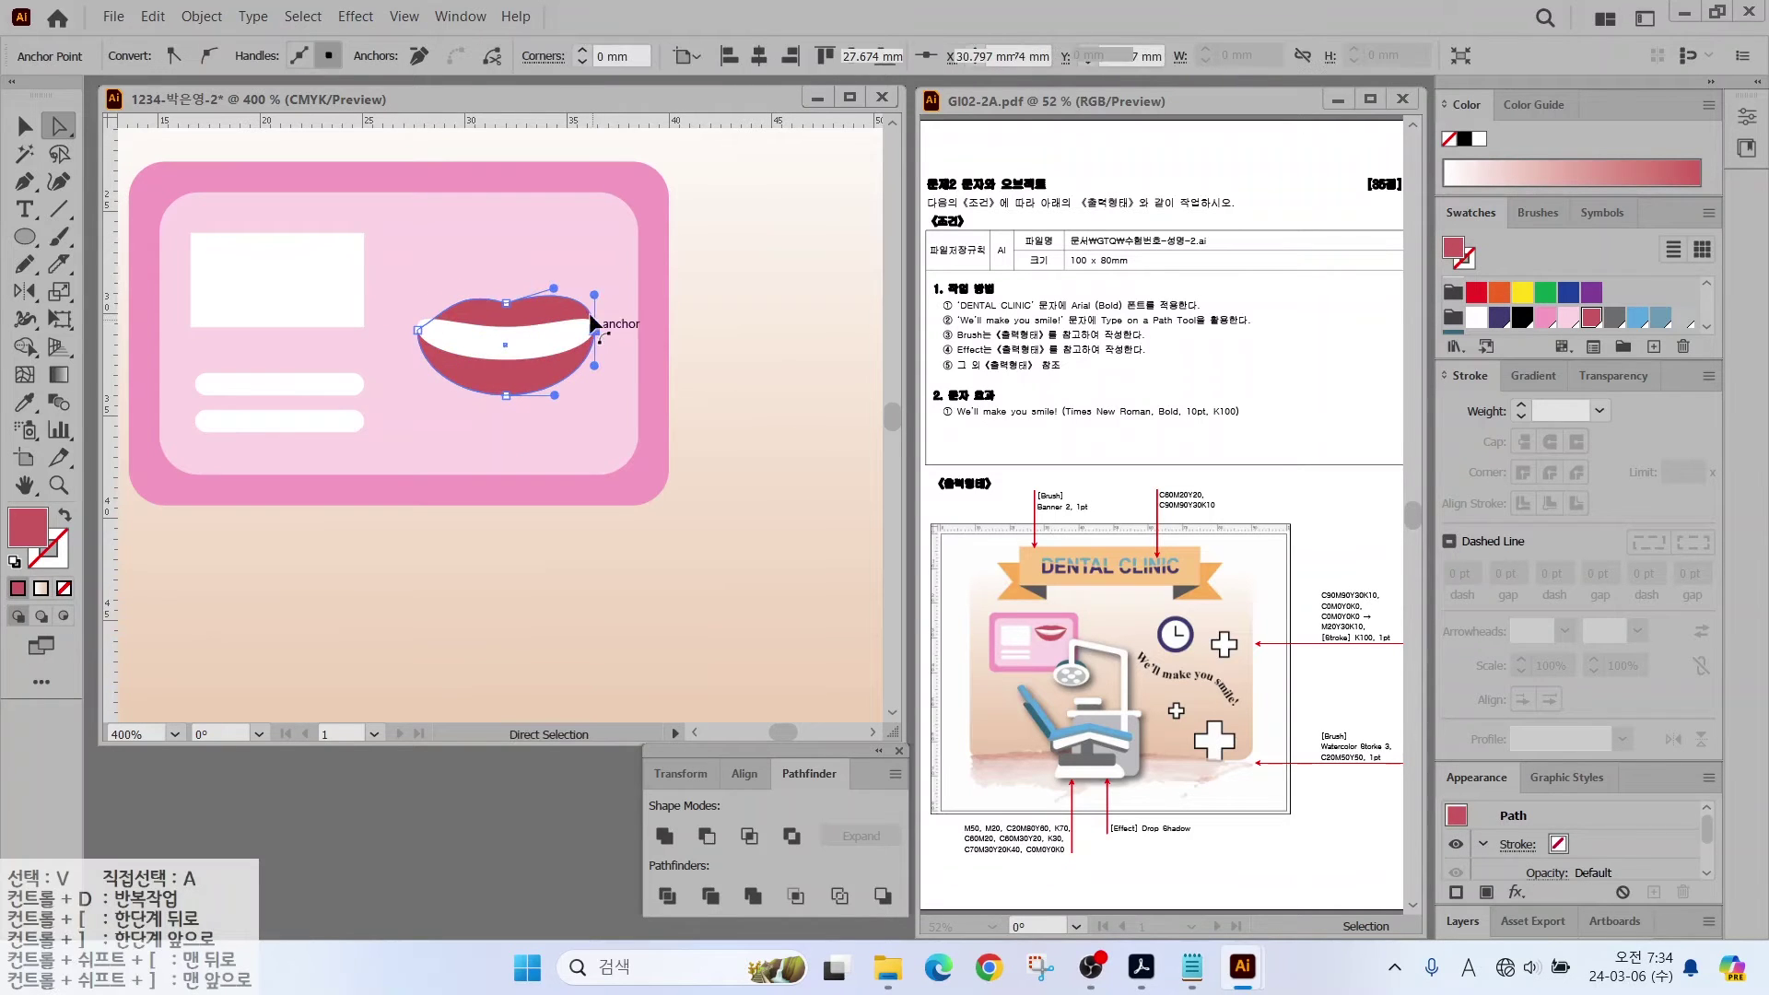
left_click(415, 317, "alt")
left_click_drag(416, 324, 500, 345)
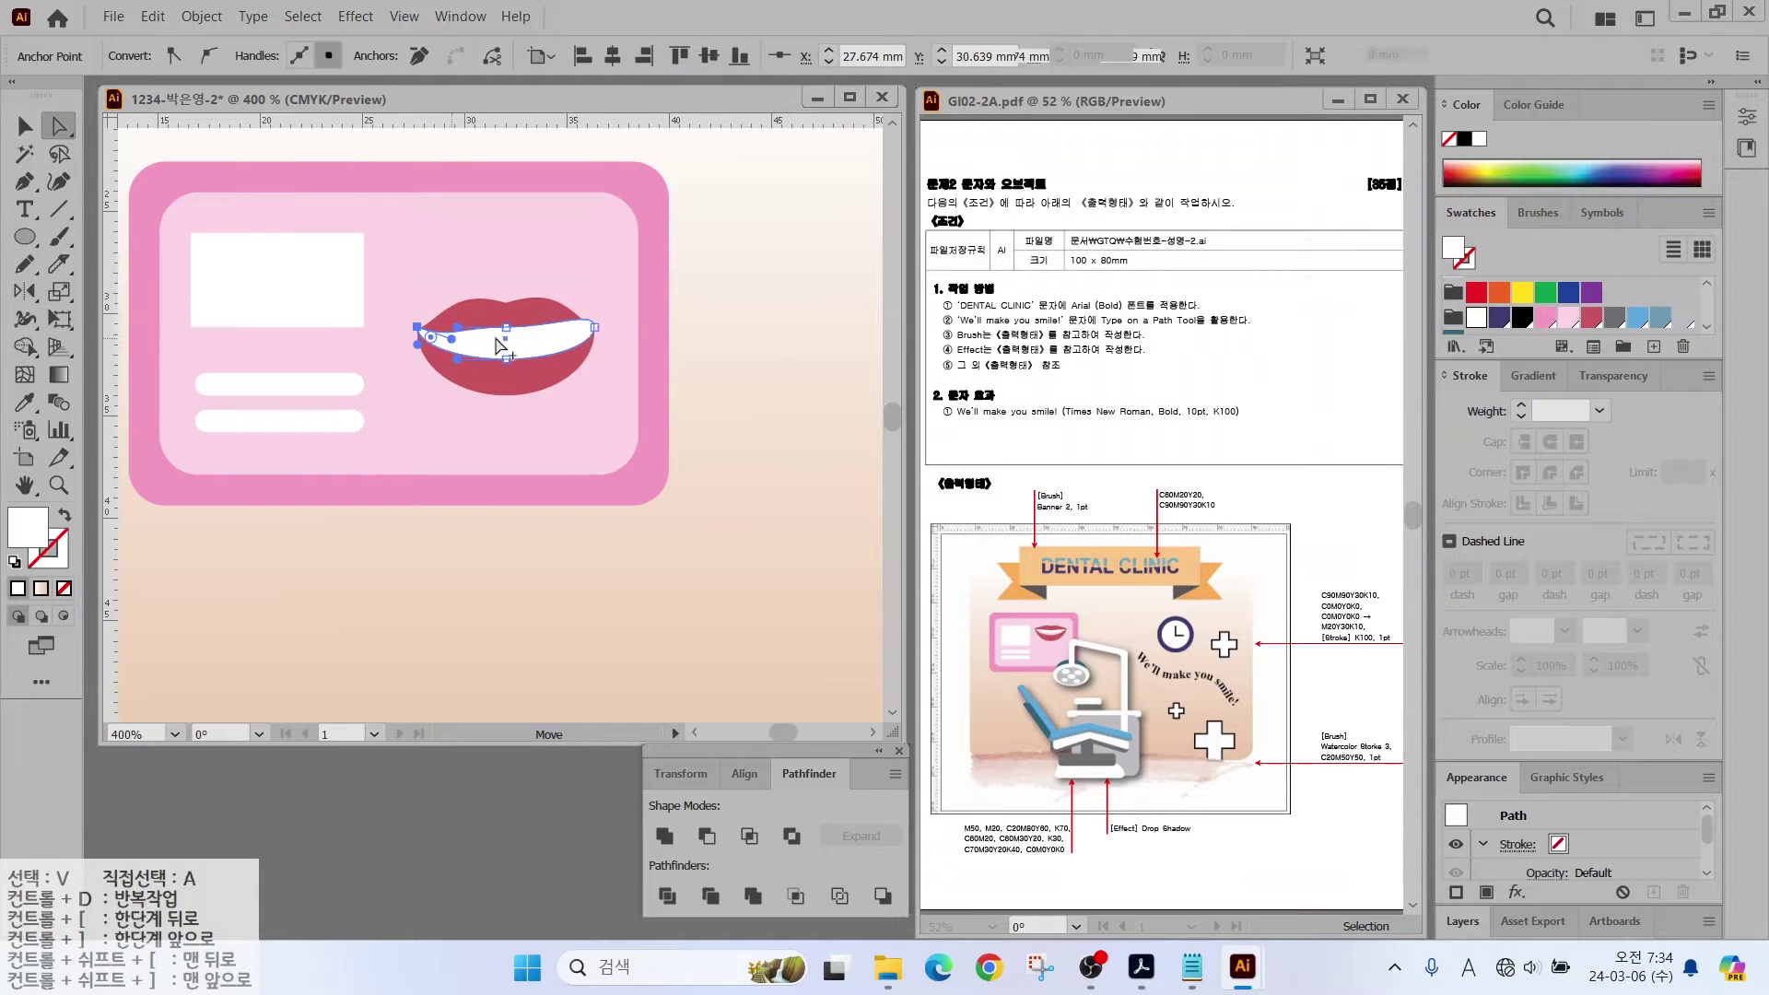
left_click(595, 327)
Step: Move the lips higher on the card and zoom out to 200%
key("v")
left_click(573, 400)
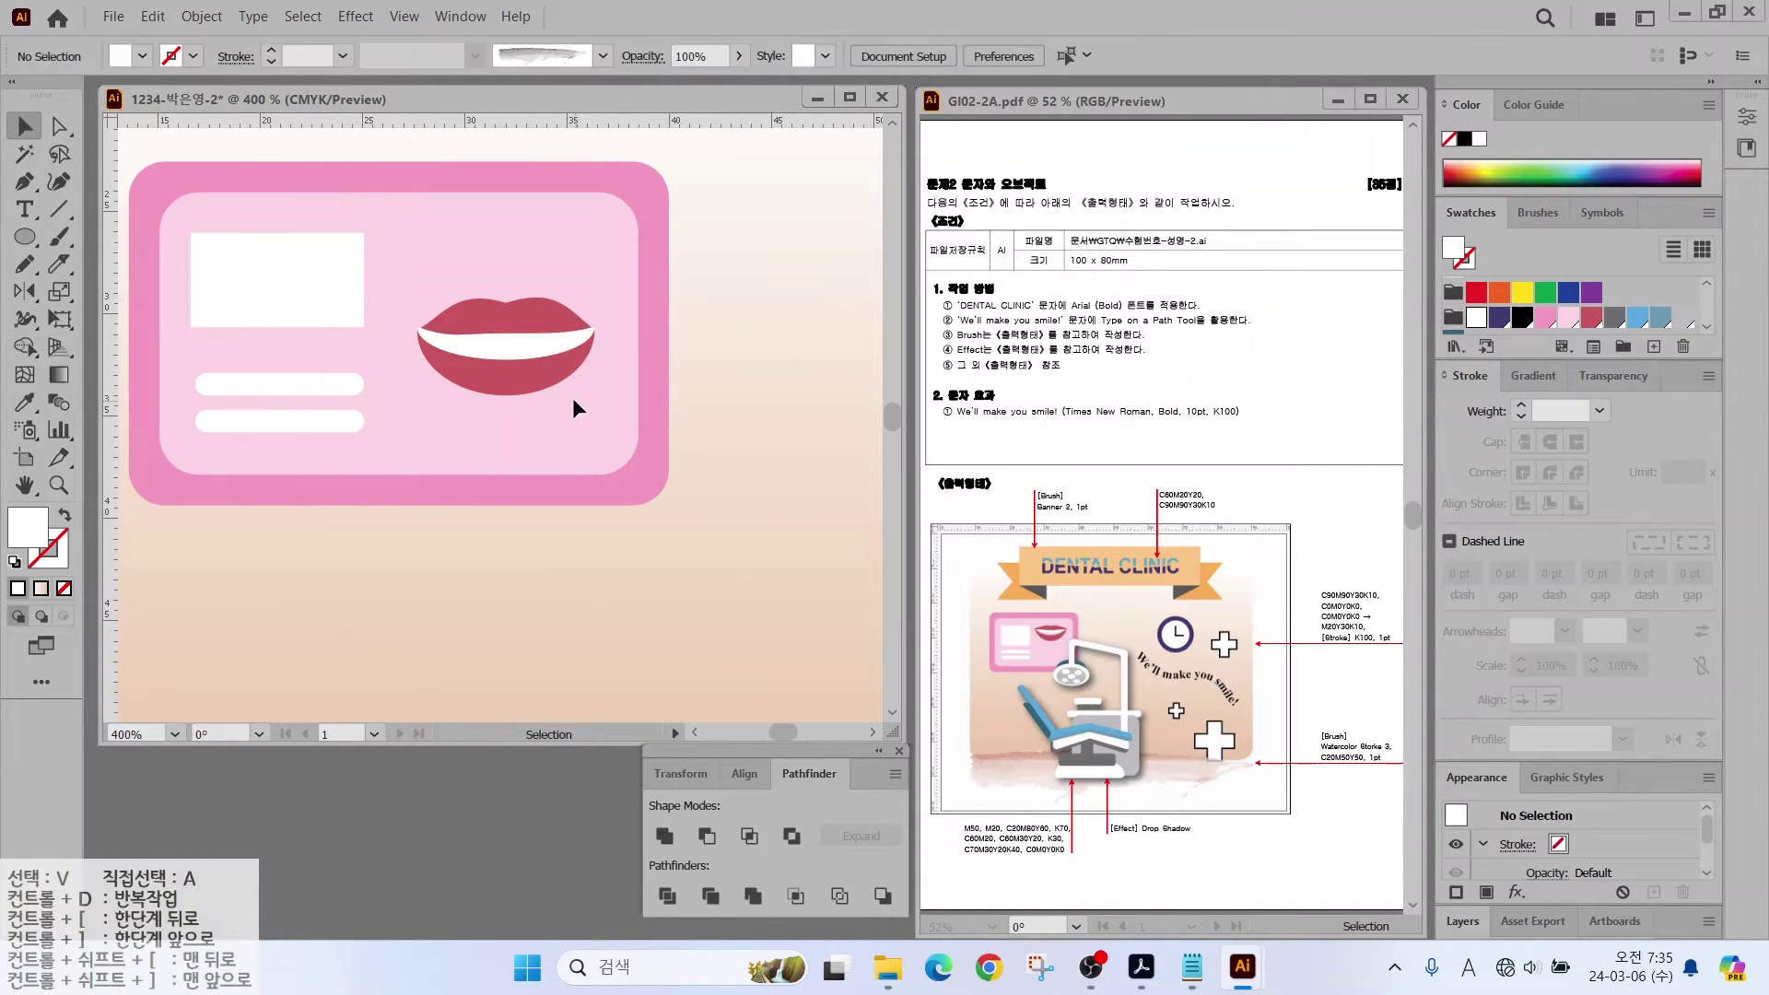
left_click(545, 378)
left_click_drag(545, 377, 551, 322)
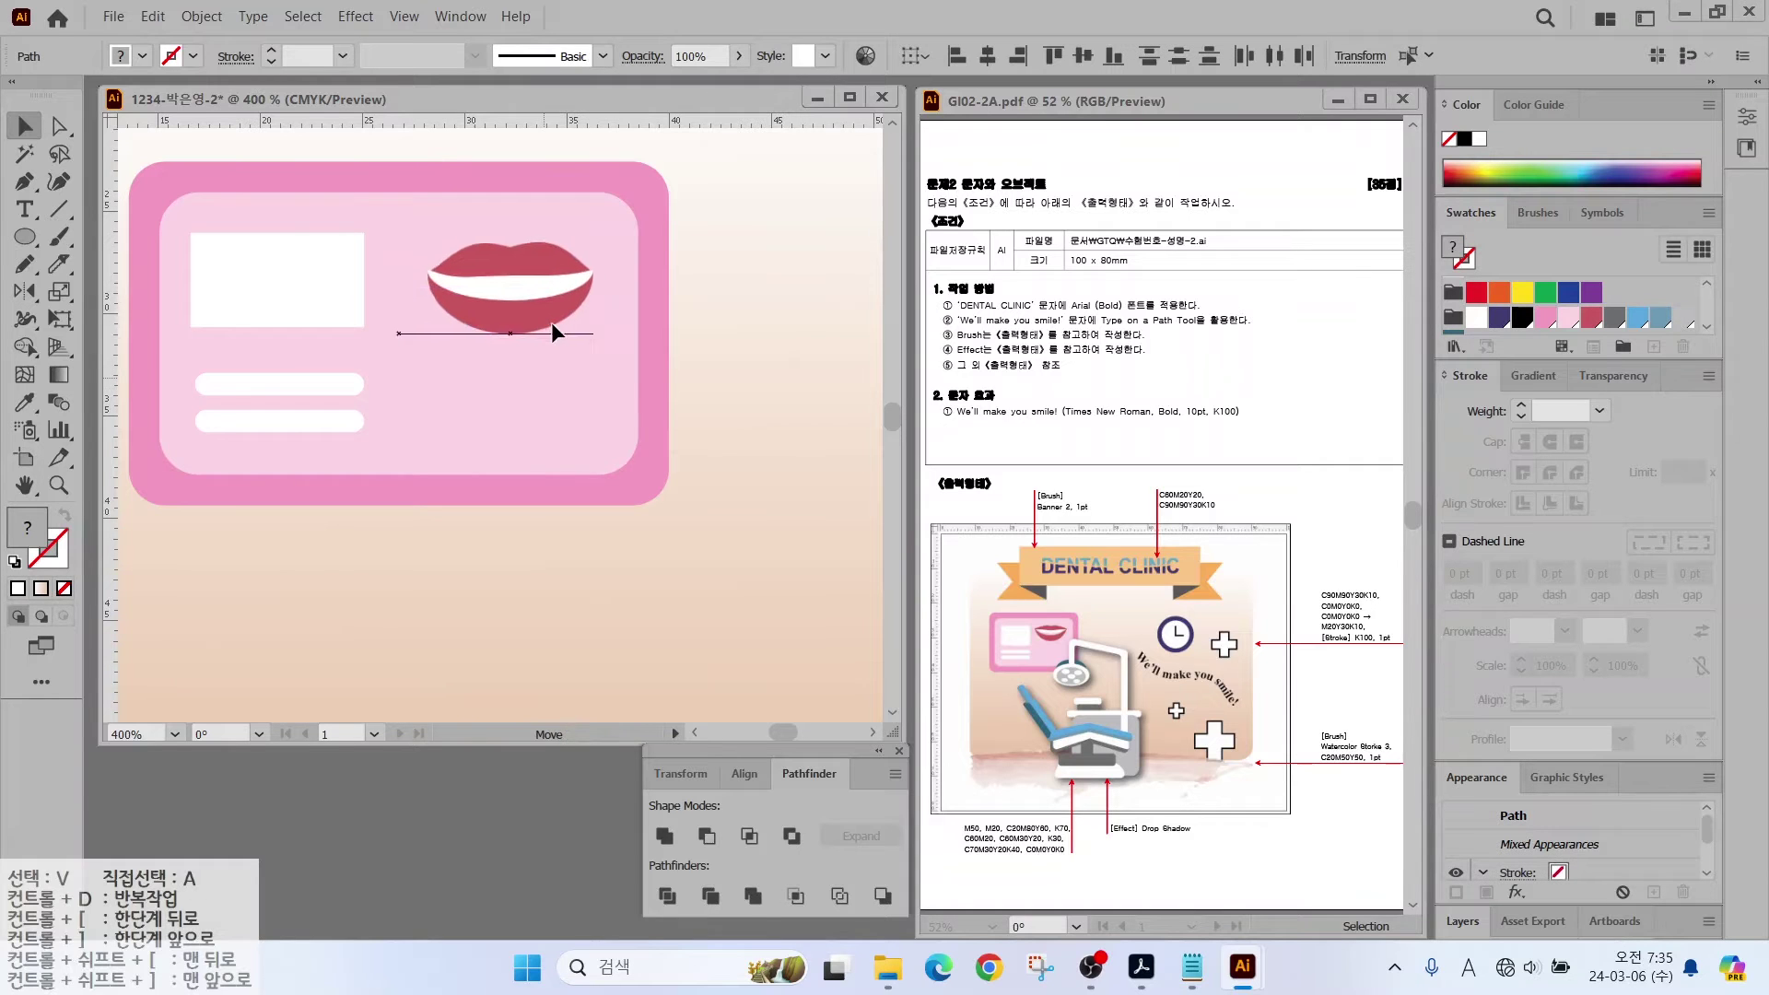
key("ctrl+shift+a")
key("ctrl+minus")
key("ctrl+minus")
scroll(613, 500, "down", 4)
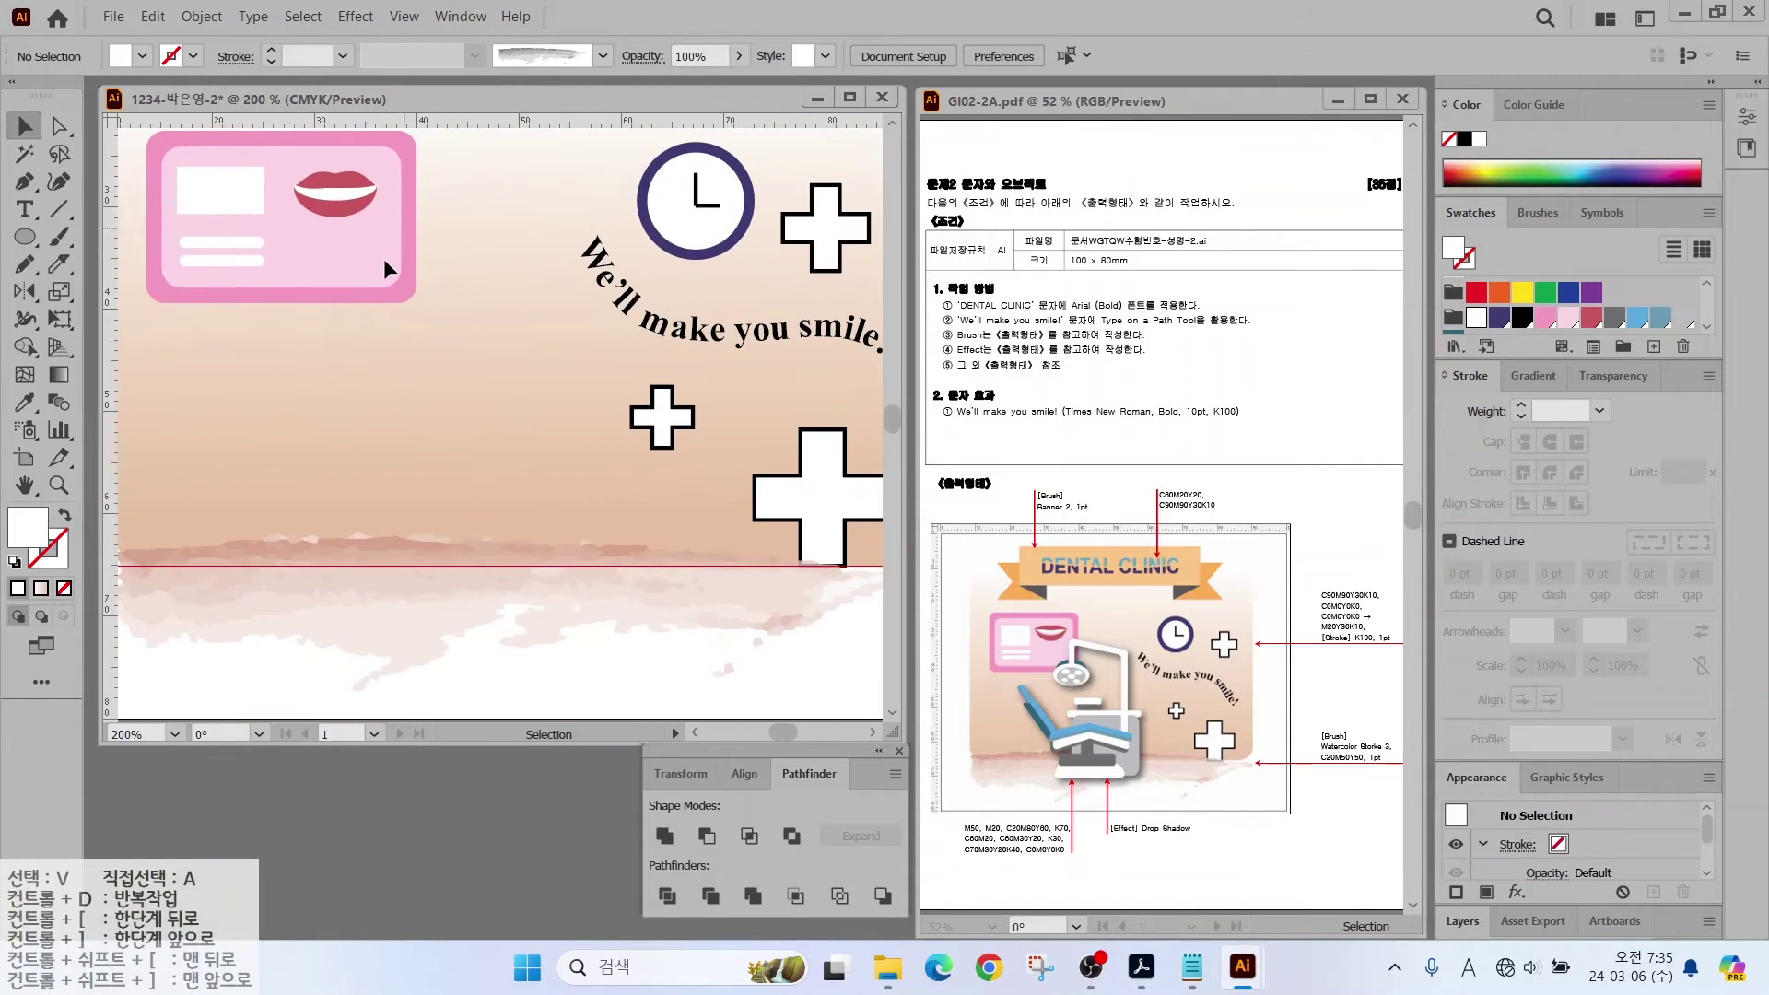
Step: Draw a four-point angled path for the chair arm with the Pen tool
left_click_drag(24, 237, 97, 262)
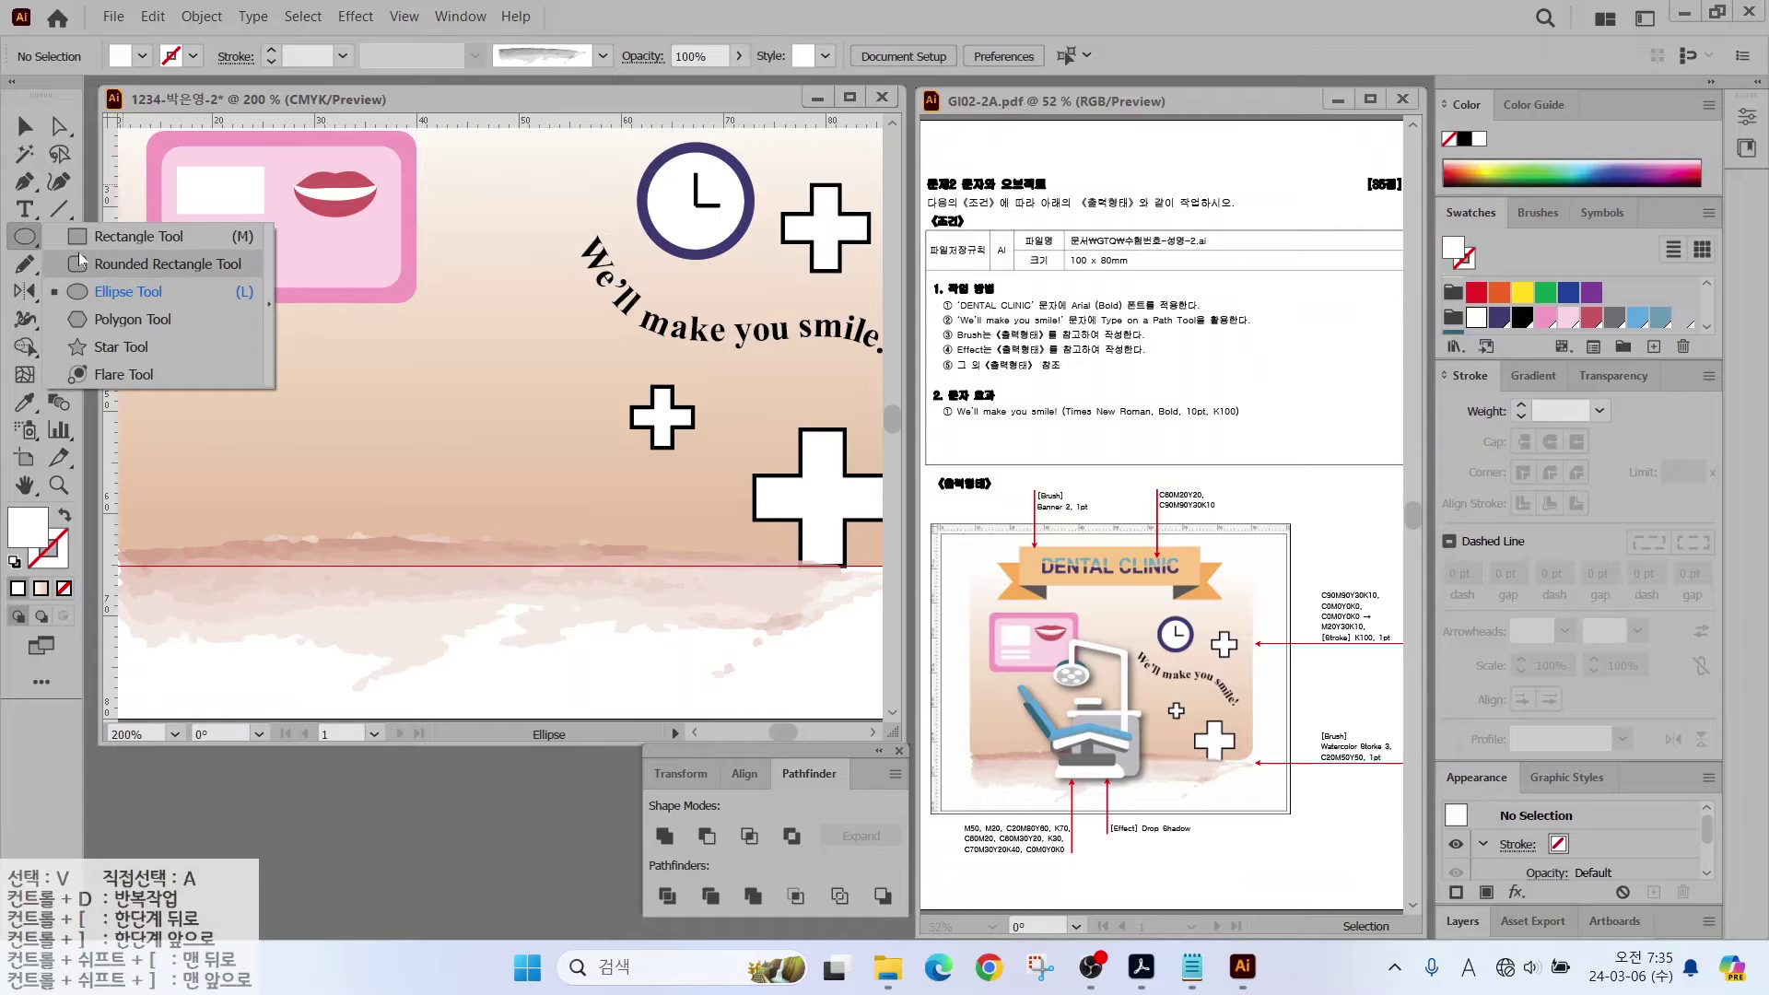
left_click(25, 182)
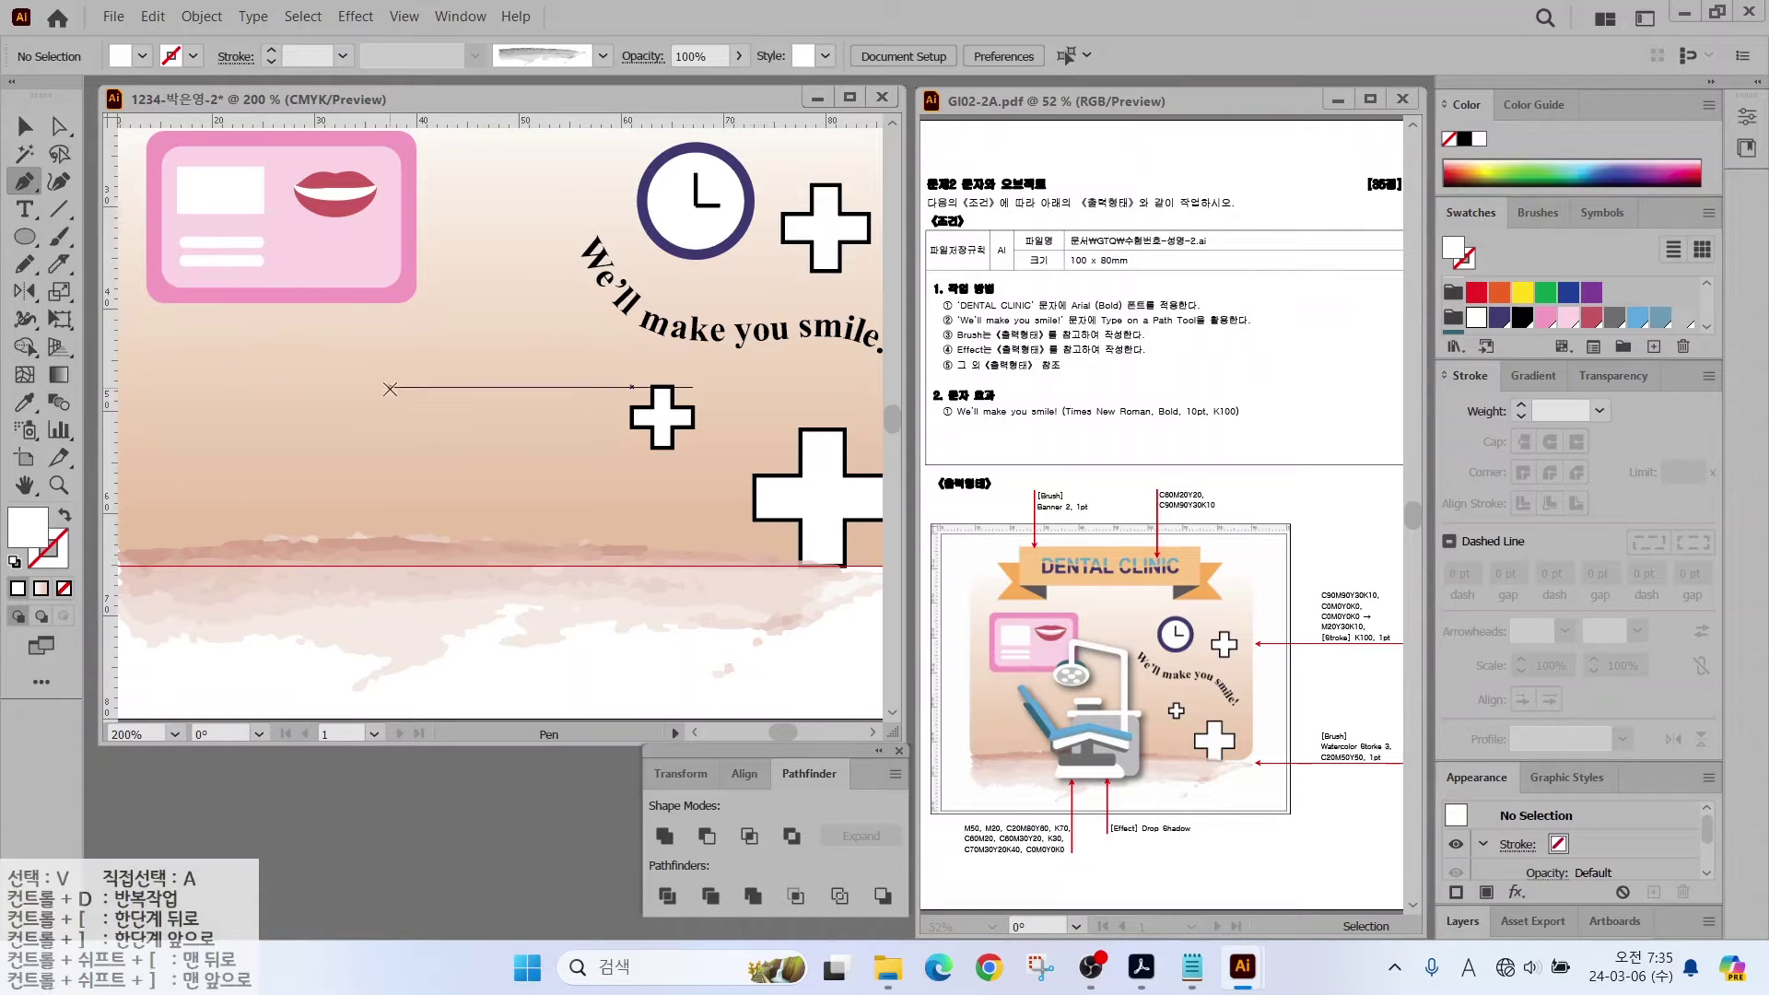
left_click(370, 336)
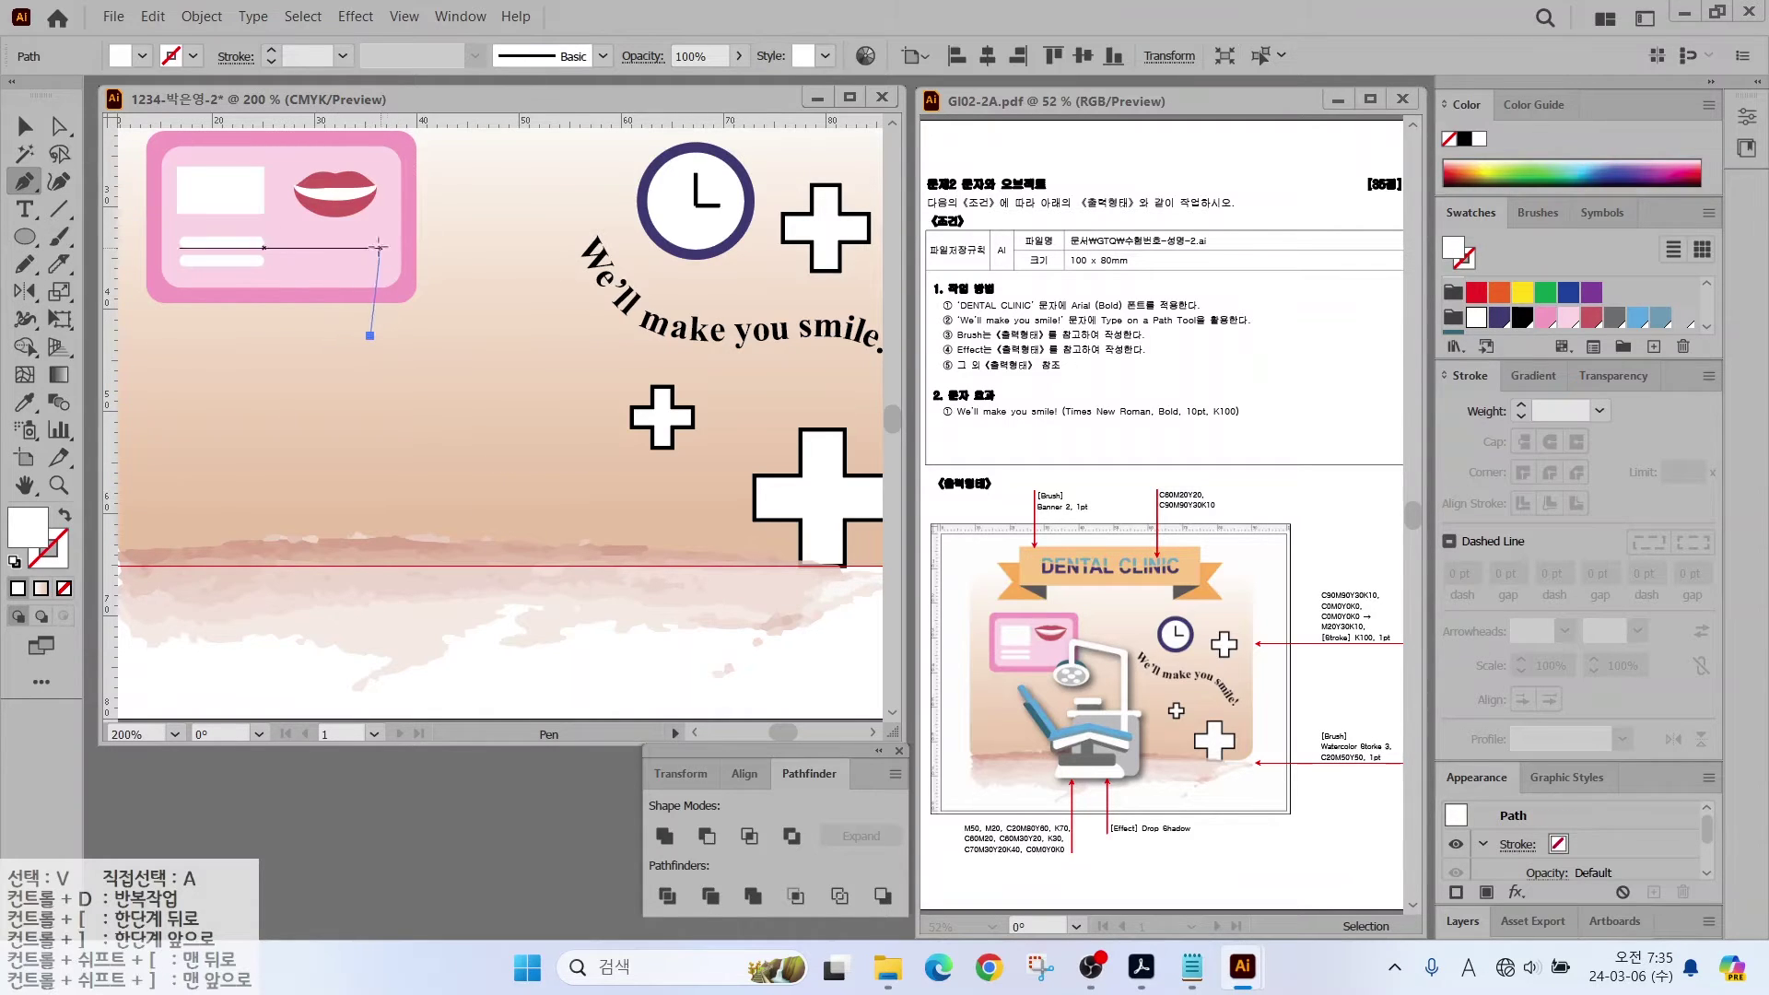
left_click(371, 237)
left_click(537, 282)
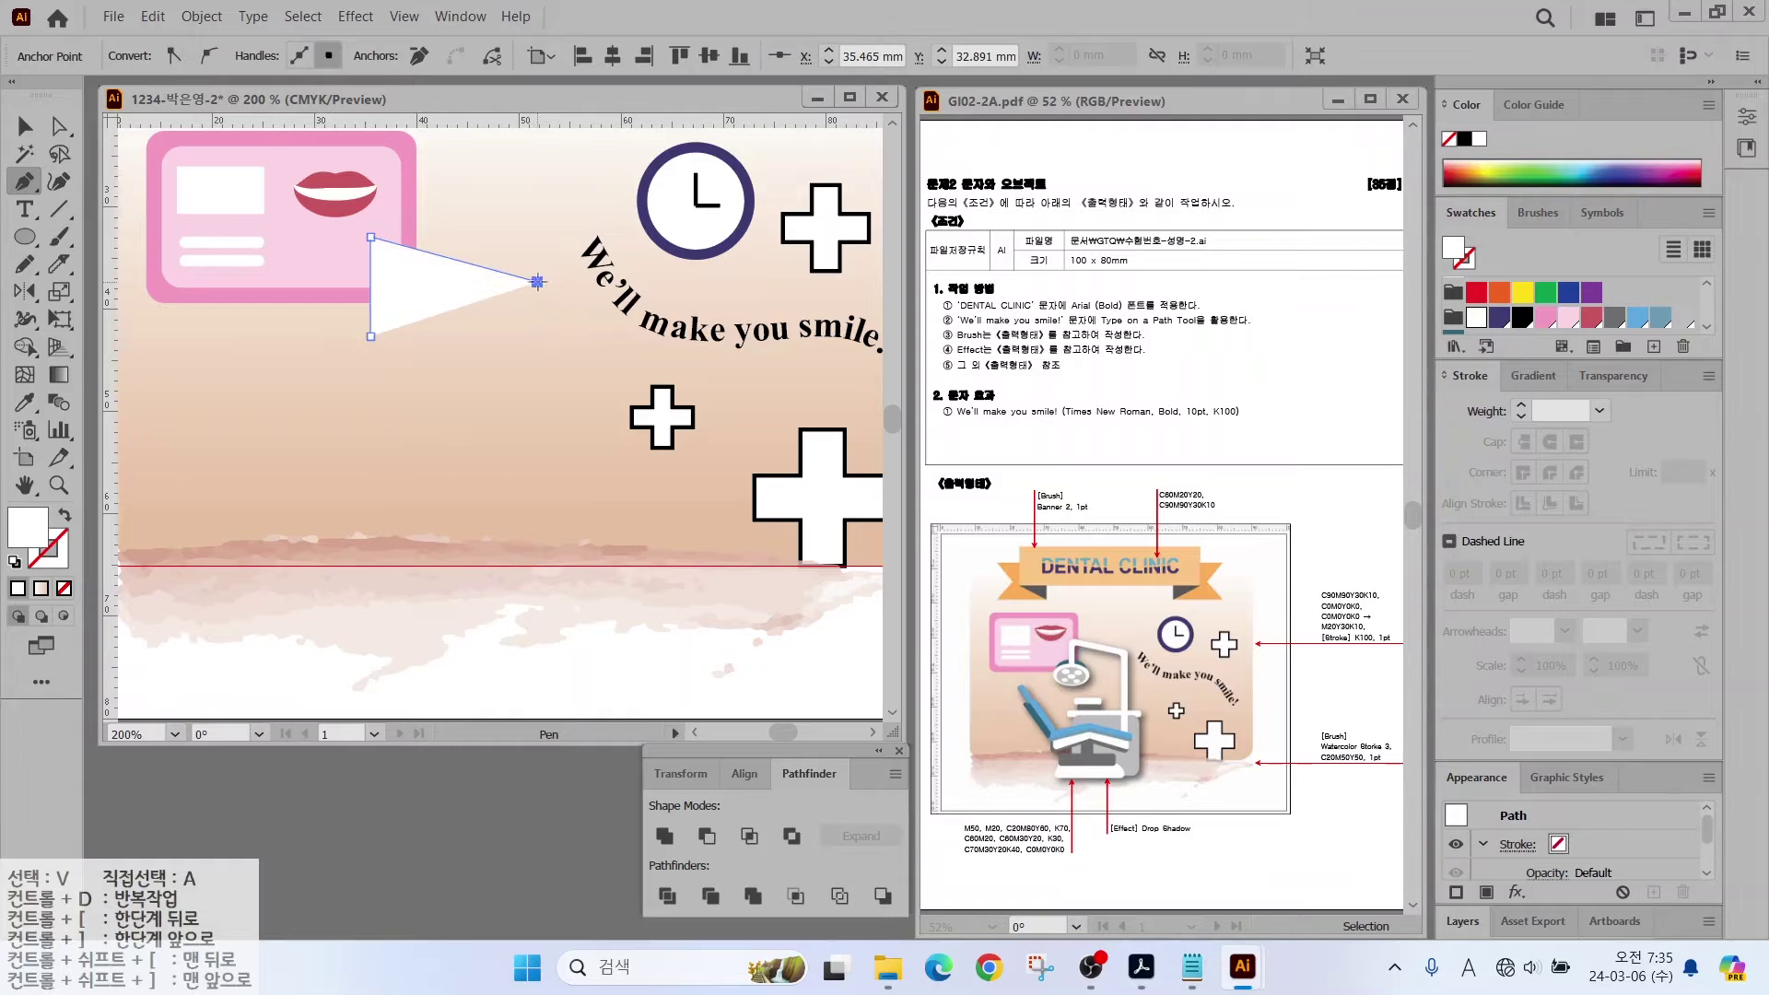
left_click(537, 529)
Step: Give the path a white 4 pt stroke with round caps
key("shift+x")
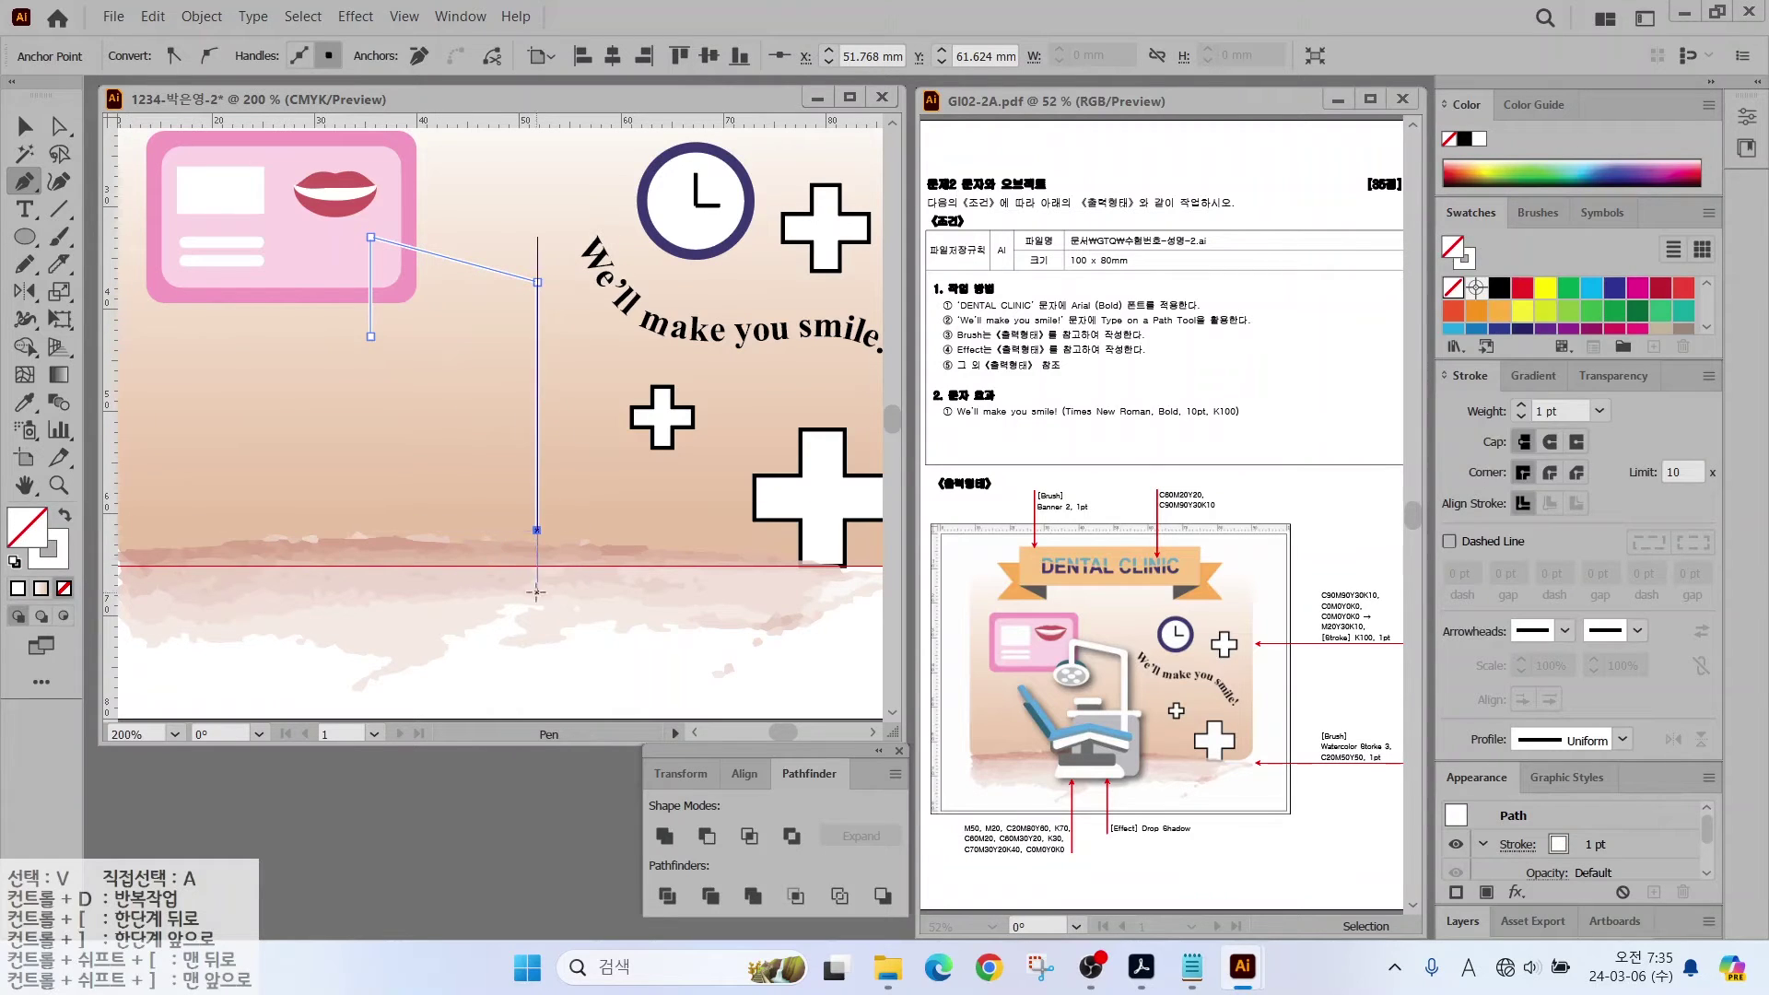
left_click(1521, 406)
left_click(1521, 406)
left_click(1521, 405)
left_click(1550, 442)
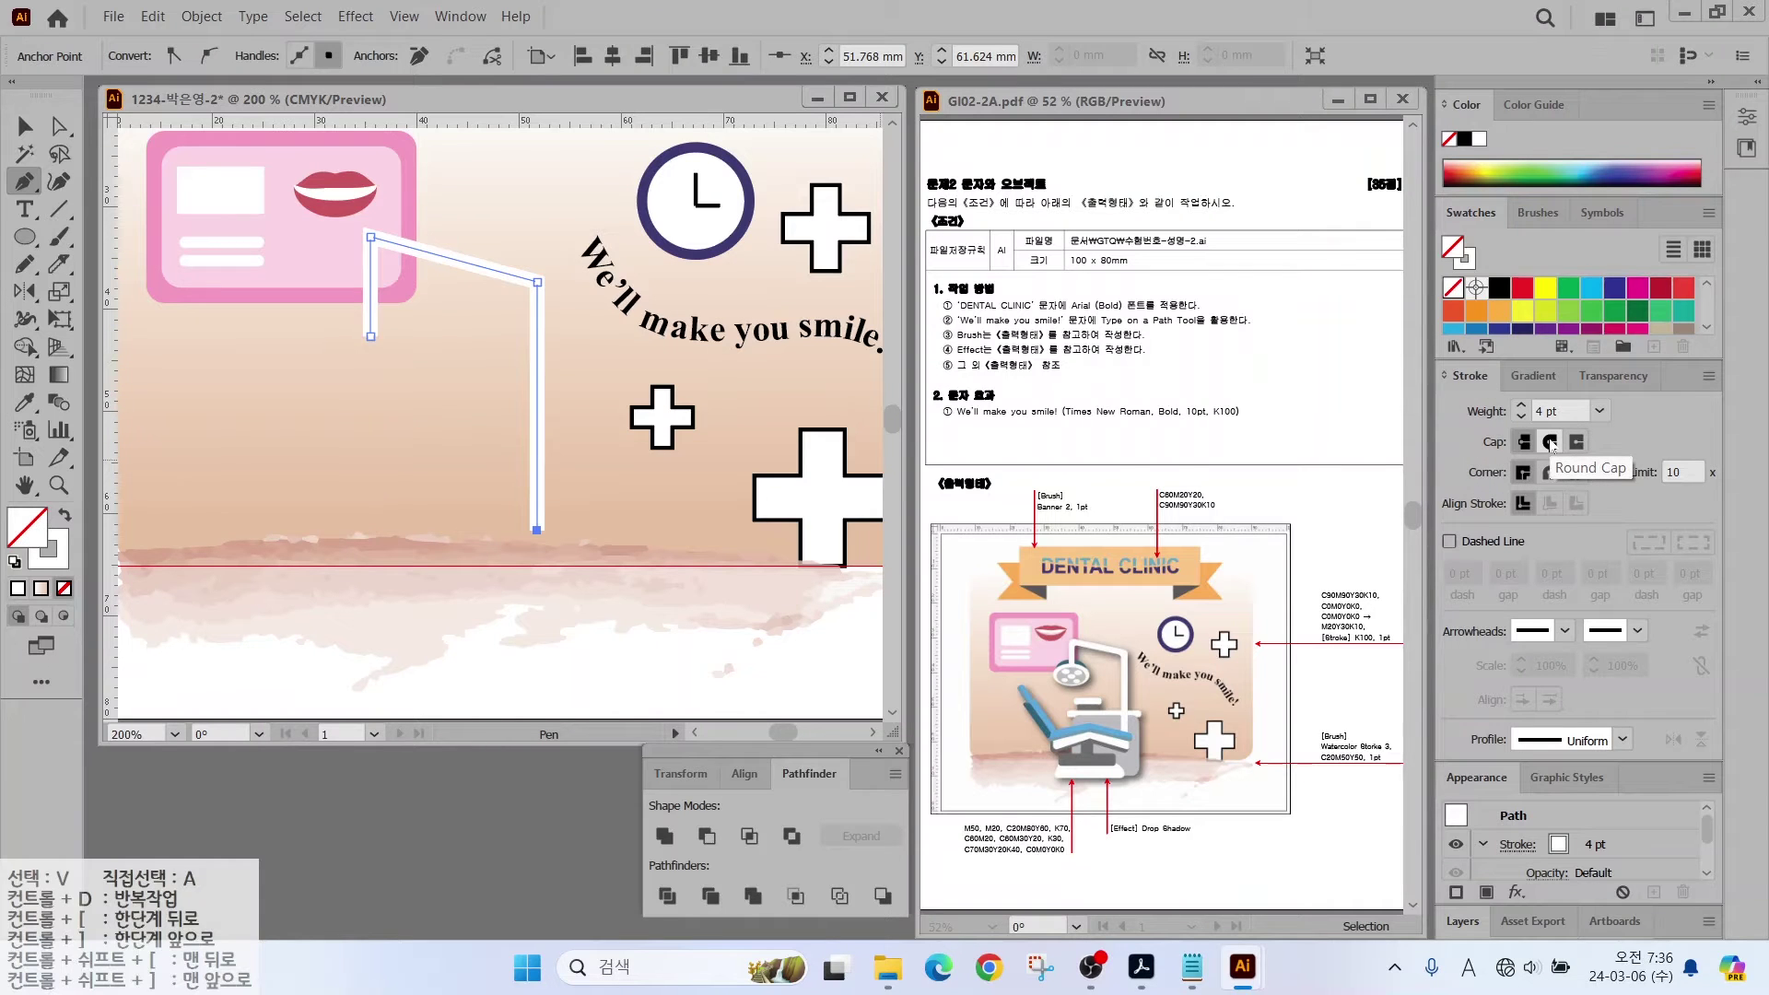
Step: Give the bent arm path round caps and round joins, then reselect it
left_click(1553, 445)
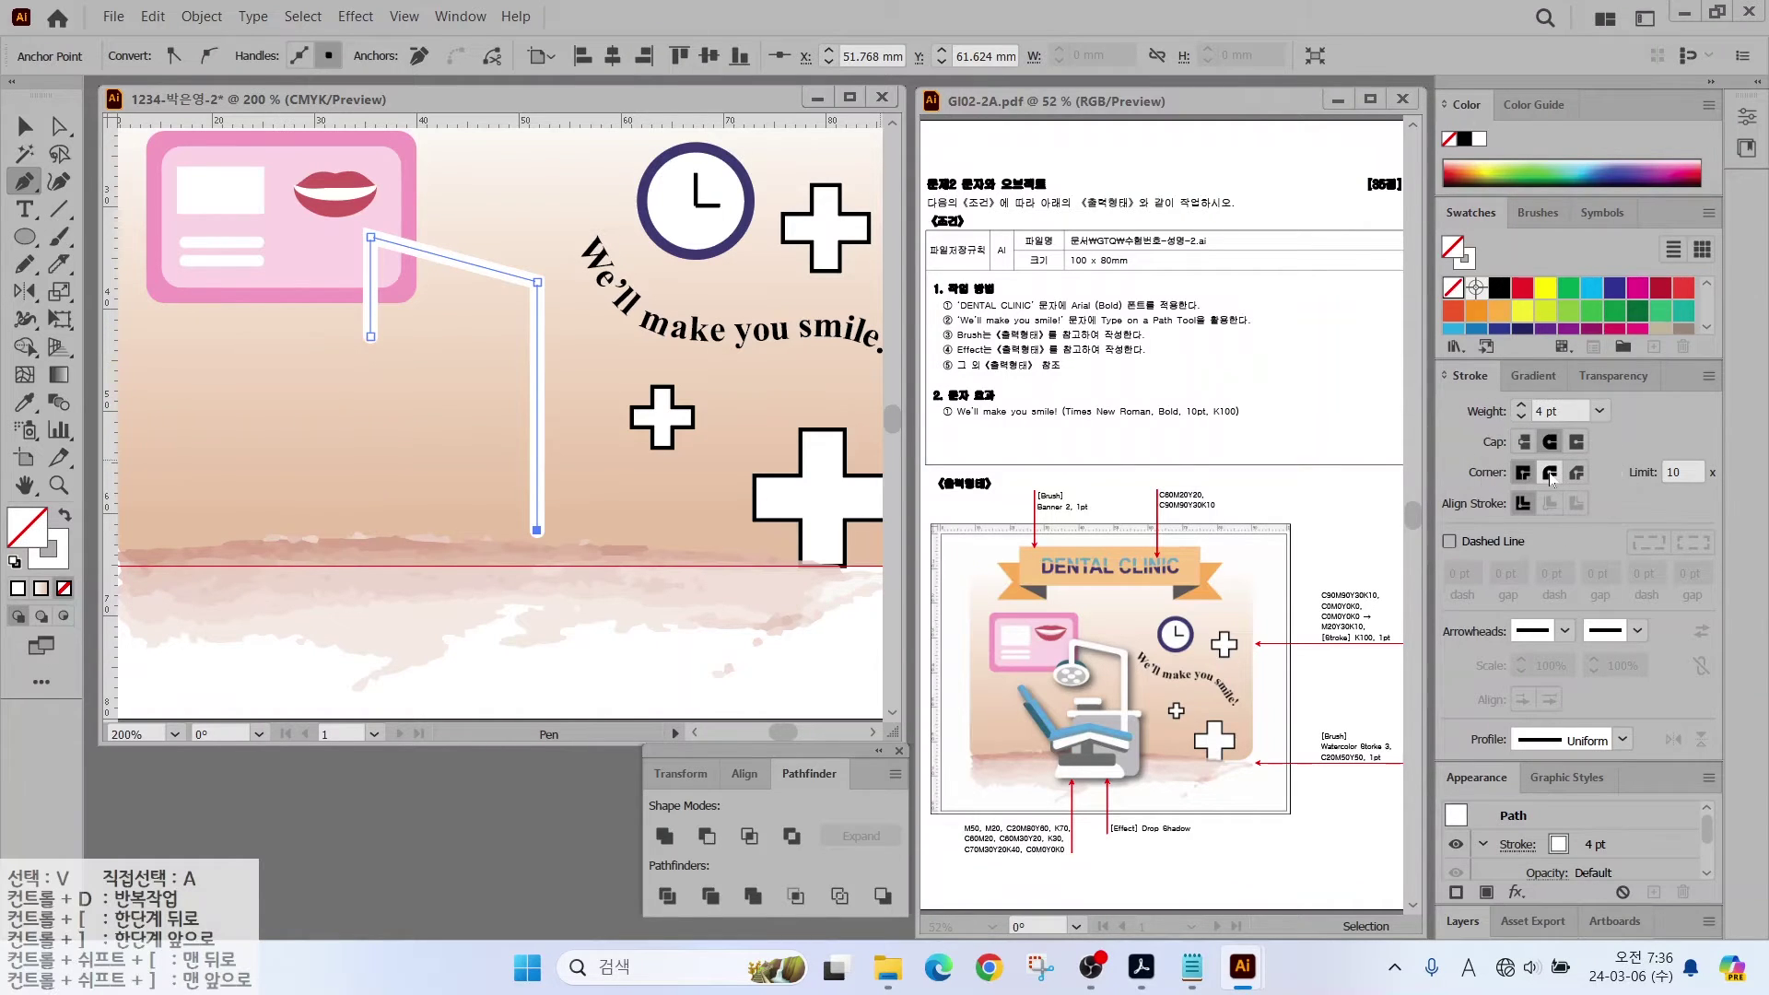
left_click(1551, 475)
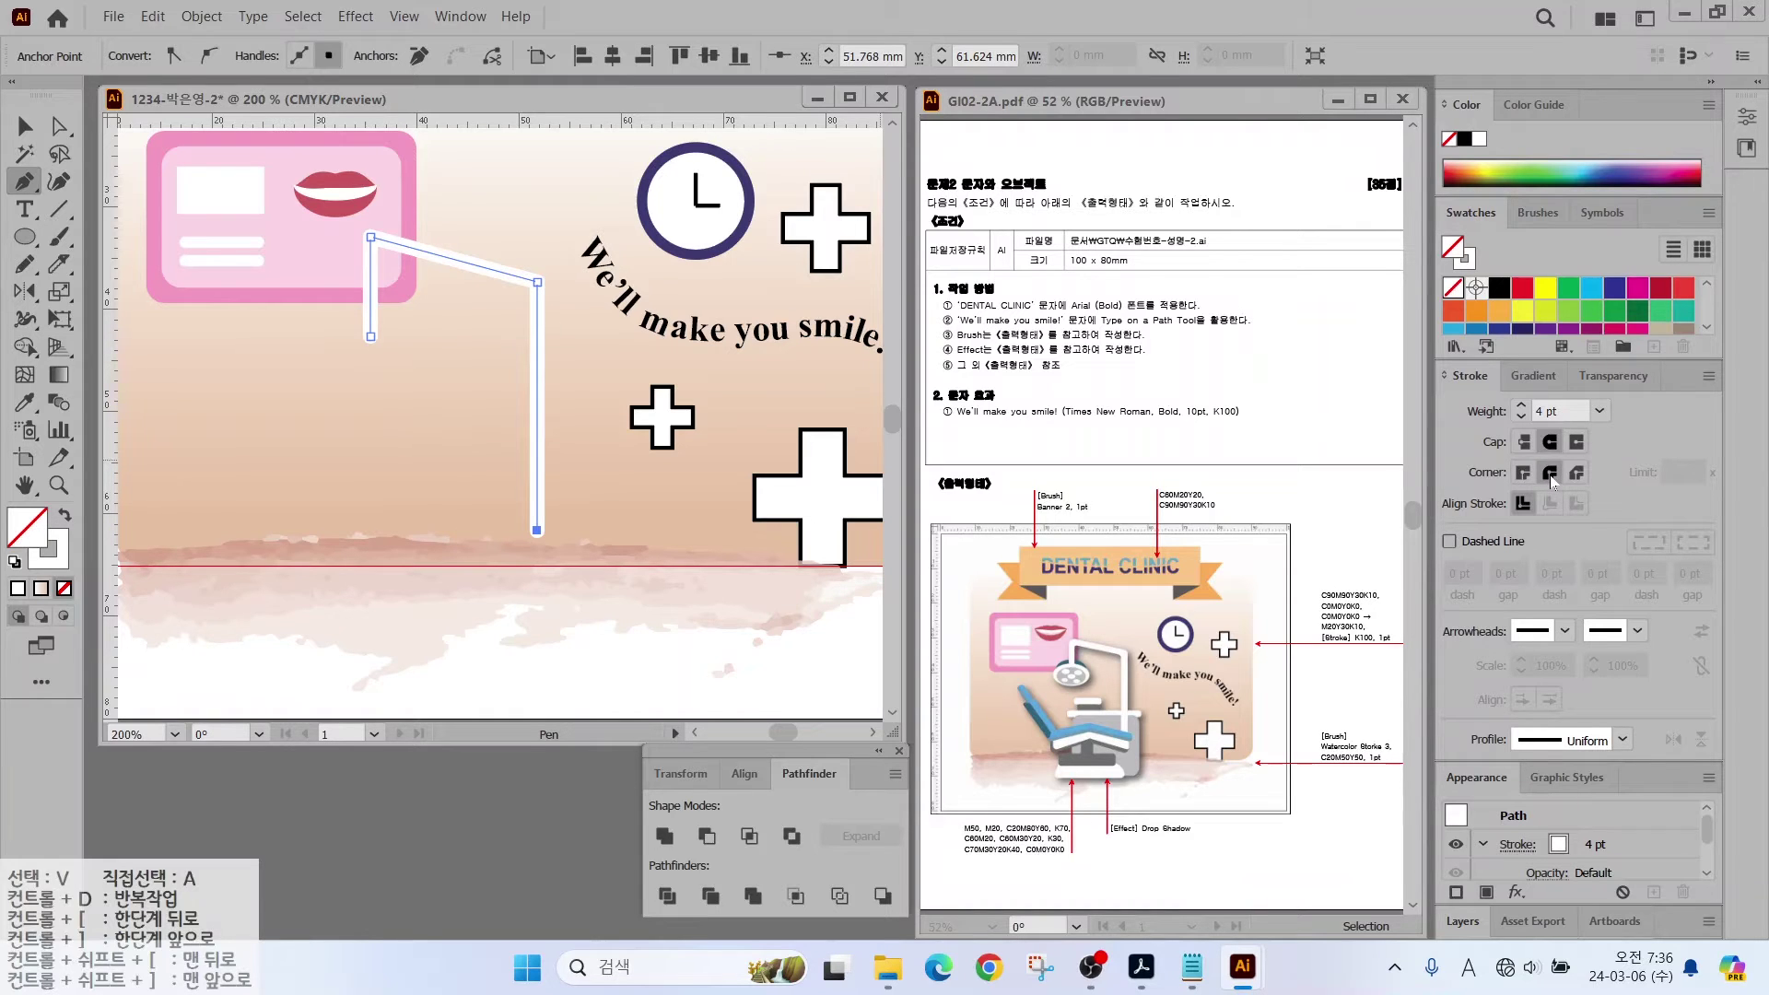
key("v")
key("ctrl+shift+a")
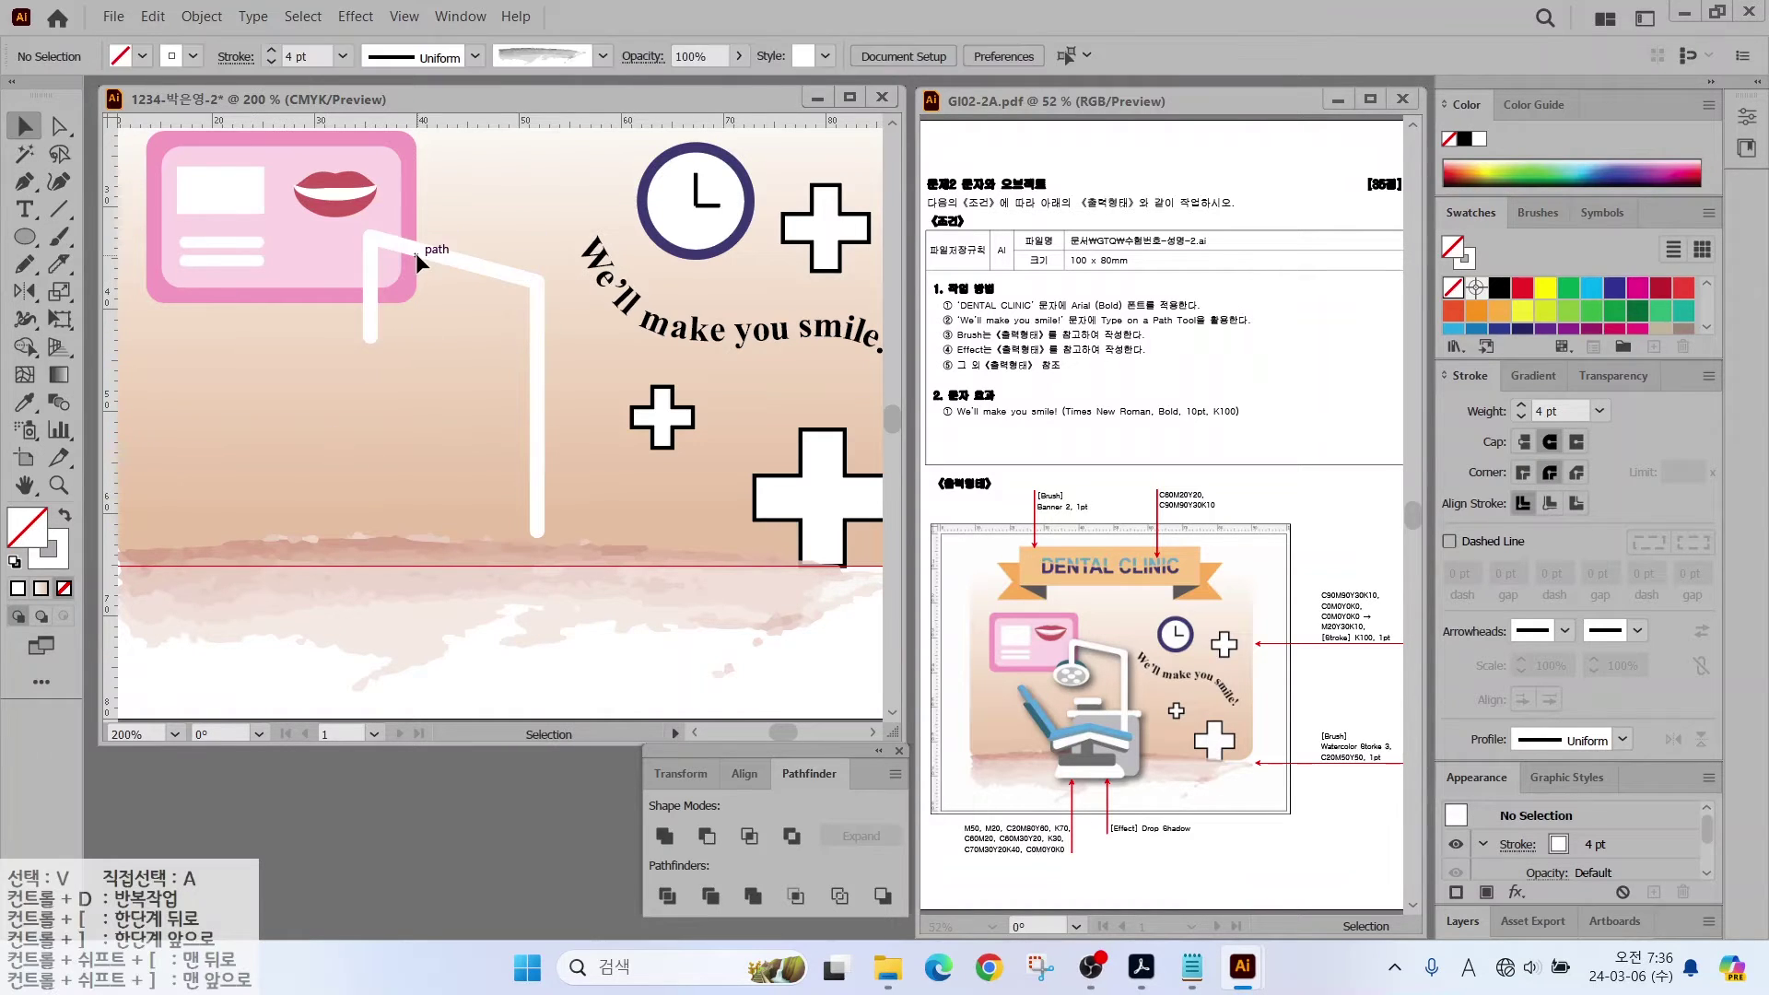
left_click(417, 252)
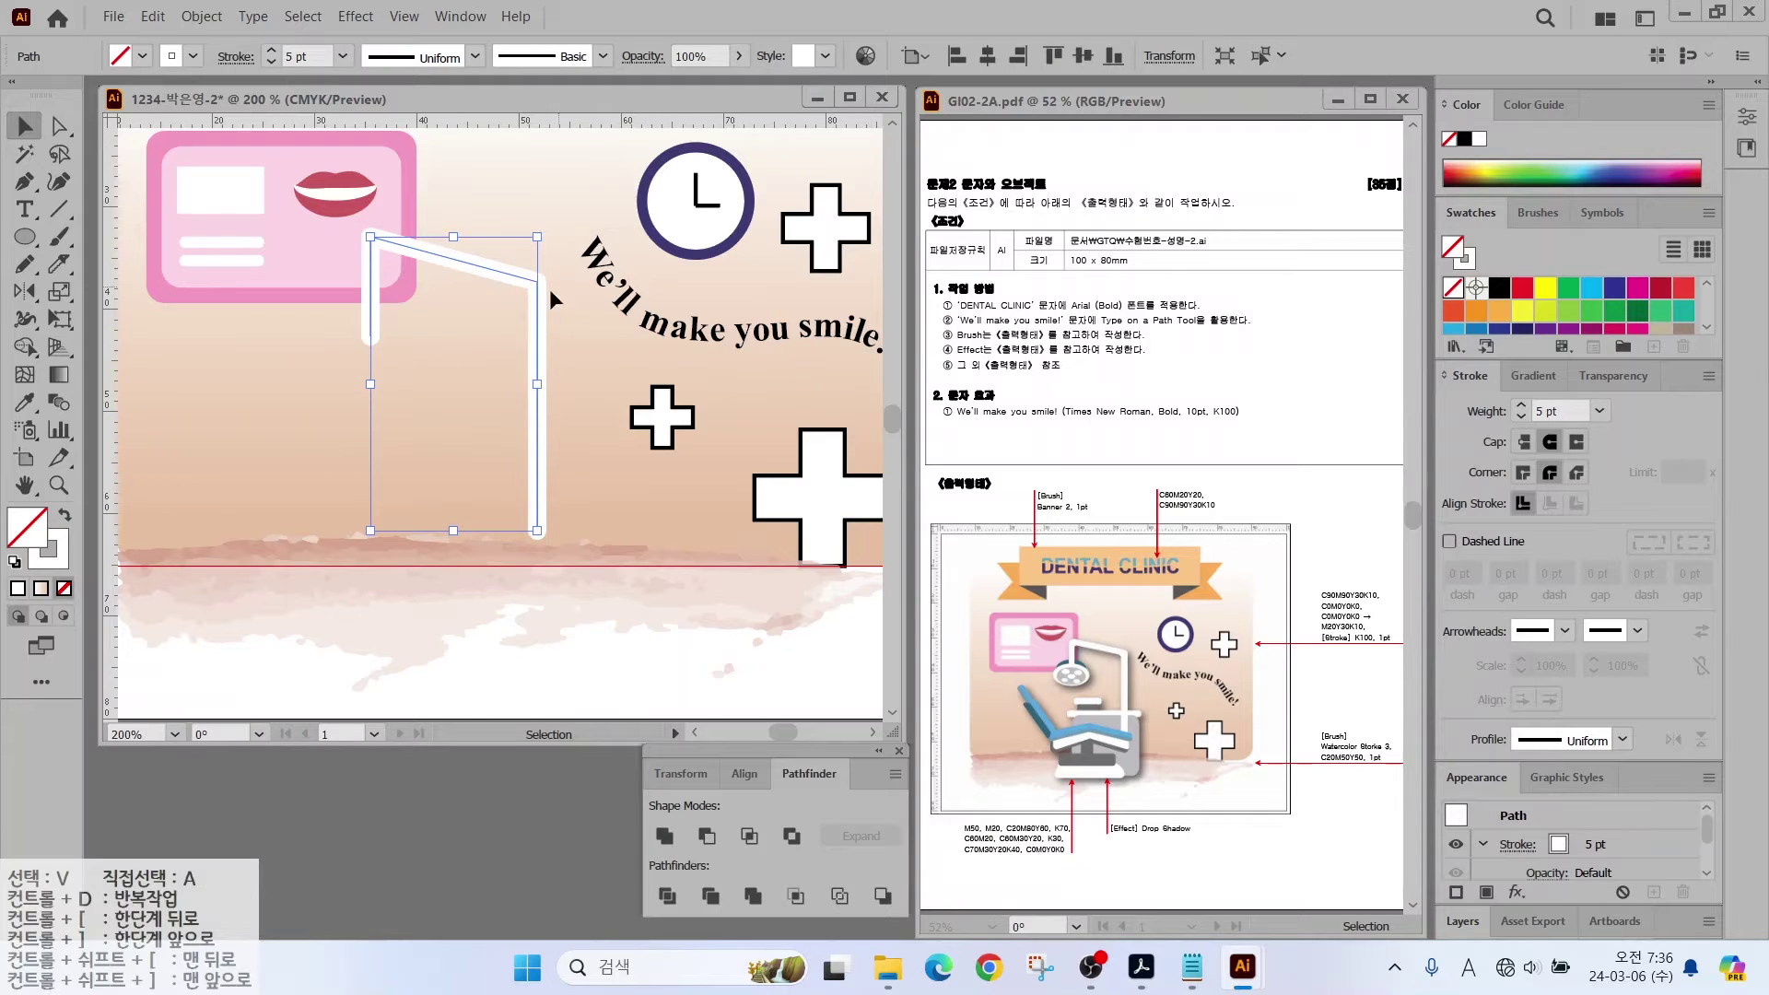
Step: Draw a long horizontal bar below the arm, stroke the short line grey, and select all arm pieces
key("backslash")
mouse_move(355, 417)
left_mouse_down()
mouse_move(340, 416)
mouse_move(464, 373)
mouse_move(457, 394)
left_mouse_up()
scroll(1566, 304, "down", 2)
left_click(1614, 322)
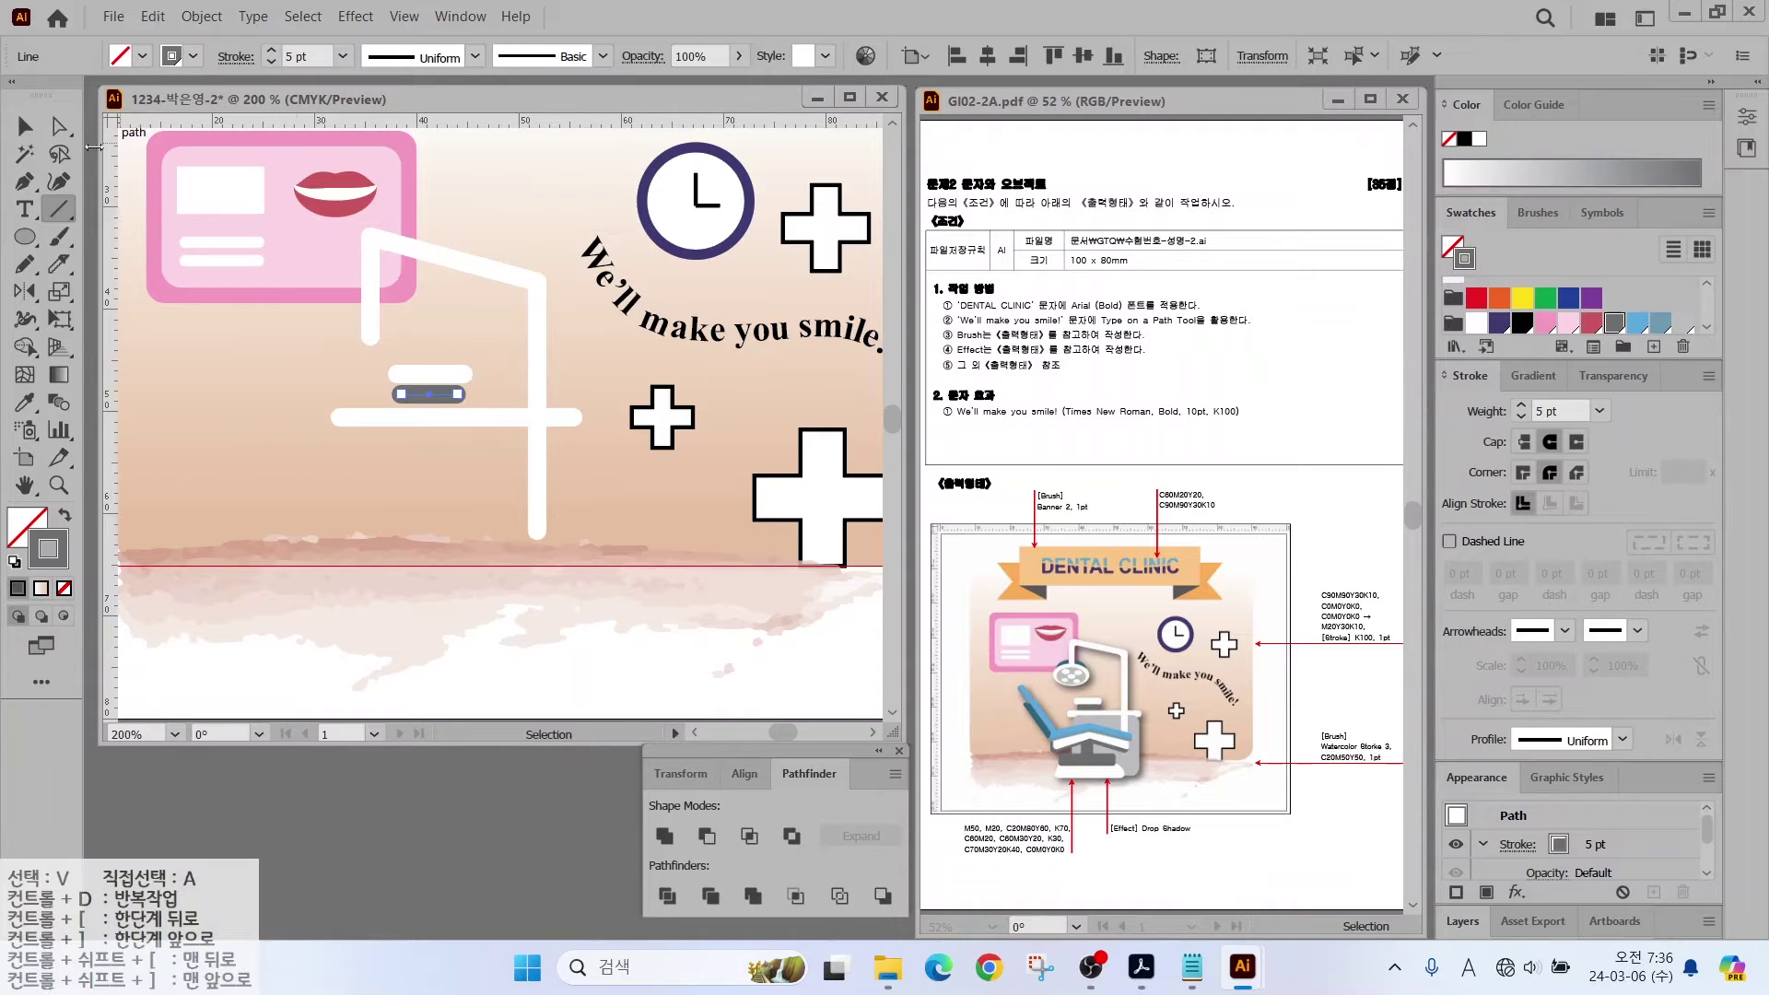
key("v")
left_click_drag(363, 455, 412, 330)
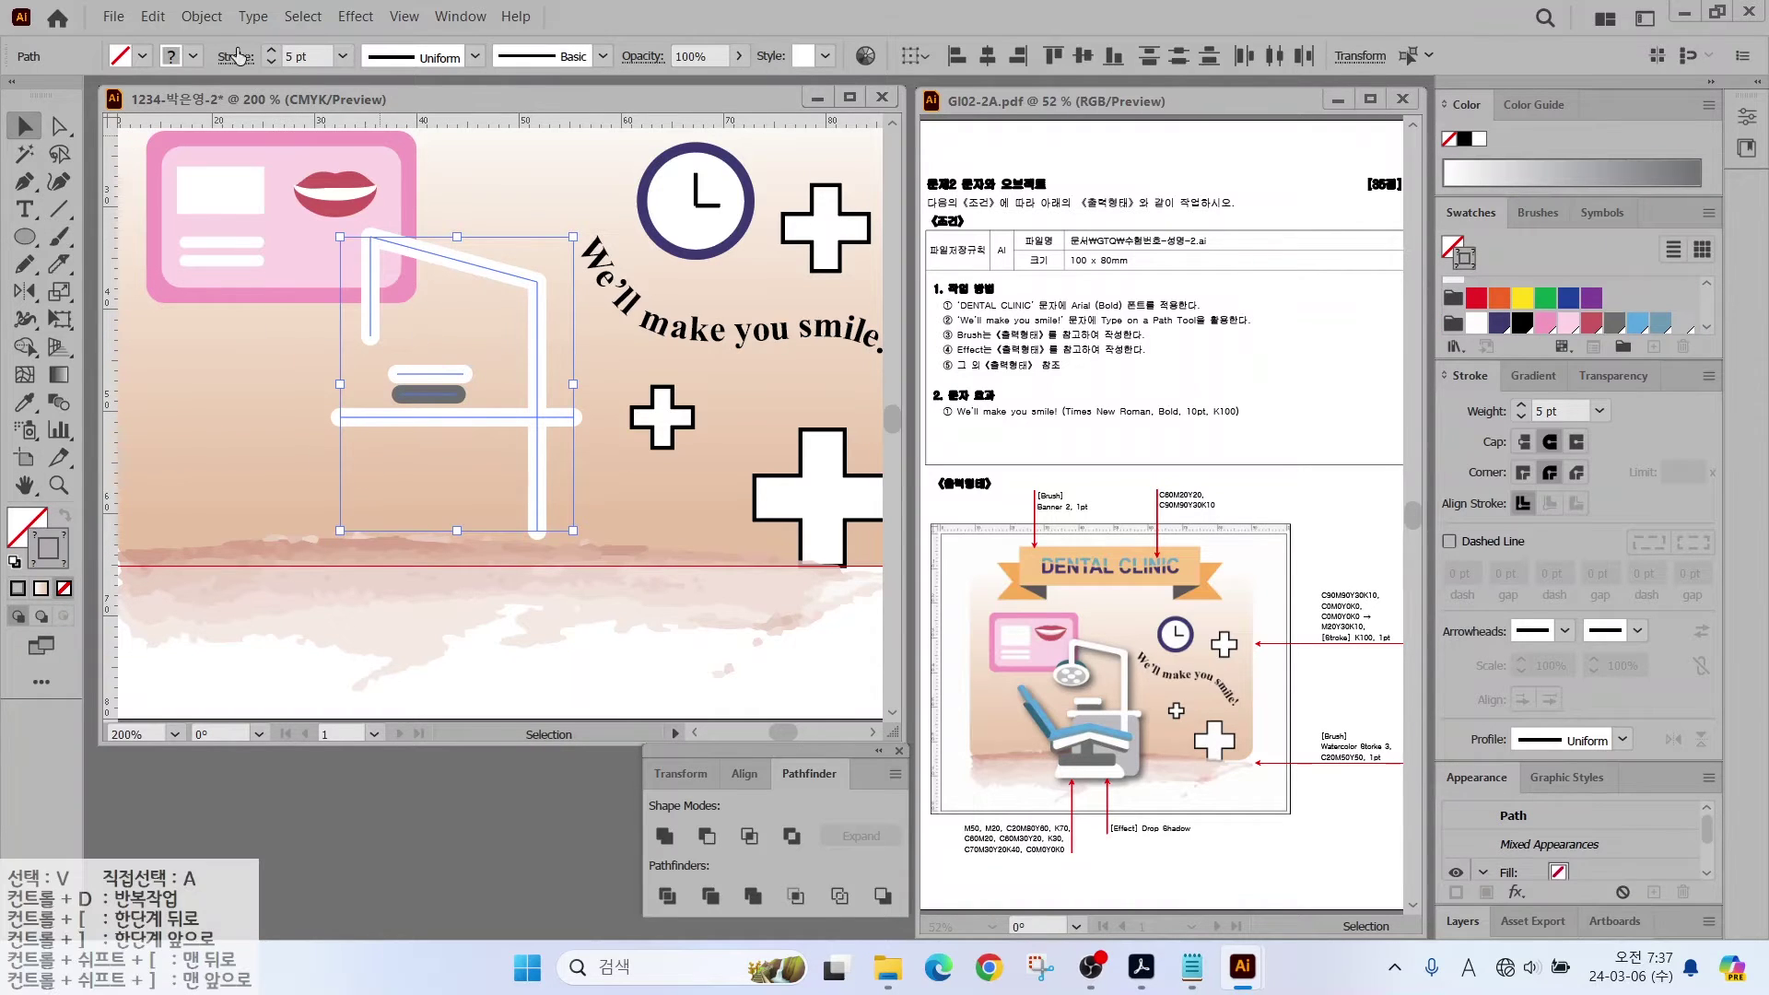
Step: Expand the selected strokes into filled shapes, keeping Fill and Stroke checked
left_click(203, 24)
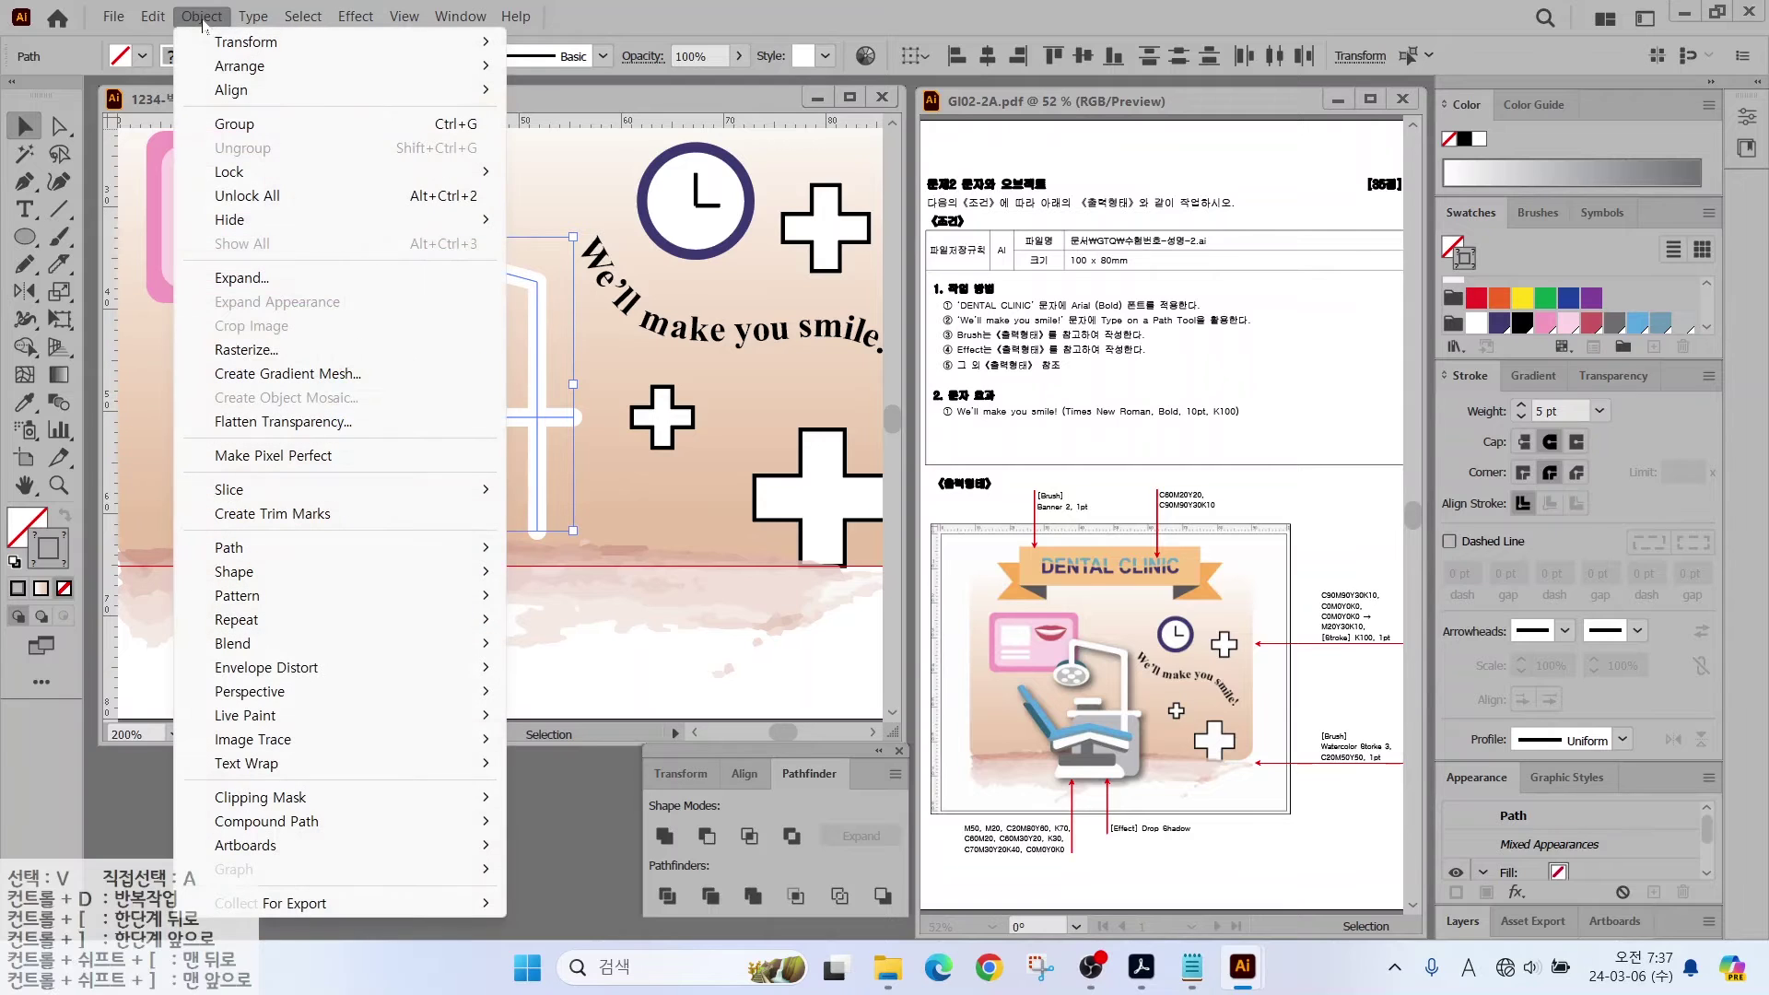
left_click(228, 279)
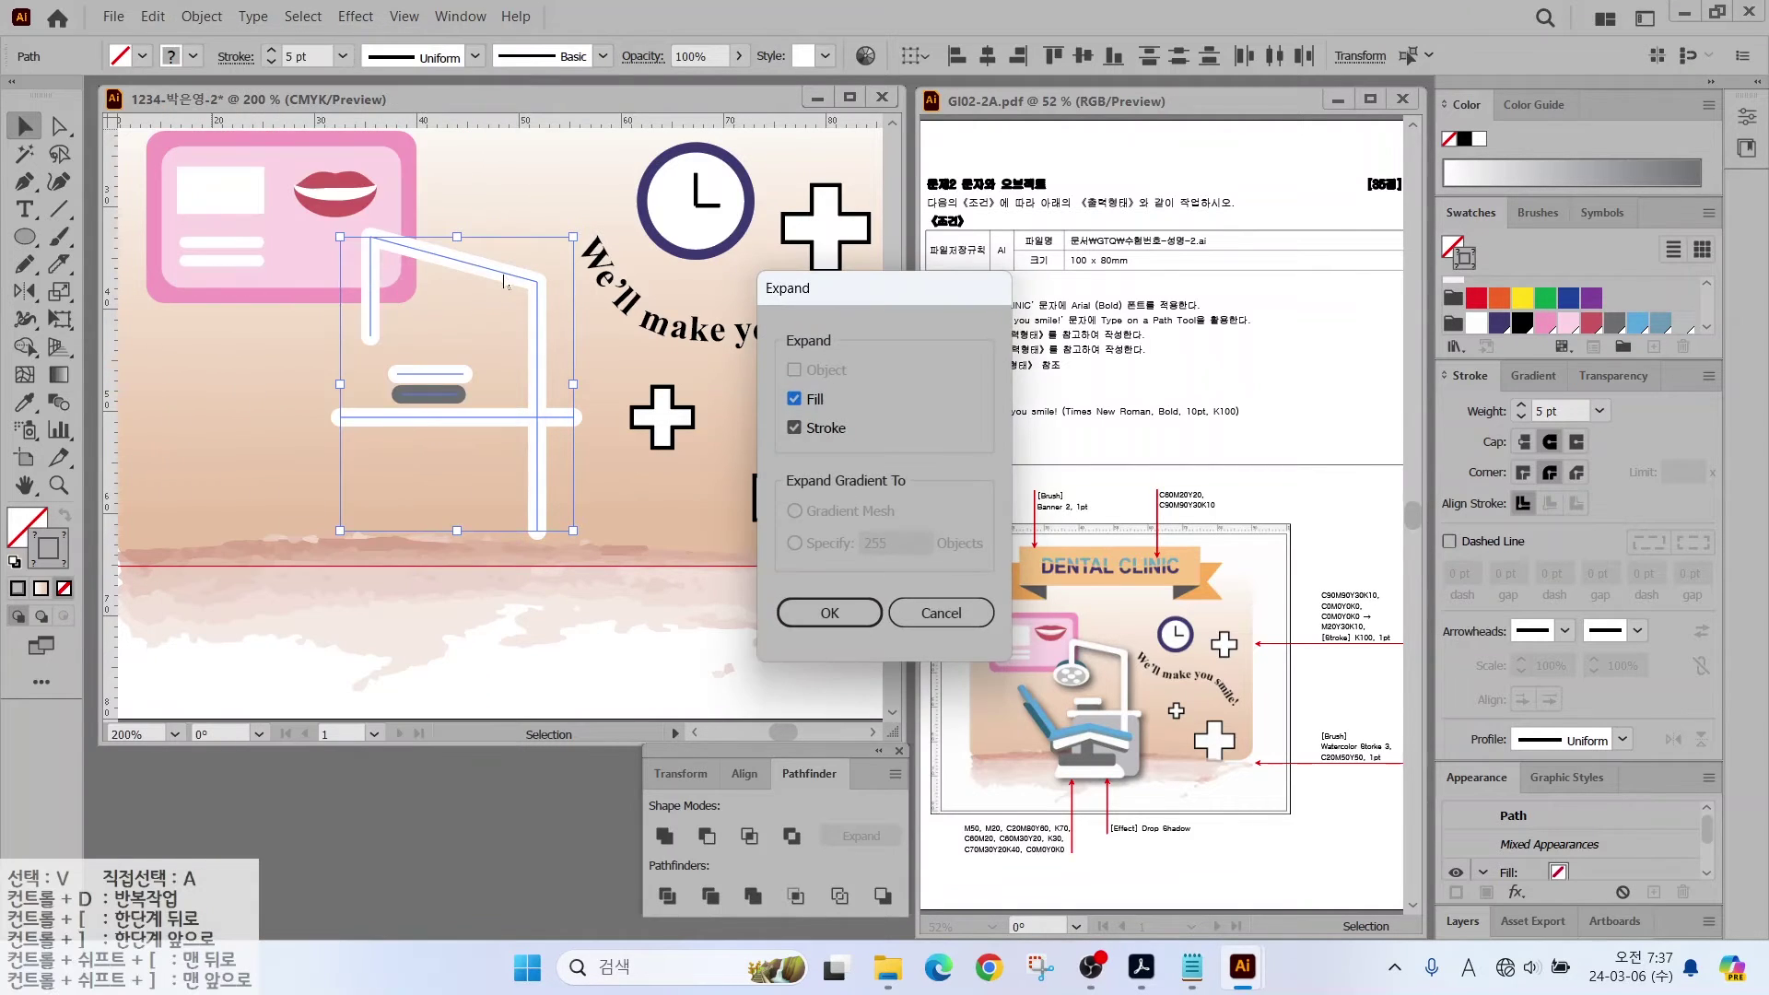
left_click(828, 612)
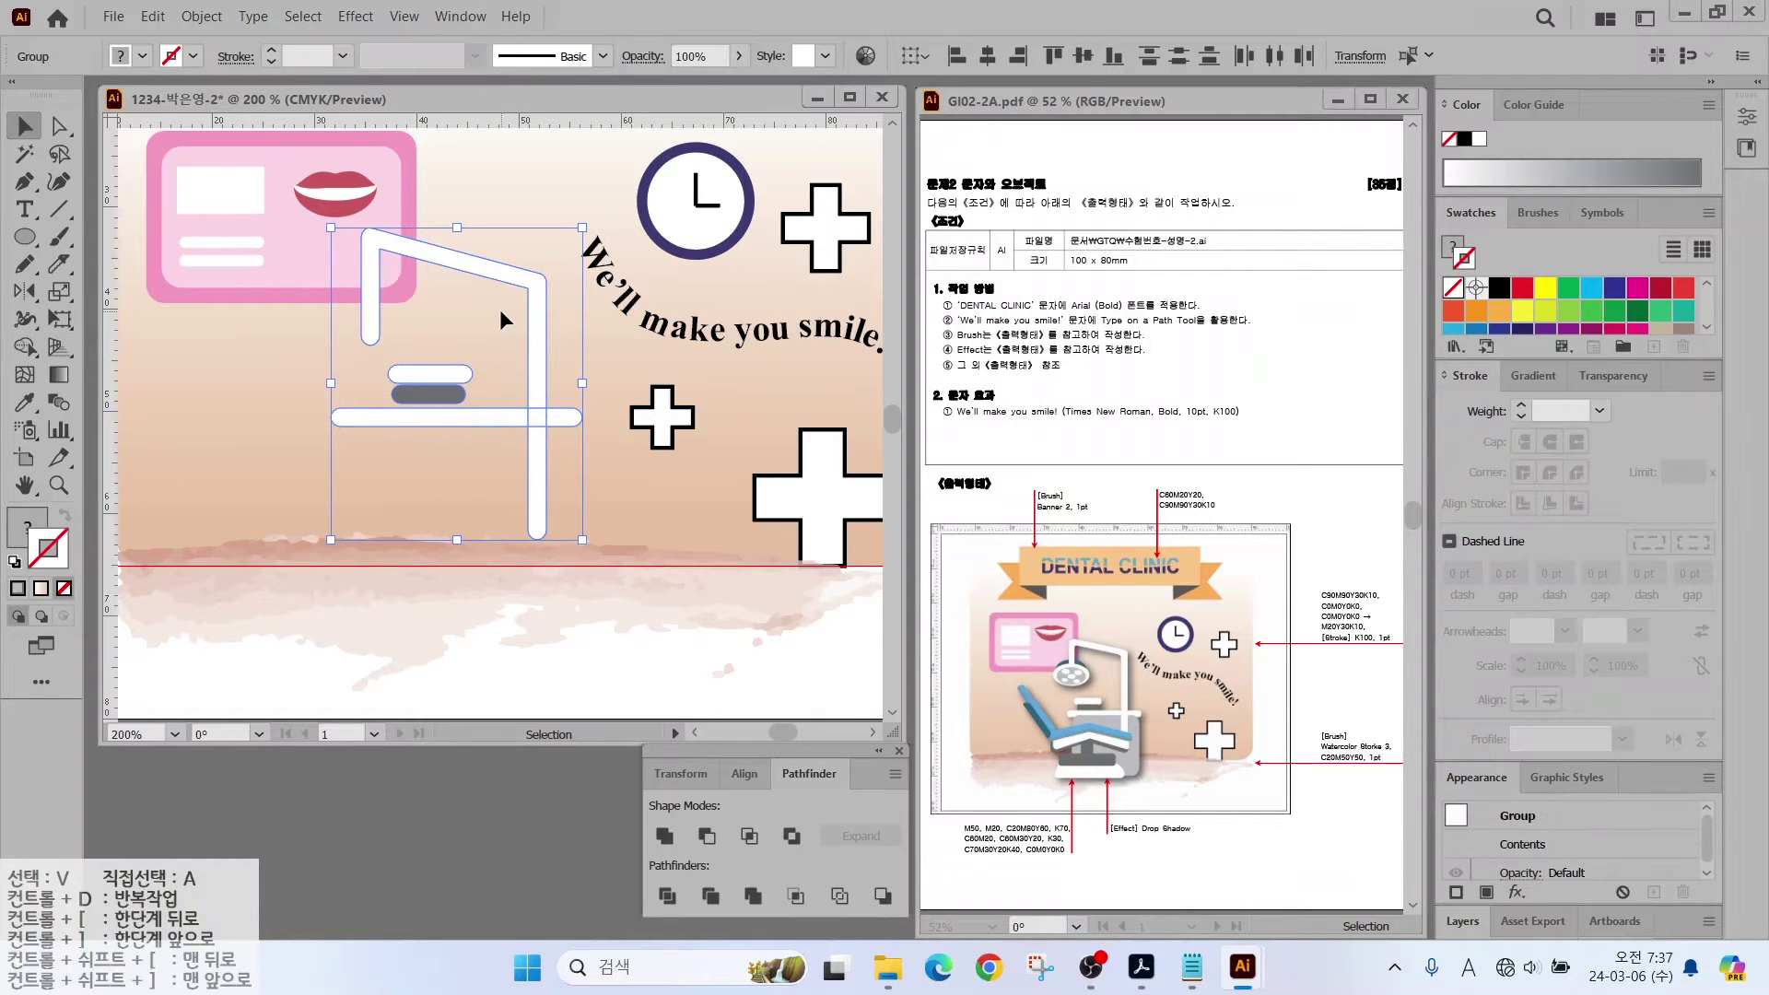
Step: Select the small white pill and the grey pill together
left_click(513, 448)
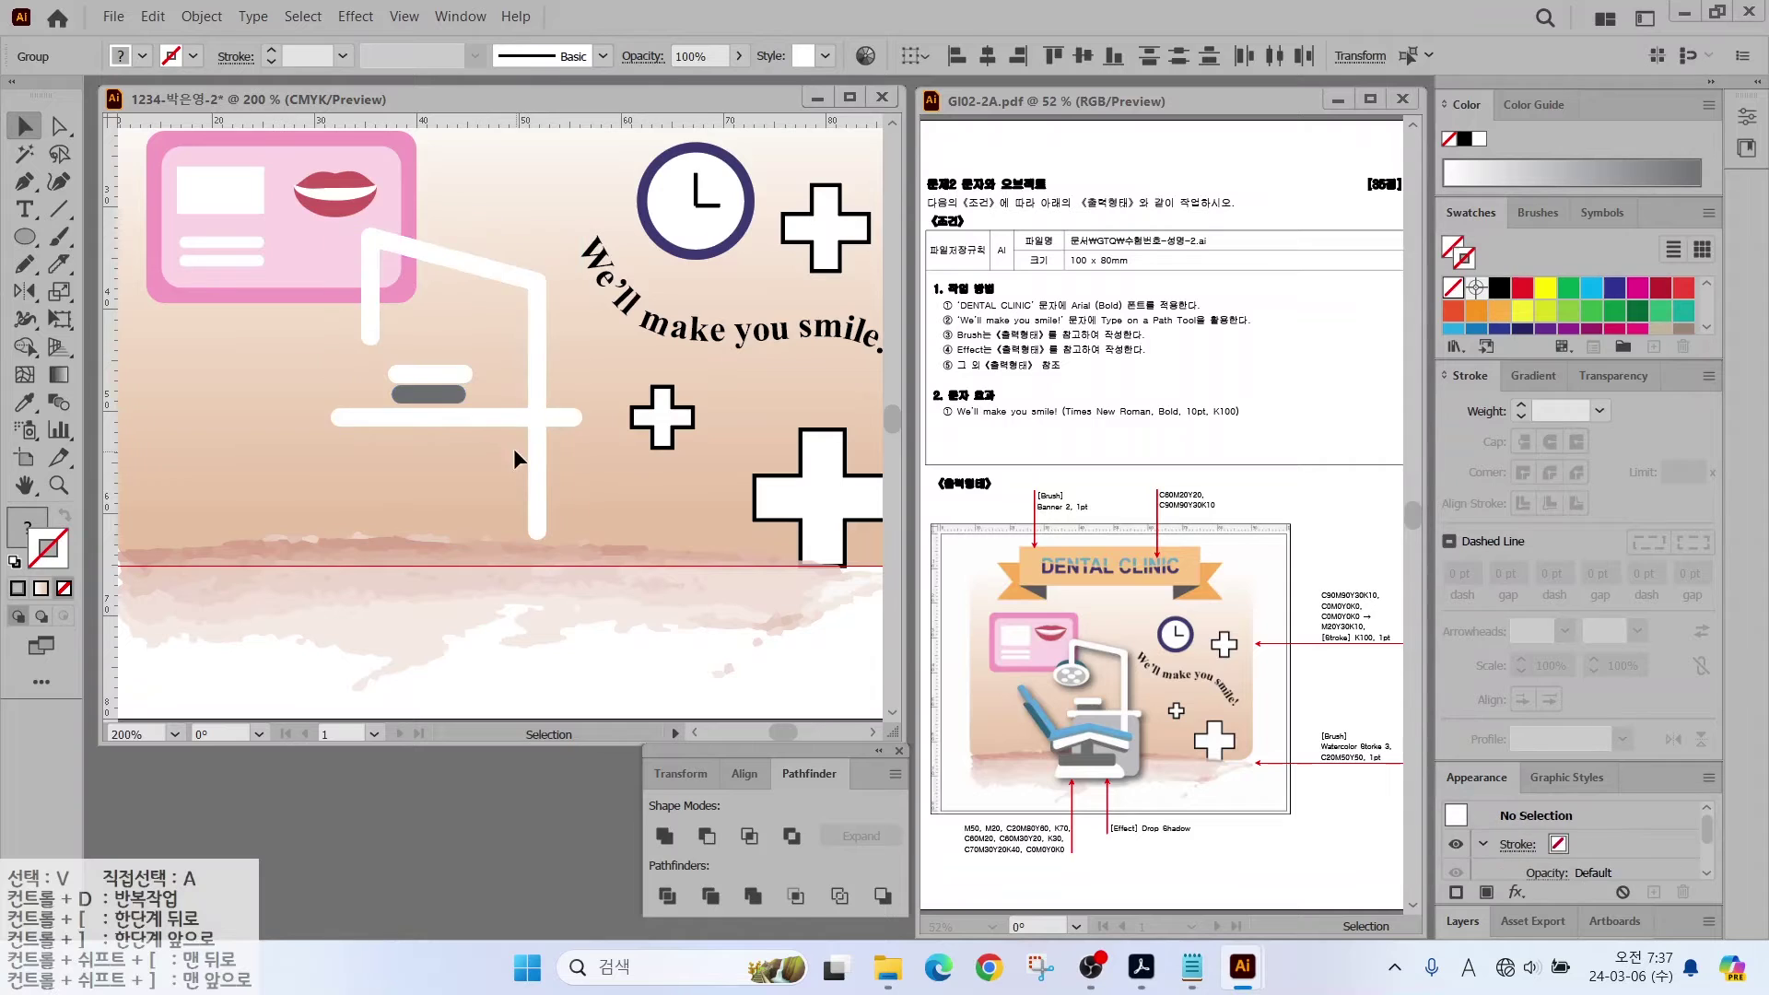
scroll(452, 406, "up", 1)
left_click(420, 356)
Step: Move both pills to the left and nudge each one down
left_click_drag(405, 398, 328, 400)
left_click(429, 282)
left_click(387, 367)
key("Down")
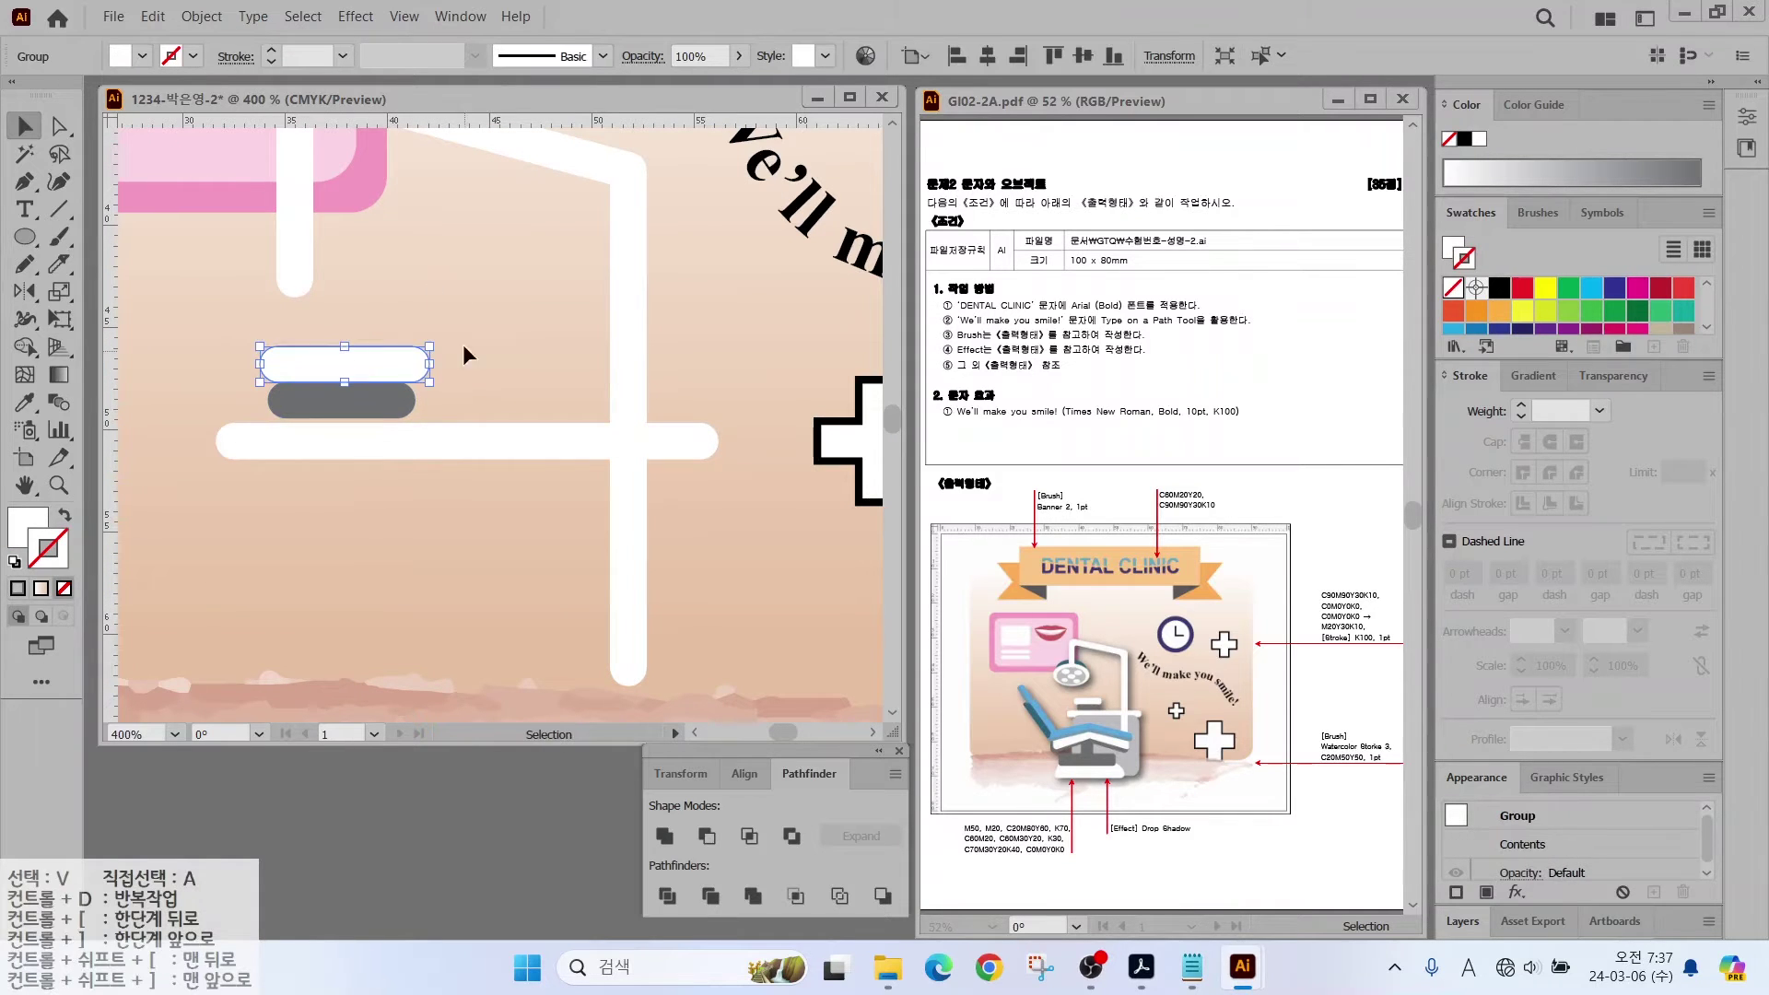
left_click(367, 400, "shift")
key("Down")
left_click(455, 323)
Step: Draw a white ellipse at the arm's end and a smaller light-grey ellipse inside it
key("l")
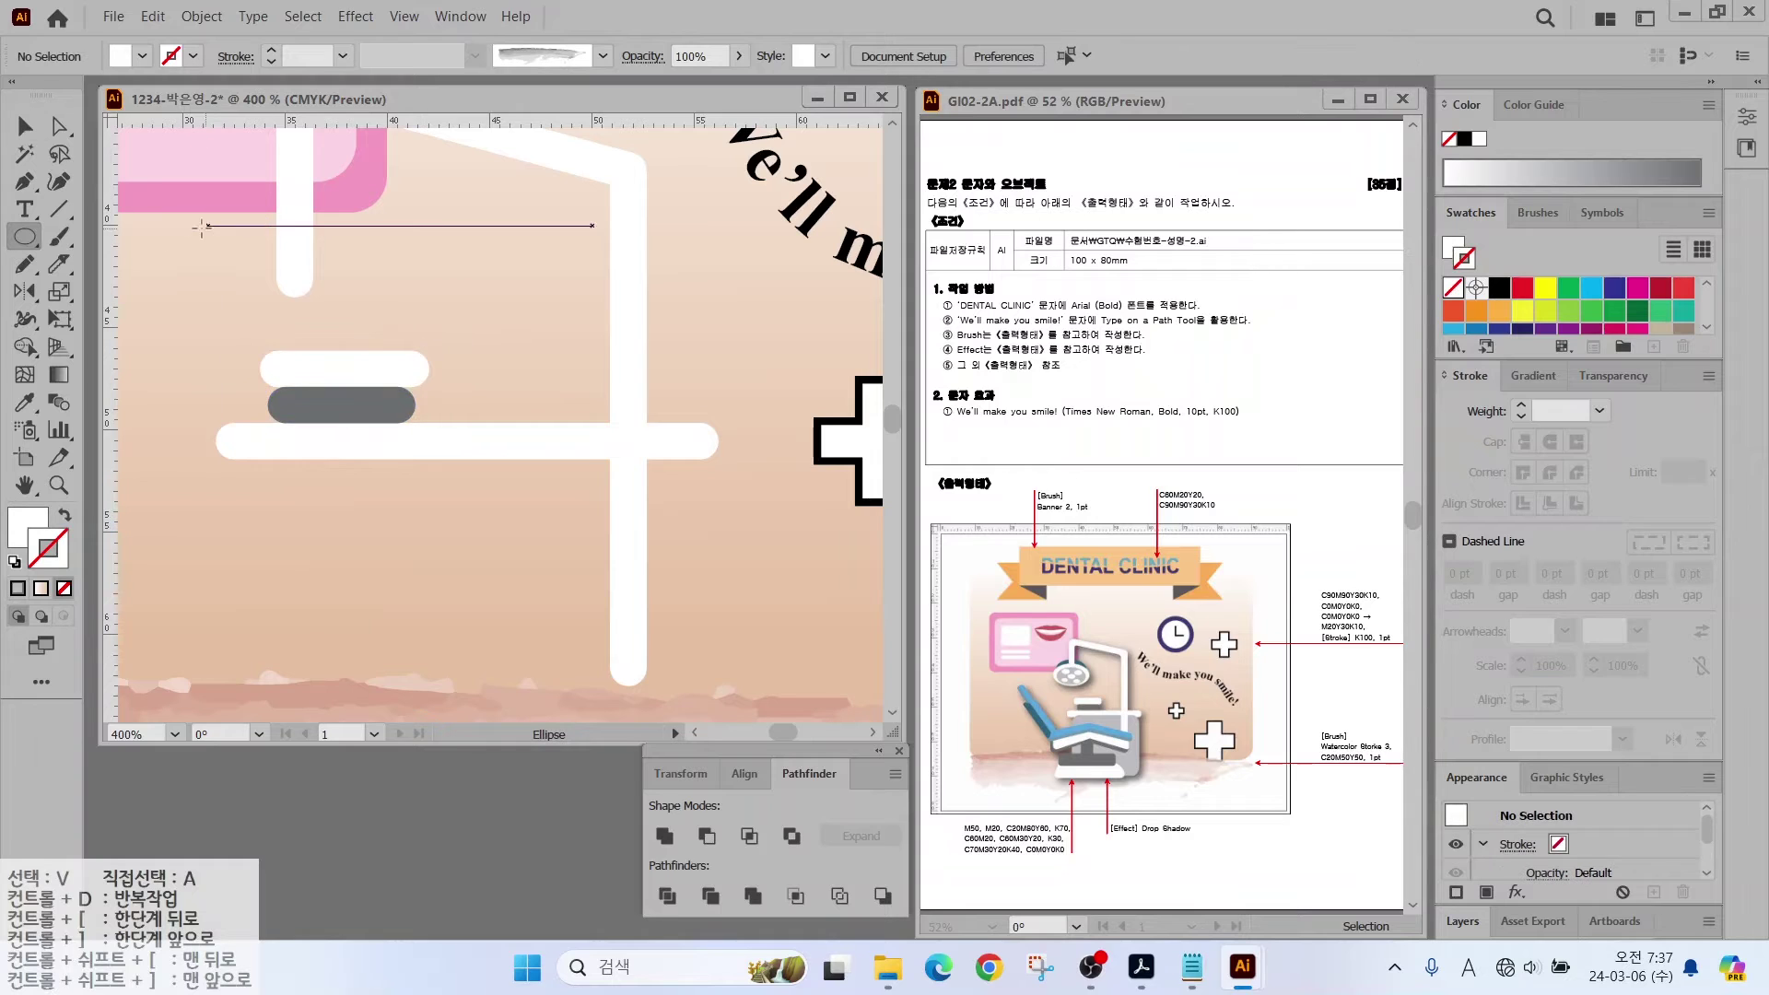
mouse_move(177, 217)
left_mouse_down()
mouse_move(394, 318)
mouse_move(395, 335)
mouse_move(401, 307)
left_mouse_up()
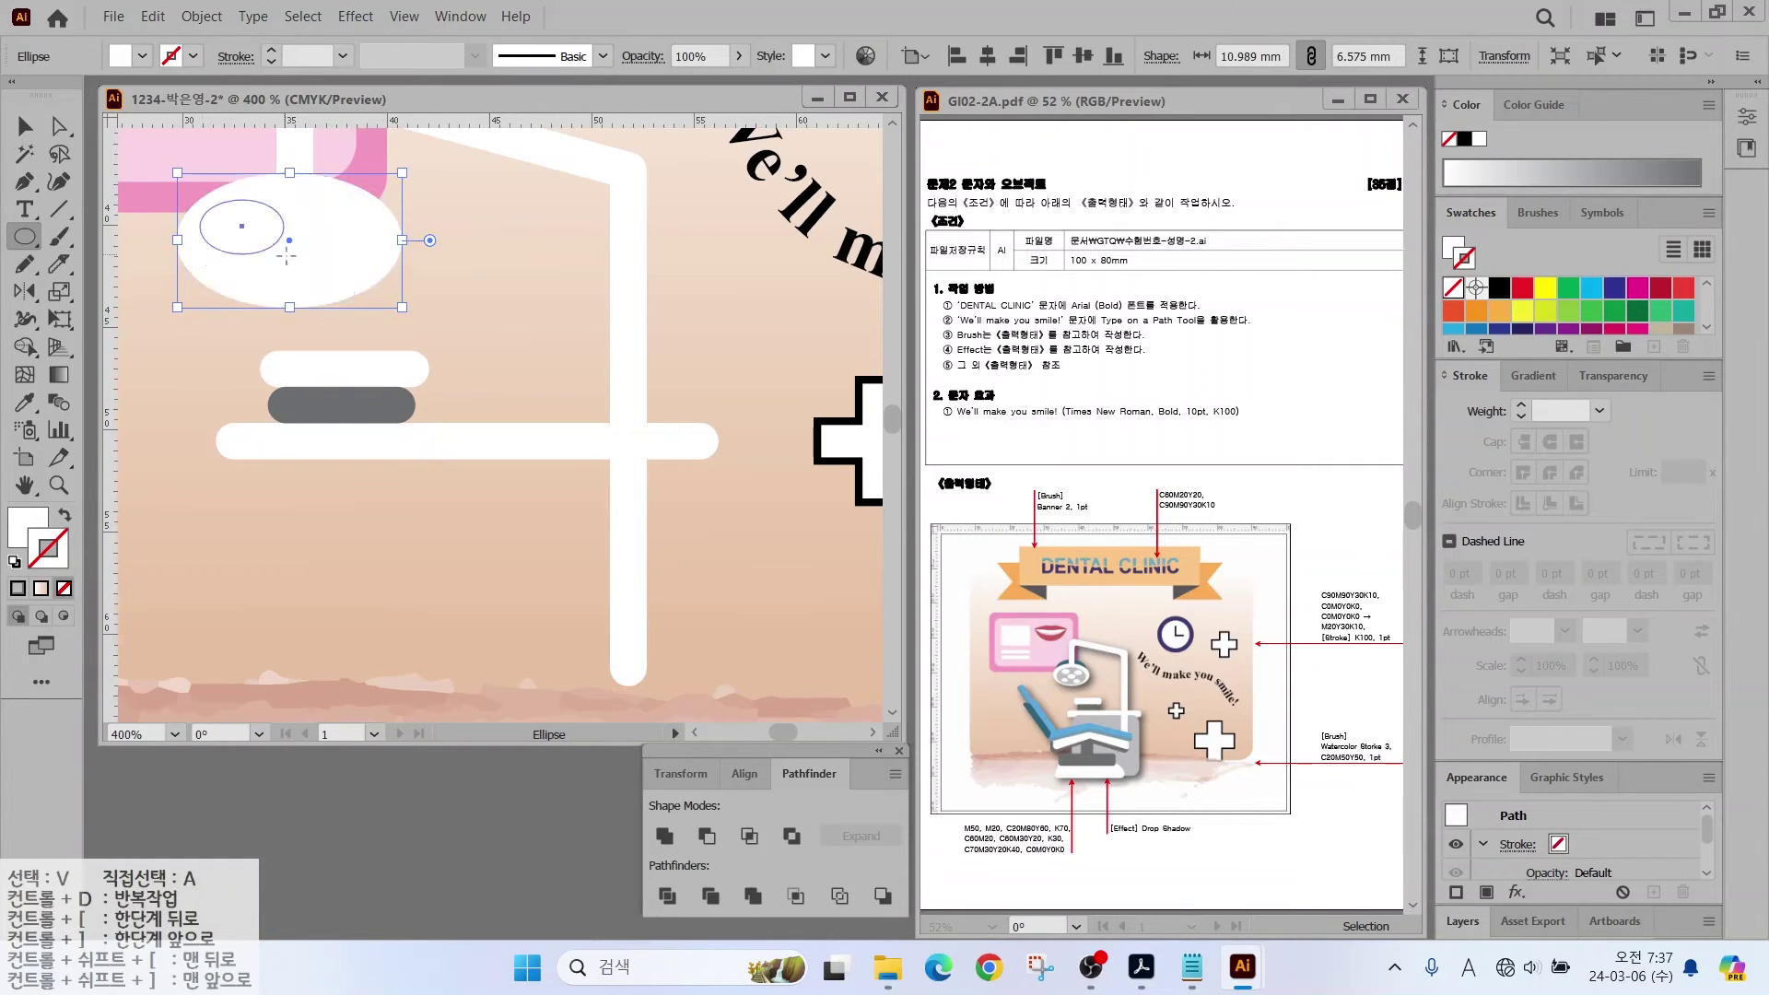
left_click_drag(200, 199, 375, 301)
scroll(1565, 304, "down", 2)
left_click(1476, 294)
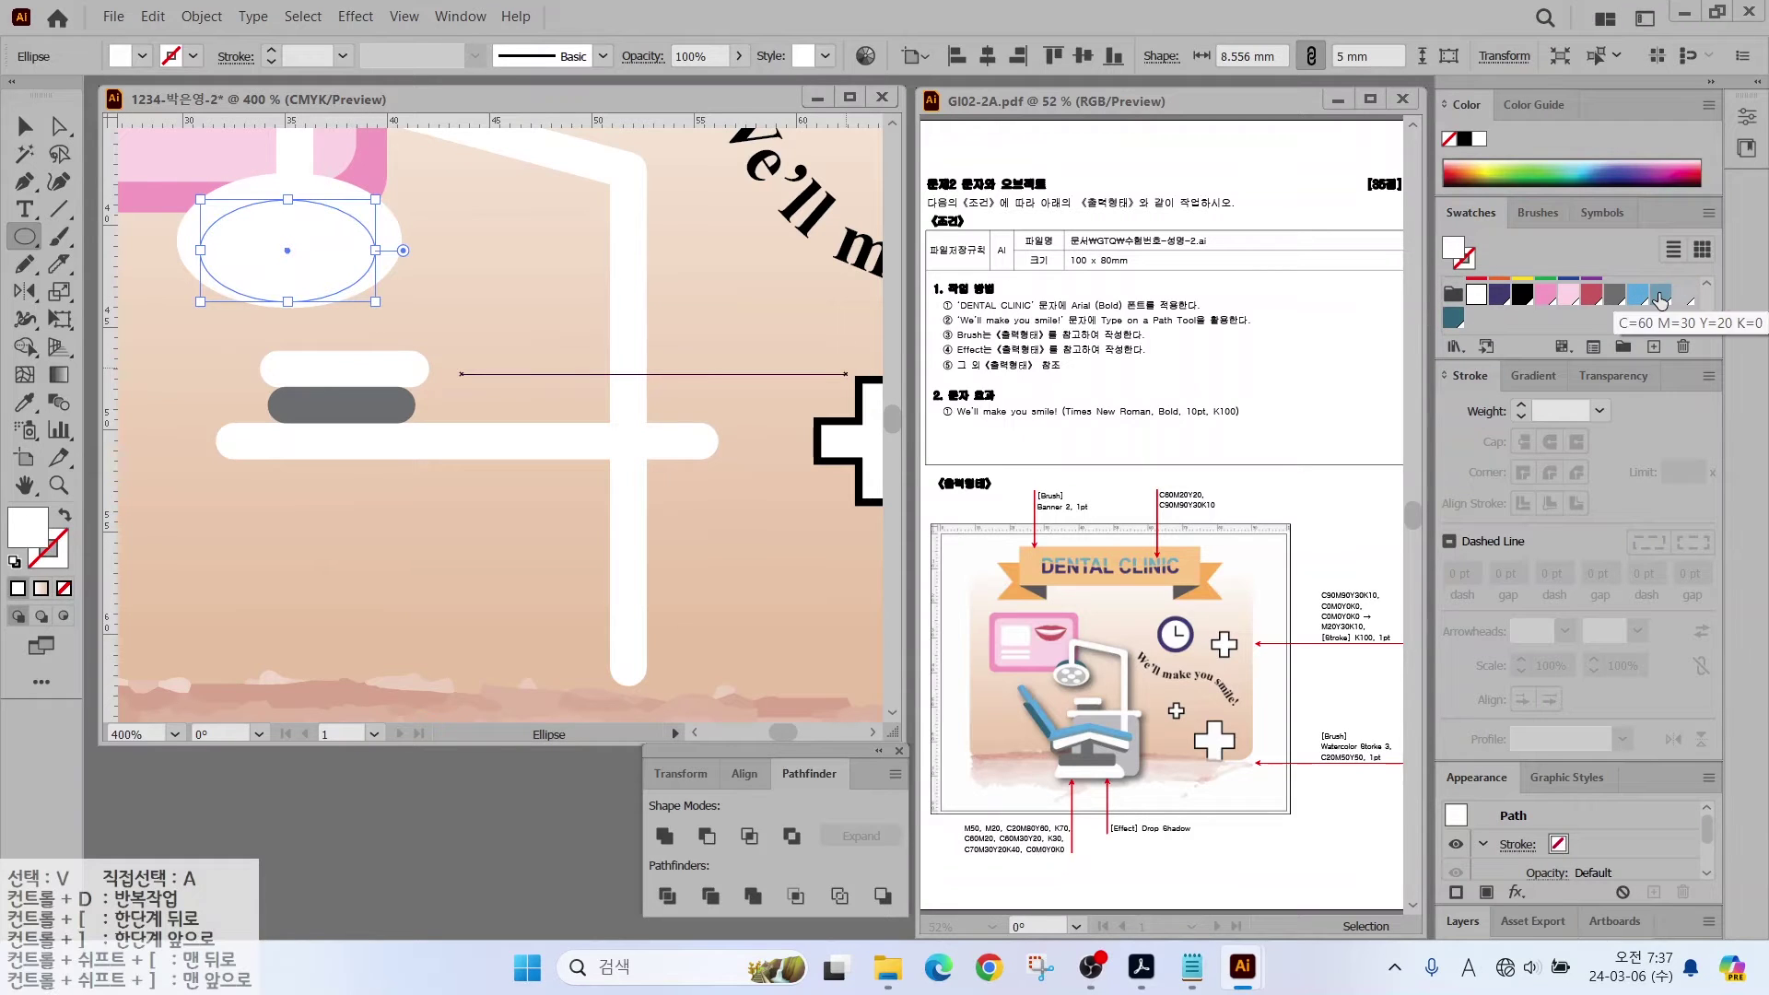
left_click(1660, 294)
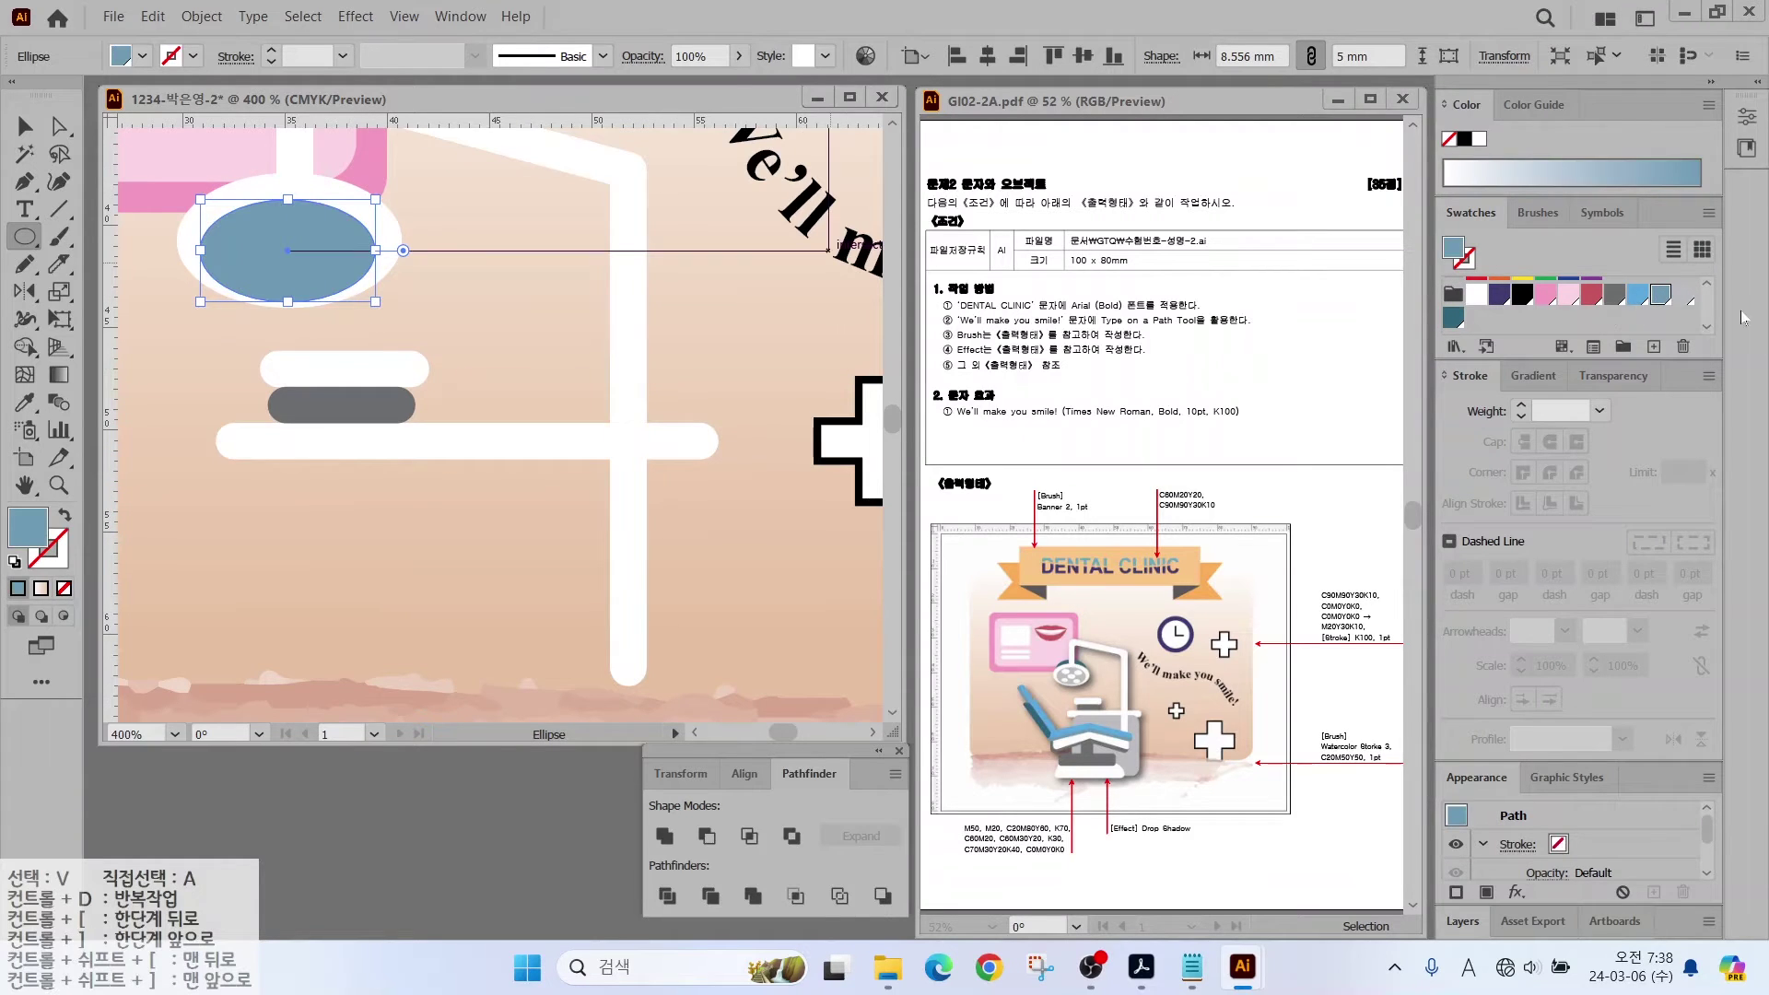
left_click(1613, 294)
left_click(1649, 173)
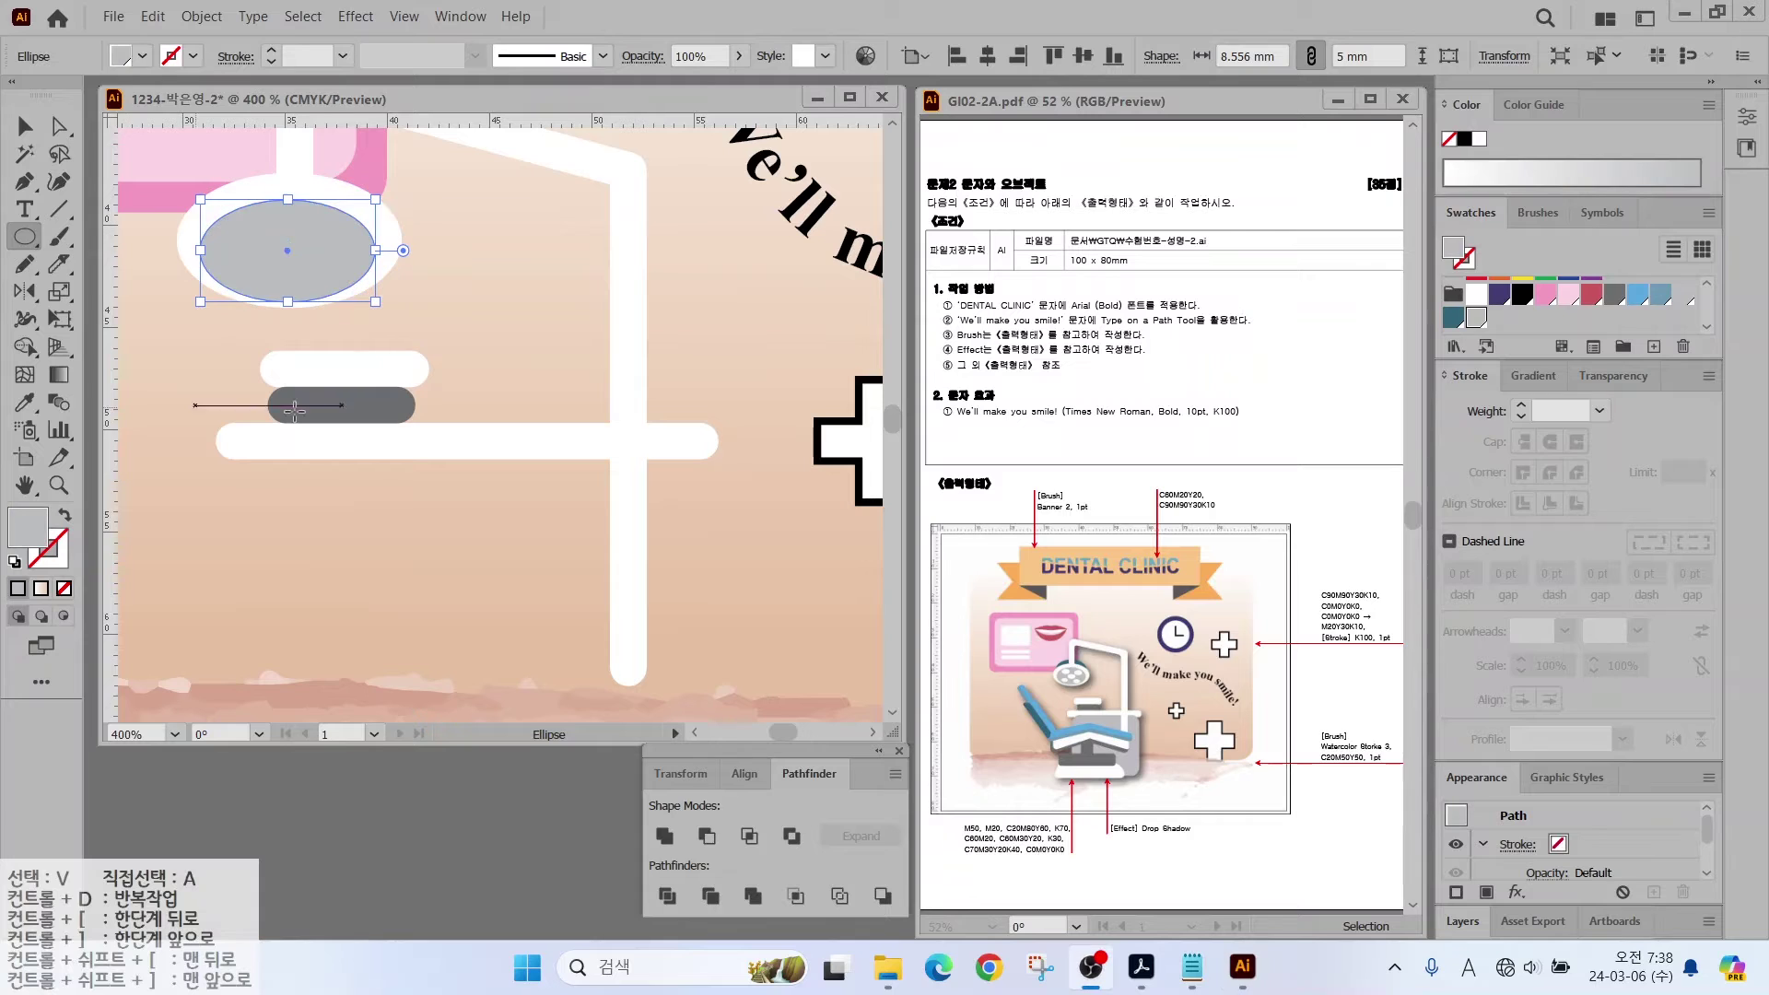
Step: Add small white ellipses as bulb holes across the grey disc
left_click_drag(227, 221, 282, 250)
left_click(1475, 294)
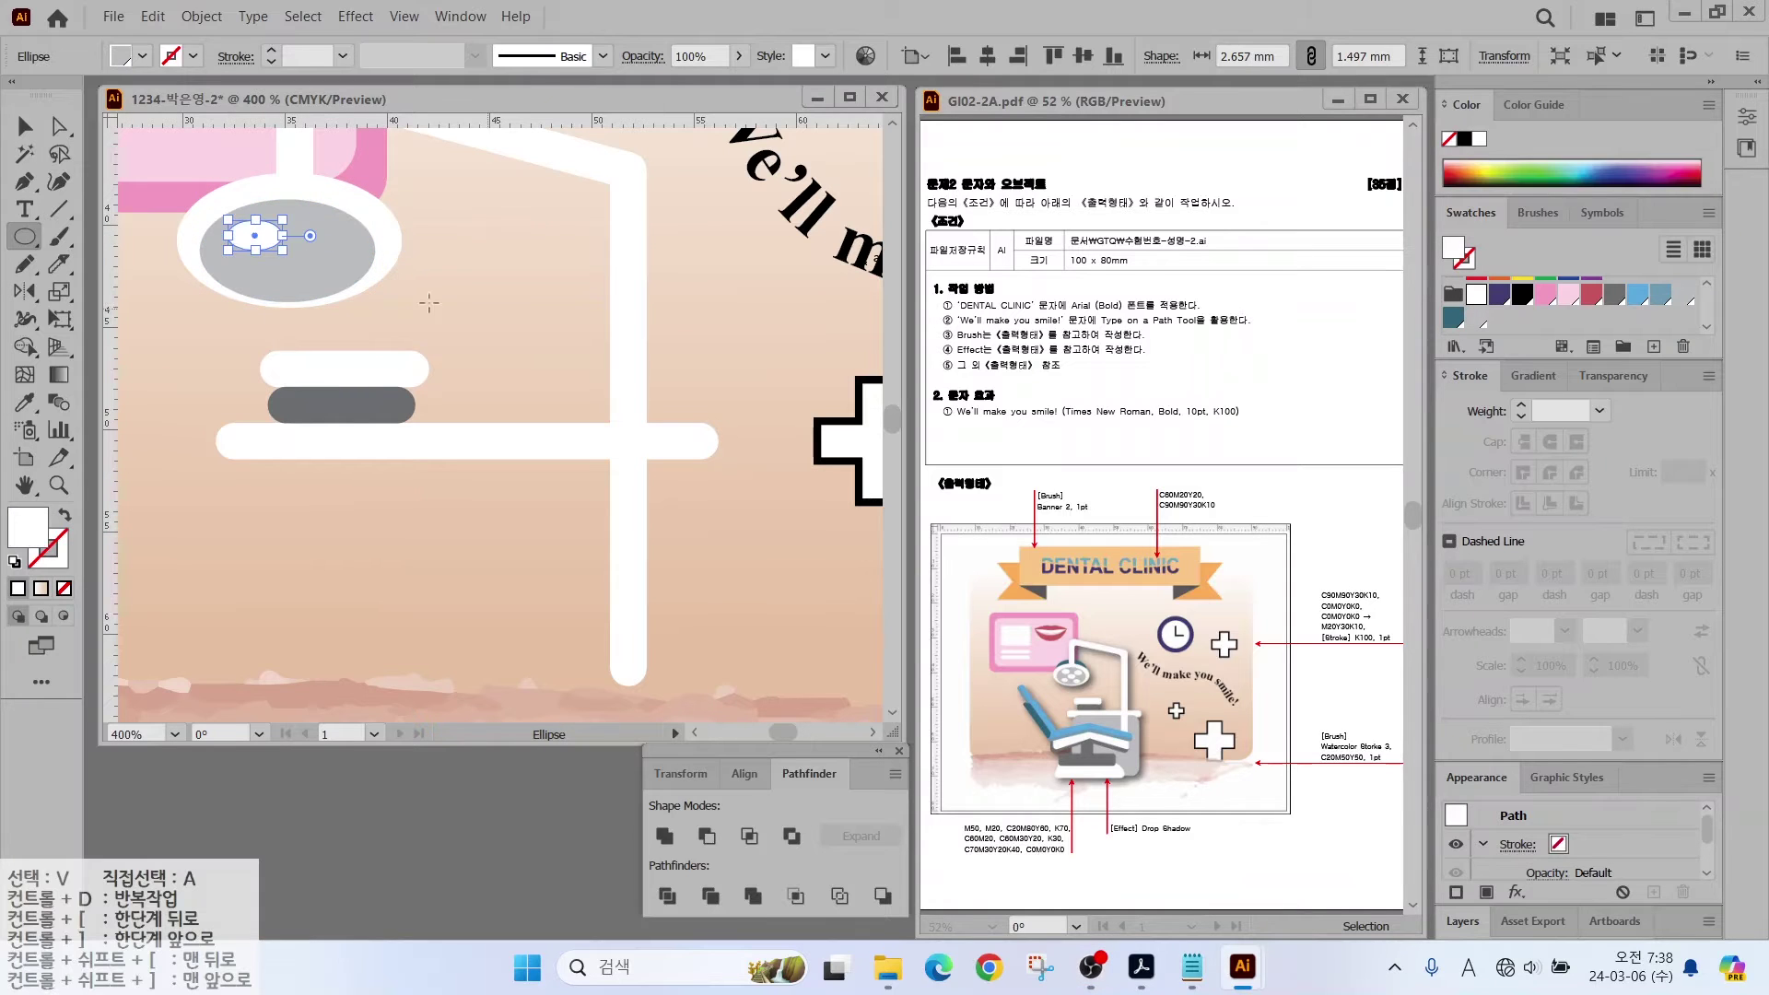
key("v")
key("ctrl+=")
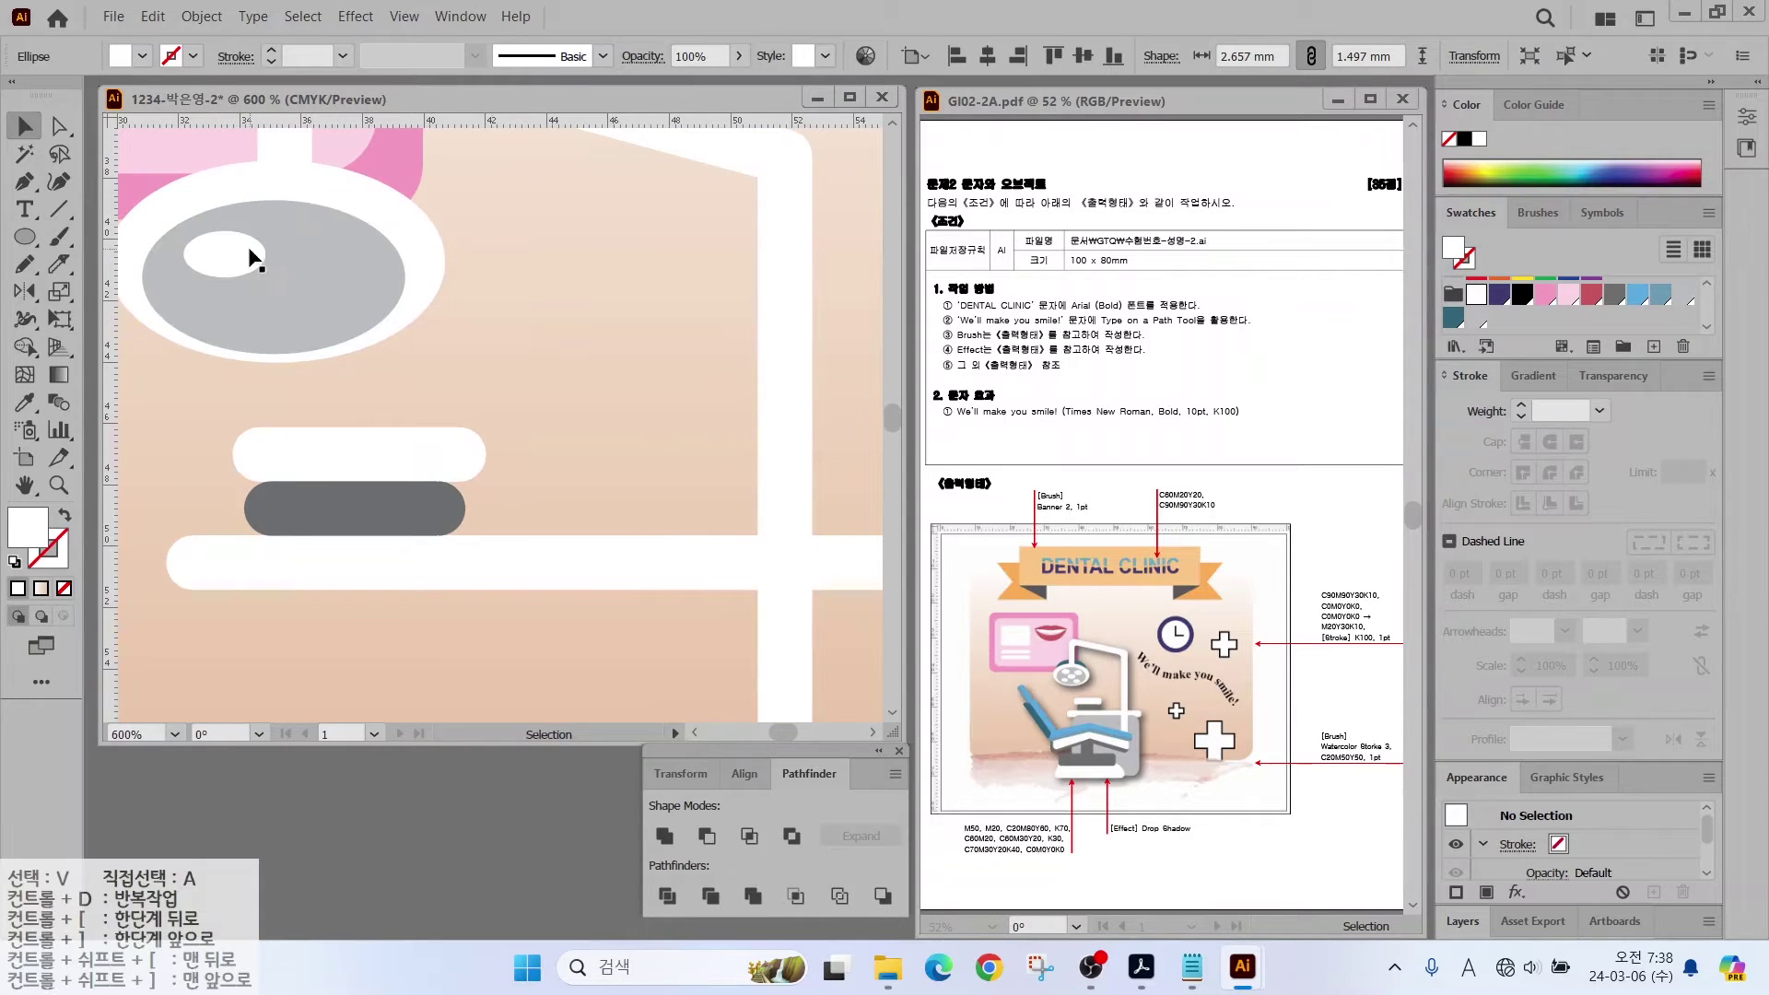
left_click_drag(245, 257, 279, 293)
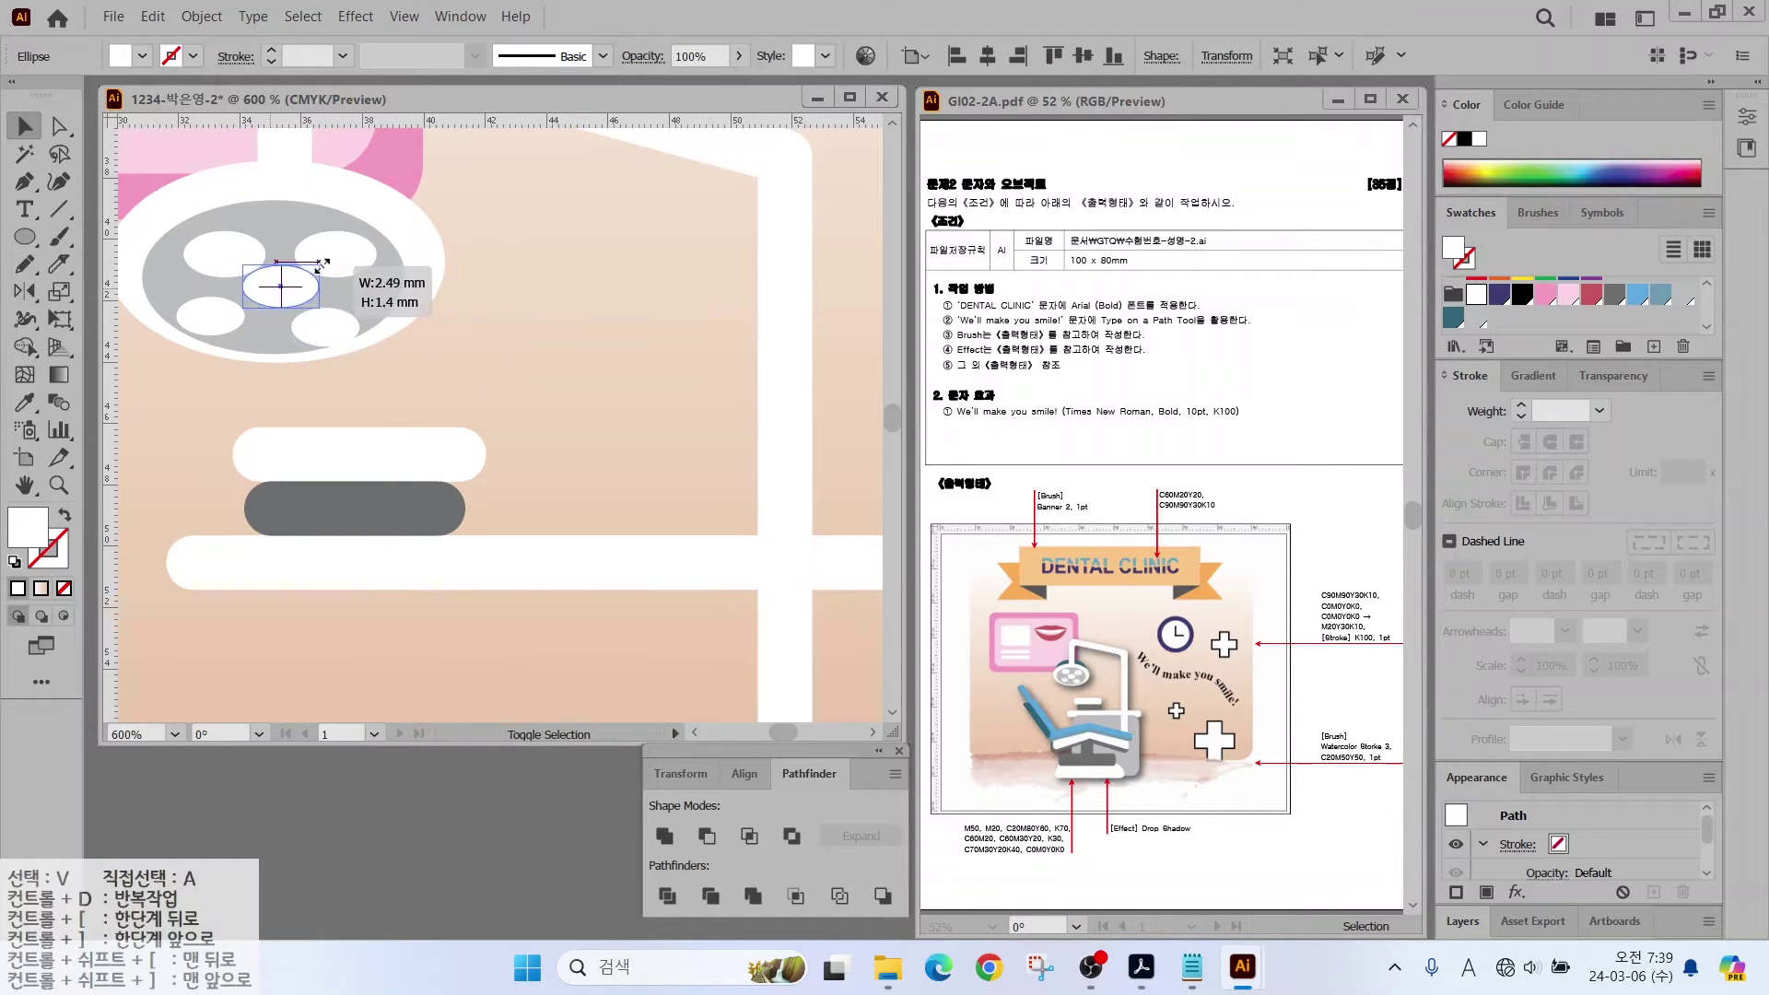
left_click_drag(203, 249, 197, 237)
left_click_drag(346, 268, 358, 261)
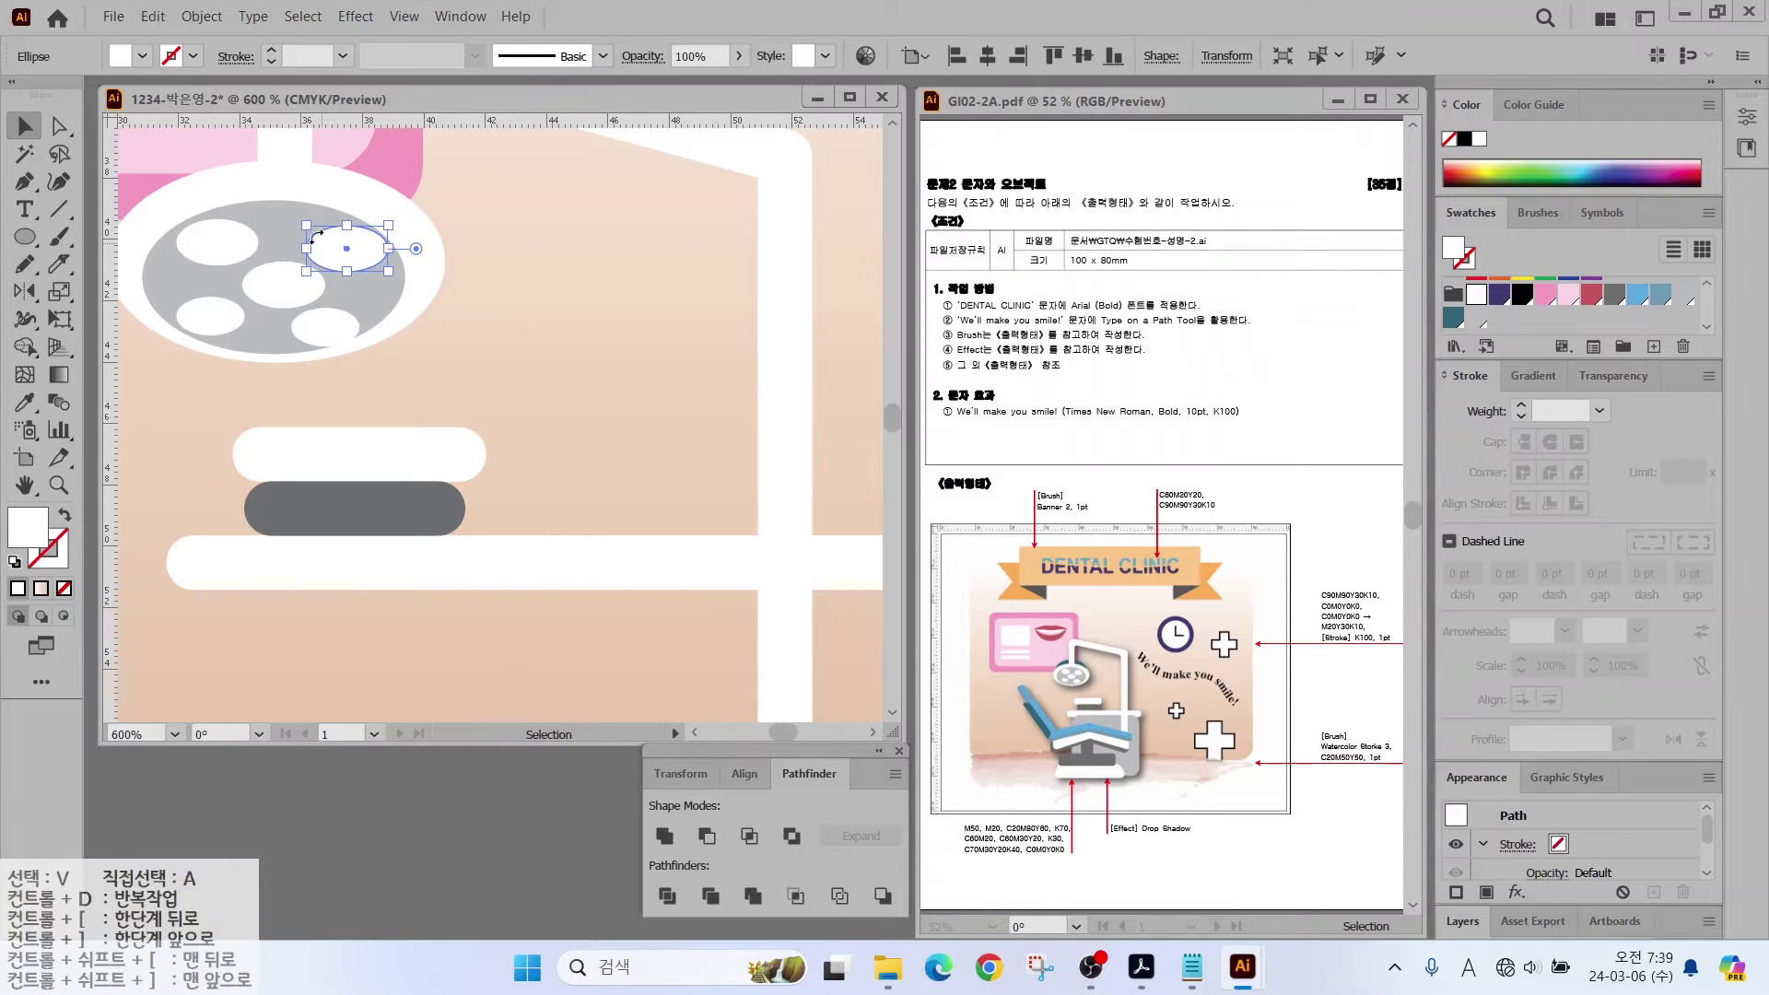
left_click(485, 283)
Step: Draw a teal ellipse over the top of the grey disc
left_click_drag(522, 291, 614, 365)
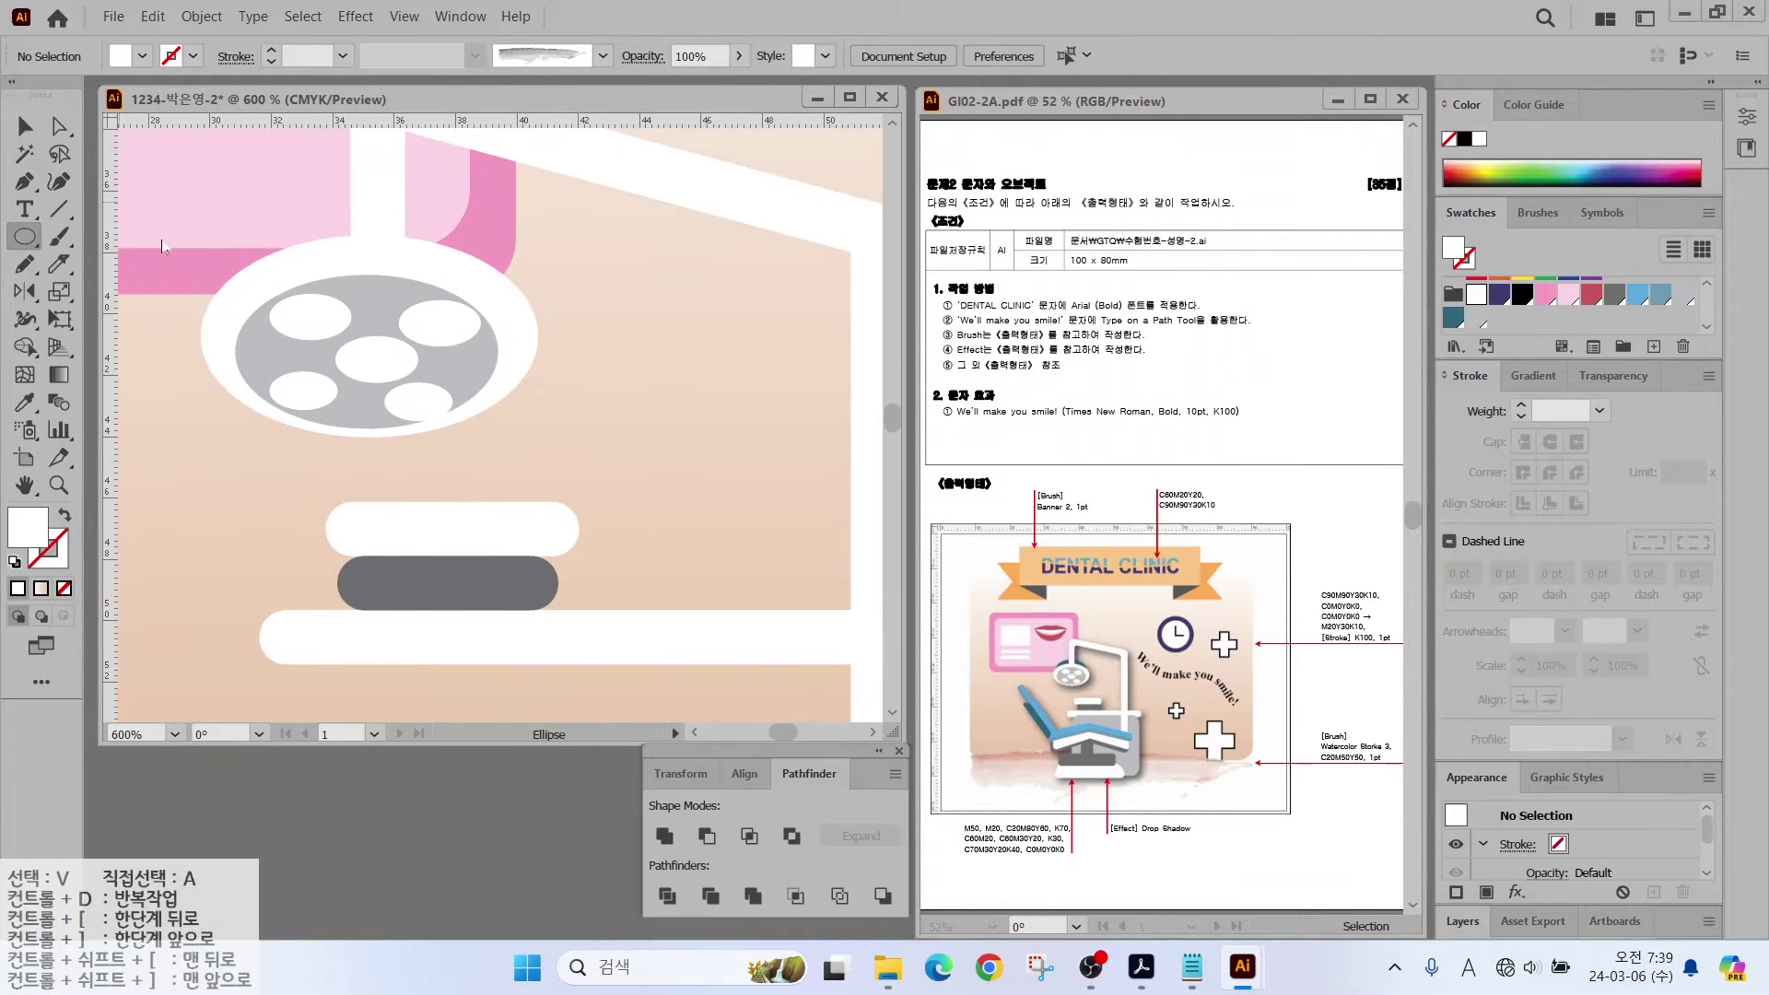
key("l")
mouse_move(226, 209)
left_mouse_down()
mouse_move(502, 318)
mouse_move(511, 345)
mouse_move(439, 256)
left_mouse_up()
Step: Send the teal ellipse backward until it sits behind the grey disc
right_click(441, 260)
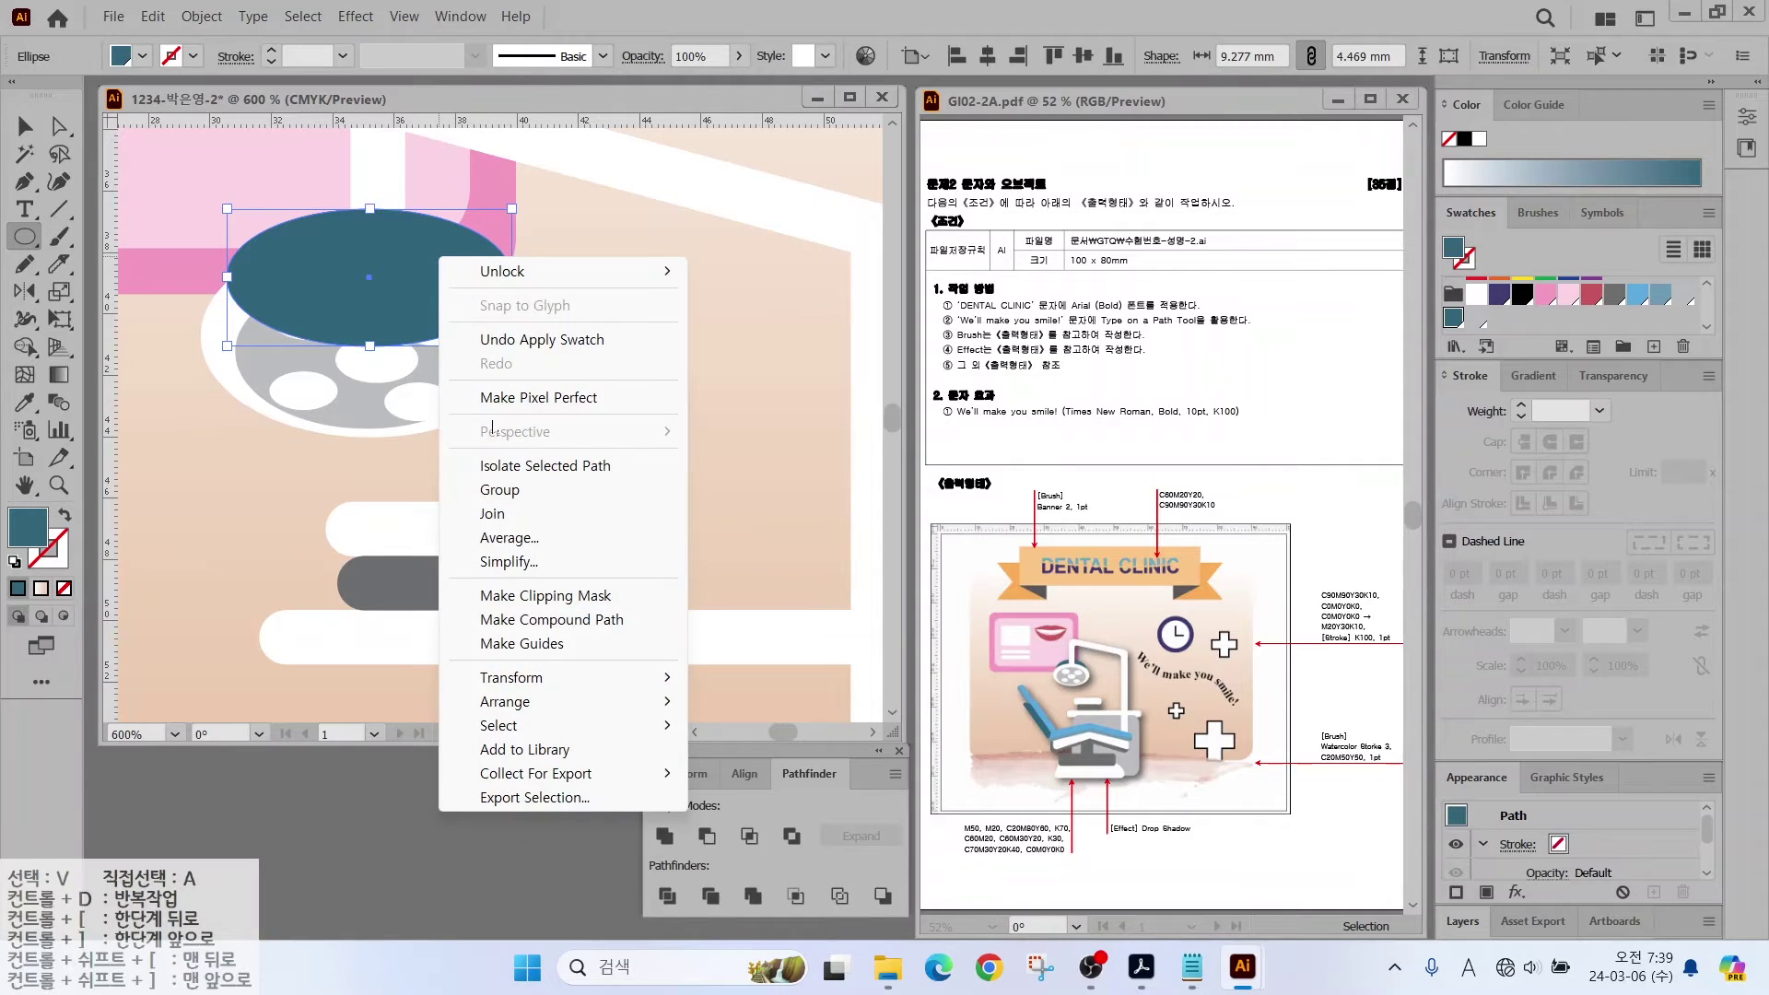
mouse_move(533, 704)
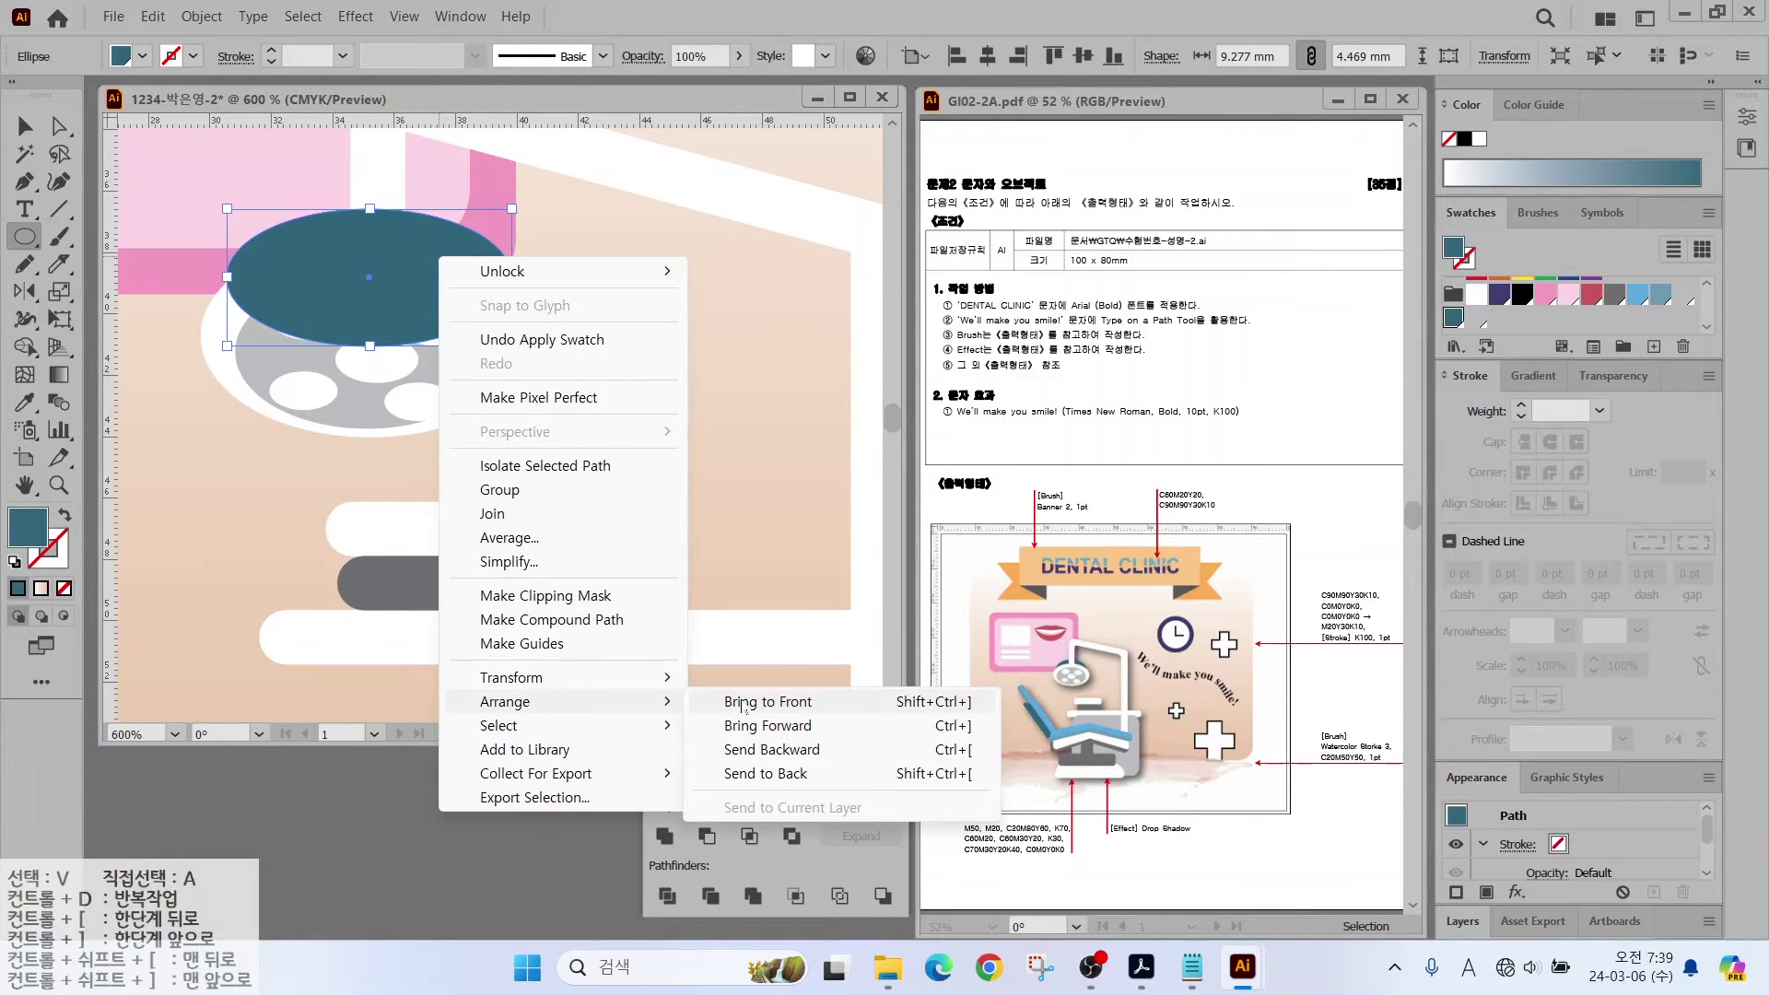
left_click(769, 756)
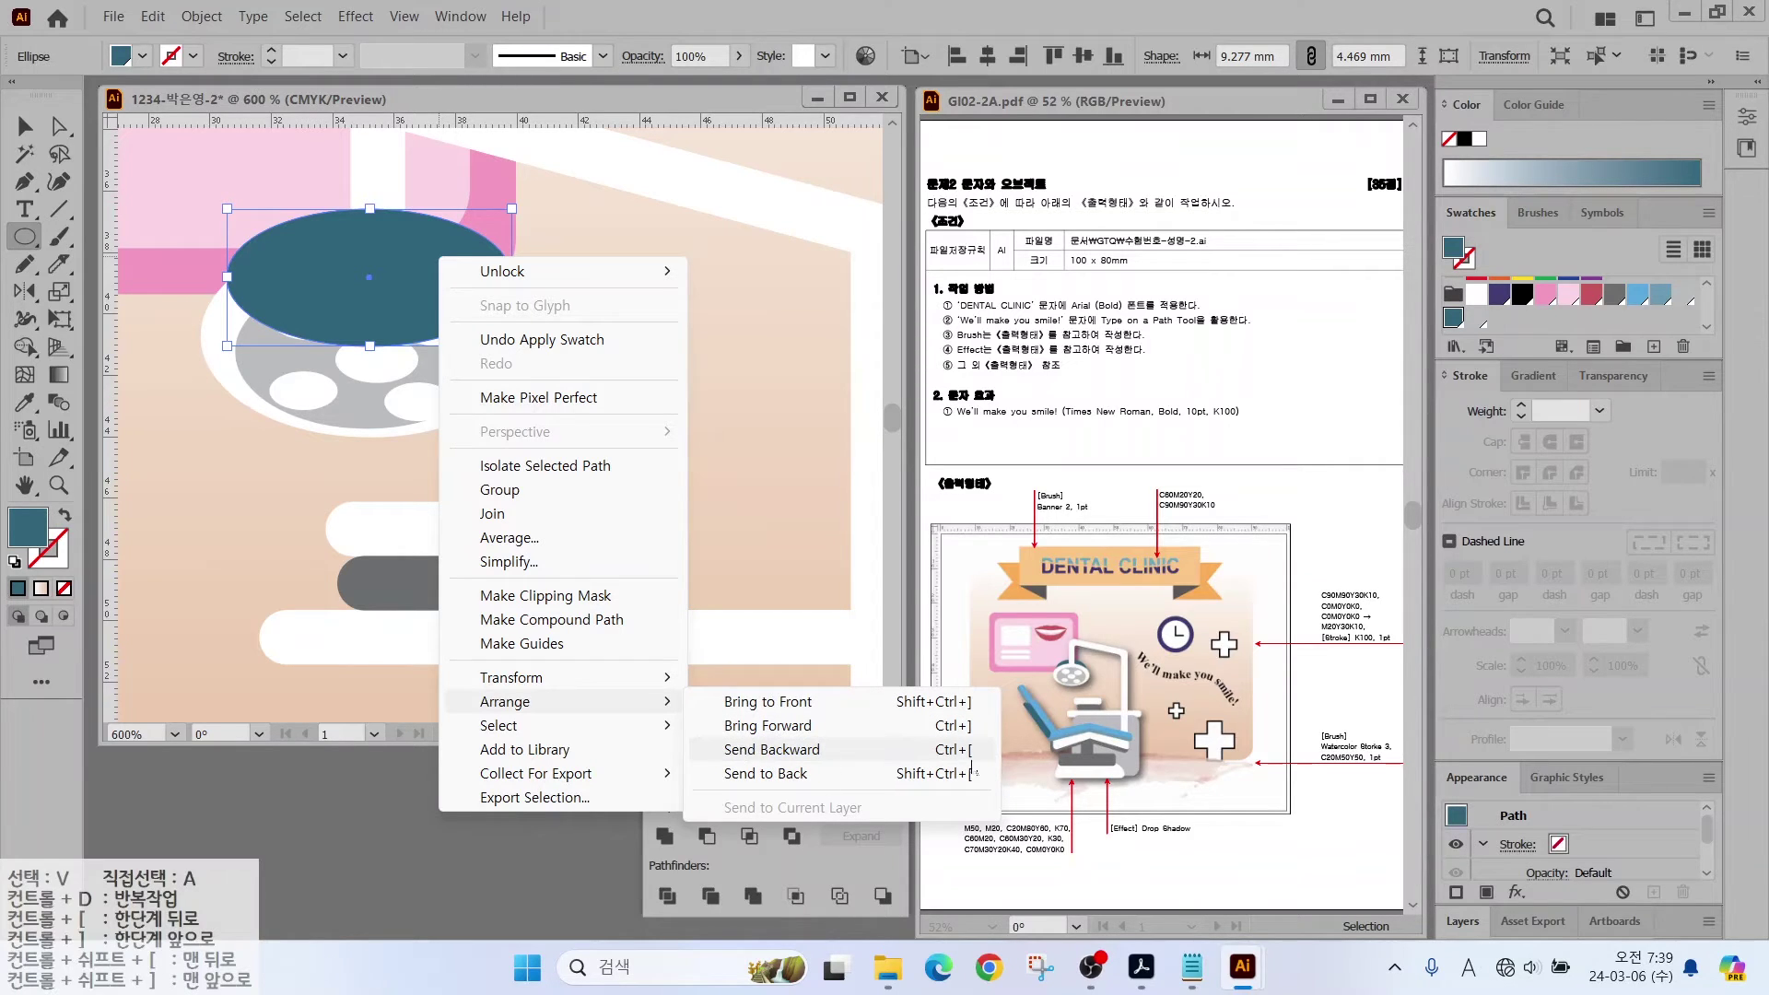
key("ctrl")
key("ctrl")
left_click(946, 750)
key("ctrl")
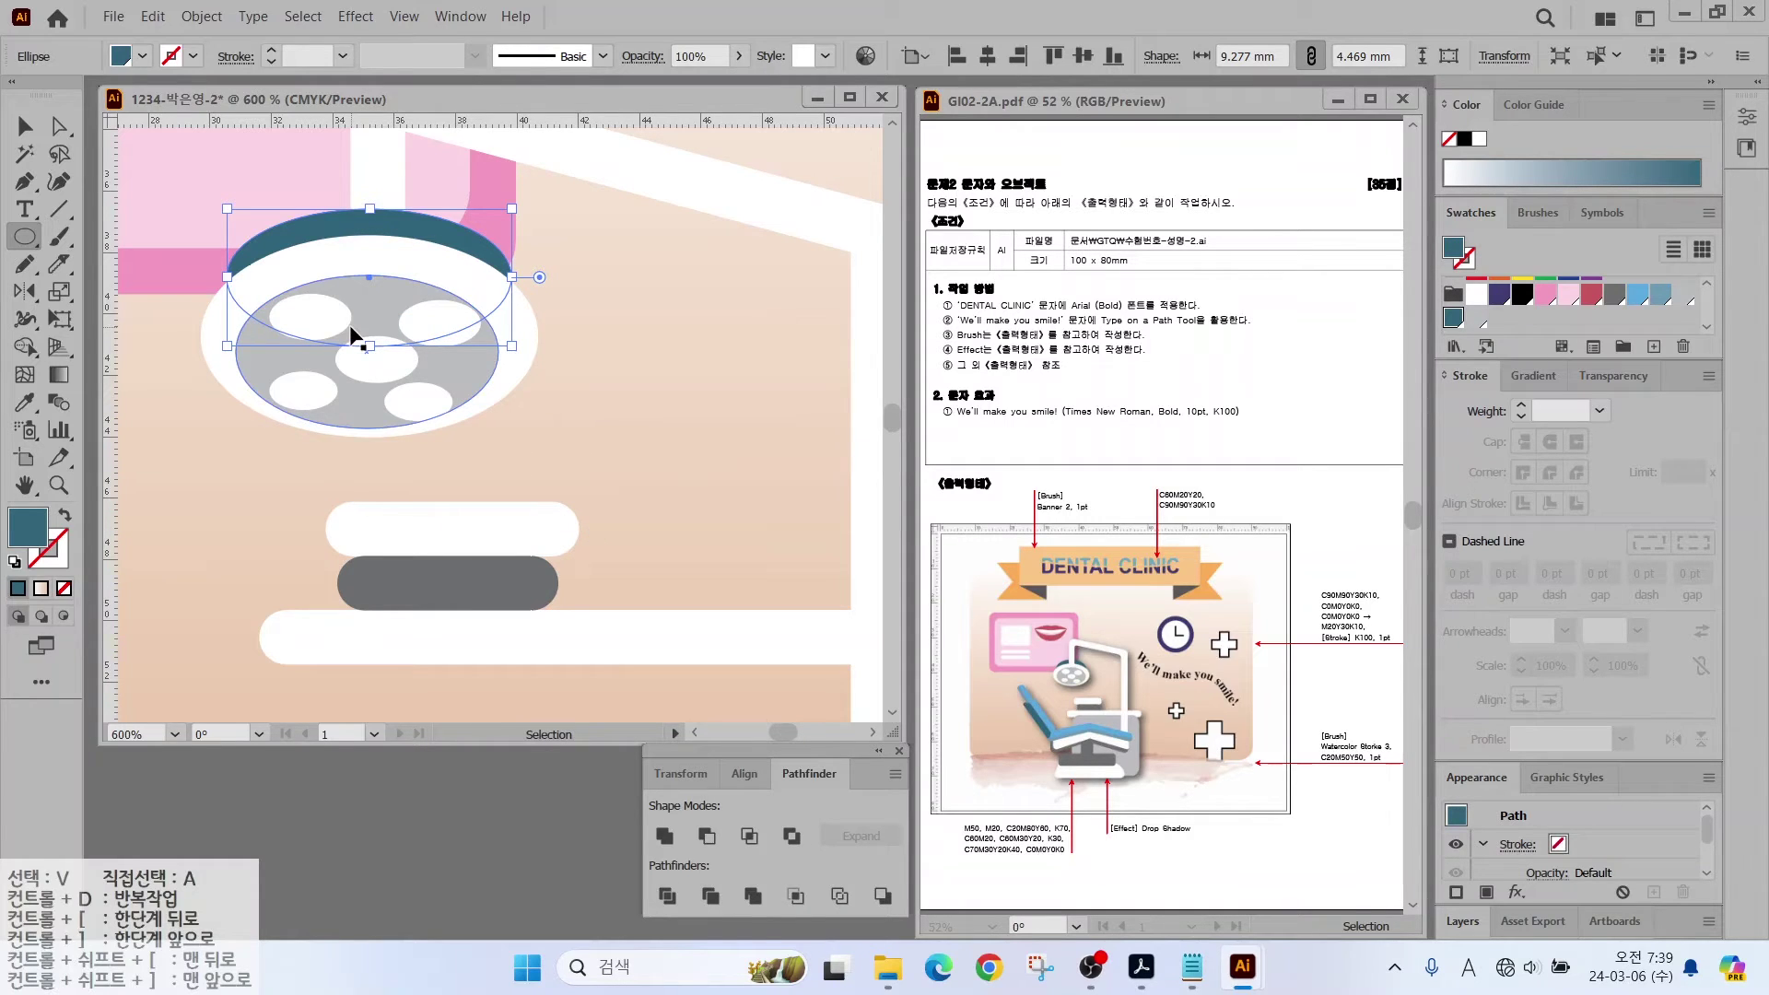
Step: Draw a teal rounded rectangle below the white bar
scroll(354, 343, "down", 2)
left_click_drag(238, 453, 189, 332)
left_click_drag(28, 242, 89, 242)
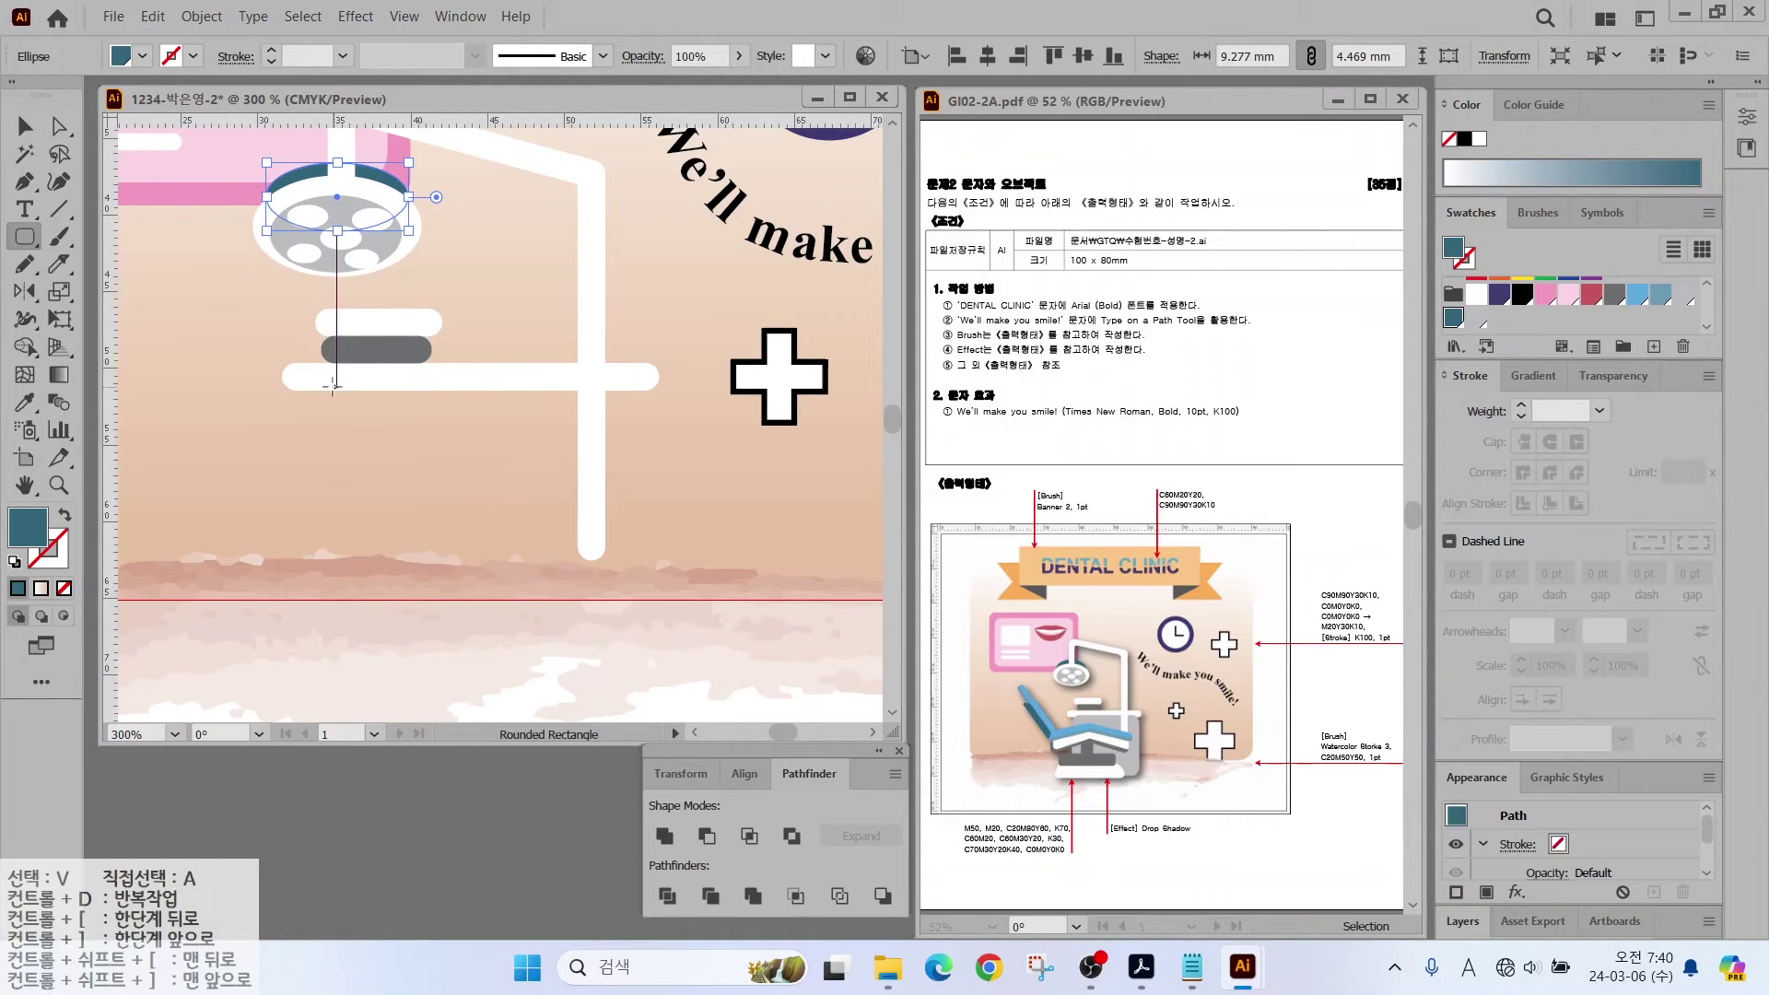
left_click_drag(333, 385, 629, 614)
Step: Fill the rounded rectangle light grey, trim its left and top edges, and send it behind the arm
left_click(1614, 294)
left_click(1683, 294)
left_click(25, 126)
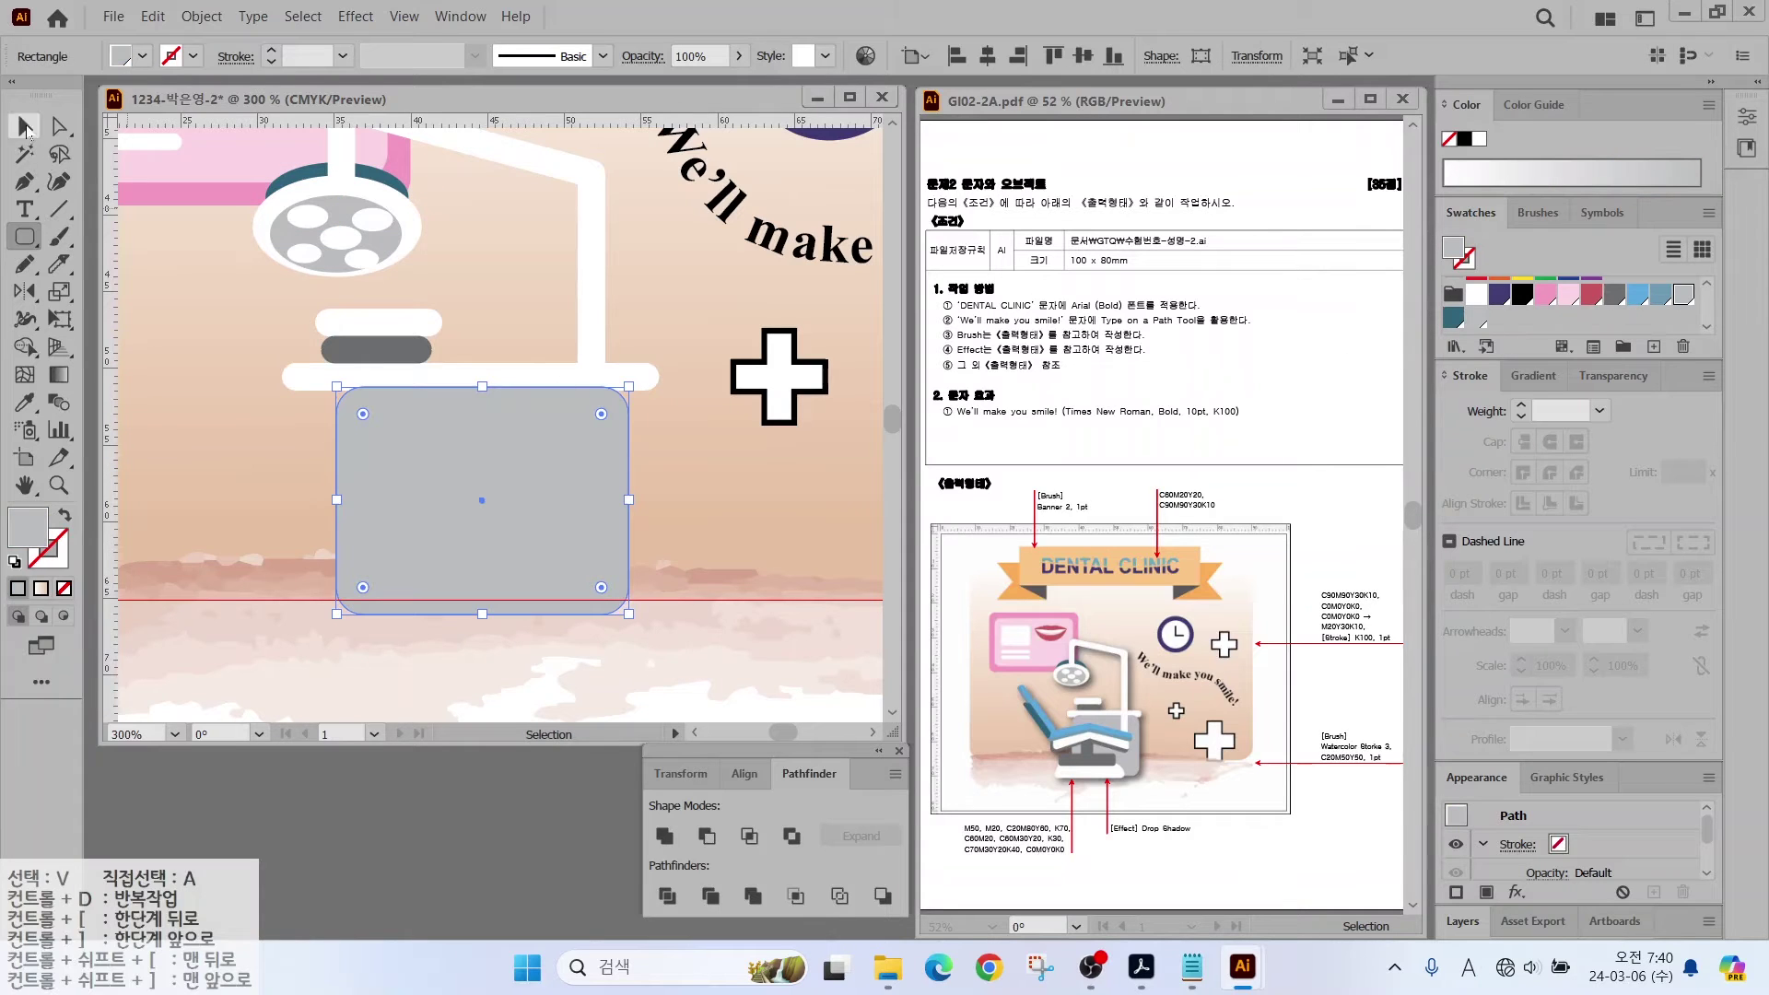
left_click_drag(337, 499, 345, 499)
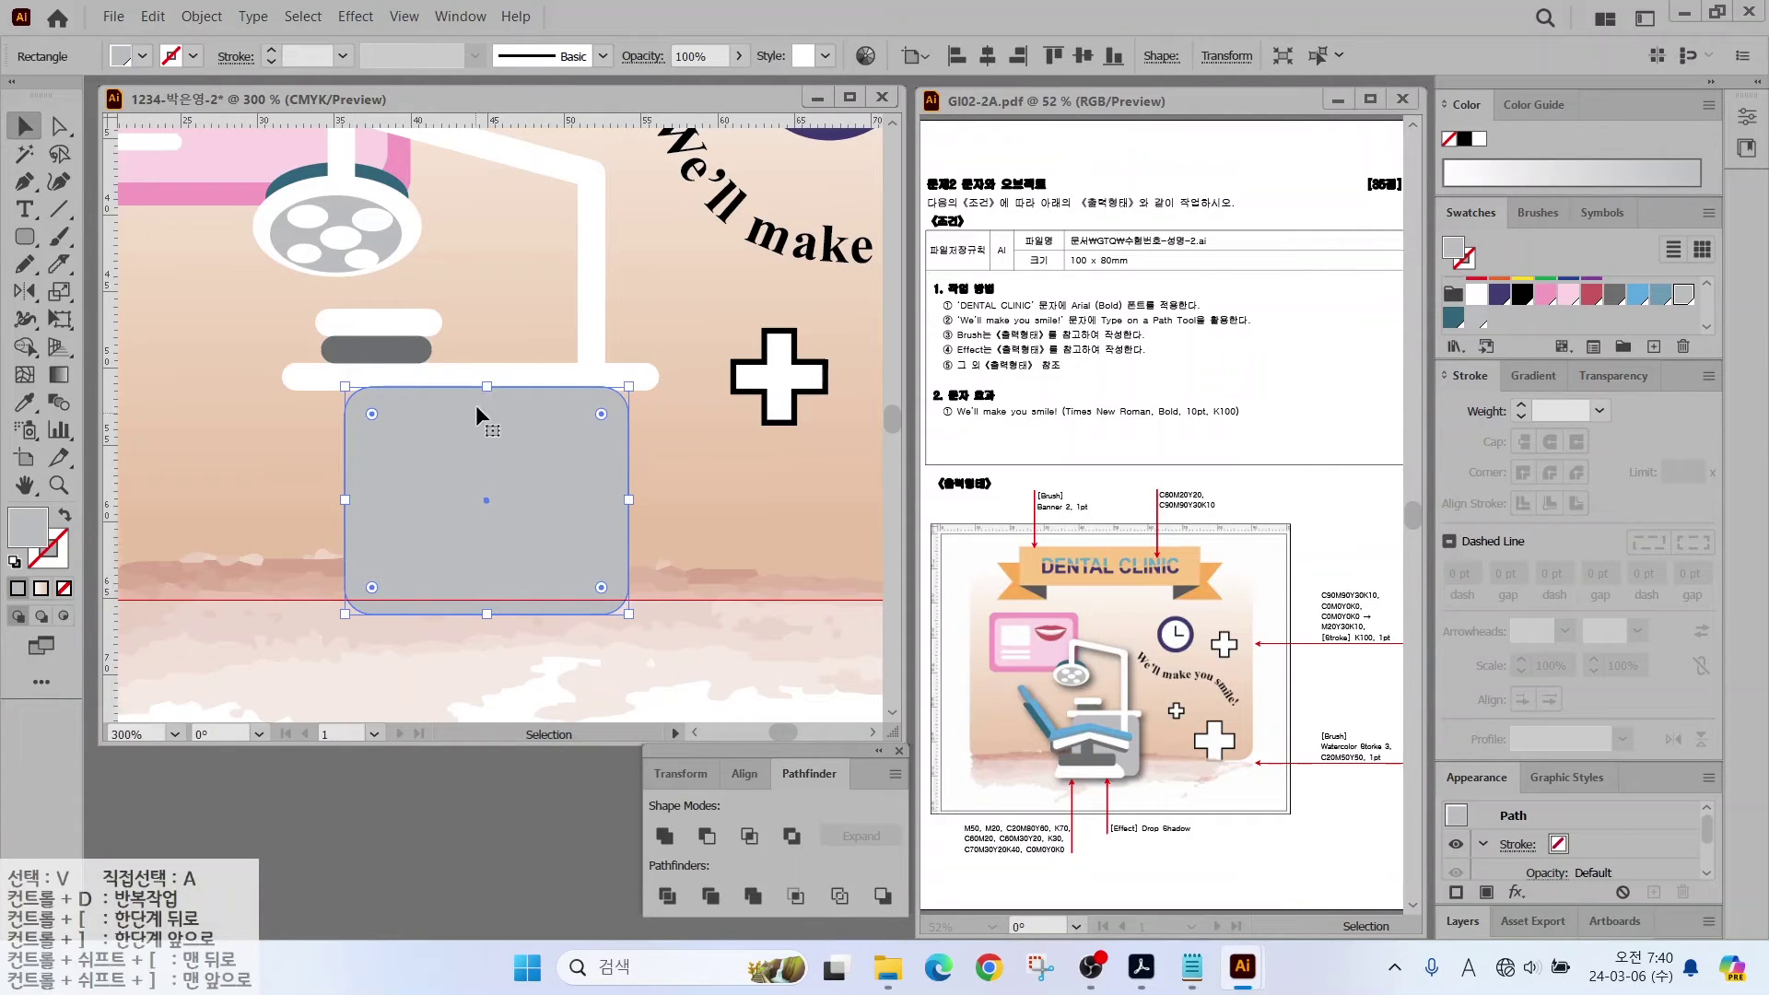
left_click_drag(487, 386, 483, 382)
key("ctrl")
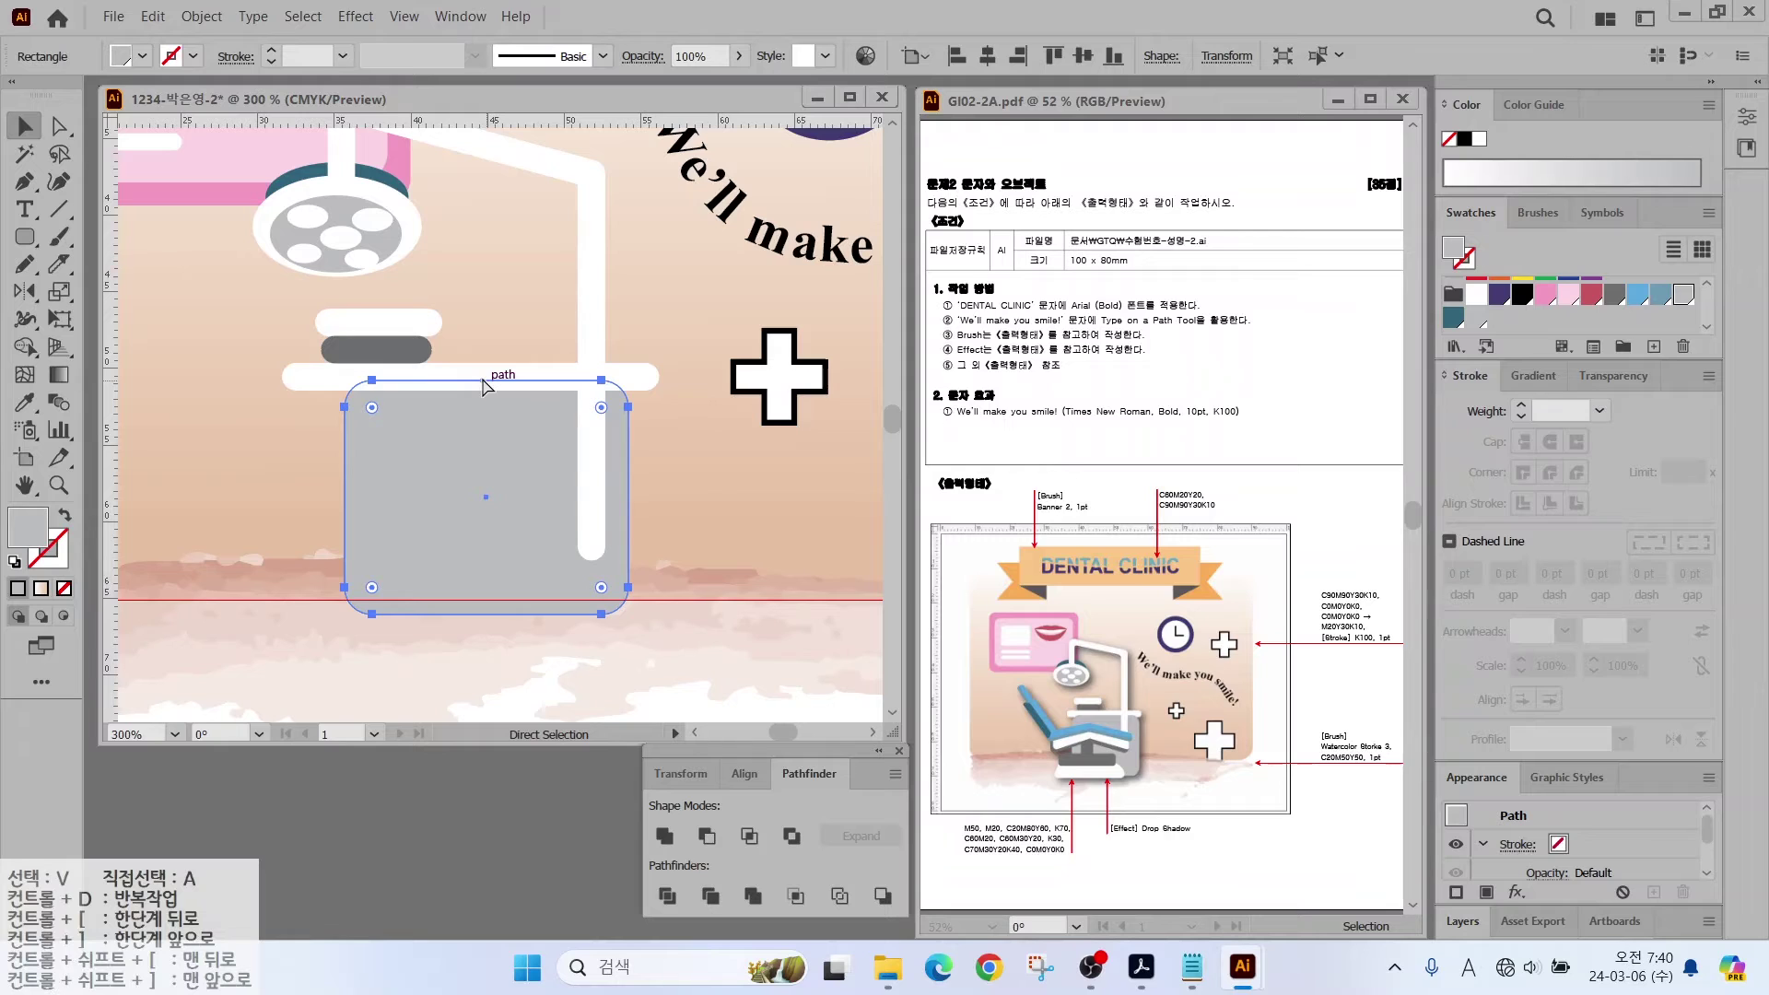
key("ctrl+[")
left_click(486, 385)
key("ctrl+[")
left_click(229, 410)
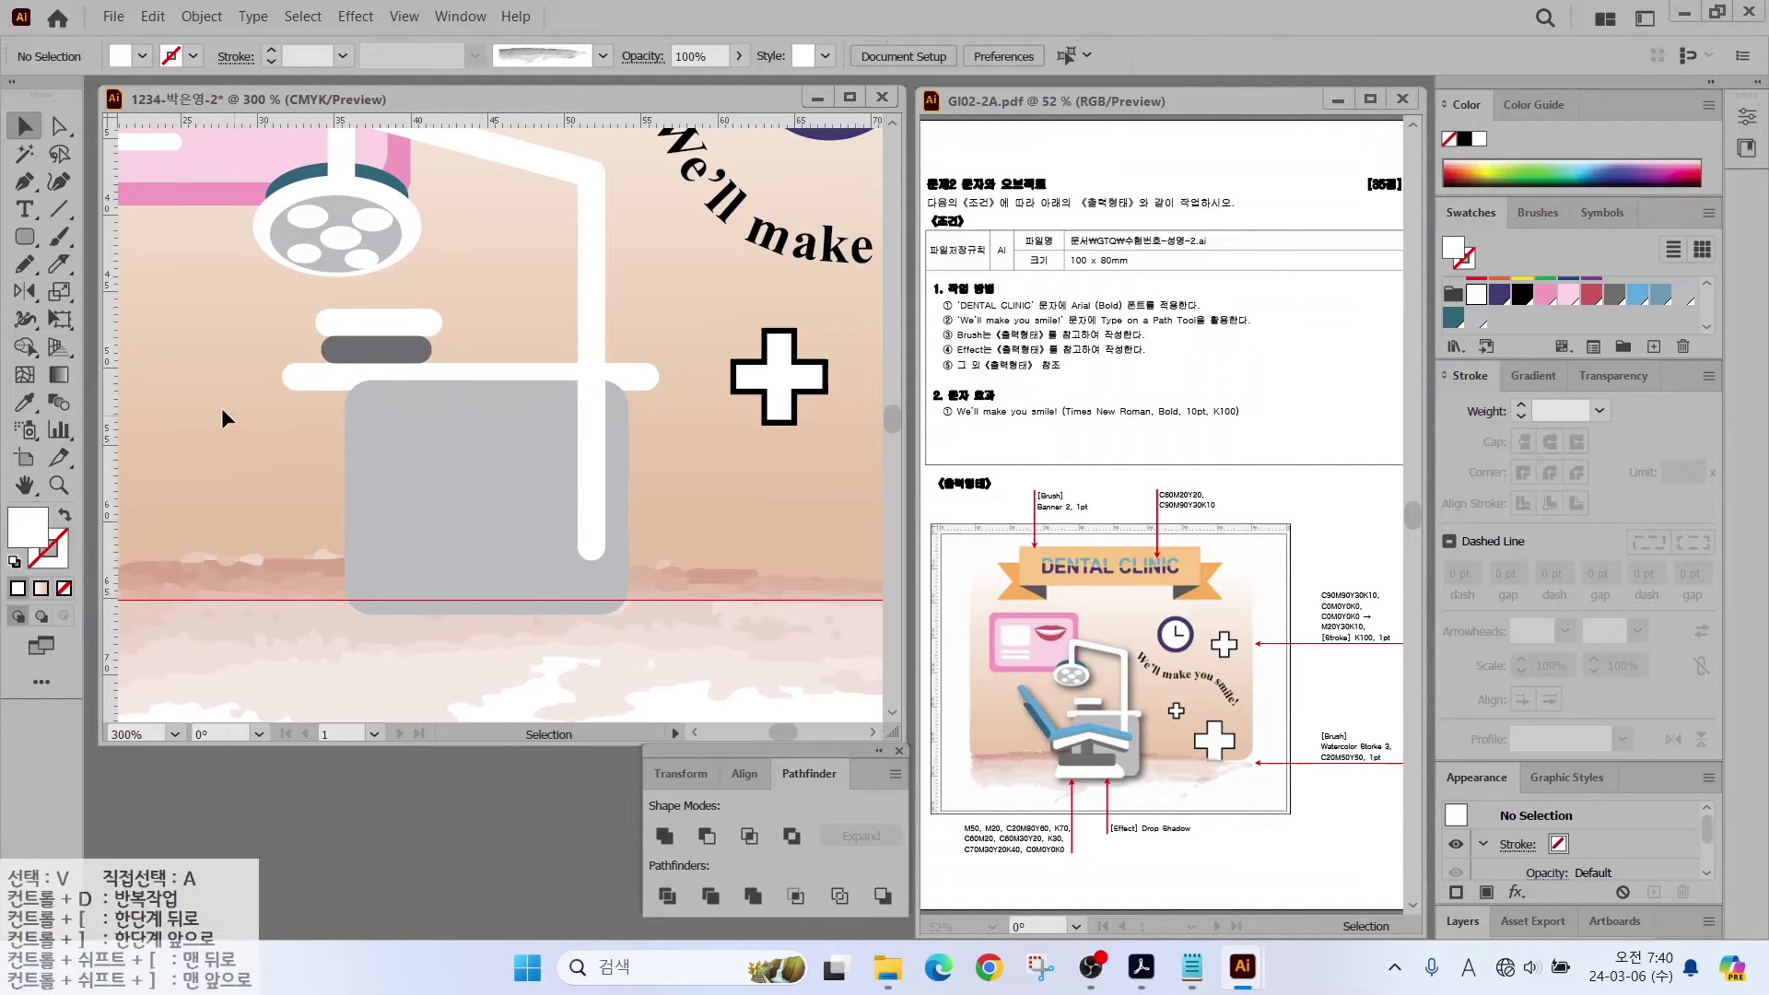
left_click_drag(229, 410, 402, 409)
Step: Draw a four-point zigzag chair frame line with the Pen tool
key("p")
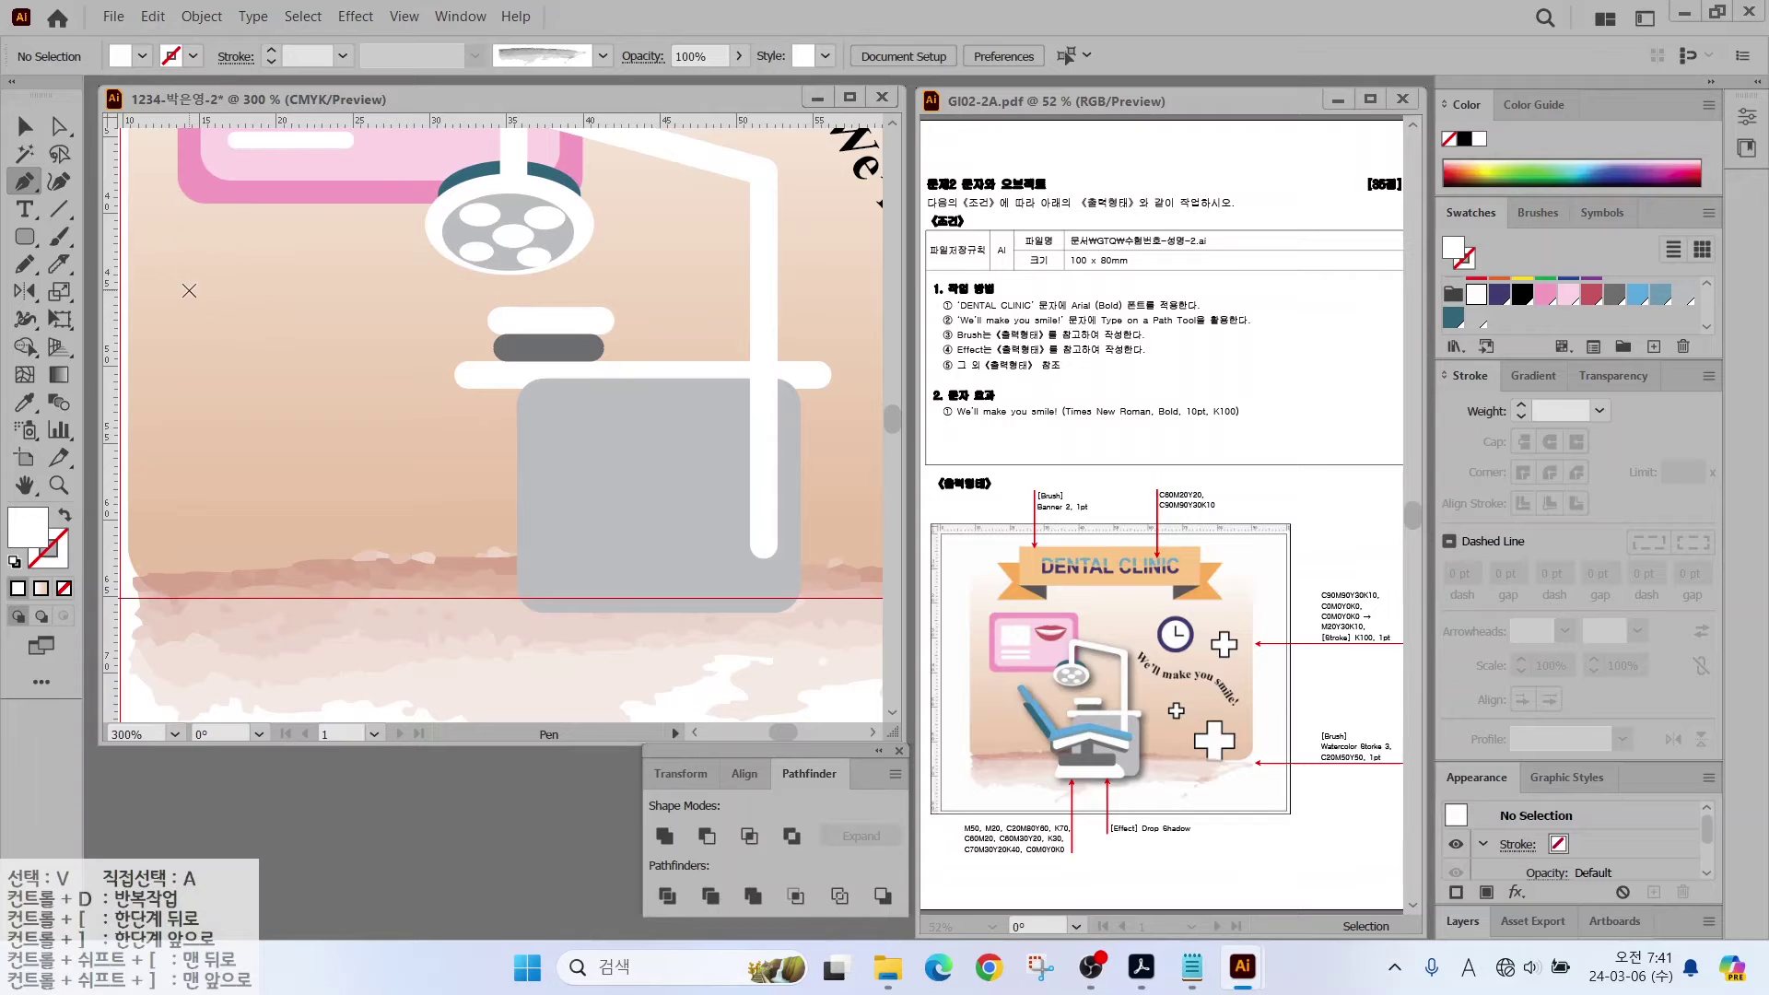
left_click(241, 247)
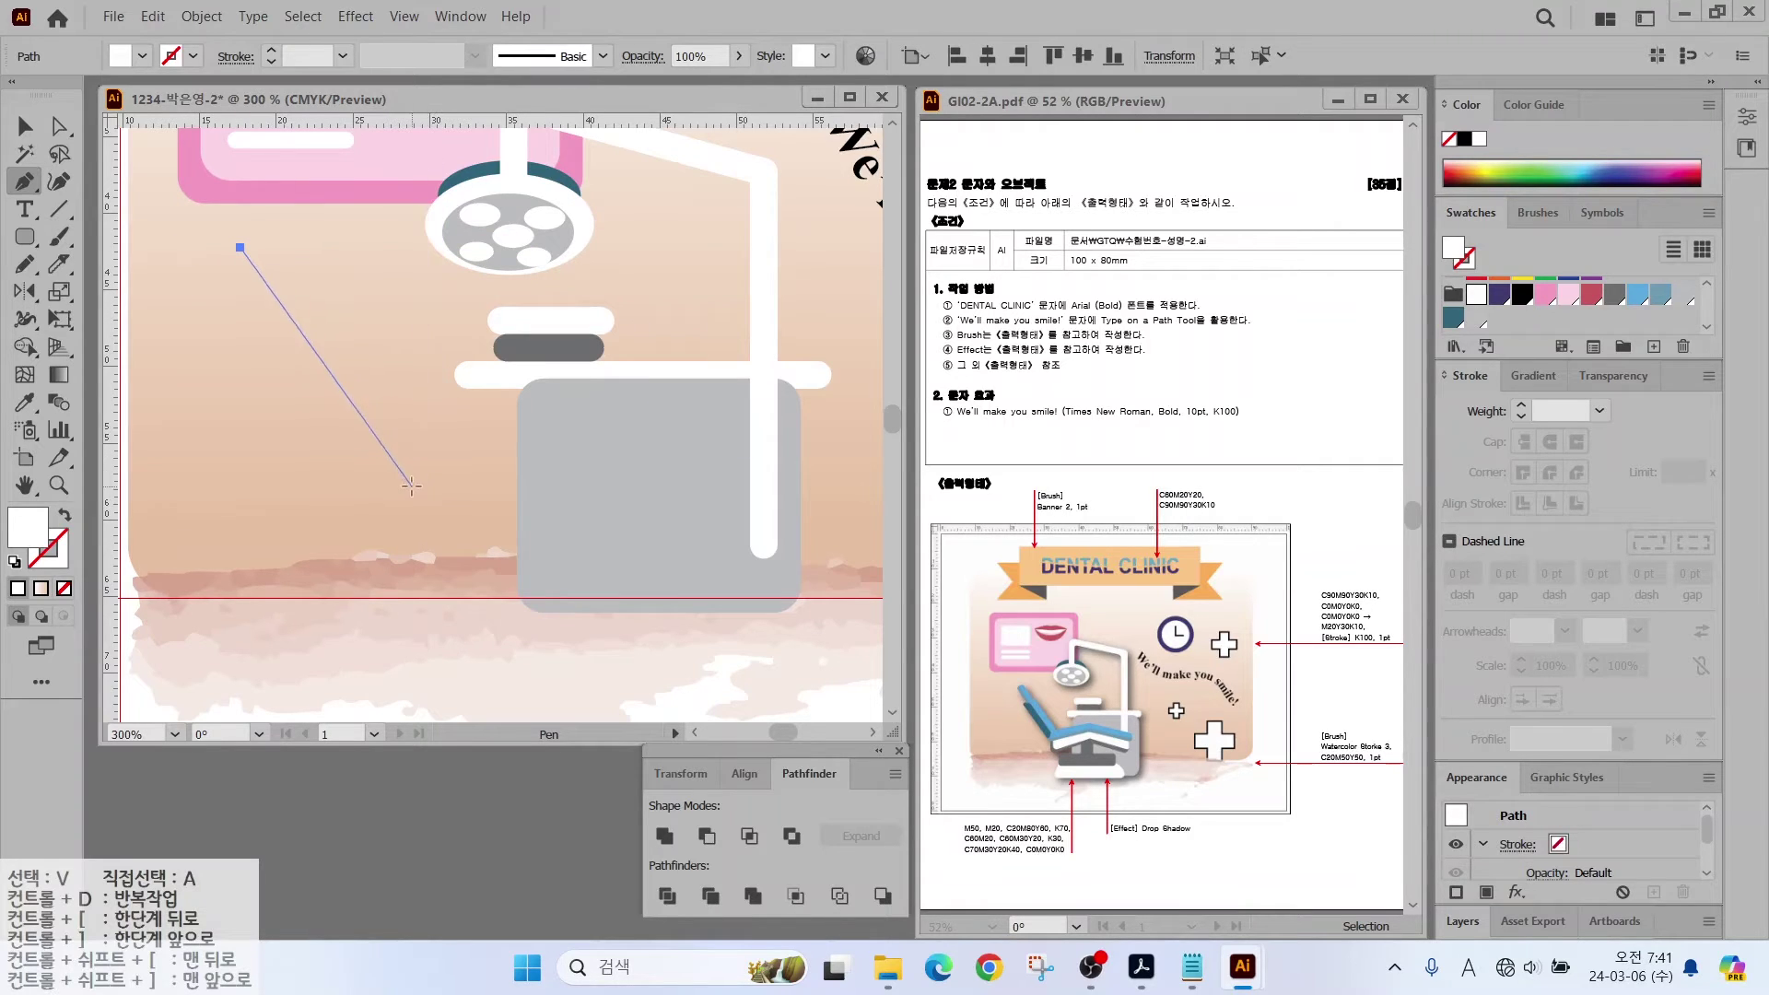
left_click(411, 485)
left_click(580, 427)
left_click(799, 490)
Step: Give the frame line a blue 6 pt stroke with round caps and round joins
key("shift+x")
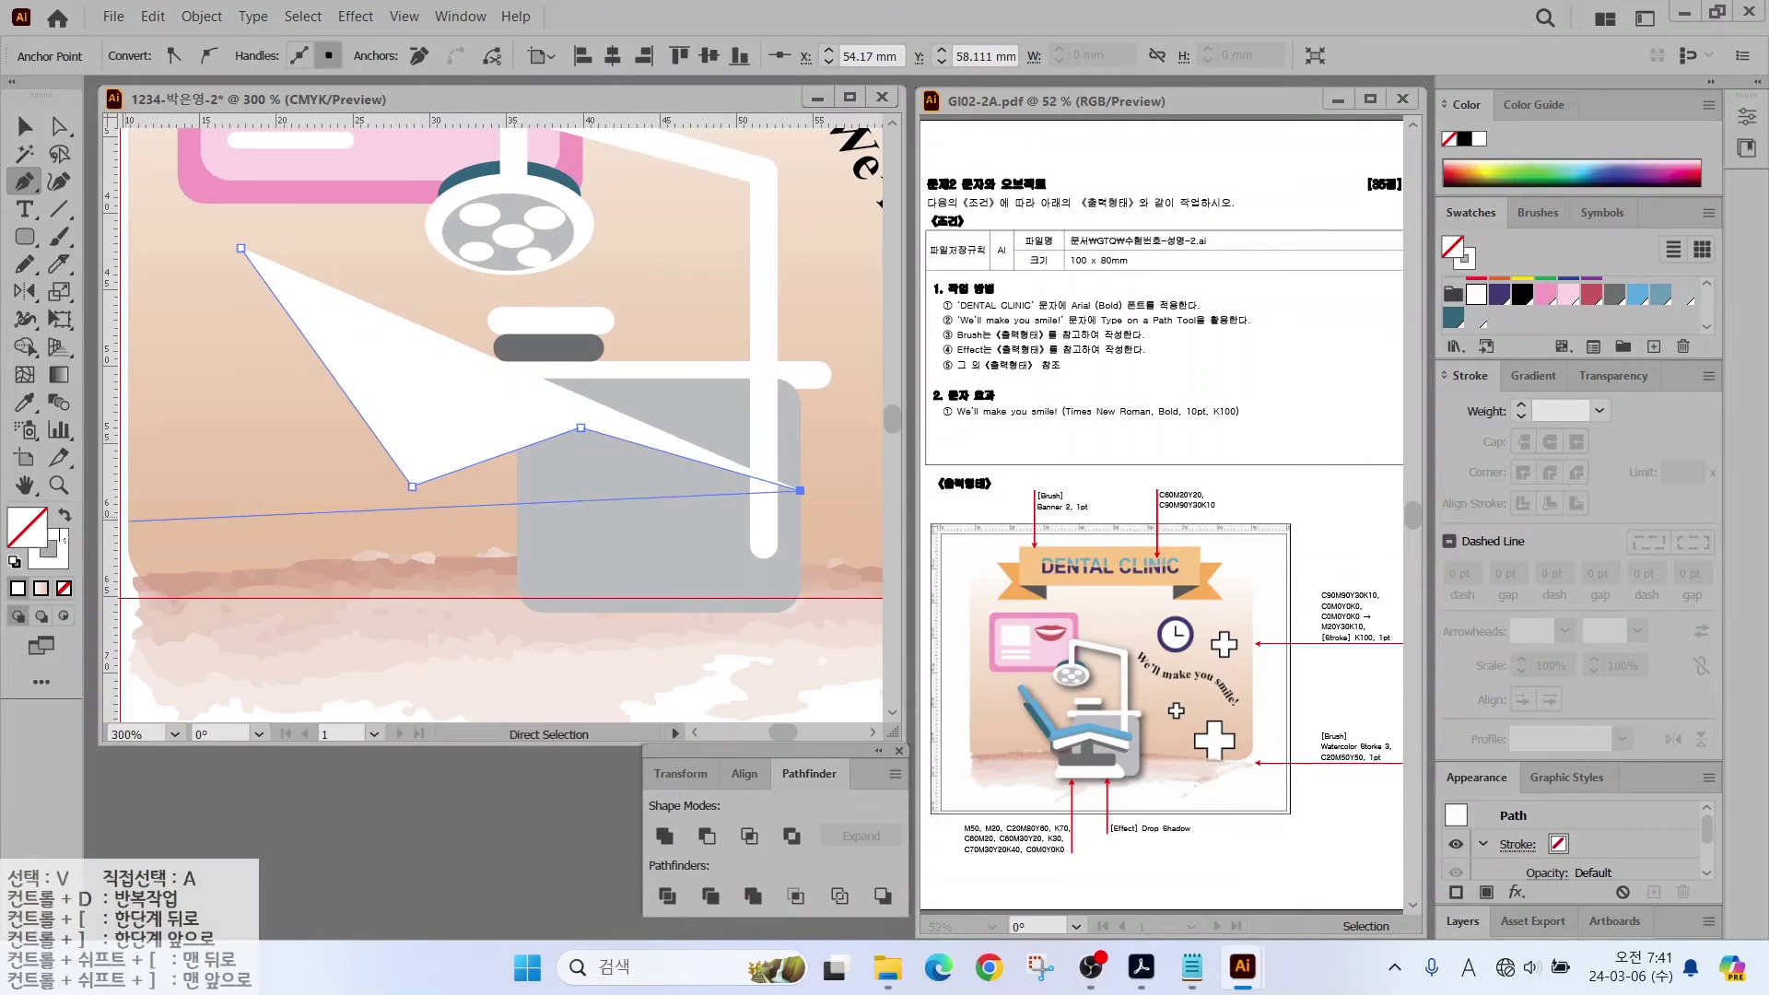
left_click(1637, 322)
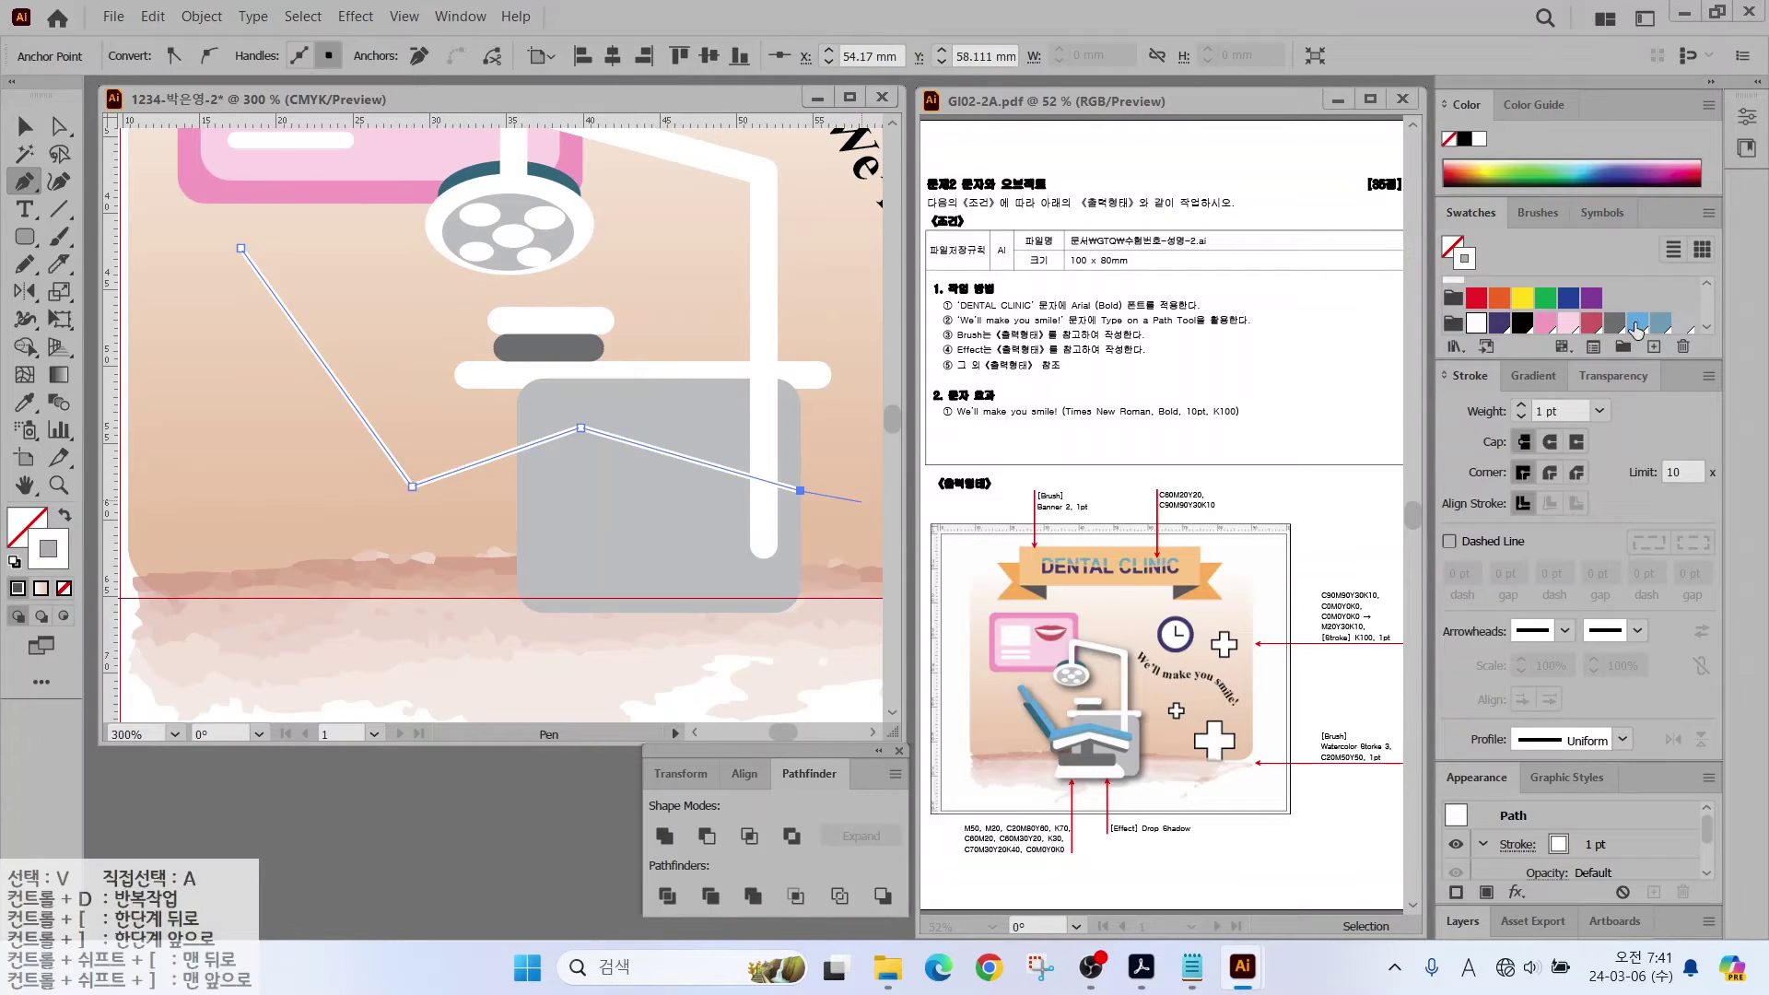
left_click(1521, 407)
left_click(1522, 407)
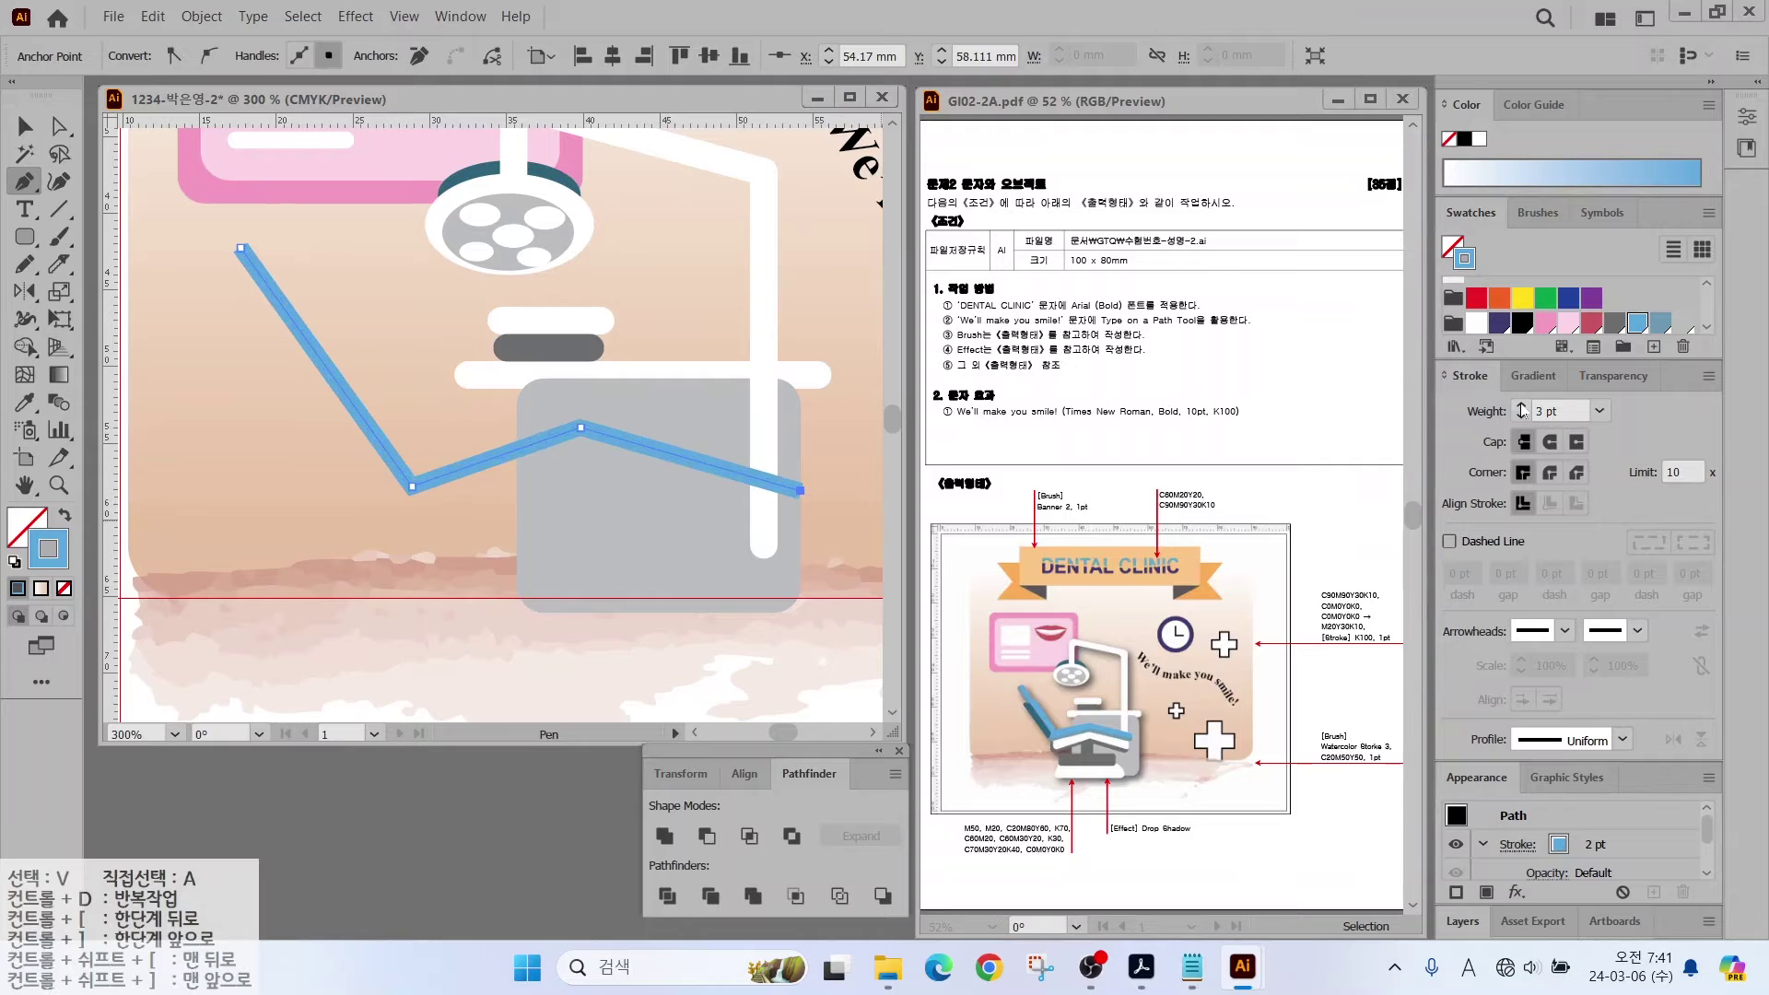
left_click(1522, 407)
left_click(1521, 408)
left_click(1522, 407)
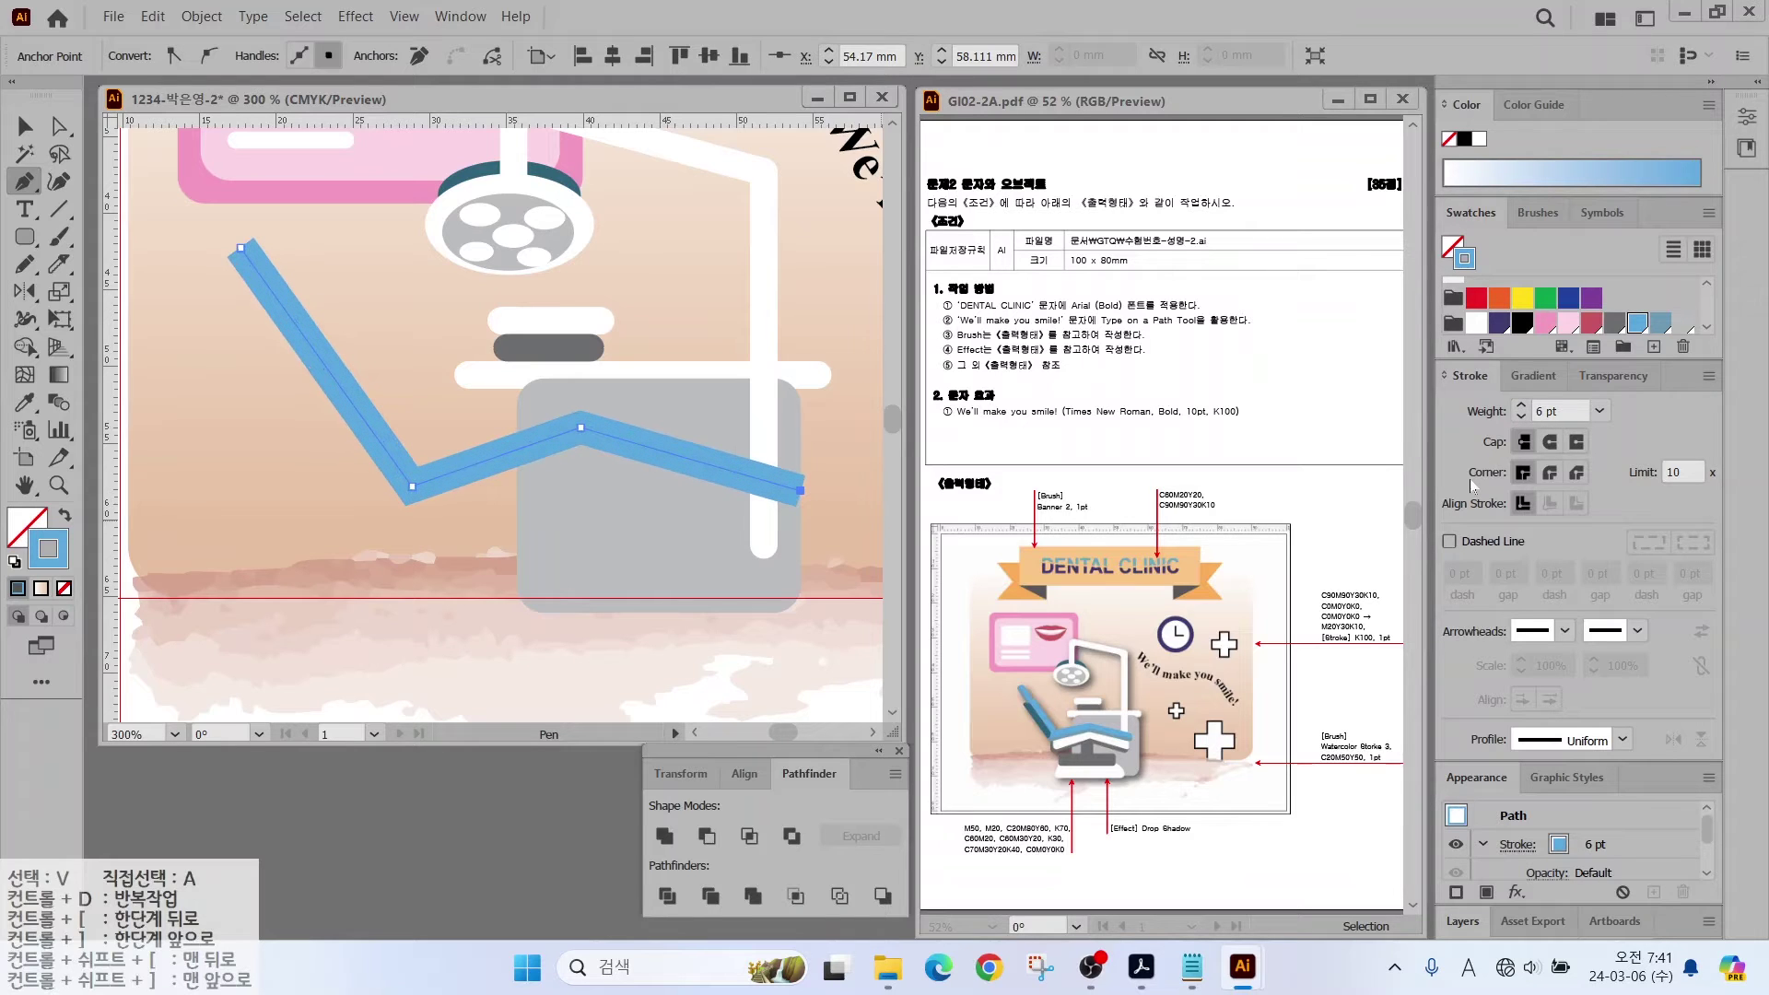
left_click(1553, 445)
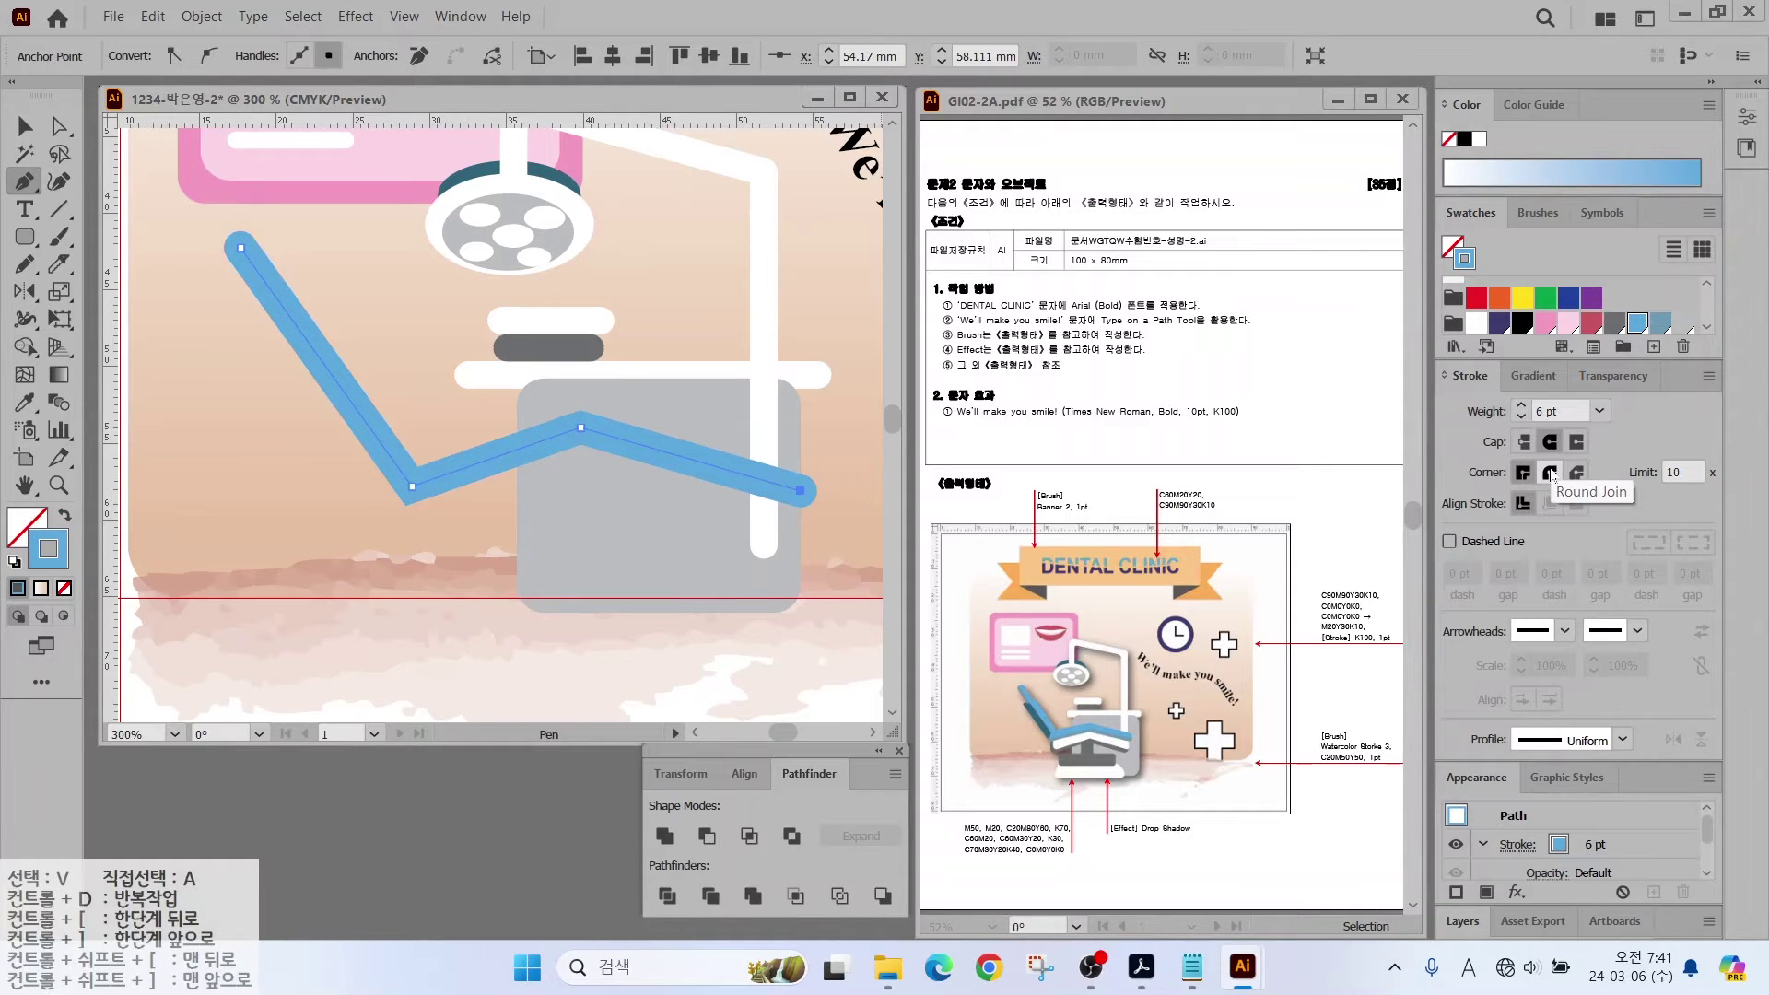
left_click(1551, 473)
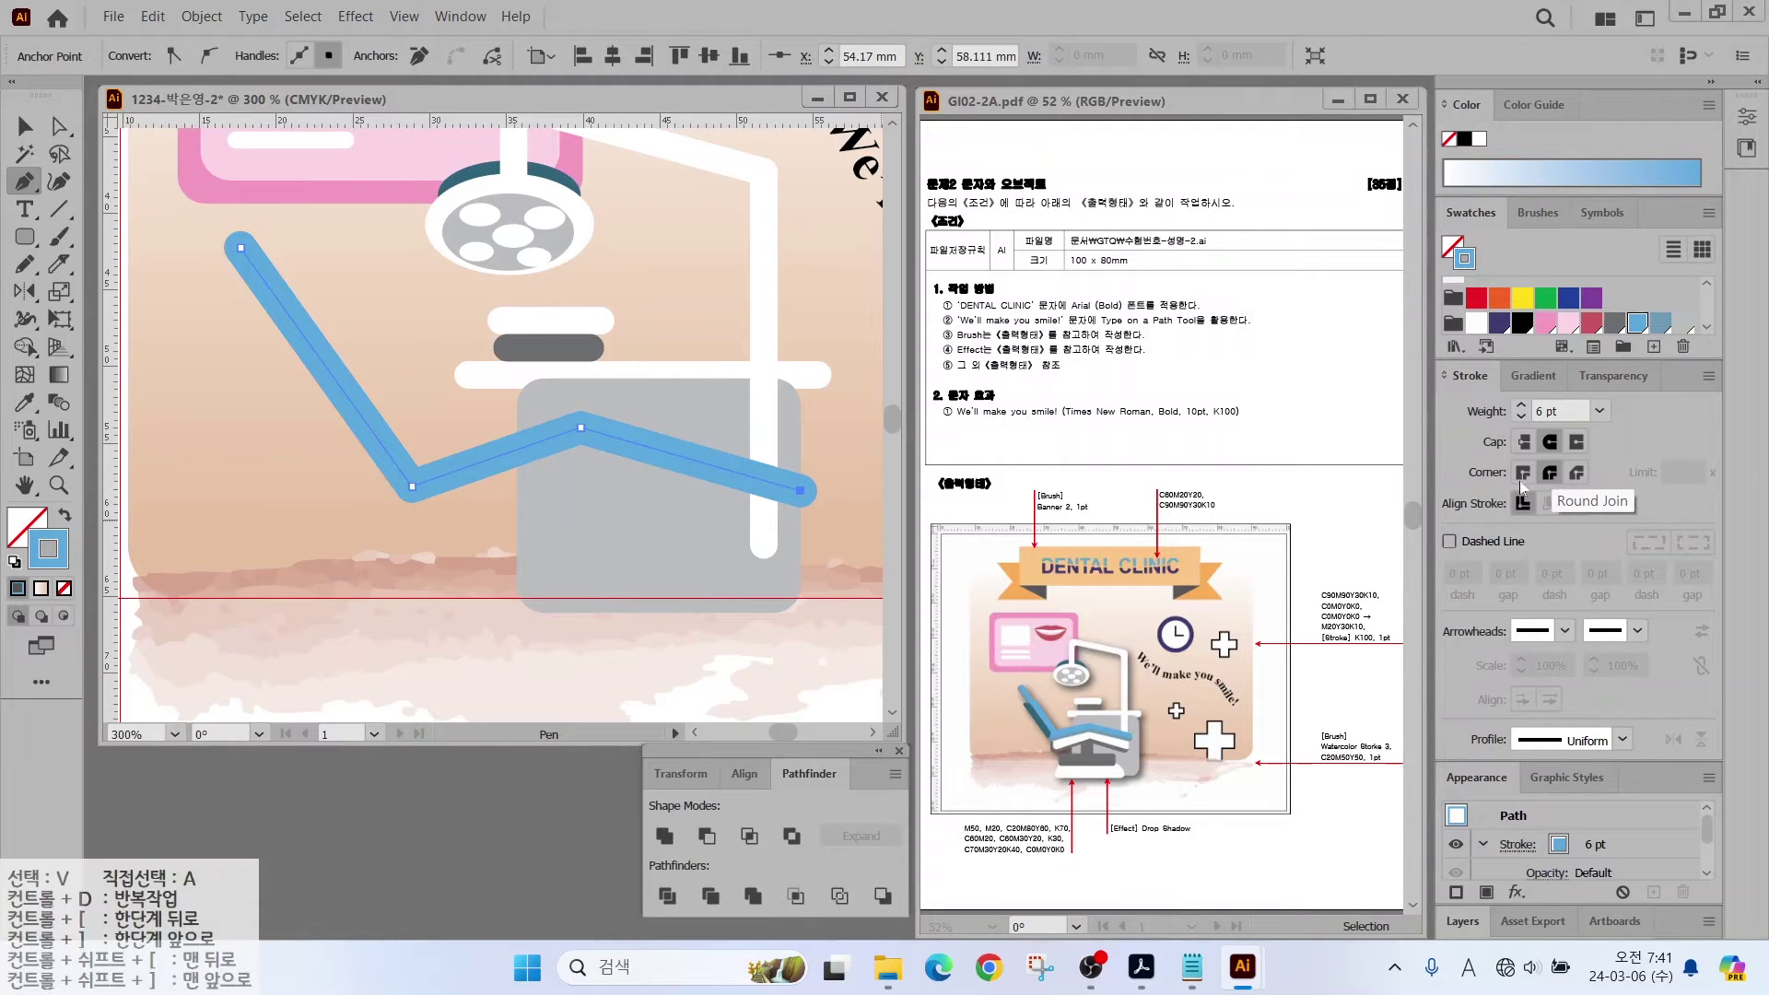
Step: Select the blue chair frame line
left_click(750, 533, "ctrl")
left_click(111, 235, "ctrl")
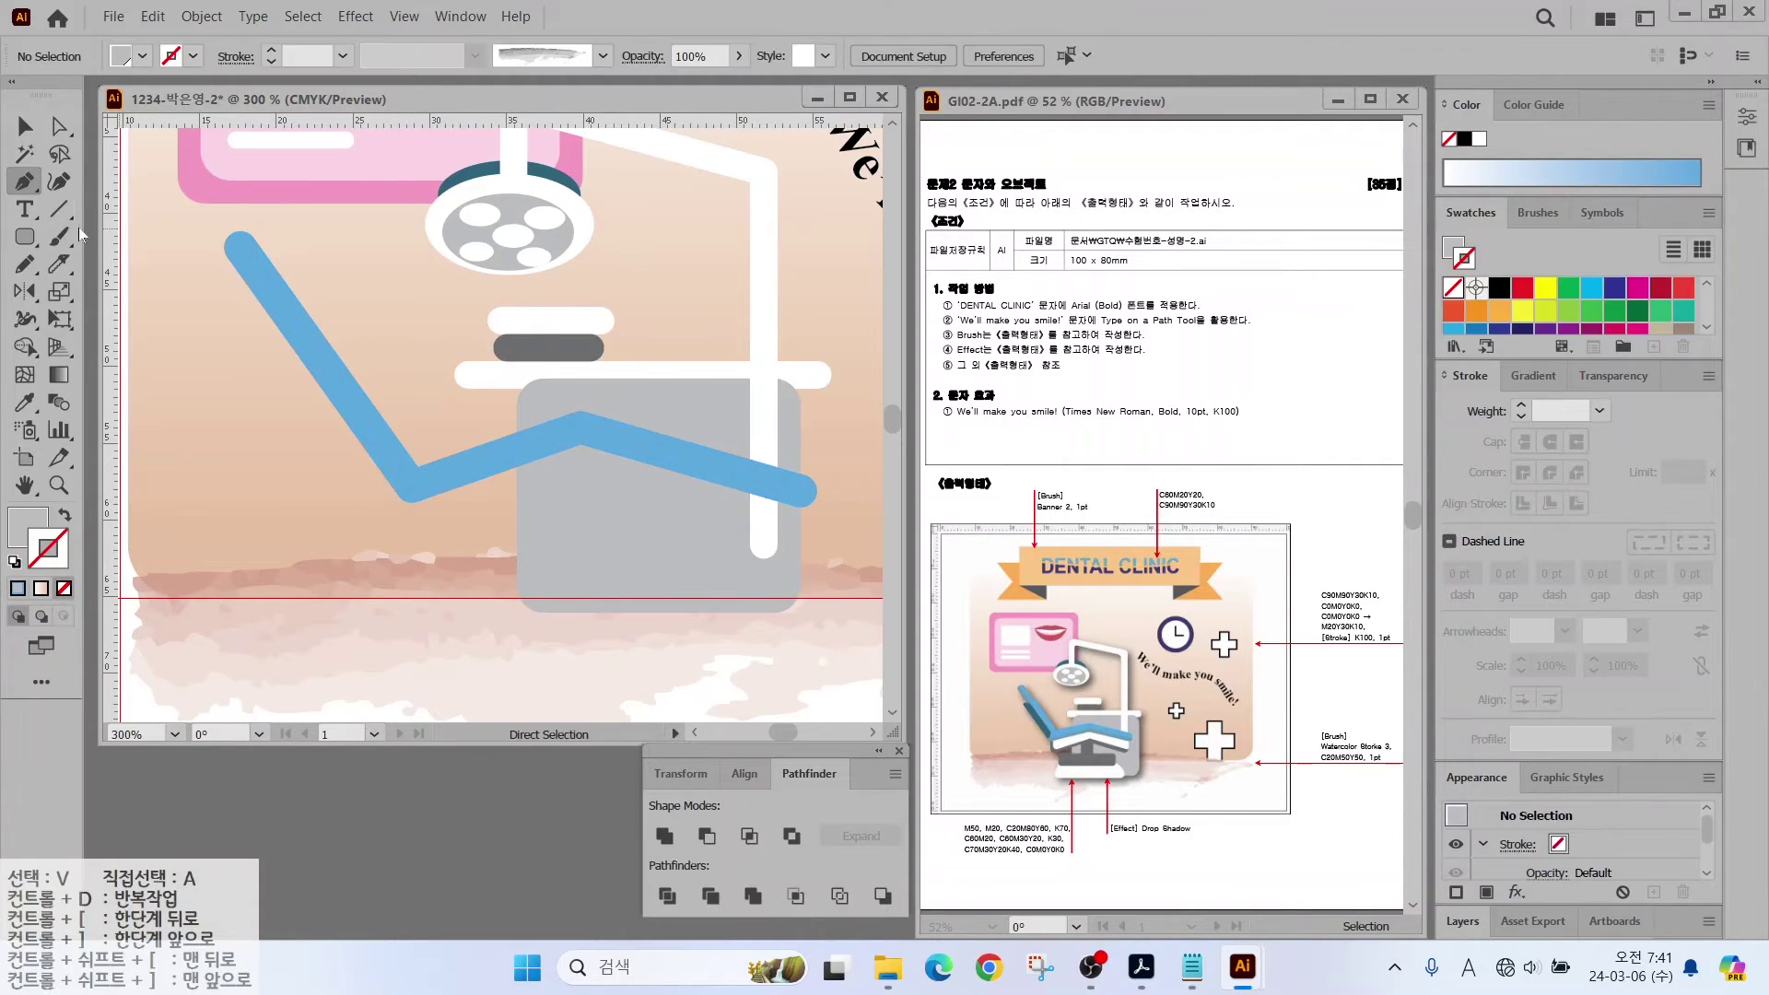
left_click(26, 129)
left_click(494, 458)
left_click(202, 16)
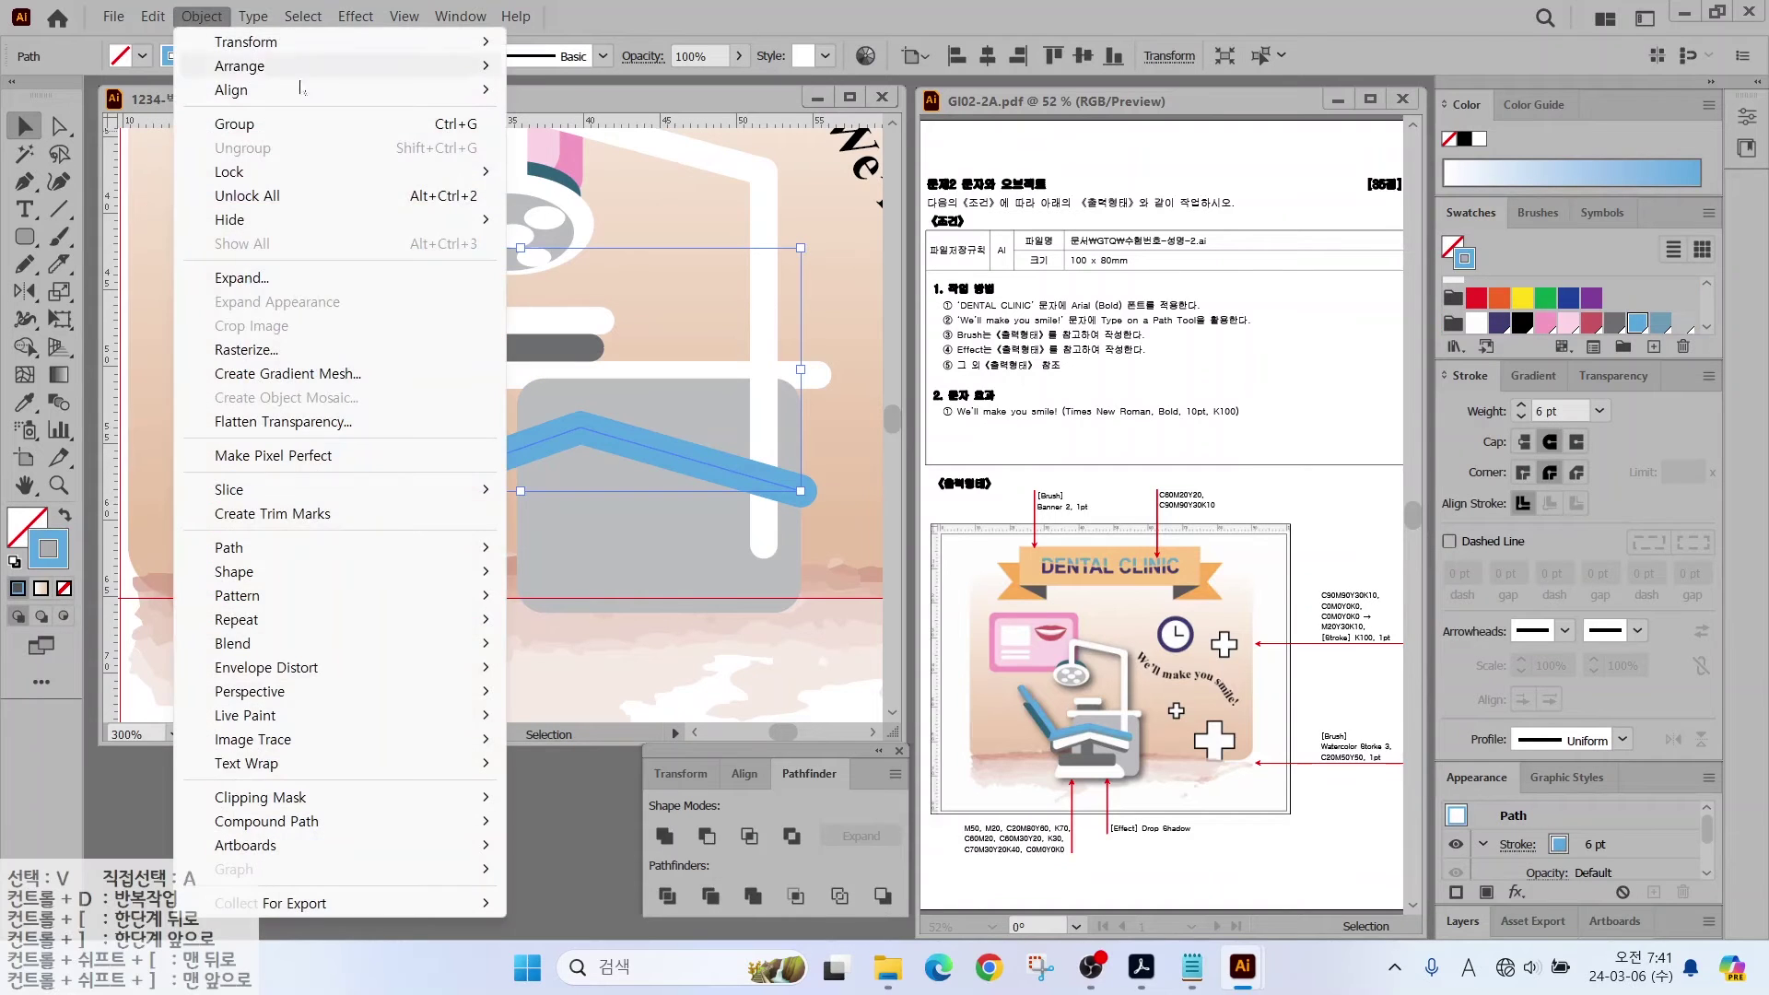
Step: Expand the blue frame stroke into a filled shape
left_click(241, 279)
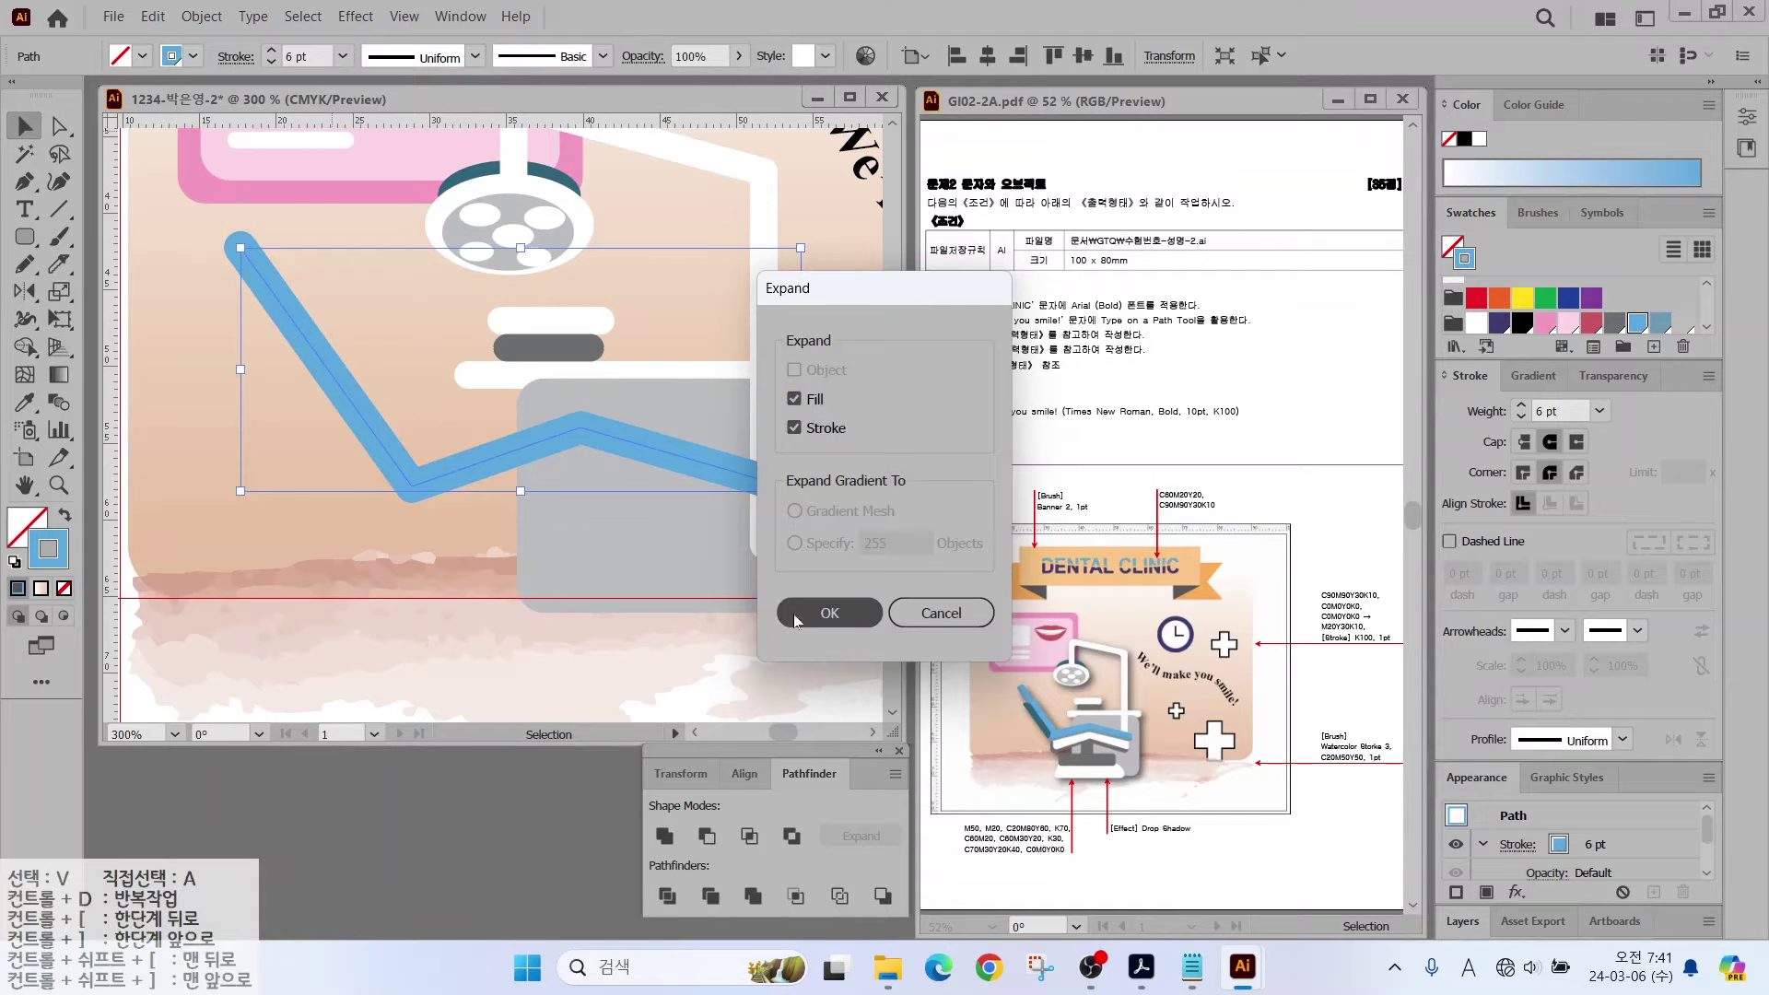
left_click(795, 613)
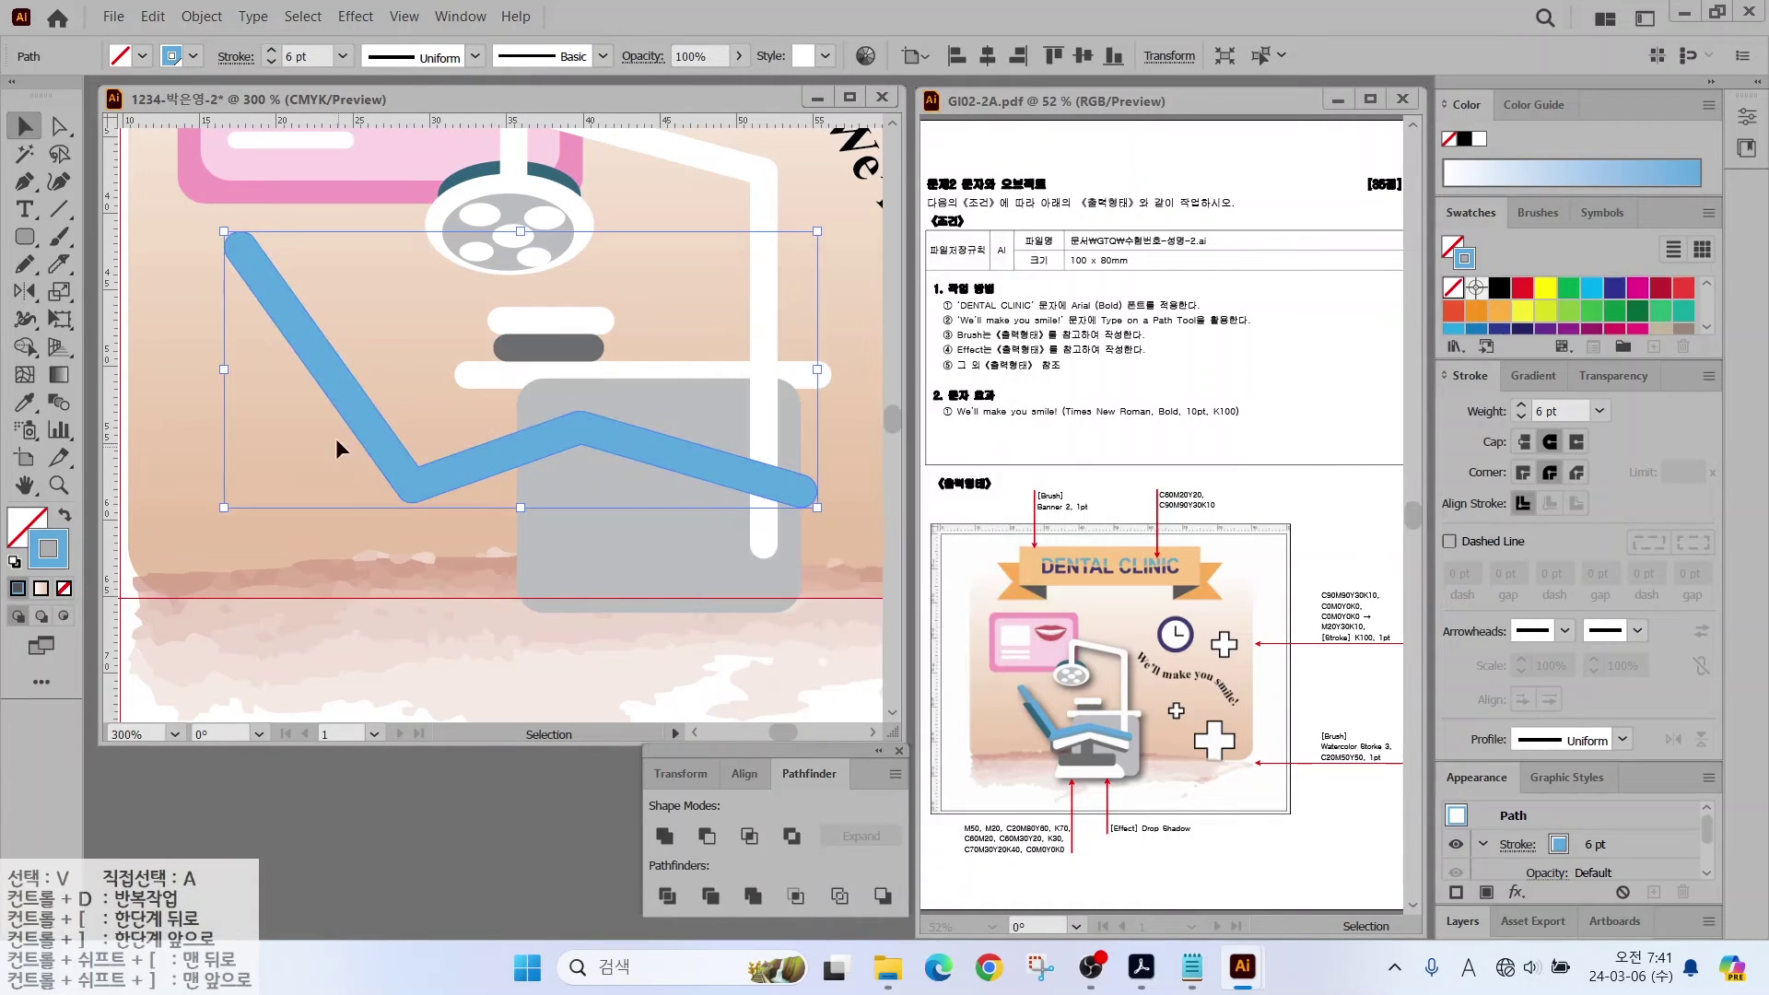
key("a")
left_click(372, 469, "ctrl")
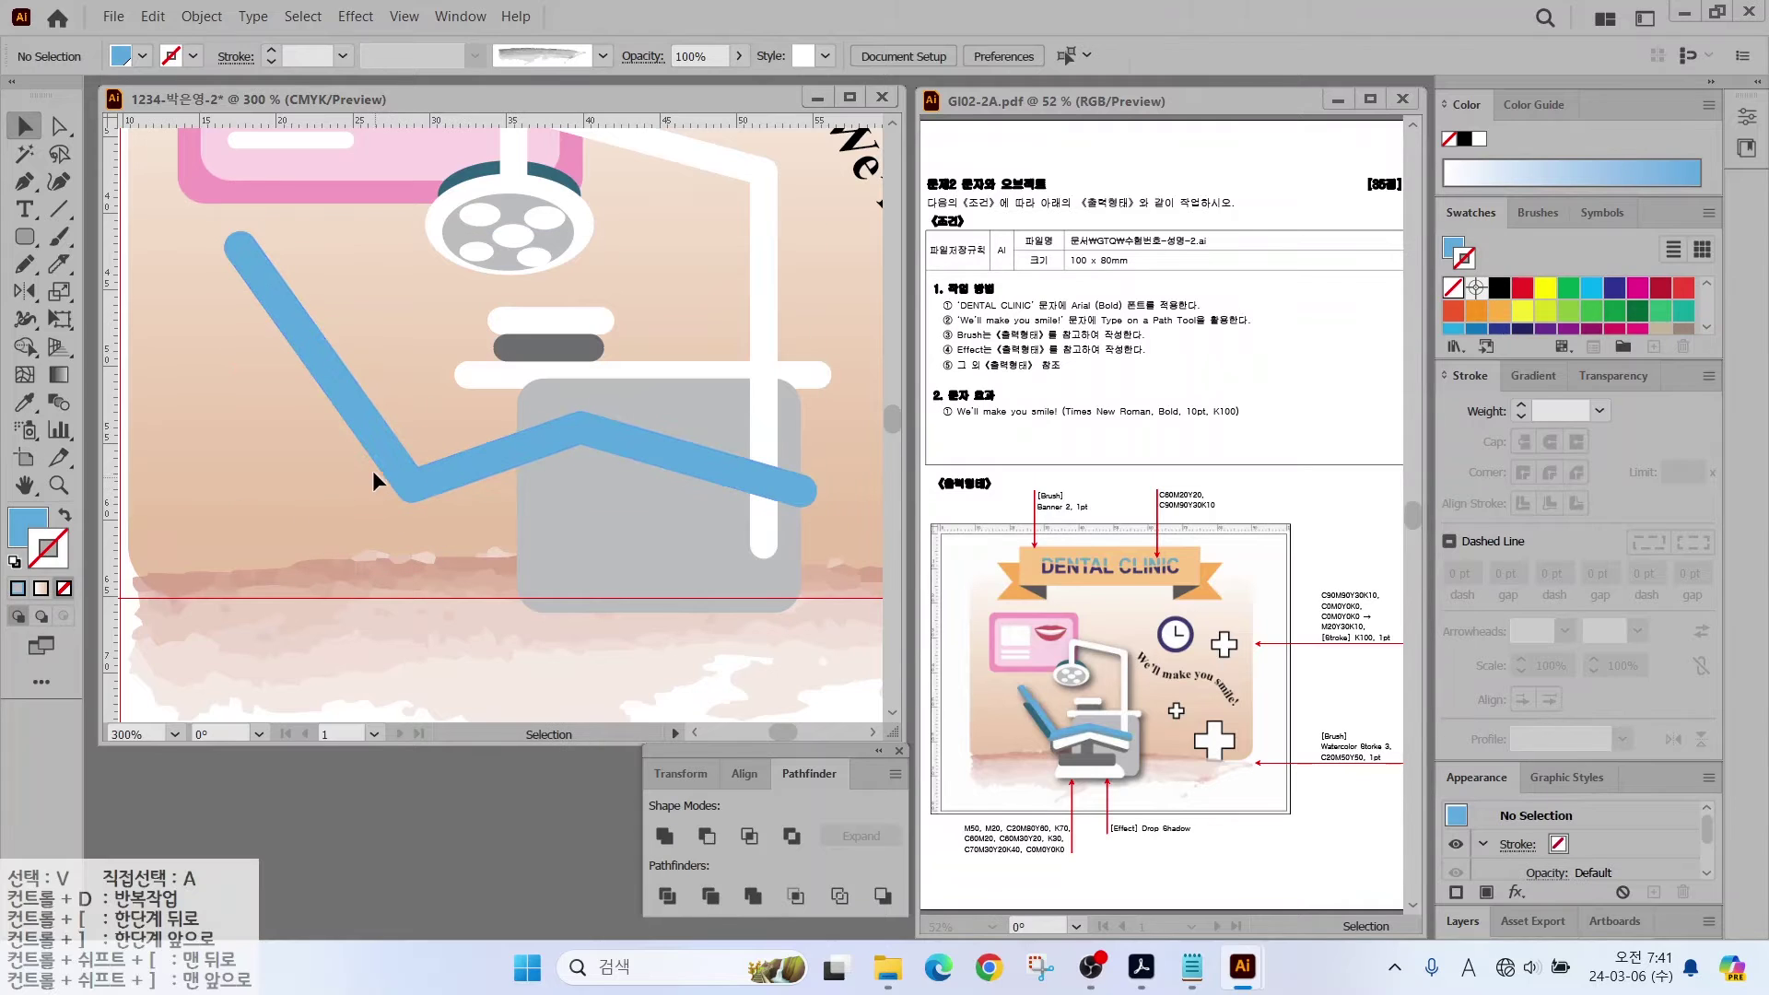
Step: Draw a narrow rectangle beside the chair back, fill it dark teal, and tilt it along the back
left_click(26, 236)
left_click_drag(26, 237, 83, 236)
left_click_drag(208, 450, 449, 490)
left_click(1660, 321)
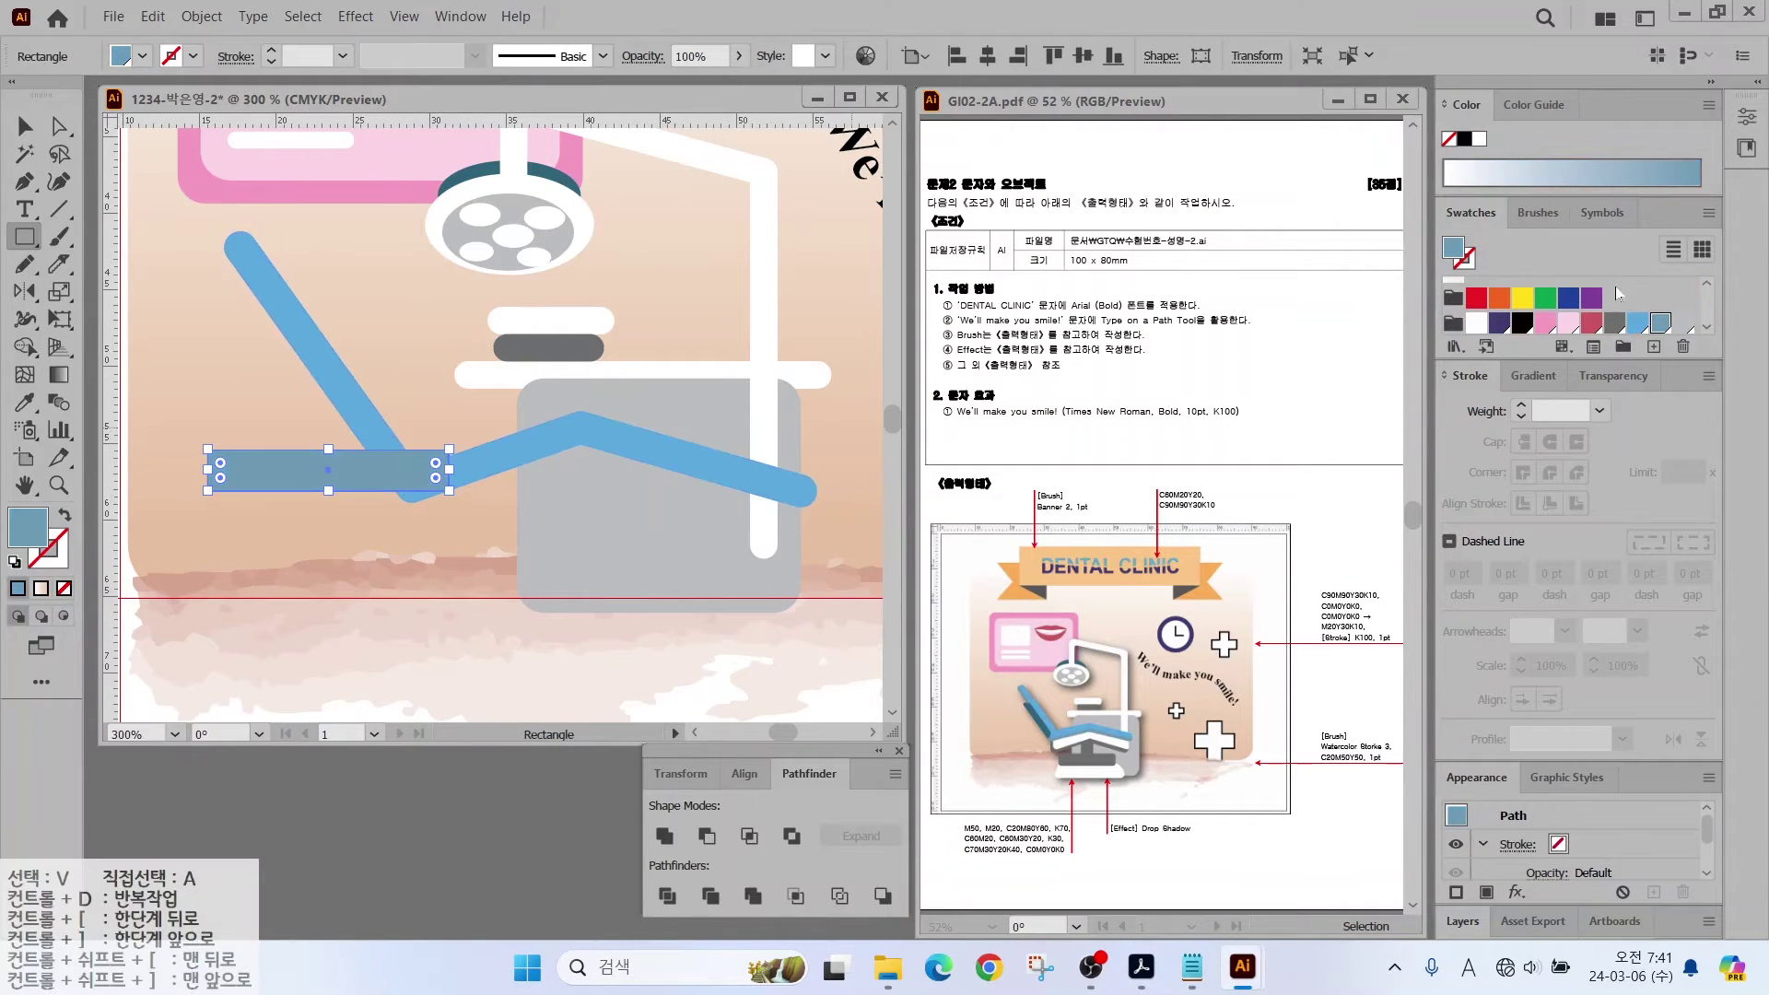
scroll(1616, 293, "down", 1)
left_click(1452, 317)
key("v")
left_click_drag(452, 448, 357, 432)
Step: Slide the teal bar's top corner along the blue arm to taper the cushion
key("a")
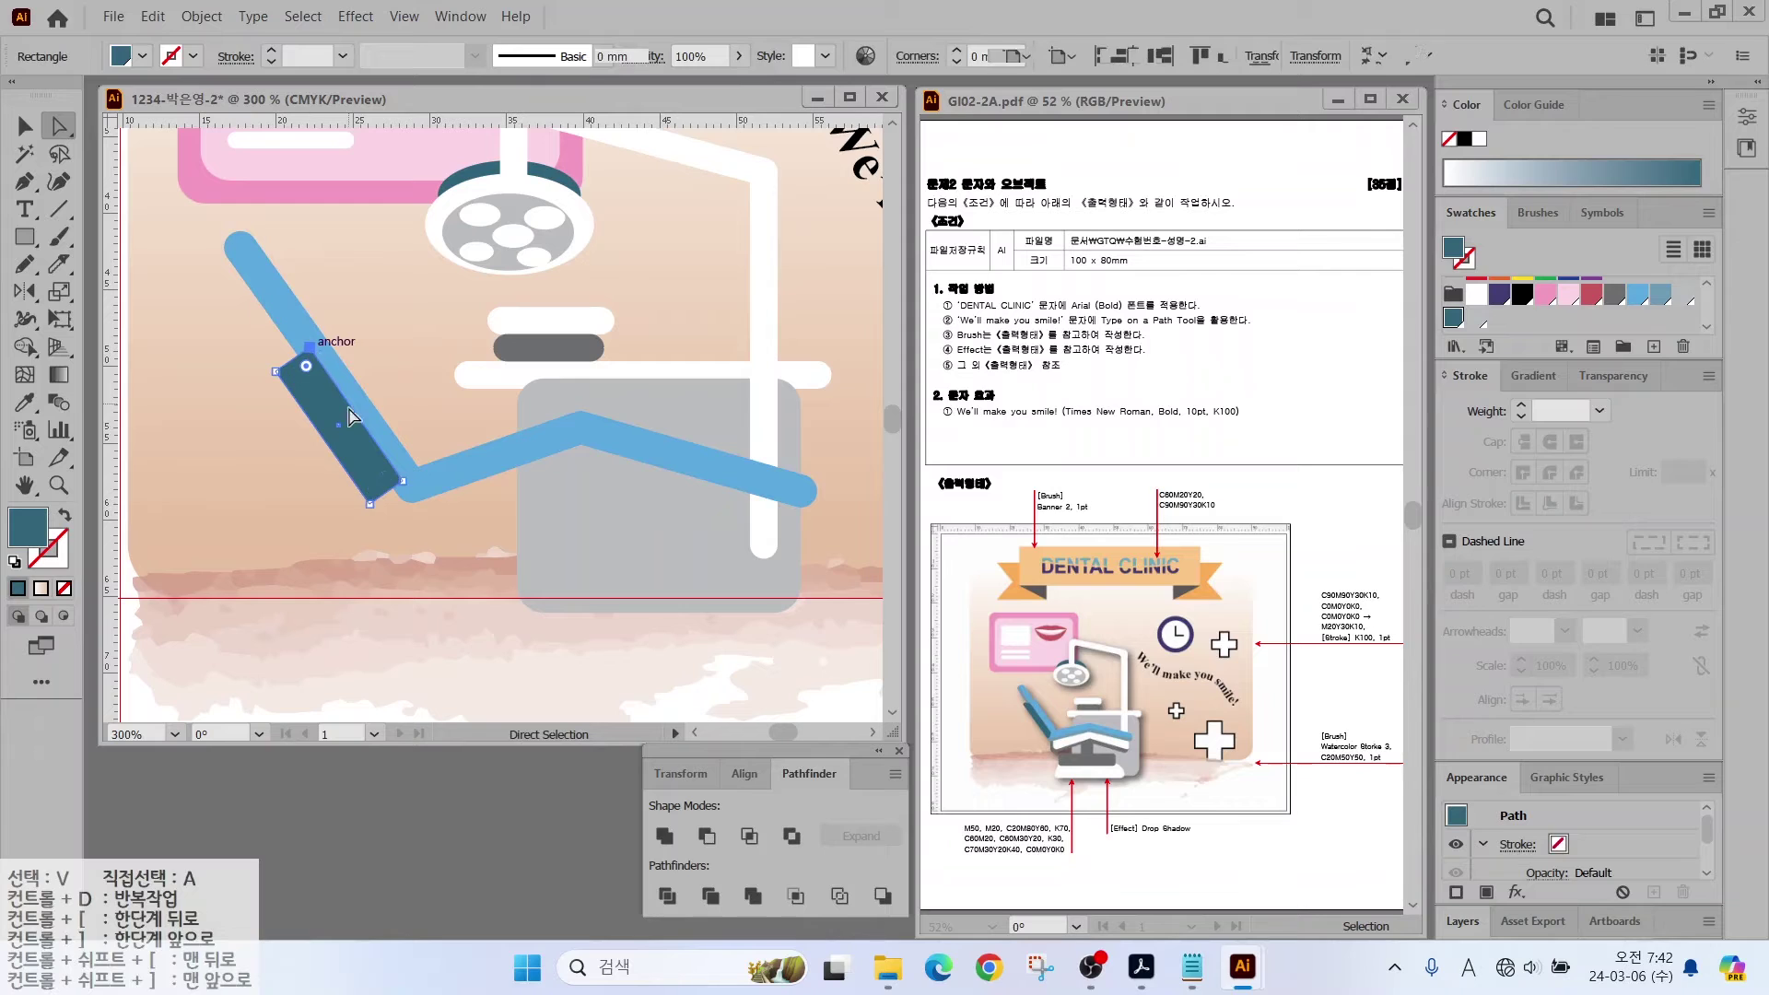
left_click(310, 347)
left_click_drag(310, 348, 394, 472)
key("v")
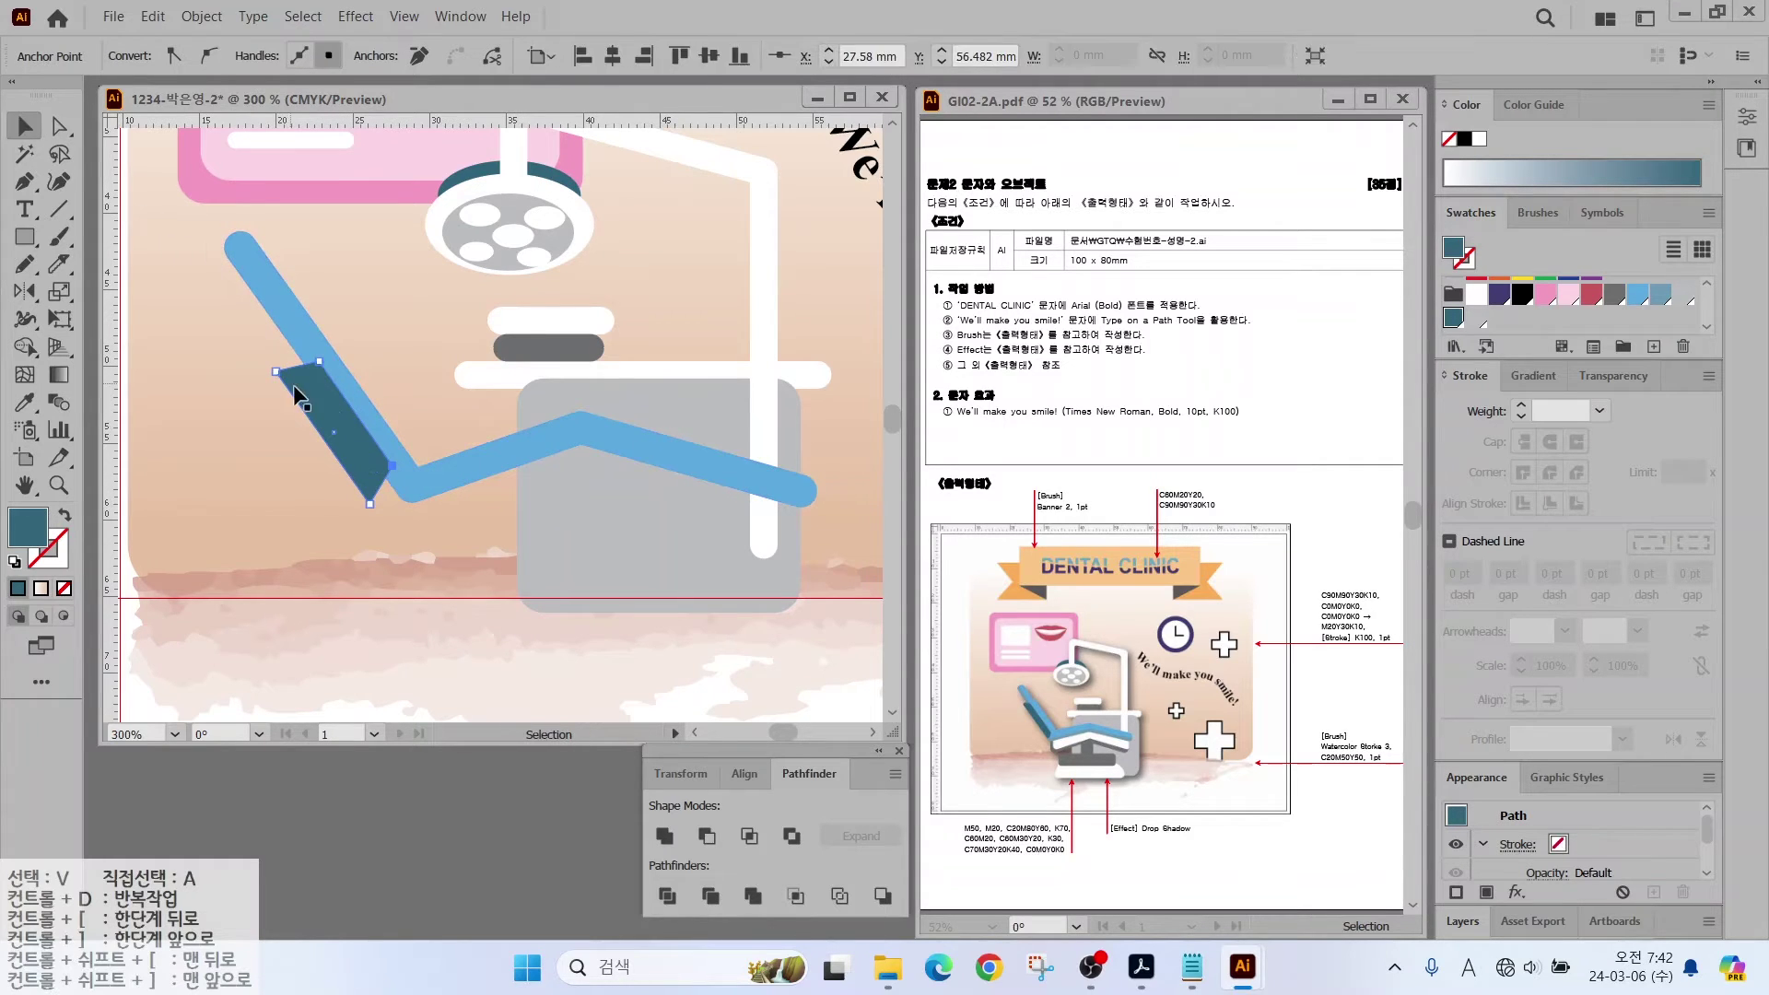
left_click_drag(293, 384, 267, 347)
left_click(473, 497)
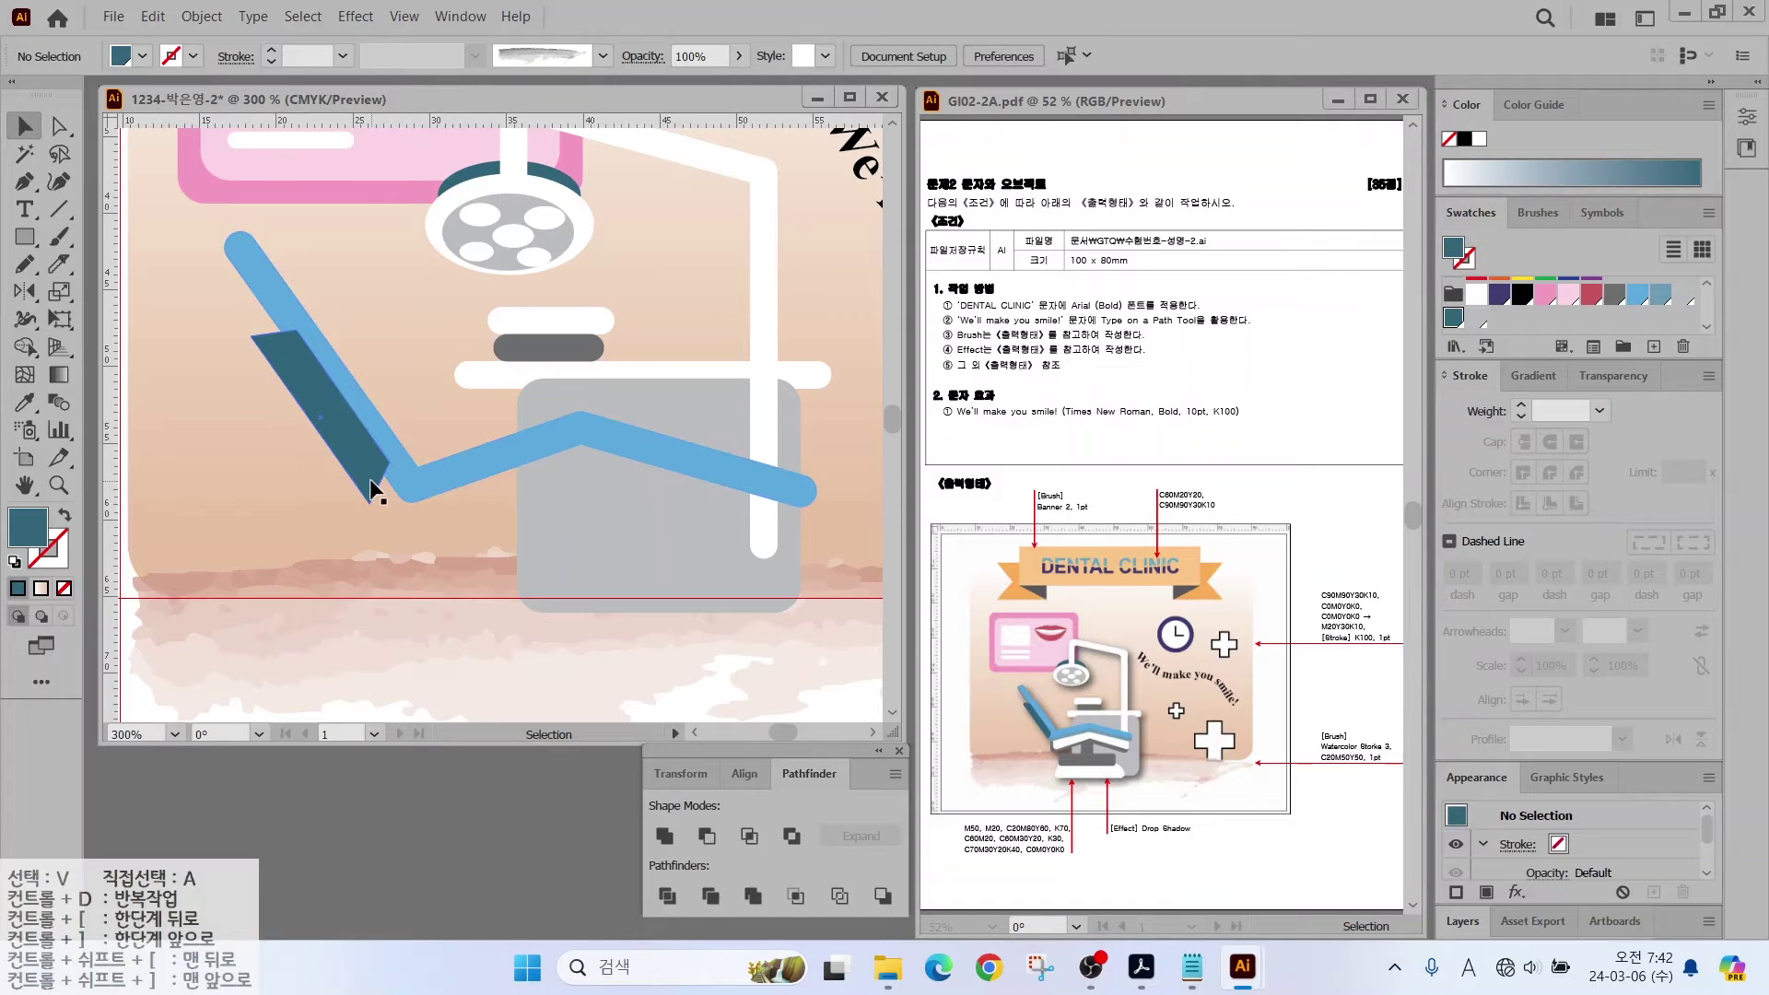
left_click(25, 182)
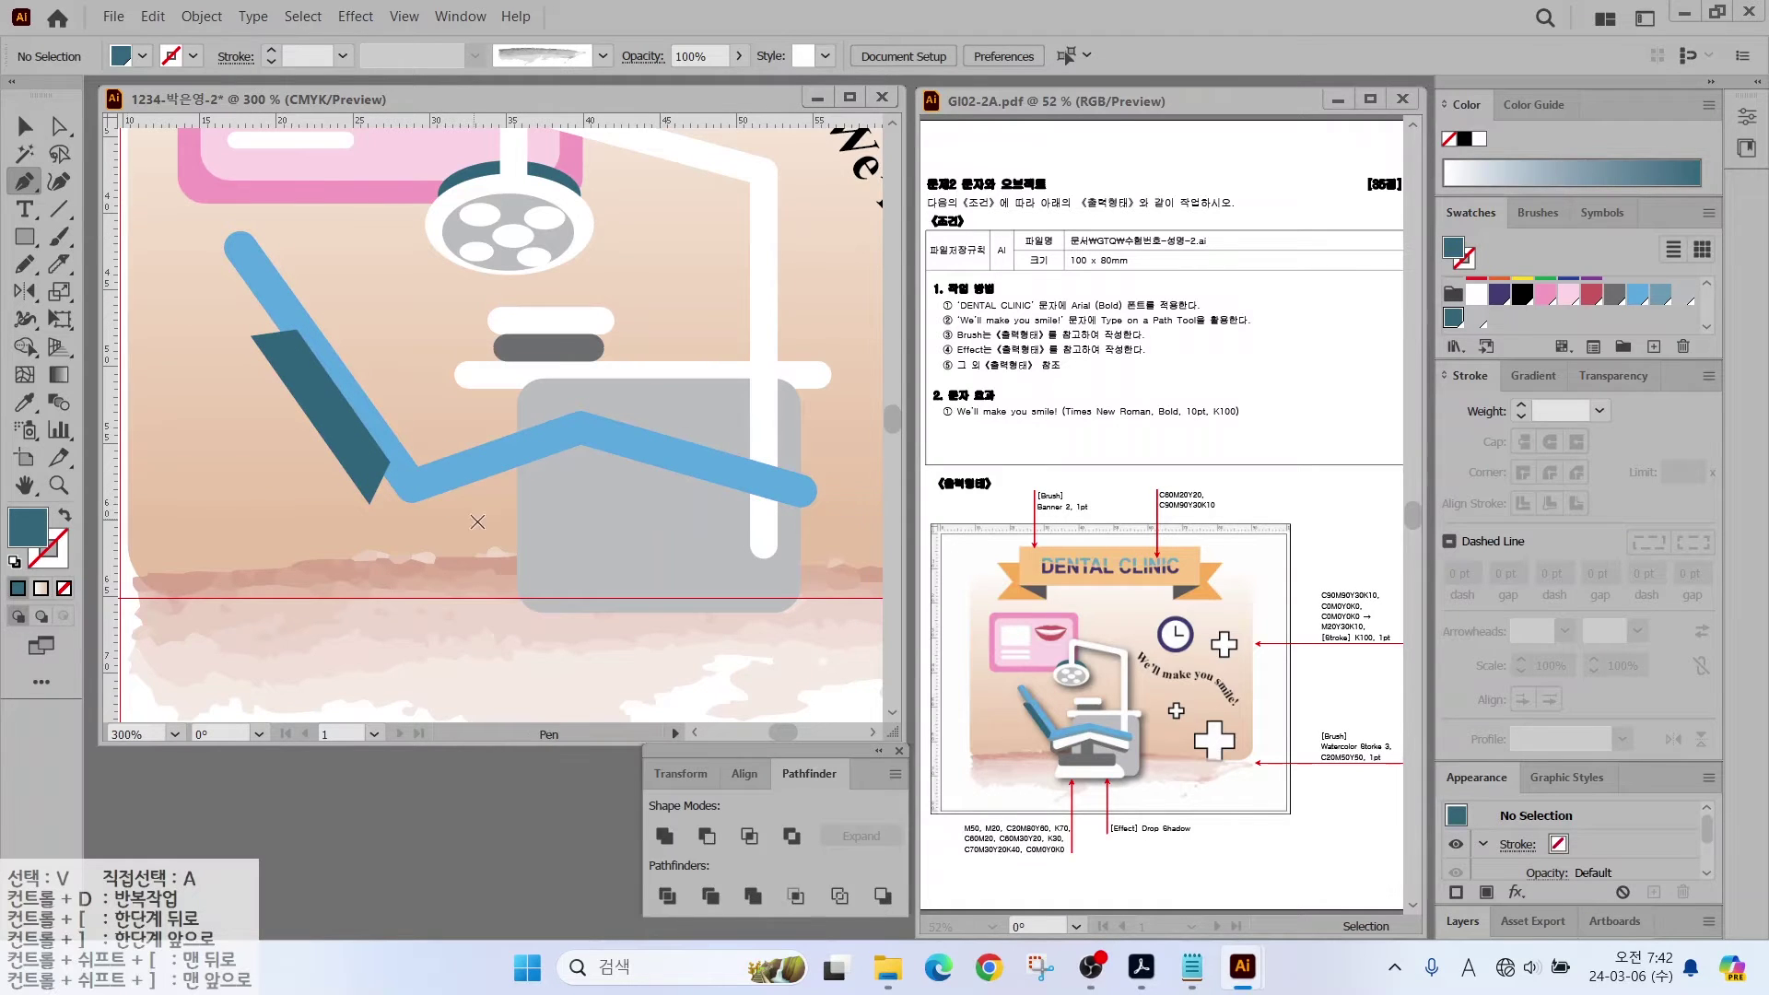
left_click(582, 465)
Step: Finish the seat line and give it a white 6 pt stroke with round caps and joins
left_click(768, 518)
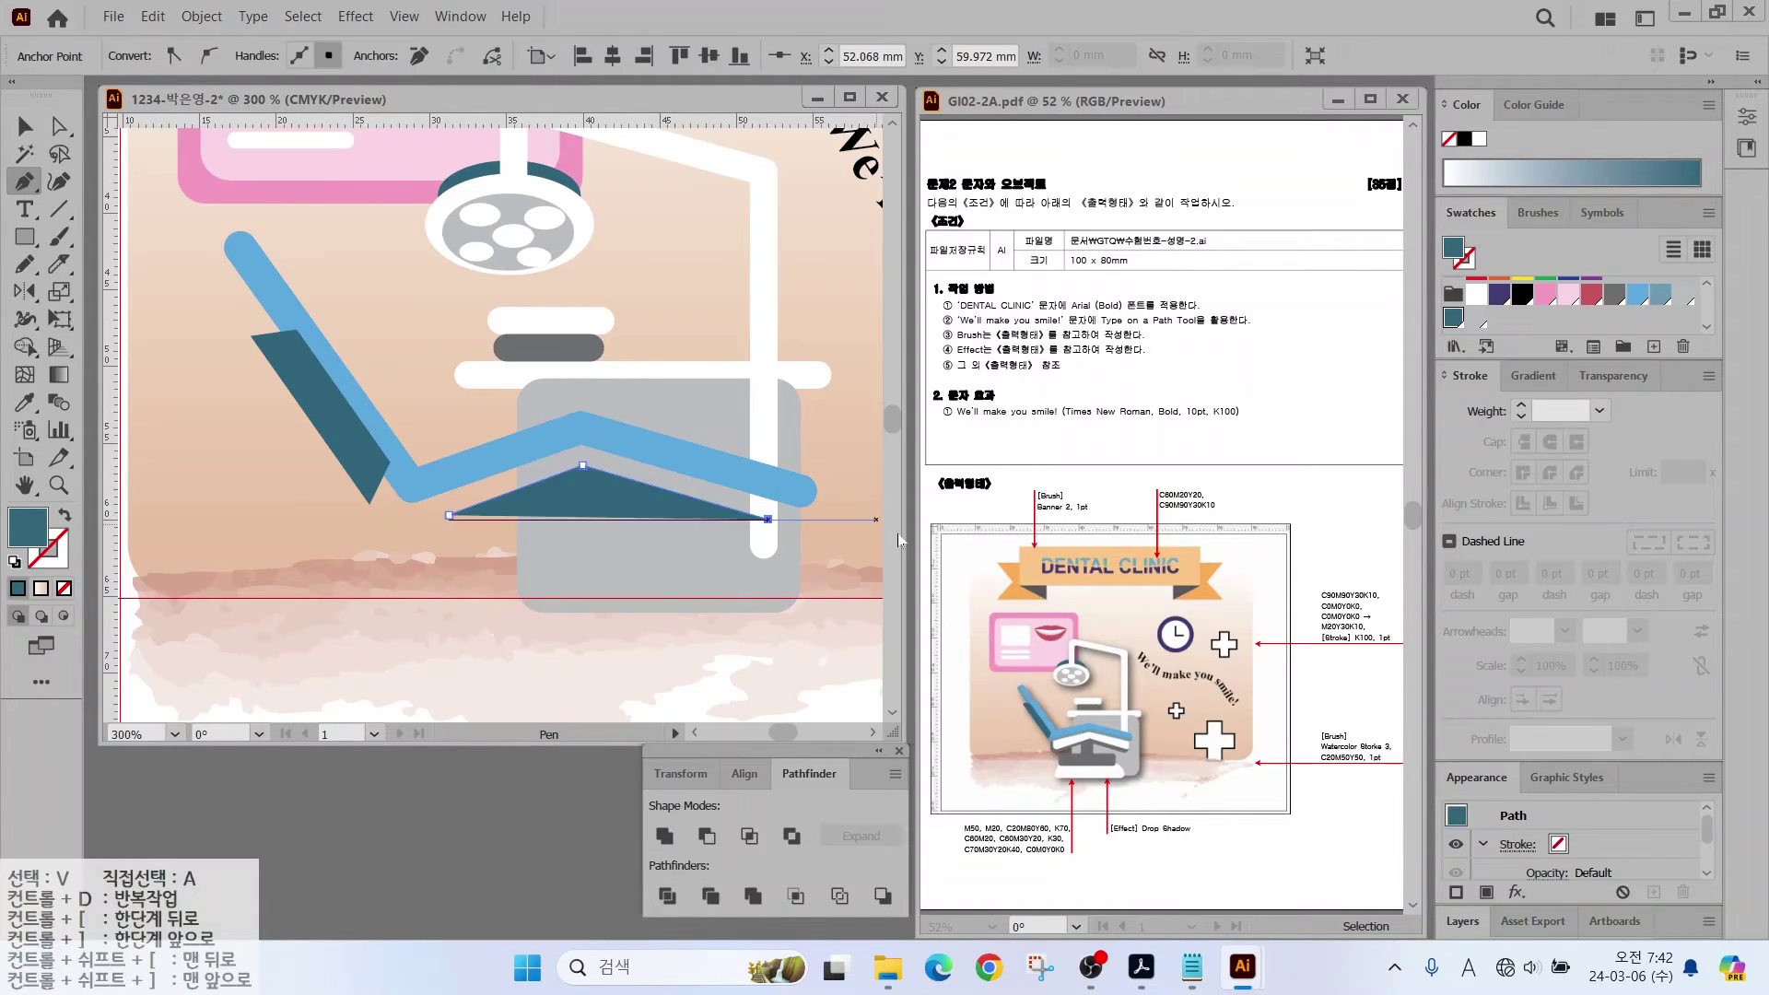
key("shift+x")
scroll(1566, 304, "down", 2)
left_click(1475, 301)
left_click(1520, 406)
left_click(1521, 406)
left_click(1520, 407)
left_click(1520, 407)
left_click(1521, 406)
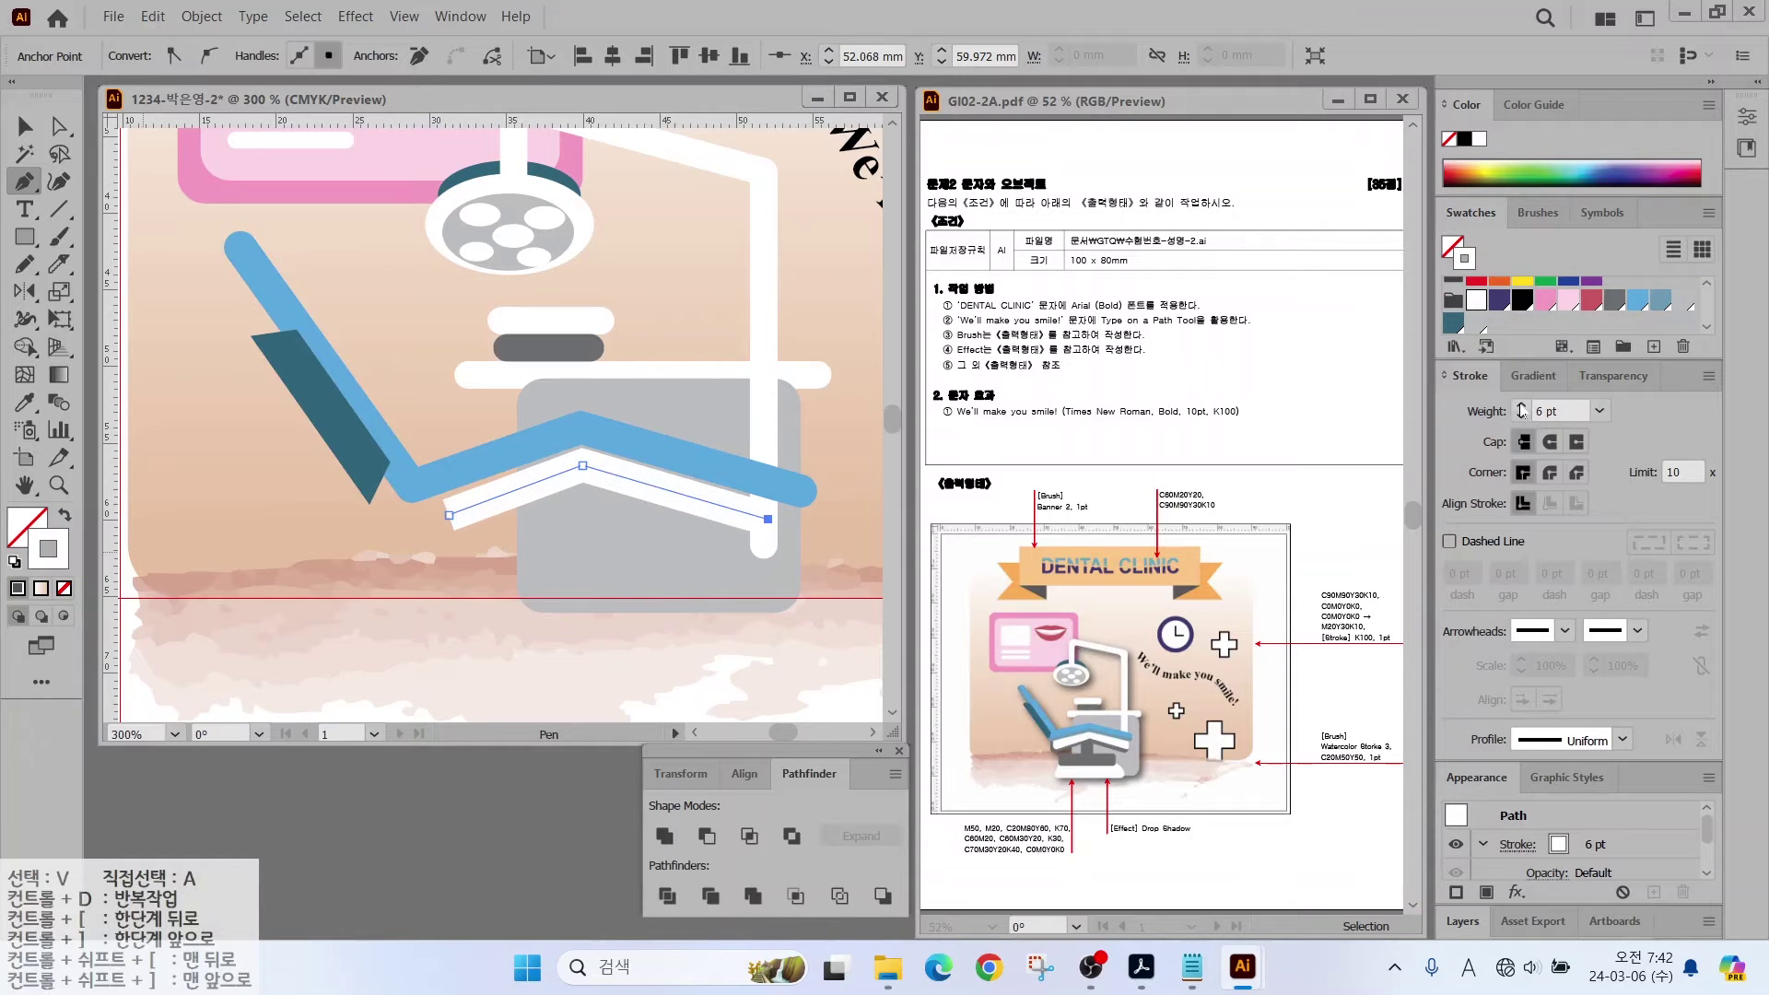
left_click(1550, 442)
Step: Expand the white seat stroke into a filled shape
key("v")
left_click(645, 516)
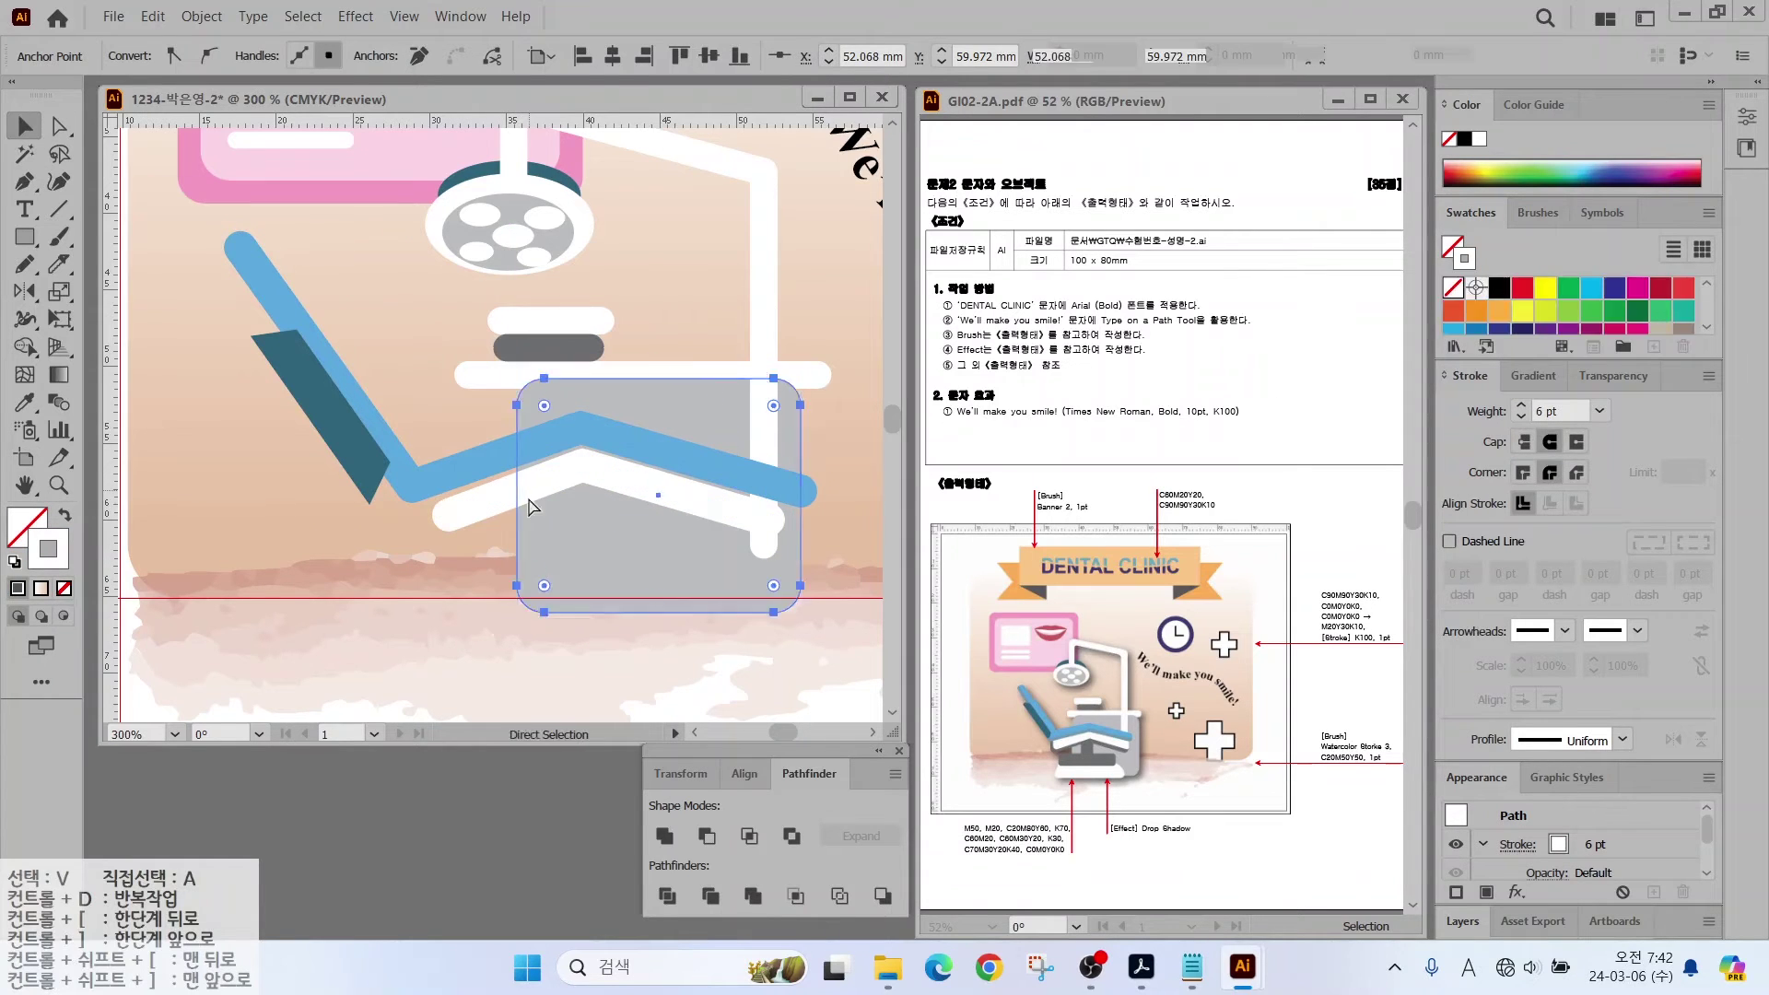
left_click(484, 535)
left_click(485, 507)
left_click(201, 16)
left_click(230, 212)
left_click(856, 633)
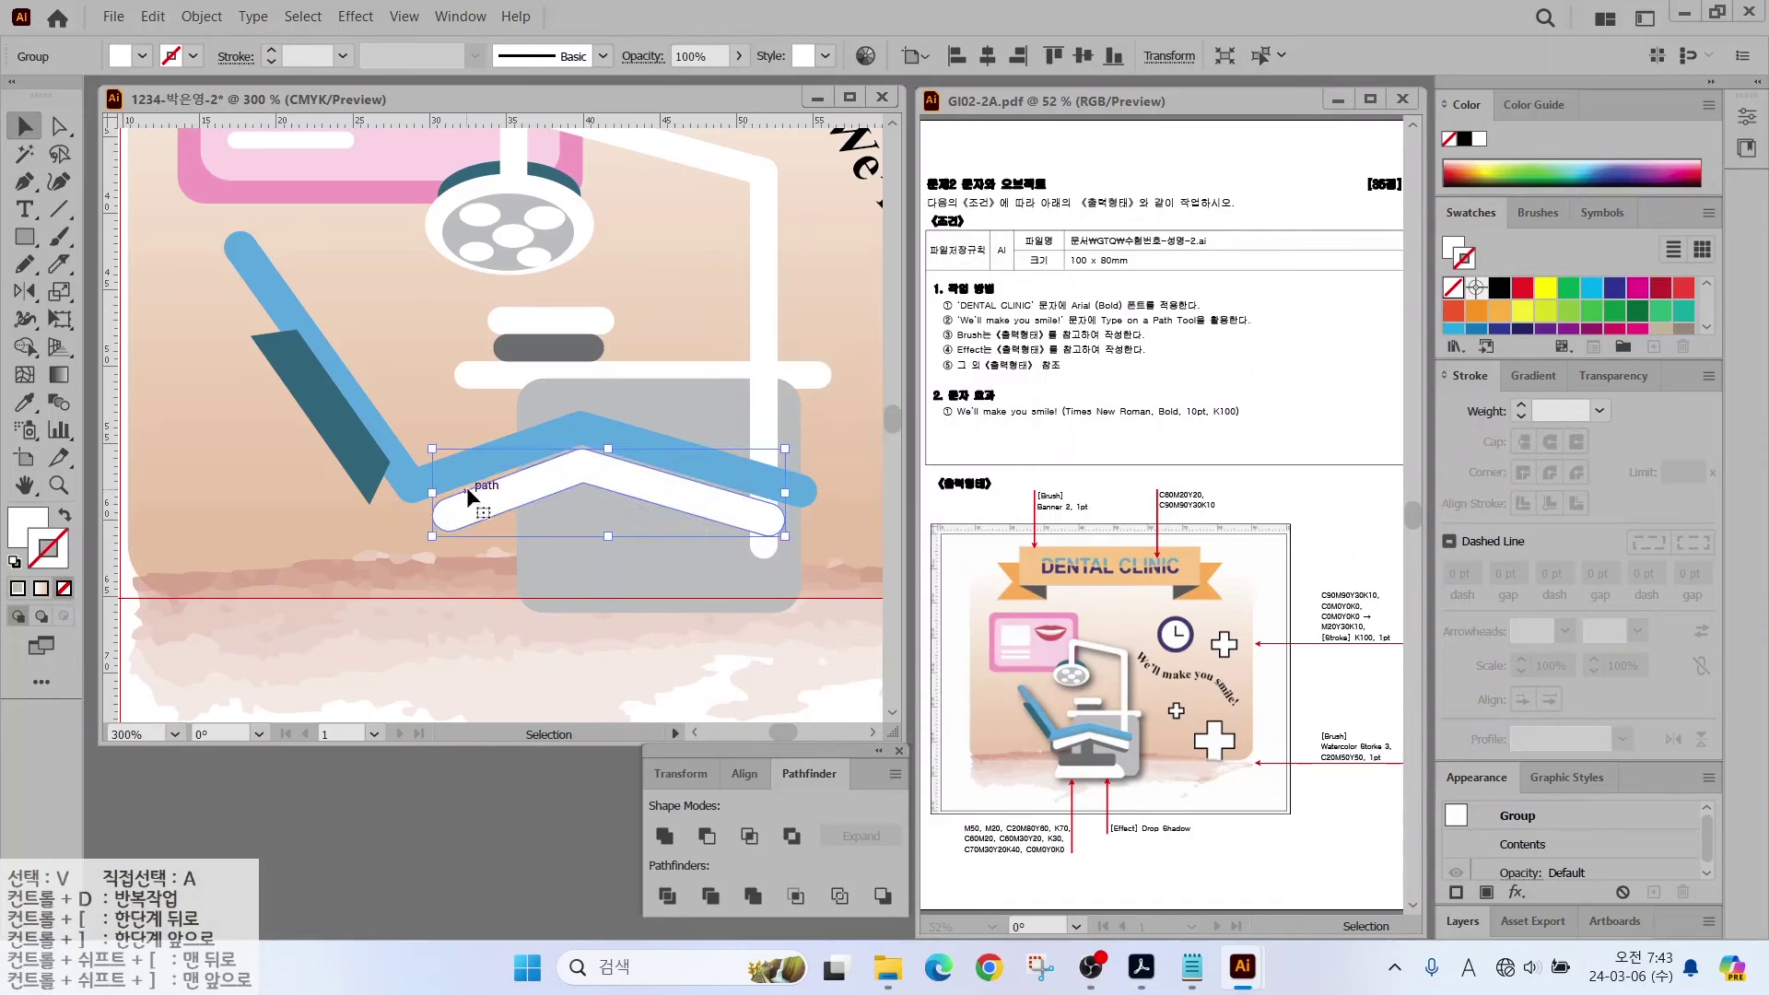
Step: Offset the seat shape by 1 mm and fill the offset copy dark grey with no outline
left_click(483, 495)
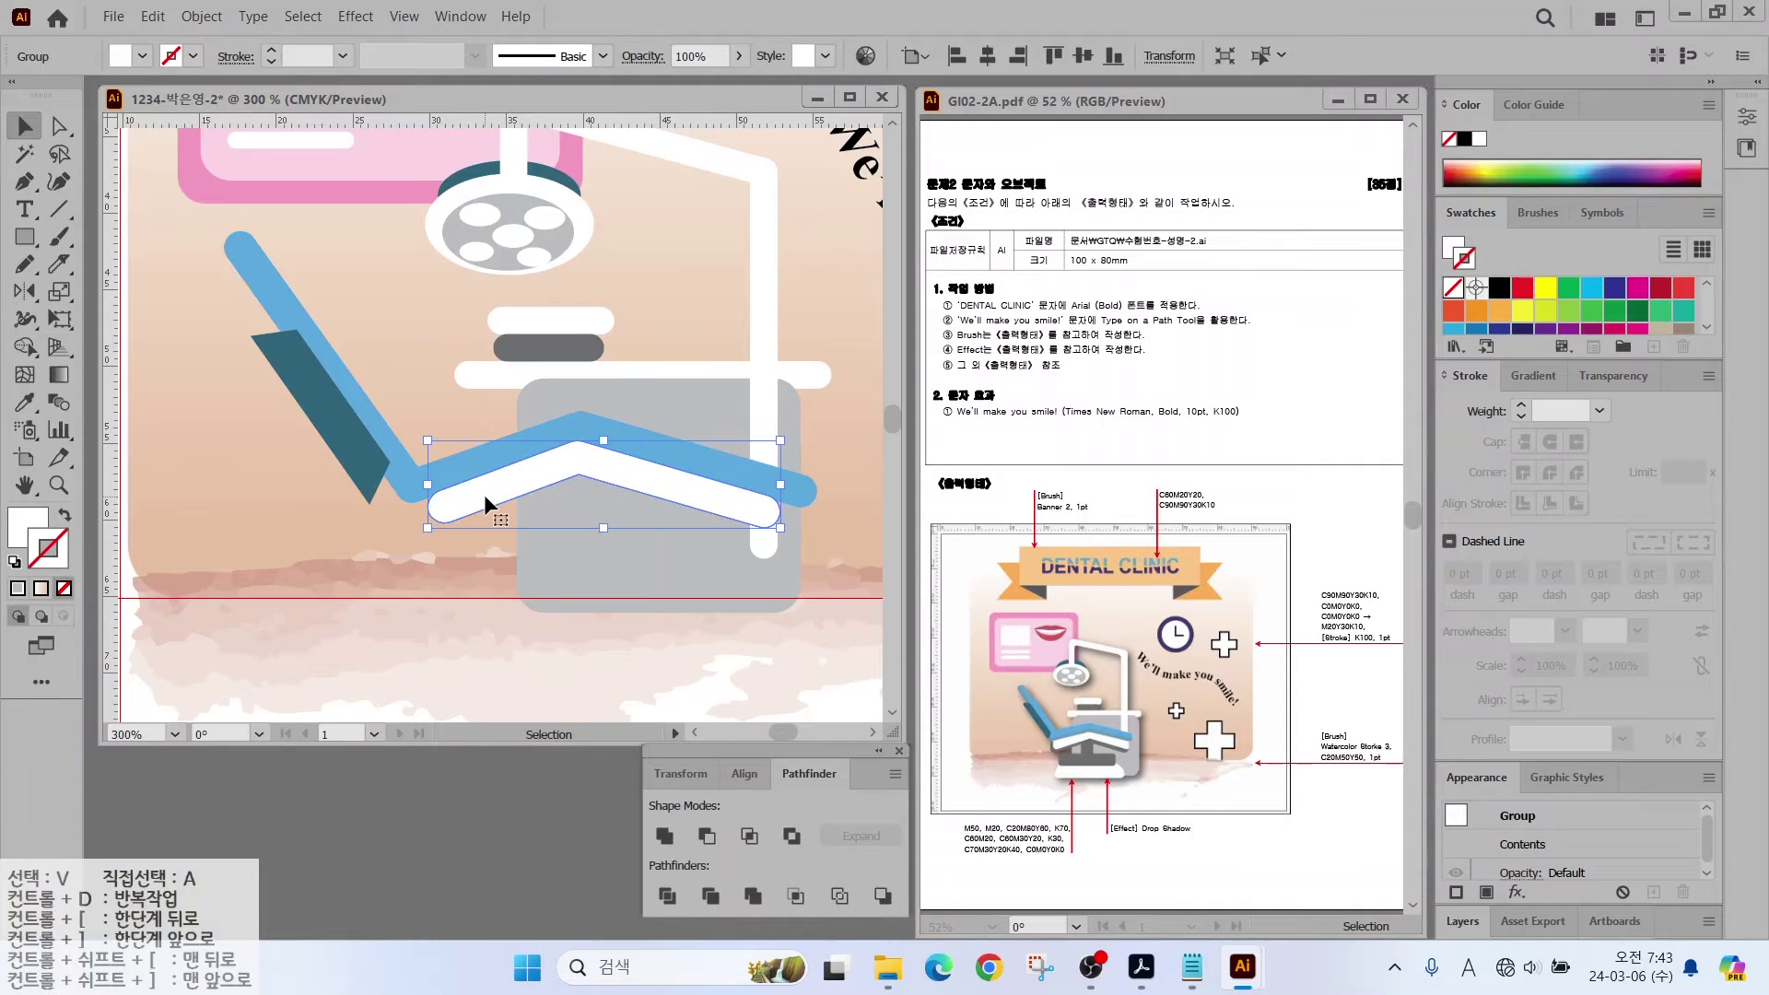
left_click(201, 16)
mouse_move(276, 552)
left_click(580, 623)
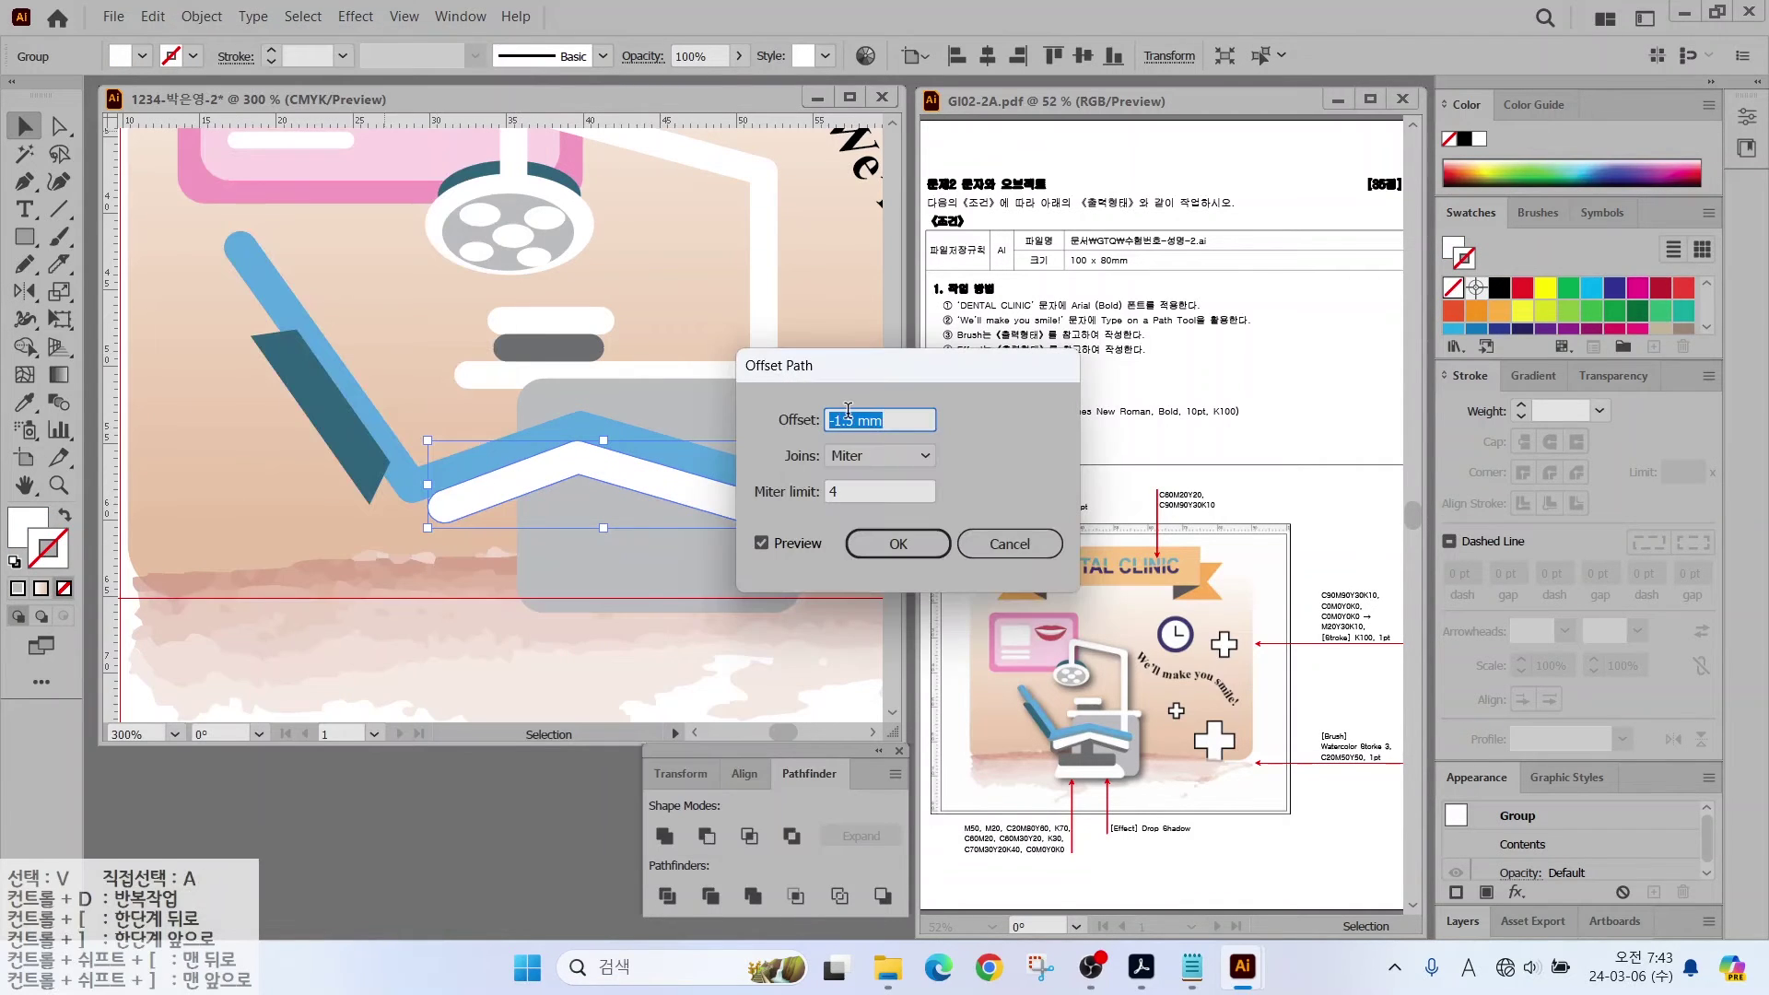
type("1")
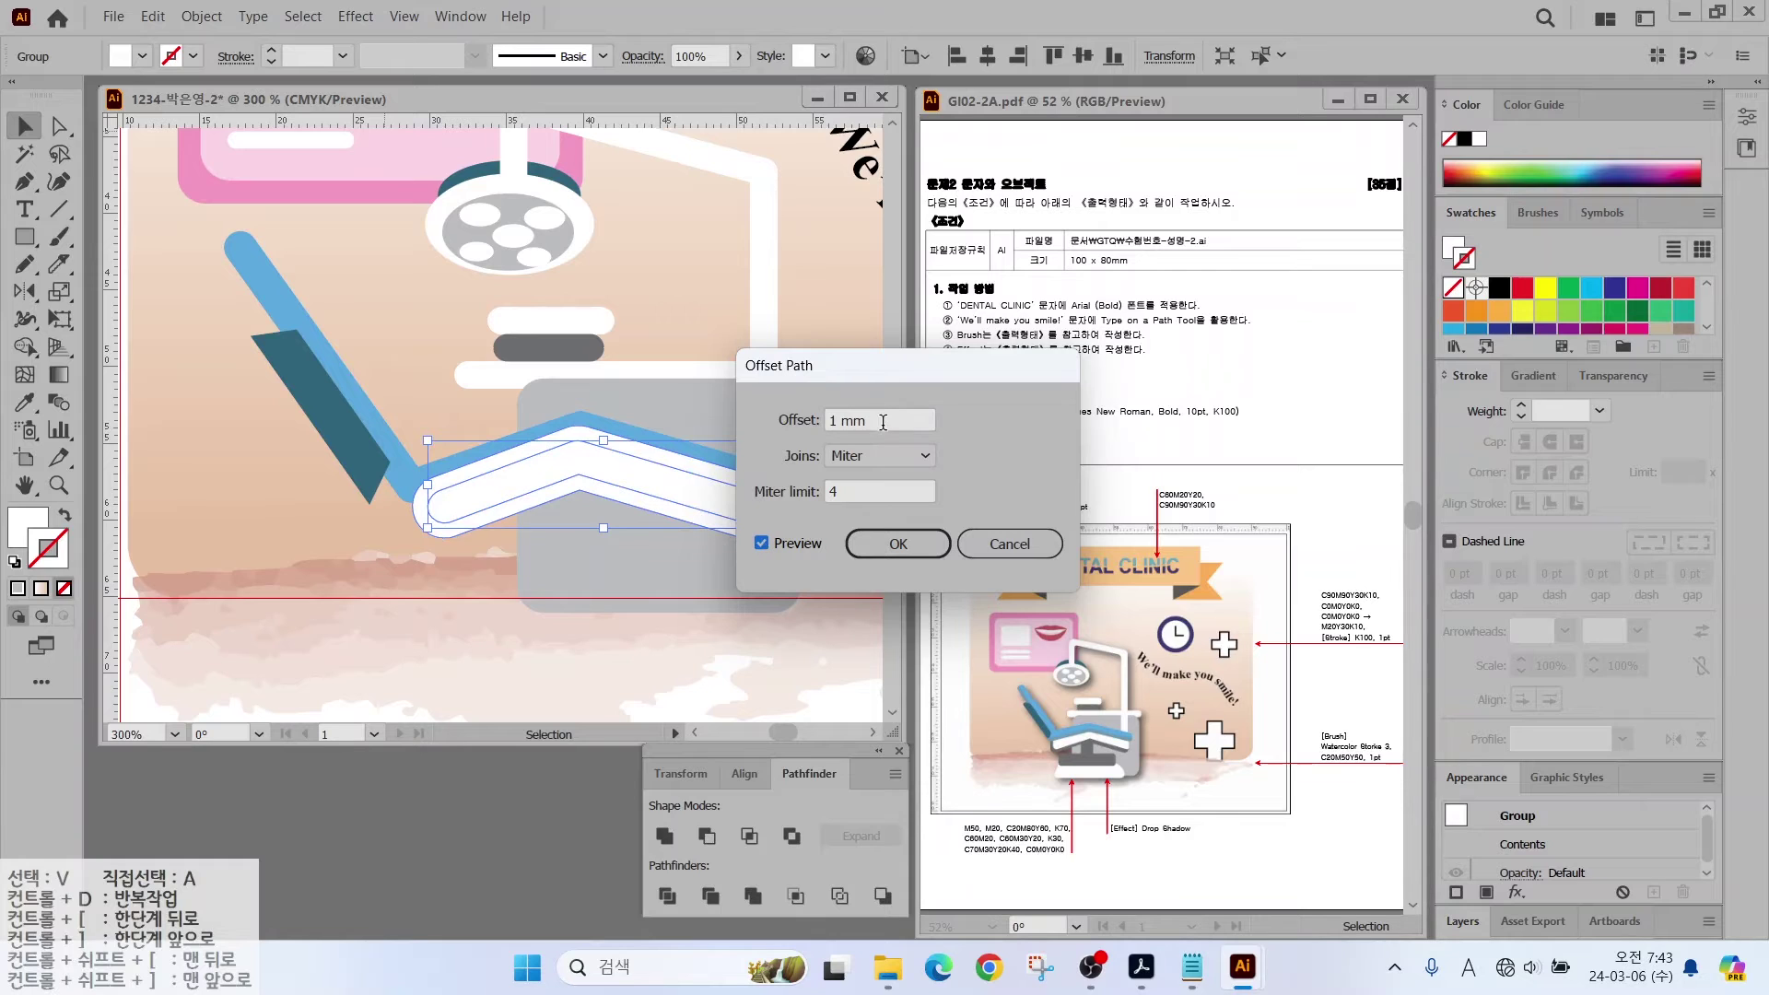
key("Return")
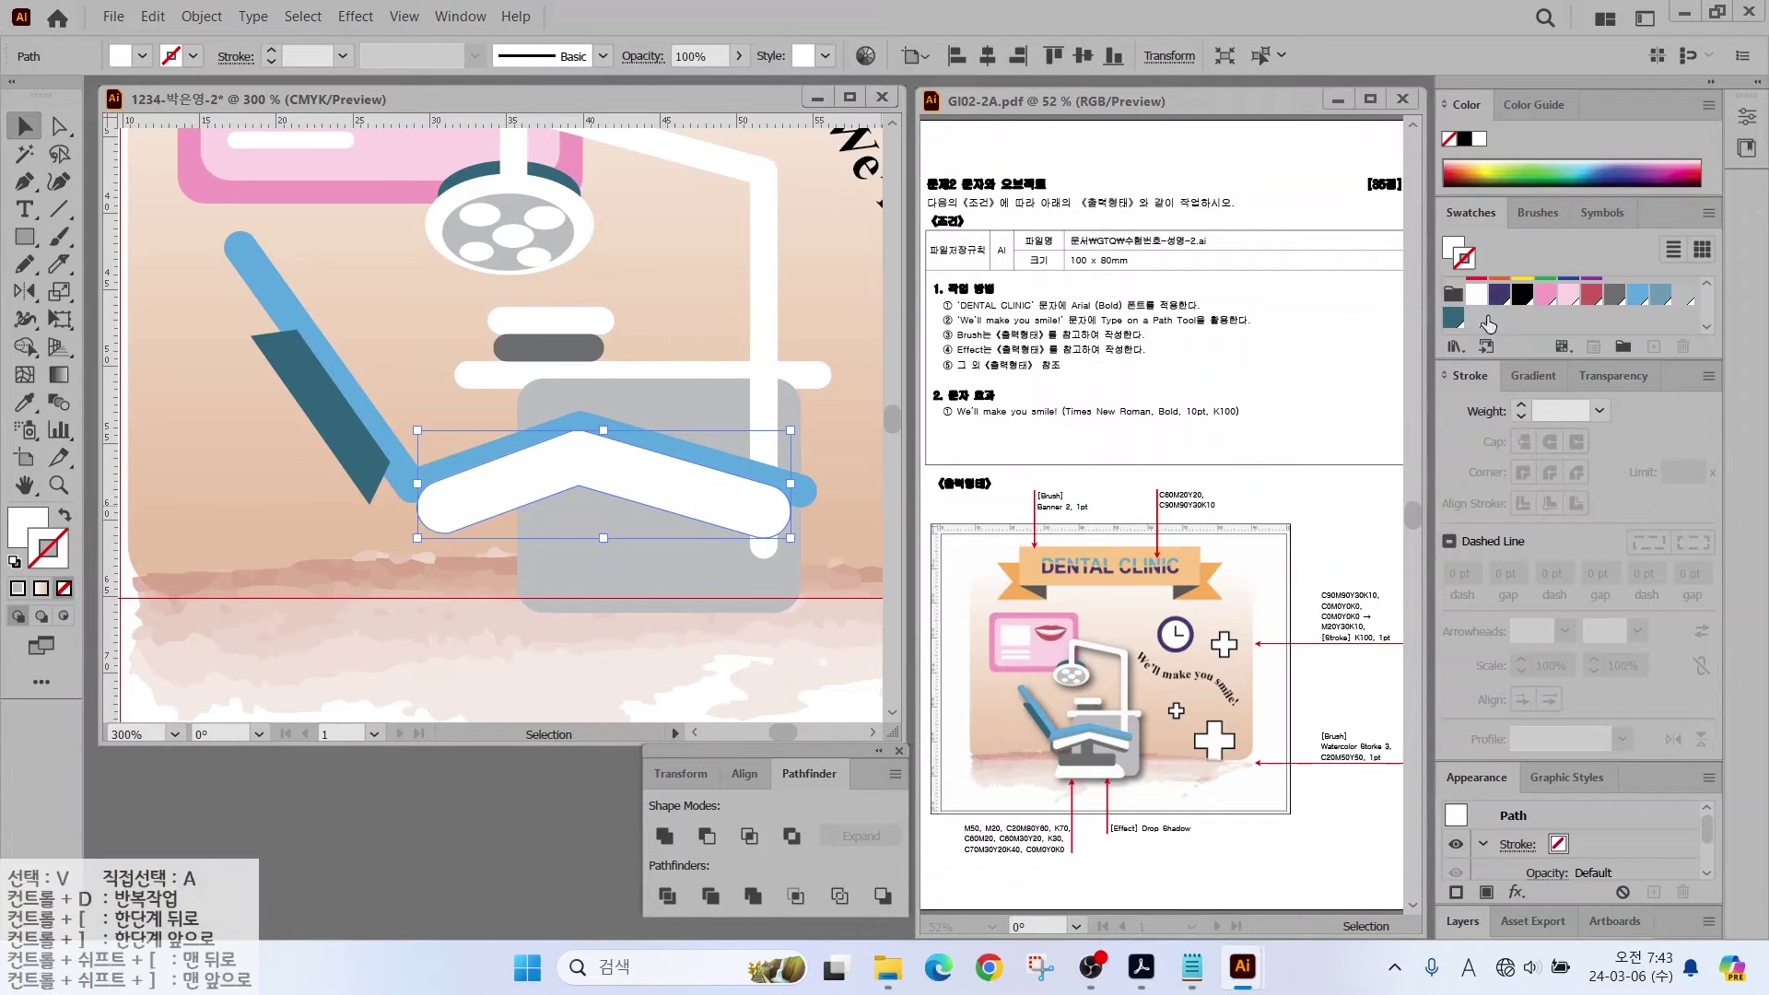
left_click(1481, 317)
left_click(63, 515)
left_click(63, 587)
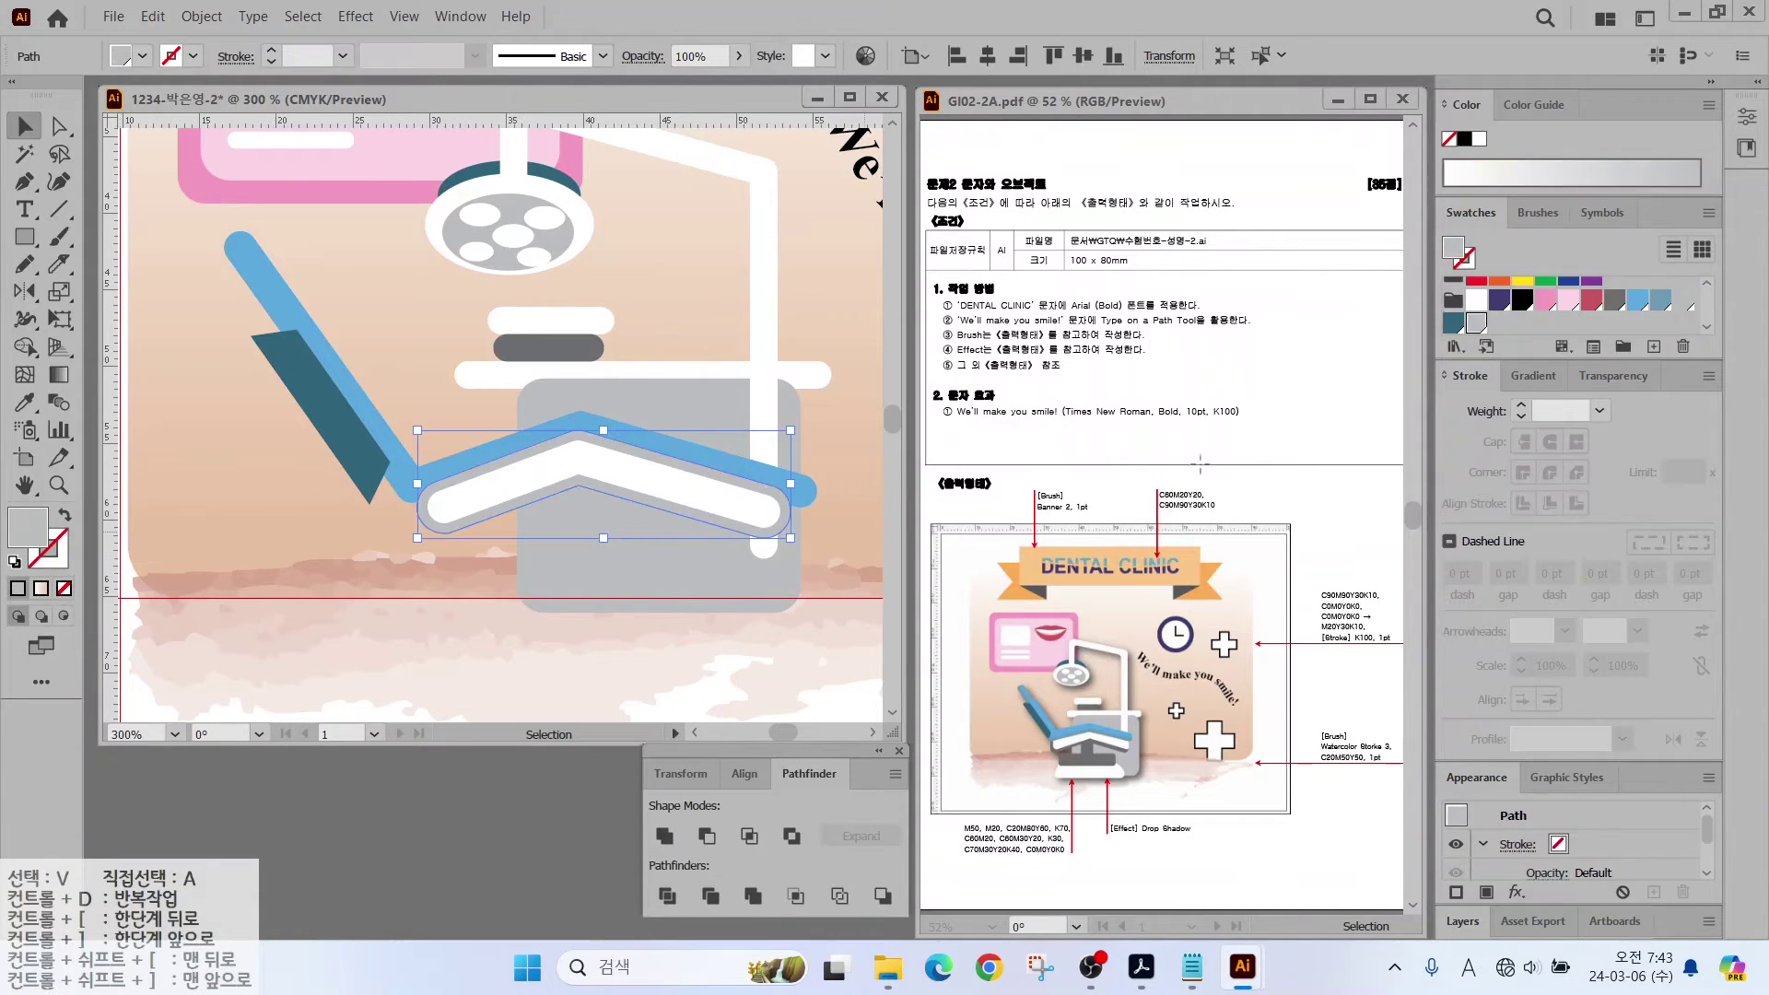
left_click(1612, 303)
Step: Send the blue frame and teal cushion backward in the stacking order
left_click_drag(394, 420, 286, 402)
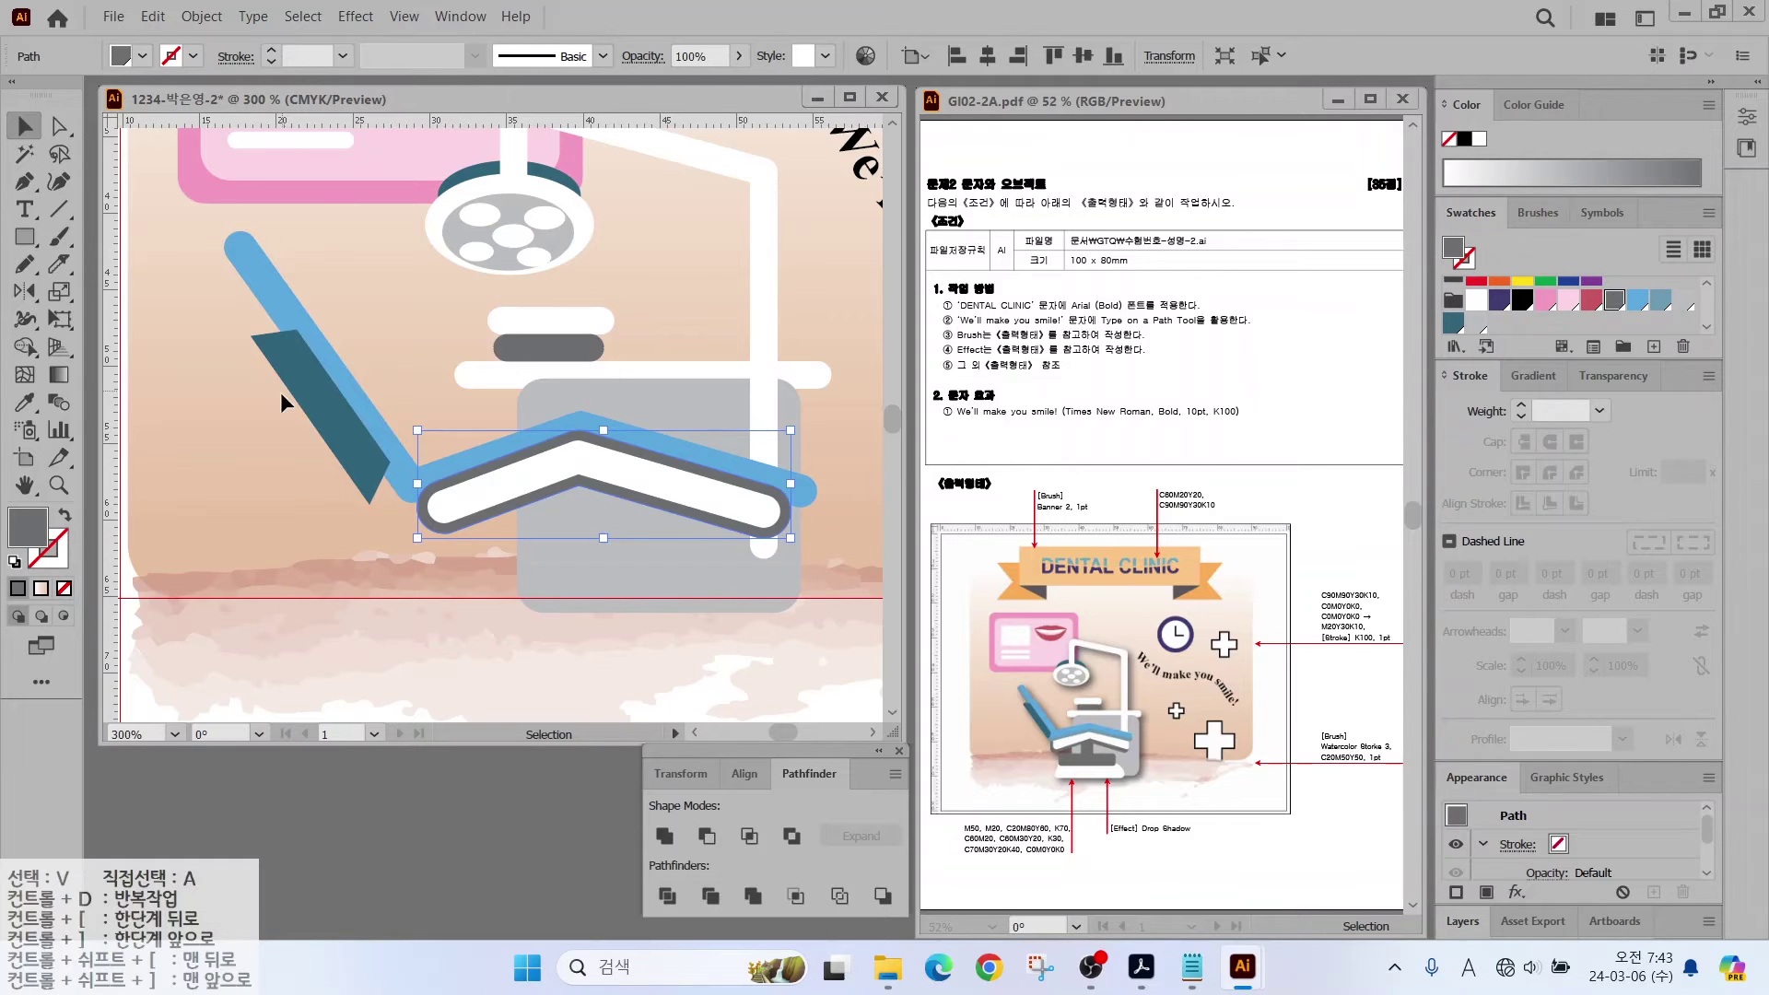
right_click(271, 270)
left_click(599, 608)
left_click(506, 441)
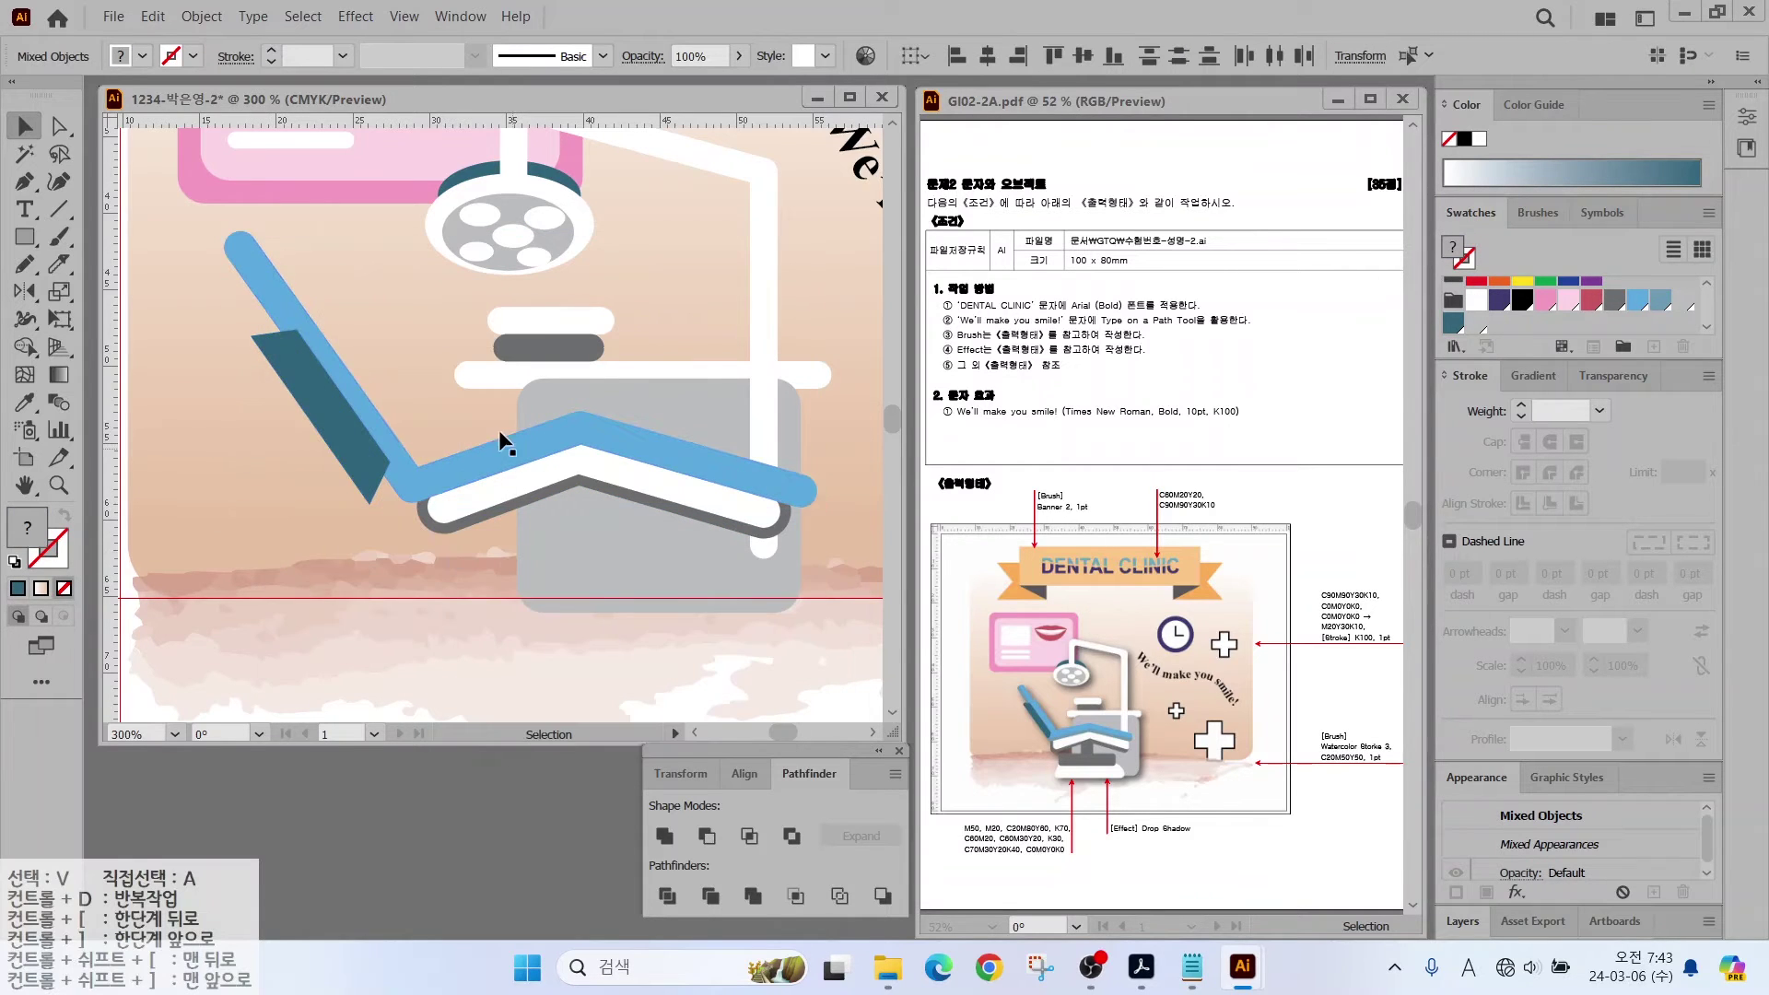
Step: Draw a dark grey rounded-rectangle base under the chair seat
key("m")
left_click_drag(539, 458, 623, 571)
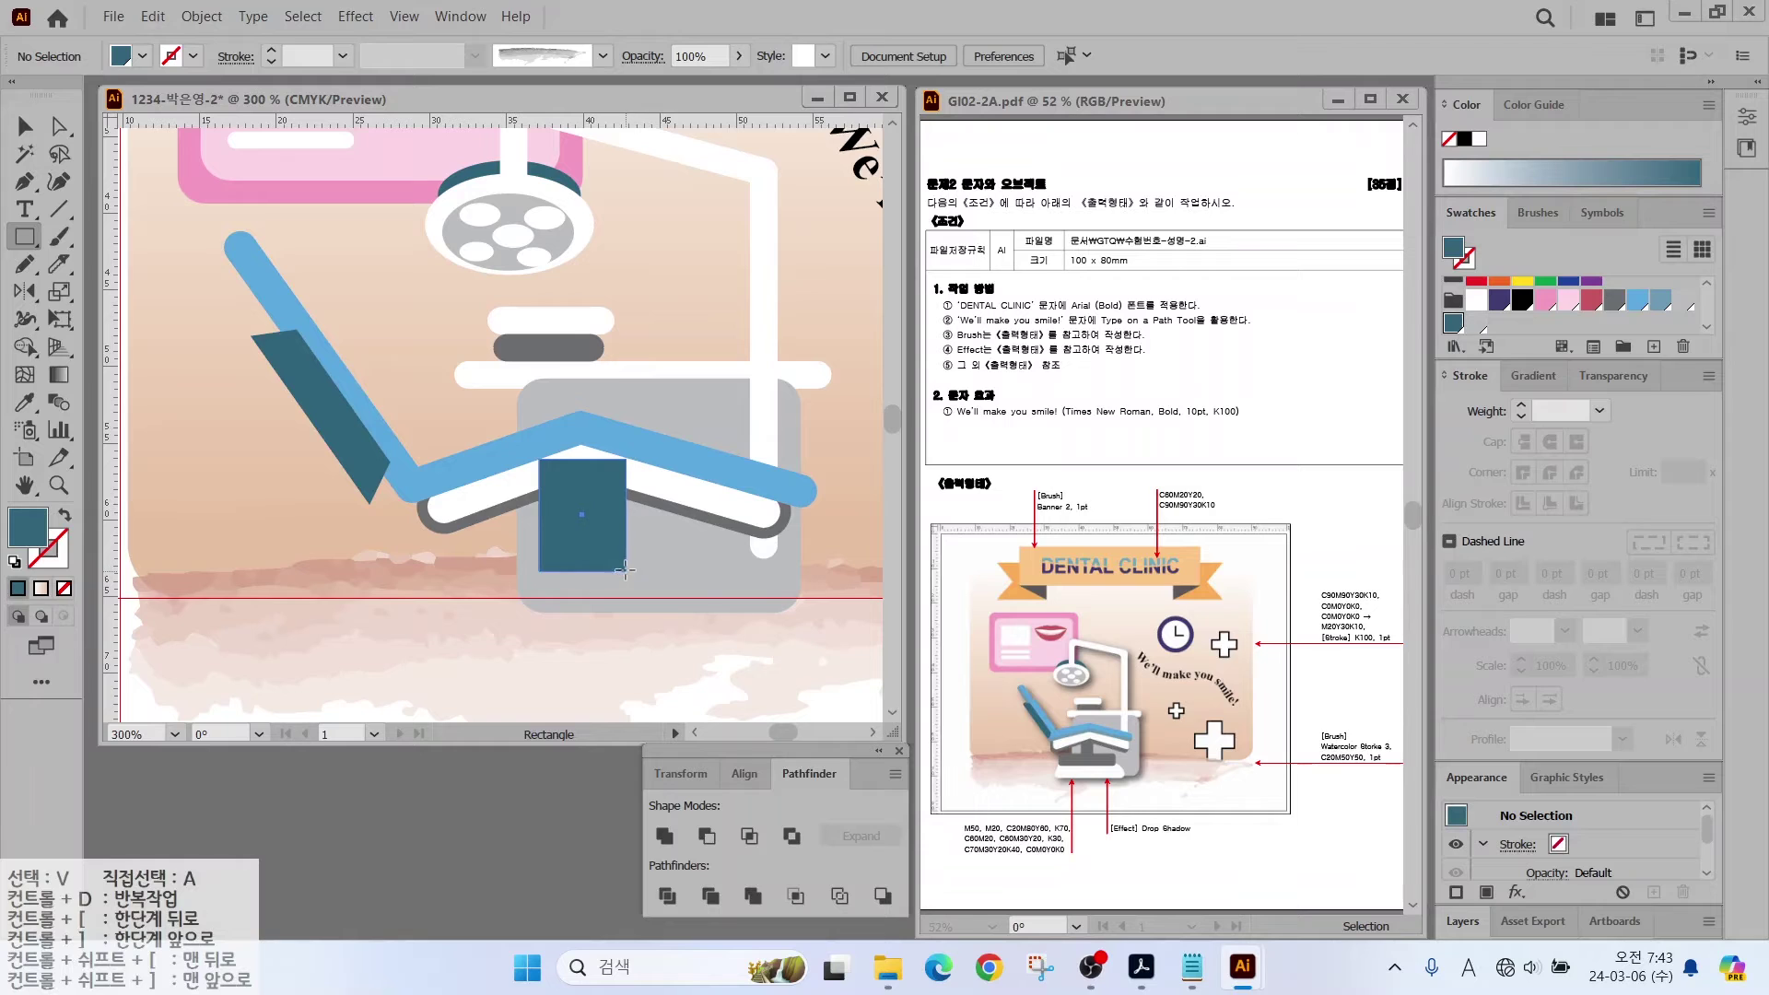
left_click(1614, 304)
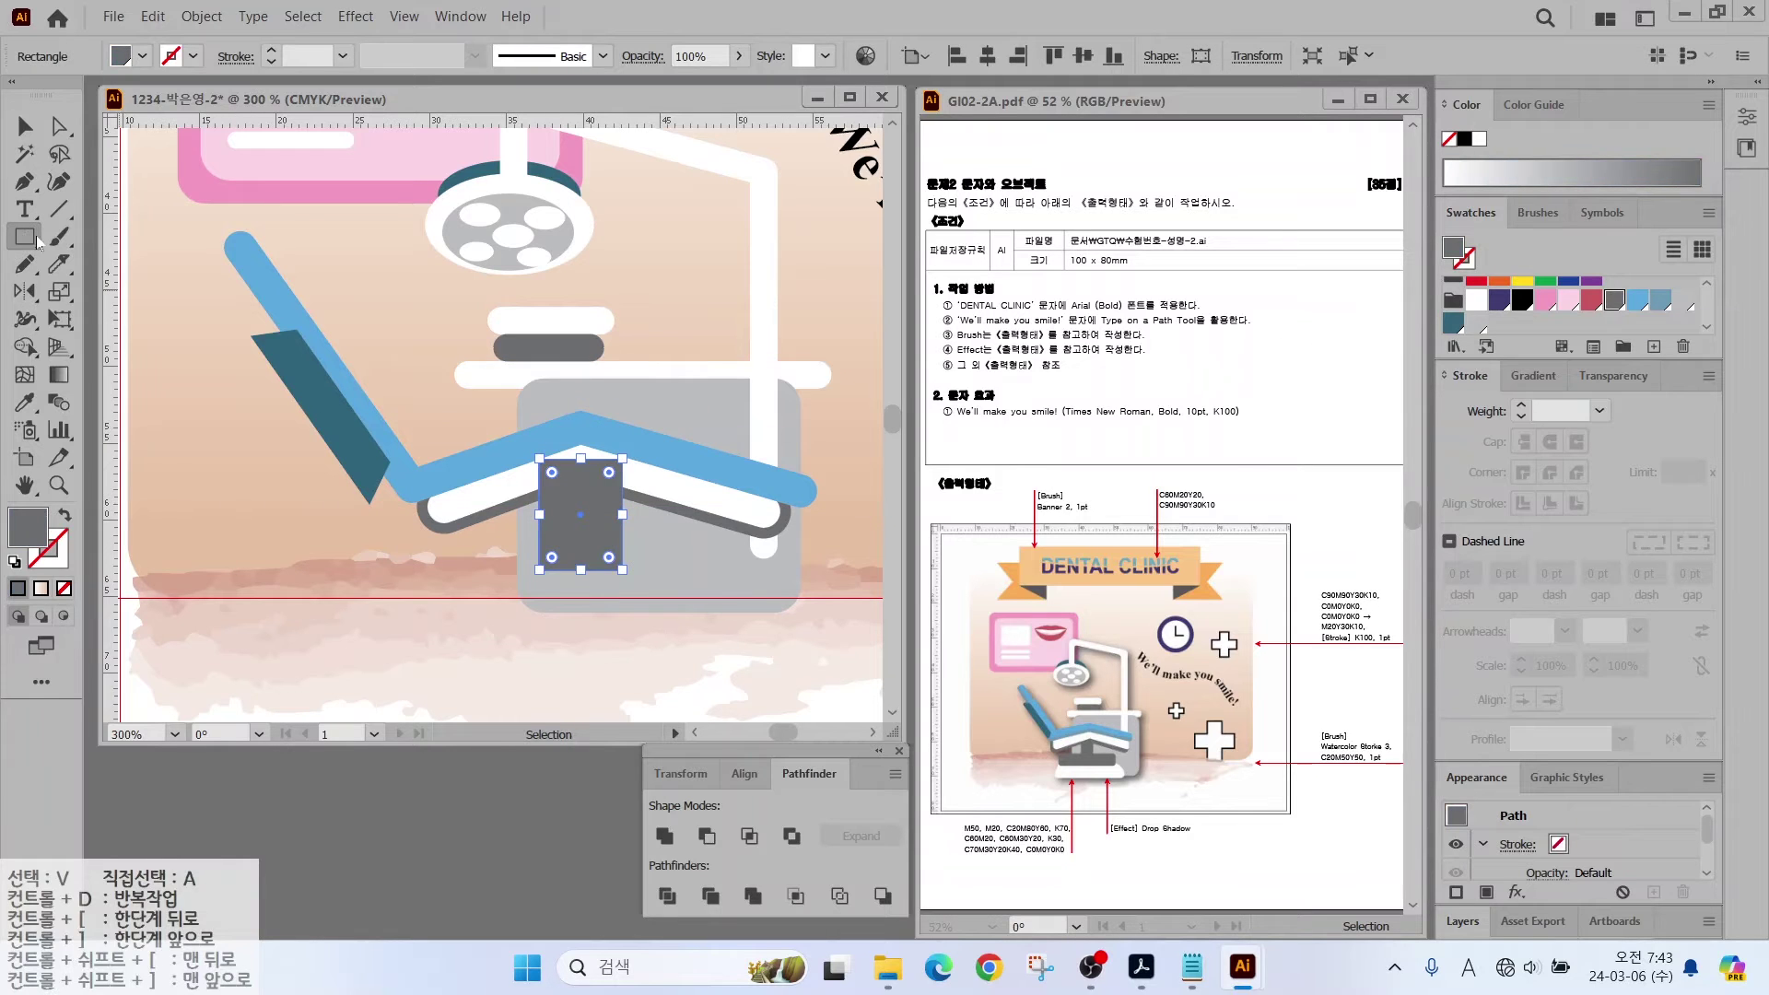
left_click_drag(24, 242, 101, 264)
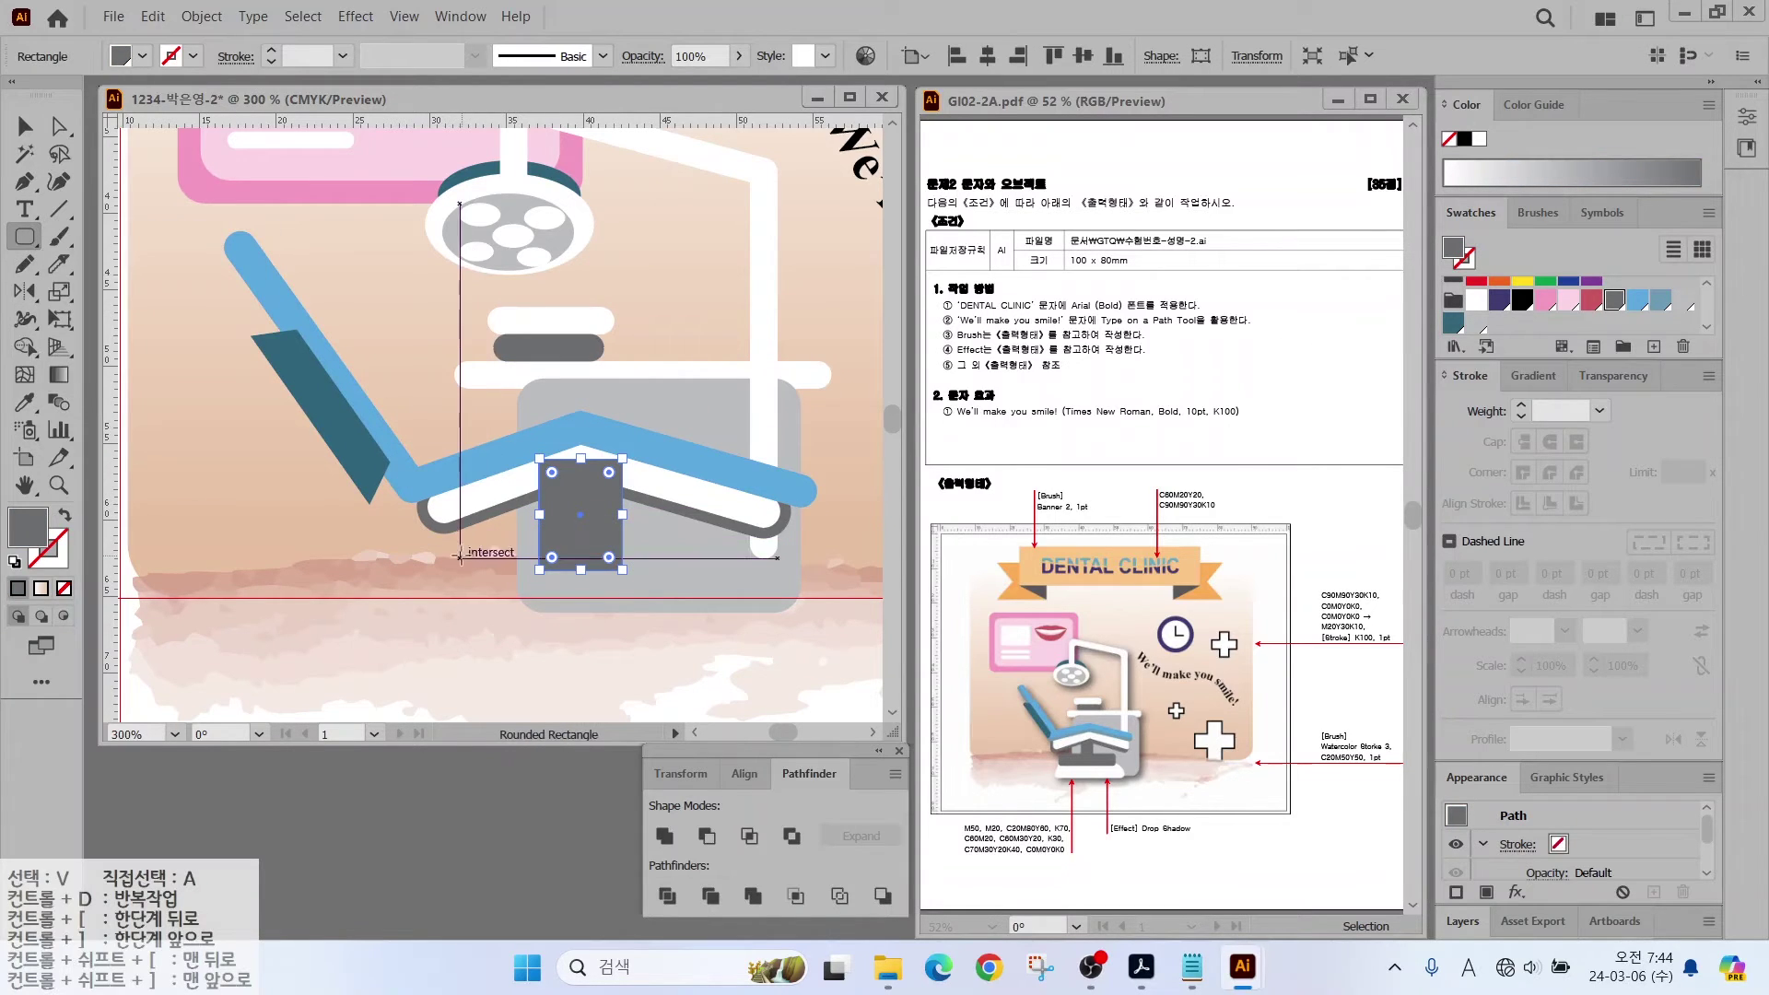
left_click_drag(460, 557, 706, 612)
Step: Add a white rectangle below the base and pull its corners into a trapezoid foot
scroll(707, 612, "down", 2)
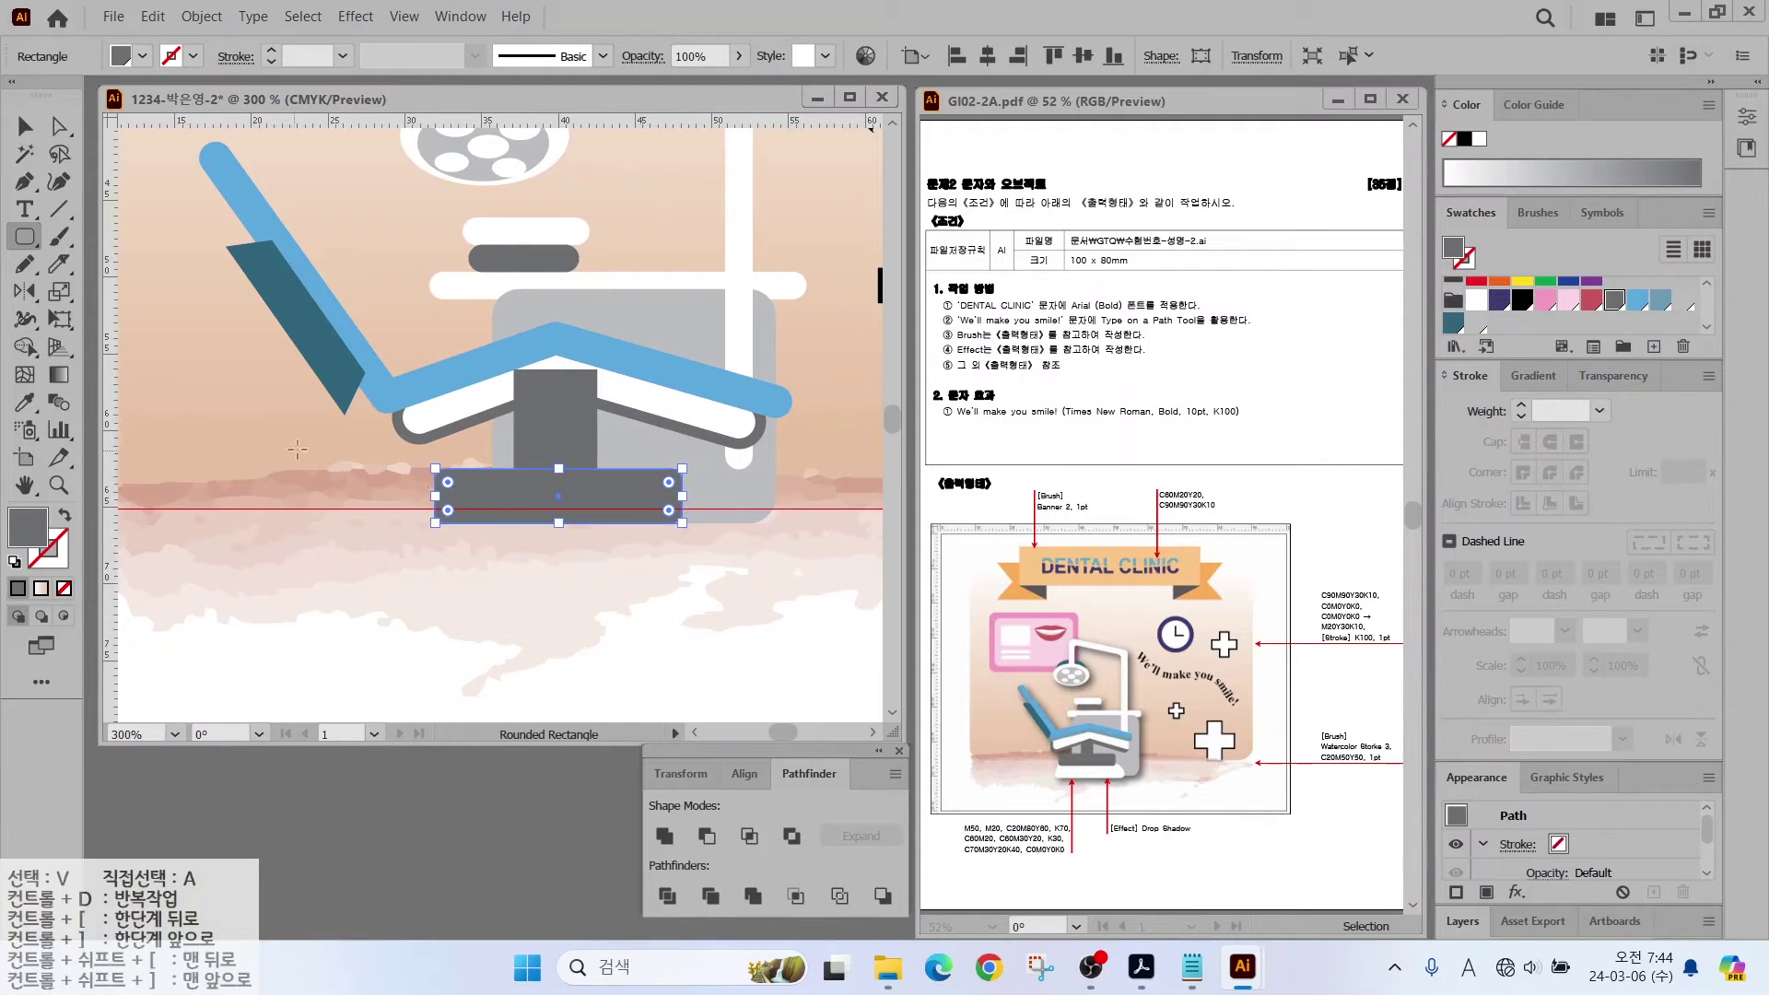
mouse_move(395, 489)
left_mouse_down()
mouse_move(711, 543)
mouse_move(716, 566)
left_mouse_up()
left_click(1476, 299)
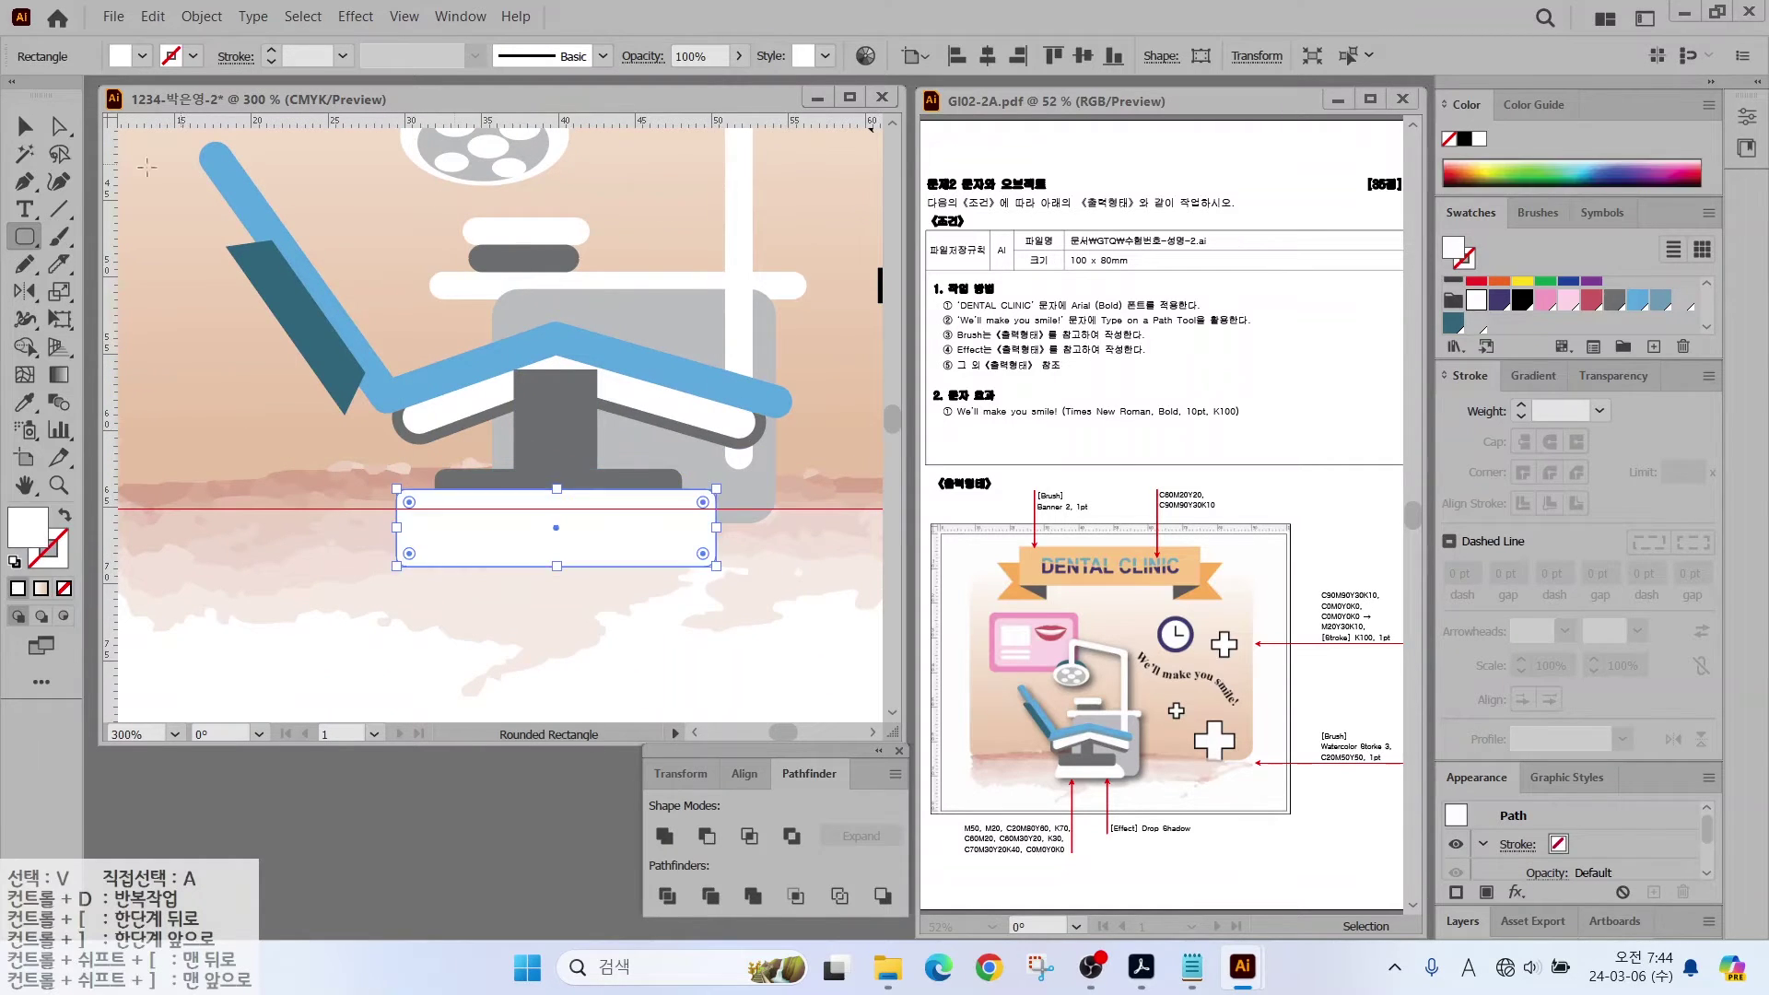
left_click(58, 126)
left_click_drag(396, 500, 437, 495)
mouse_move(712, 497)
left_mouse_down()
mouse_move(666, 495)
mouse_move(695, 495)
left_mouse_up()
left_click_drag(396, 564, 423, 566)
left_click(442, 586)
Step: Bring the dark grey base in front of the white trapezoid
left_click(582, 509)
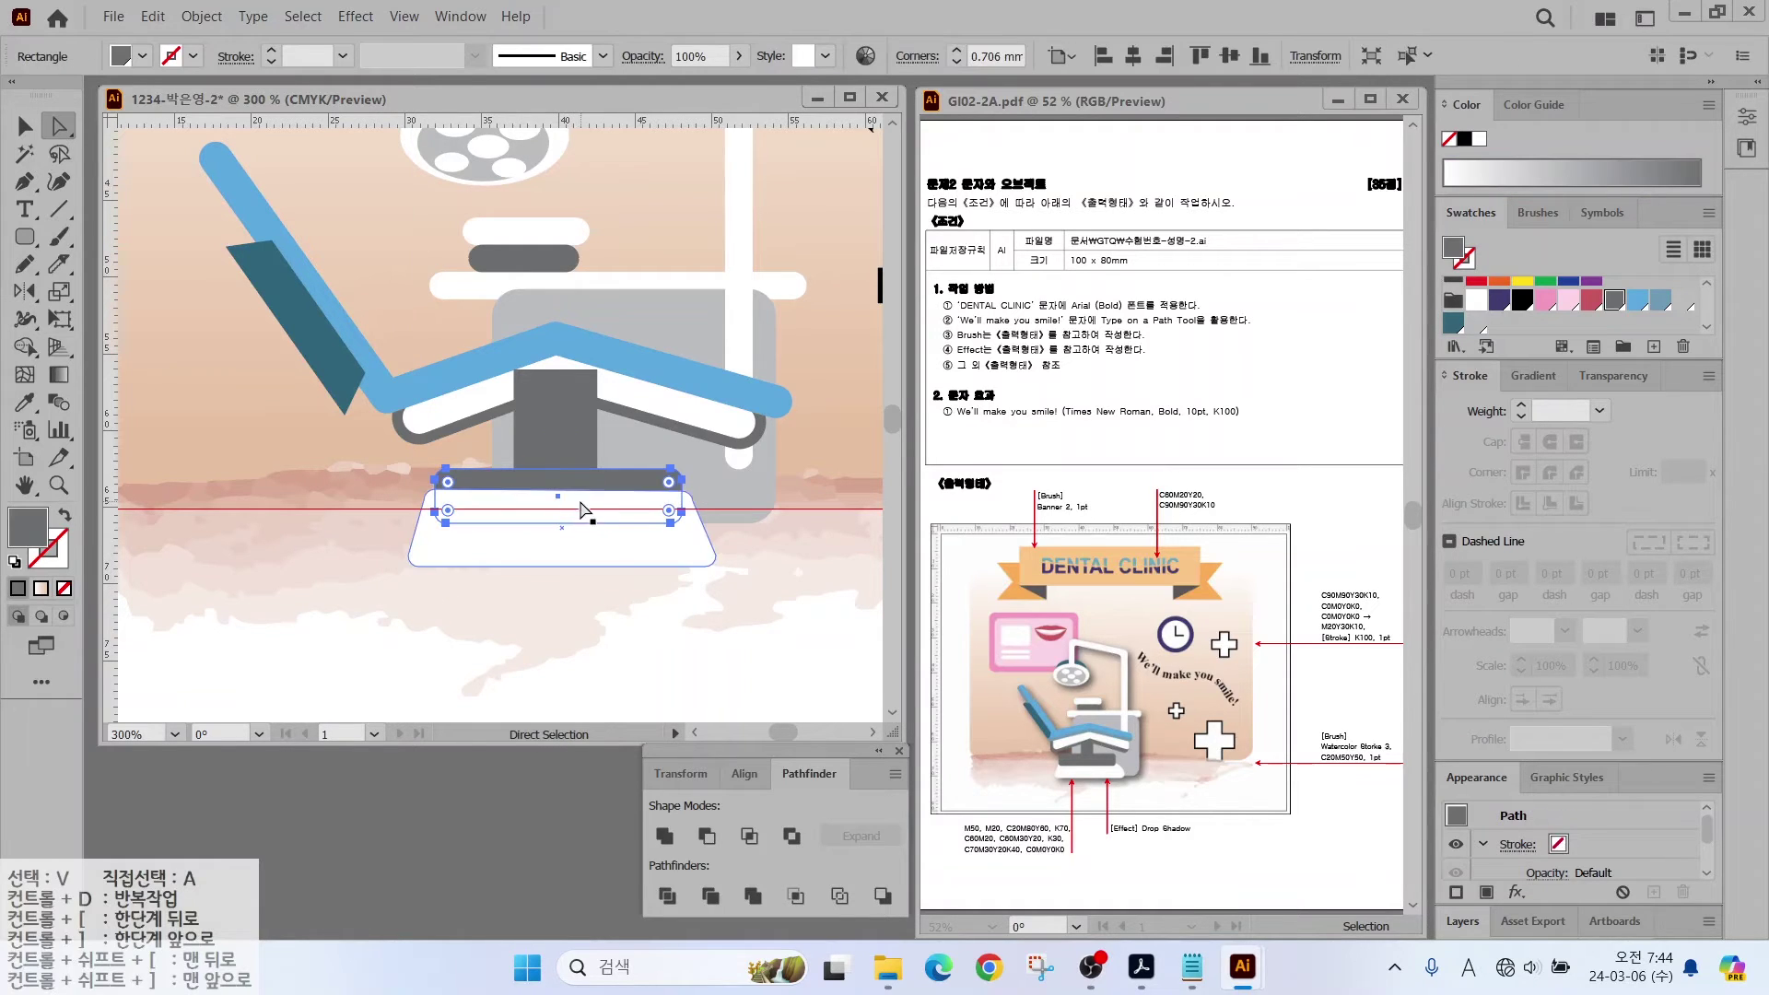
right_click(582, 509)
mouse_move(645, 829)
left_click(884, 827)
Step: Bring the blue chair arm in front of the grey stem
left_click_drag(233, 307, 440, 430)
right_click(446, 396)
key("Escape")
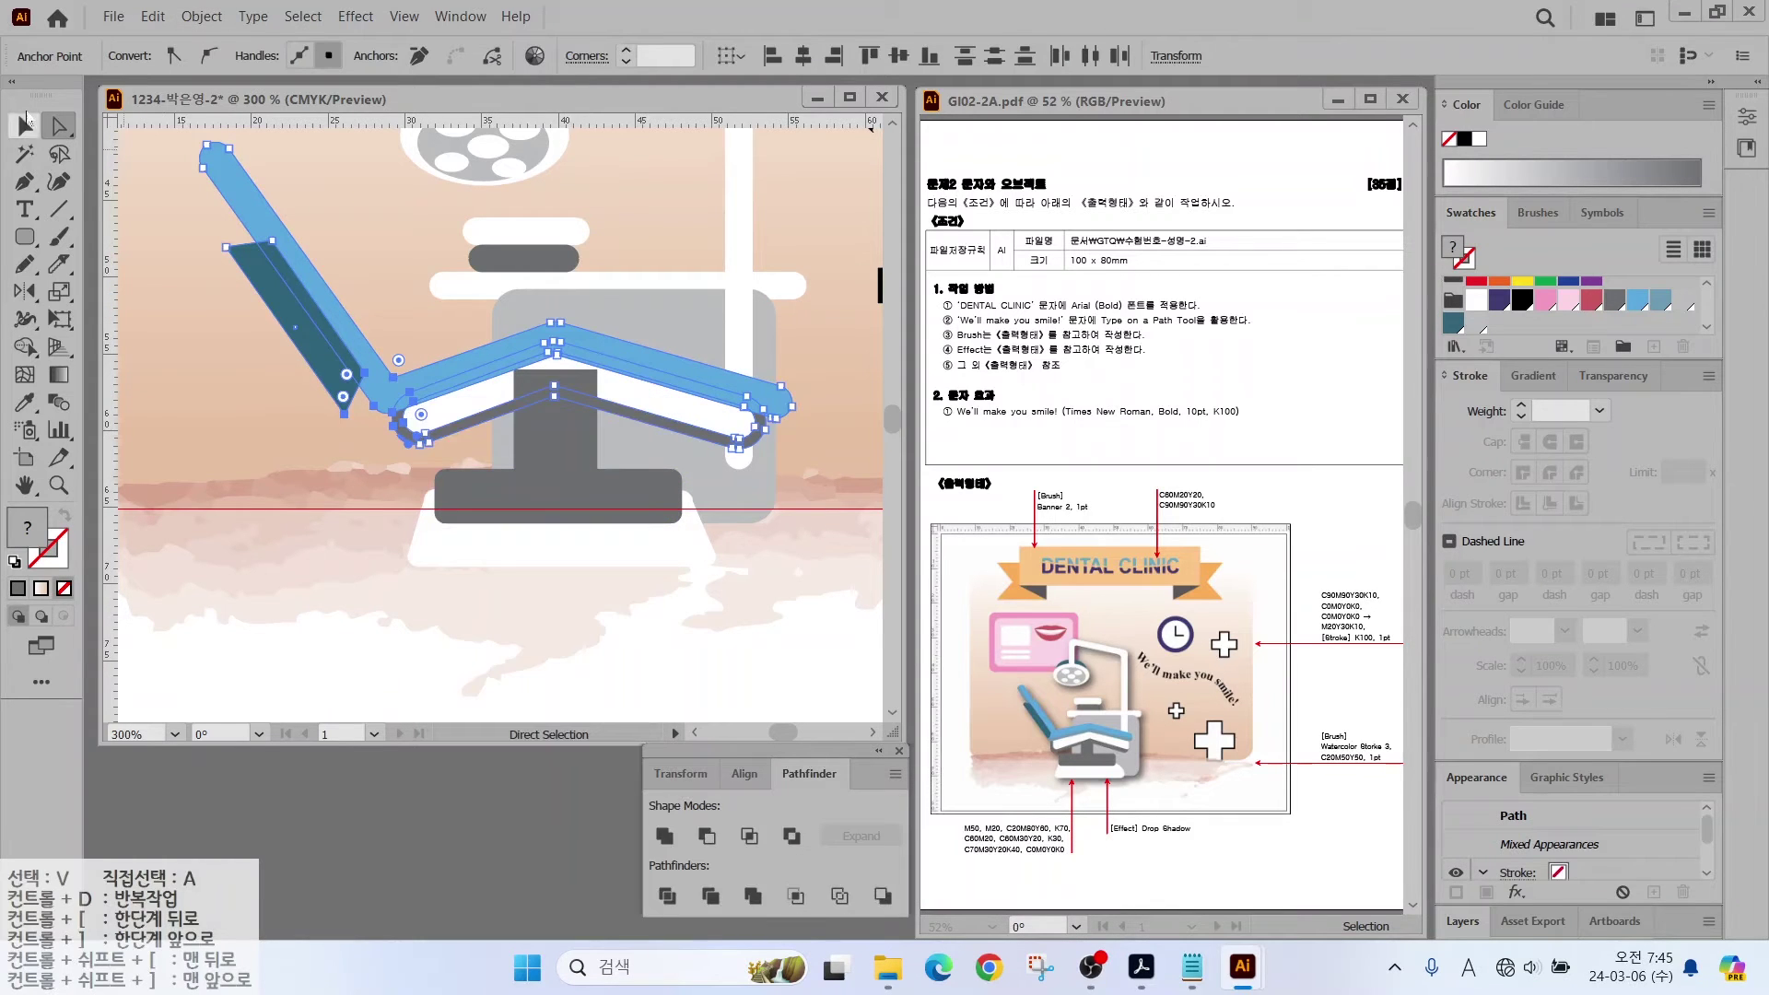
left_click(25, 123)
right_click(368, 364)
mouse_move(419, 694)
left_click(700, 670)
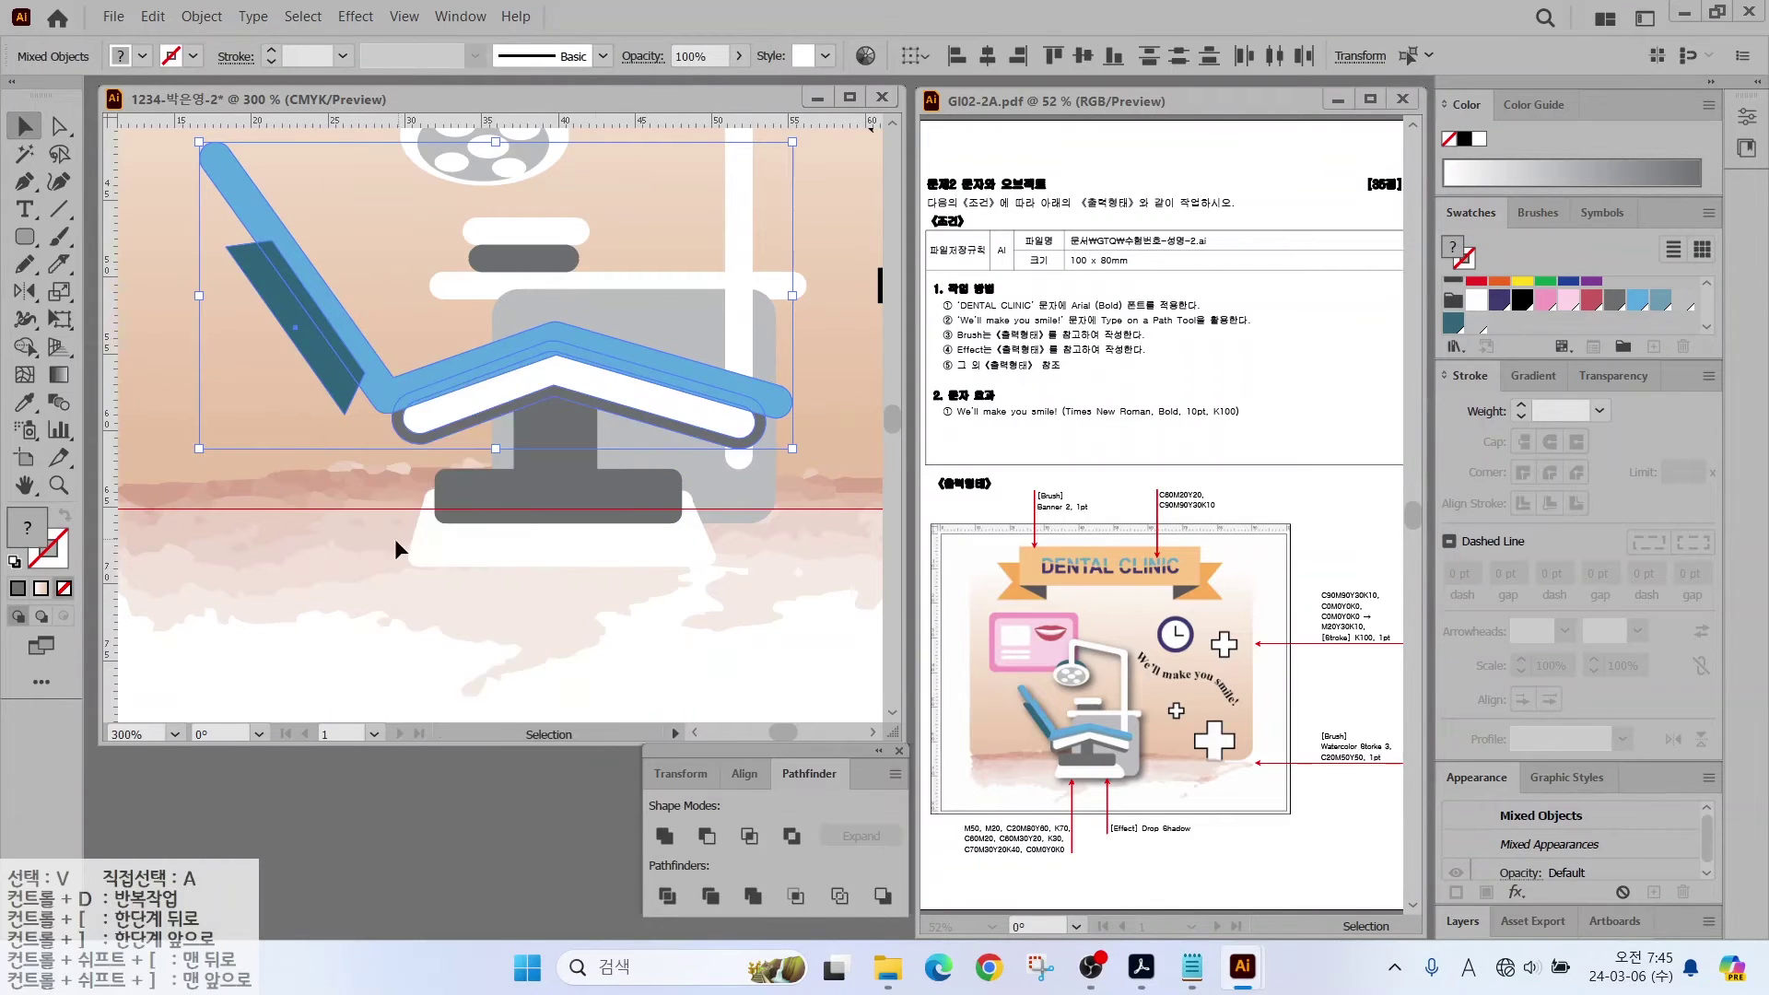
Step: Zoom out and fit the whole artboard in the window
left_click(396, 550)
key("ctrl+minus")
left_click_drag(424, 493, 285, 556)
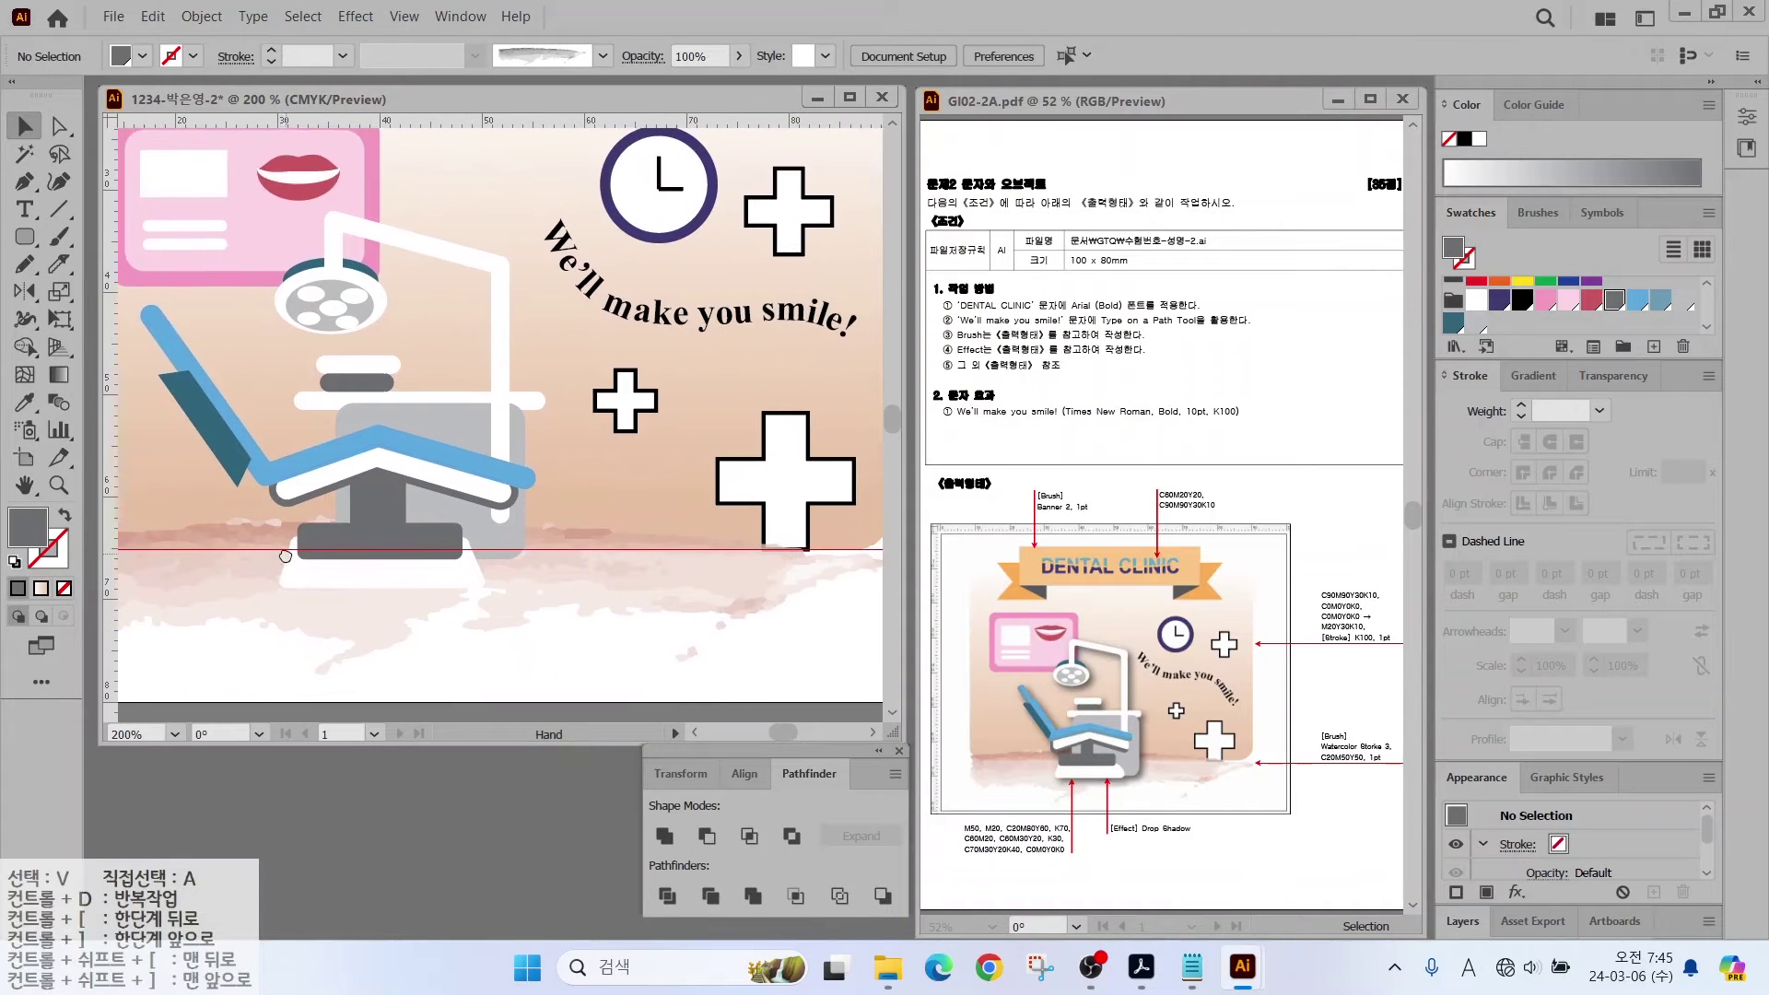
key("ctrl+0")
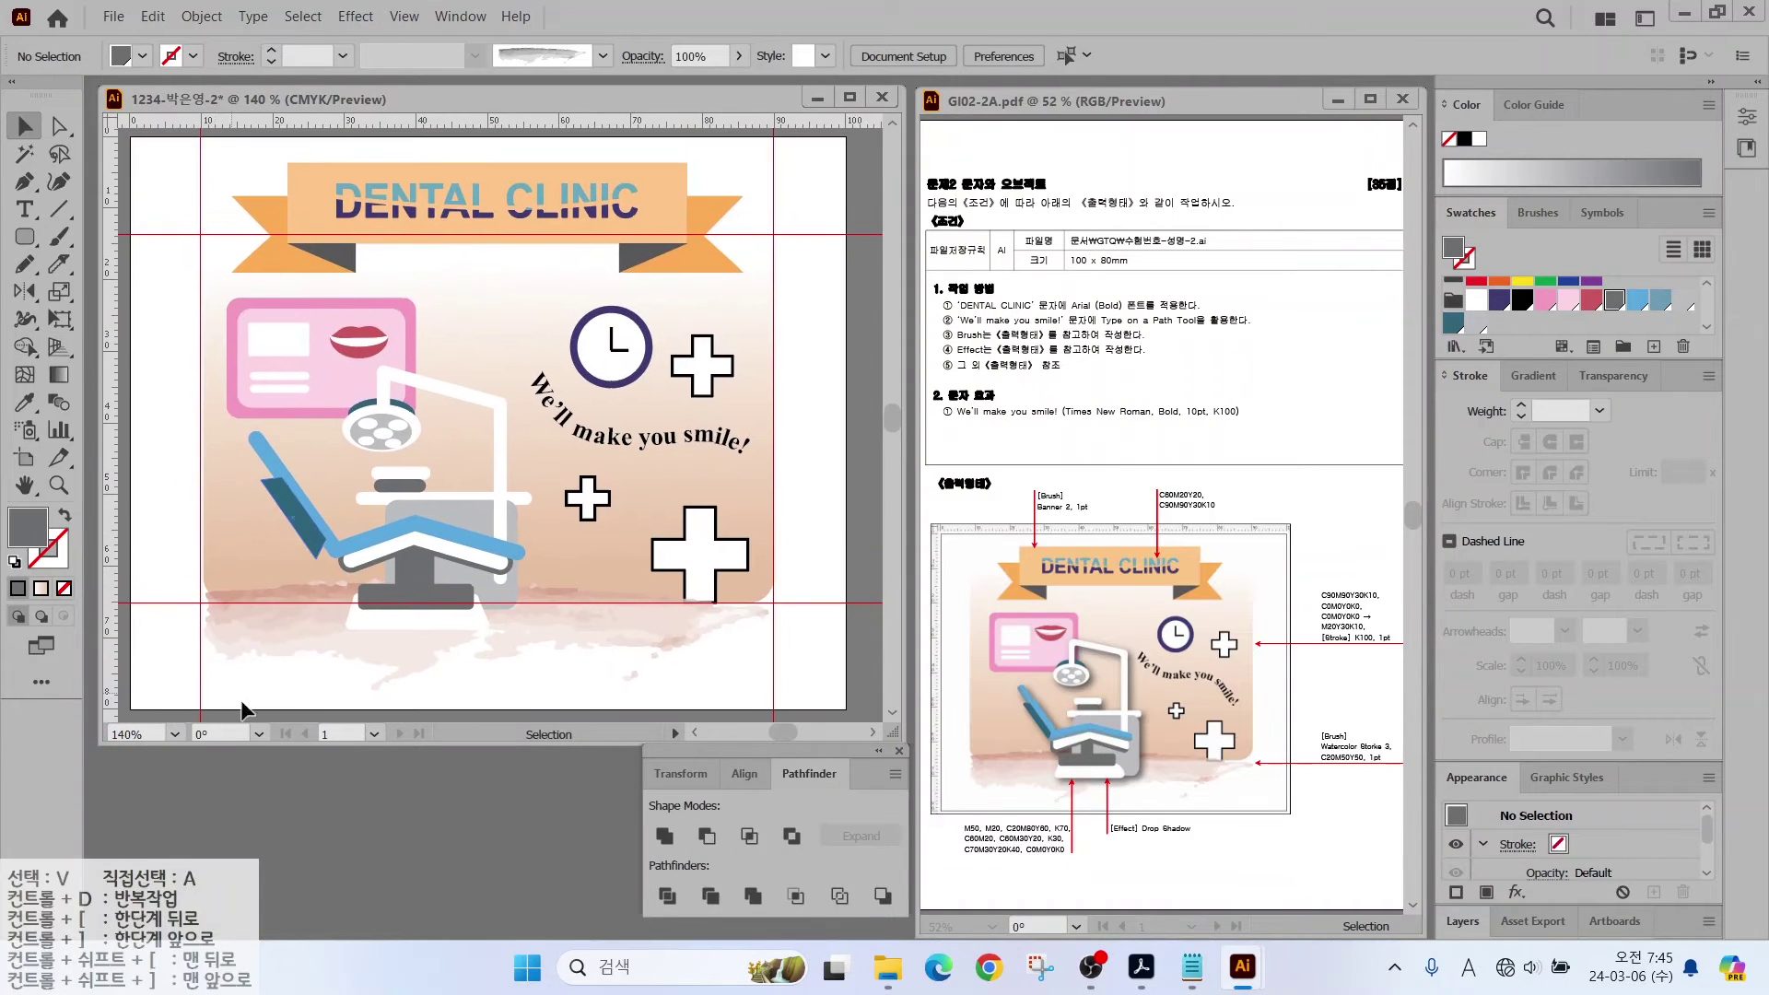
left_click(289, 565)
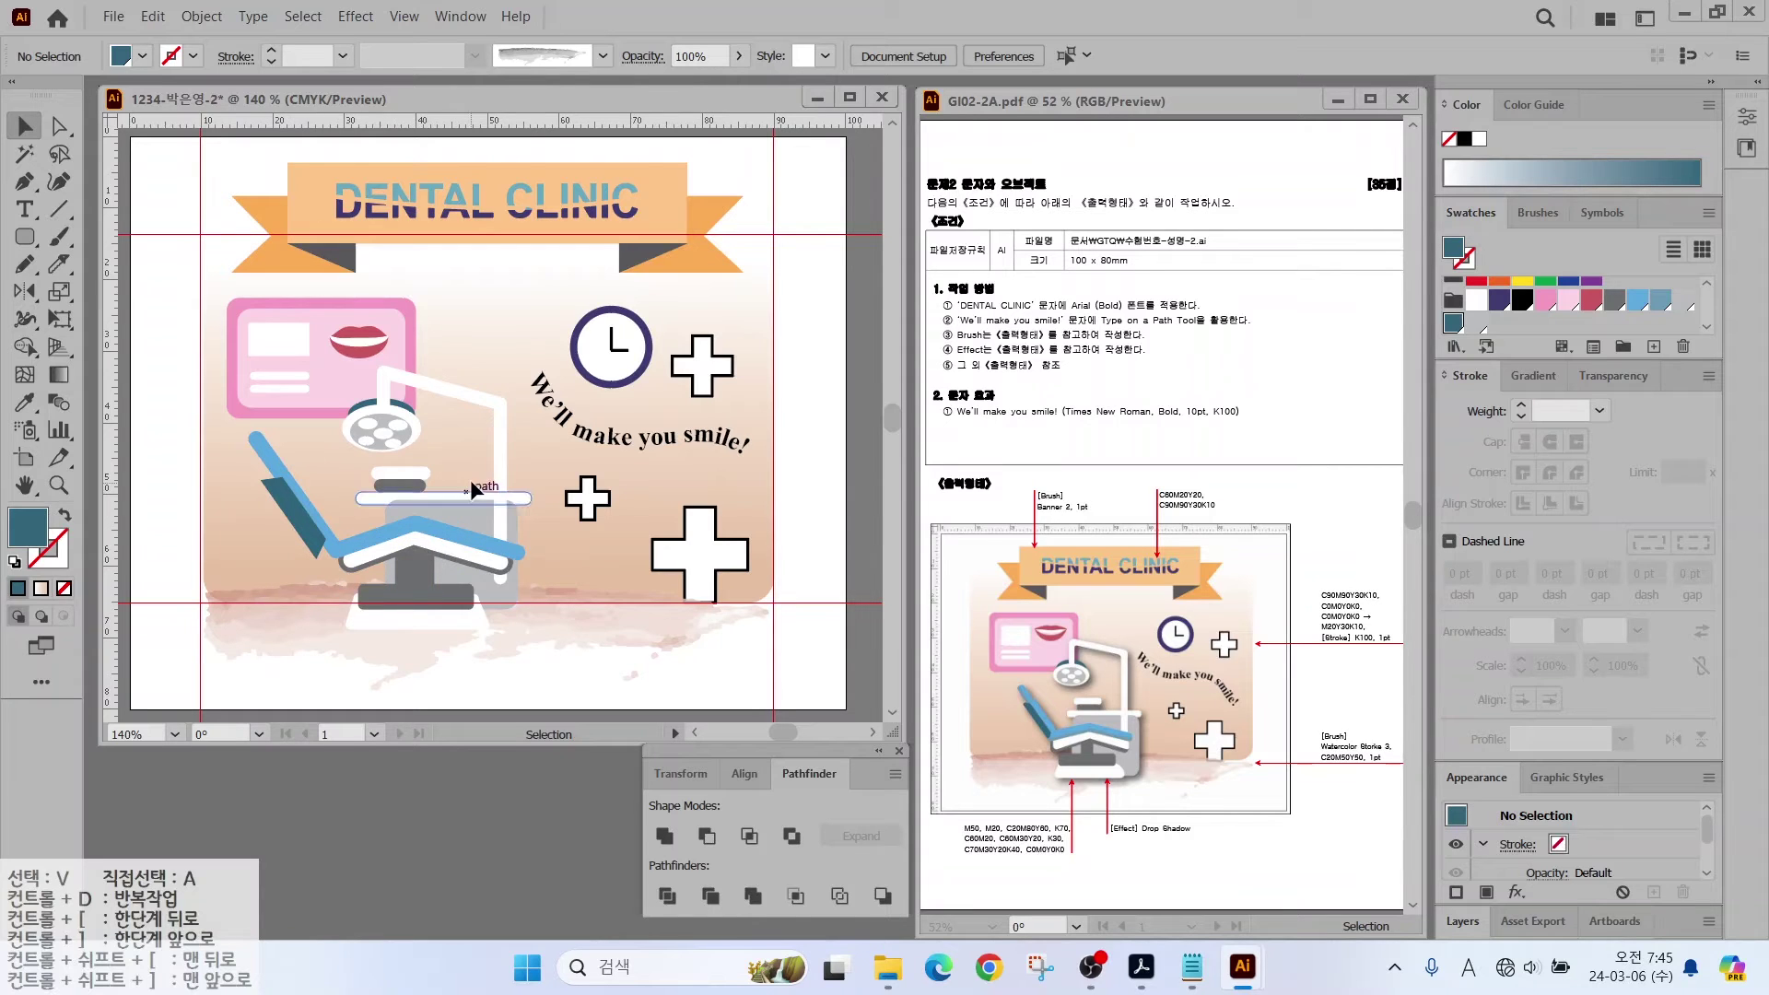
Step: Marquee-select every dental chair part and group them into one object
left_click_drag(200, 645, 537, 385)
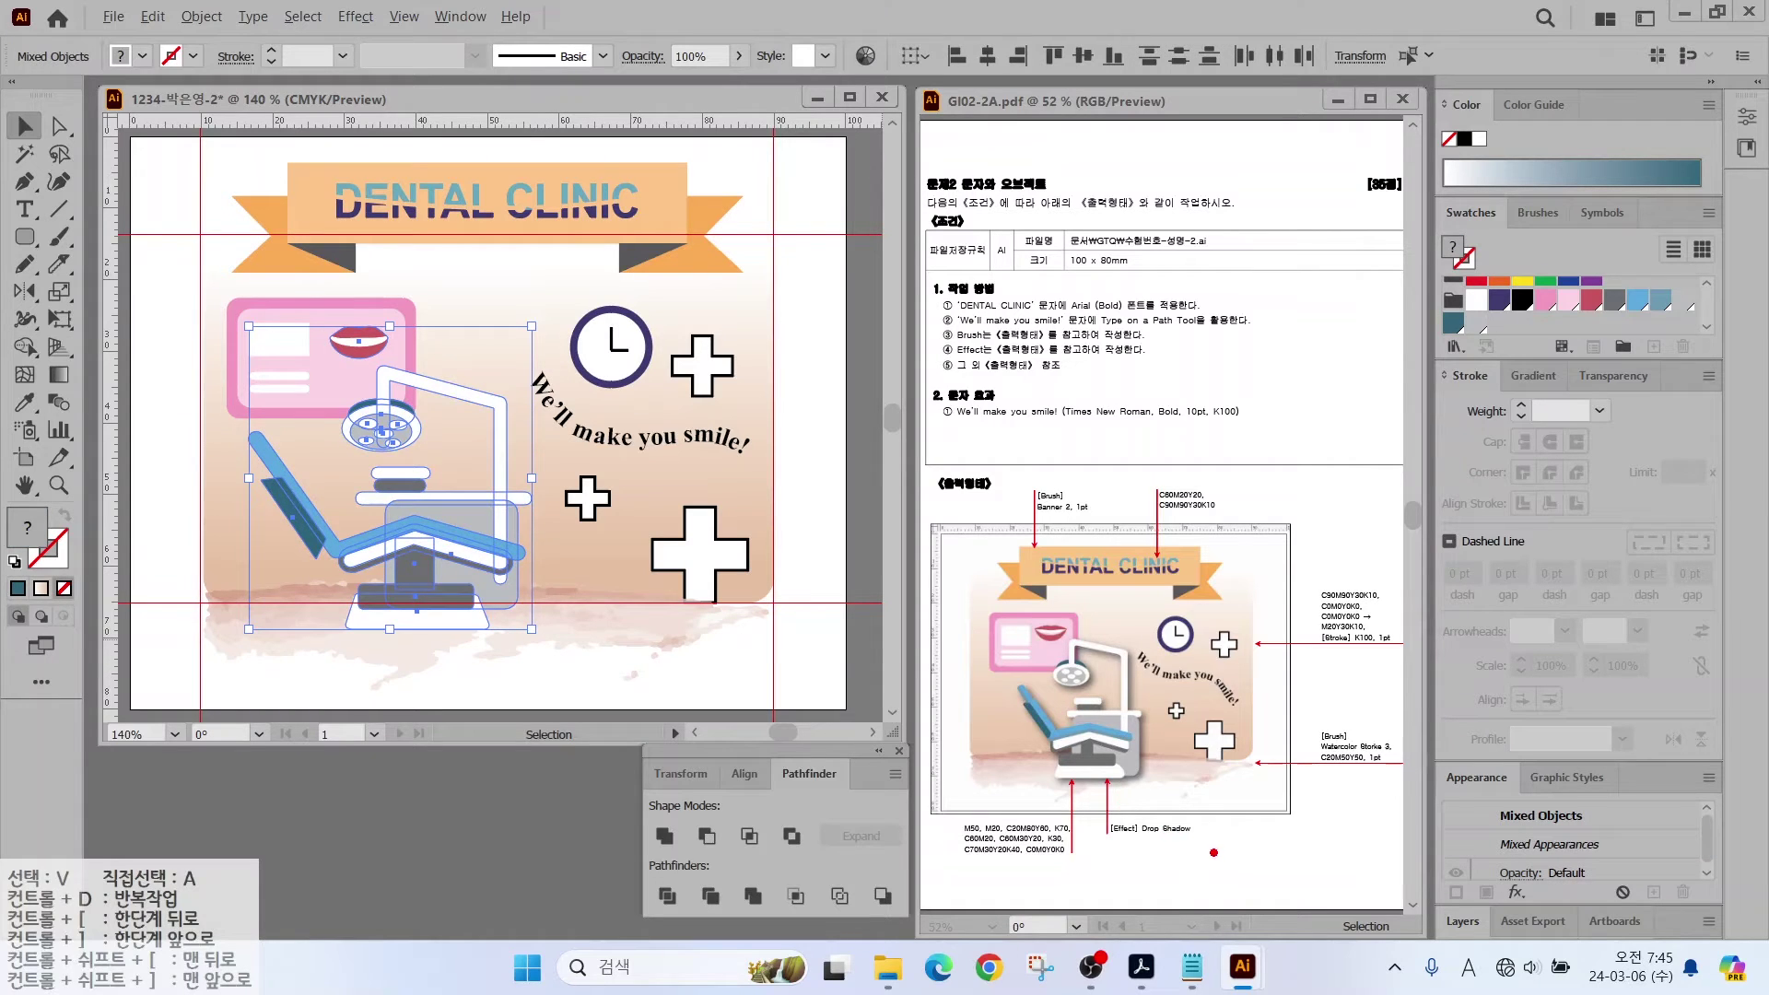
left_click_drag(1213, 852, 1228, 808)
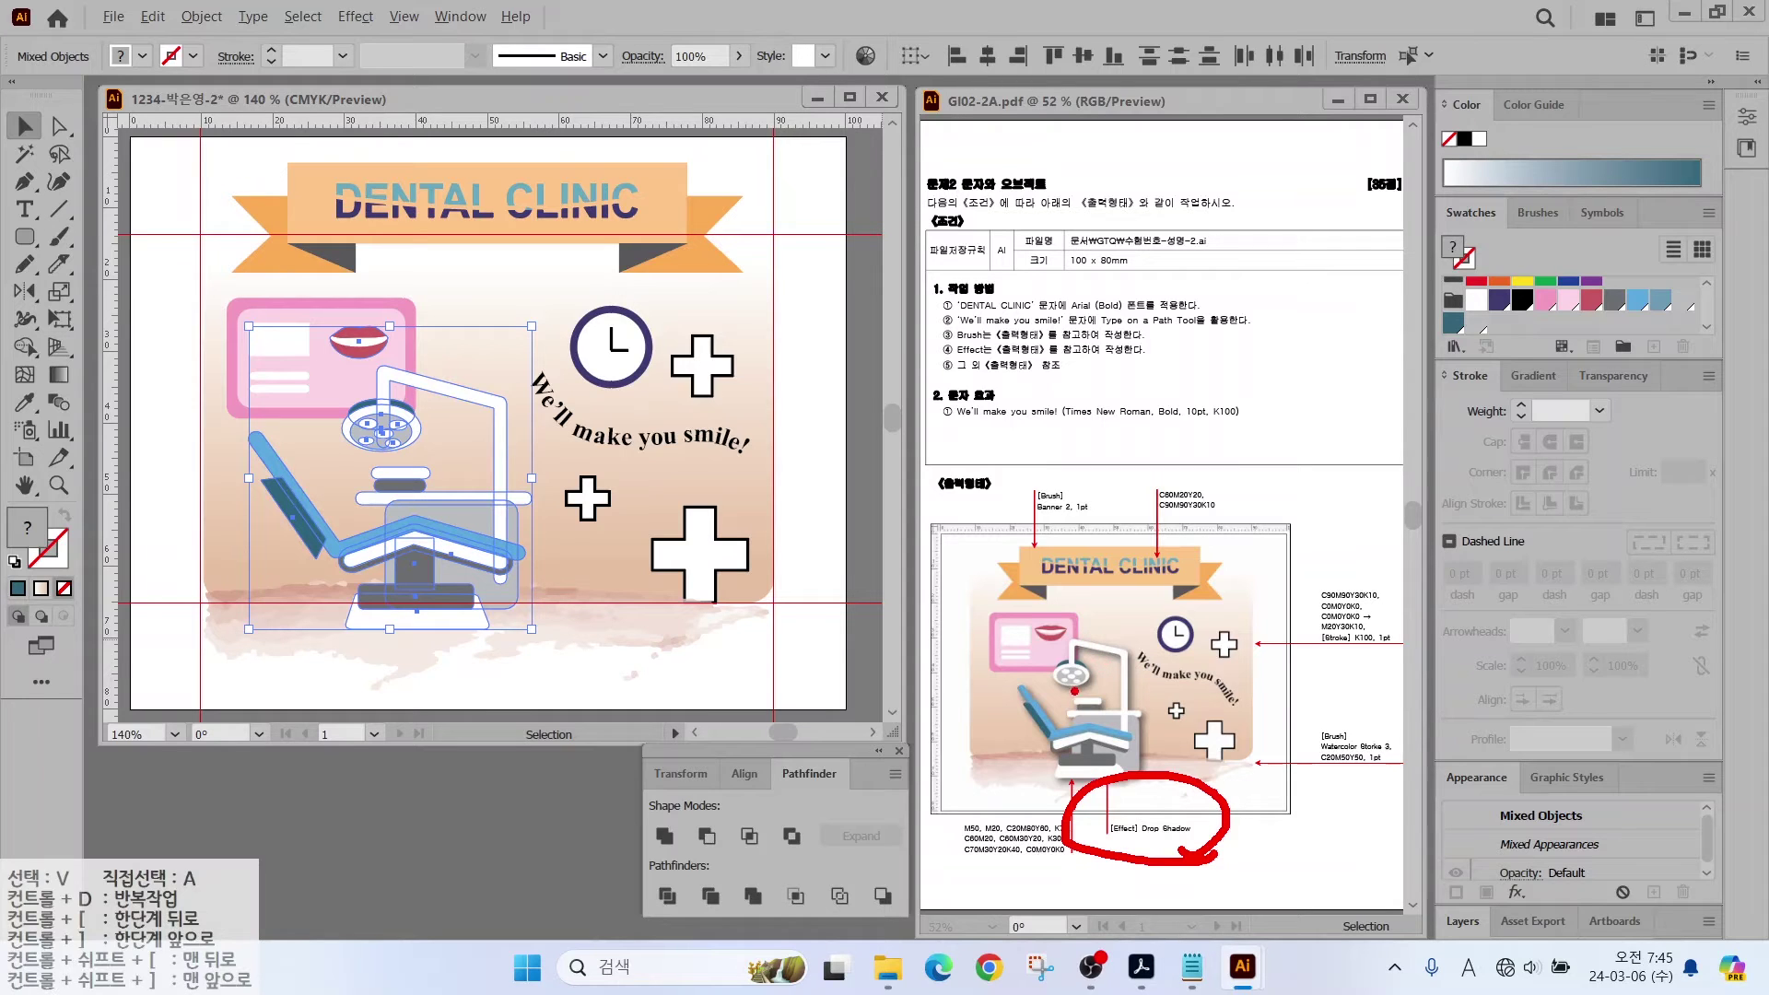
left_click_drag(1020, 647, 1061, 691)
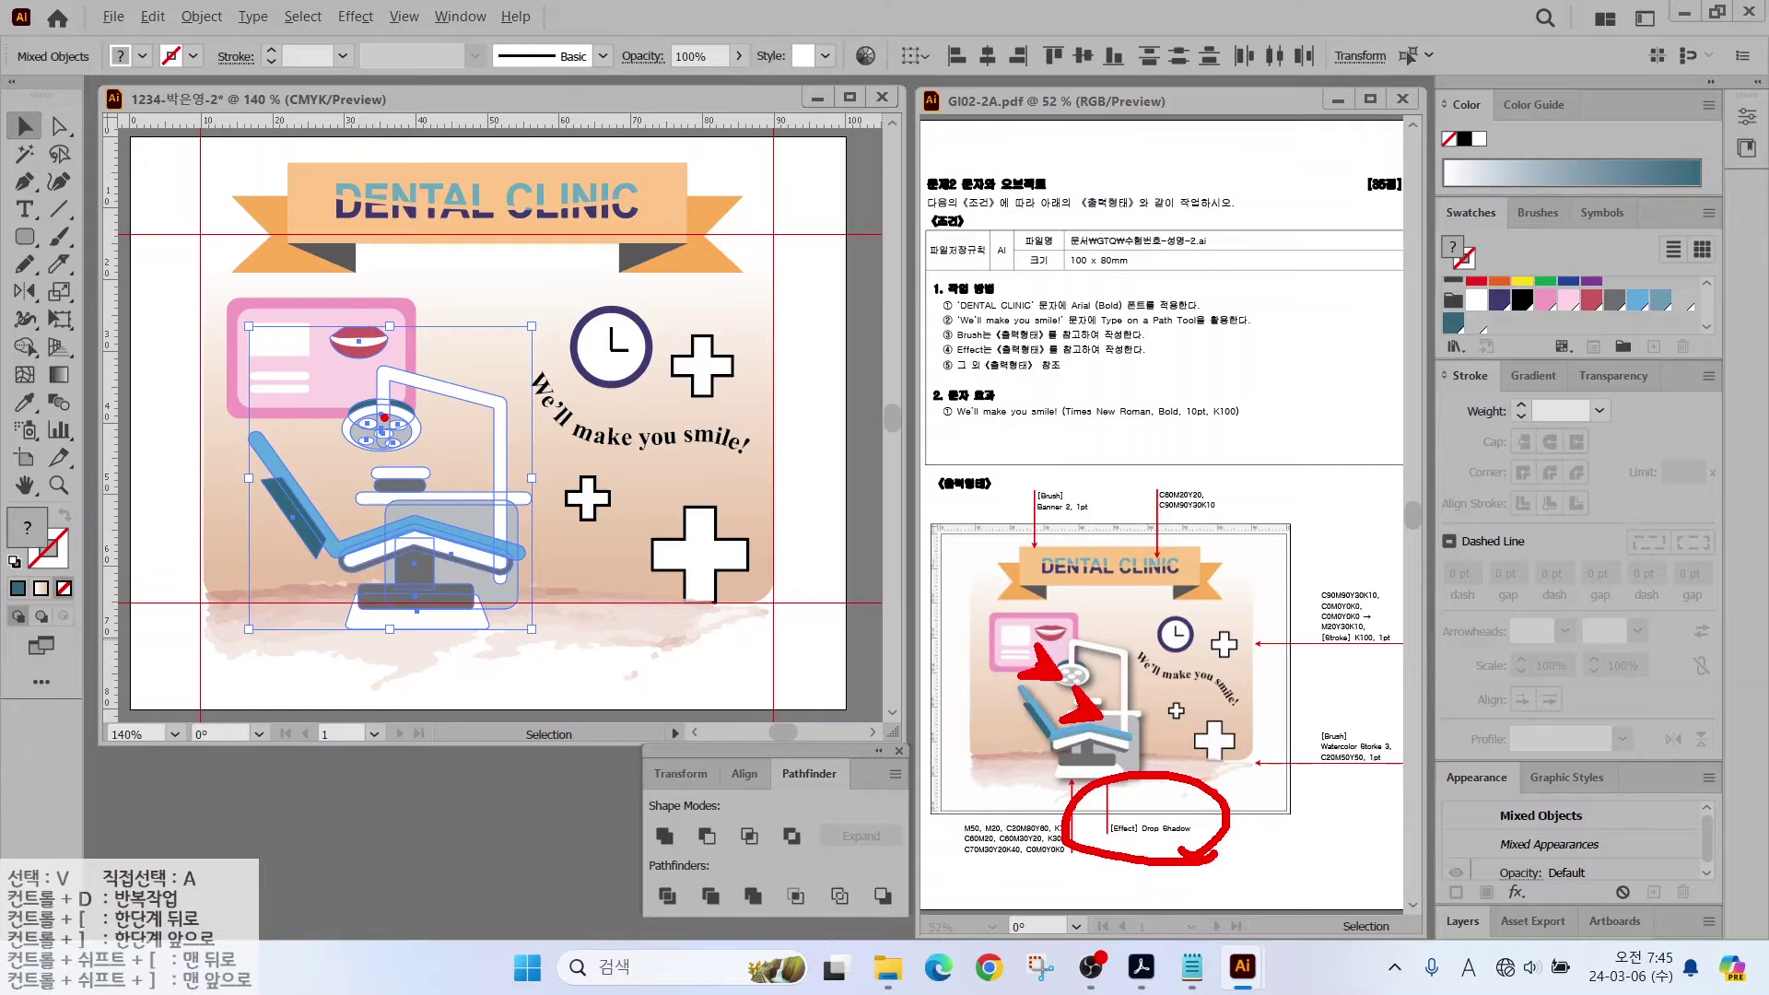
key("Escape")
right_click(457, 534)
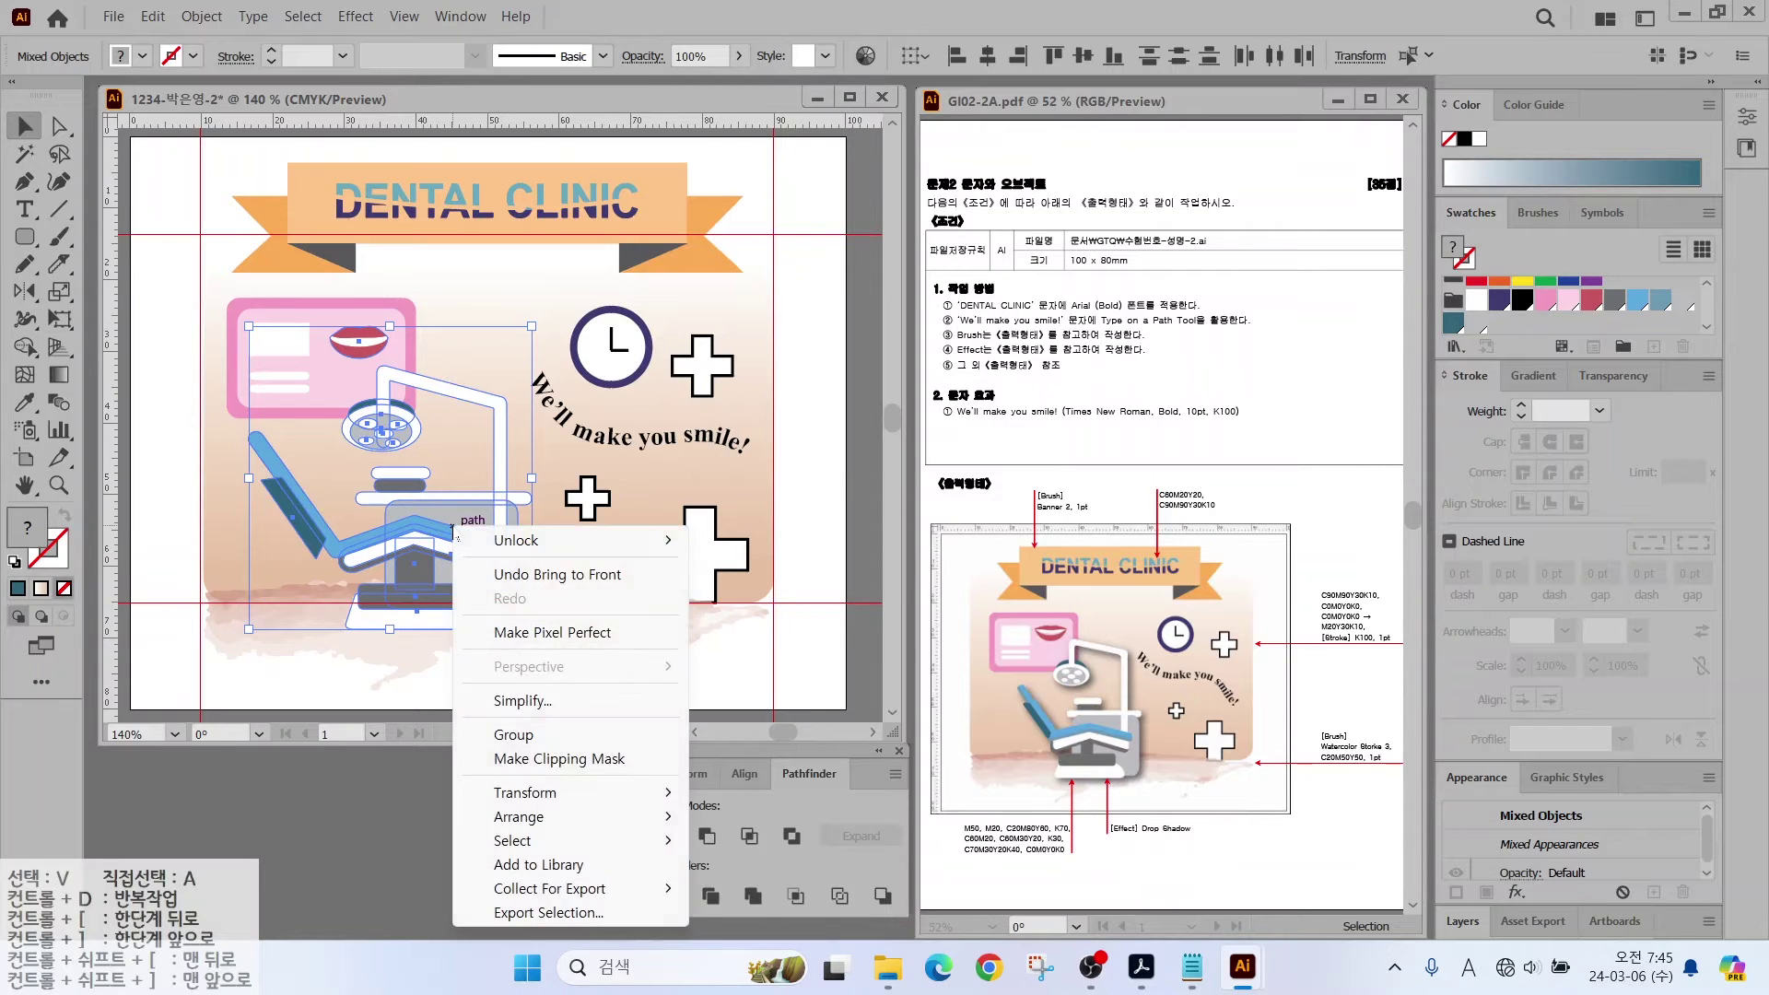
left_click(513, 734)
left_click(456, 389)
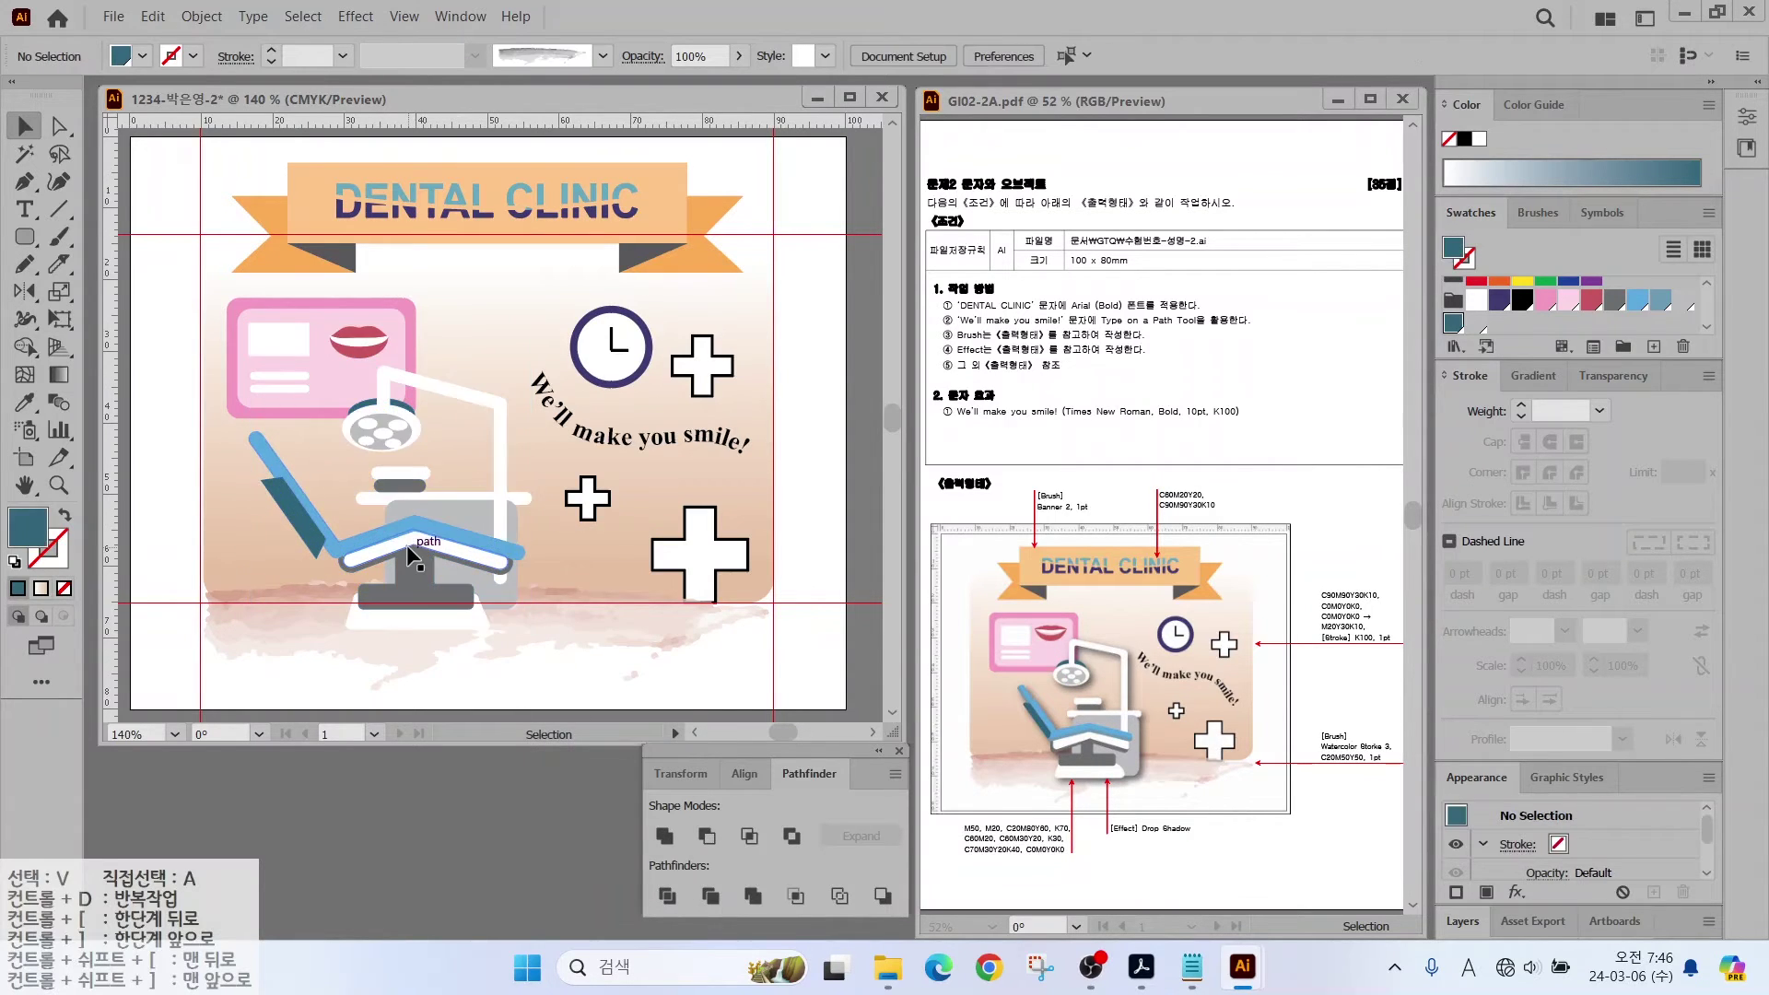
left_click_drag(406, 544, 448, 573)
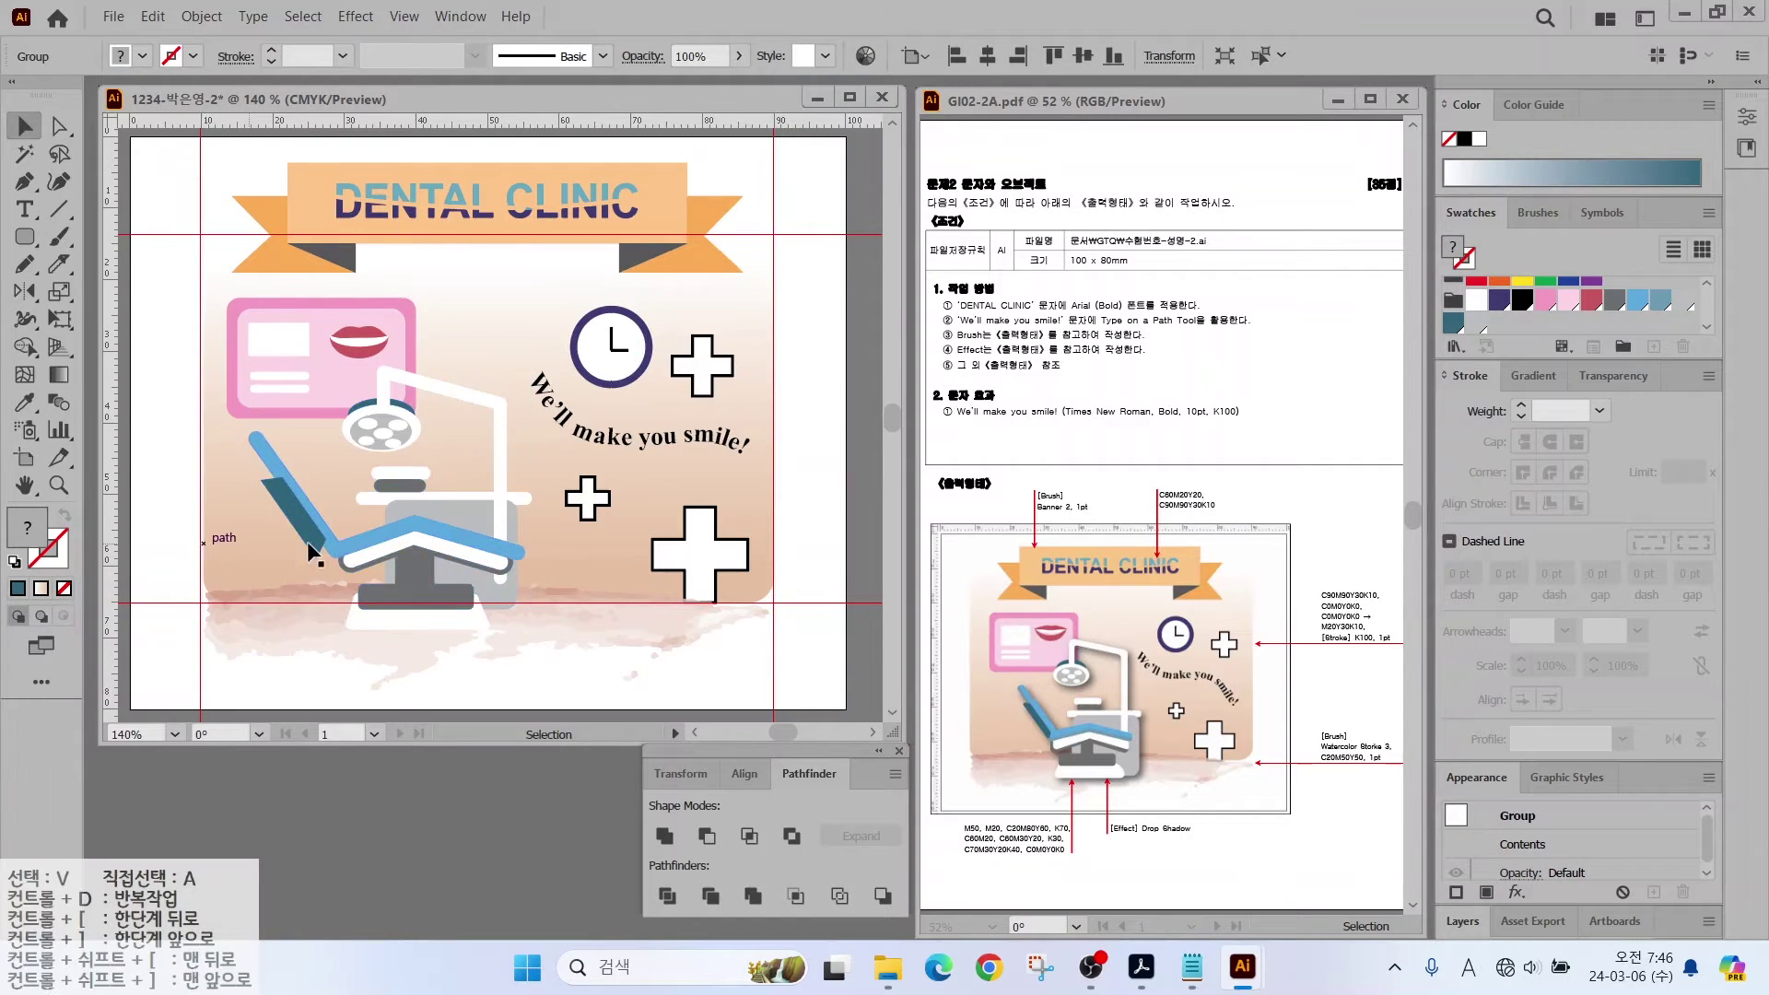
Step: Apply a Multiply drop shadow to the chair: 50% opacity, 1 mm X/Y offset, 1 mm blur
left_click(355, 15)
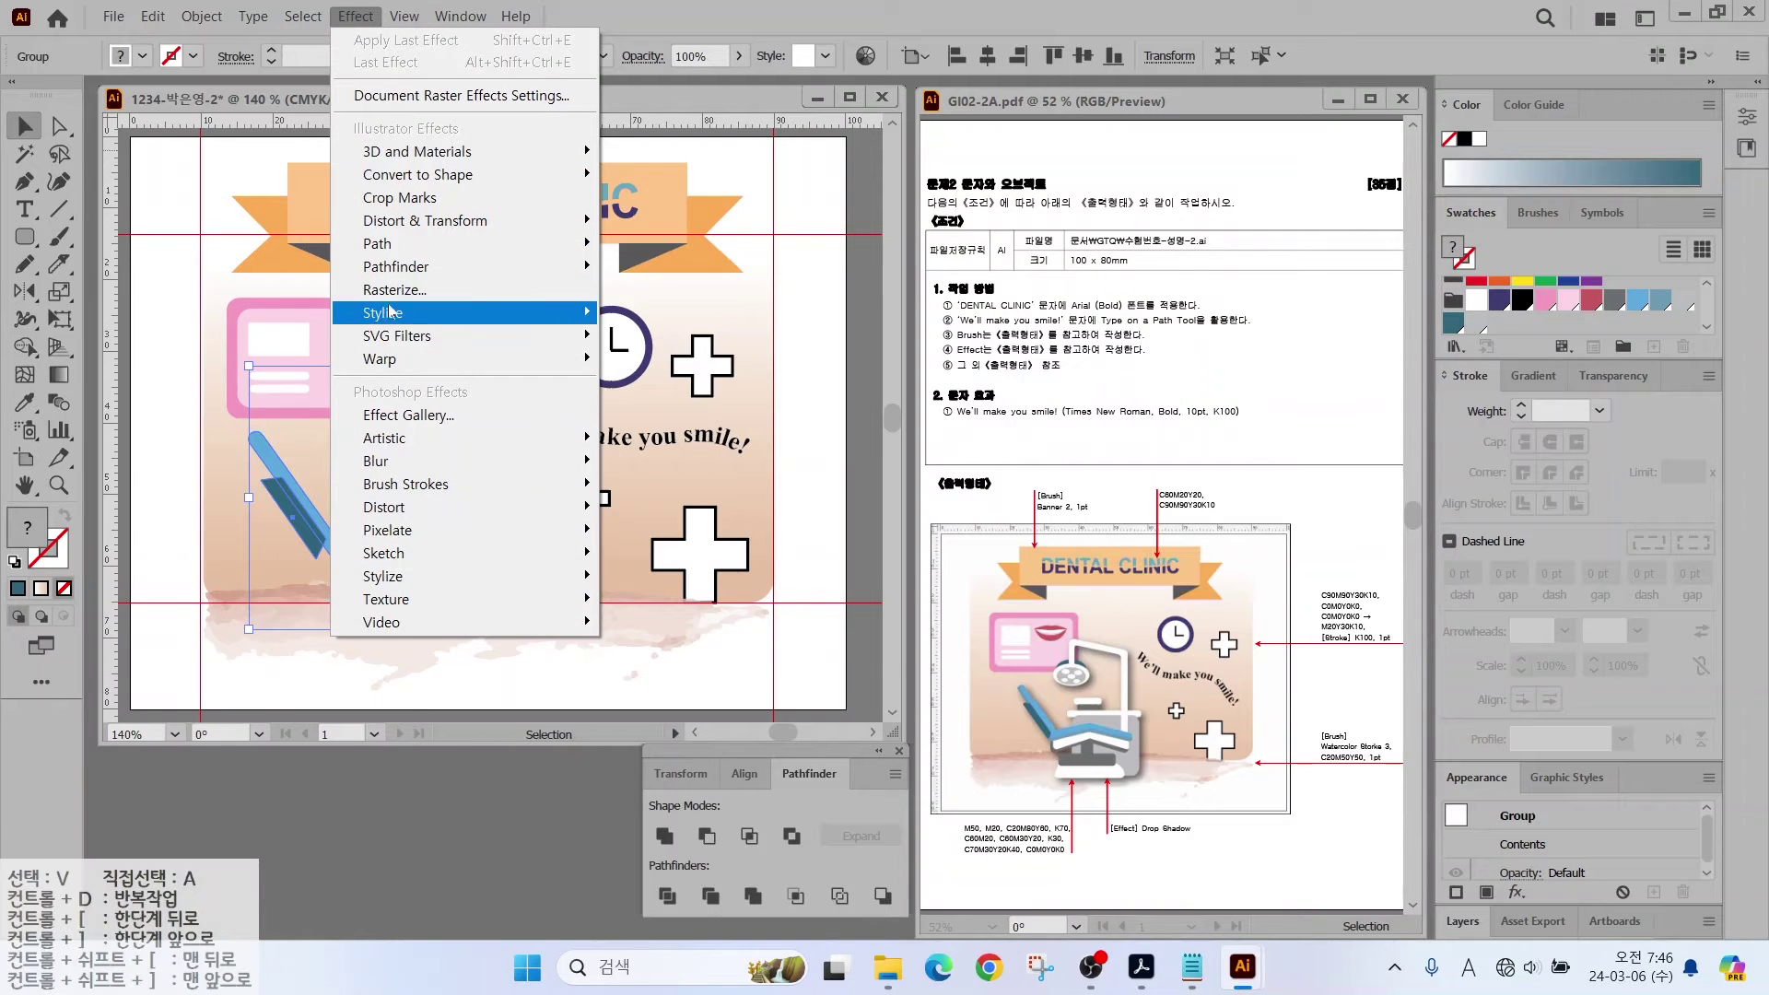
mouse_move(396, 313)
left_click(679, 316)
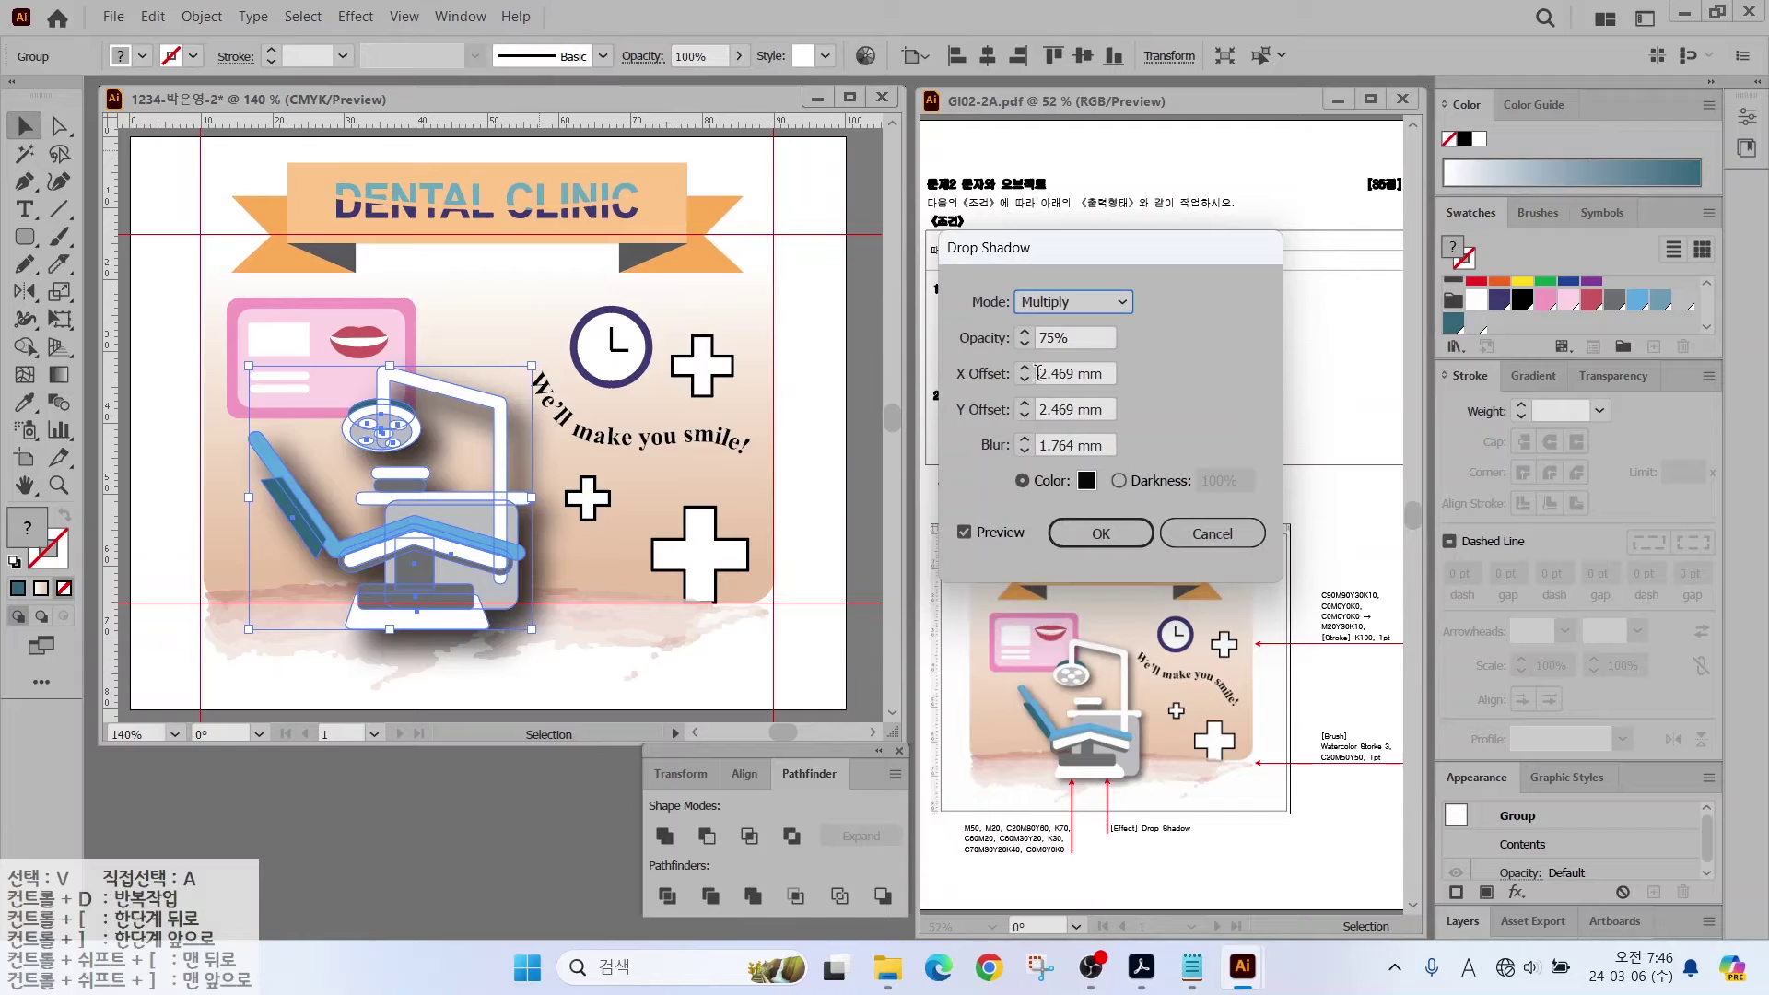
key("Tab")
key("Tab")
key("BackSpace")
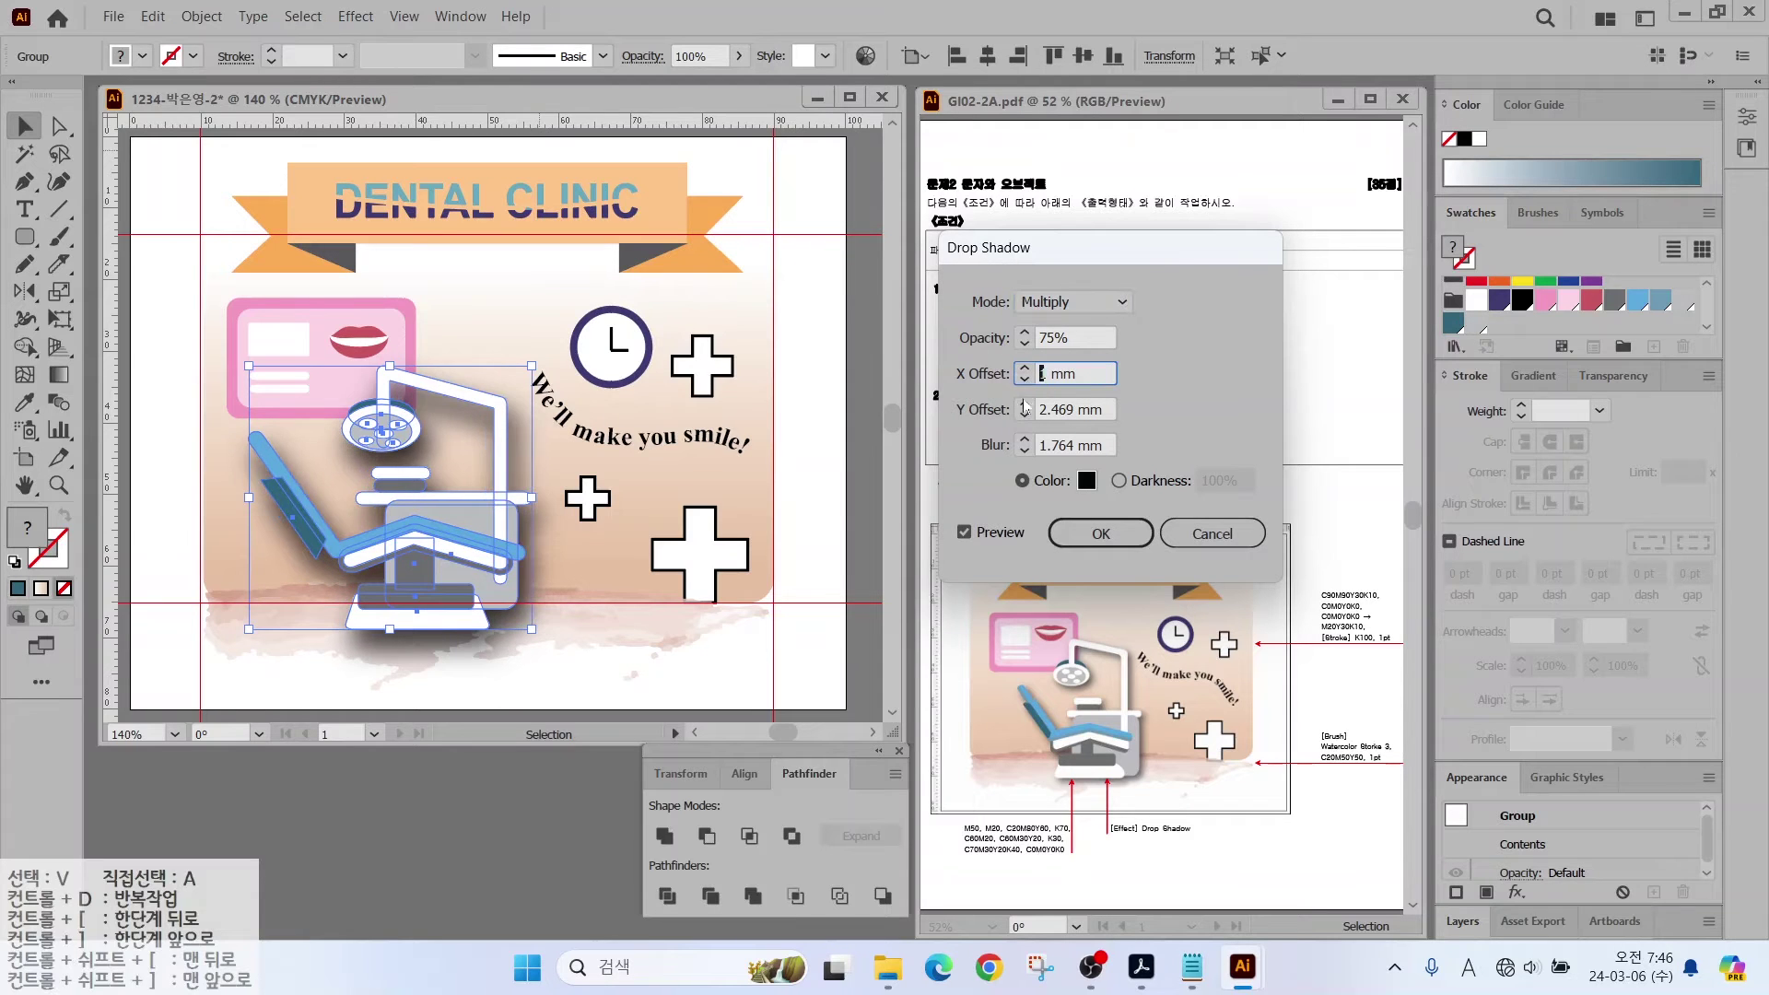
key("Tab")
key("BackSpace")
type("1")
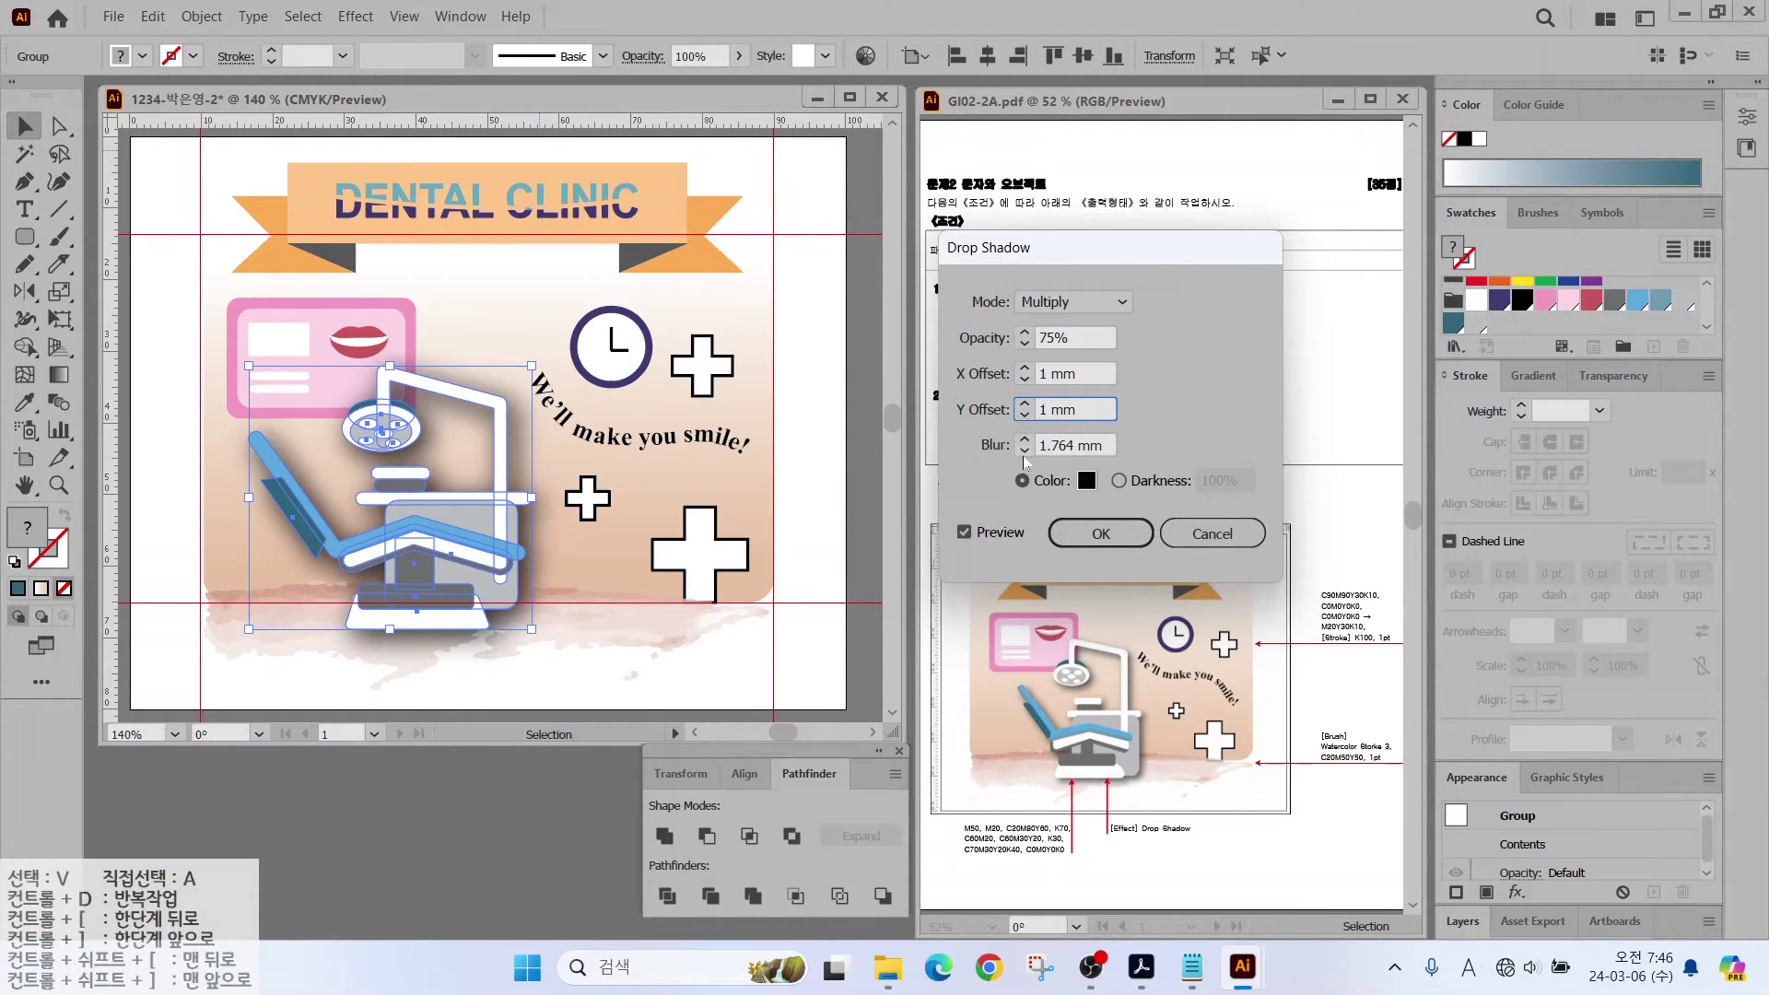
key("Tab")
key("BackSpace")
left_click(1070, 339)
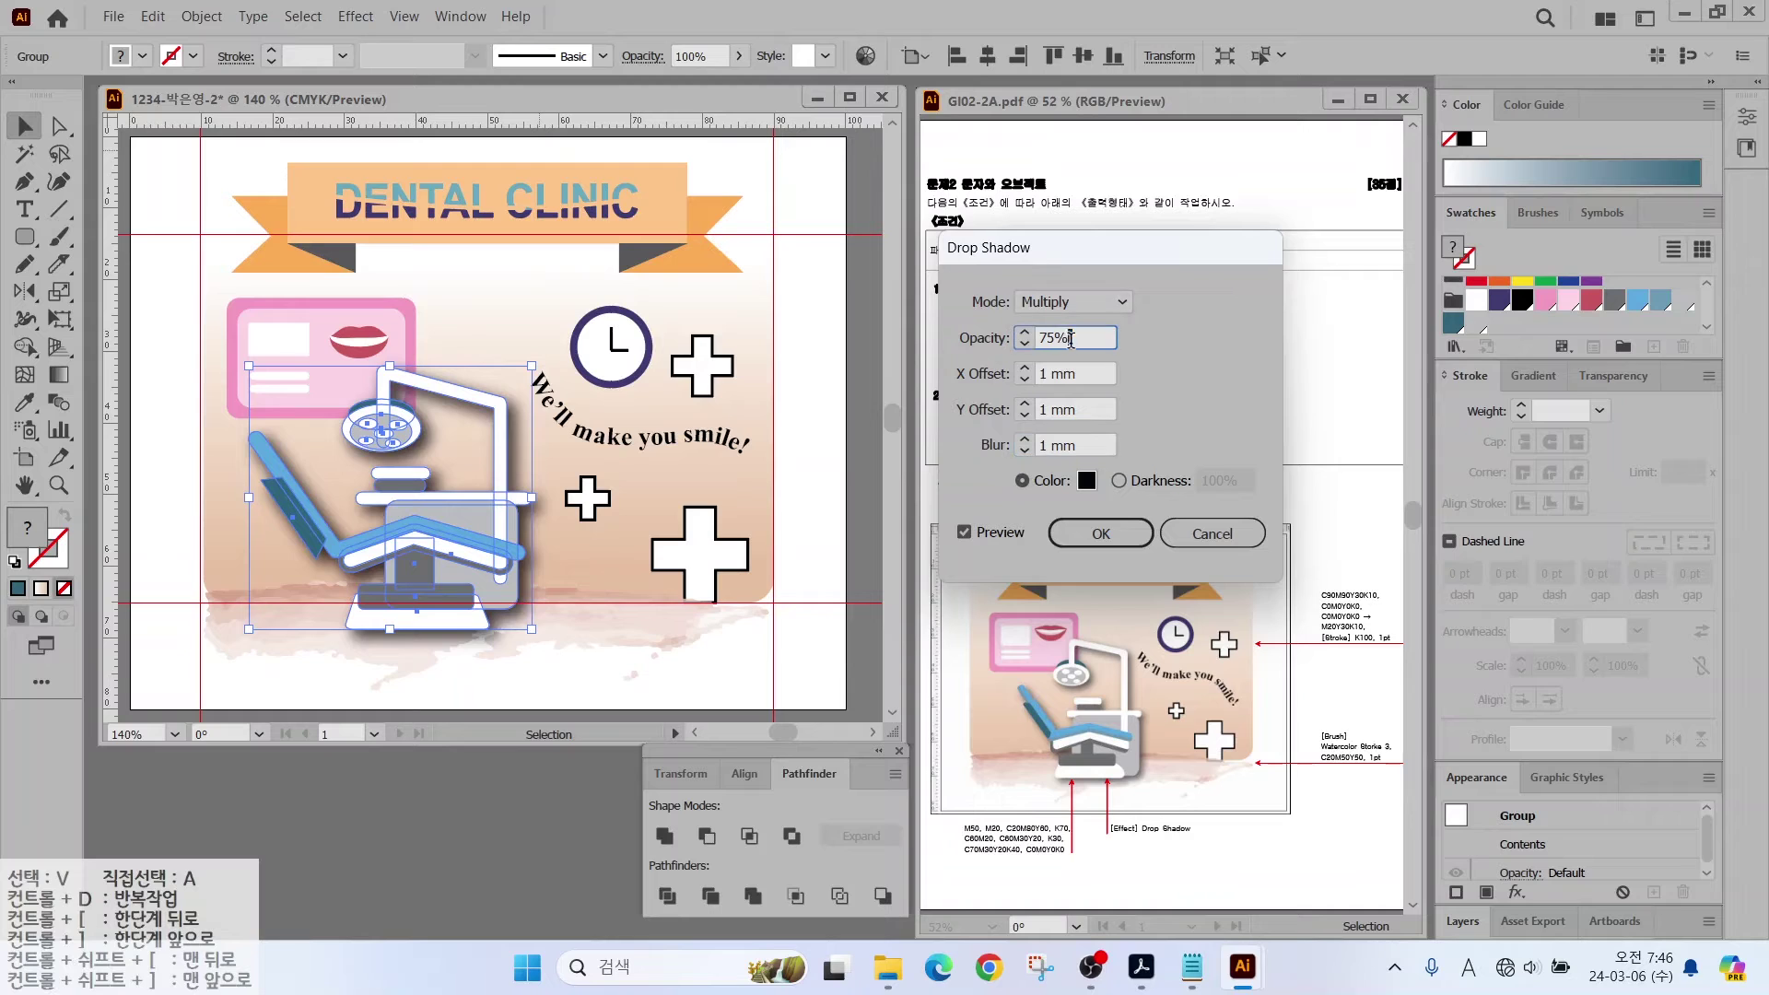
double_click(964, 533)
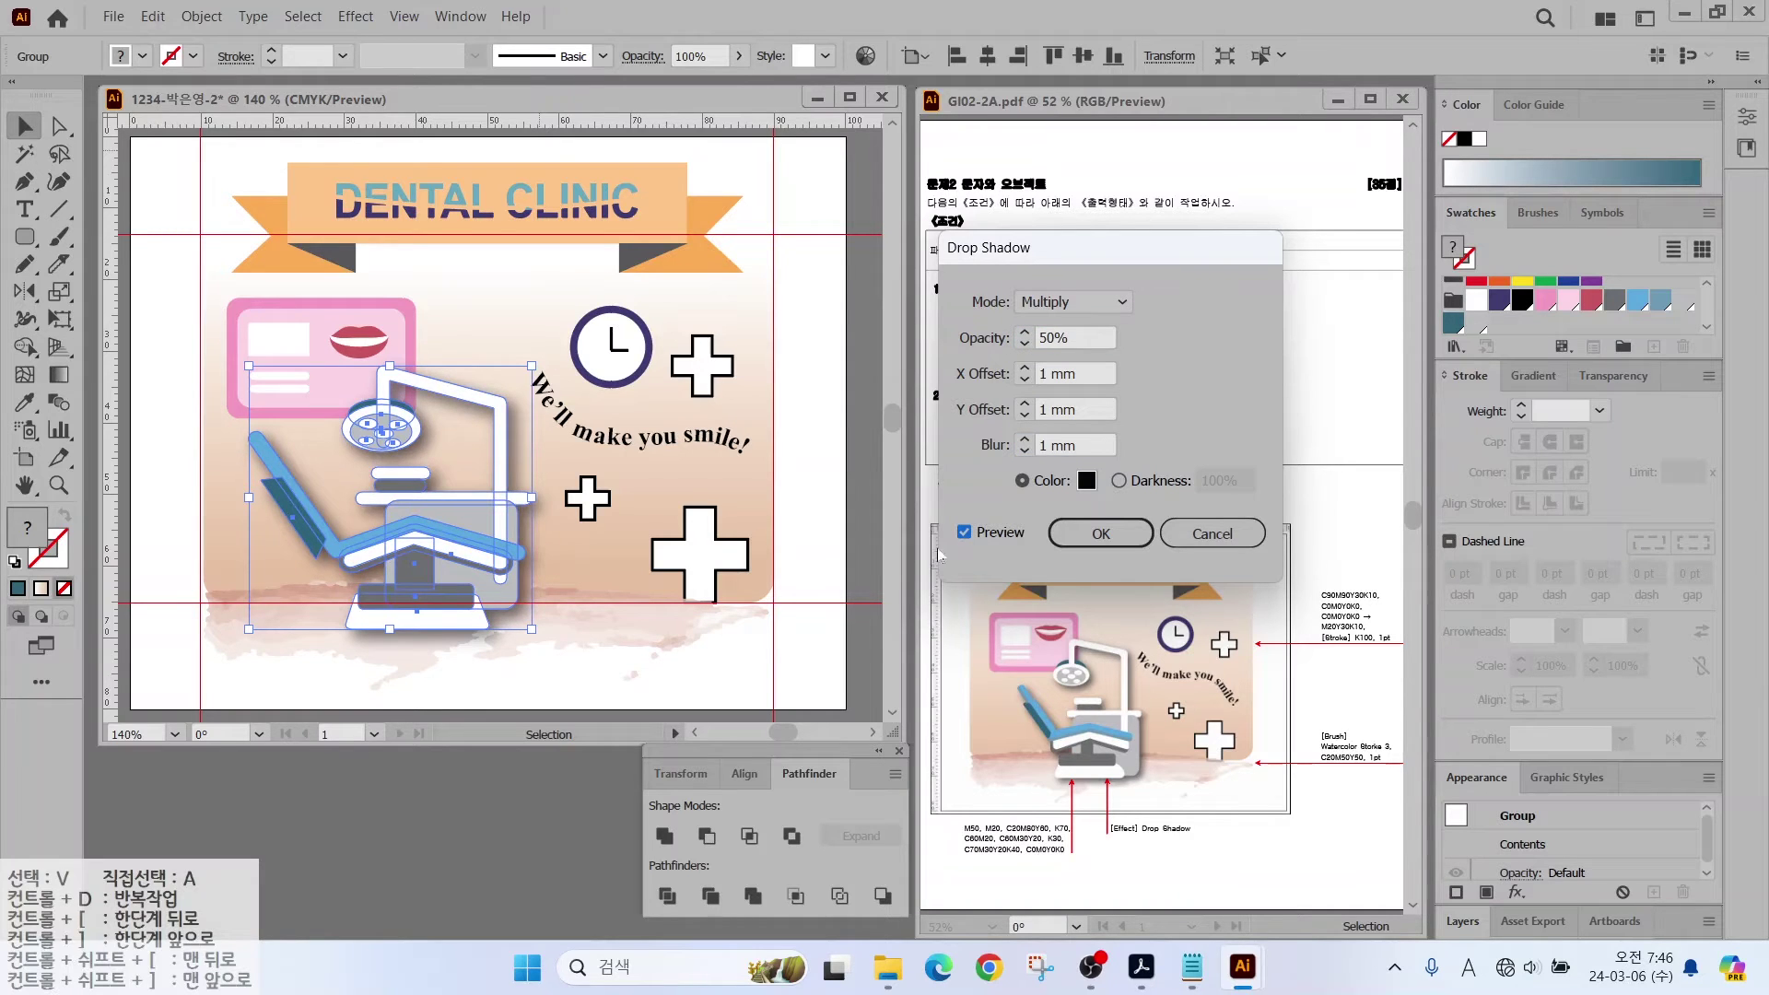
left_click(1101, 533)
left_click(591, 654)
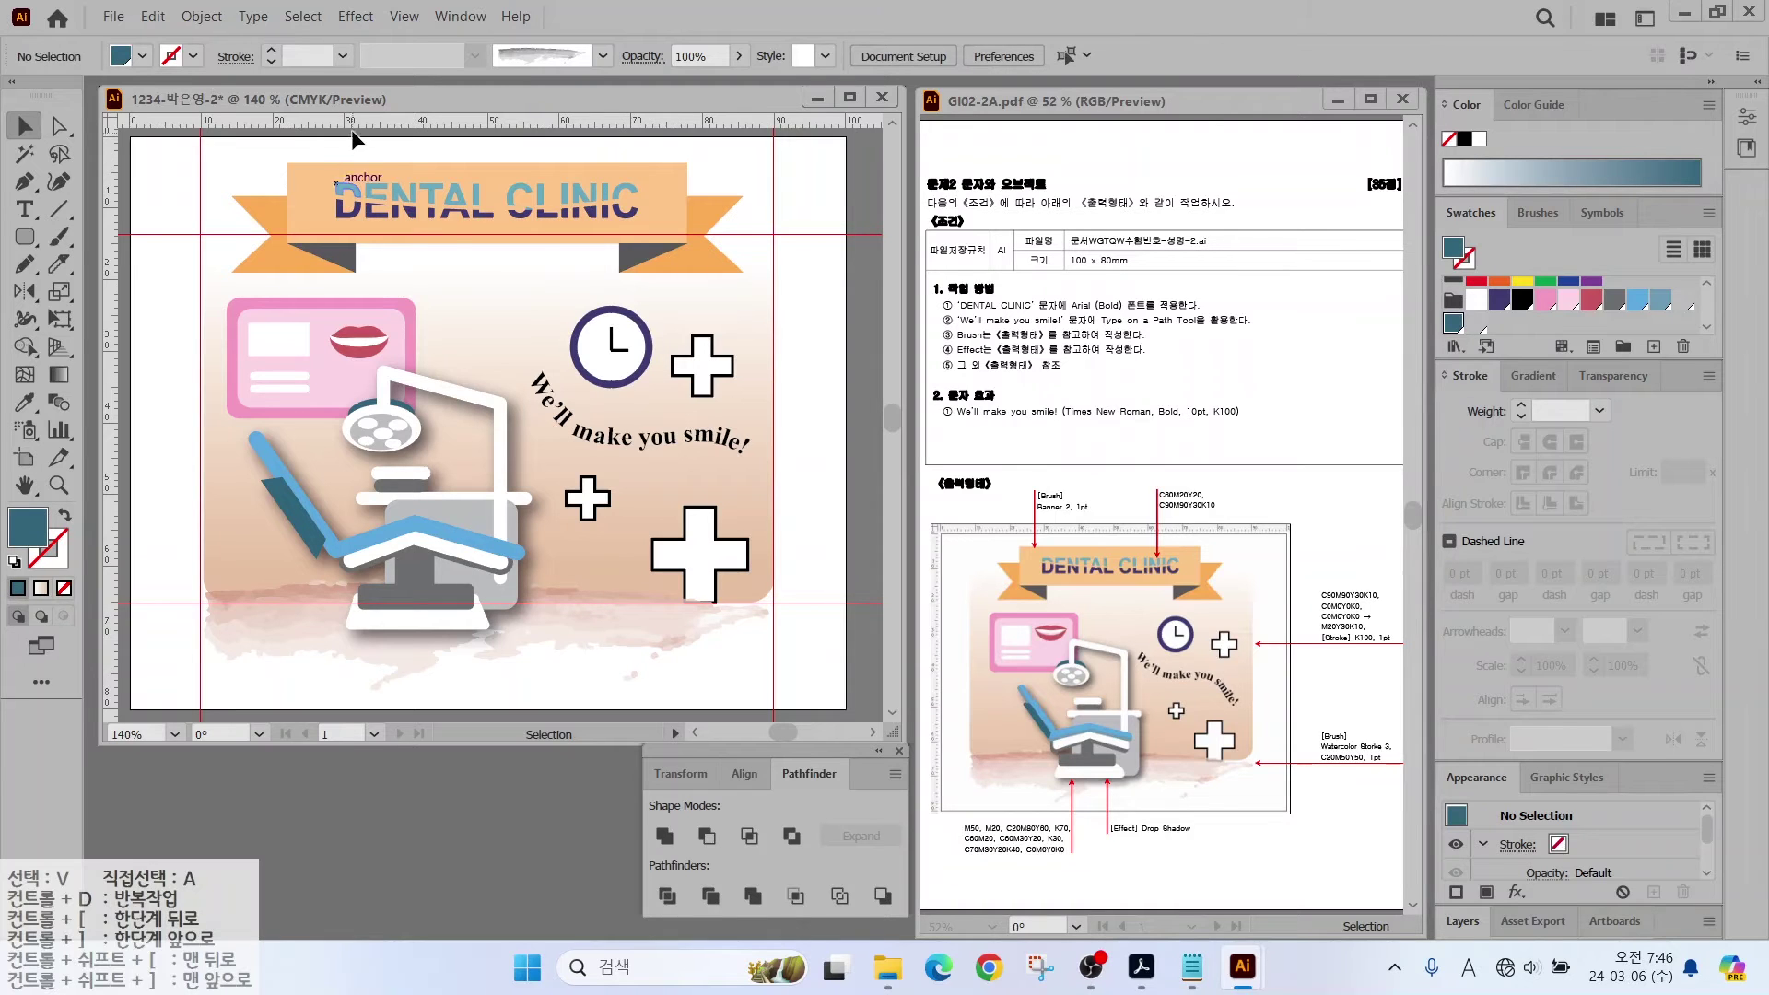
Step: Clear all red guides from the artboard
left_click(184, 226)
left_click(404, 17)
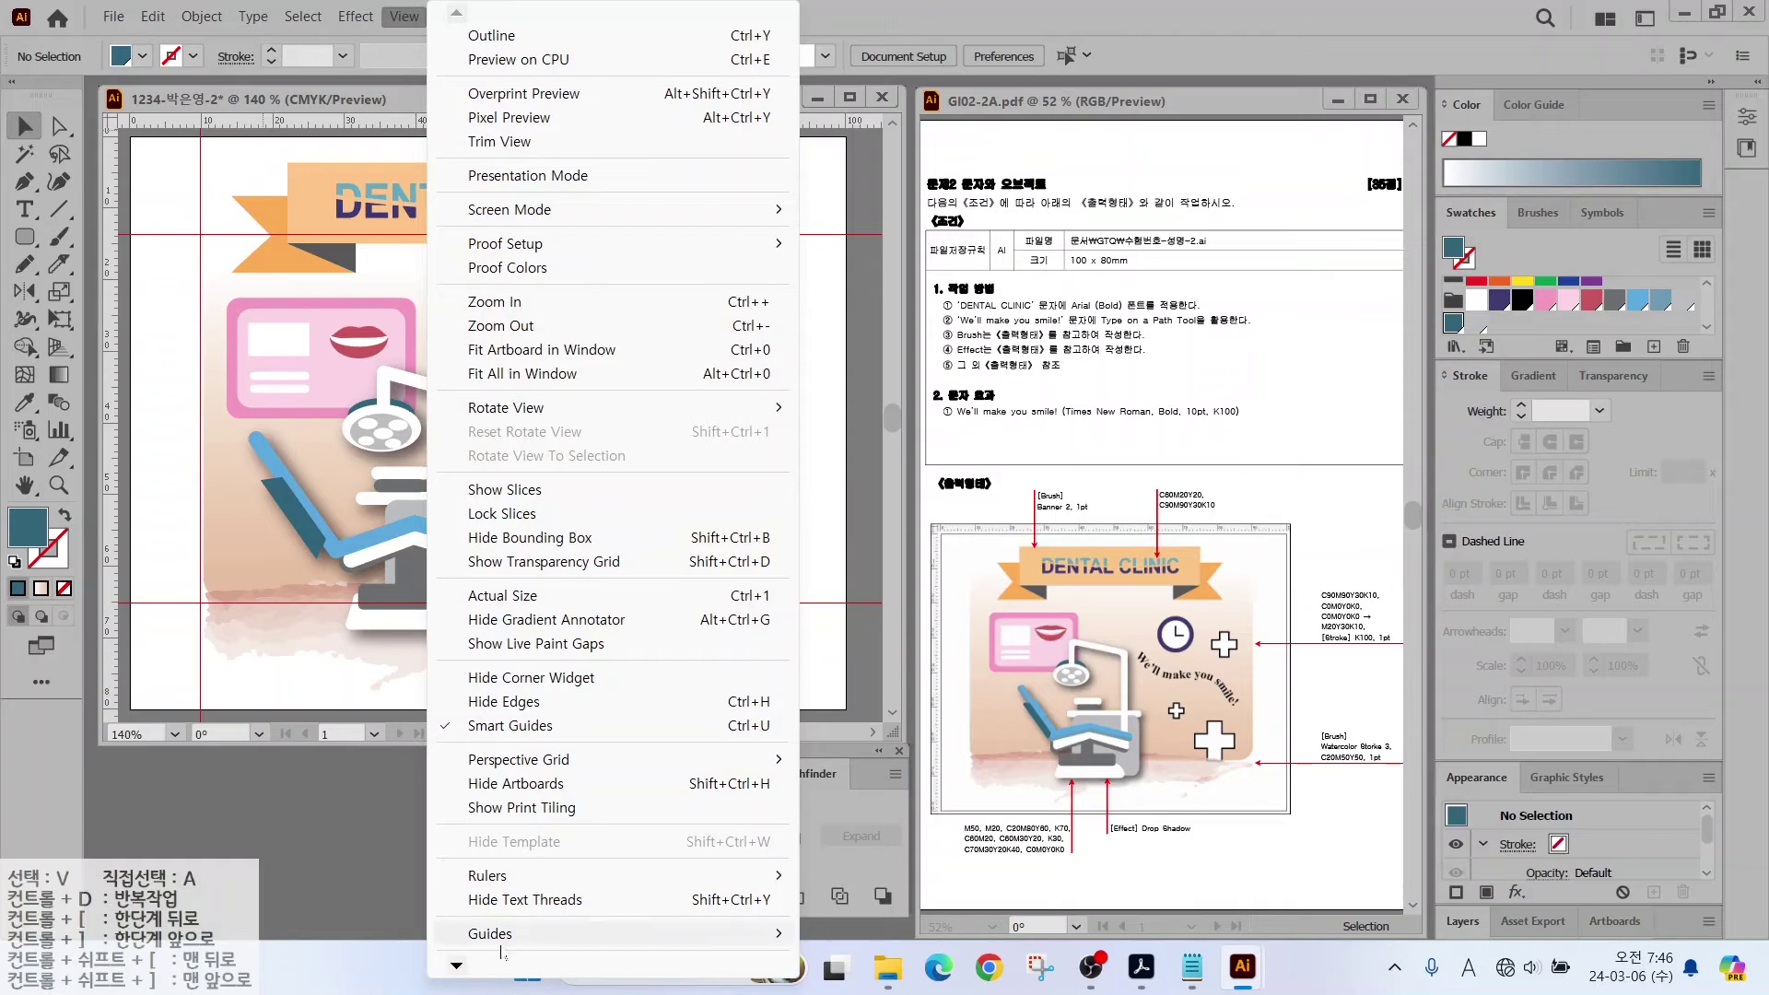
mouse_move(504, 935)
left_click(834, 936)
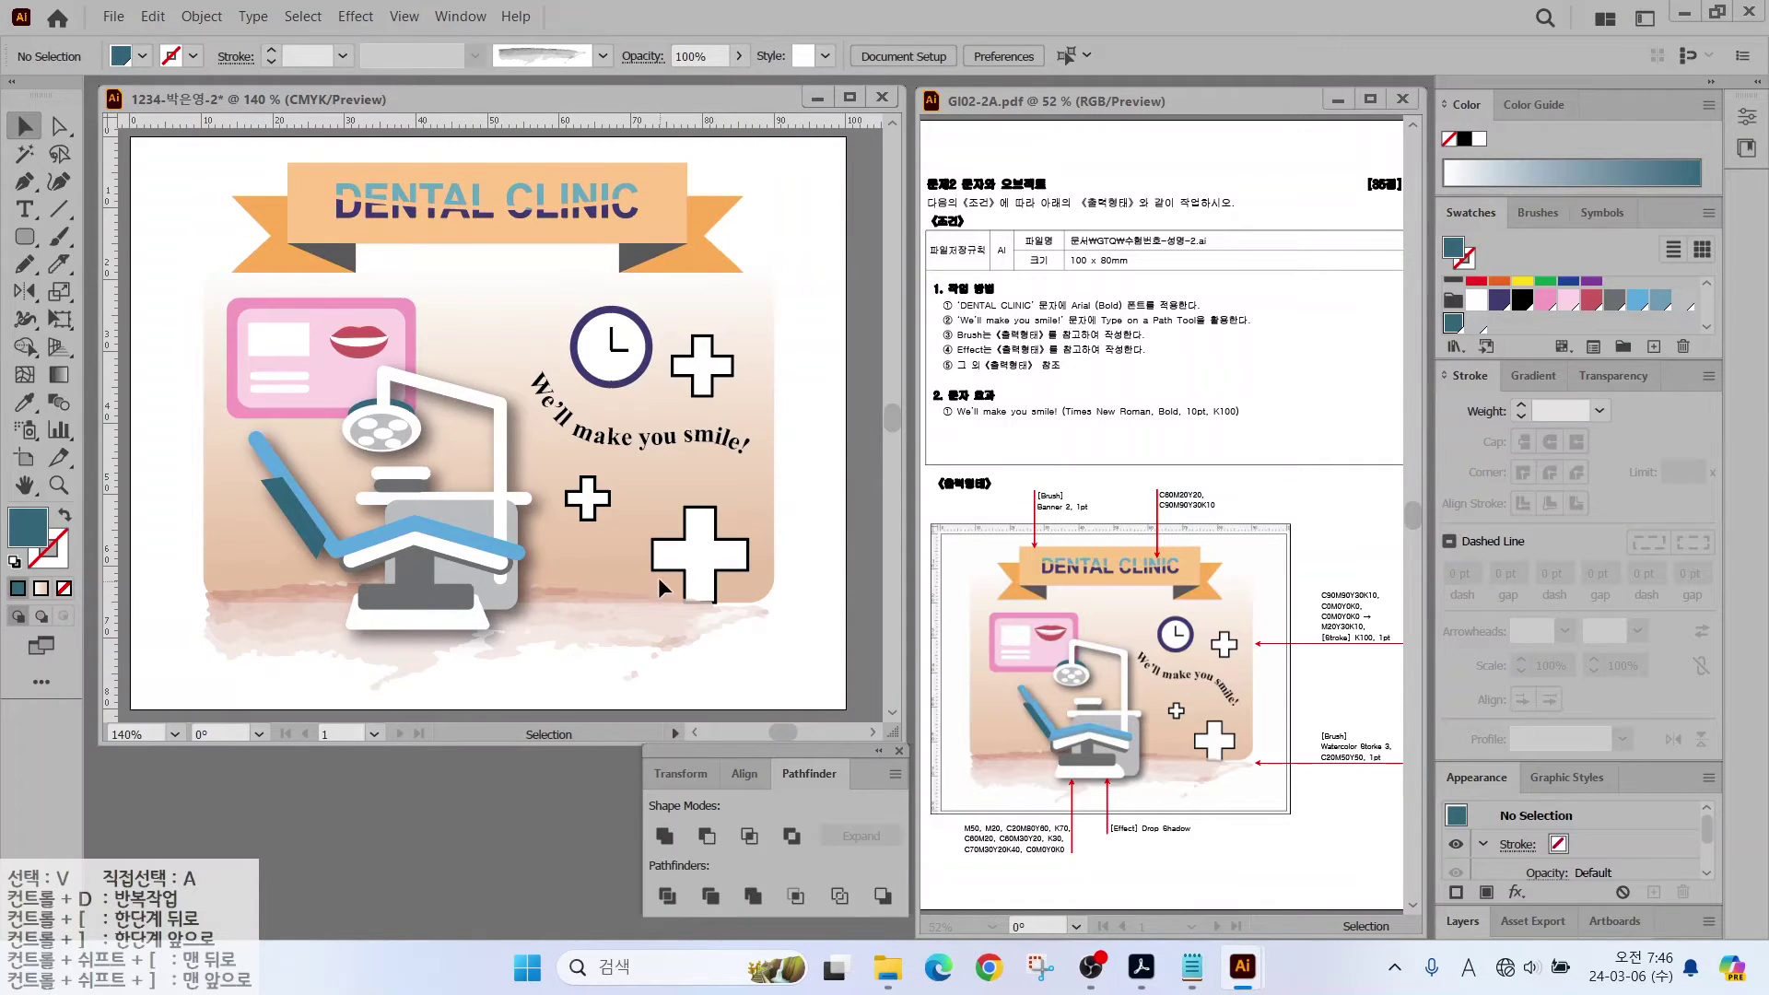
Step: Save the artwork as an .ai file in the GTQ folder
left_click(109, 17)
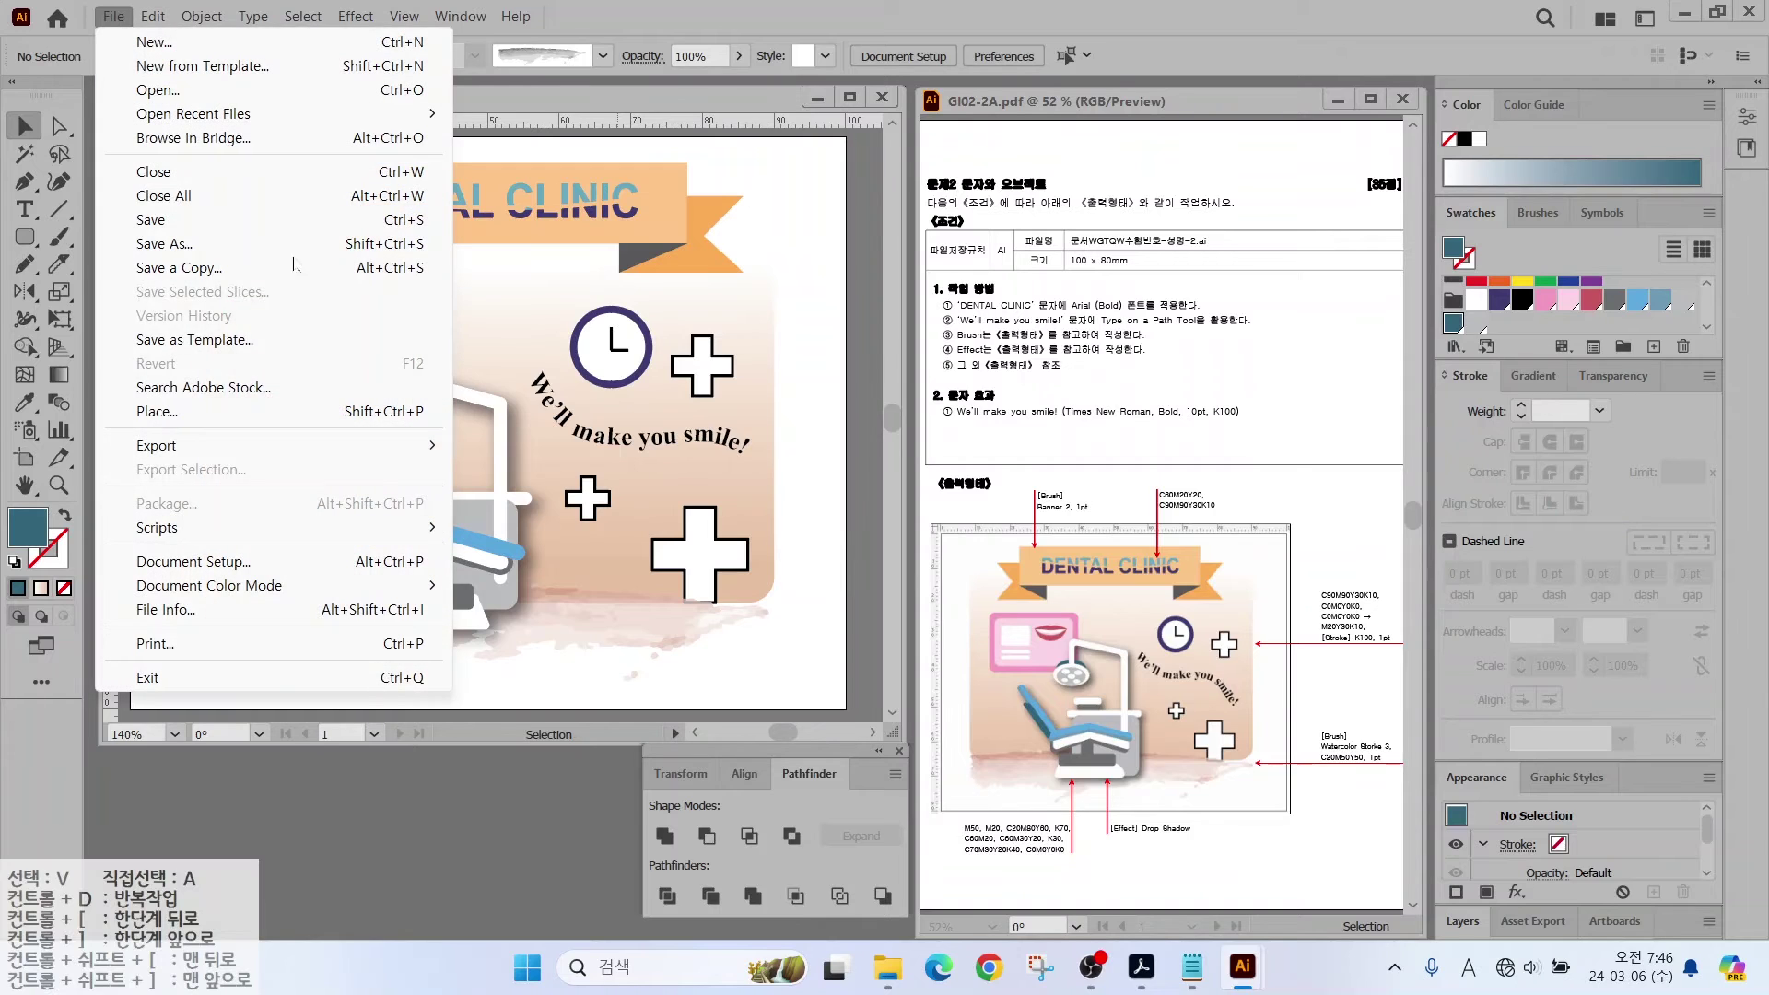
left_click(154, 221)
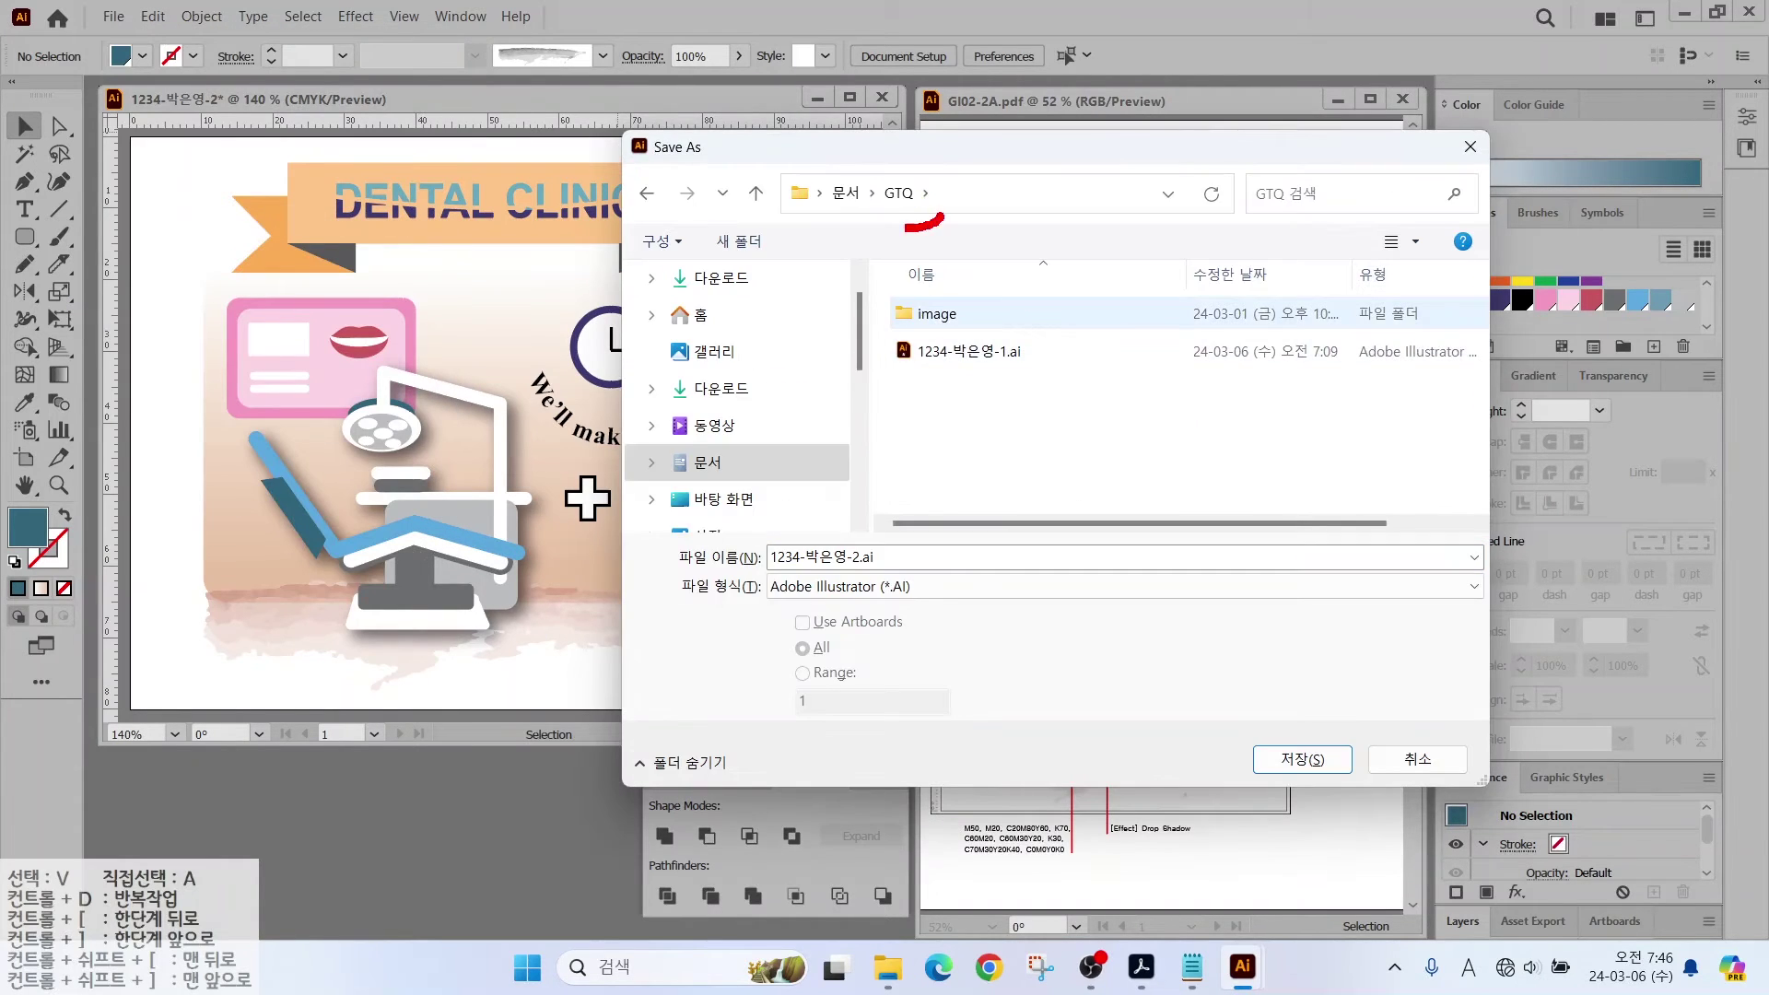
mouse_move(905, 229)
left_mouse_down()
mouse_move(919, 191)
mouse_move(970, 210)
left_mouse_up()
mouse_move(867, 567)
left_mouse_down()
mouse_move(777, 560)
mouse_move(899, 578)
left_mouse_up()
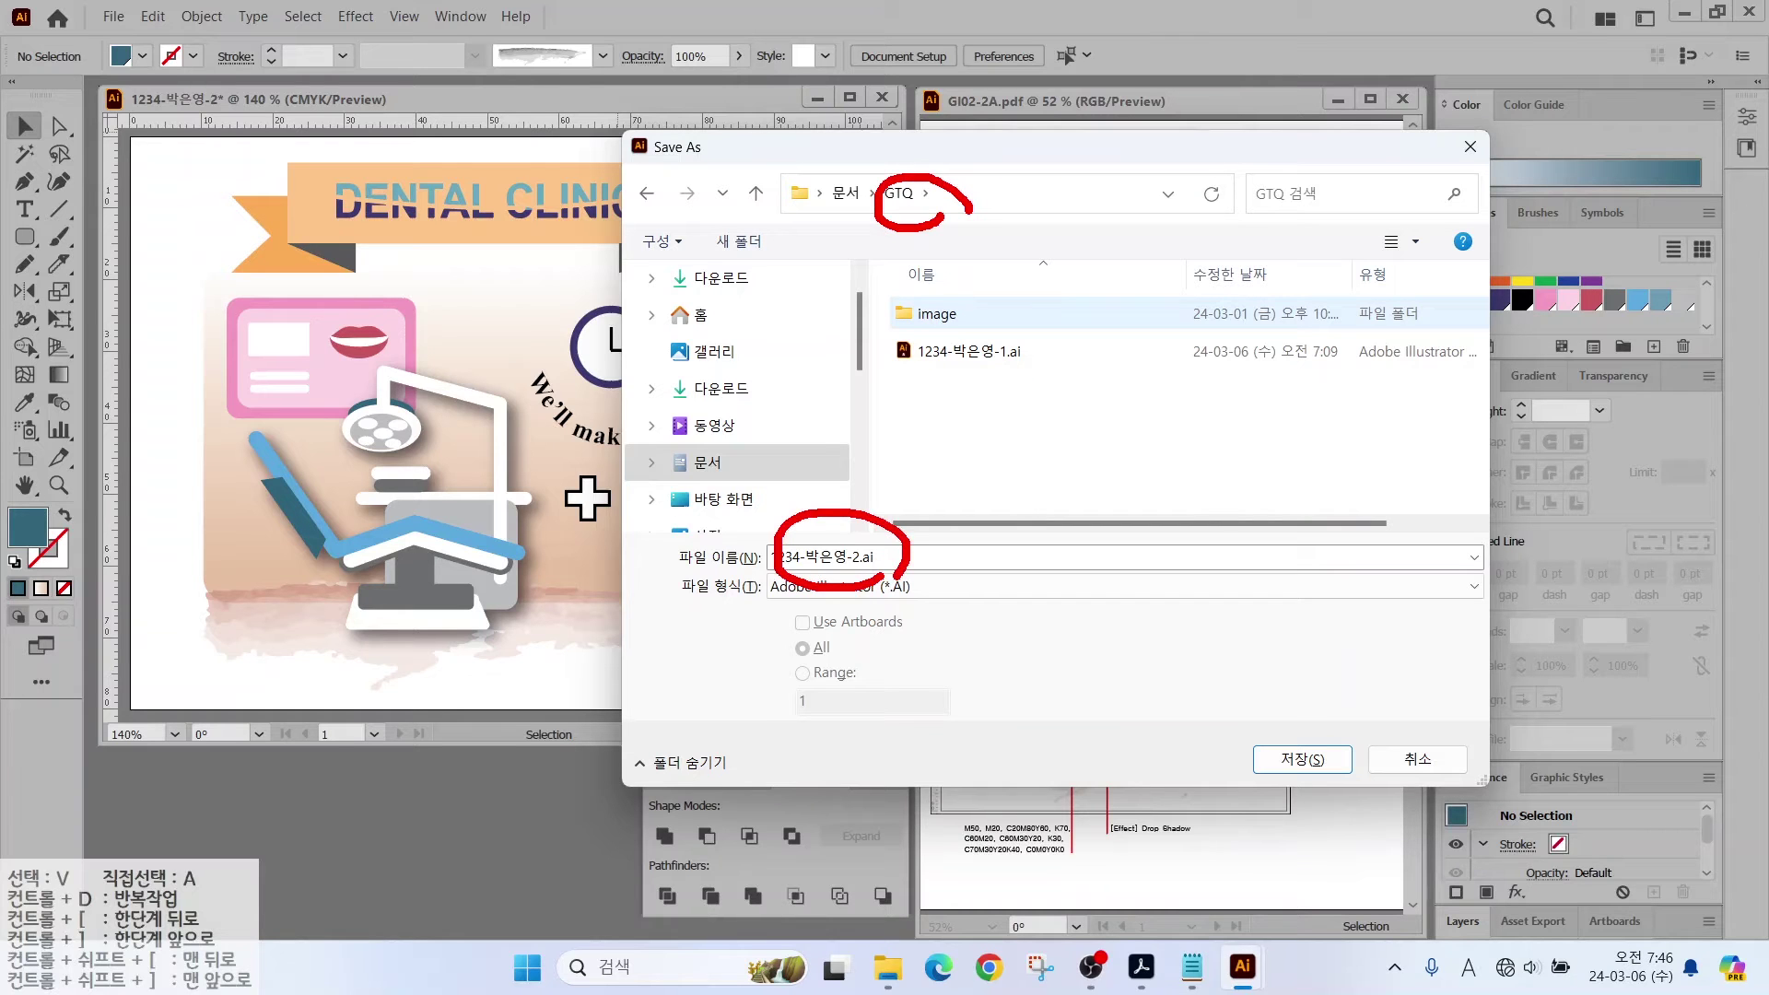
mouse_move(1305, 789)
left_mouse_down()
mouse_move(1280, 732)
mouse_move(1312, 775)
left_mouse_up()
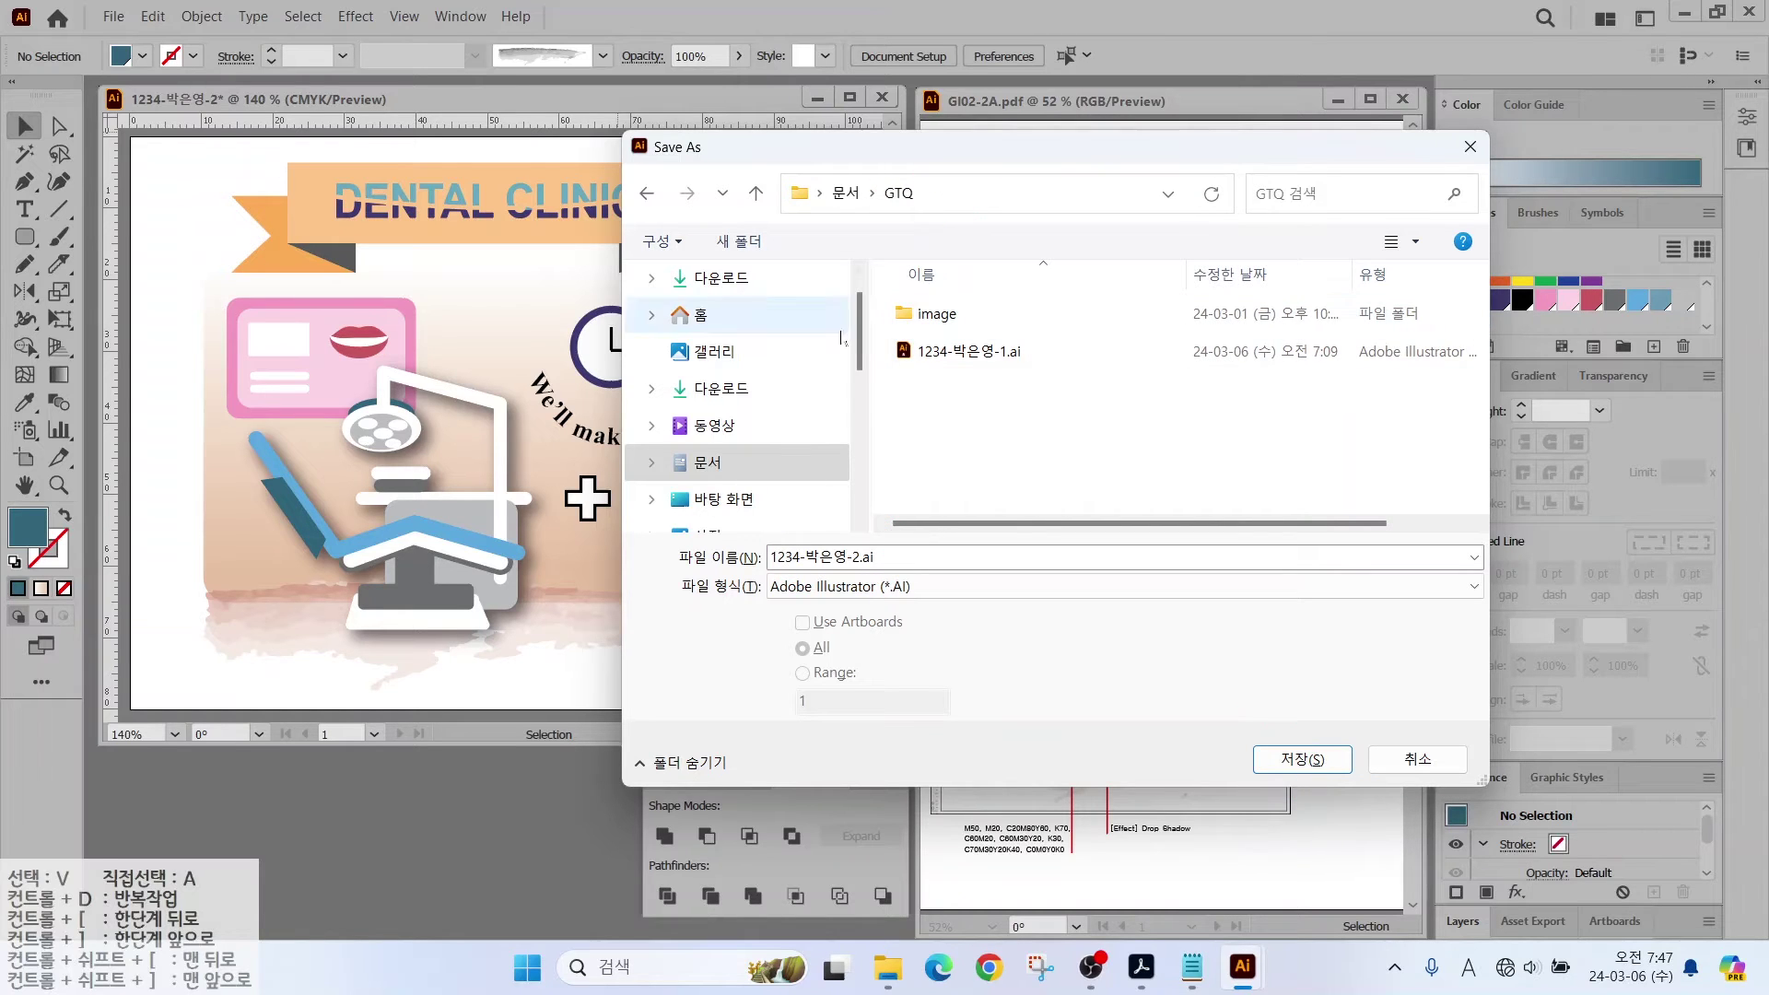
left_click(1285, 760)
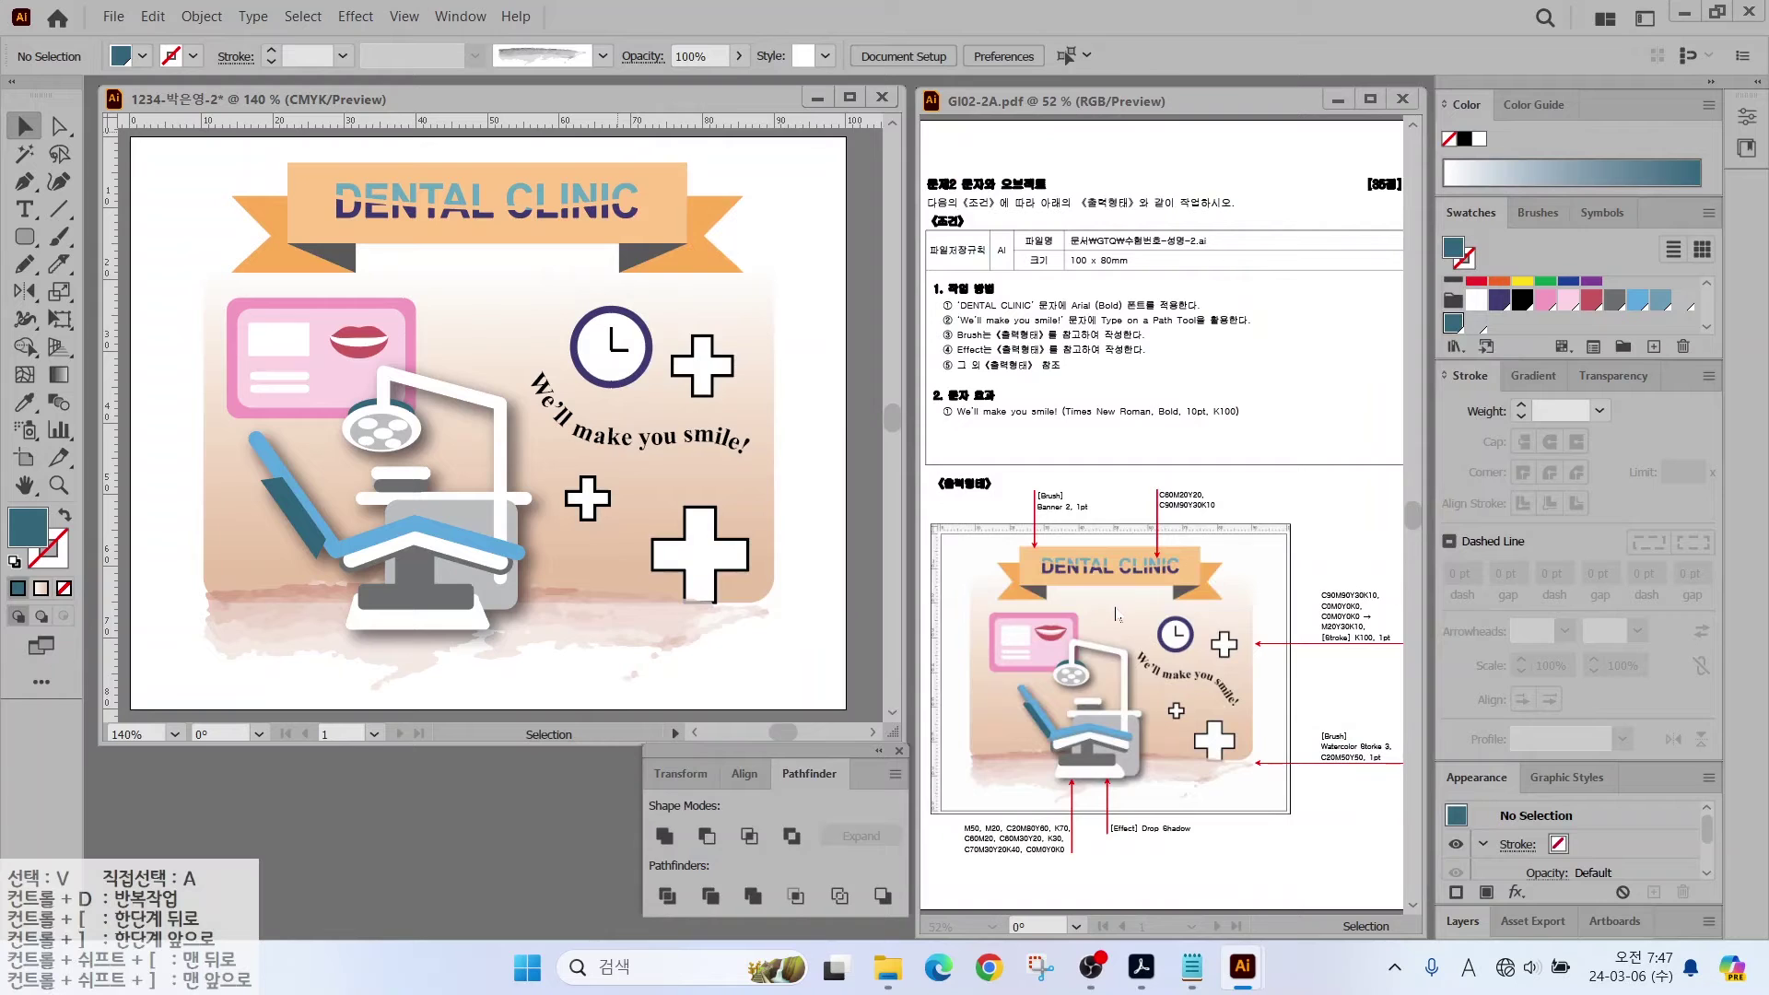
Step: Confirm saving the dental clinic poster and close it
left_click(976, 795)
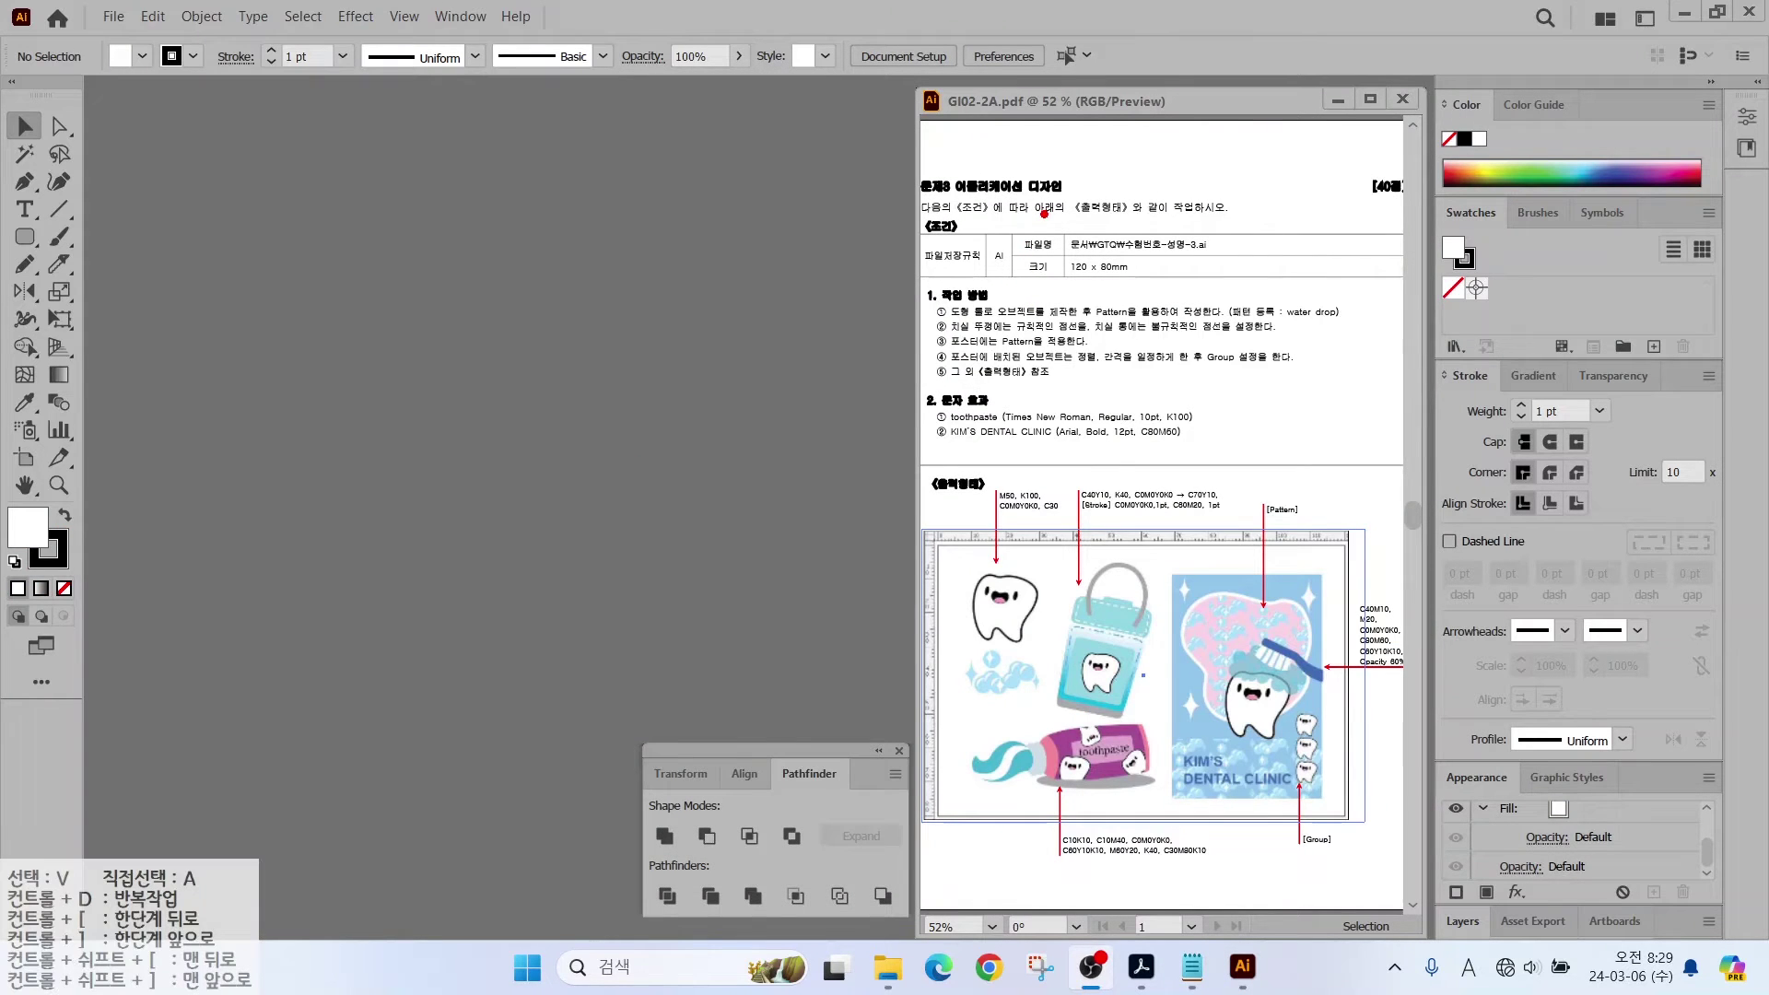
left_click_drag(1044, 214, 1256, 291)
left_click_drag(1117, 286, 1202, 363)
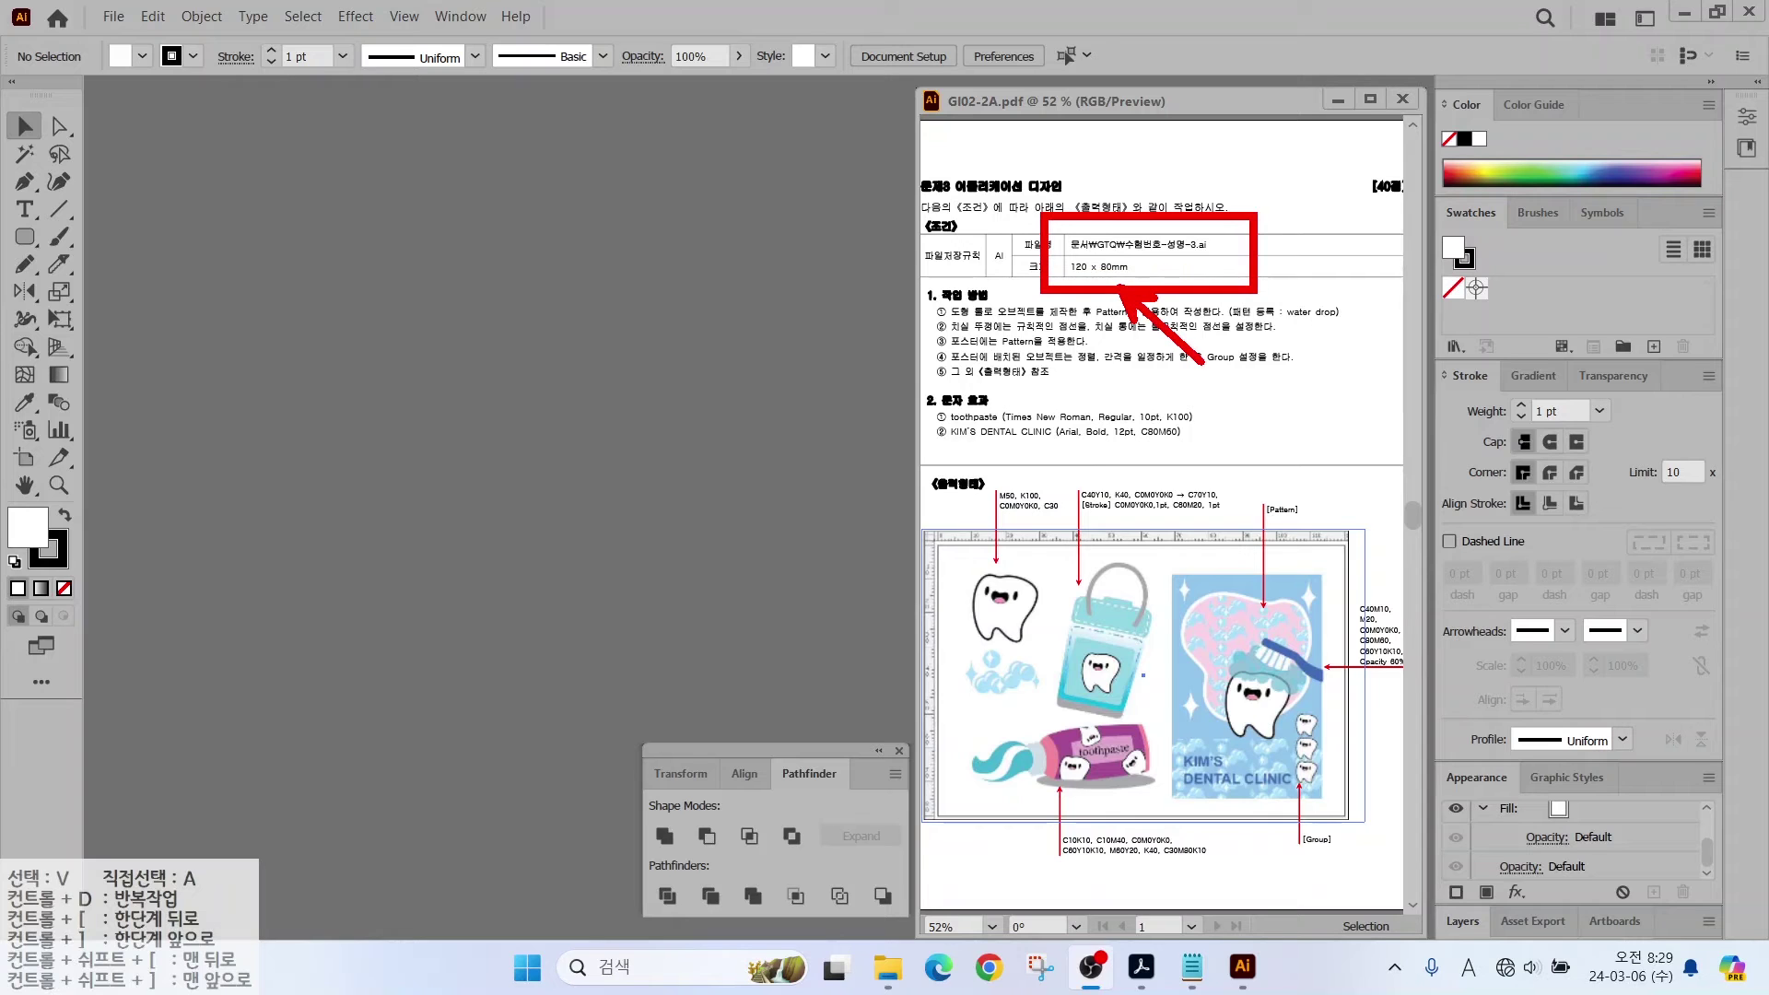
key("Escape")
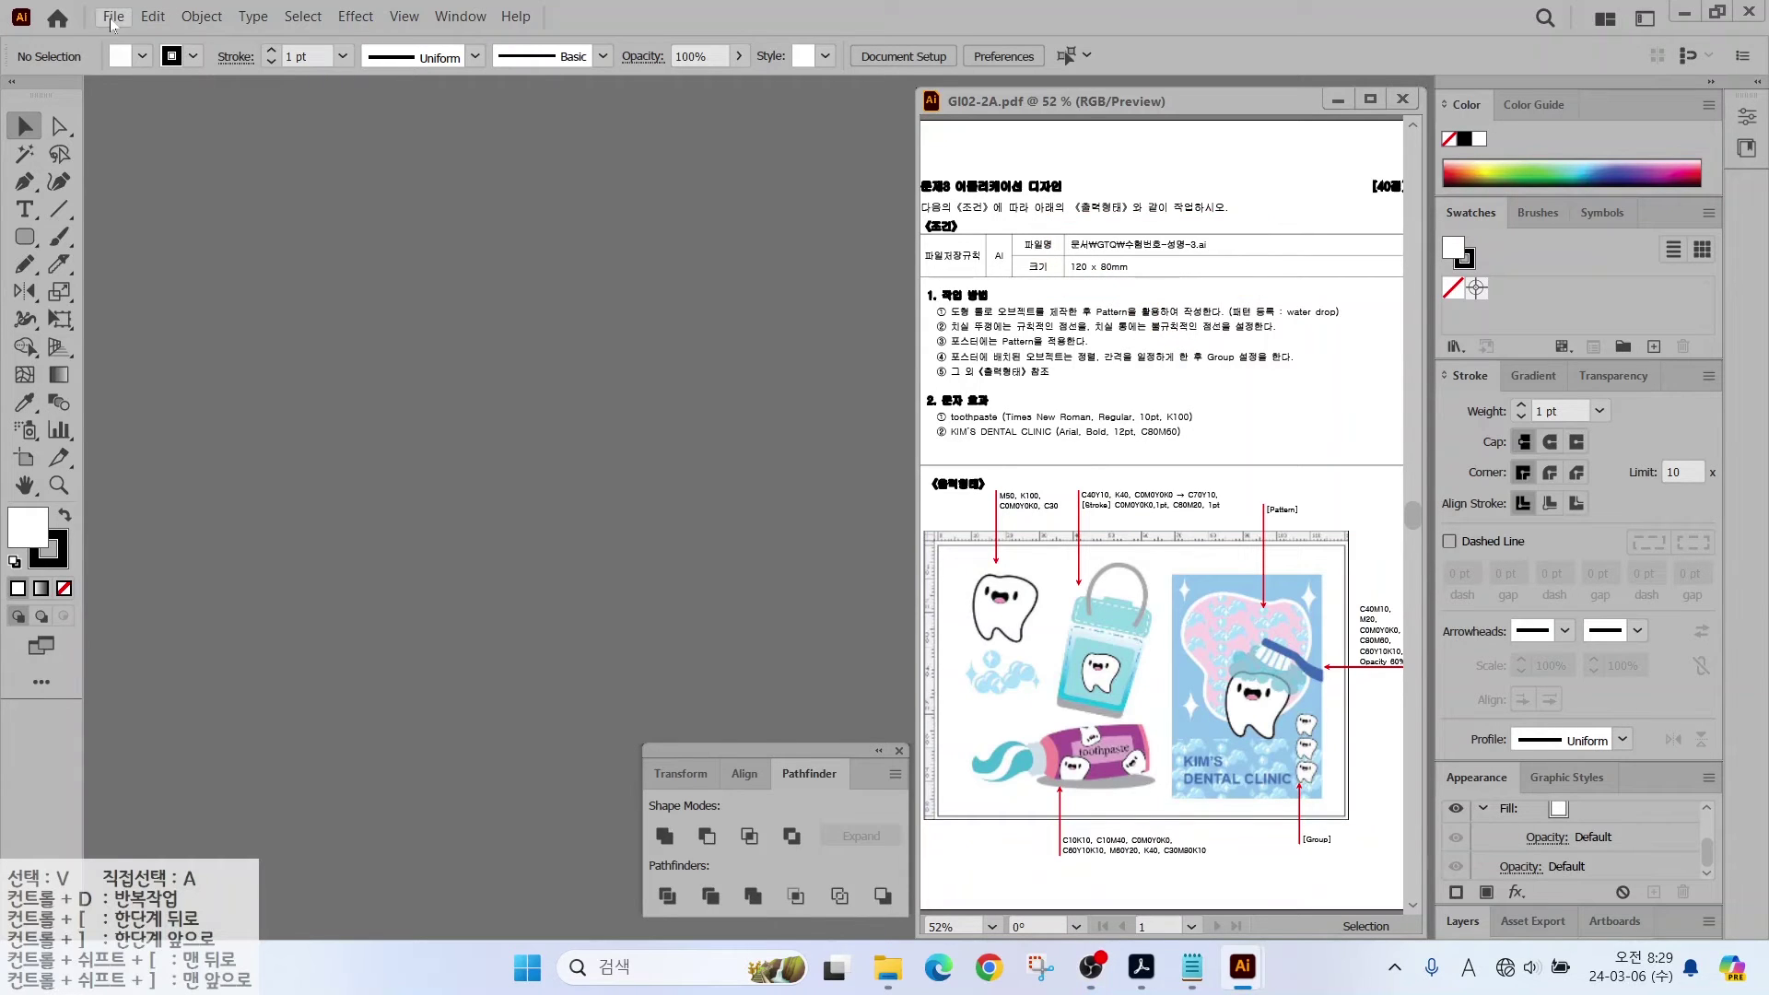
Step: Create a new 120 × 80 mm document named with the candidate's ID and name
left_click(112, 17)
left_click(140, 39)
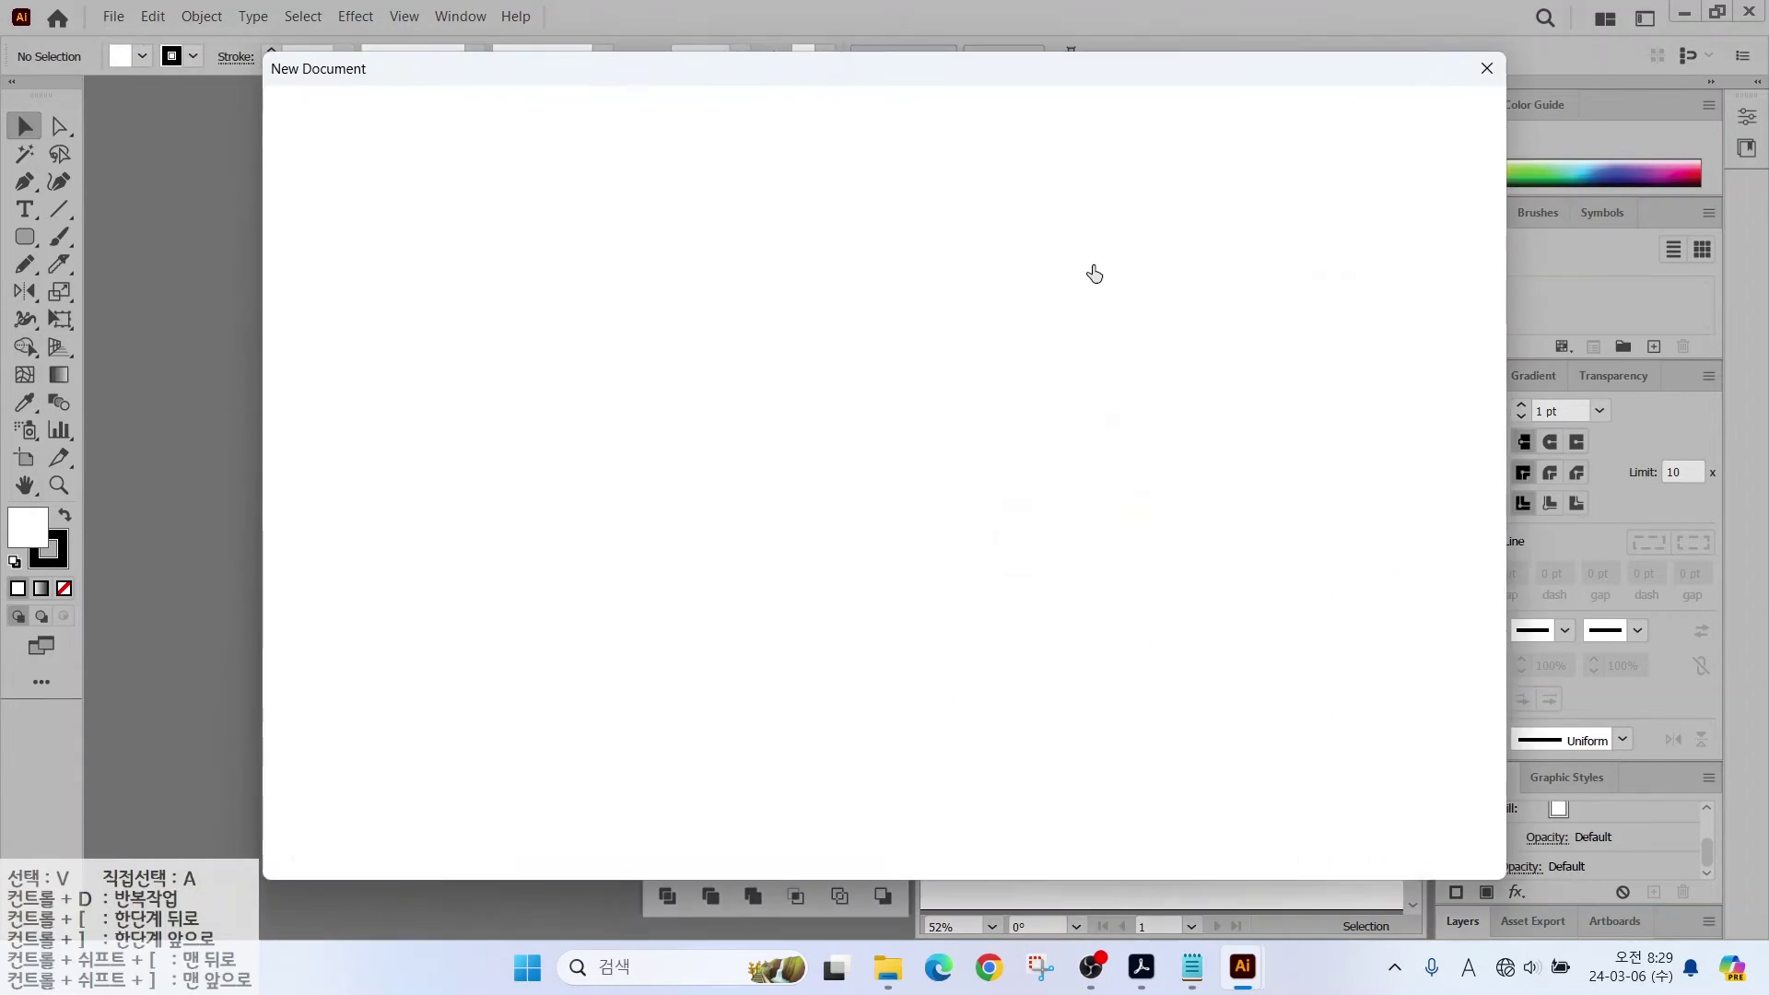
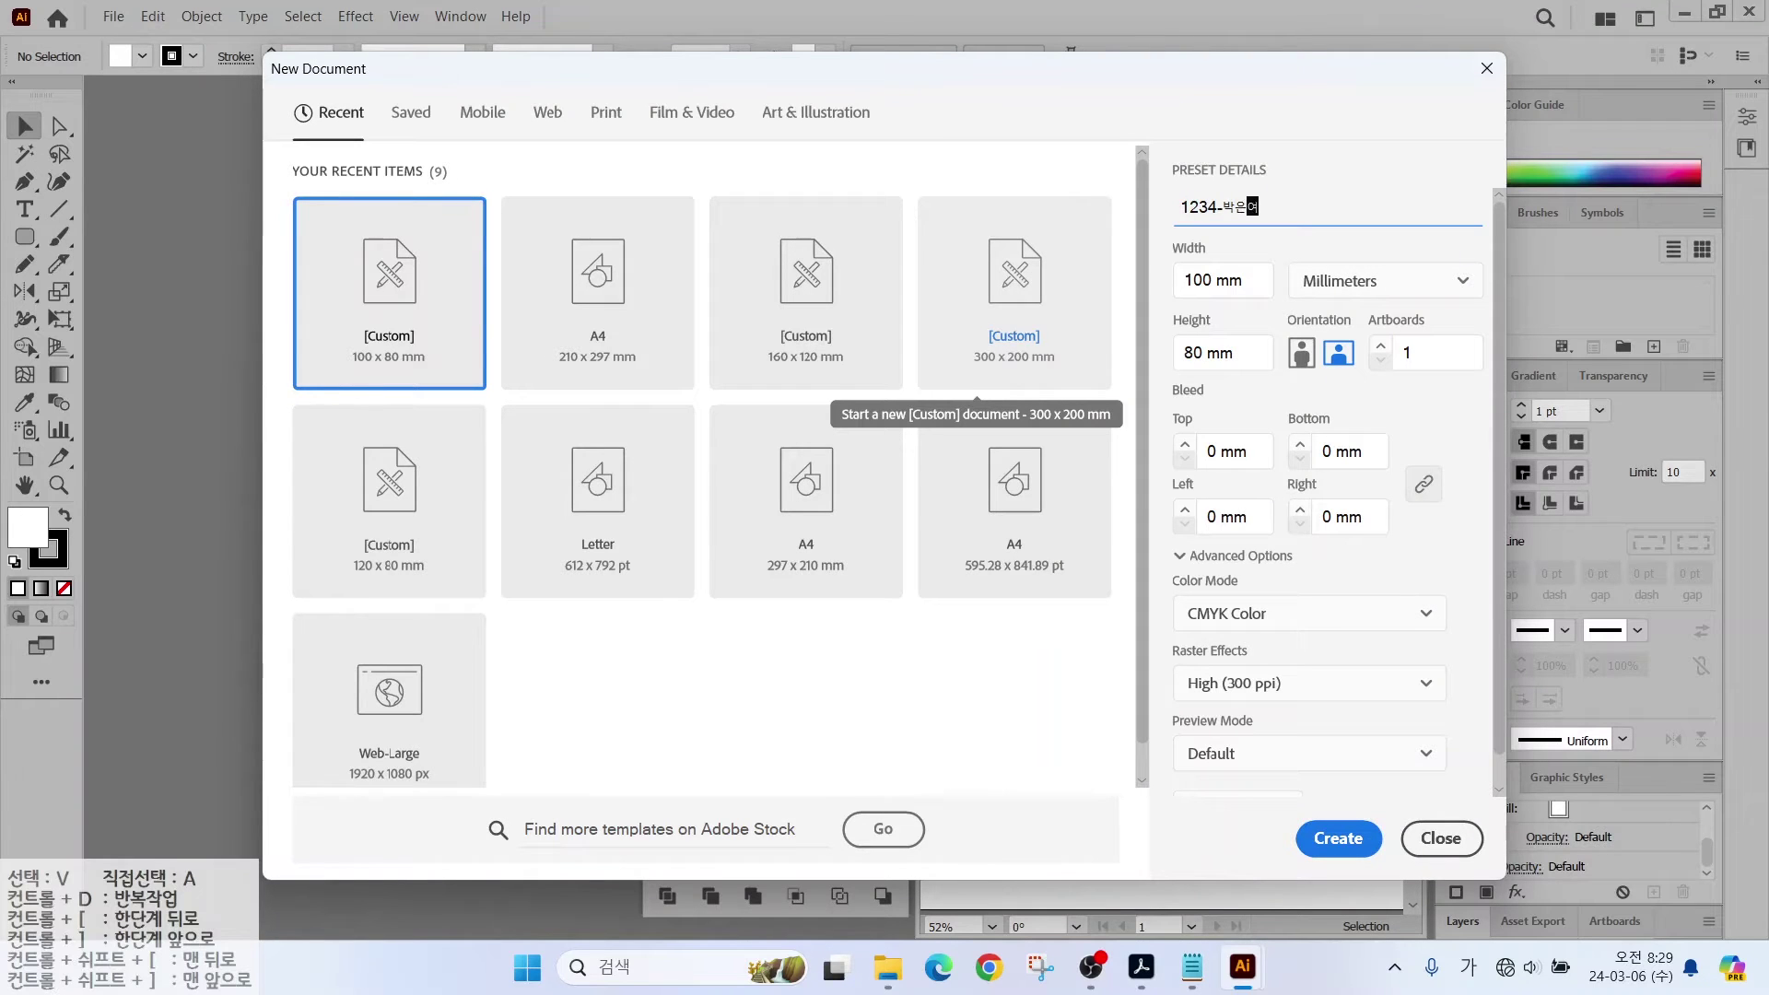
type("-3")
key("Tab")
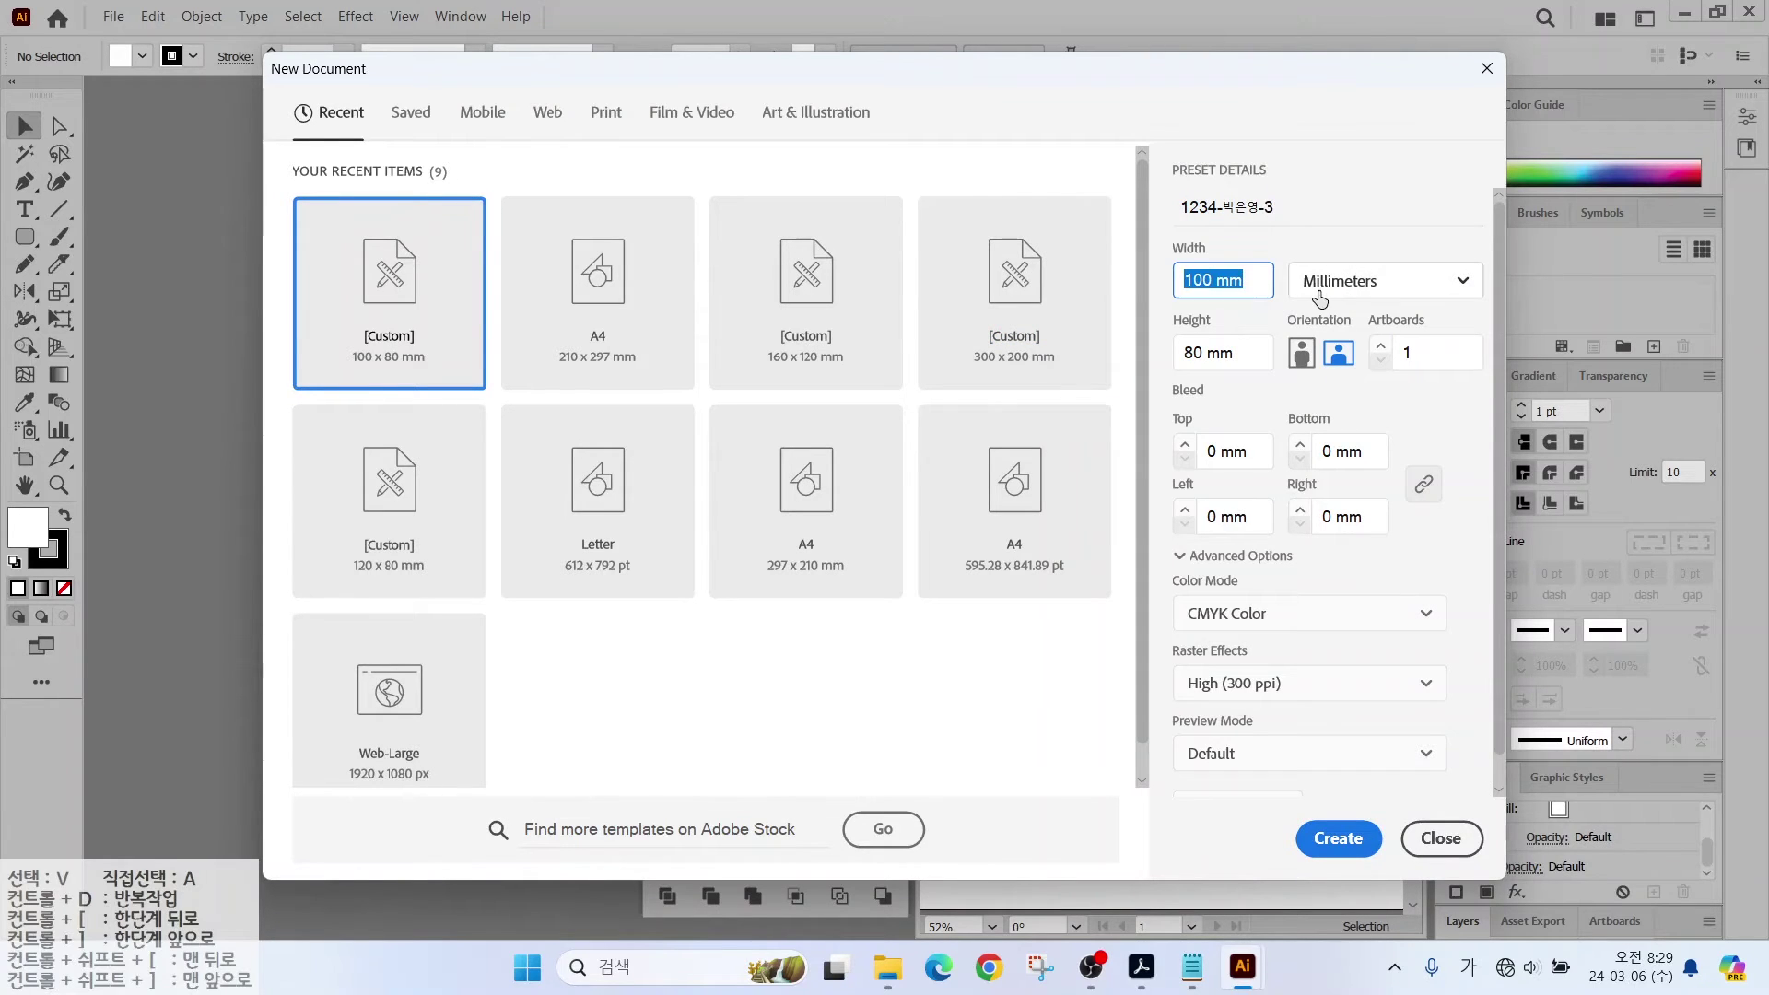
type("14")
left_click(1321, 840)
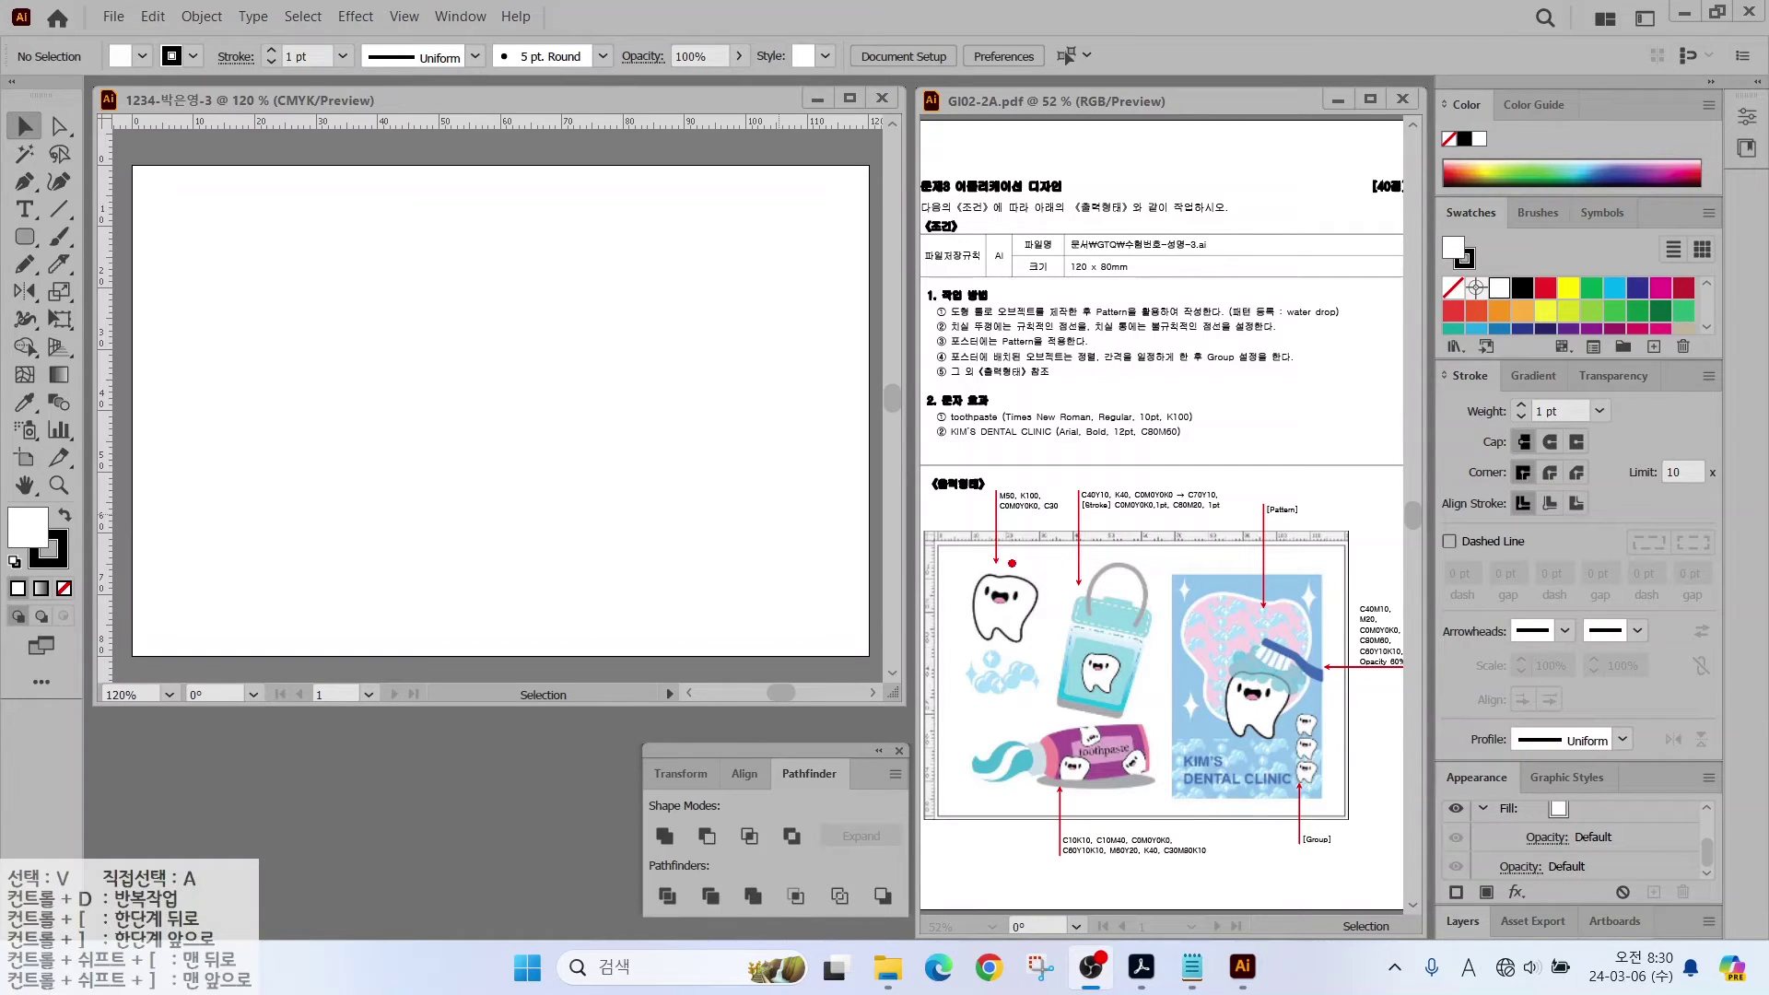
Step: Create a new colour group in the Swatches panel
left_click_drag(980, 542, 944, 473)
left_click_drag(973, 679, 889, 737)
mouse_move(1022, 723)
left_mouse_down()
mouse_move(928, 694)
mouse_move(945, 558)
mouse_move(1040, 573)
mouse_move(1021, 726)
left_mouse_up()
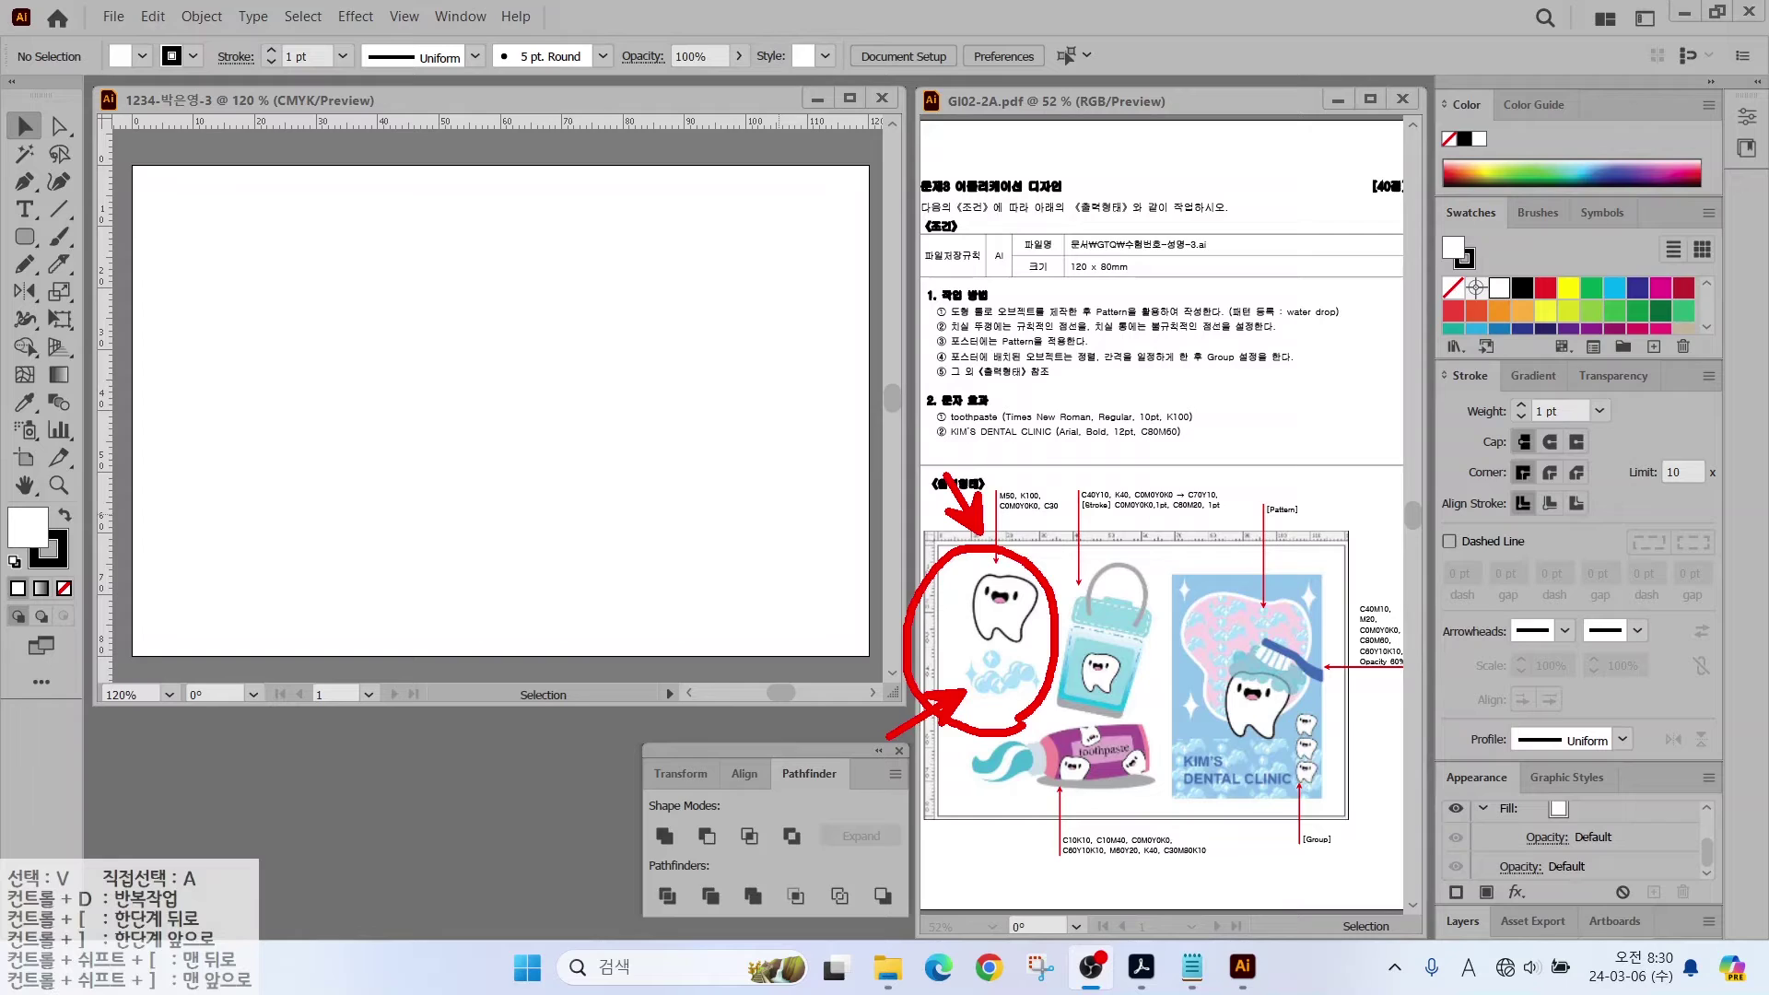
key("e")
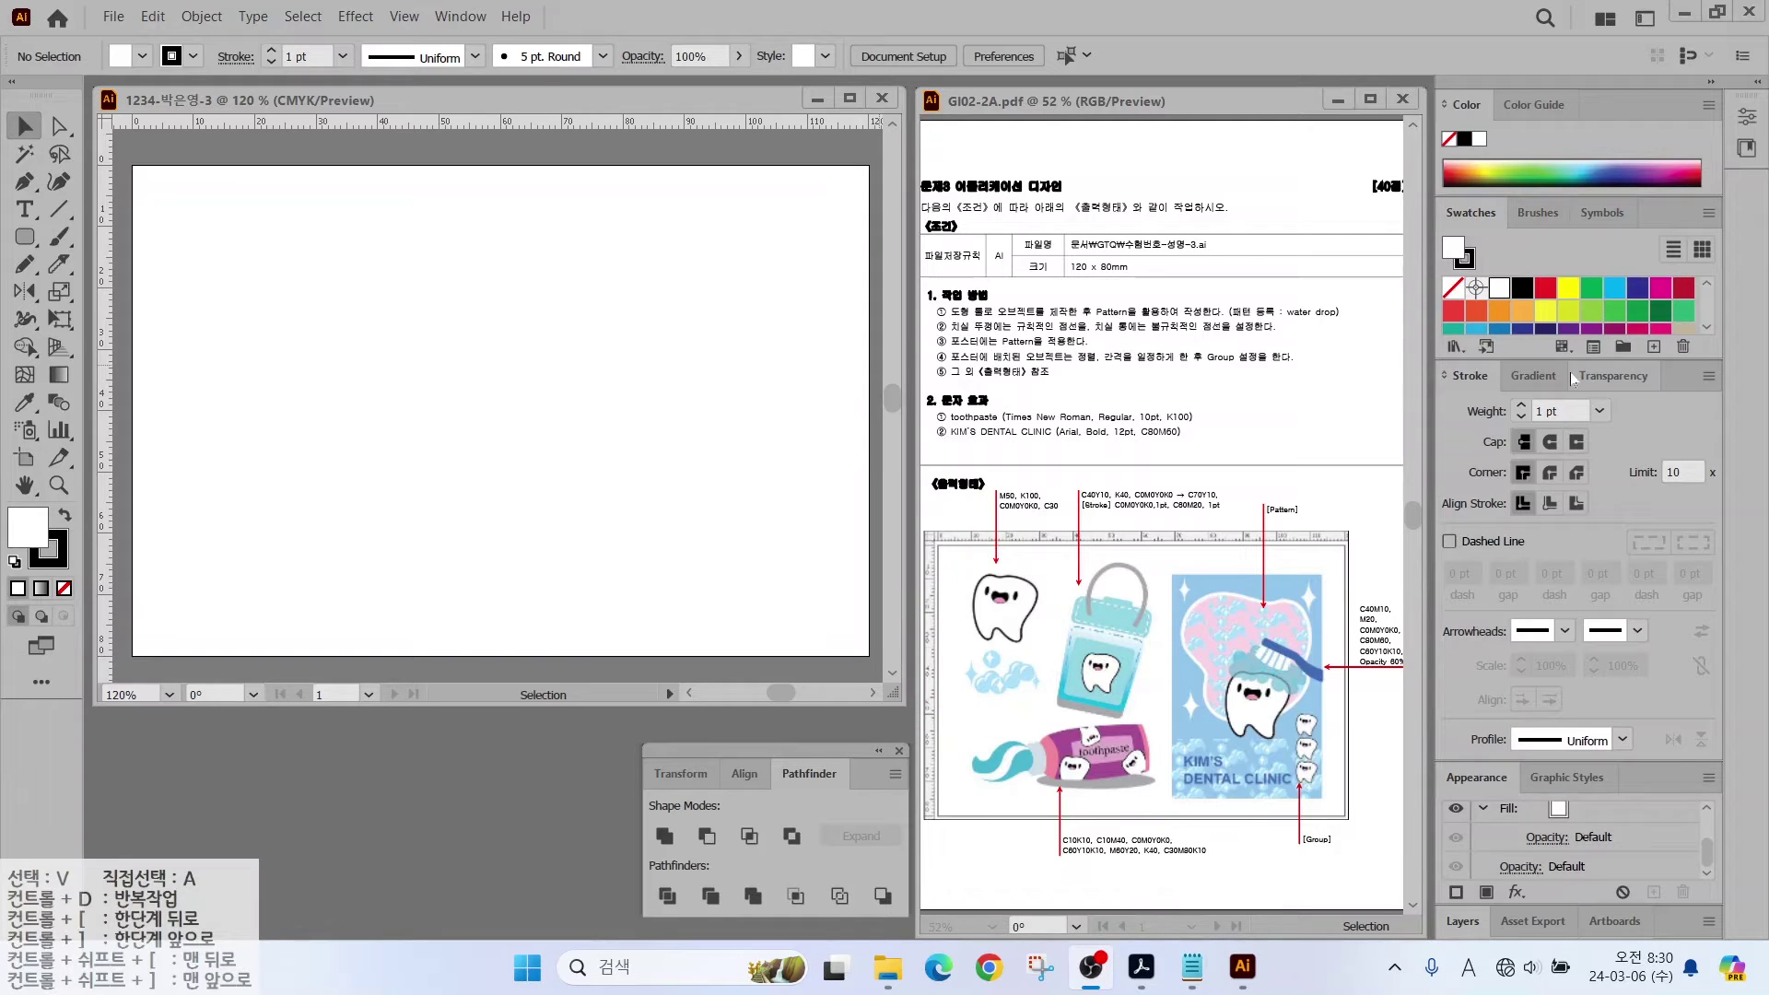
left_click(1552, 274)
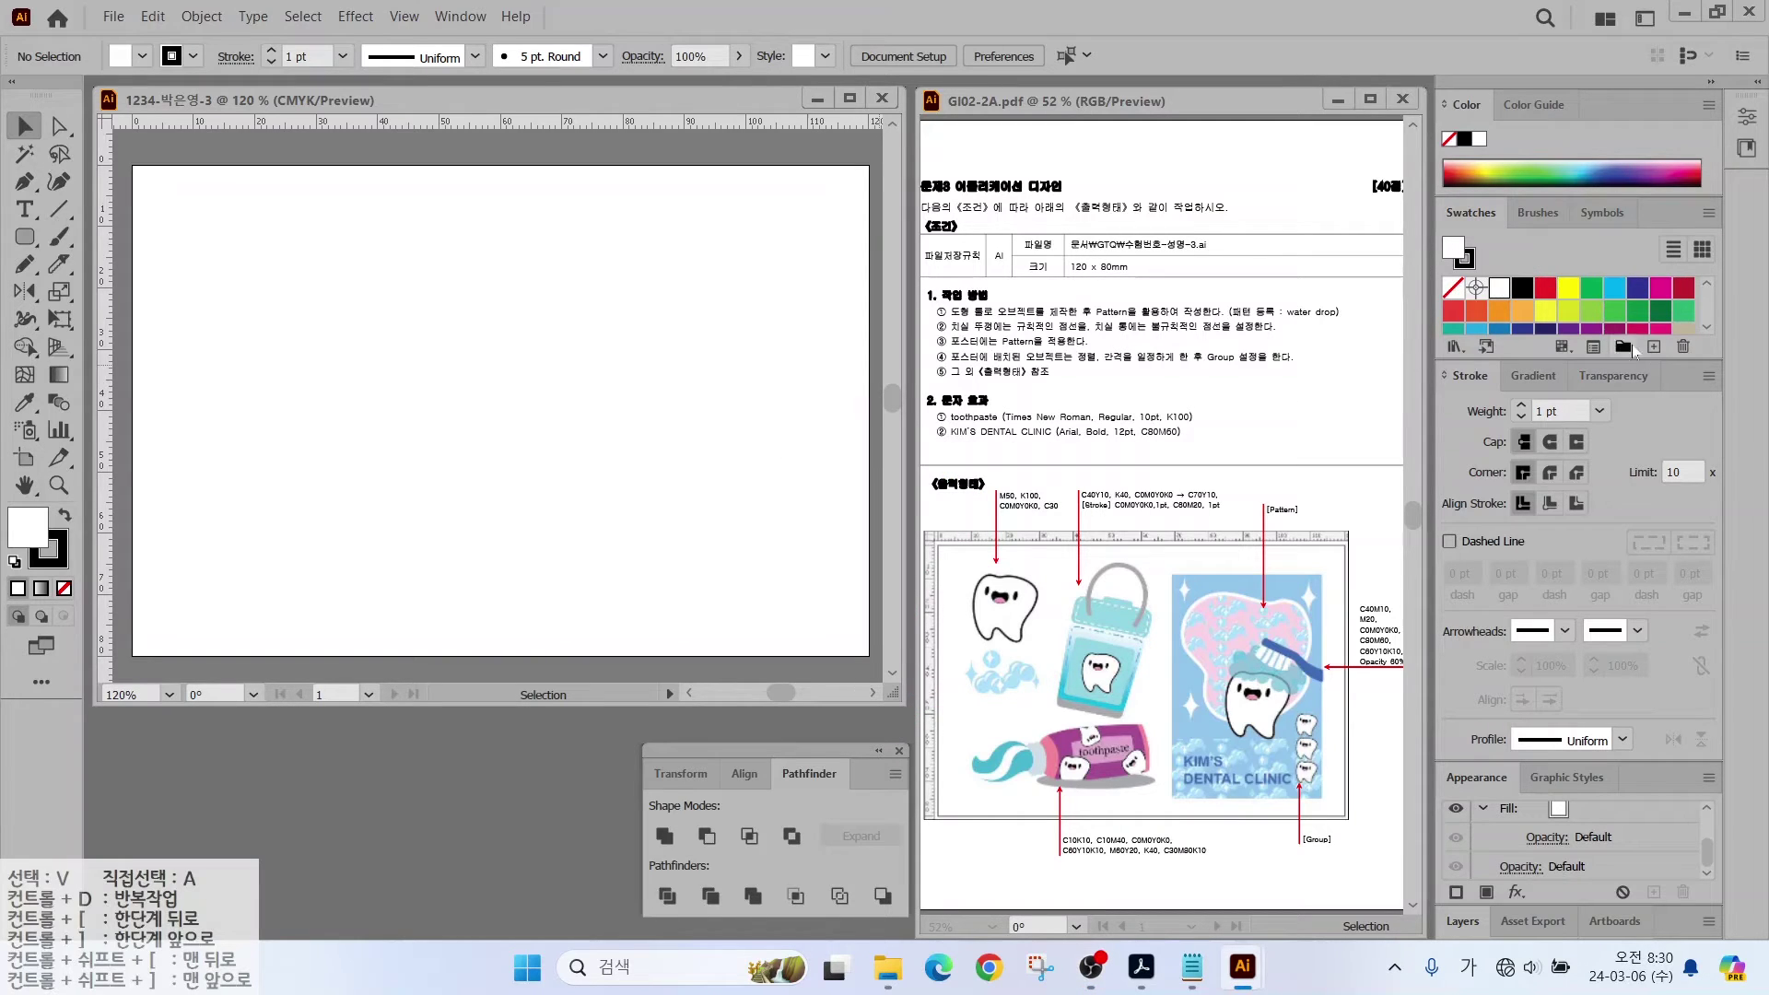
left_click(1622, 347)
left_click(781, 511)
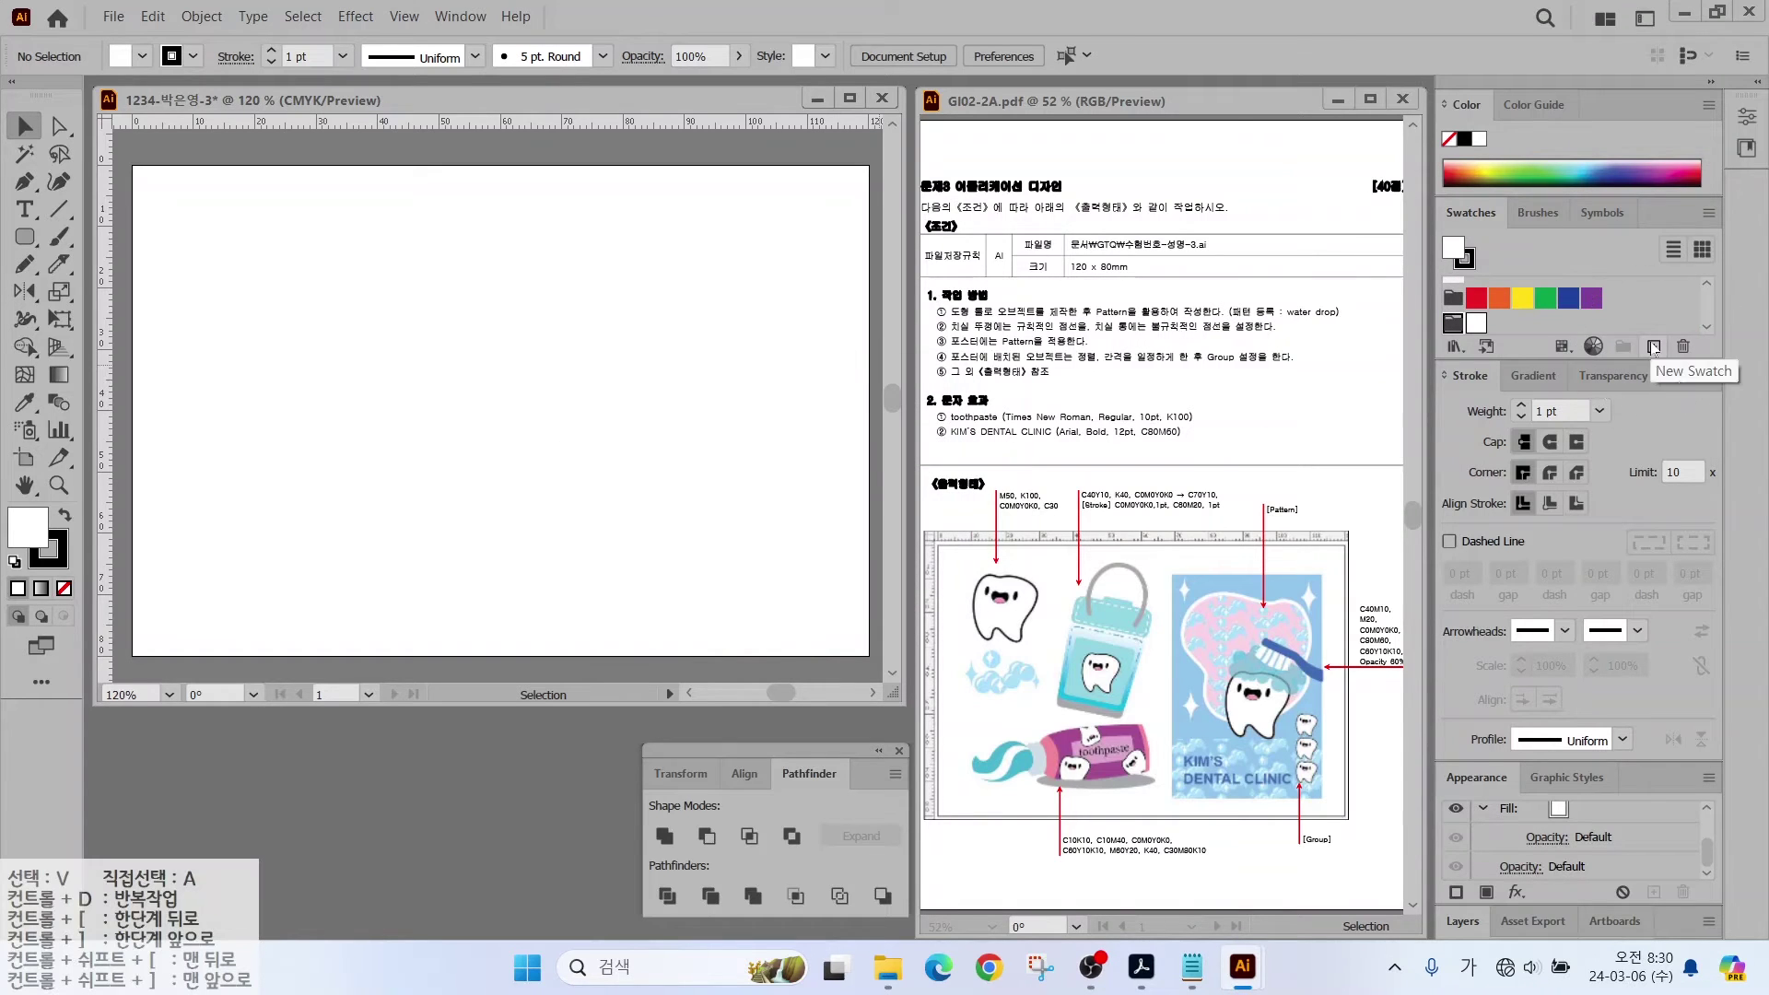
Step: Add pink M50, black K100 and light blue C30 swatches to the group
left_click(1654, 348)
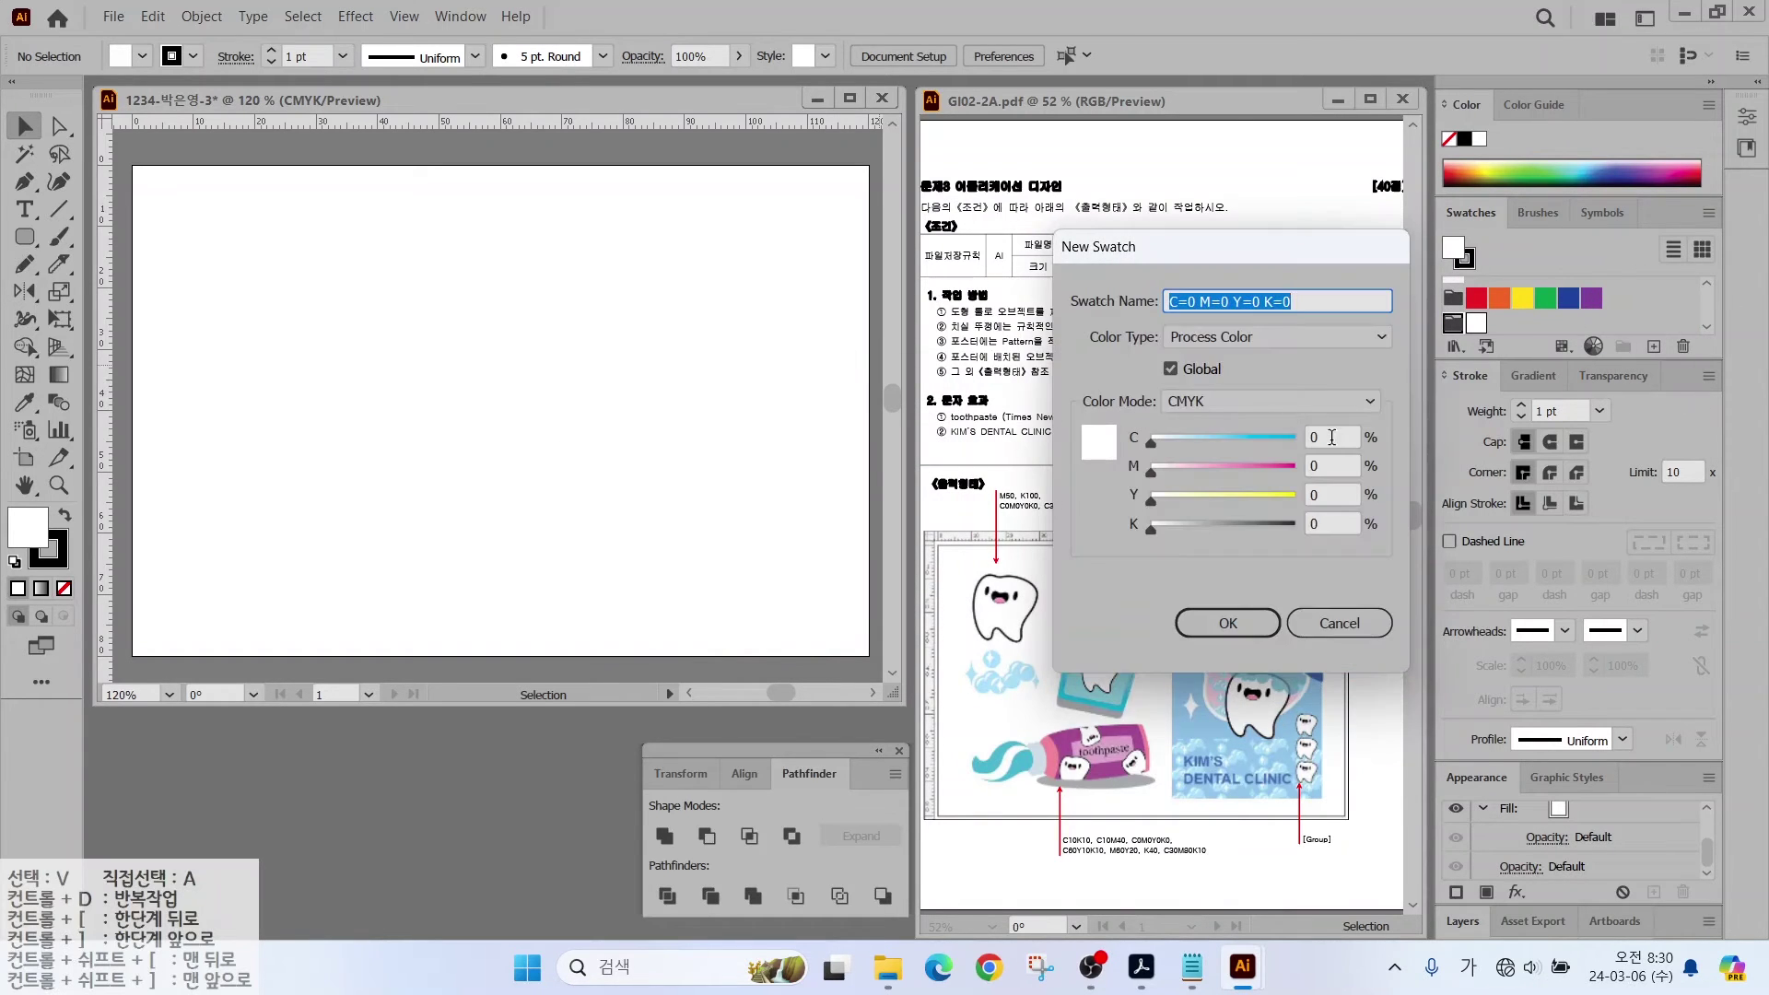
left_click(1333, 465)
type("50")
key("Return")
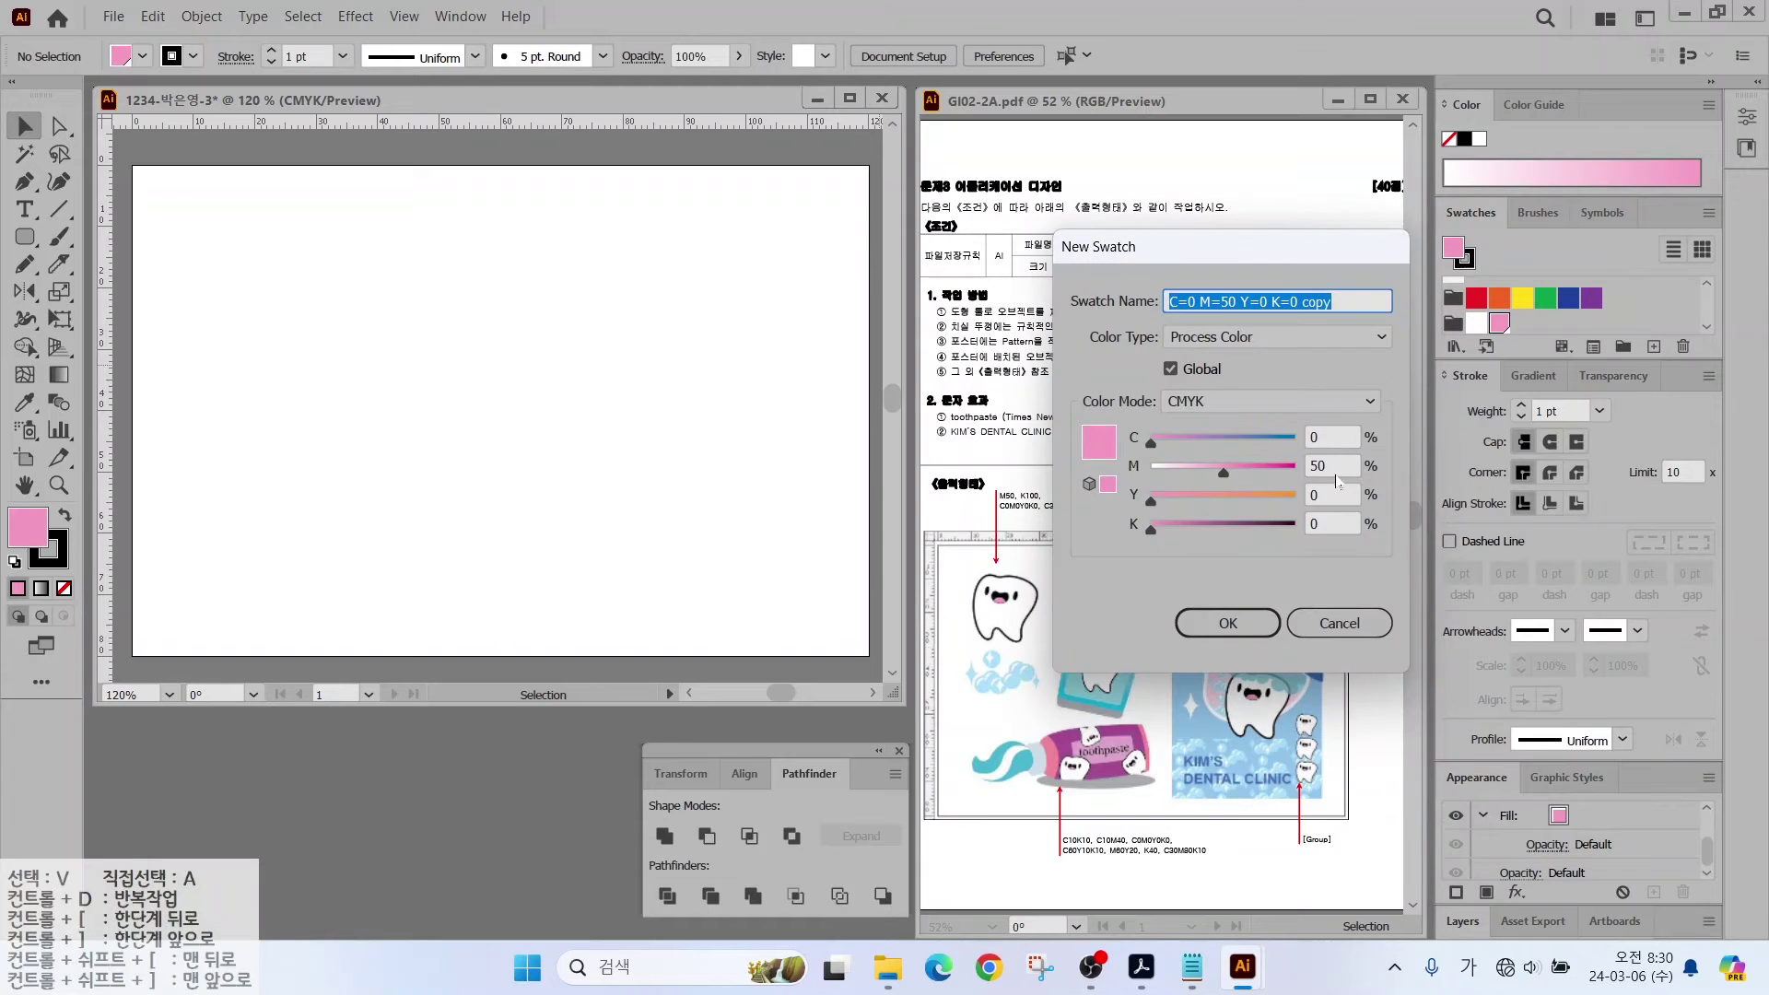
double_click(1333, 466)
type("0")
key("Tab")
key("Tab")
type("100")
key("Return")
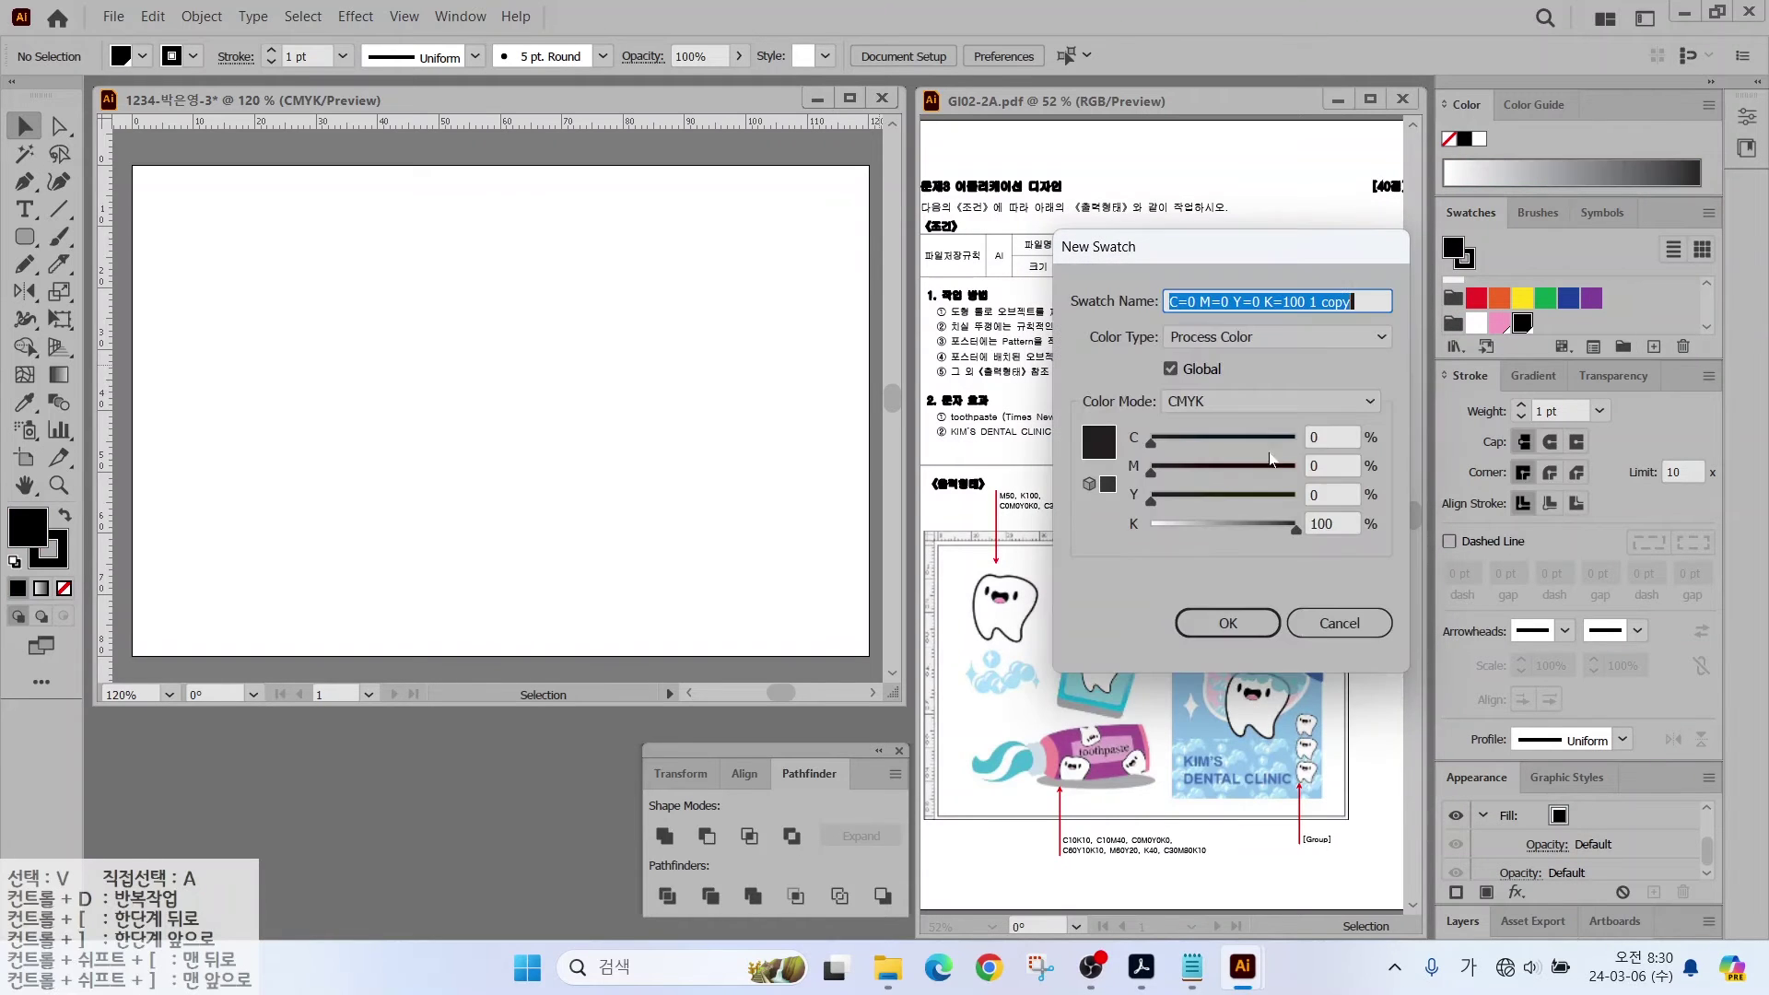
key("Tab")
type("30")
key("Tab")
key("Tab")
key("Tab")
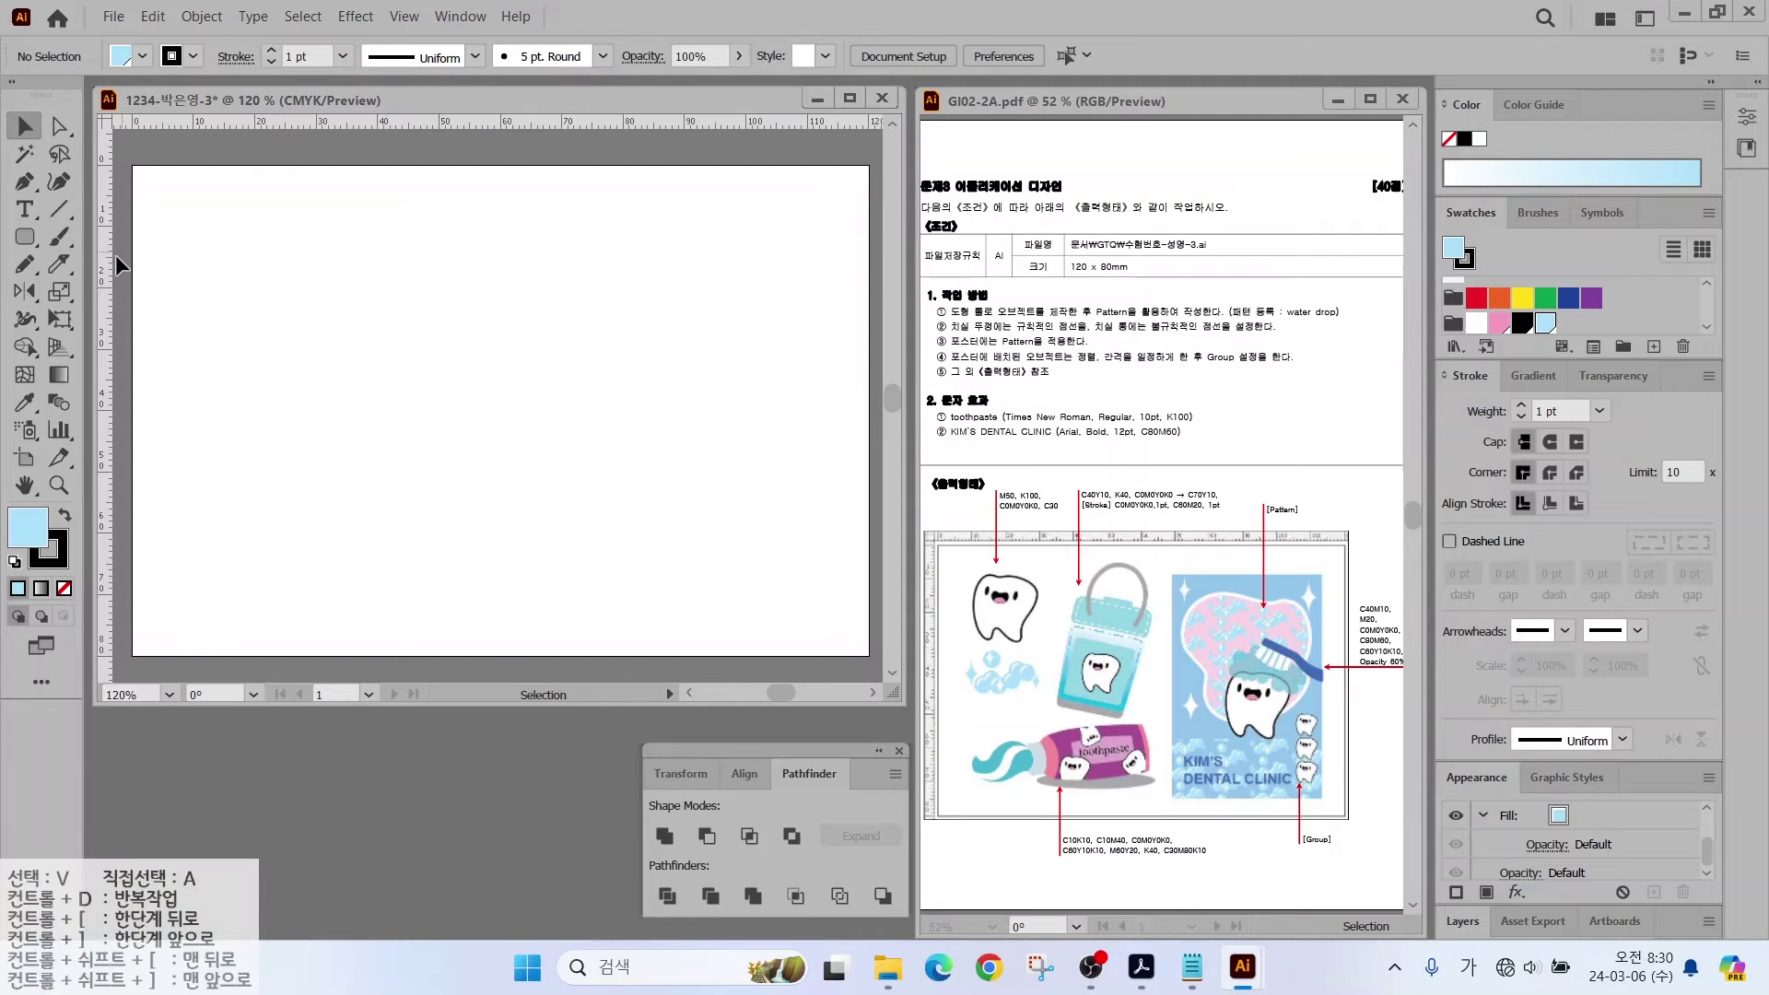
Step: Place a vertical and a horizontal guide on the artboard and zoom in
left_click_drag(101, 282, 321, 279)
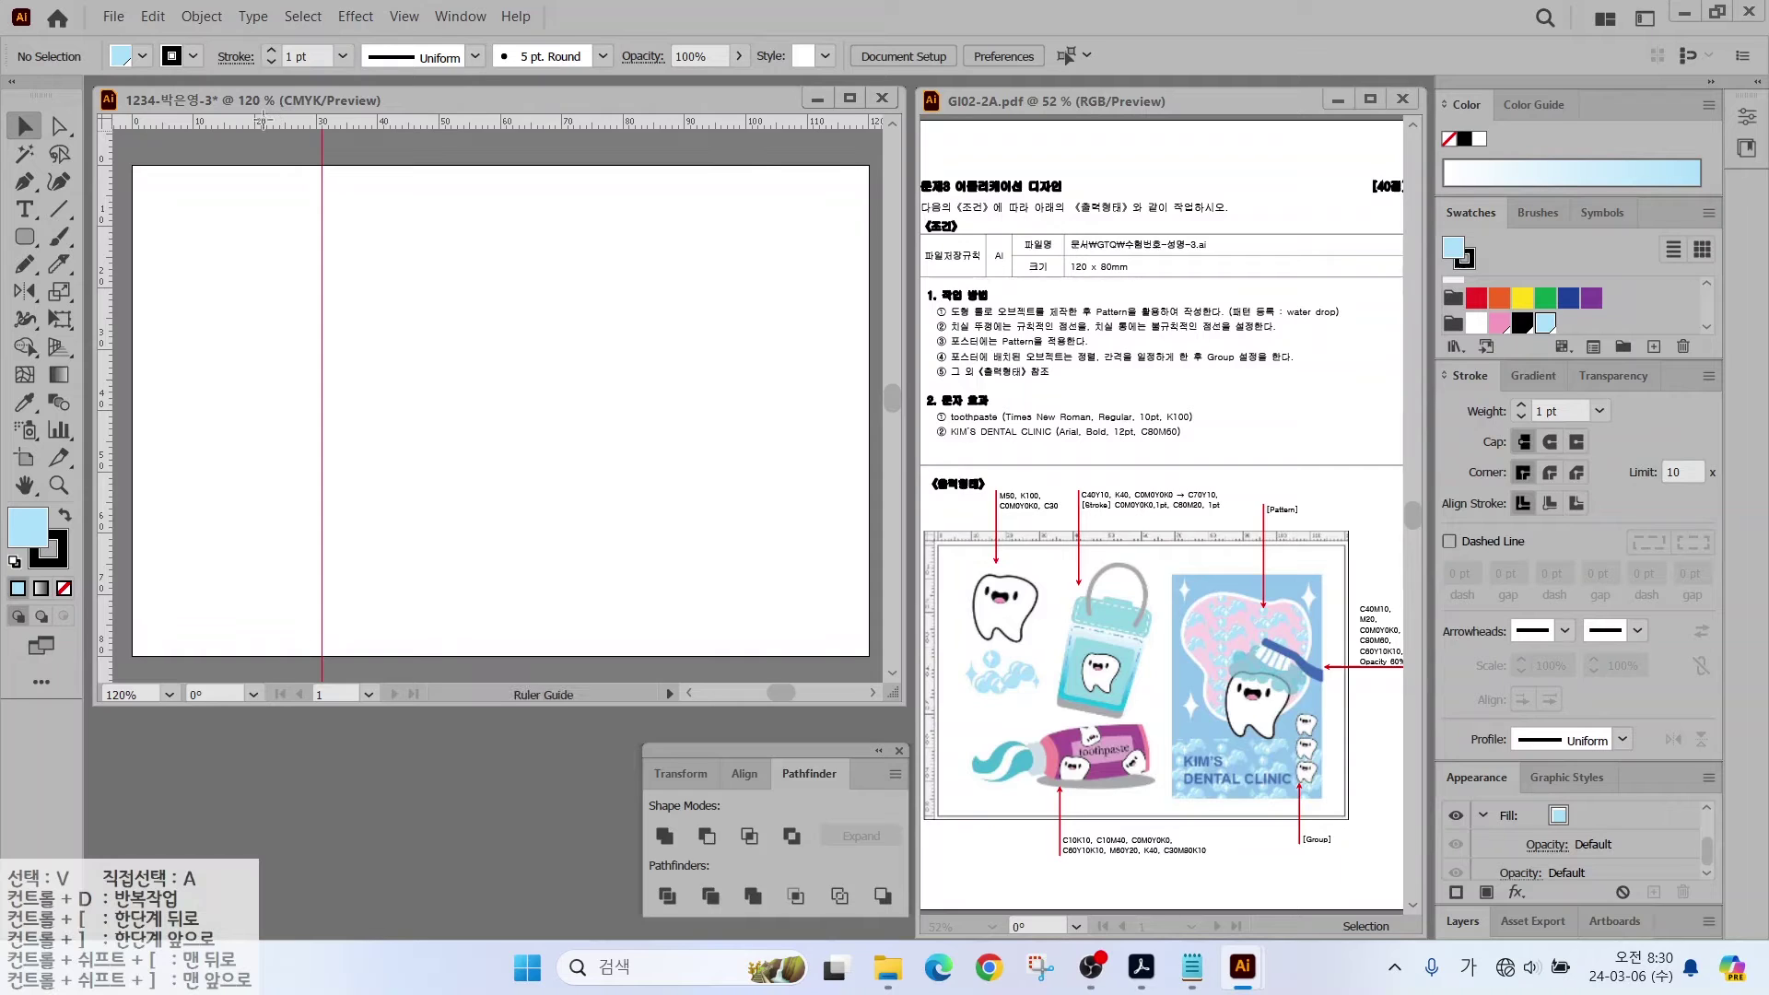
left_click_drag(262, 123, 201, 443)
key("ctrl+plus")
key("ctrl+plus")
key("ctrl+plus")
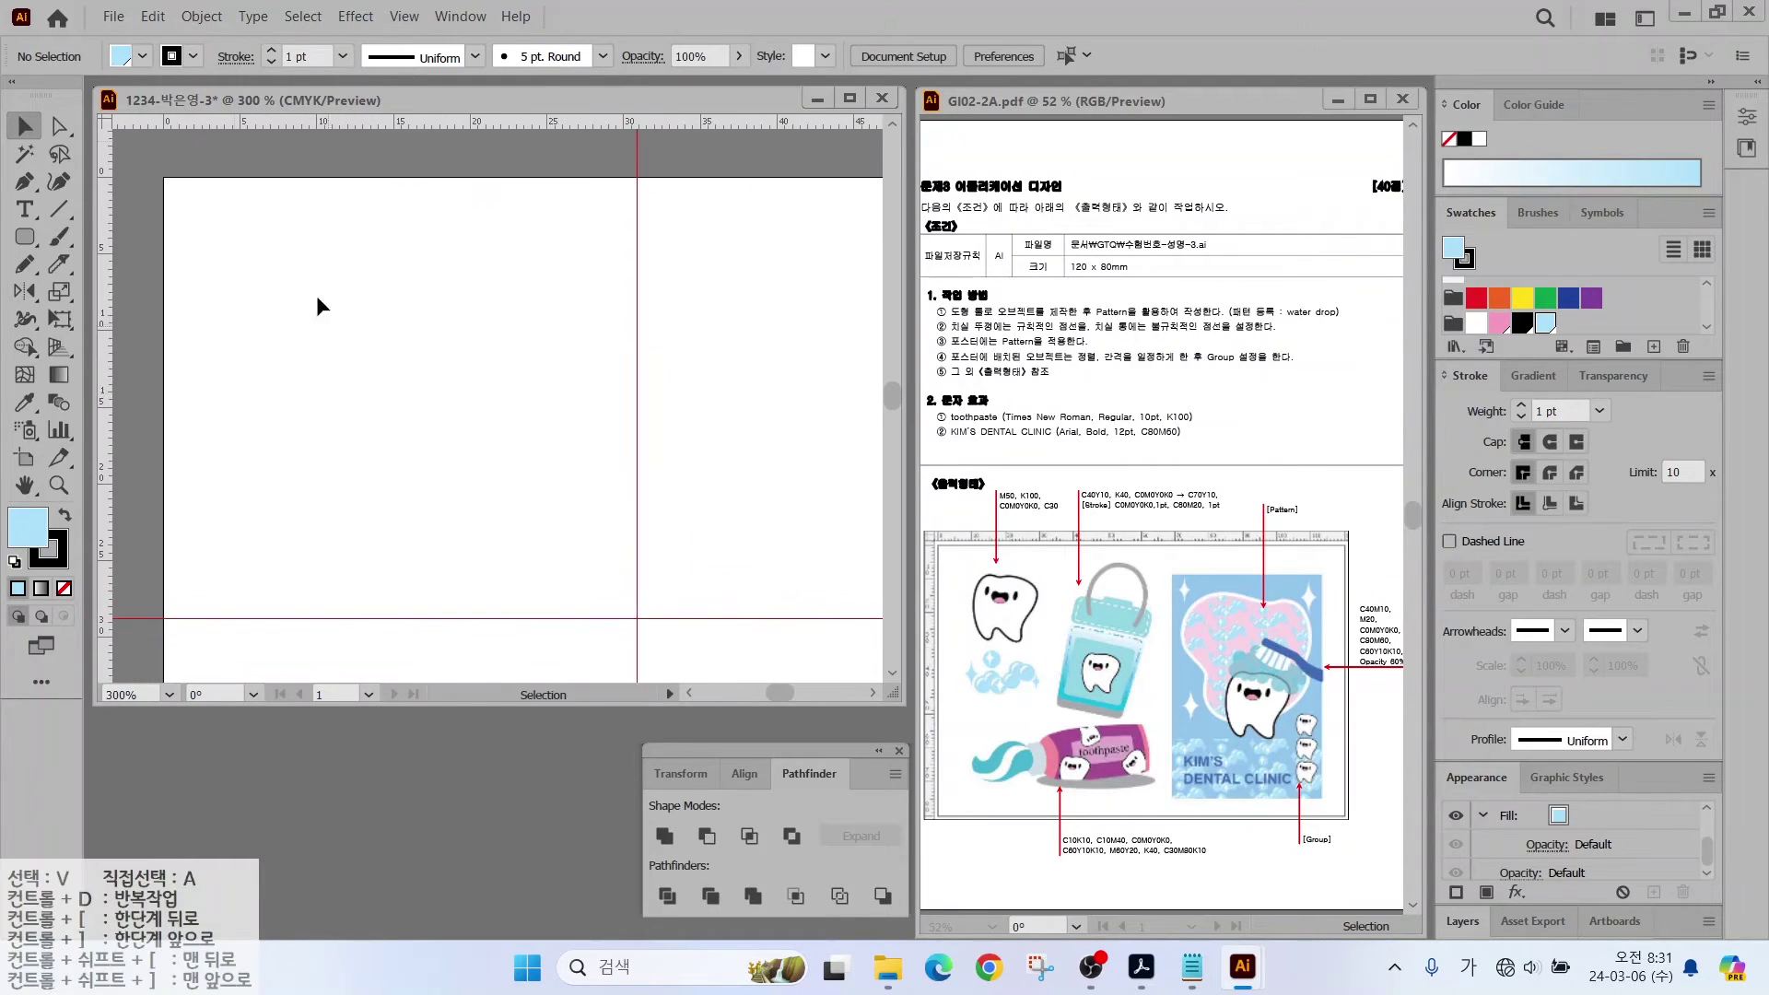
left_click_drag(978, 578, 929, 509)
Step: Sketch the tooth outline with the Pencil tool, giving it default white fill and black stroke
left_click(27, 266)
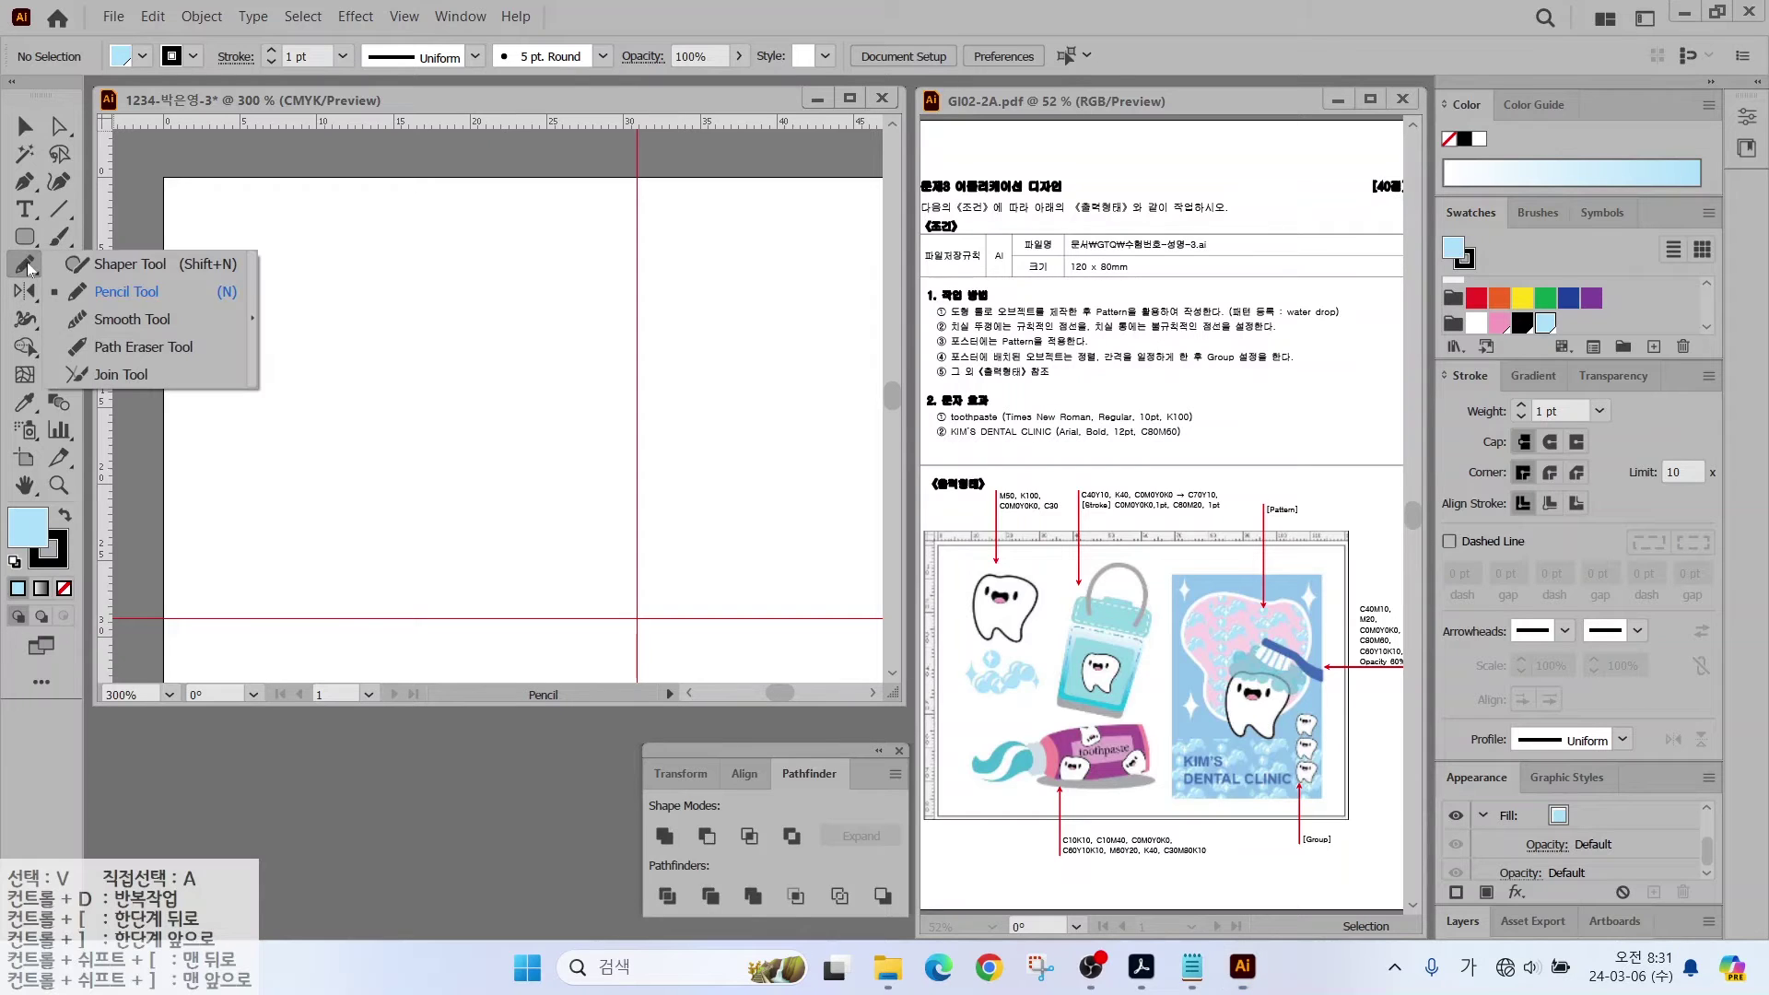
left_click(111, 291)
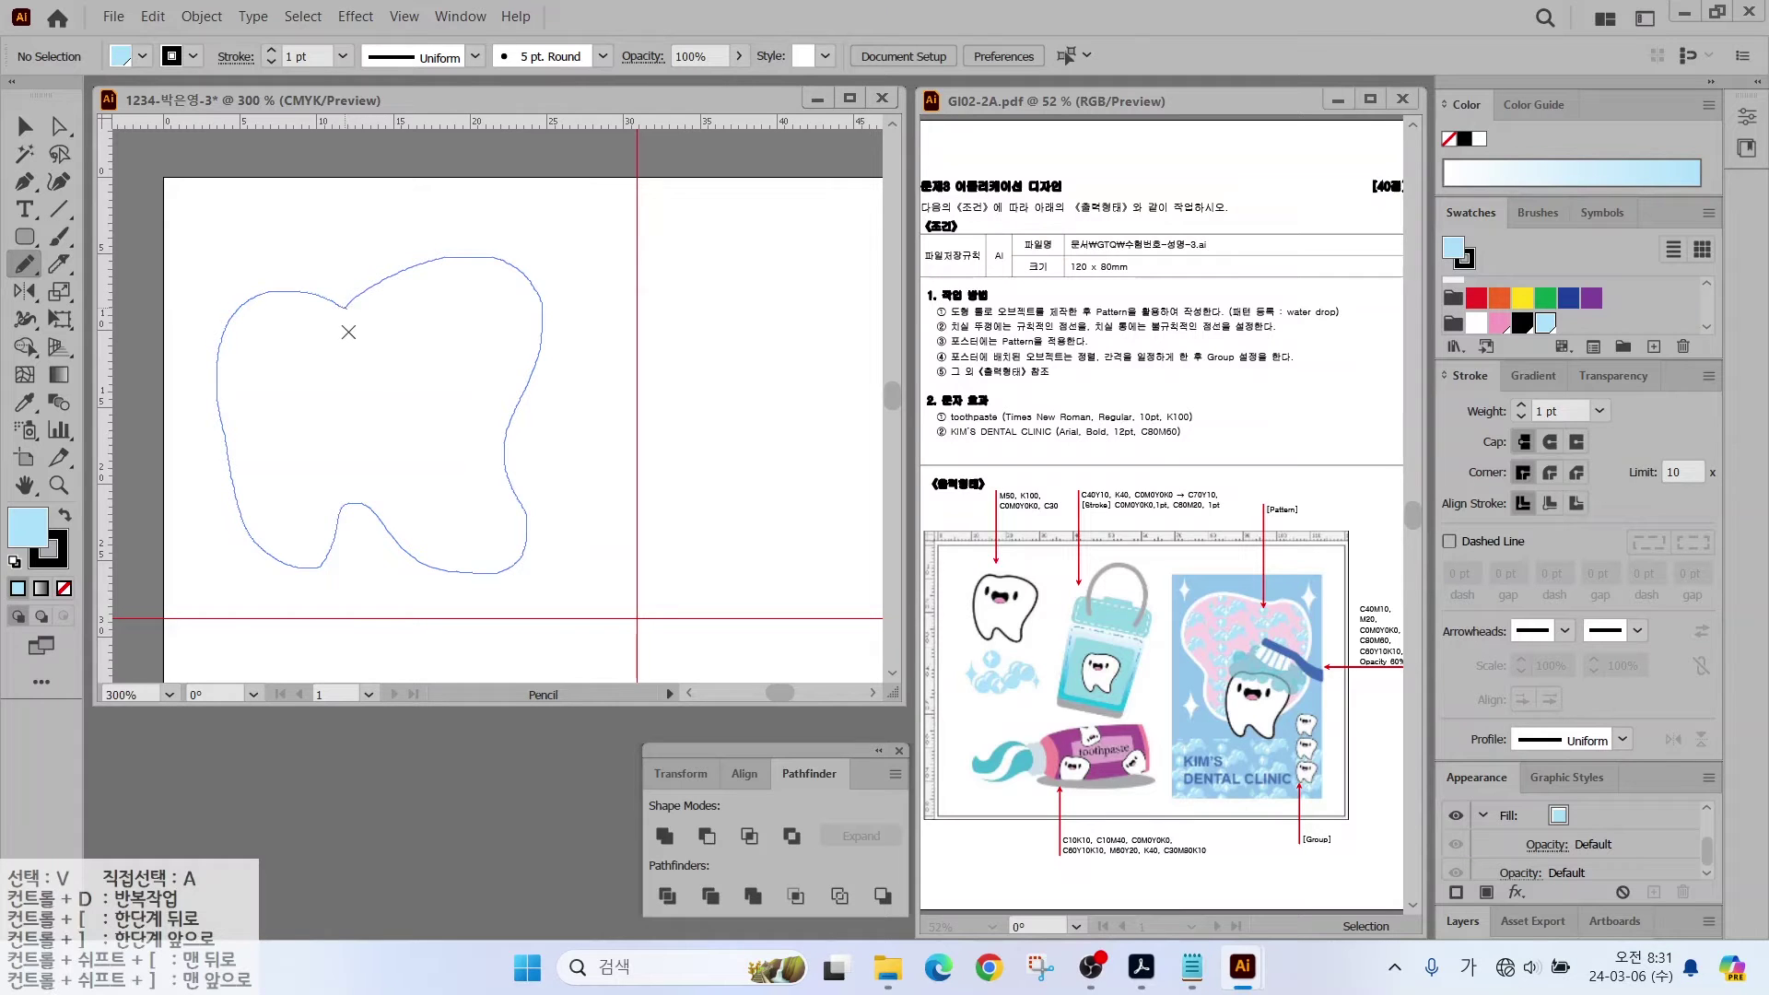
left_click(13, 561)
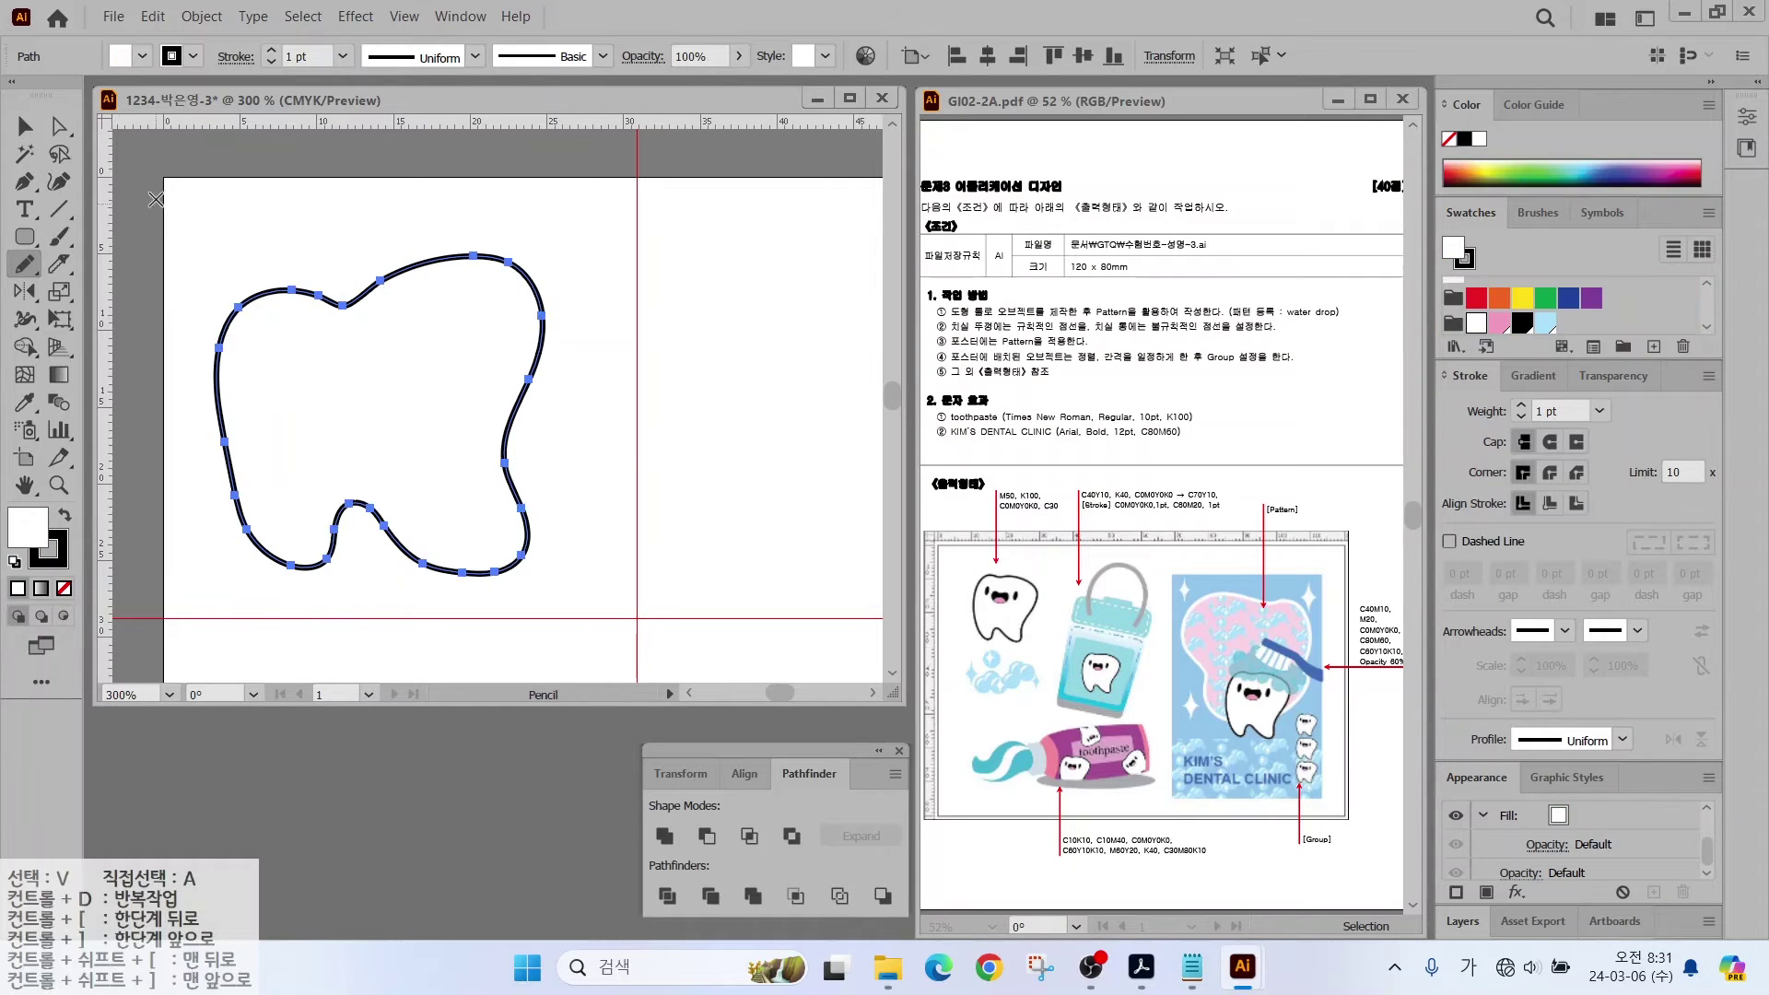
Step: Rotate the tooth slightly clockwise and move it right and down
key("v")
left_click_drag(543, 250, 577, 295)
left_click_drag(502, 340, 565, 368)
left_click(230, 231)
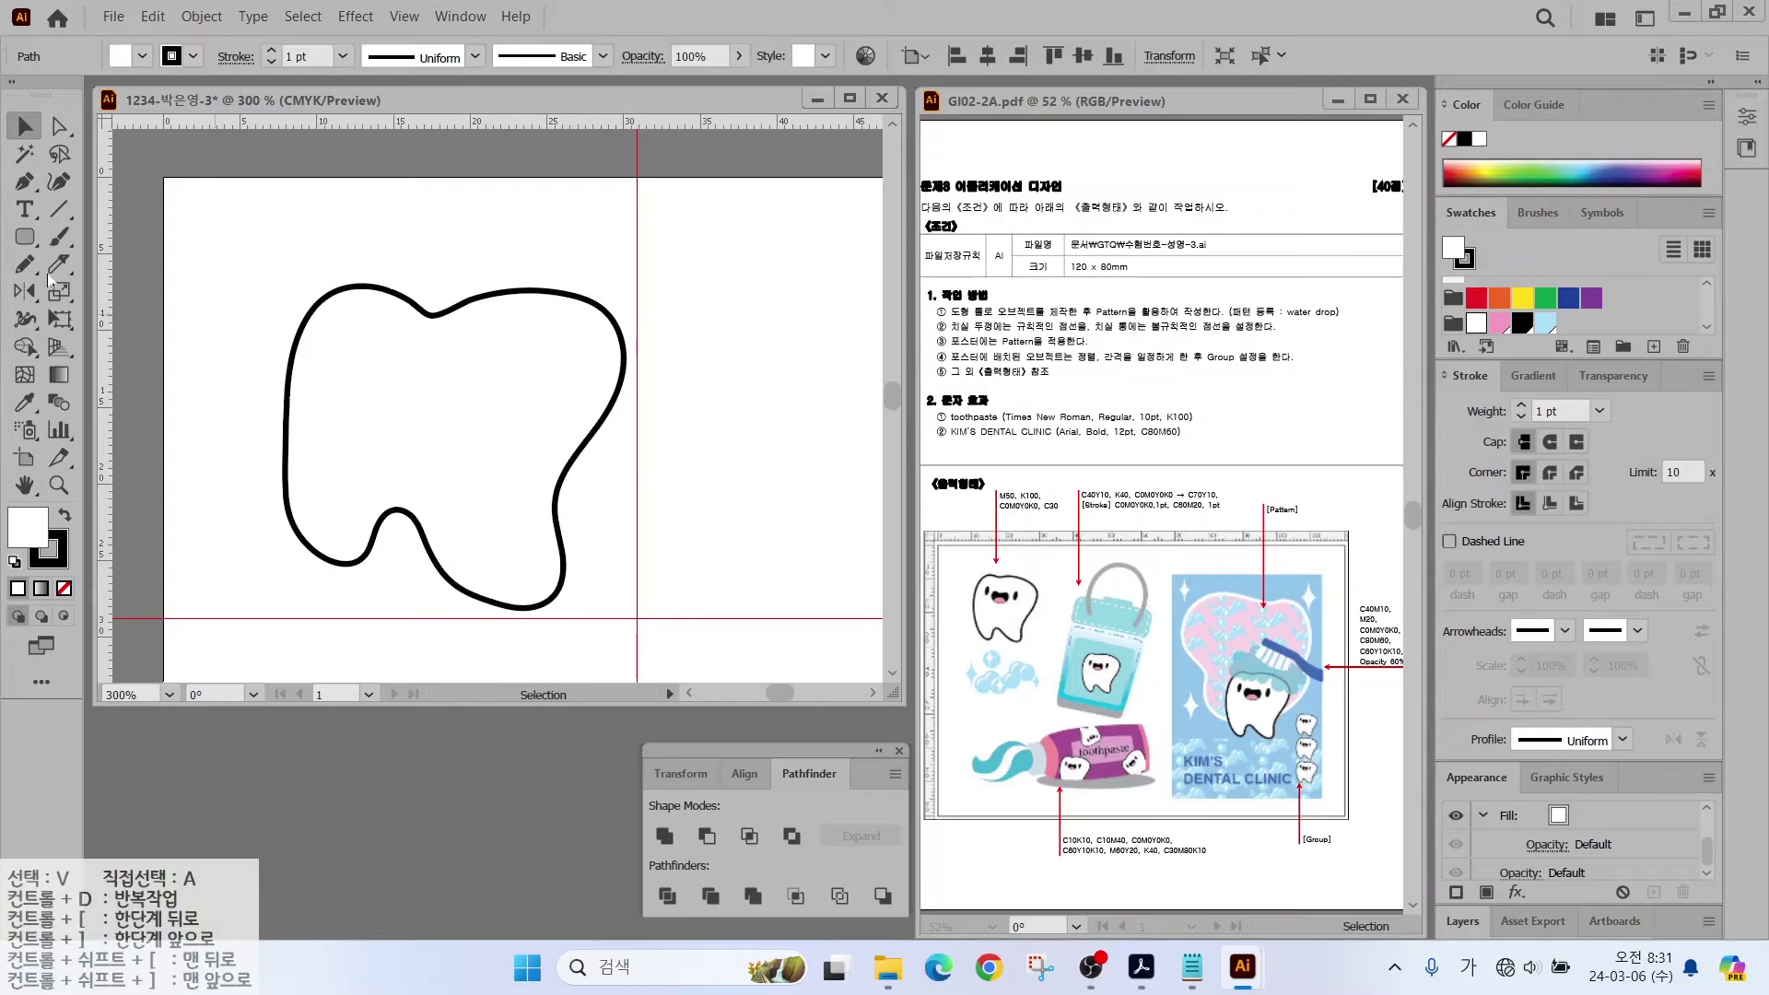
Step: Draw a small black oval eye with no outline and copy it to the right side
left_click_drag(25, 236, 131, 308)
mouse_move(343, 346)
left_mouse_down()
mouse_move(373, 410)
mouse_move(368, 397)
left_mouse_up()
key("shift+x")
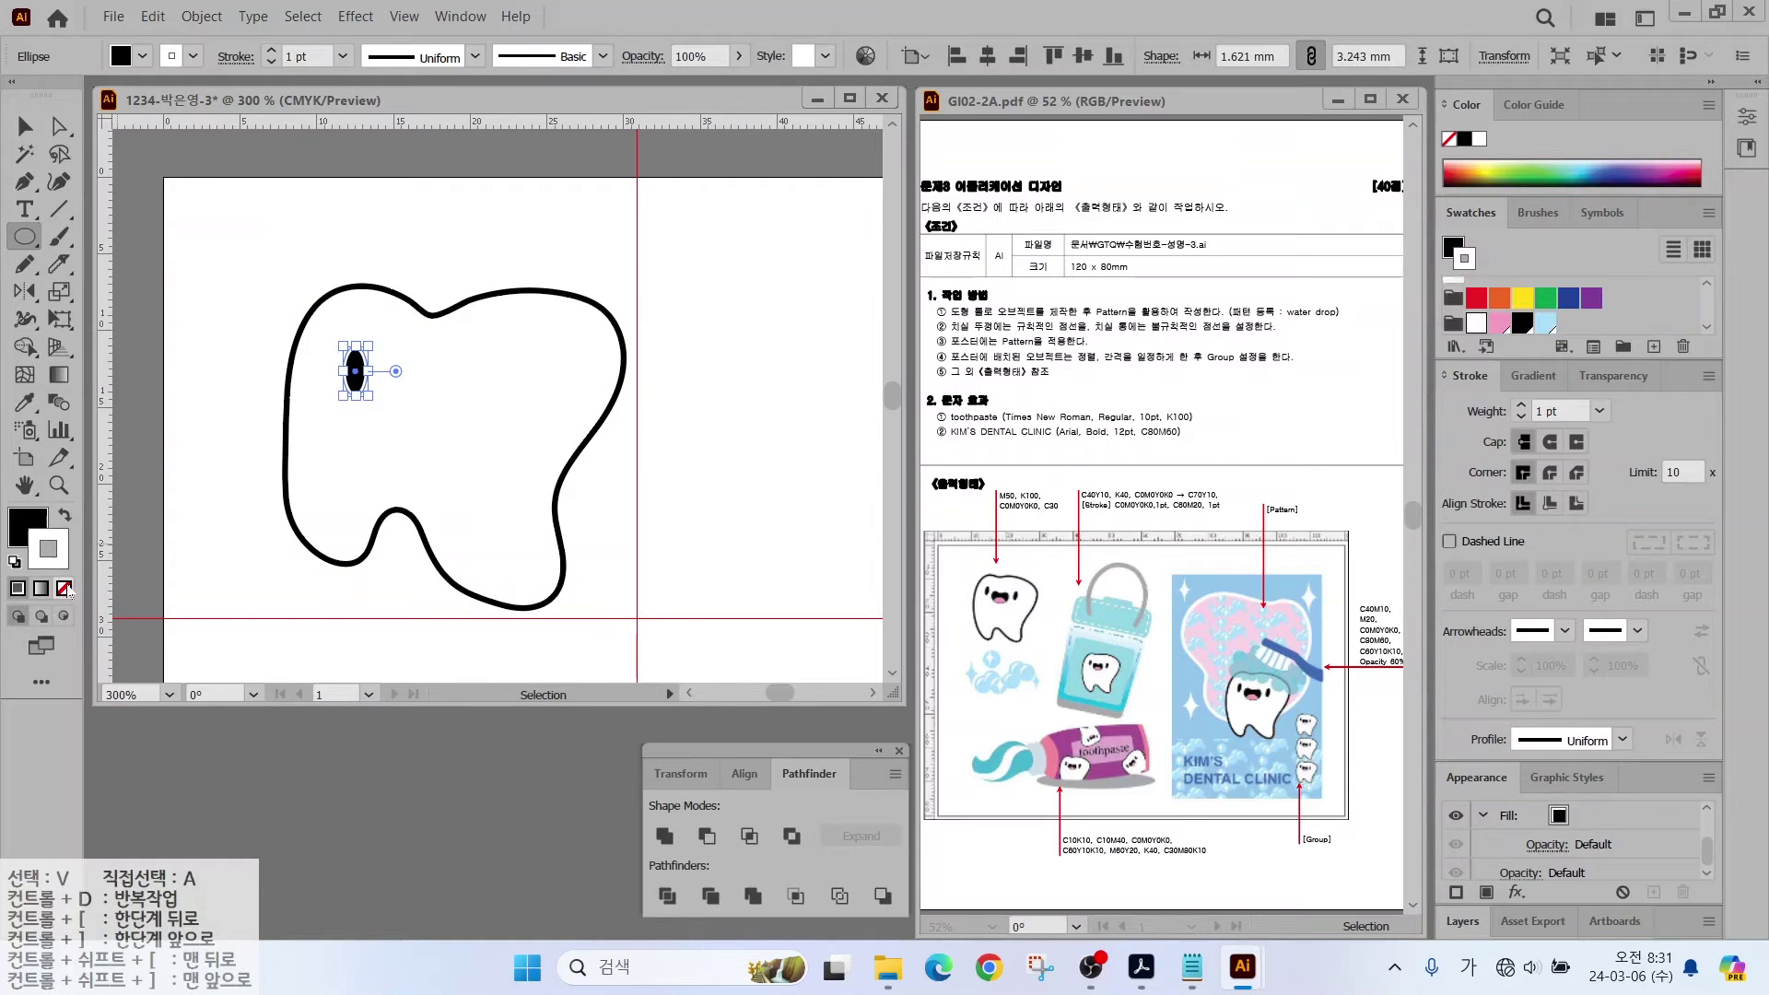
left_click(64, 588)
key("v")
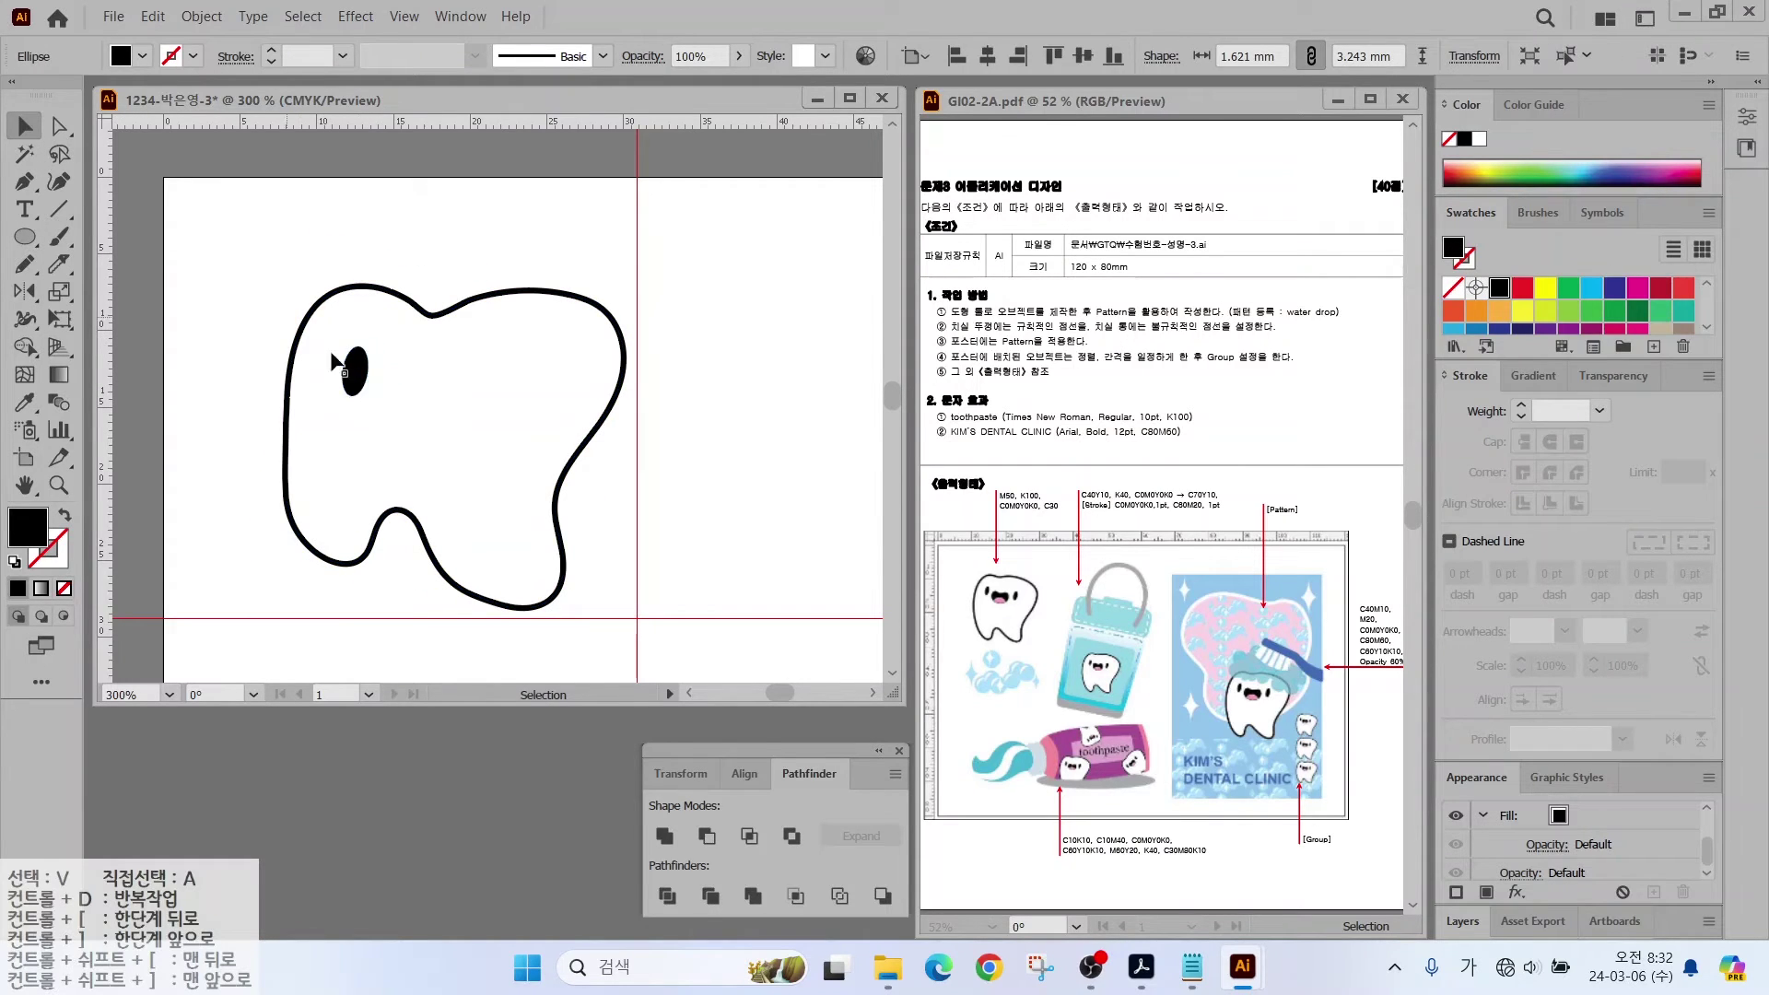
left_click_drag(343, 365, 508, 384)
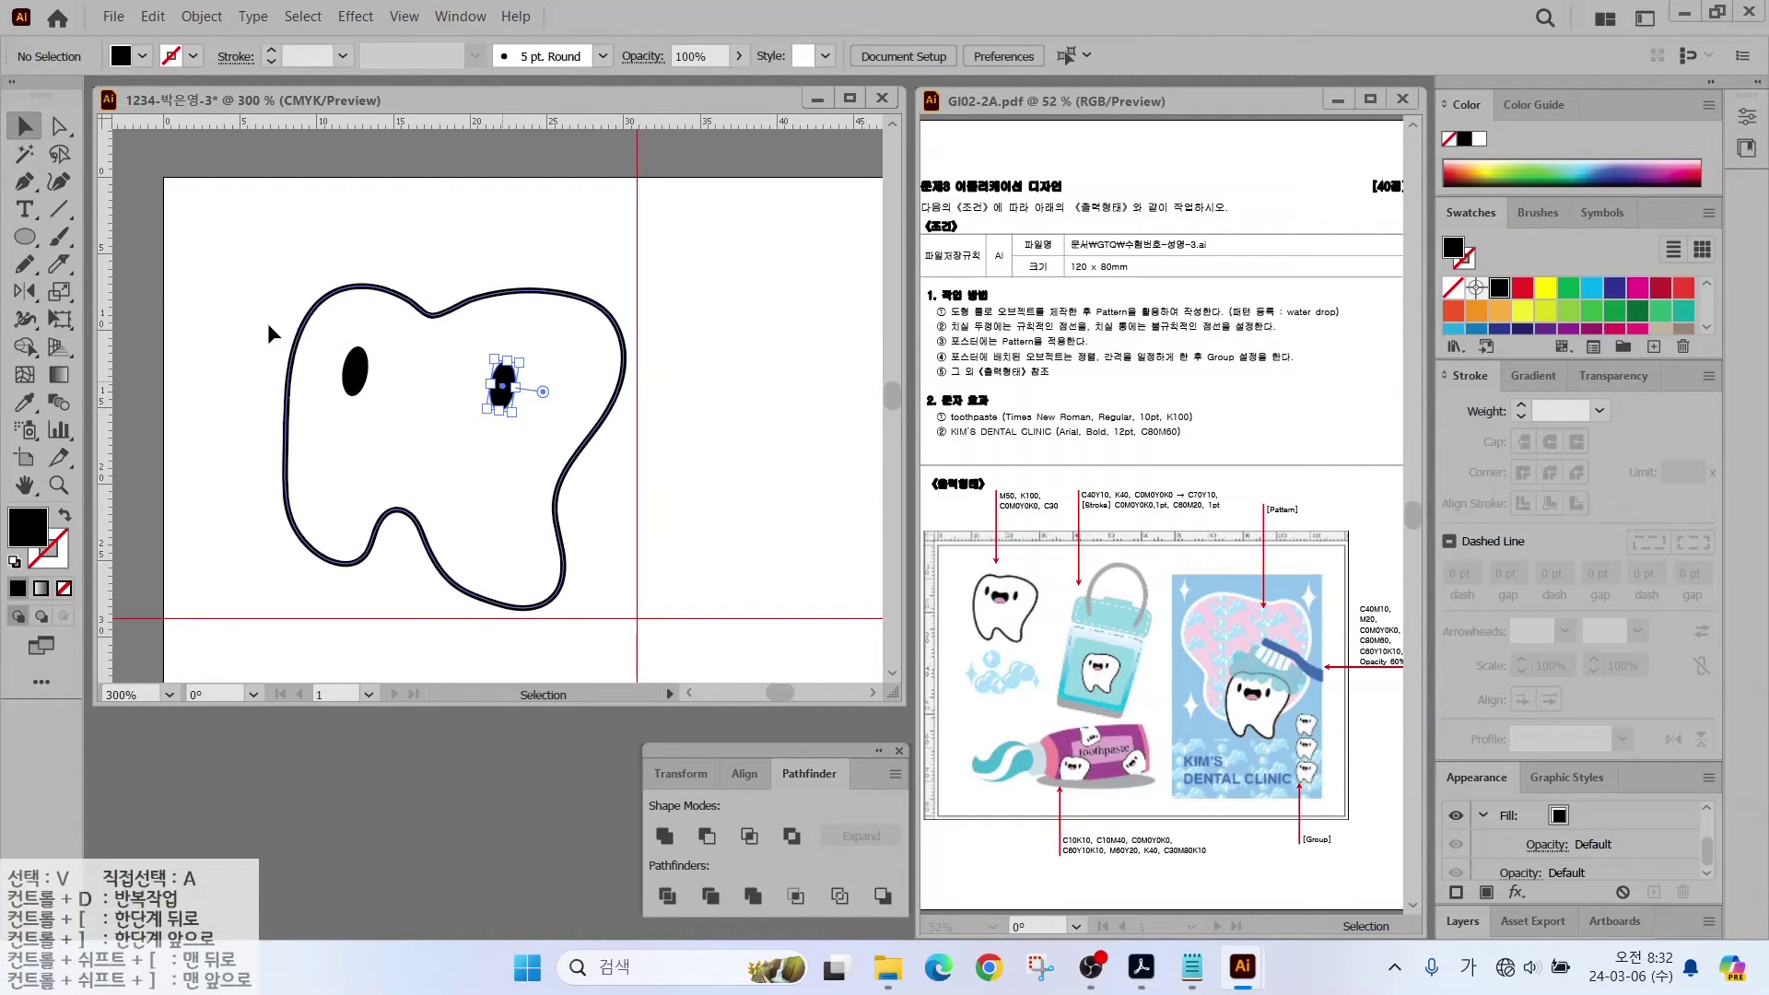
left_click(128, 266)
Step: Draw a mouth ellipse below the eyes and flatten its top anchor
key("l")
left_click_drag(382, 371, 480, 450)
key("a")
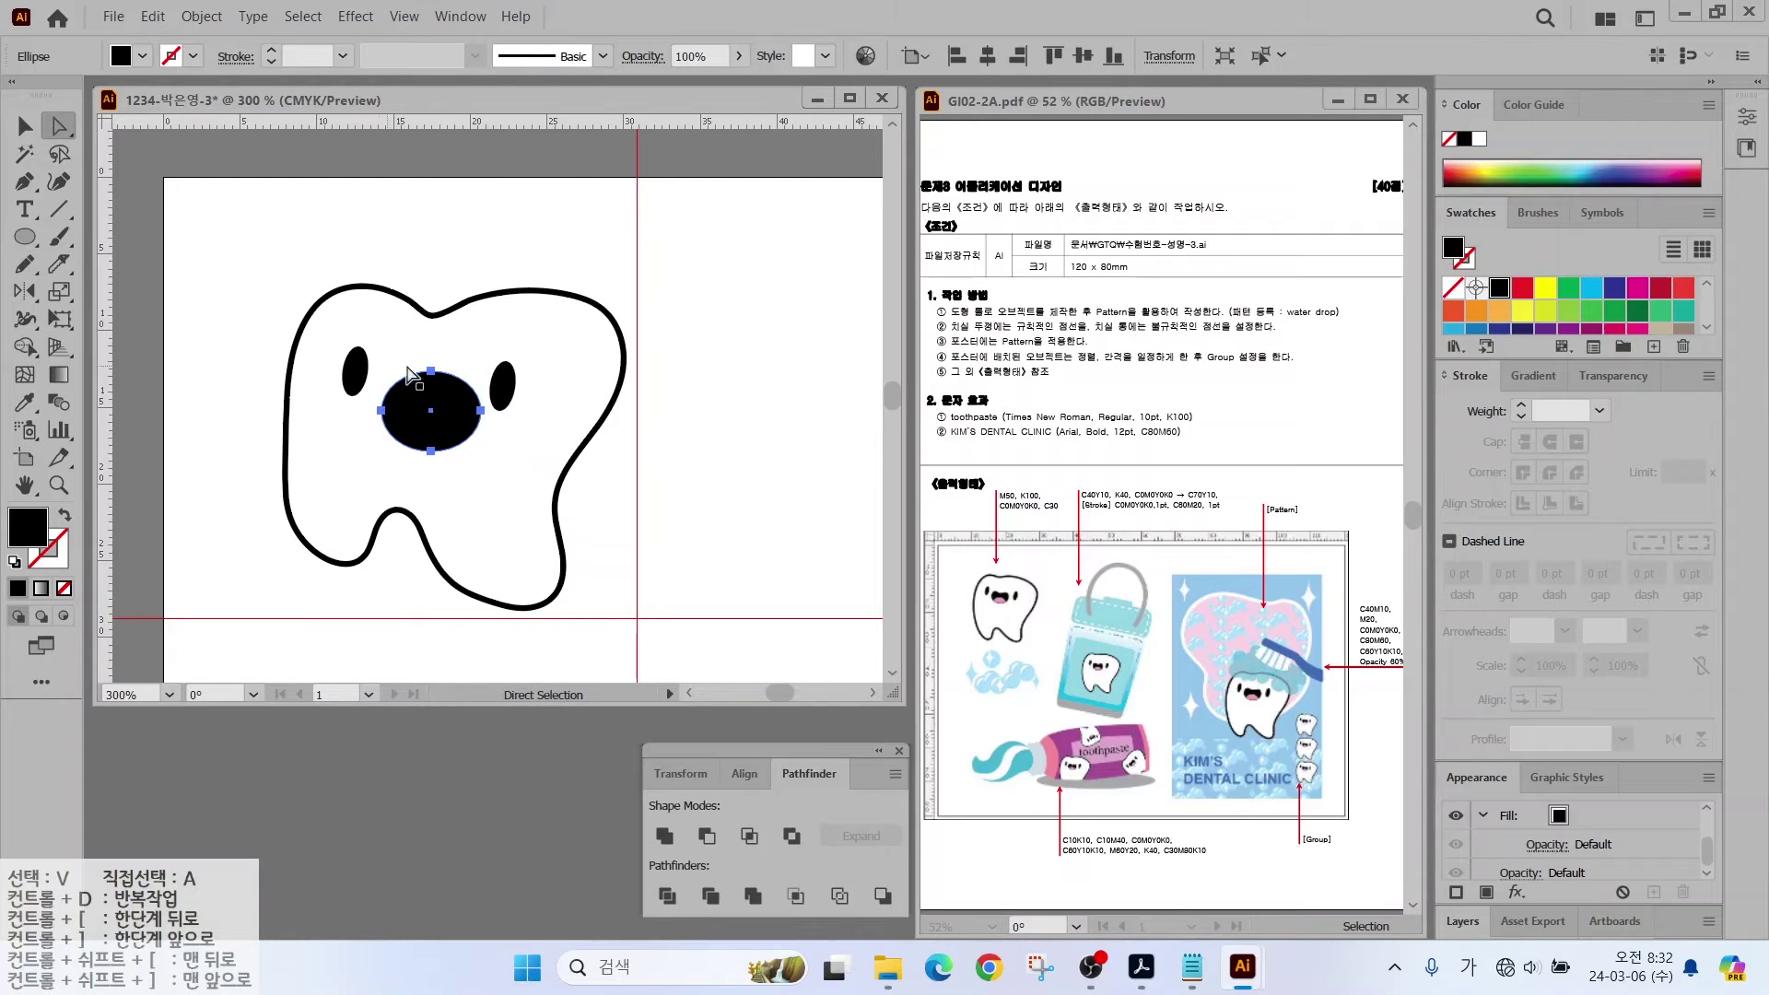
left_click(432, 371)
left_click_drag(432, 371, 455, 414)
left_click(25, 126)
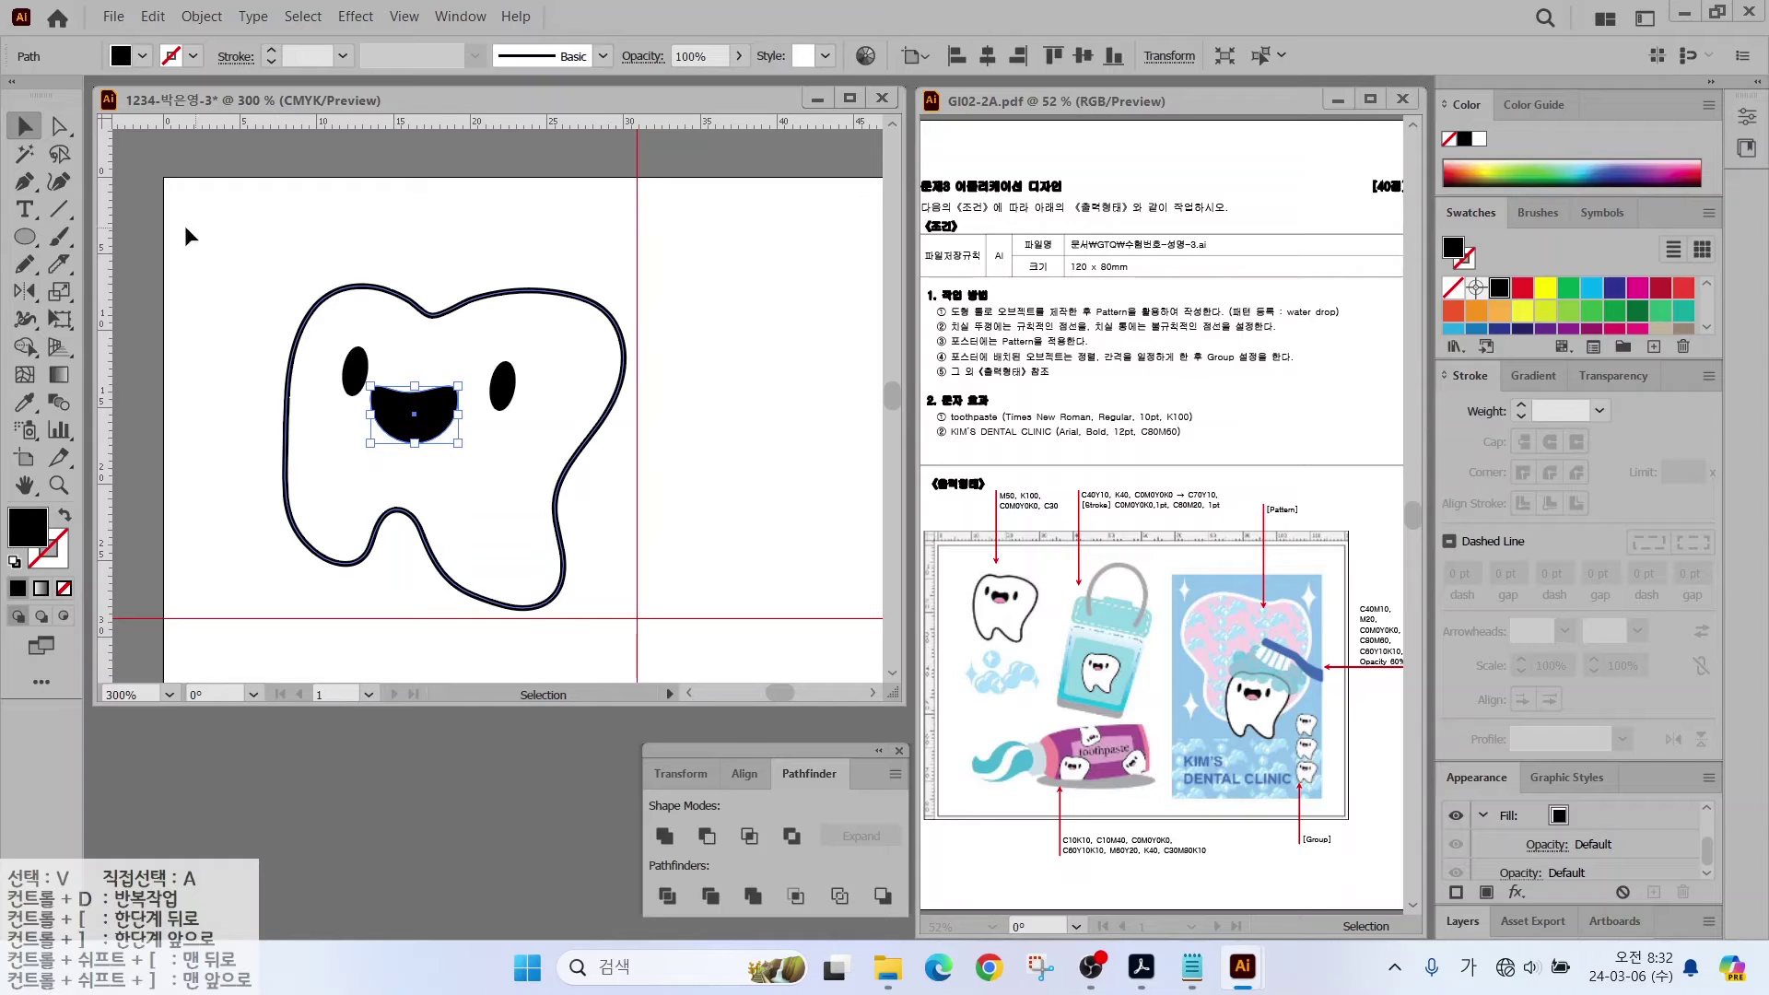
Step: Cut the mouth into upper and lower pieces and make the lower piece a pink tongue with black outline
left_click(60, 263)
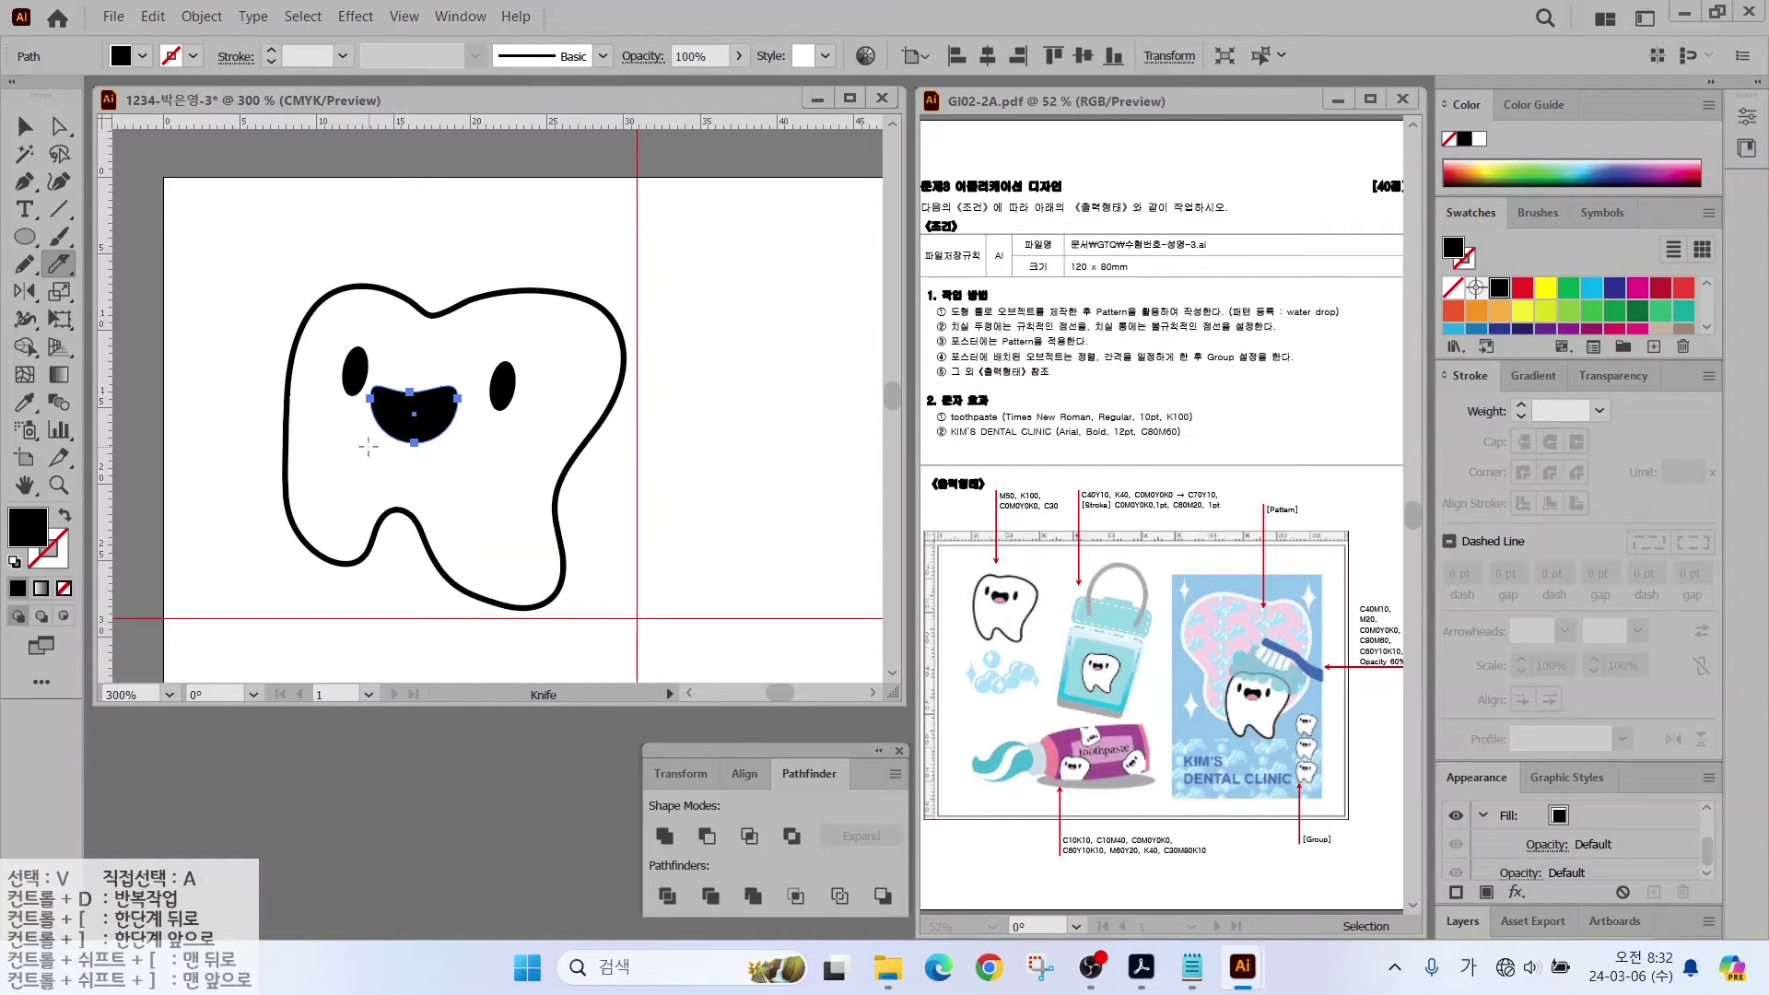
left_click_drag(385, 416, 461, 407)
key("v")
left_click(410, 428)
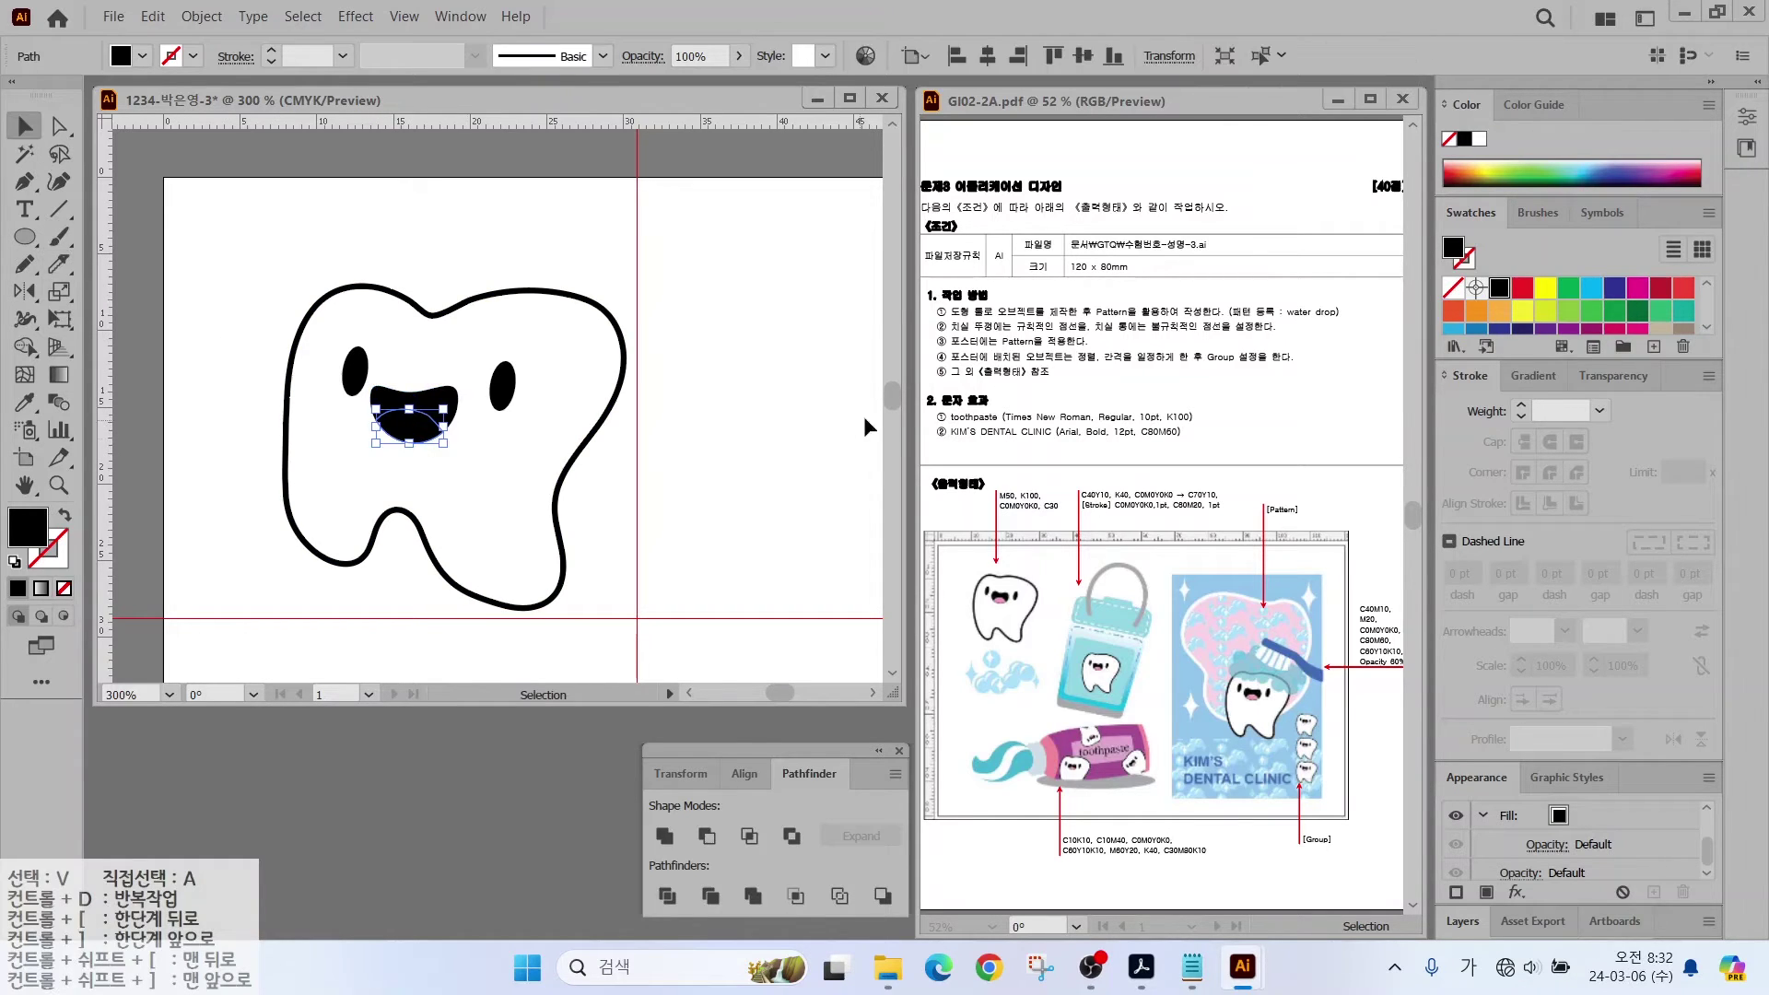
scroll(1577, 314, "down", 3)
left_click(1498, 317)
key("x")
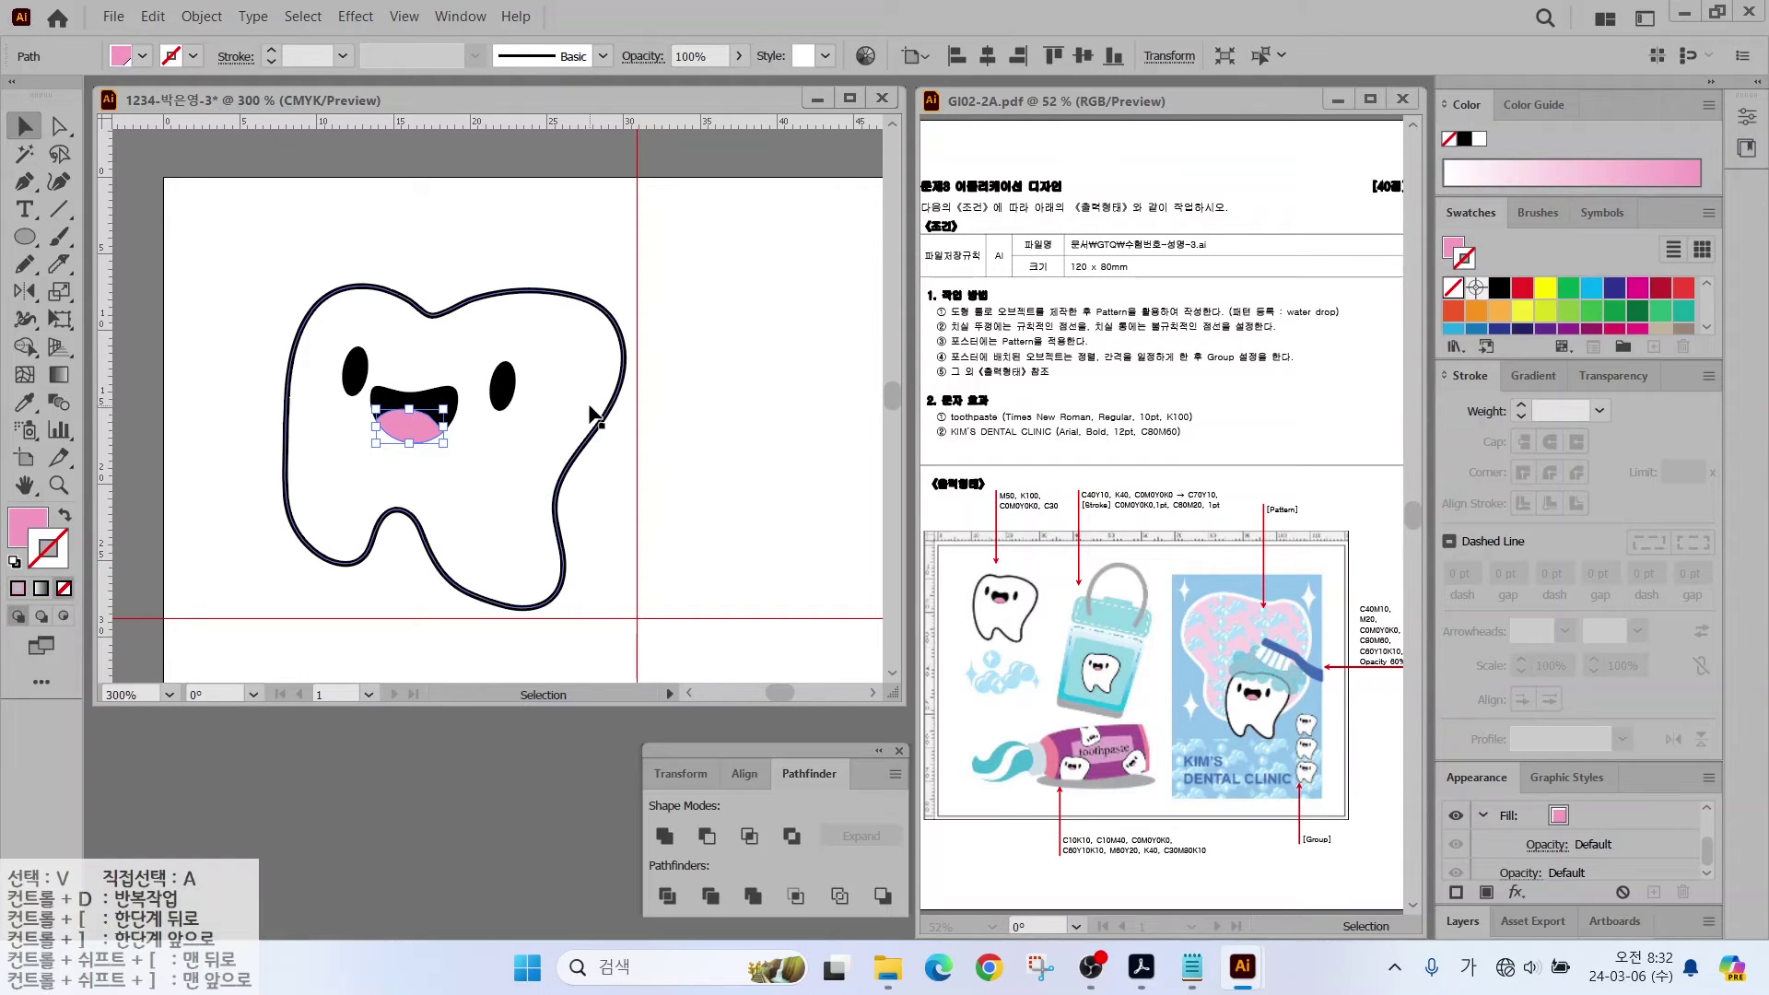
left_click(1521, 317)
Step: Give the upper mouth piece a black 0.5 pt outline
left_click(1601, 416)
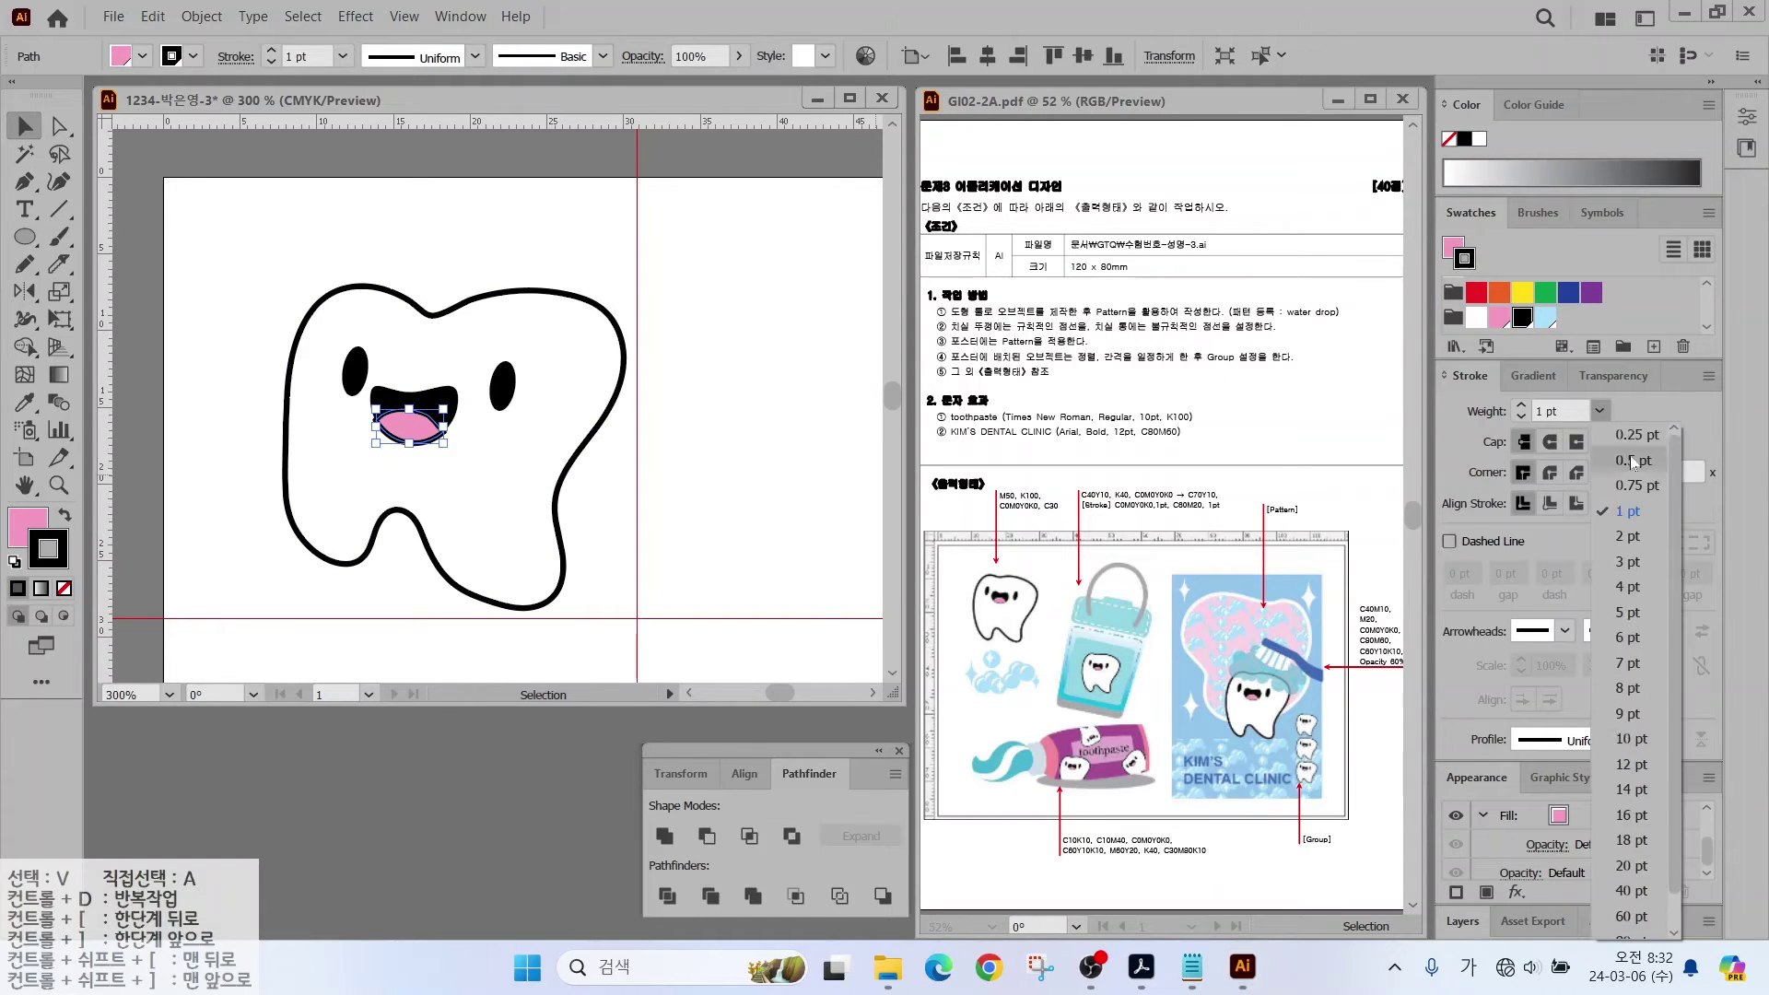
left_click(1617, 626)
left_click(450, 204)
left_click(410, 397)
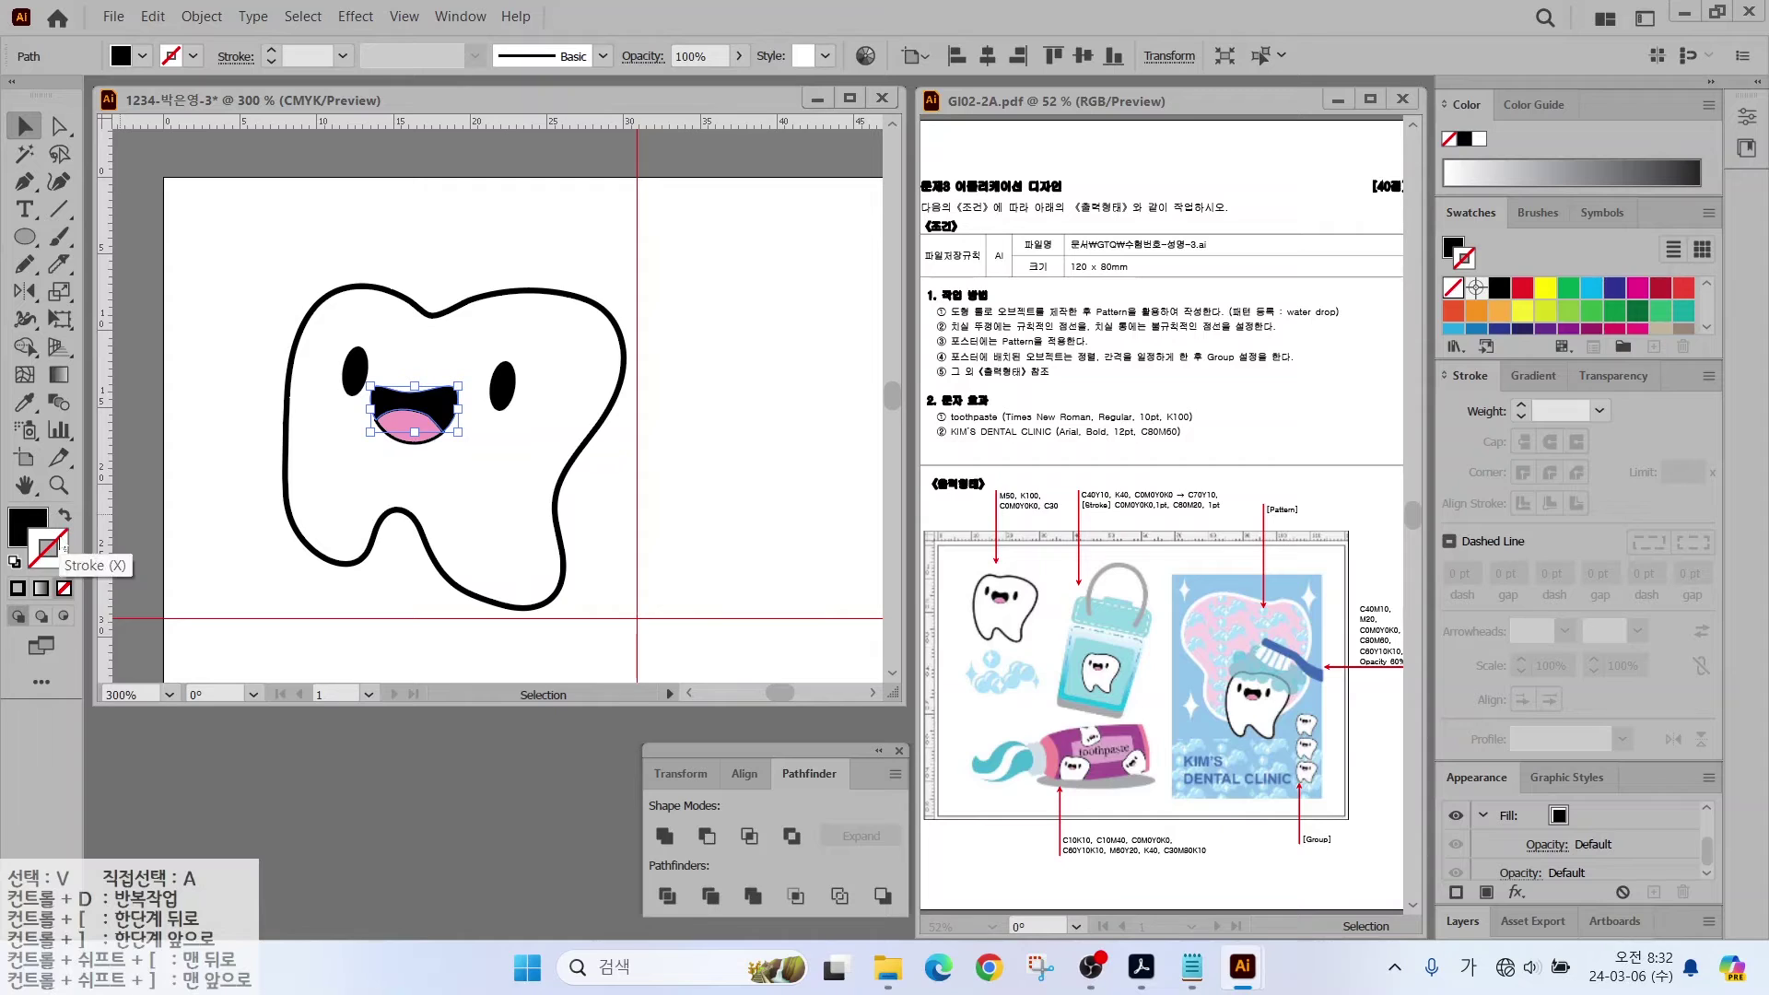
left_click(48, 549)
left_click(1498, 287)
left_click(1599, 411)
left_click(1631, 423)
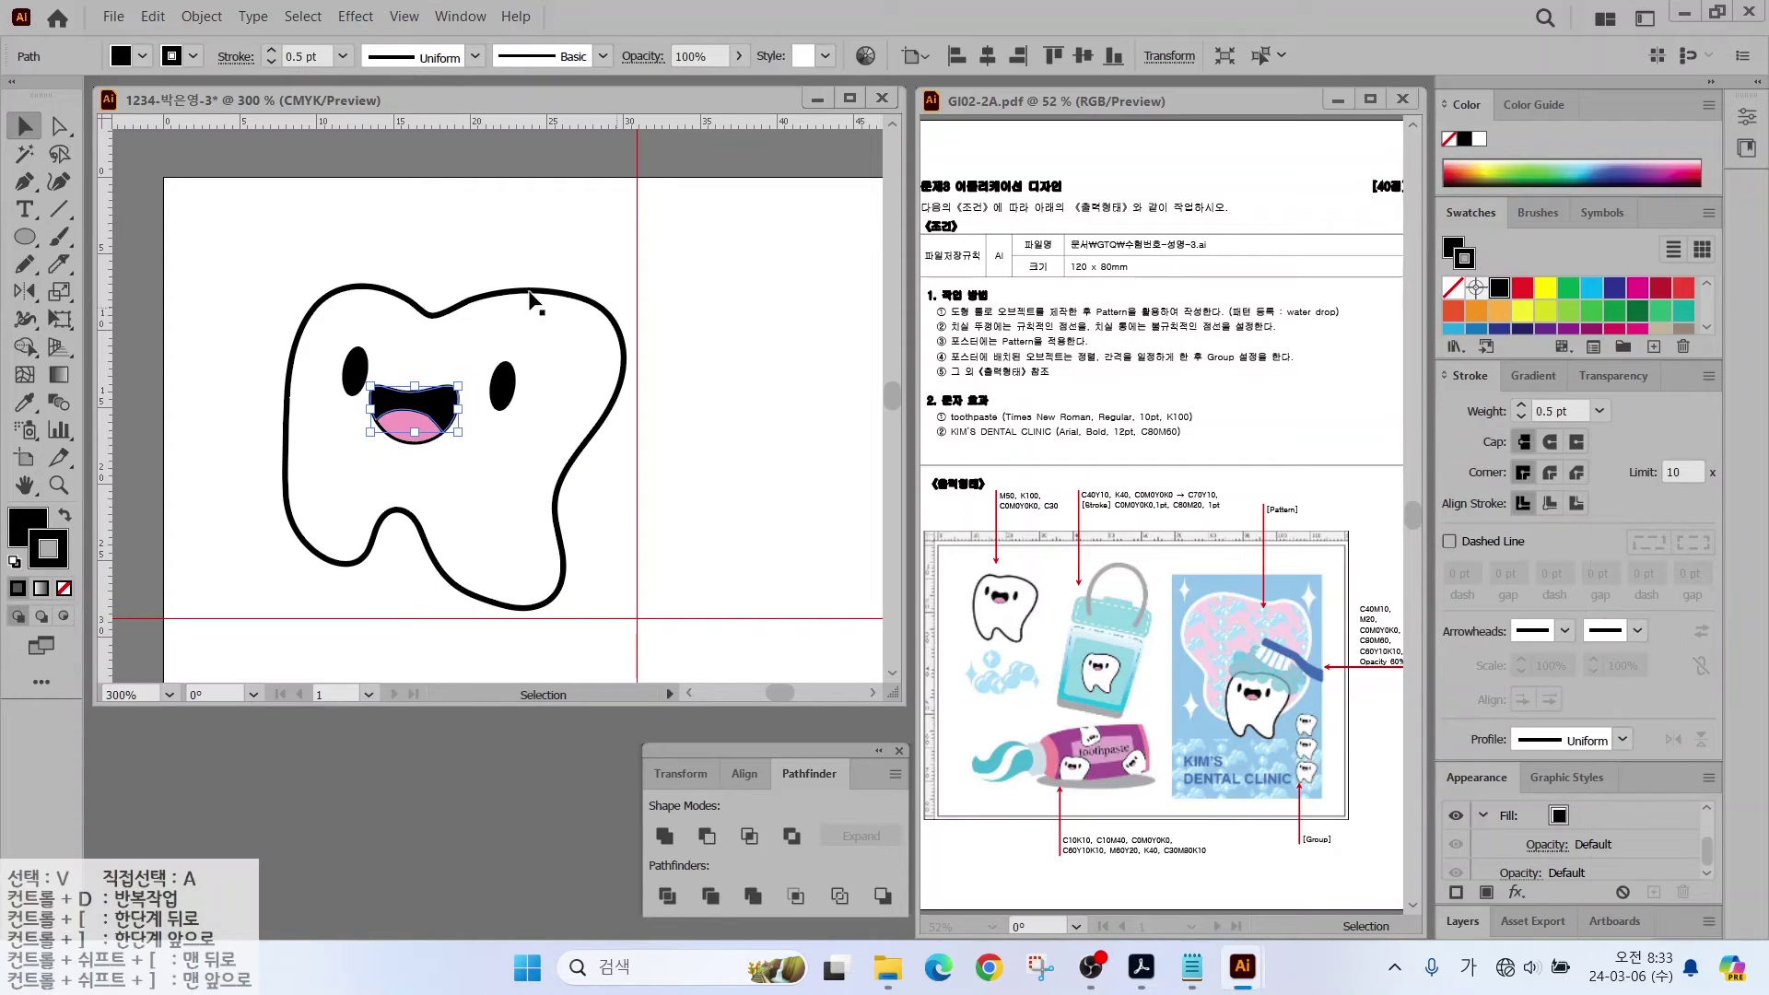
Step: Select every part of the tooth character and group them together
left_click_drag(196, 260, 589, 621)
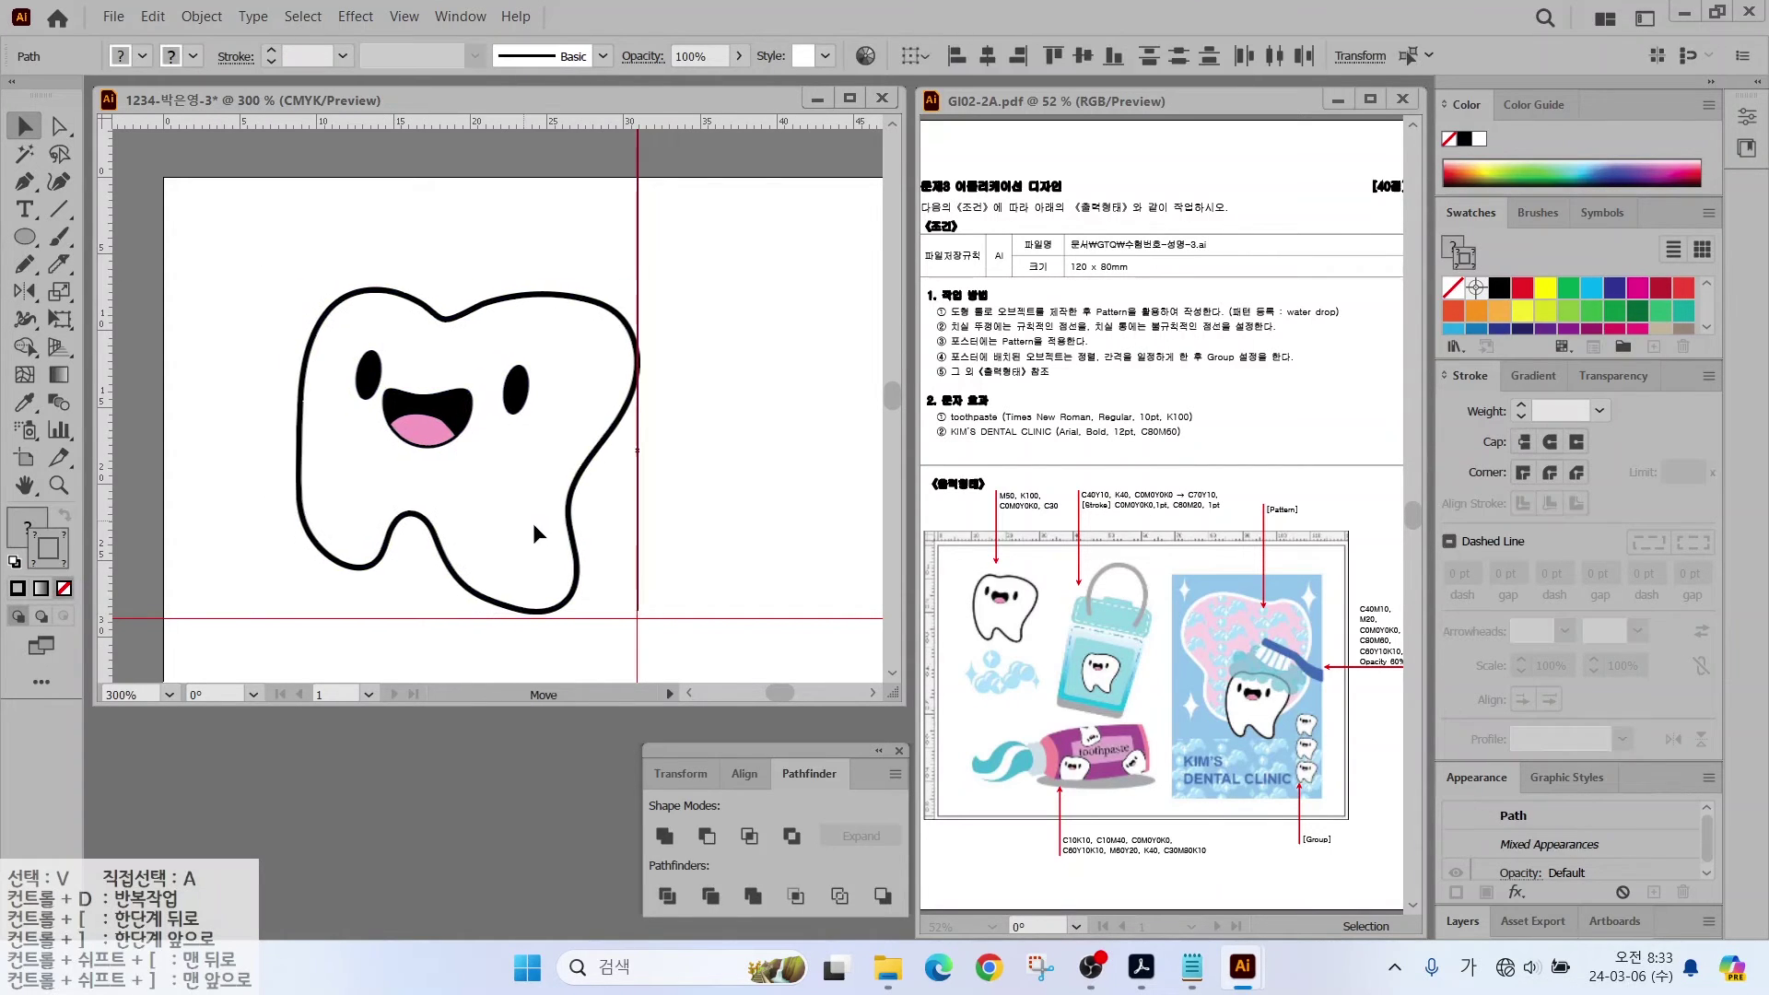
left_click(516, 248)
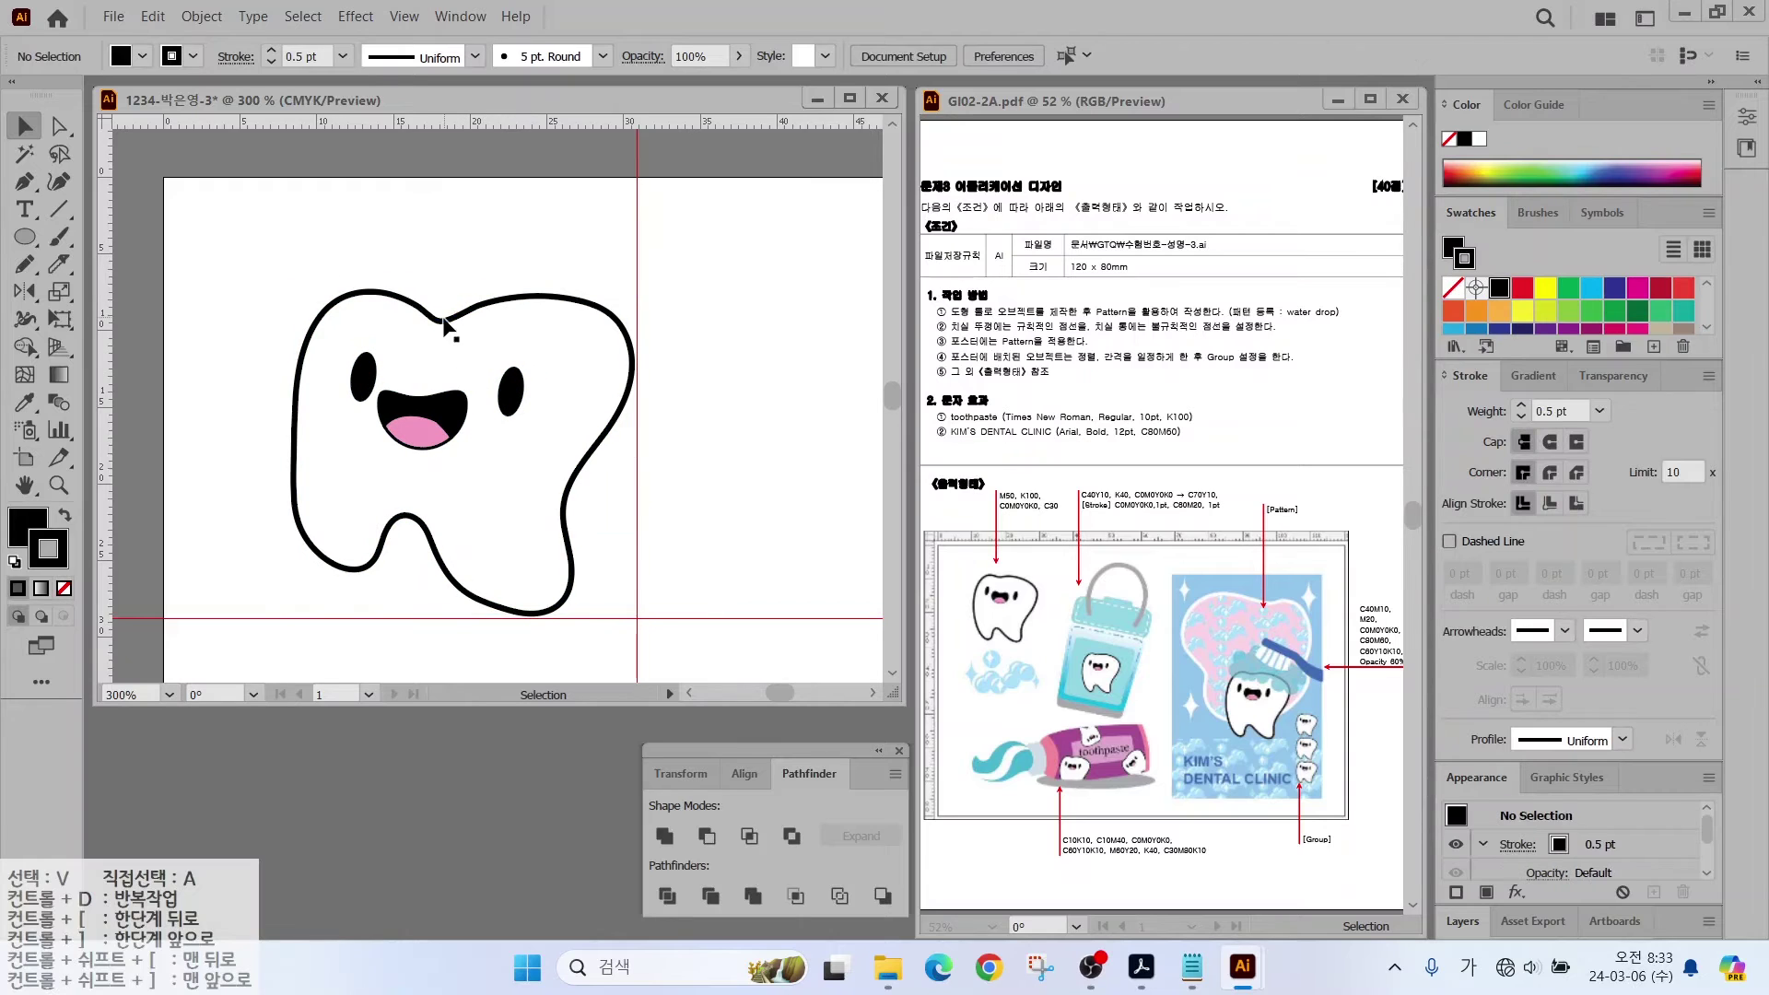
left_click(297, 387)
left_click_drag(645, 281, 651, 318)
left_click(59, 127)
key("ctrl+z")
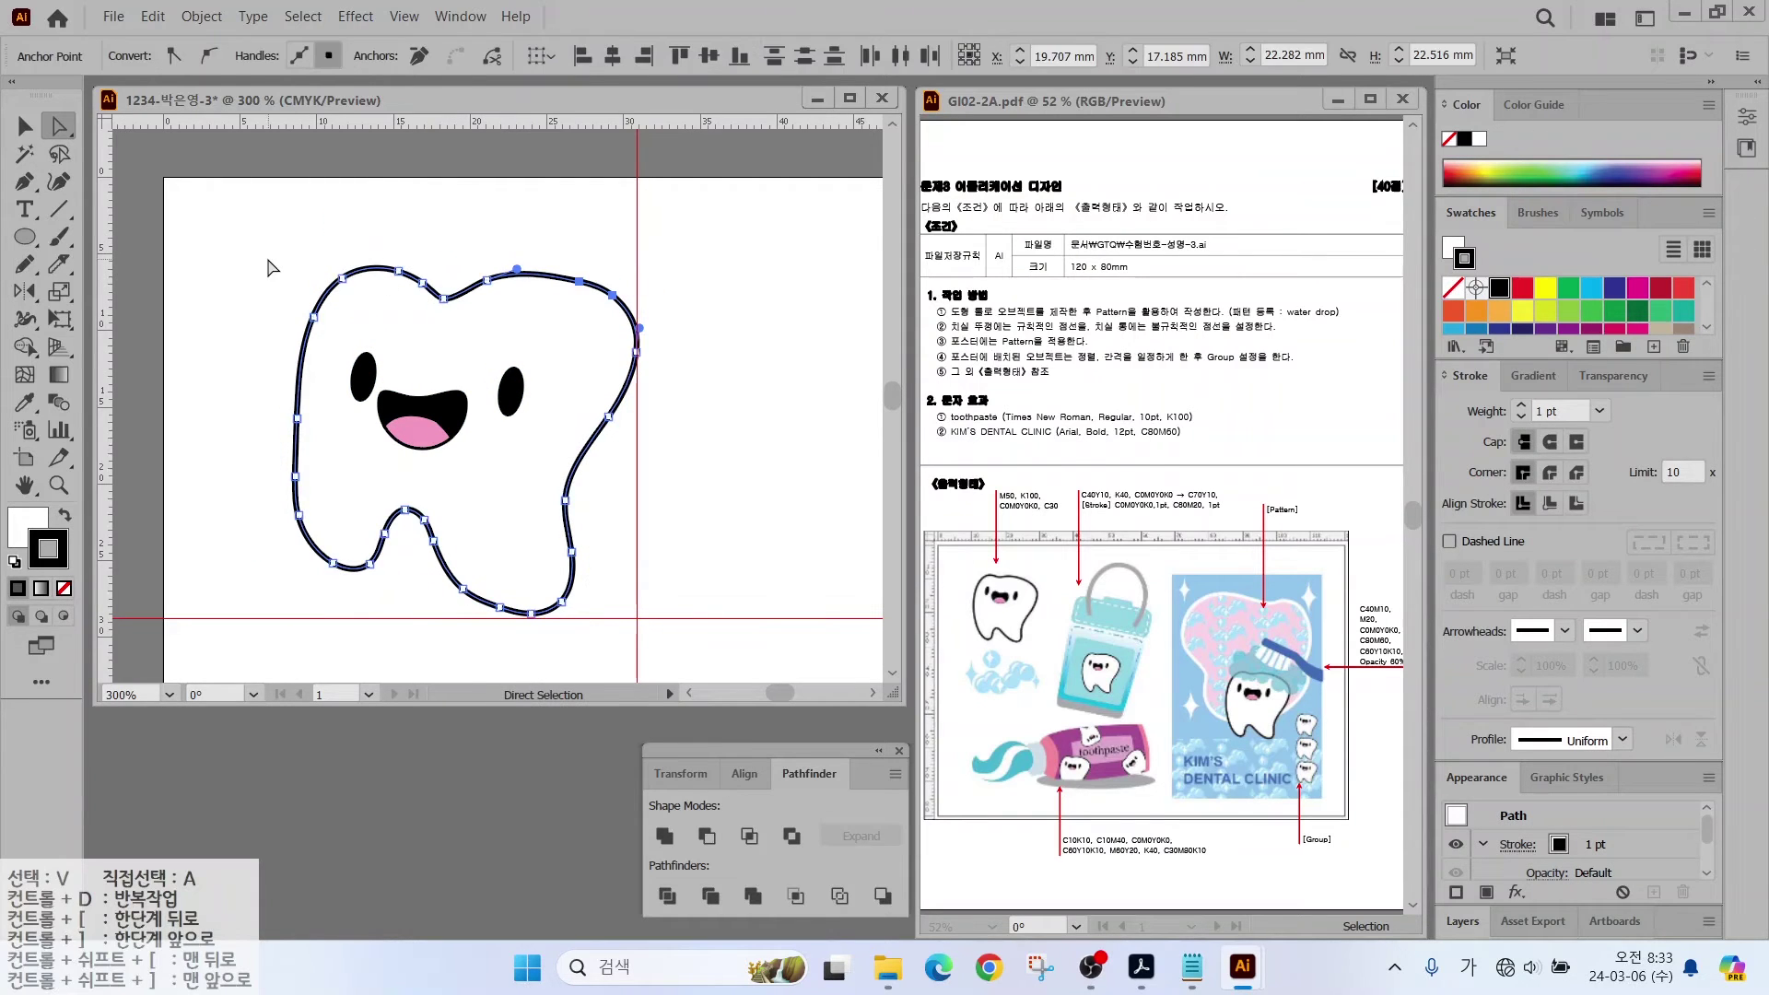
left_click_drag(222, 217, 691, 645)
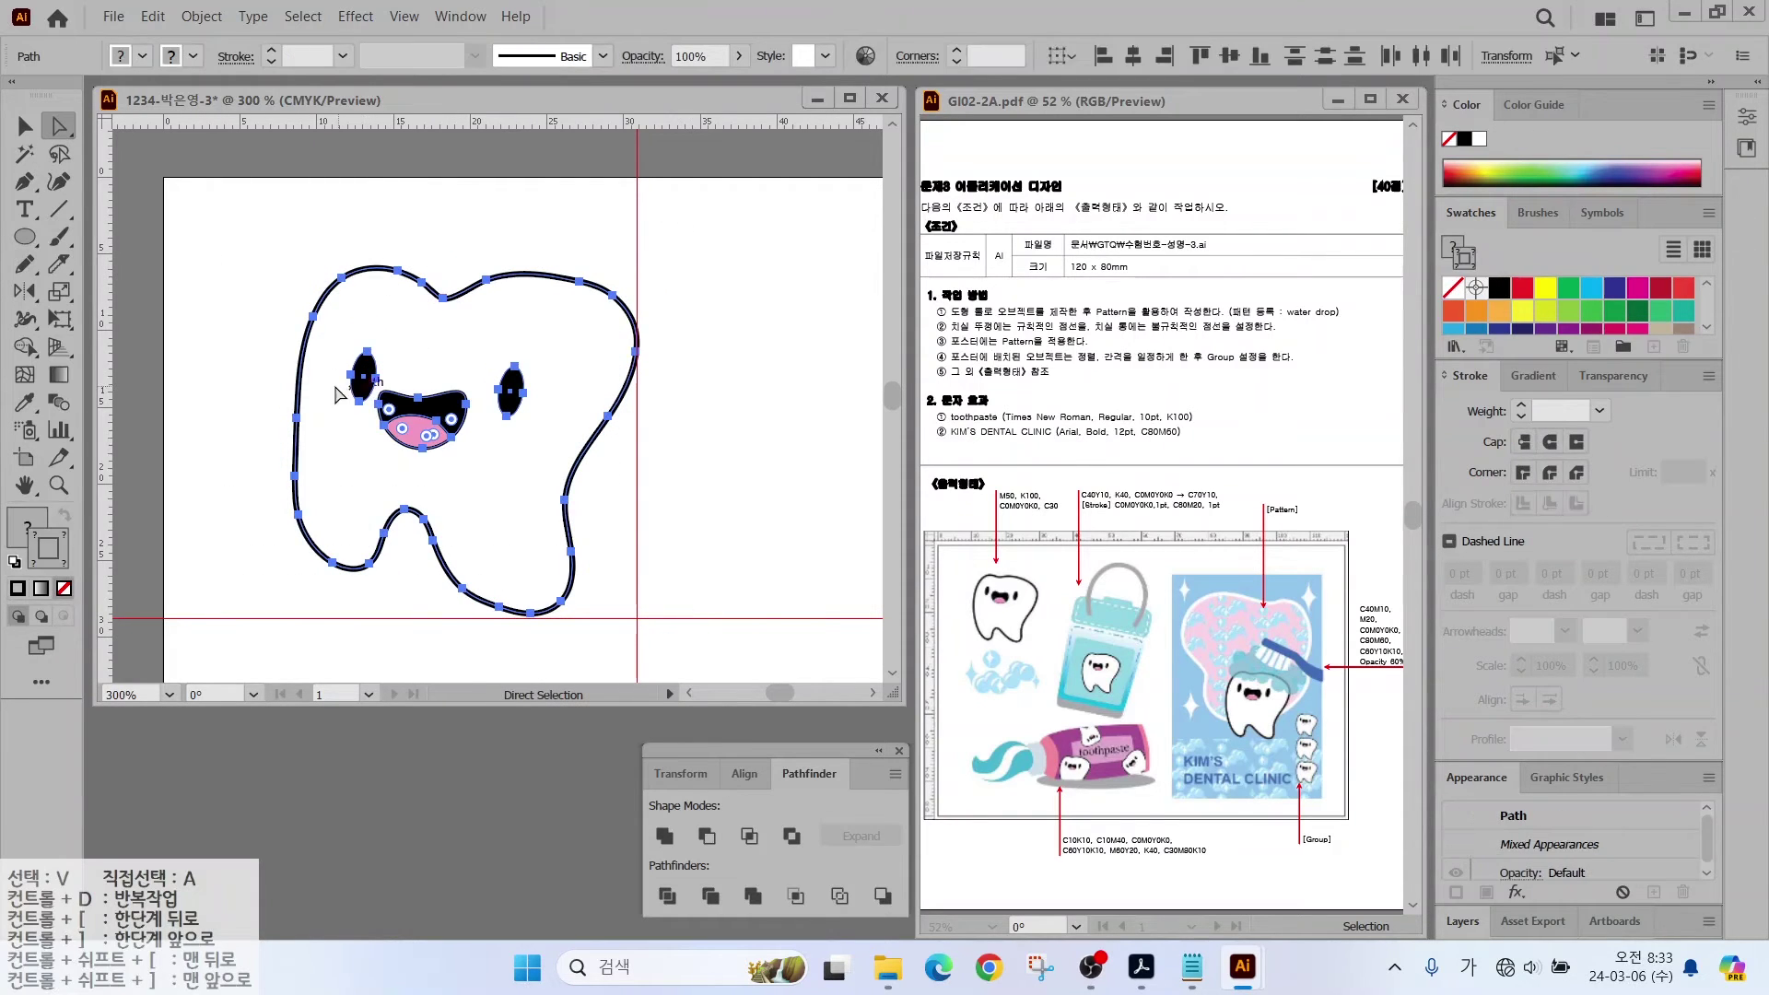
right_click(420, 313)
left_click(486, 448)
left_click(445, 525)
scroll(403, 284, "down", 5)
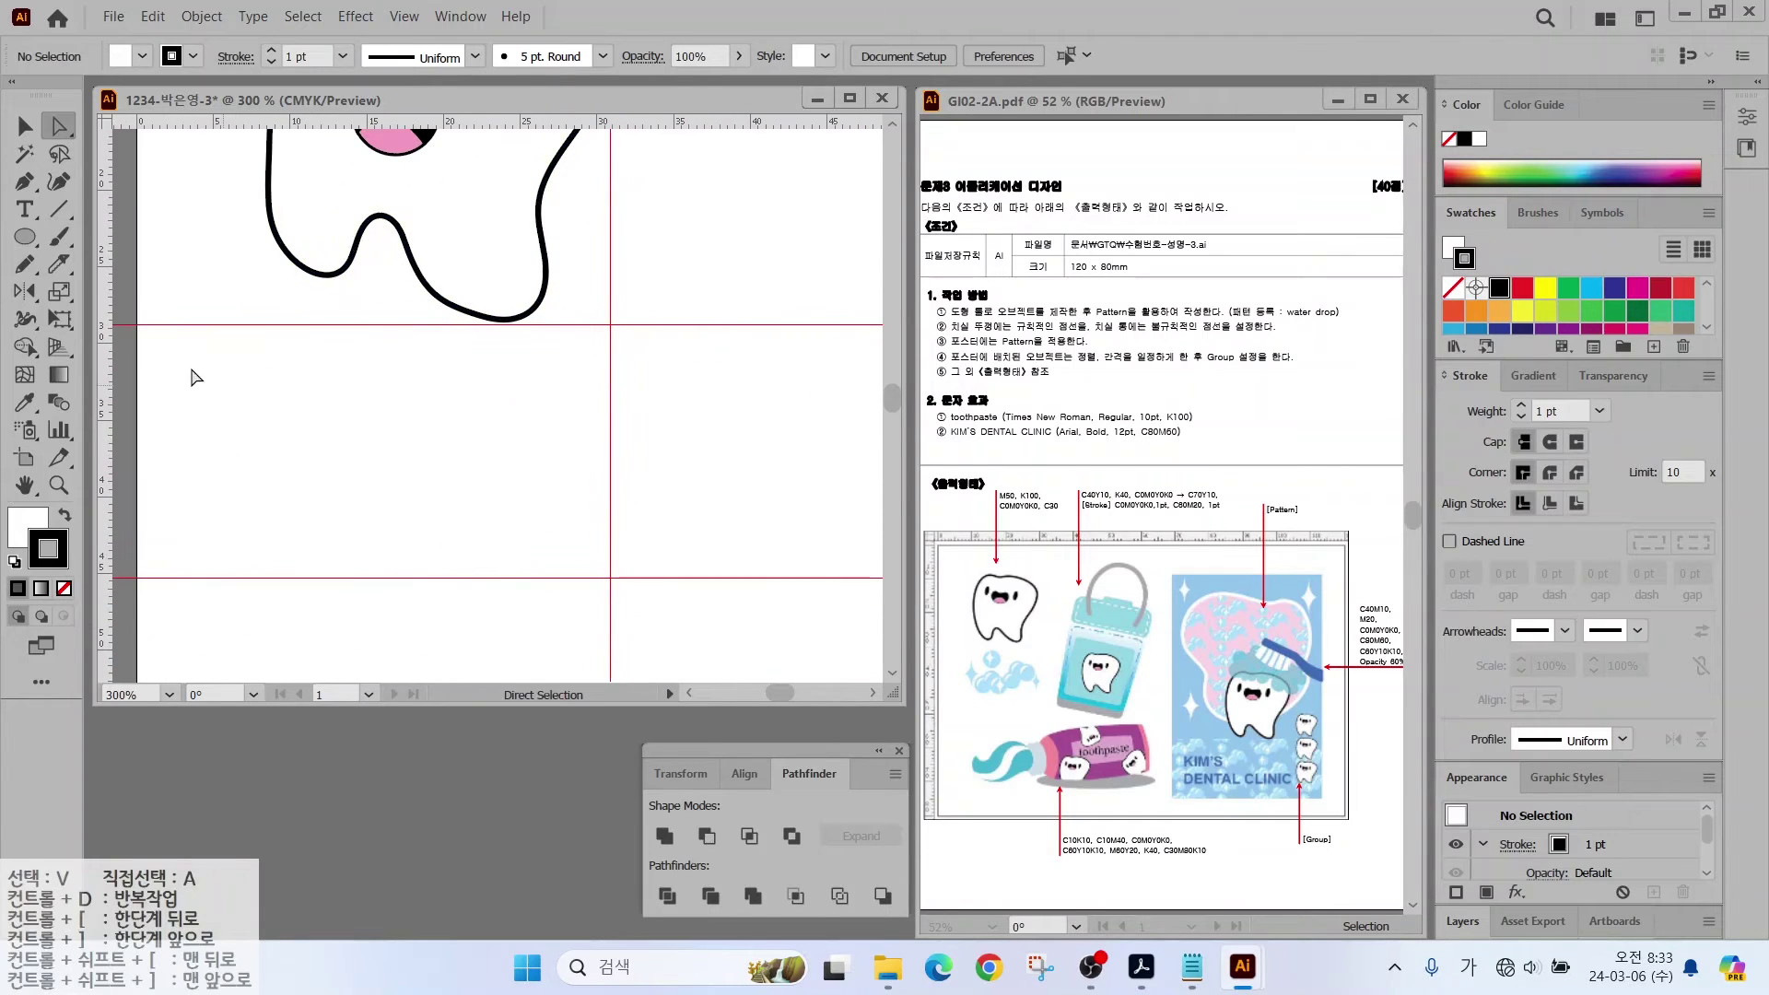
Step: Draw a light-blue circle with no outline below the tooth and duplicate it
key("l")
mouse_move(287, 339)
left_mouse_down()
mouse_move(374, 425)
mouse_move(269, 536)
mouse_move(279, 552)
left_mouse_up()
key("slash")
left_click(1544, 325)
key("v")
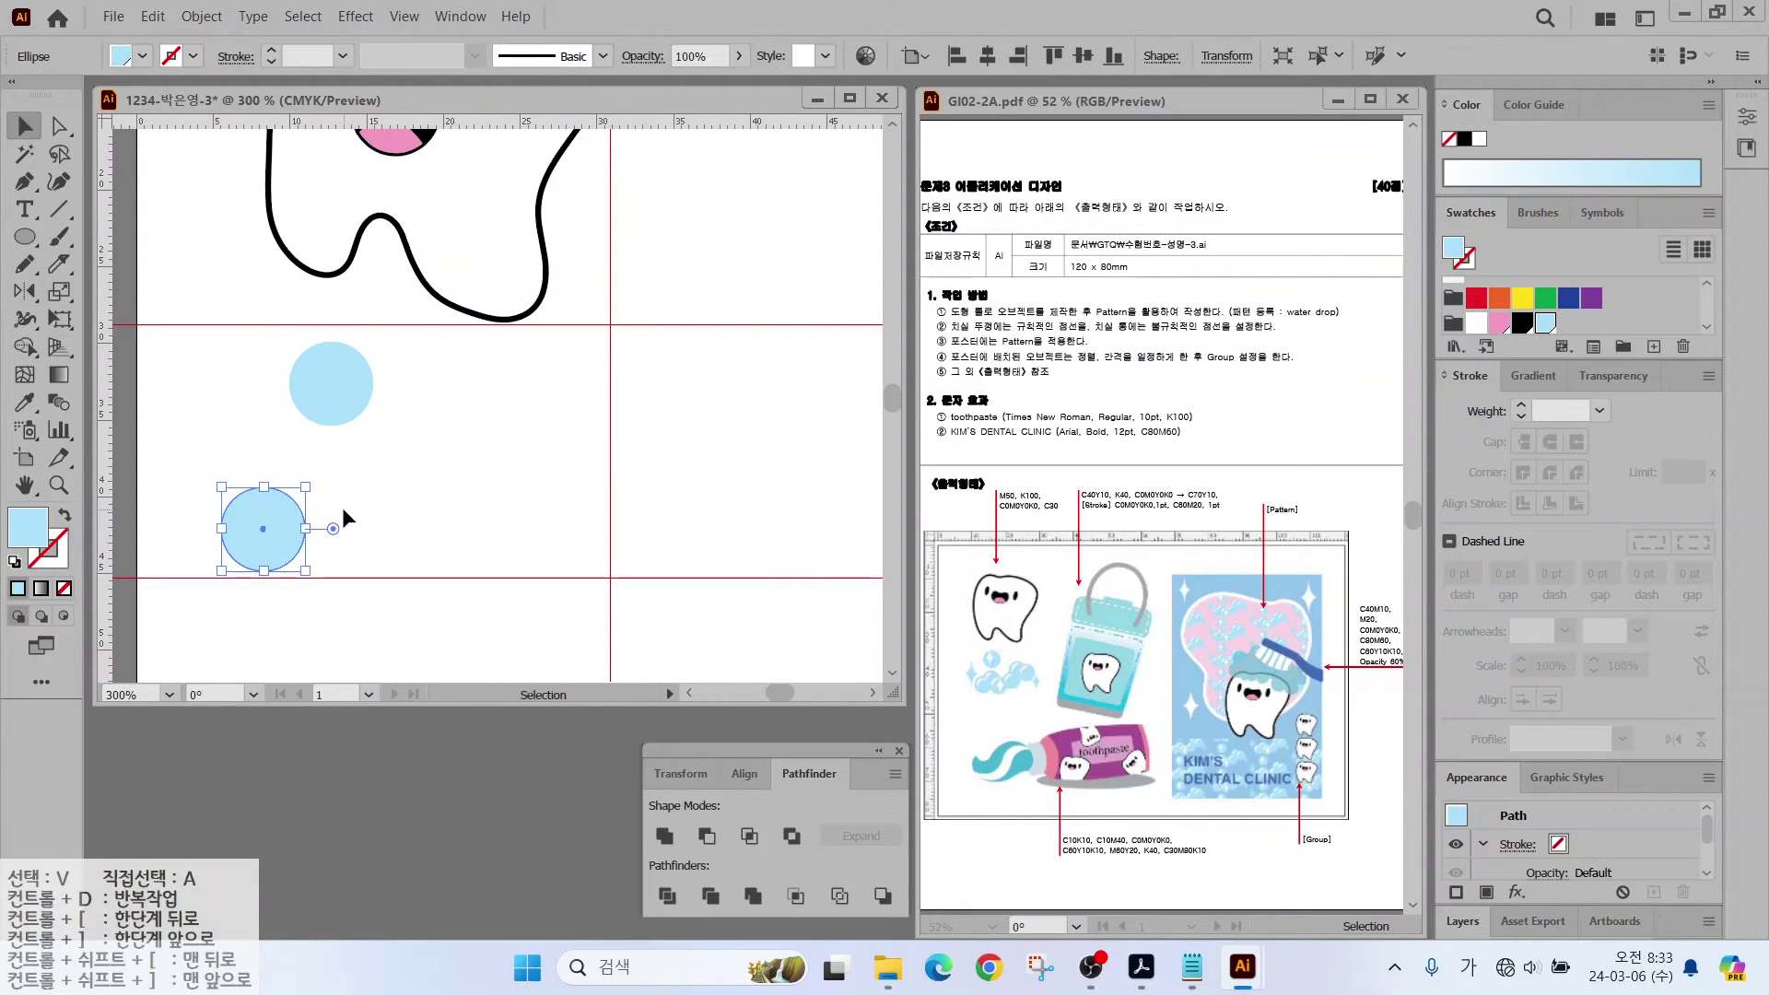
left_click(348, 516)
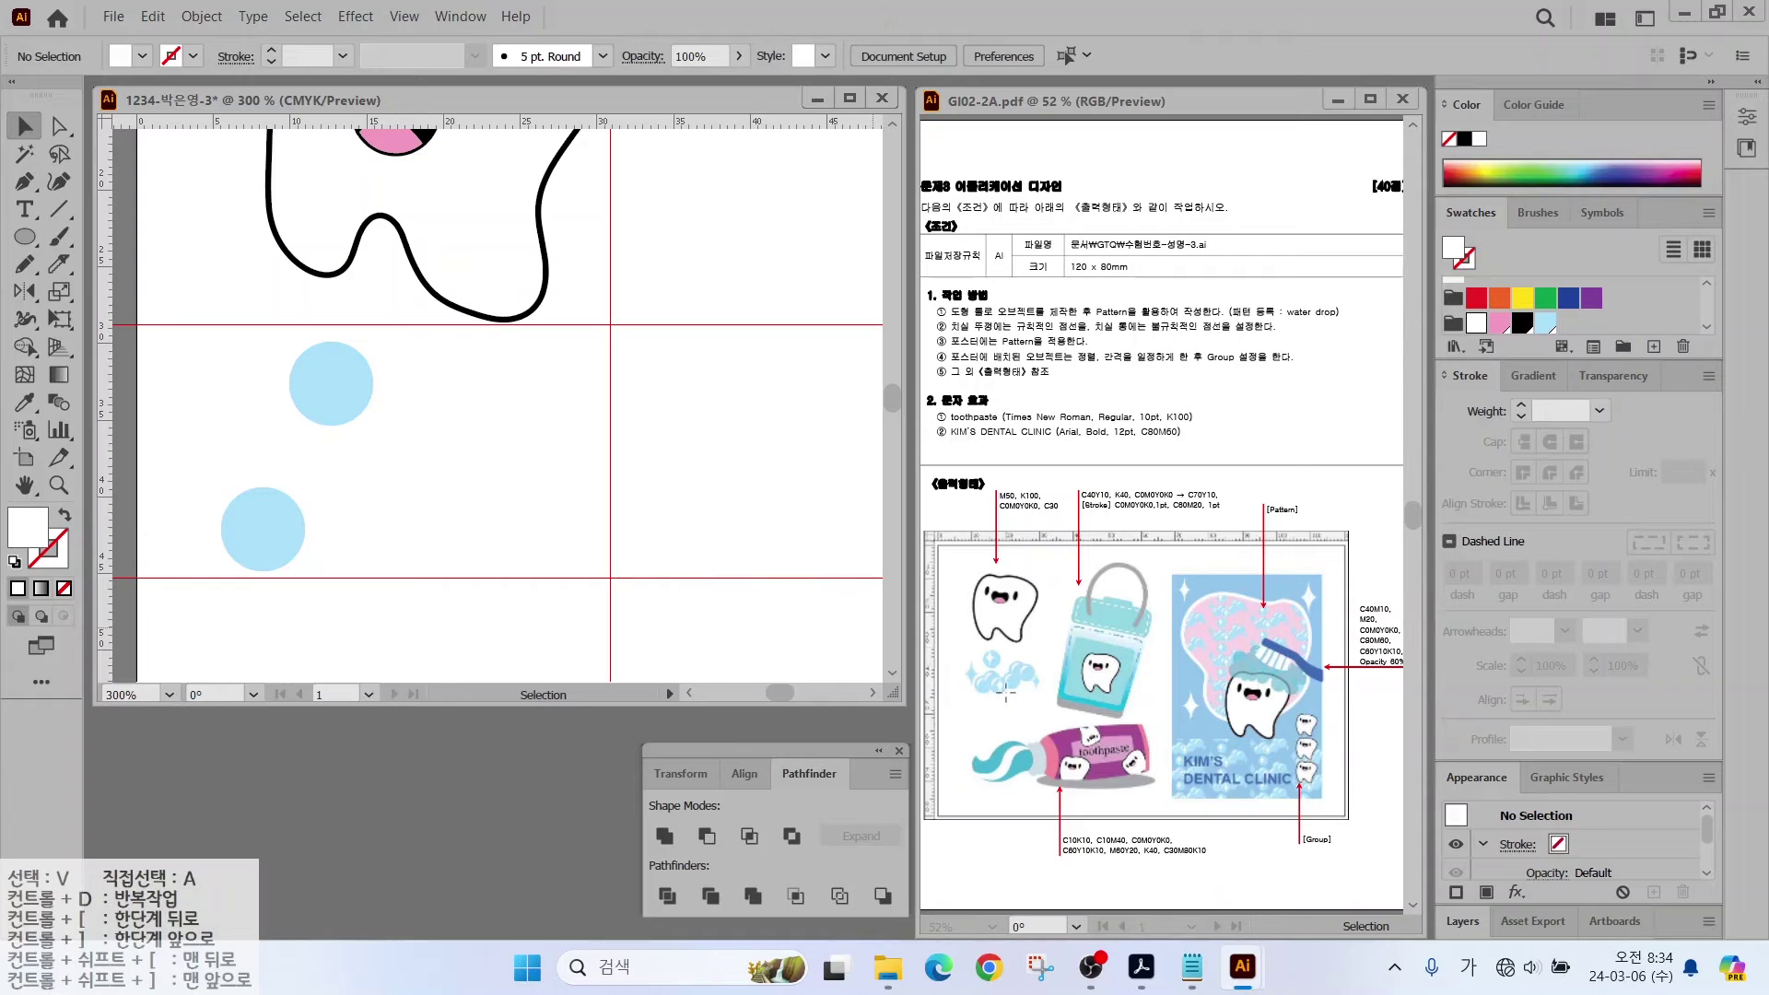
left_click_drag(267, 519, 440, 468)
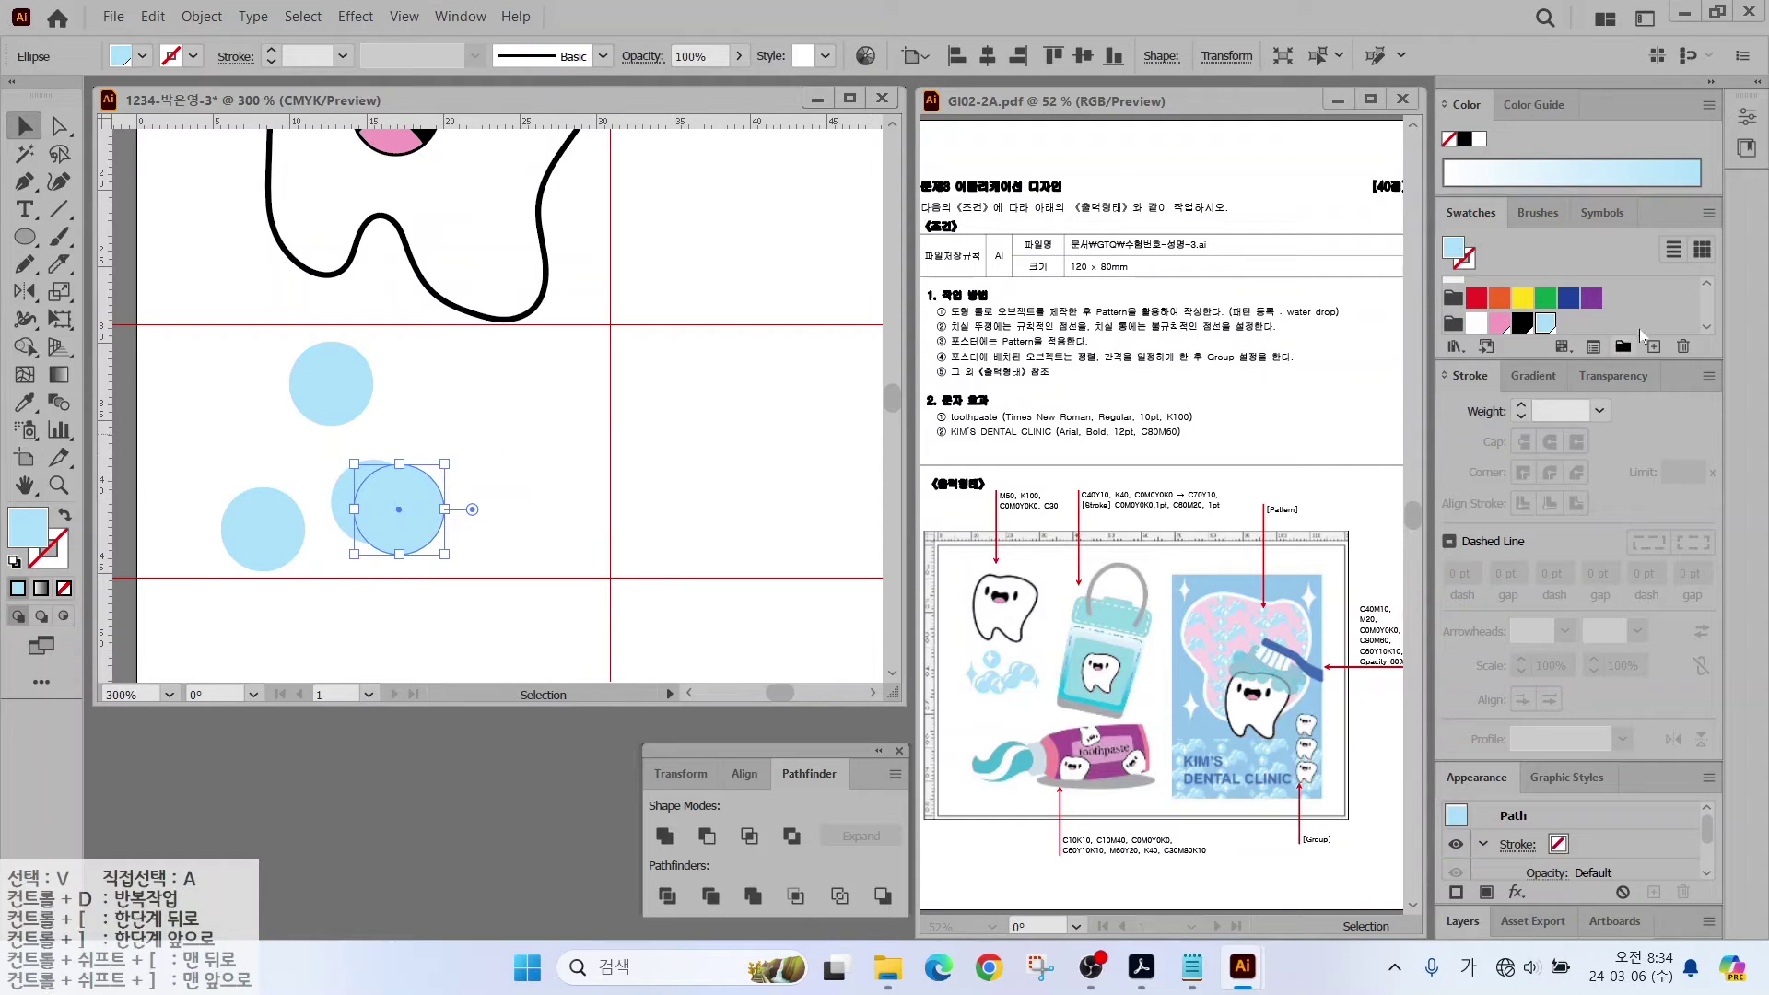
Step: Cut a yellow circle out of a blue one to make a white crescent highlight on the lower-left bubble
left_click(1522, 304)
left_click(470, 496)
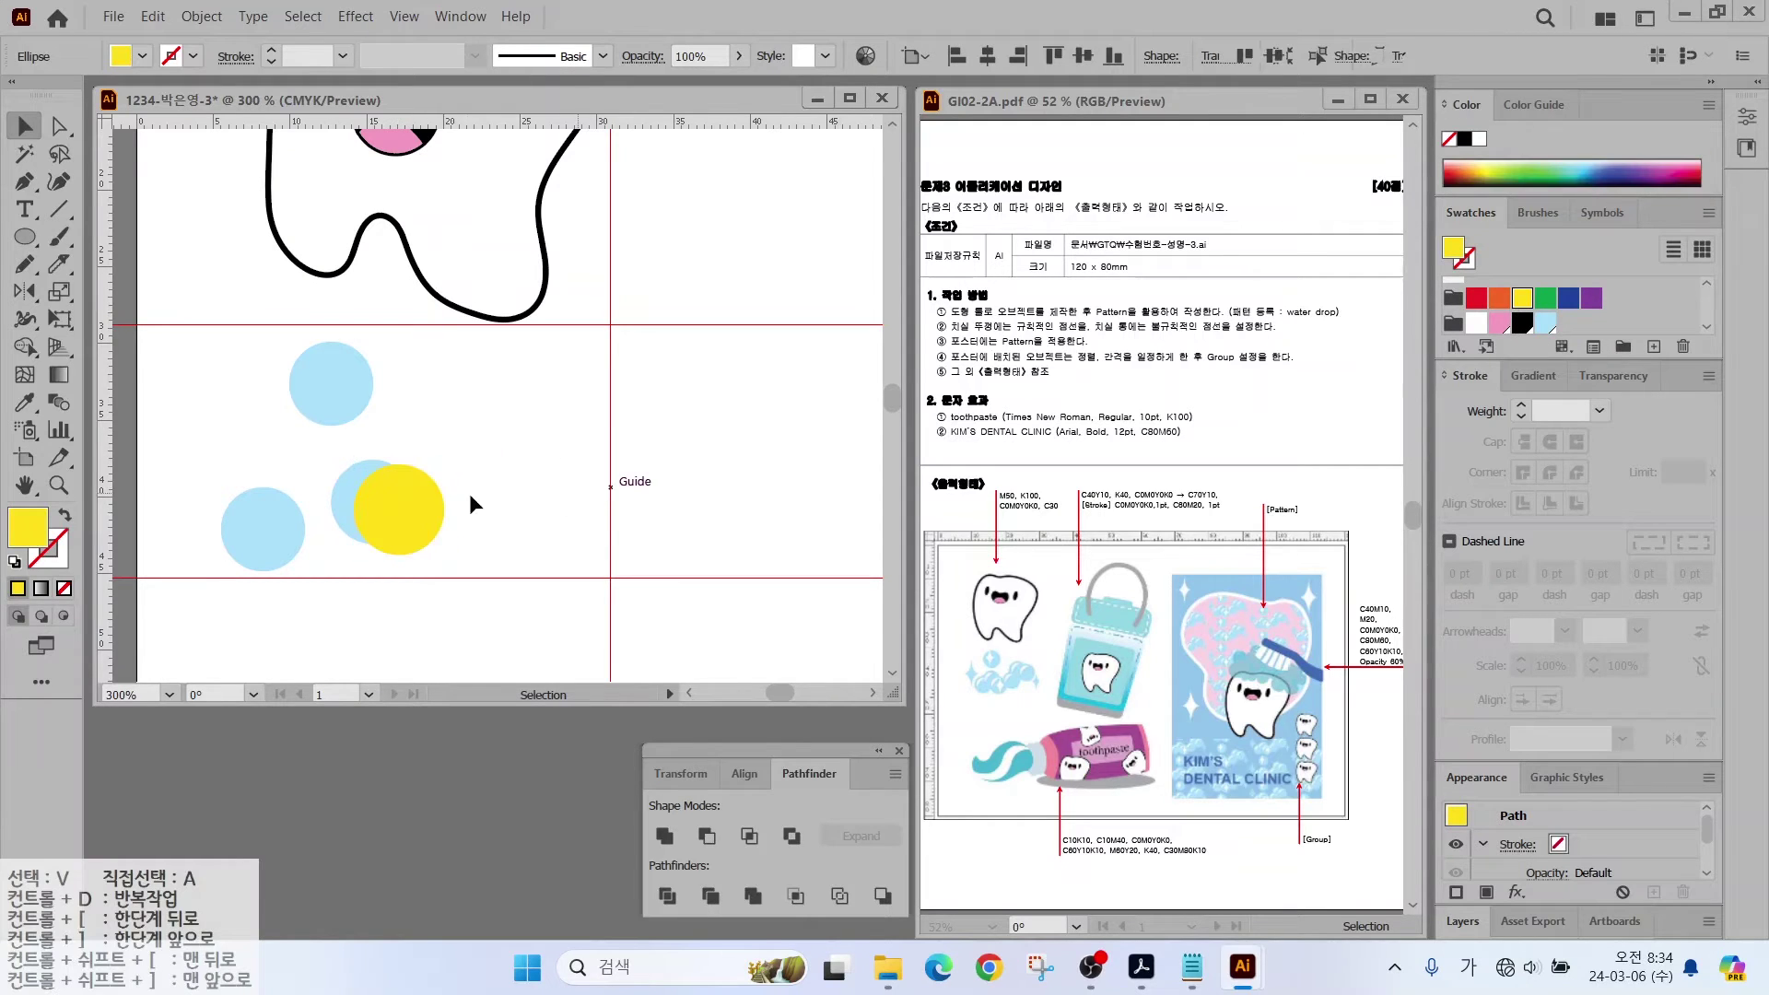
left_click(412, 516)
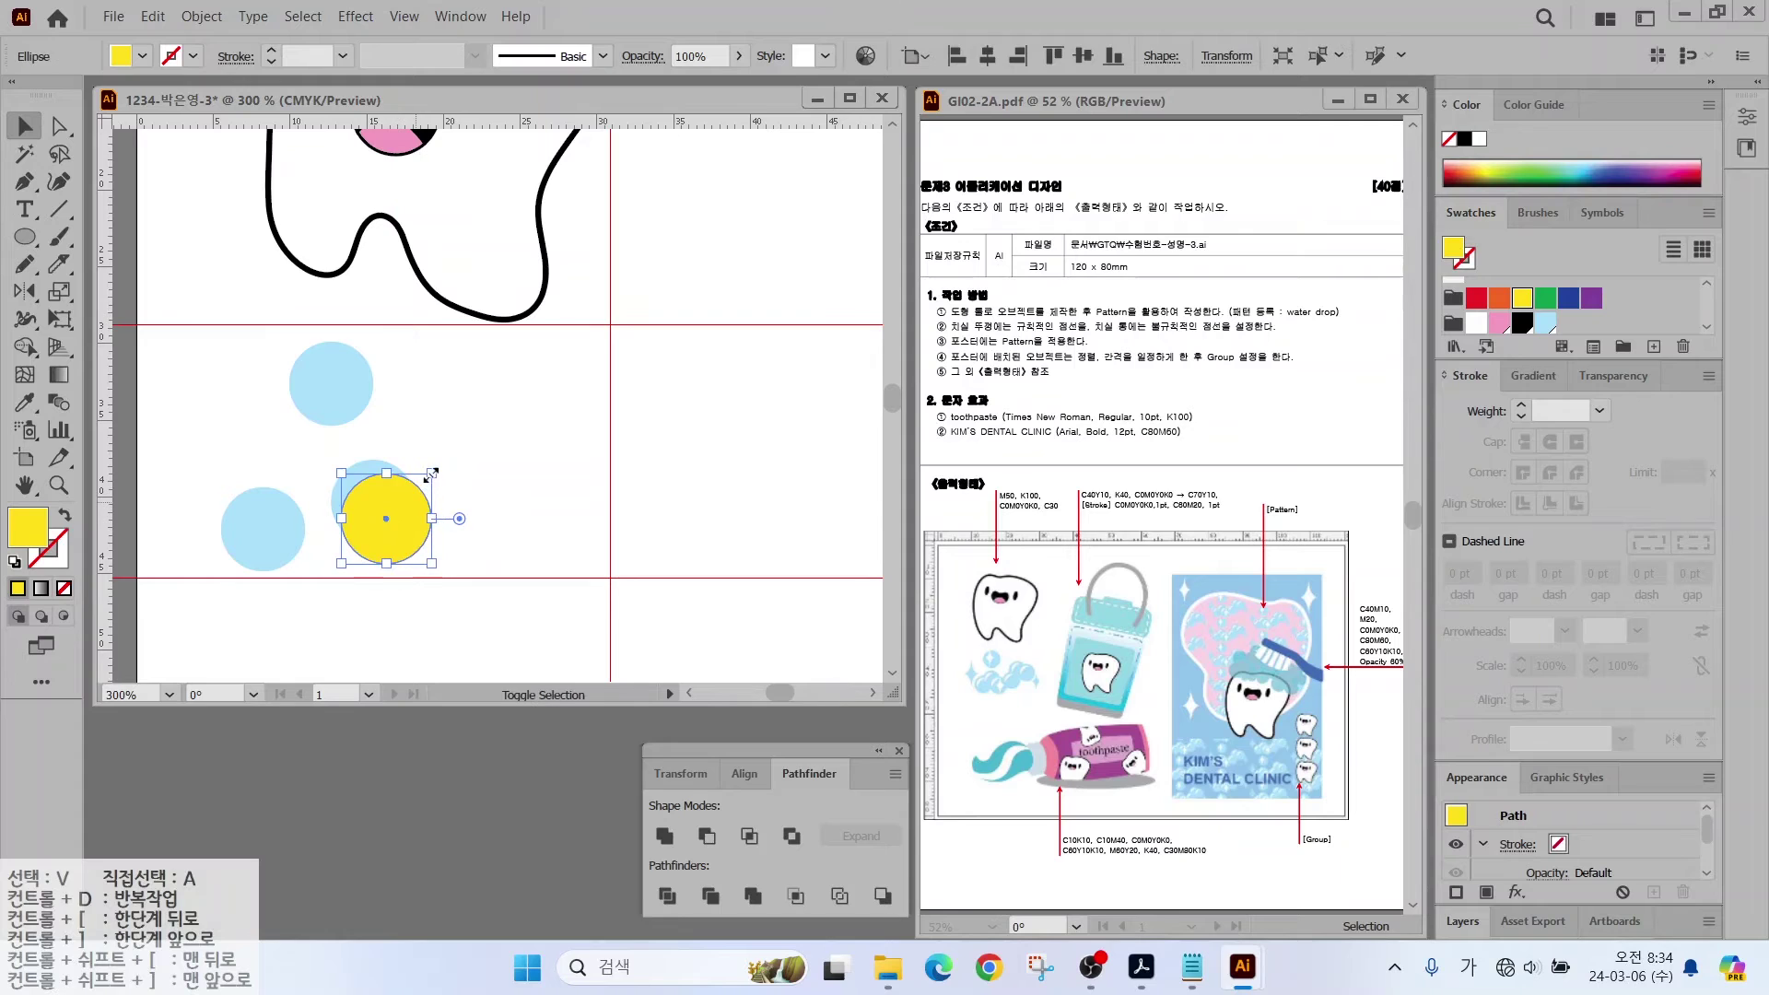
left_click_drag(433, 474, 406, 523)
left_click_drag(423, 431, 363, 494)
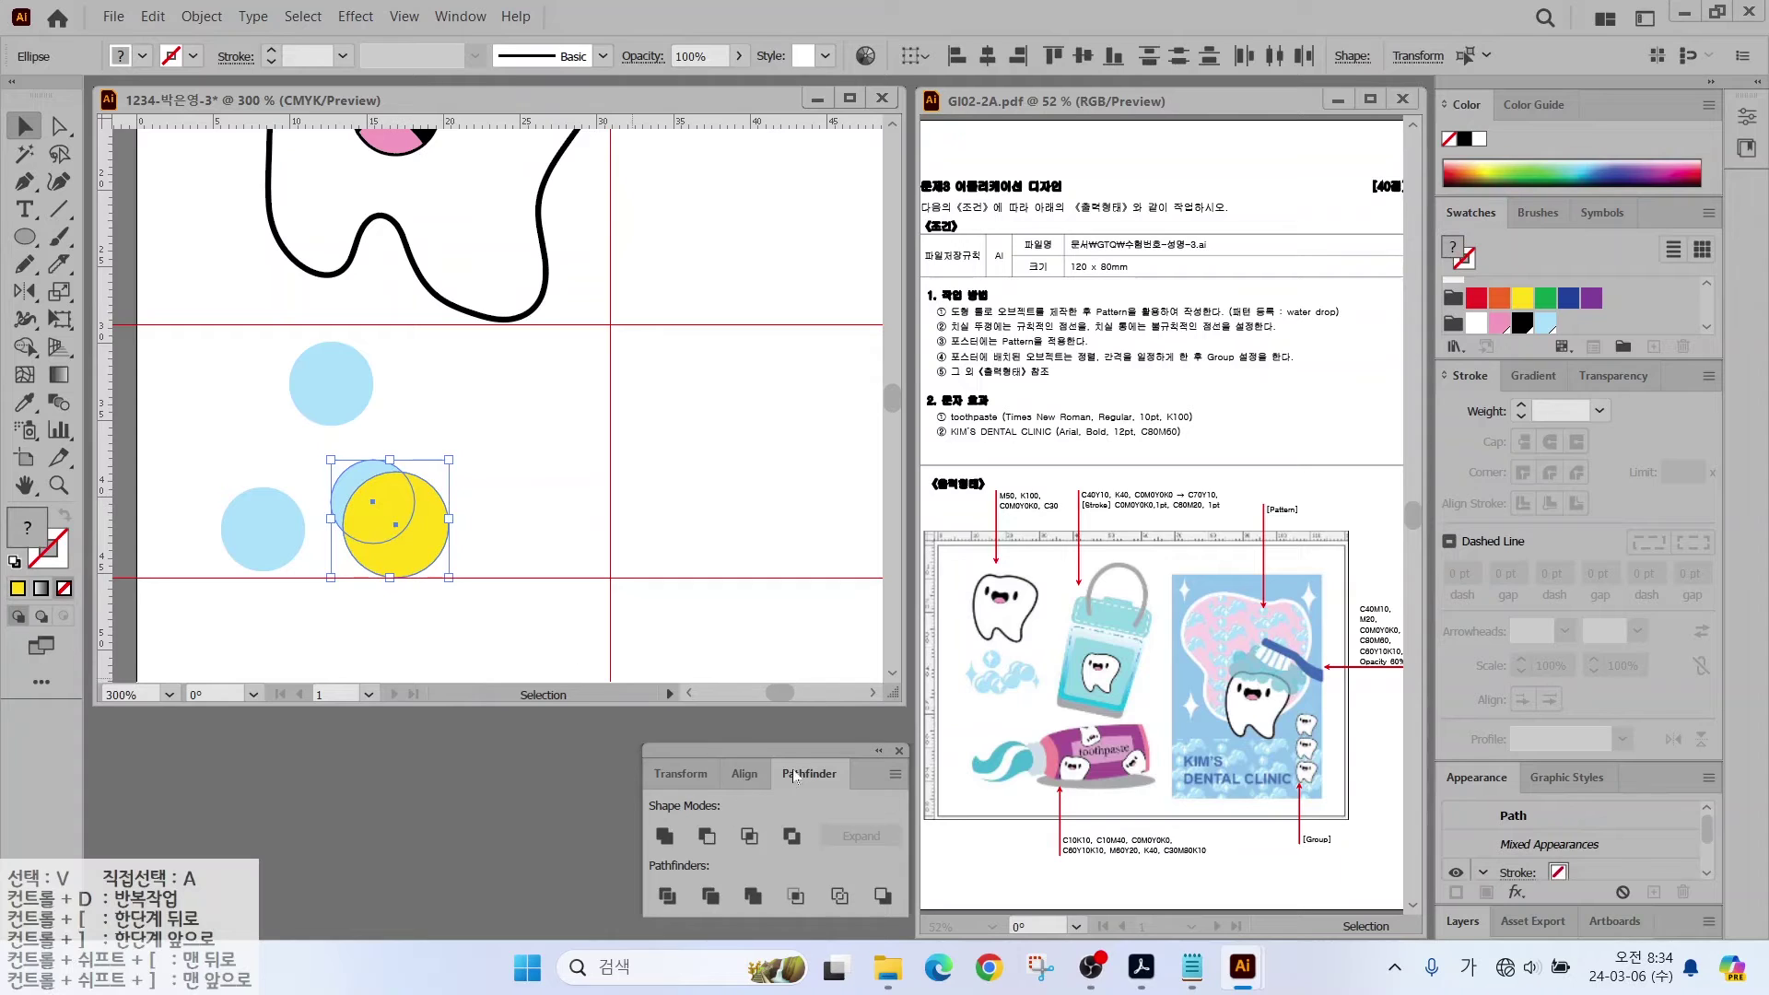
left_click(706, 836)
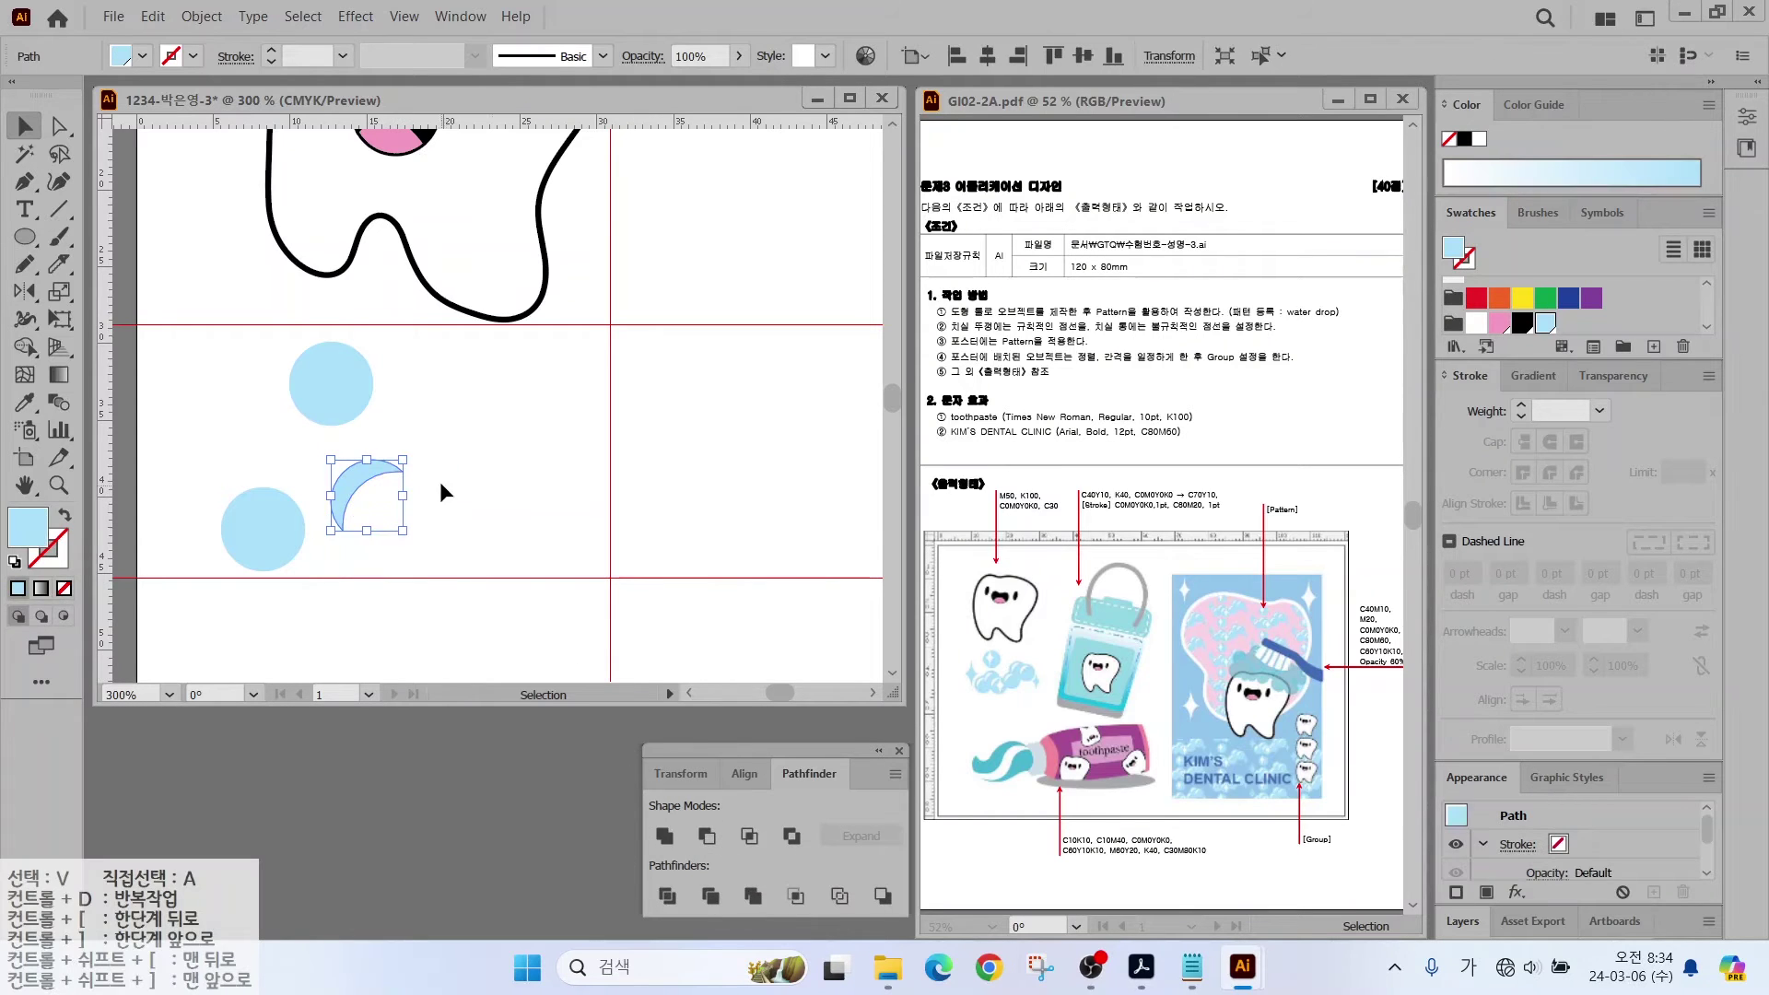
left_click(349, 493)
left_click(1477, 323)
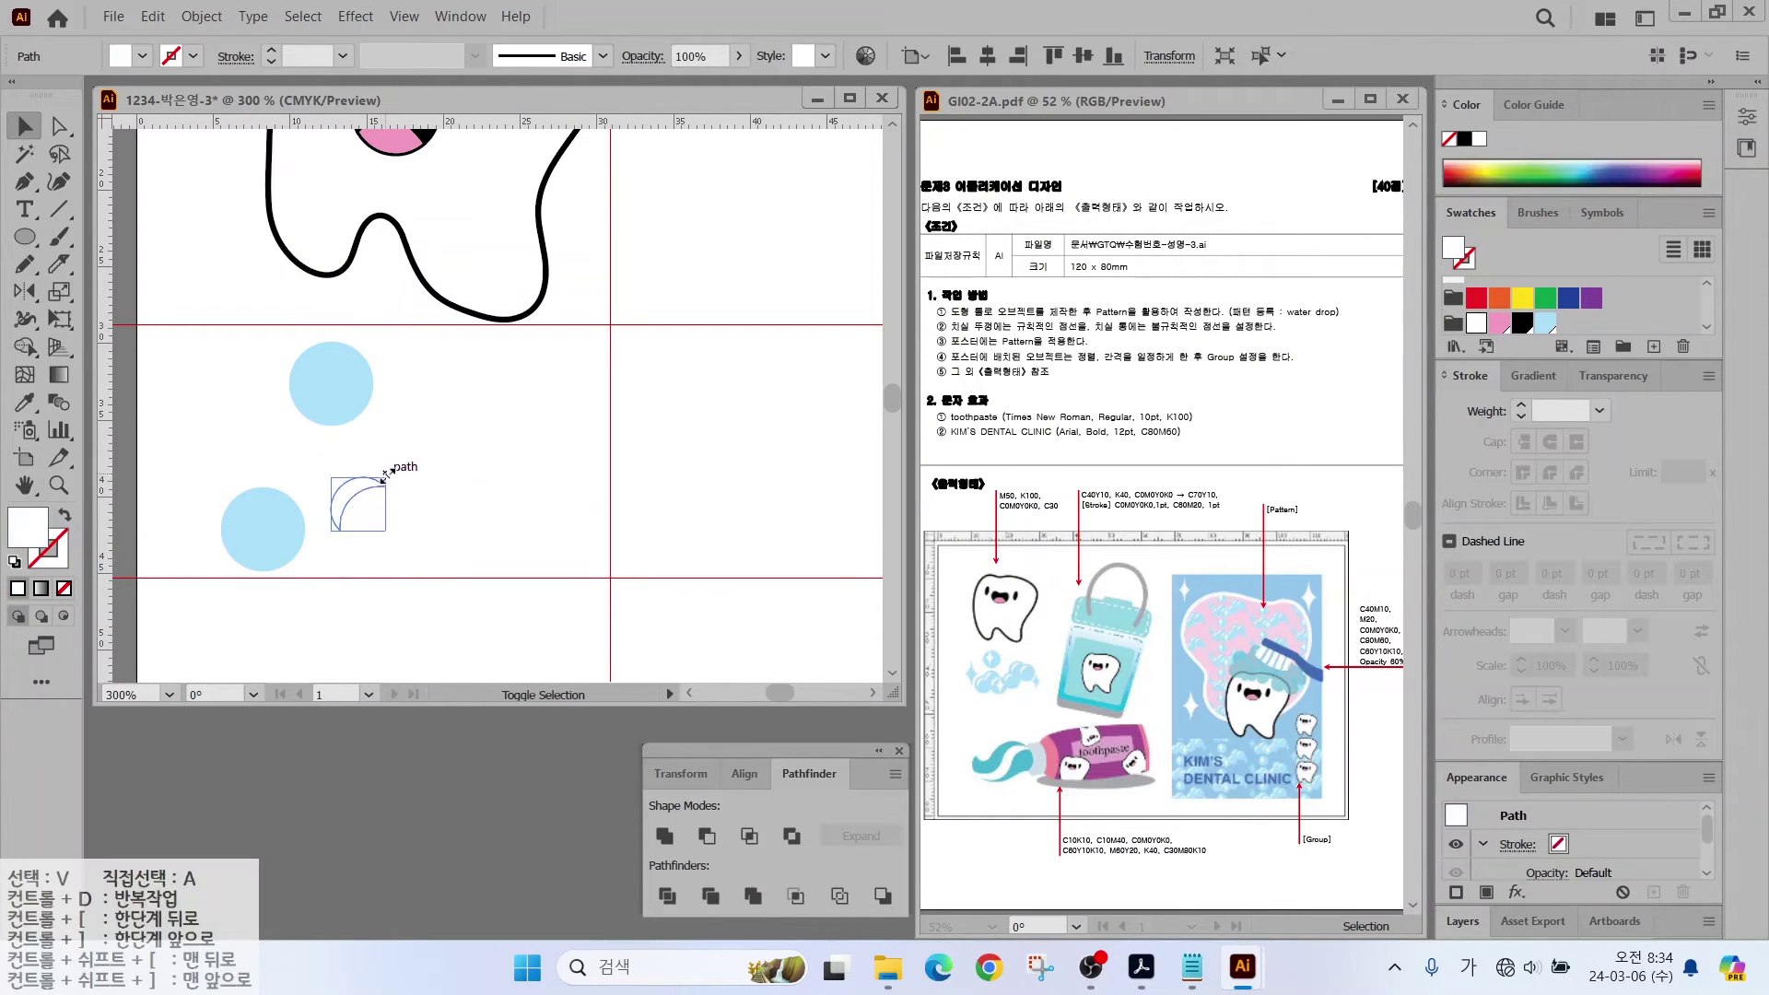
left_click_drag(355, 479, 446, 553)
Step: Copy the highlighted bubble to the right and arrange the cluster
left_click_drag(448, 562, 543, 505)
left_click(386, 423)
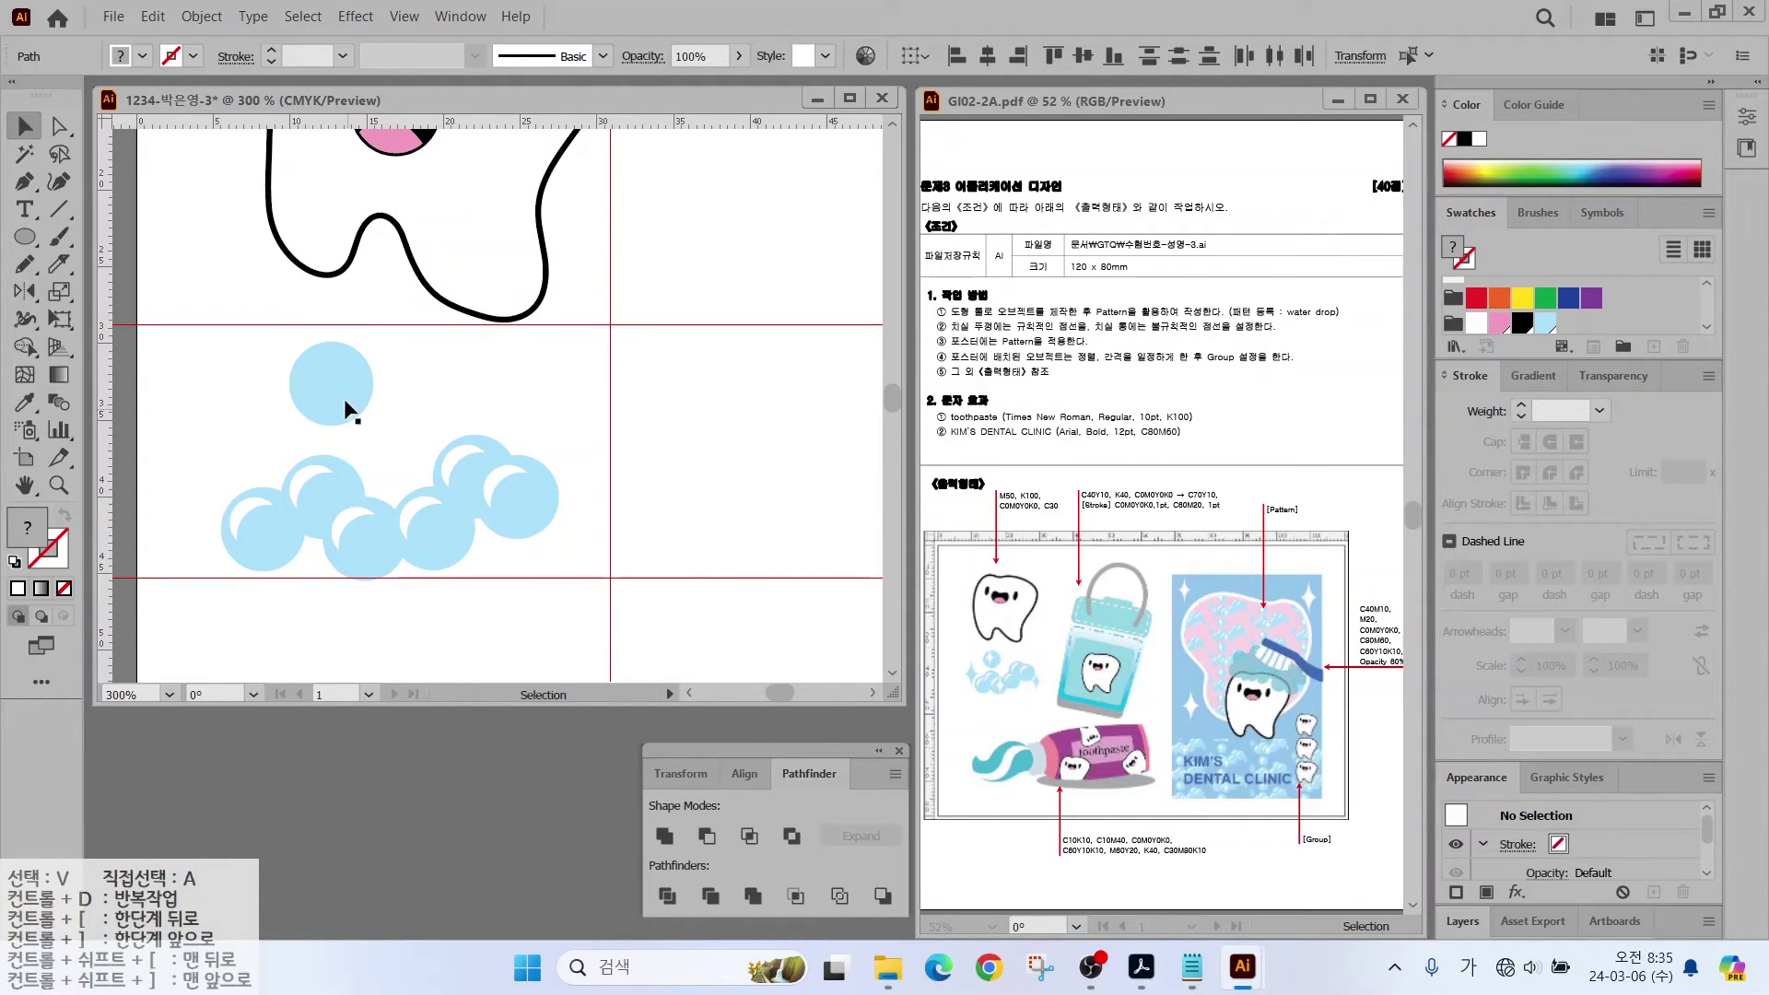
left_click_drag(334, 384, 304, 369)
left_click_drag(221, 304, 555, 561)
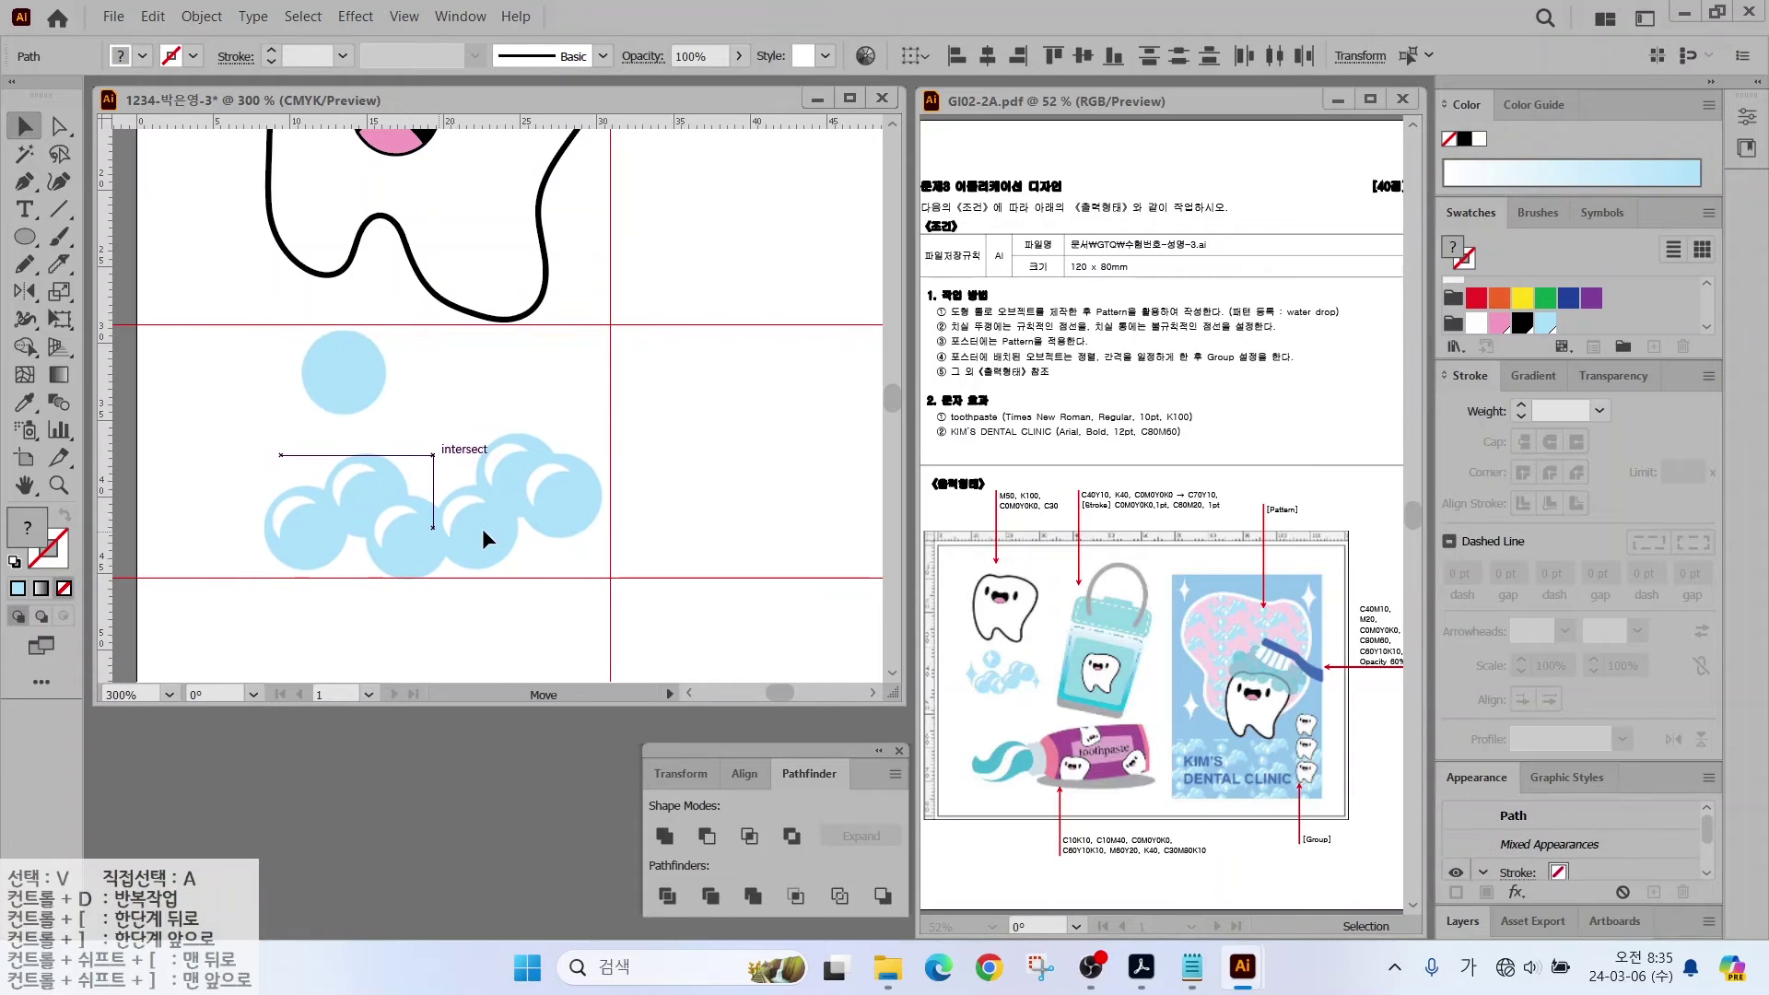
key("ctrl+shift+a")
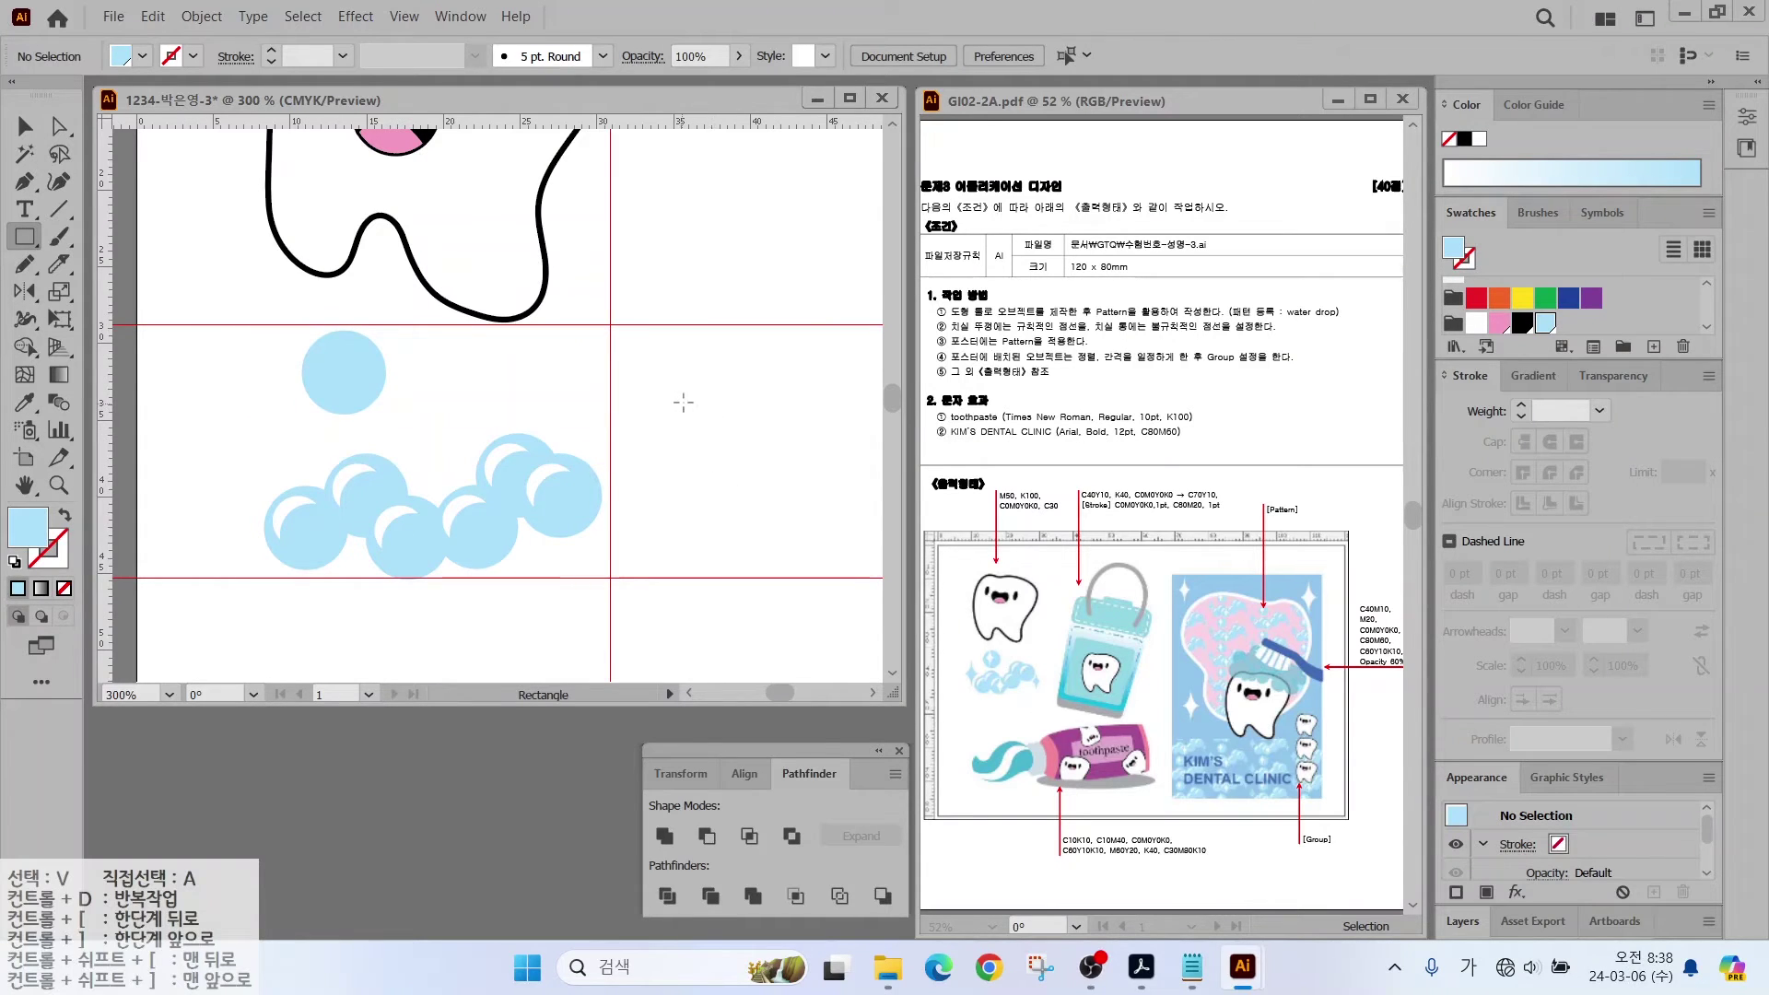
Step: Draw a small light-blue square and apply Pucker & Bloat at -57%
left_click_drag(668, 402, 726, 461)
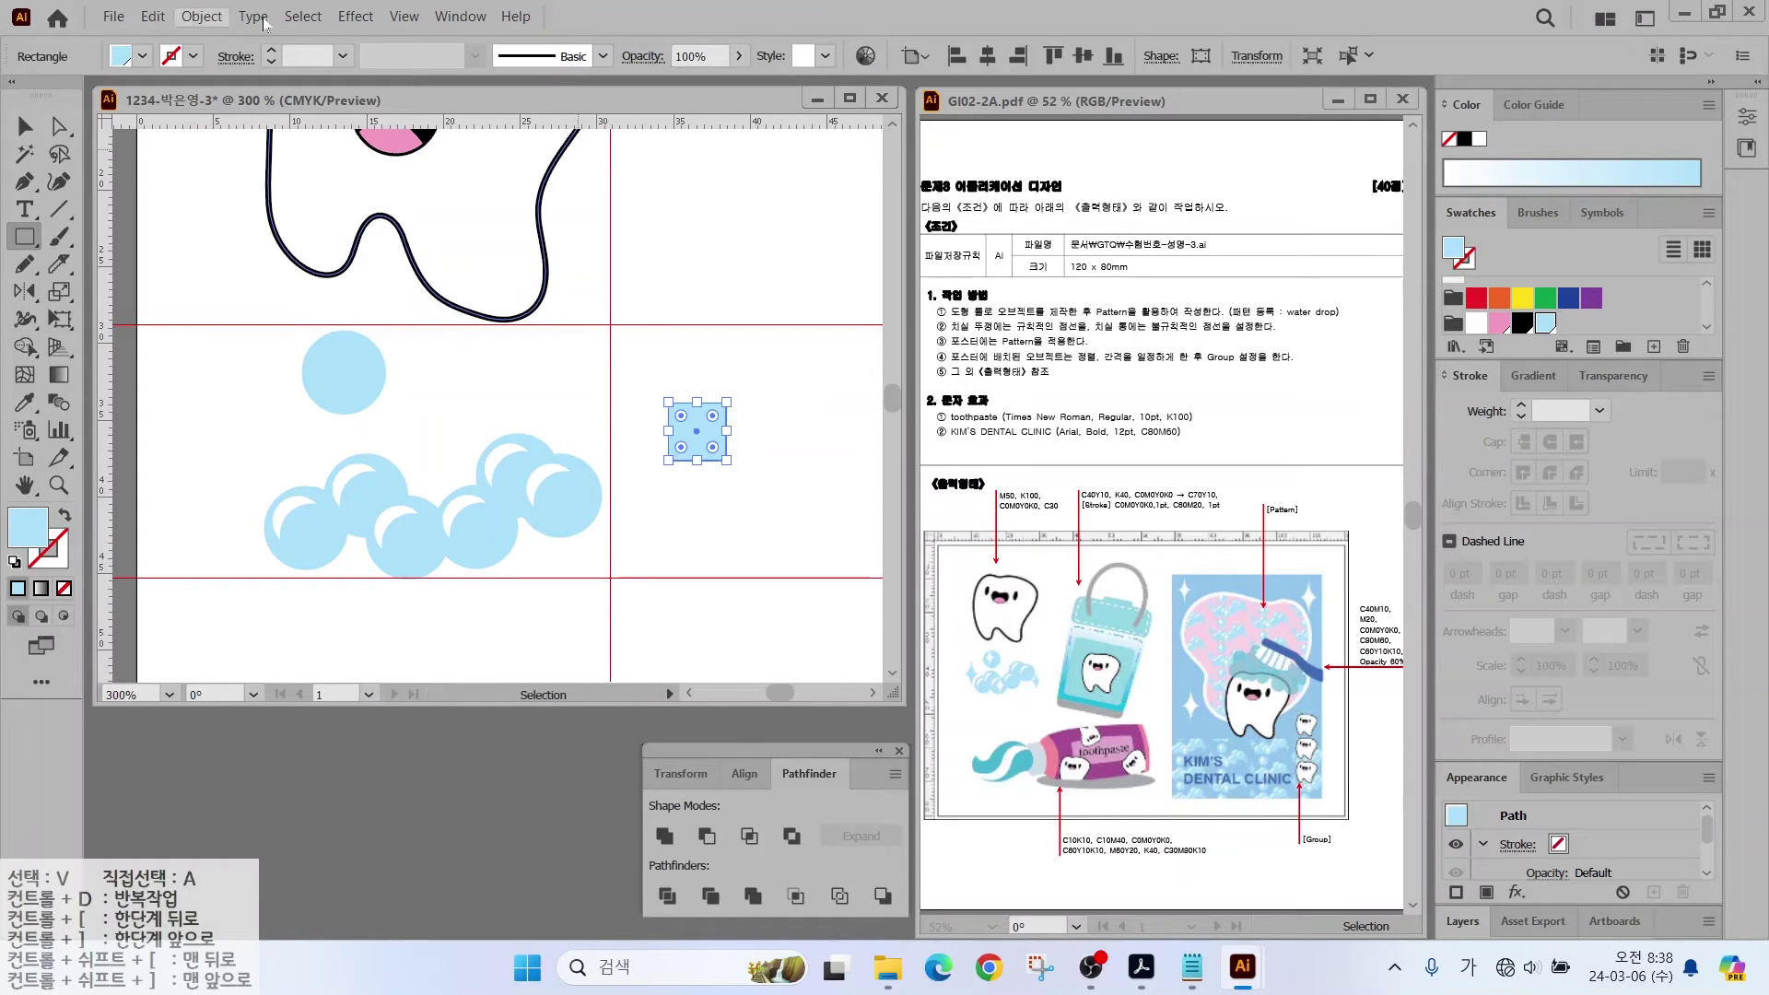
left_click(355, 18)
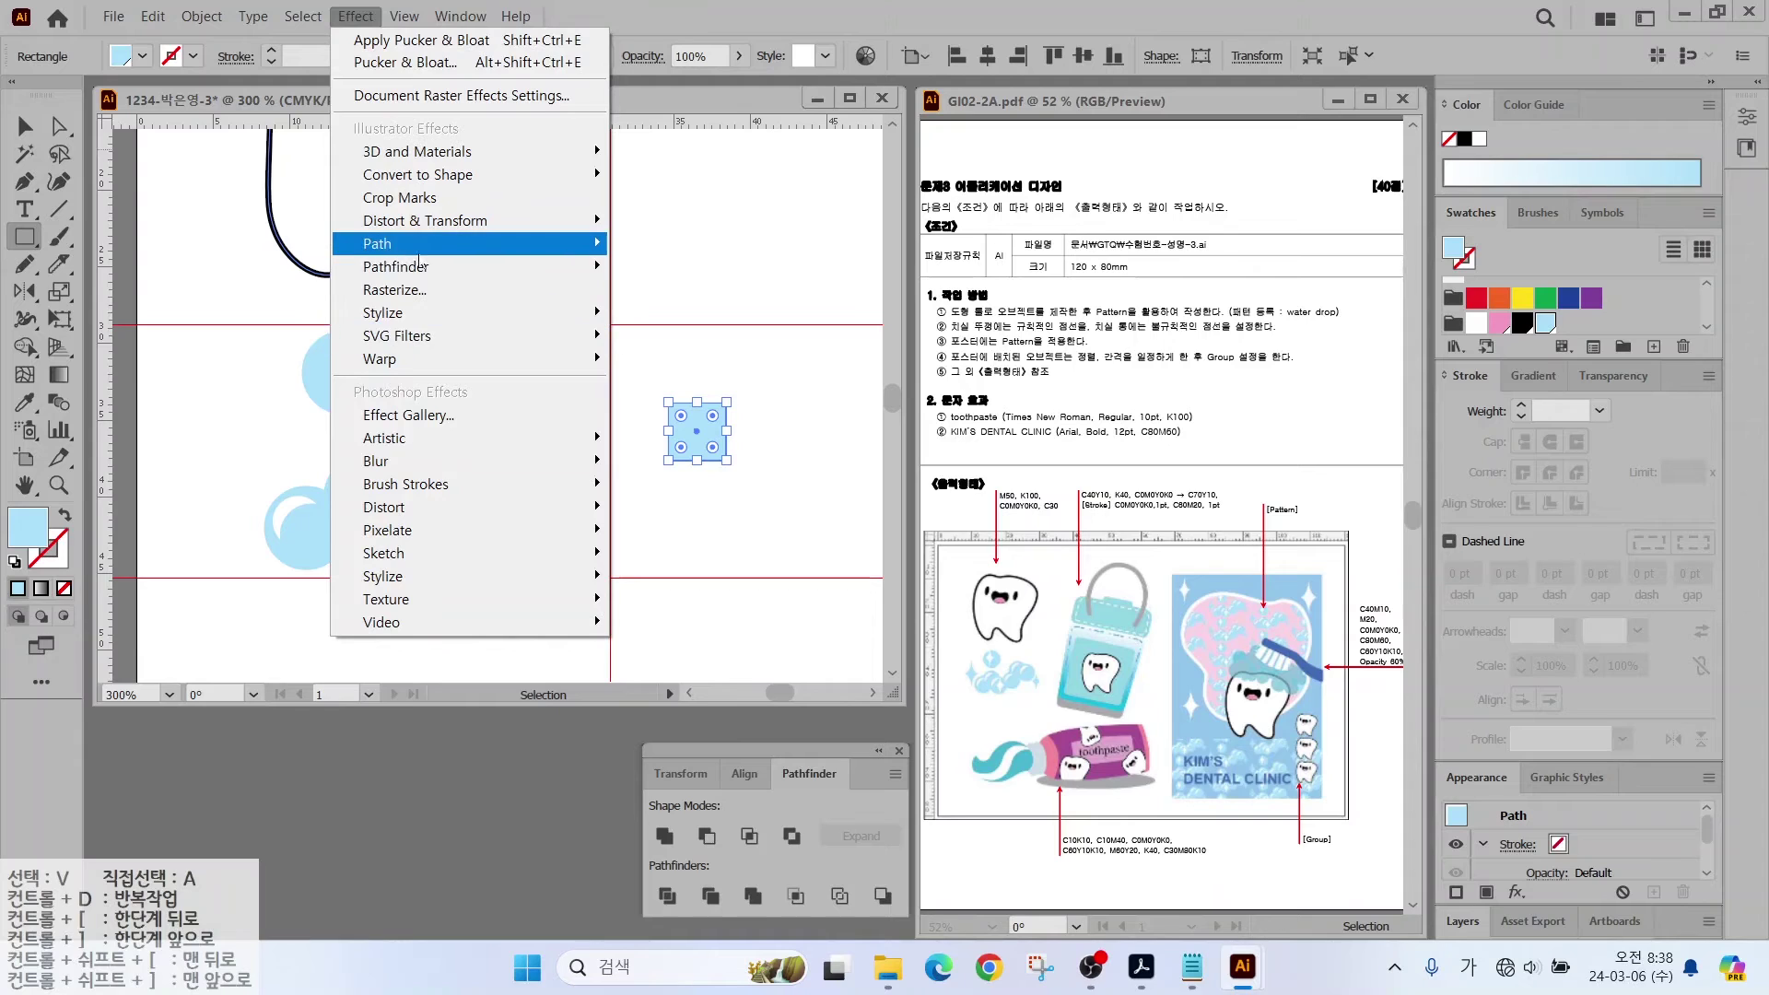
mouse_move(406, 219)
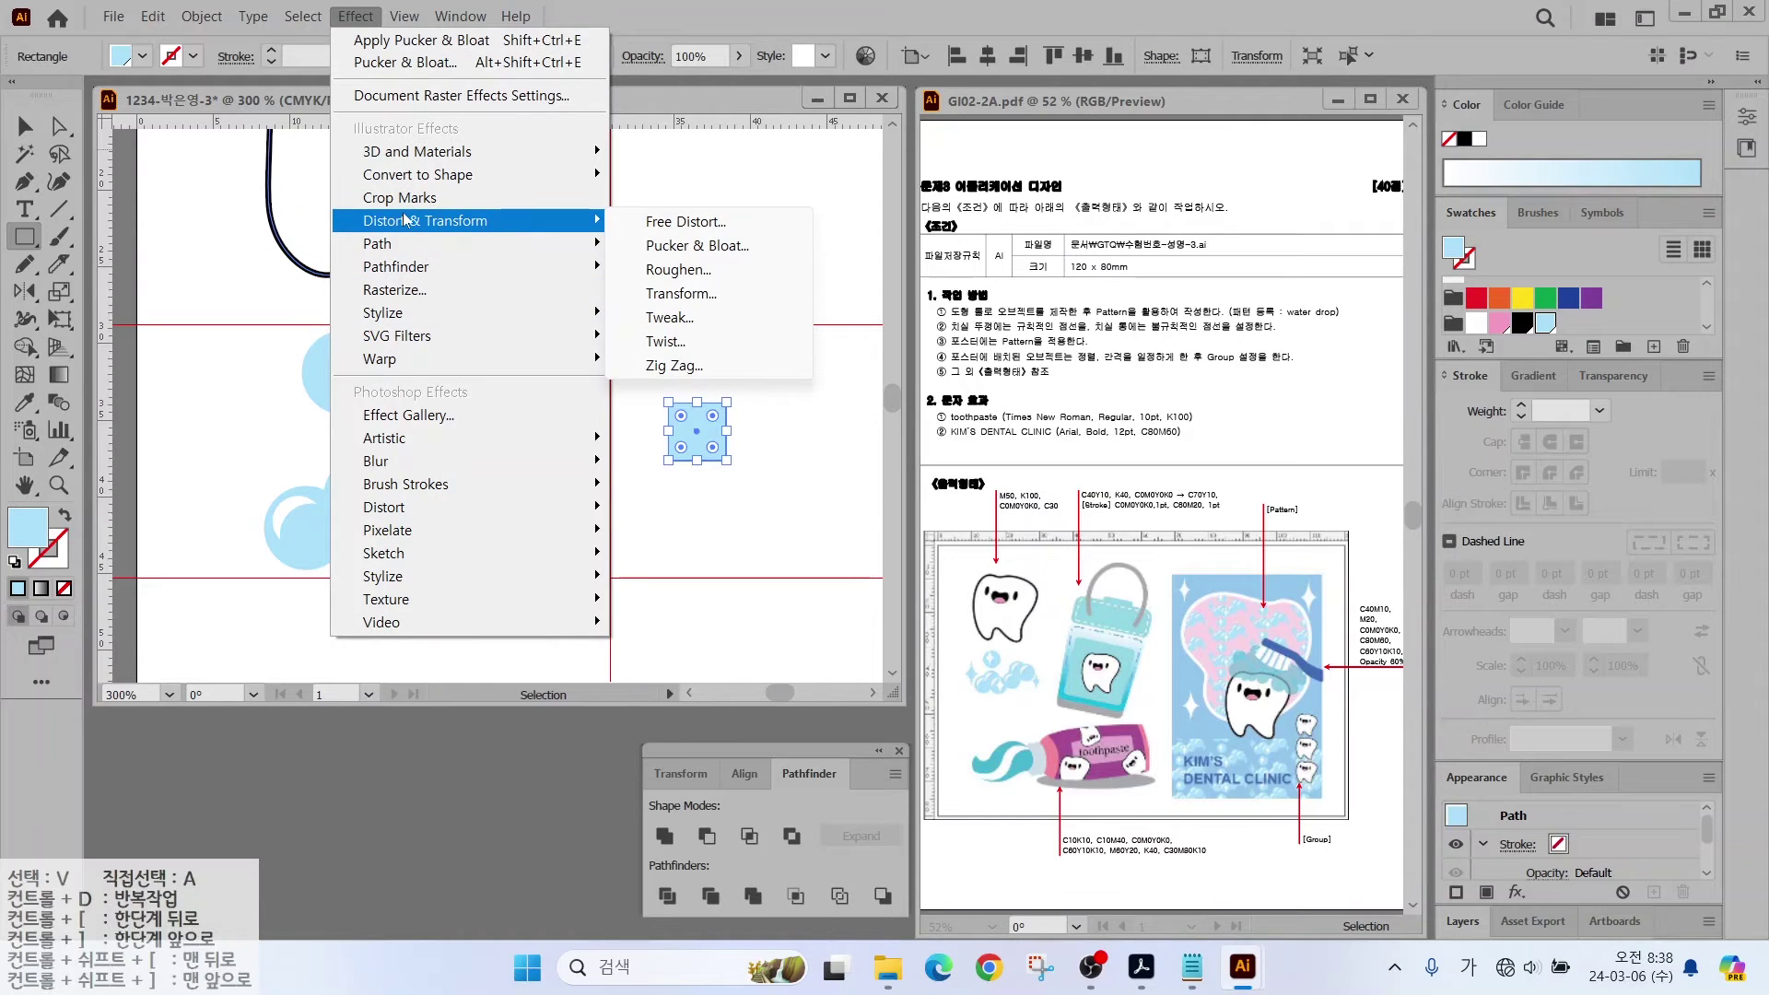
left_click(675, 249)
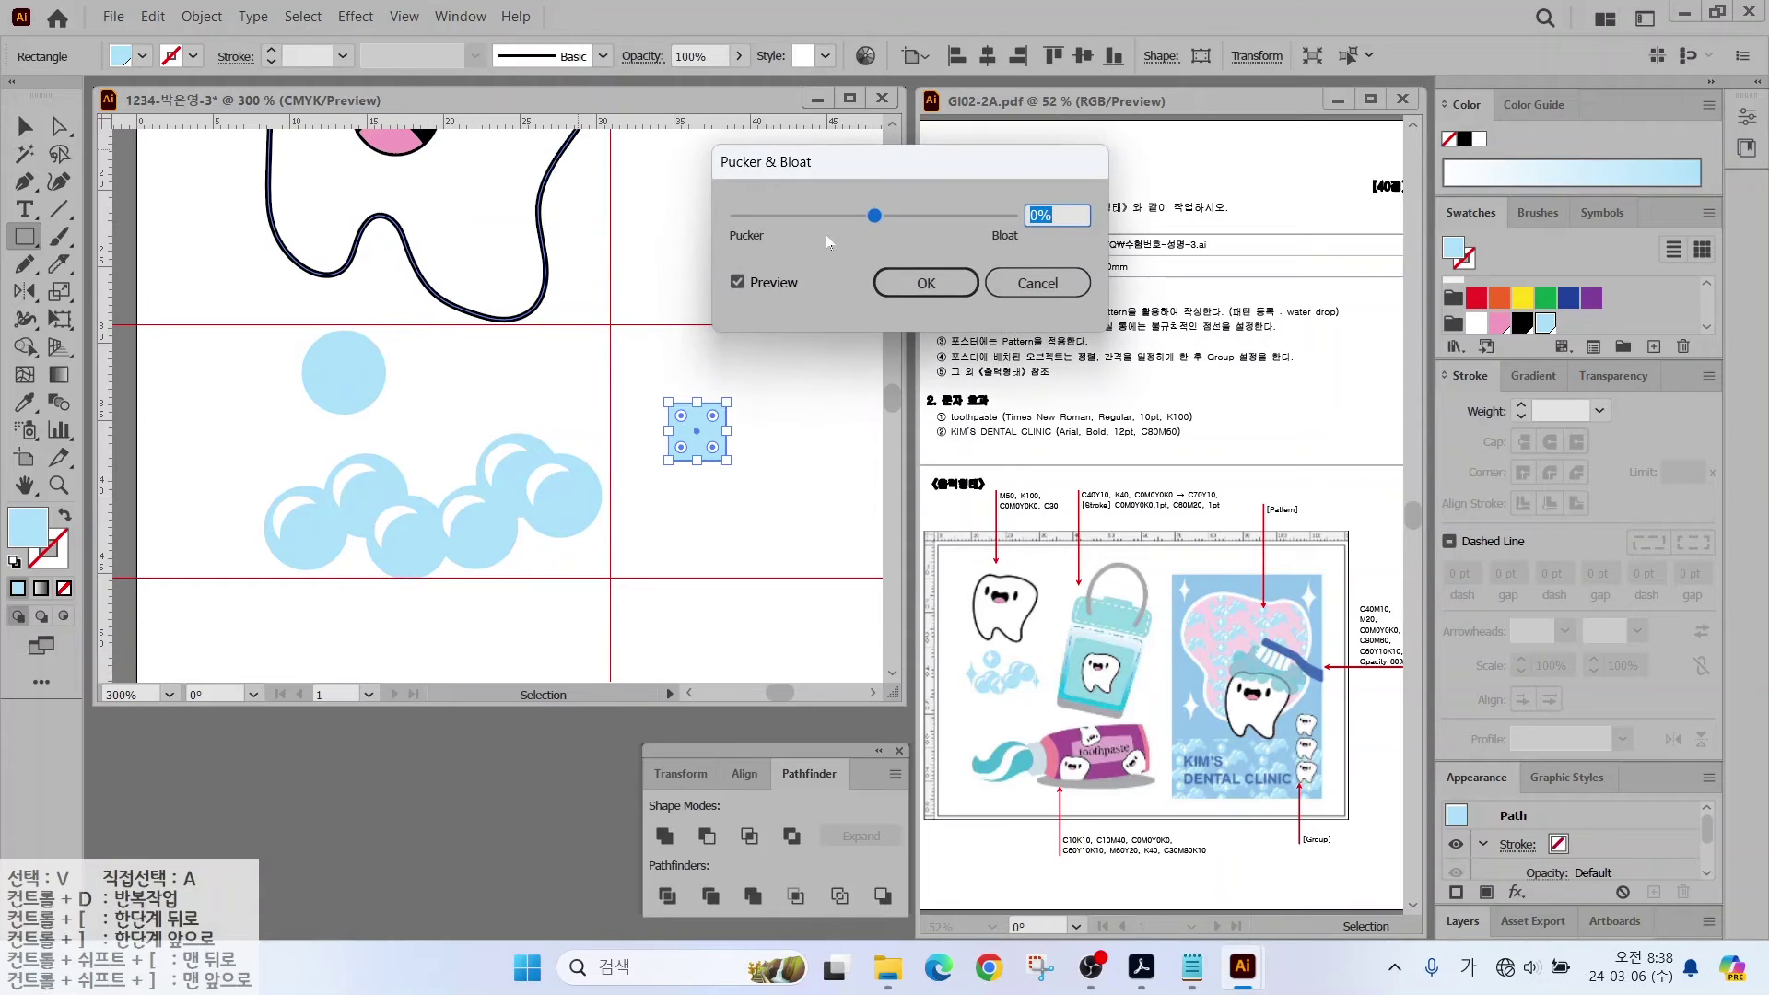
left_click(737, 283)
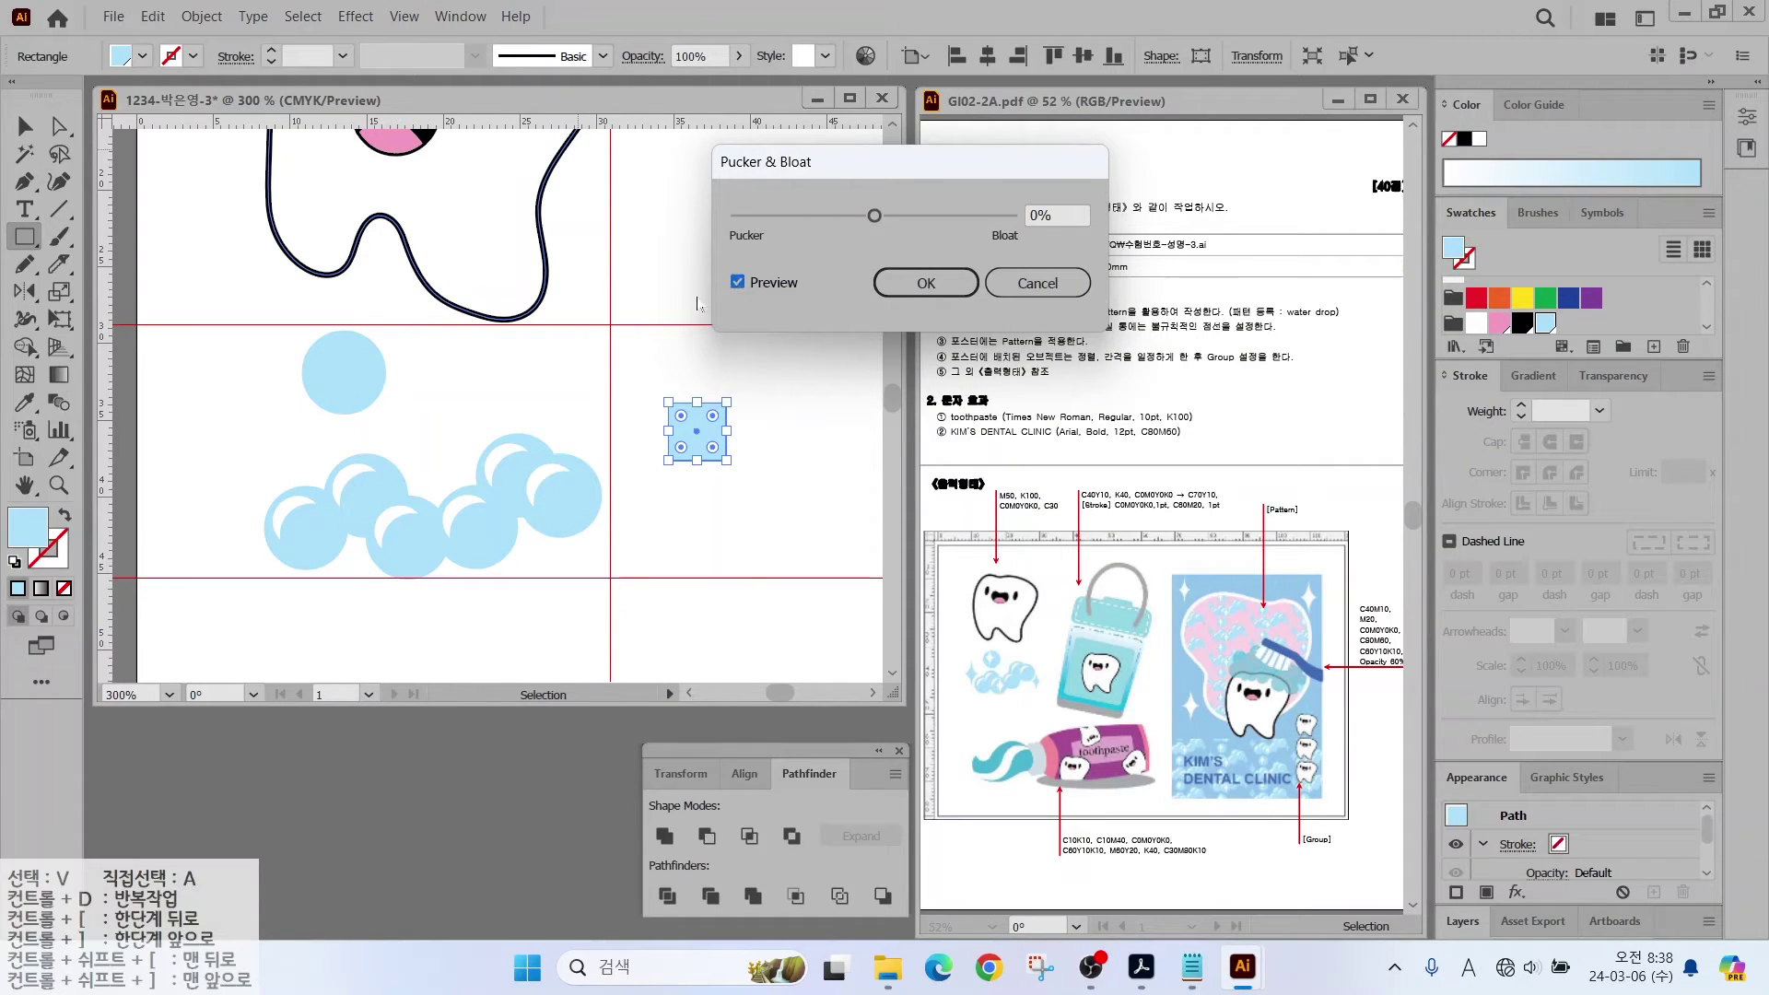
left_click_drag(876, 219, 839, 224)
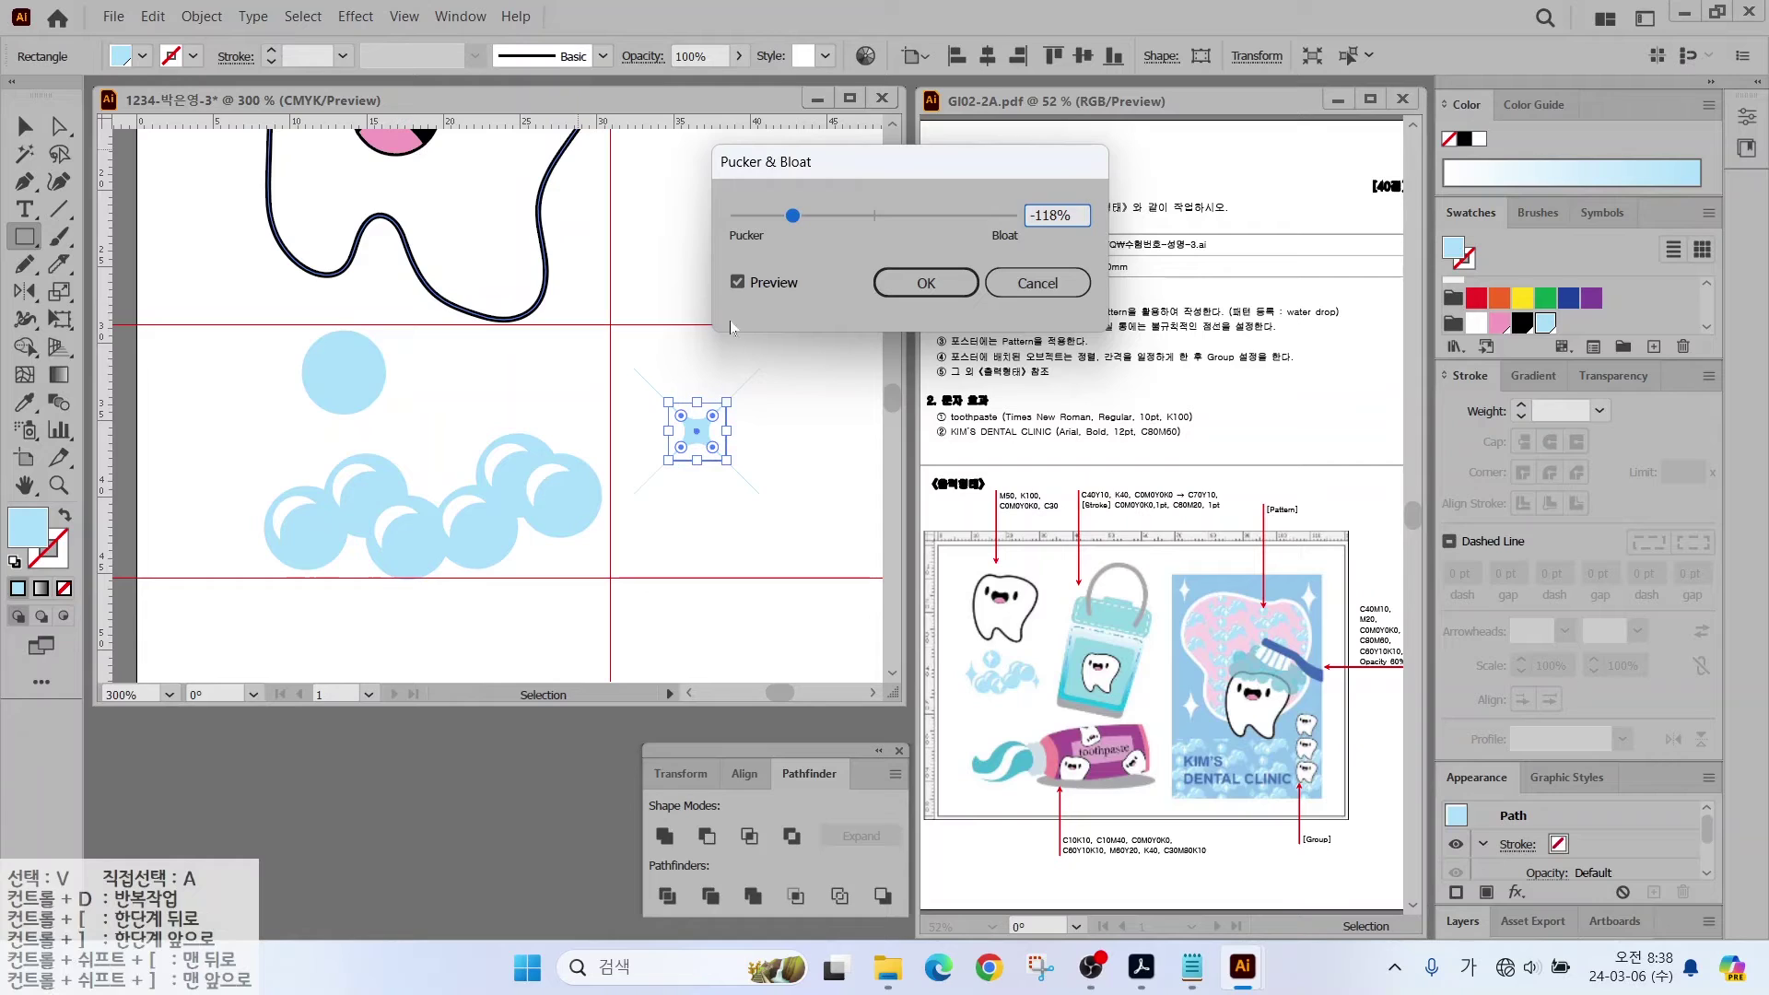
left_click_drag(793, 220, 838, 221)
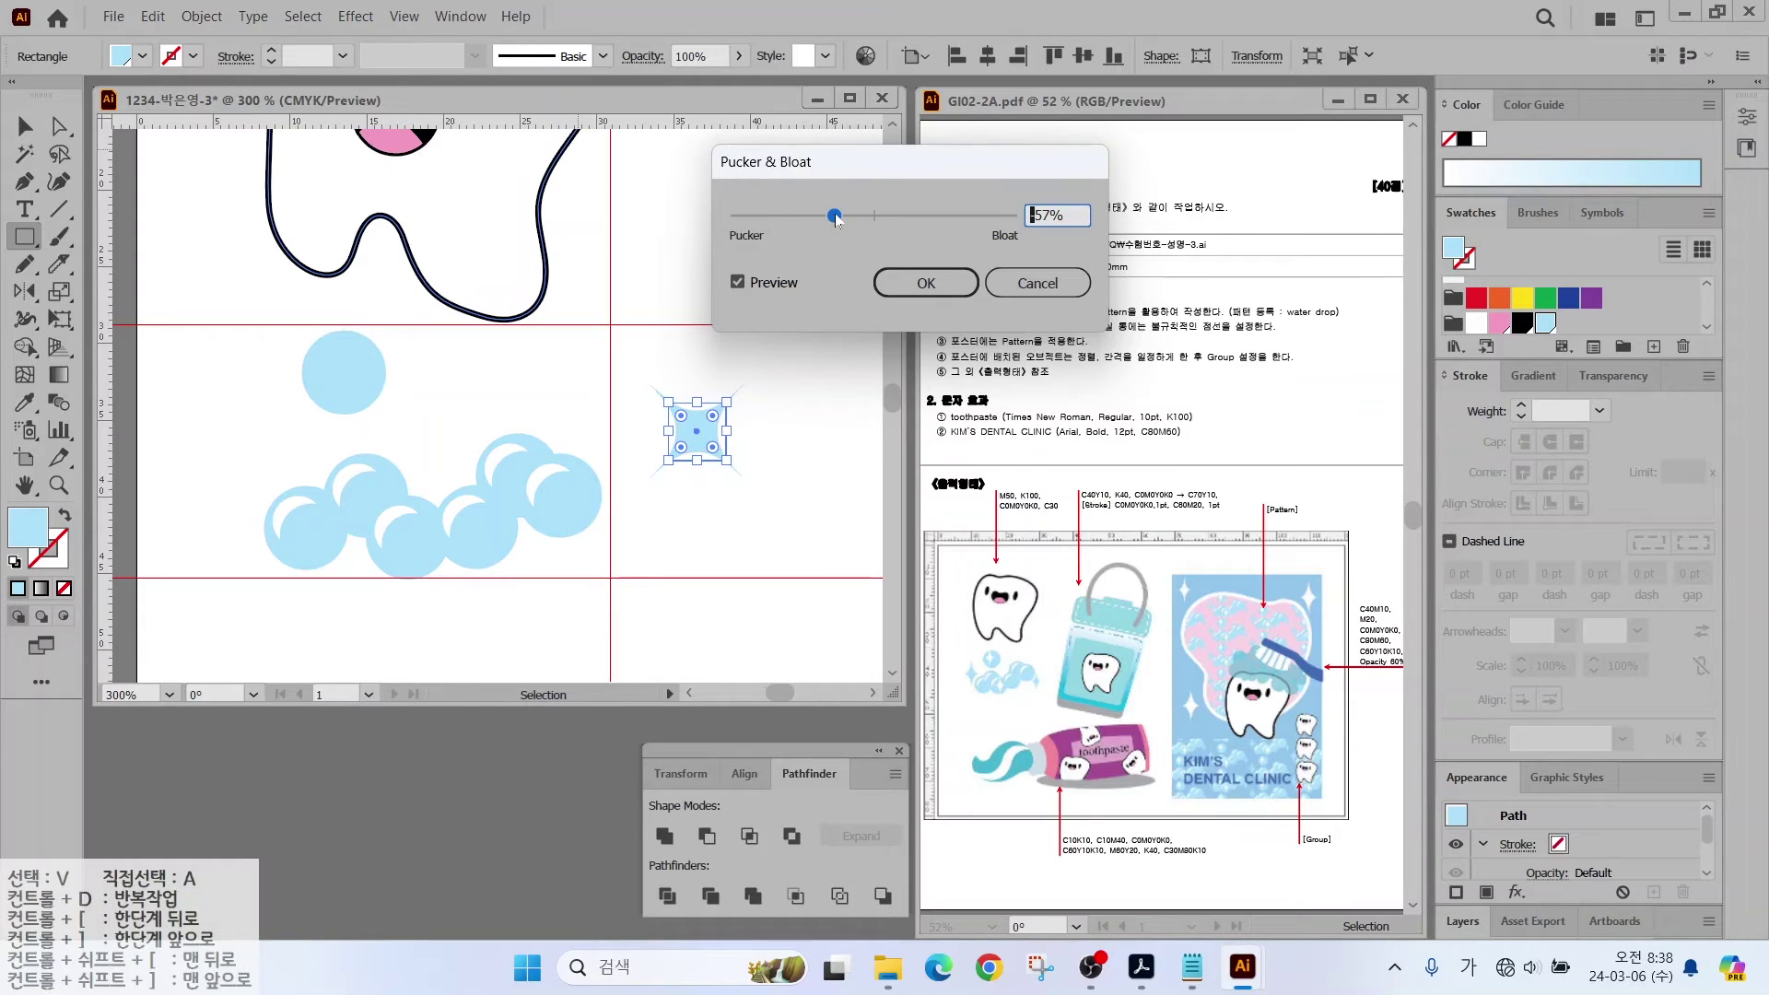
left_click(895, 280)
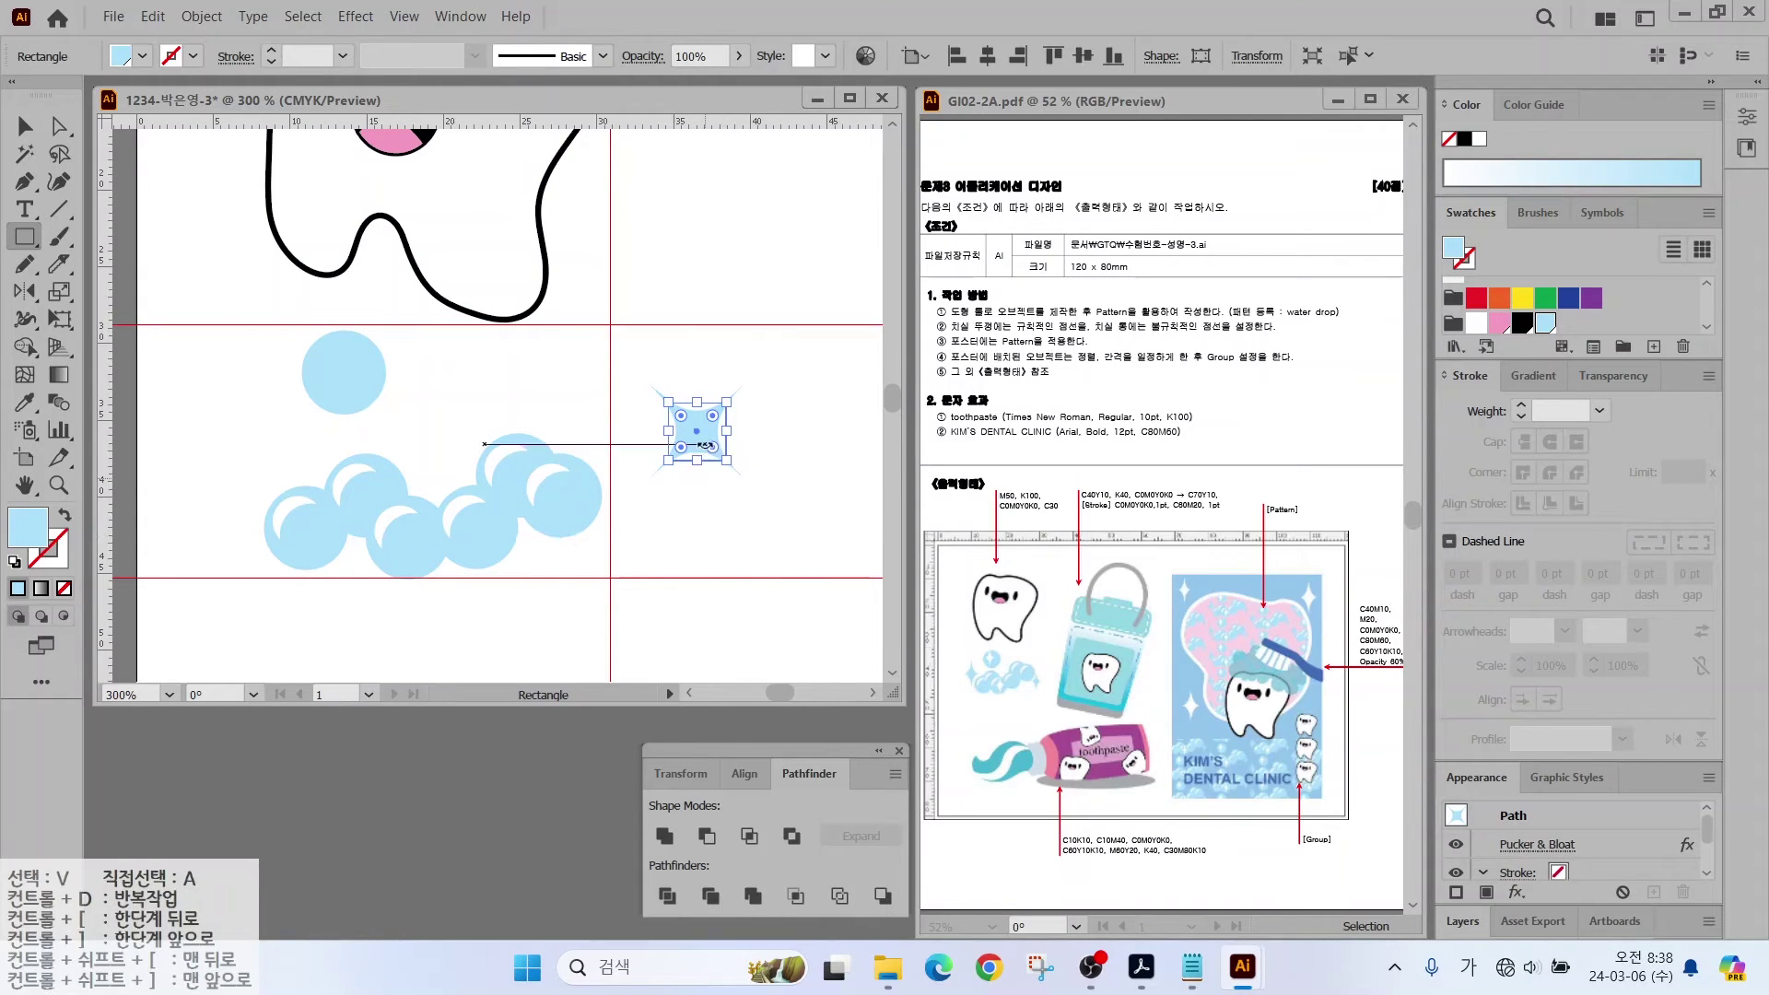
Step: Expand the star's appearance into an editable path via the Object menu
left_click(202, 15)
left_click(244, 304)
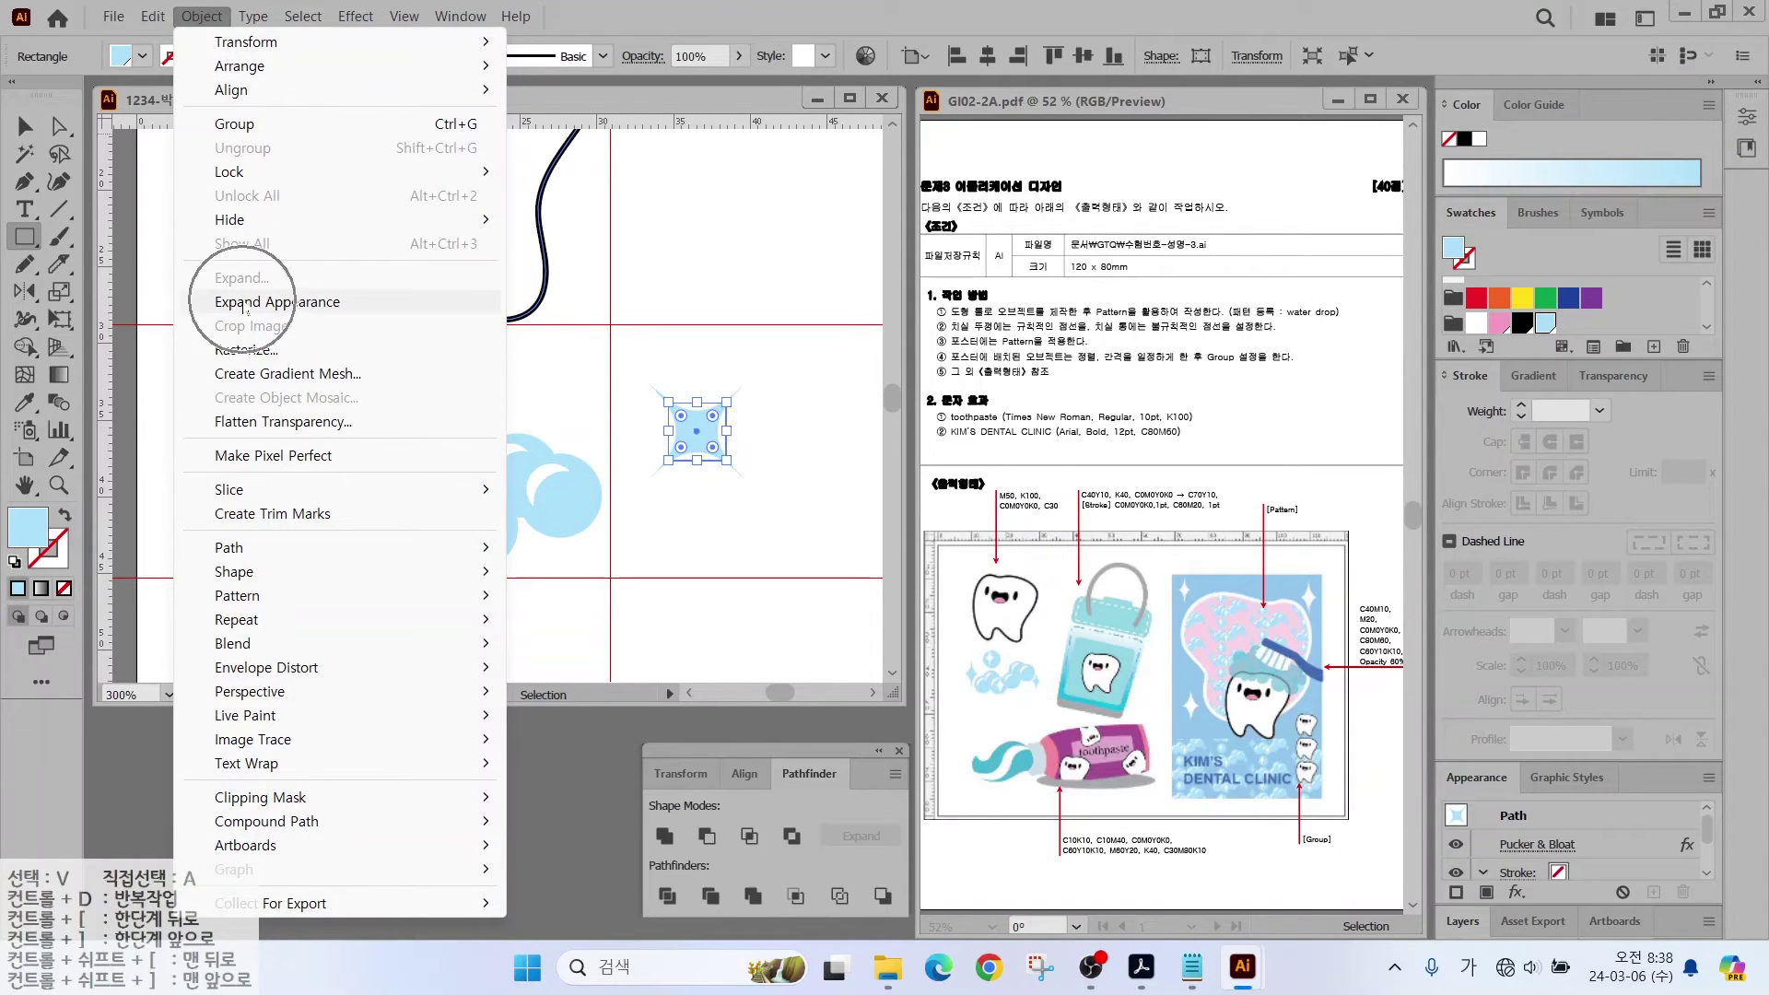
left_click(244, 304)
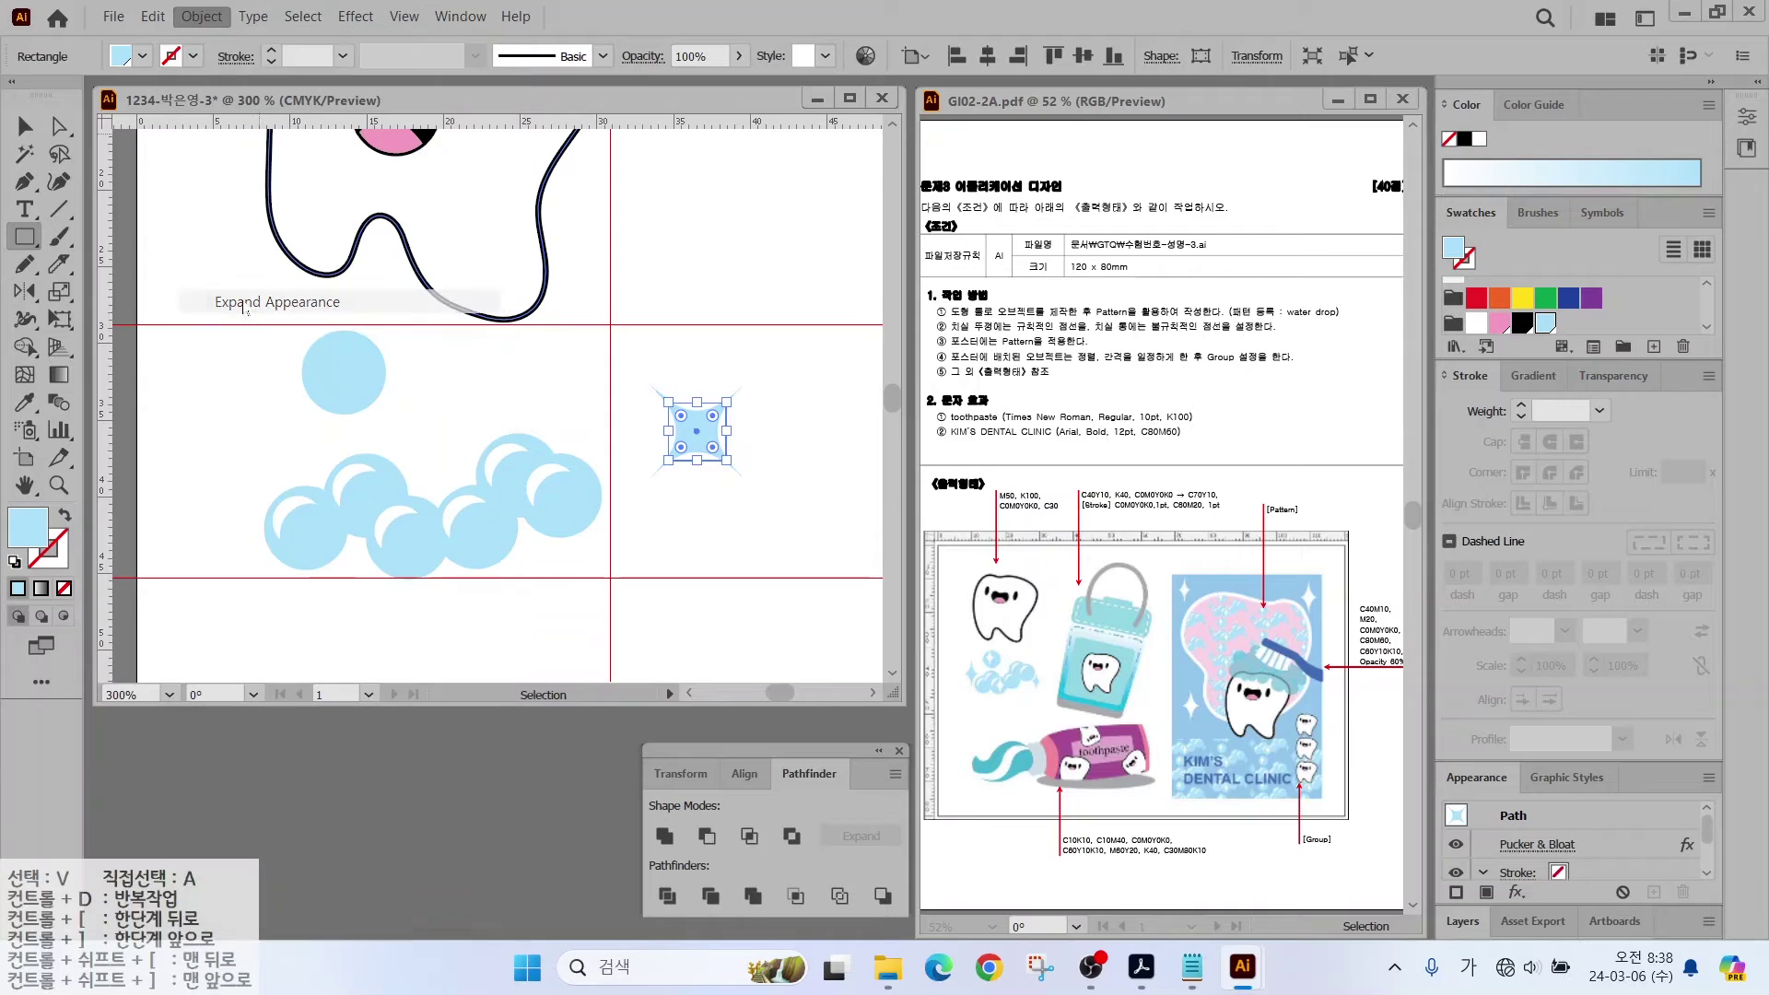
Step: Sharpen the star's left point by pulling its anchor and curve handle inward
key("v")
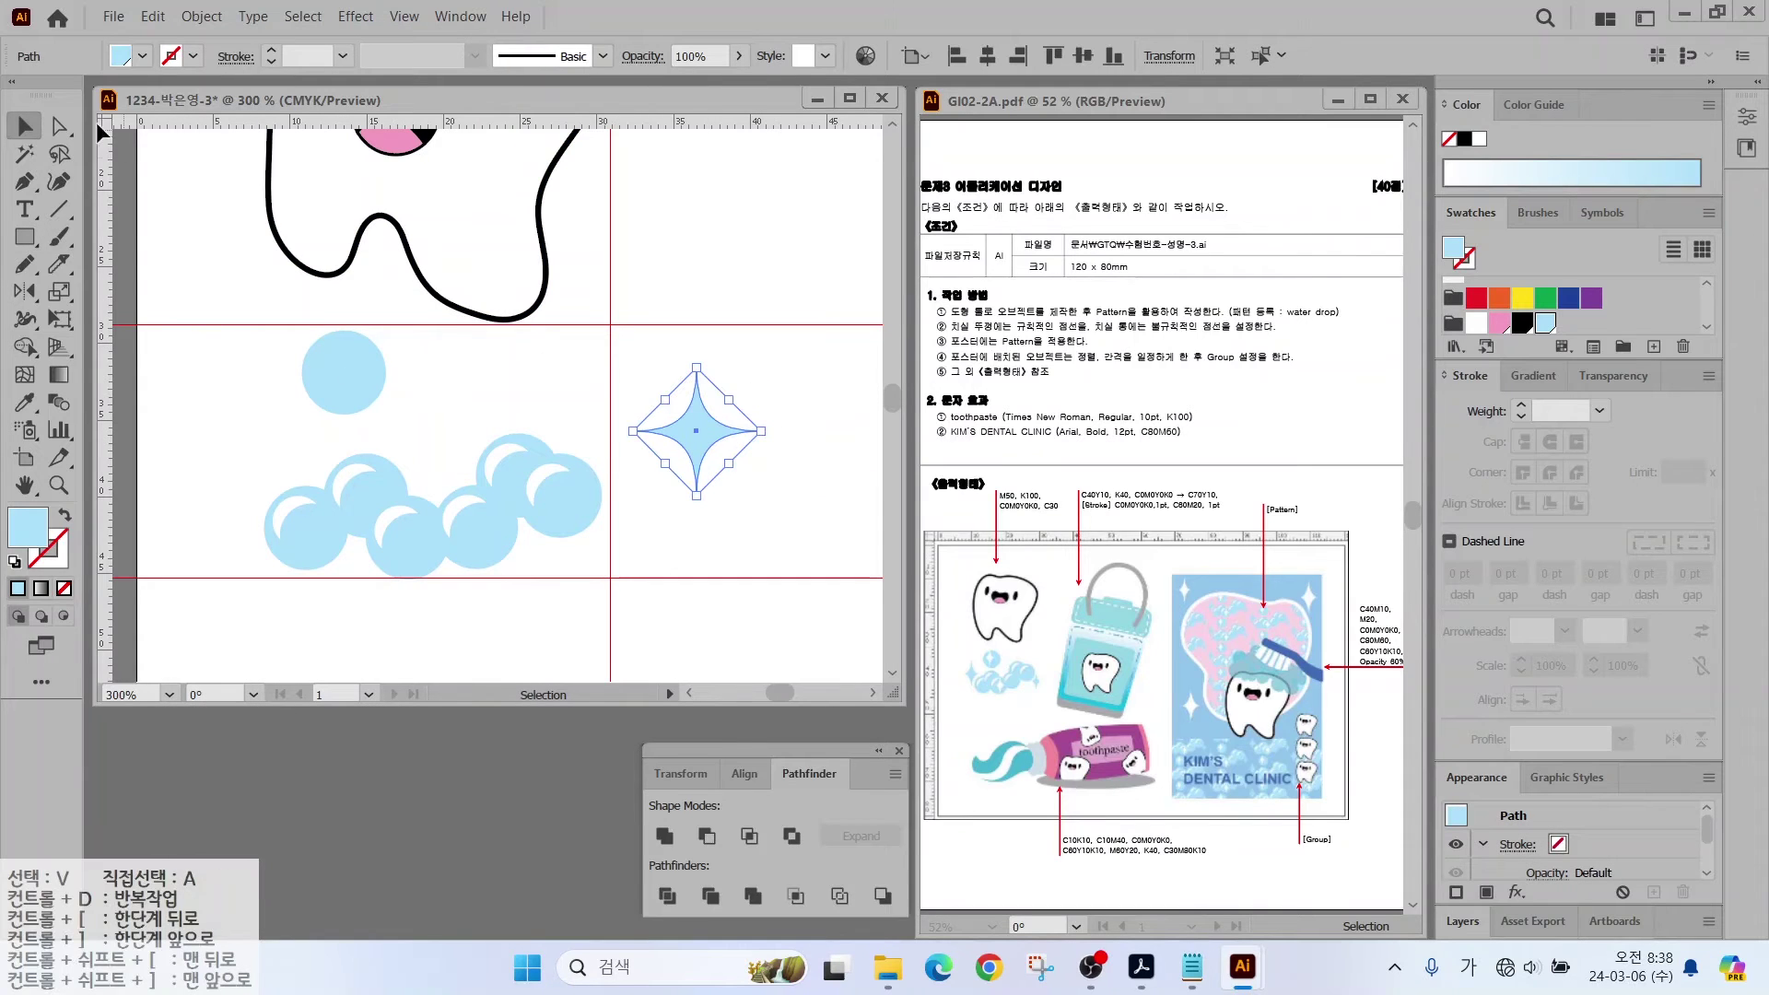
key("a")
left_click(614, 386)
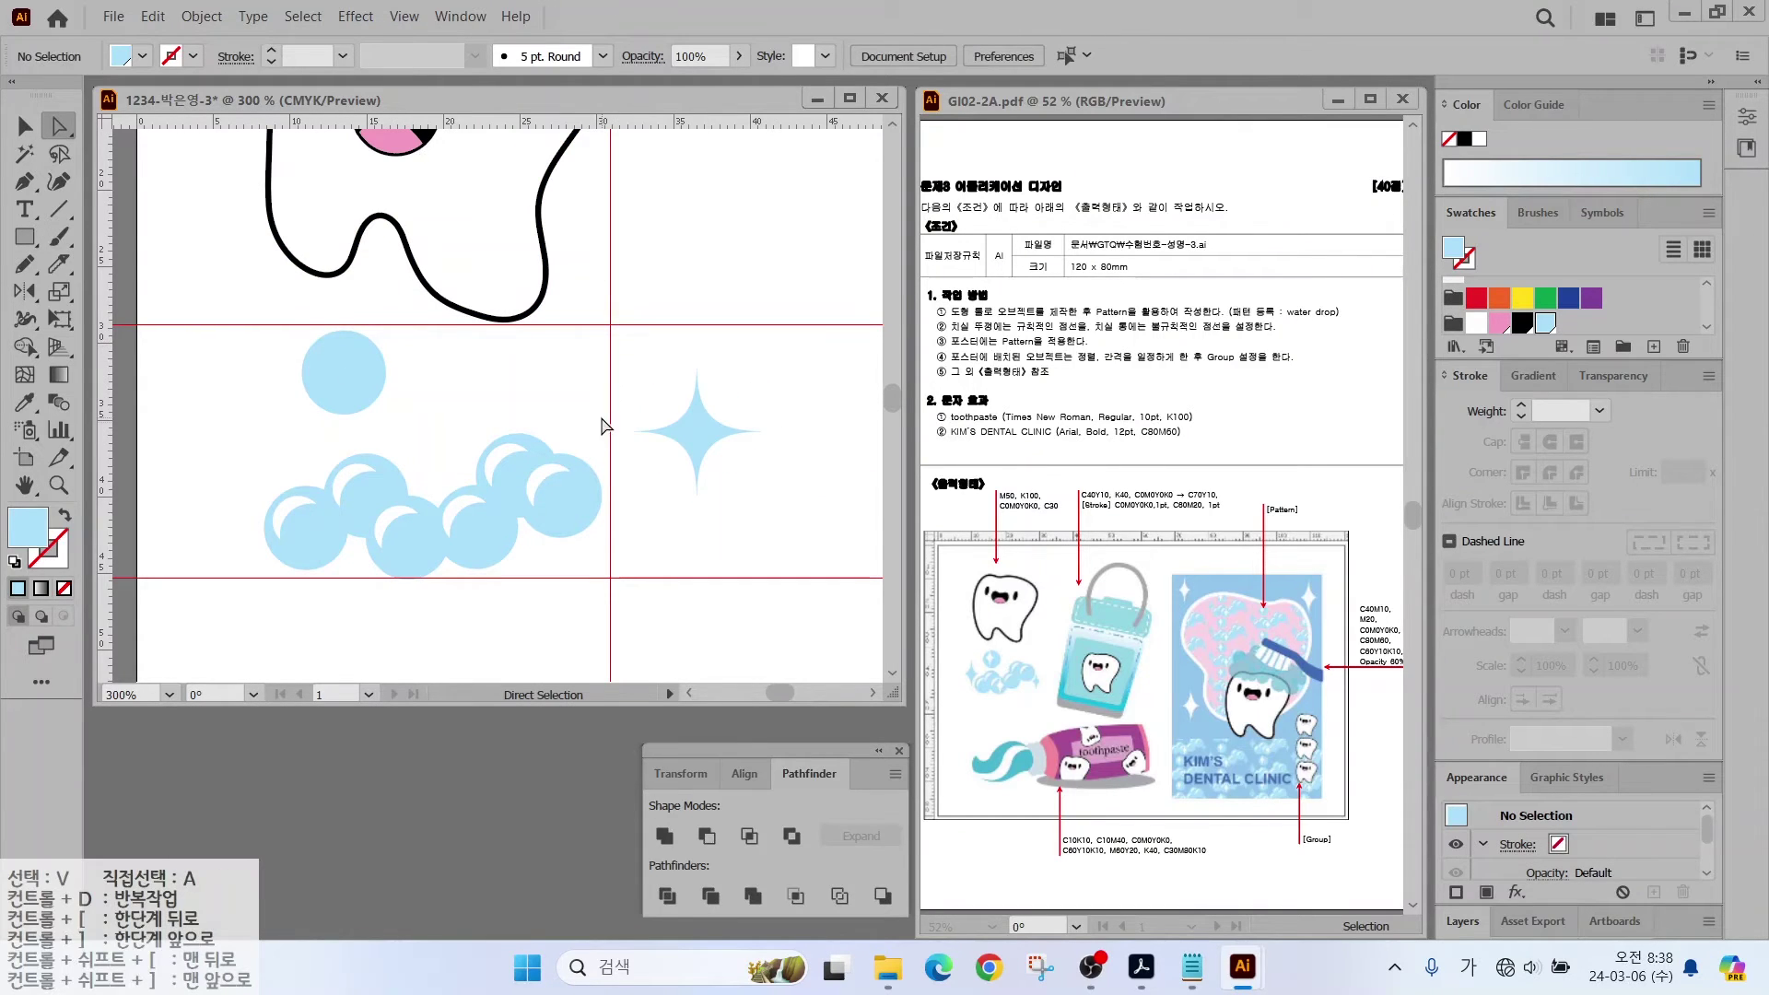
left_click_drag(602, 425, 668, 467)
left_click(682, 430)
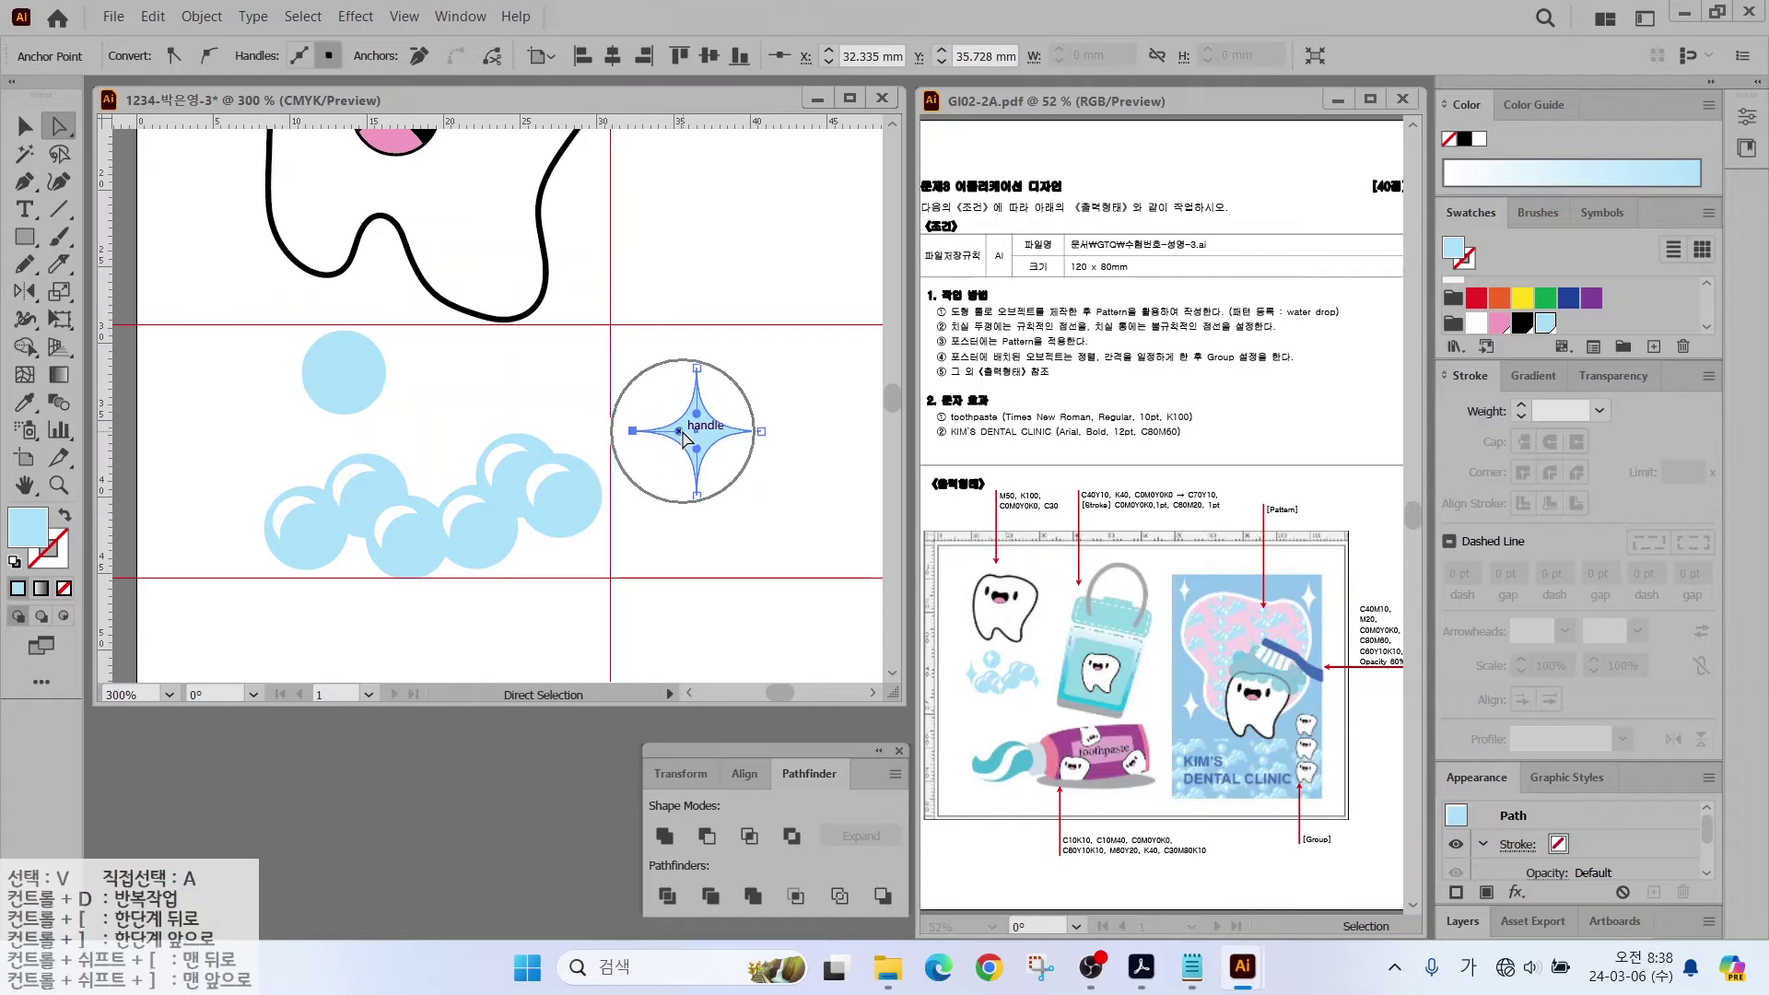
left_click(594, 422)
left_click(632, 430)
left_click_drag(632, 431, 652, 430)
left_click(704, 439)
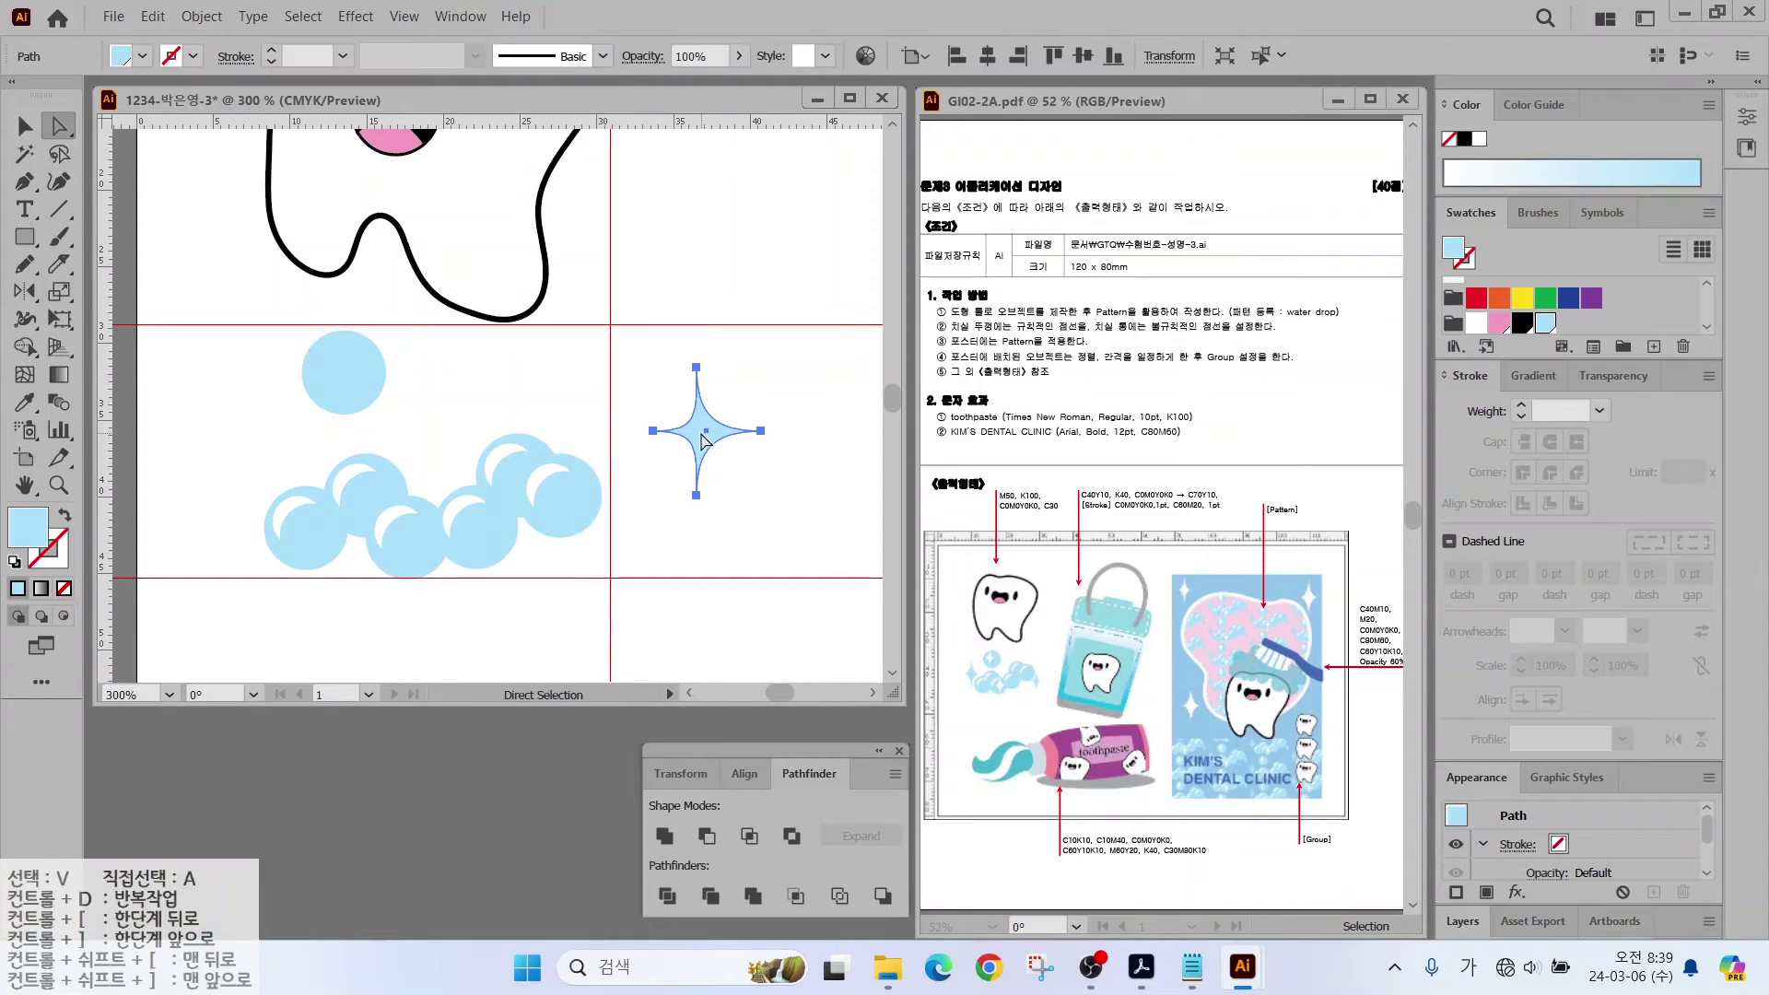
left_click(654, 433)
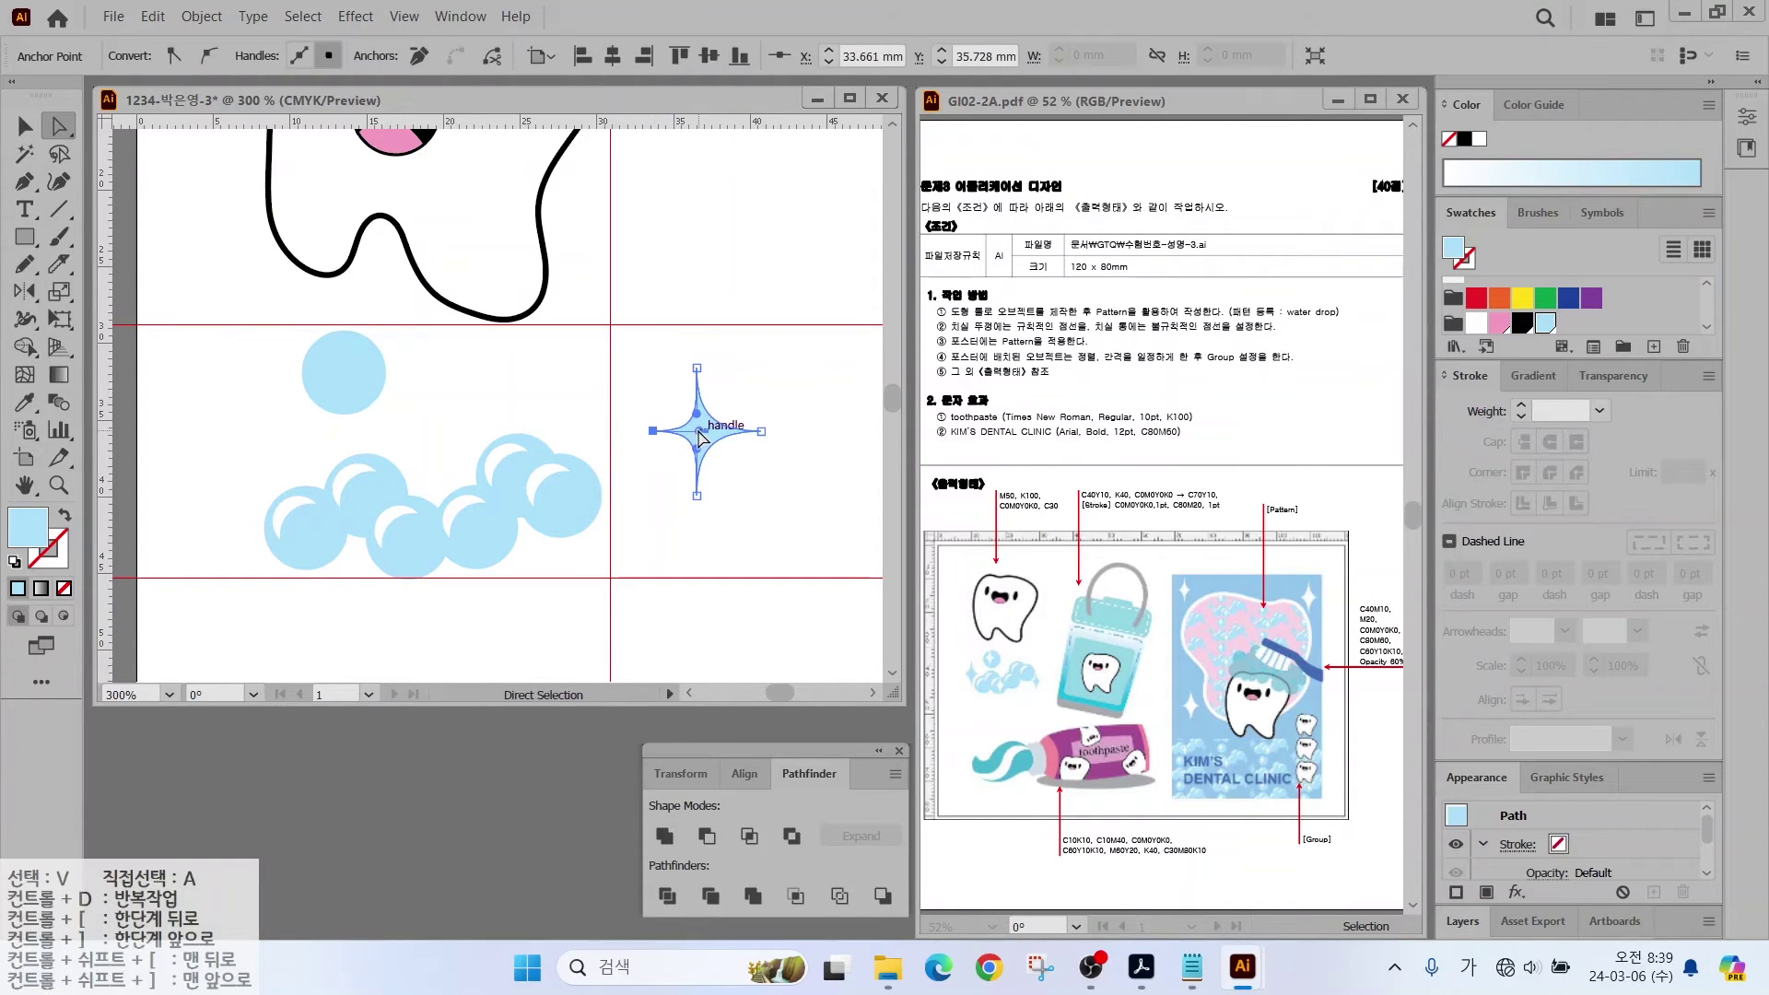
mouse_move(698, 431)
left_mouse_down()
mouse_move(677, 435)
mouse_move(718, 438)
mouse_move(396, 414)
mouse_move(263, 435)
mouse_move(267, 456)
mouse_move(682, 552)
mouse_move(644, 518)
mouse_move(620, 547)
mouse_move(343, 373)
mouse_move(451, 557)
mouse_move(423, 551)
left_mouse_up()
Step: Reposition the star, fill a copy with white, and drag off another copy
left_click(25, 126)
left_click(671, 484)
left_click(1475, 324)
left_click(438, 357)
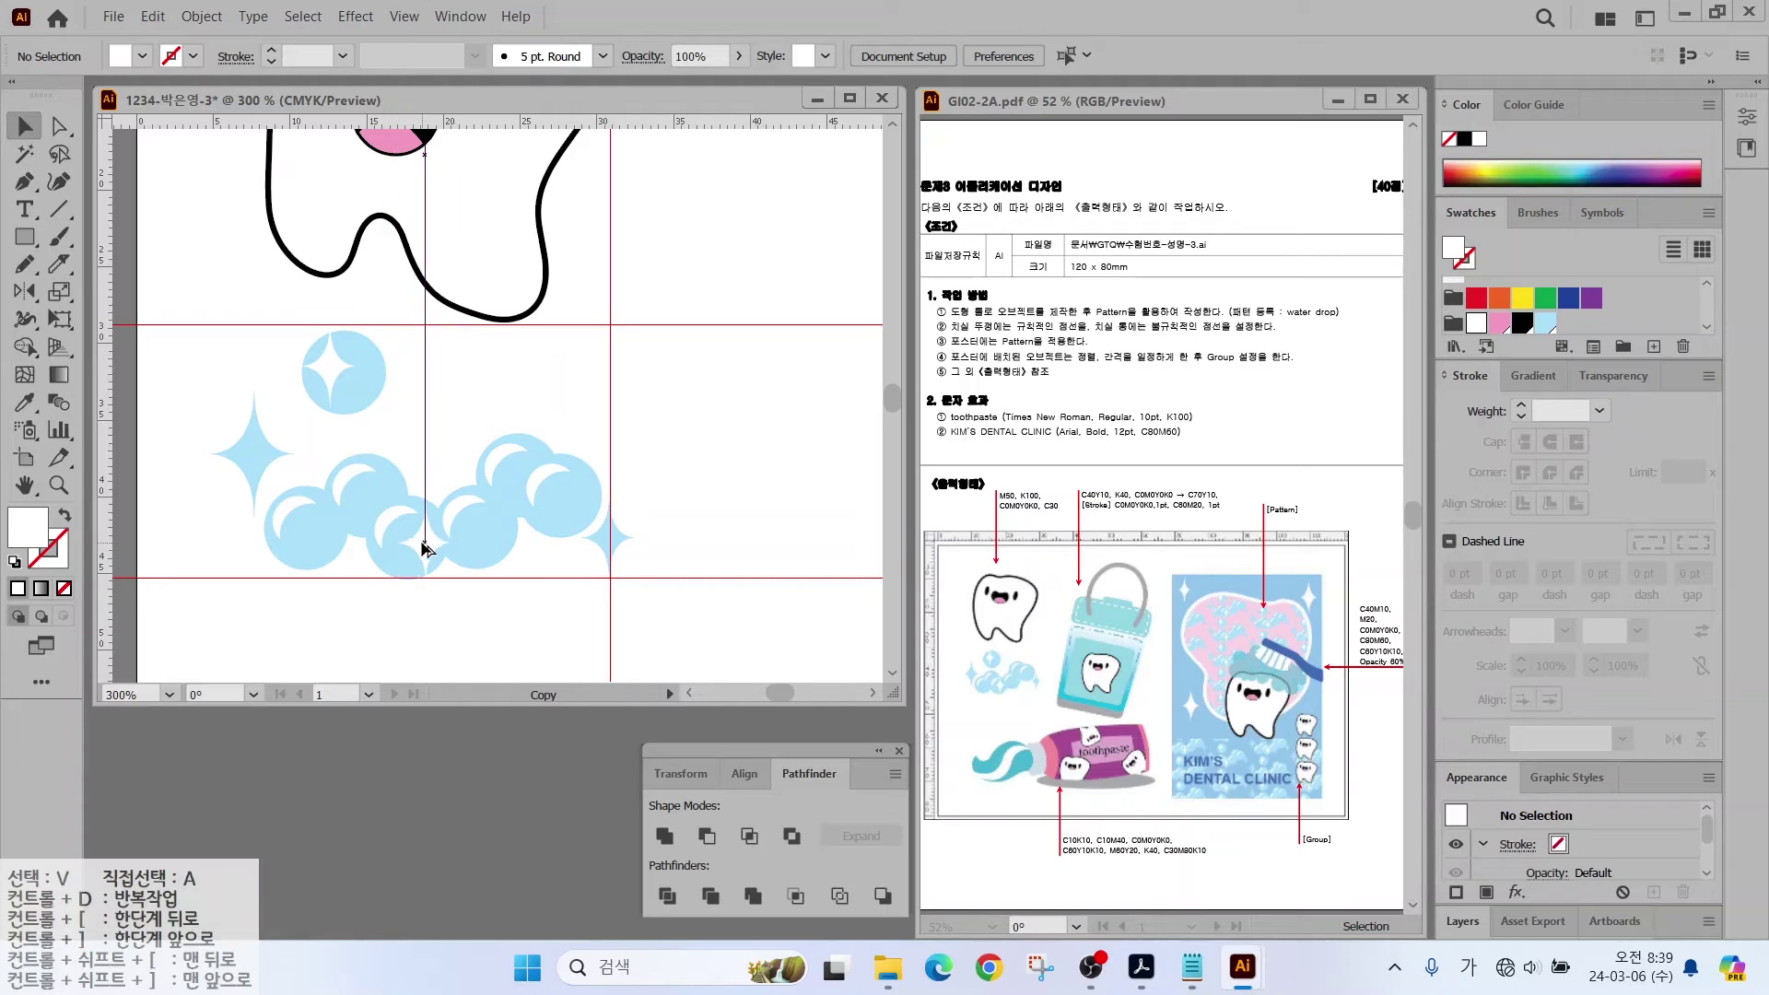
Step: Group all the stars and bubbles into one object and reselect the group
left_click_drag(188, 320, 634, 580)
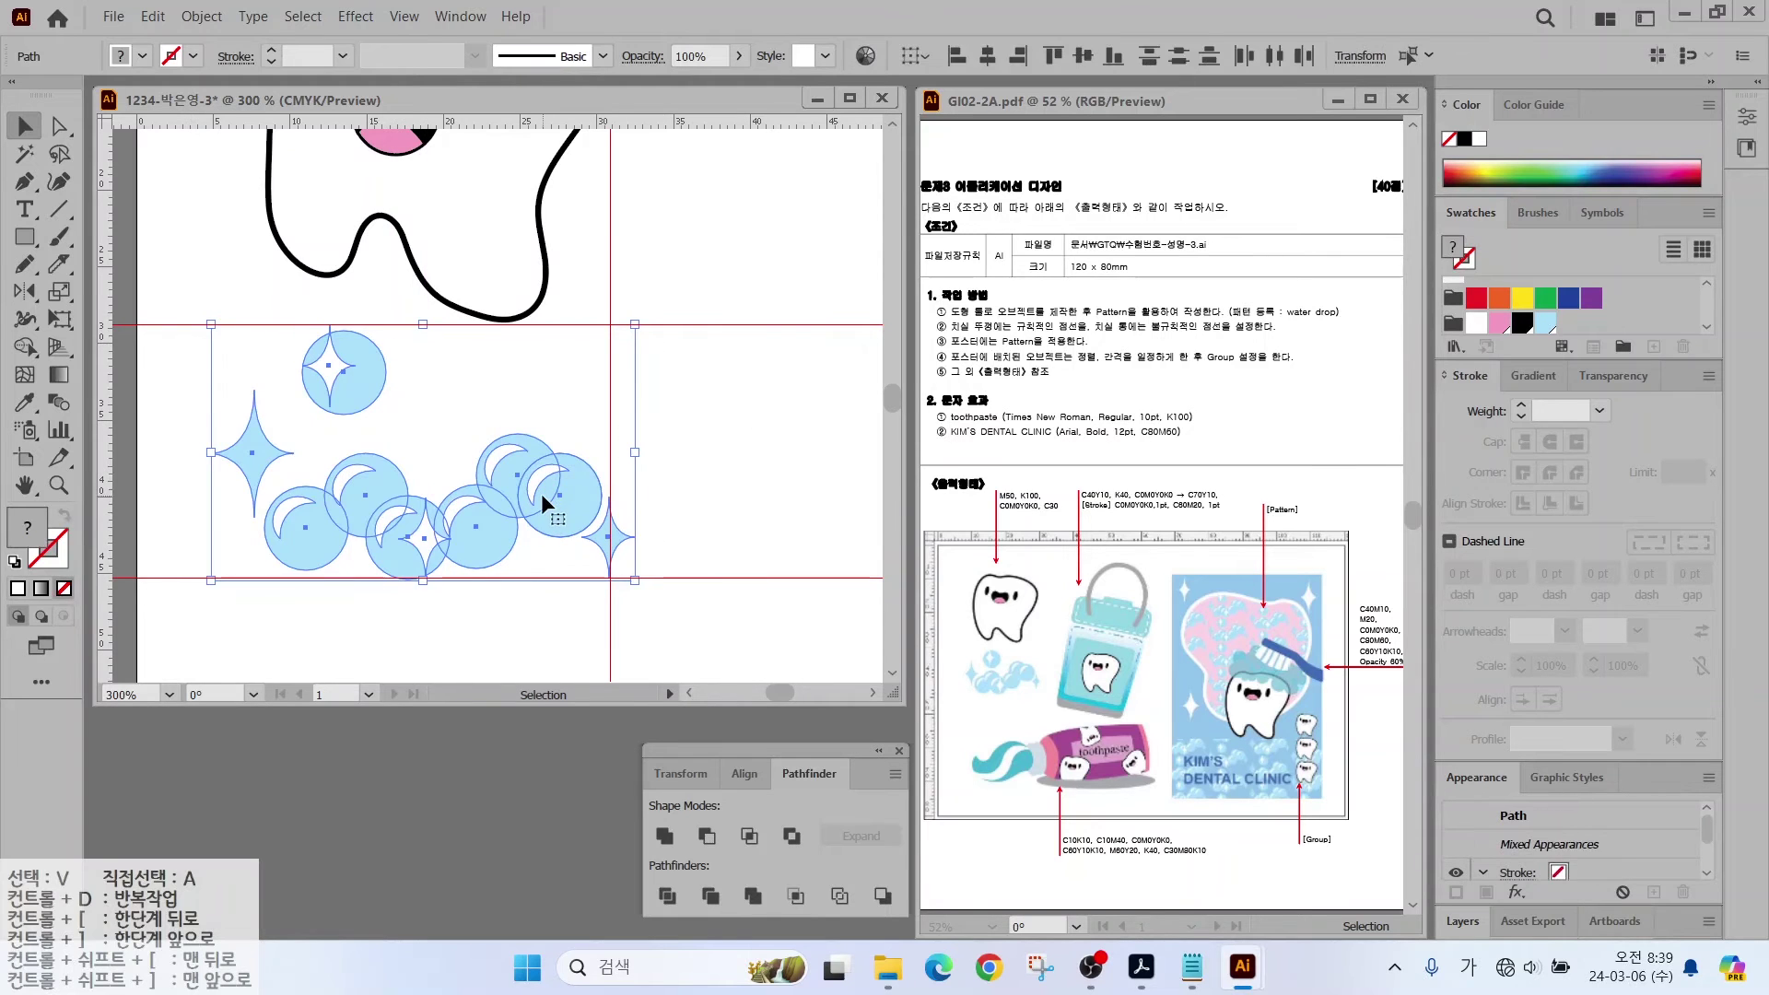
right_click(540, 494)
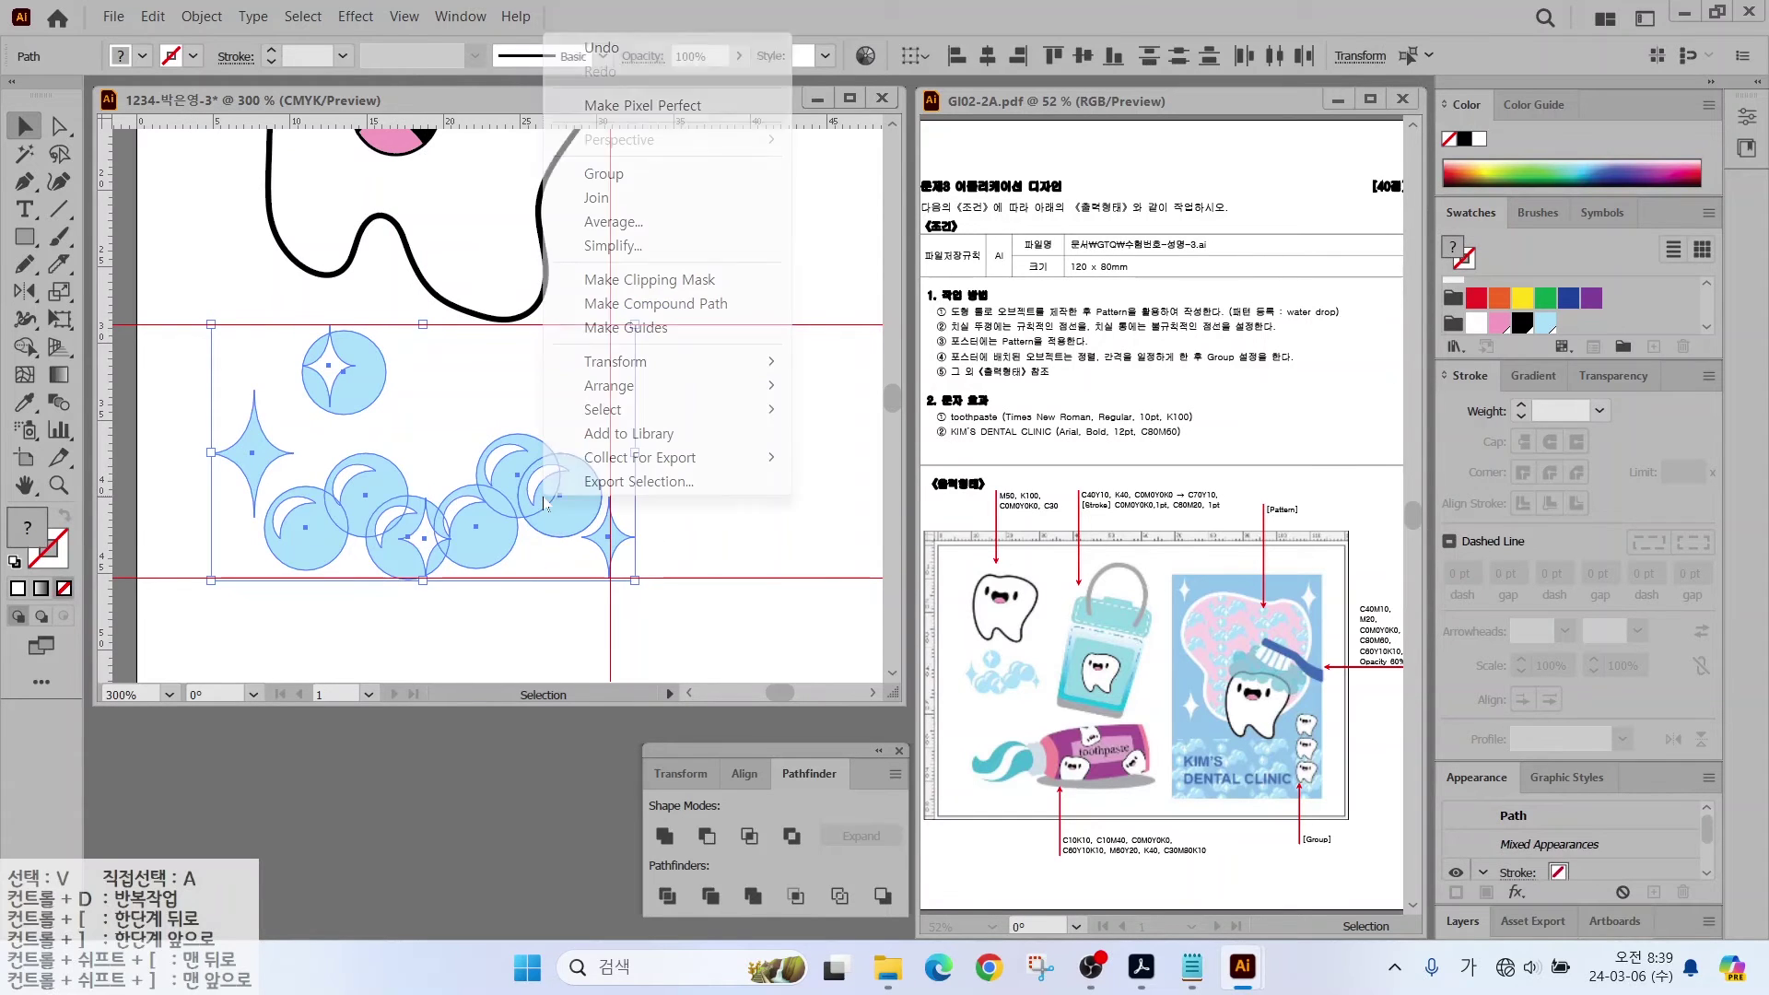
left_click(603, 175)
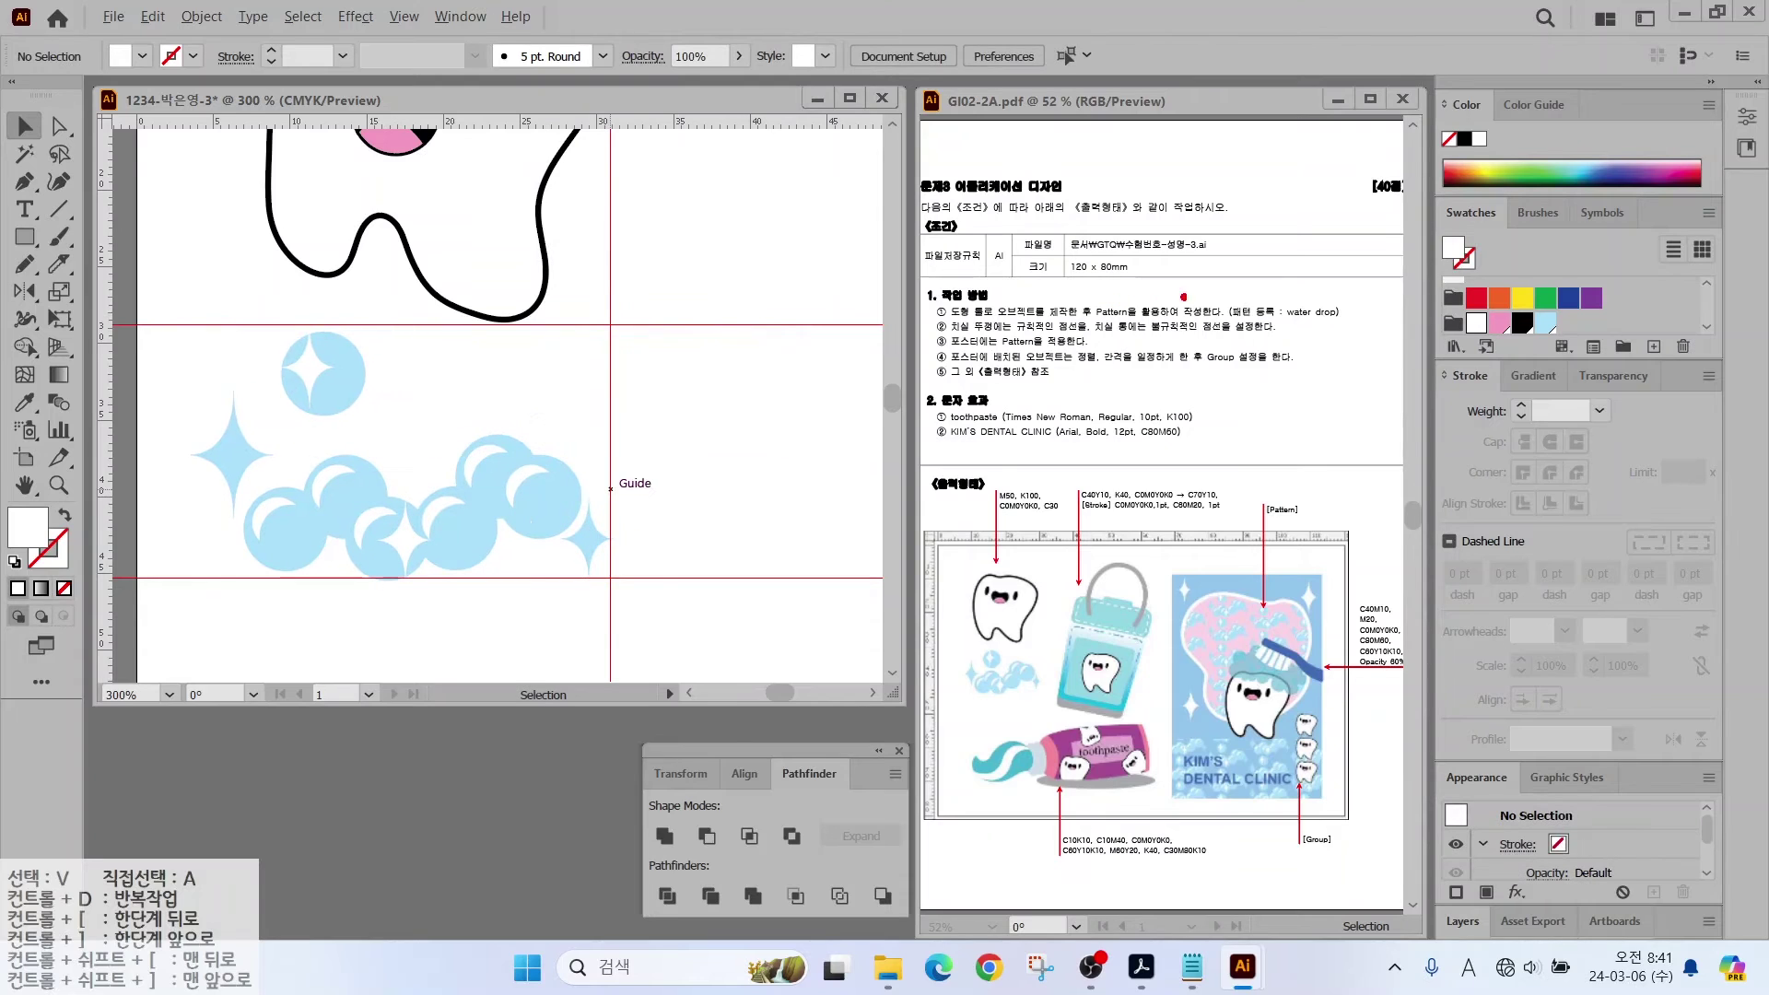
left_click_drag(1255, 302, 1304, 253)
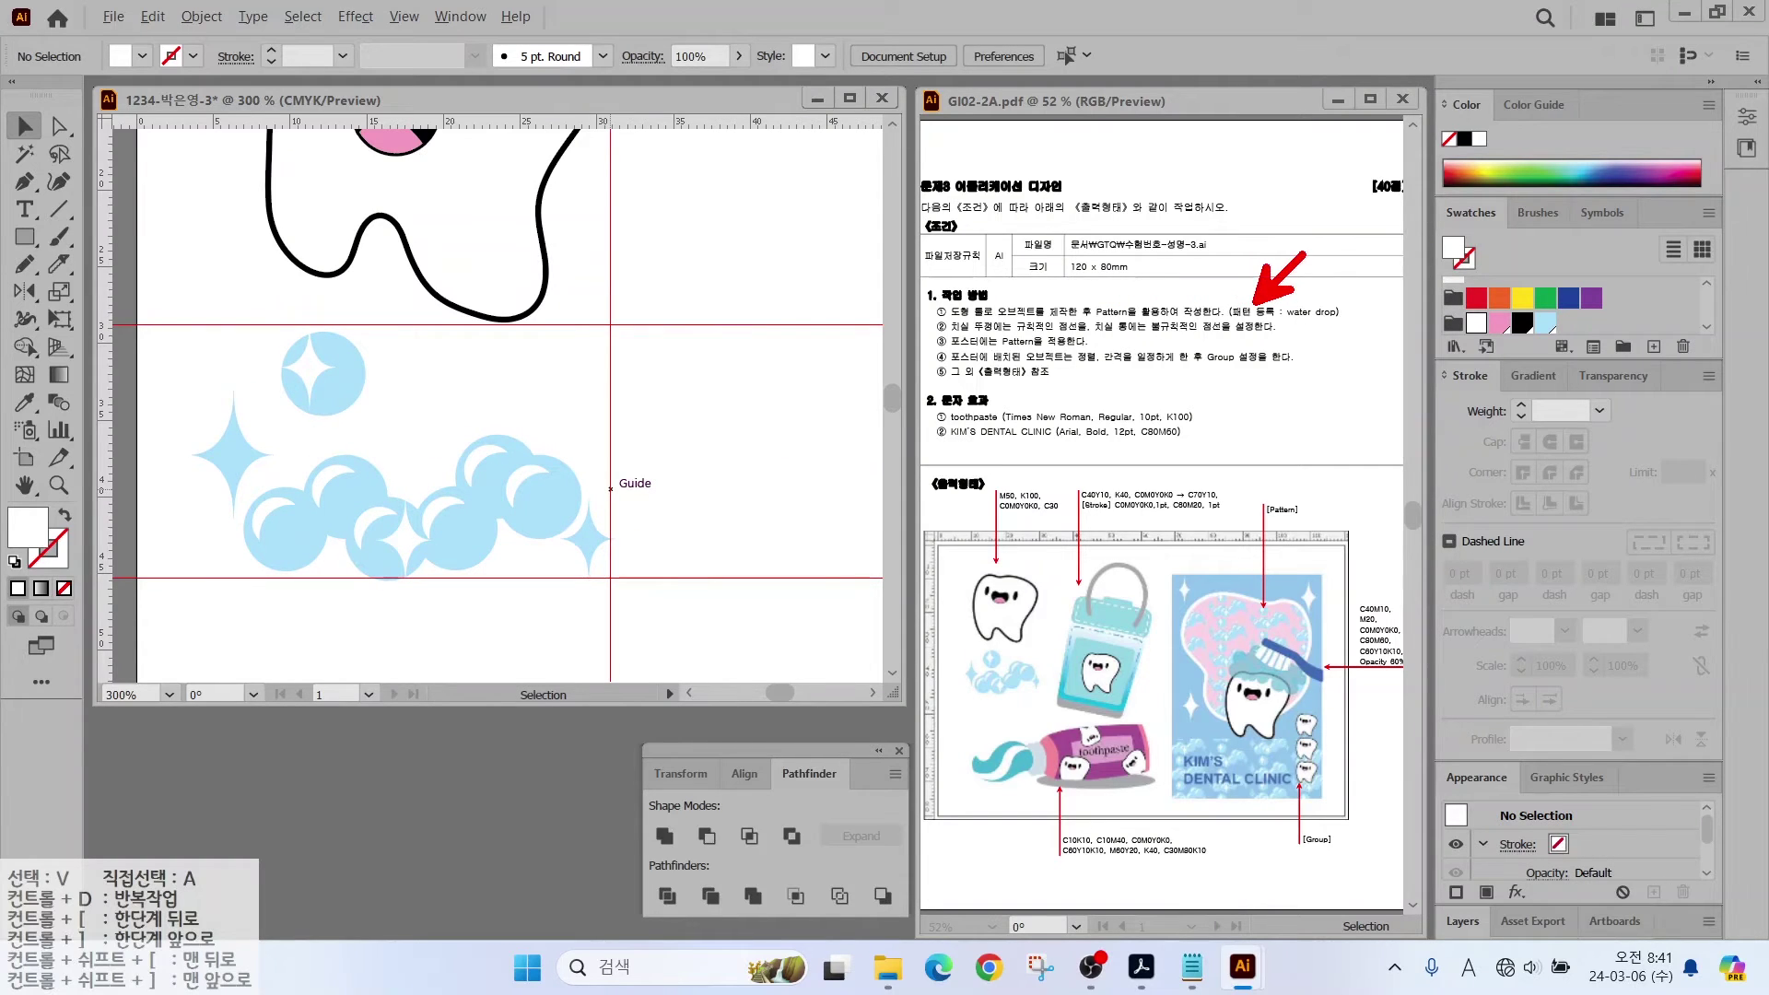
left_click_drag(1240, 327, 1347, 327)
left_click(446, 502)
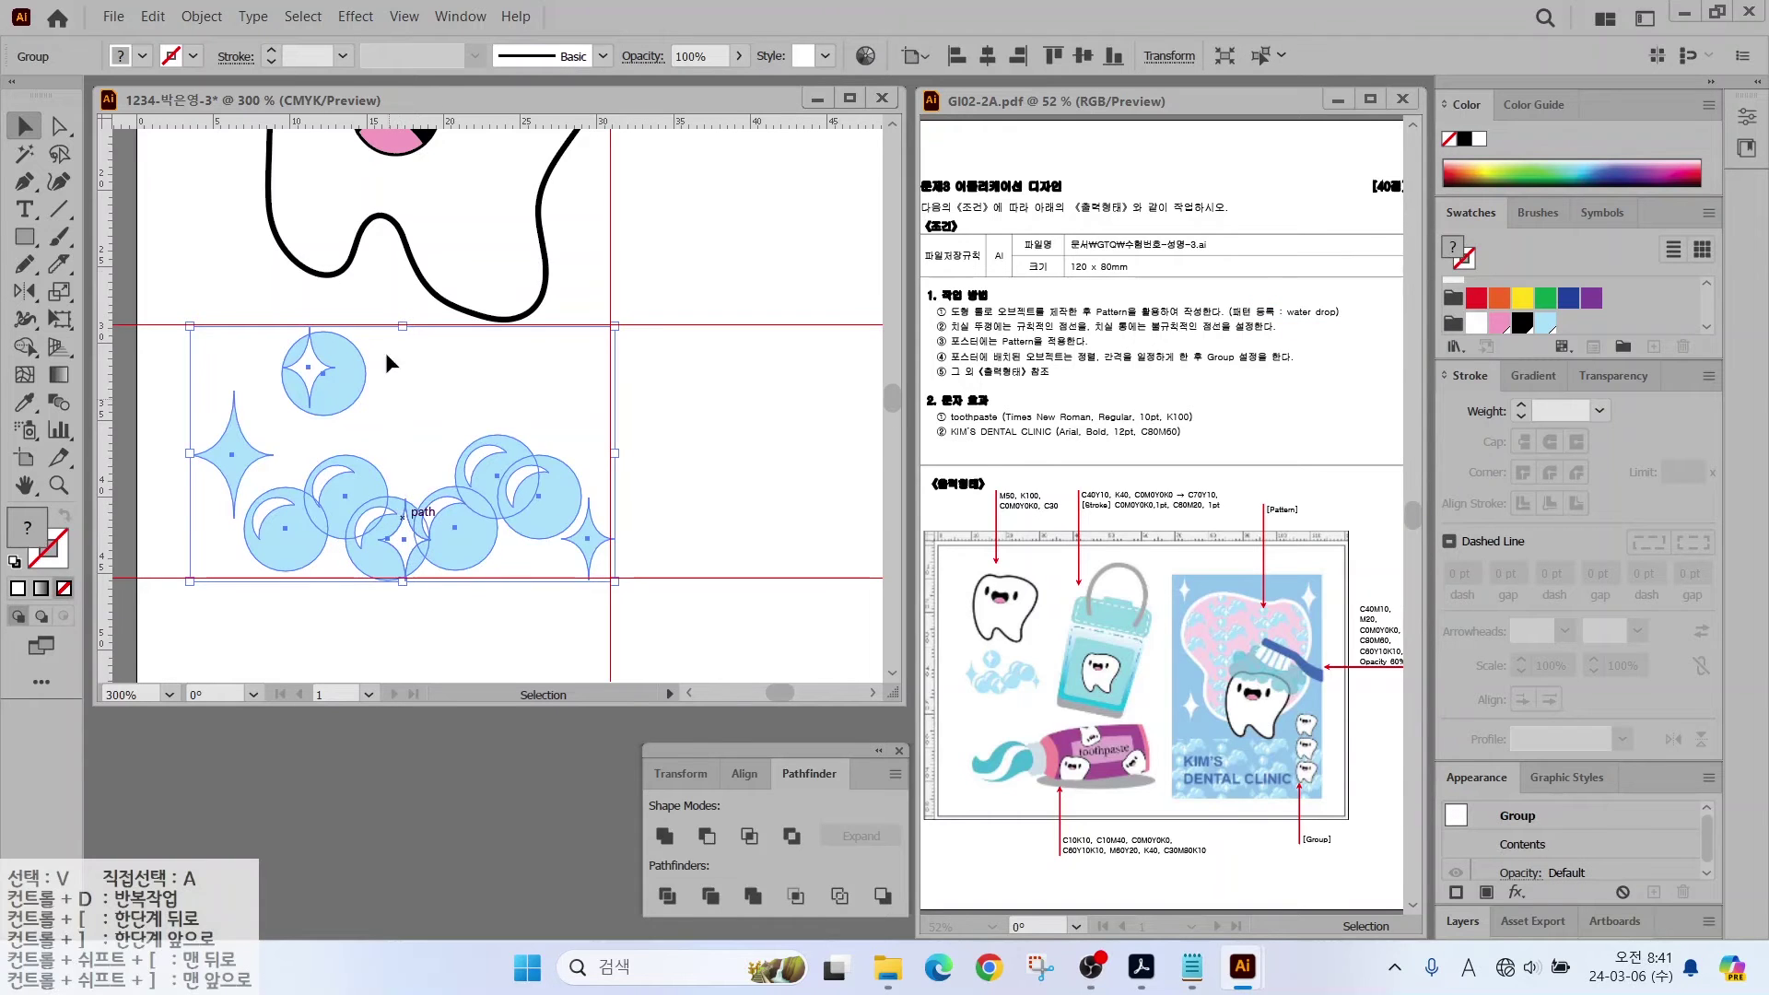
left_click(201, 16)
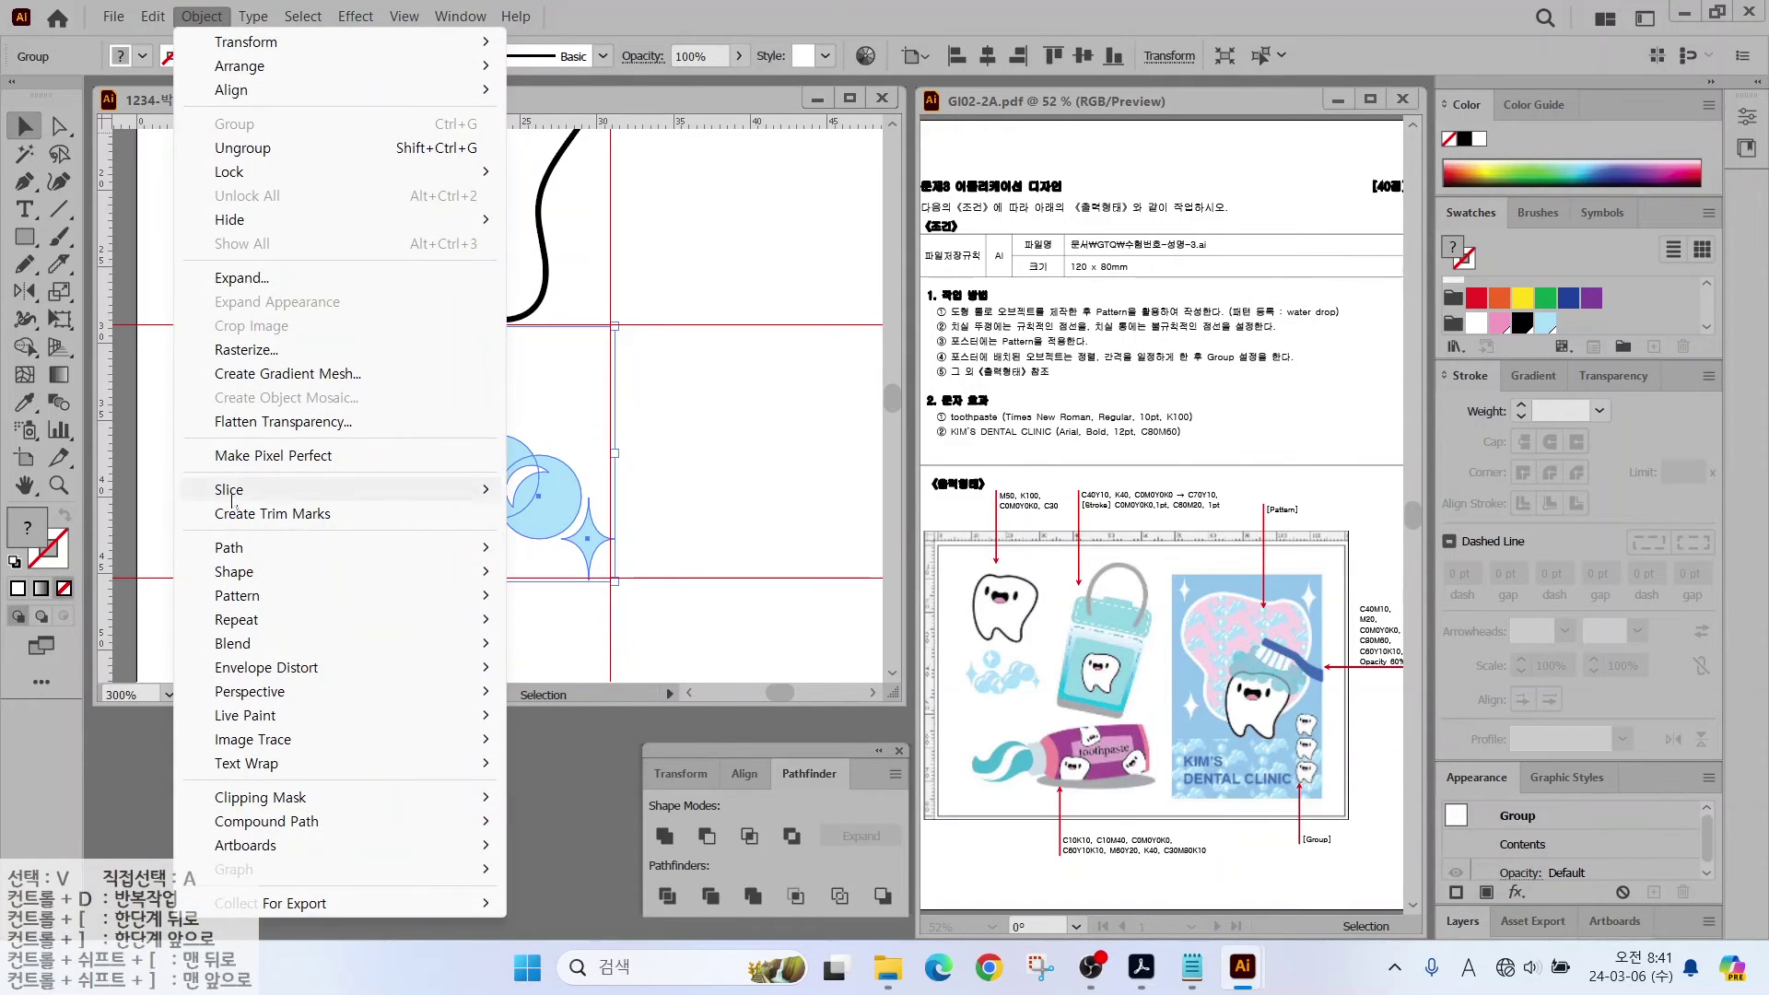
Step: Make a pattern from the group, name it 'water drop', and finish pattern editing
mouse_move(241, 597)
left_click(562, 596)
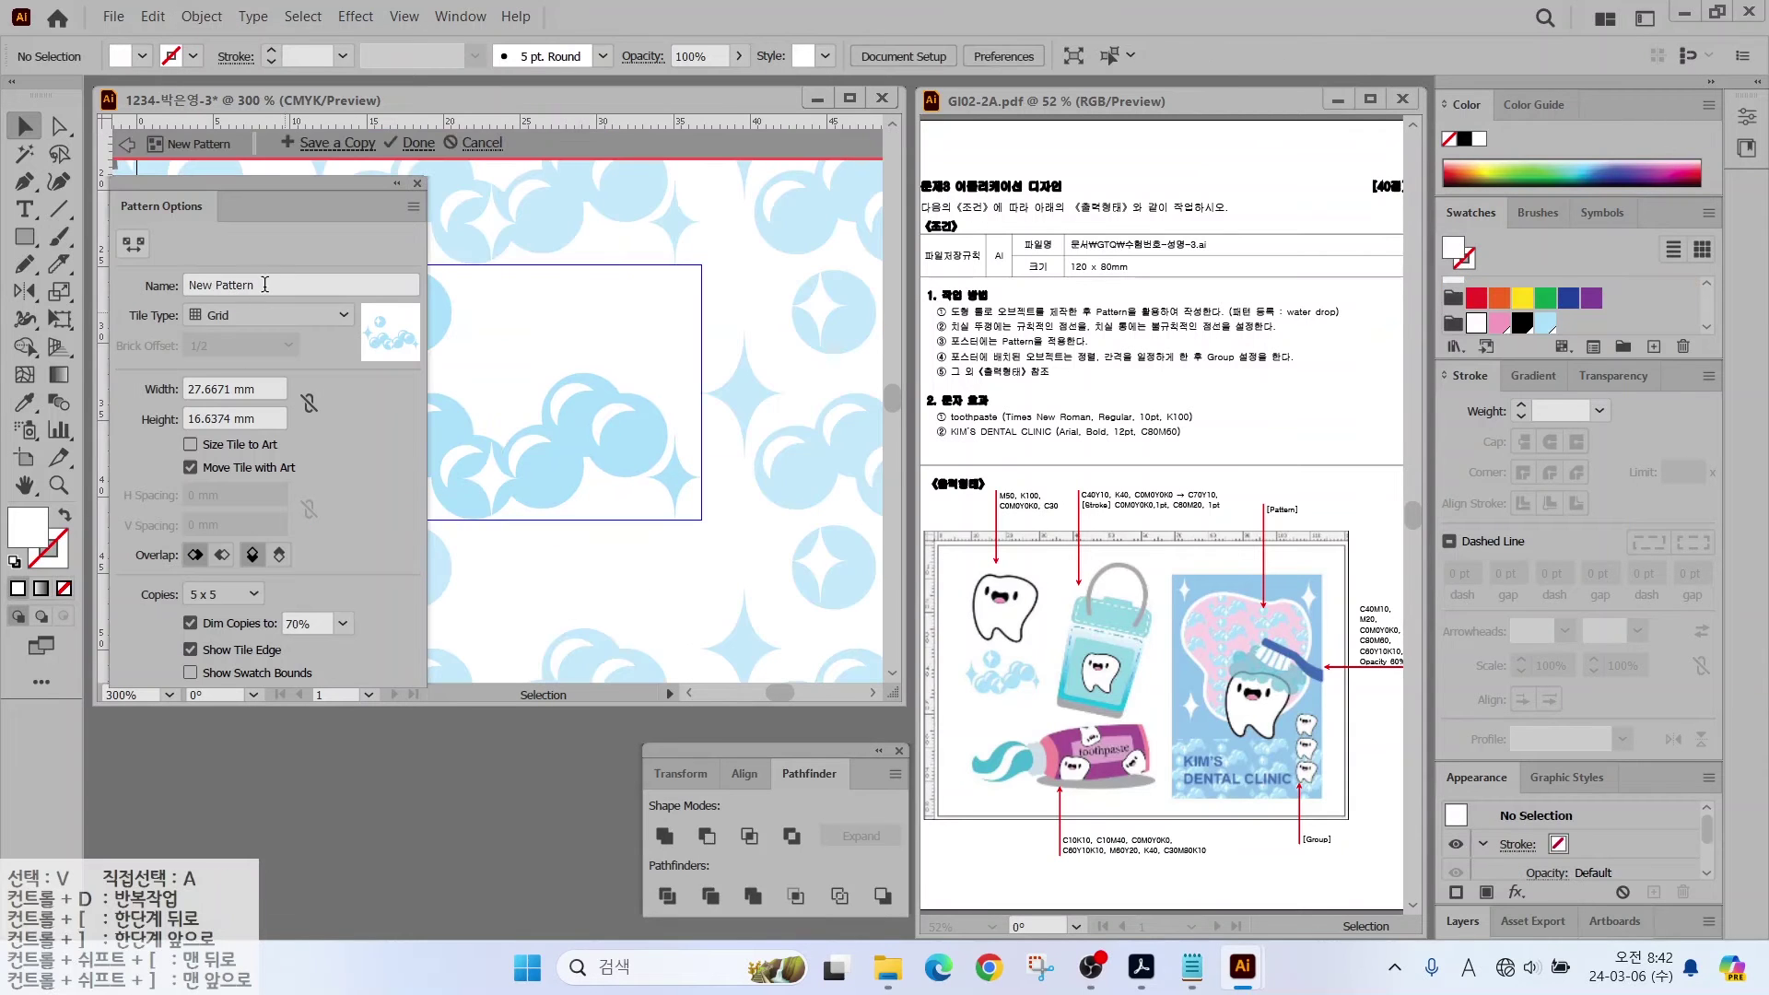
type("water drop")
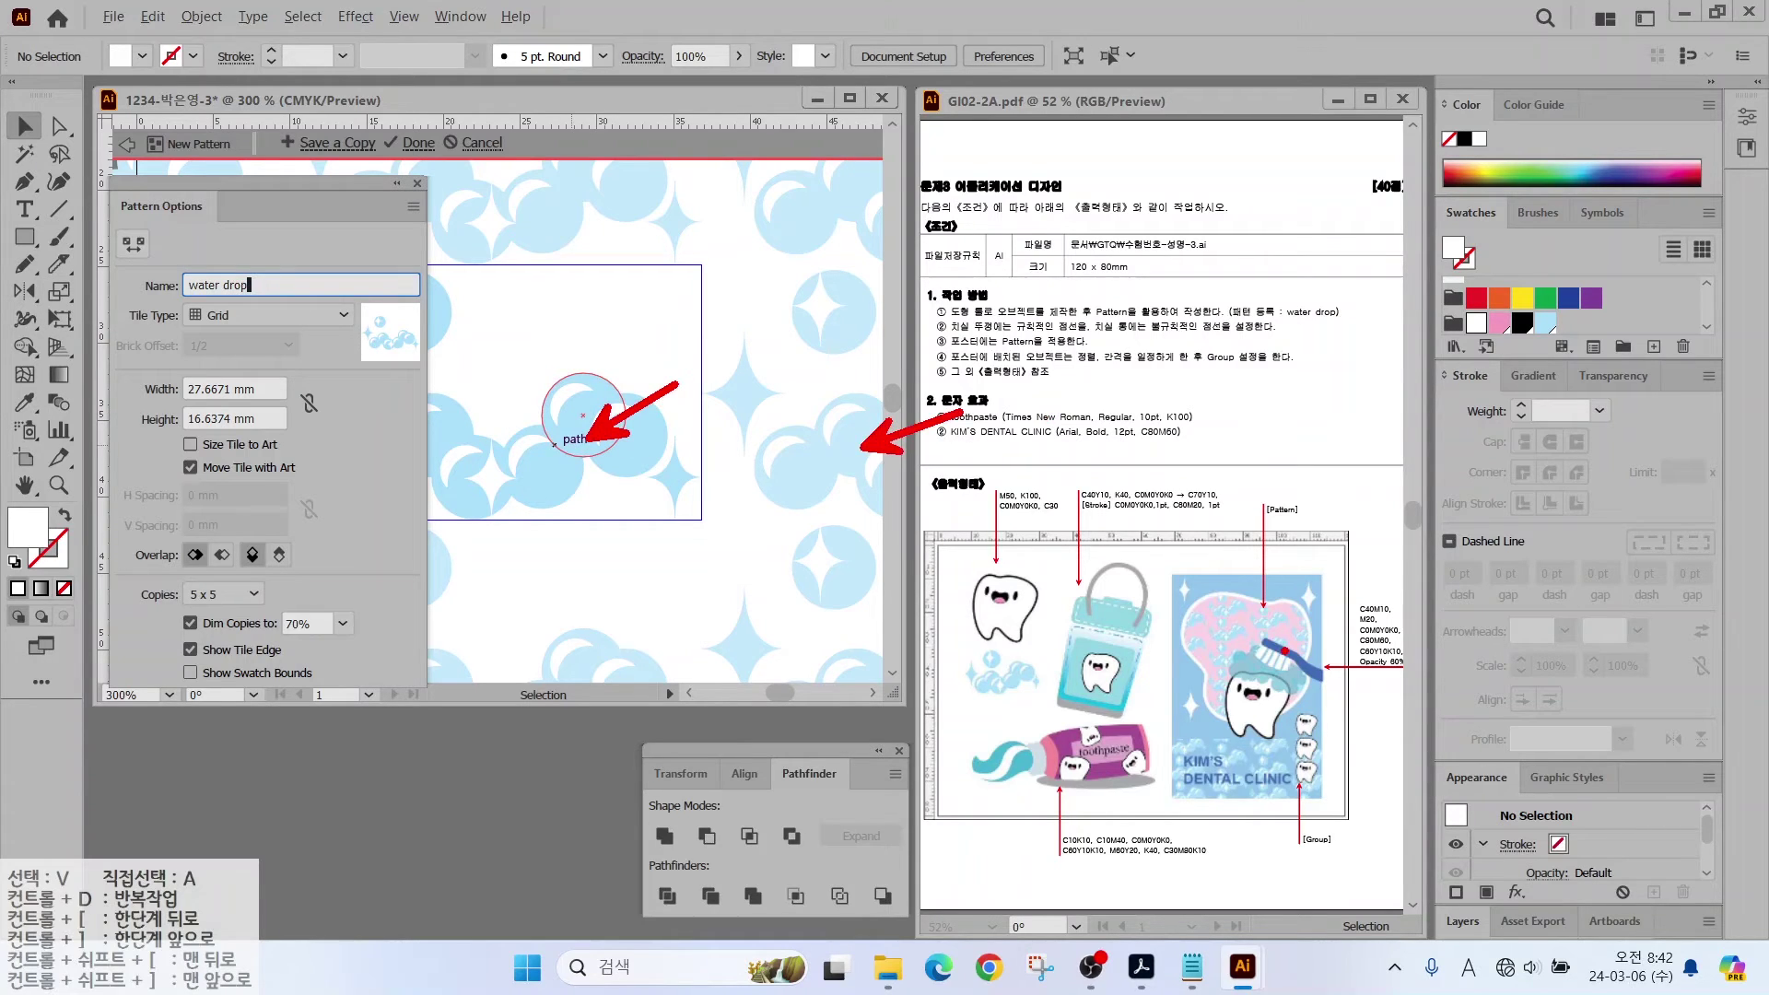
key("Return")
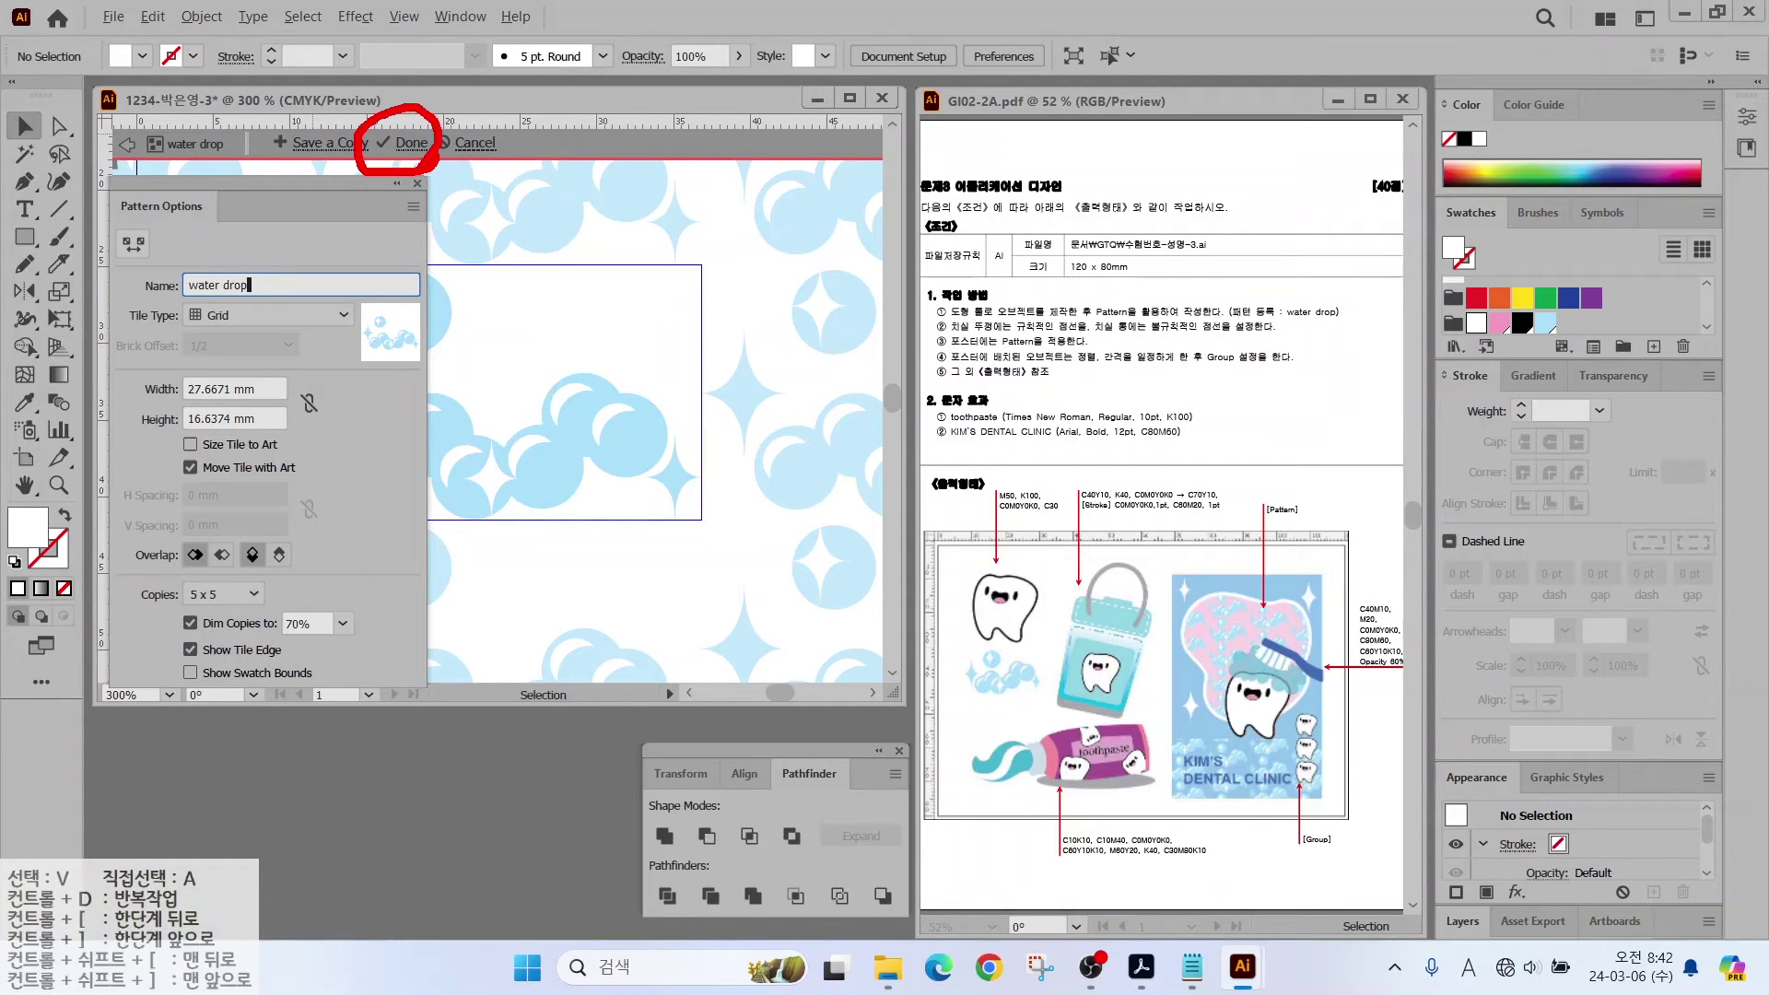
left_click(426, 142)
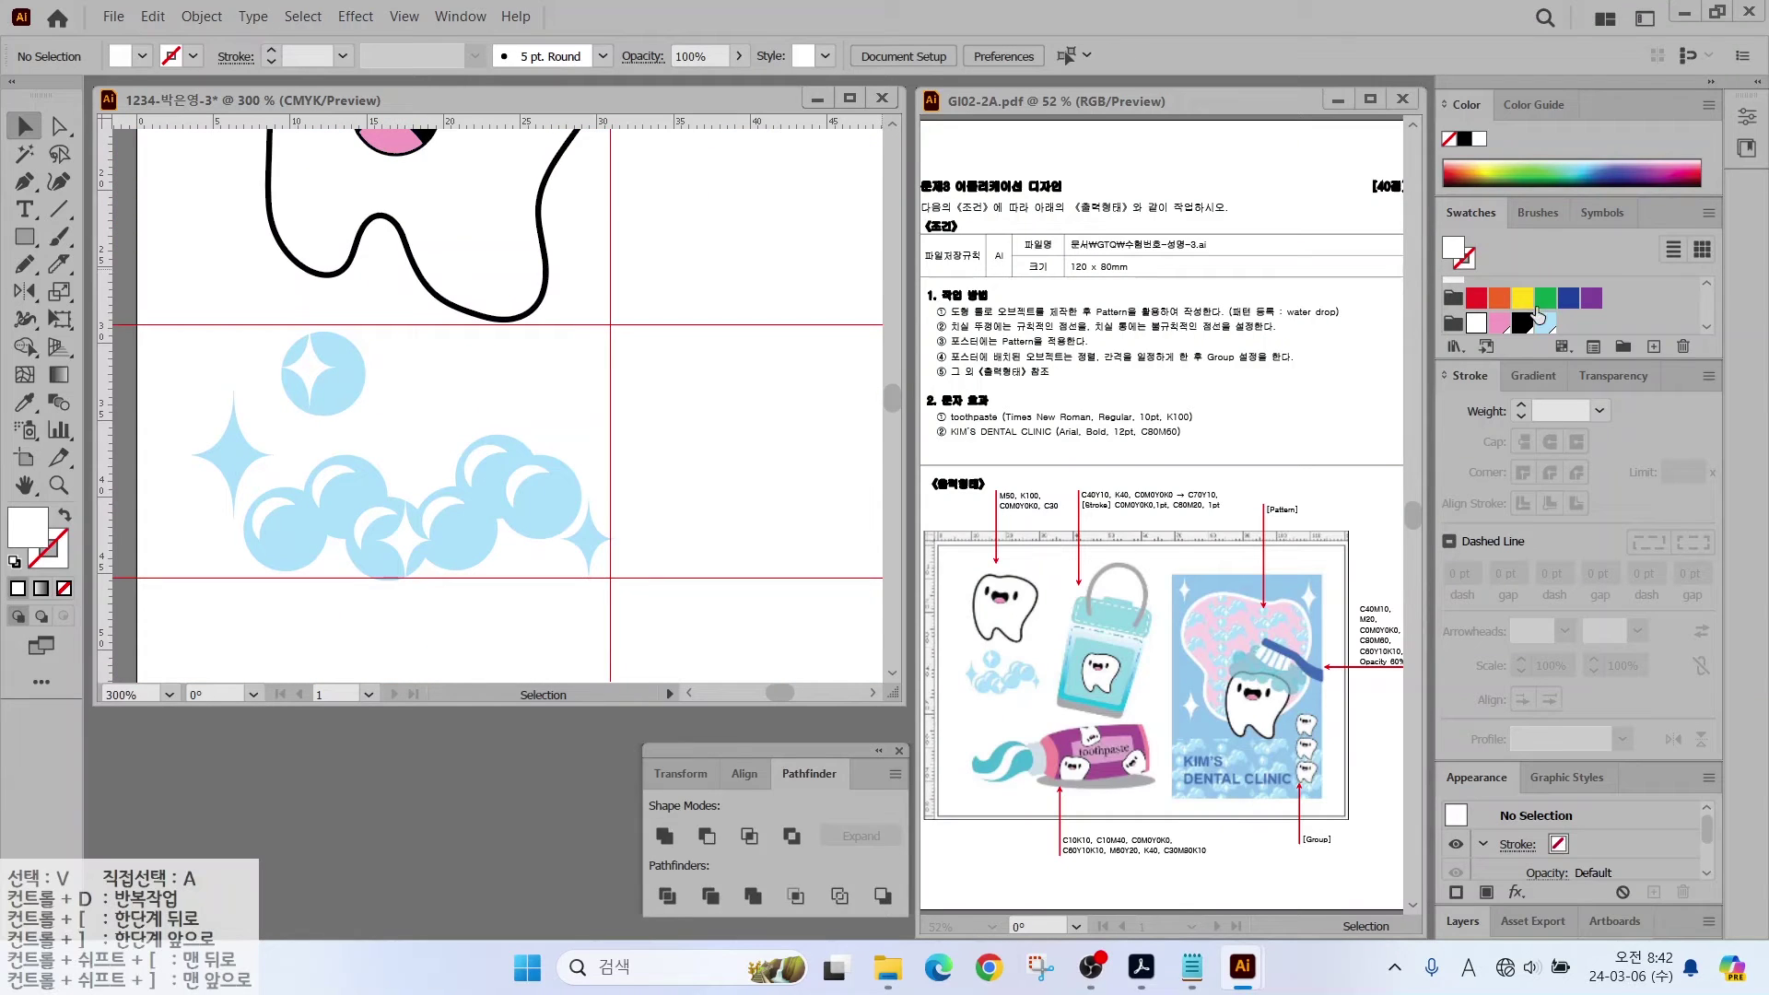
Step: Add two vertical guides and a horizontal guide beside the tooth, then set fill to light blue
scroll(1562, 304, "down", 3)
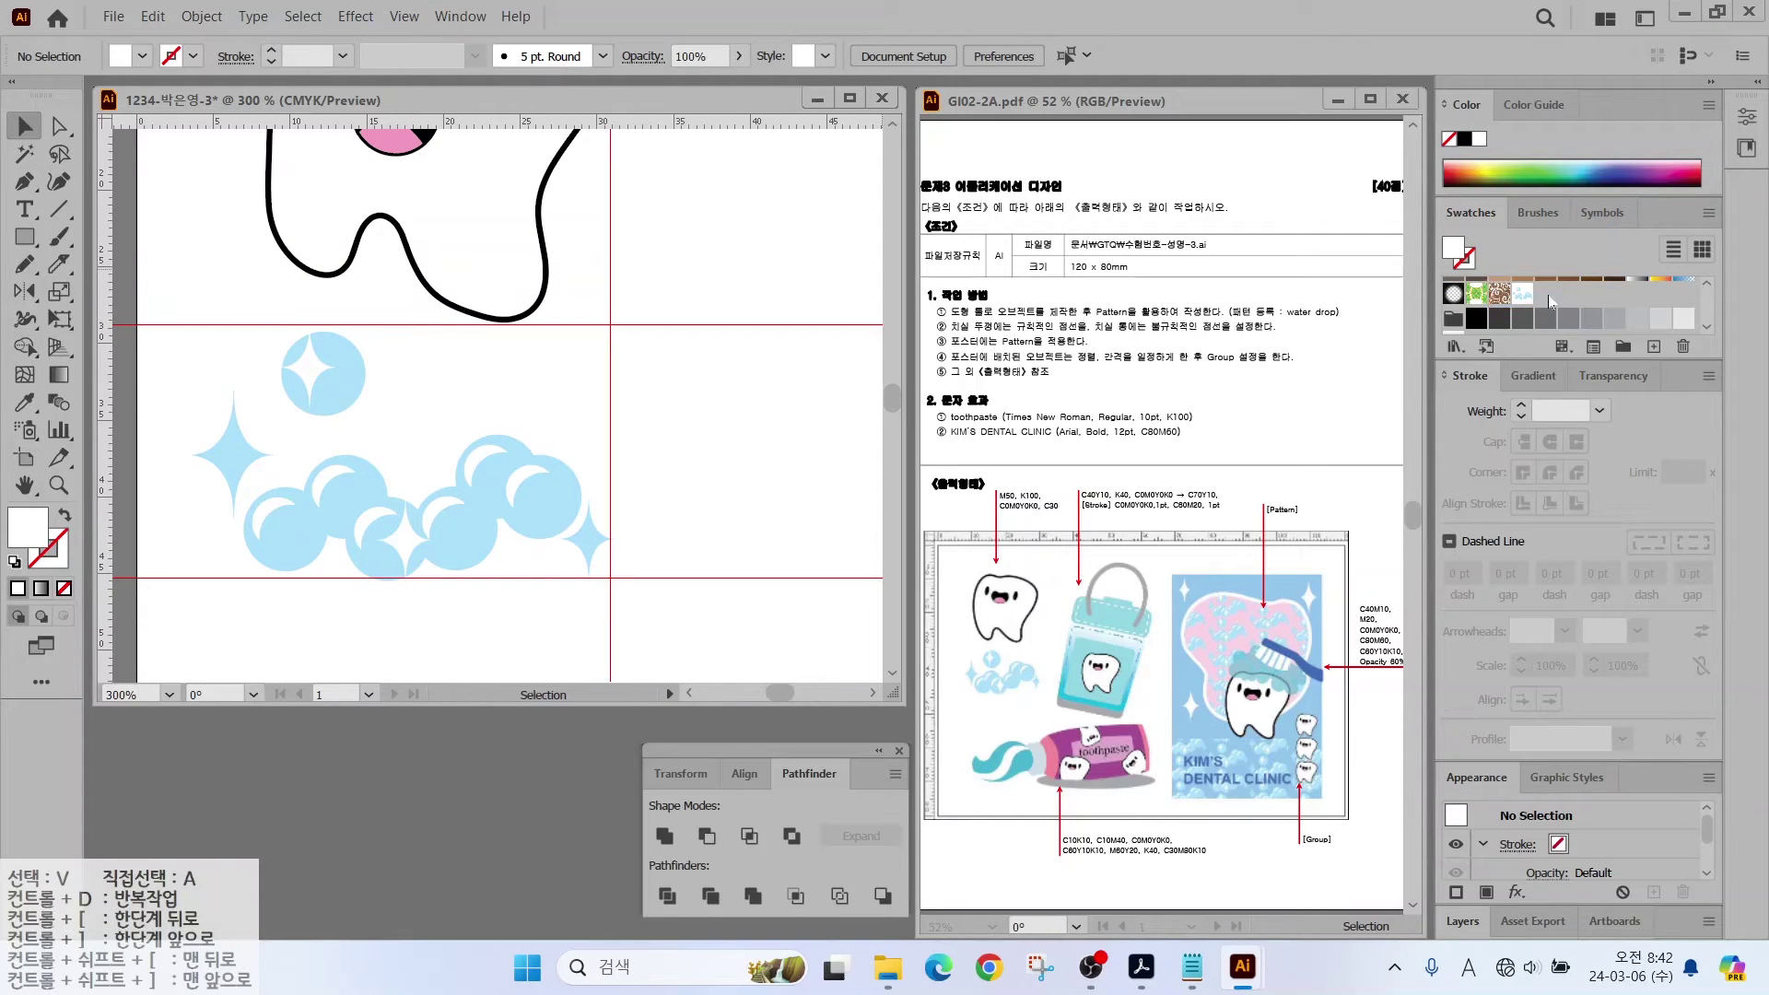
key("ctrl+minus")
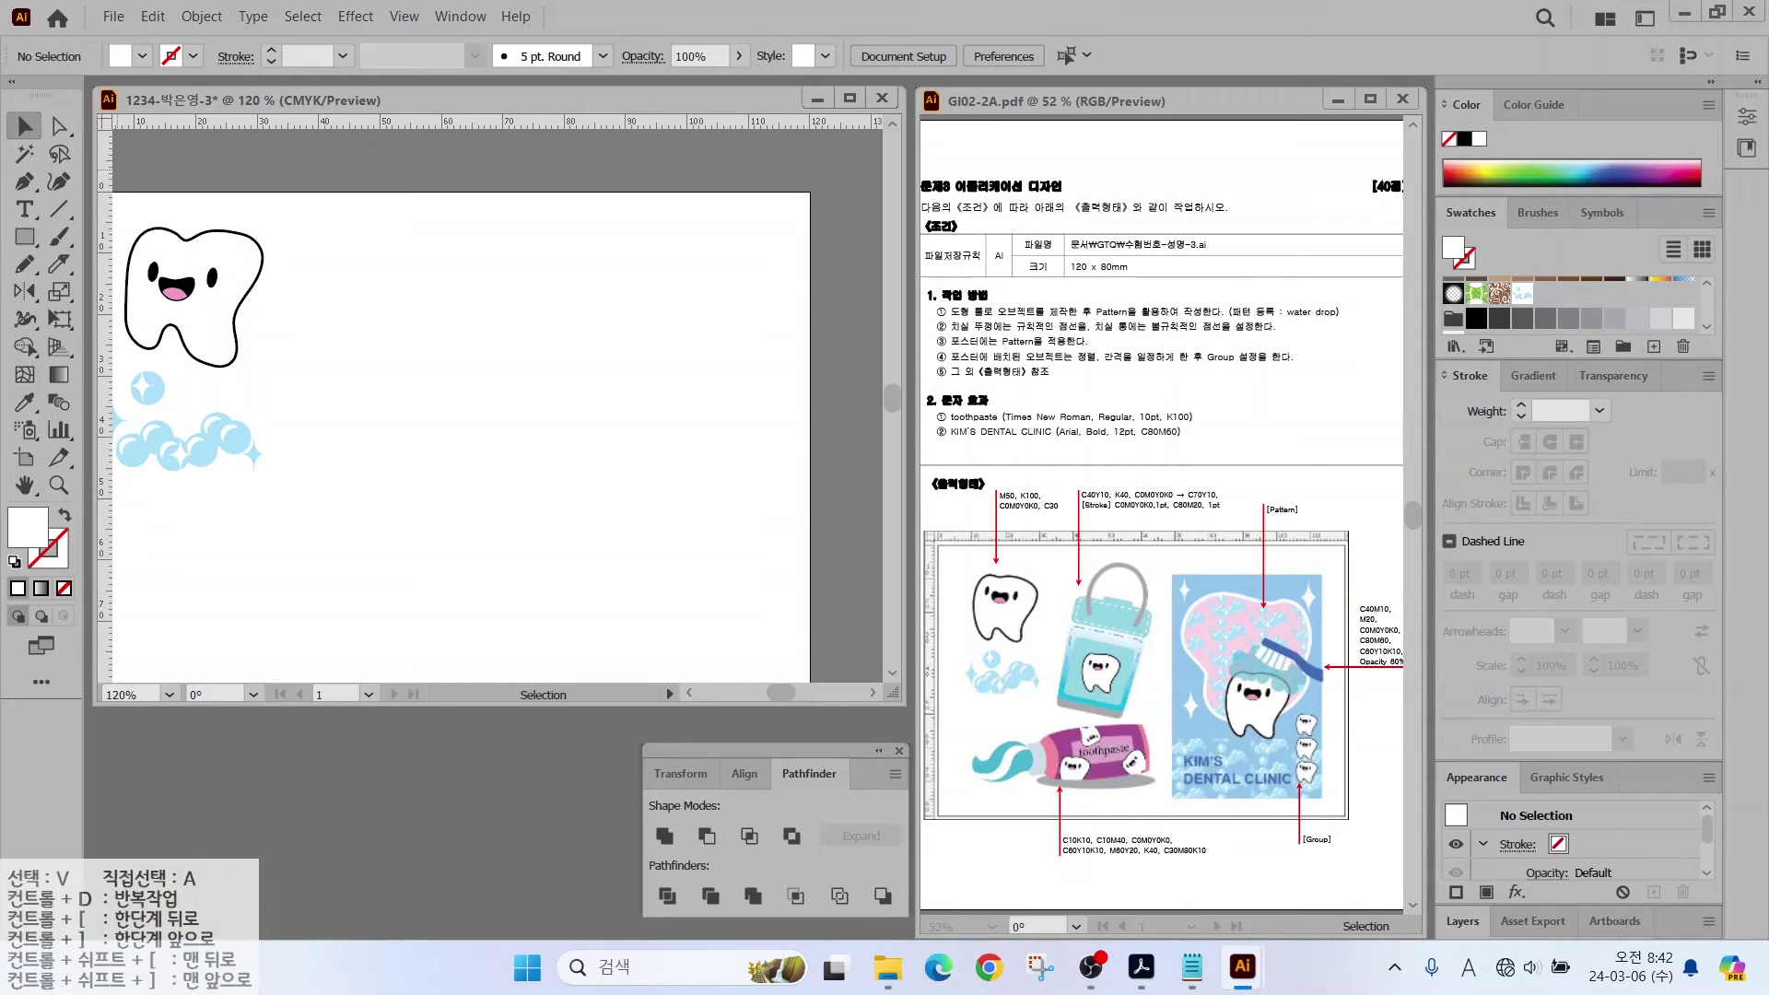
left_click_drag(102, 254, 282, 284)
left_click_drag(427, 322, 459, 332)
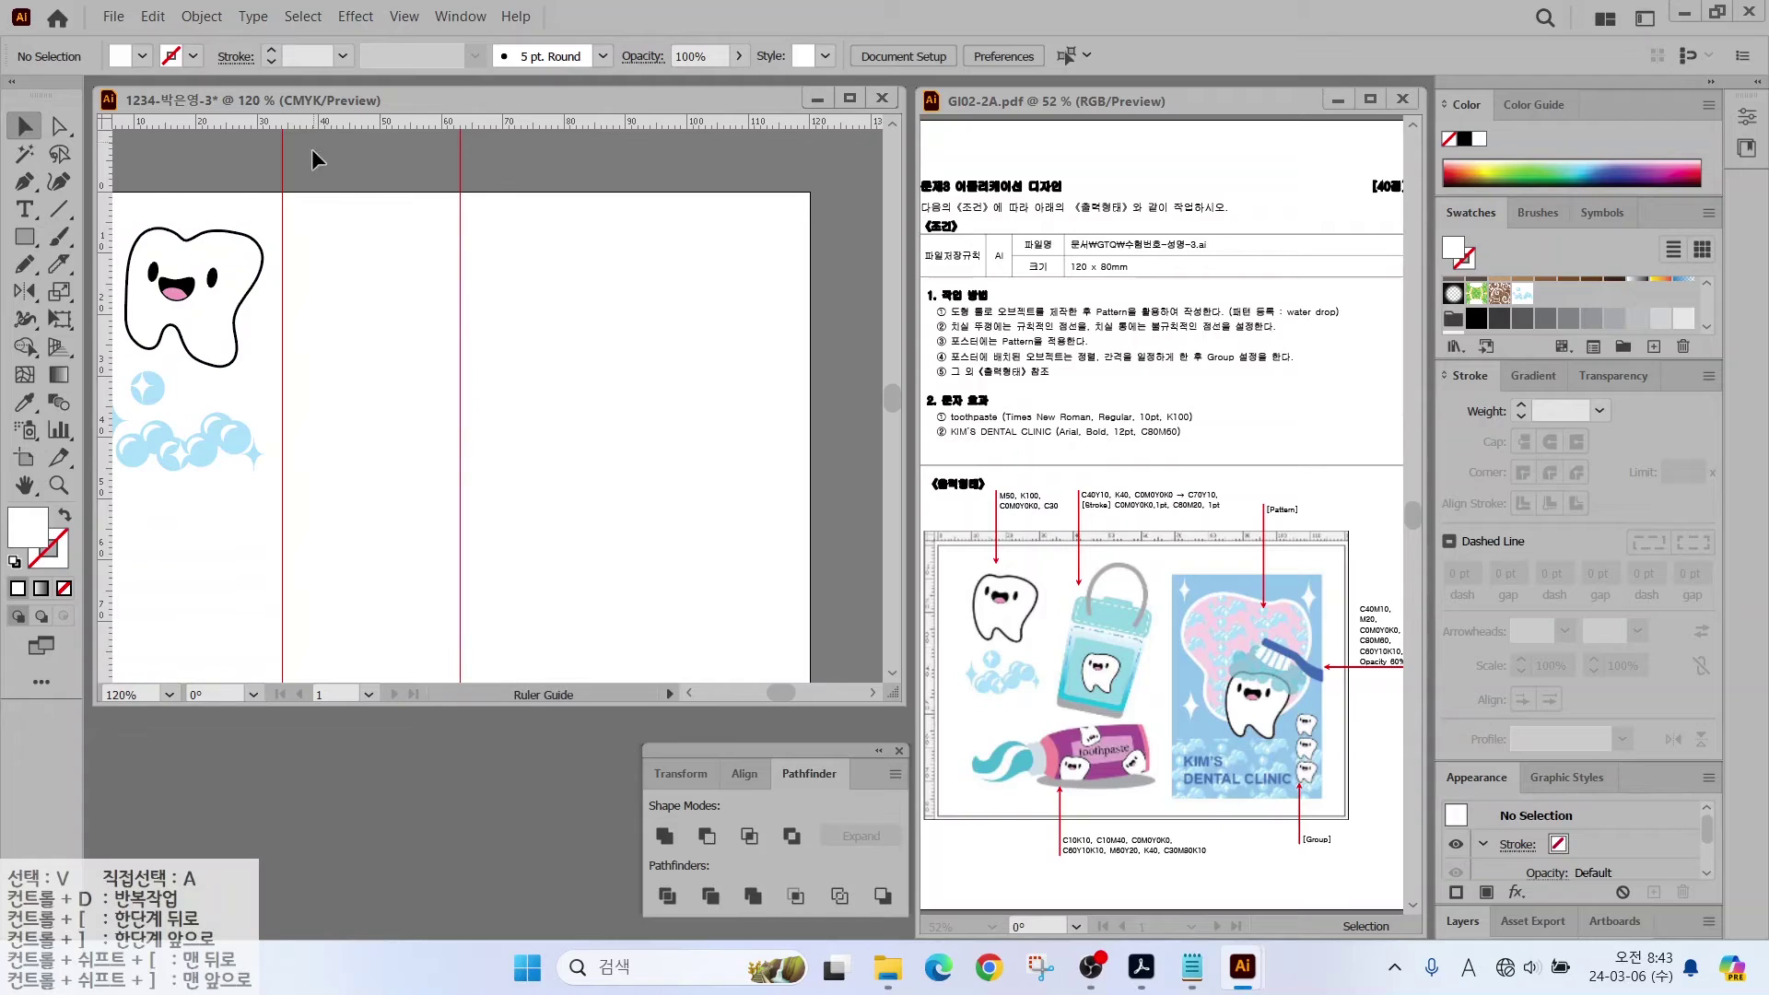
left_click_drag(309, 120, 300, 221)
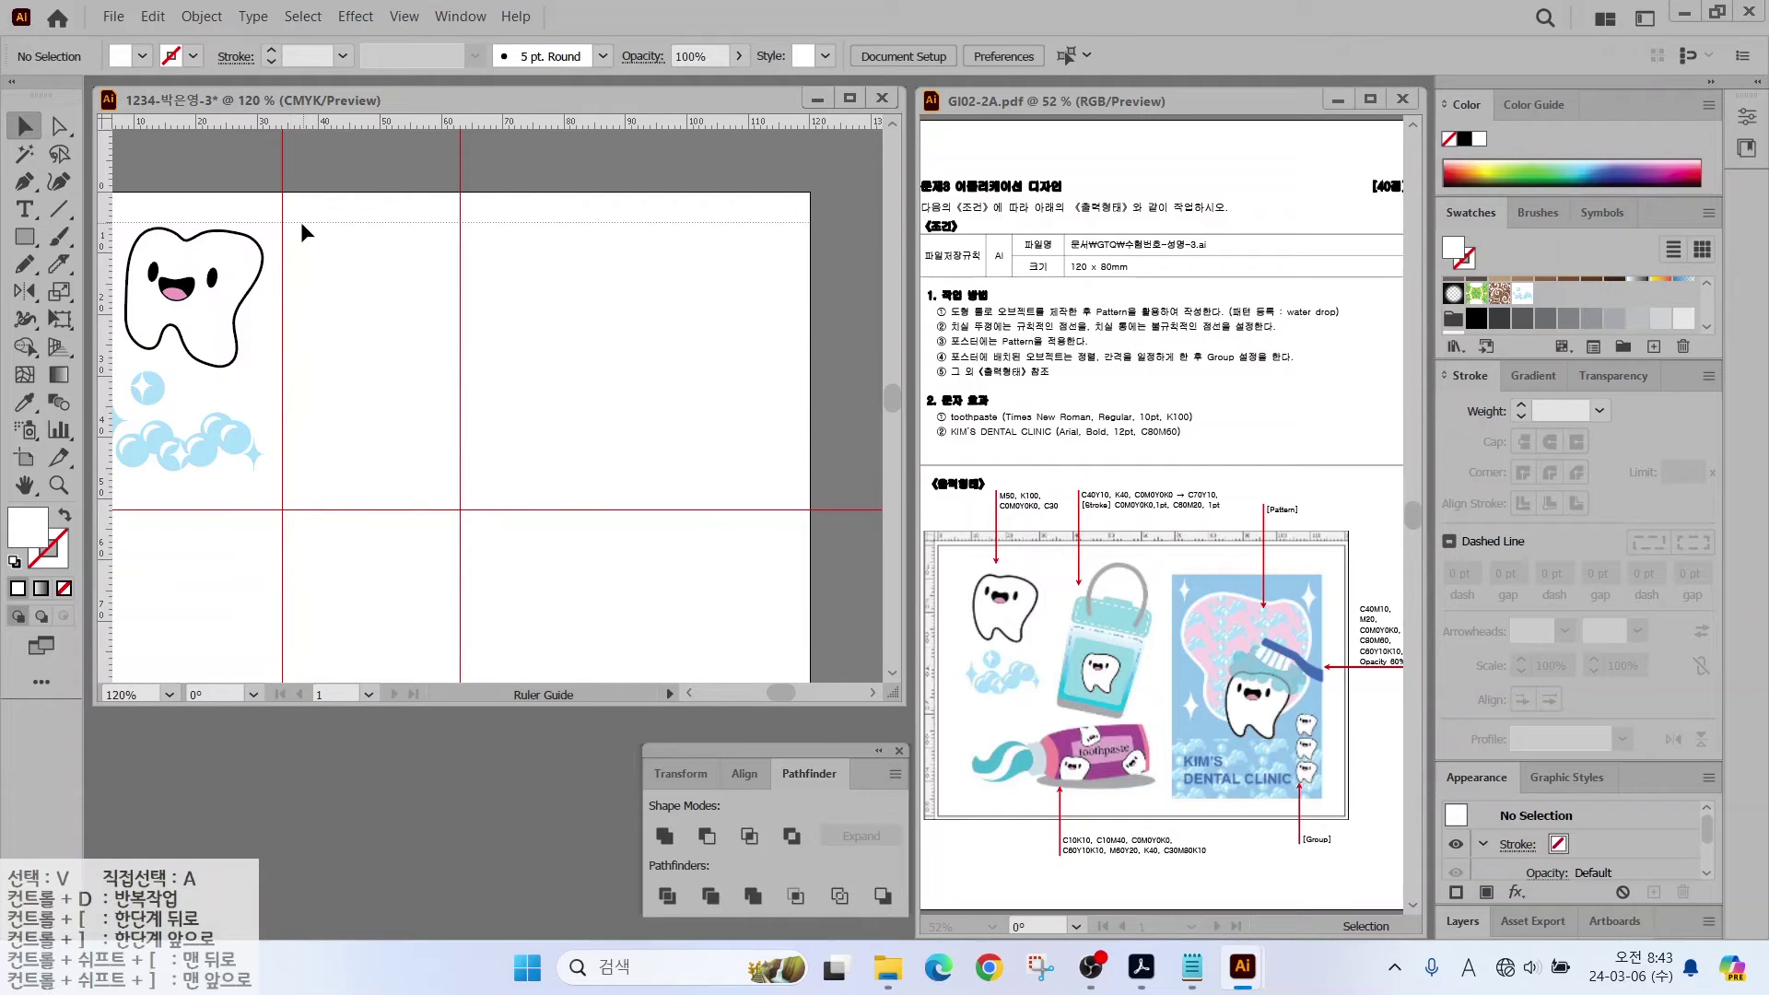
scroll(319, 323, "up", 2)
left_click_drag(394, 345, 447, 345)
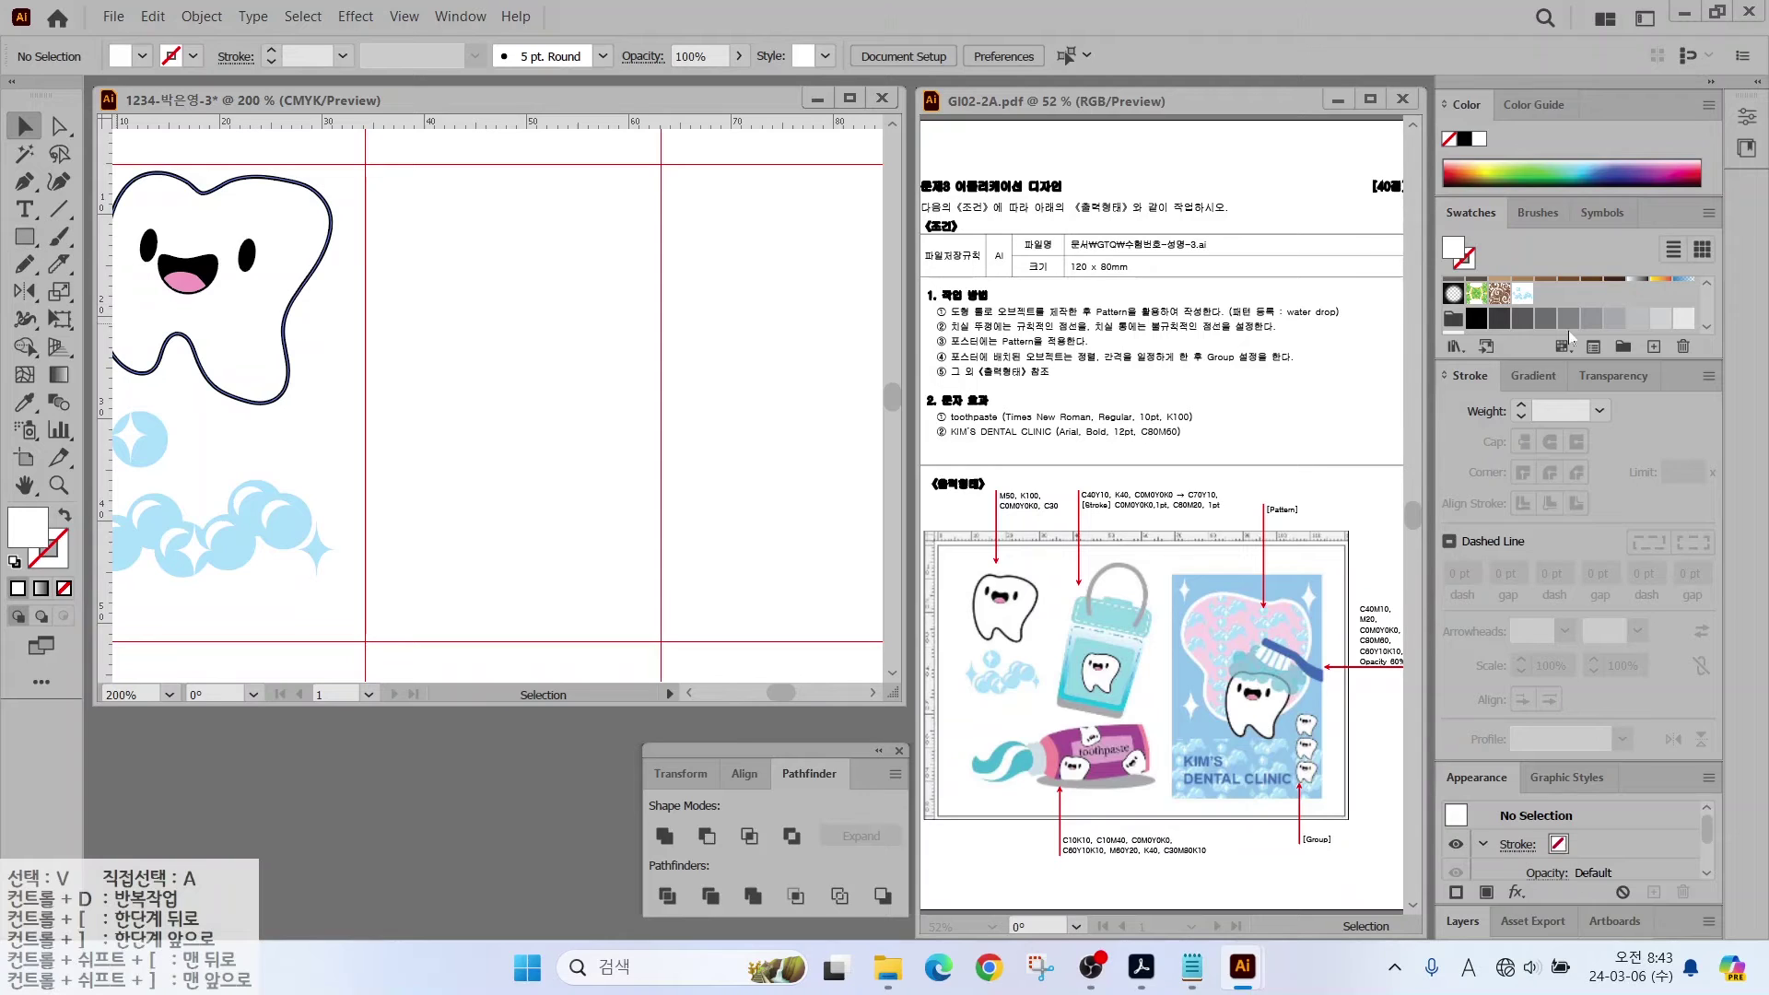
scroll(1584, 317, "down", 3)
left_click(1544, 319)
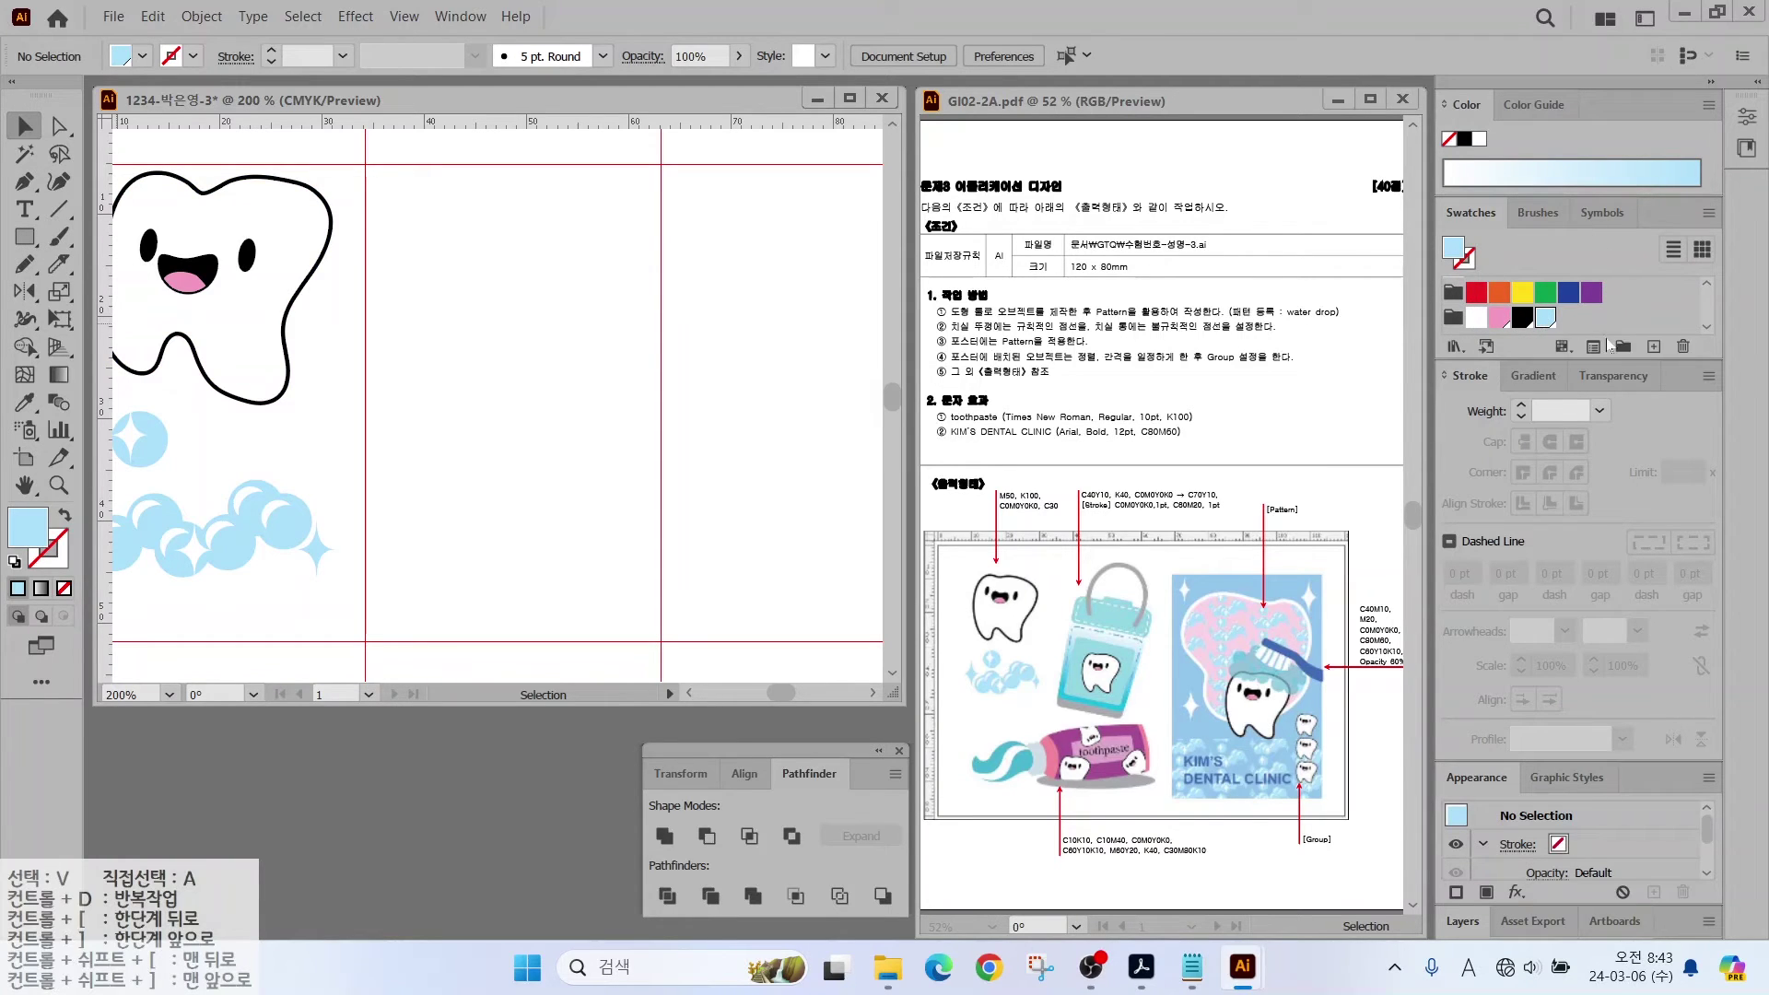
Step: Save the light blue as a new swatch and add a grey K=40 swatch
left_click(1653, 348)
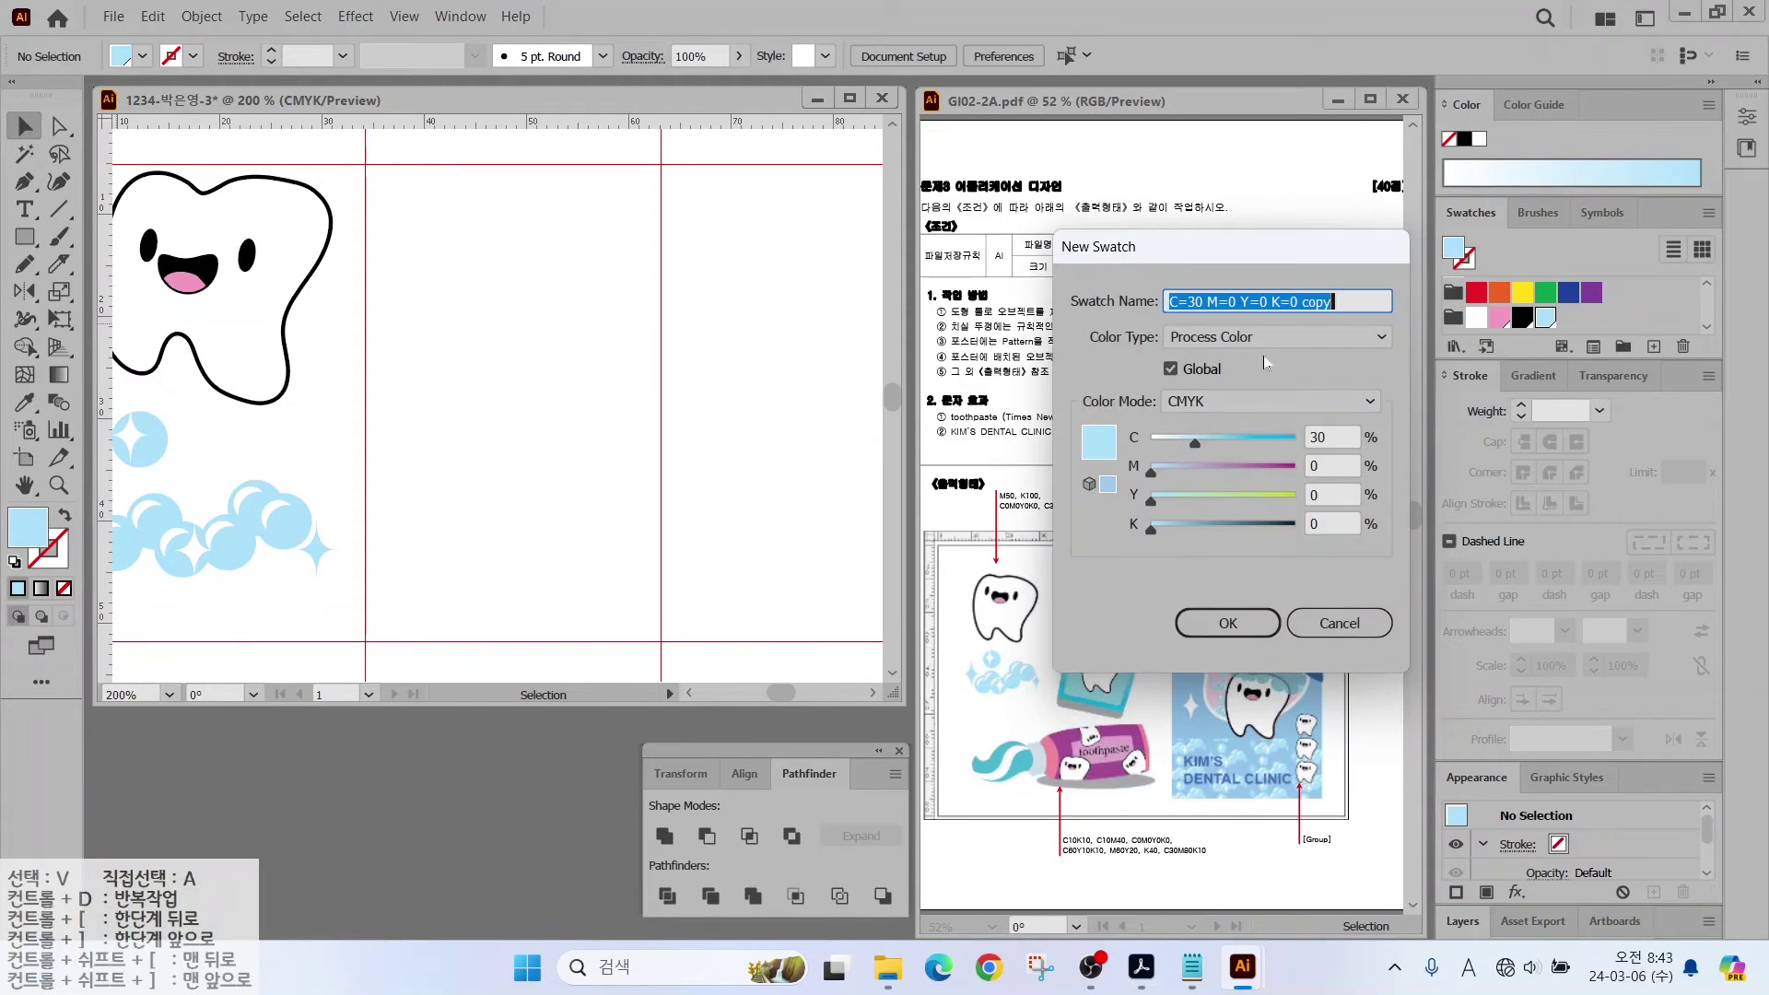
key("Return")
left_click(1653, 348)
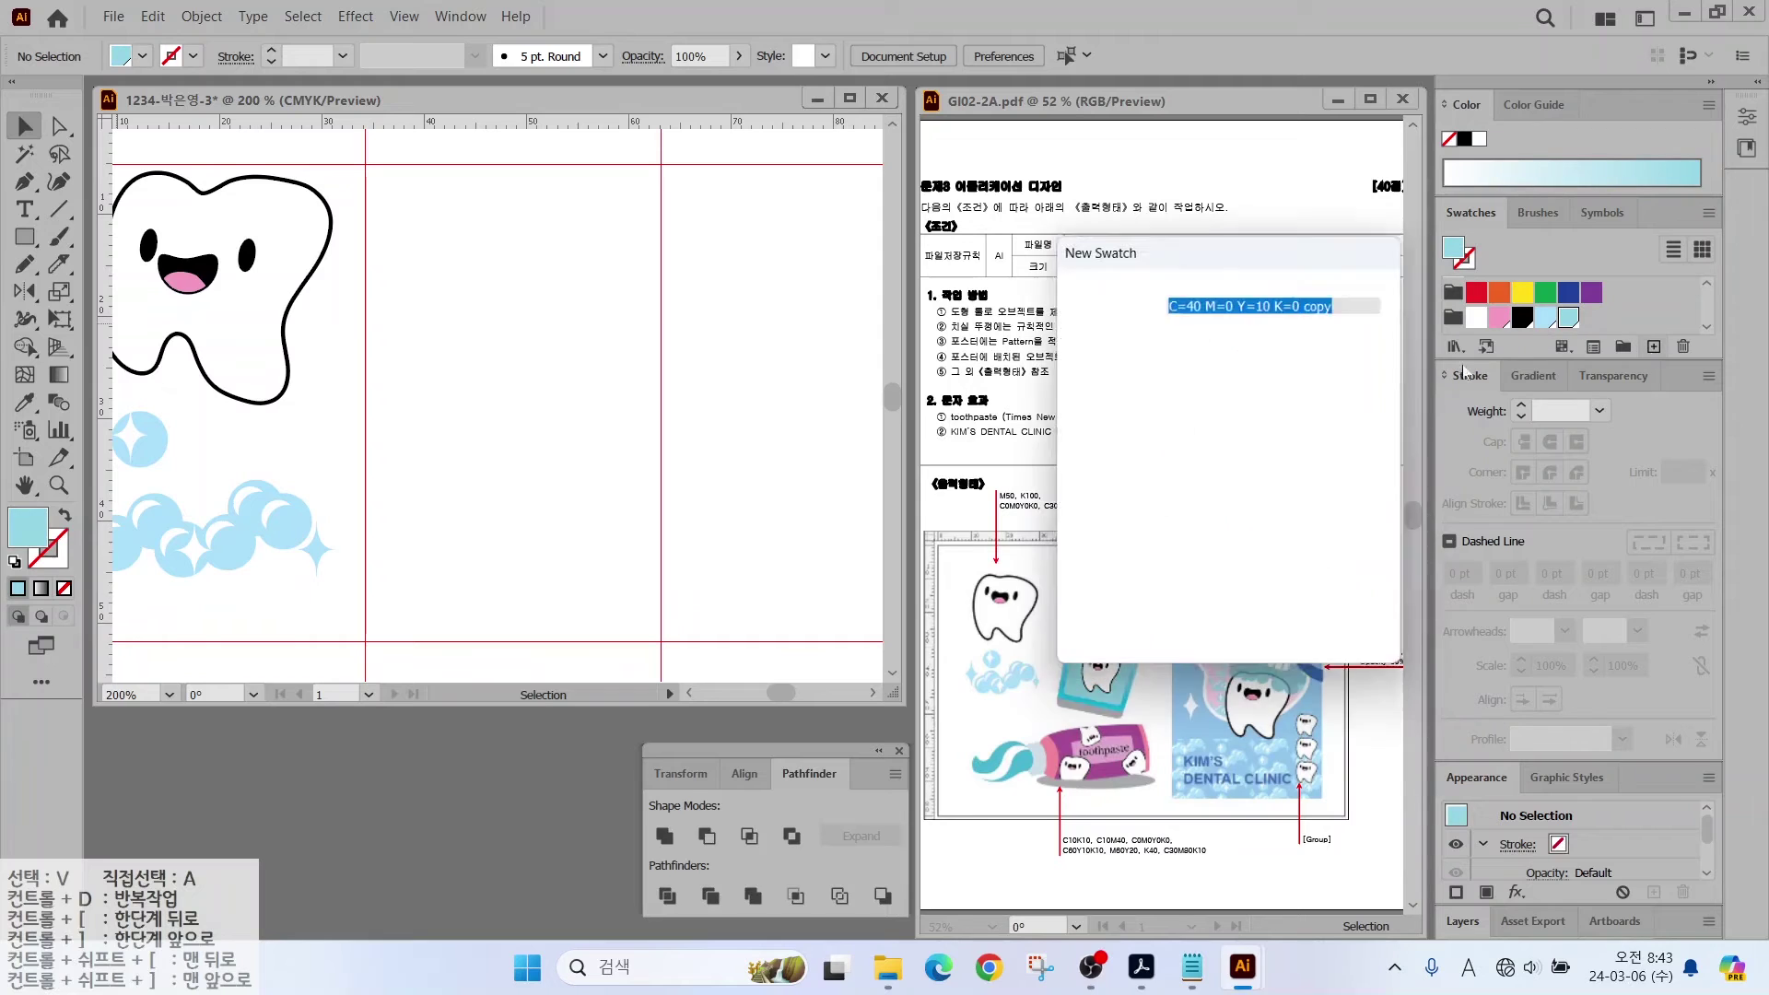
key("Return")
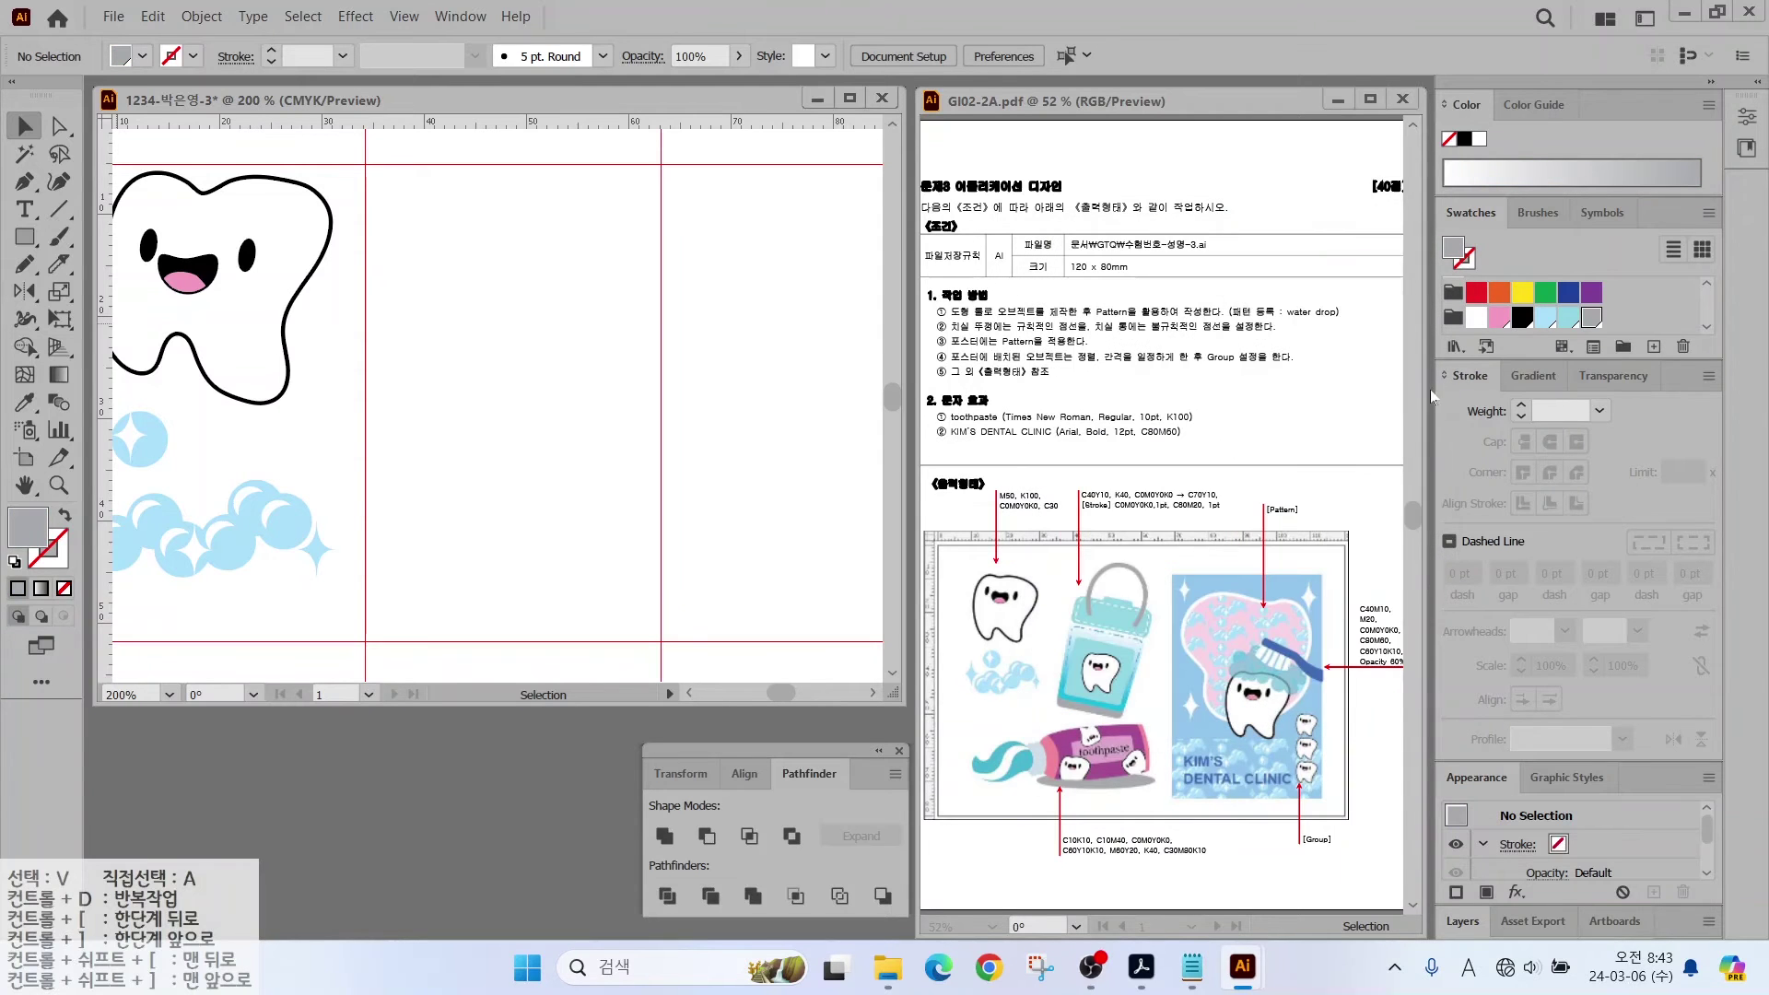
Step: Add a blue swatch with CMYK values 40, 10, 0 and mark the cap colours in the brief
left_click(1653, 349)
left_click(1306, 439)
type("40")
key("Tab")
type("10")
key("Tab")
key("Tab")
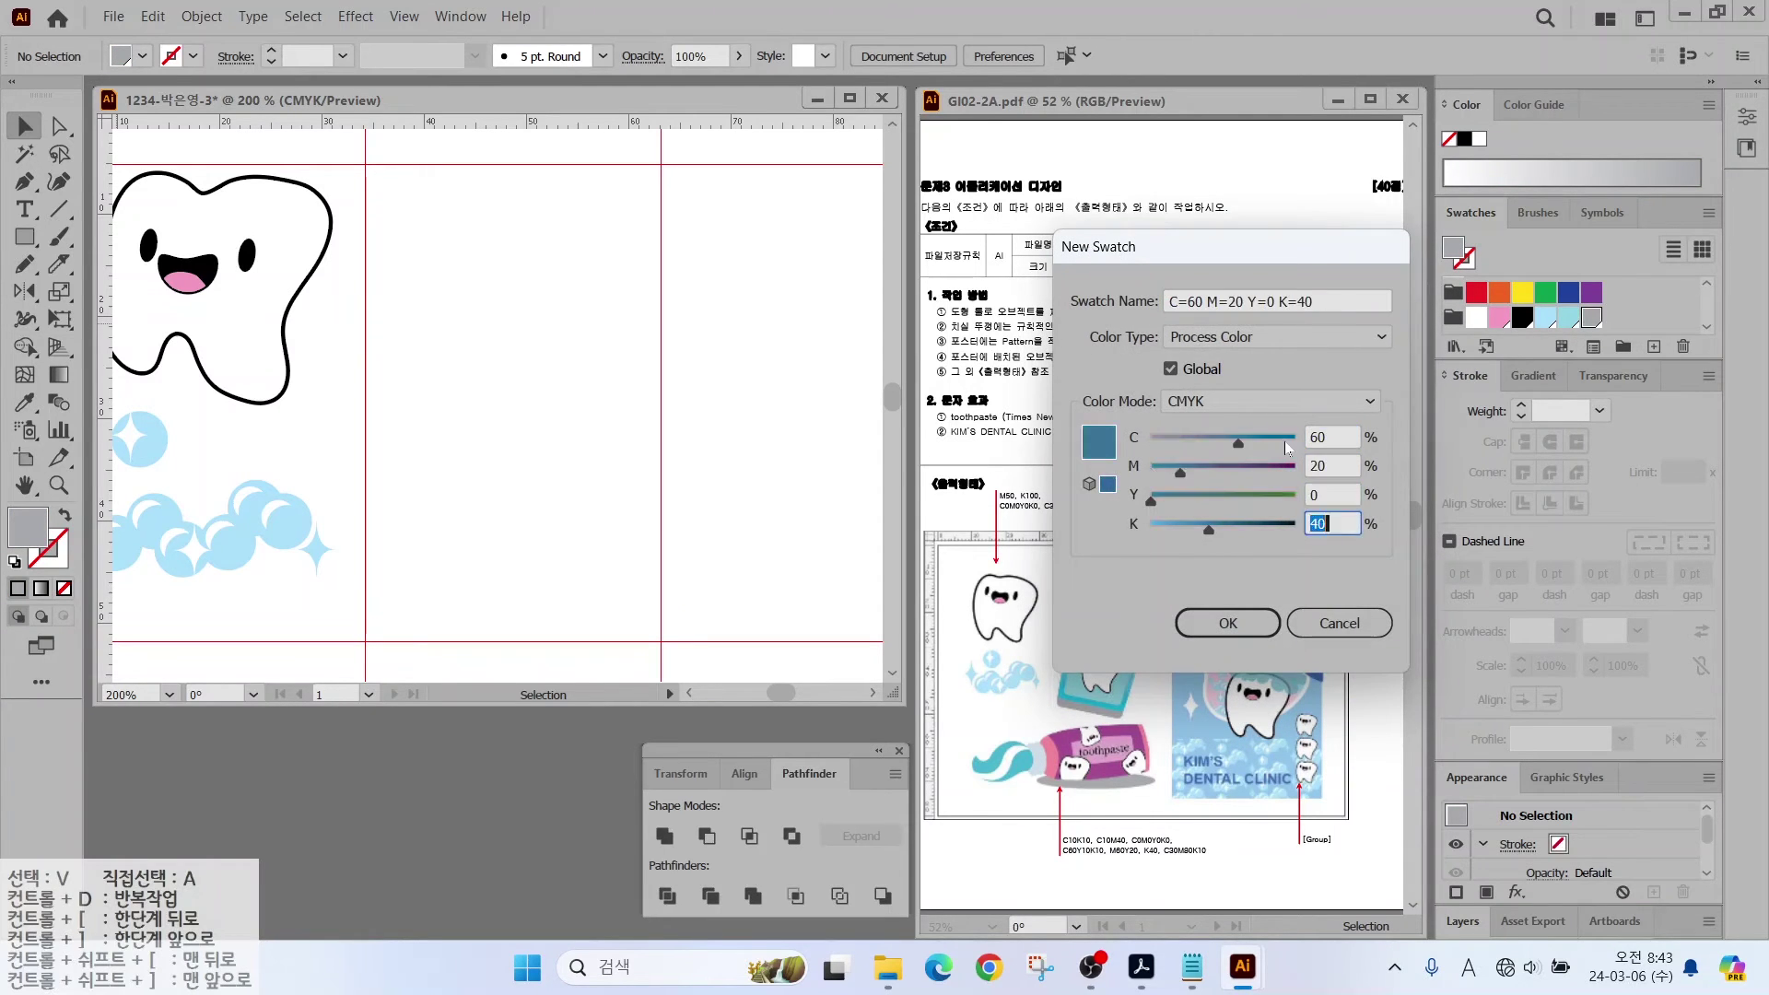
type("0")
key("Return")
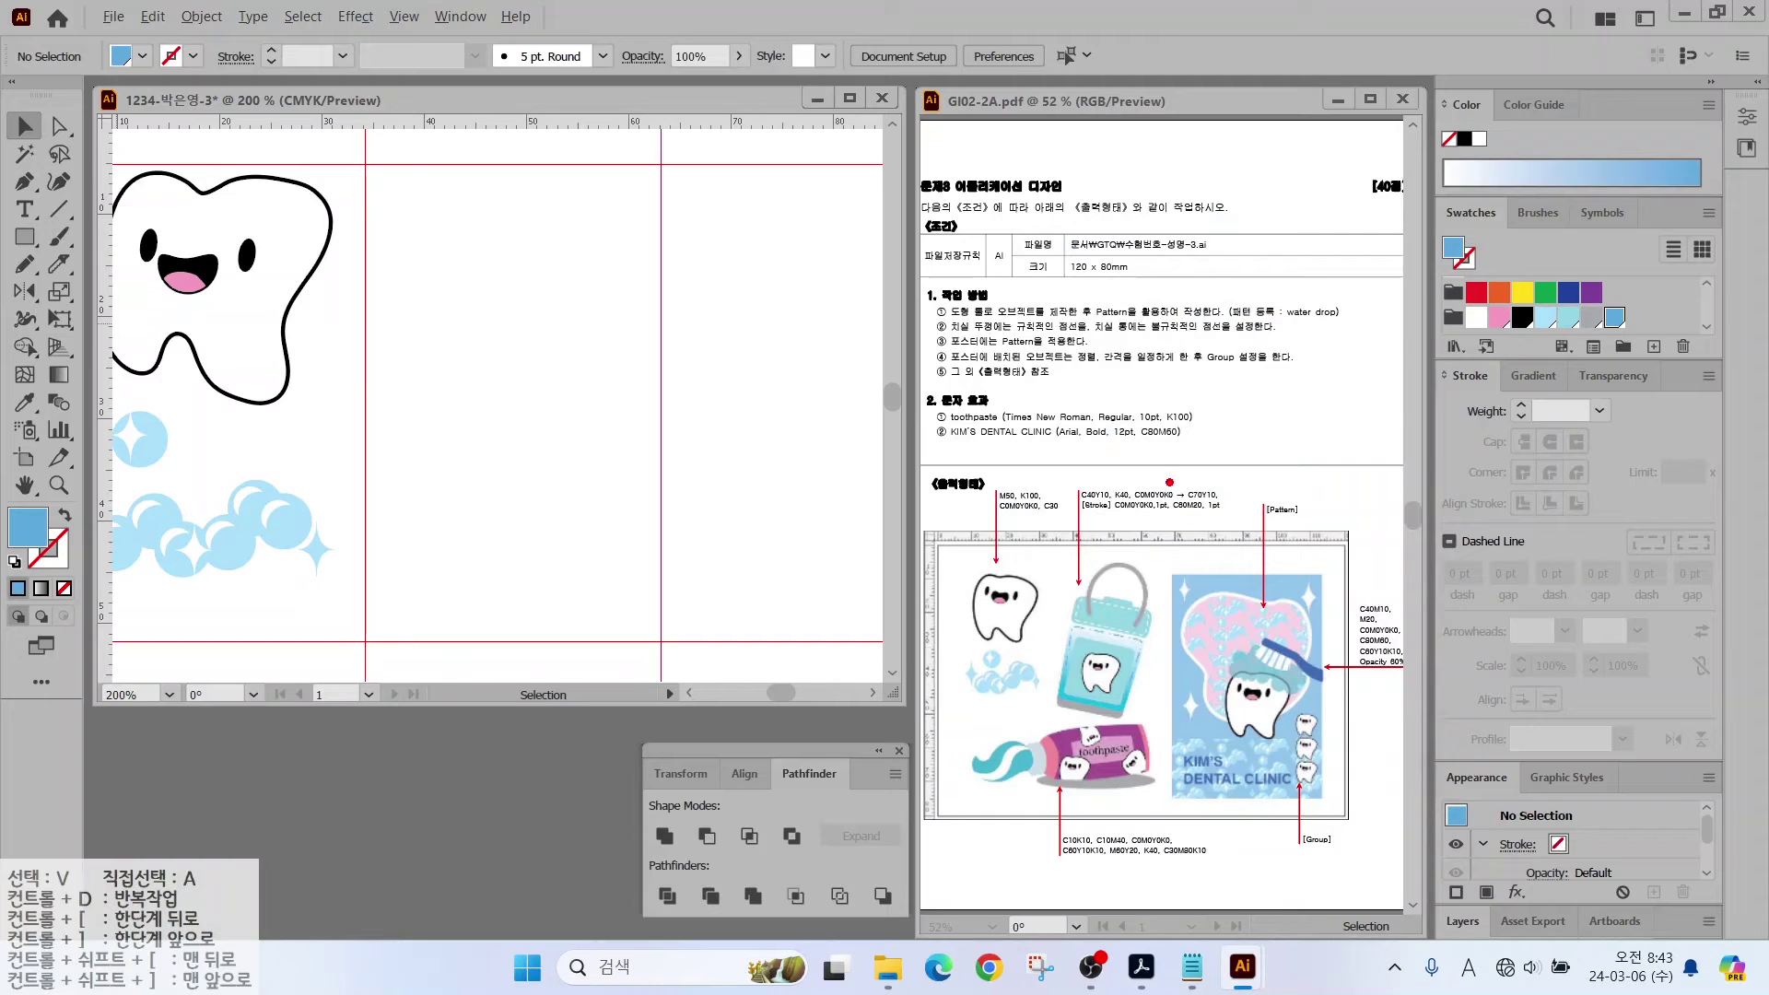
mouse_move(1159, 486)
left_mouse_down()
mouse_move(1122, 416)
mouse_move(1242, 444)
left_mouse_up()
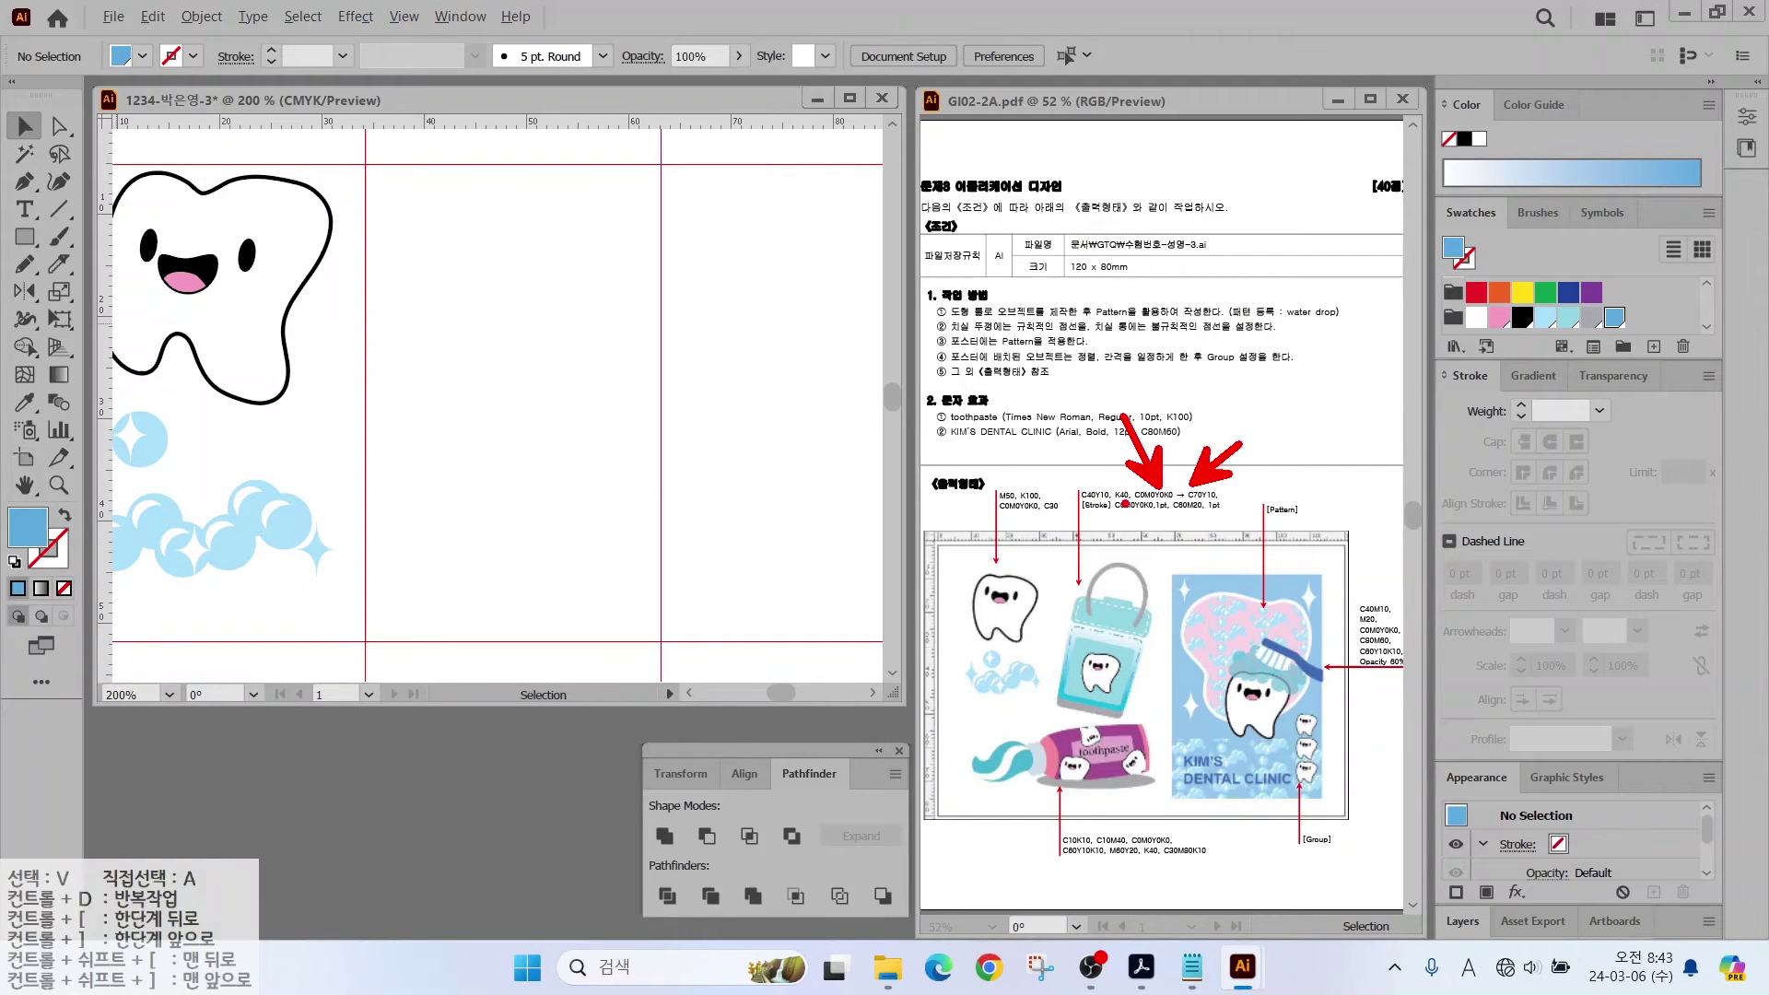
left_click_drag(1124, 506, 1241, 506)
mouse_move(1571, 393)
left_mouse_down()
mouse_move(1527, 346)
mouse_move(1578, 373)
left_mouse_up()
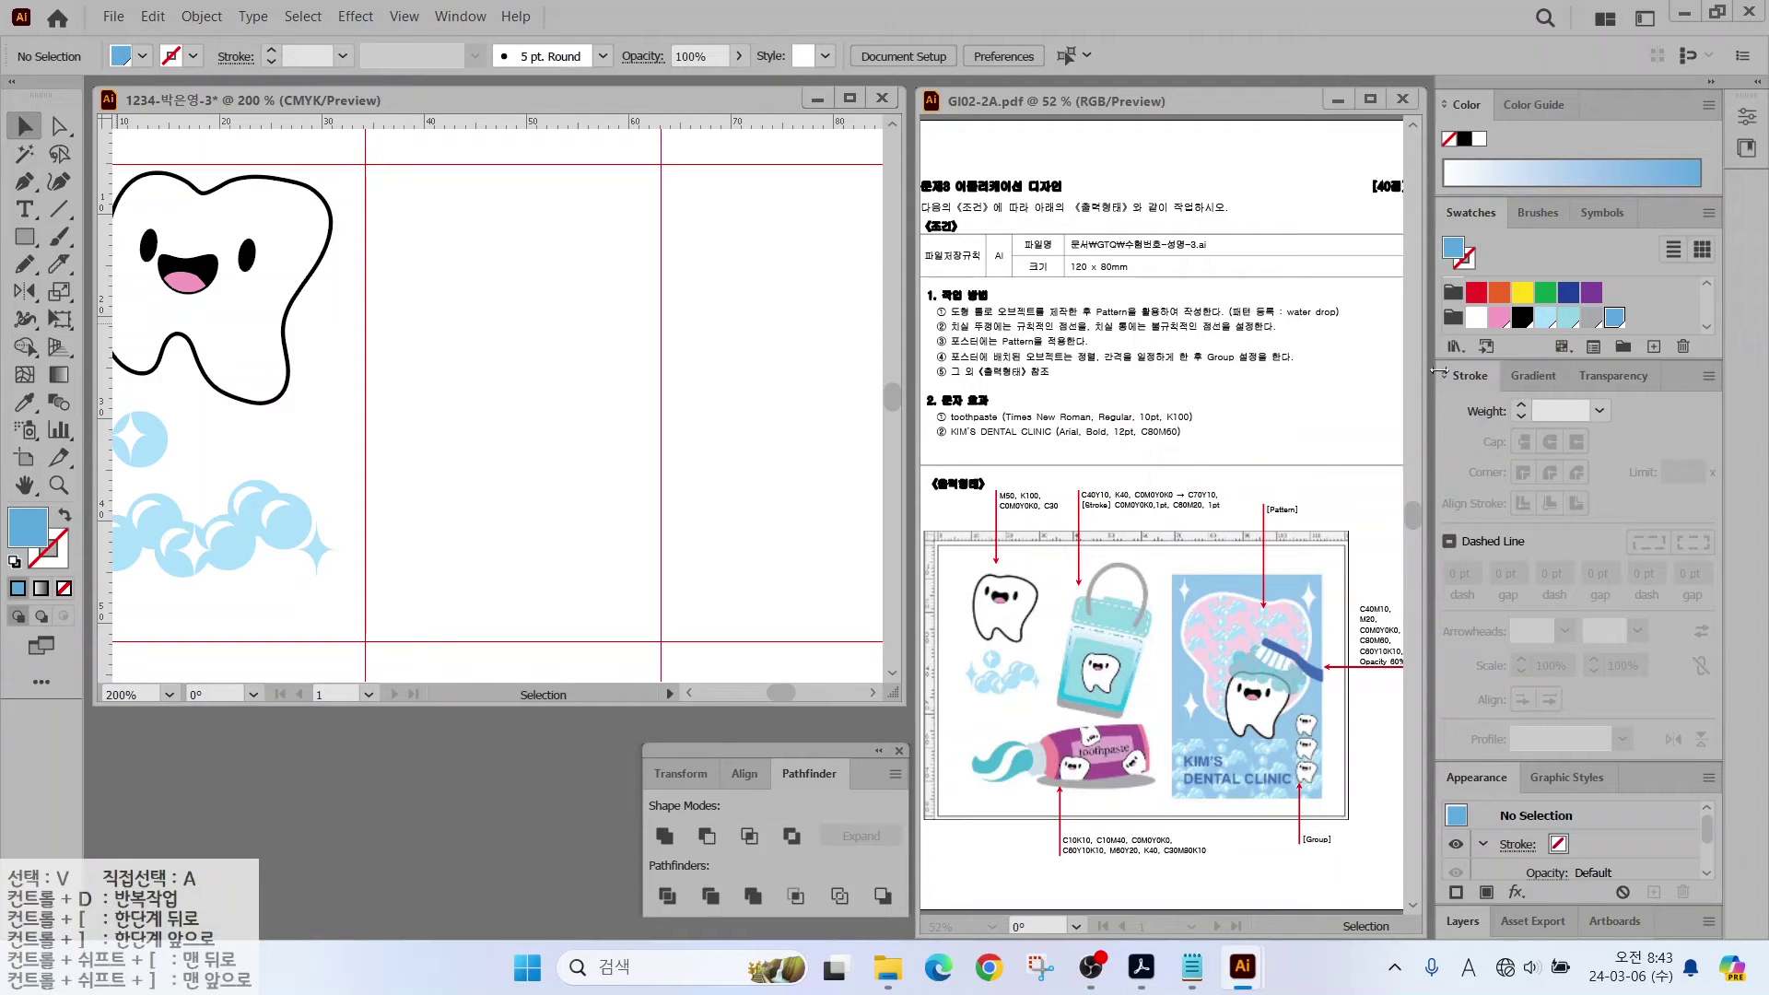
Step: Apply a gradient fill and set its left stop to white with K 0
left_click(1532, 375)
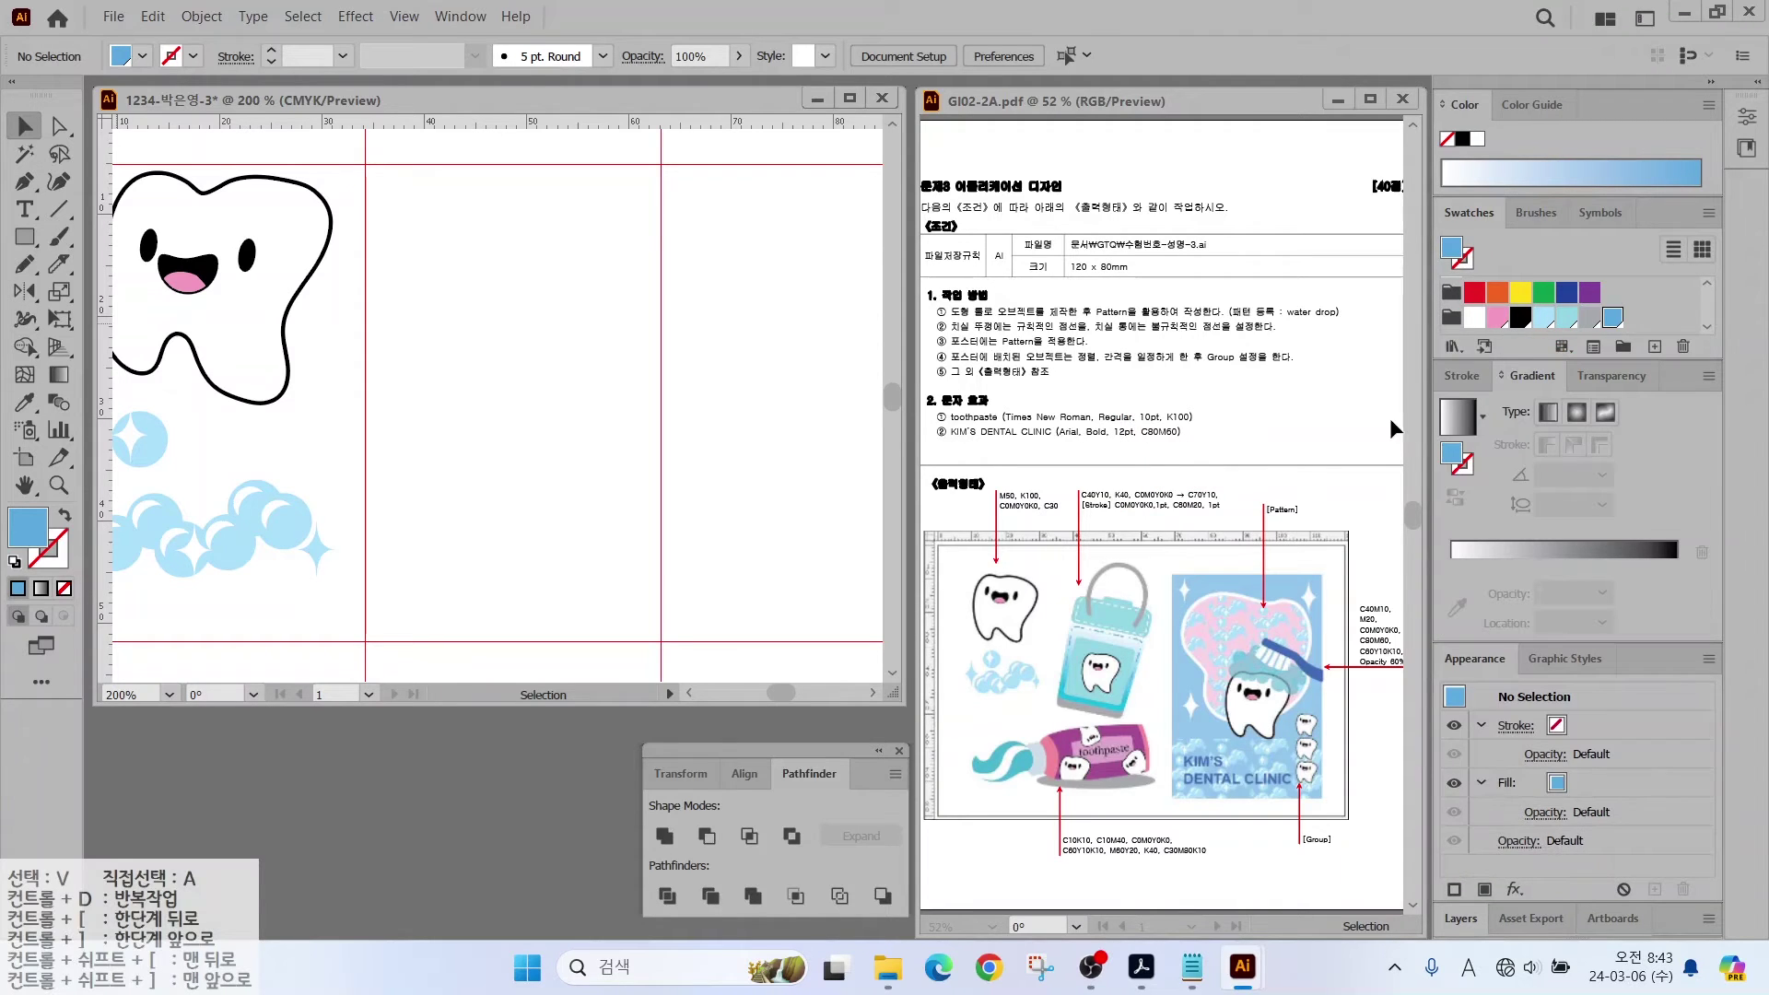
left_click(1460, 420)
mouse_move(1459, 569)
left_mouse_down()
mouse_move(1437, 580)
mouse_move(1482, 580)
left_mouse_up()
double_click(1451, 563)
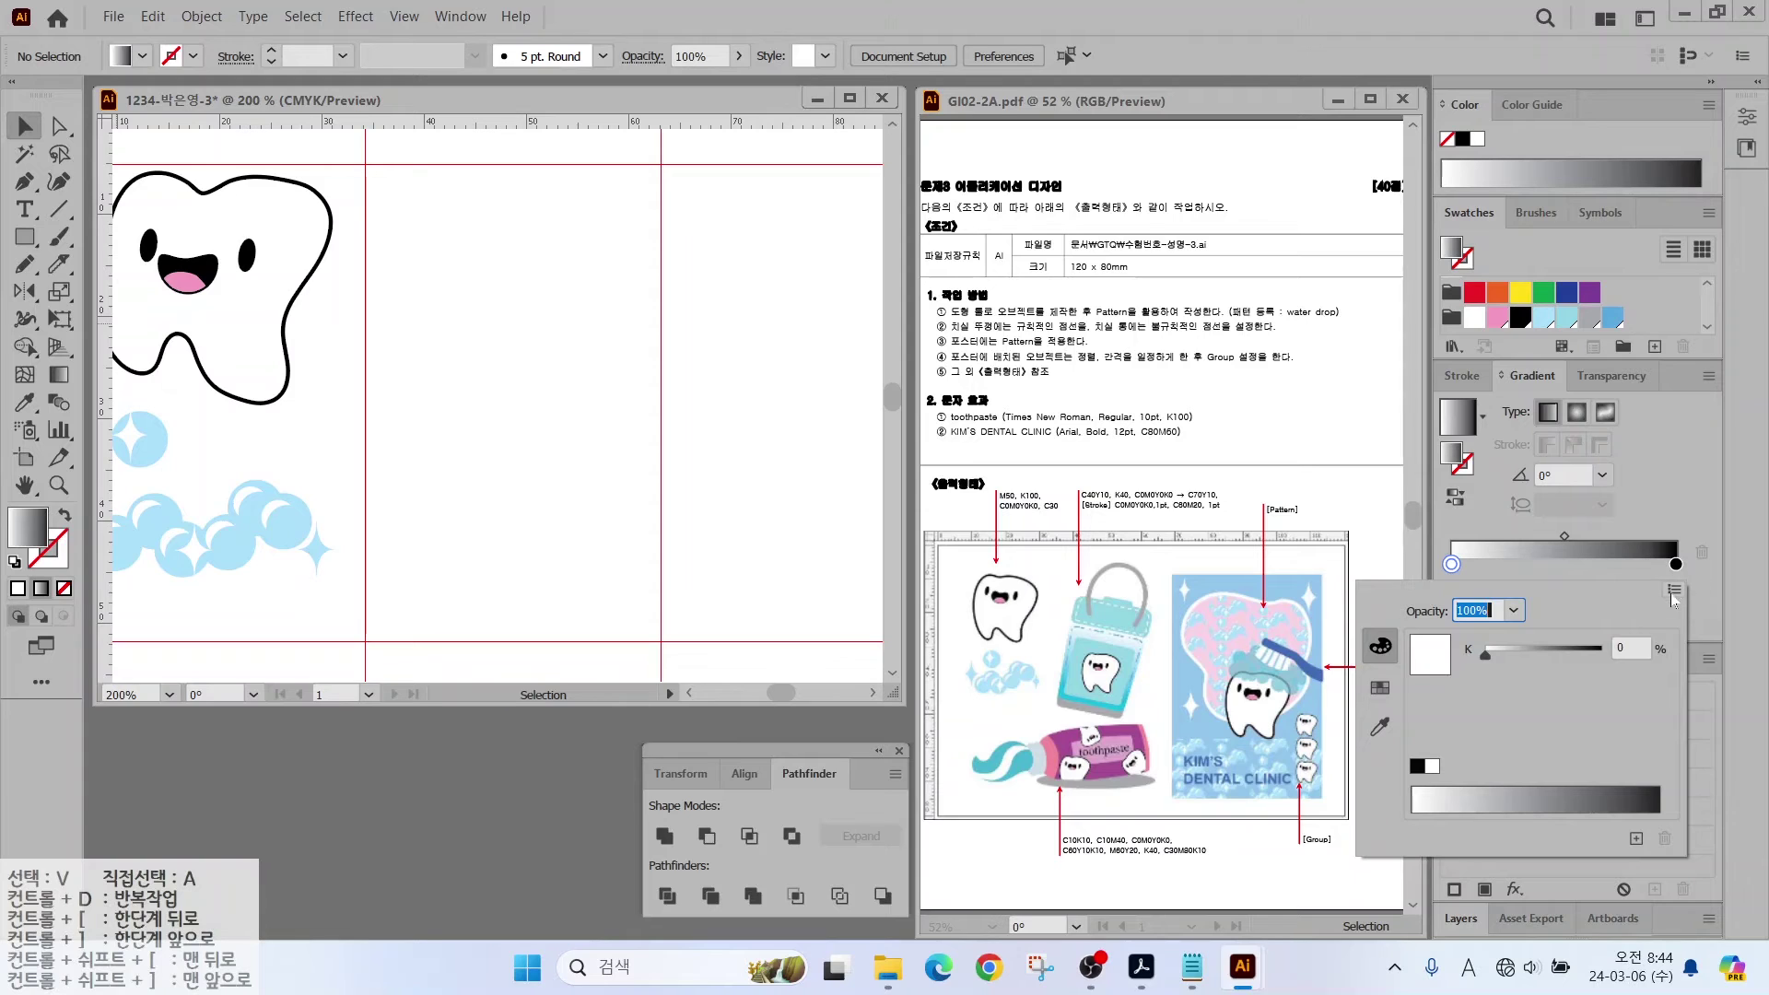
left_click(1671, 593)
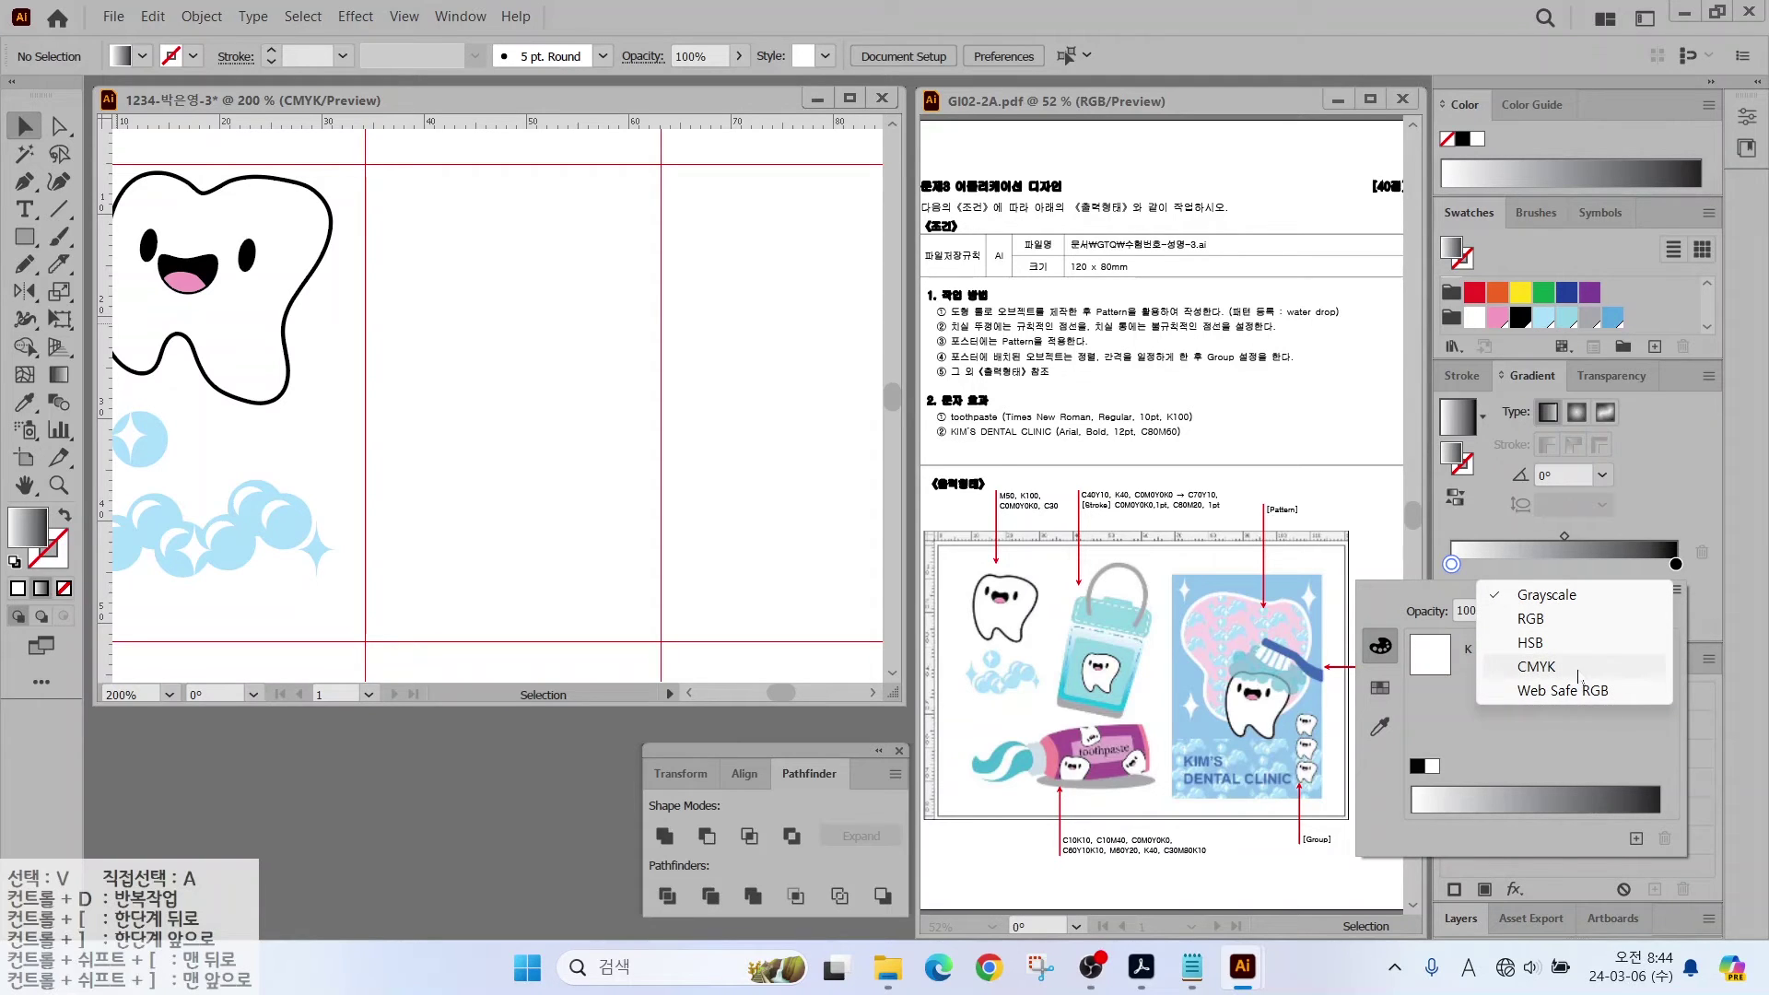
left_click(1564, 726)
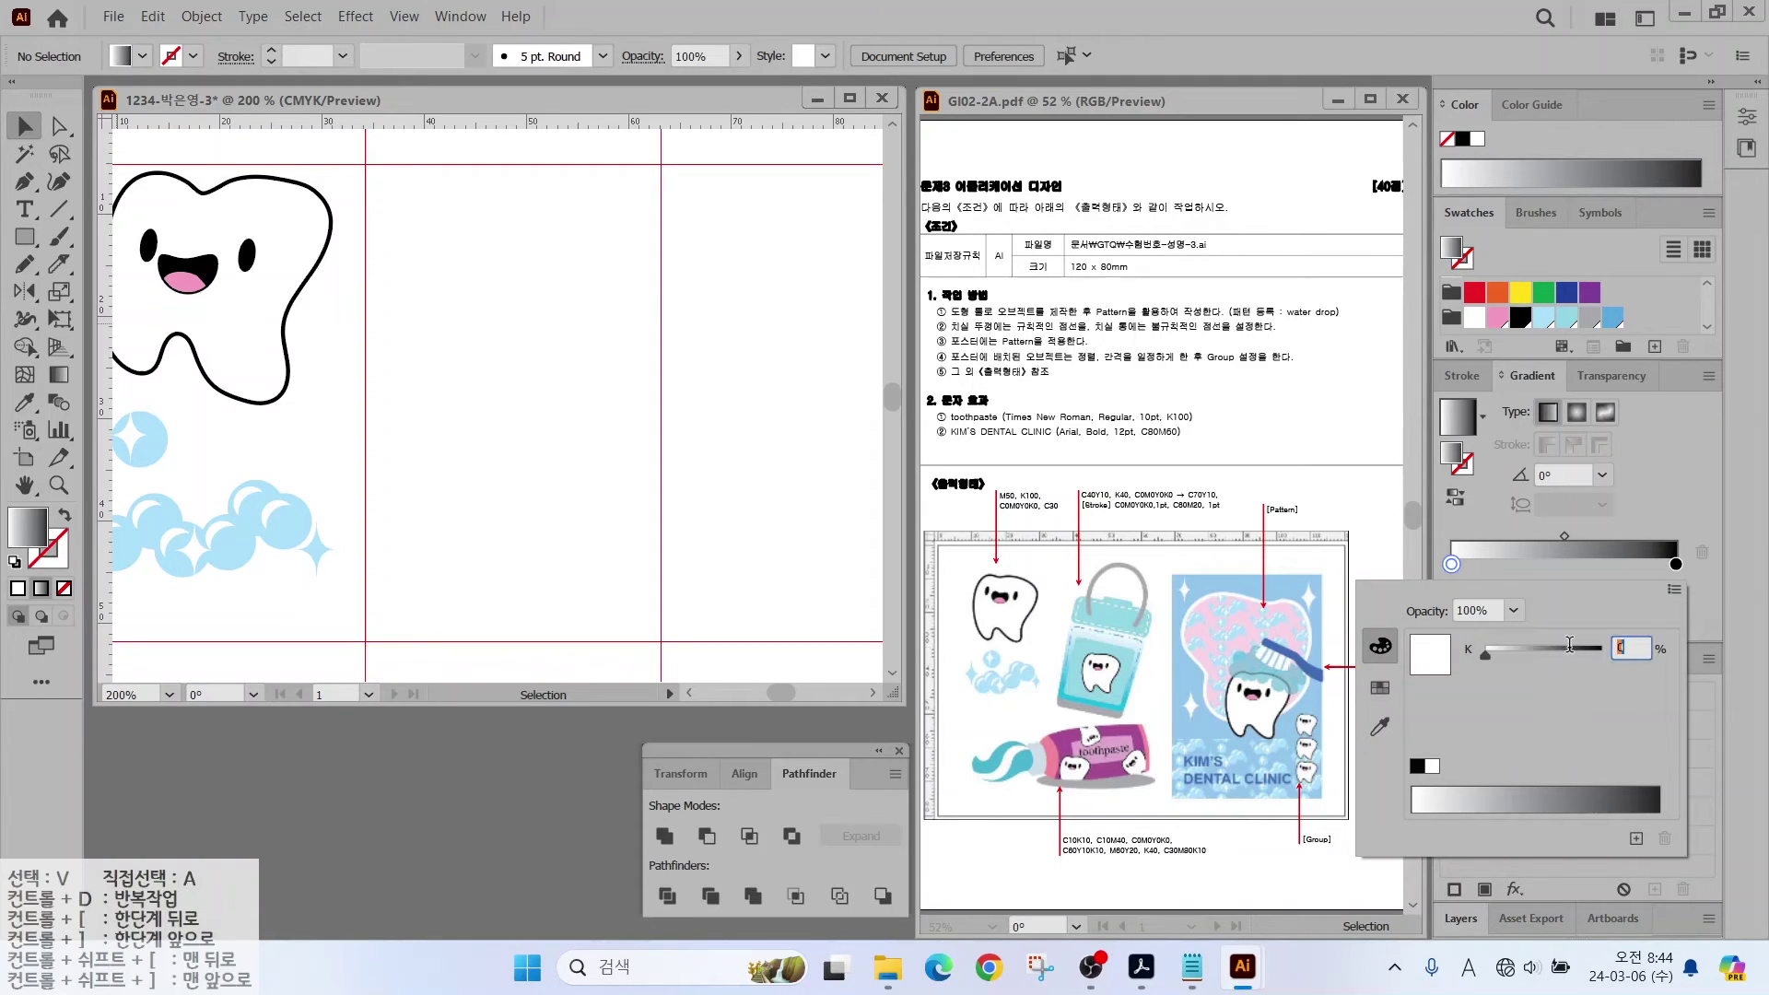
type("0")
Step: Set the right stop to CMYK C70 M0 Y10 K0 and save the gradient as a swatch
left_click(1676, 564)
double_click(1676, 563)
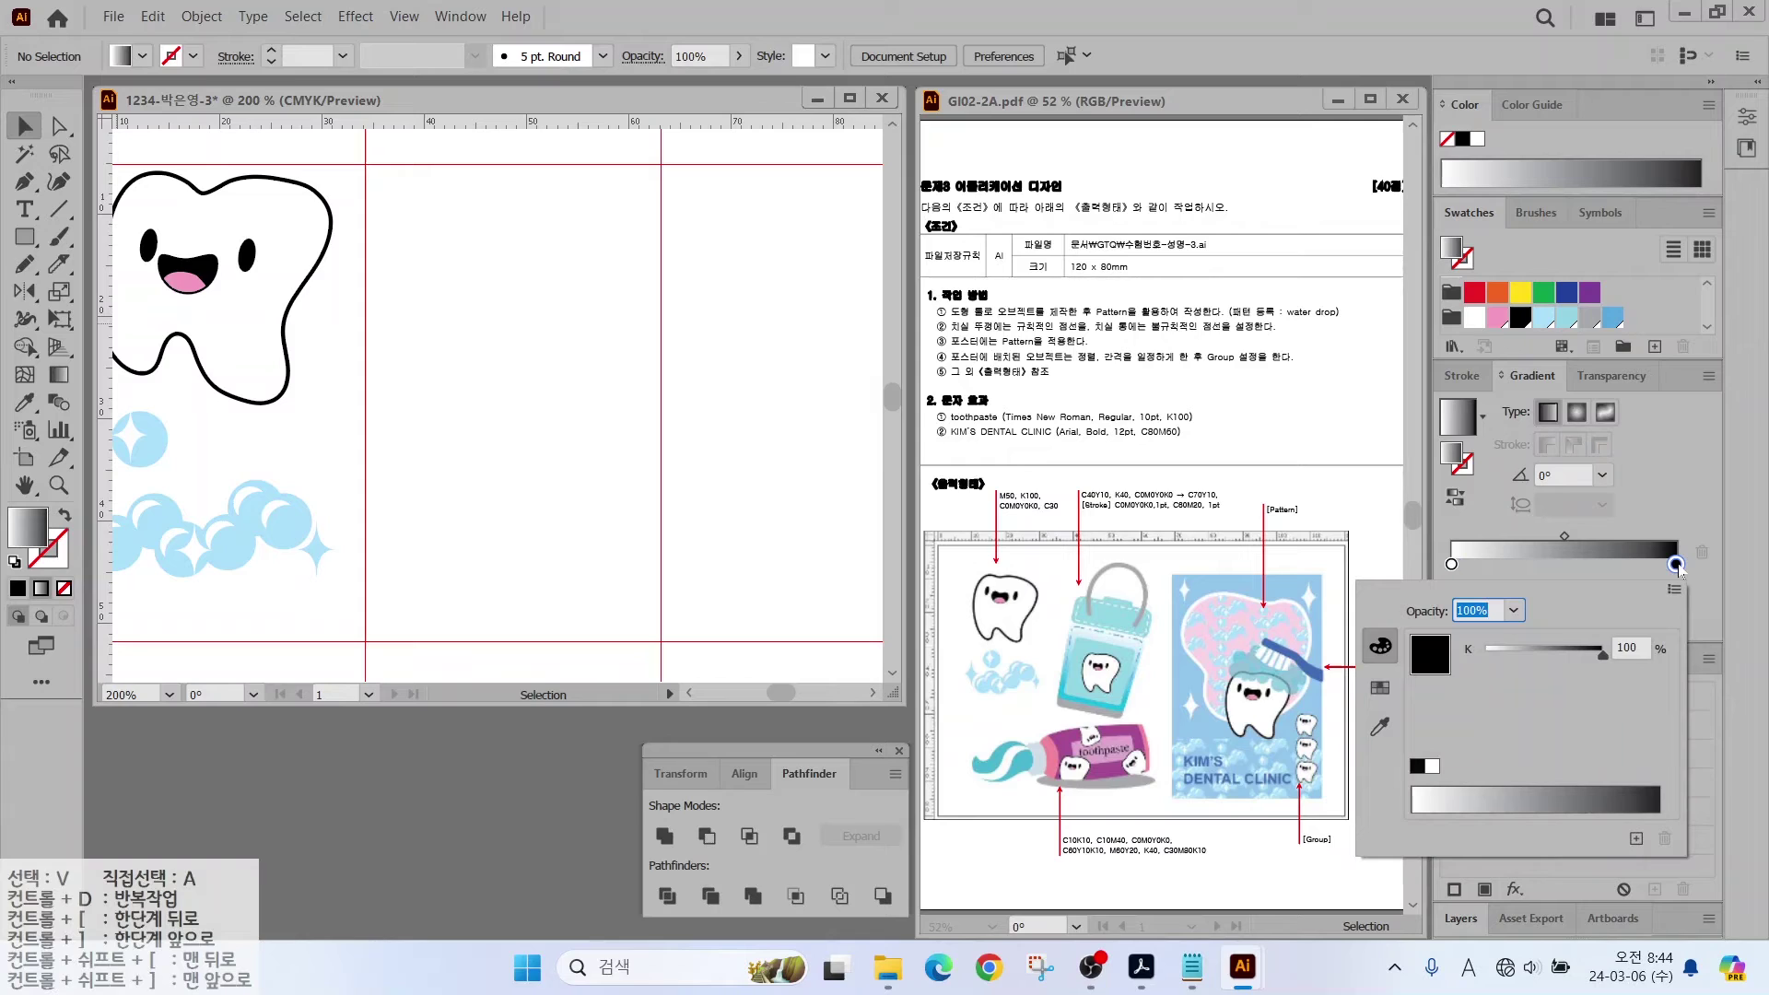
left_click(1673, 590)
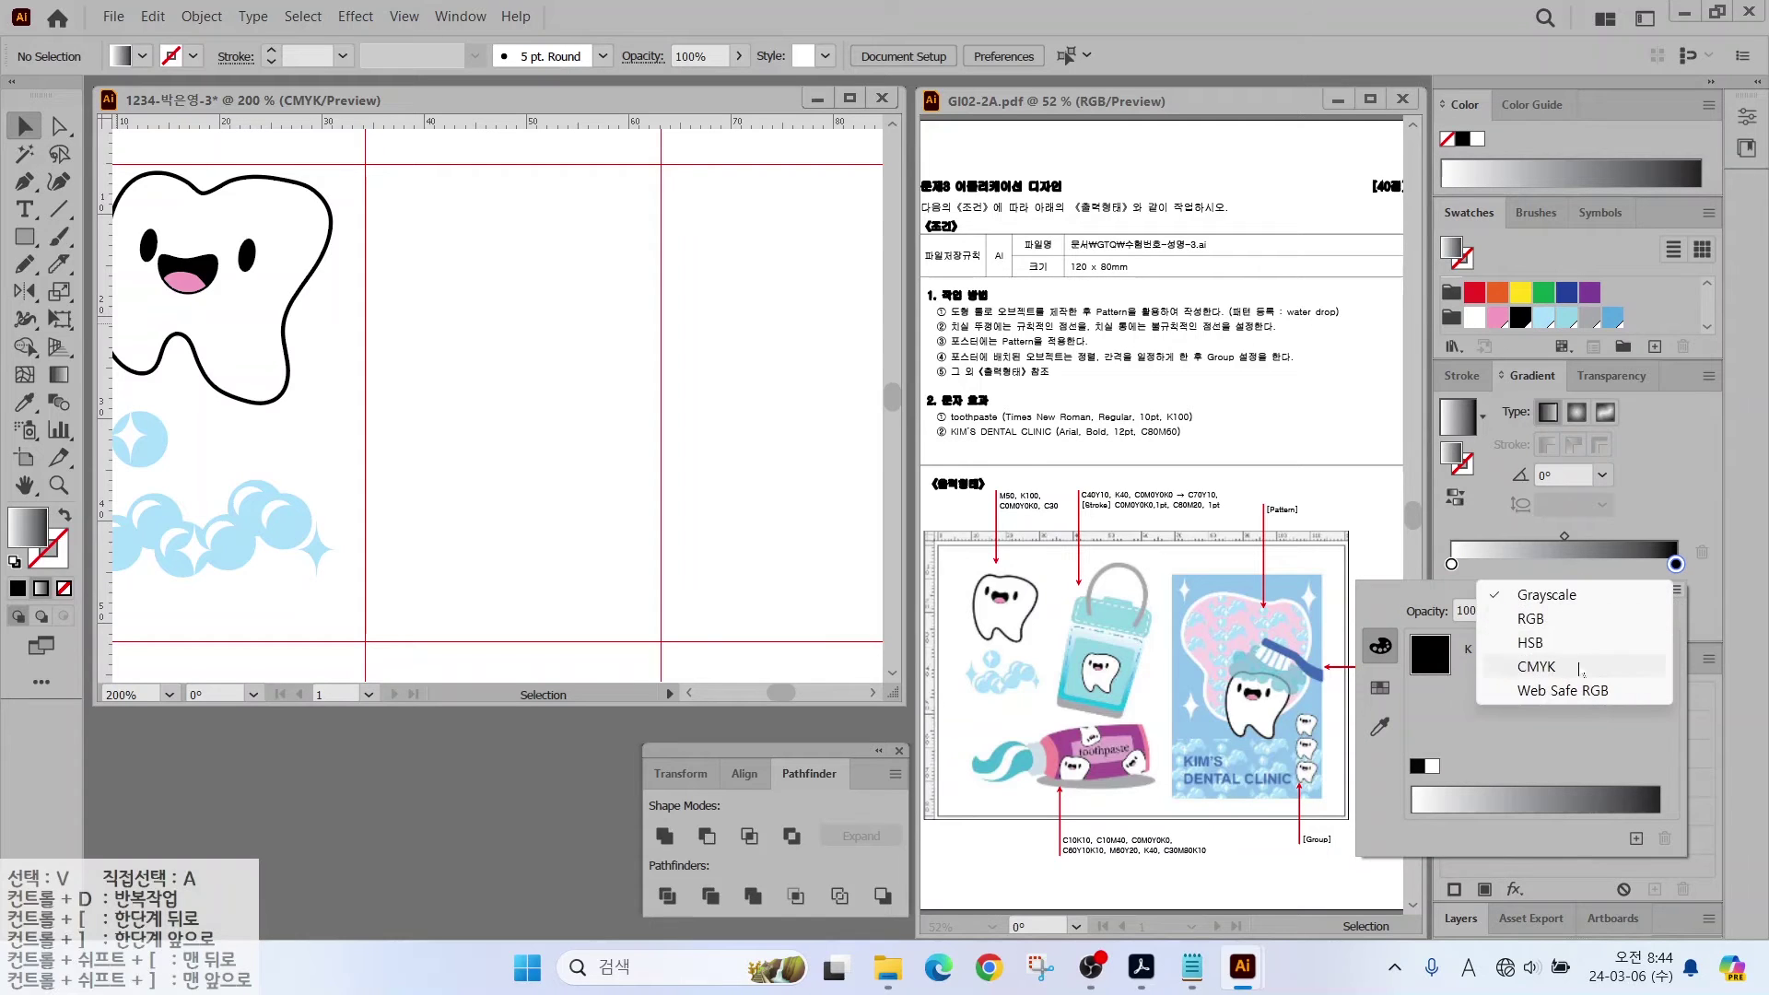
left_click(1629, 666)
left_click(1629, 648)
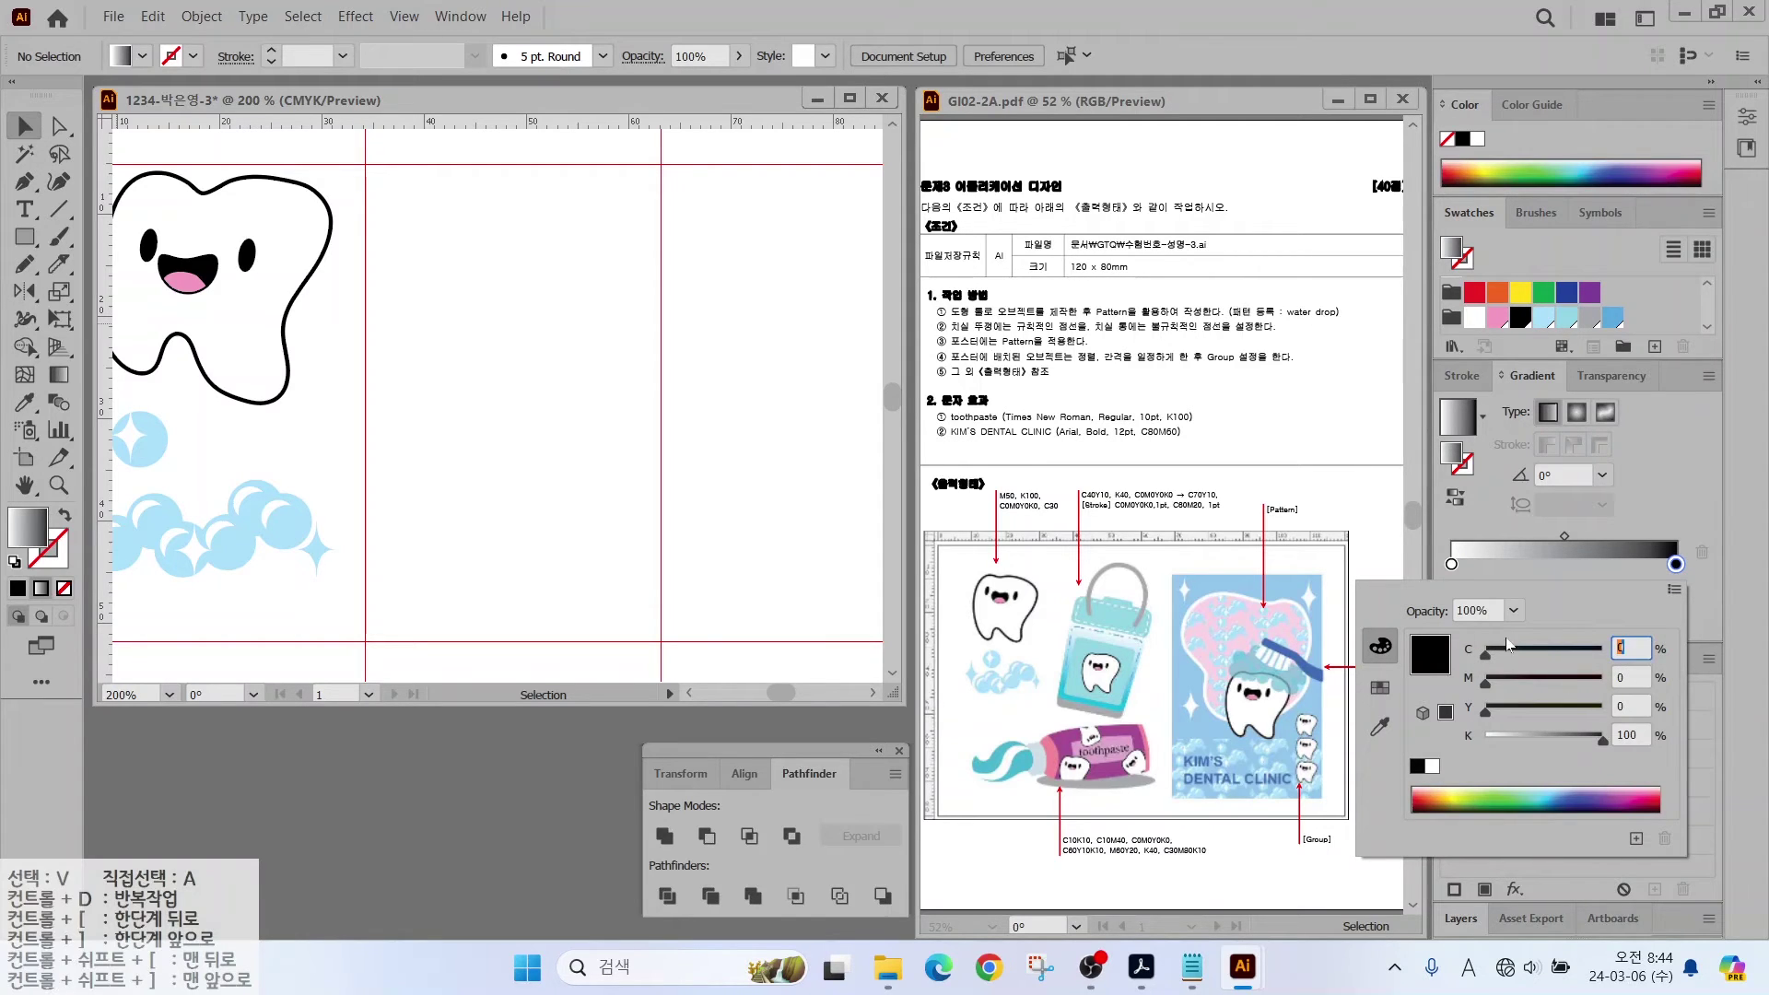
type("70")
key("Tab")
key("Tab")
type("10")
key("Tab")
type("0")
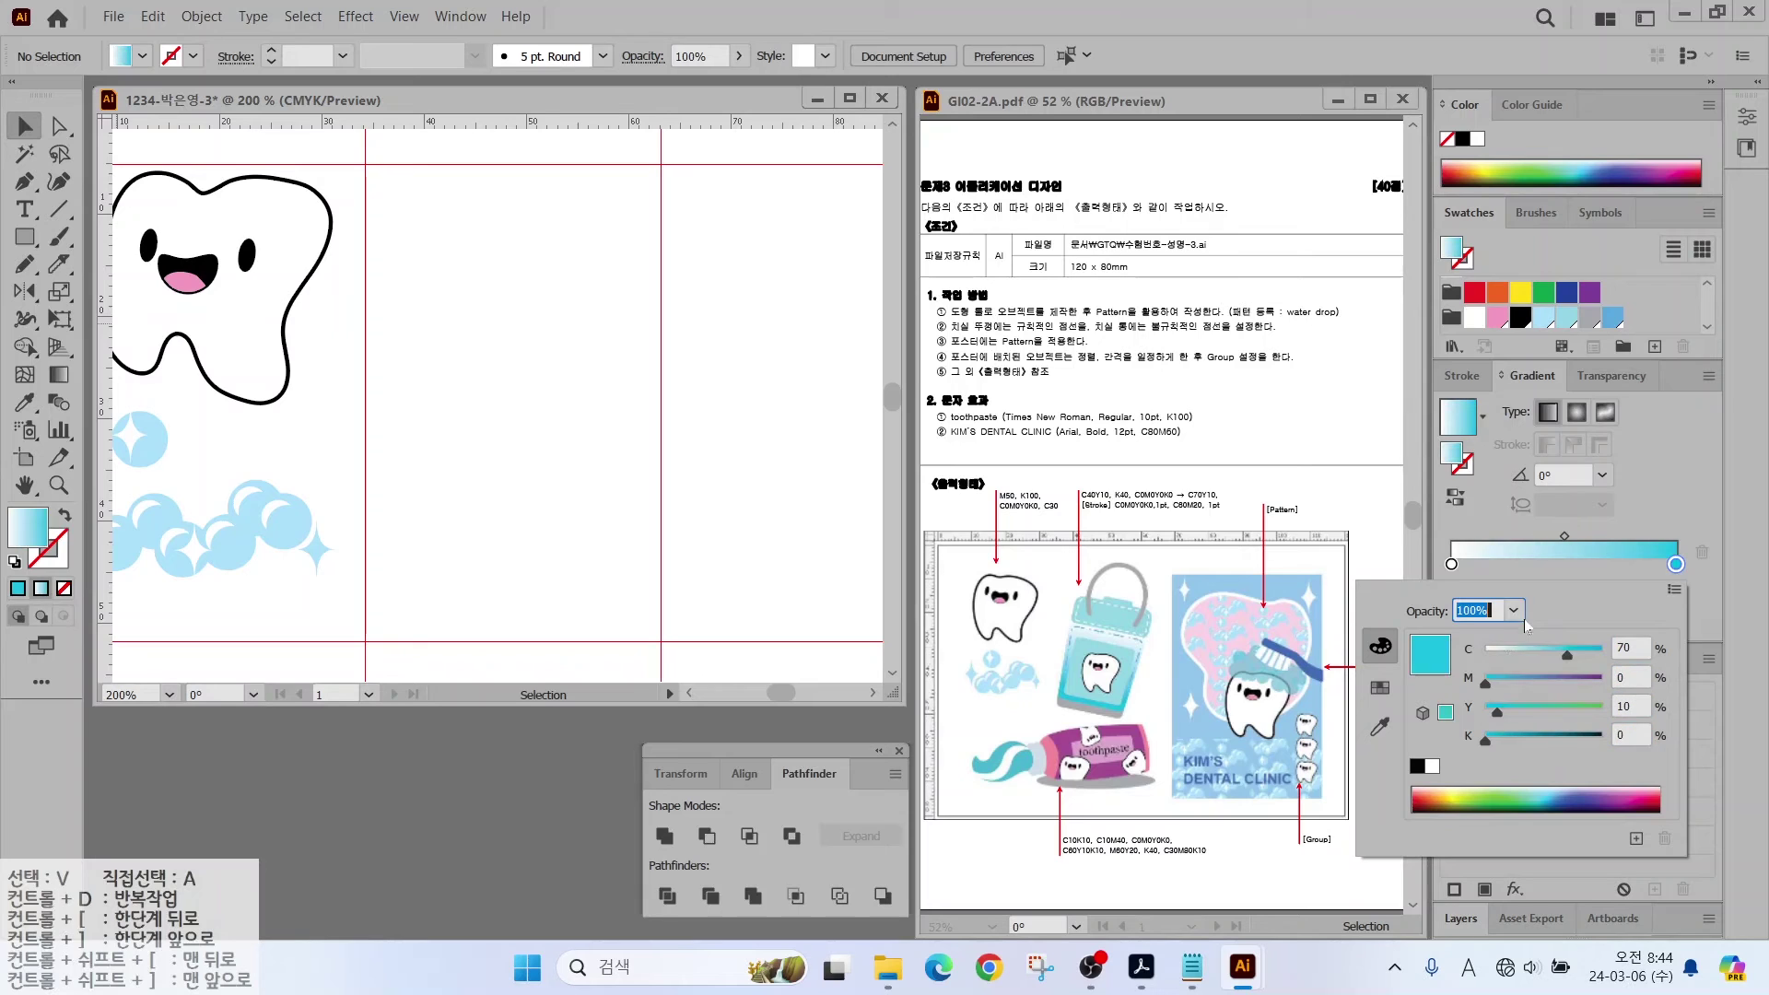
key("Return")
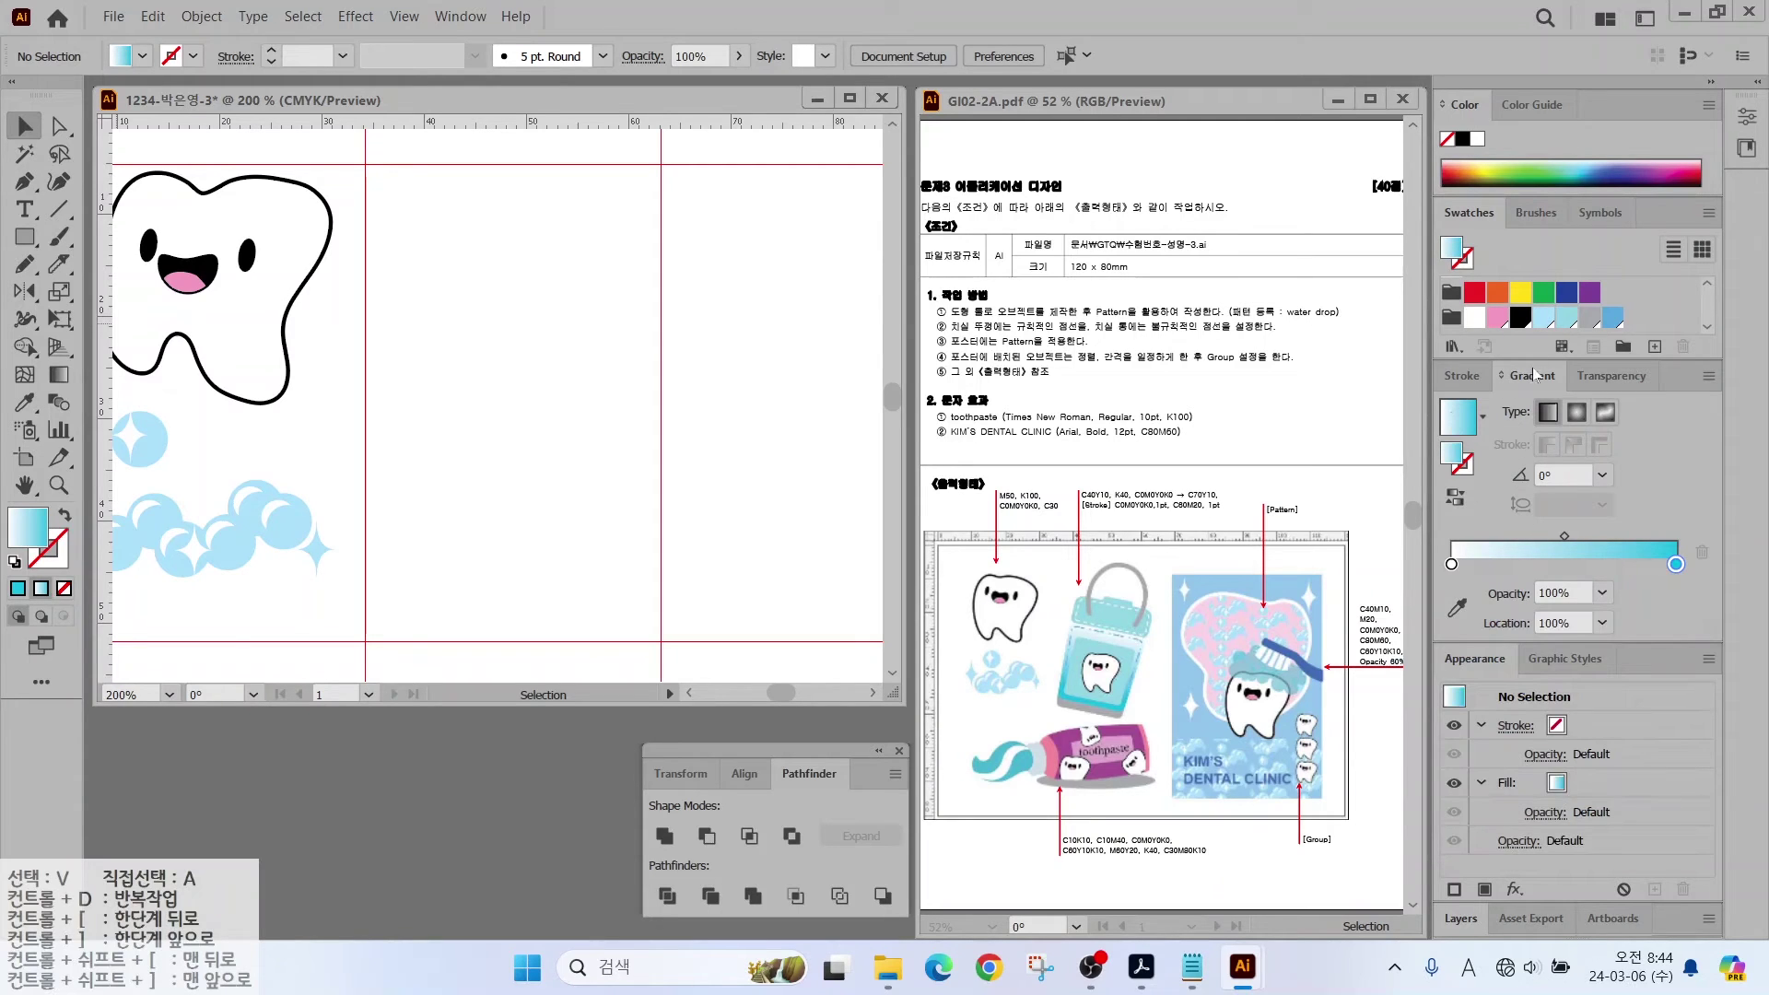
scroll(1538, 333, "down", 2)
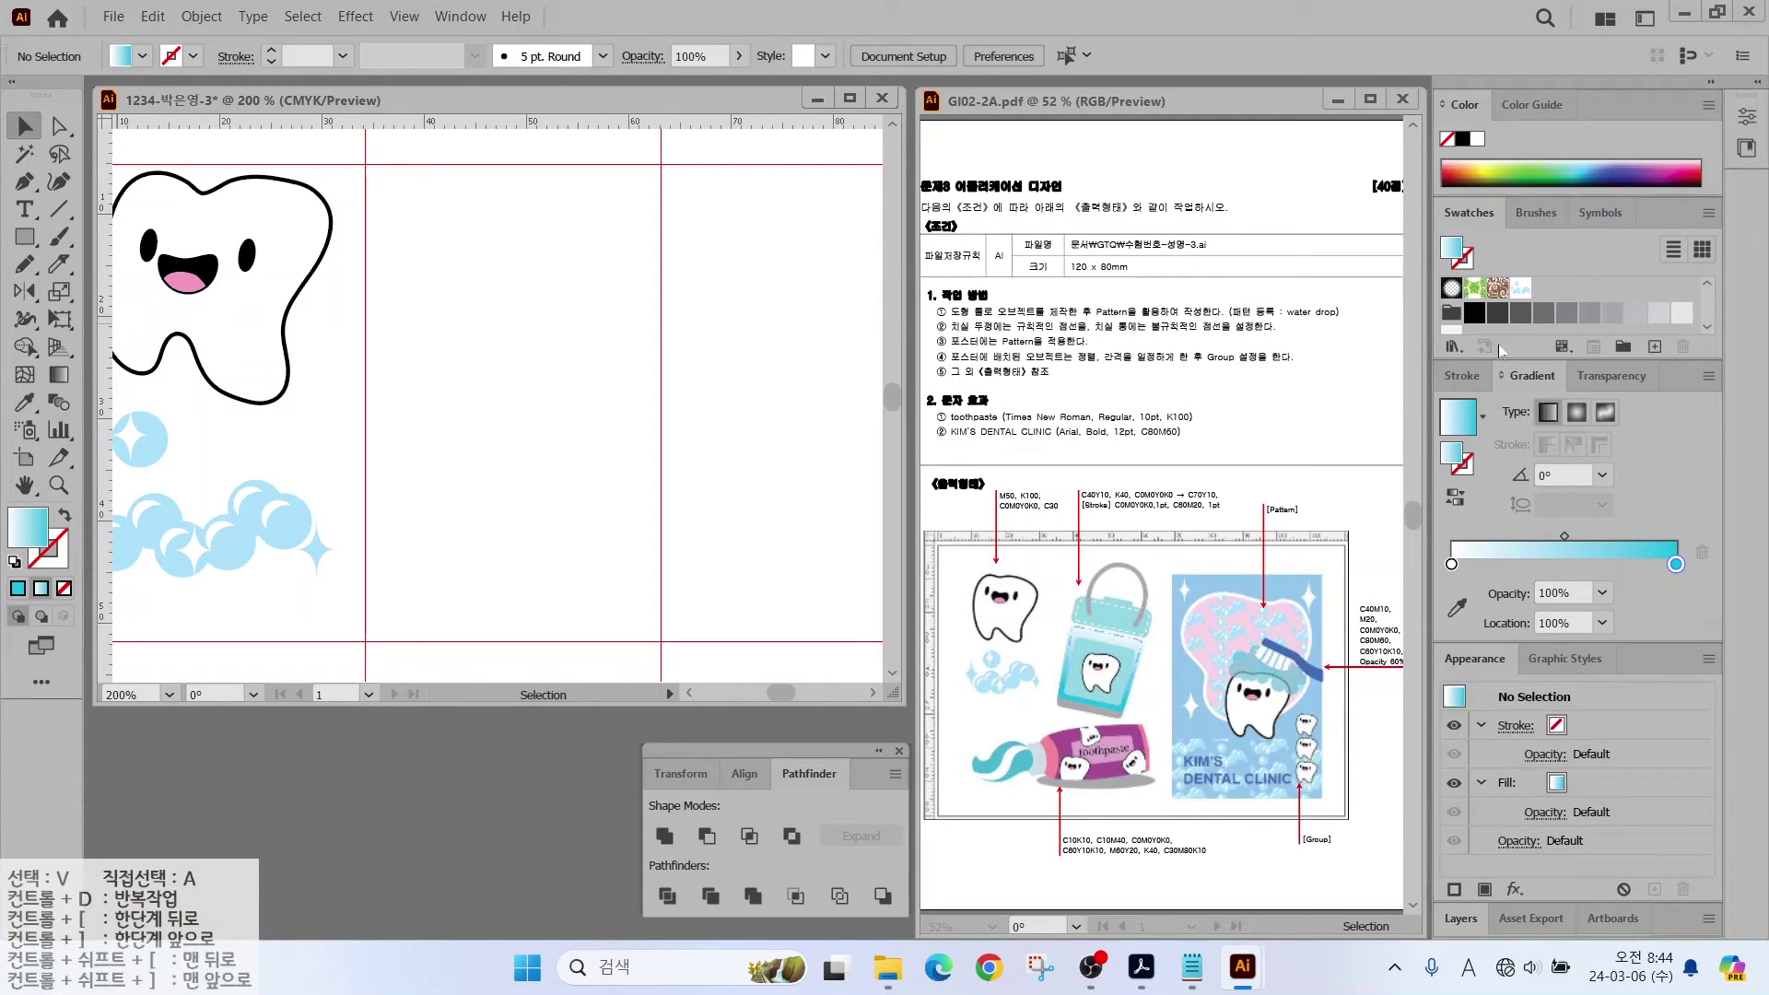
left_click_drag(1460, 426, 1536, 297)
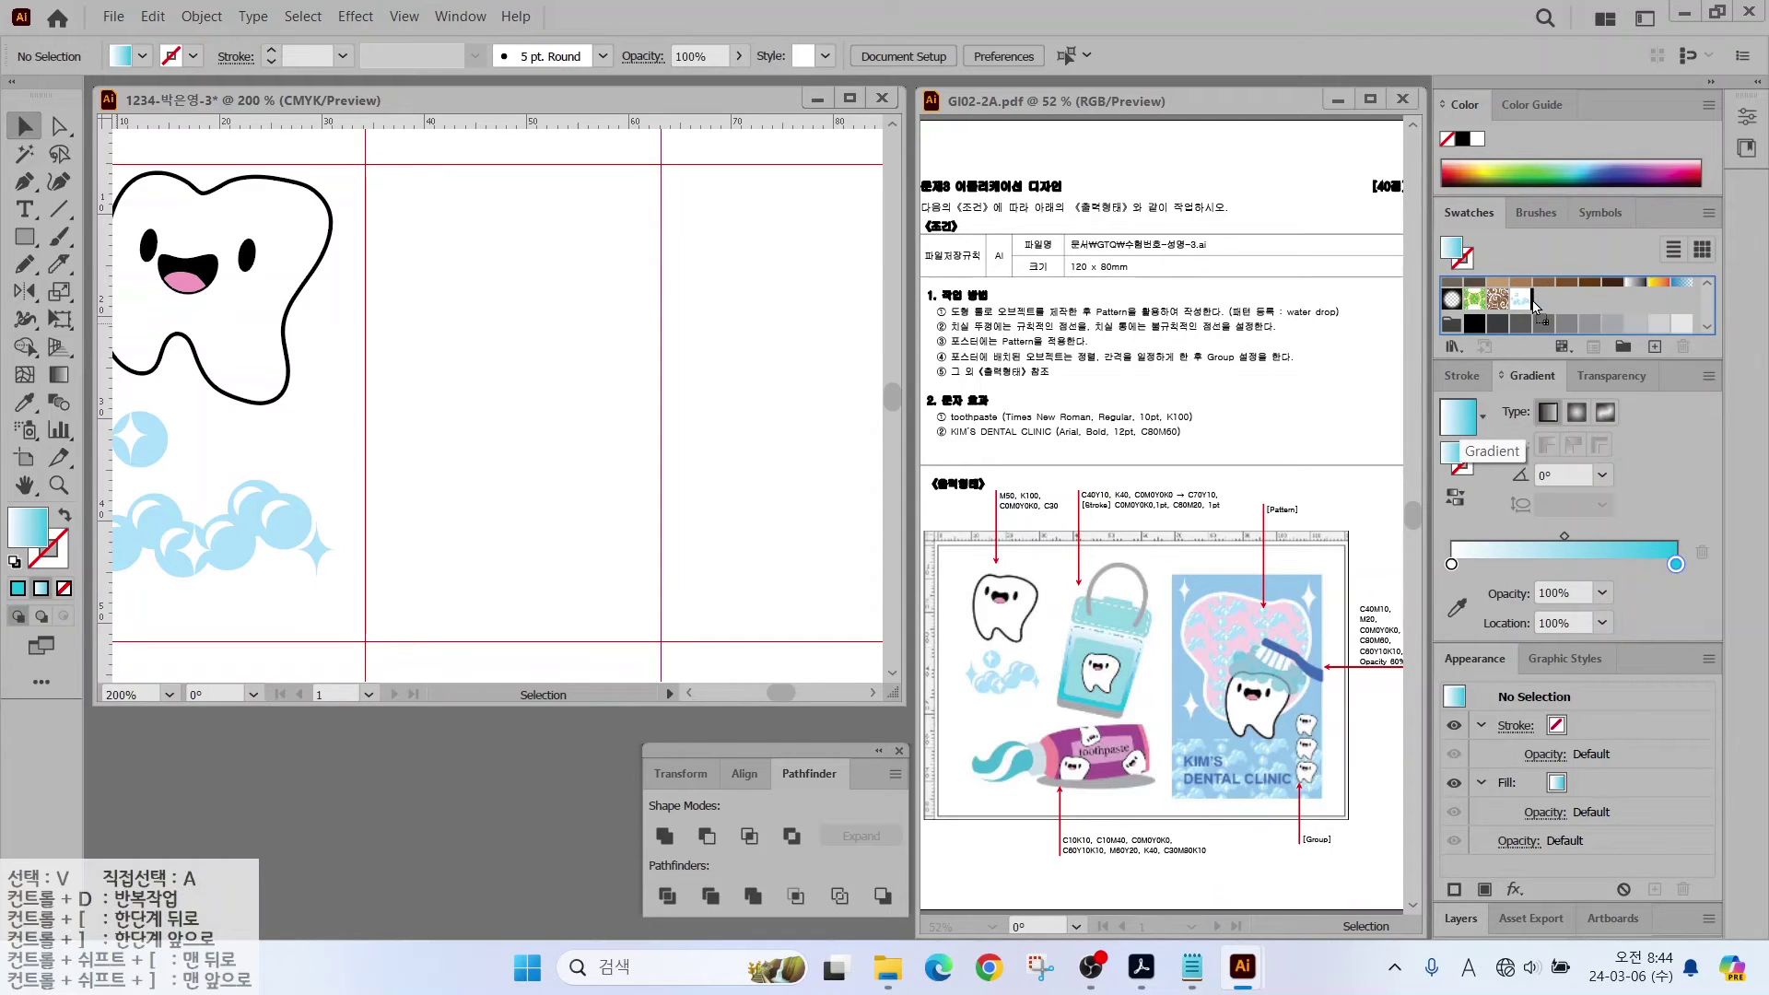
Step: Draw a rounded rectangle at the artboard's top beside the tooth, with increased corner rounding
left_click_drag(25, 237, 92, 265)
left_click_drag(411, 214, 652, 325)
key("Up")
key("Up")
key("Up")
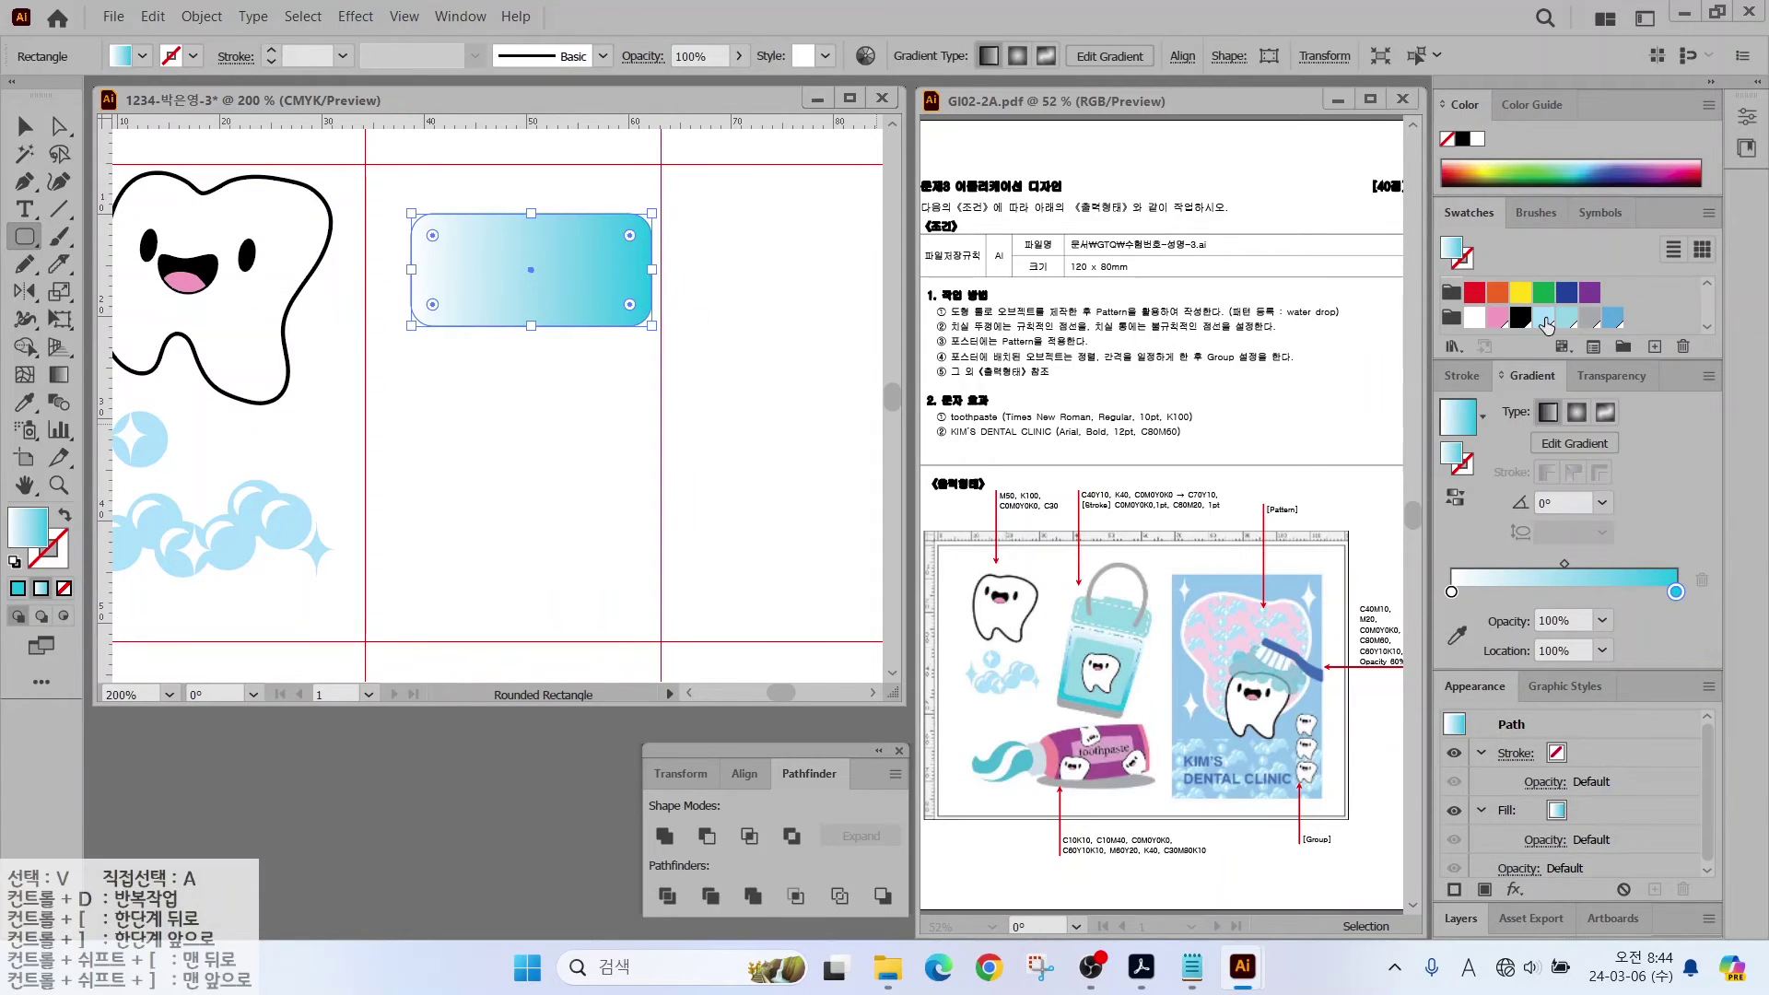
key("comma")
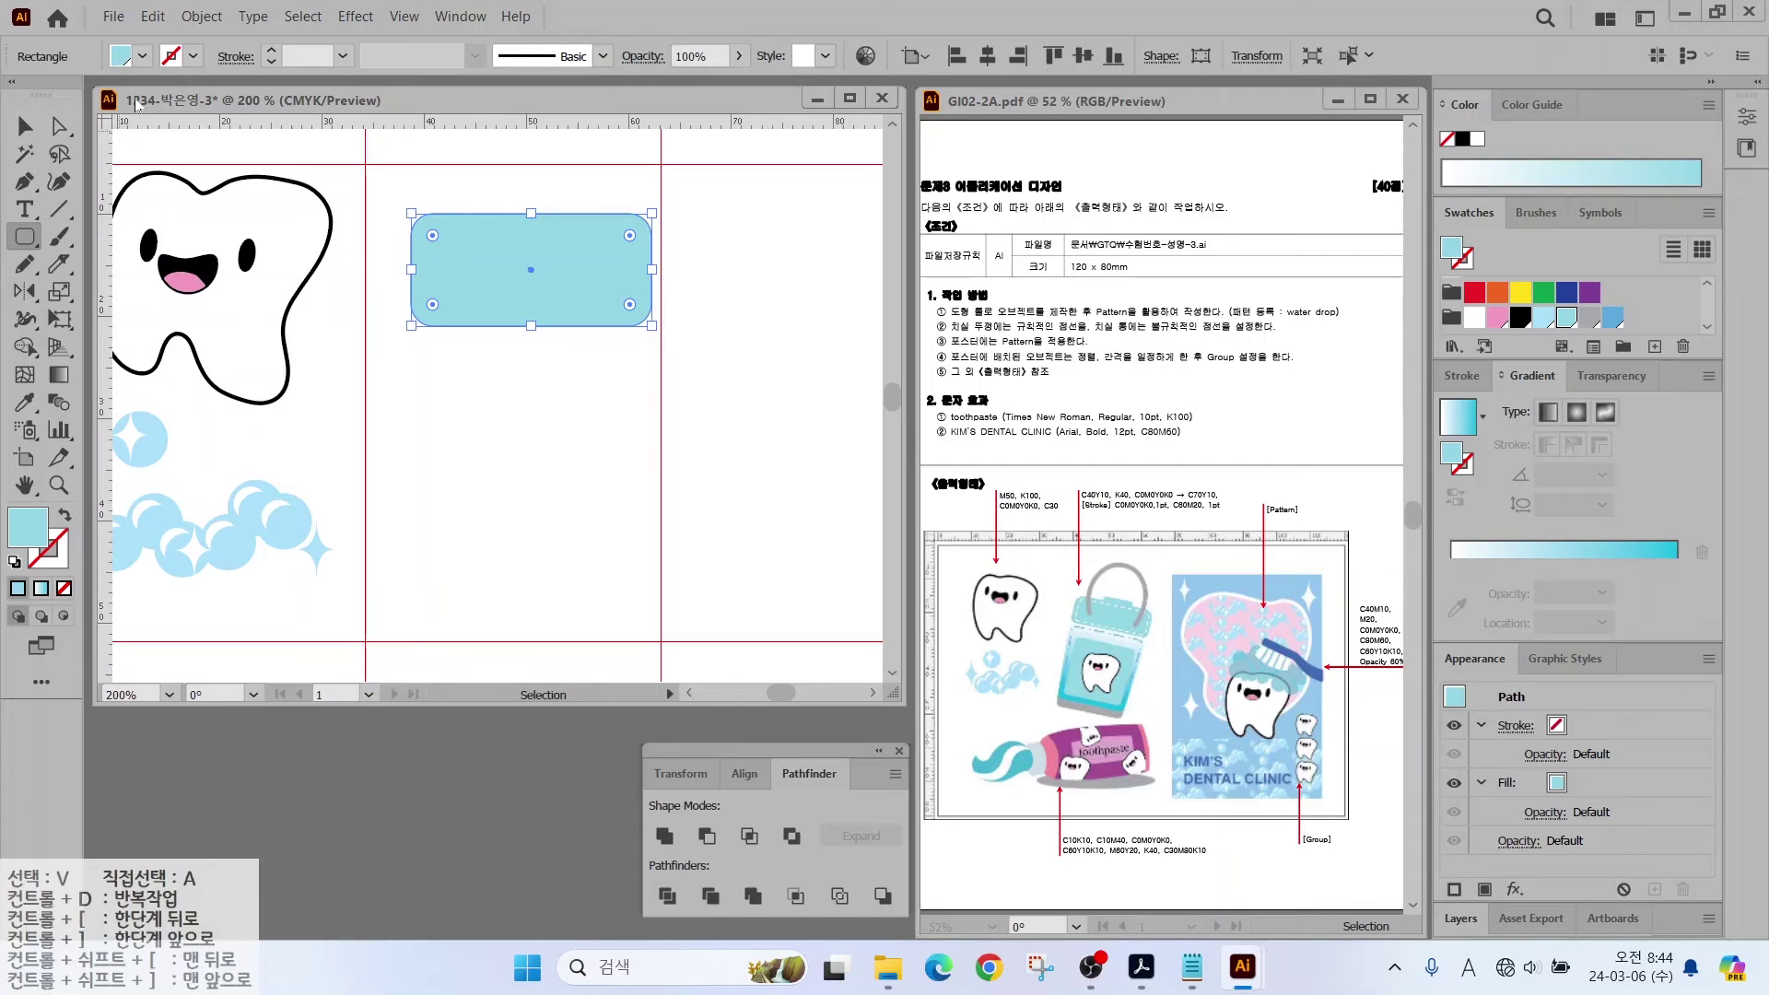
left_click(201, 16)
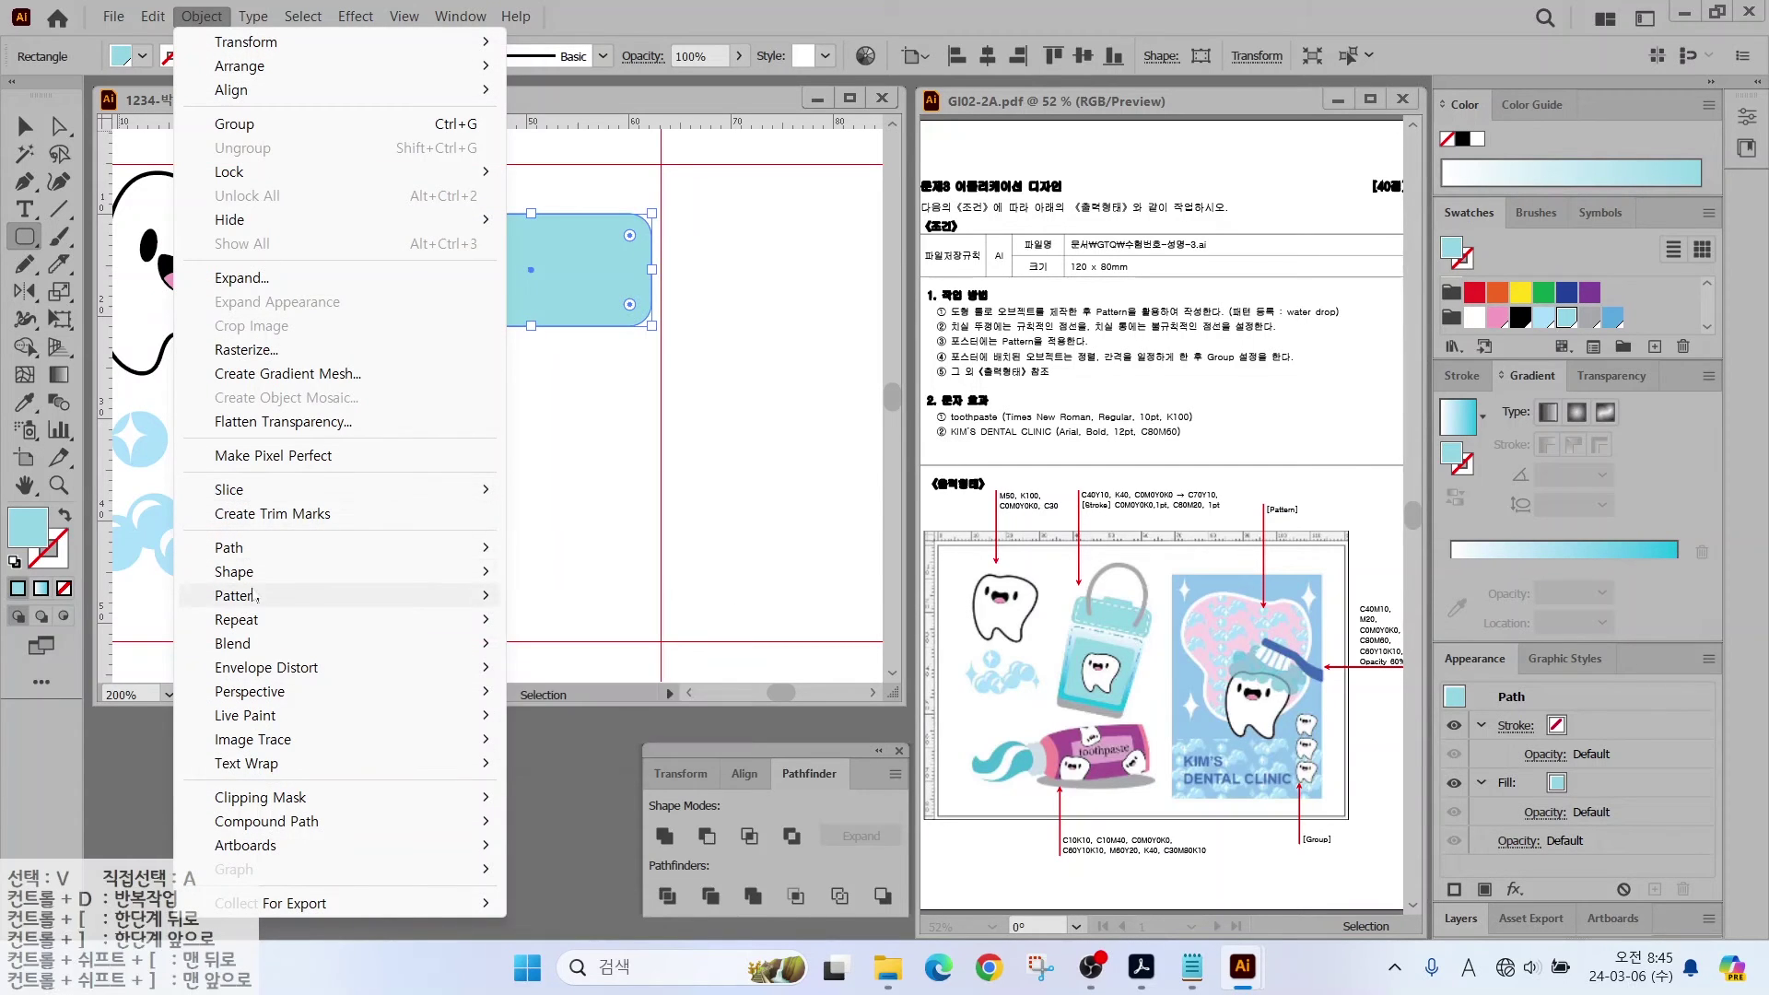
Step: Create a -1 mm offset path inset inside the rounded rectangle
mouse_move(261, 550)
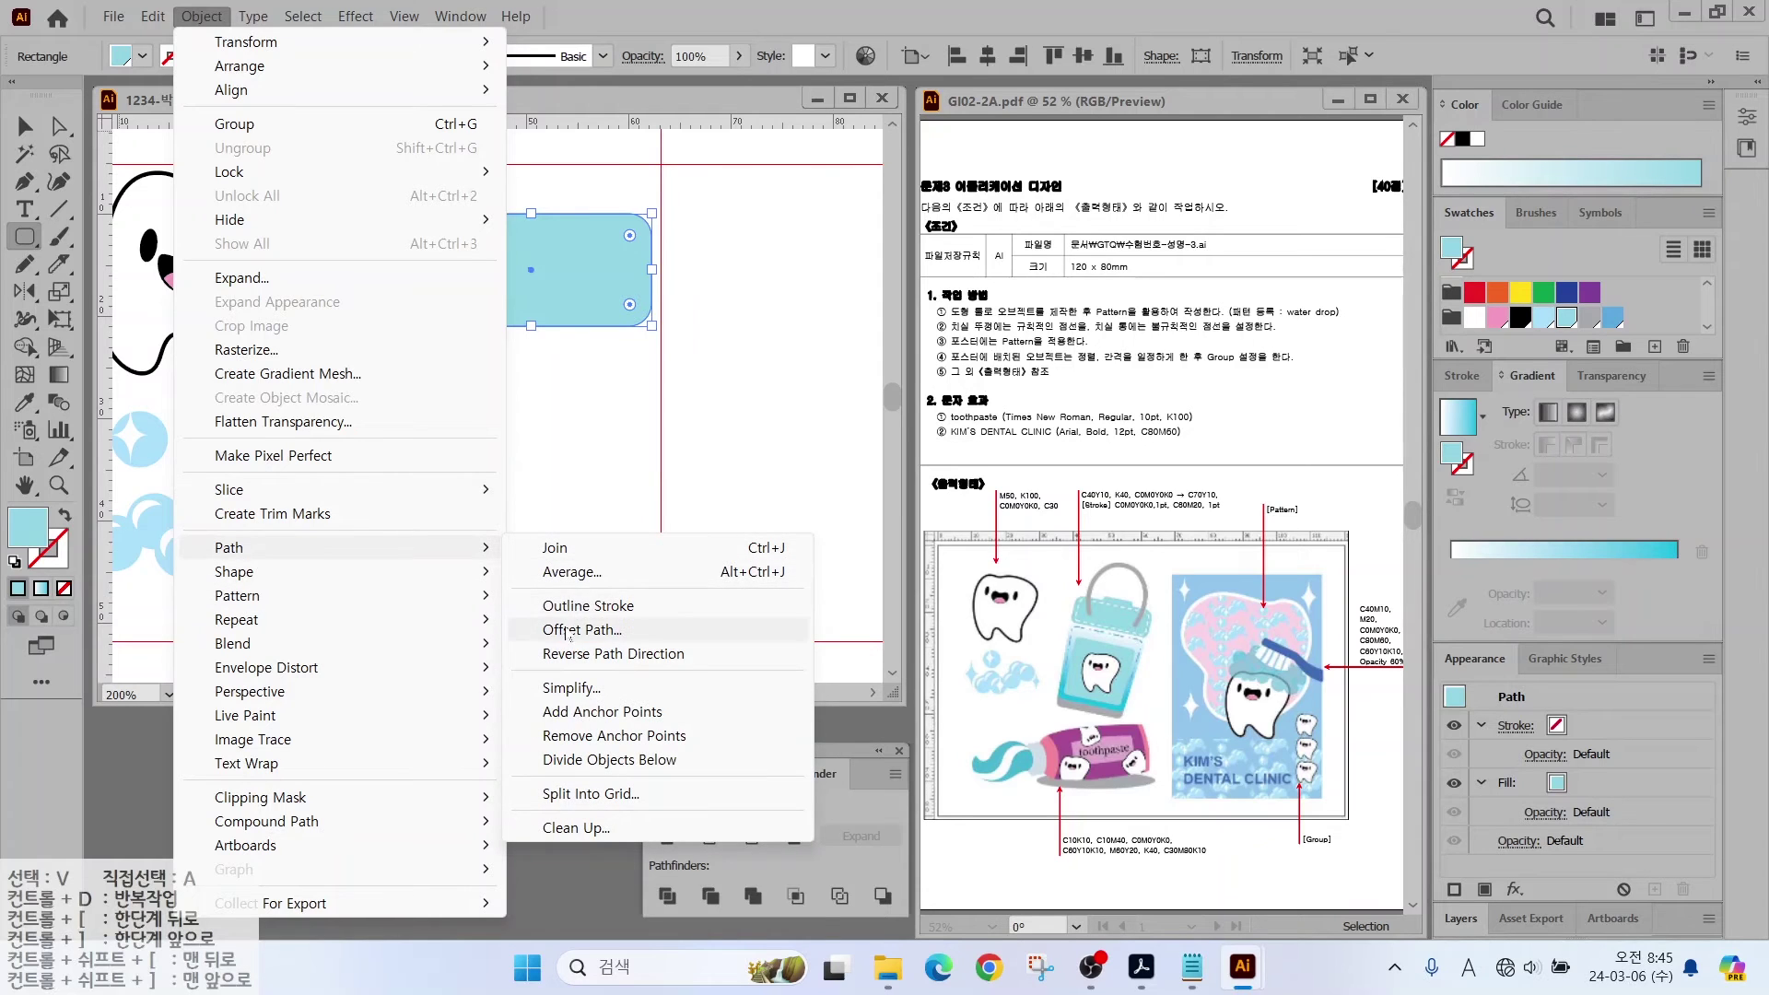
left_click(582, 629)
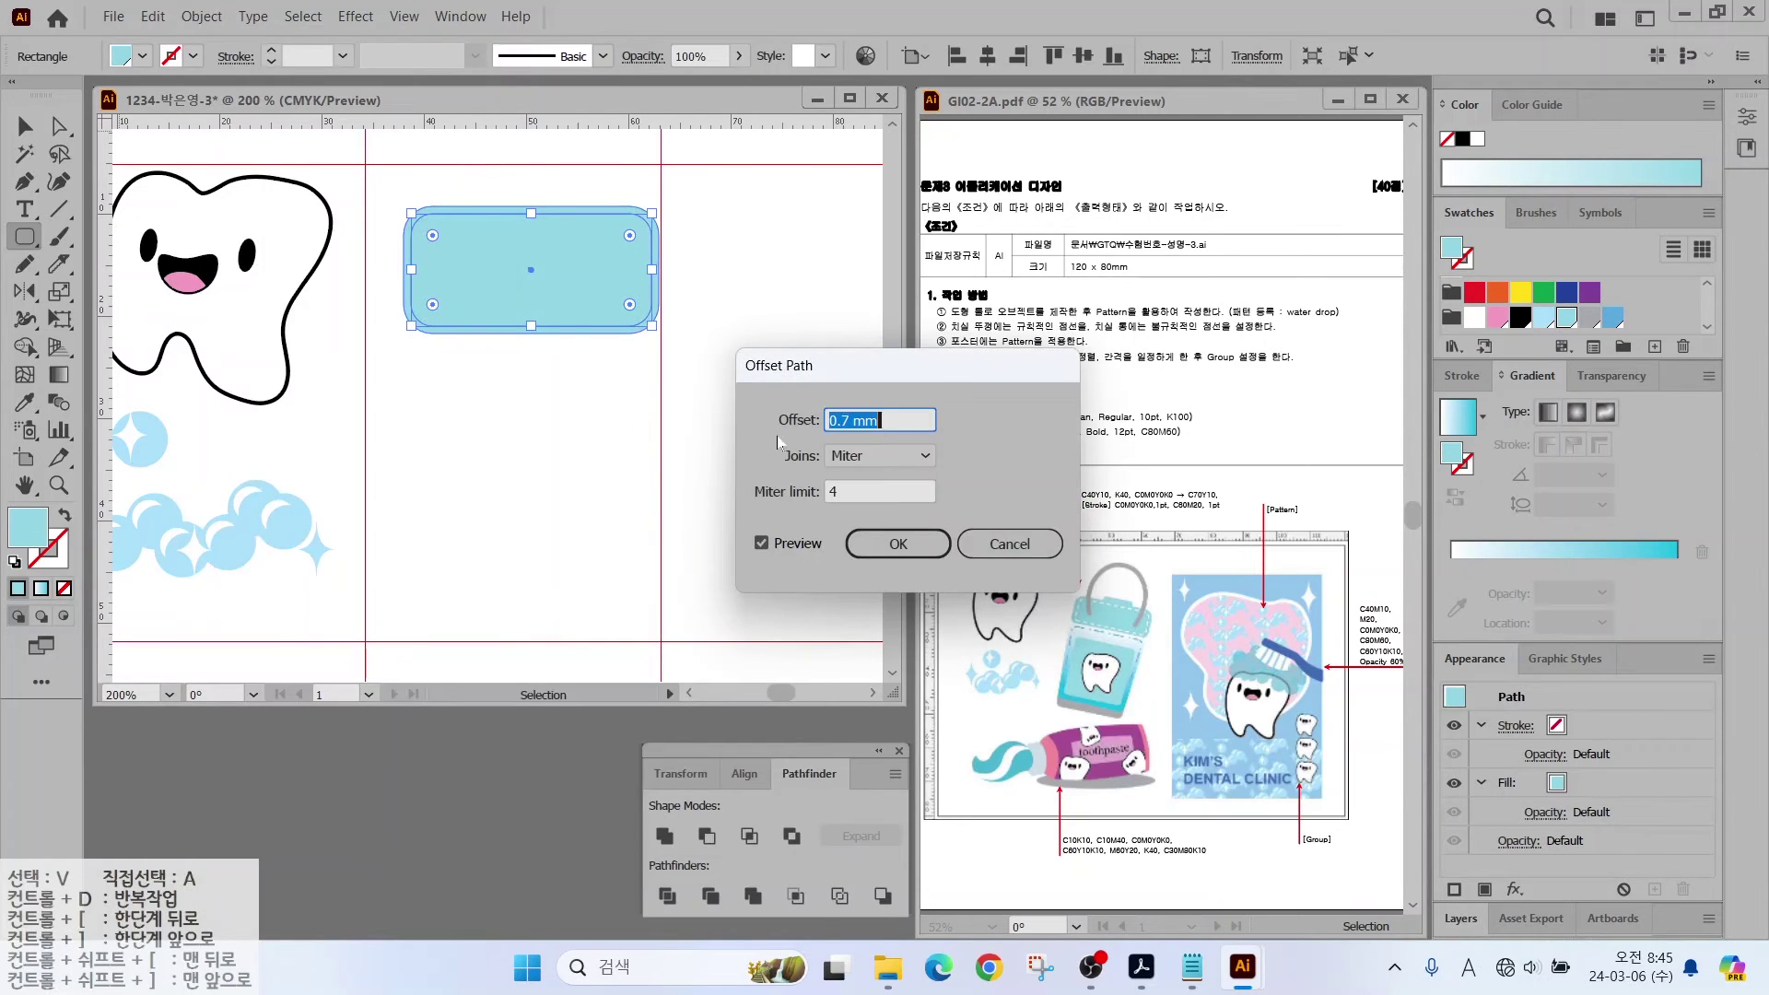
type("-1")
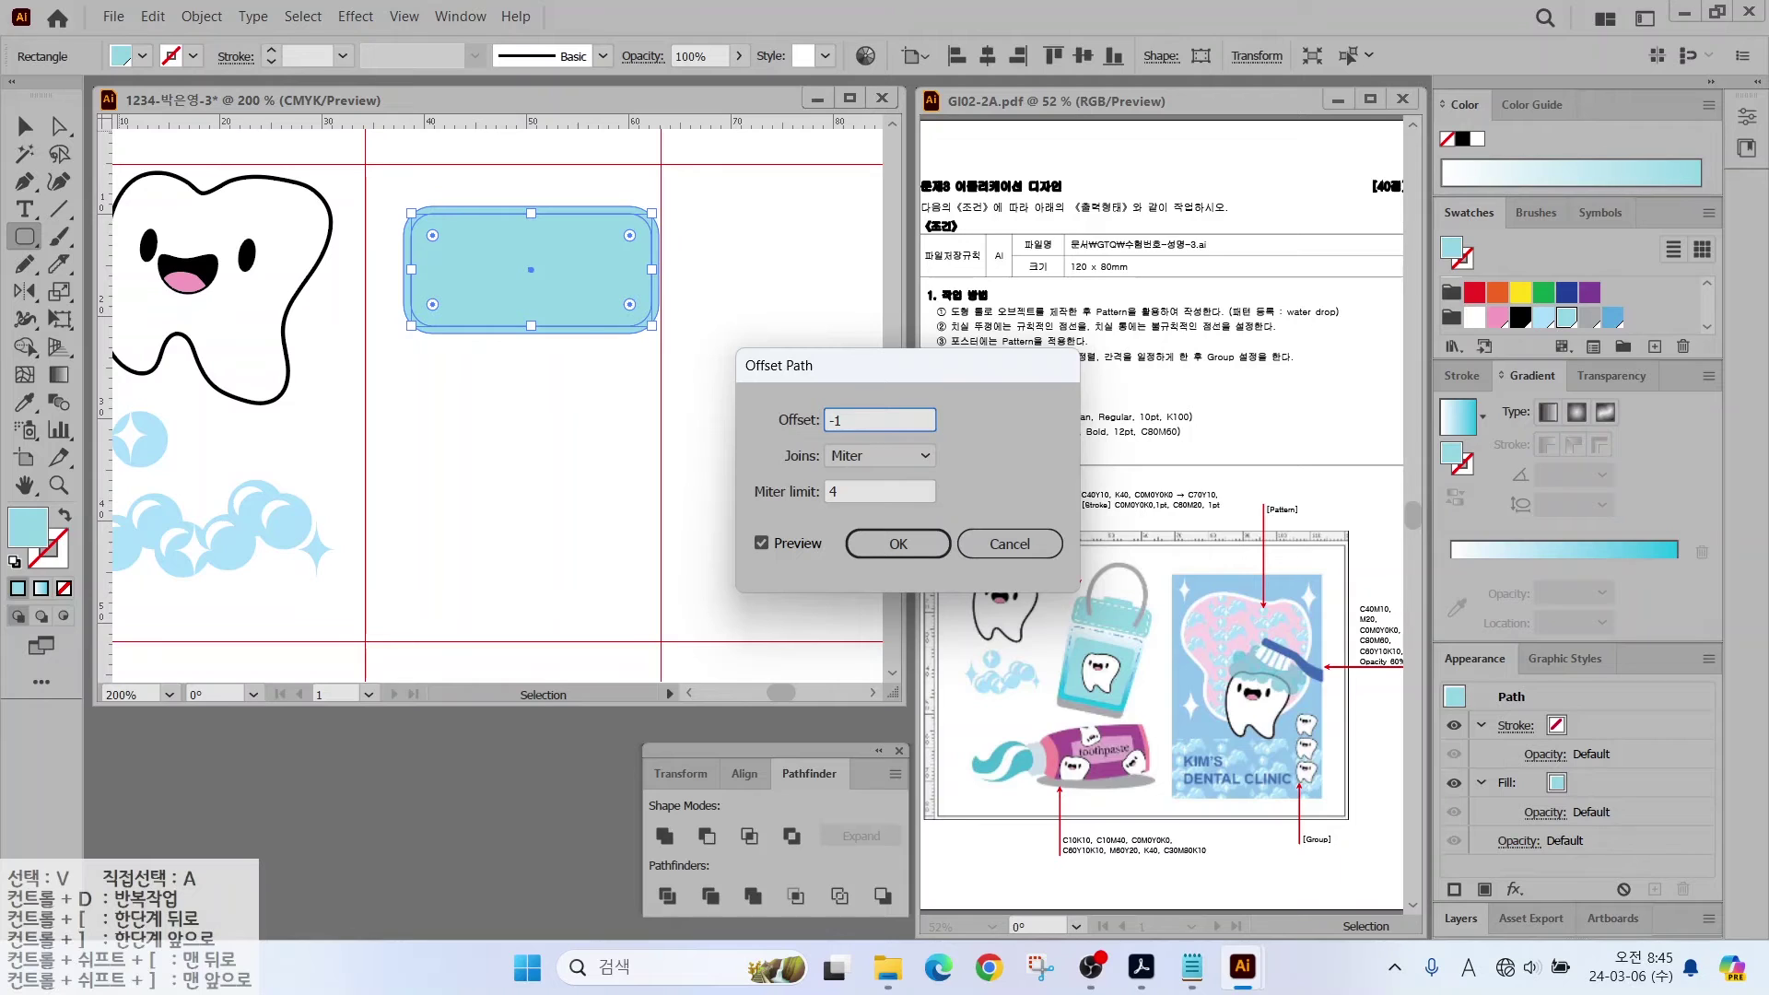
left_click(760, 543)
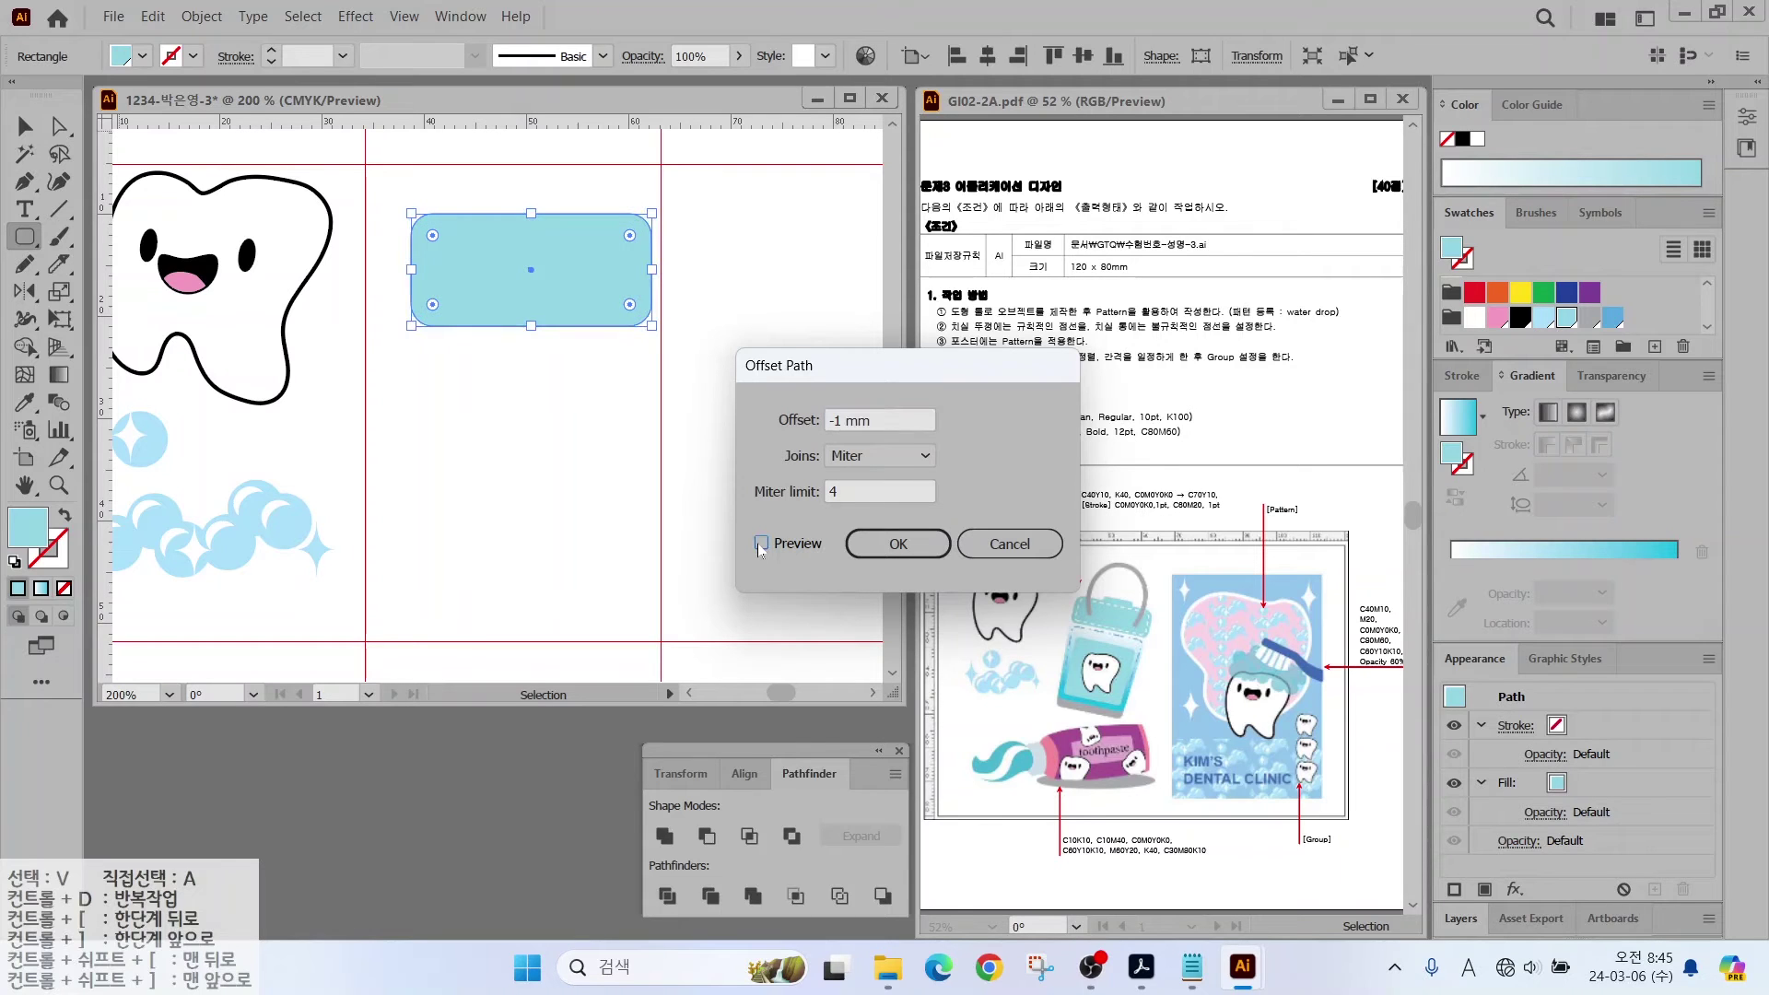
left_click(761, 543)
left_click(895, 543)
key("shift+x")
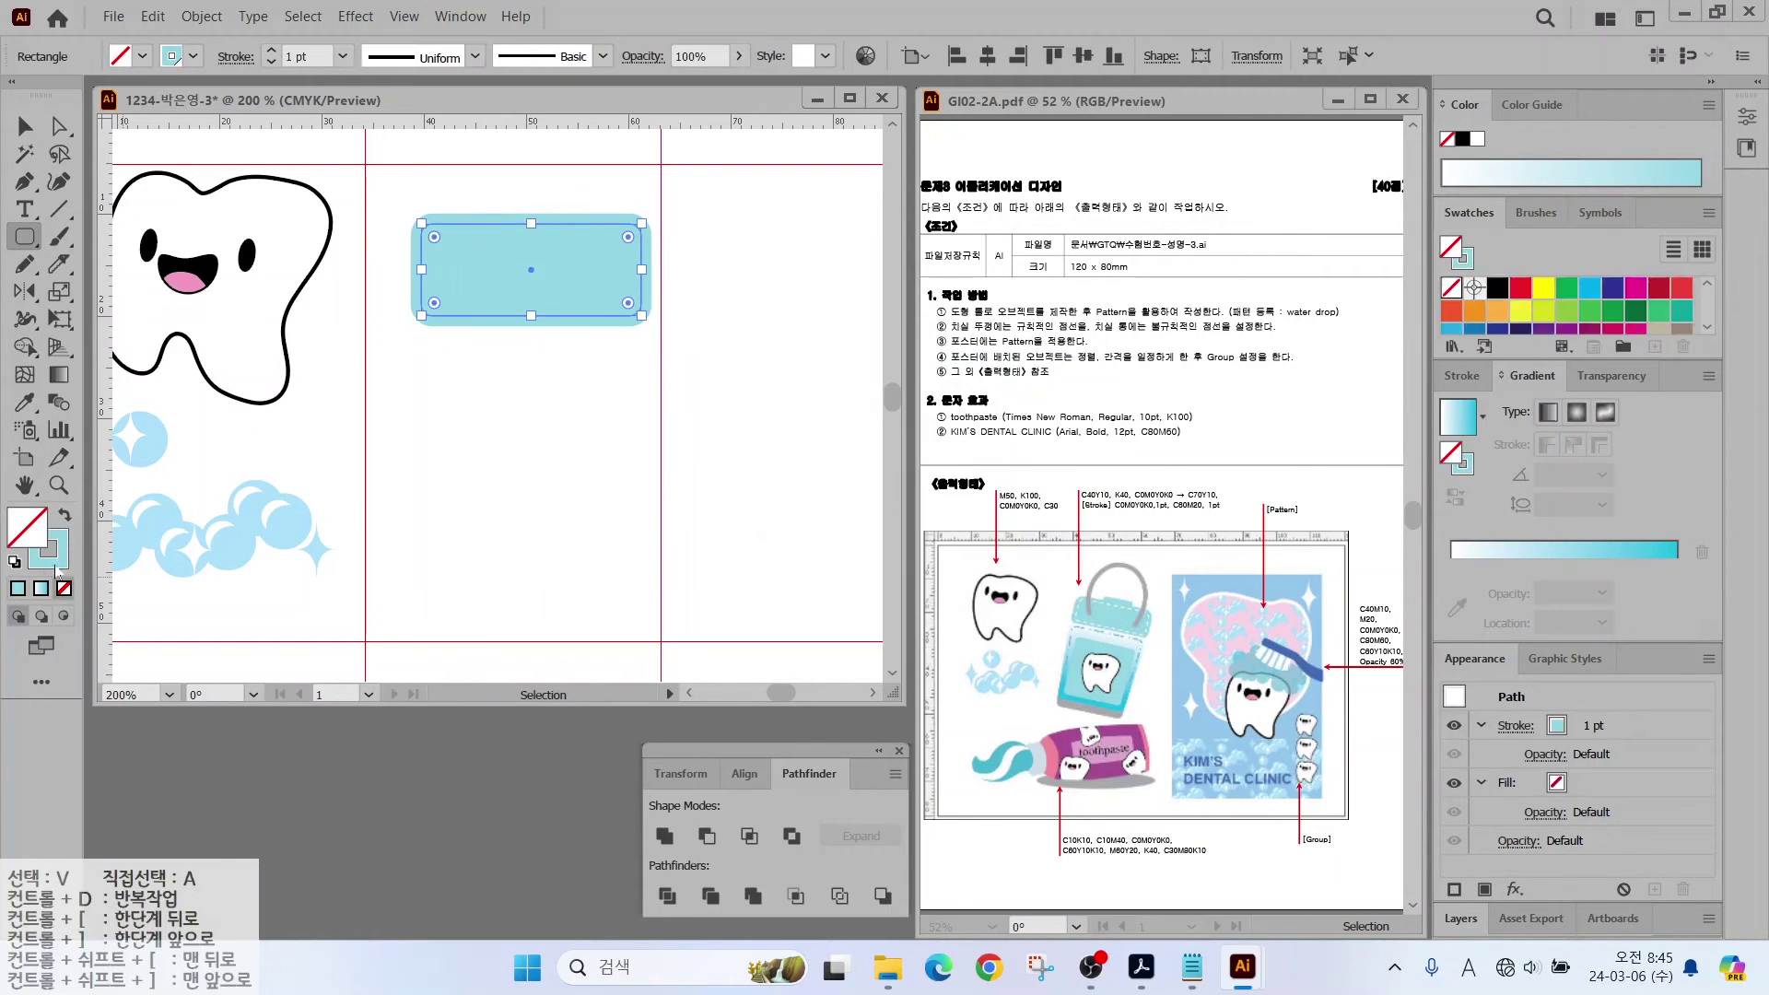
Step: Turn the inset path into a white 1 pt outline with no fill
left_click(1474, 322)
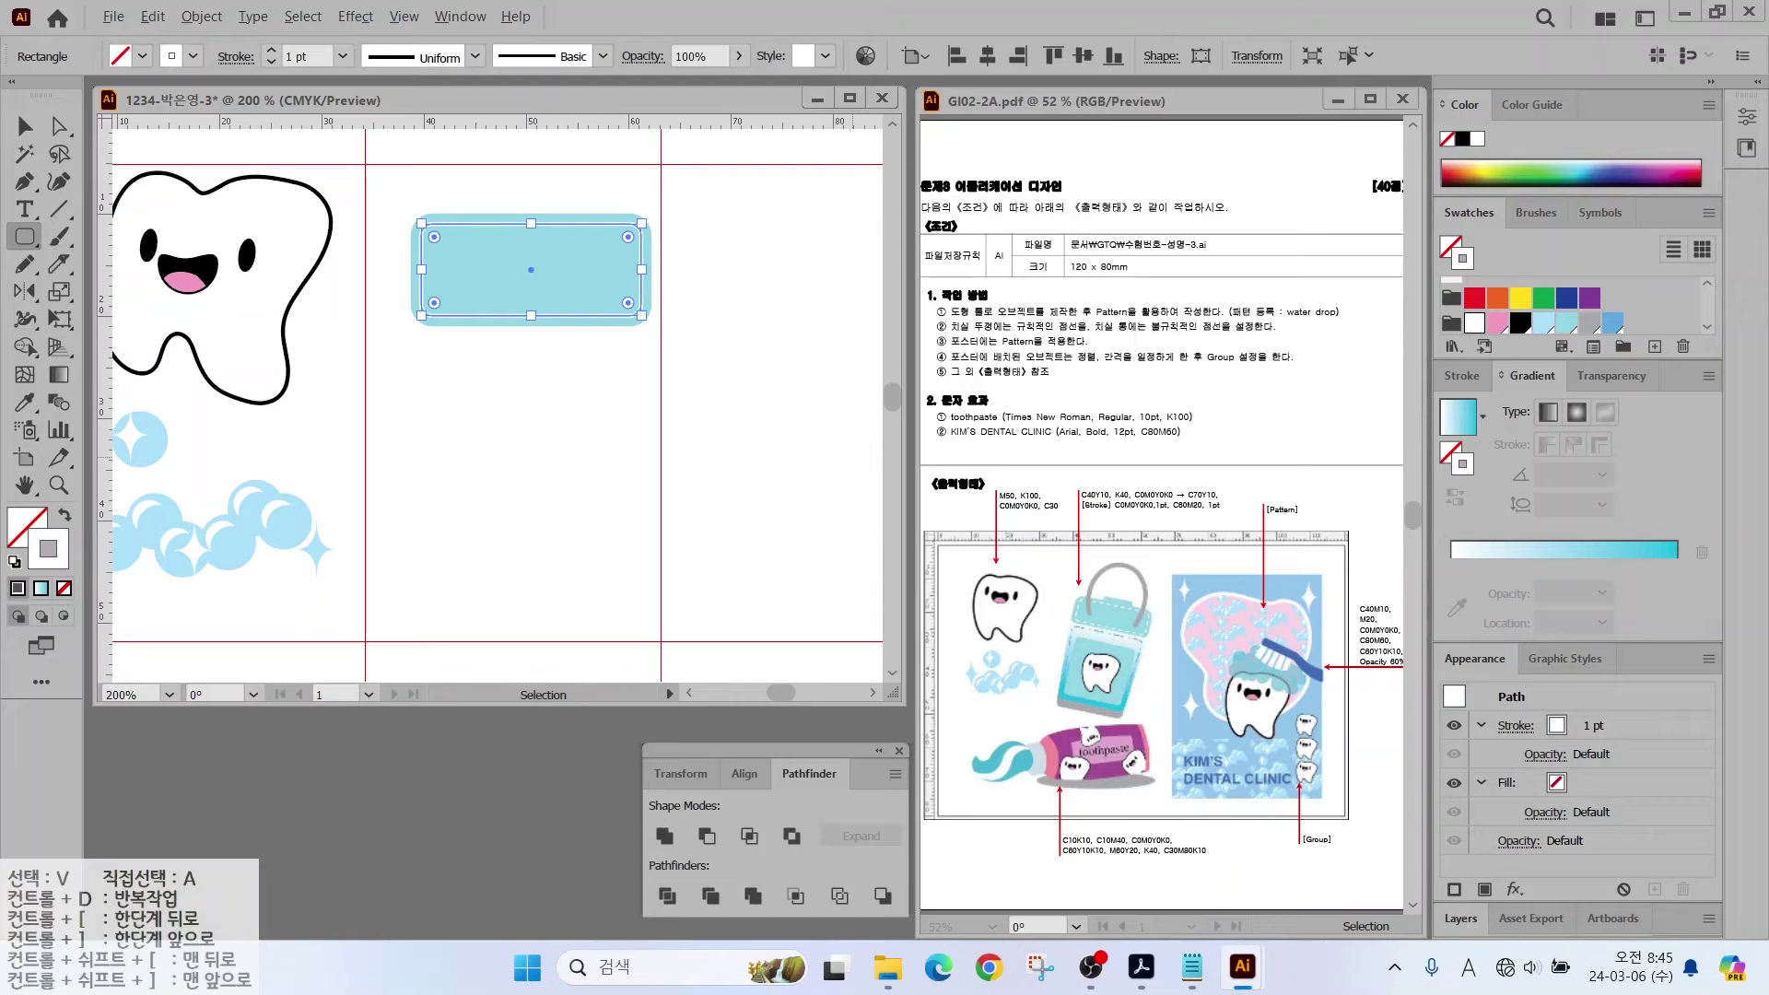
left_click_drag(1119, 488, 1098, 423)
left_click_drag(1103, 515, 1234, 515)
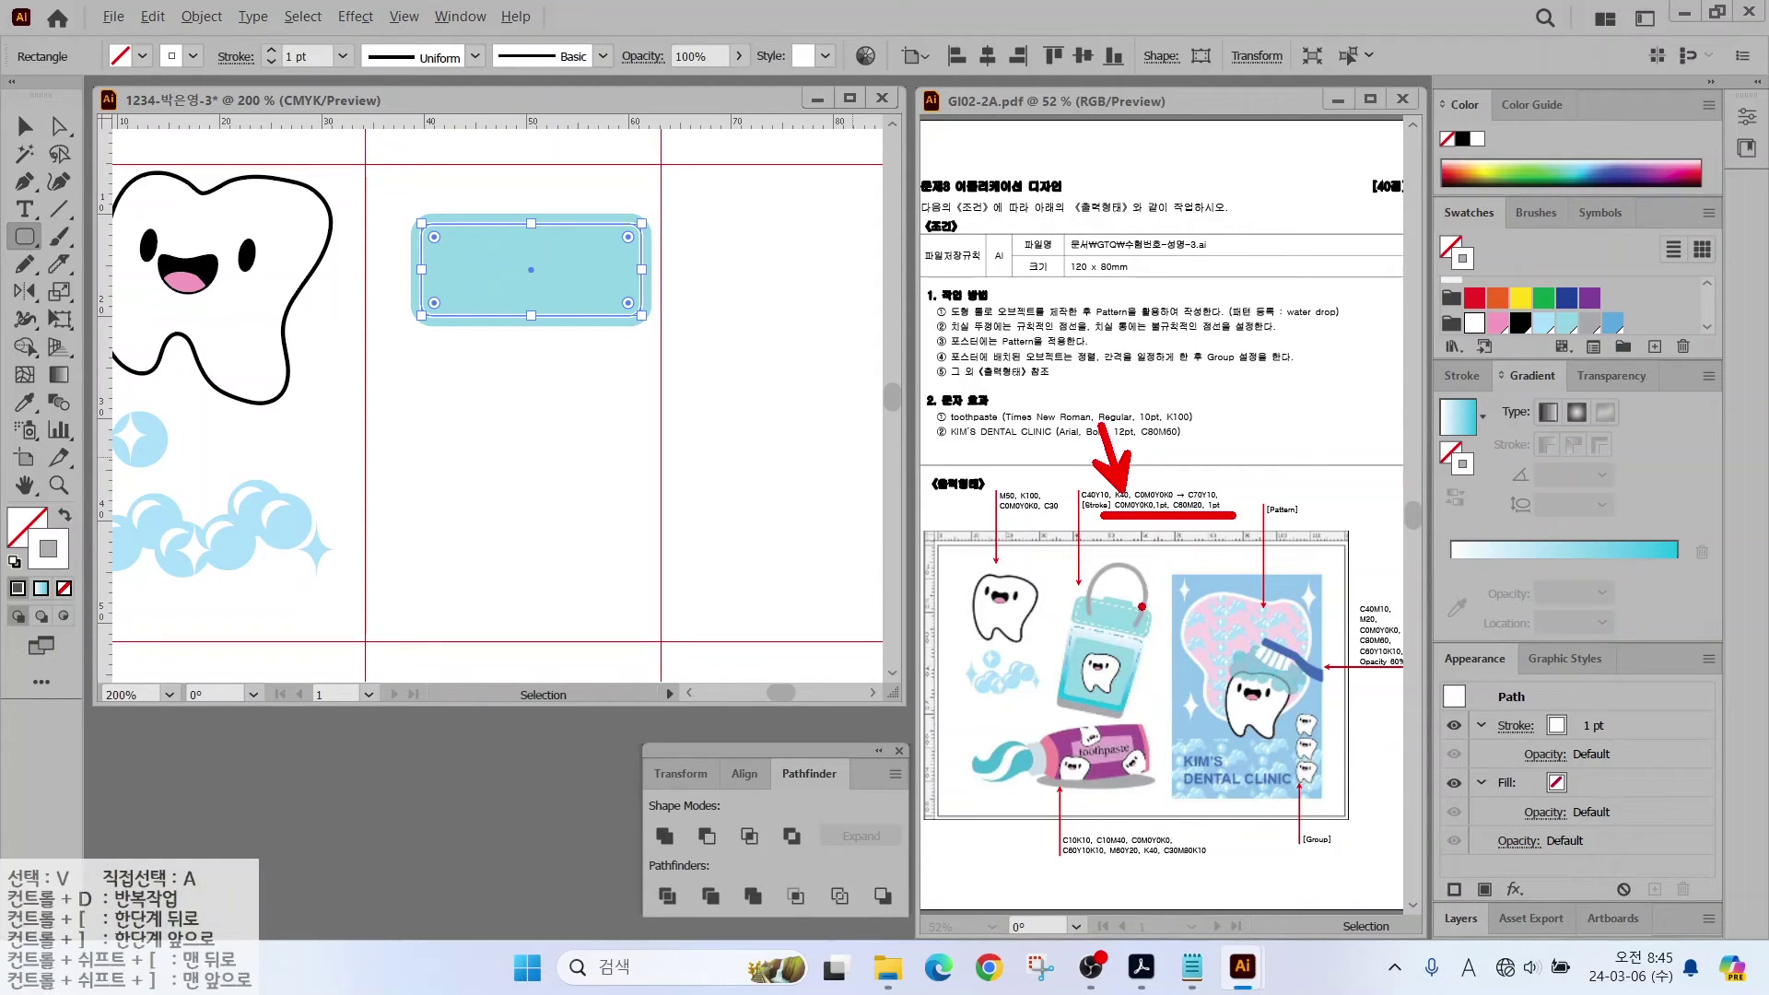
key("Escape")
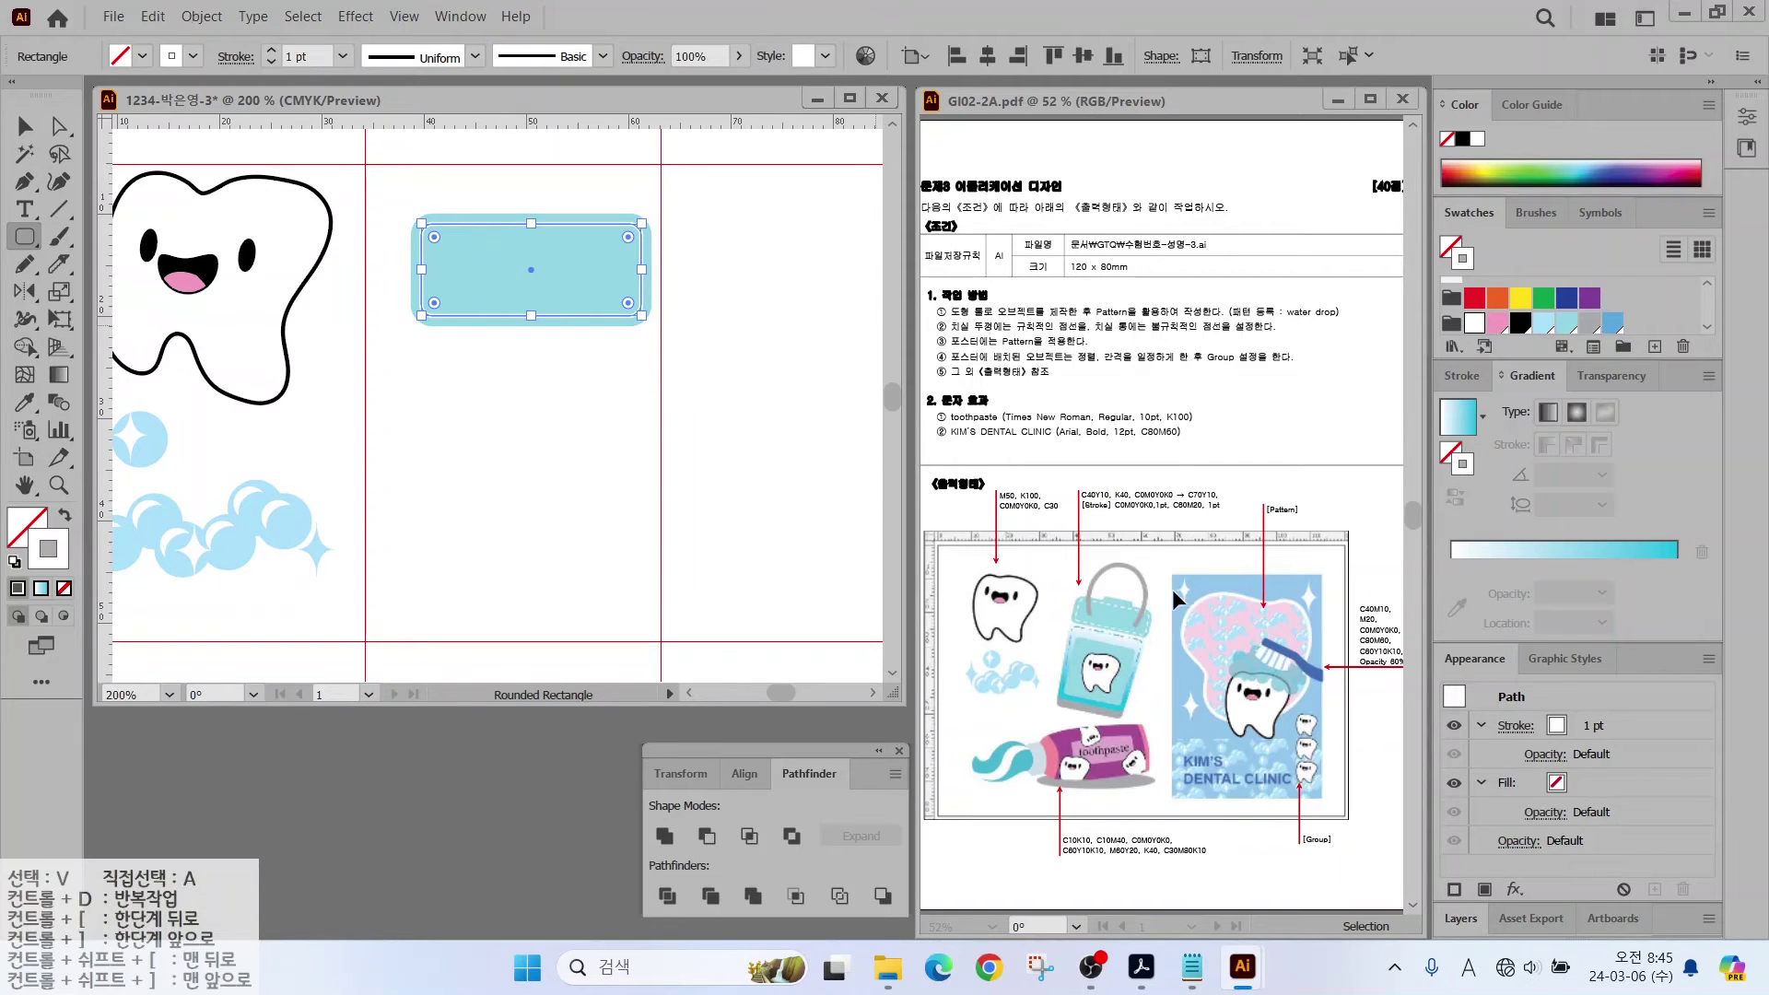
left_click_drag(1108, 602, 1079, 536)
Step: Enable Dashed Line on the inset outline in the Stroke panel
left_click(1460, 378)
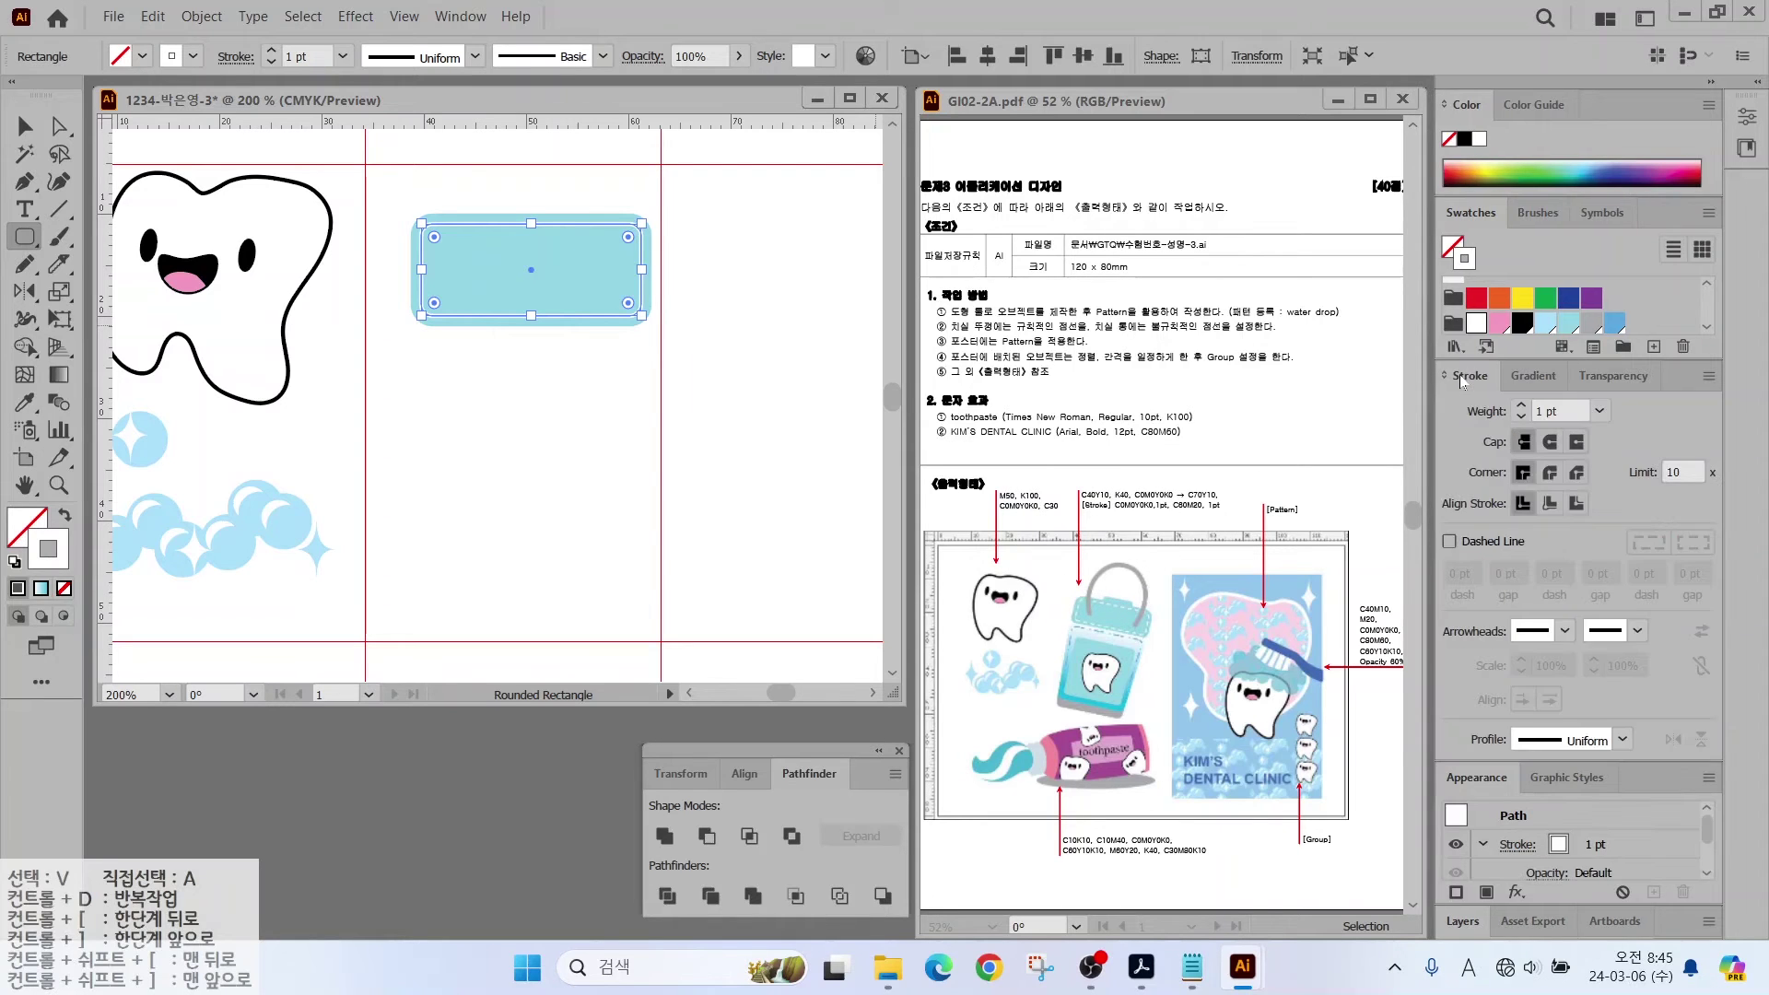
left_click(1450, 542)
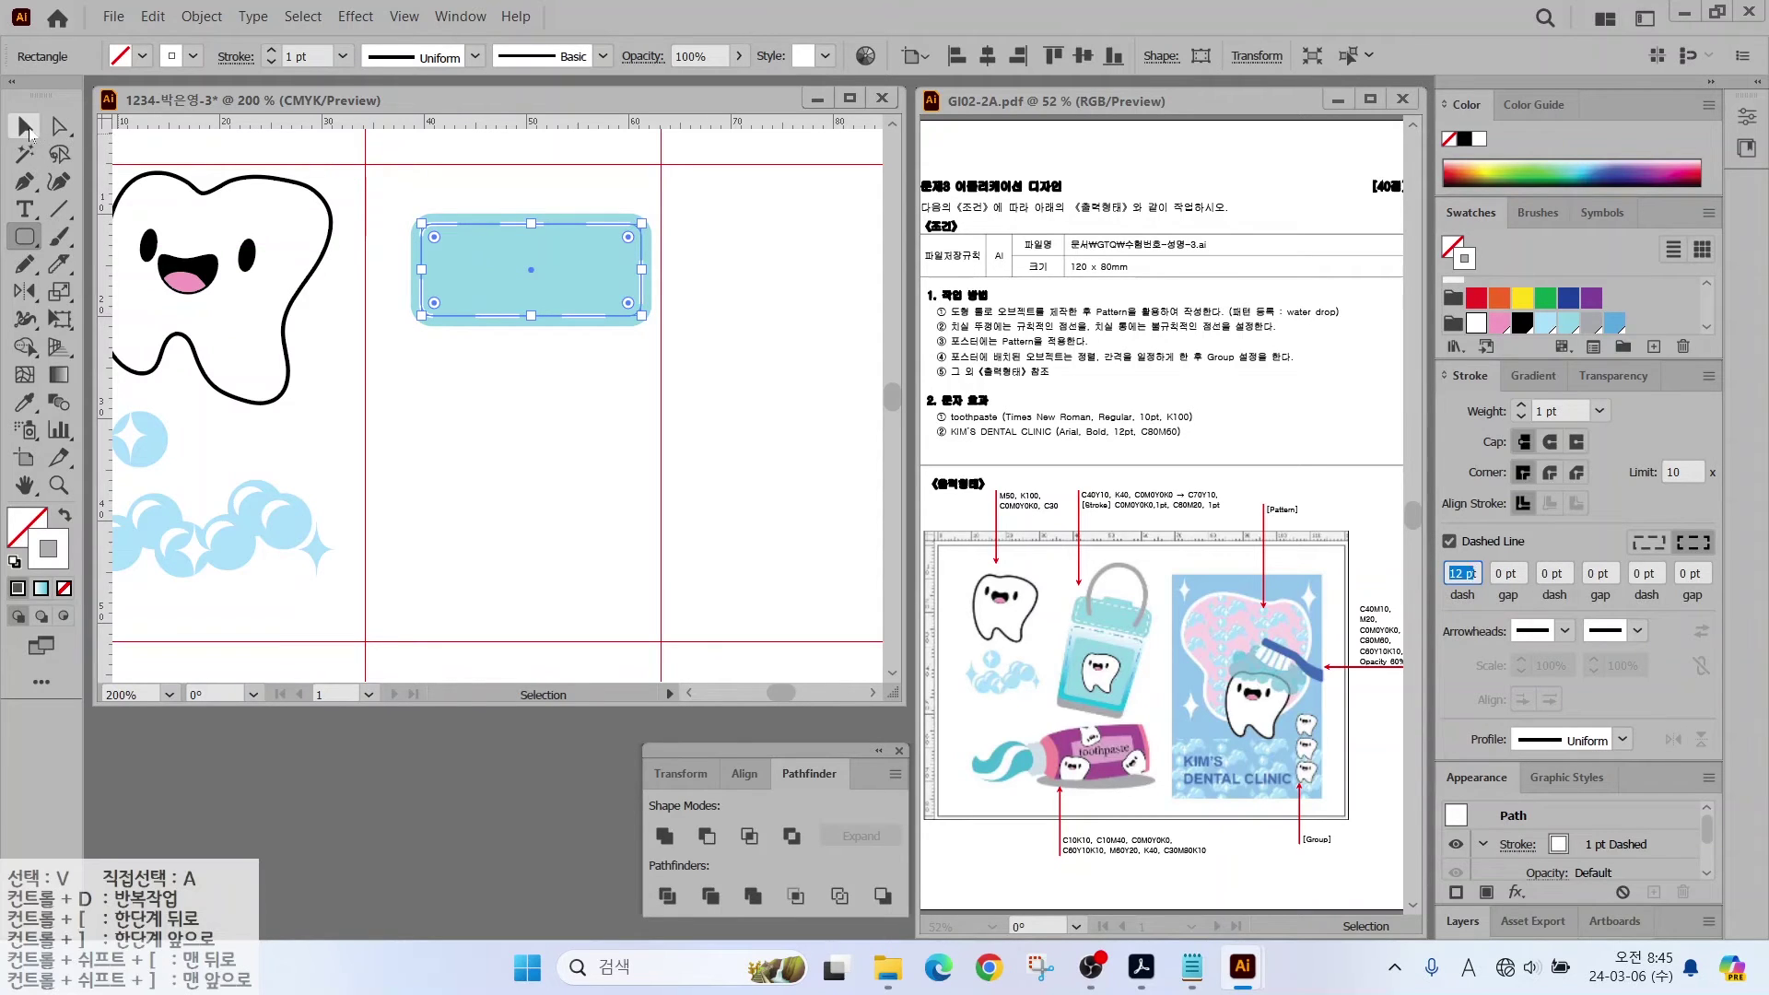
left_click(25, 126)
left_click(477, 403)
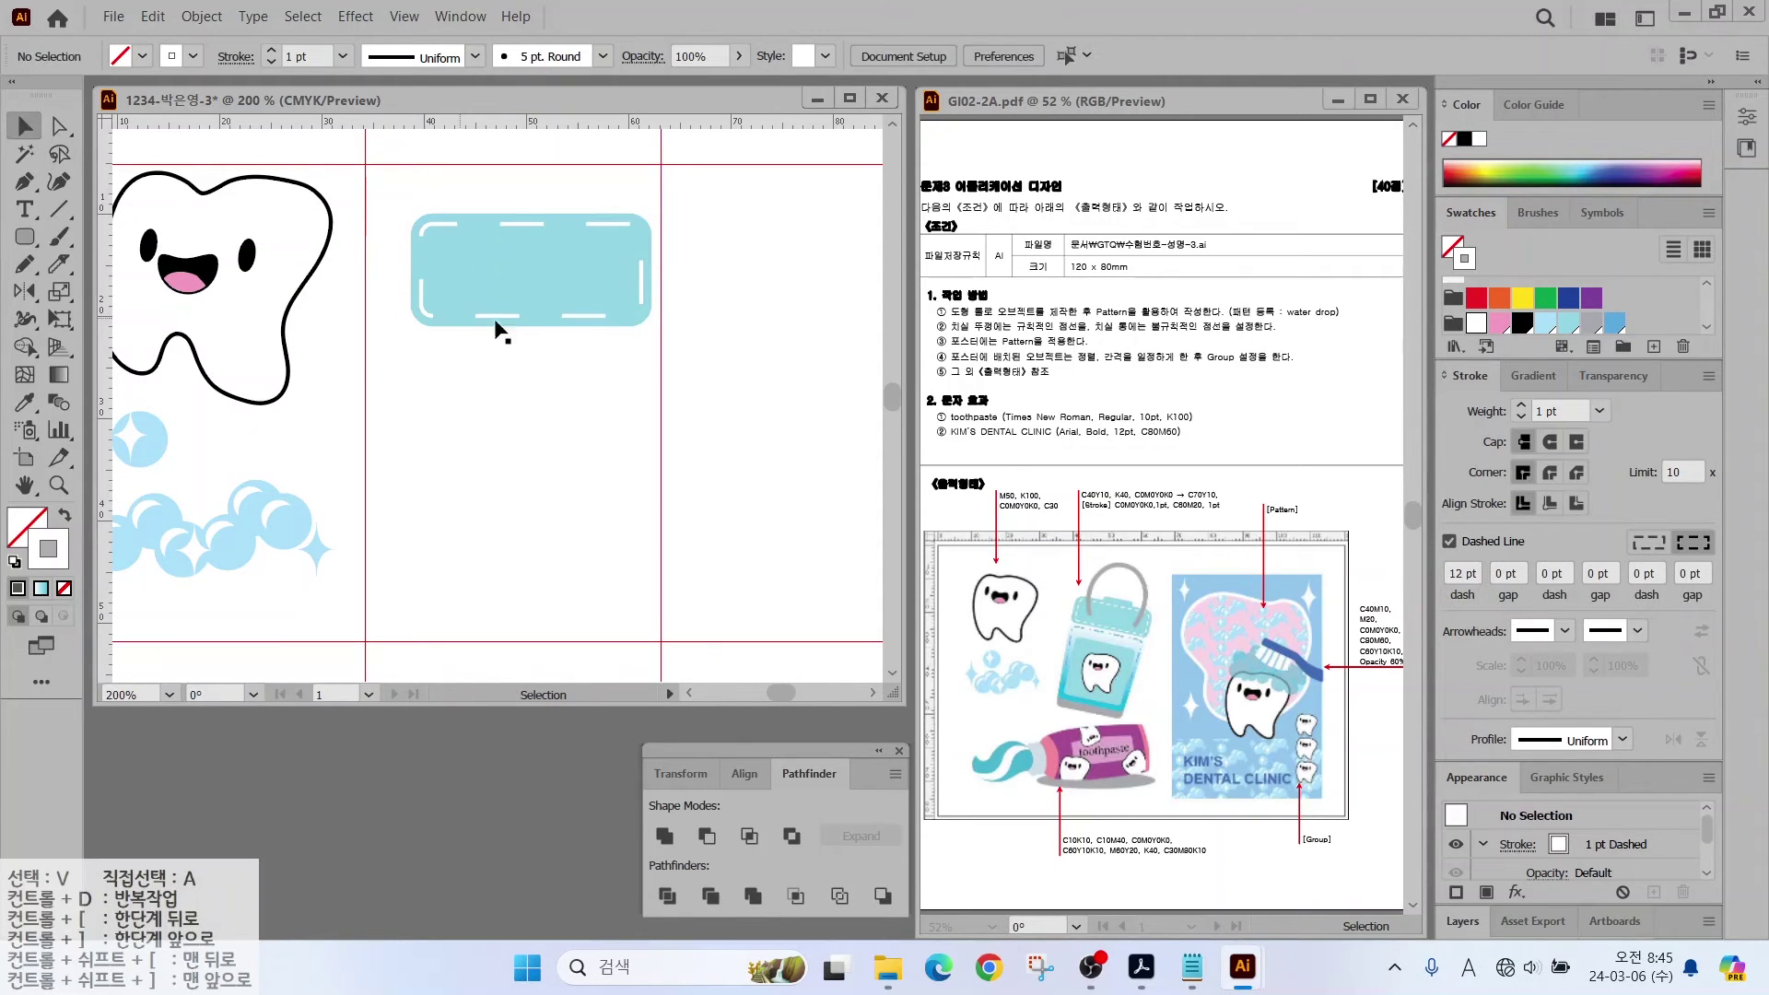
left_click(420, 306)
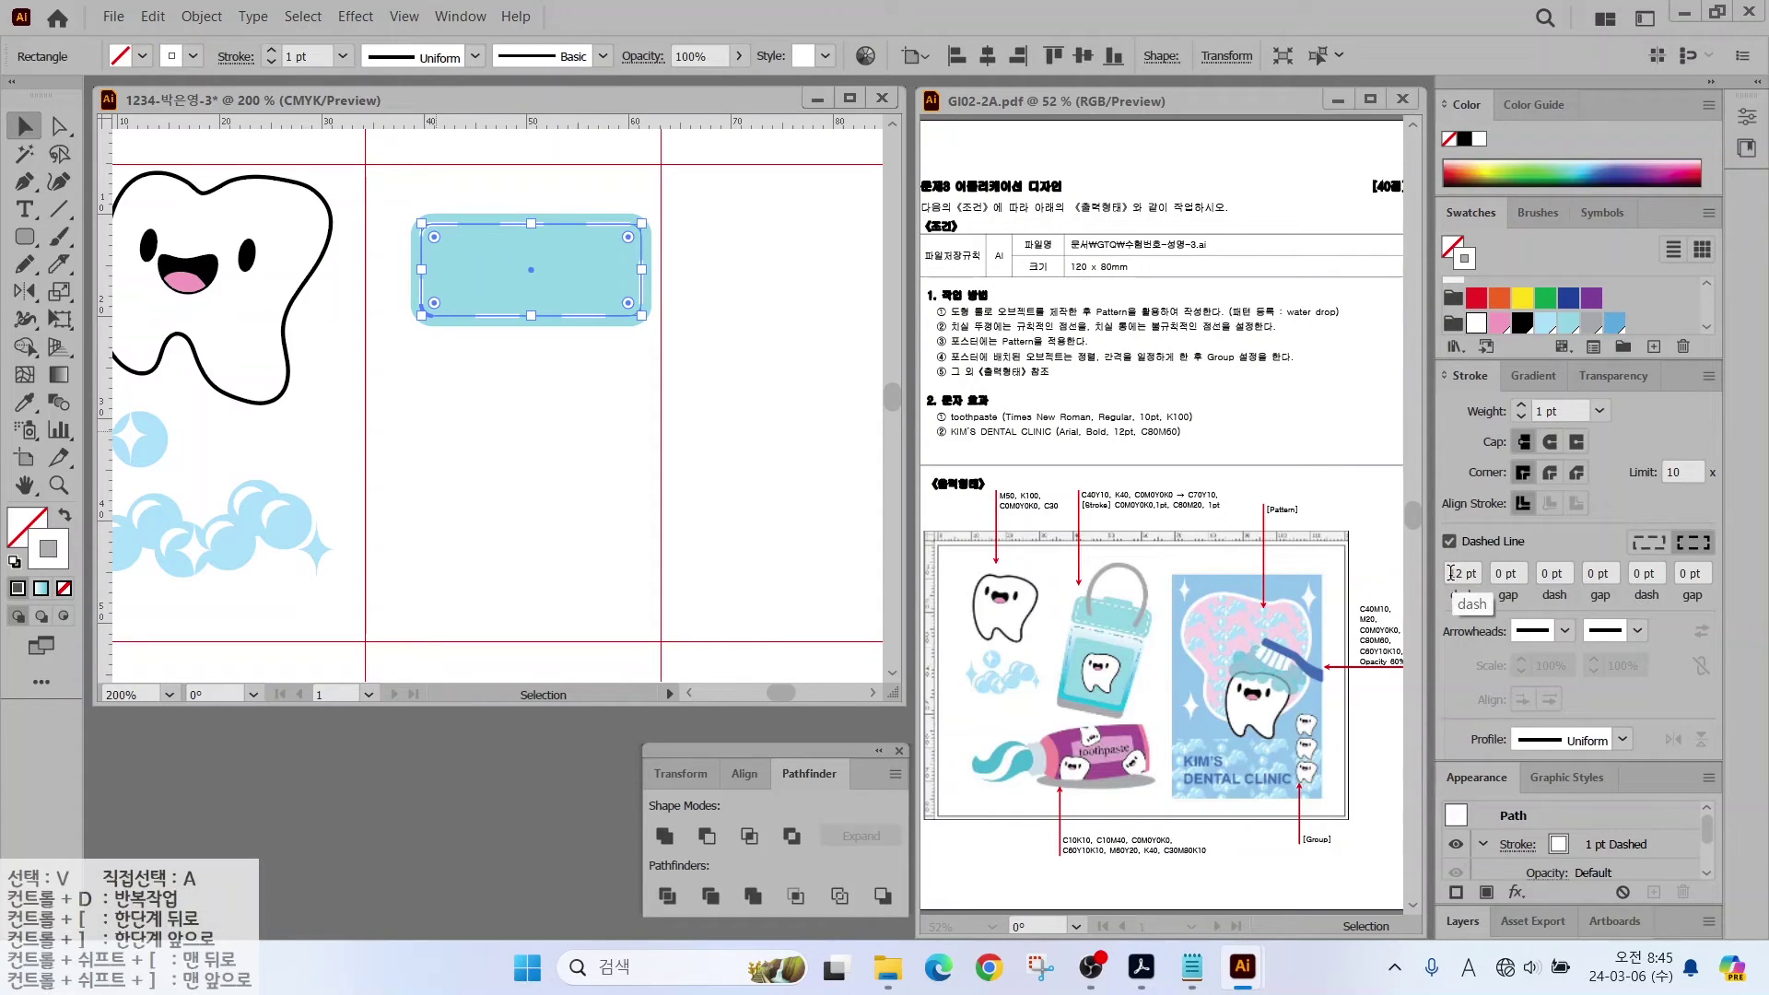
Step: Set the outline's dash pattern to 3 pt dashes with 2 pt gaps
left_click(1450, 573)
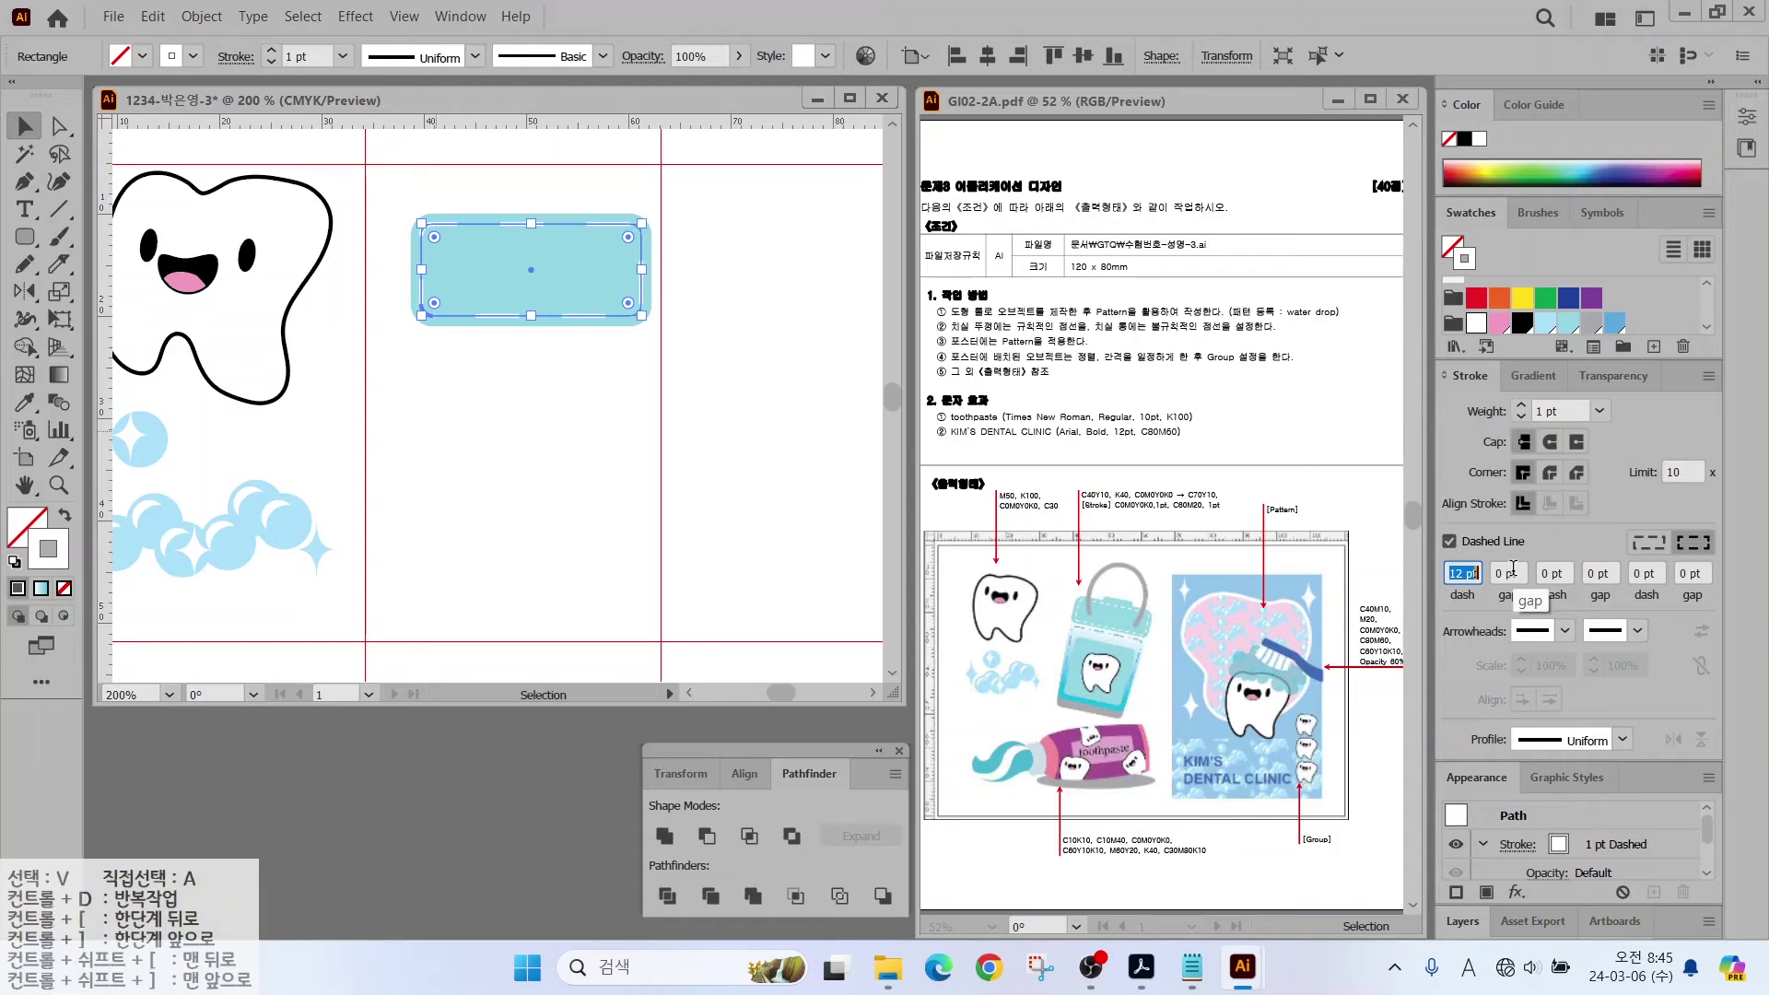
type("3")
key("Return")
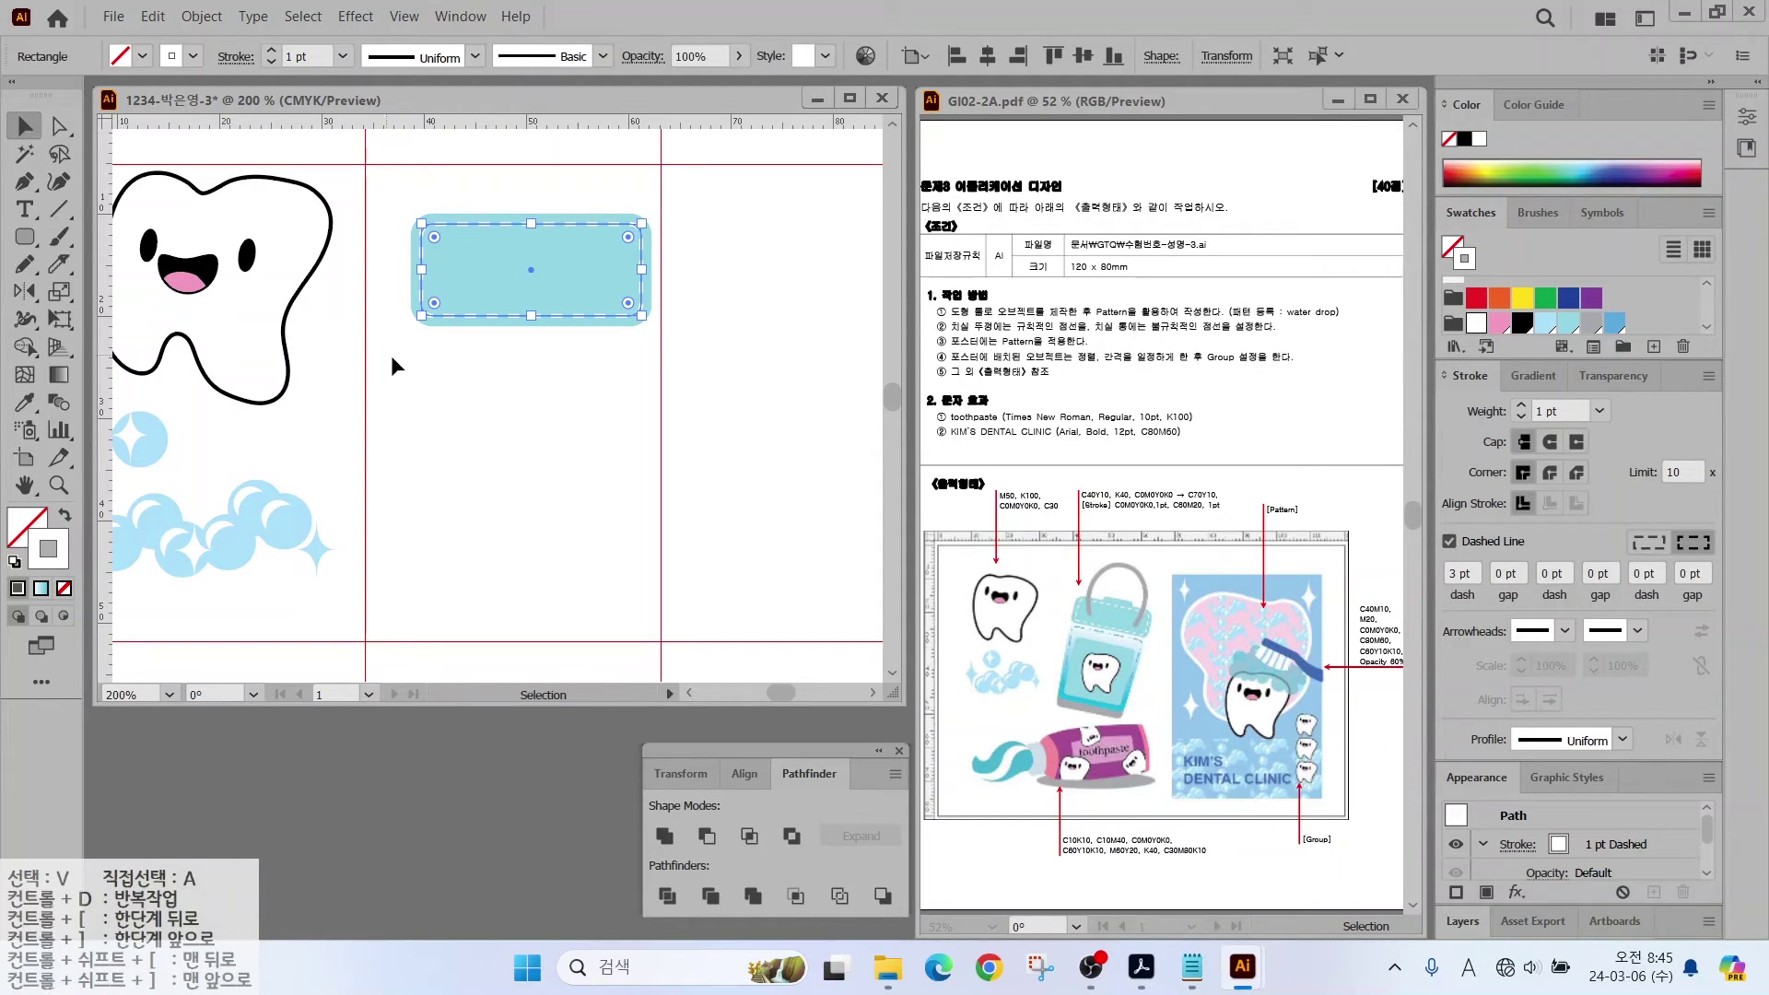
left_click(396, 361)
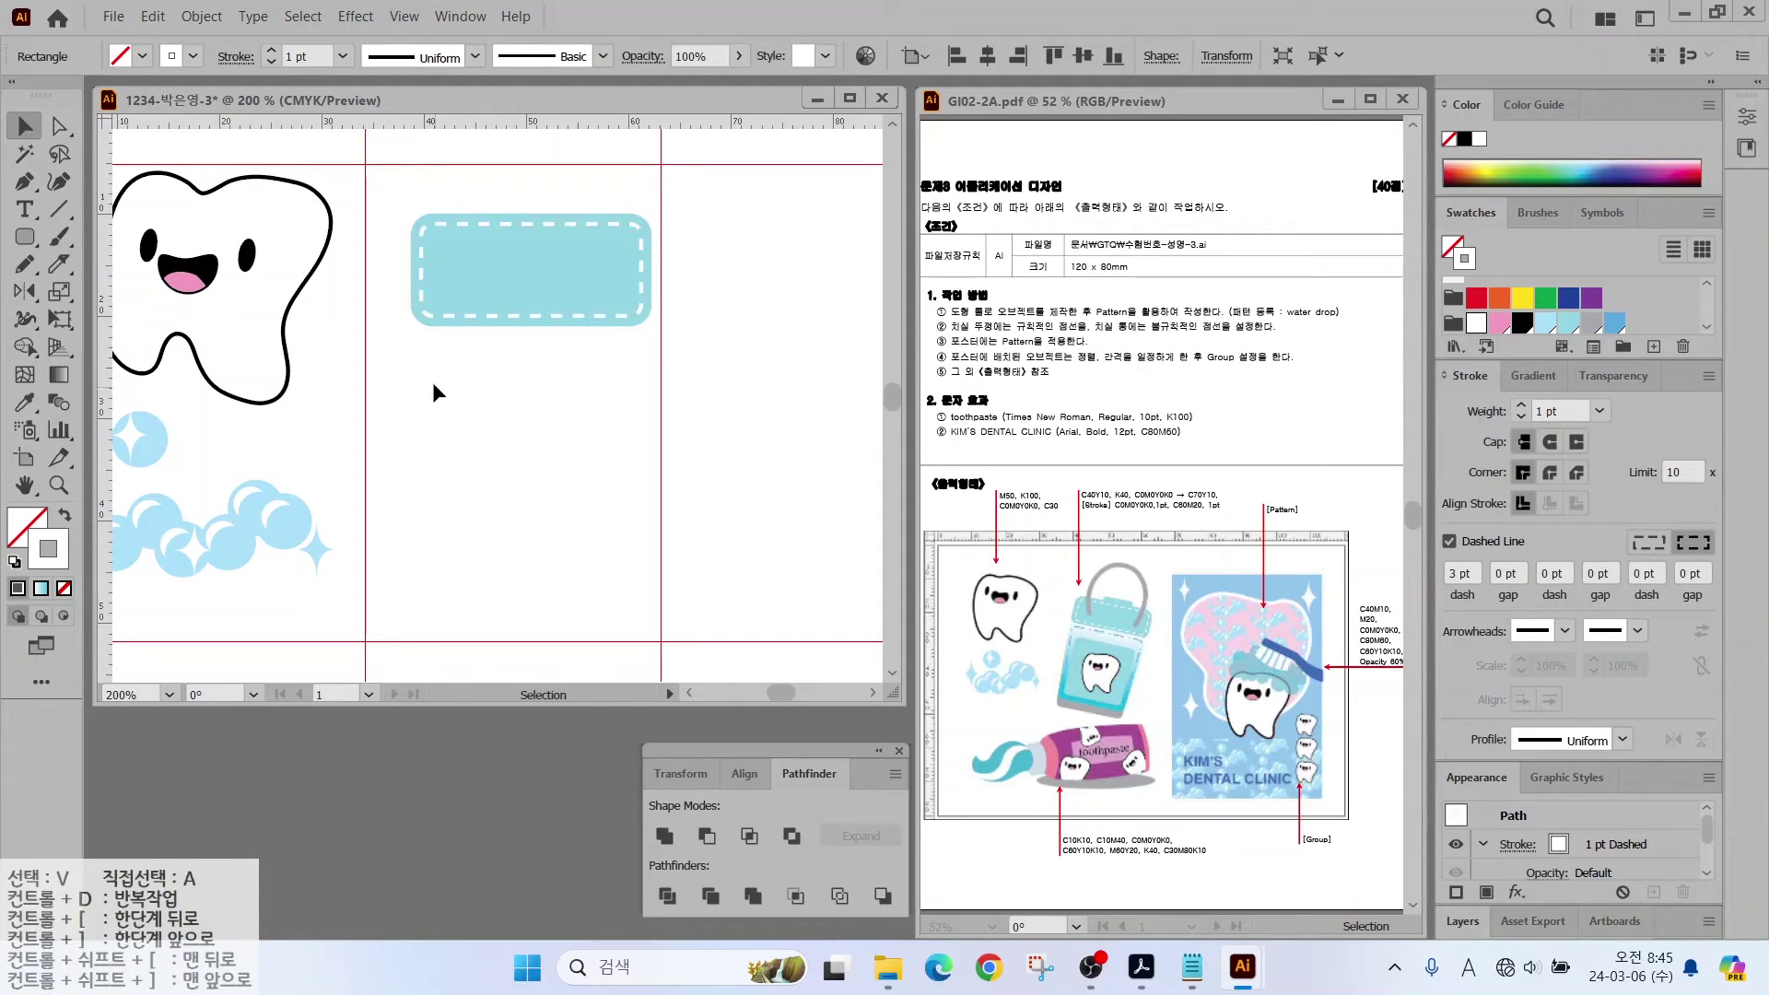
left_click(466, 311)
left_click(1509, 571)
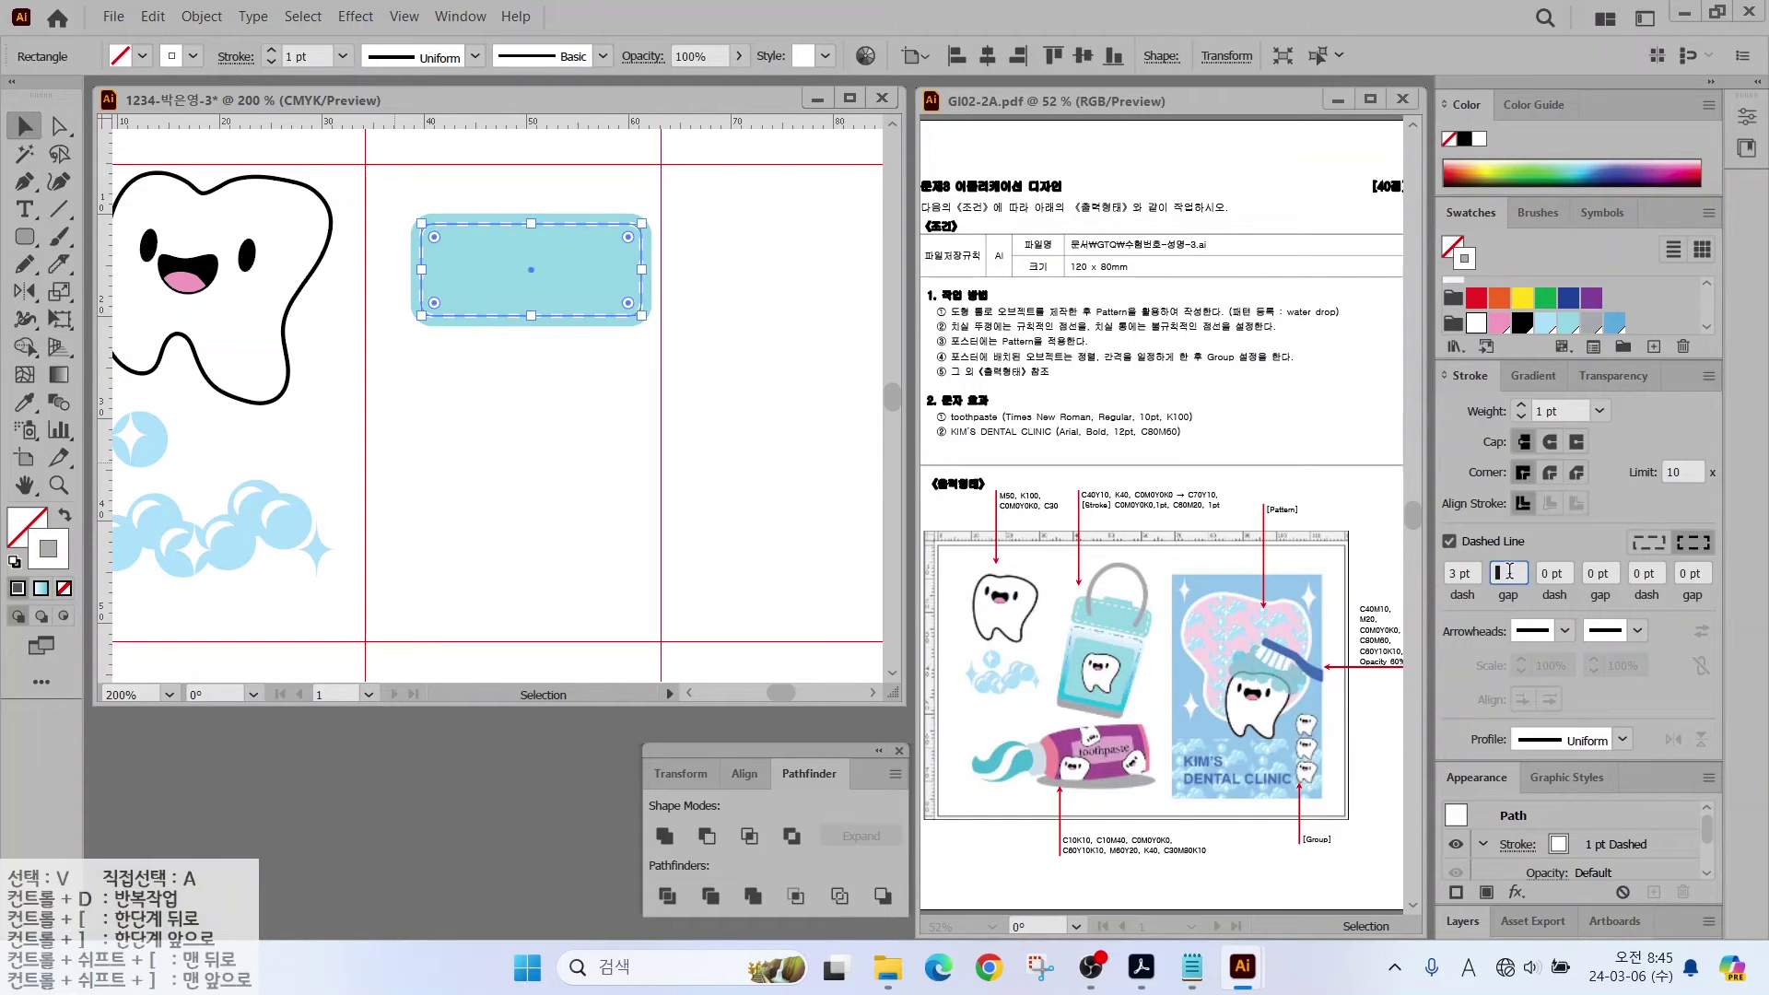
type("2")
key("Return")
left_click_drag(422, 414, 785, 415)
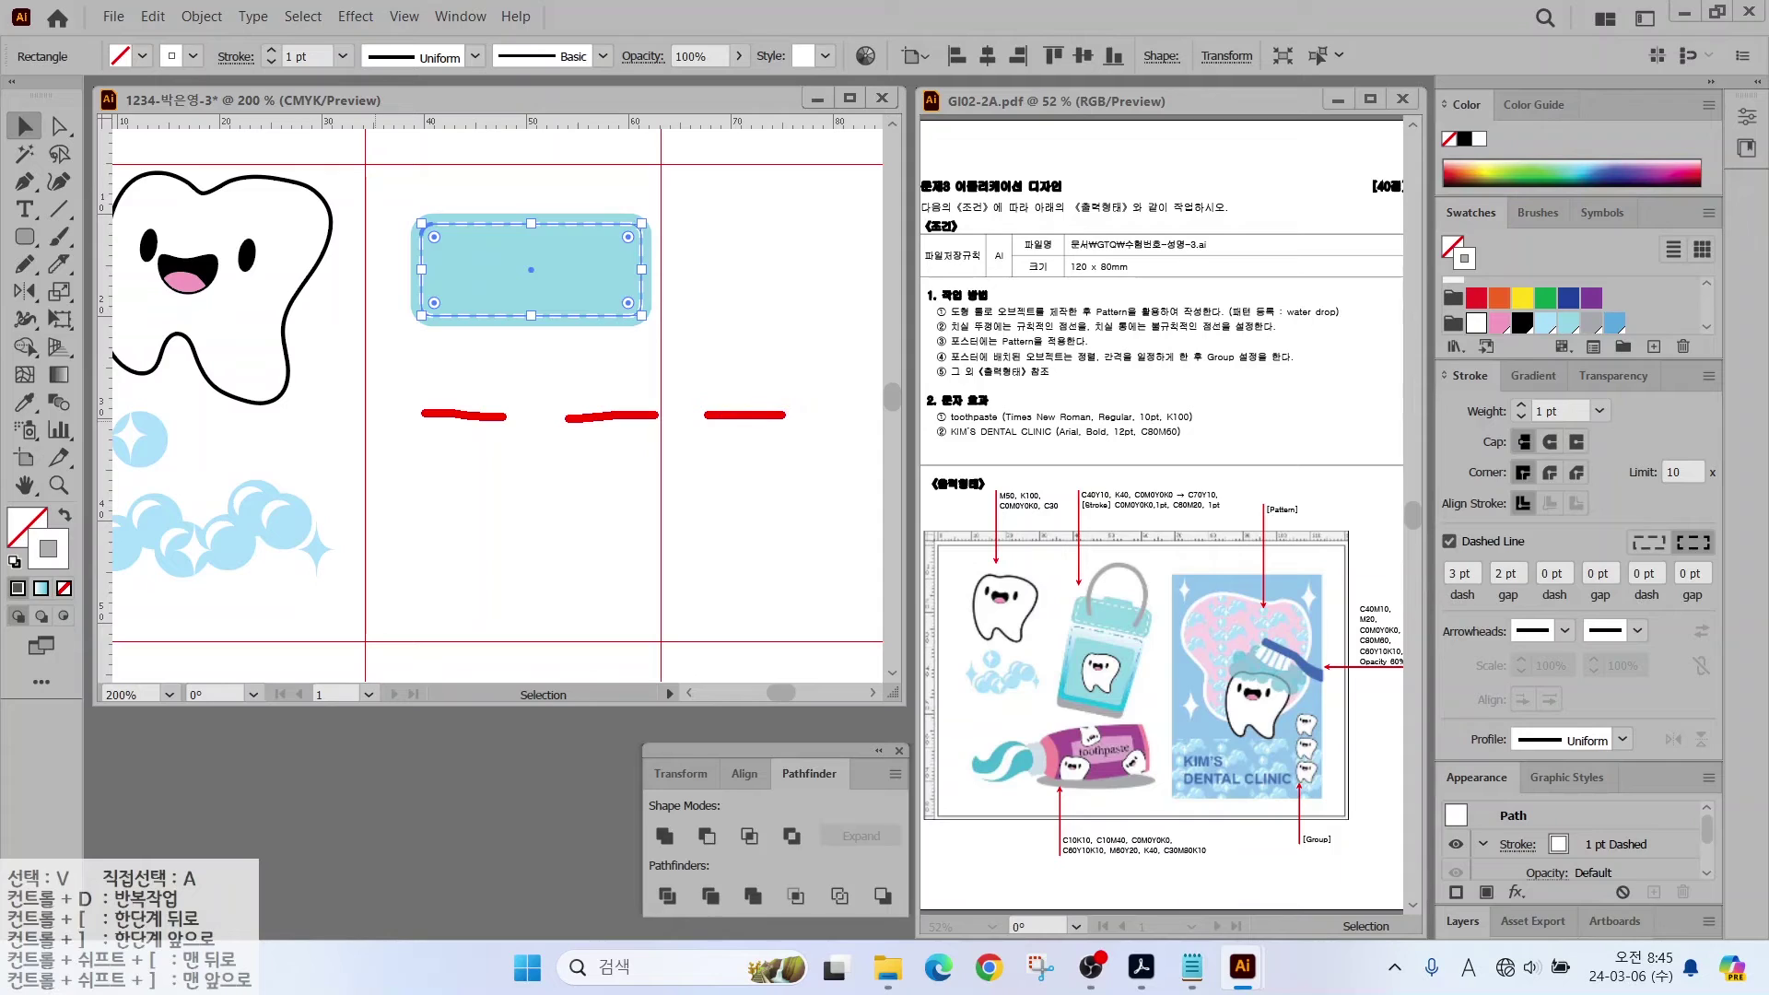
key("Escape")
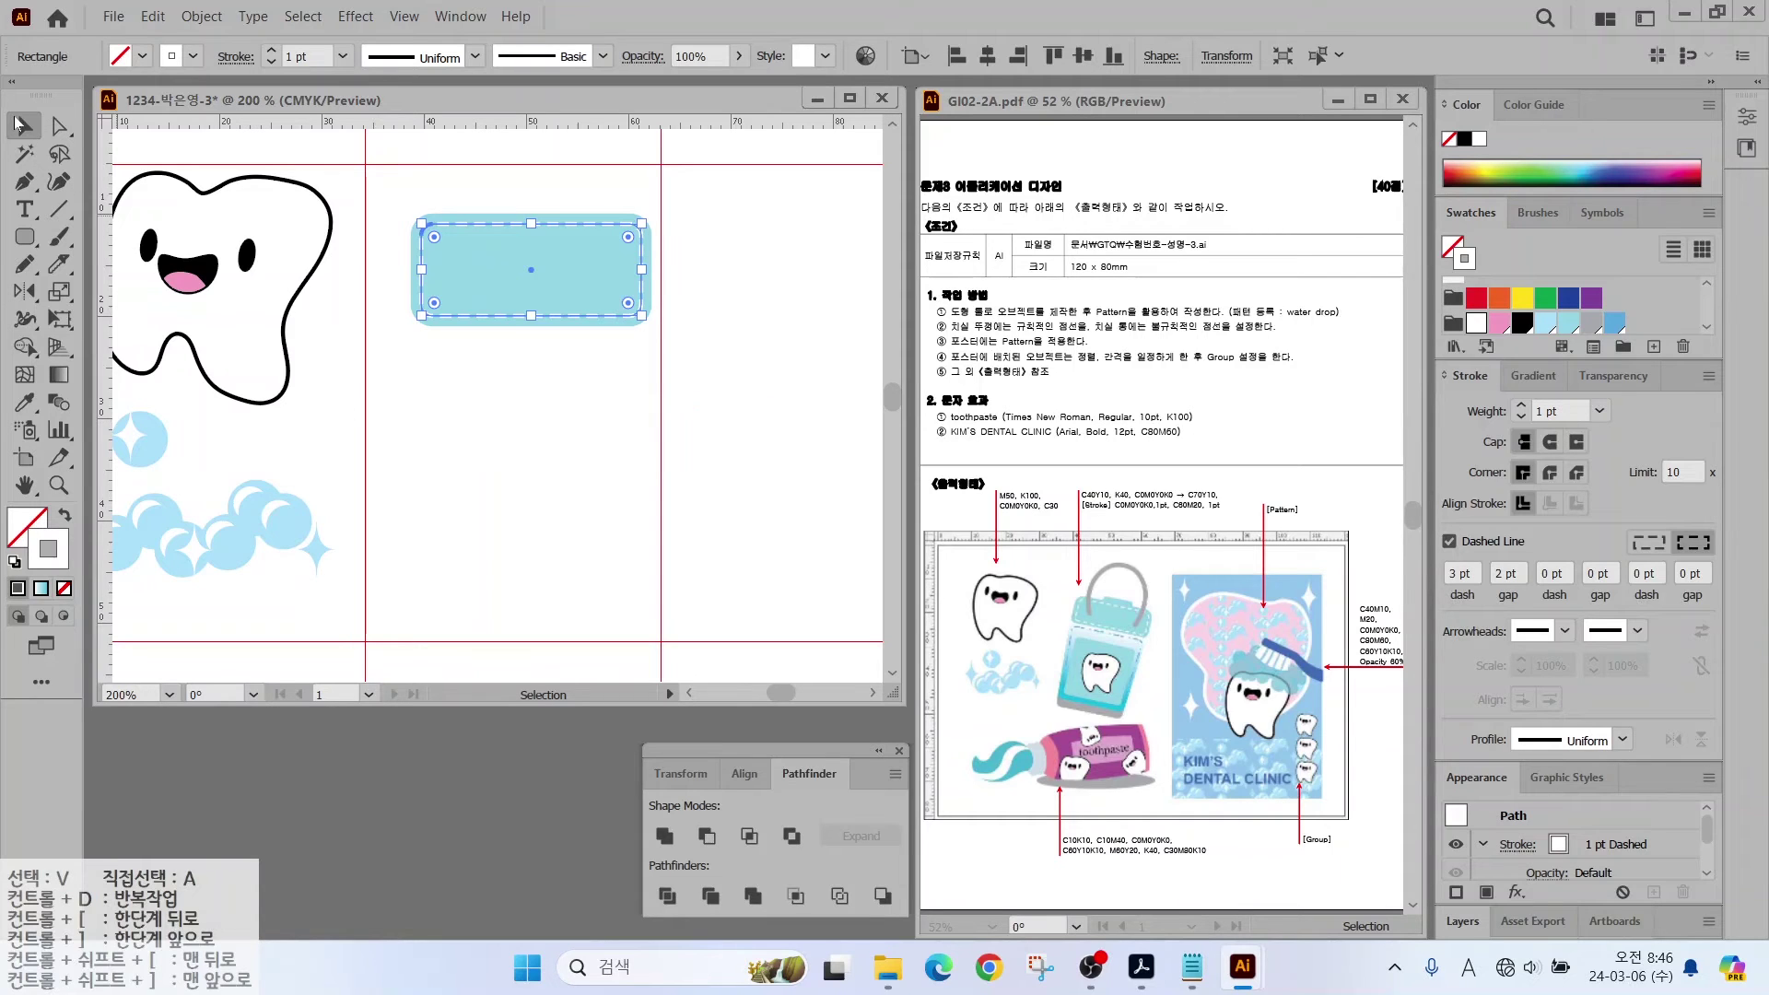
left_click(465, 382)
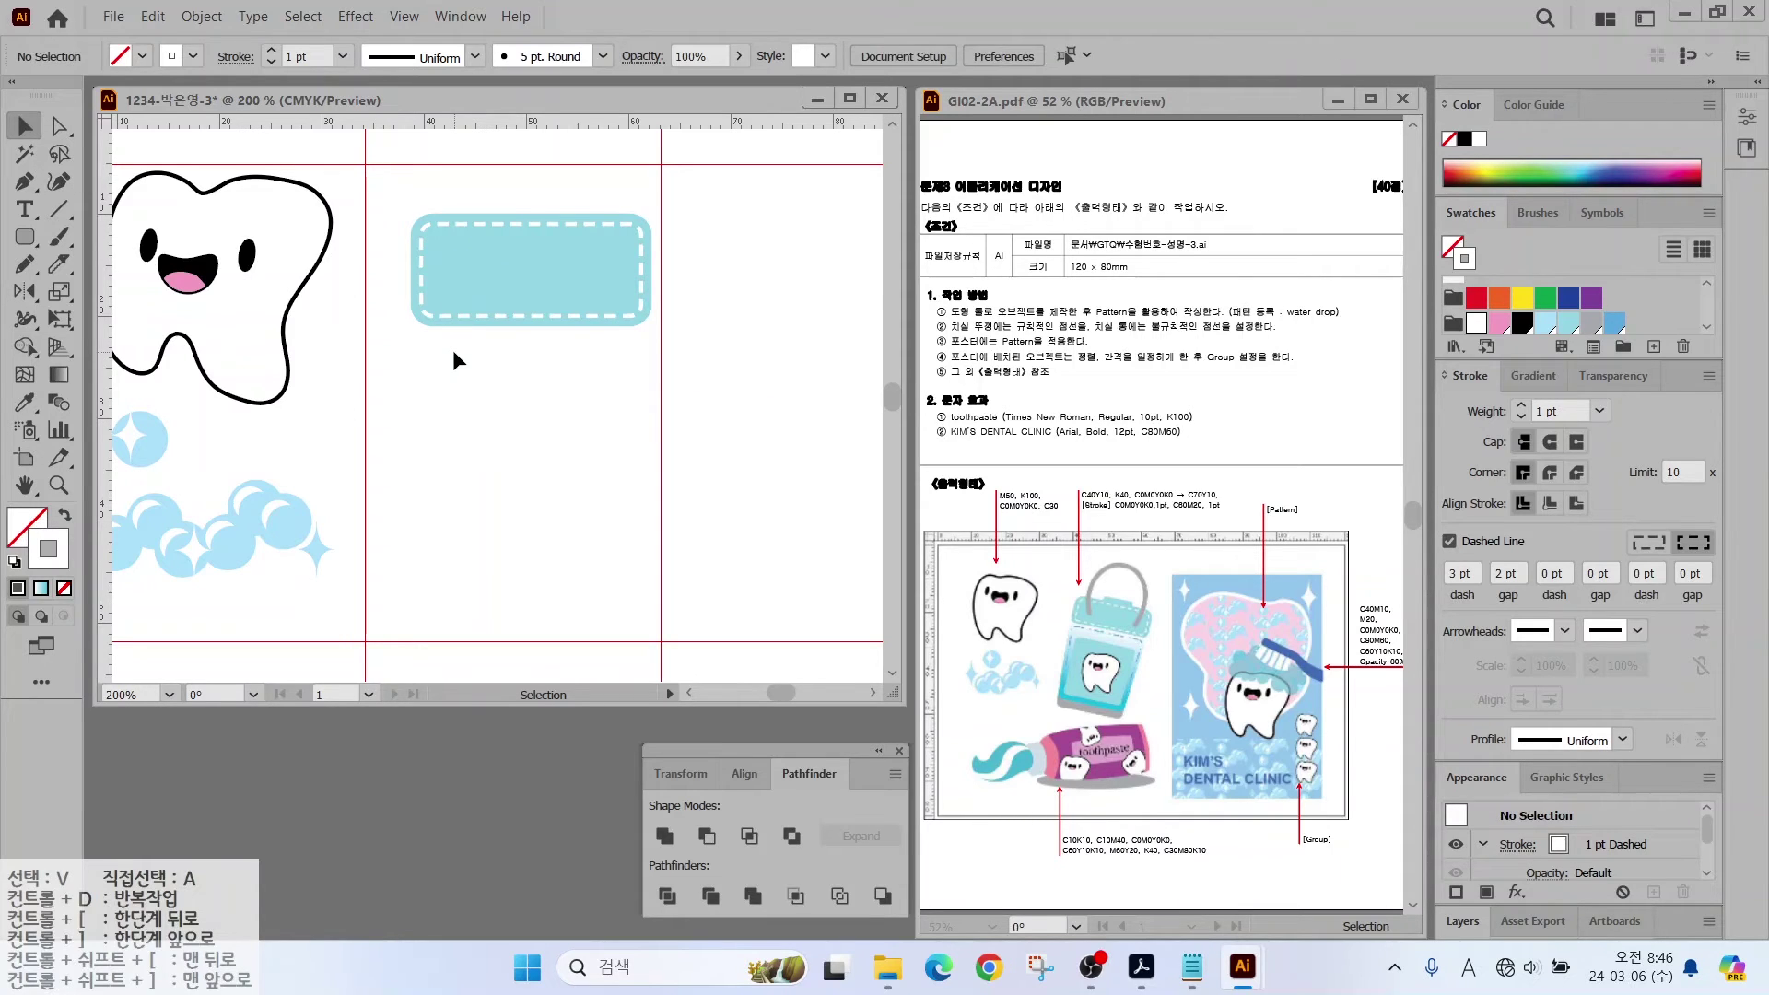
Step: Draw a thin tab rectangle above the cap, give it the cap's light-blue fill, and reposition both
left_click(26, 236)
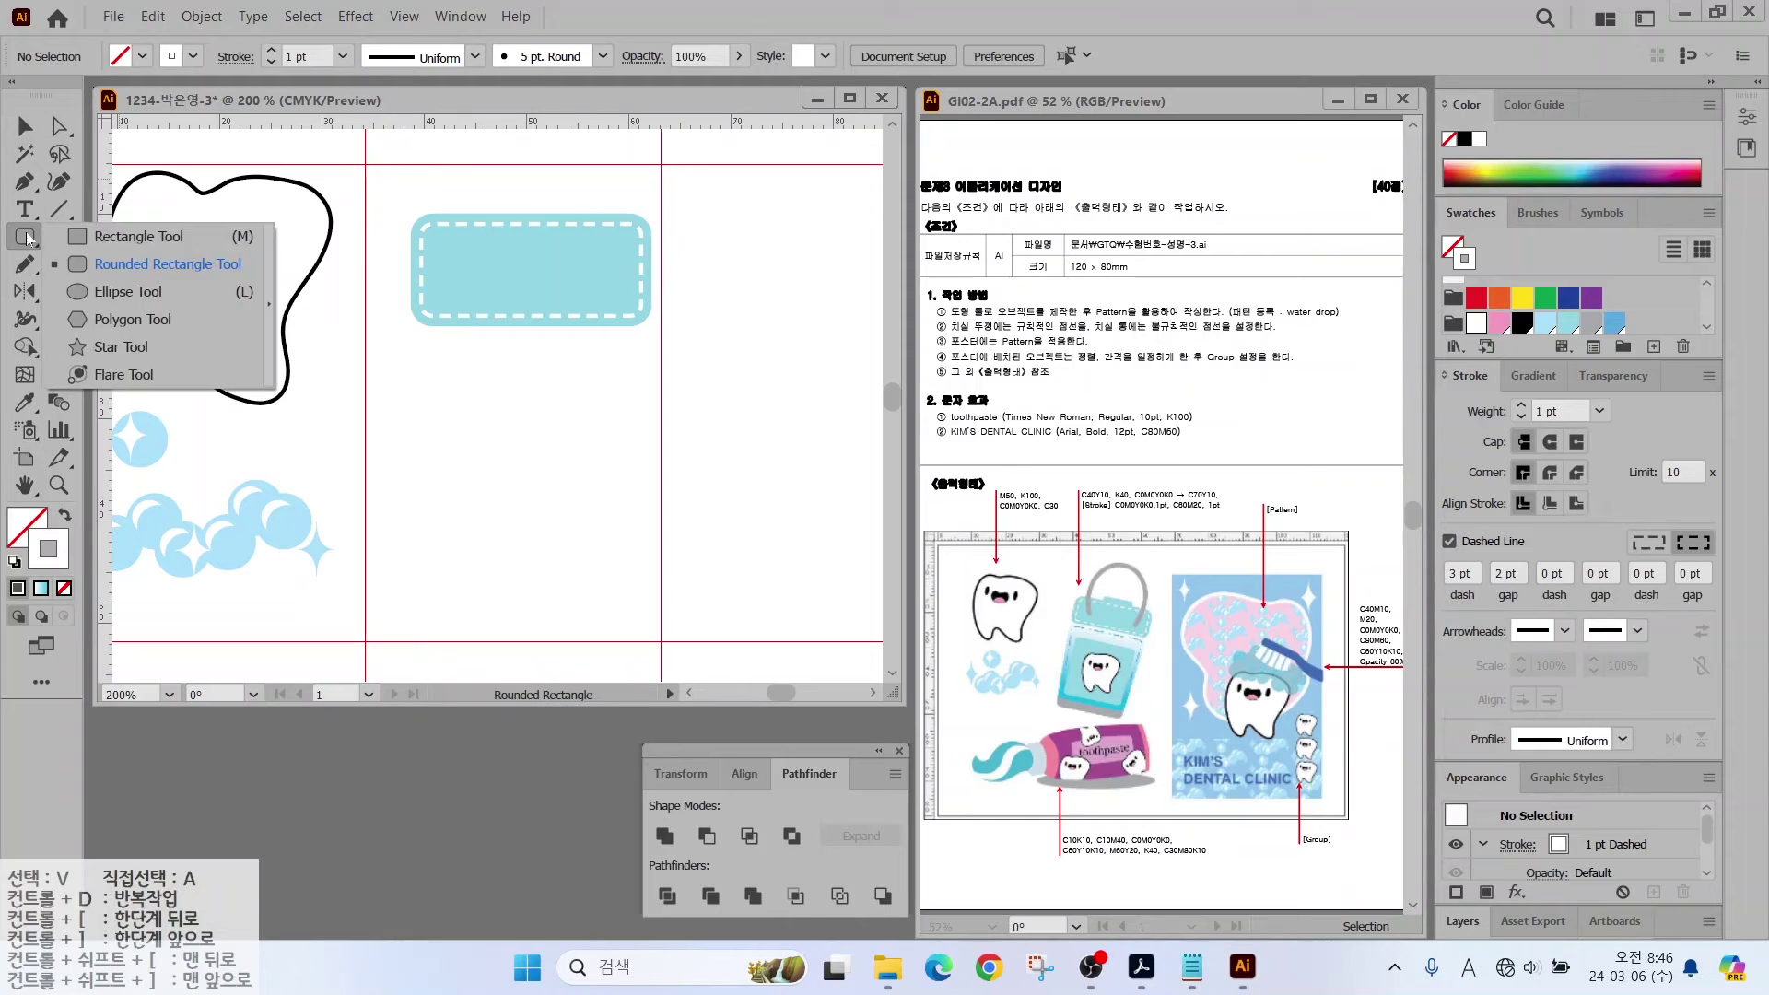
left_click(138, 236)
left_click_drag(484, 199, 573, 220)
left_click(25, 405)
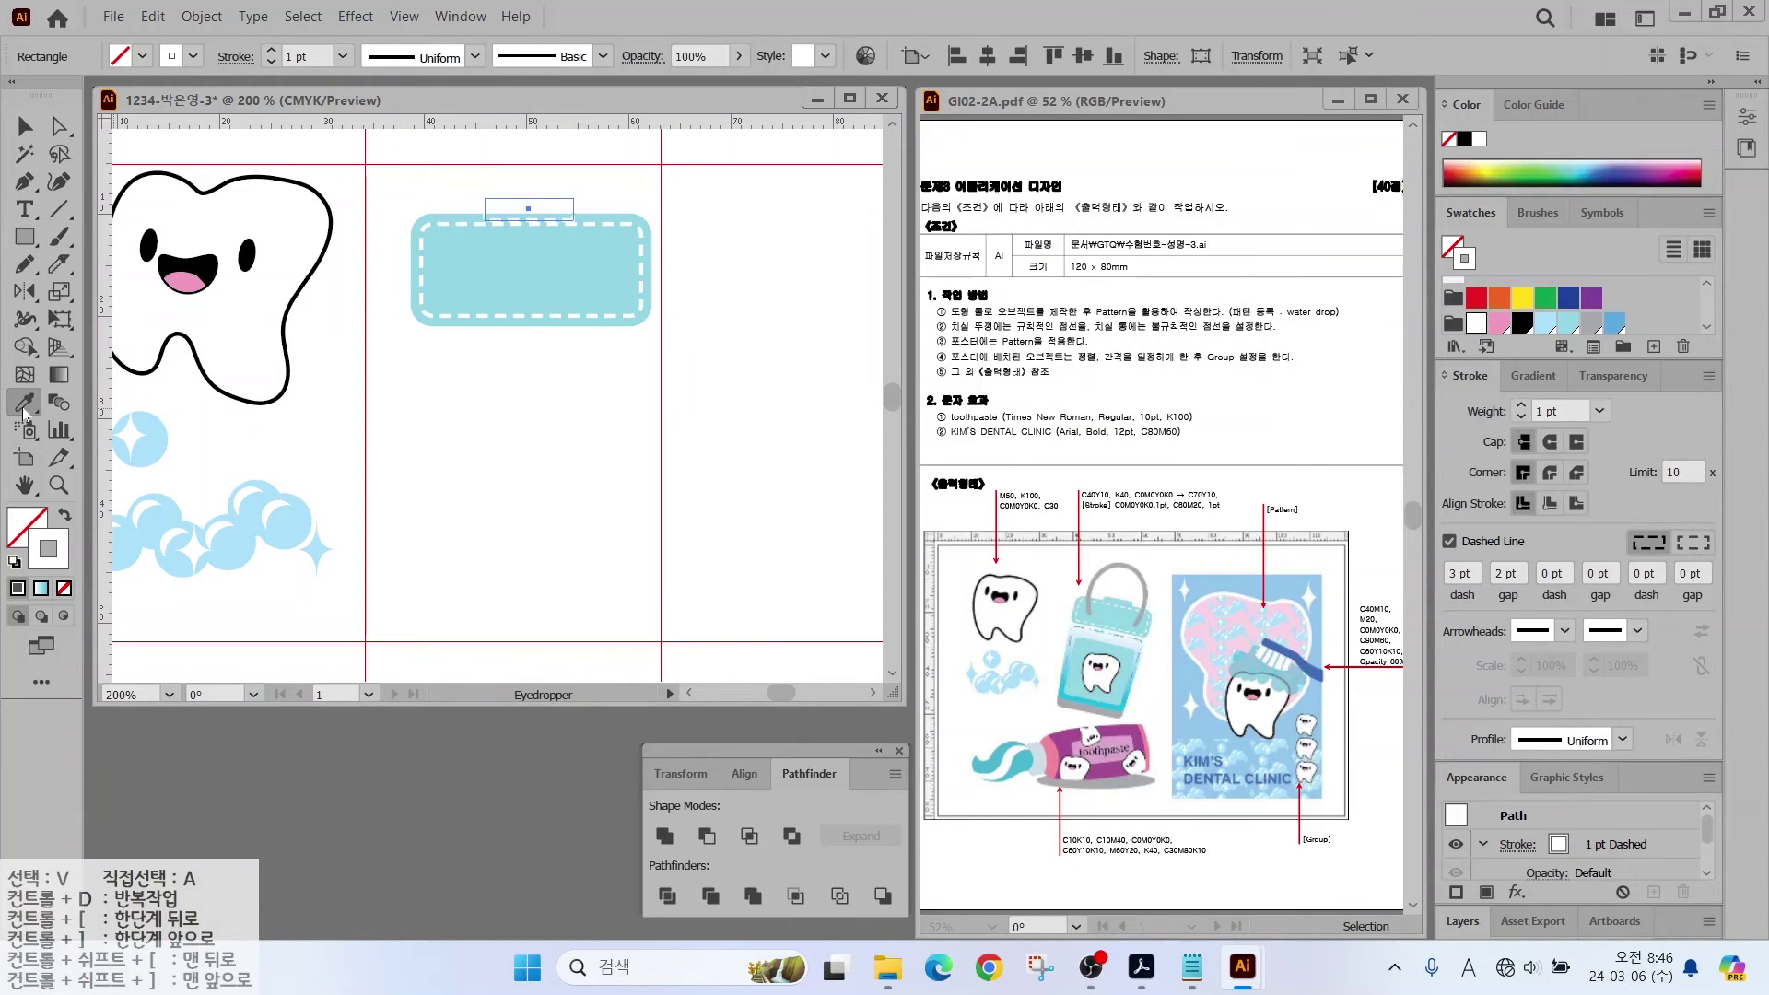
left_click(496, 229)
key("v")
left_click(499, 362)
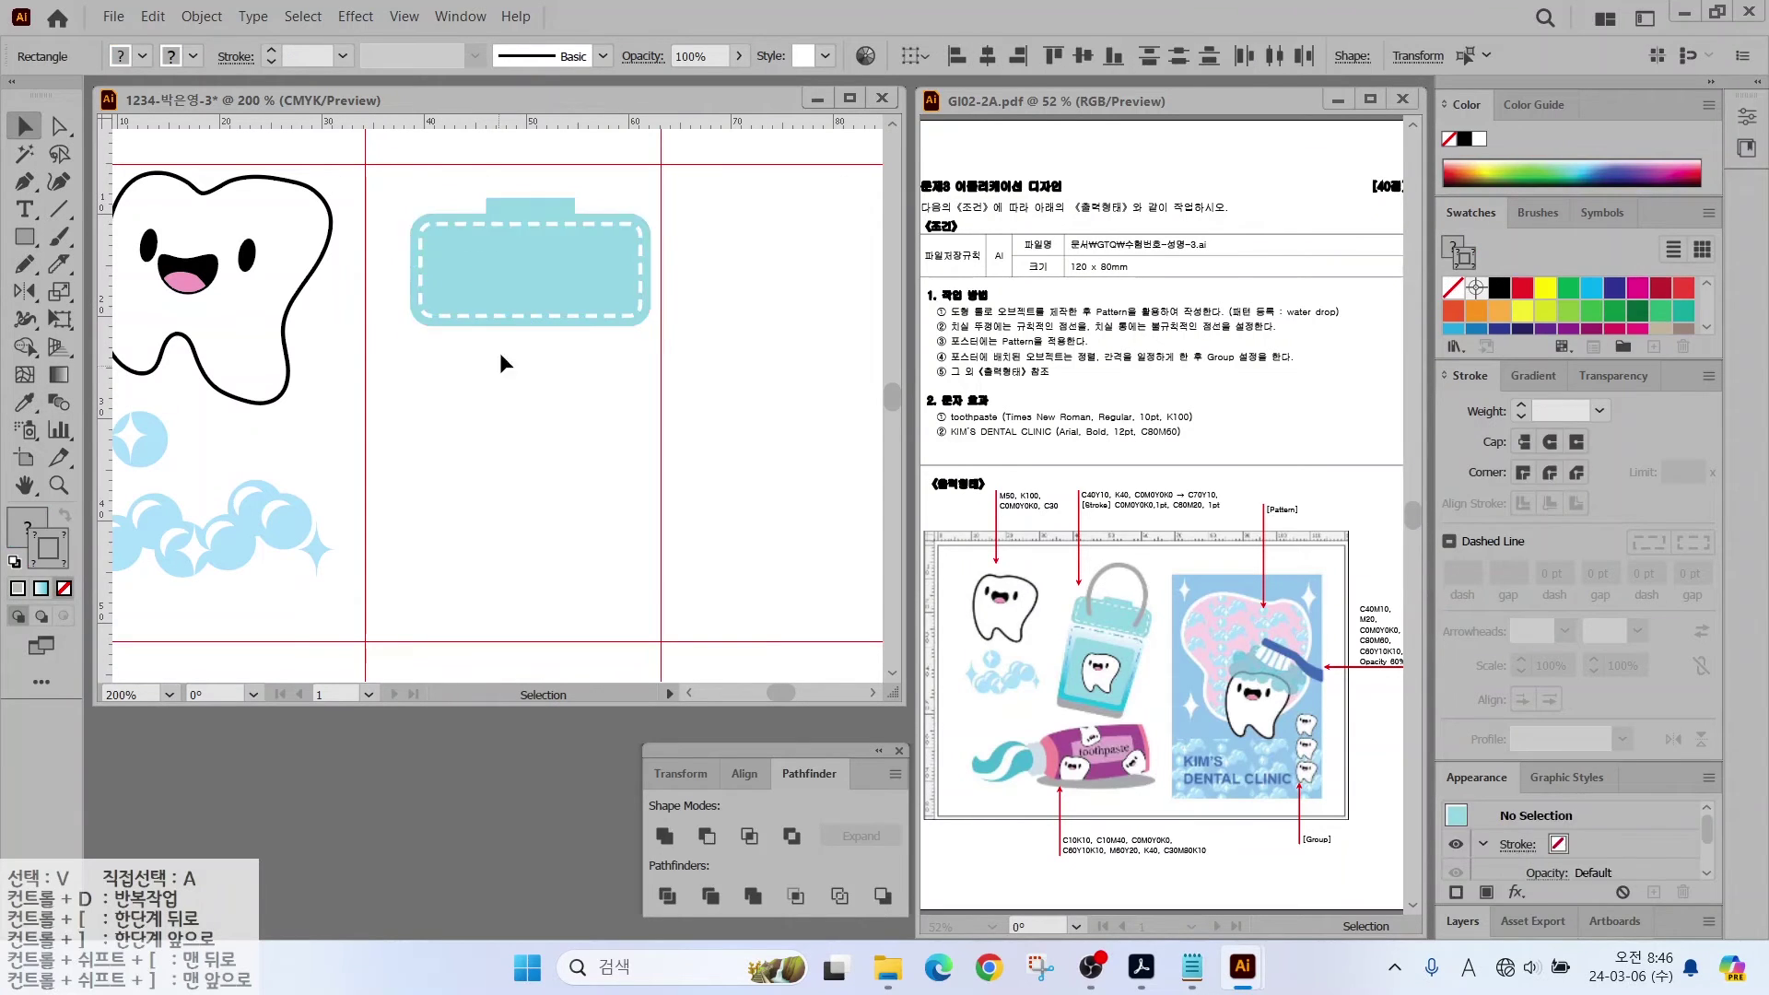
left_click_drag(394, 193, 505, 321)
left_click(423, 425)
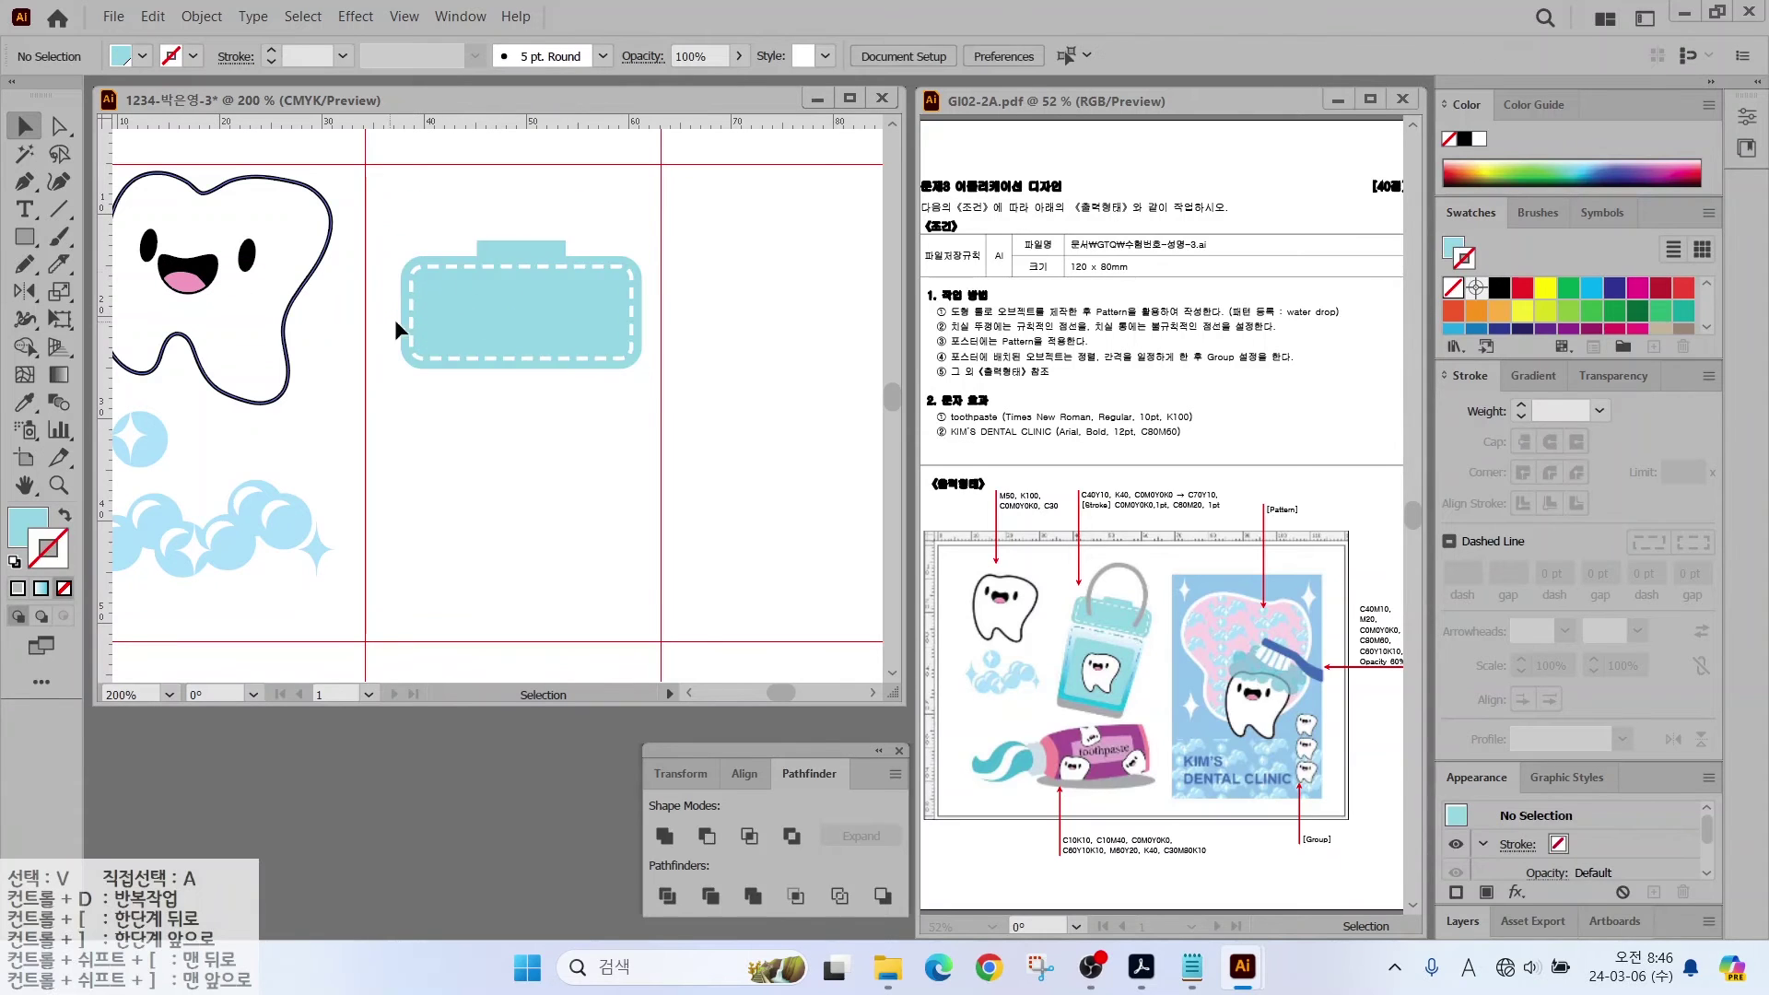
Step: Draw a larger rounded rectangle below the cap as the container body
key("m")
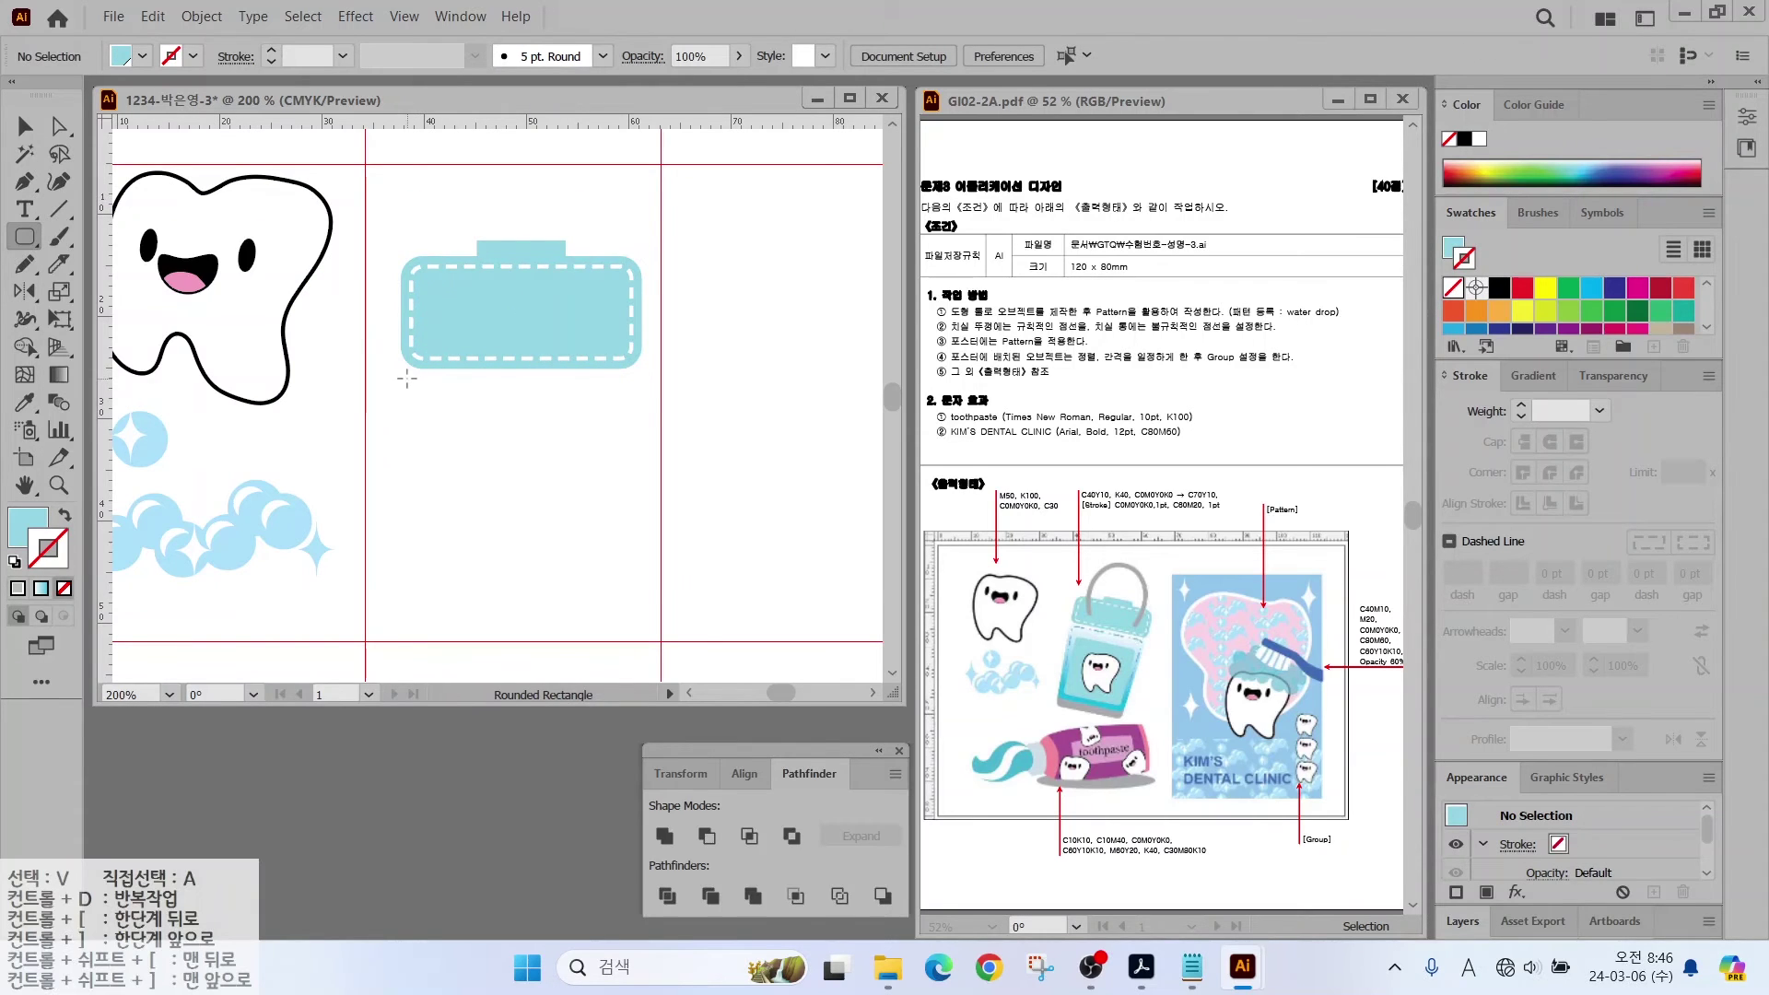
left_click_drag(406, 378, 637, 629)
mouse_move(1123, 717)
left_mouse_down()
mouse_move(1036, 713)
mouse_move(1058, 684)
mouse_move(1133, 717)
left_mouse_up()
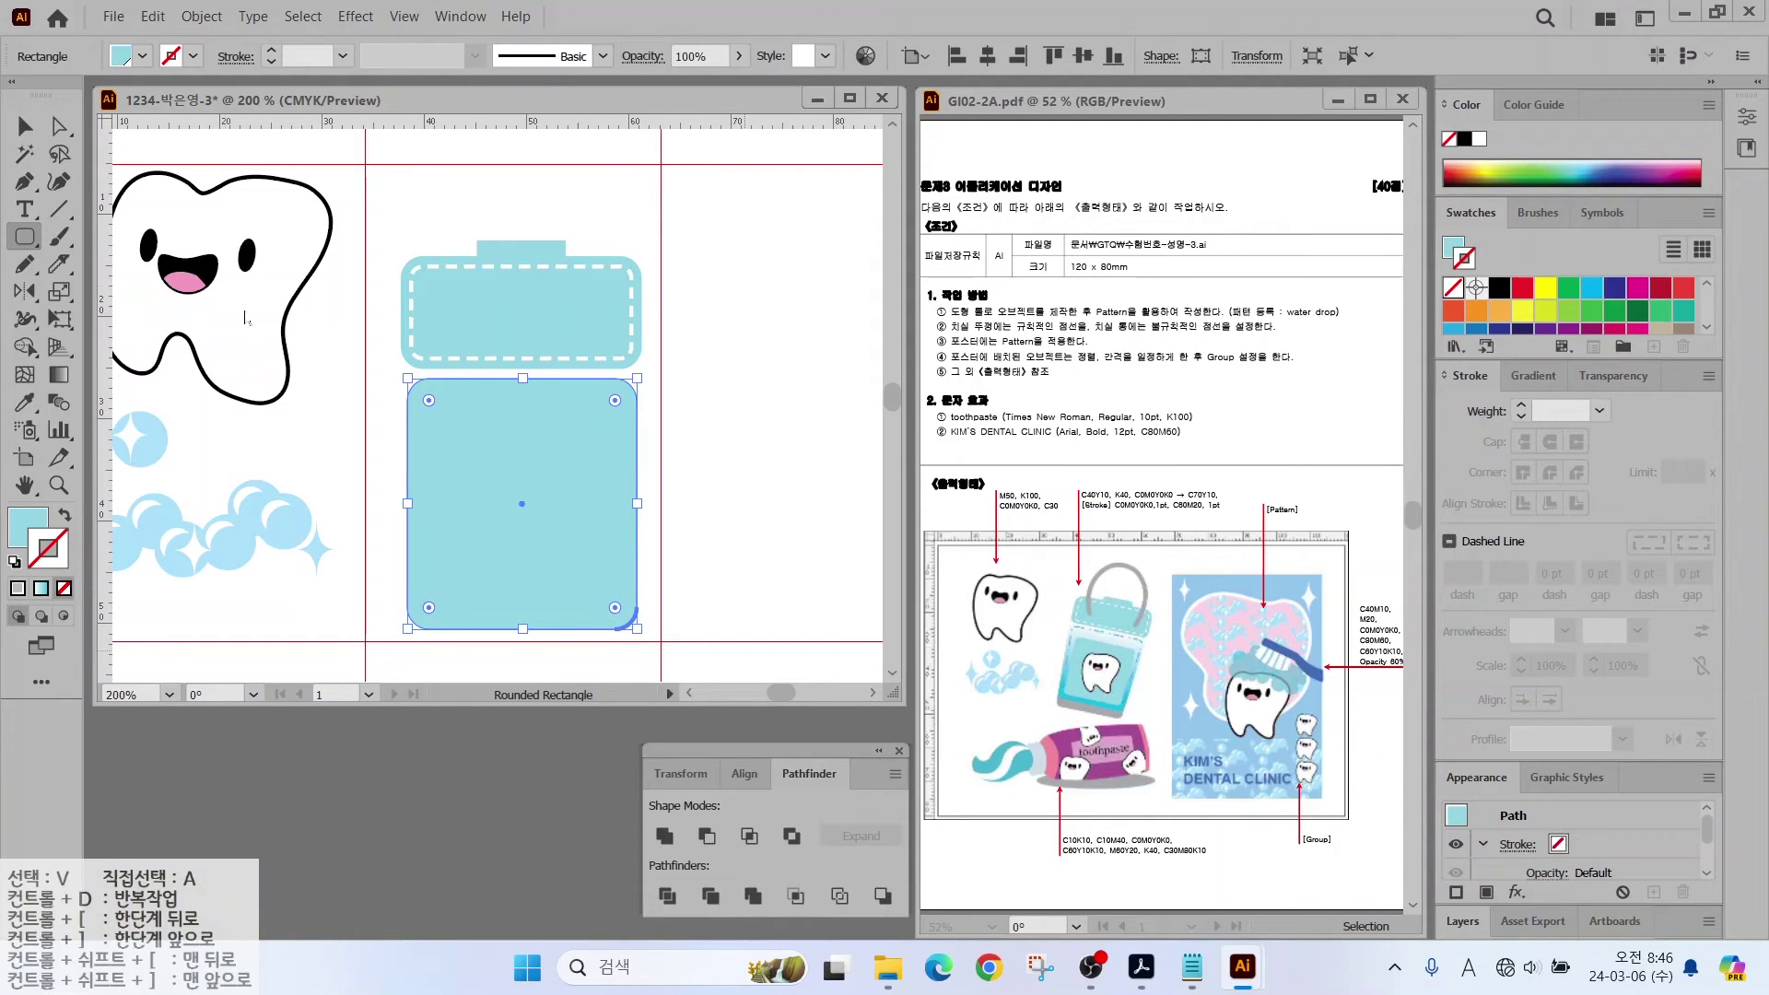
Step: Scale the body's two bottom anchor points to 90% to taper it
left_click(59, 126)
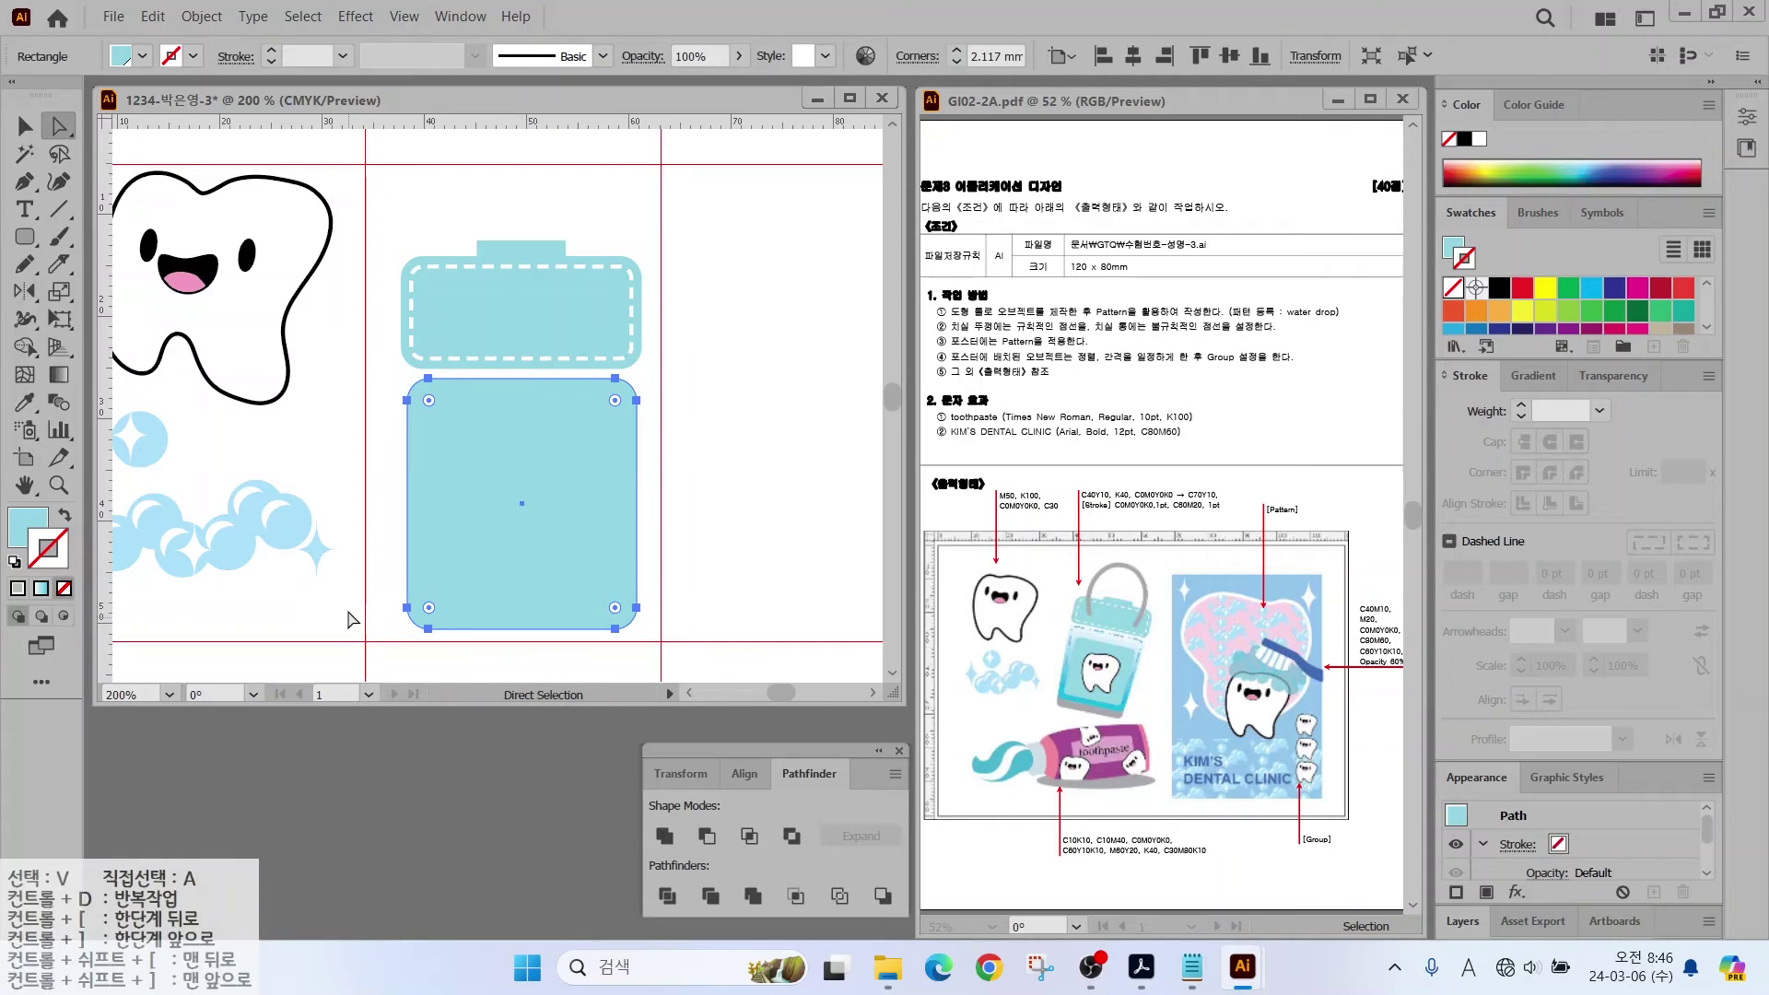
left_click_drag(378, 580, 647, 645)
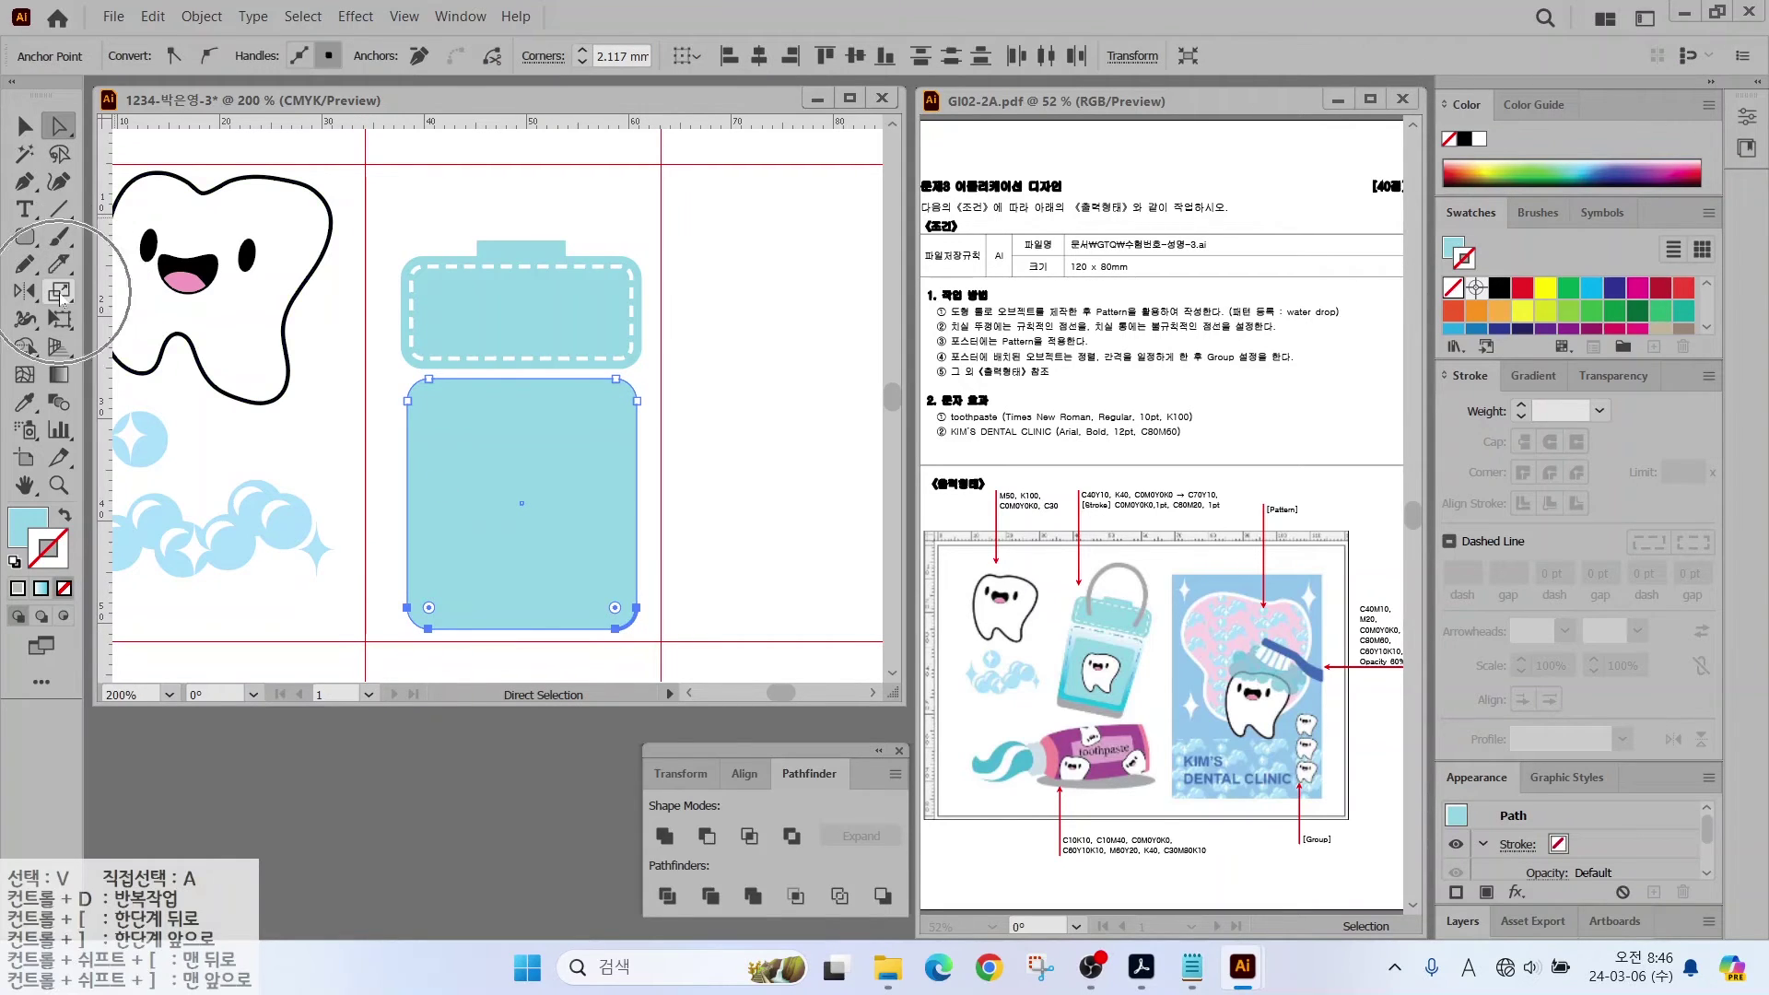
left_click(59, 291)
left_click(522, 617, "alt")
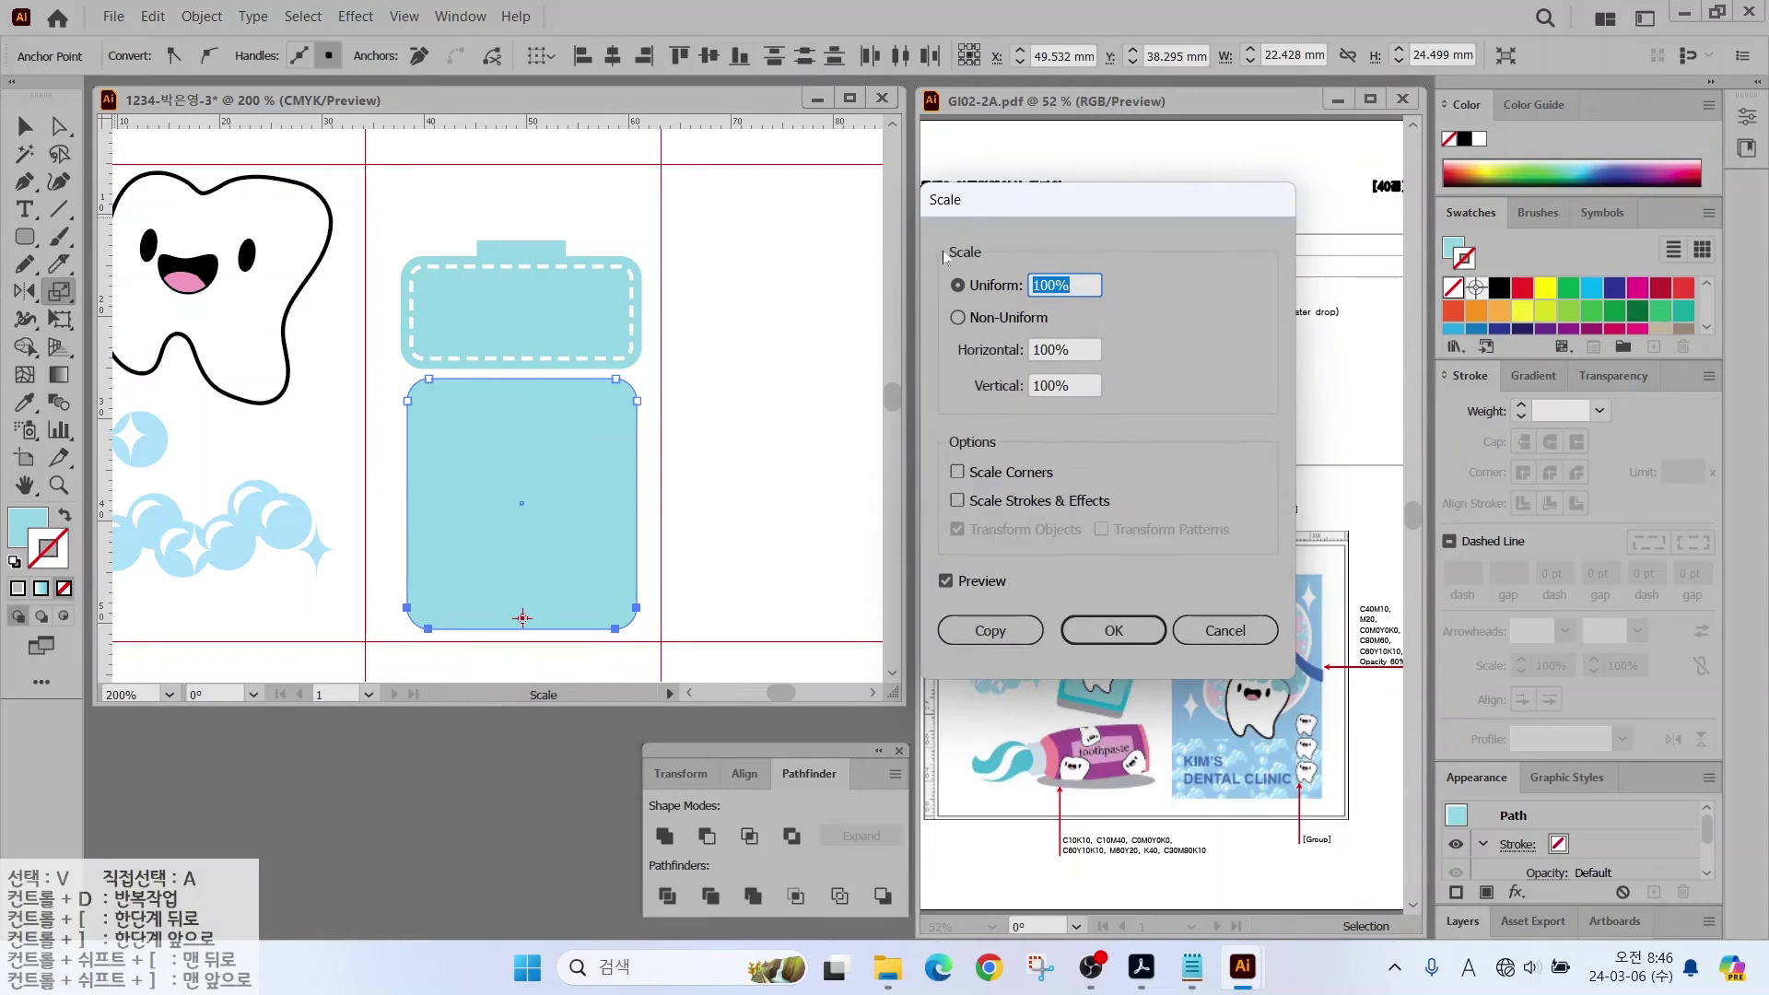
left_click_drag(995, 207, 815, 217)
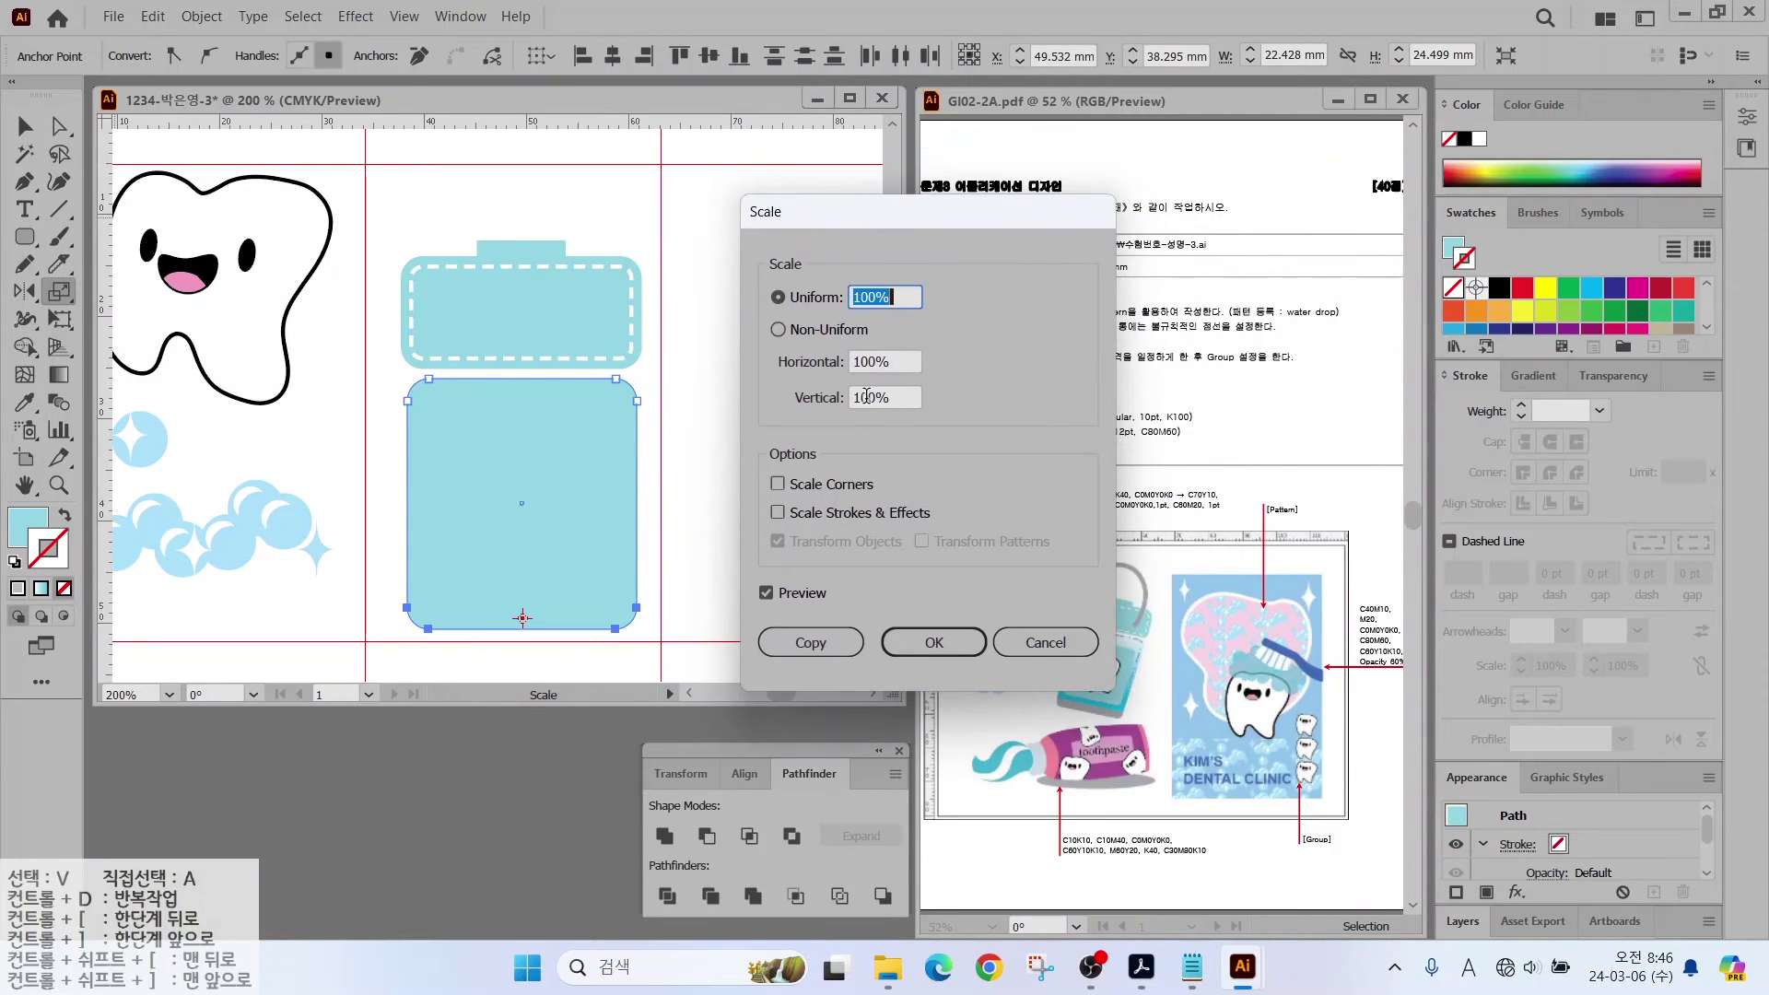
type("90")
left_click(766, 593)
left_click(767, 594)
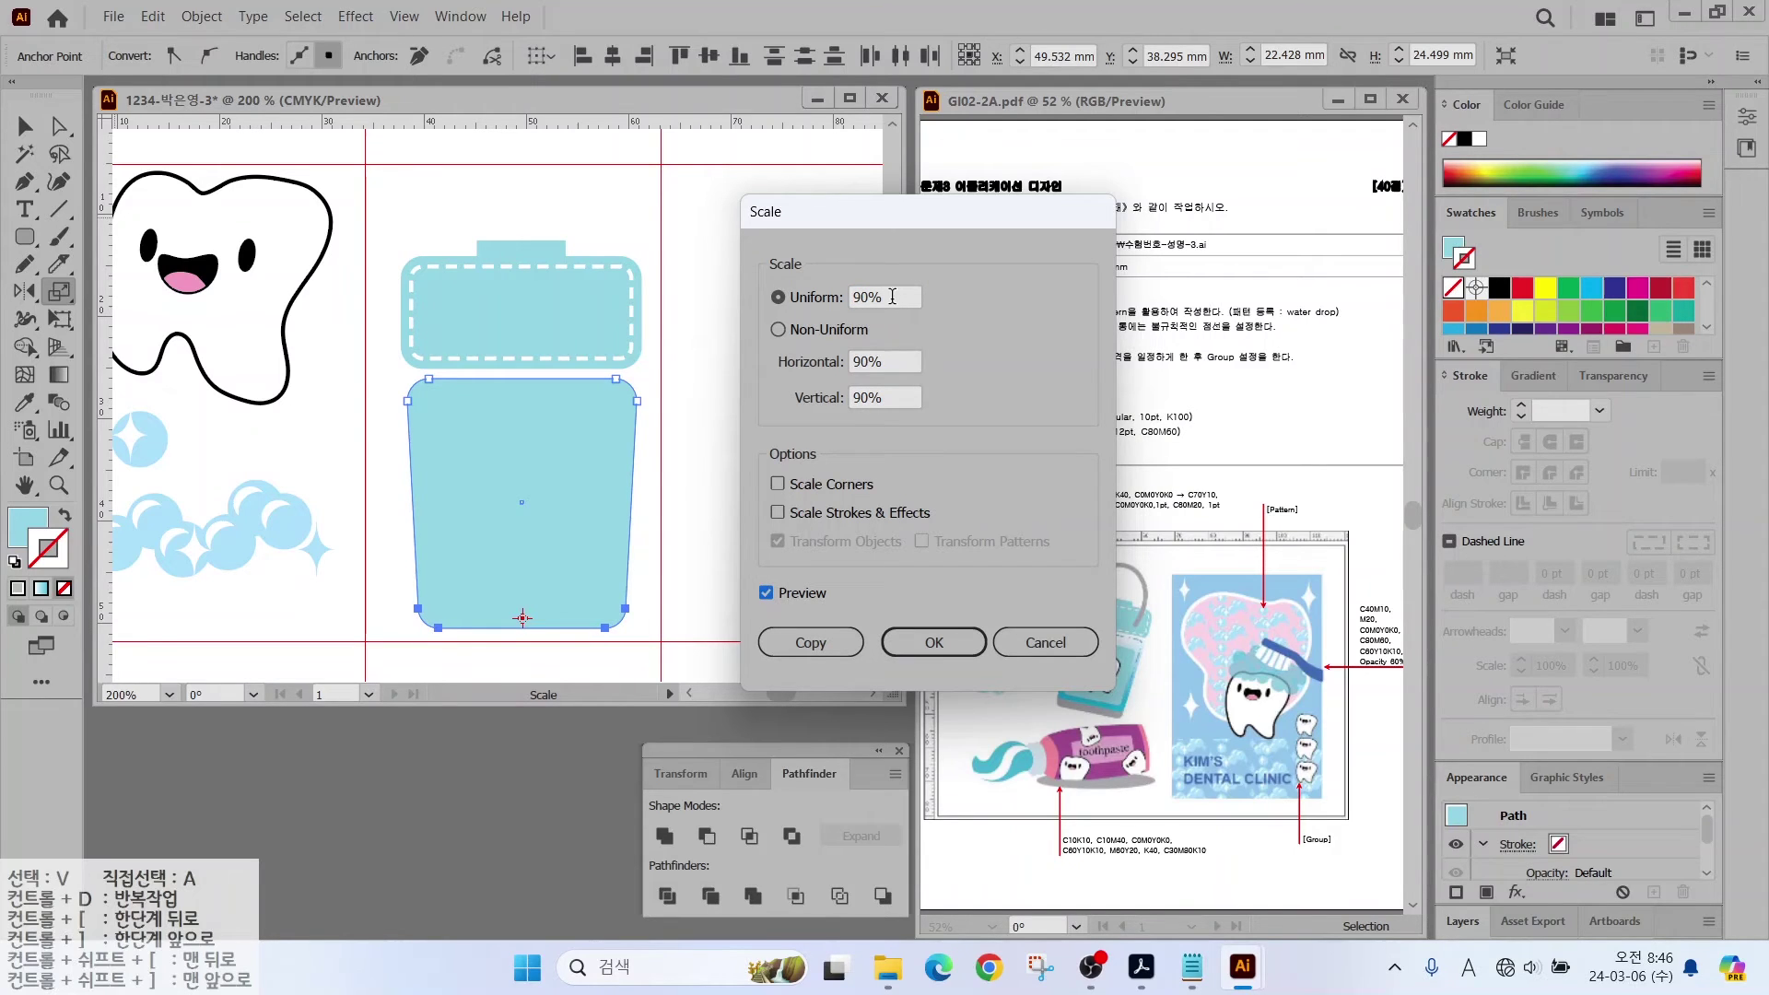
left_click(914, 651)
key("v")
left_click(202, 16)
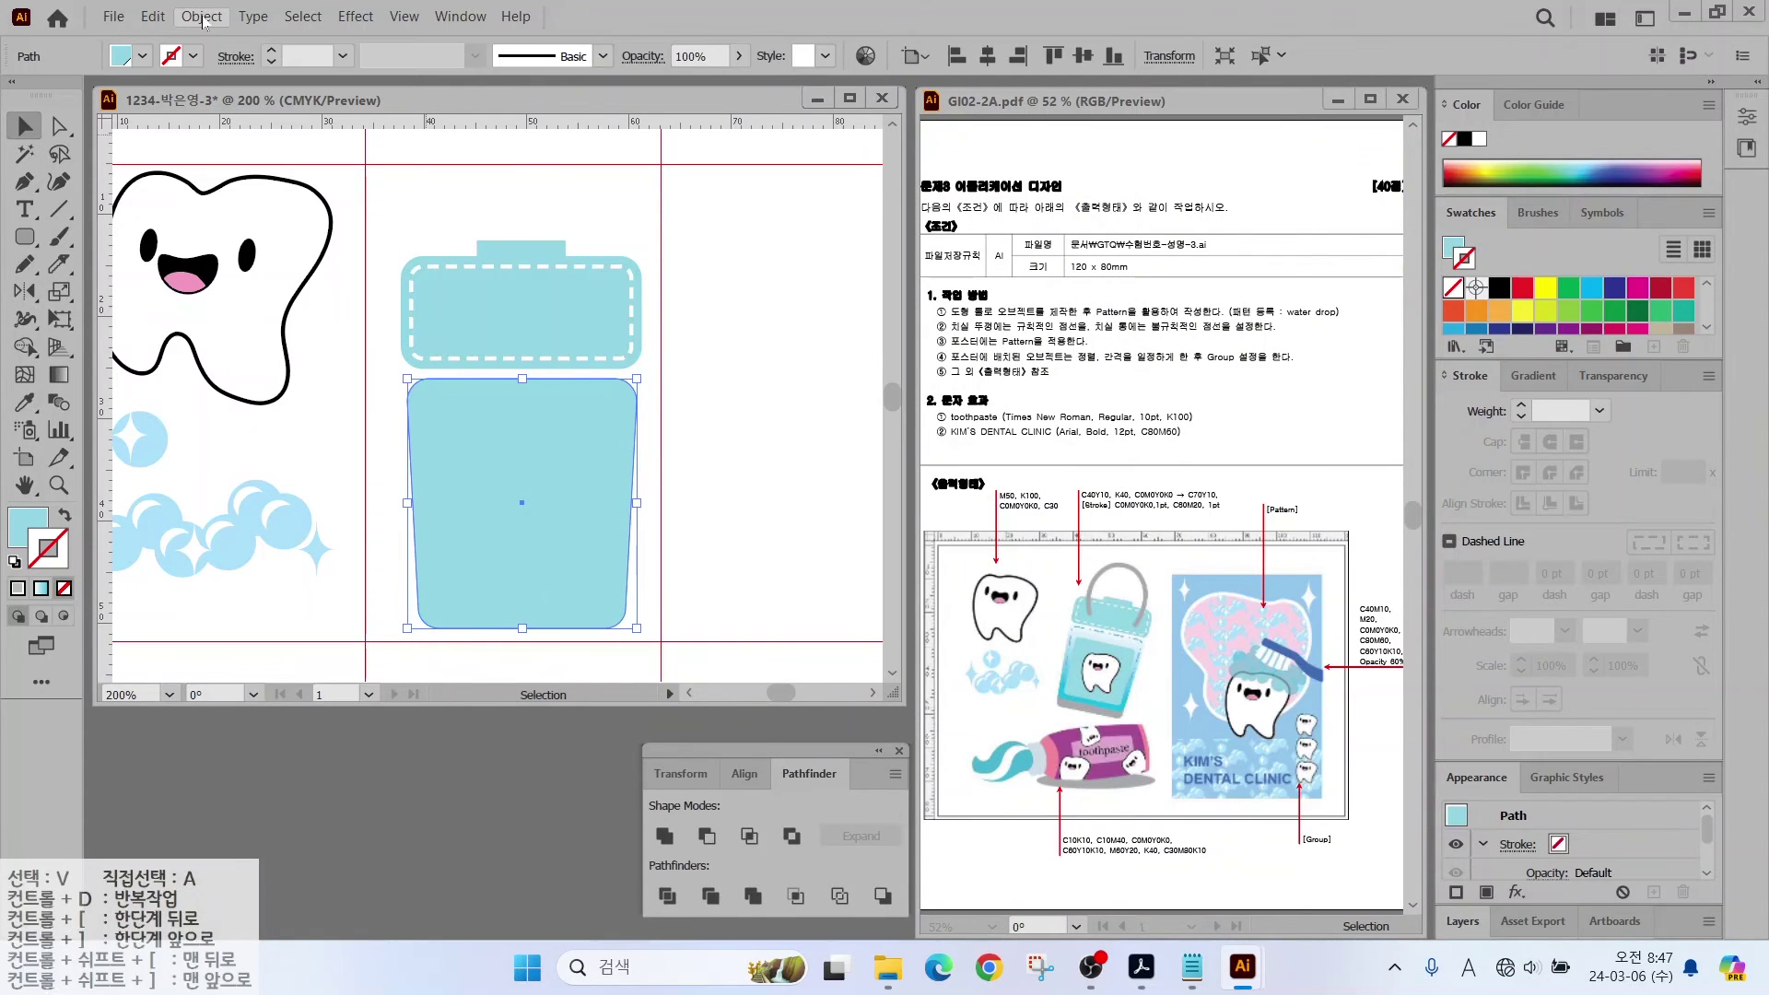
Step: Create an inset offset path of the body and make it a blue outline with no fill
mouse_move(228, 547)
left_click(592, 624)
left_click(898, 542)
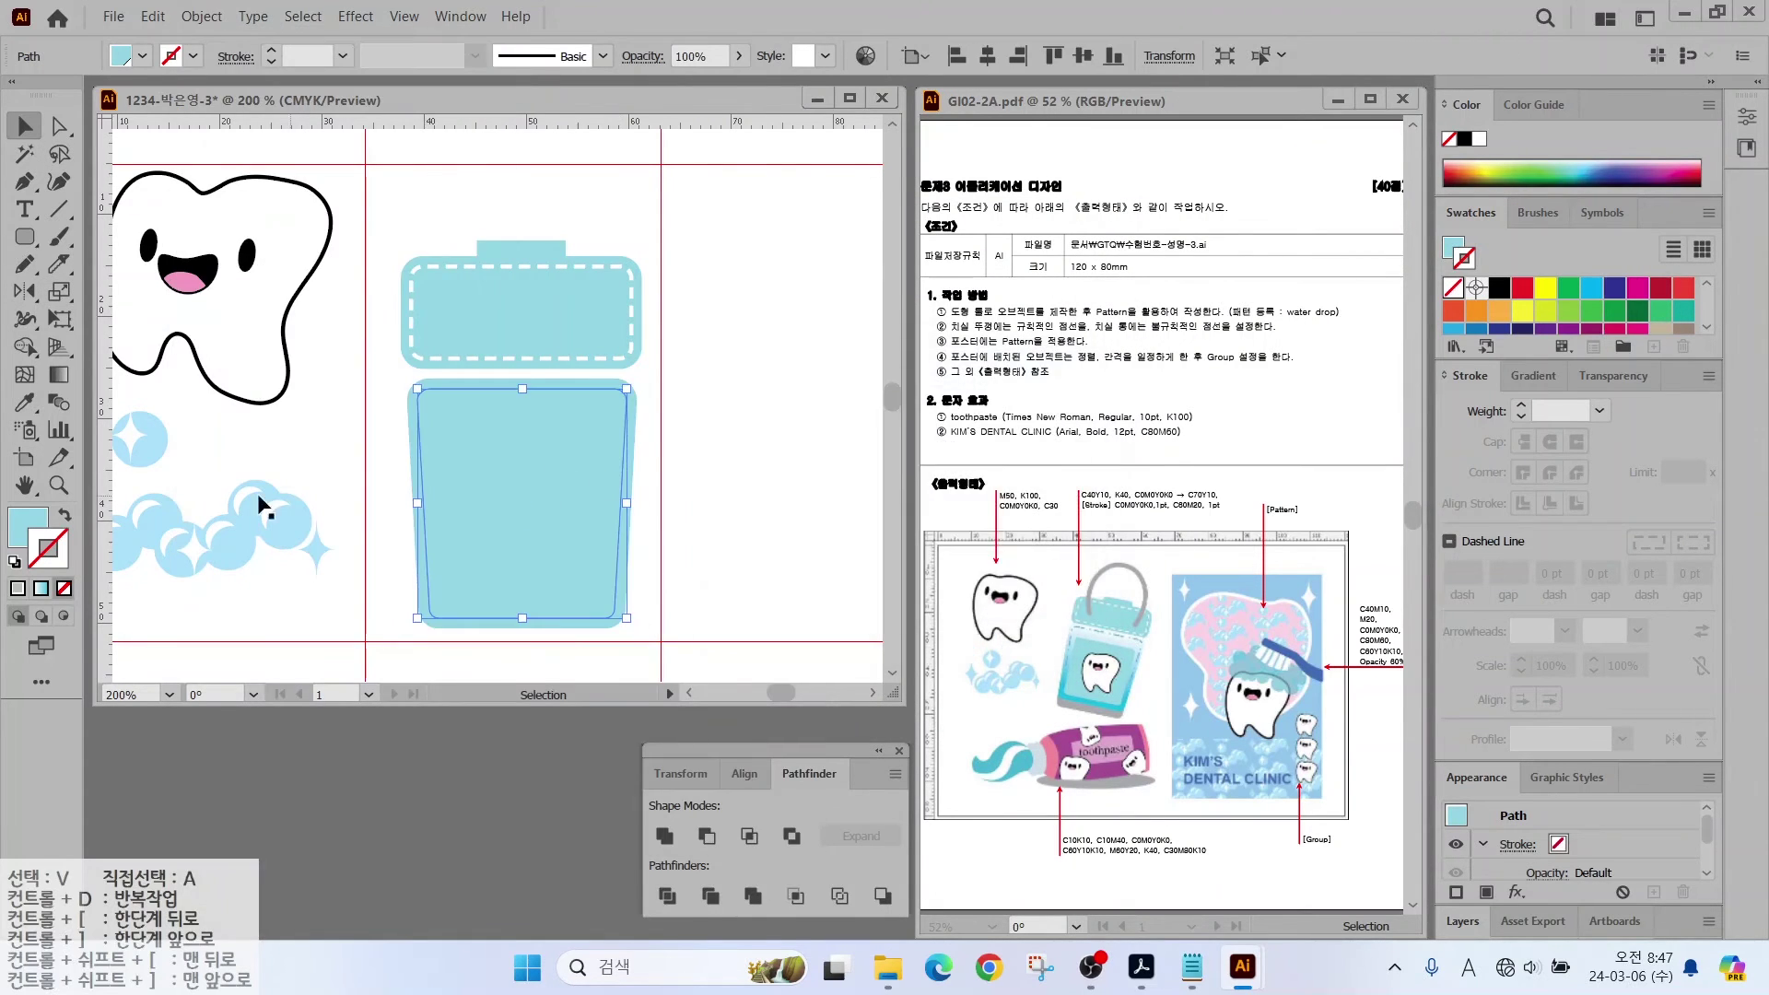
left_click(64, 514)
left_click(1612, 322)
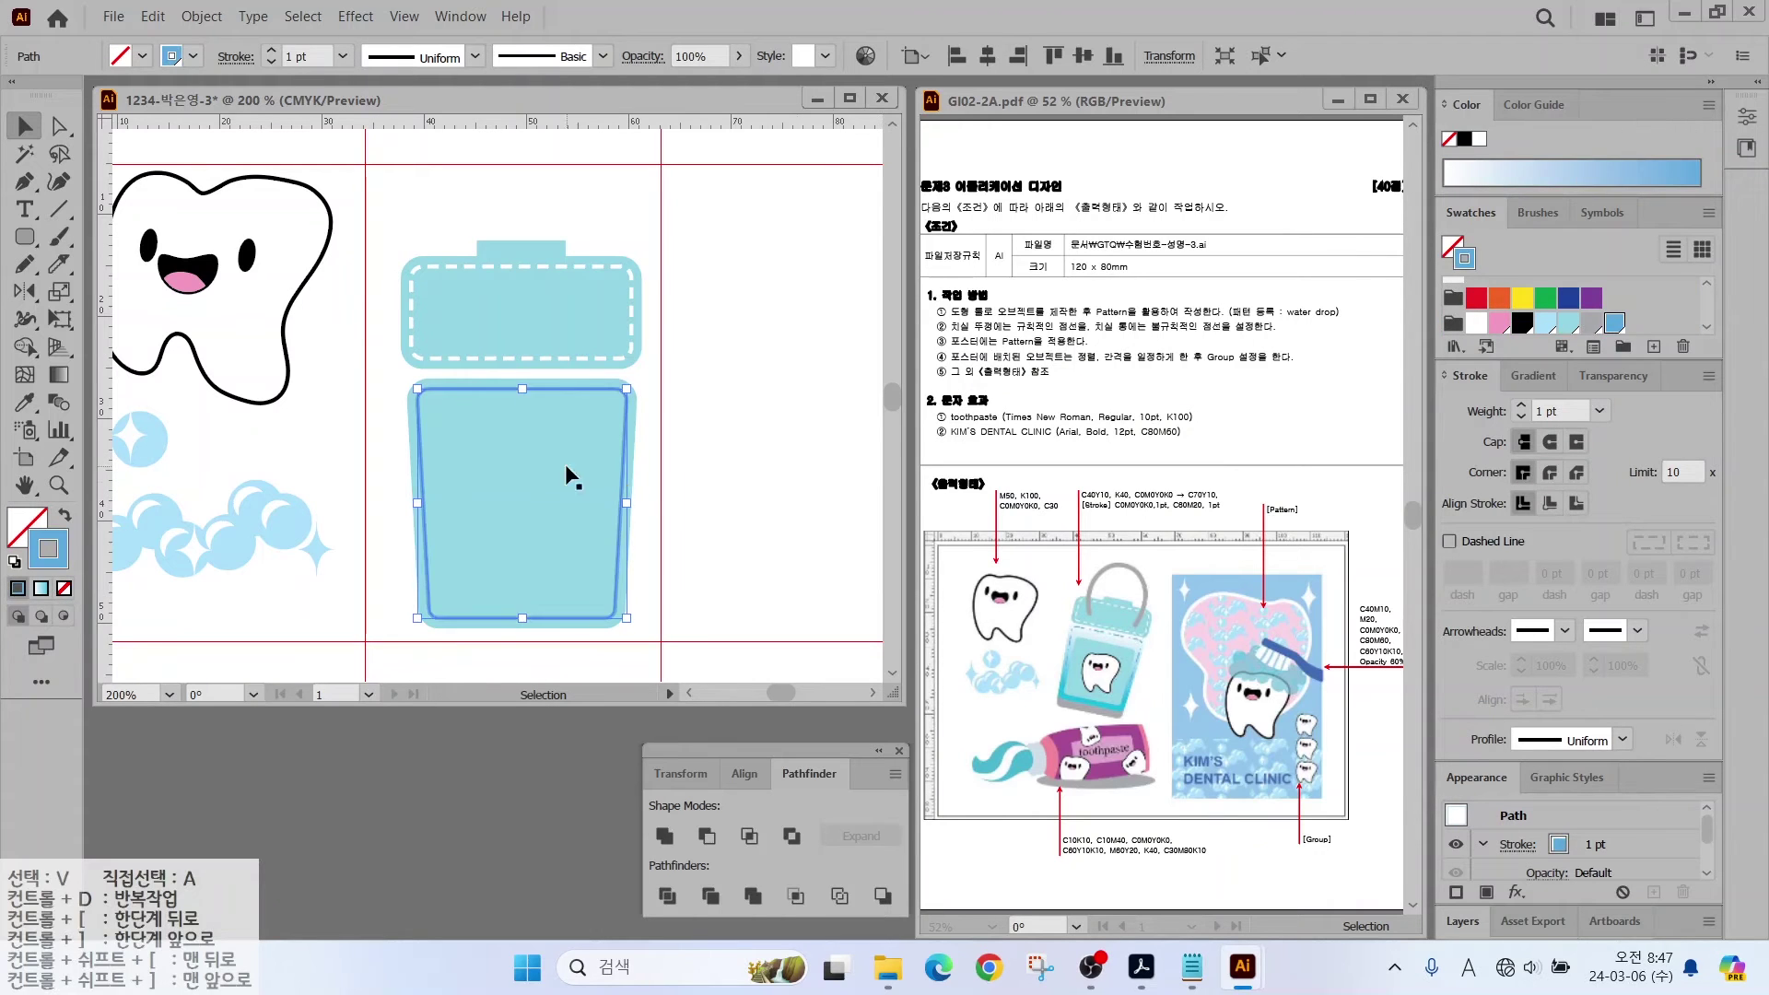
Step: Fill the body with the white-to-cyan gradient running vertically from top to bottom
left_click(558, 461)
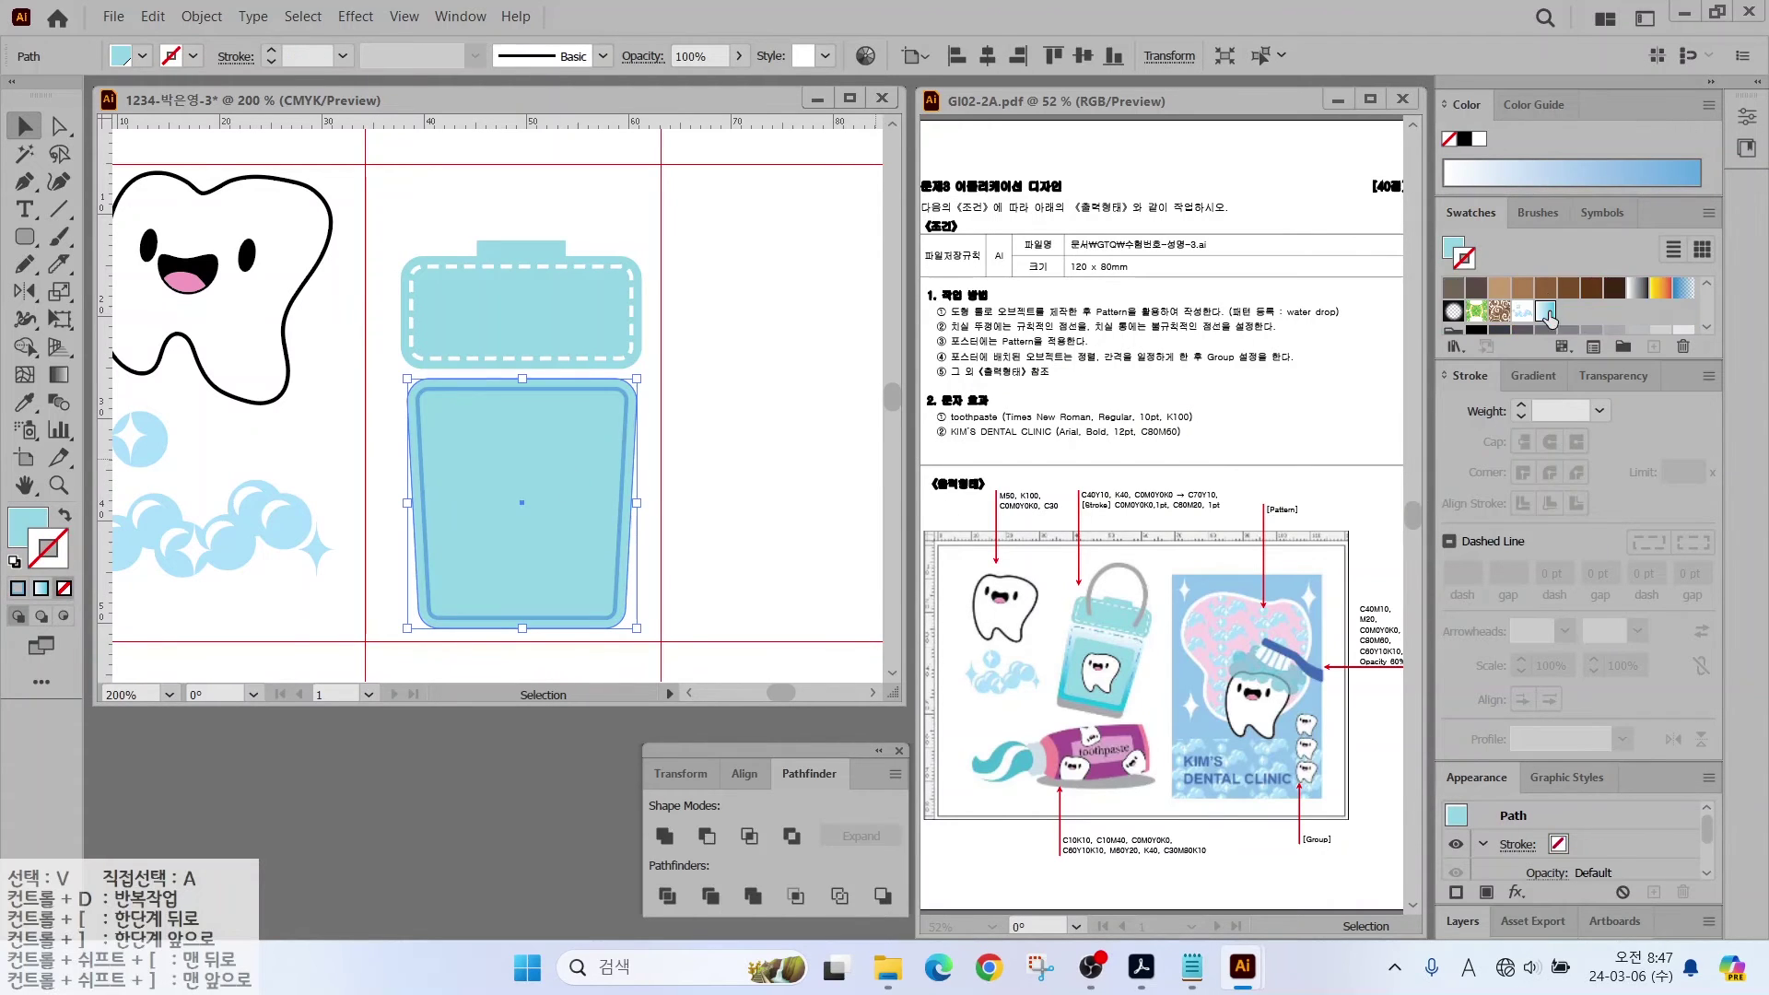
left_click(41, 588)
key("g")
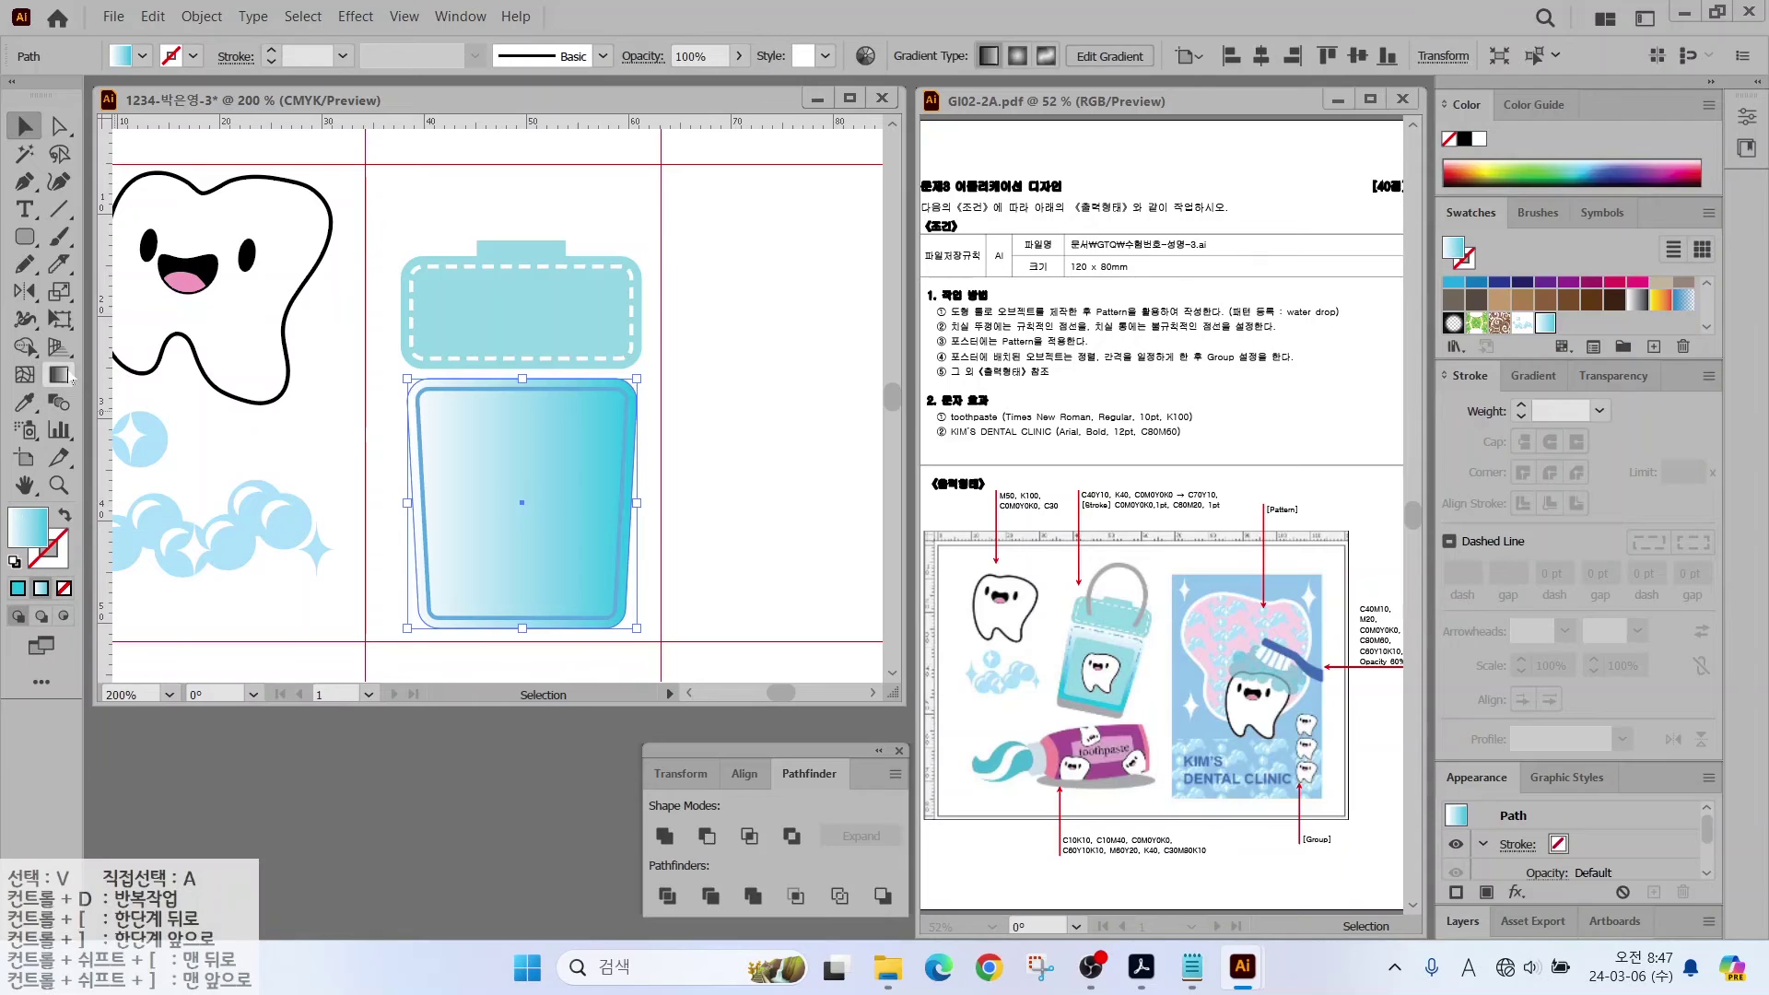
left_click_drag(523, 413, 522, 603)
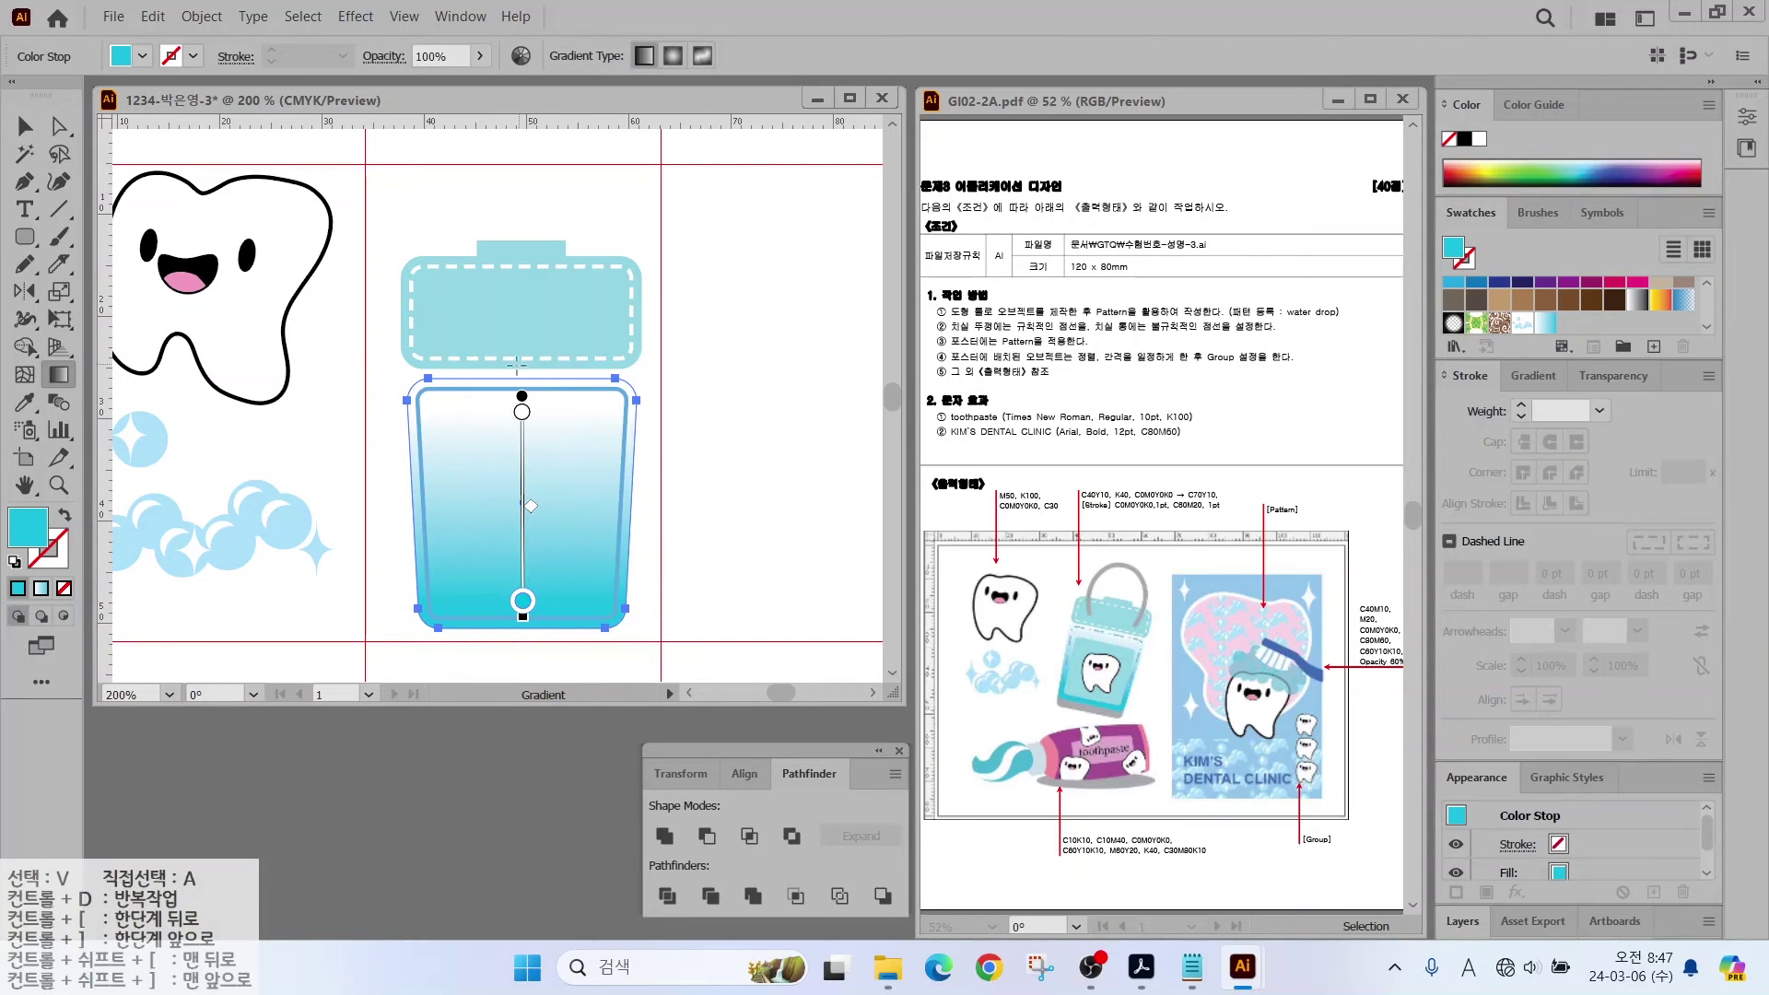
key("v")
Step: Make the inner blue outline dashed
left_click(633, 434)
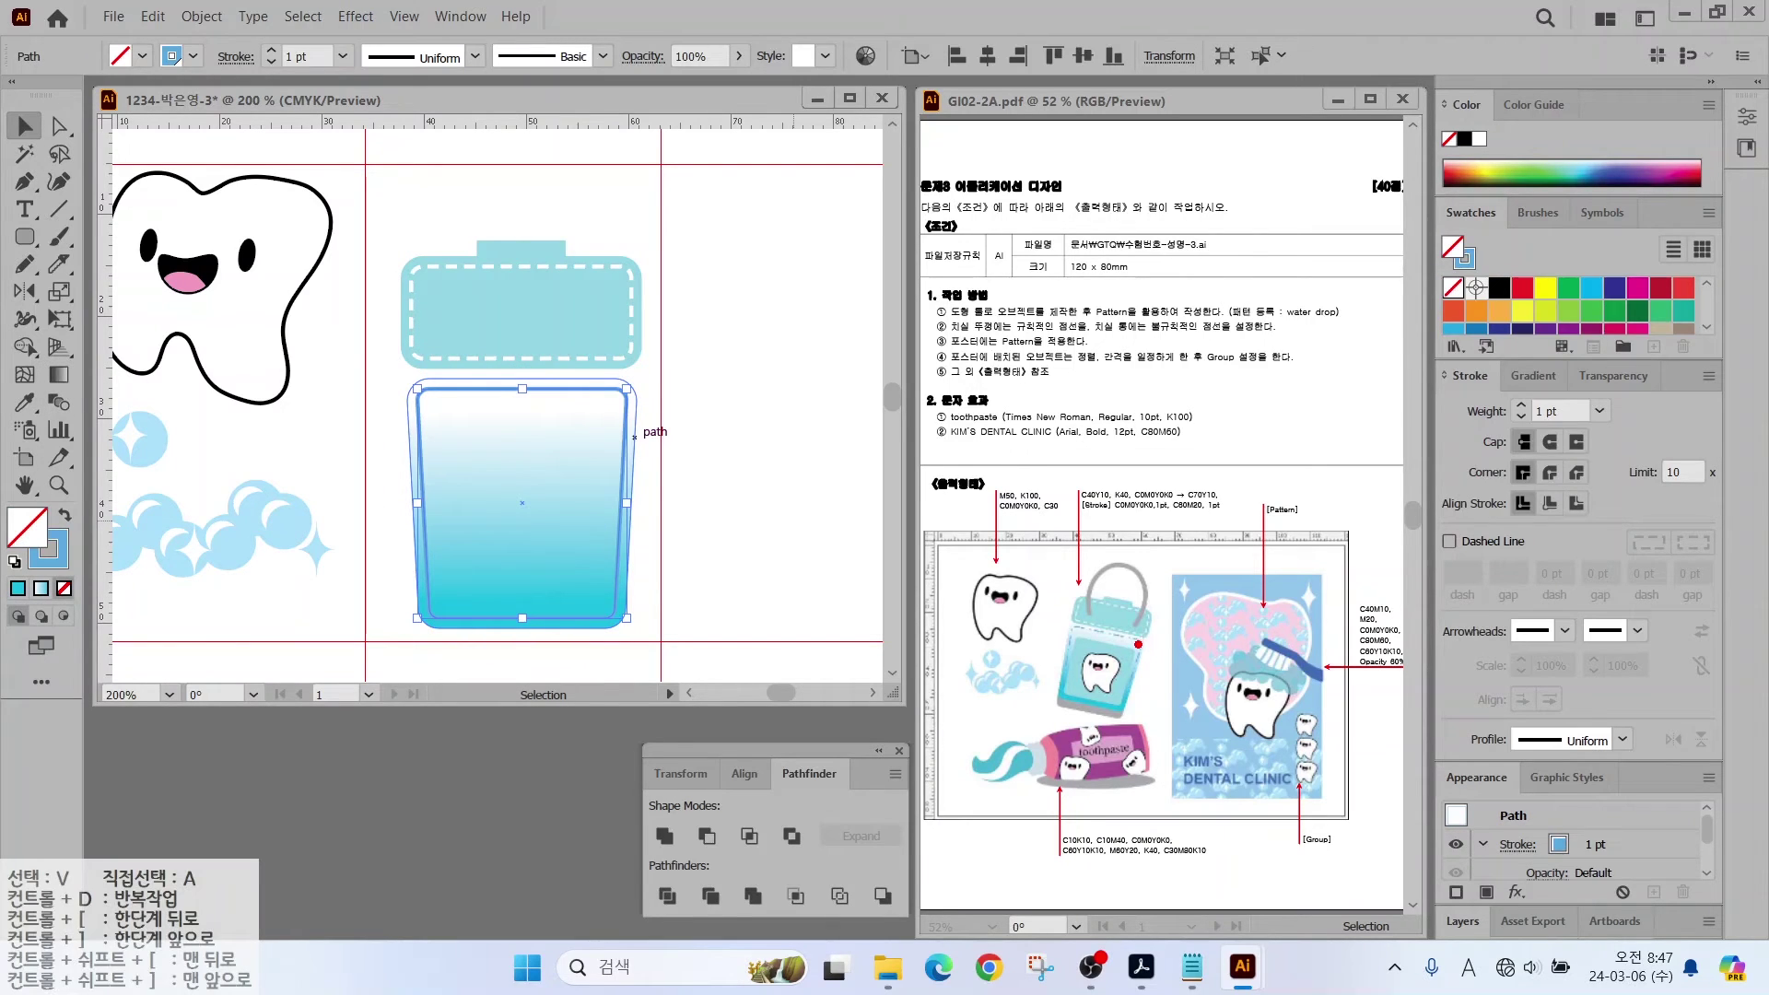
left_click_drag(1139, 644, 1212, 618)
key("Escape")
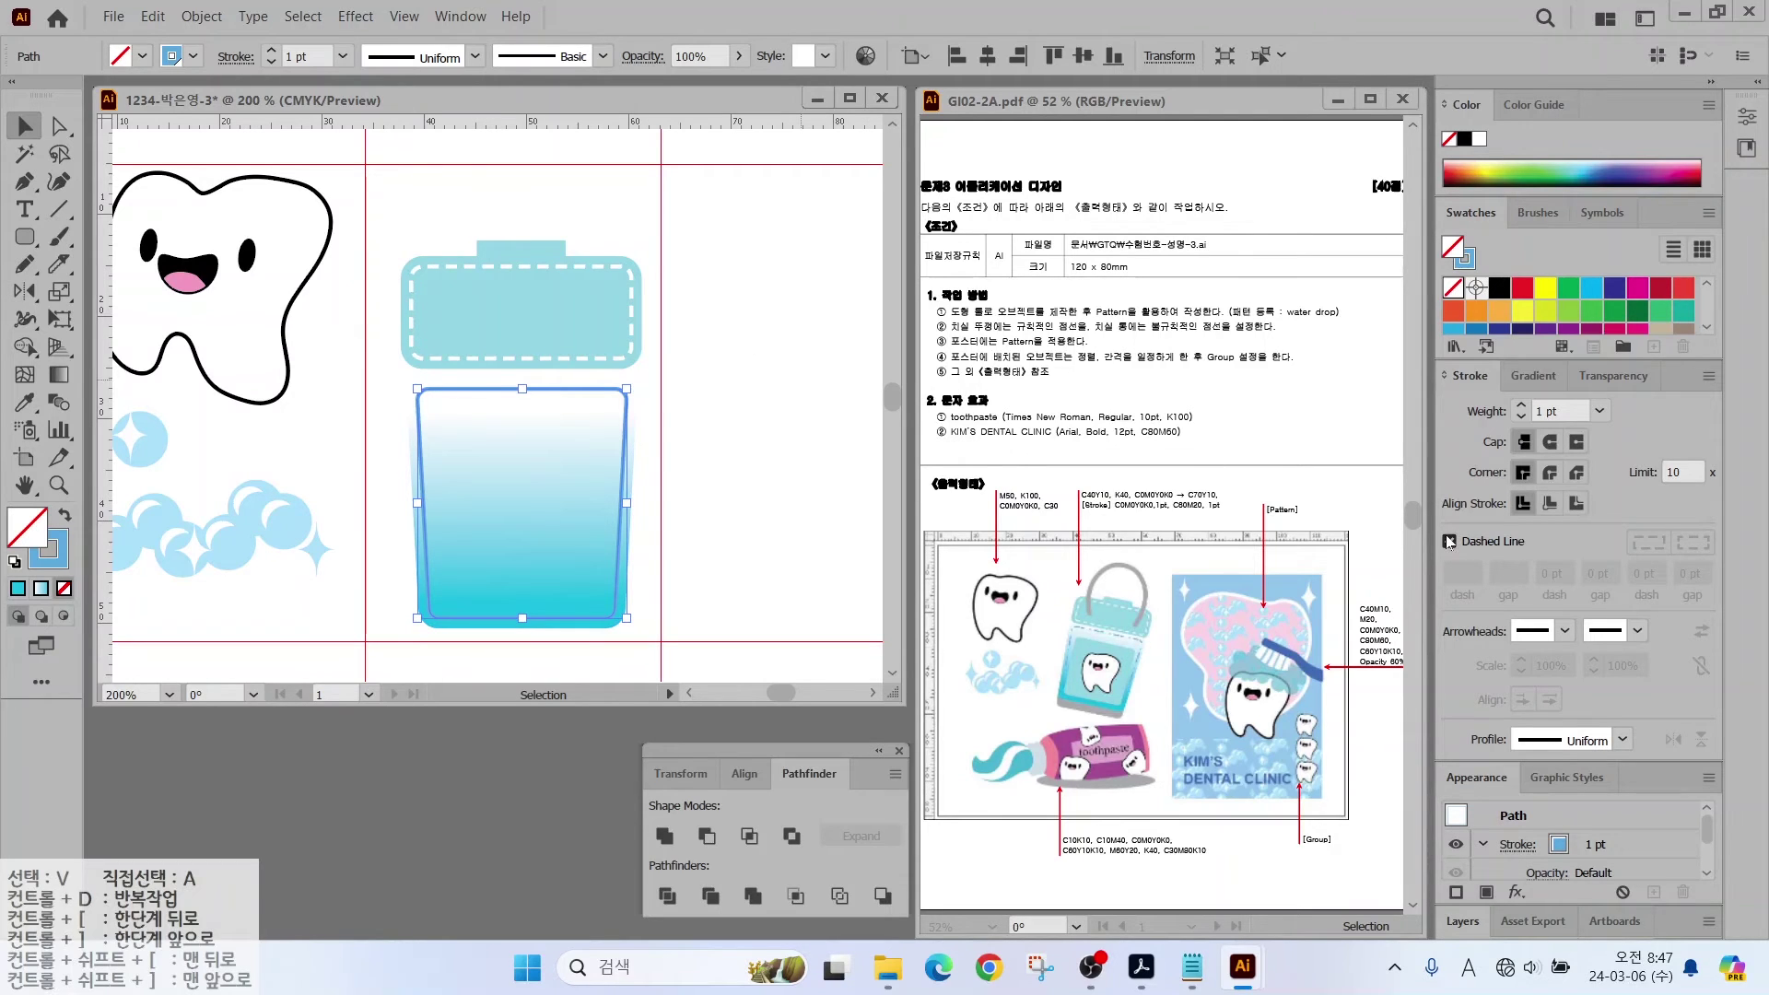
left_click(1449, 543)
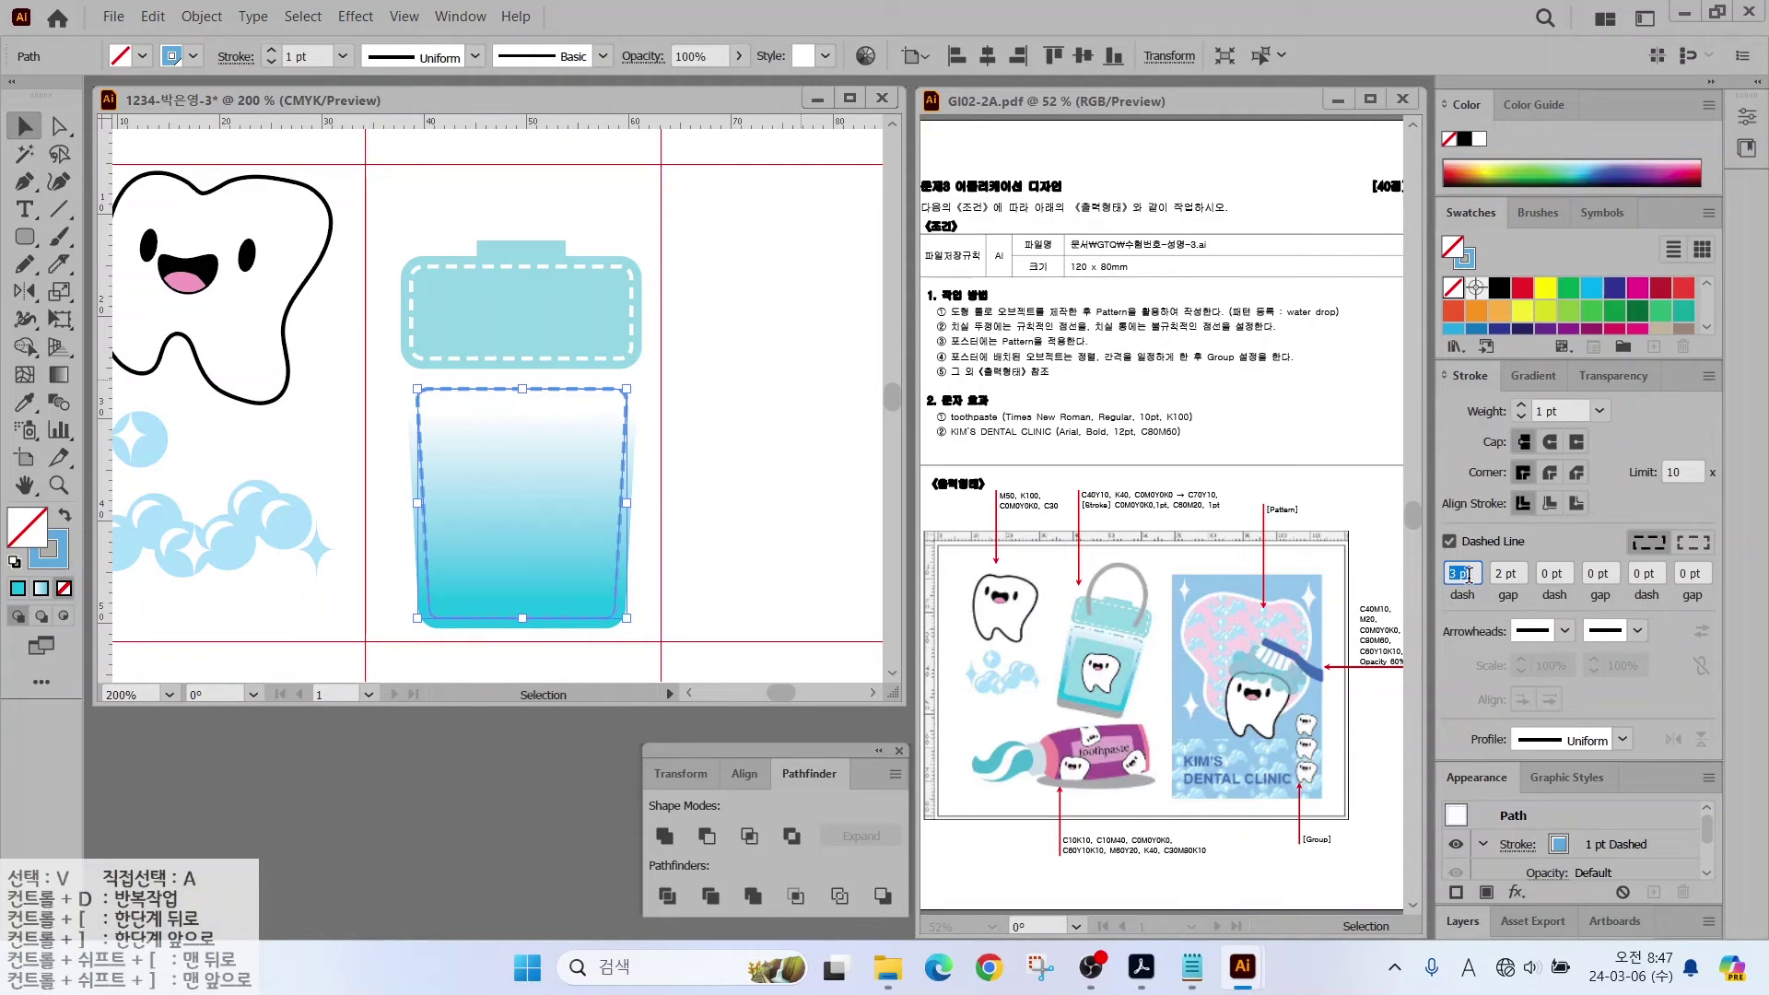
Step: Enter 5, 2, 3, 5, 2 pt into the inner outline's dash and gap fields
type("5")
left_click(1511, 574)
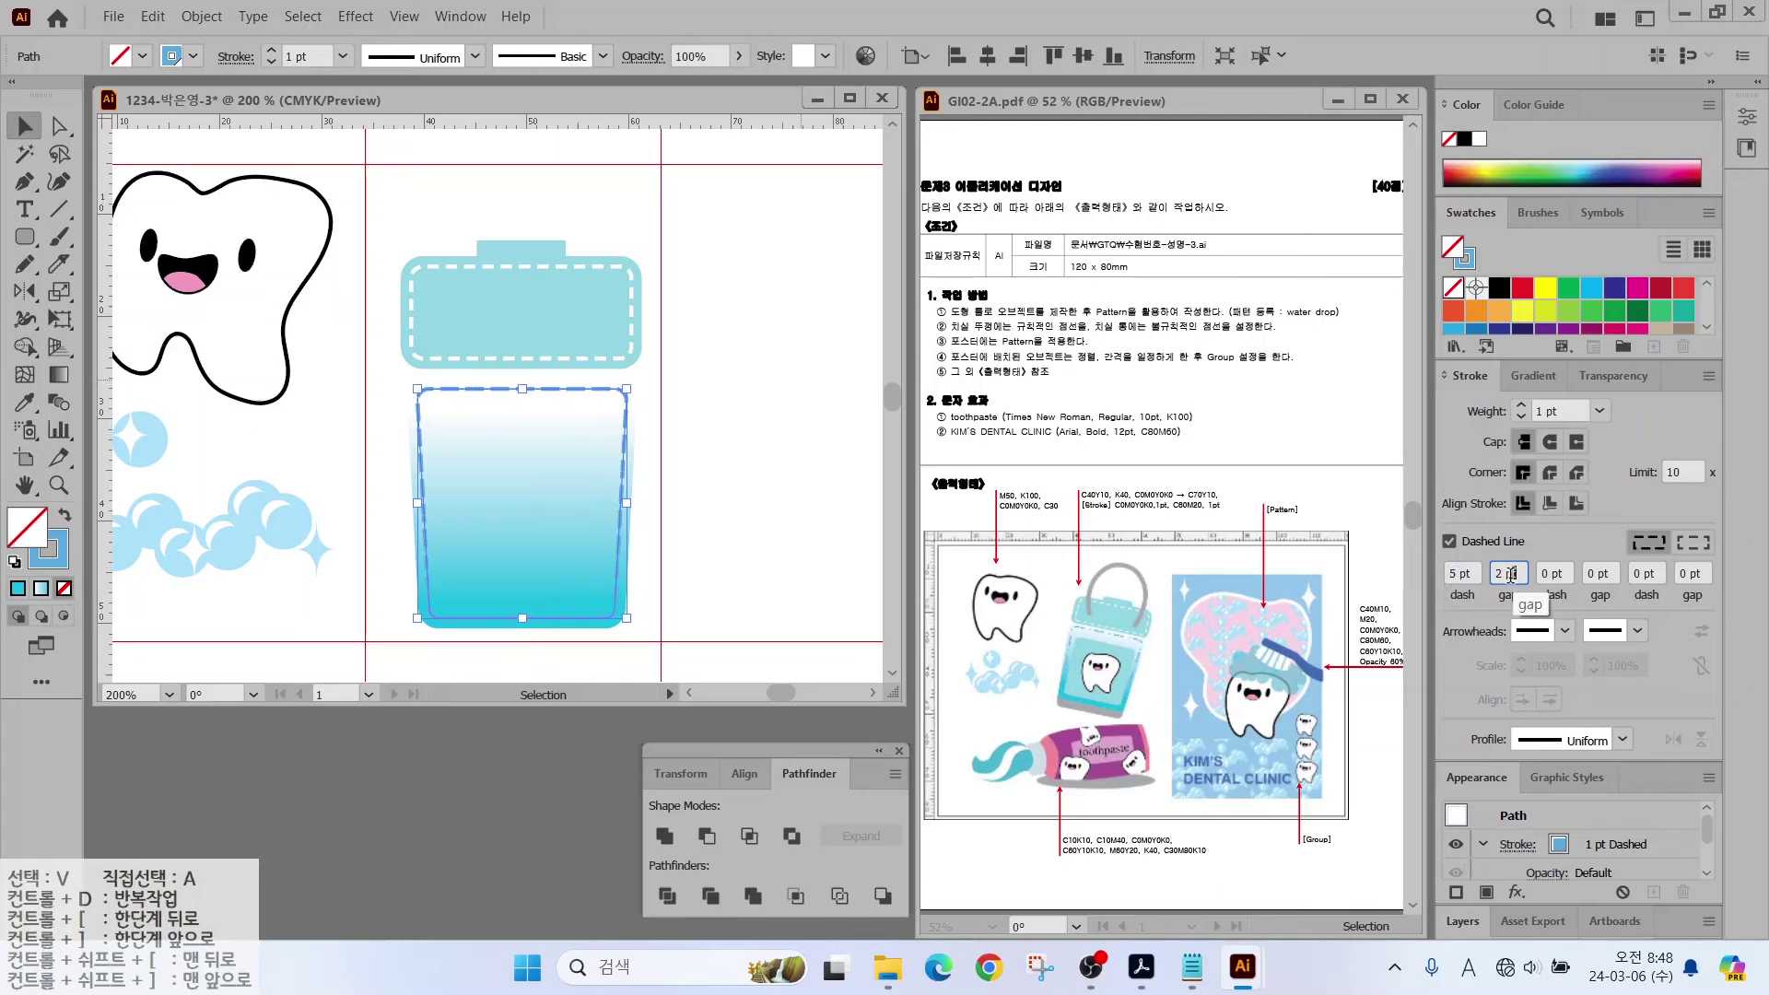
left_click(1554, 572)
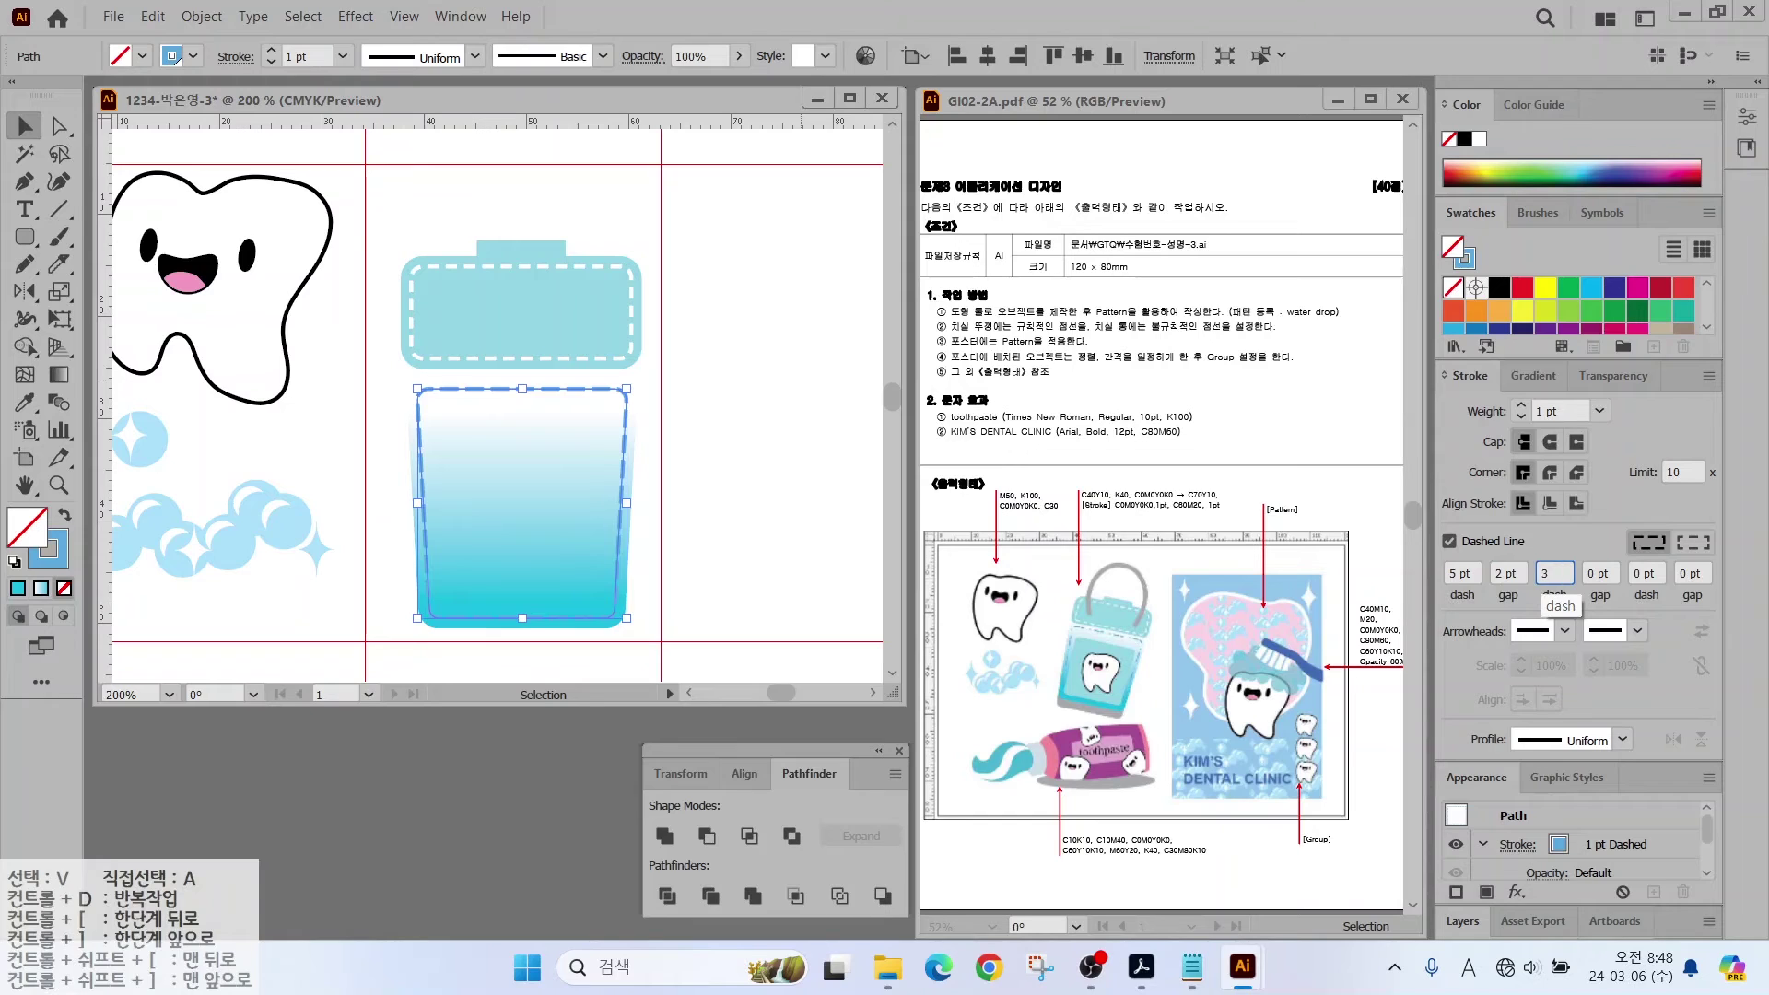
left_click(1604, 571)
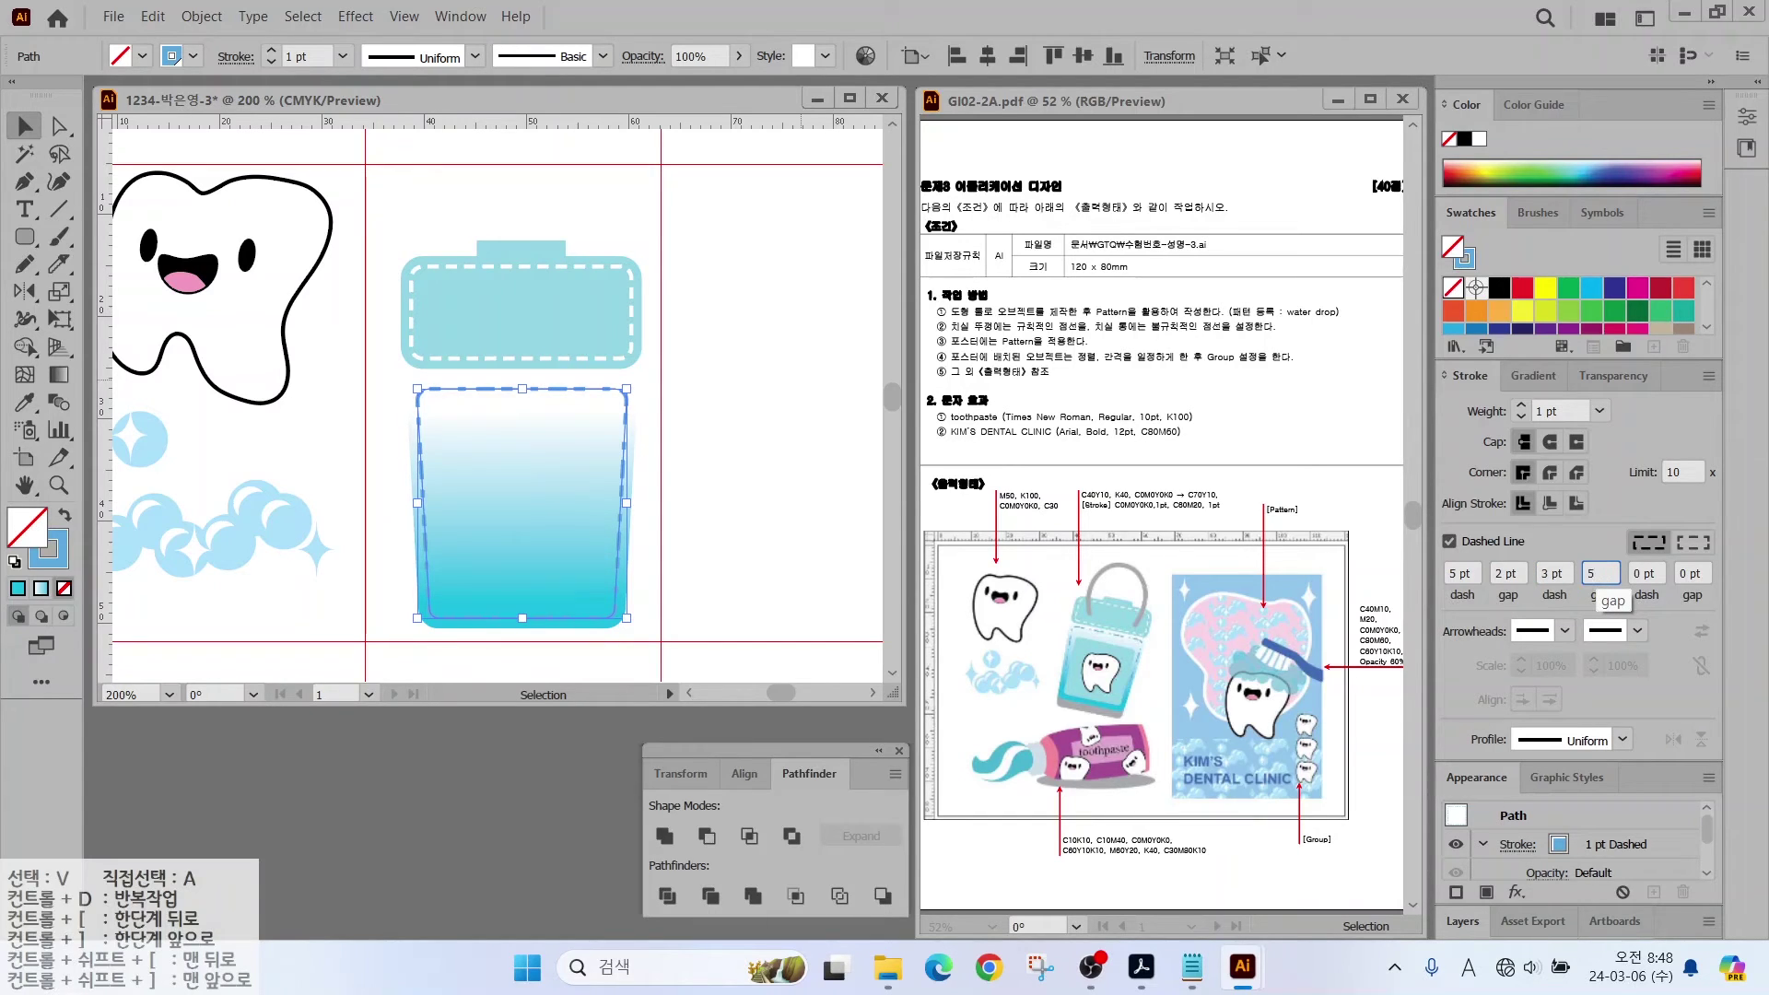
left_click(1651, 573)
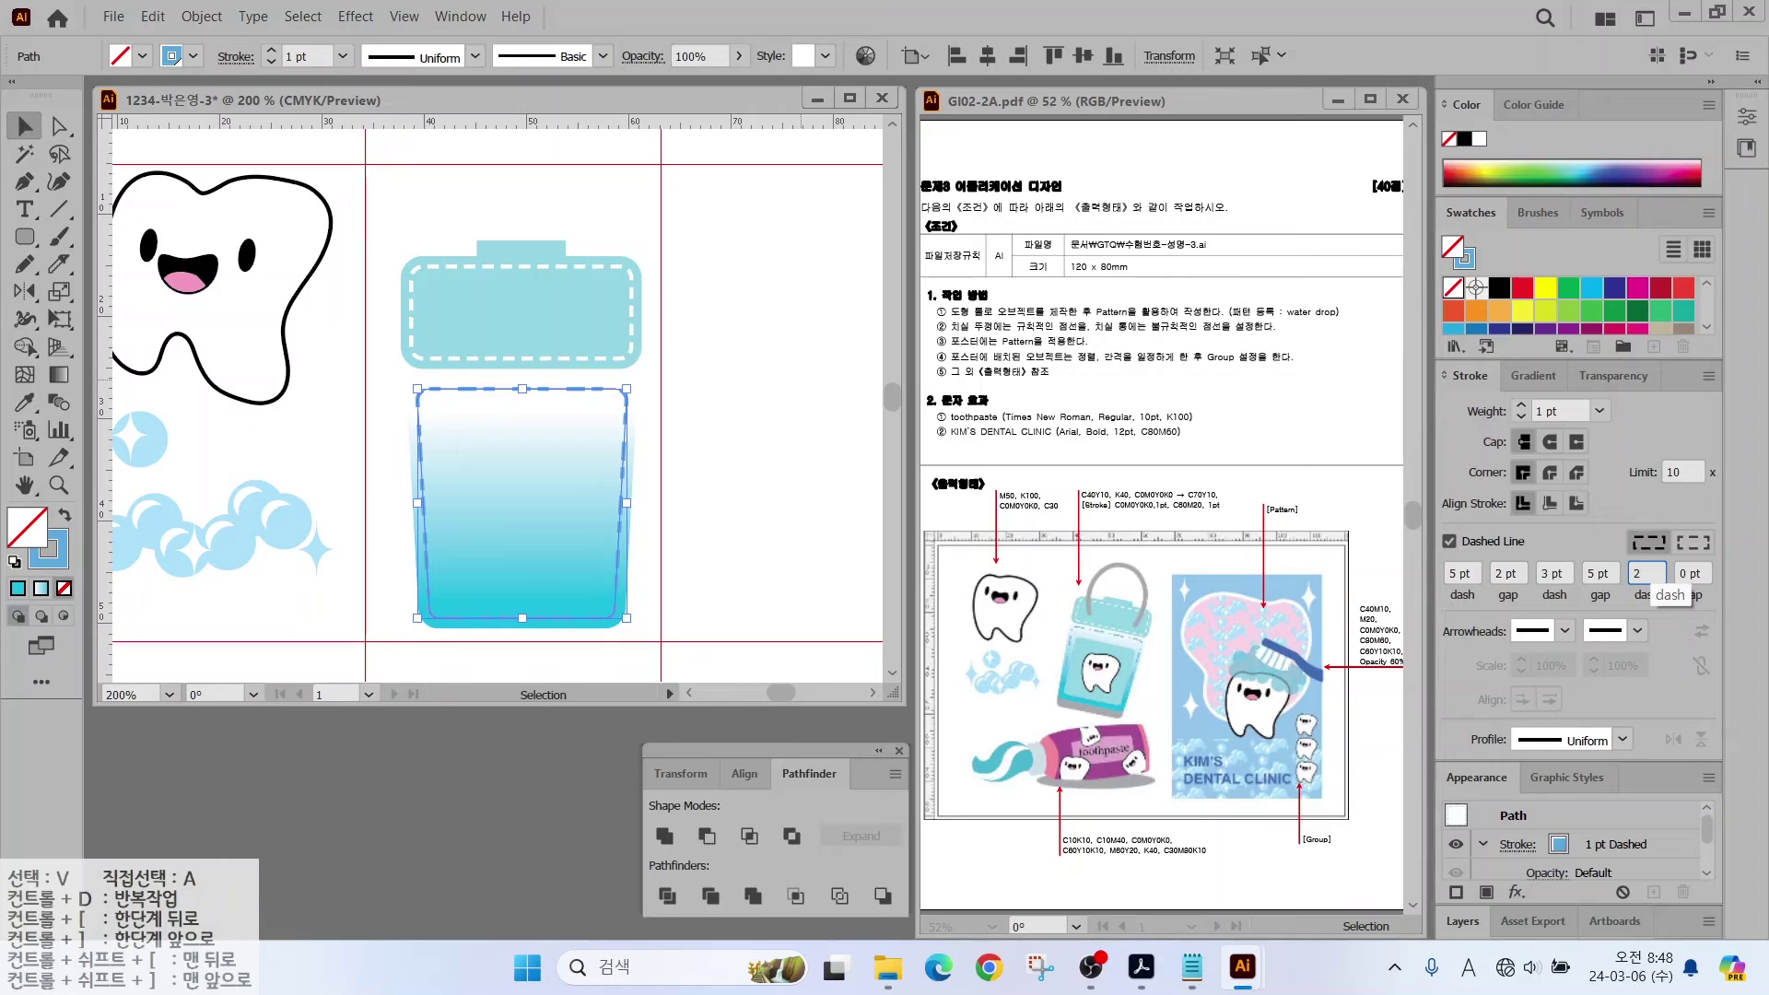
left_click(1689, 571)
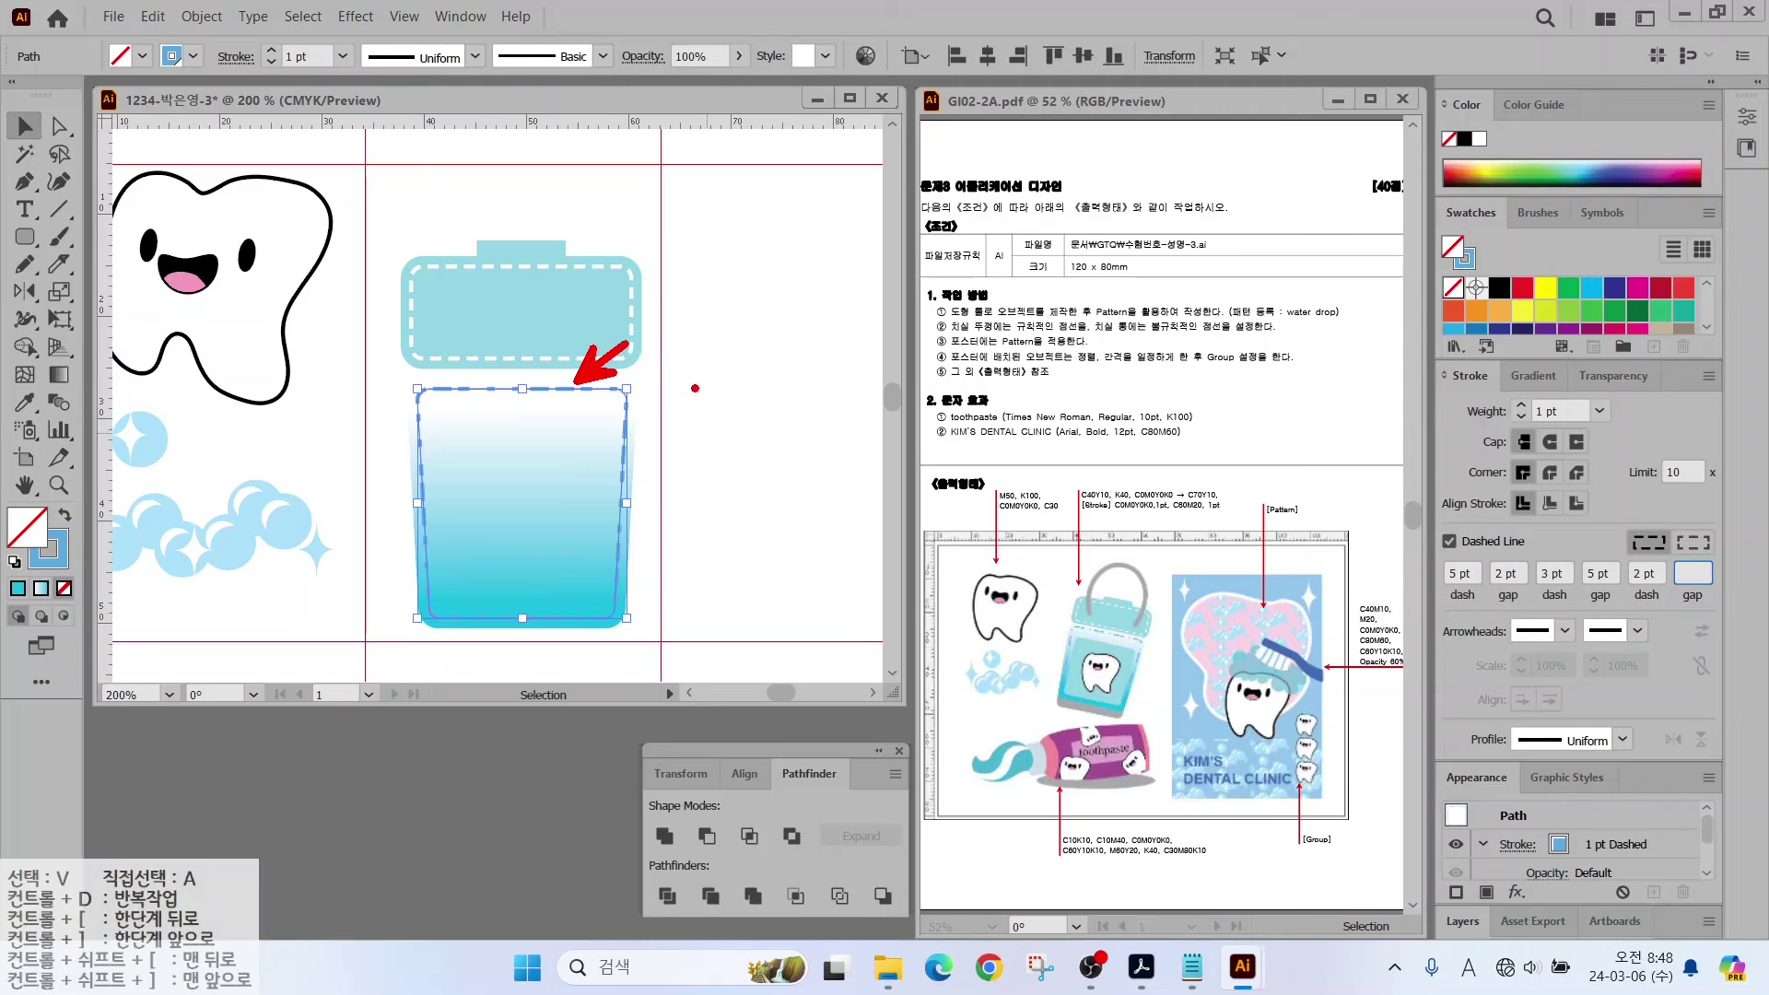
left_click_drag(680, 371, 765, 370)
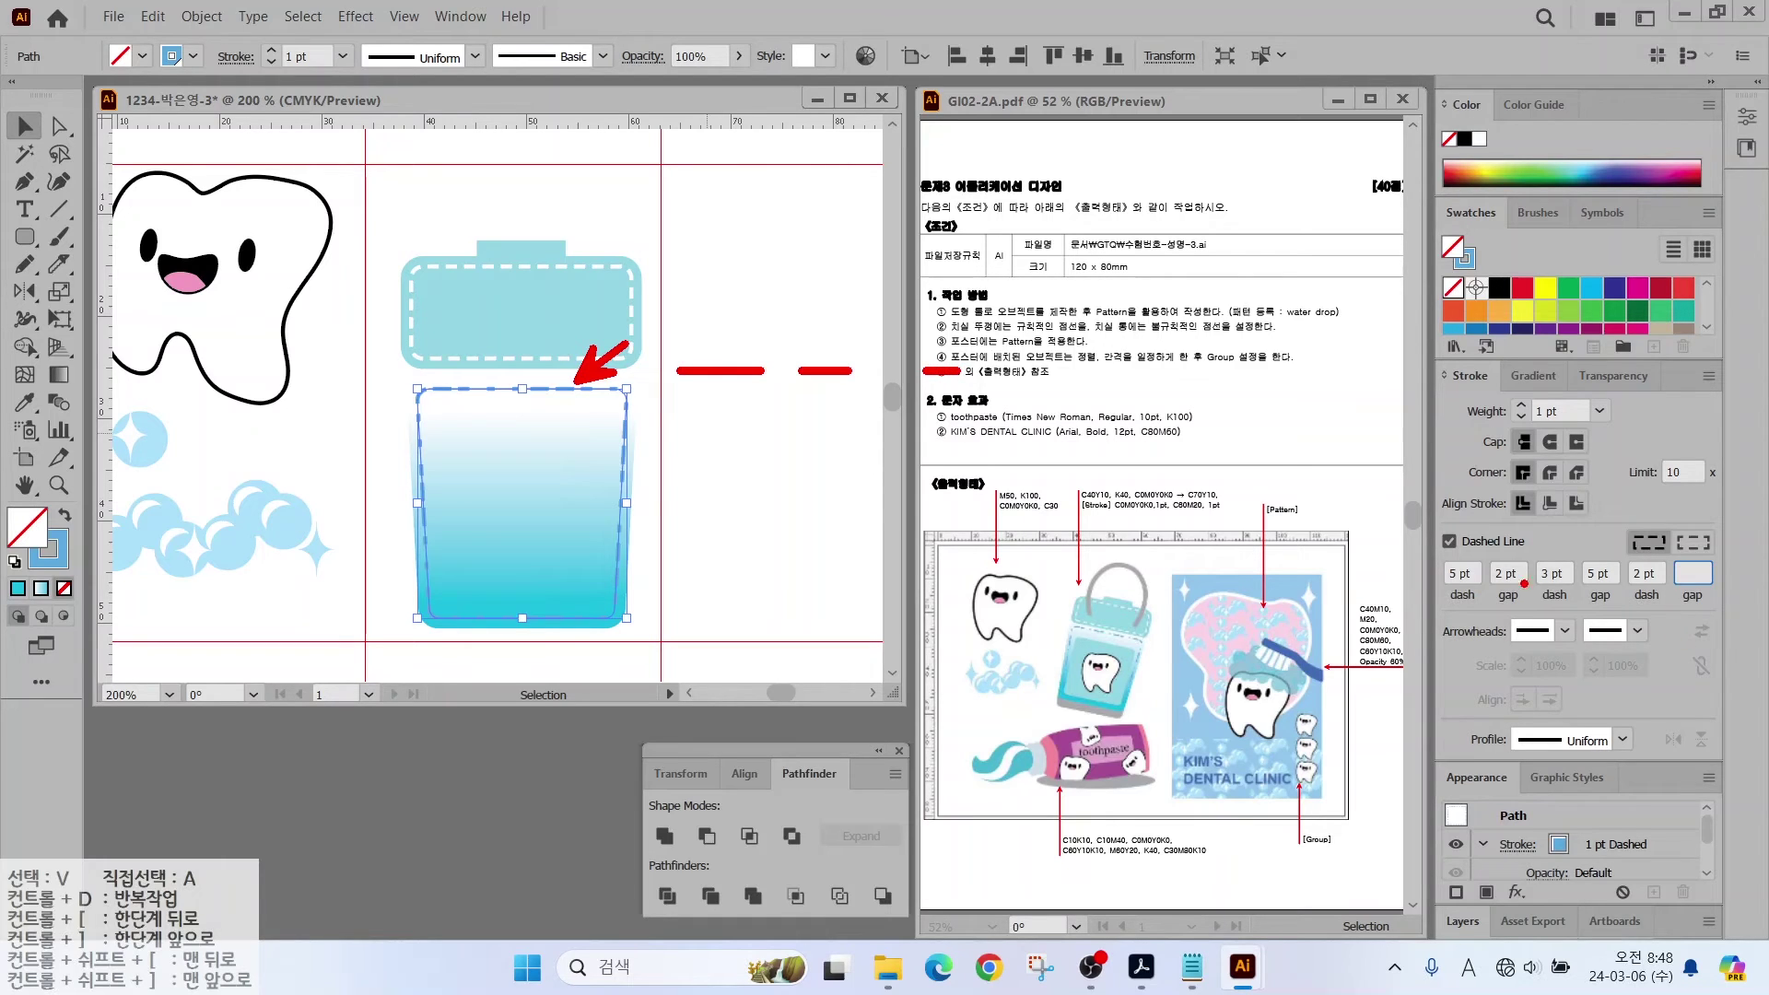
Step: Draw a rounded rectangle inside the lower cup as its inner panel
mouse_move(1431, 521)
left_mouse_down()
mouse_move(1453, 559)
mouse_move(1501, 562)
left_mouse_up()
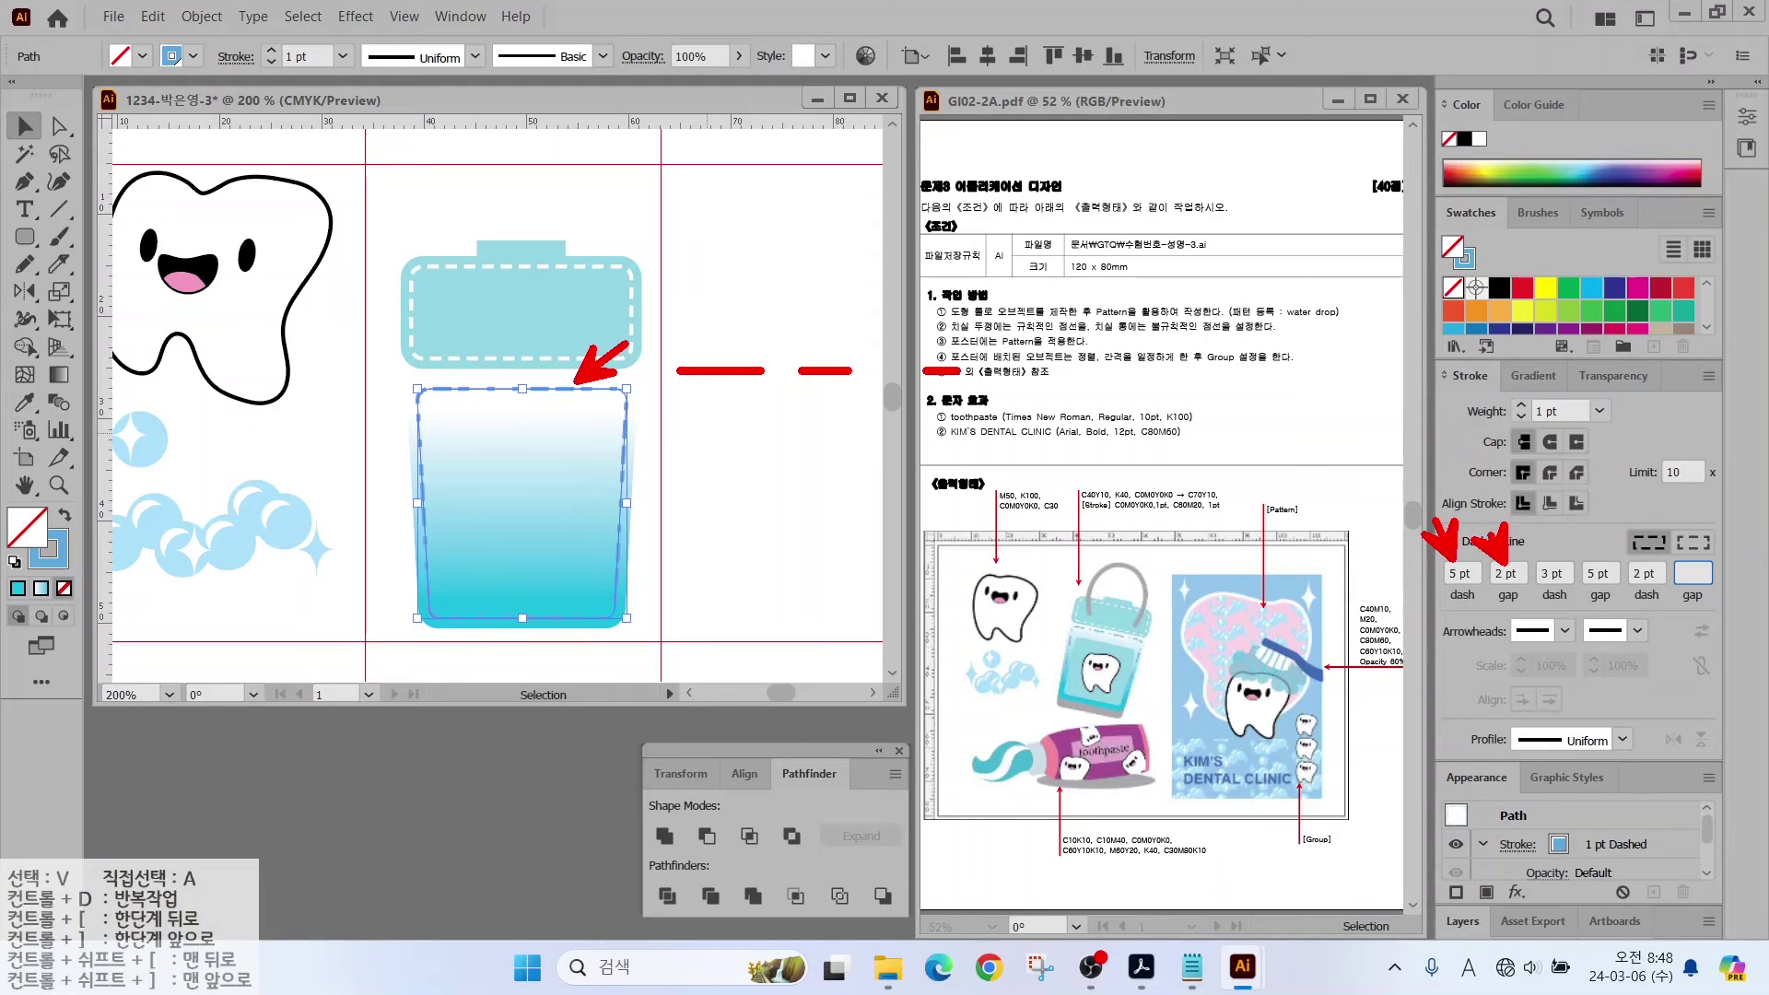
key("Escape")
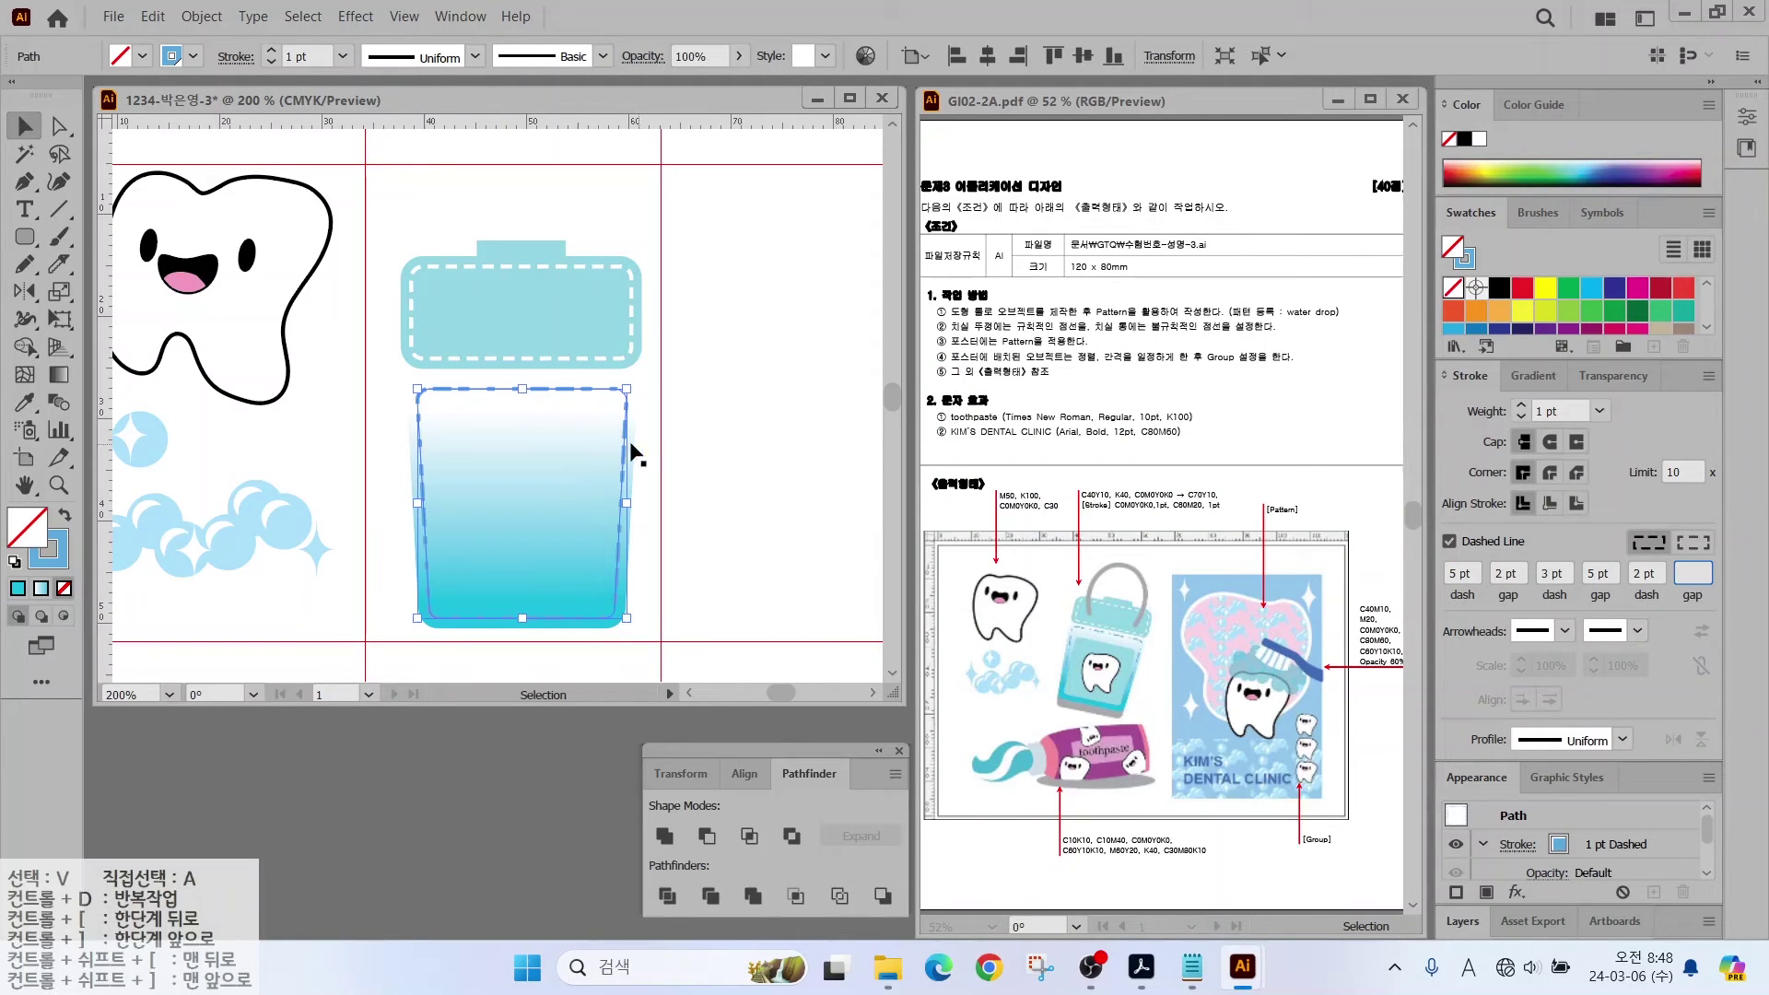
left_click_drag(25, 237, 101, 264)
left_click_drag(443, 440, 609, 603)
Step: Fill the inner rounded rectangle light blue and lock the cup outline in place
scroll(1570, 324, "down", 2)
left_click(1570, 324)
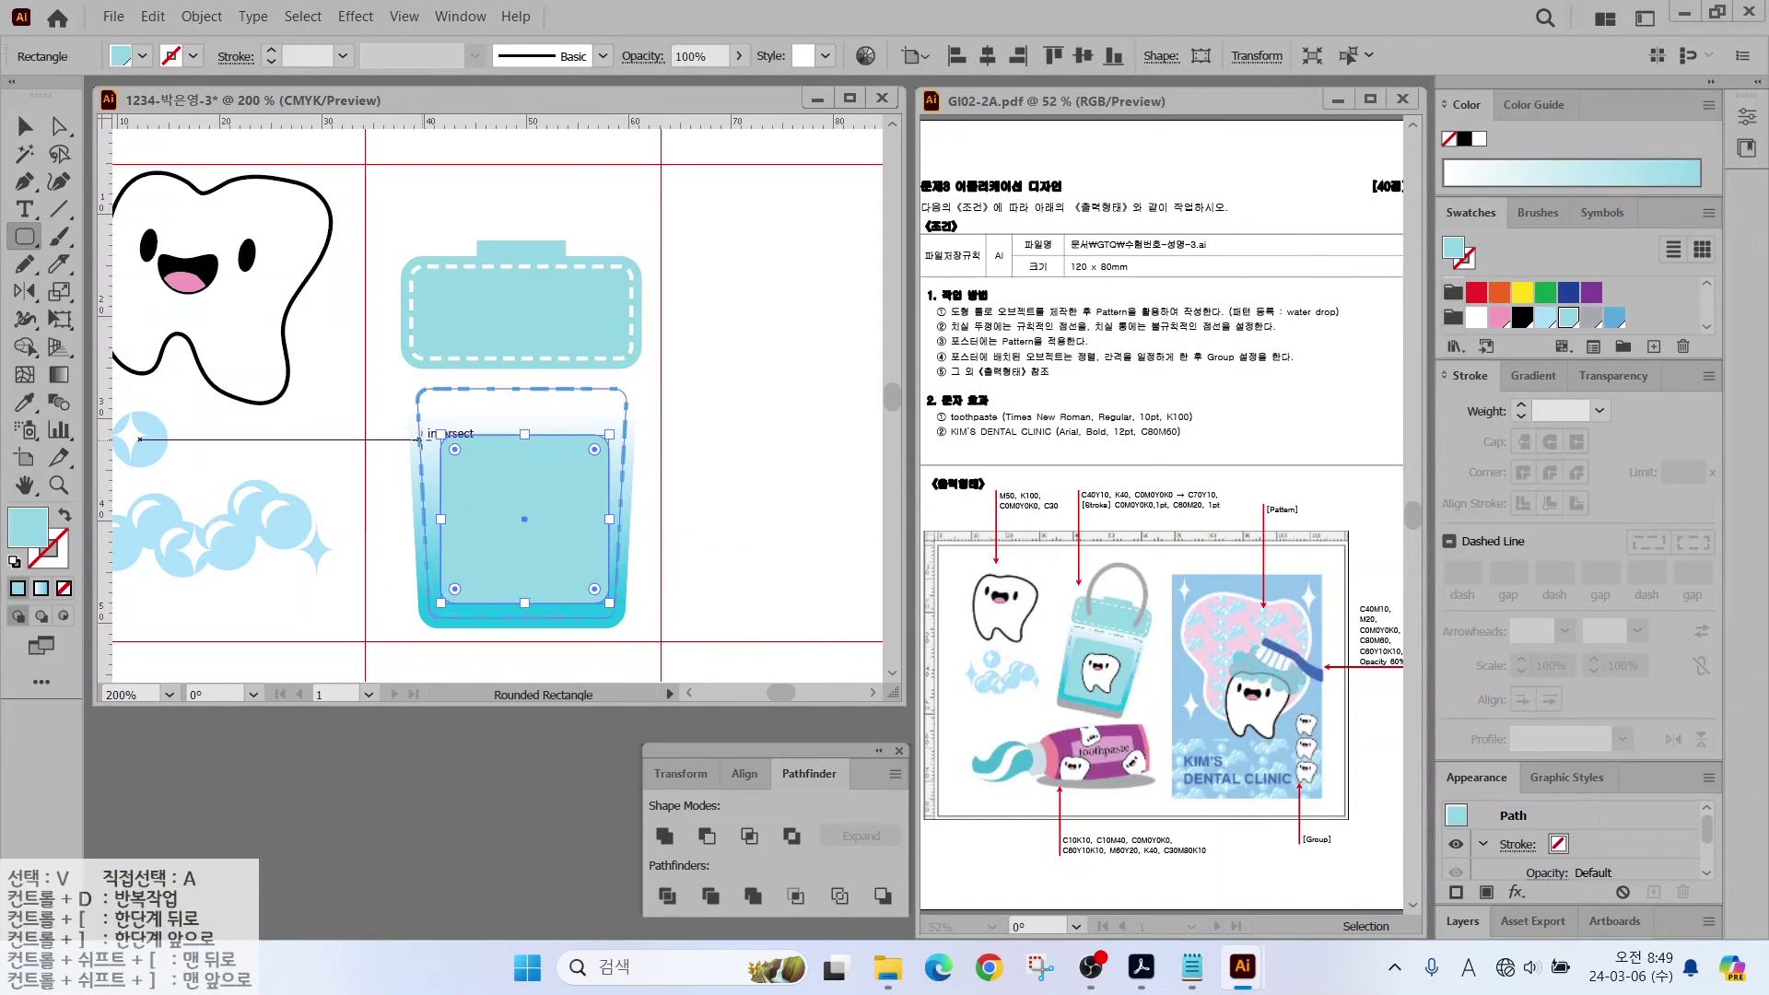
key("a")
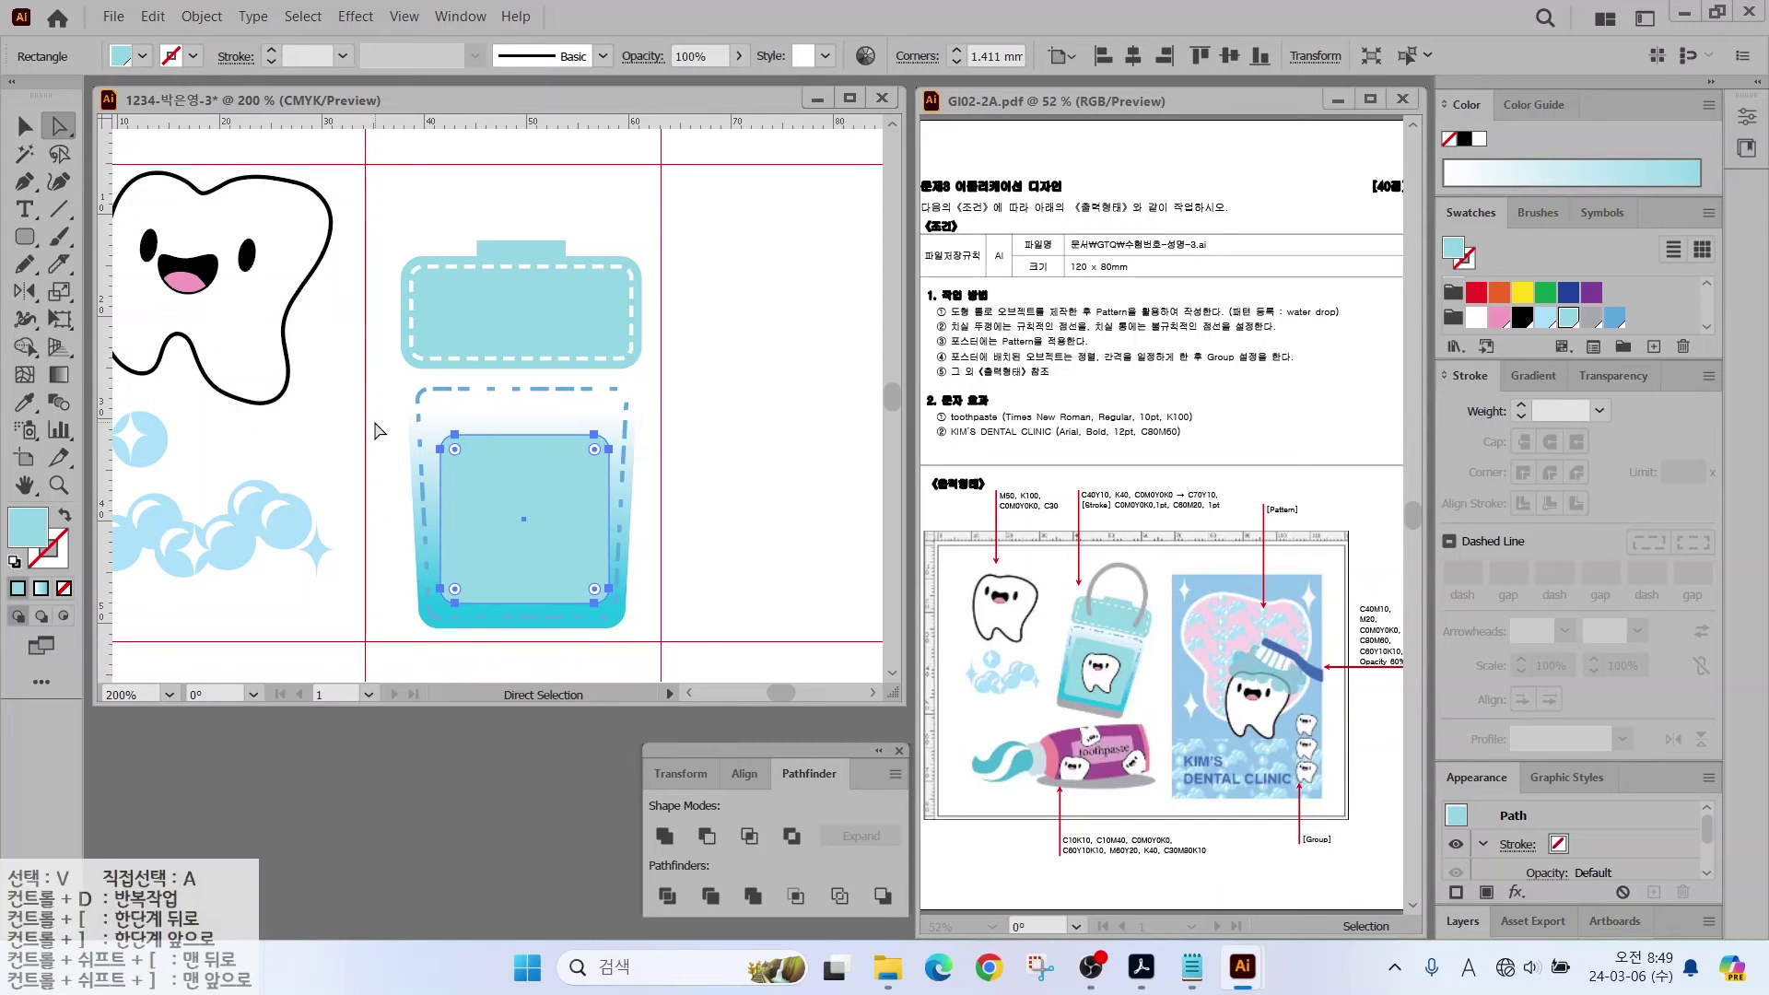
left_click_drag(682, 474, 594, 456)
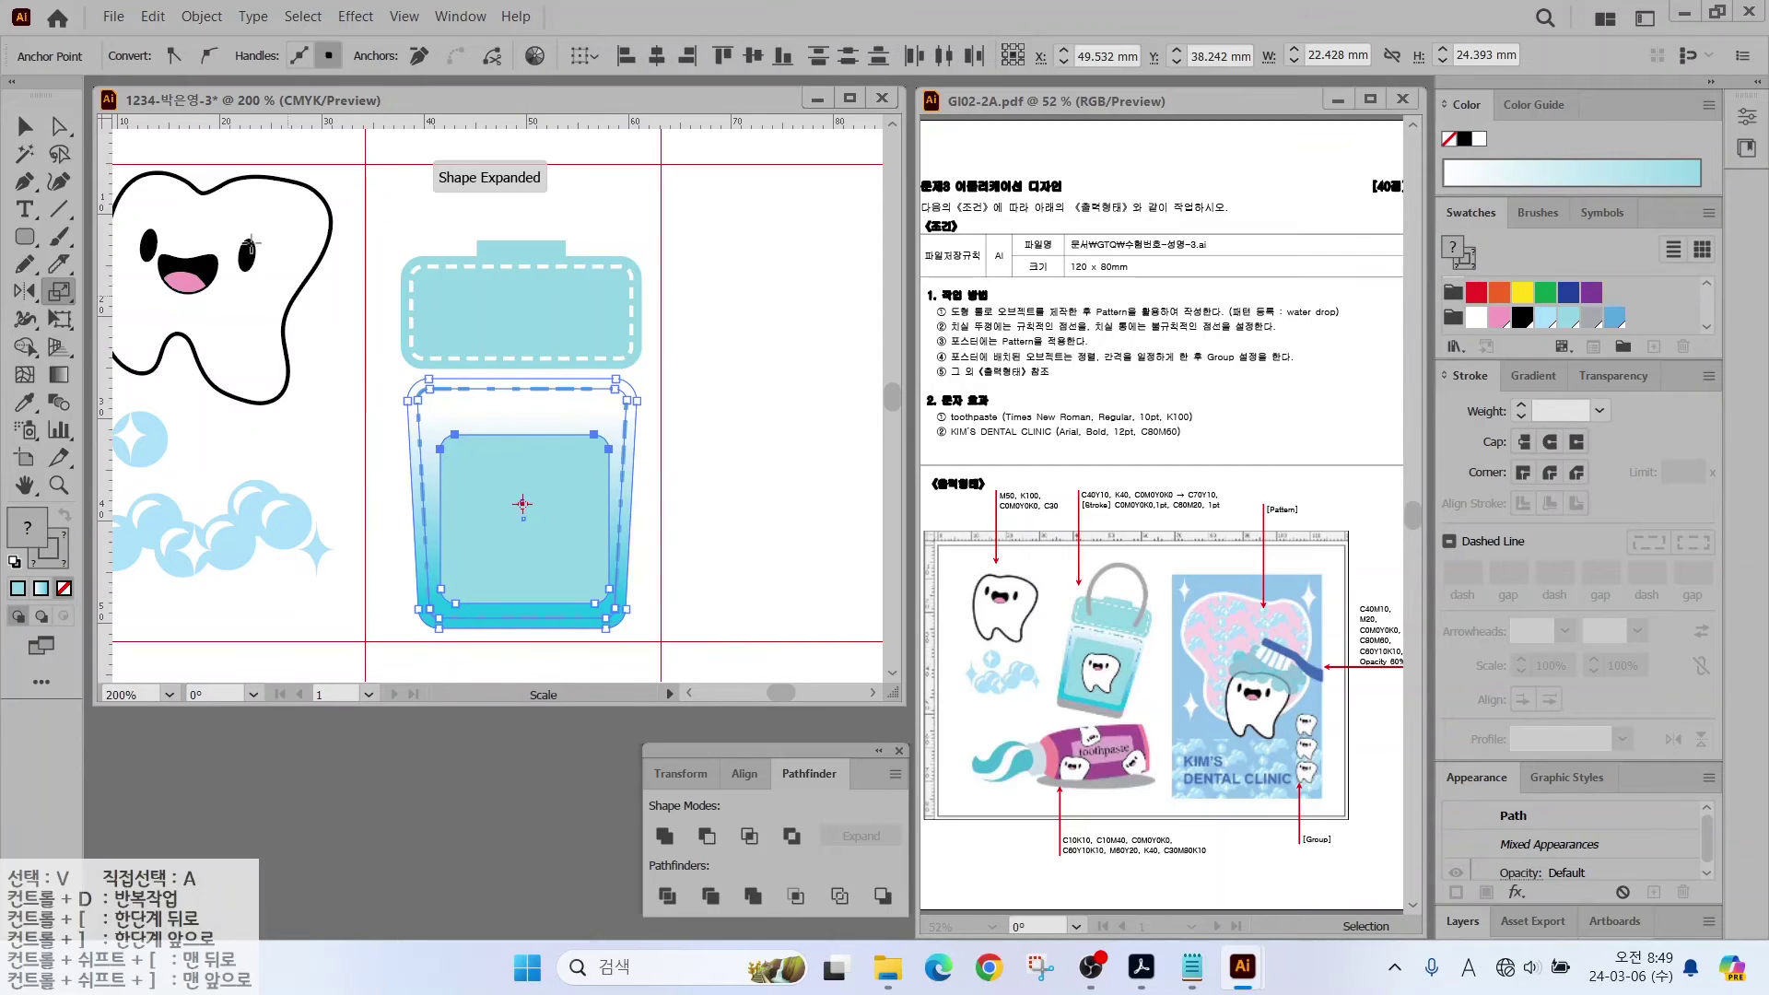
left_click(25, 126)
left_click(748, 415)
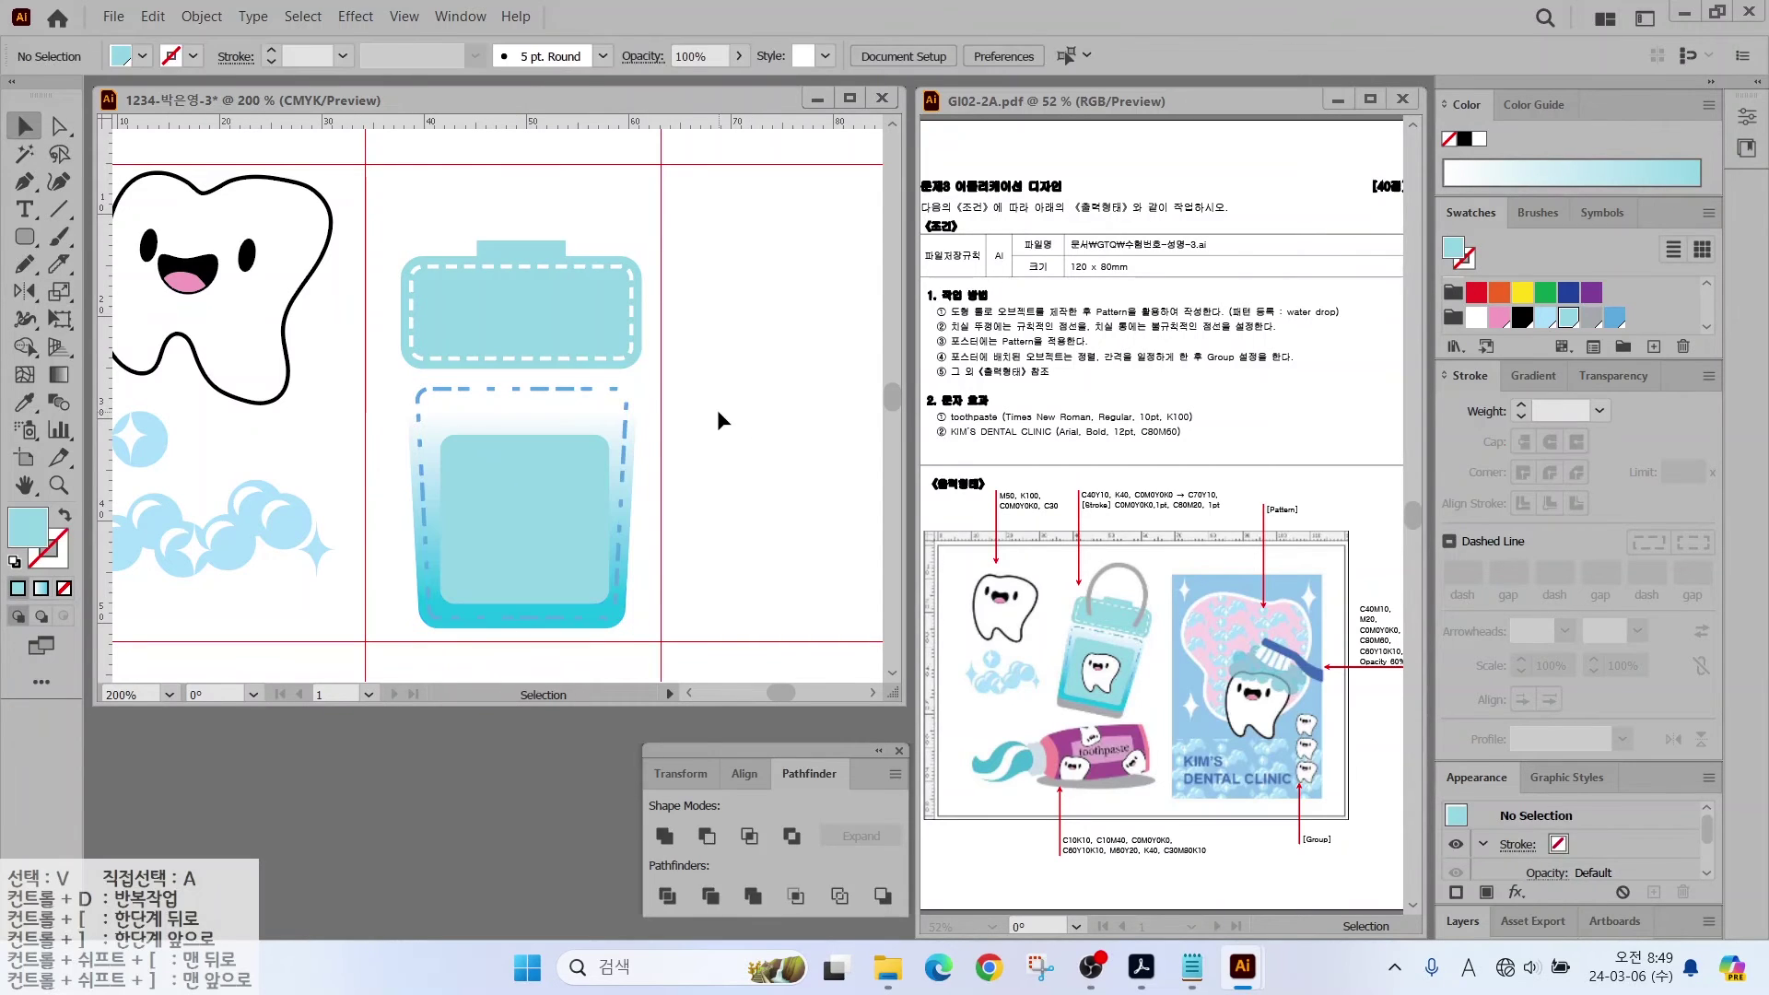
left_click(574, 410)
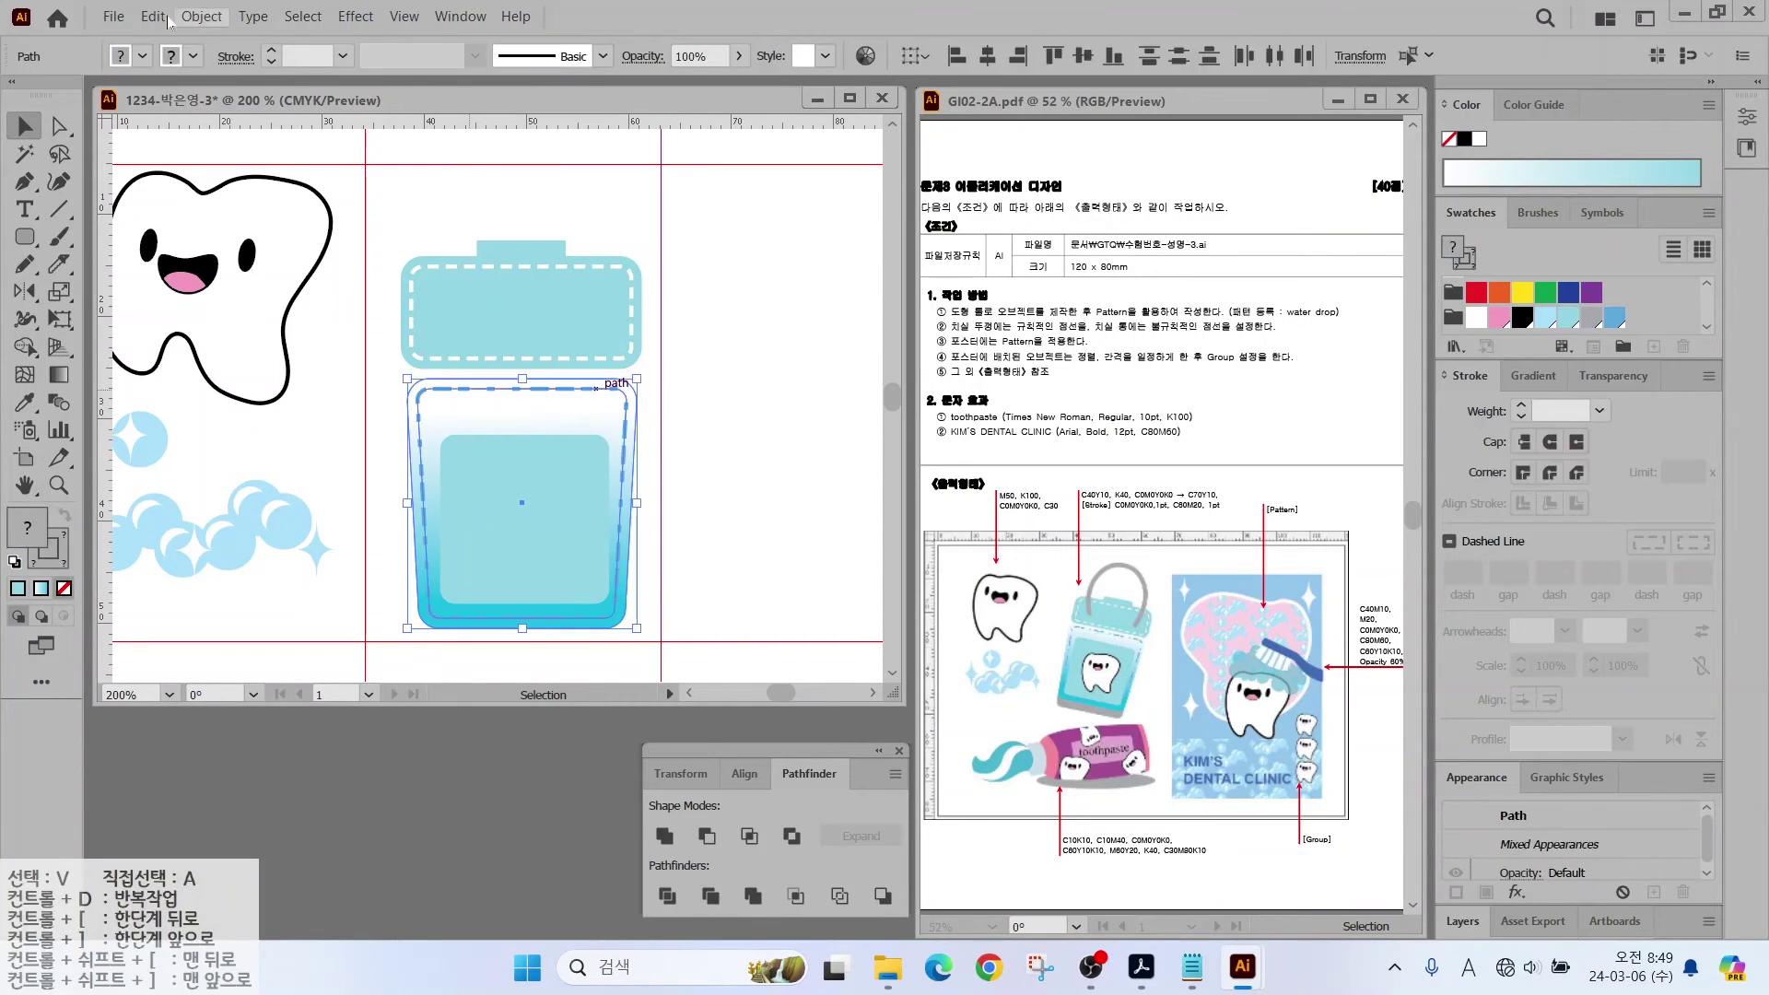
left_click(200, 17)
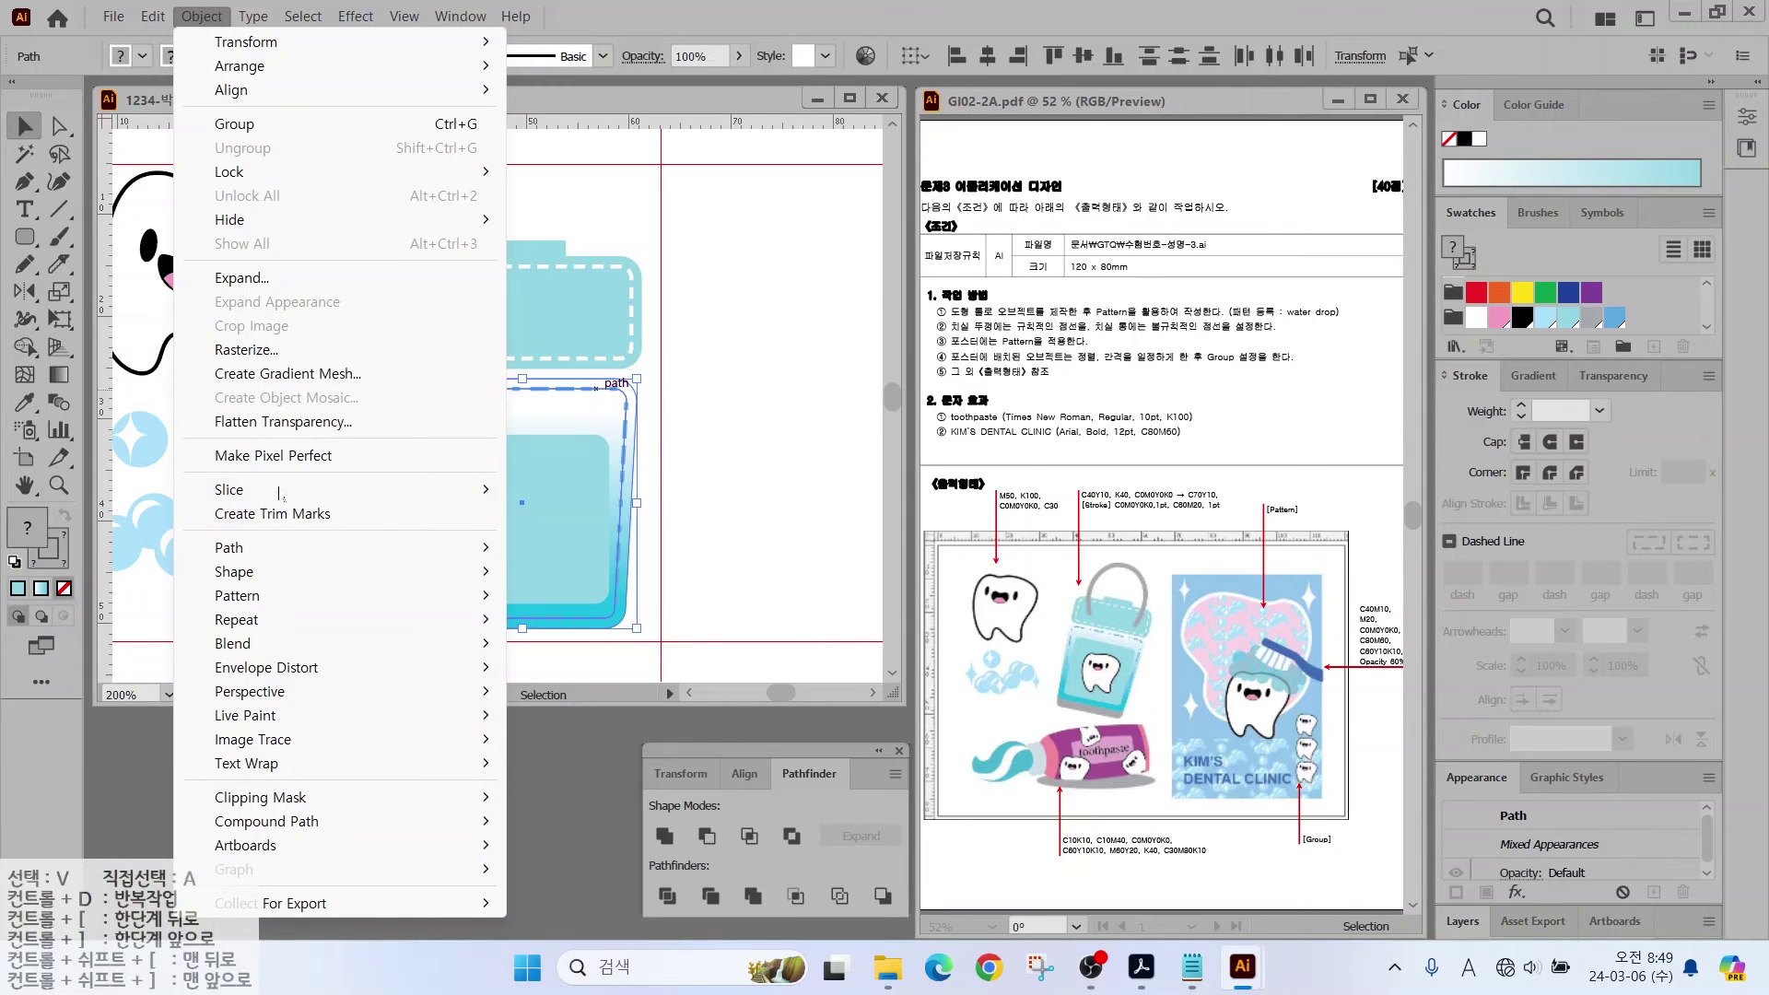
mouse_move(276, 171)
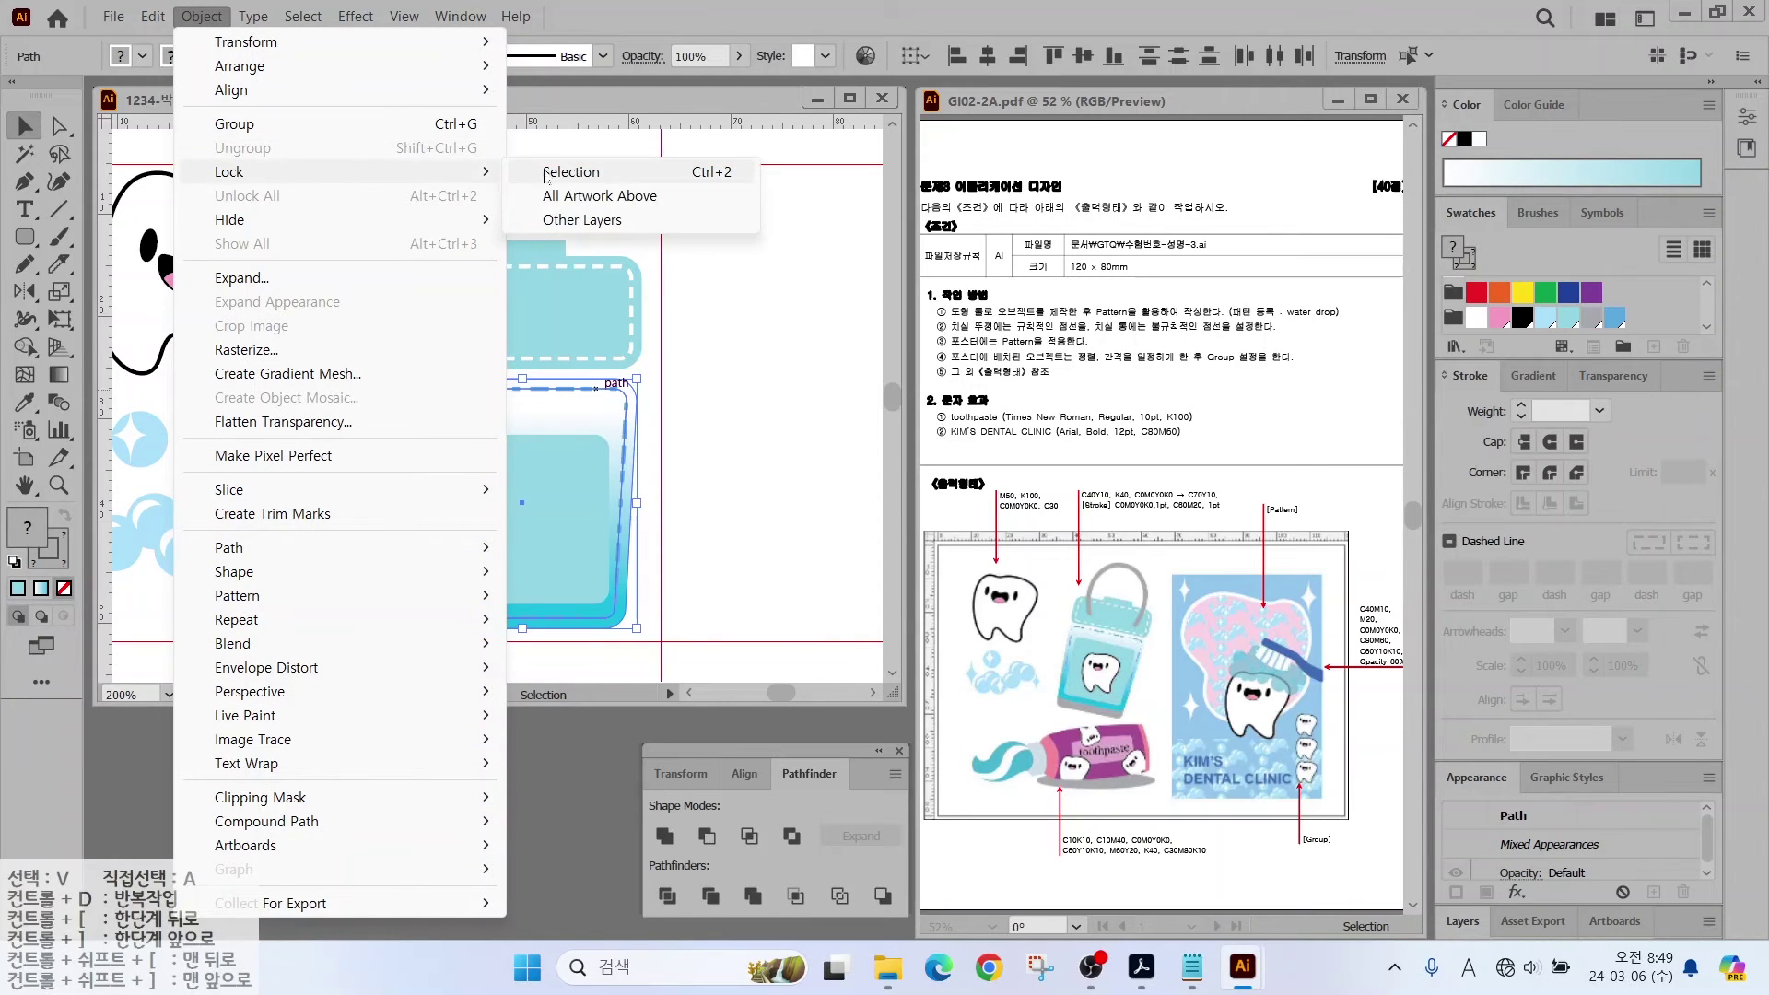
left_click(577, 173)
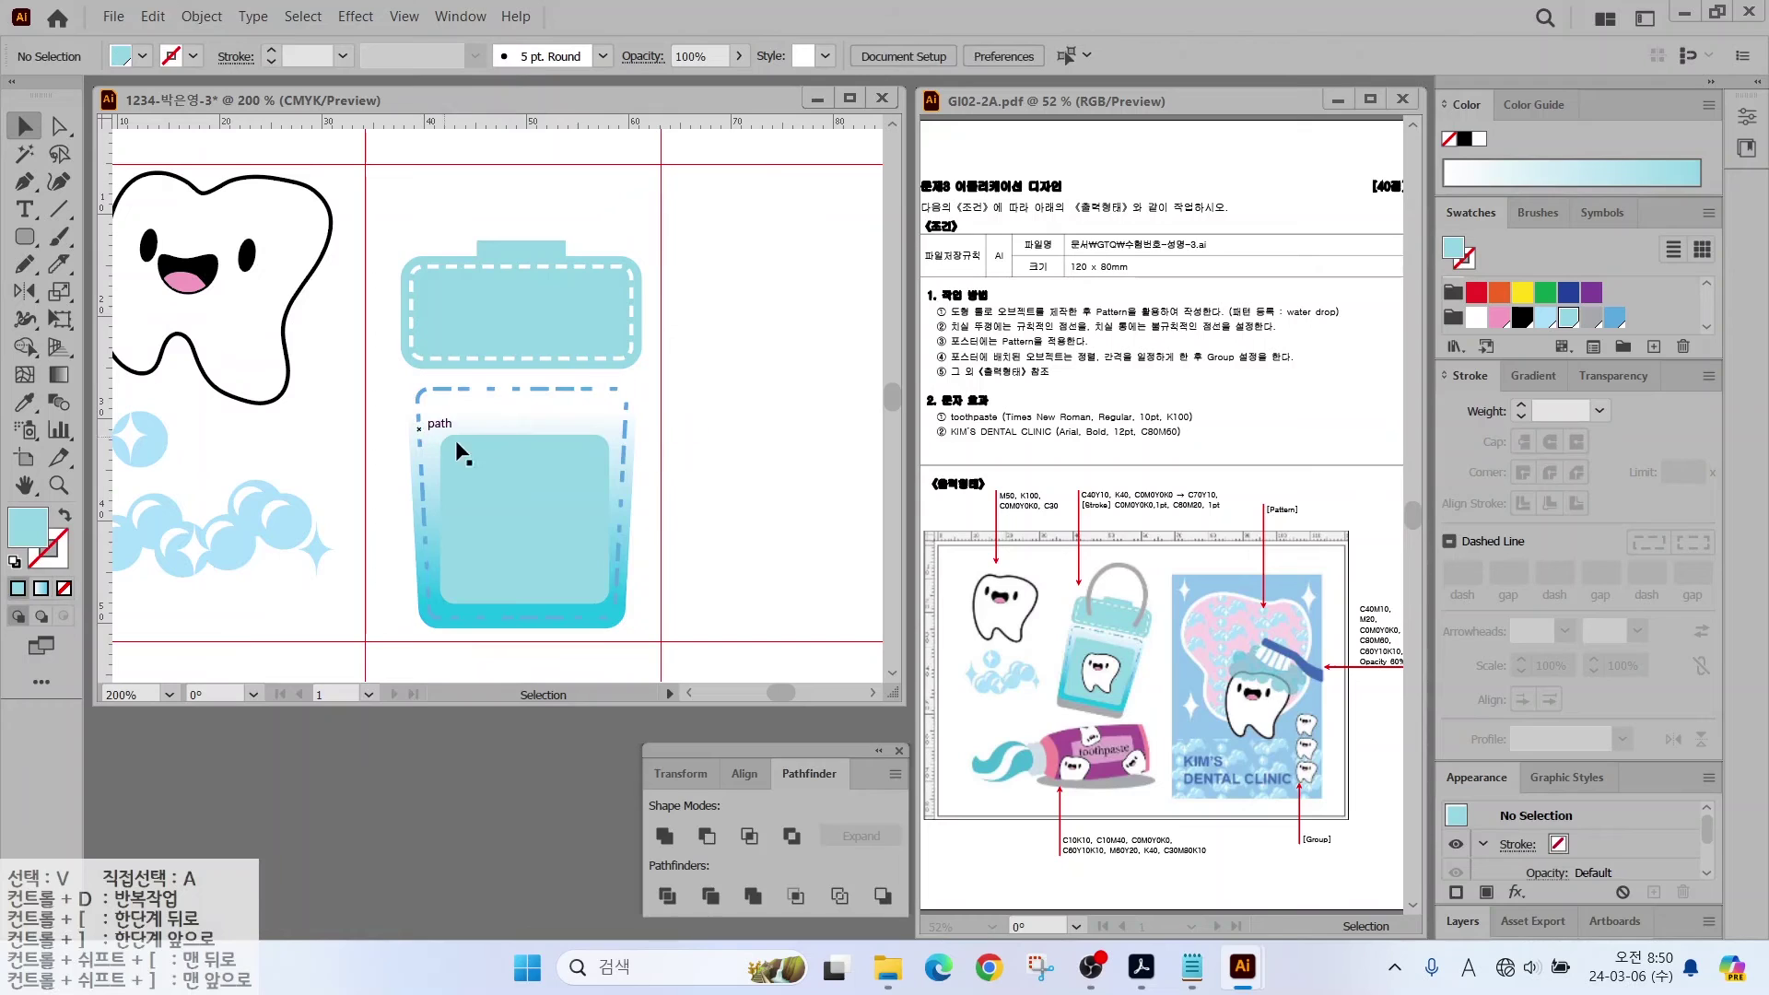
Step: Scale the inner rectangle's top anchor points uniformly to 110% so it flares wider
left_click(59, 127)
left_click_drag(386, 421, 648, 470)
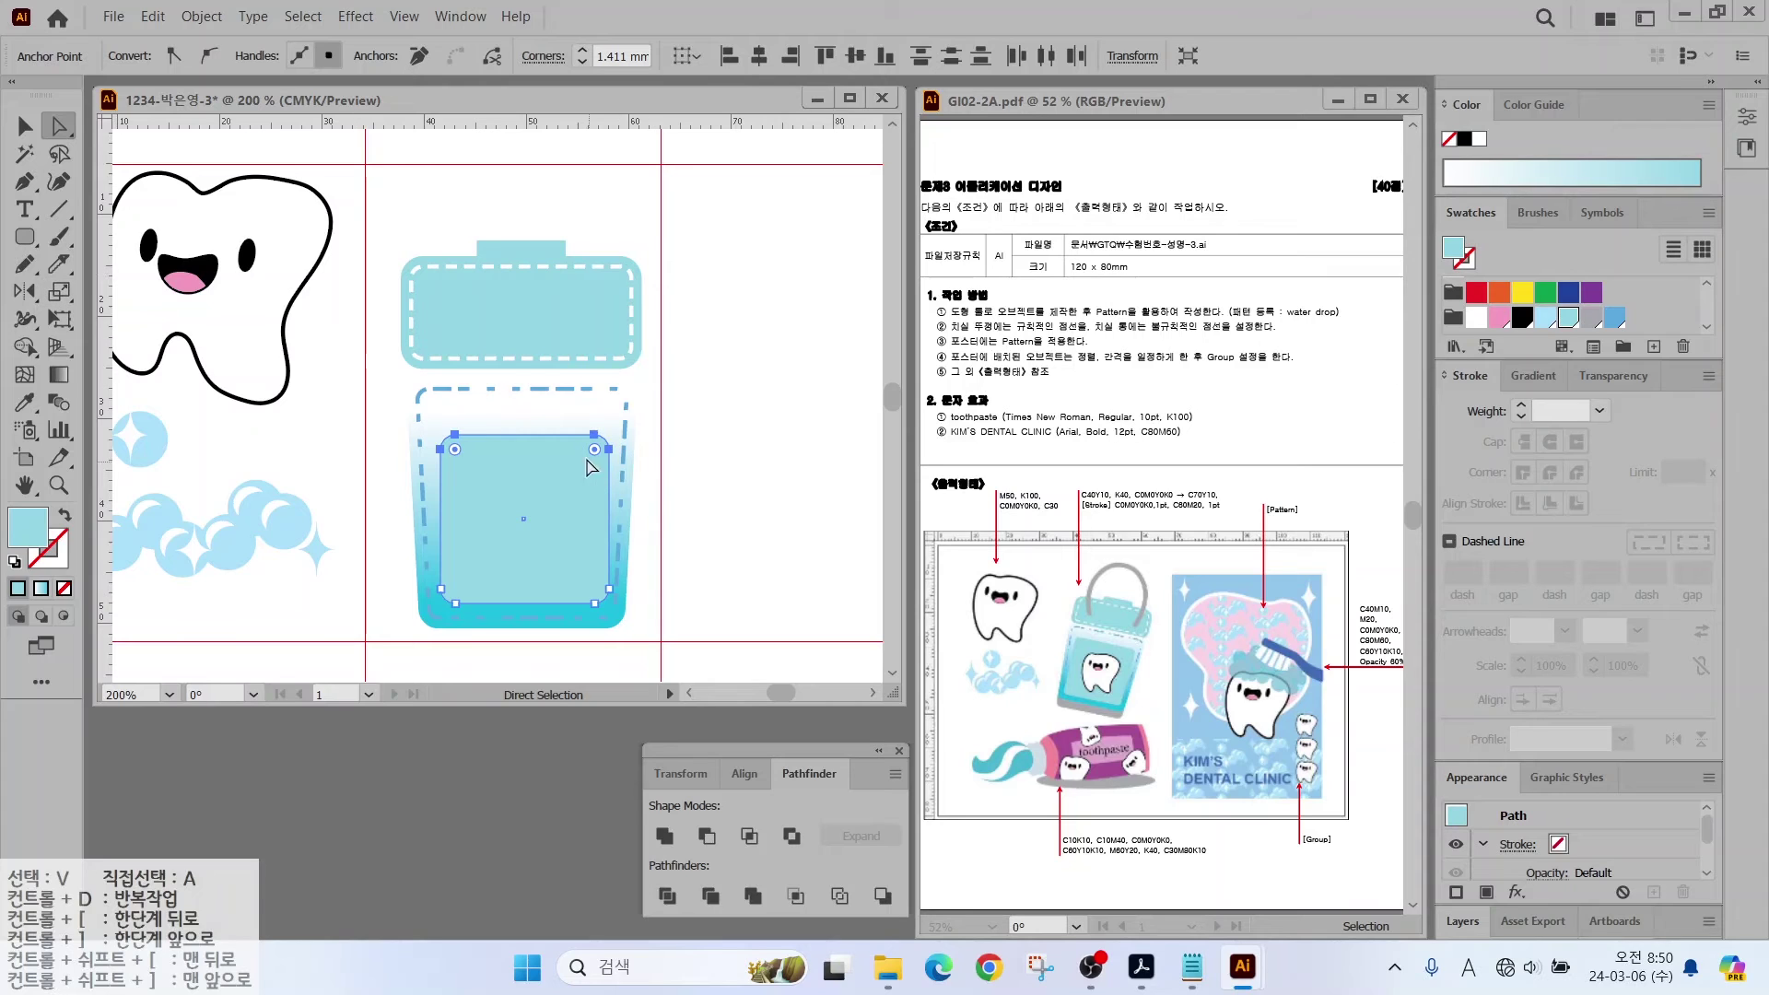
double_click(60, 293)
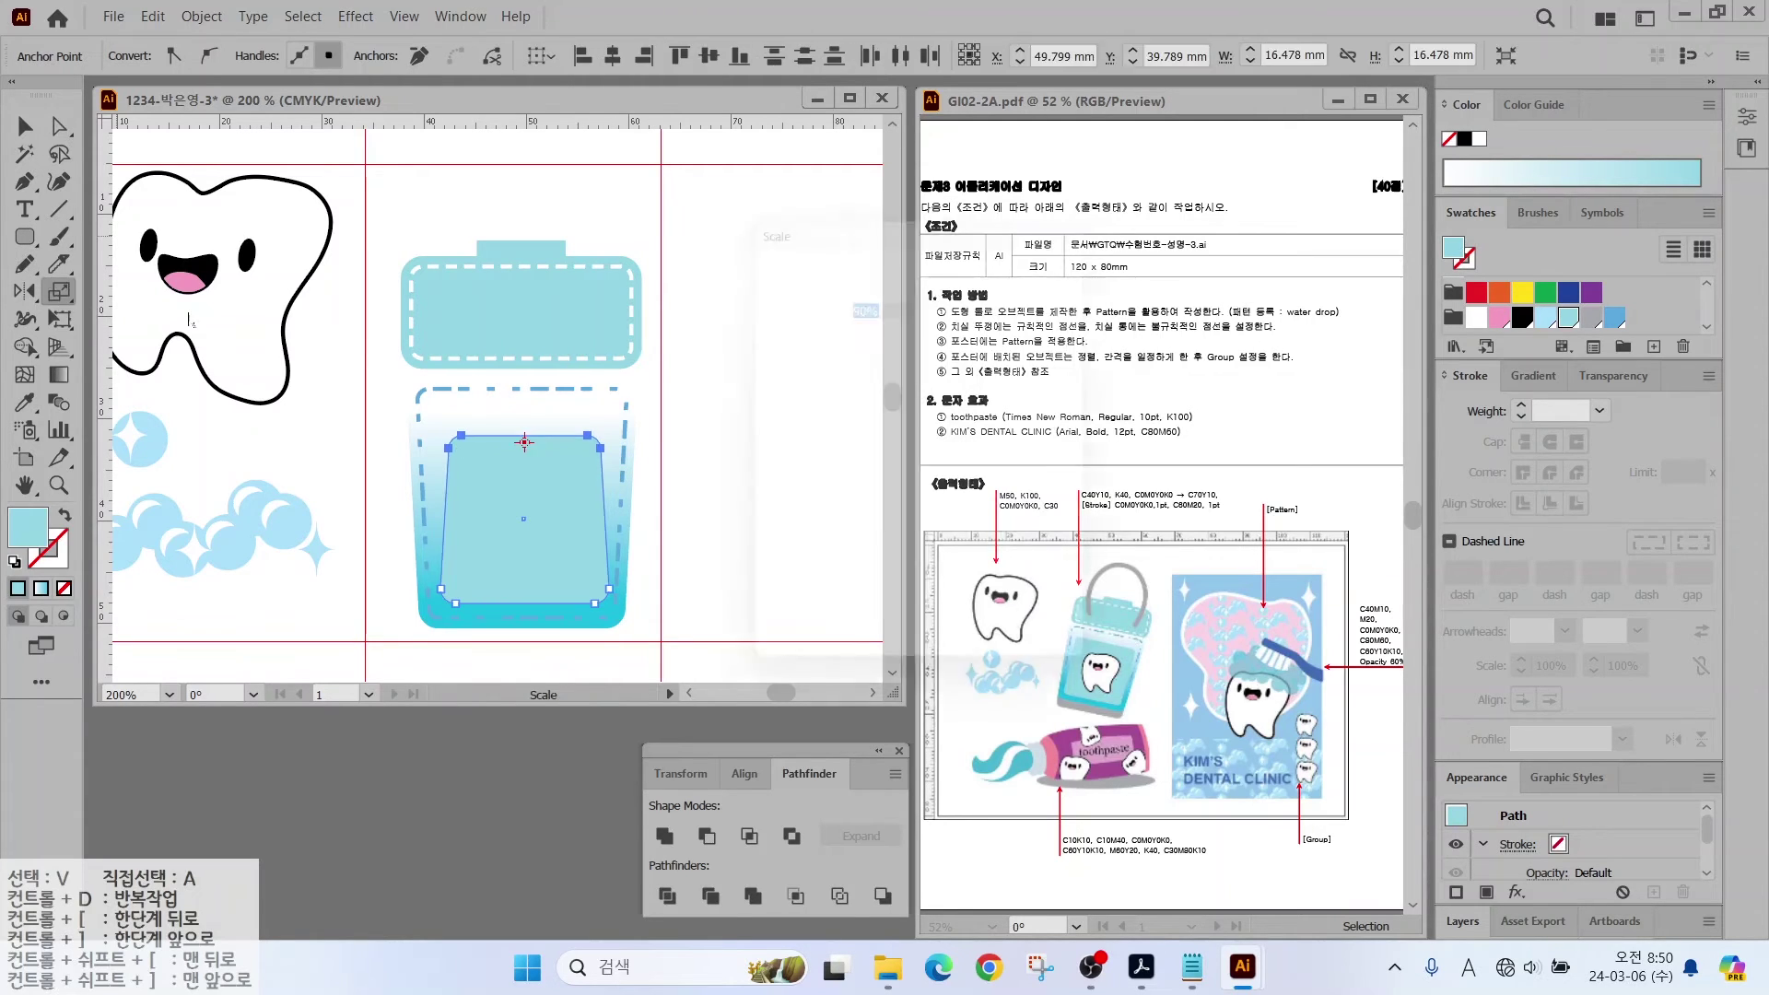
type("12")
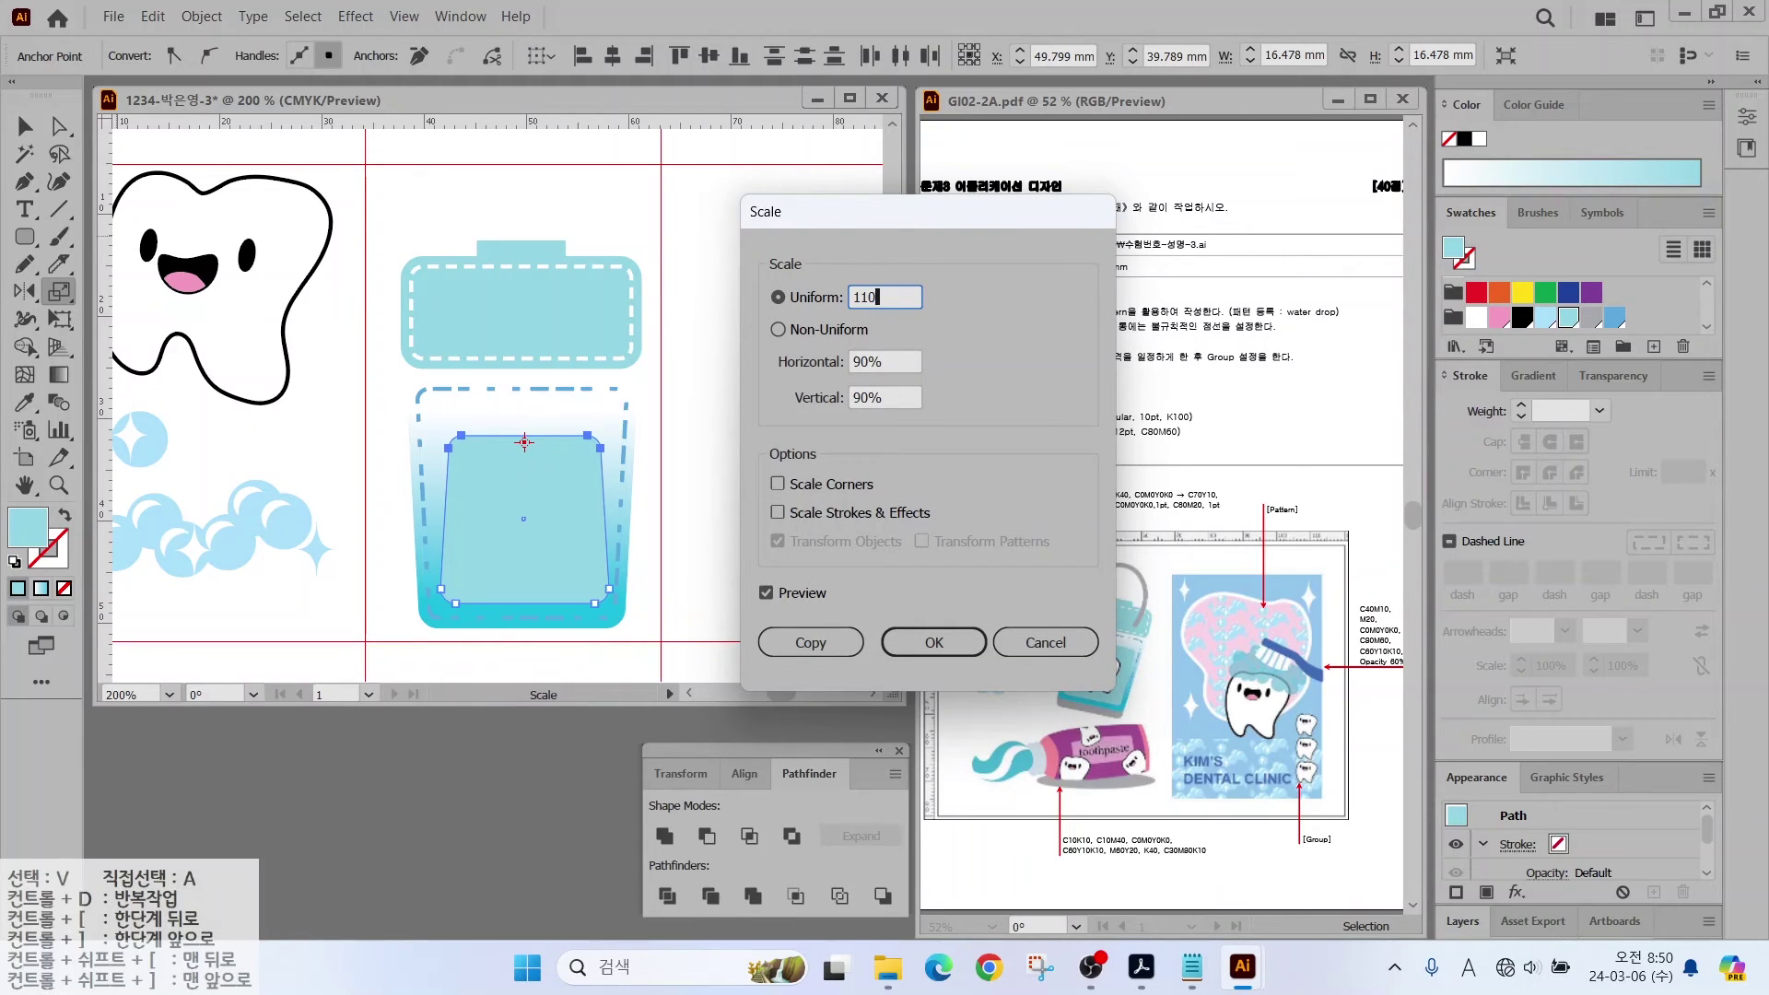
type("0")
left_click(765, 592)
left_click(765, 592)
left_click(766, 593)
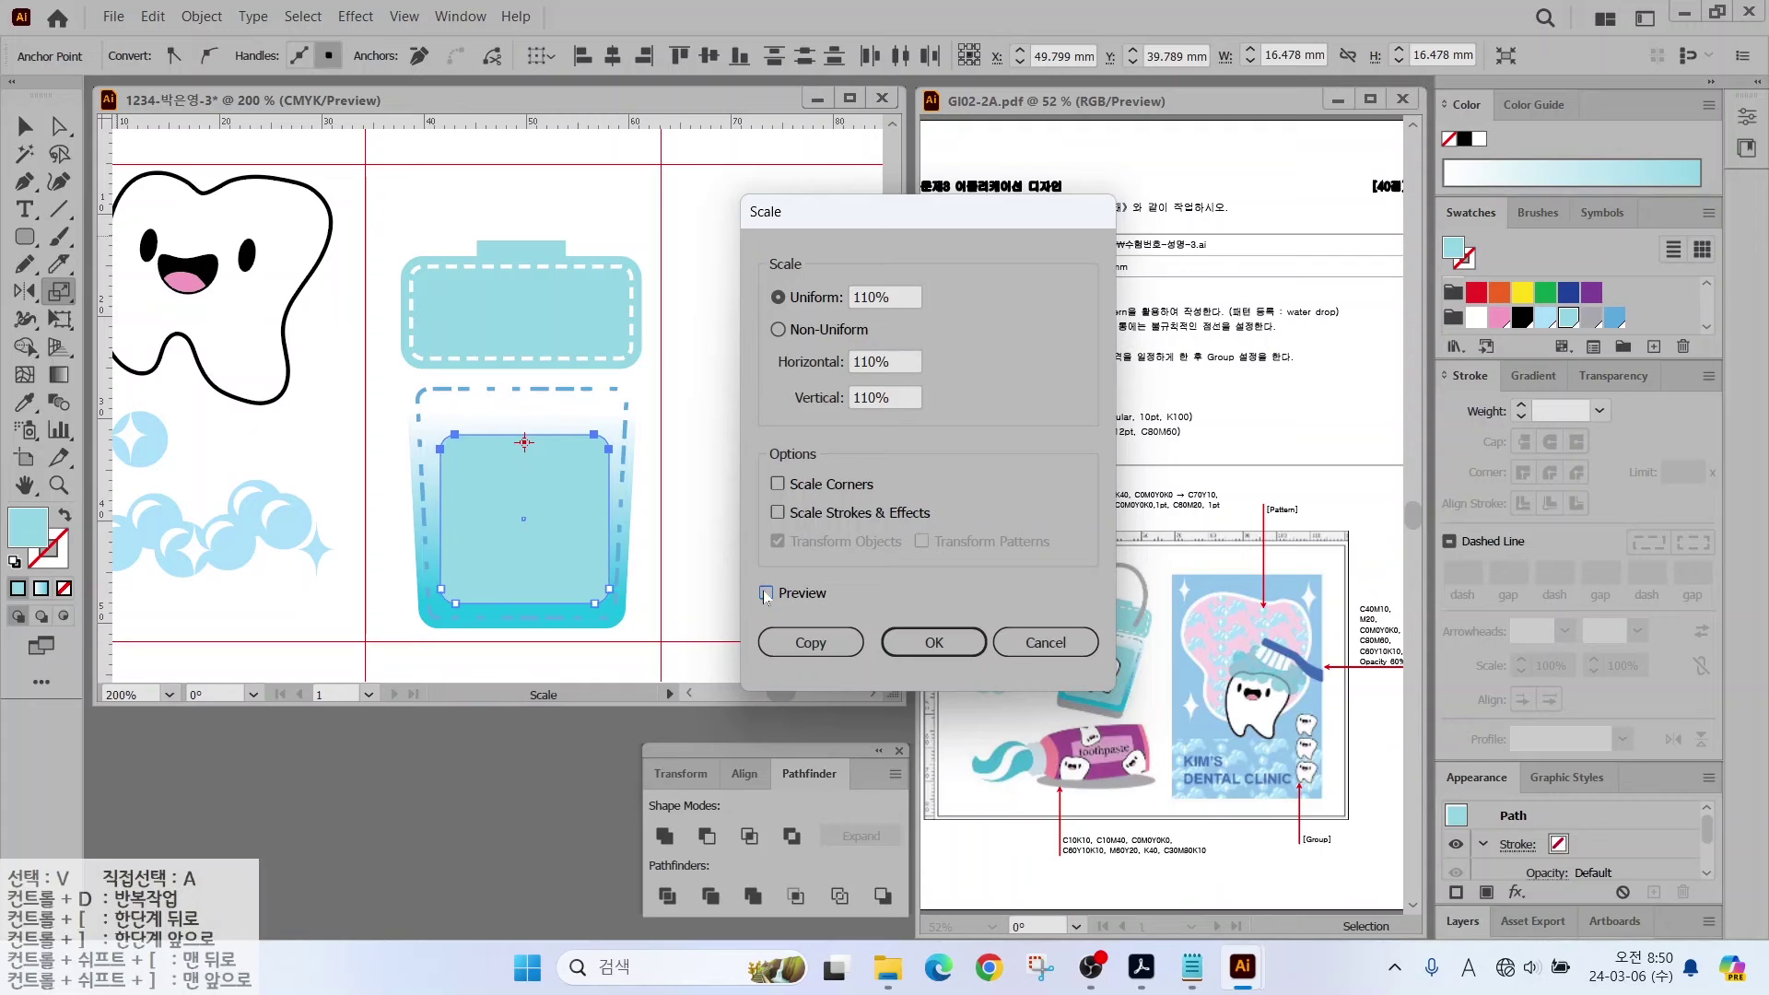
left_click(766, 592)
left_click(930, 642)
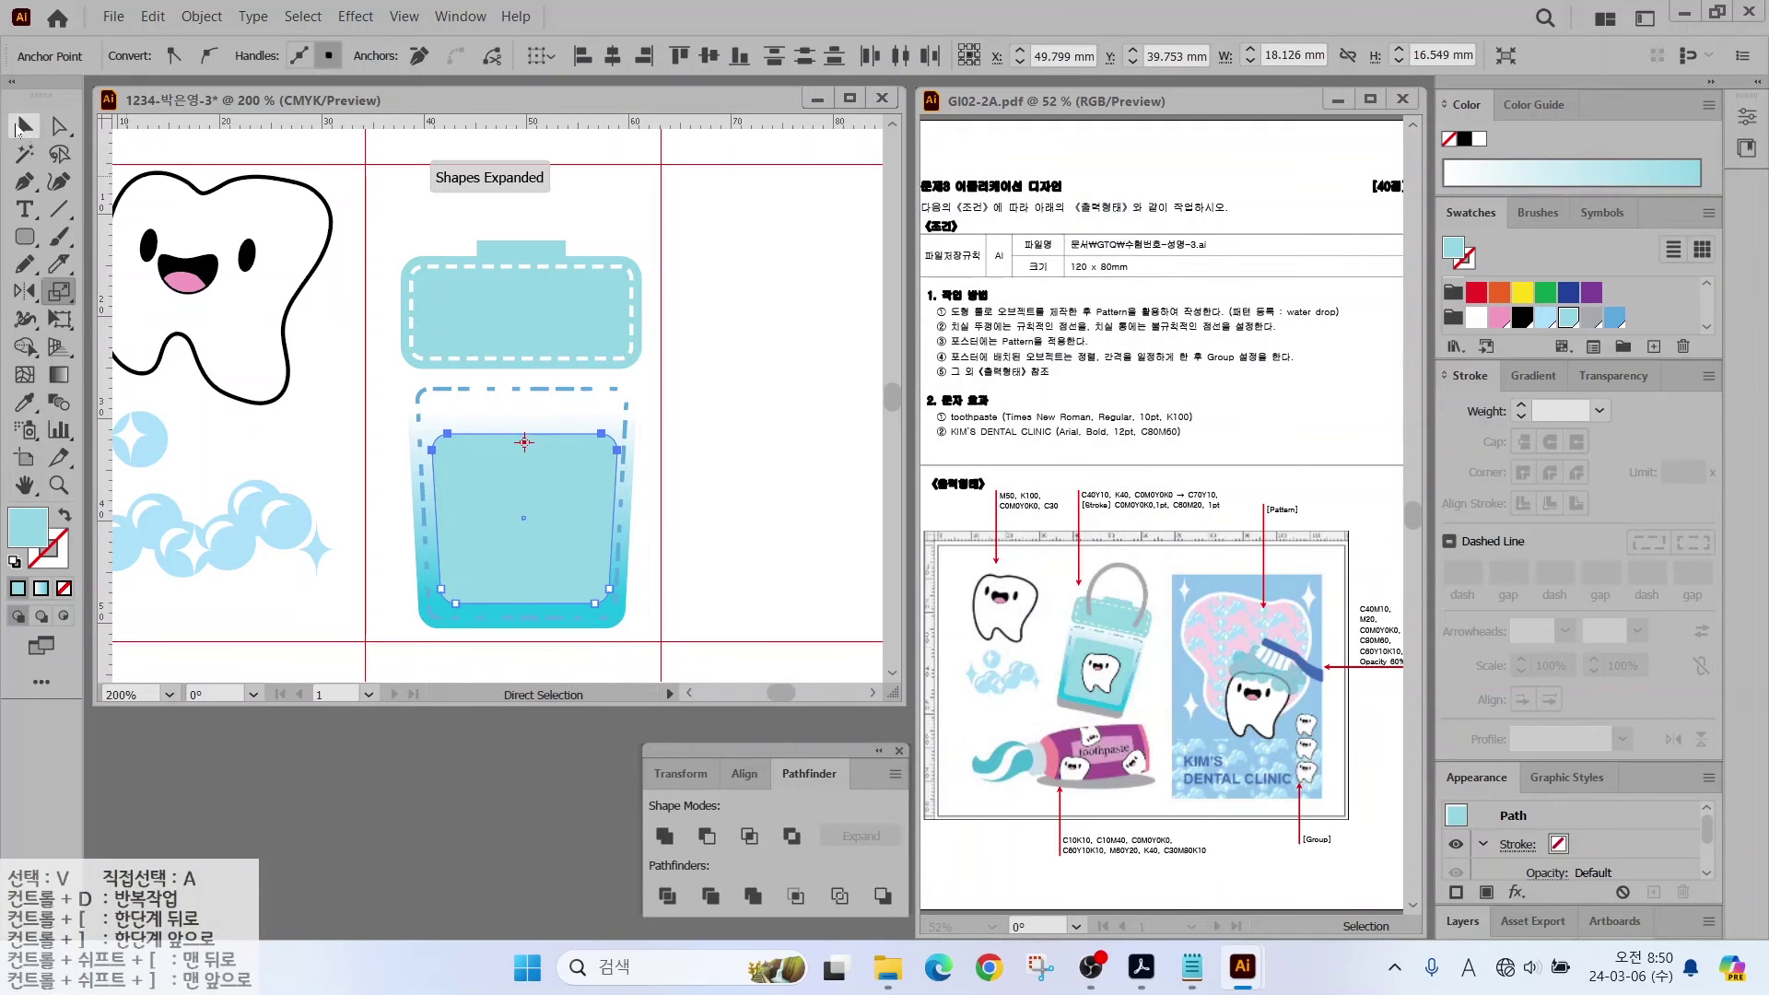
key("v")
left_click(671, 478)
Step: Try a shrunken front copy of the tooth character in the cup, then delete it
left_click_drag(230, 276, 403, 448)
right_click(410, 355)
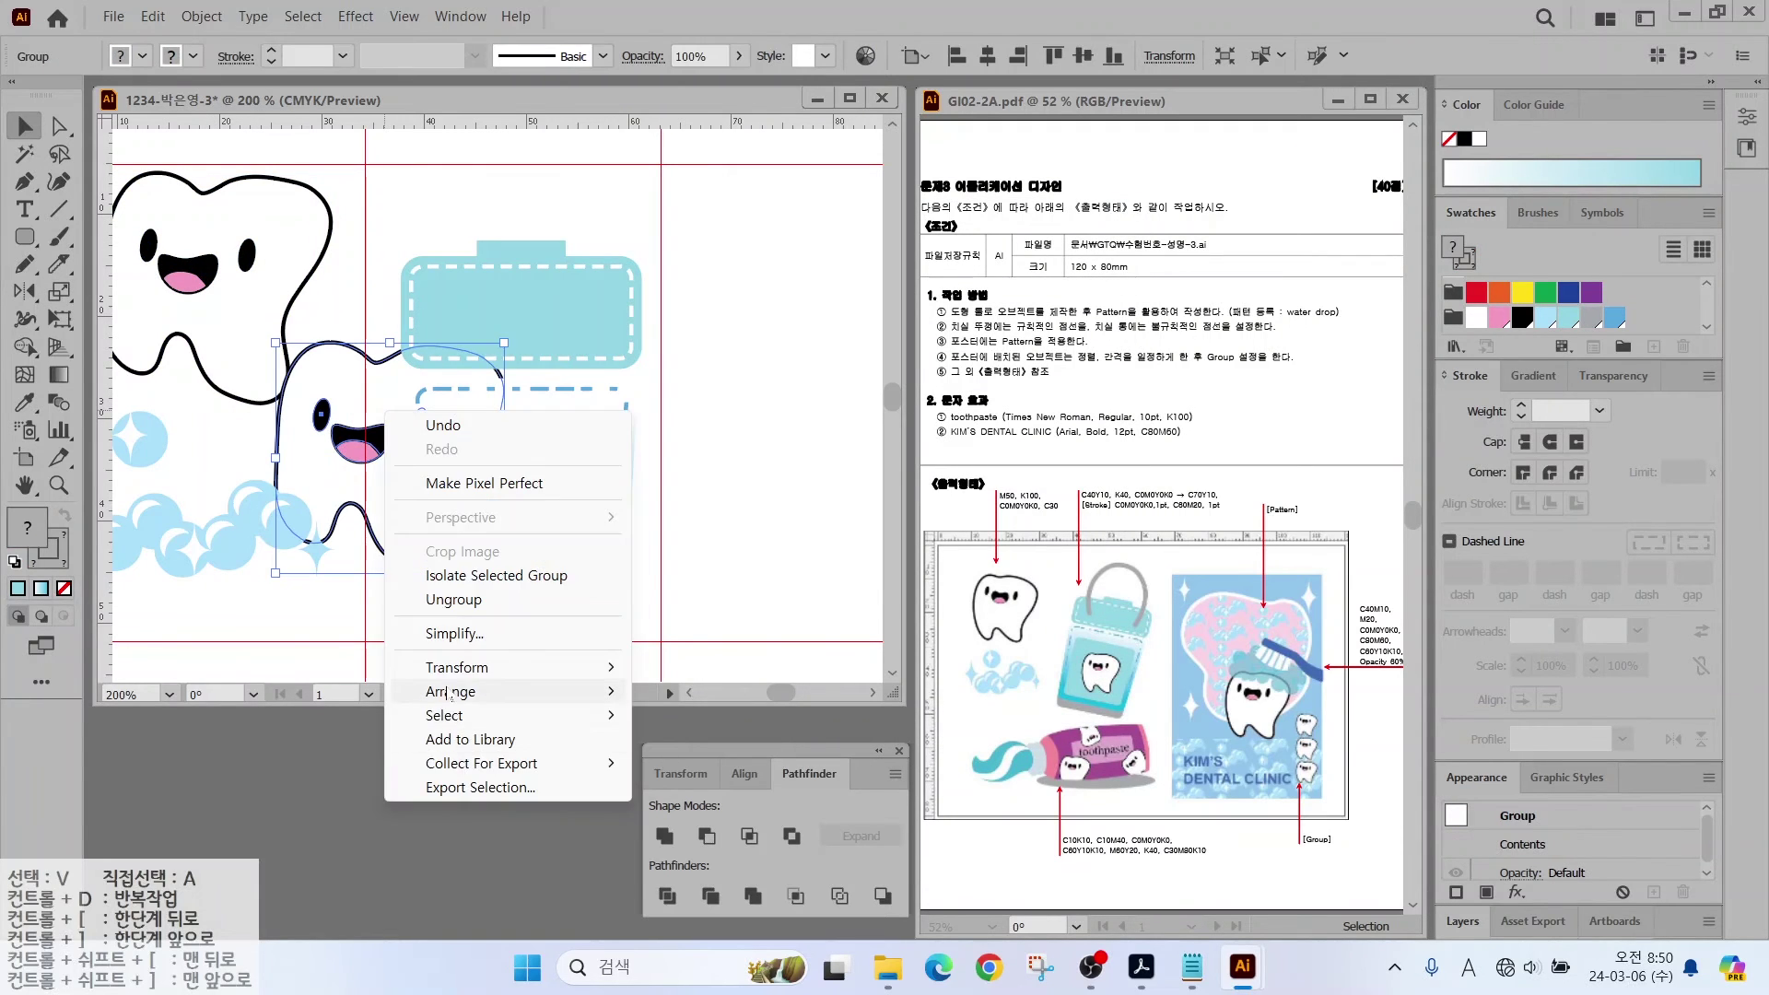
mouse_move(454, 691)
left_click(672, 691)
left_click_drag(504, 343, 433, 396)
left_click_drag(368, 479, 525, 516)
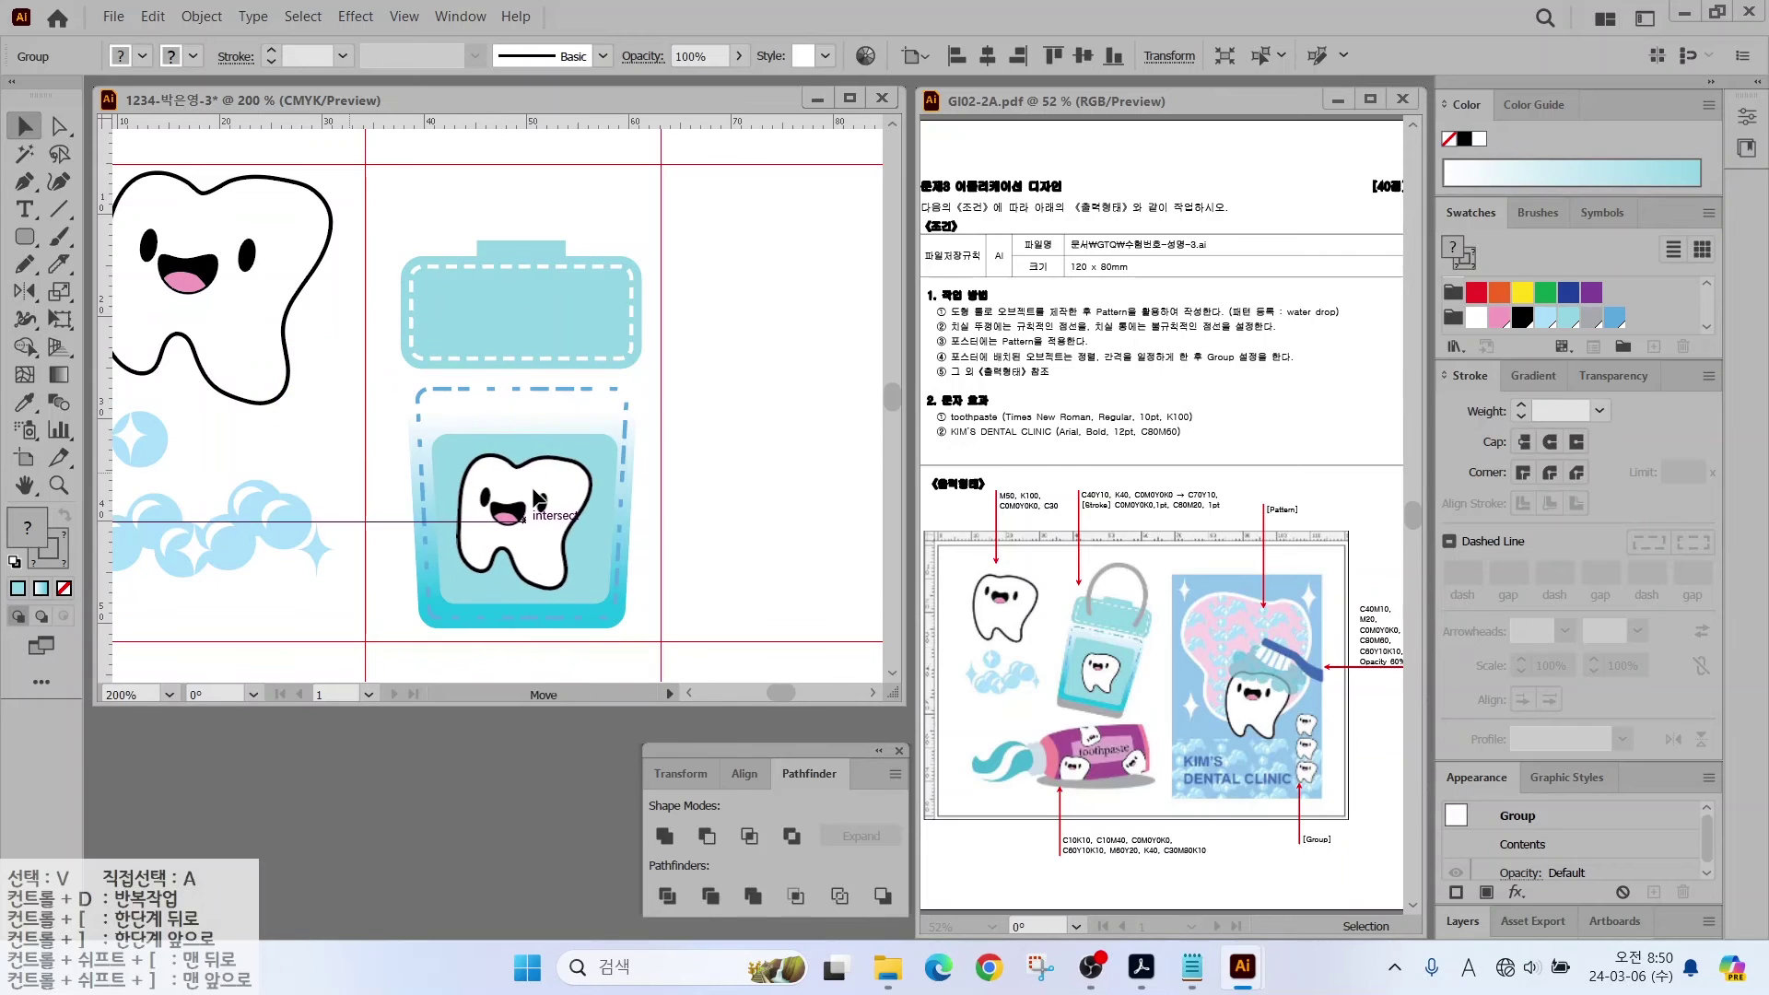
left_click_drag(592, 435, 563, 495)
key("ctrl+shift+a")
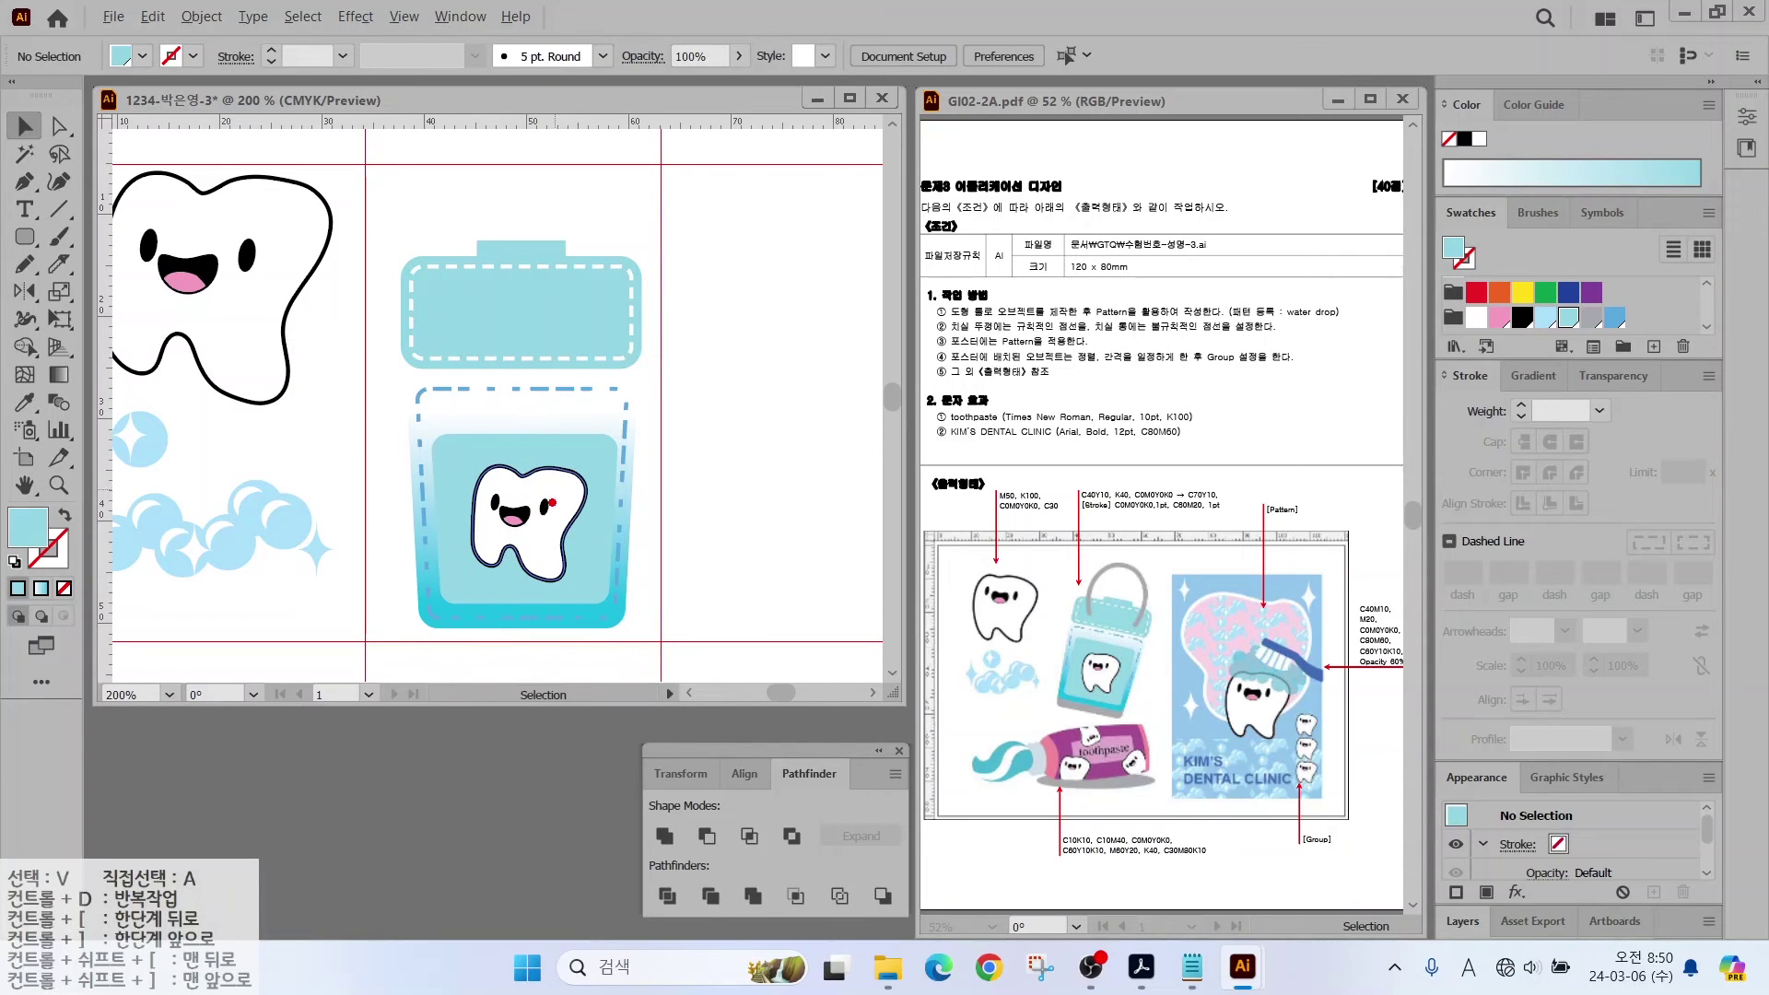
left_click_drag(560, 467, 601, 427)
key("Escape")
left_click(550, 507)
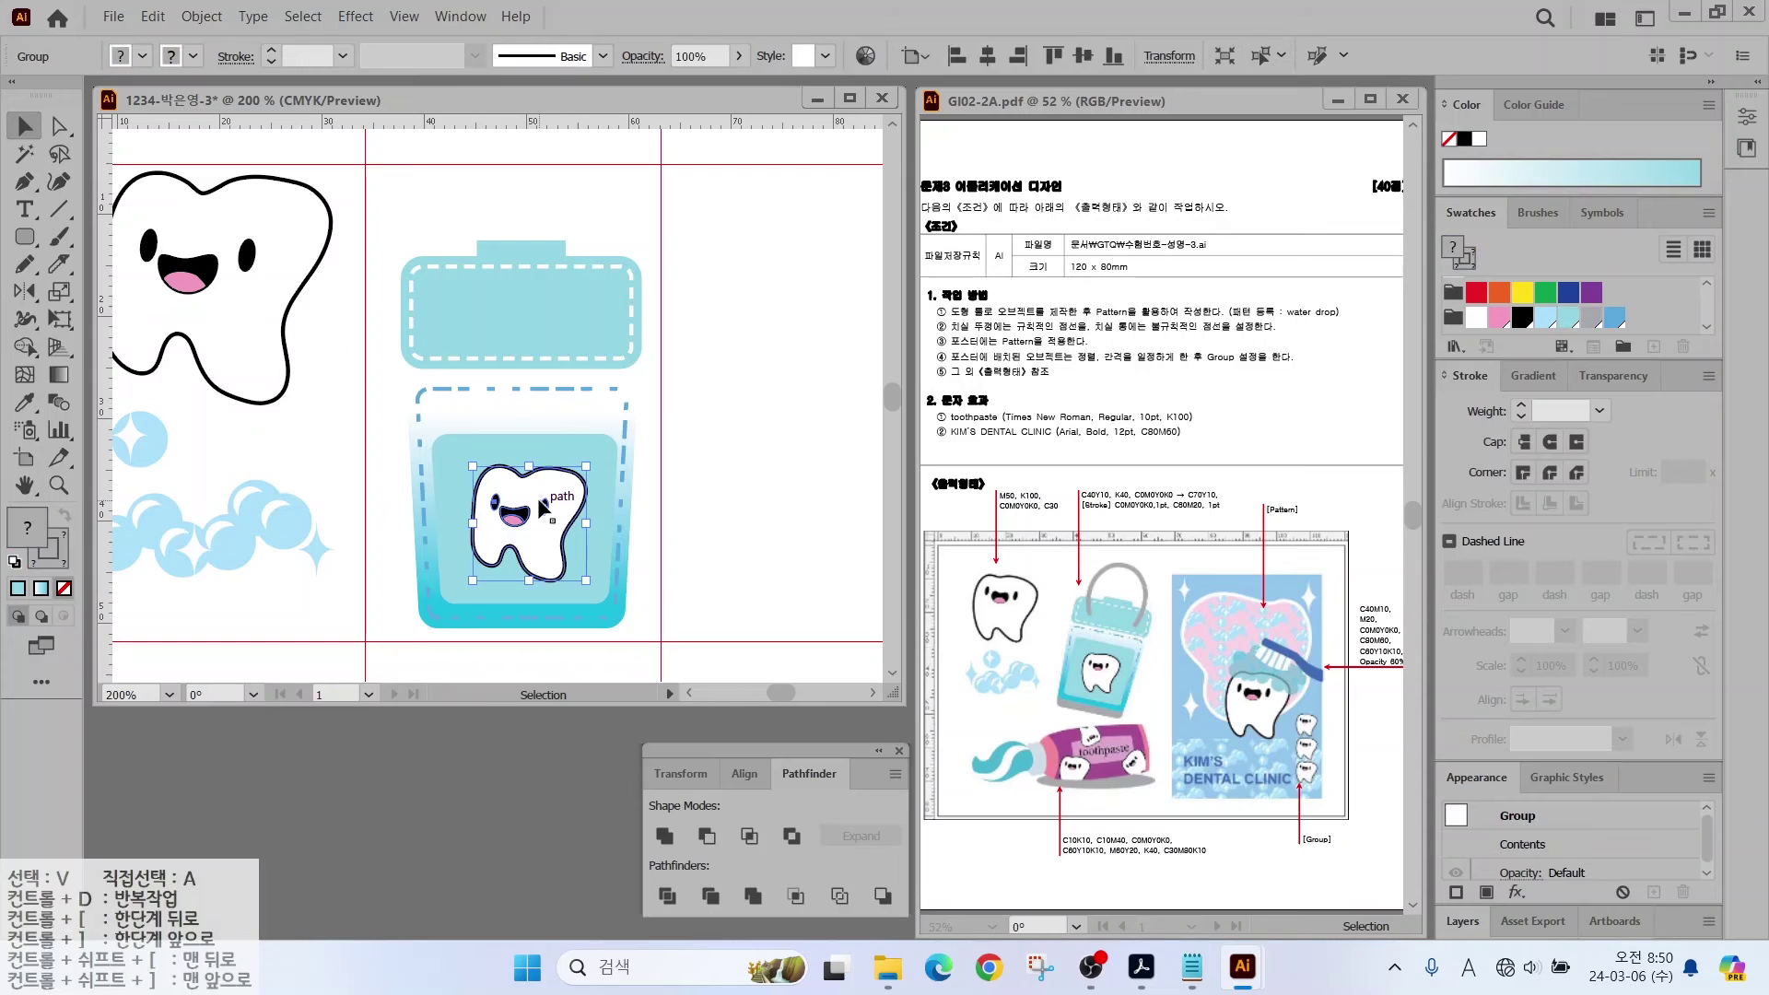
key("Delete")
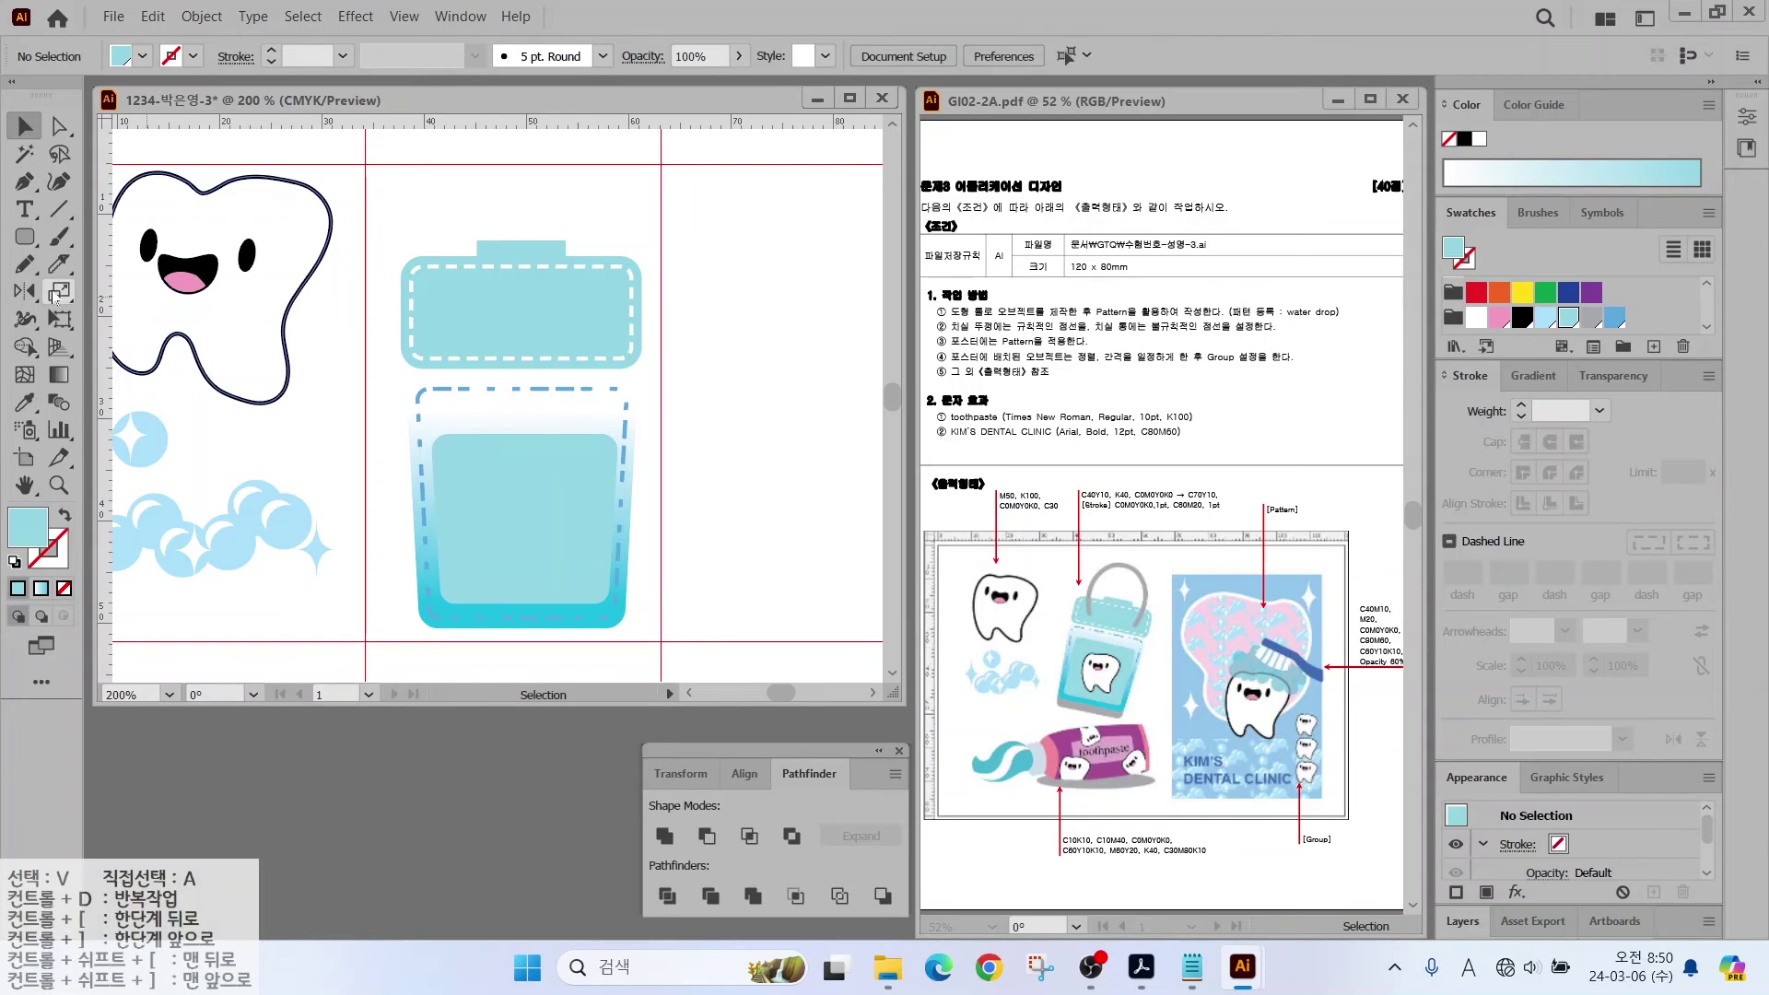
Step: Turn on Scale Strokes & Effects in the Scale tool options
left_click(59, 292)
double_click(57, 293)
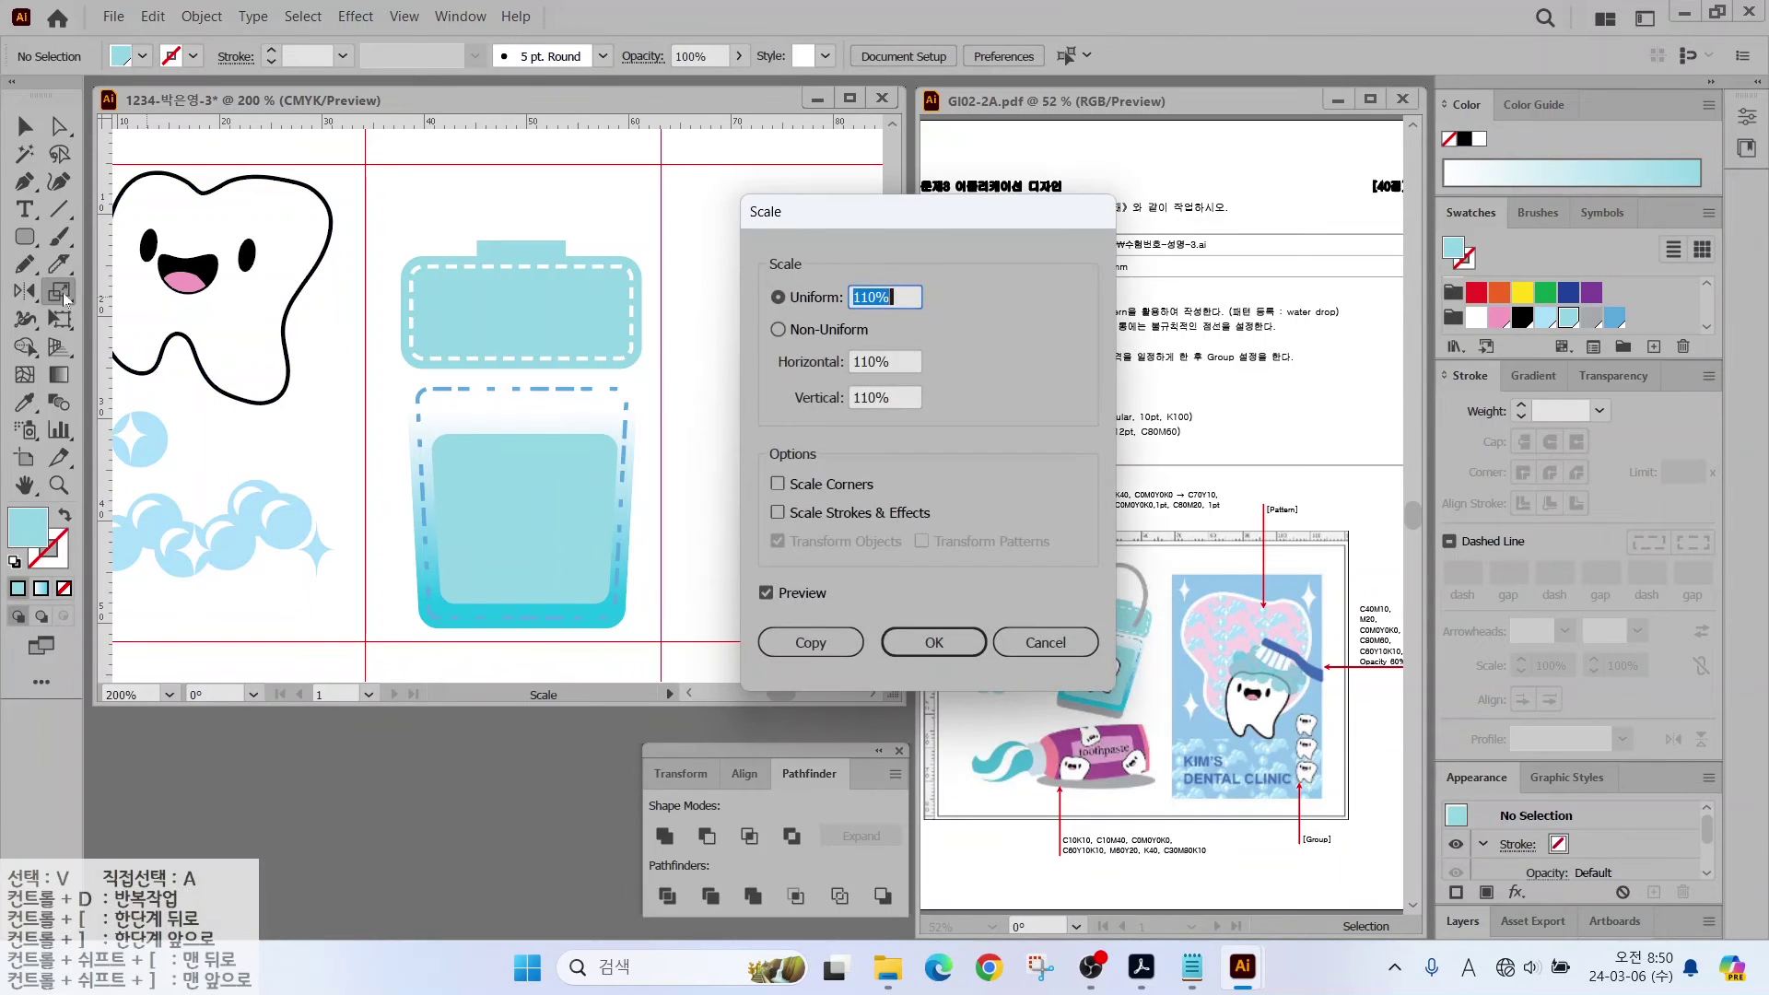
left_click(778, 512)
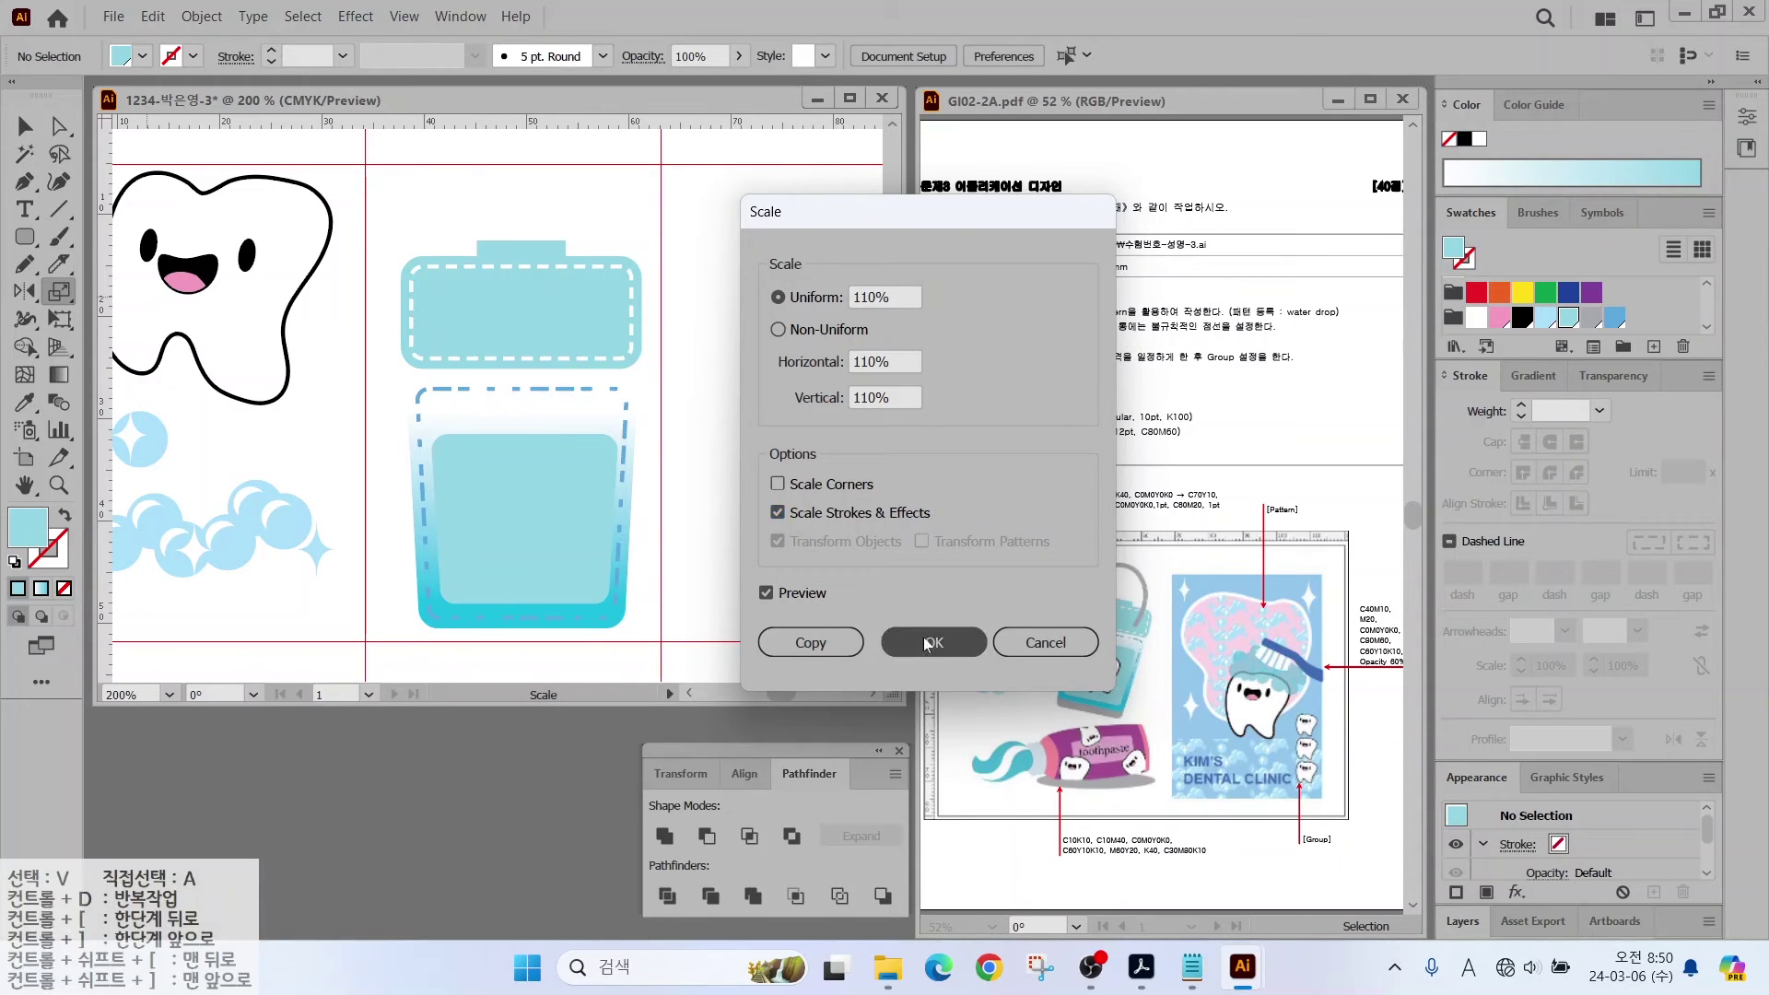
left_click(925, 639)
key("v")
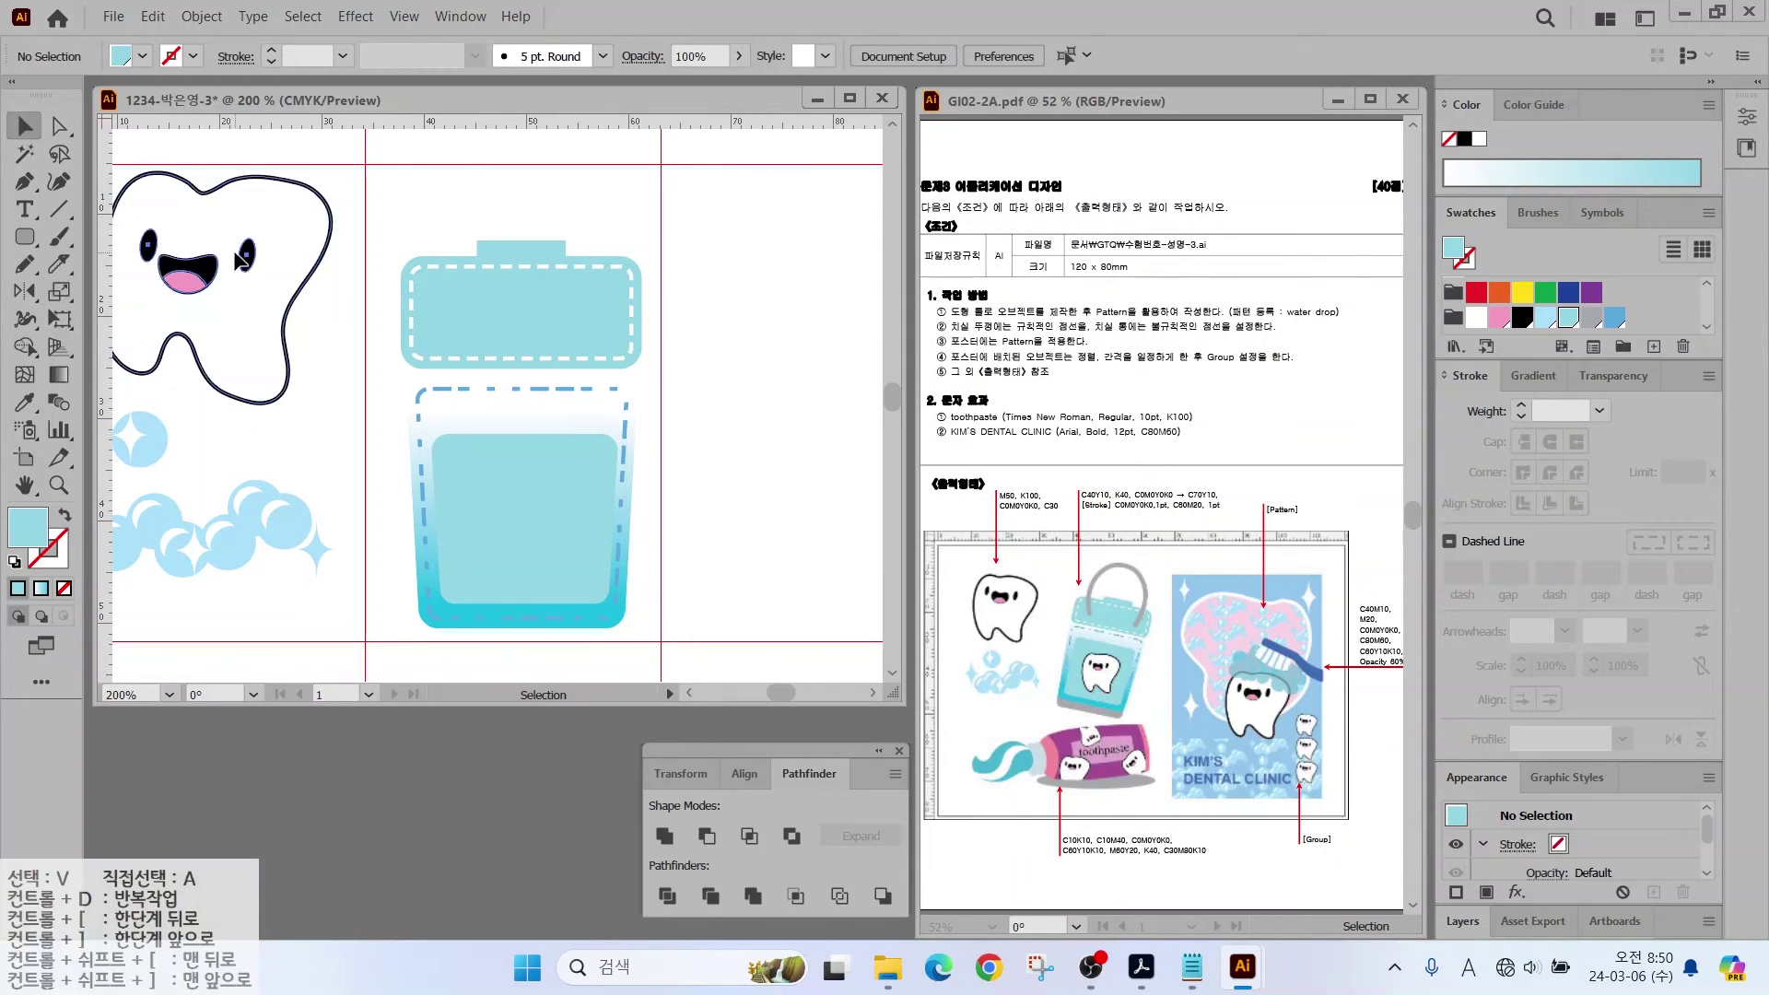
Step: Duplicate the tooth, bring it to front, shrink it and centre it on the blue panel
left_click(237, 290)
left_click_drag(242, 313, 406, 492)
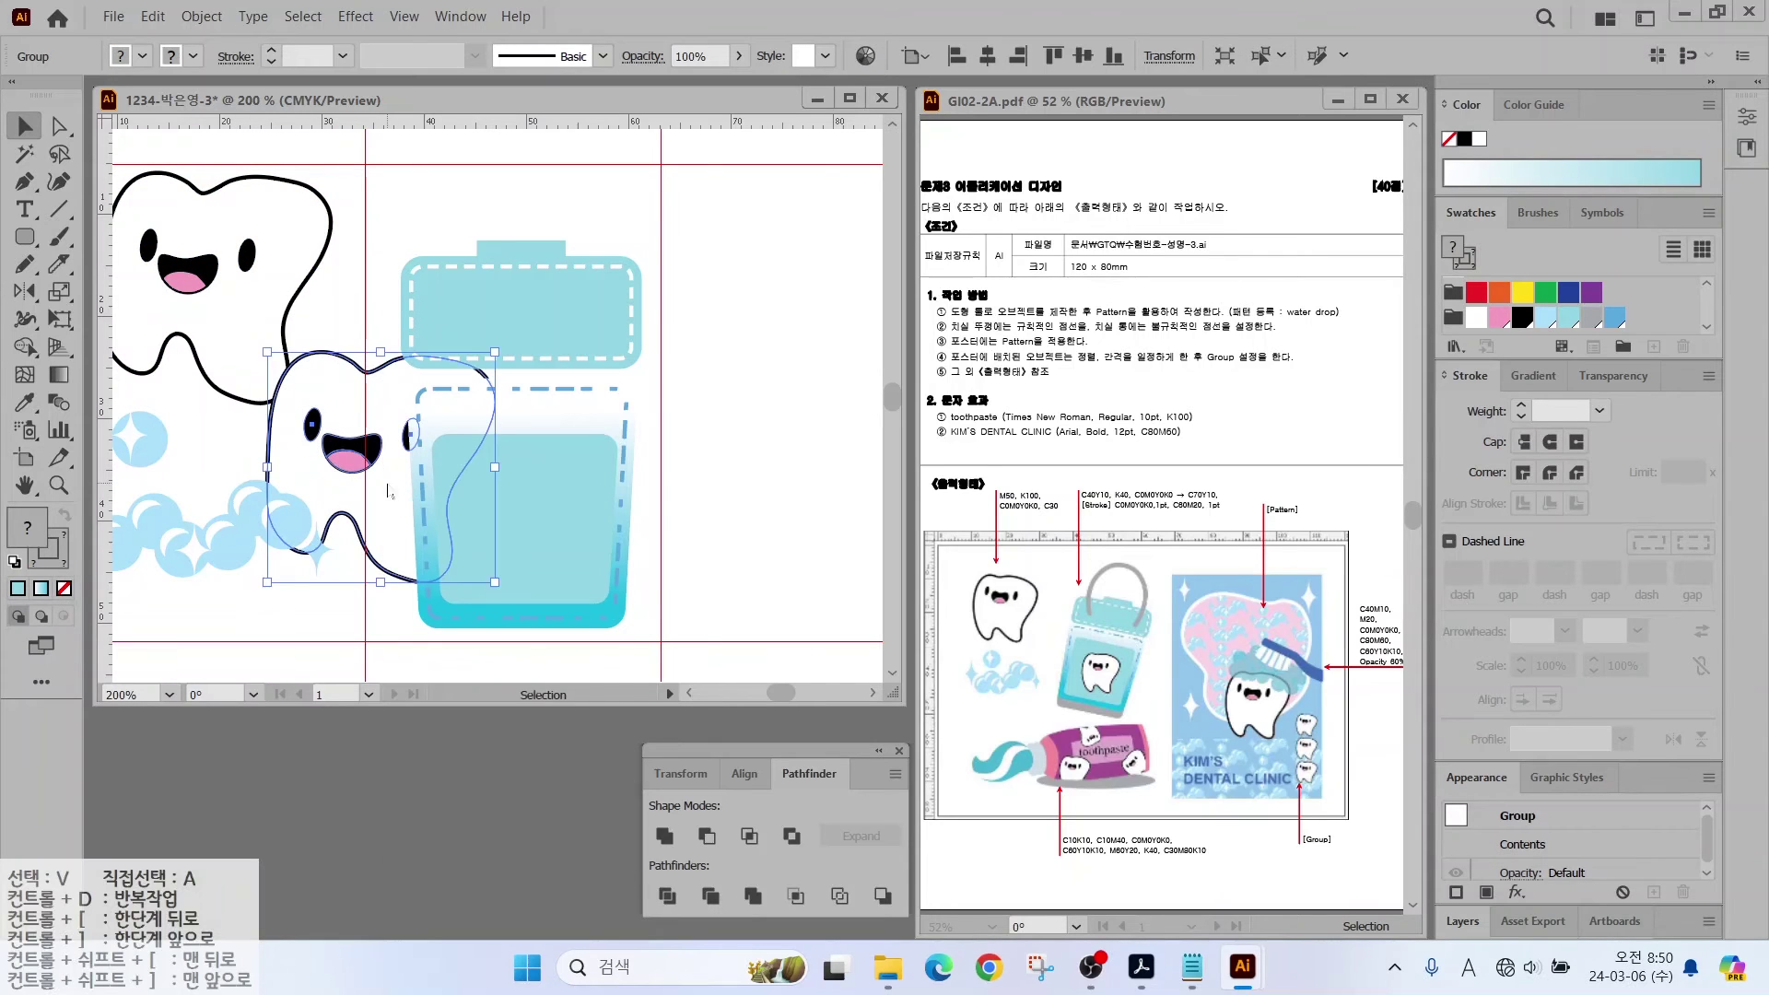
right_click(389, 483)
mouse_move(469, 763)
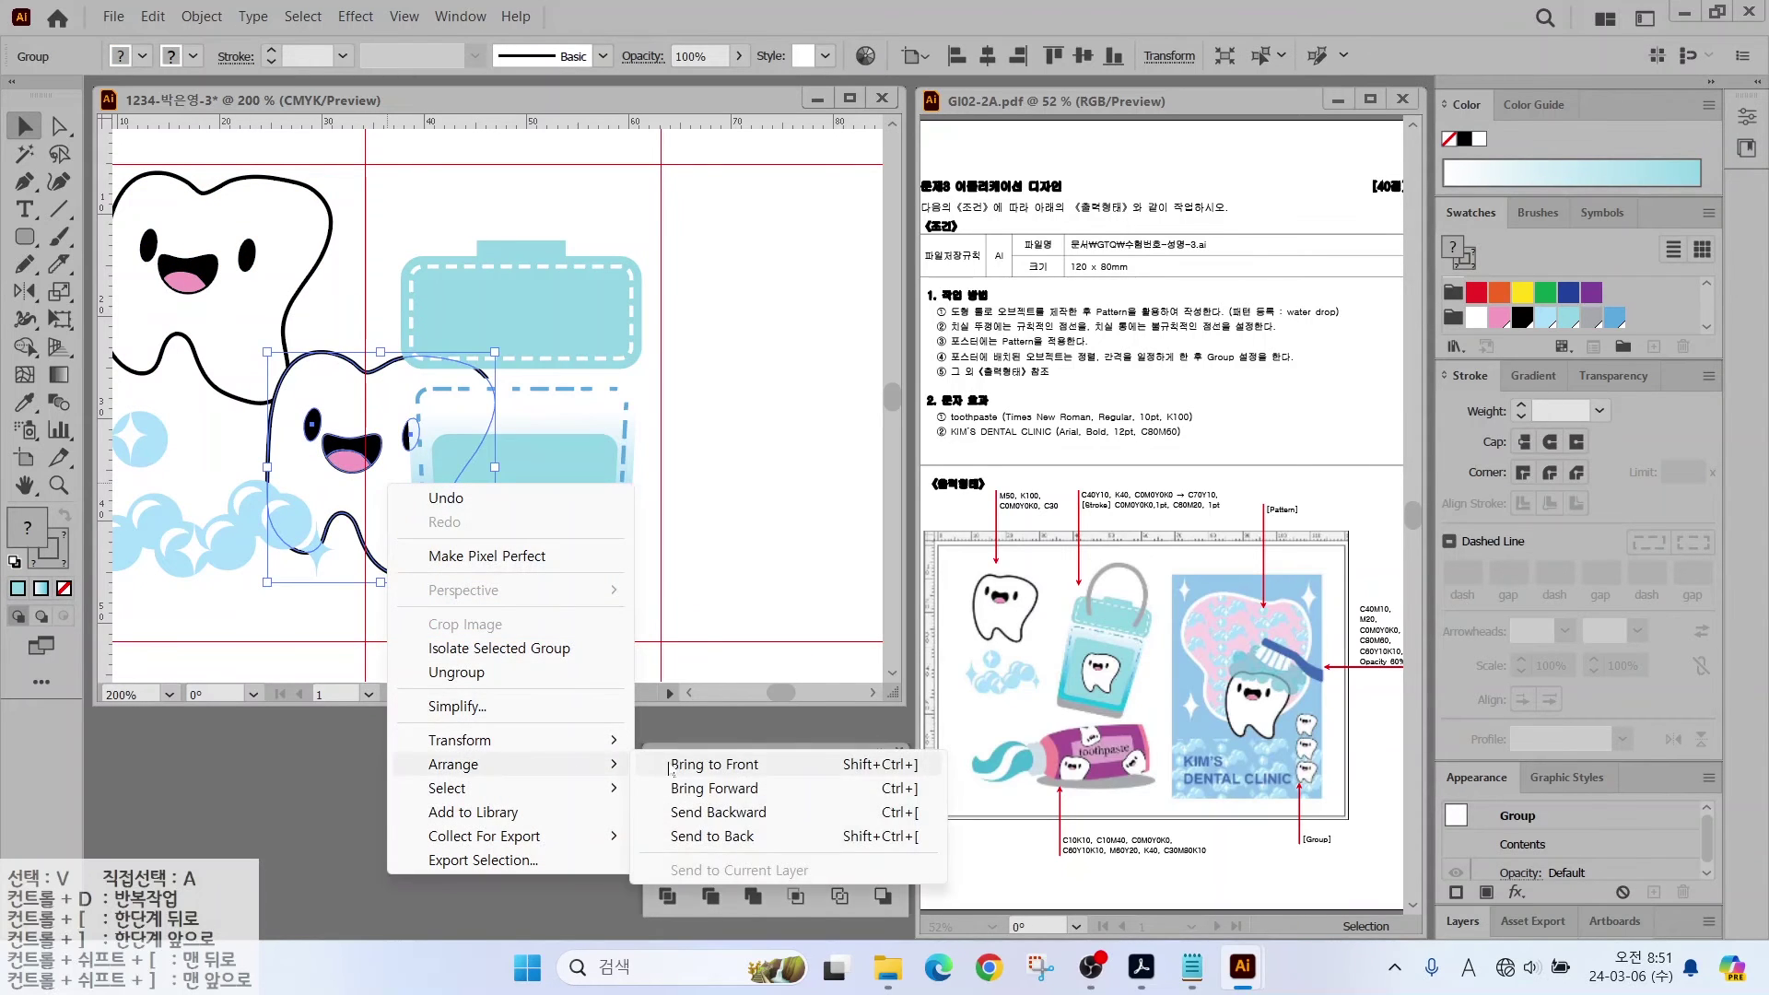
left_click(700, 768)
left_click_drag(495, 351, 391, 454)
left_click_drag(343, 511, 537, 504)
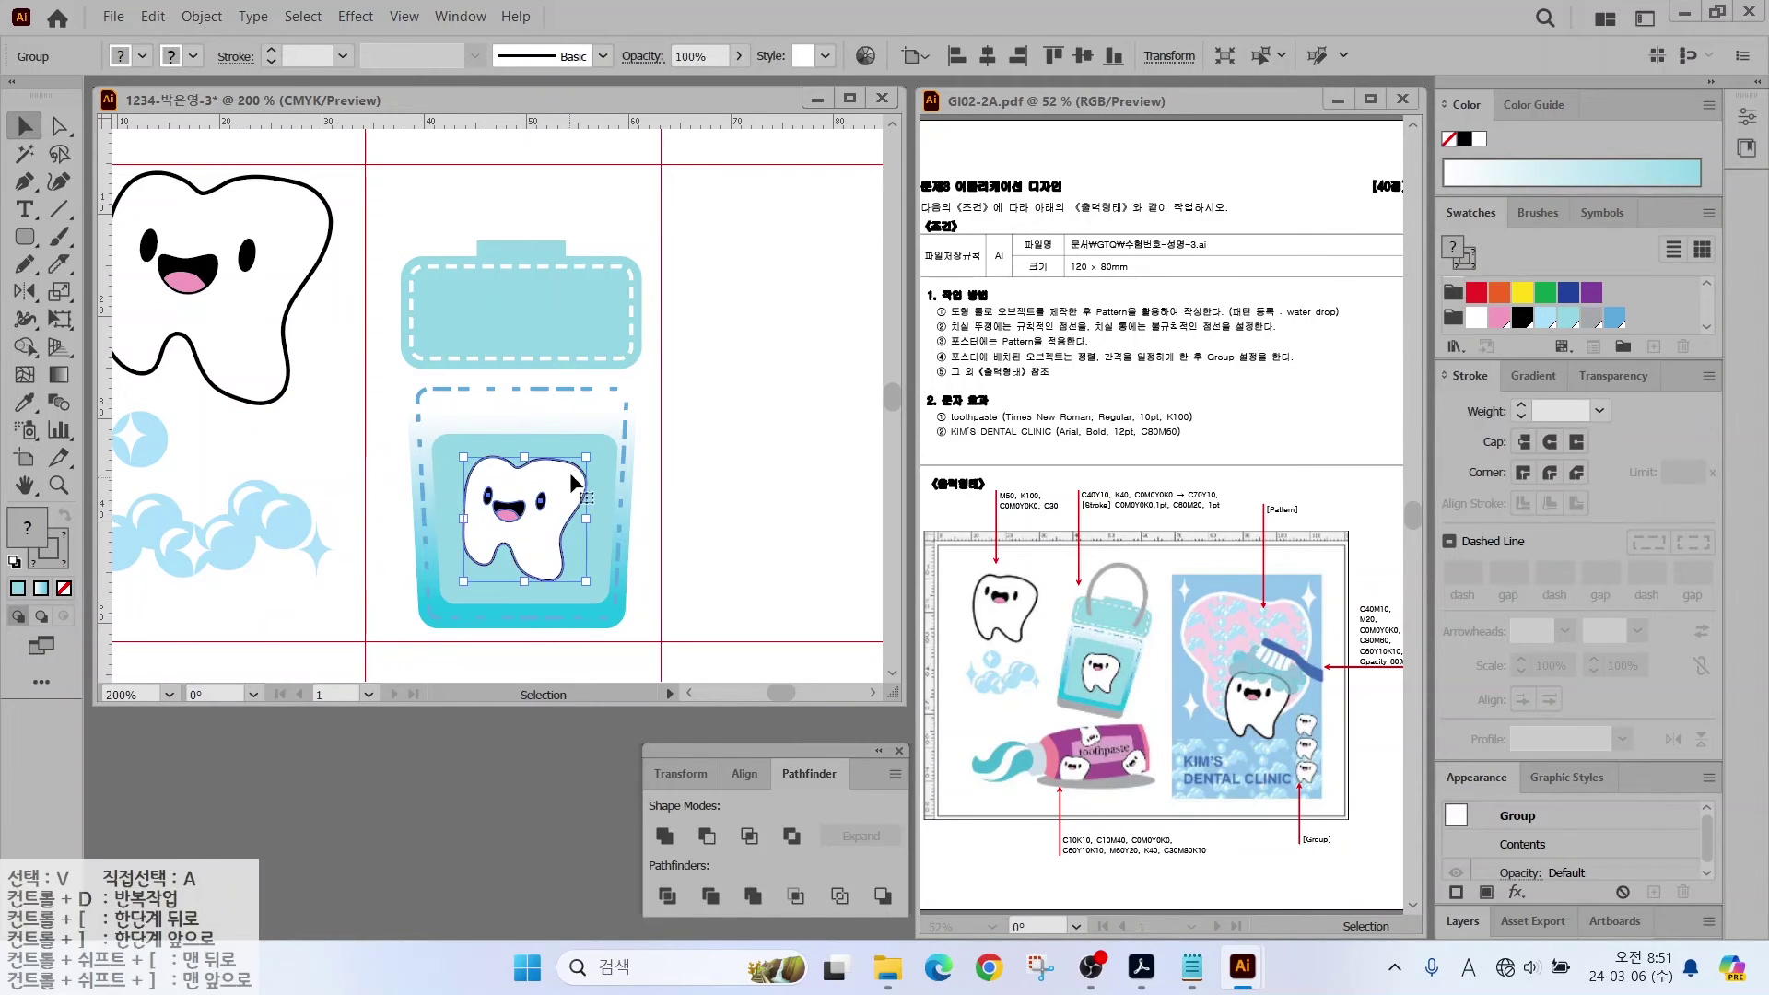
left_click(645, 474)
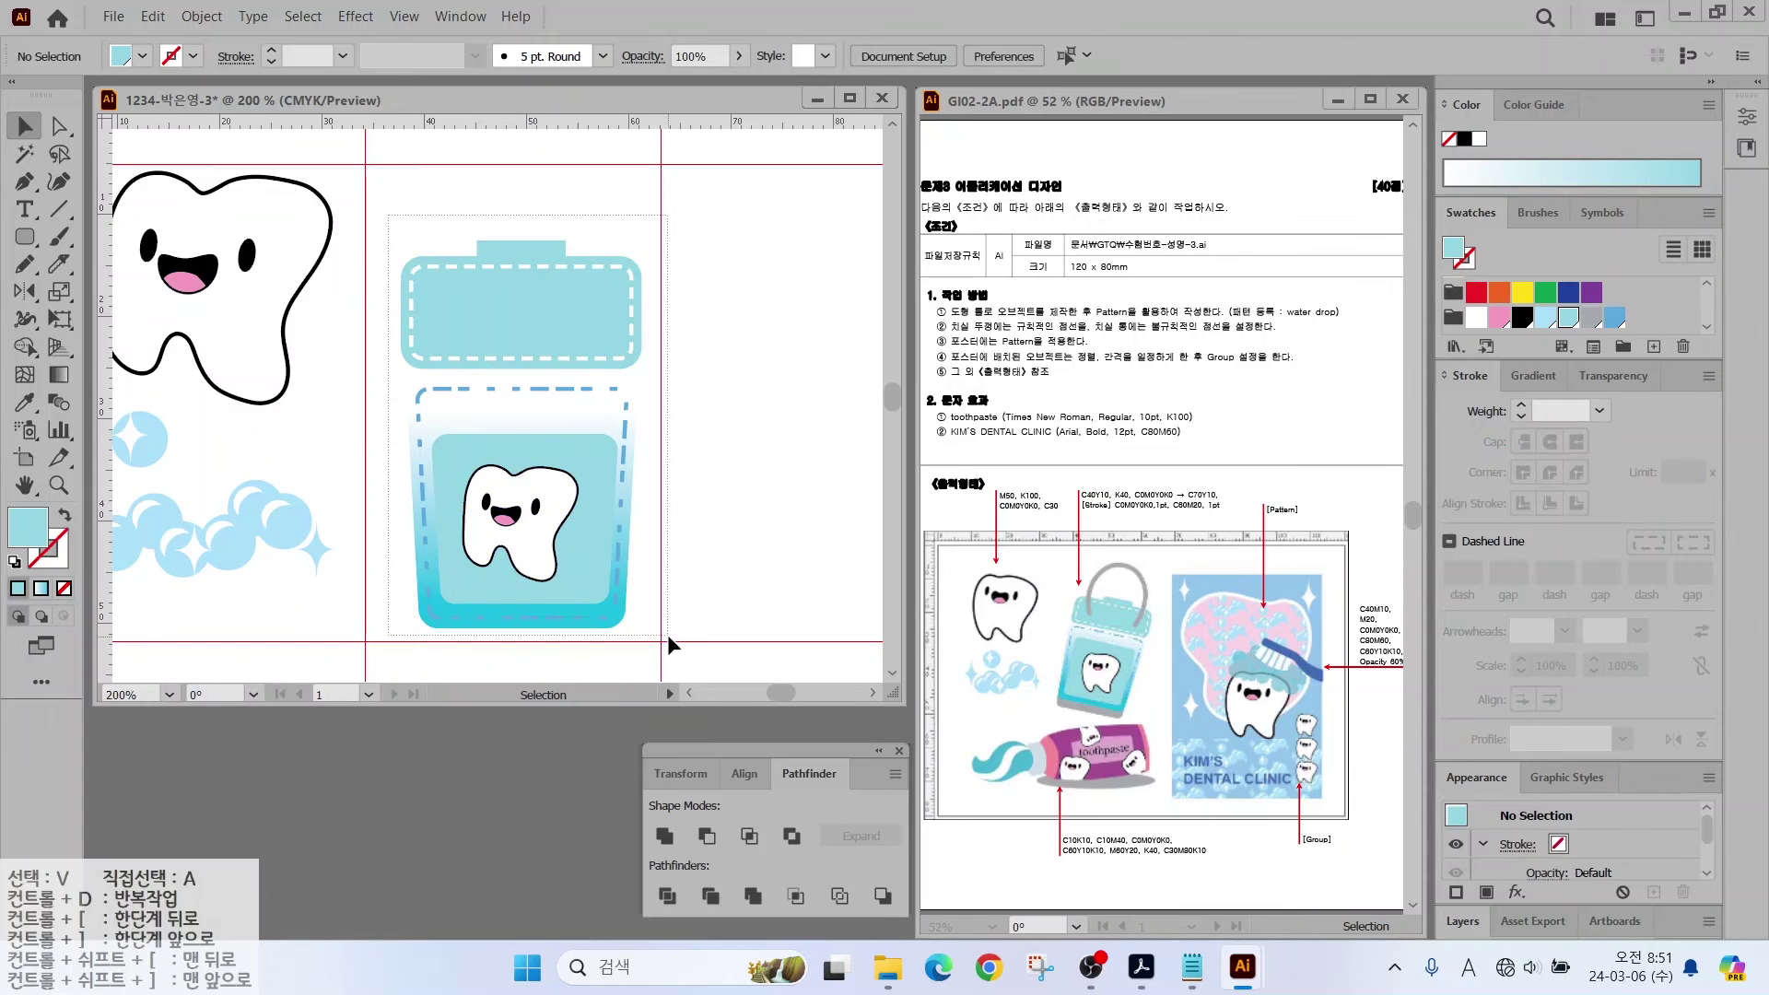
Step: Draw a grey-filled rounded rectangle at the bucket's bottom and narrow it to fit
left_click_drag(667, 633, 557, 561)
left_click(330, 182)
scroll(330, 182, "down", 2)
left_click(25, 237)
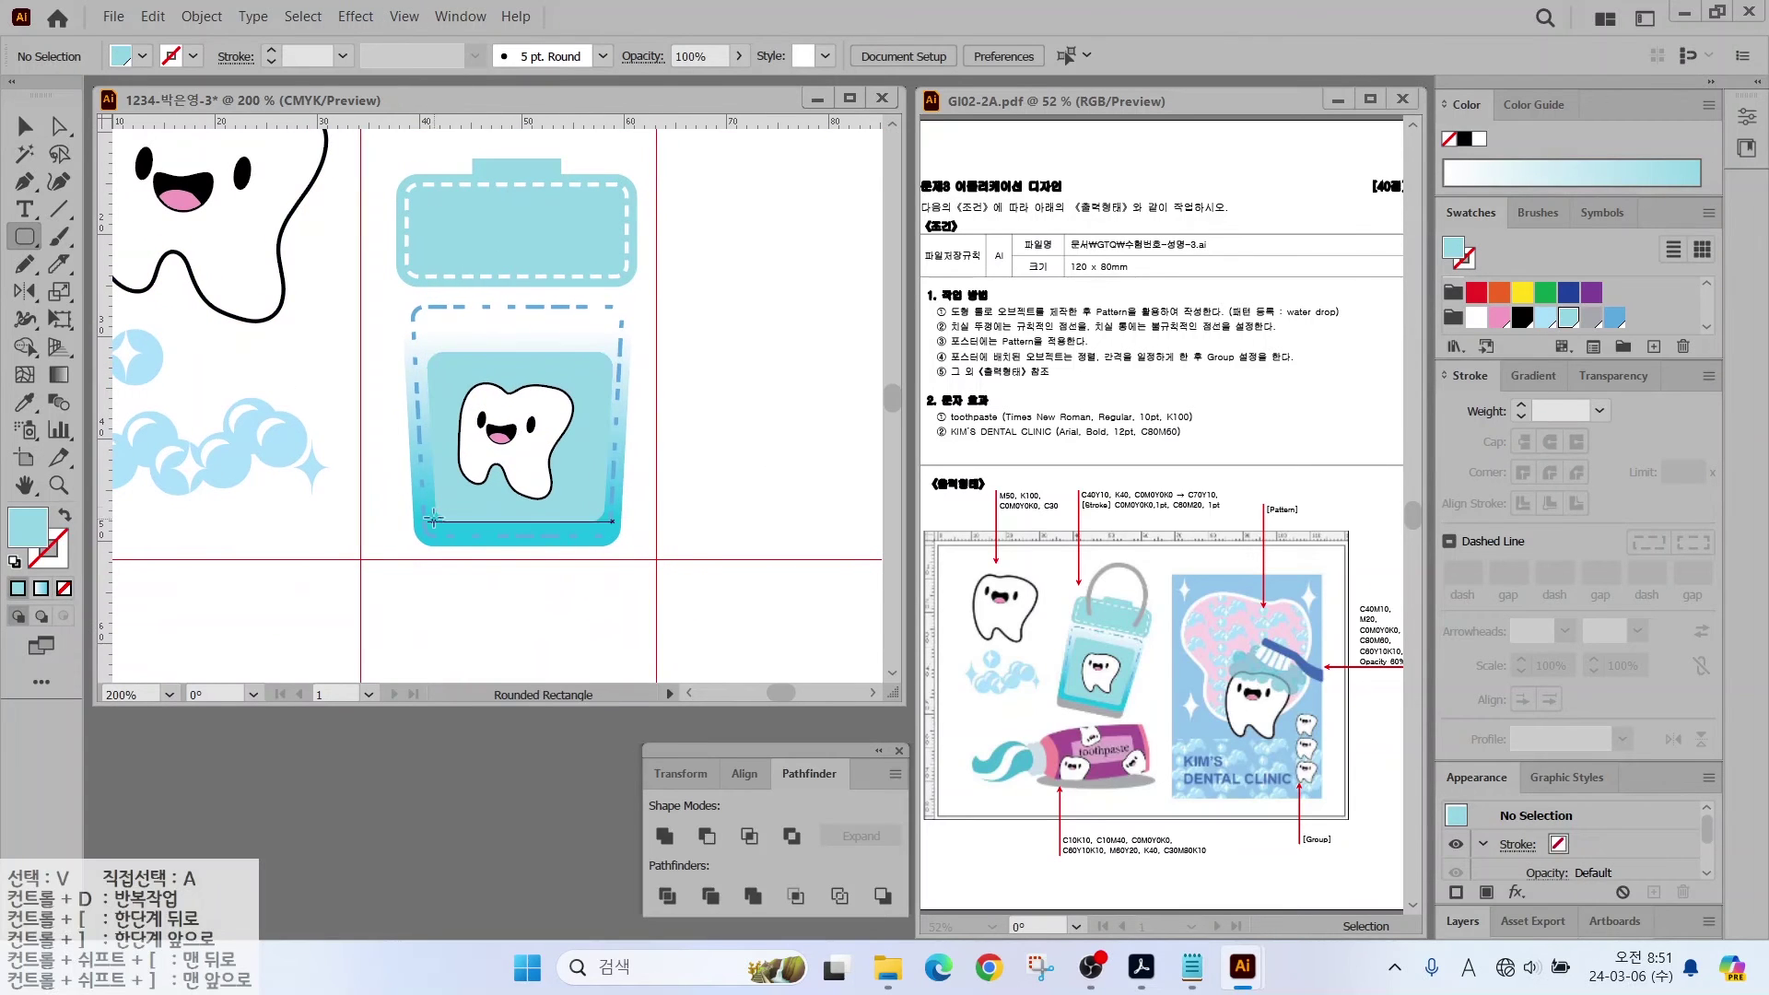
left_click_drag(434, 499, 624, 581)
left_click(1590, 316)
key("v")
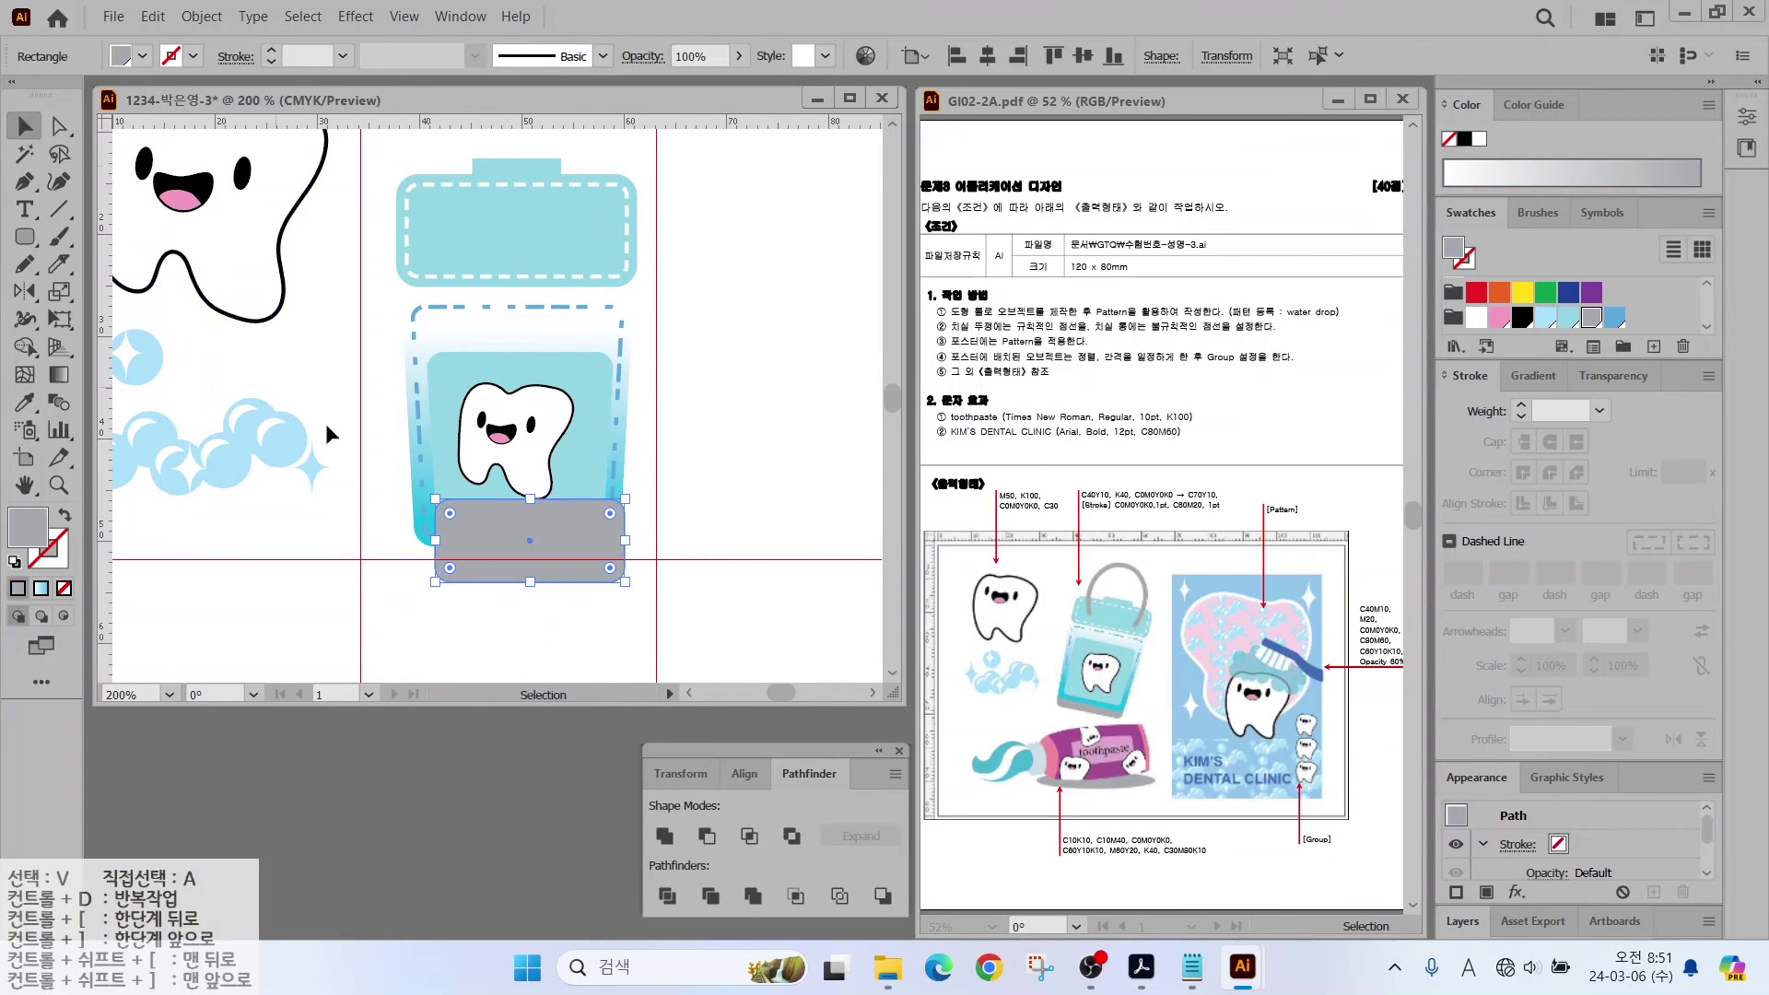
left_click_drag(497, 534, 483, 529)
left_click_drag(606, 535, 479, 525)
Step: Send the grey rectangle to the back so it shows as a base beneath the bucket
right_click(479, 525)
mouse_move(698, 829)
left_click(809, 901)
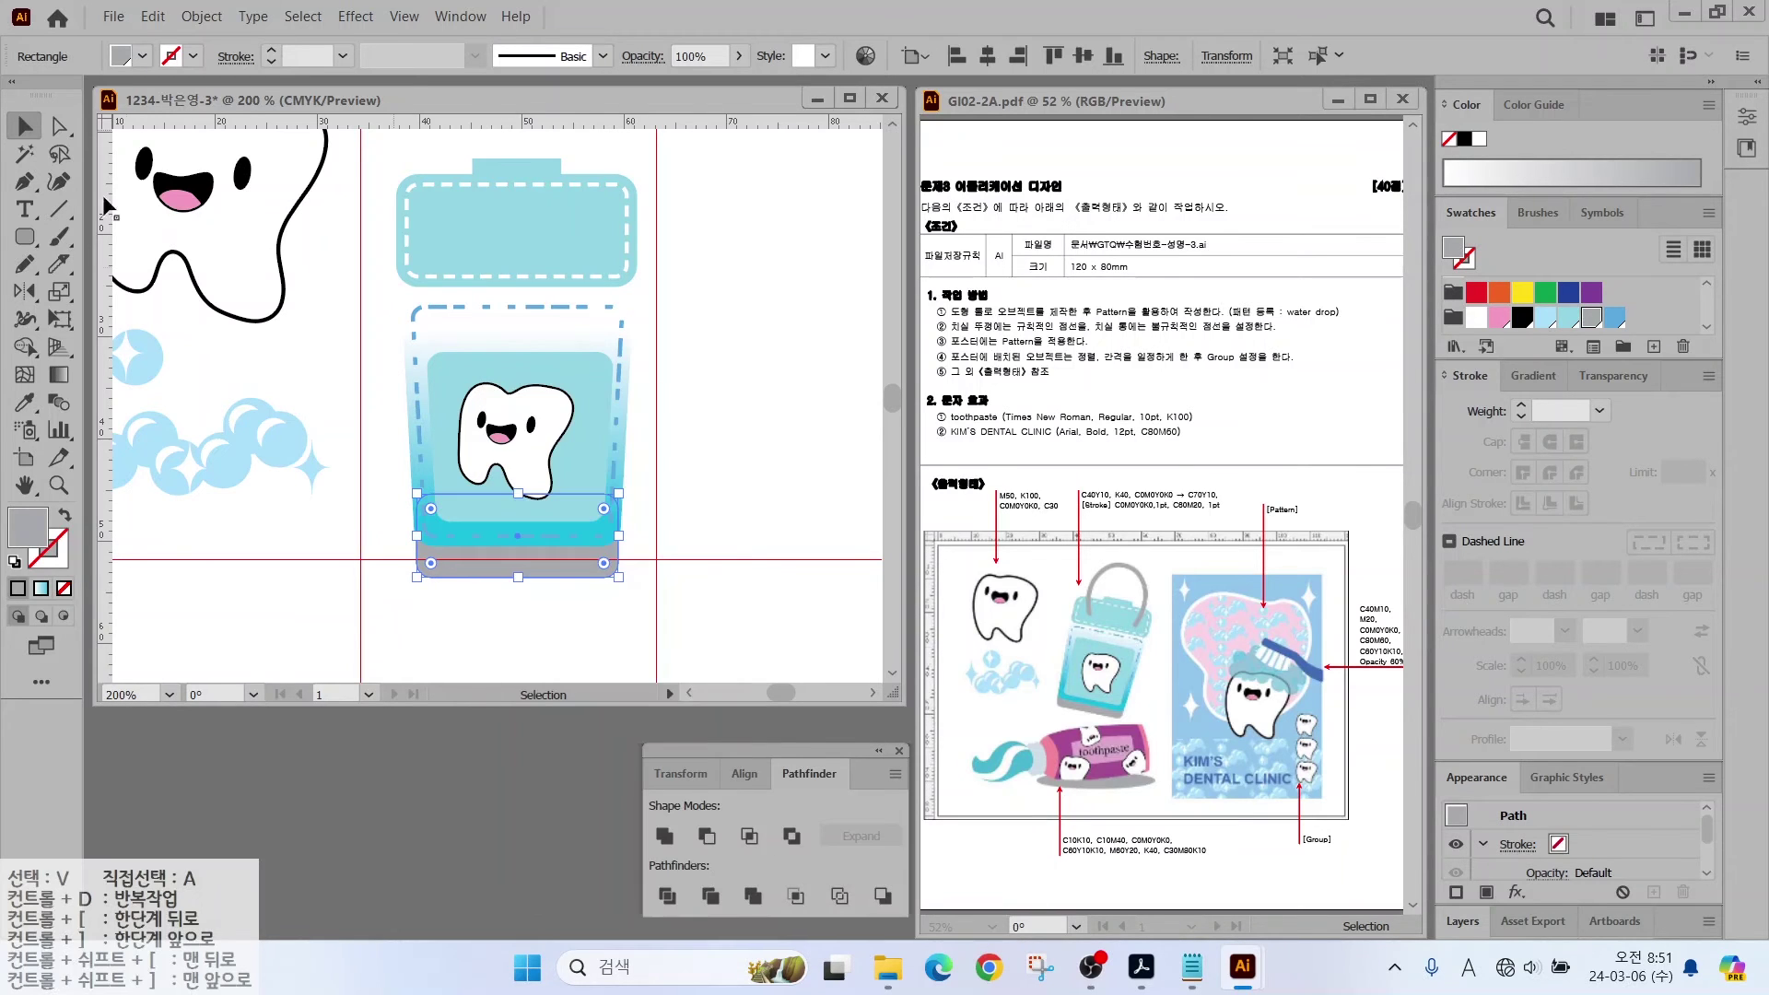
left_click(446, 611)
scroll(346, 390, "up", 3)
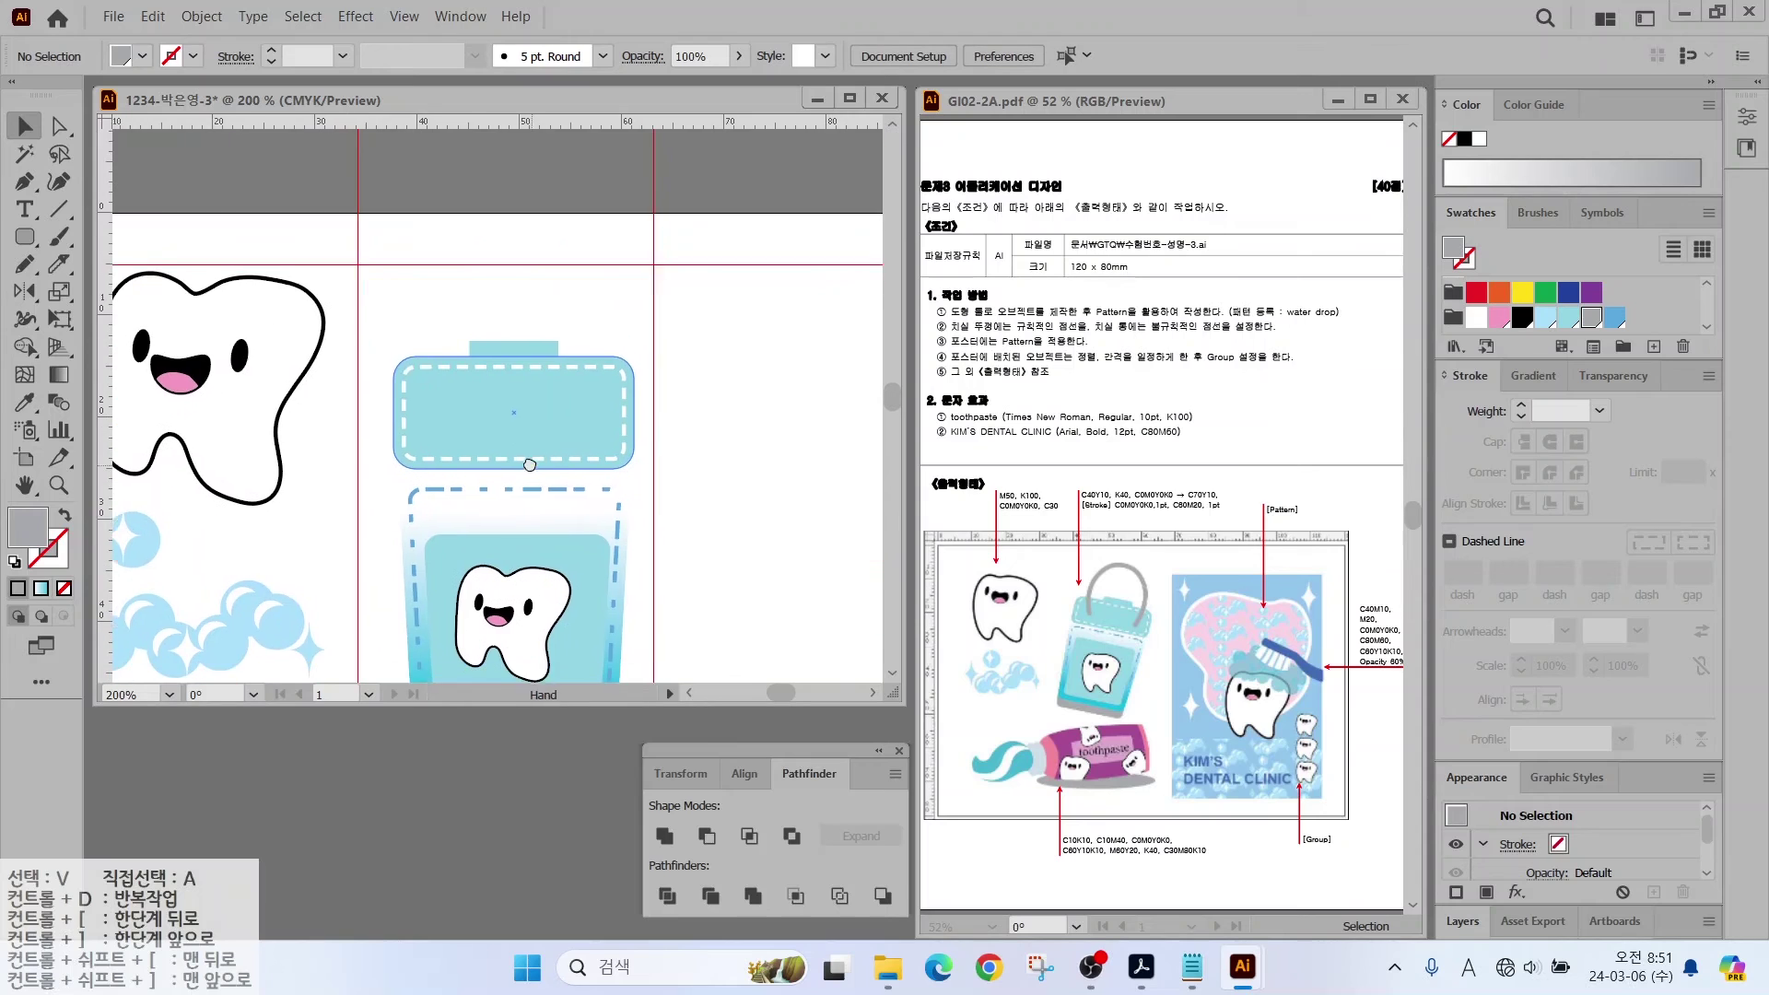
left_click(25, 239)
Step: Draw an unfilled ellipse over the bucket lid with a 5 pt outline
left_click(127, 291)
left_click_drag(396, 189, 606, 432)
key("shift+x")
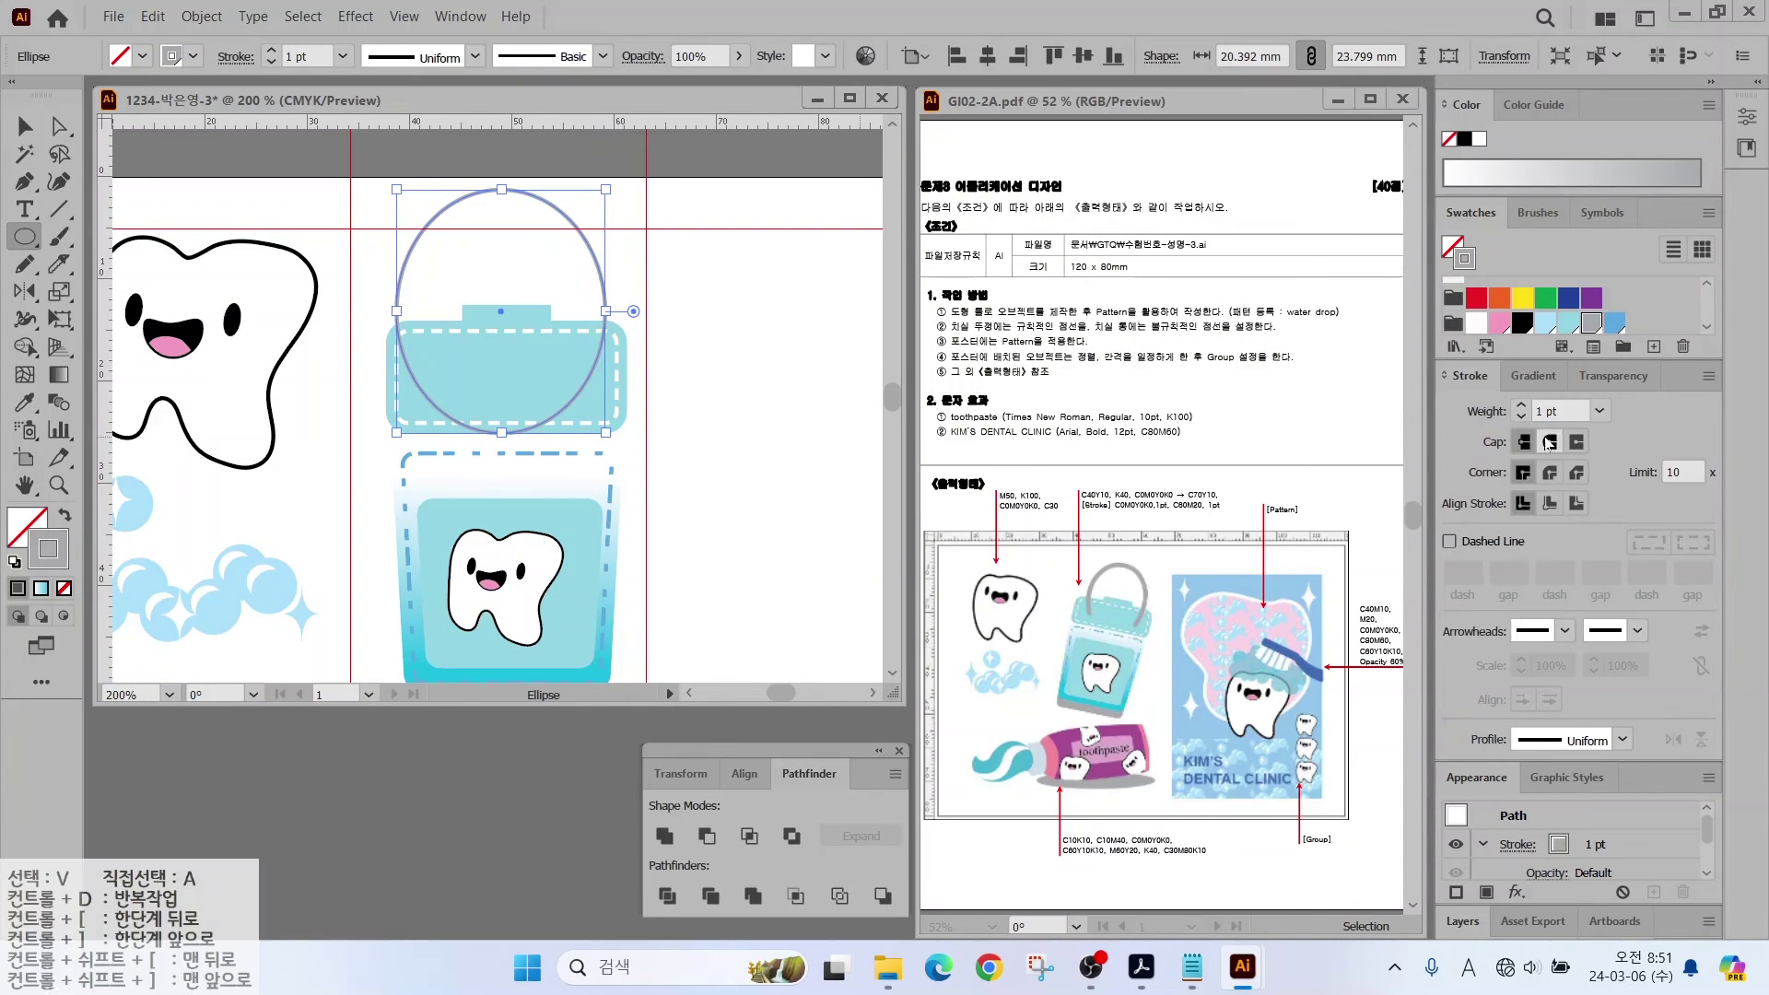
left_click(1522, 406)
left_click(1522, 406)
left_click(1522, 406)
left_click(1522, 406)
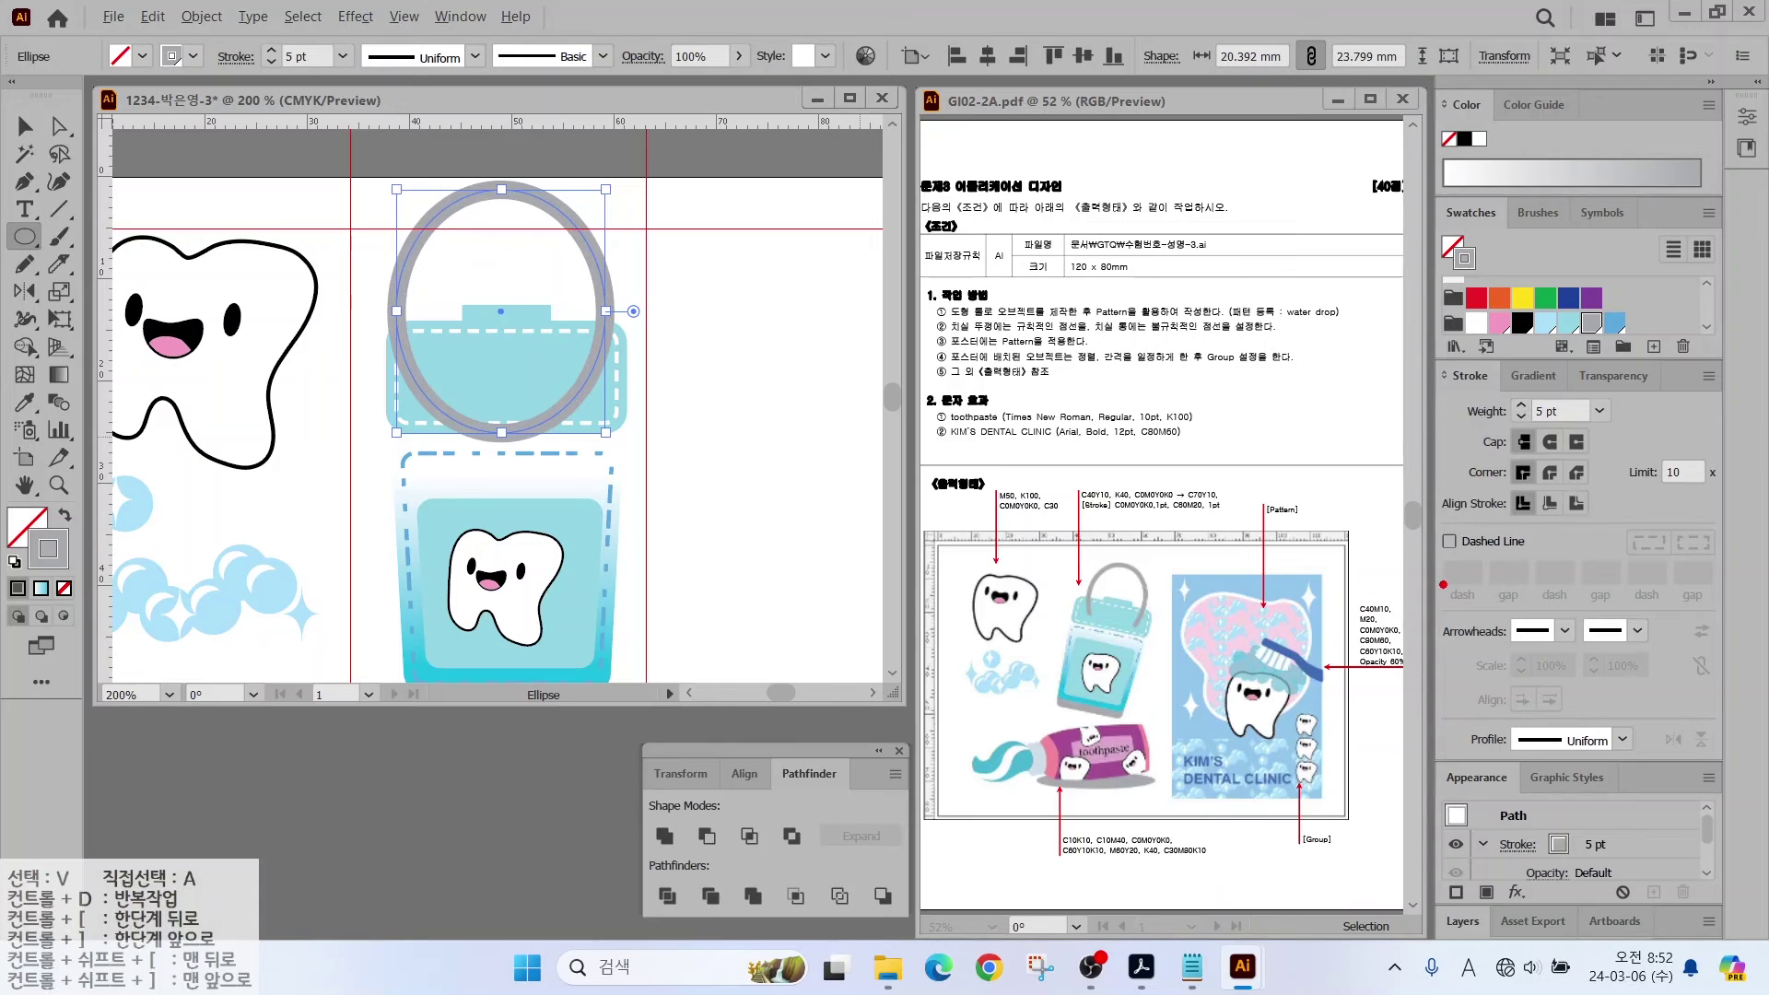
left_click_drag(1129, 573, 1175, 510)
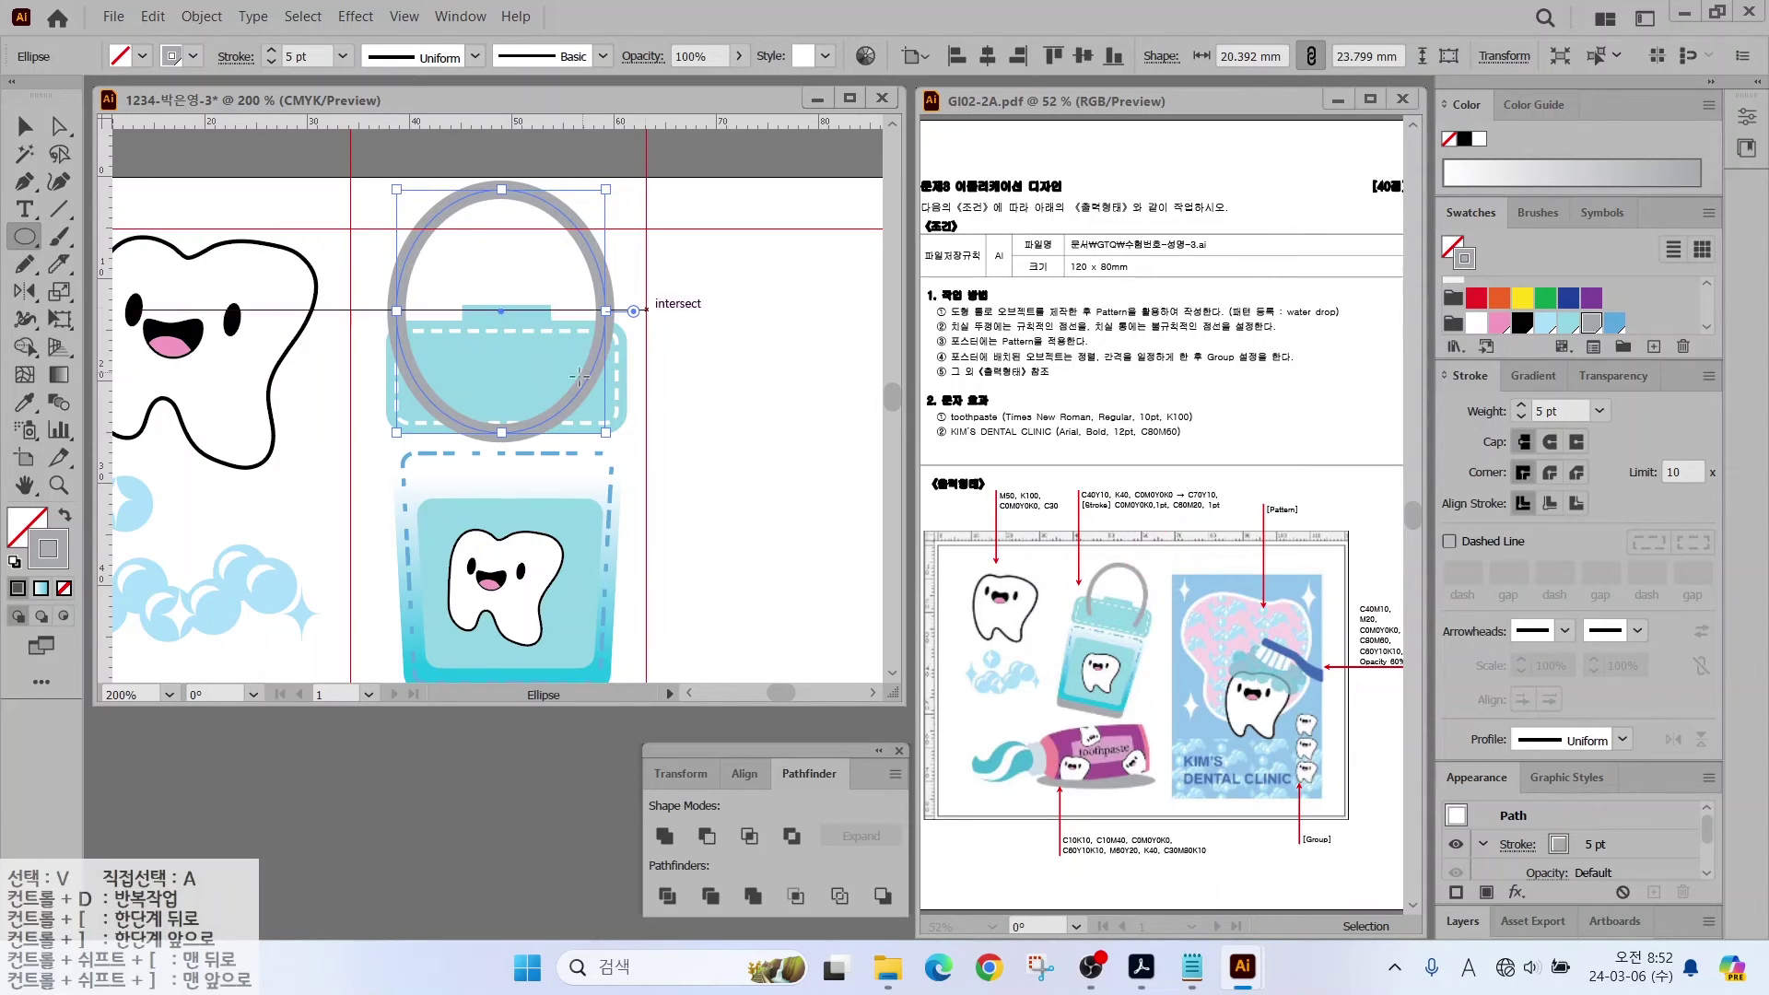
mouse_move(580, 440)
left_mouse_down()
mouse_move(406, 458)
mouse_move(413, 414)
mouse_move(480, 392)
mouse_move(581, 411)
mouse_move(590, 443)
mouse_move(541, 462)
mouse_move(634, 468)
mouse_move(739, 554)
left_mouse_up()
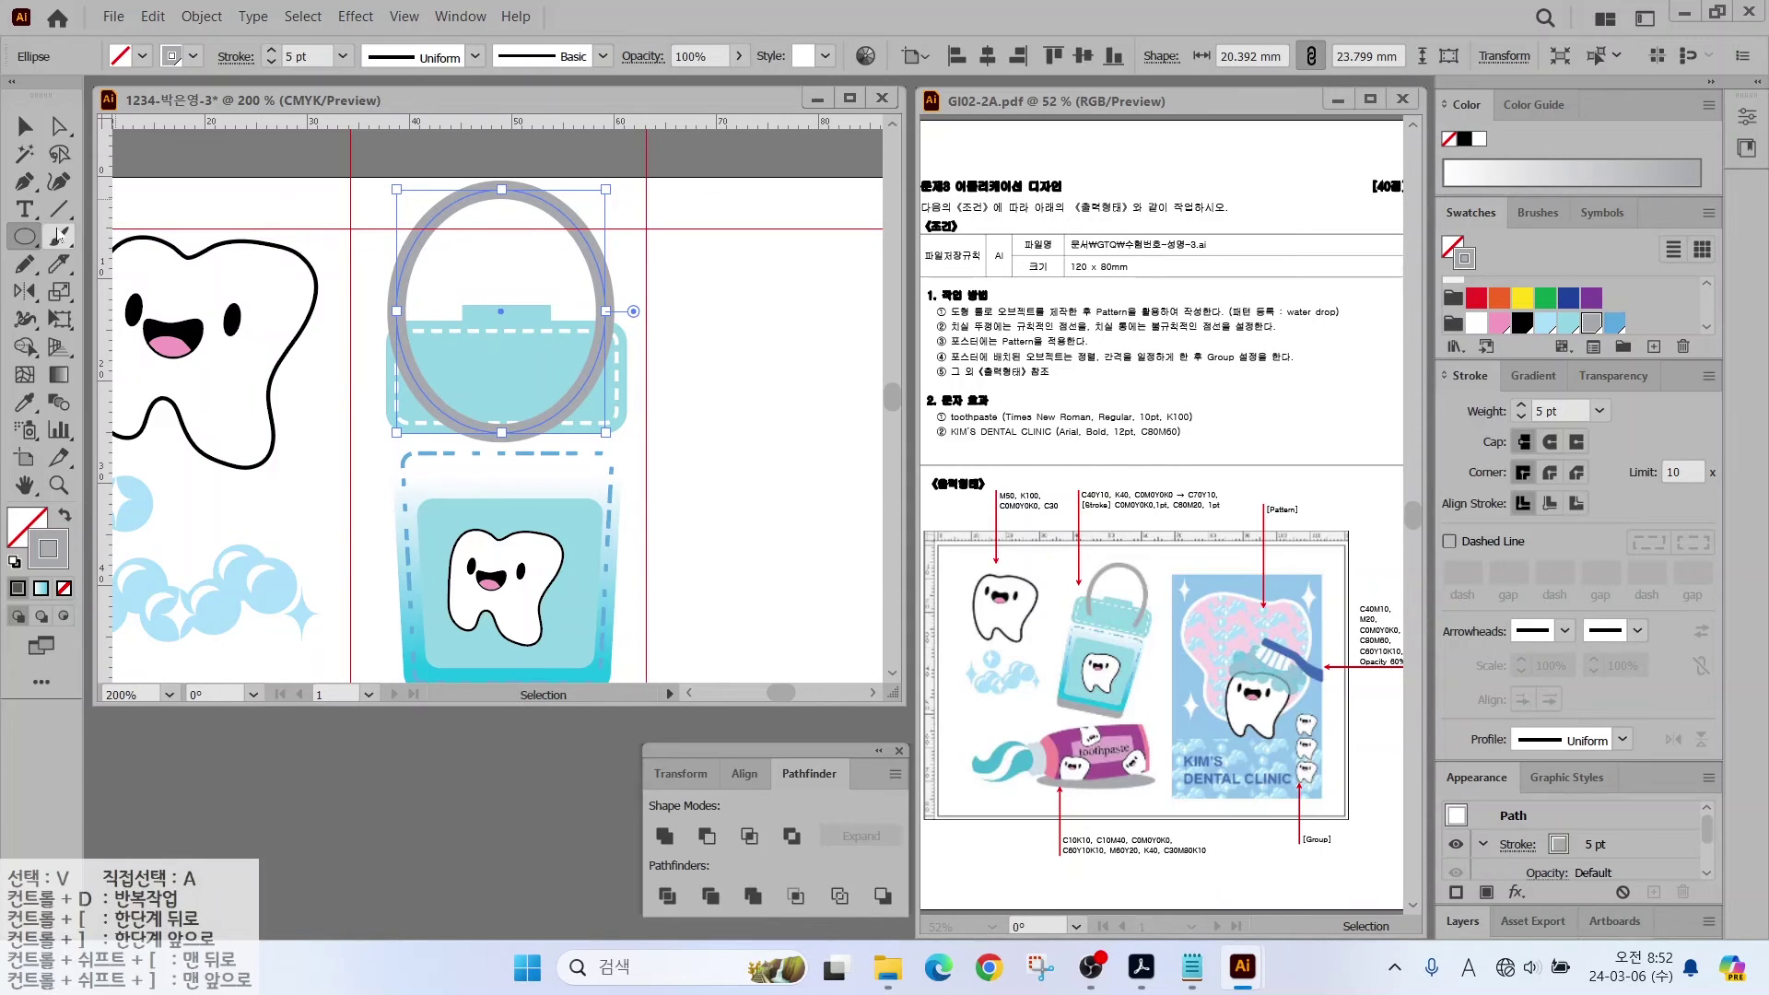
Step: Erase the ellipse's bottom arc with the Path Eraser, leaving an open handle
left_click_drag(57, 265, 124, 269)
left_click_drag(408, 422, 591, 429)
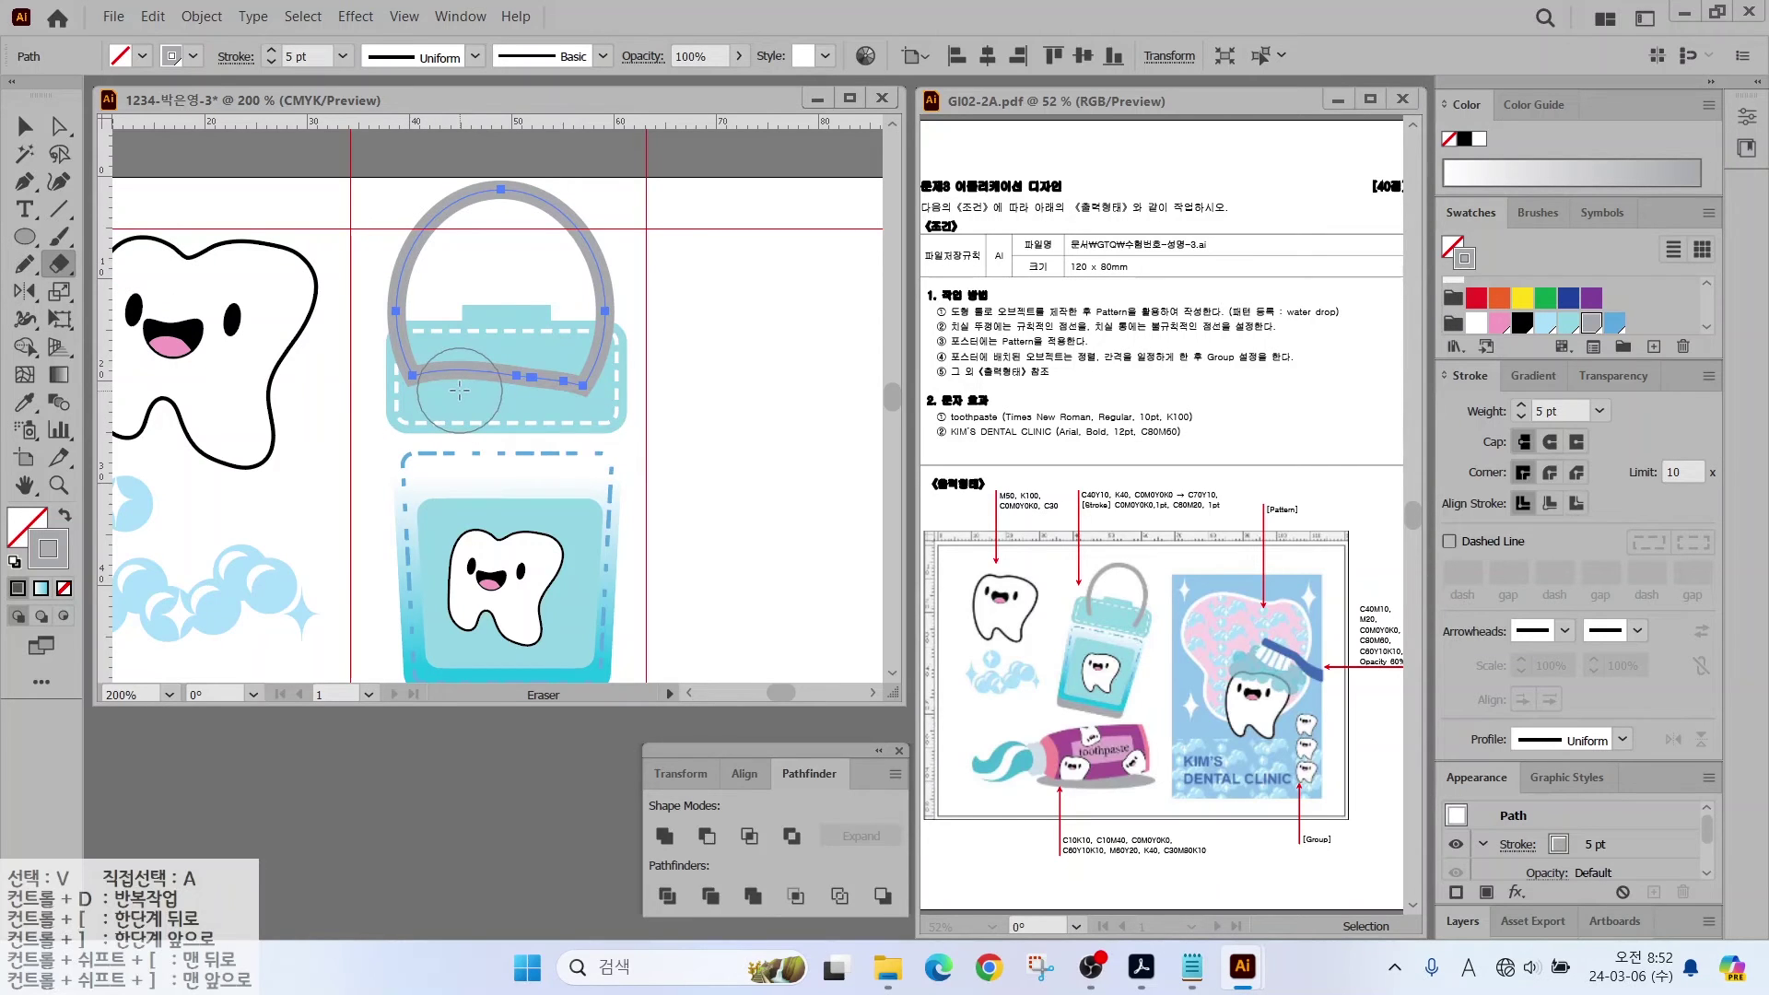
key("ctrl+z")
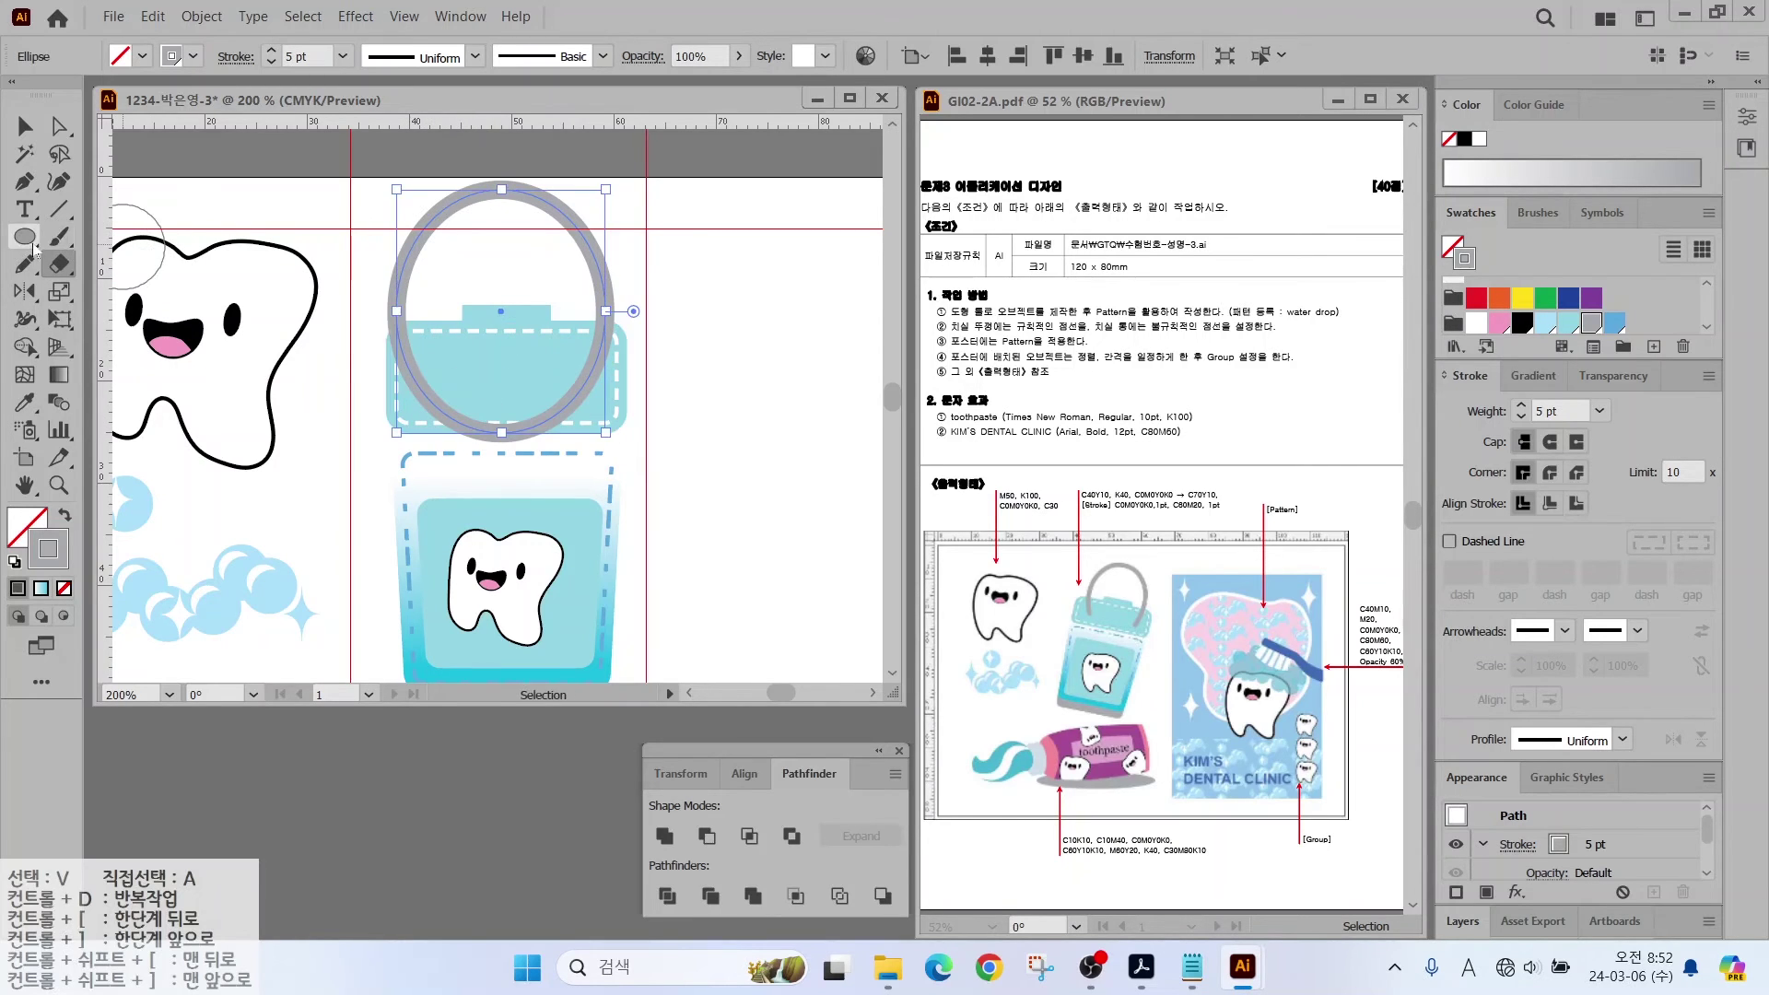
mouse_move(26, 265)
left_mouse_down()
mouse_move(149, 345)
mouse_move(125, 346)
left_mouse_up()
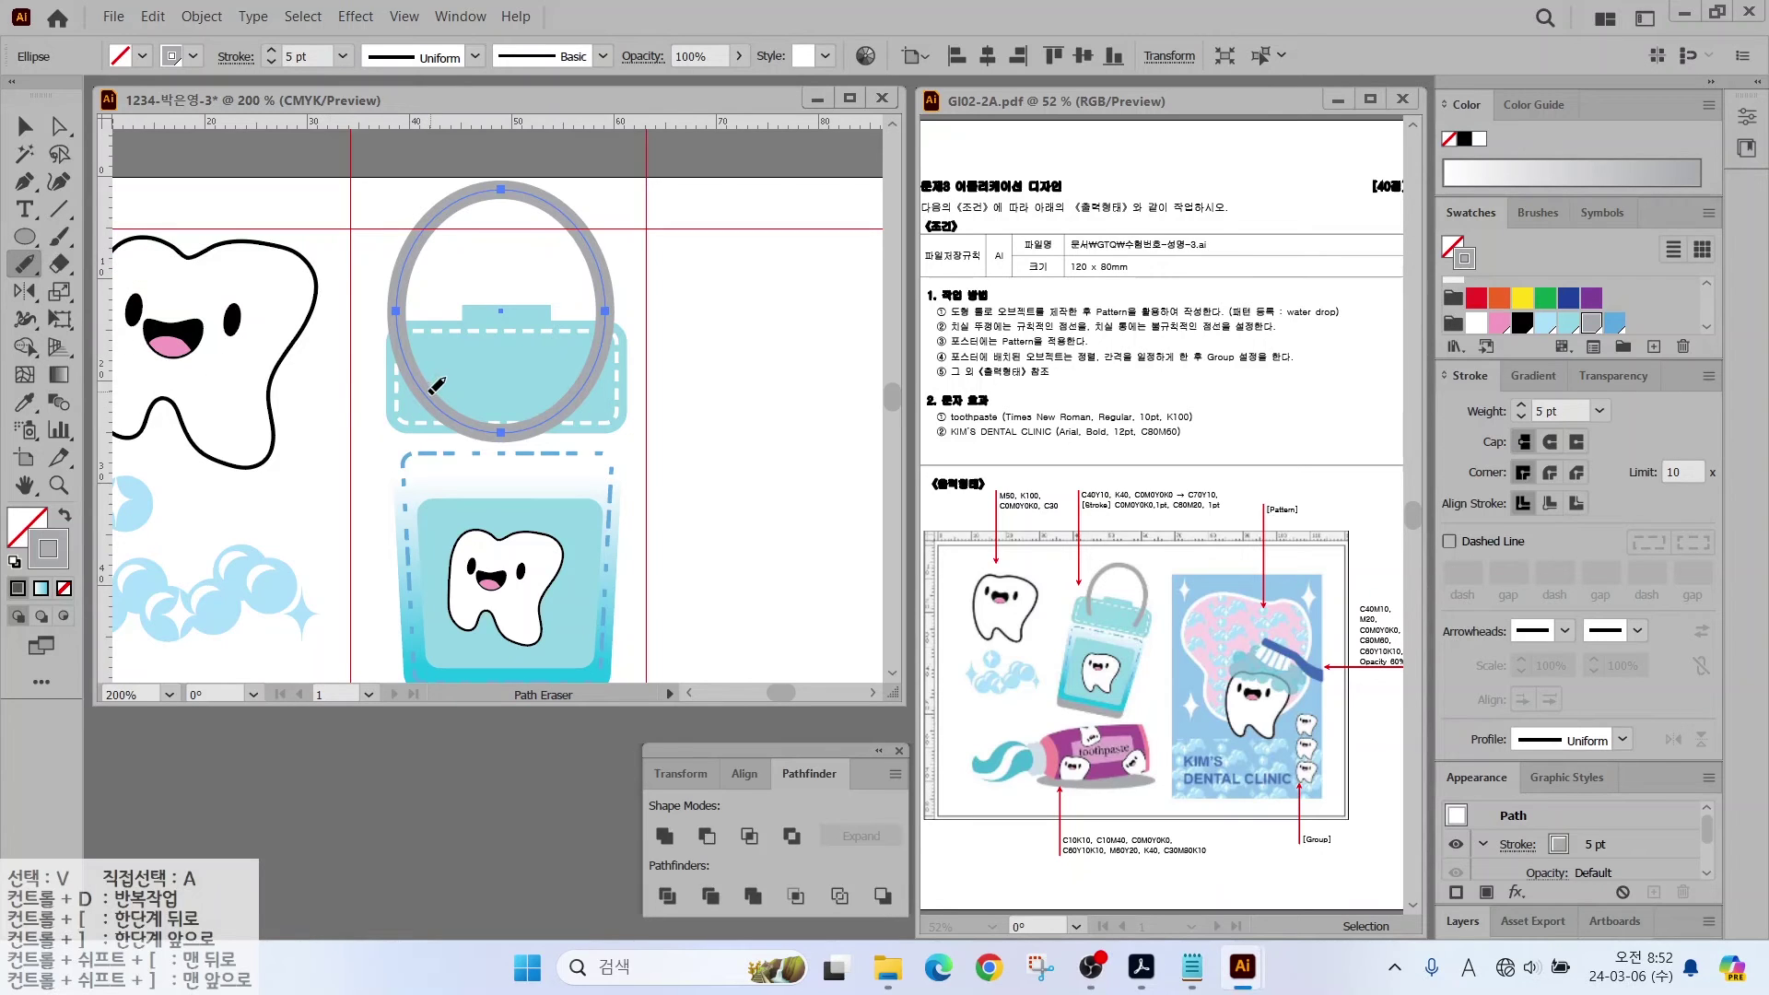
mouse_move(431, 393)
left_mouse_down()
mouse_move(456, 420)
mouse_move(518, 432)
mouse_move(573, 401)
mouse_move(544, 402)
left_mouse_up()
left_click_drag(571, 402, 557, 420)
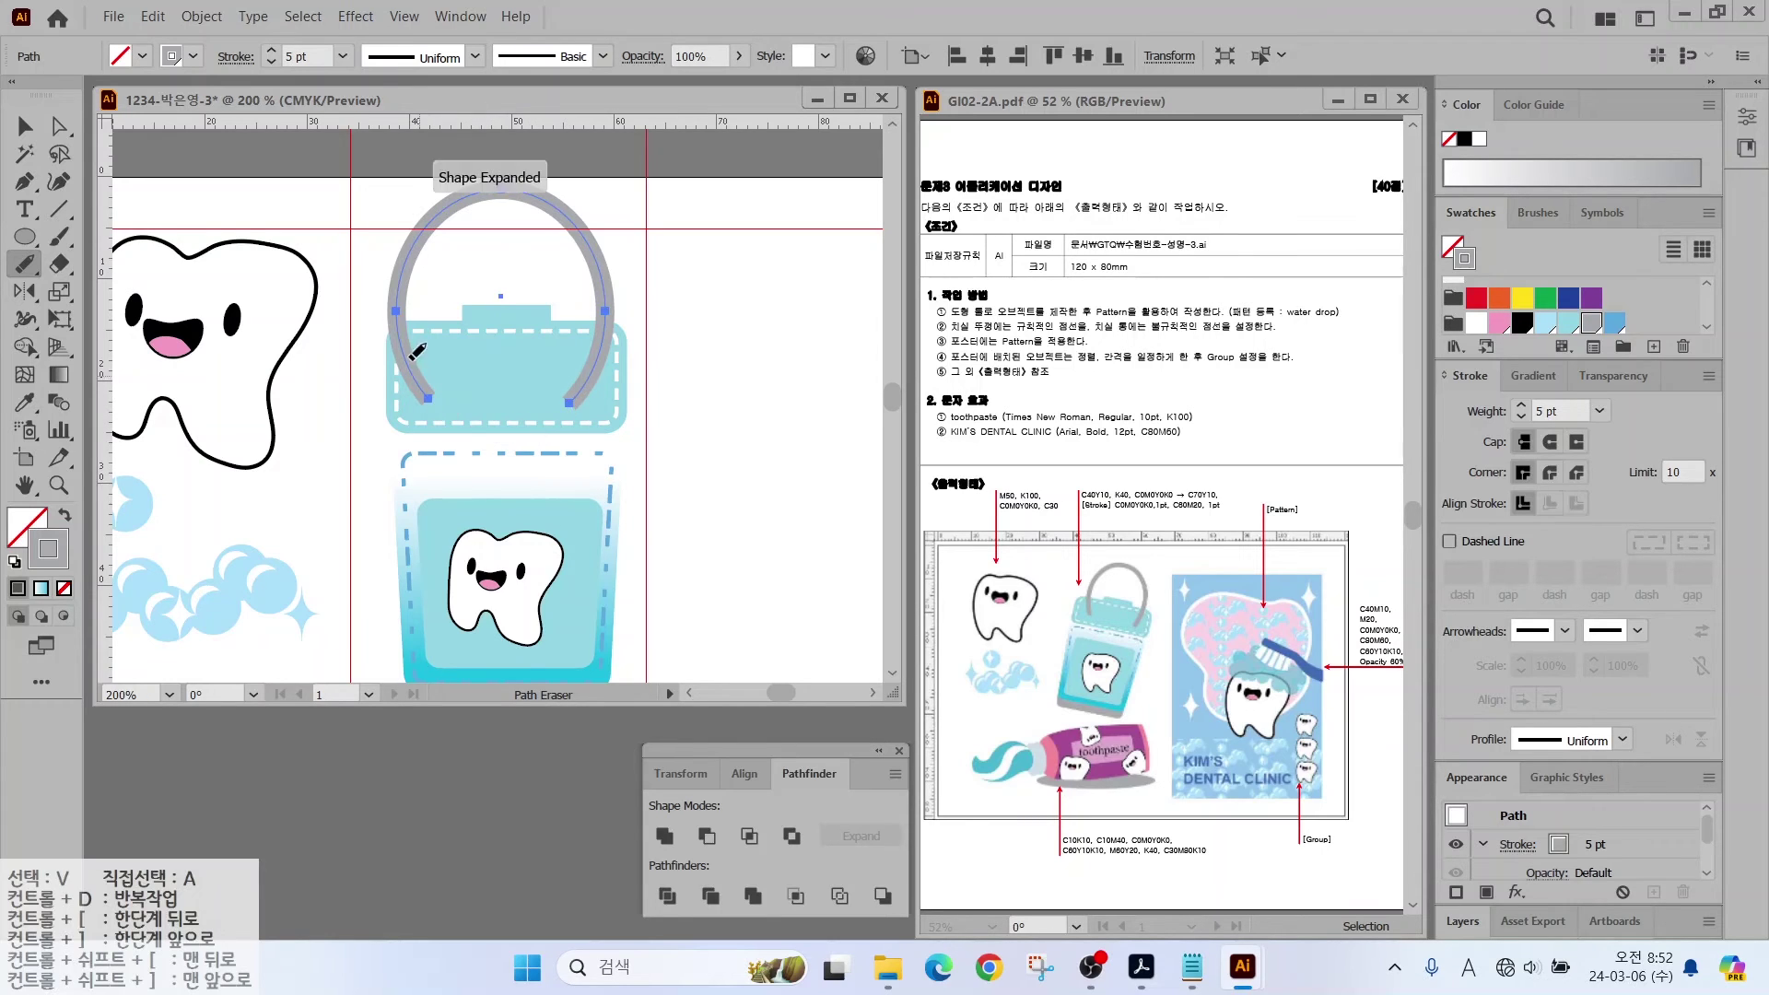
Step: Give the arc round caps, then shrink it and centre it over the bucket
key("v")
left_click(1550, 441)
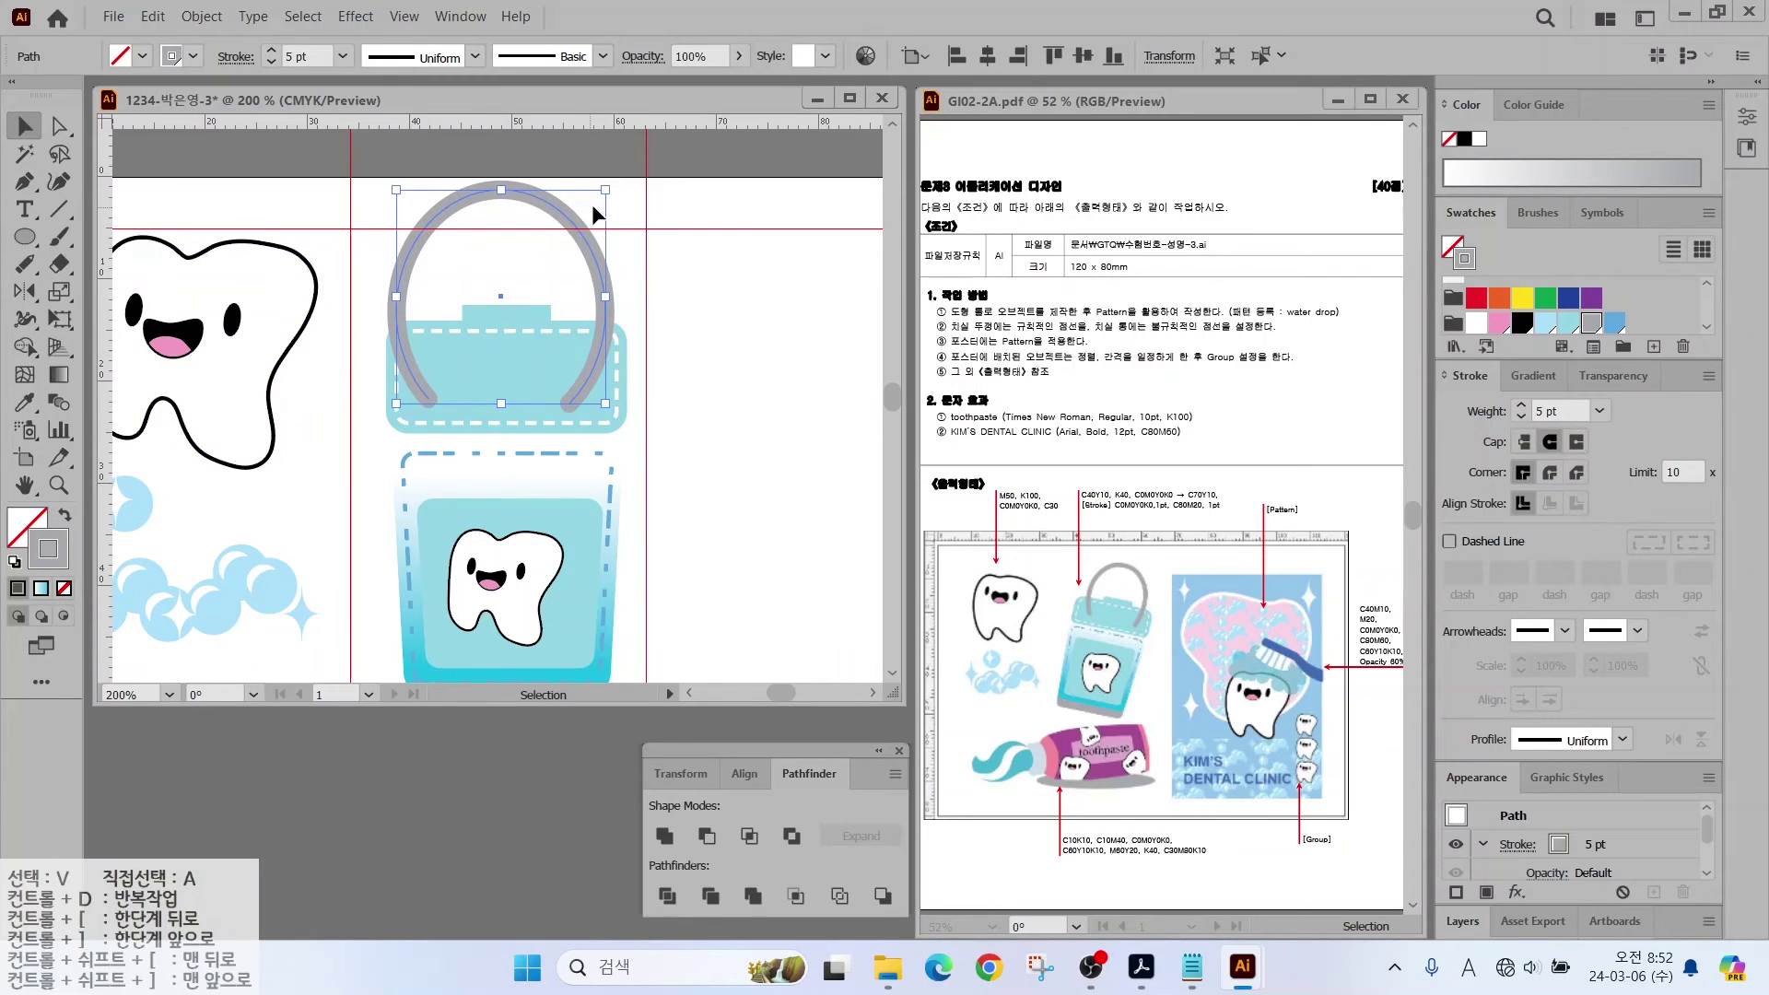
left_click_drag(608, 191, 575, 236)
left_click(632, 367)
scroll(632, 367, "down", 1)
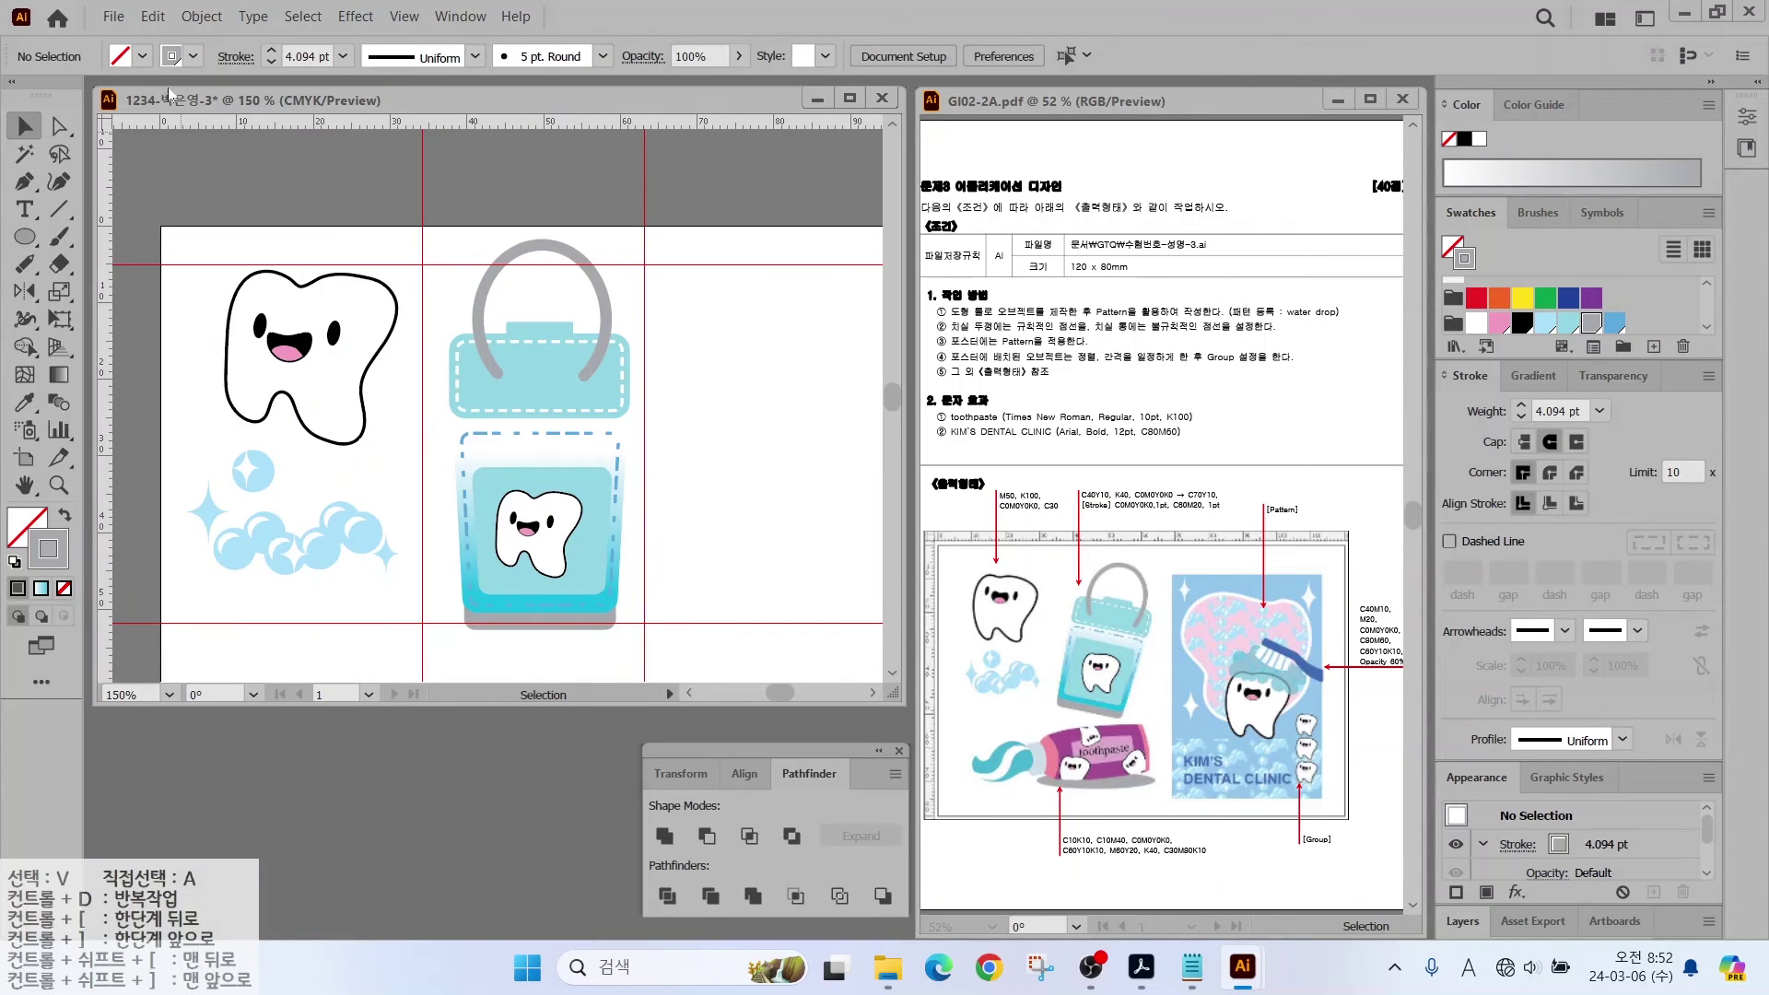
Step: Unlock all locked artwork and clear the selection
left_click(201, 16)
left_click(247, 196)
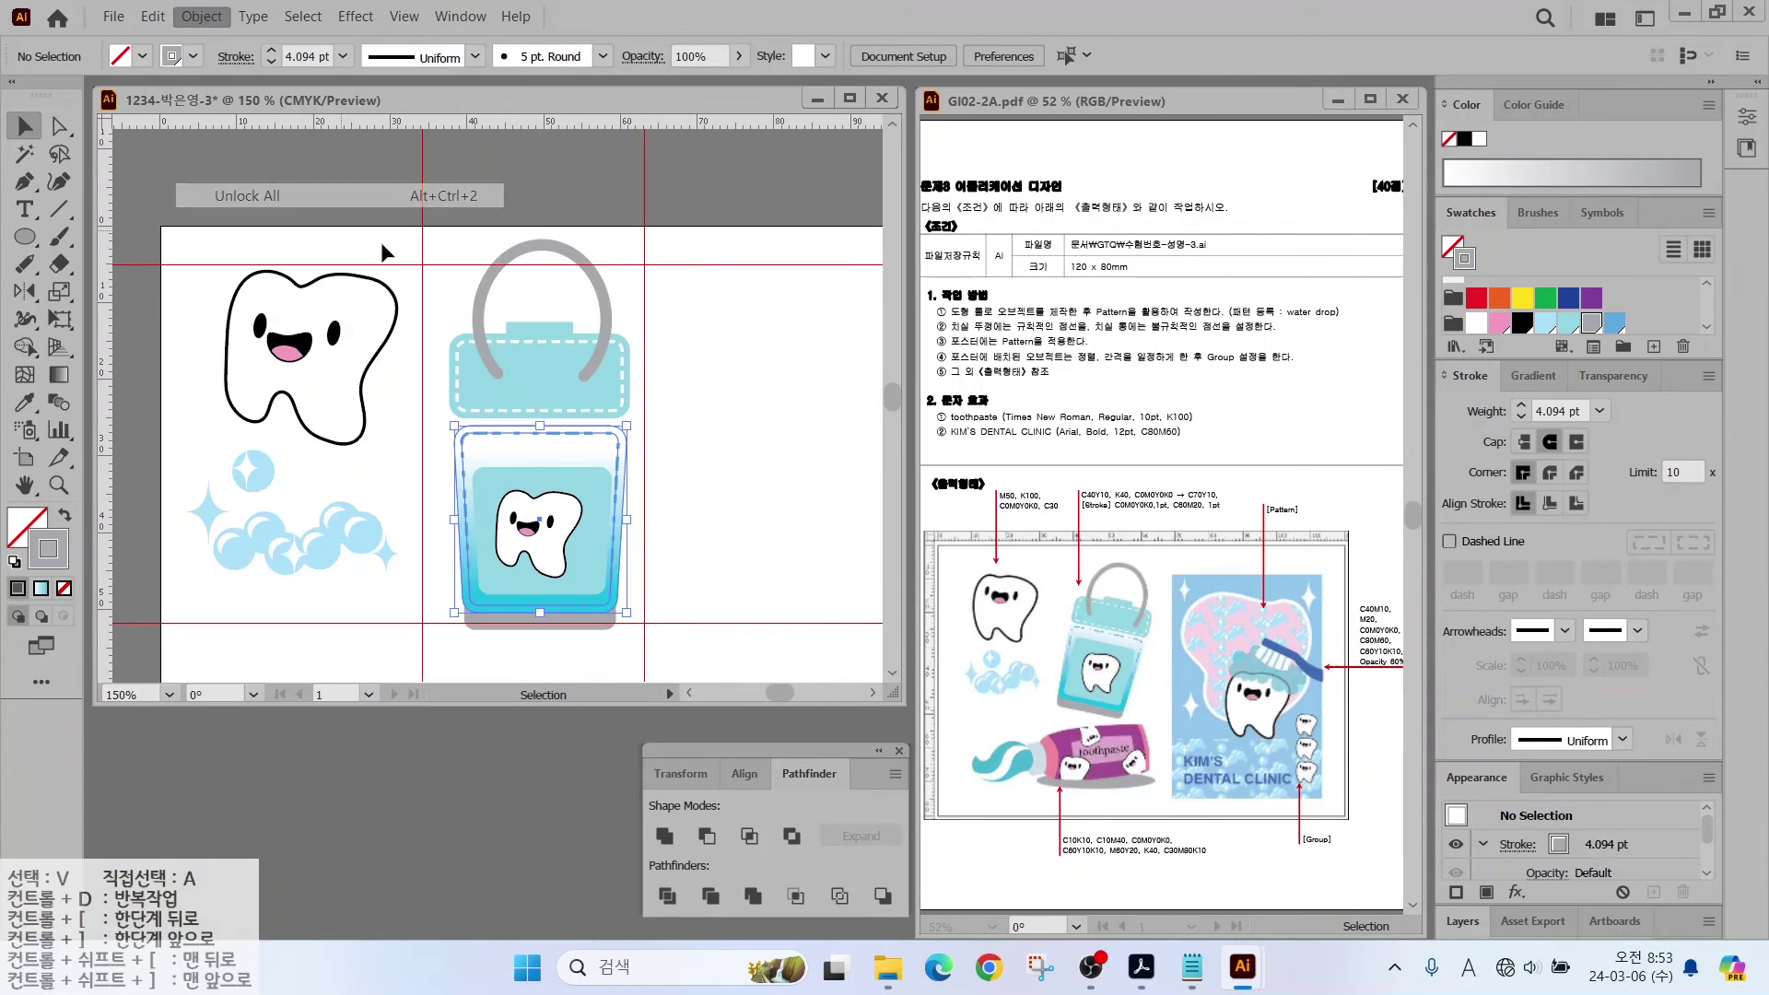
key("ctrl+shift+a")
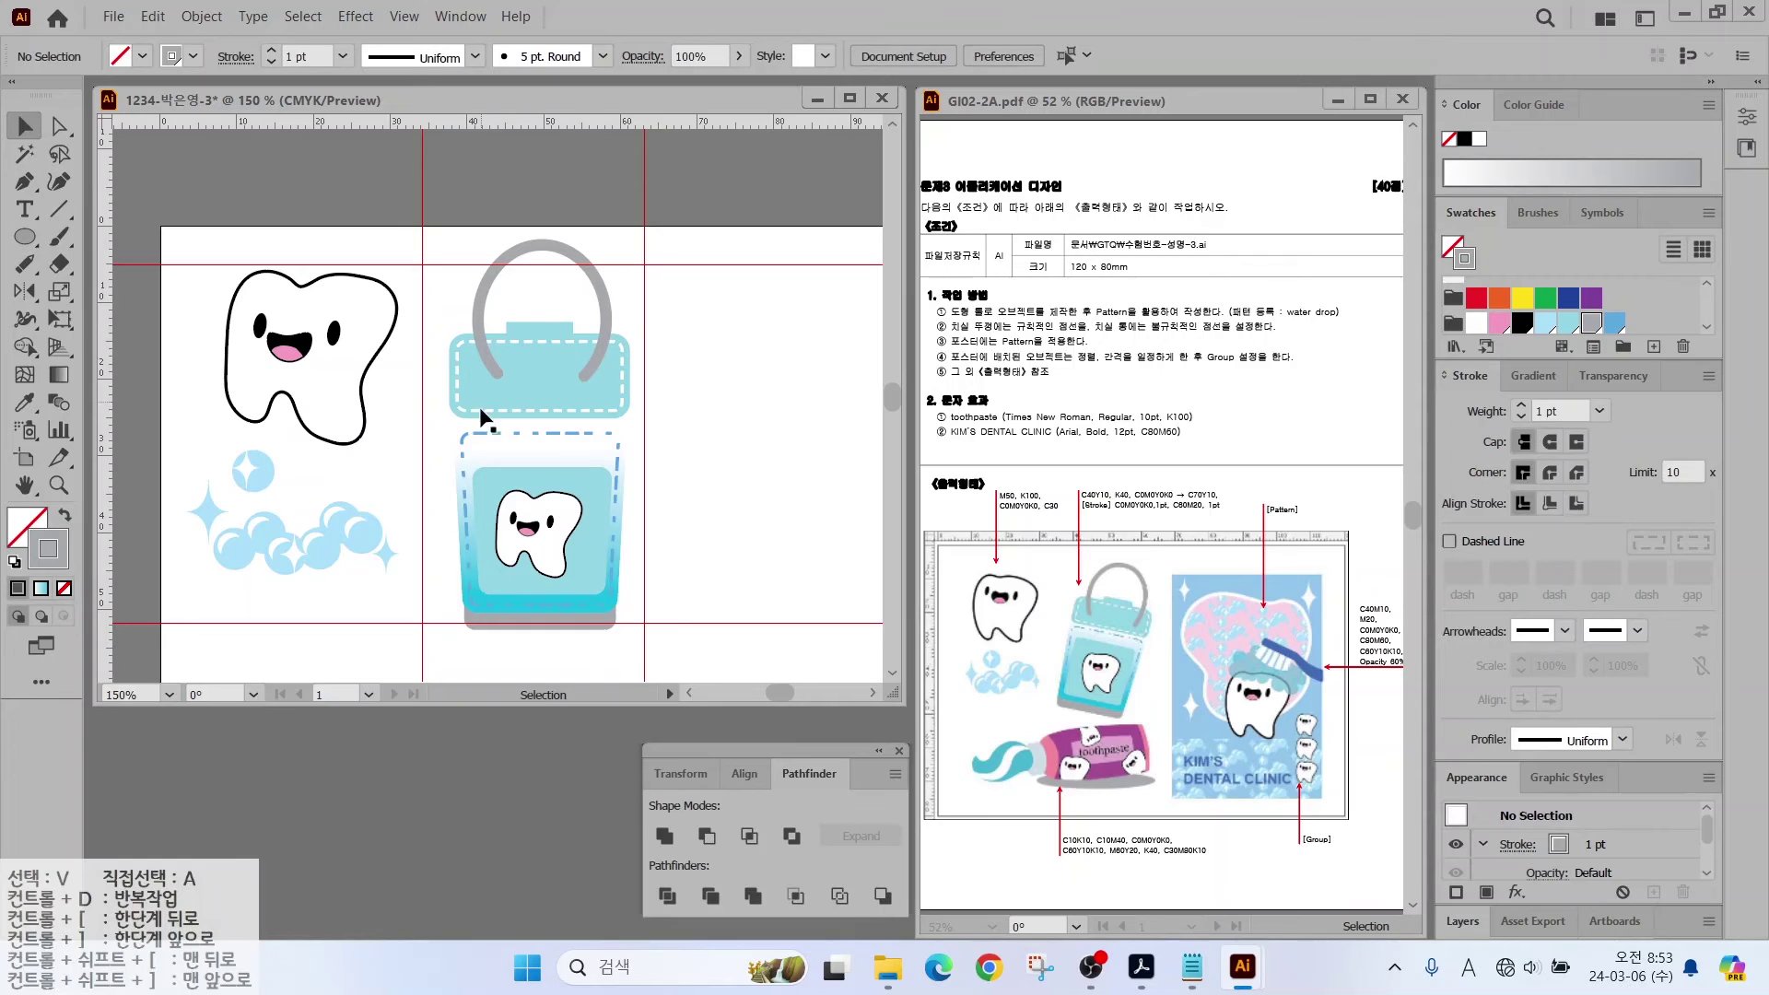
Step: Select the bucket, lid and handle together and rotate them slightly as one
left_click_drag(435, 285, 648, 553)
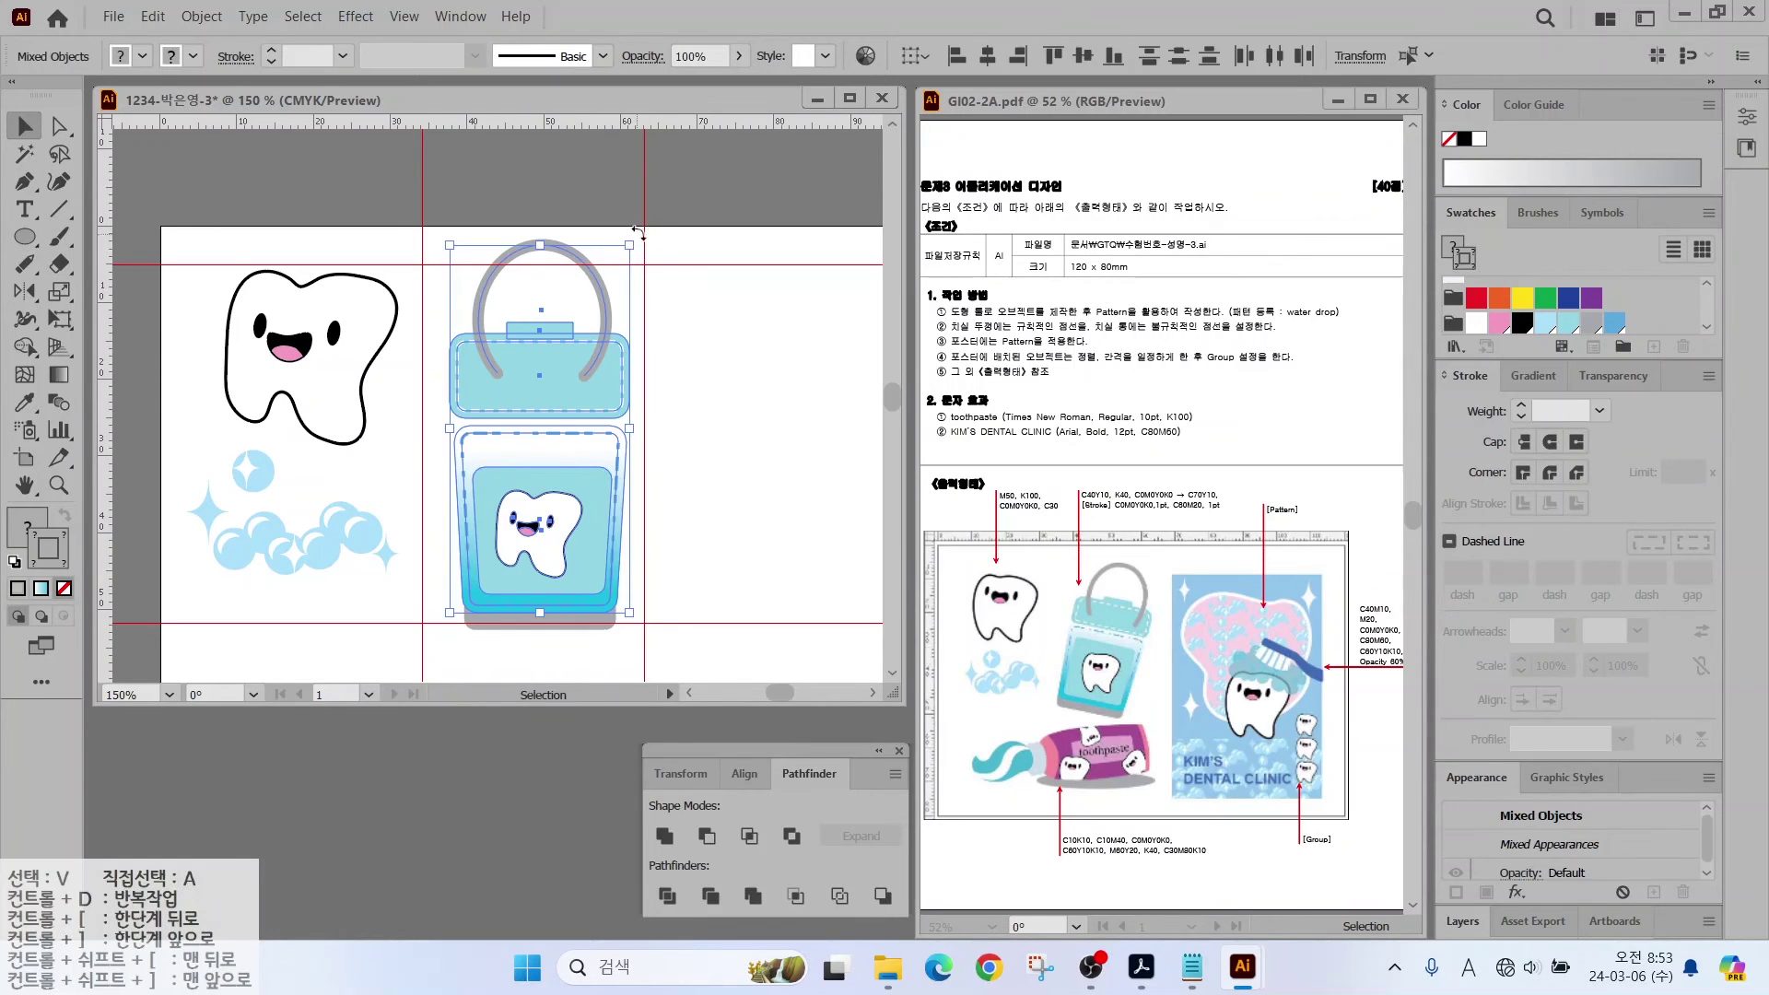
left_click_drag(643, 232, 670, 276)
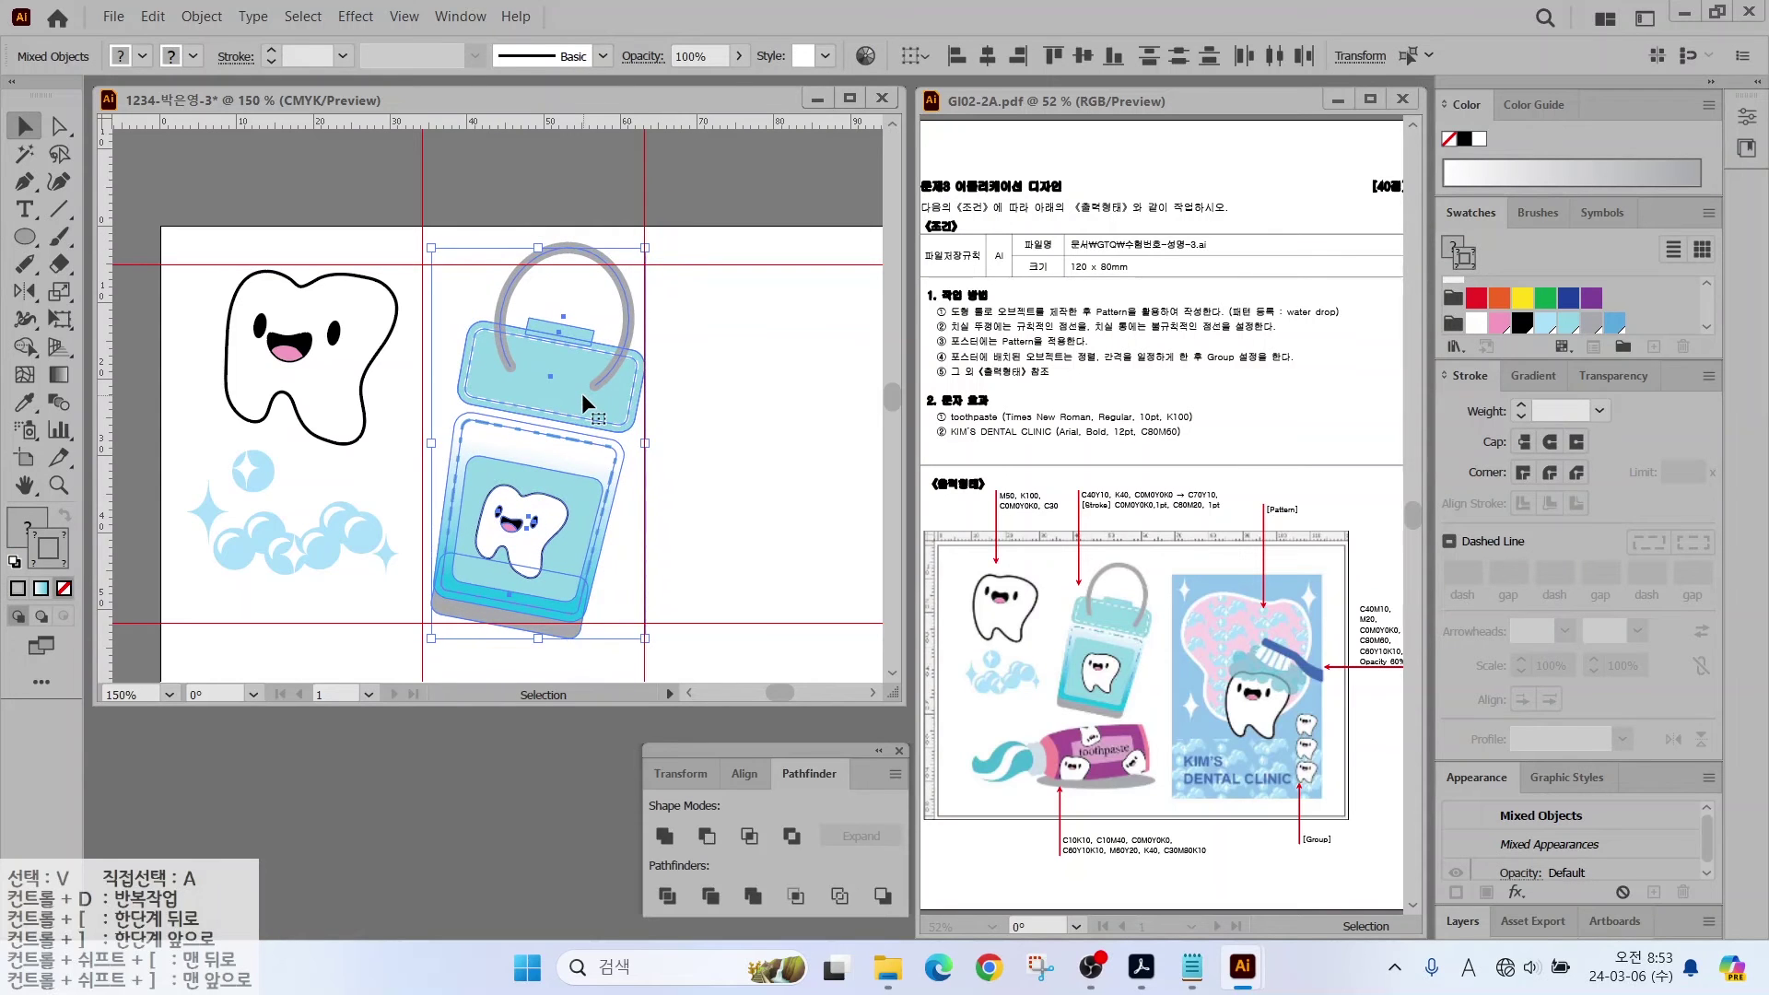
left_click(689, 423)
scroll(704, 489, "down", 5)
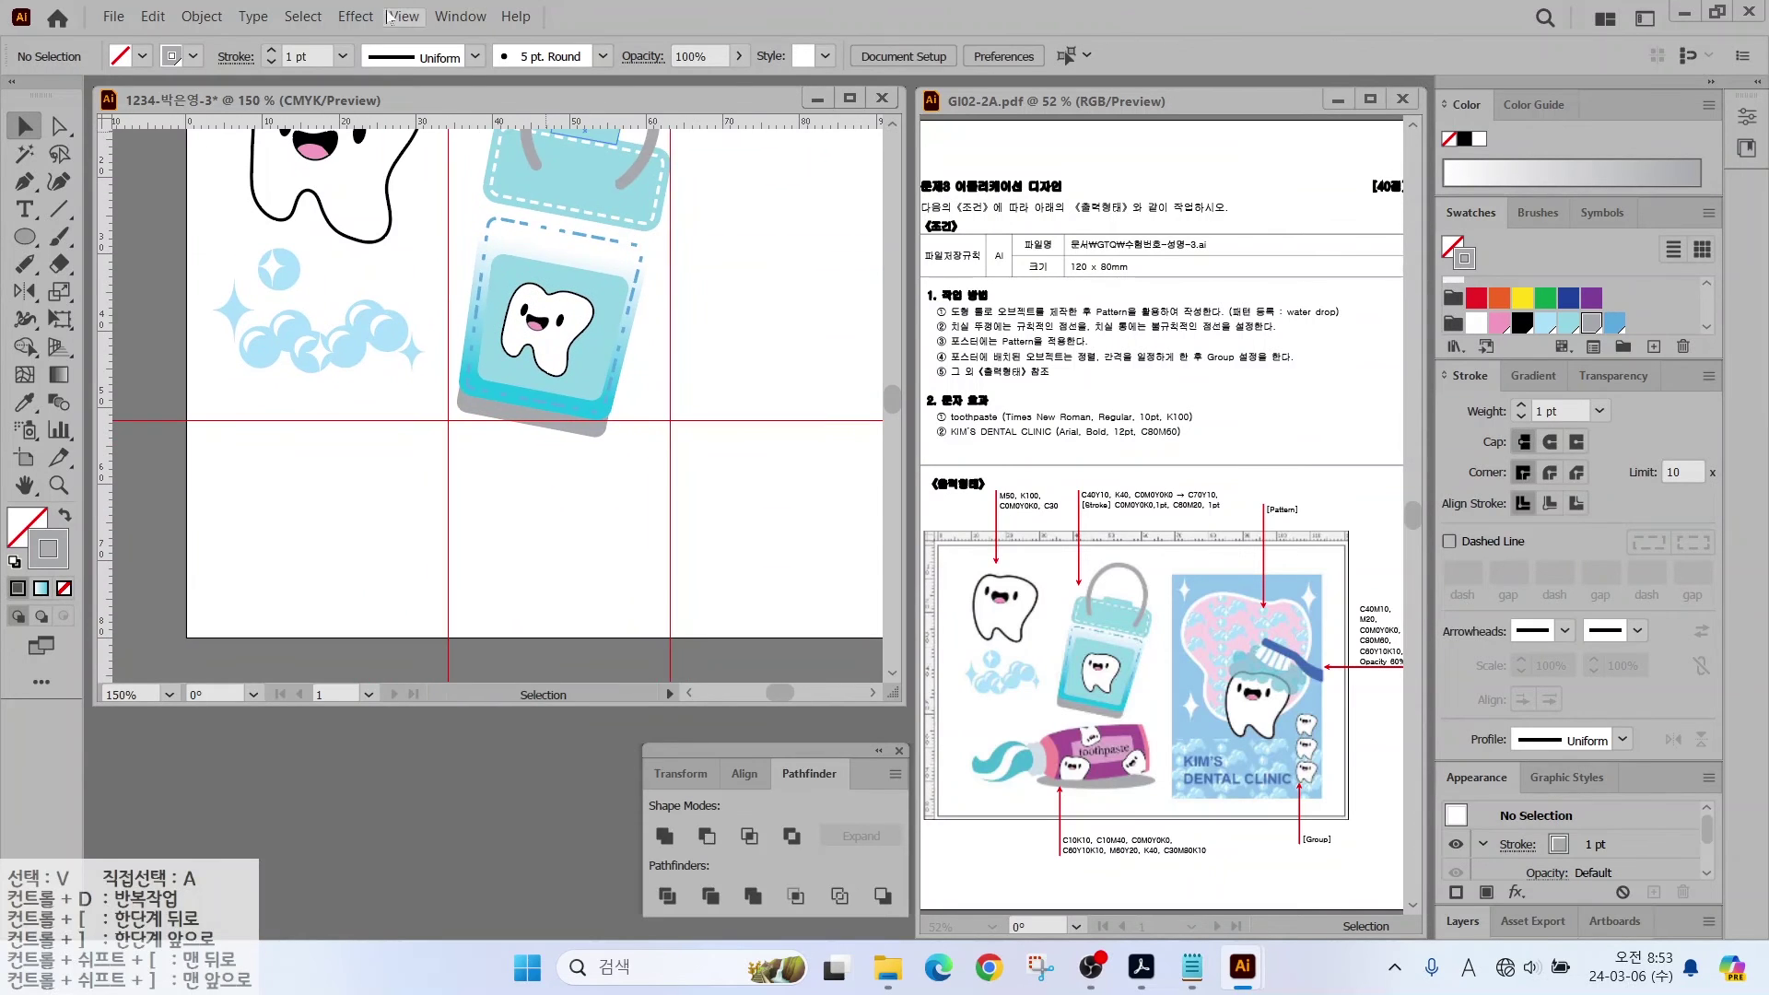
left_click(398, 16)
Step: Add a horizontal guide below the bucket and vertical guides on its left and right
left_click(406, 399)
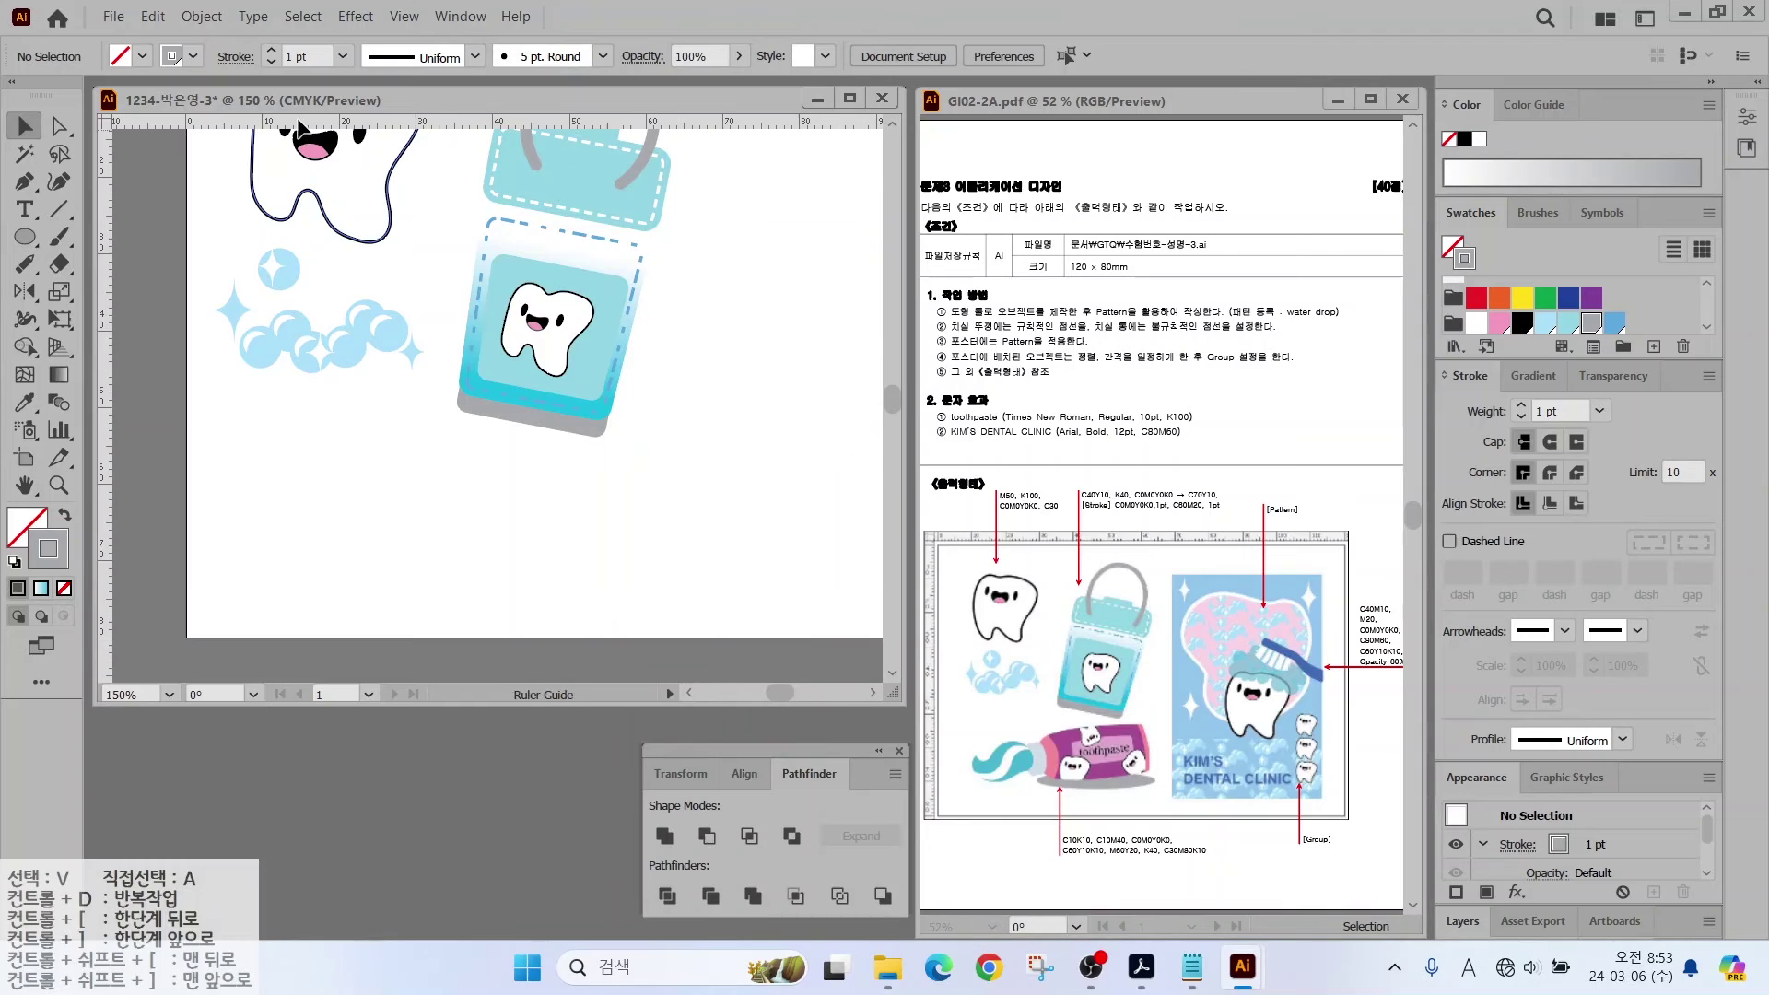
left_click_drag(296, 454, 301, 435)
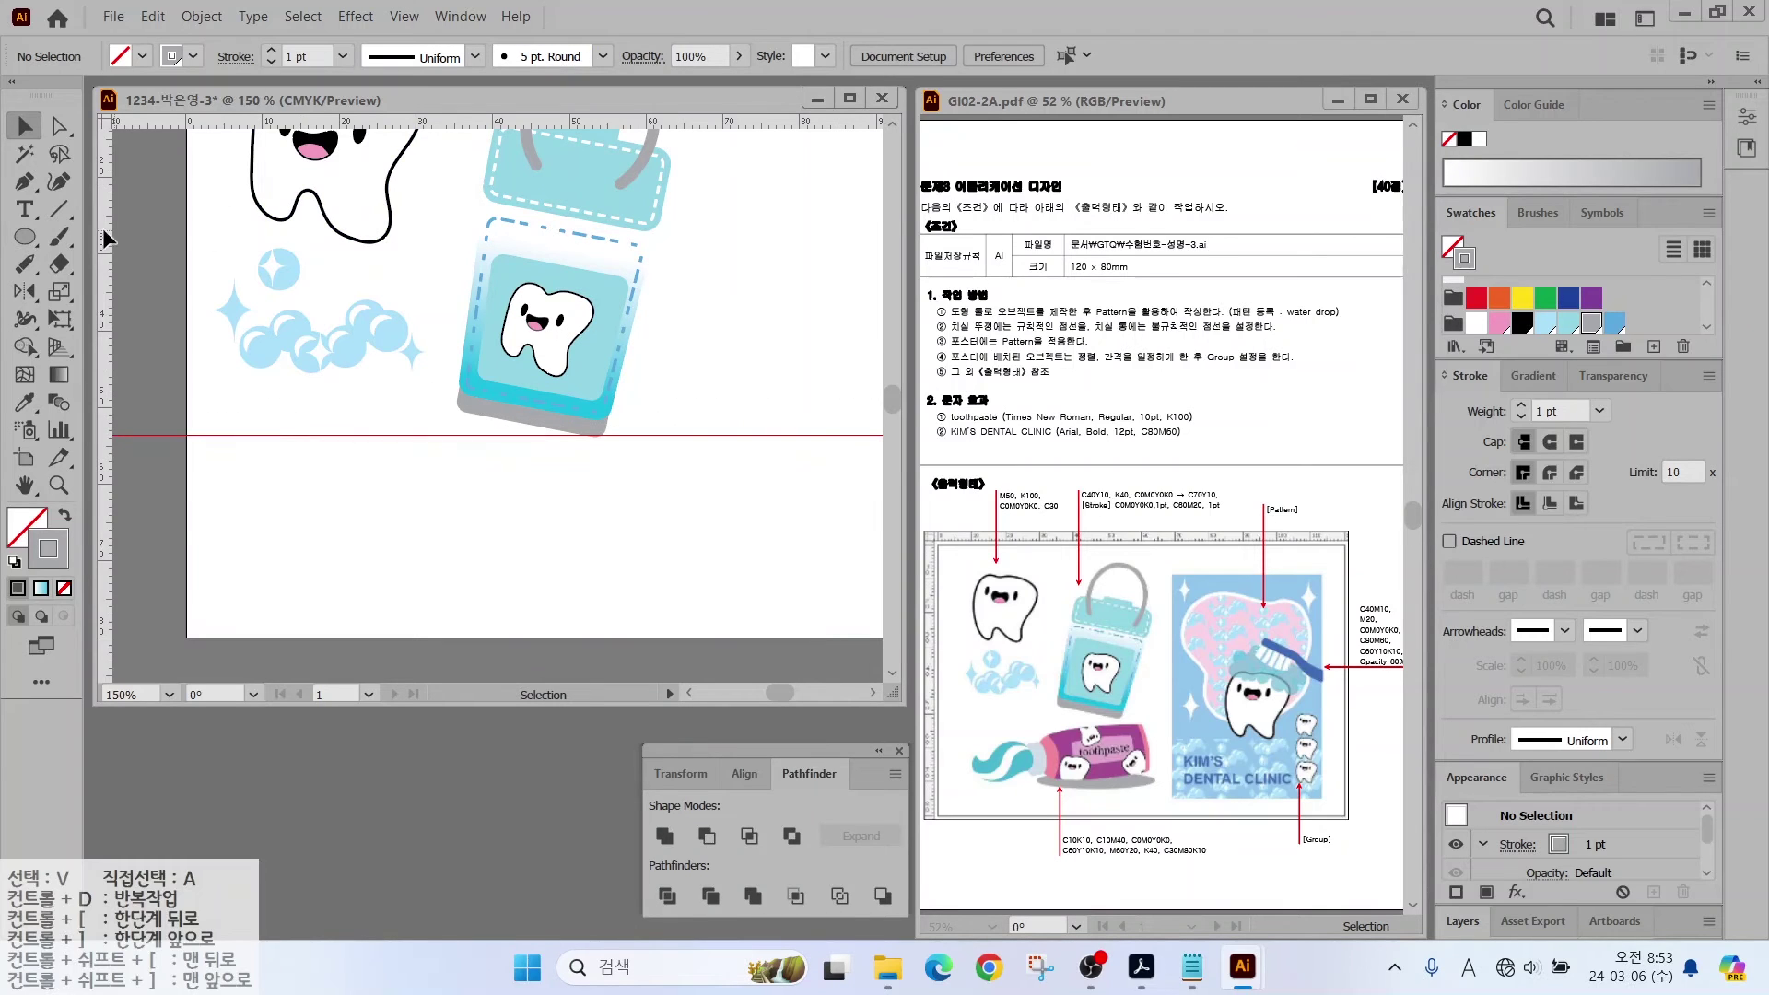
left_click_drag(173, 243, 256, 271)
left_click_drag(411, 317, 666, 323)
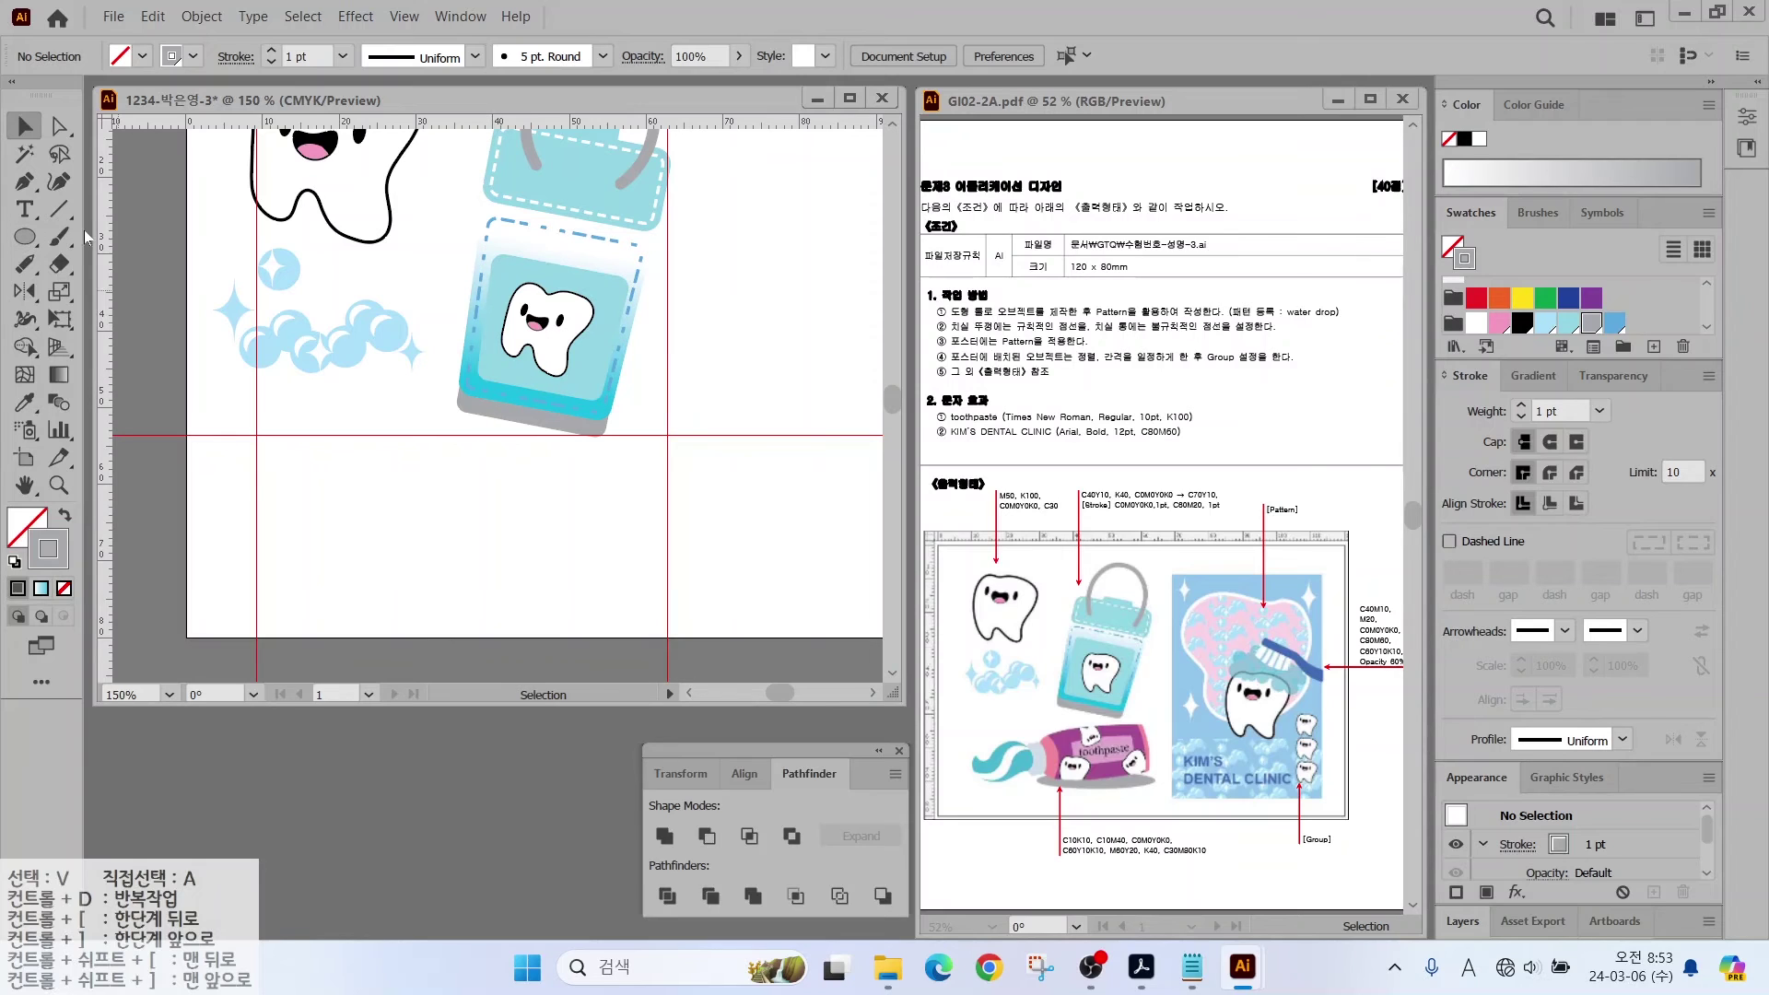
Step: Pen-draw a closed box shape with curved edges, white fill and black outline
left_click(24, 182)
key("d")
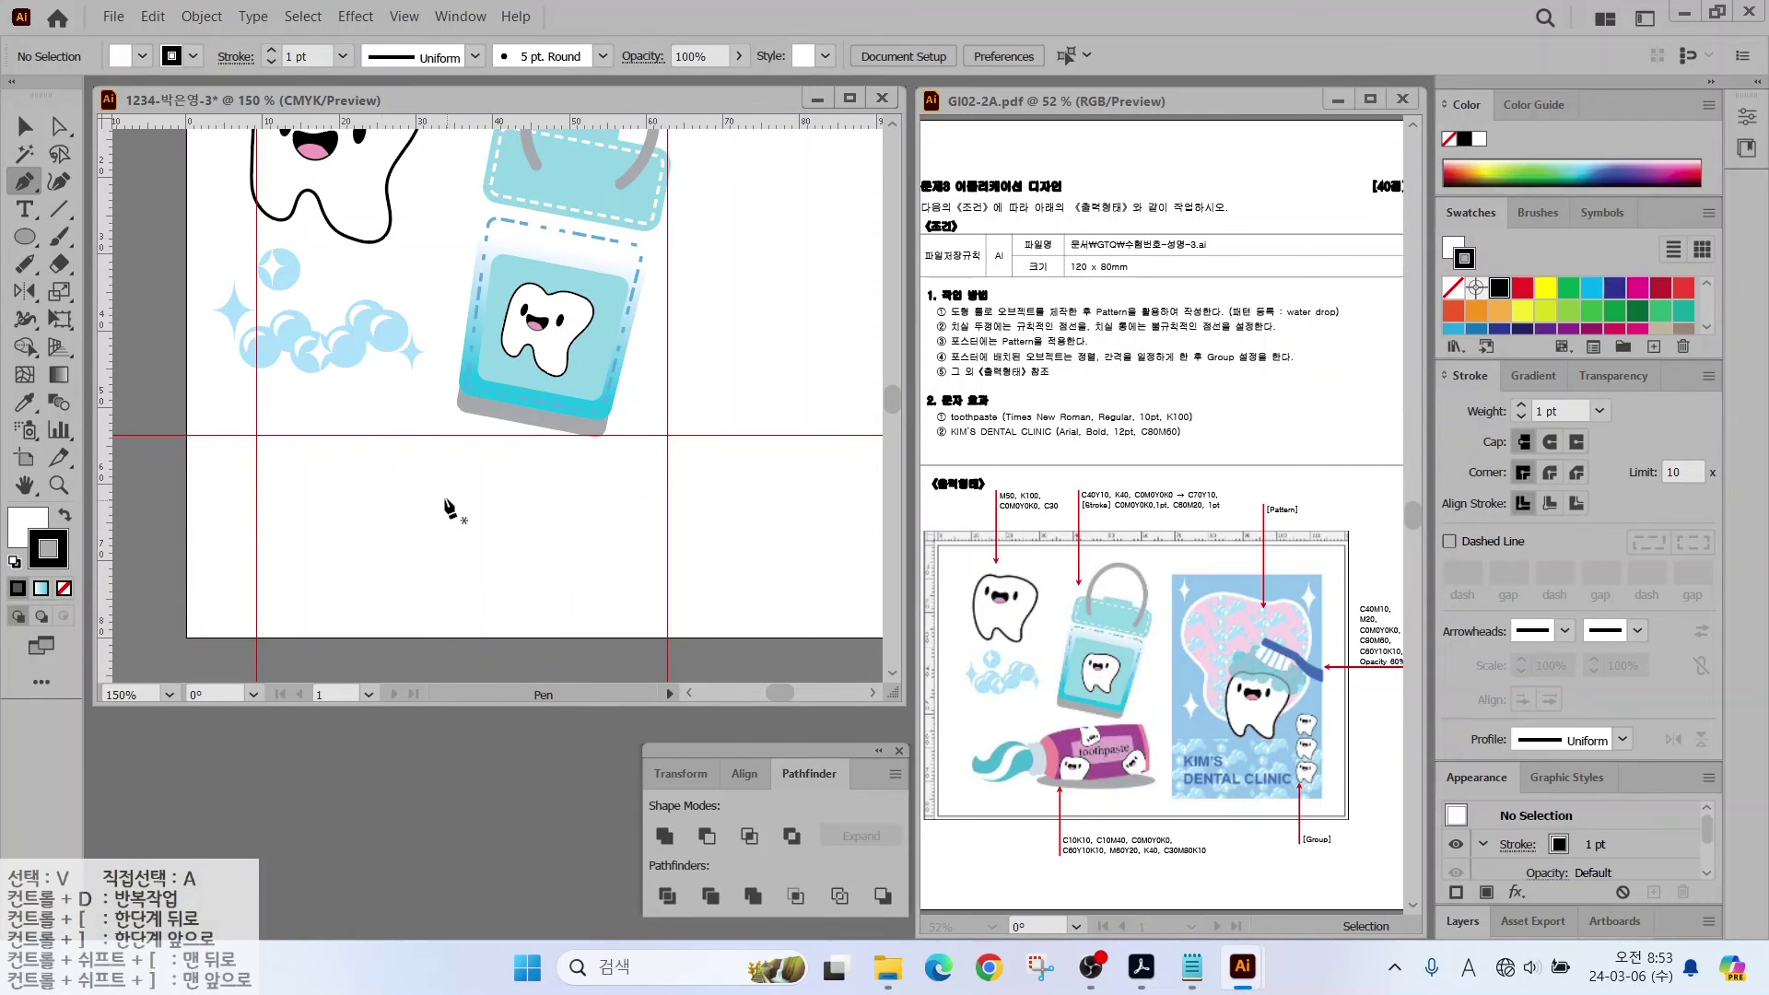
left_click(404, 480)
left_click_drag(459, 455, 487, 451)
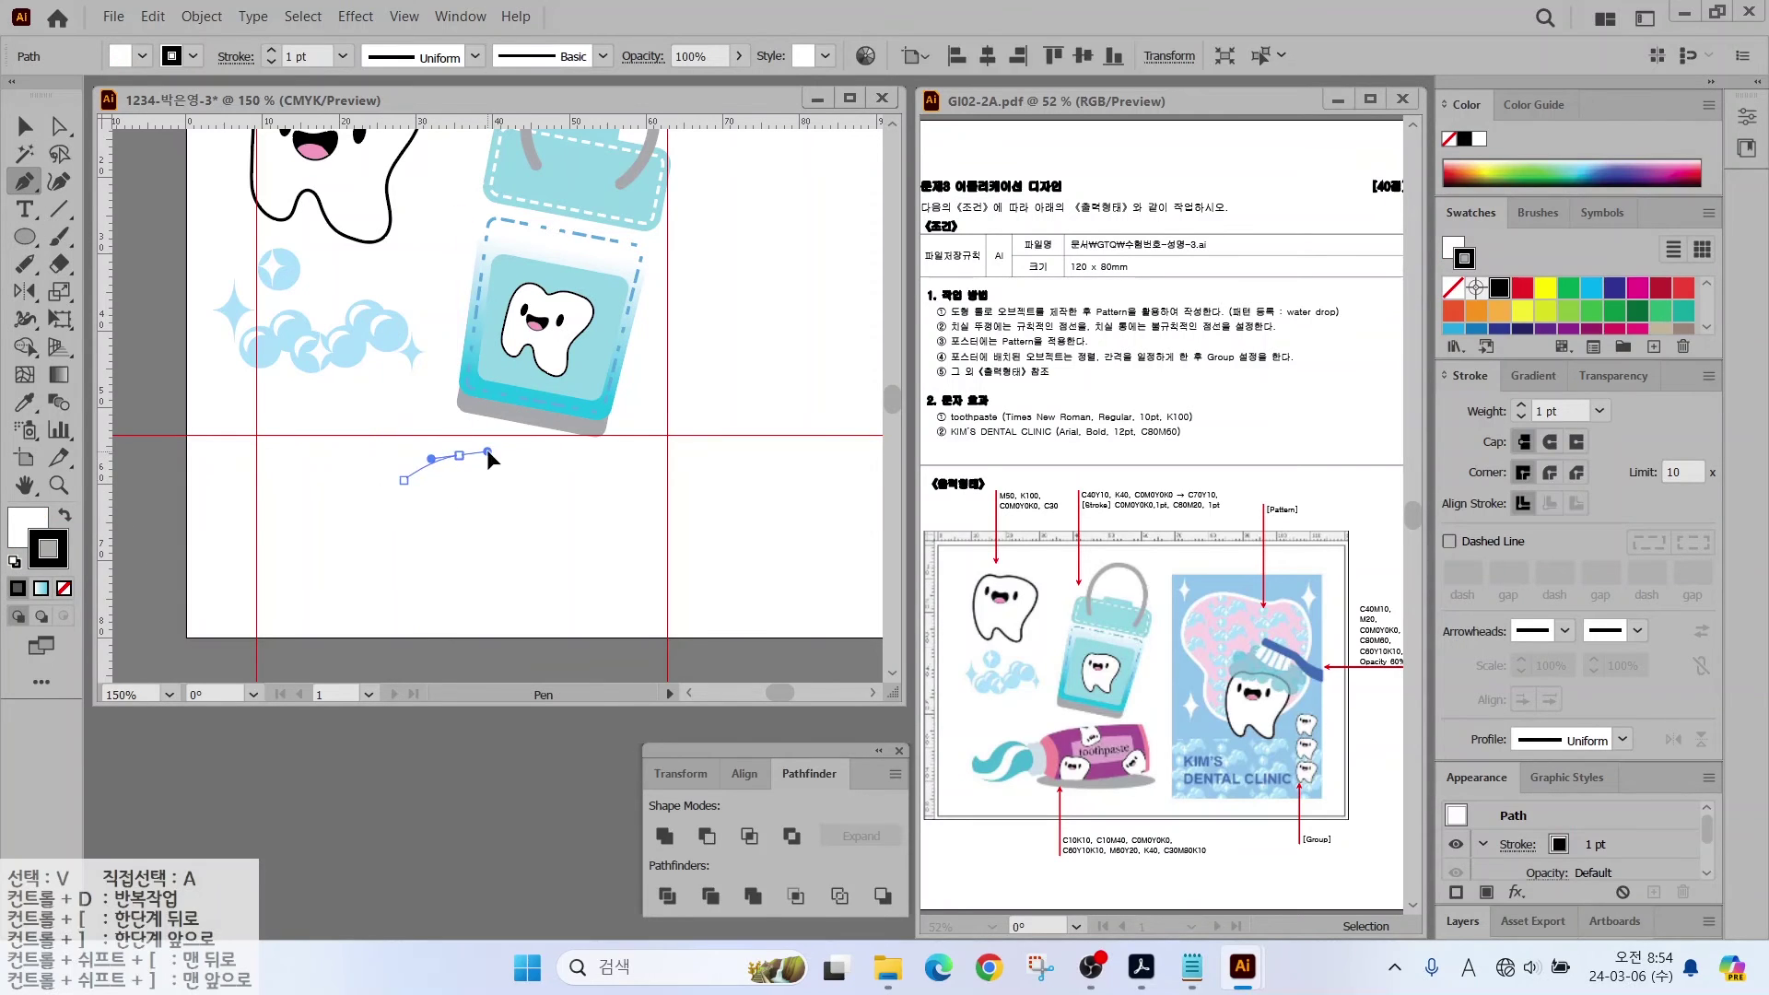
left_click_drag(634, 461, 692, 473)
left_click(633, 461, "alt")
left_click(634, 545)
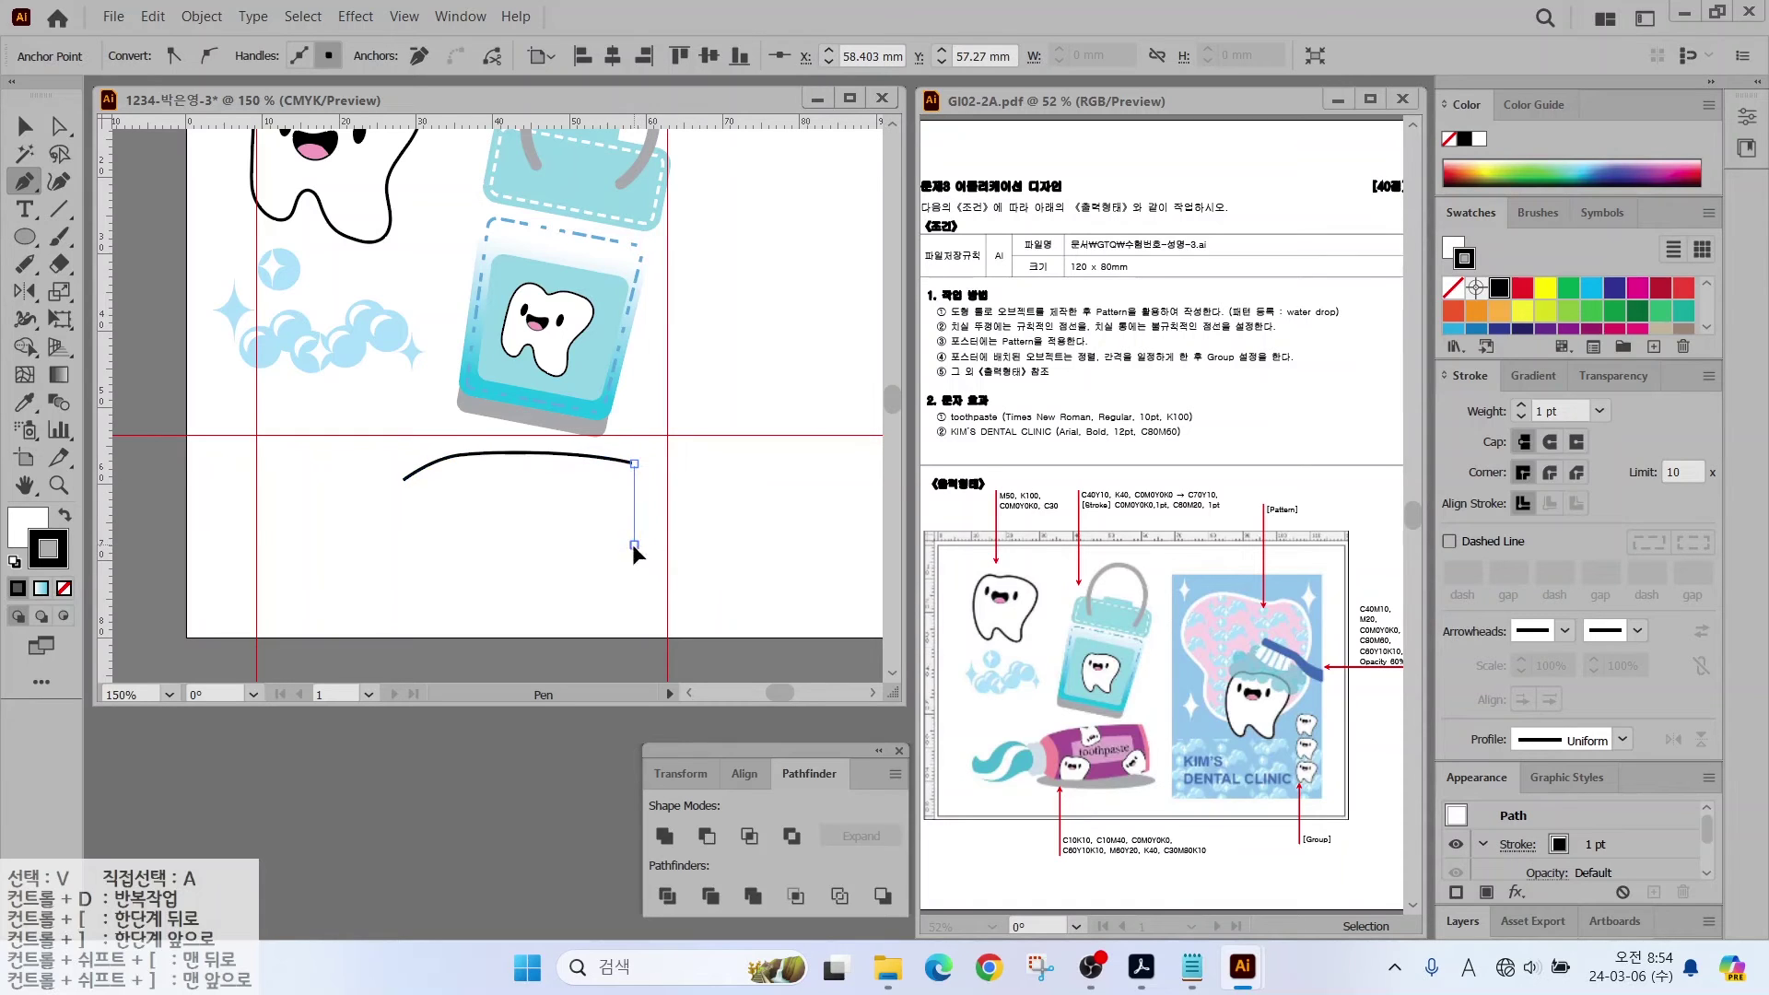
left_click_drag(471, 550, 441, 550)
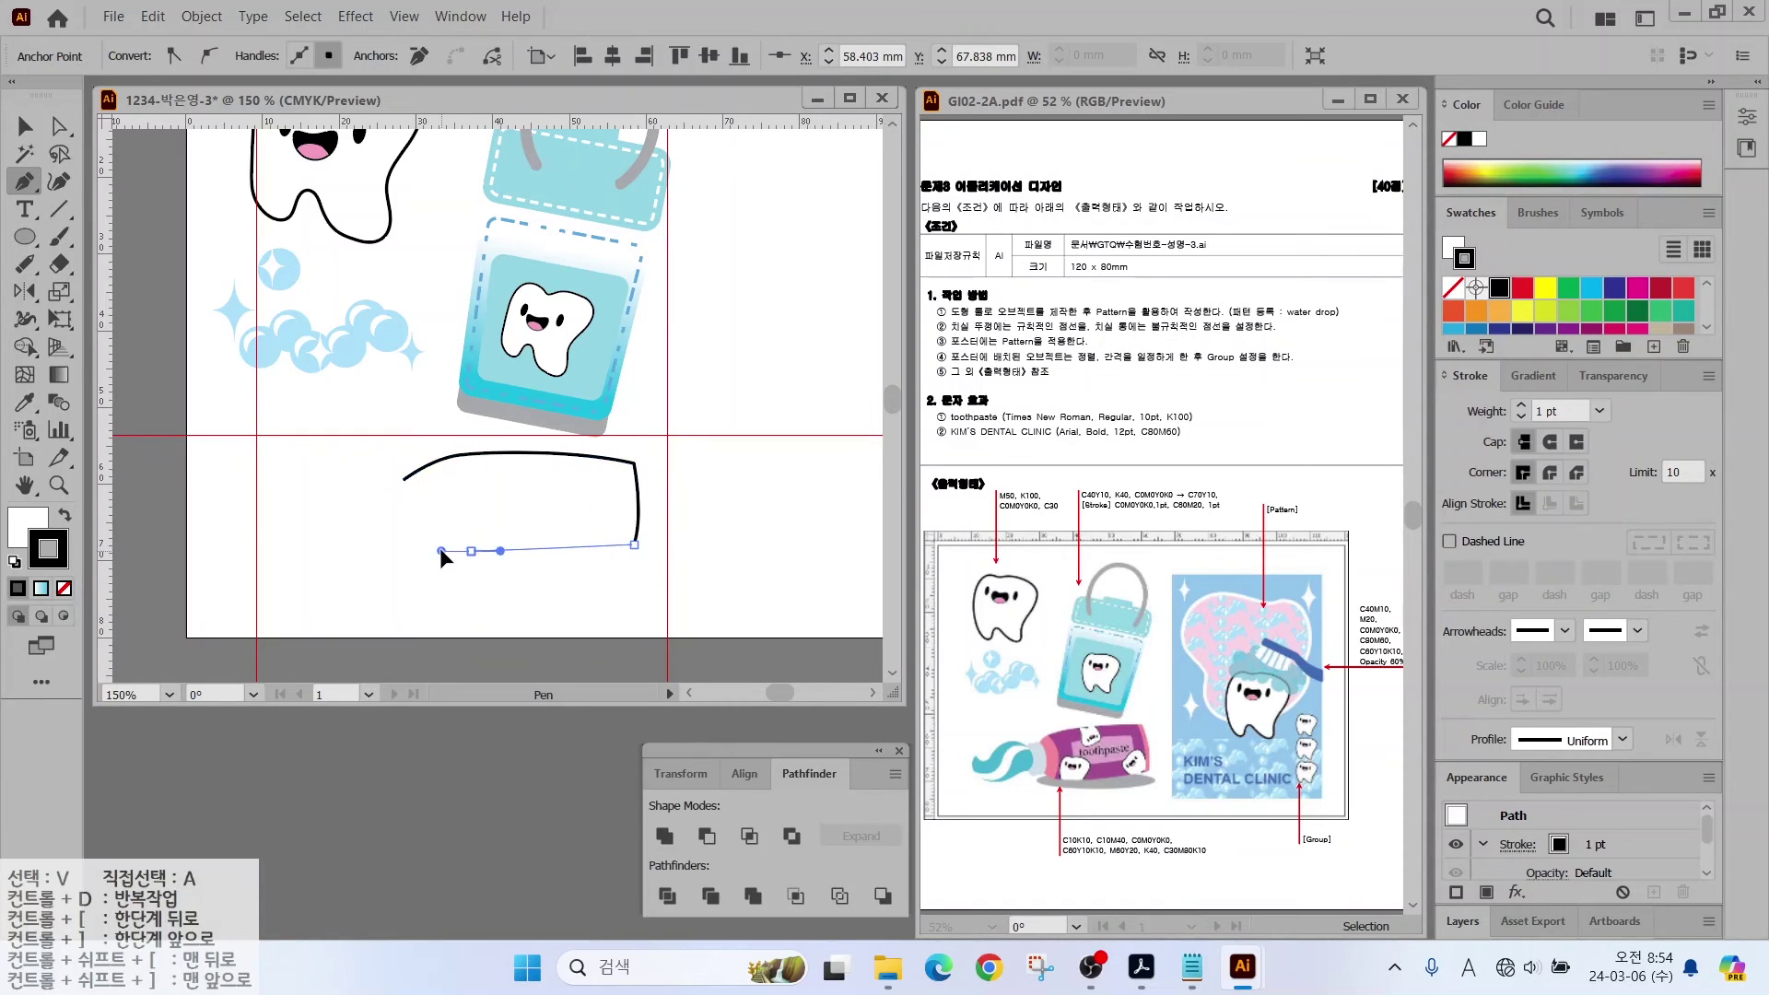
left_click(405, 533)
Step: Reselect the new box shape and enlarge it by dragging its corner
key("a")
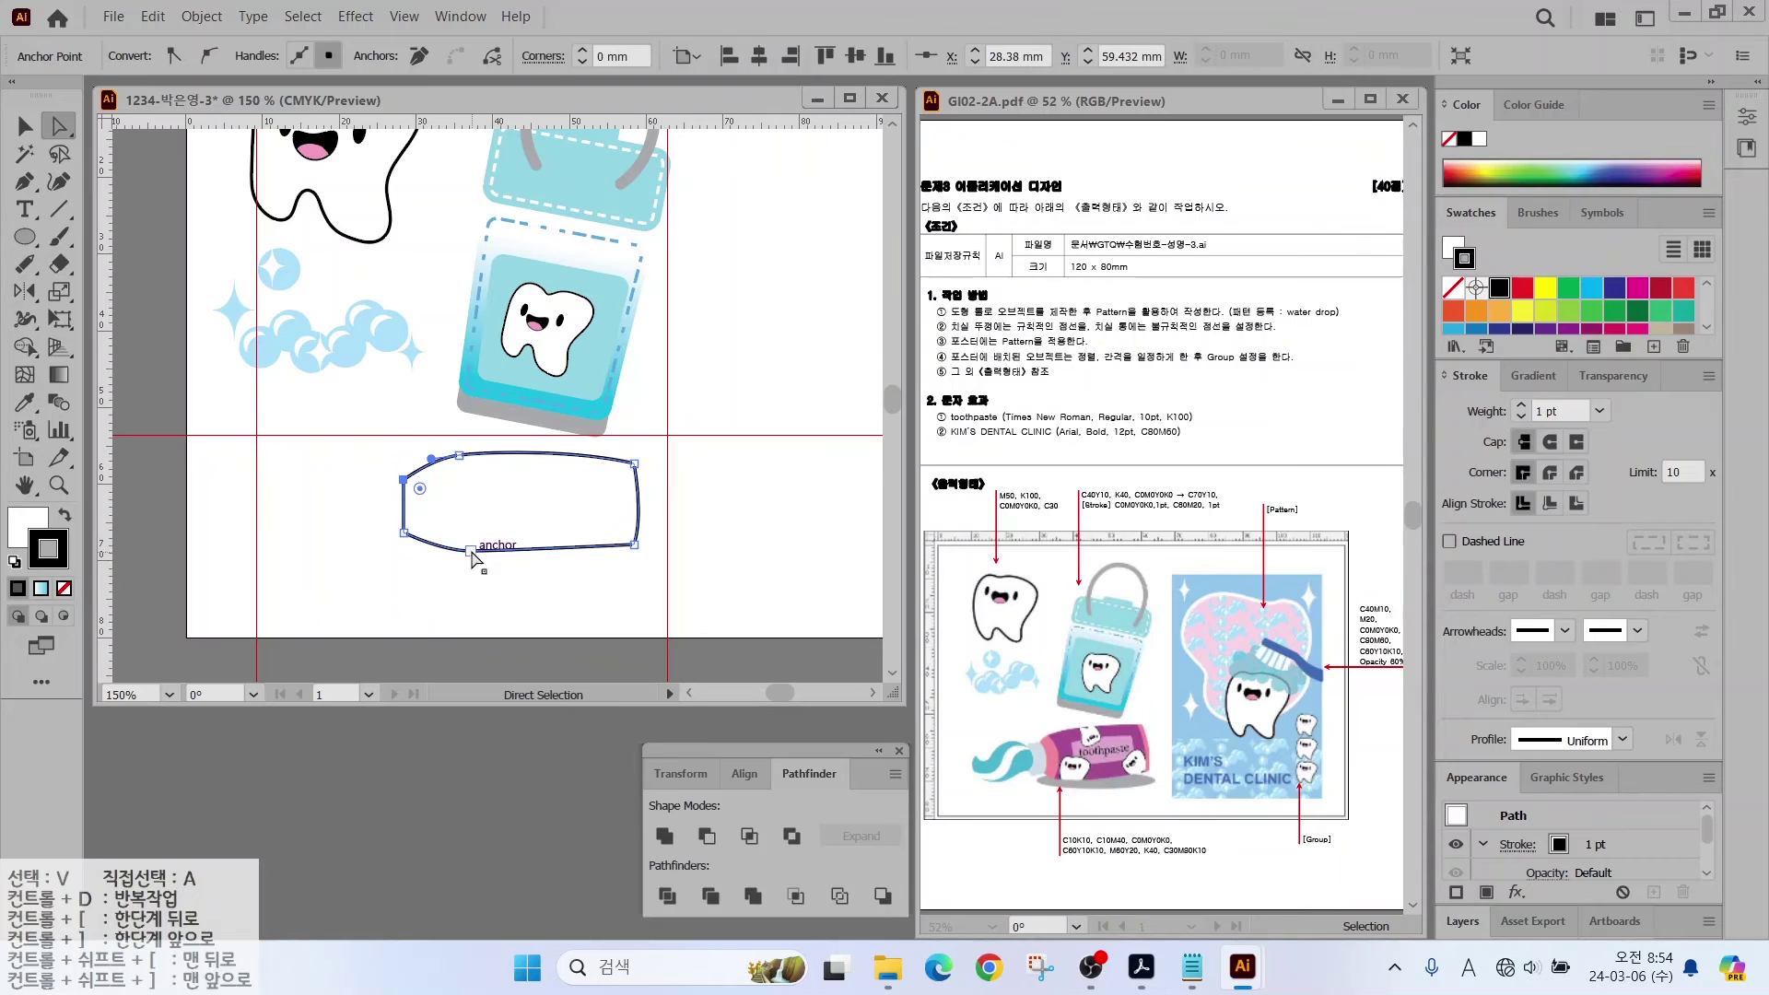
left_click(516, 555)
left_click(516, 551)
key("v")
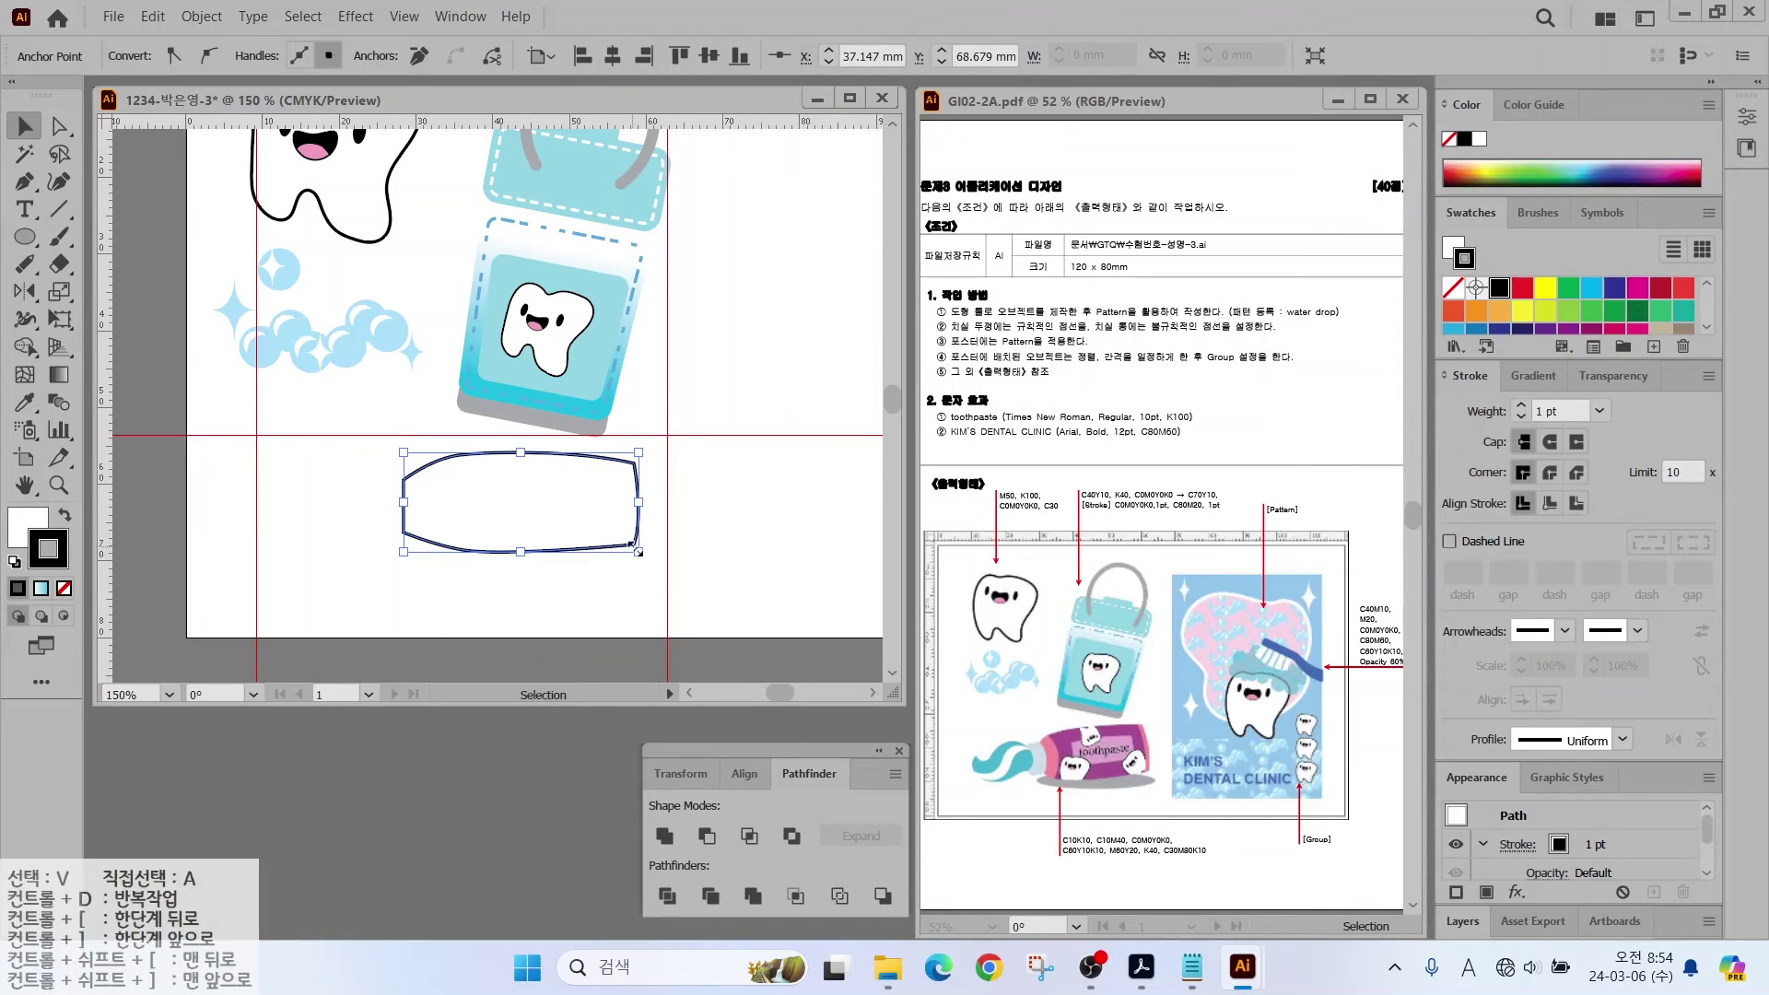
left_click_drag(638, 552, 667, 570)
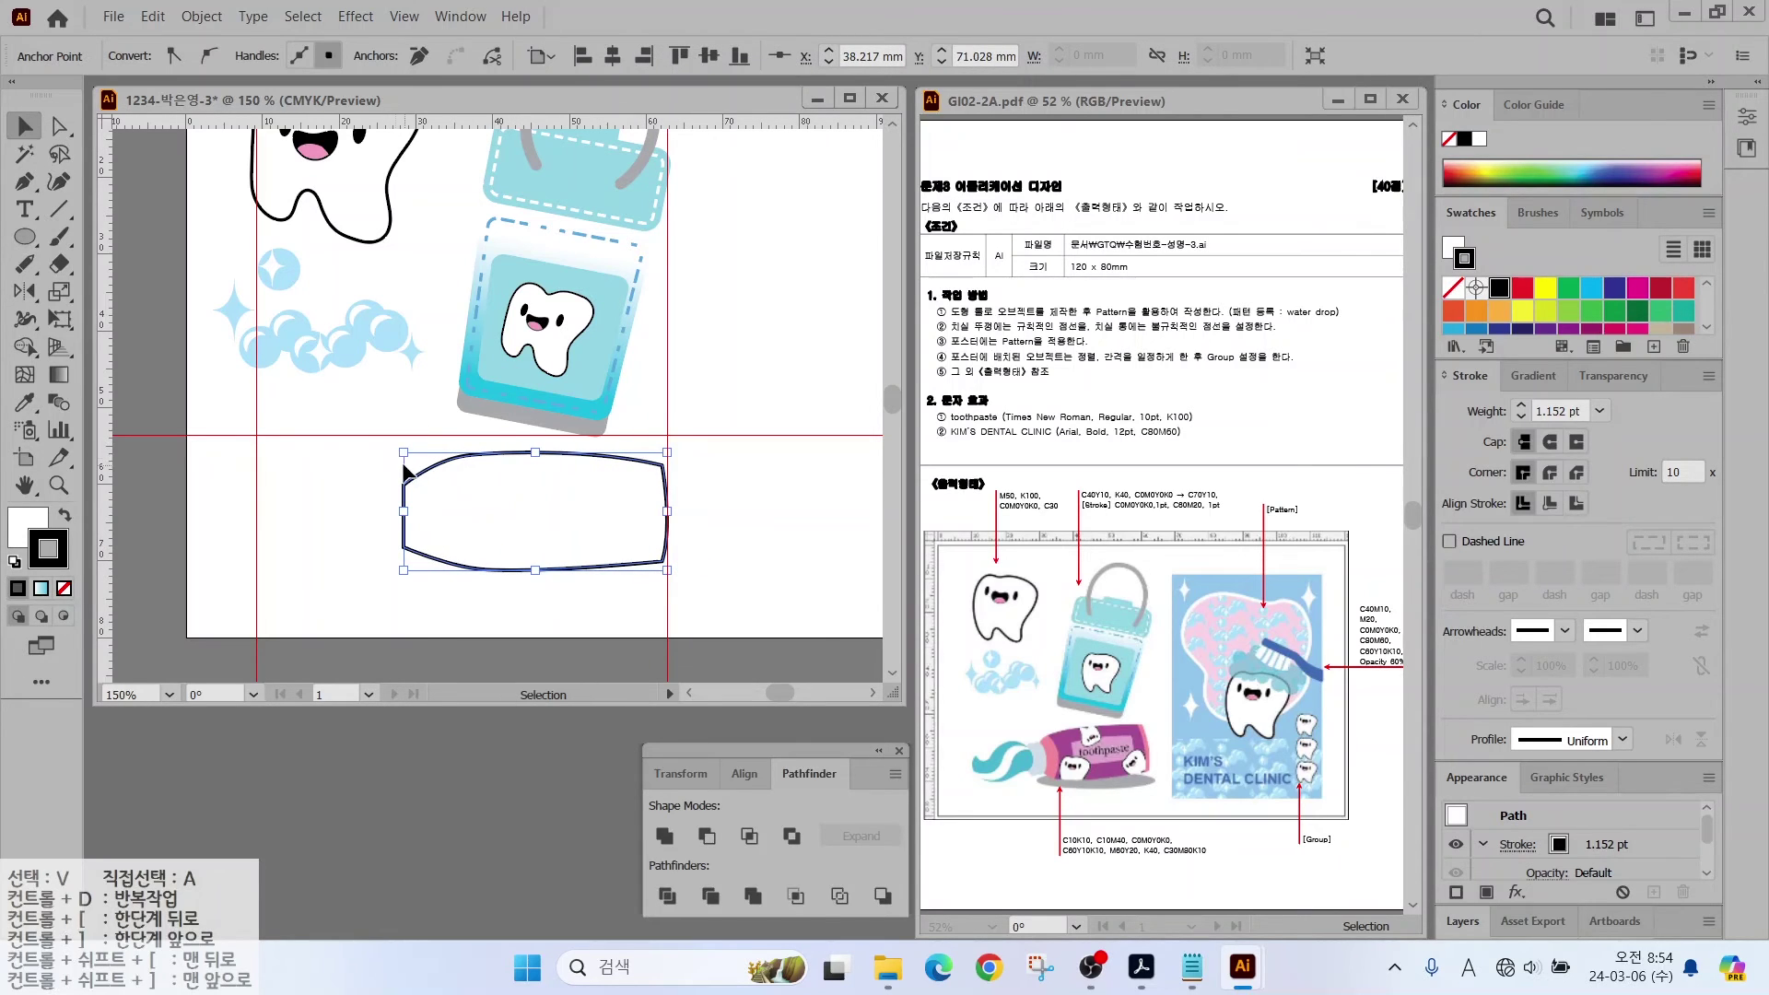
Step: Fill the shape light blue and add a new CMYK swatch with yellow at 10
scroll(1625, 326, "down", 1)
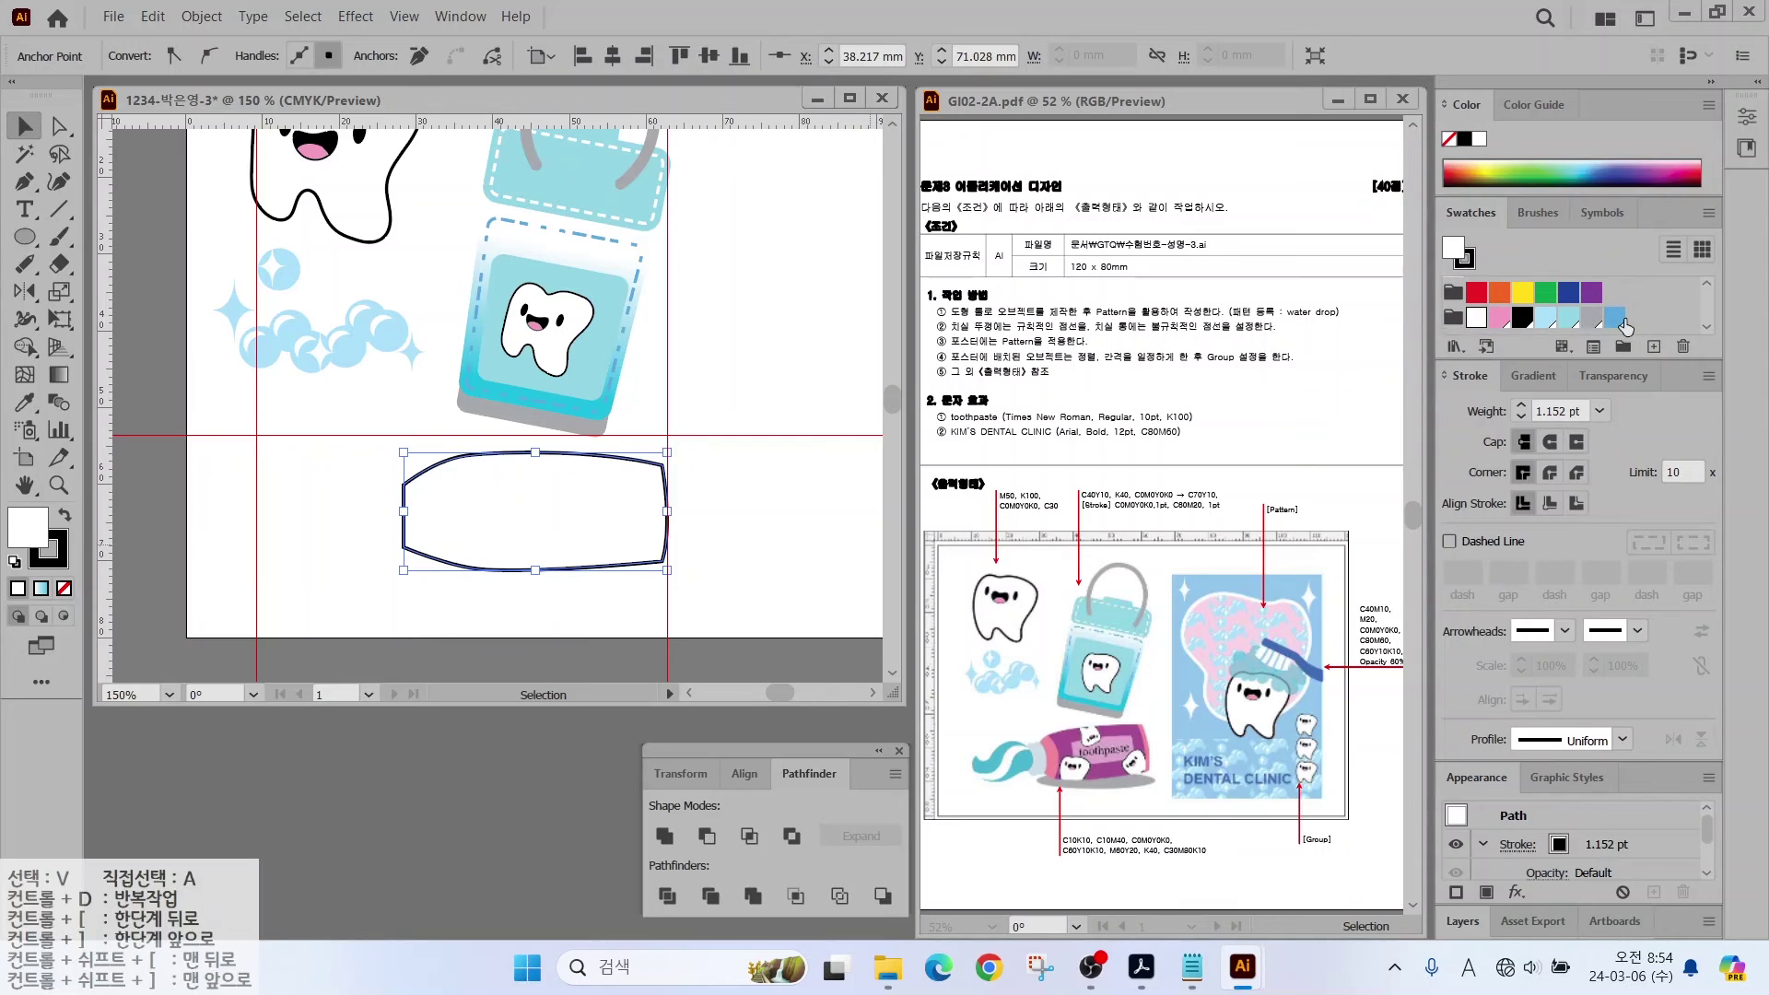
left_click(1614, 318)
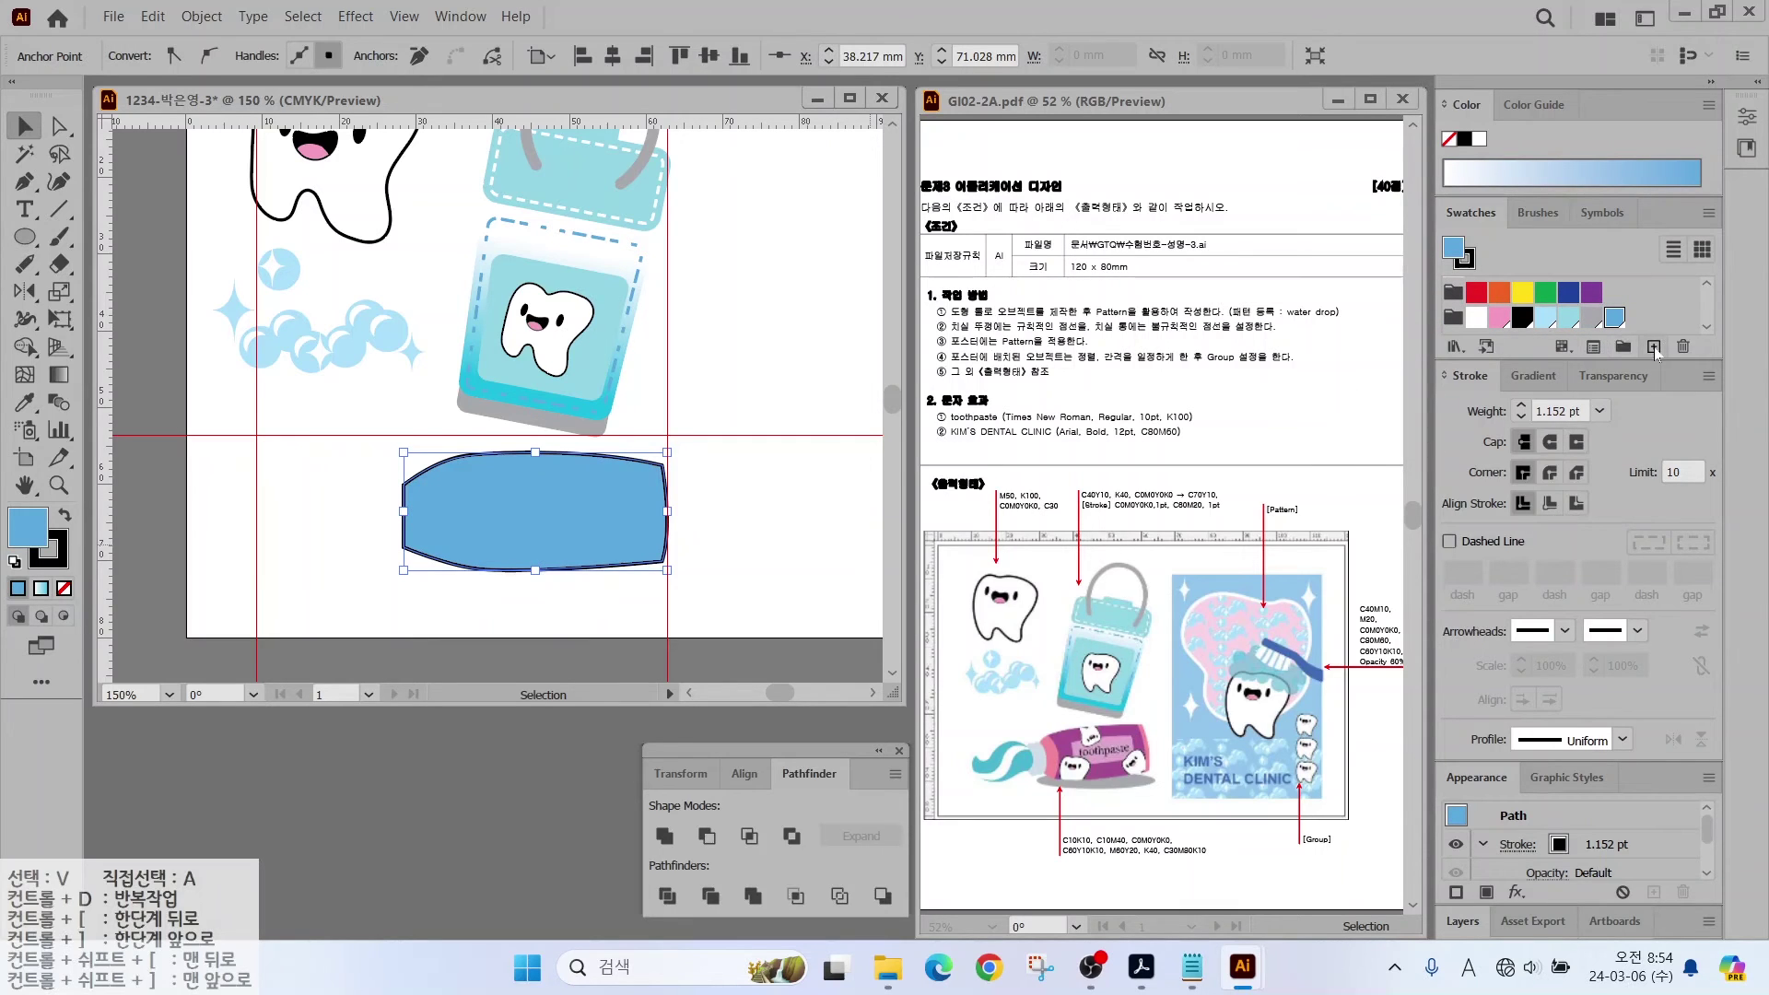
left_click(1654, 347)
left_click(1231, 622)
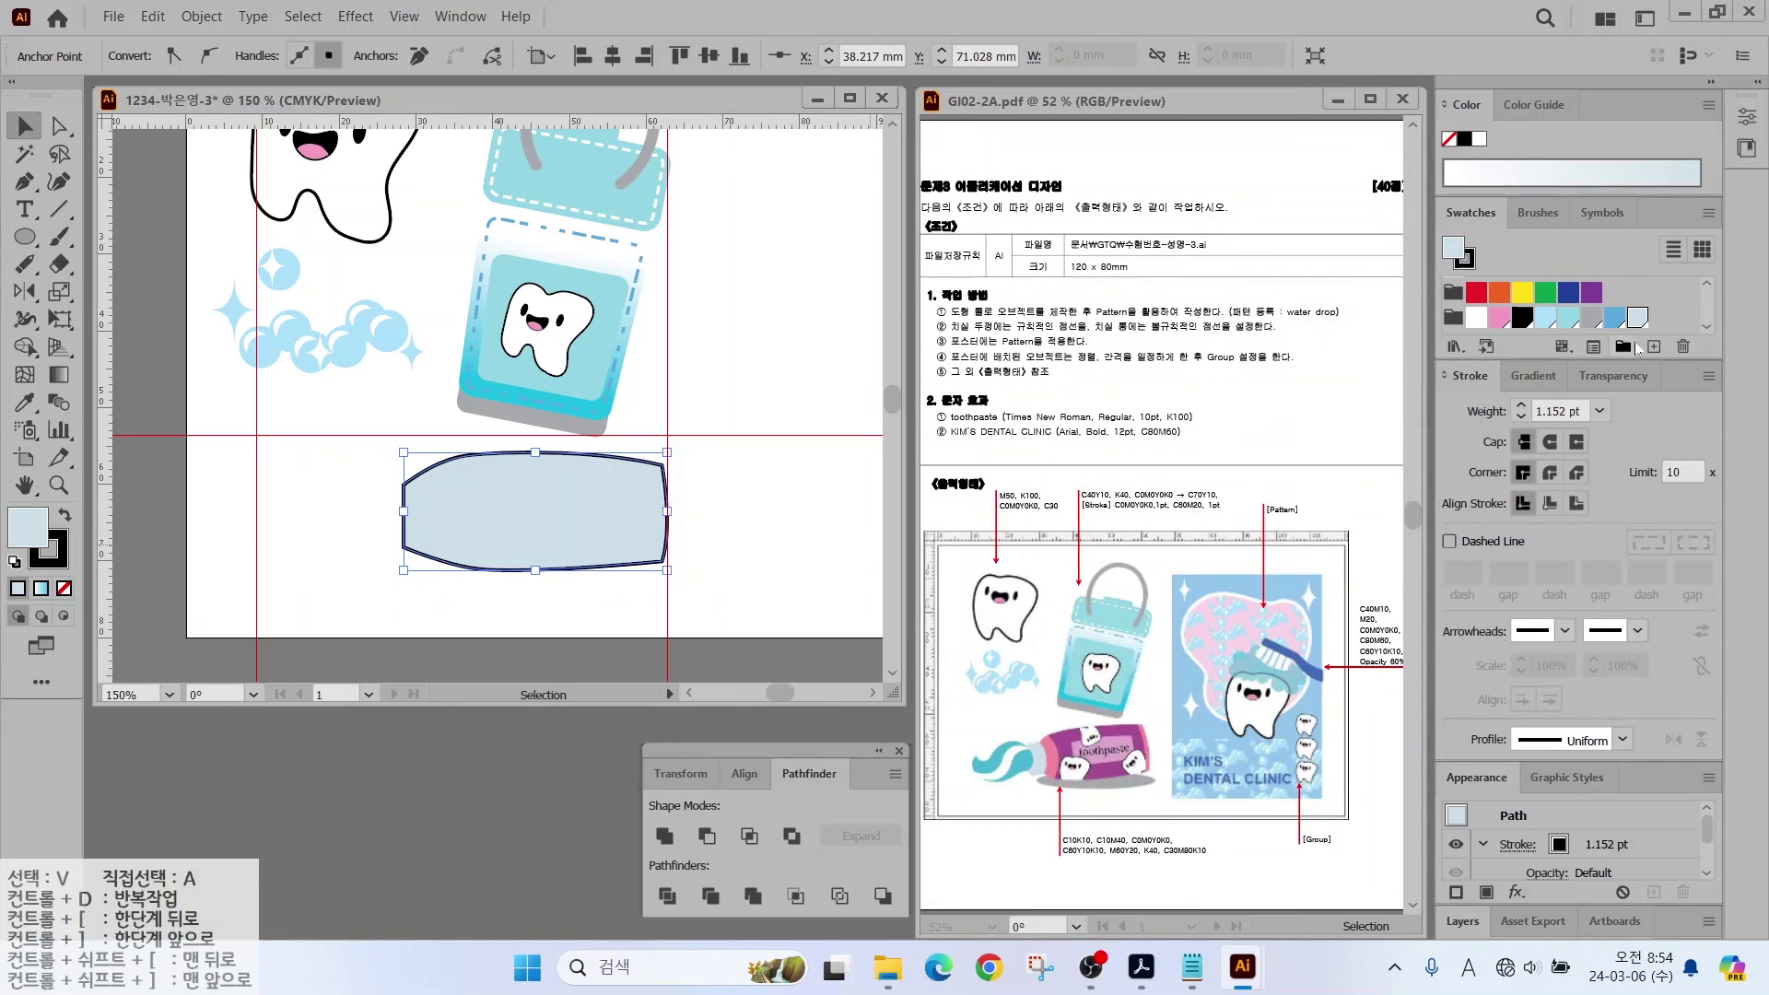
left_click(1654, 348)
key("Tab")
type("10")
key("Tab")
key("Return")
Step: Finish the cyan swatch at C60 Y10
left_click(1653, 347)
left_click(1331, 494)
type("10")
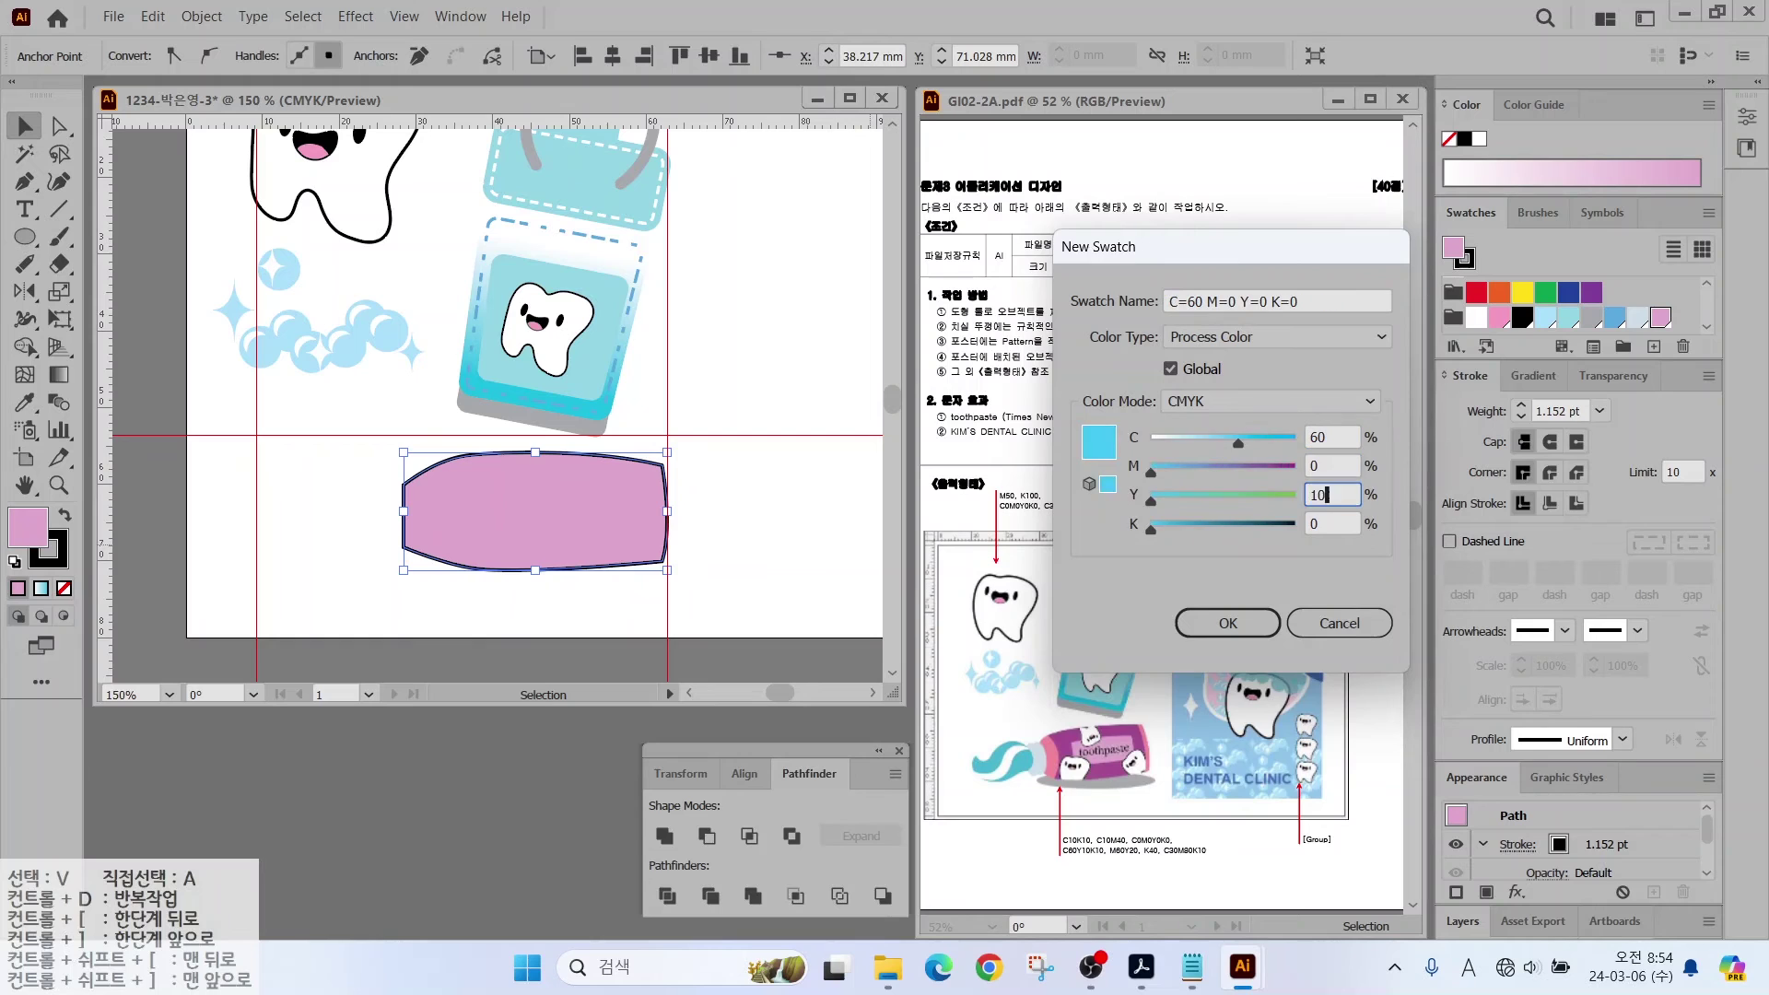
key("Tab")
type("10")
key("Return")
Step: Add a pink swatch with C0 M60 Y20 K0
left_click(1654, 347)
type("0")
key("Tab")
type("60")
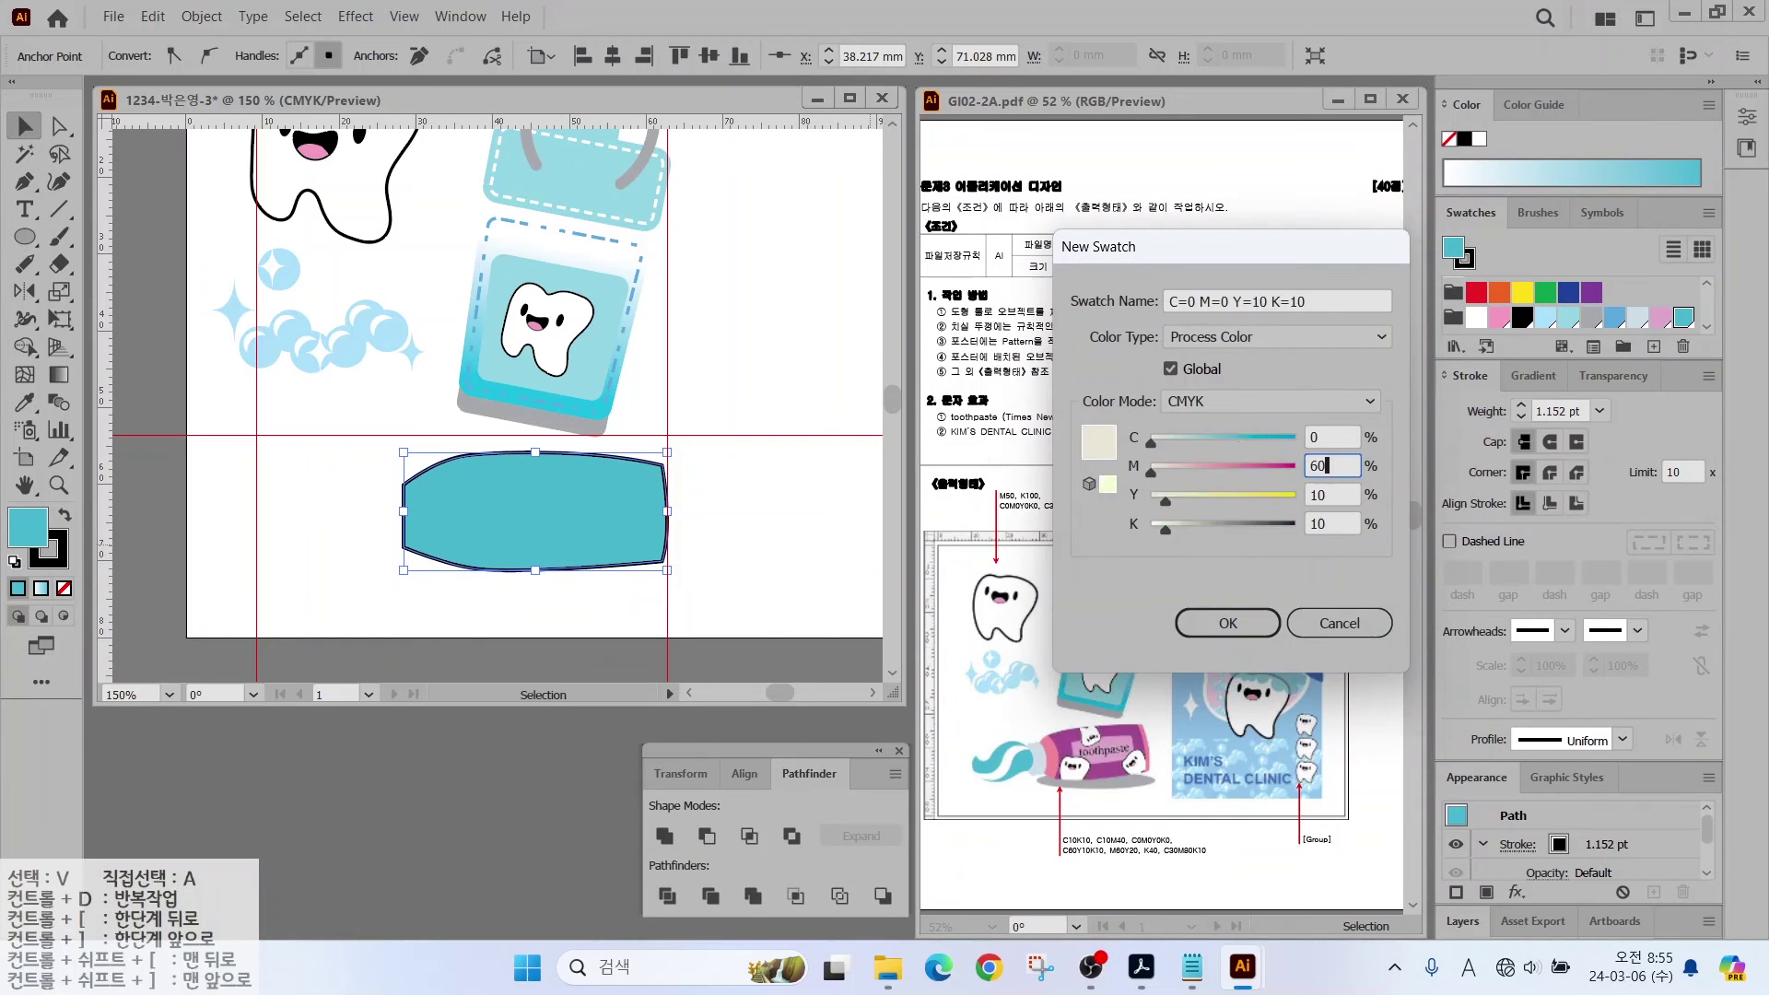
key("Tab")
type("20")
Step: Add a grey swatch with K40
key("Tab")
type("0")
key("Return")
left_click(1653, 347)
key("Tab")
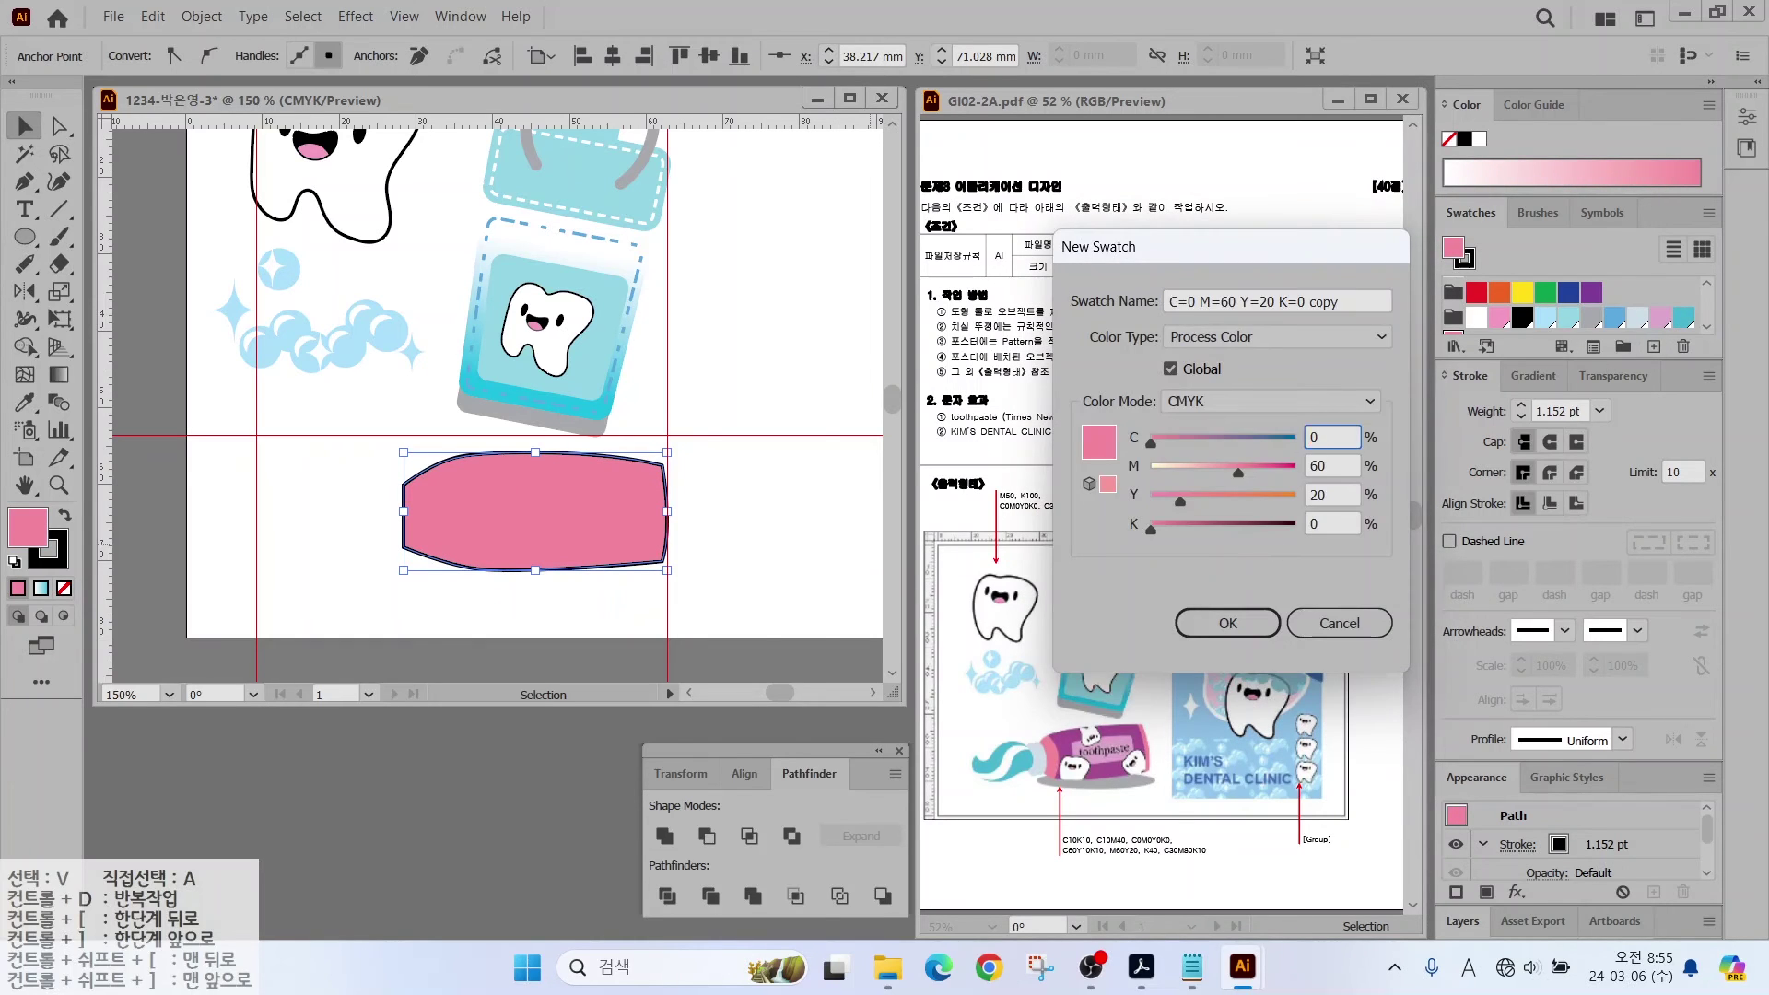
Step: Add a purple swatch (values 30, 80, 0, 10), then undo the last change
key("Tab")
type("0")
key("Tab")
type("0")
key("Tab")
type("40")
key("Return")
left_click(1654, 347)
key("Tab")
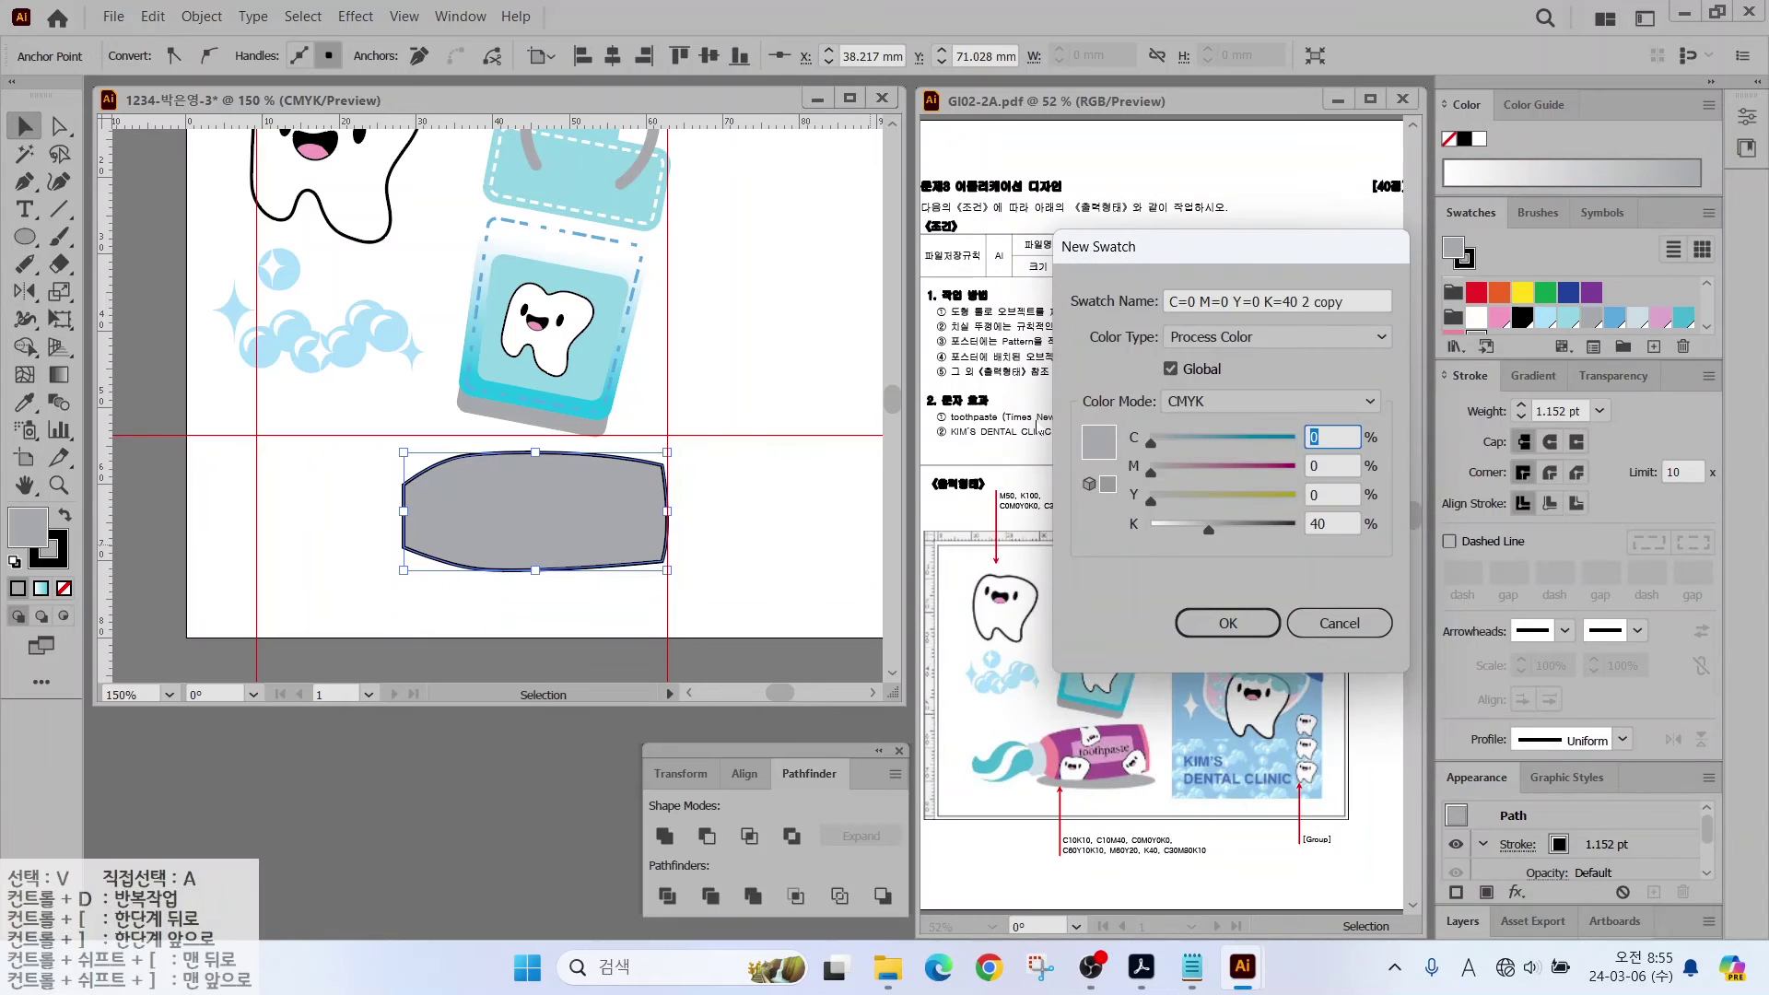
type("30")
key("Tab")
type("80")
key("Tab")
type("0")
key("Tab")
type("10")
key("Return")
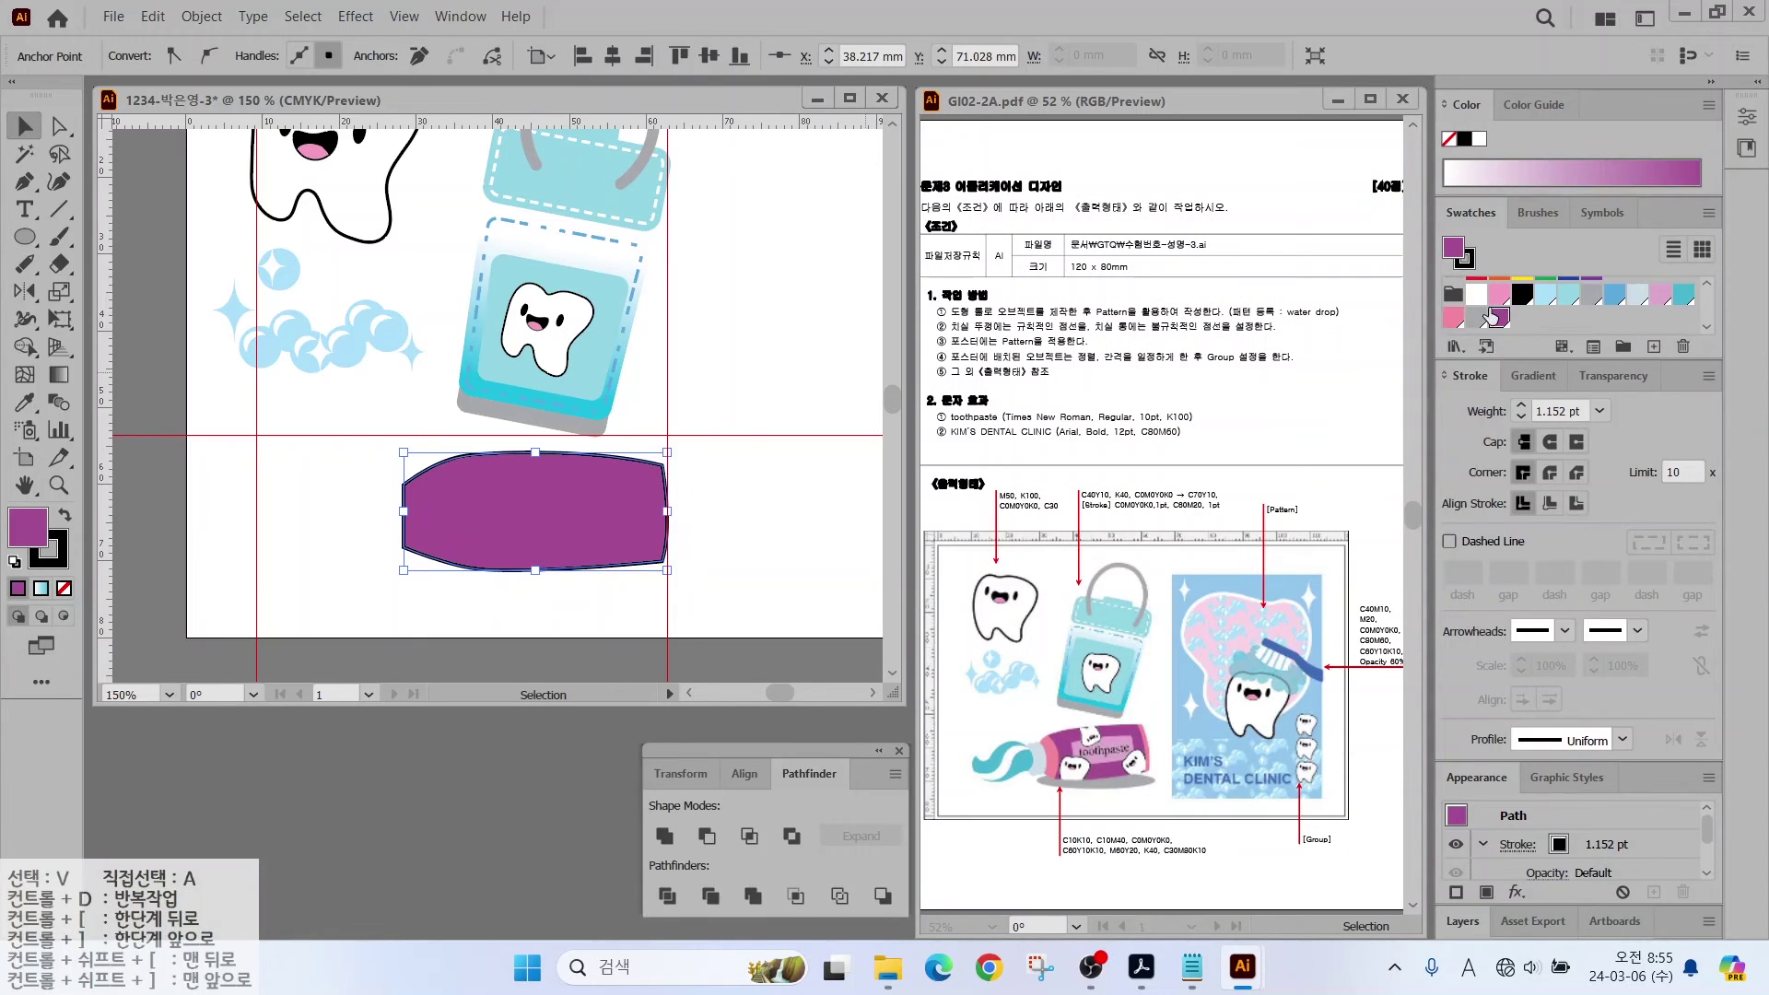
key("ctrl+z")
key("ctrl+z")
key("ctrl+z")
key("ctrl+z")
key("ctrl+z")
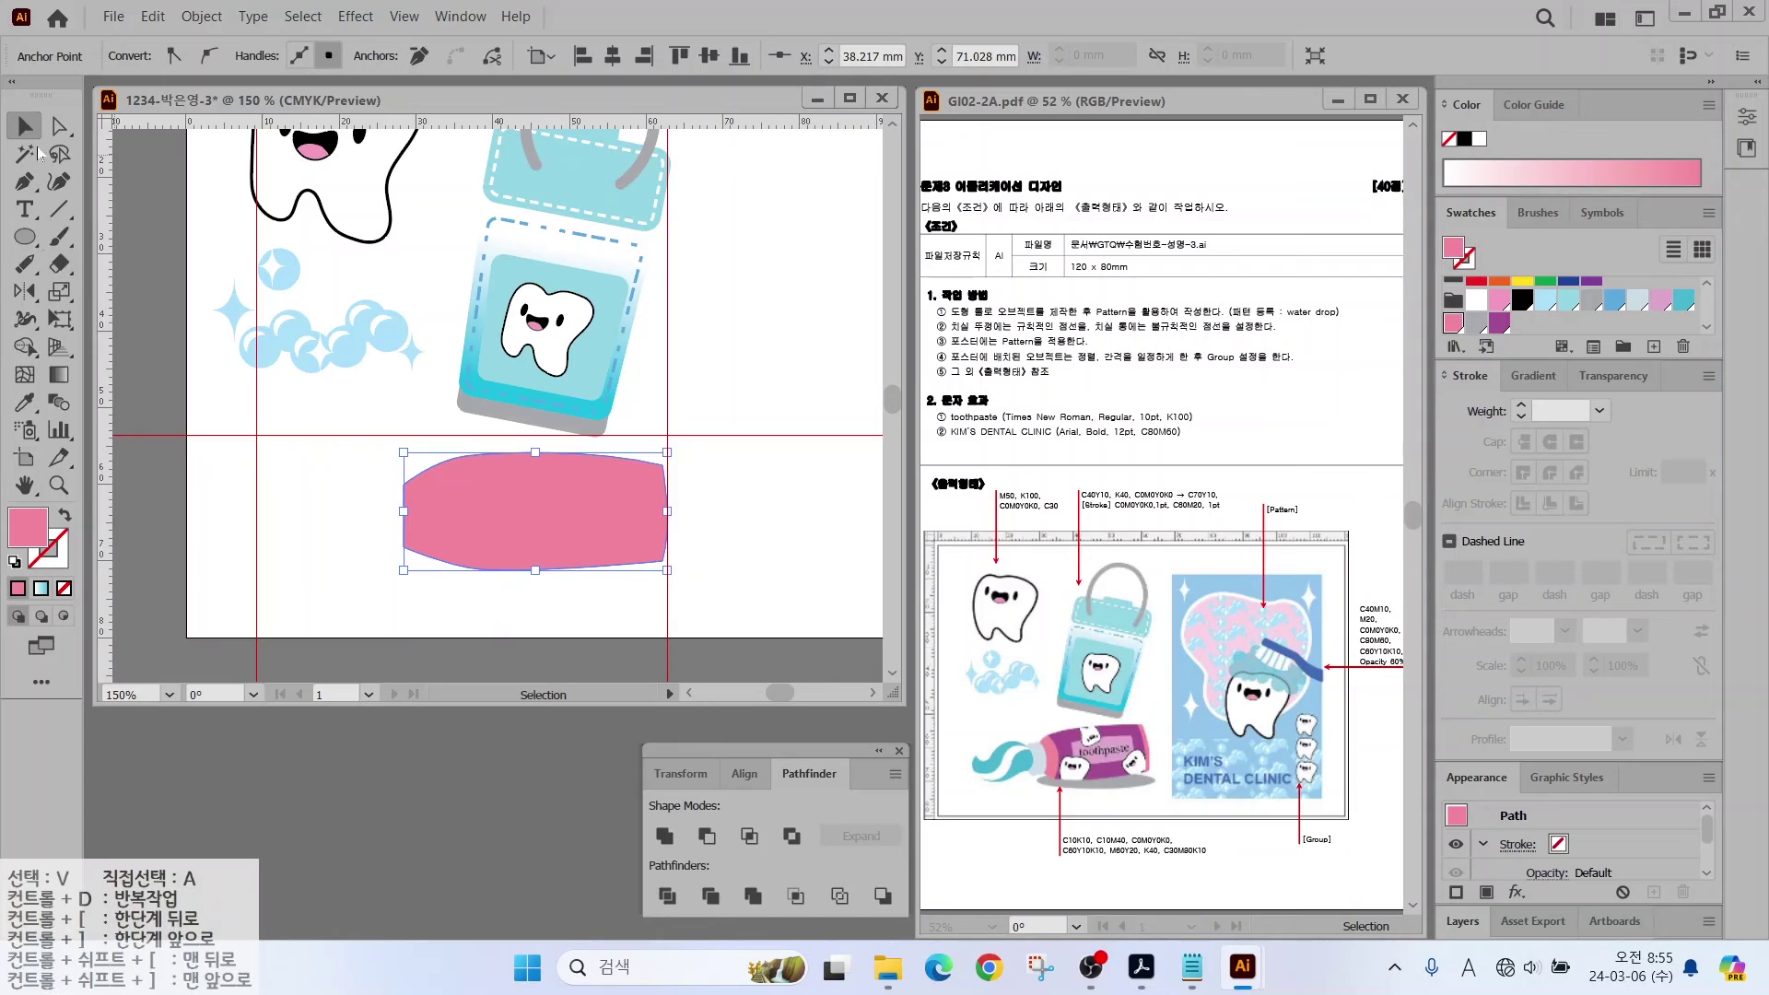
Step: Cut off both ends of the pink tube shape with the Knife tool
left_click(409, 502)
left_click(53, 266)
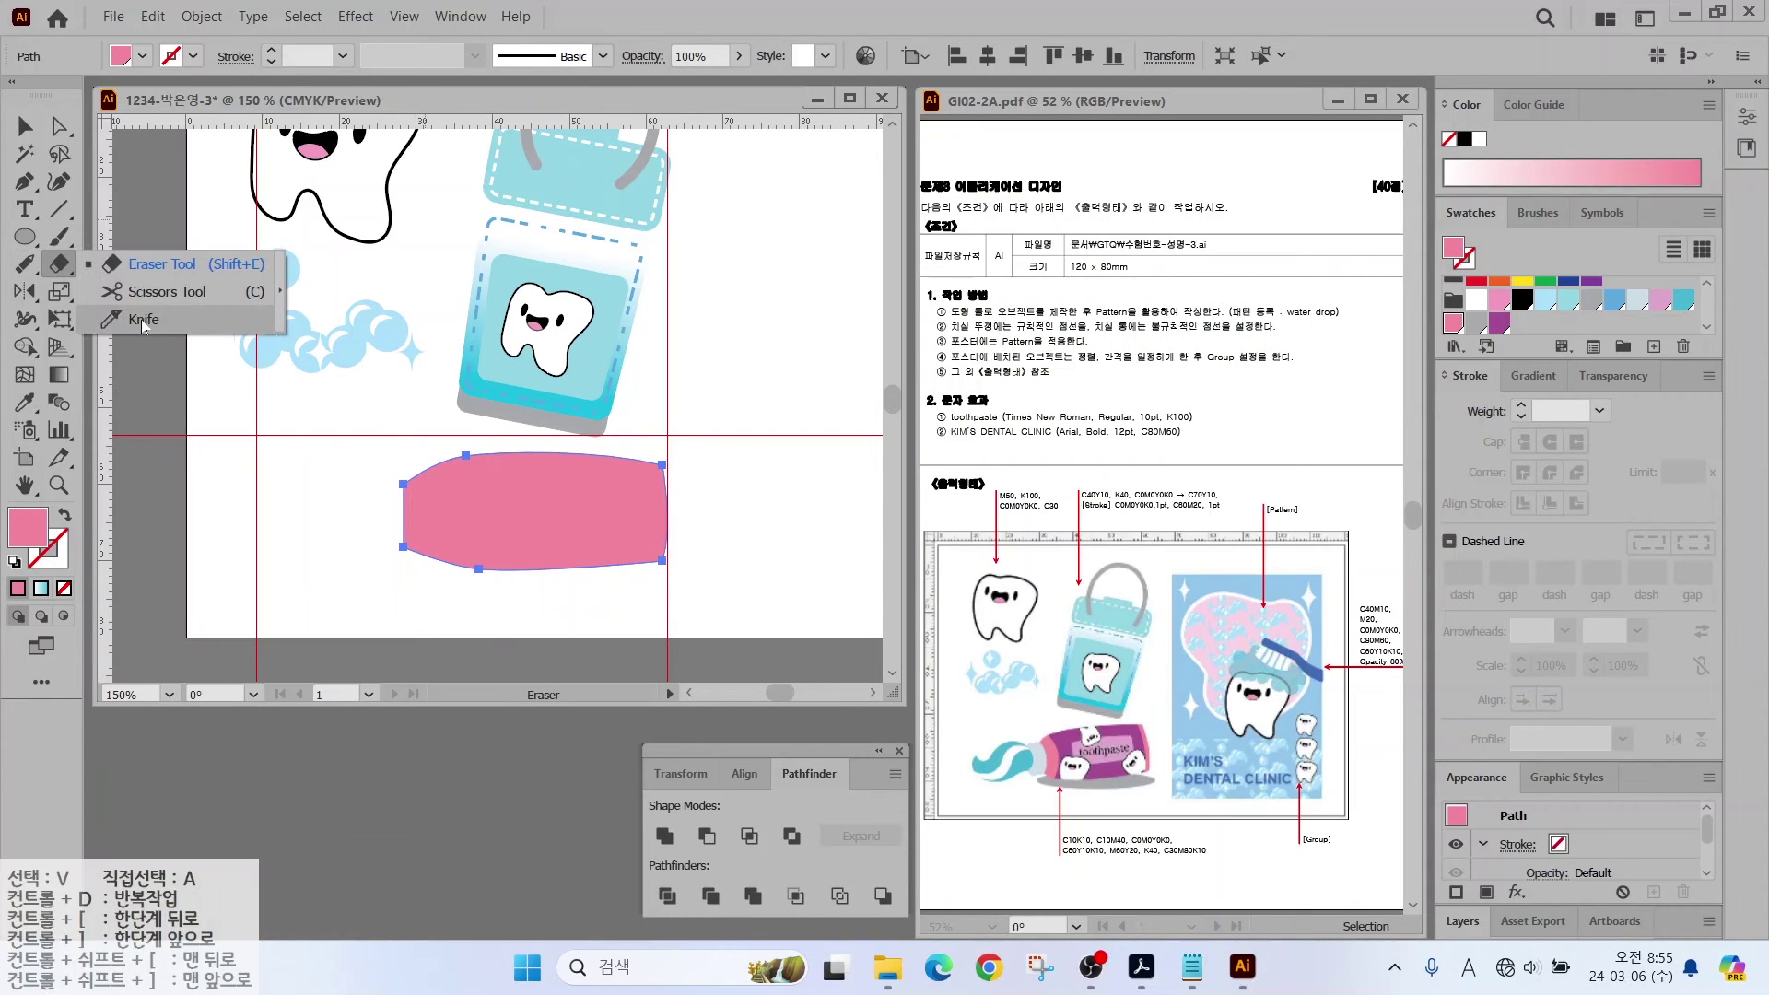
left_click(140, 319)
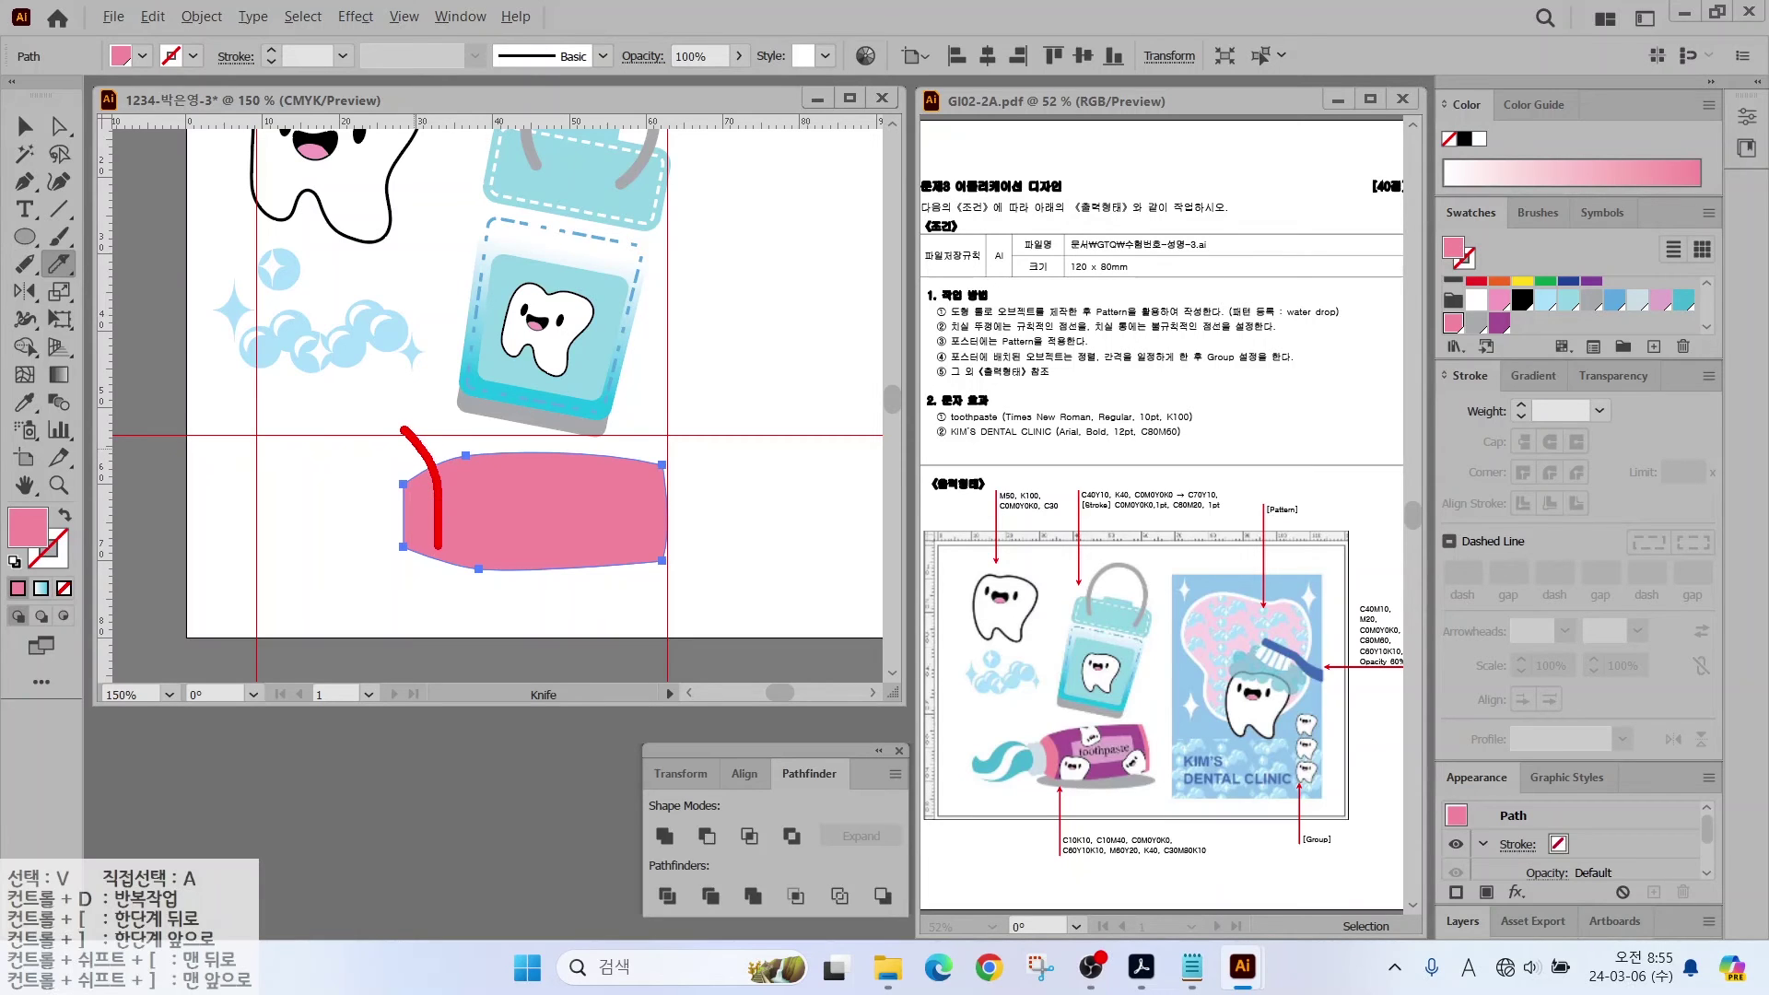
left_click_drag(402, 427, 403, 426)
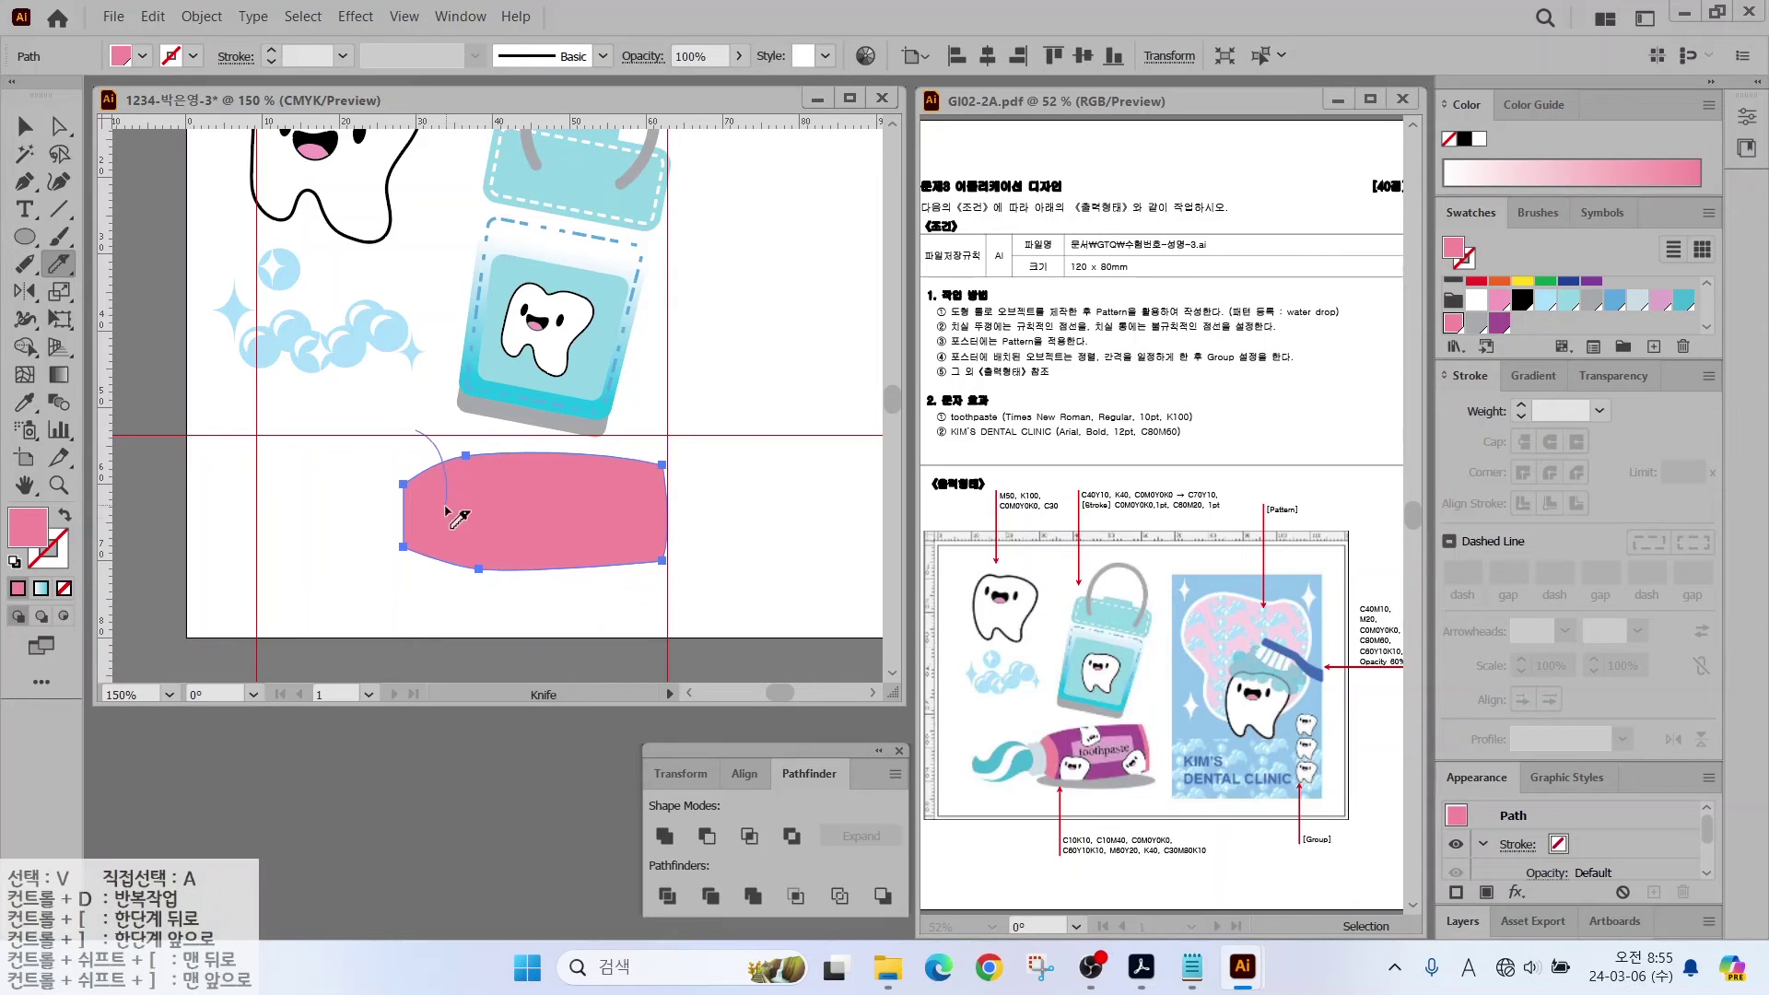
left_click_drag(398, 602, 401, 606)
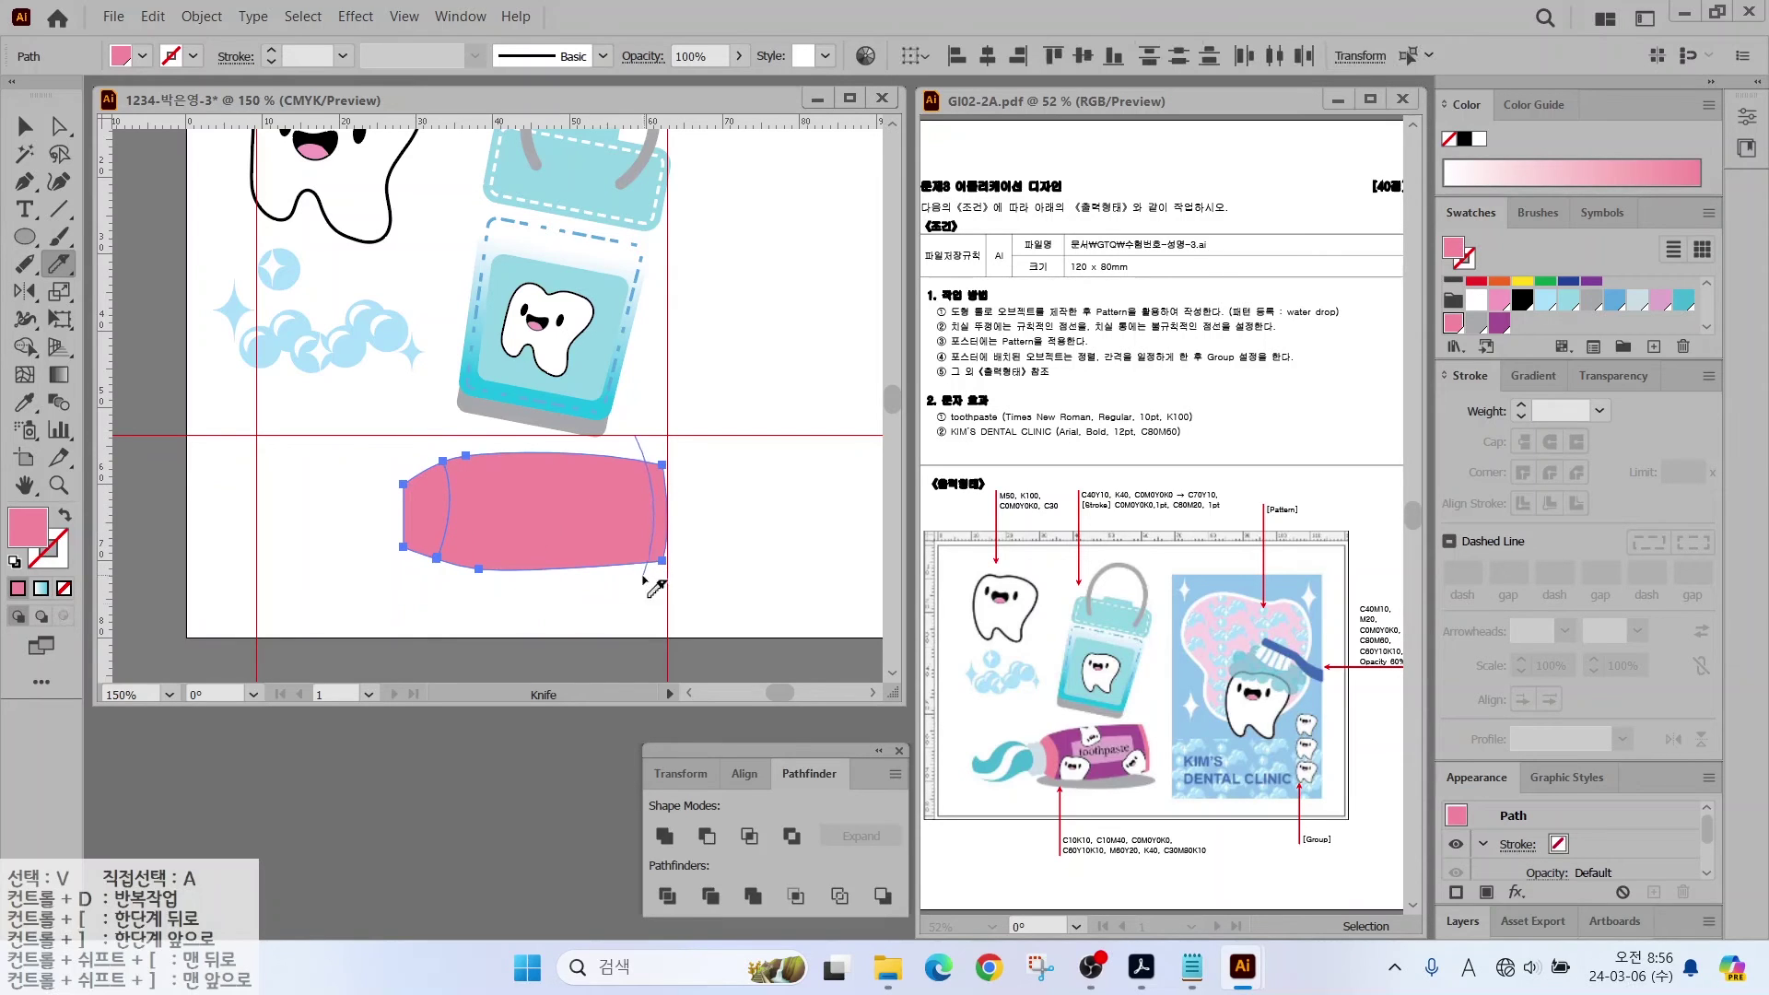
Step: Fill the middle piece of the tube purple
key("v")
left_click(501, 504)
left_click(1501, 323)
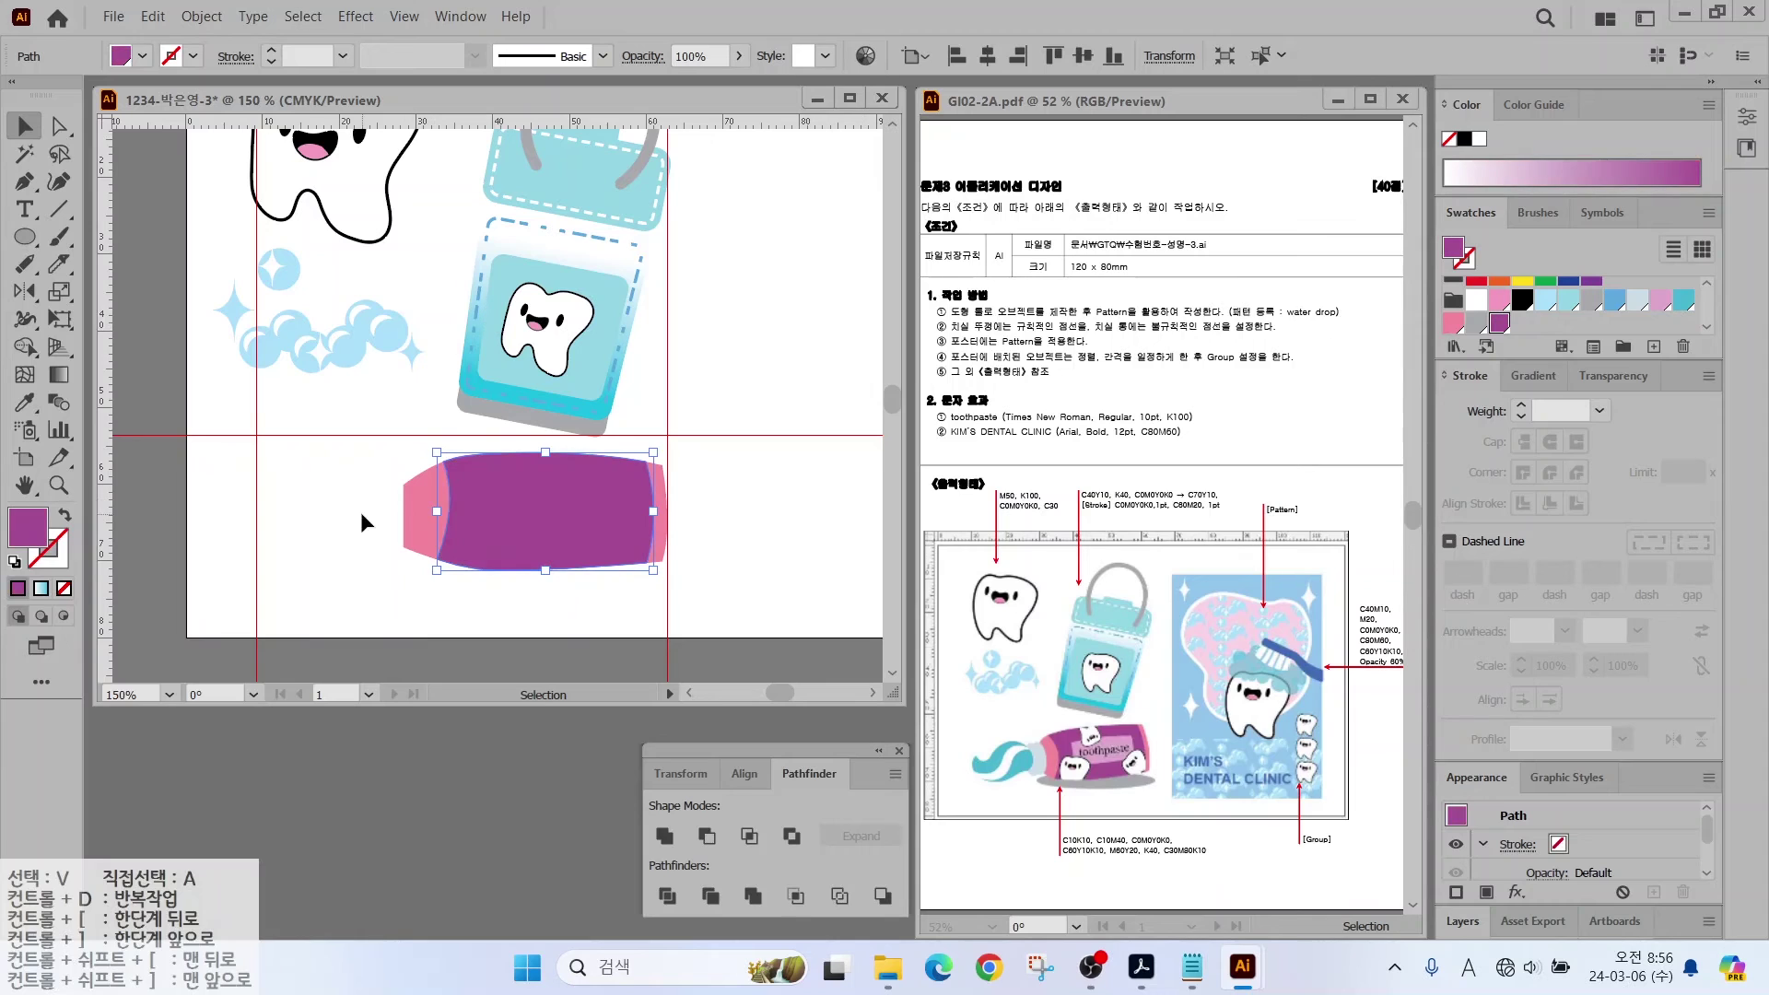
key("ctrl+=")
Step: Draw a curved label across the tube's middle and fill it light pink
key("p")
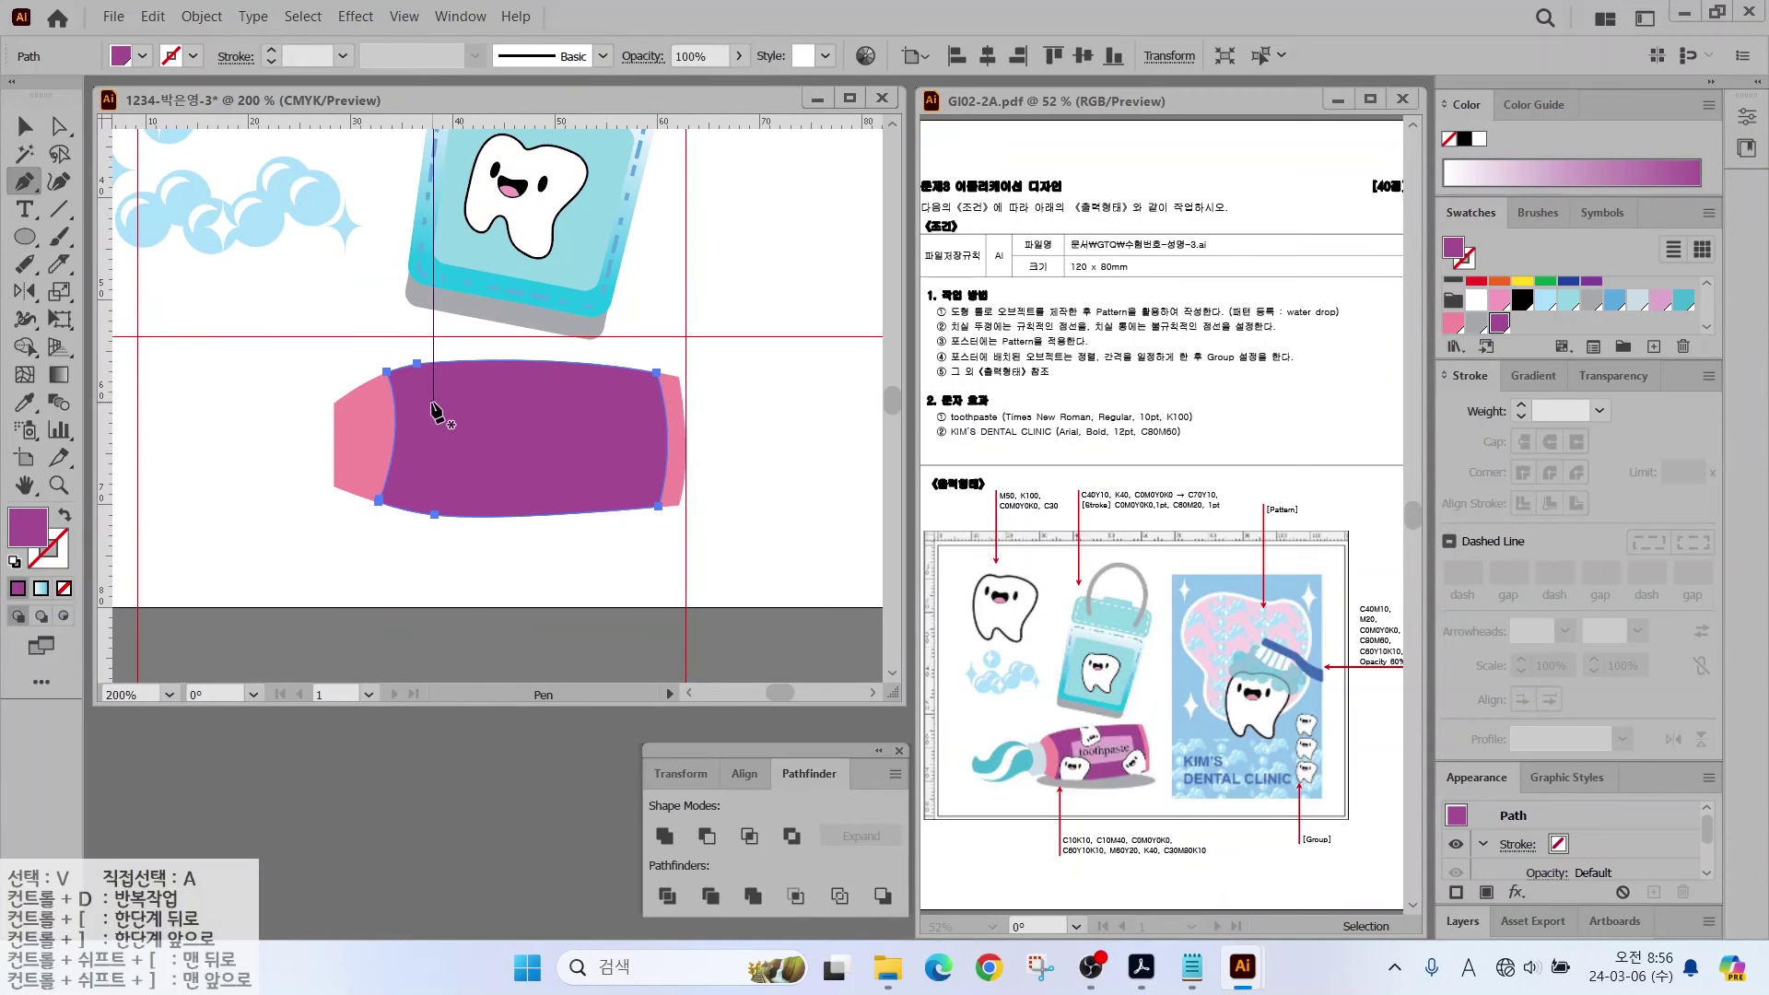
left_click(437, 410)
left_click_drag(533, 394, 583, 394)
left_click(638, 409)
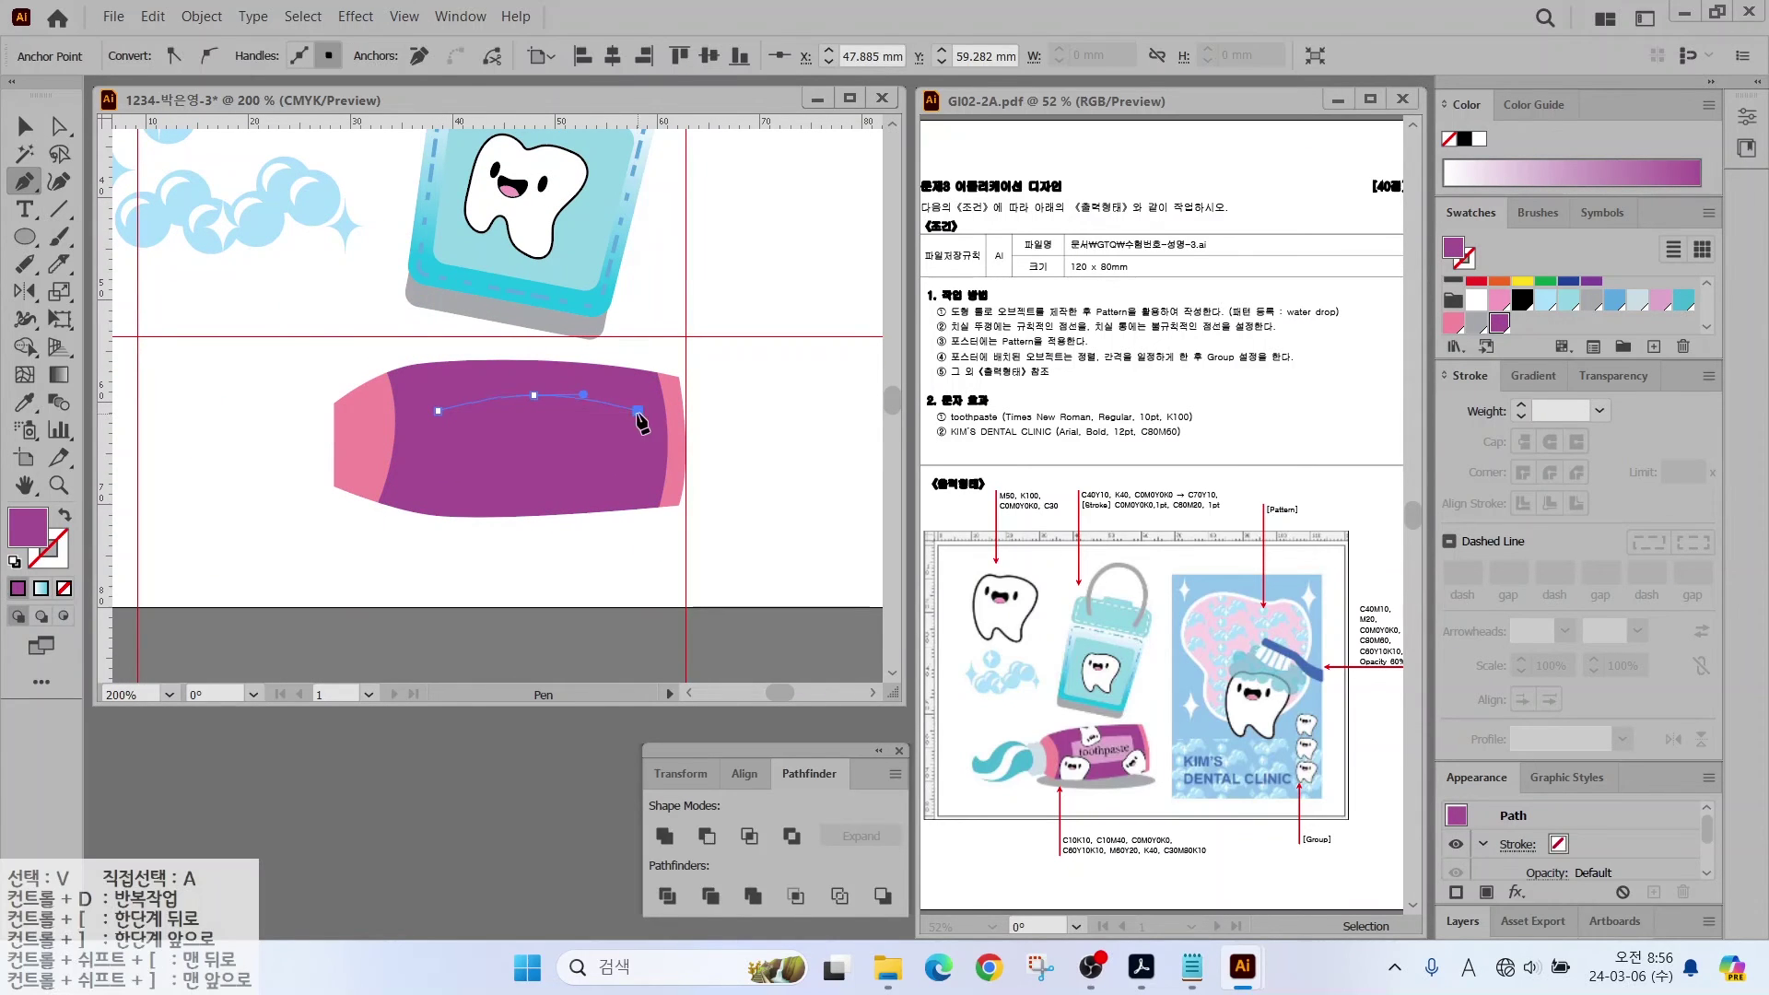
left_click(1661, 302)
left_click(637, 473)
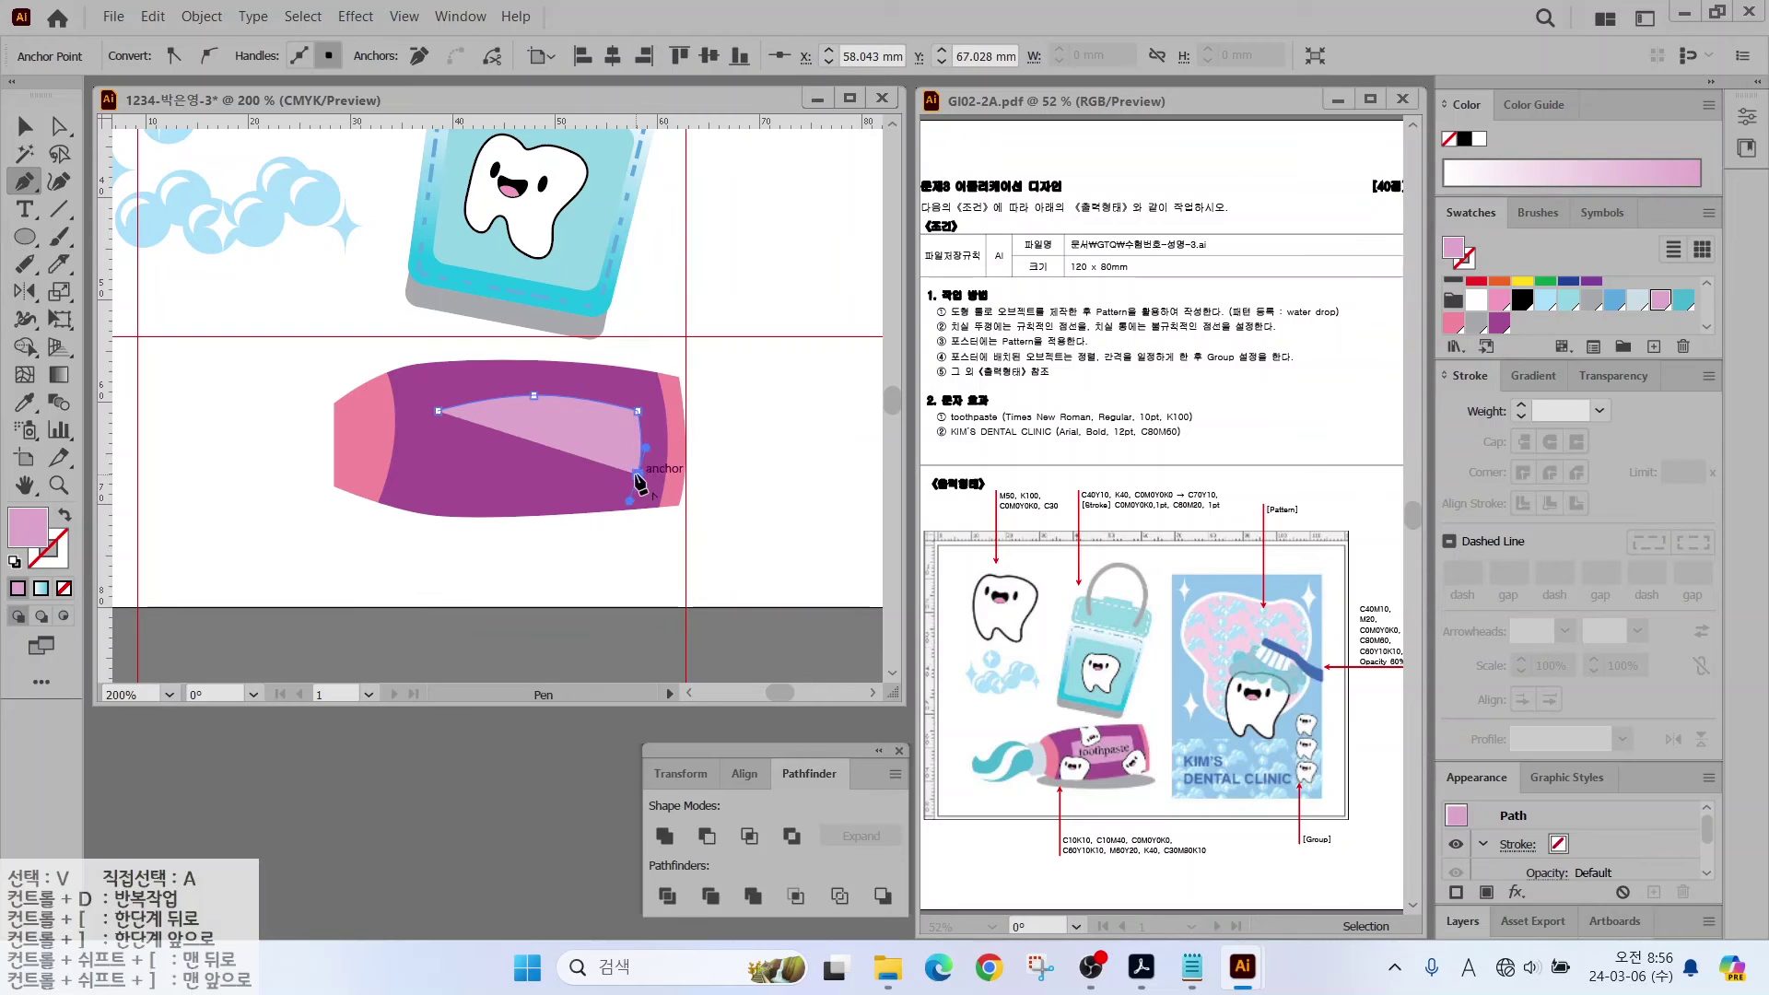
left_click_drag(550, 481, 518, 481)
left_click(438, 473)
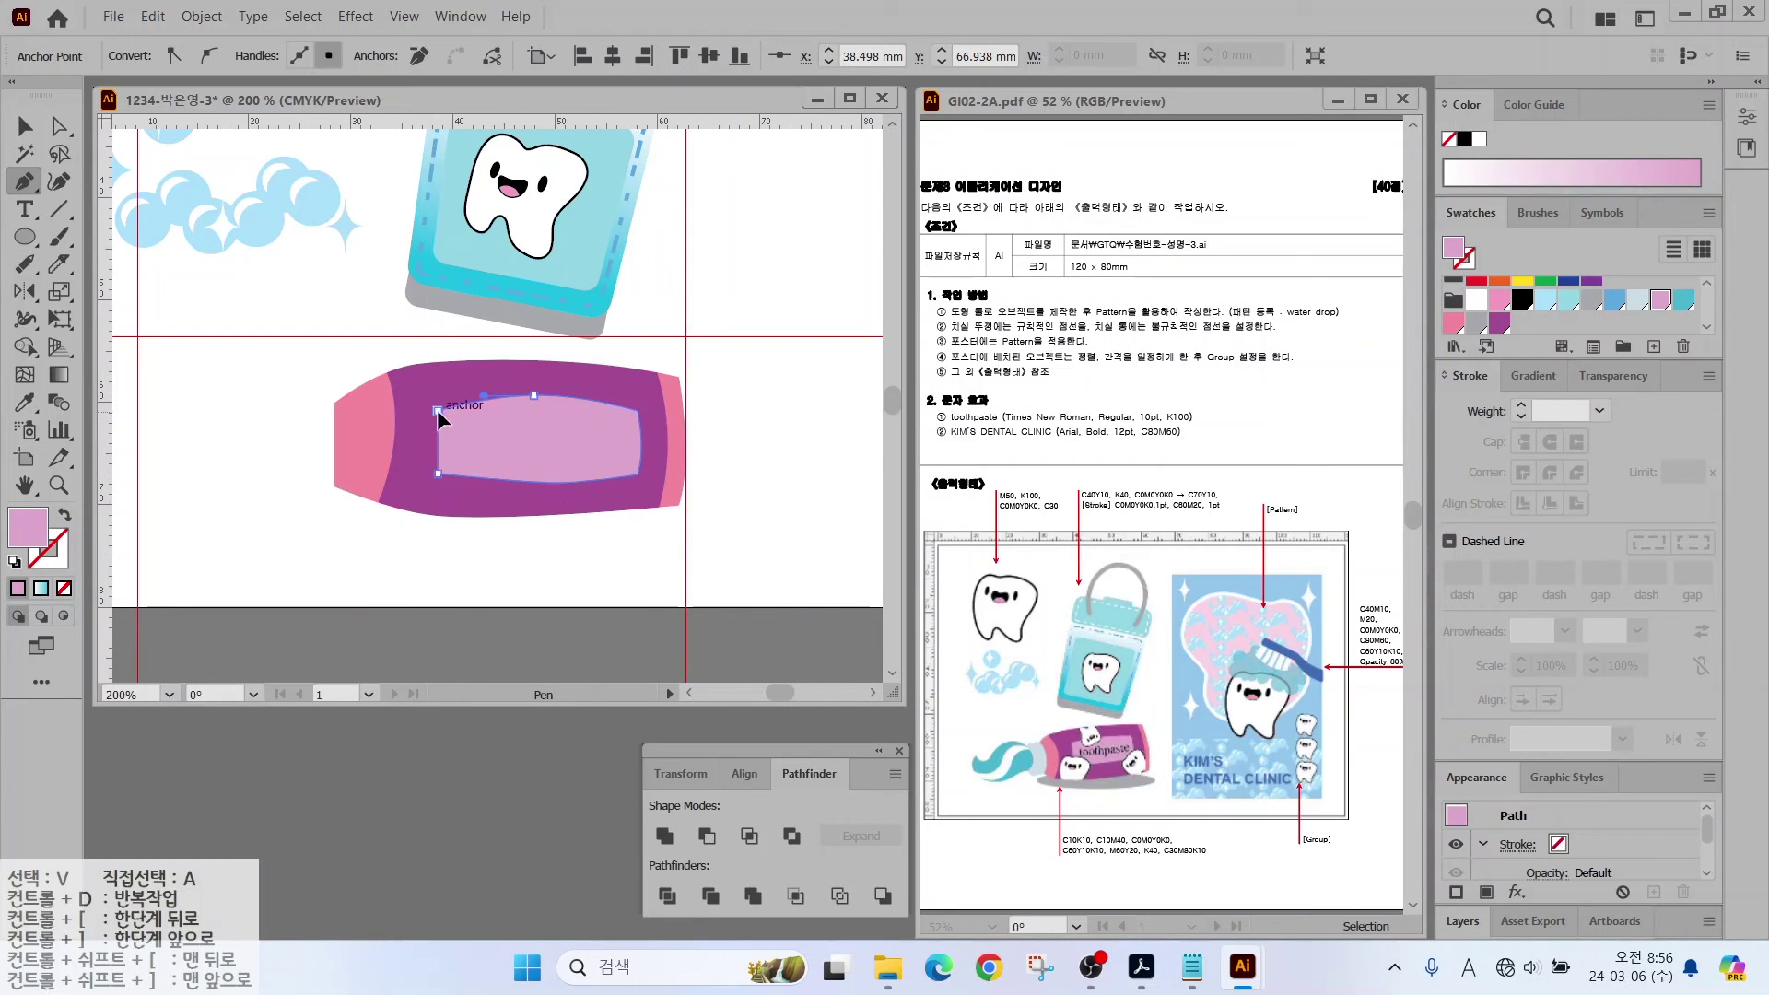
Step: Tilt the tube and its label together counter-clockwise
left_click(25, 126)
left_click_drag(313, 553, 672, 331)
left_click(753, 485)
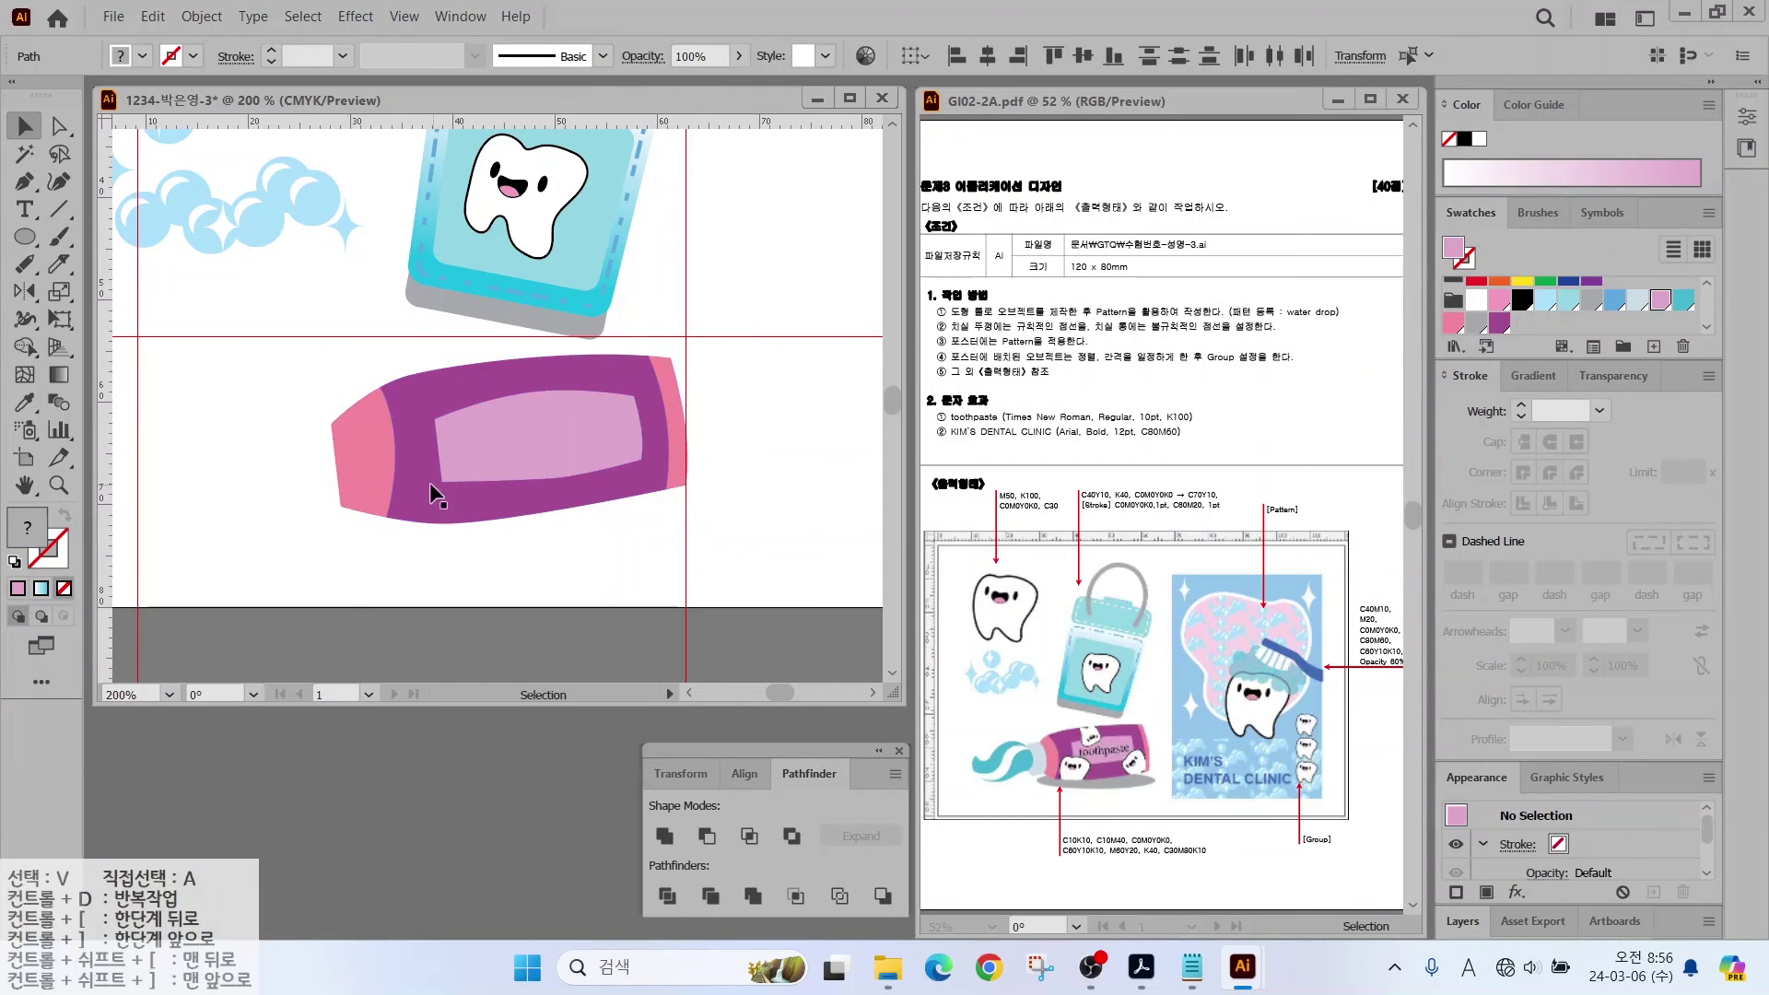
left_click_drag(25, 238, 89, 293)
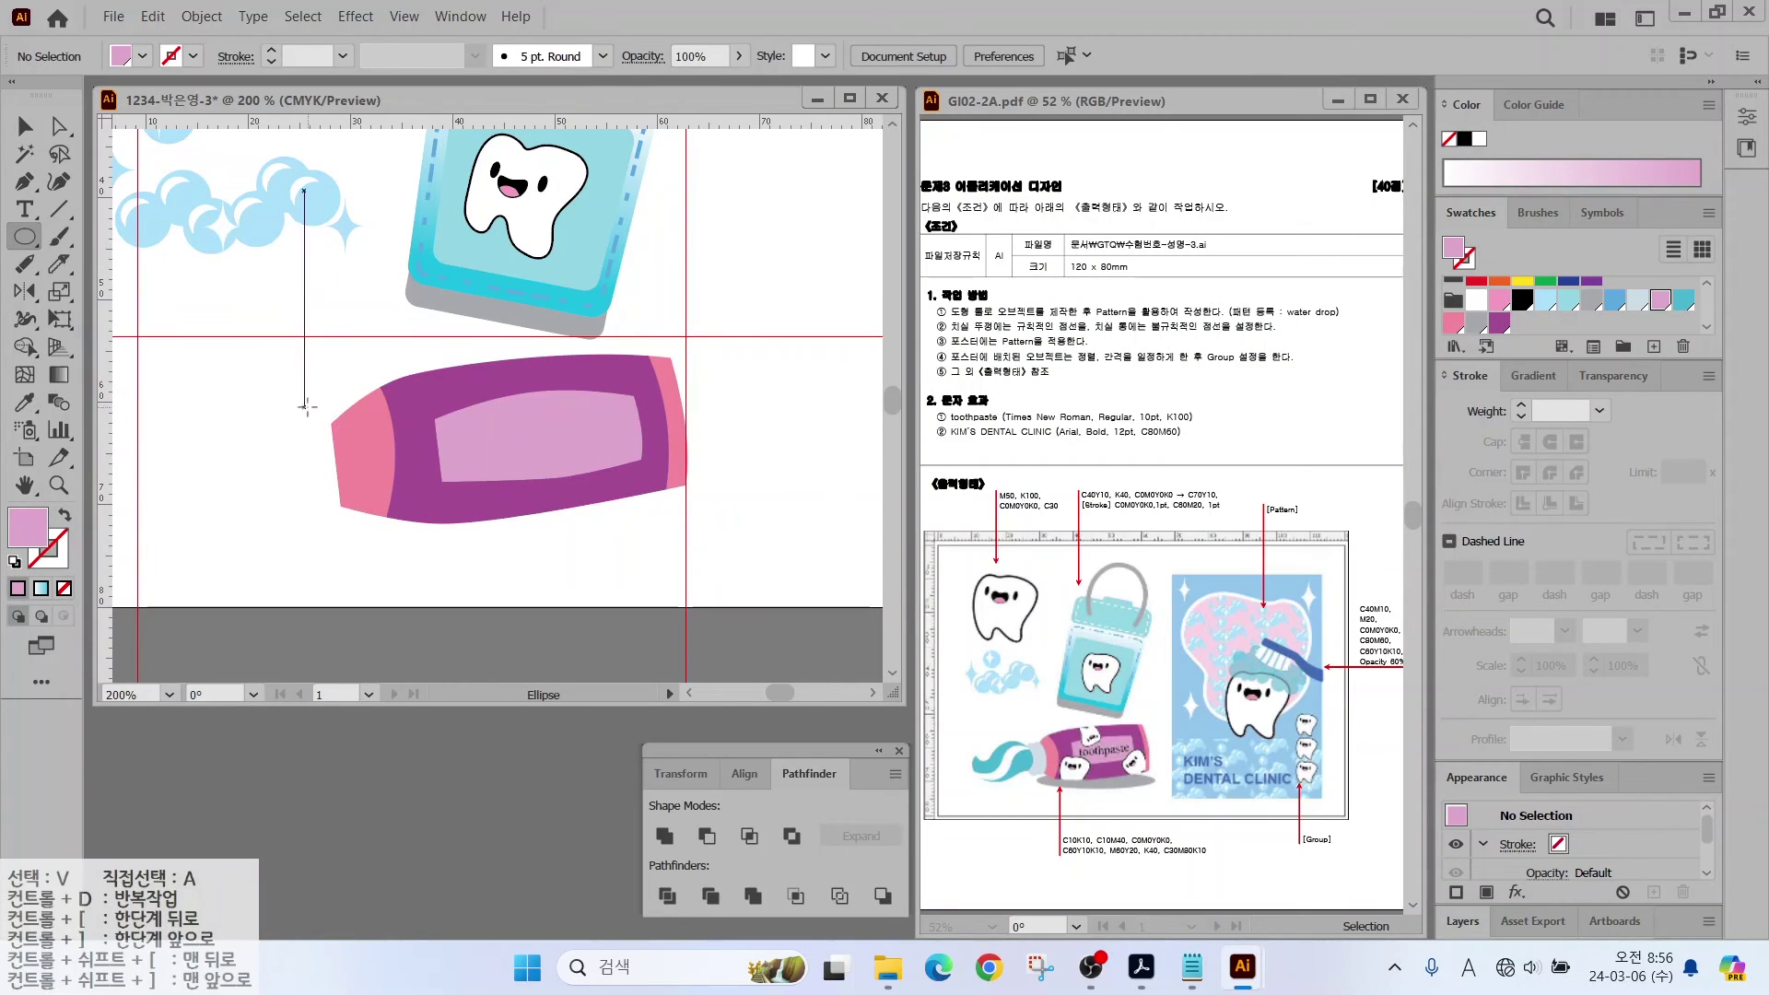
Step: Draw a grey ellipse at the tube's left end and a copy slightly to the left
left_click_drag(318, 403, 357, 510)
left_click(1476, 323)
left_click(25, 127)
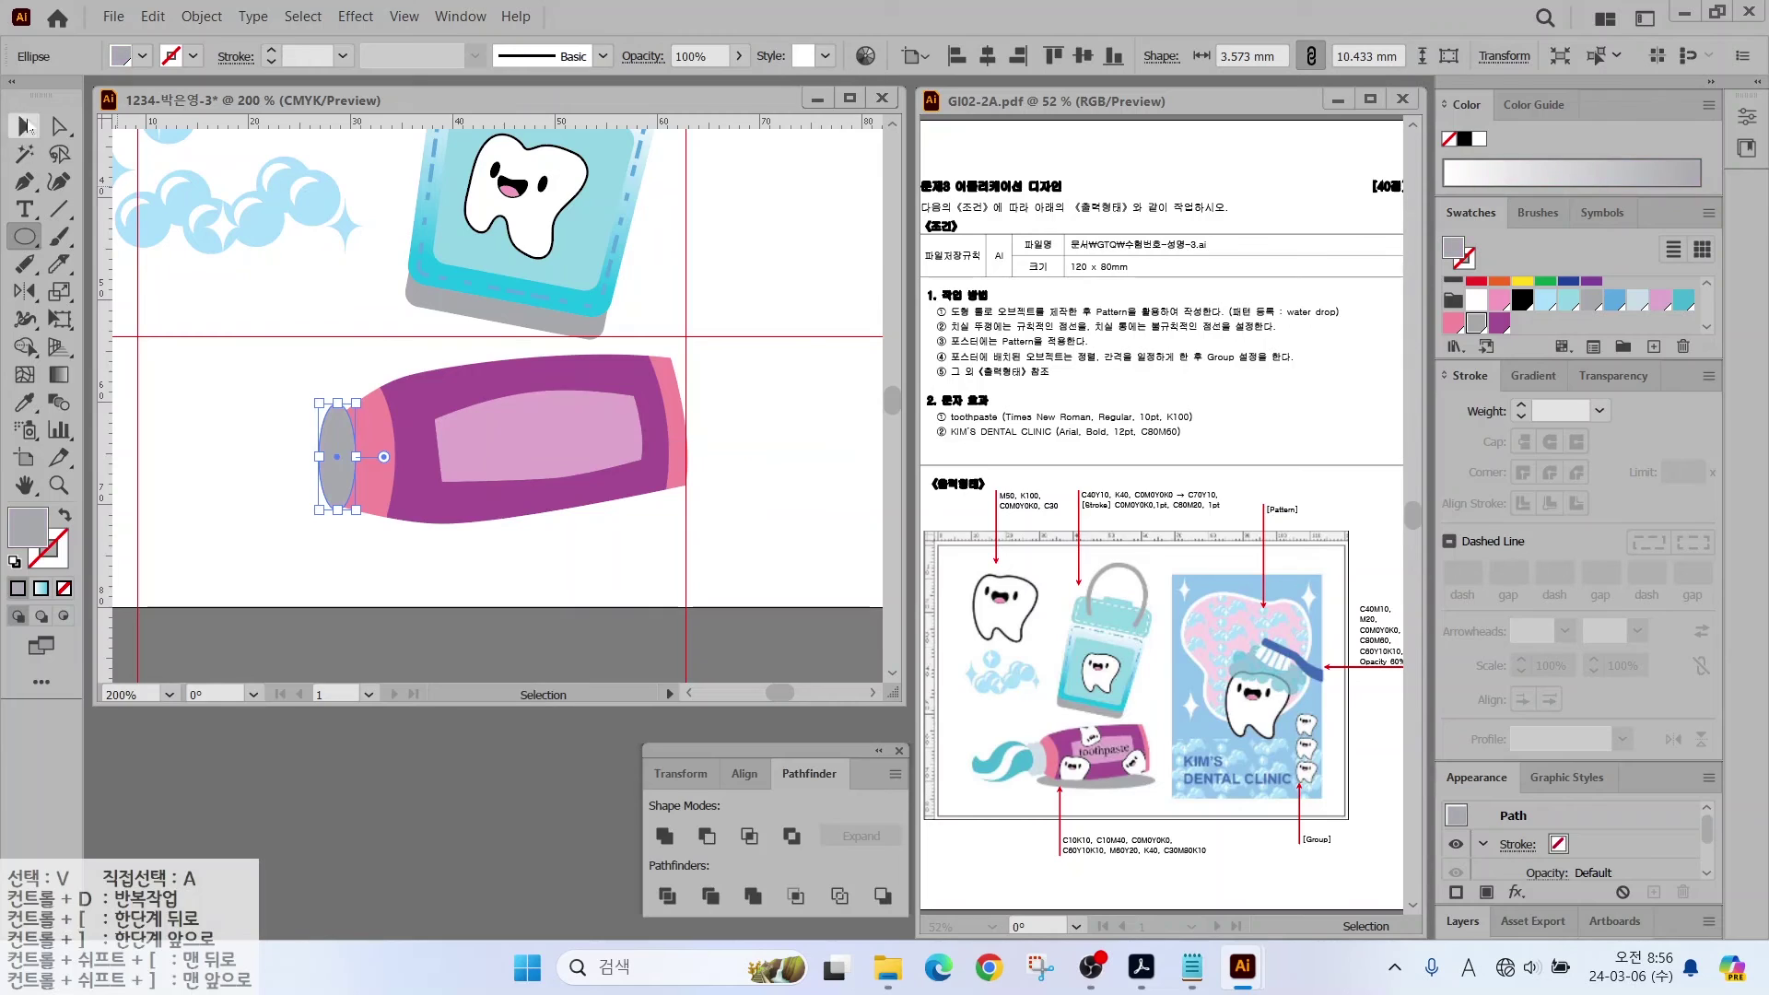
left_click_drag(335, 434, 323, 432)
left_click(832, 411)
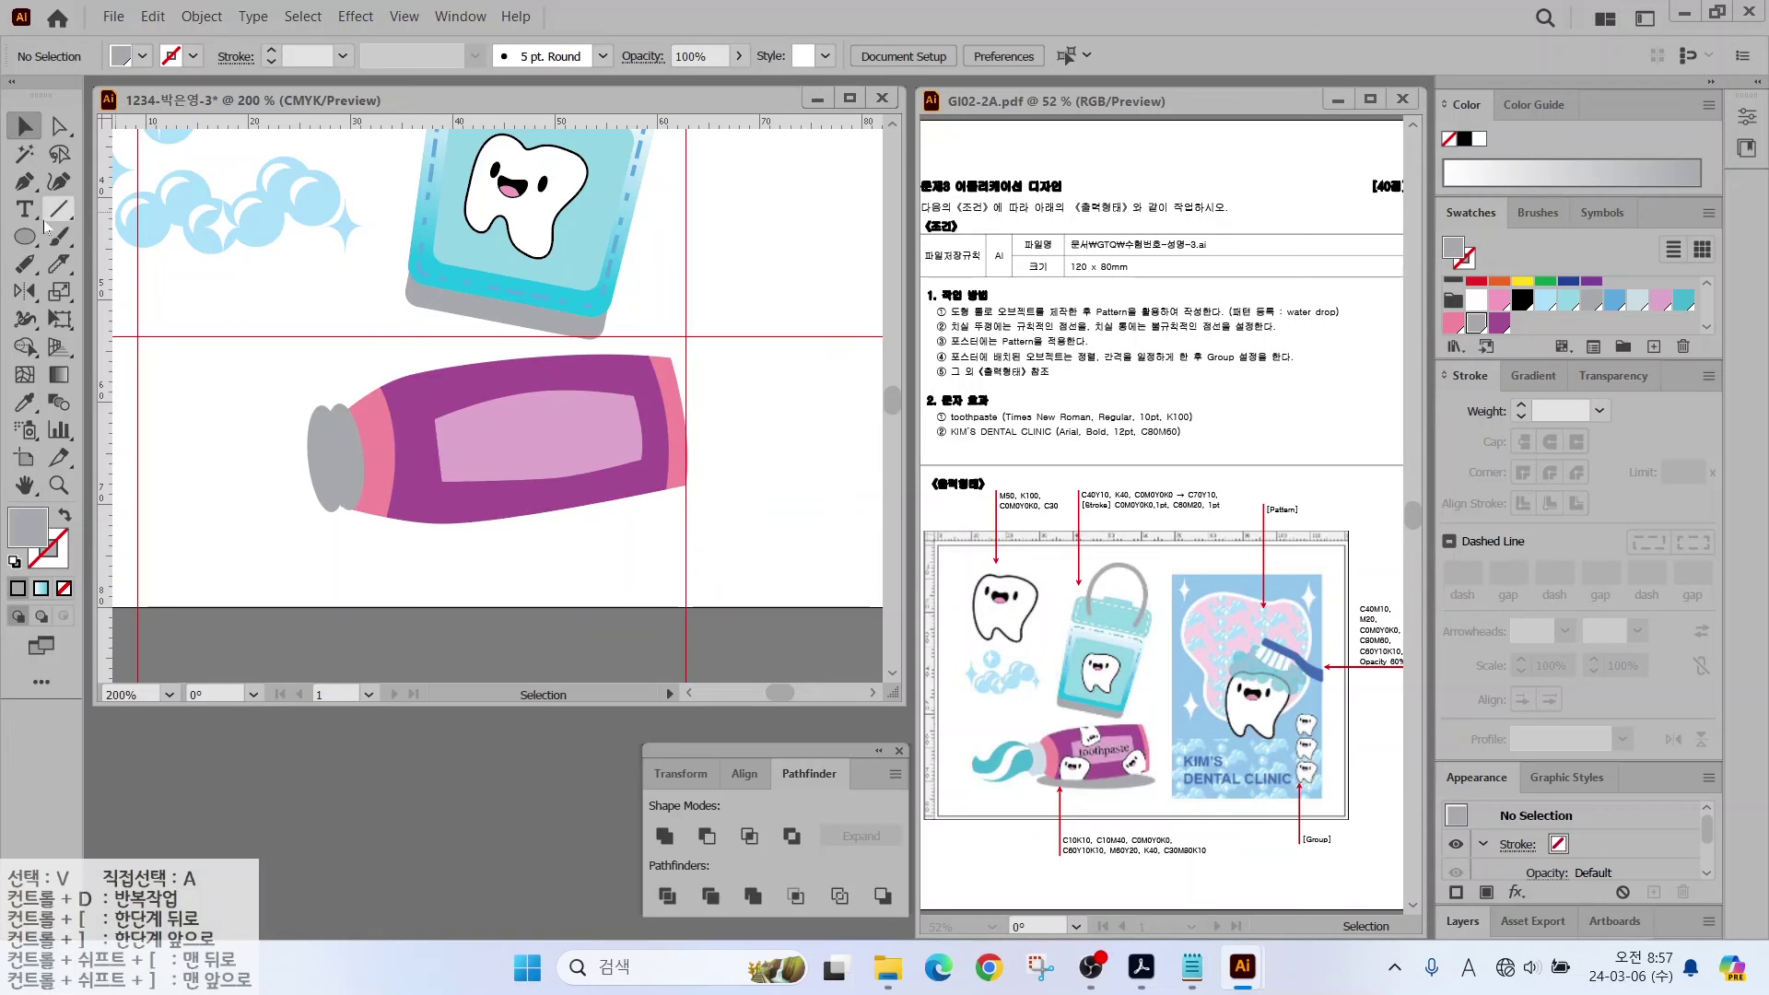
Step: Draw a curved squeezed-toothpaste shape at the tube's end and fill it cyan
key("p")
left_click(319, 435)
left_click_drag(256, 405, 217, 403)
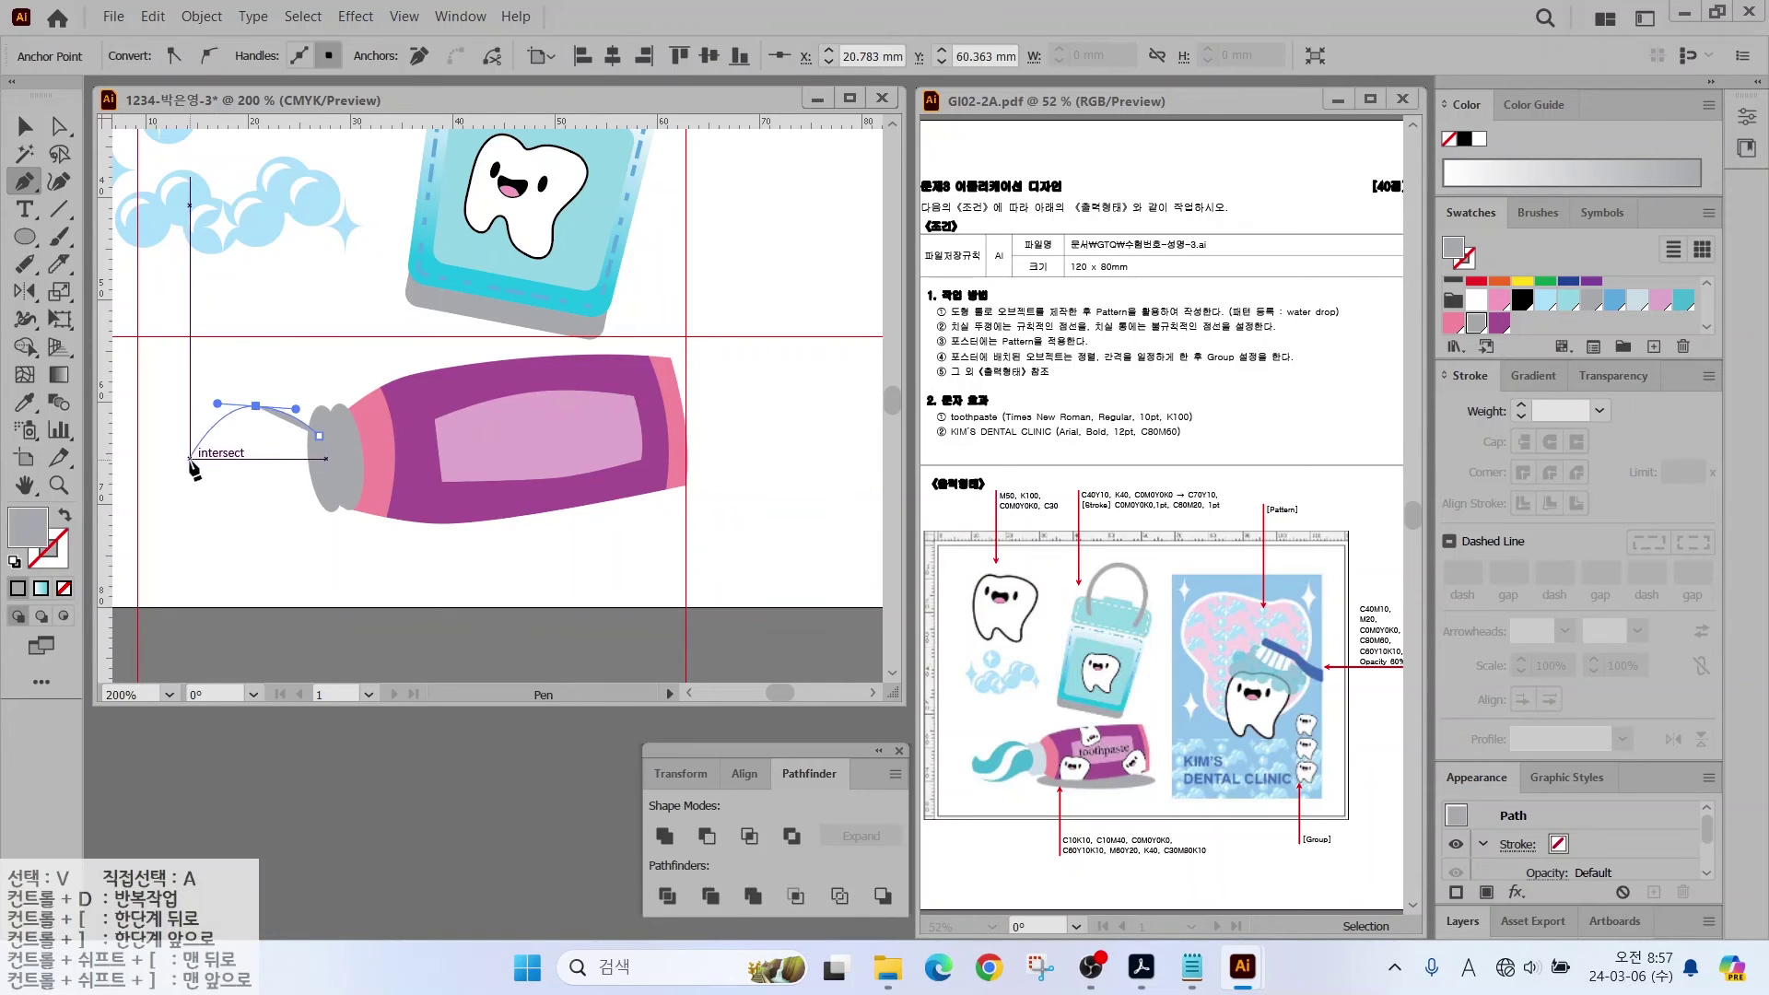
left_click_drag(190, 465, 163, 420)
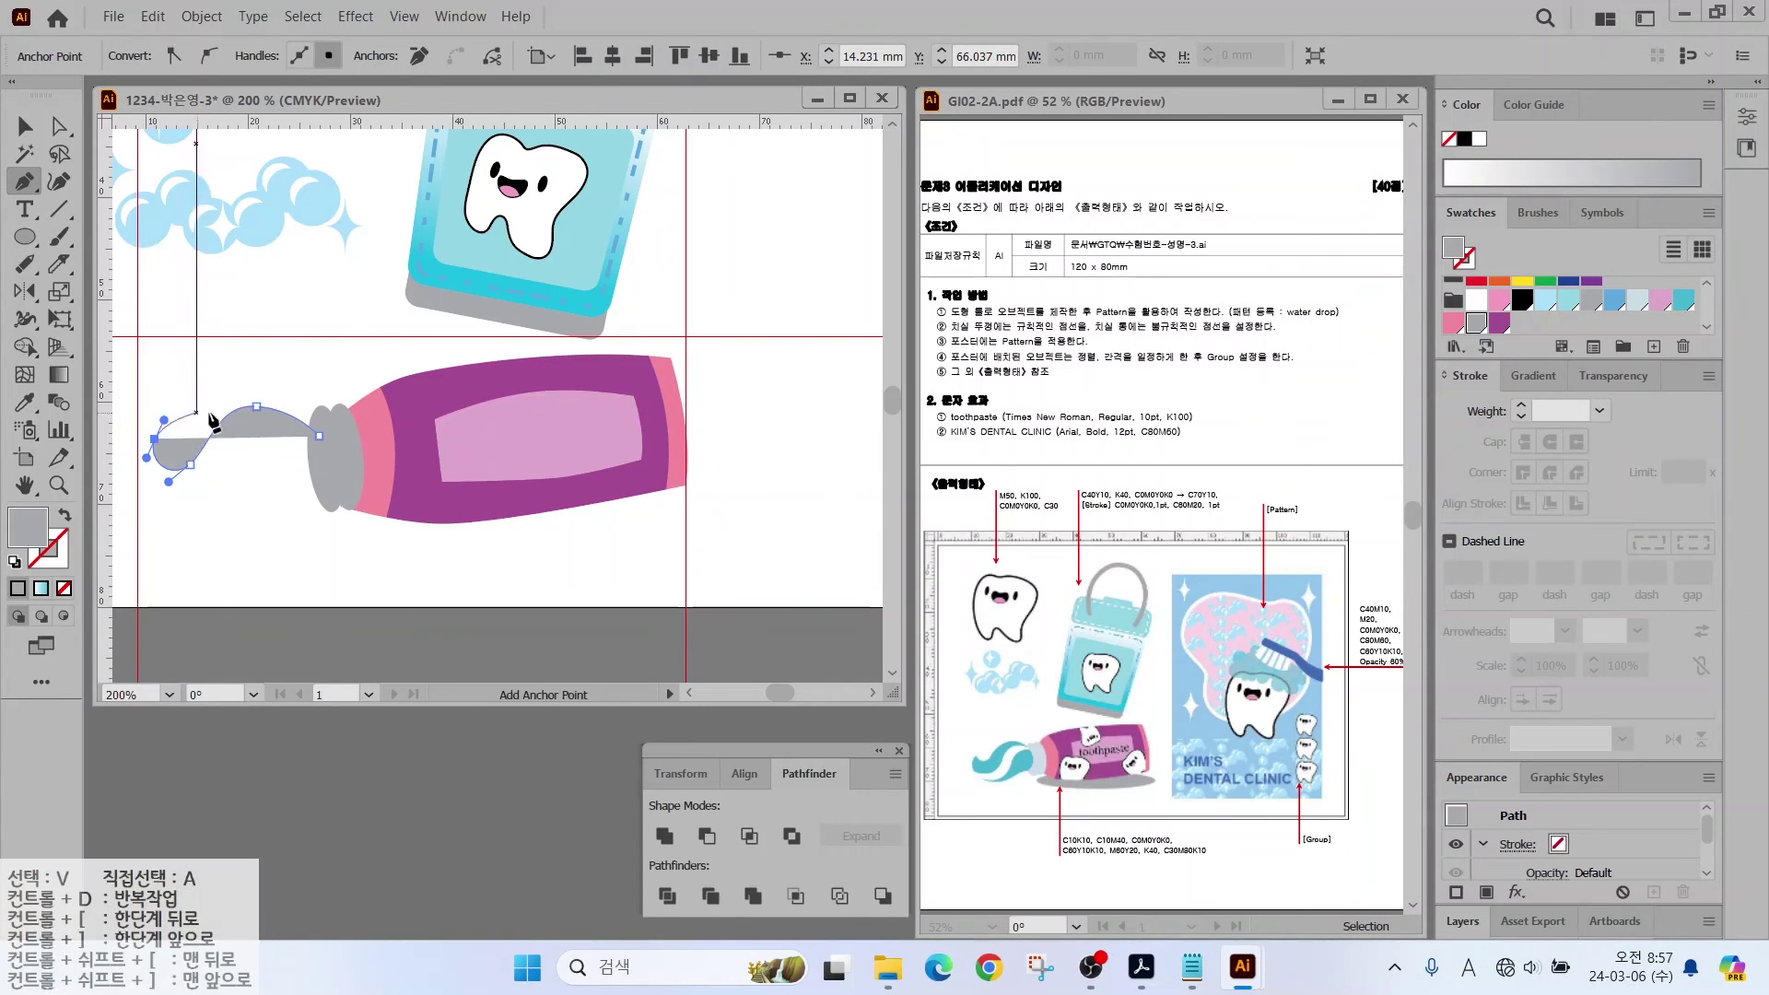
left_click(156, 442, "ctrl")
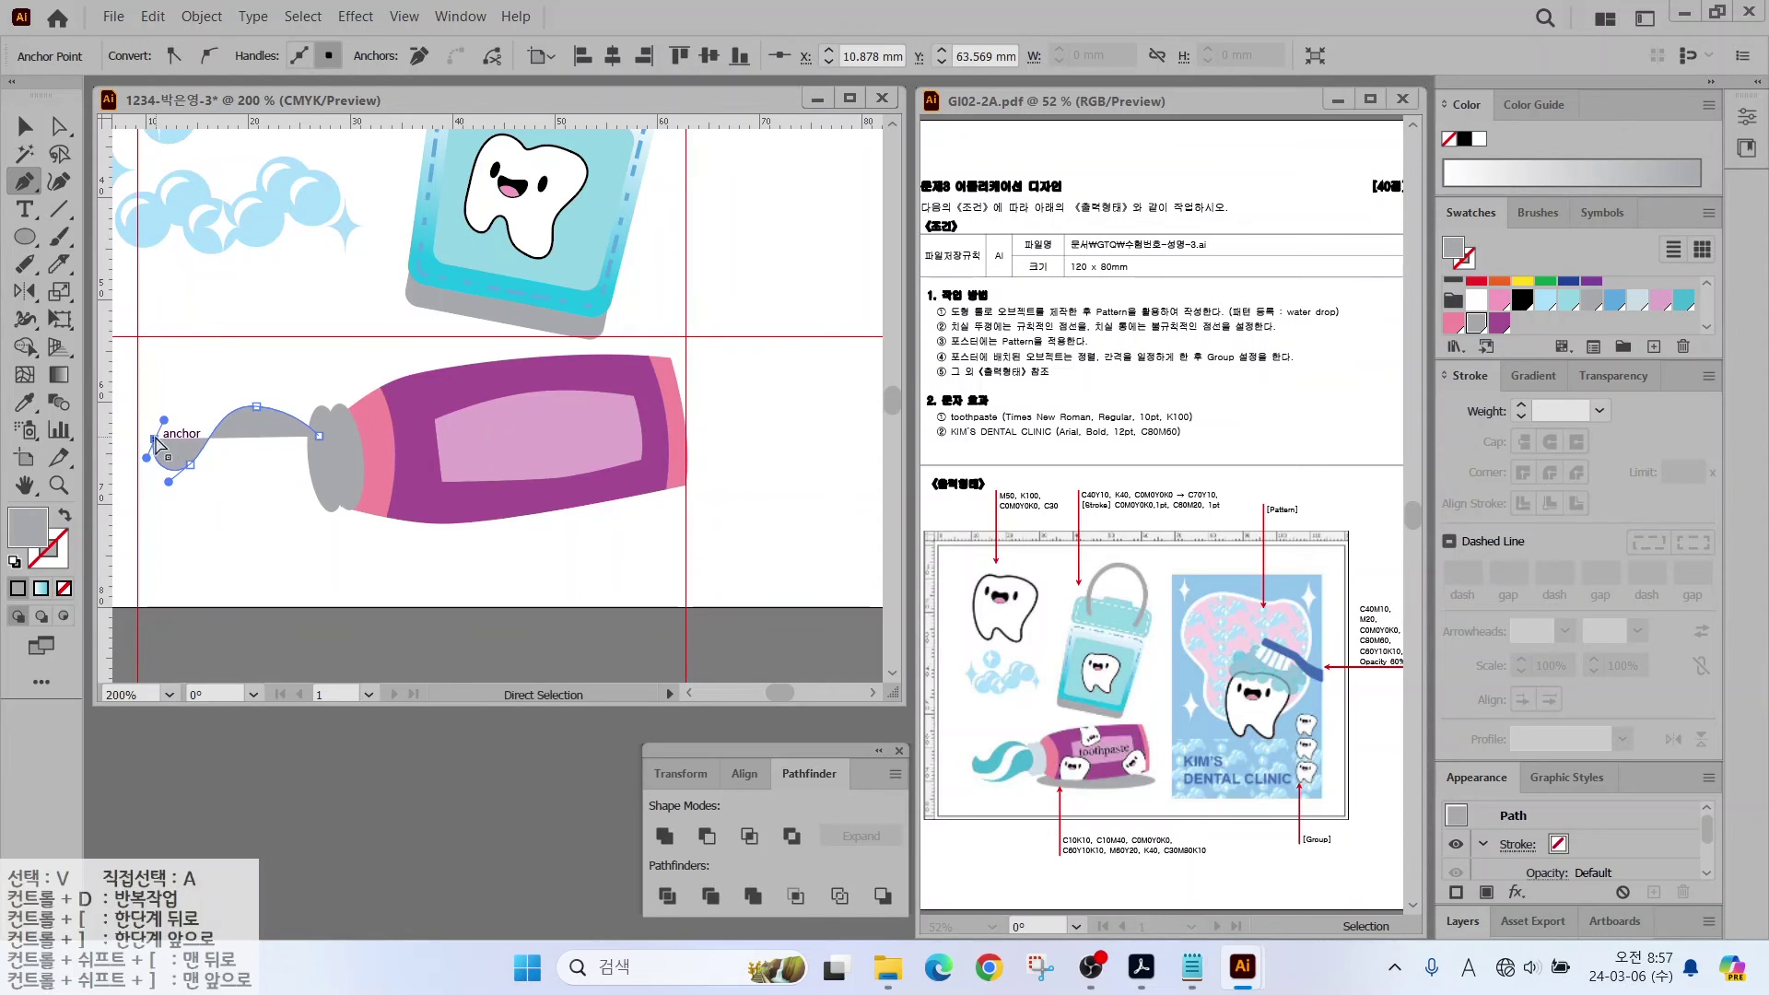
key("ctrl")
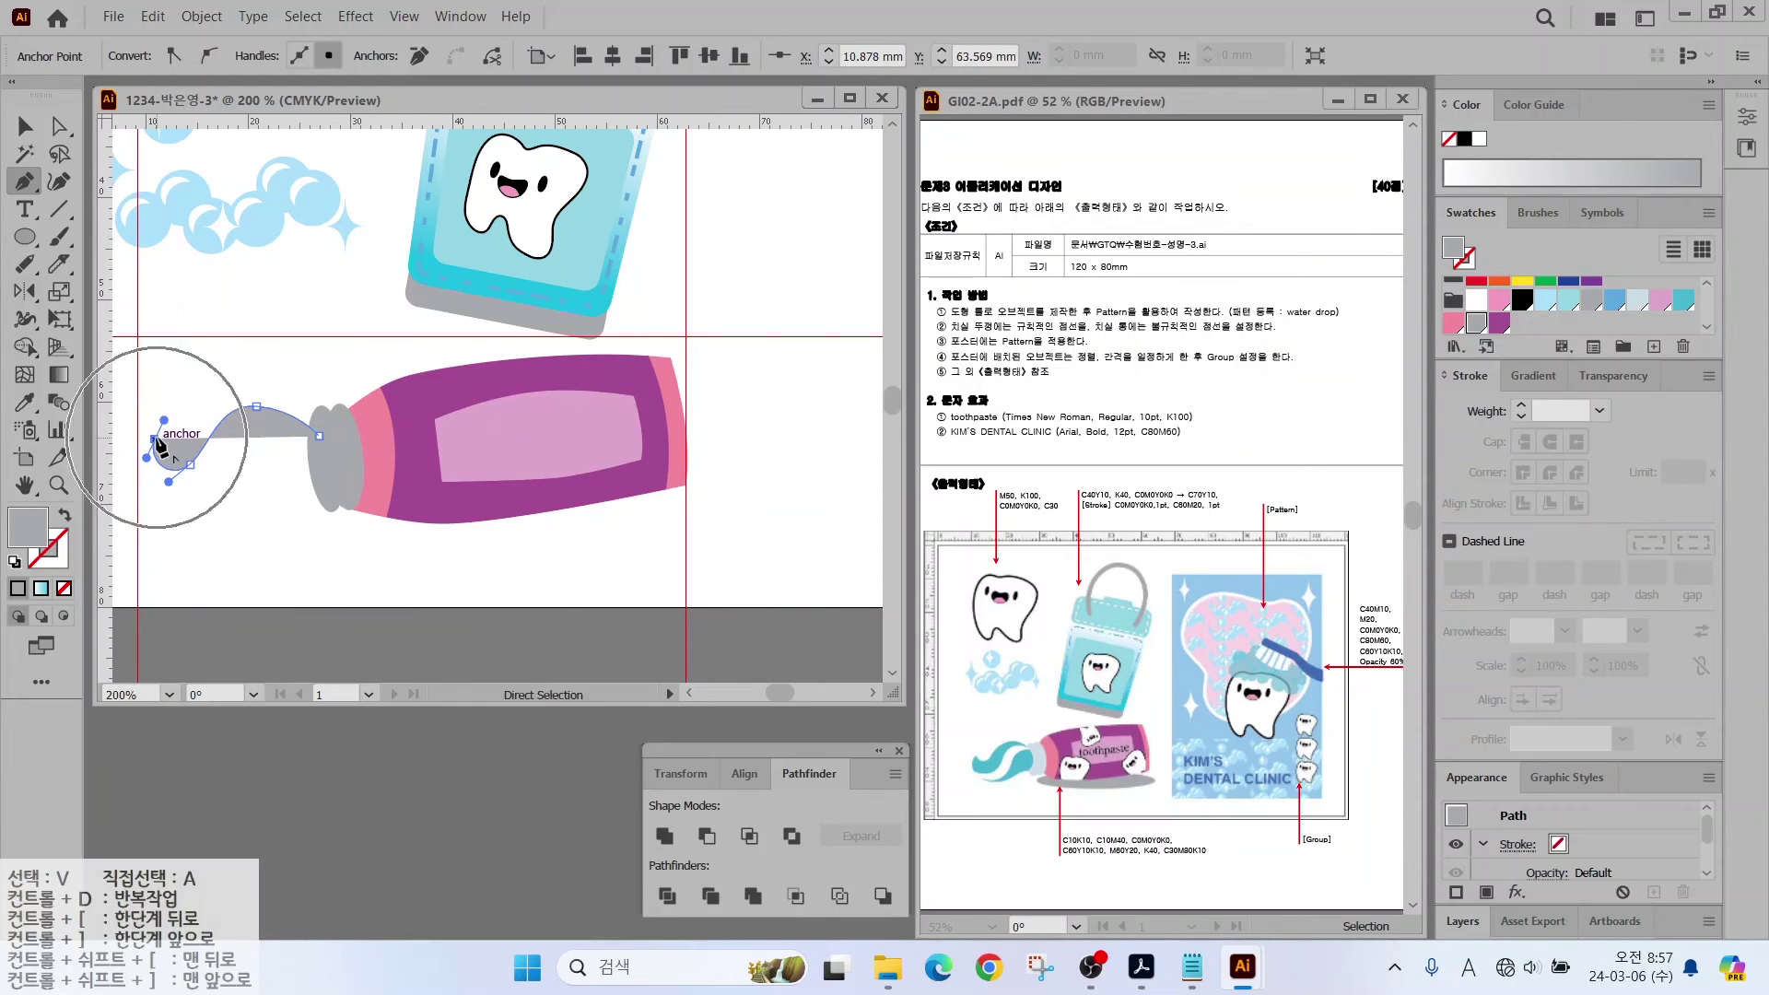
left_click(155, 440)
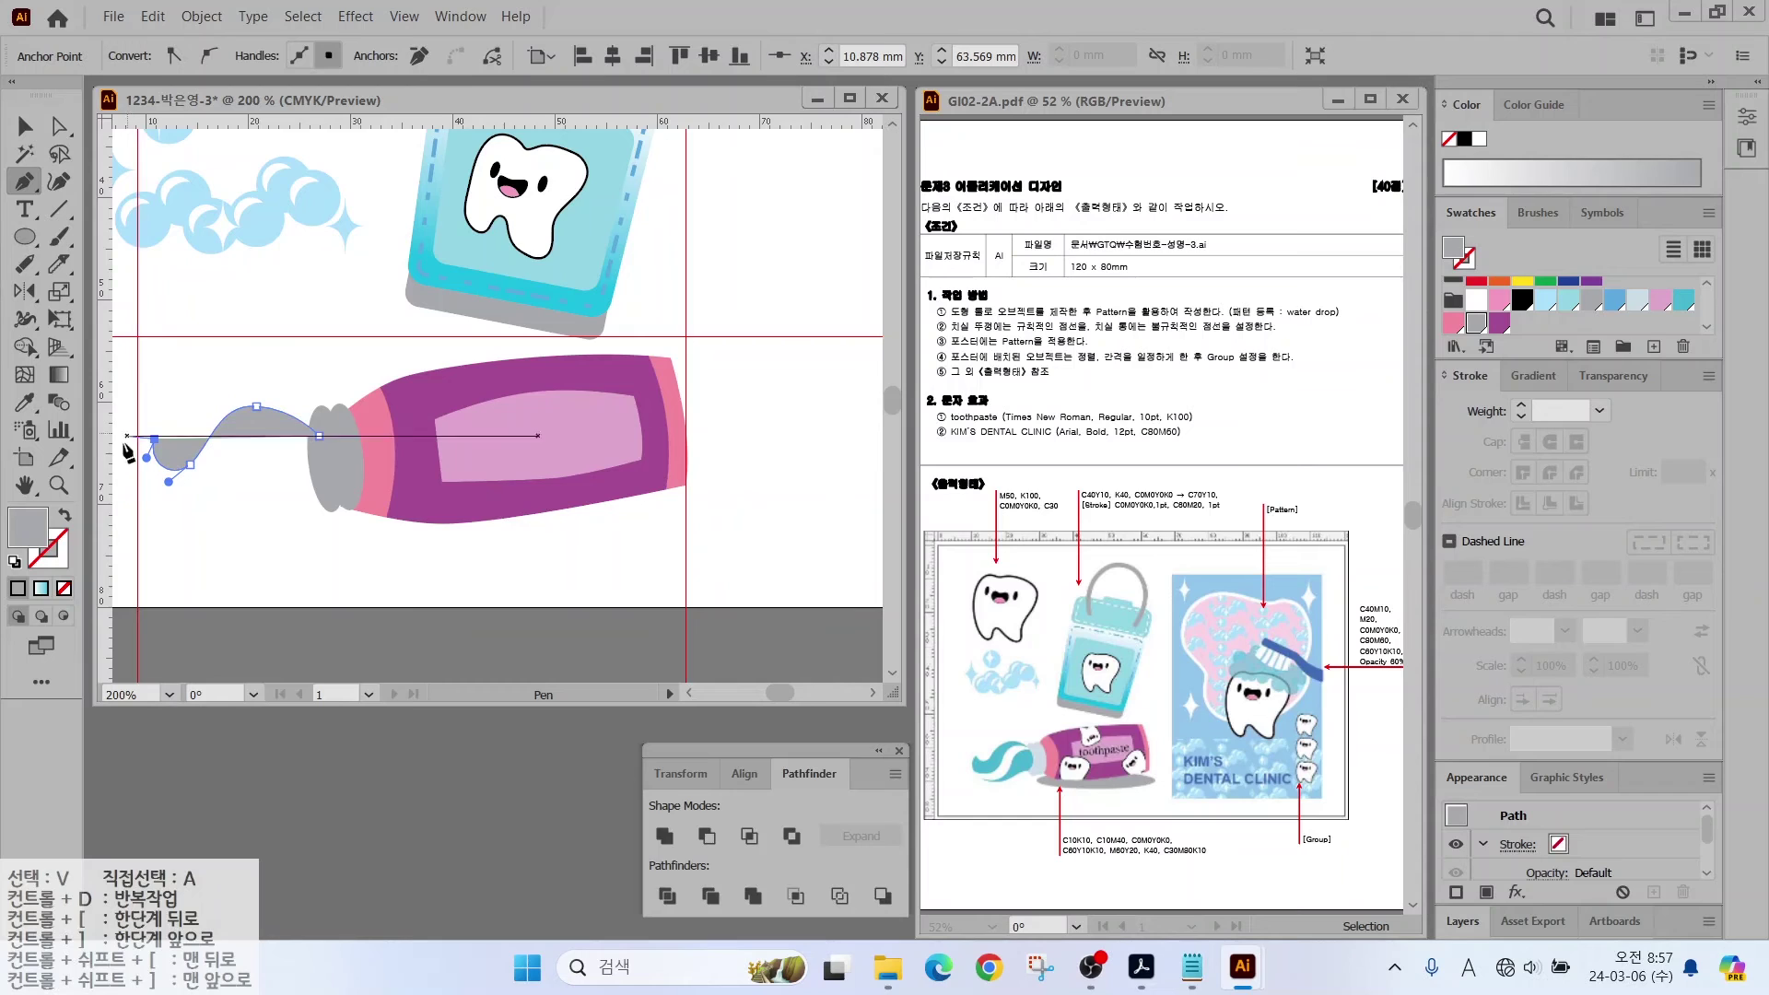
left_click_drag(143, 523, 325, 509)
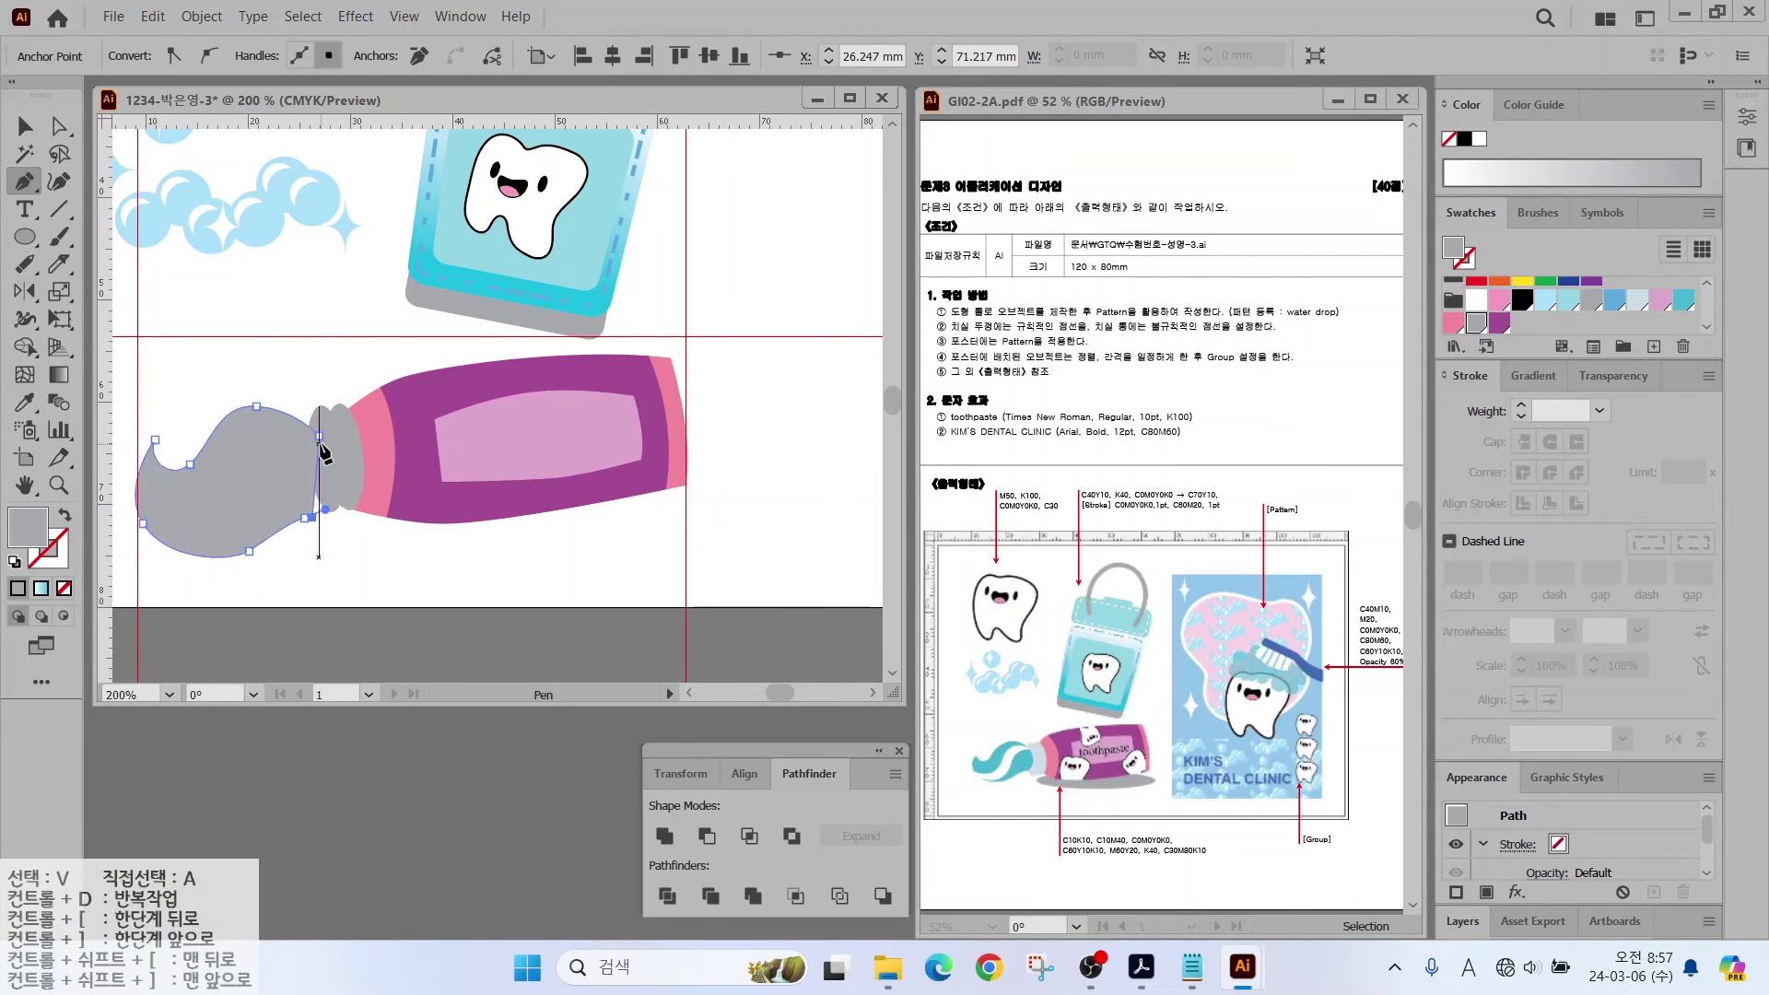
left_click(319, 436)
key("v")
left_click(1683, 299)
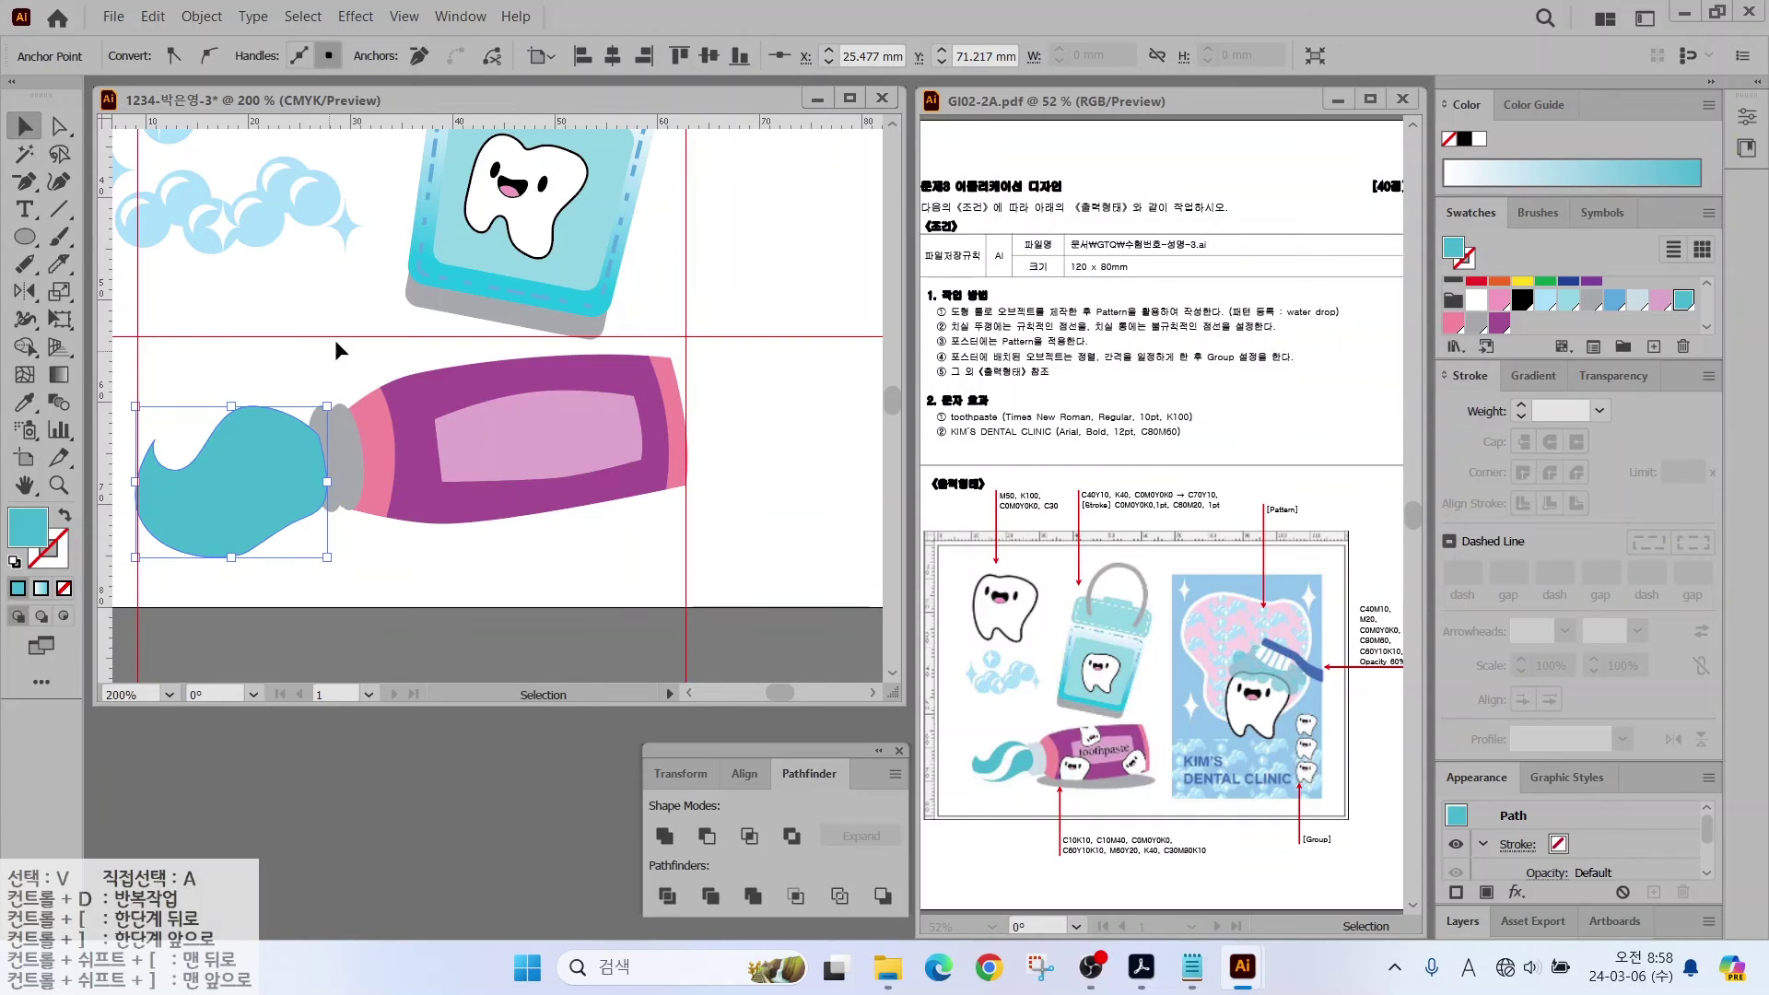
Step: Cut a streak through the cyan toothpaste and fill the cut piece white
left_click_drag(335, 343, 447, 303)
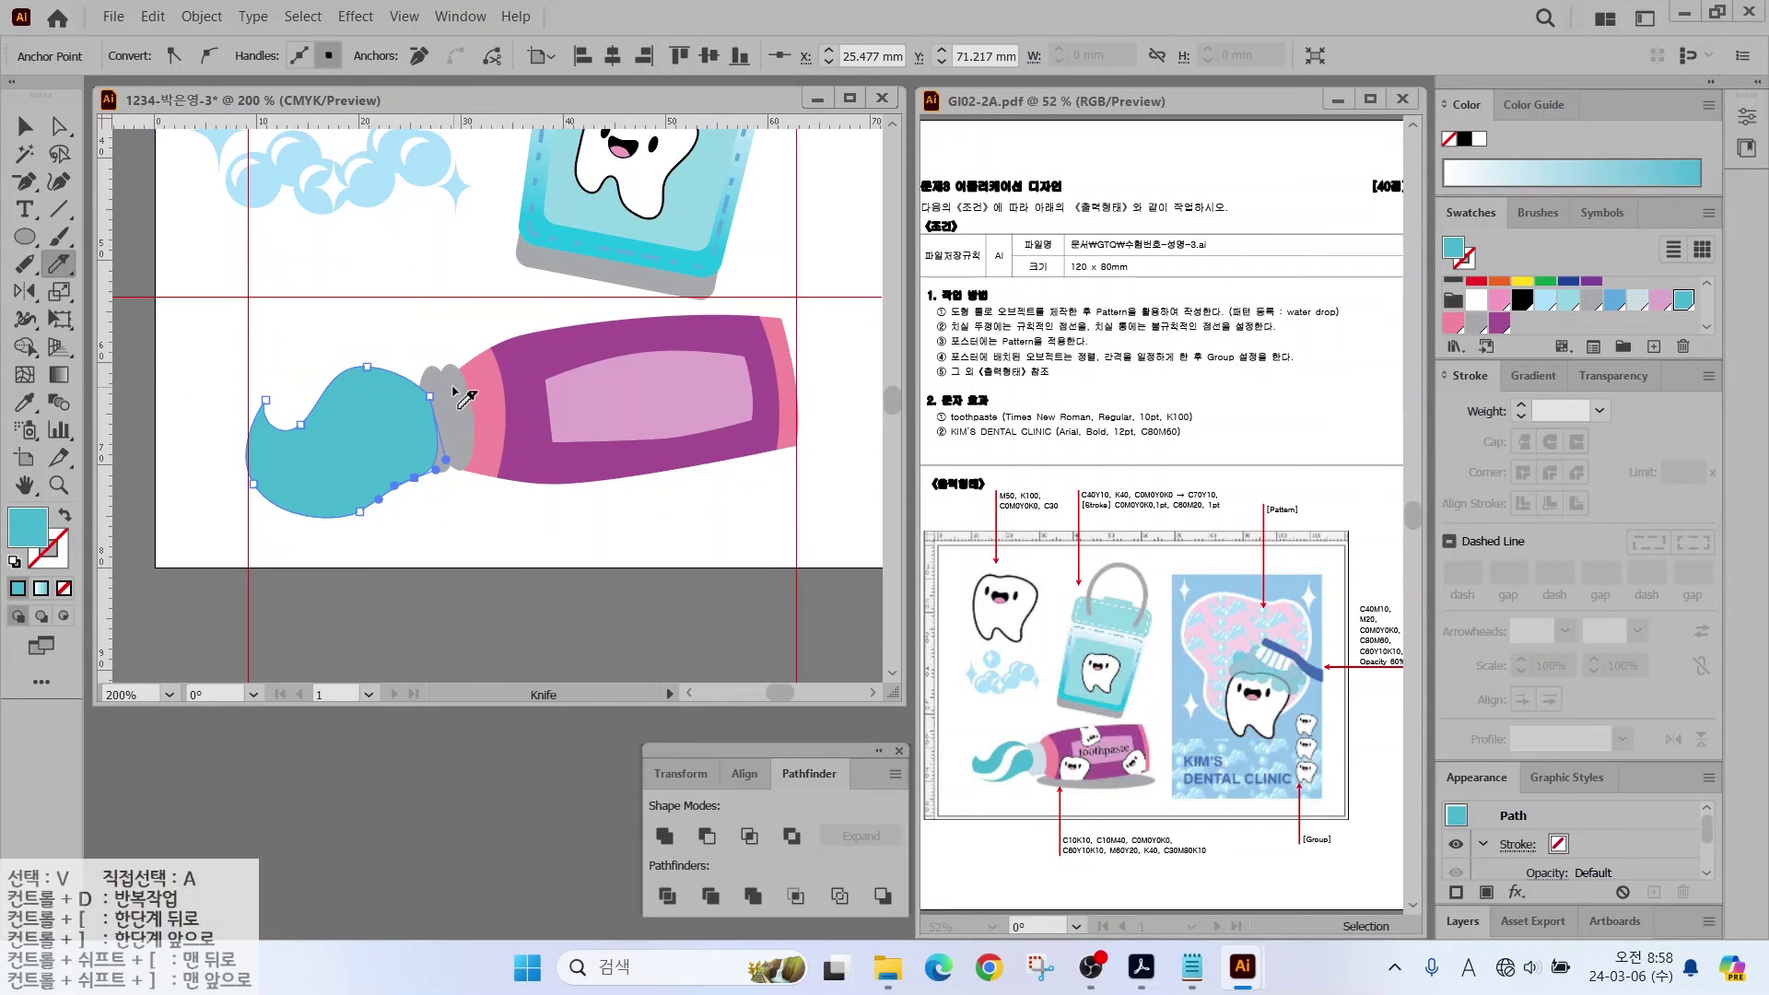
left_click_drag(288, 498, 291, 500)
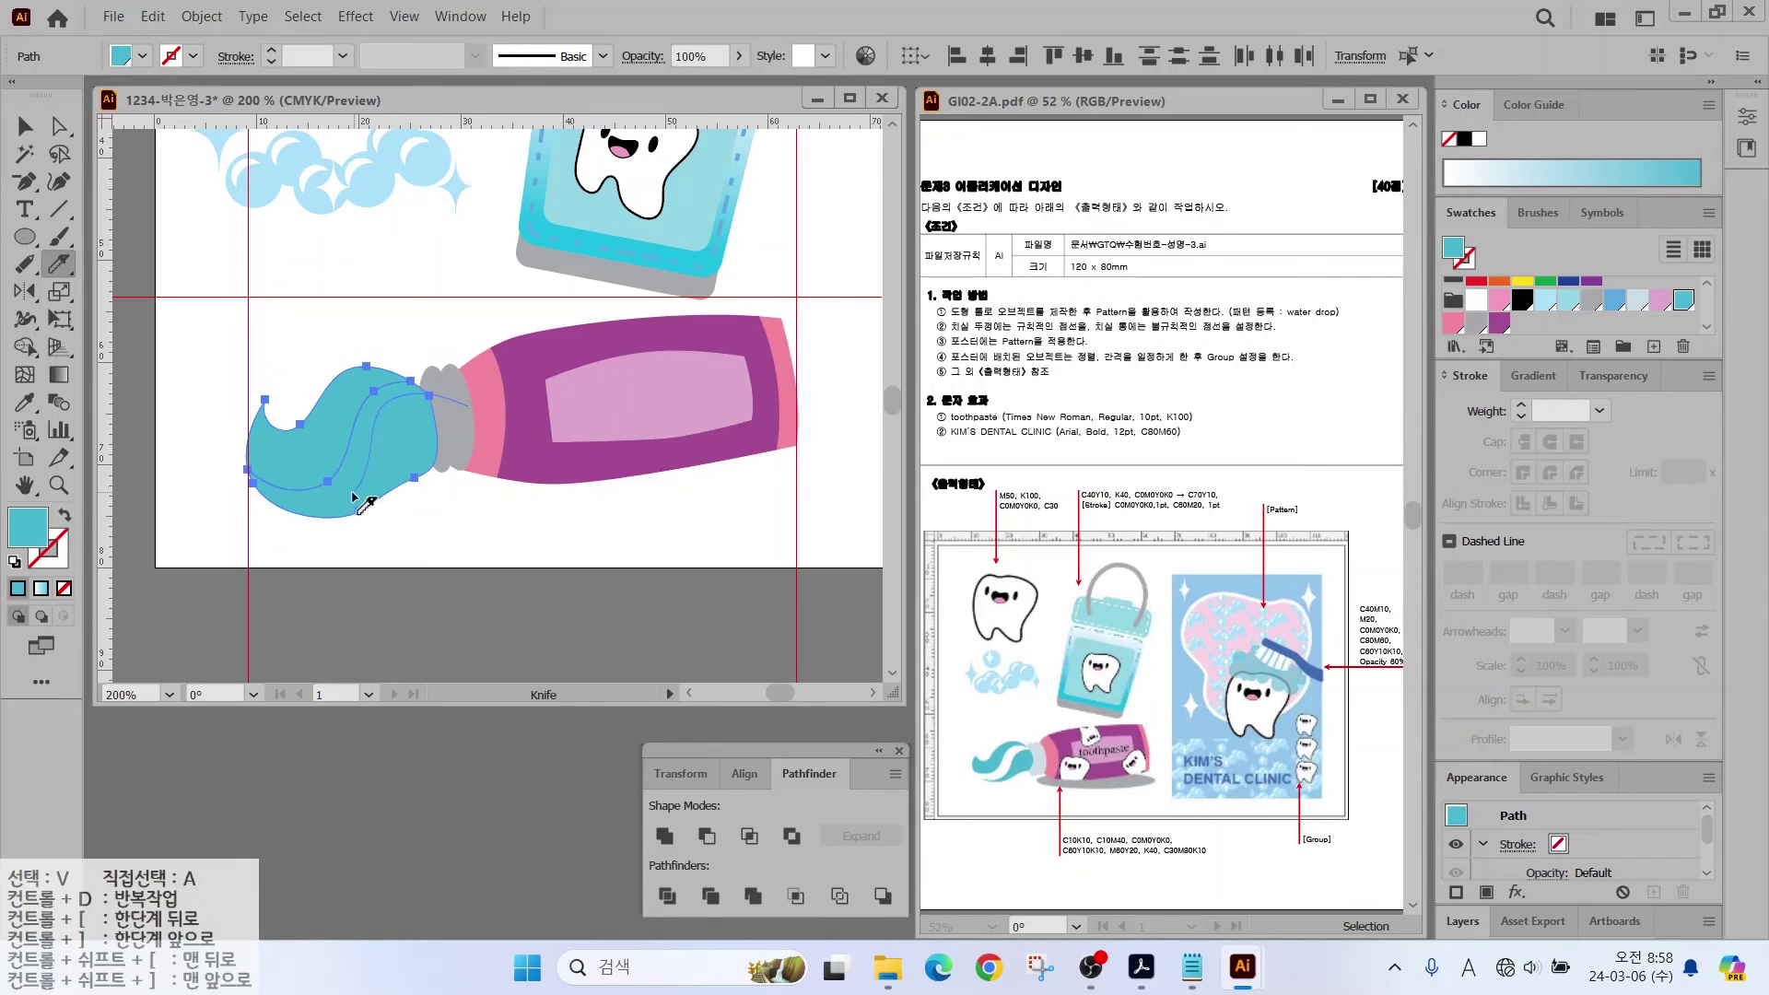
key("v")
left_click(355, 451)
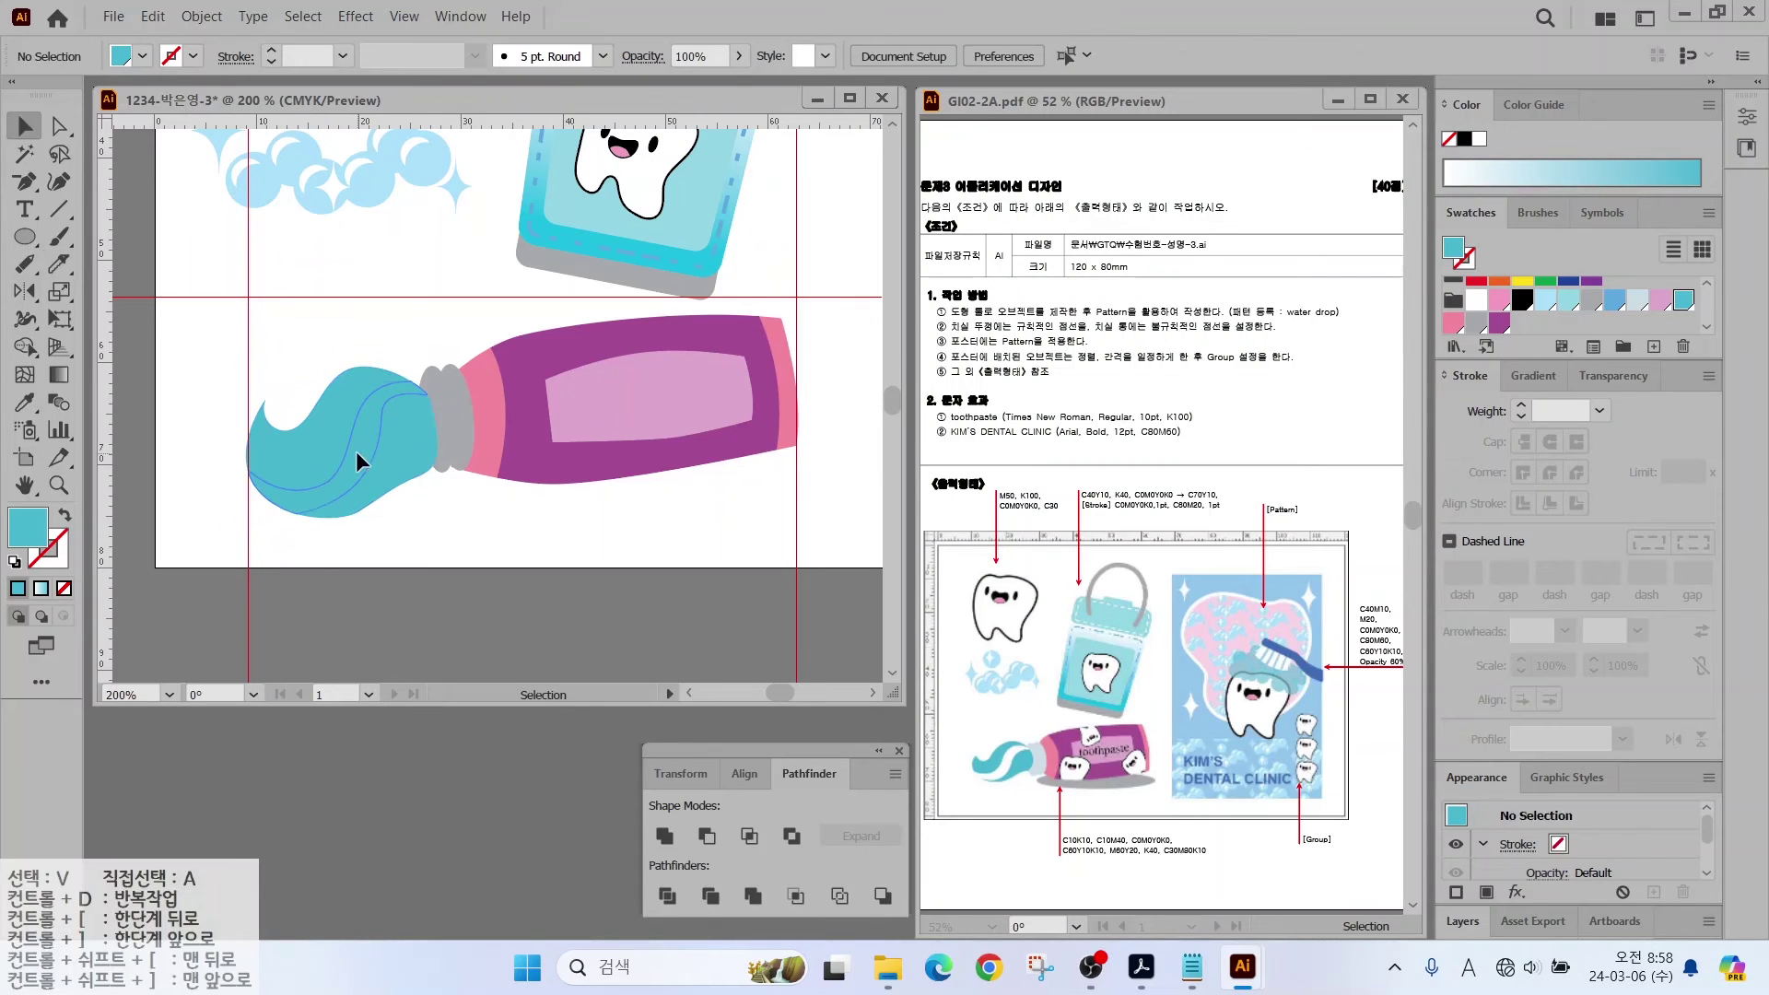
left_click(1476, 300)
left_click(839, 359)
Step: Draw a grey shadow ellipse under the tube and send it behind the tube
key("l")
left_click_drag(461, 436, 818, 500)
left_click(1475, 322)
right_click(652, 470)
mouse_move(728, 826)
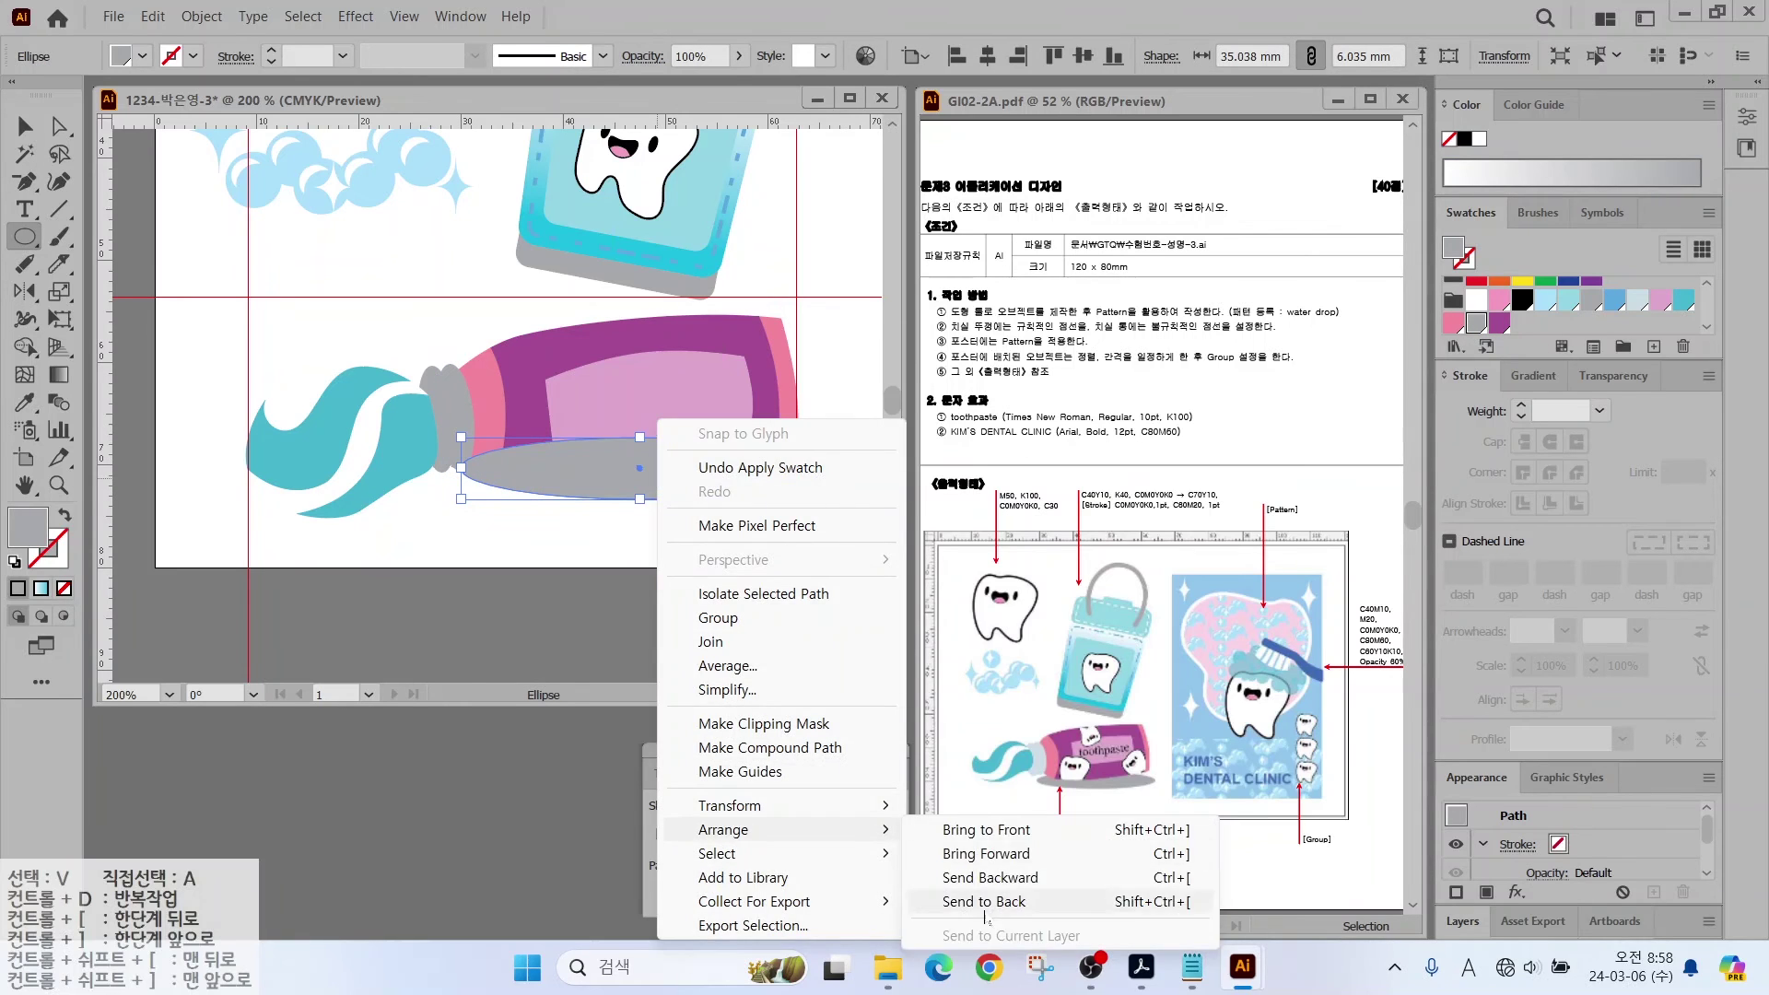
left_click(971, 903)
Step: Fill the tube's cap piece light blue
key("v")
left_click(461, 384)
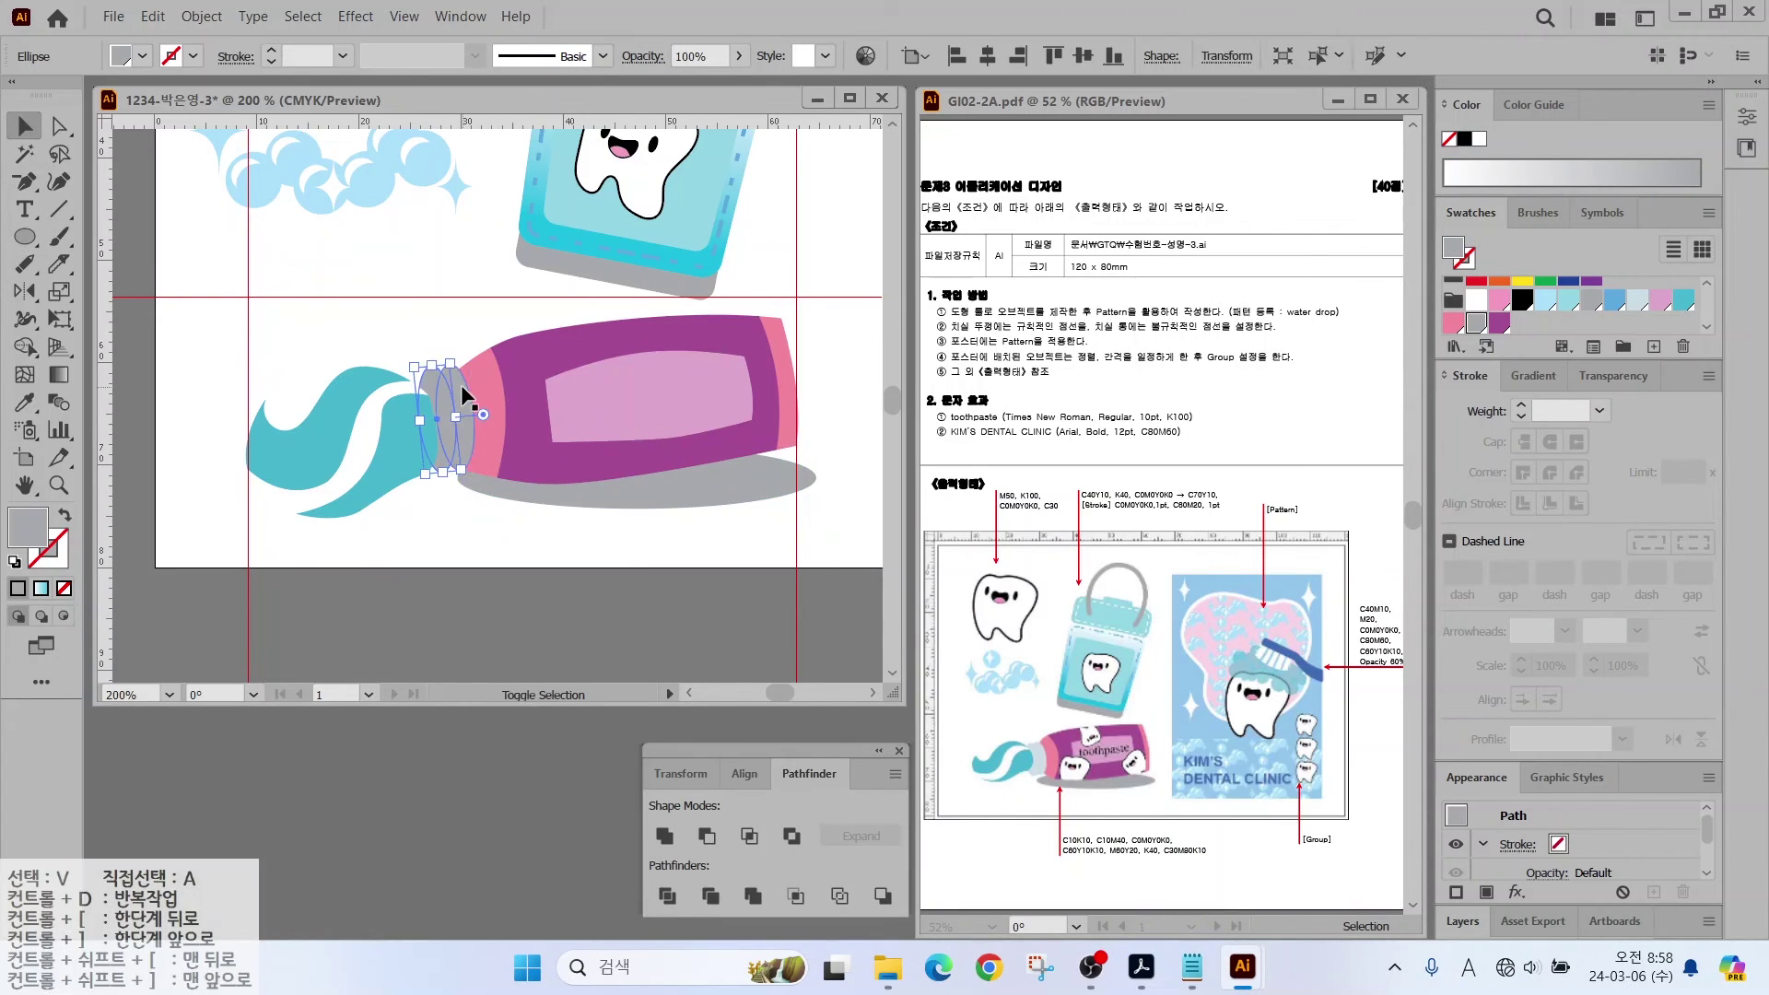
left_click(1637, 301)
scroll(703, 423, "right", 3)
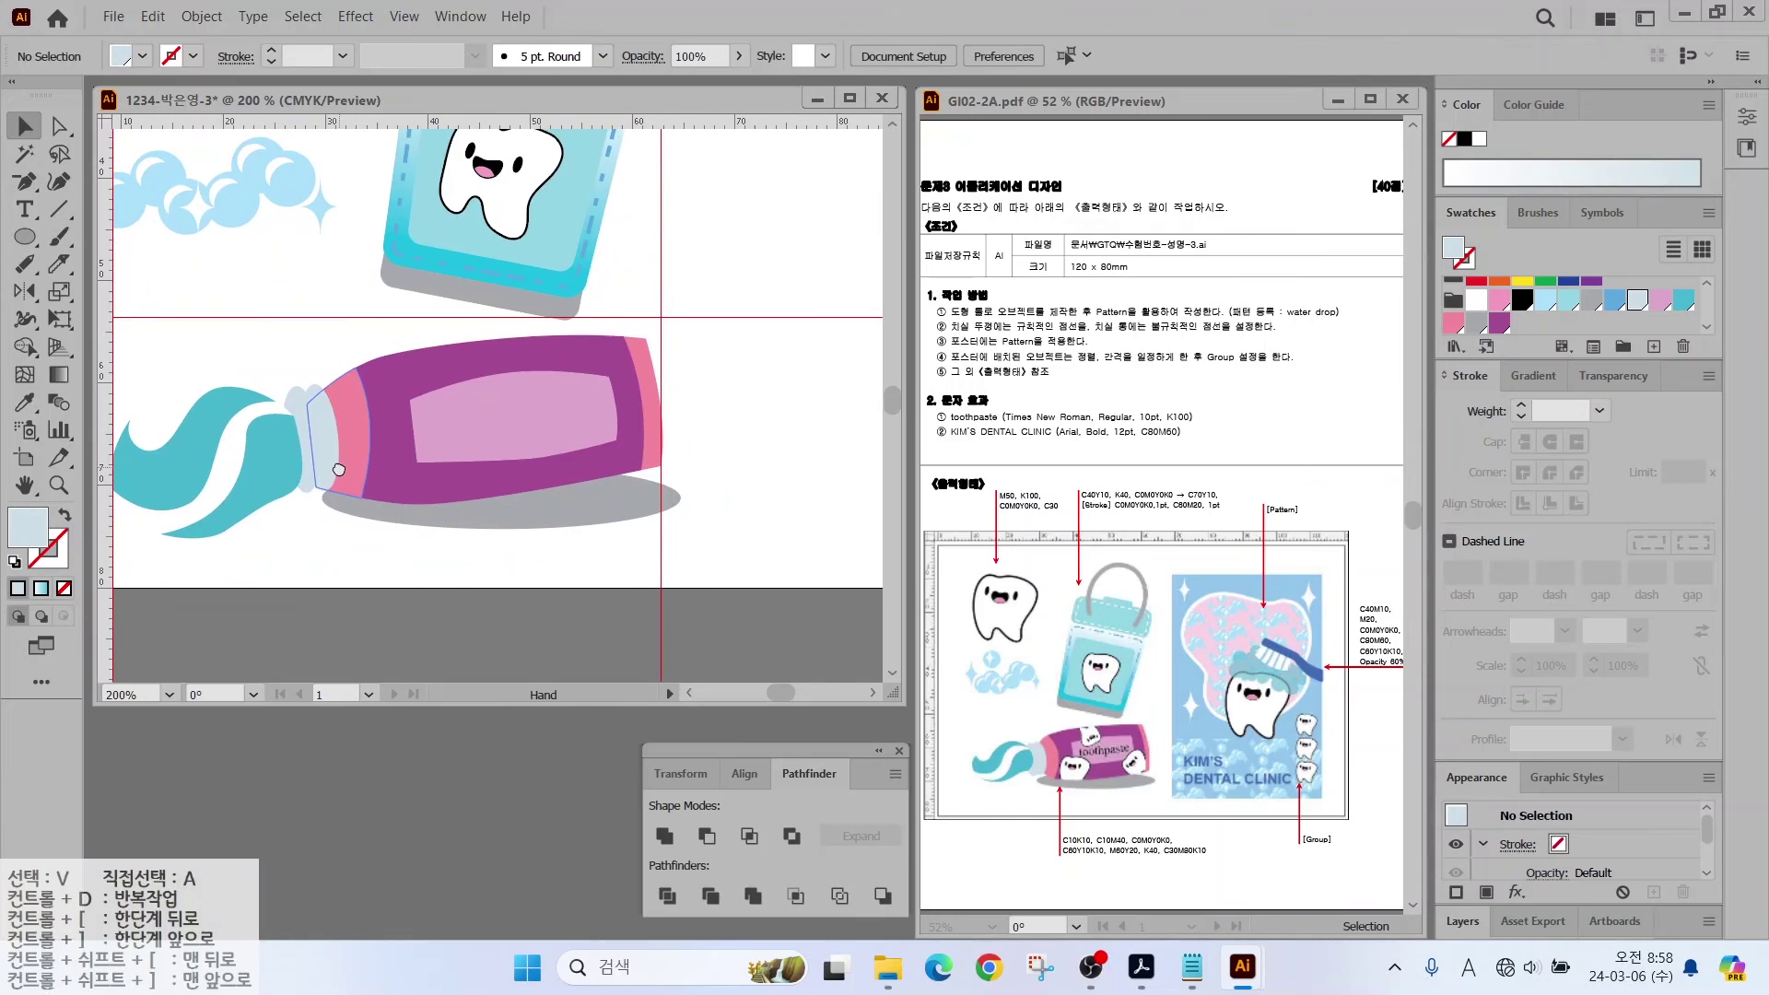
Step: Type 'toothpaste' on the tube label
left_click(25, 209)
left_click(450, 424)
type("toothpas")
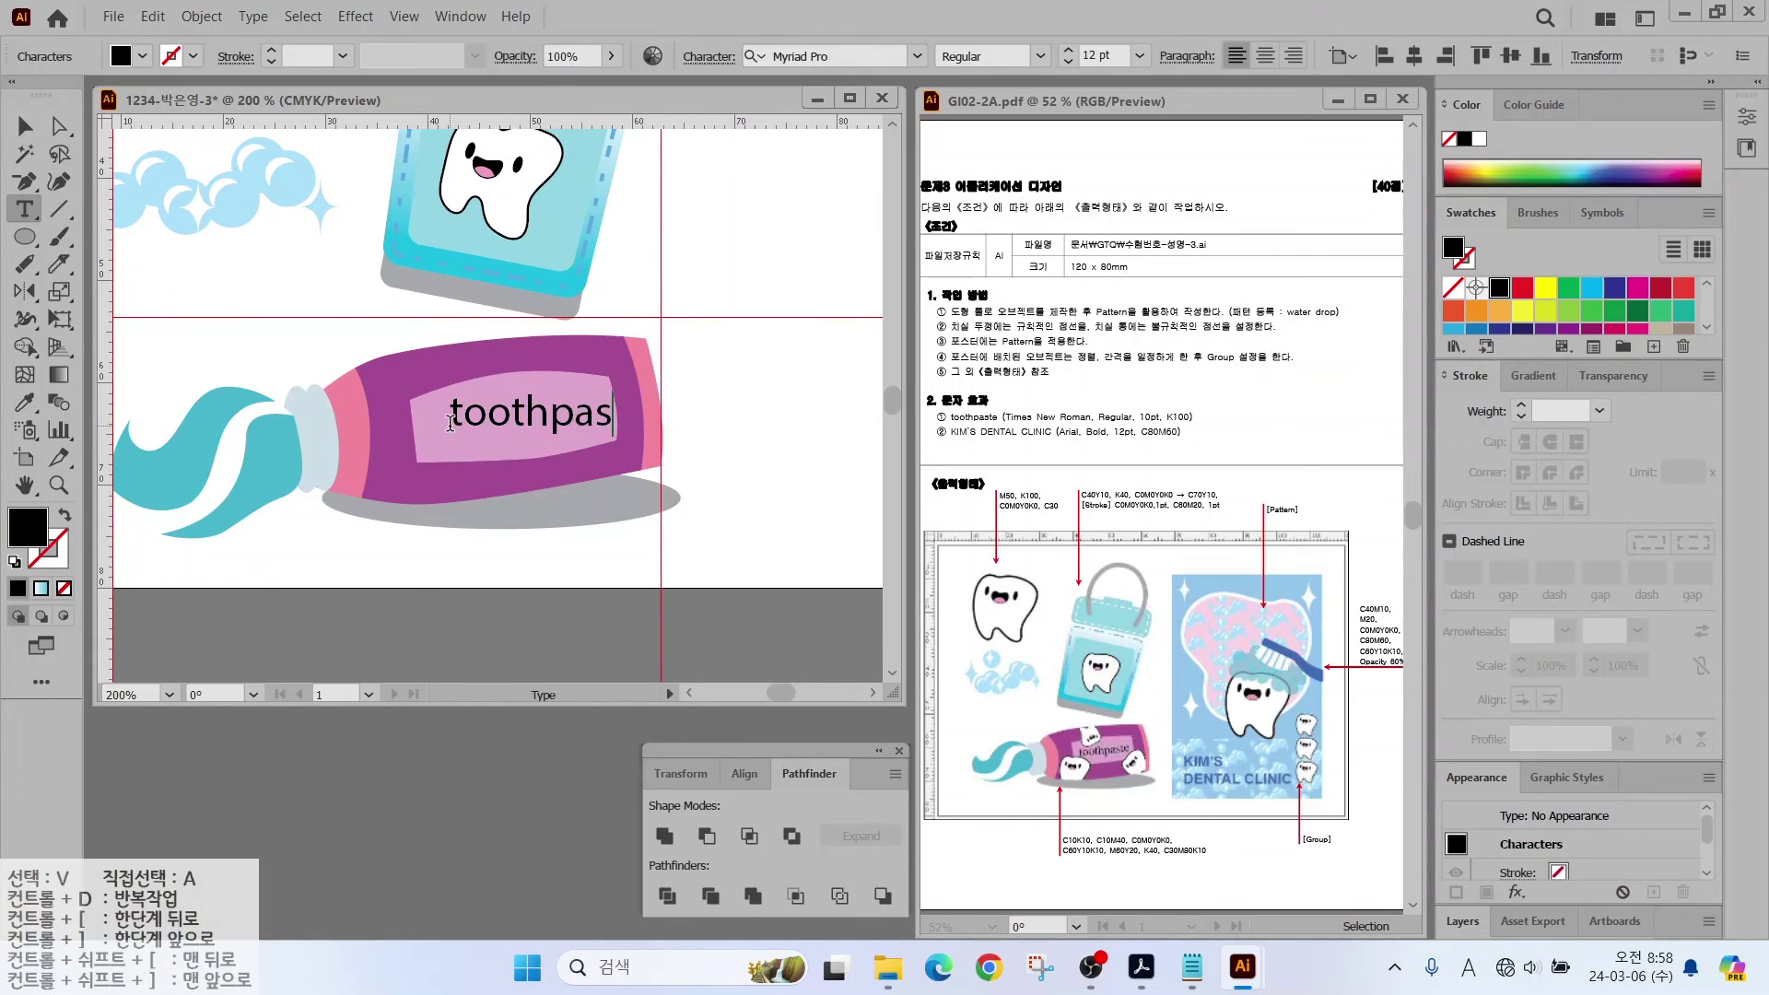
type("te")
left_click(17, 125)
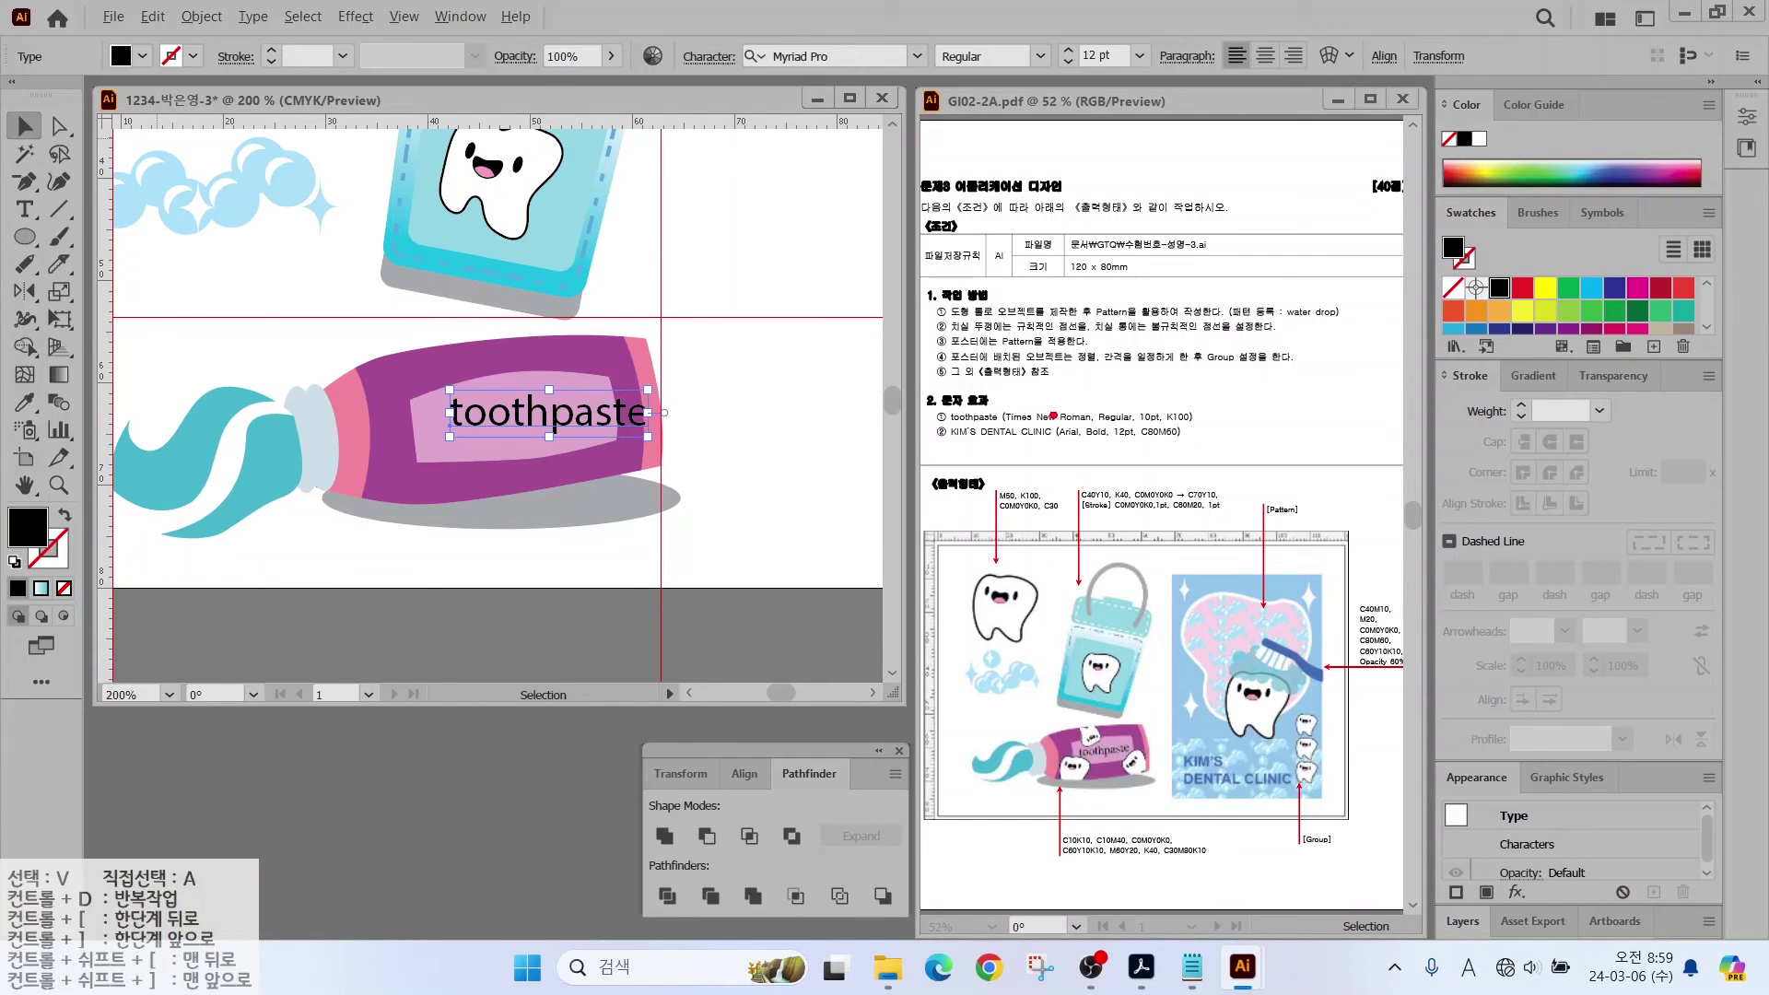
left_click_drag(997, 407, 1034, 339)
left_click_drag(1006, 425, 1136, 424)
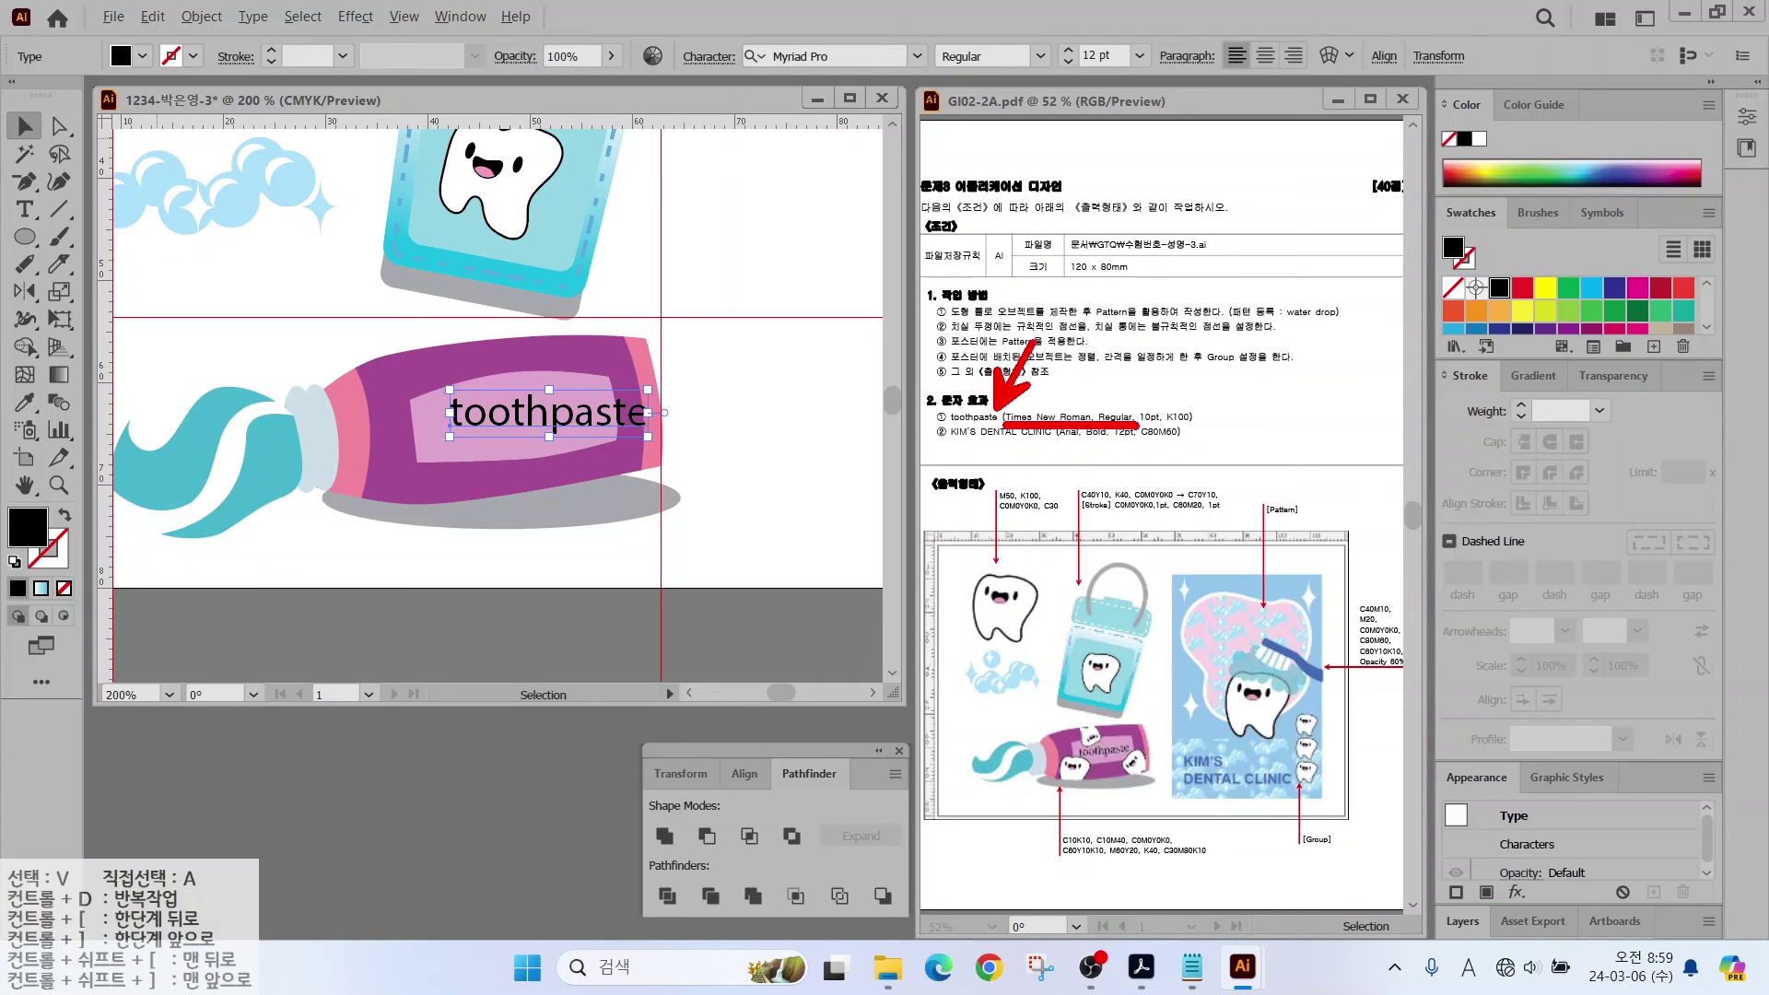
key("Escape")
Step: Set the text in Times New Roman 10 pt and tilt it to follow the label
left_click(917, 56)
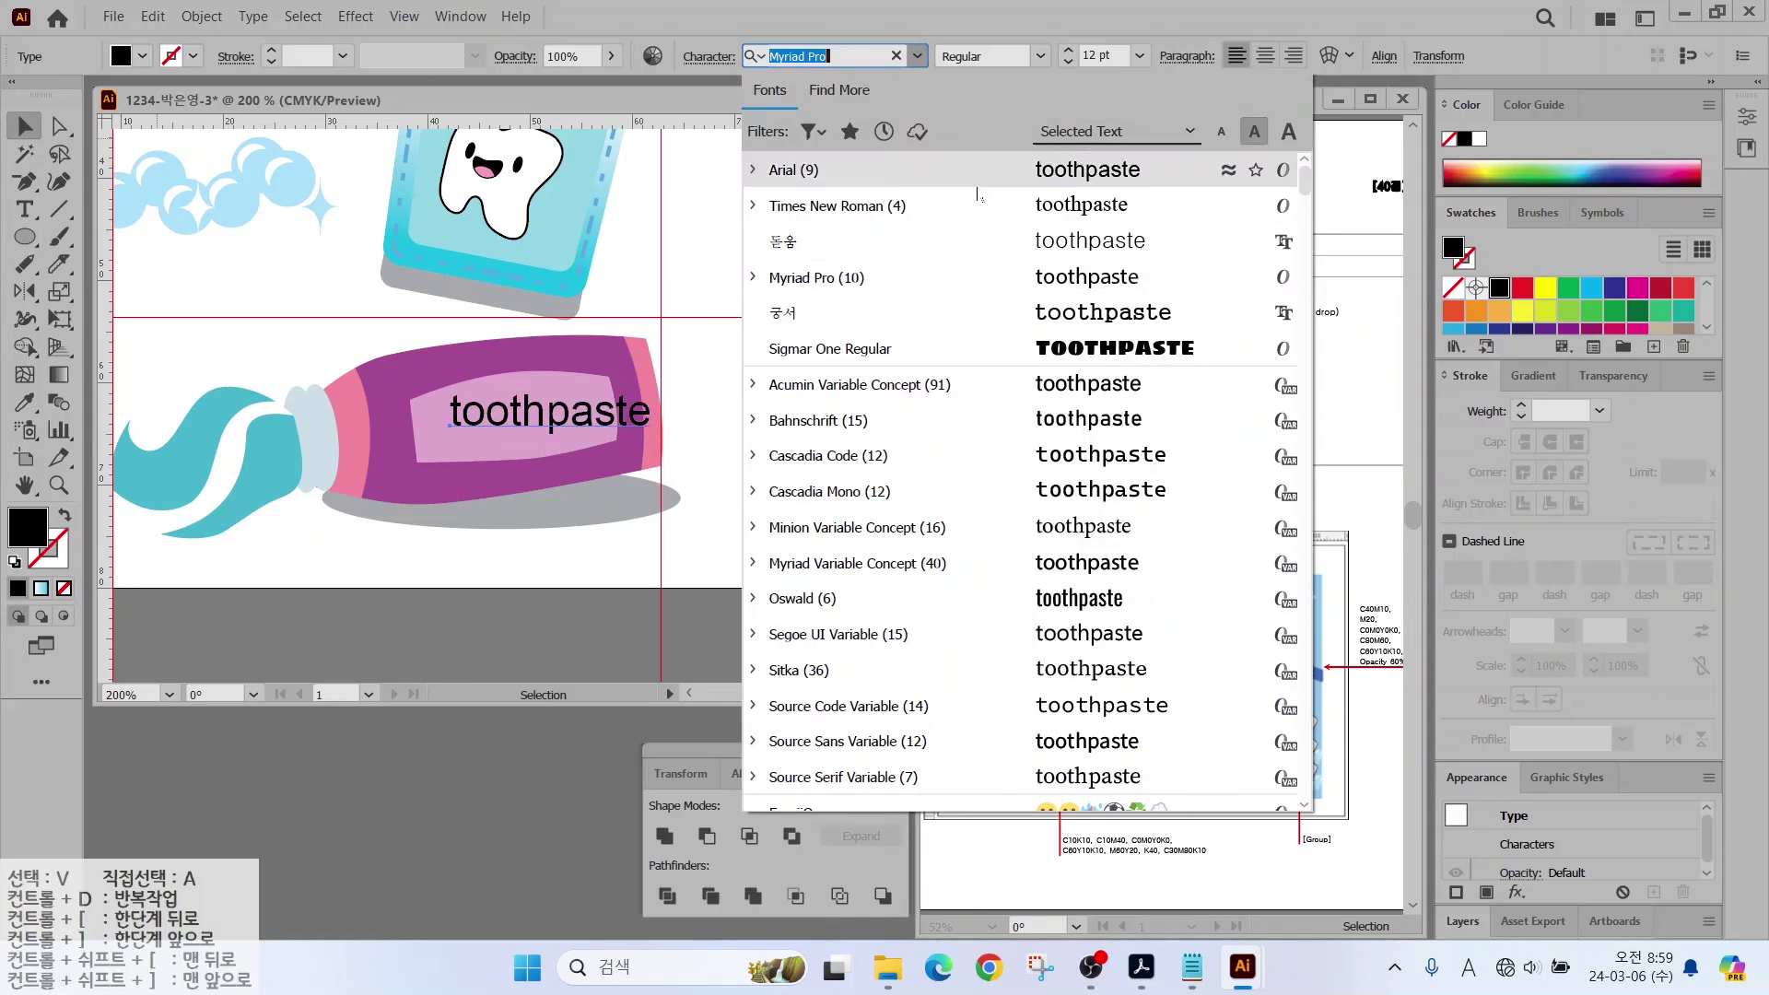
left_click(803, 203)
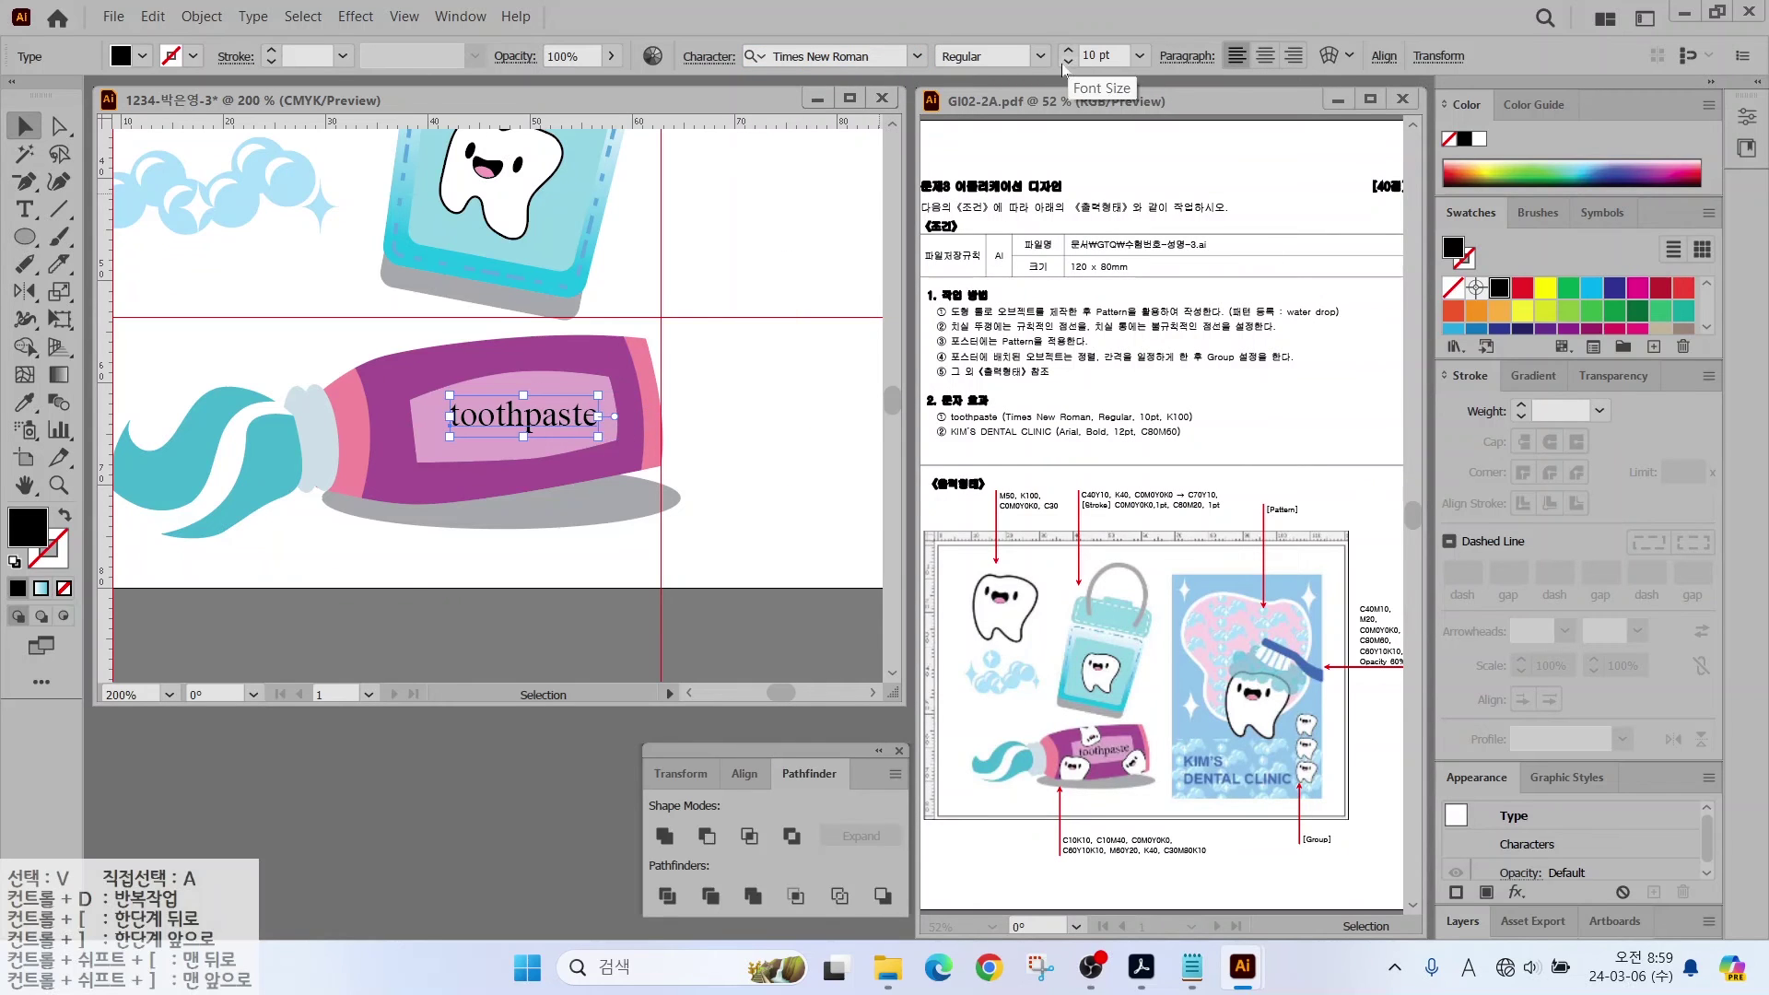
left_click_drag(630, 387, 623, 374)
key("ctrl+shift+a")
left_click(530, 422)
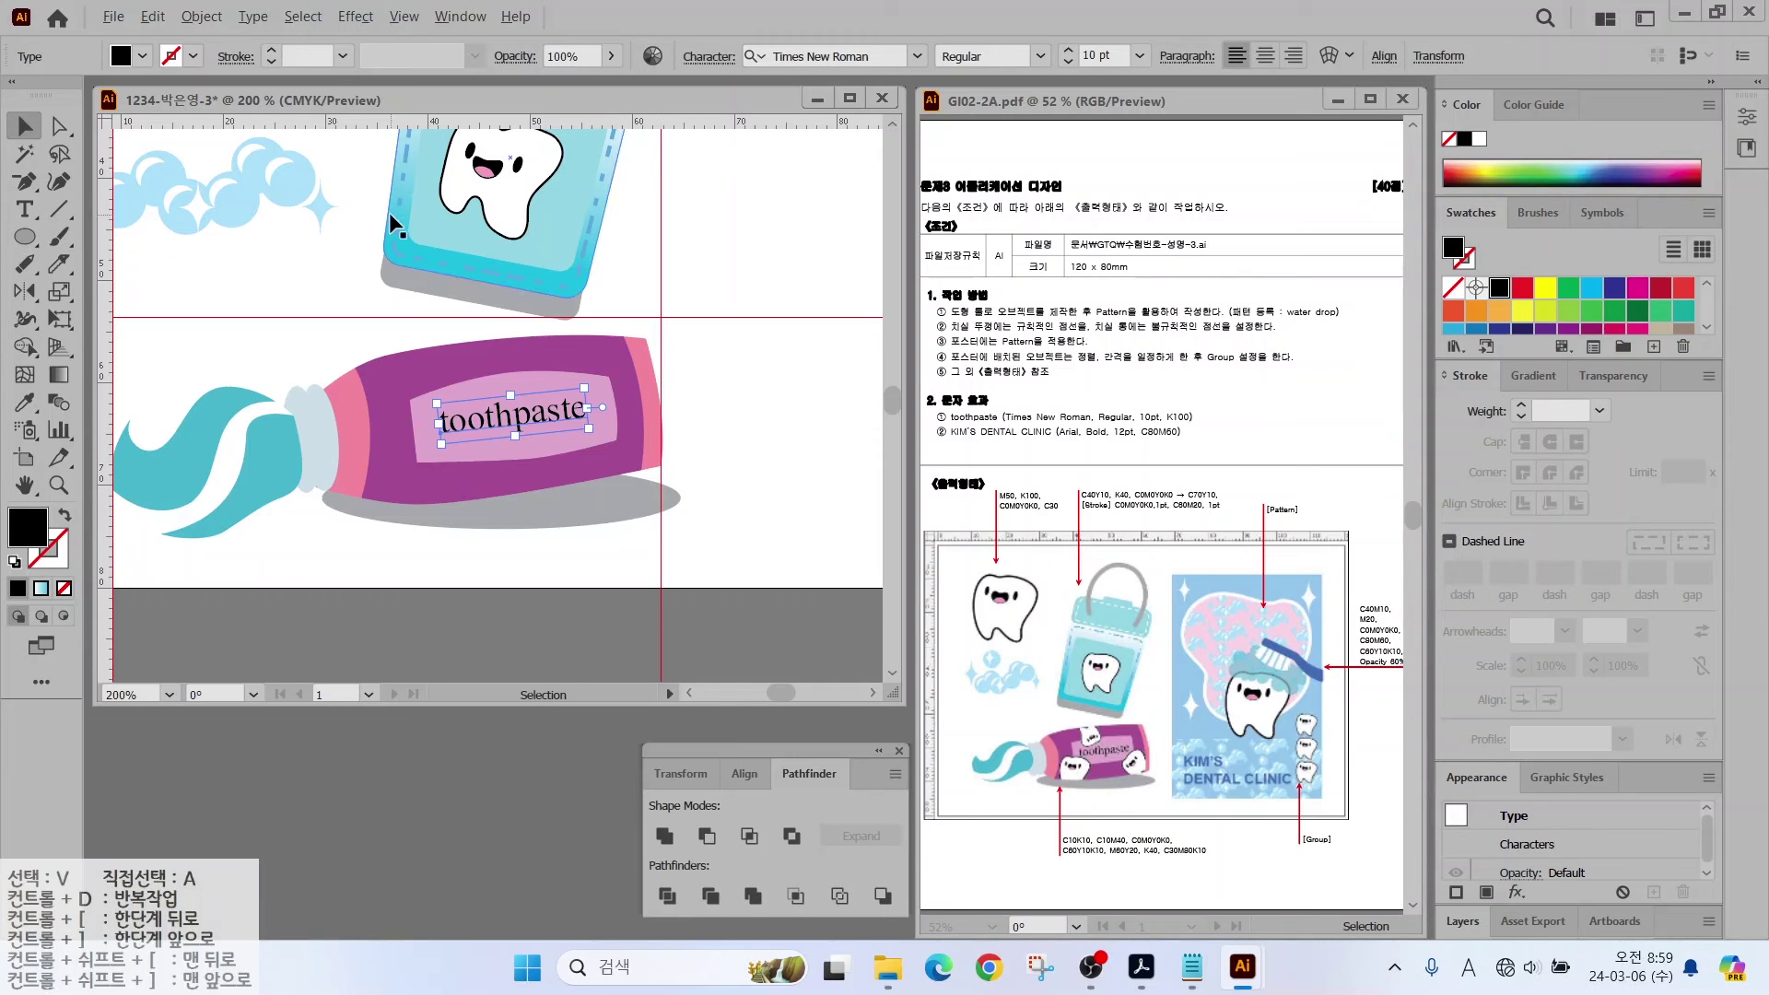
scroll(389, 212, "down", 1)
Step: Duplicate the tooth character, shrink it, and bring it in front of the tube
scroll(389, 276, "up", 3)
left_click_drag(350, 194, 387, 454)
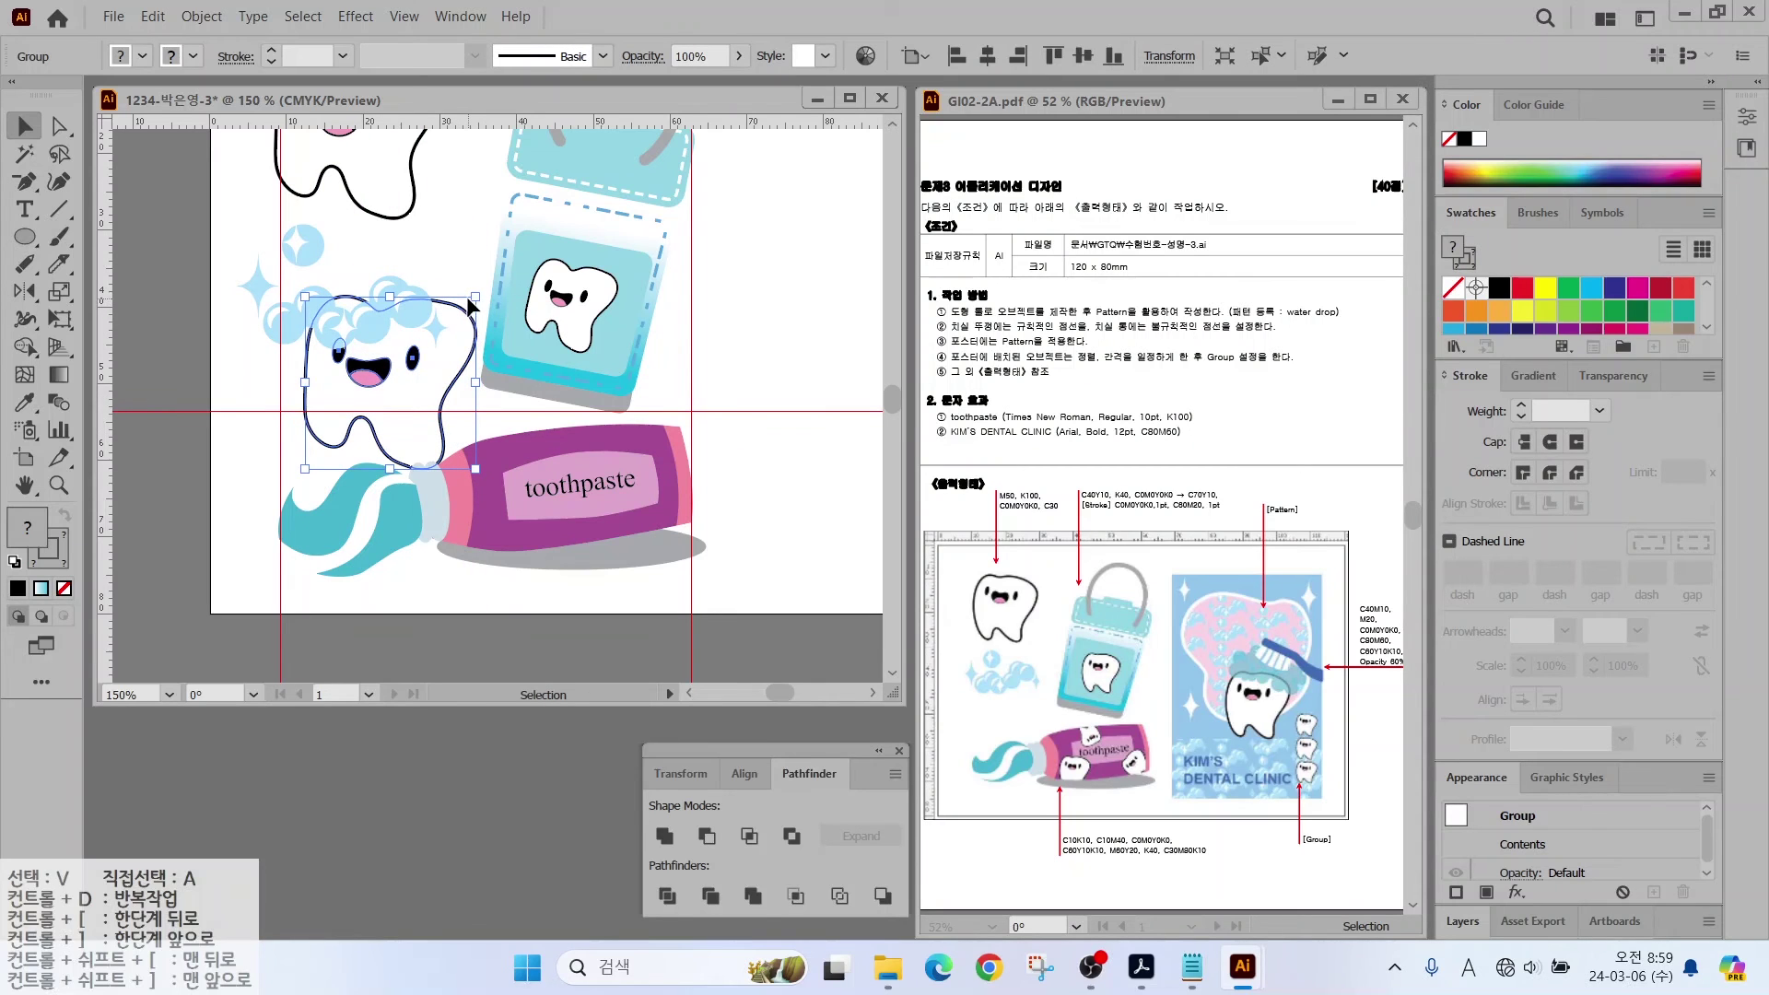
left_click_drag(474, 297, 488, 548)
right_click(491, 558)
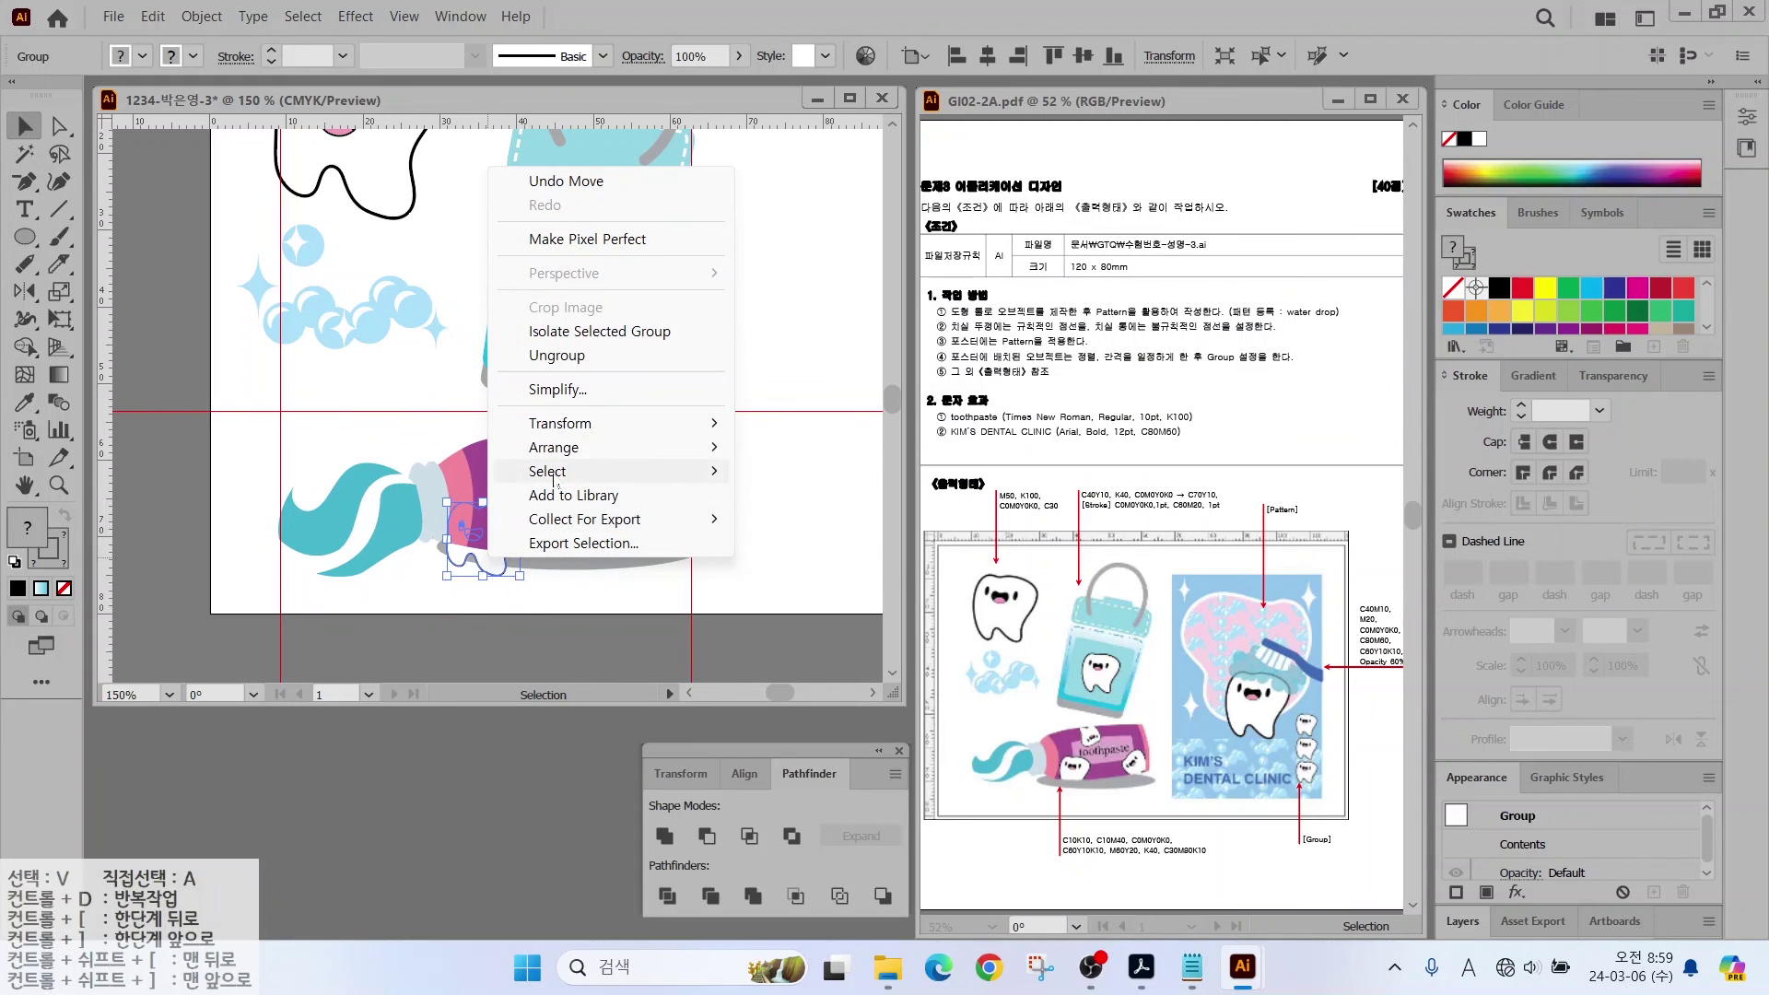
mouse_move(569, 450)
left_click(773, 447)
Step: Place a second small tooth at the tube's right end and a third above the tube
scroll(691, 452, "up", 2)
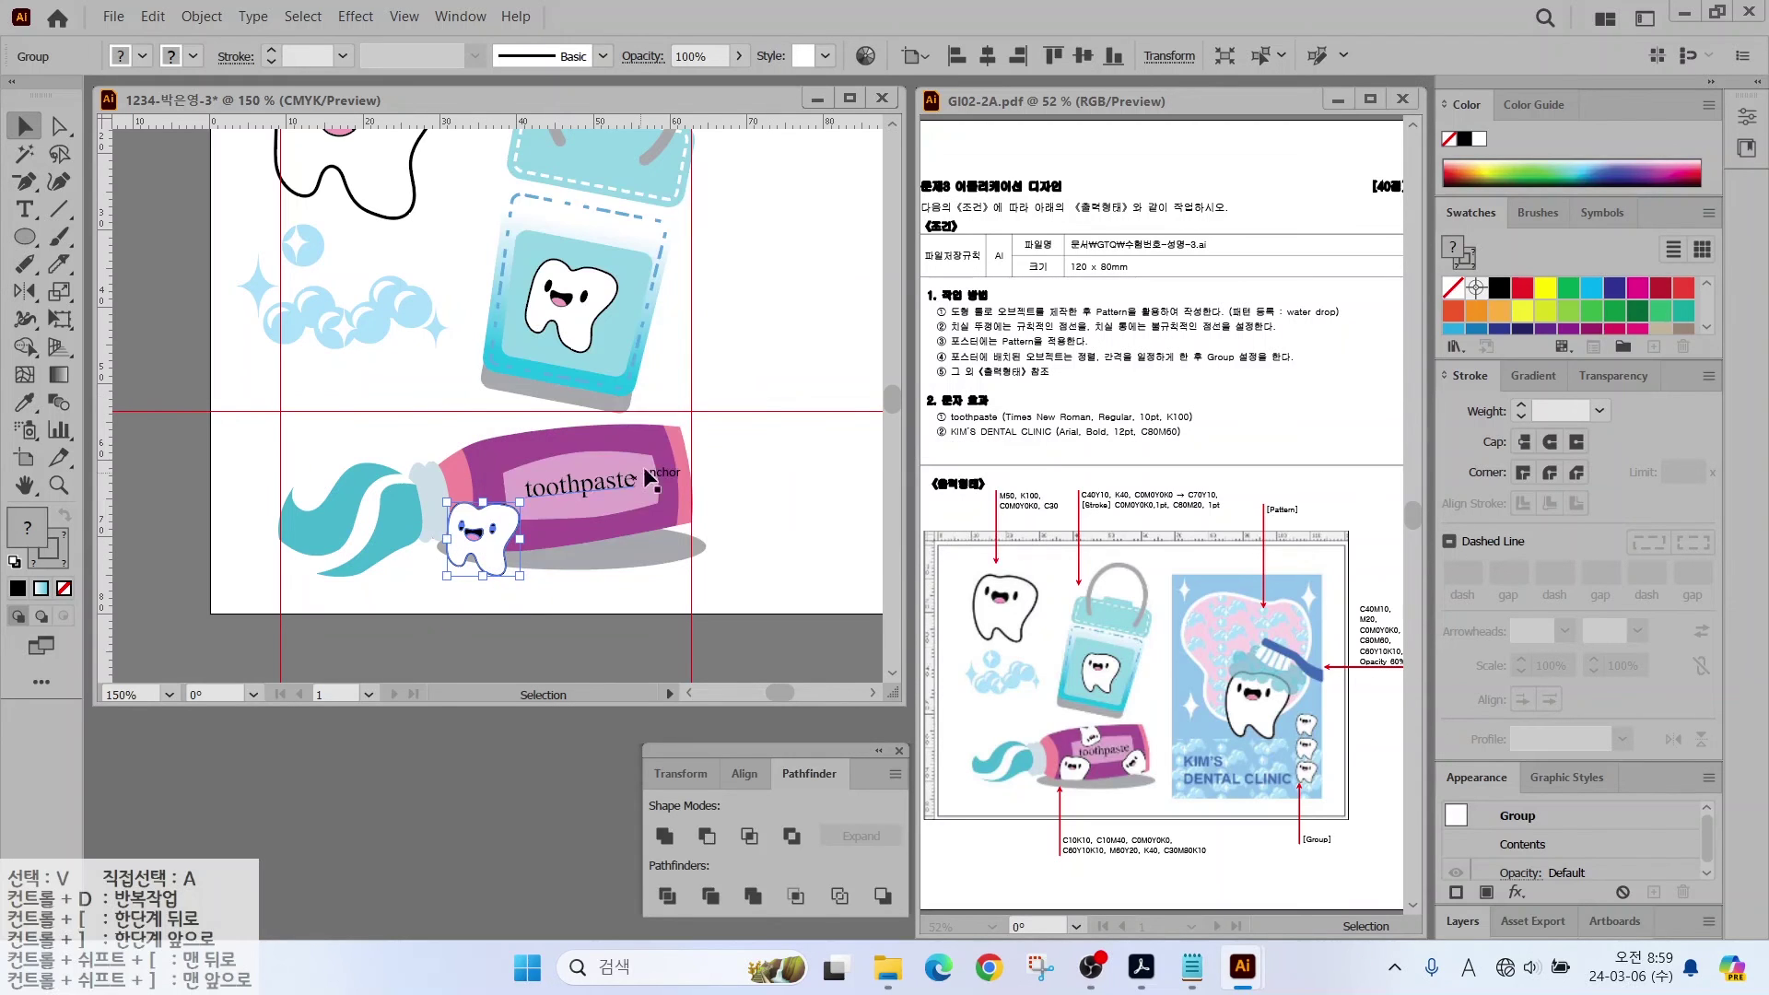
scroll(691, 451, "up", 2)
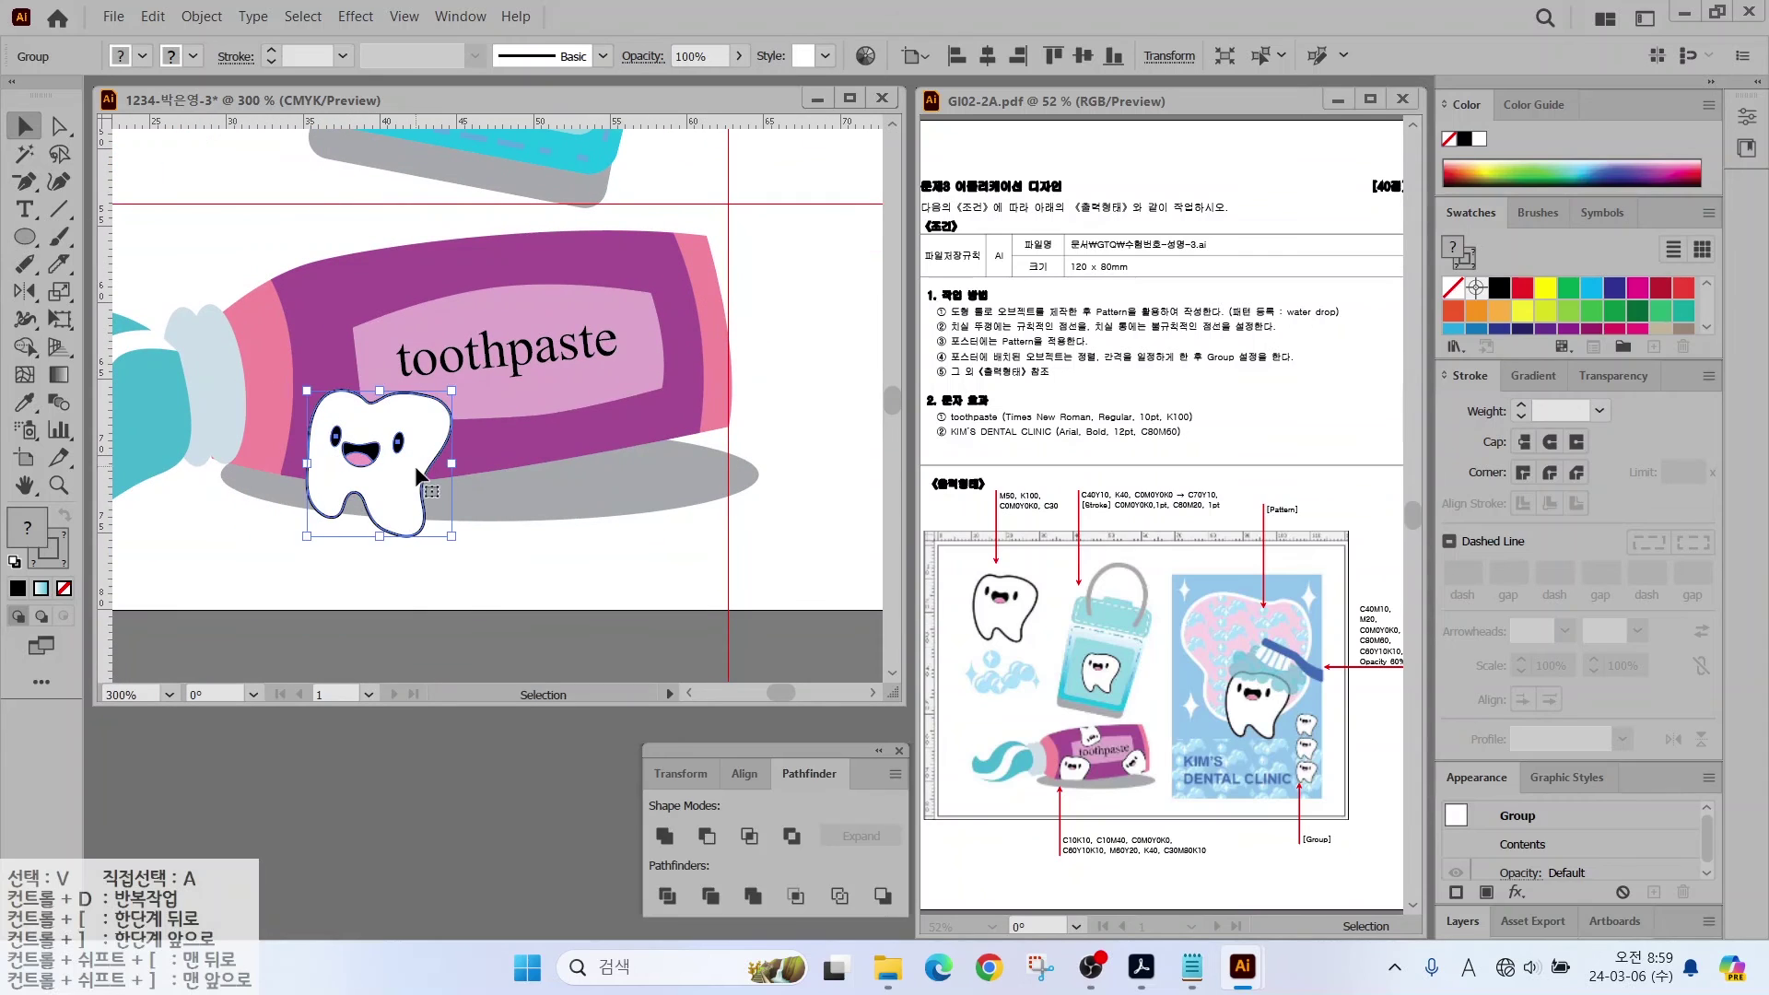
left_click_drag(405, 433, 719, 322, "alt")
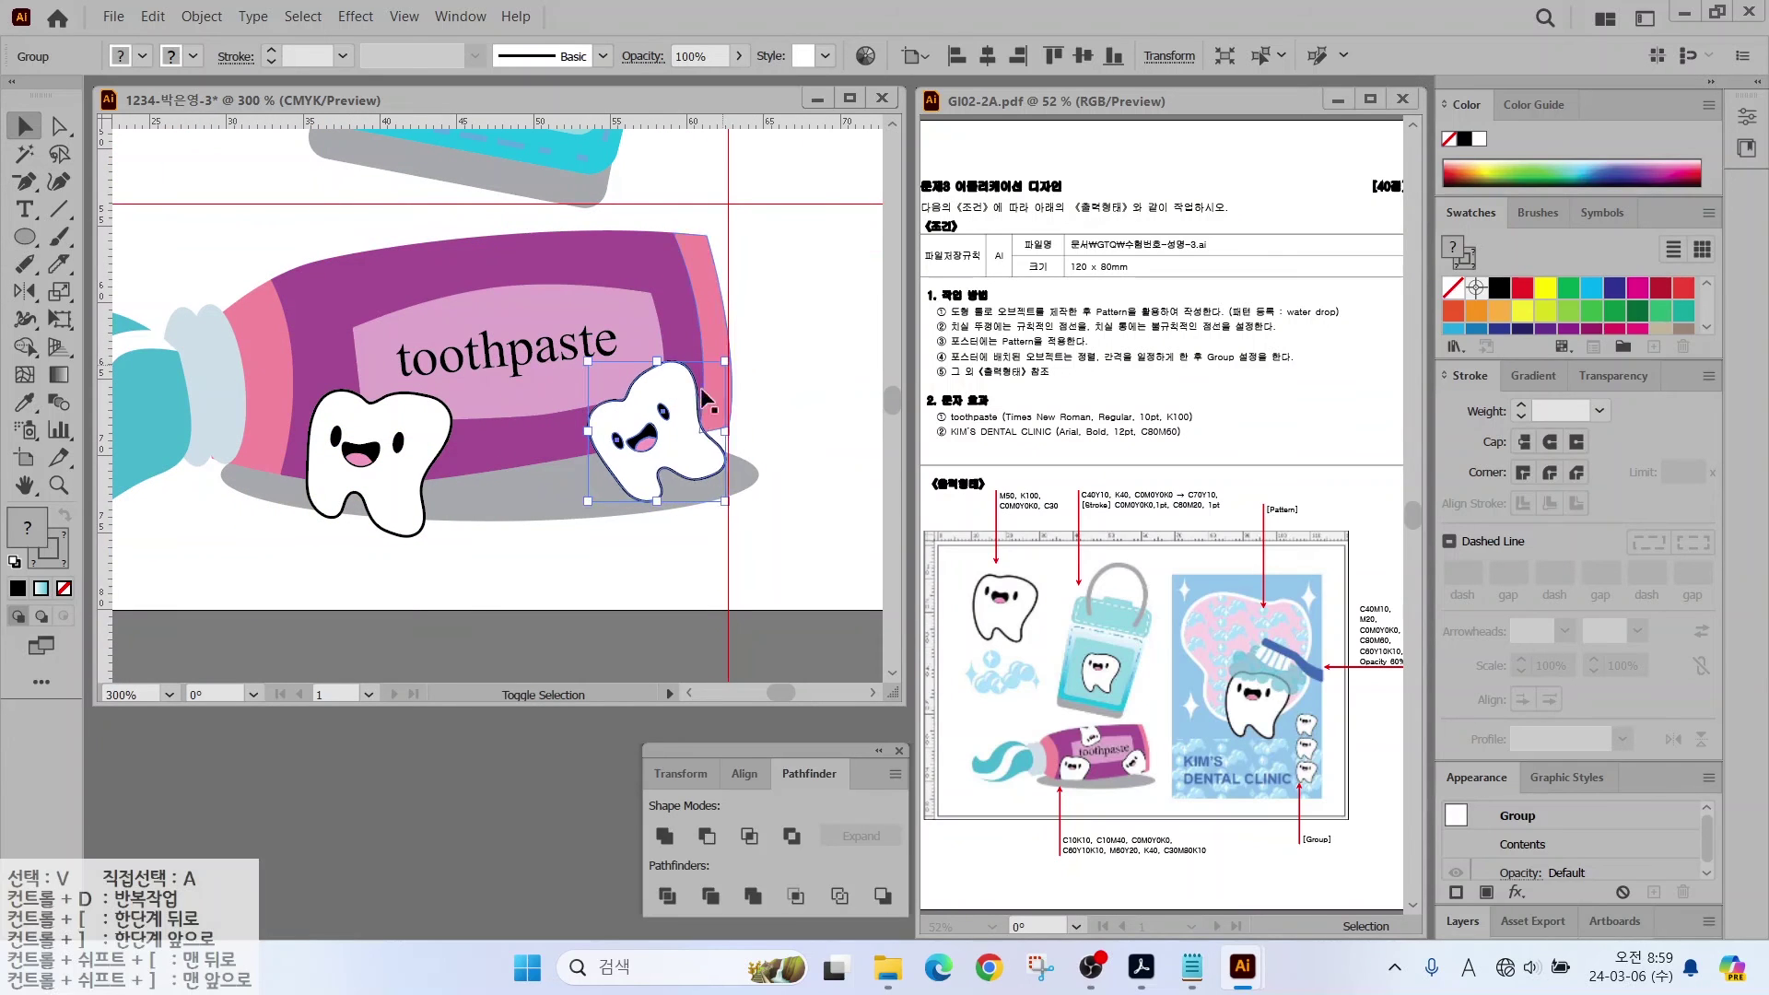
left_click_drag(687, 424, 493, 277, "alt")
left_click_drag(537, 339, 481, 333)
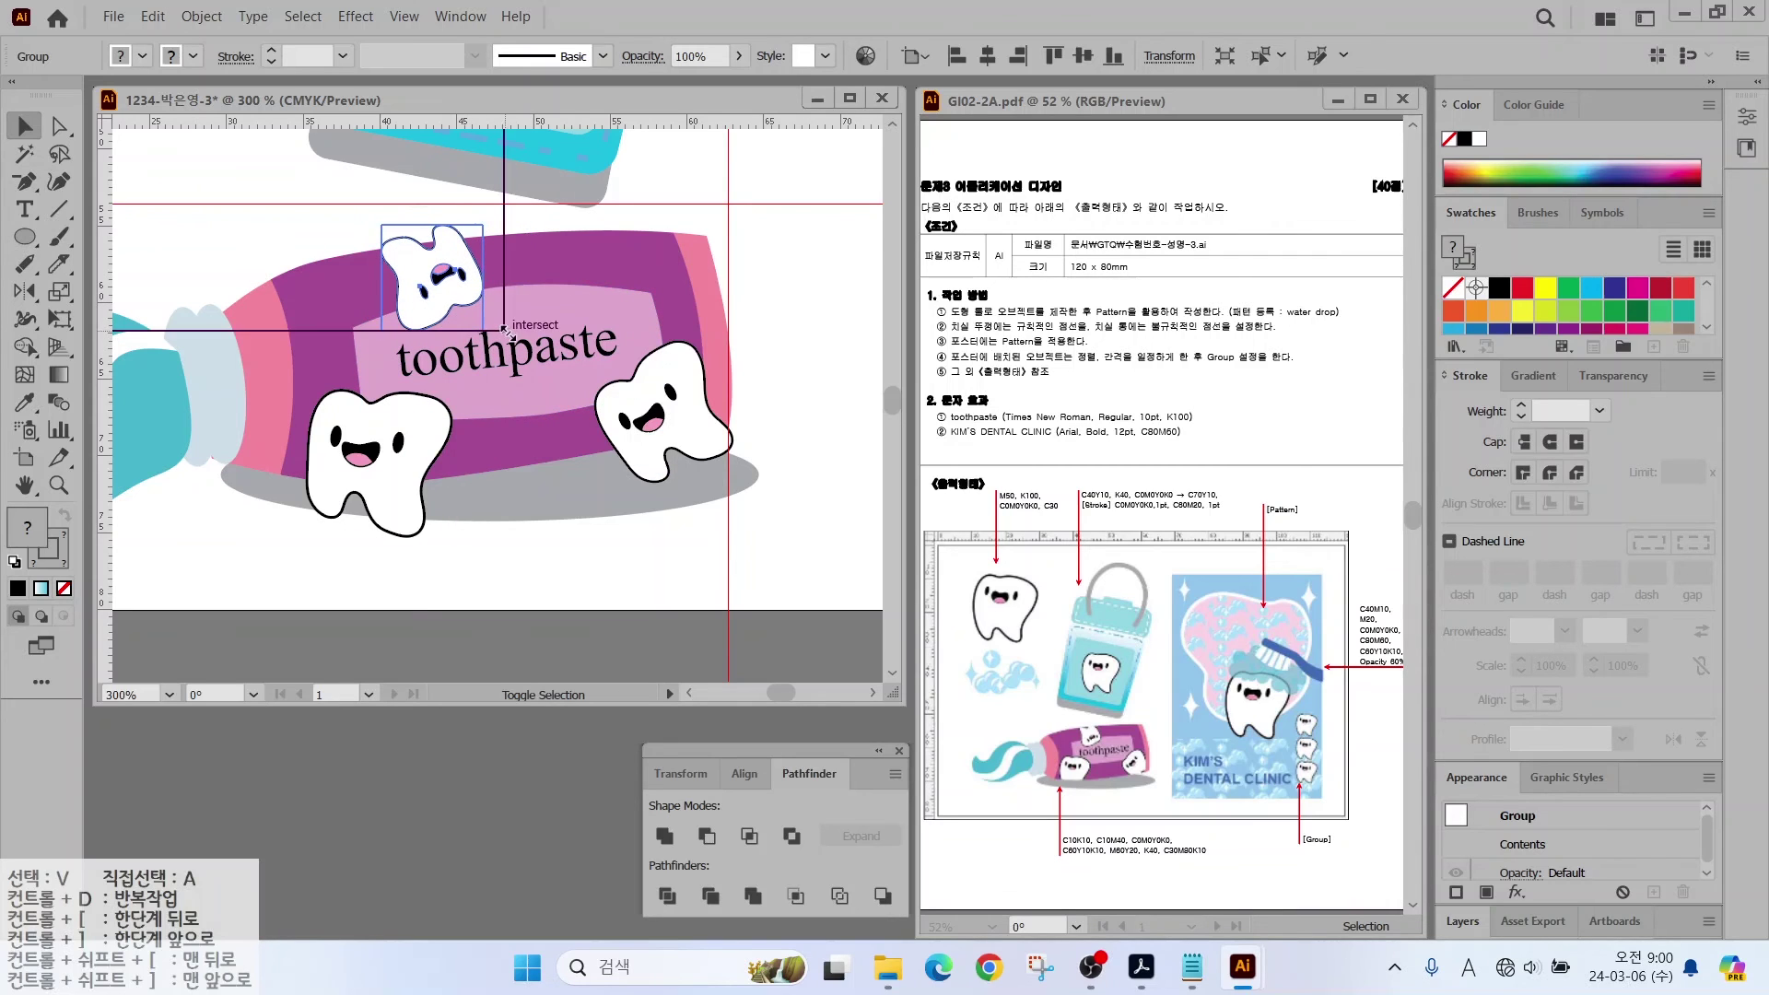
left_click(770, 347)
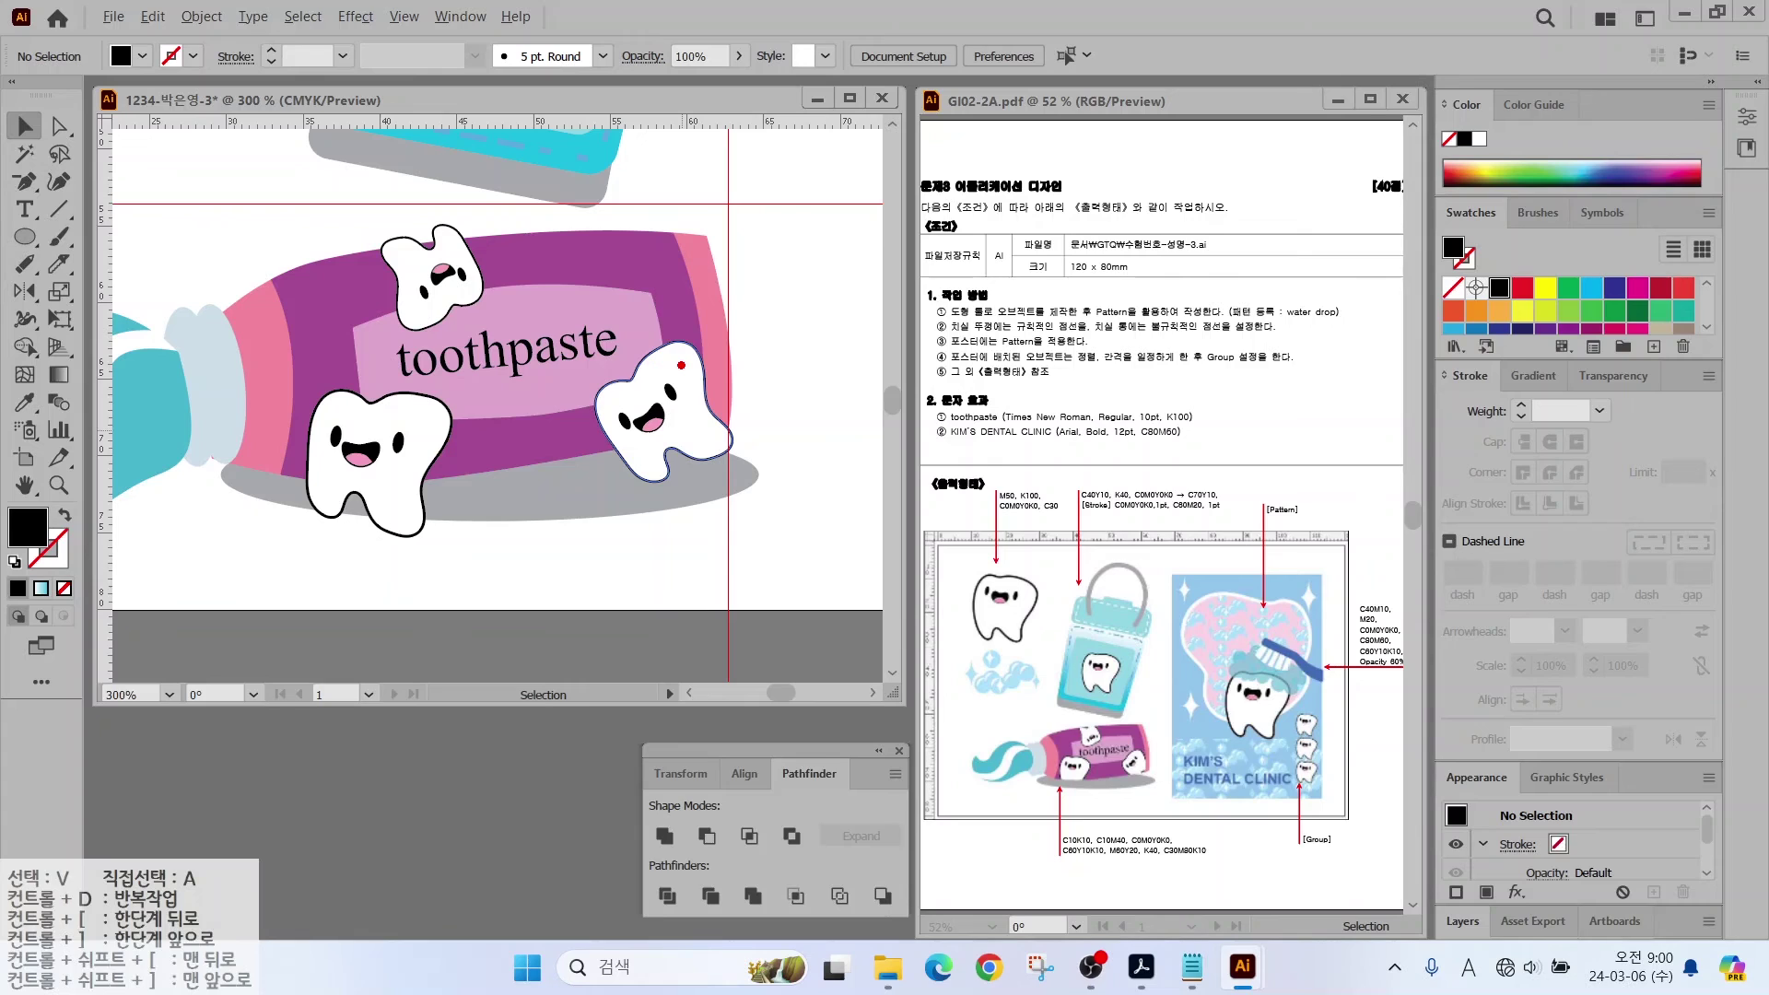
Step: Copy the purple tube body and paste a duplicate in front
left_click(632, 255)
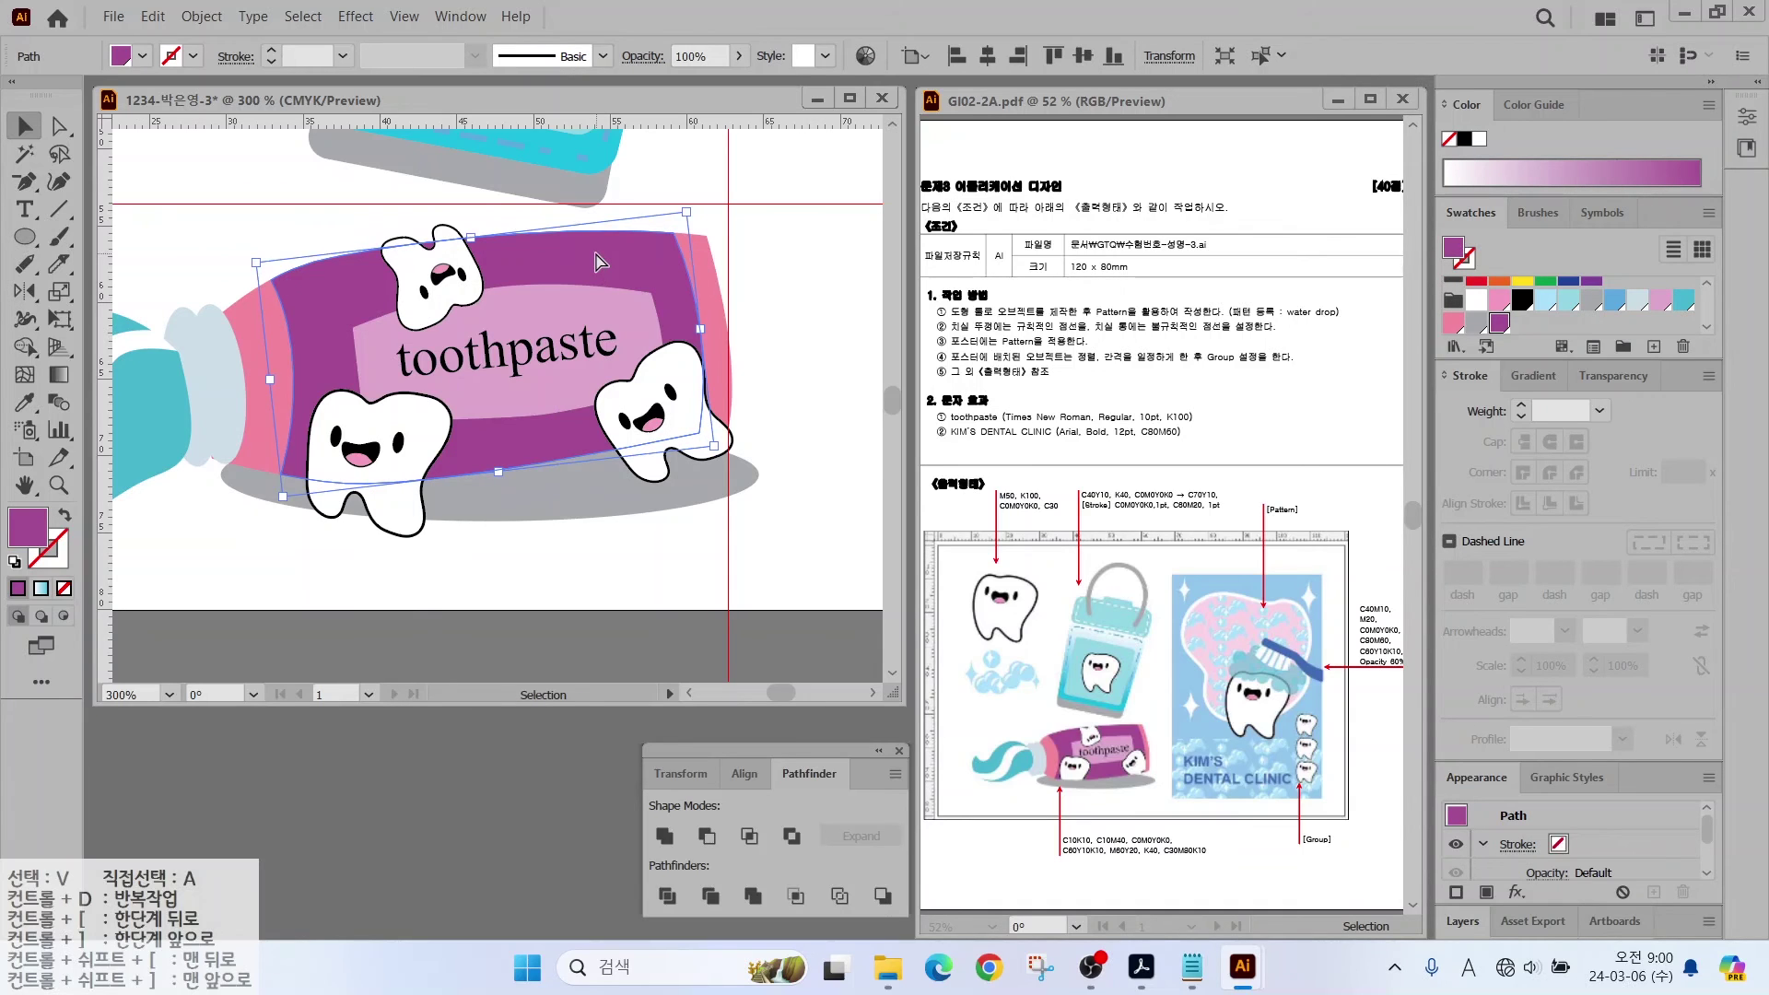
key("a")
key("ctrl+v")
Step: Align the tube copy over the original, add the three teeth, and make a clipping mask
left_click_drag(700, 310, 550, 292)
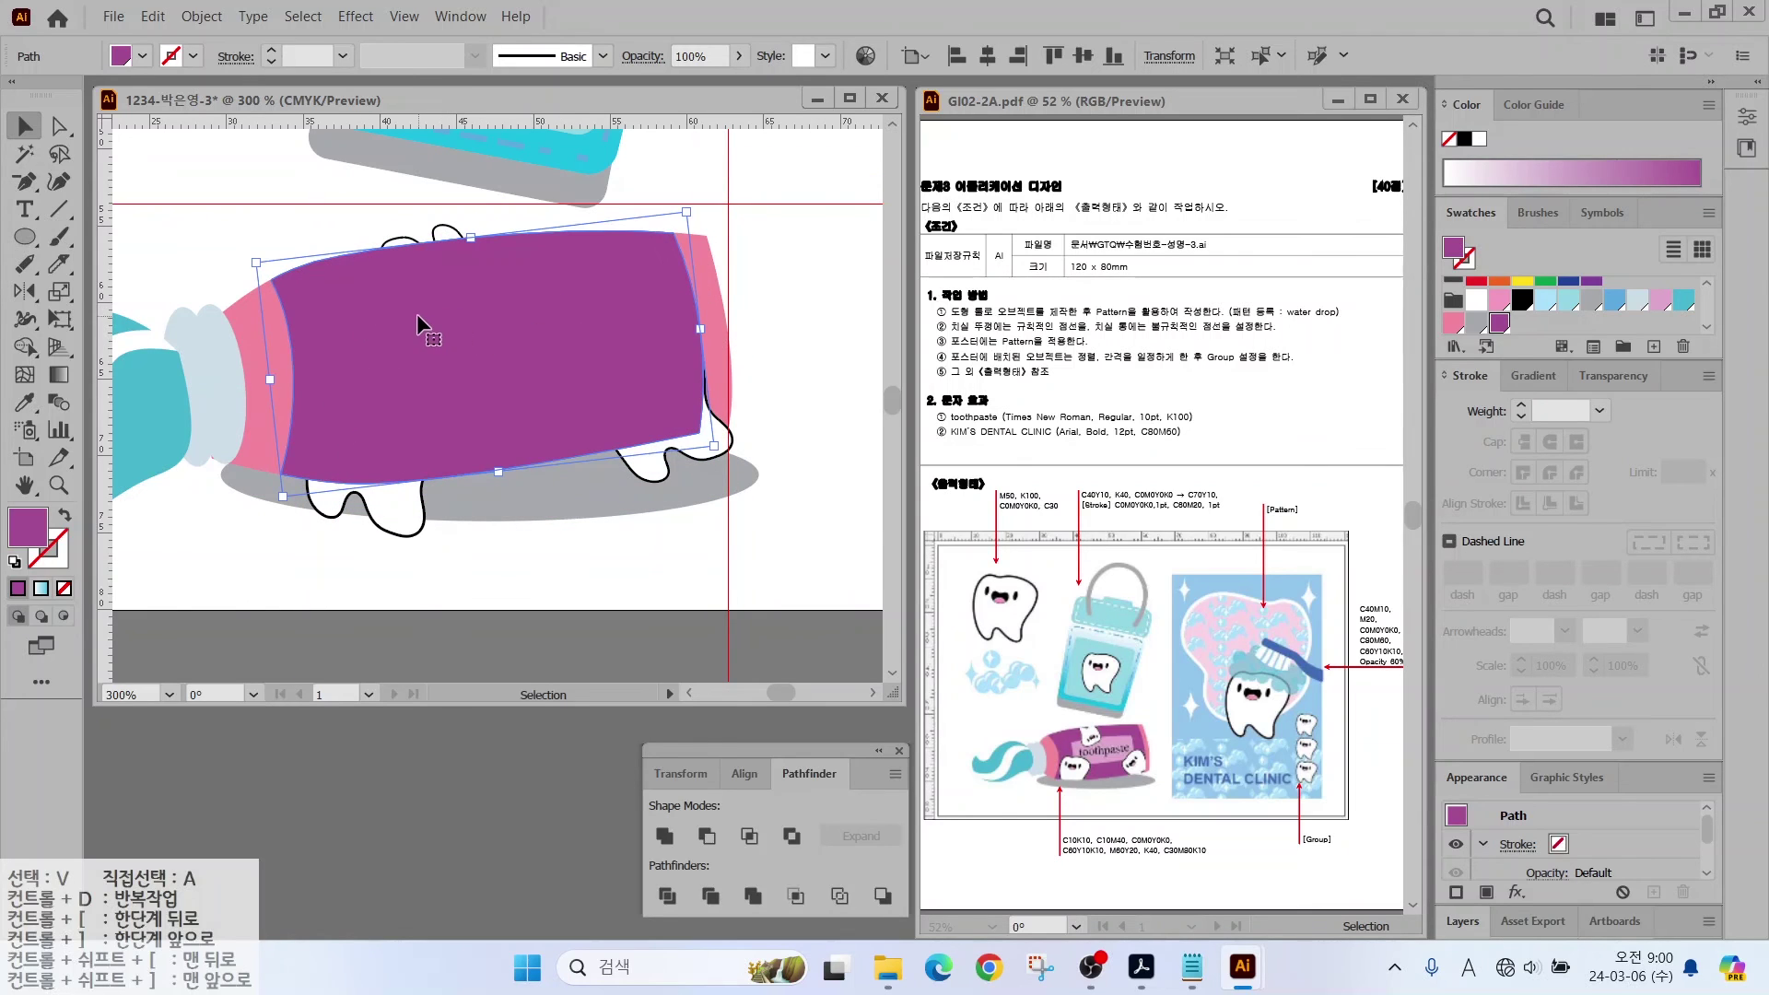
left_click(444, 236, "shift")
left_click(392, 518, "shift")
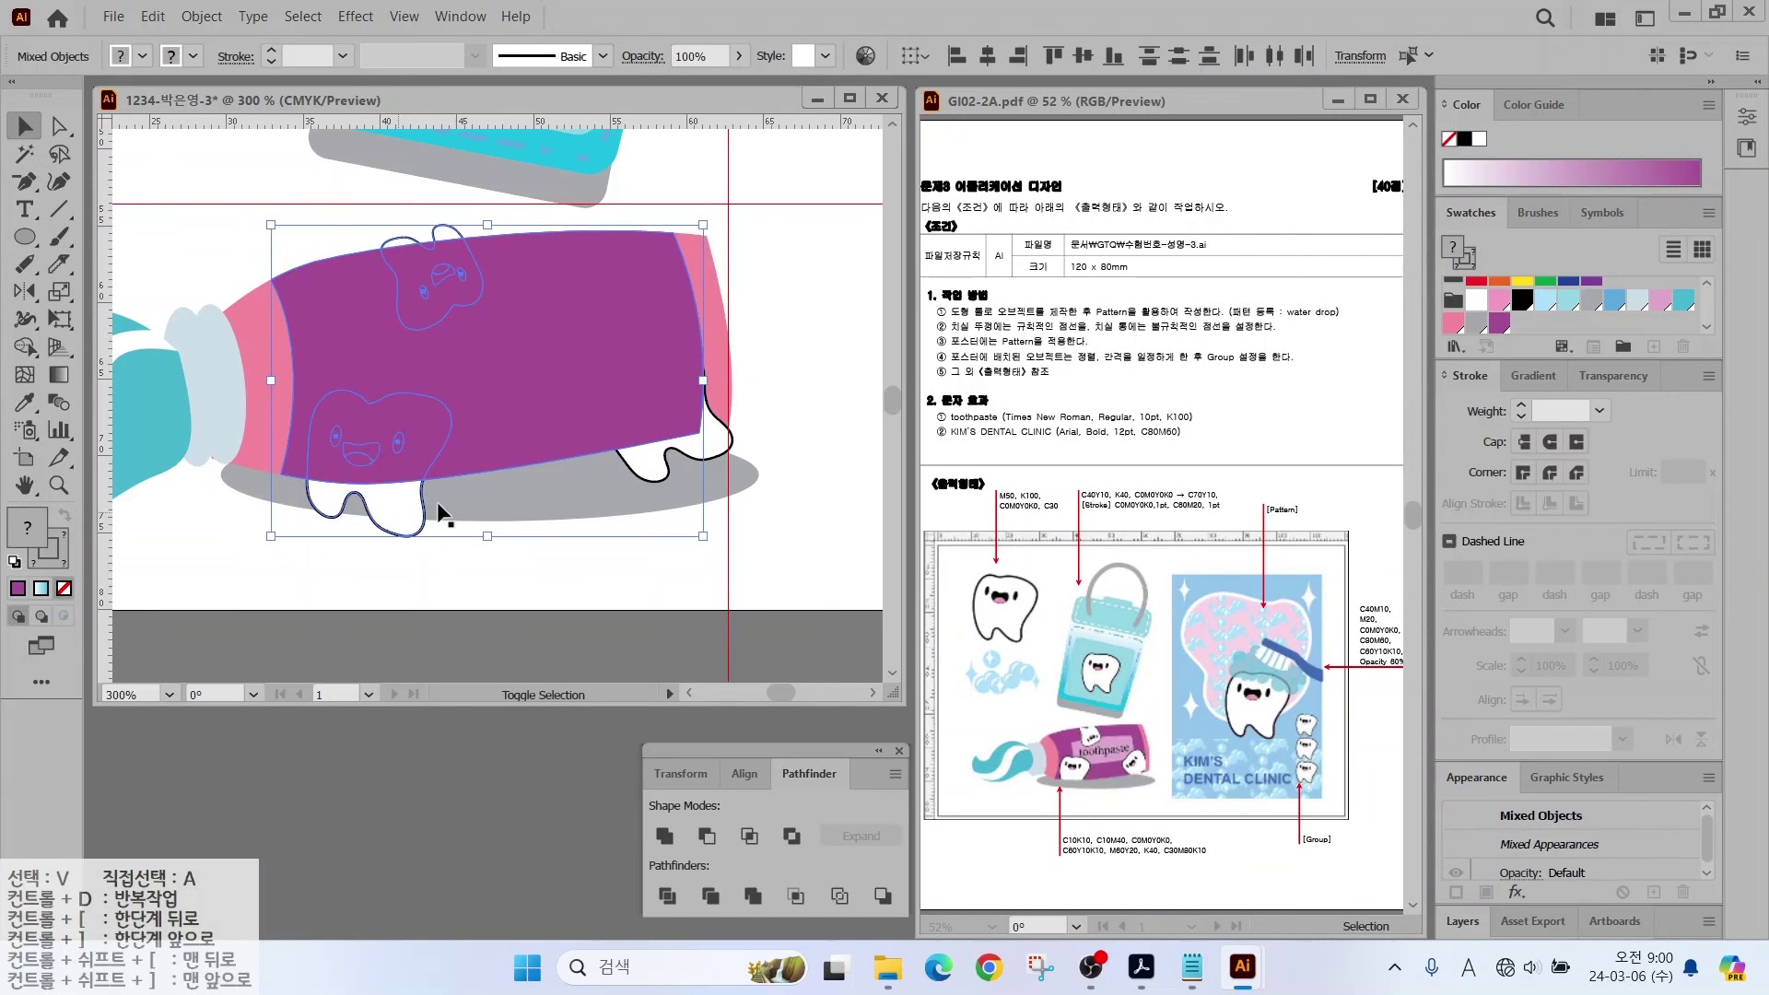
left_click(728, 441, "shift")
left_click(723, 449, "shift")
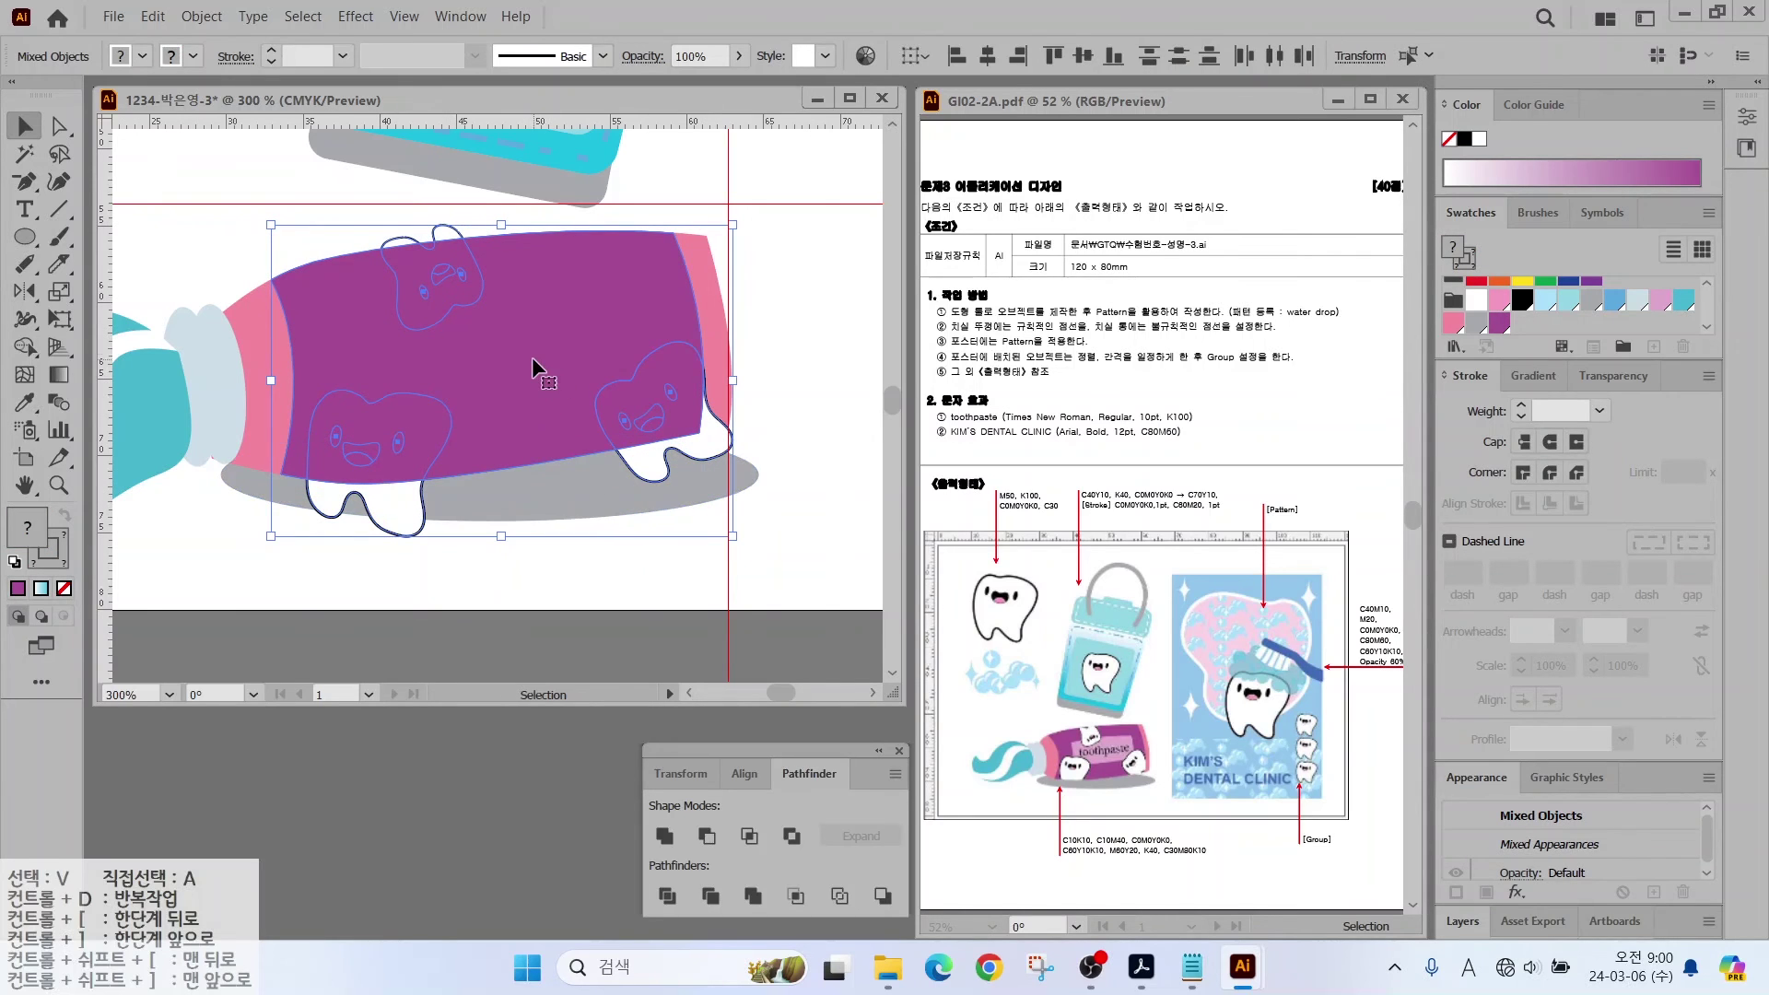
right_click(533, 333)
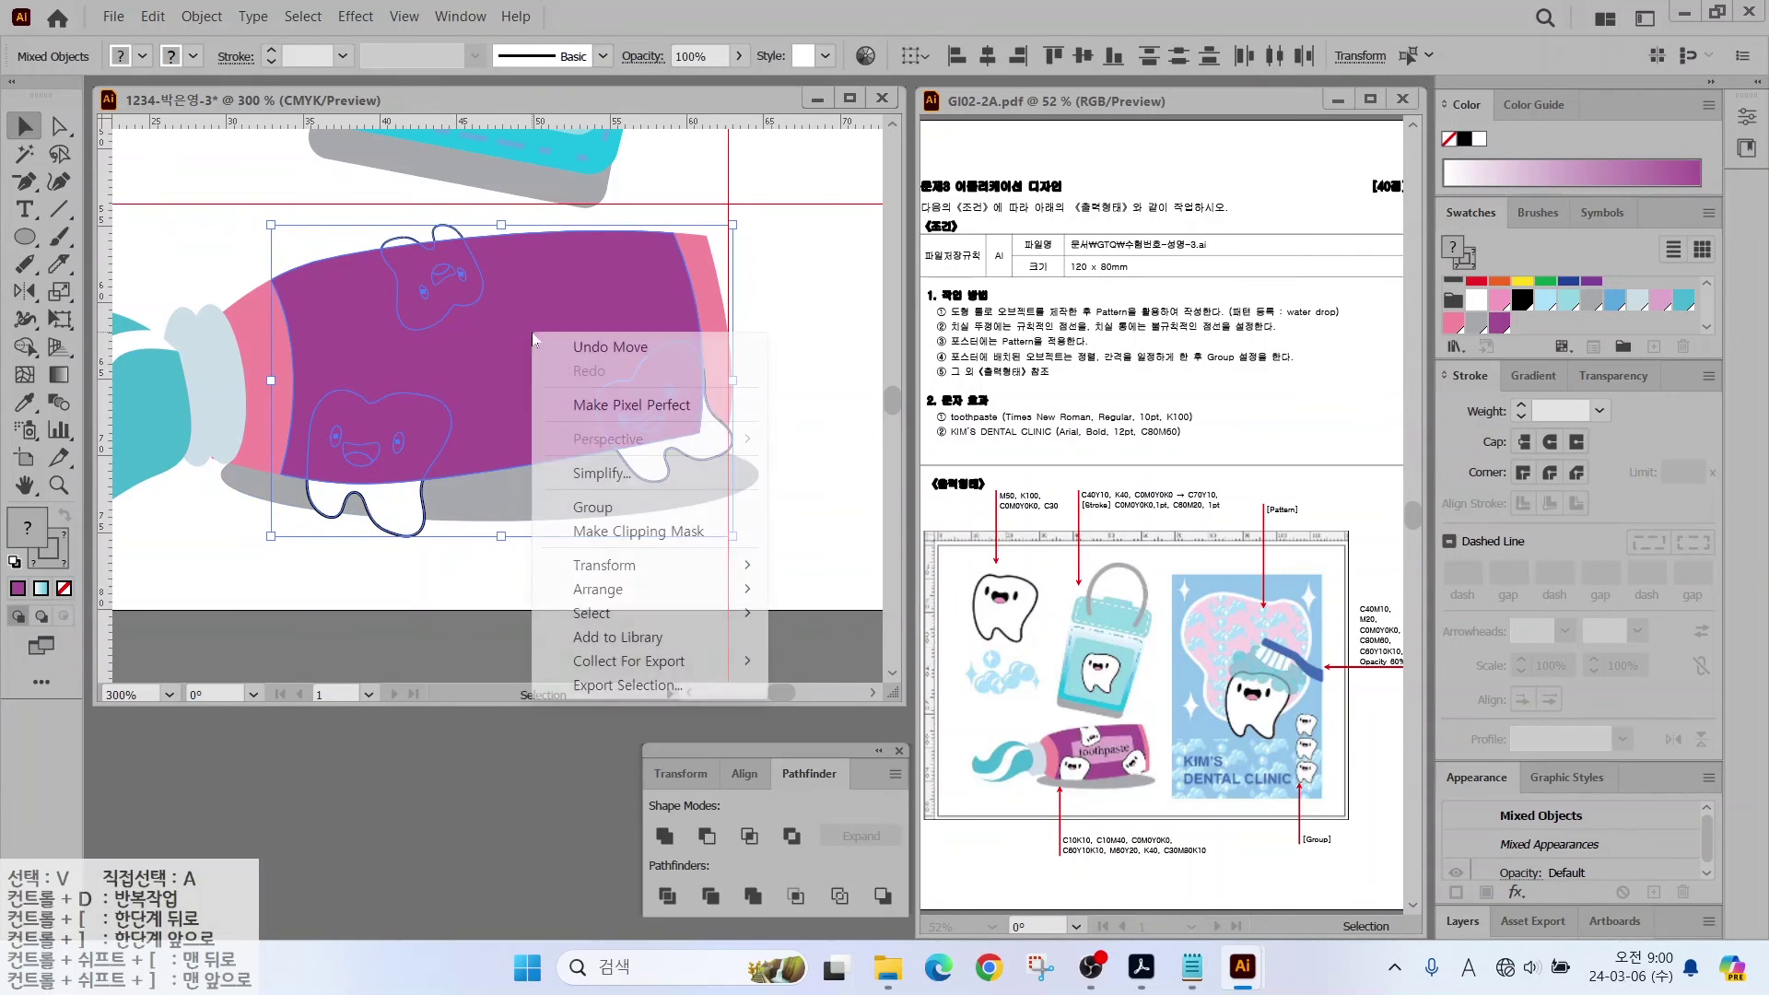
left_click(616, 532)
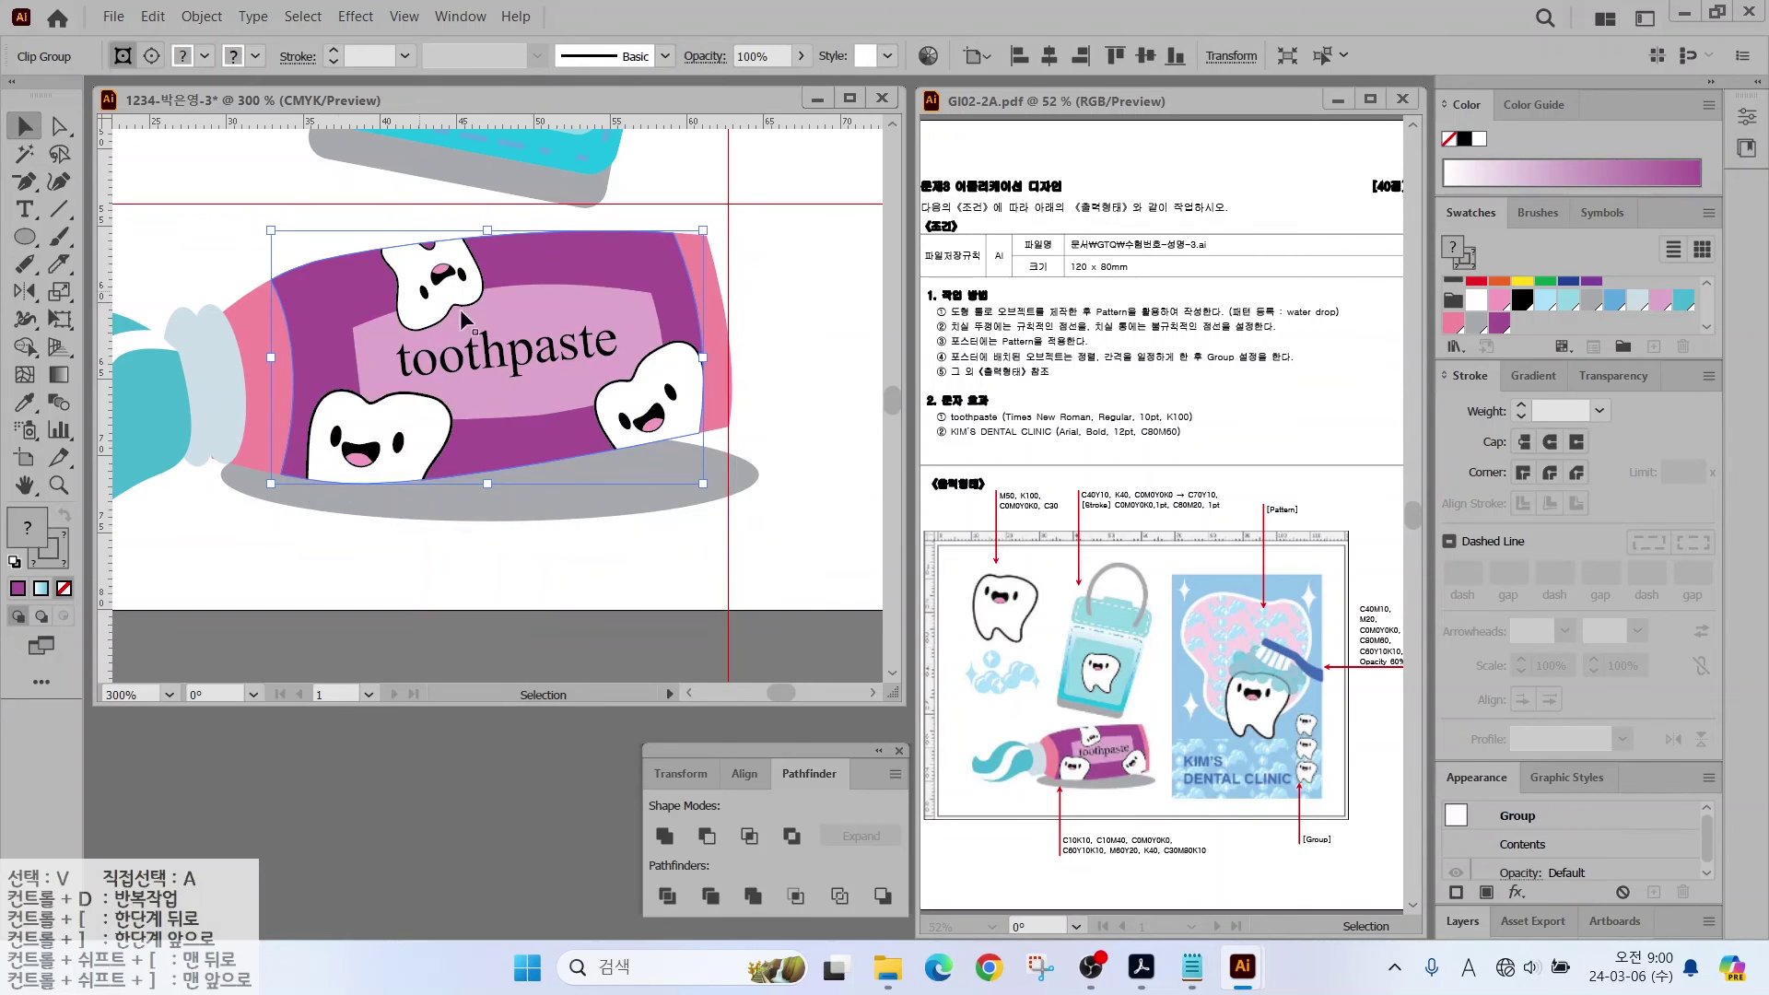
left_click(276, 553)
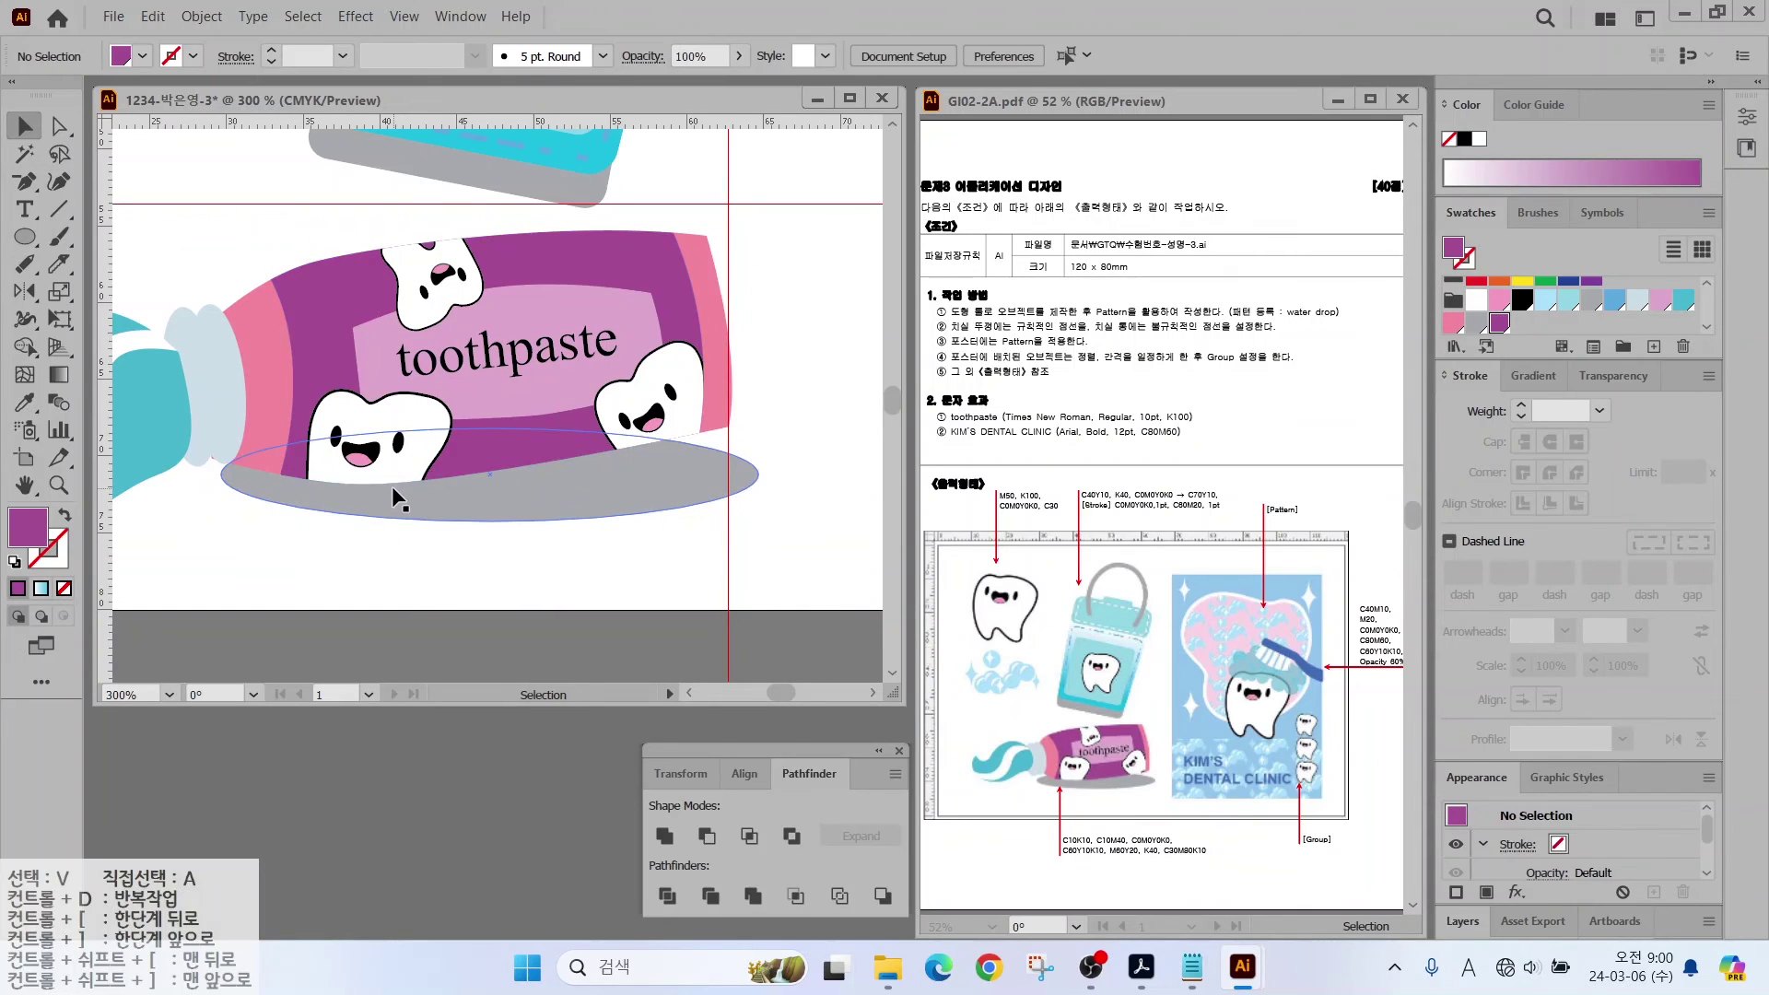
scroll(390, 484, "down", 1)
Step: Clear the old guides from the page
scroll(620, 383, "down", 1)
scroll(356, 501, "right", 3)
scroll(356, 501, "up", 2)
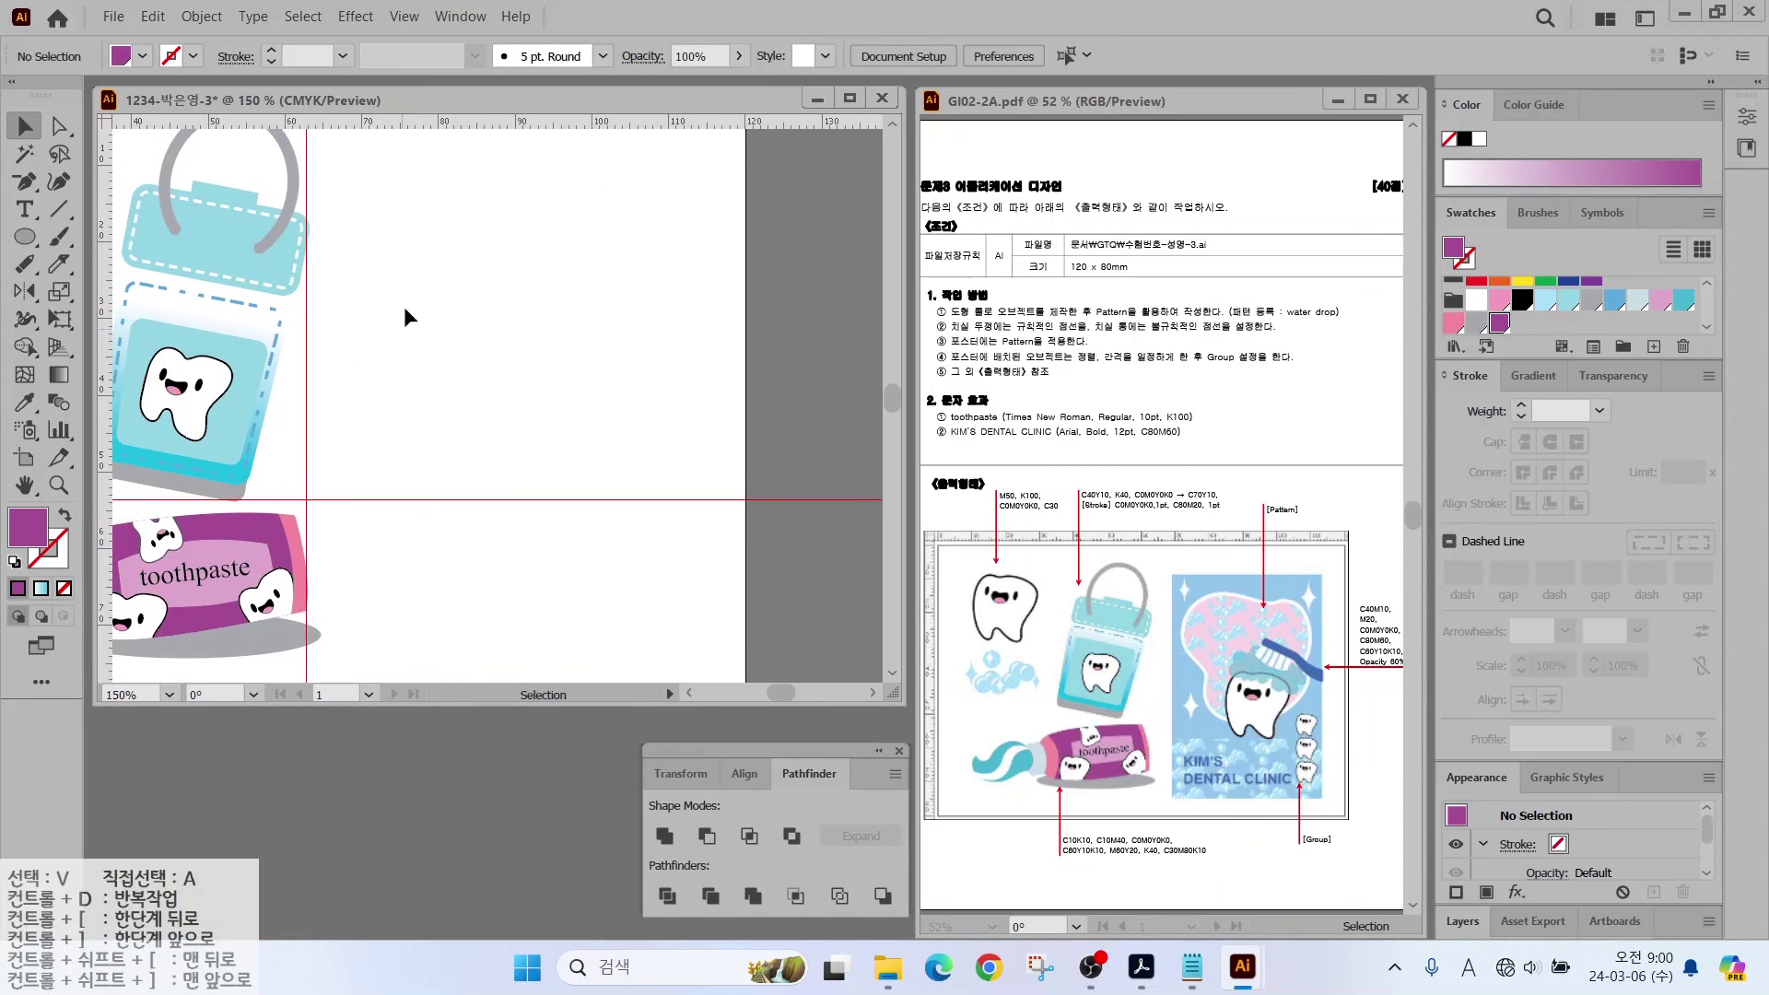
left_click(403, 17)
left_click(829, 845)
scroll(364, 442, "down", 1)
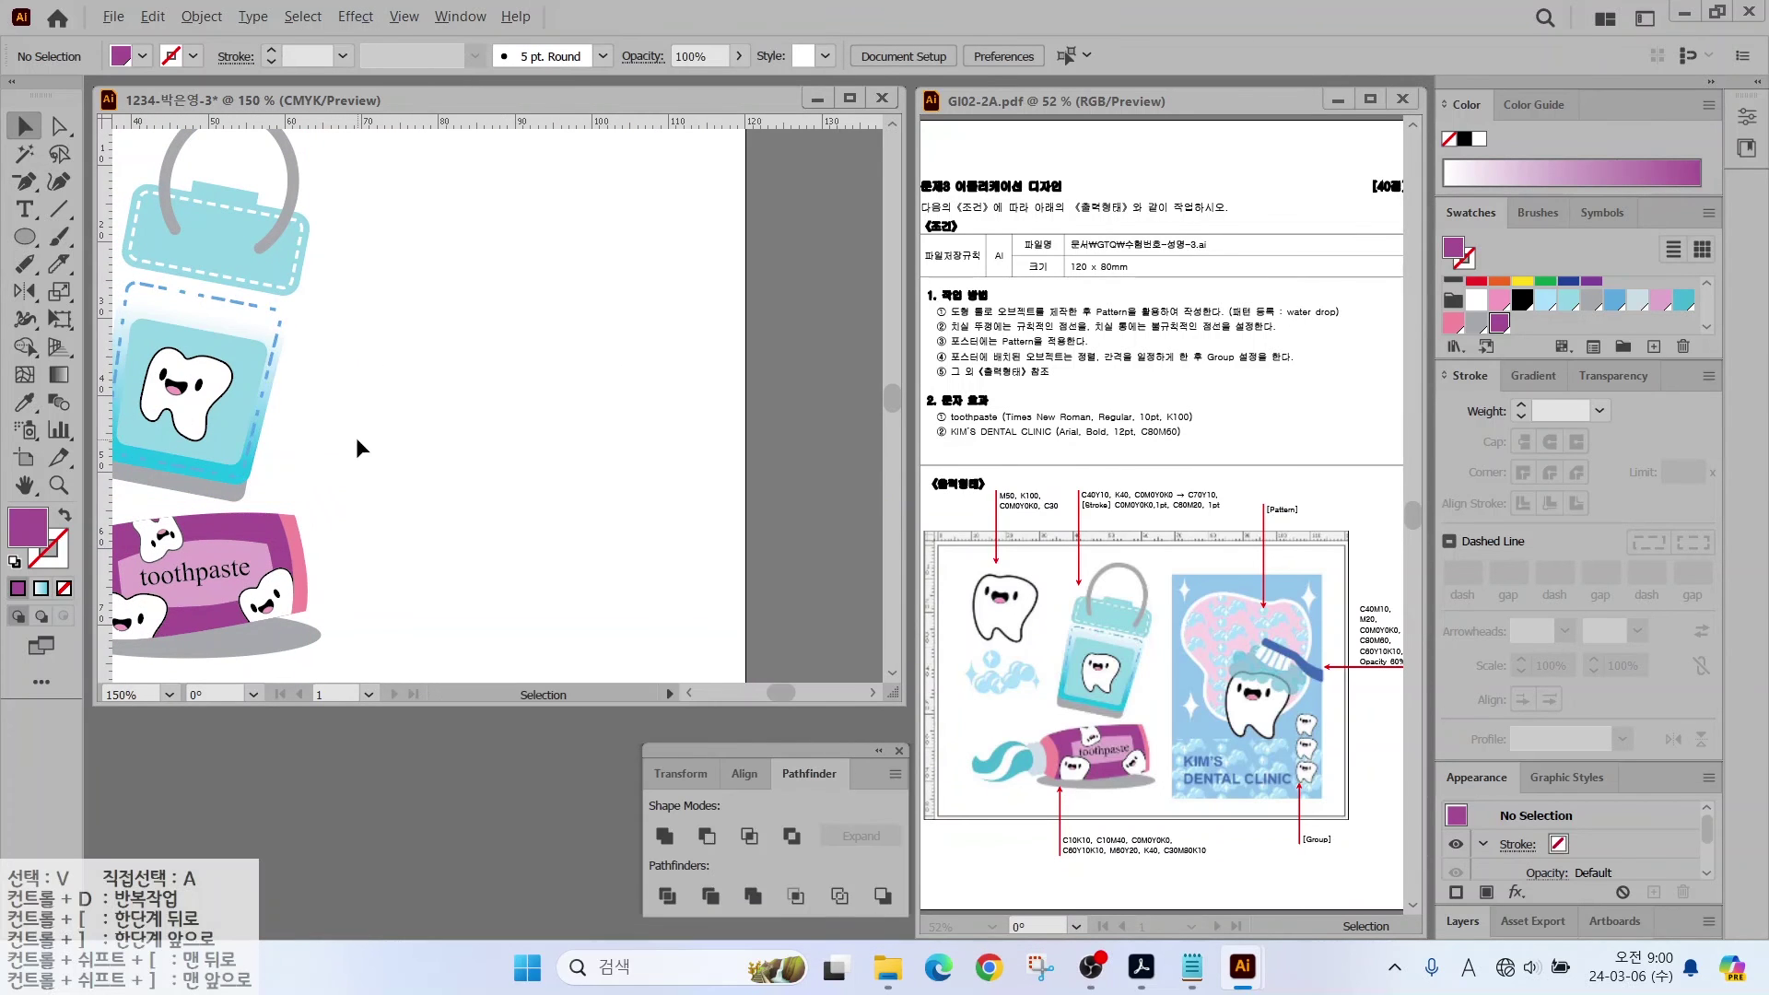
scroll(364, 442, "left", 2)
Step: Add two vertical and two horizontal guides, then draw a rectangle between them
left_click_drag(345, 323, 449, 323)
left_click_drag(104, 350, 742, 389)
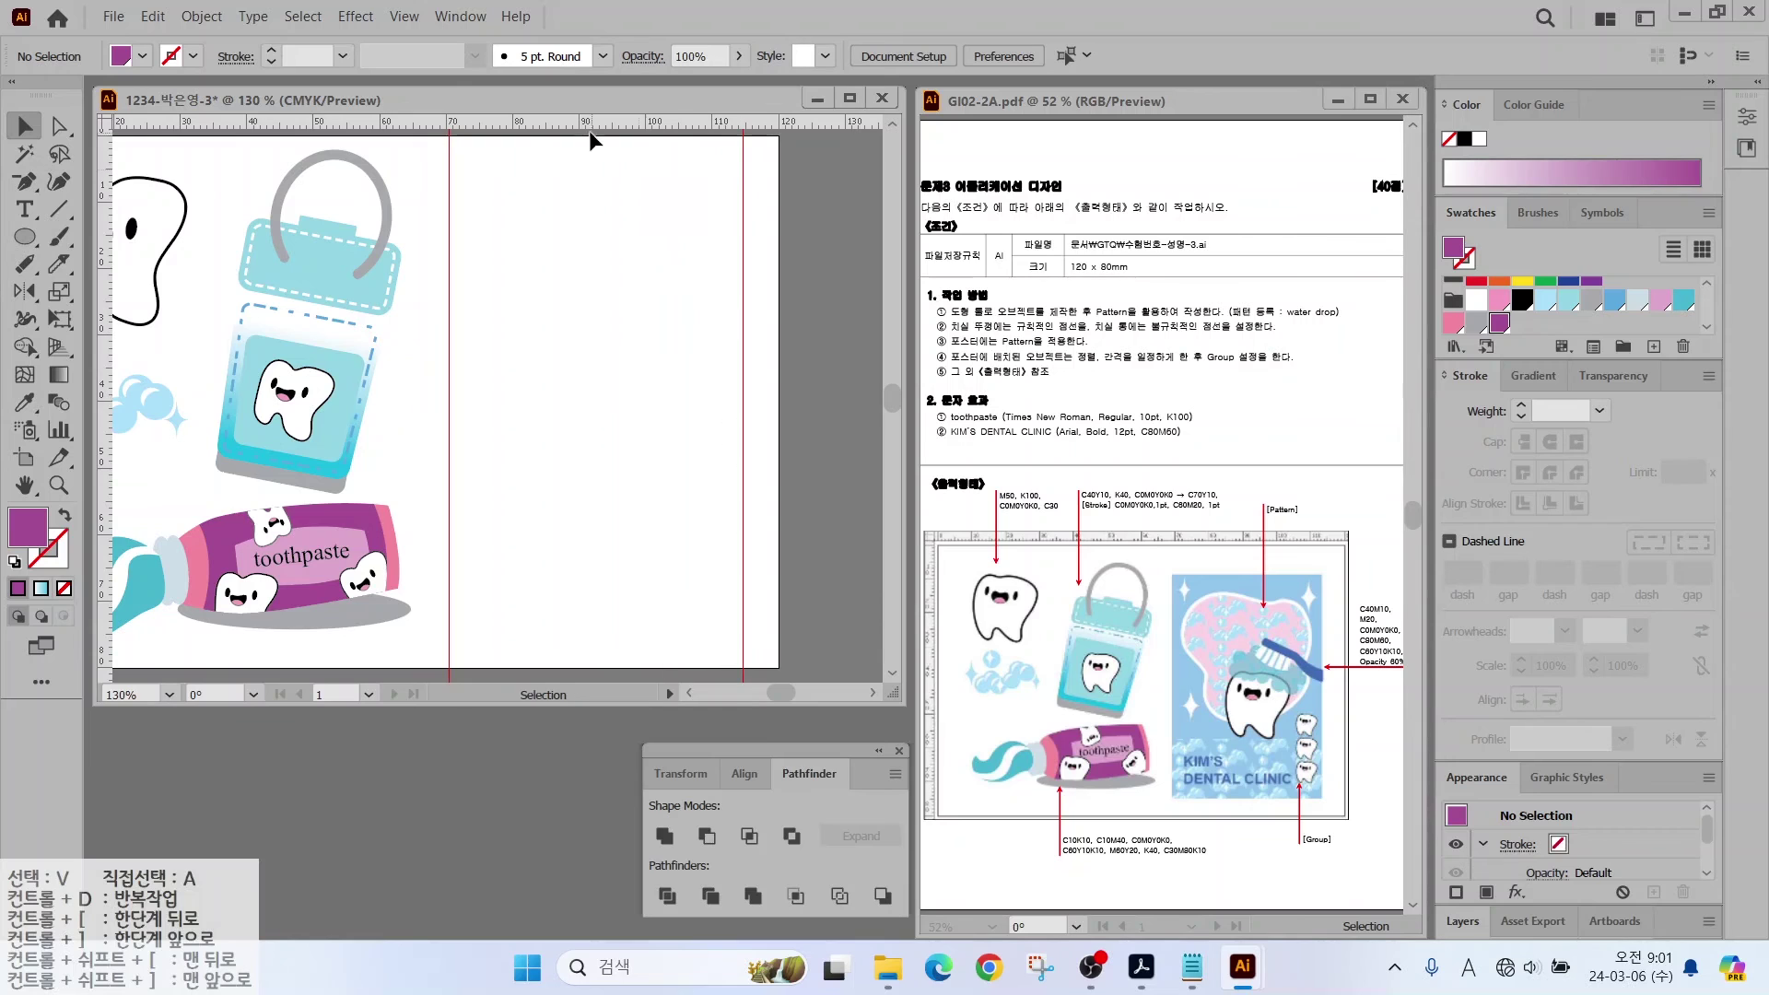
left_click_drag(589, 127, 563, 200)
left_click_drag(516, 126, 492, 631)
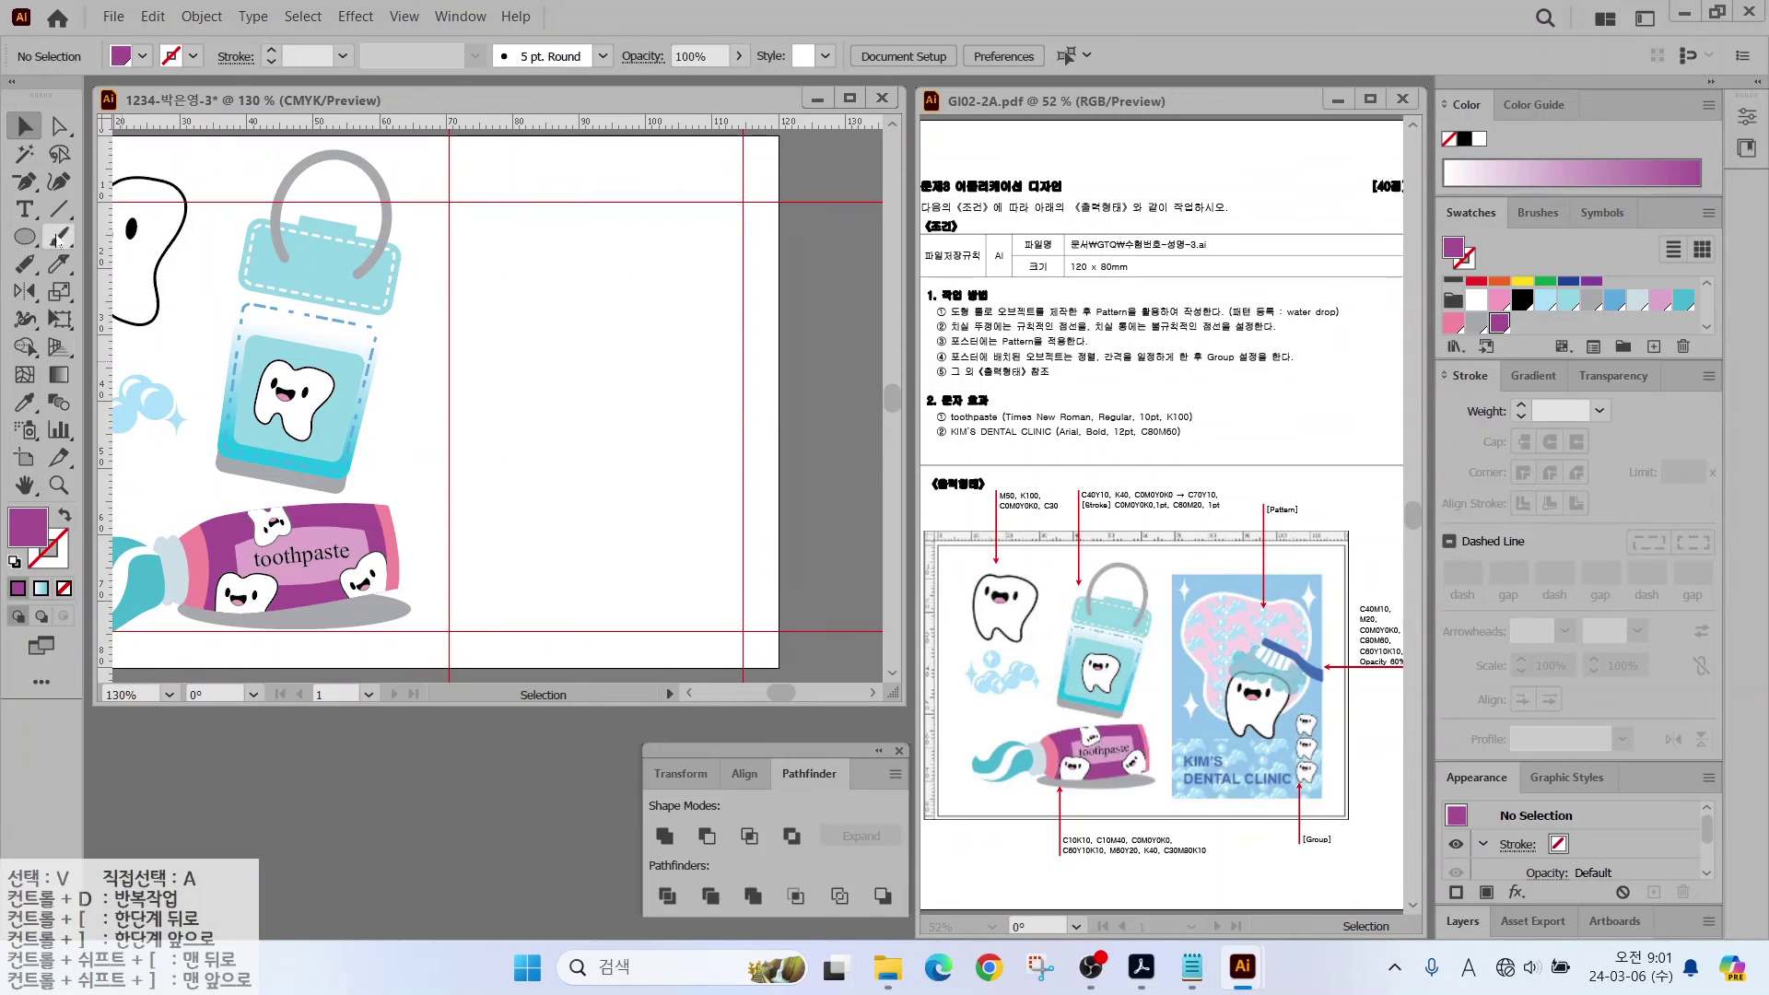
left_click(25, 237)
left_click_drag(25, 236, 73, 236)
left_click_drag(449, 205, 742, 631)
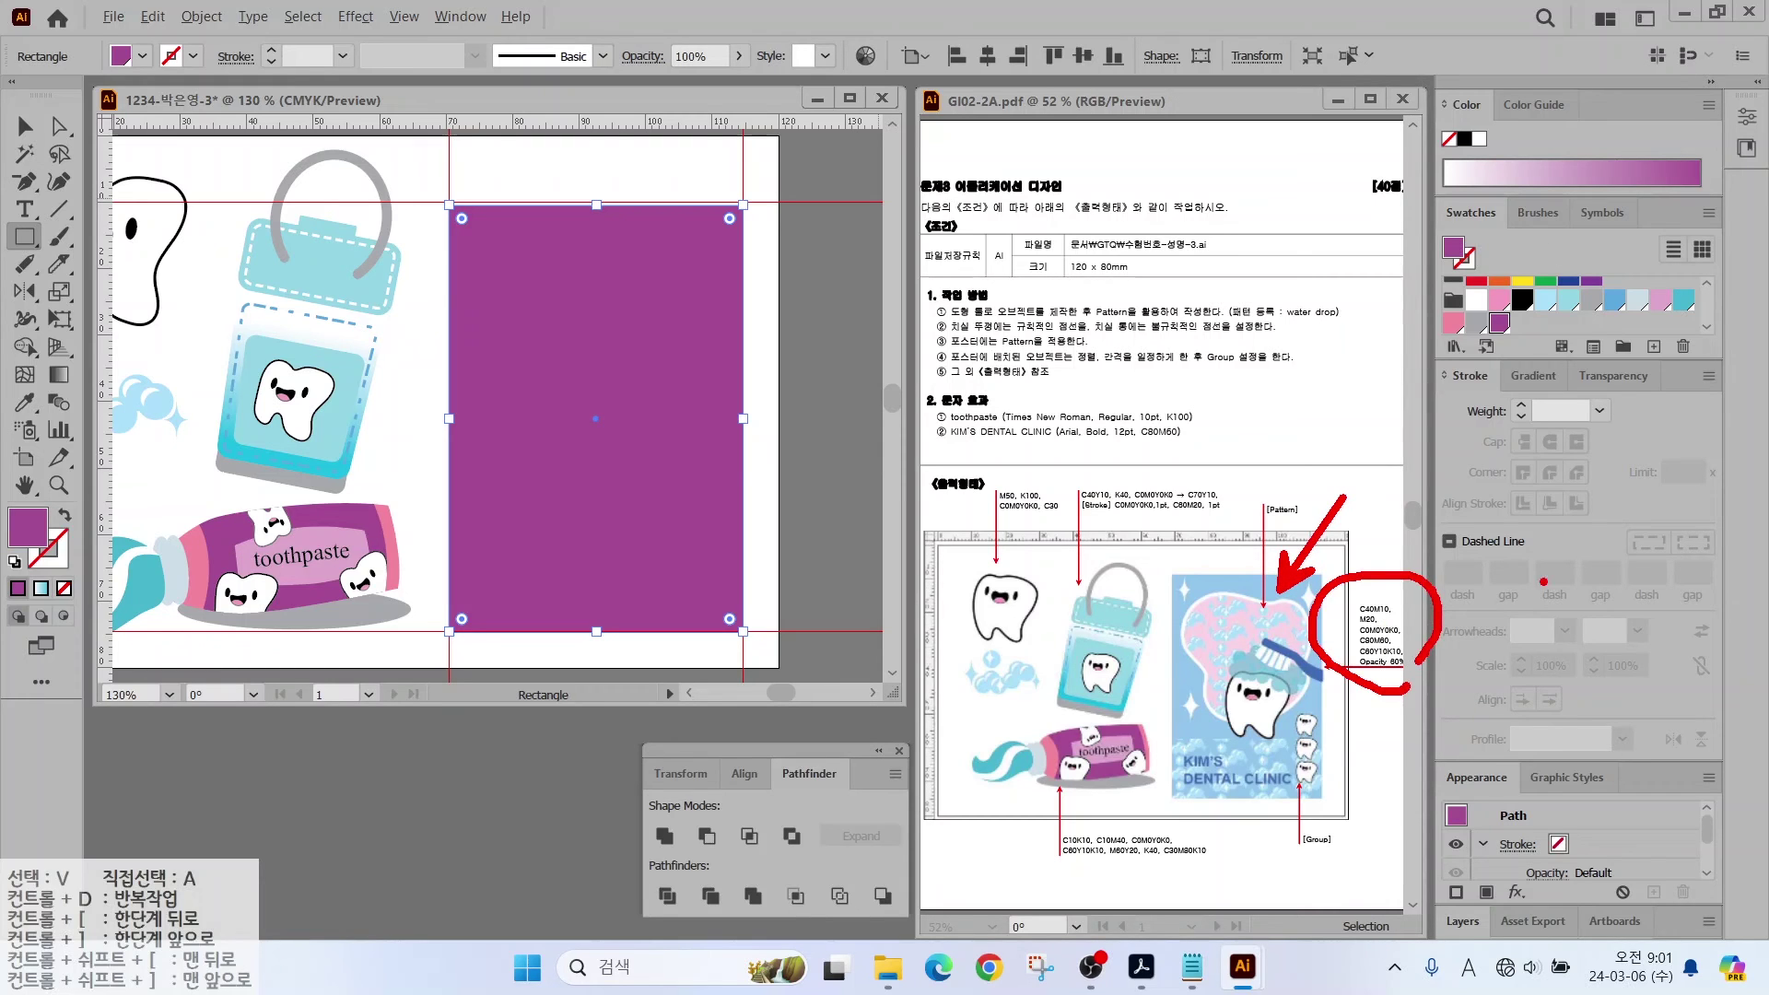
Step: Create a light blue swatch and a pink swatch (C0, M20)
left_click(1654, 347)
left_click(1331, 436)
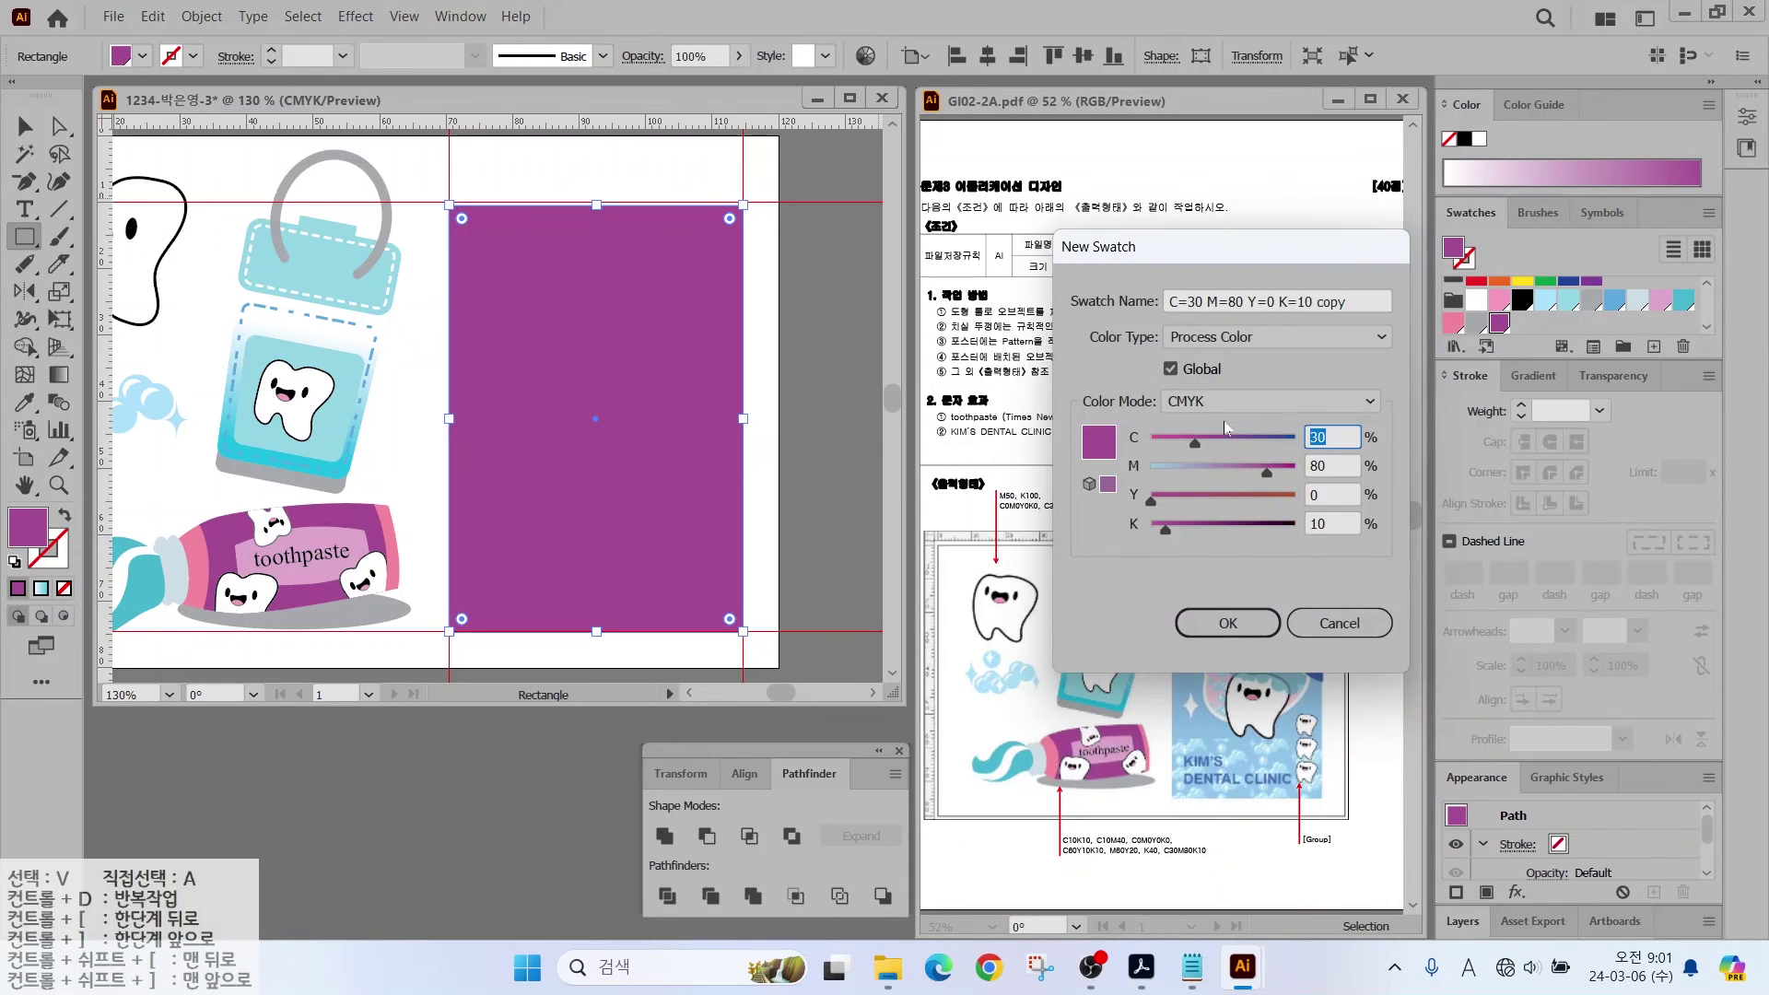
key("Tab")
type("10")
key("Return")
left_click(1653, 346)
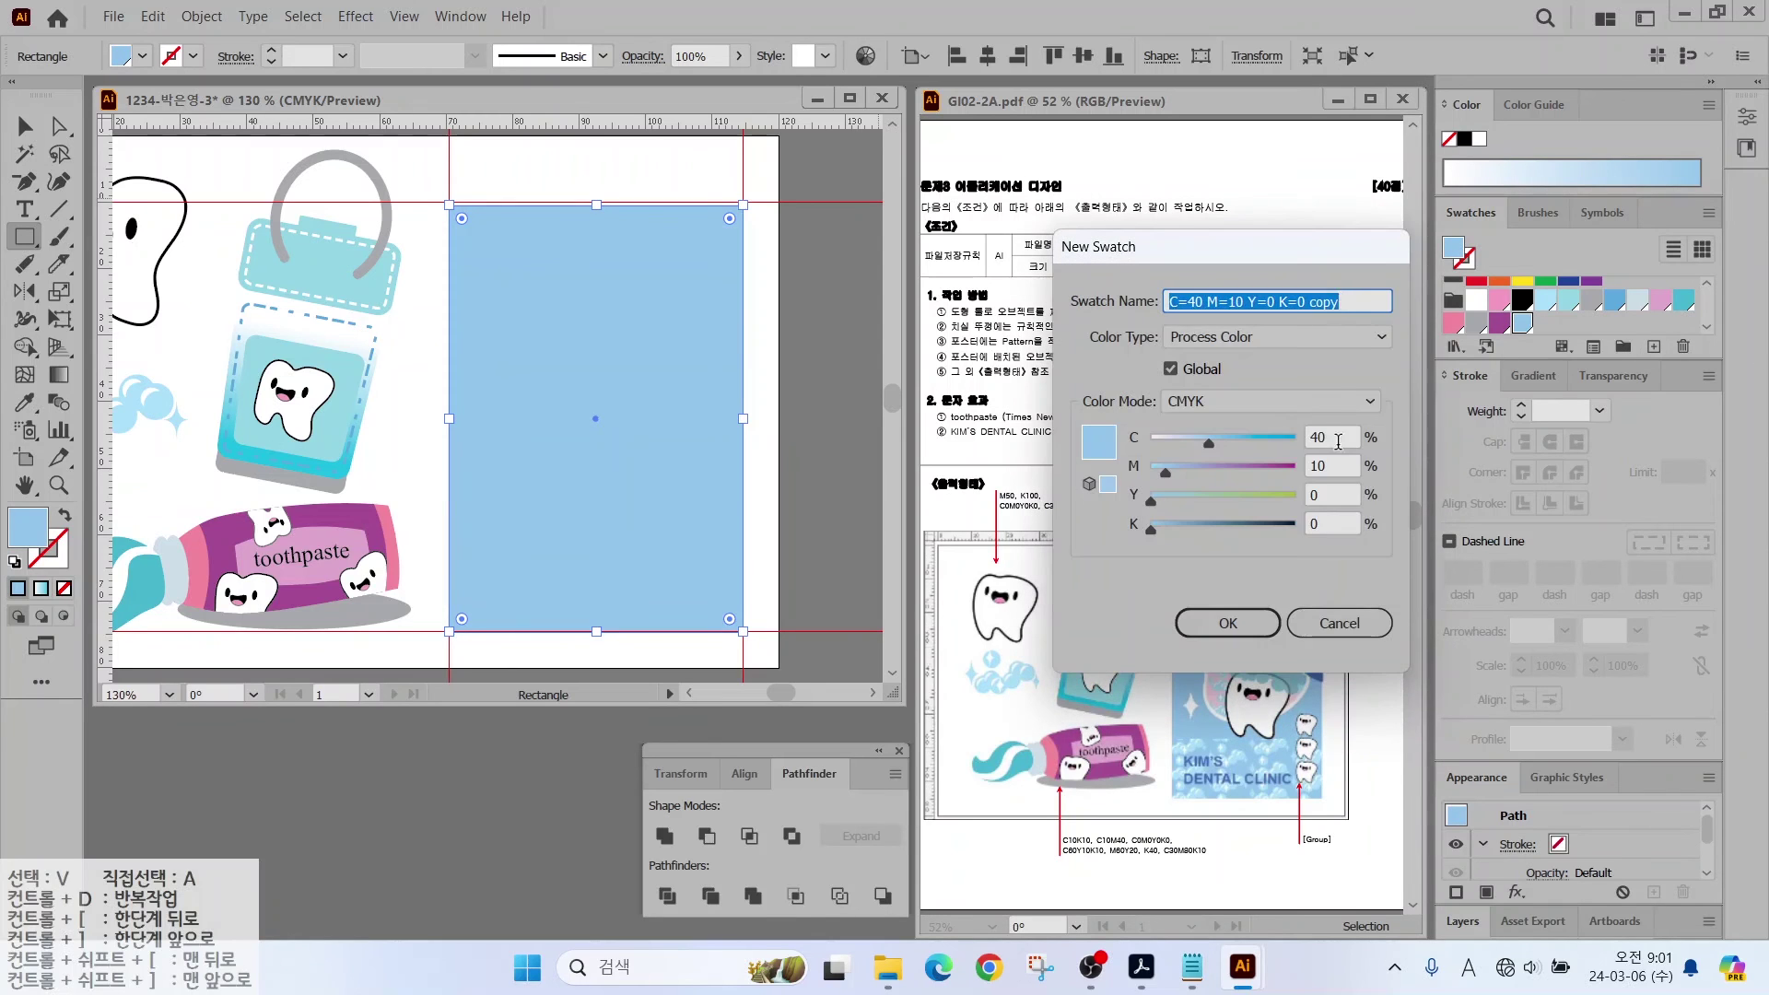
left_click(1331, 437)
type("0")
key("Tab")
key("Tab")
key("Tab")
type("0")
left_click(1331, 465)
type("20")
key("Return")
Step: Create a blue swatch (C80, M60) and a light blue swatch (C60, M10)
left_click(1654, 346)
left_click(1303, 437)
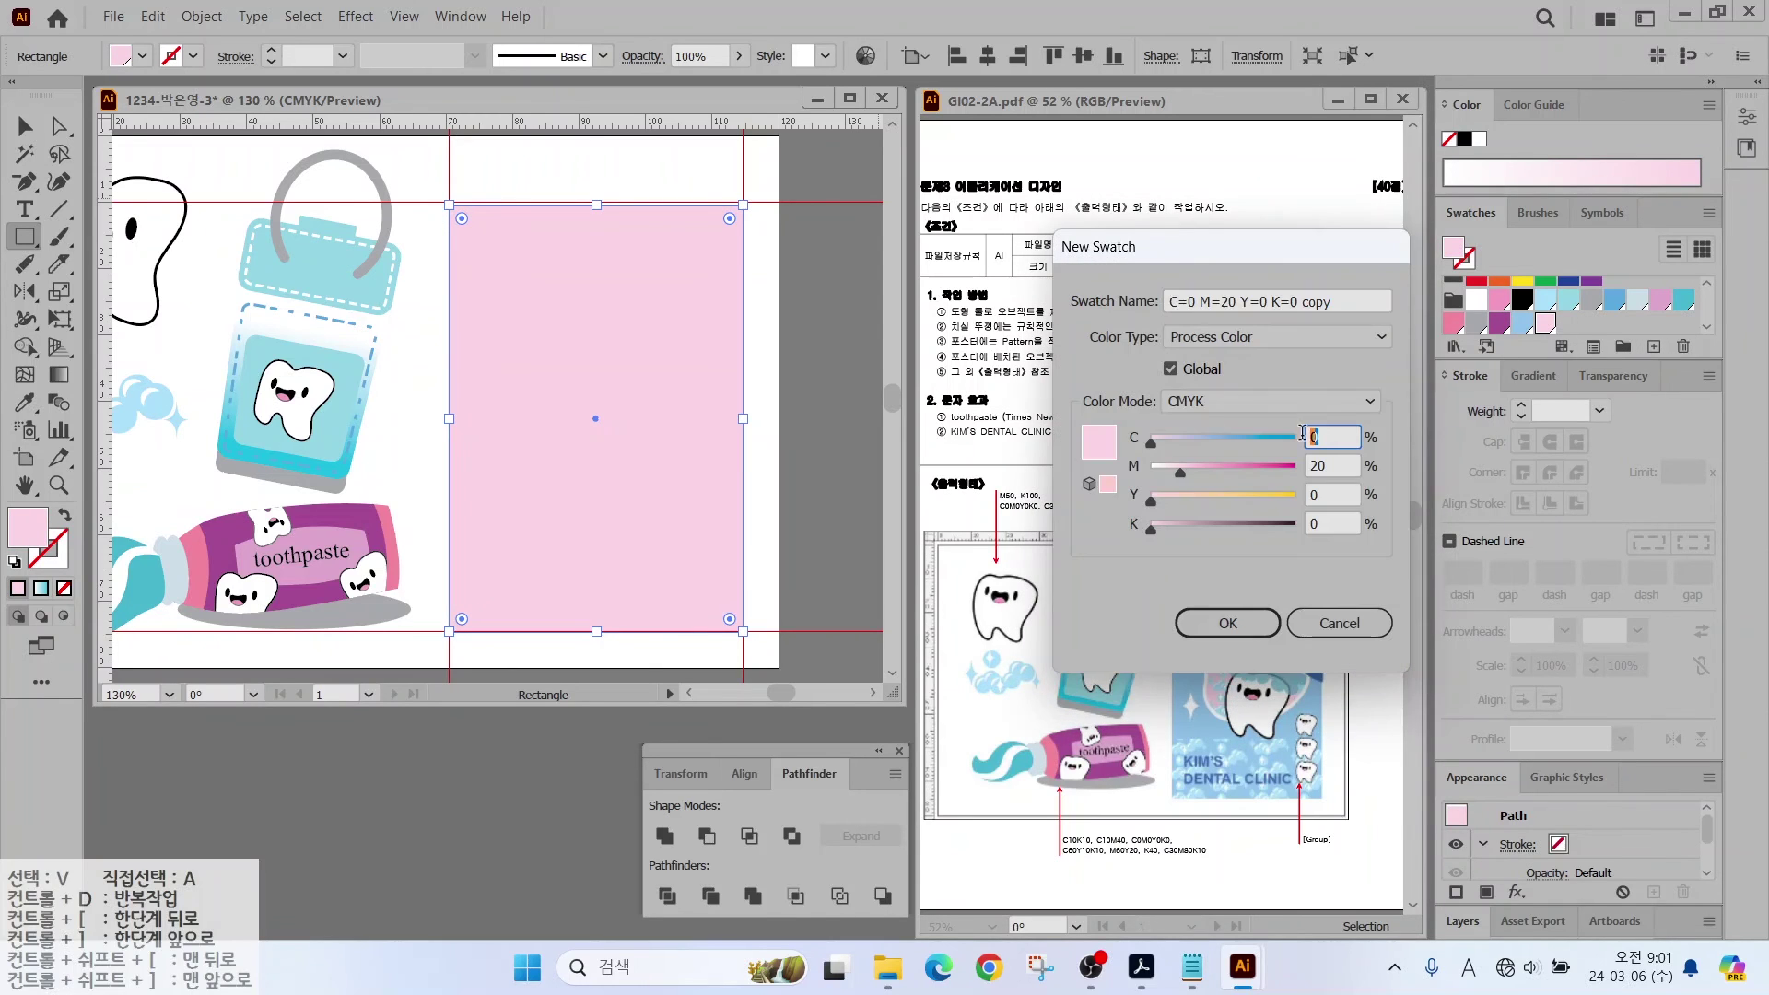
type("80")
key("Tab")
type("60")
key("Return")
left_click(1653, 346)
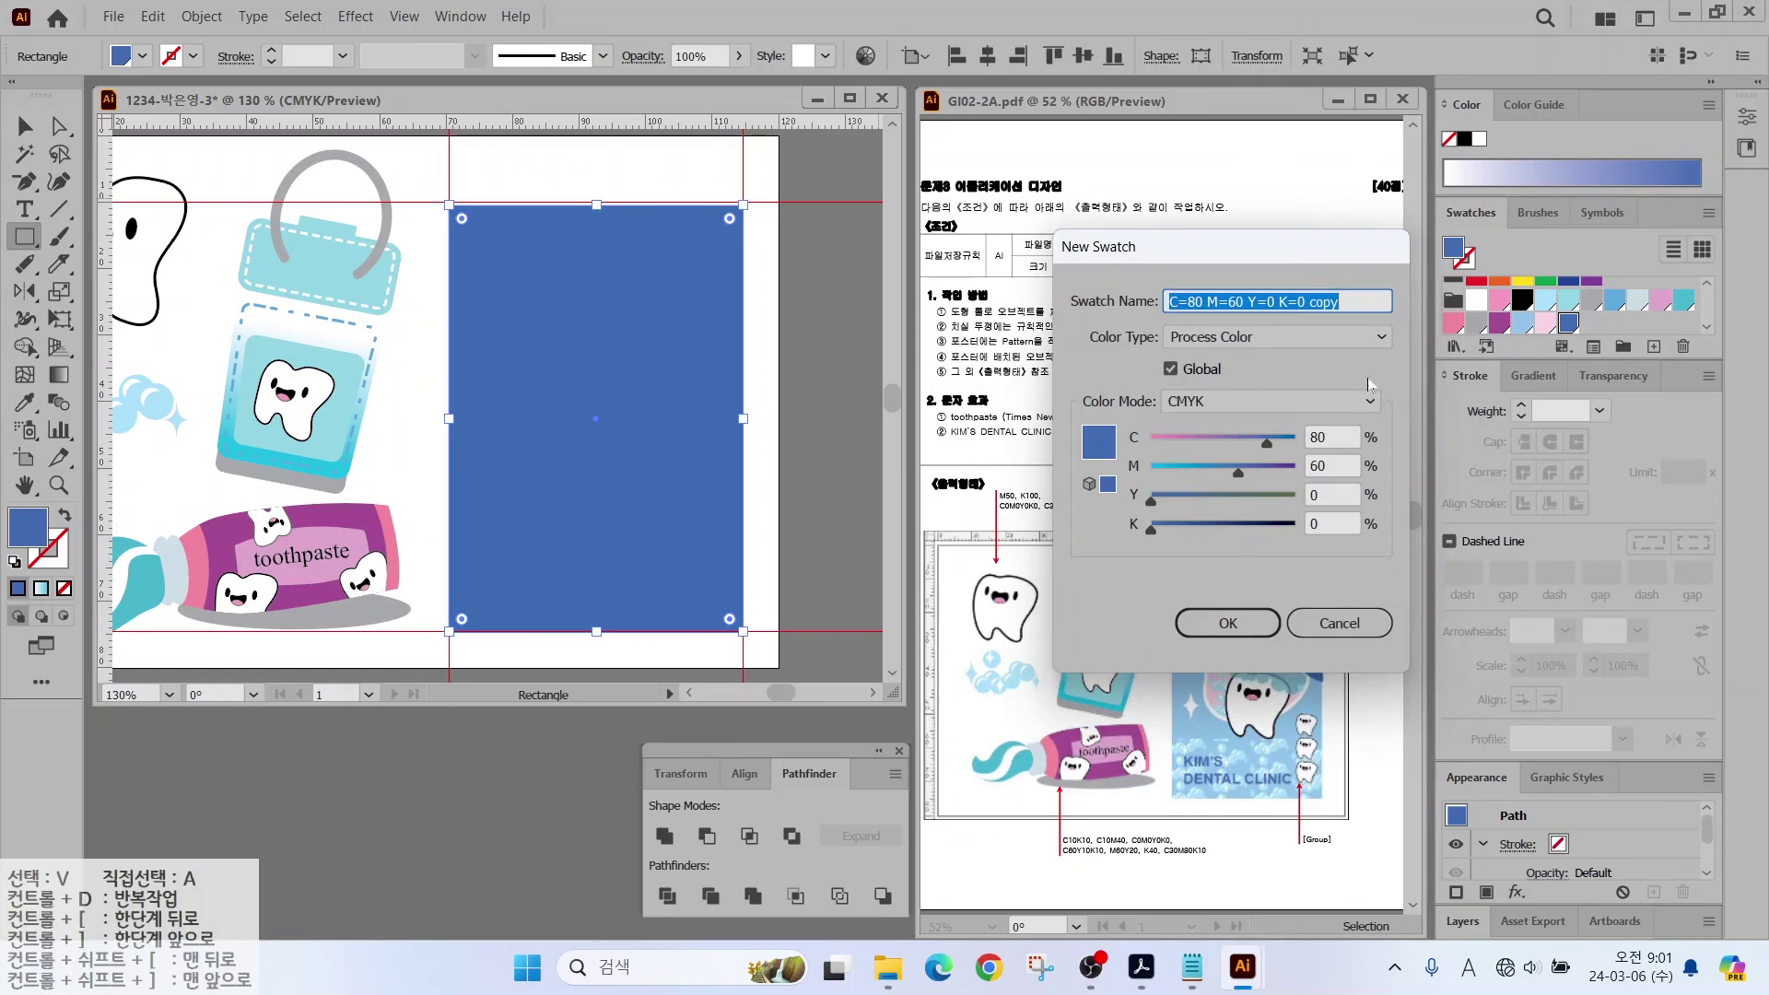
left_click(1304, 436)
type("60")
key("Tab")
type("0")
key("Tab")
type("10")
key("Tab")
type("10")
key("Return")
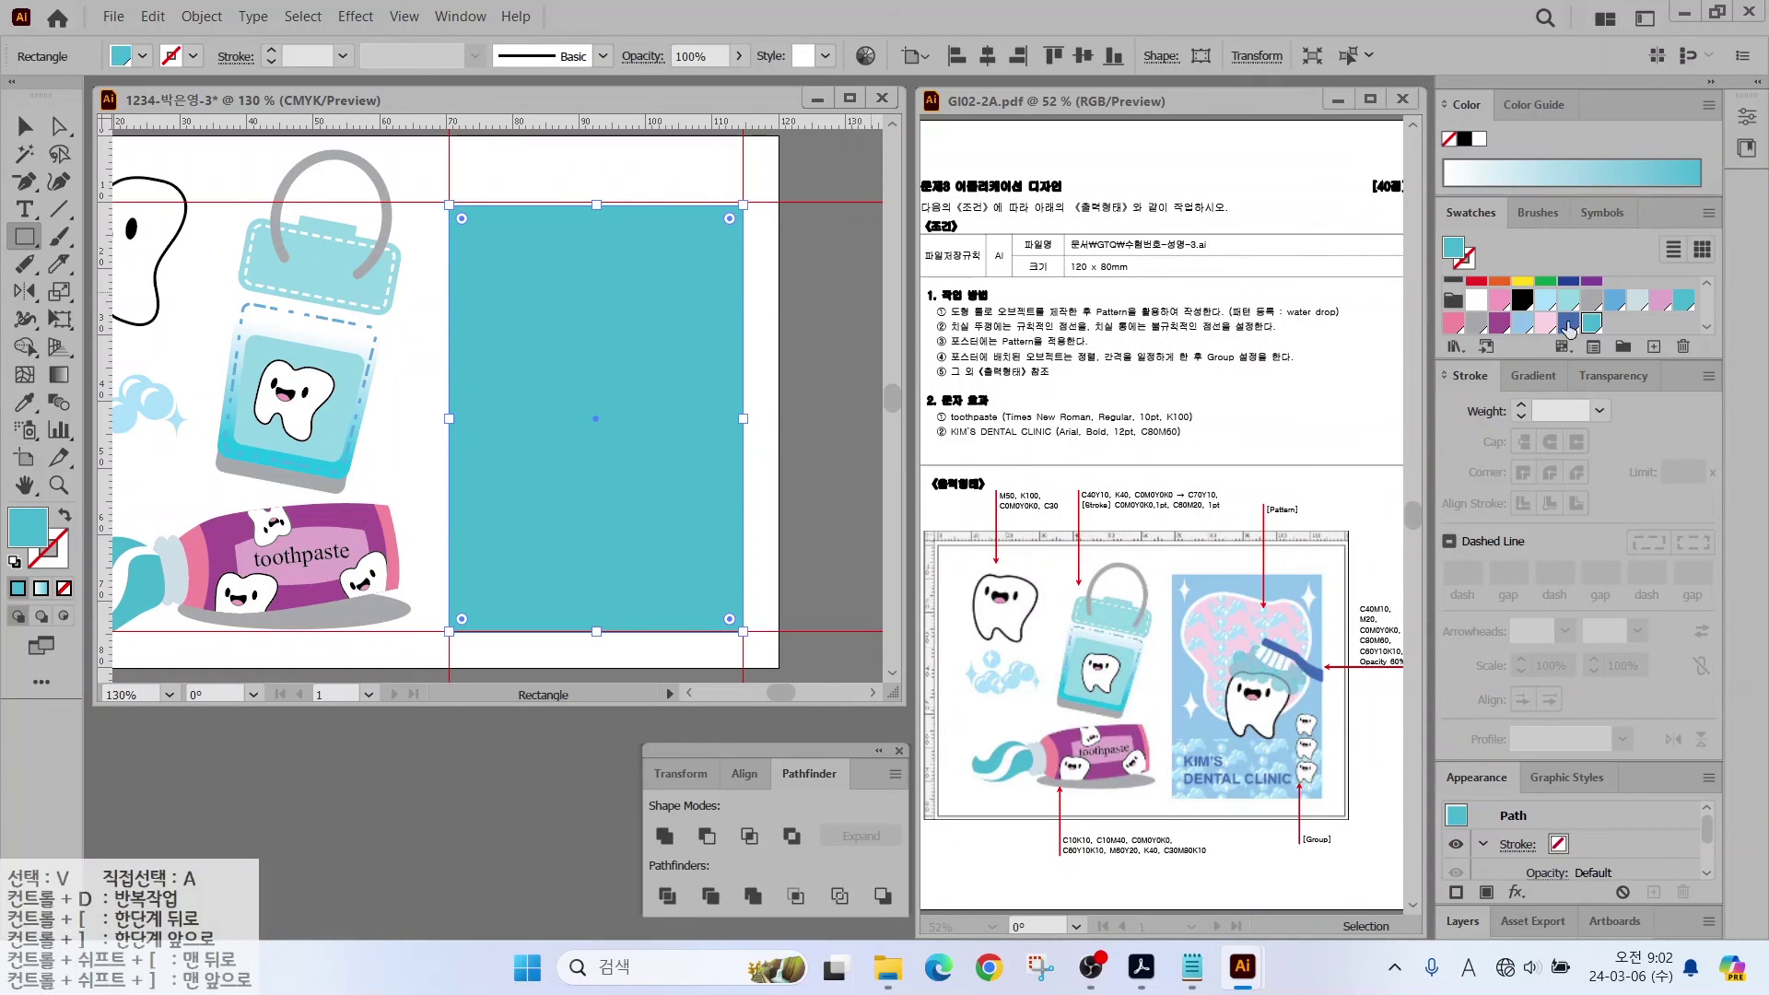
Step: Fill the rectangle with the light blue swatch and lock it via Object > Lock > Selection
left_click(1521, 322)
left_click_drag(595, 206, 596, 202)
left_click(555, 269)
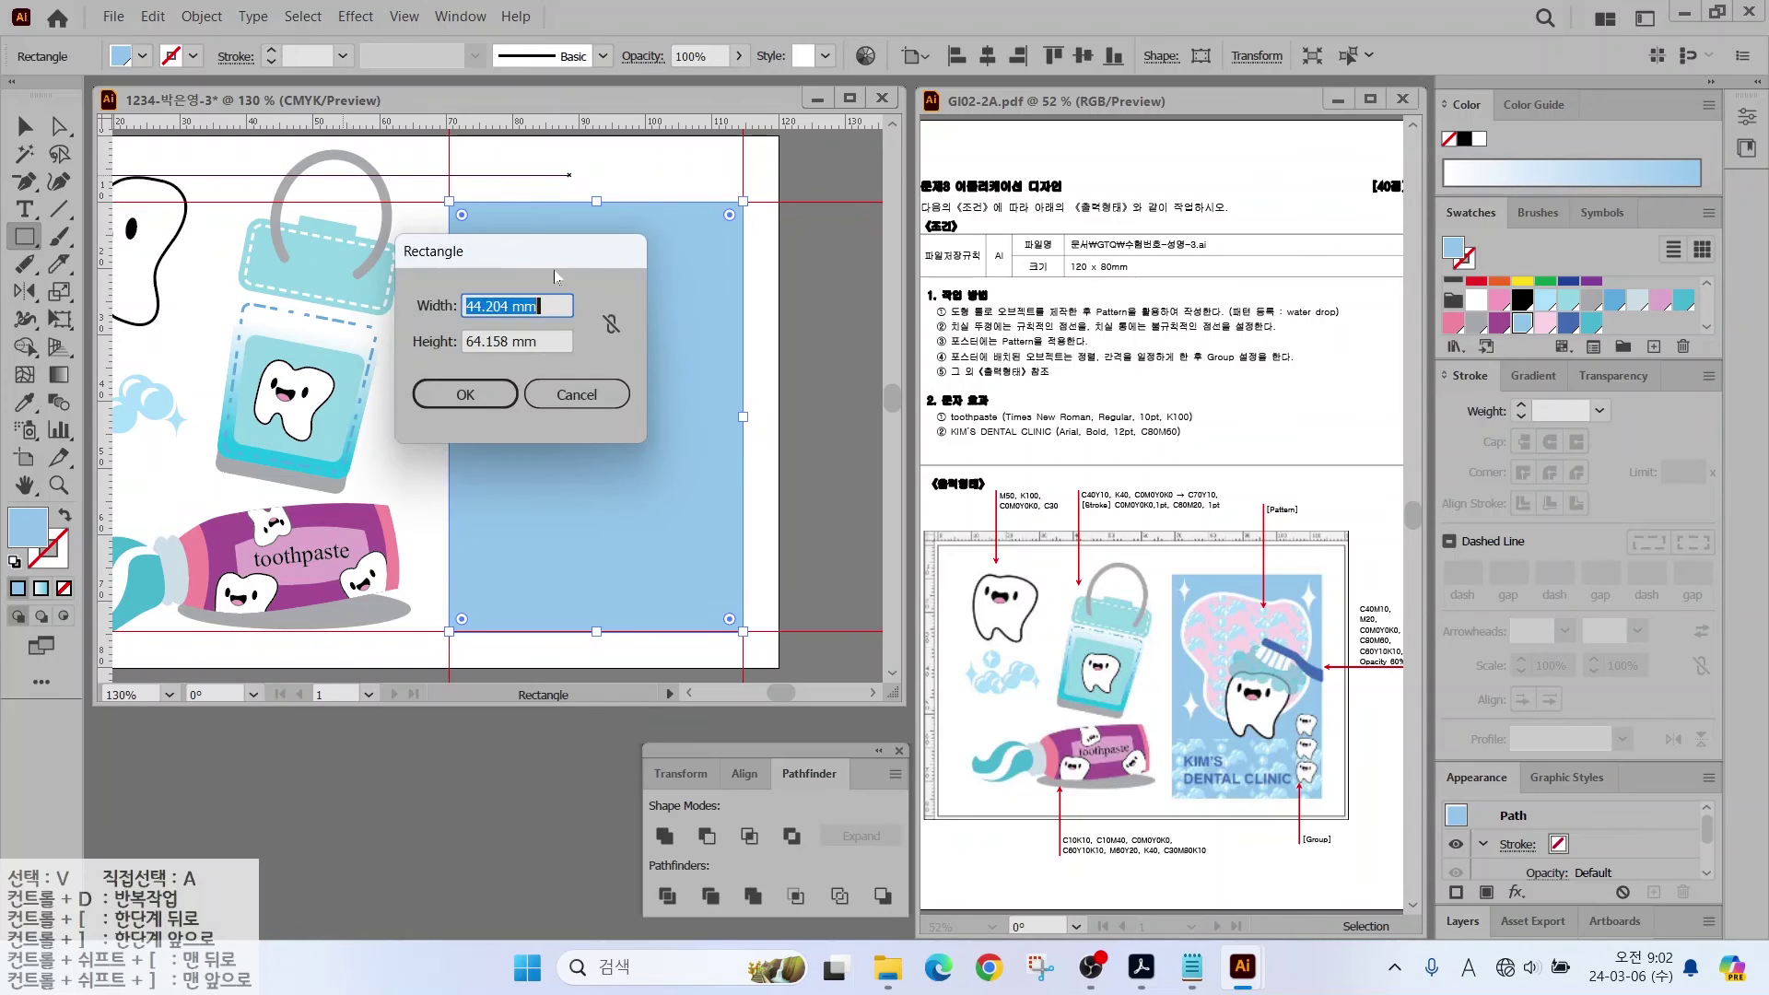
left_click(567, 394)
left_click_drag(1221, 581, 1270, 509)
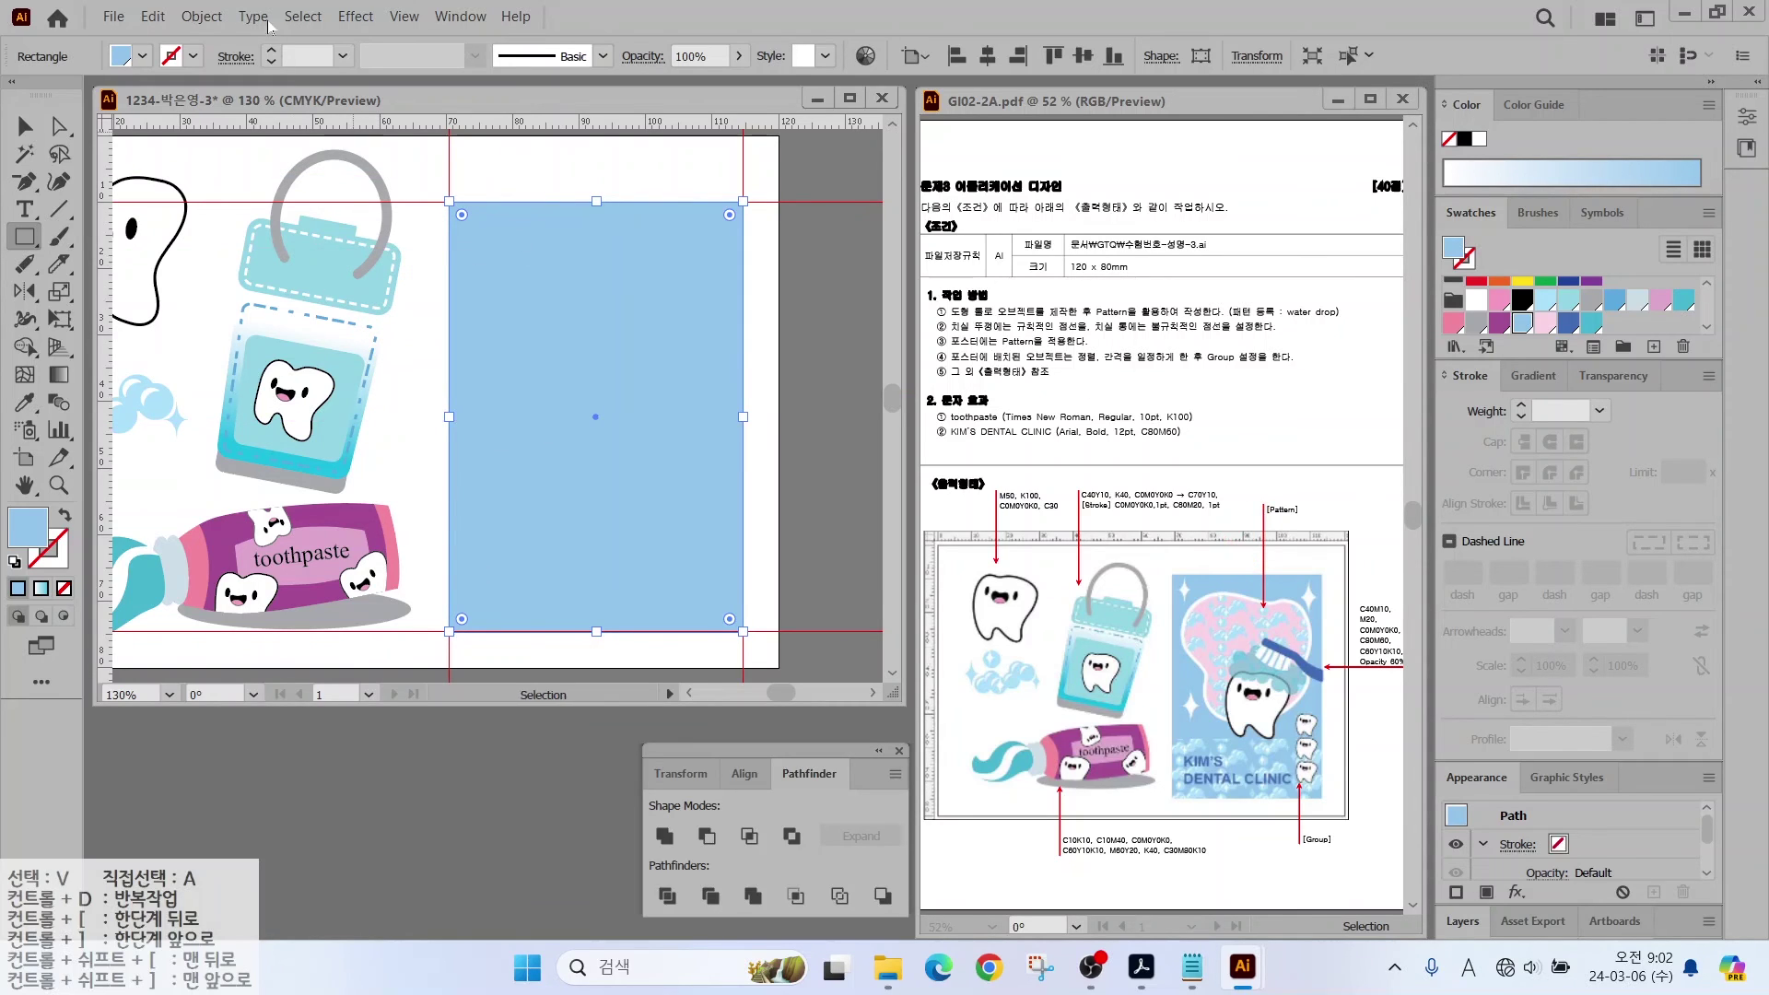
left_click(201, 16)
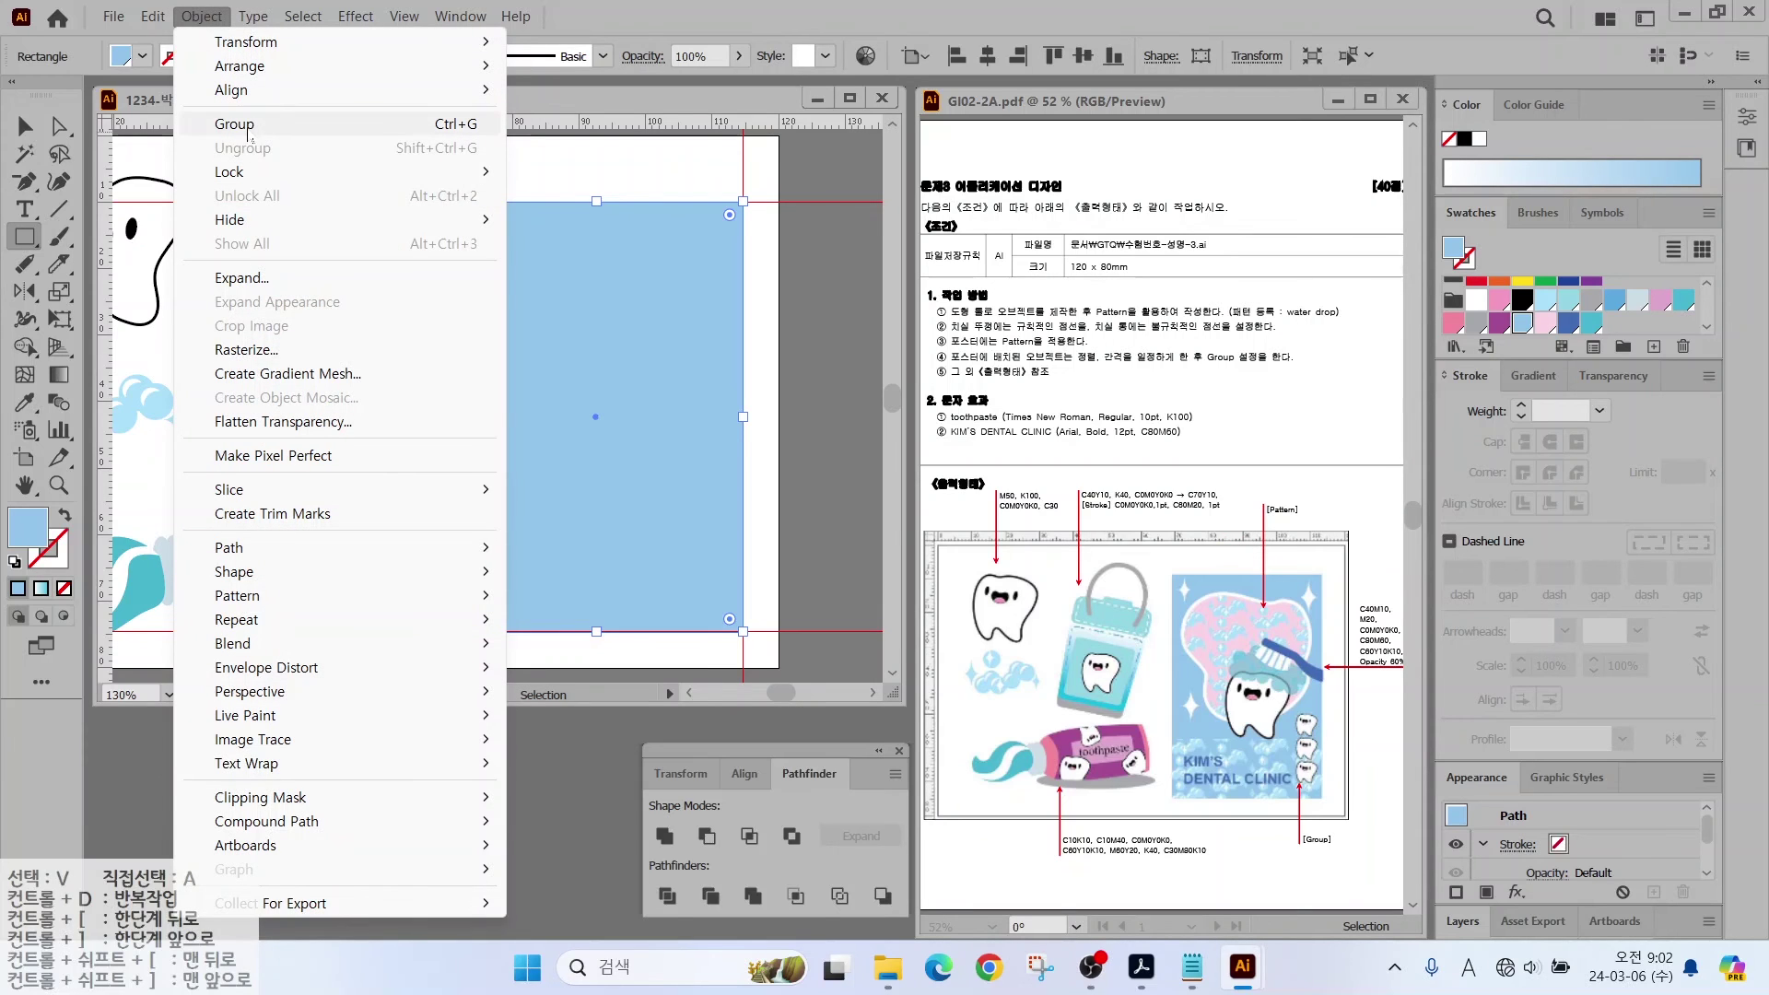
mouse_move(235, 172)
left_click(590, 171)
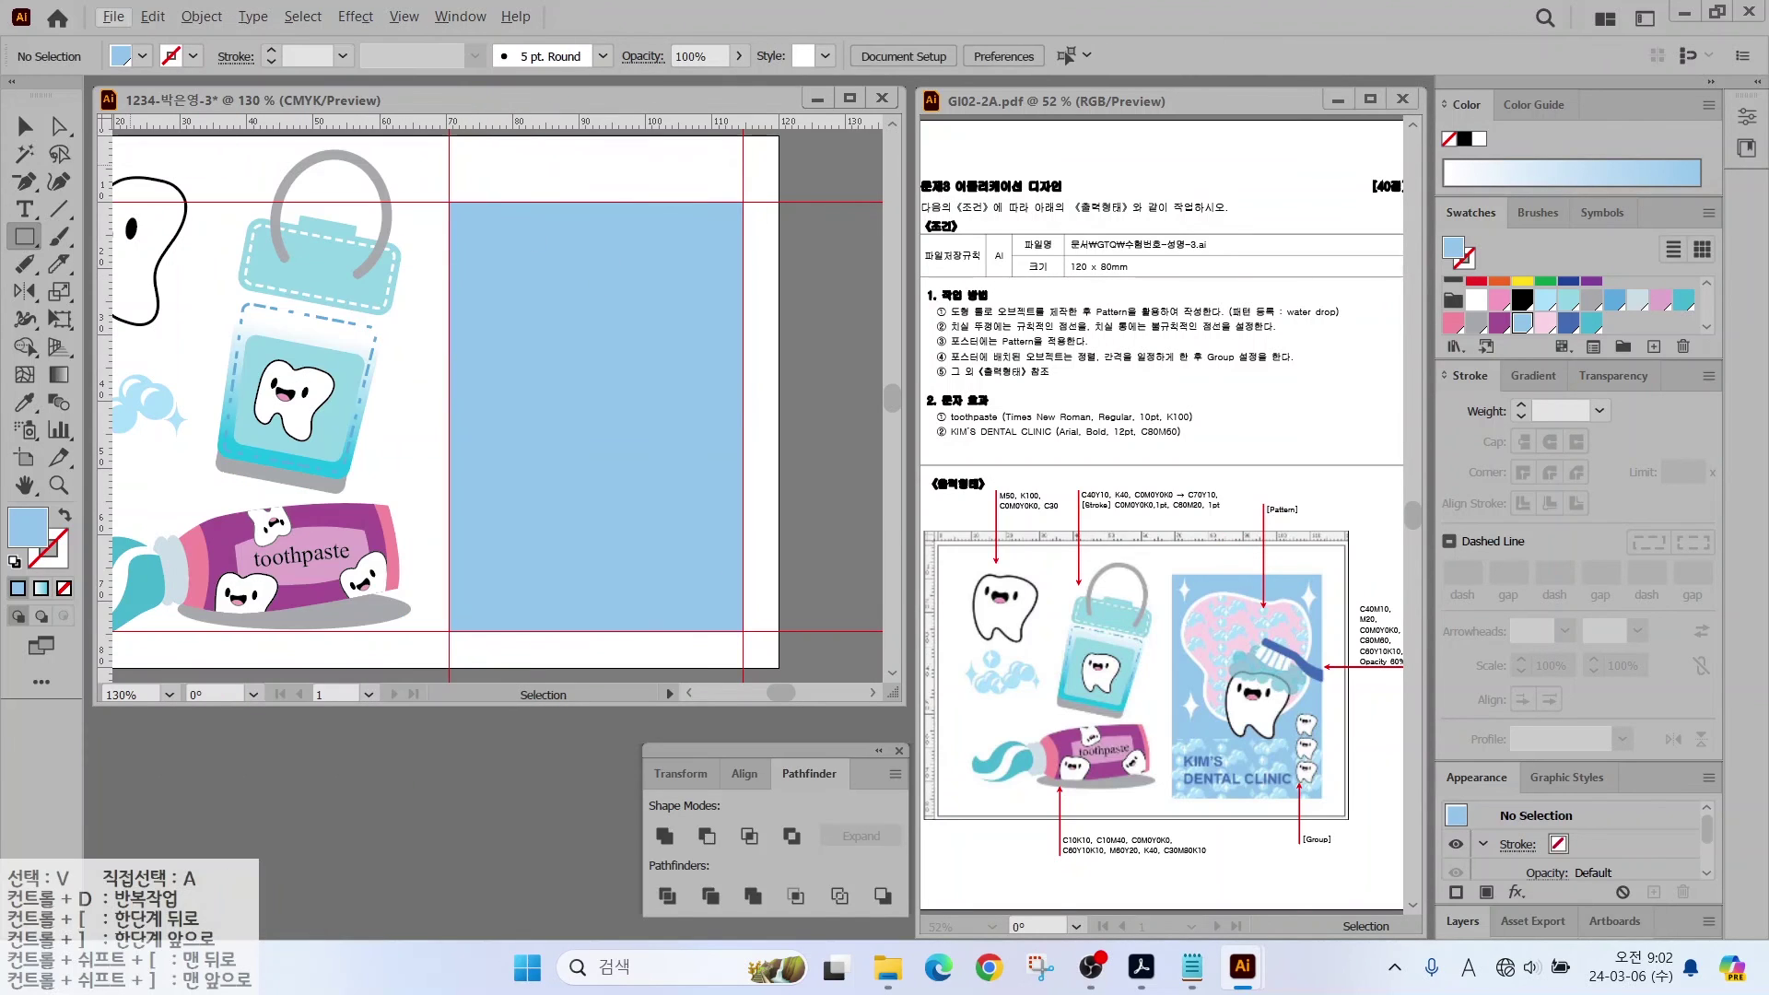
Step: Draw a tooth outline with the Pencil tool, fill it white and enlarge it
left_click_drag(25, 264, 139, 292)
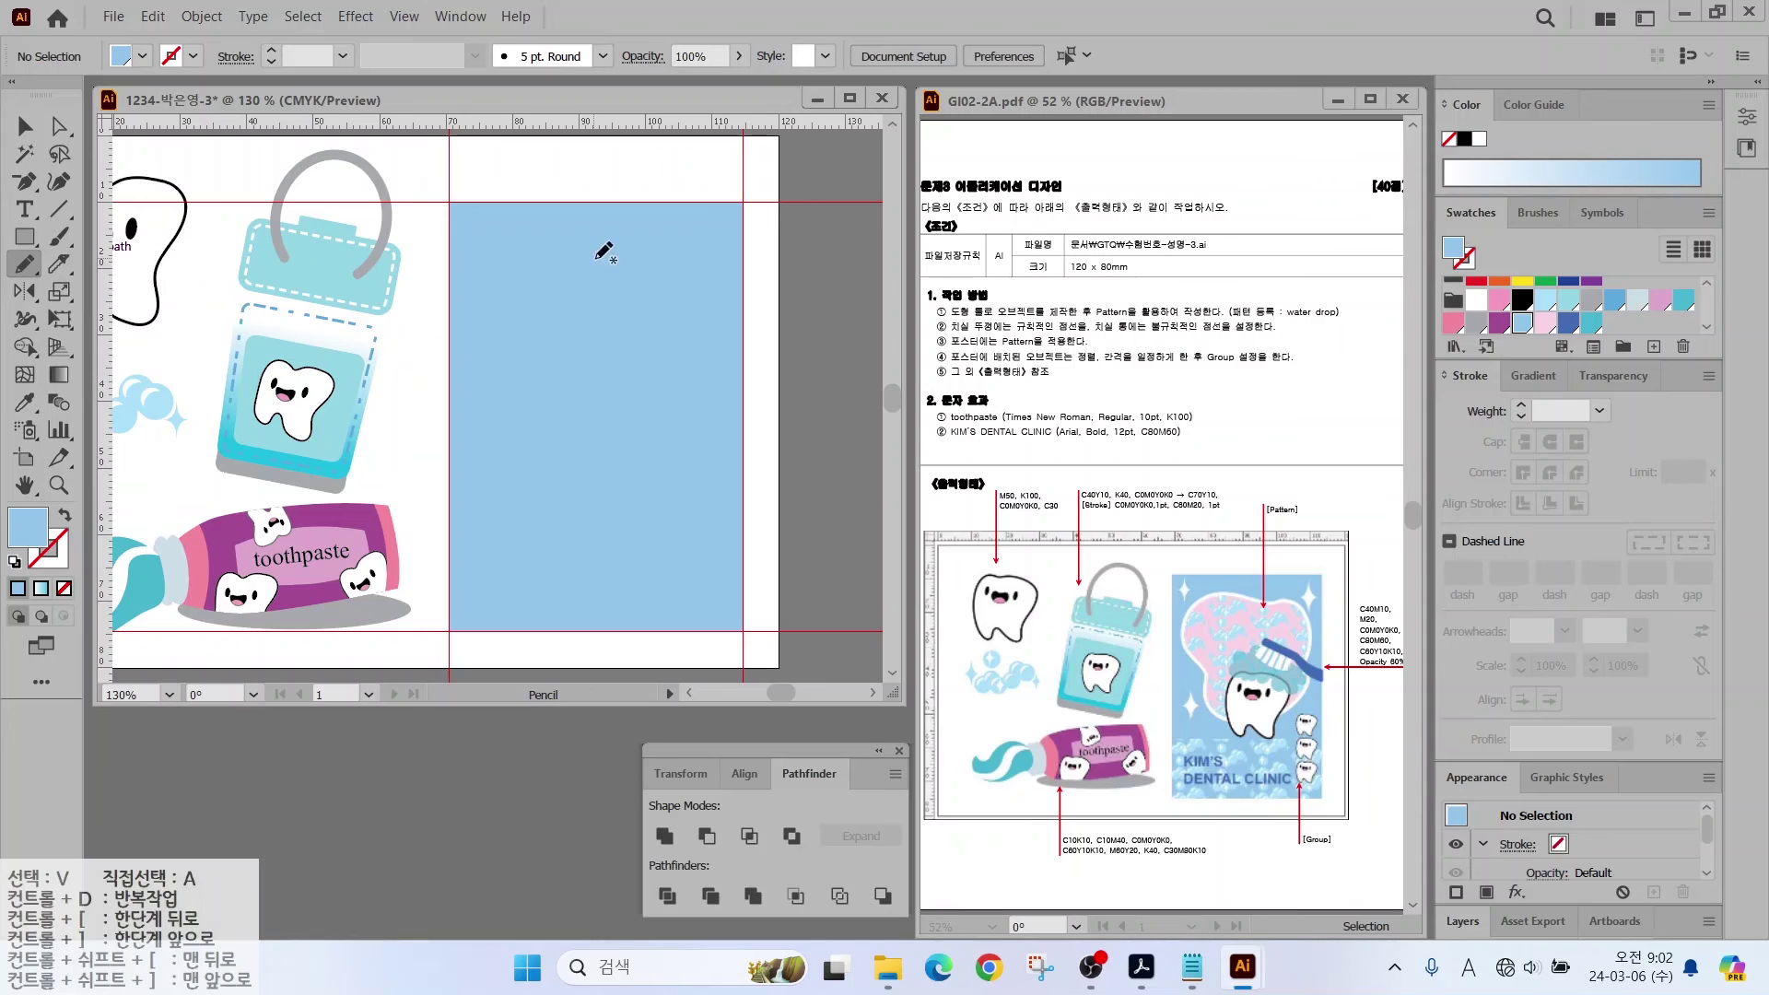
mouse_move(498, 241)
left_mouse_down()
mouse_move(477, 364)
mouse_move(531, 492)
mouse_move(649, 479)
mouse_move(704, 412)
mouse_move(678, 265)
mouse_move(606, 261)
left_mouse_up()
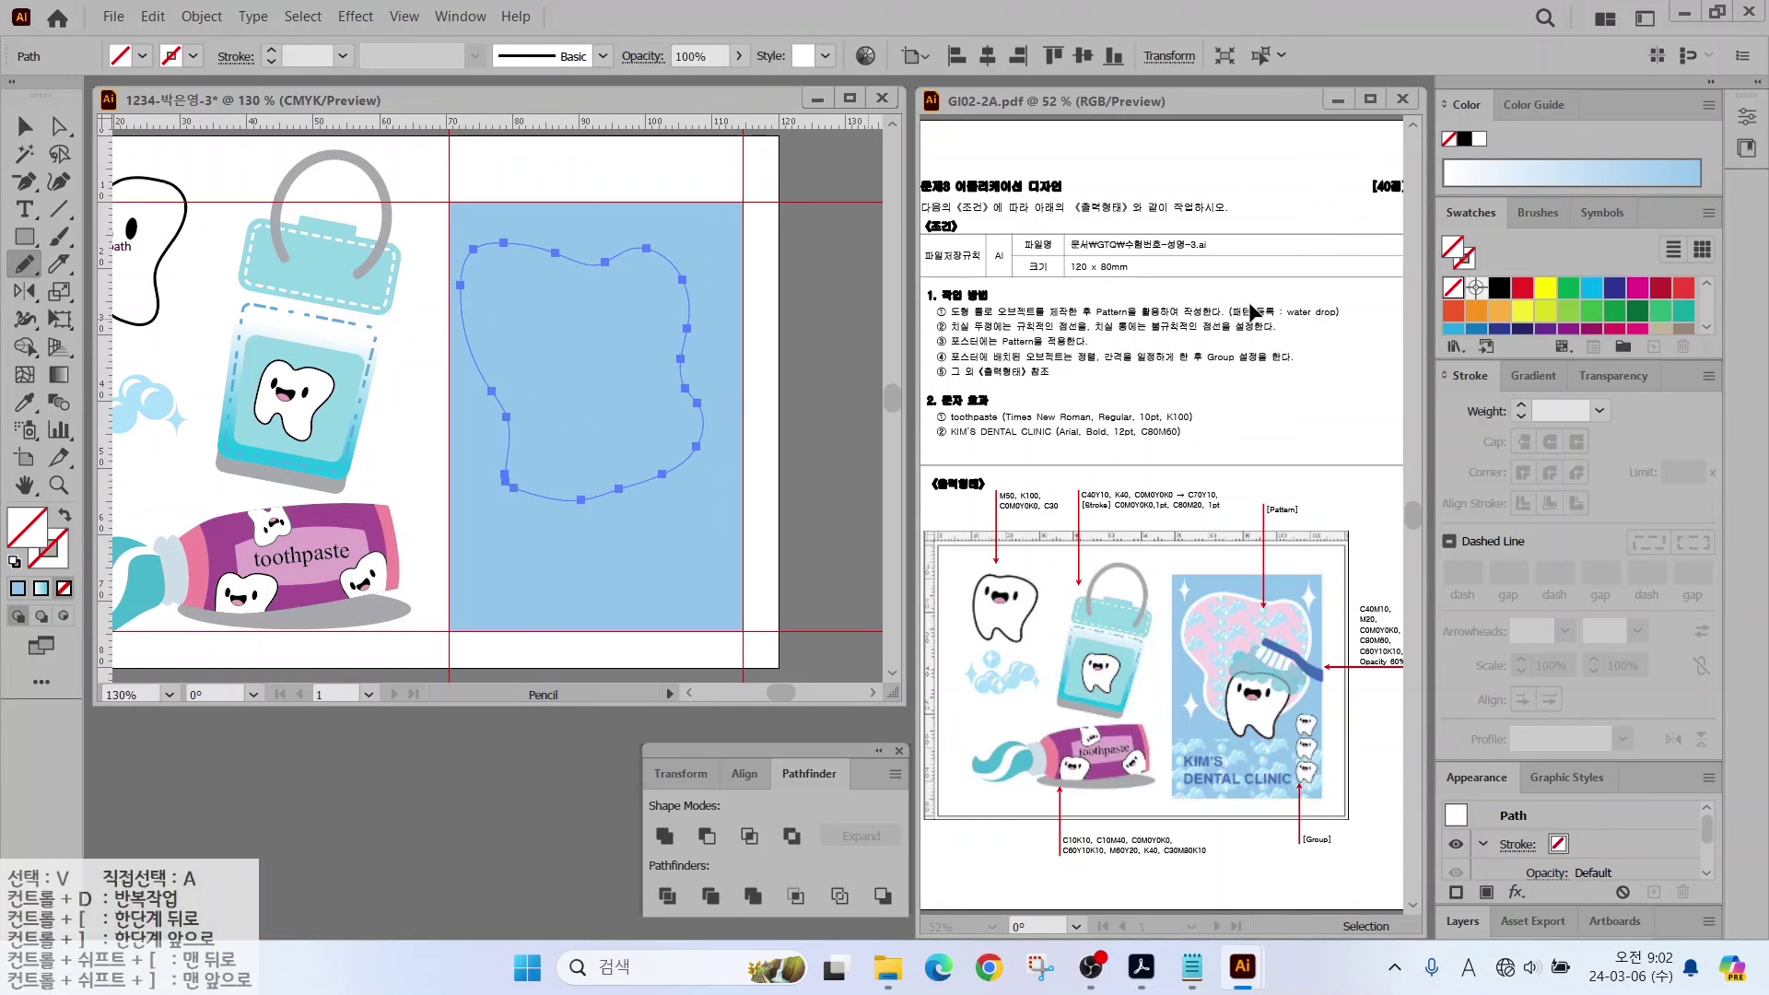
left_click(1479, 139)
key("v")
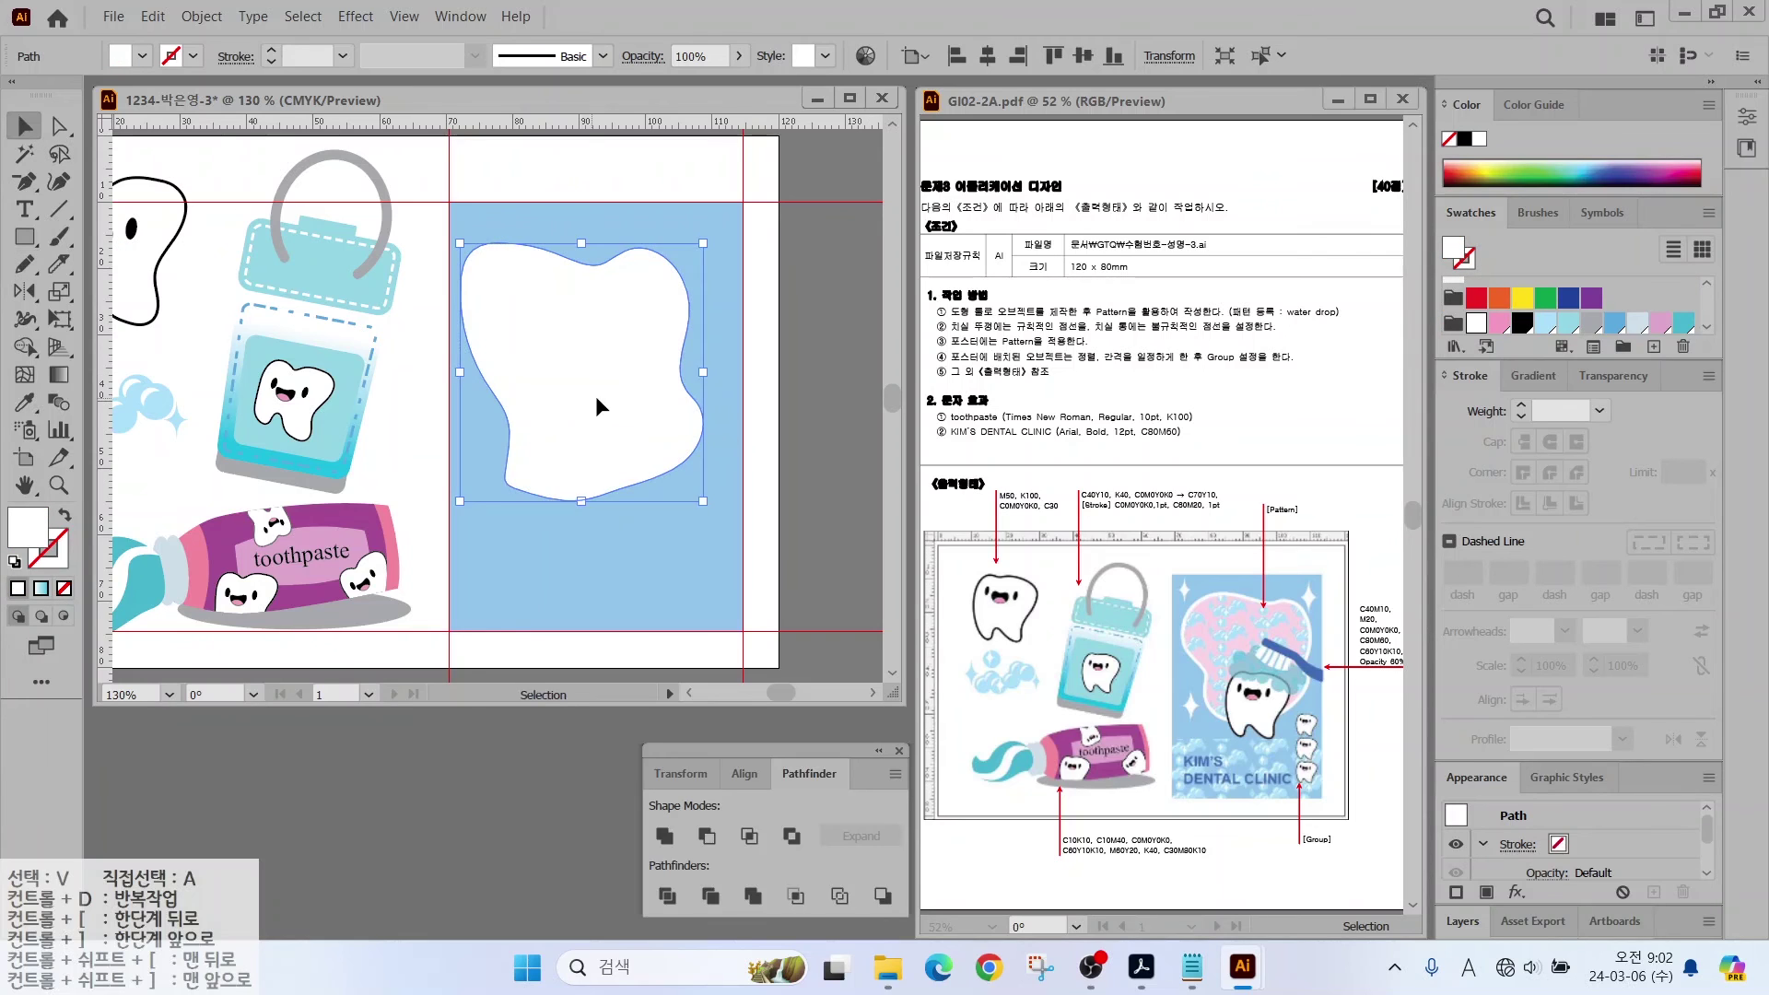
left_click_drag(708, 501, 732, 516)
left_click_drag(607, 453, 617, 444)
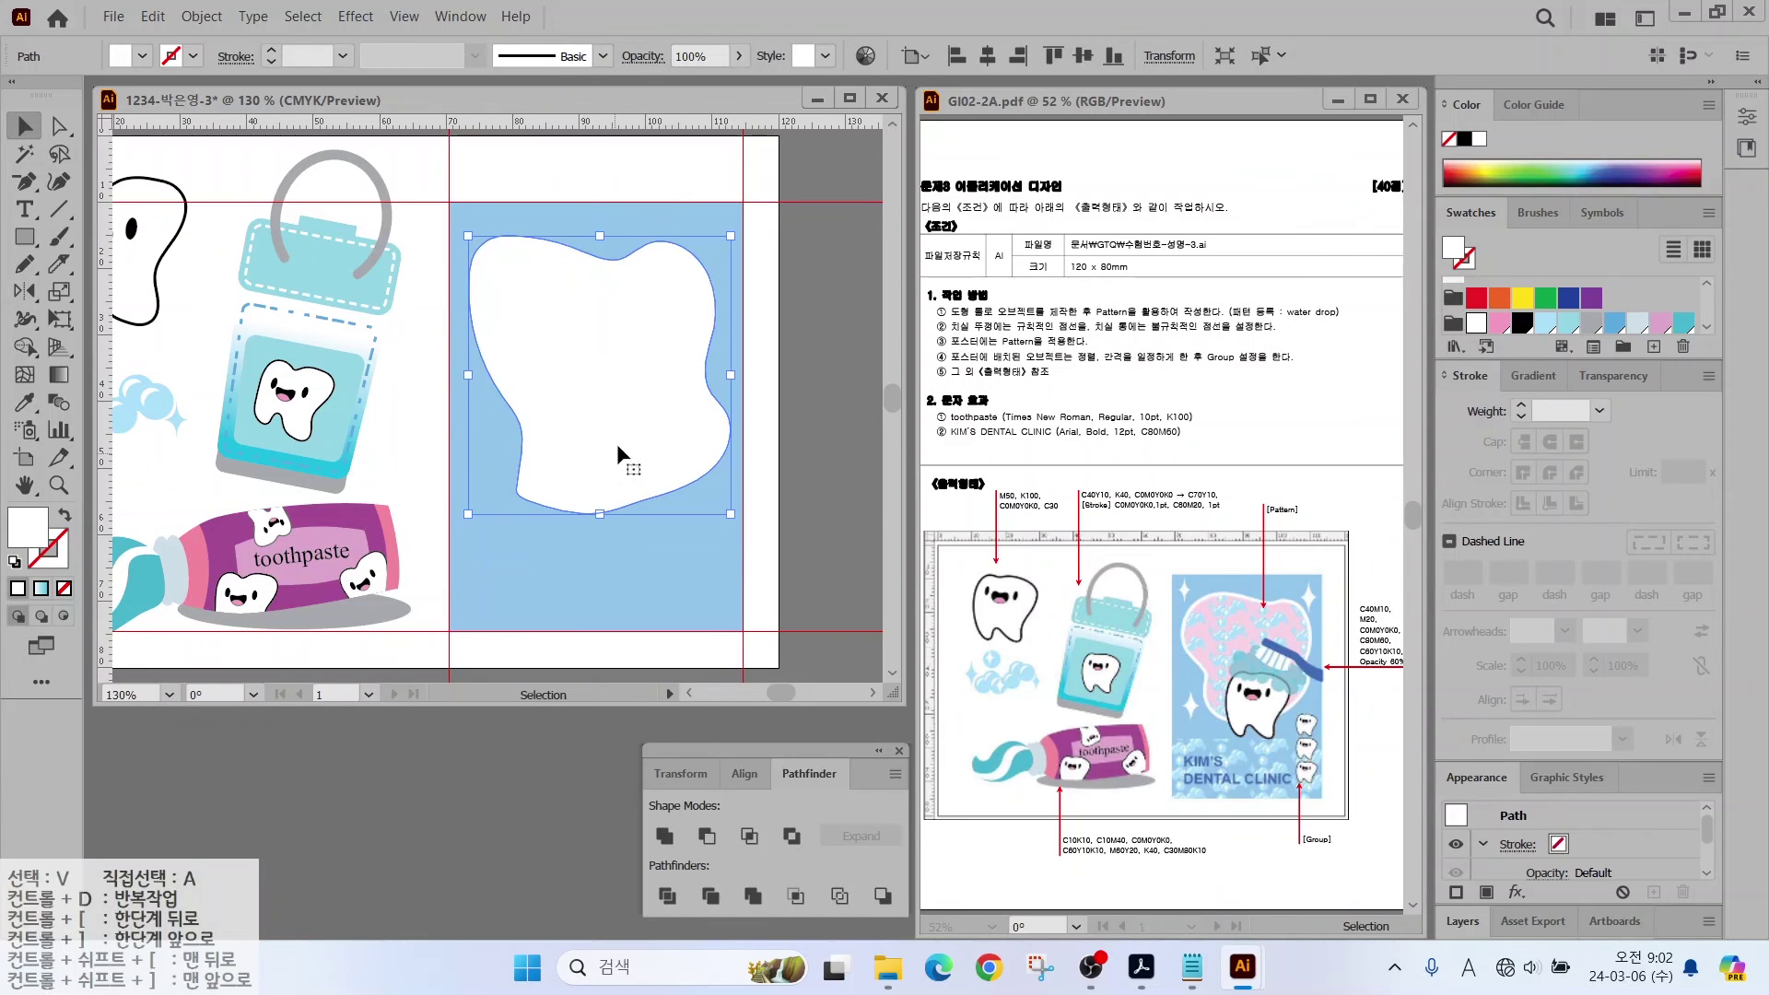
Step: Smooth the tooth's lower-left edge, adjust its edge anchors, and reselect the whole tooth
mouse_move(24, 264)
left_mouse_down()
mouse_move(92, 292)
mouse_move(92, 321)
left_mouse_up()
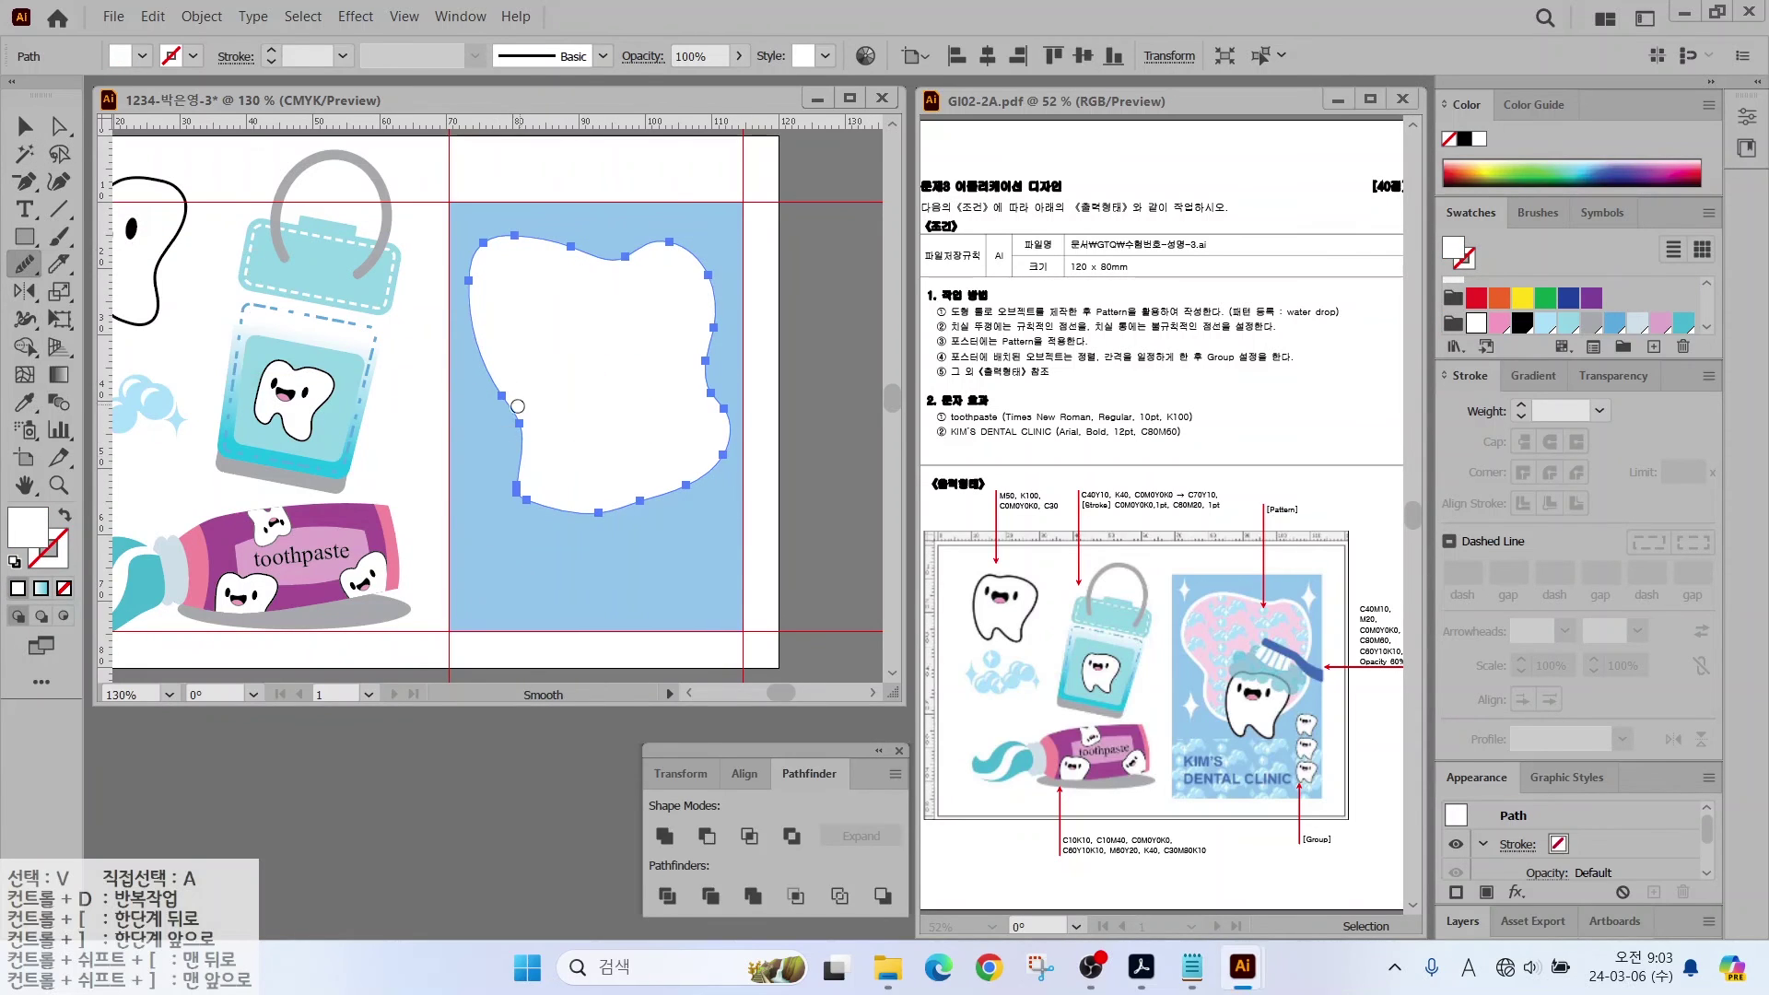
left_click_drag(552, 508, 517, 479)
key("a")
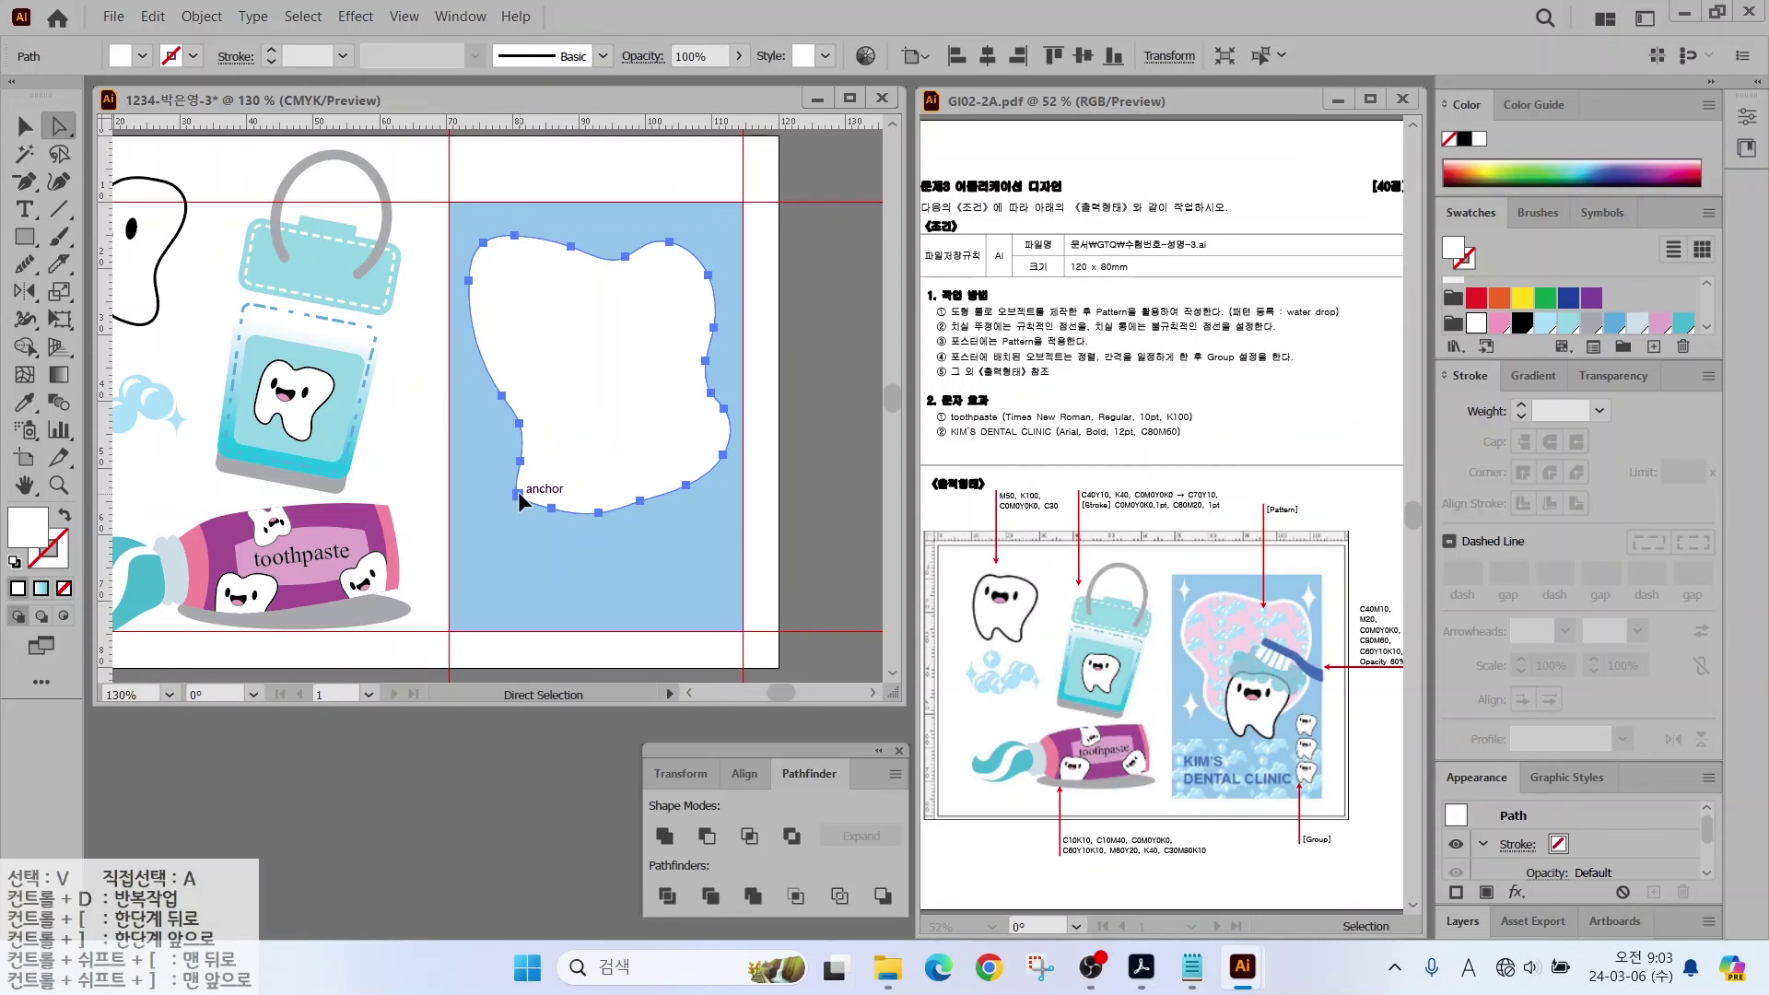
left_click(546, 507)
left_click(522, 459)
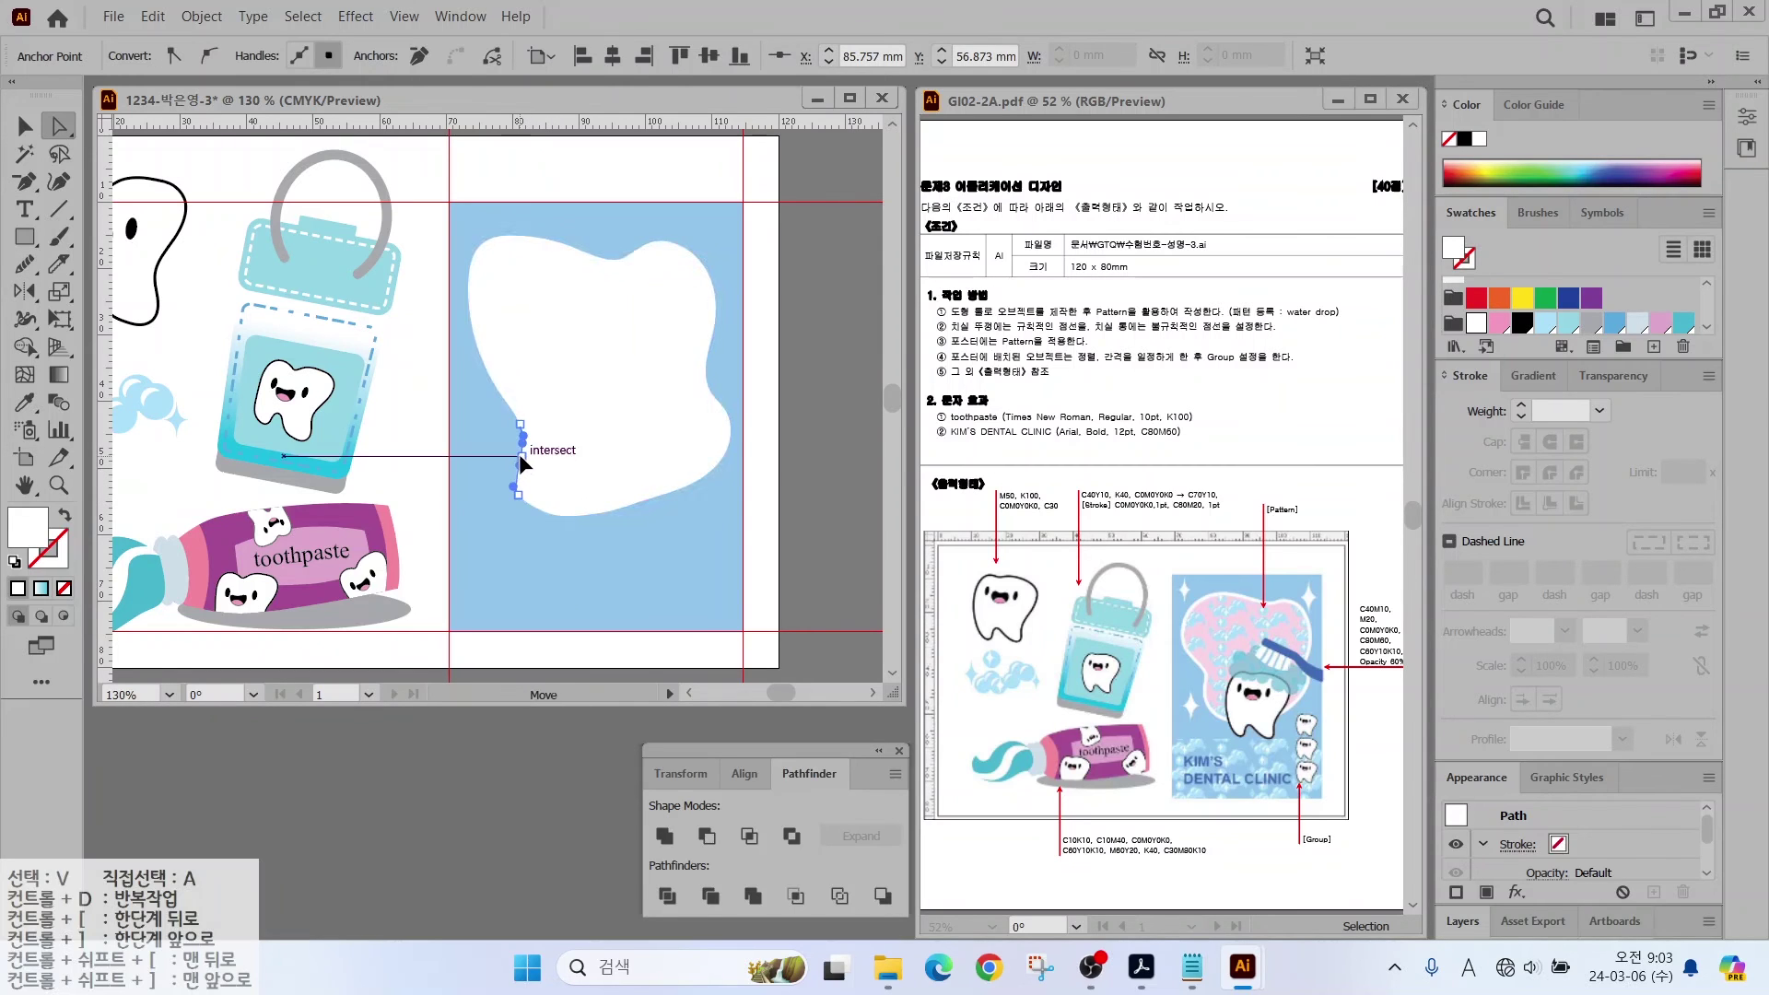
key("v")
left_click(566, 368)
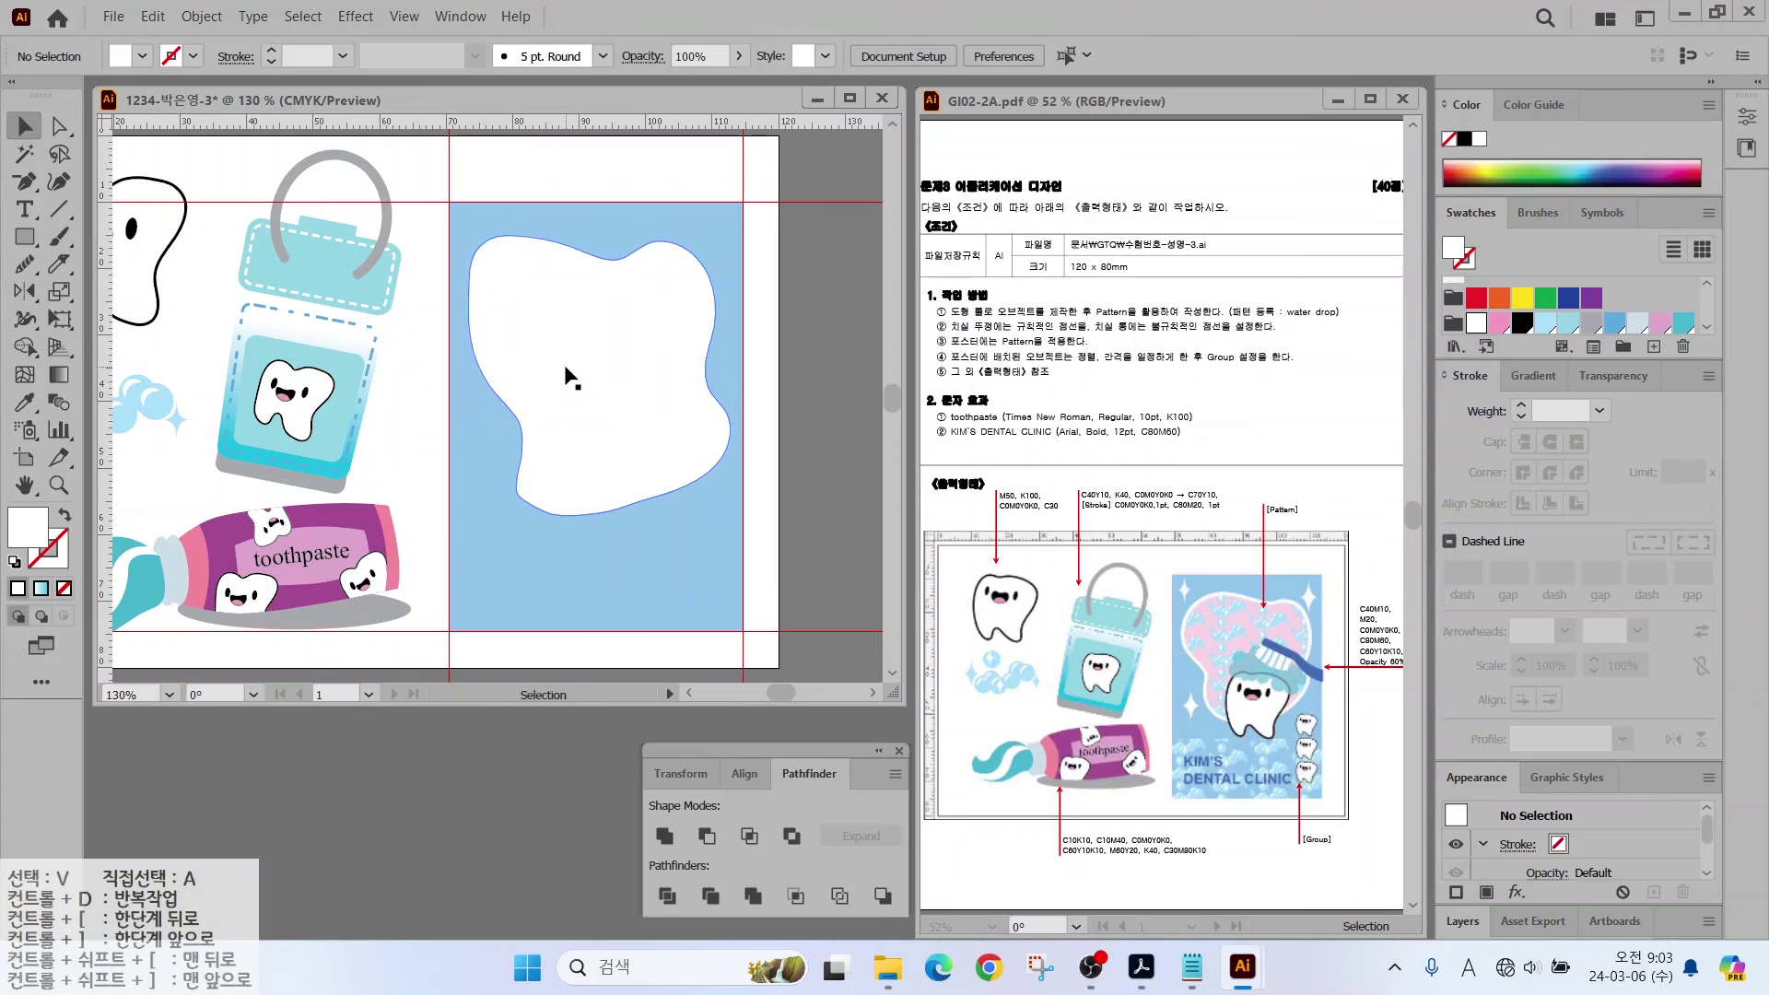
left_click(182, 15)
Step: Create a -1.5 mm Offset Path copy of the tooth and fill it light pink
mouse_move(236, 659)
left_click(580, 735)
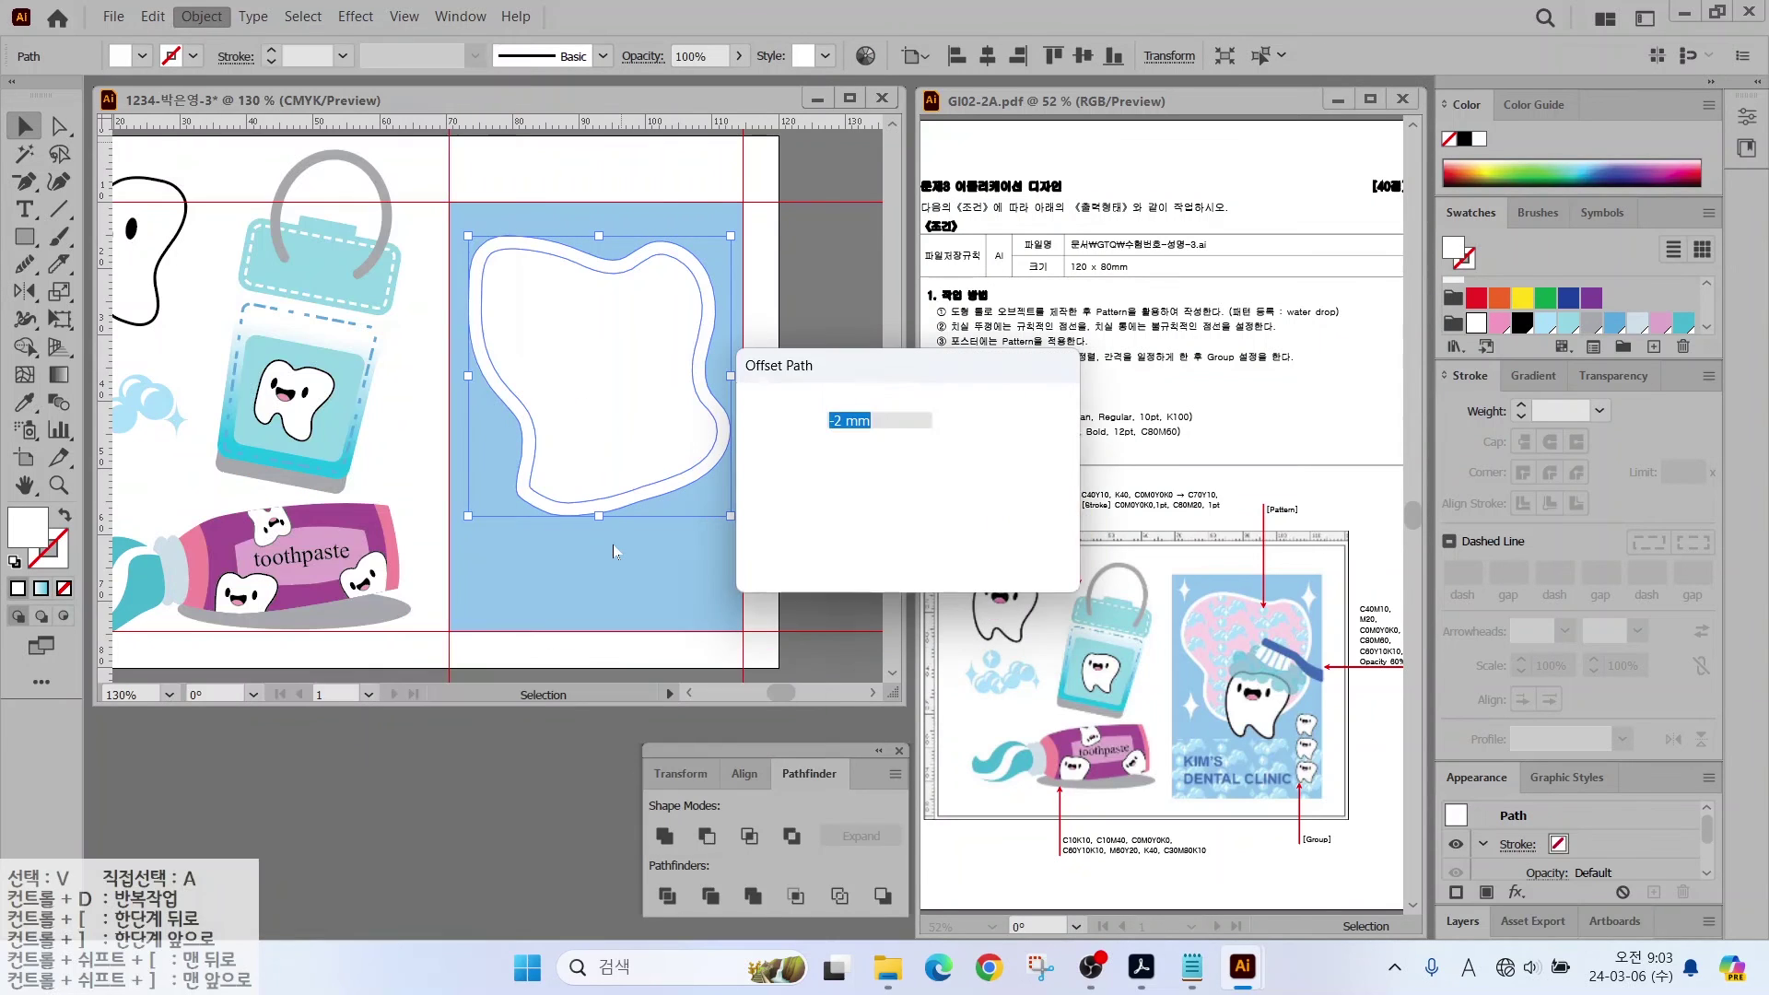
type("-1.5")
key("Tab")
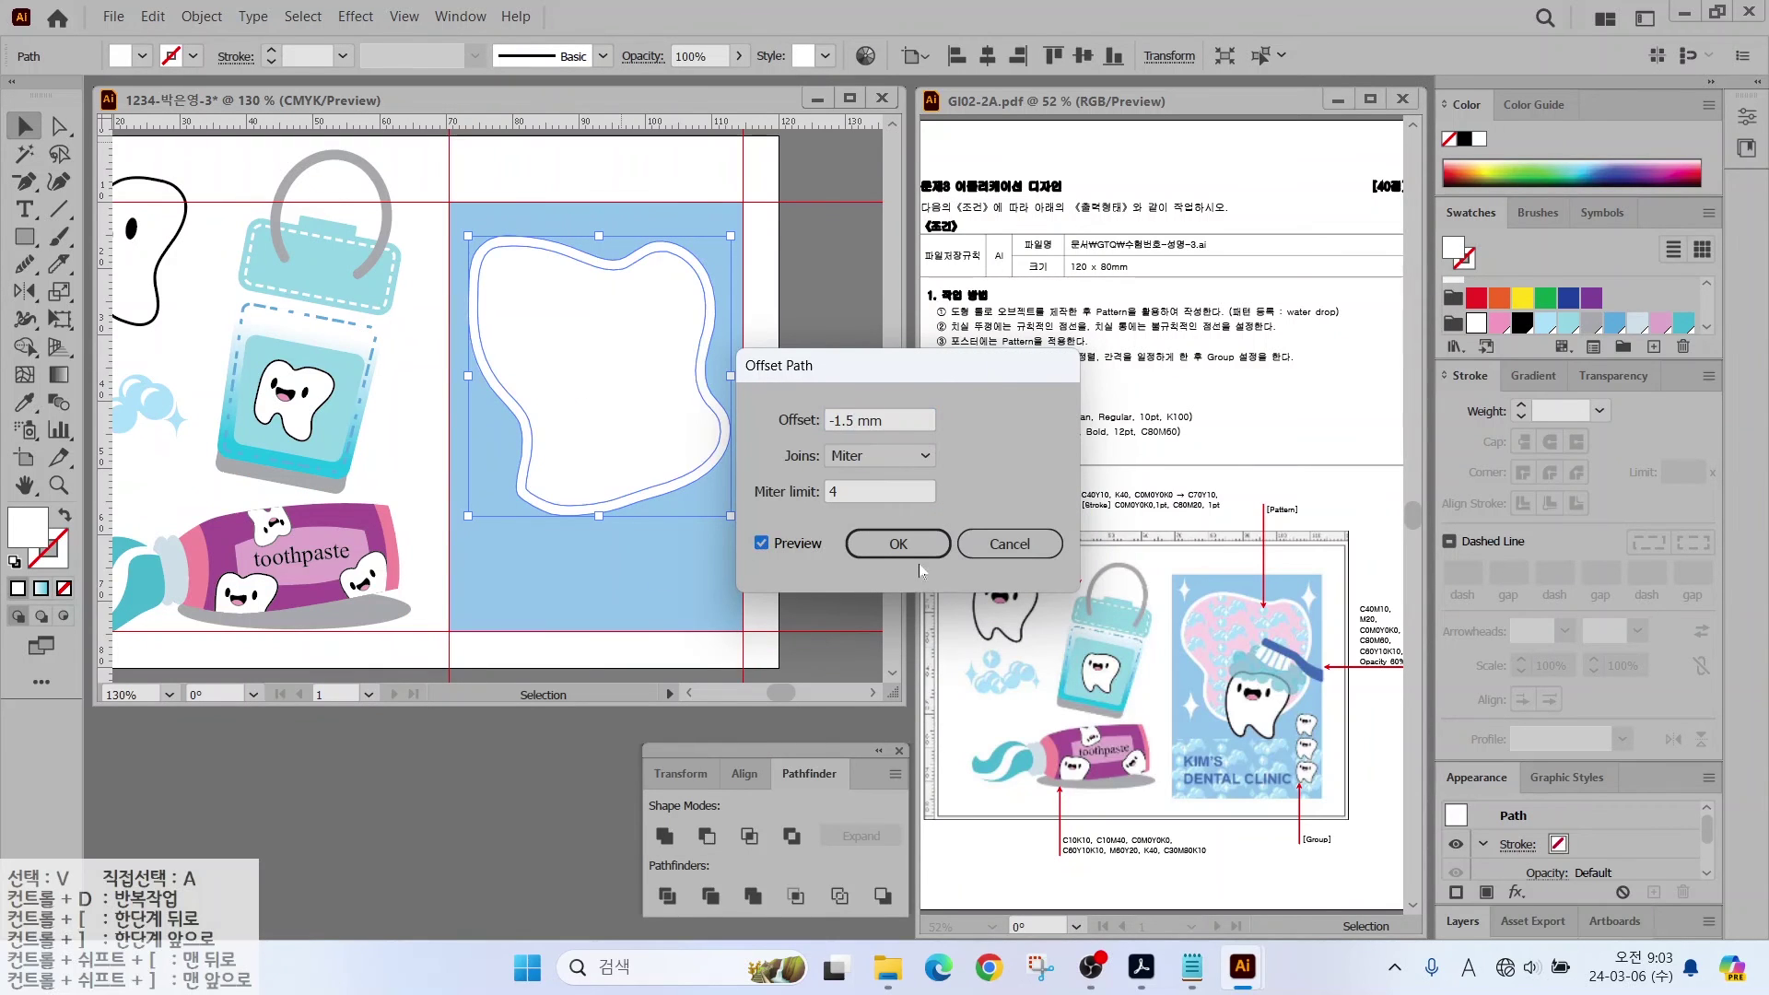
left_click(921, 545)
left_click(1543, 318)
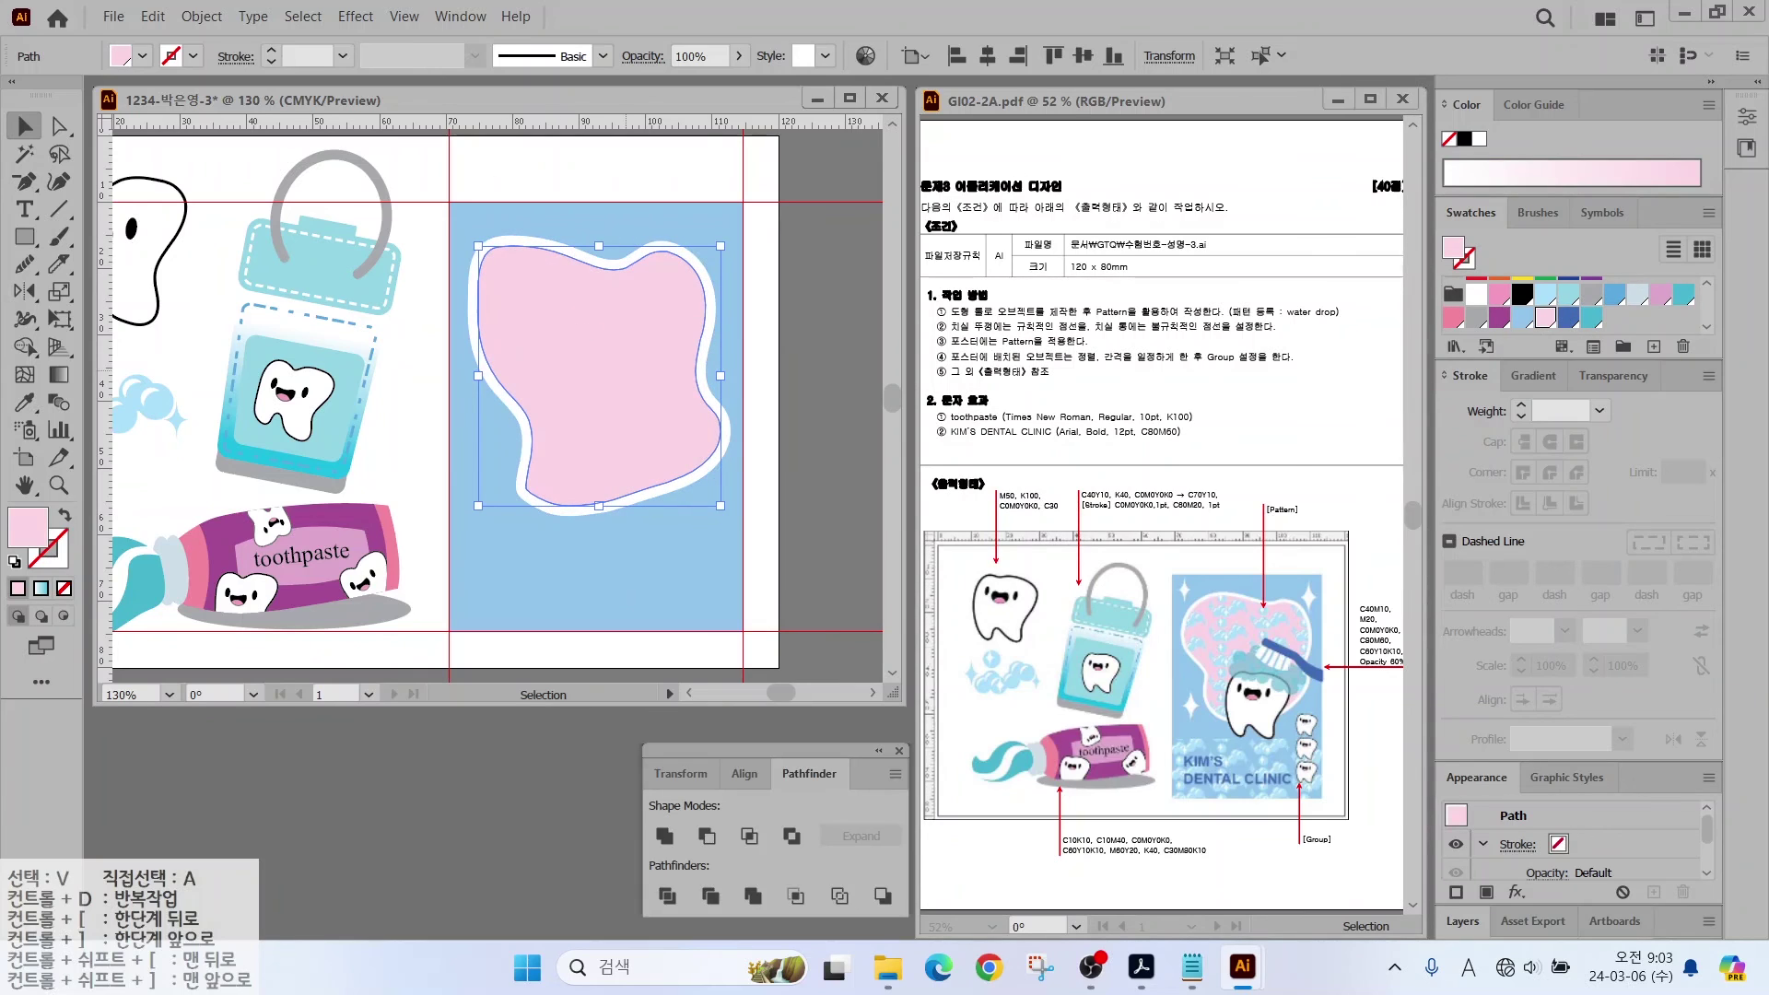
Step: Check the pink inset's anchor points and reselect the pink tooth shape
mouse_move(1227, 615)
left_mouse_down()
mouse_move(1212, 505)
mouse_move(1306, 509)
mouse_move(1301, 525)
left_mouse_up()
key("Escape")
key("a")
key("v")
left_click(566, 360)
left_click(587, 173)
left_click(579, 307)
scroll(1613, 290, "down", 5)
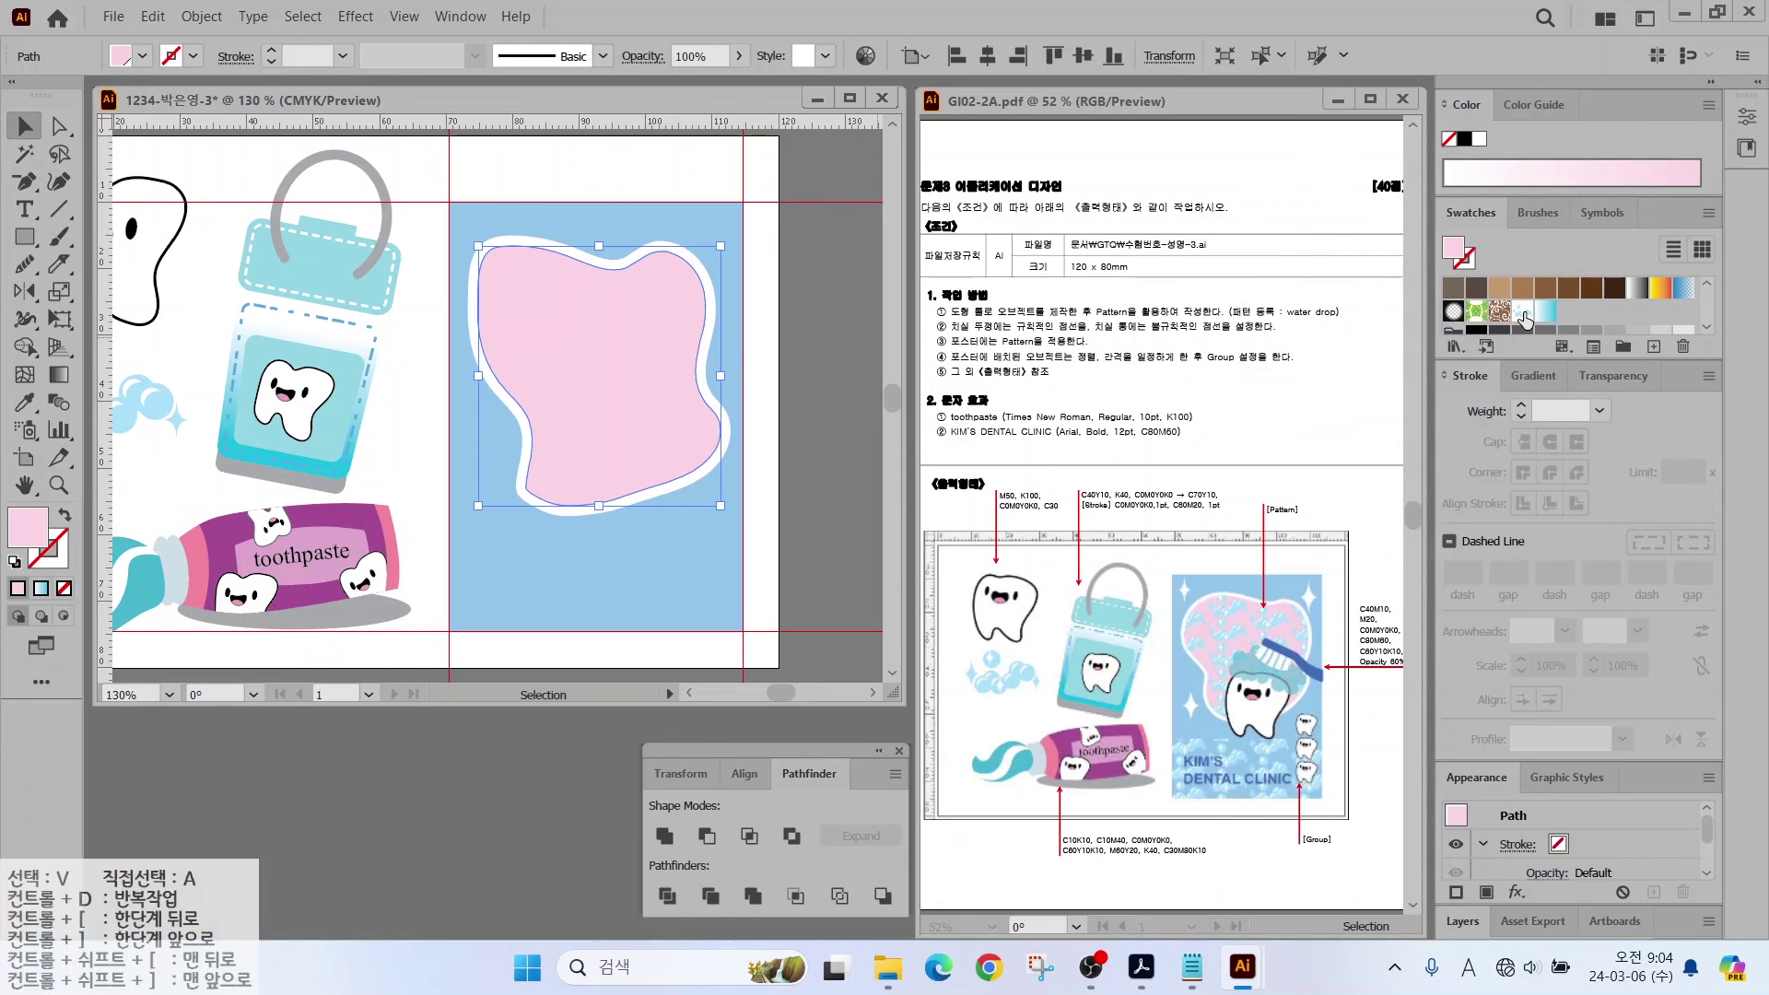
Step: Fill the pink shape with the water-drop pattern and preview a 30% scale
left_click(1522, 312)
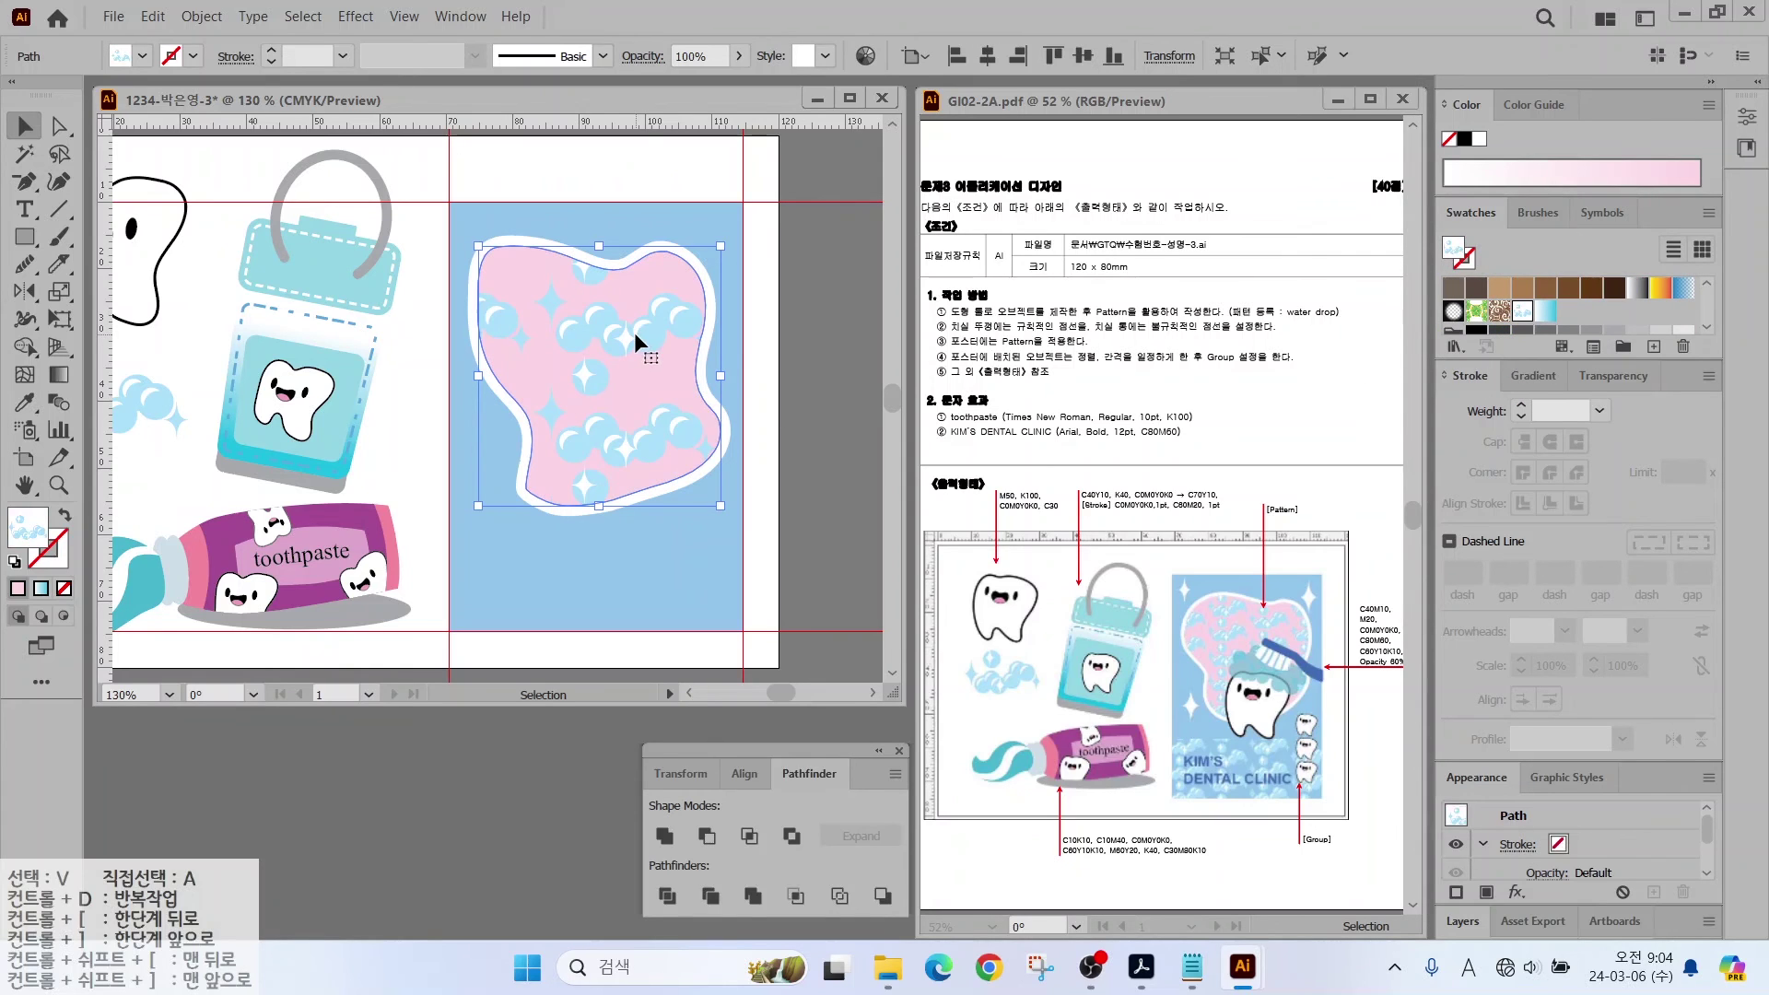
left_click(58, 291)
left_click(597, 376, "alt")
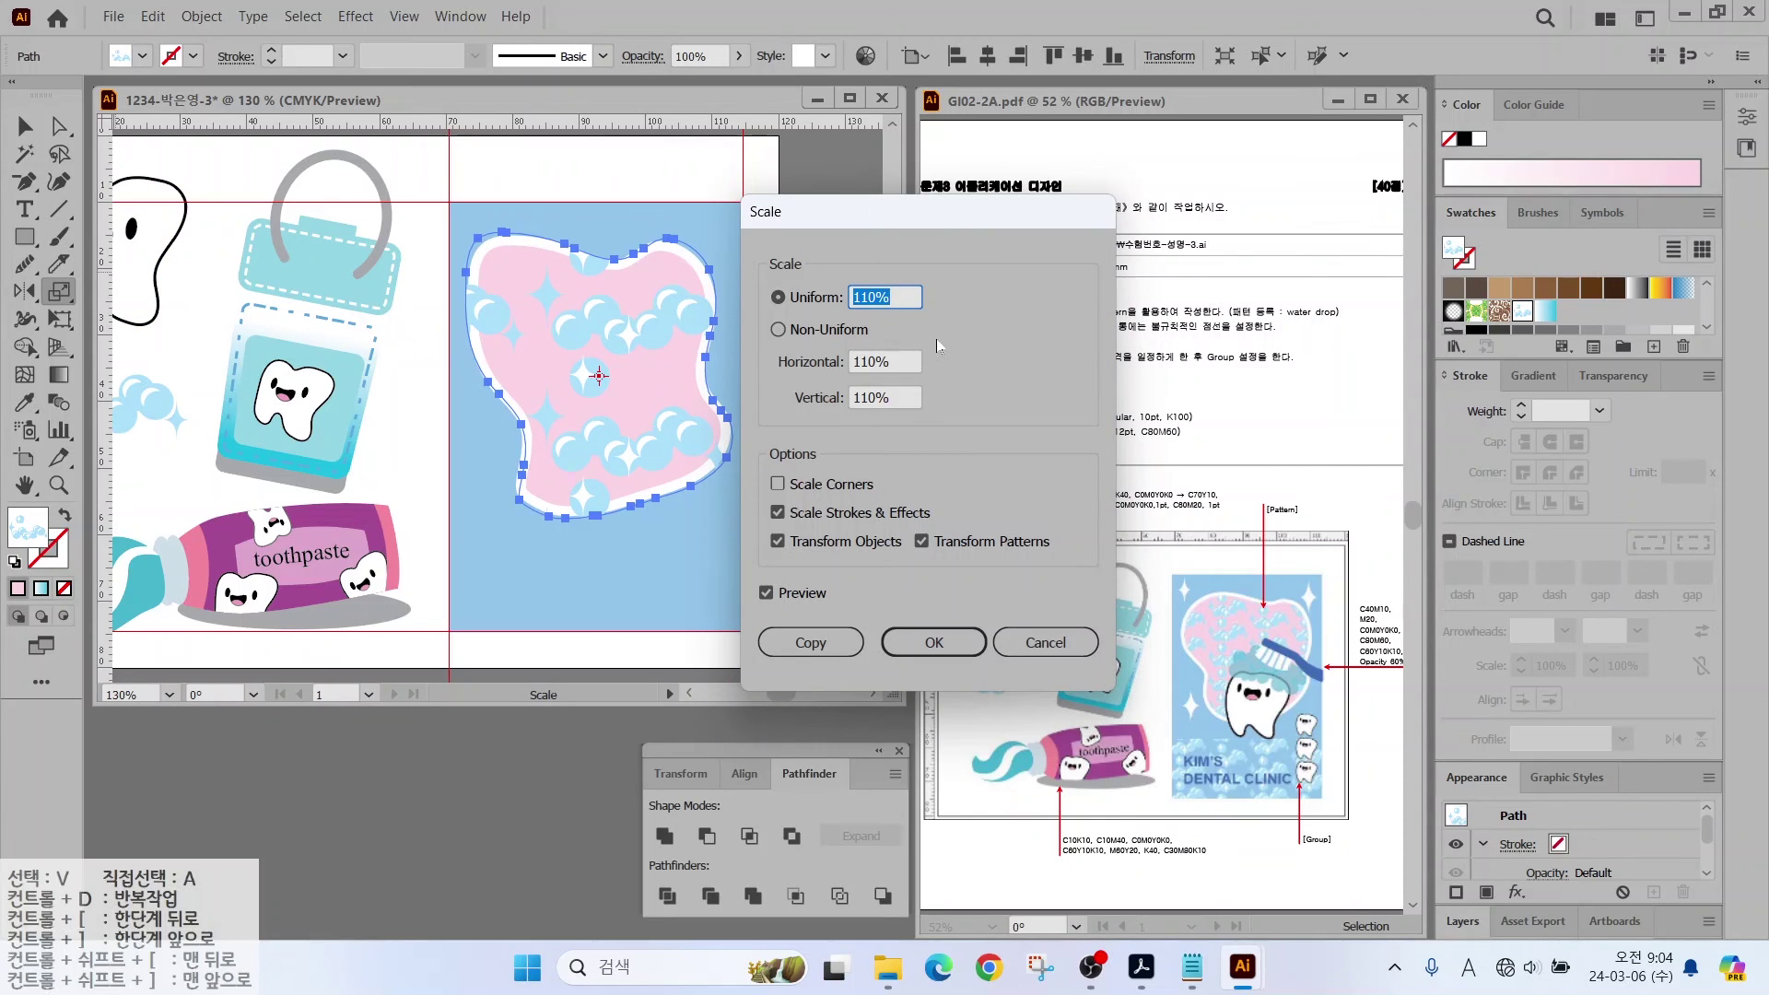
type("30")
left_click(766, 593)
left_click(765, 594)
left_click(770, 593)
left_click(770, 593)
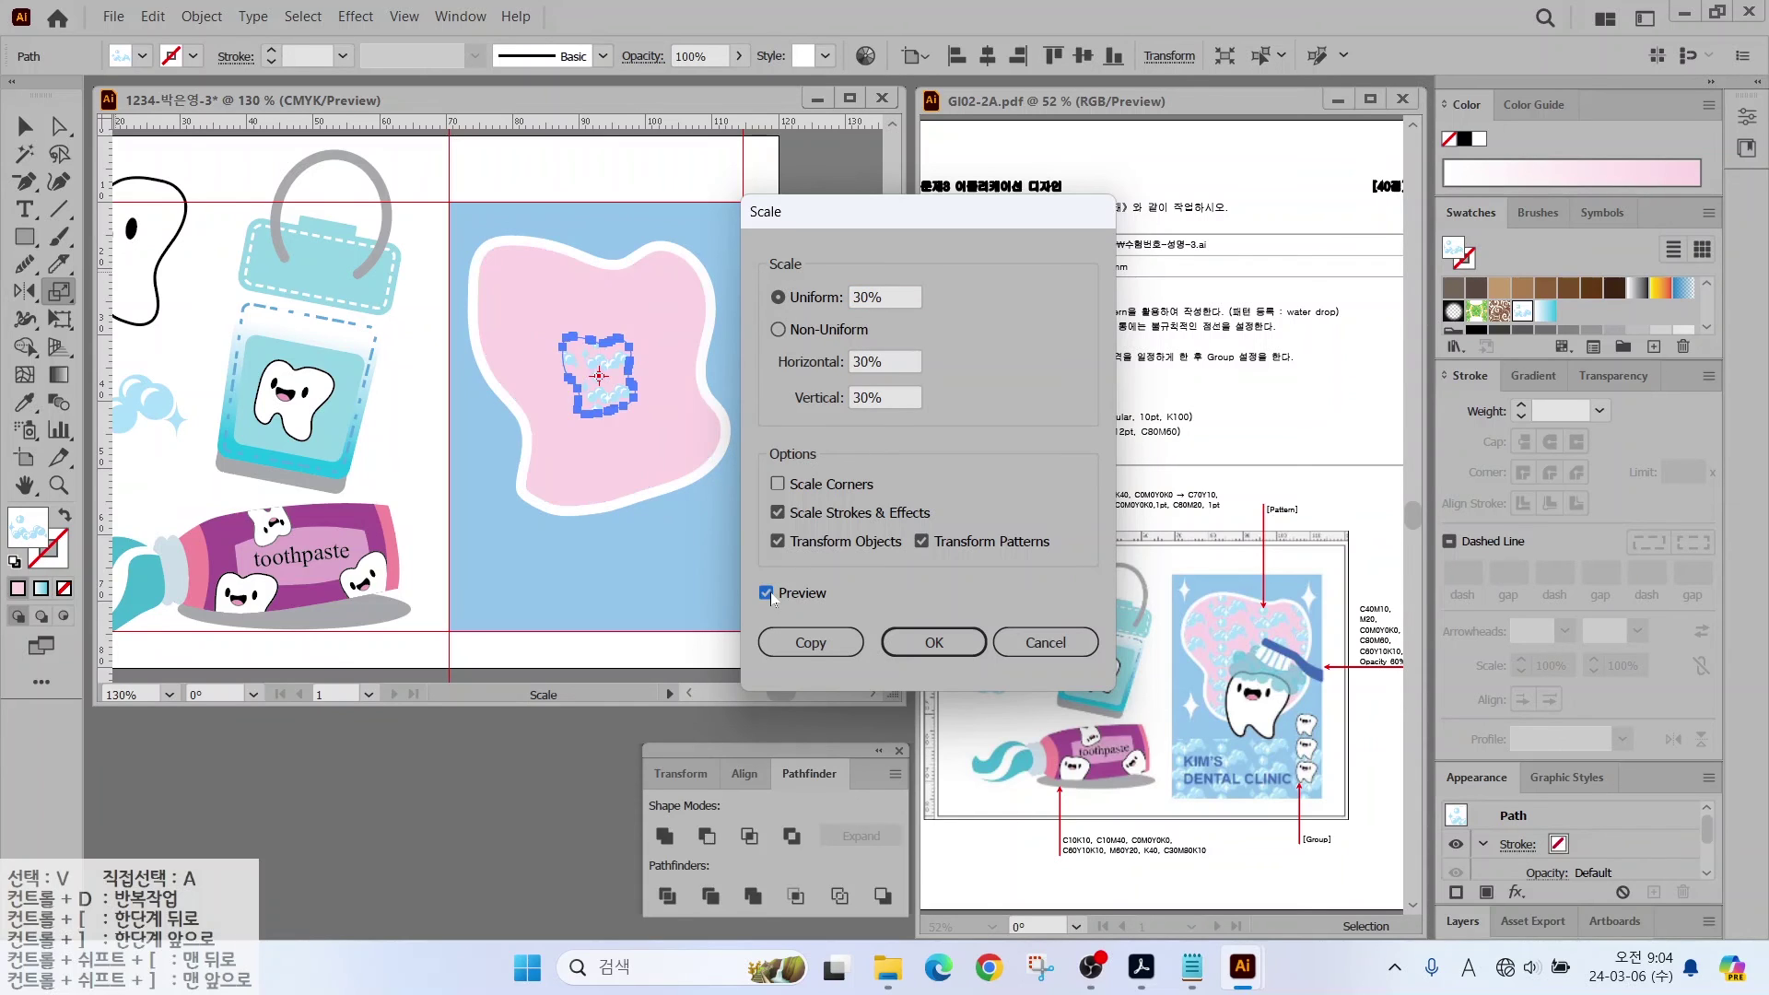
left_click(770, 593)
left_click(770, 593)
Step: Scale only the pattern to 50%, leaving the shape's size unchanged
left_click(778, 542)
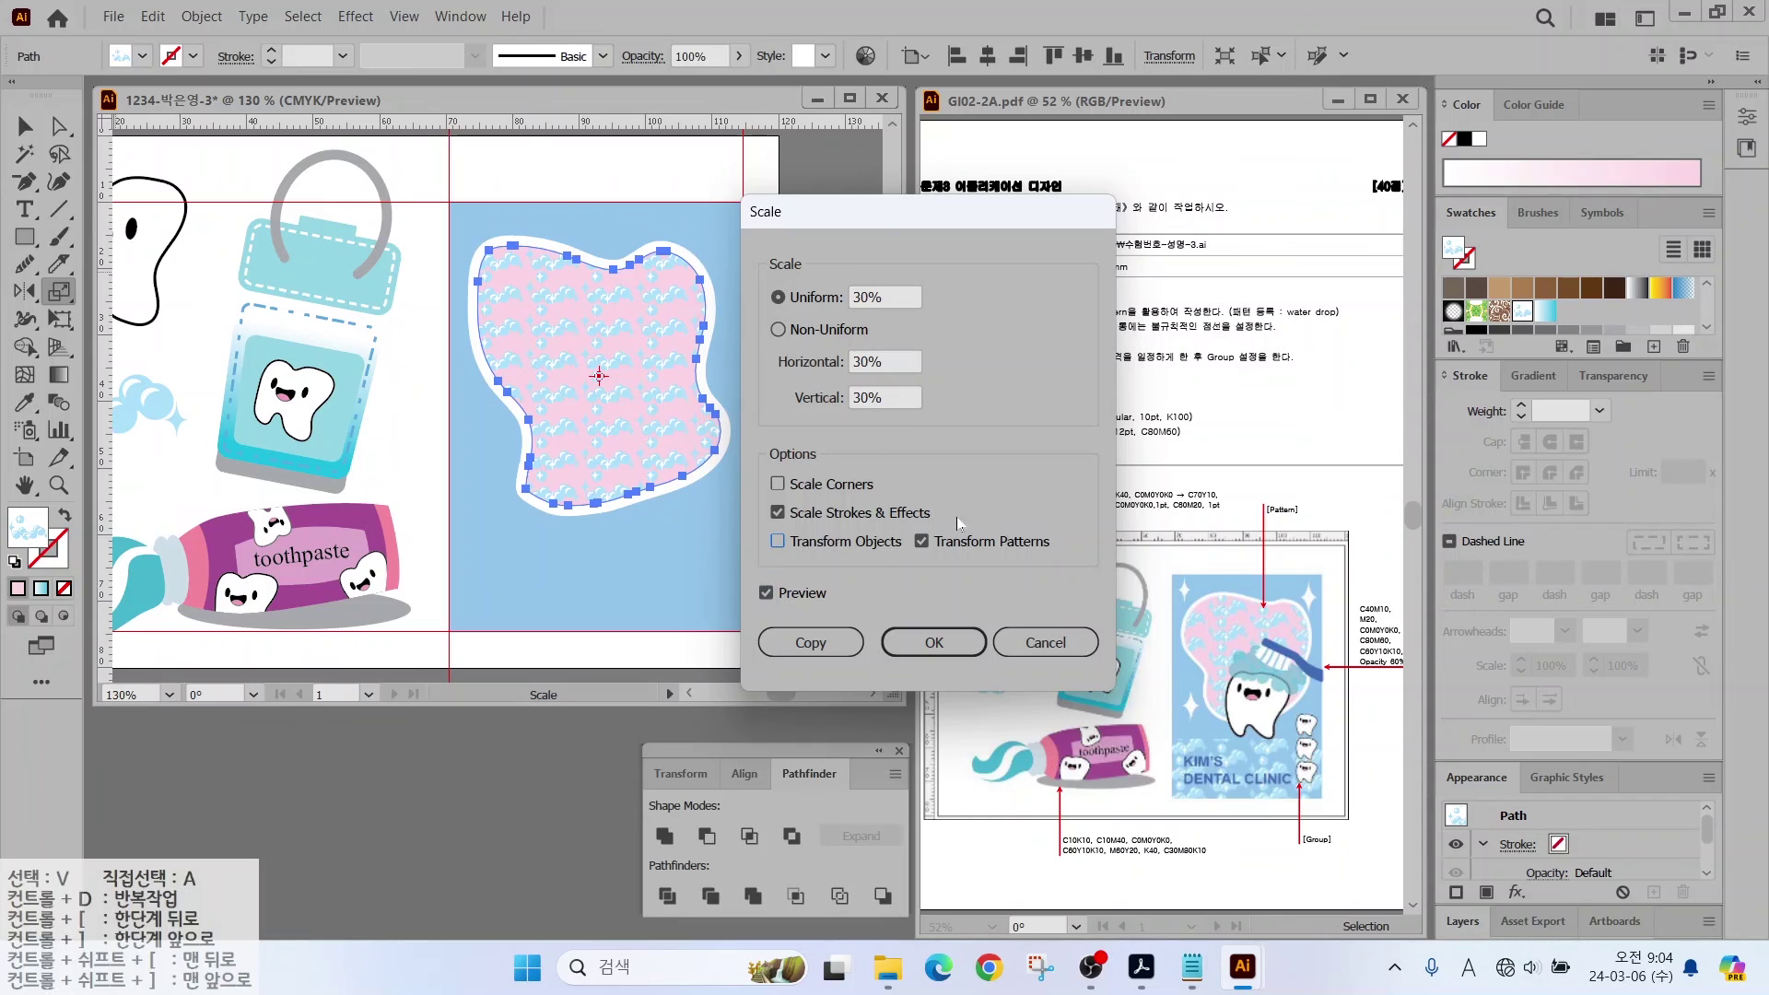
left_click_drag(886, 298, 789, 294)
key("Tab")
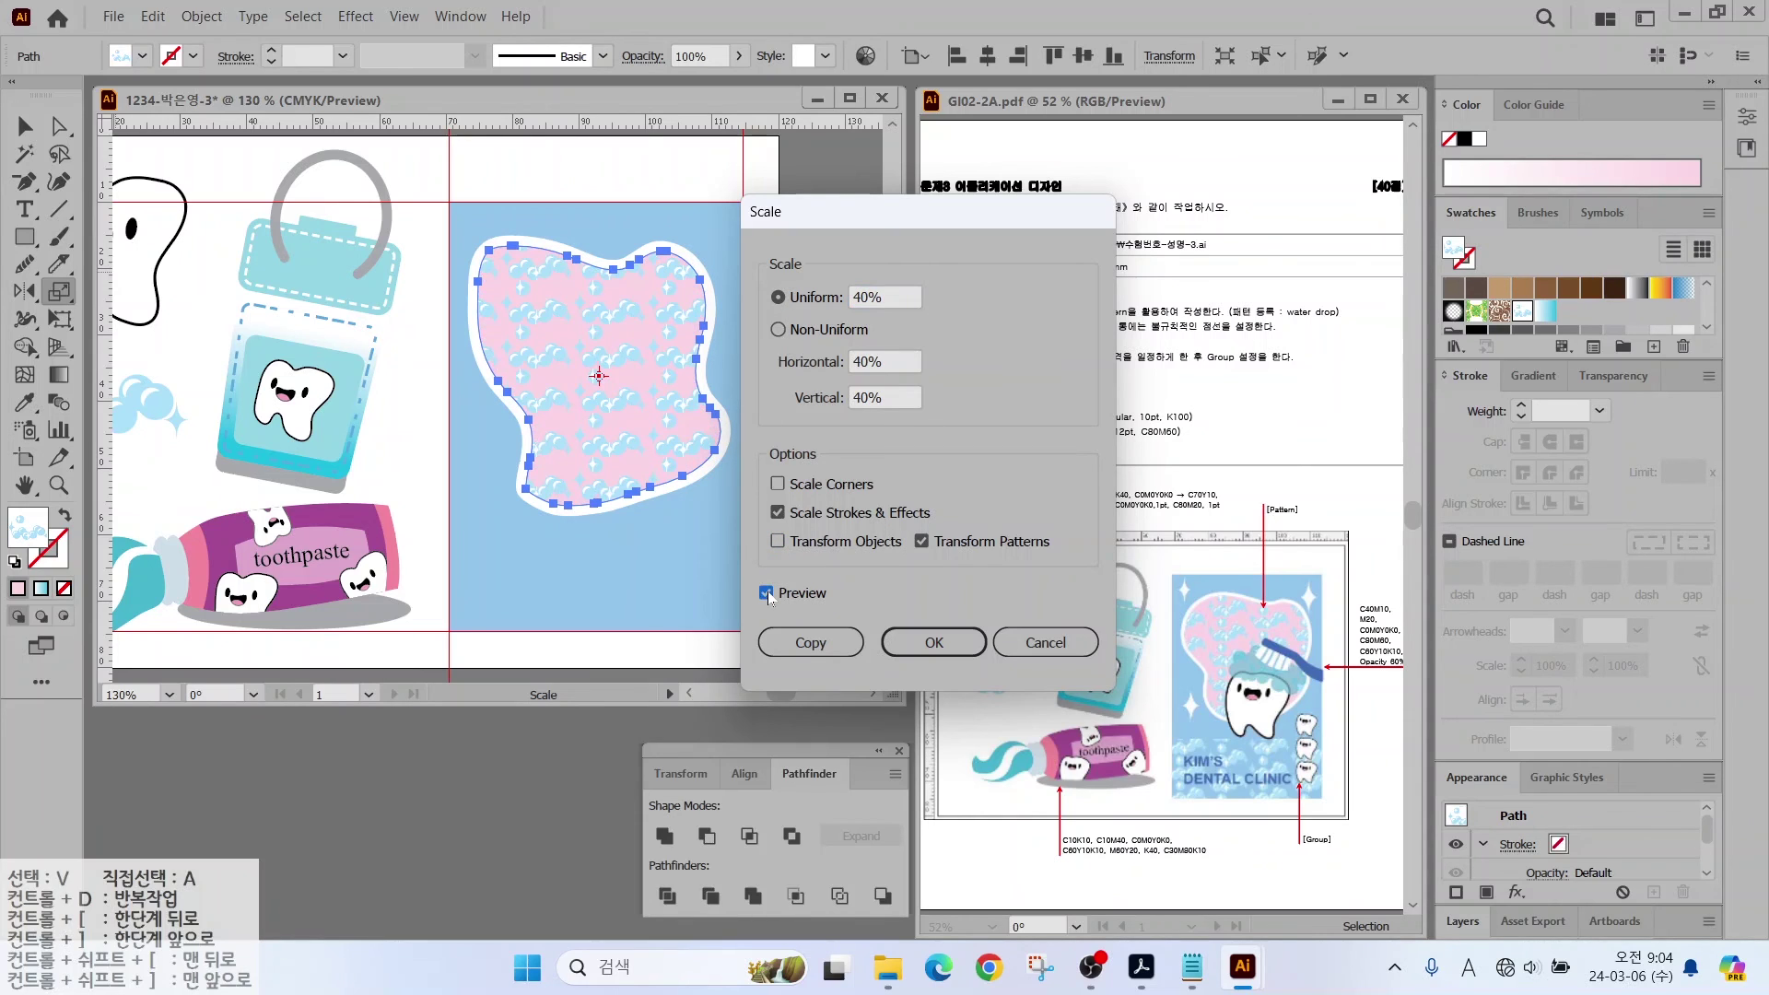
left_click(774, 298)
type("50")
key("Tab")
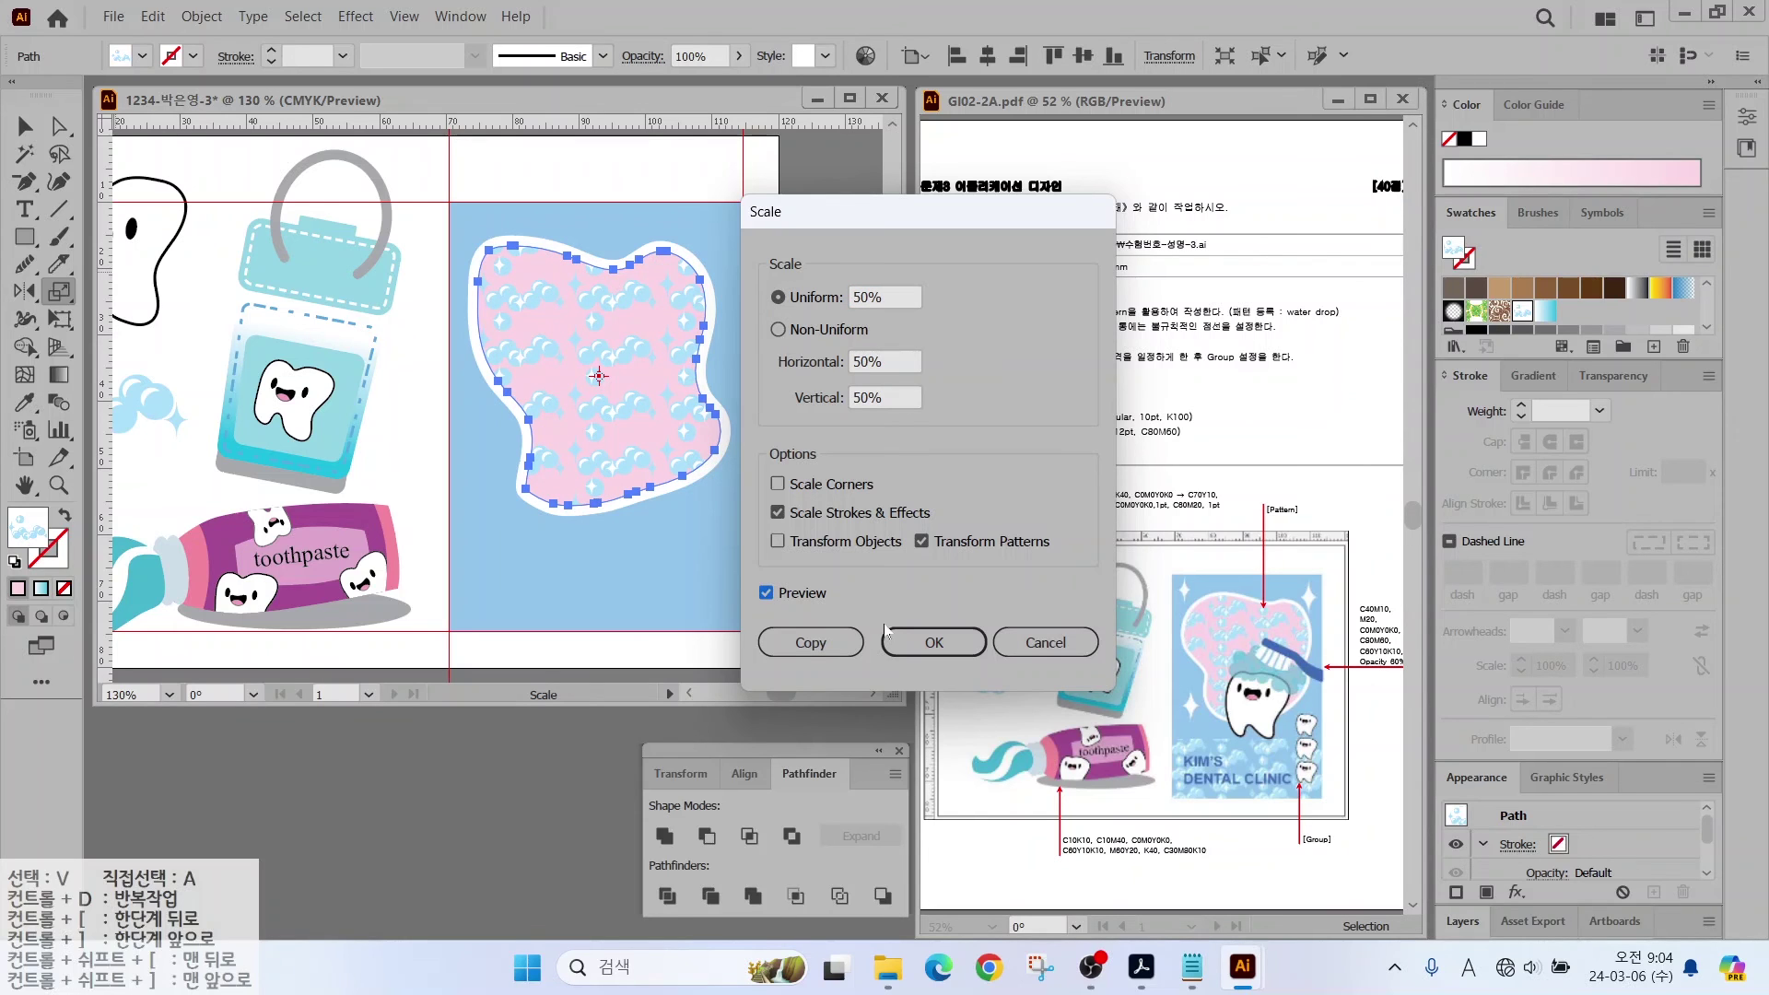
left_click(916, 641)
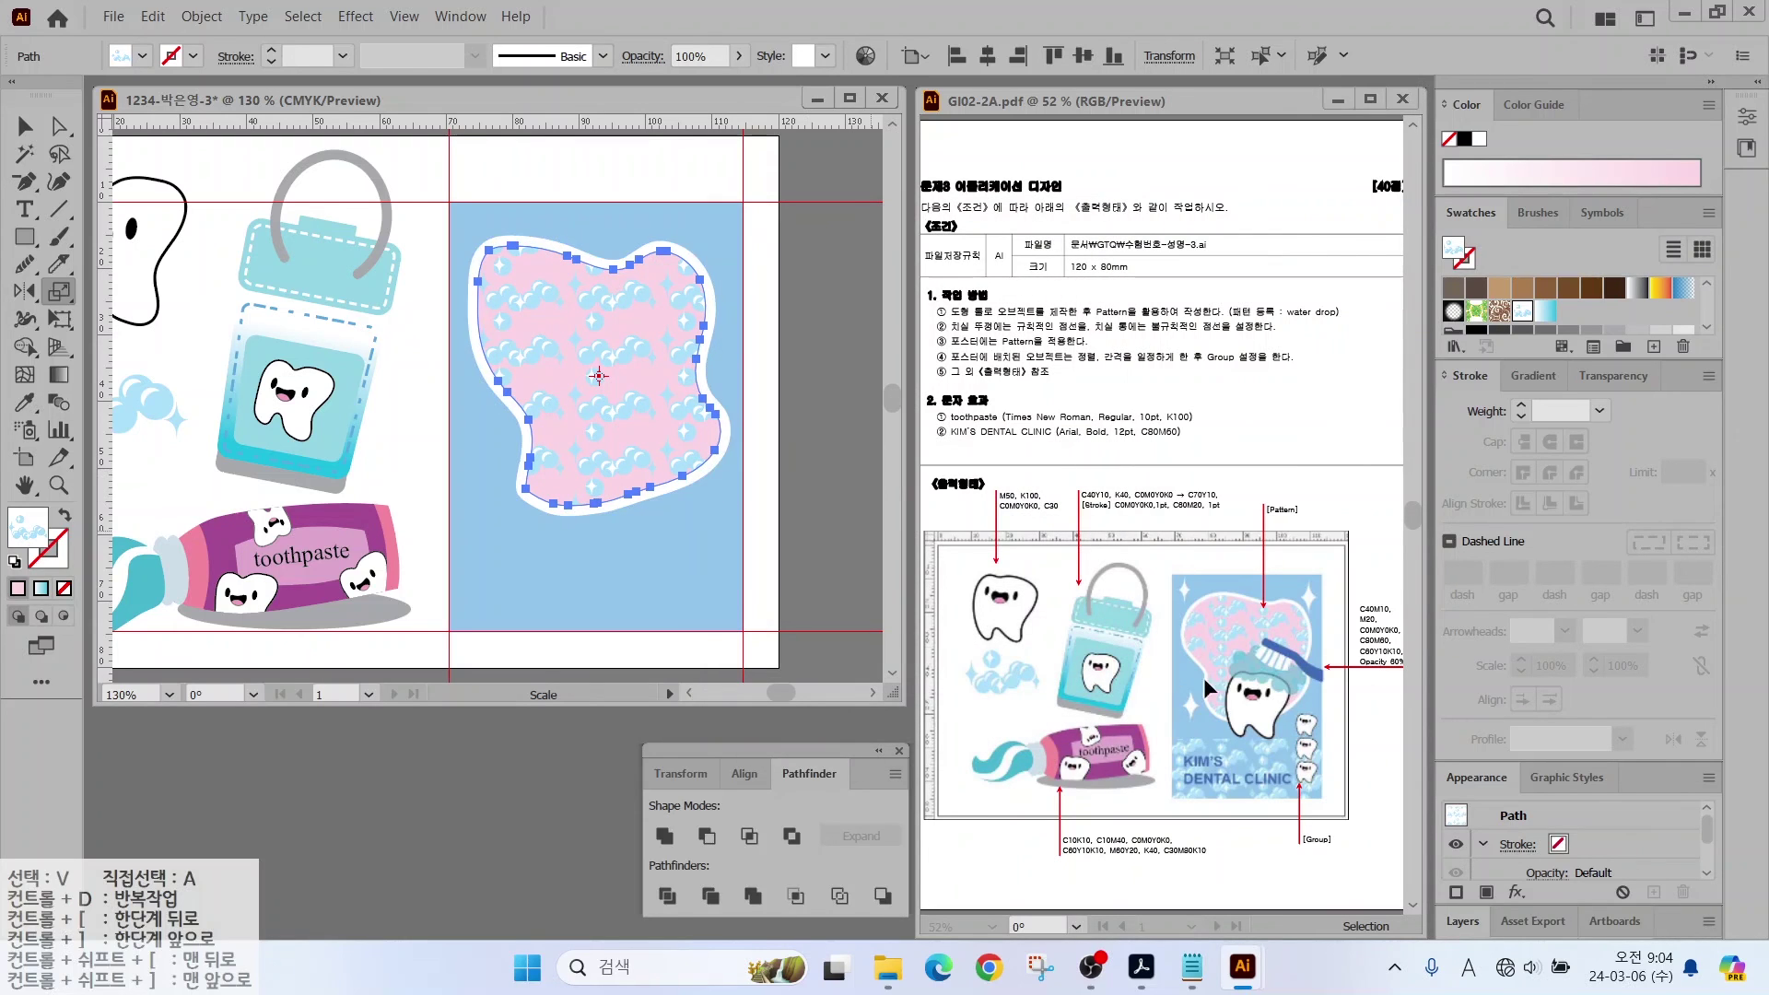
Step: Rotate only the pattern by 10° with the Rotate tool
key("v")
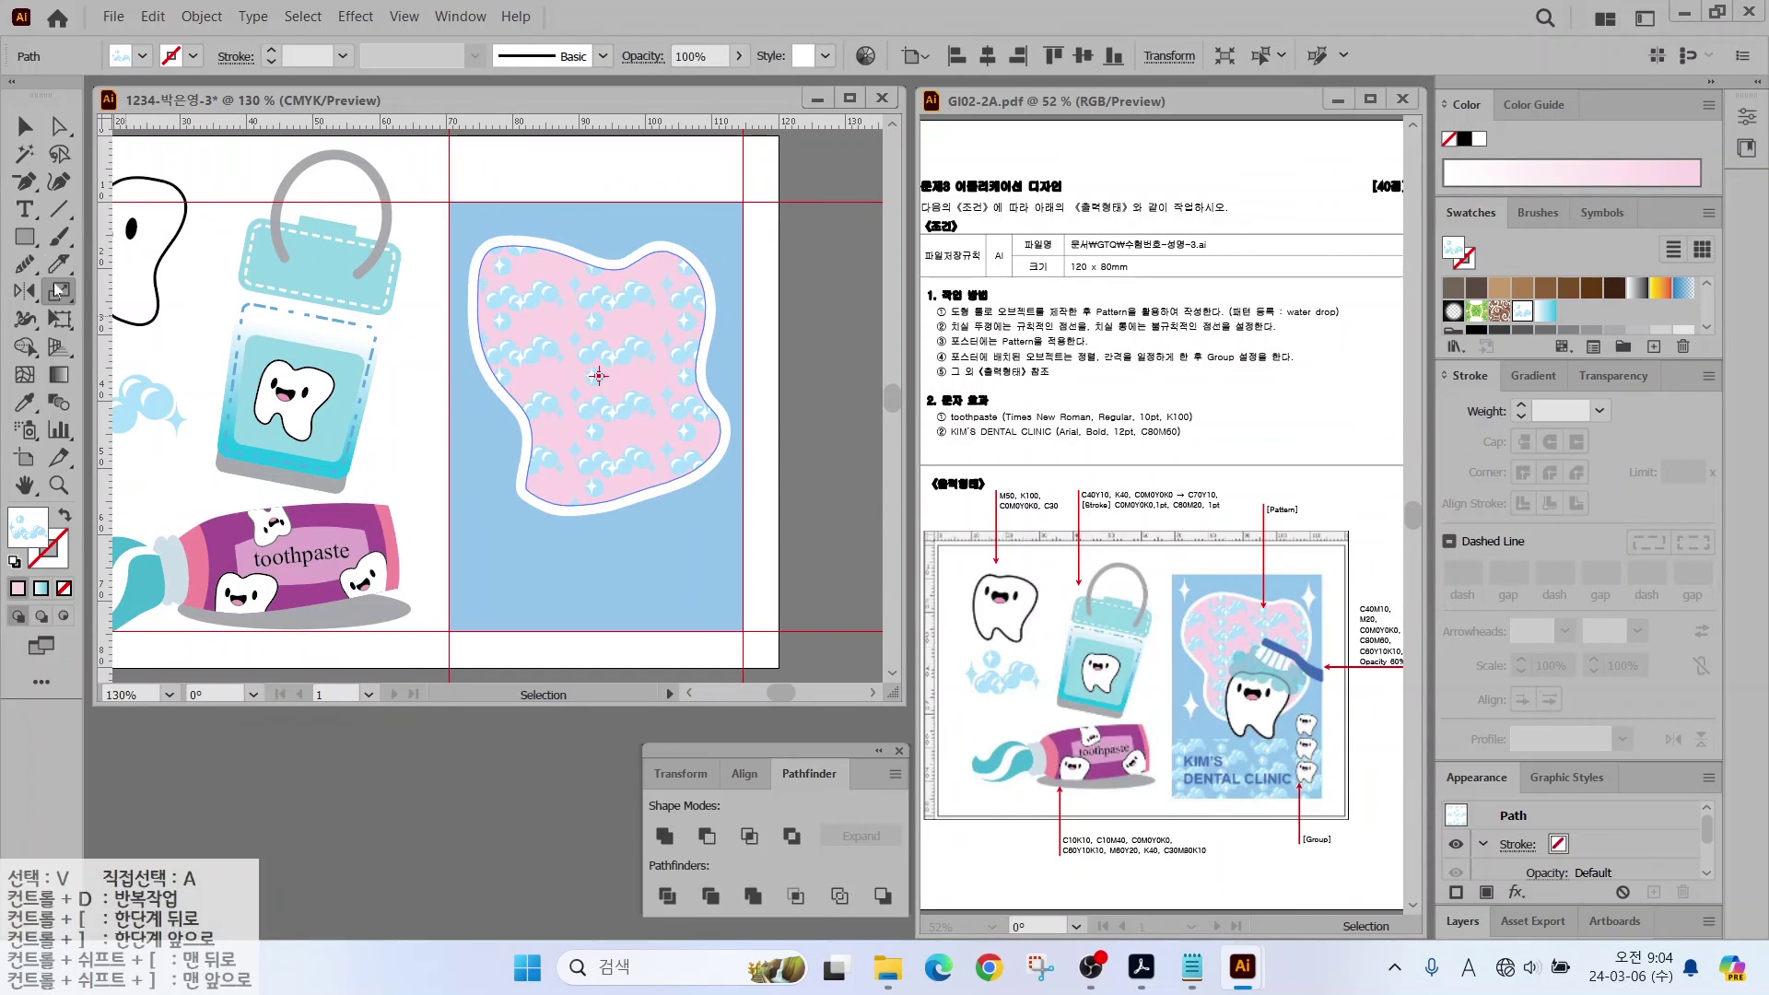
left_click(25, 291)
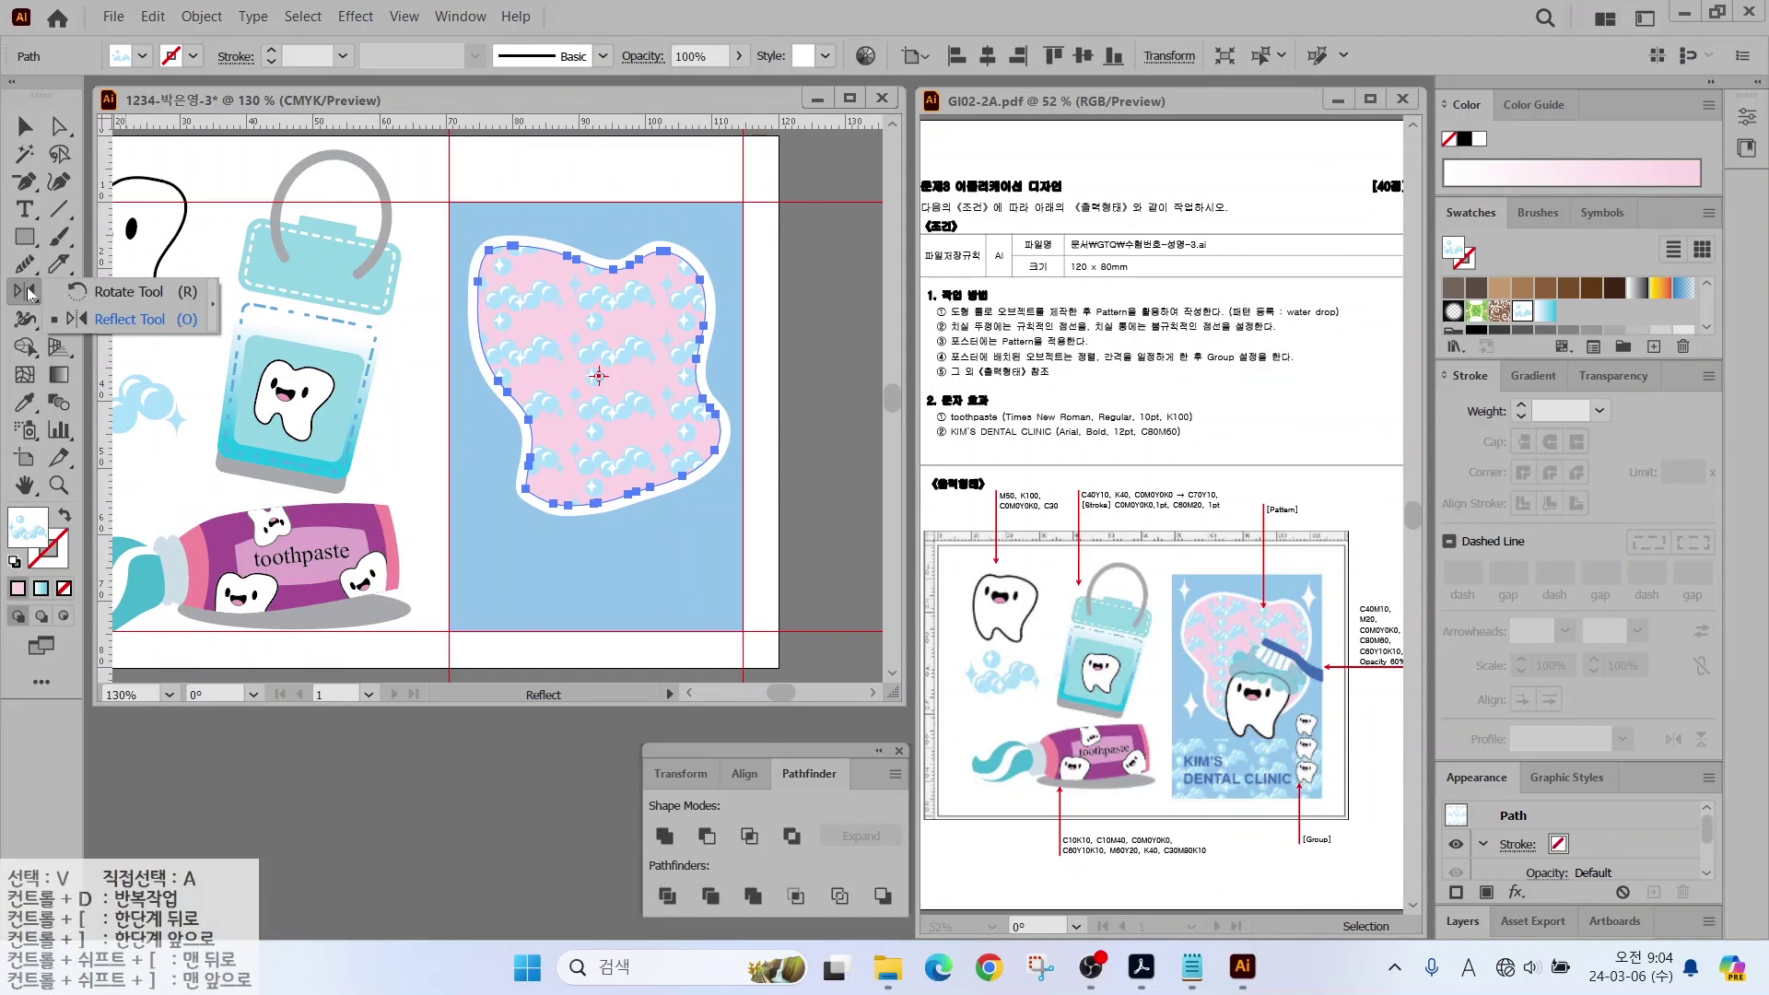
left_click(72, 293)
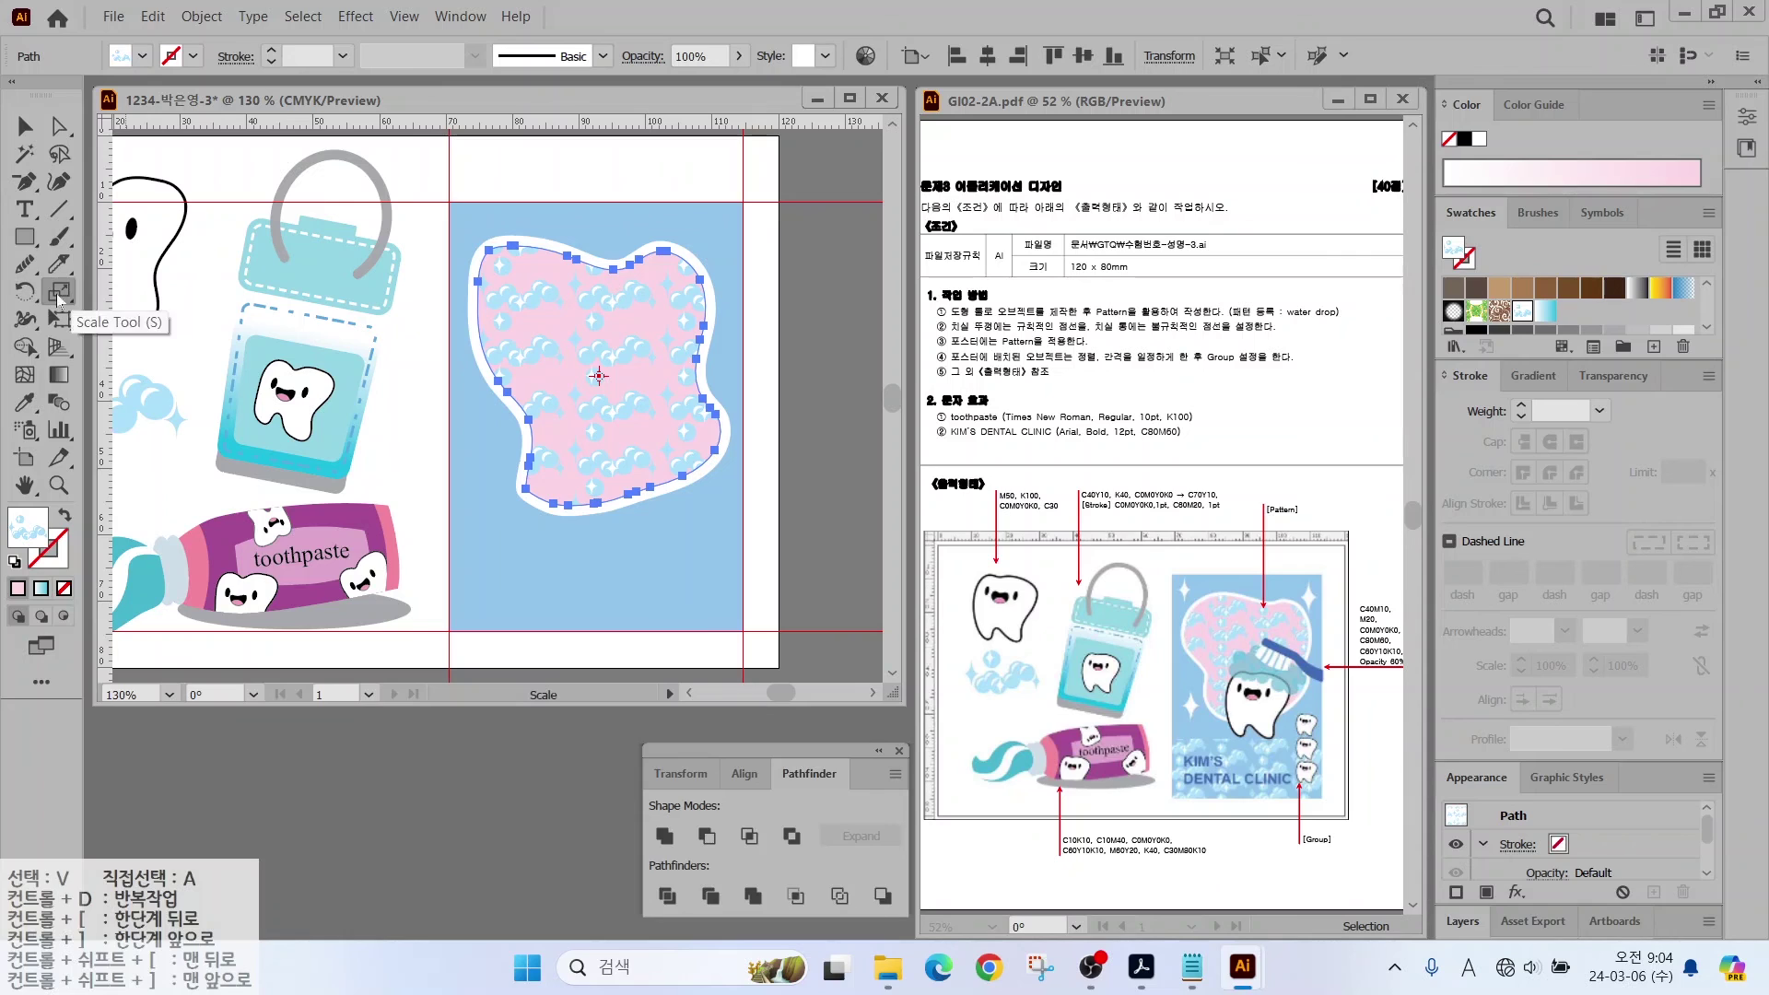
double_click(25, 291)
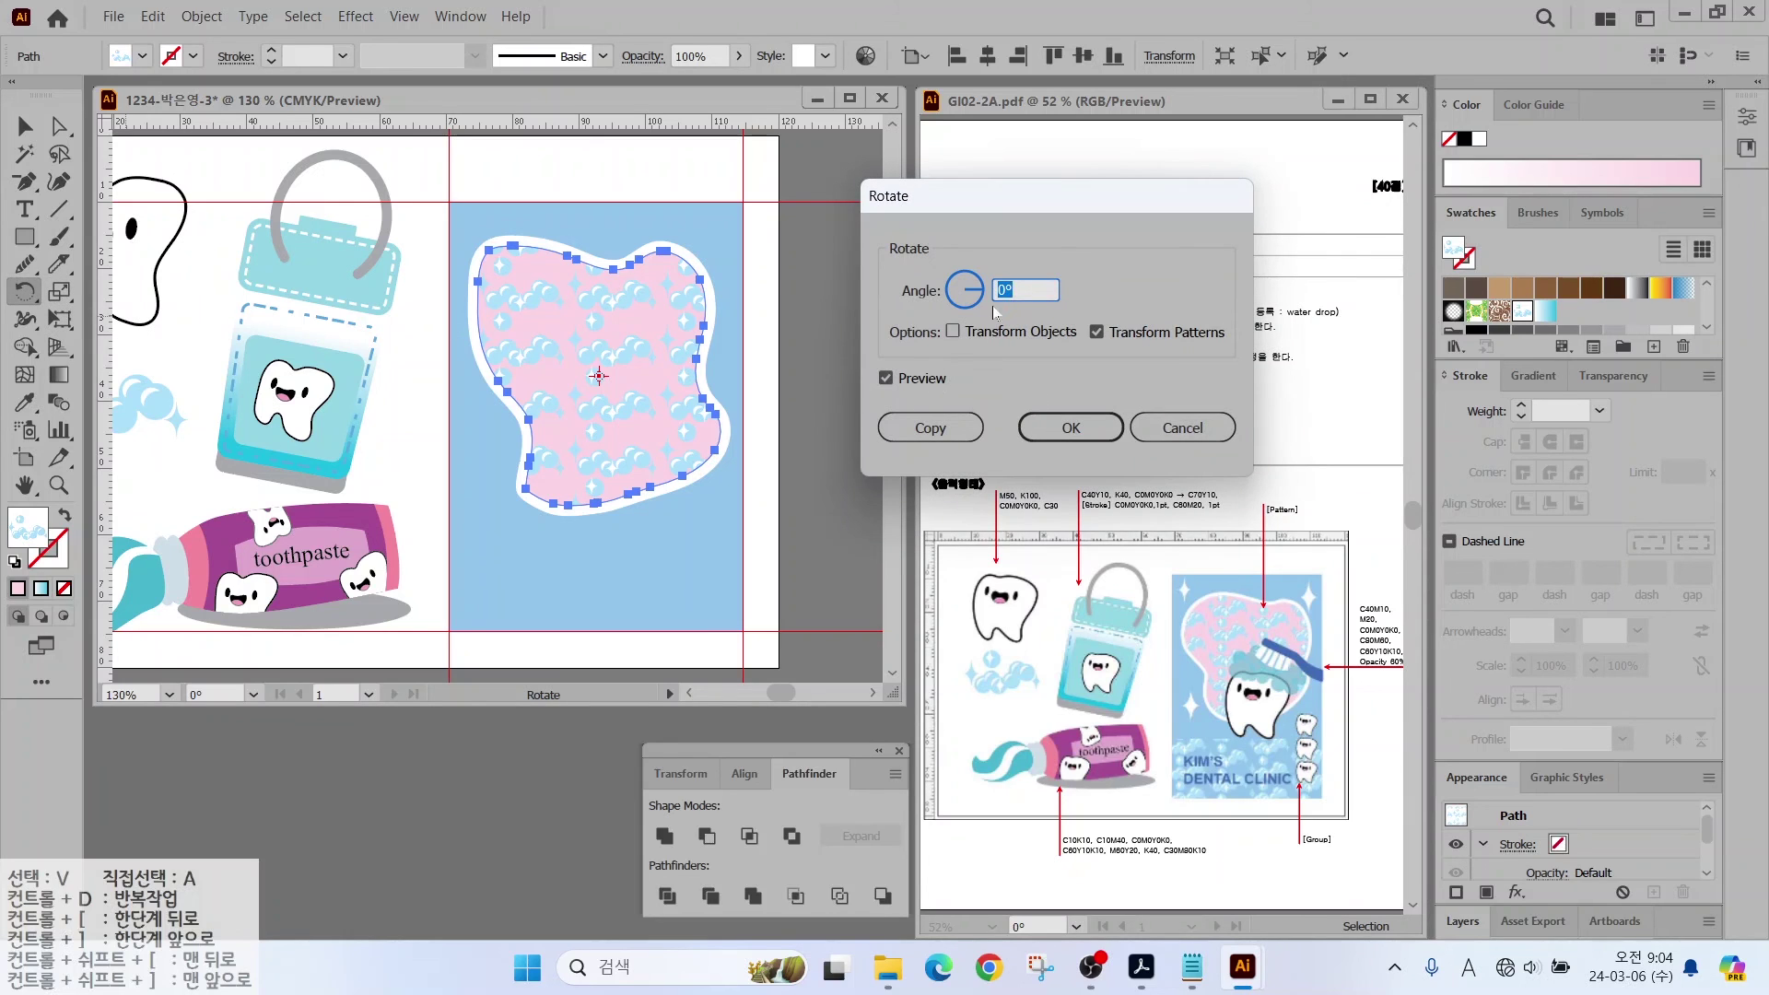
key("Tab")
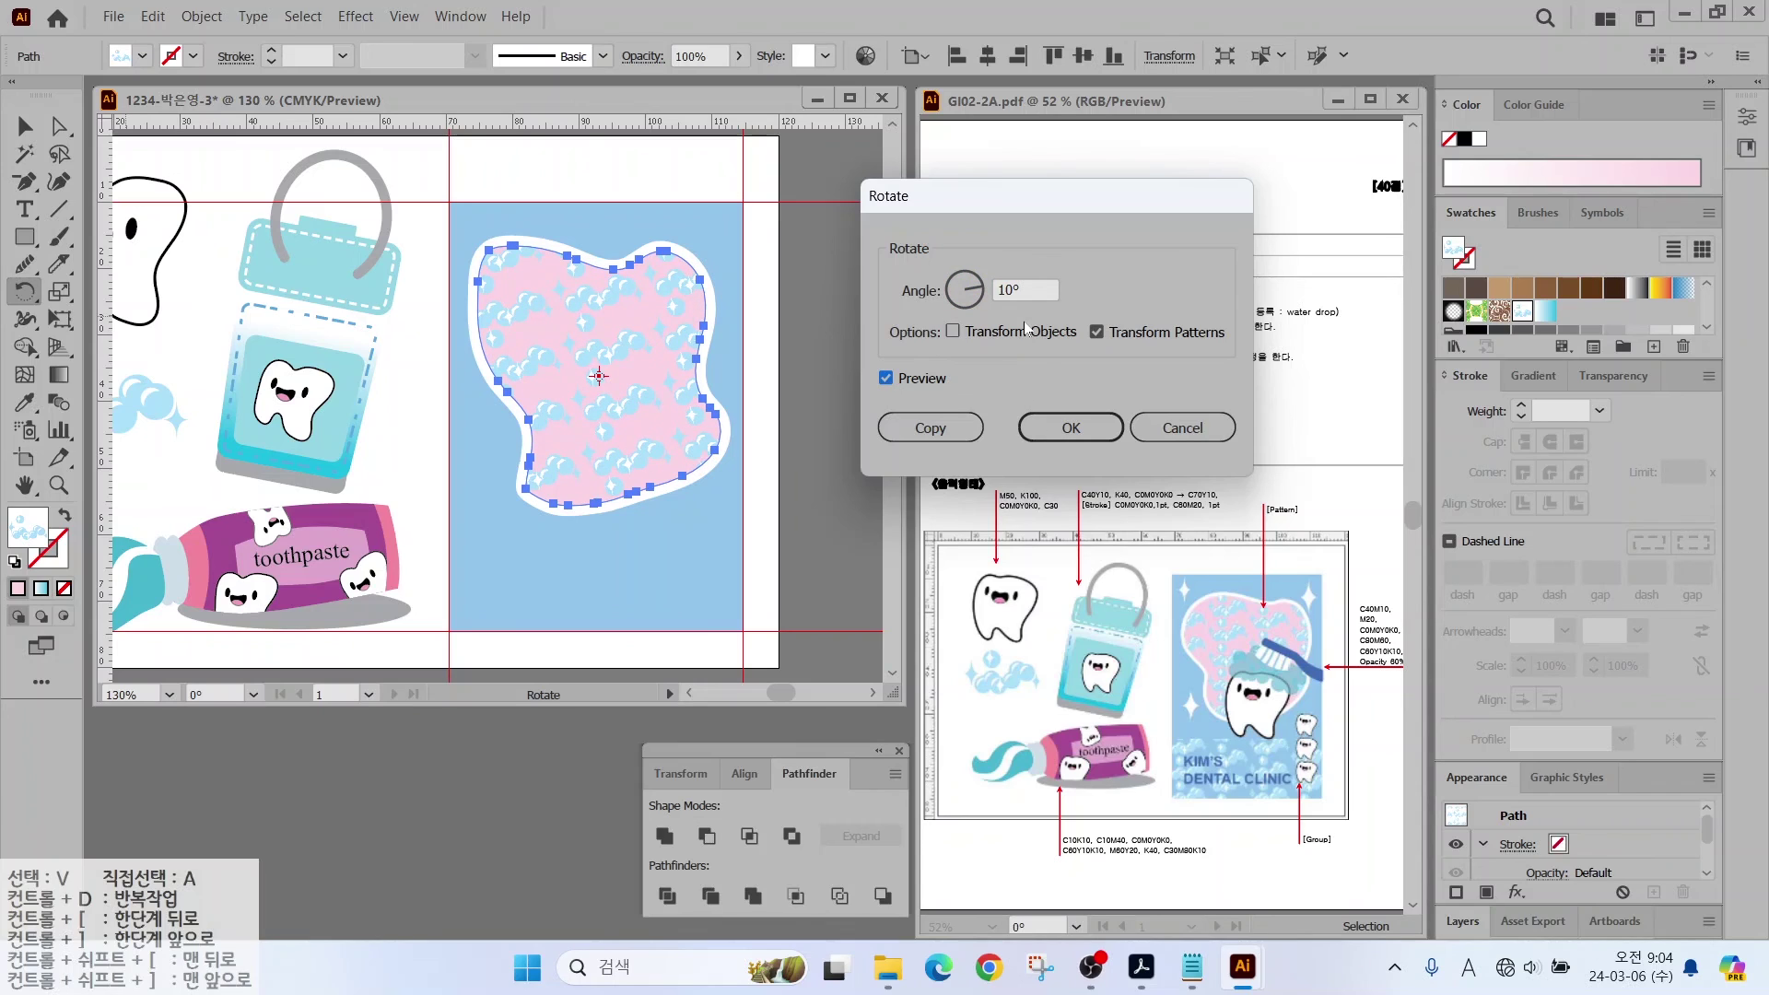
key("alt")
left_click_drag(1095, 351, 1235, 351)
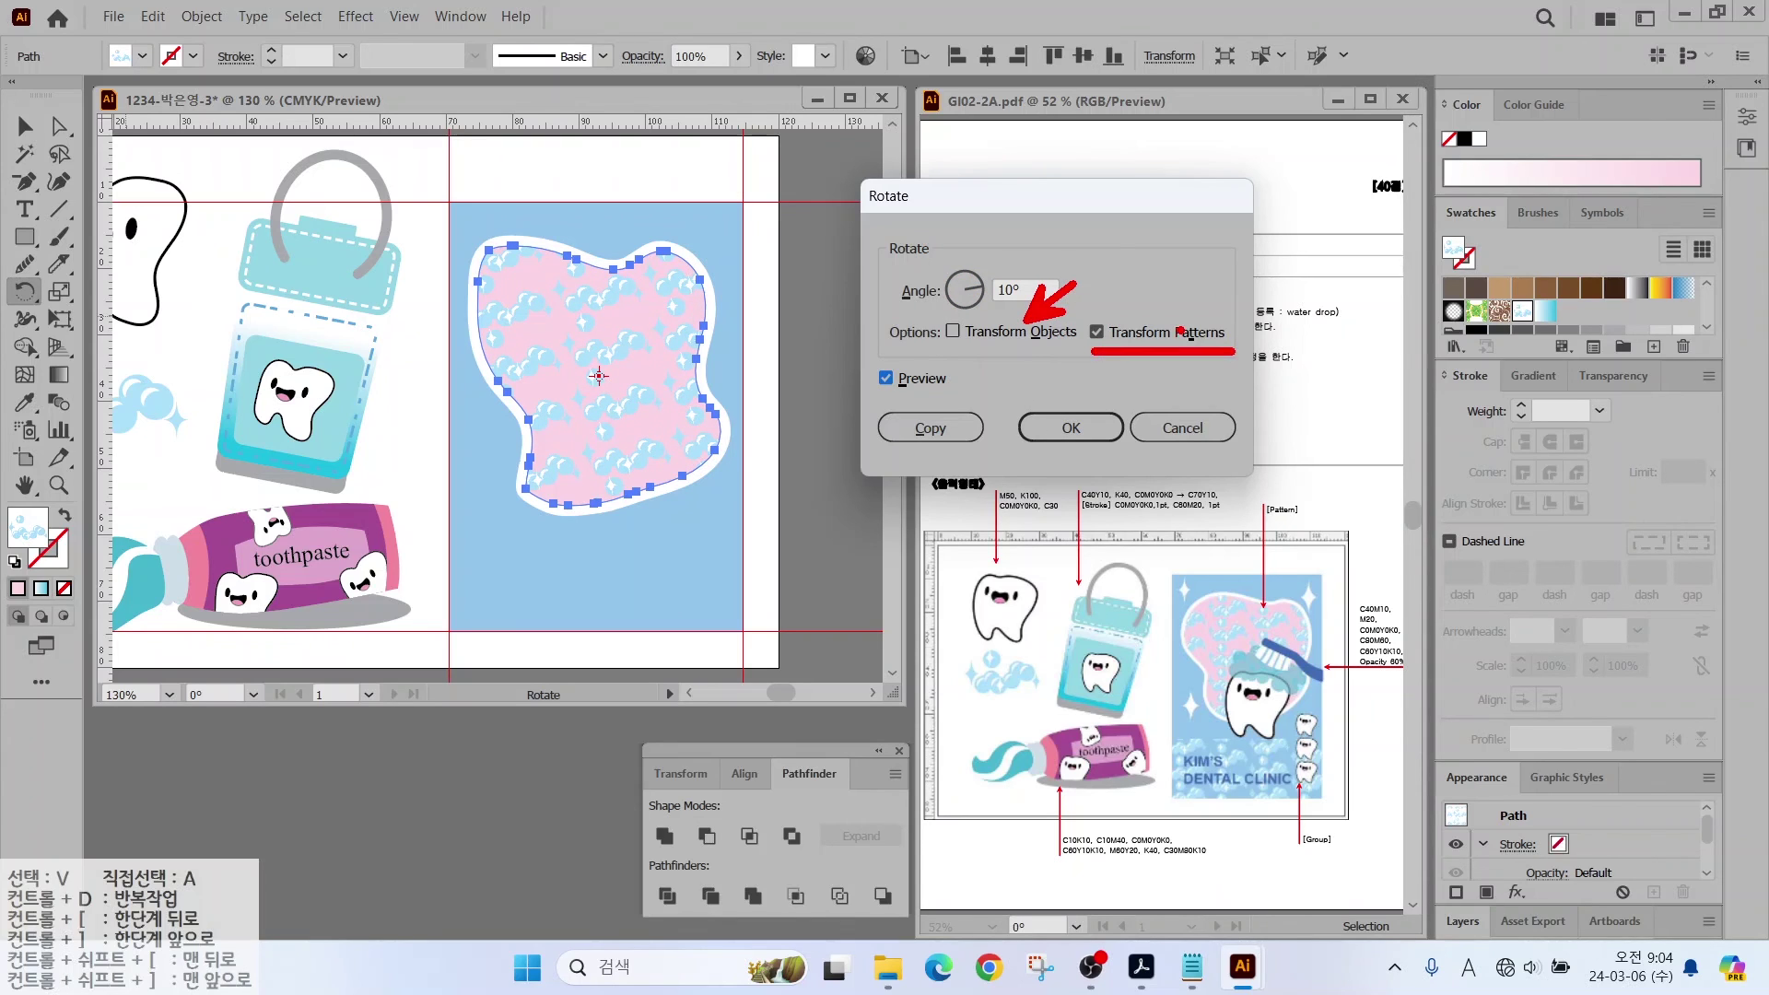
left_click(1070, 427)
Step: Ungroup the bubble artwork, select the sparkle star and fill it white
key("v")
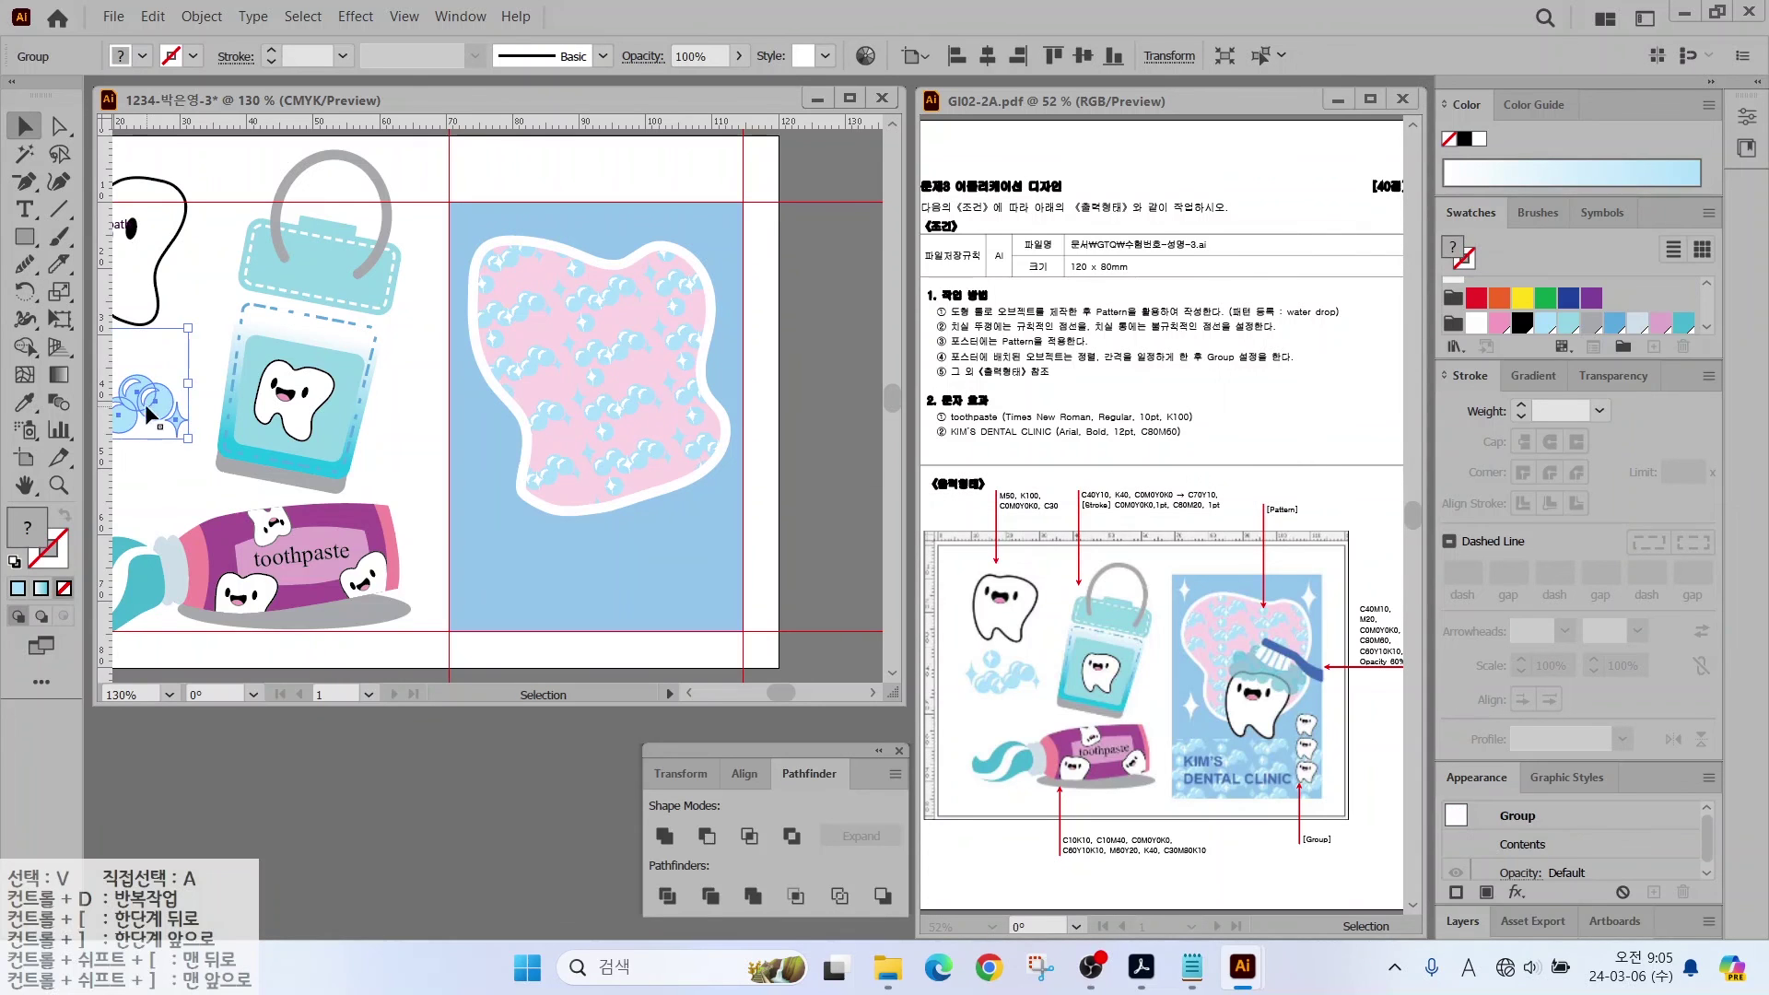
right_click(151, 404)
left_click(224, 594)
left_click(489, 186)
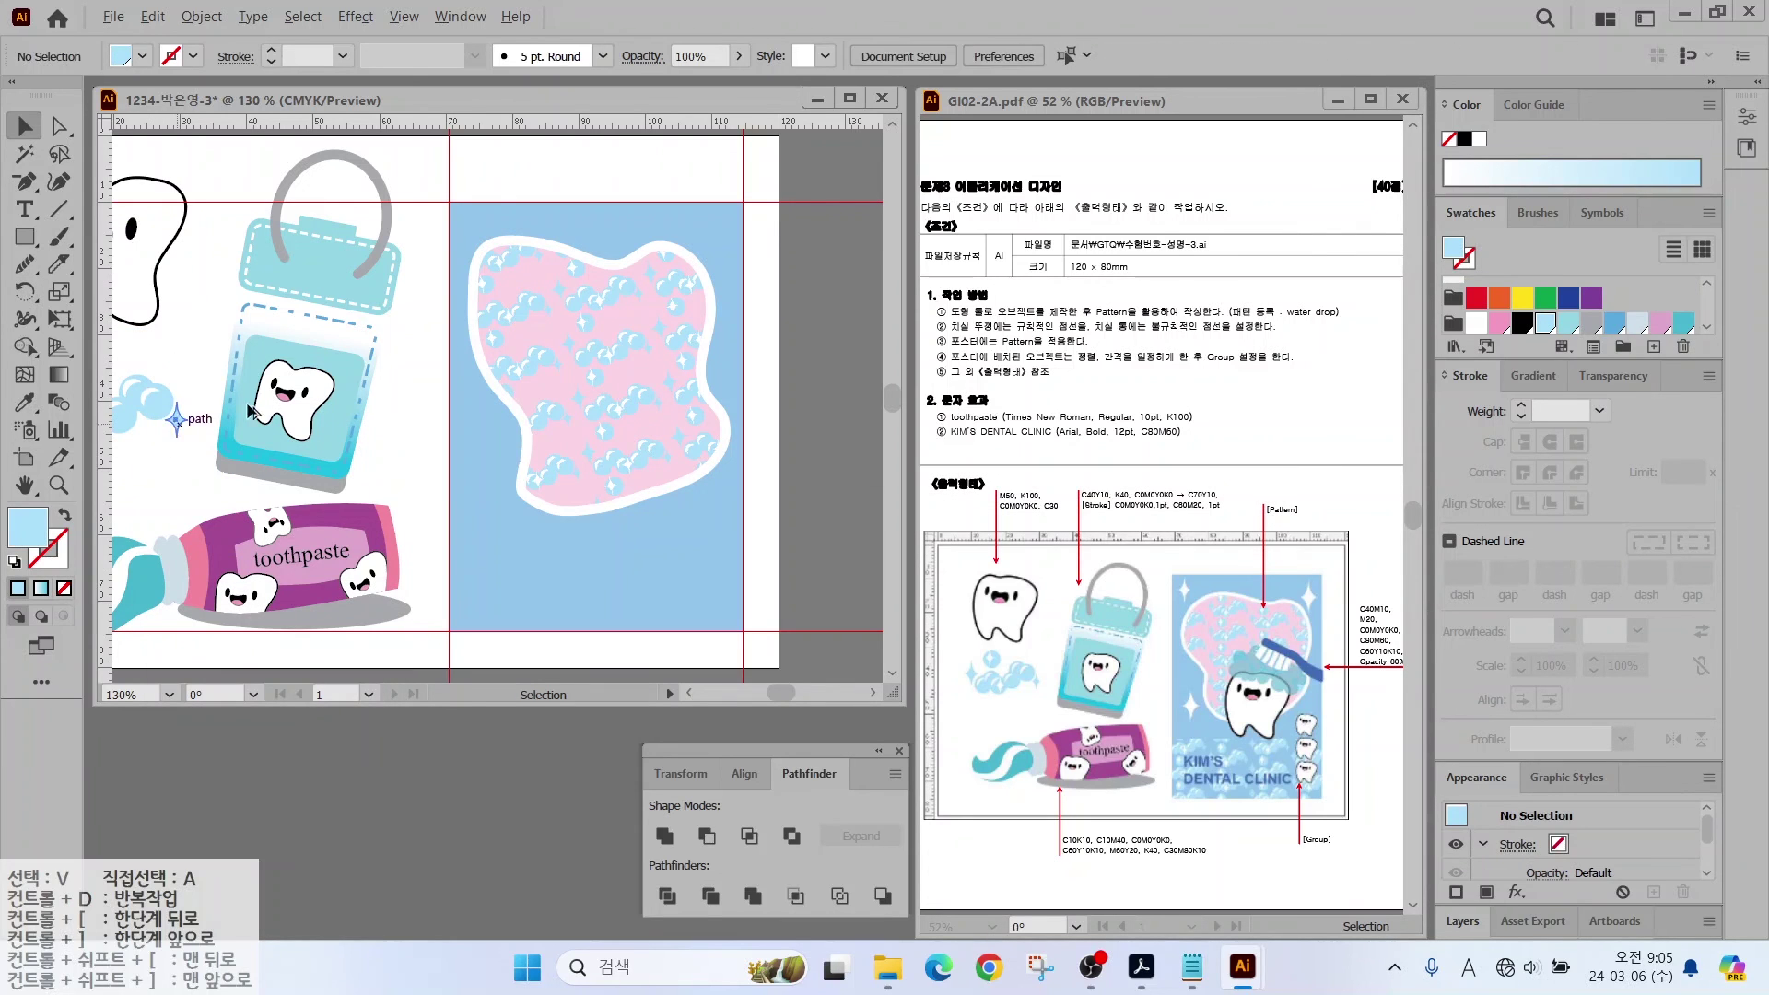
left_click(488, 186)
scroll(517, 185, "up", 5)
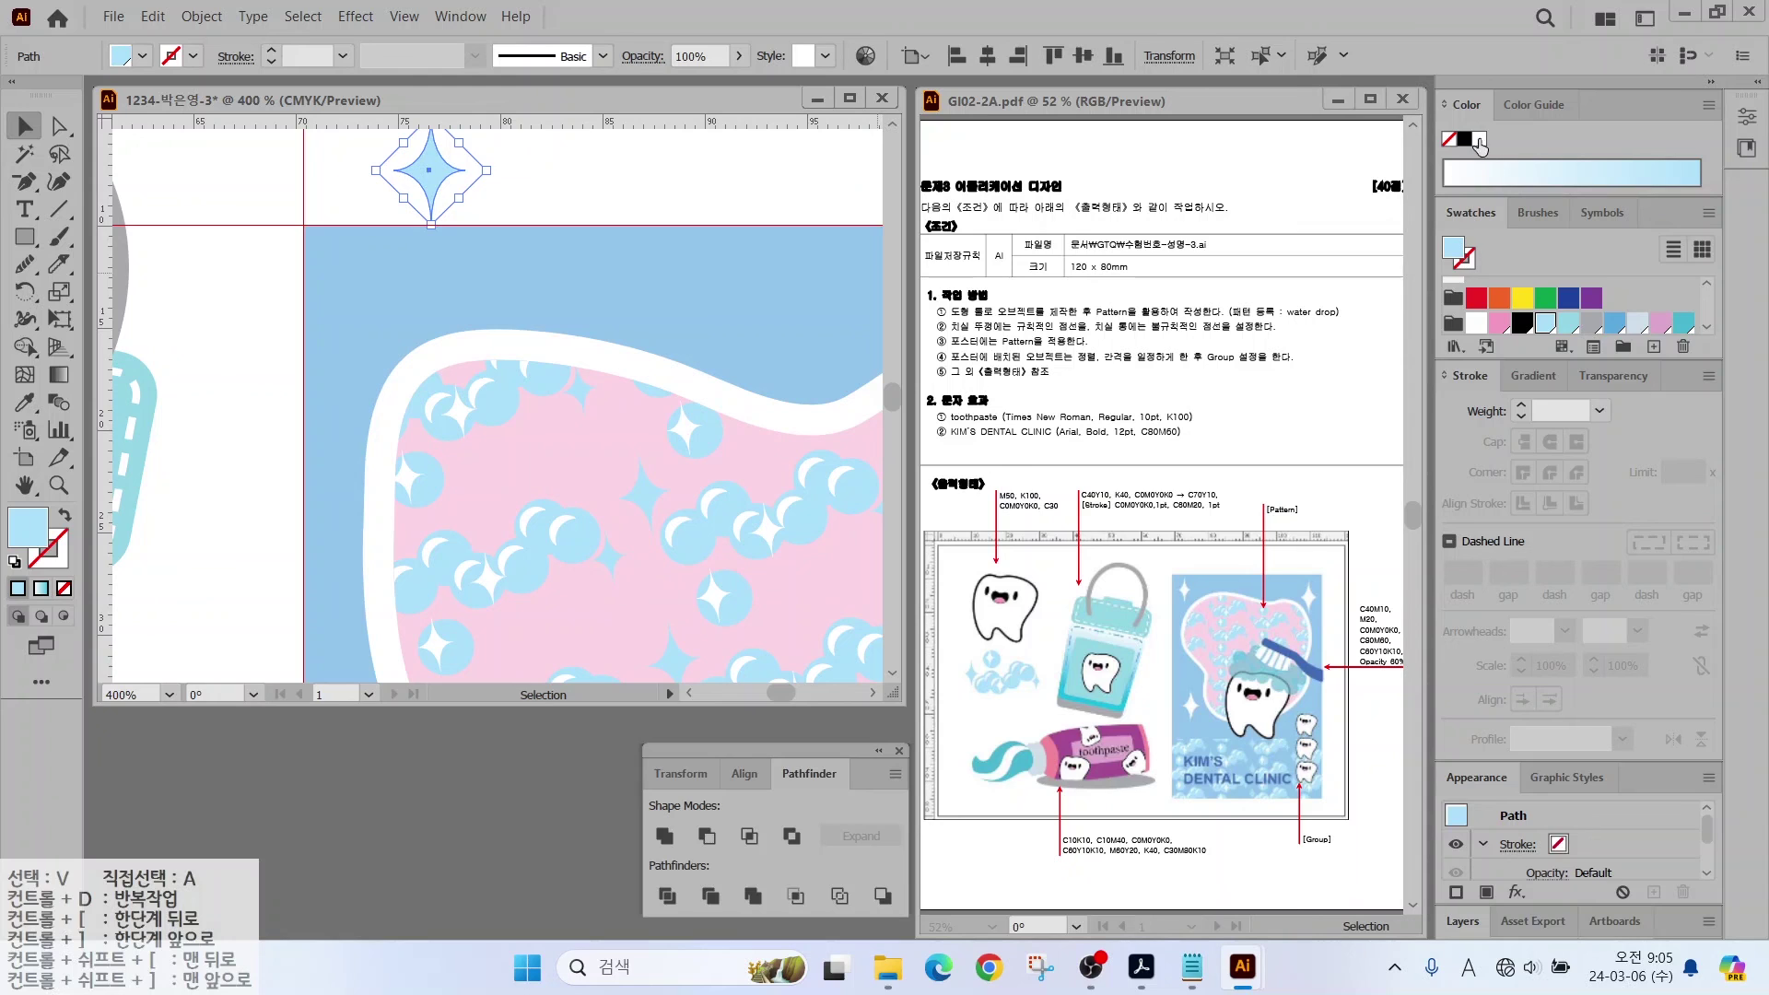
left_click(1478, 140)
Step: Move the star onto the blue background, change its stacking order, and place a copy
left_click_drag(421, 167, 350, 295)
right_click(350, 296)
left_click(644, 740)
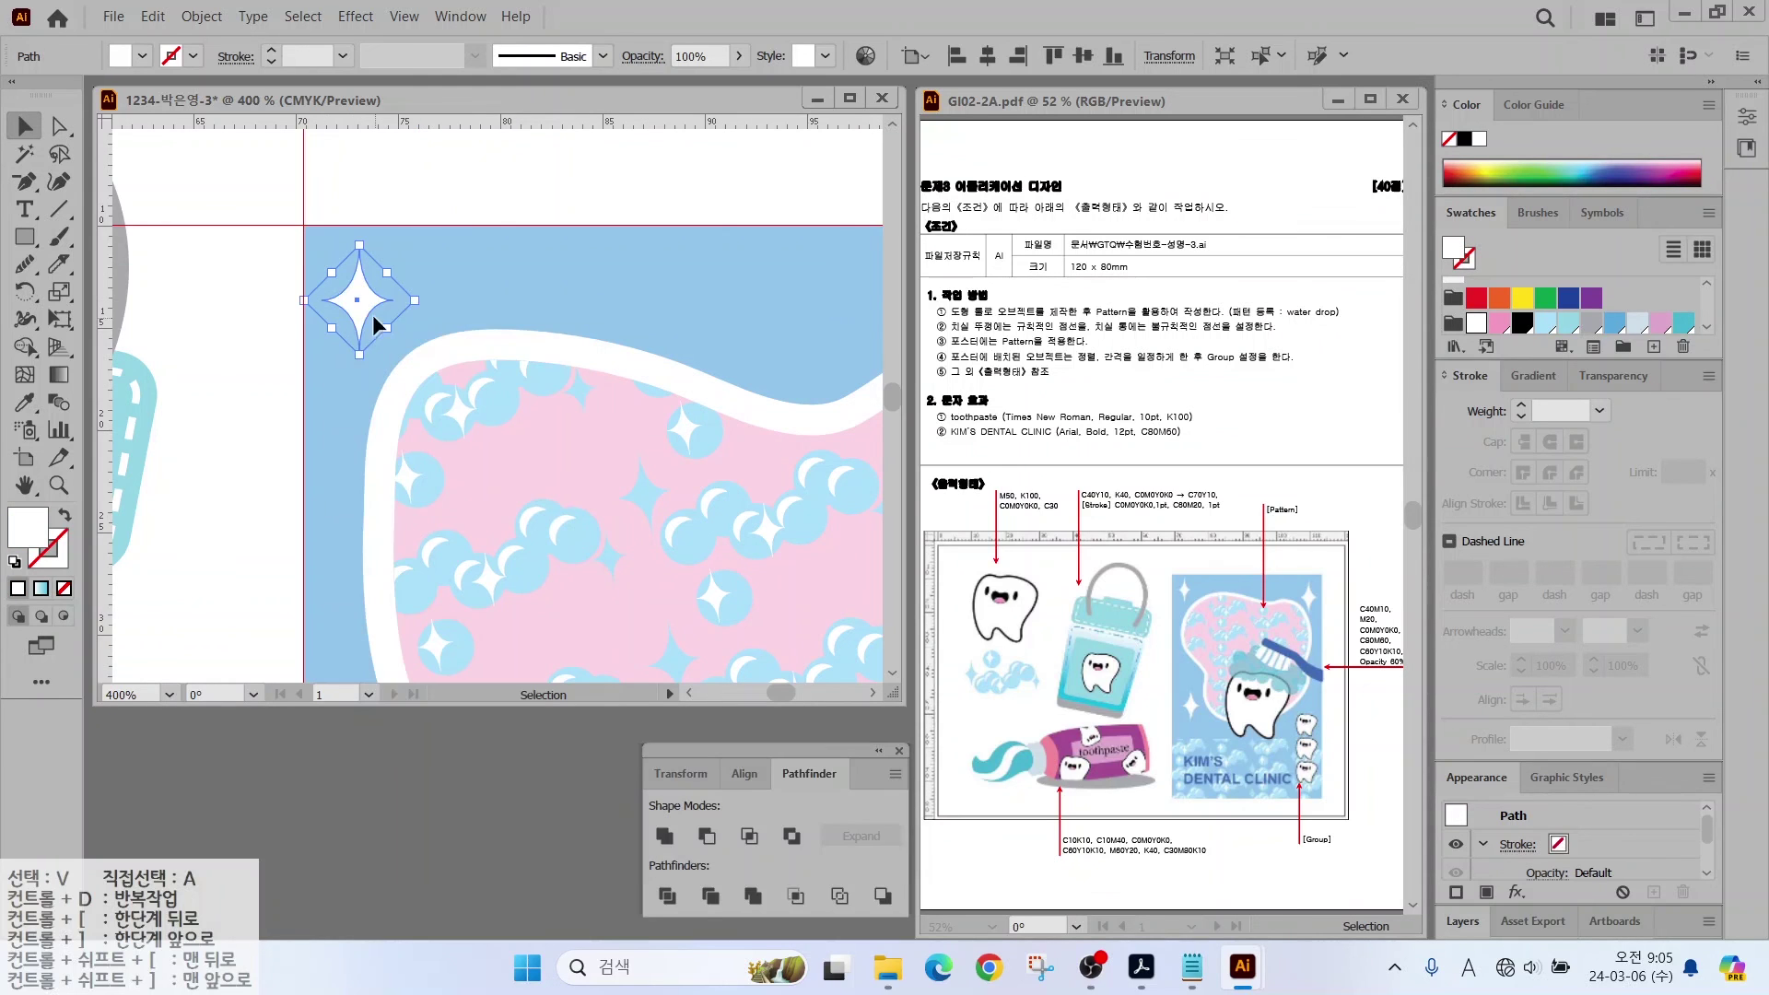
scroll(428, 370, "down", 1)
scroll(277, 323, "right", 3)
left_click_drag(178, 276, 358, 506)
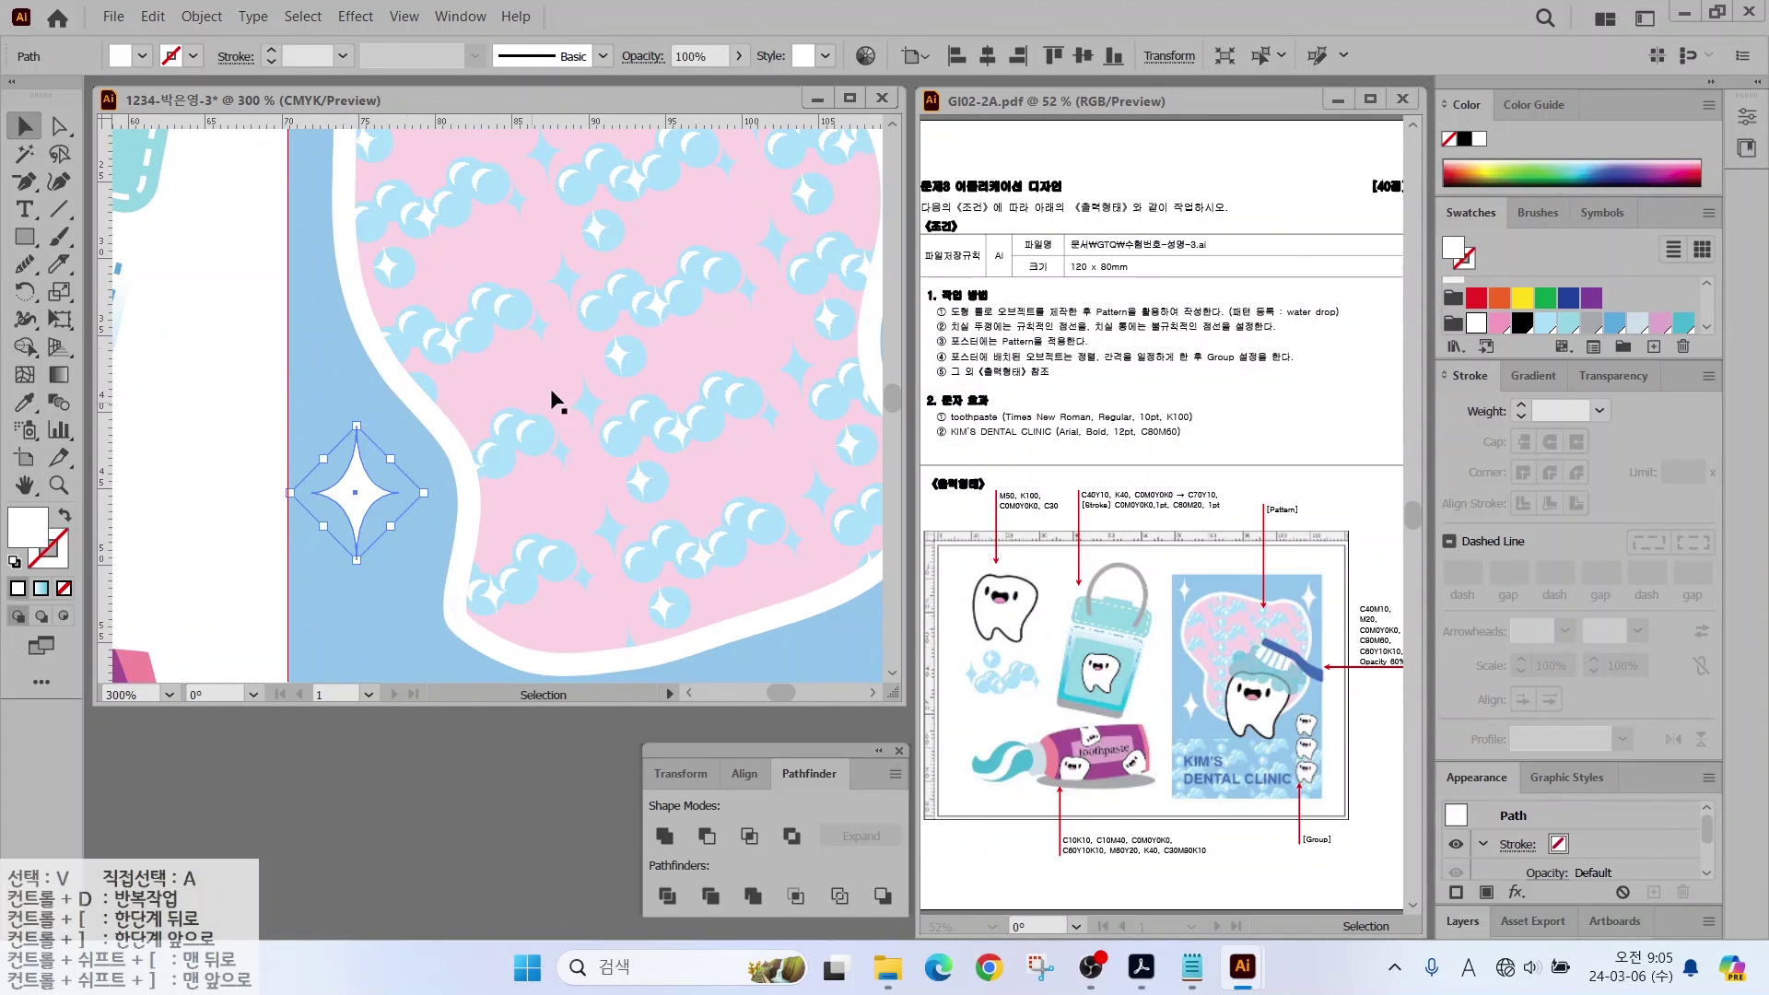
scroll(557, 403, "down", 1)
scroll(584, 367, "down", 1)
scroll(553, 304, "right", 3)
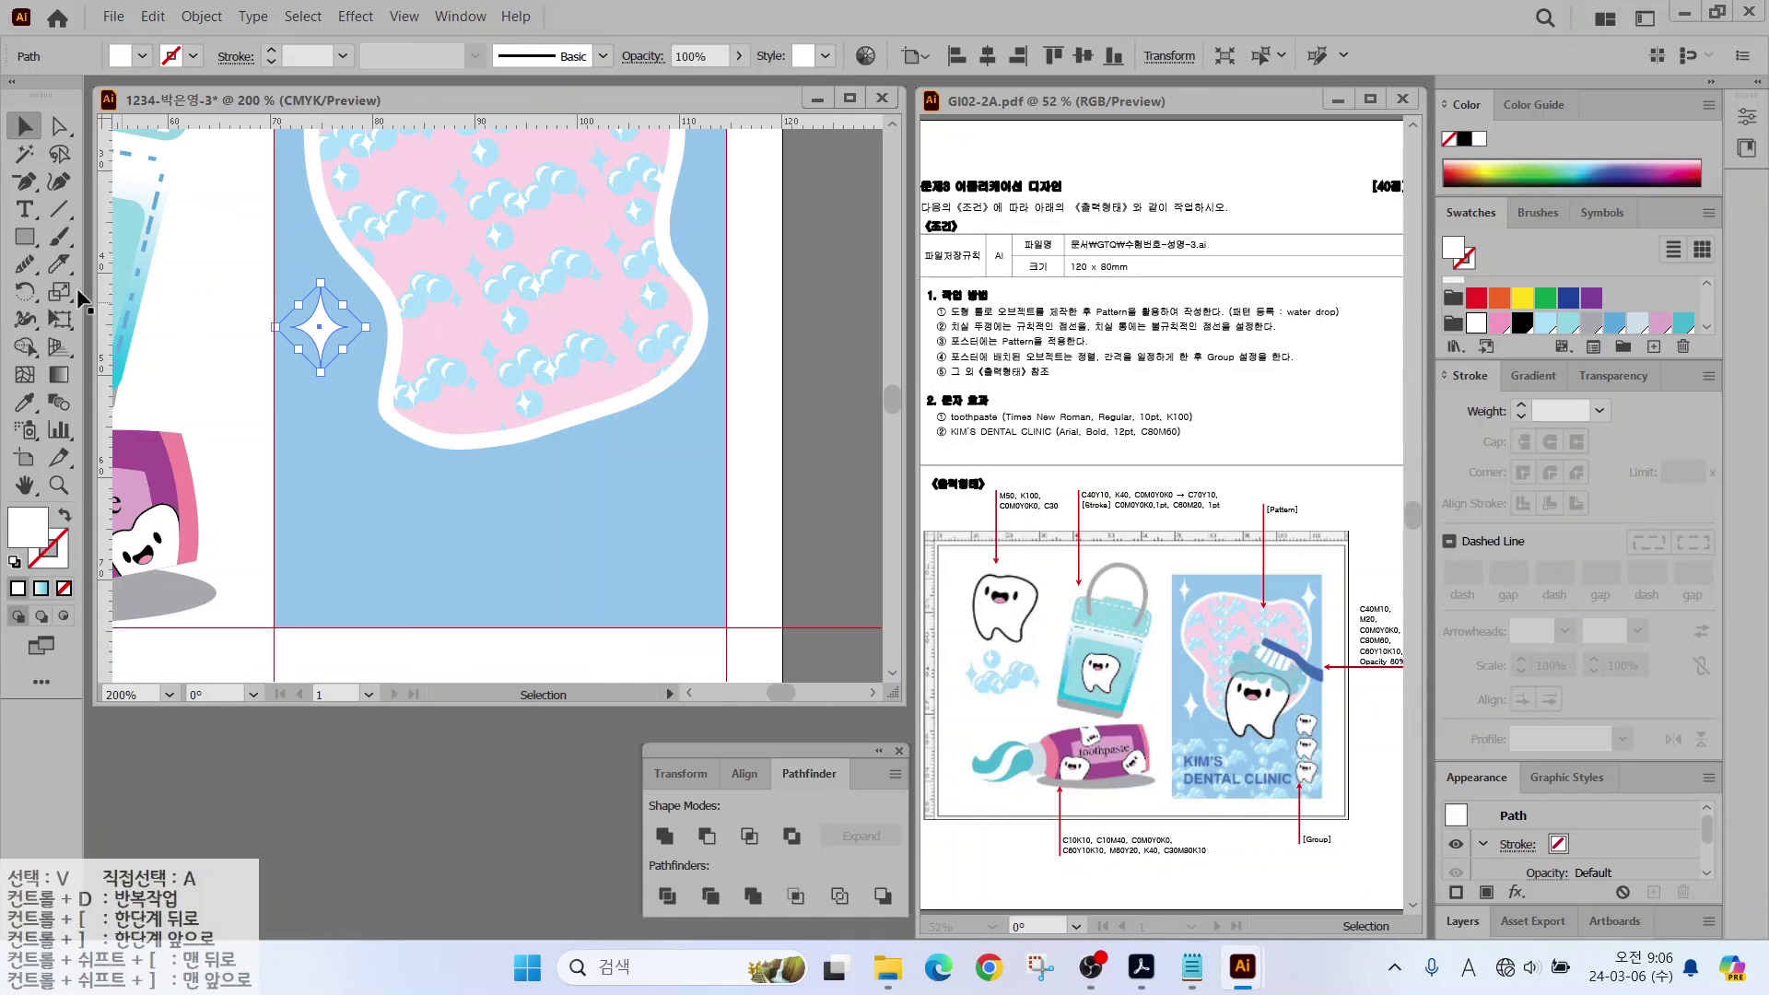
left_click(25, 236)
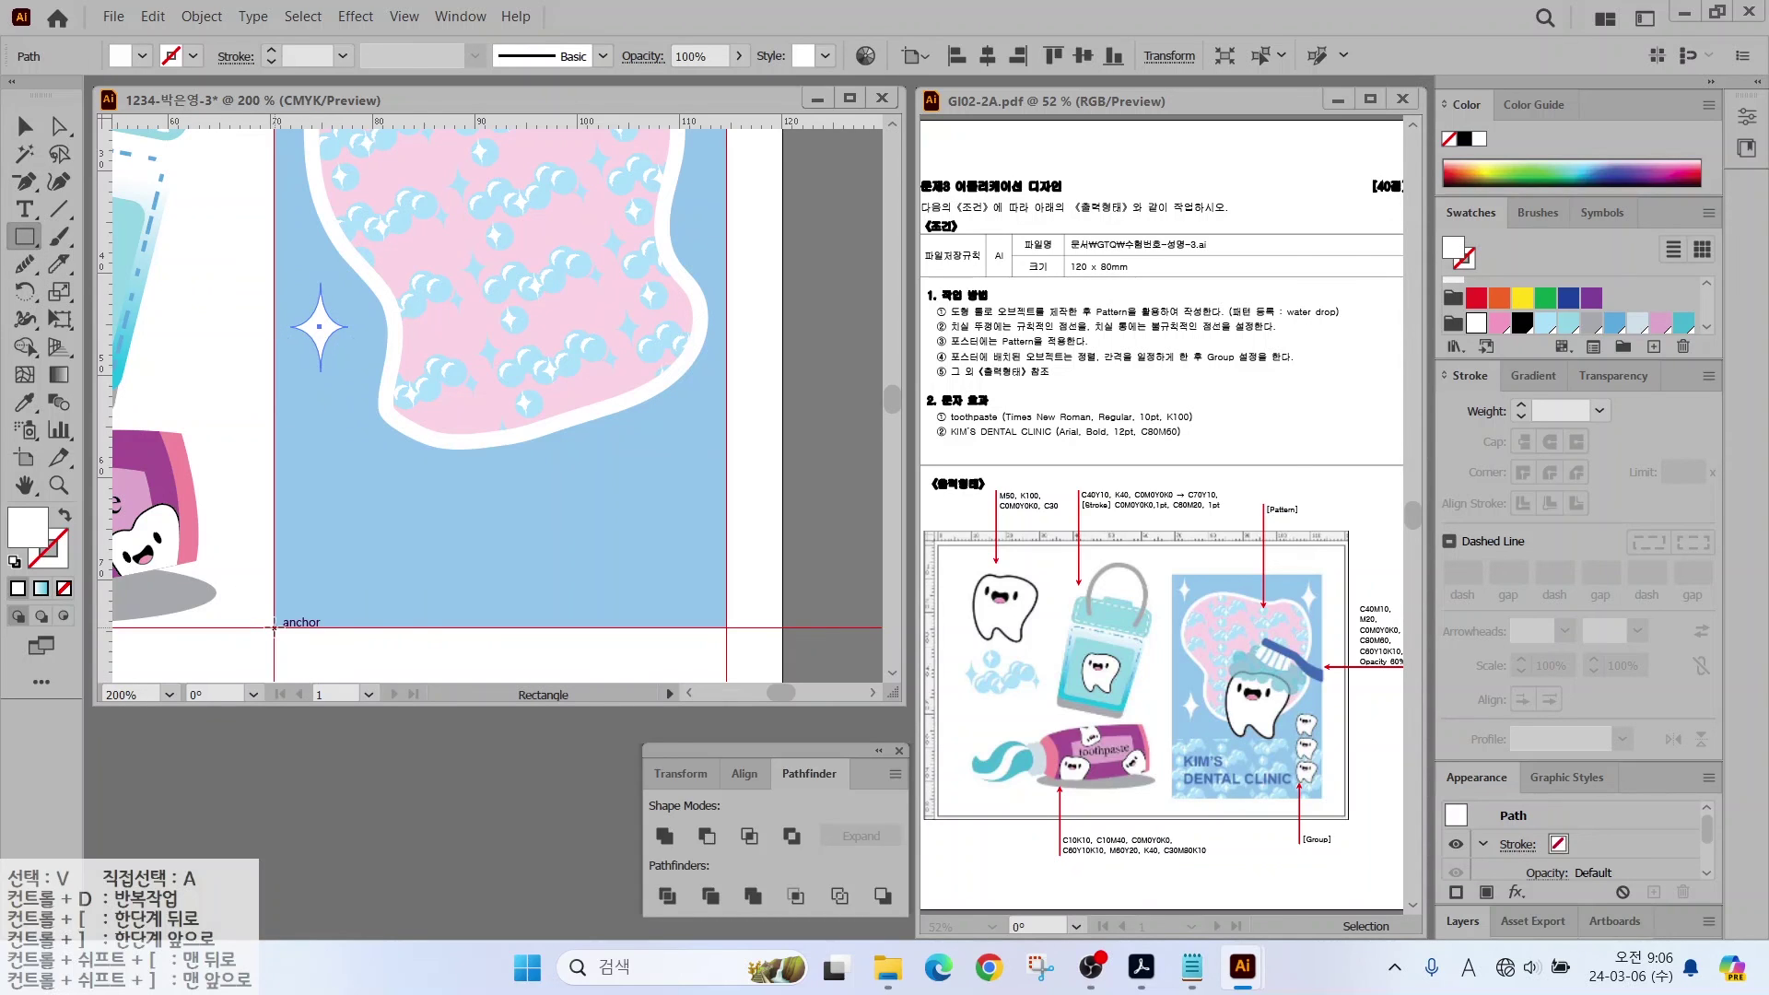
Step: Draw a rectangle across the panel bottom, fill it with the bubble pattern, scale pattern to 50%
left_click_drag(274, 627, 726, 456)
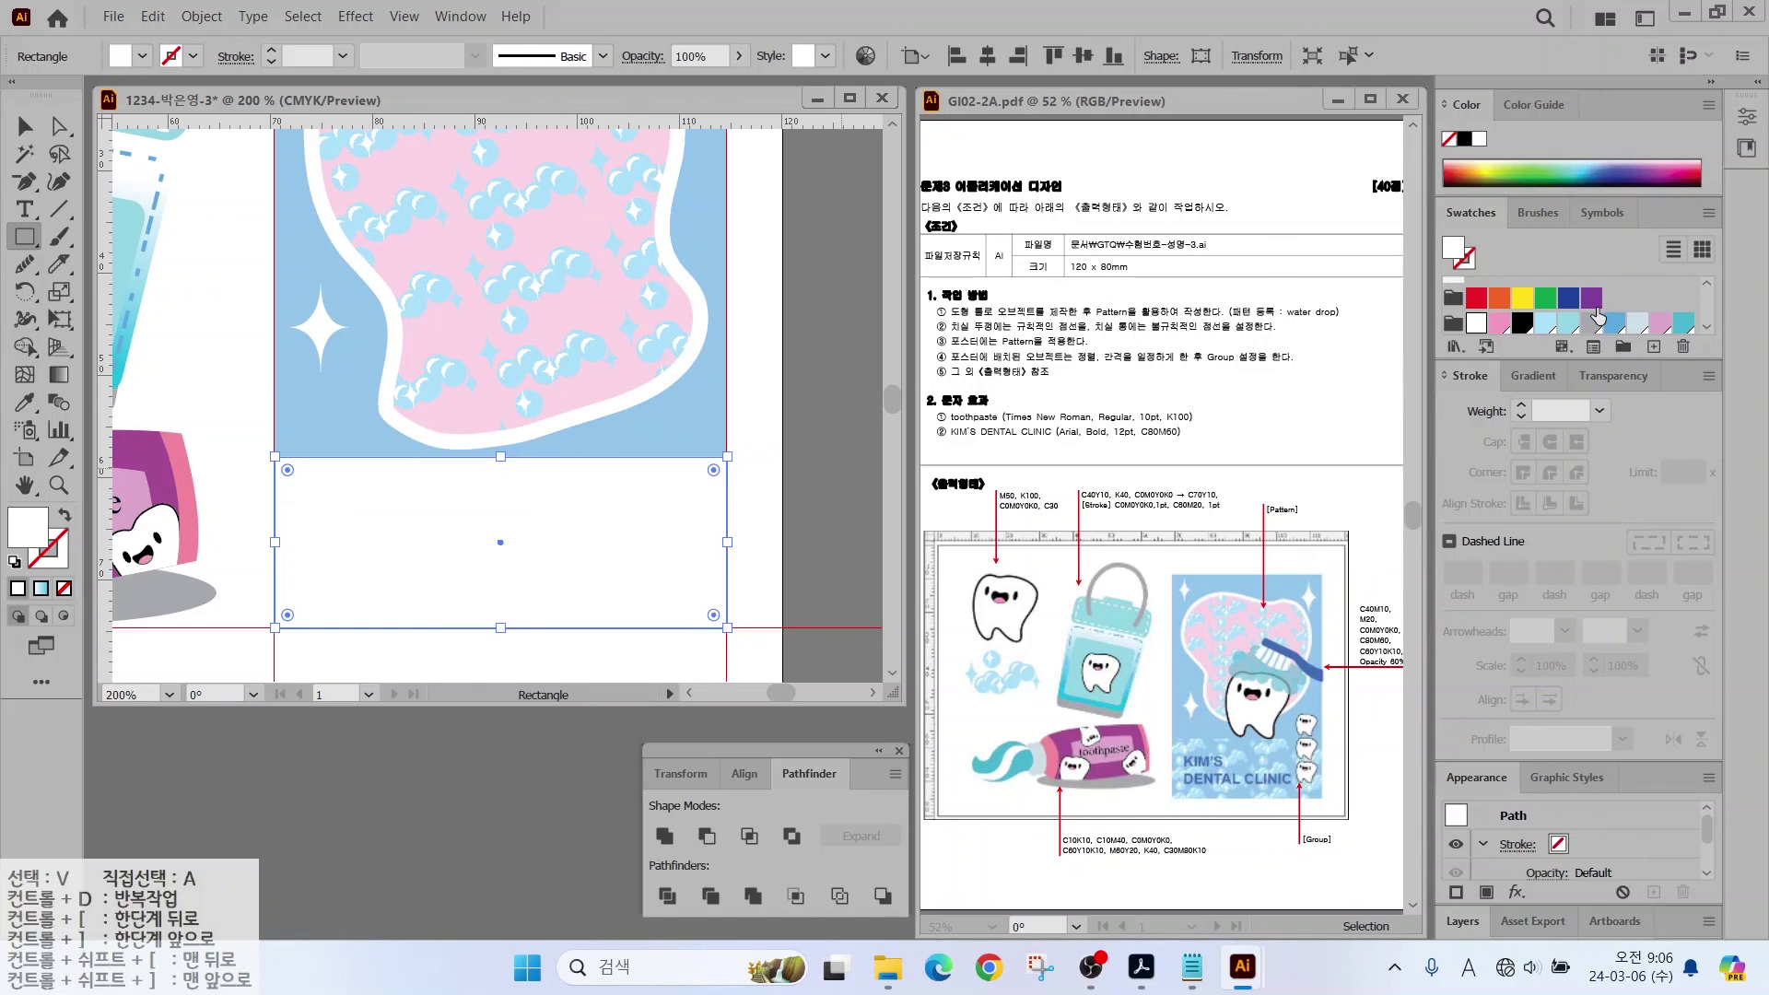
scroll(1589, 320, "down", 2)
left_click(1520, 294)
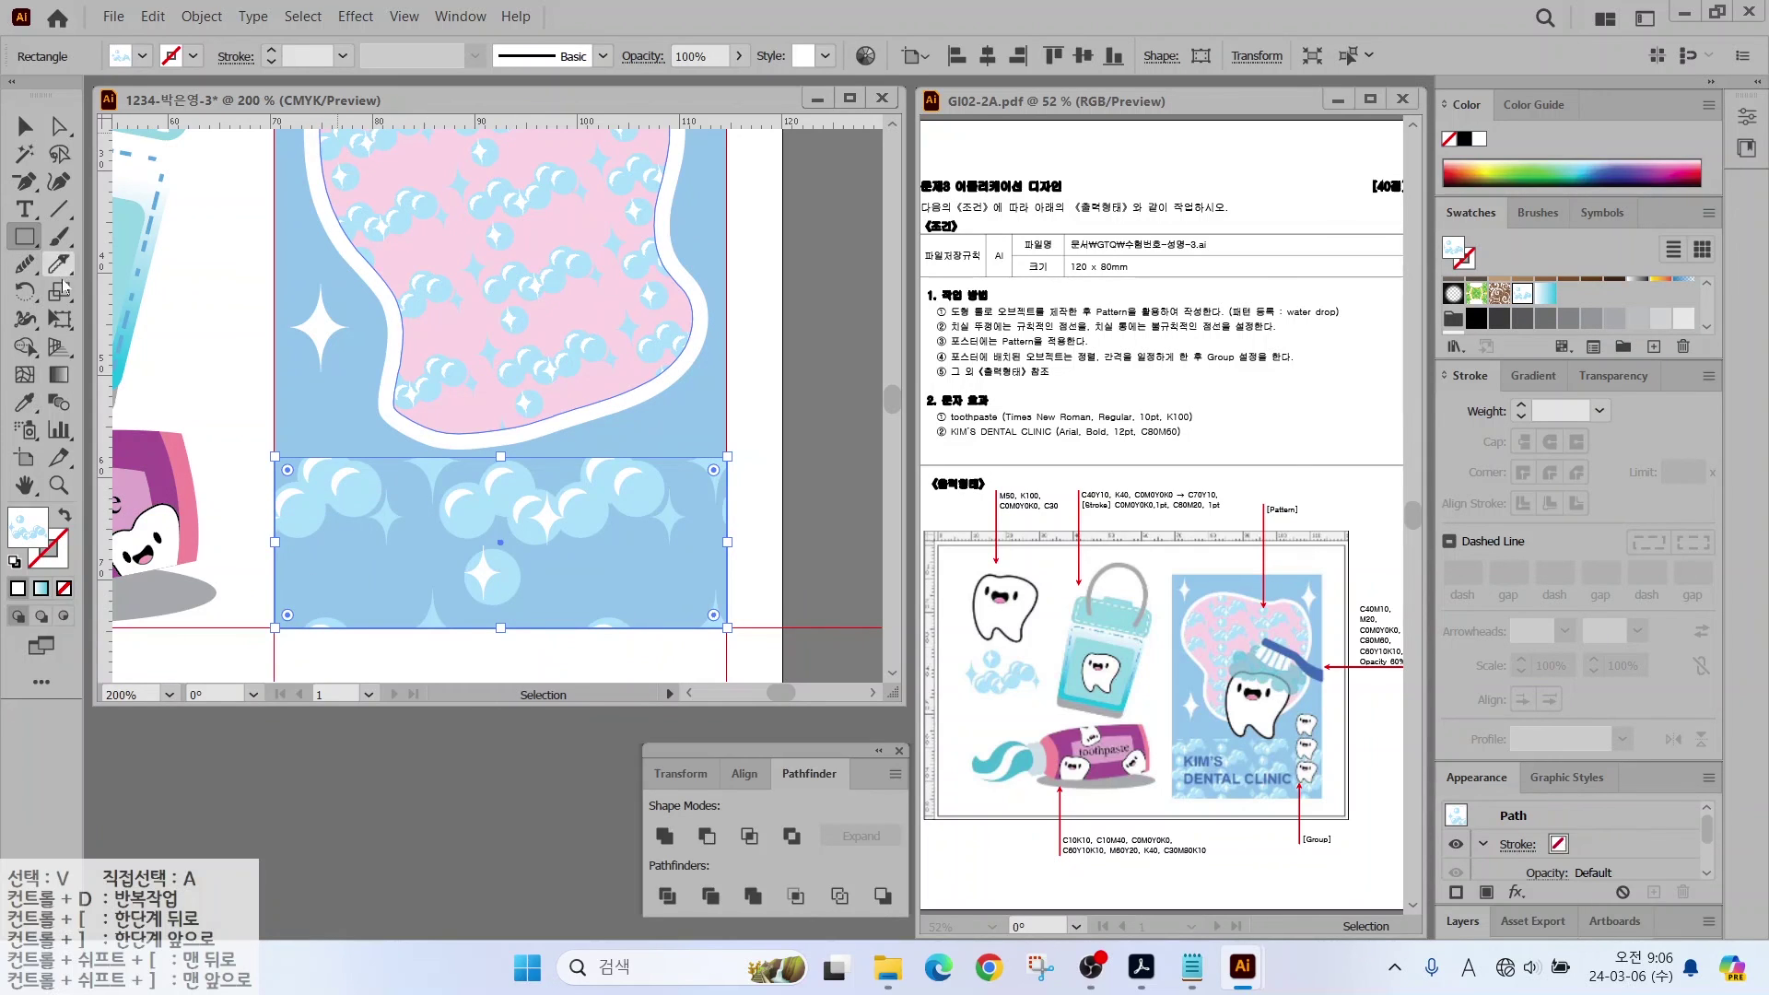
left_click(58, 293)
double_click(58, 293)
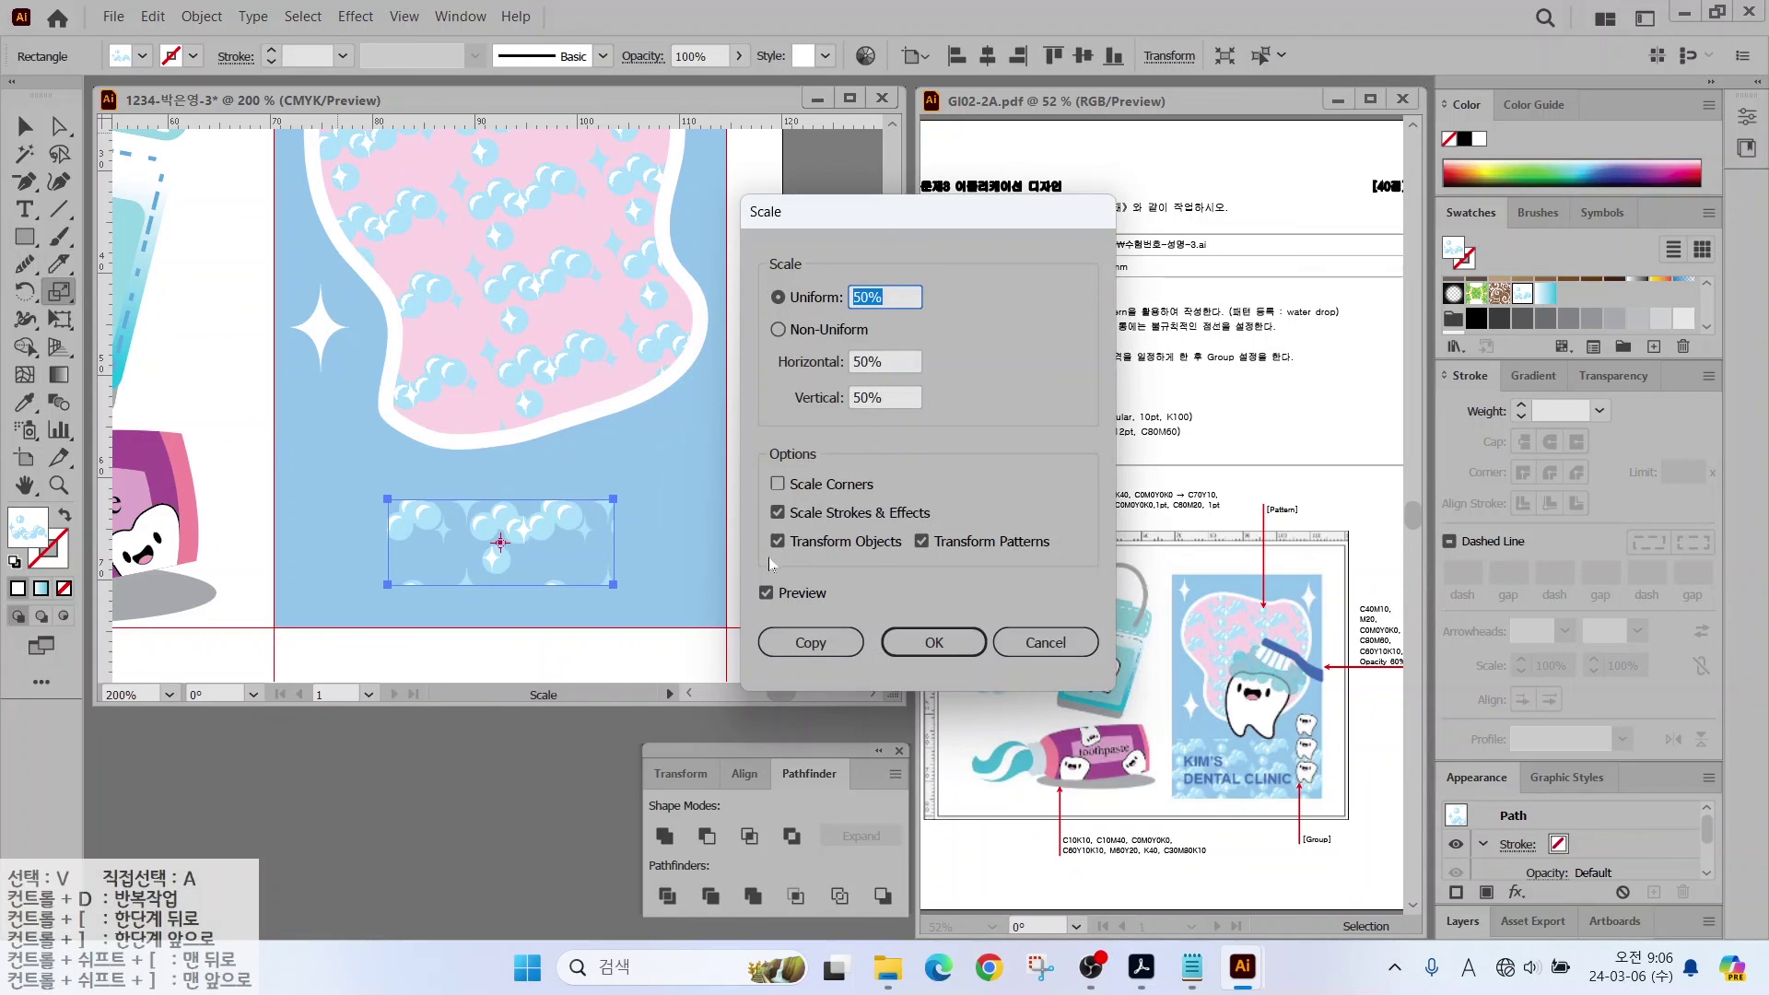
left_click(774, 541)
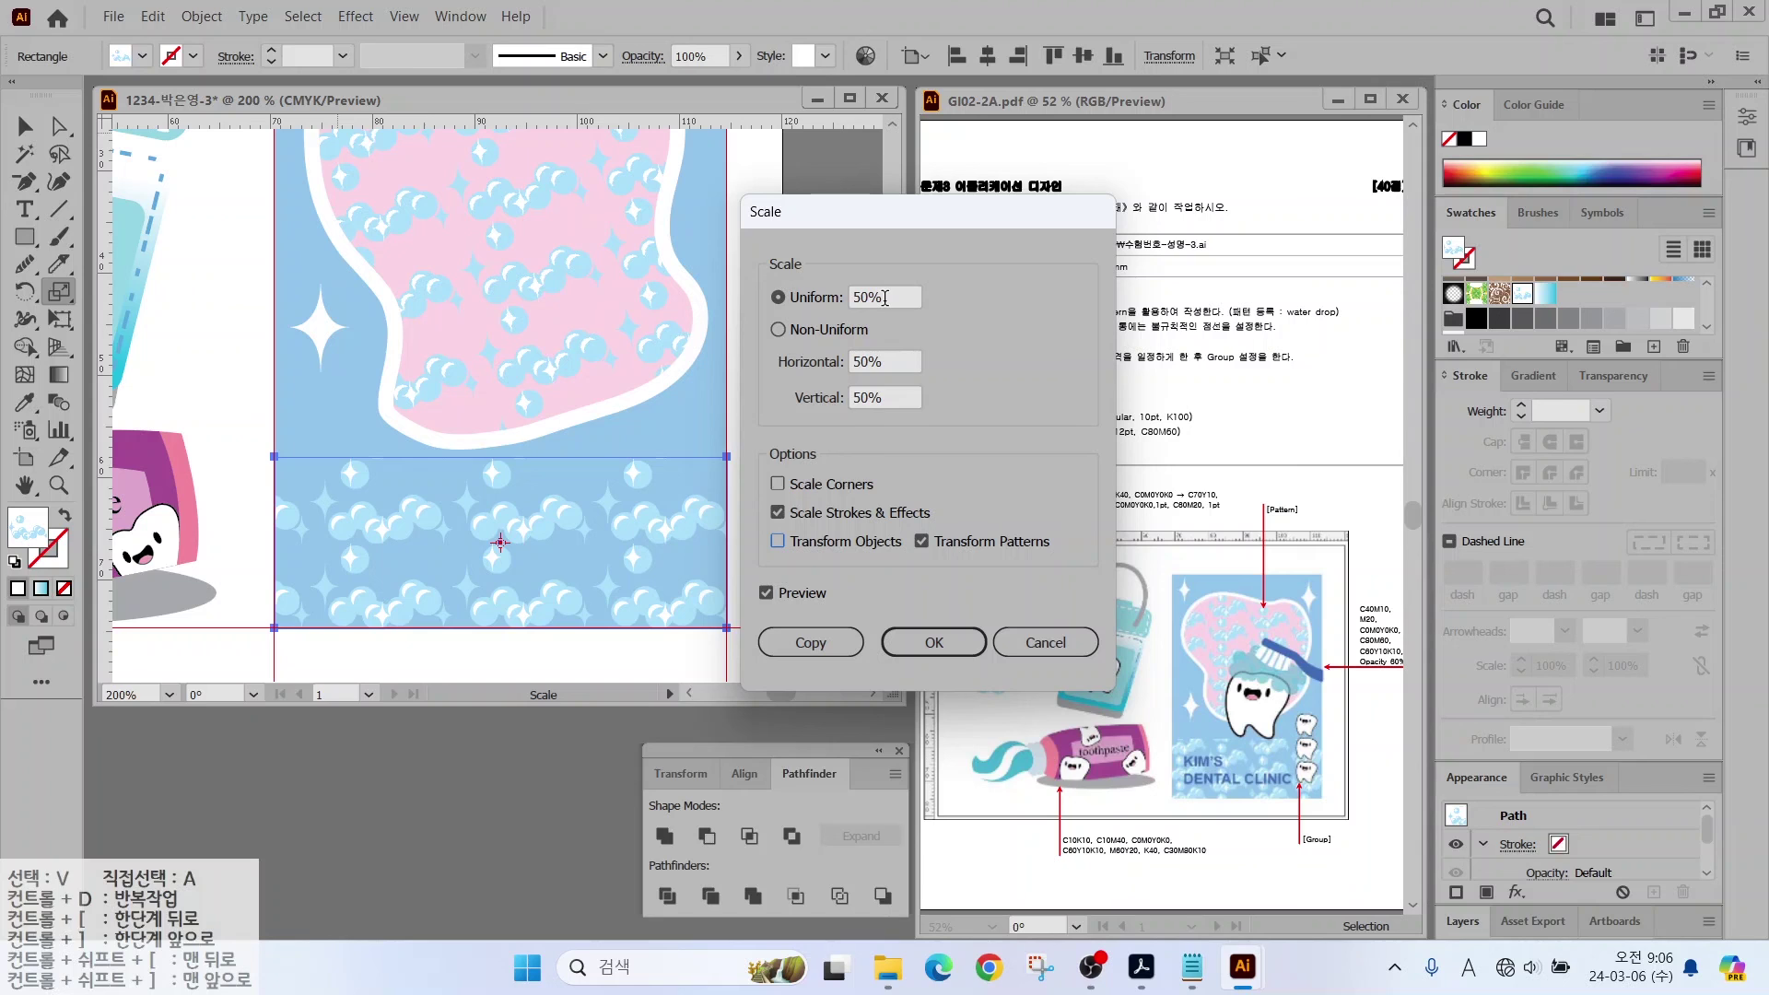
left_click(921, 642)
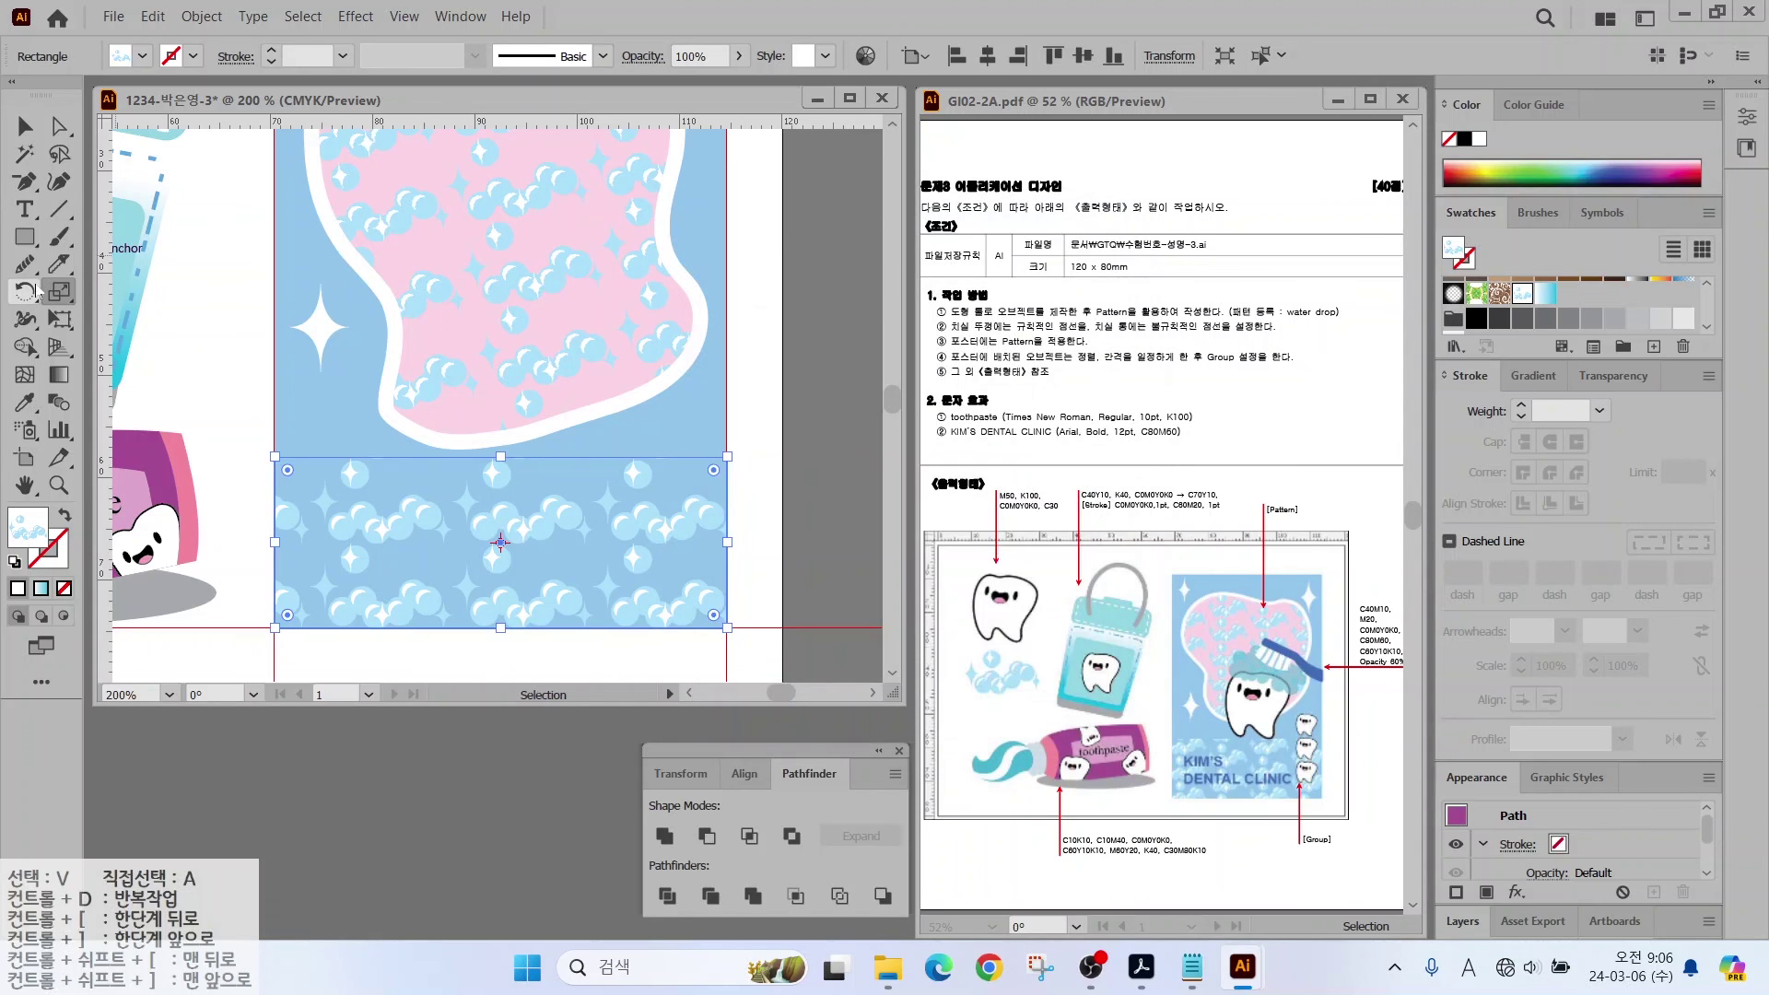
Step: Rotate only the bubble pattern by 10°, then deselect and zoom out
double_click(35, 293)
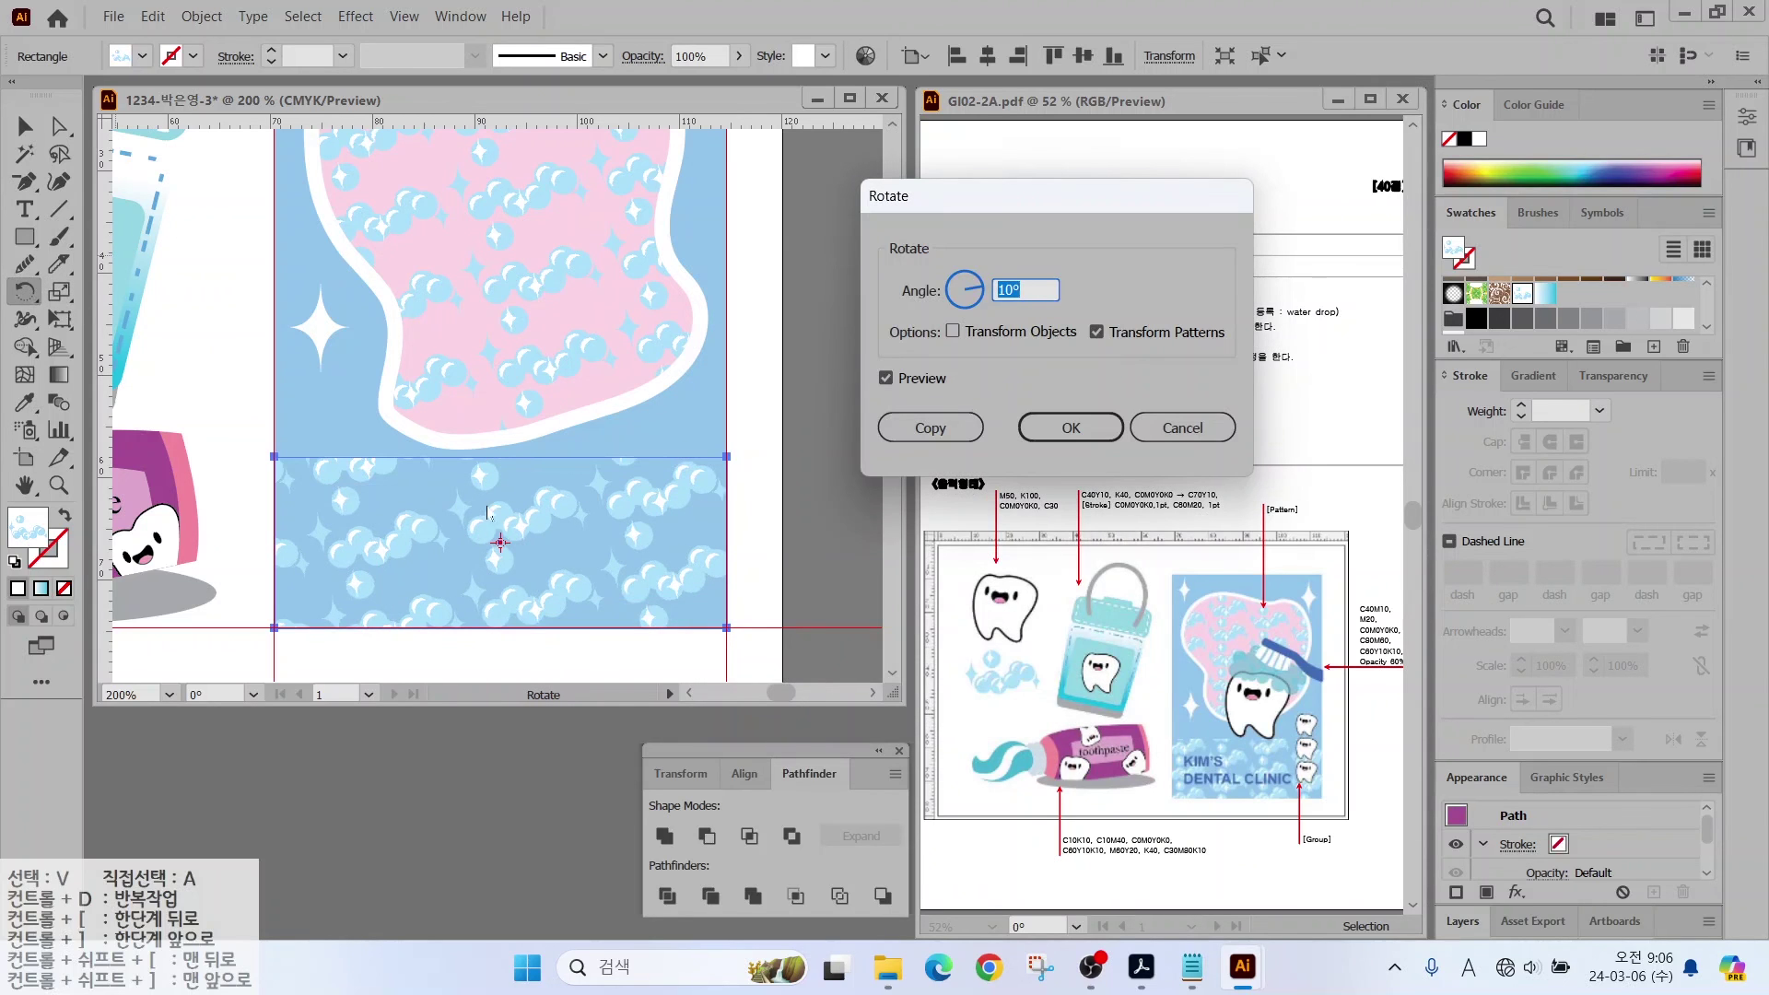
left_click(1048, 417)
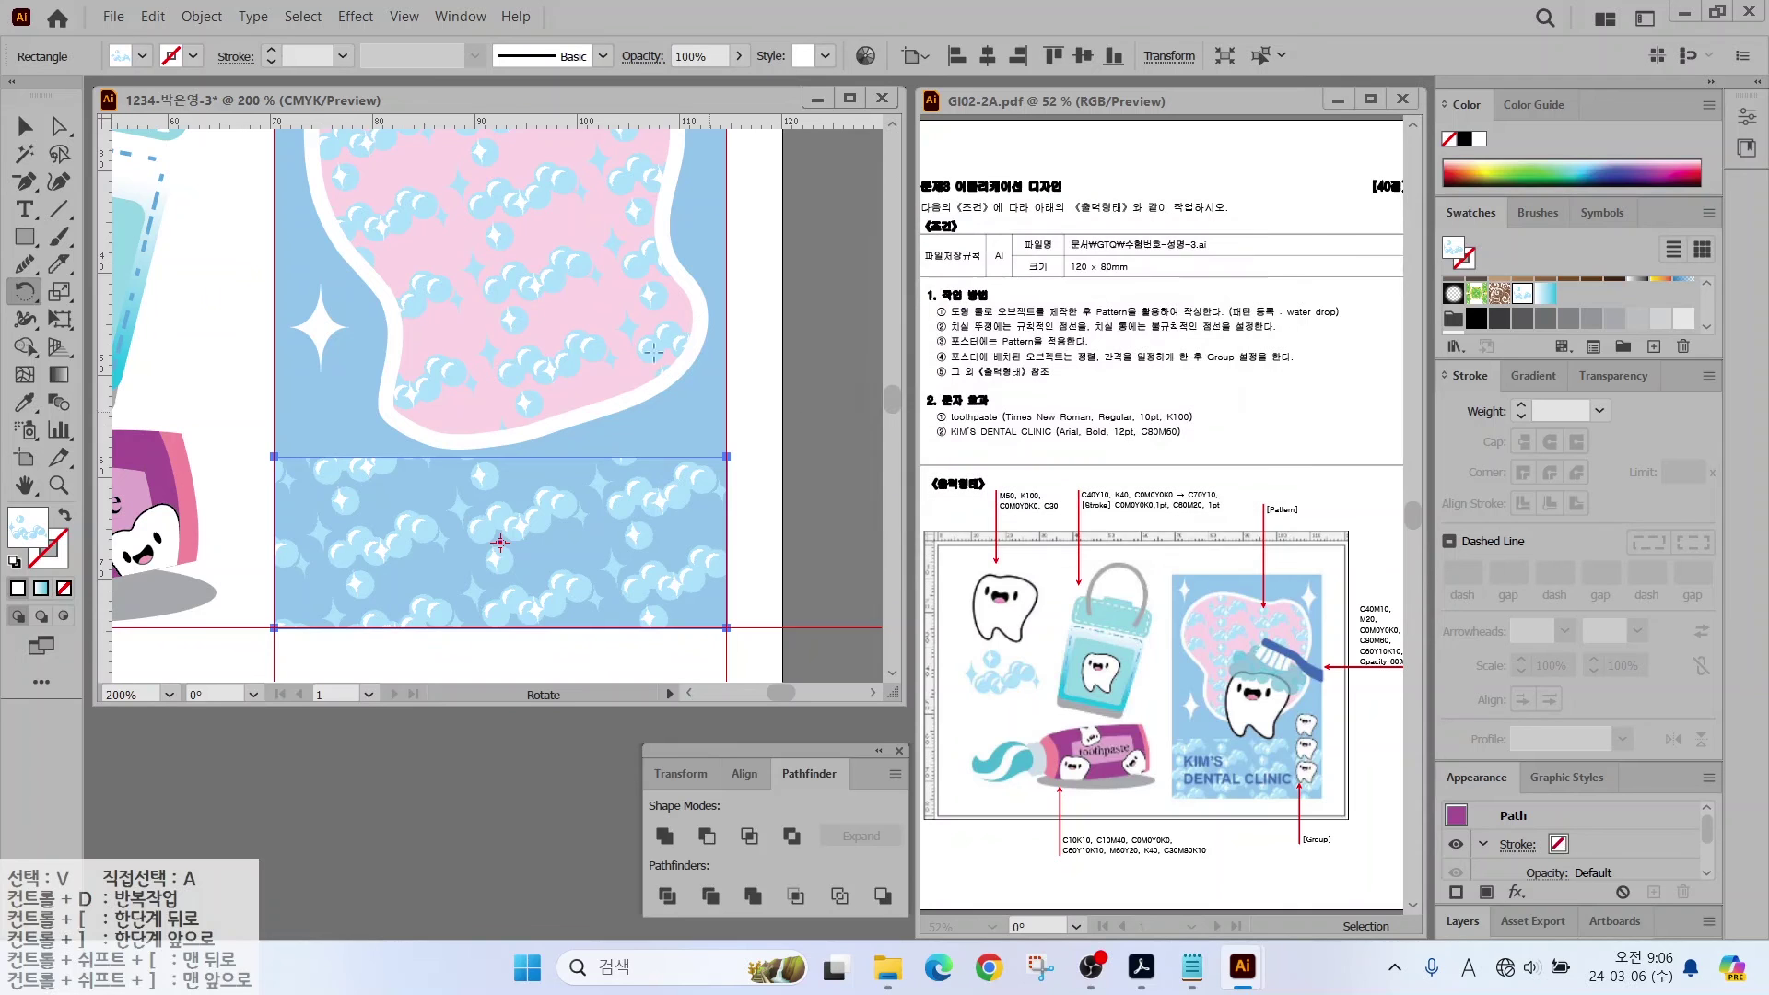
left_click(25, 126)
left_click(155, 400)
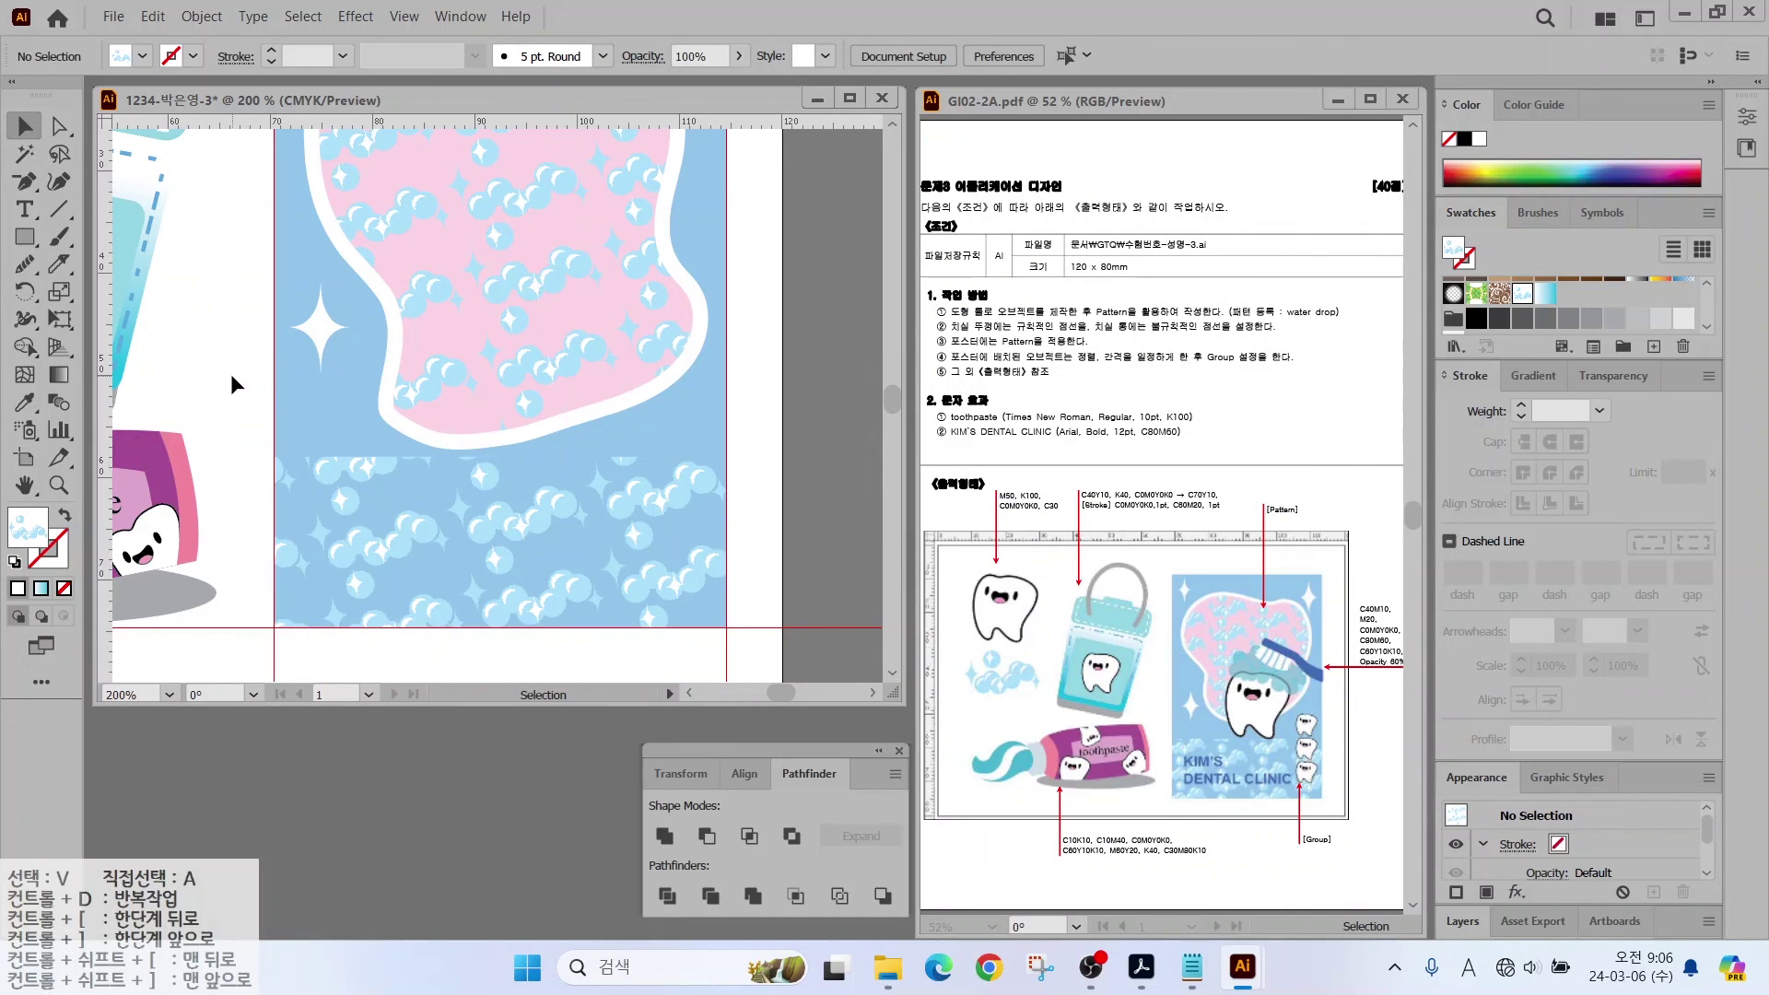
key("ctrl+minus")
Step: Bring the tooth character to the front and move it down over the pink tooth
left_click(120, 184)
right_click(428, 274)
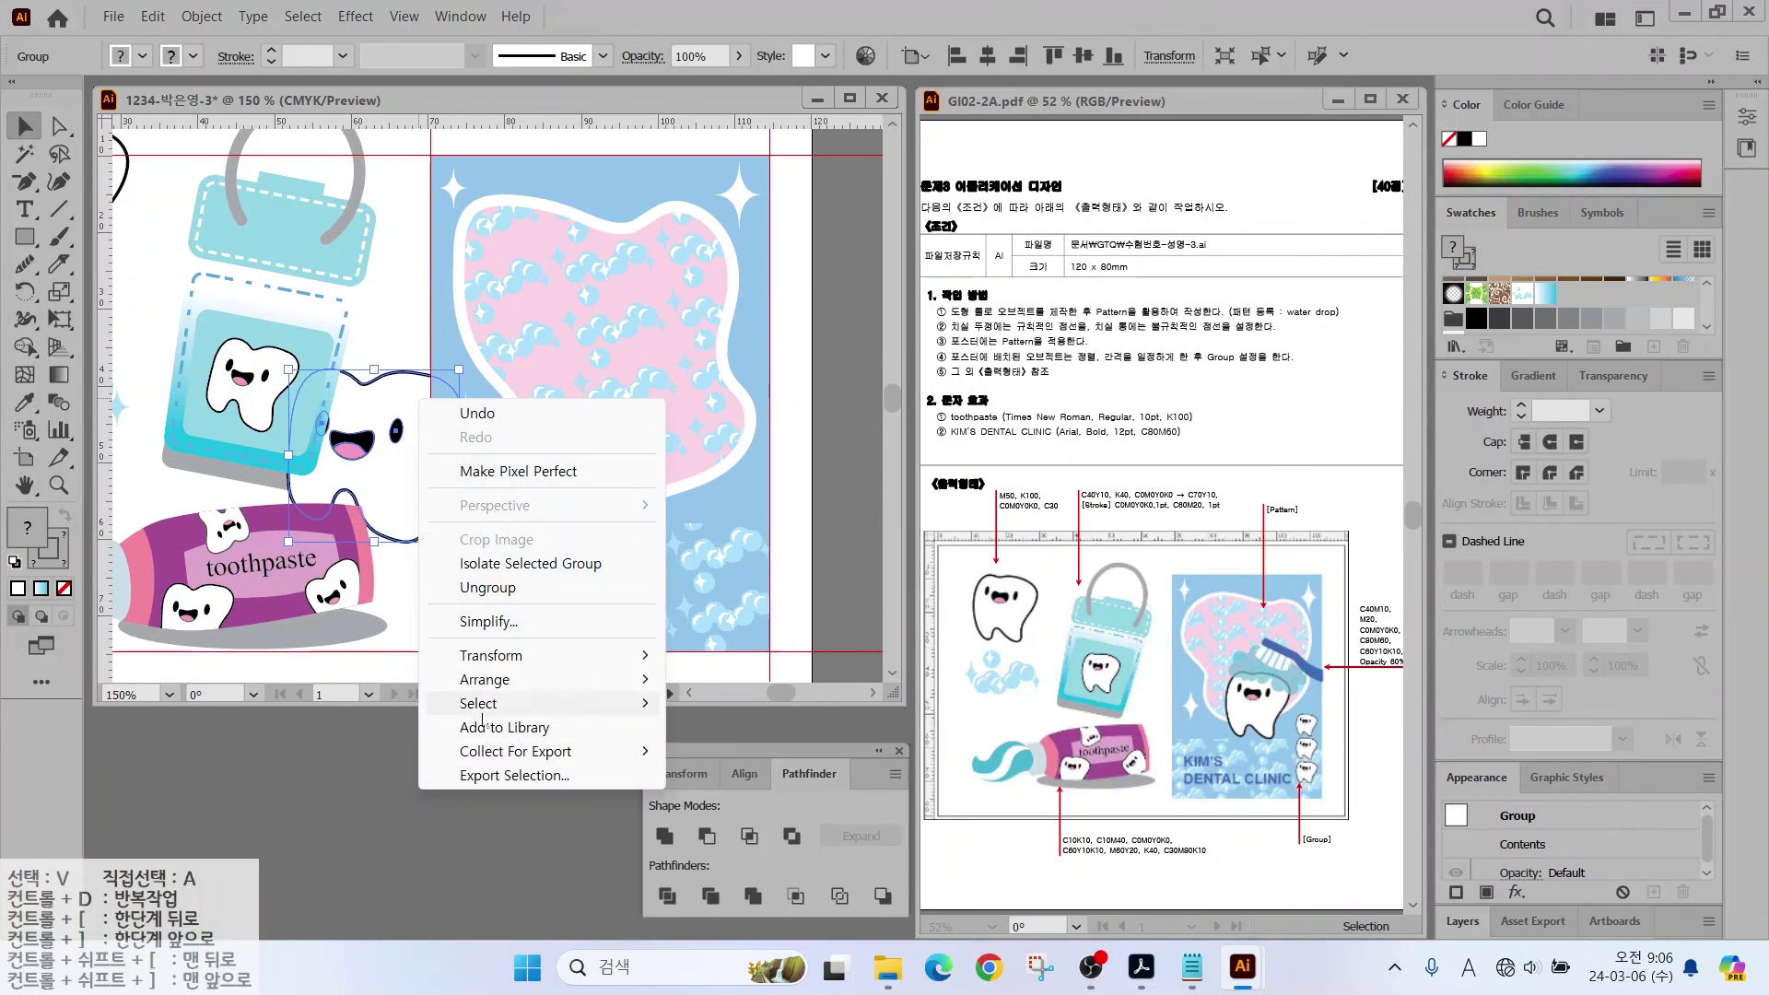
mouse_move(474, 678)
left_click(730, 679)
left_click_drag(632, 396, 644, 486)
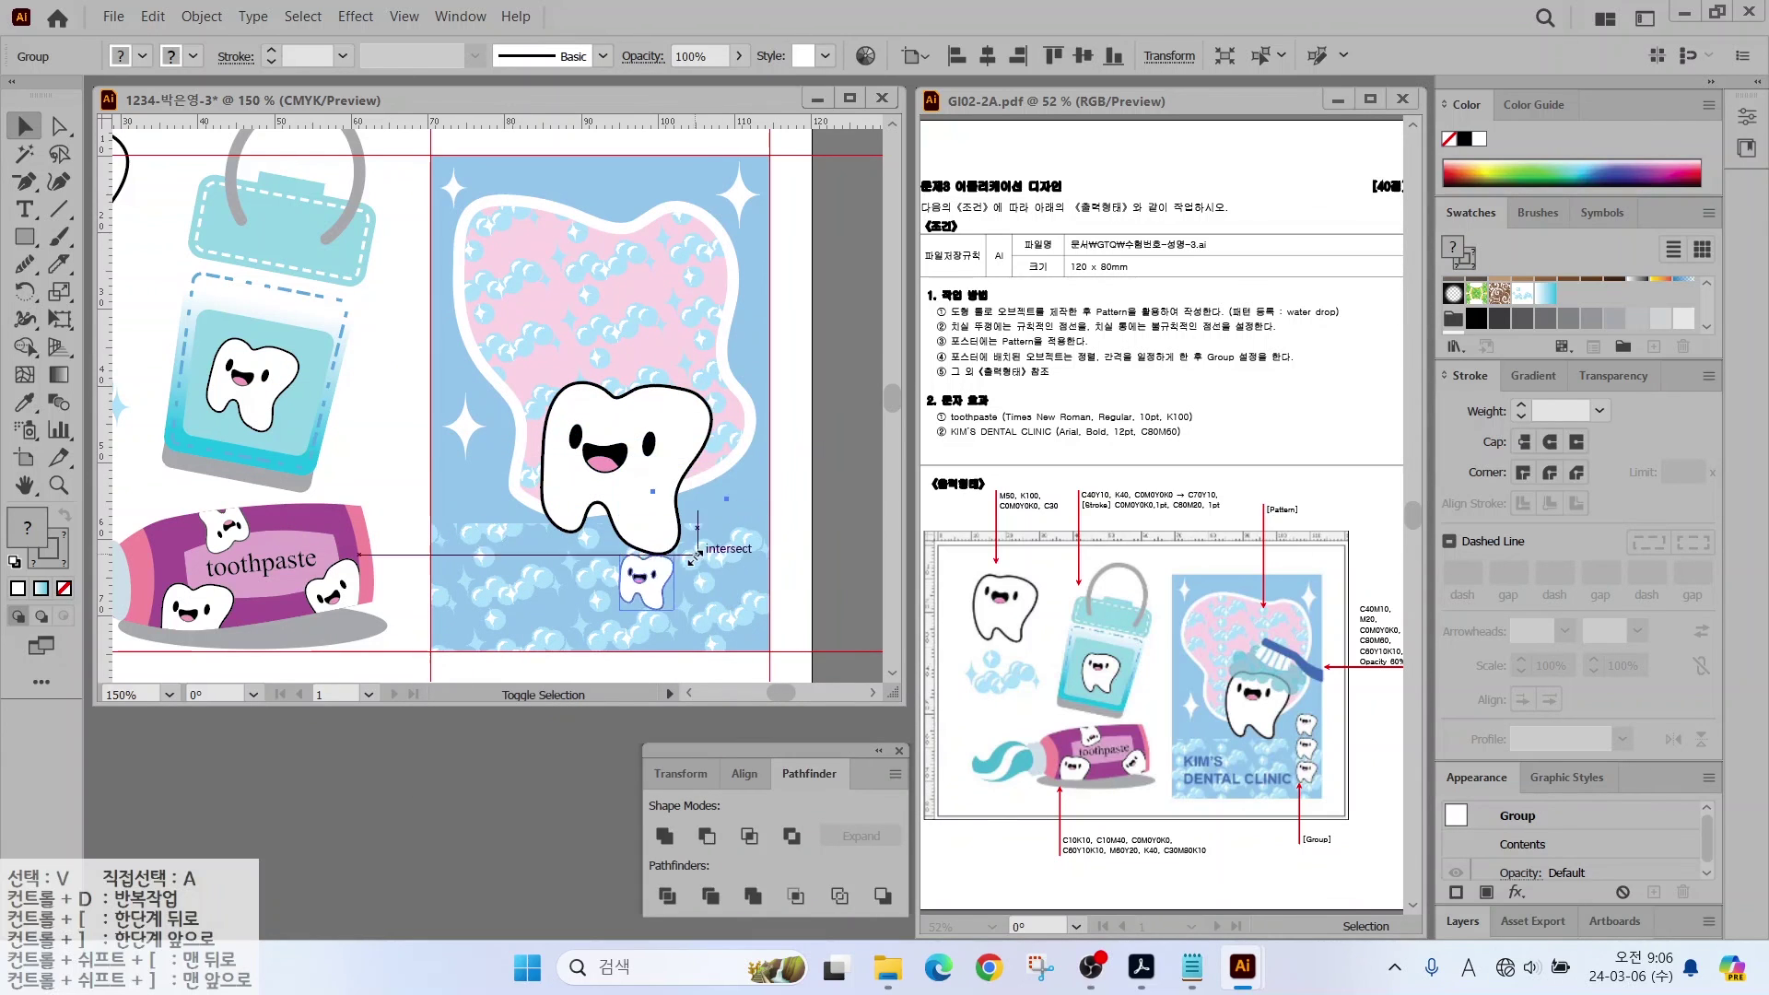
Step: Duplicate a small tooth twice so three mini teeth stack beside the big tooth
left_click_drag(638, 590, 731, 524)
scroll(732, 523, "up", 2)
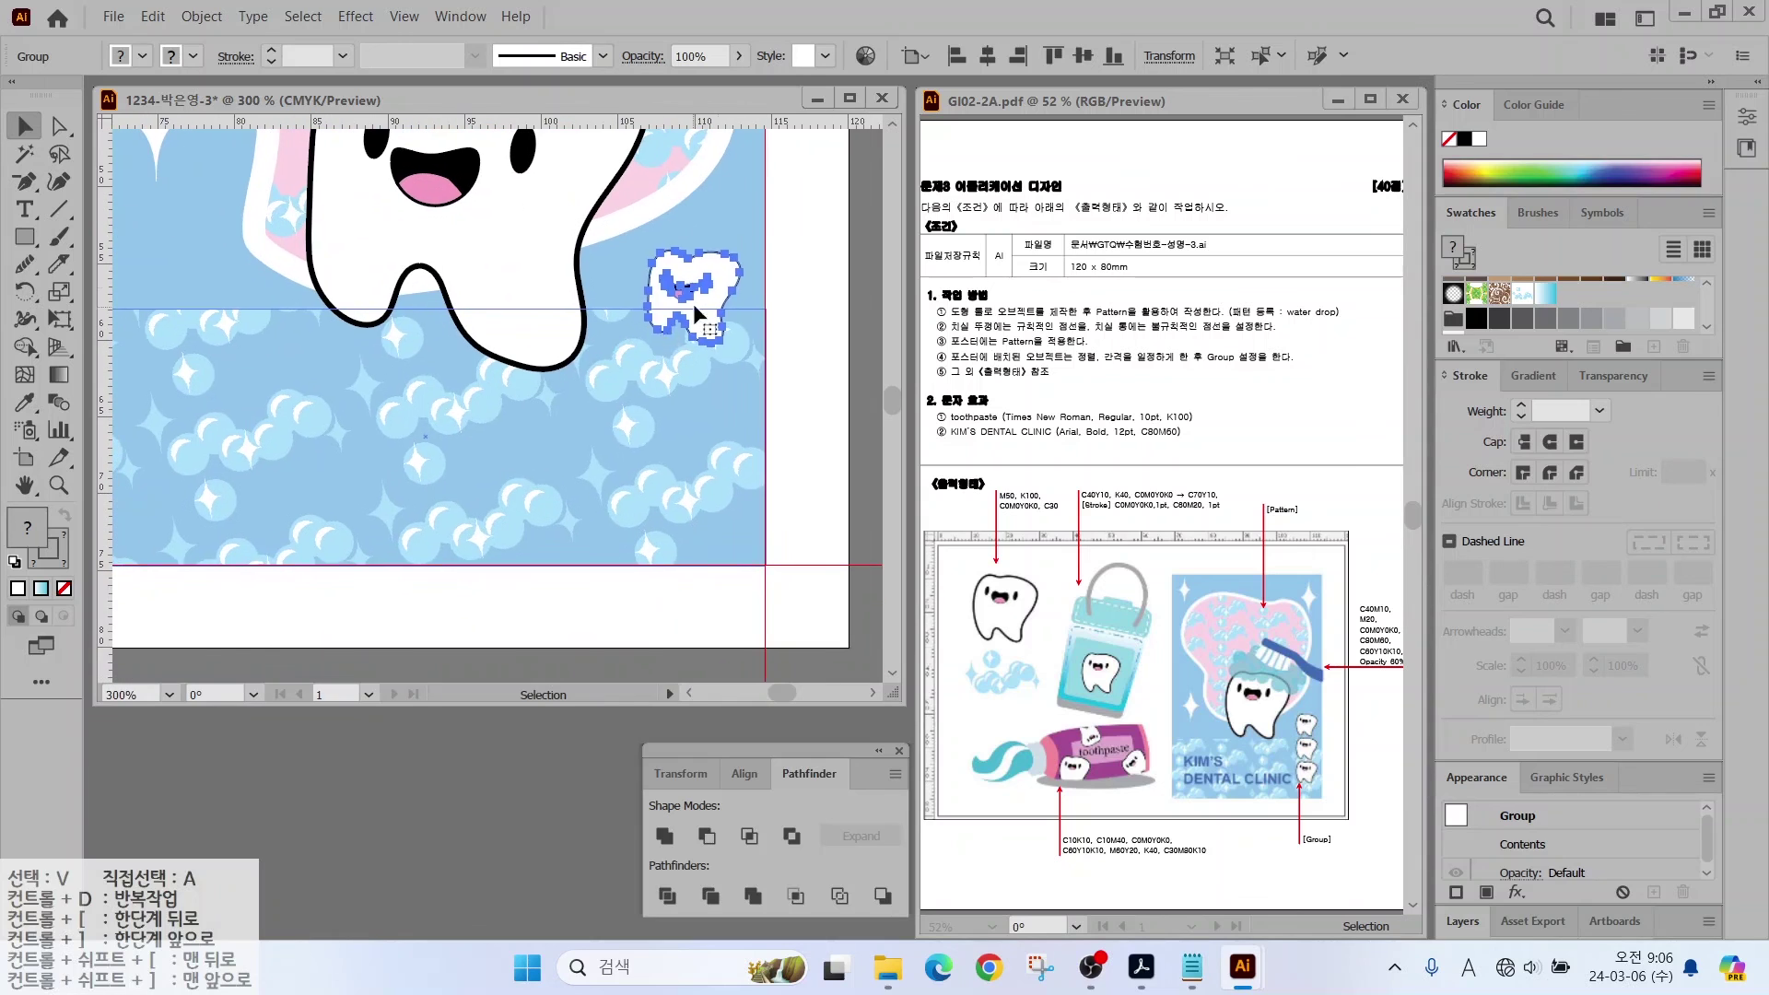
left_click_drag(718, 339, 719, 408)
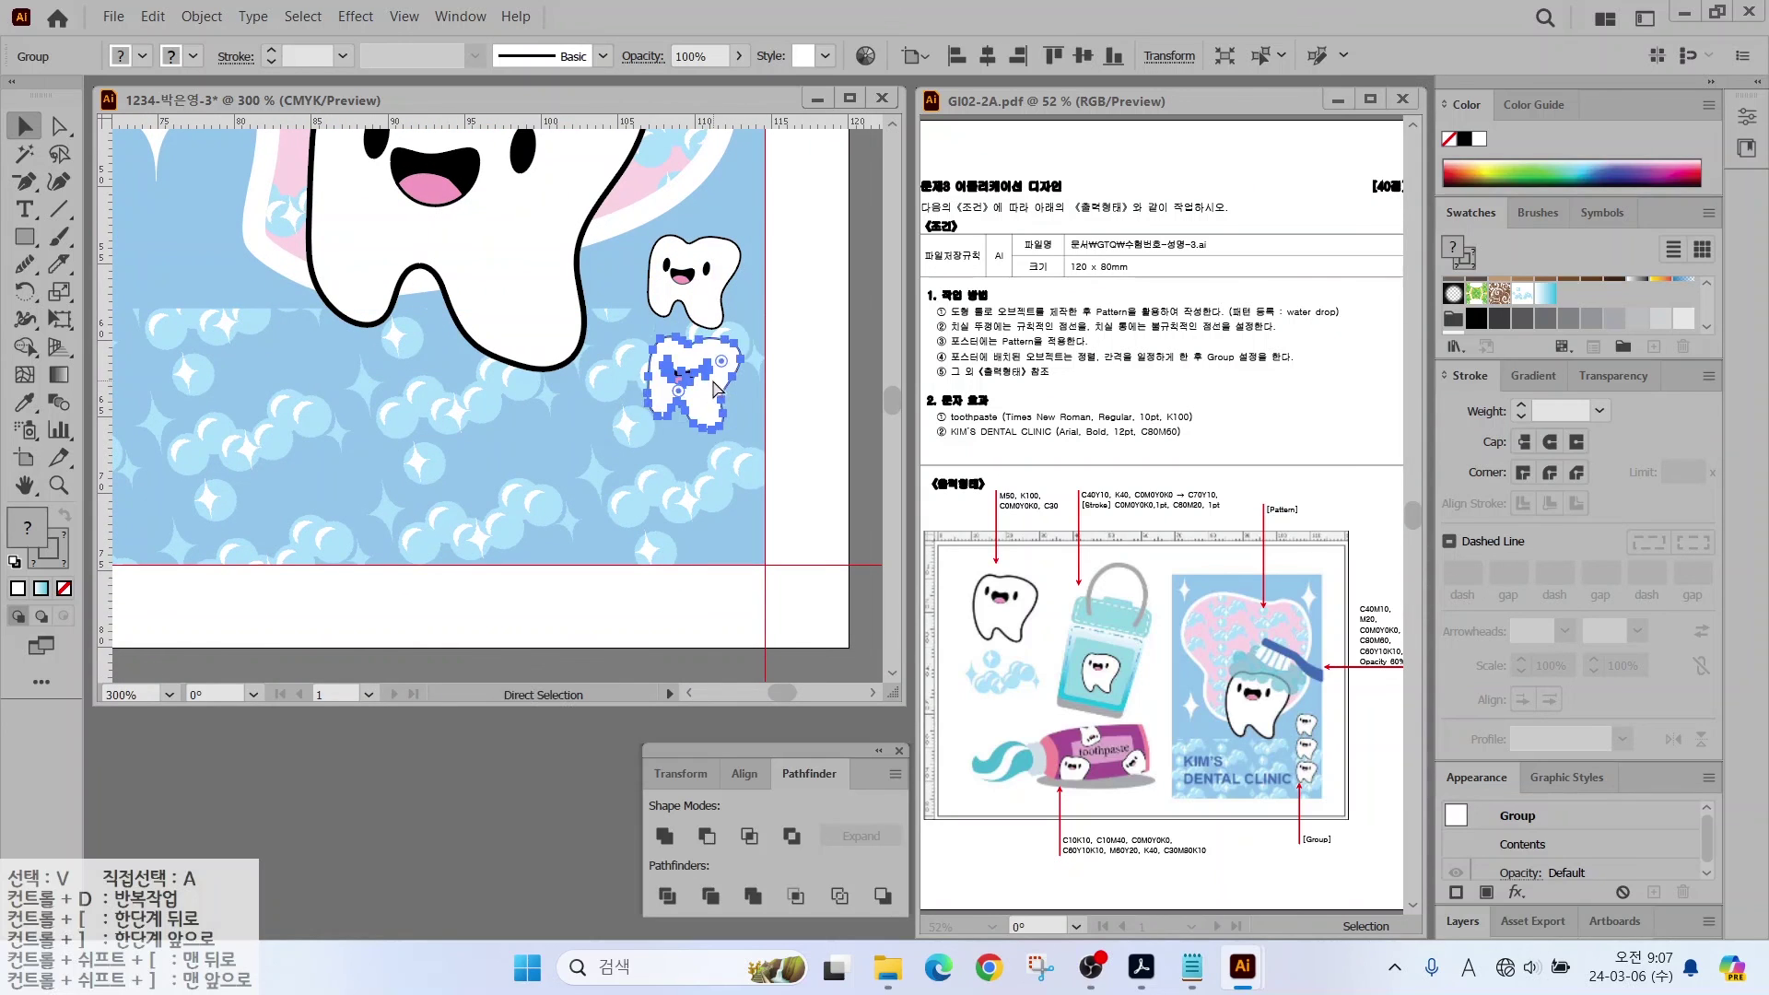
key("ctrl+d")
left_click(702, 306, "shift")
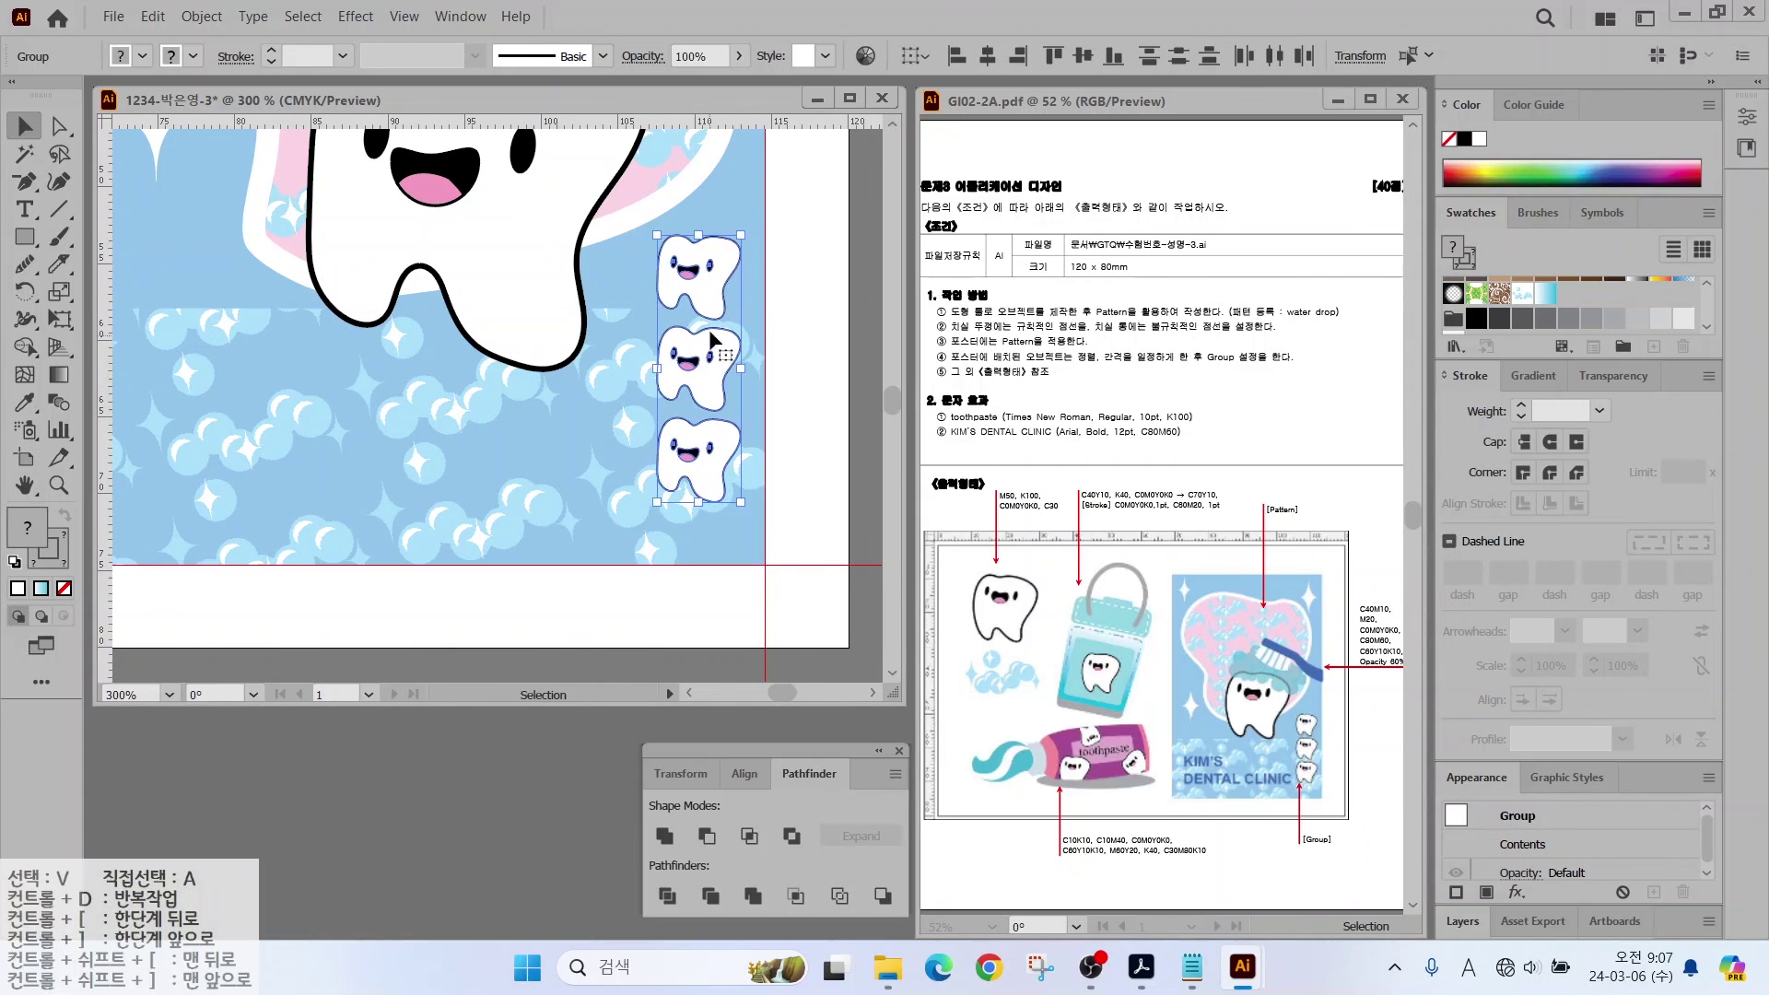
left_click_drag(696, 378, 709, 367)
left_click(792, 296)
Step: Scale the big tooth character to 50% without scaling strokes and move it into place
left_click(545, 321)
key("s")
left_click(617, 433, "alt")
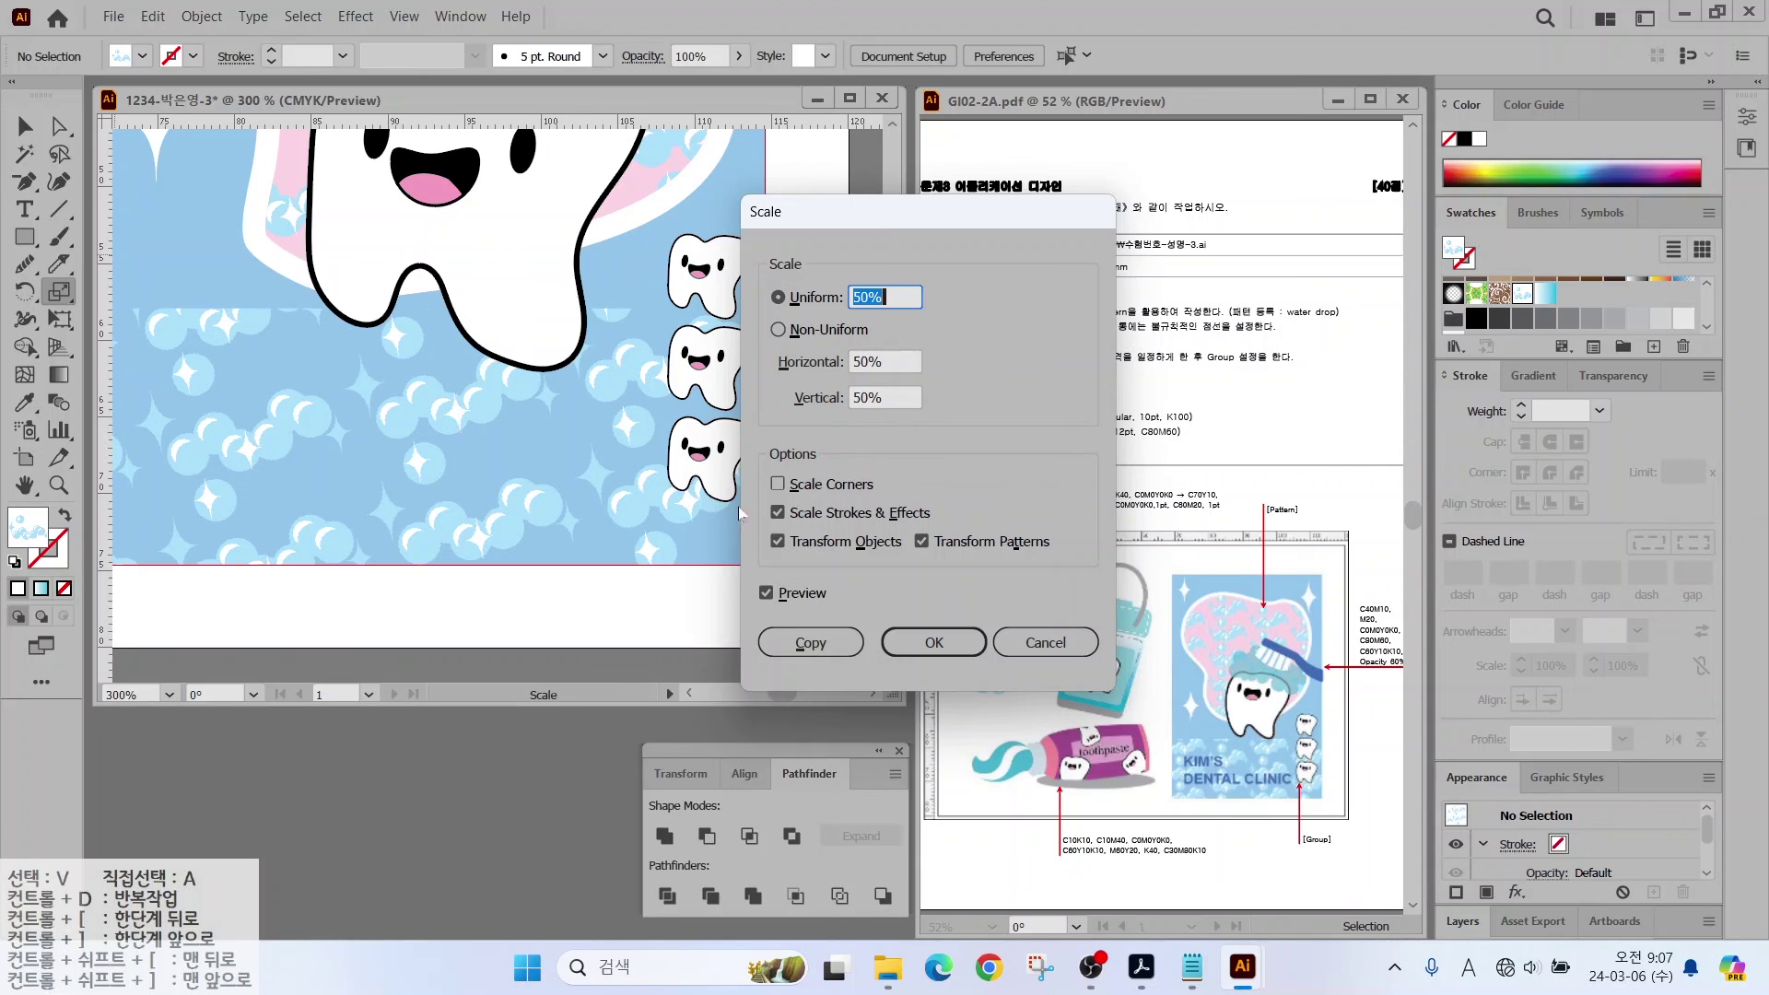
left_click(778, 514)
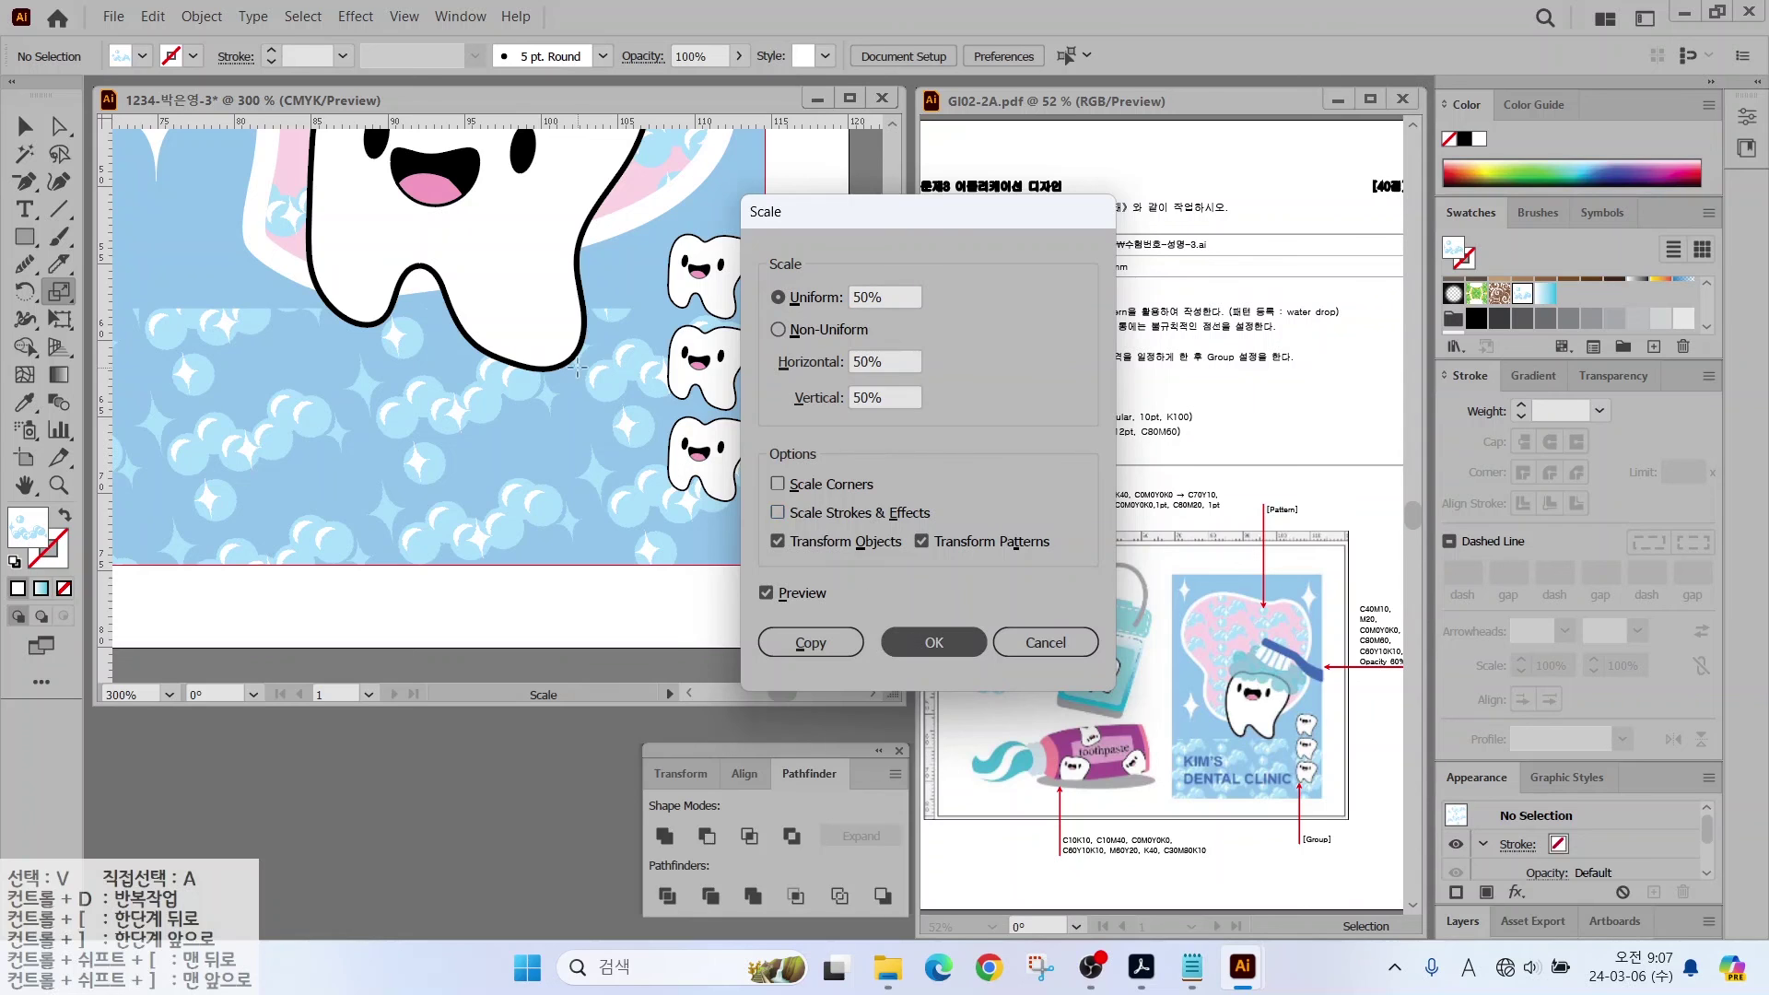
left_click(933, 642)
key("ctrl+minus")
left_click(24, 126)
left_click_drag(498, 293, 514, 306)
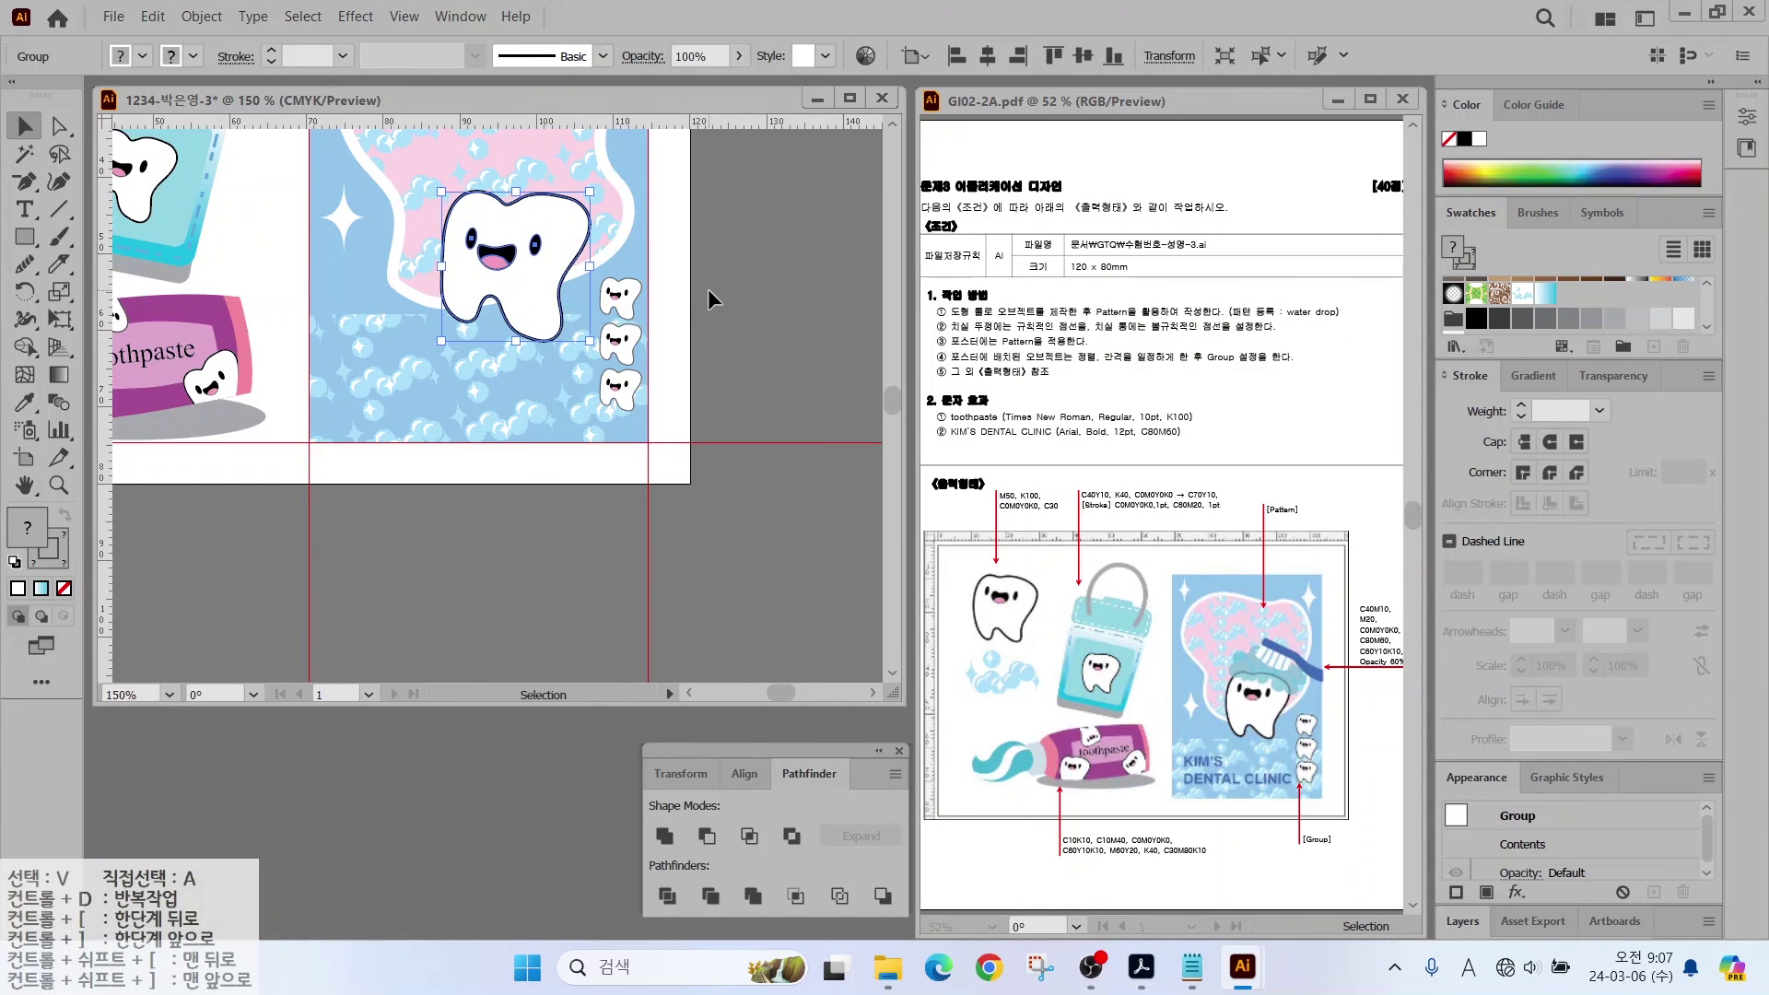
Step: Type "KIM'S" and "DENTAL CLINIC" on two lines at the bottom of the panel
key("t")
left_click(345, 380)
type("KI")
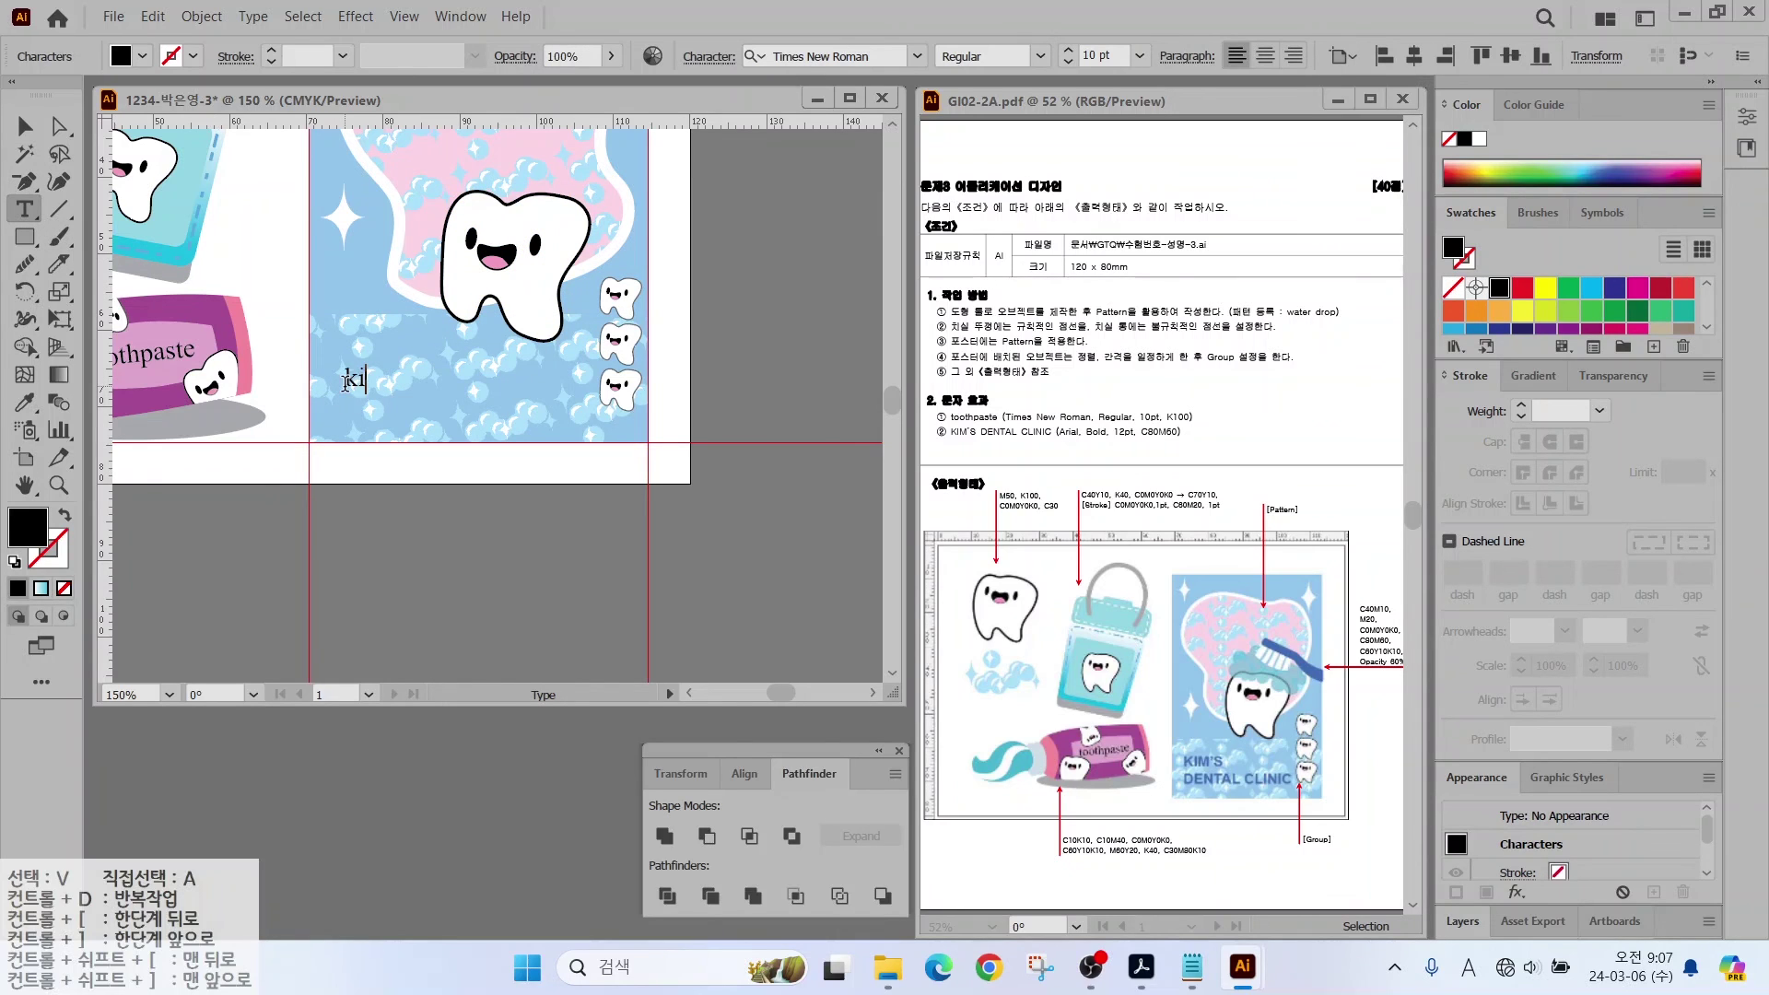
key("Caps_Lock")
type("KIM'S")
key("Return")
type("DENTAL CL")
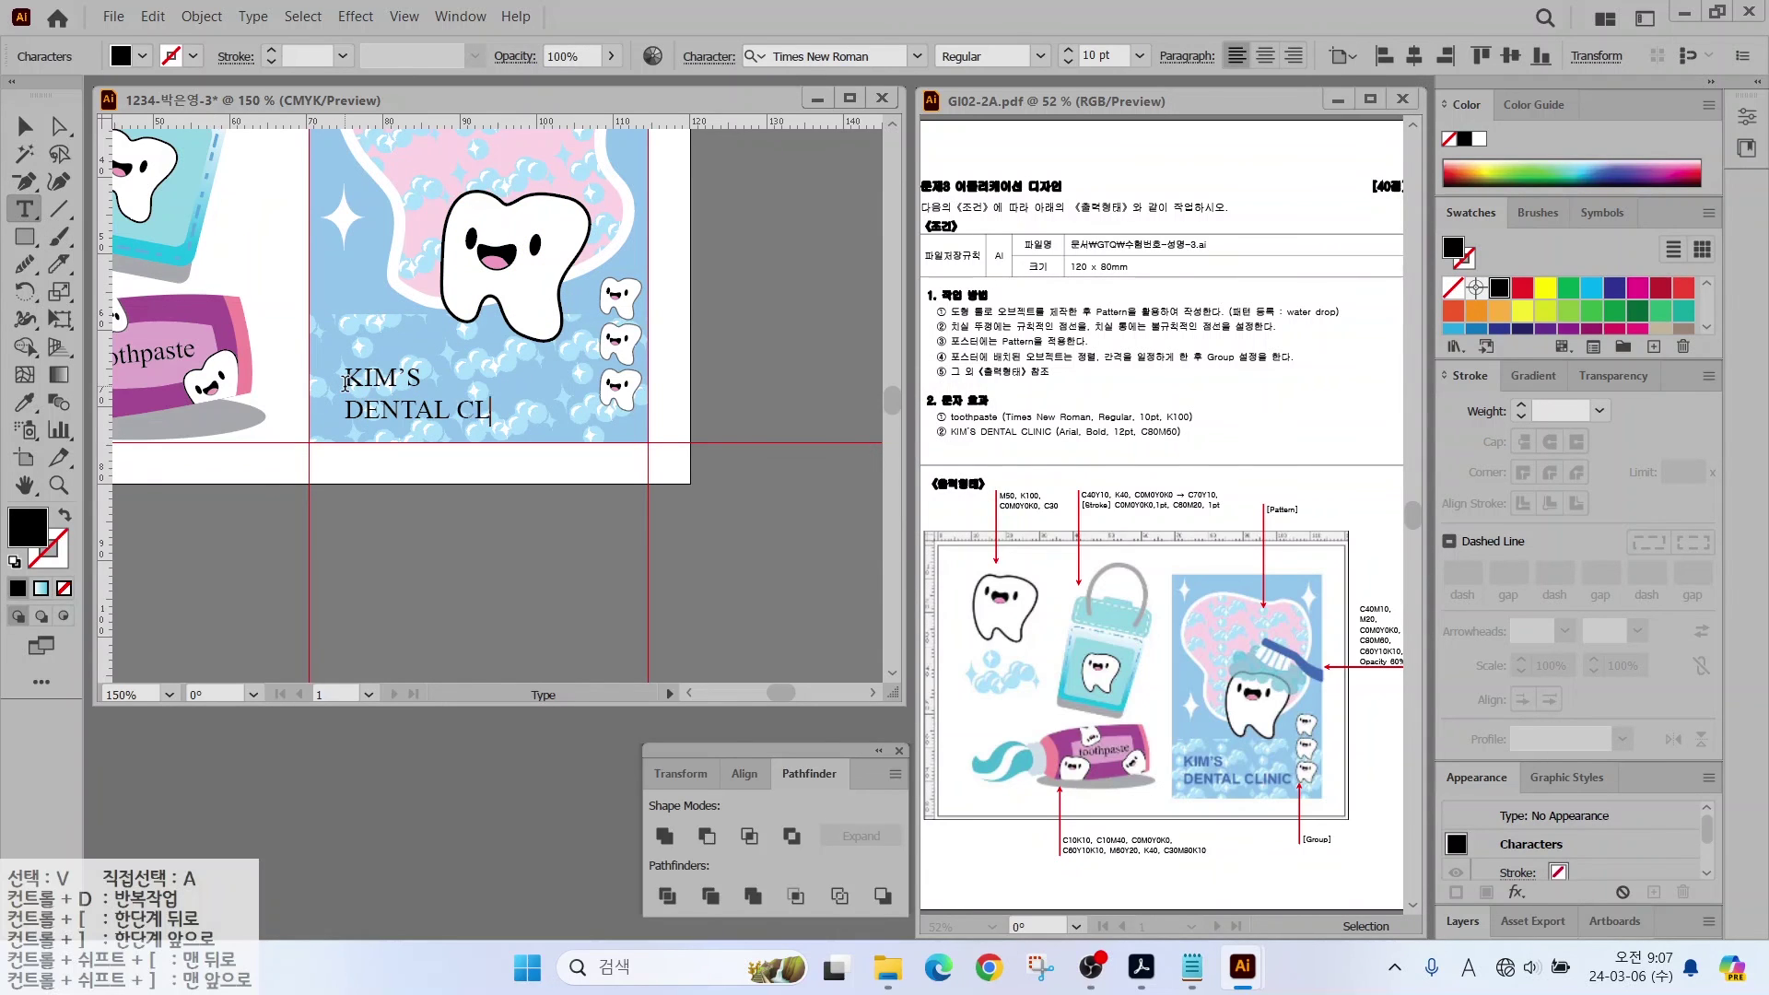
type("INIC")
key("Escape")
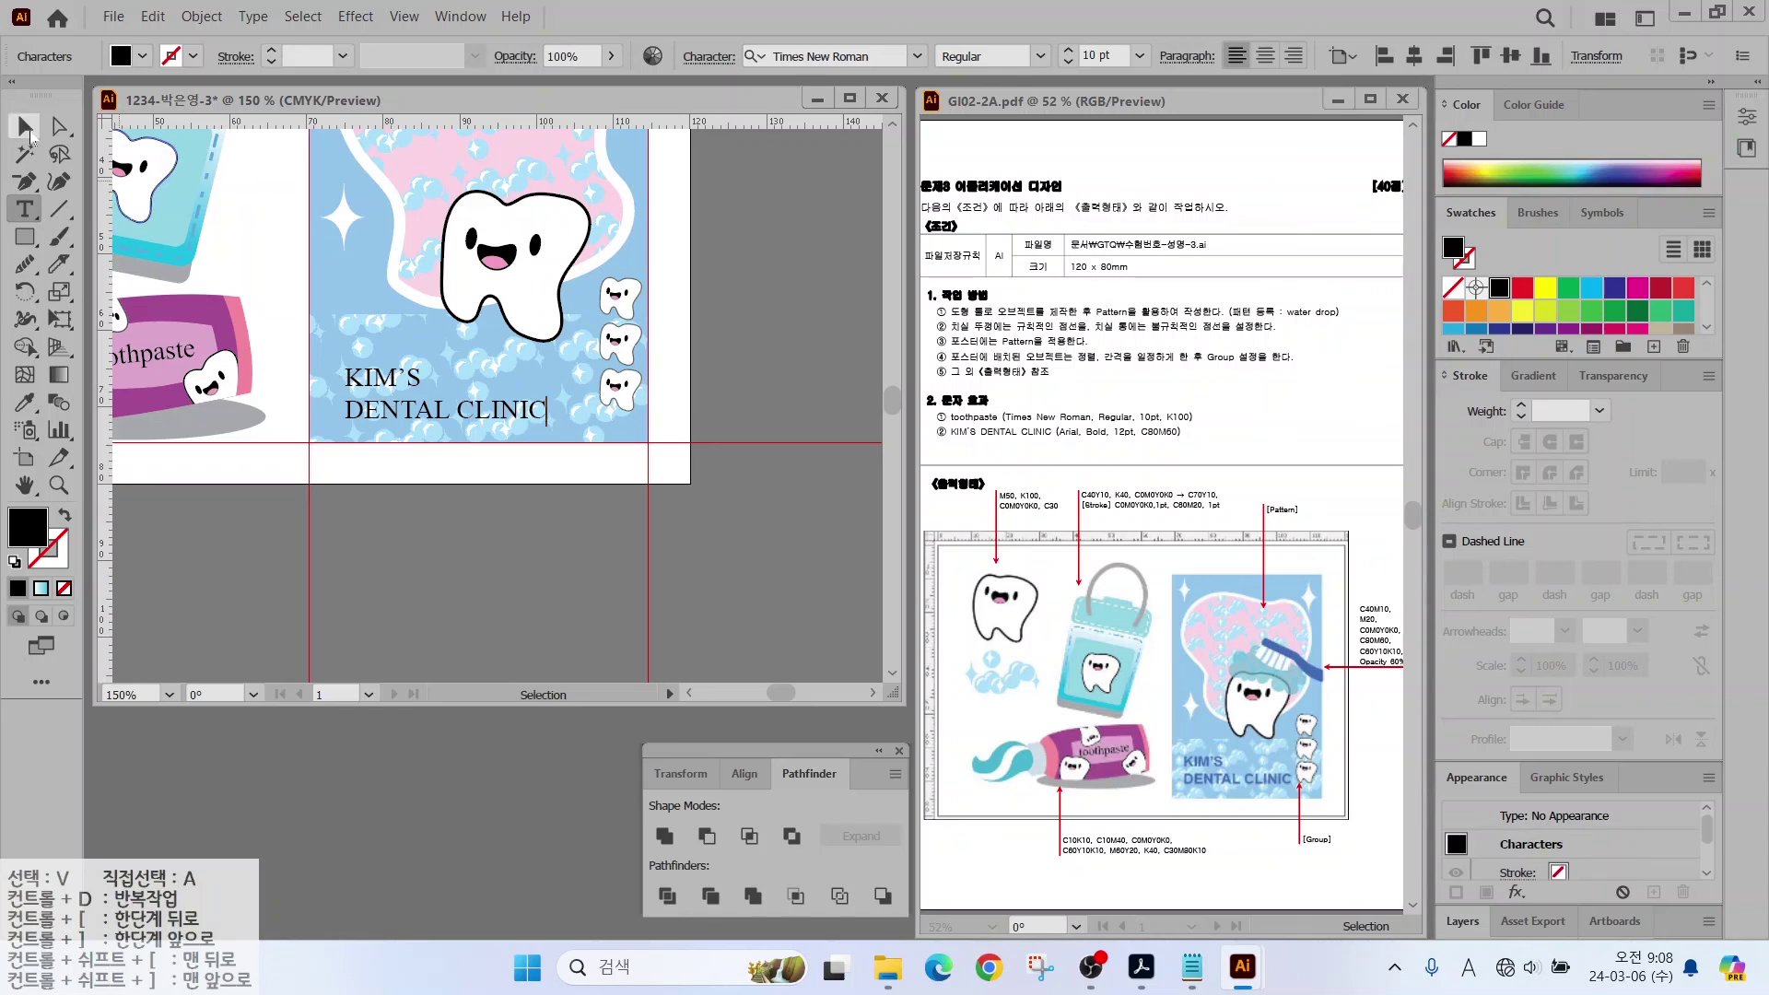
Step: Set the clinic name text to Arial Bold, 12 pt
left_click(866, 56)
left_click(810, 219)
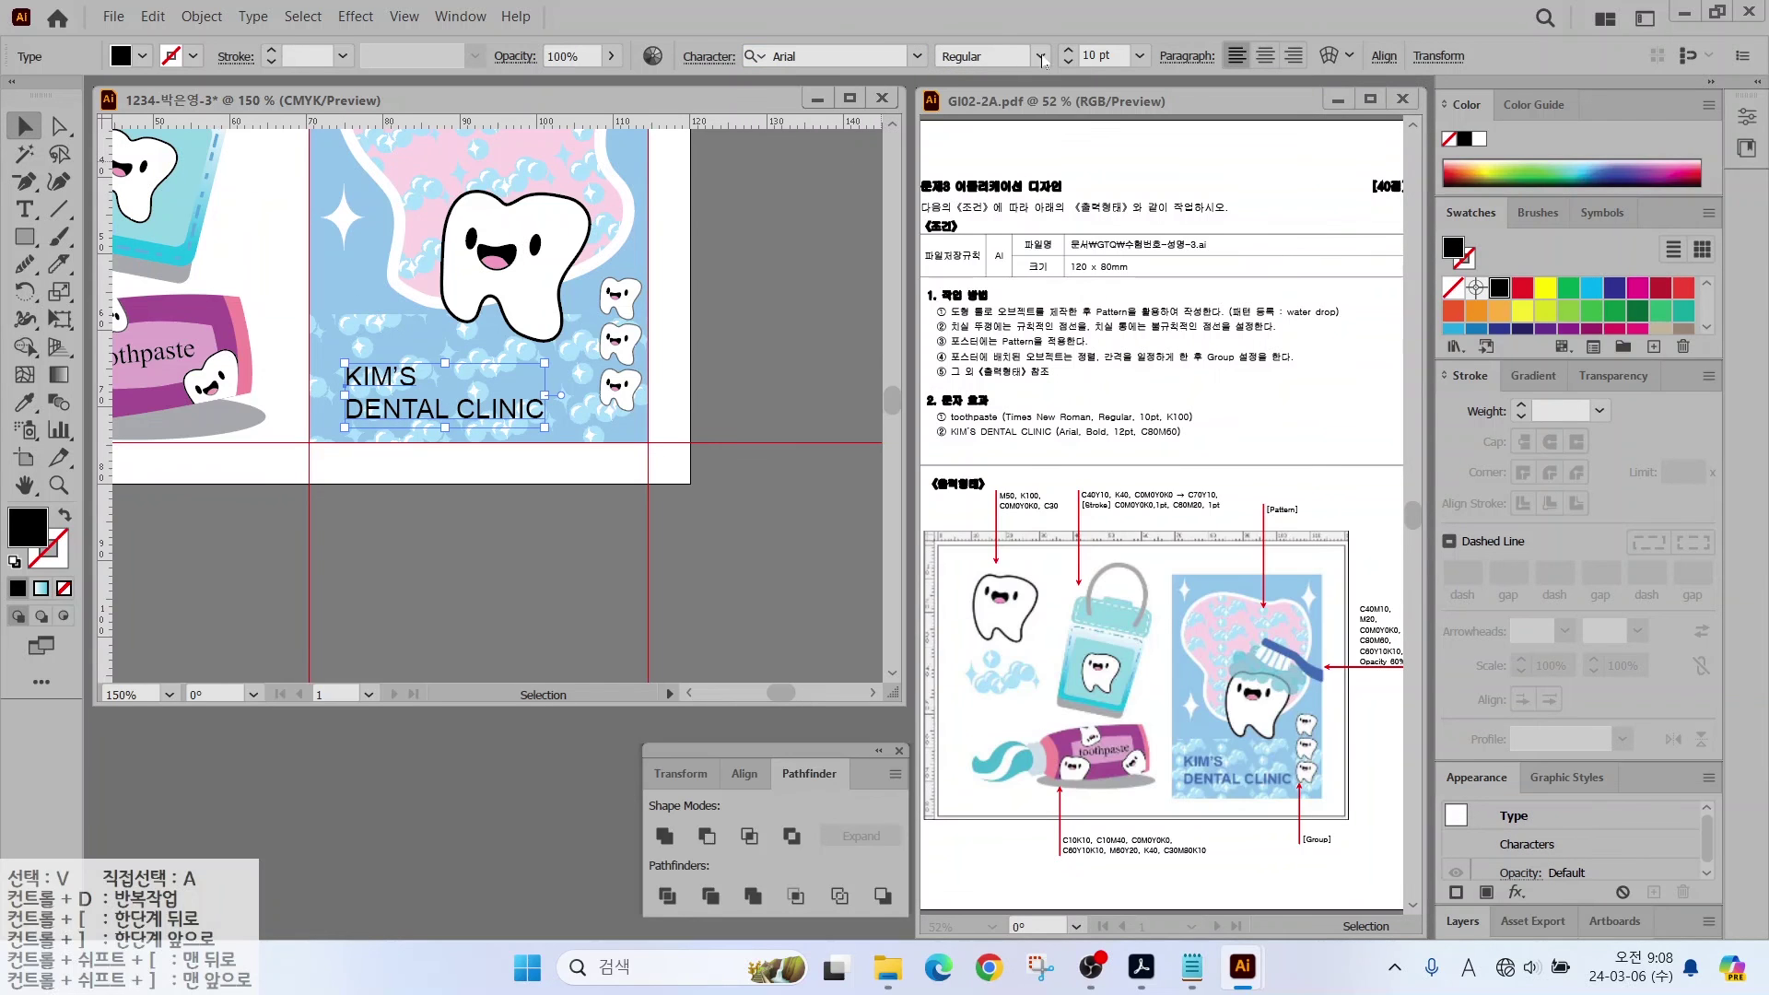
left_click(1039, 56)
left_click(976, 175)
left_click(1066, 50)
left_click(1067, 50)
Step: Fill the text blue with colour values 80, 60, 0 in the Color Picker
double_click(27, 527)
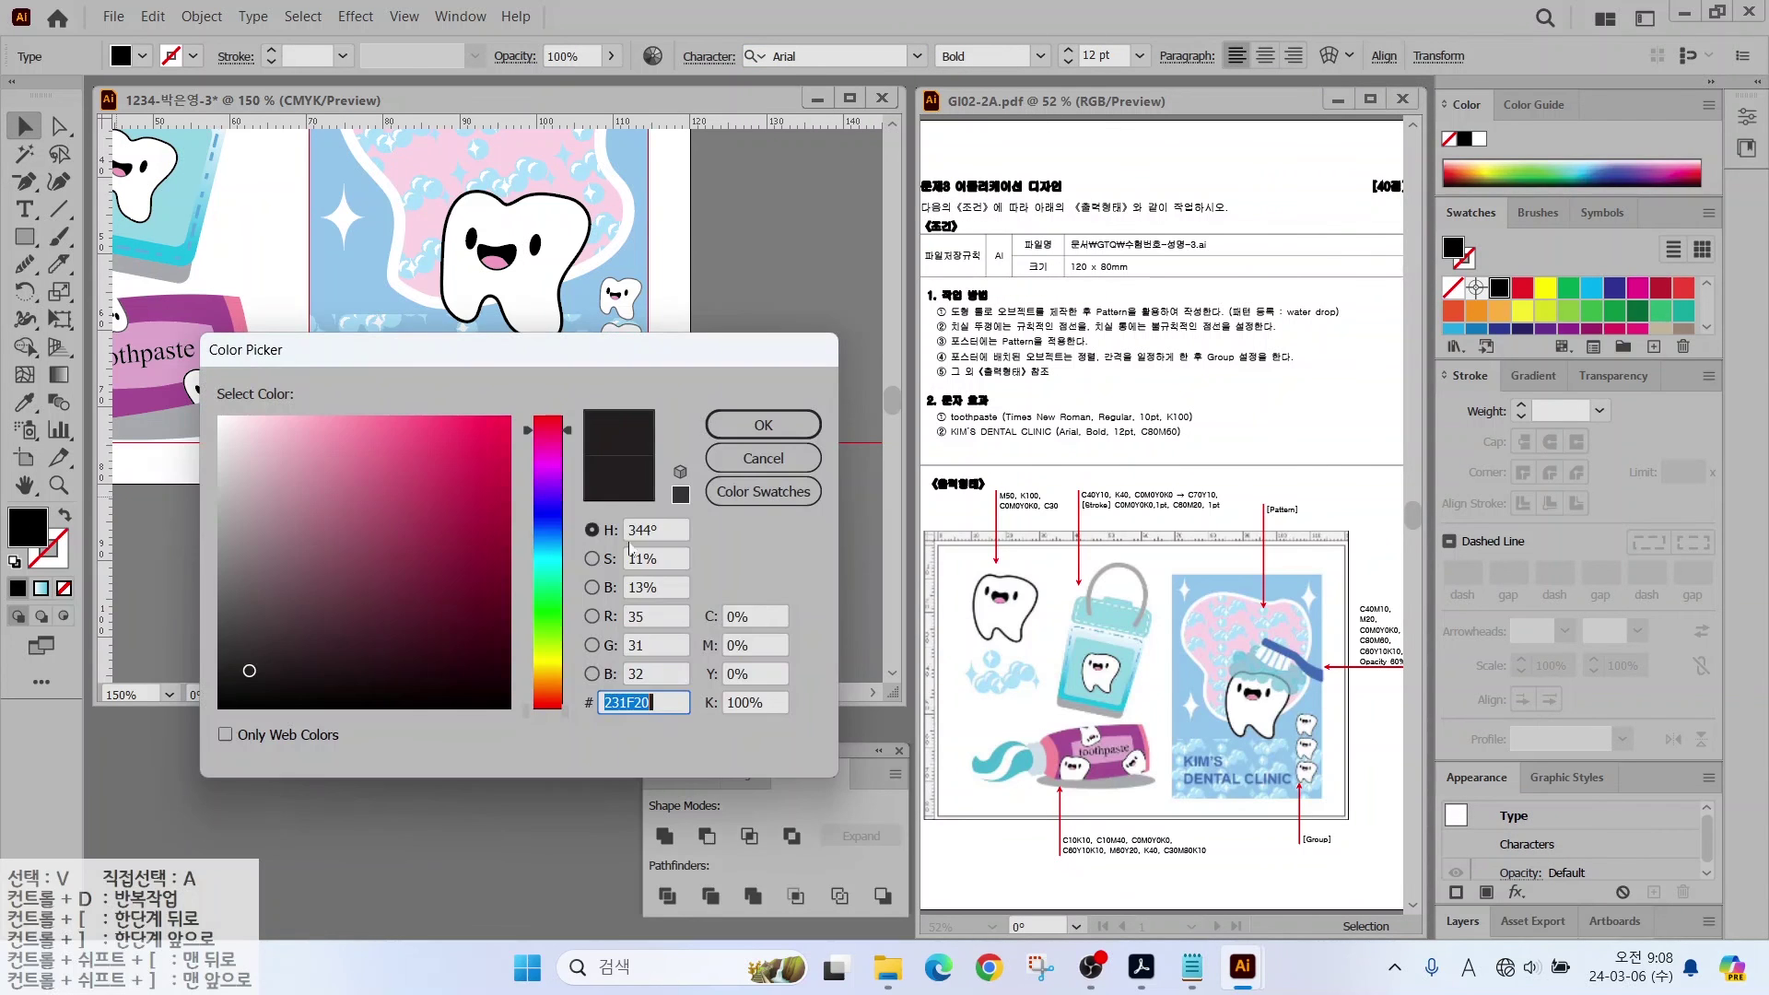
type("80")
key("Tab")
type("60")
key("Tab")
key("Tab")
type("0")
key("Return")
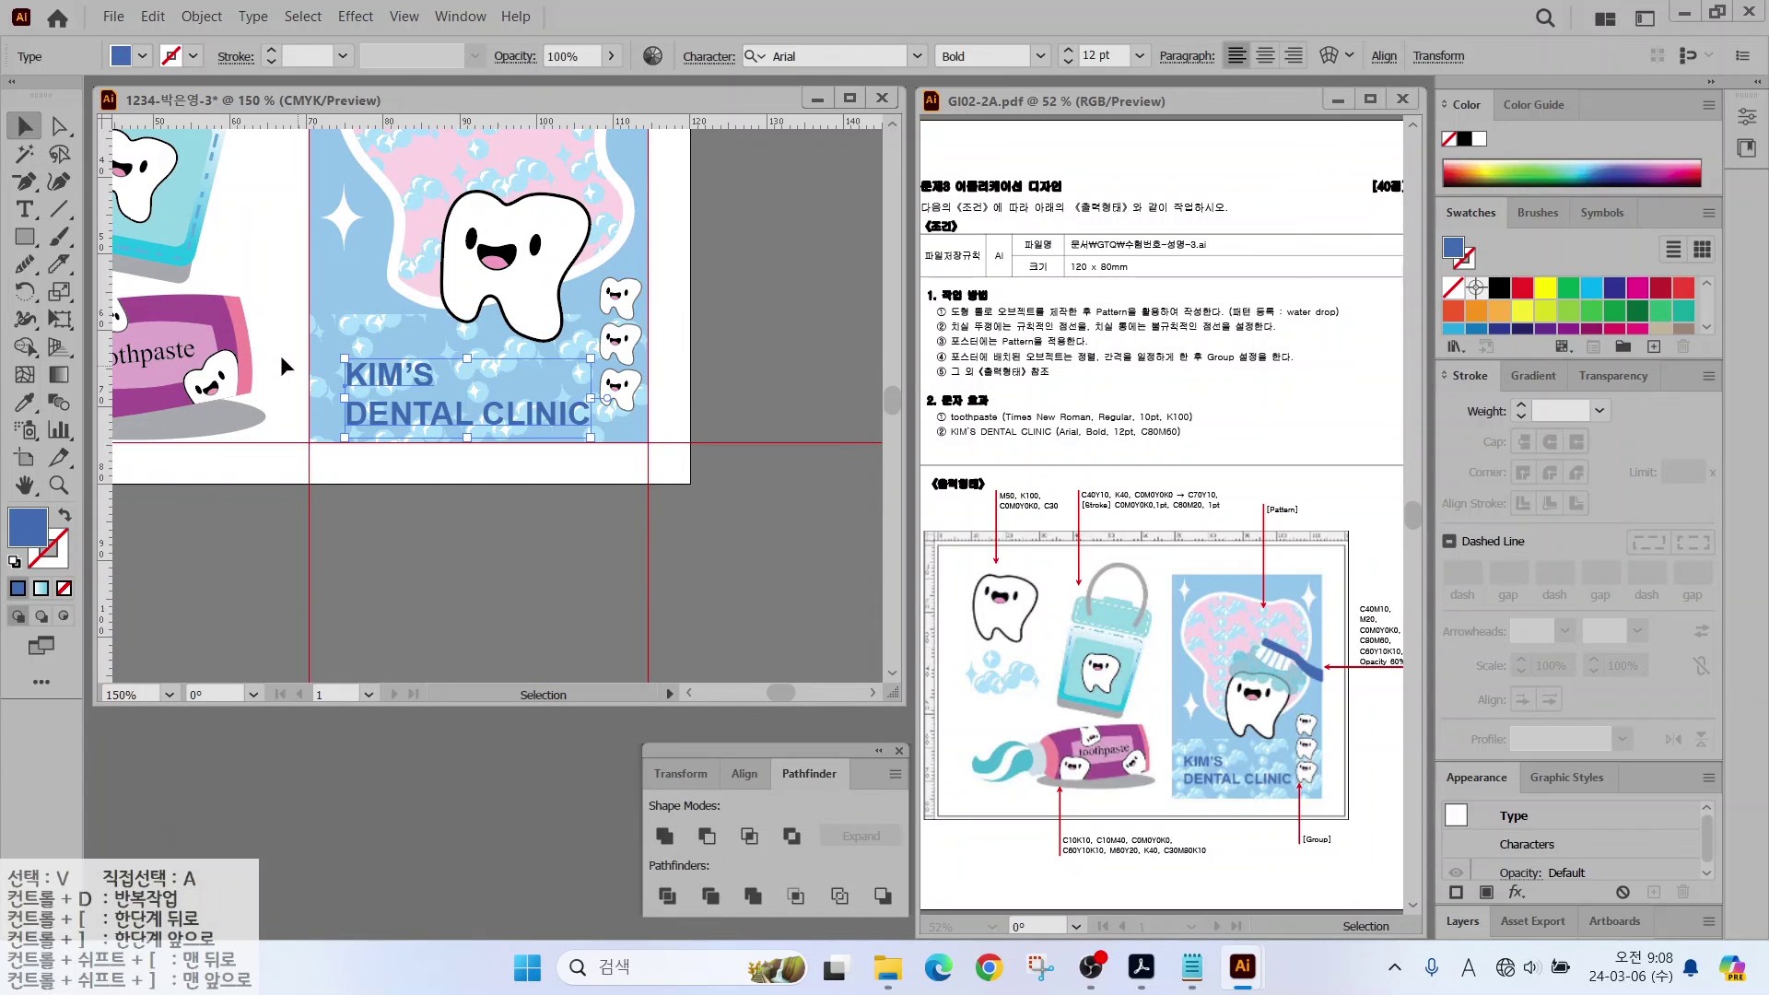
Step: Zoom to the whole artboard and select every object in the poster
left_click(409, 512)
key("ctrl+=")
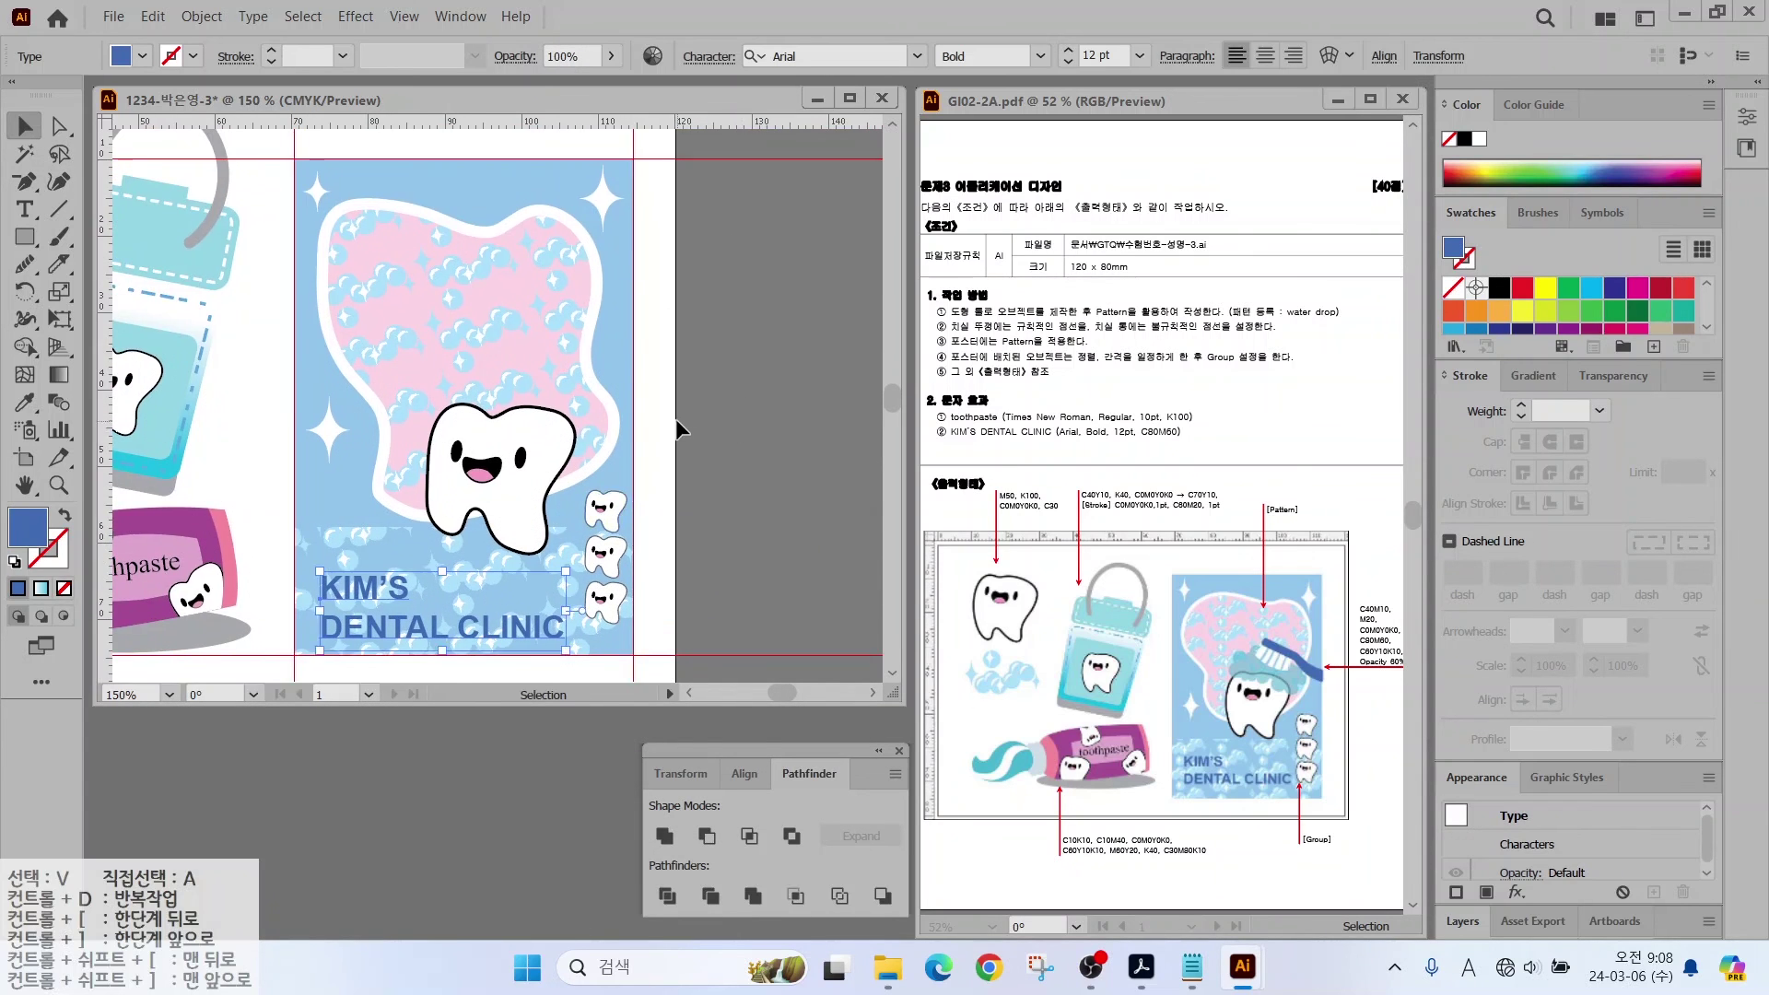
key("ctrl+minus")
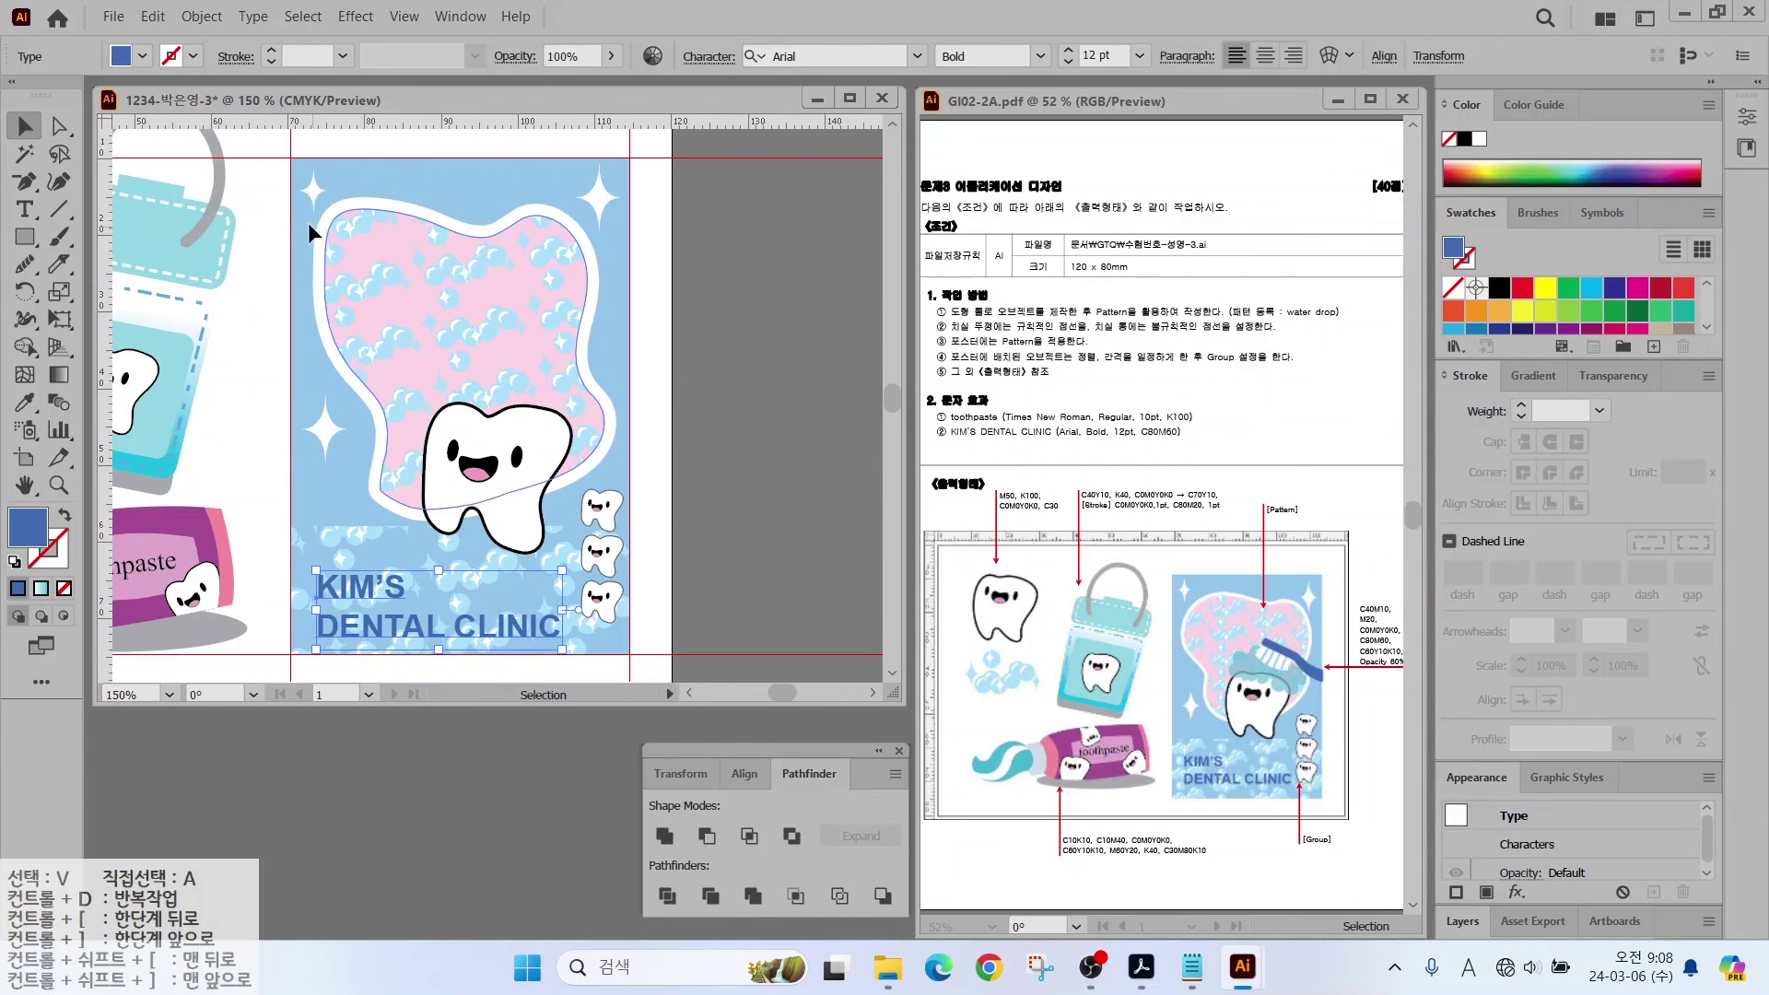
left_click_drag(262, 196, 671, 647)
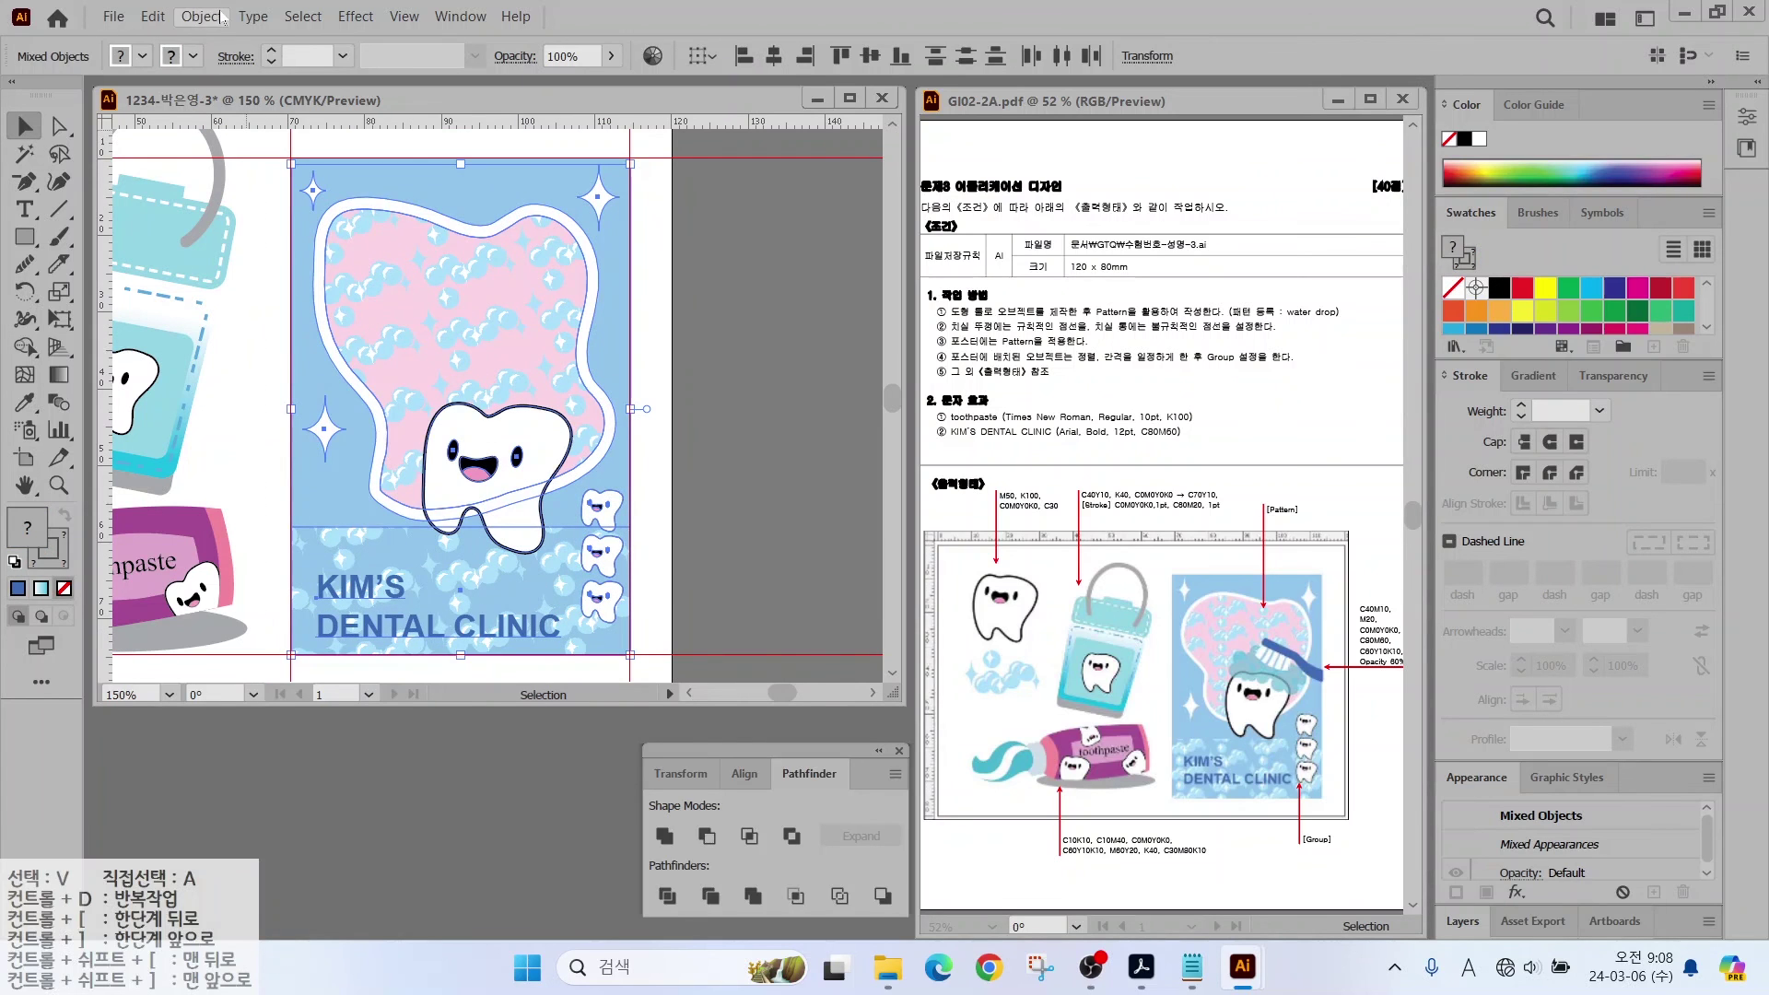
Step: Draw a teal circle above the tooth and duplicate it along the tooth's top
left_click(201, 16)
left_click(553, 166)
scroll(488, 391, "up", 3)
scroll(516, 322, "down", 3)
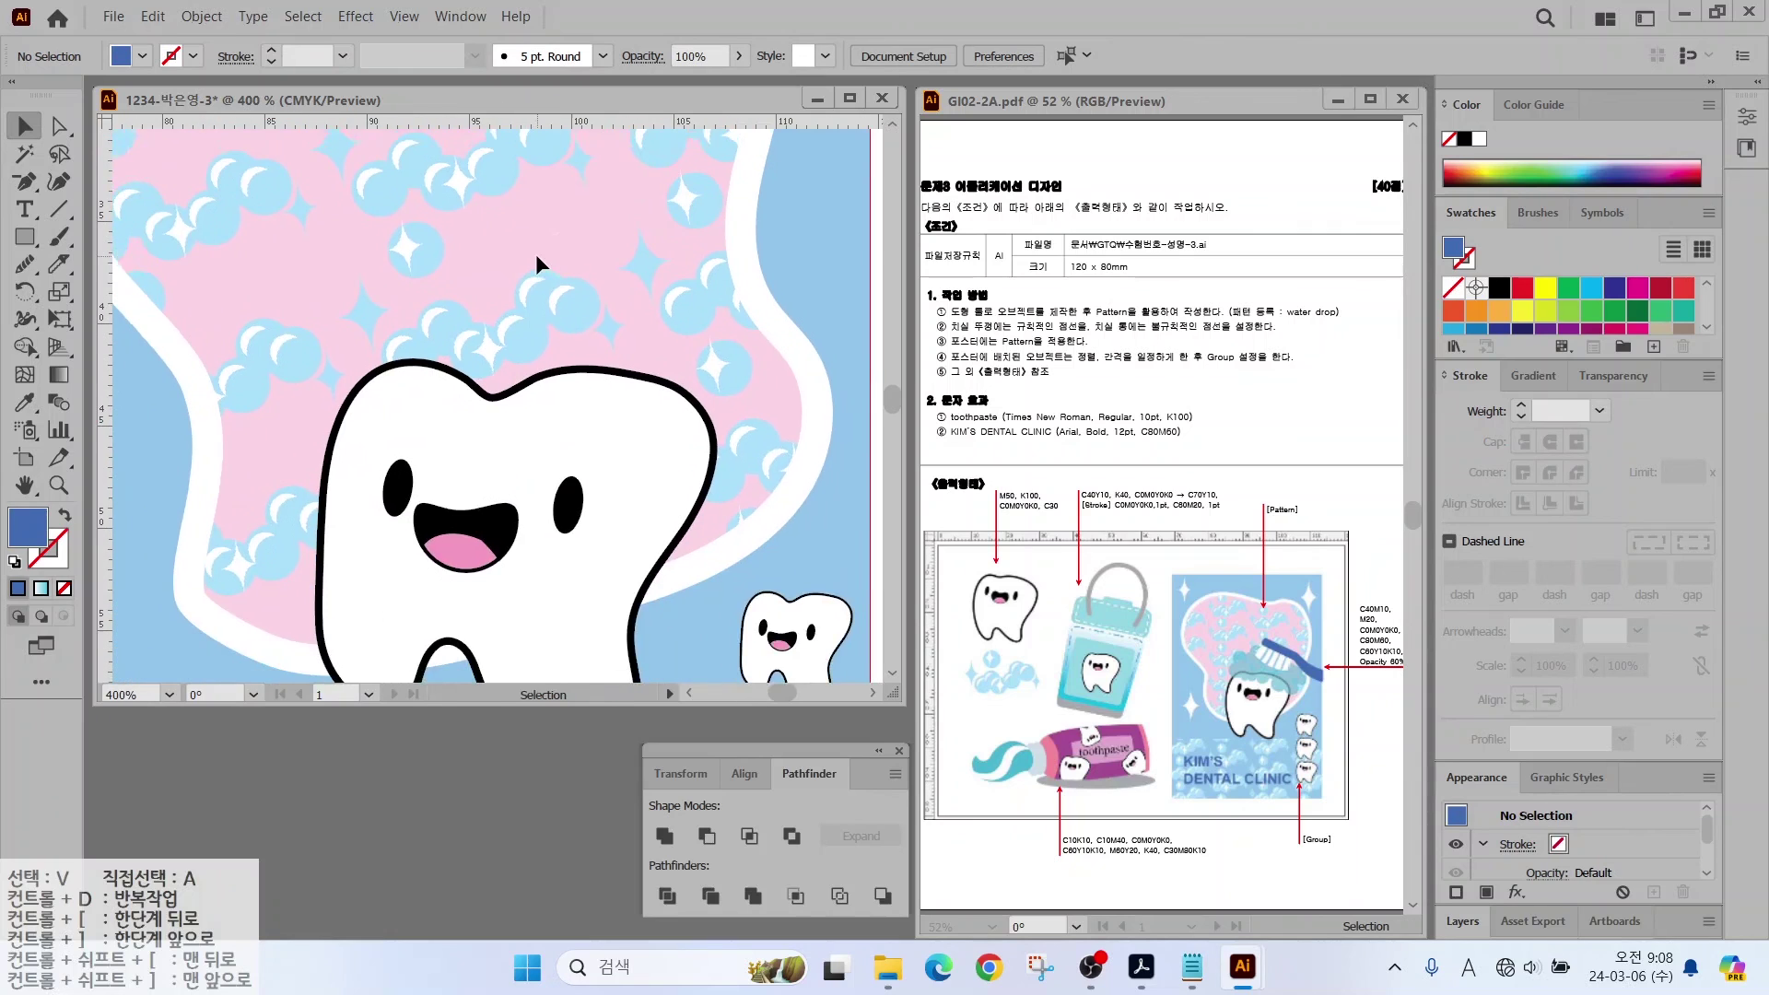
scroll(541, 265, "down", 1)
left_click_drag(25, 236, 93, 281)
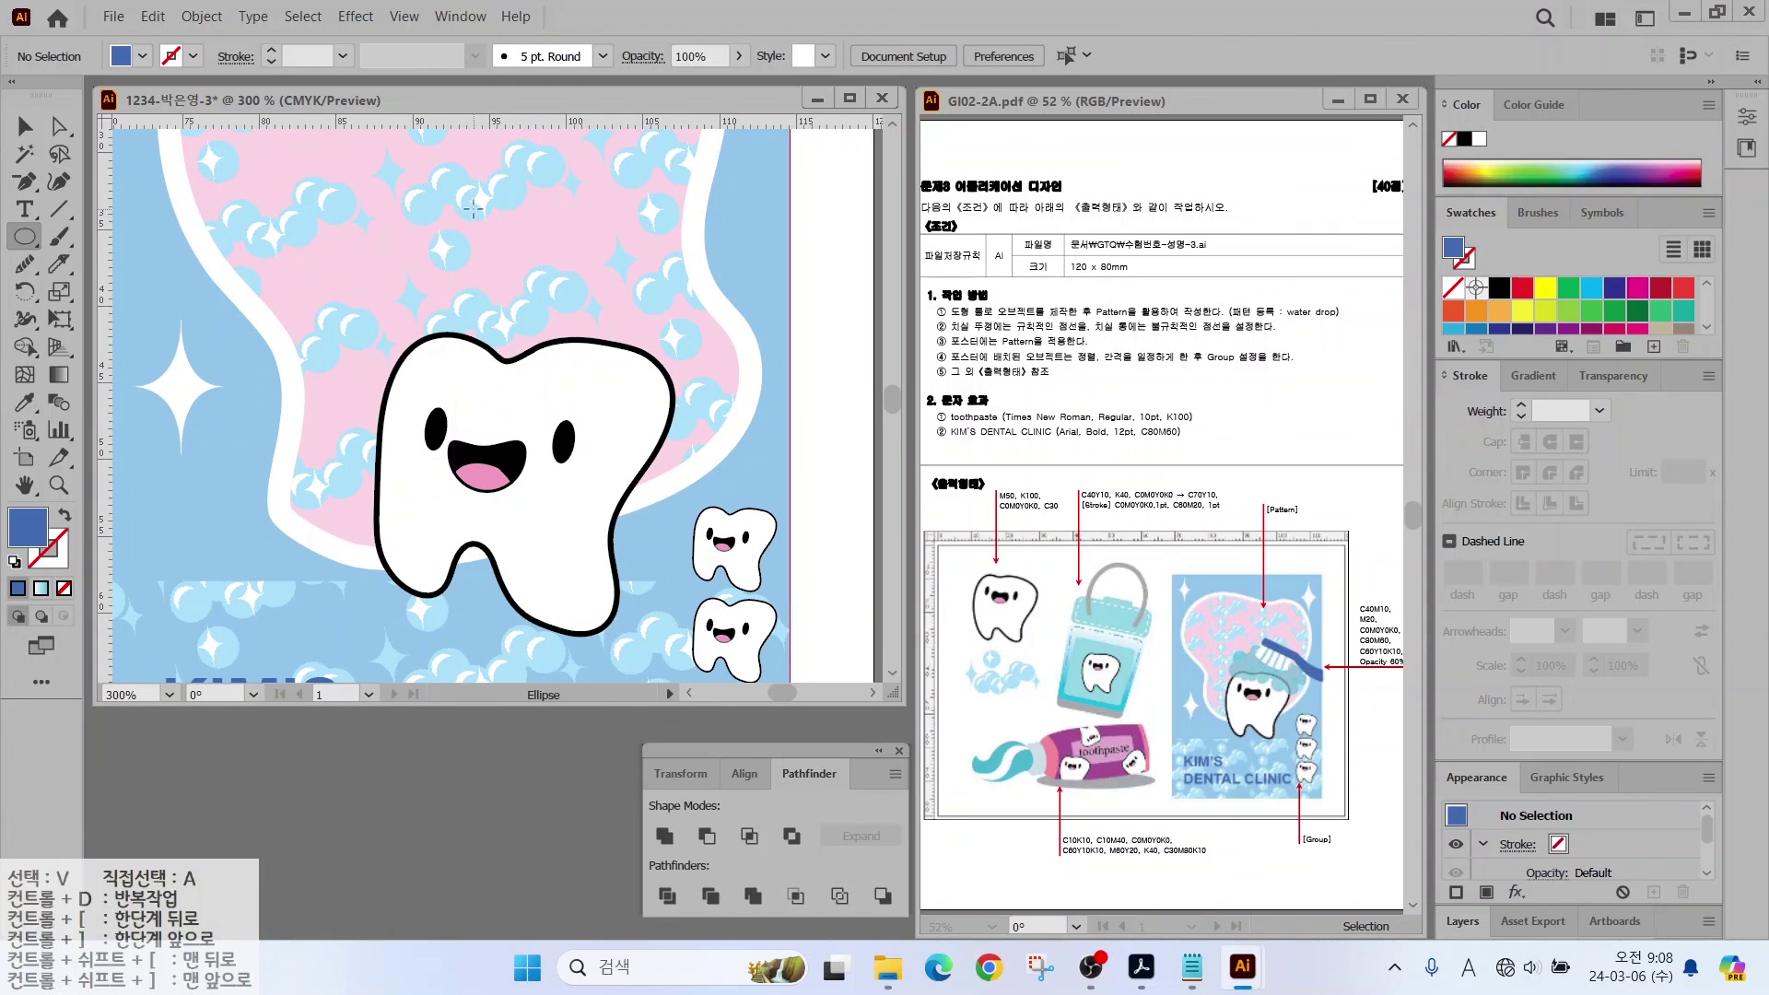
left_click_drag(472, 209, 528, 264)
scroll(1566, 304, "down", 2)
left_click(1591, 317)
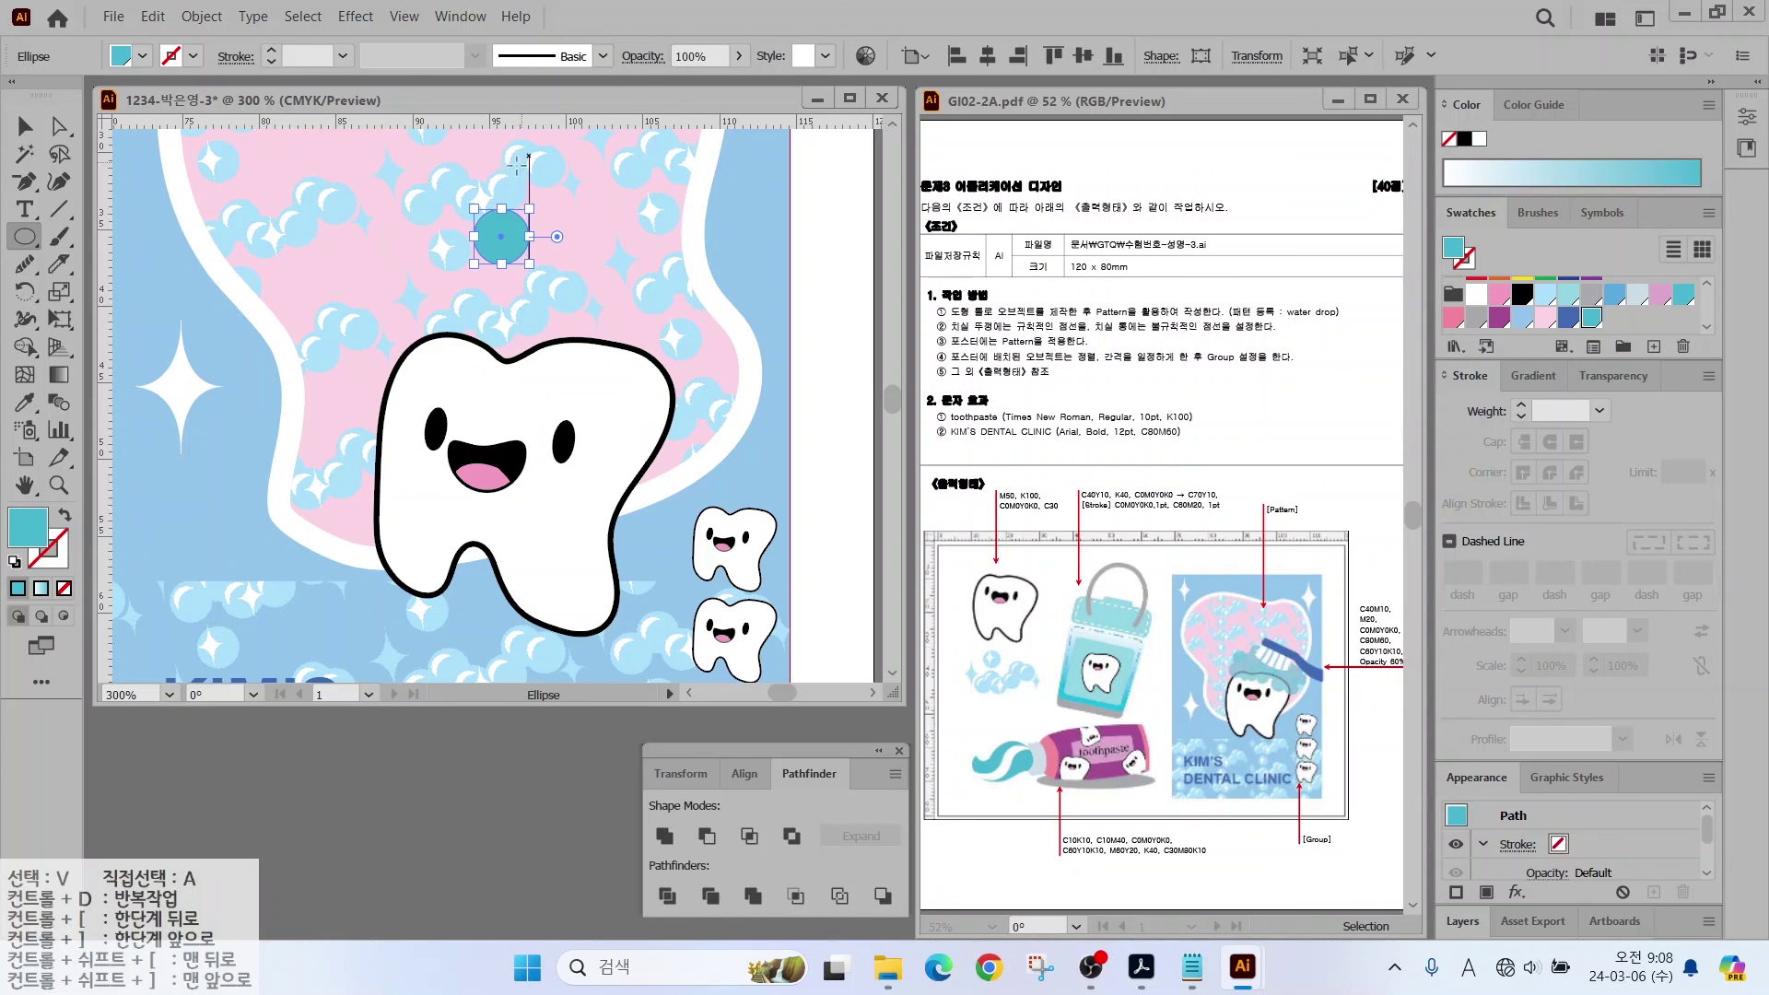
left_click(26, 123)
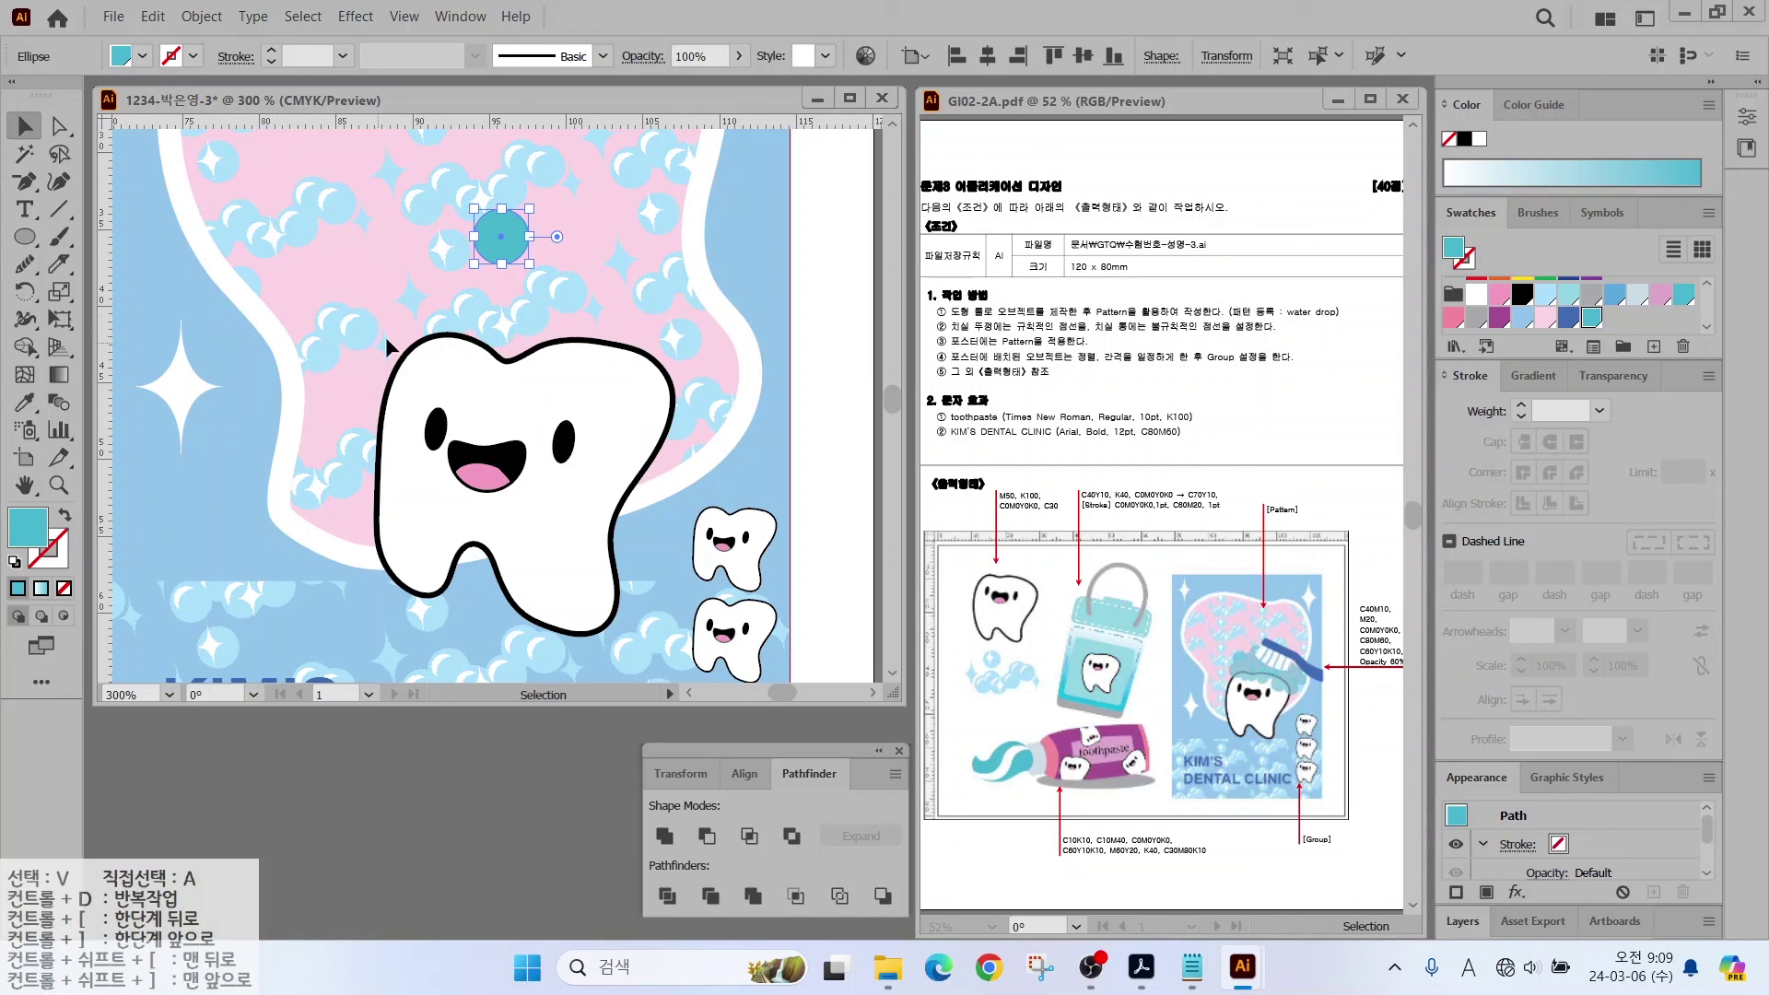
left_click_drag(490, 249, 498, 322)
key("ctrl+shift+a")
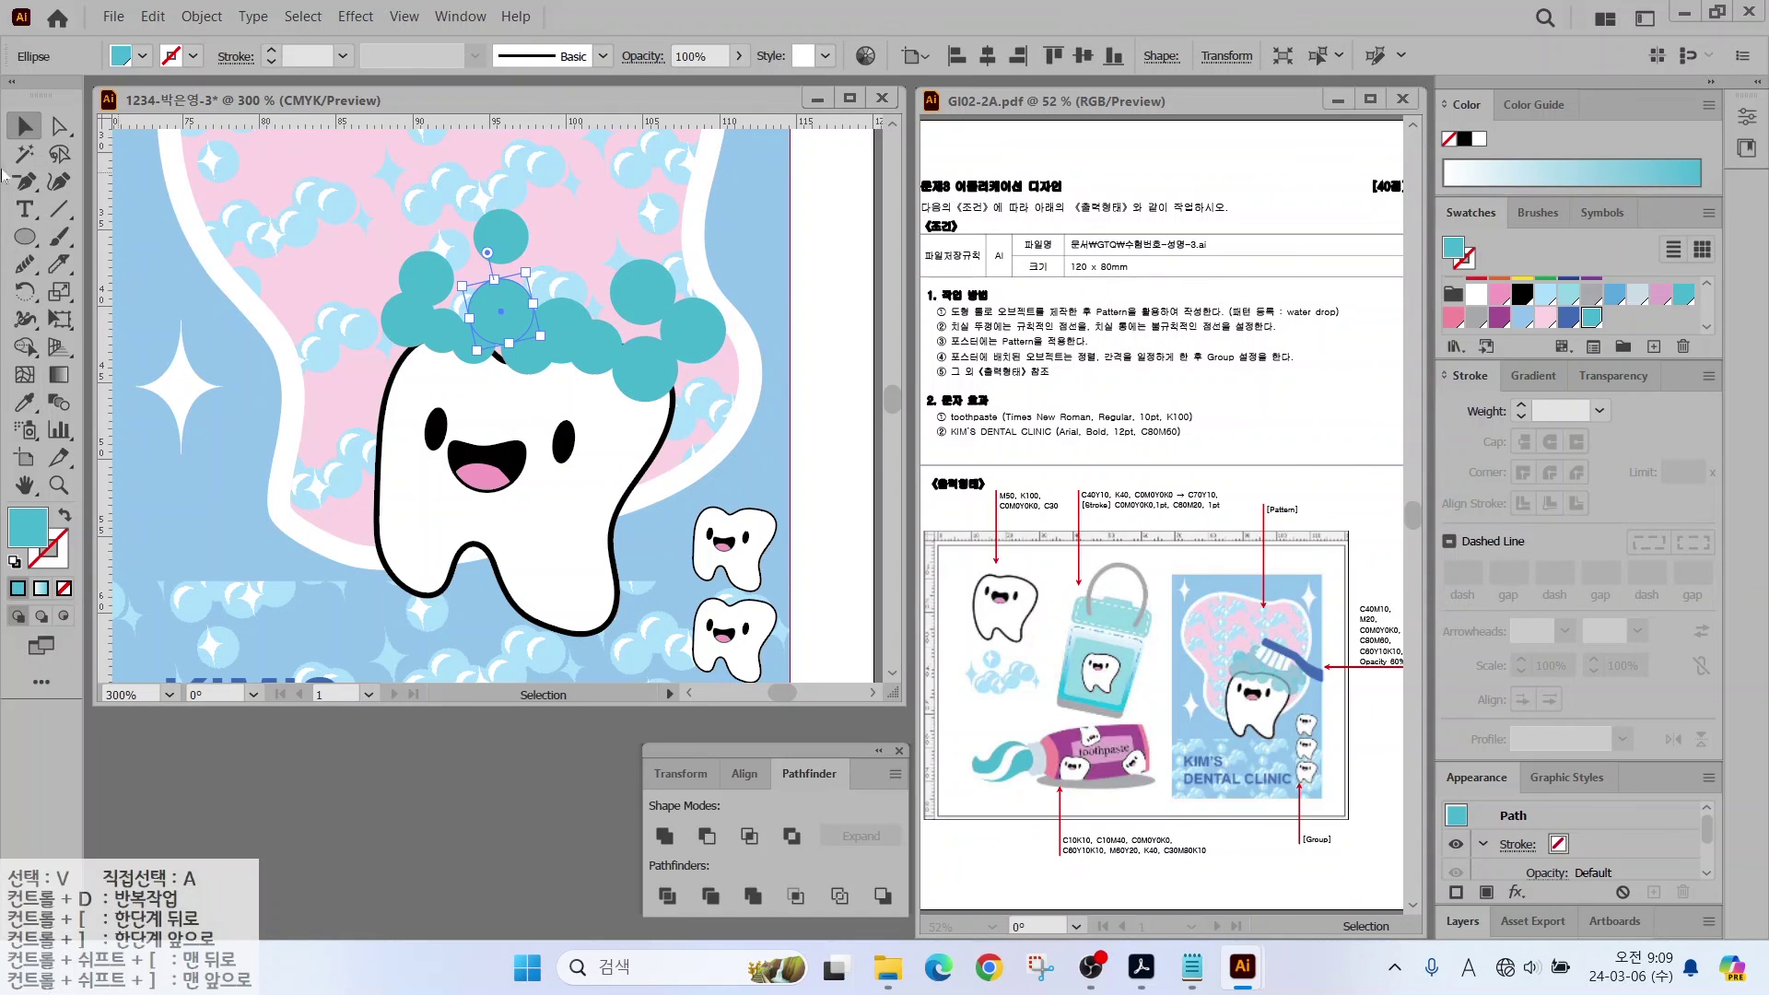
Step: Pen-draw a filler shape behind the circles to close the foam gaps
left_click_drag(34, 184, 83, 176)
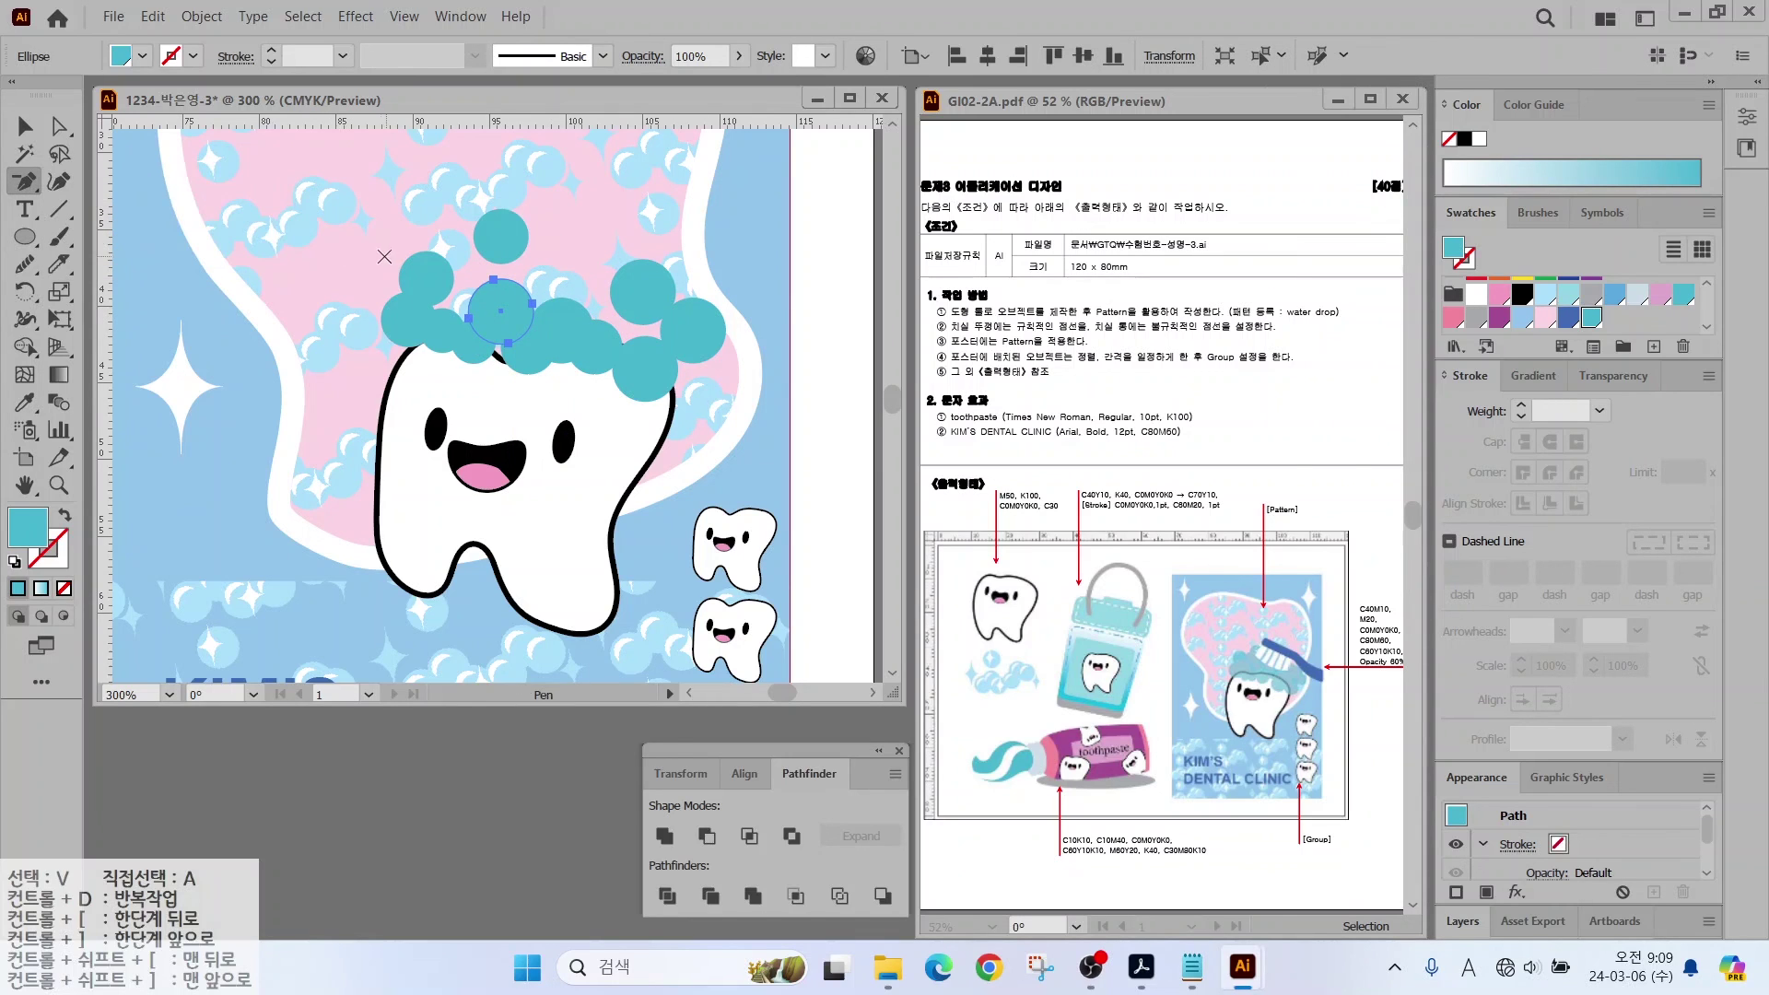
left_click(427, 268)
left_click(495, 224)
left_click(640, 278)
left_click(688, 330)
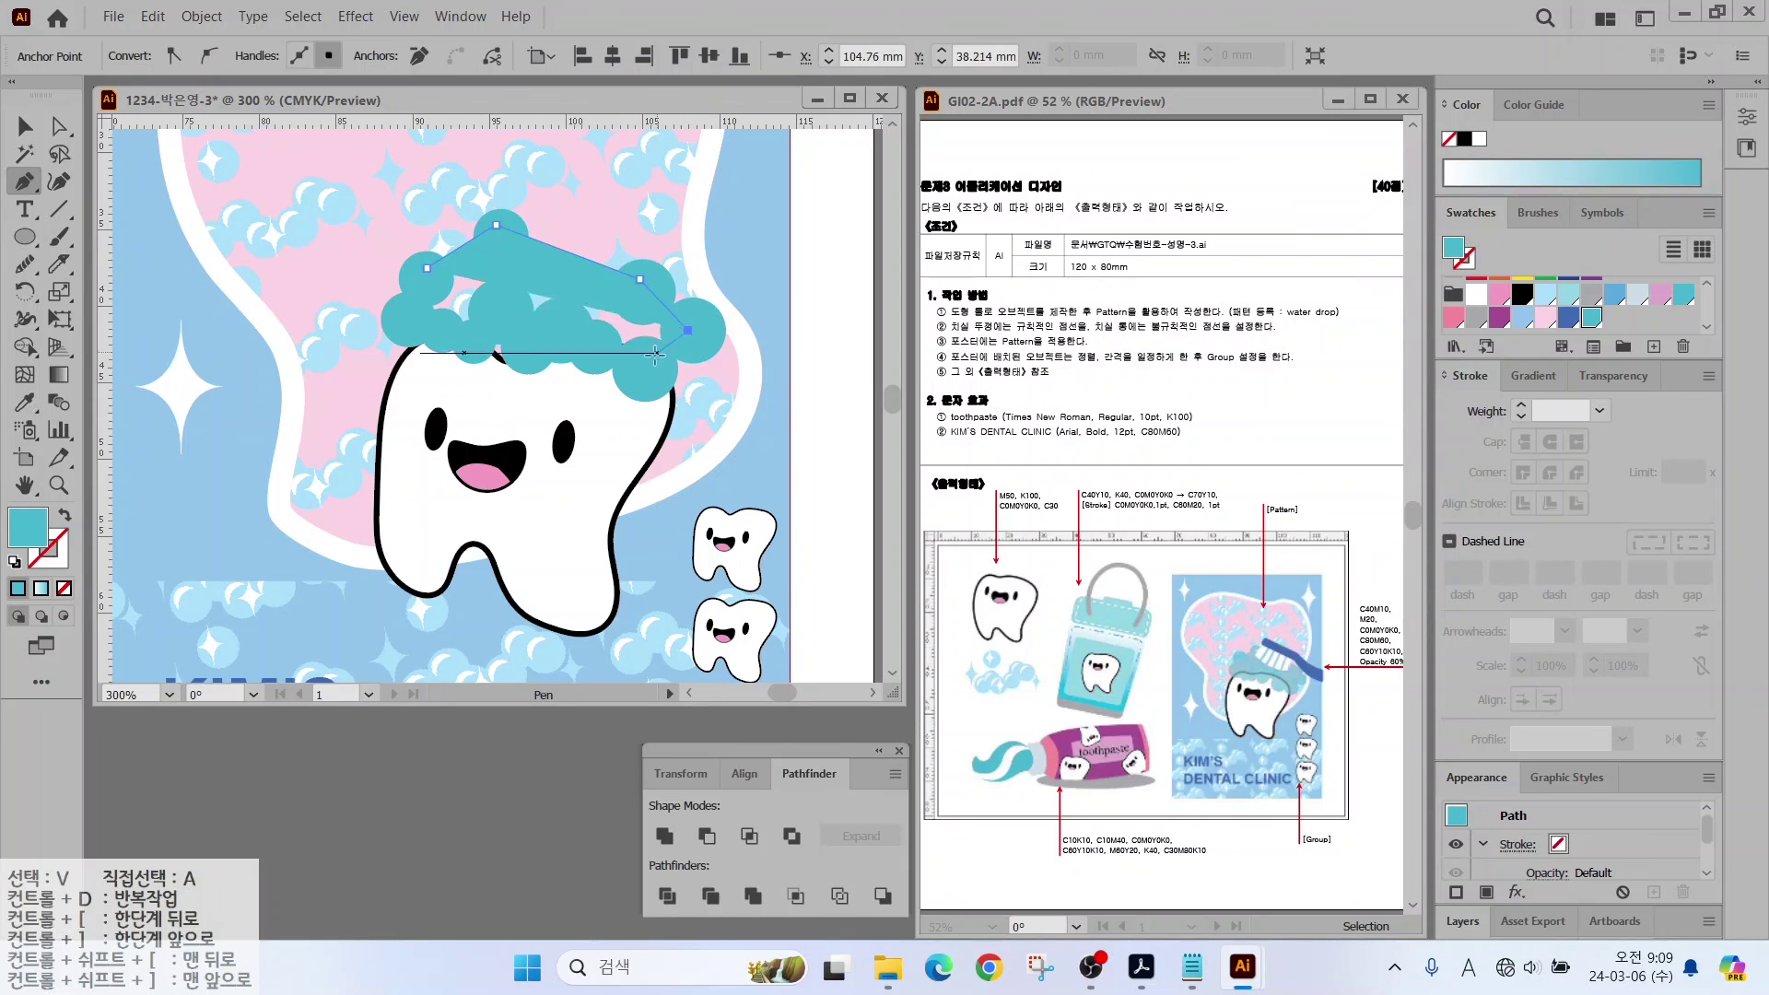
left_click(650, 365)
left_click(560, 341)
left_click(468, 347)
left_click(426, 268)
Step: Unite the circles and filler into one foam cloud at 60% opacity
key("v")
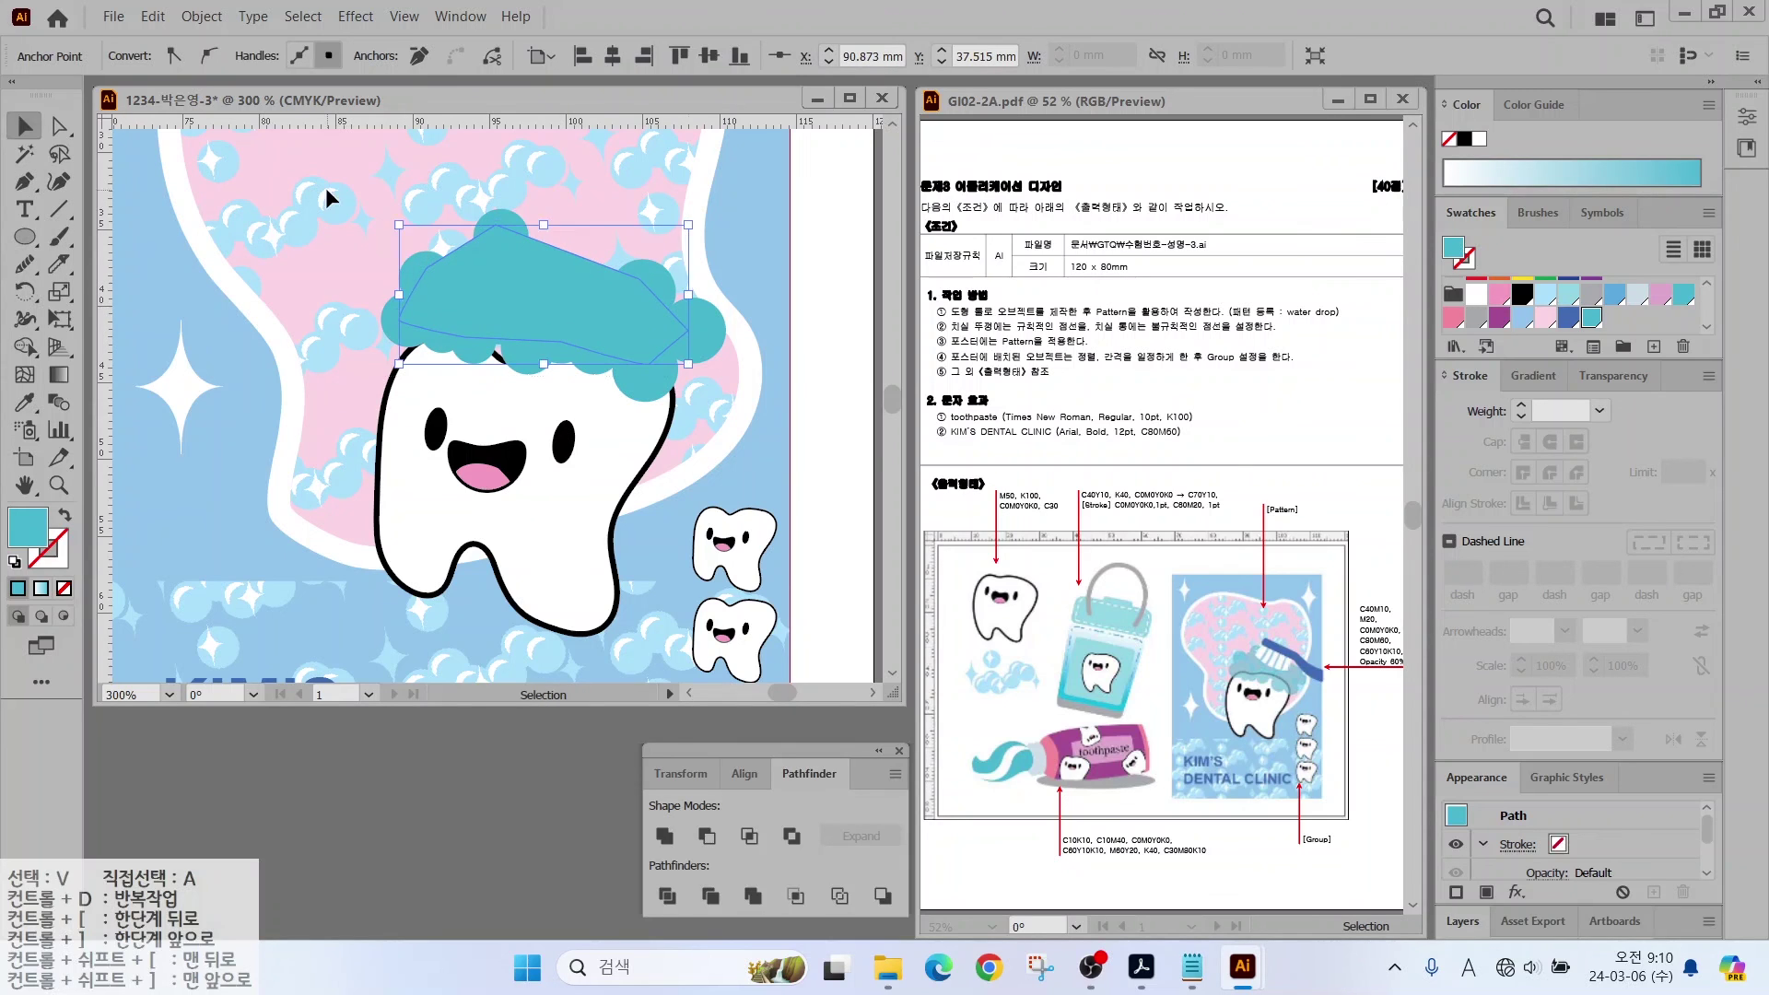
left_click_drag(373, 198, 783, 406)
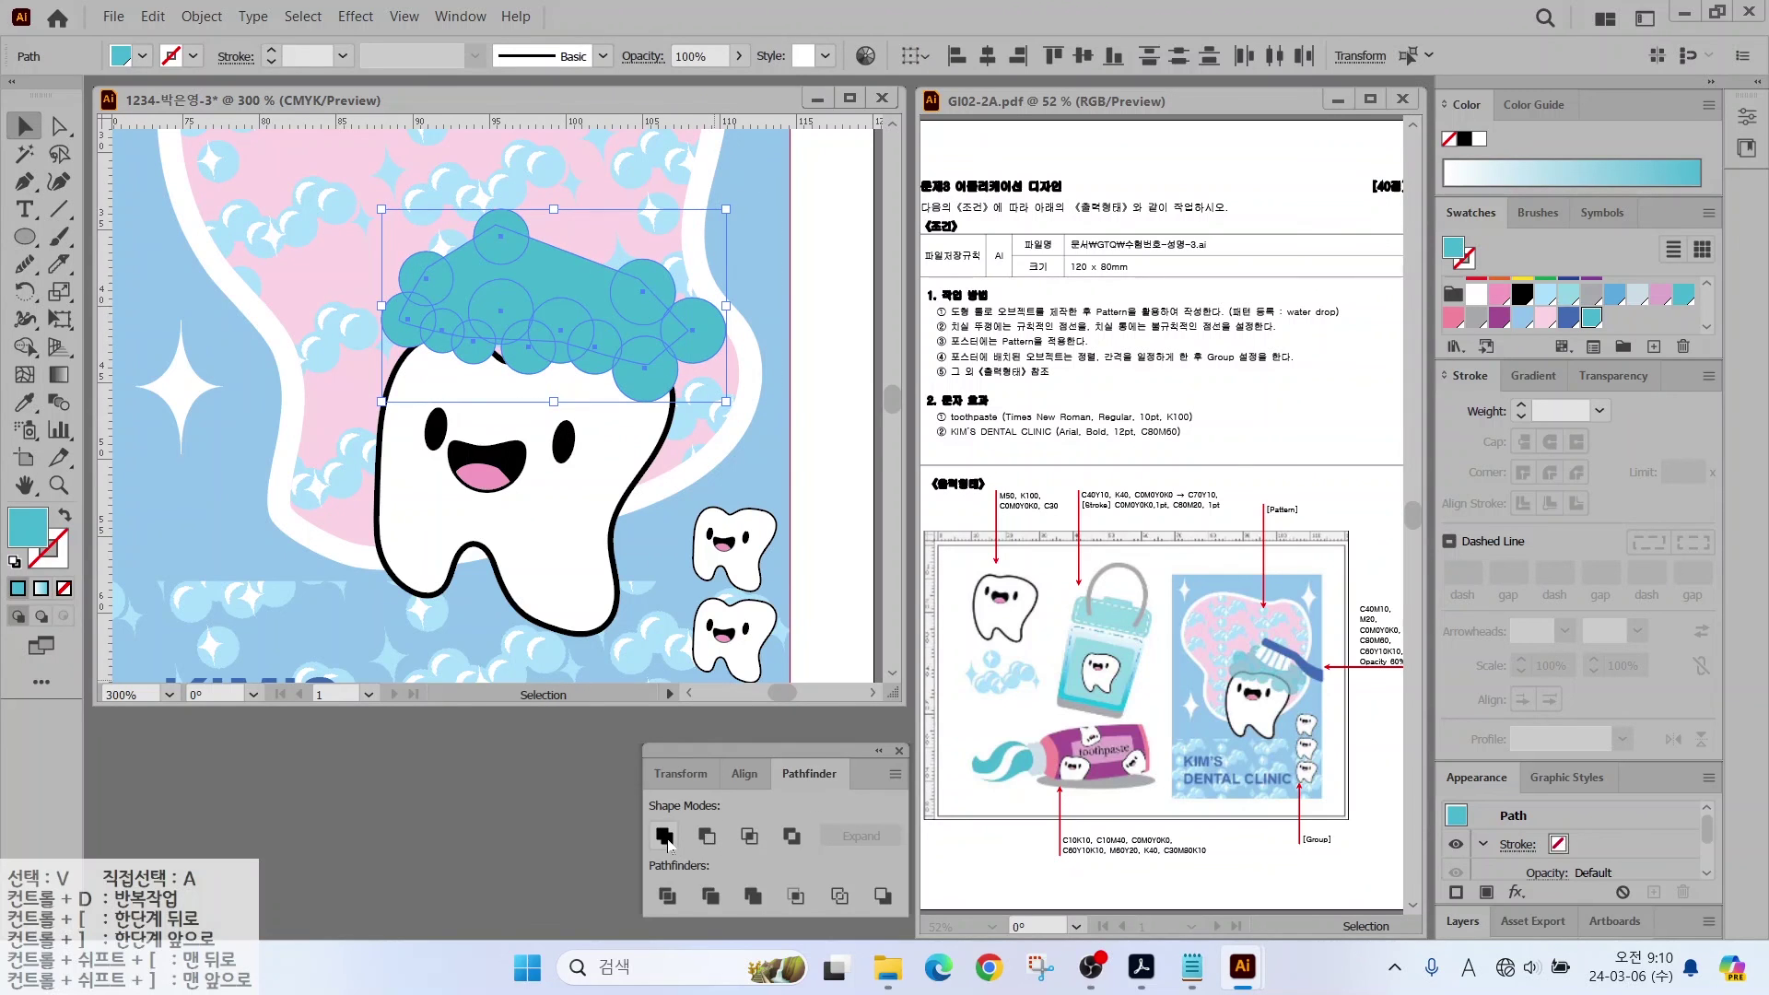
left_click(665, 837)
left_click(1613, 375)
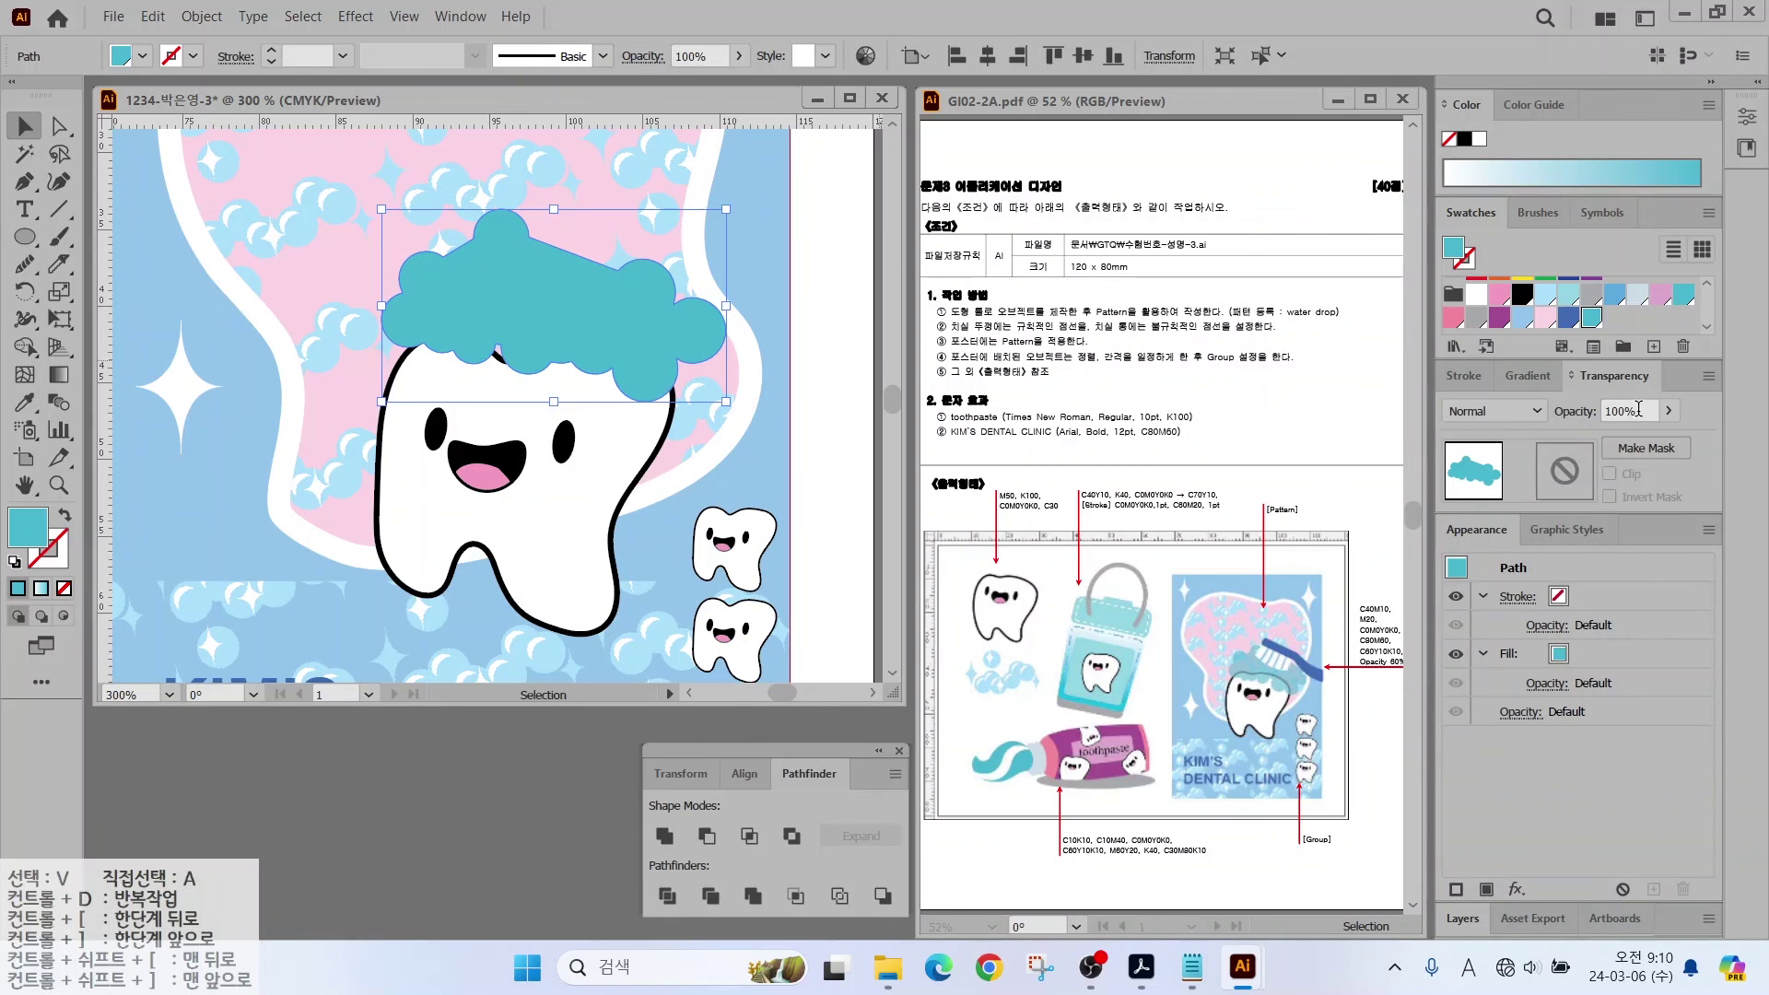
double_click(1620, 410)
type("60")
key("Return")
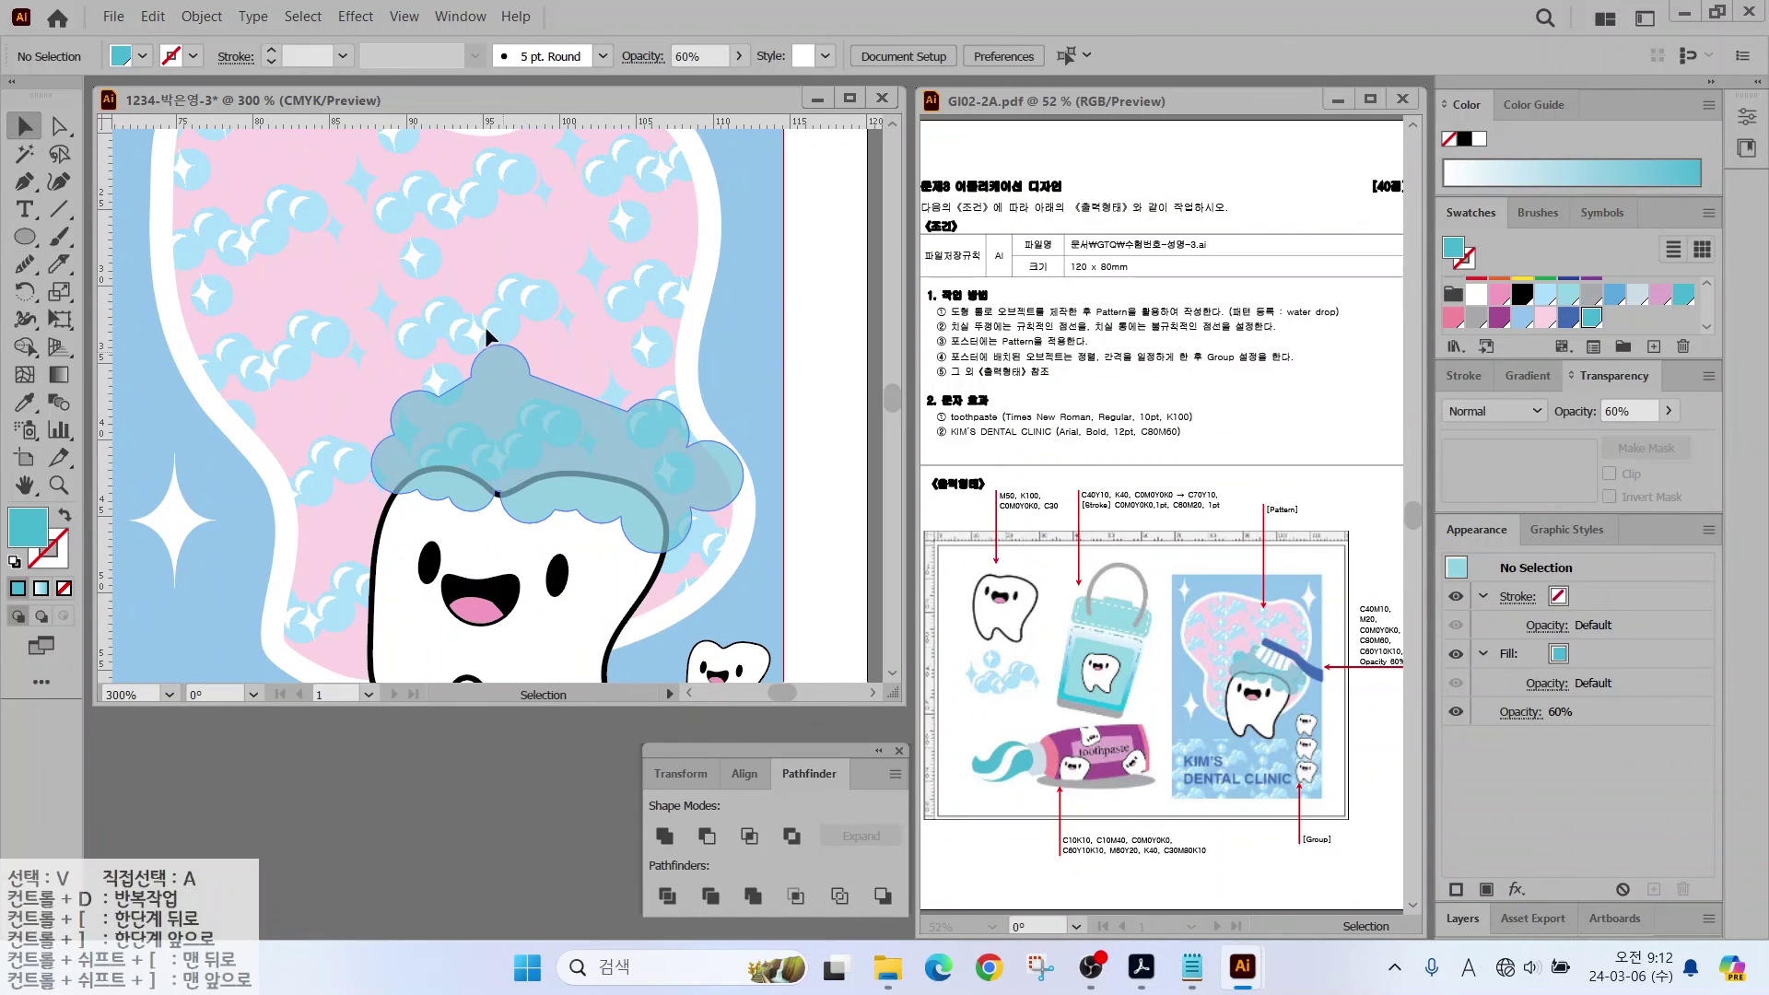
Step: Draw a long square-cornered bar above the foam
left_click(28, 242)
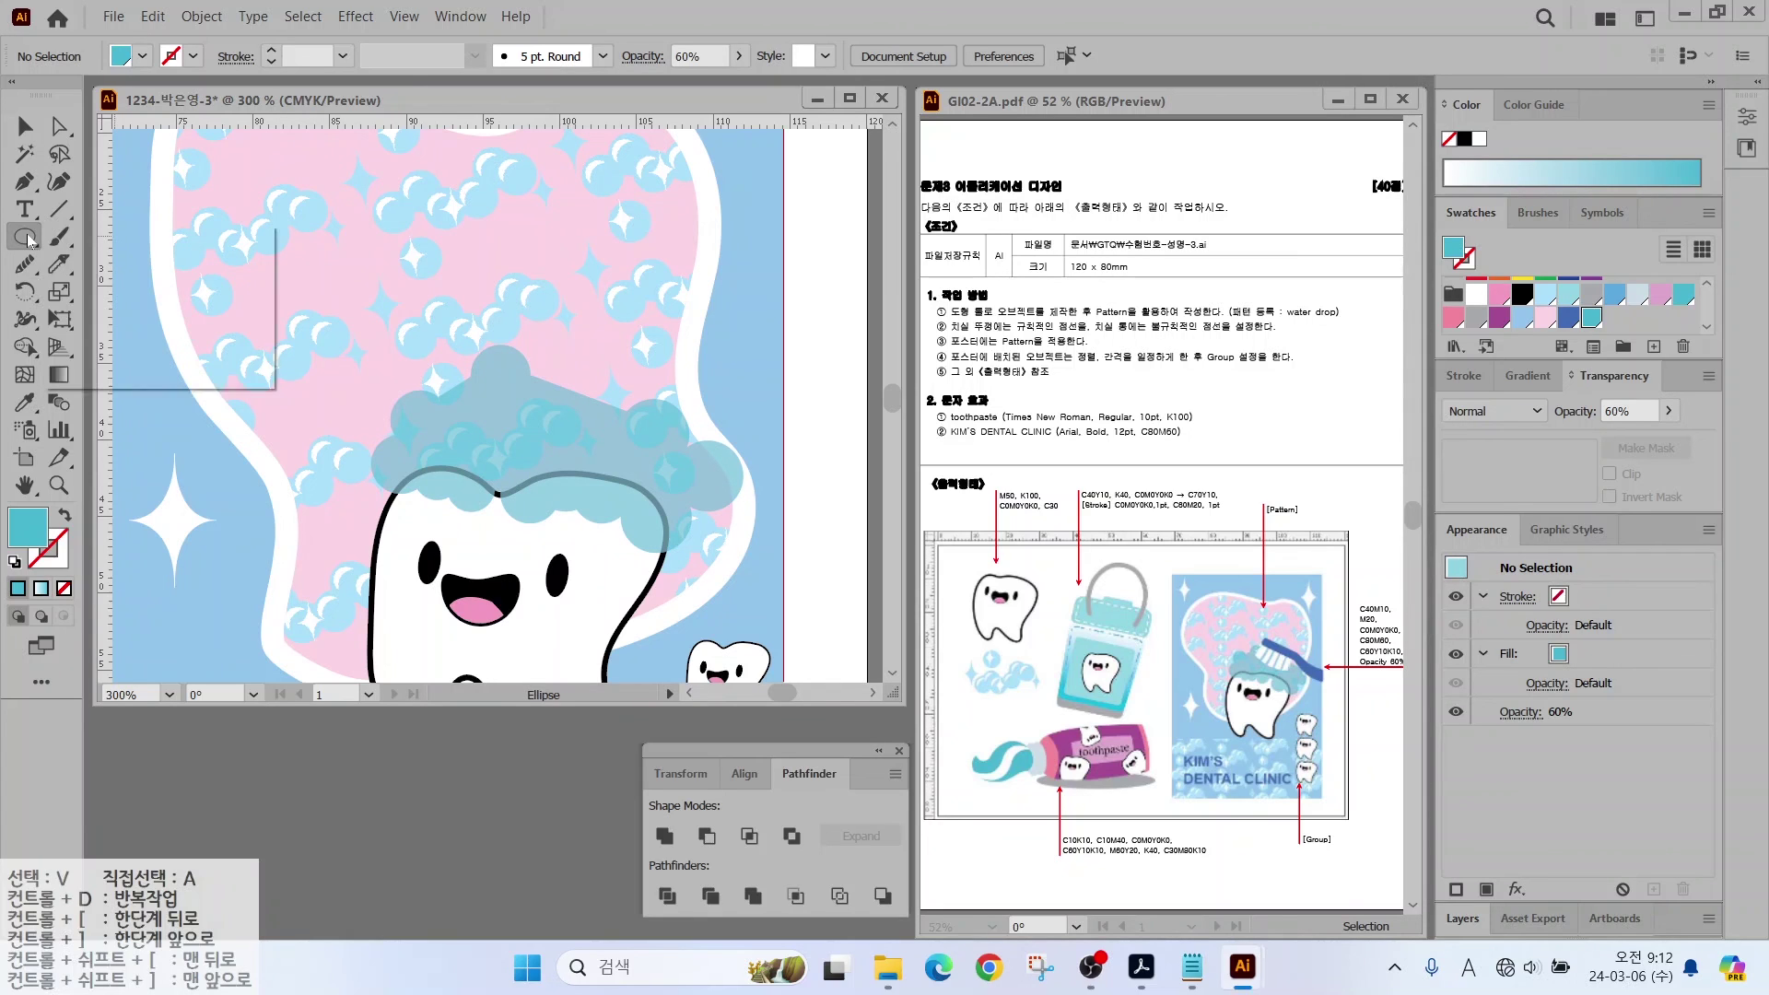
left_click(108, 265)
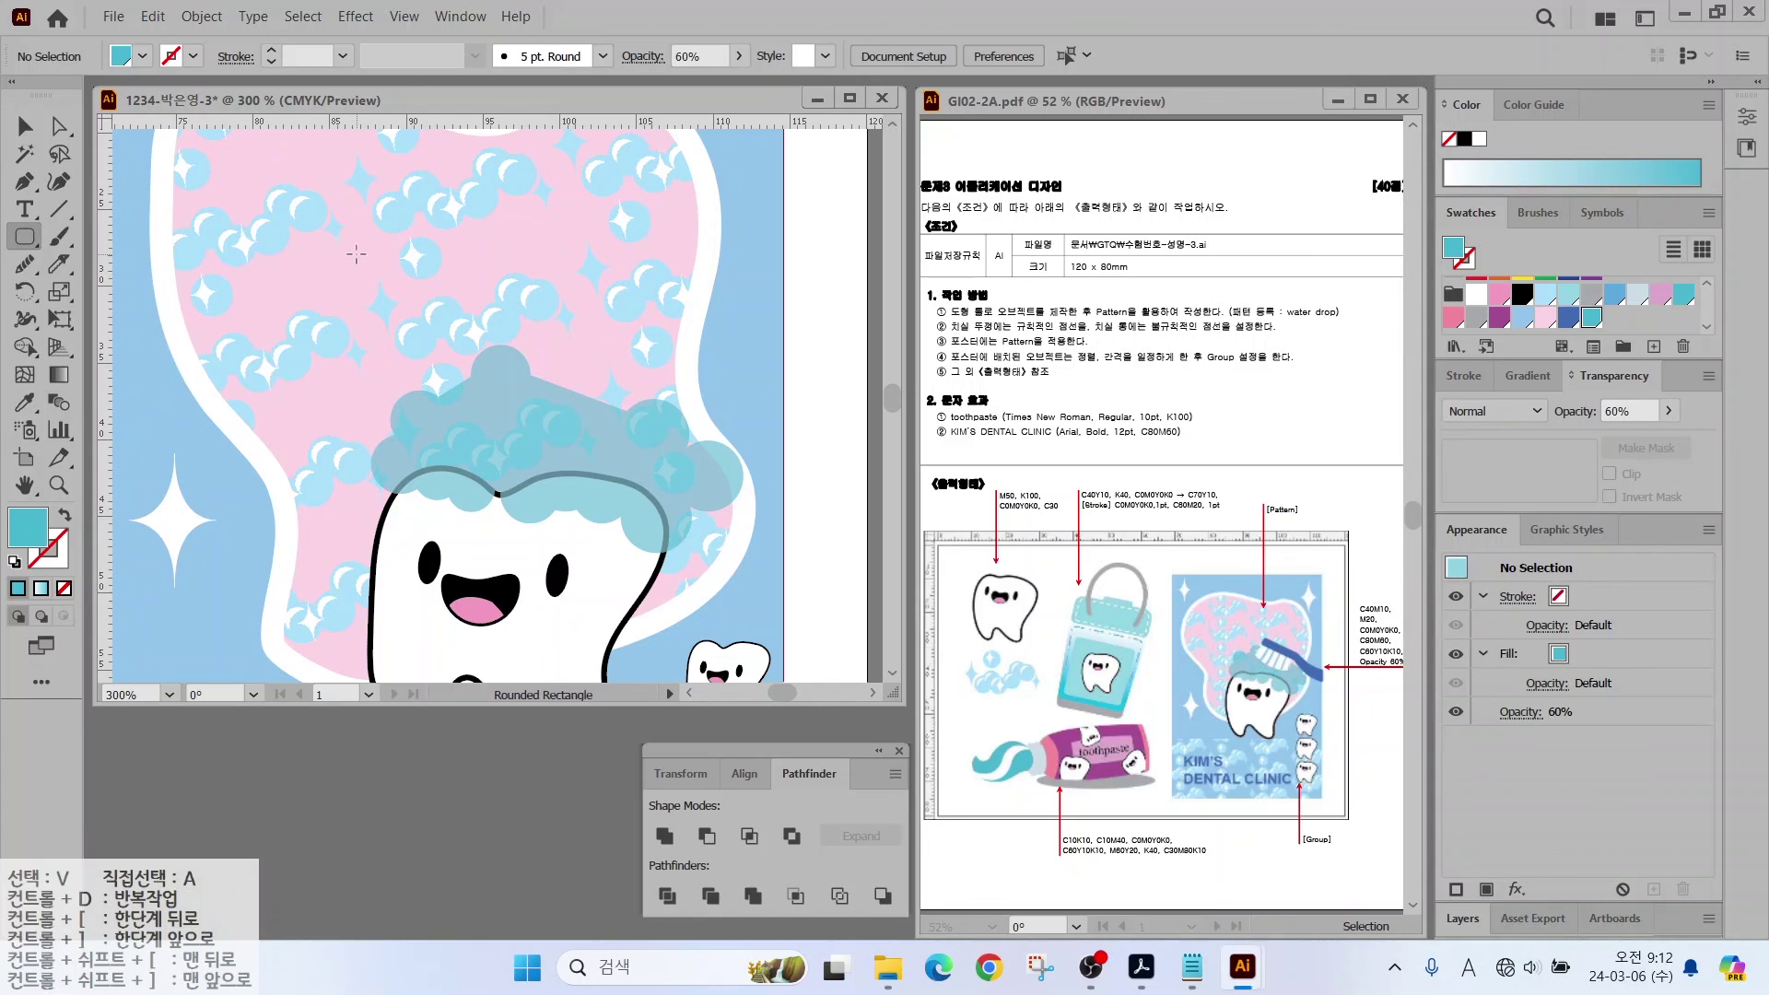
left_click_drag(412, 267, 613, 300)
key("Left")
Step: Fill the bar blue and pen-draw the left half of the bristles in white
left_click(1569, 317)
left_click(33, 187)
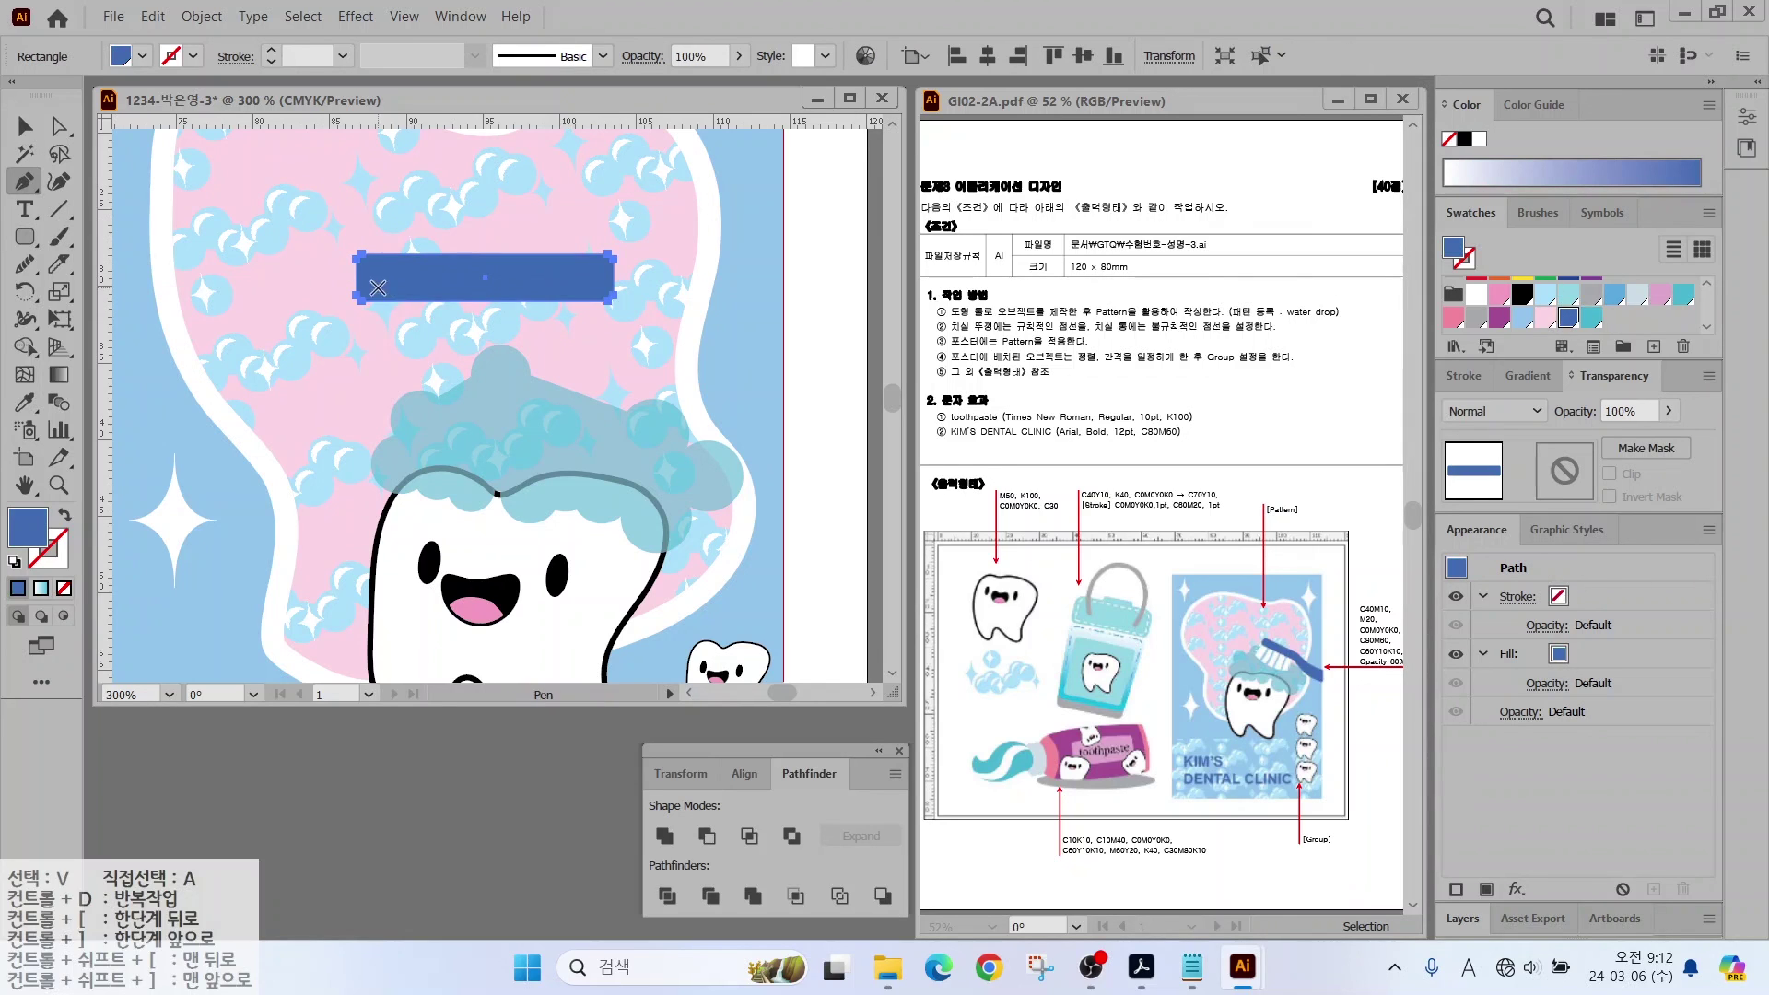
left_click_drag(372, 287, 560, 429)
left_click(486, 421)
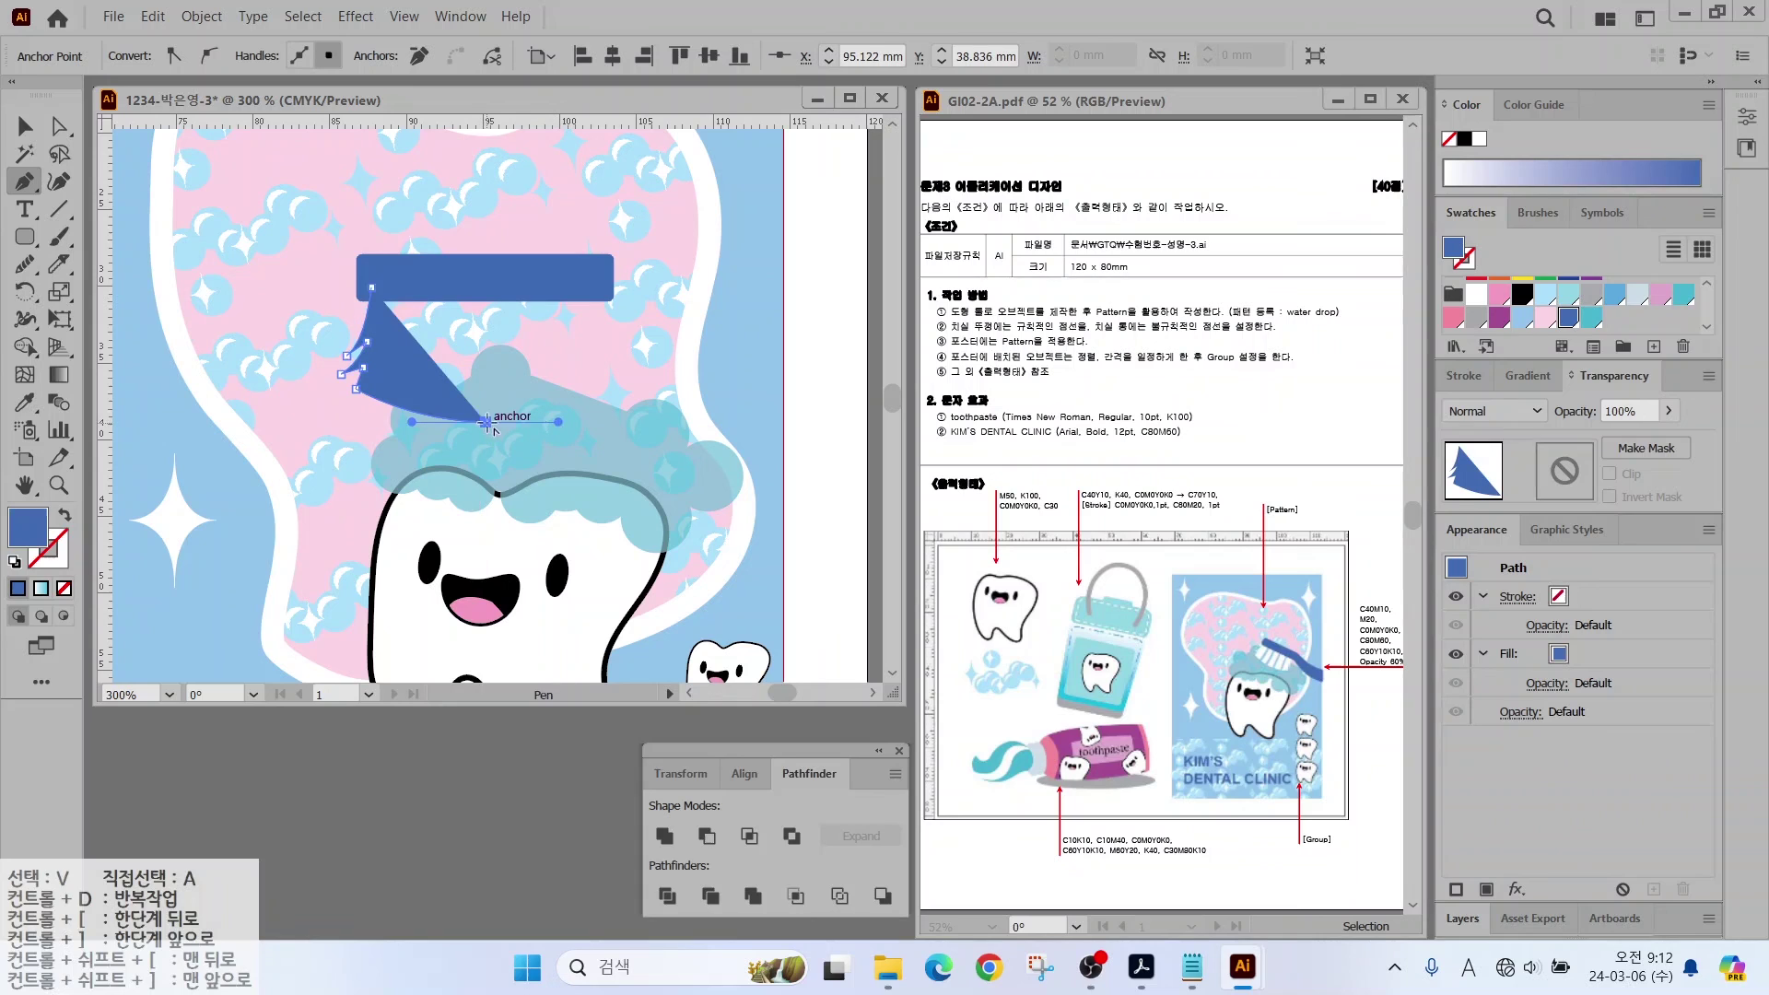
left_click(486, 291)
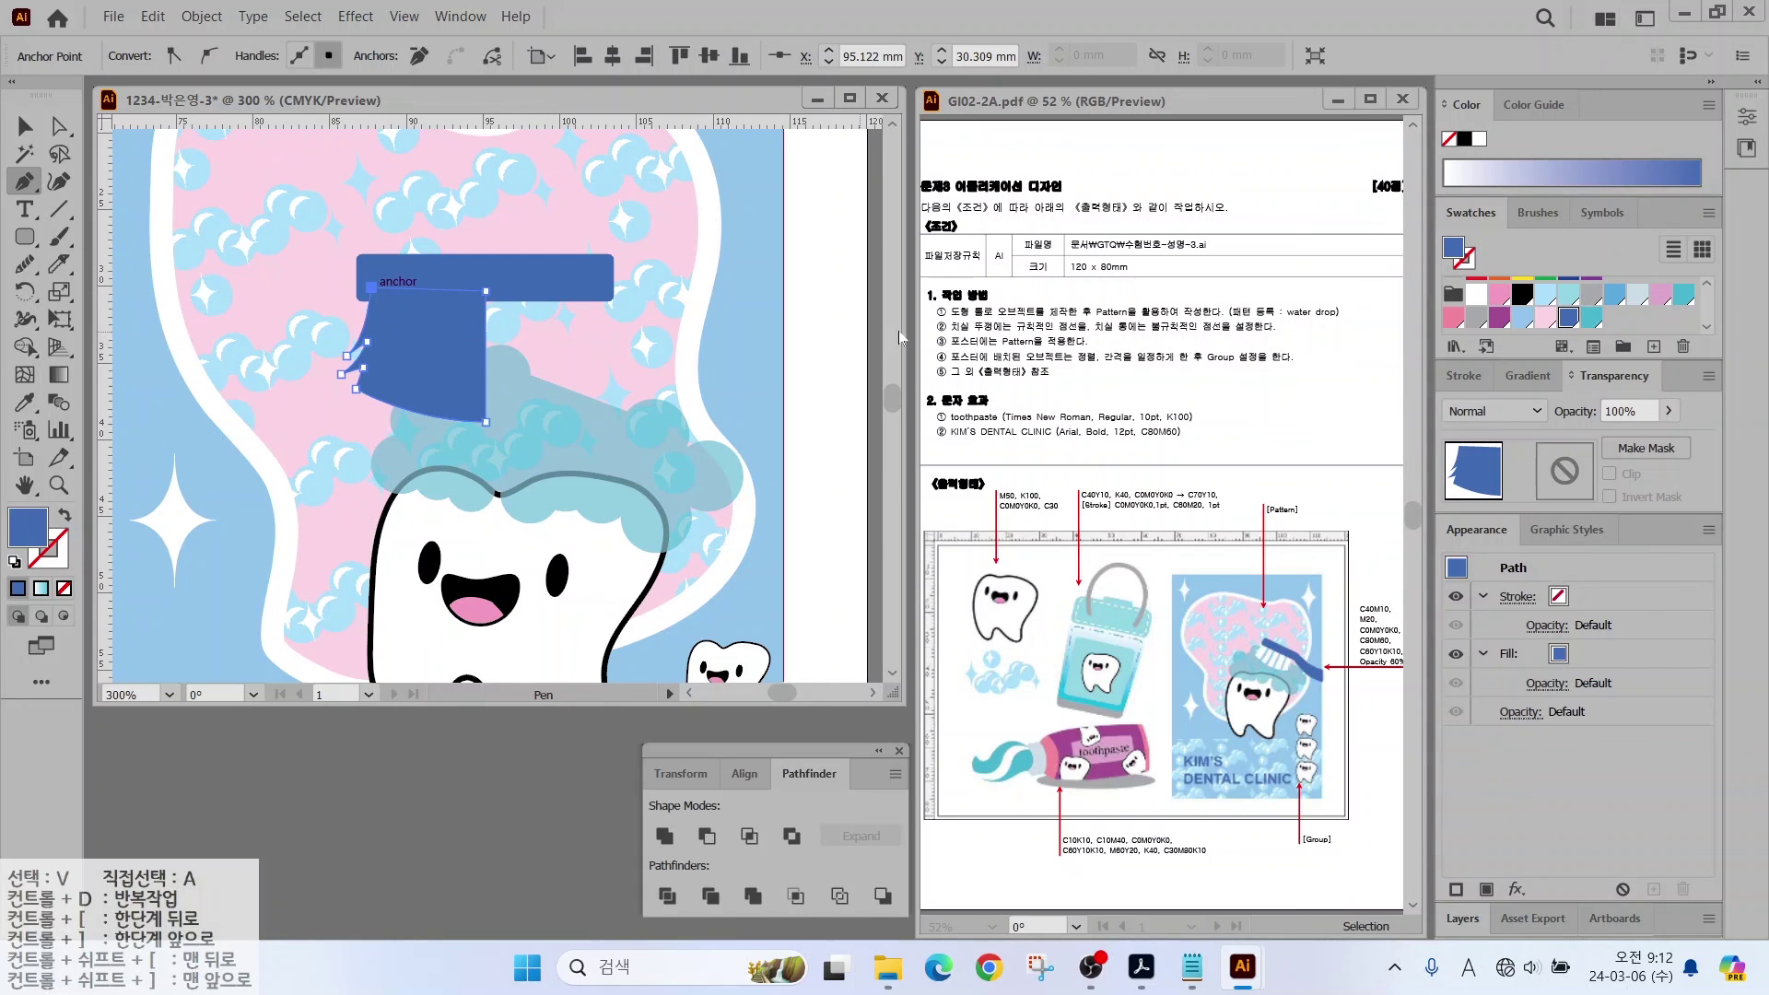
left_click(1476, 297)
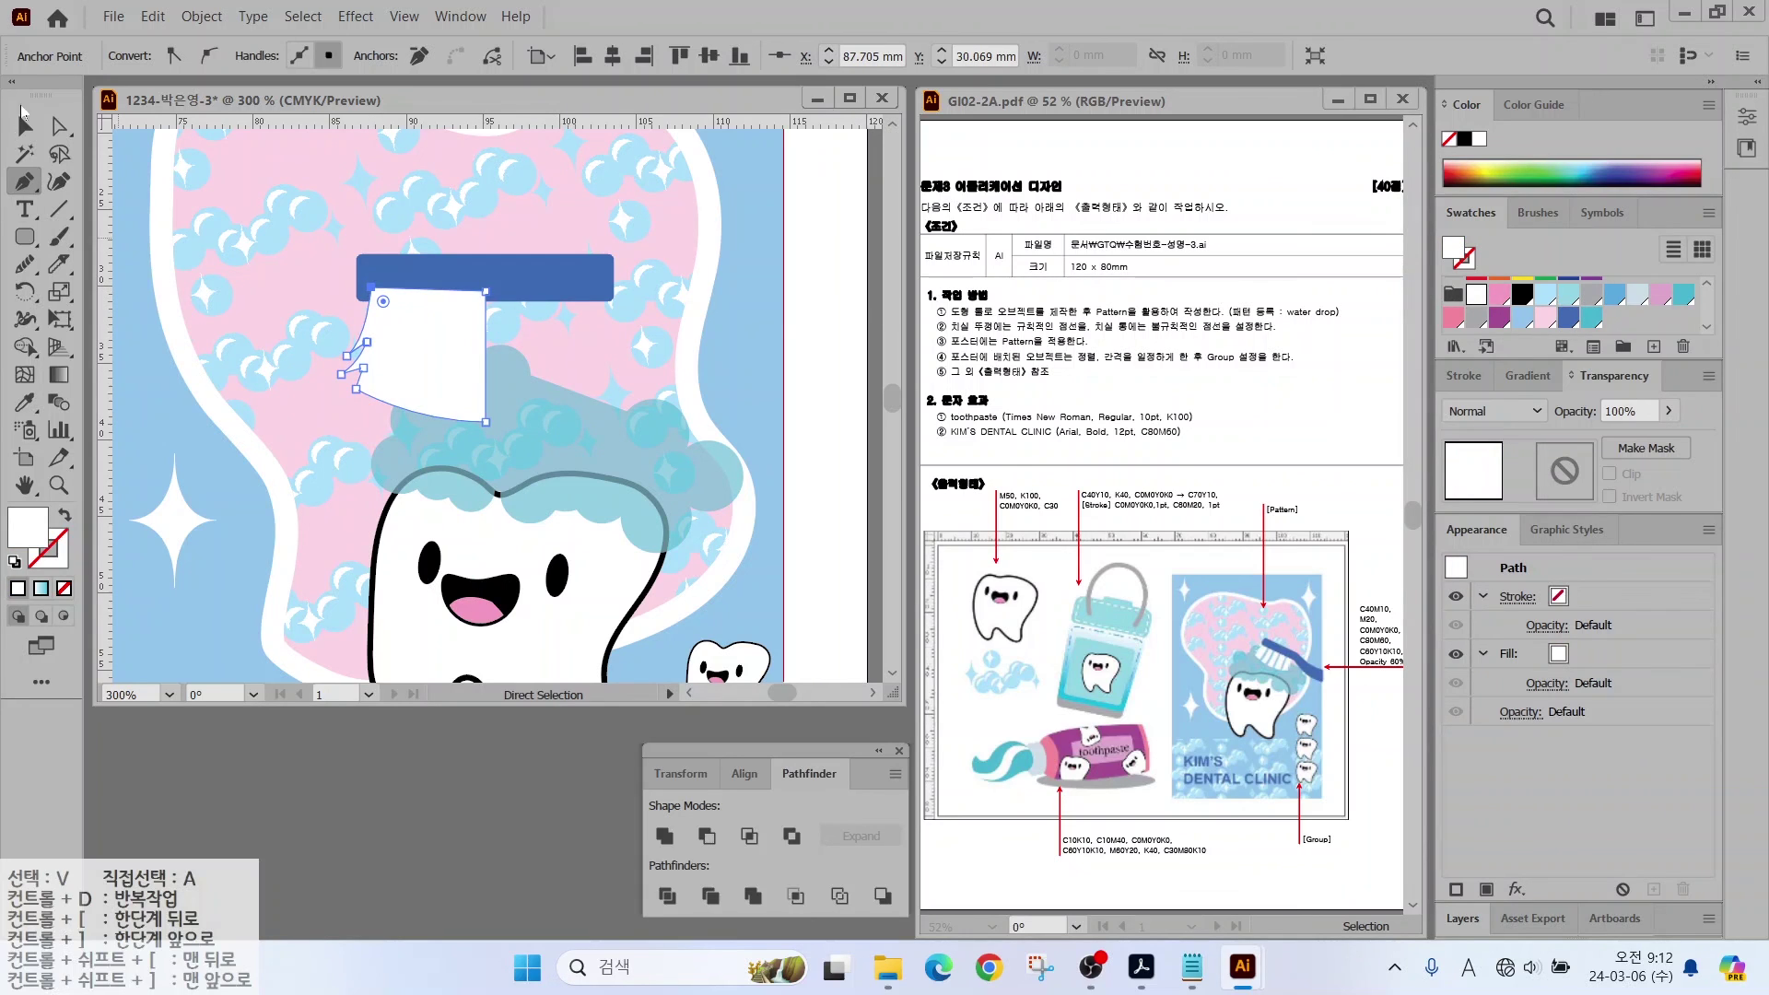
left_click(24, 126)
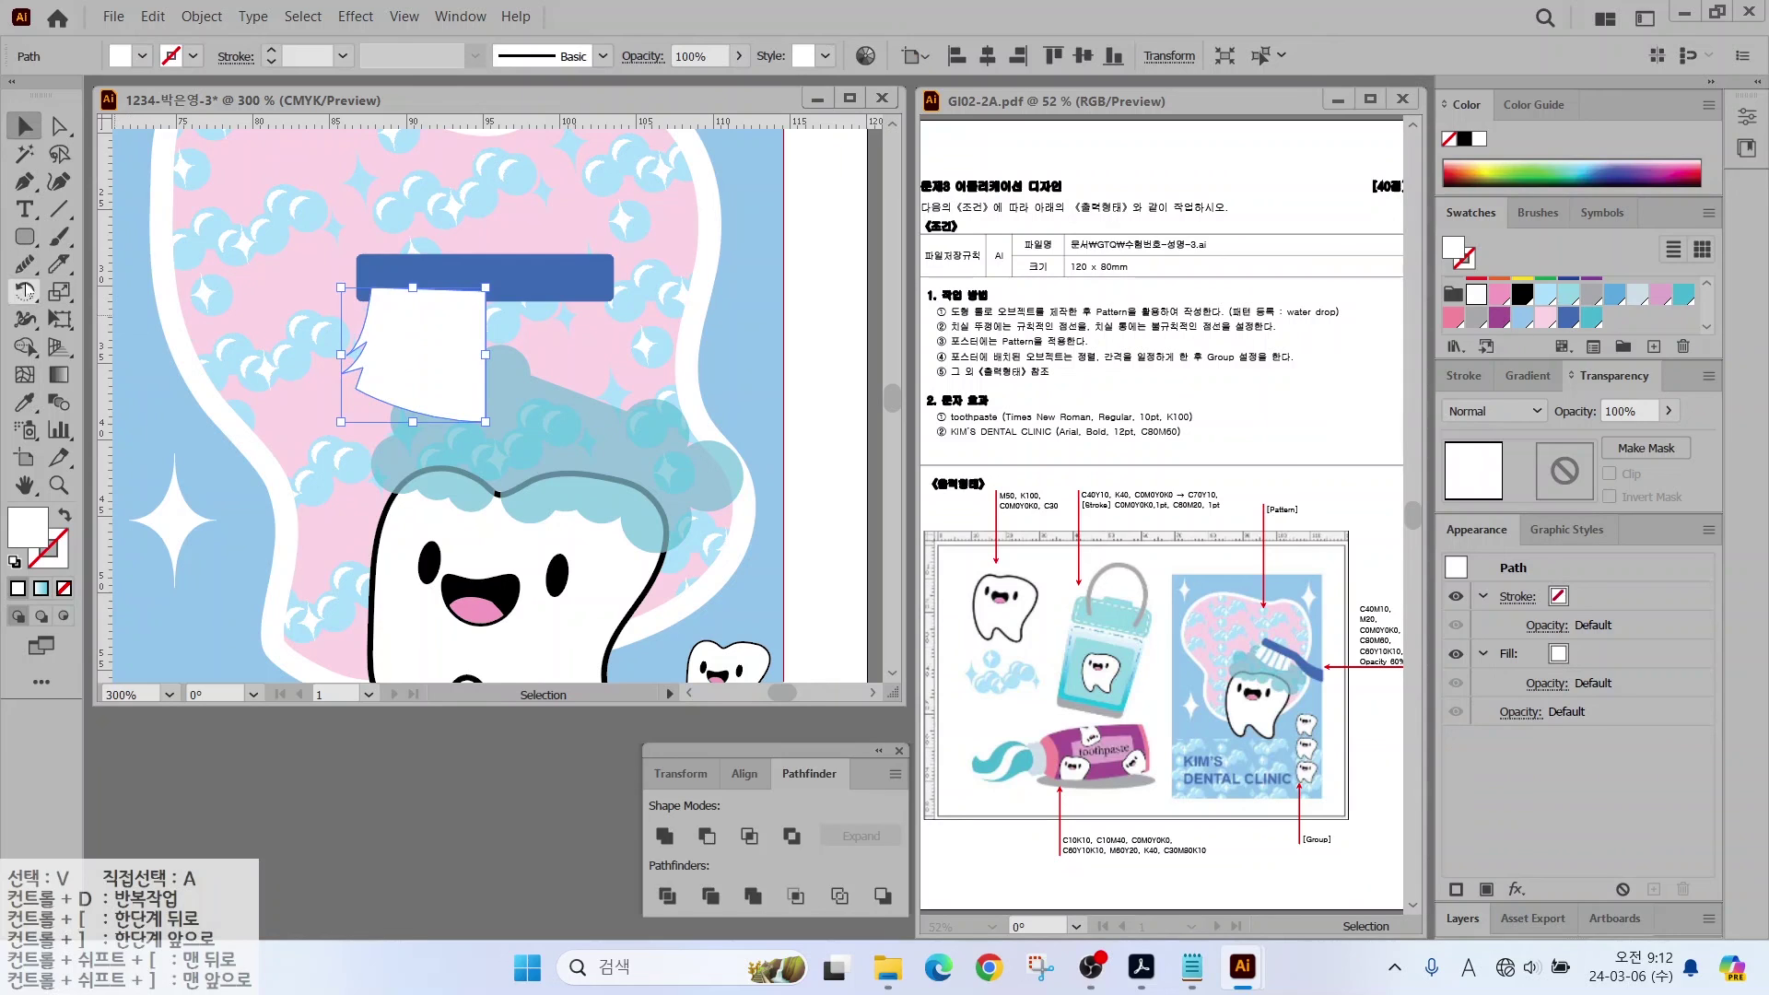
Step: Reflect a copy of the bristle half across the bar's middle and unite both halves
left_click_drag(25, 291, 129, 318)
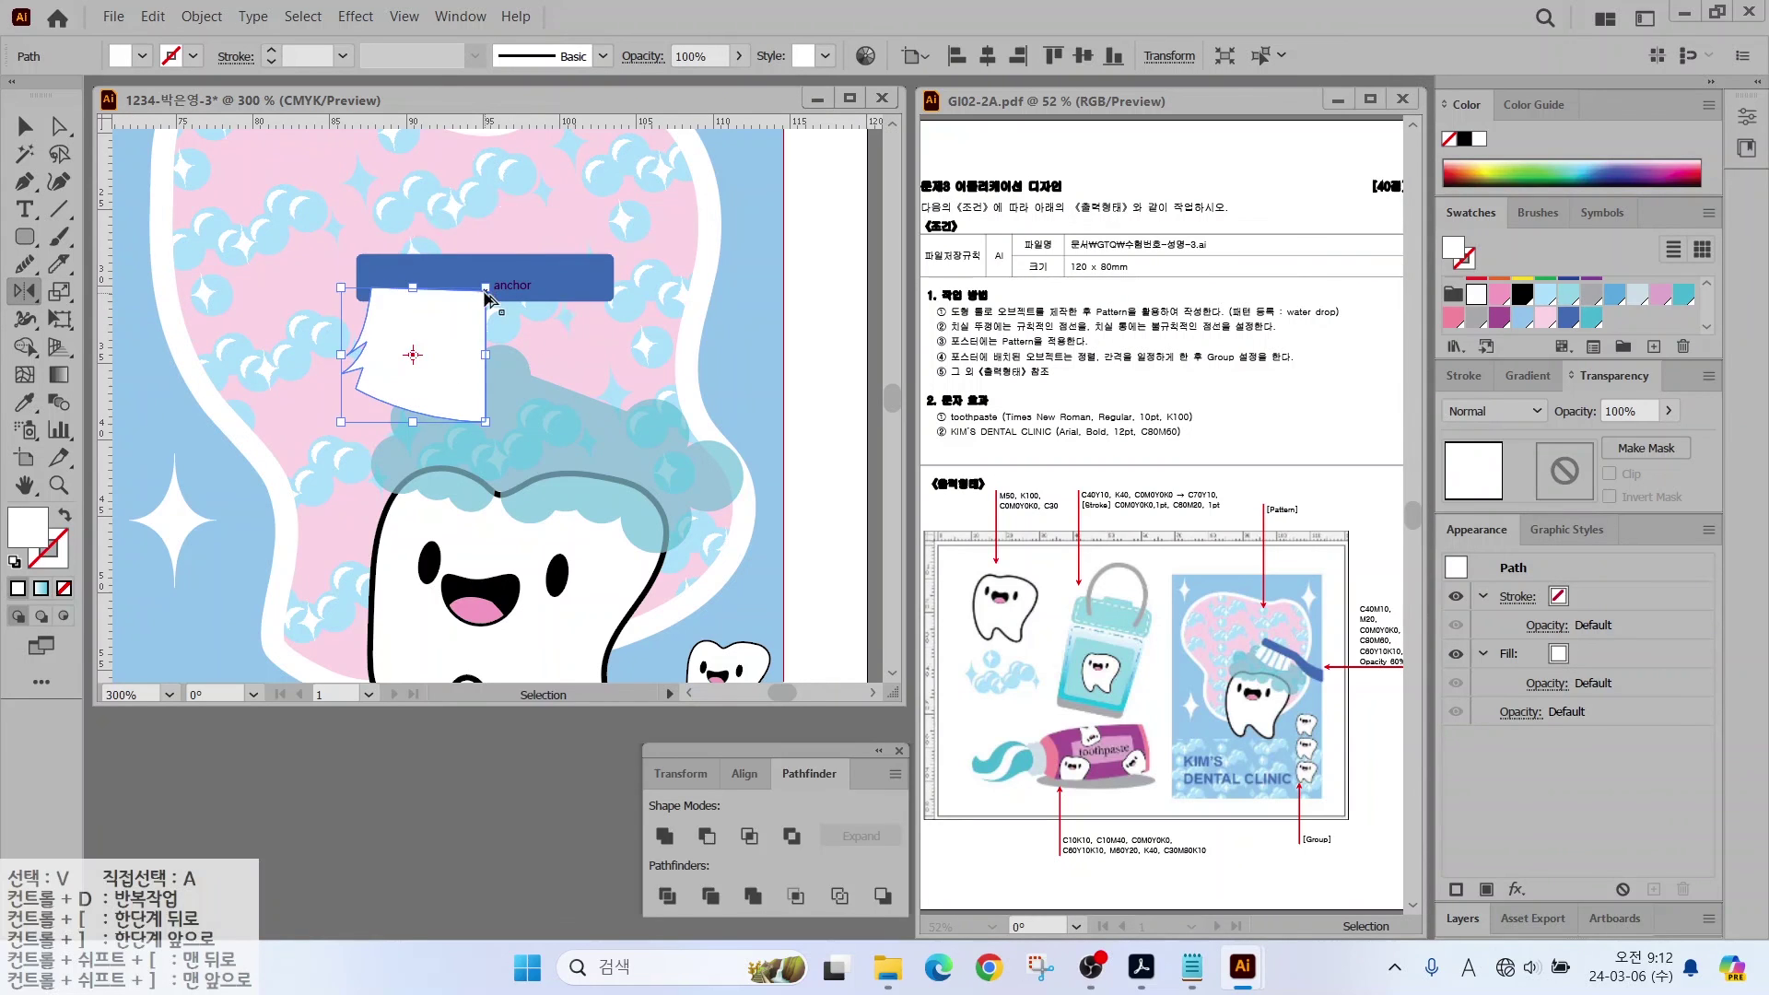
left_click(486, 291, "alt")
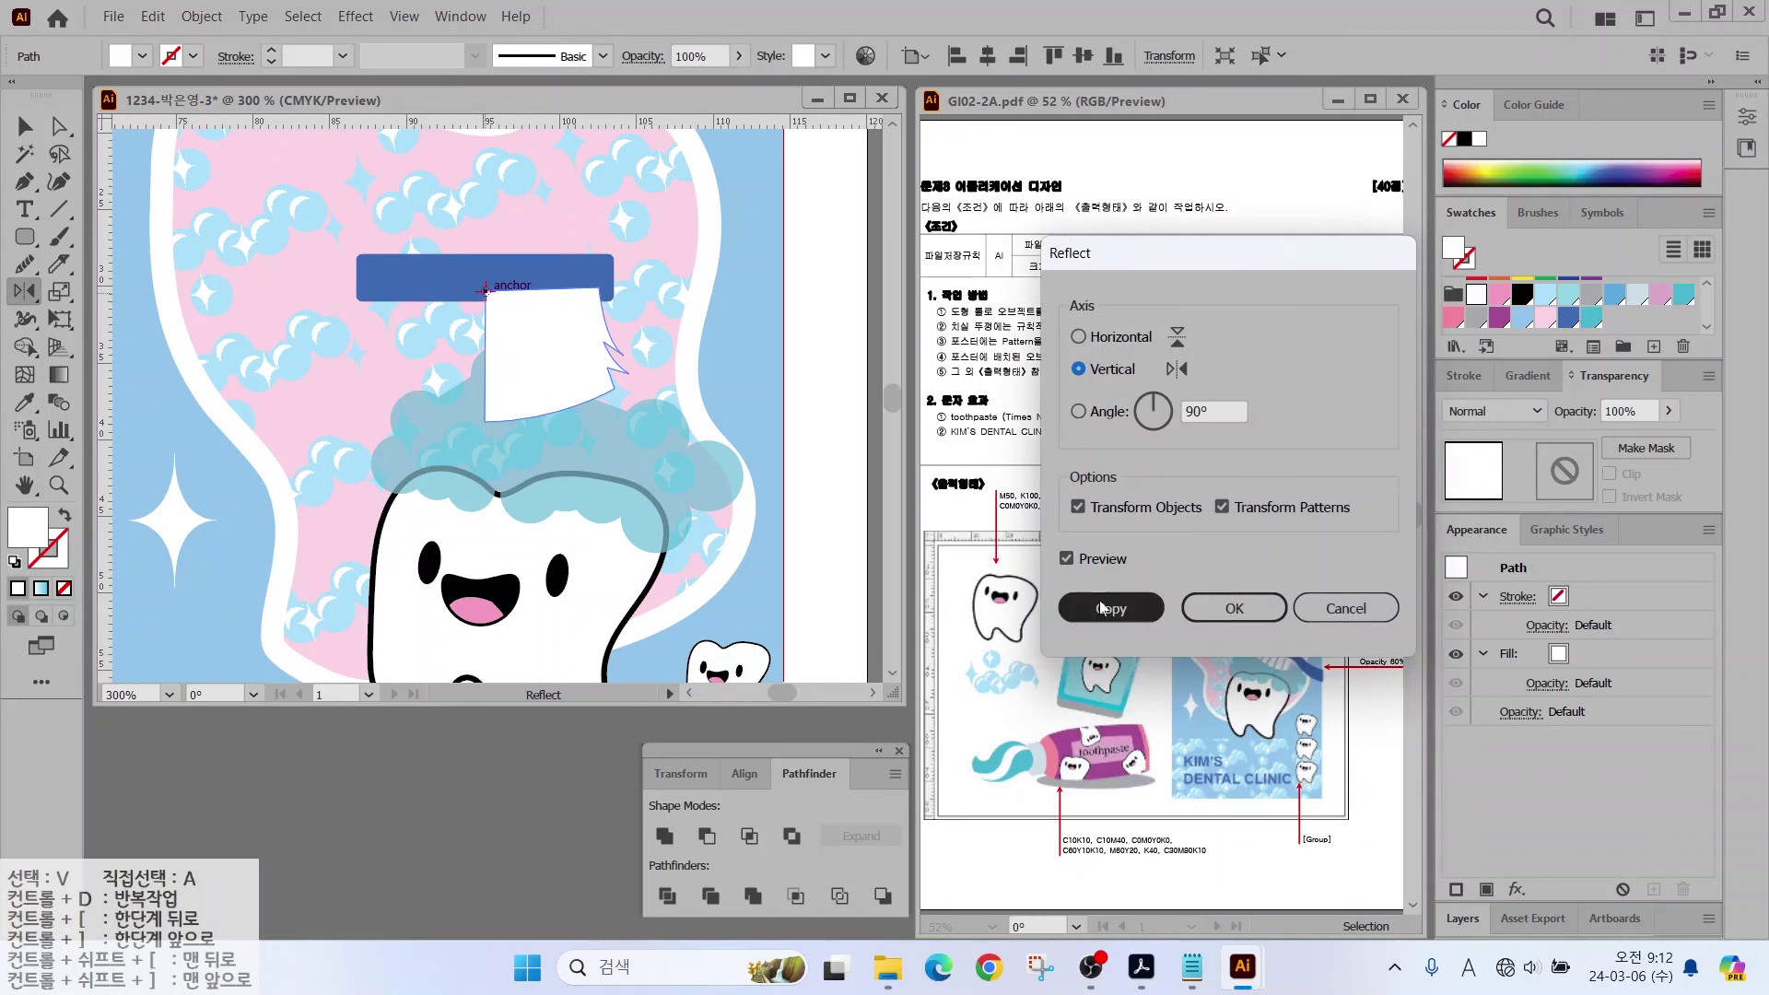
left_click(1067, 558)
left_click(1067, 558)
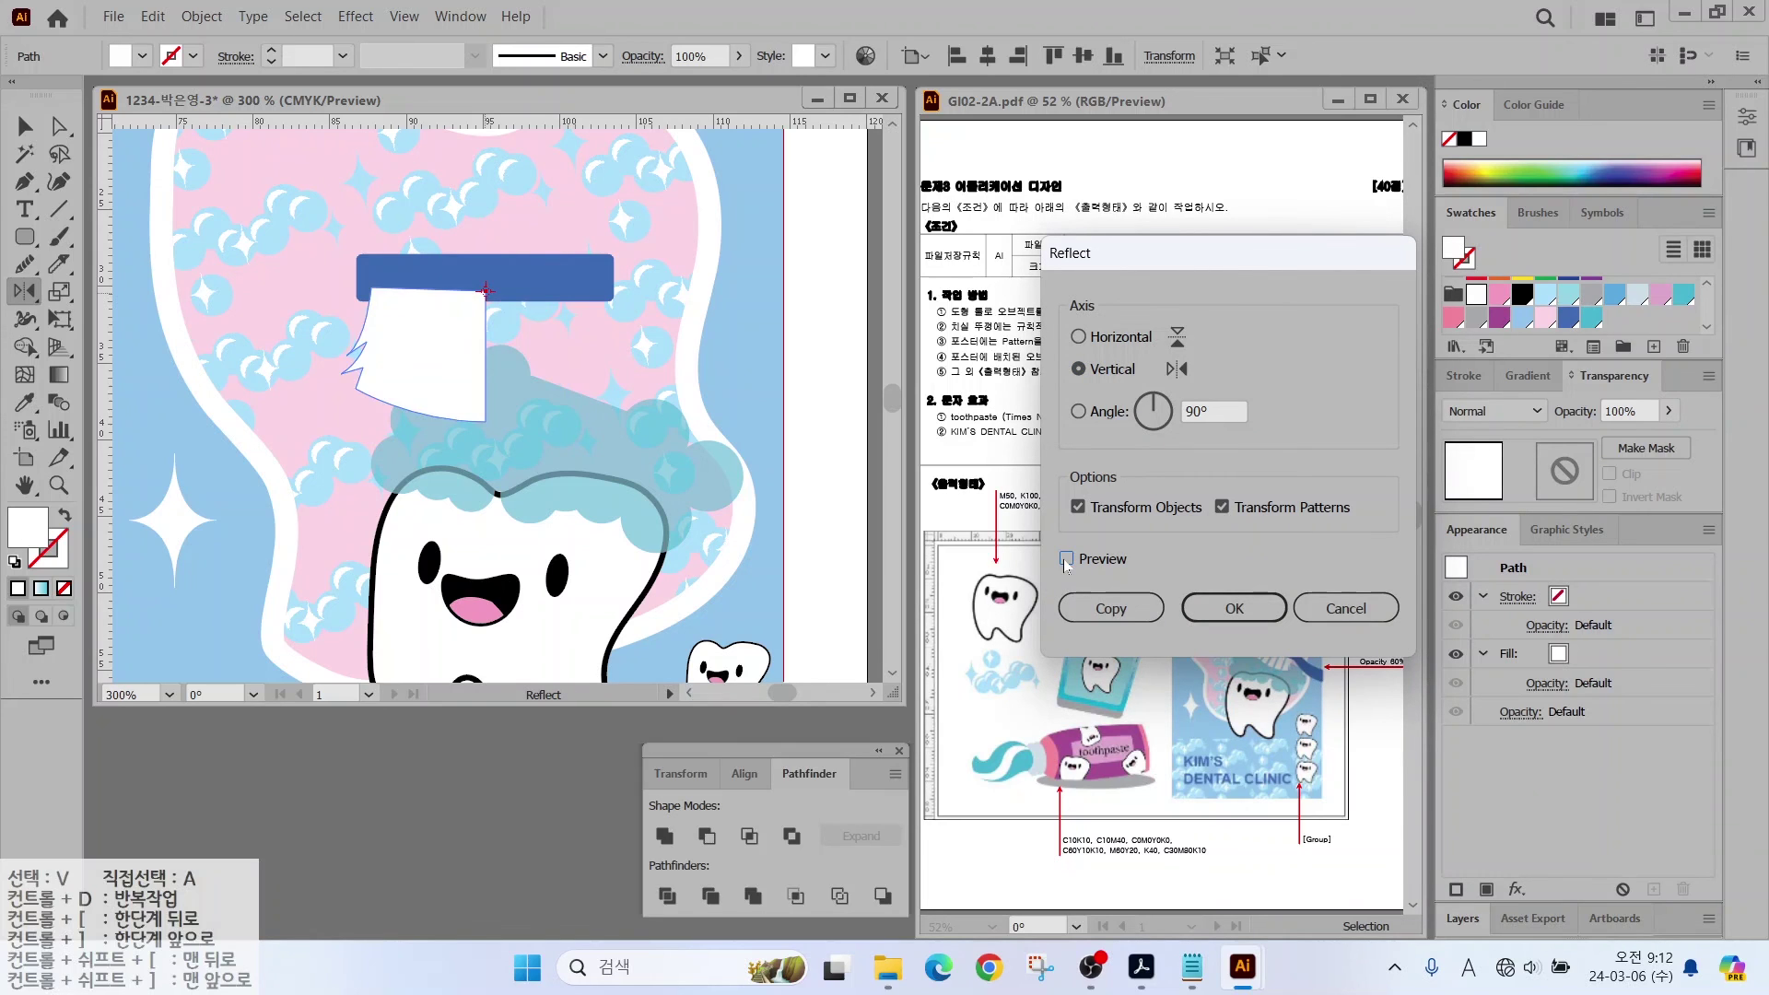
left_click(1066, 558)
key("Return")
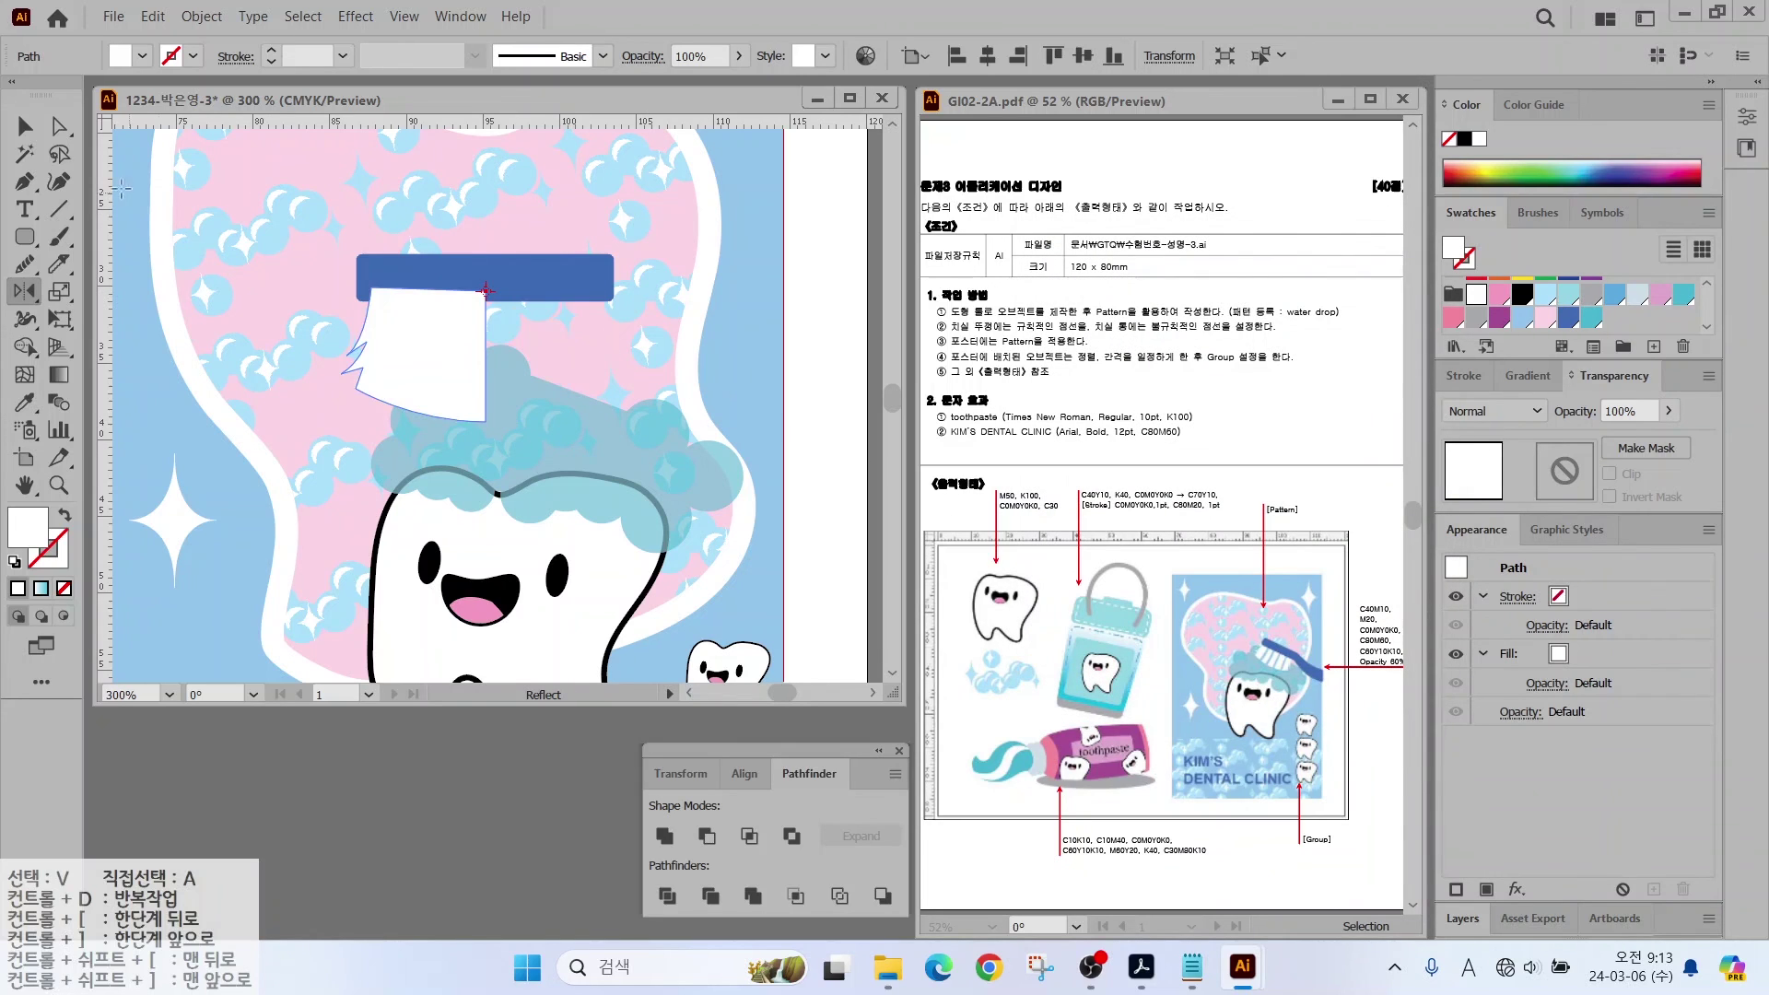
left_click(35, 129)
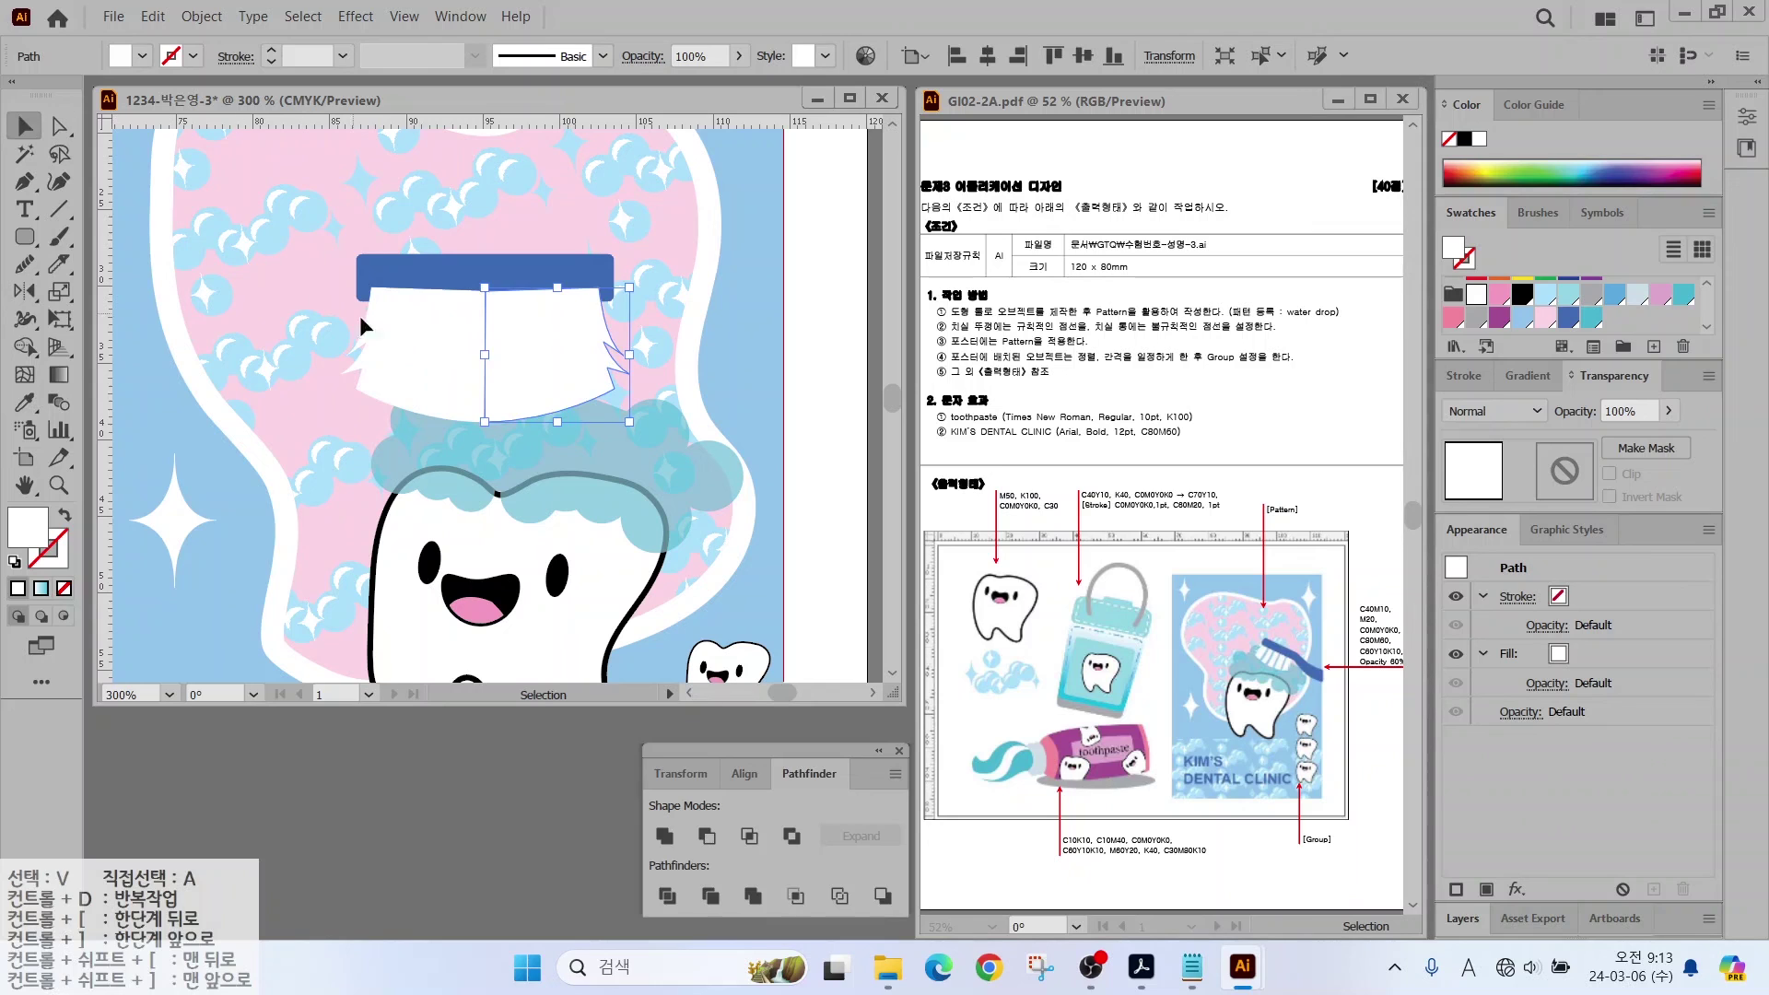
left_click(420, 352, "shift")
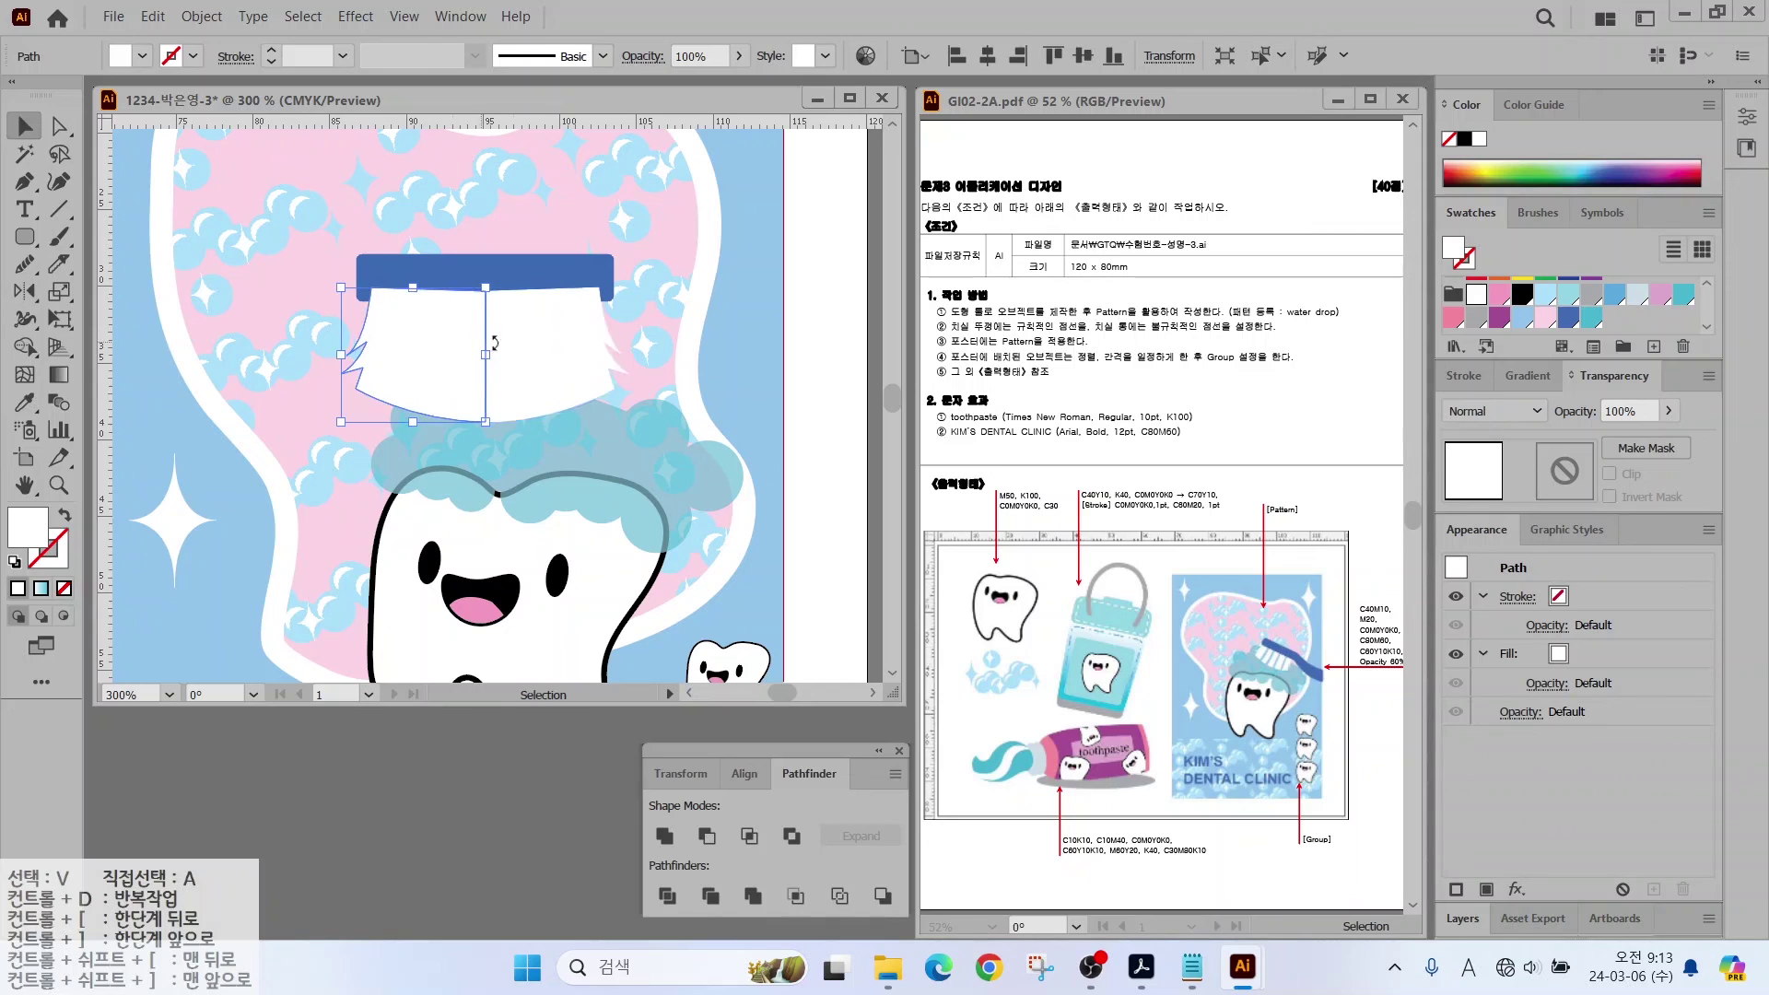
left_click(664, 835)
Step: Delete the stray anchor at the bottom of the merged bristle shape
right_click(451, 268)
key("Escape")
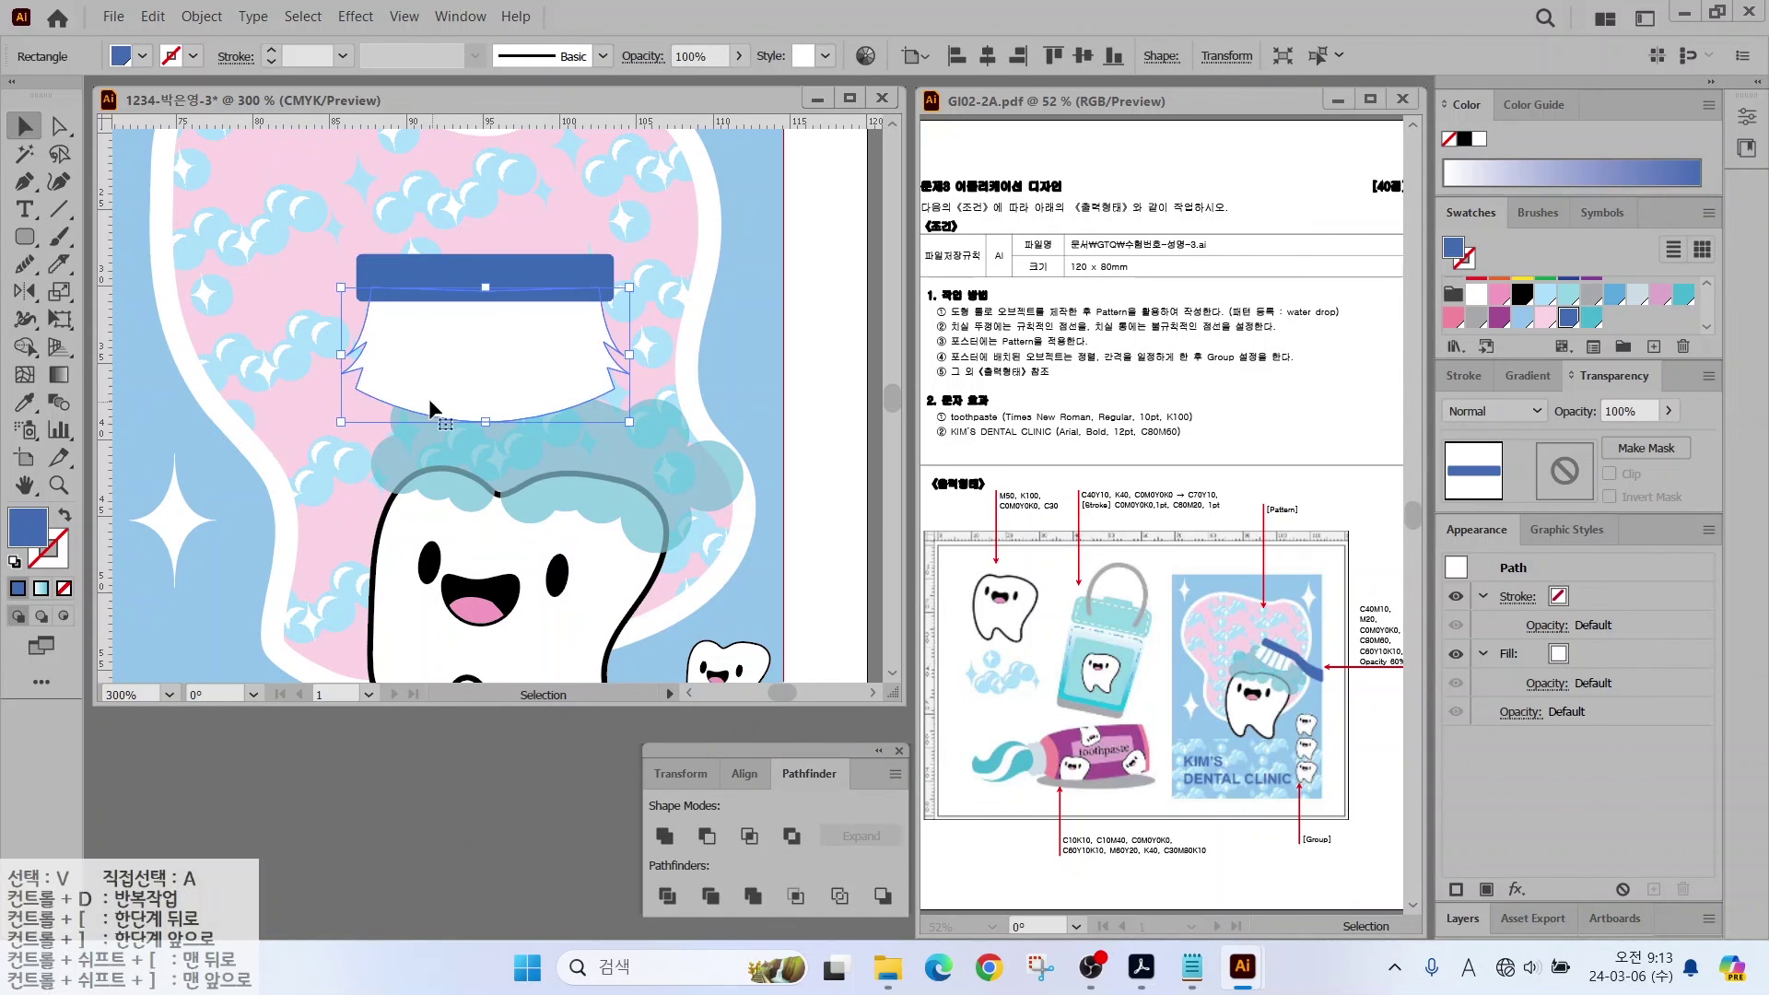
left_click(431, 405)
key("a")
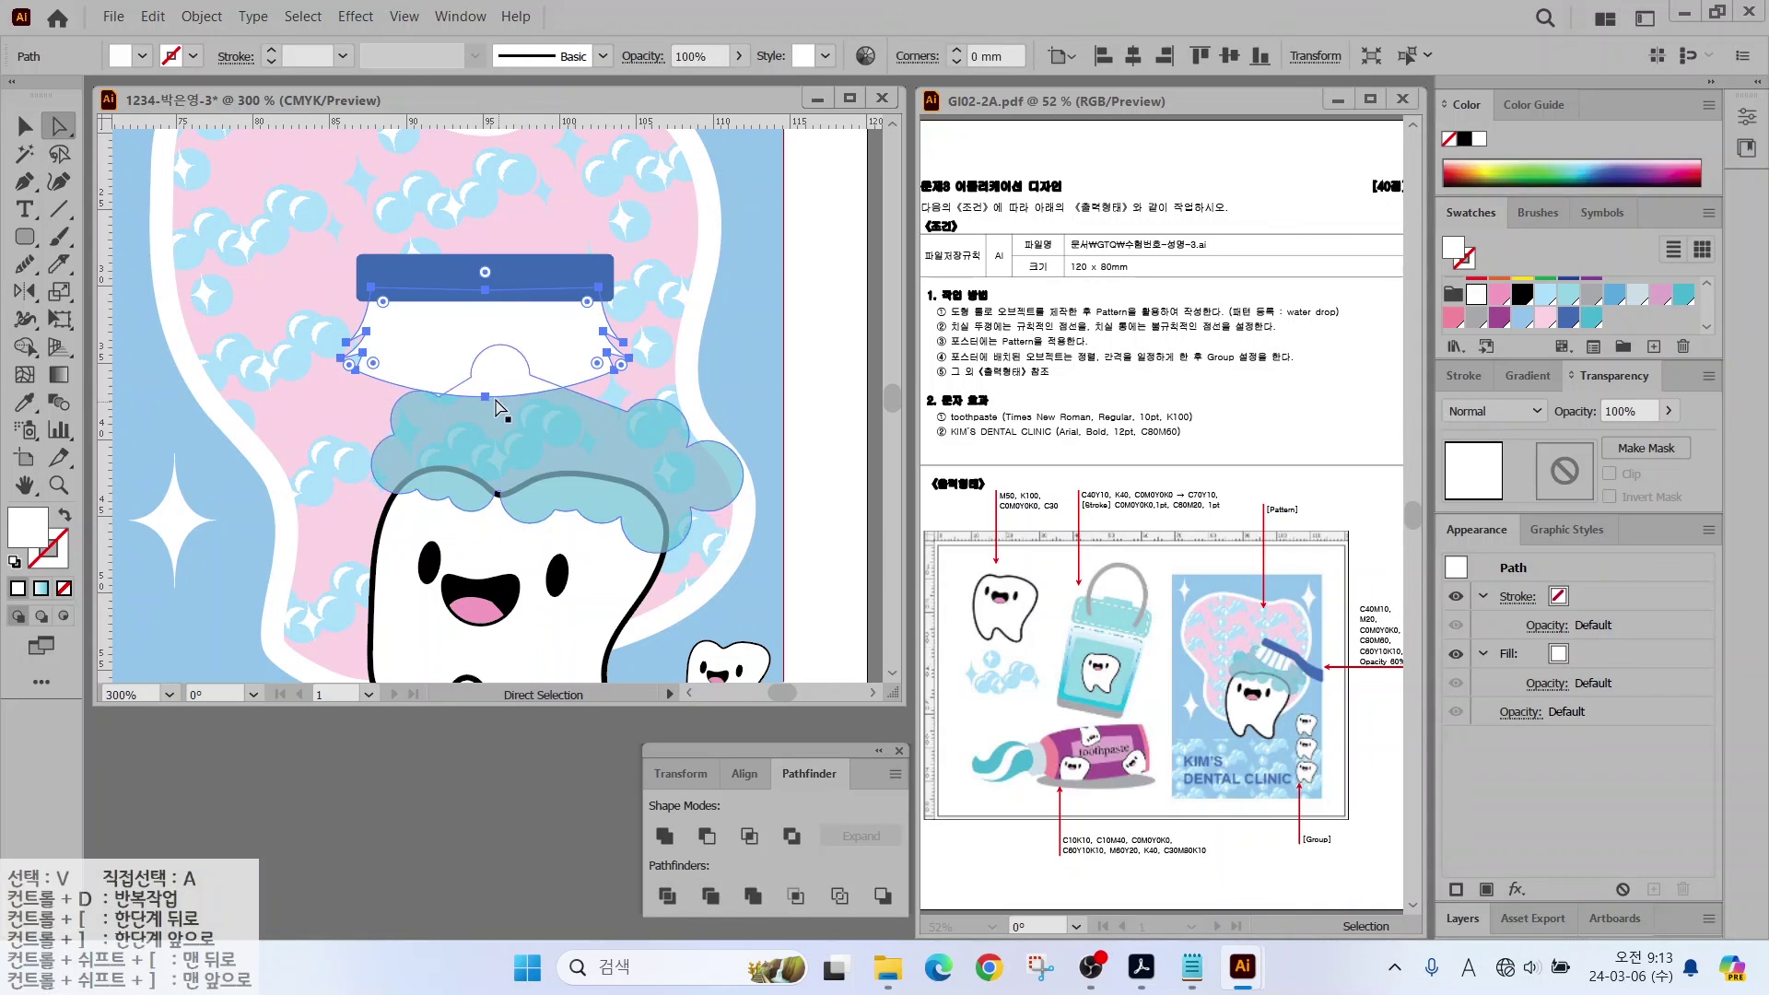
left_click(486, 397)
key("ctrl+h")
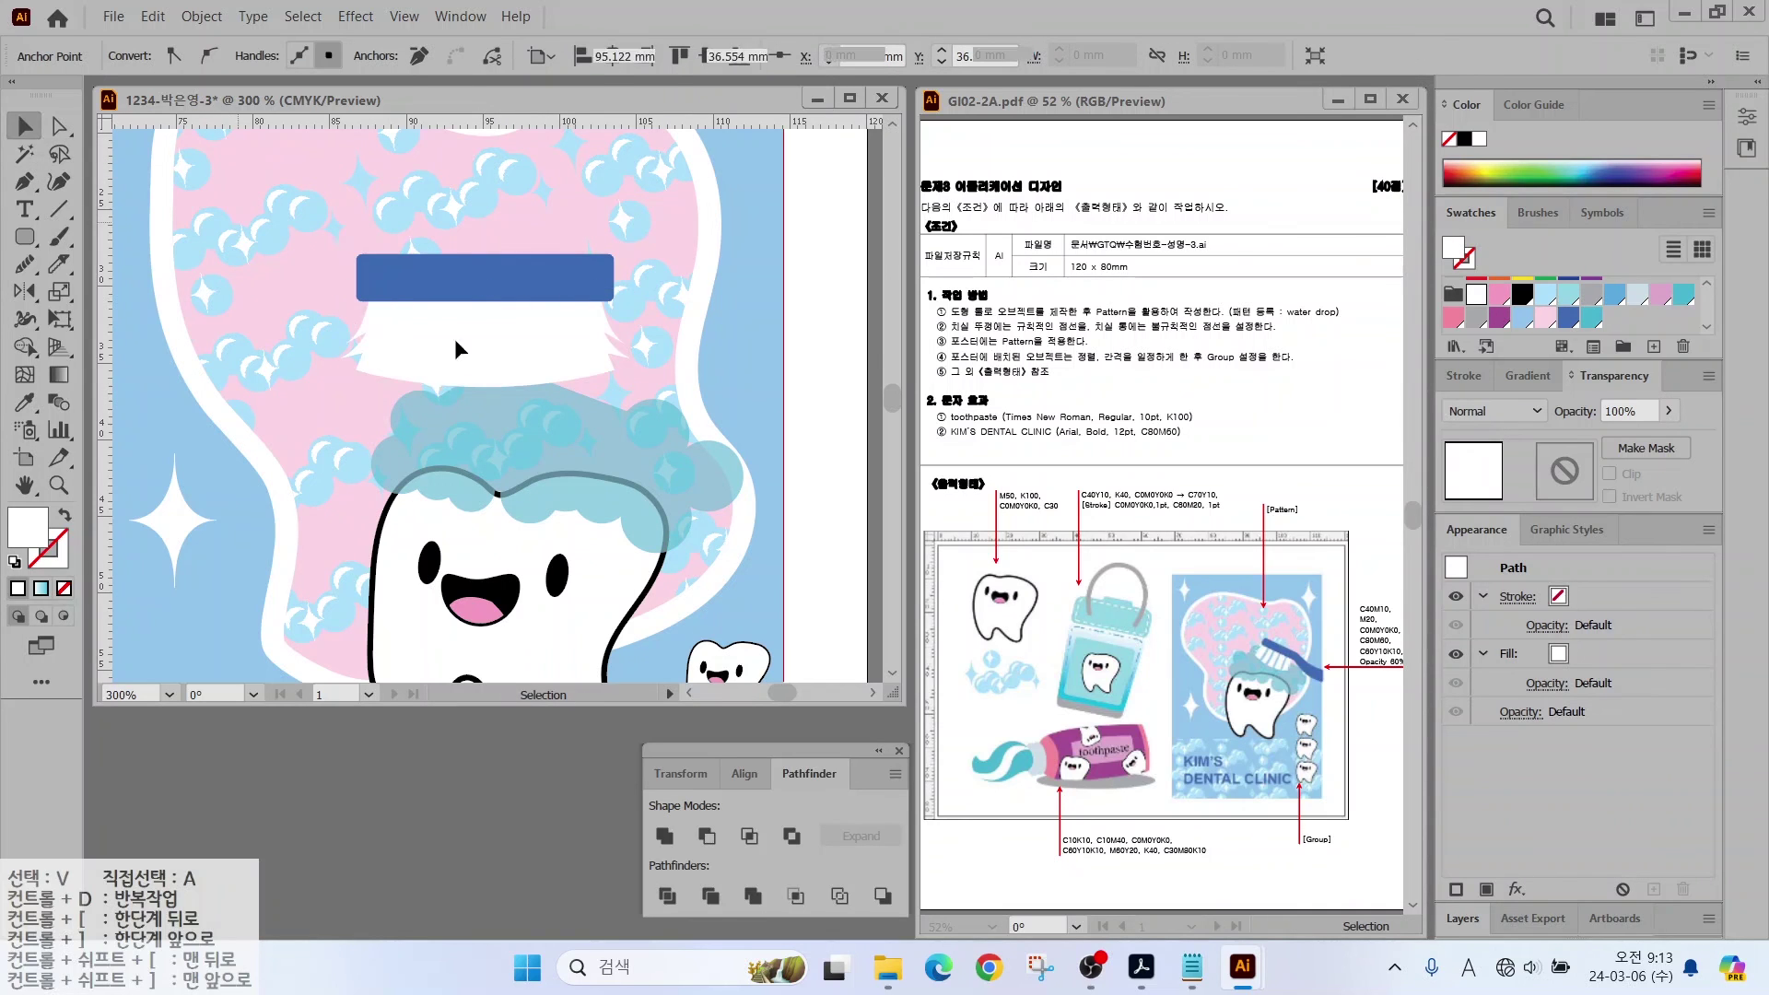
key("ctrl+shift+a")
left_click(25, 182)
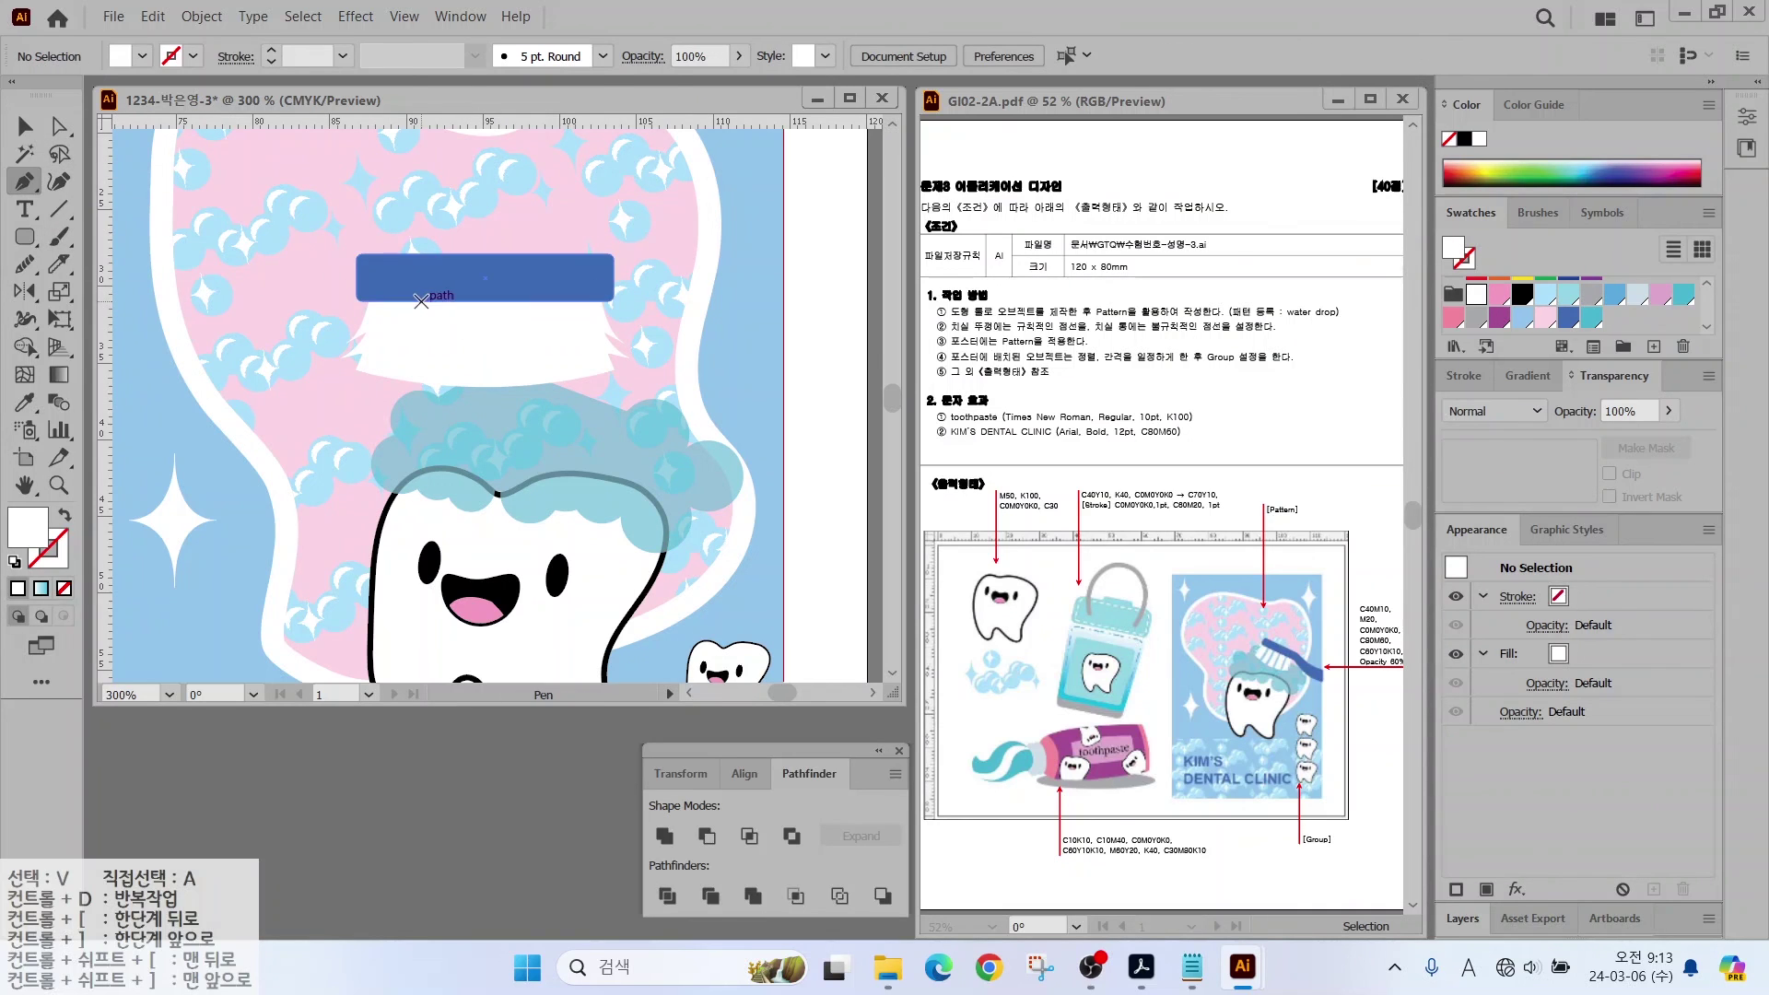
Step: Pen-draw two thin light-blue bristle strands down from the brush head
left_click_drag(428, 301, 432, 326)
left_click(411, 380)
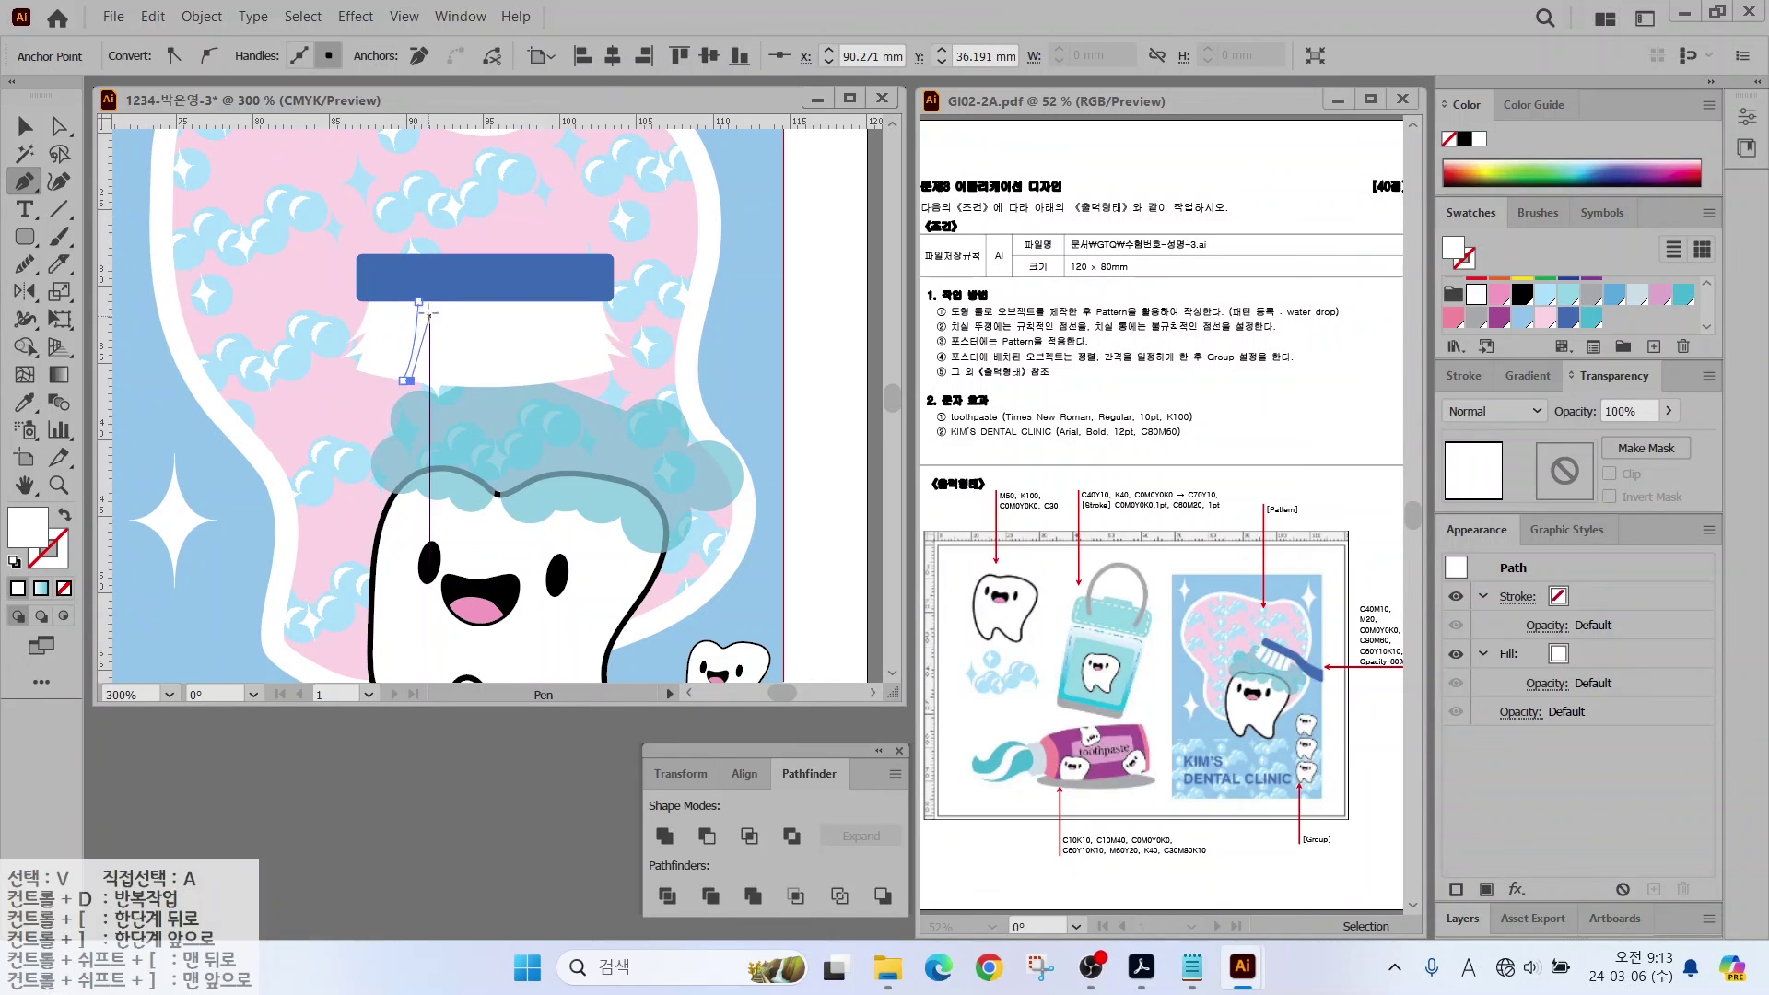
left_click(429, 301)
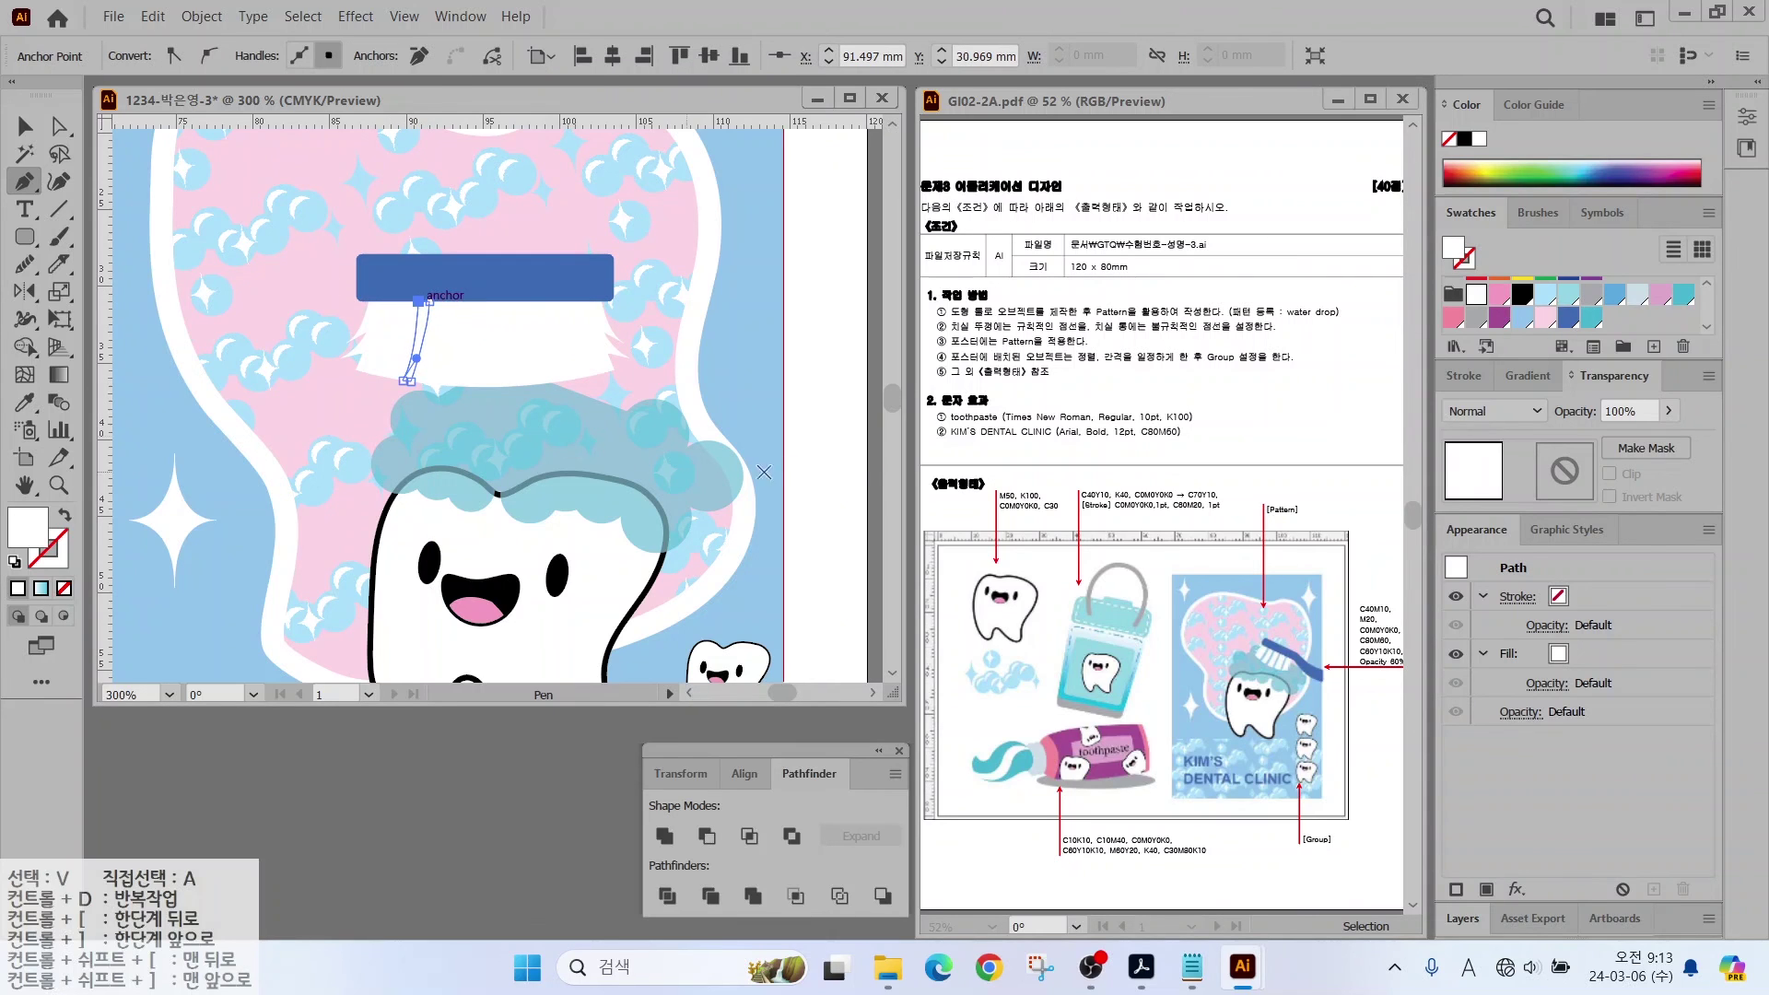
left_click(1522, 317)
left_click(459, 302)
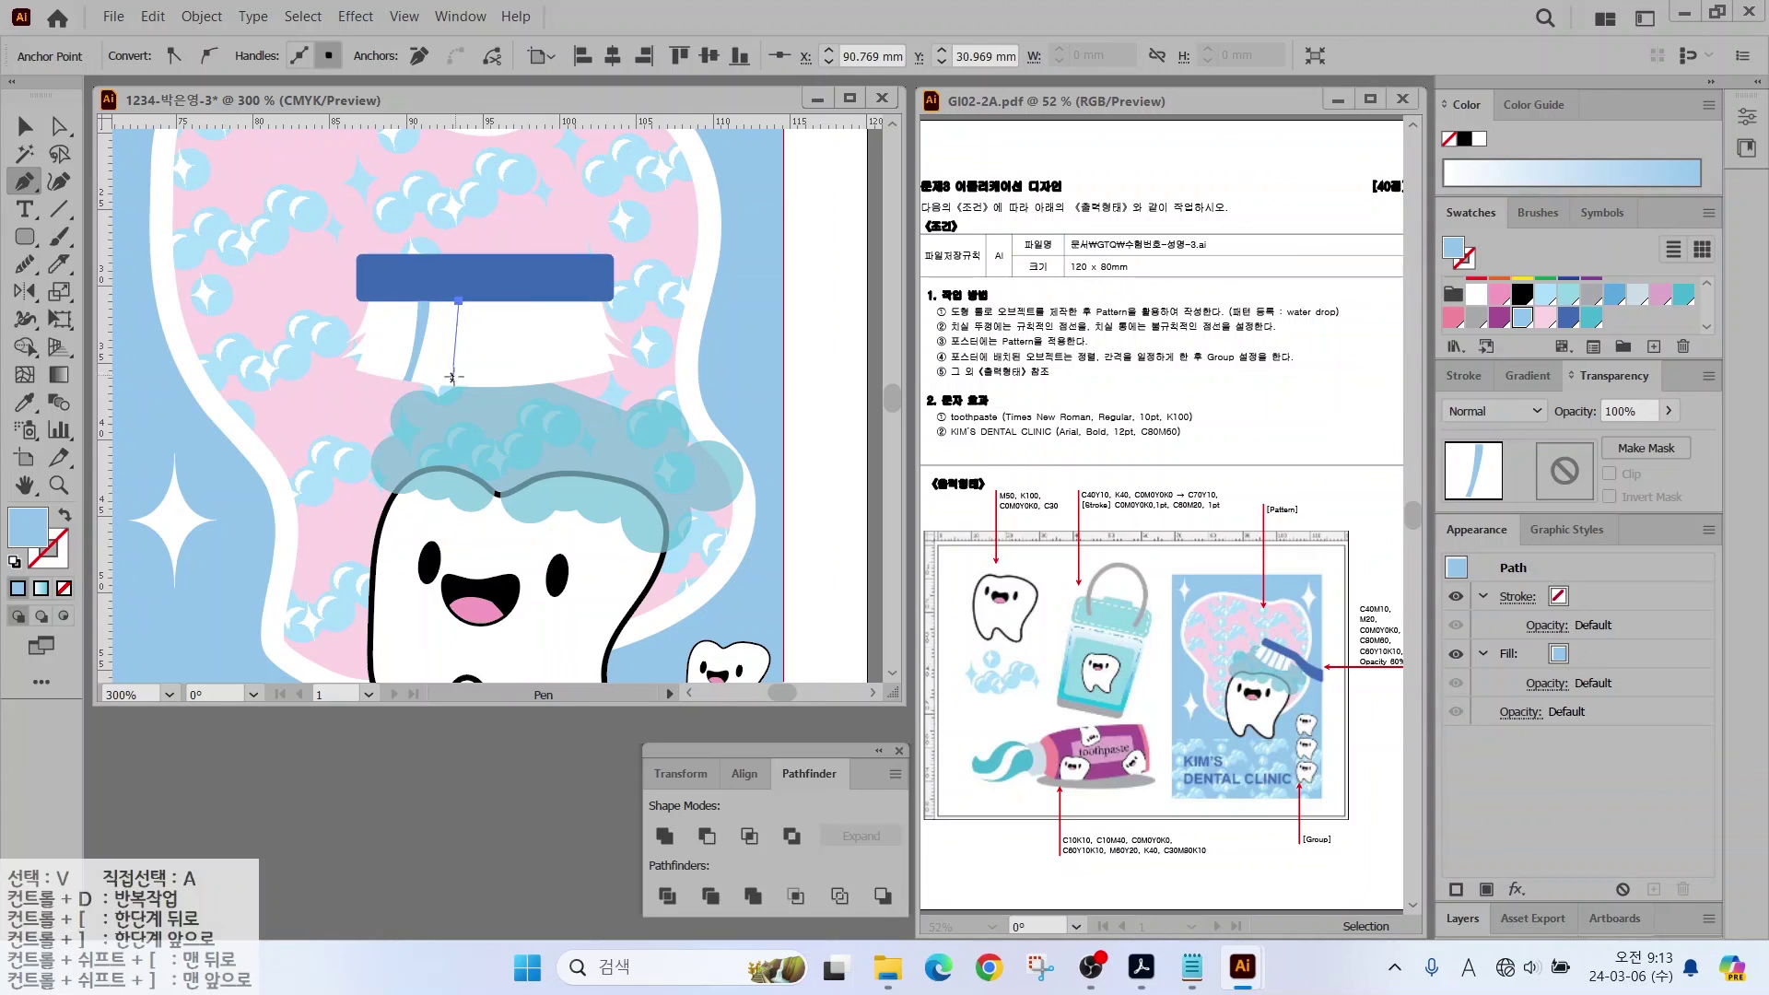
left_click(449, 387)
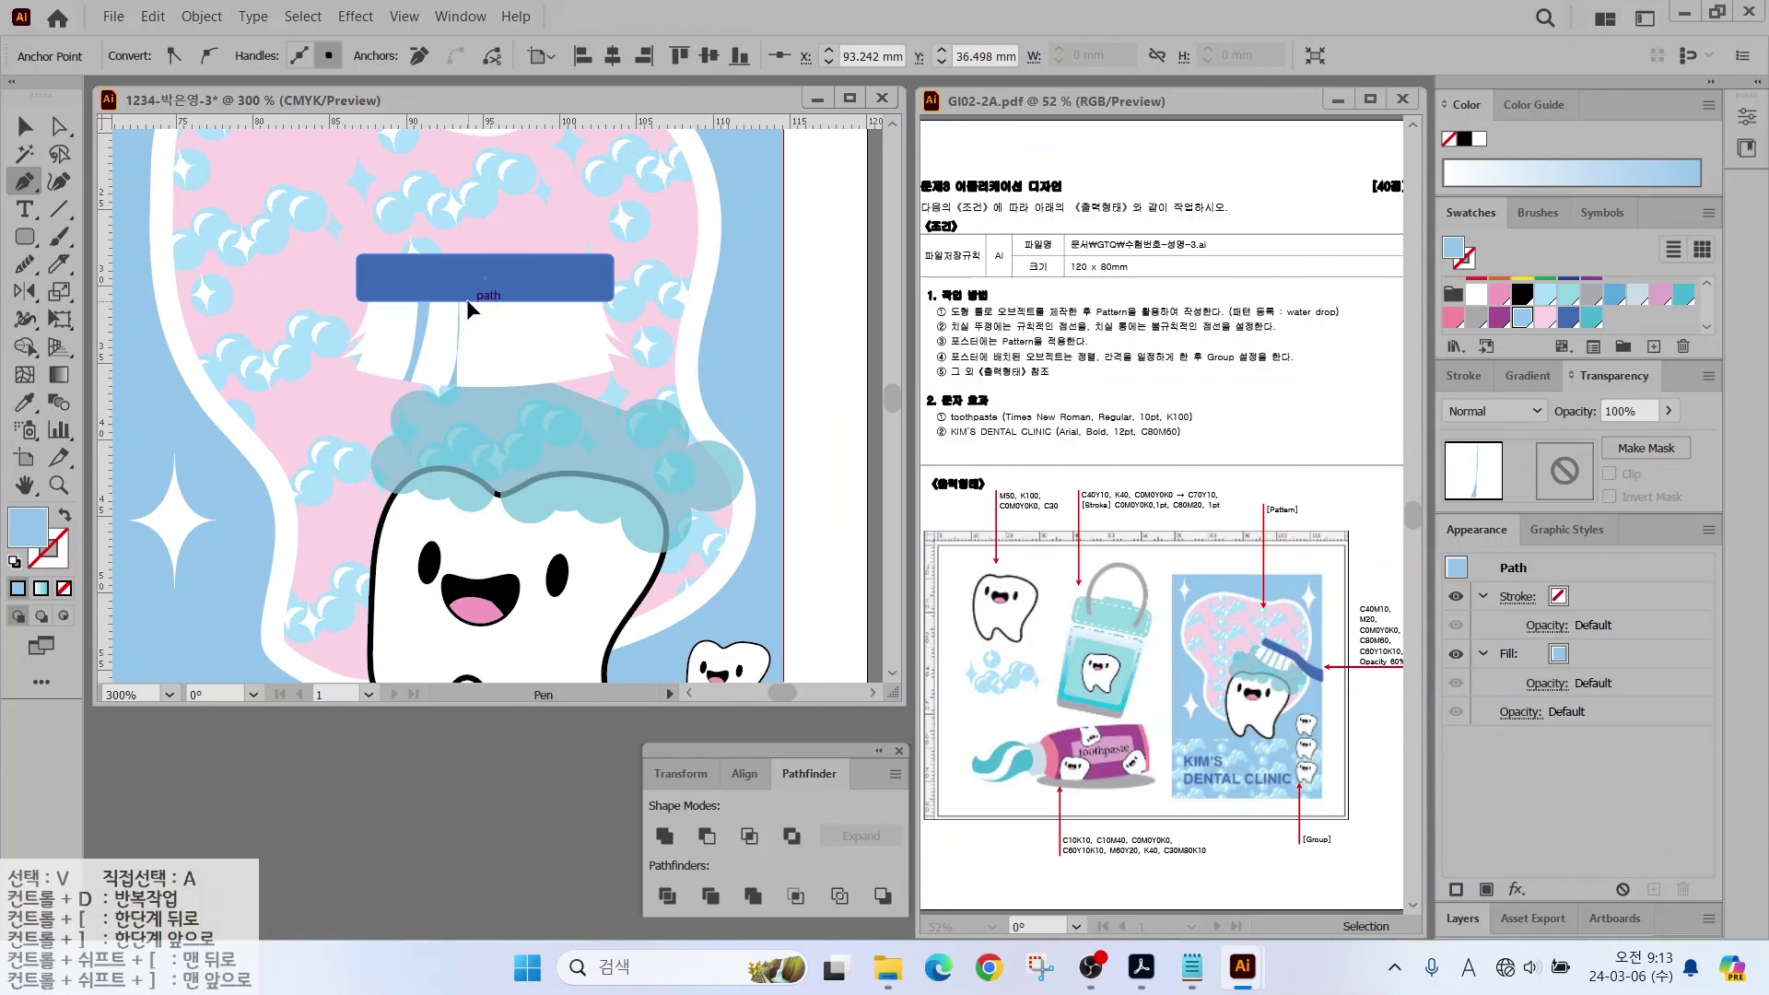
left_click_drag(468, 301, 468, 254)
Step: Mirror a copy of the two strands to the right with the Reflect tool
key("o")
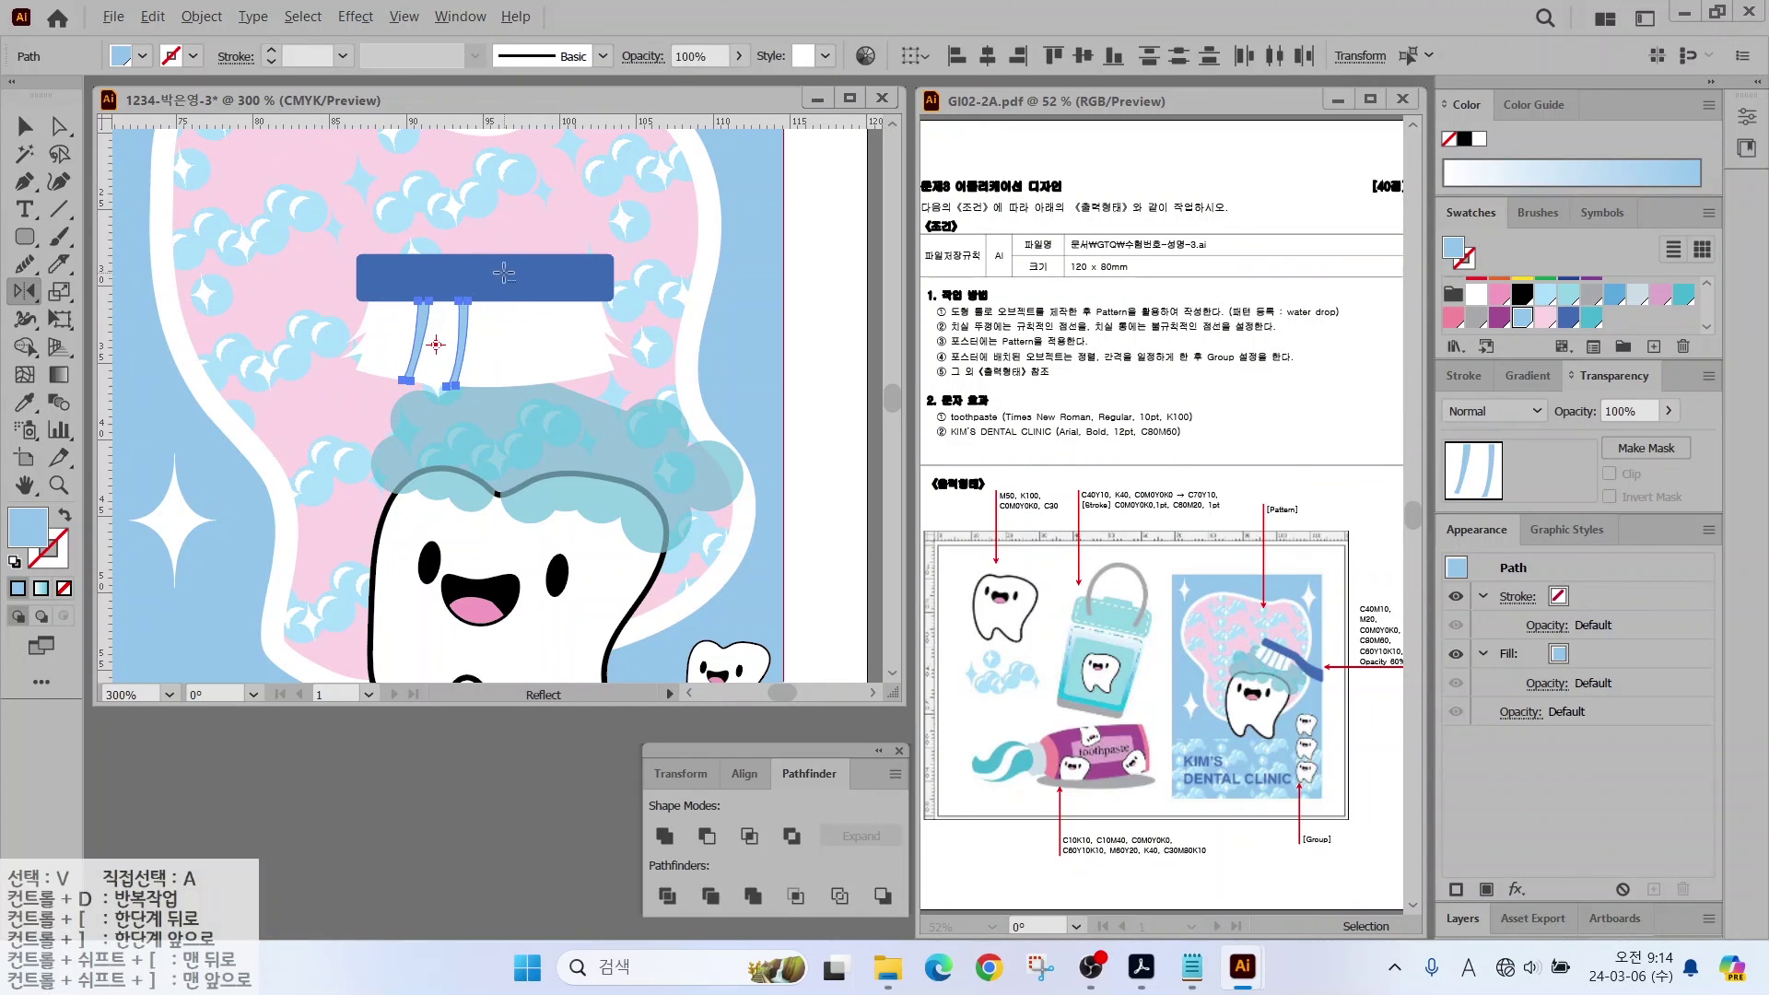
left_click(494, 277, "alt")
left_click(1118, 604)
key("v")
key("ctrl+shift+a")
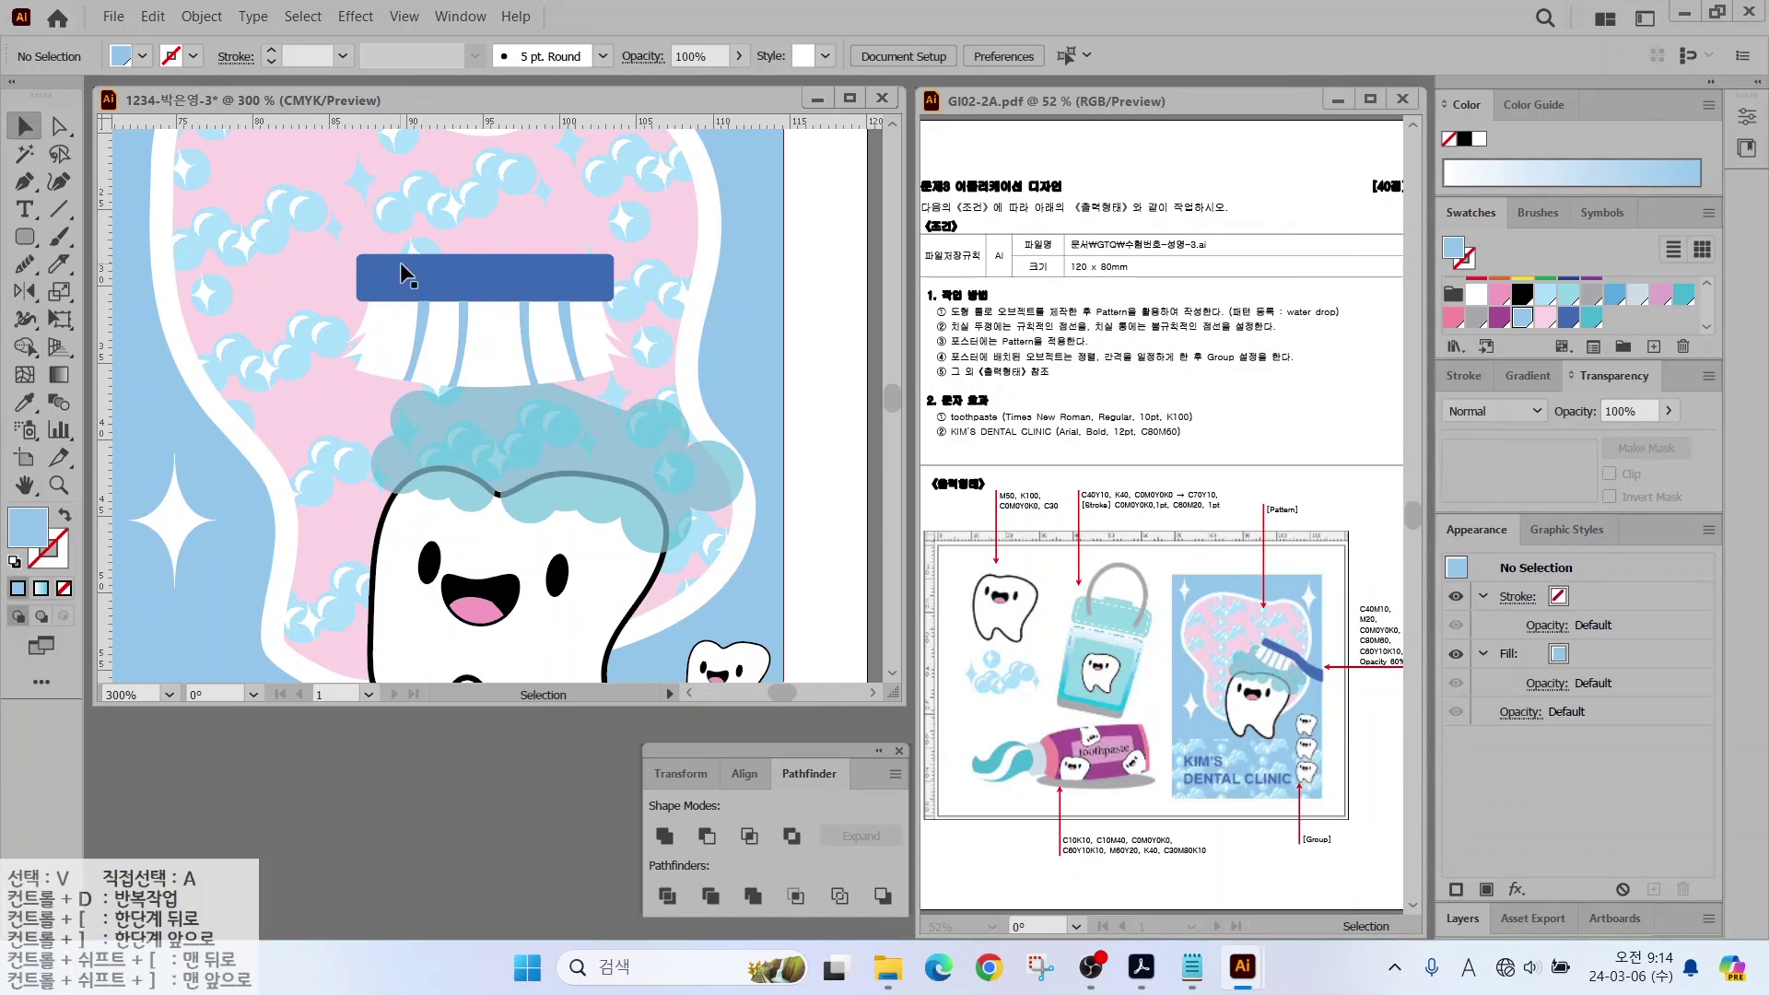
Step: Pen-draw a dark-blue angled handle from the head's right edge
key("p")
left_click(607, 253)
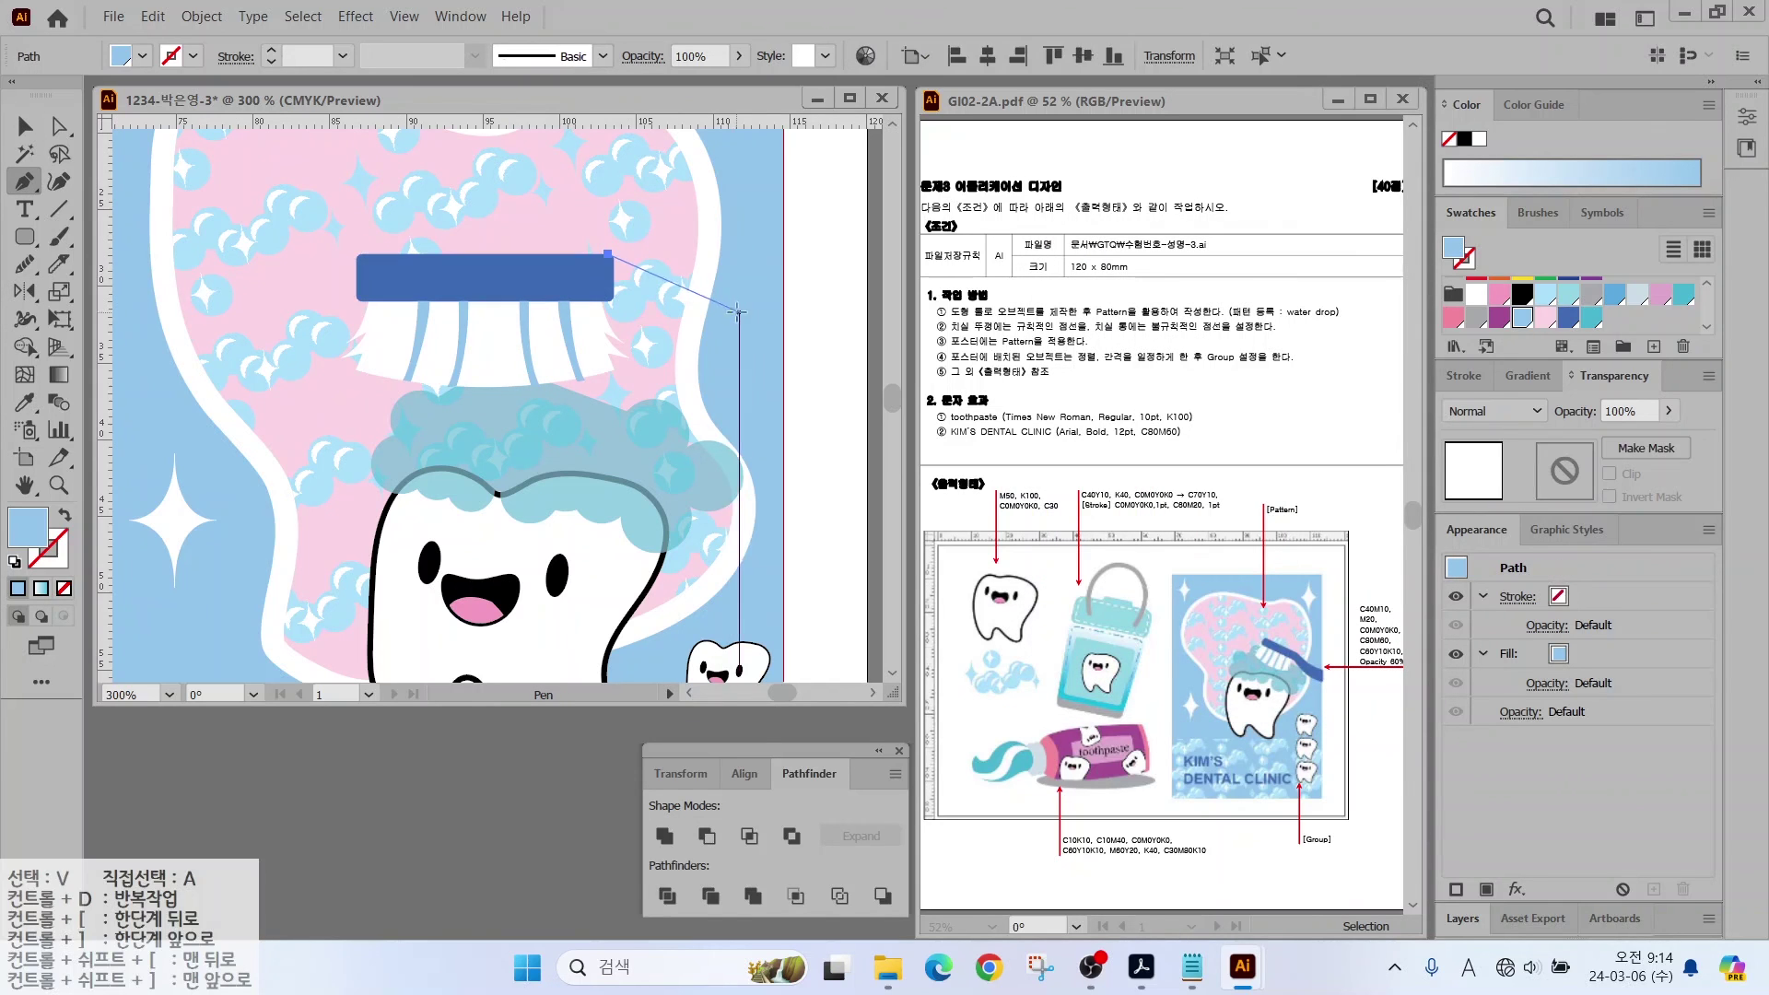
left_click(778, 380)
left_click_drag(608, 296, 564, 235)
left_click(608, 252)
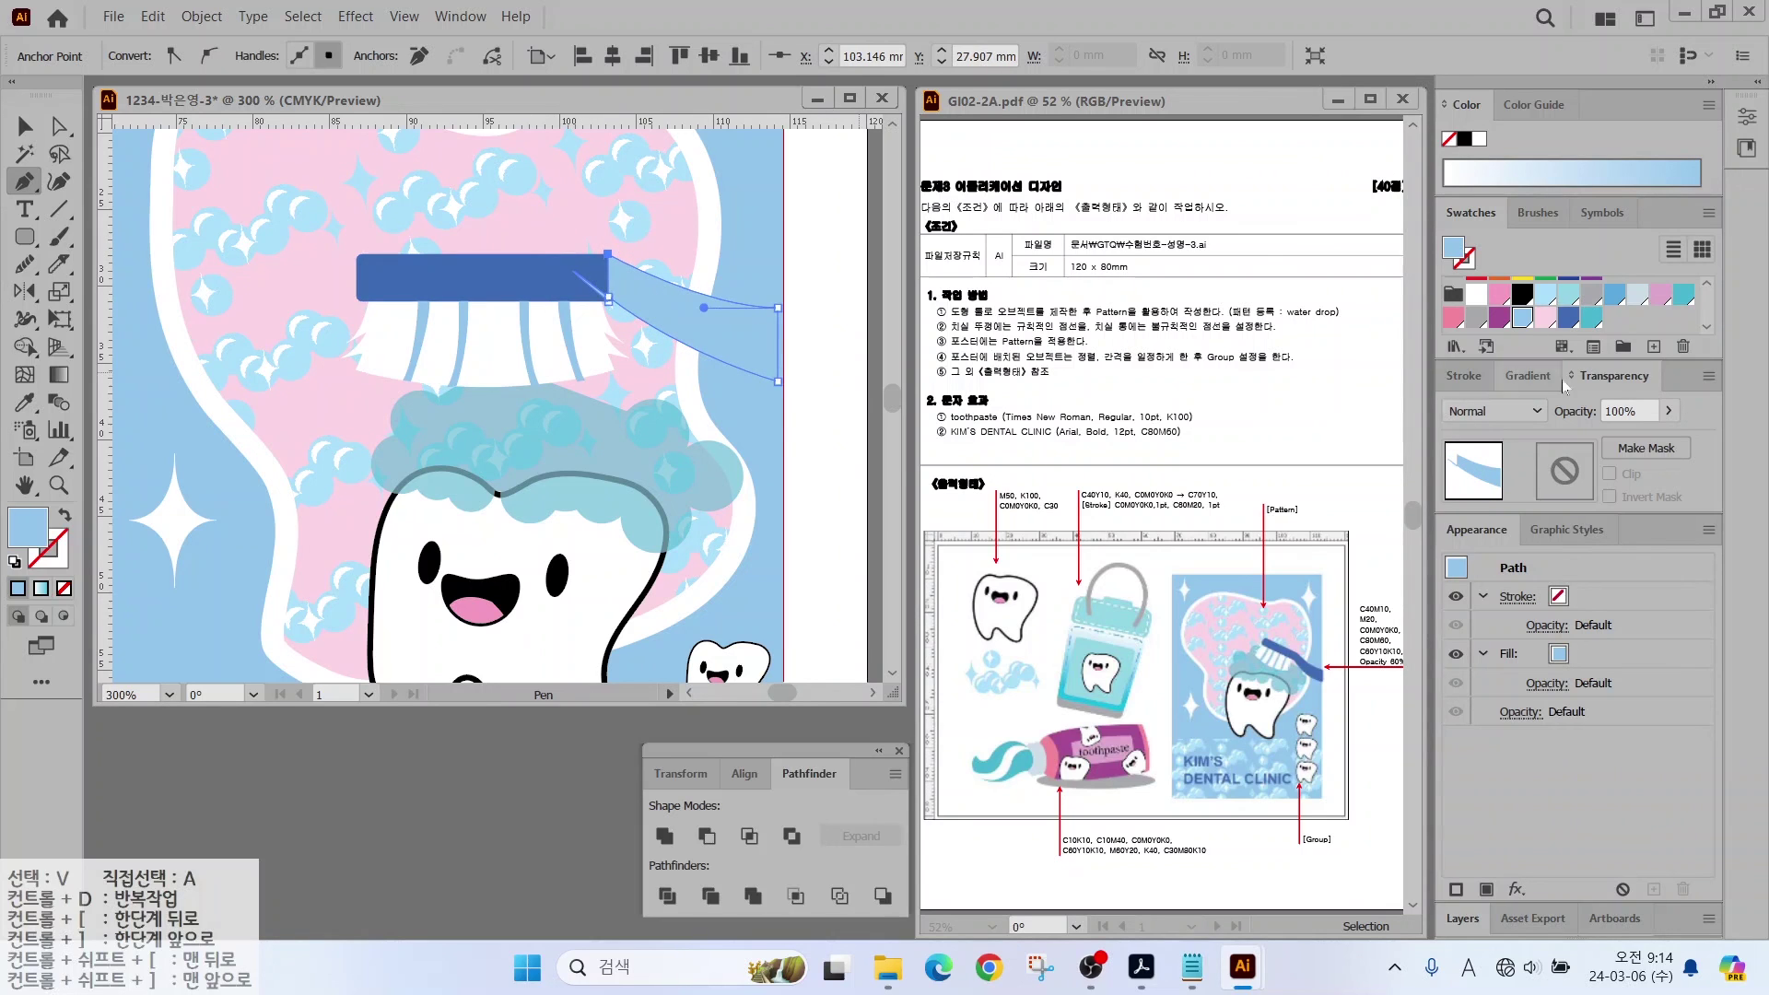
Step: Rotate, resize and move the whole toothbrush diagonally onto the tooth's foam
key("v")
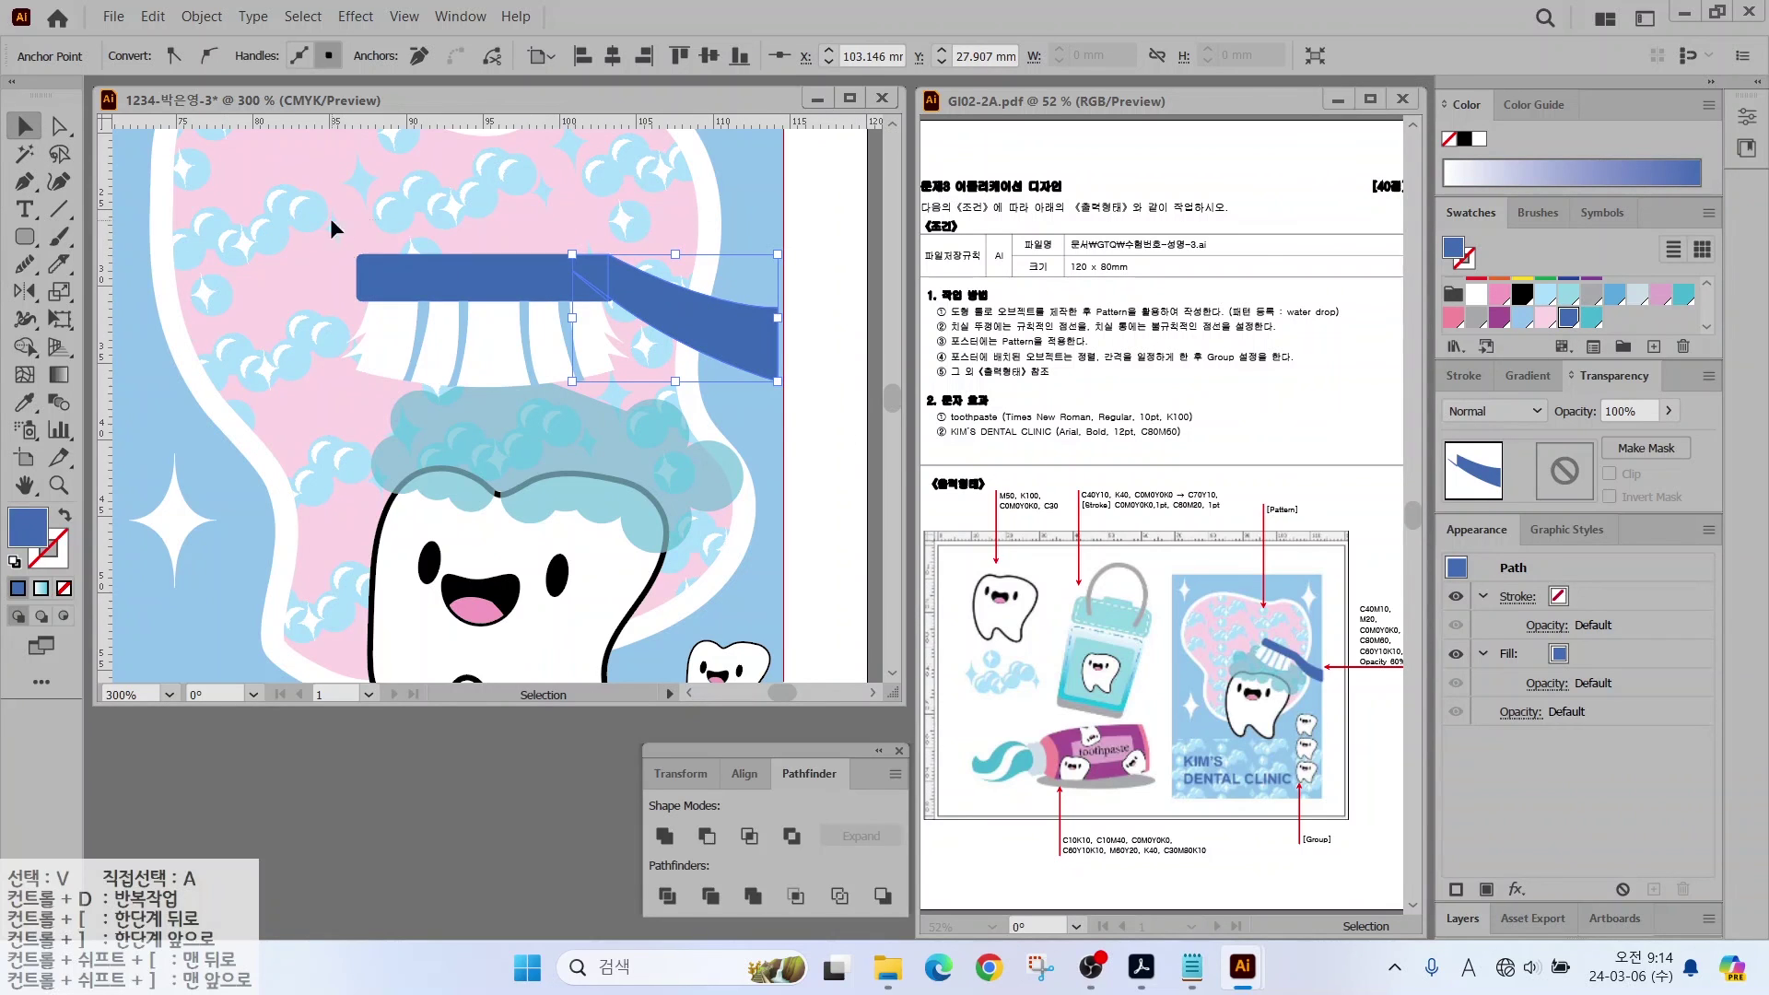
left_click(369, 277, "shift")
left_click_drag(809, 237, 774, 345)
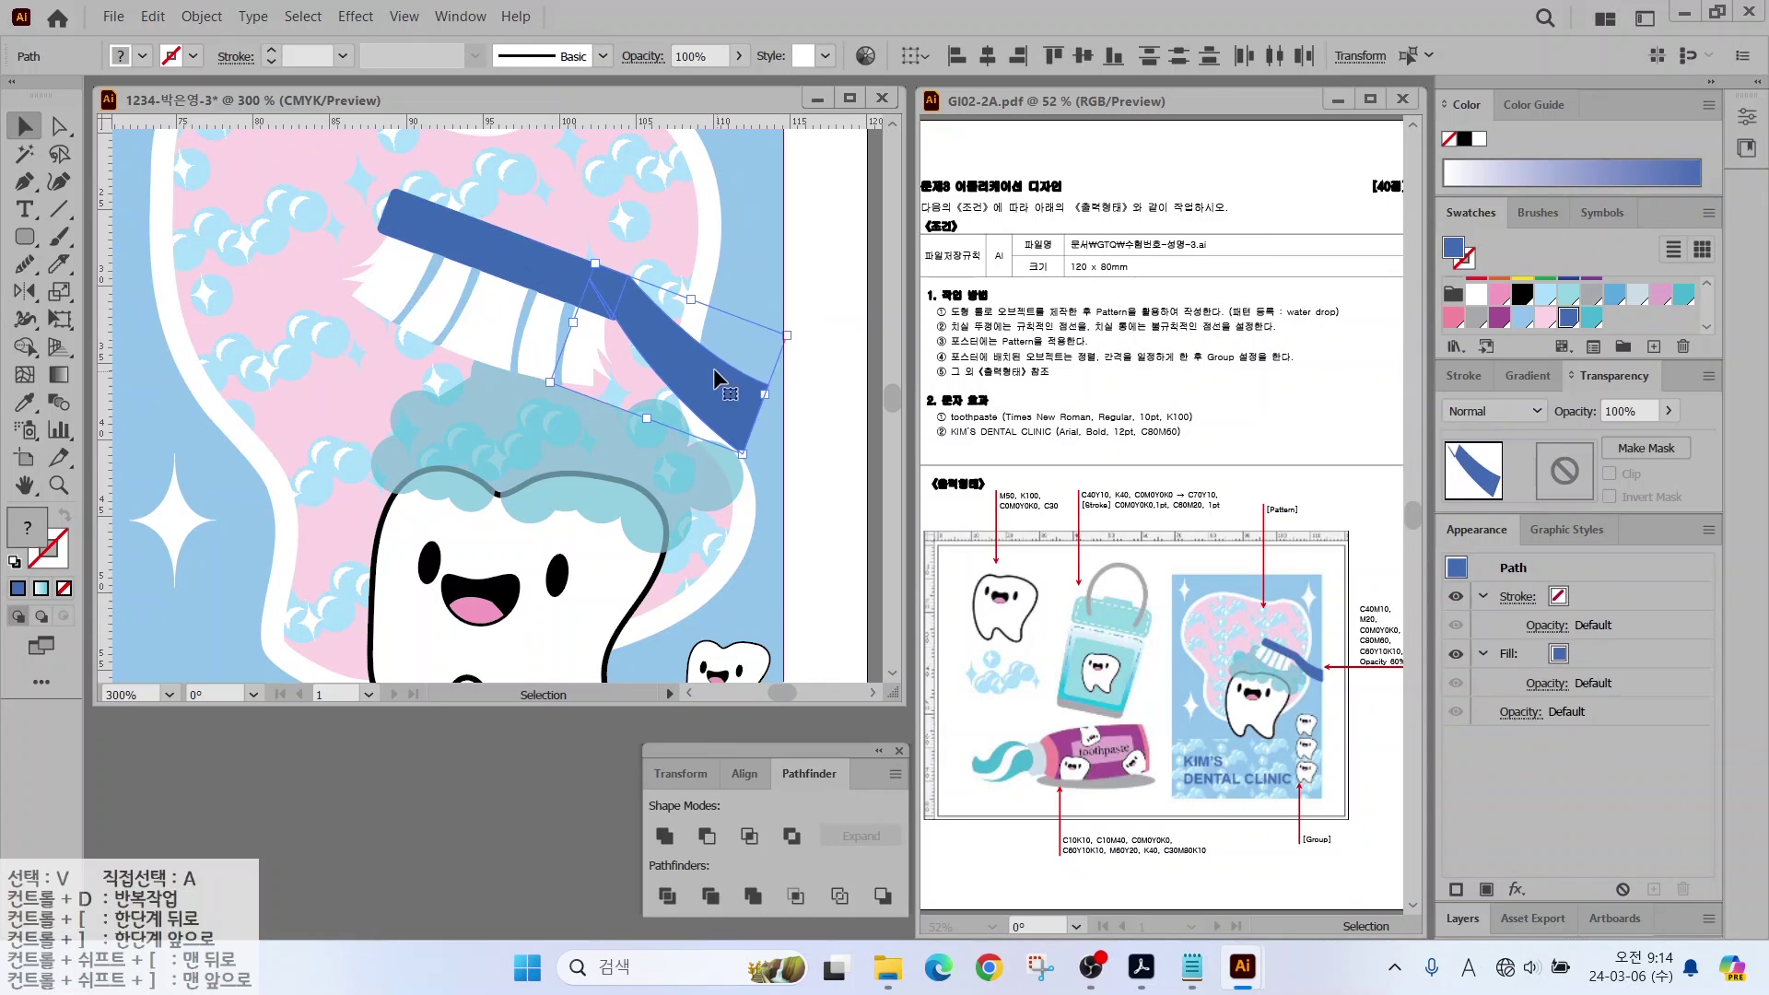
left_click_drag(350, 169, 584, 306)
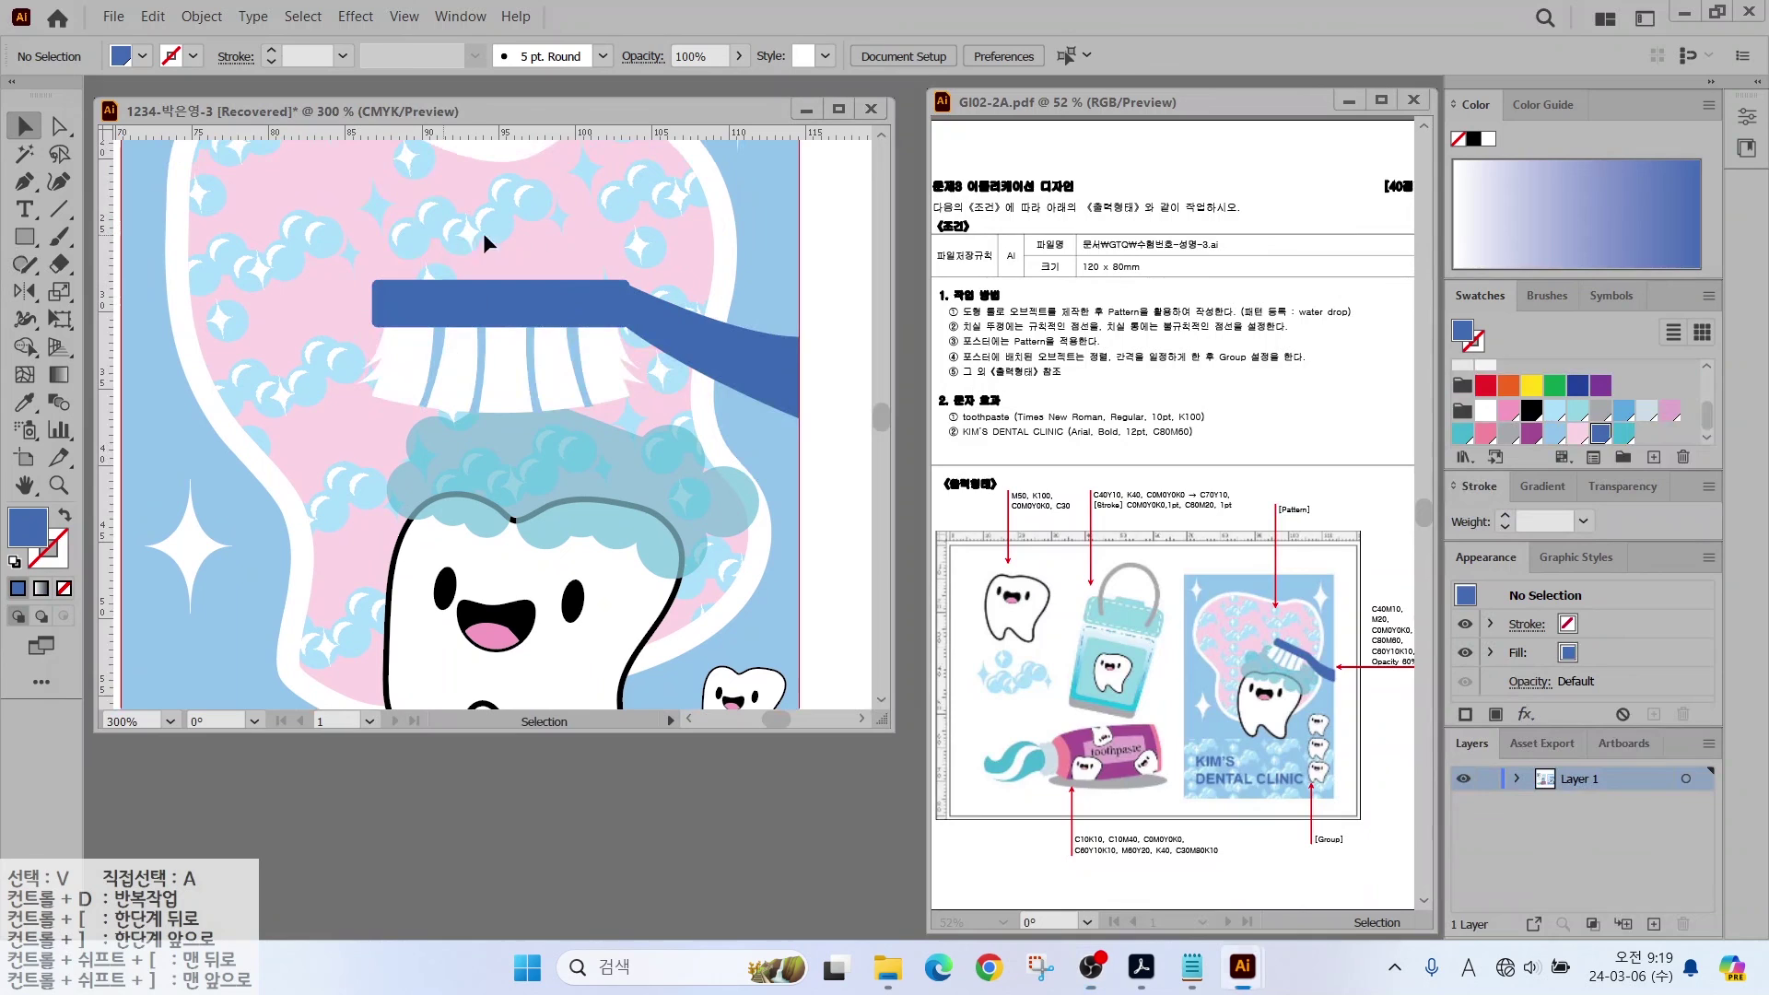
left_click(667, 336)
left_click_drag(814, 274, 818, 347)
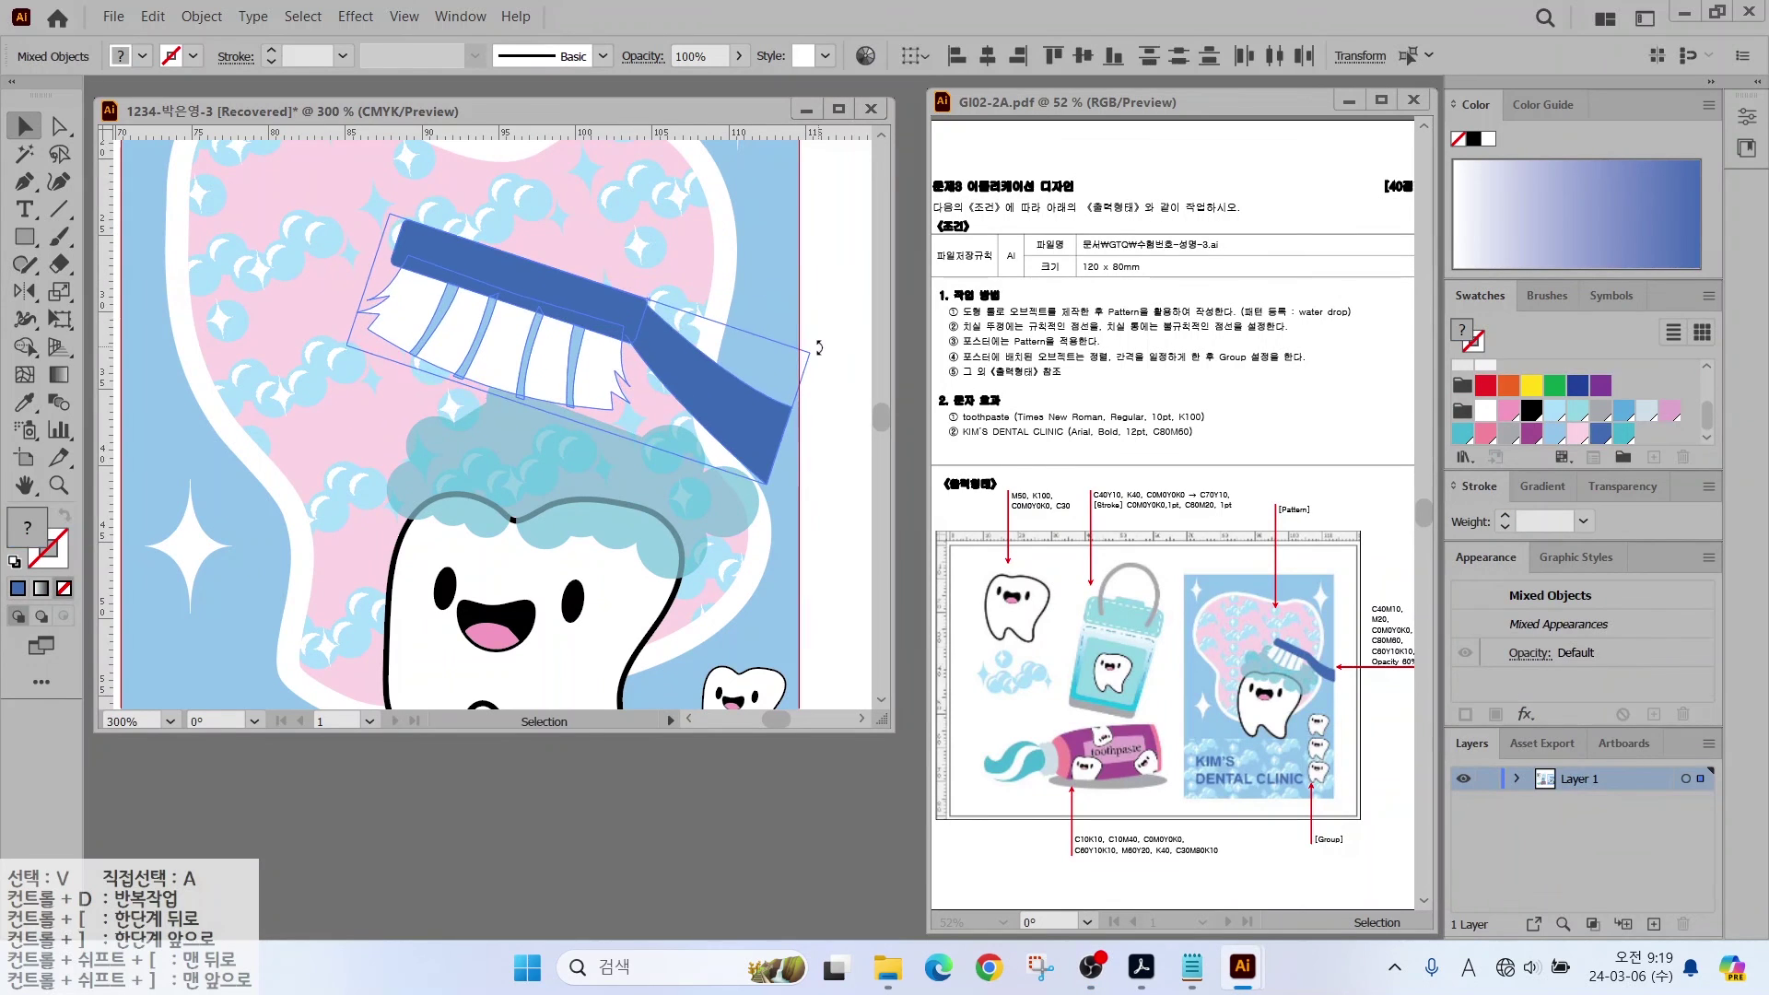
left_click_drag(543, 324, 617, 361)
left_click_drag(805, 450, 835, 502)
left_click_drag(582, 315, 606, 342)
key("ctrl+shift+a")
key("a")
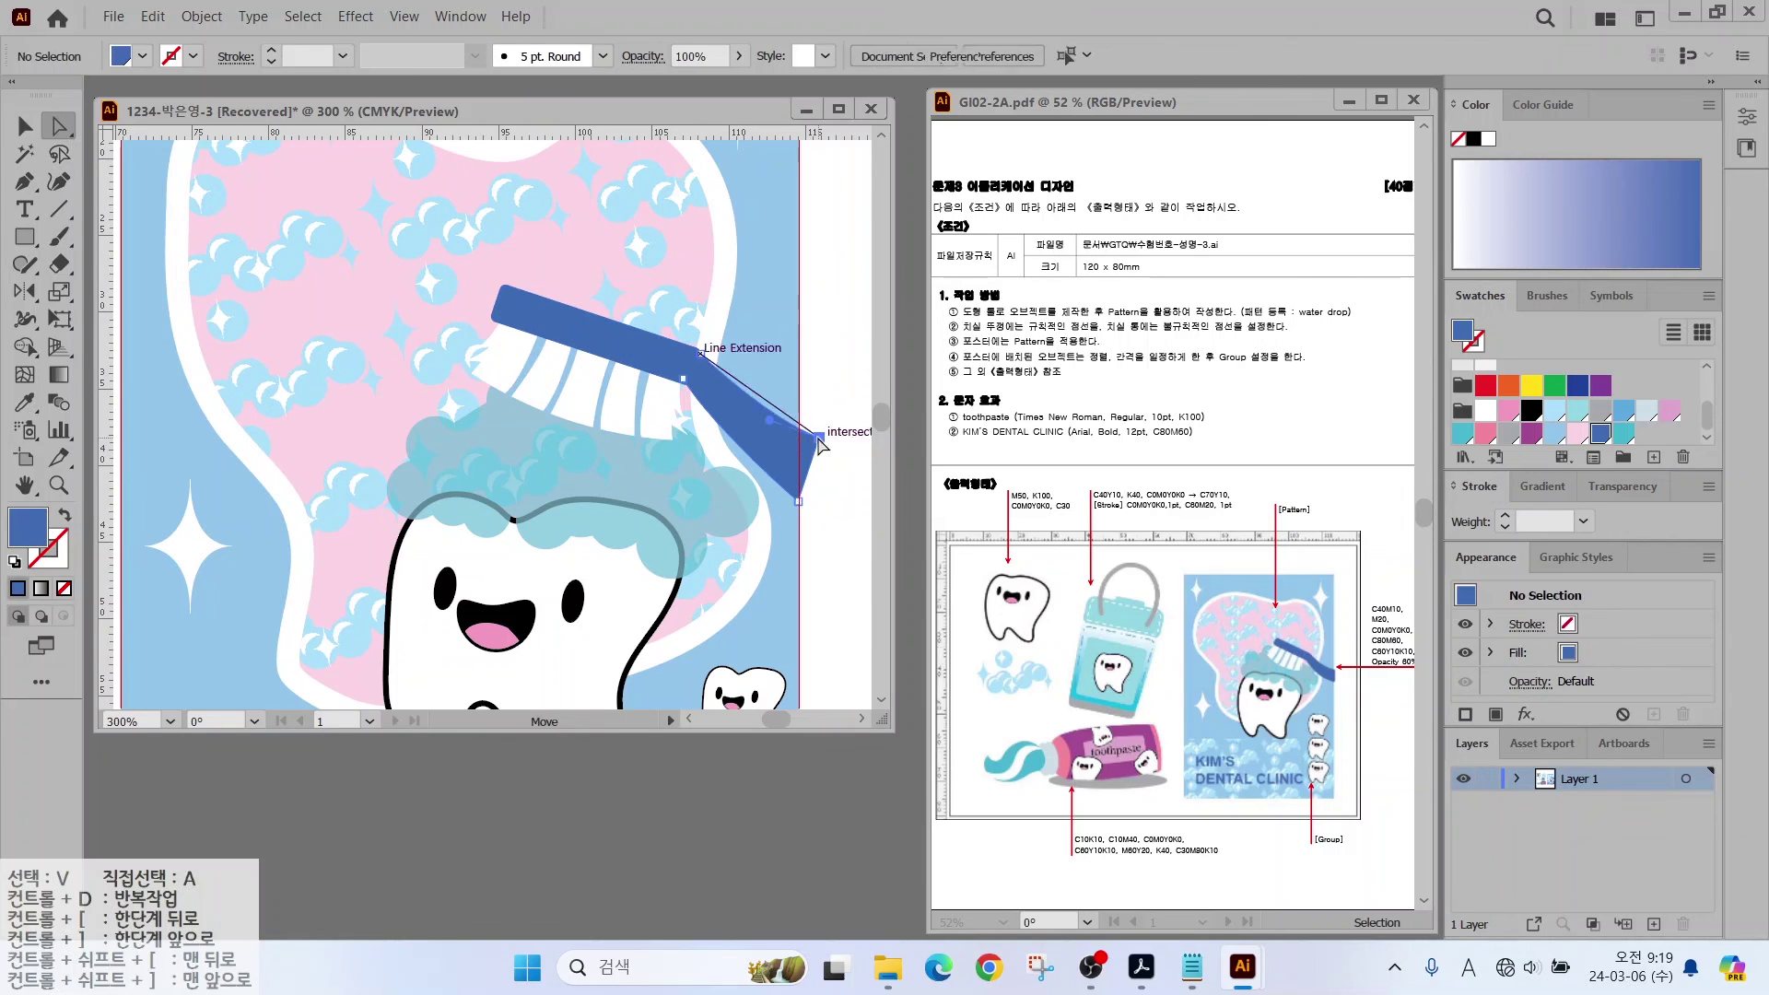
key("ctrl+0")
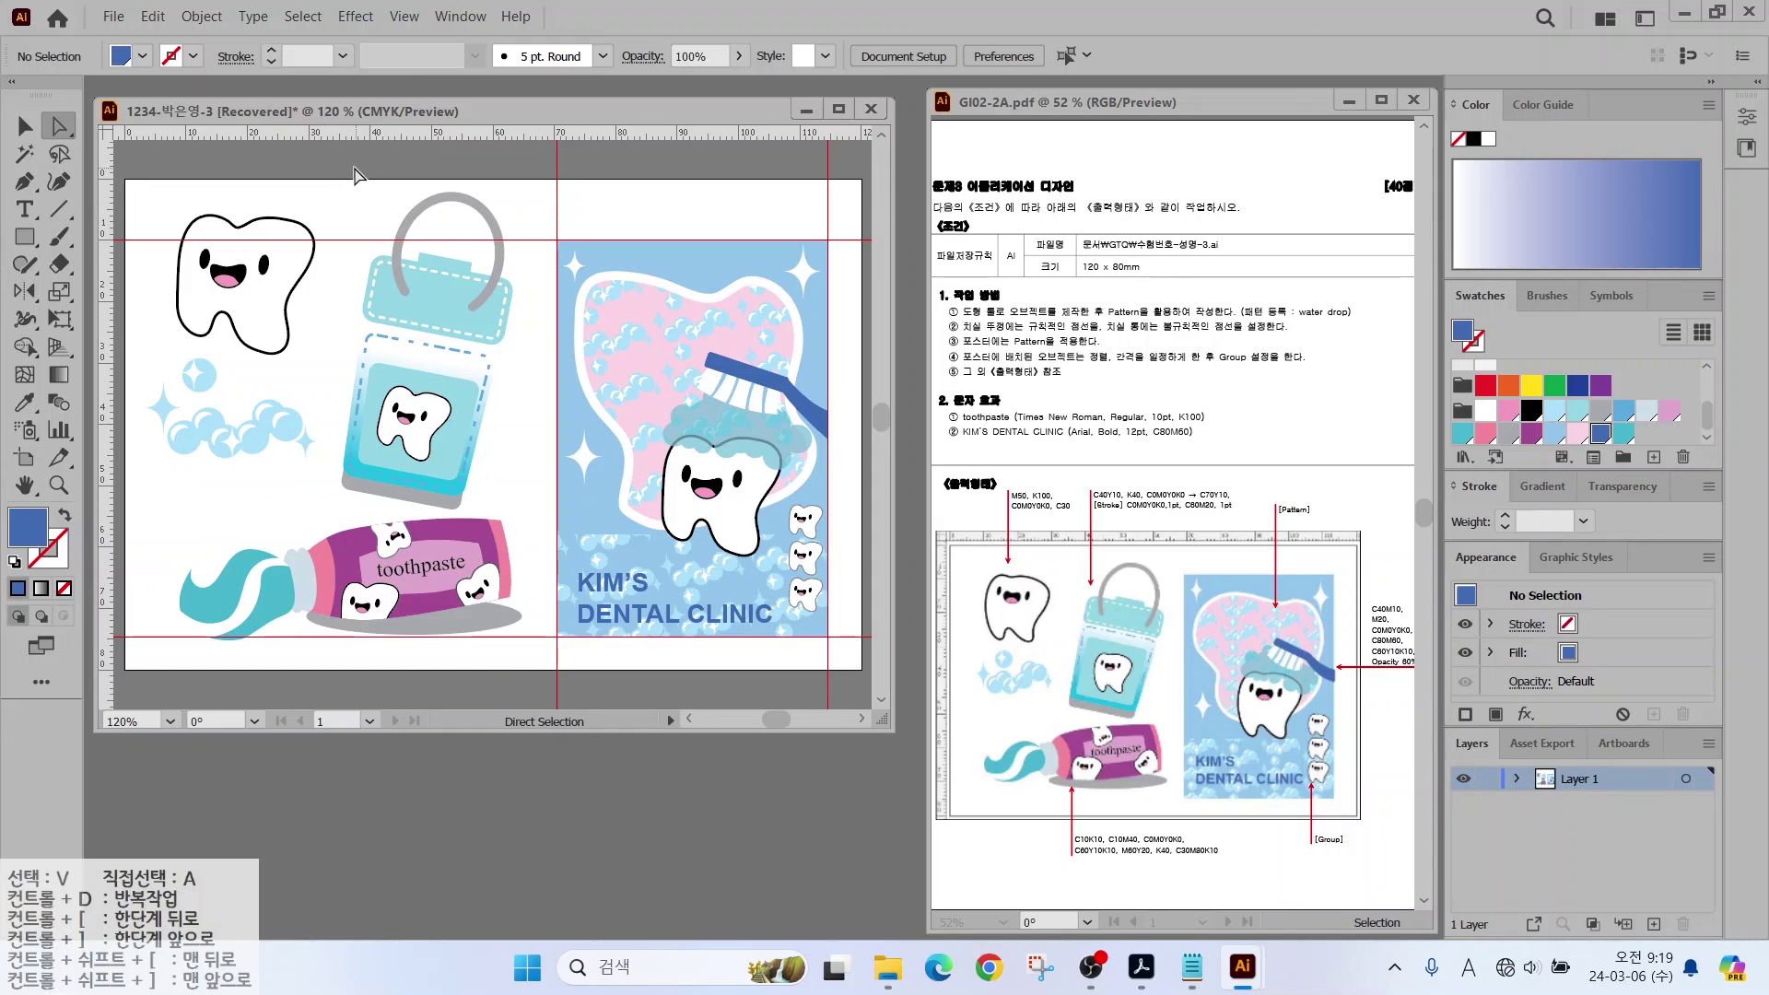
Step: Clear all the red guides from the artboard
left_click(406, 16)
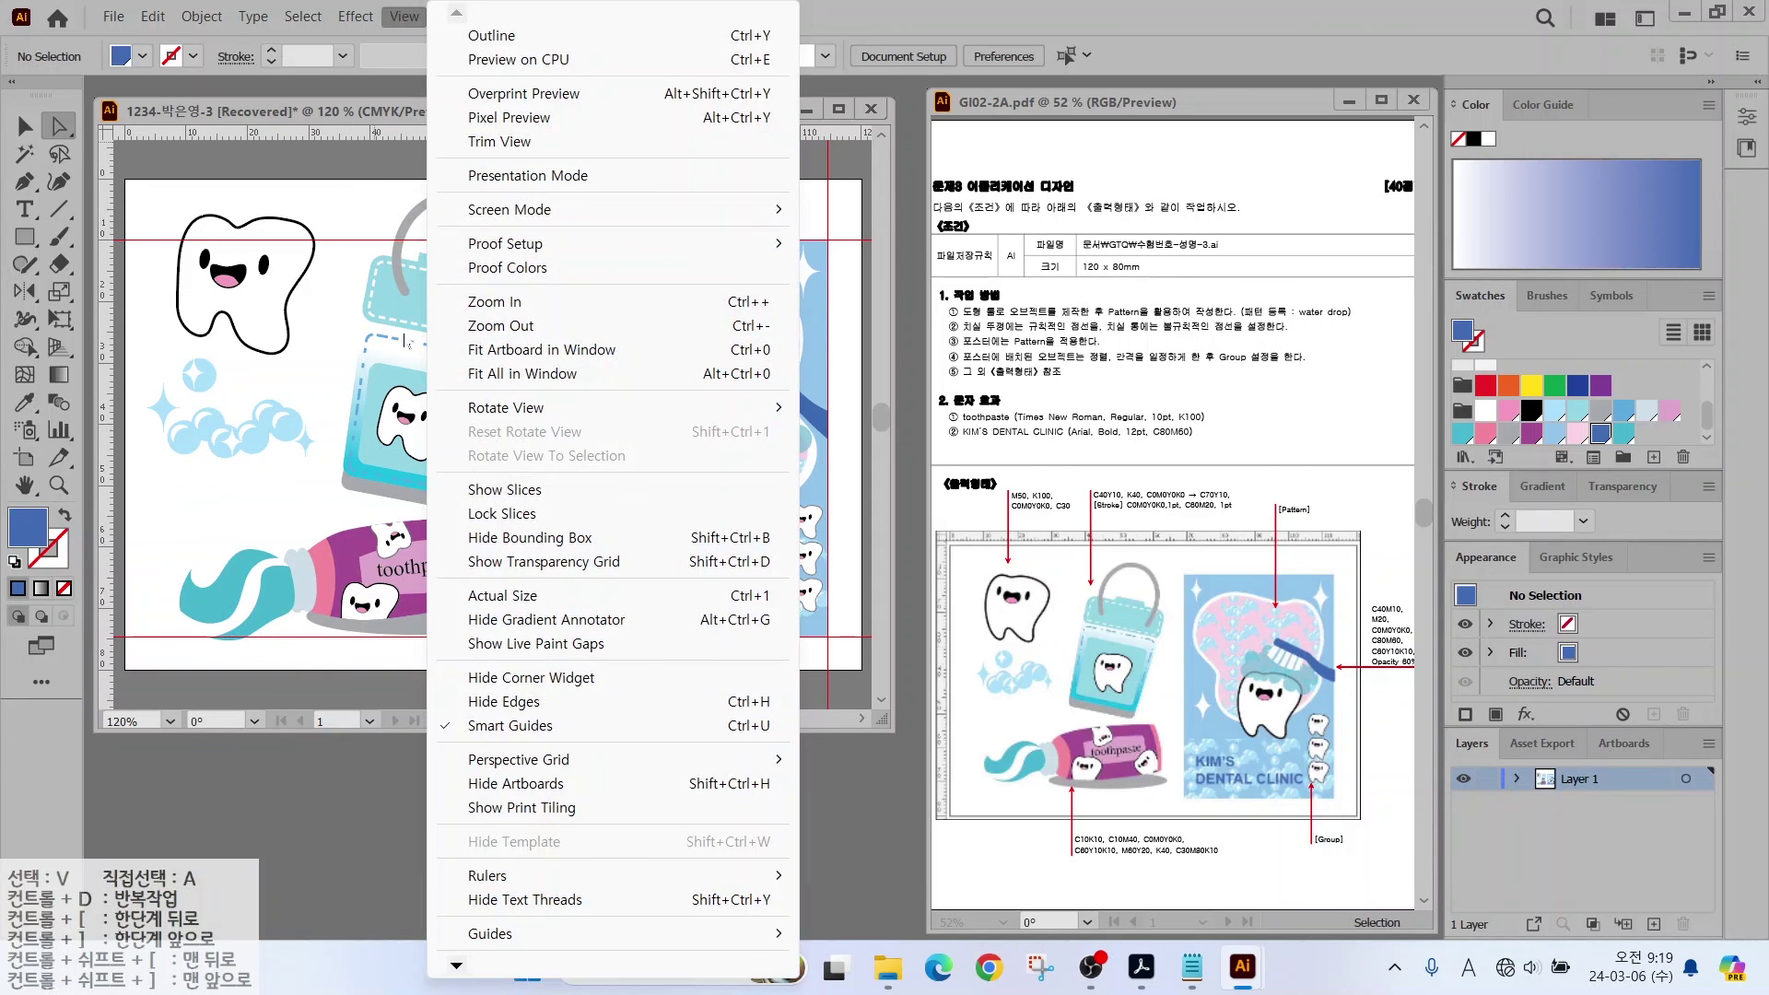
mouse_move(516, 933)
left_click(875, 933)
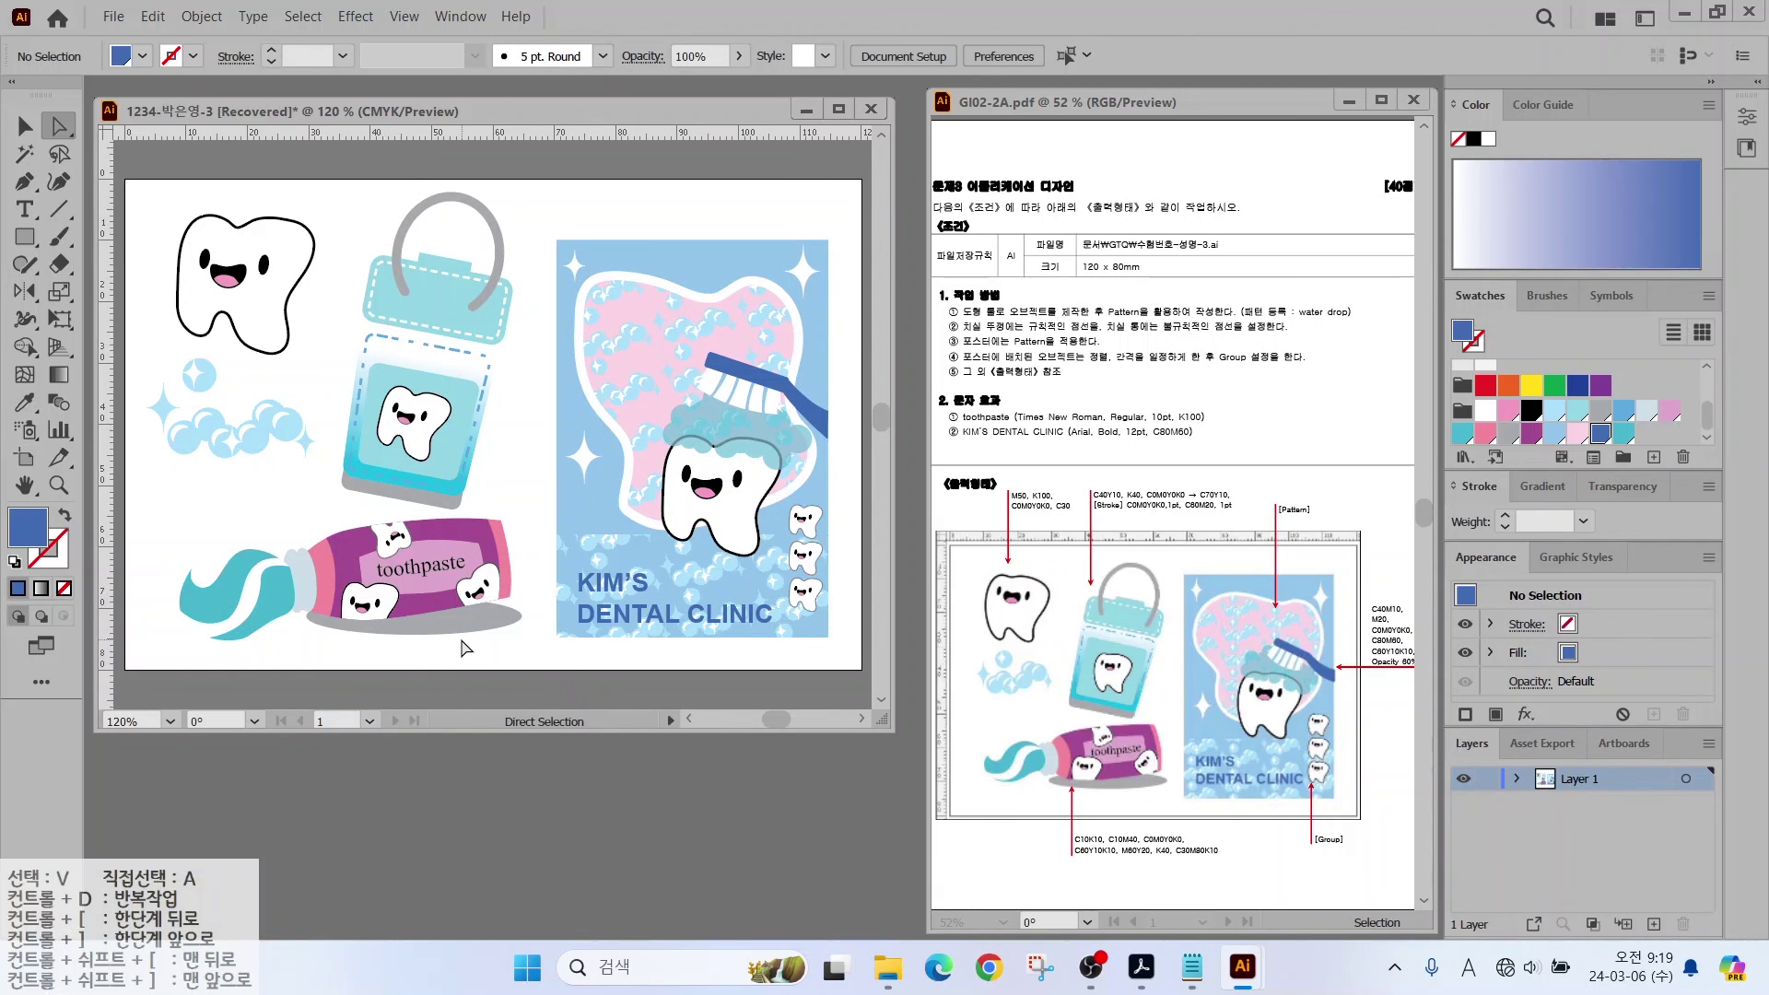
mouse_move(1364, 859)
left_mouse_down()
mouse_move(1282, 710)
mouse_move(1357, 712)
mouse_move(1365, 863)
left_mouse_up()
Step: Unlock all objects and group the three small stacked teeth beside the poster tooth
left_click(201, 16)
left_click(239, 190)
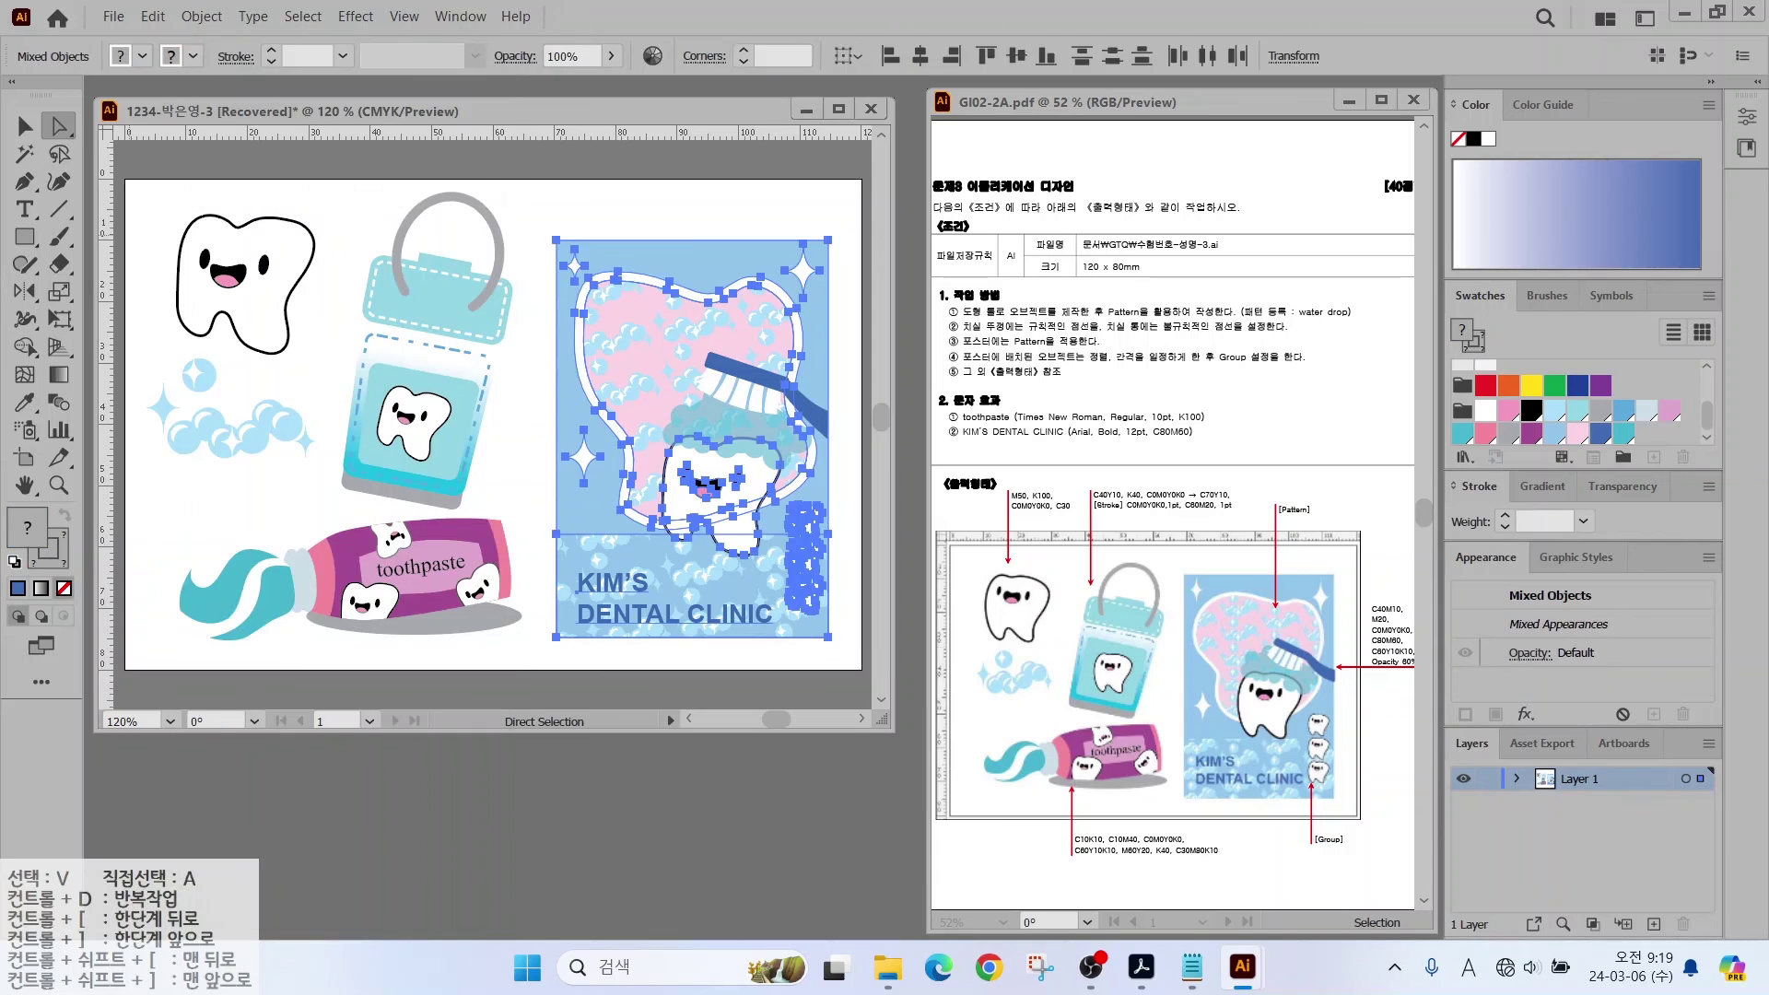
key("v")
left_click(799, 600)
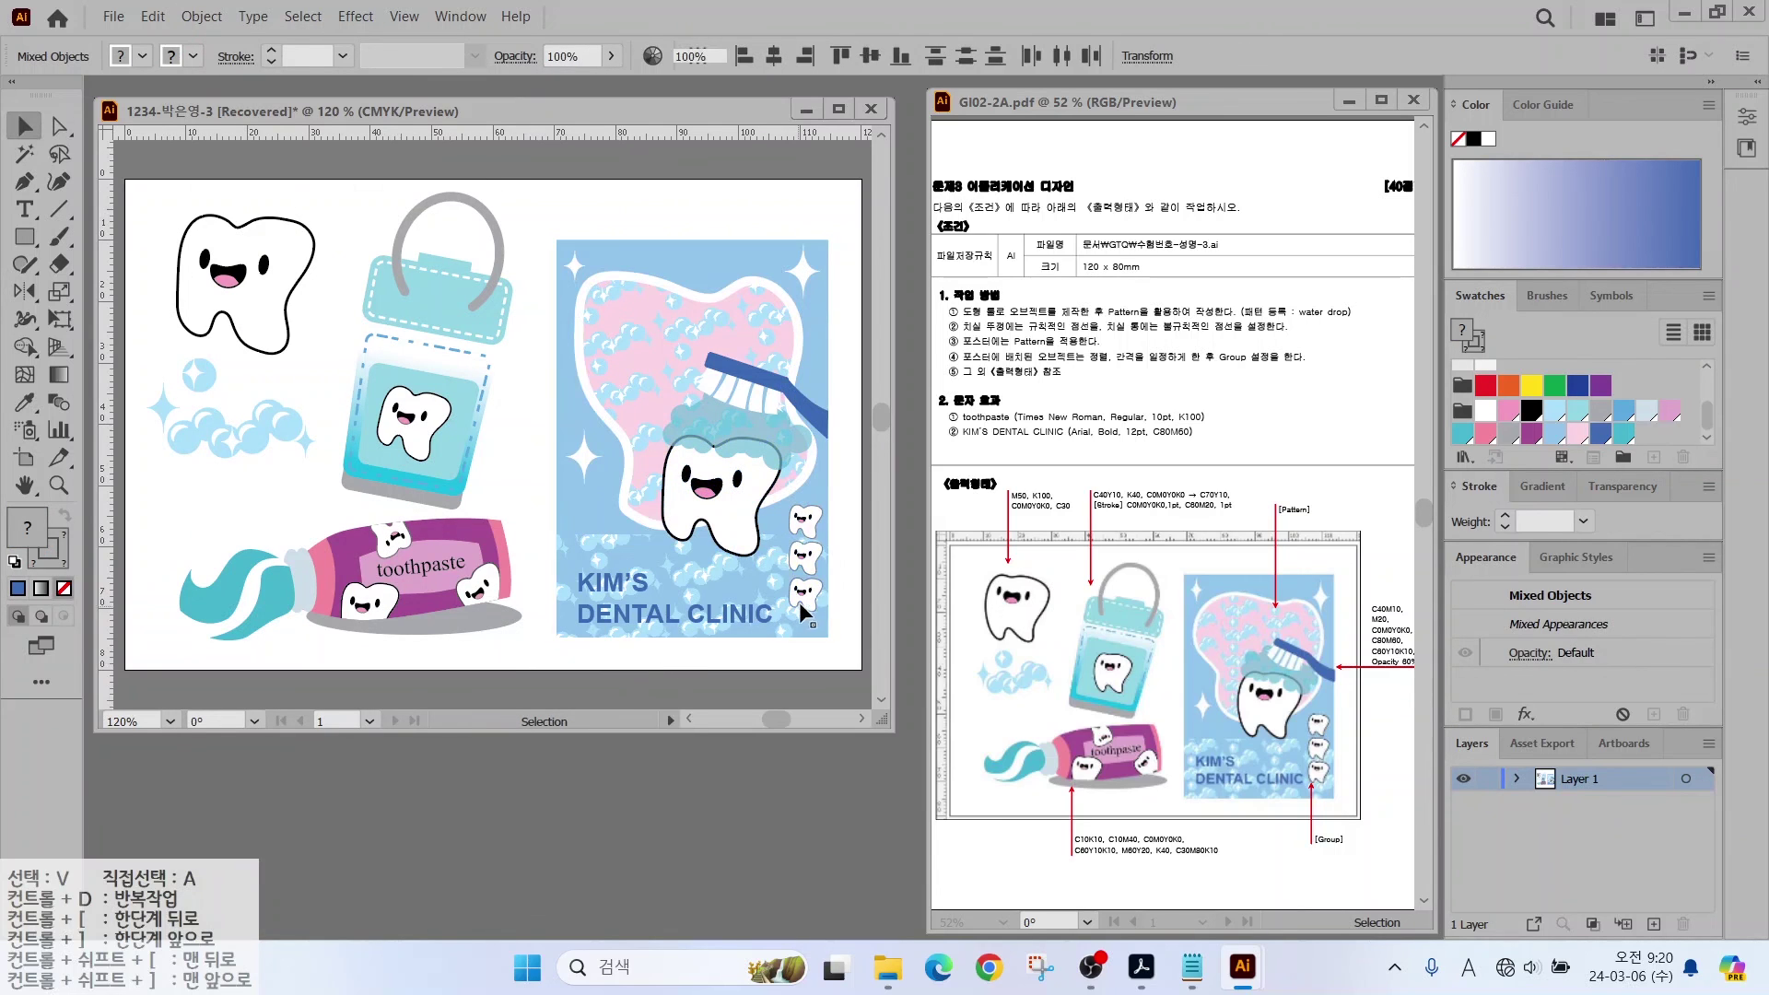
right_click(804, 526)
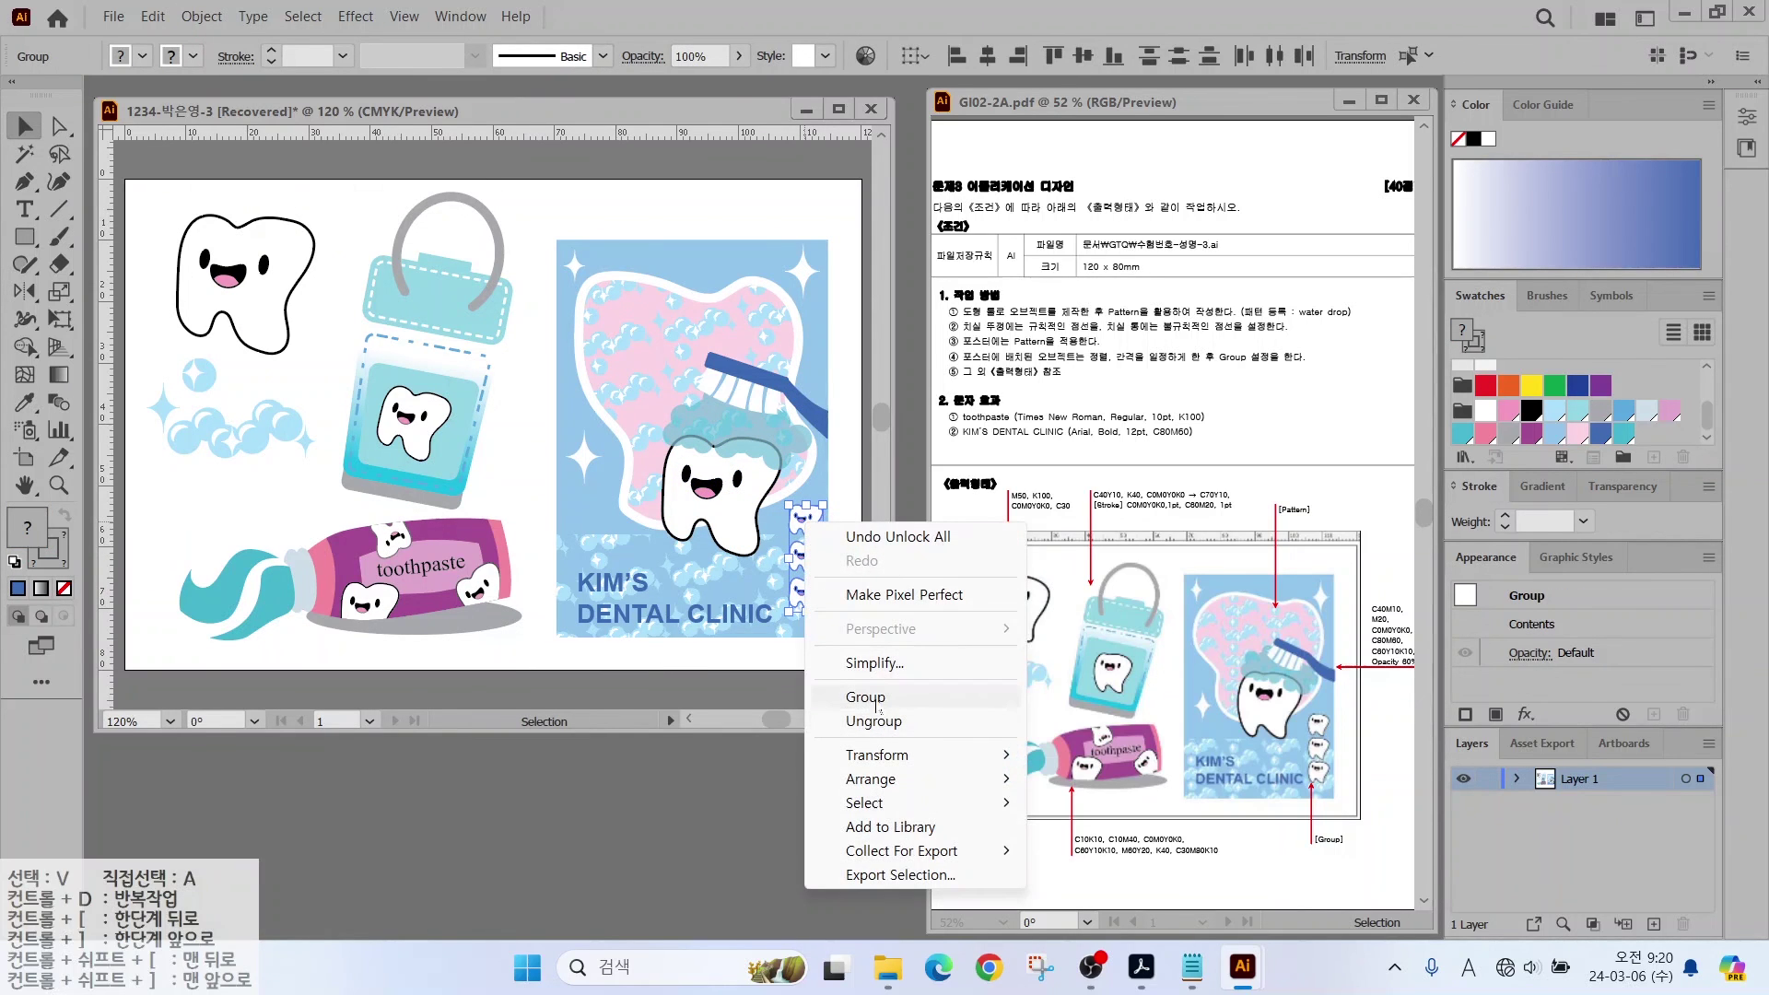
left_click(840, 696)
left_click(527, 677)
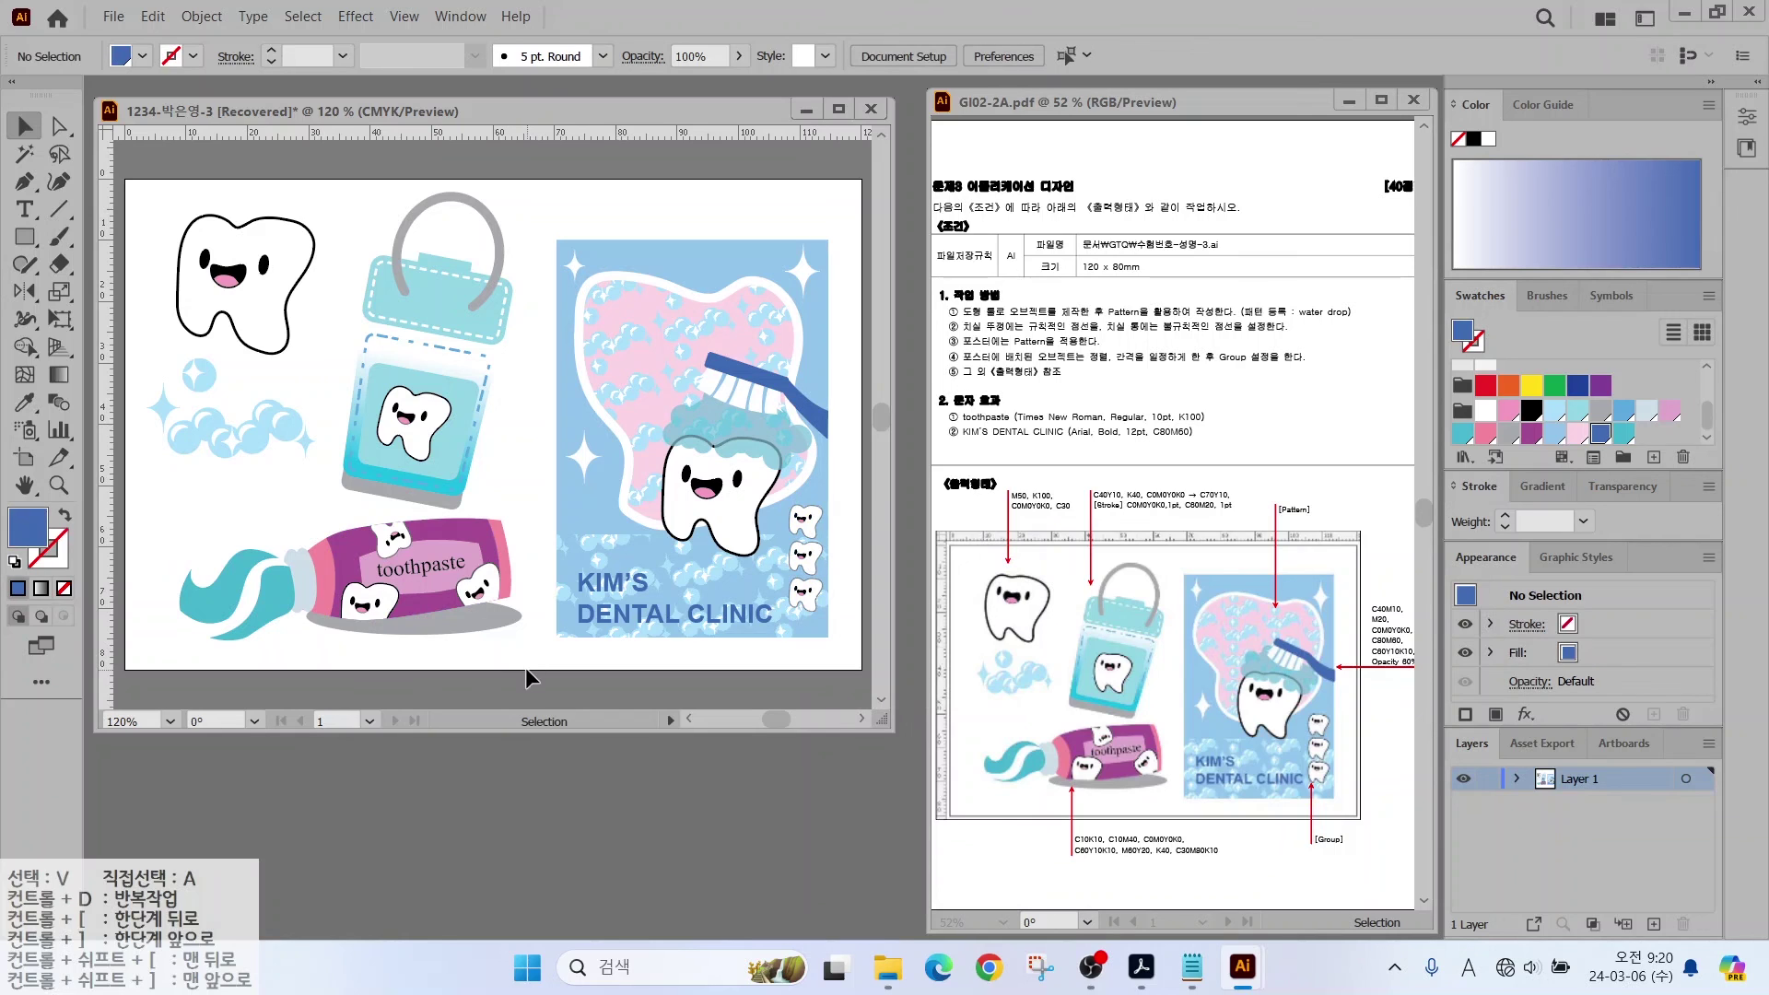
Step: Save As an Adobe Illustrator (*.AI) file, deleting ' [Recovered]' from the name, and confirm Illustrator Options
left_click(117, 19)
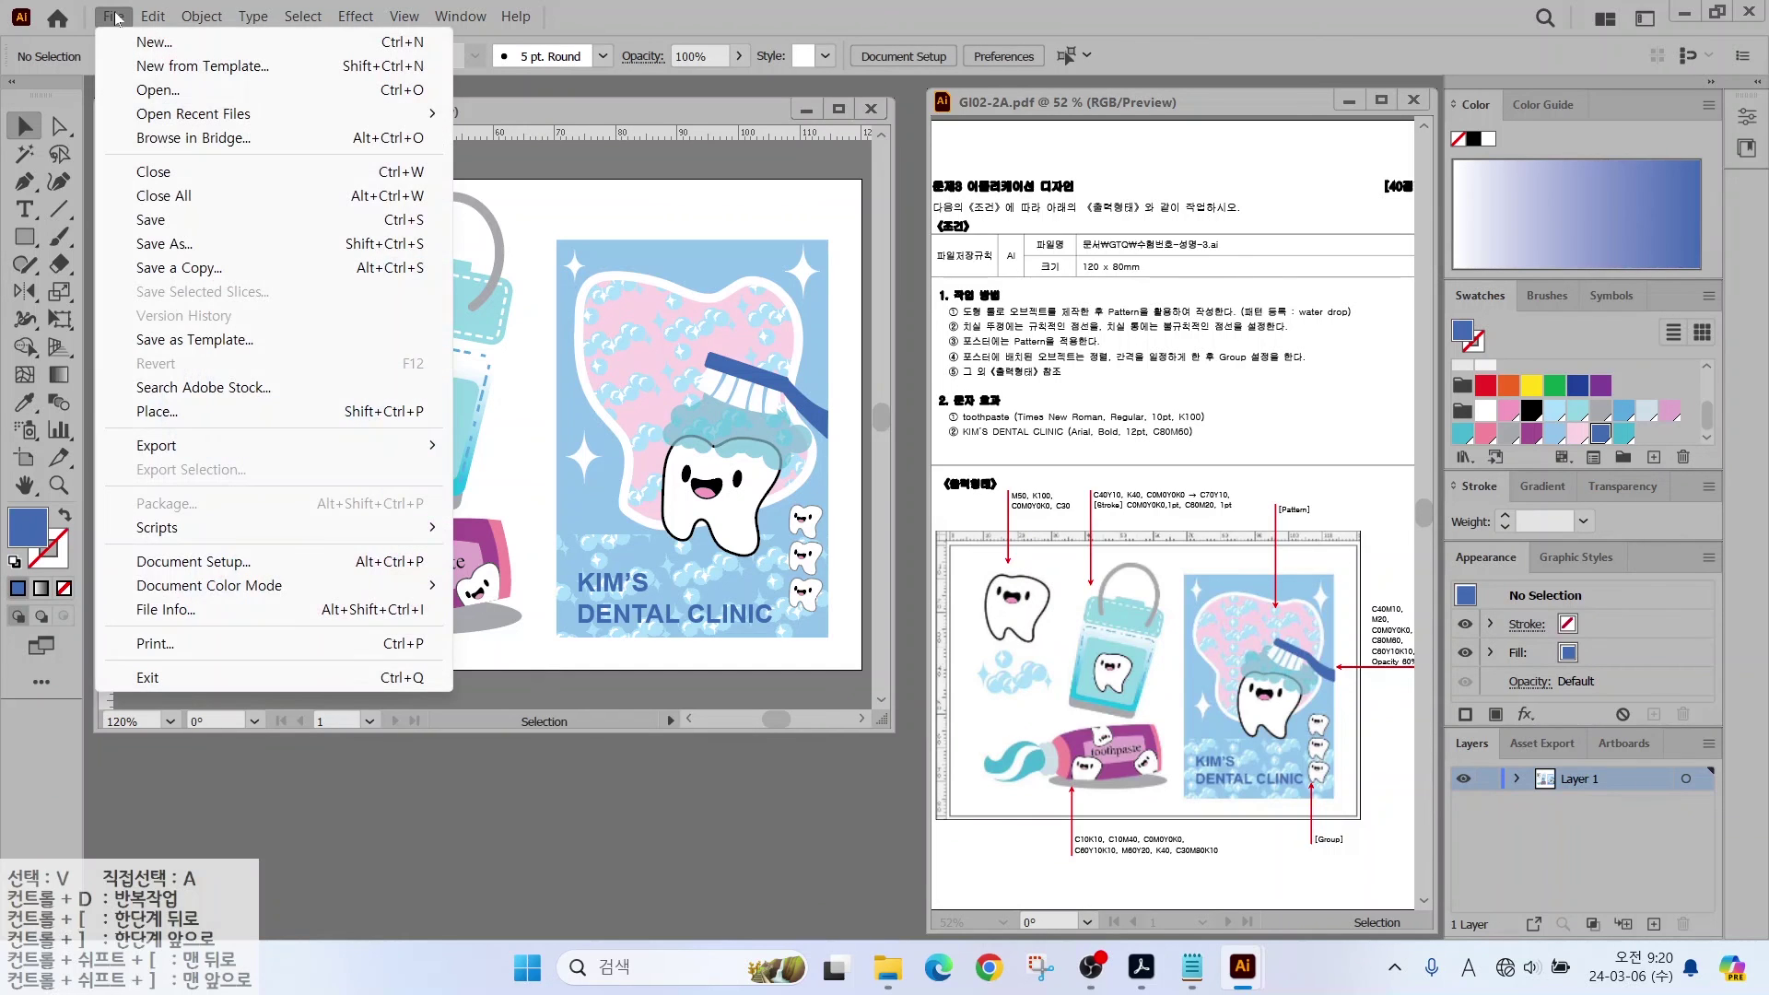
left_click(103, 223)
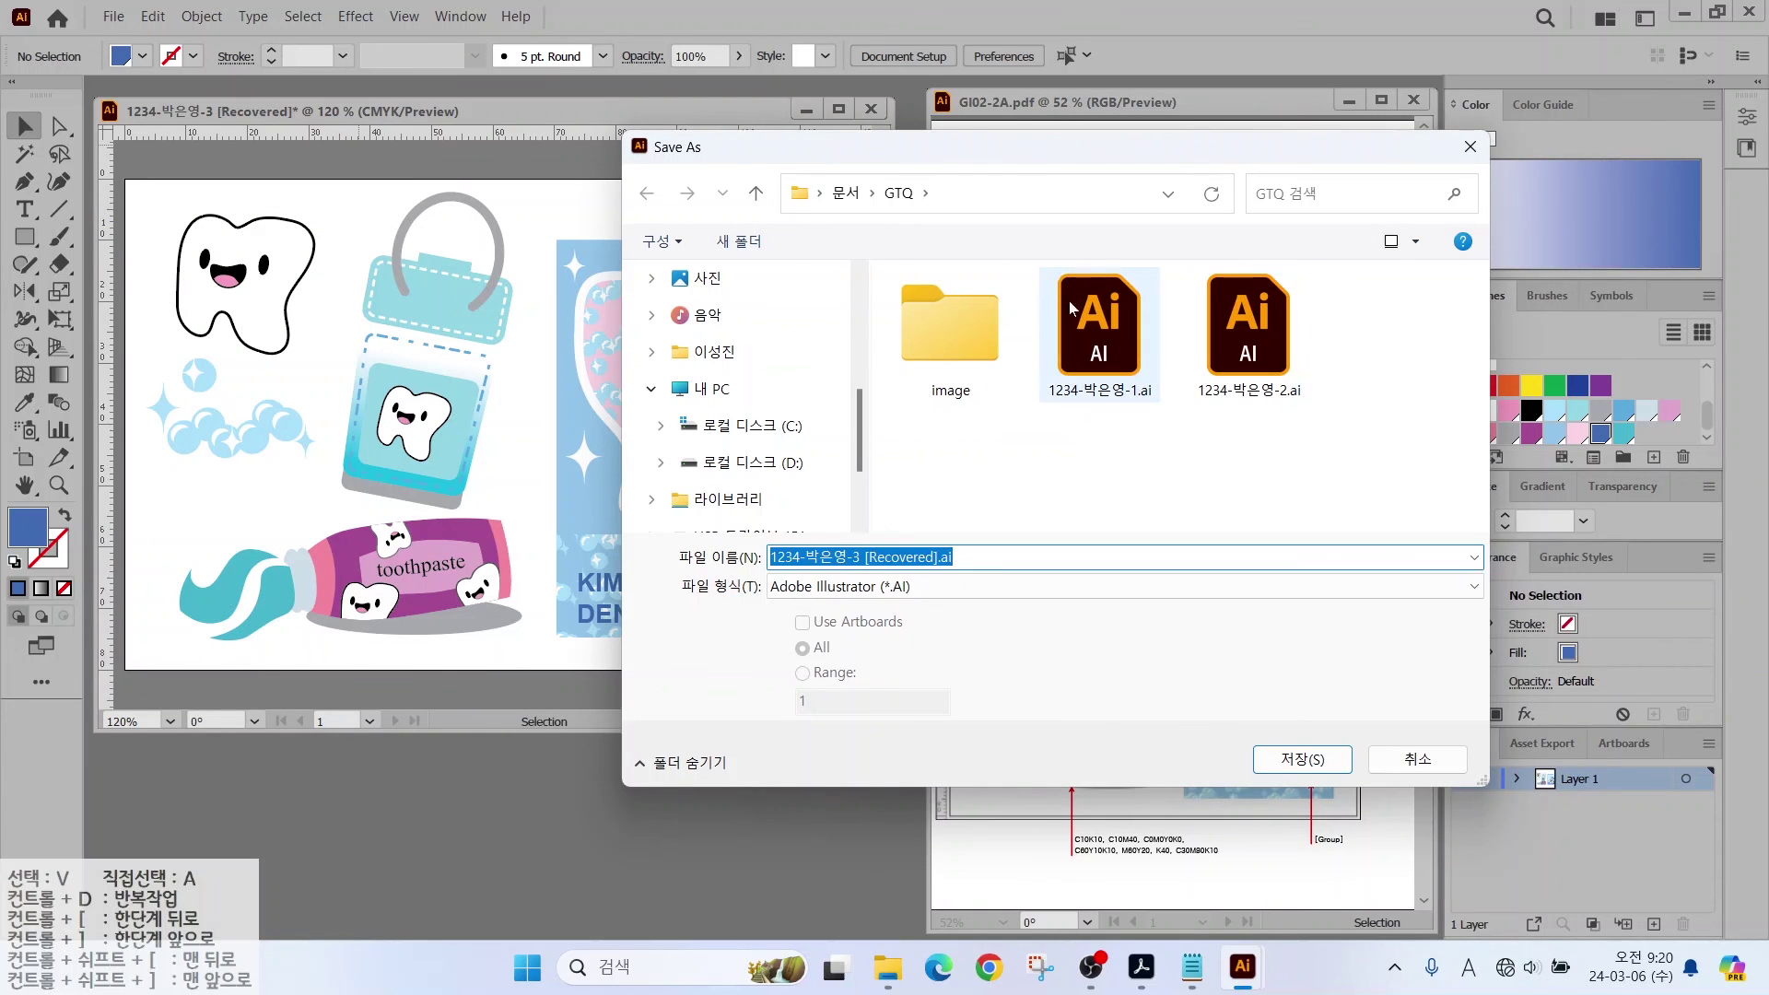
key("End")
key("shift+Left")
key("shift+Left")
key("shift+Left")
key("shift+Left")
key("shift+Left")
key("shift+Left")
key("shift+Left")
key("shift+Left")
key("shift+Left")
key("shift+Left")
key("shift+Left")
key("shift+Left")
key("shift+Left")
key("shift+Left")
key("shift+Left")
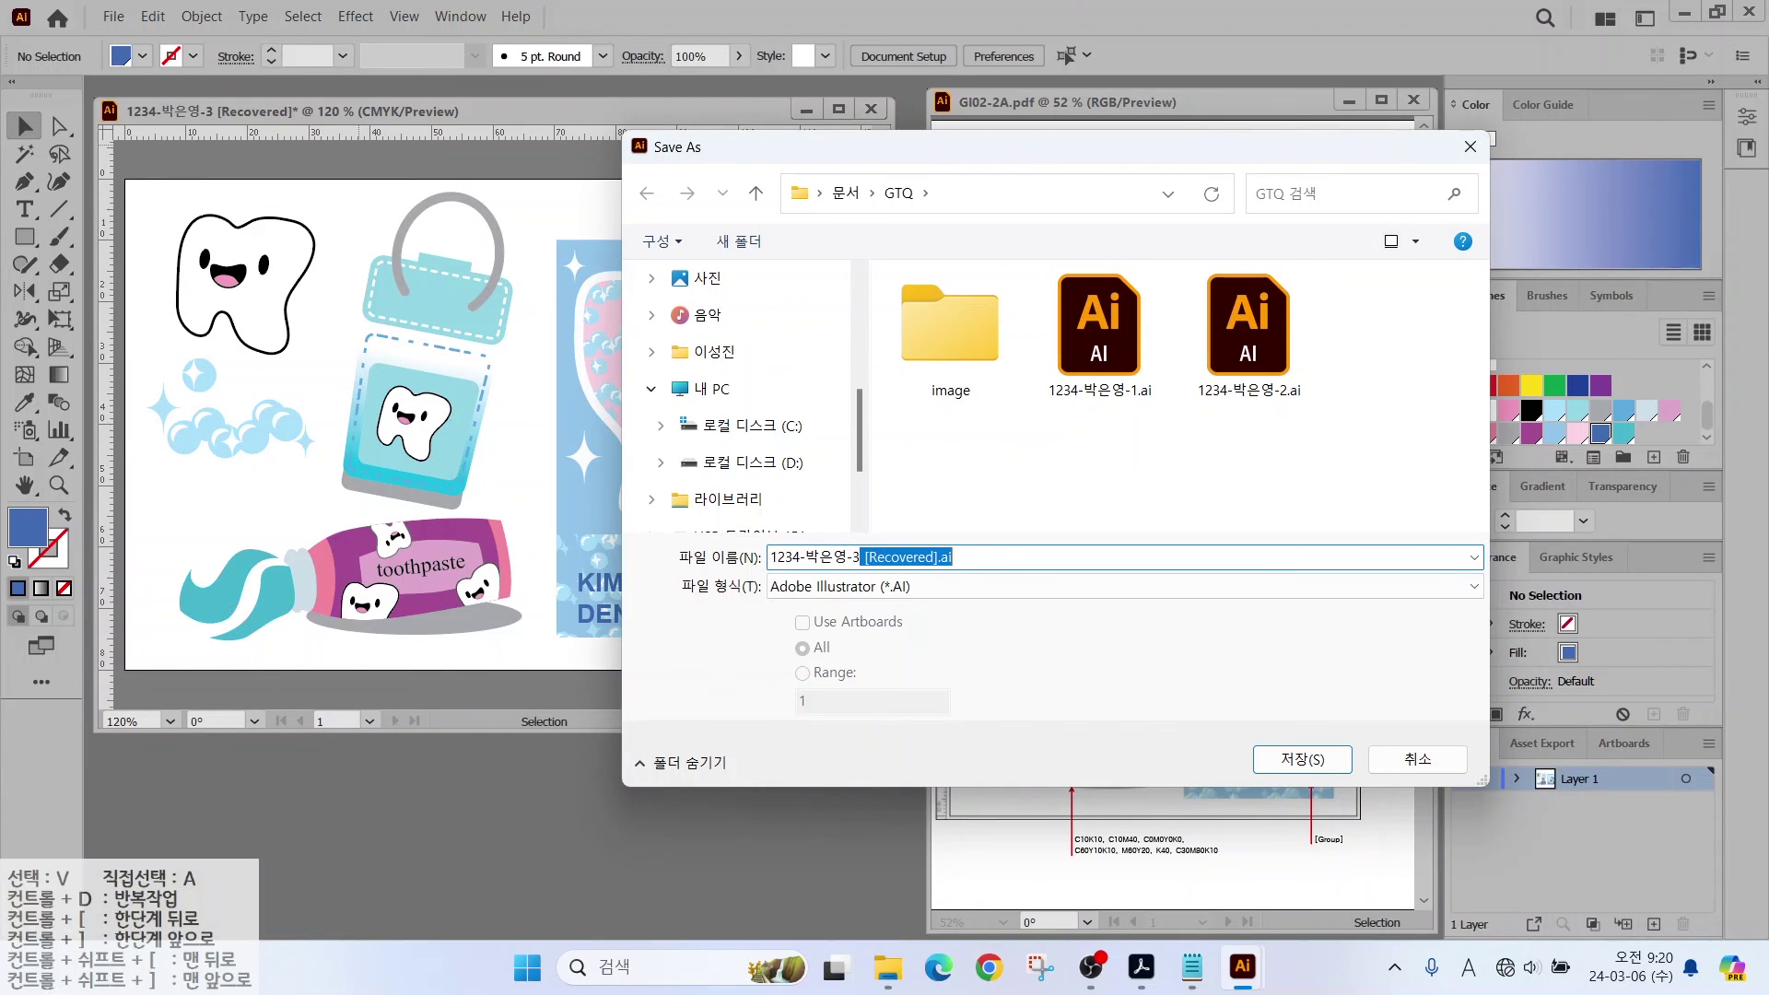
key("BackSpace")
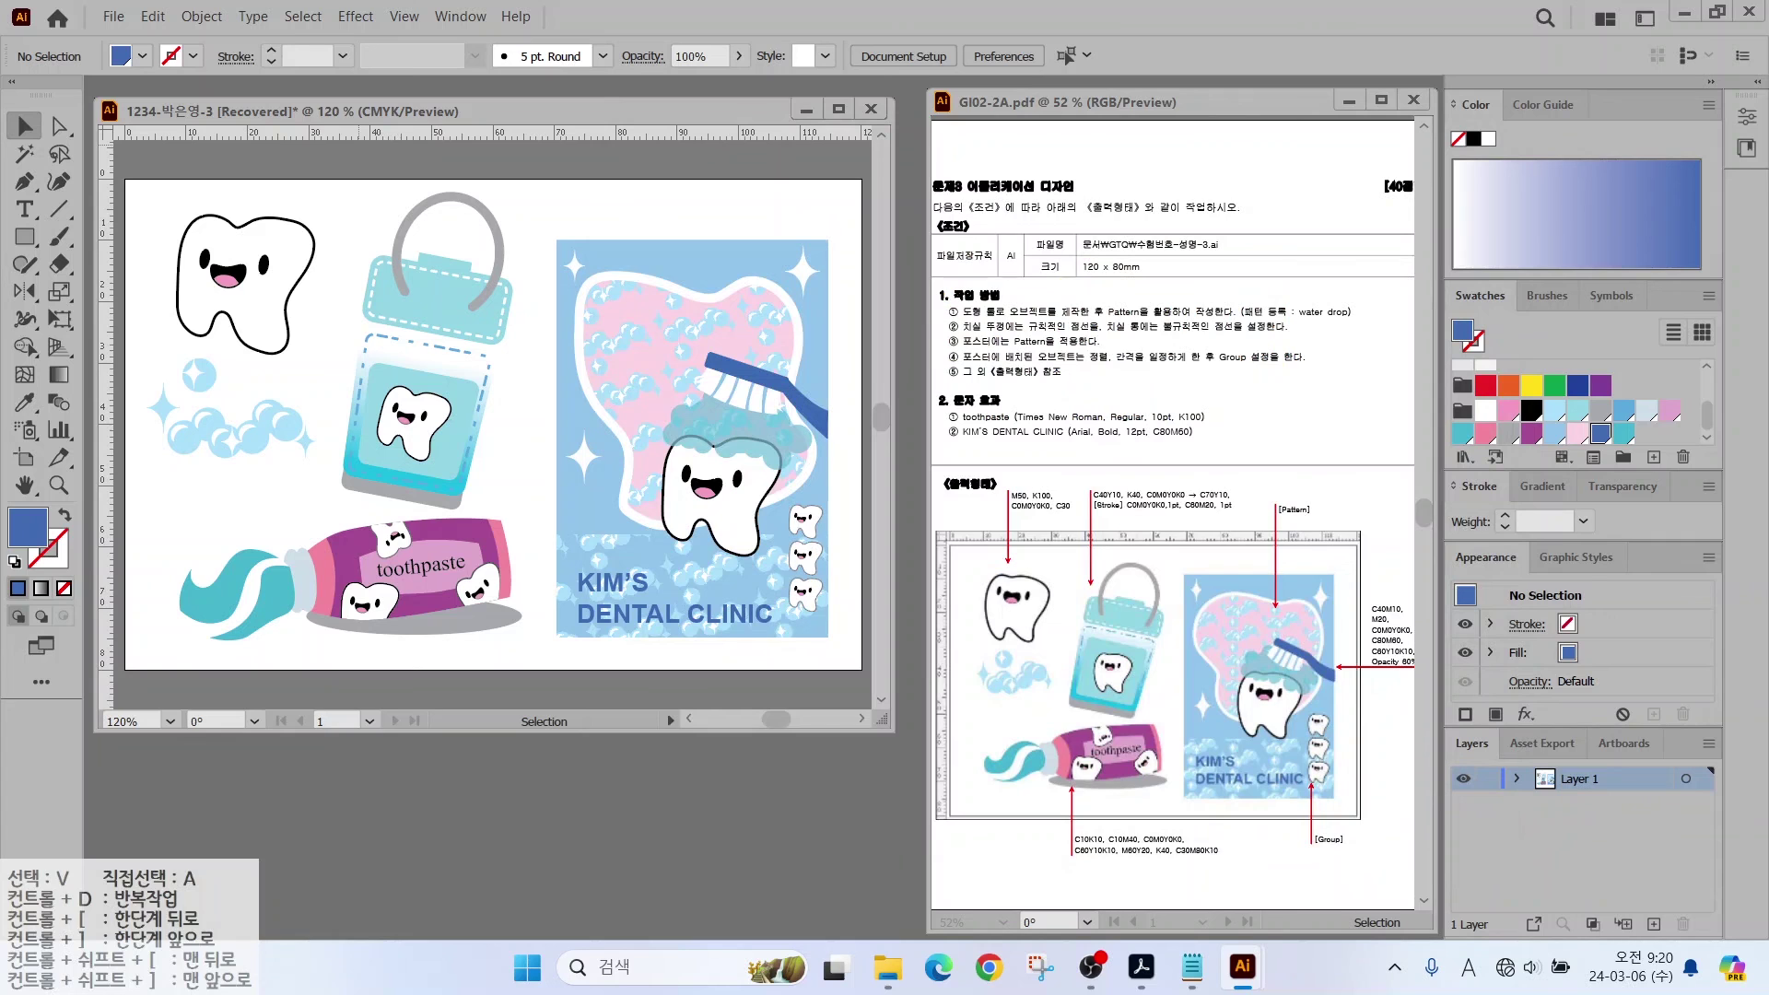
left_click(997, 797)
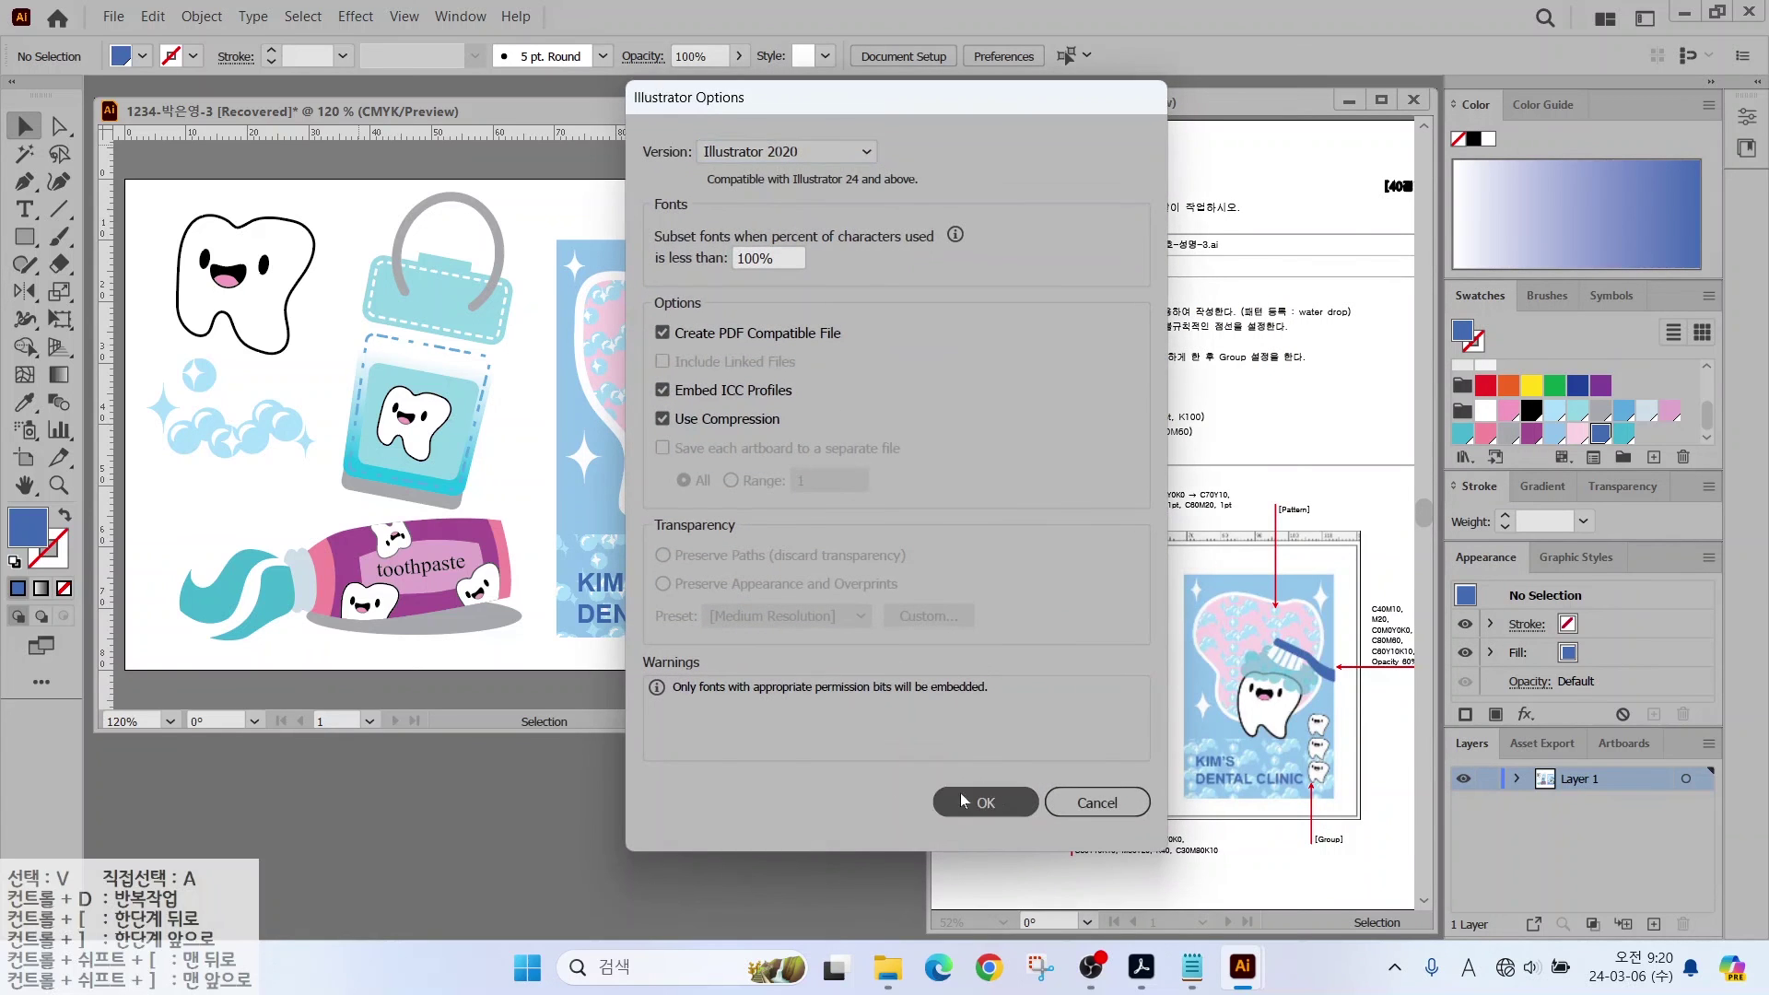